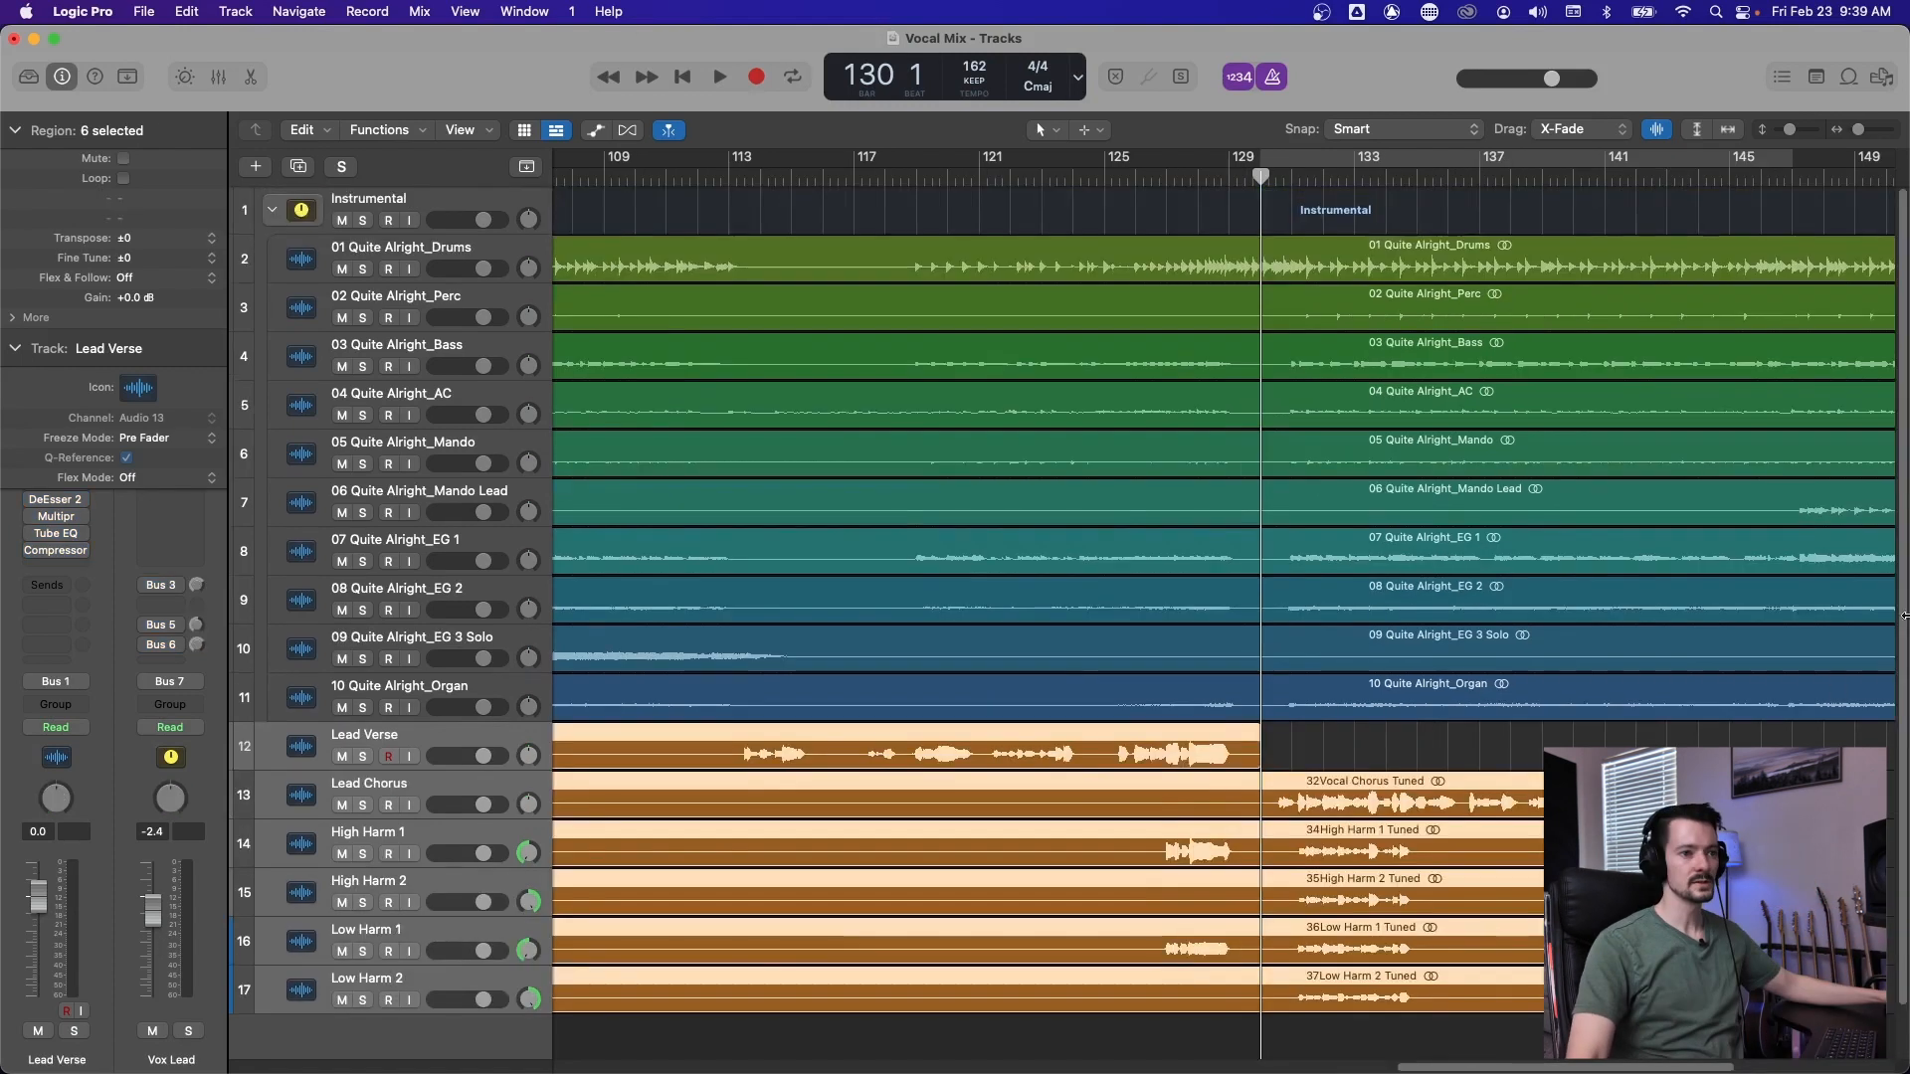
While playing from bar 129, set the Instrumental track's volume to -5.0 dB and turn off the count-in and metronome click.
left_click(1230, 171)
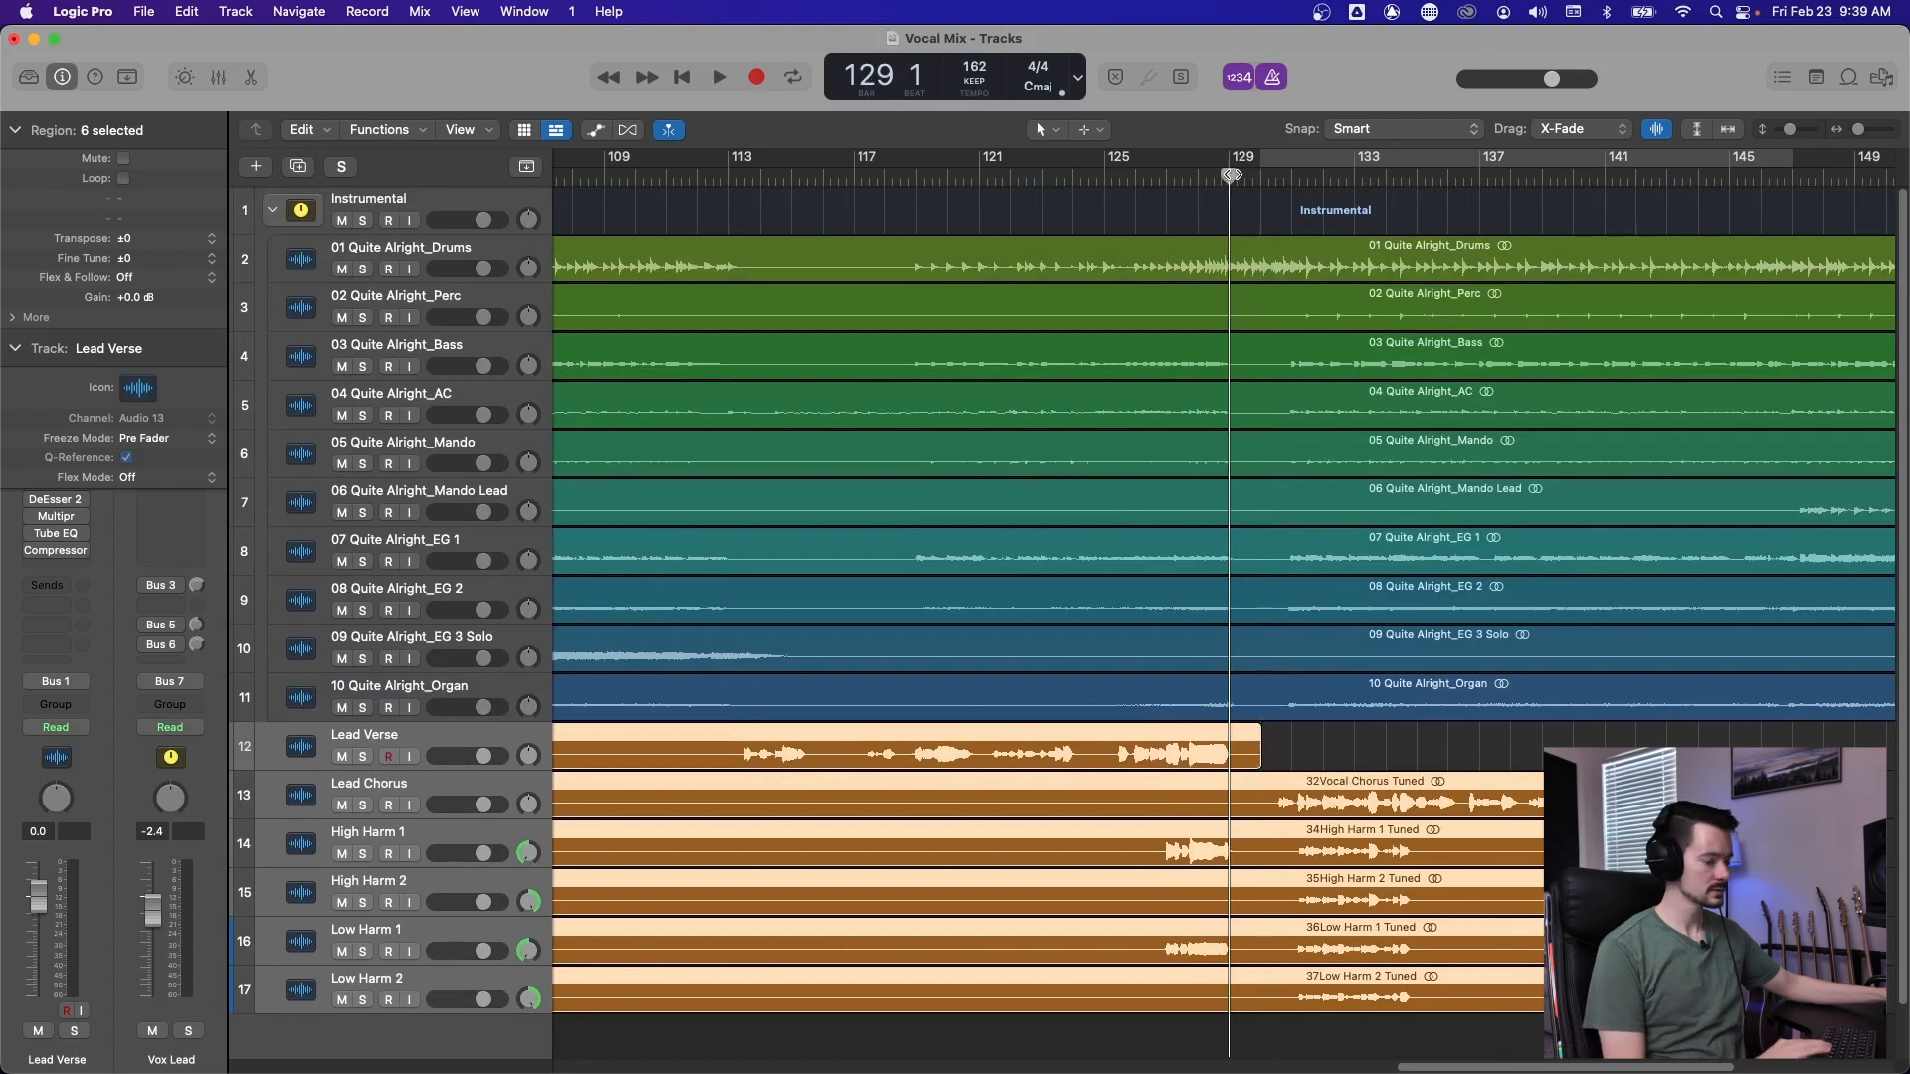
key("space")
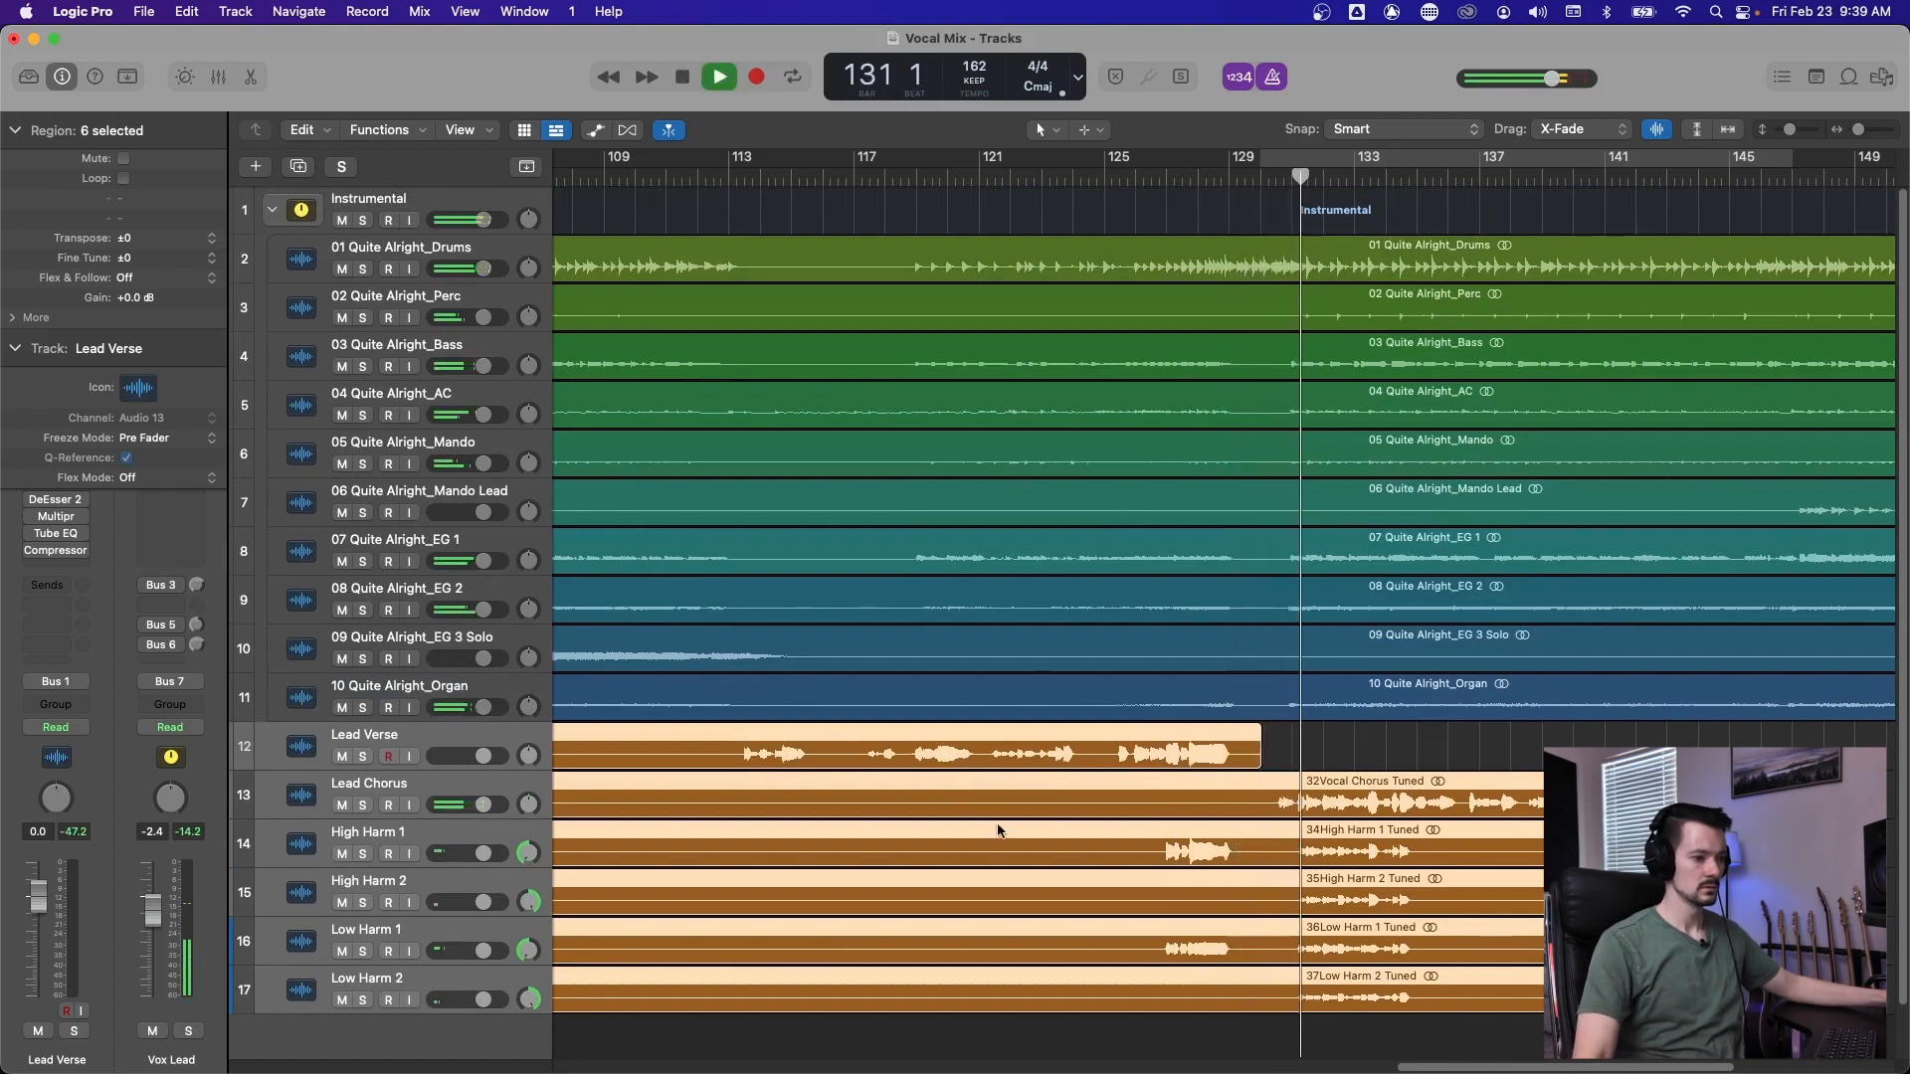
left_click_drag(483, 220, 469, 220)
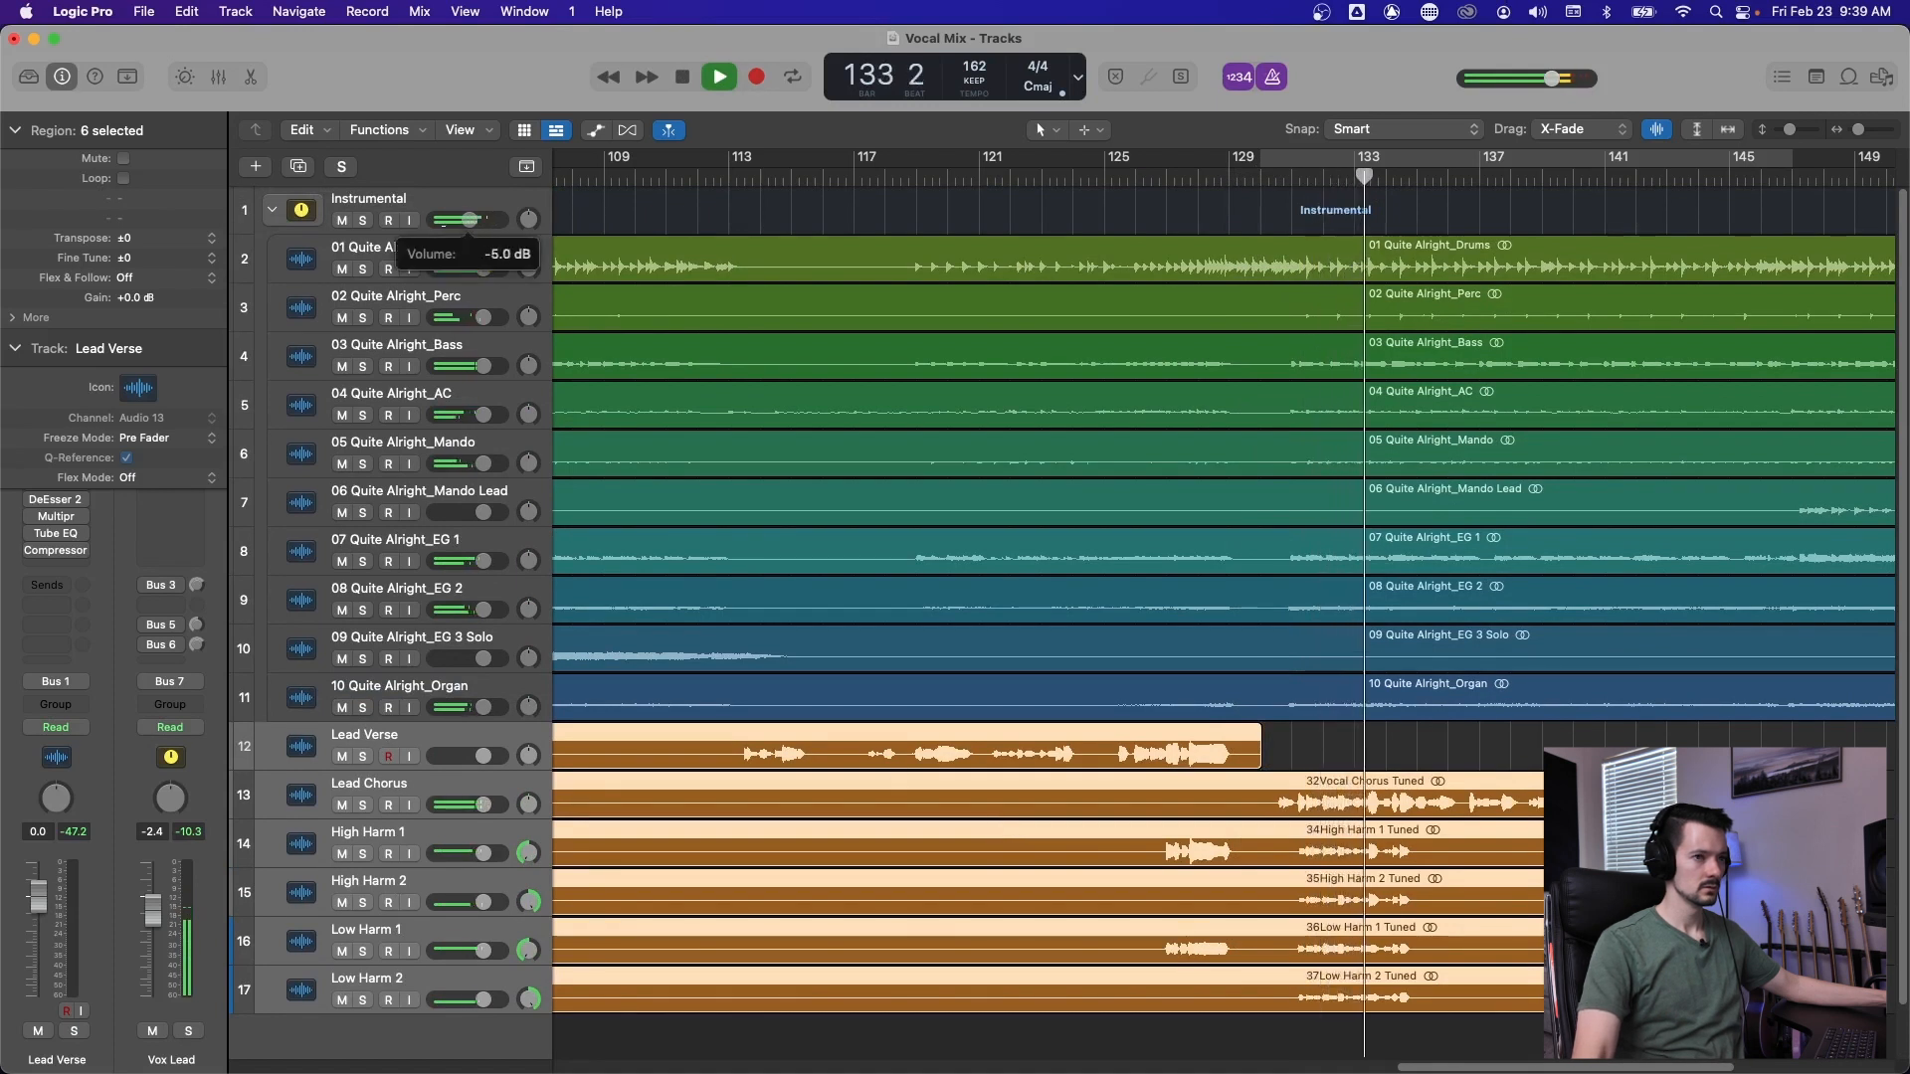
left_click(1240, 78)
left_click(1275, 77)
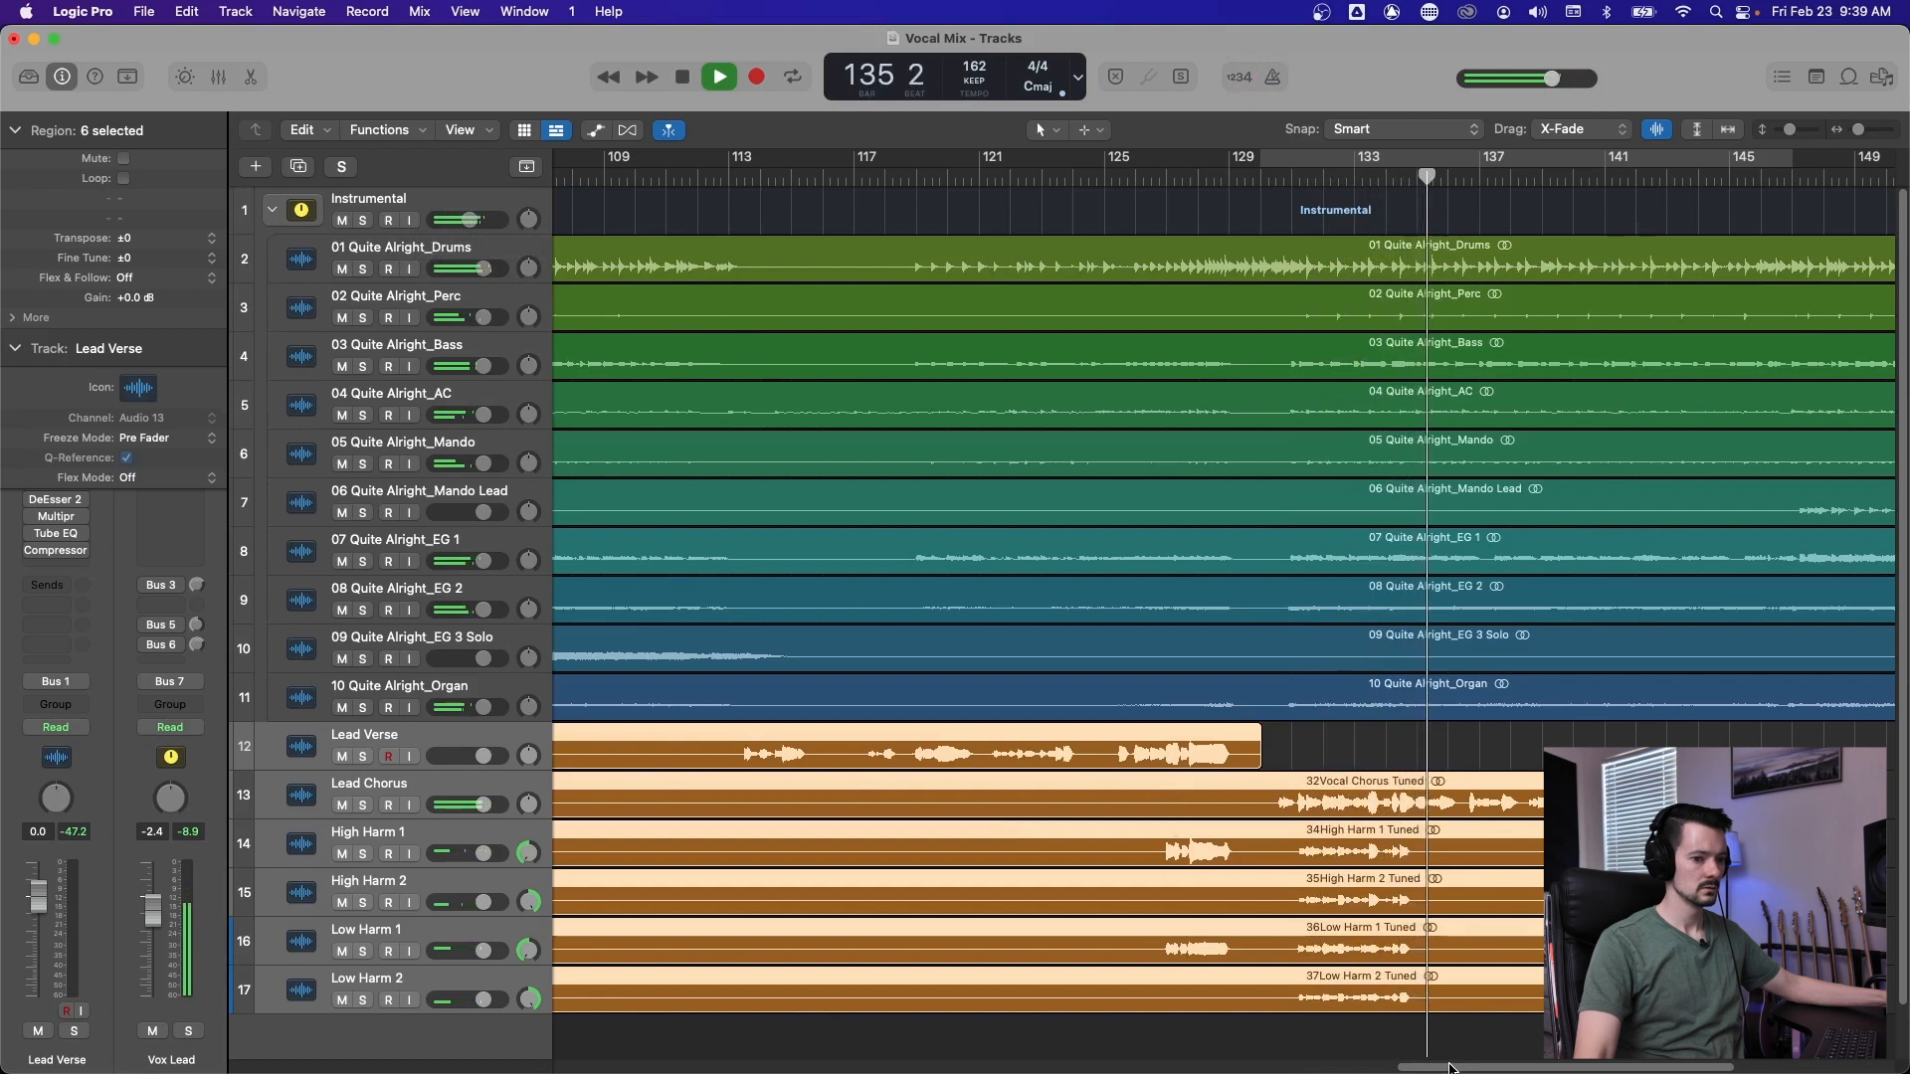
Stop playback and turn on the plug-ins and sends of the vocal and effect channels in the mixer.
left_click_drag(1452, 1067, 1533, 1026)
key("space")
key("x")
key("x")
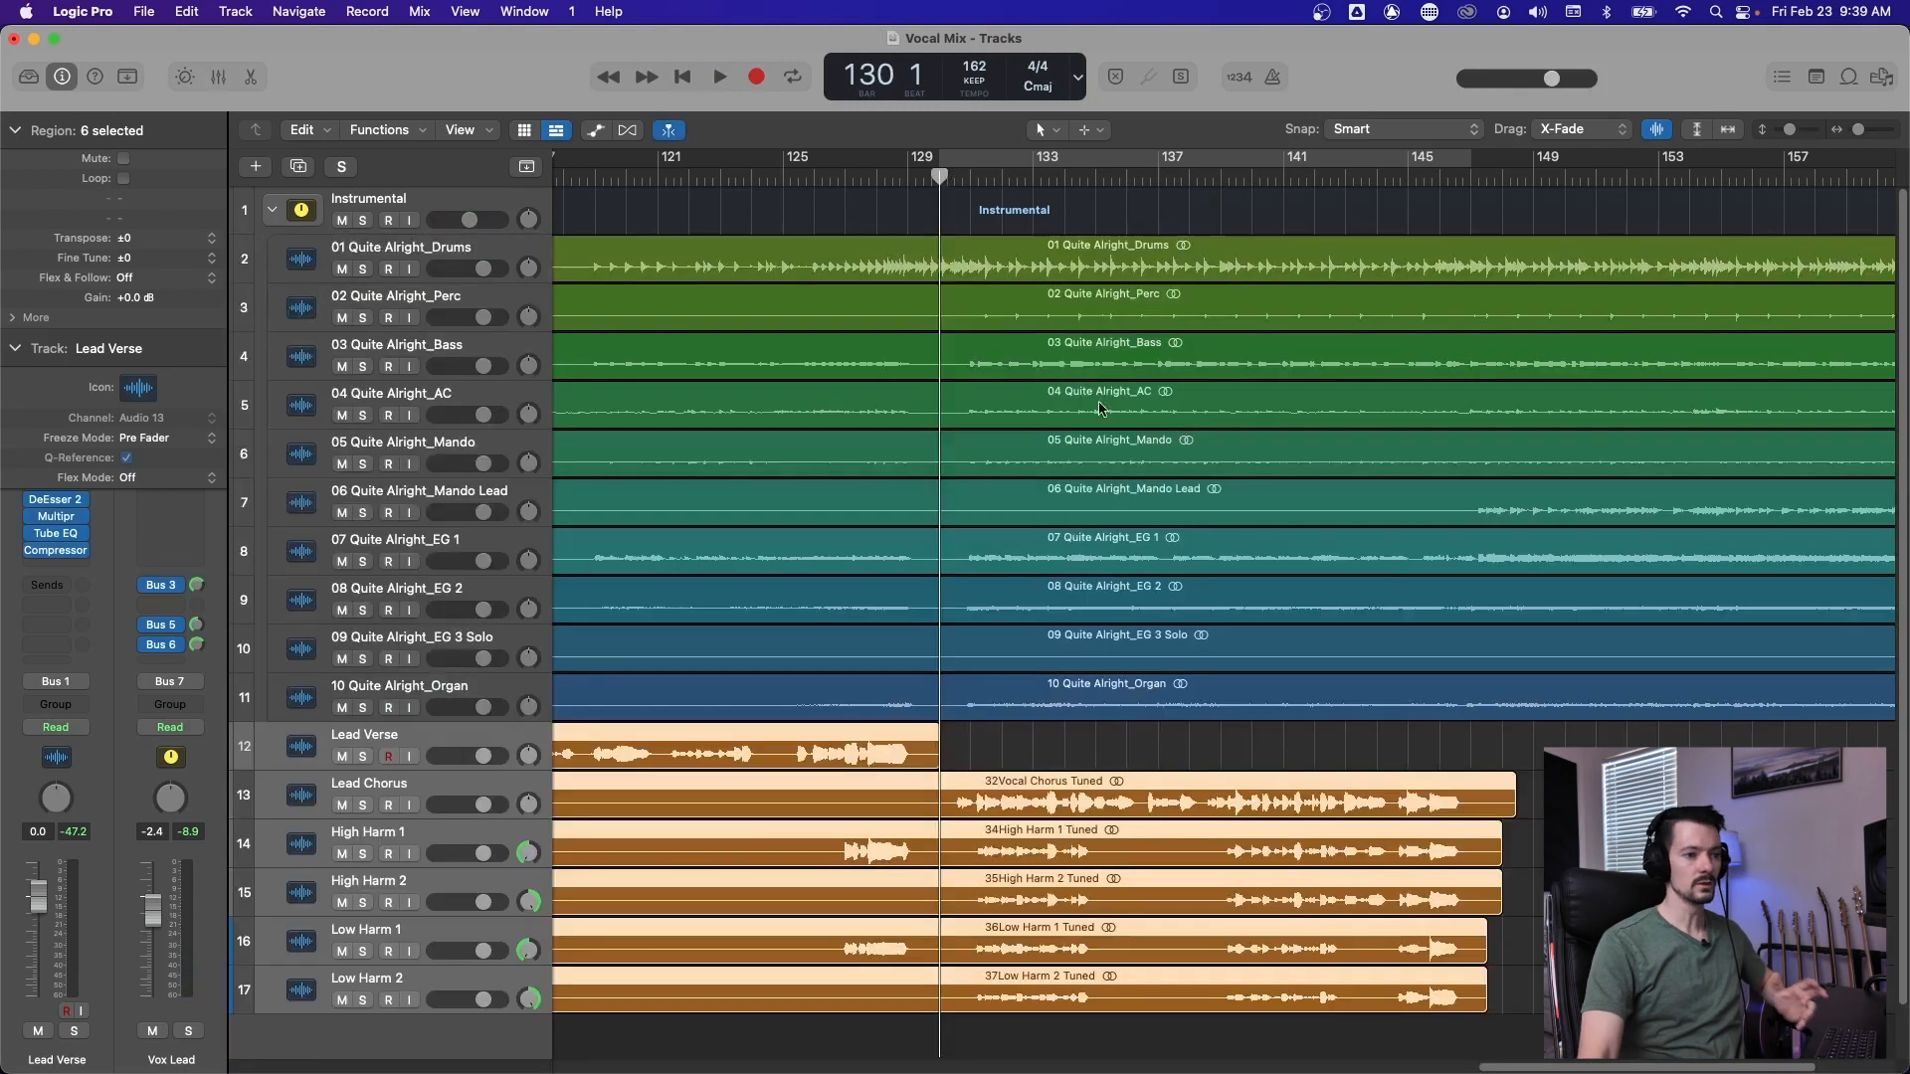
Play the mix from bar 129 with the vocal effects and raise the Instrumental track's volume slightly.
key("comma")
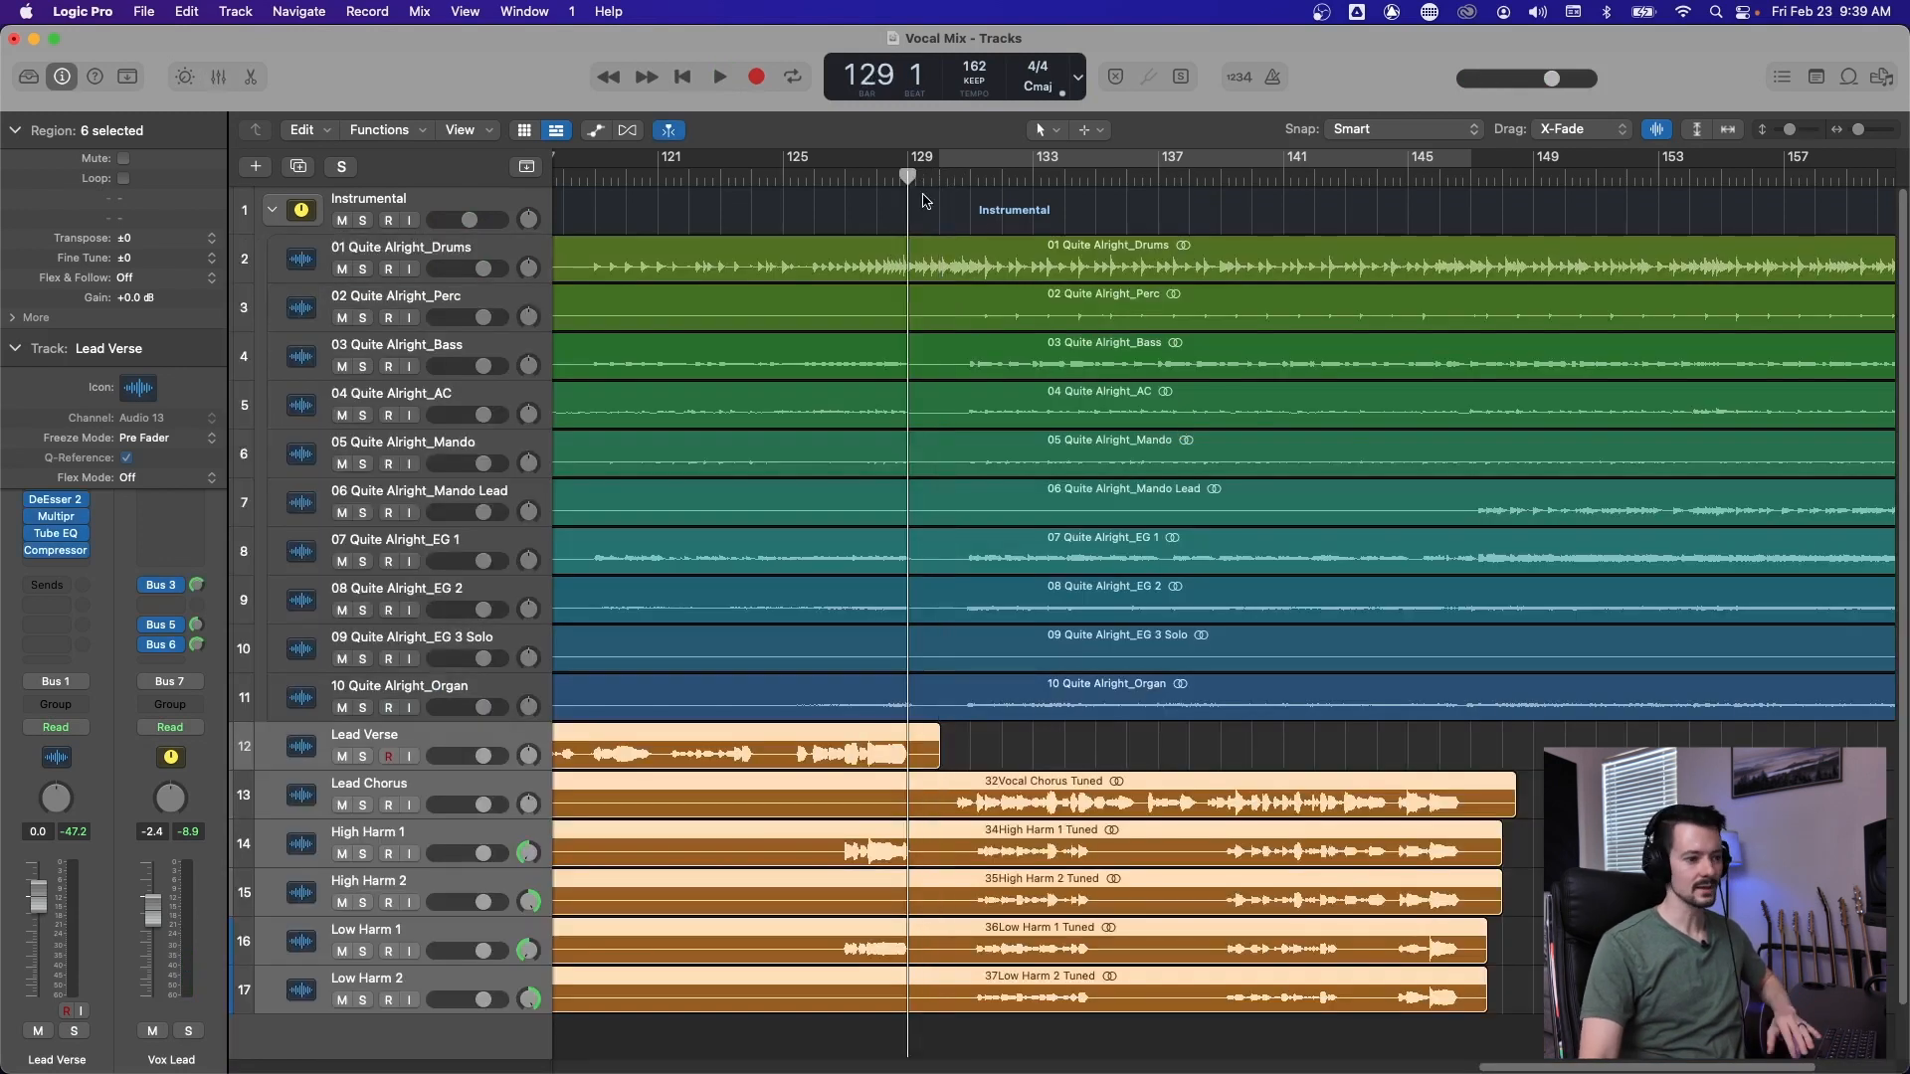
key("space")
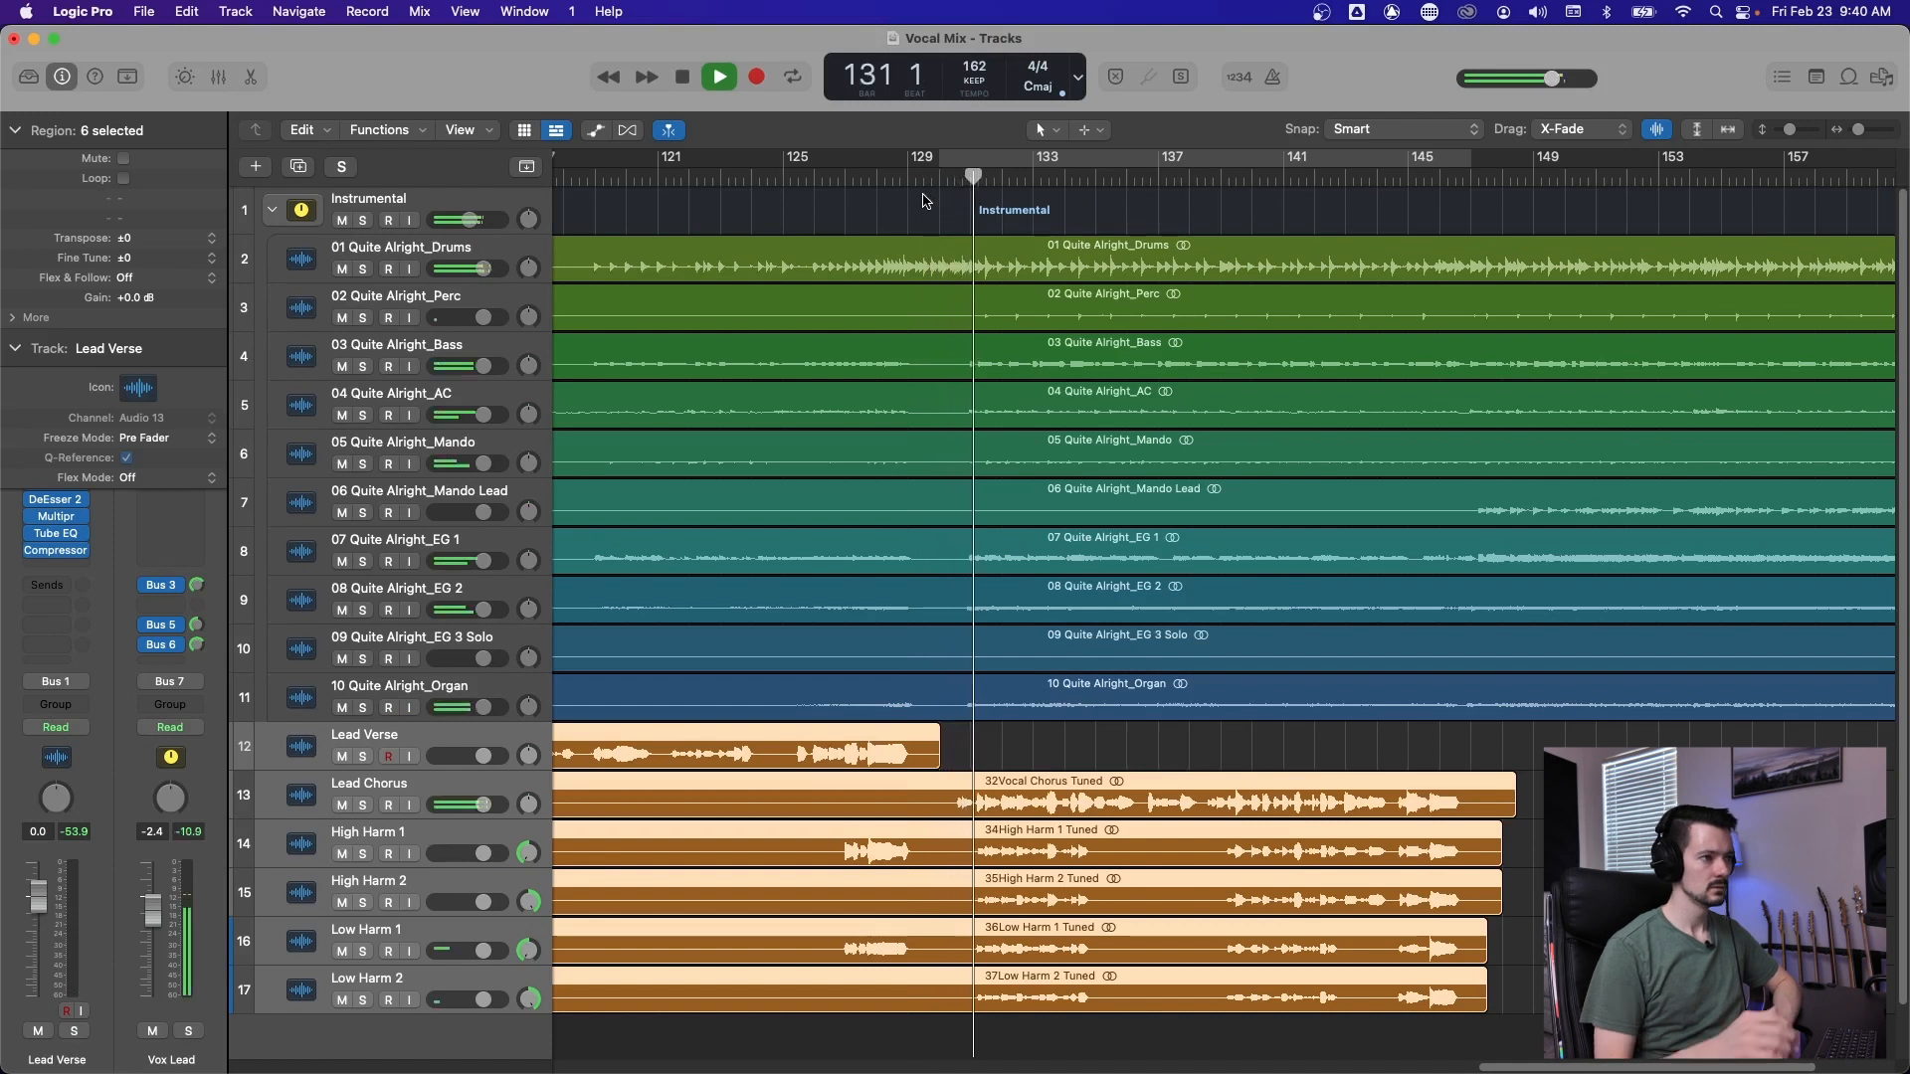
left_click_drag(469, 220, 472, 220)
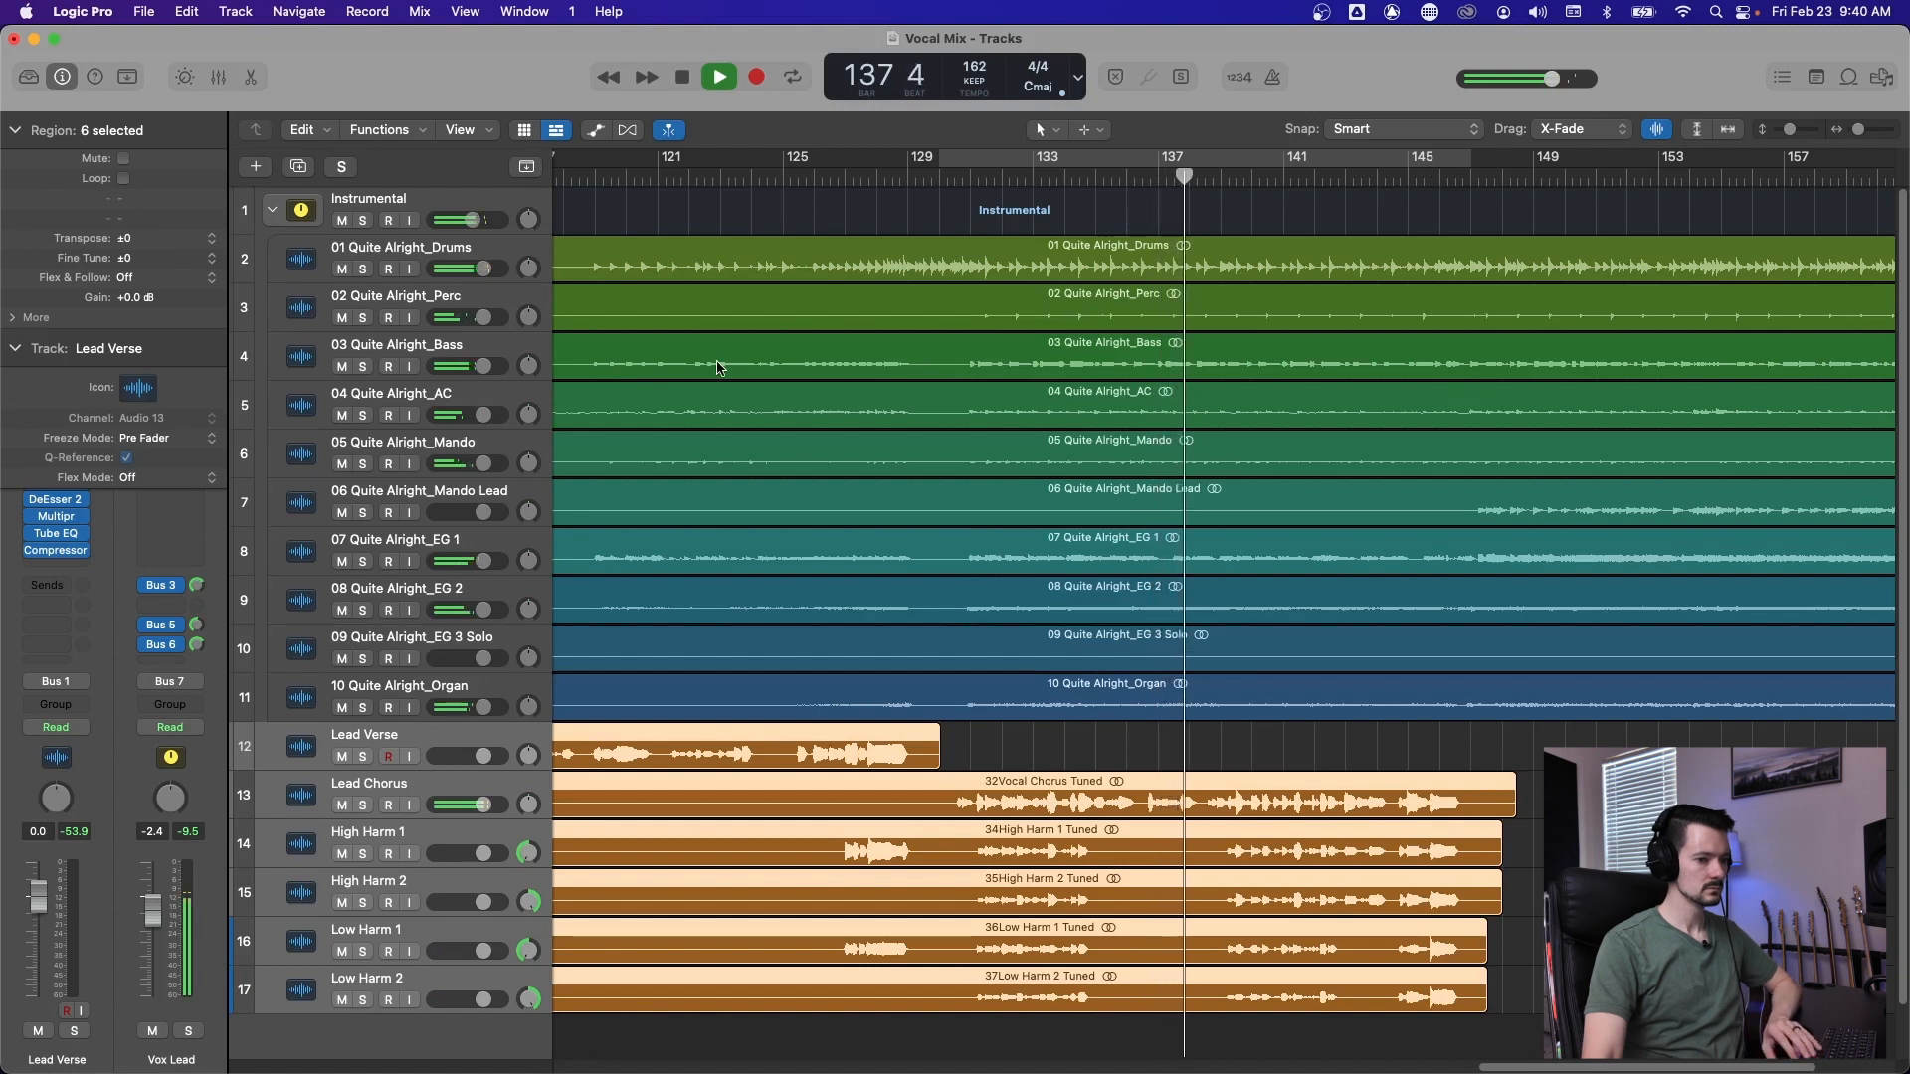
key("space")
Bypass all plug-ins and sends on the vocal and effect channels in the mixer and select the Lead Chorus track.
key("x")
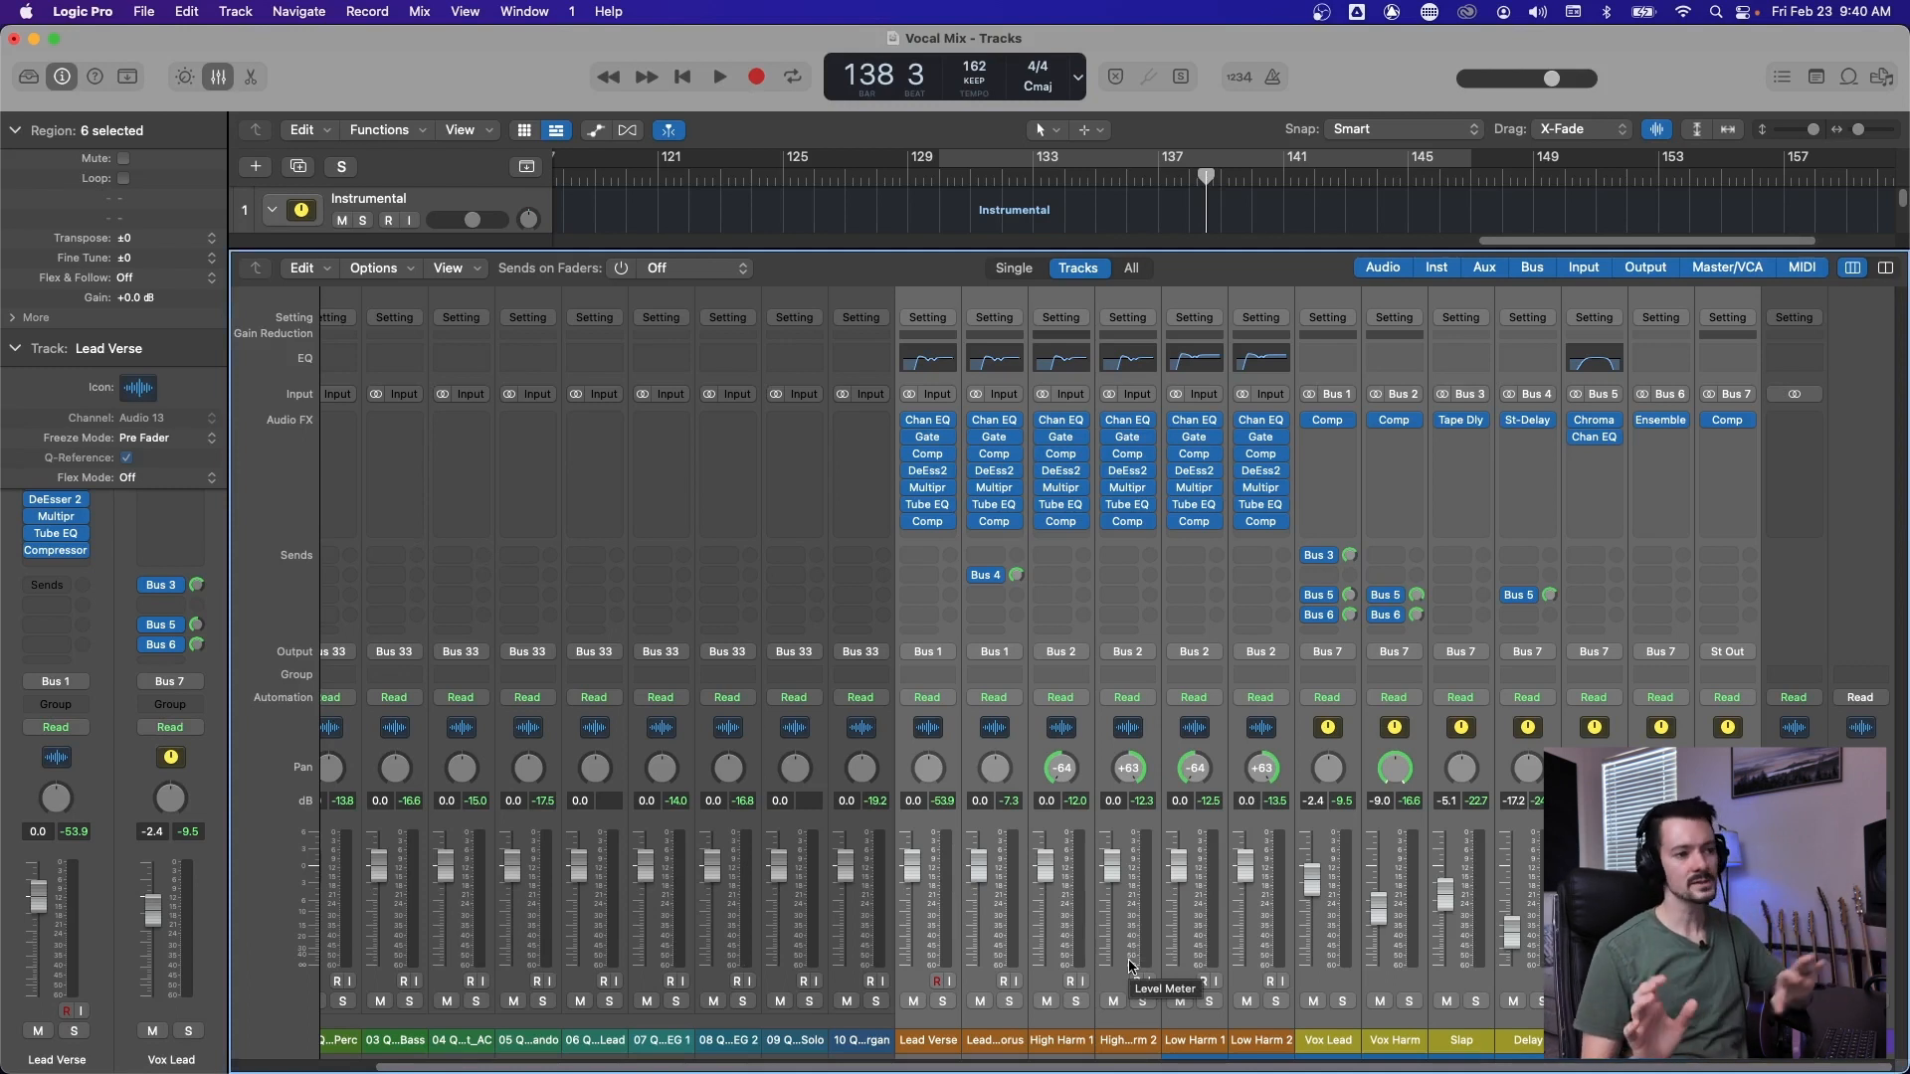
left_click(917, 415, "alt")
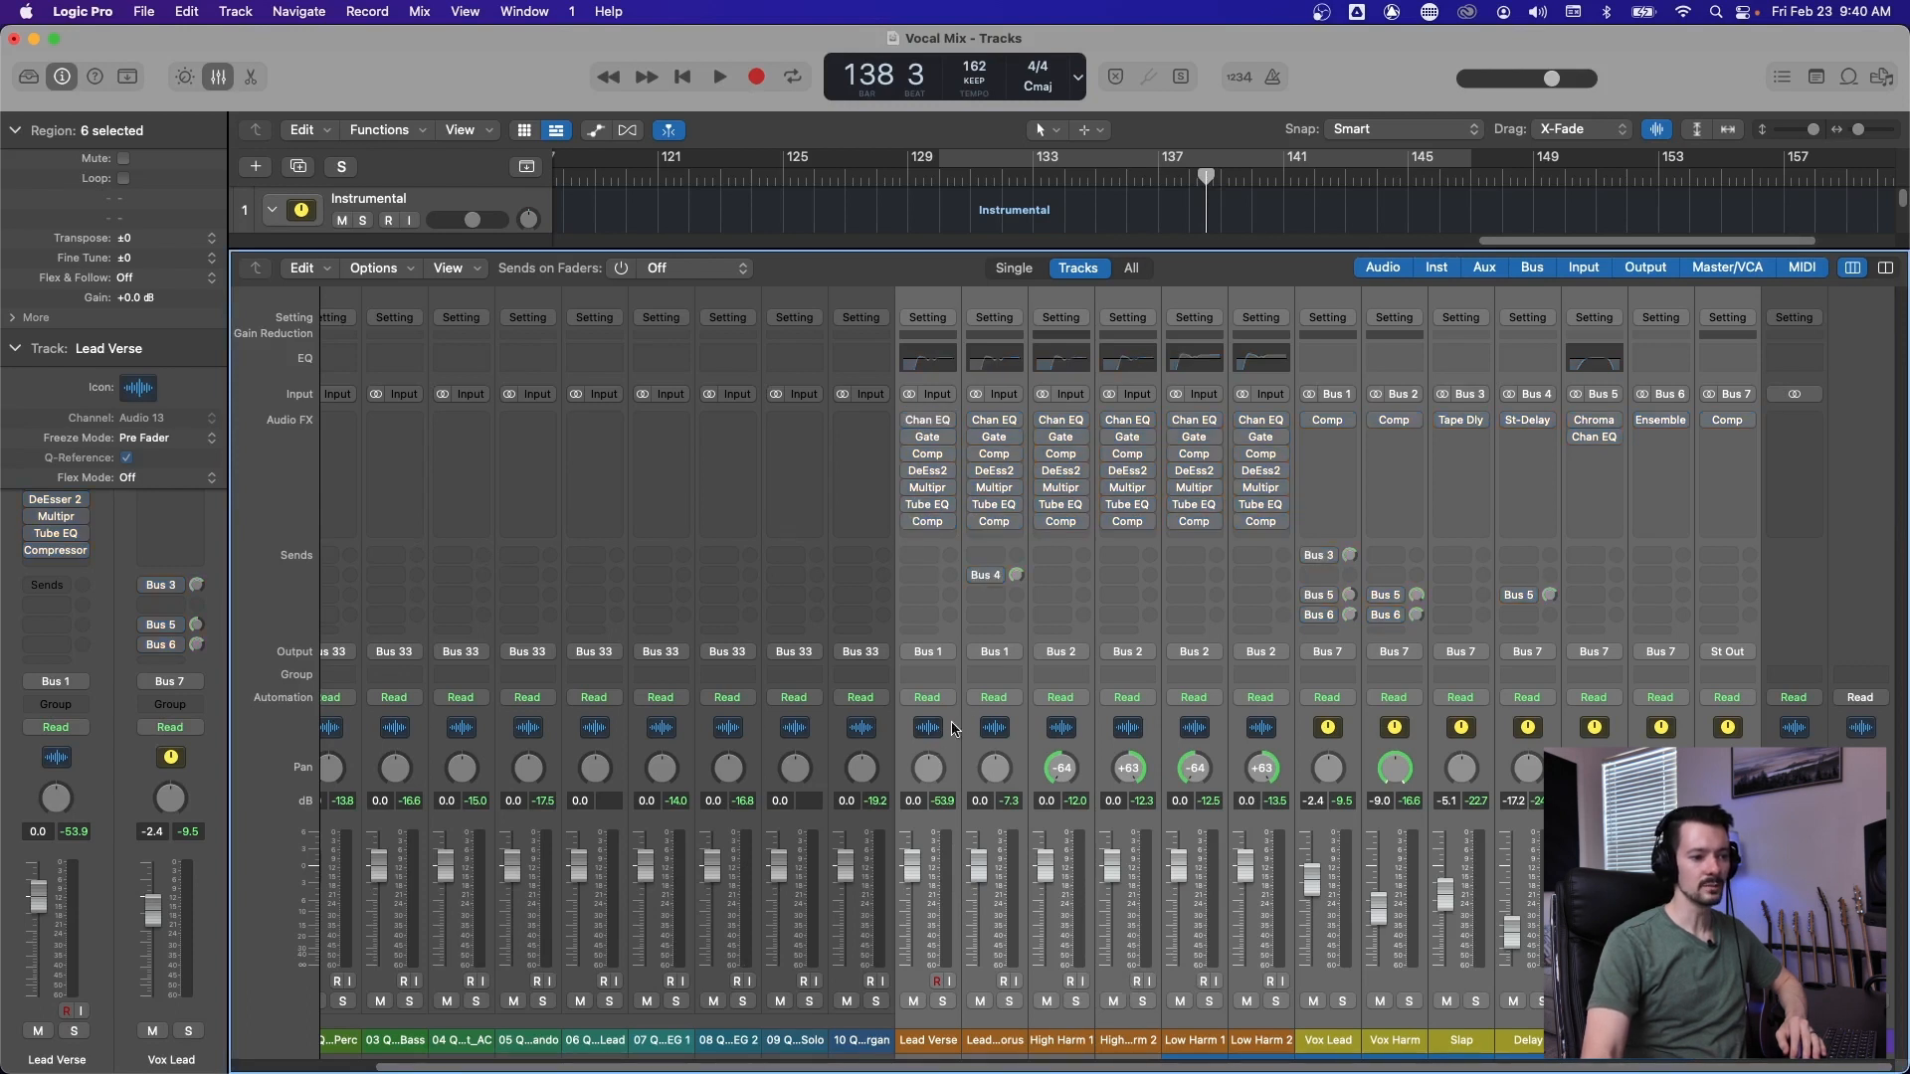
left_click(994, 727)
key("x")
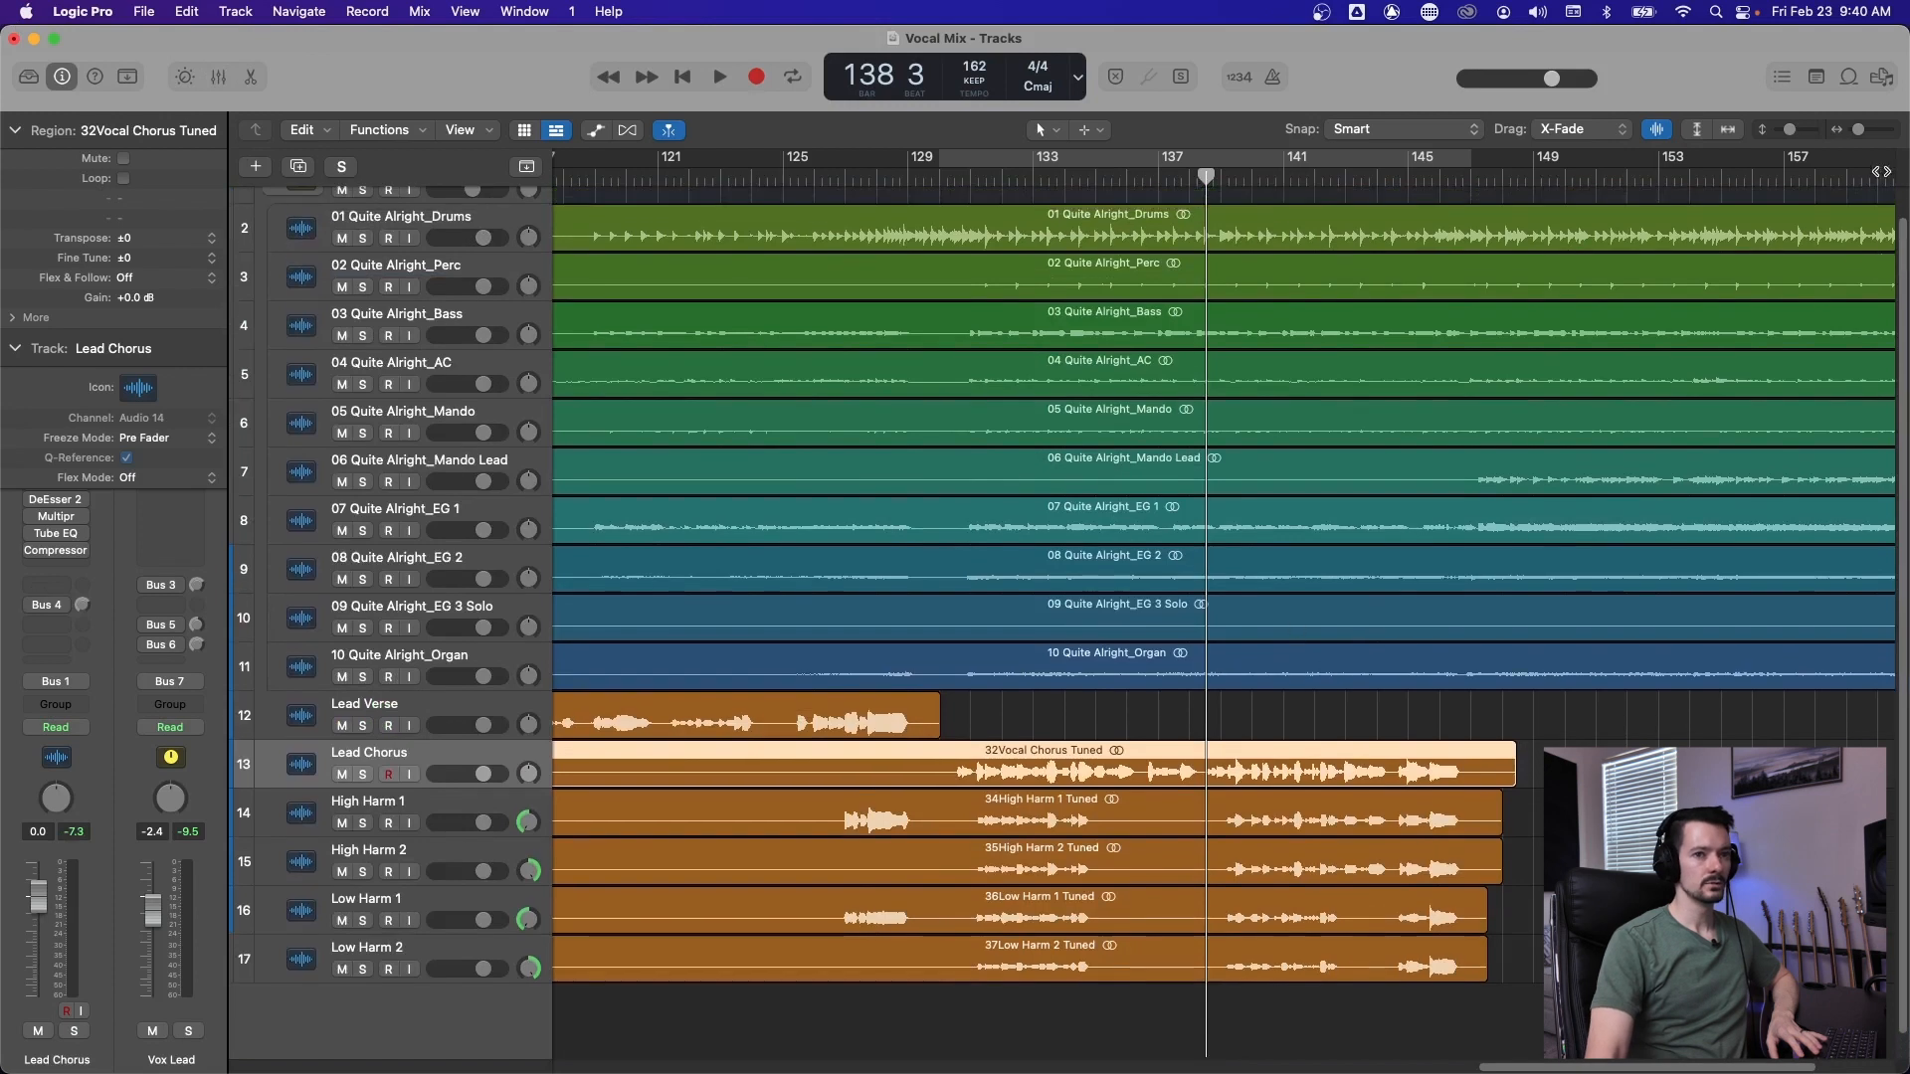
Mute the Instrumental track and play Lead Chorus soloed from the start of its chorus phrase, just before bar 131.
key("super+Right")
key("super+Right")
scroll(427, 290, "up", 1)
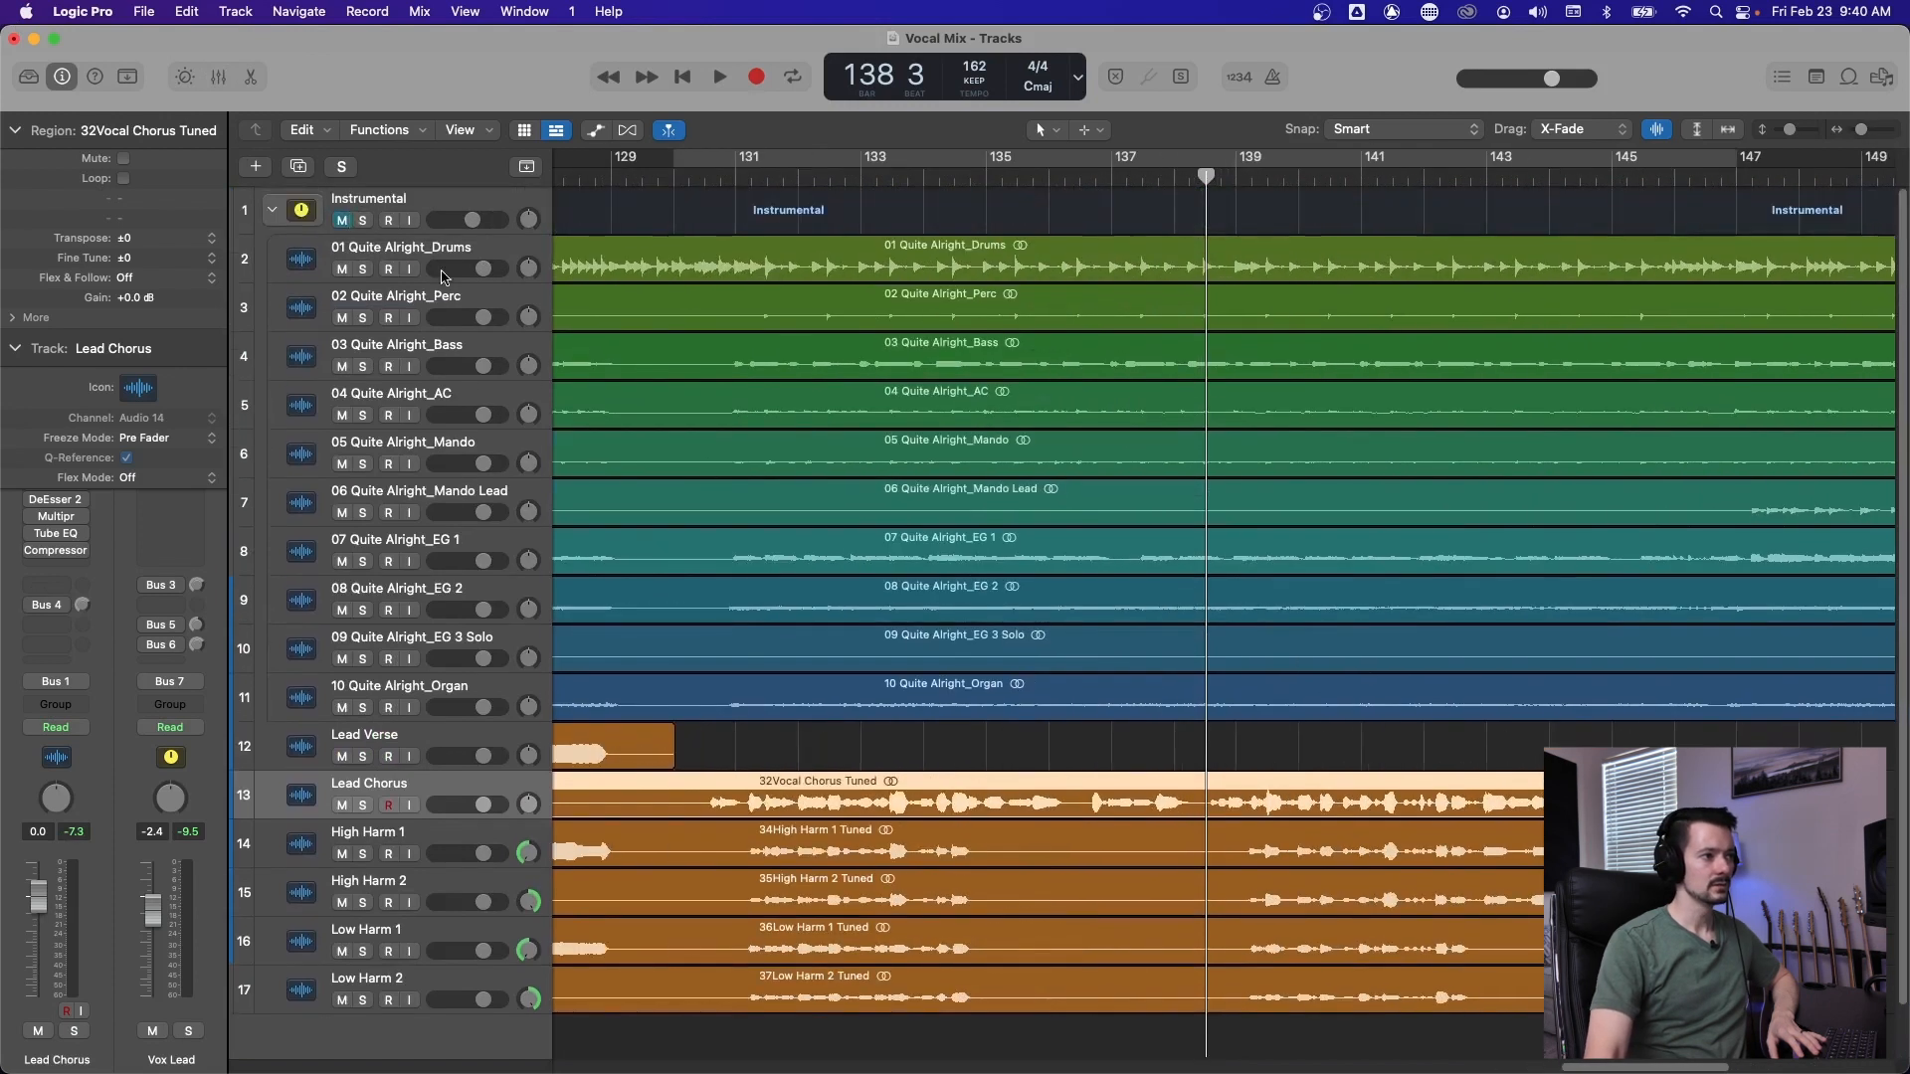
scroll(962, 553, "down", 1)
left_click_drag(740, 177, 704, 178)
key("s")
key("space")
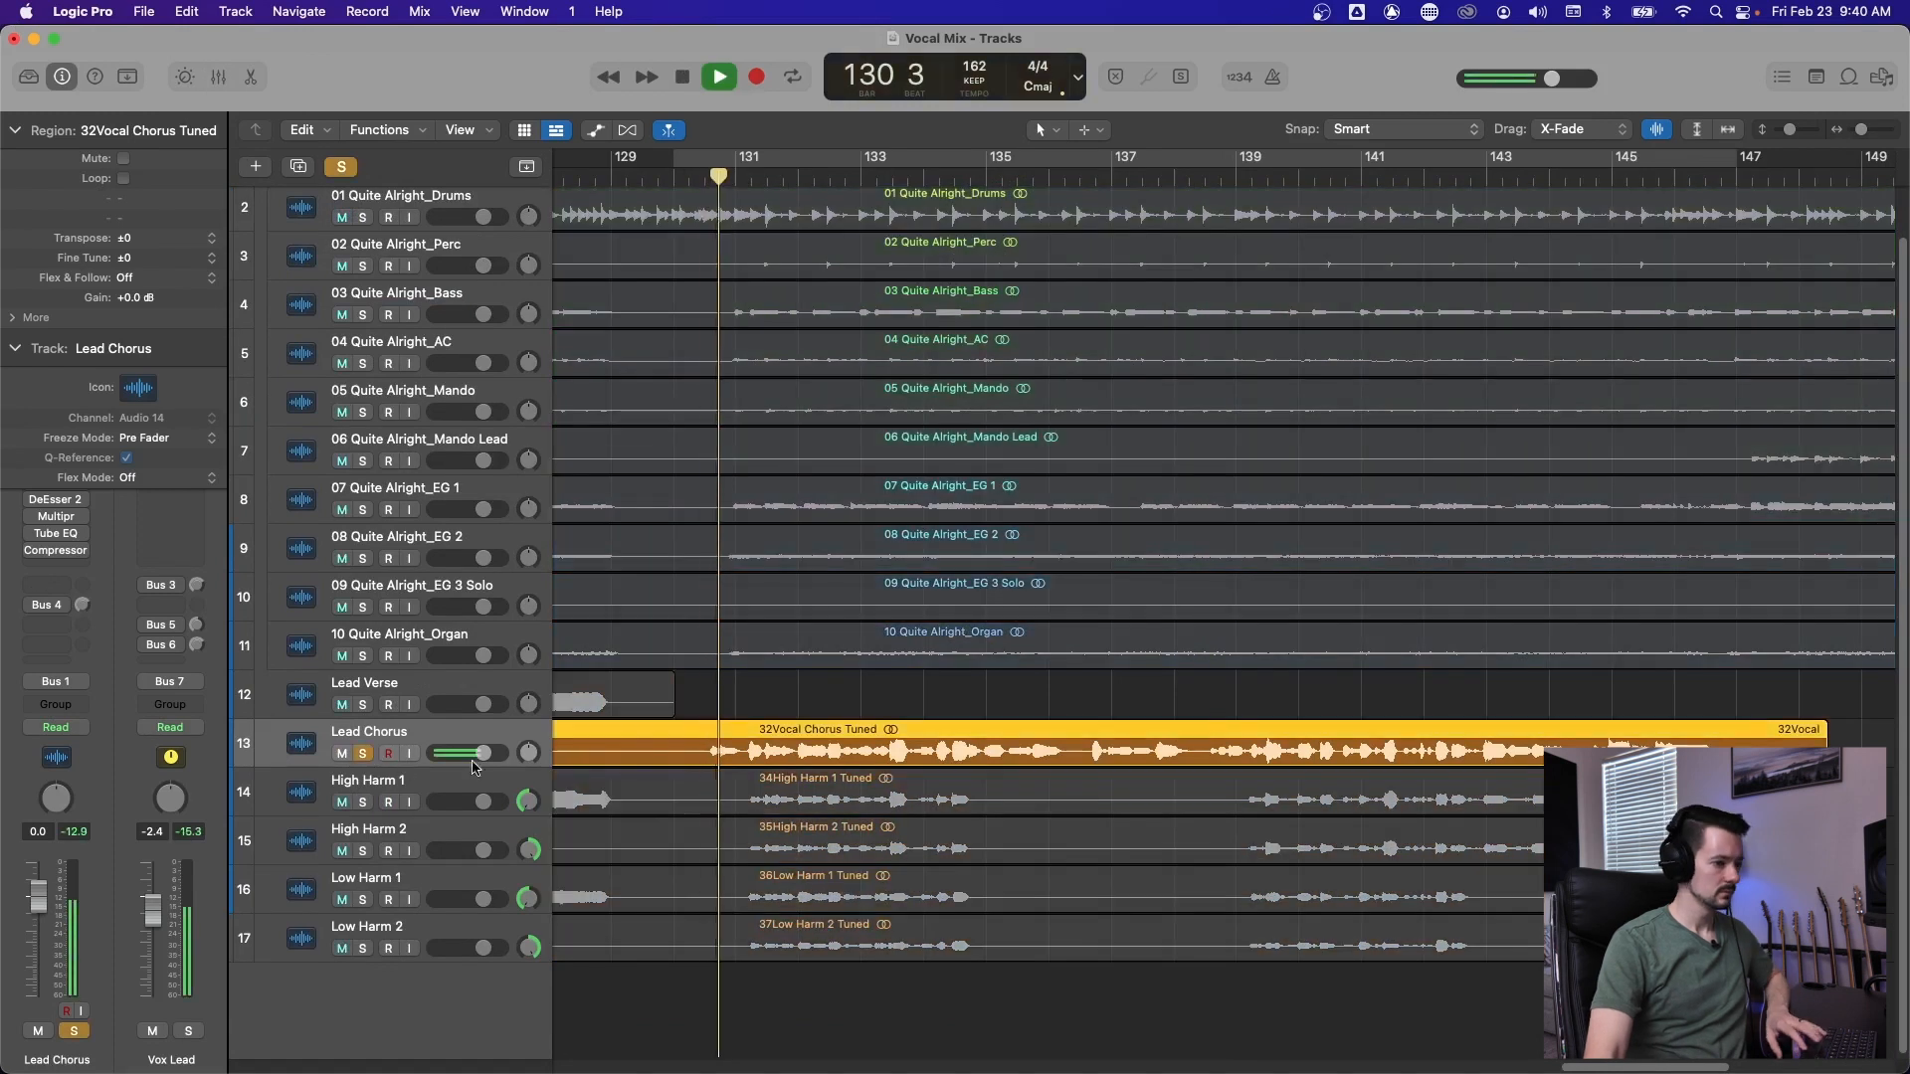
Reset the pan of High Harm 1, High Harm 2, Low Harm 1 and Low Harm 2 to centre.
left_click(528, 801, "alt")
left_click(530, 849, "alt")
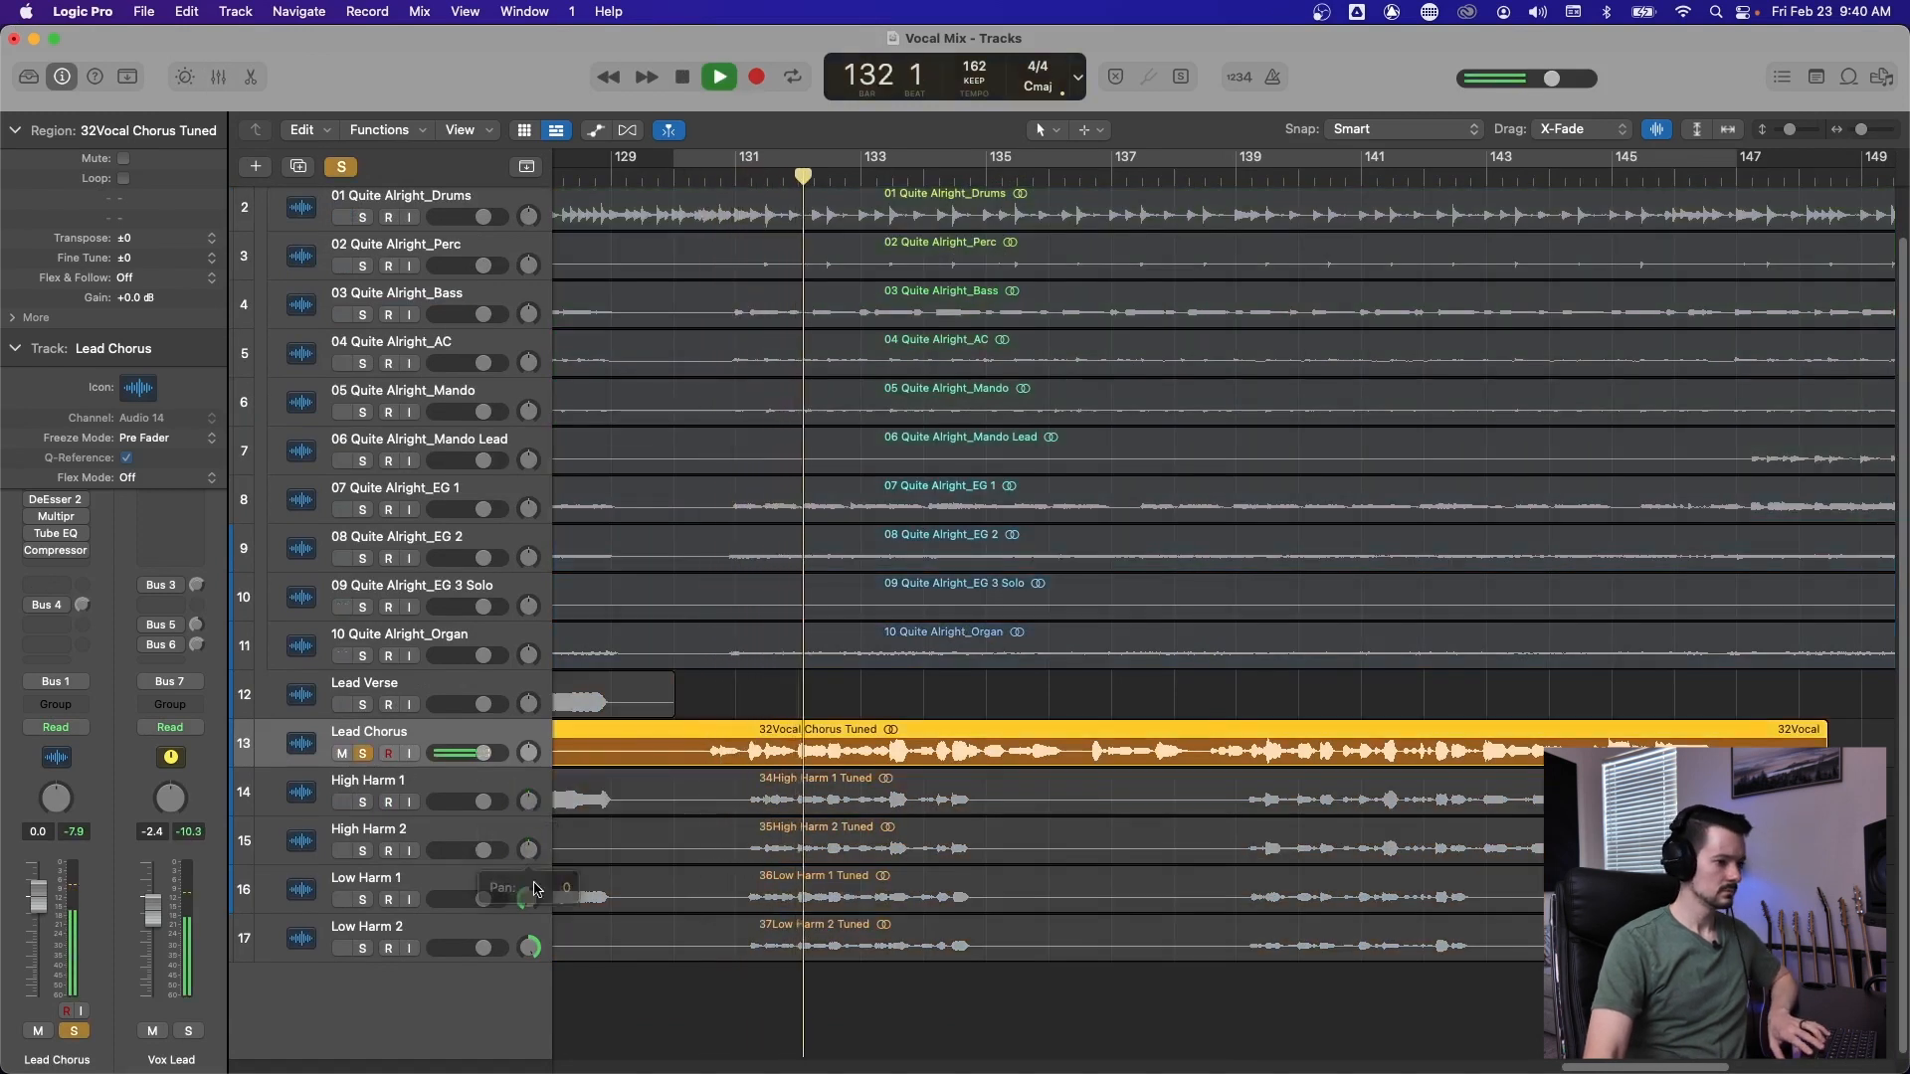
left_click(529, 898, "alt")
left_click(530, 947, "alt")
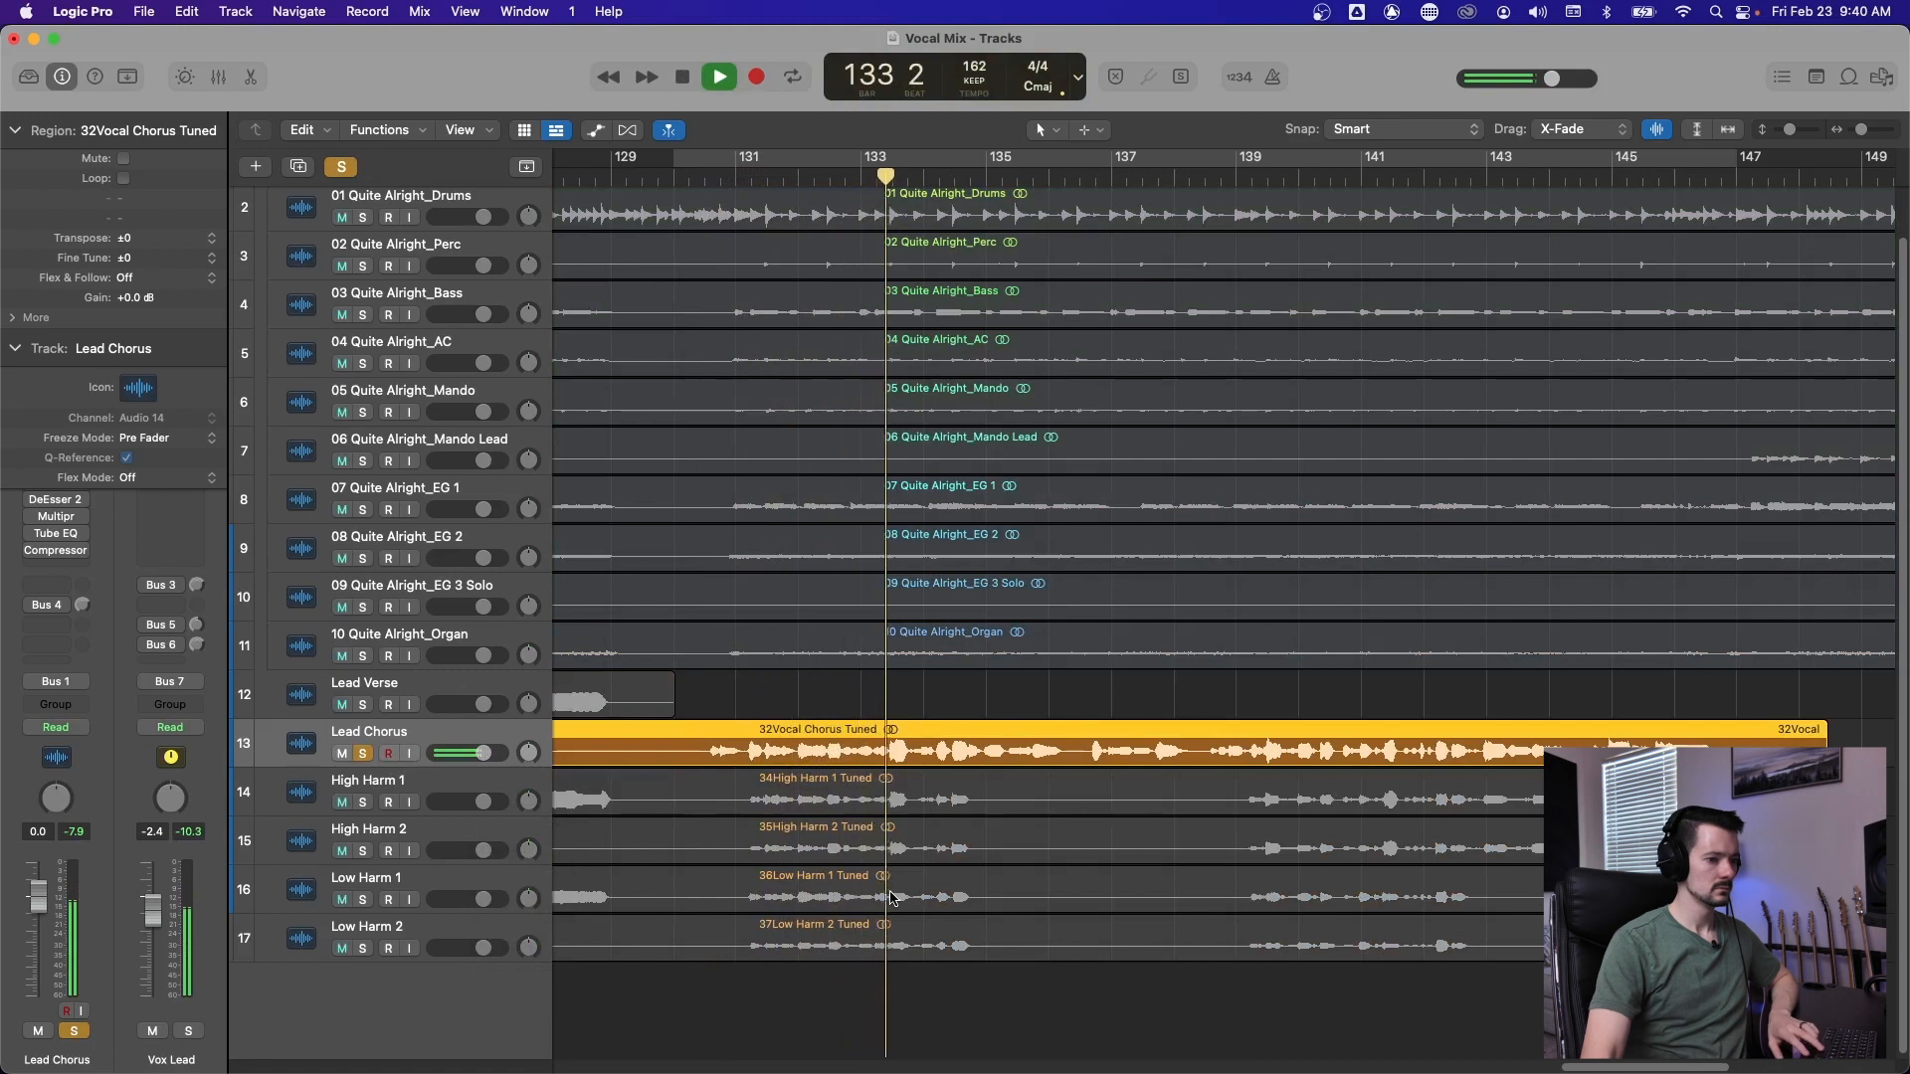
Solo High Harm 1 and High Harm 2 instead of Lead Chorus and listen to them through the chorus phrase.
left_click(362, 753)
key("space")
left_click(362, 802)
left_click(364, 851)
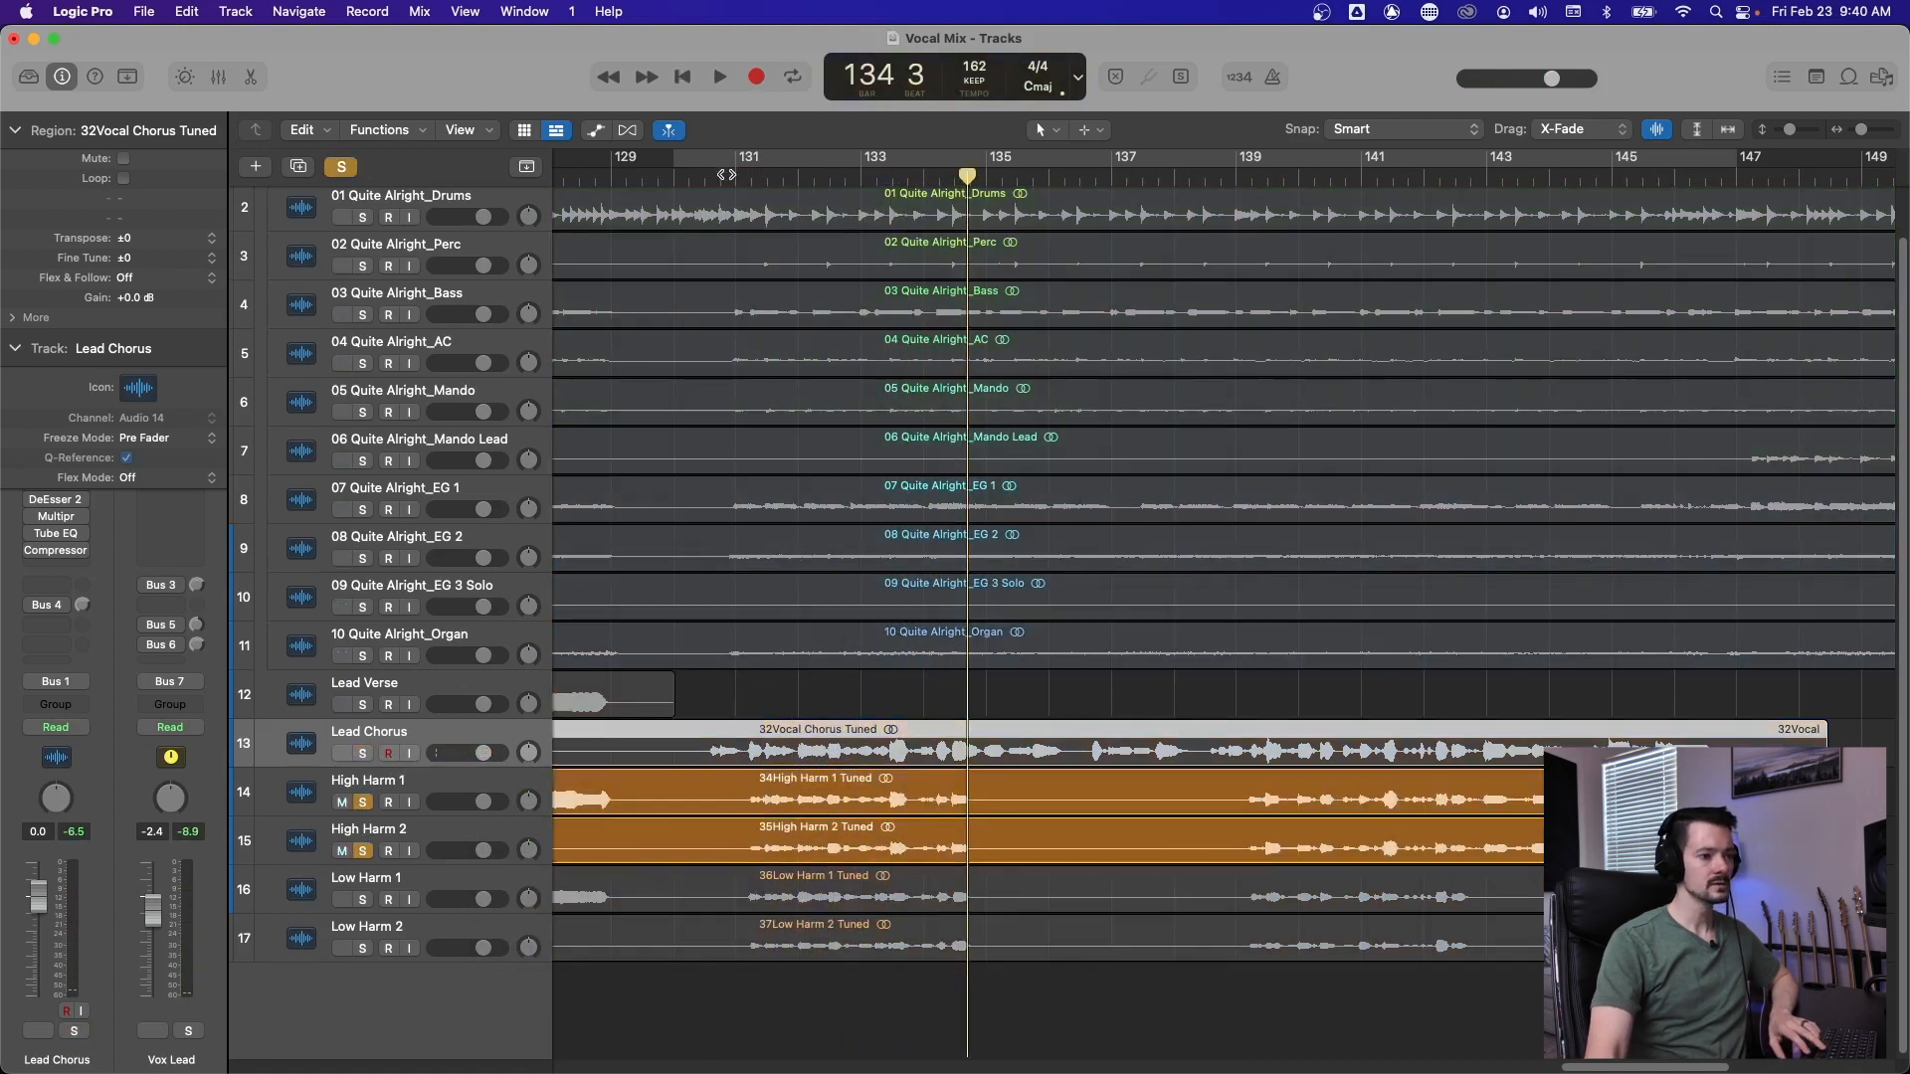
key("space")
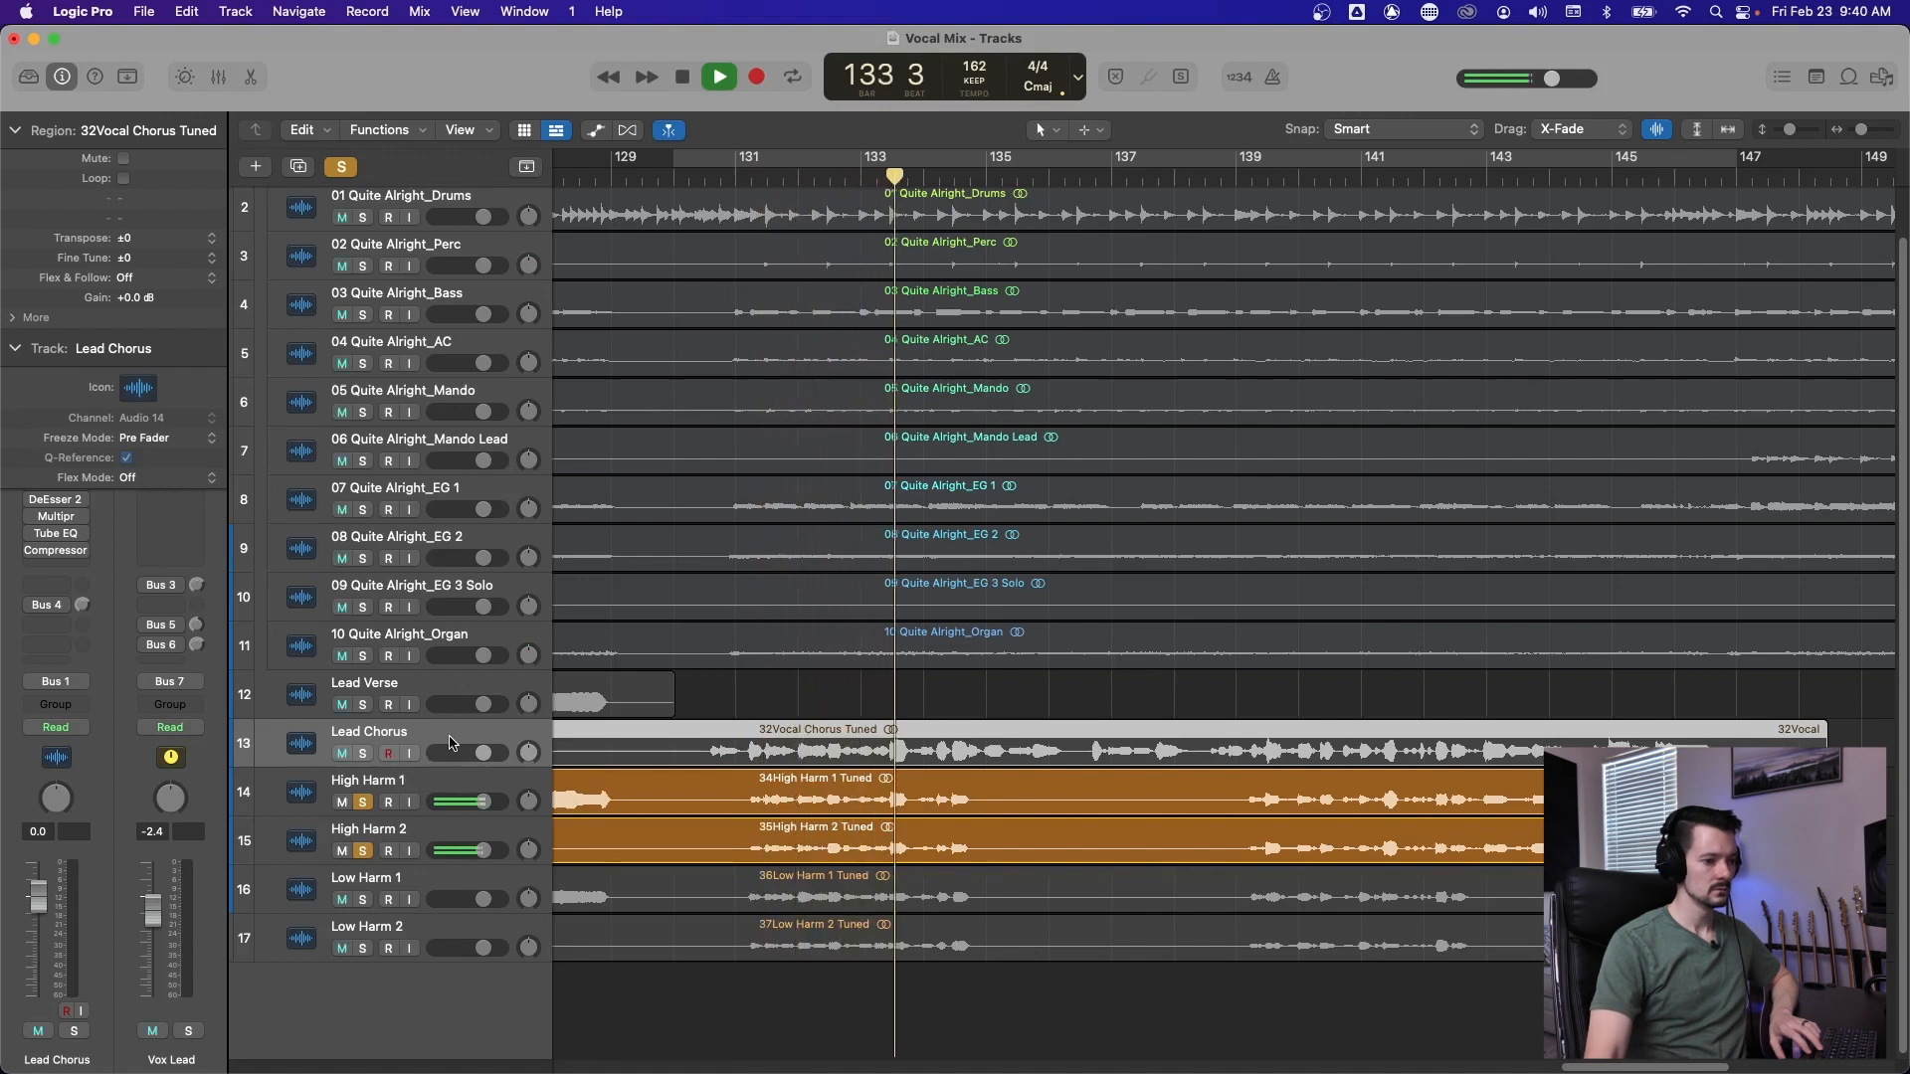
key("space")
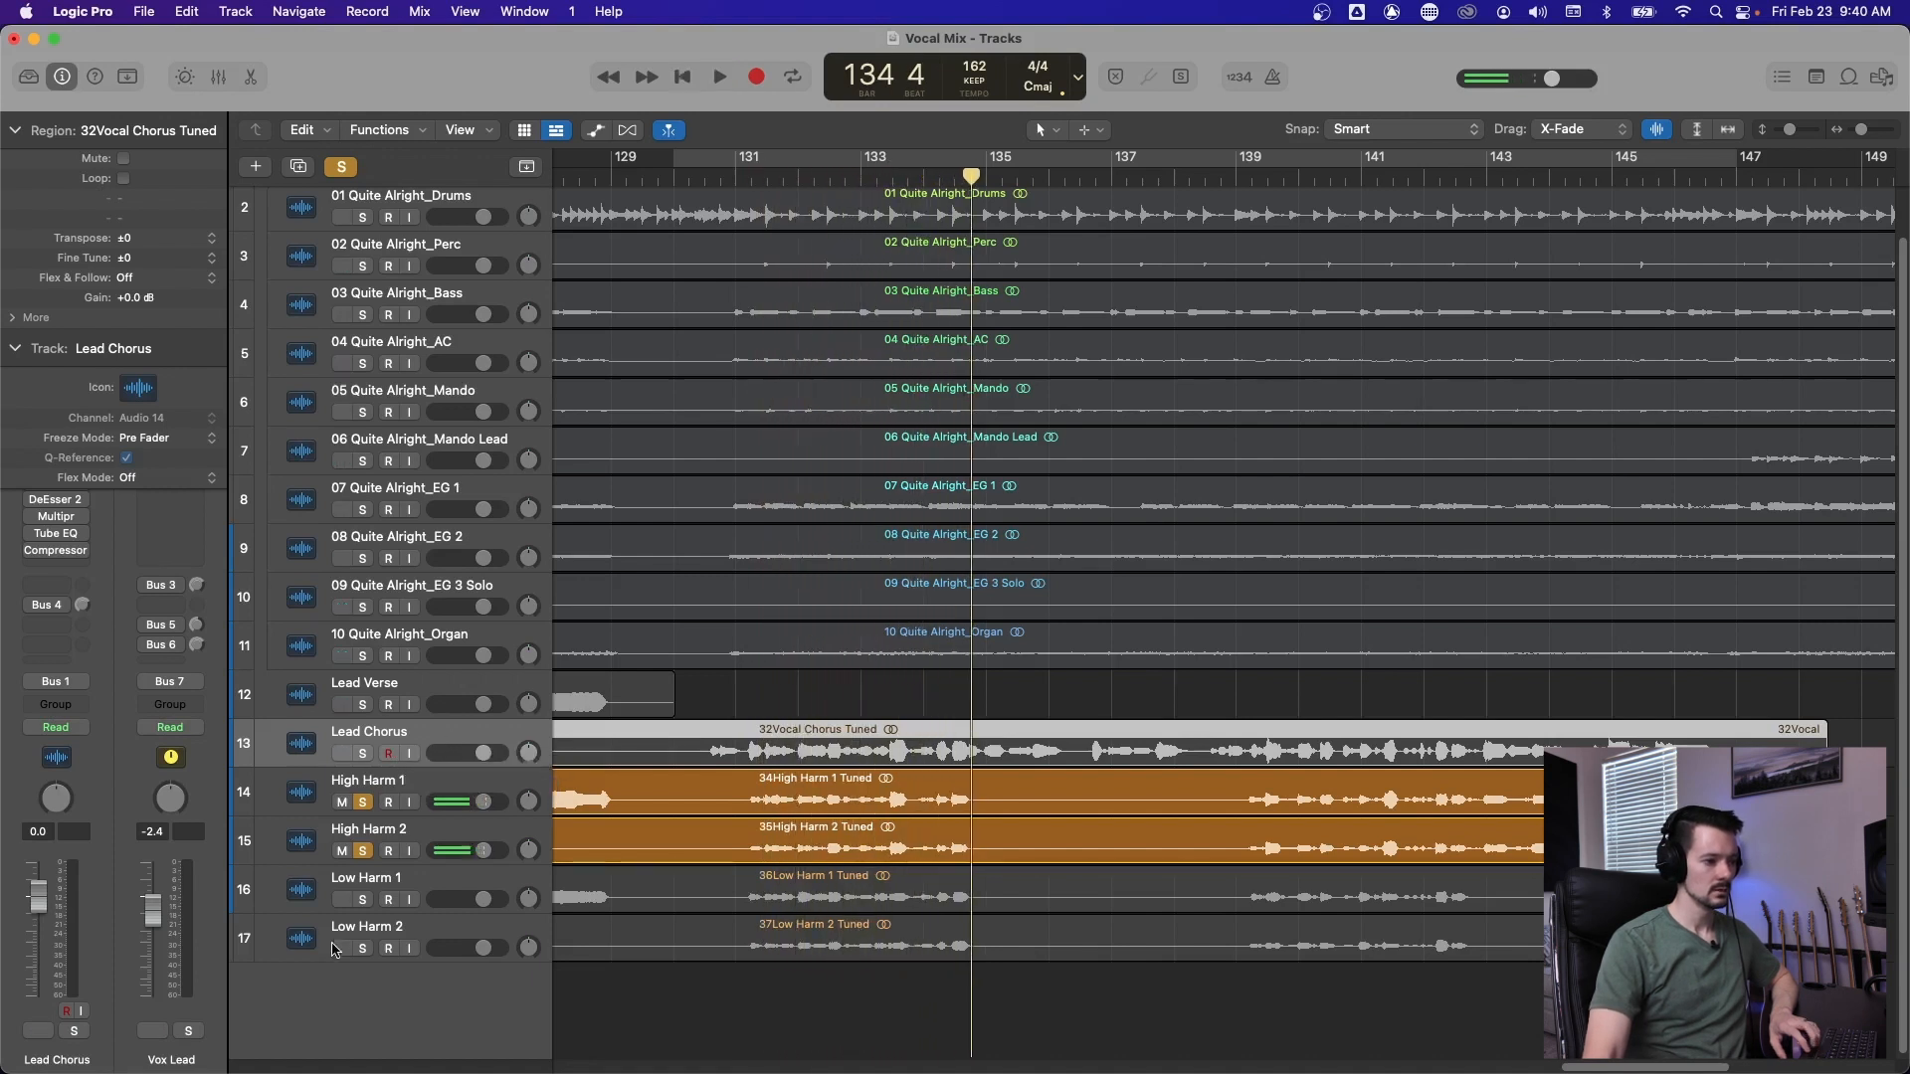
Play Low Harm 1 and 2 soloed from about bar 131 and add Lead Chorus and both High Harm tracks to the solo.
left_click_drag(356, 903, 364, 950)
left_click_drag(364, 800, 368, 846)
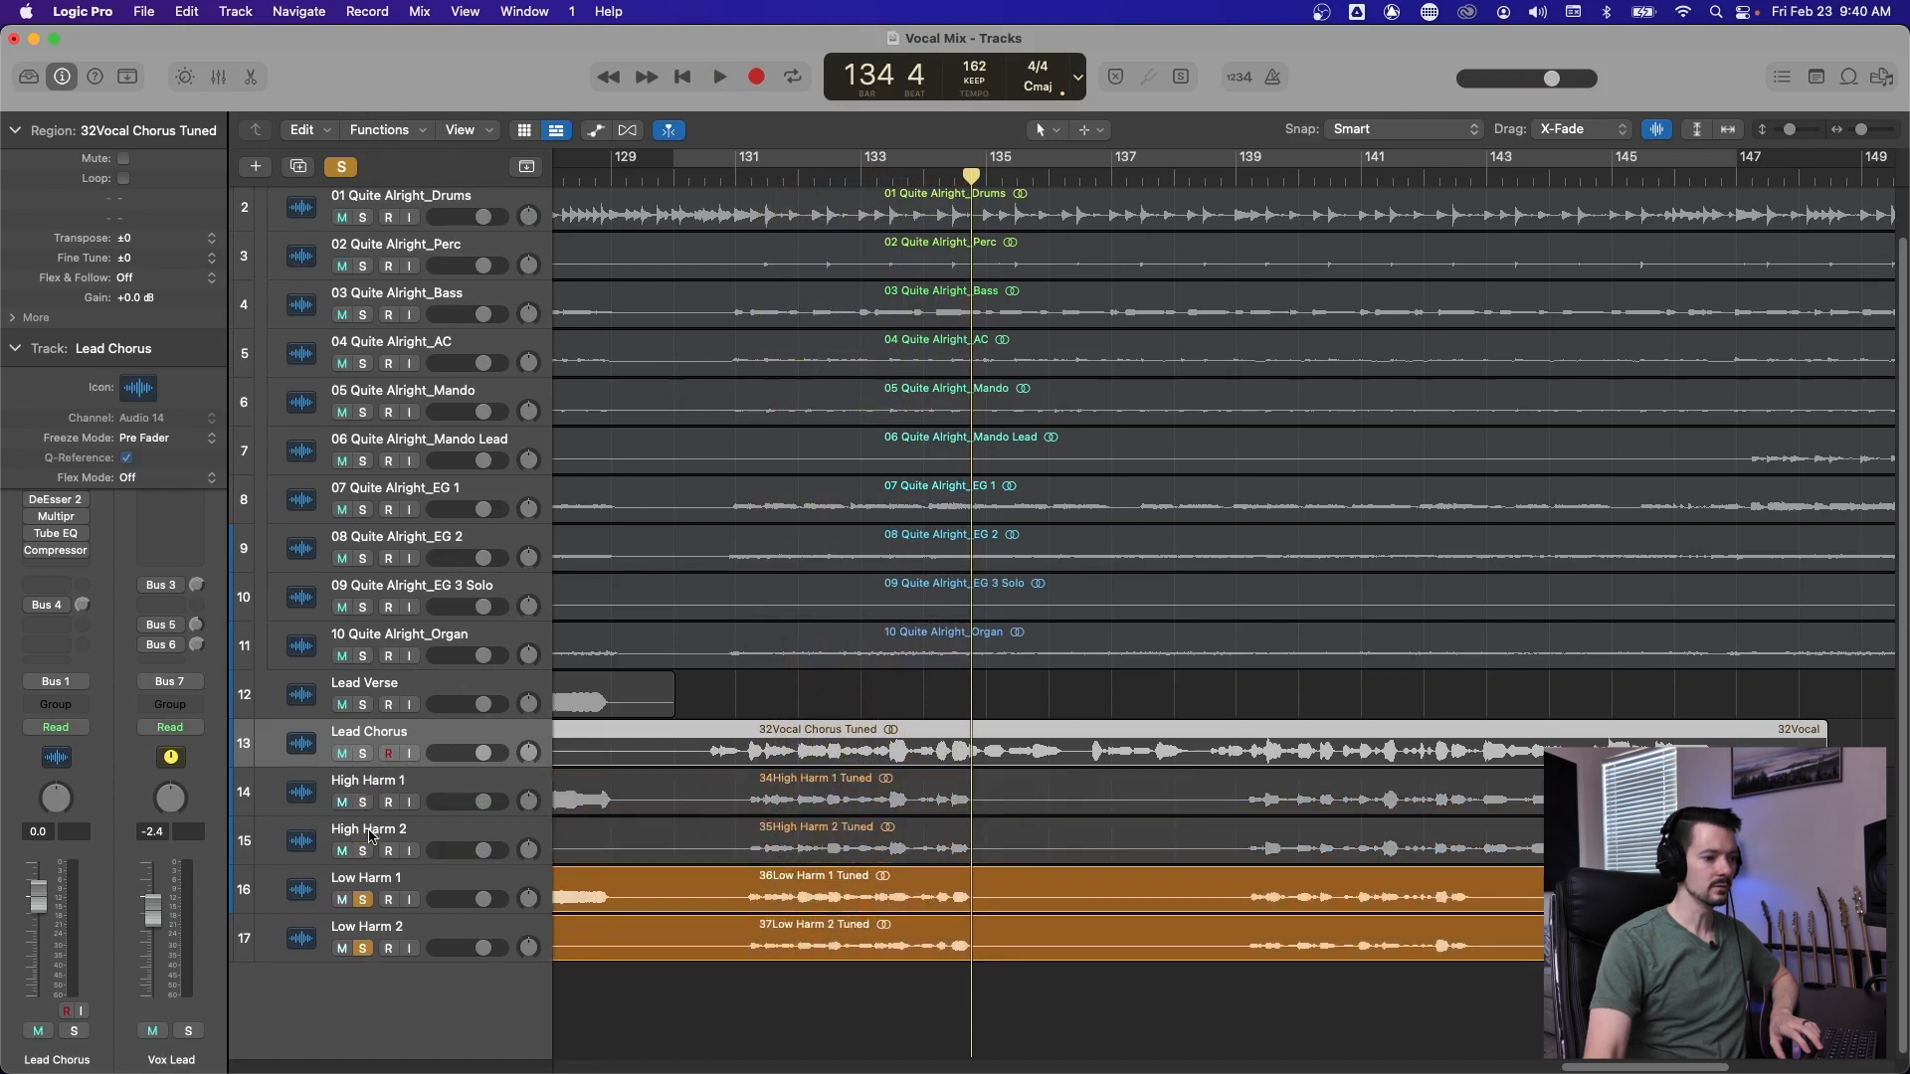
left_click(738, 177)
key("space")
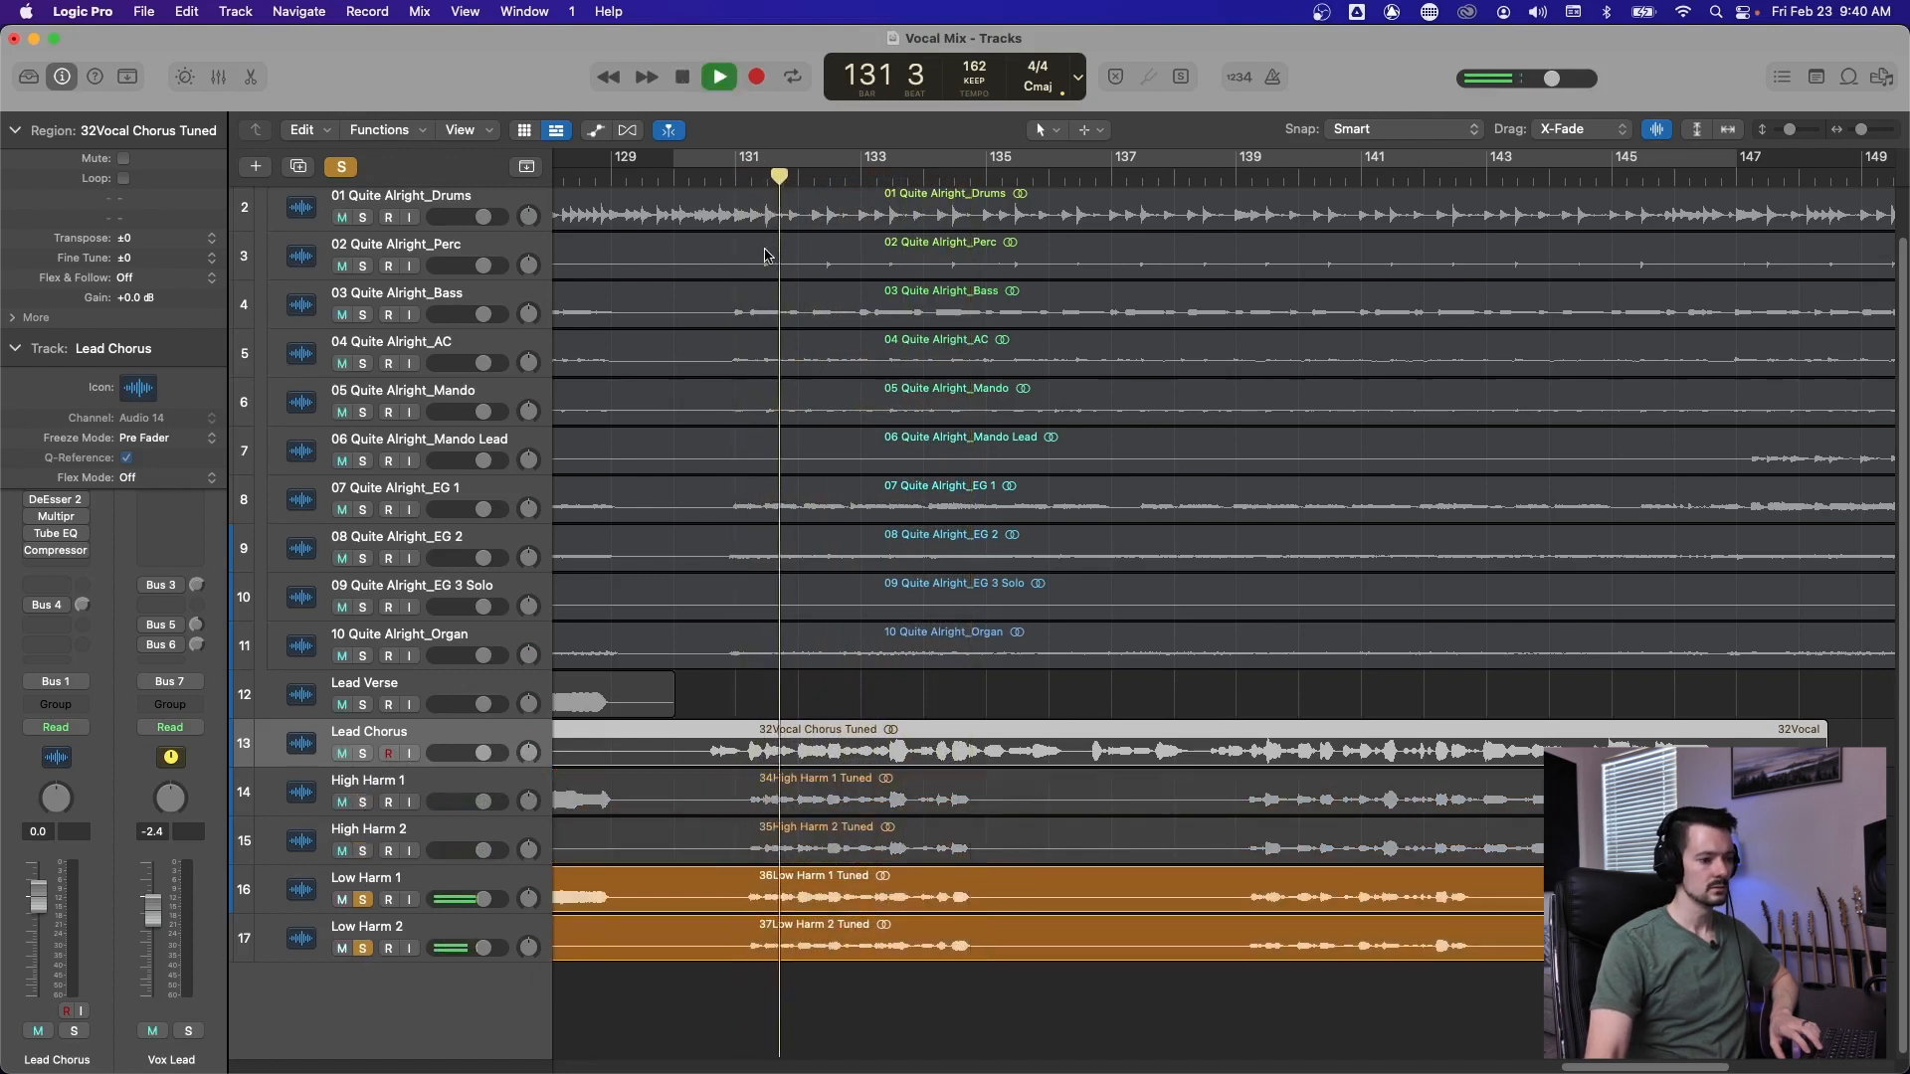
left_click_drag(362, 753, 364, 850)
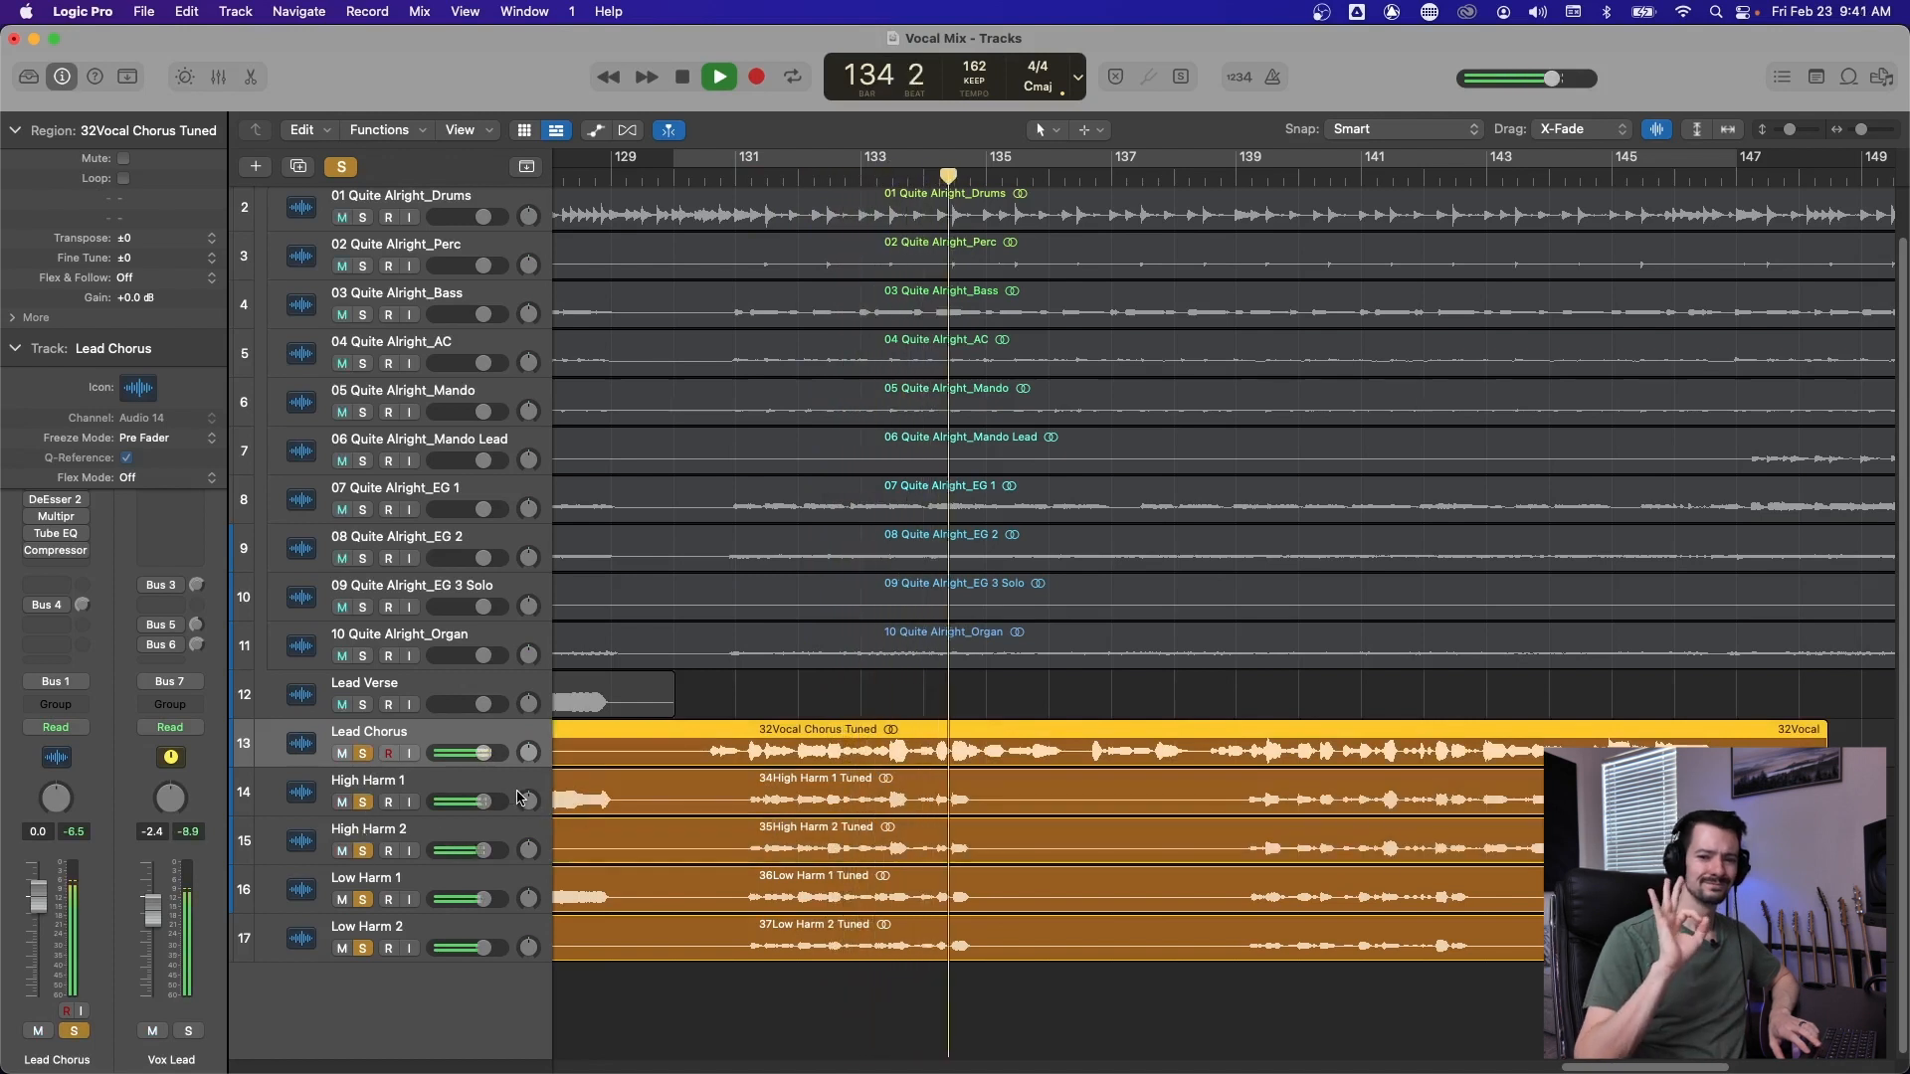
key("space")
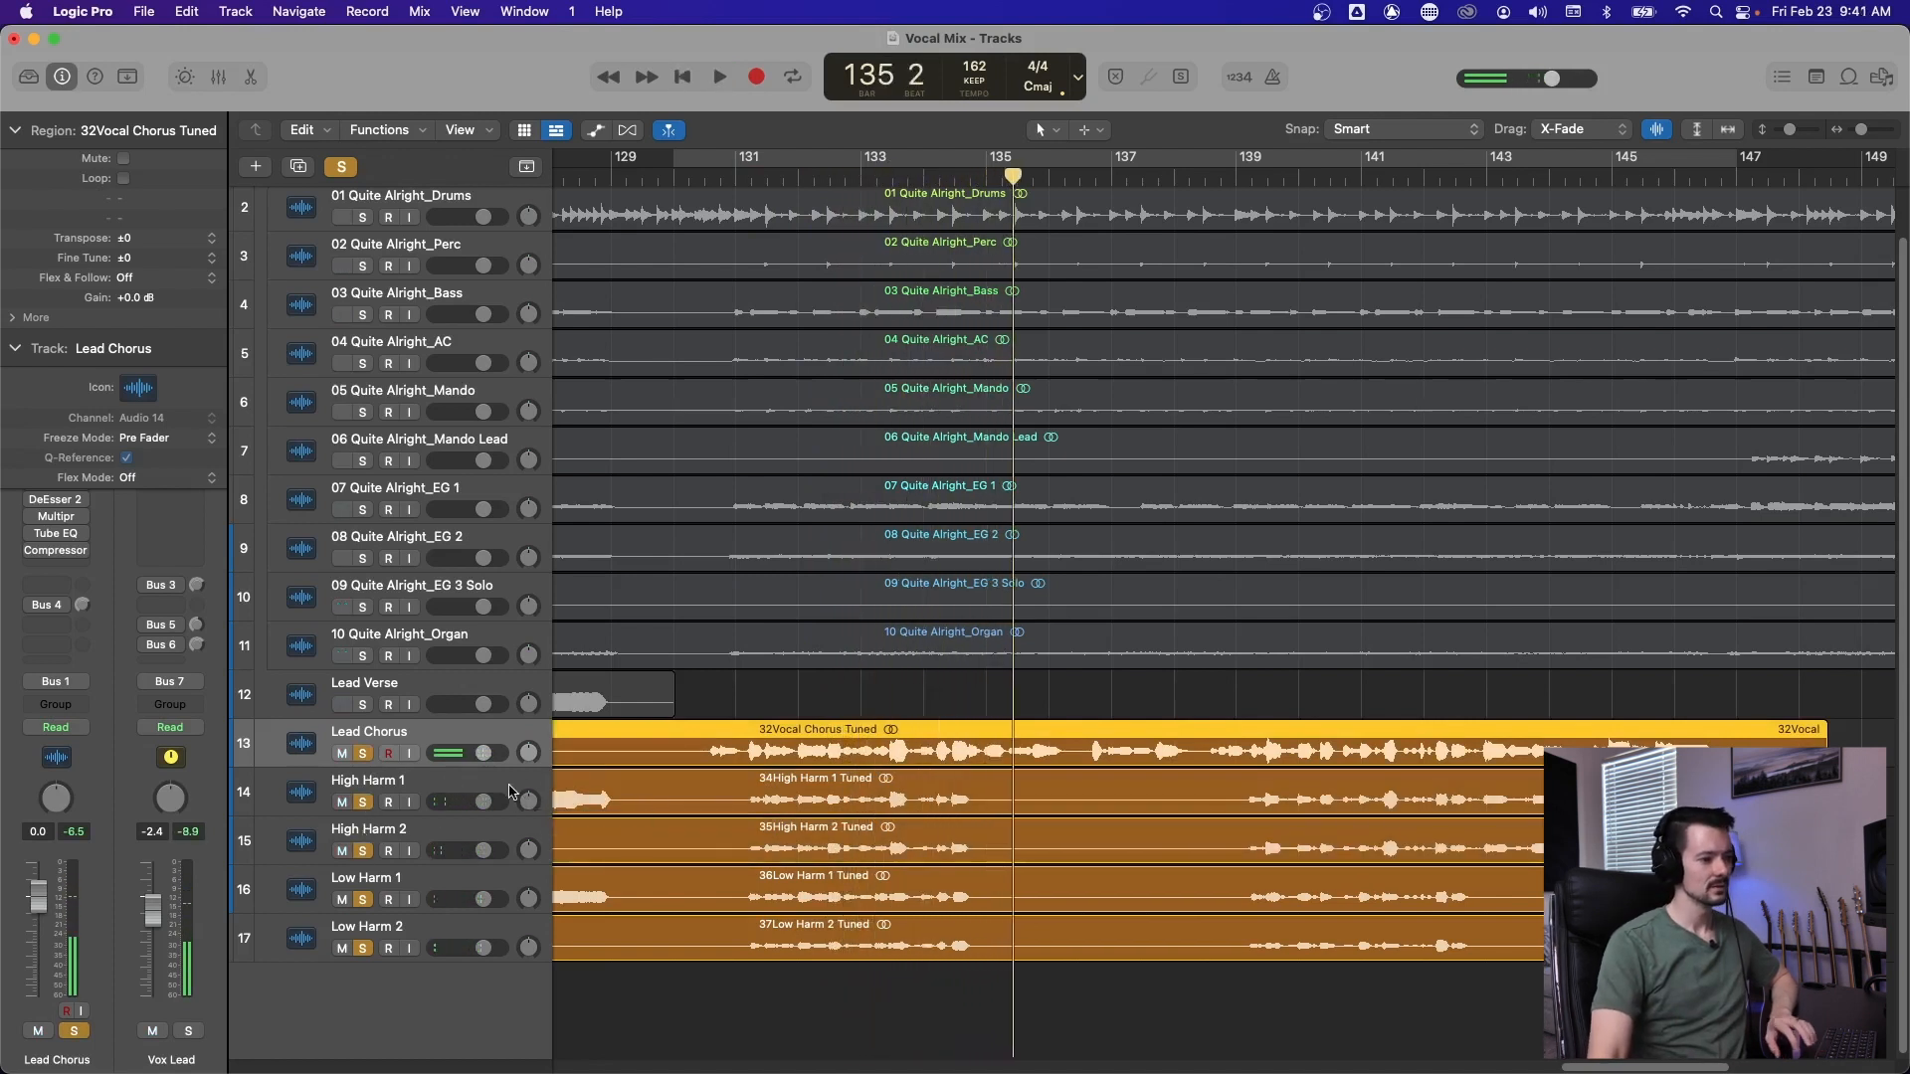
Look up Logic's Channel EQ in the plug-in choices for the first effect slot of Lead Chorus, keeping the existing plug-in.
key("x")
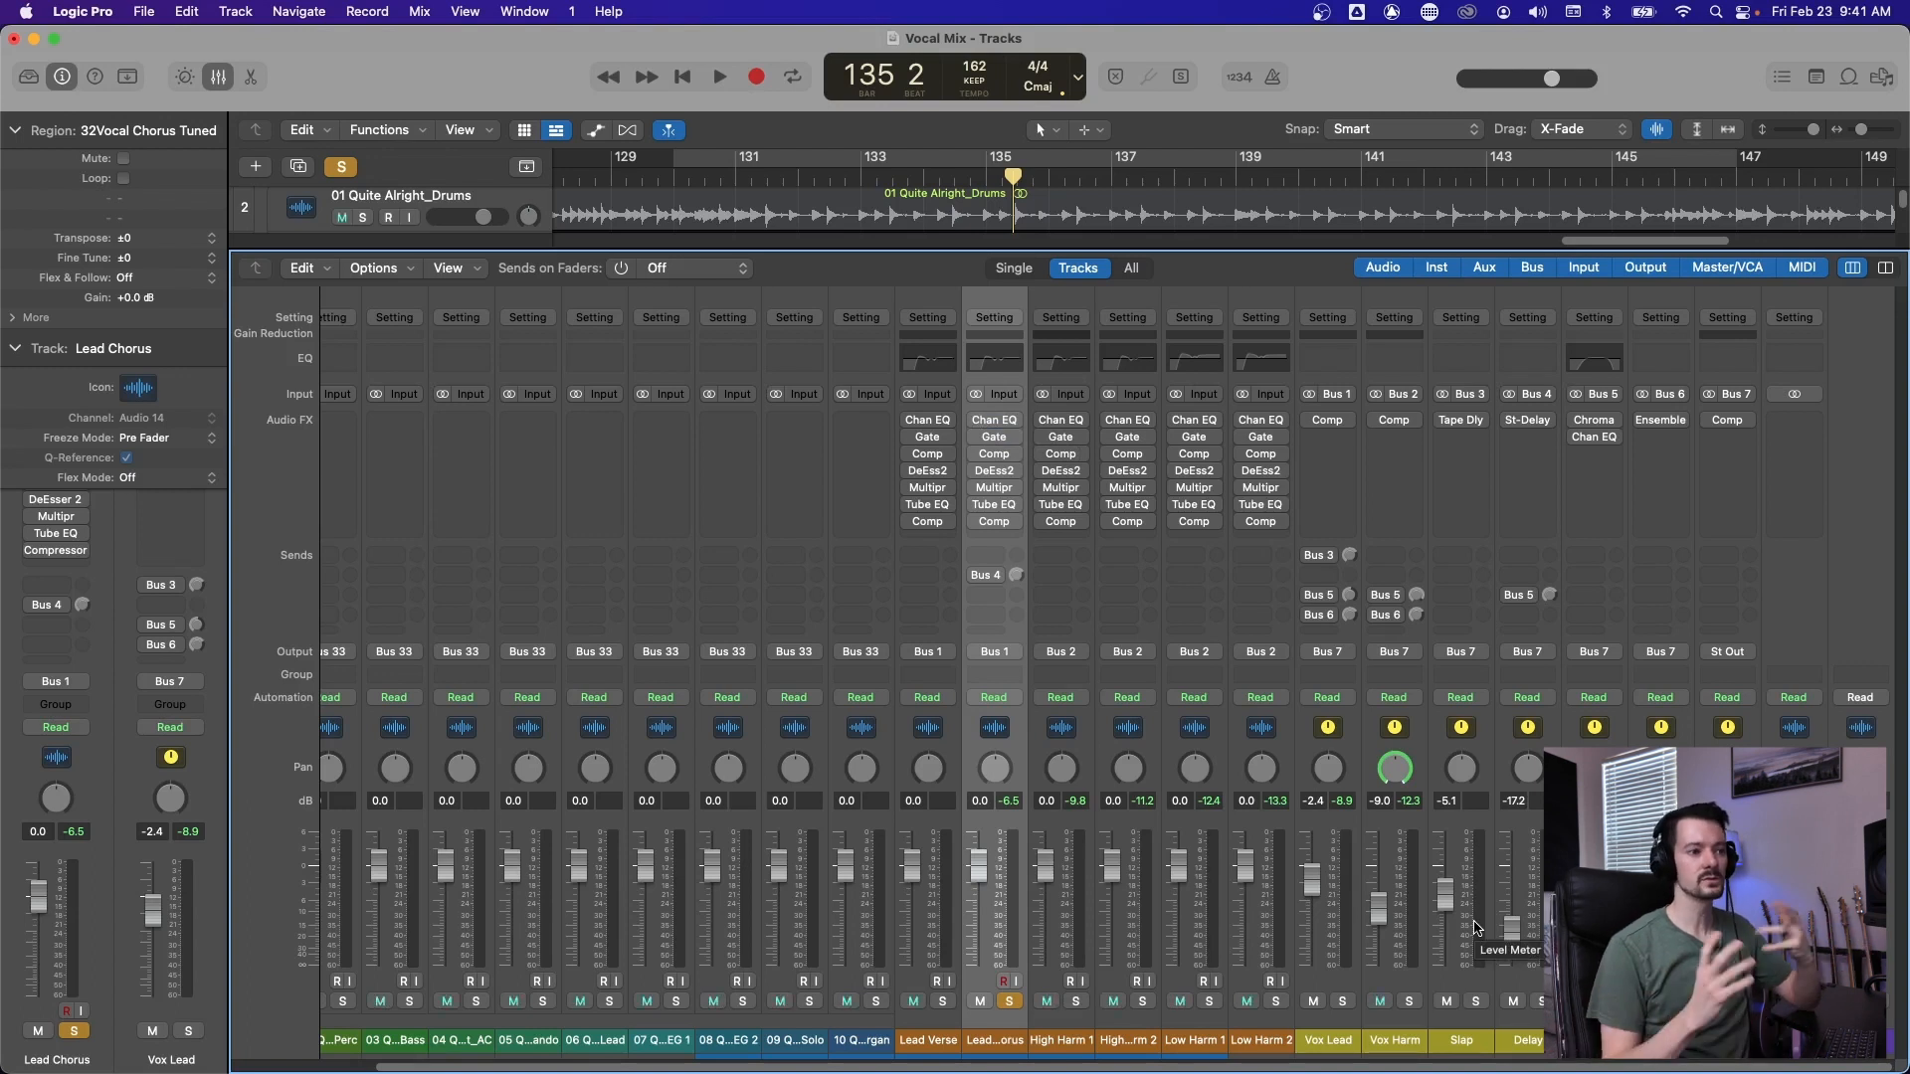
left_click(1015, 423)
mouse_move(1029, 622)
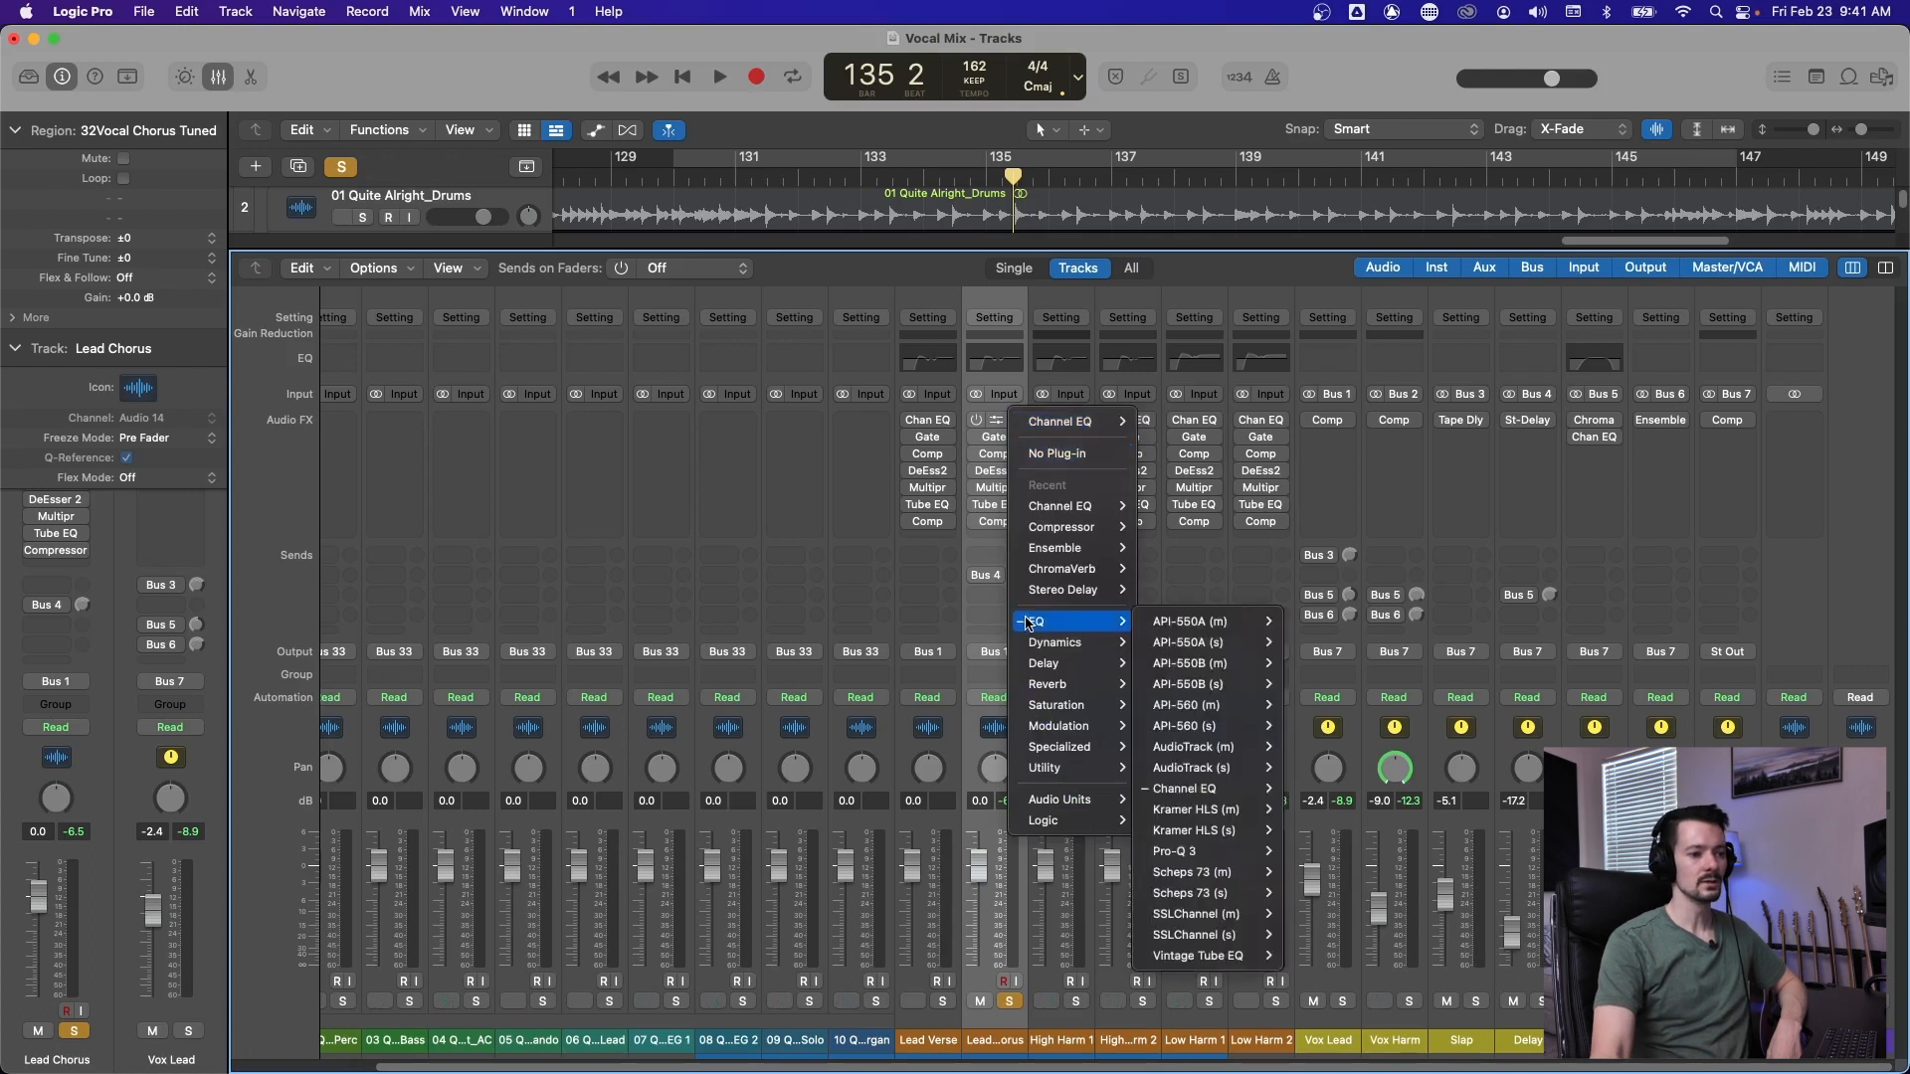
mouse_move(1044, 822)
mouse_move(1153, 865)
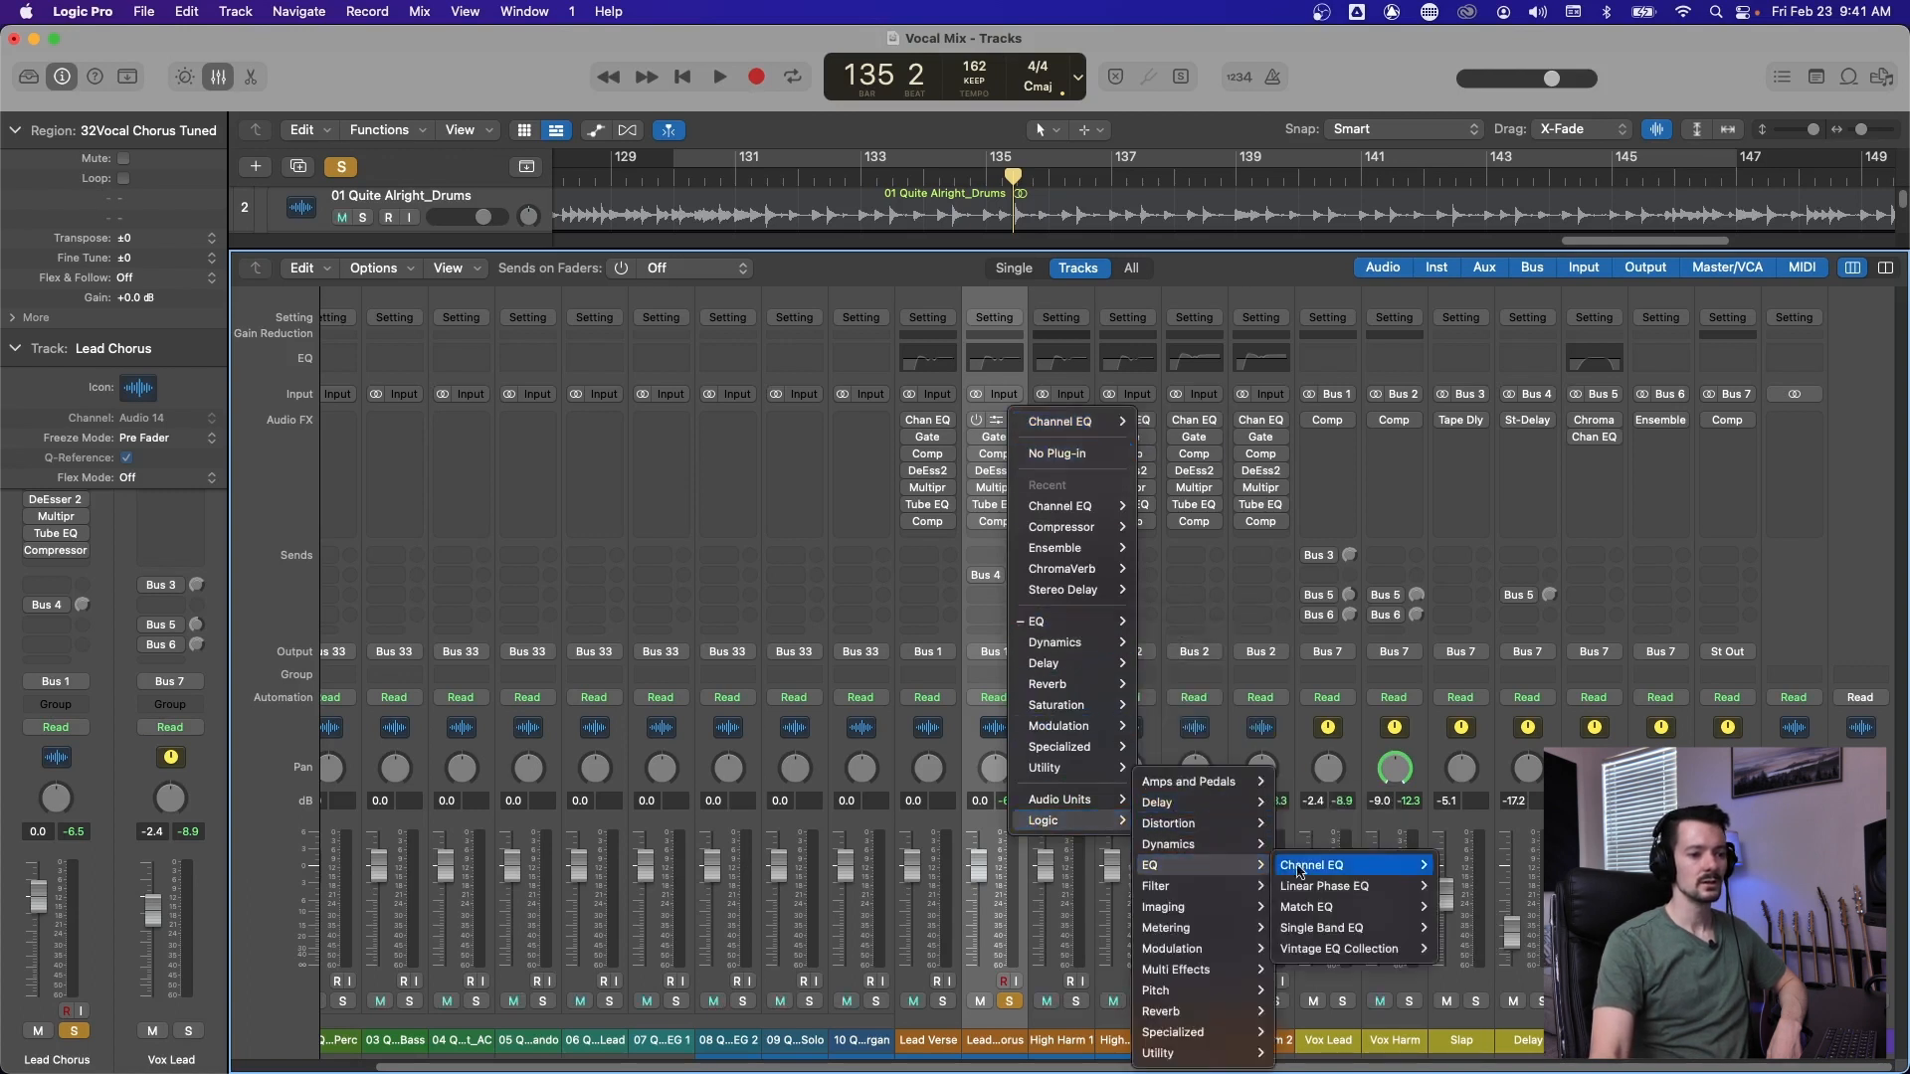
mouse_move(1398, 872)
left_click(1489, 873)
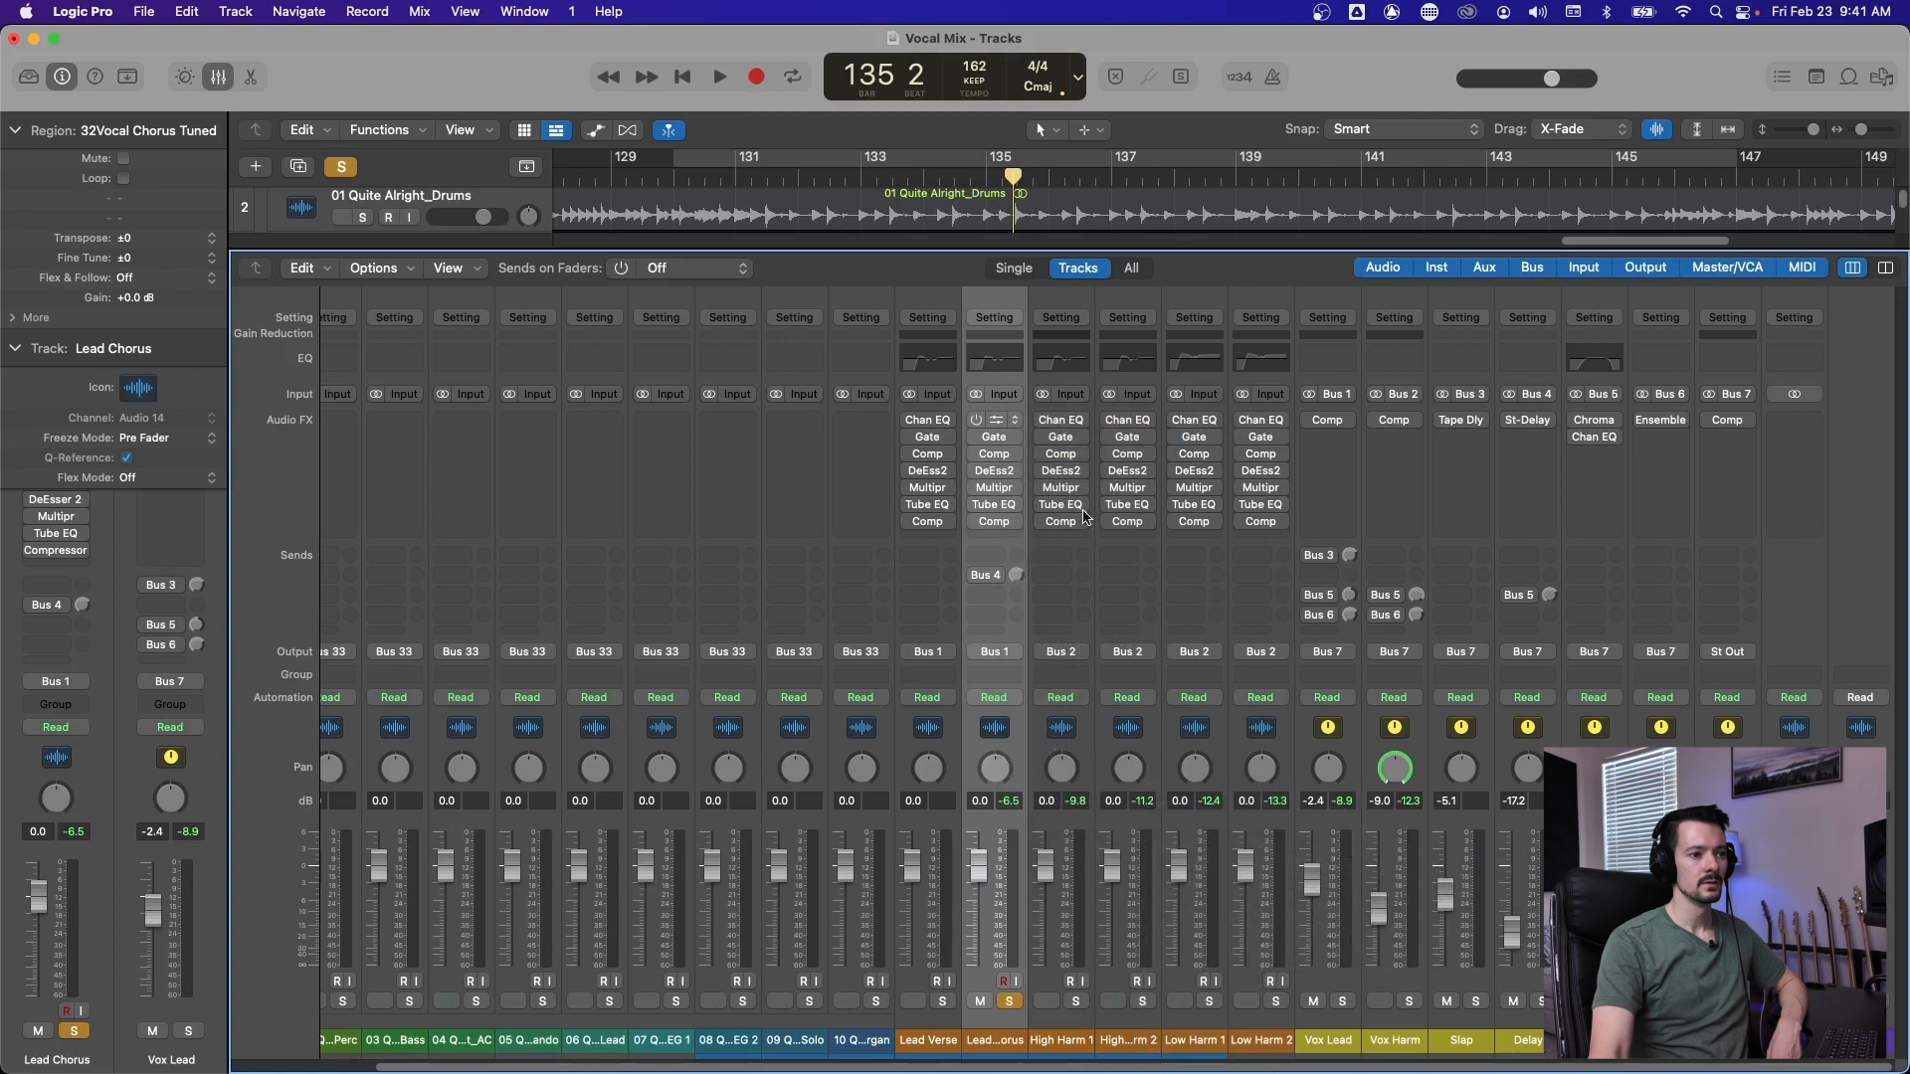
Open the Channel EQ on Lead Chorus and turn off its low-cut, 250 Hz, 600 Hz and 1490 Hz bands.
left_click(994, 419)
left_click_drag(995, 281, 484, 347)
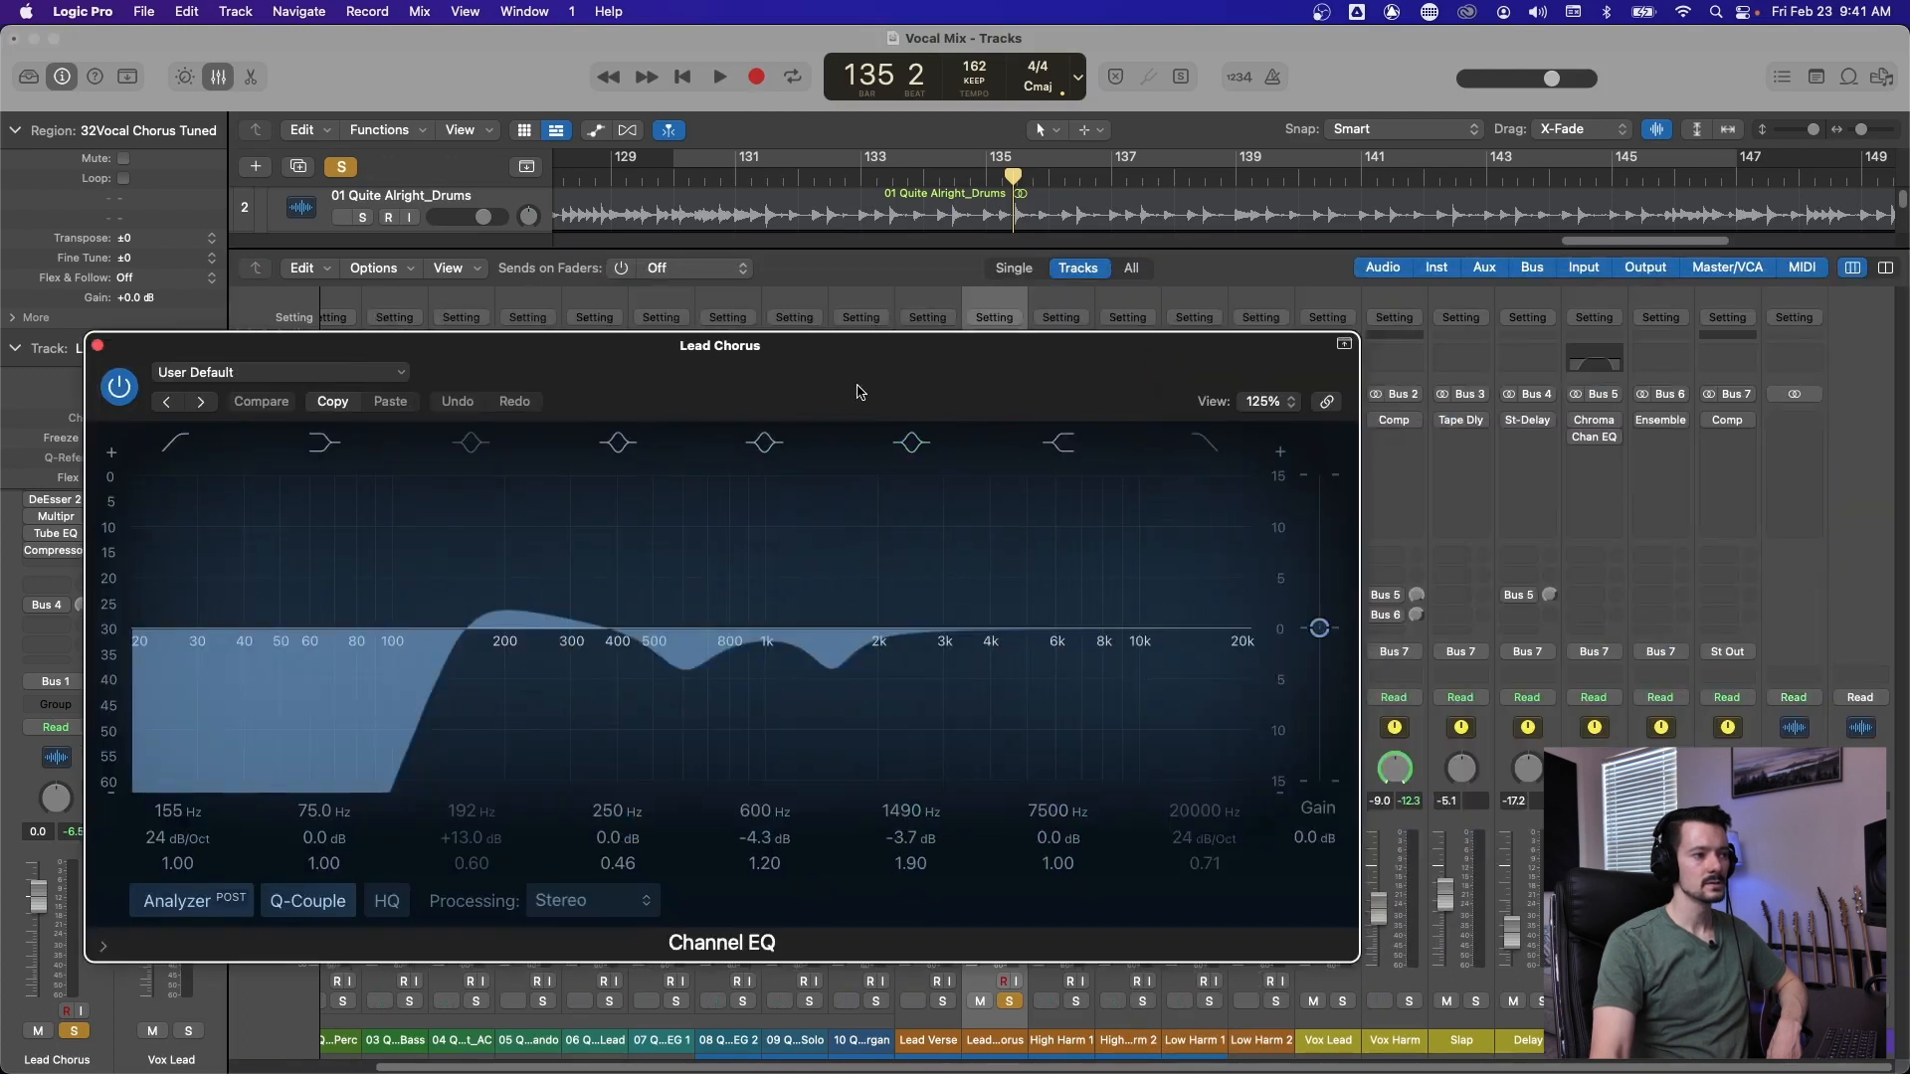
left_click(200, 445)
left_click(618, 442)
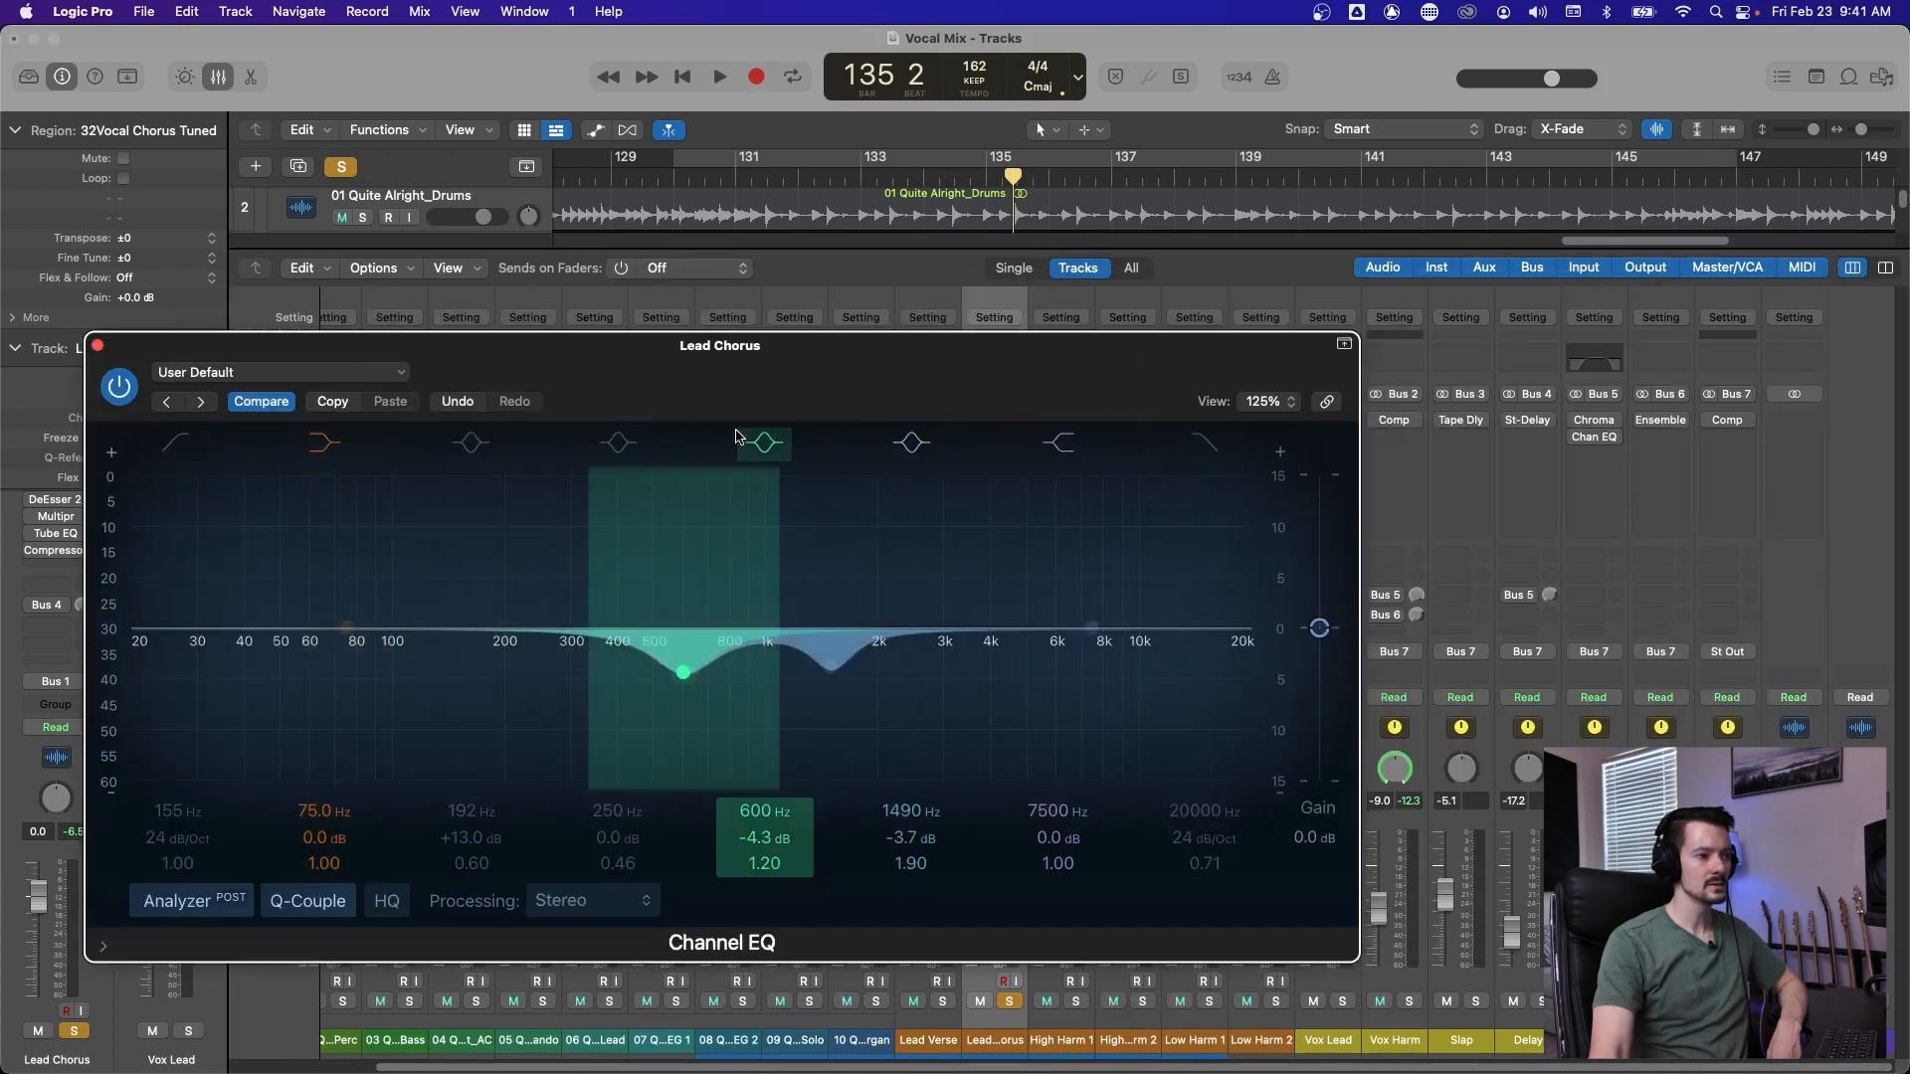
left_click(764, 443)
left_click(937, 447)
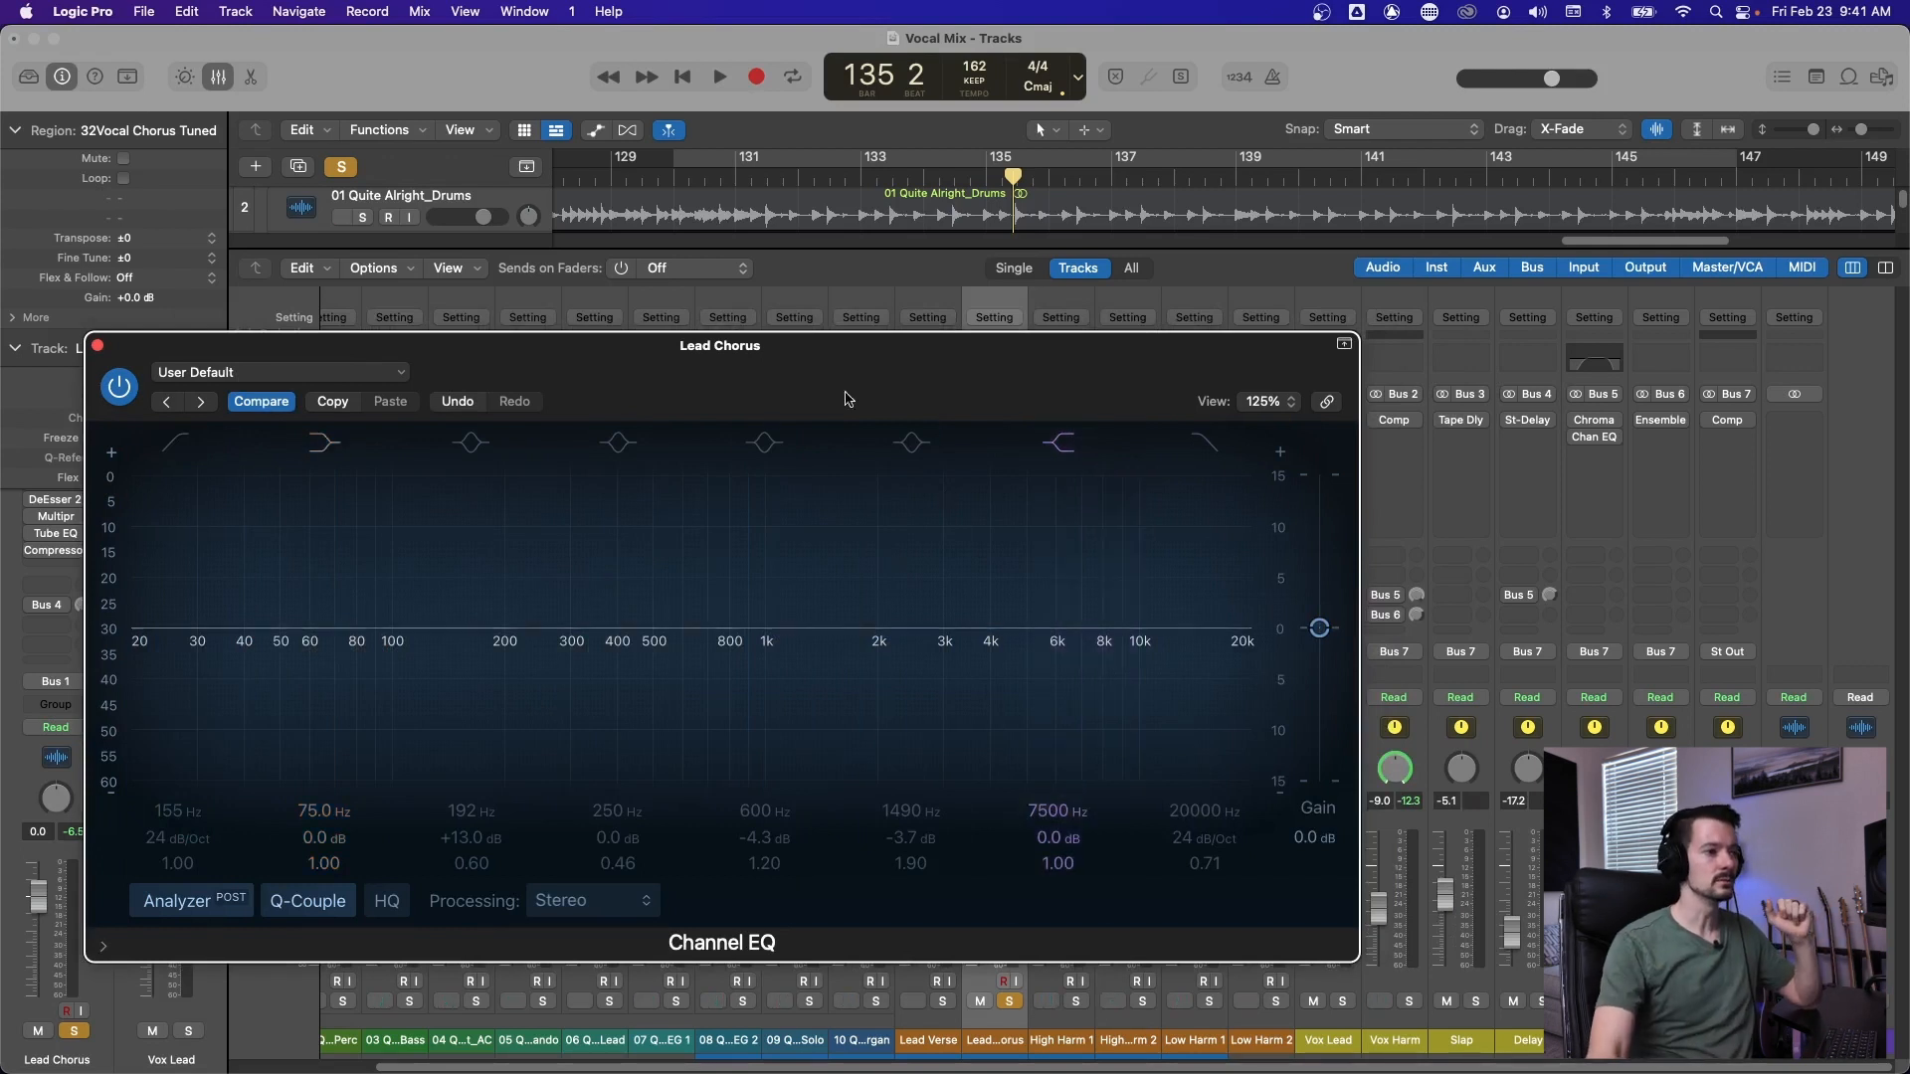
Turn on the Channel EQ's low-cut band and sweep it up to about 172 Hz and back down to 31.4 Hz.
left_click_drag(769, 383, 948, 377)
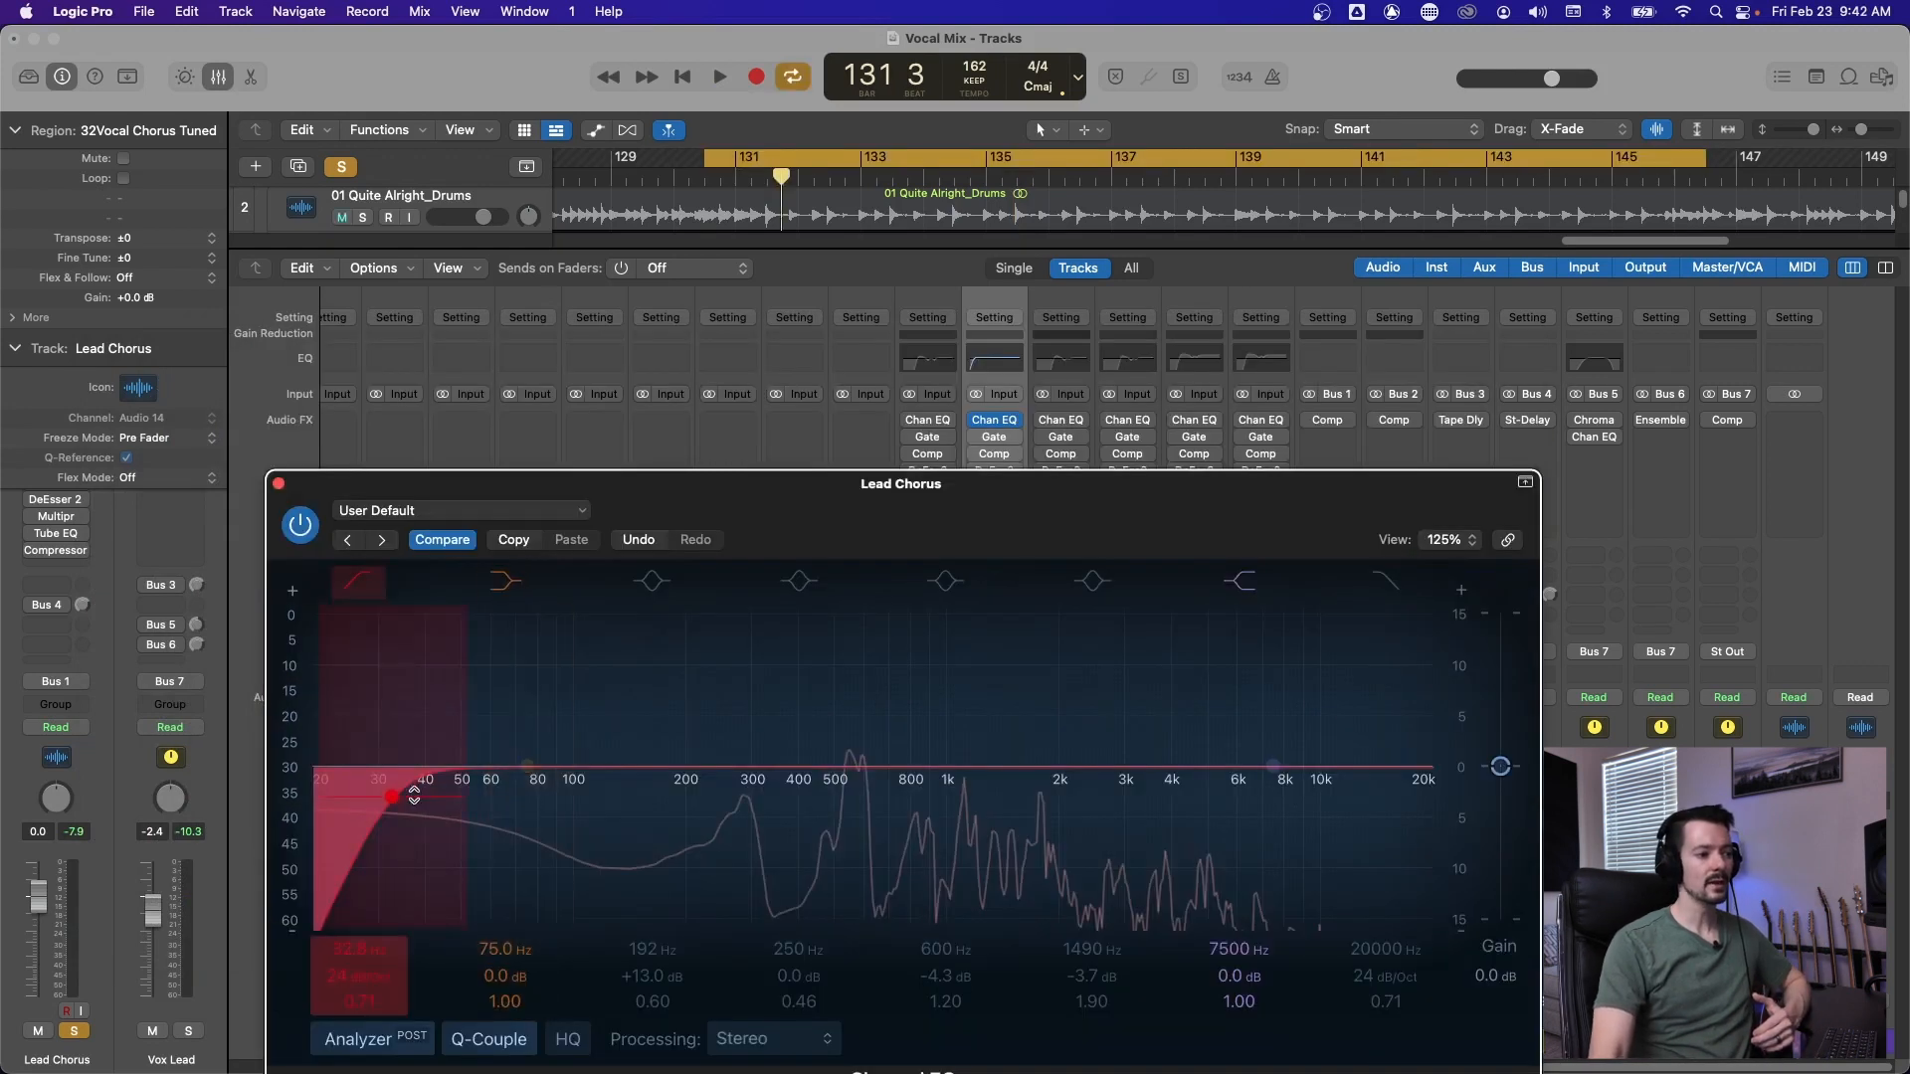
left_click_drag(428, 798, 514, 791)
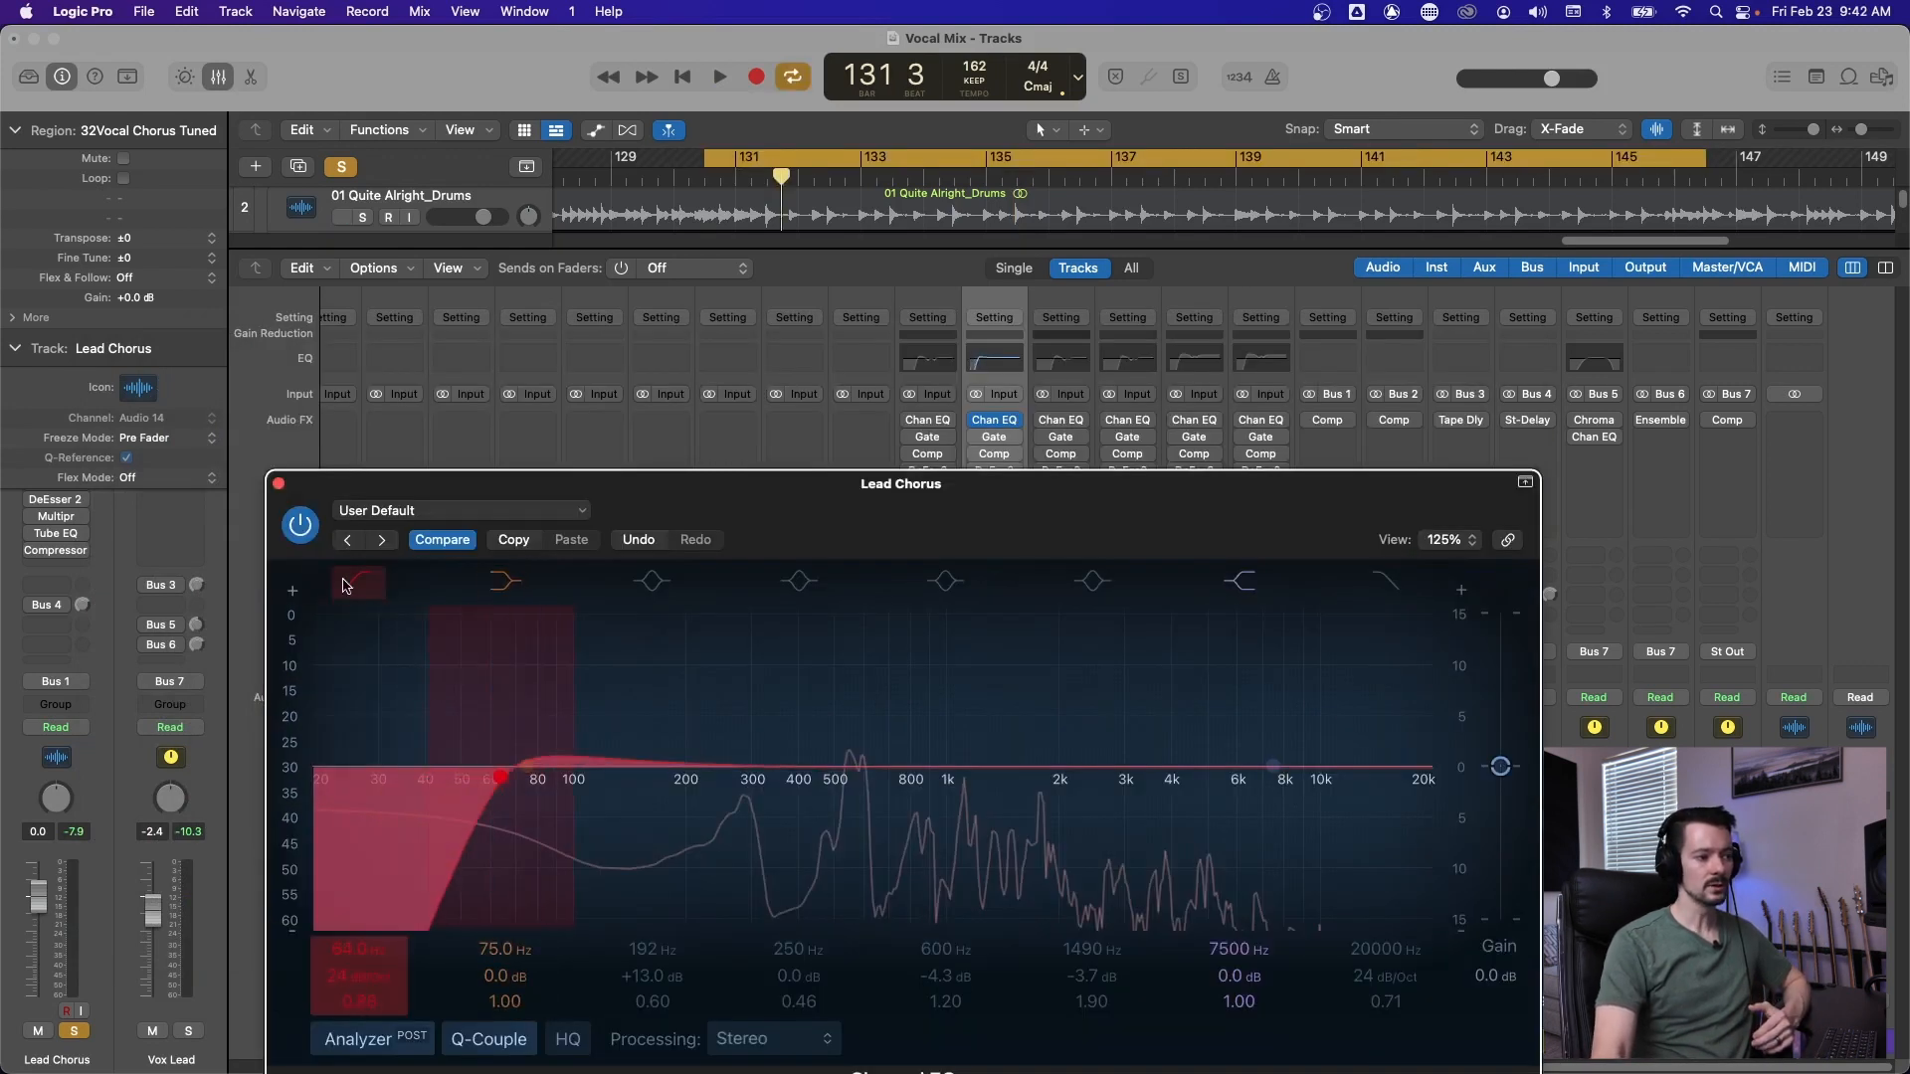
left_click(343, 585)
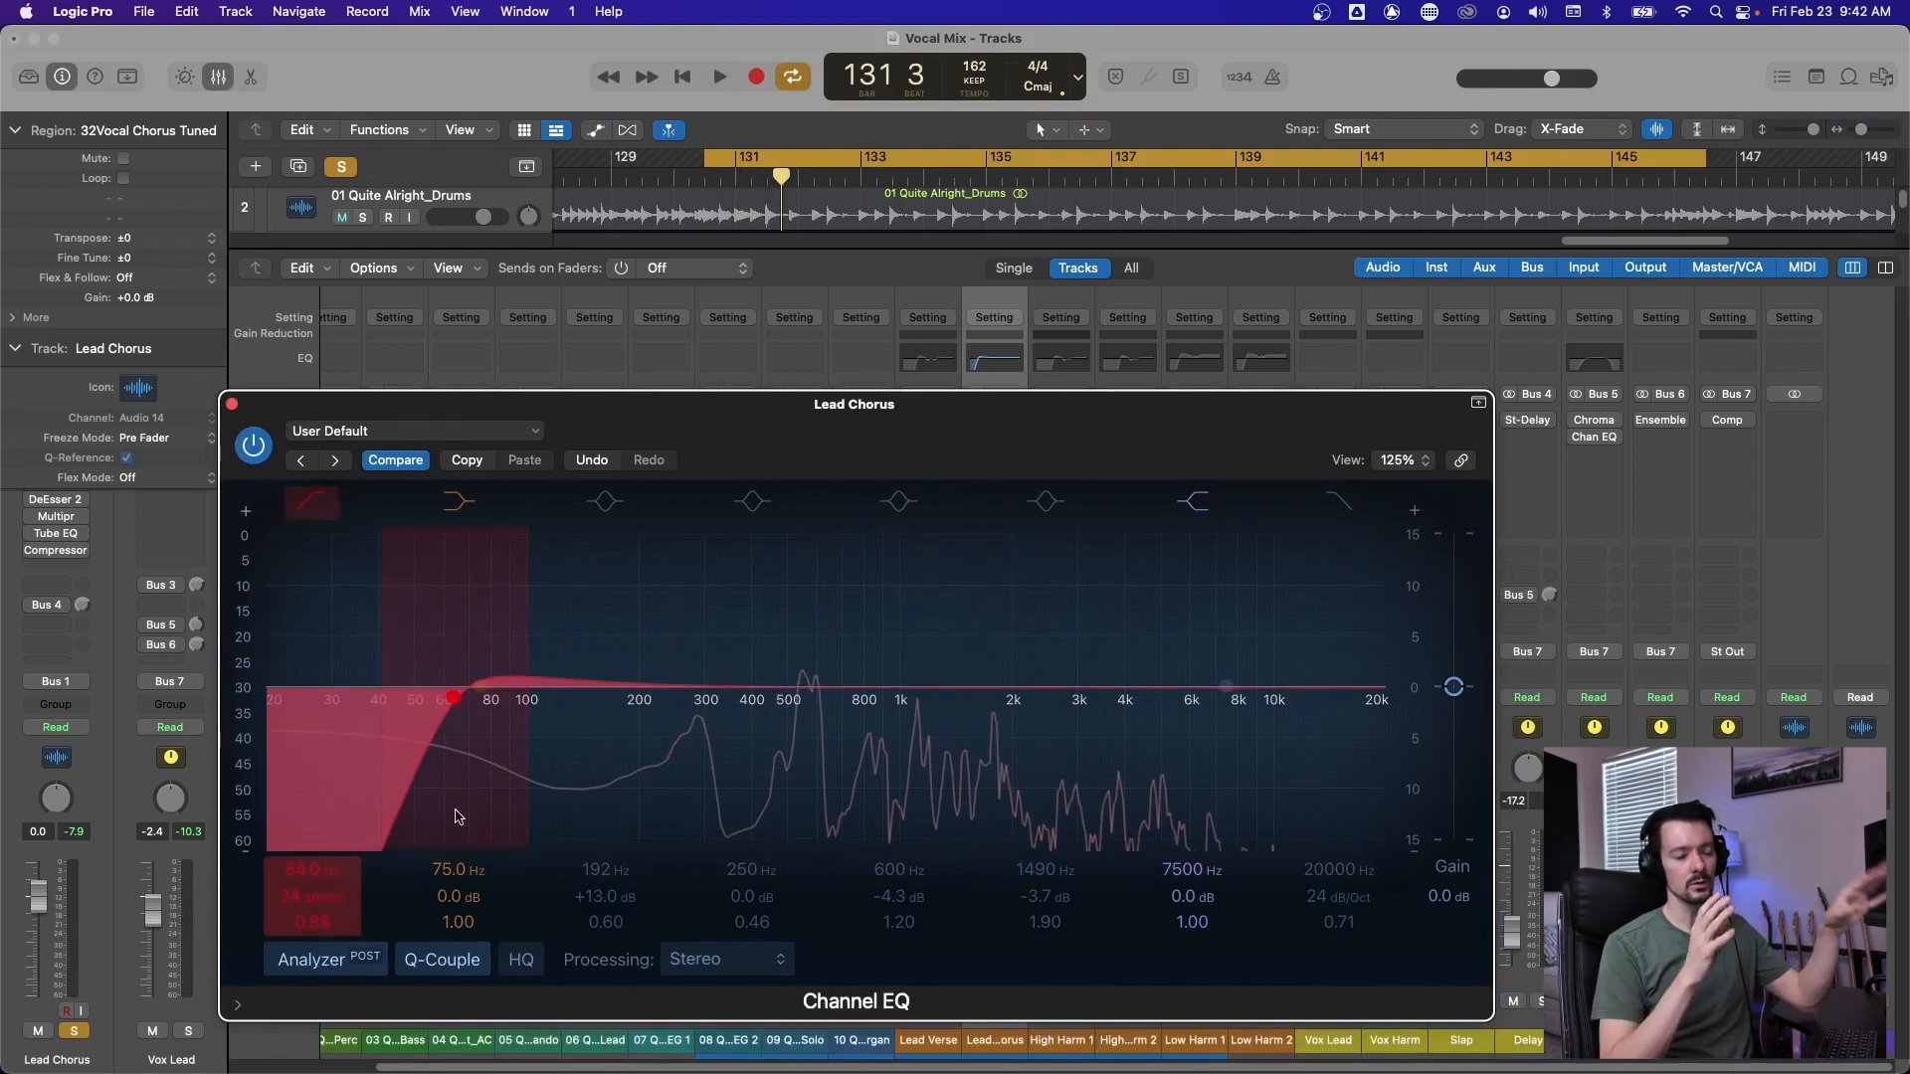
left_click_drag(455, 694, 619, 713)
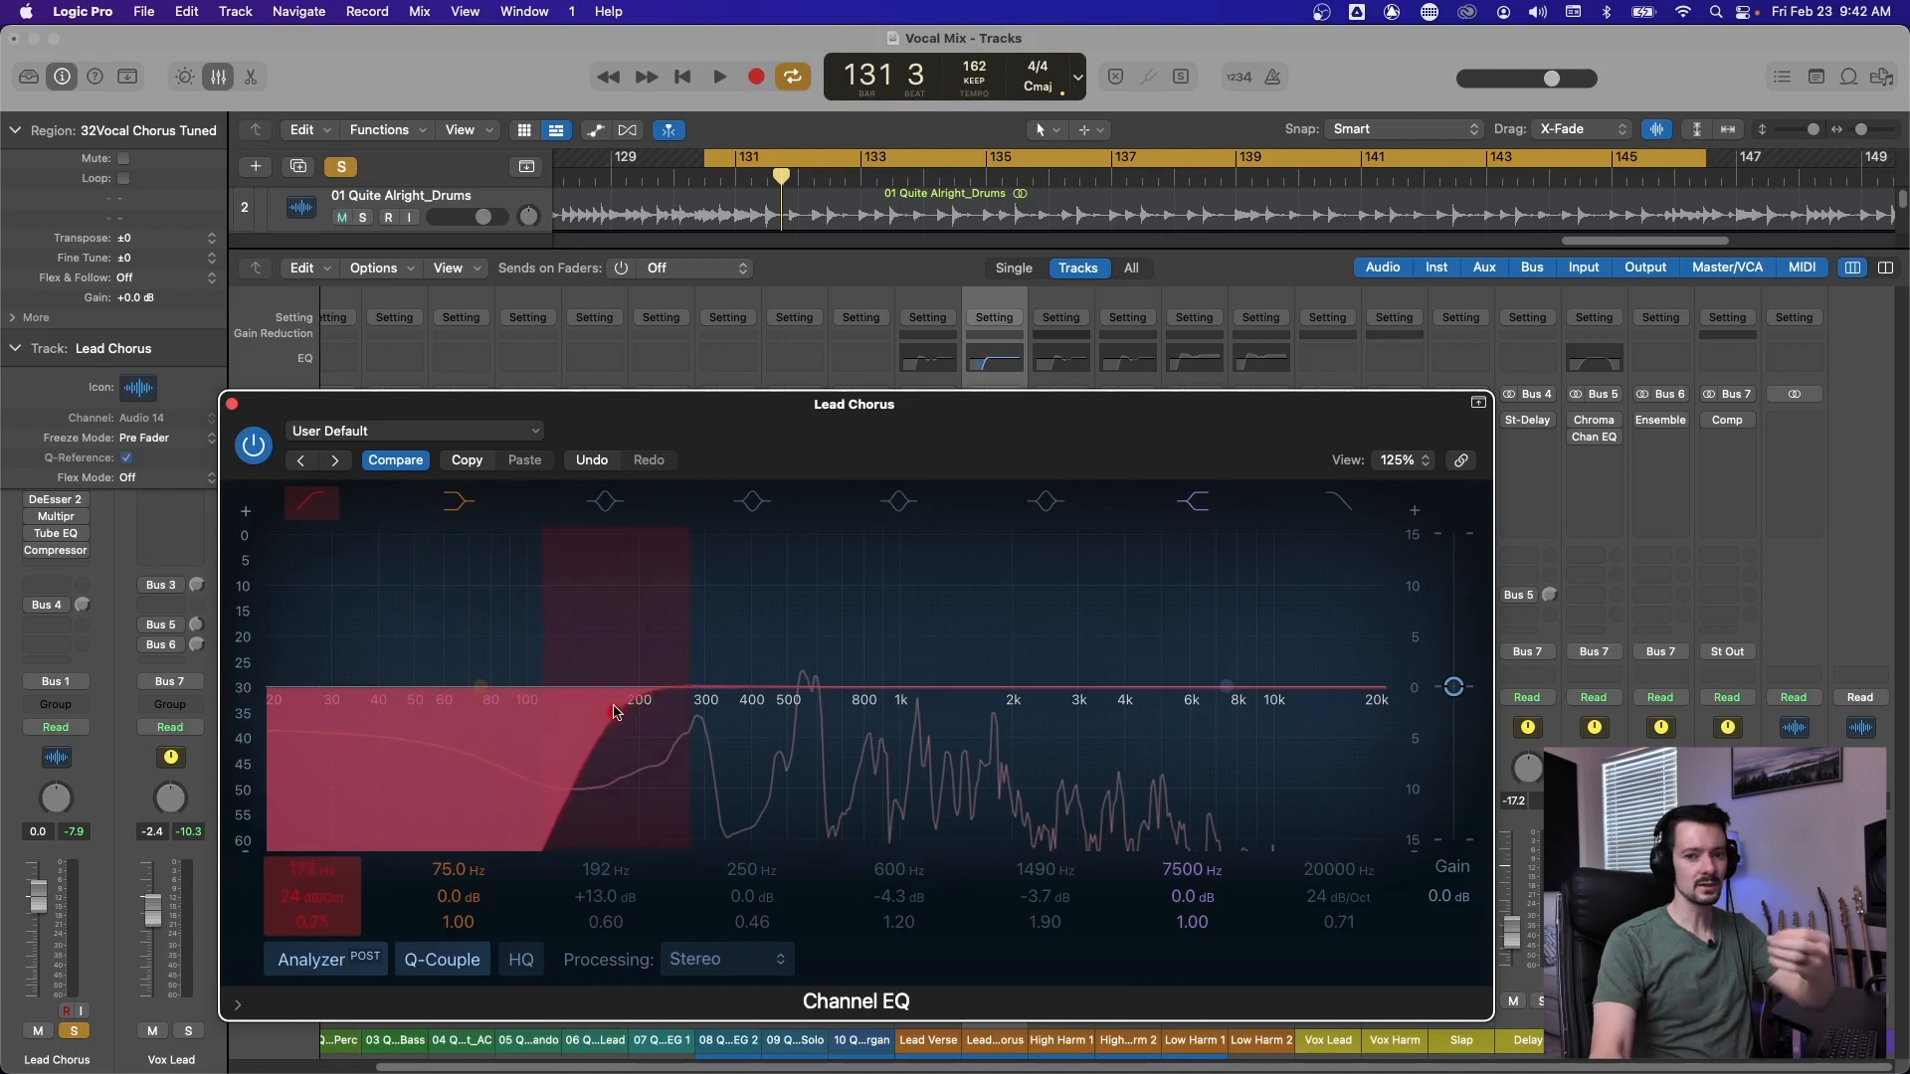
left_click_drag(612, 709, 338, 708)
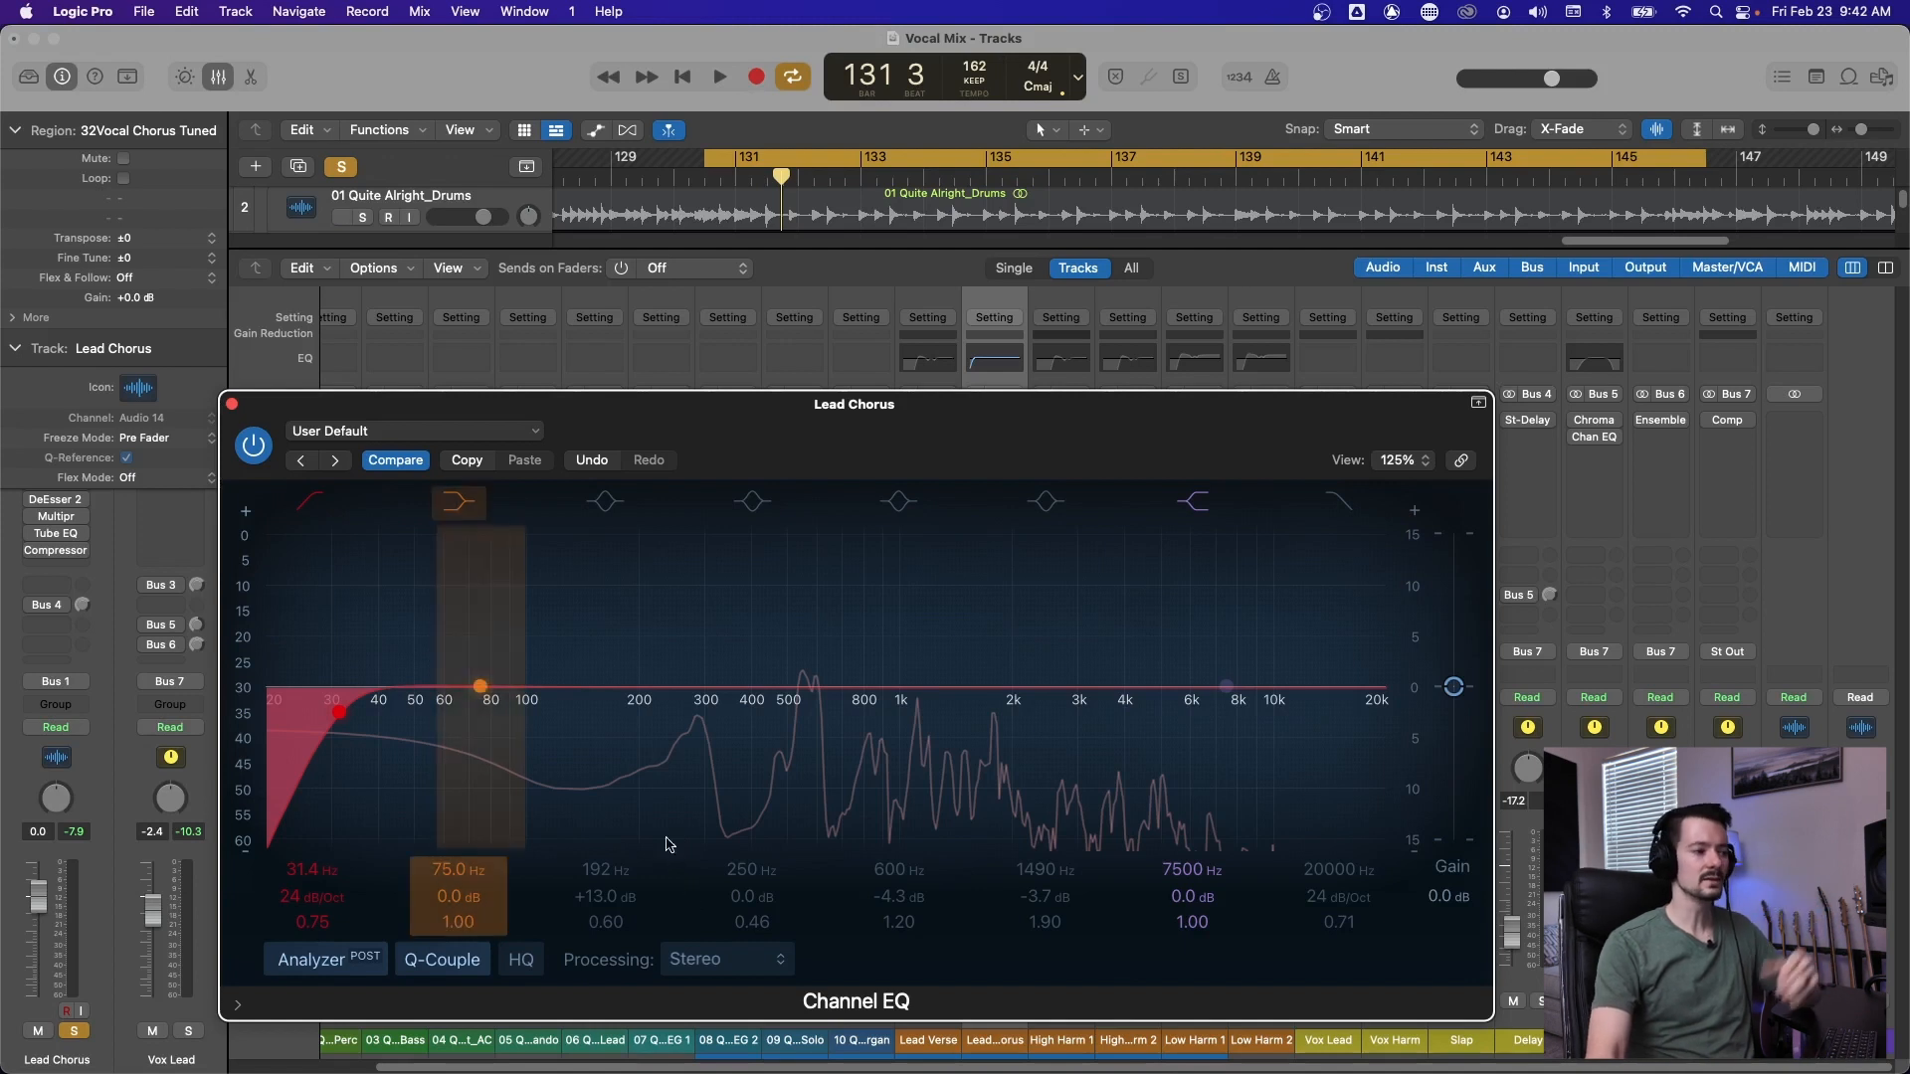
Sweep the low-cut band up to just under 300 Hz with a Q of 1.00 while Lead Chorus plays.
key("space")
left_click_drag(339, 718, 693, 689)
key("space")
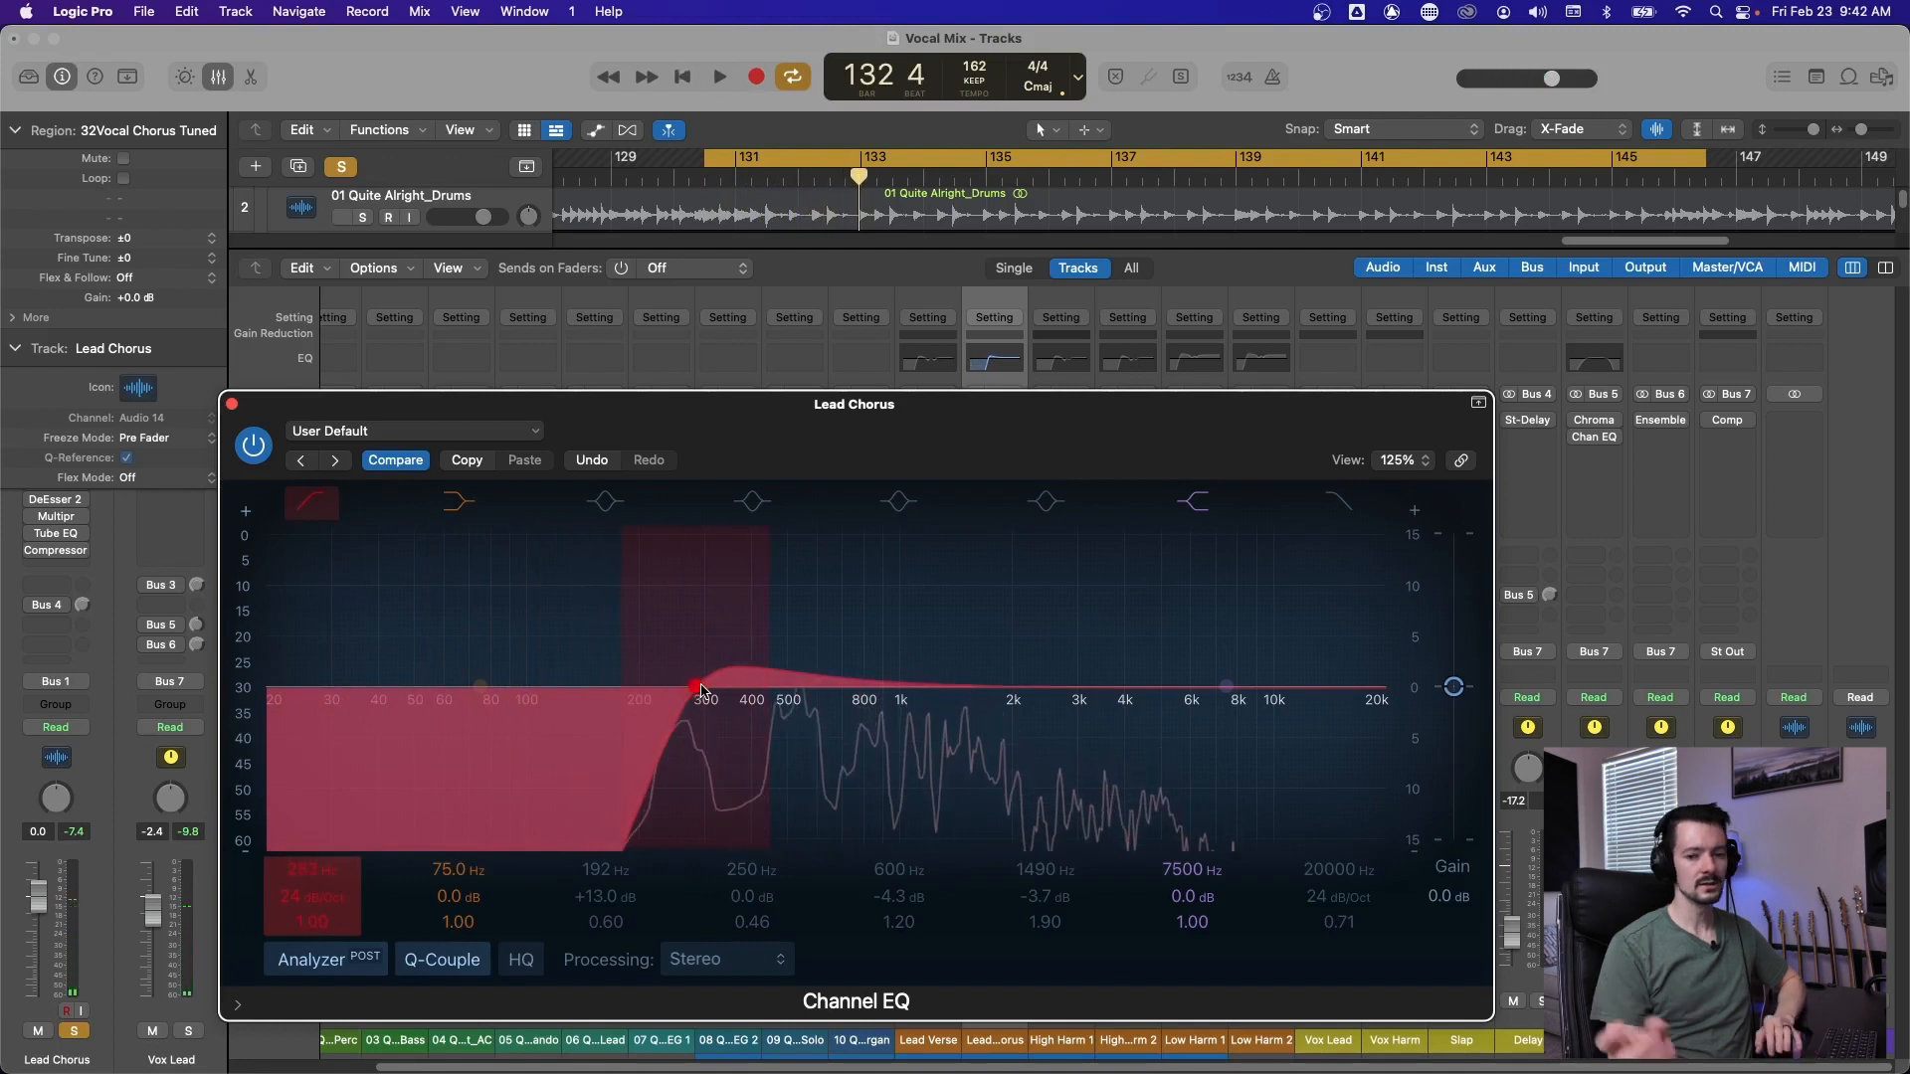
Lower the low-cut band to 117 Hz with a Q of 0.64 while Lead Chorus plays and turn the band off.
key("space")
left_click_drag(701, 691, 546, 702)
left_click(316, 503)
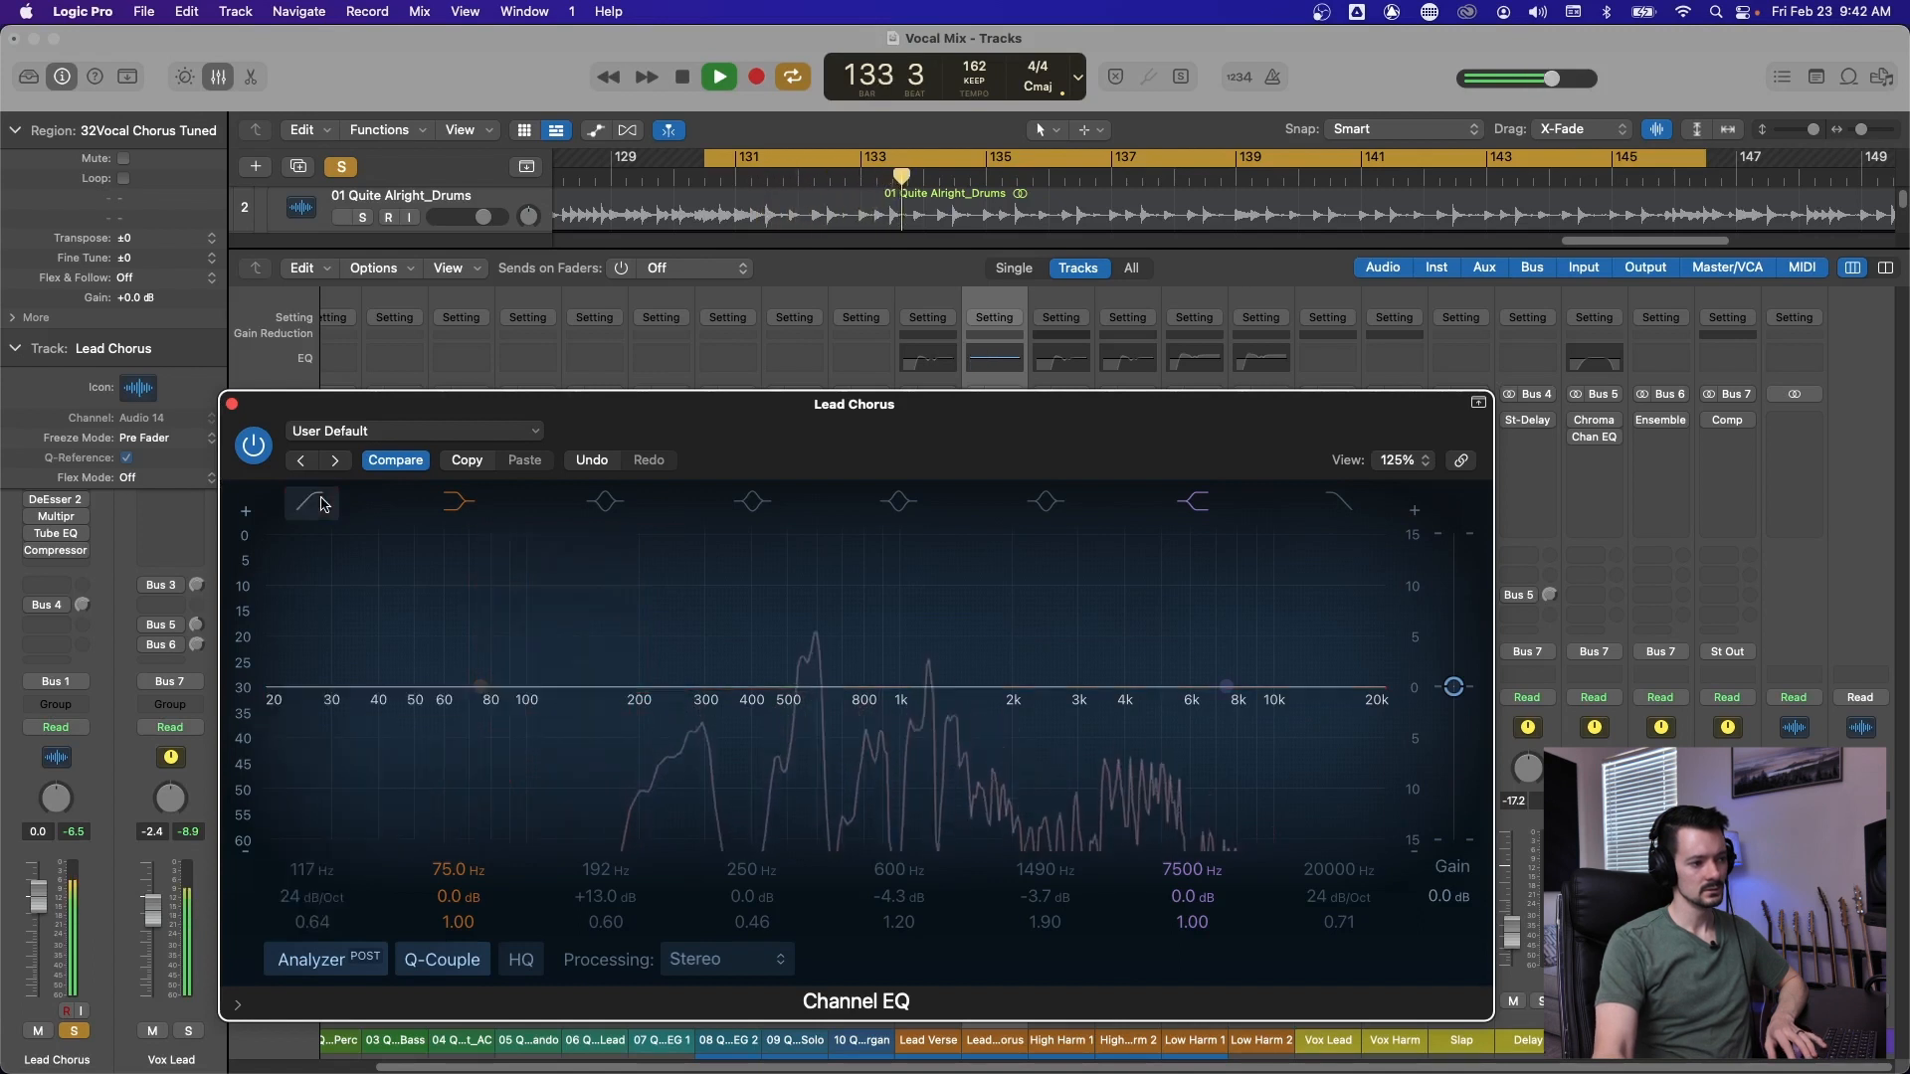
key("space")
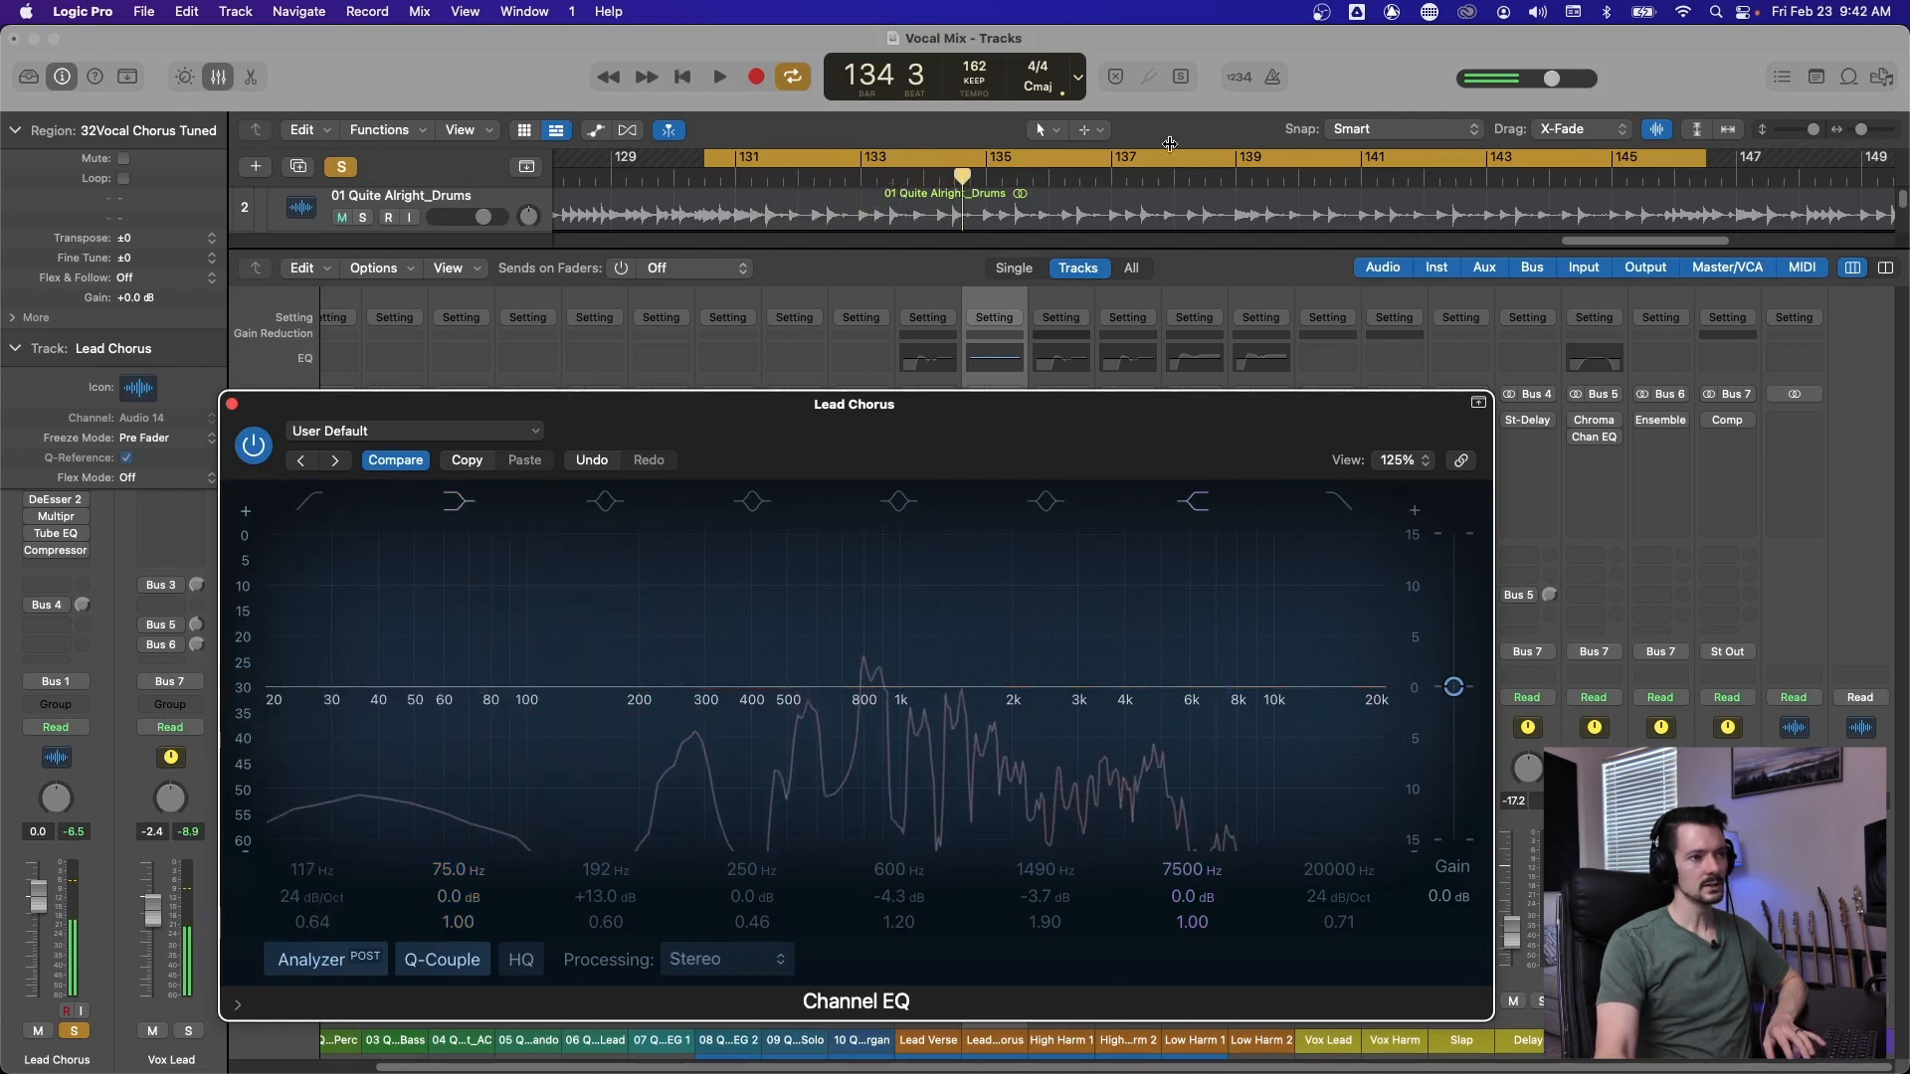
Turn off cycling and listen to Lead Chorus from about bar 133 with the low-cut band off.
left_click(942, 166)
left_click(829, 177)
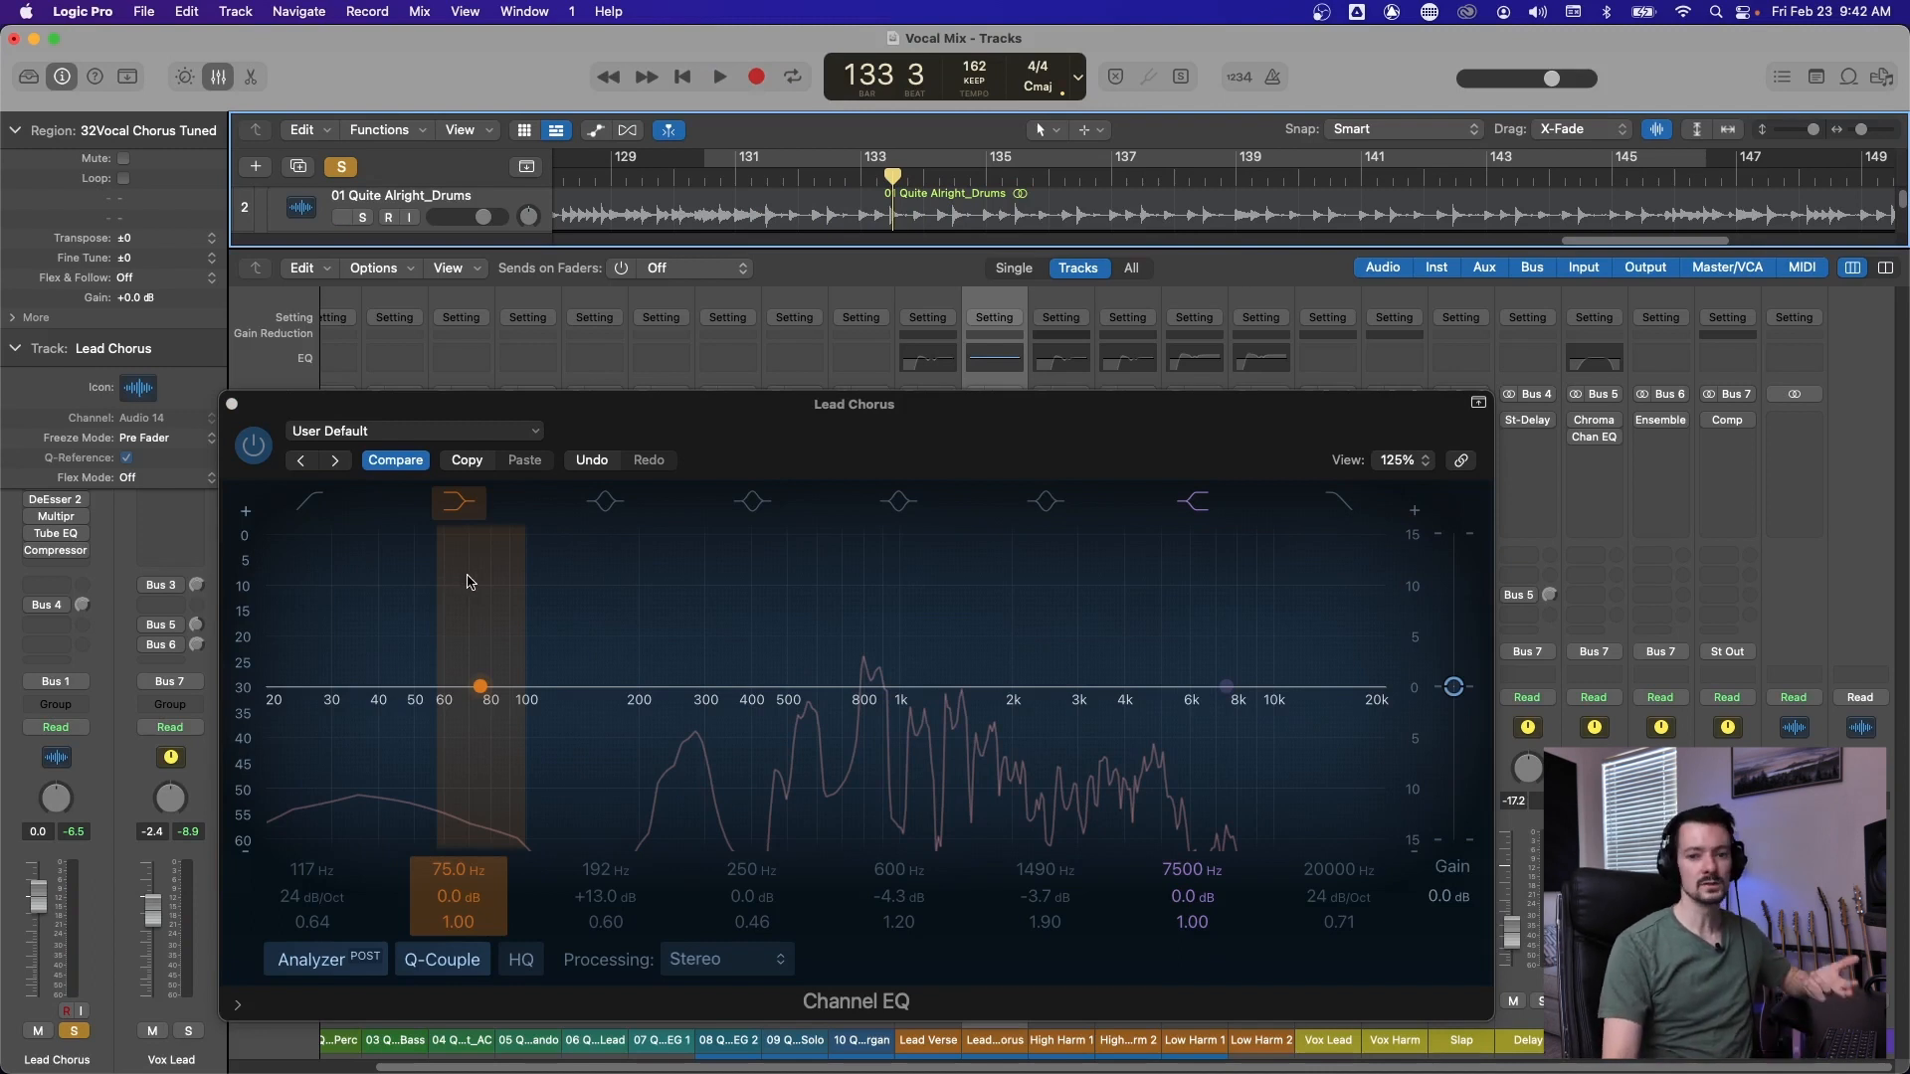
key("space")
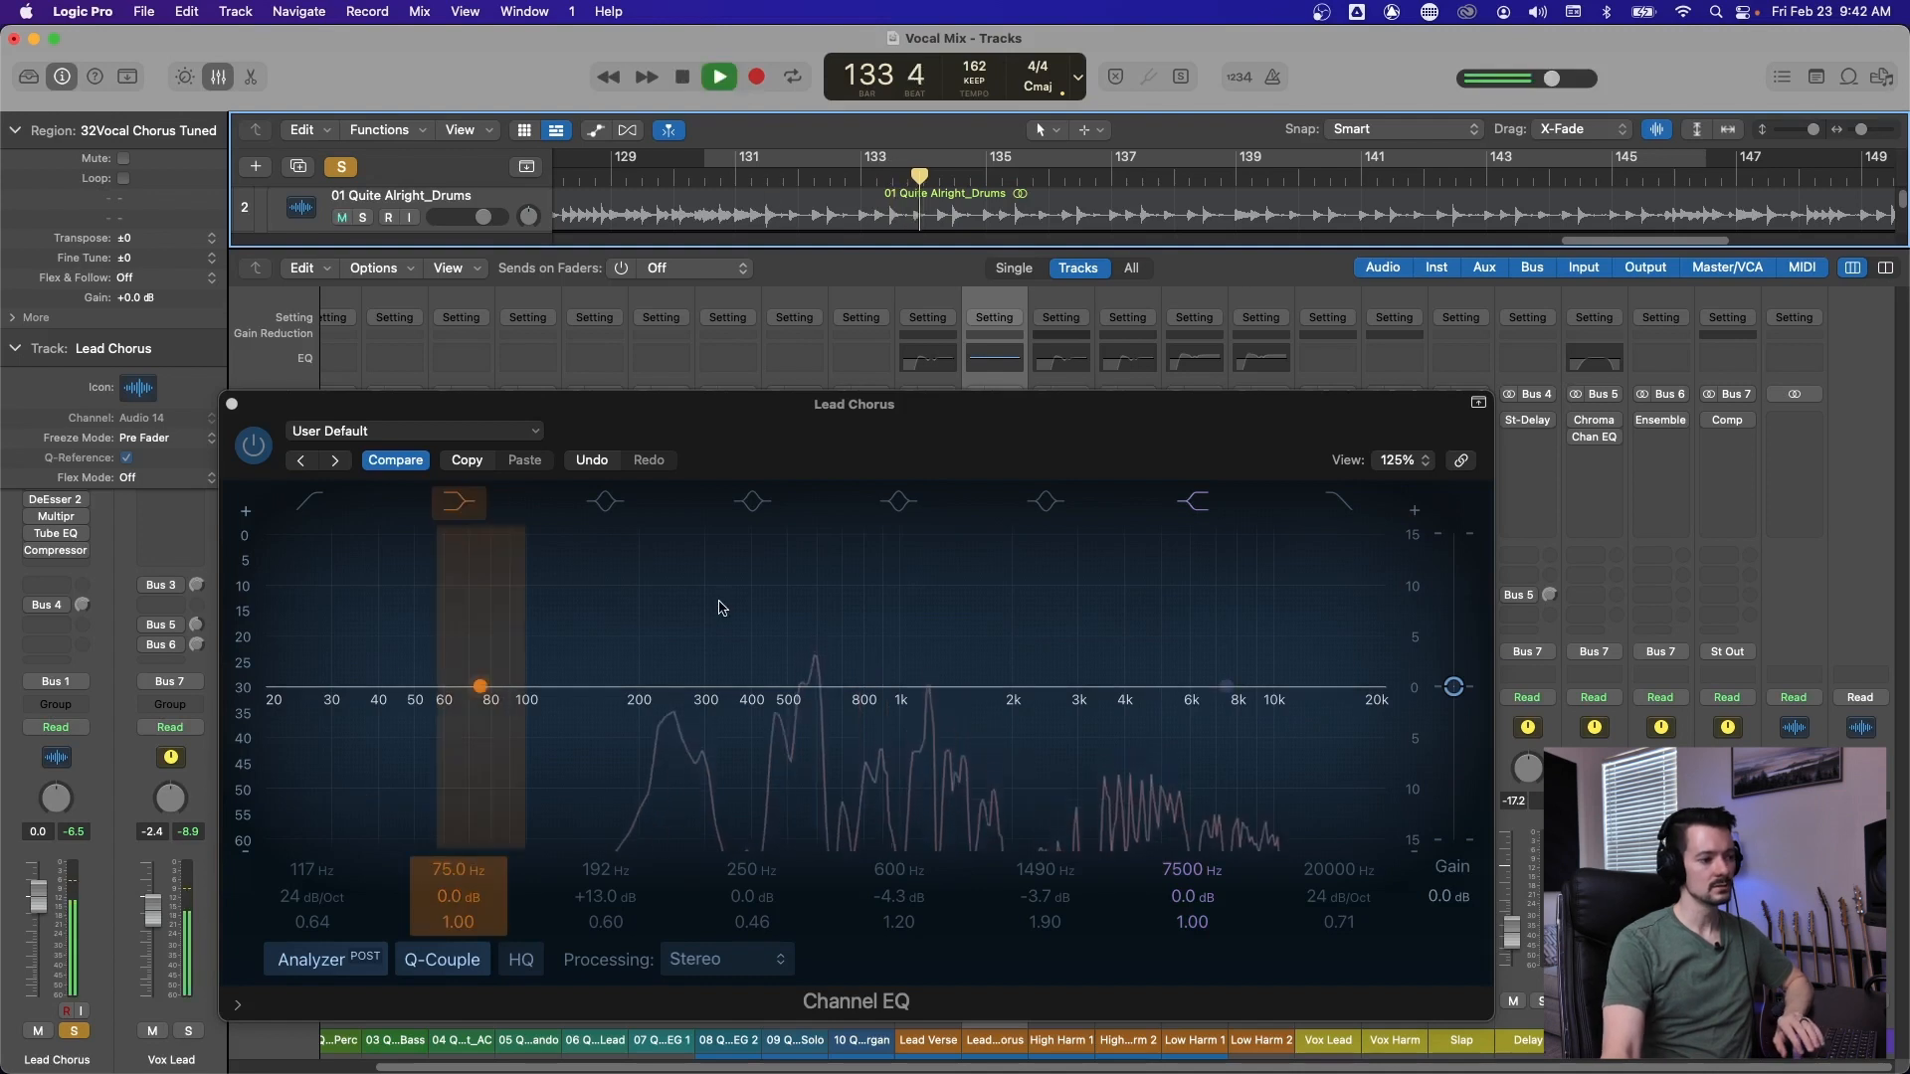
key("space")
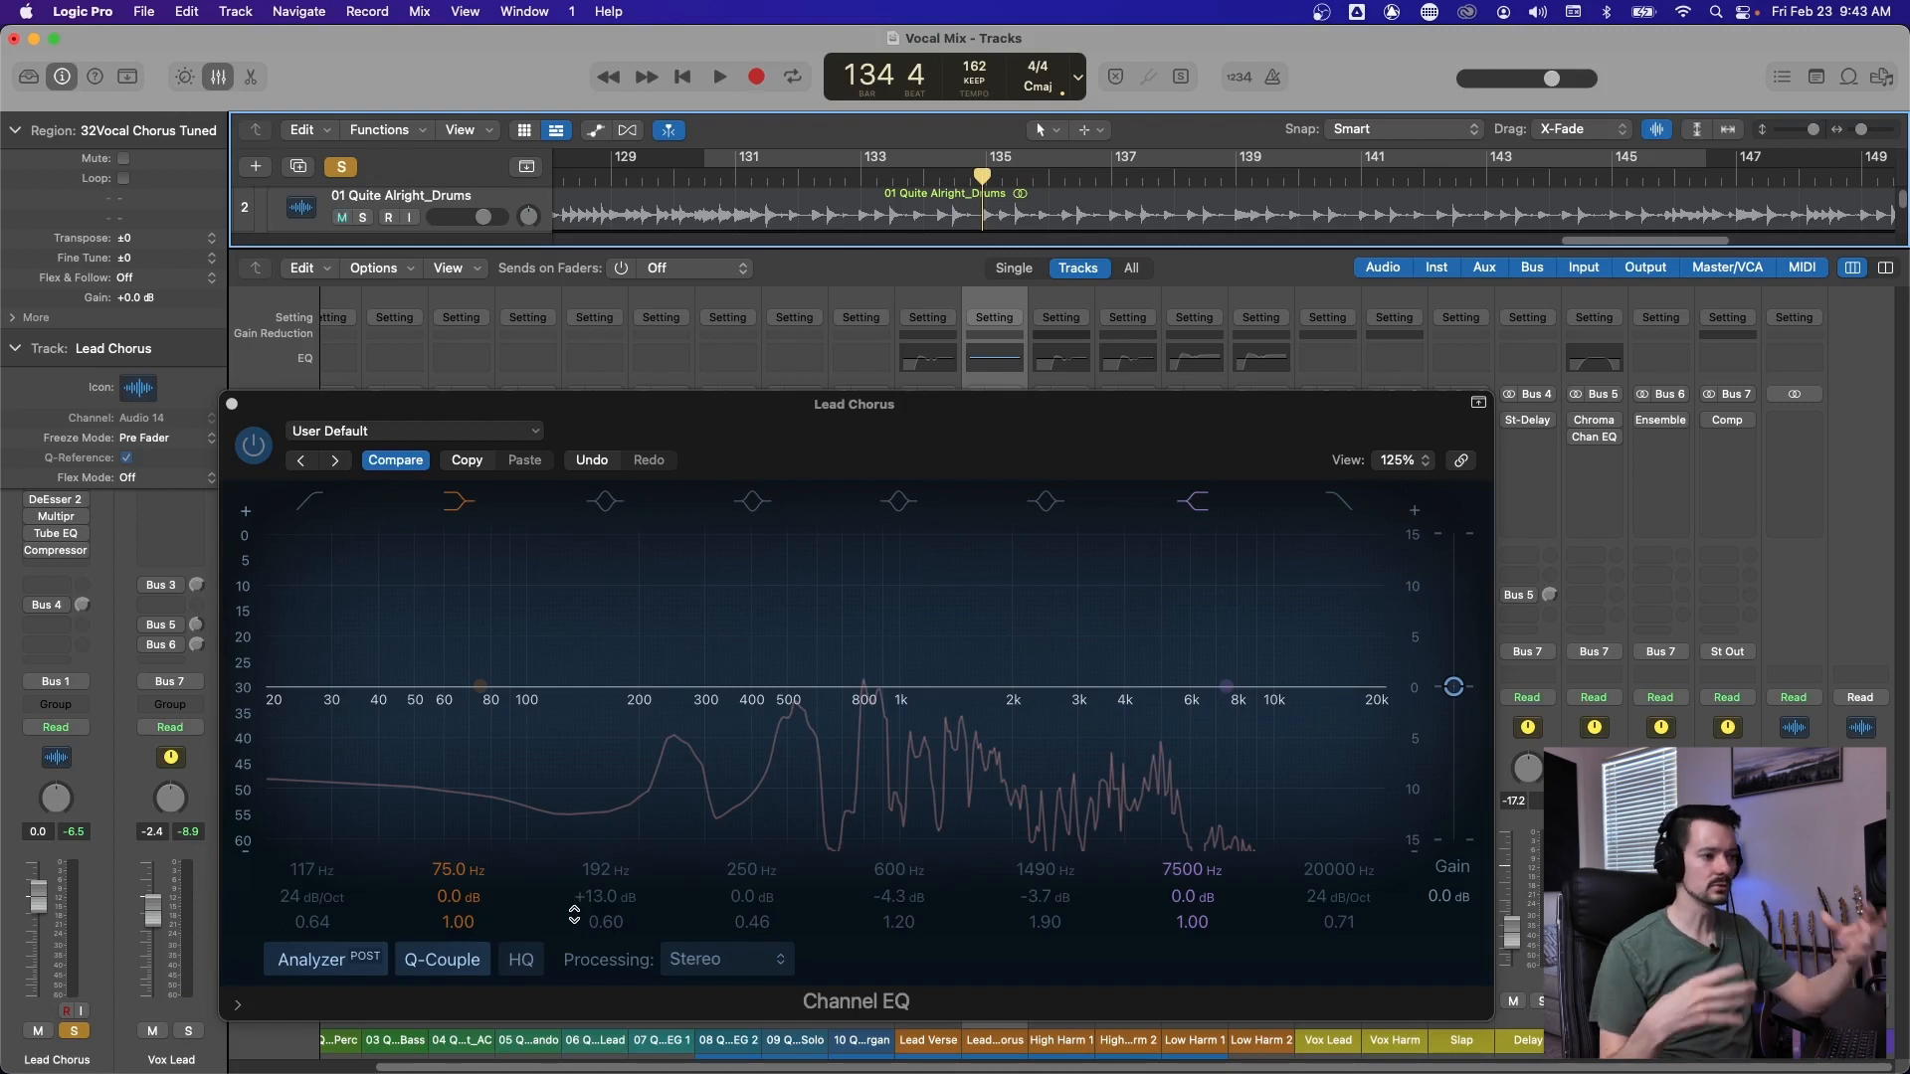
Turn the low-cut band back on and set it to 166 Hz with a Q of 1.20 while Lead Chorus plays.
left_click(289, 495)
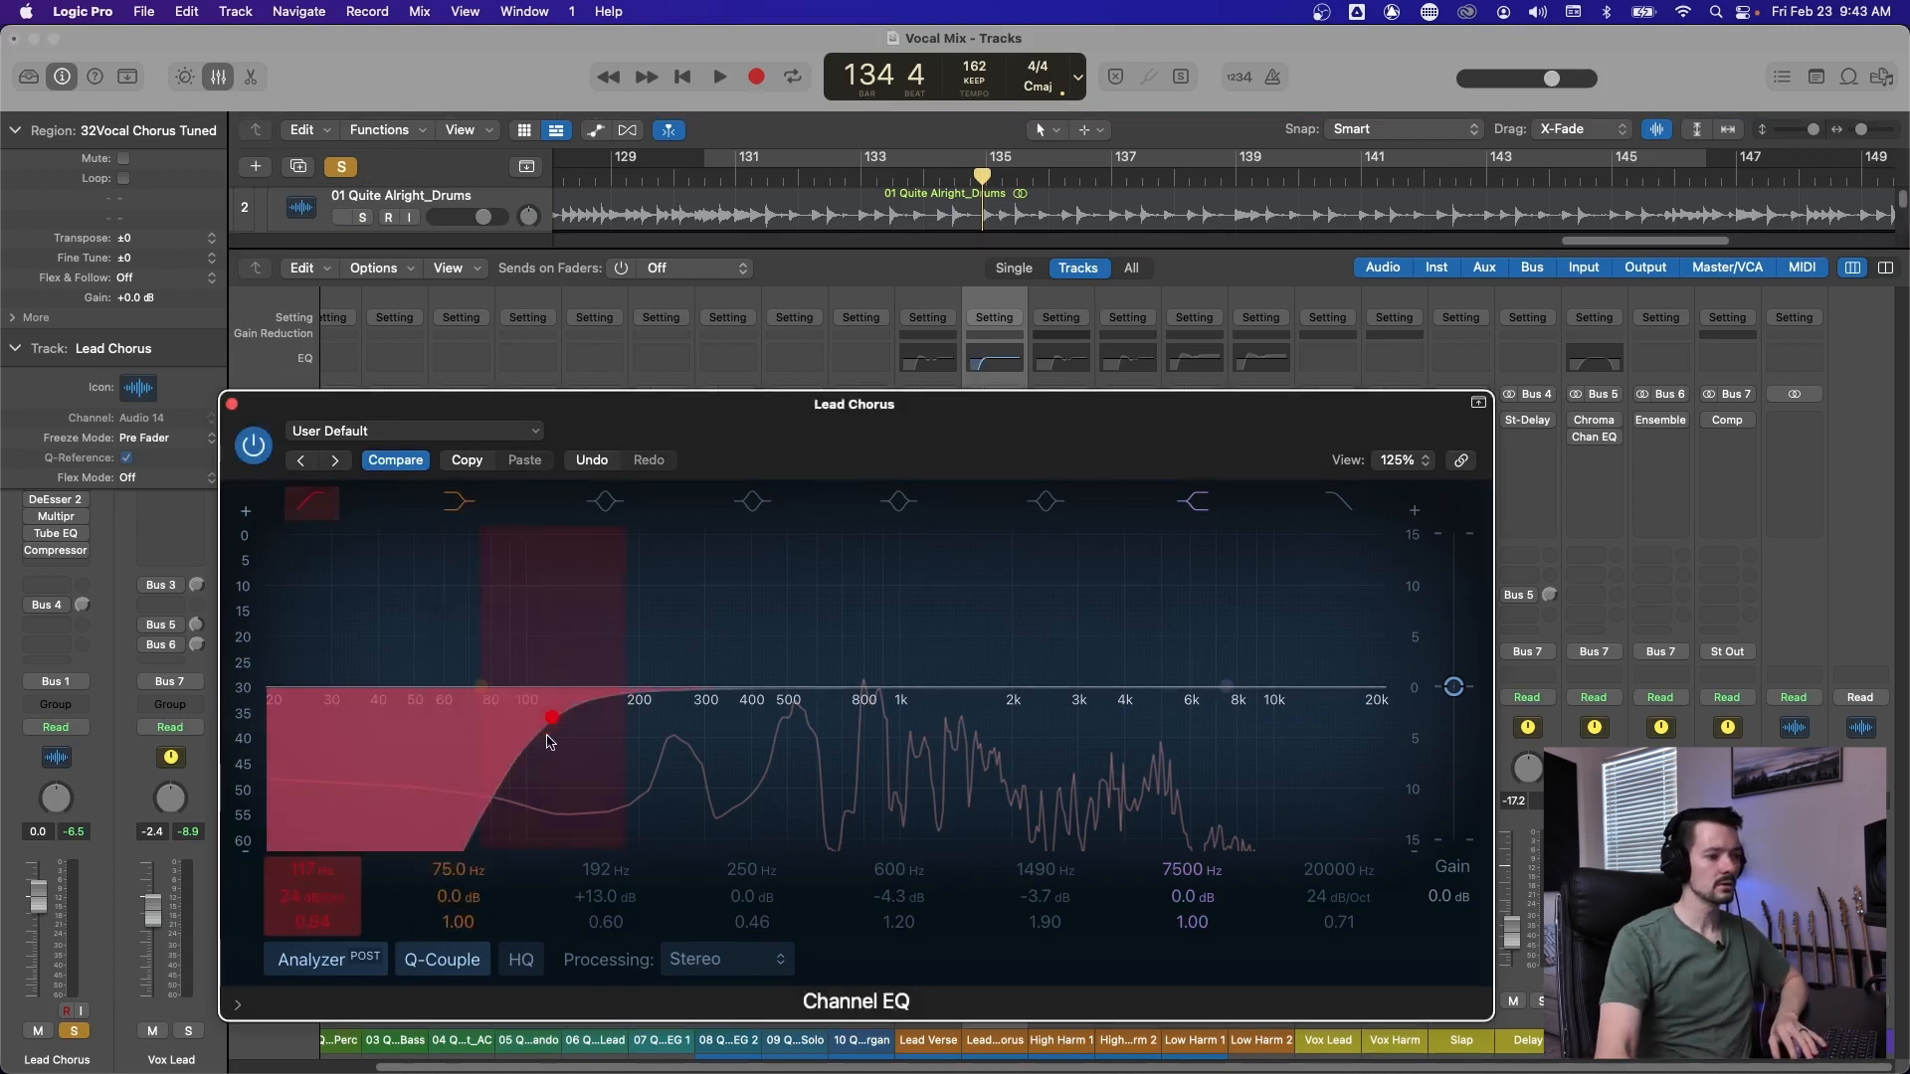
left_click_drag(550, 725, 618, 705)
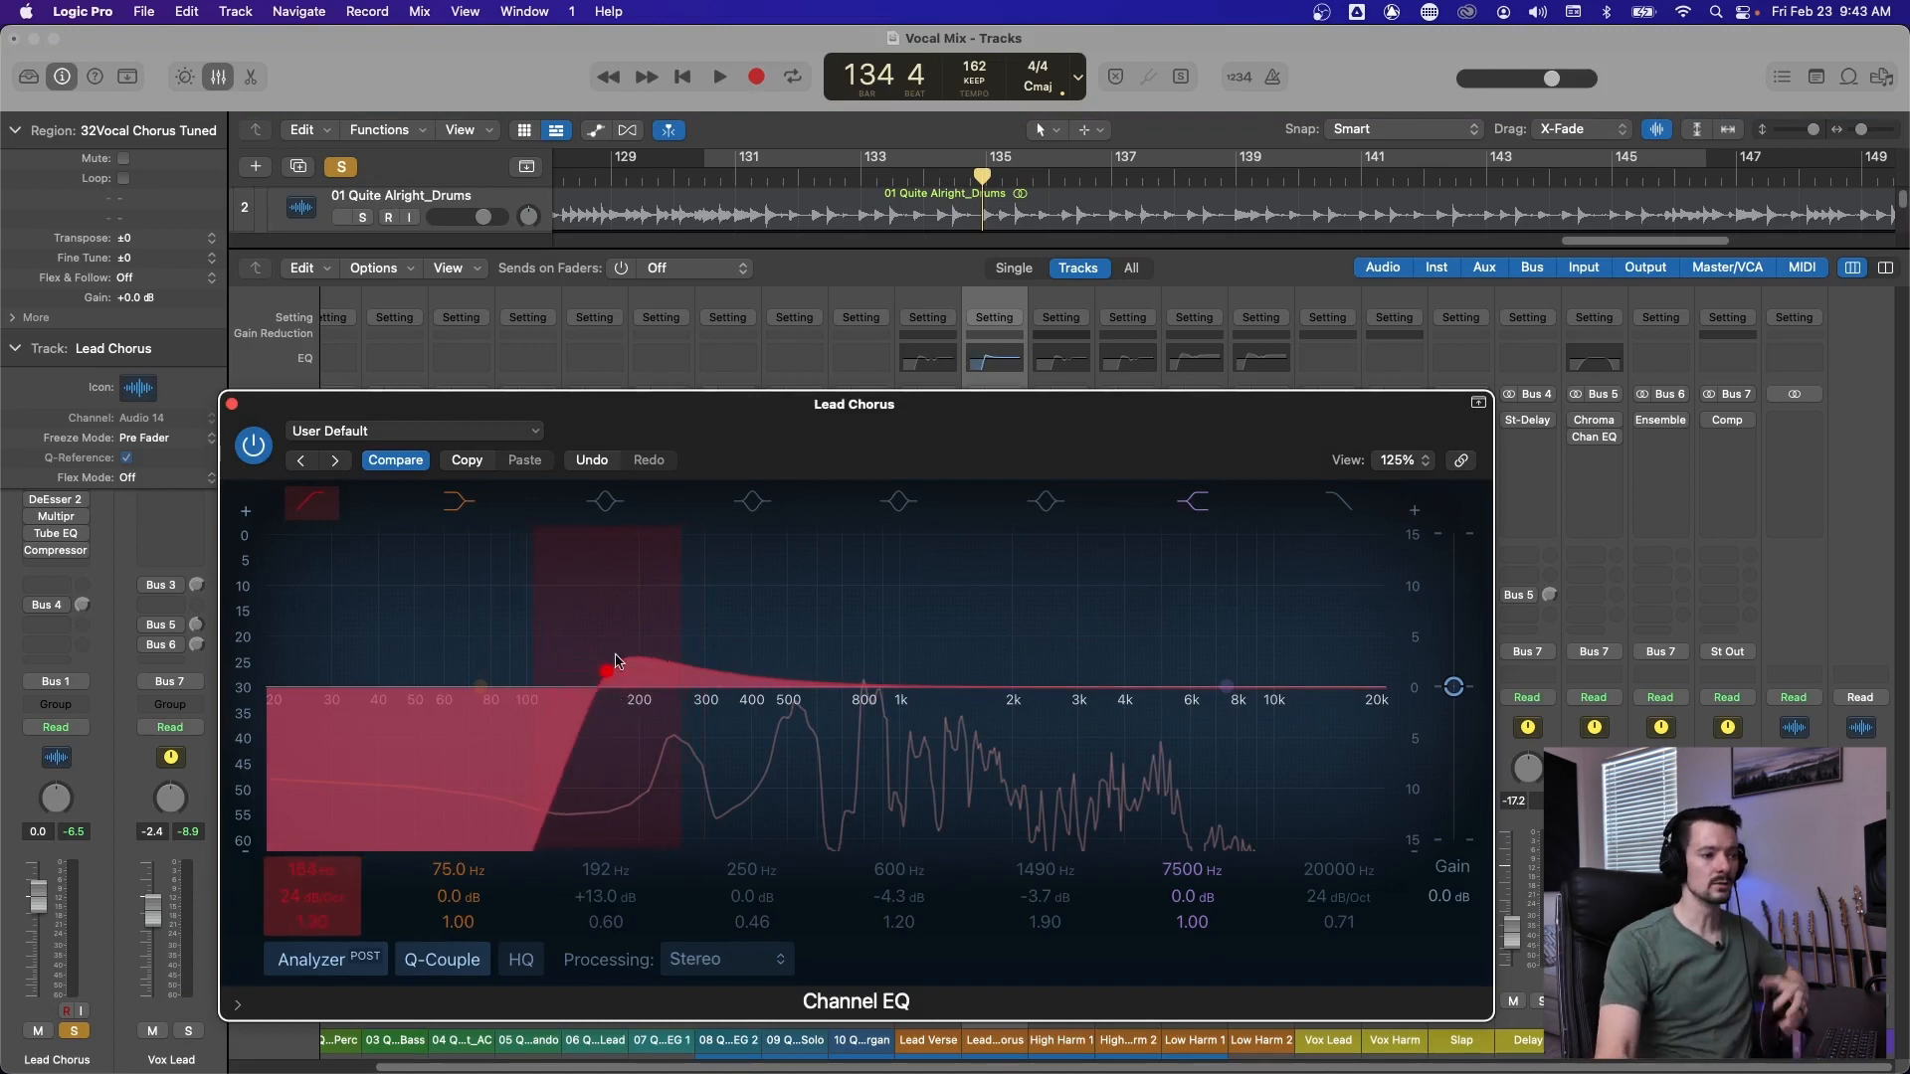
key("space")
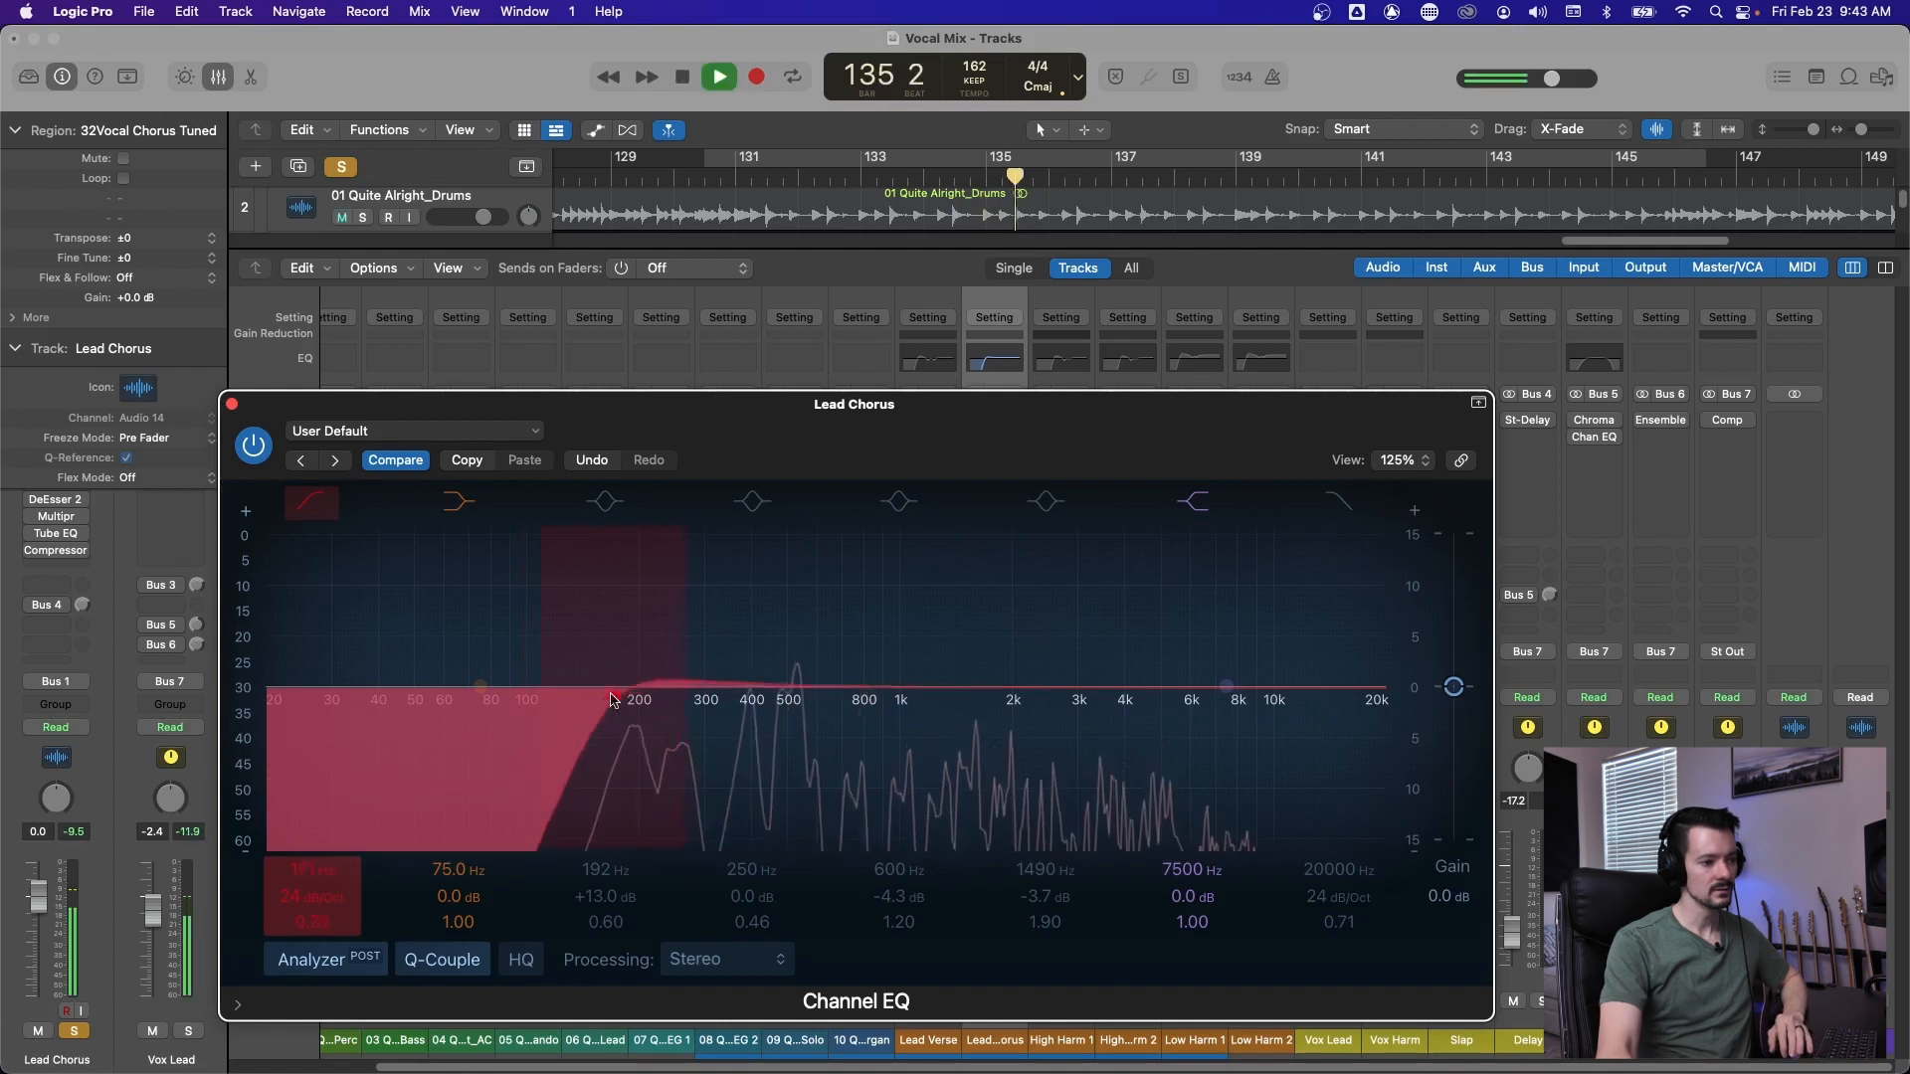
left_click_drag(607, 677, 629, 623)
left_click_drag(637, 629, 609, 686)
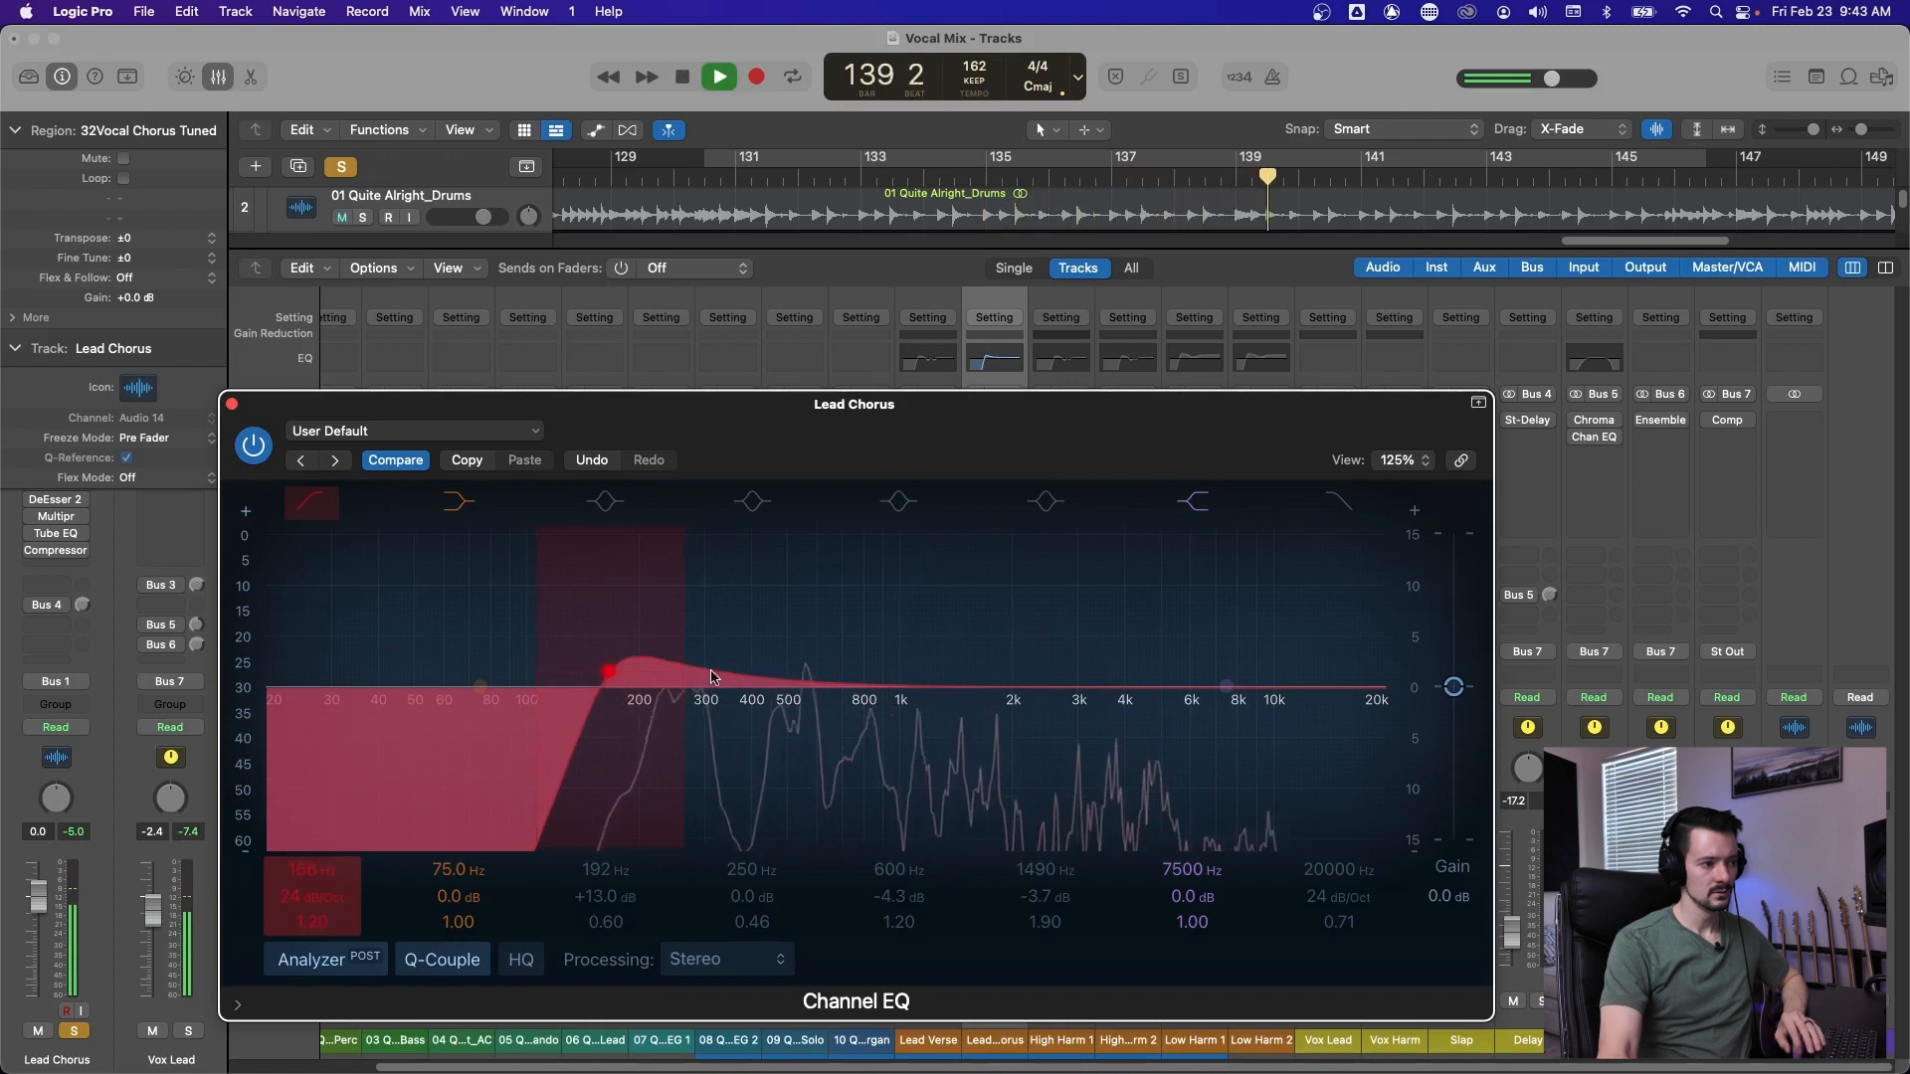
key("space")
Turn on the 250 Hz band, boost it to about +10.9 dB at 665 Hz with a Q of 0.75, and play with cycling on.
left_click(752, 501)
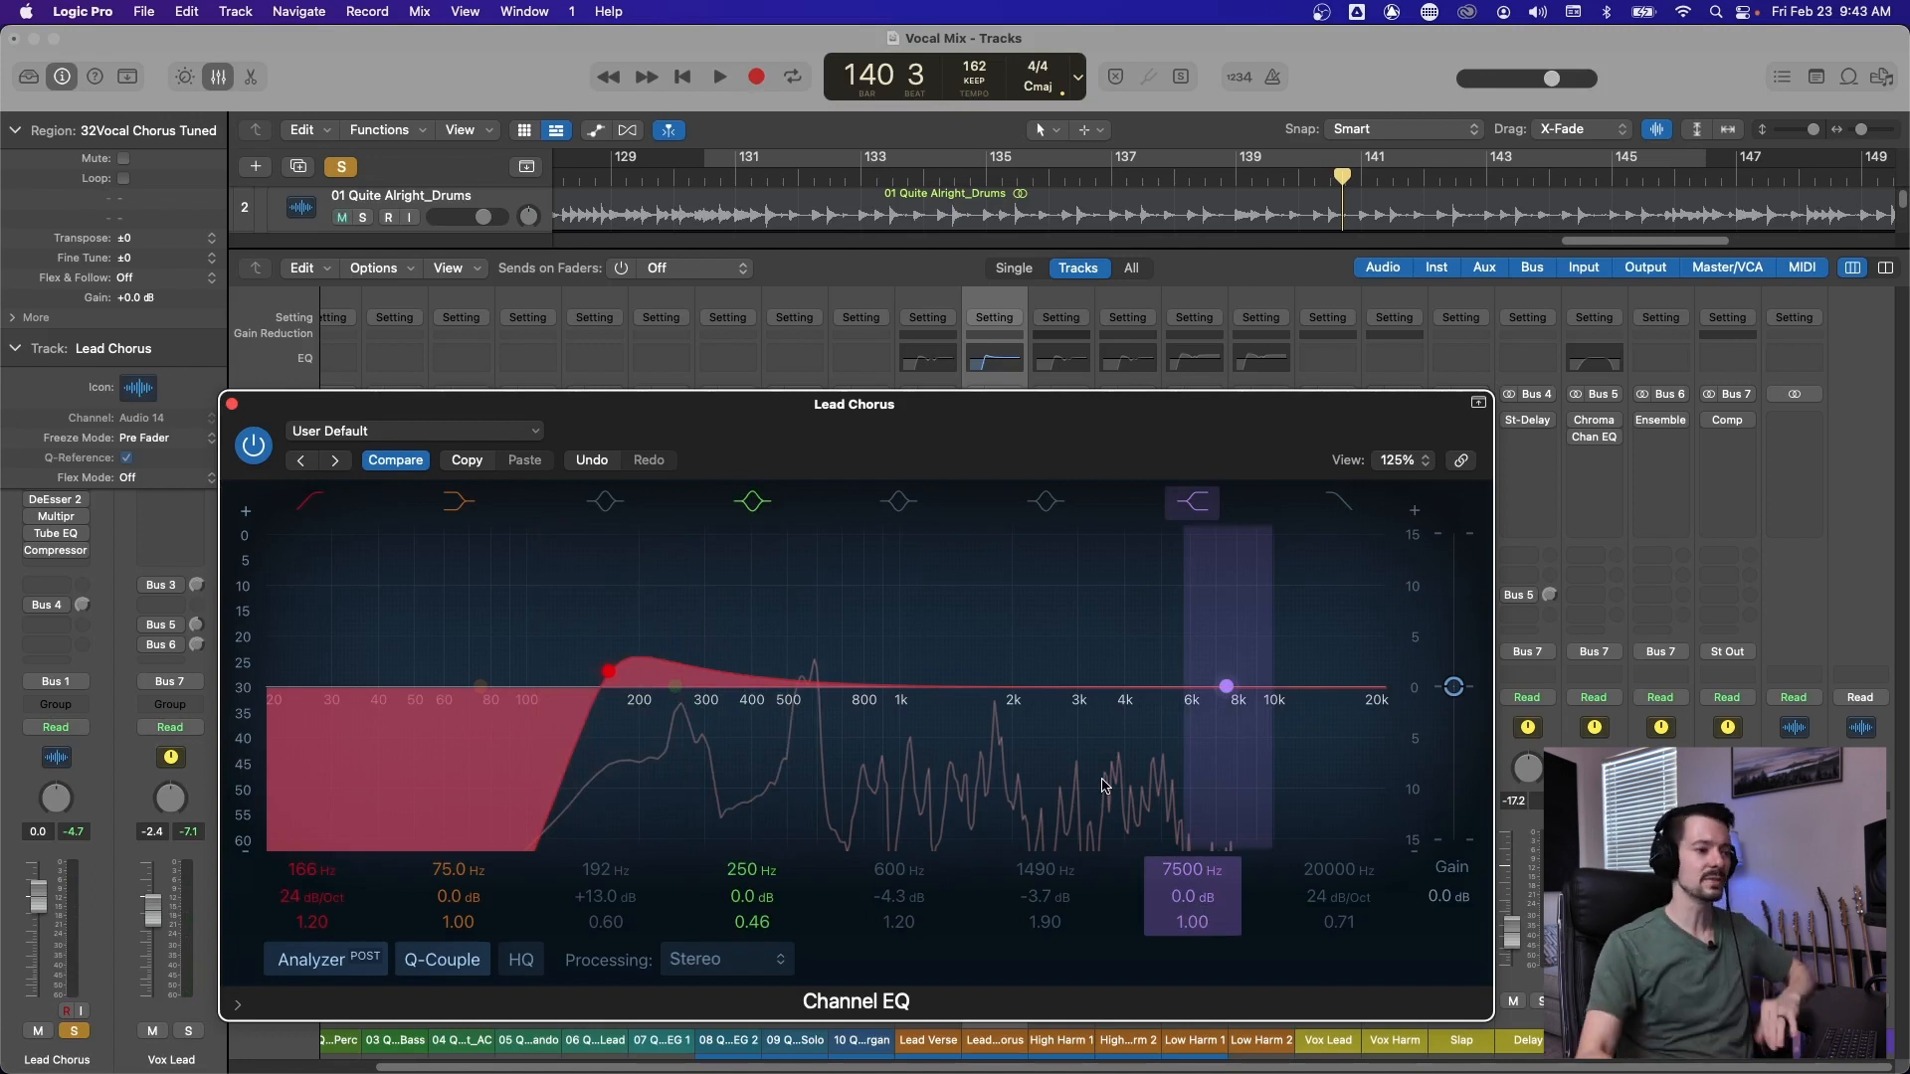
left_click_drag(696, 729, 821, 766)
key("space")
left_click_drag(754, 925, 756, 907)
left_click_drag(820, 744, 834, 575)
key("c")
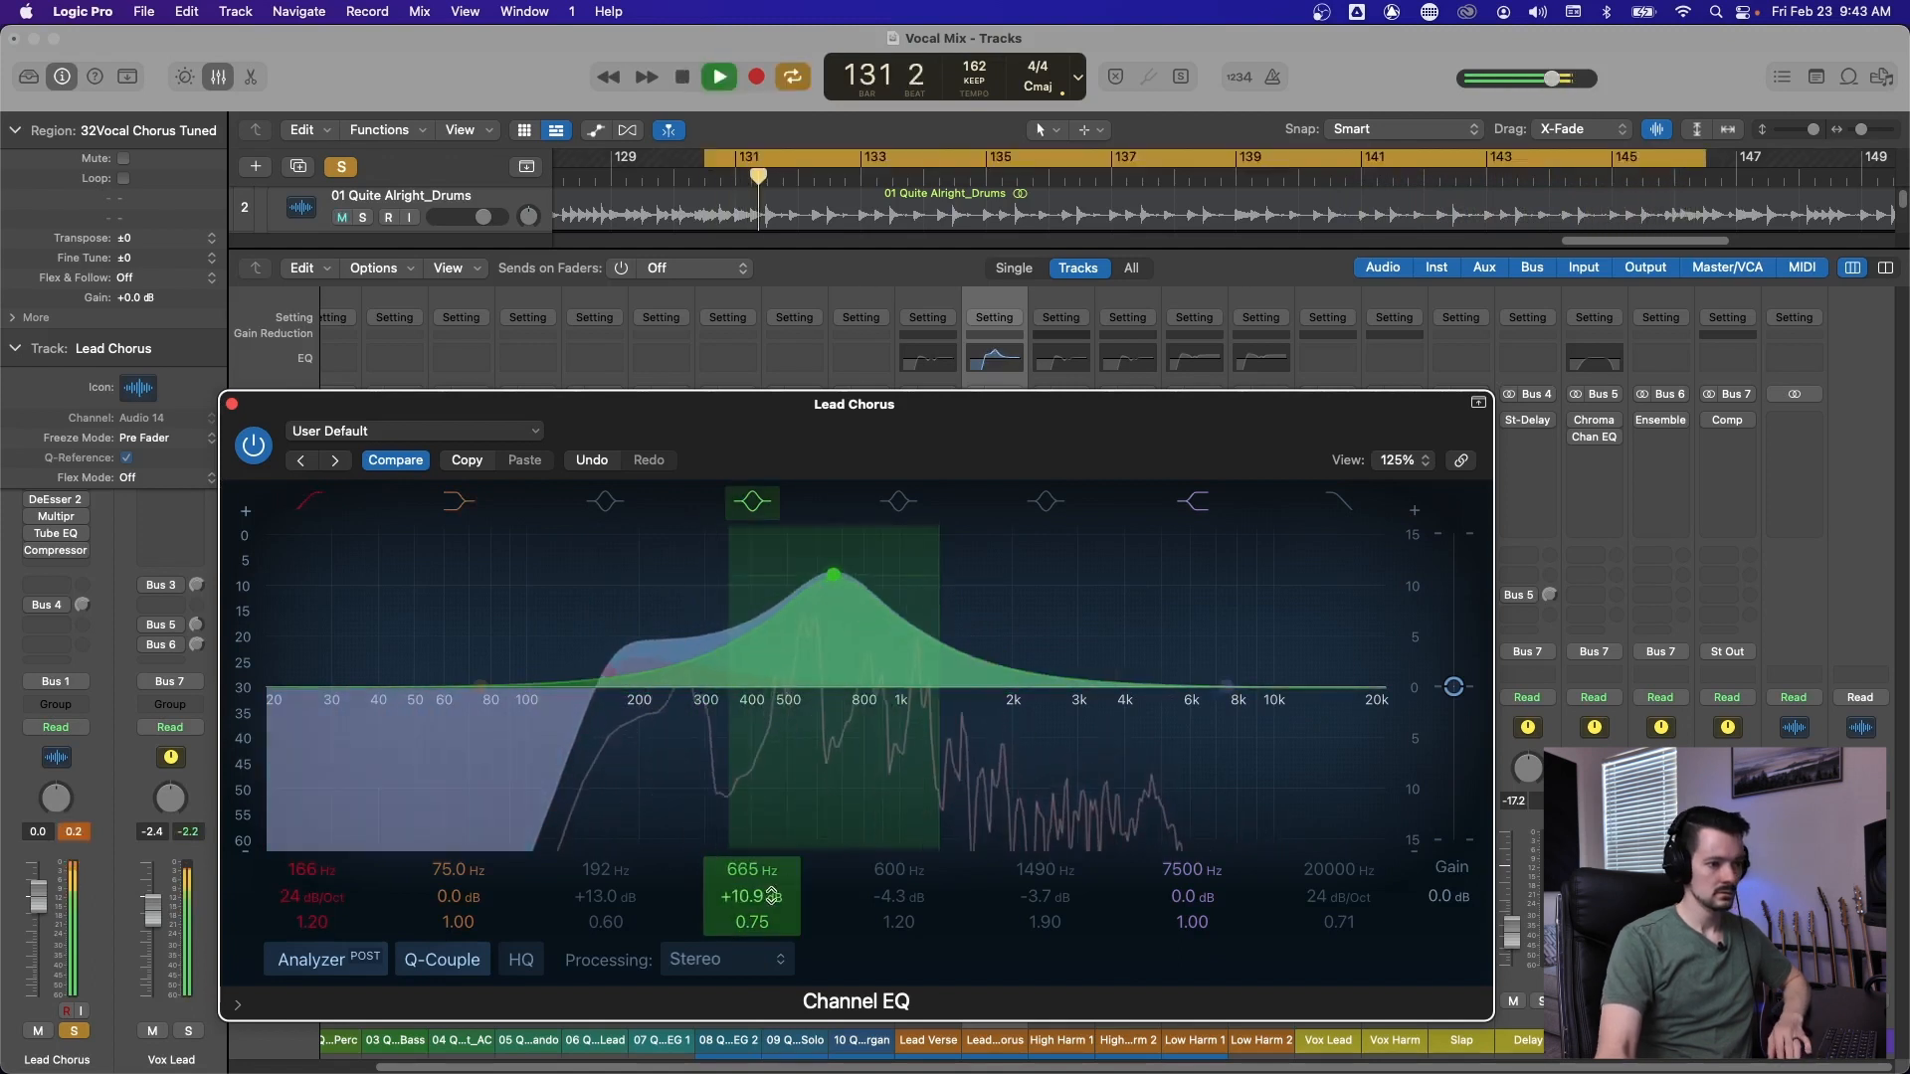
Narrow the boosted band's Q to 1.40, sweep it around 570–590 Hz during playback, and cut it to -2.6 dB at 590 Hz.
left_click_drag(756, 921, 756, 898)
mouse_move(804, 533)
left_mouse_down()
mouse_move(787, 551)
mouse_move(812, 568)
left_mouse_up()
key("space")
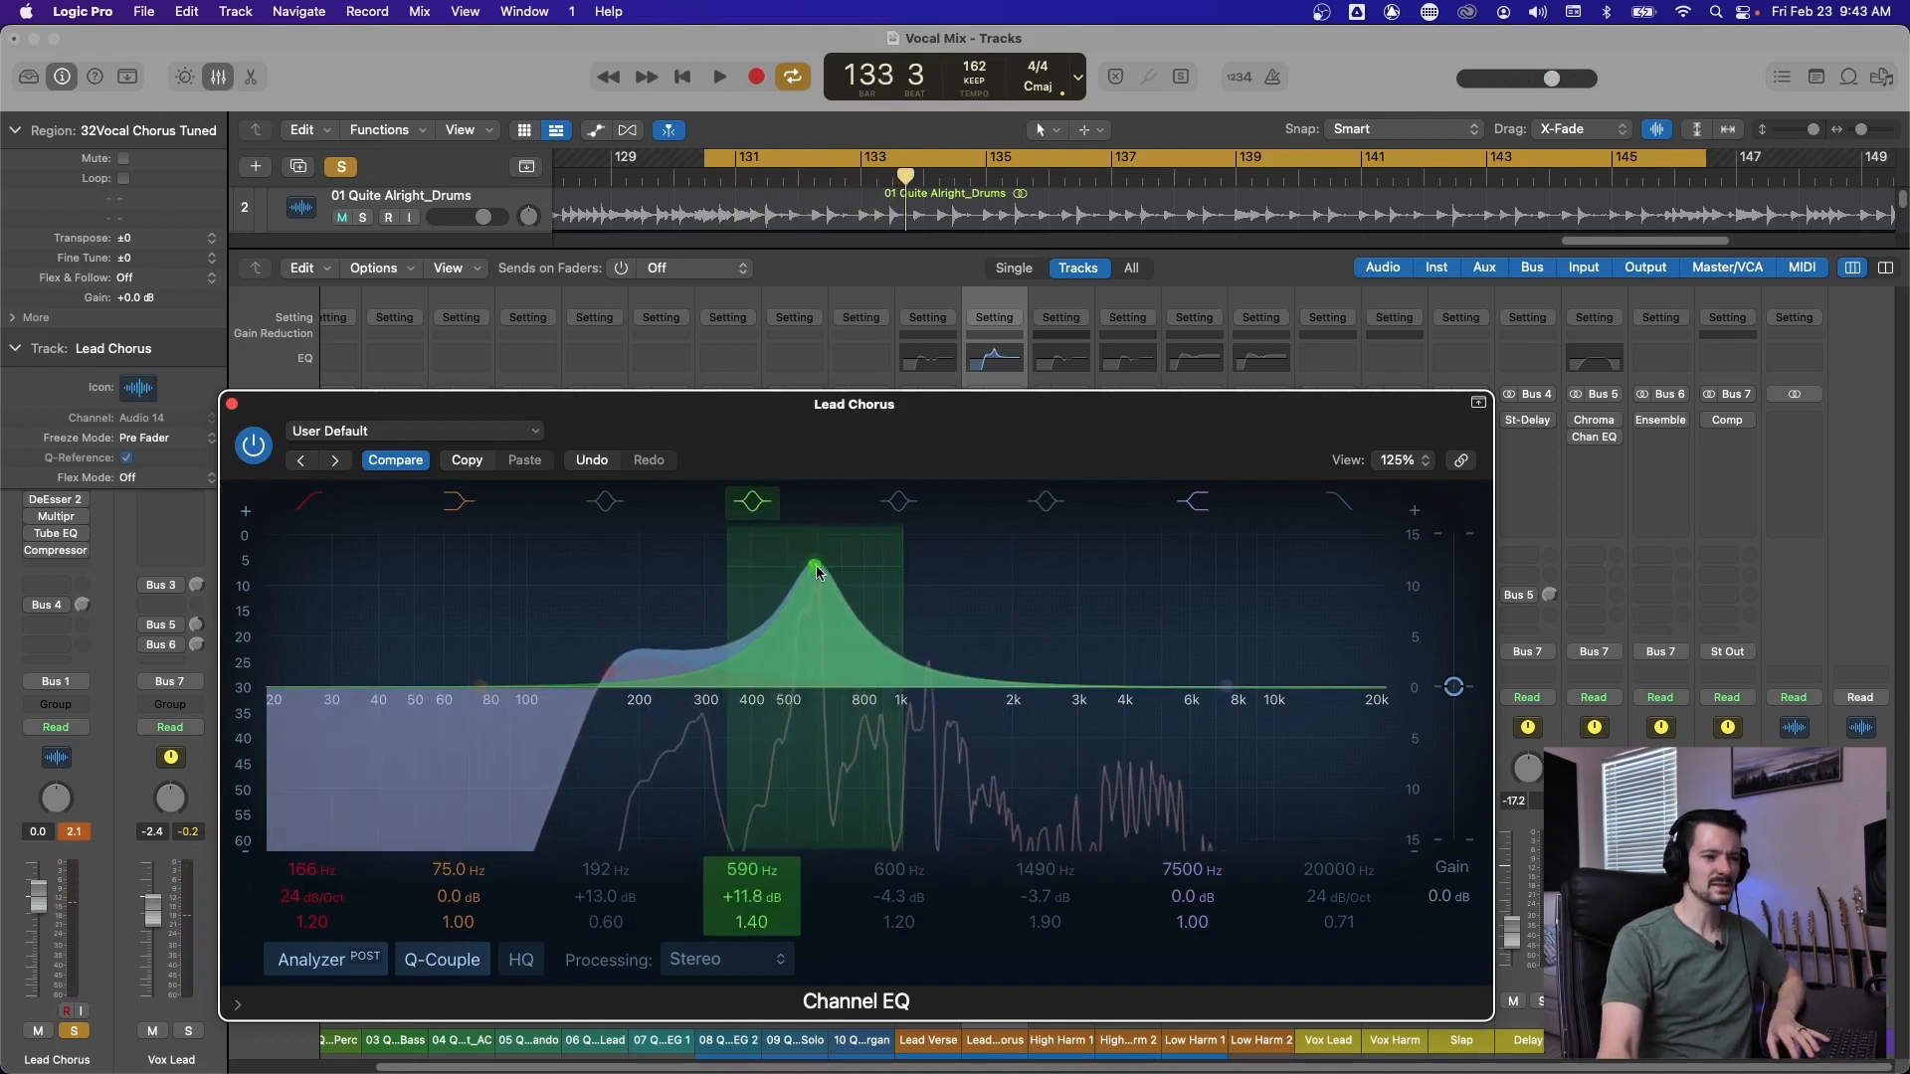
key("space")
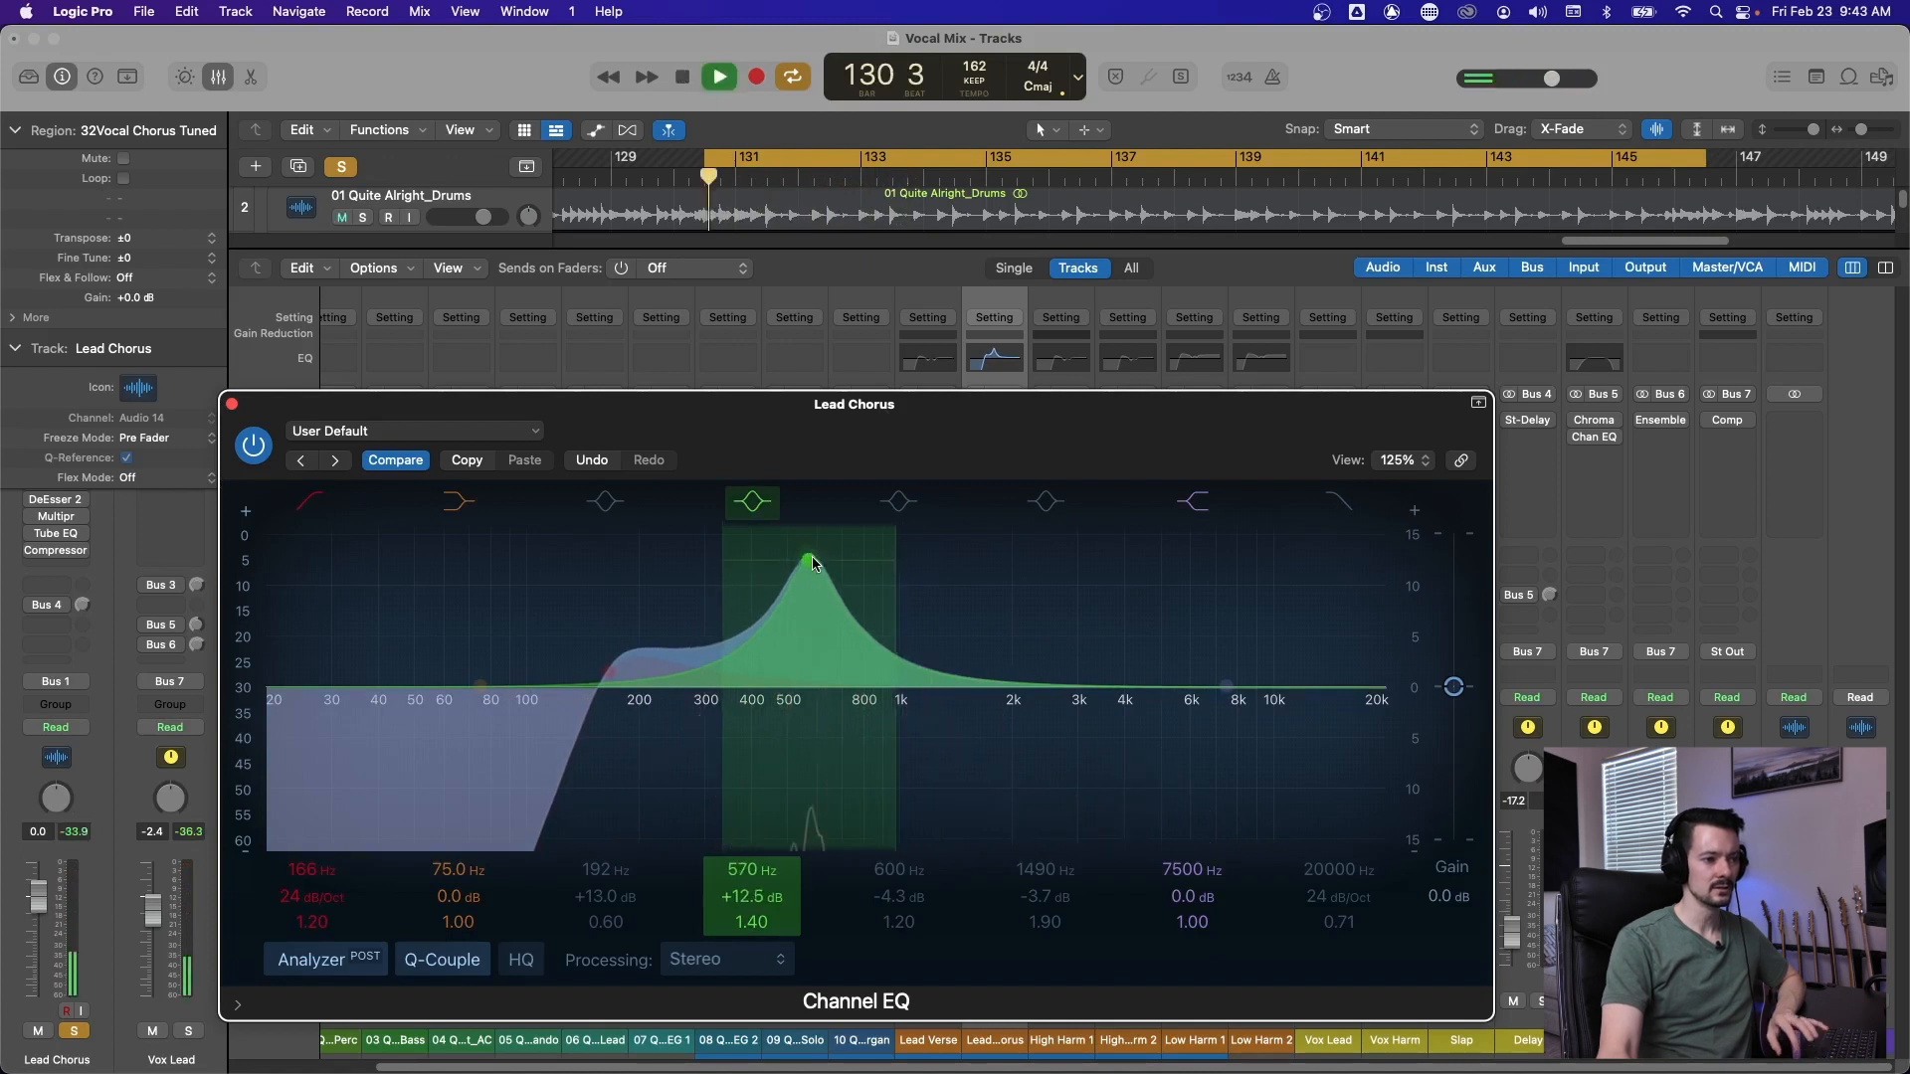
left_click_drag(817, 569, 813, 712)
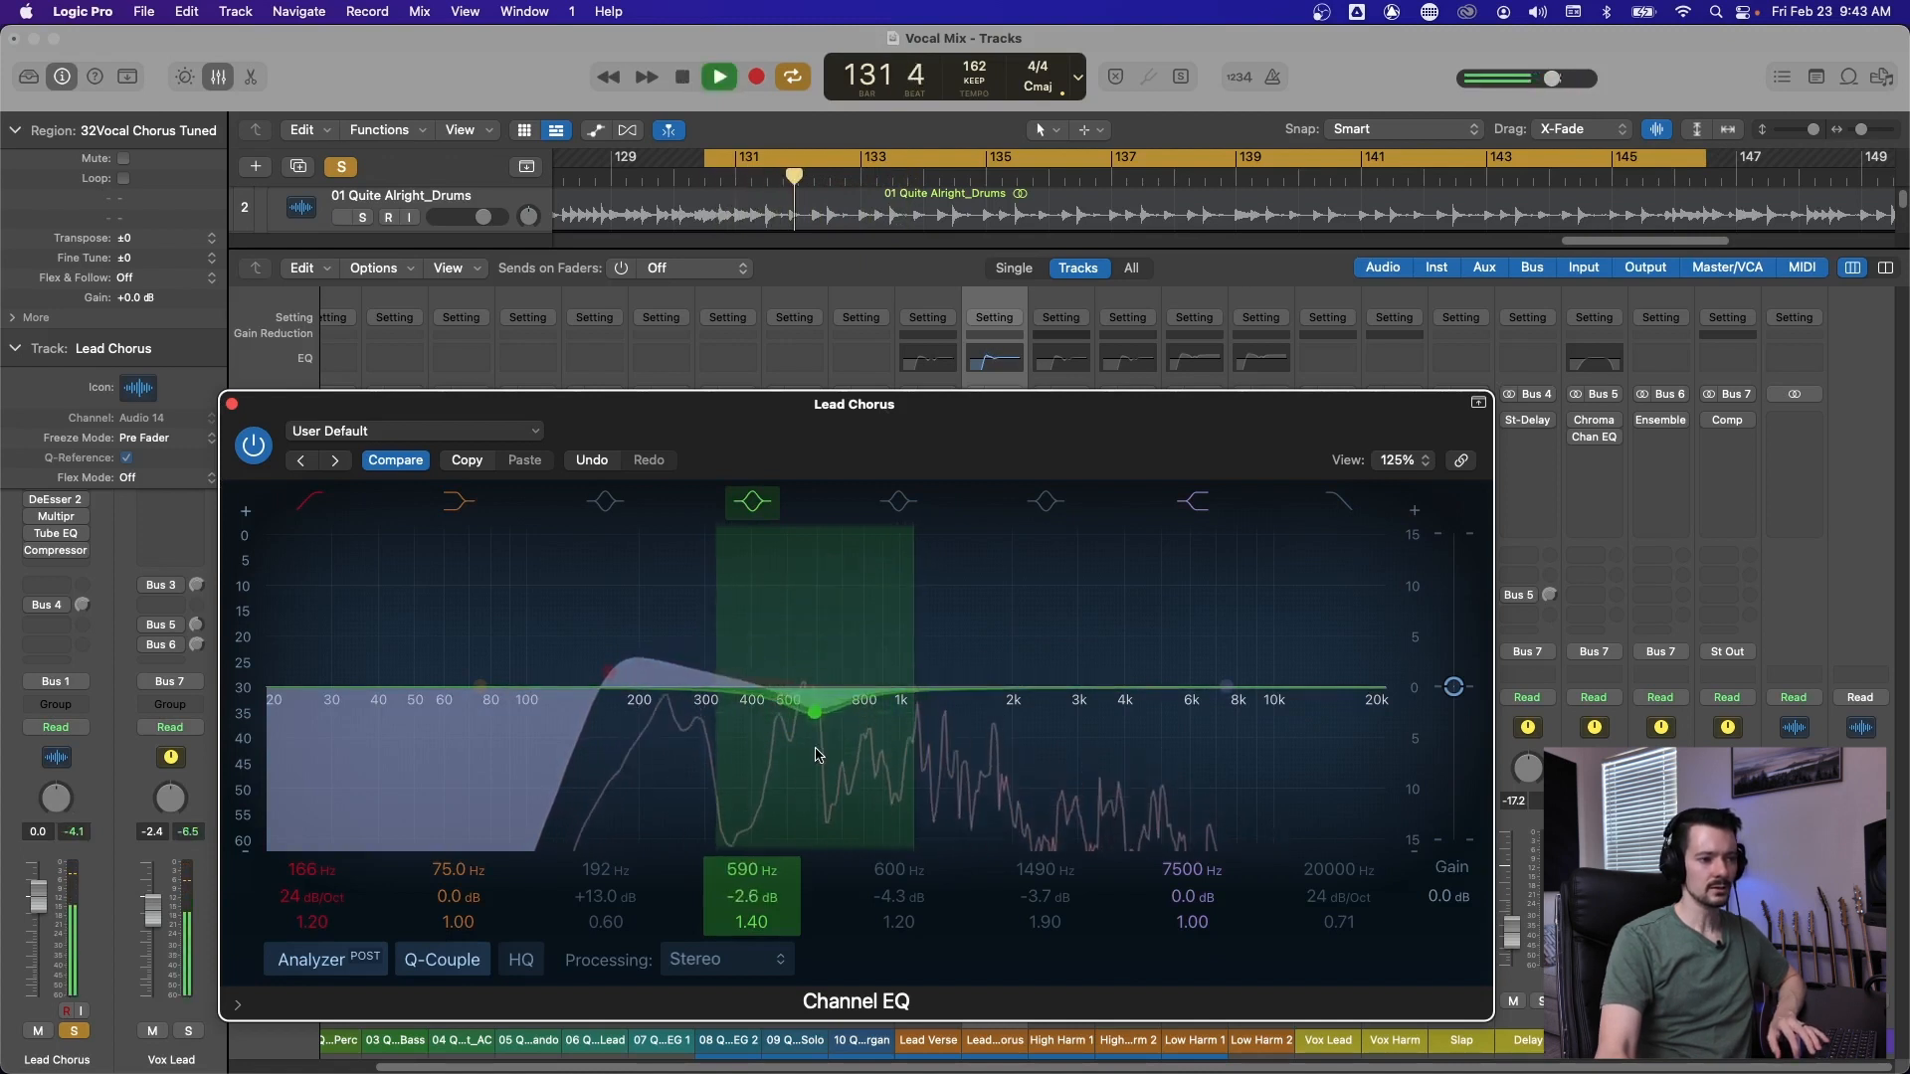
Switch the 600 Hz, 192 Hz and 590 Hz bands on and off during playback, leaving only the 590 Hz one of them on.
left_click(900, 502)
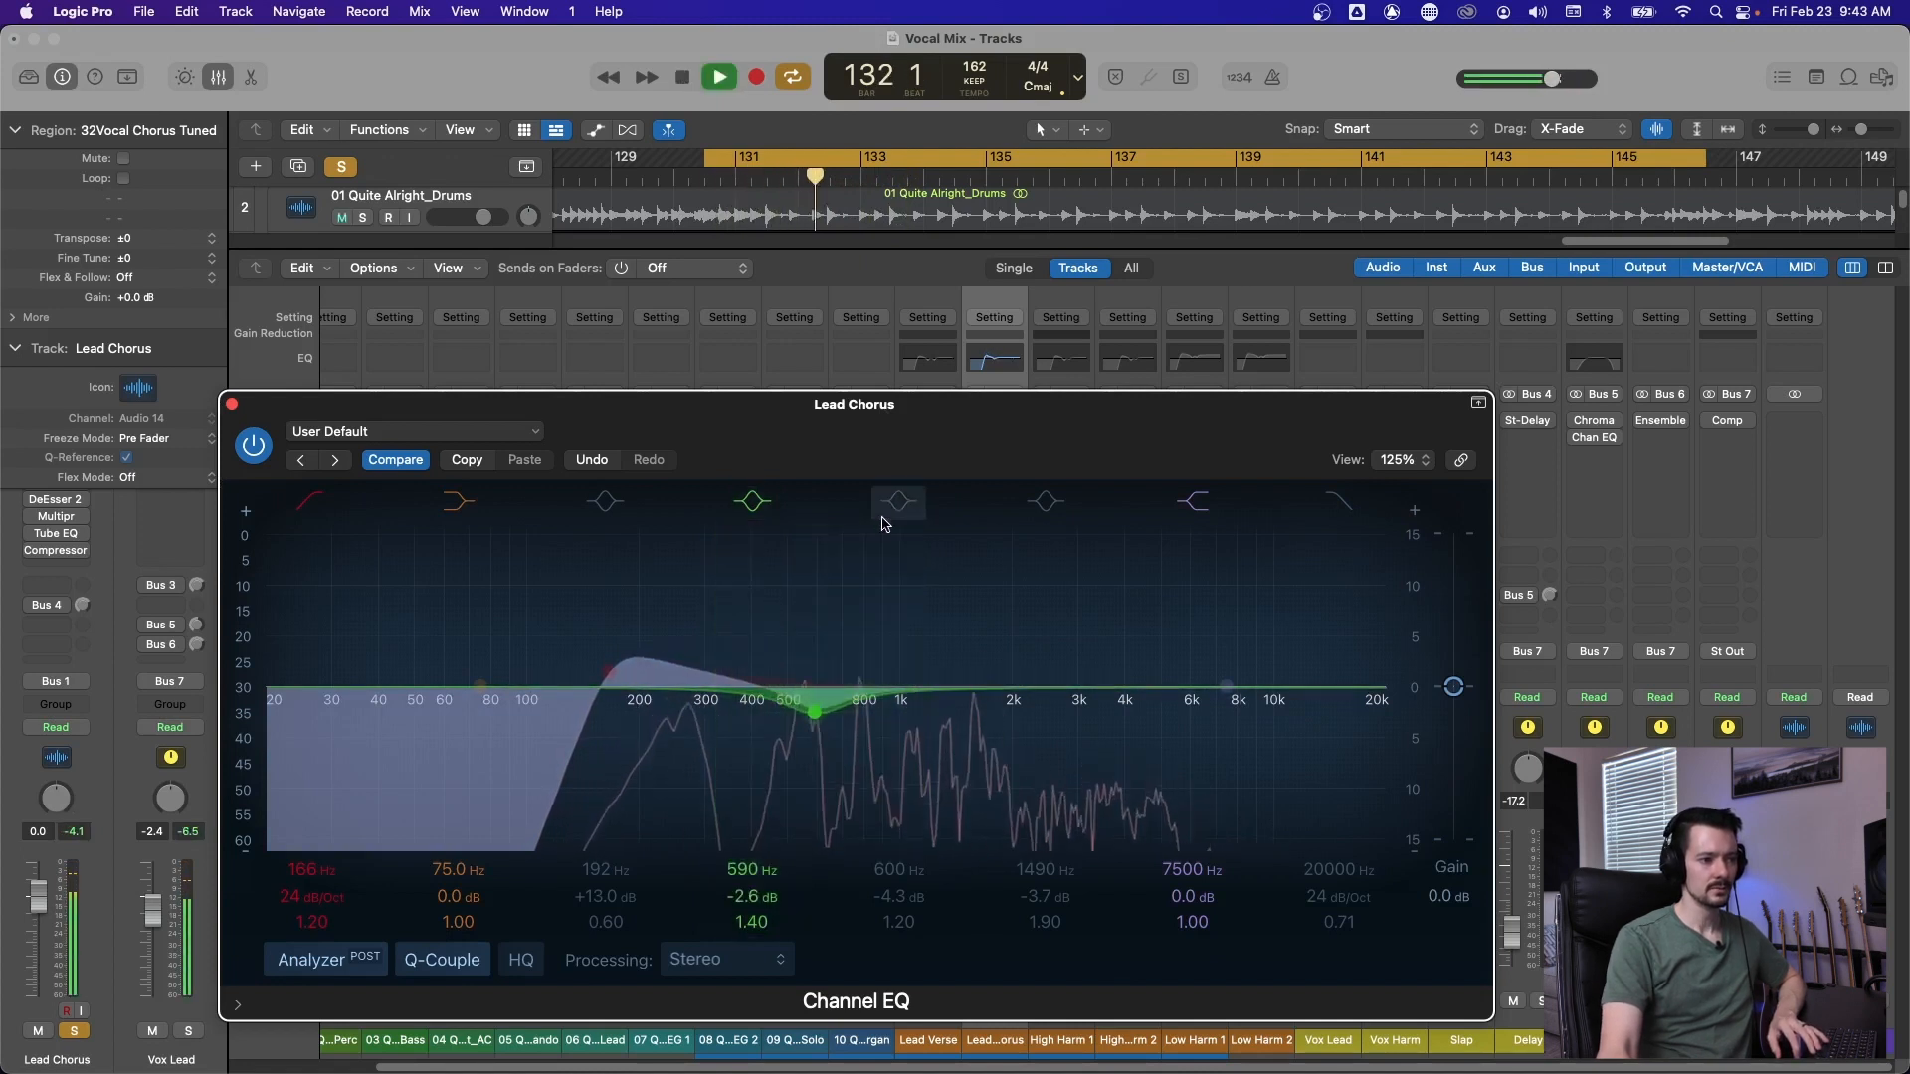
left_click(612, 502)
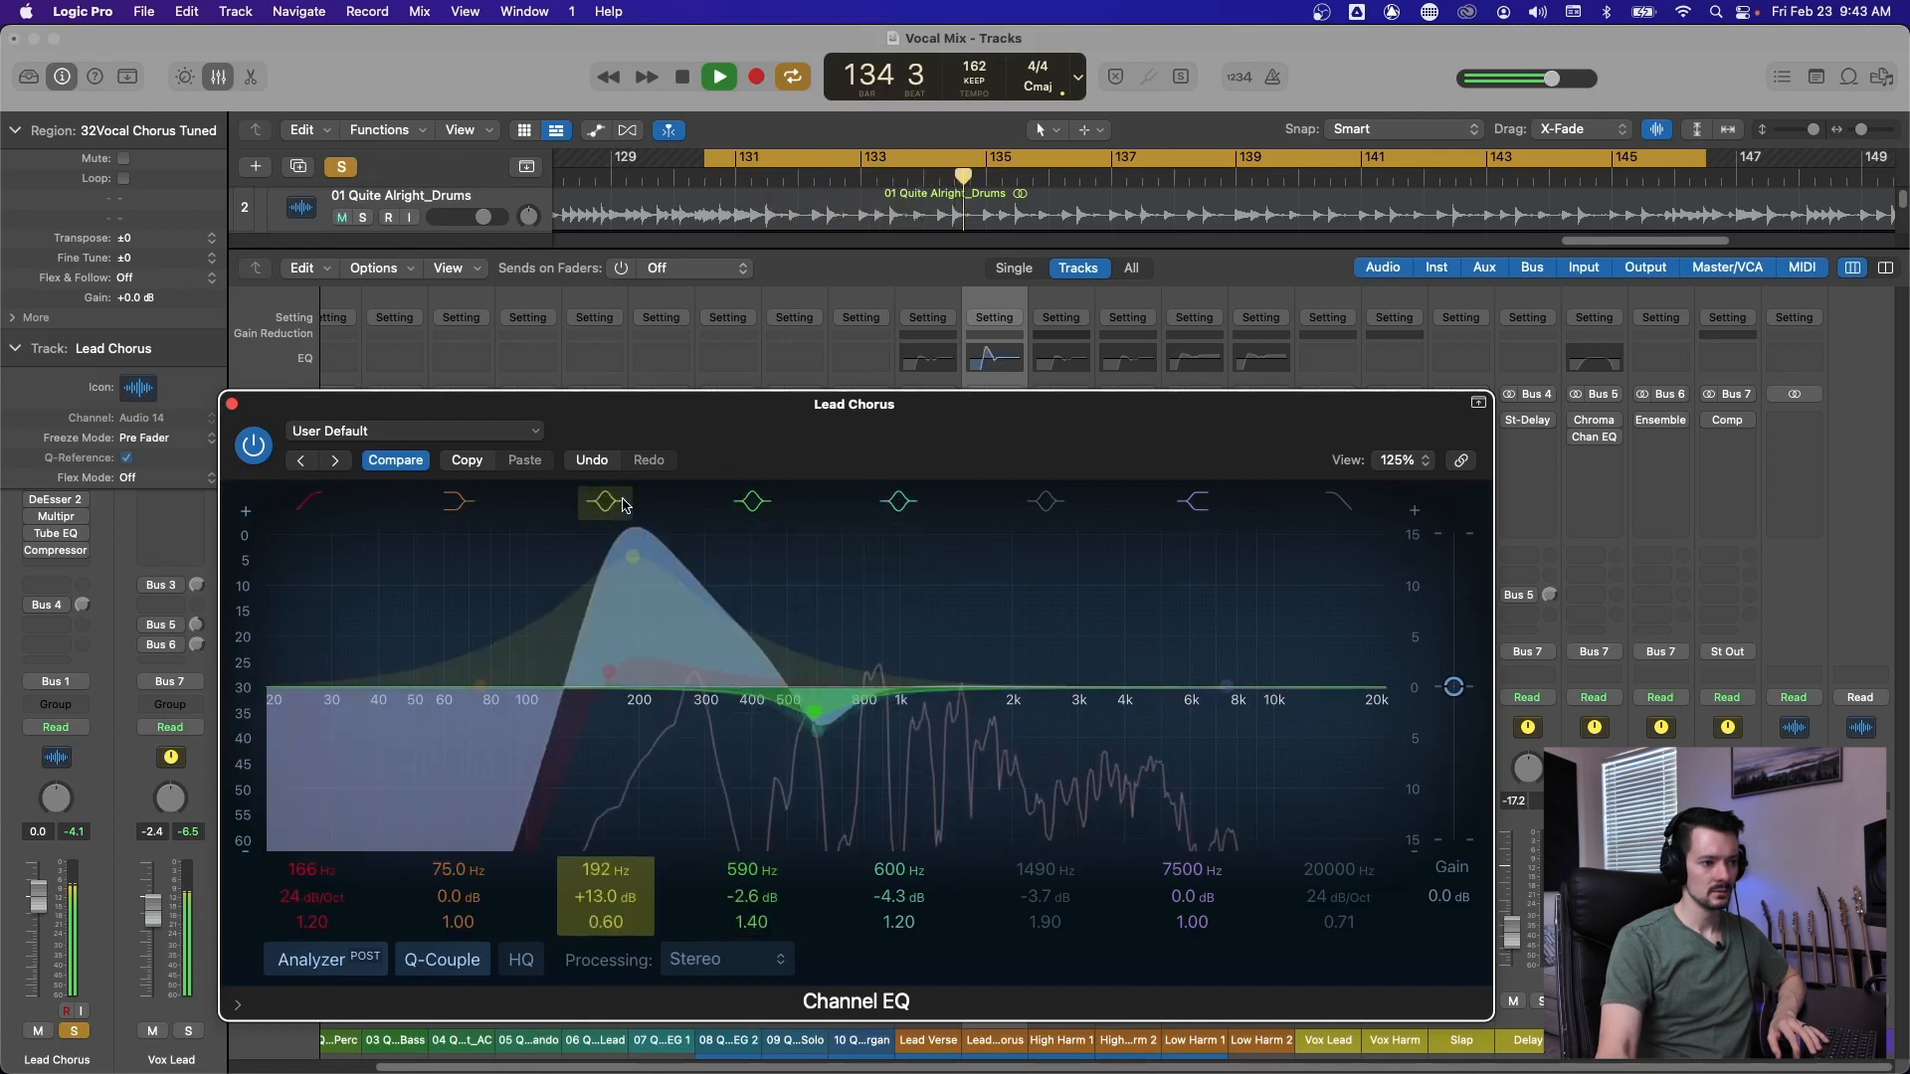
left_click(609, 502)
left_click(753, 503)
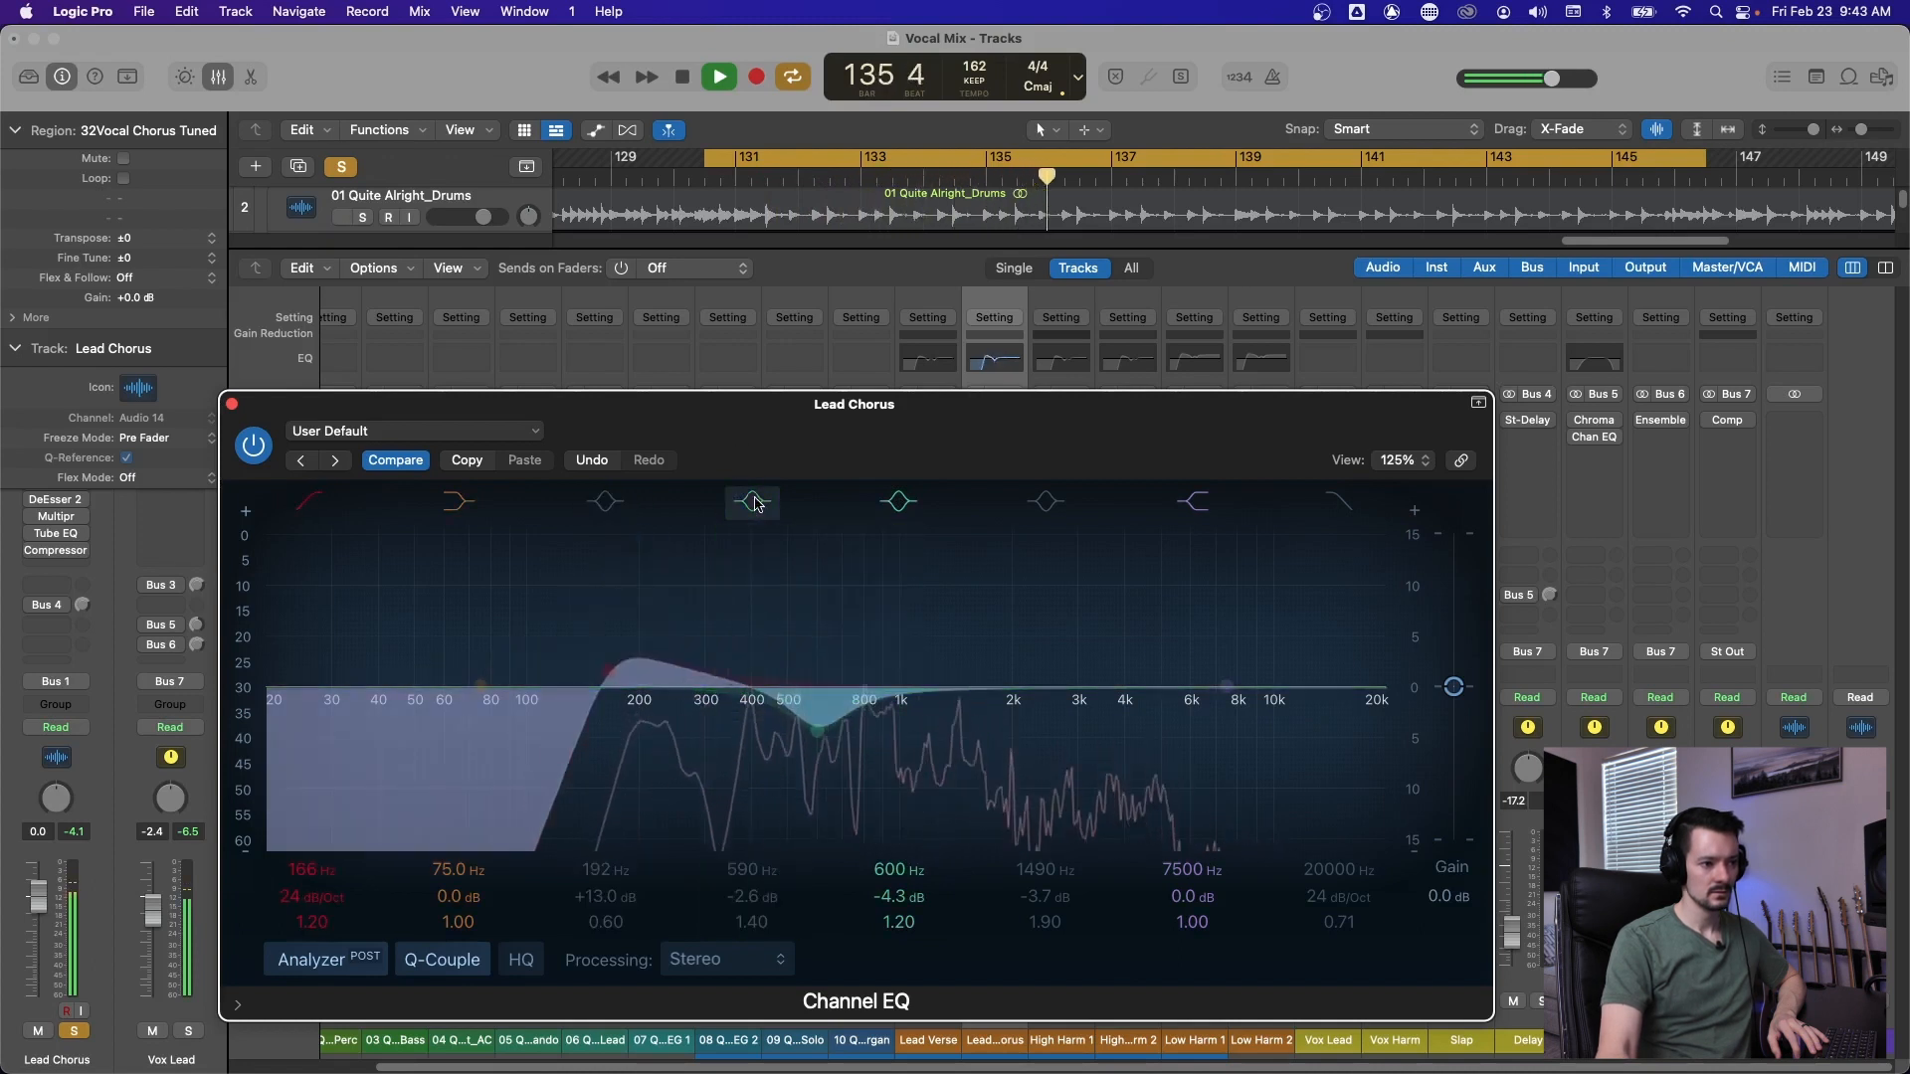
left_click(753, 502)
left_click(899, 503)
Turn on the 1490 Hz band at 1500 Hz and -3.0 dB, and set the 590 Hz band to 620 Hz, -4.0 dB and Q 1.10.
left_click(1045, 503)
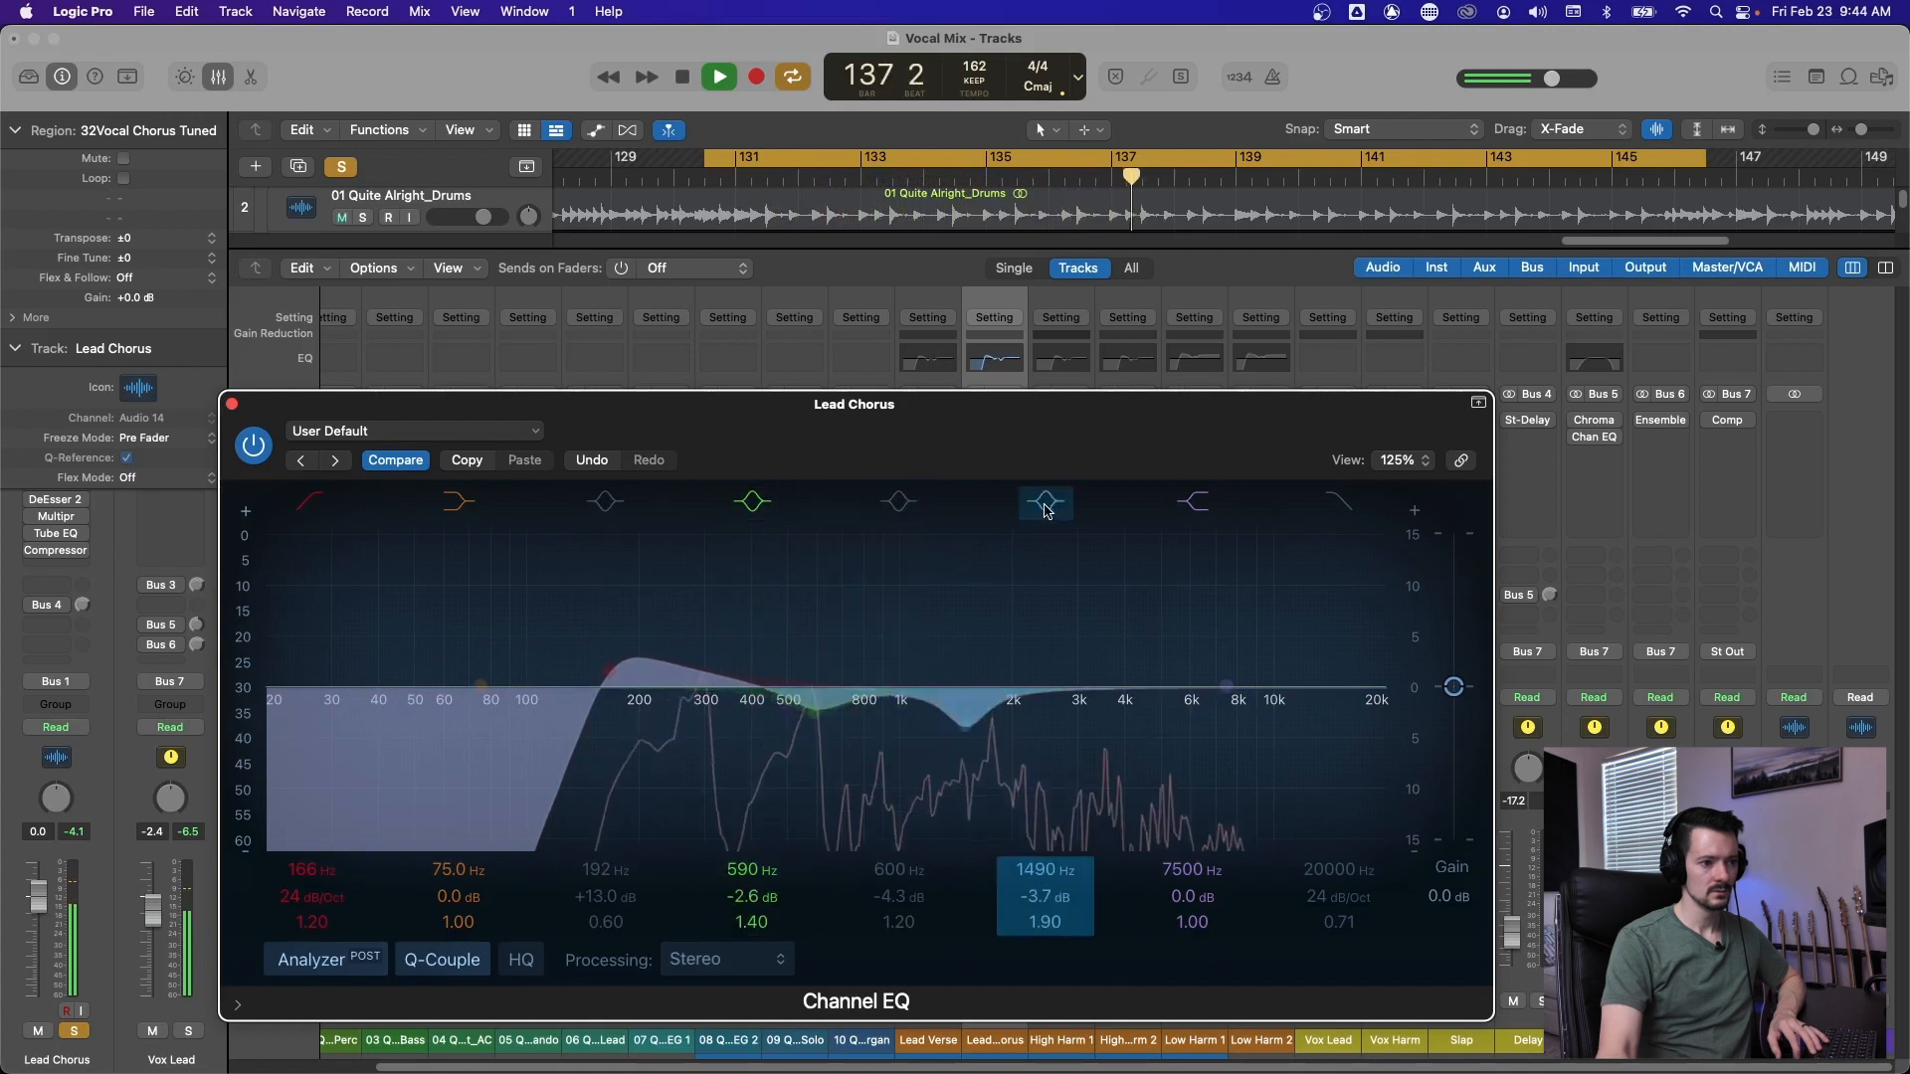
mouse_move(963, 697)
left_mouse_down()
mouse_move(915, 676)
mouse_move(916, 554)
mouse_move(875, 537)
mouse_move(1013, 532)
mouse_move(946, 546)
mouse_move(994, 552)
mouse_move(968, 718)
left_mouse_up()
left_click_drag(814, 714, 822, 739)
left_click_drag(753, 922, 753, 936)
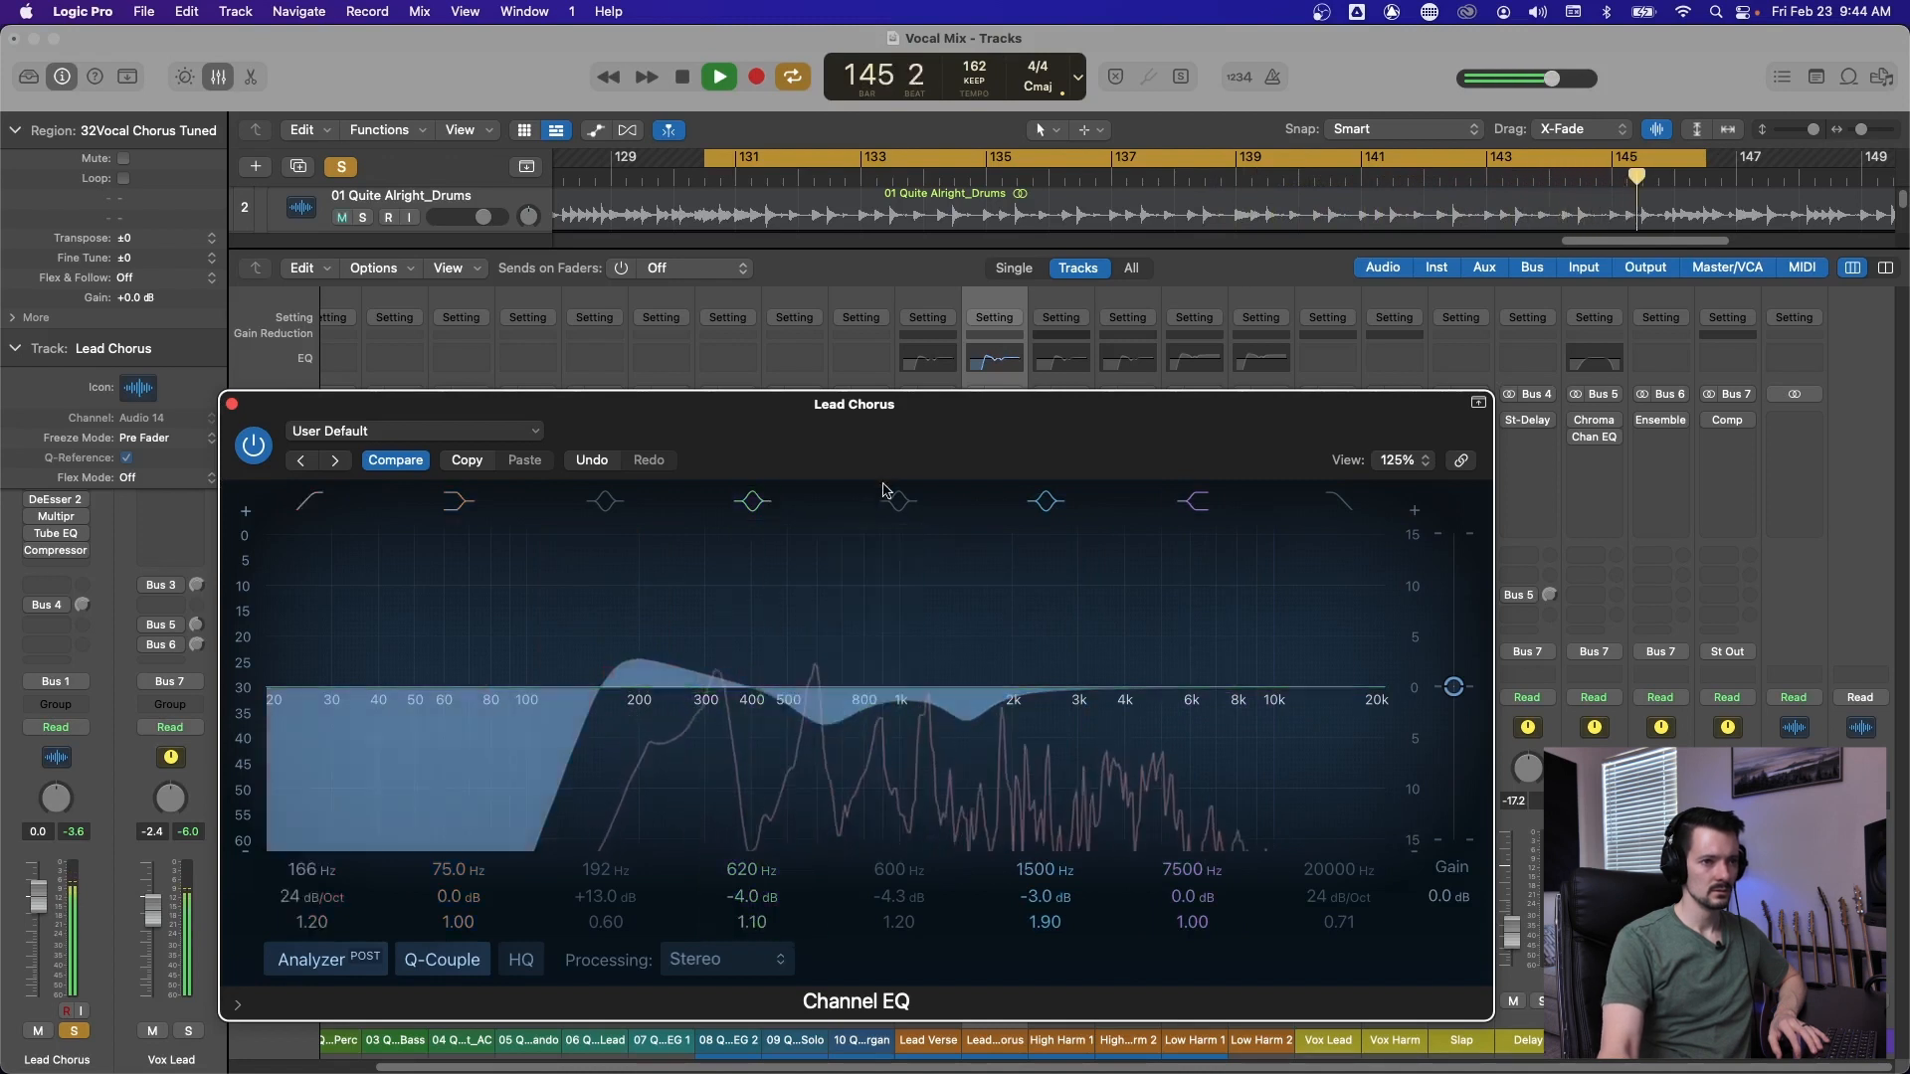
Compare Lead Chorus with the Channel EQ bypassed and enabled during playback.
key("space")
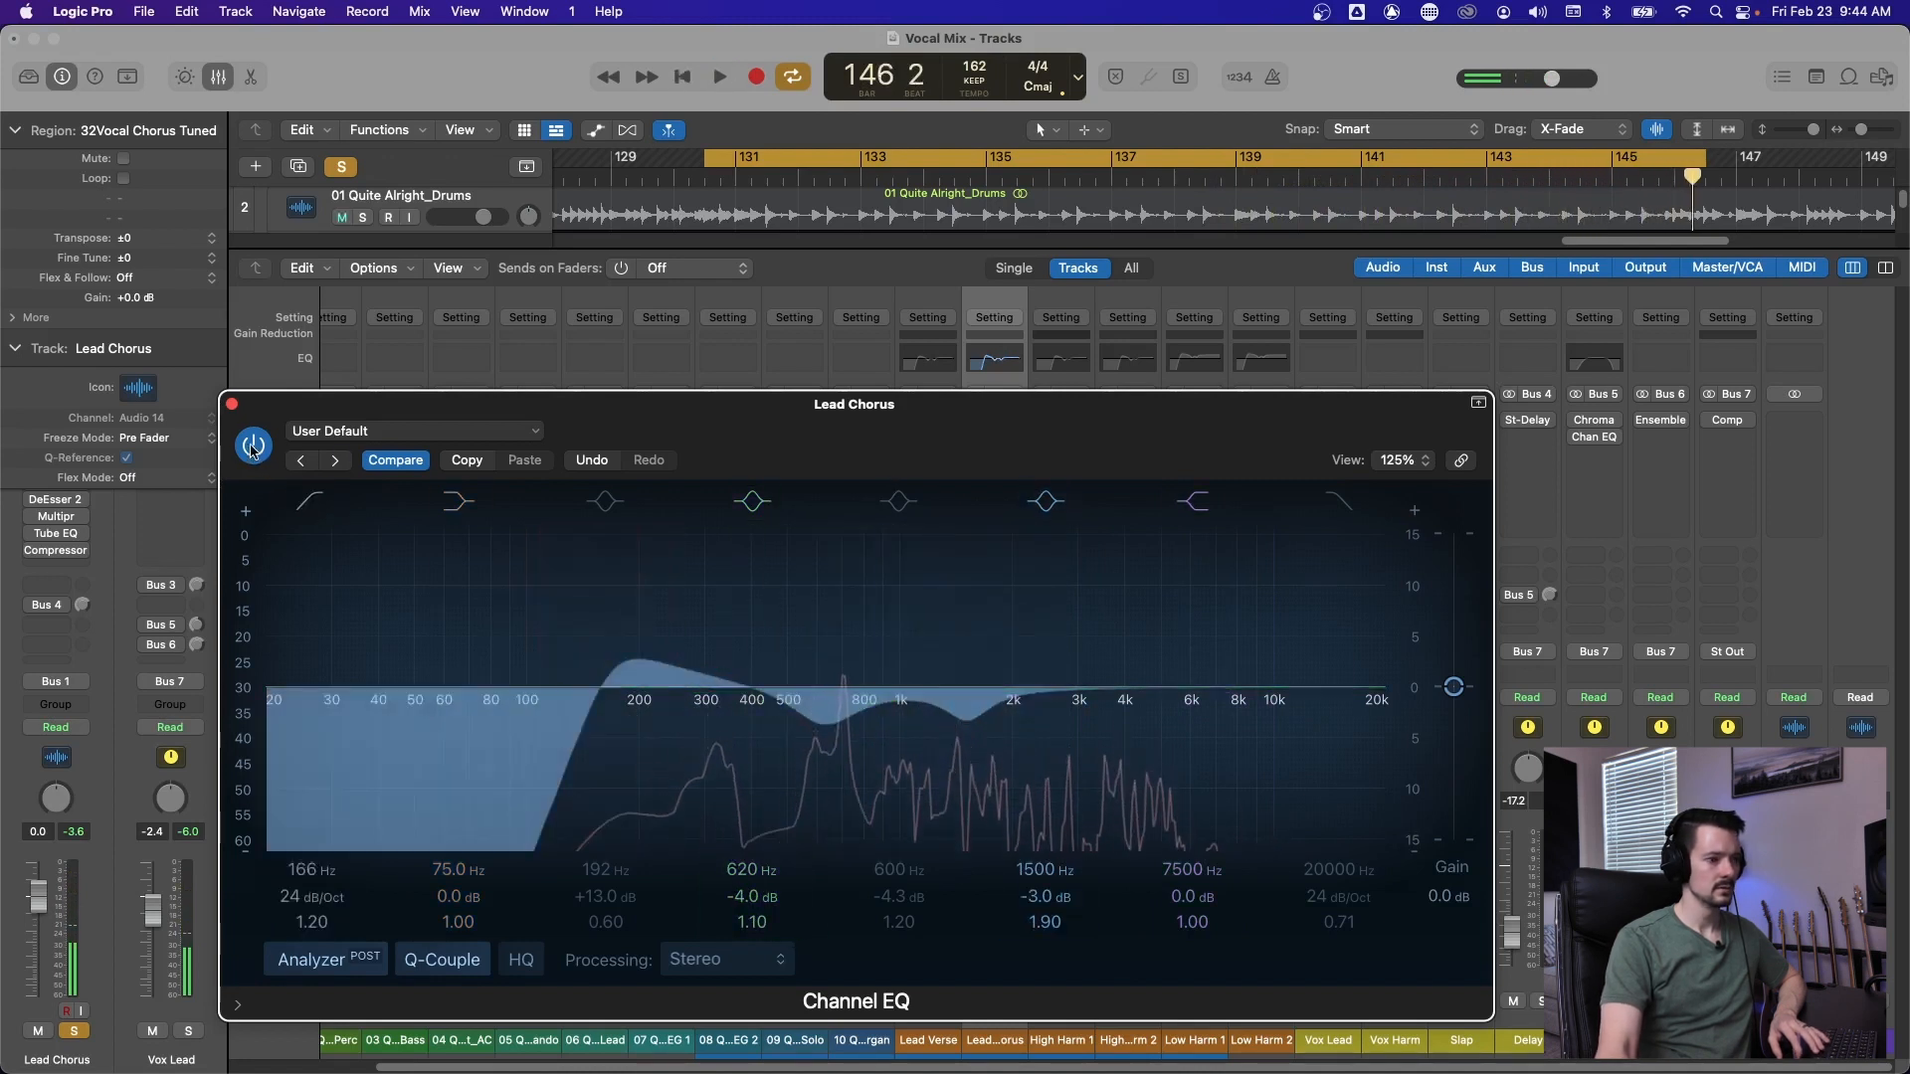
left_click(253, 446)
key("space")
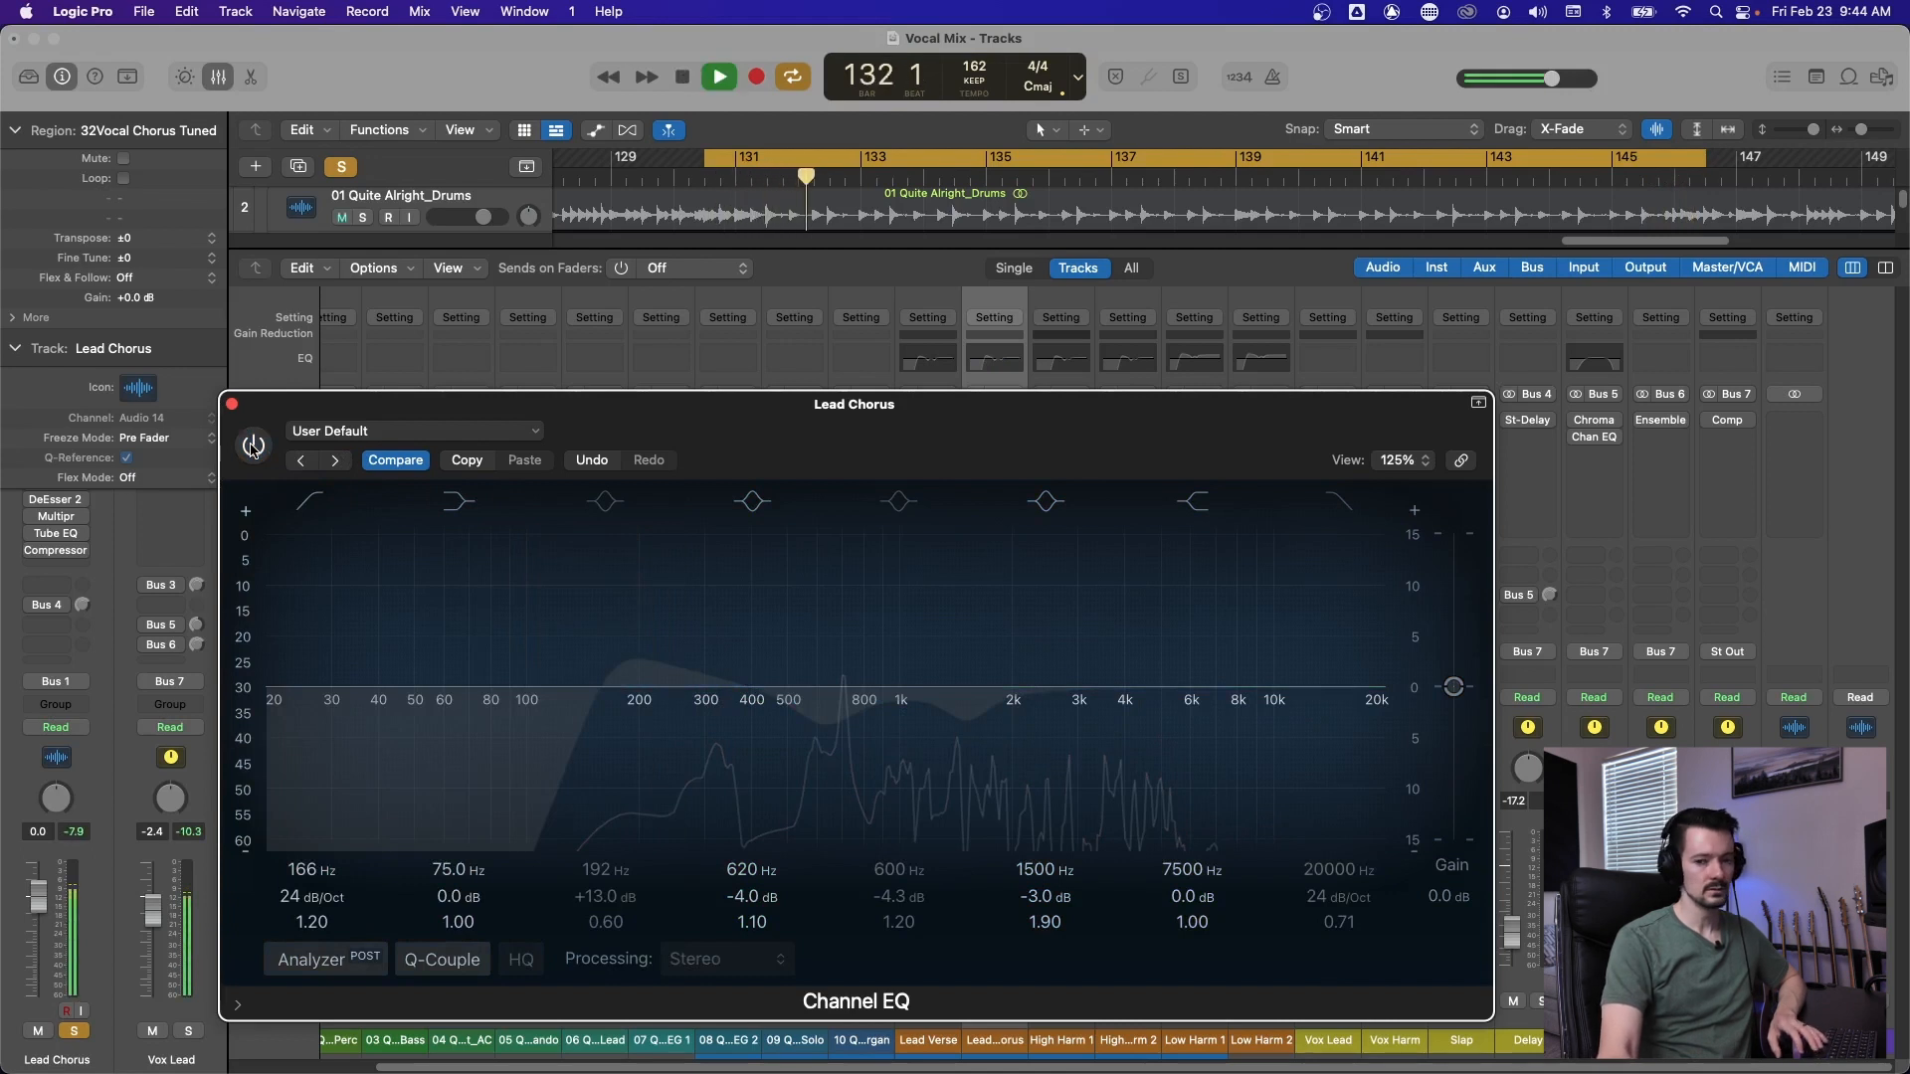
left_click(253, 447)
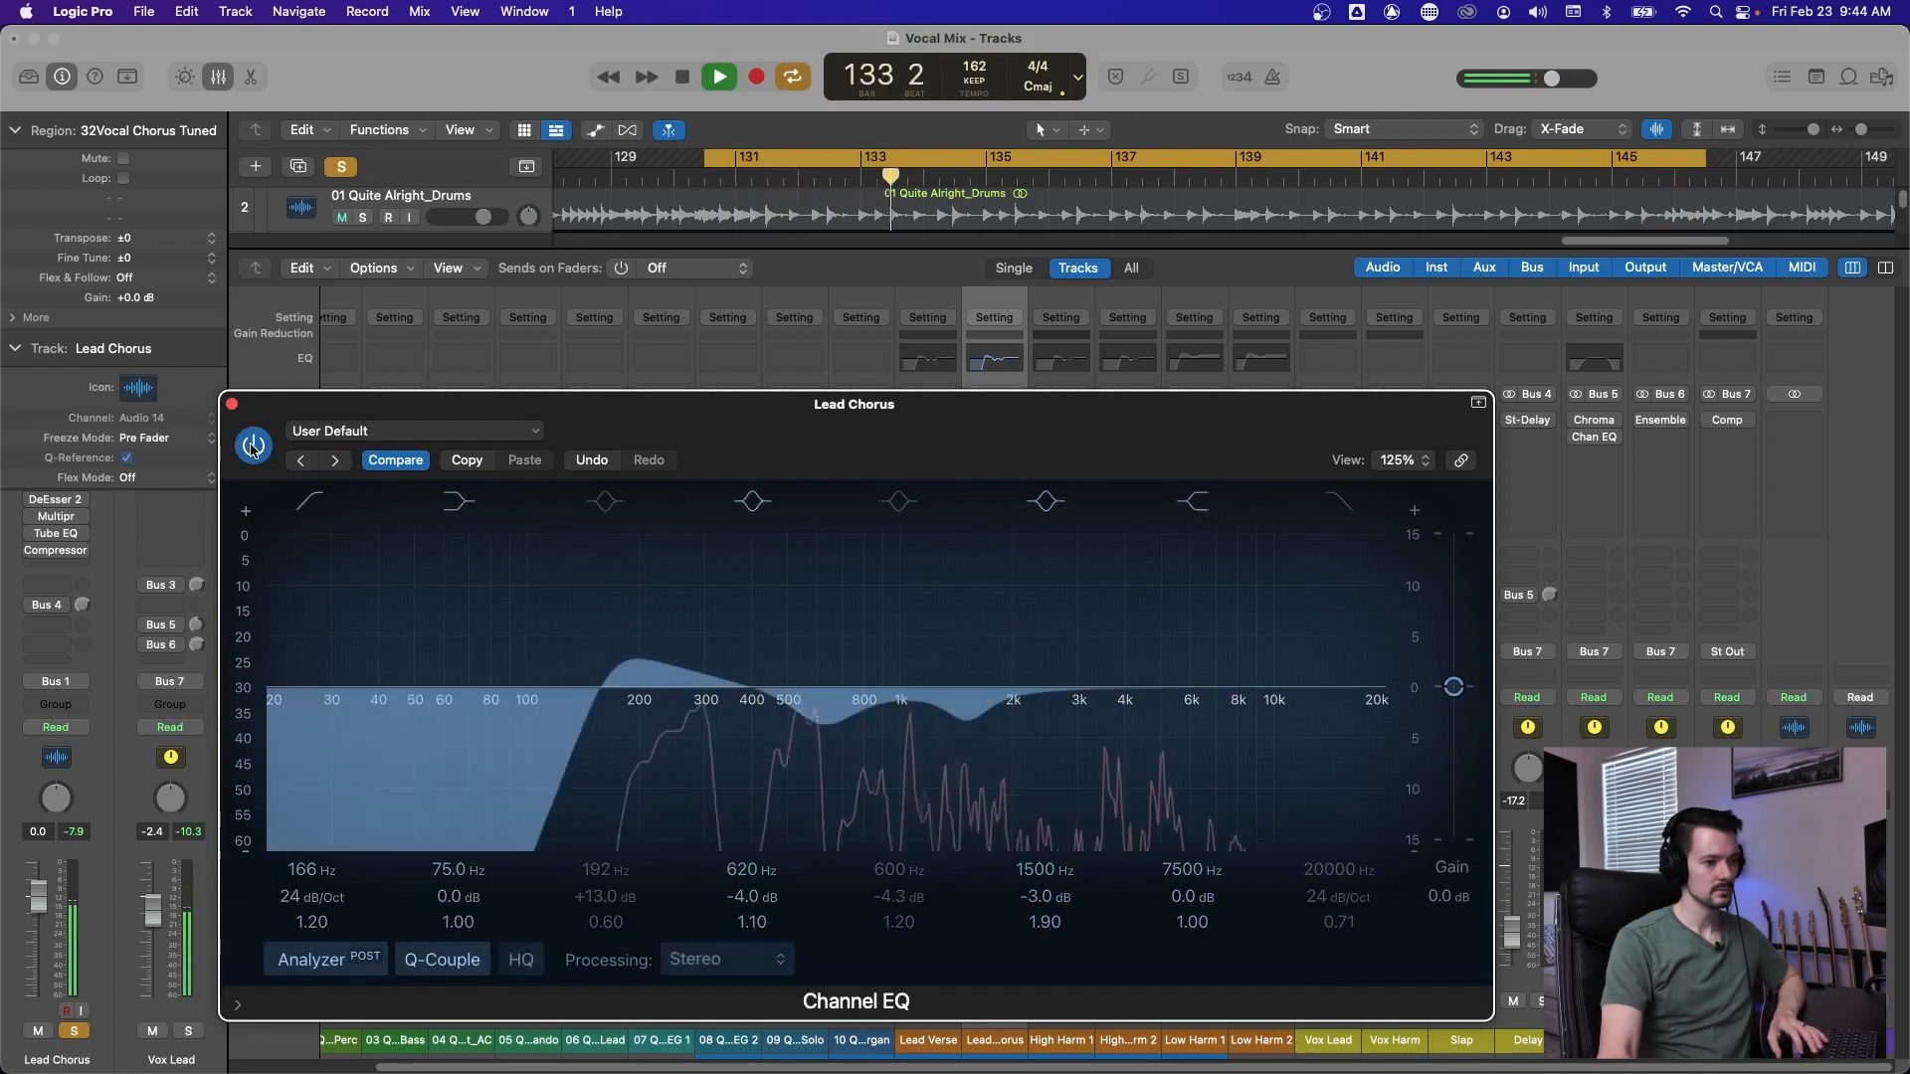
key("space")
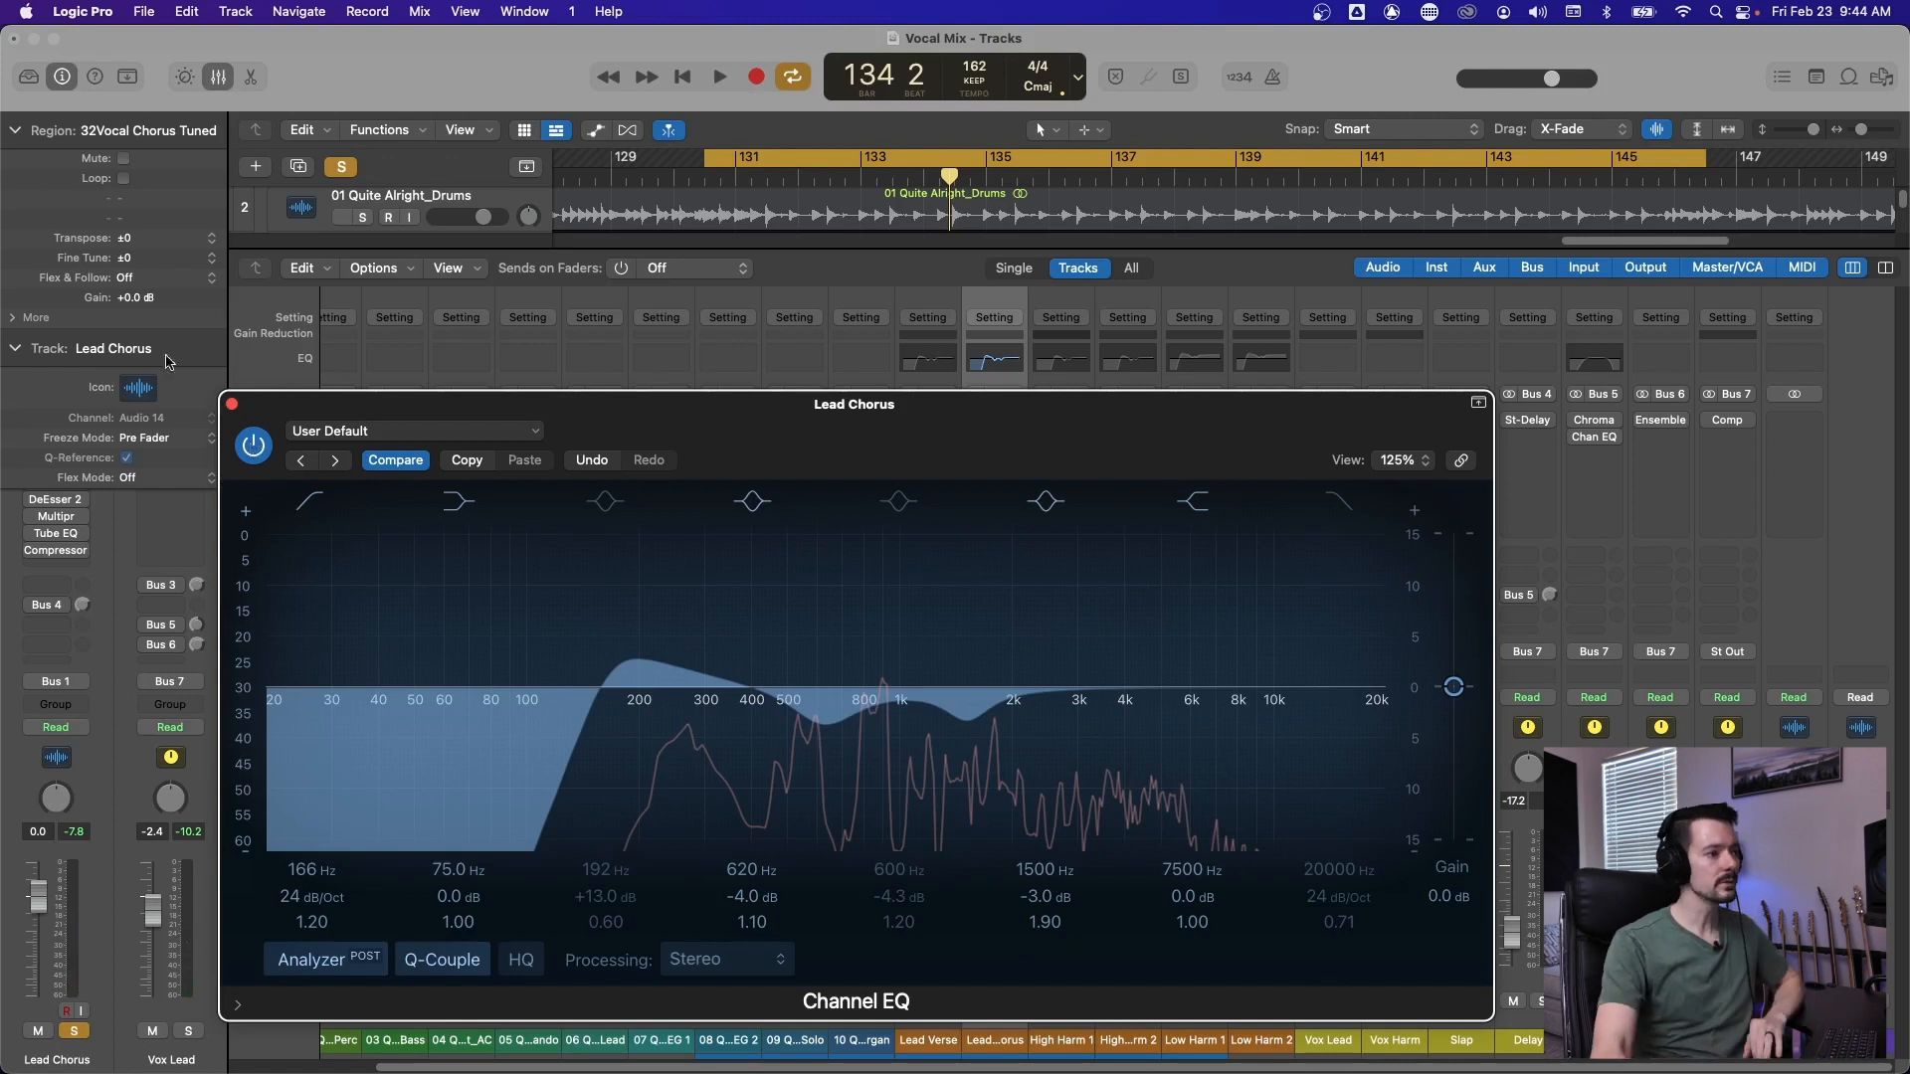
Close the Channel EQ, open the Noise Gate on Lead Chorus, and compare playback with the gate off and on.
left_click(233, 404)
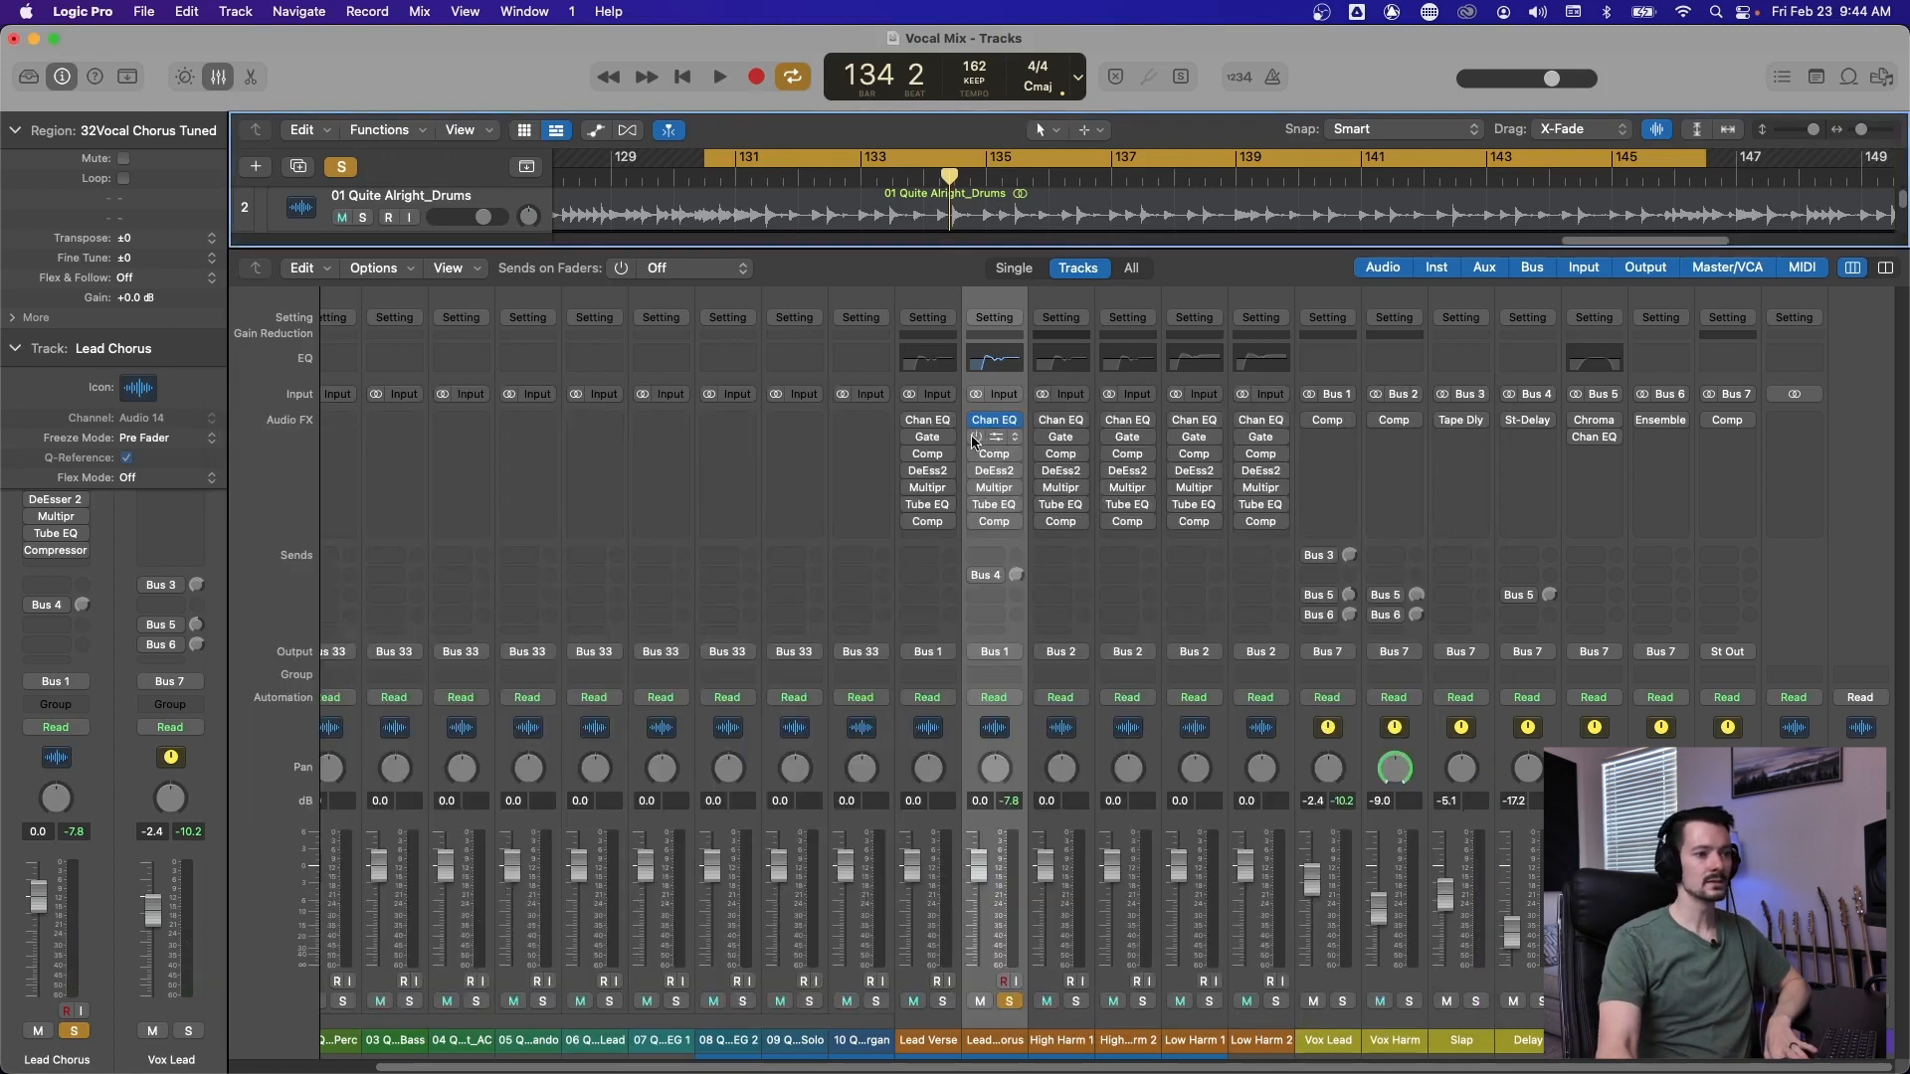
left_click(998, 438)
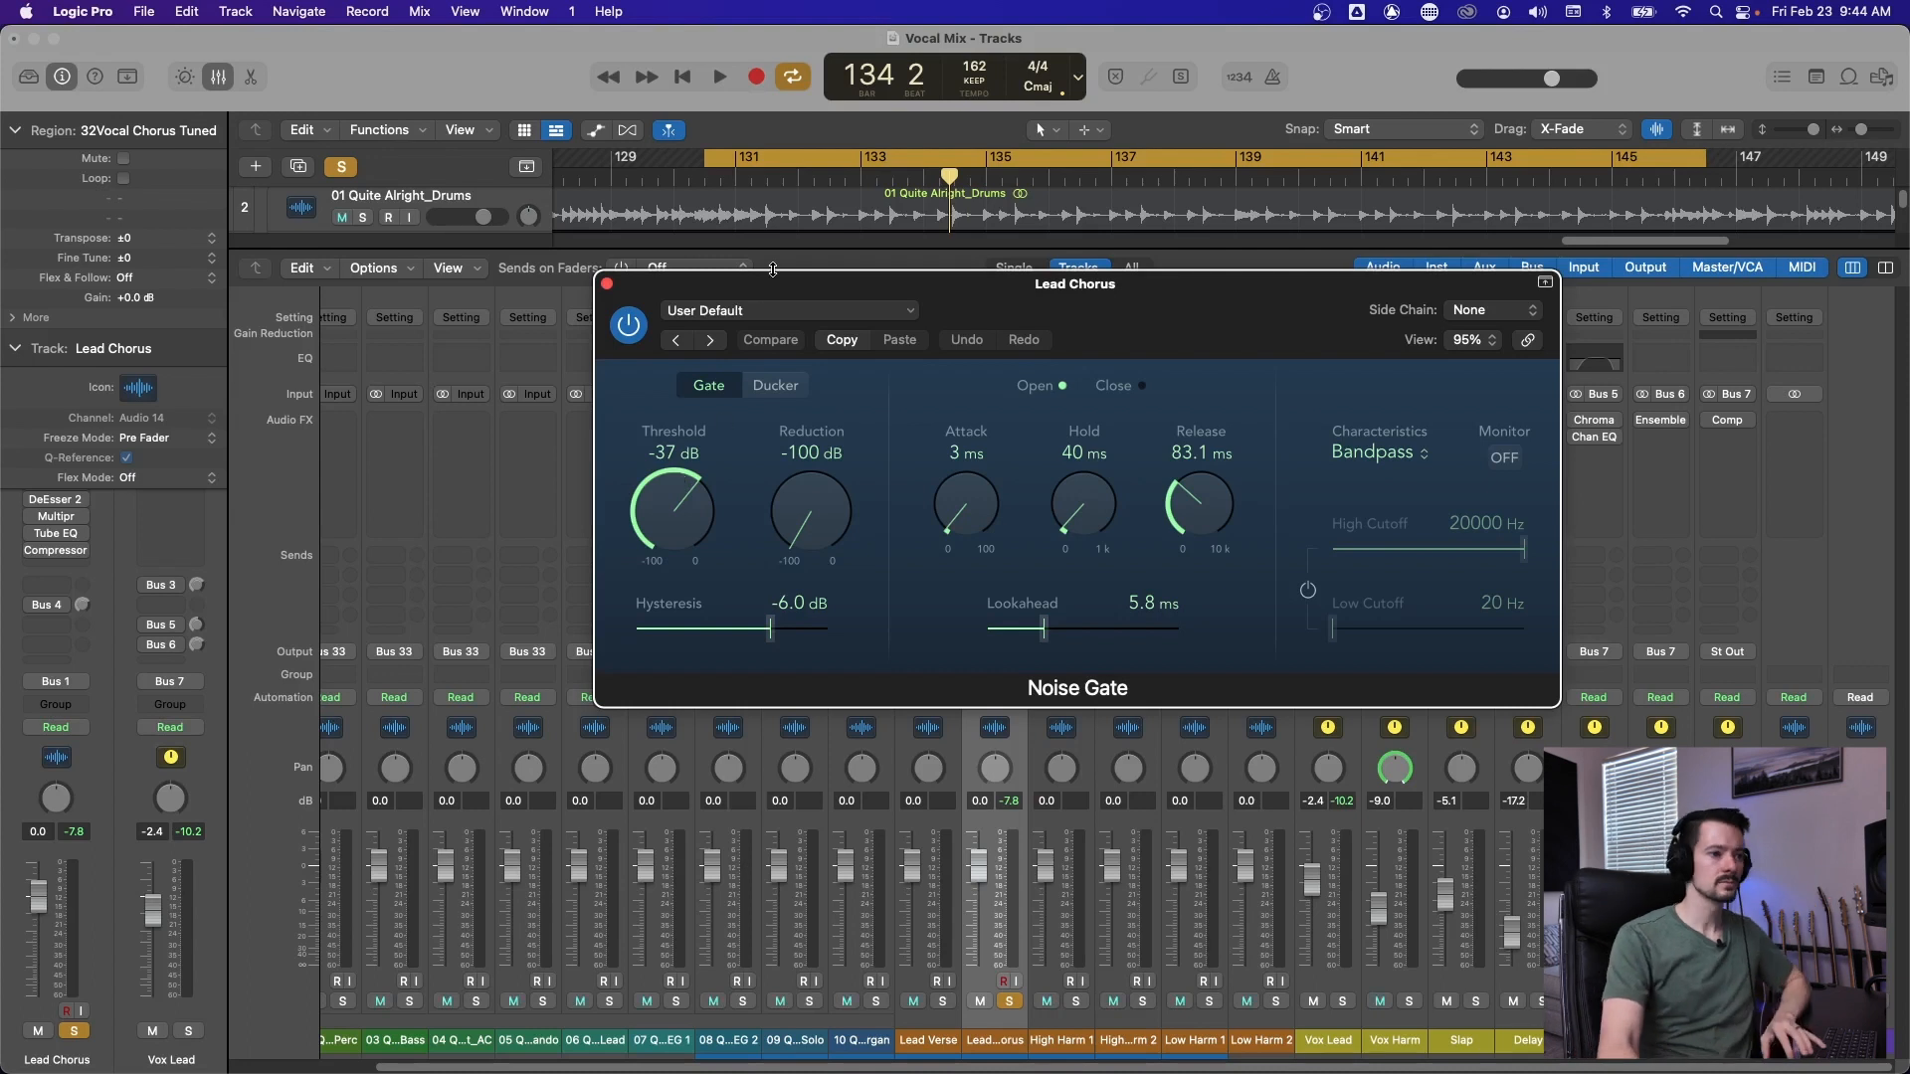
key("space")
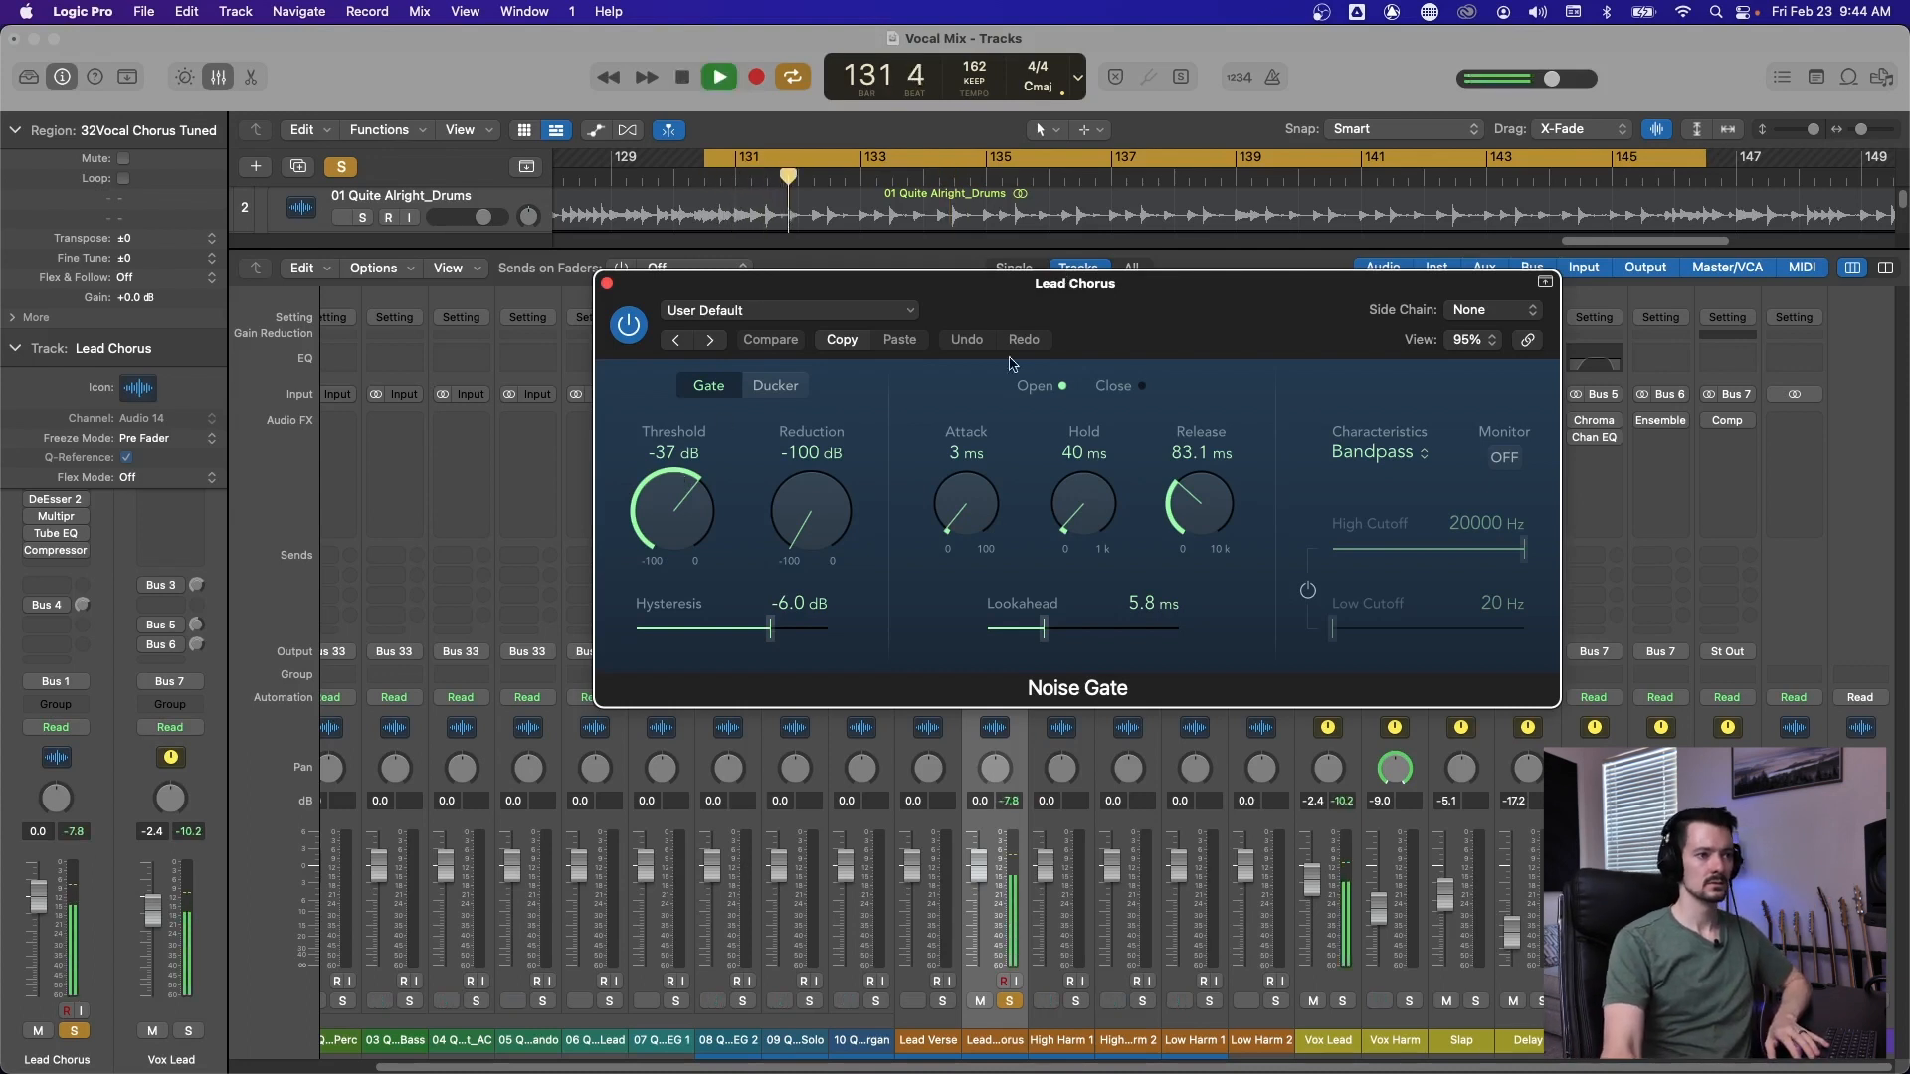
left_click(630, 329)
left_click(631, 329)
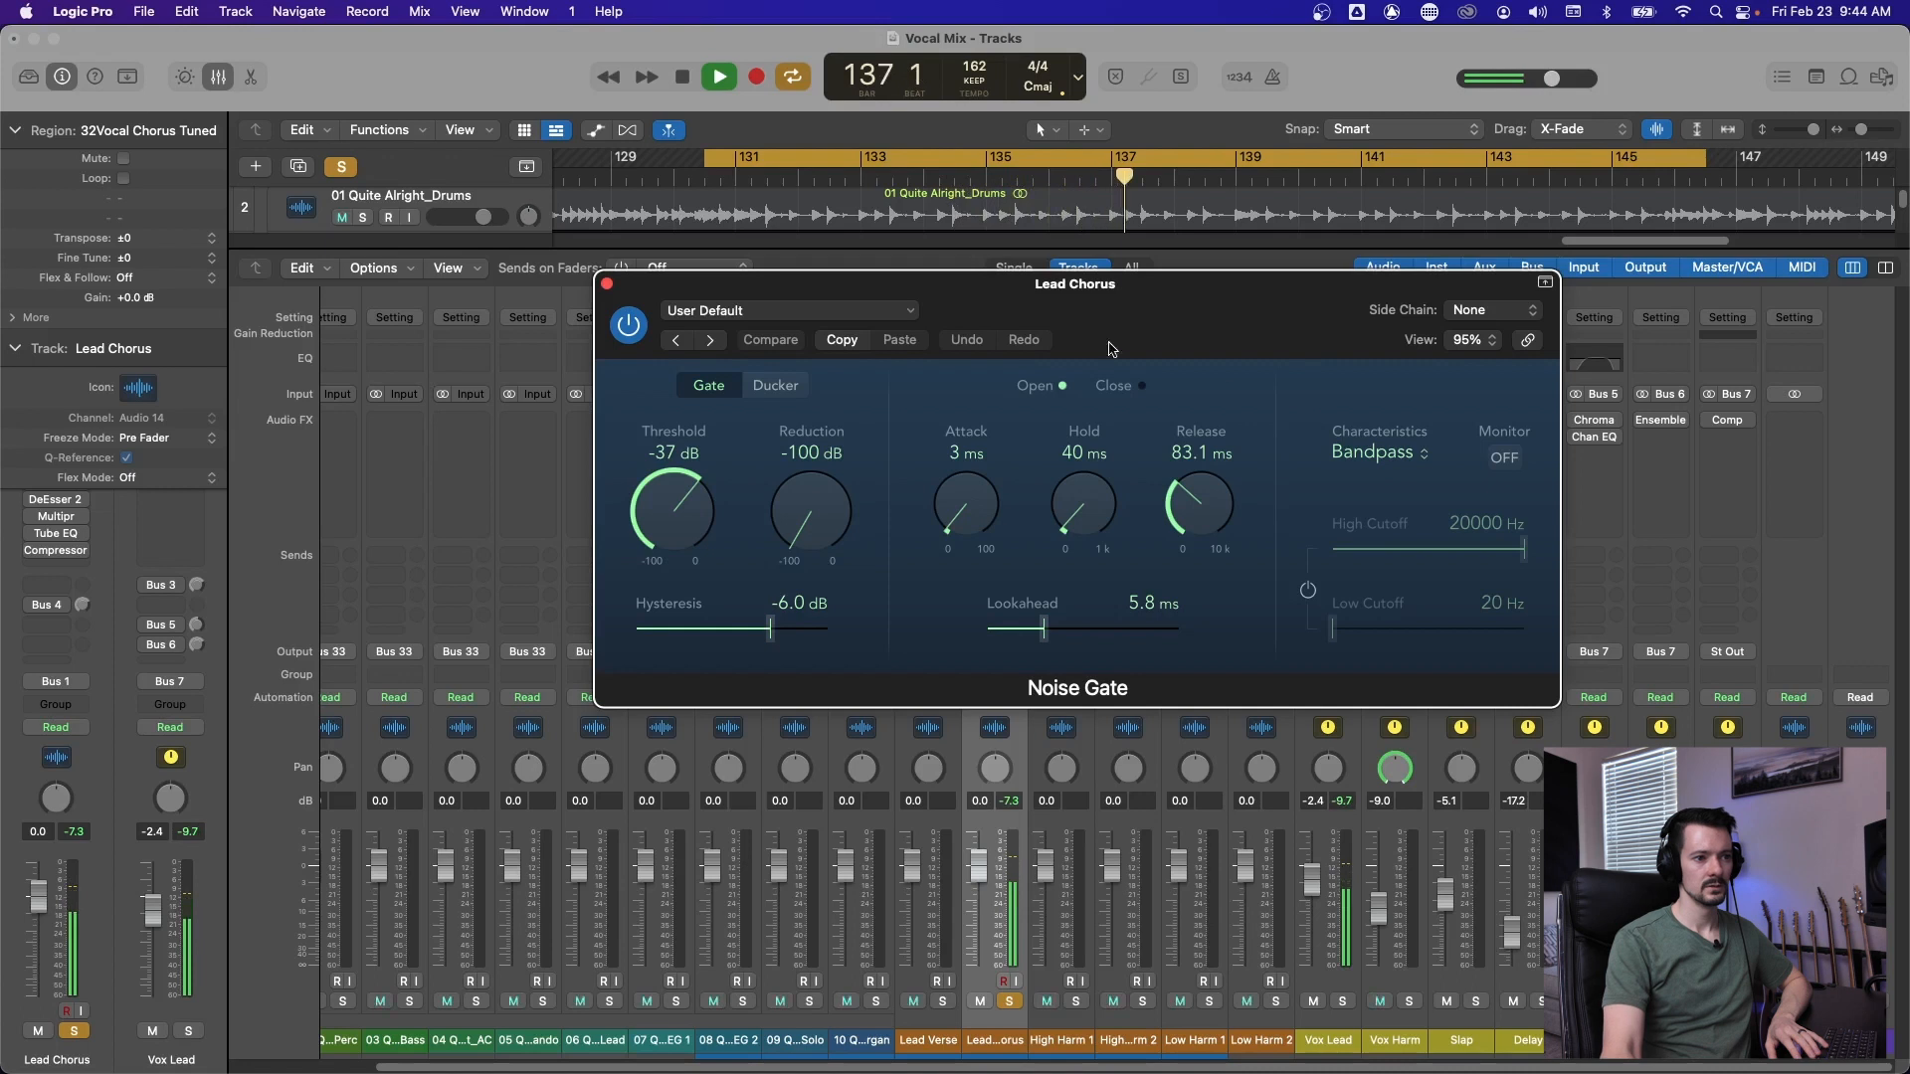
key("space")
Turn off cycling and listen to the gated Lead Chorus from about bar 135.
left_click(1147, 150)
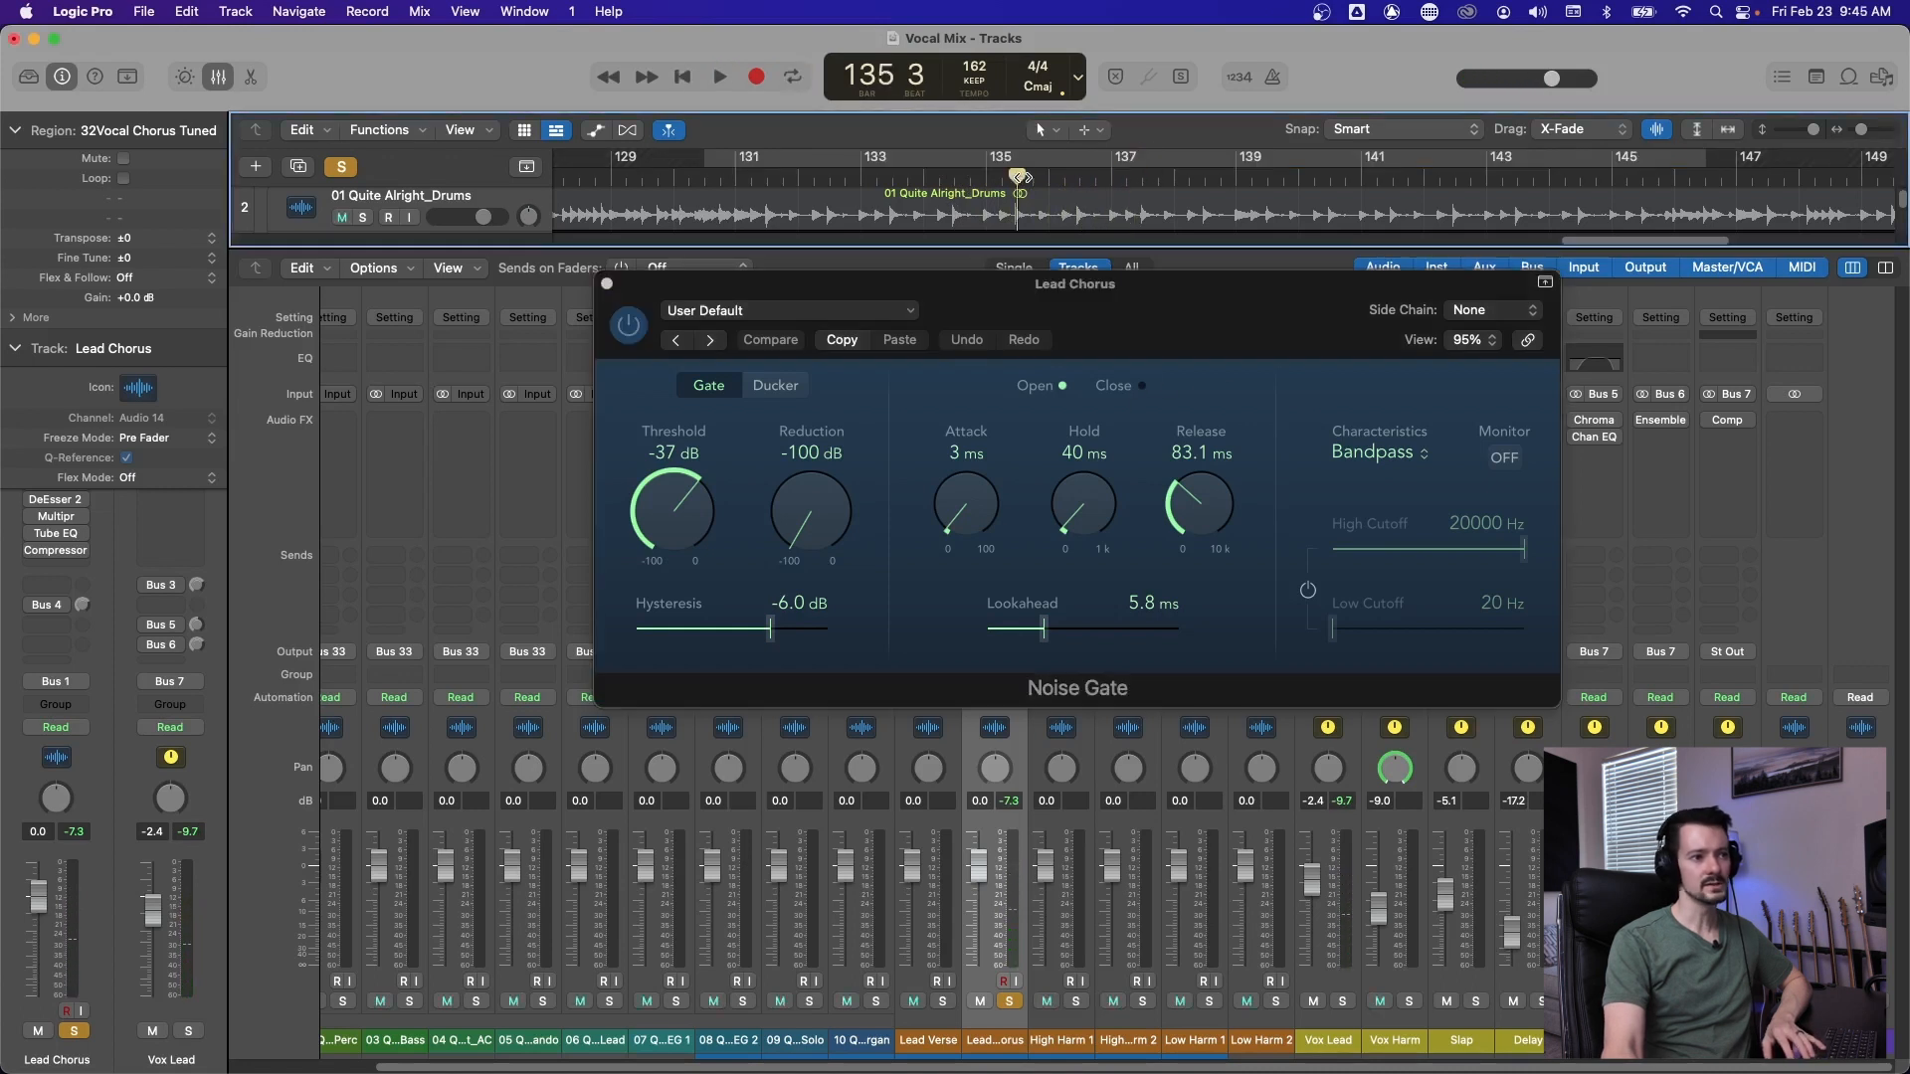
key("space")
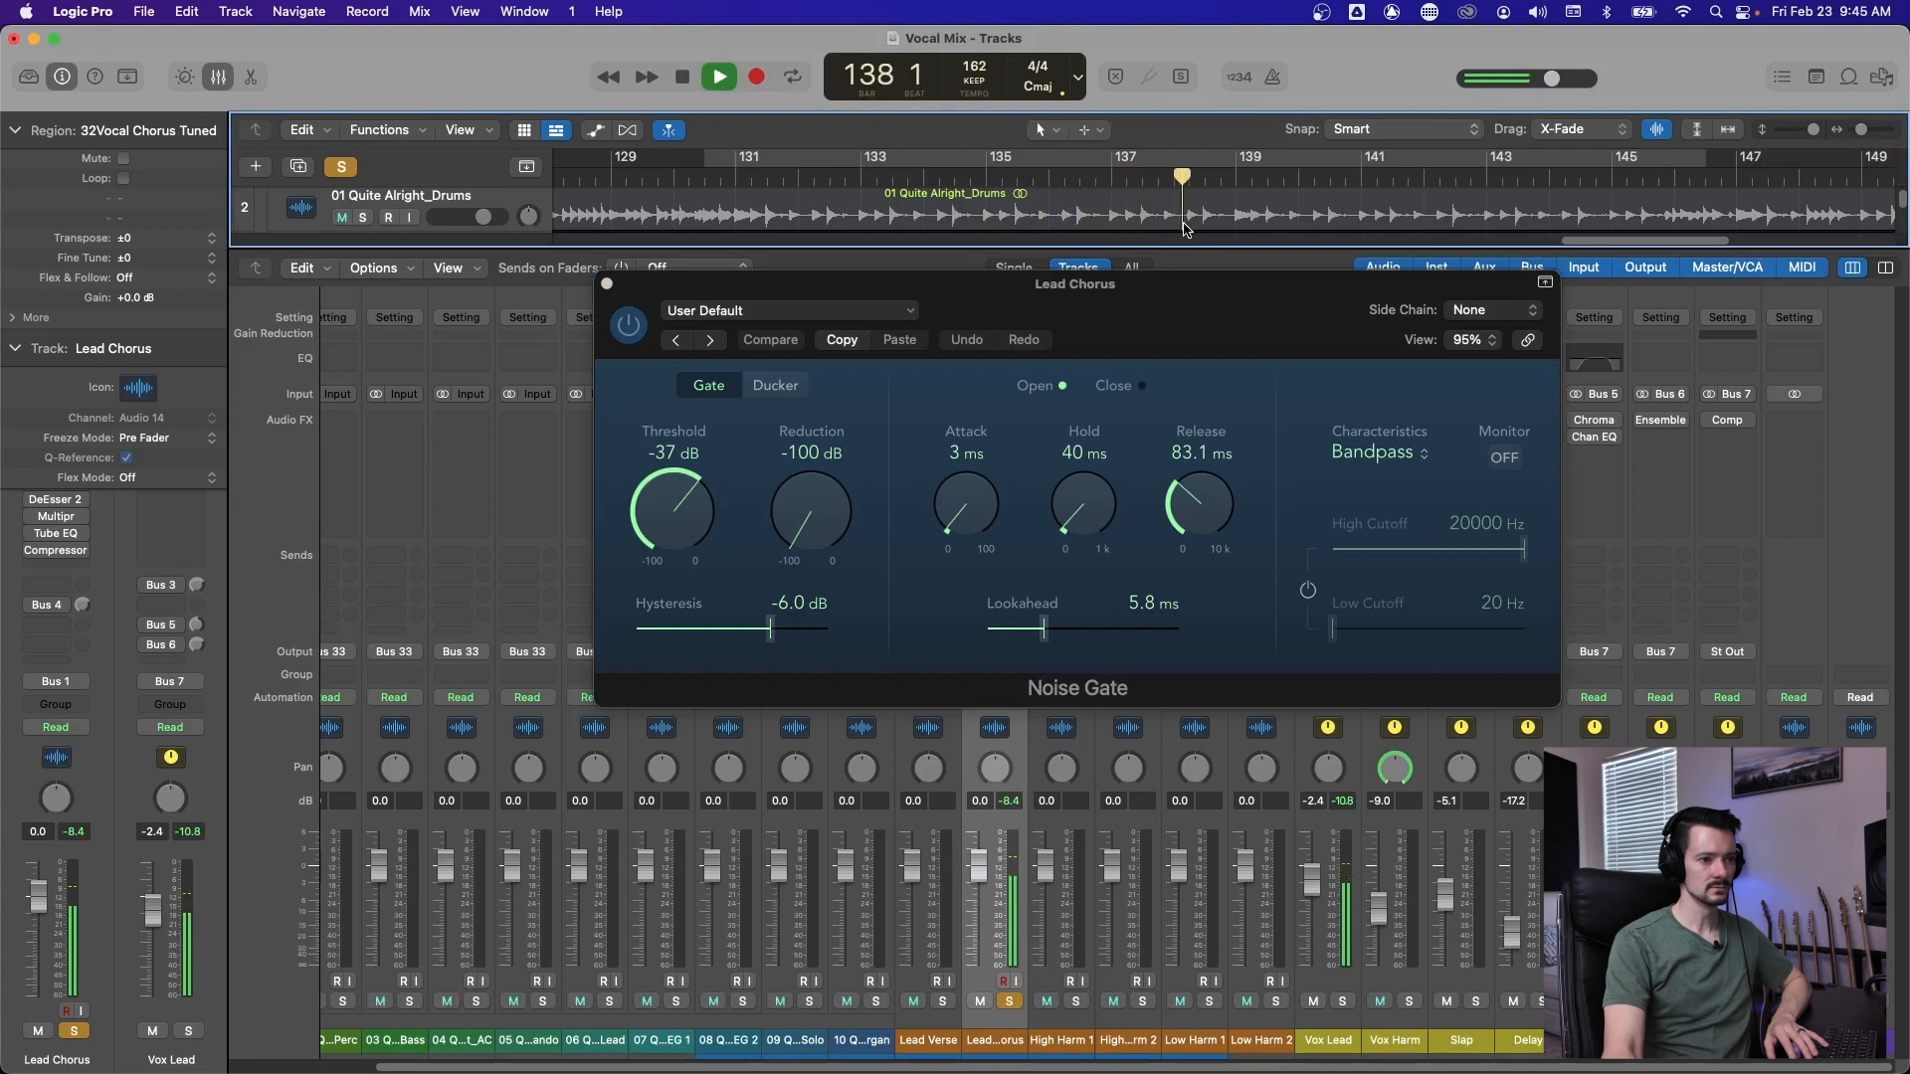
key("space")
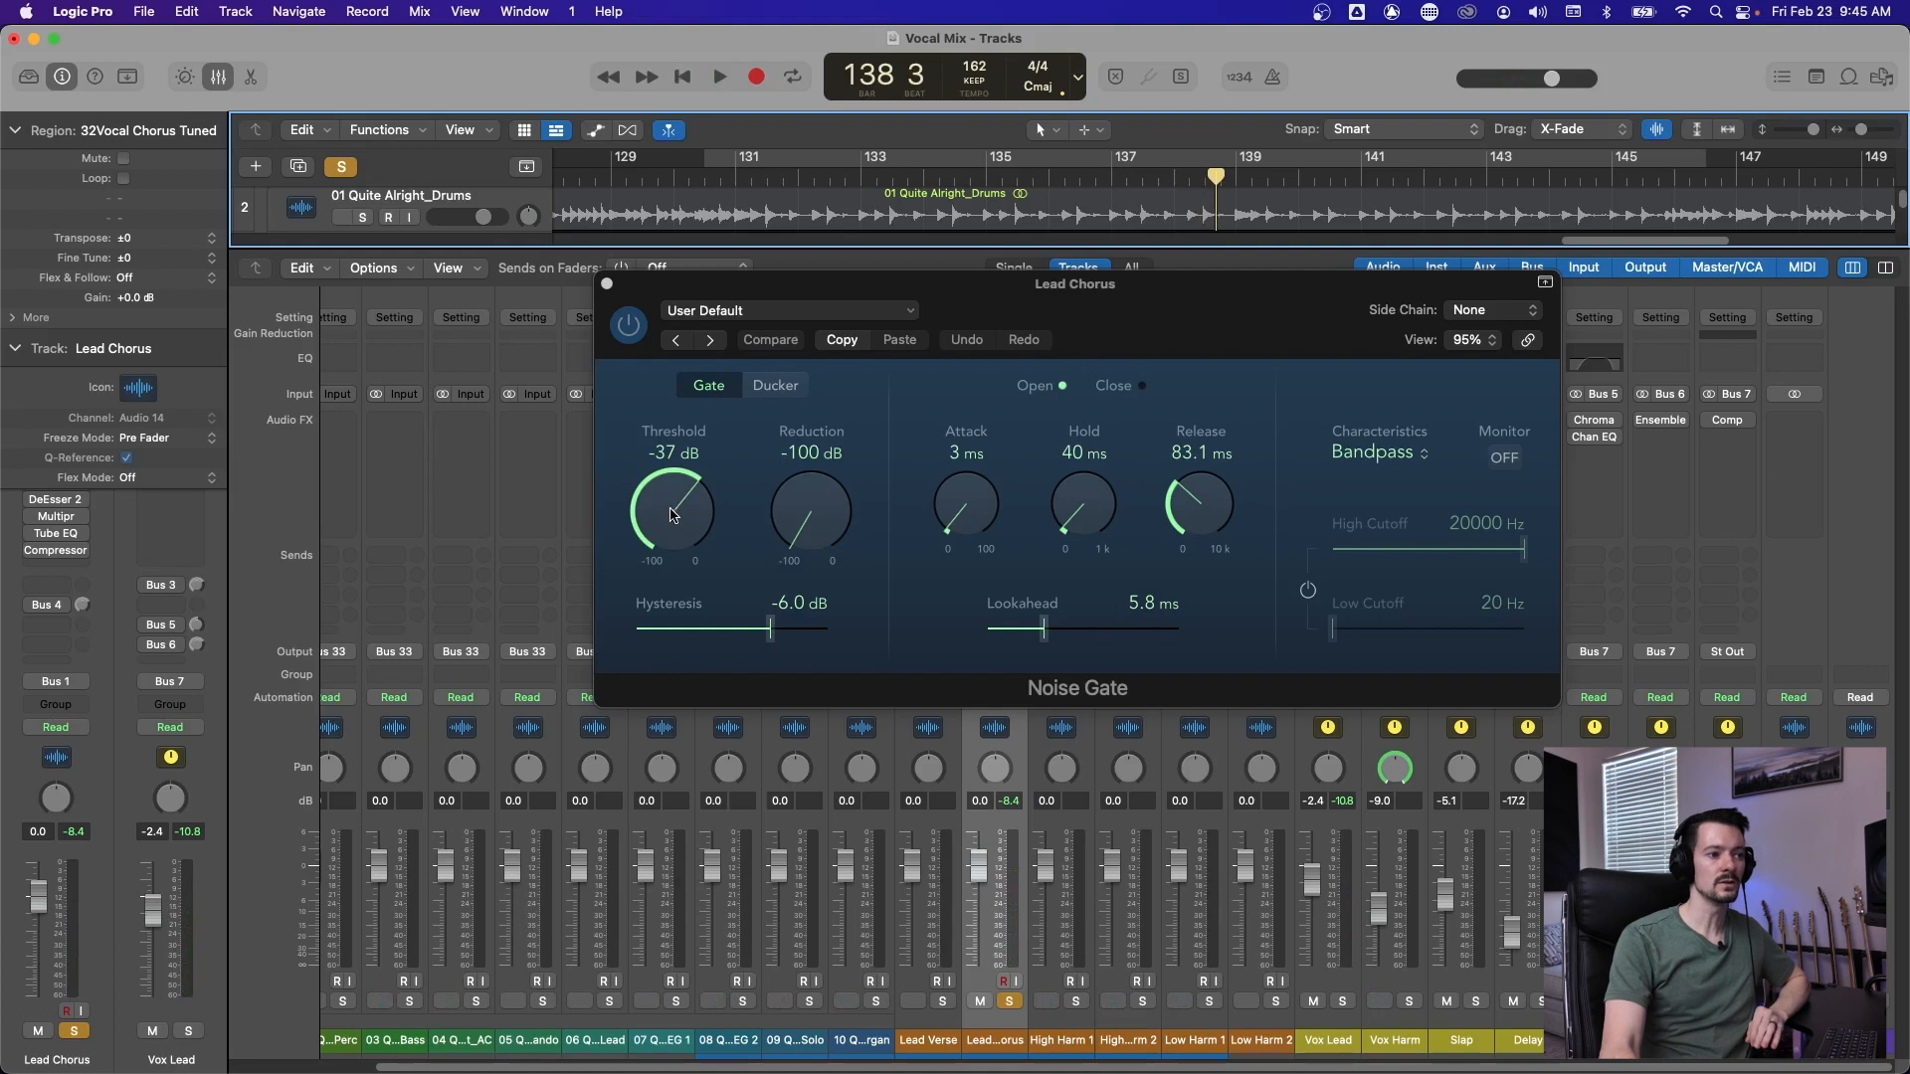
Raise the Noise Gate threshold to -23 dB, play from about bar 130 with cycling on, and raise the threshold further to -17 dB.
left_click_drag(673, 515, 674, 485)
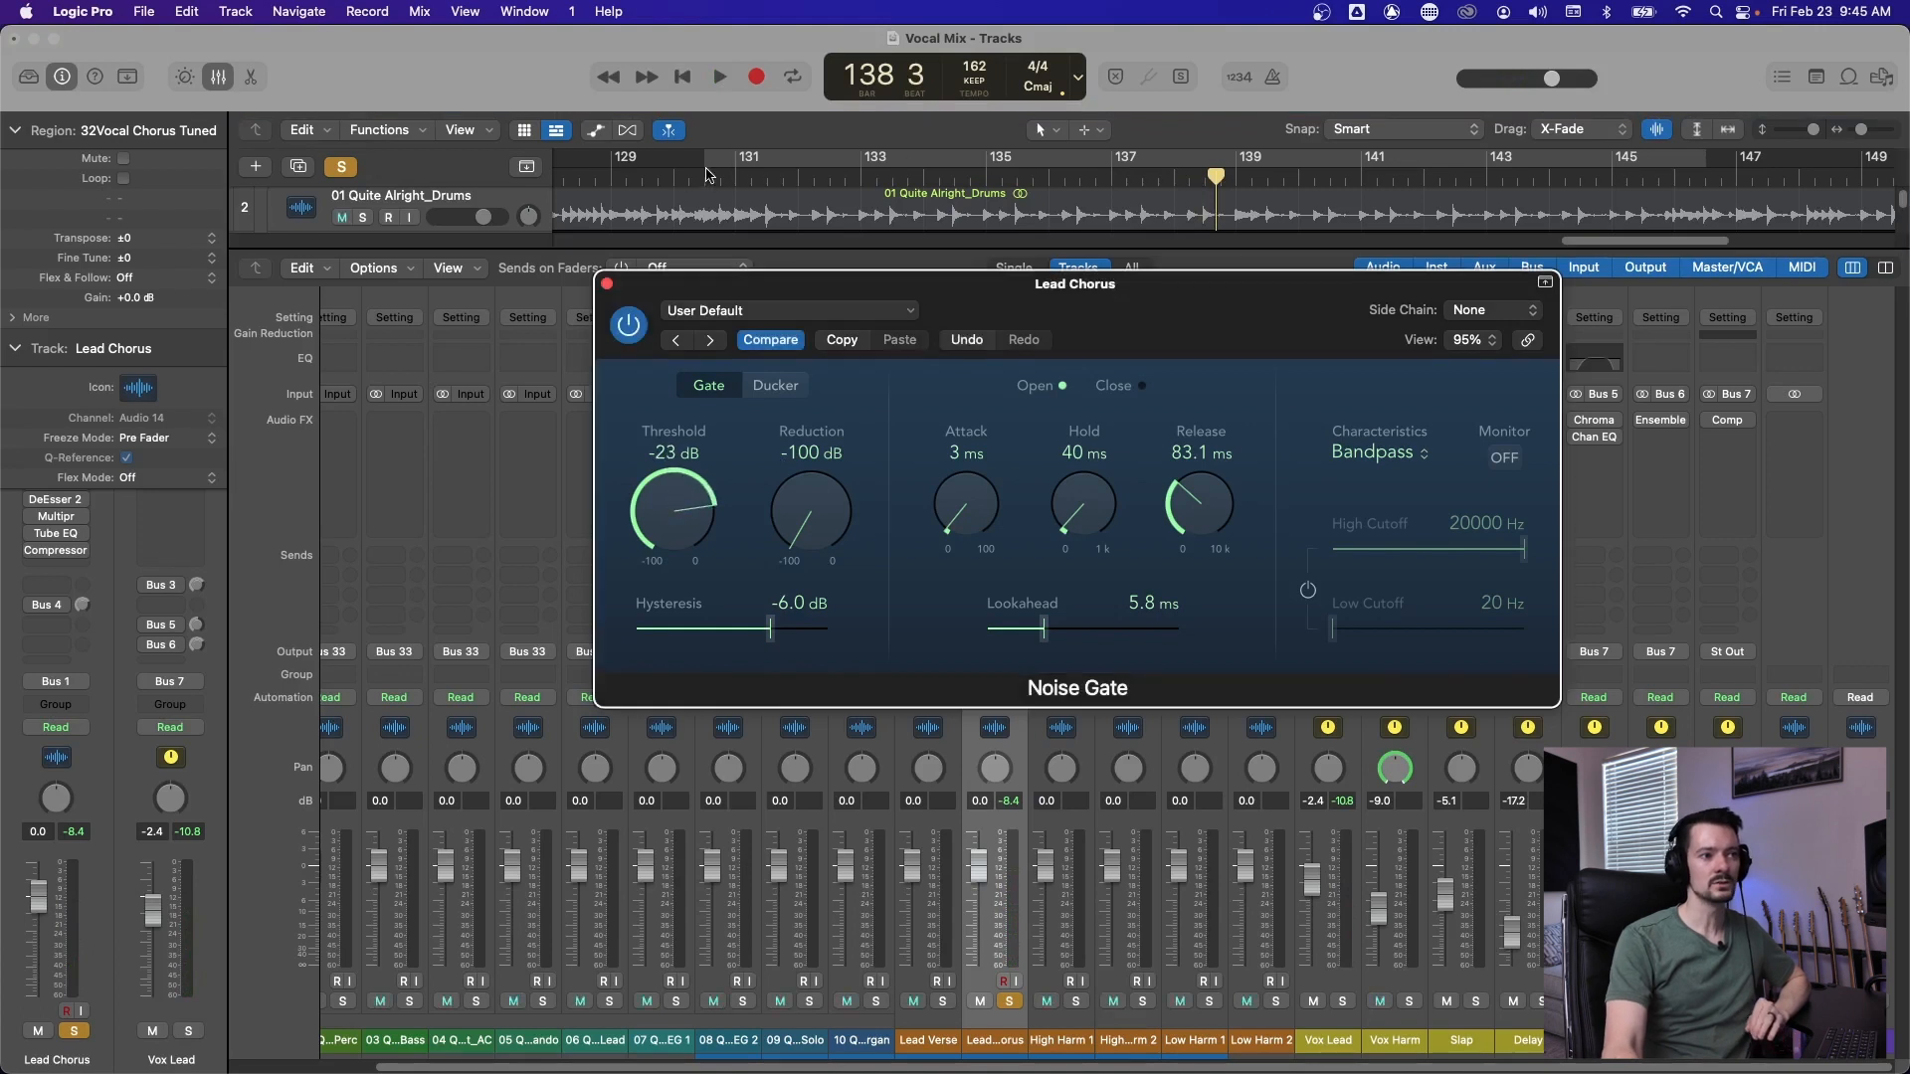
left_click(707, 174)
key("c")
key("space")
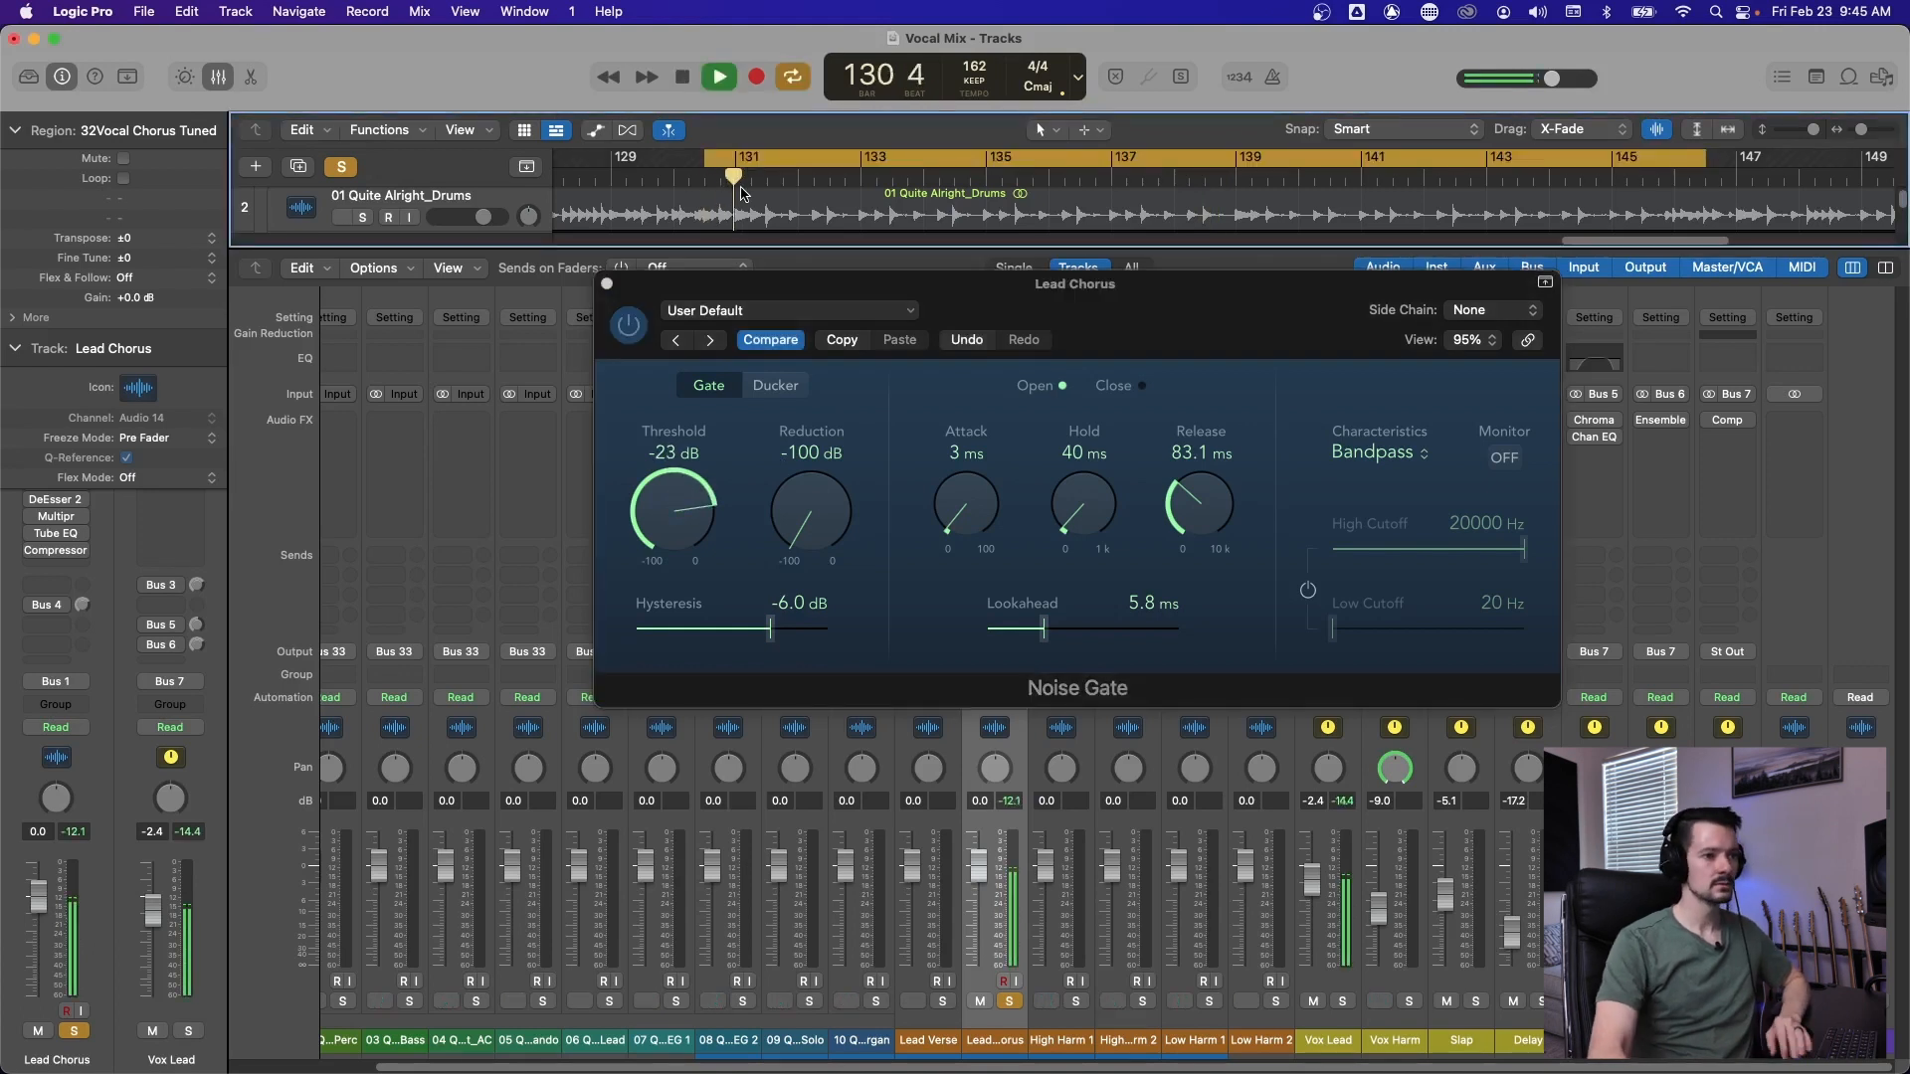
left_click_drag(687, 497, 686, 478)
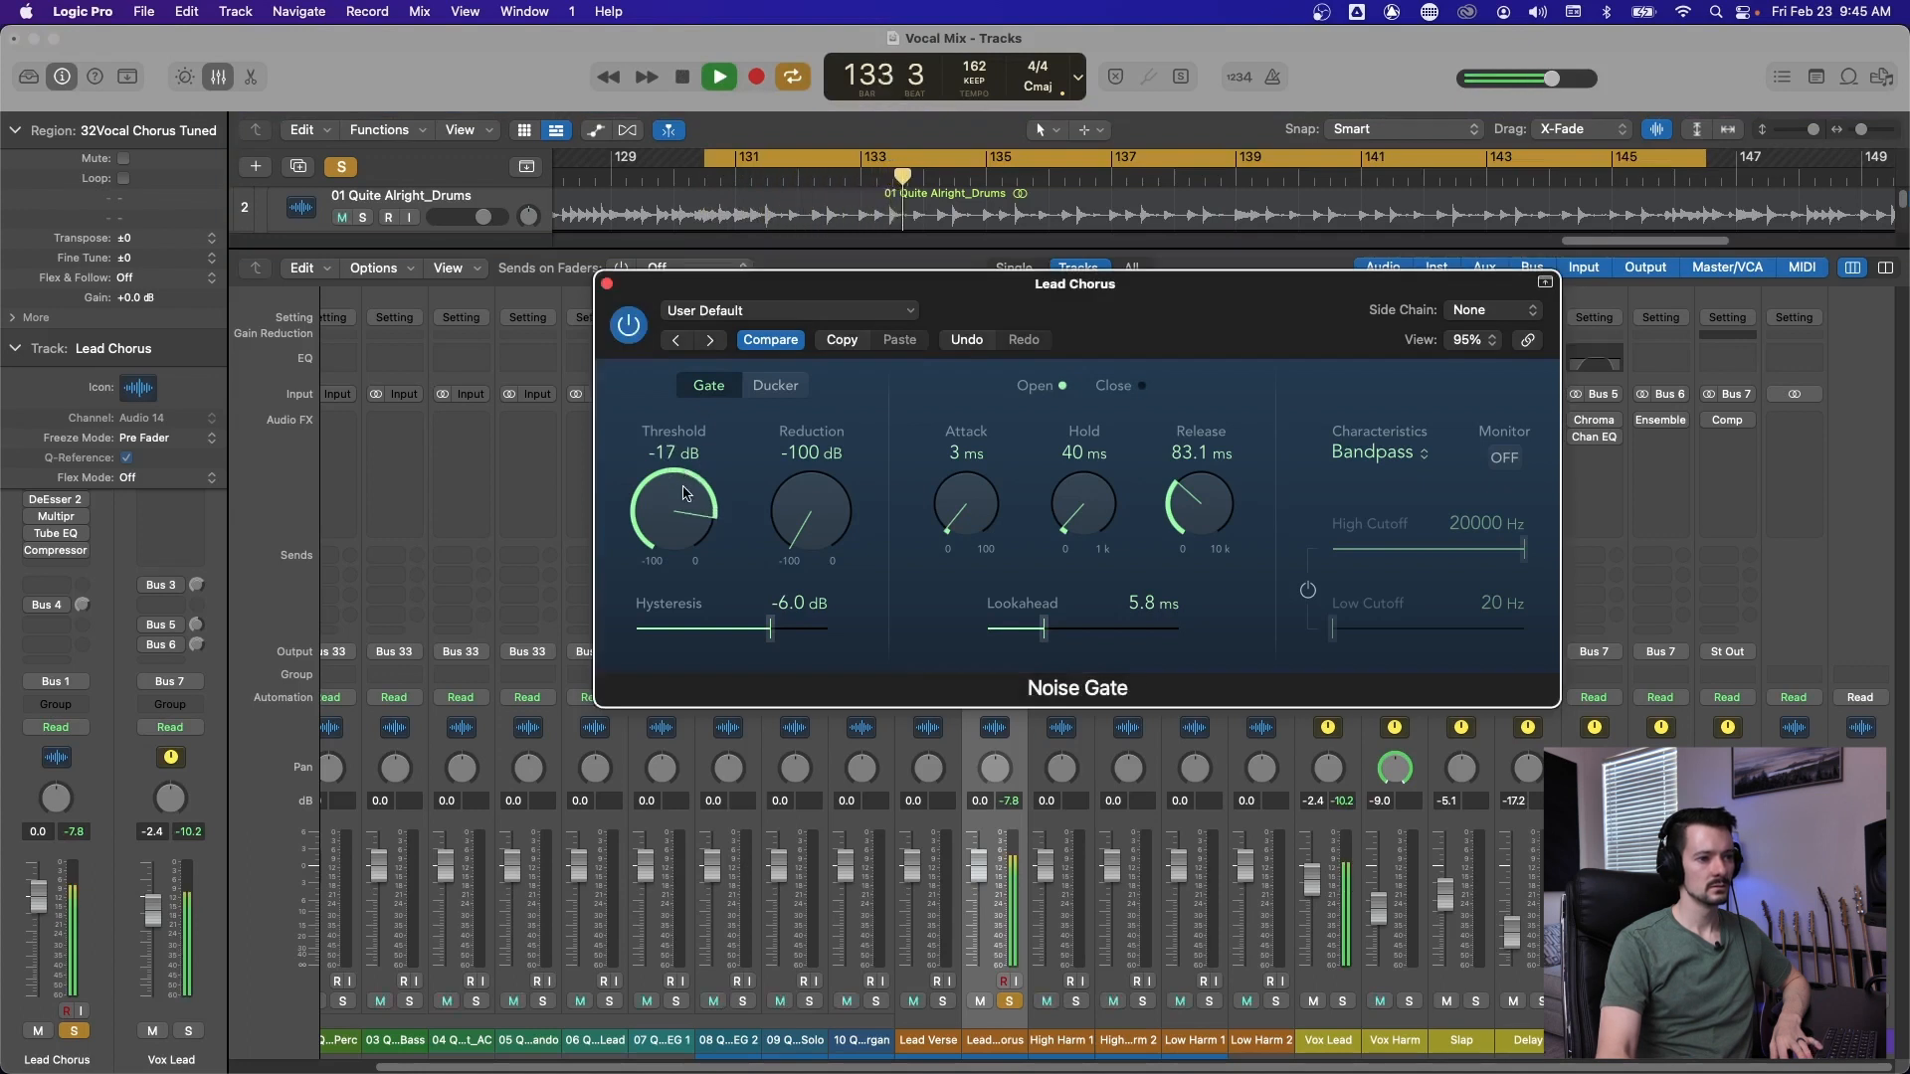
Lower the Noise Gate threshold to -55 dB and play Lead Chorus again.
key("space")
left_click_drag(686, 497, 673, 609)
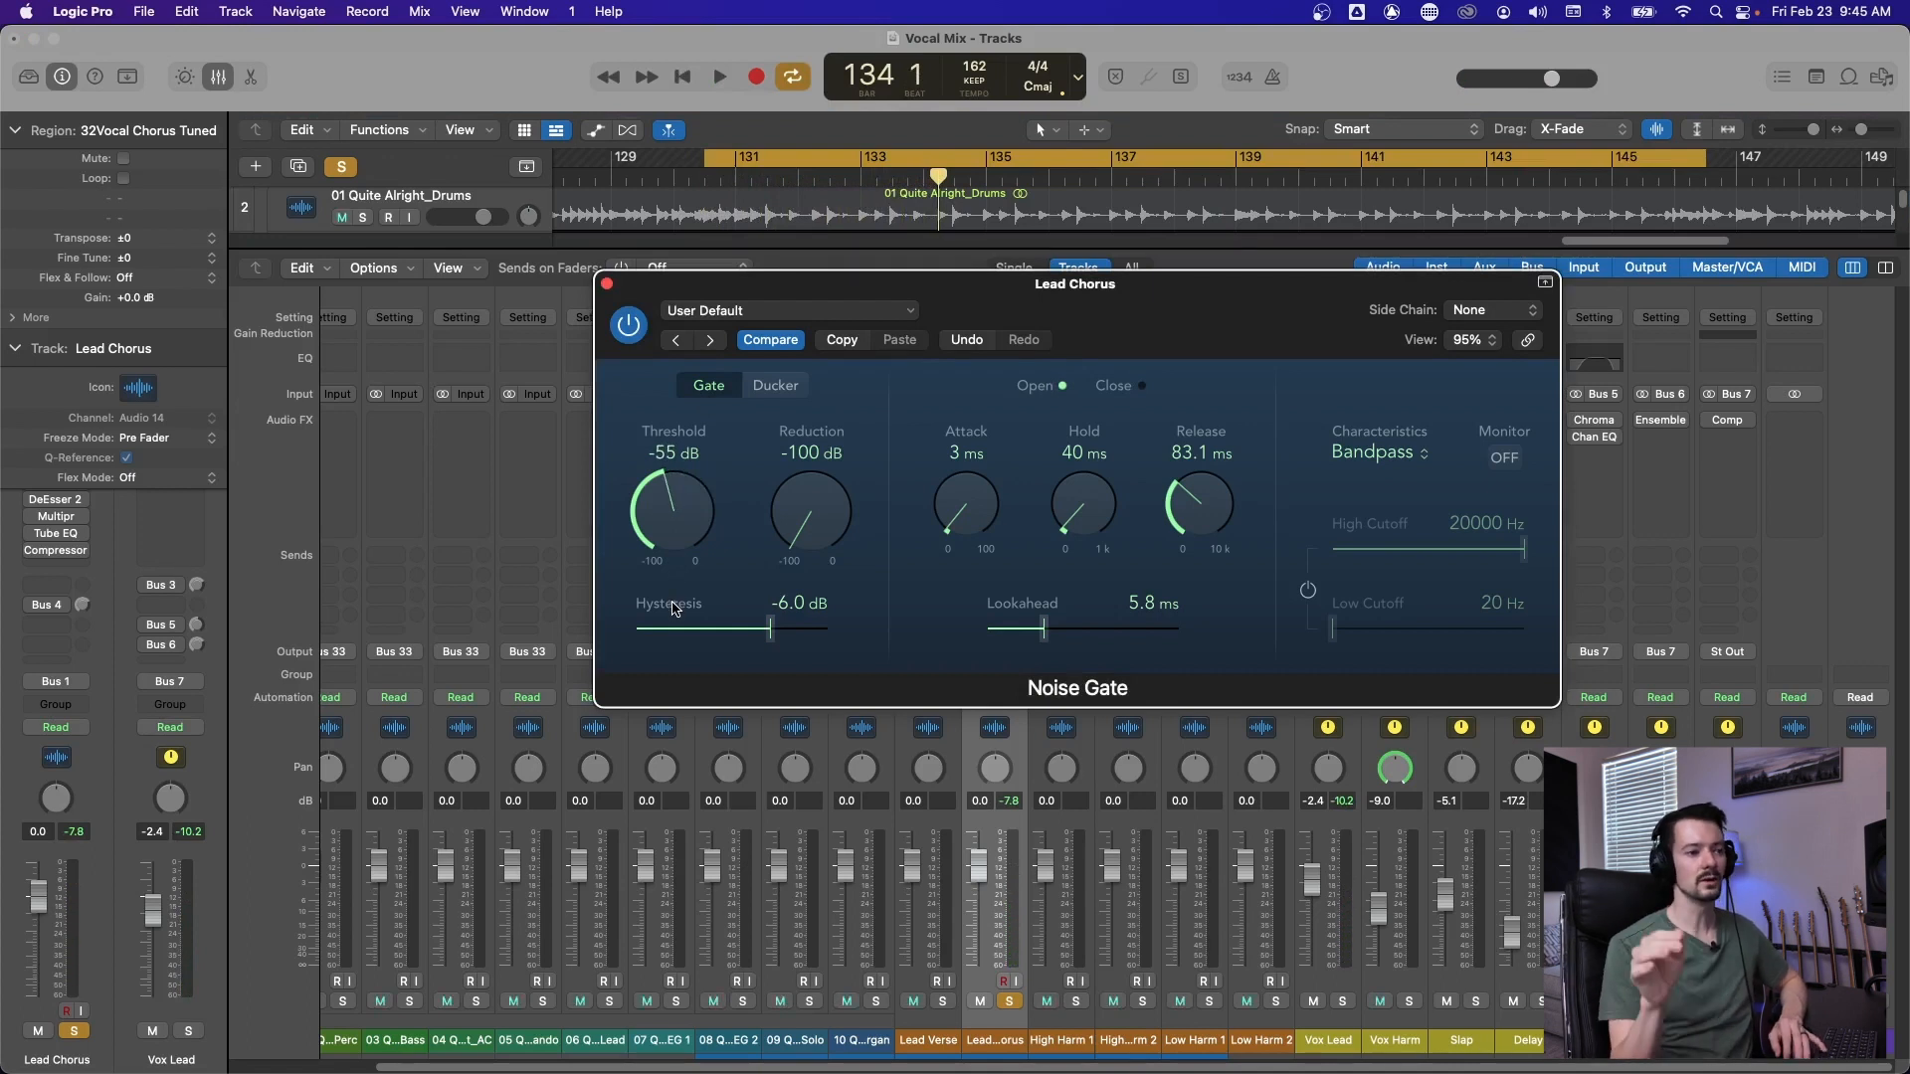
key("space")
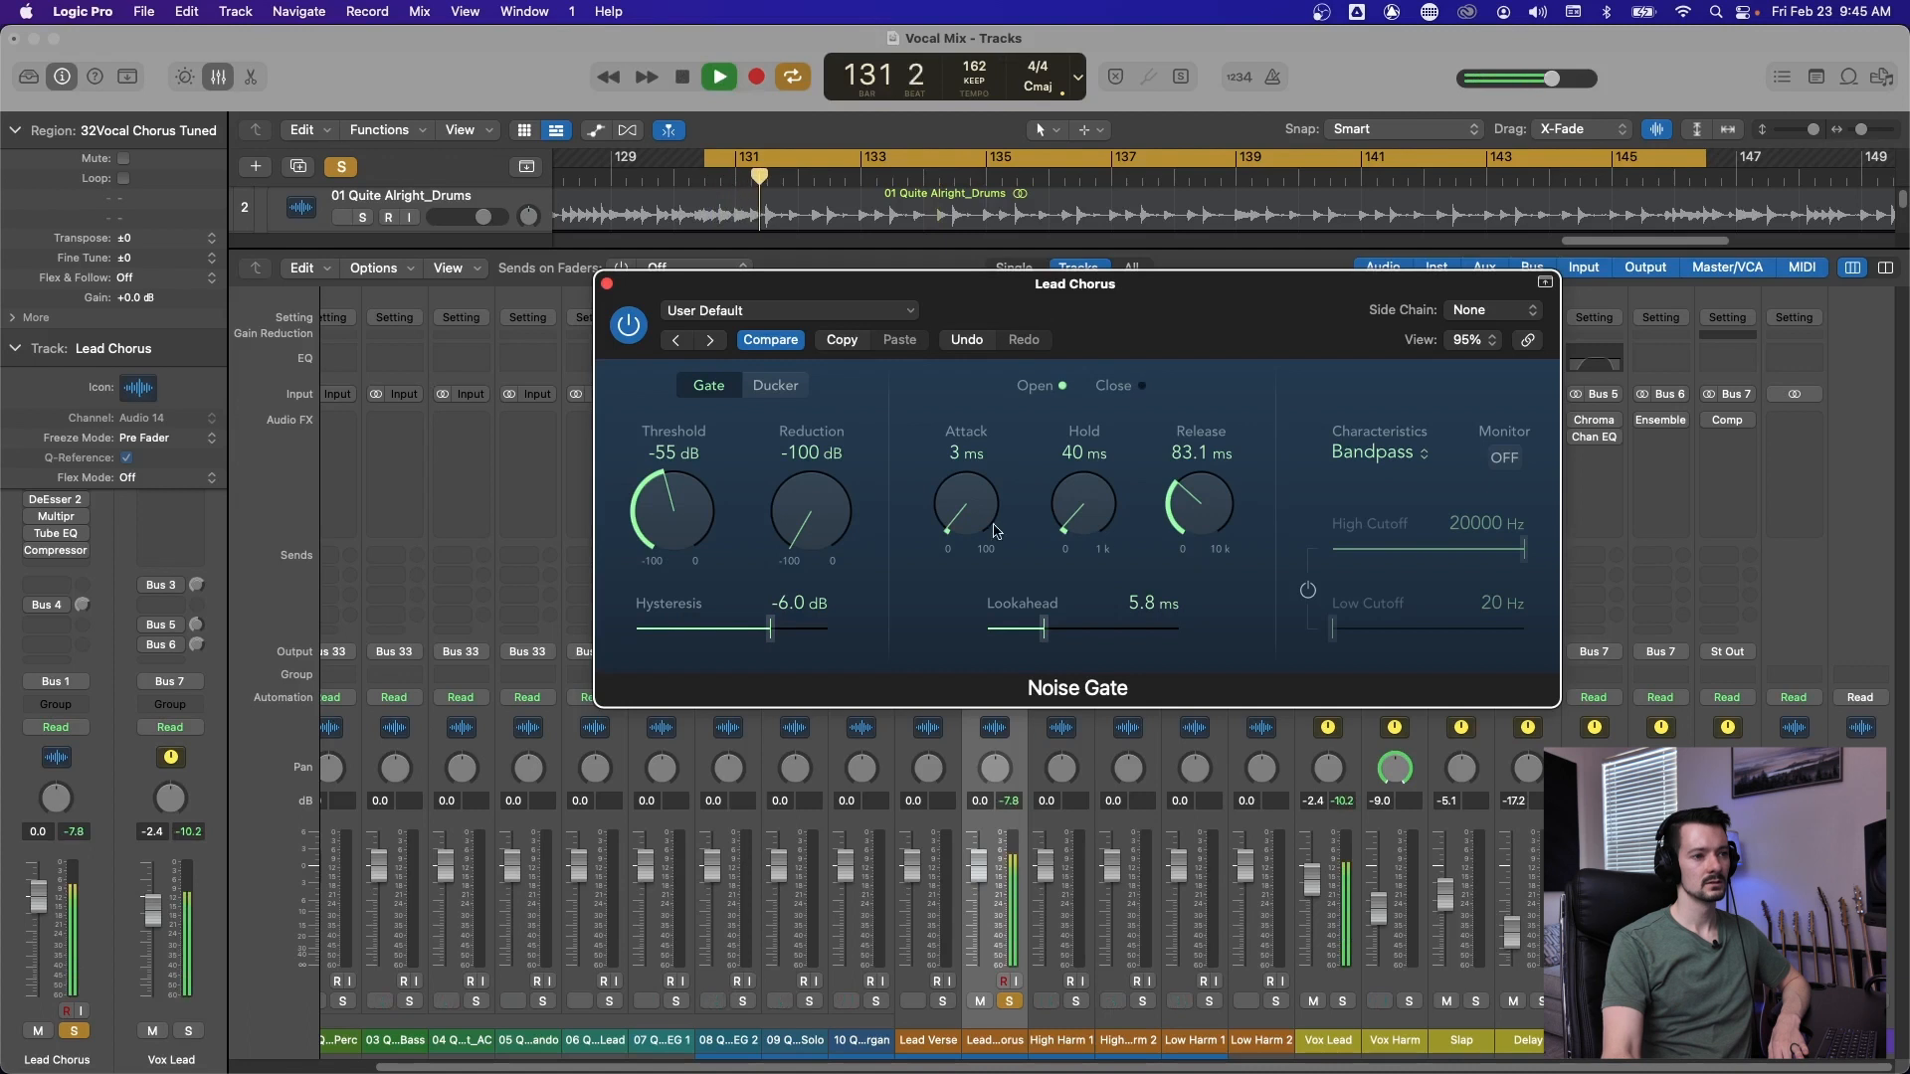
Lower the Noise Gate threshold to -62 dB, stop playback, raise the threshold to -37 dB, and close the gate.
left_click_drag(684, 513, 680, 532)
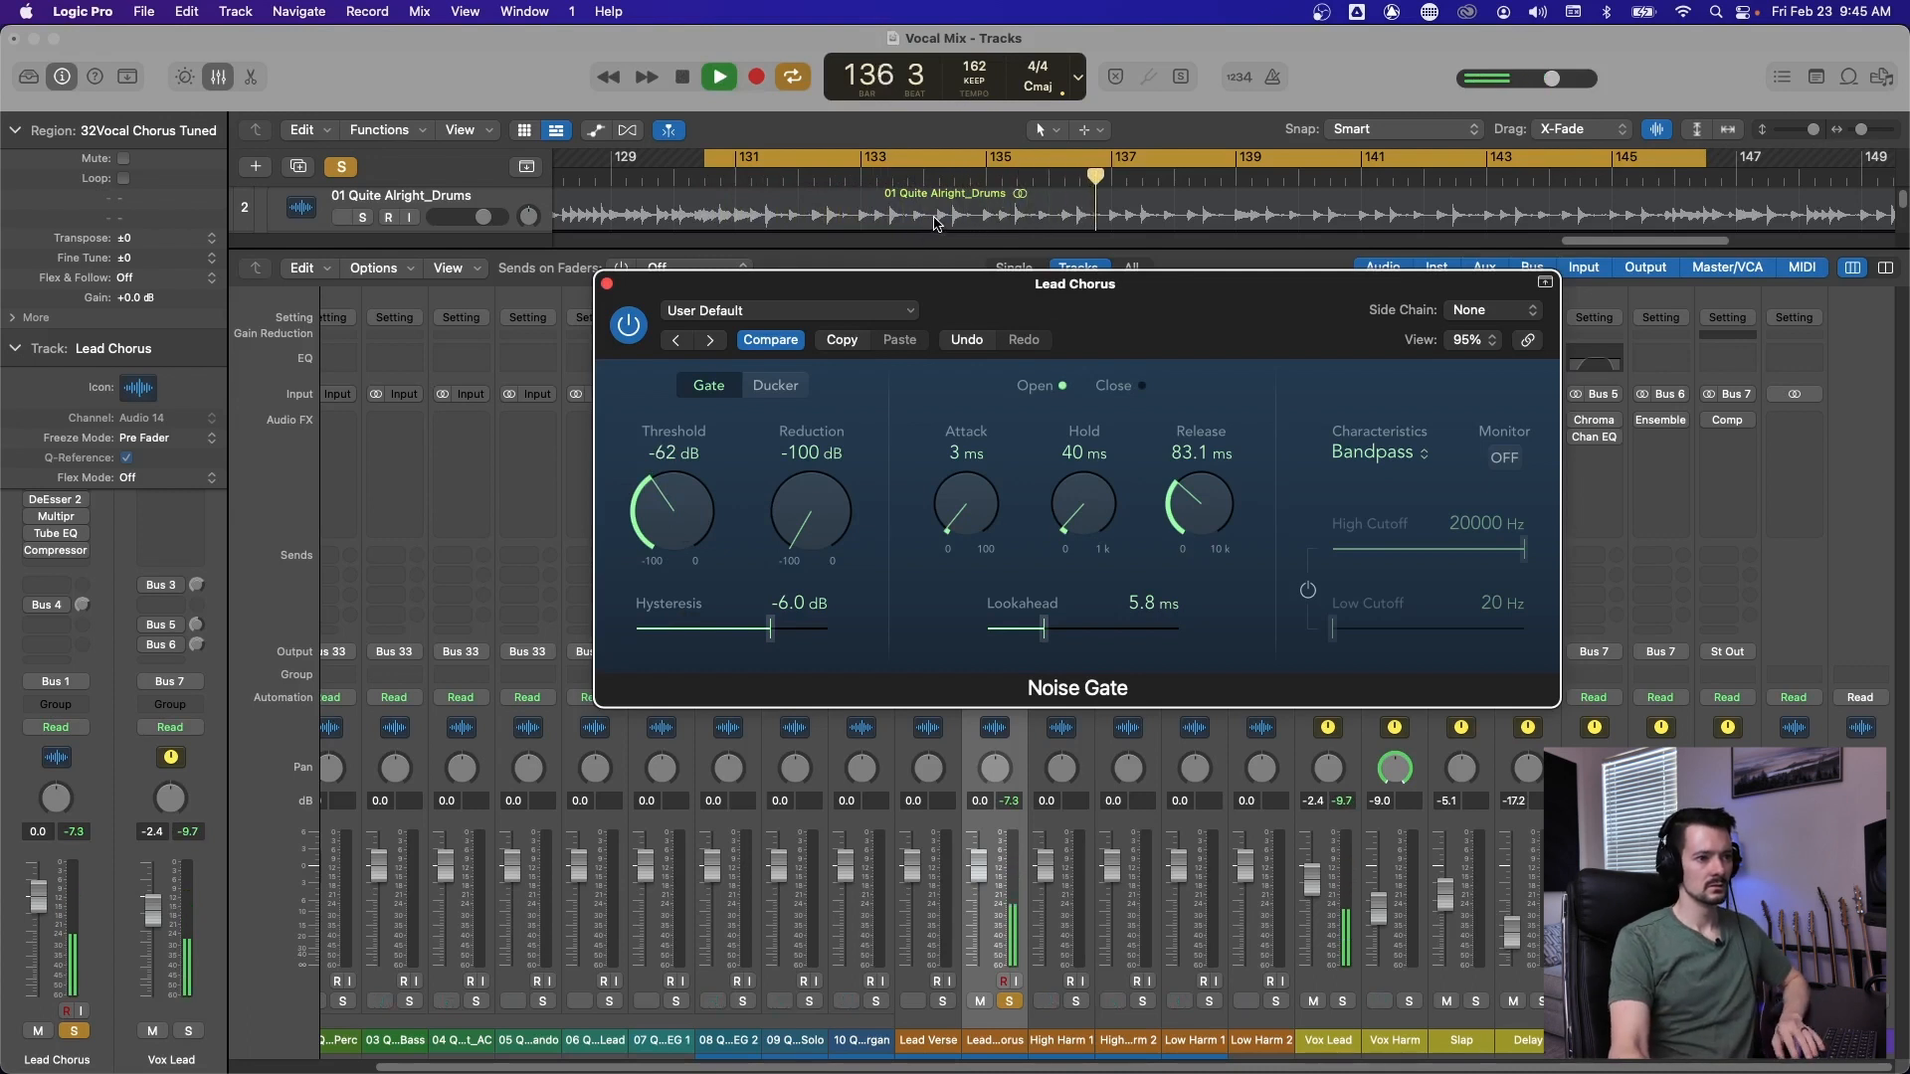
key("space")
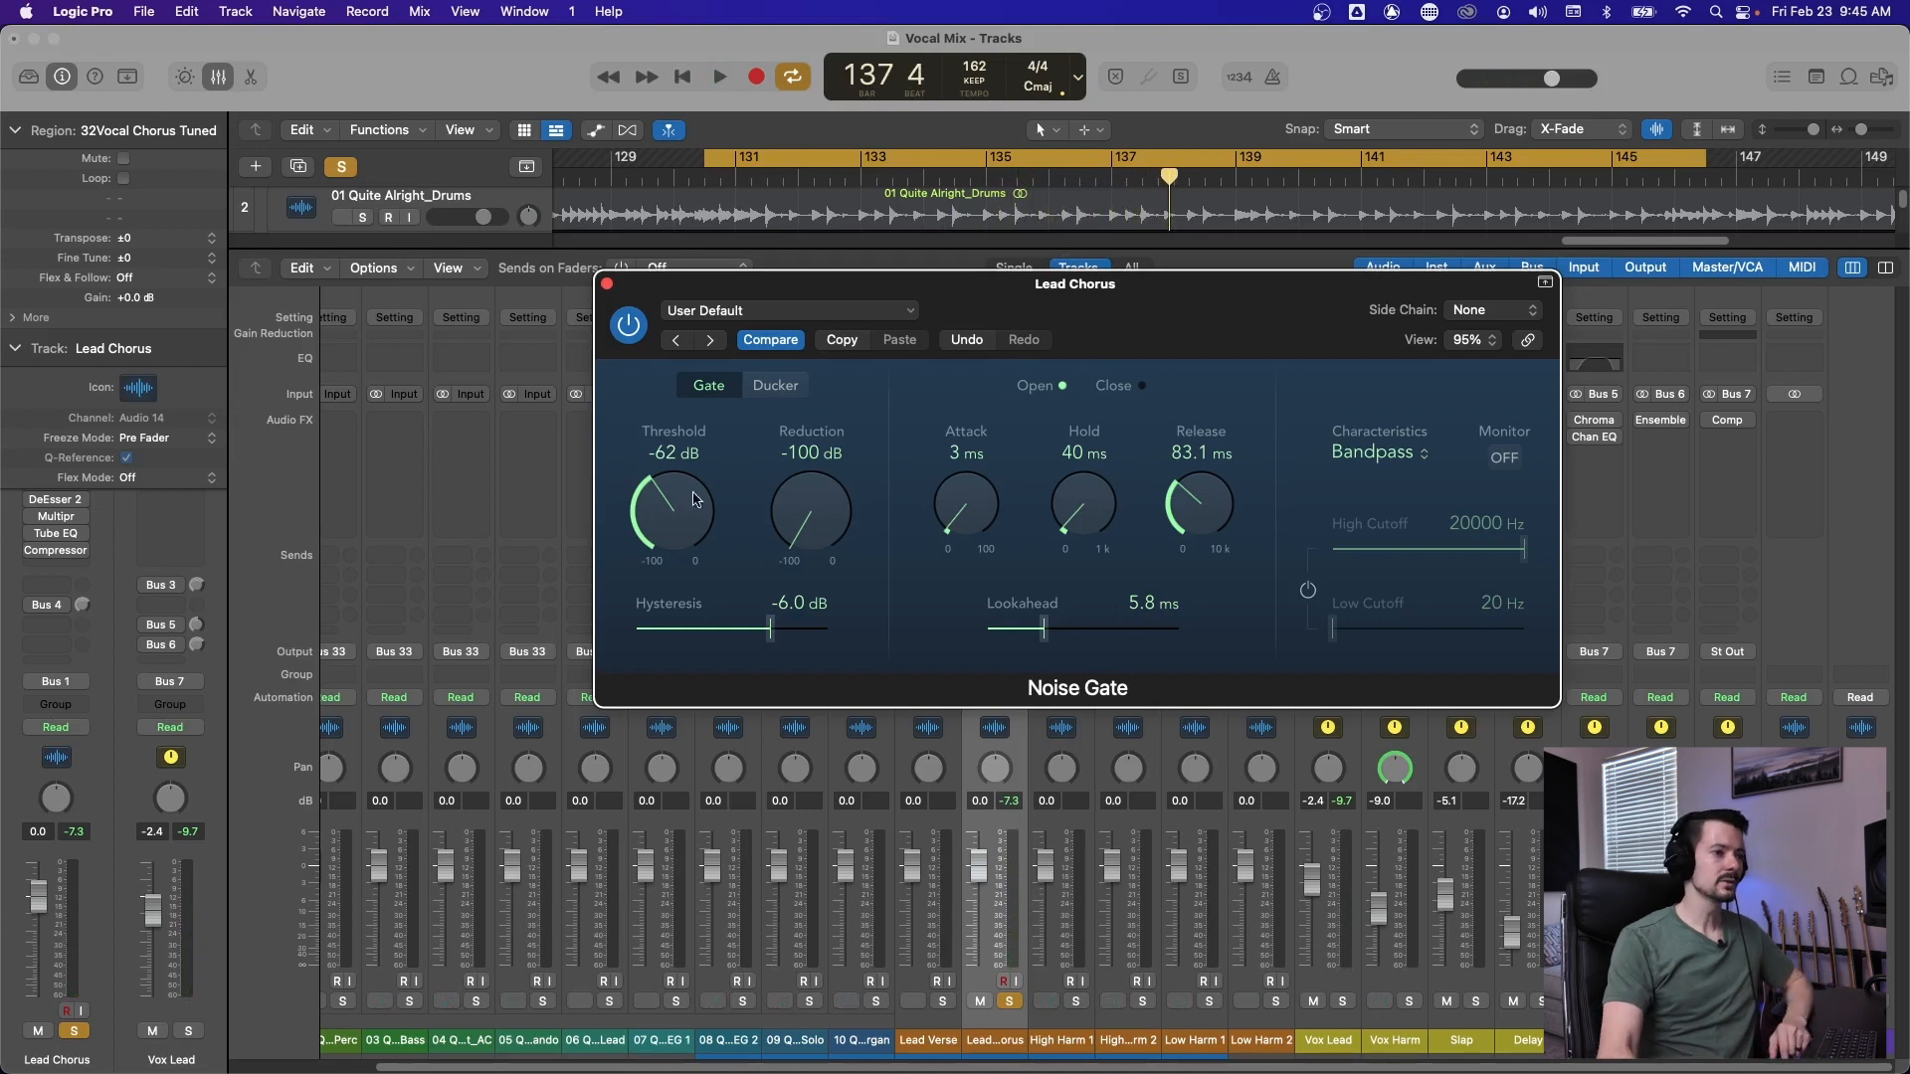
left_click_drag(691, 490, 693, 473)
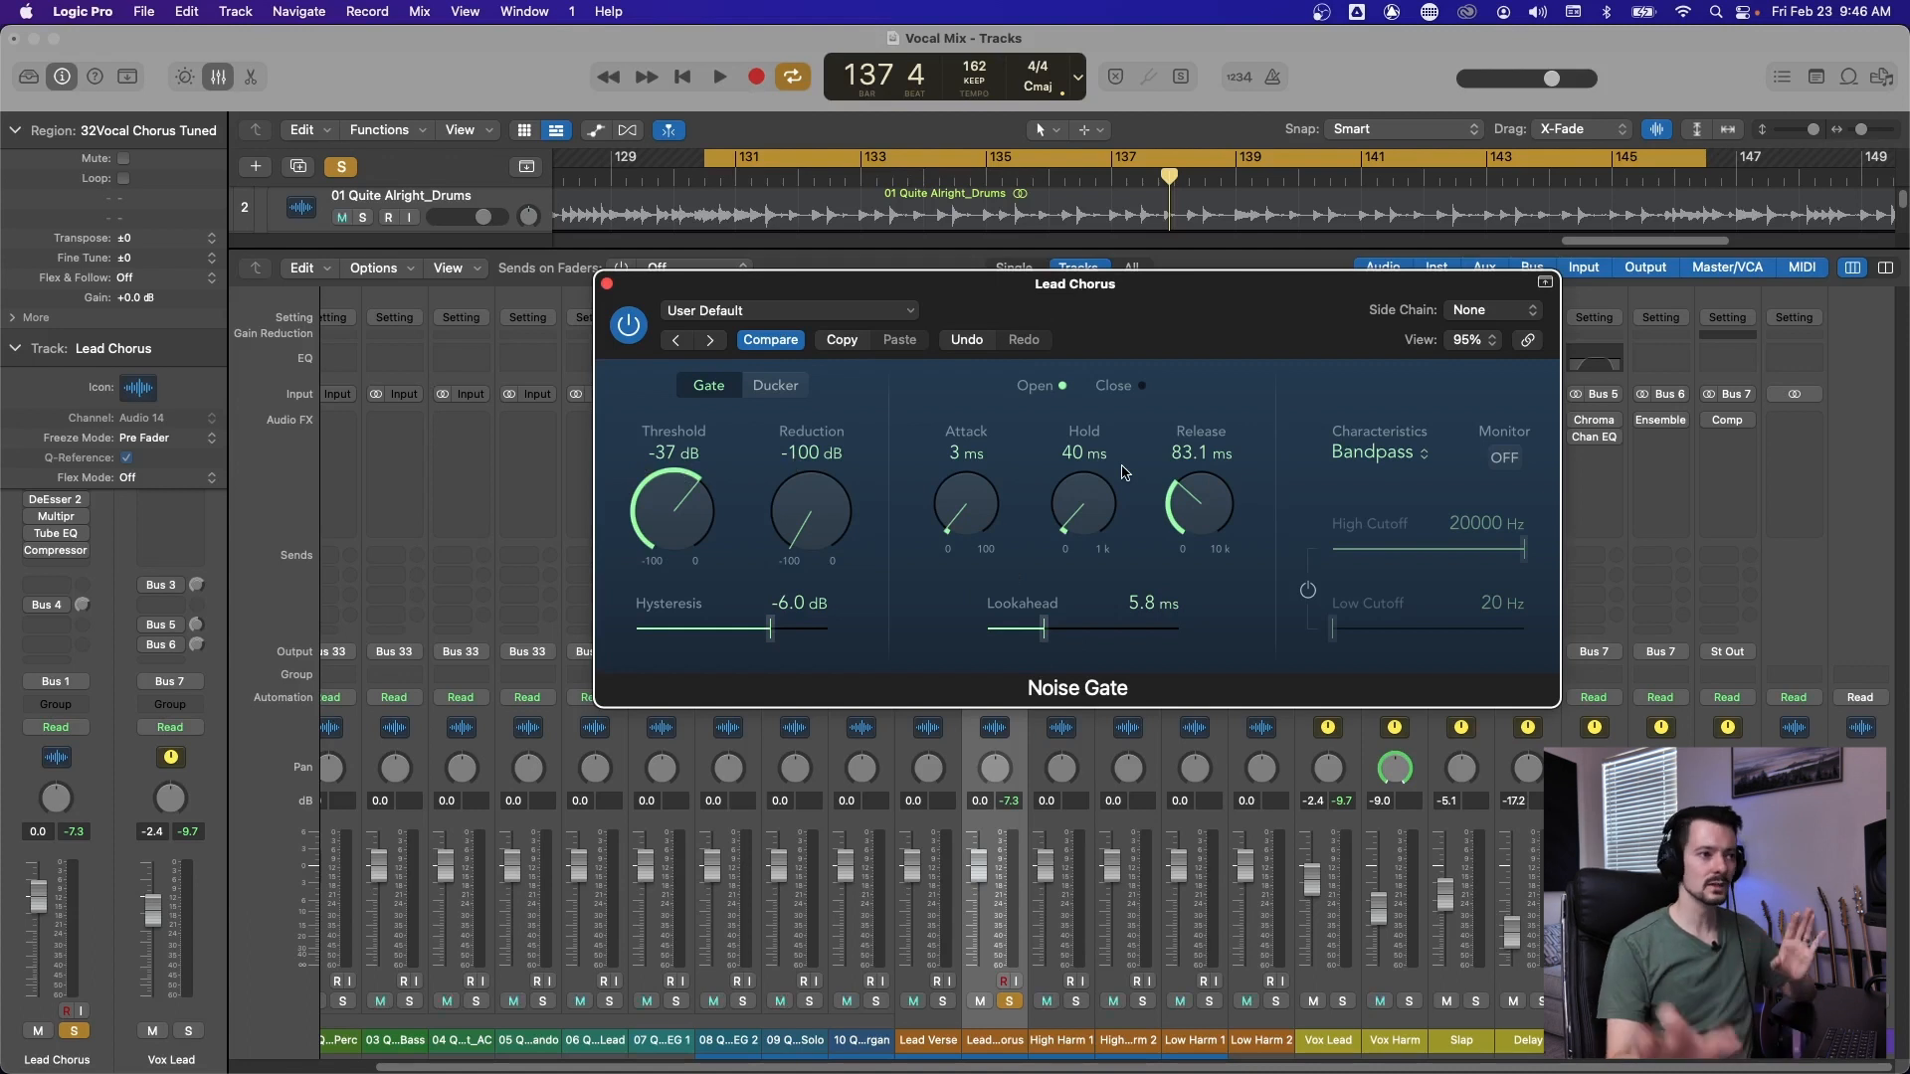
left_click(609, 285)
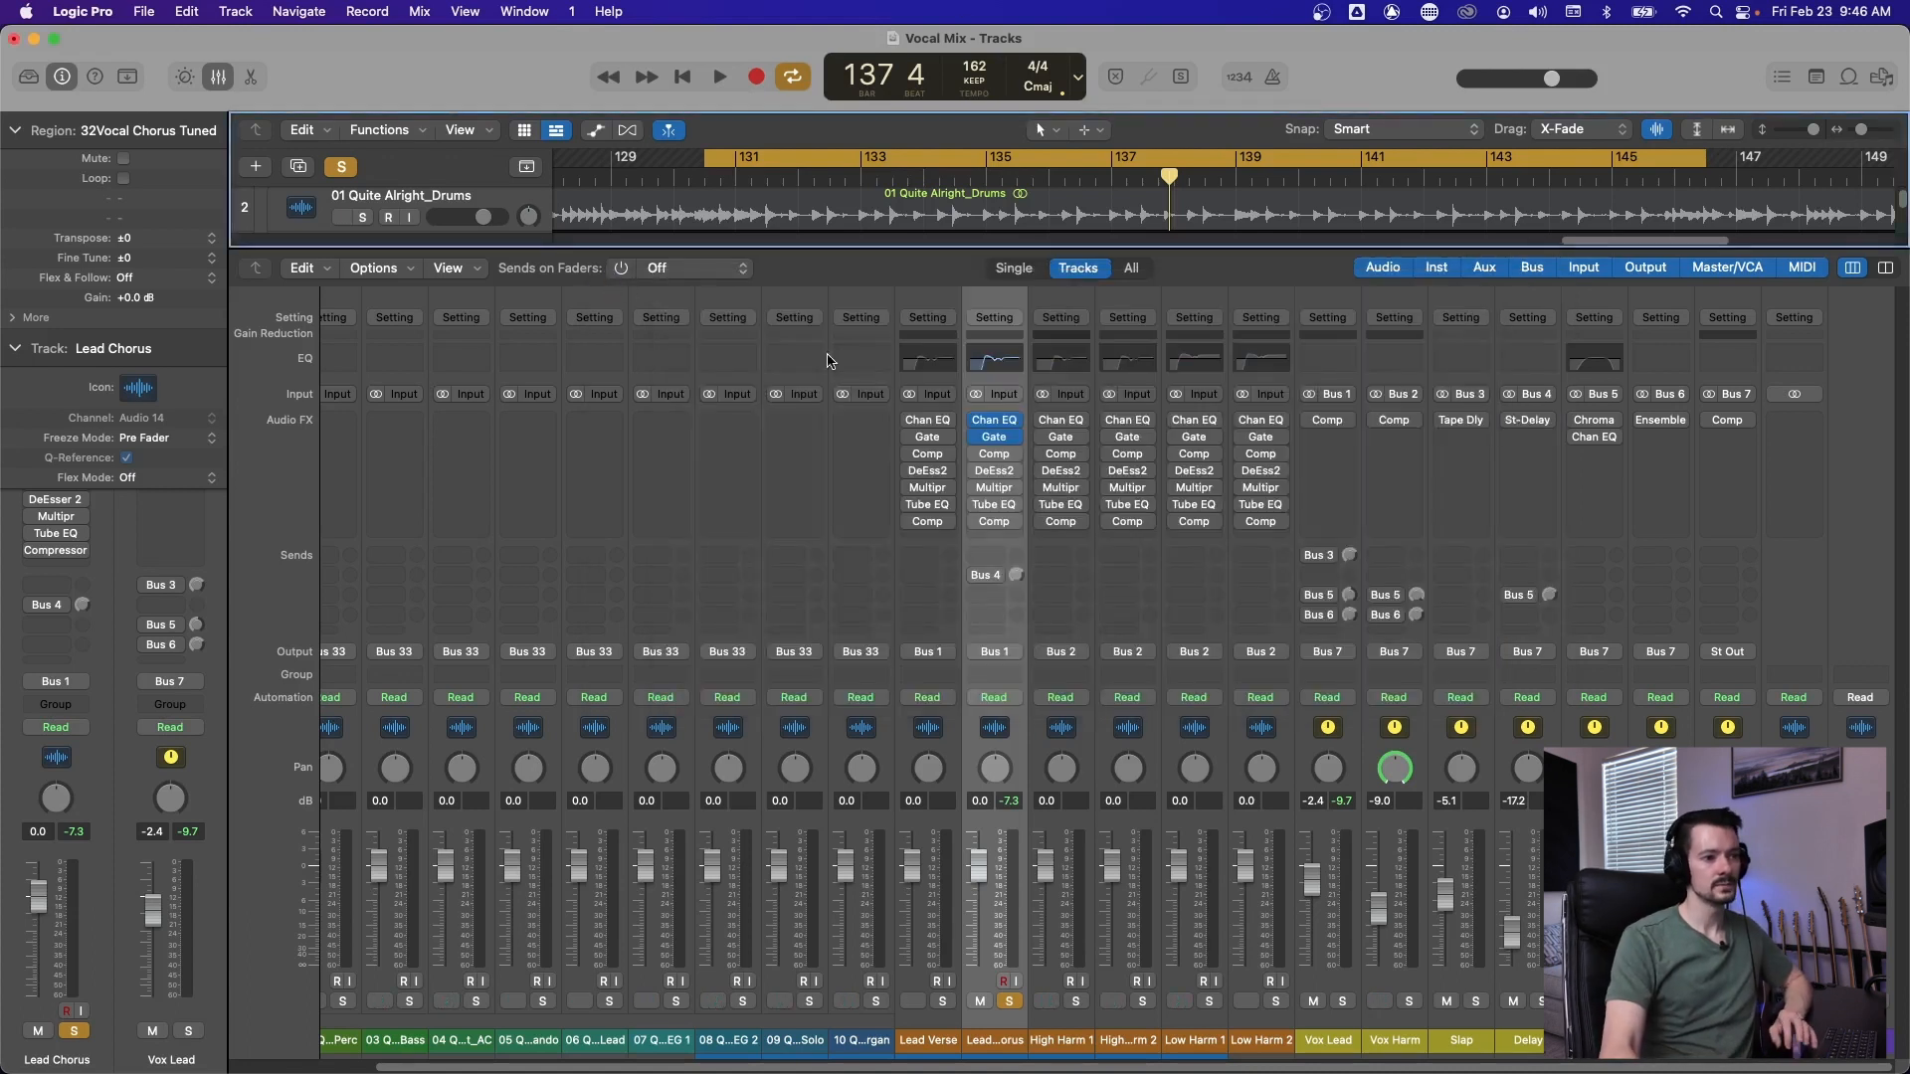
Open the Compressor on the Lead Chorus channel and look through the plug-ins available for its slot.
left_click(995, 454)
left_click_drag(1247, 315, 540, 153)
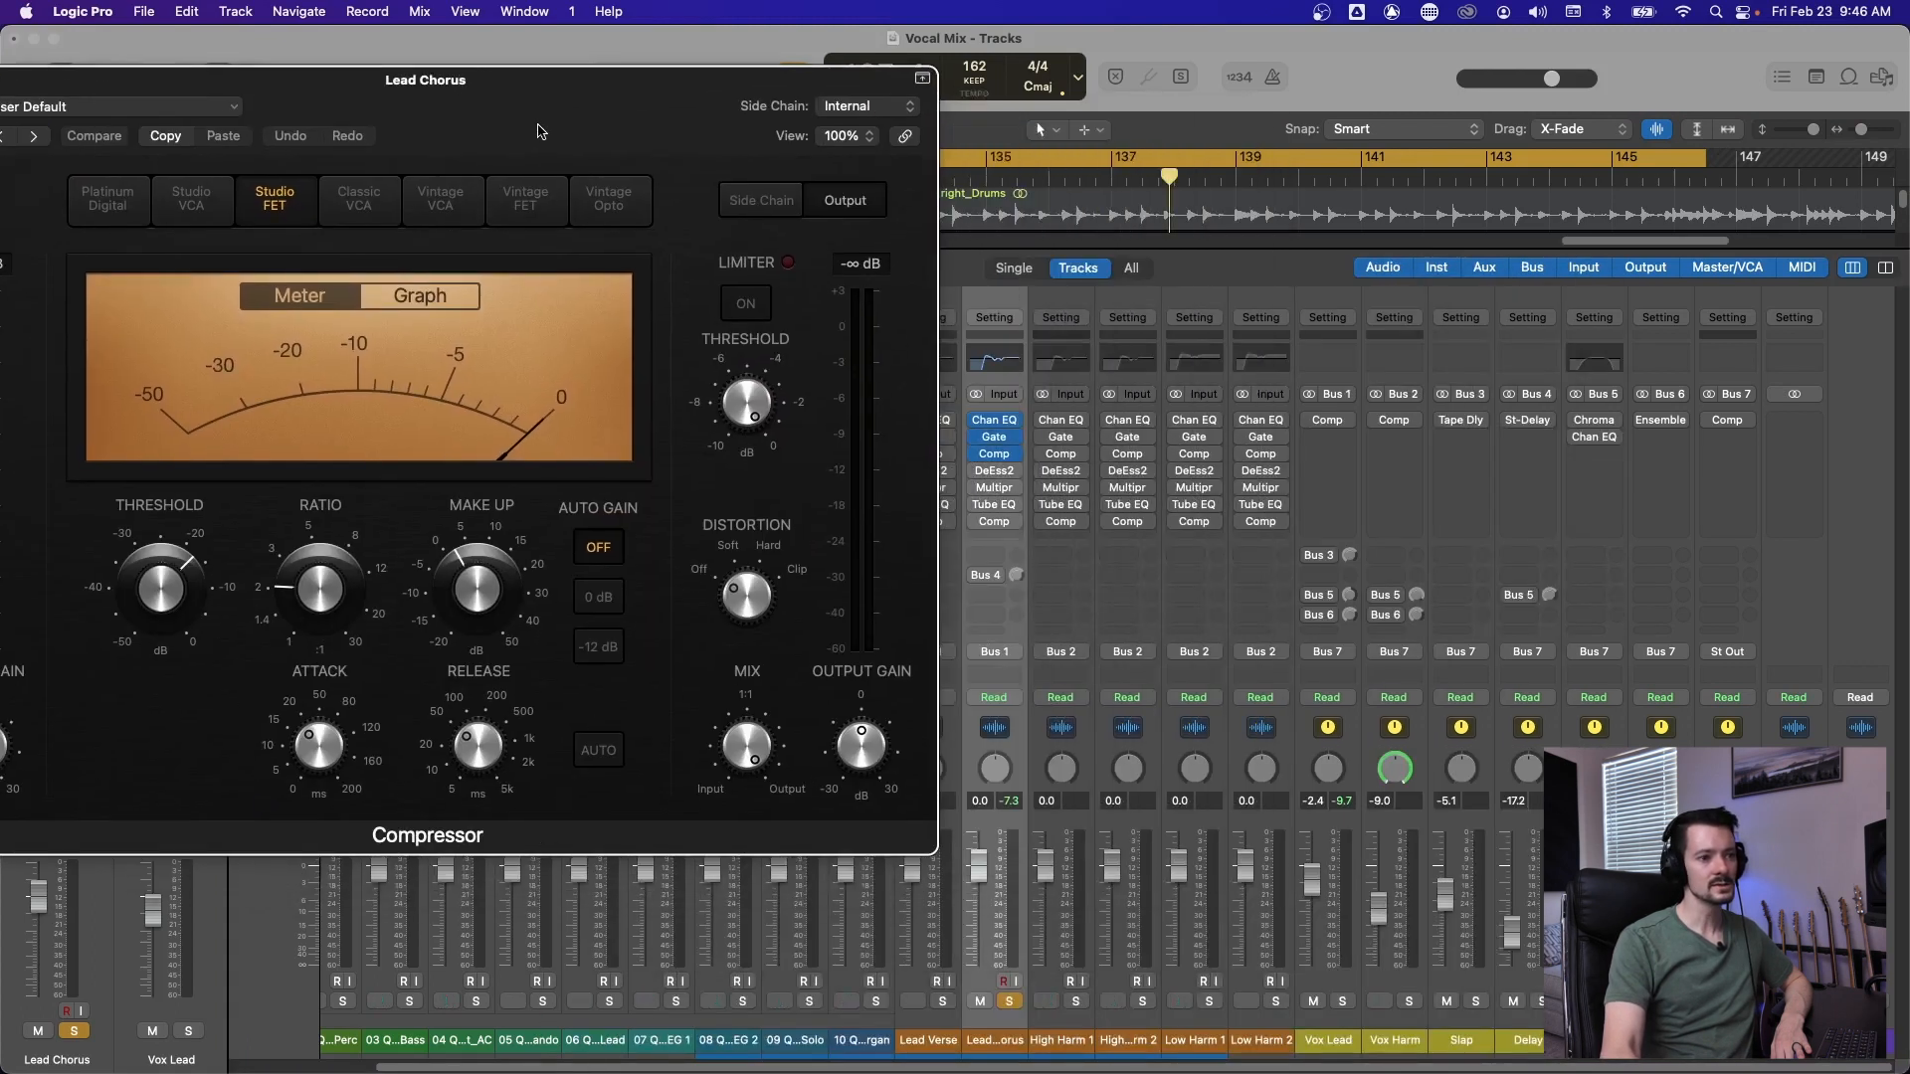
left_click(1016, 454)
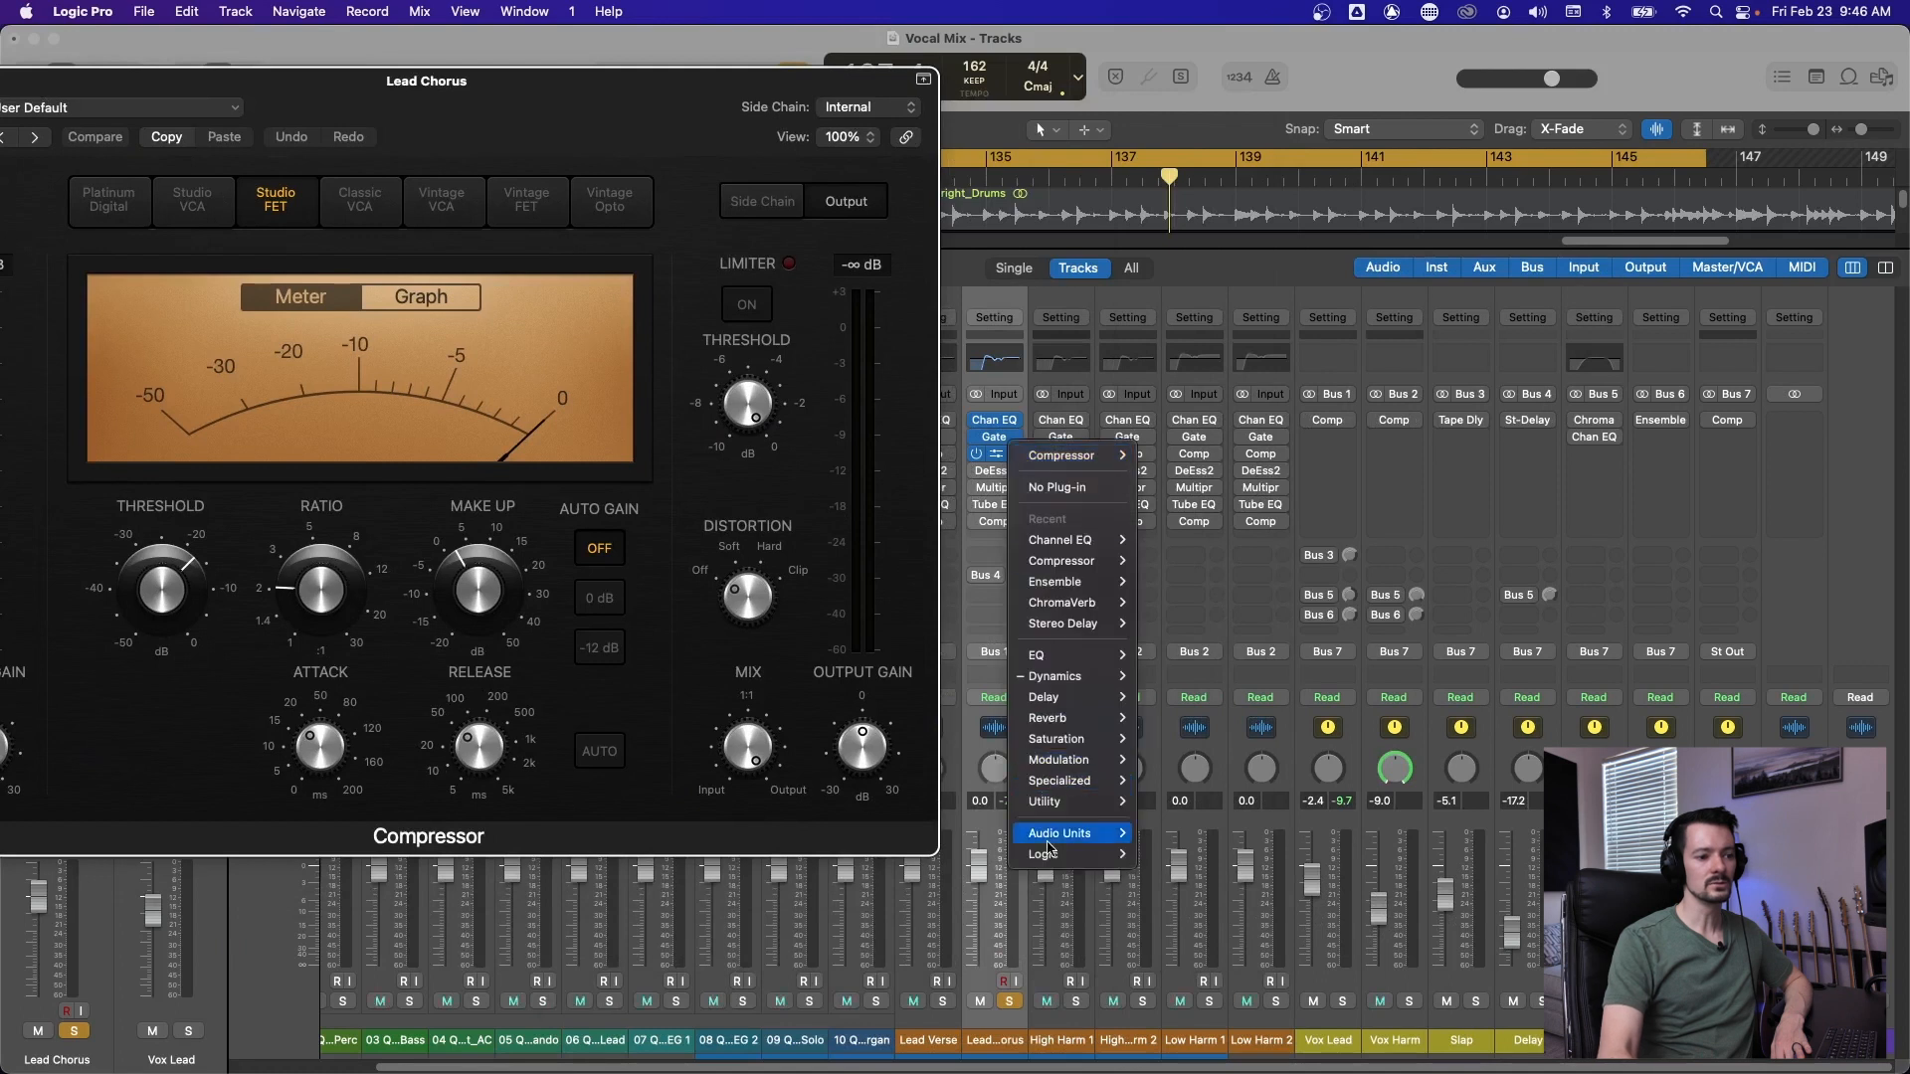
mouse_move(1054, 854)
mouse_move(1197, 853)
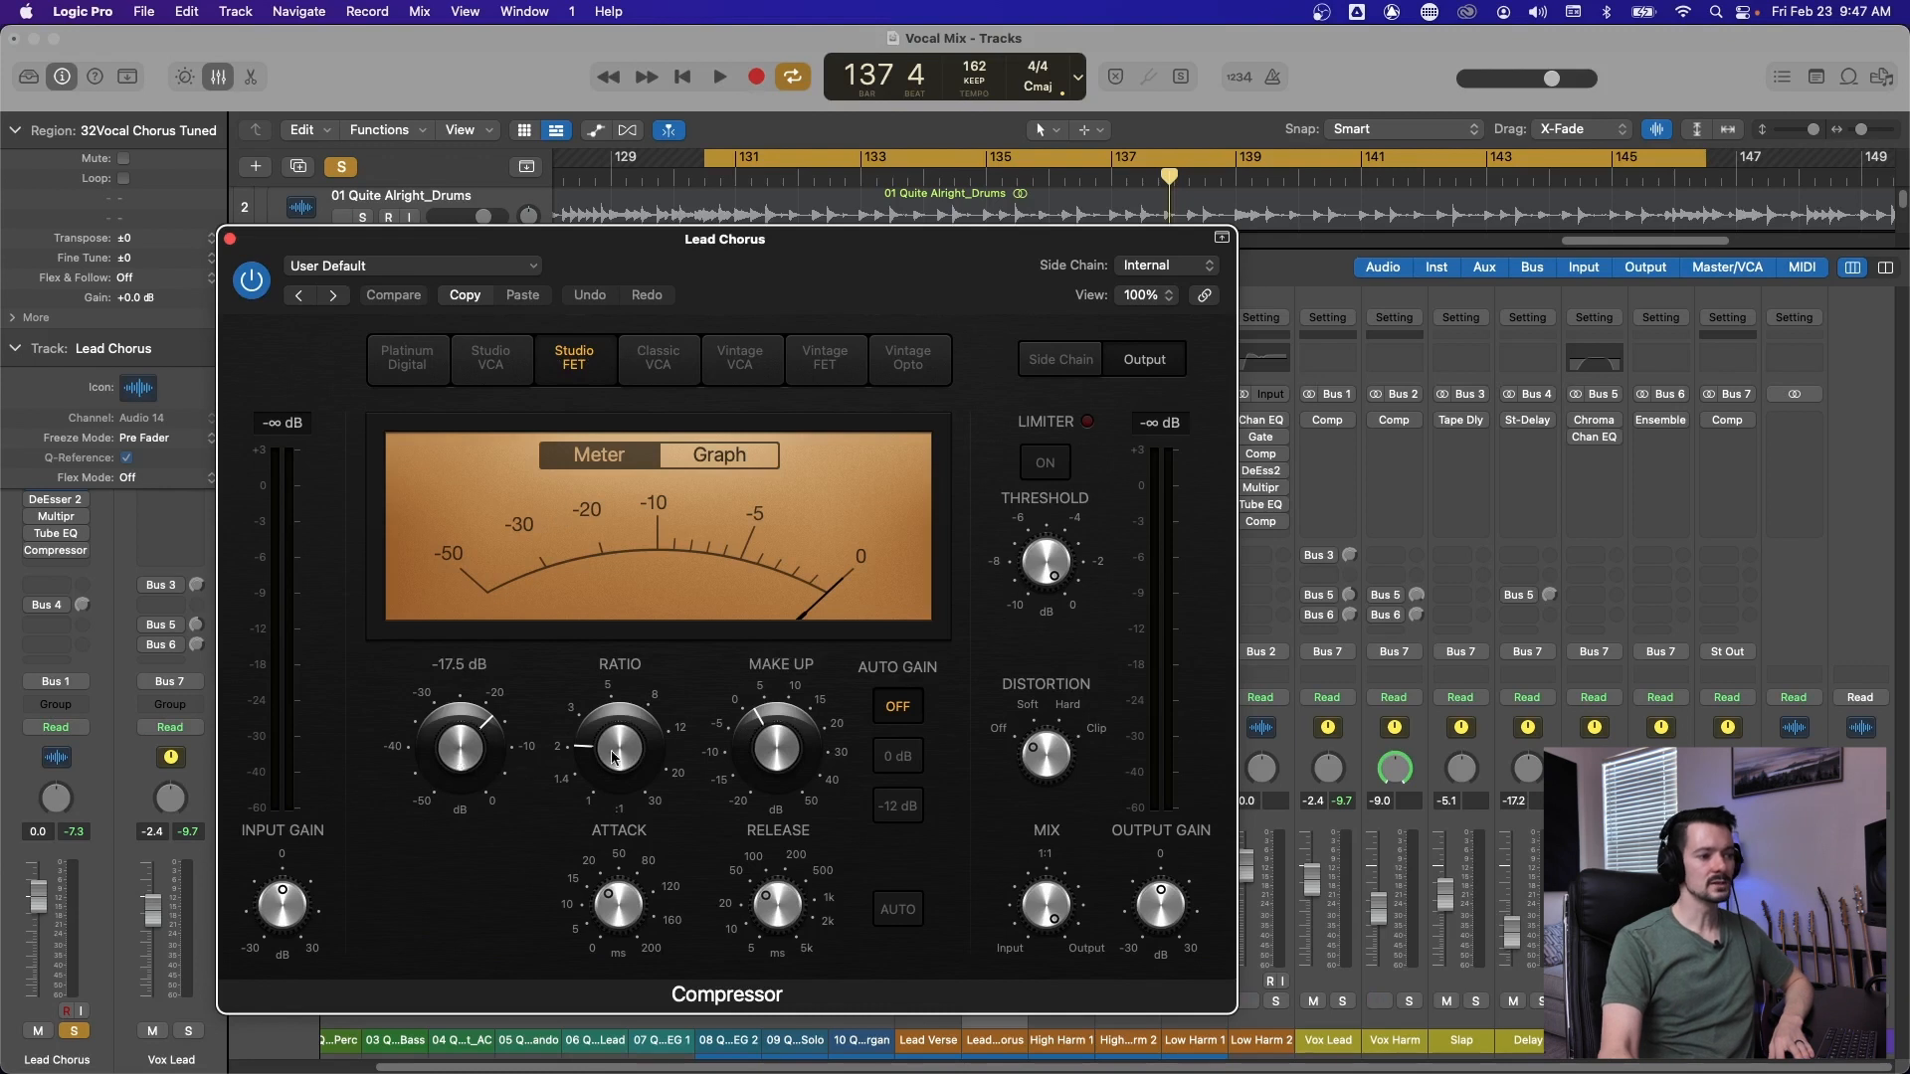
Review the Compressor's ratio, make-up gain and attack values, and play Lead Chorus to watch its gain reduction meter.
mouse_move(614, 758)
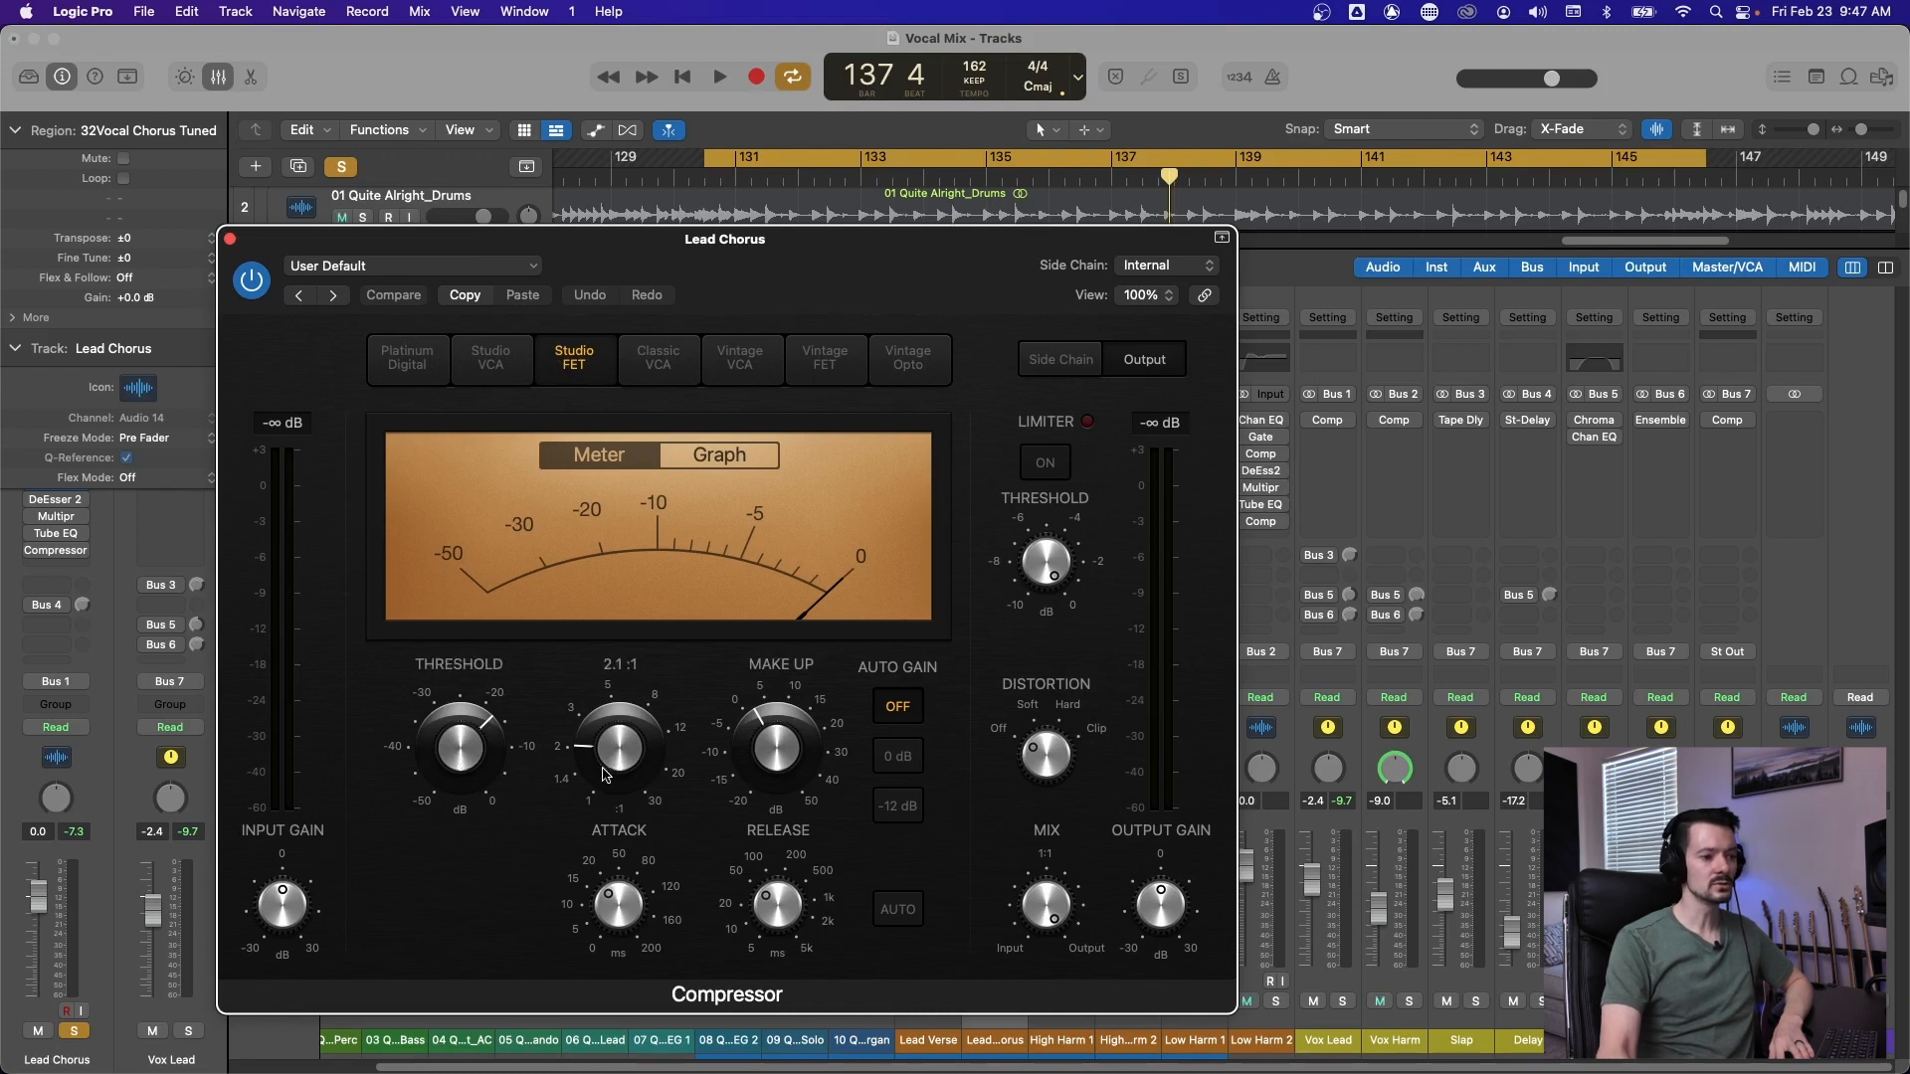
mouse_move(782, 752)
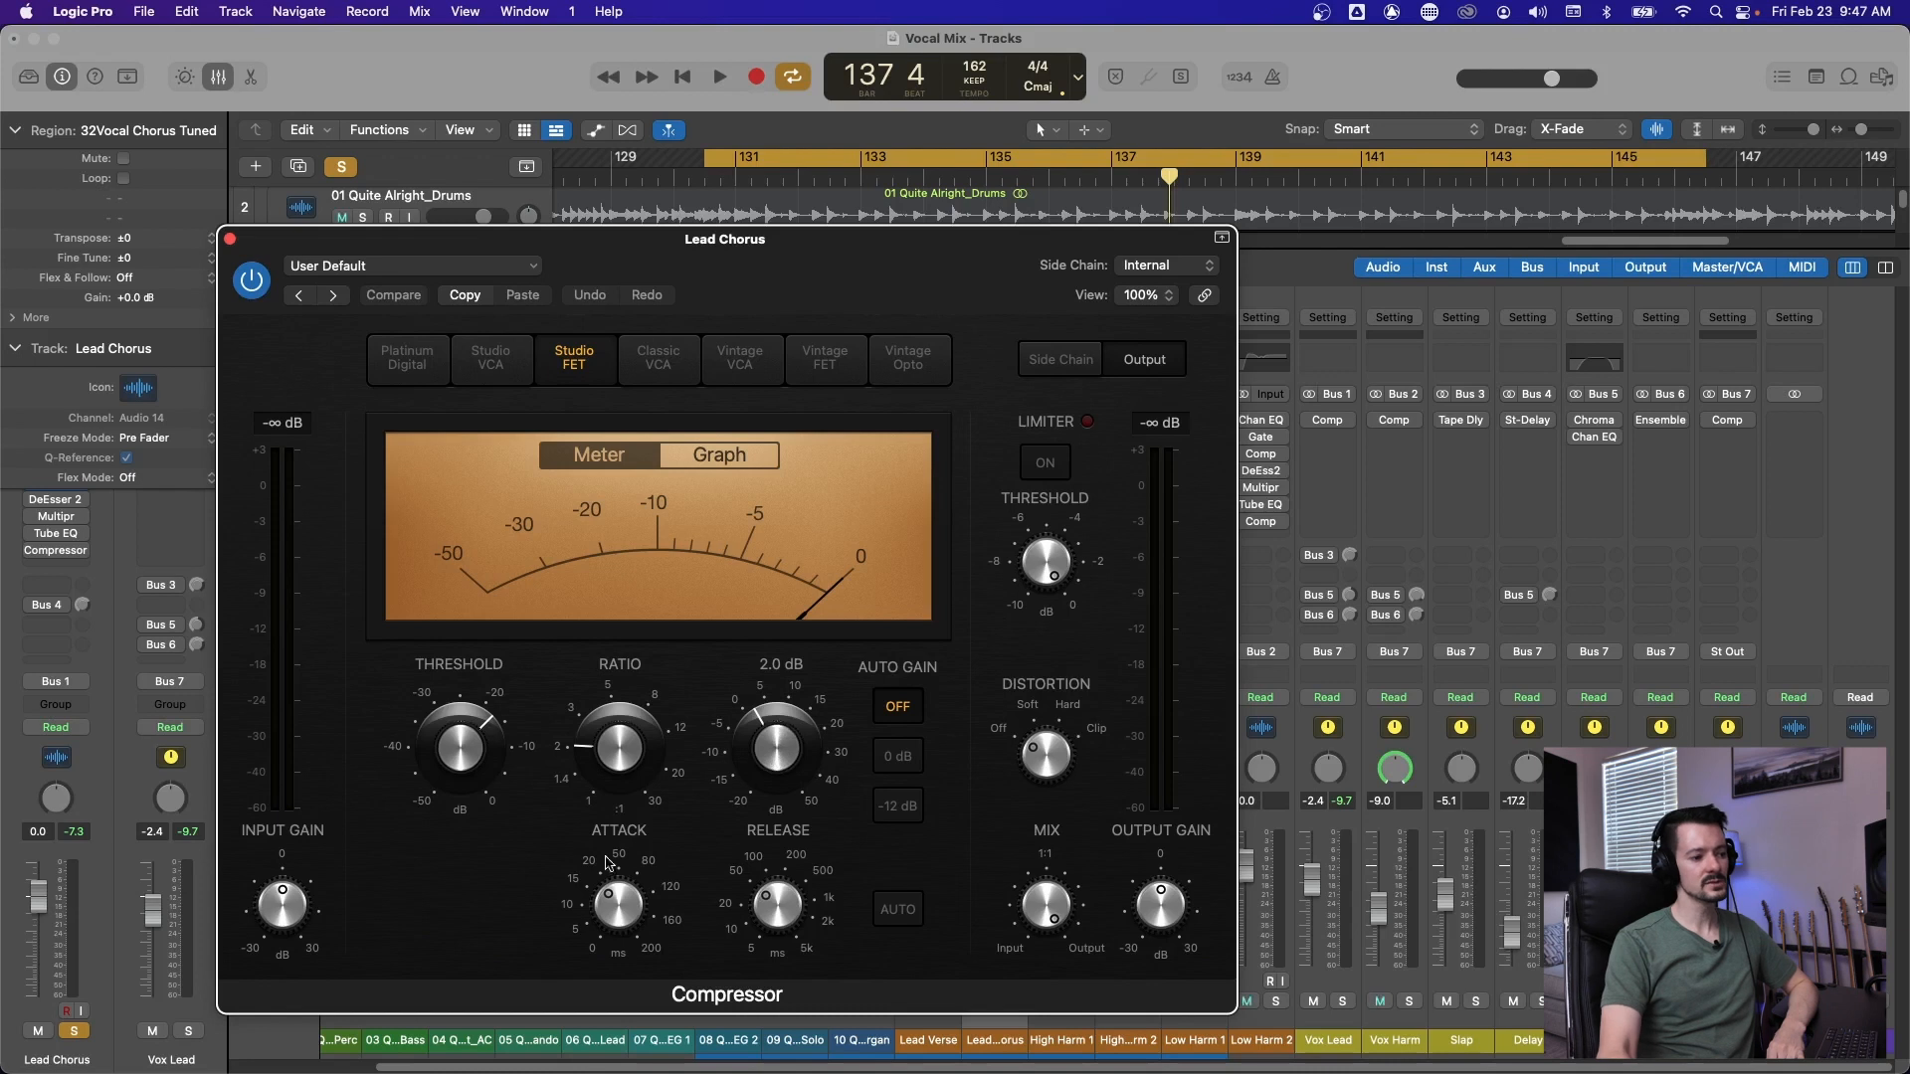
mouse_move(611, 896)
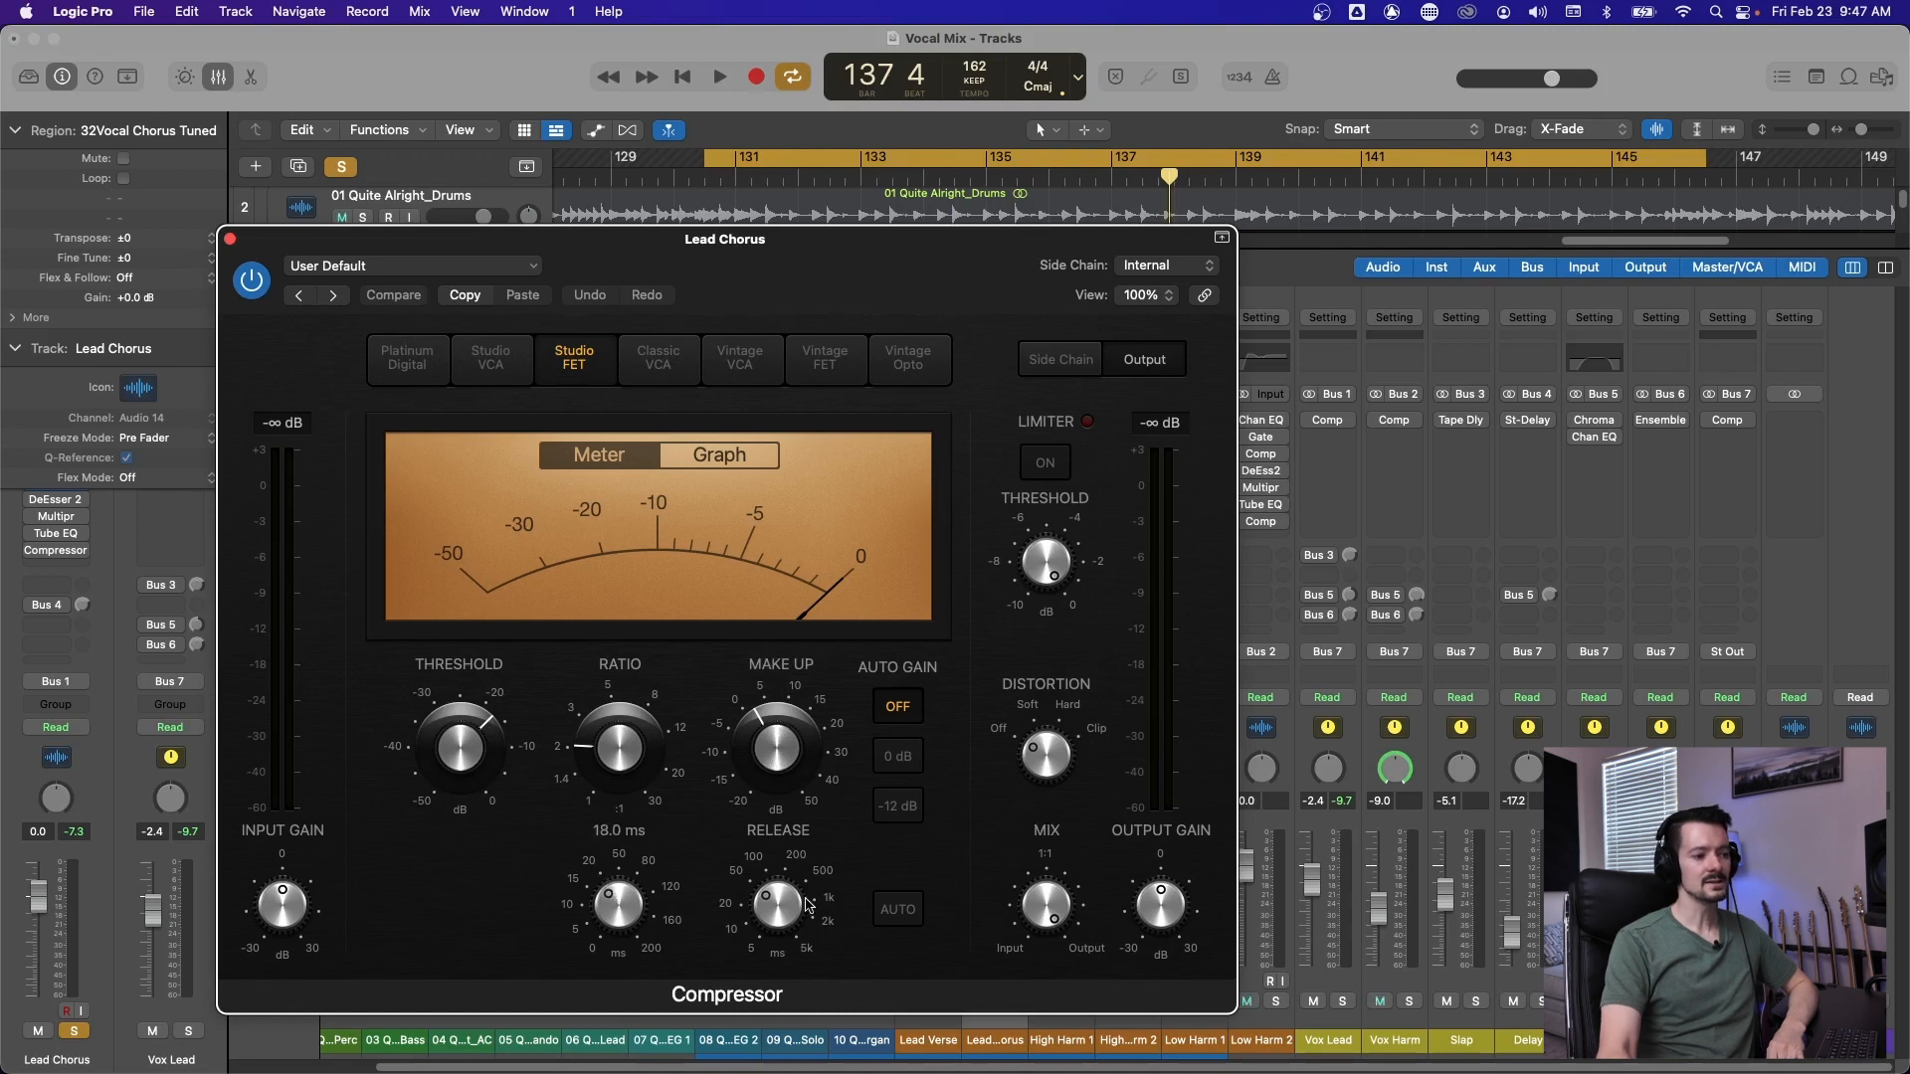
left_click_drag(978, 266, 898, 267)
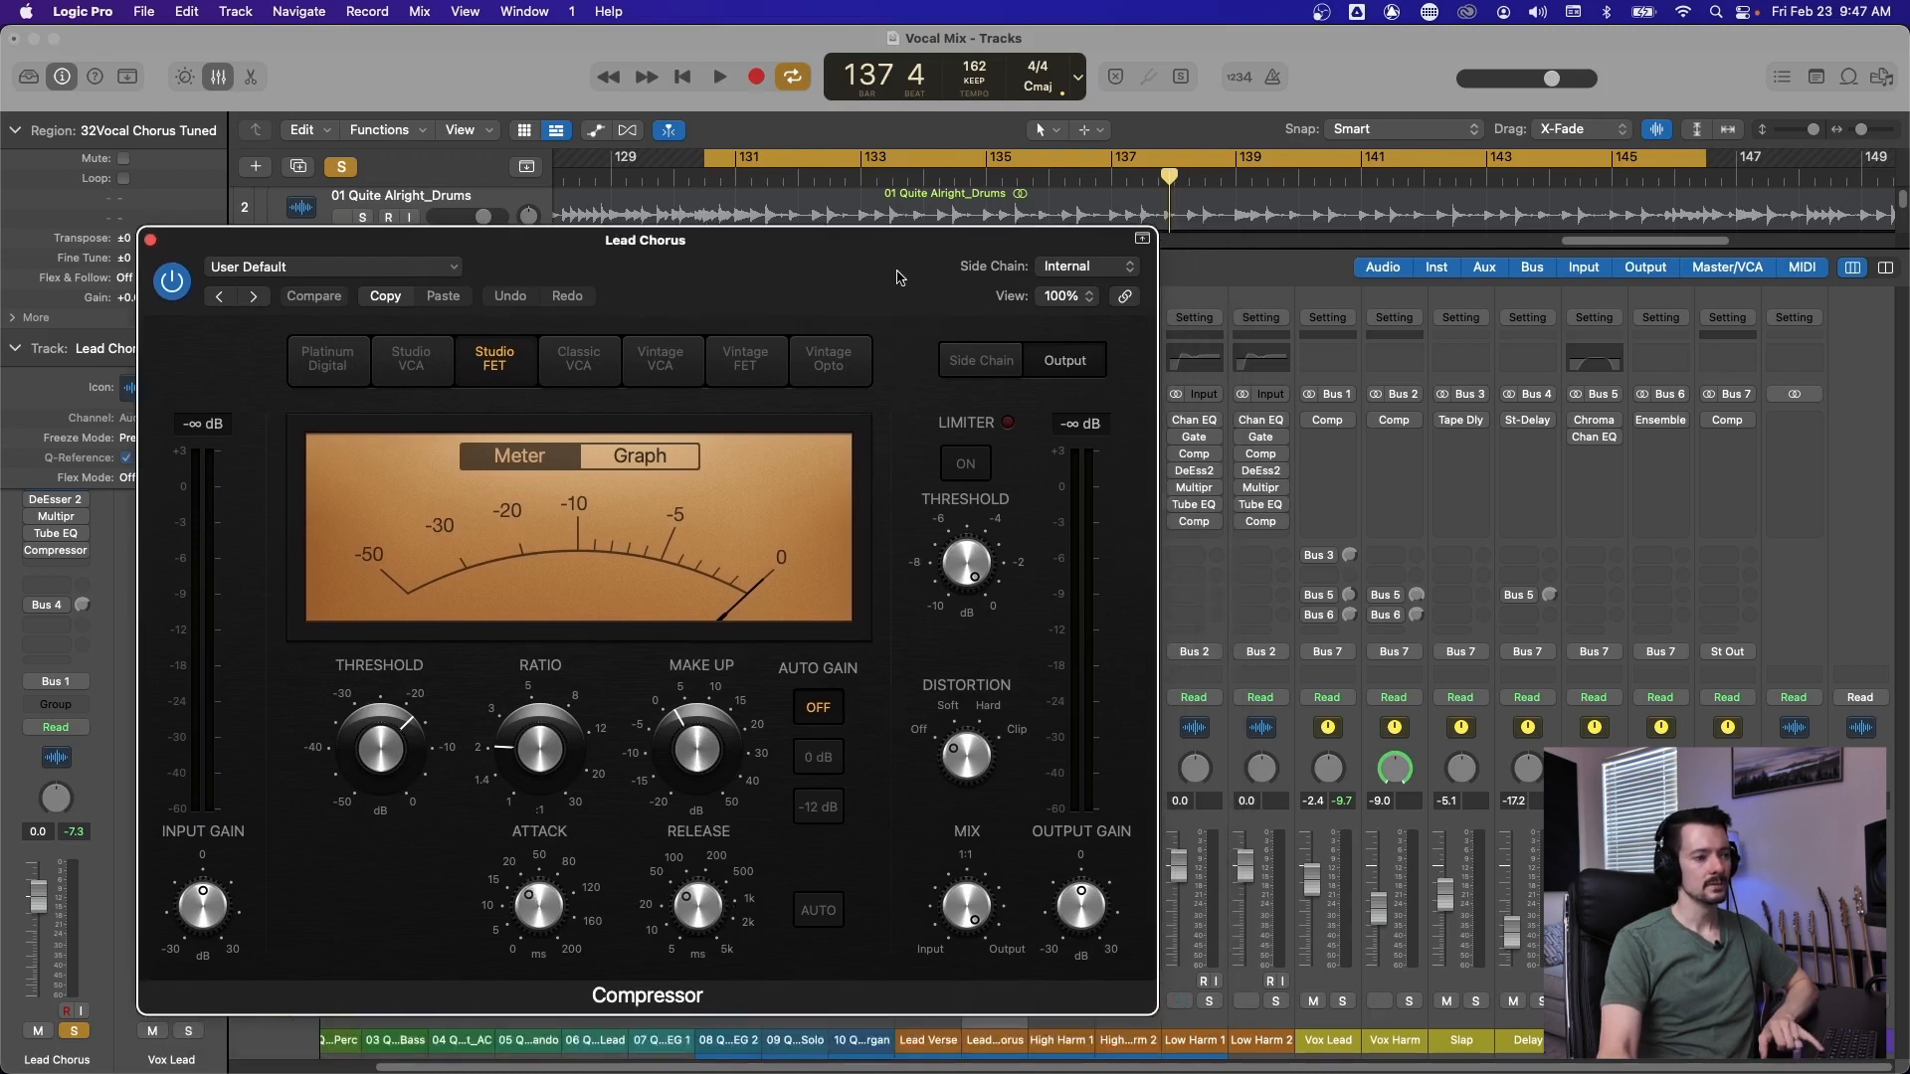
key("space")
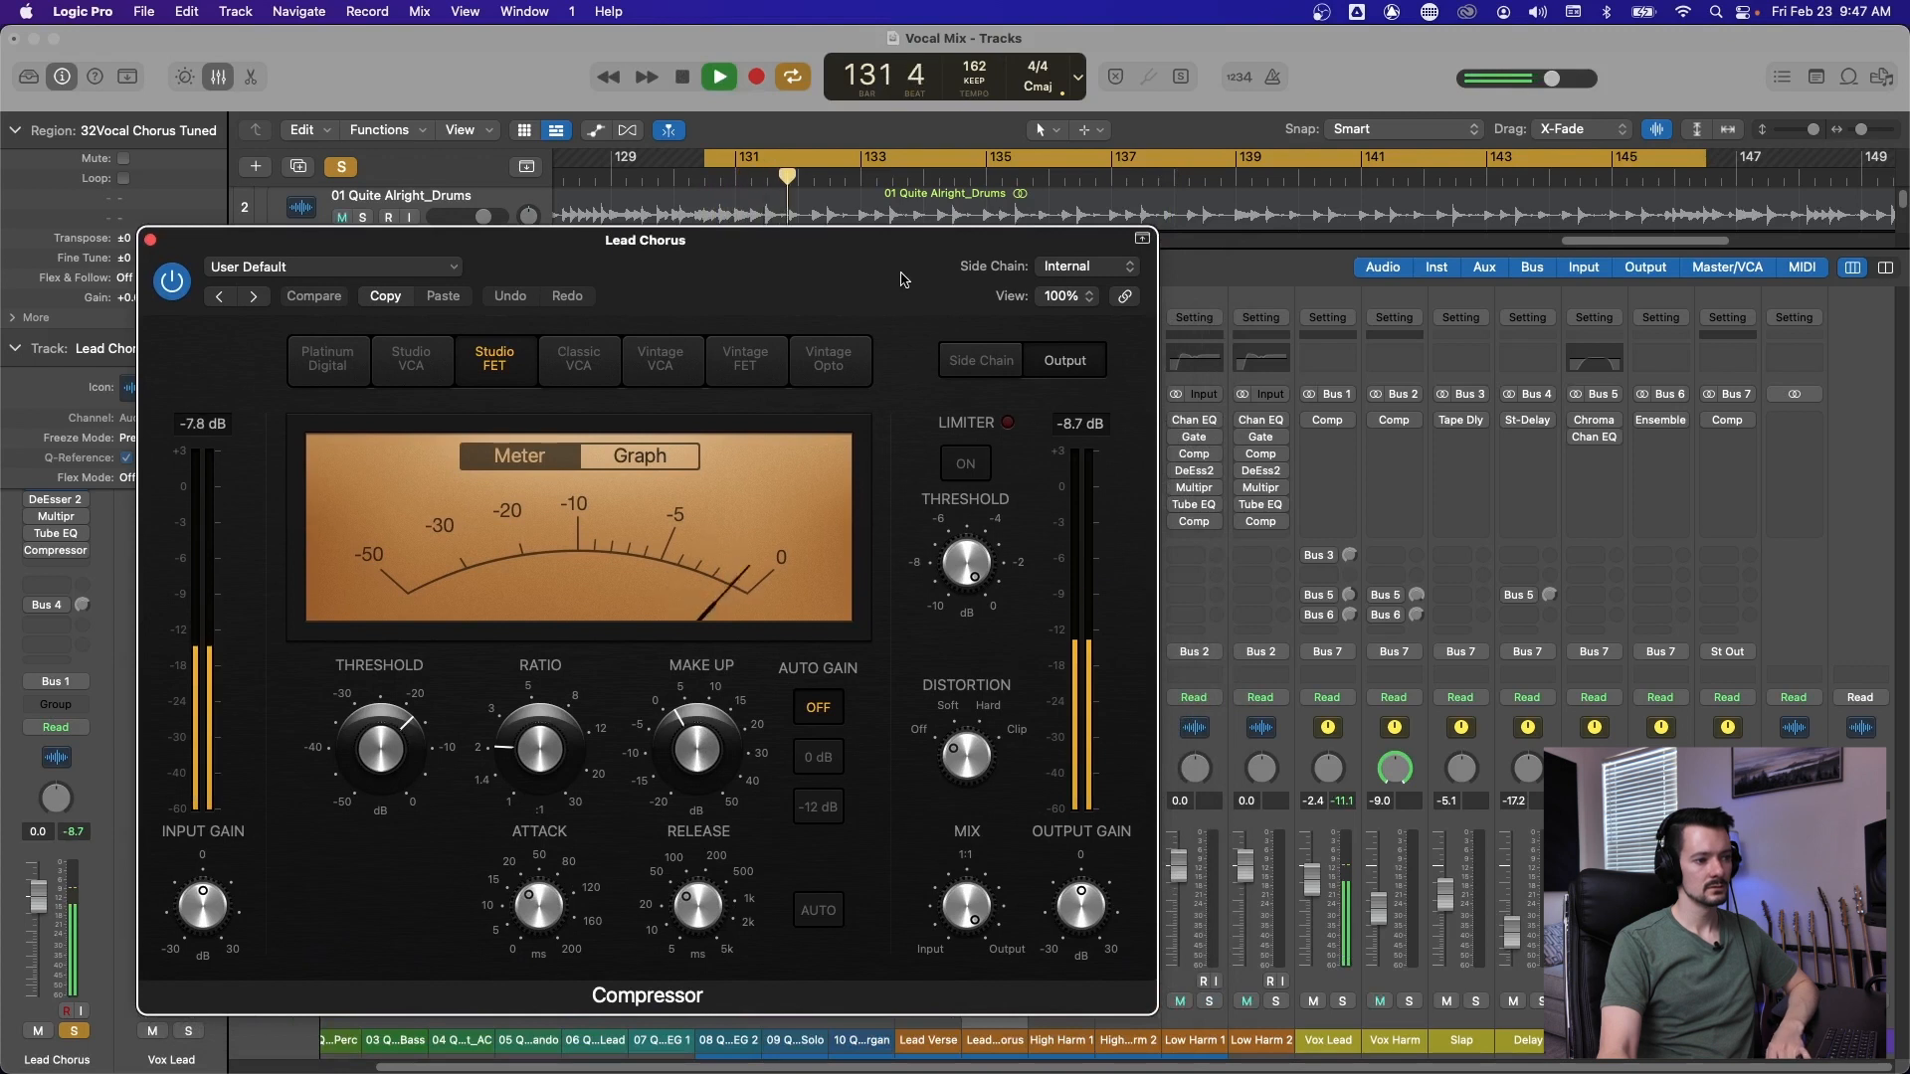
mouse_move(516, 728)
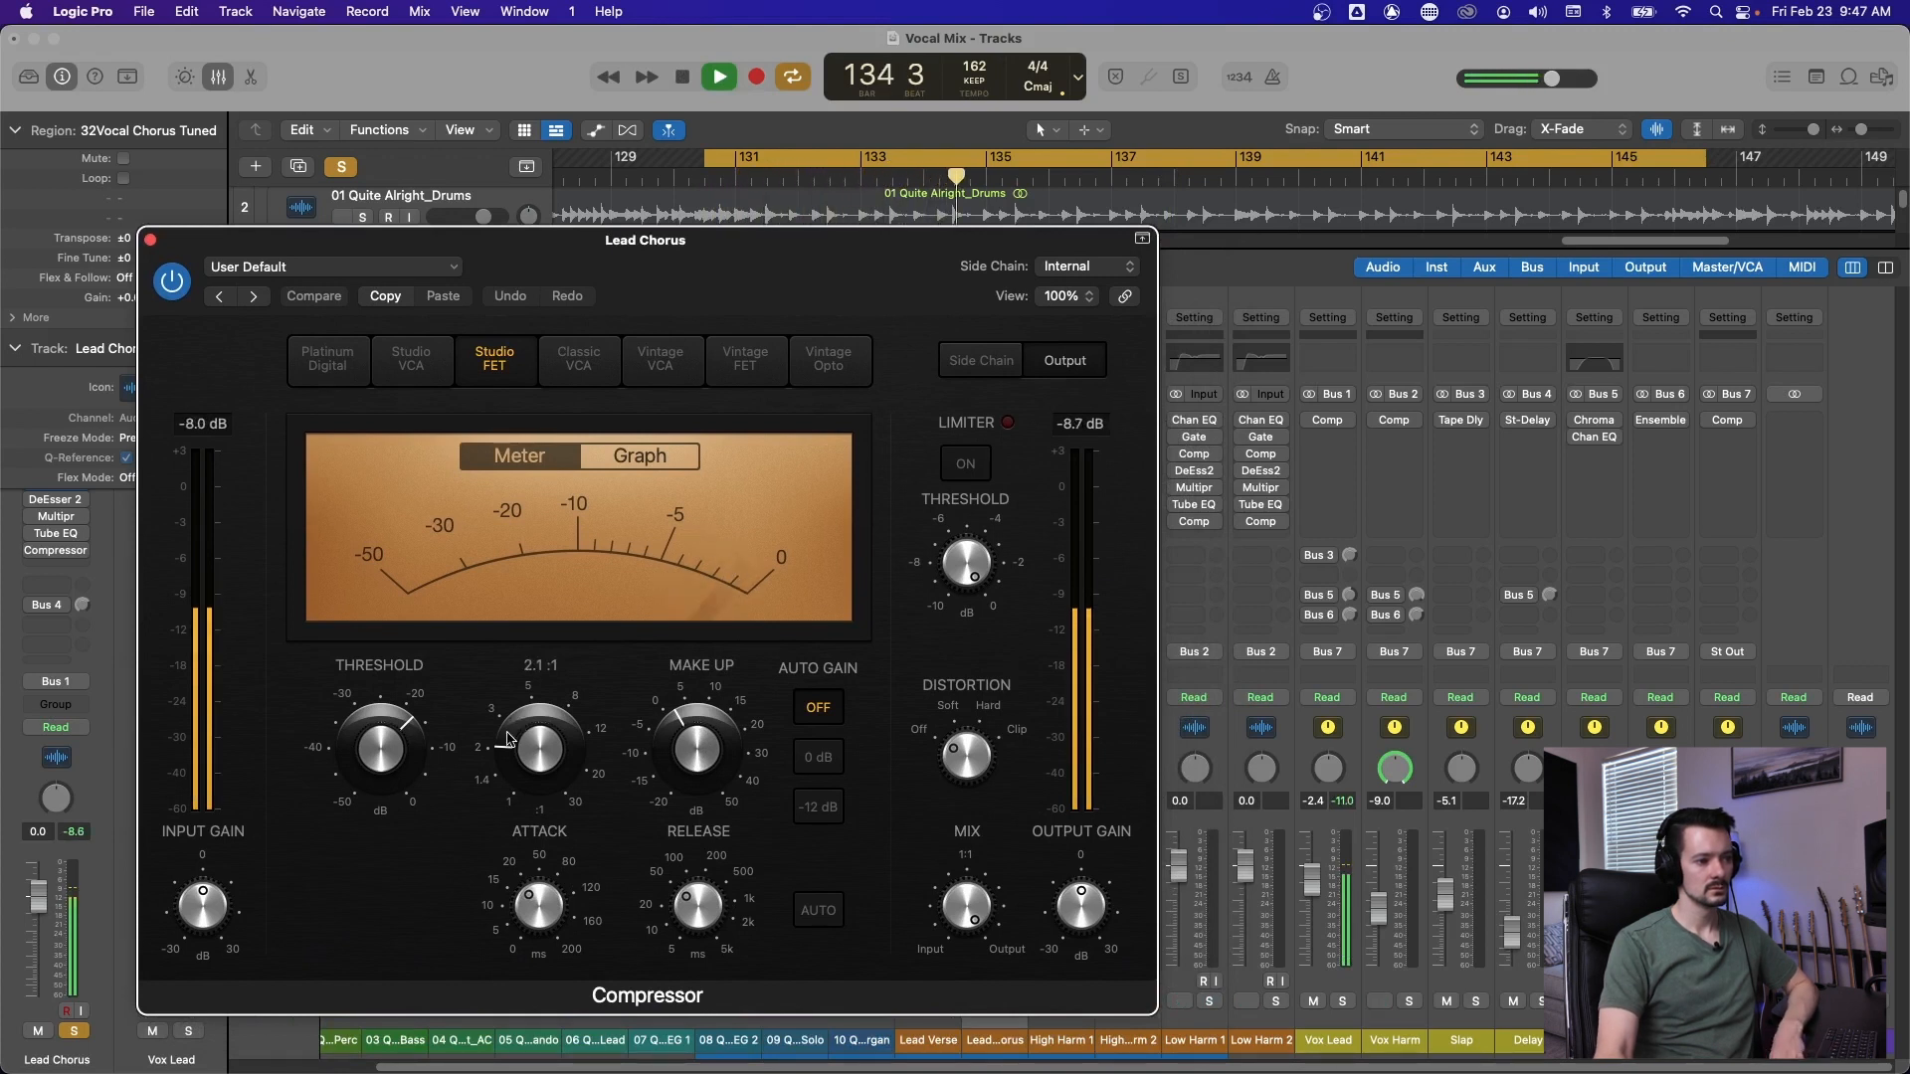
mouse_move(386, 776)
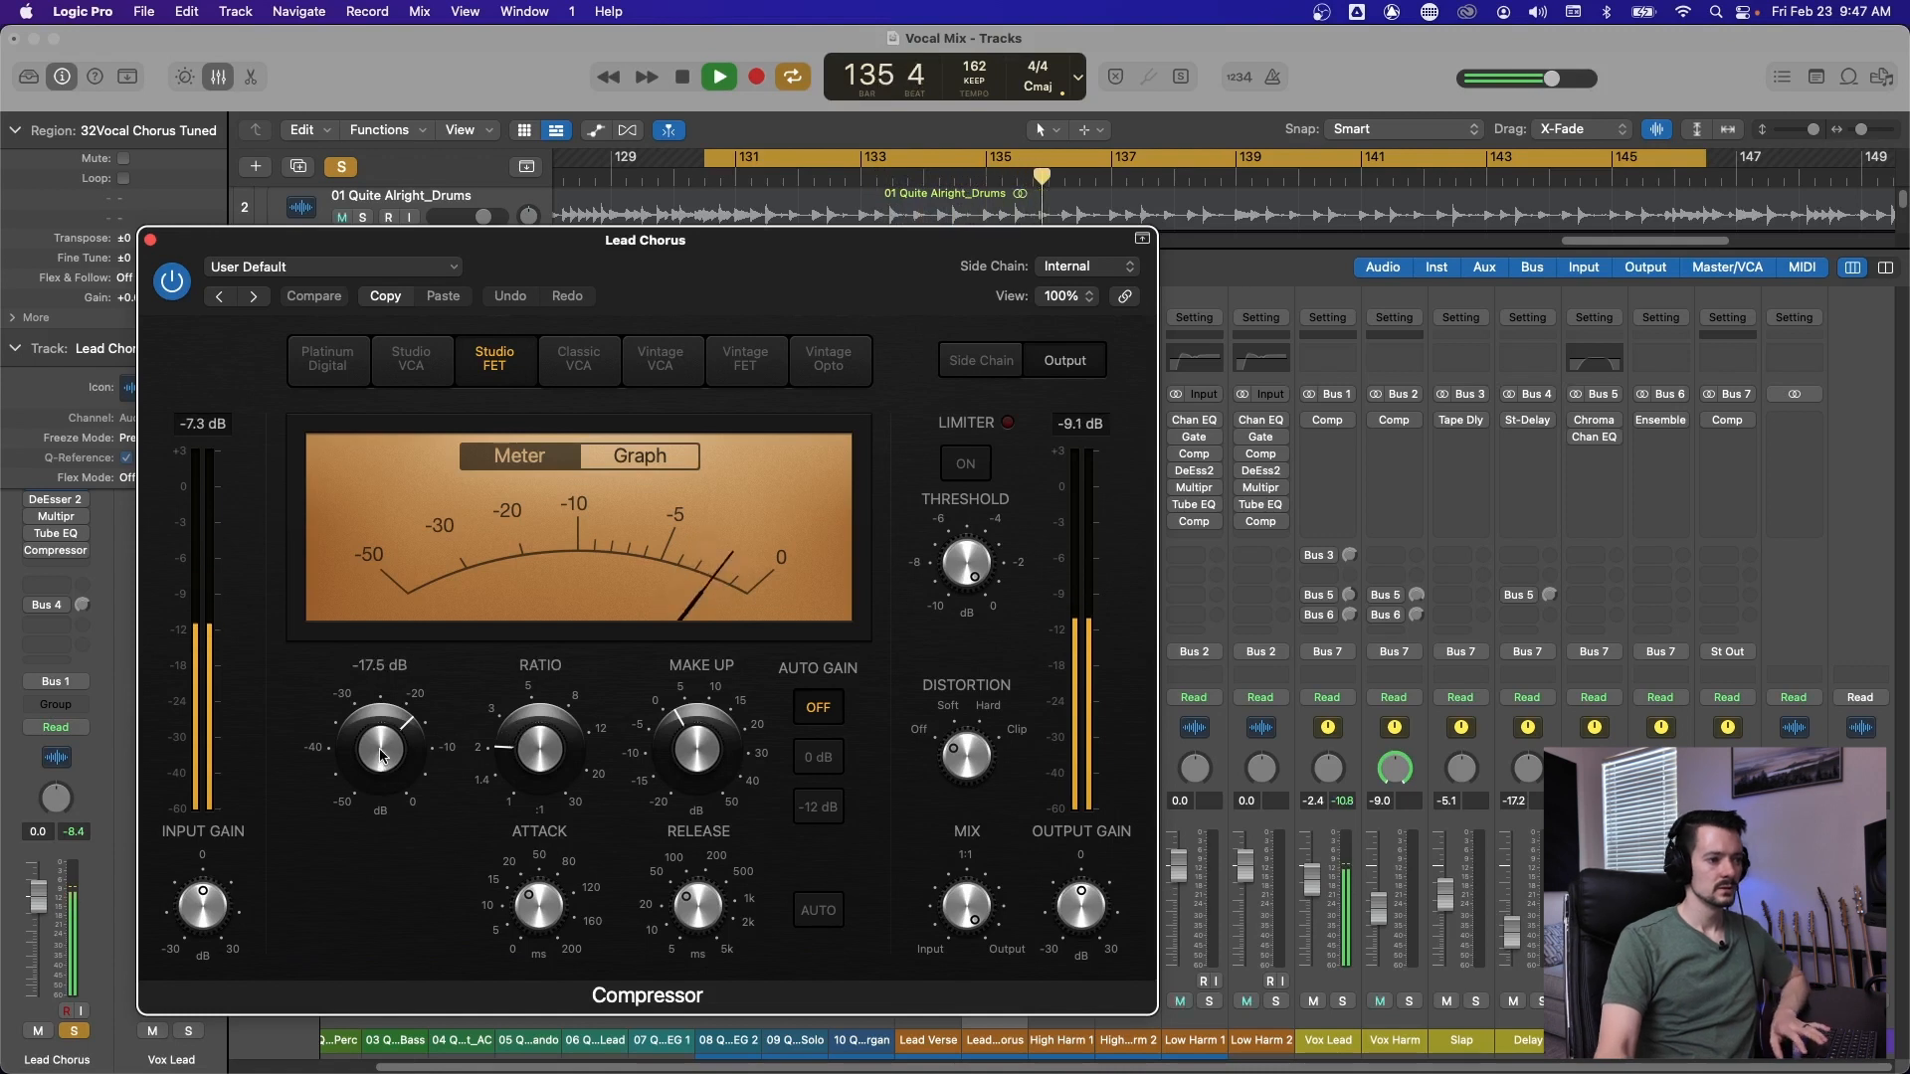
key("space")
Raise the Compressor threshold to -7.5 dB while playing Lead Chorus.
mouse_move(386, 775)
left_mouse_down()
mouse_move(371, 706)
mouse_move(375, 778)
left_mouse_up()
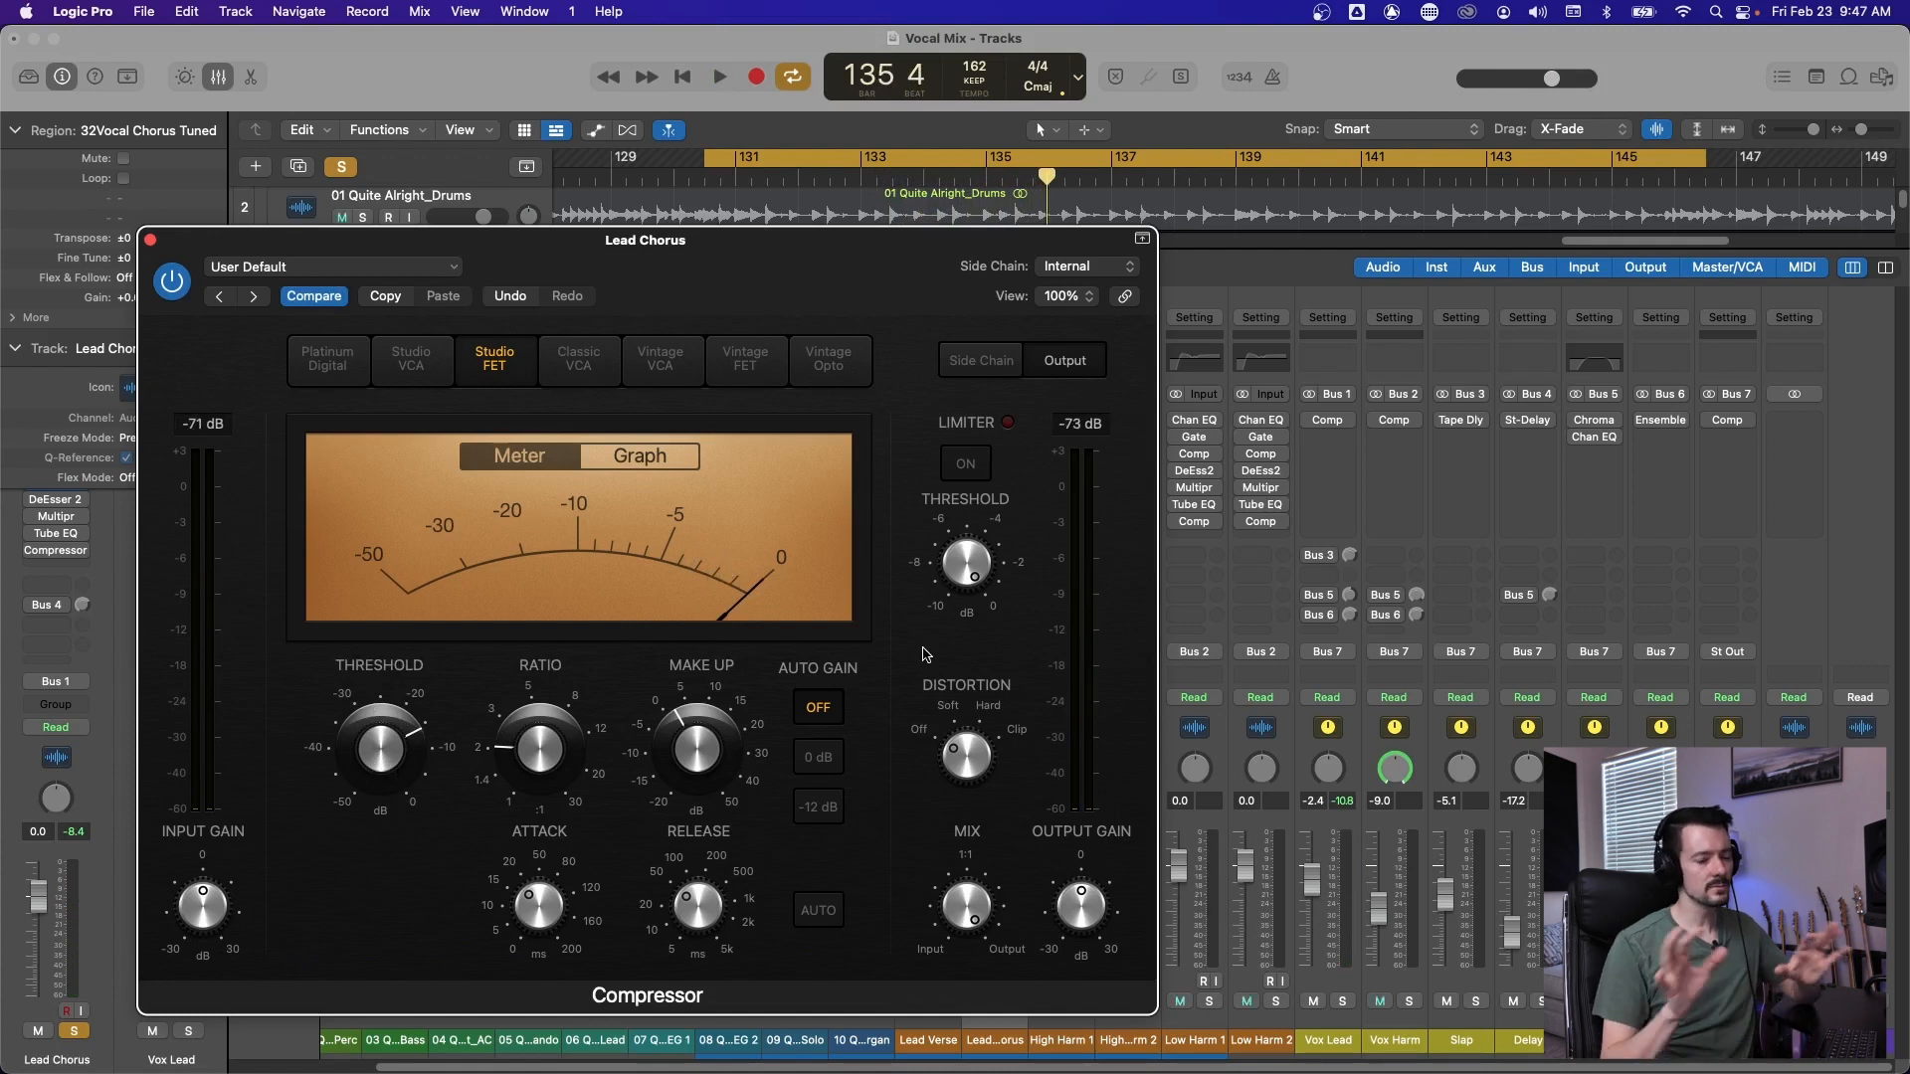
left_click_drag(390, 764, 387, 751)
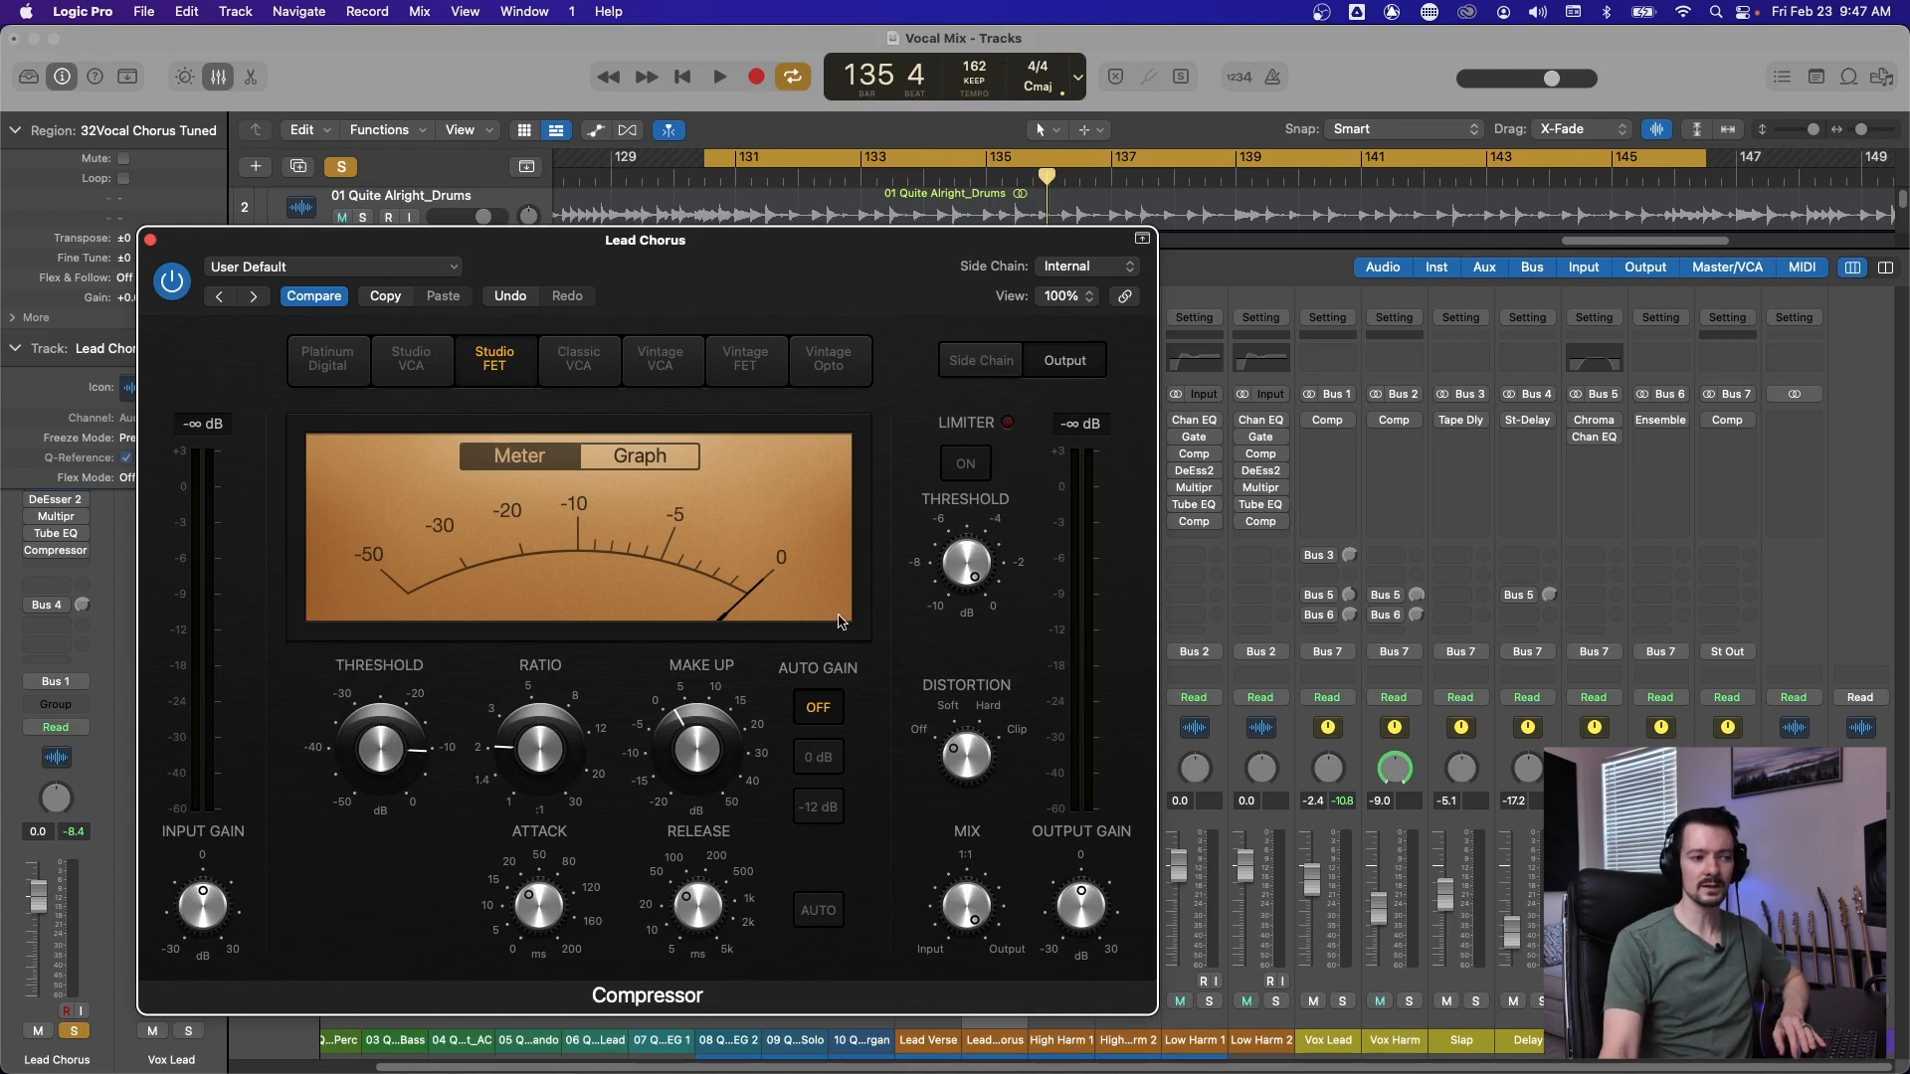
key("space")
left_click_drag(378, 746, 374, 729)
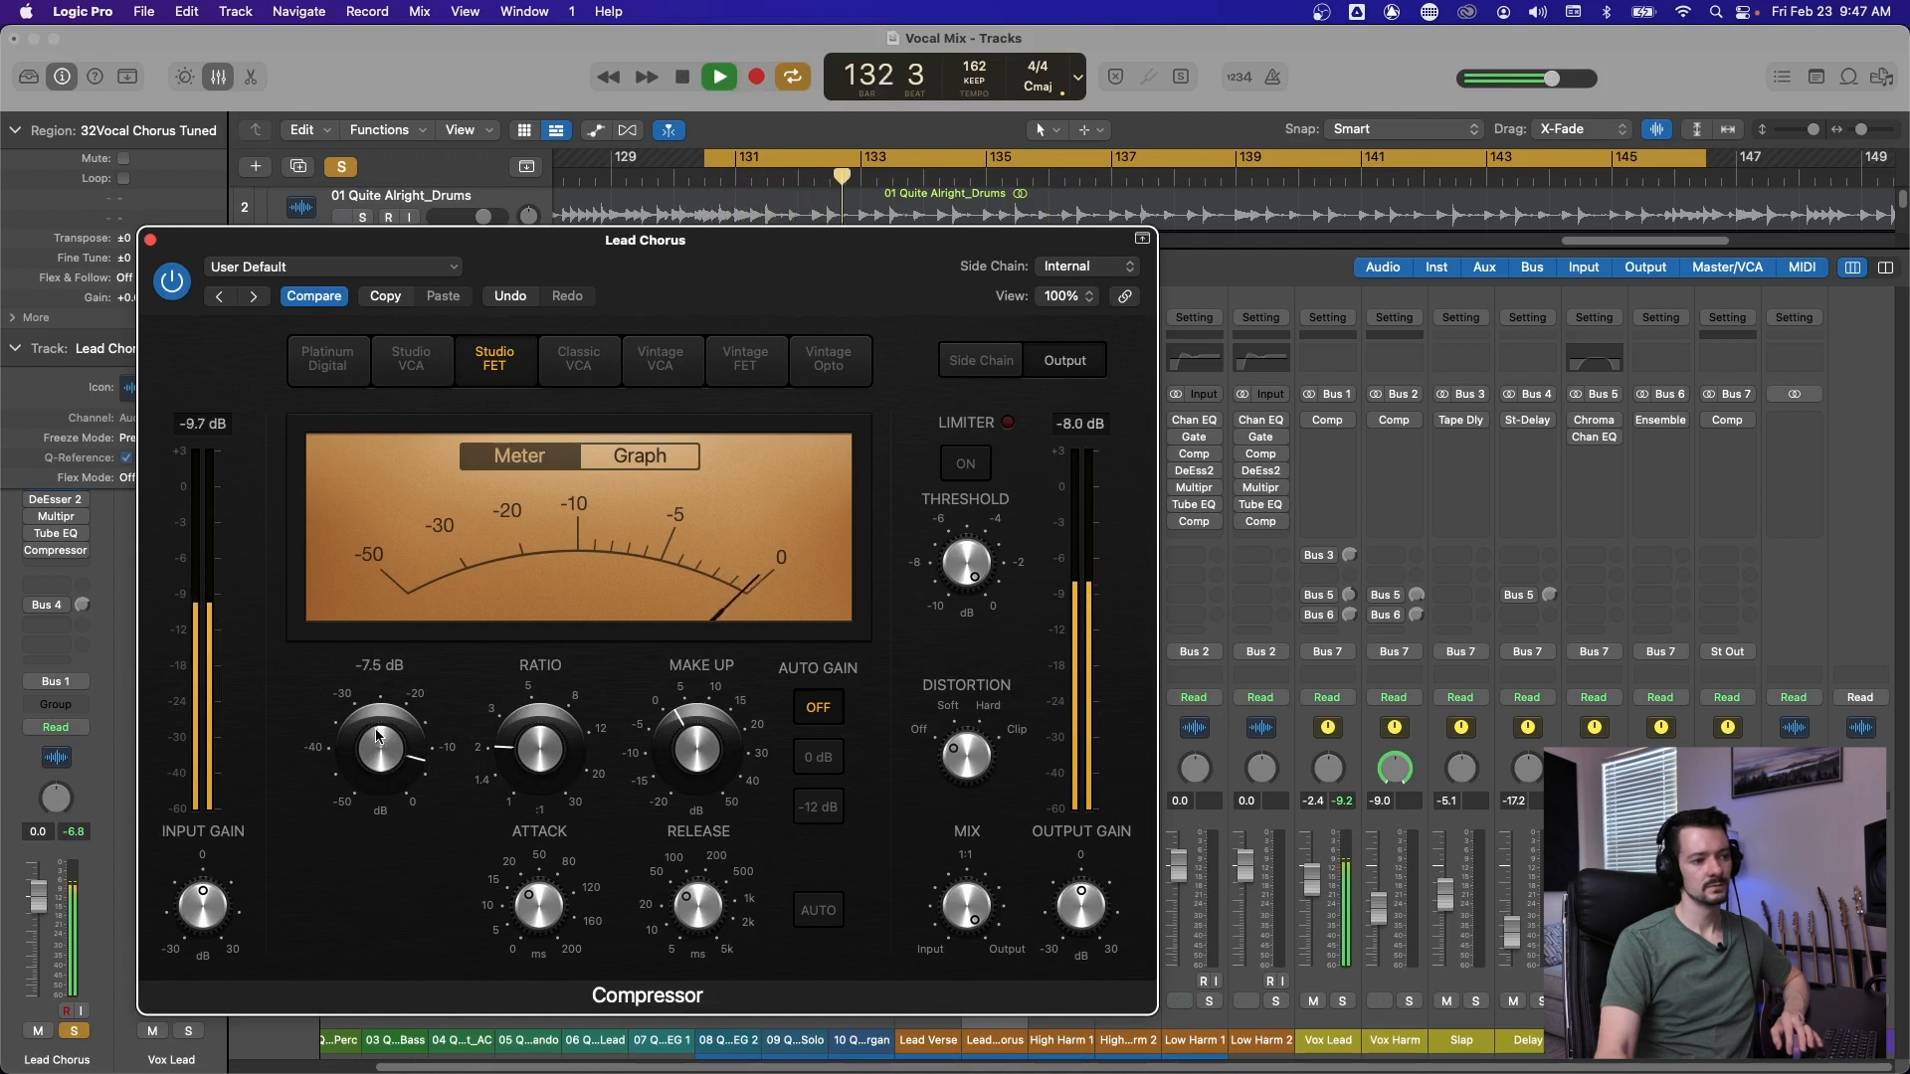
key("space")
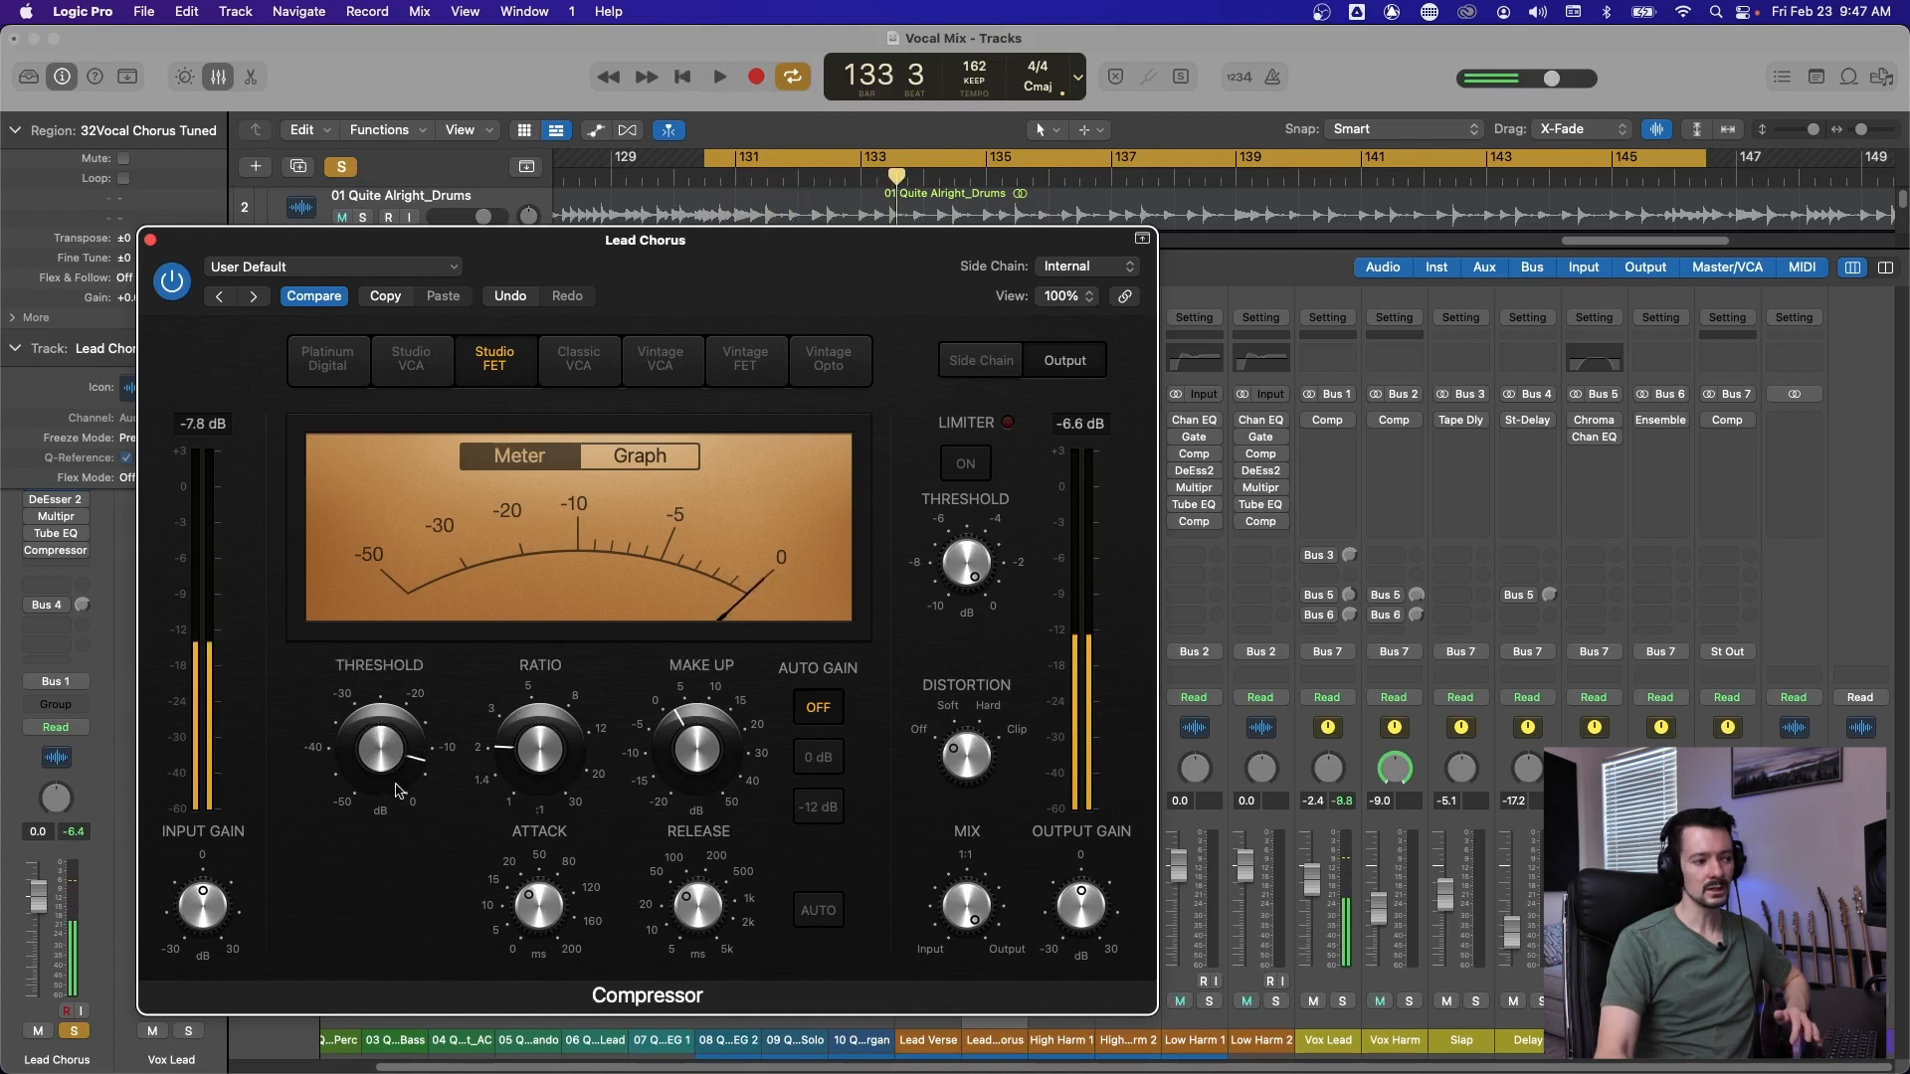
Set the Compressor threshold to -32 dB and raise it to -17 dB while playing Lead Chorus.
left_click_drag(368, 746, 331, 892)
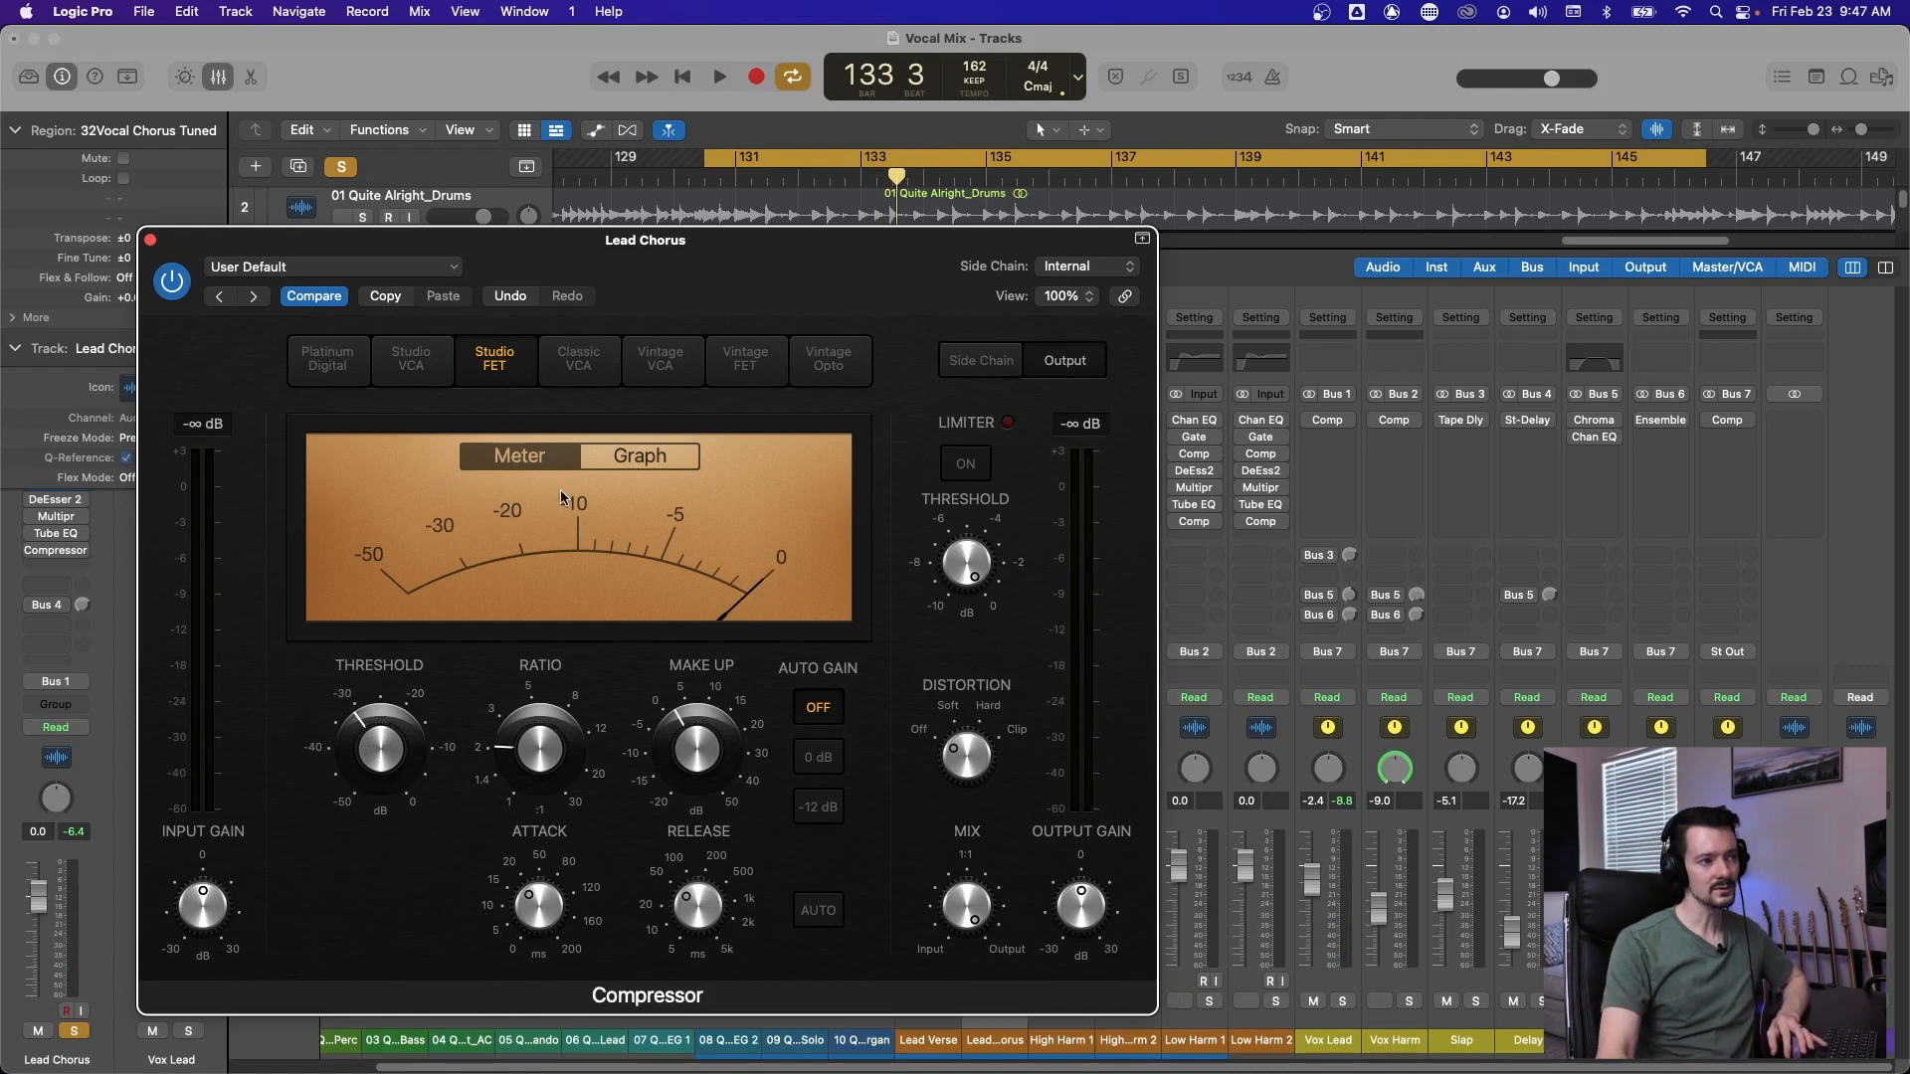
key("space")
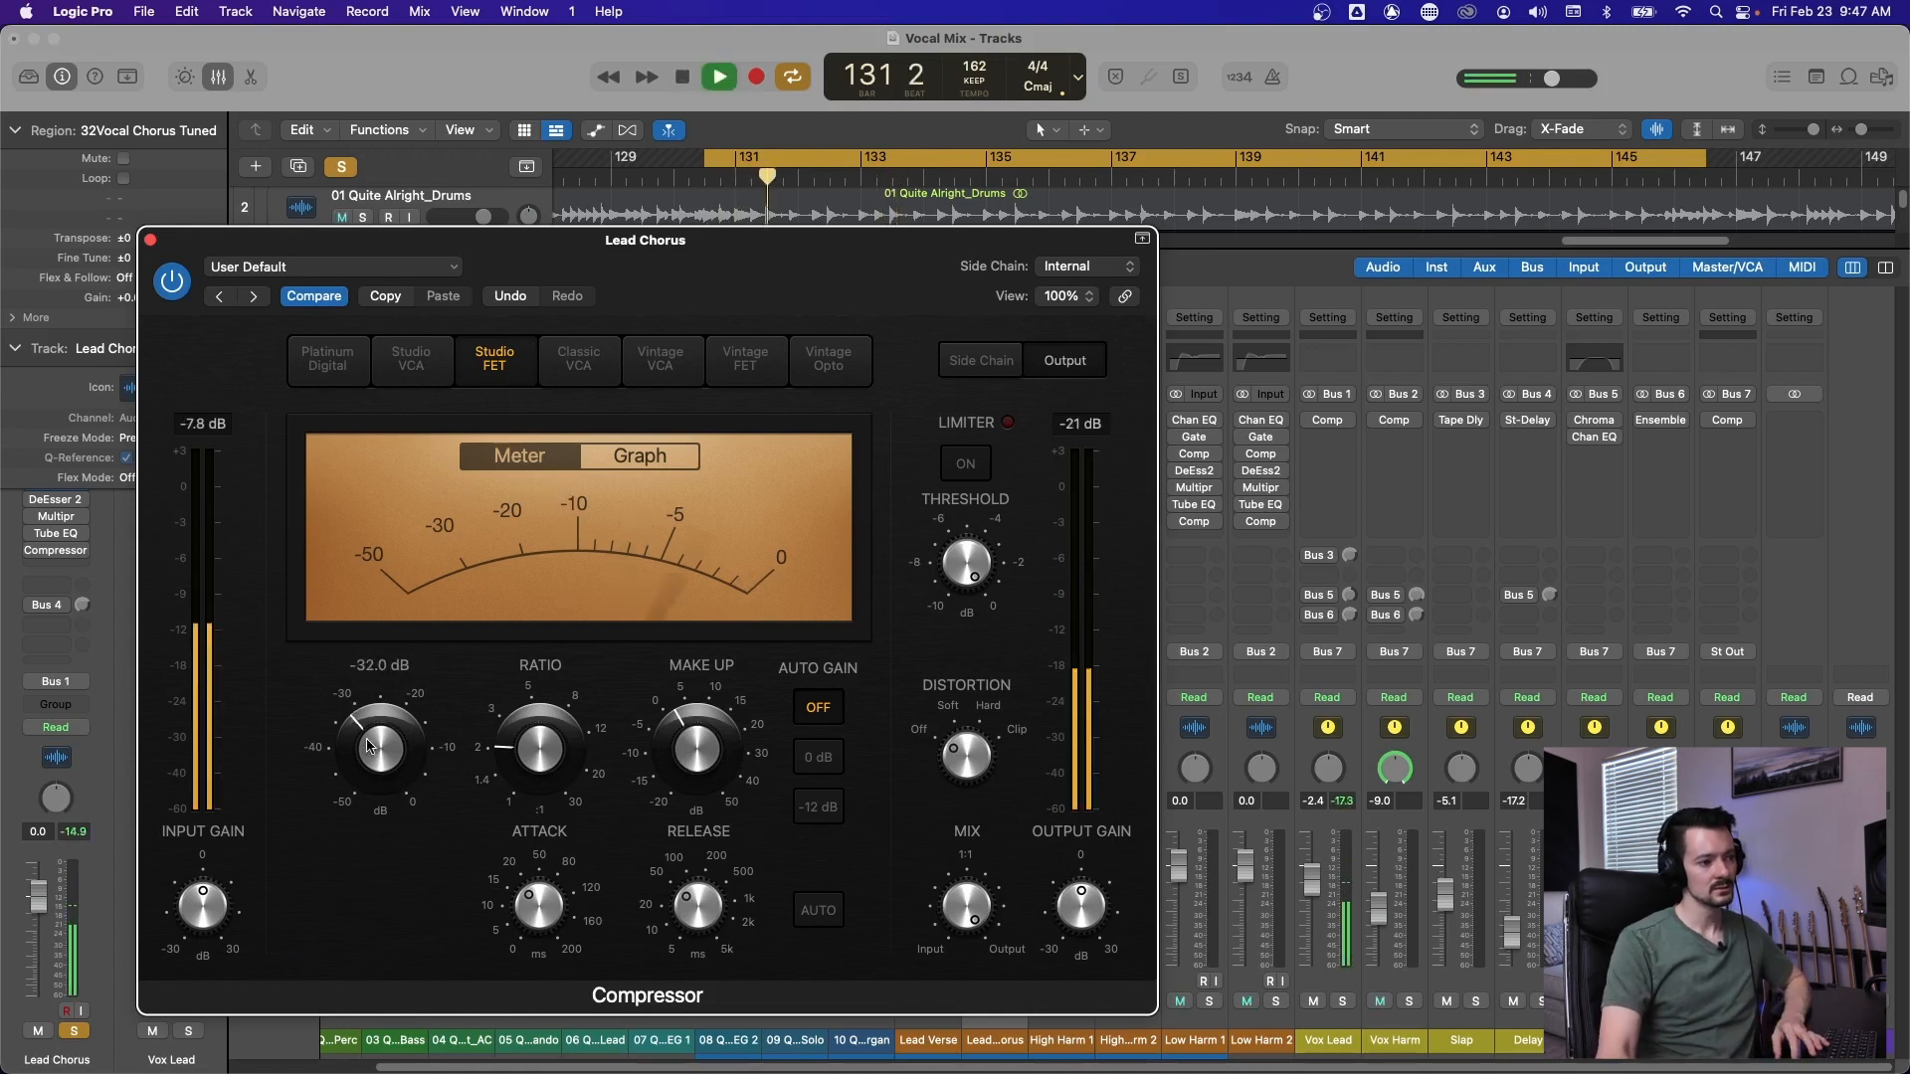
left_click_drag(367, 746, 378, 686)
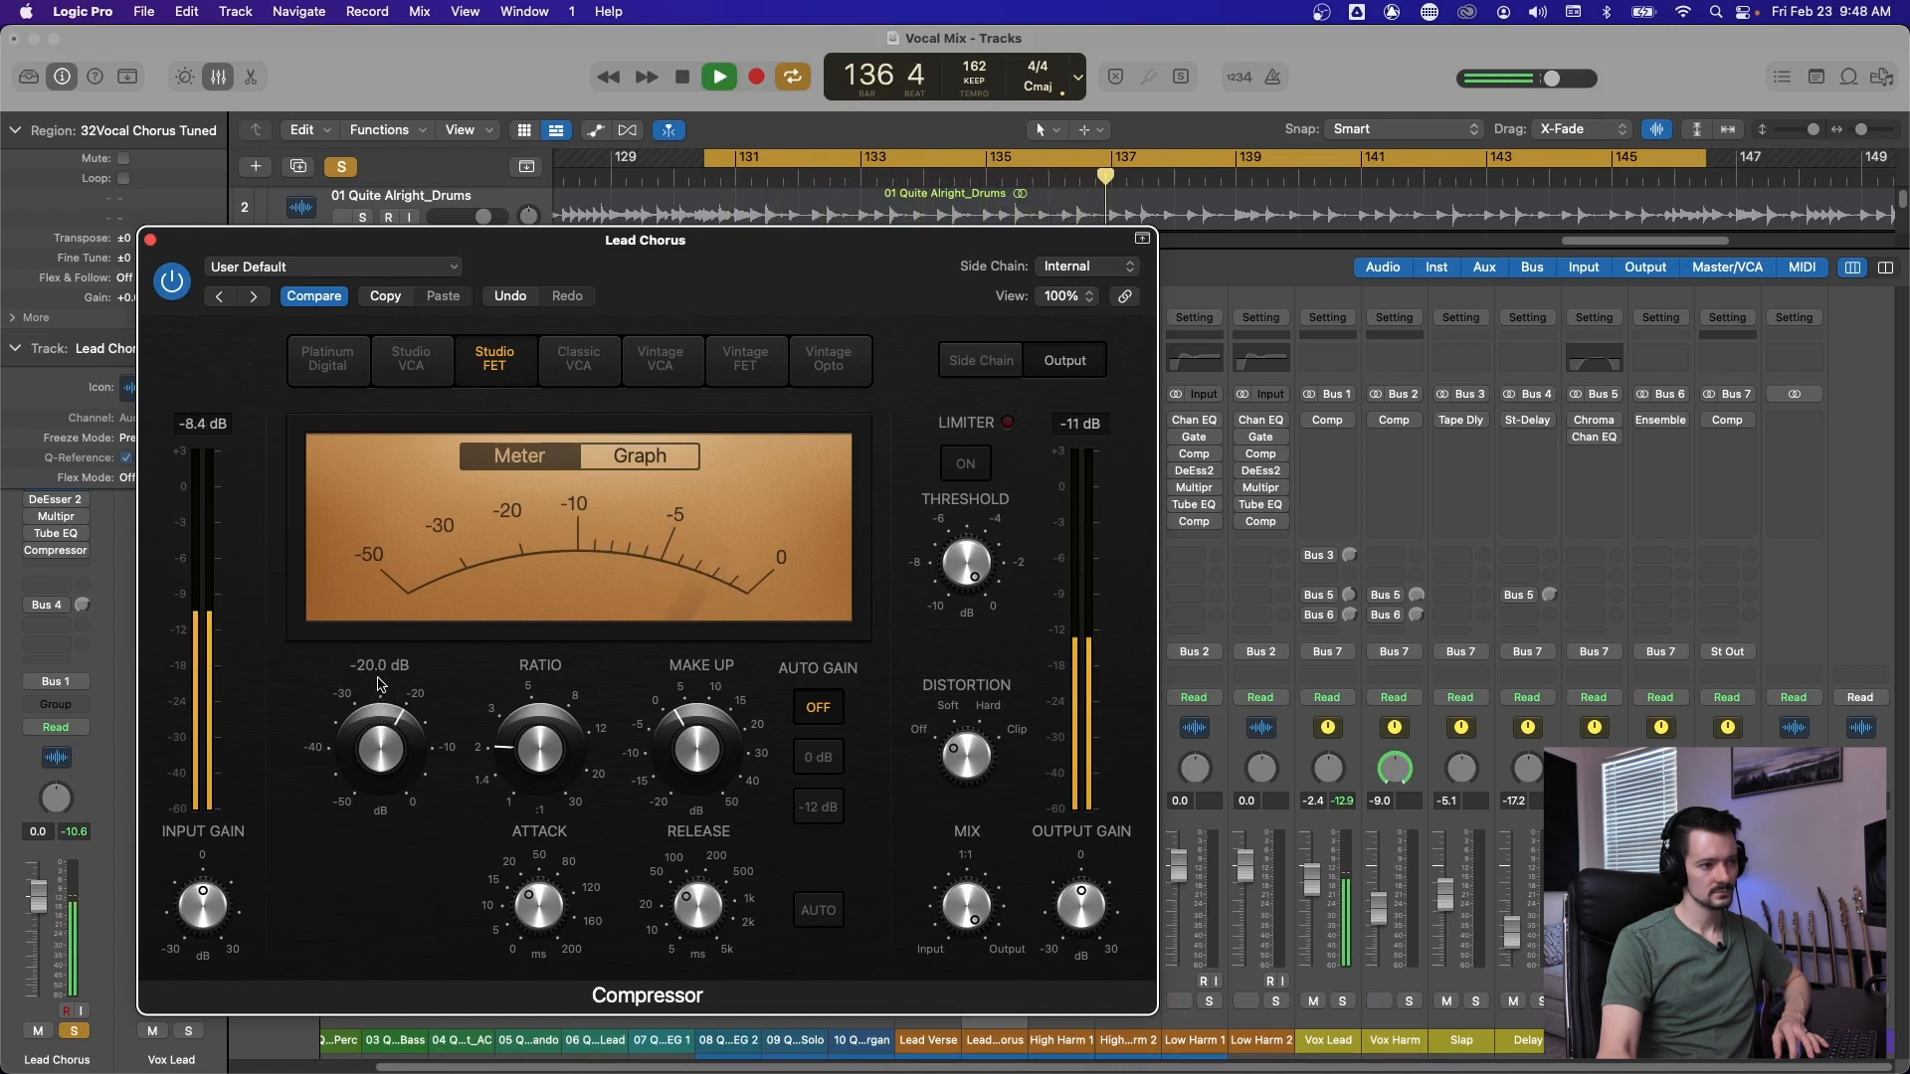
left_click_drag(385, 732, 387, 714)
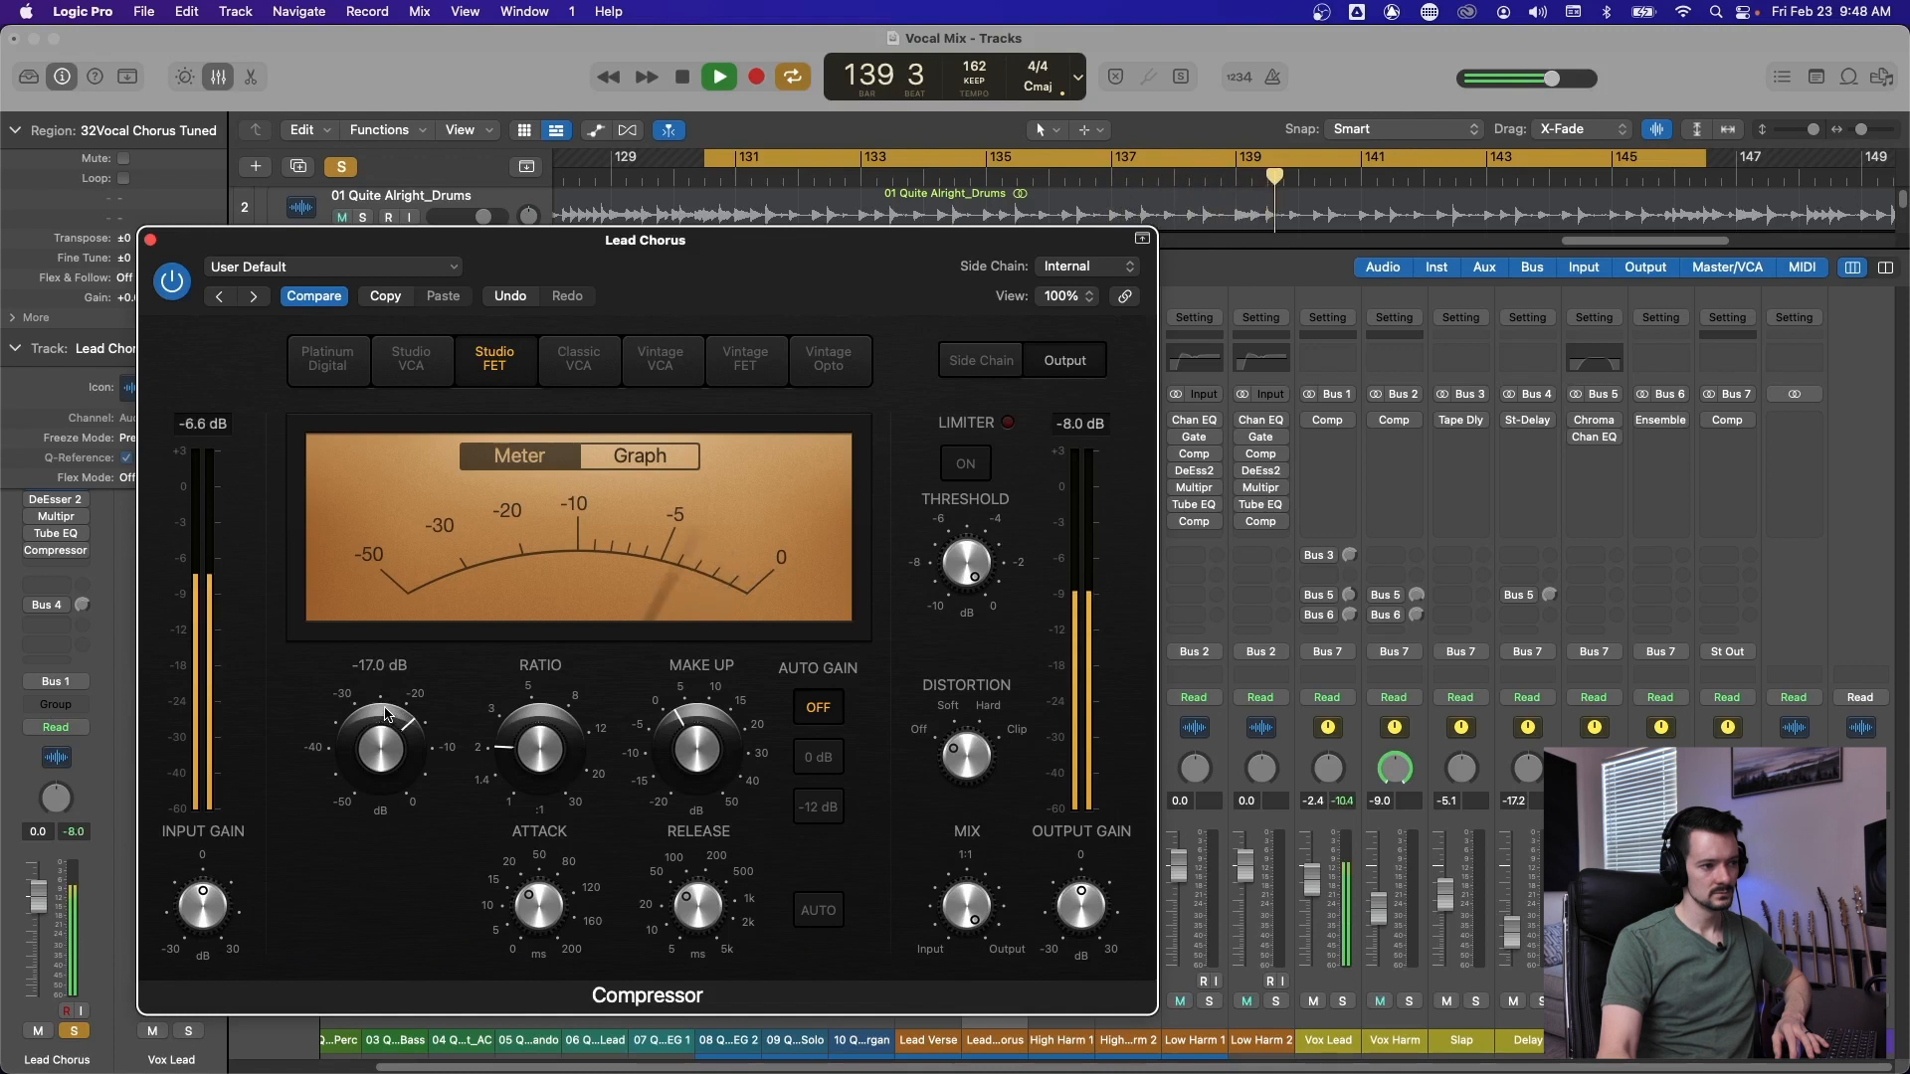
key("space")
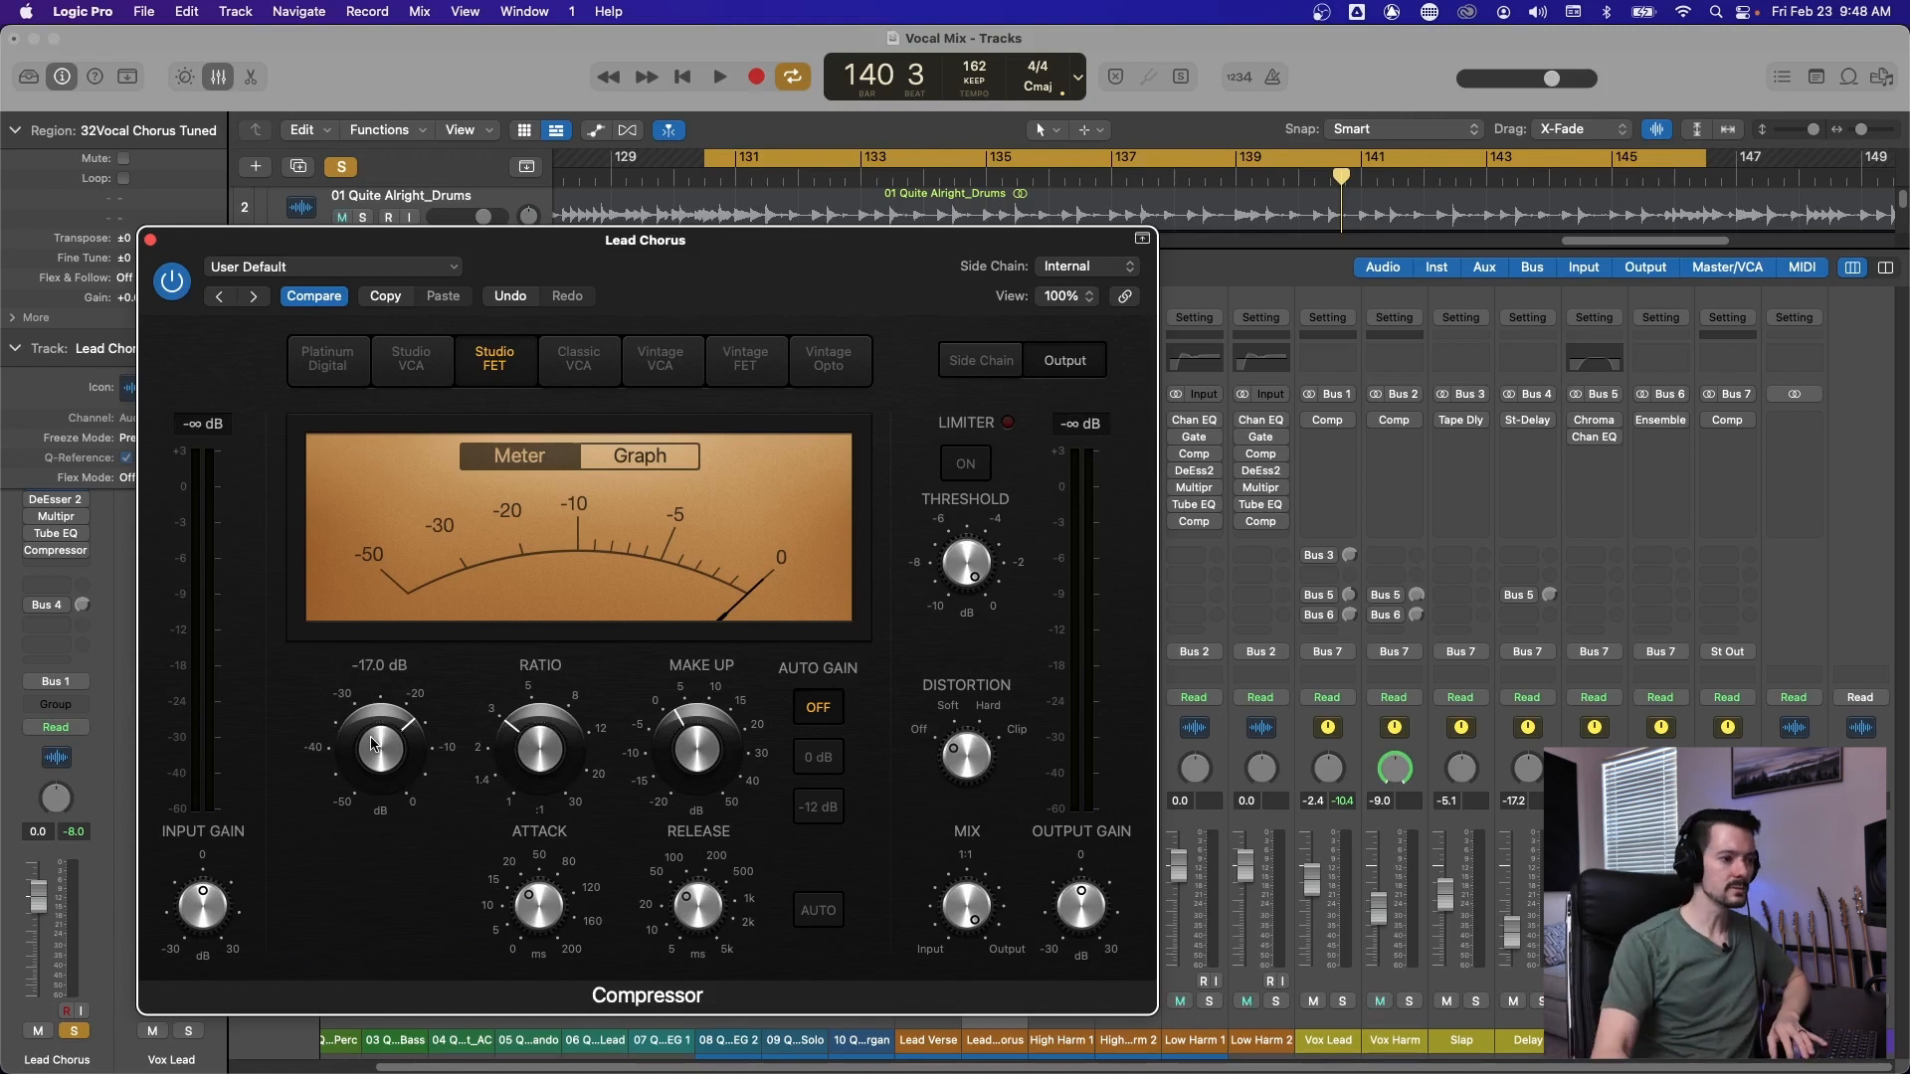
Play Lead Chorus with the Compressor at 4.1:1 and threshold -18.5 dB, and readjust them to 2.0:1 and -17 dB.
key("space")
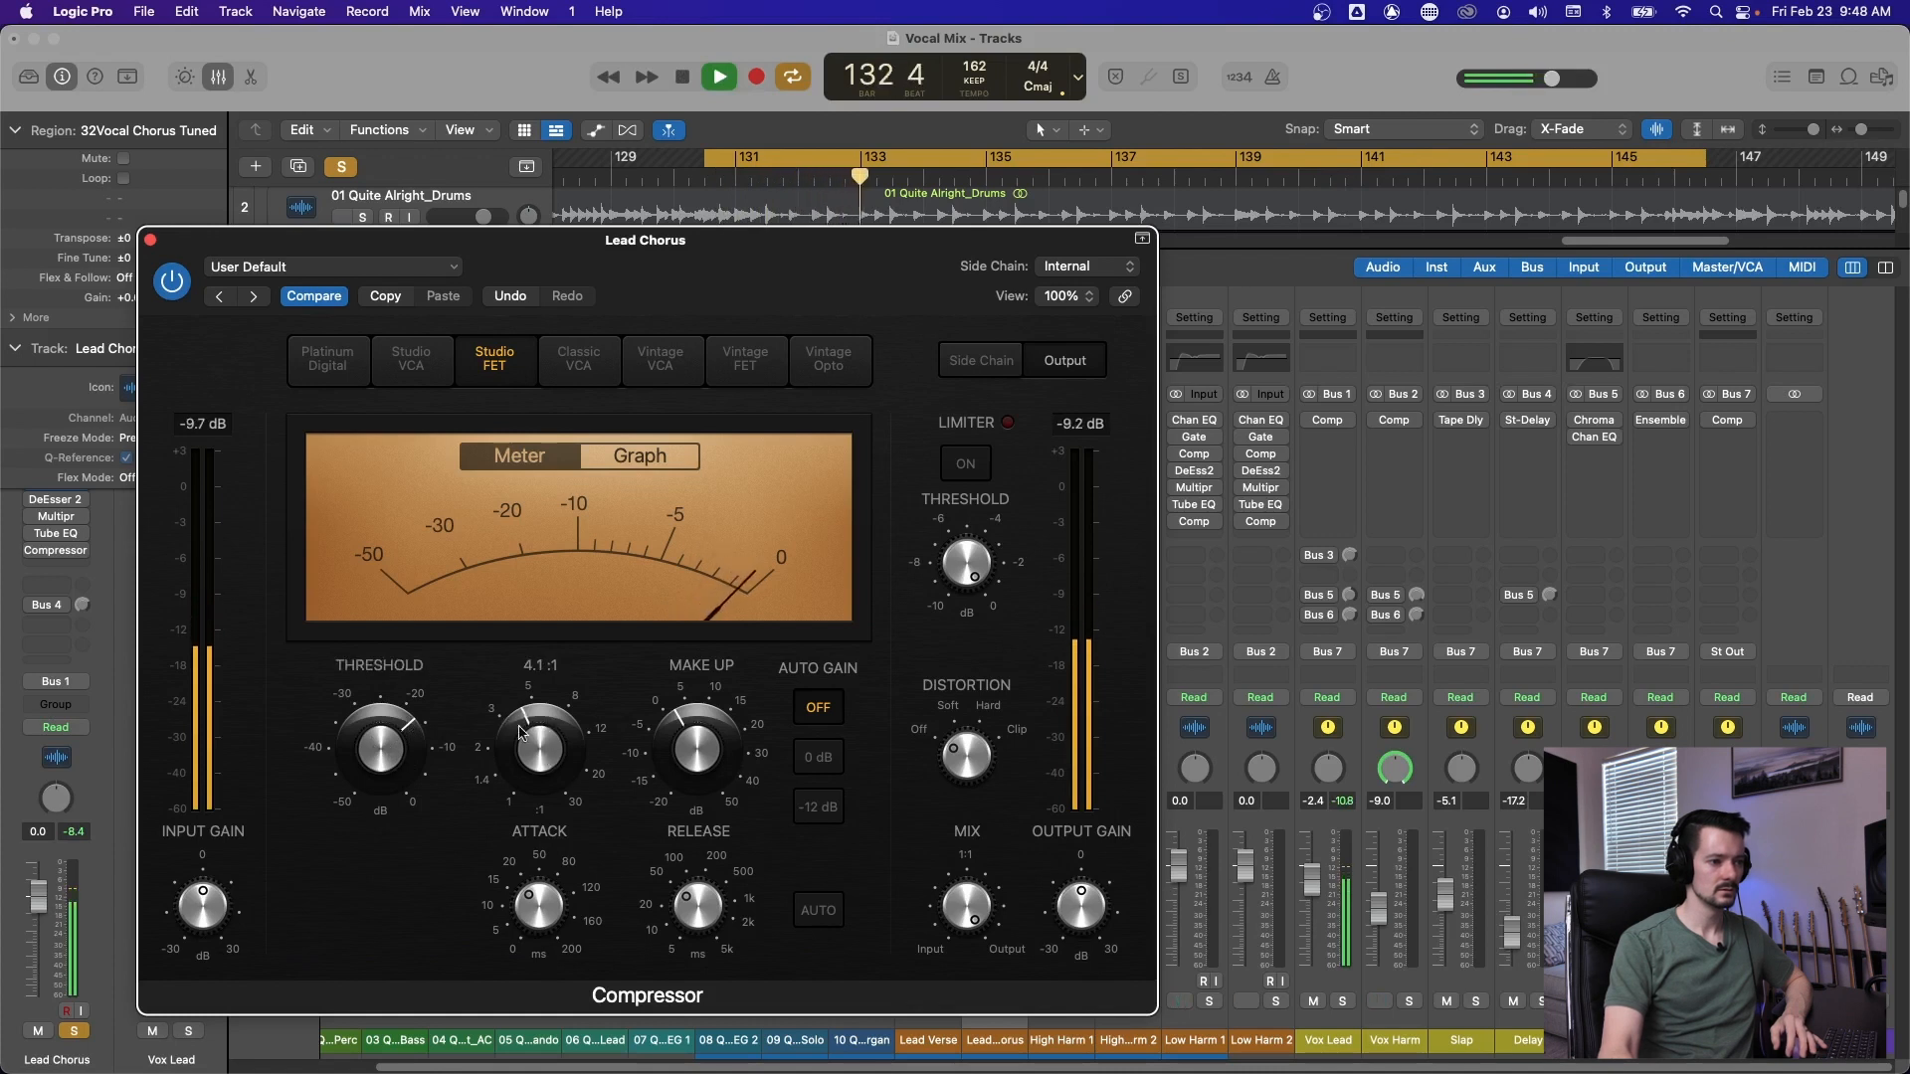
left_click_drag(384, 734, 388, 730)
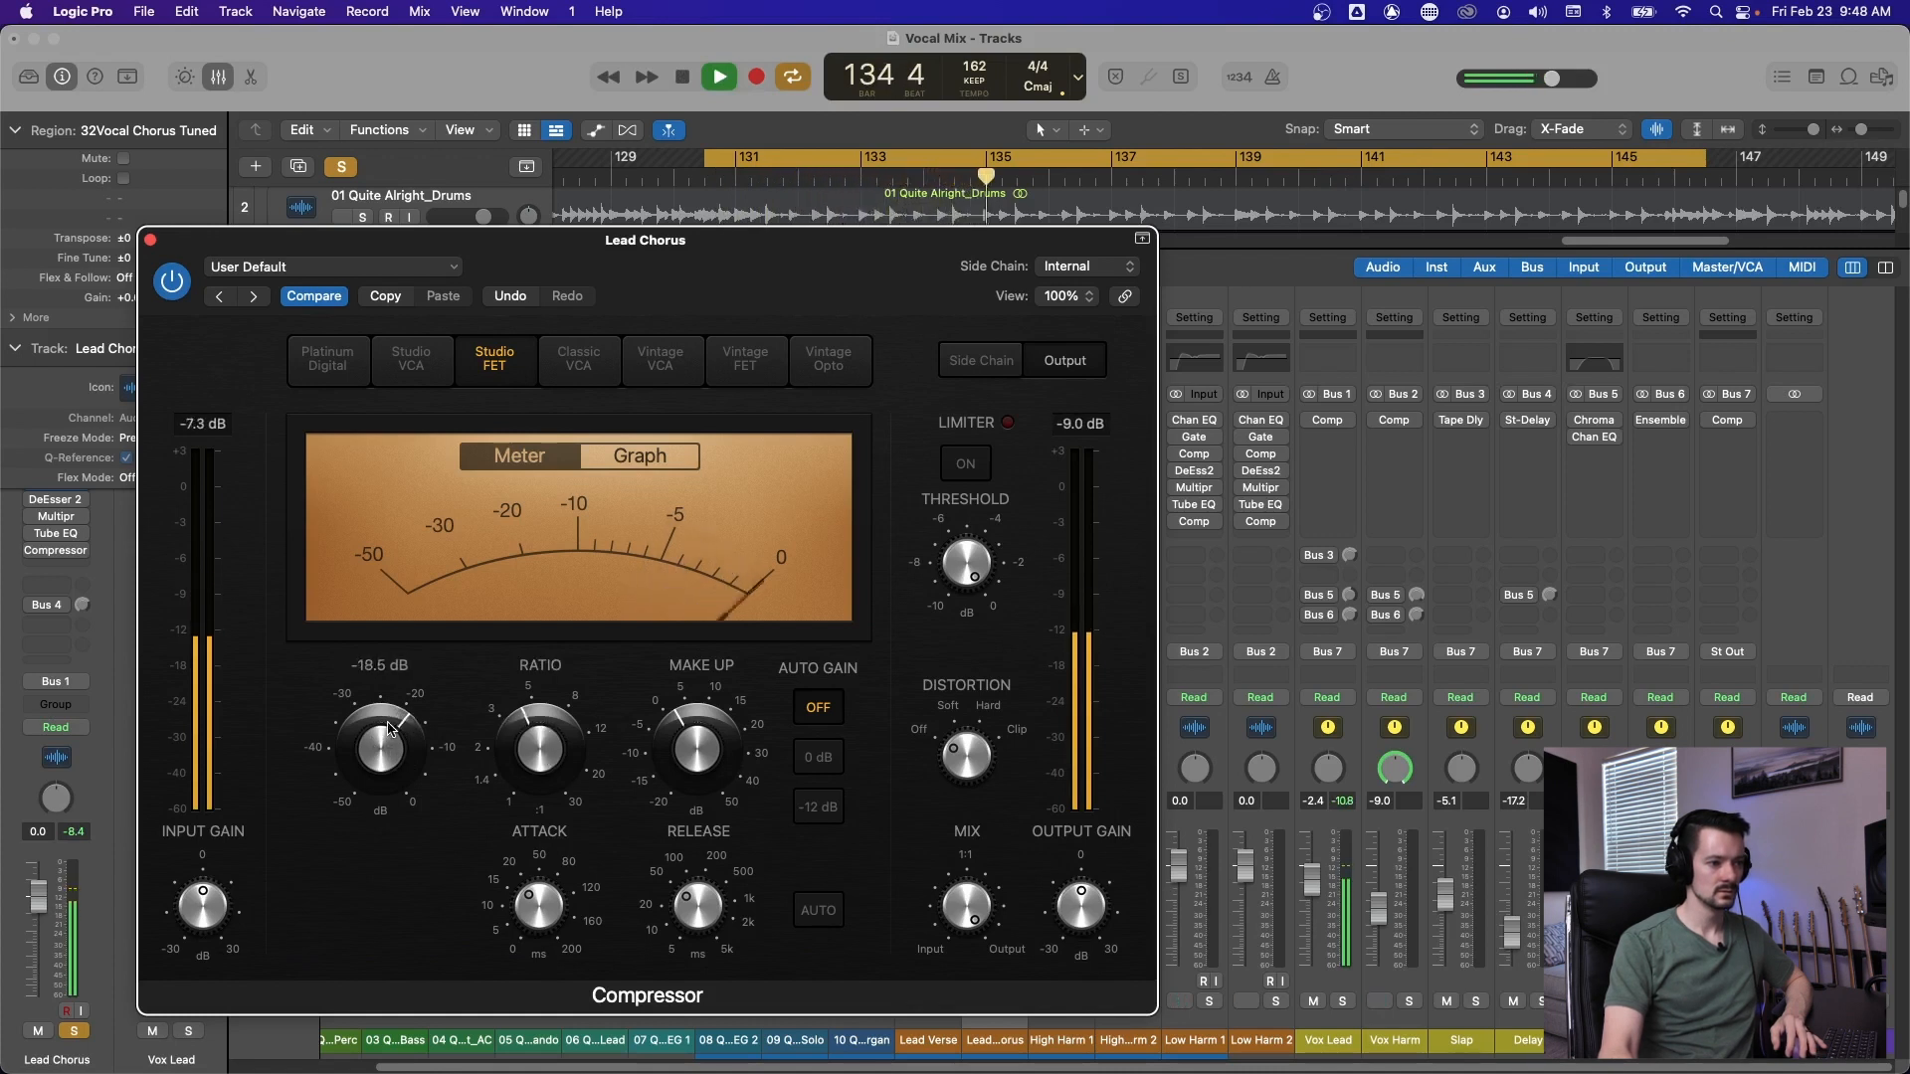
left_click(484, 747)
mouse_move(371, 747)
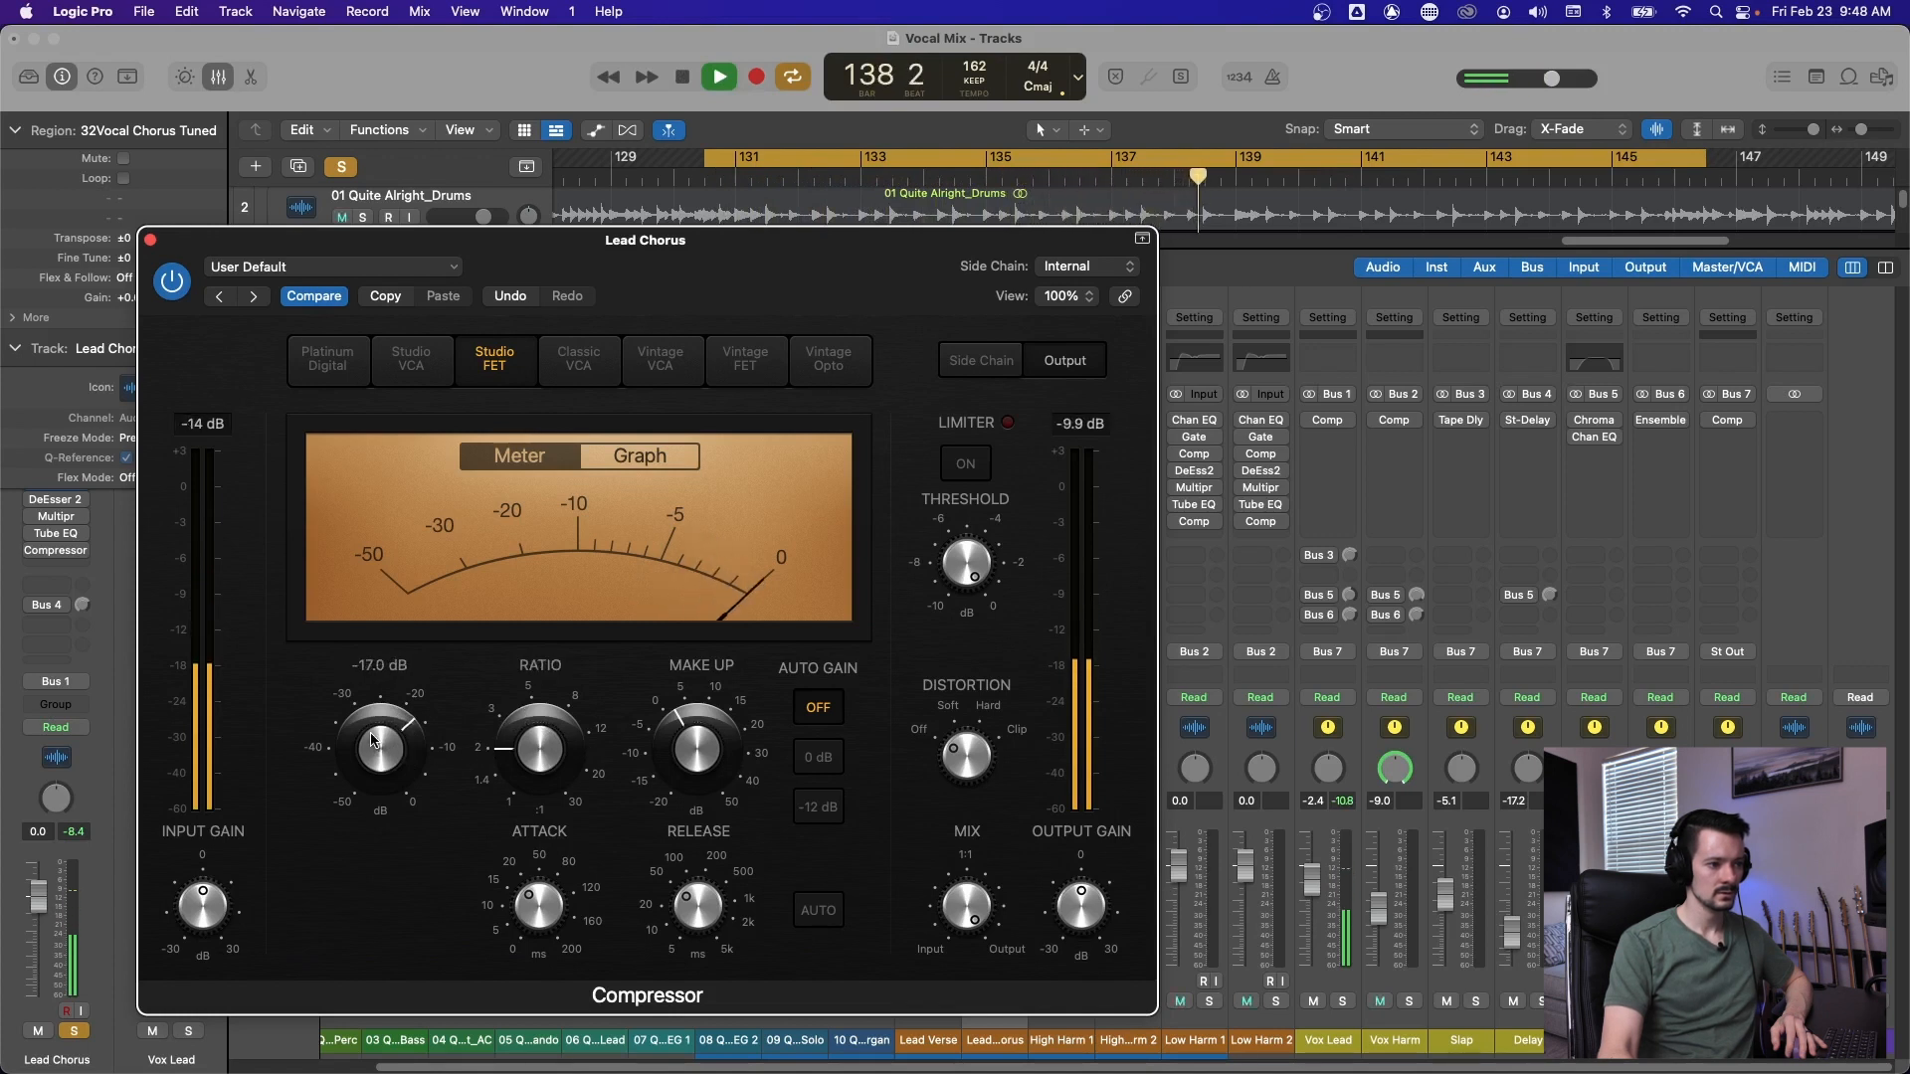
left_click_drag(371, 747, 377, 751)
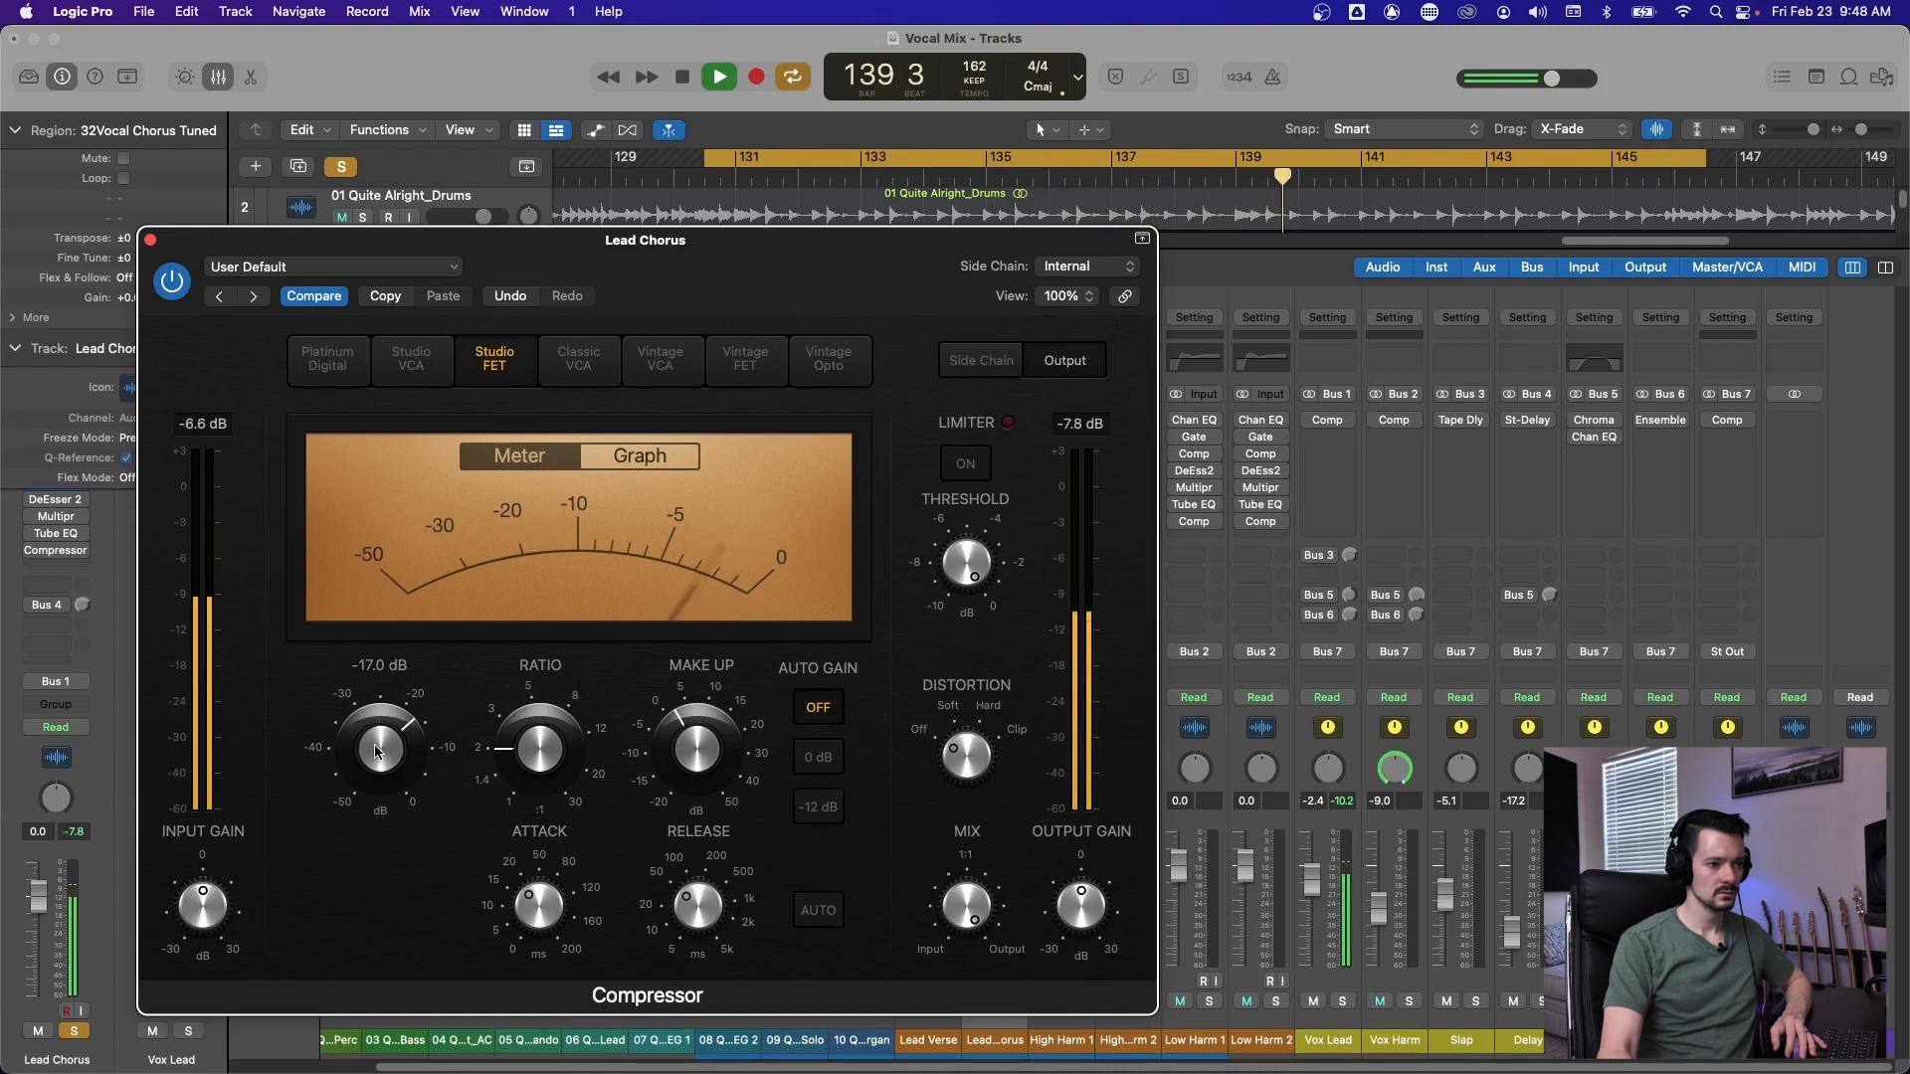
mouse_move(693, 742)
key("space")
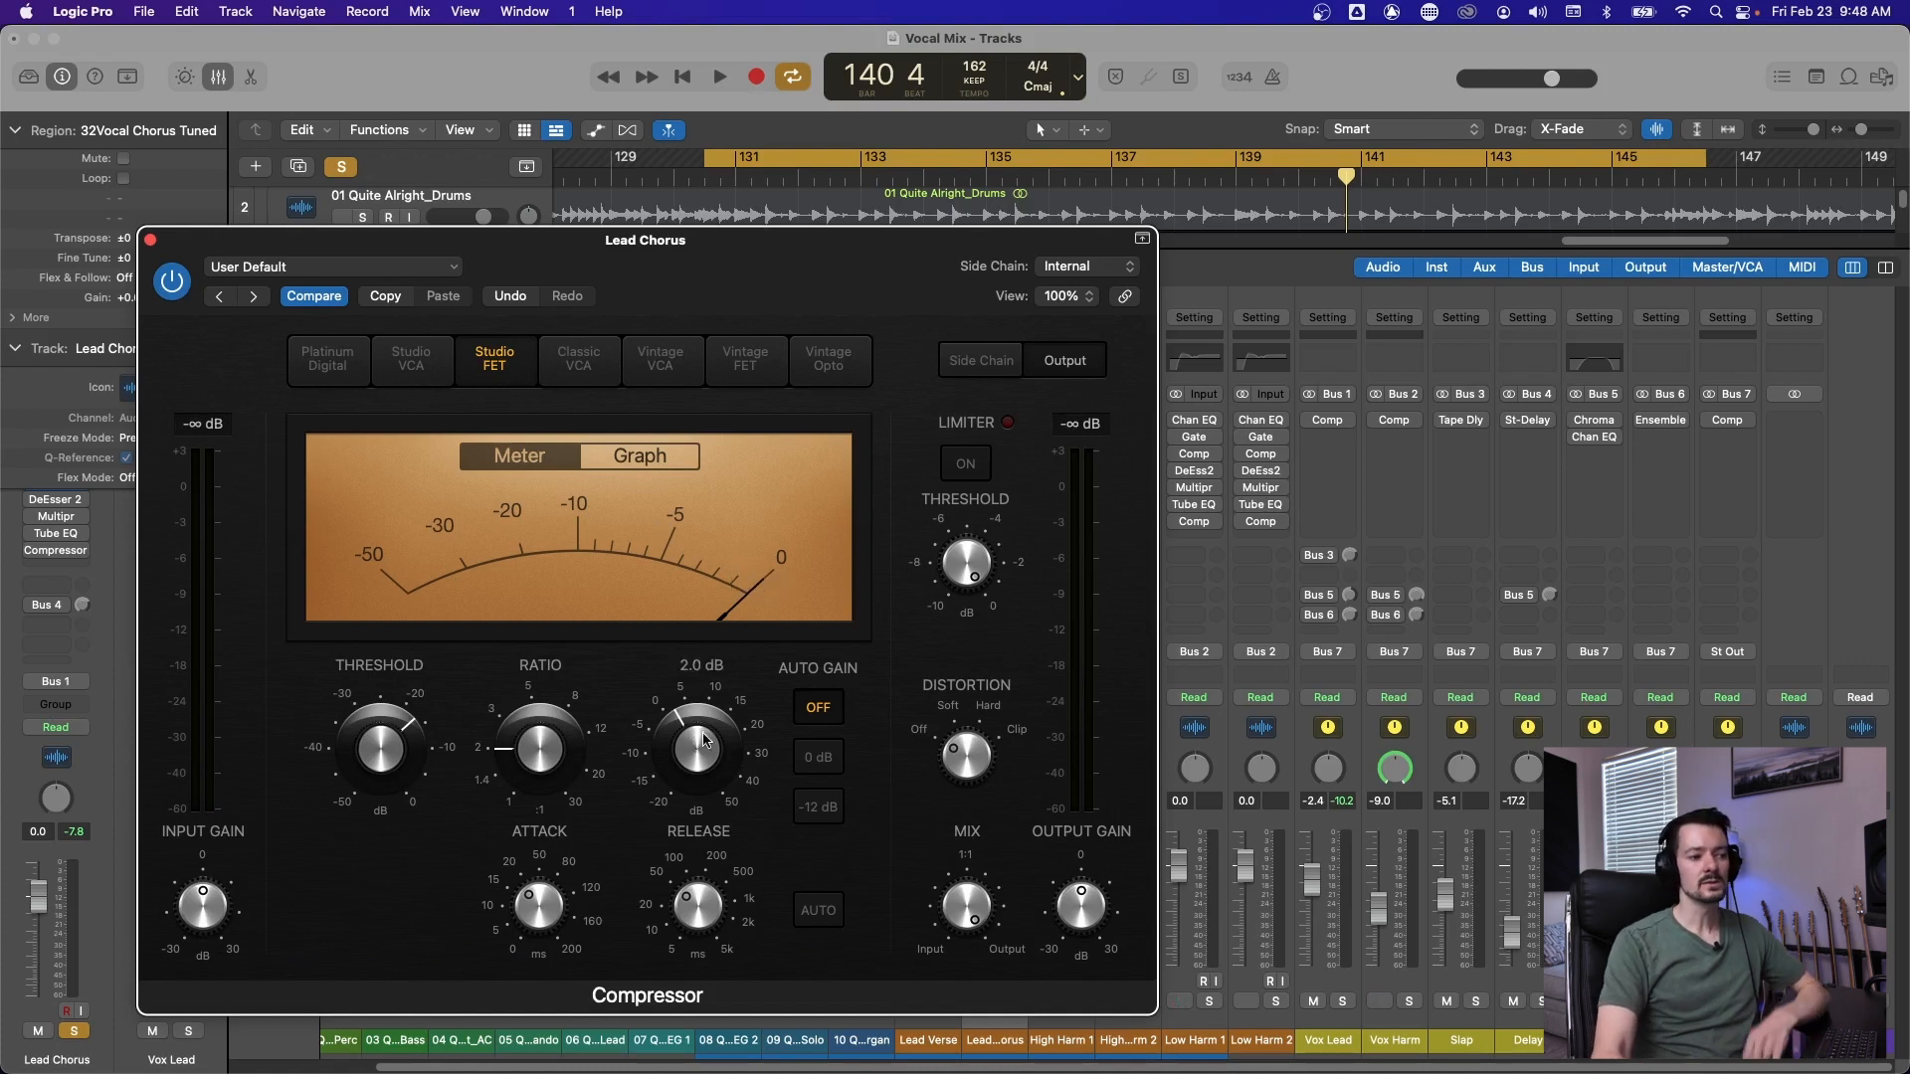
mouse_move(612, 779)
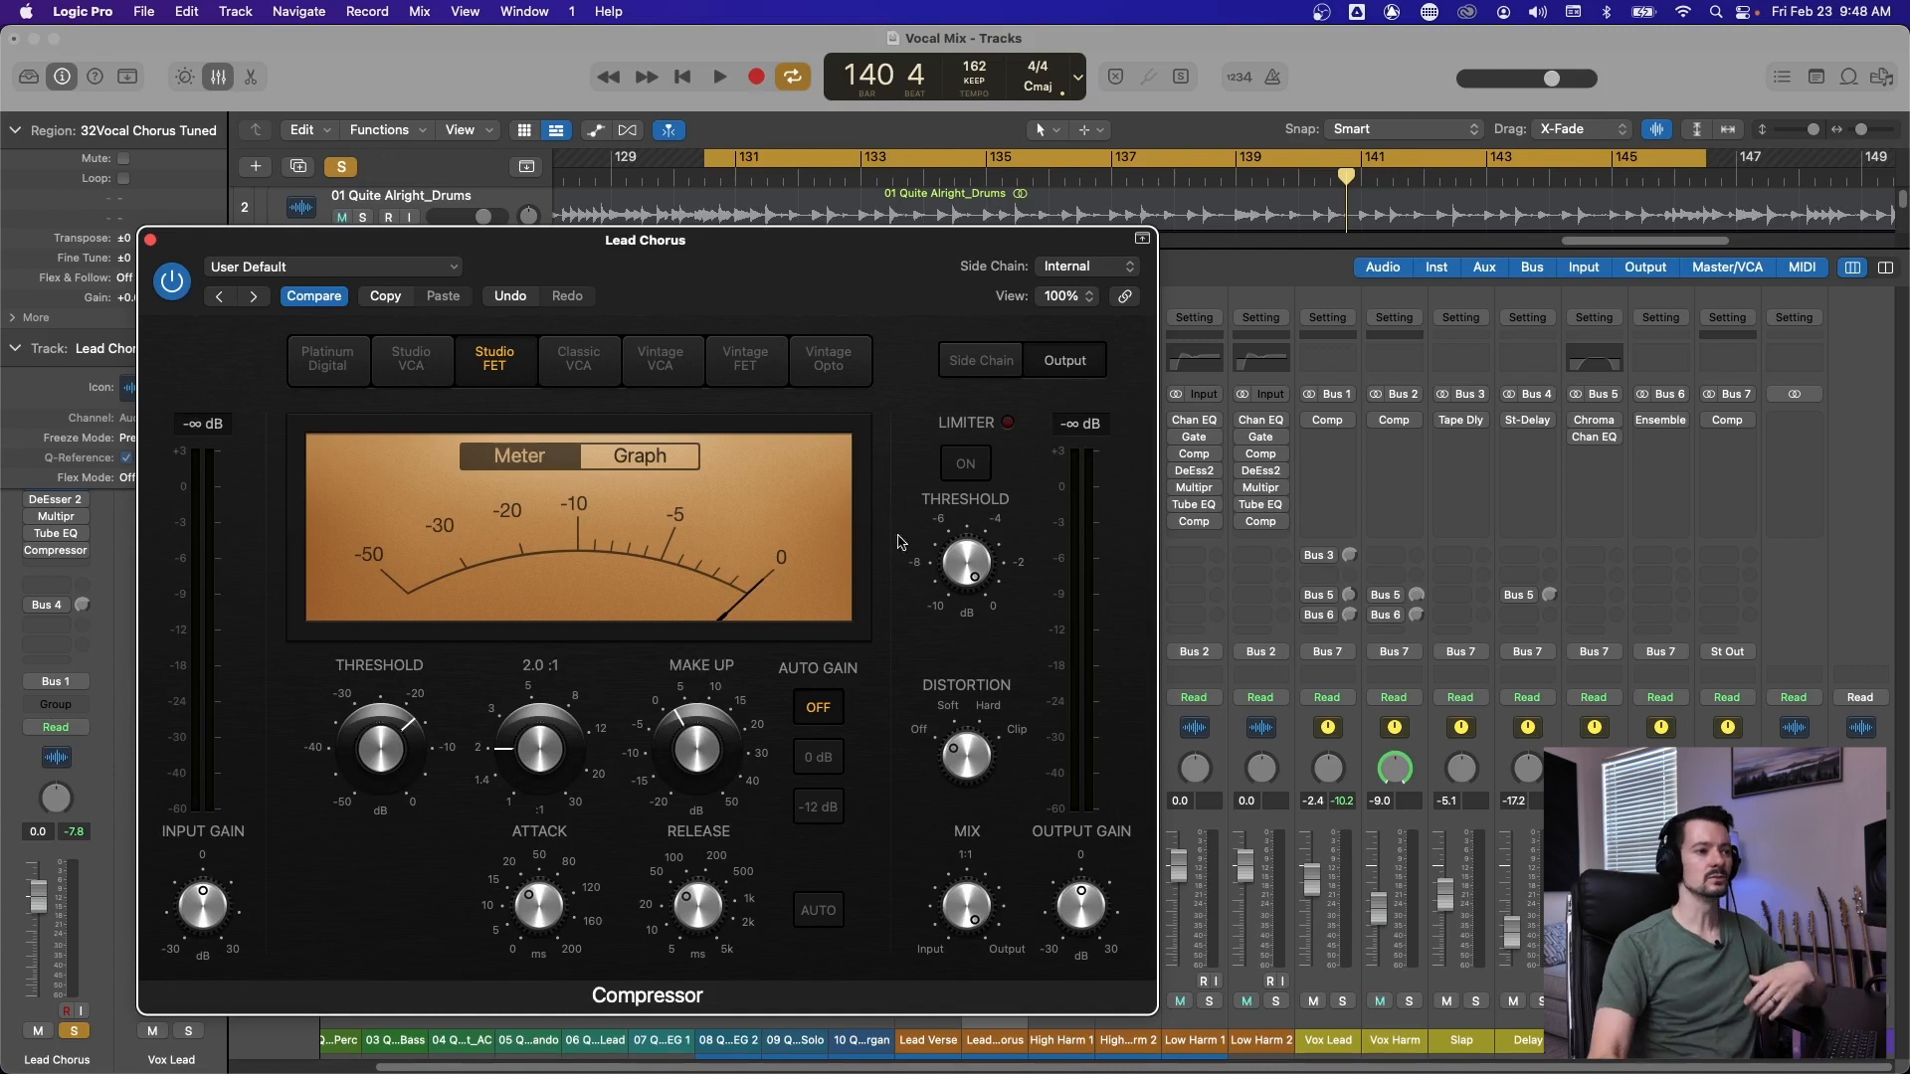
Bypass the Lead Chorus plug-ins, play the soloed vocal dry, and switch the Compressor back on.
left_click_drag(669, 282, 563, 156)
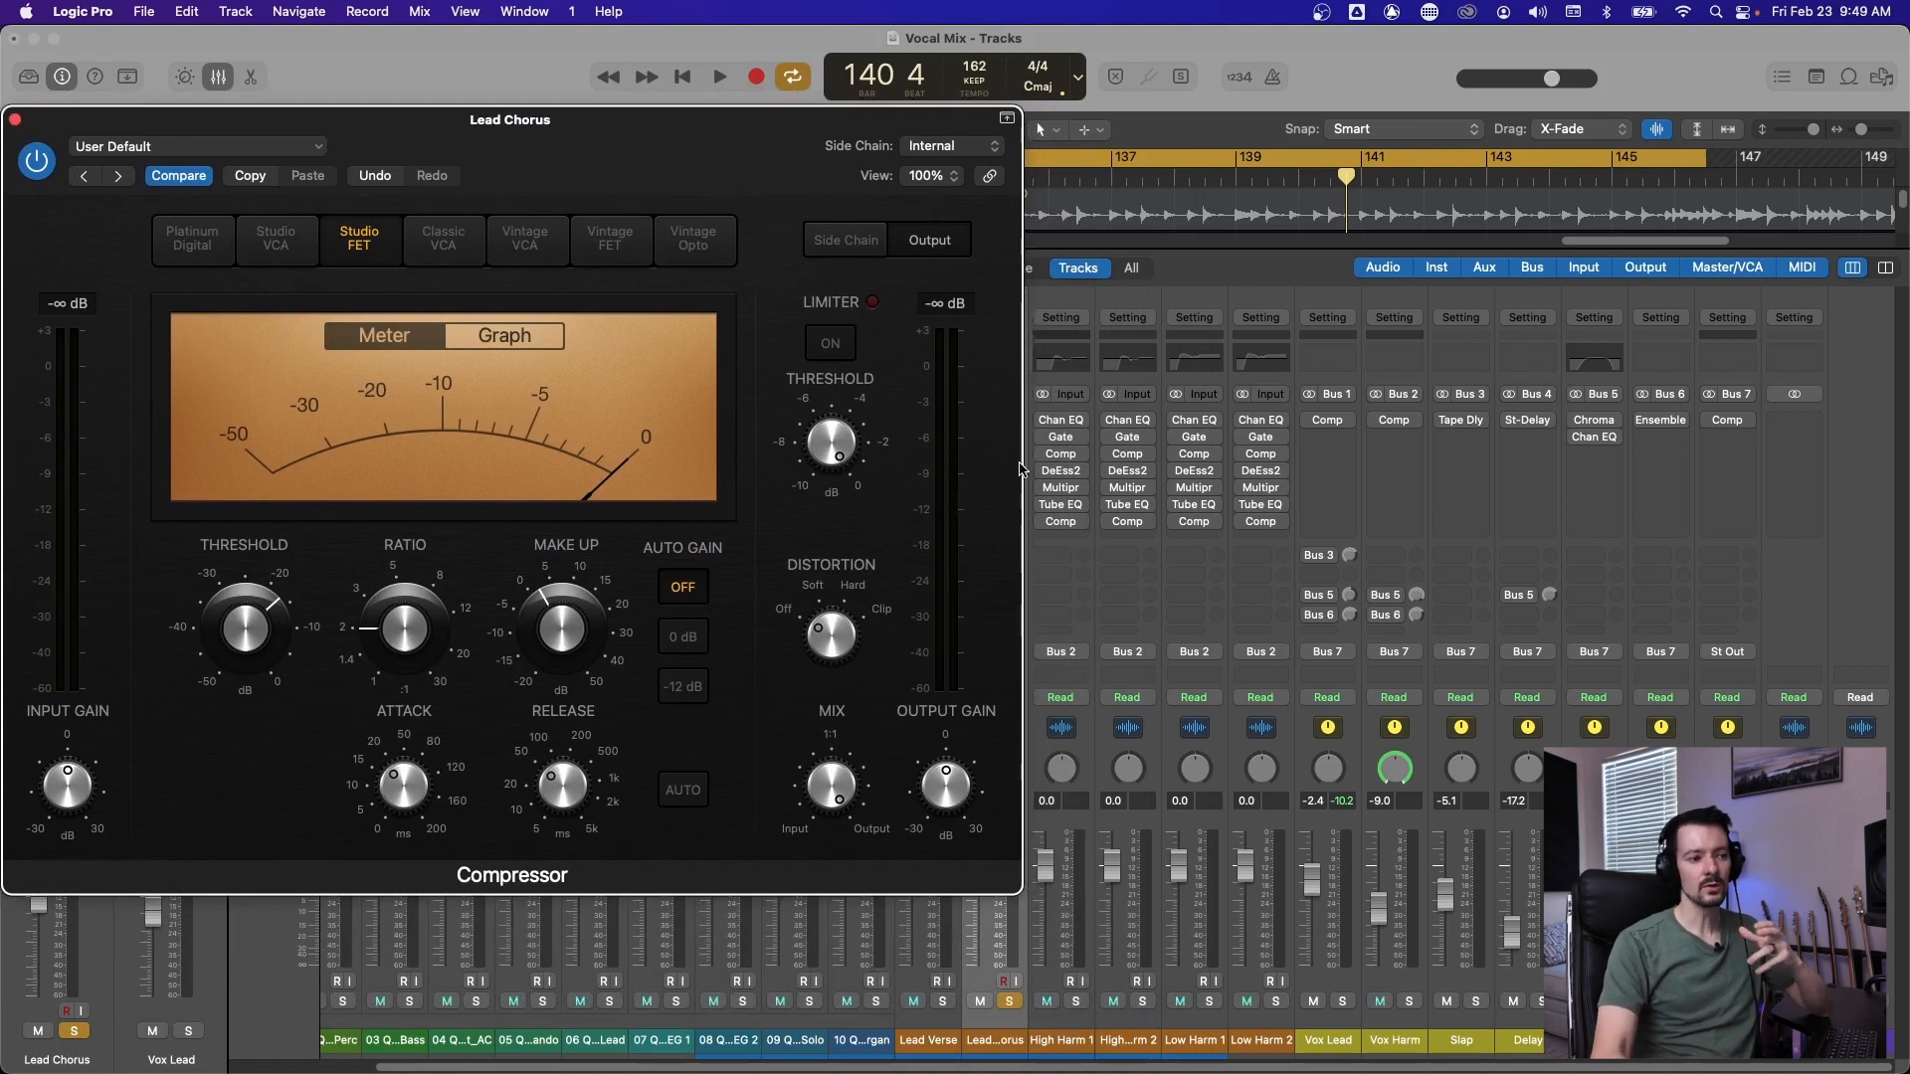
left_click_drag(685, 167, 1719, 172)
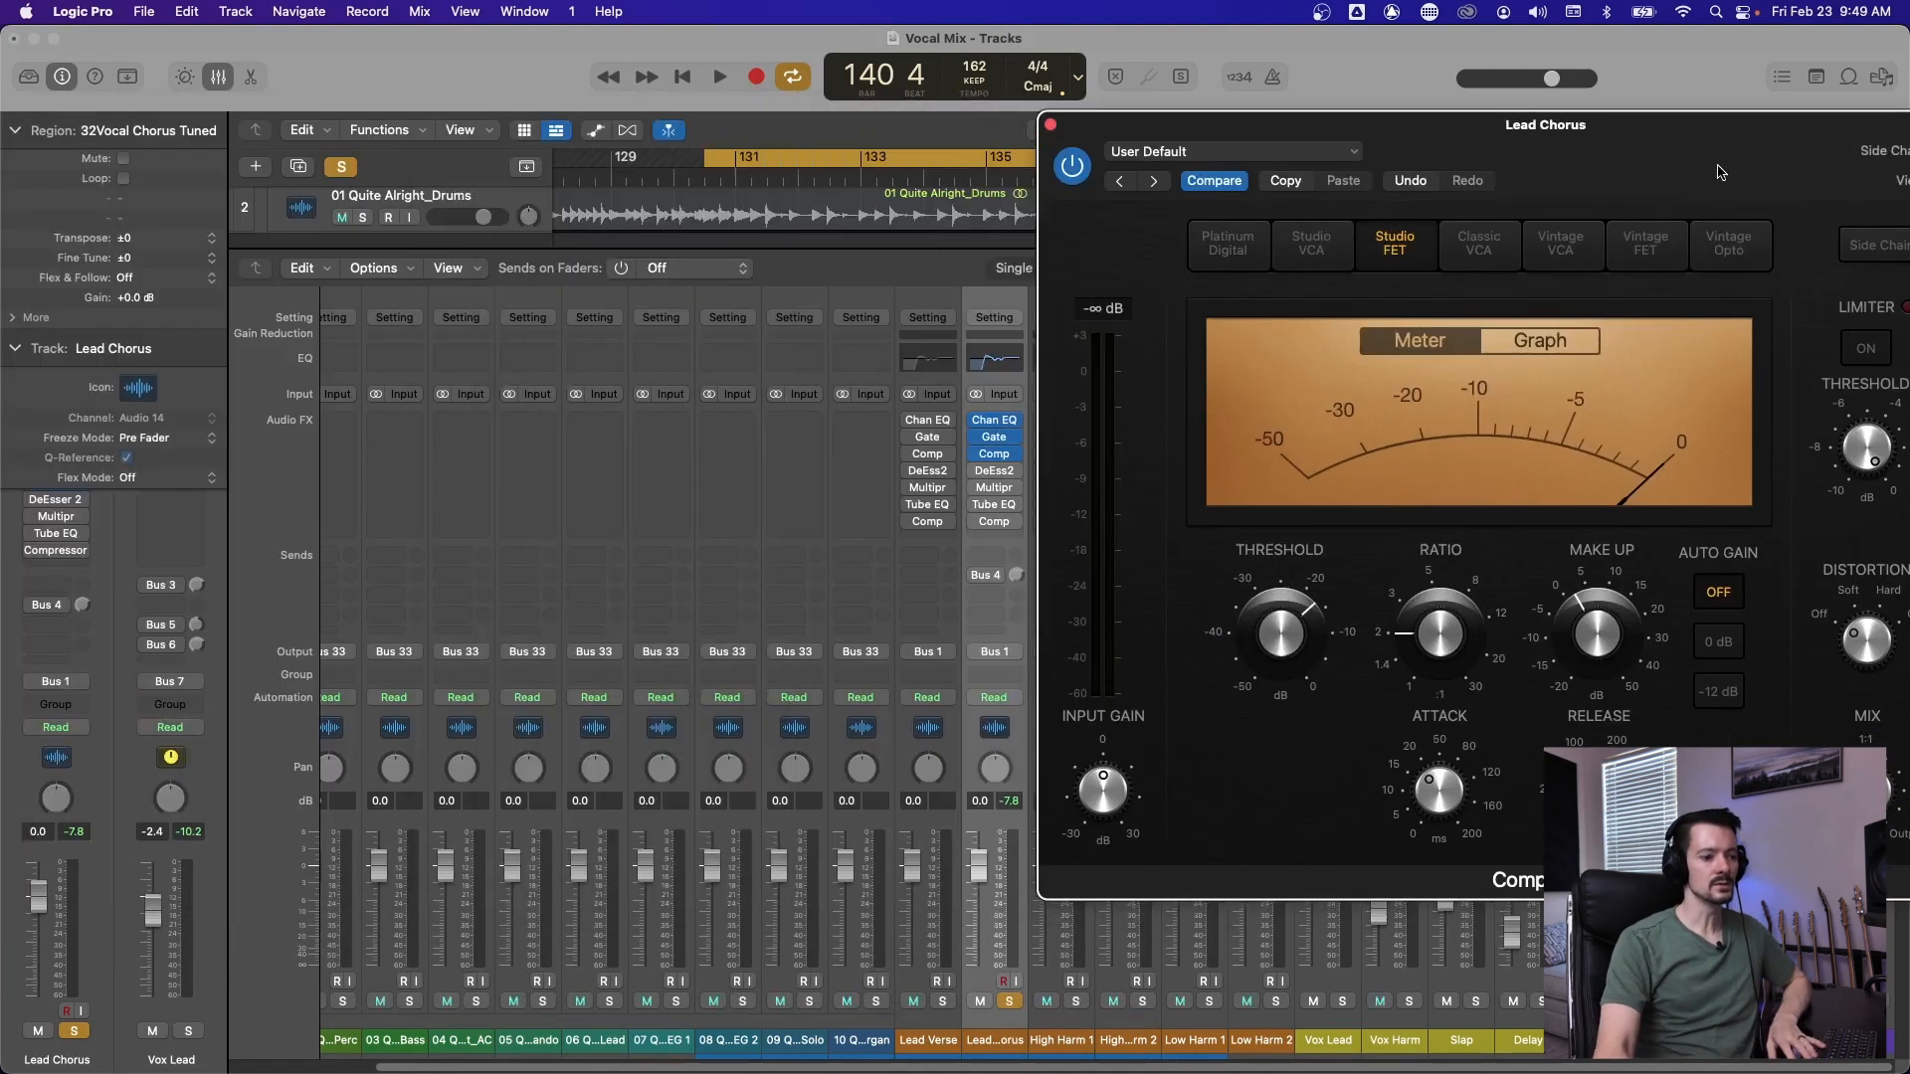
left_click(1013, 1002)
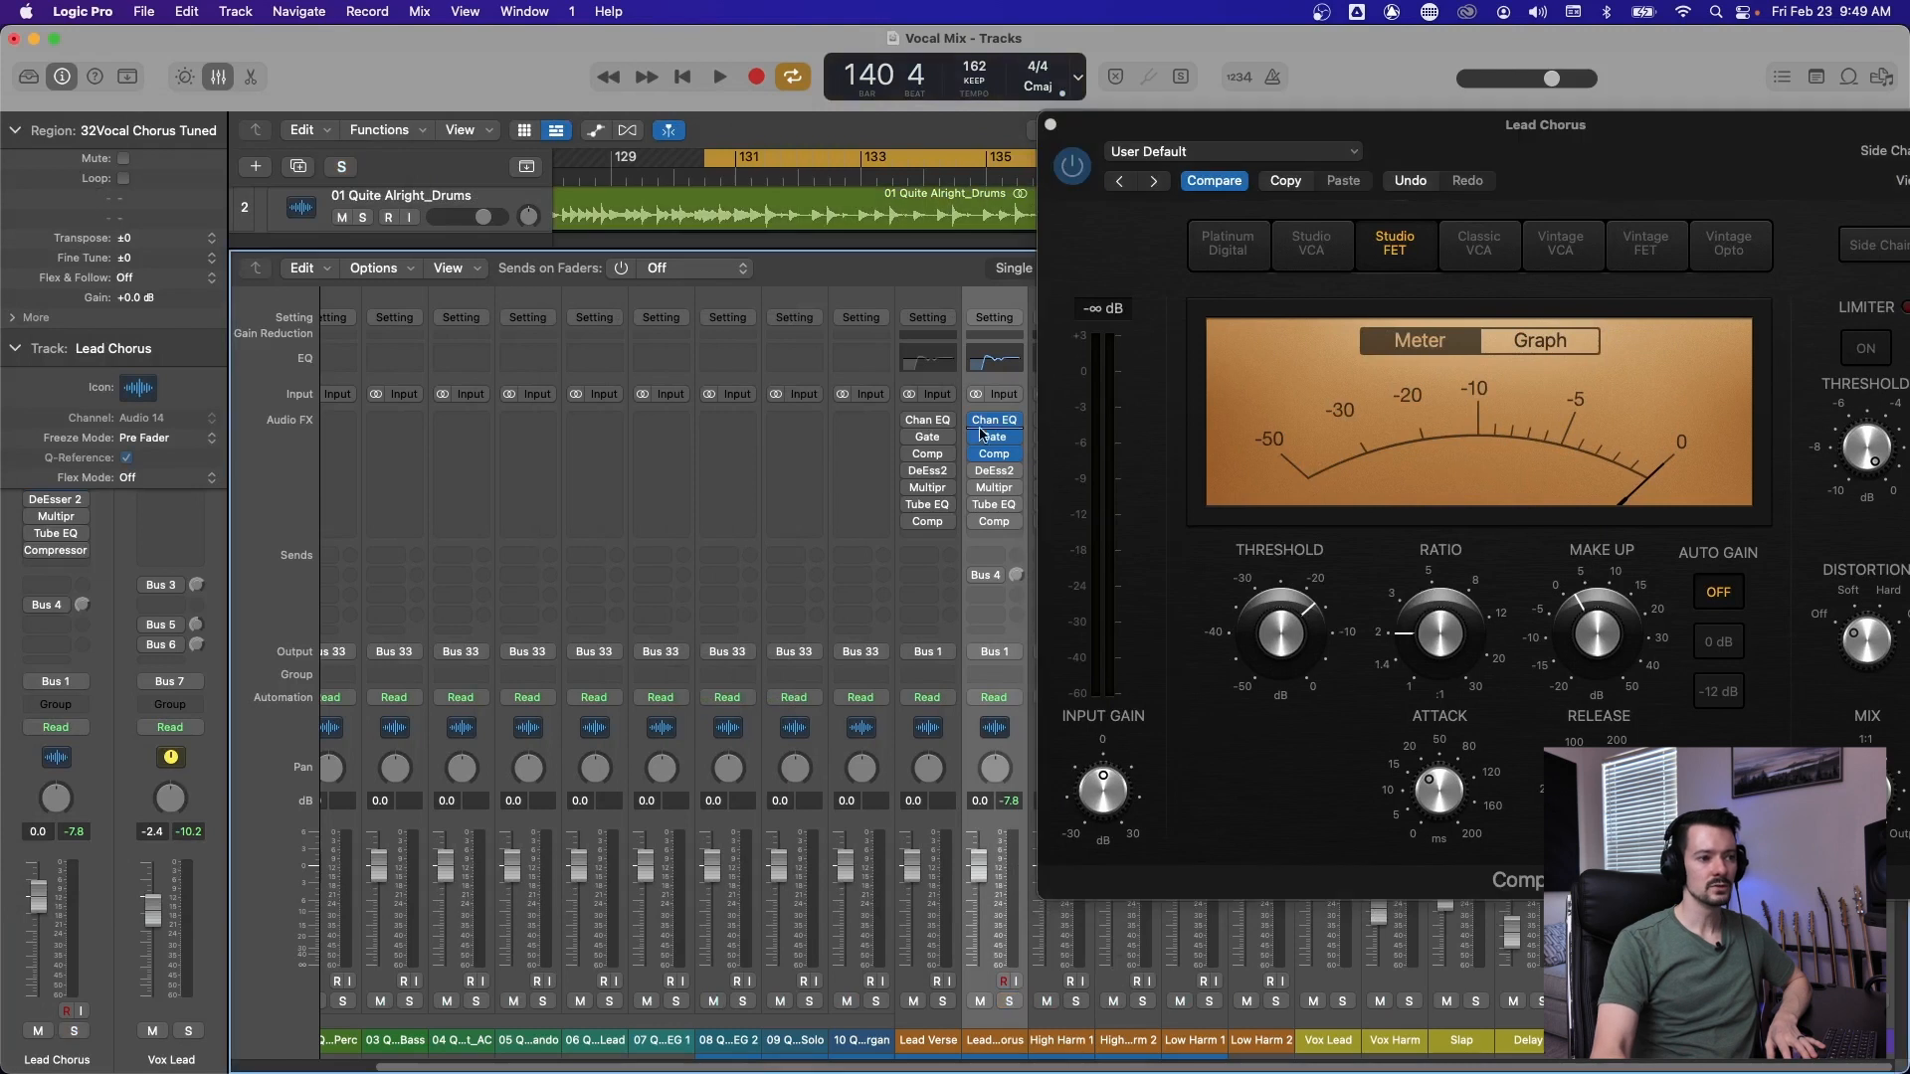
left_click(1010, 1001)
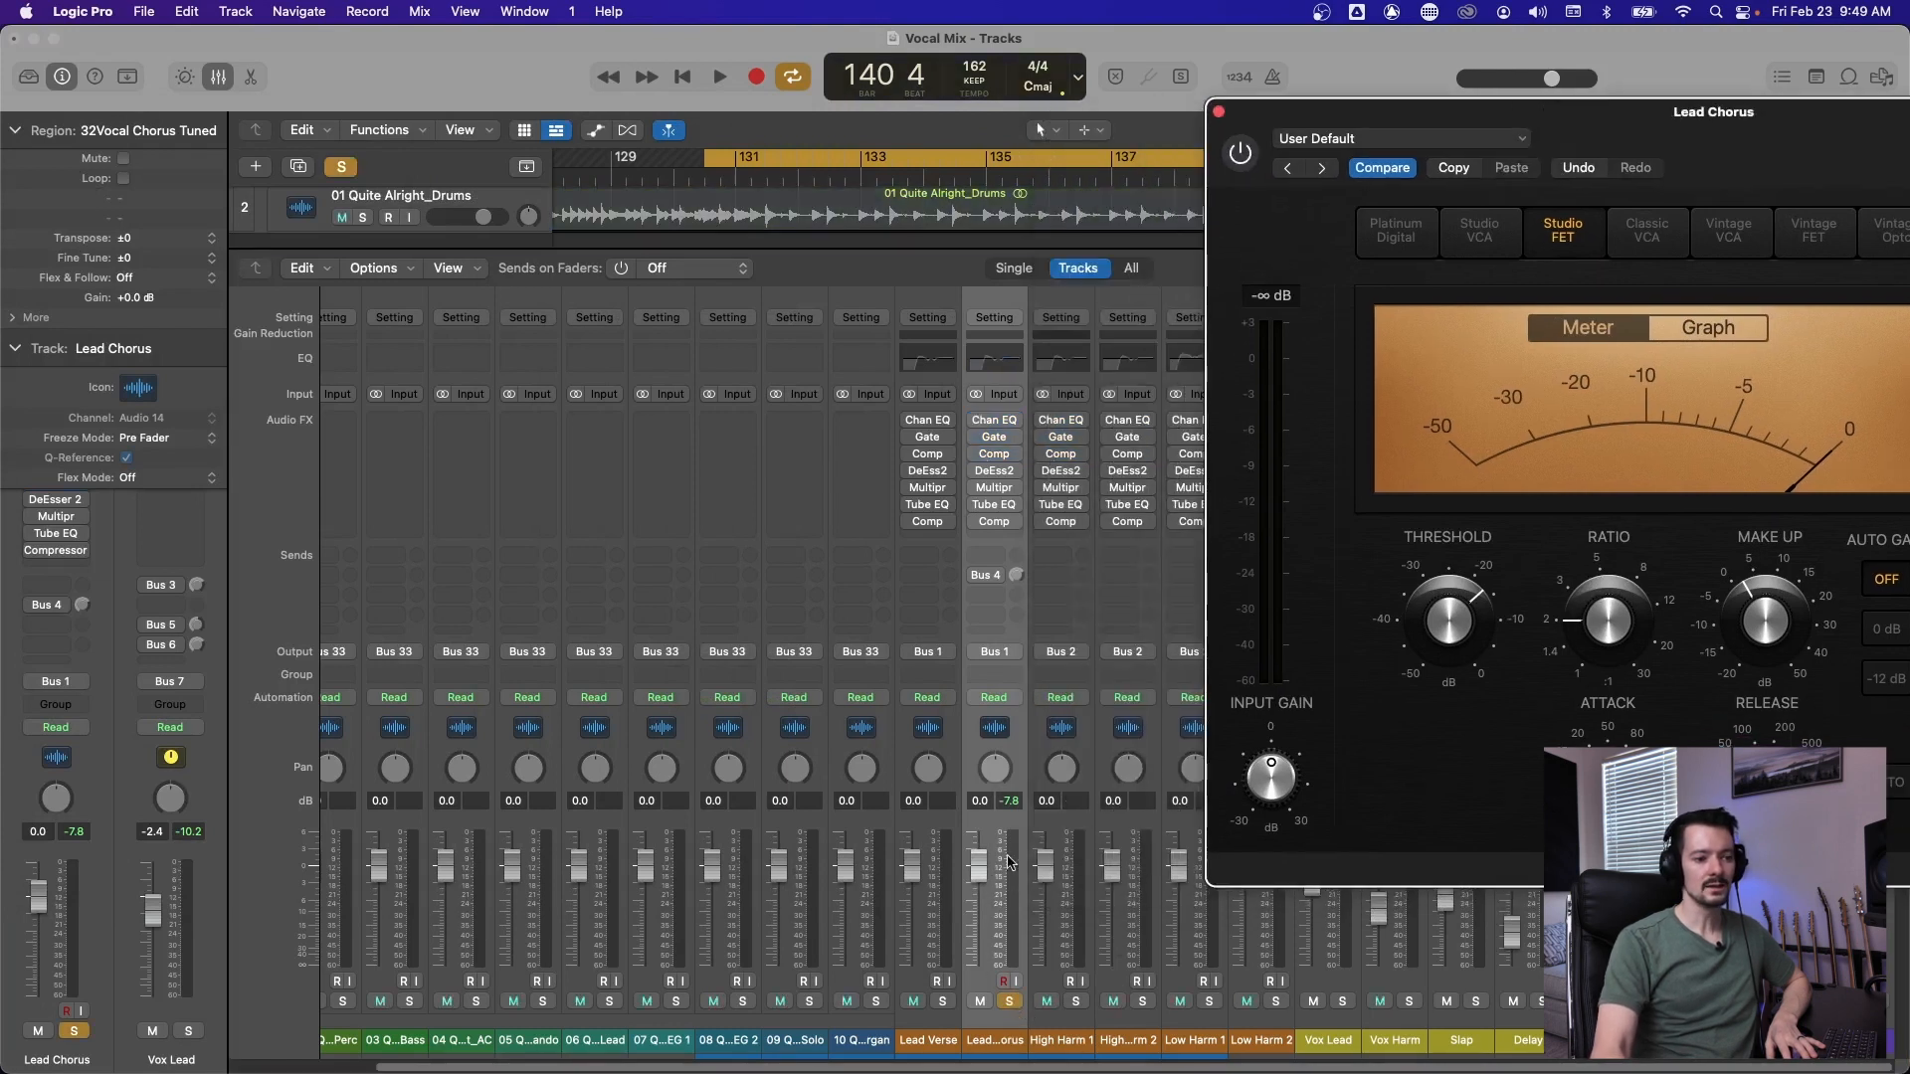
key("space")
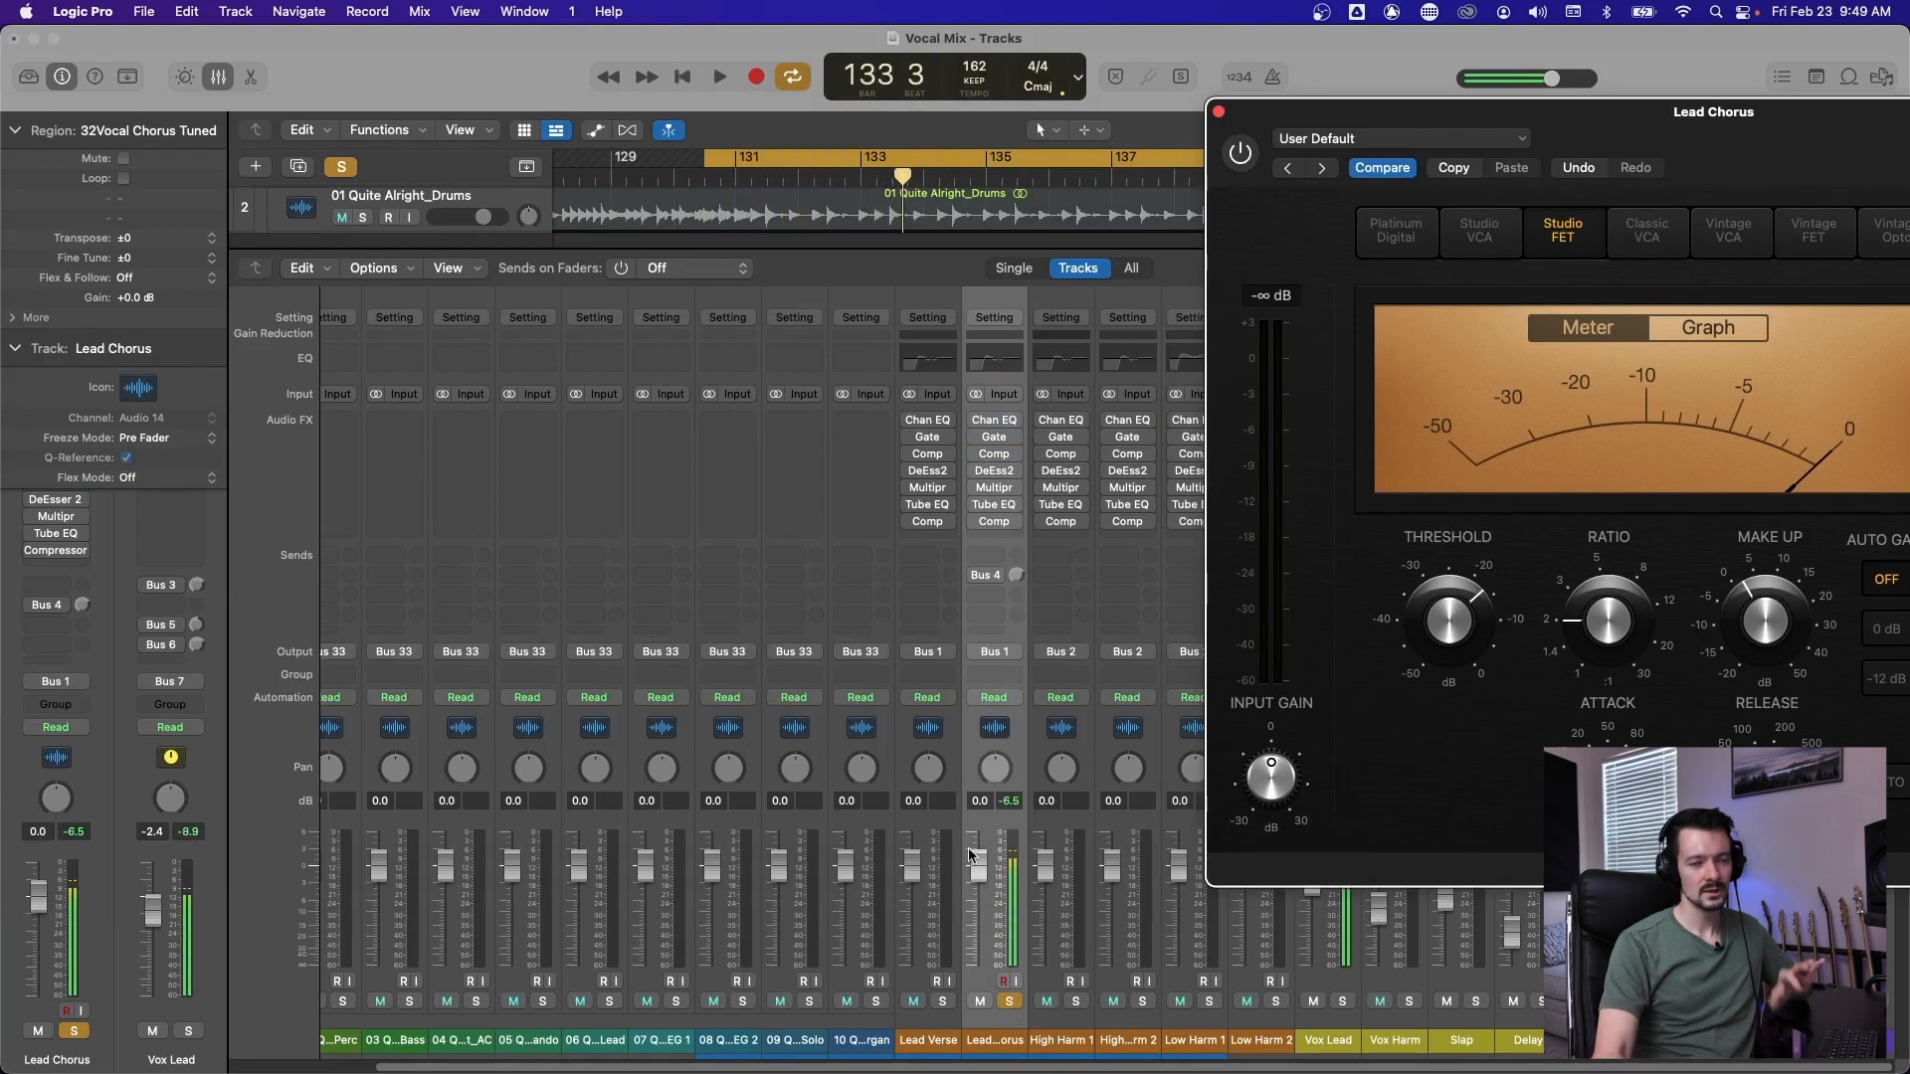
left_click_drag(1791, 140, 721, 69)
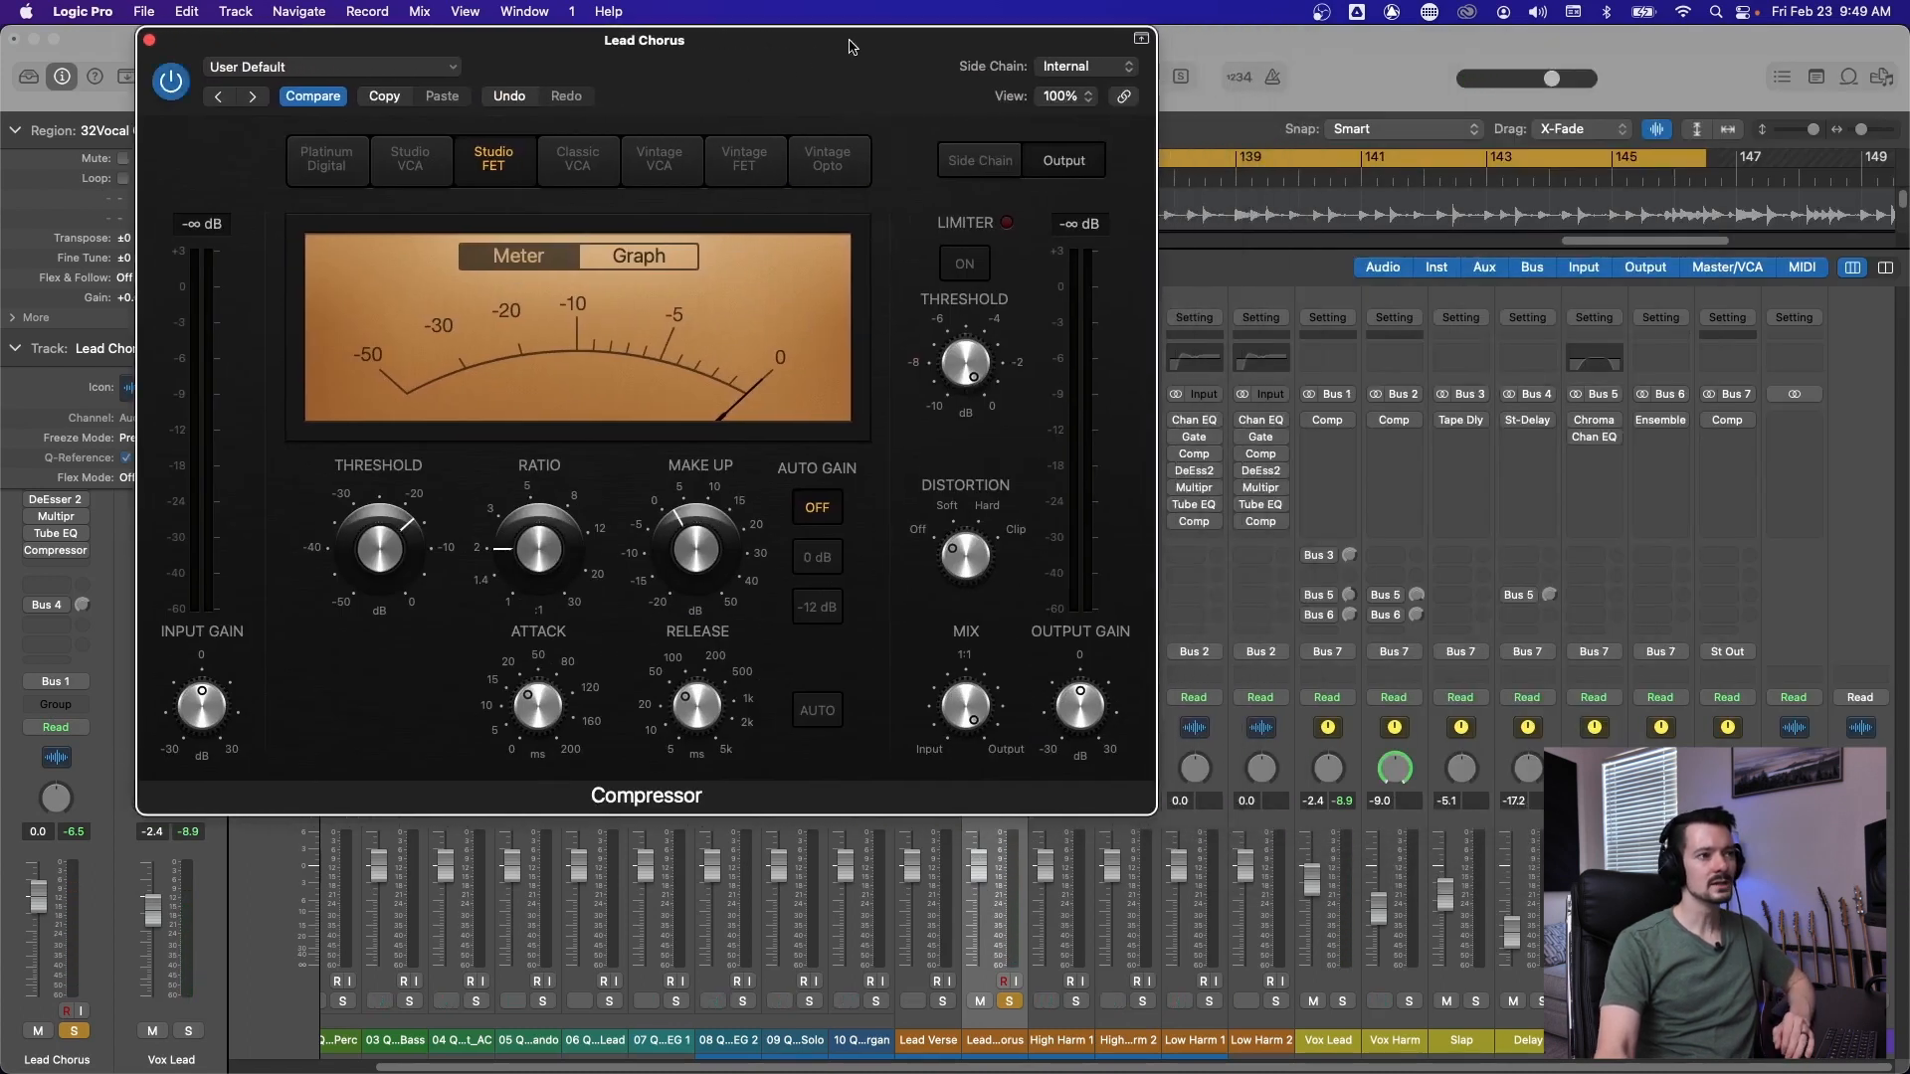
Play Lead Chorus through the switched-on Compressor and close the Compressor window.
left_click_drag(851, 47, 833, 49)
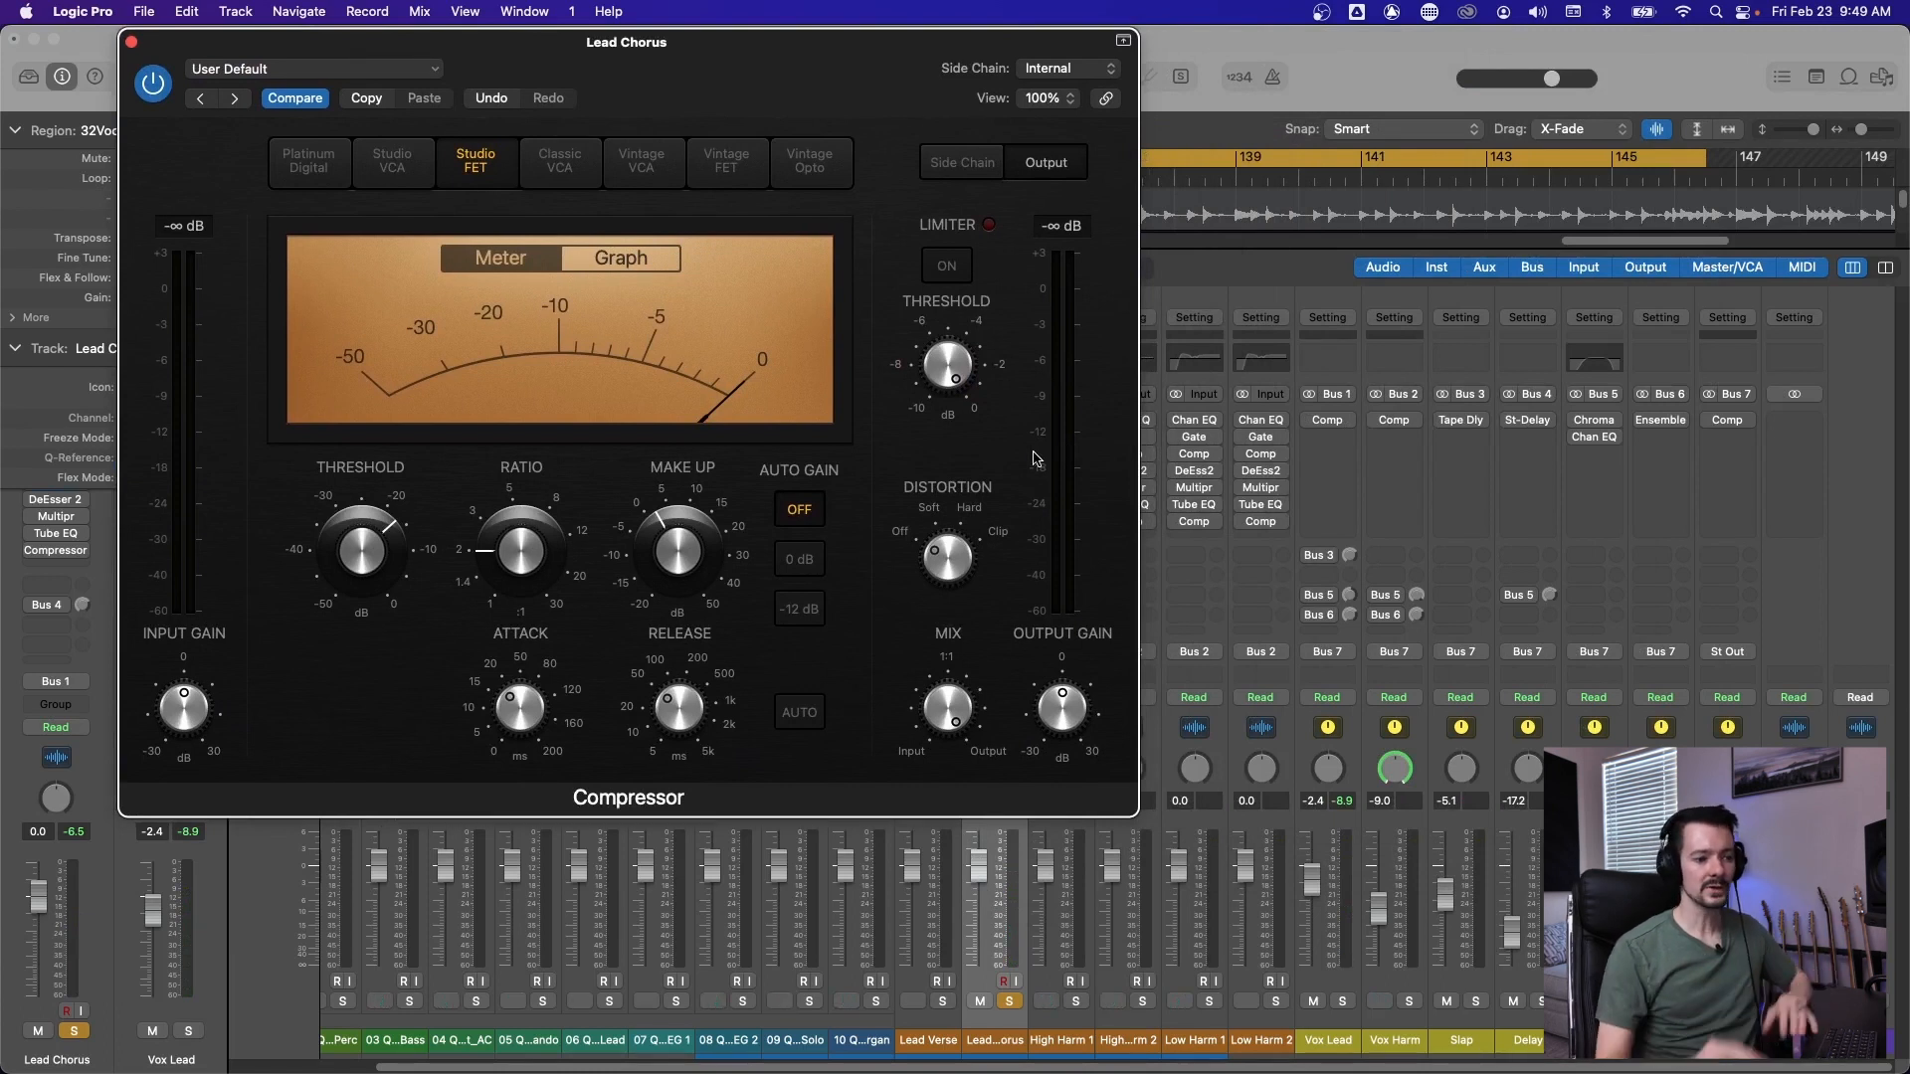
key("space")
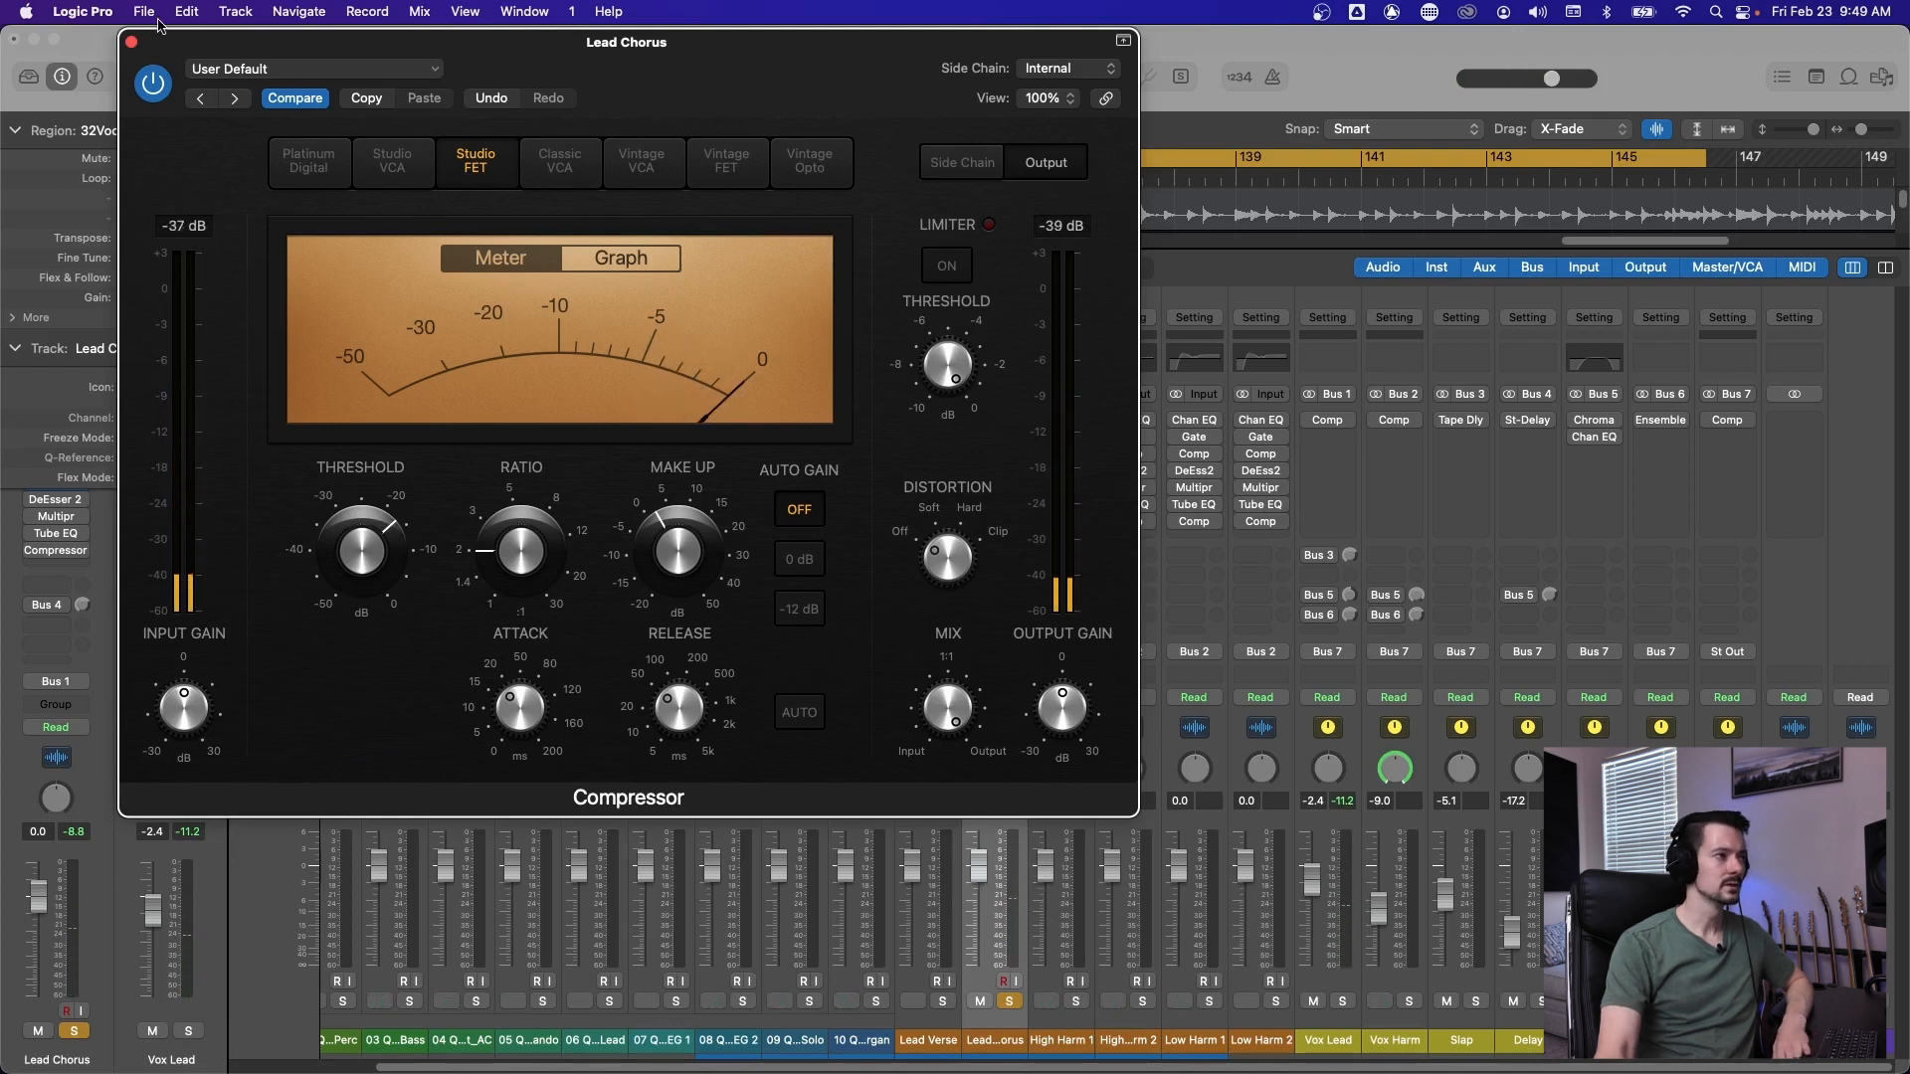
left_click(131, 42)
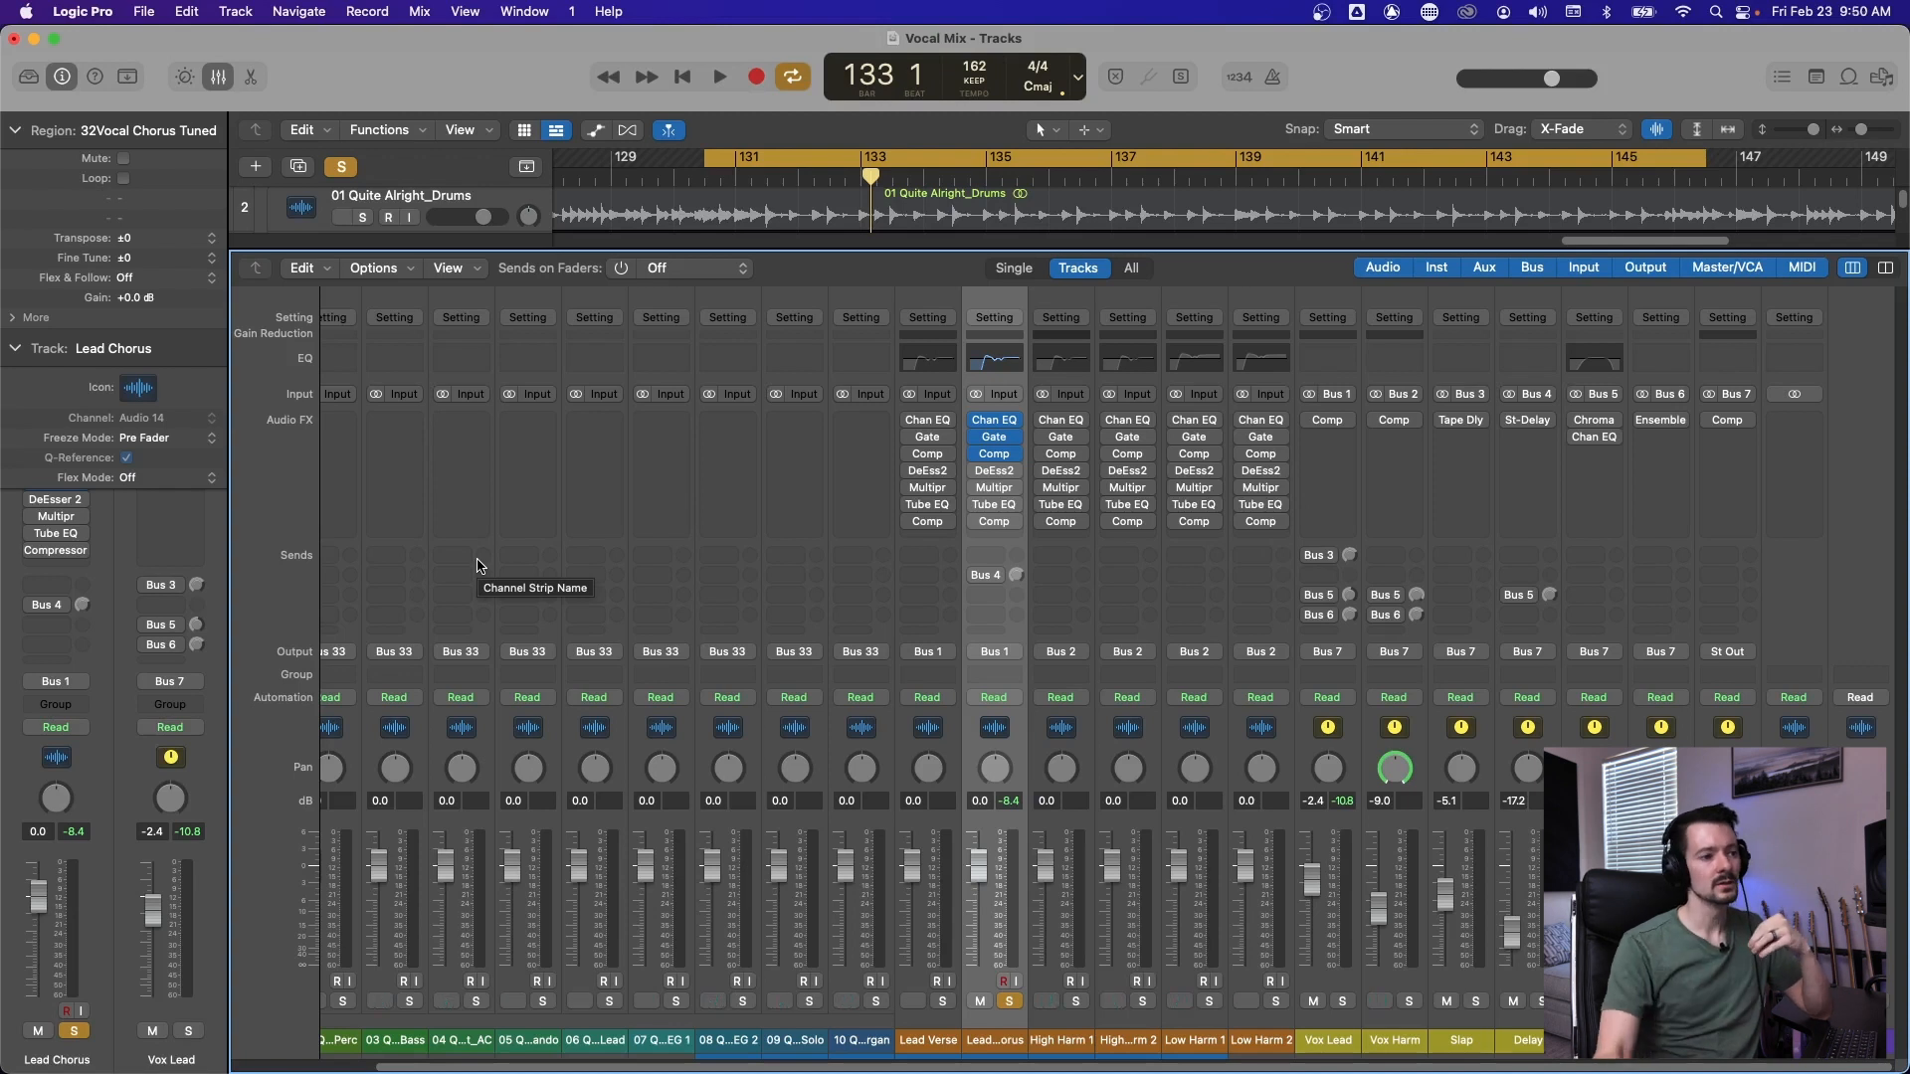
Switch on the stereo DeEsser 2 in Lead Chorus's effects chain below the Compressor and open its settings.
left_click(1013, 472)
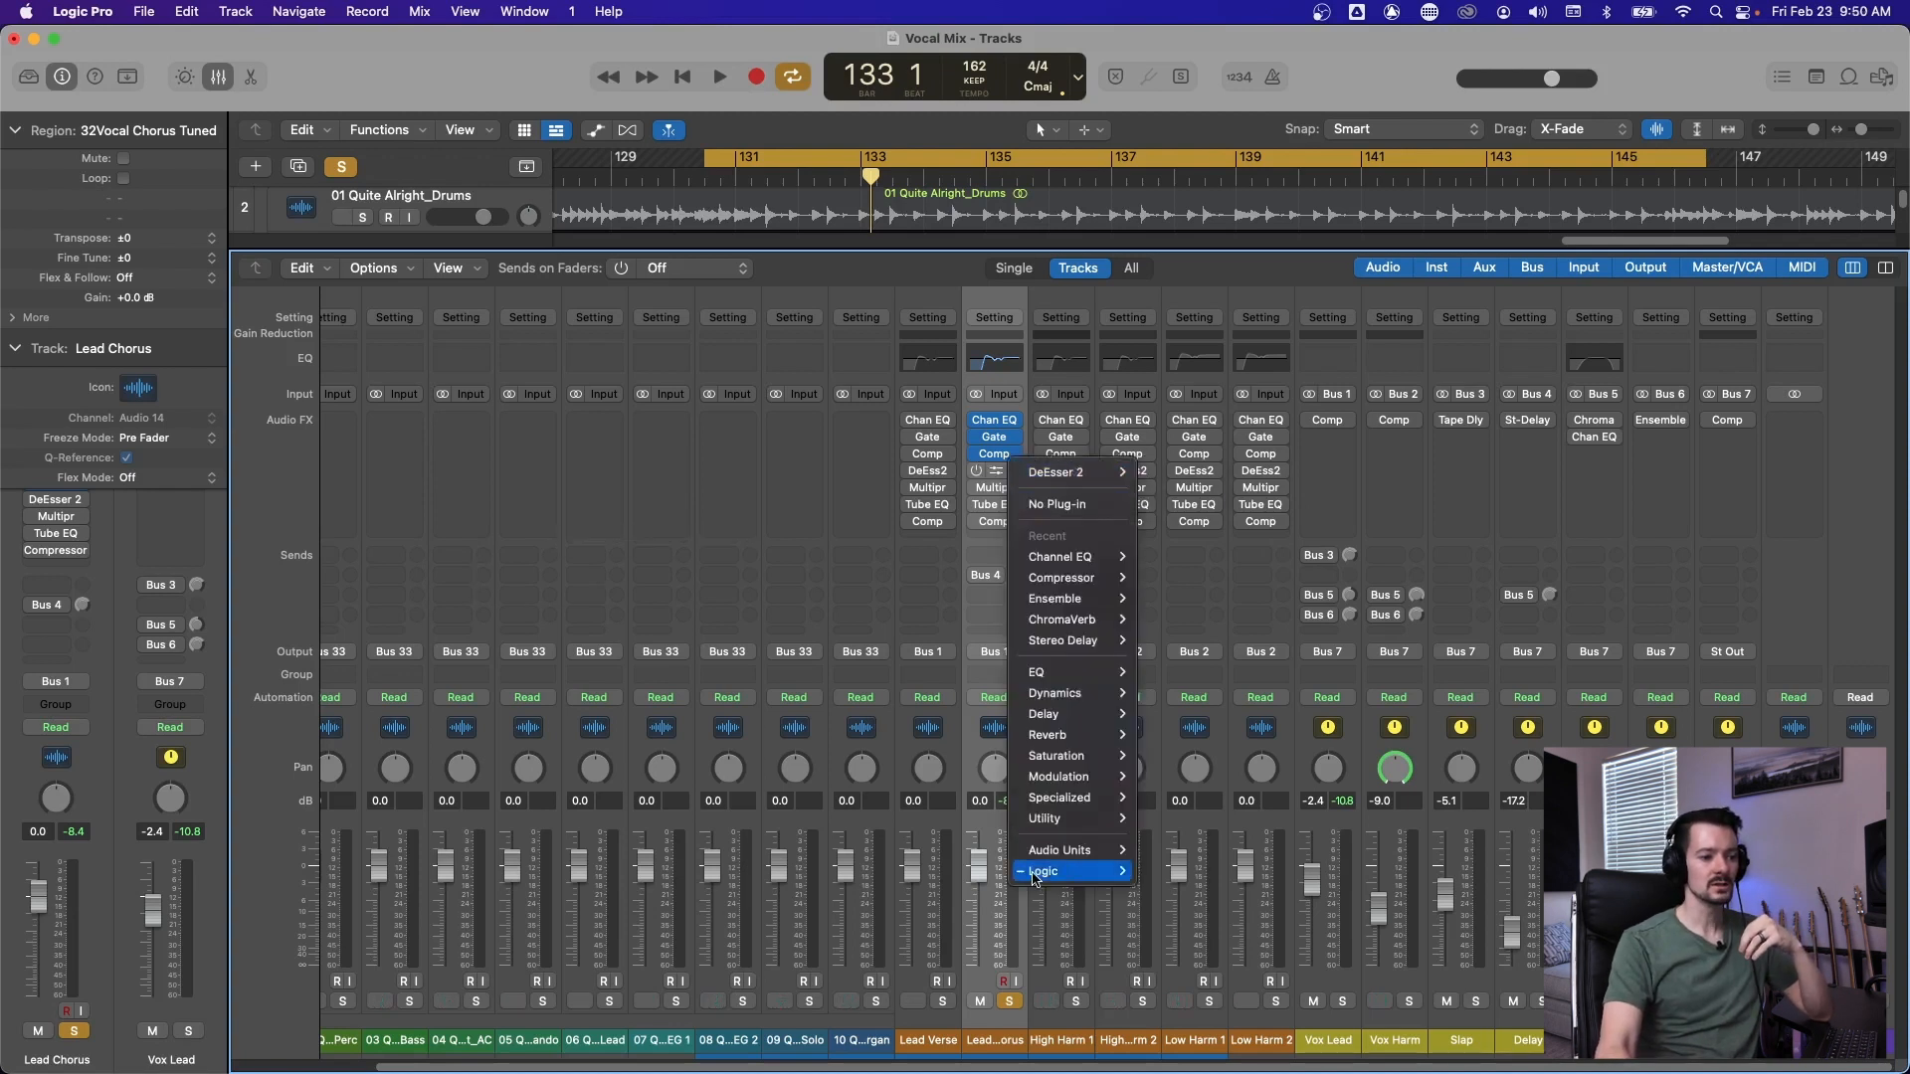
mouse_move(1035, 875)
mouse_move(1193, 844)
mouse_move(1313, 885)
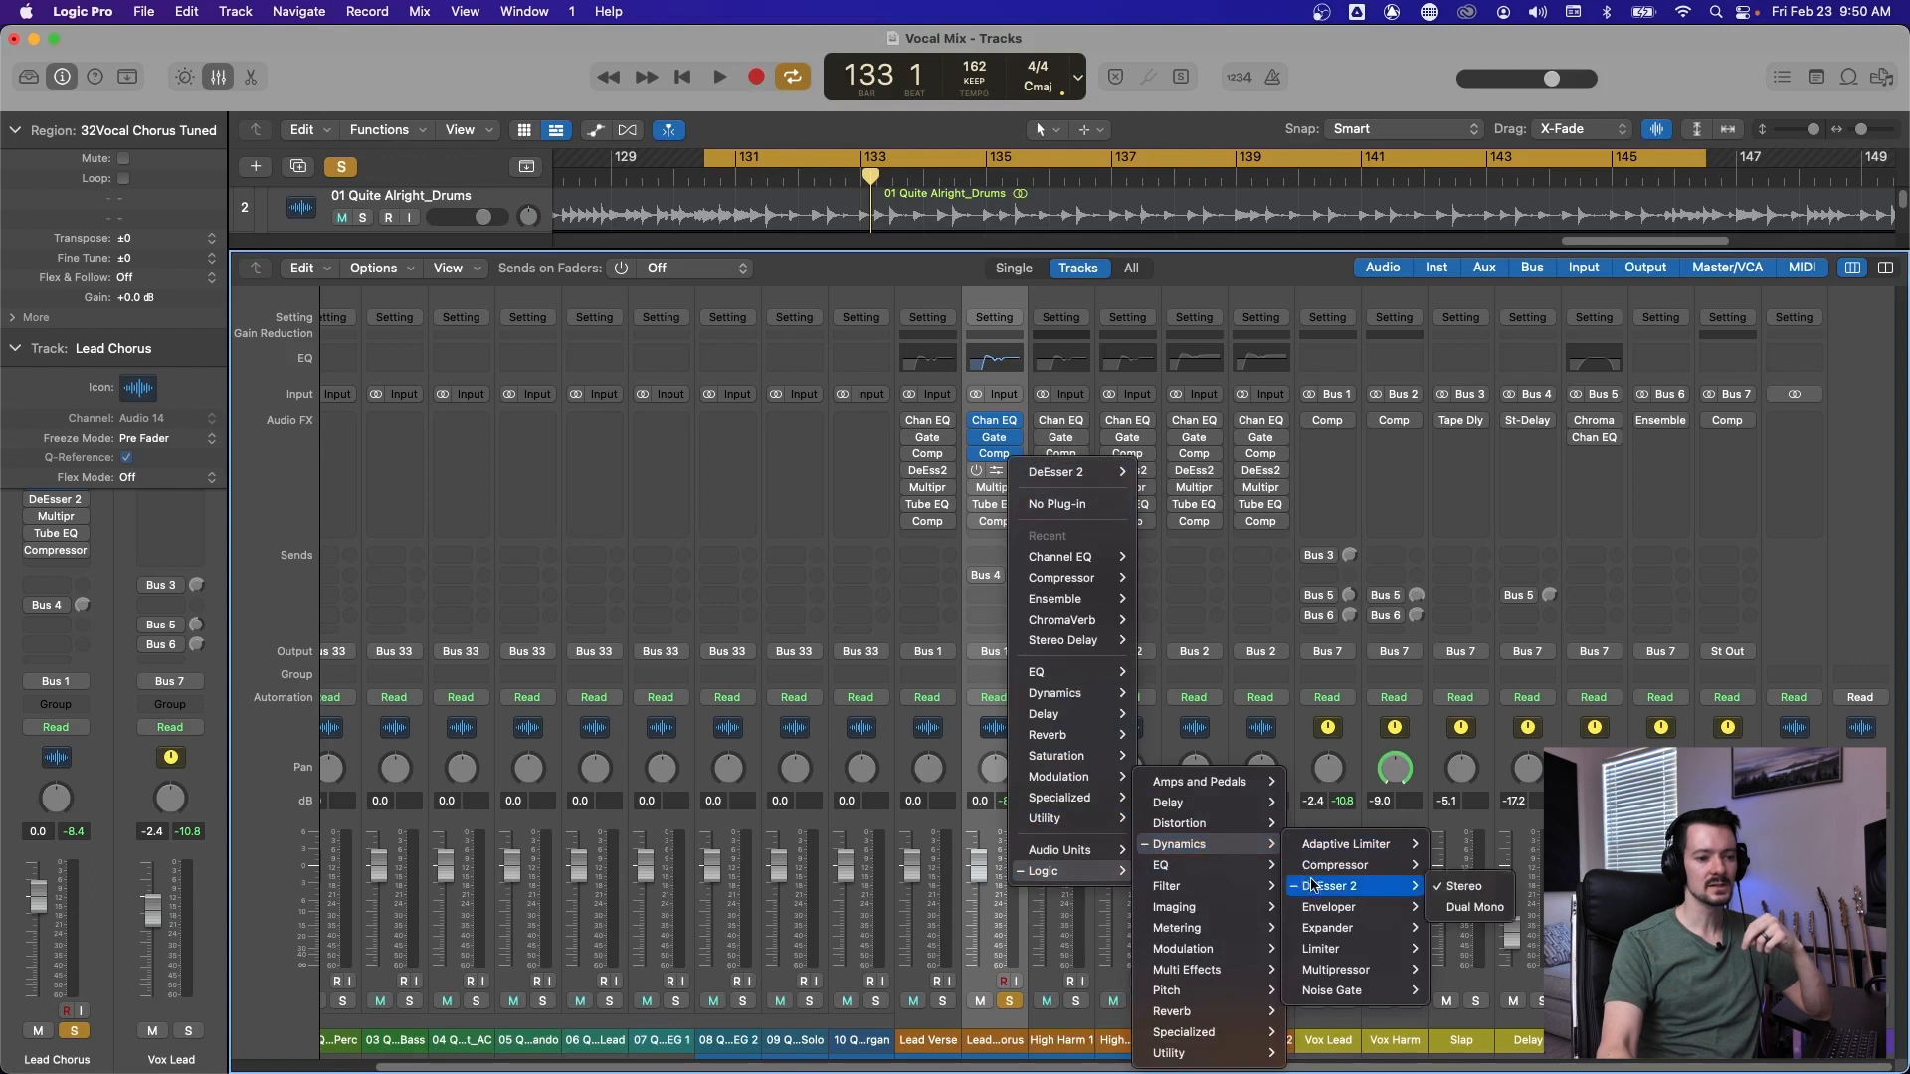
left_click(1460, 885)
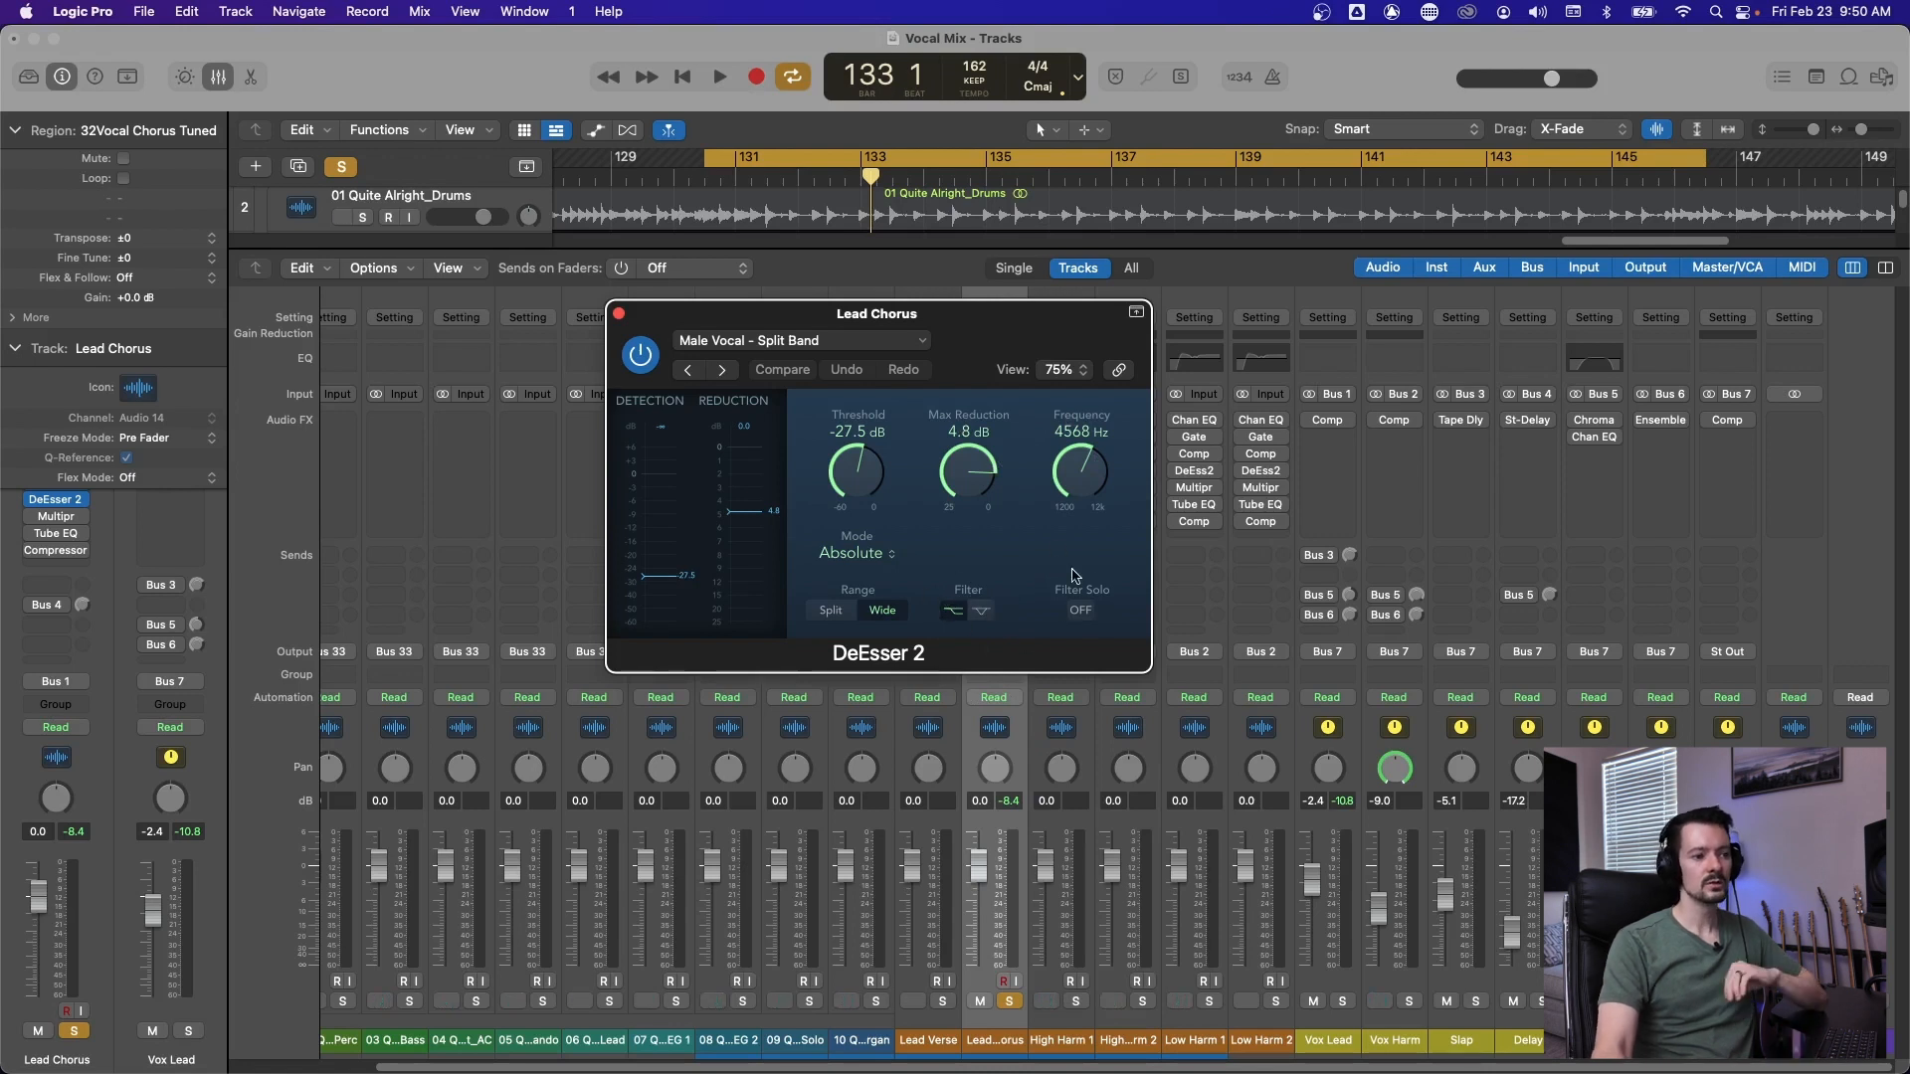
Turn on the DeEsser 2's Filter Solo and lower its frequency to 2308 Hz while playing Lead Chorus.
left_click(1091, 619)
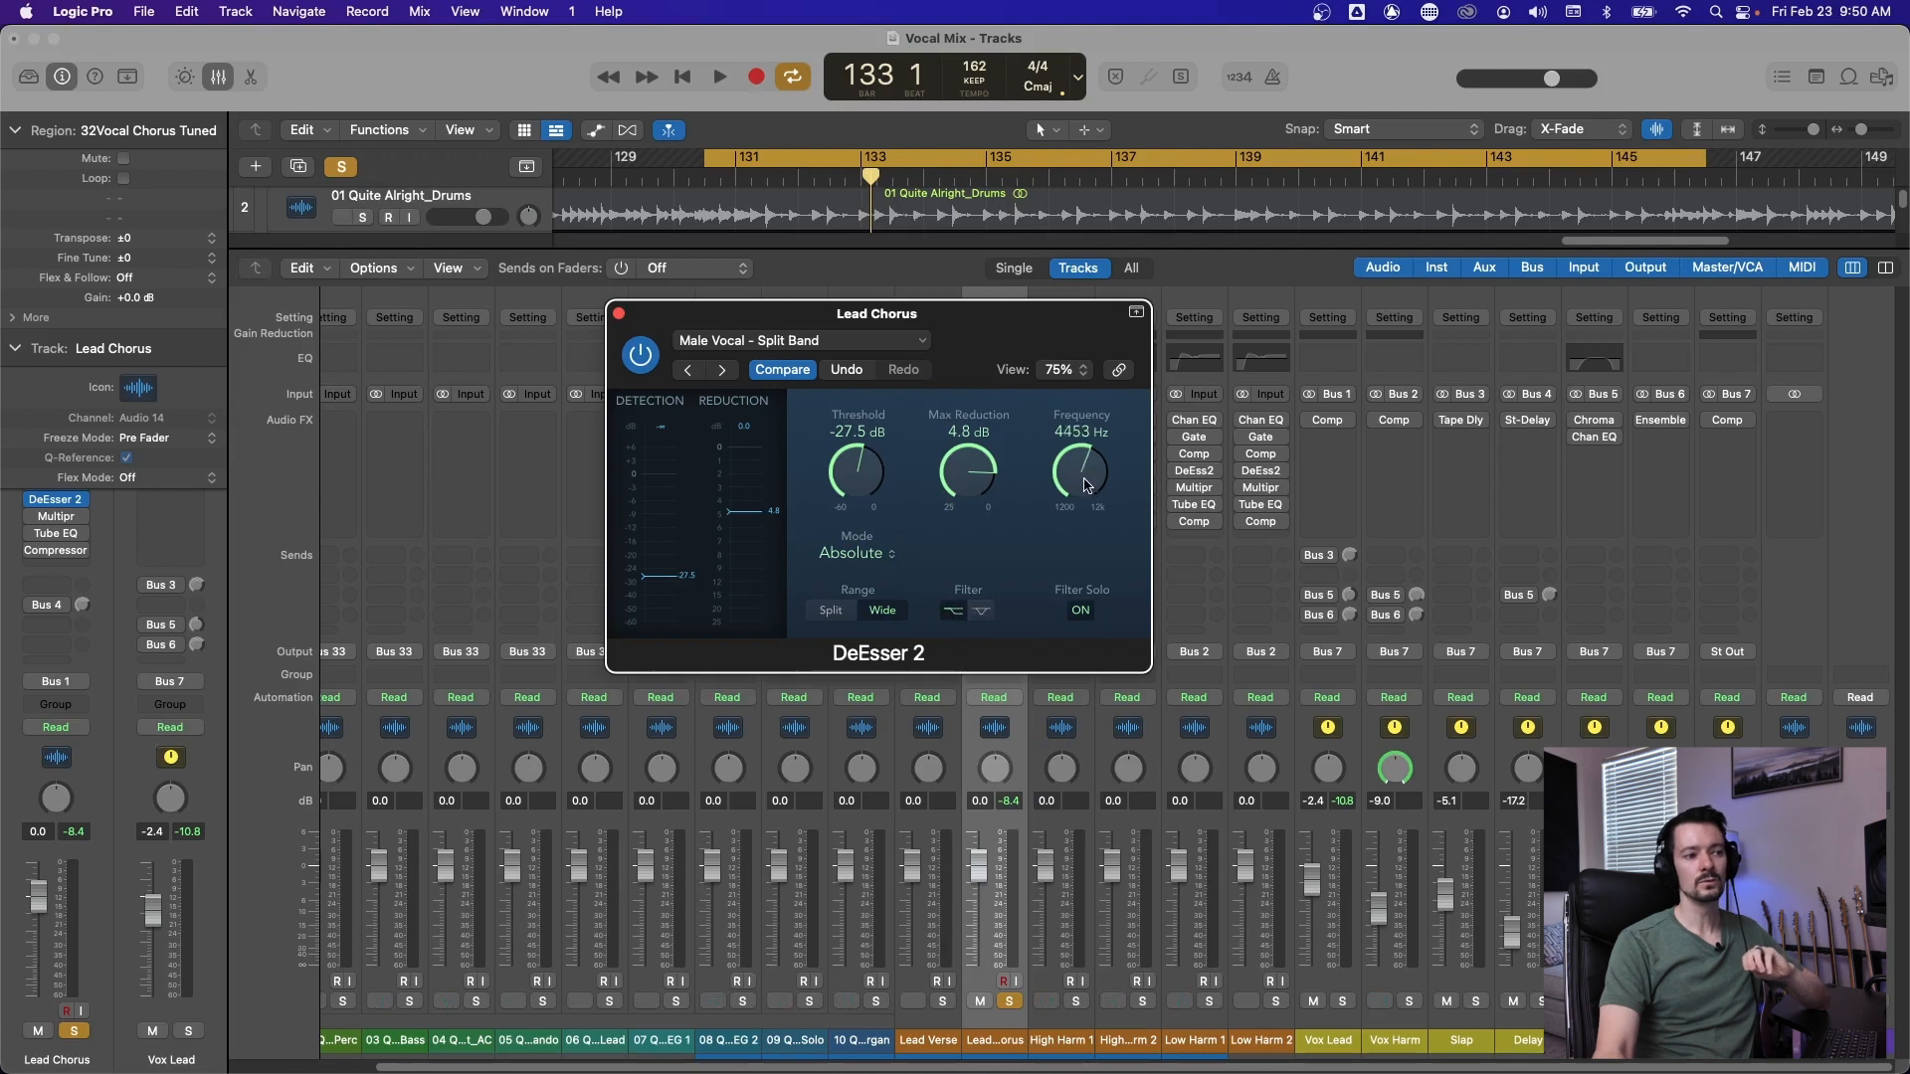
left_click_drag(1086, 486, 1091, 495)
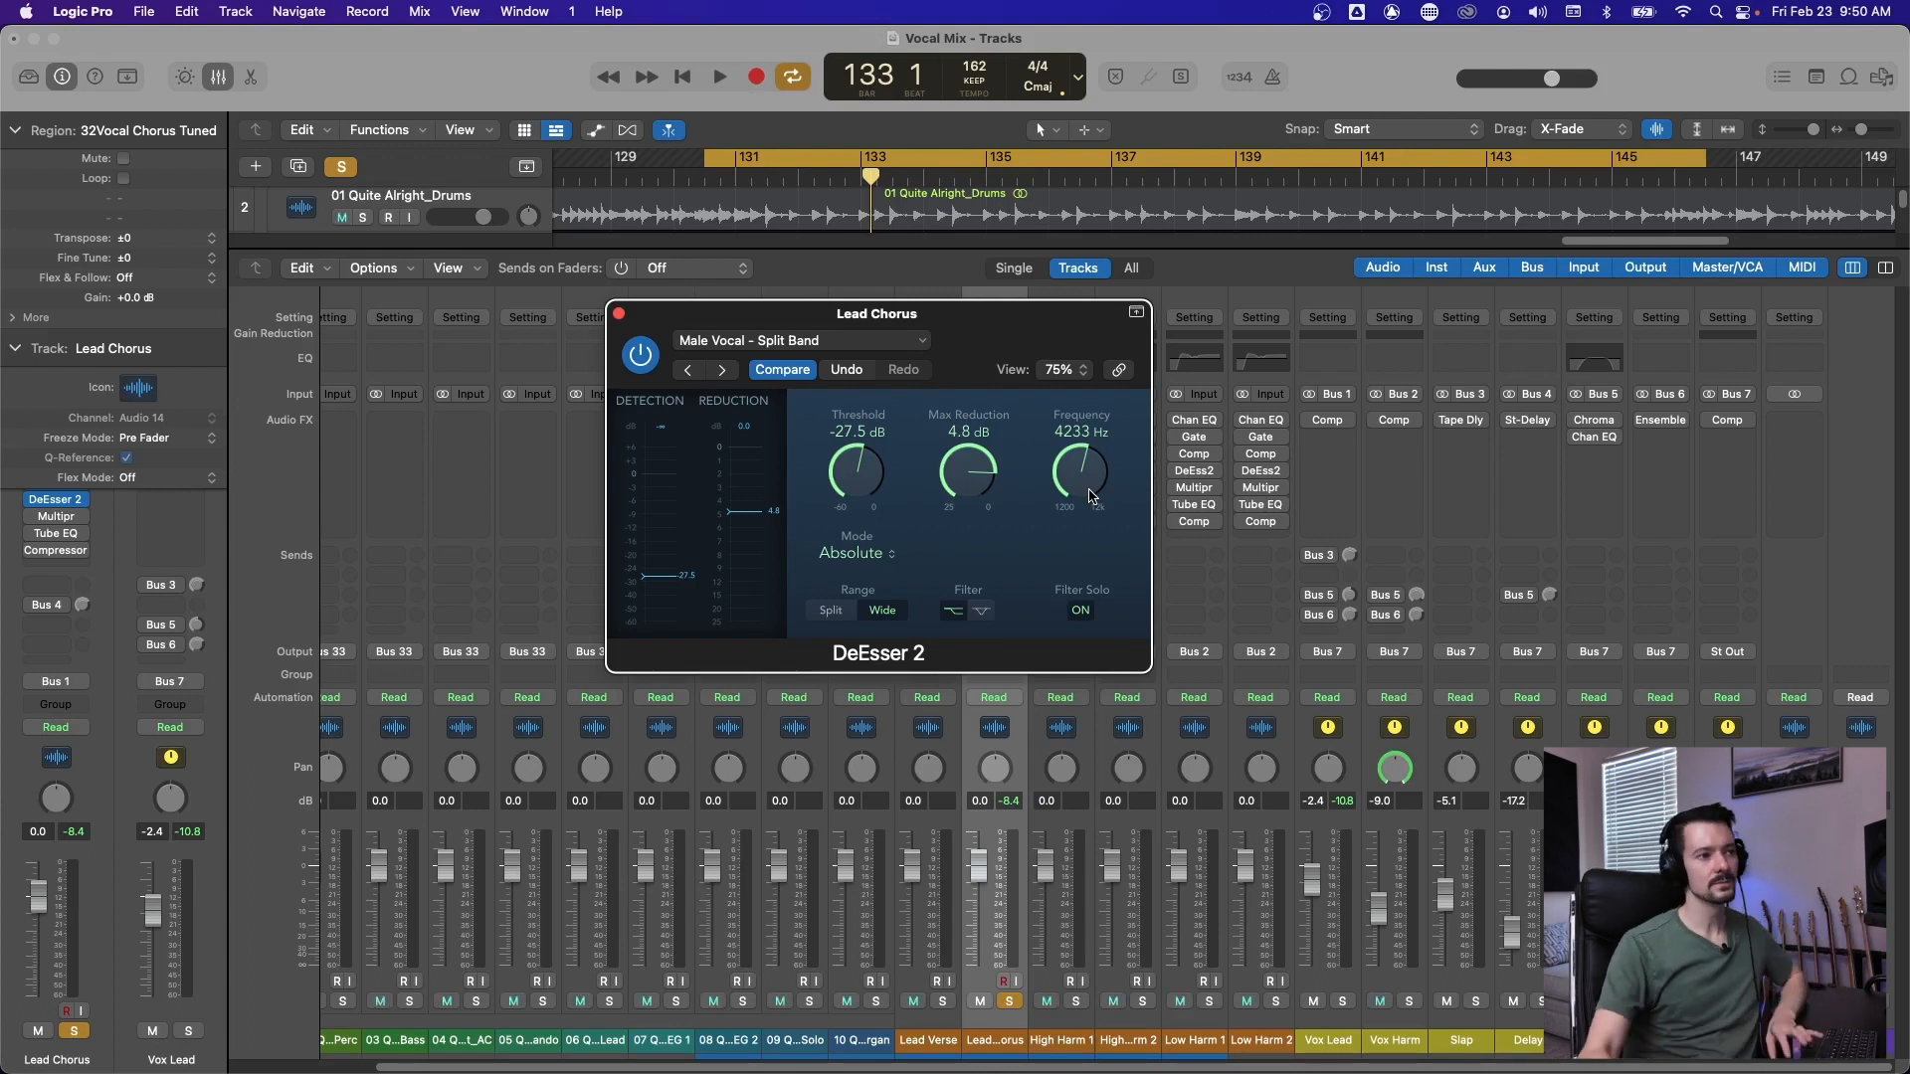
key("space")
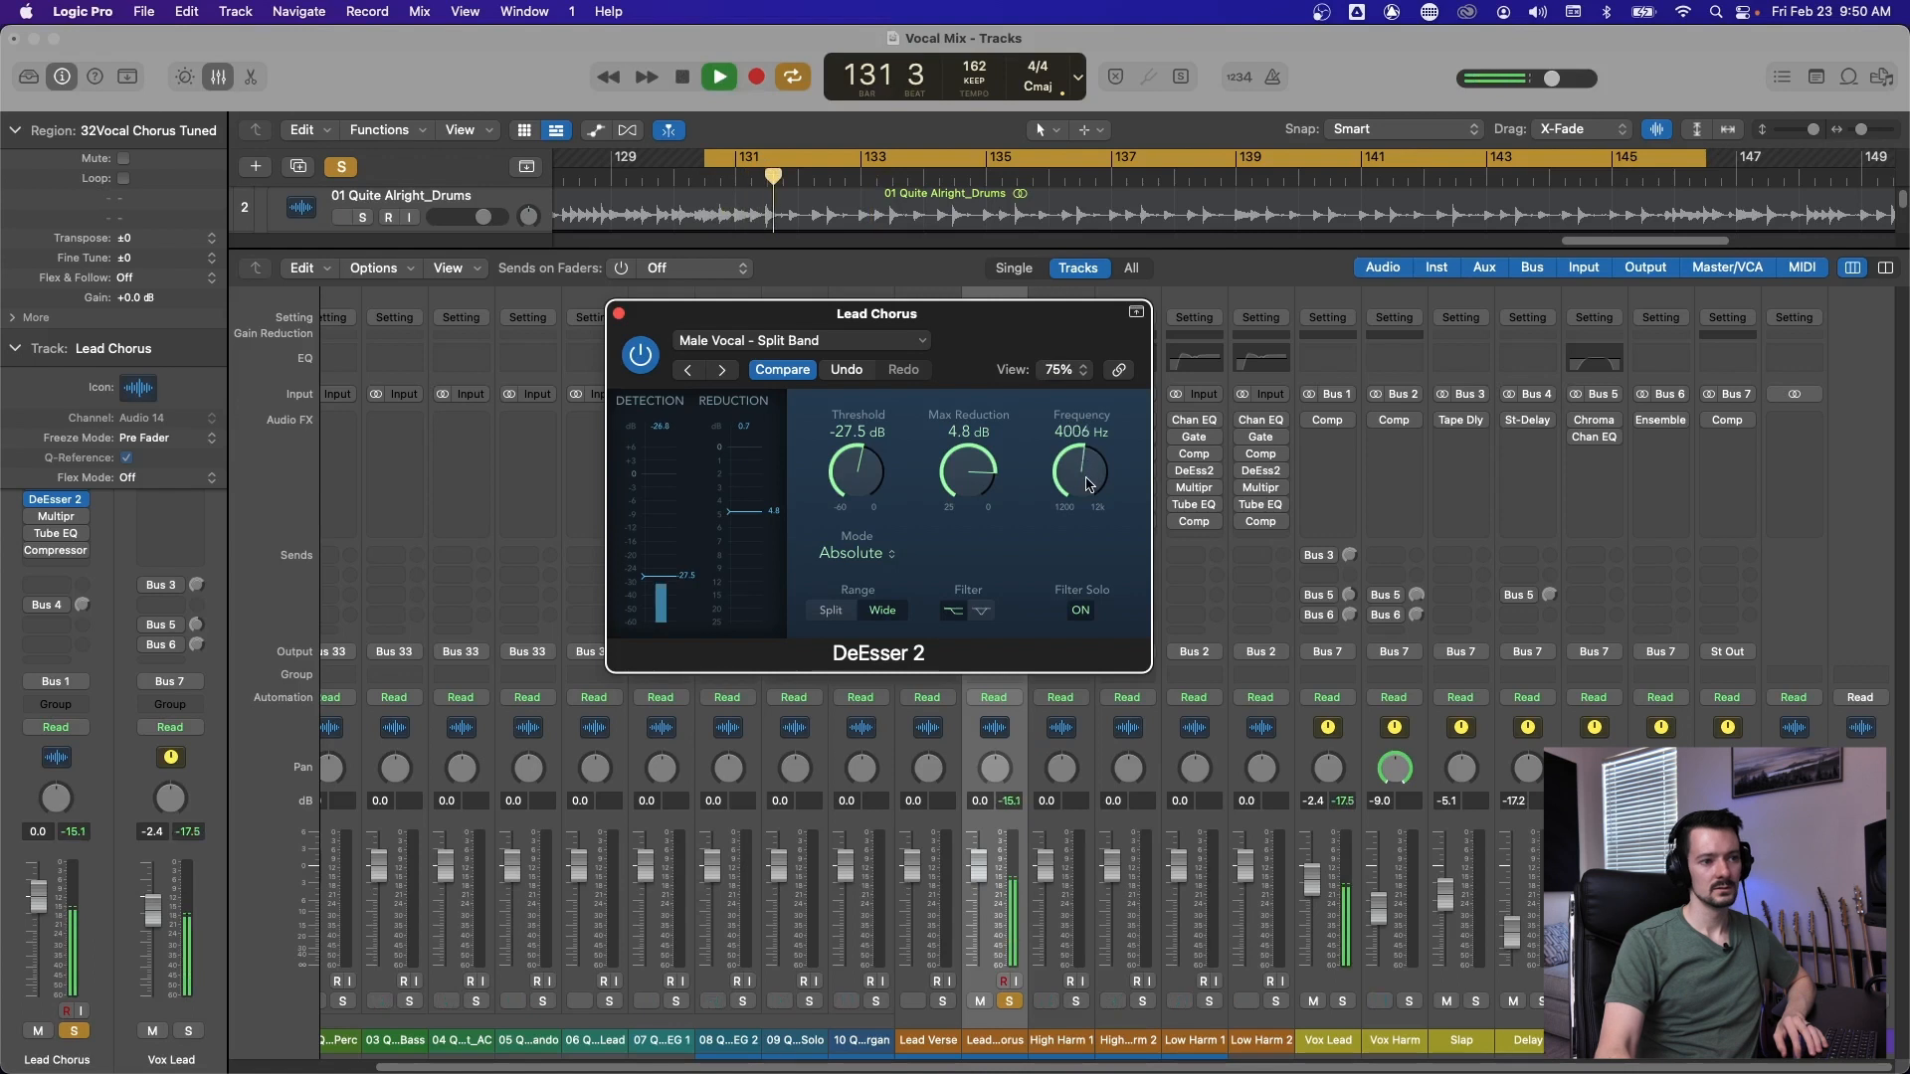
left_click_drag(1080, 475, 1086, 555)
key("space")
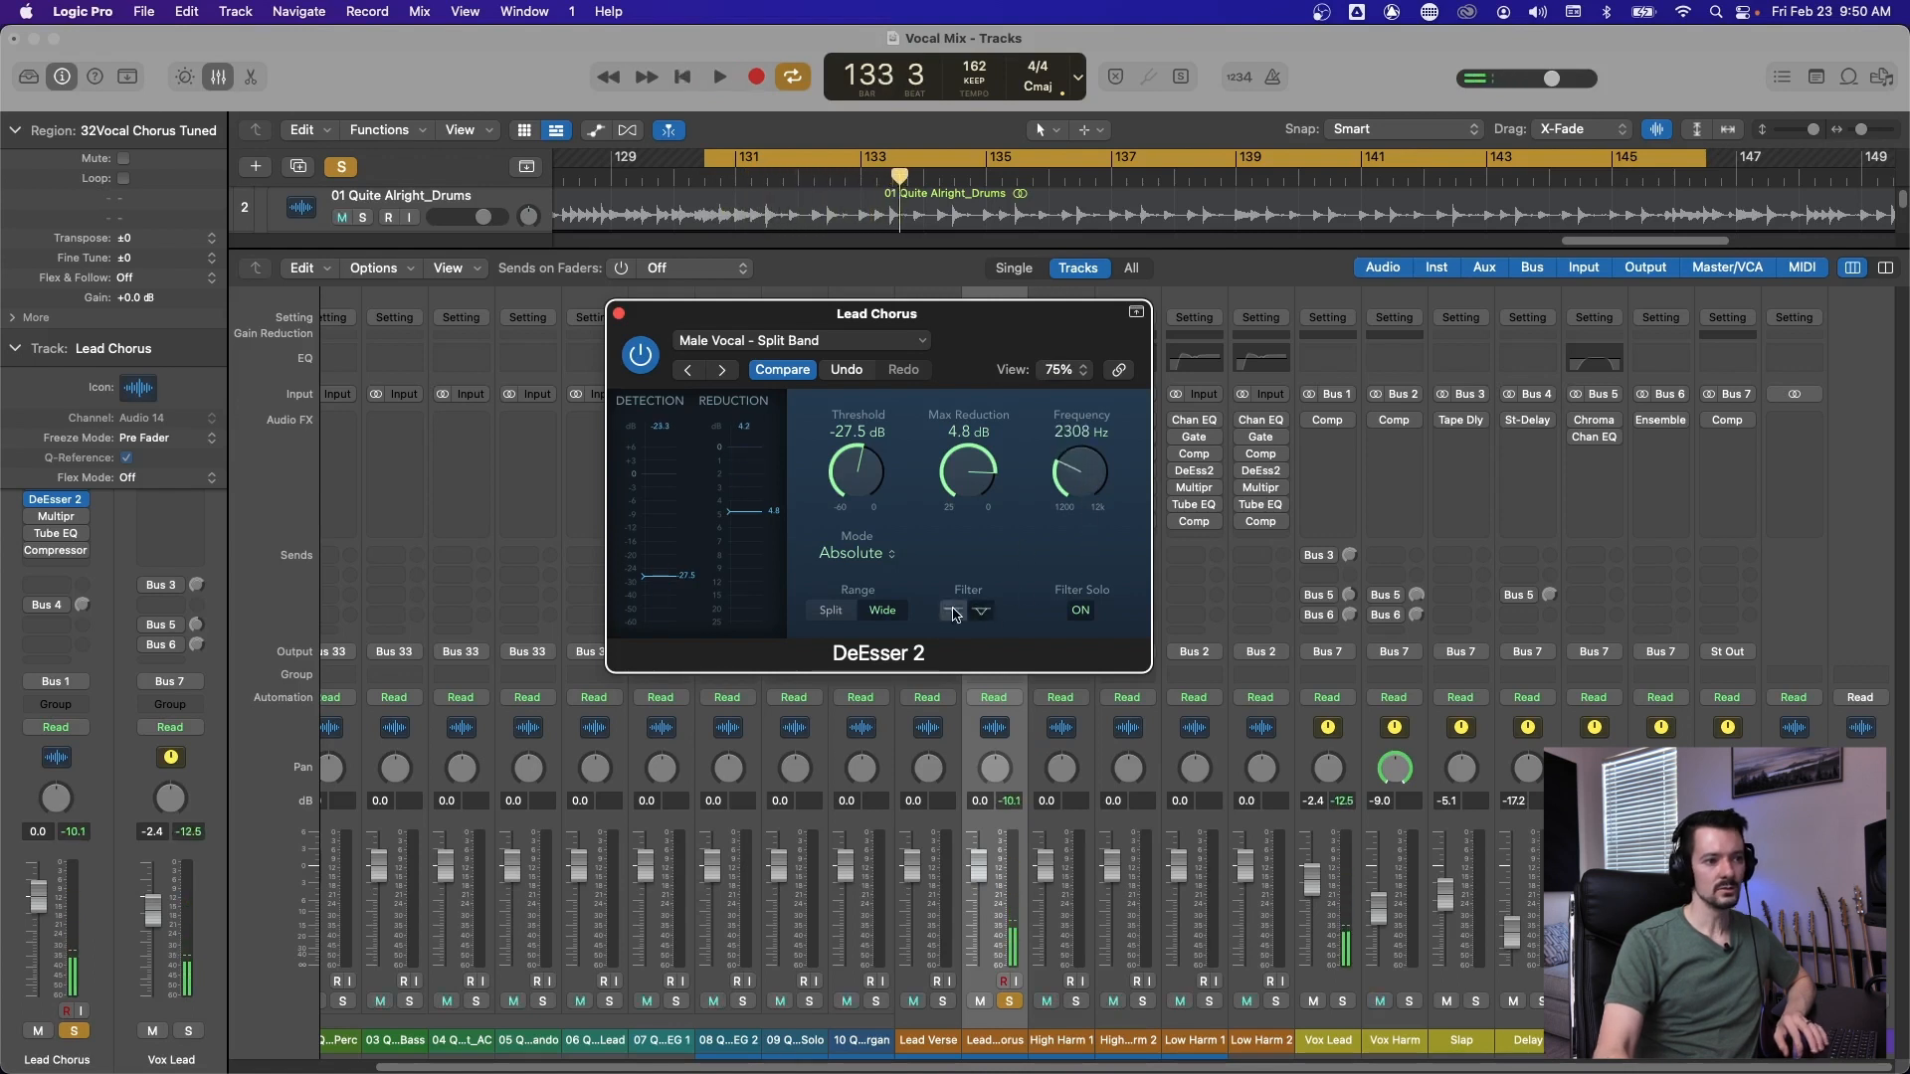
With playback stopped, sweep the DeEsser 2 frequency through 2024 Hz and 4541 Hz down to 1200 Hz.
left_click_drag(1075, 477, 1070, 499)
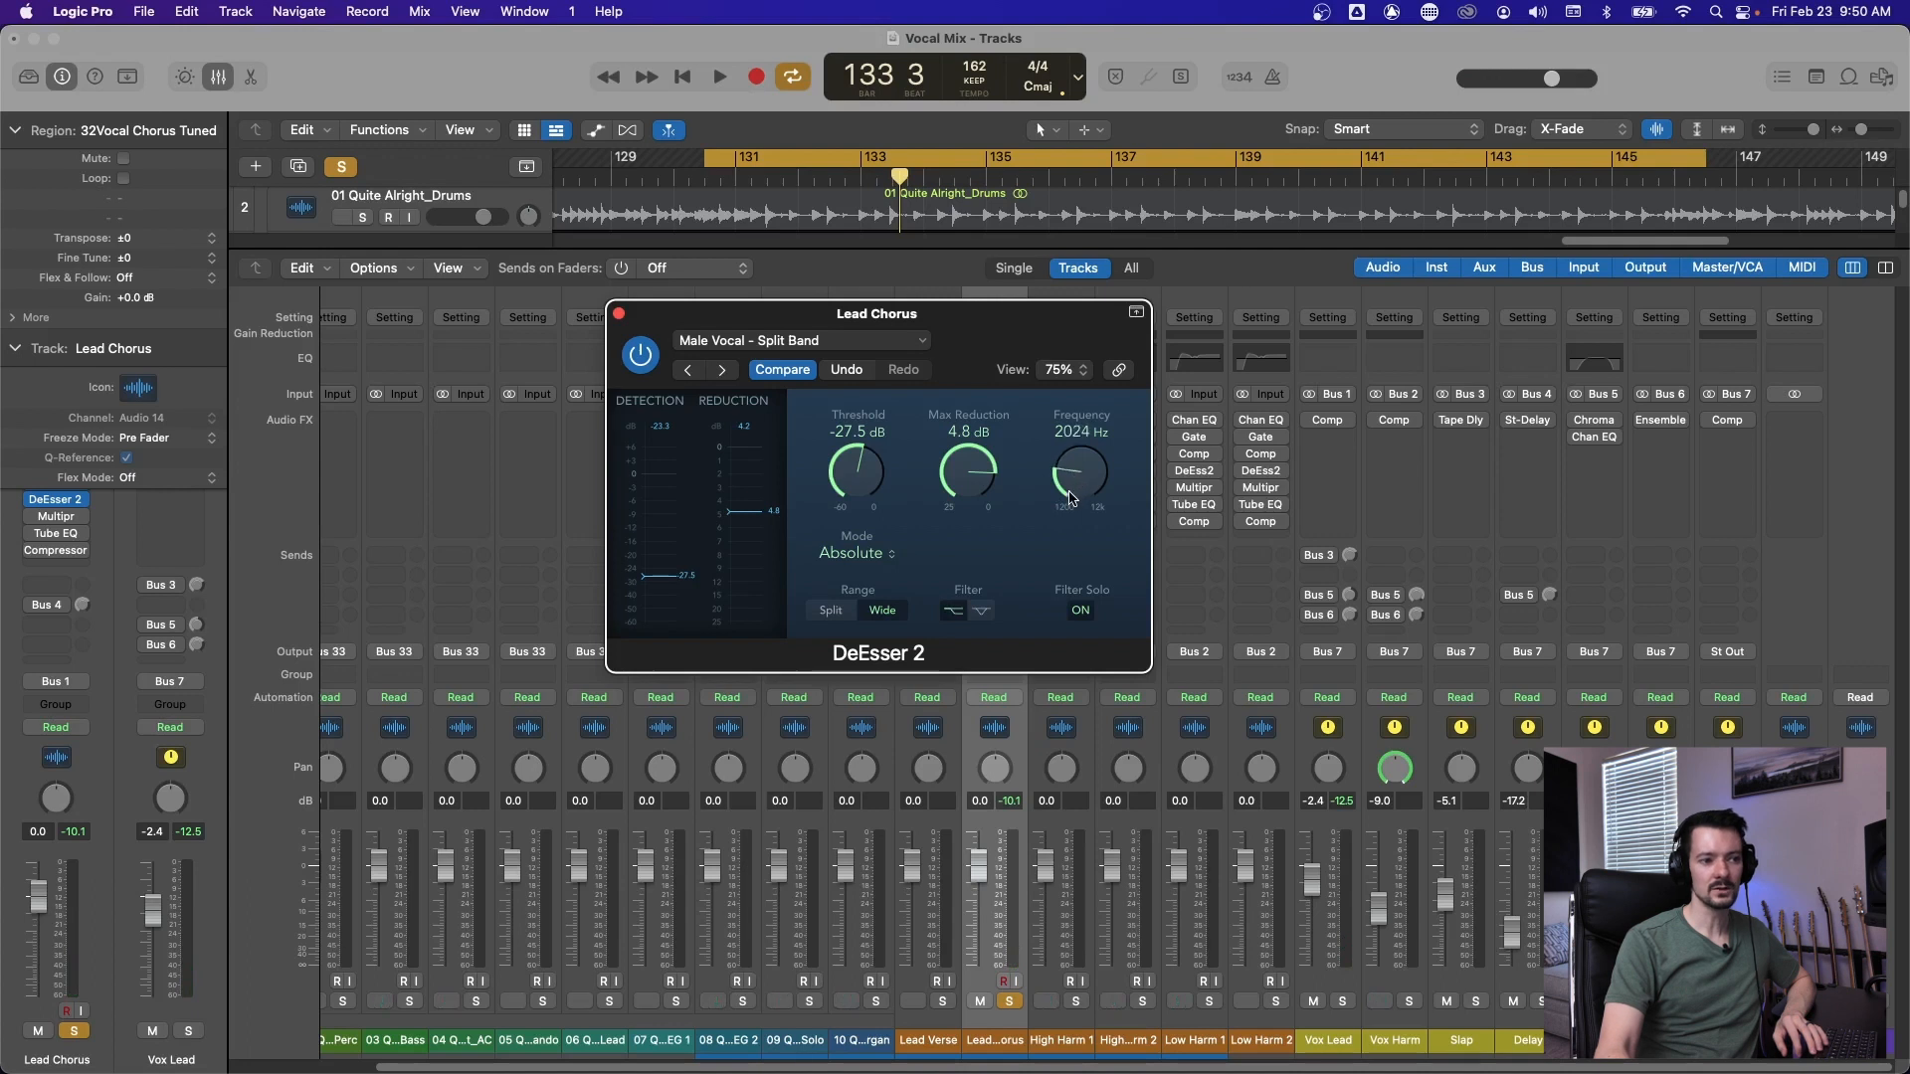
left_click_drag(1085, 431, 1094, 410)
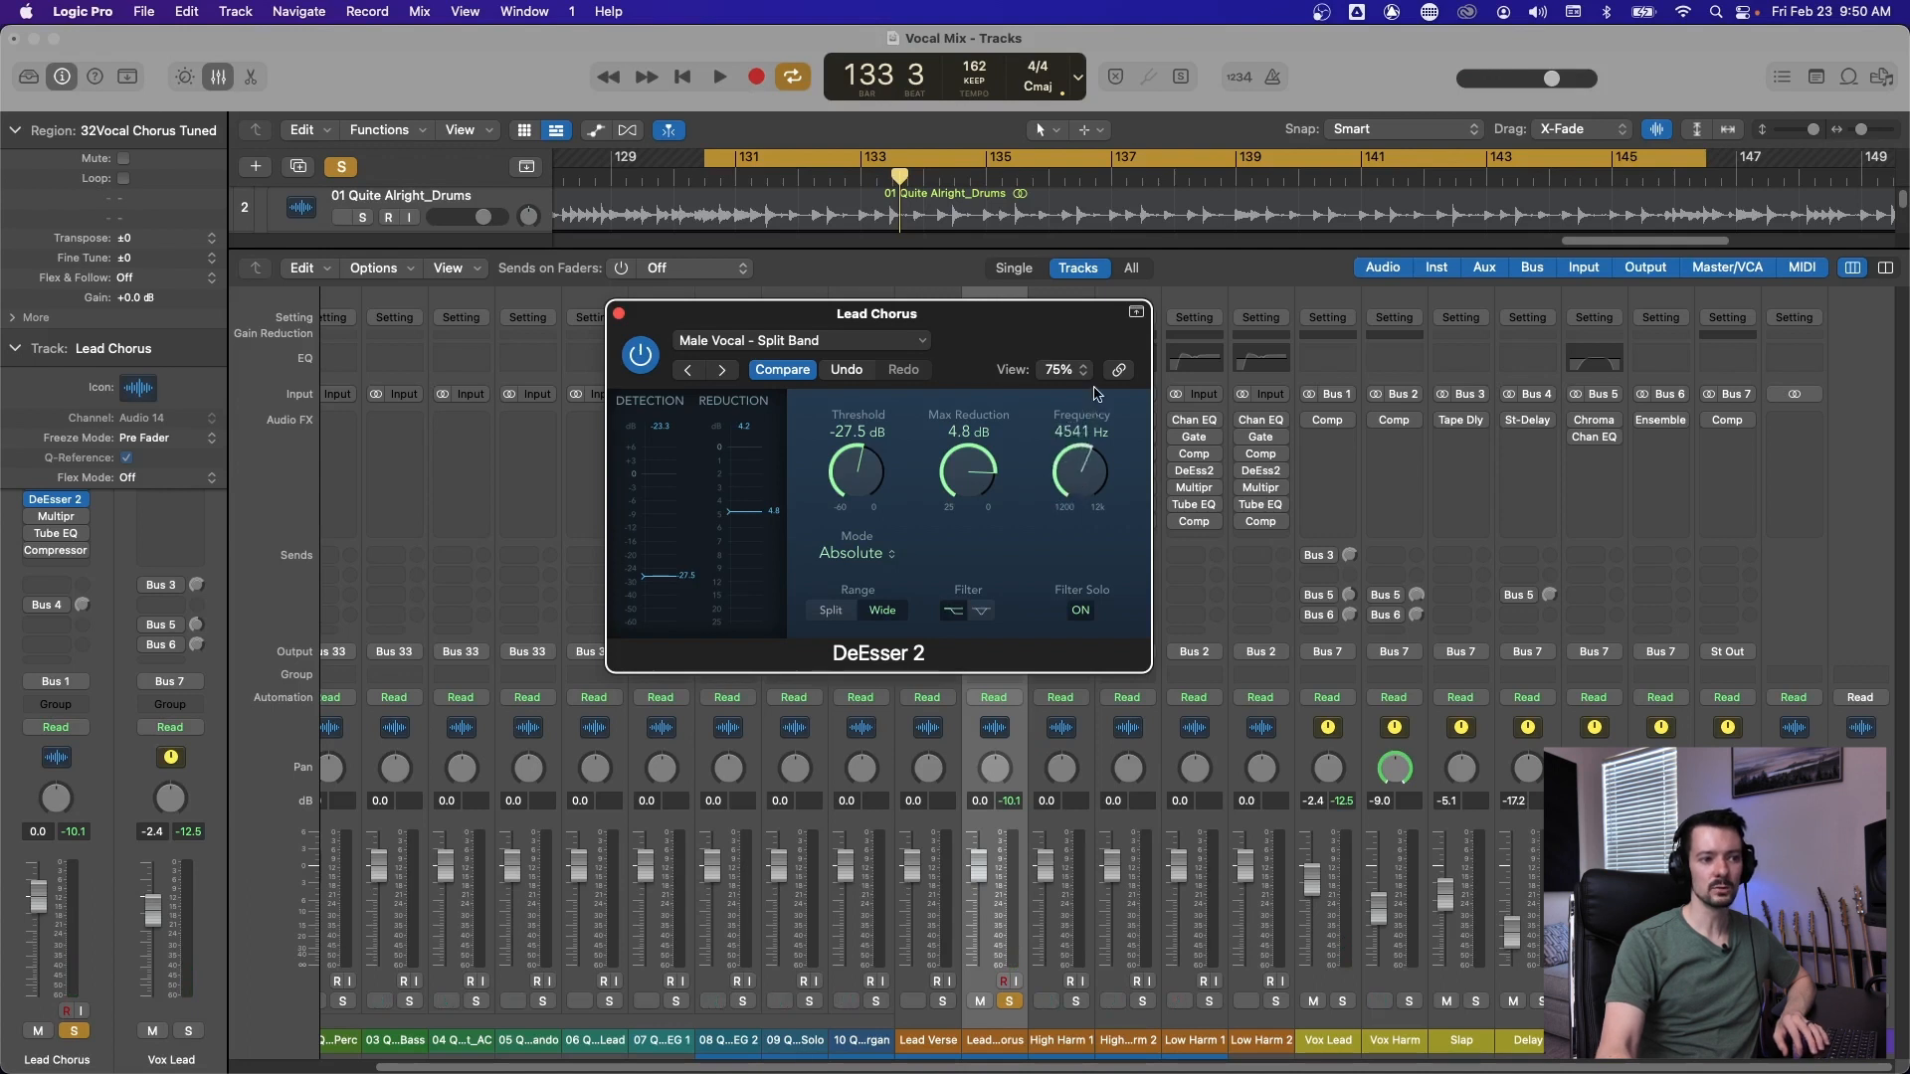
left_click_drag(1079, 548, 1070, 636)
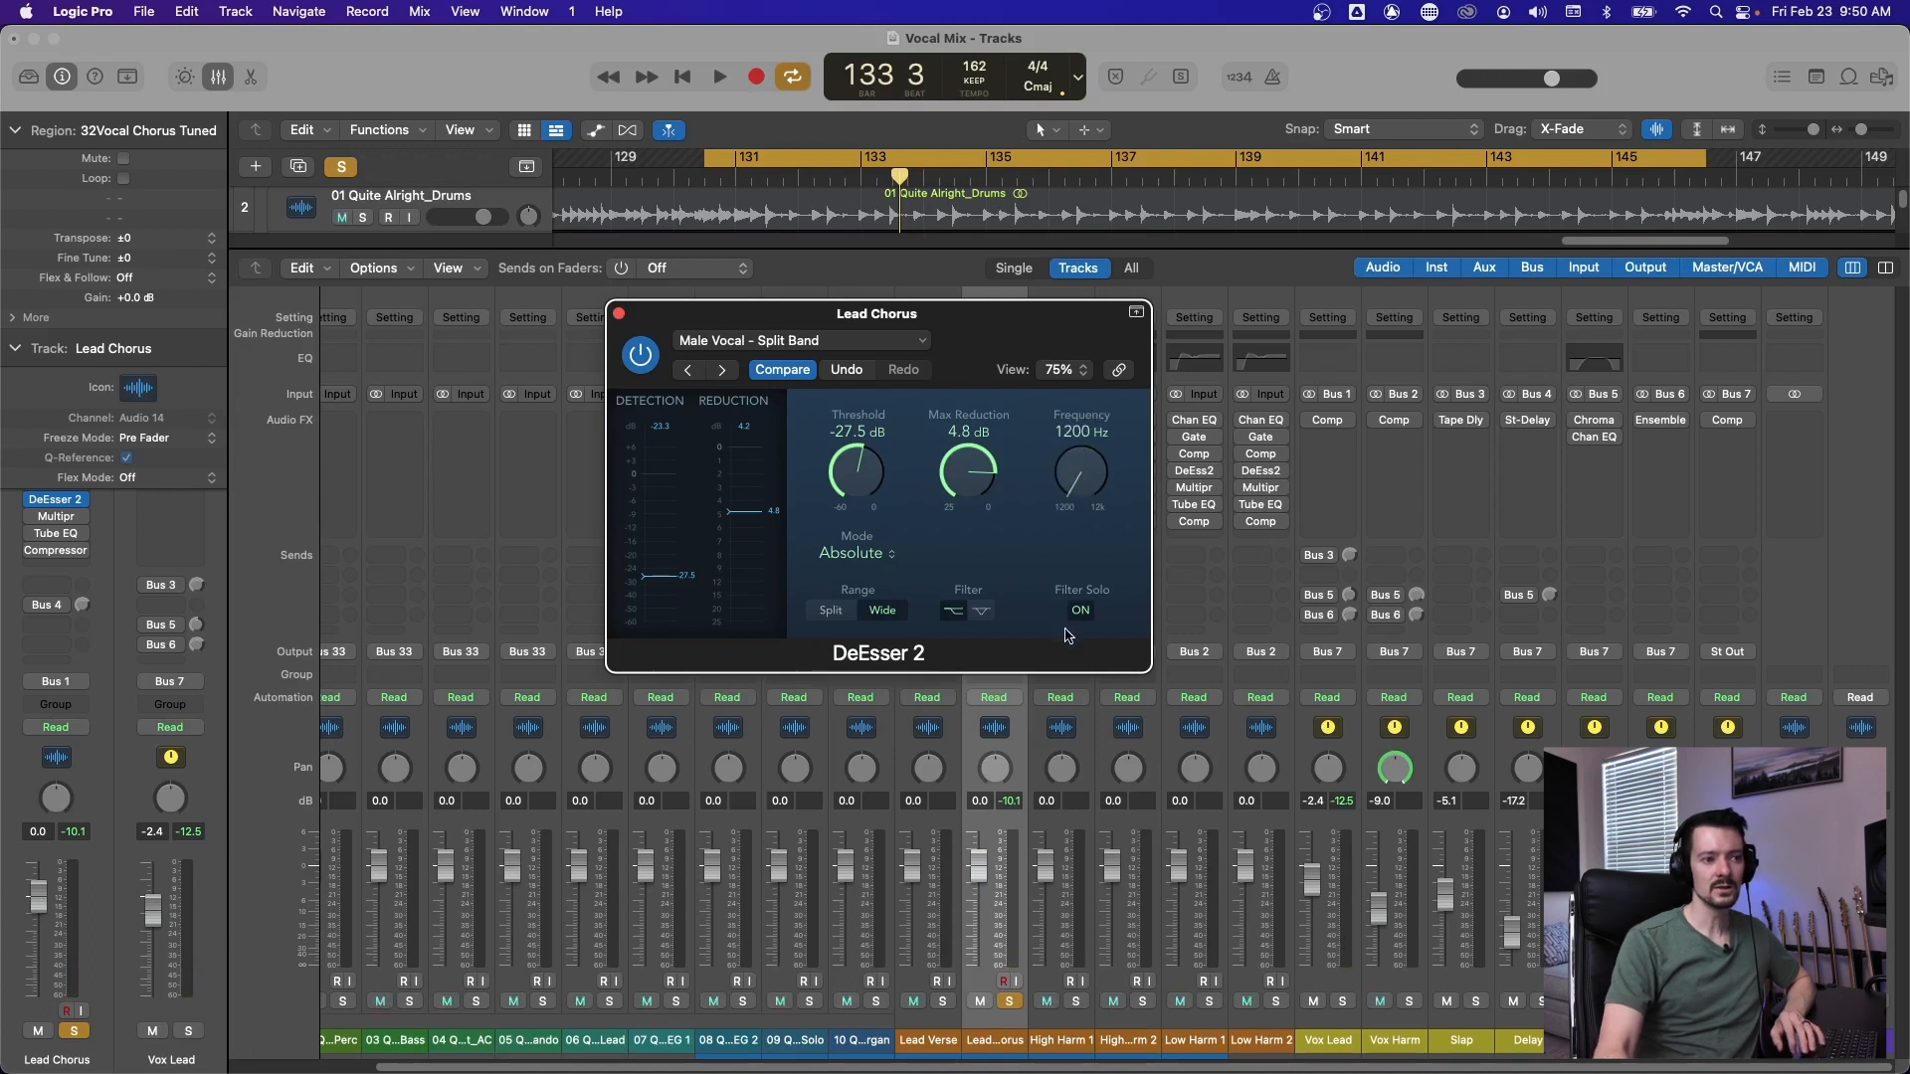
Set the DeEsser 2's max reduction to 0.0 dB and its frequency to 4772 Hz while playing the filter-soloed vocal.
key("space")
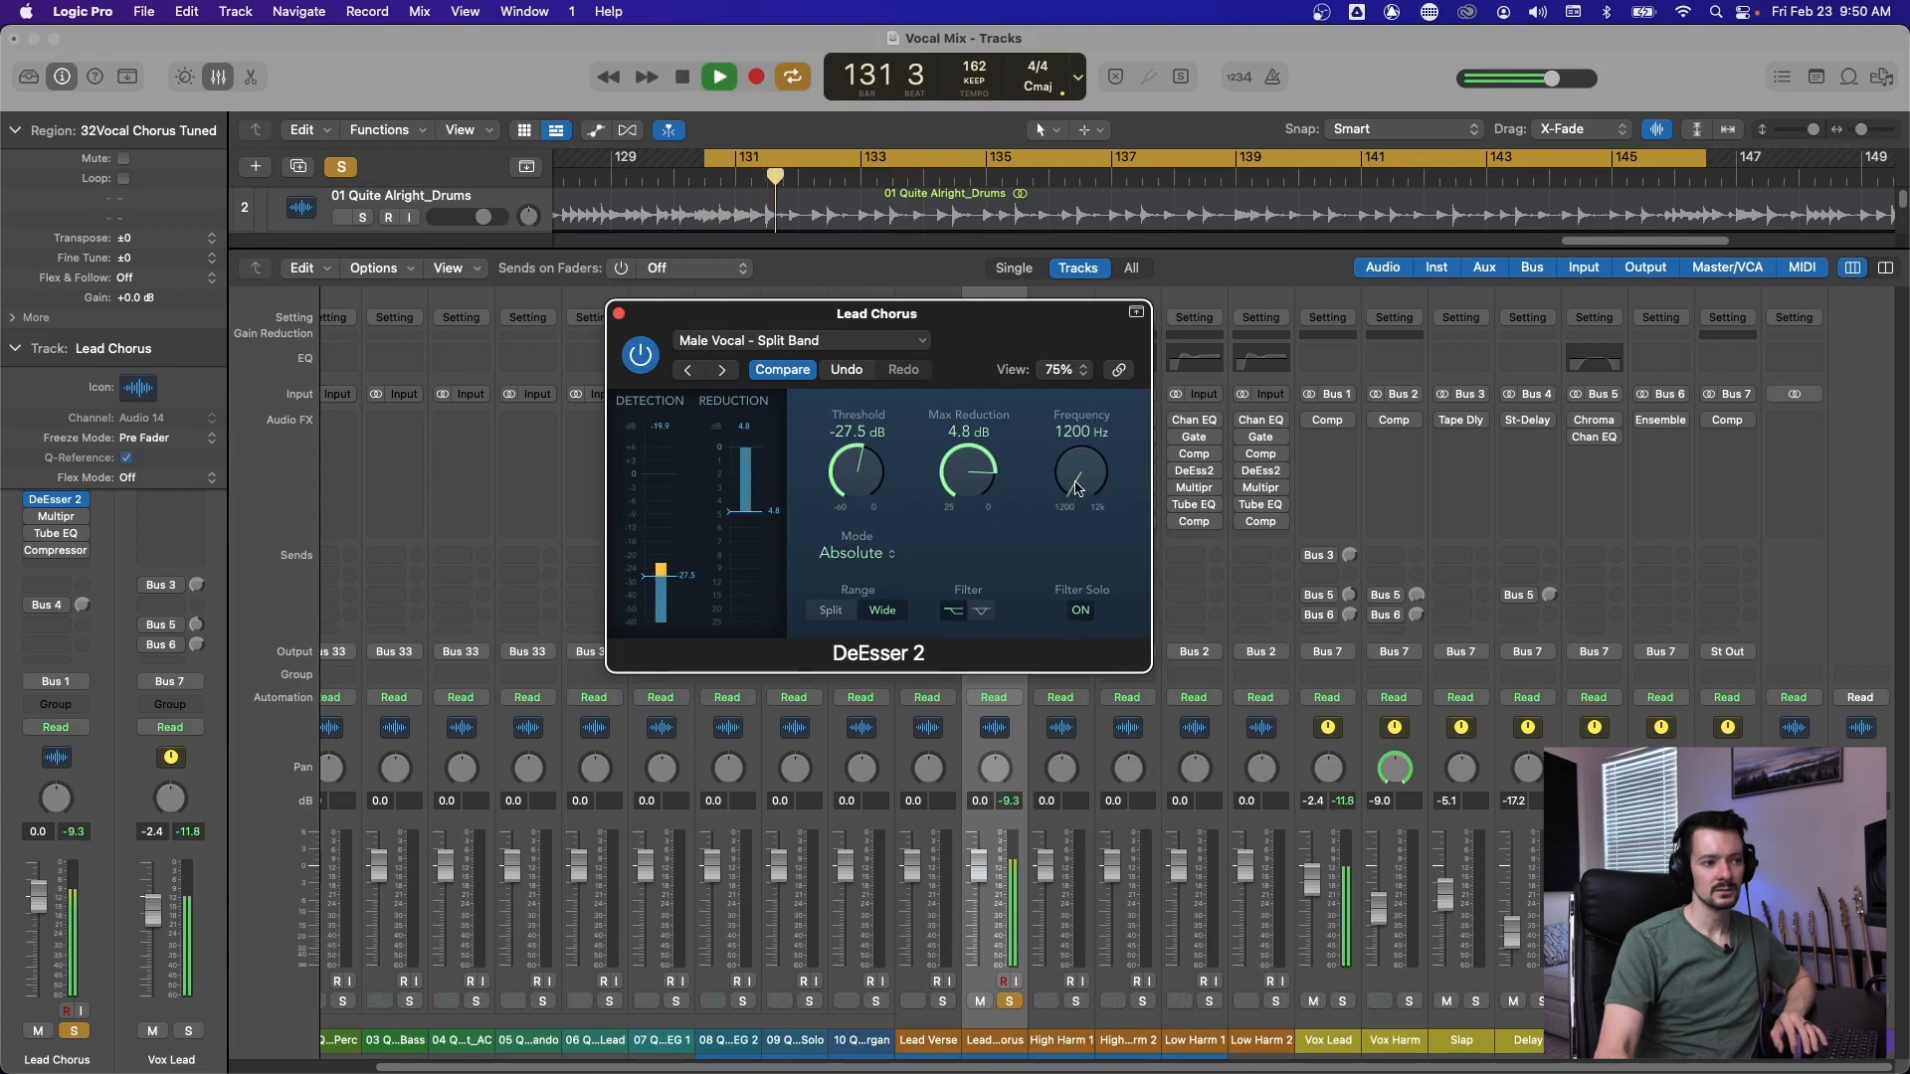
left_click_drag(979, 485, 1092, 350)
key("space")
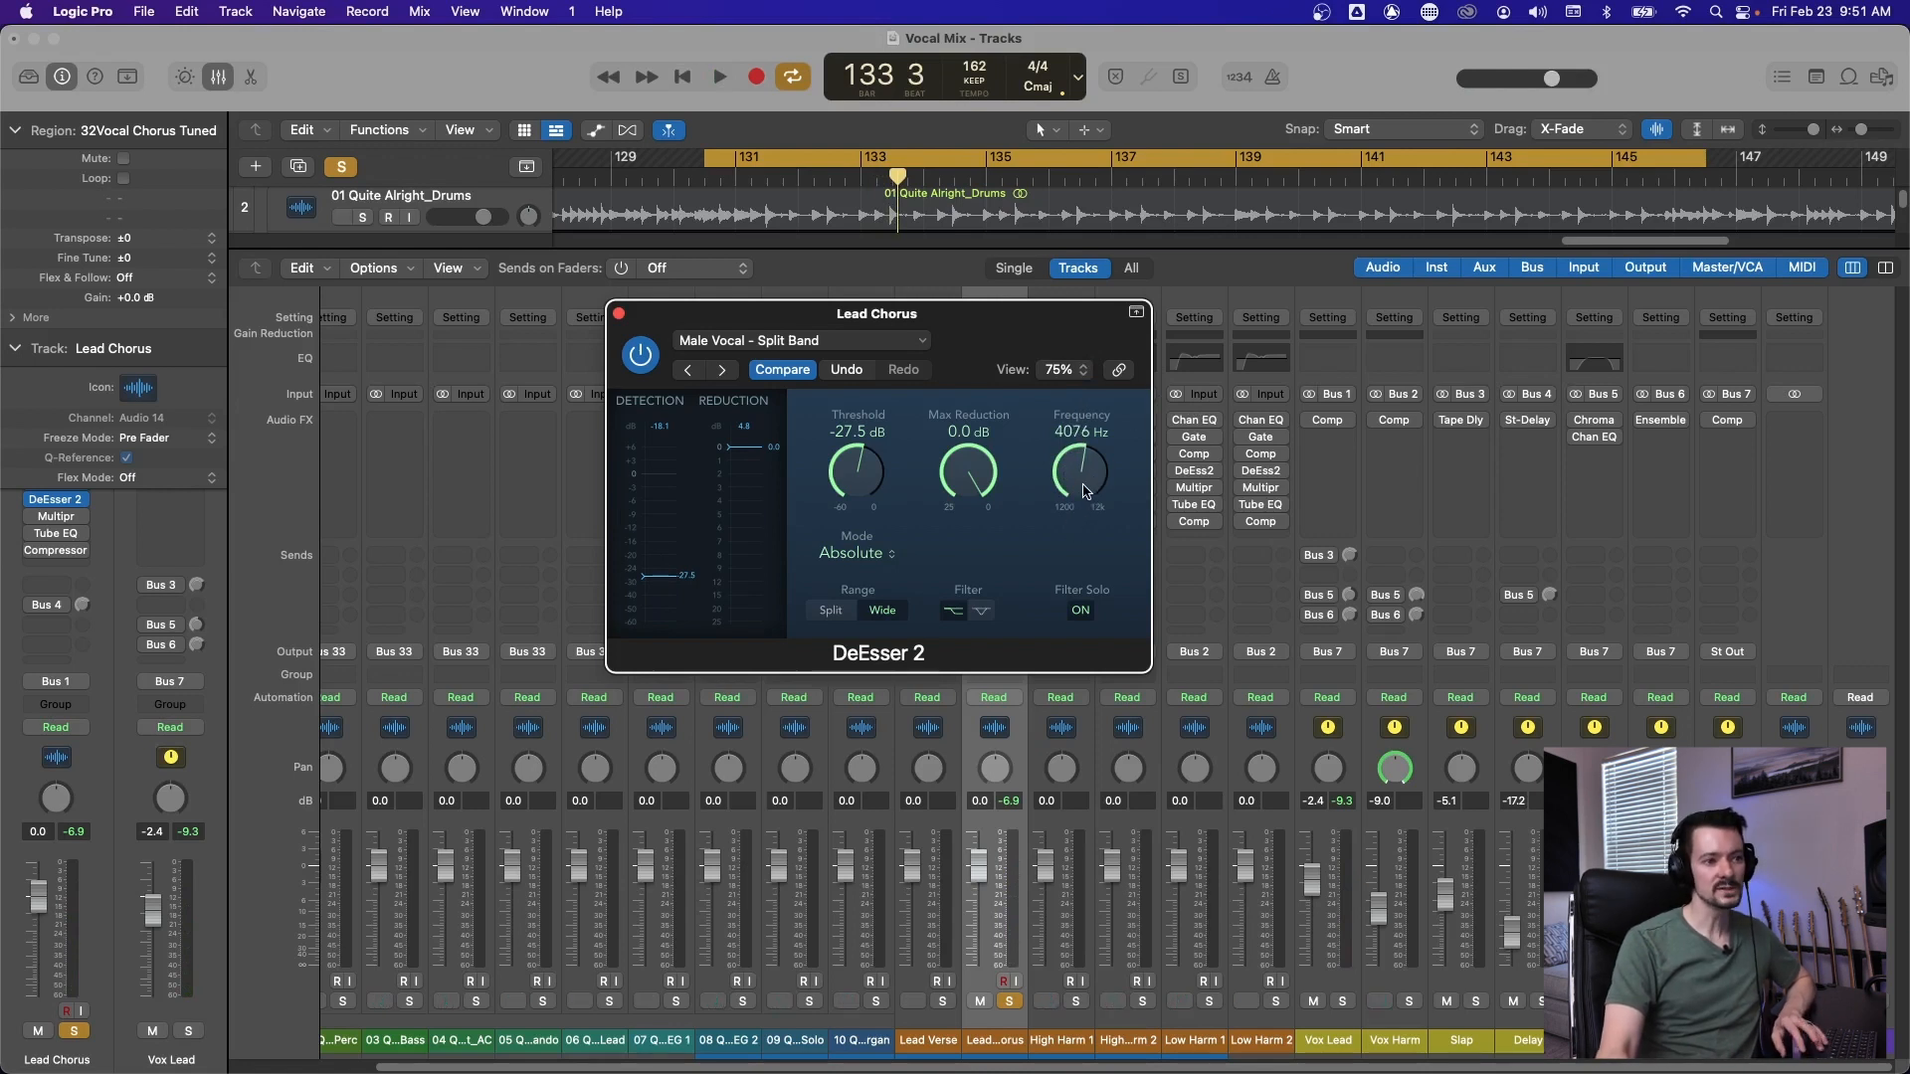
key("space")
mouse_move(1084, 491)
left_mouse_down()
mouse_move(1094, 435)
mouse_move(1098, 526)
left_mouse_up()
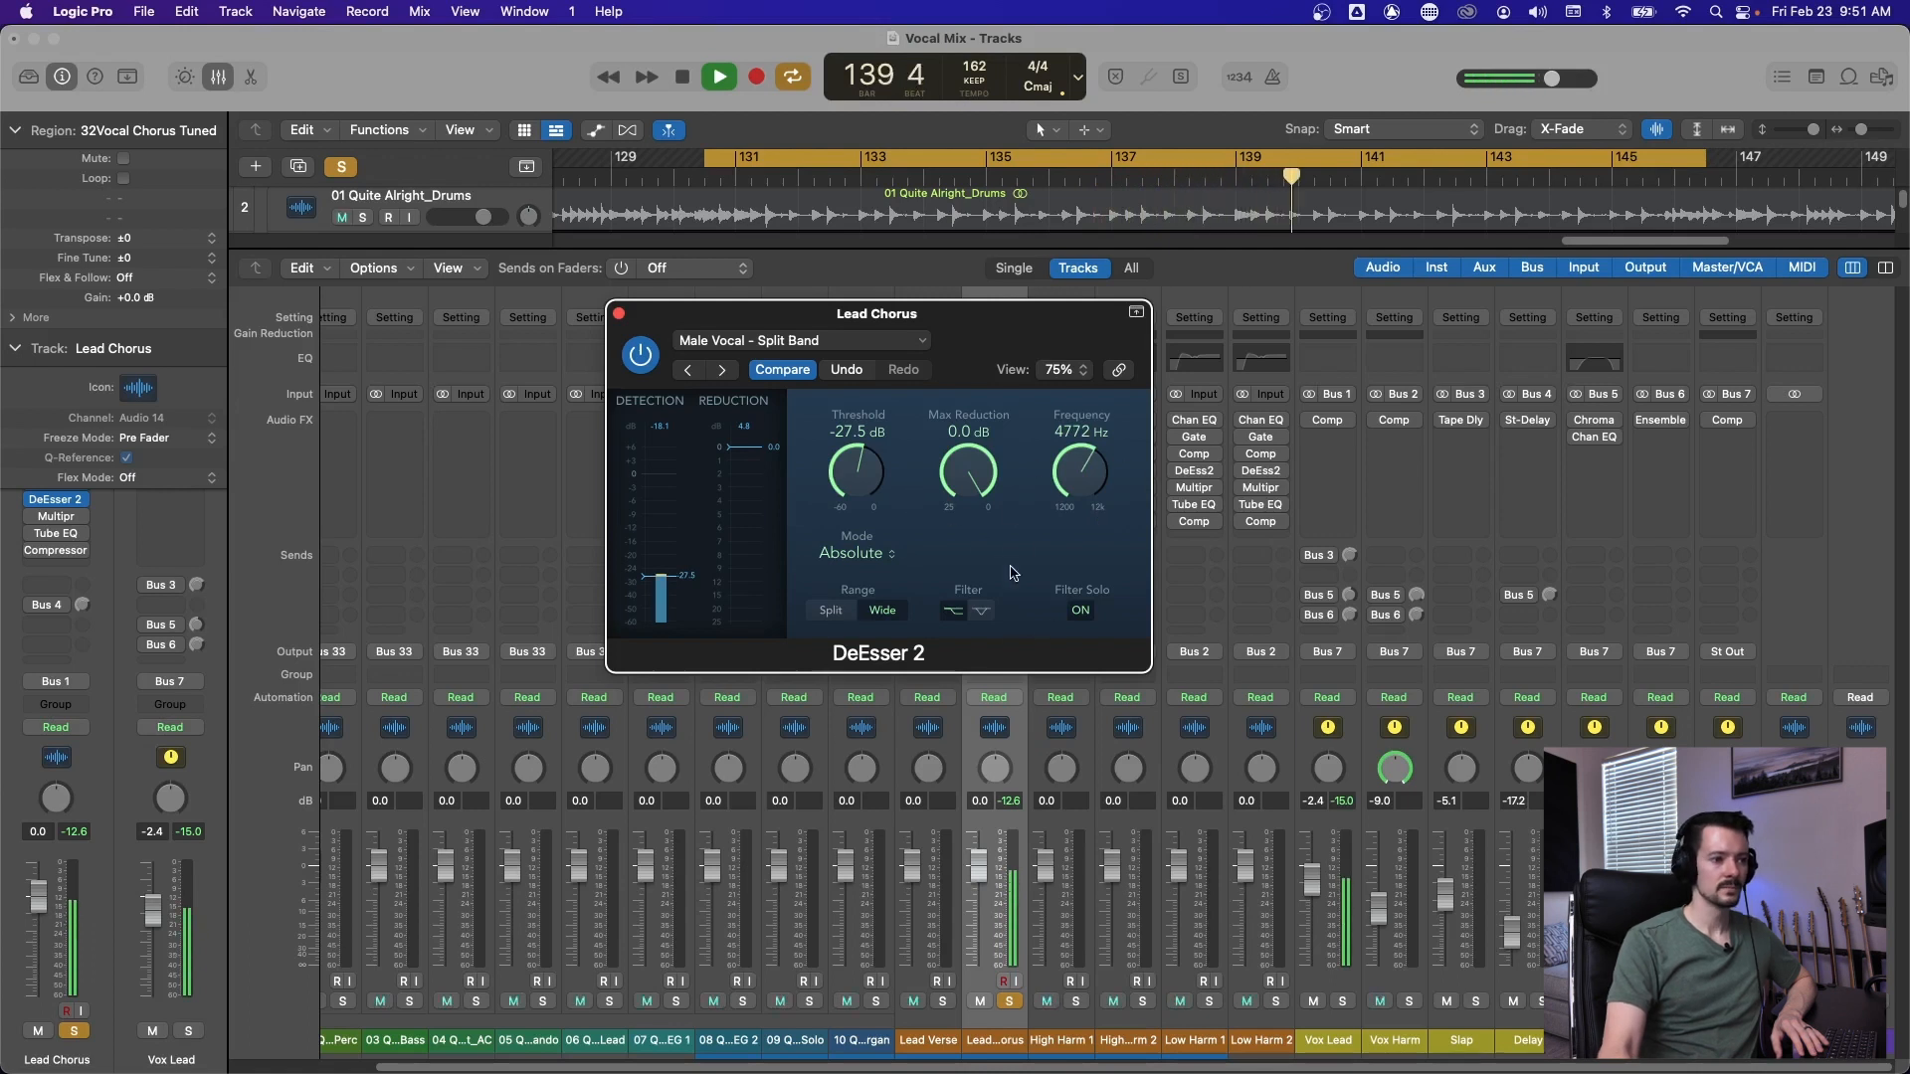
key("space")
Try the DeEsser 2 at threshold -18.1 dB and max reduction 3.5 dB, and readjust them to -19.3 dB and 0.0 dB.
mouse_move(857, 475)
left_mouse_down()
mouse_move(832, 422)
mouse_move(824, 436)
left_mouse_up()
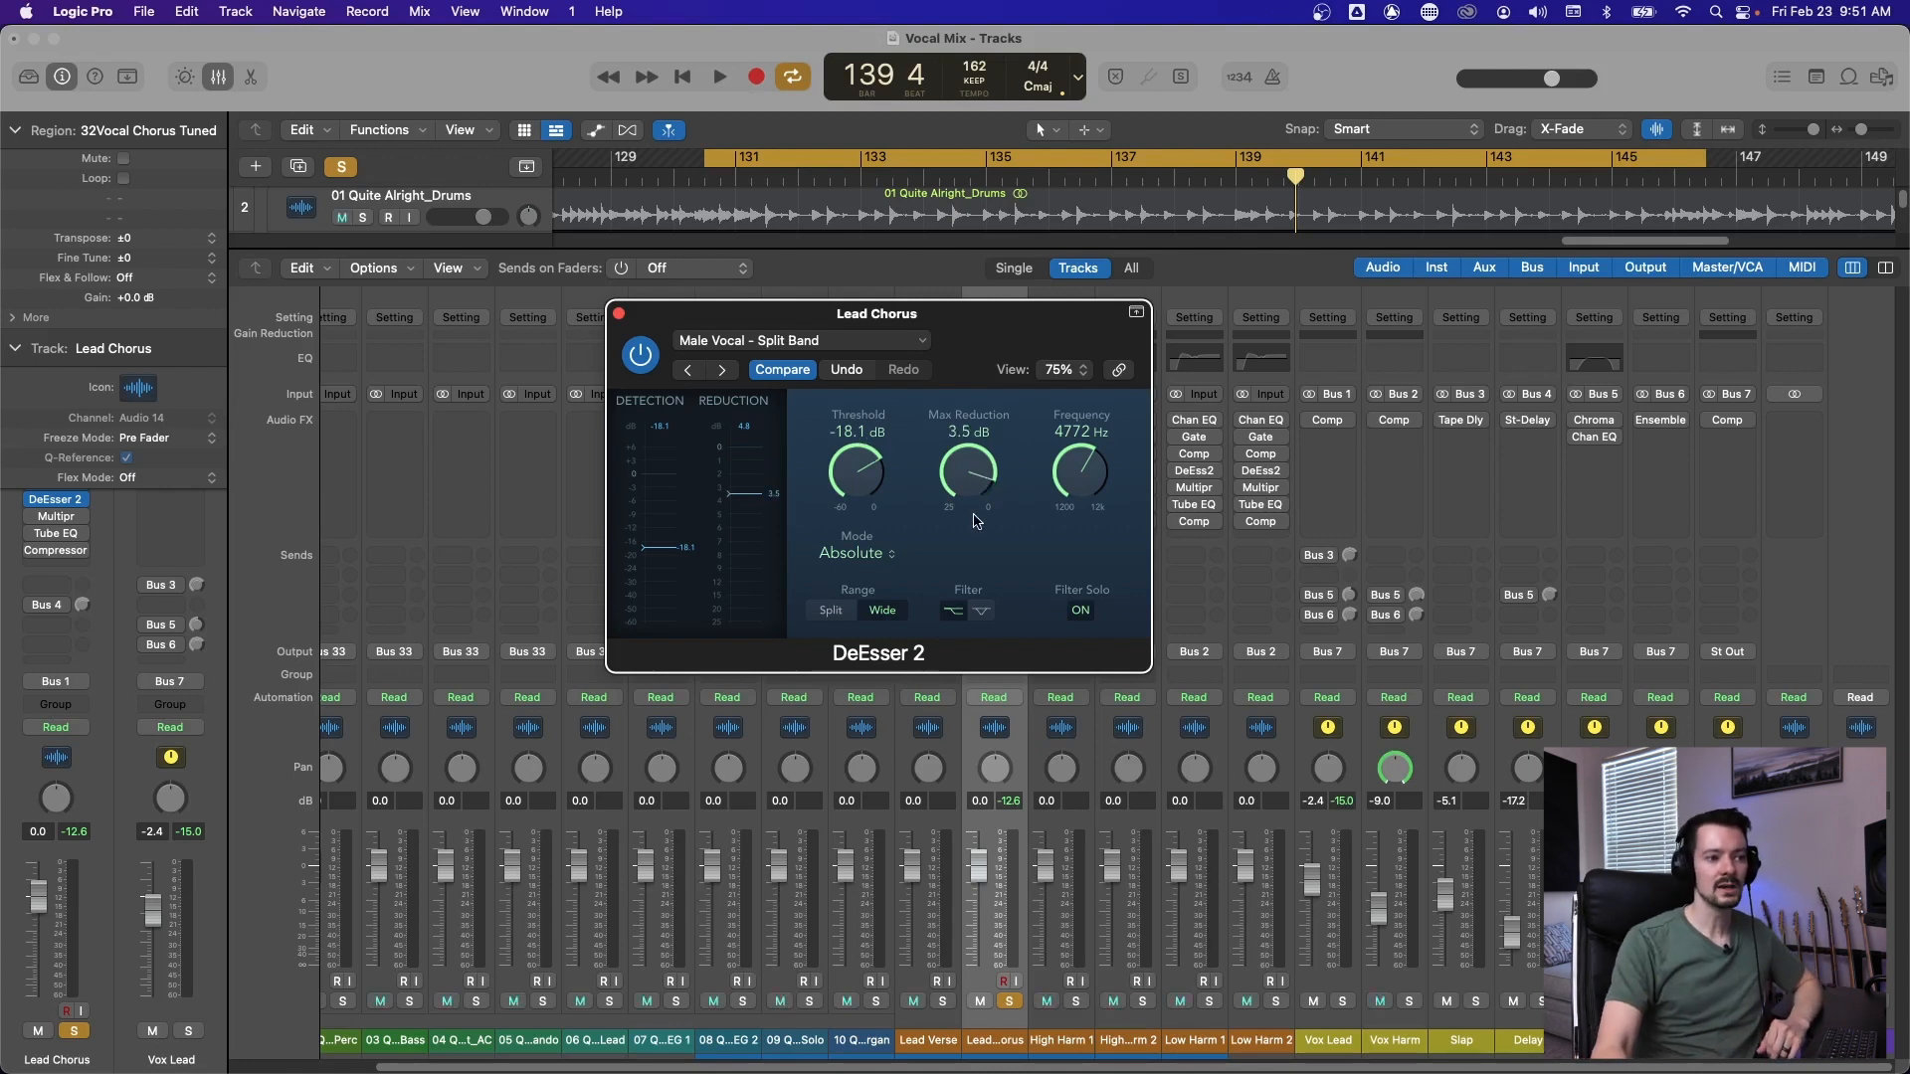
left_click_drag(973, 537, 972, 573)
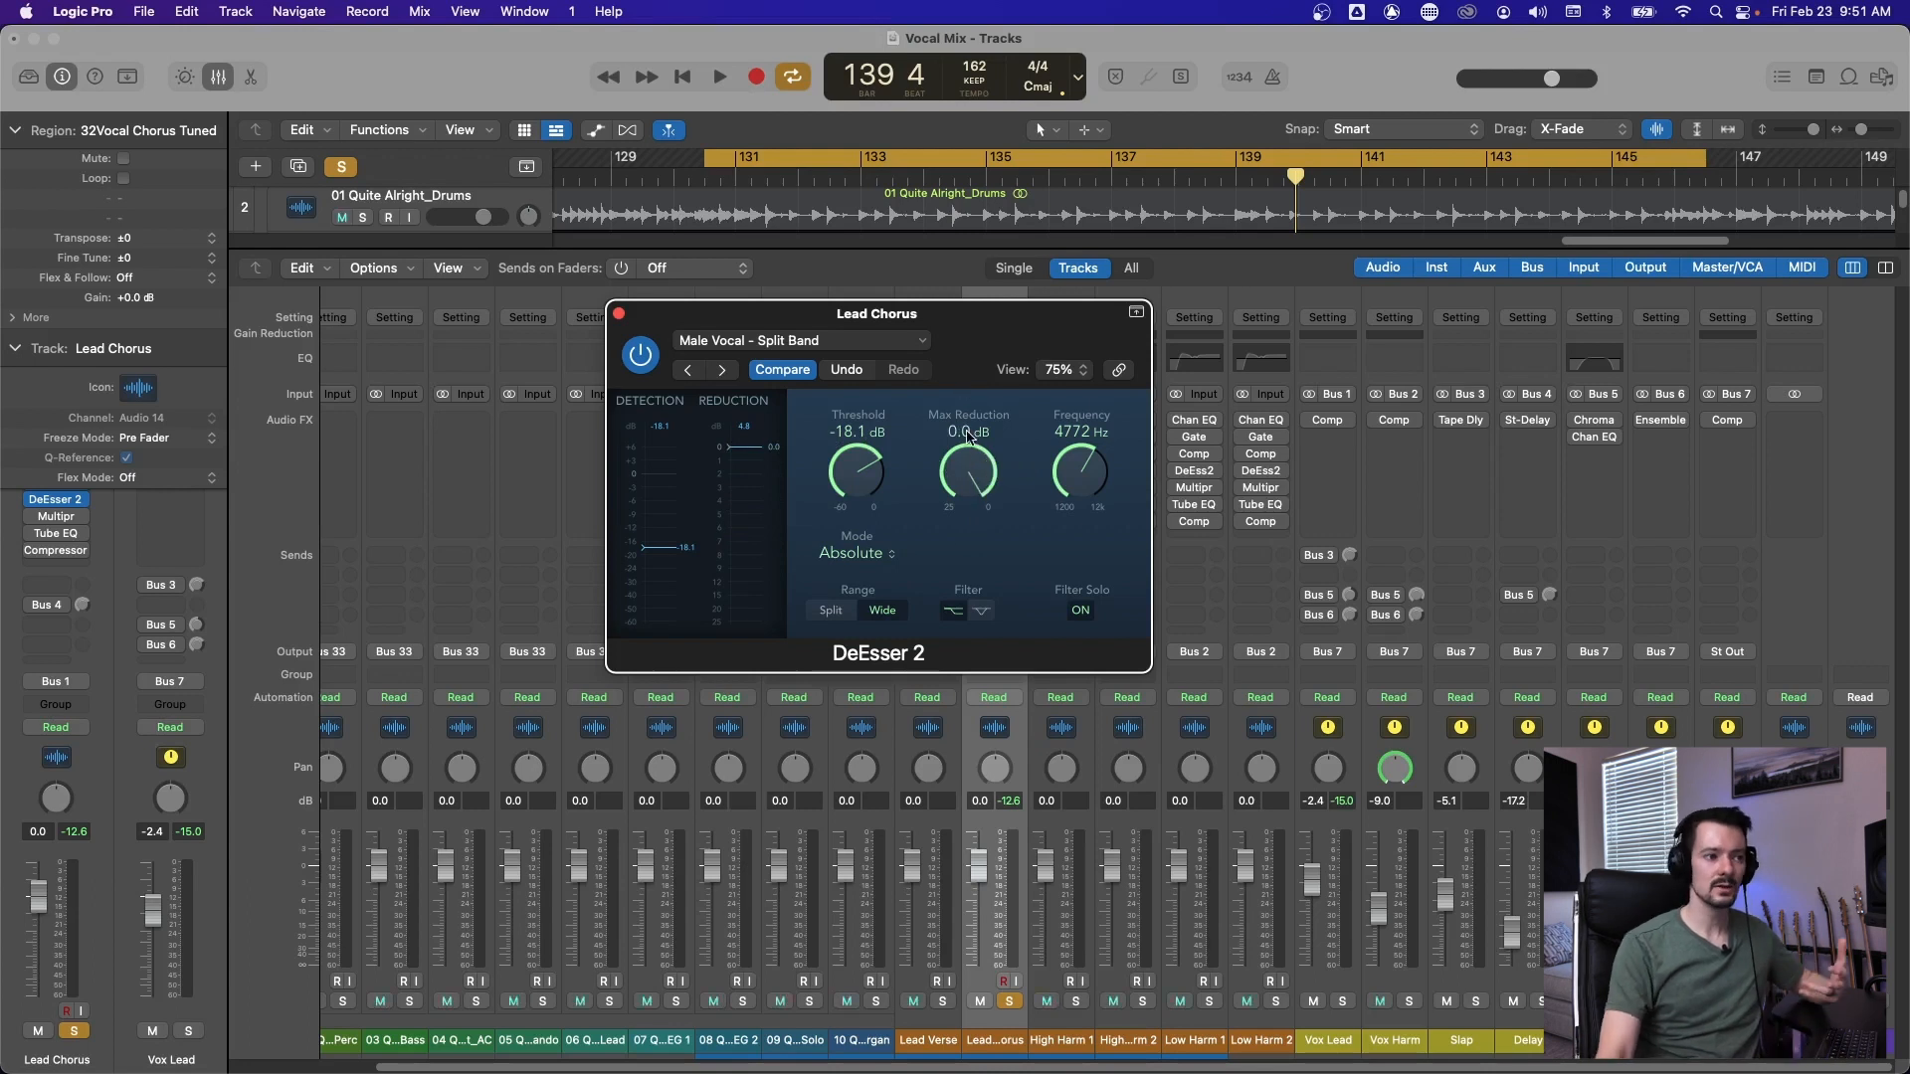
left_click_drag(849, 468, 846, 474)
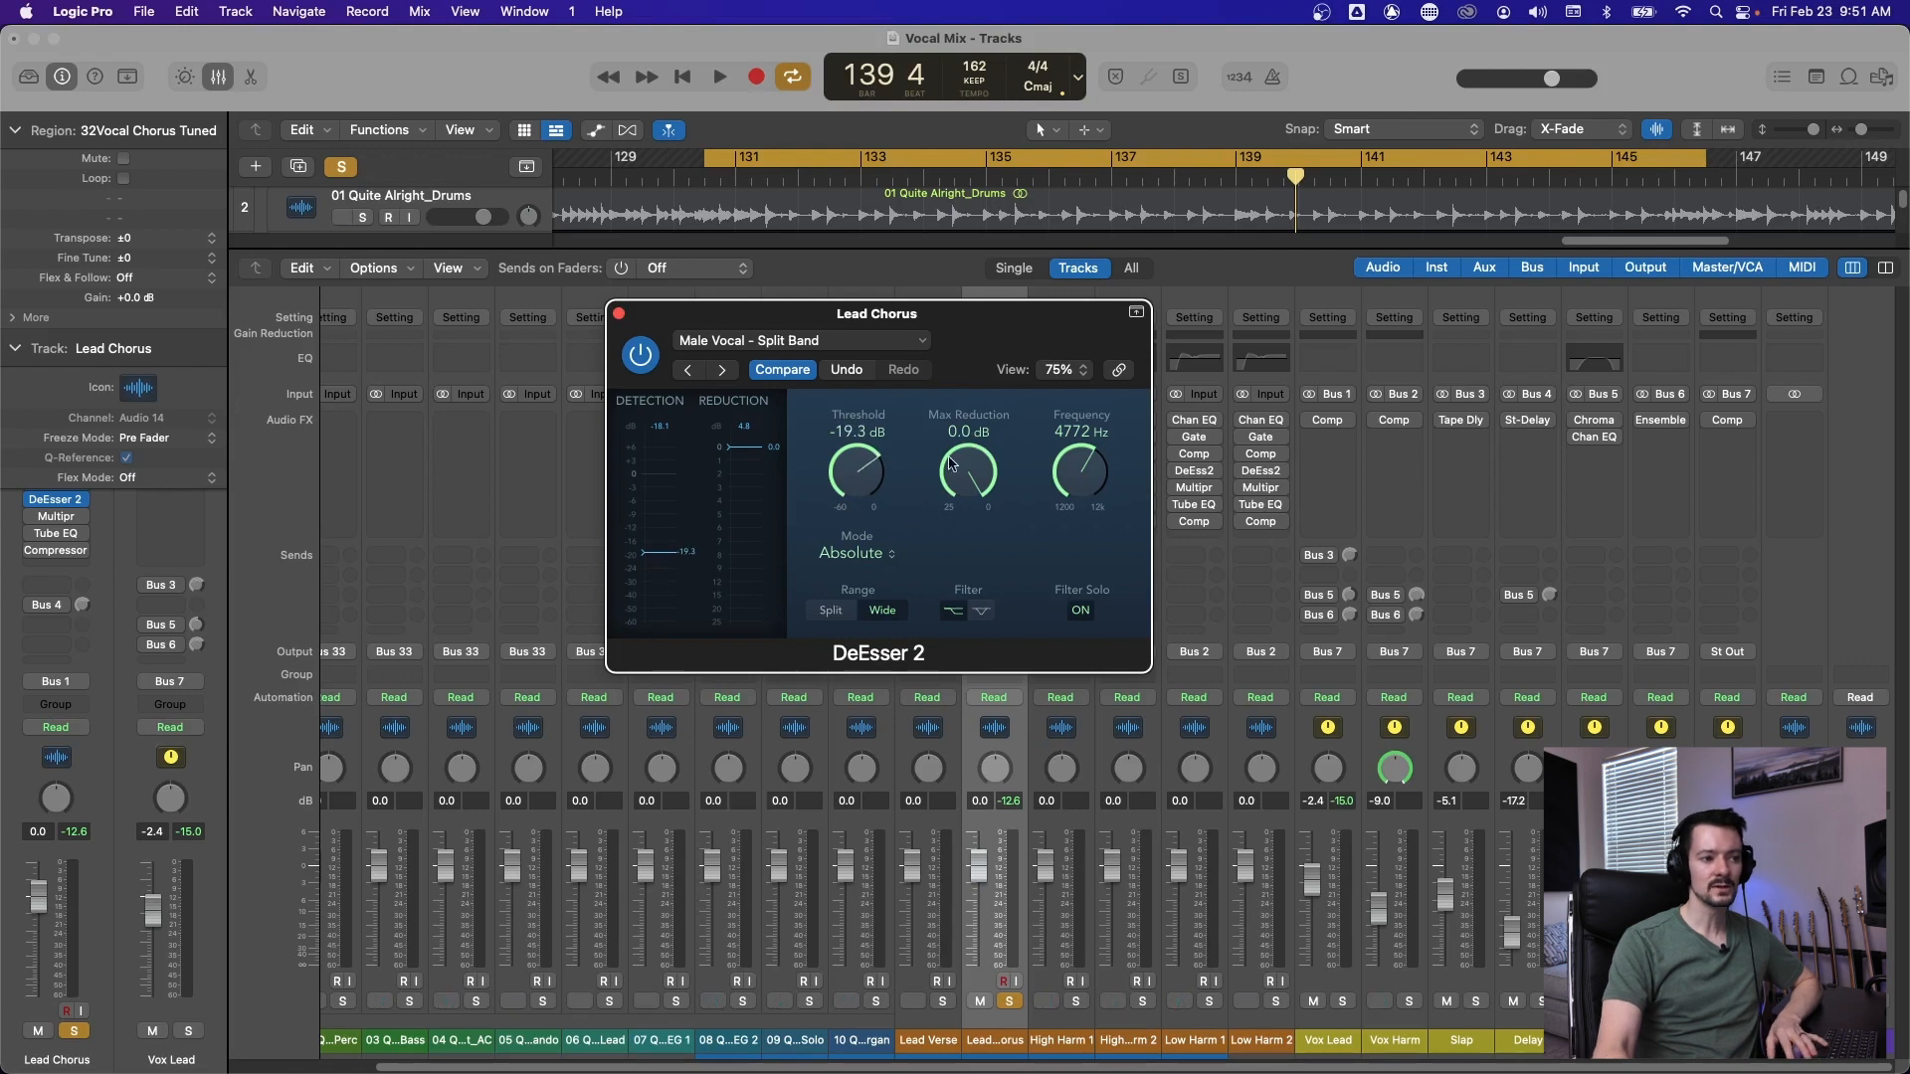
Set the DeEsser 2's threshold to -29.0 dB and its max reduction to 3.6 dB while playing Lead Chorus.
key("space")
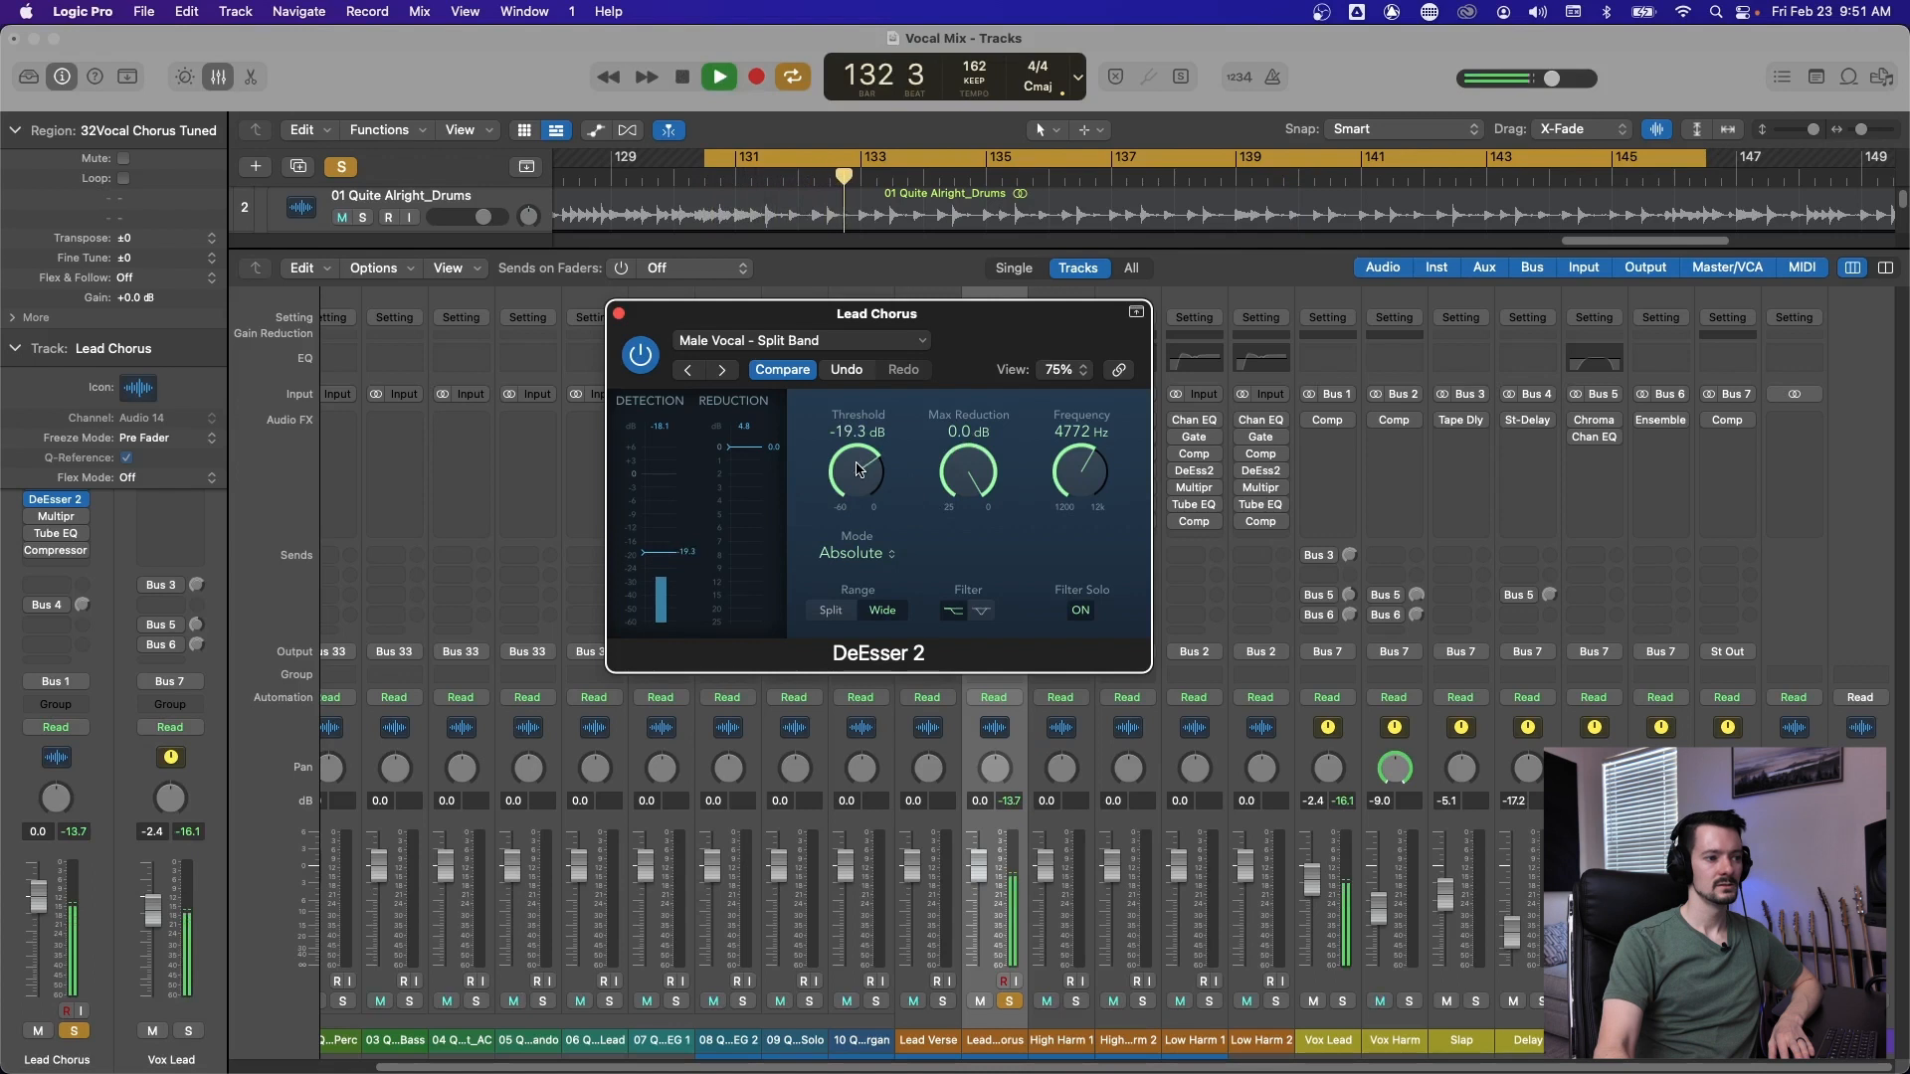
mouse_move(859, 470)
left_mouse_down()
mouse_move(858, 567)
mouse_move(852, 545)
left_mouse_up()
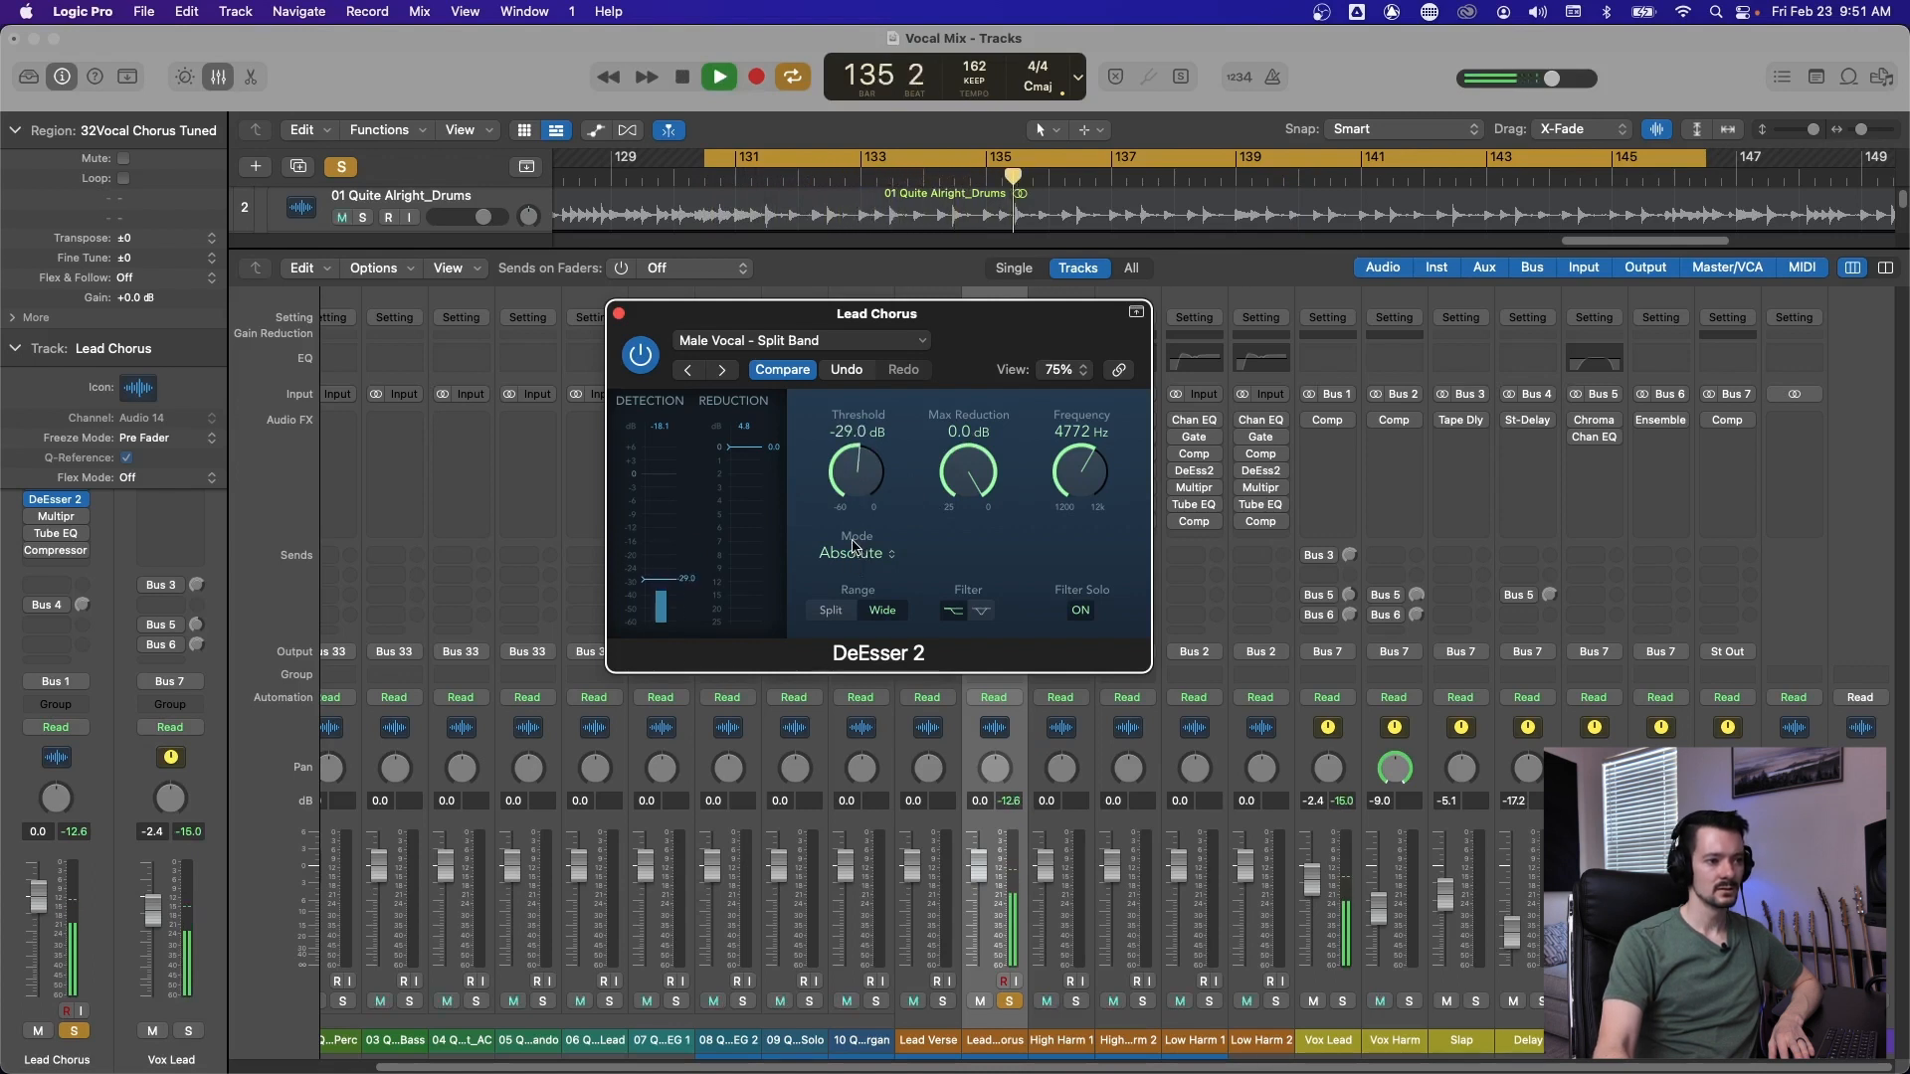
left_click_drag(967, 476, 961, 514)
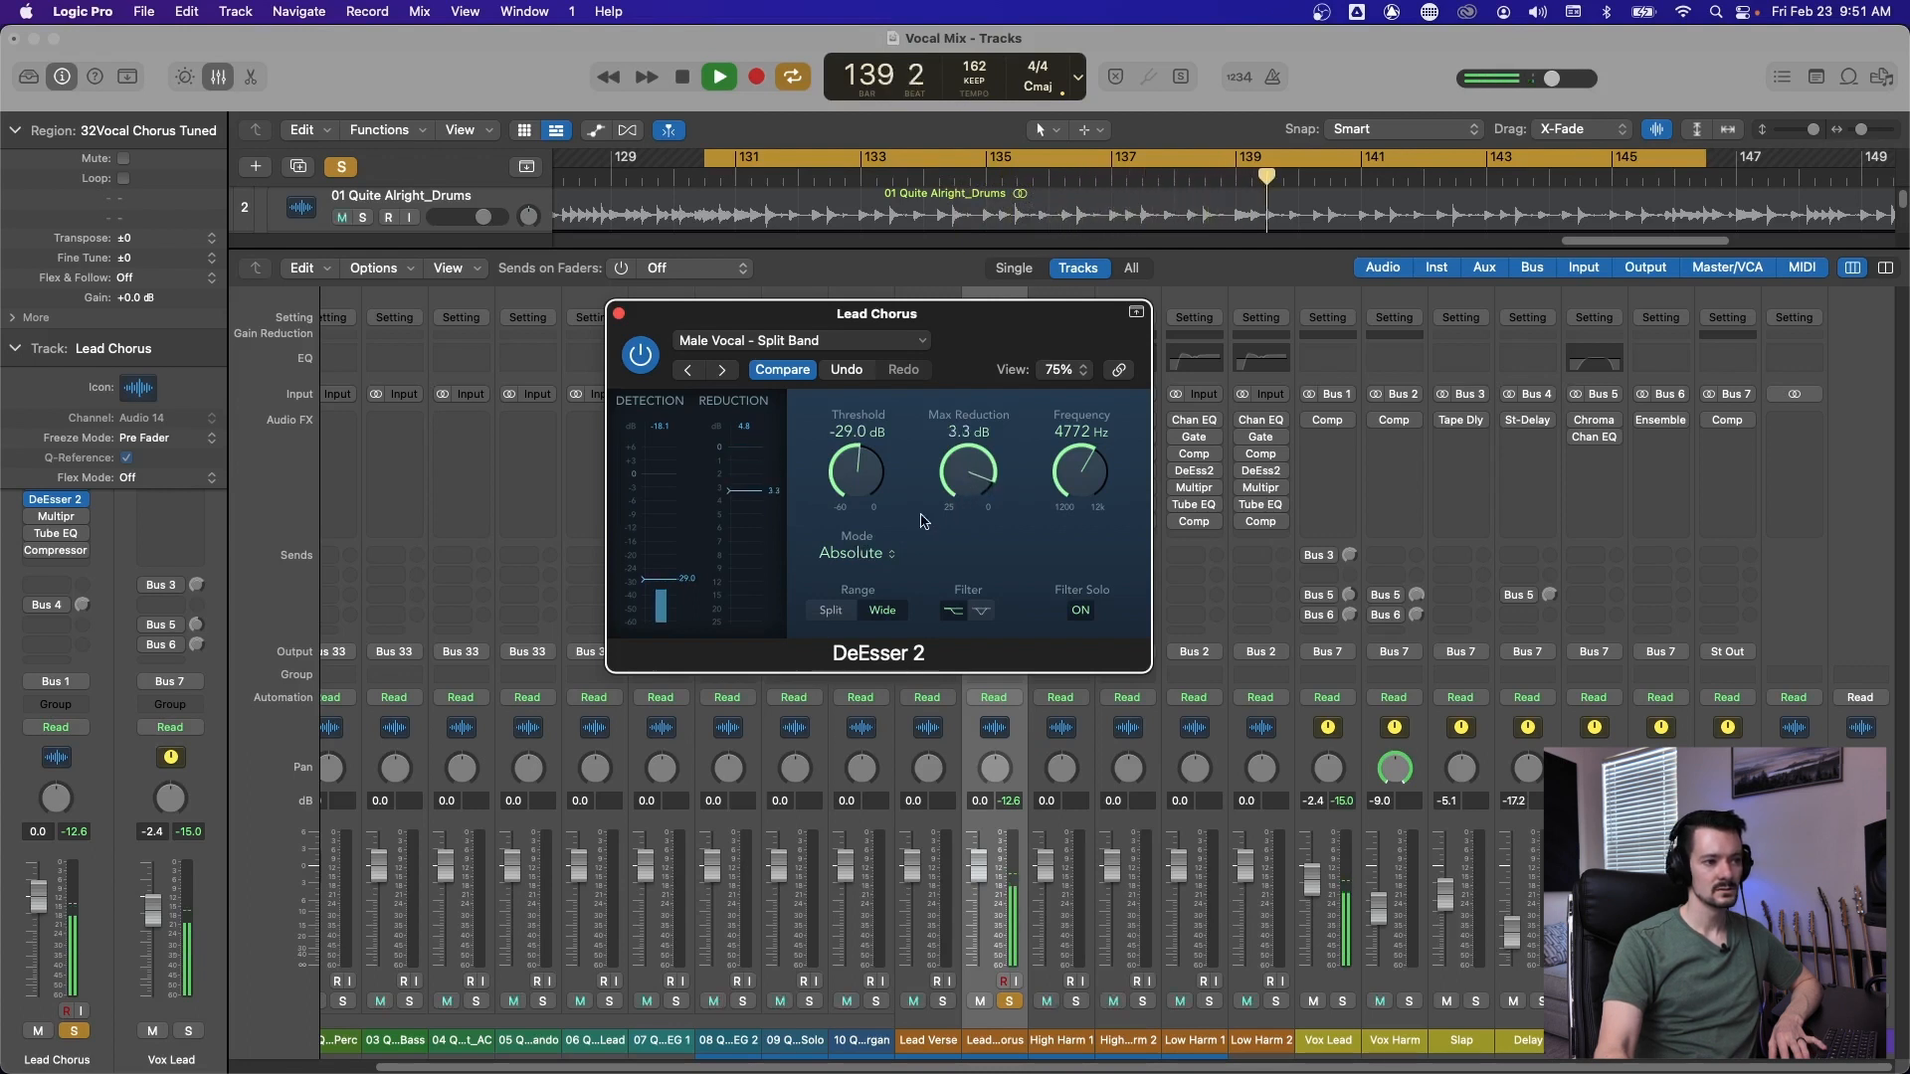
key("space")
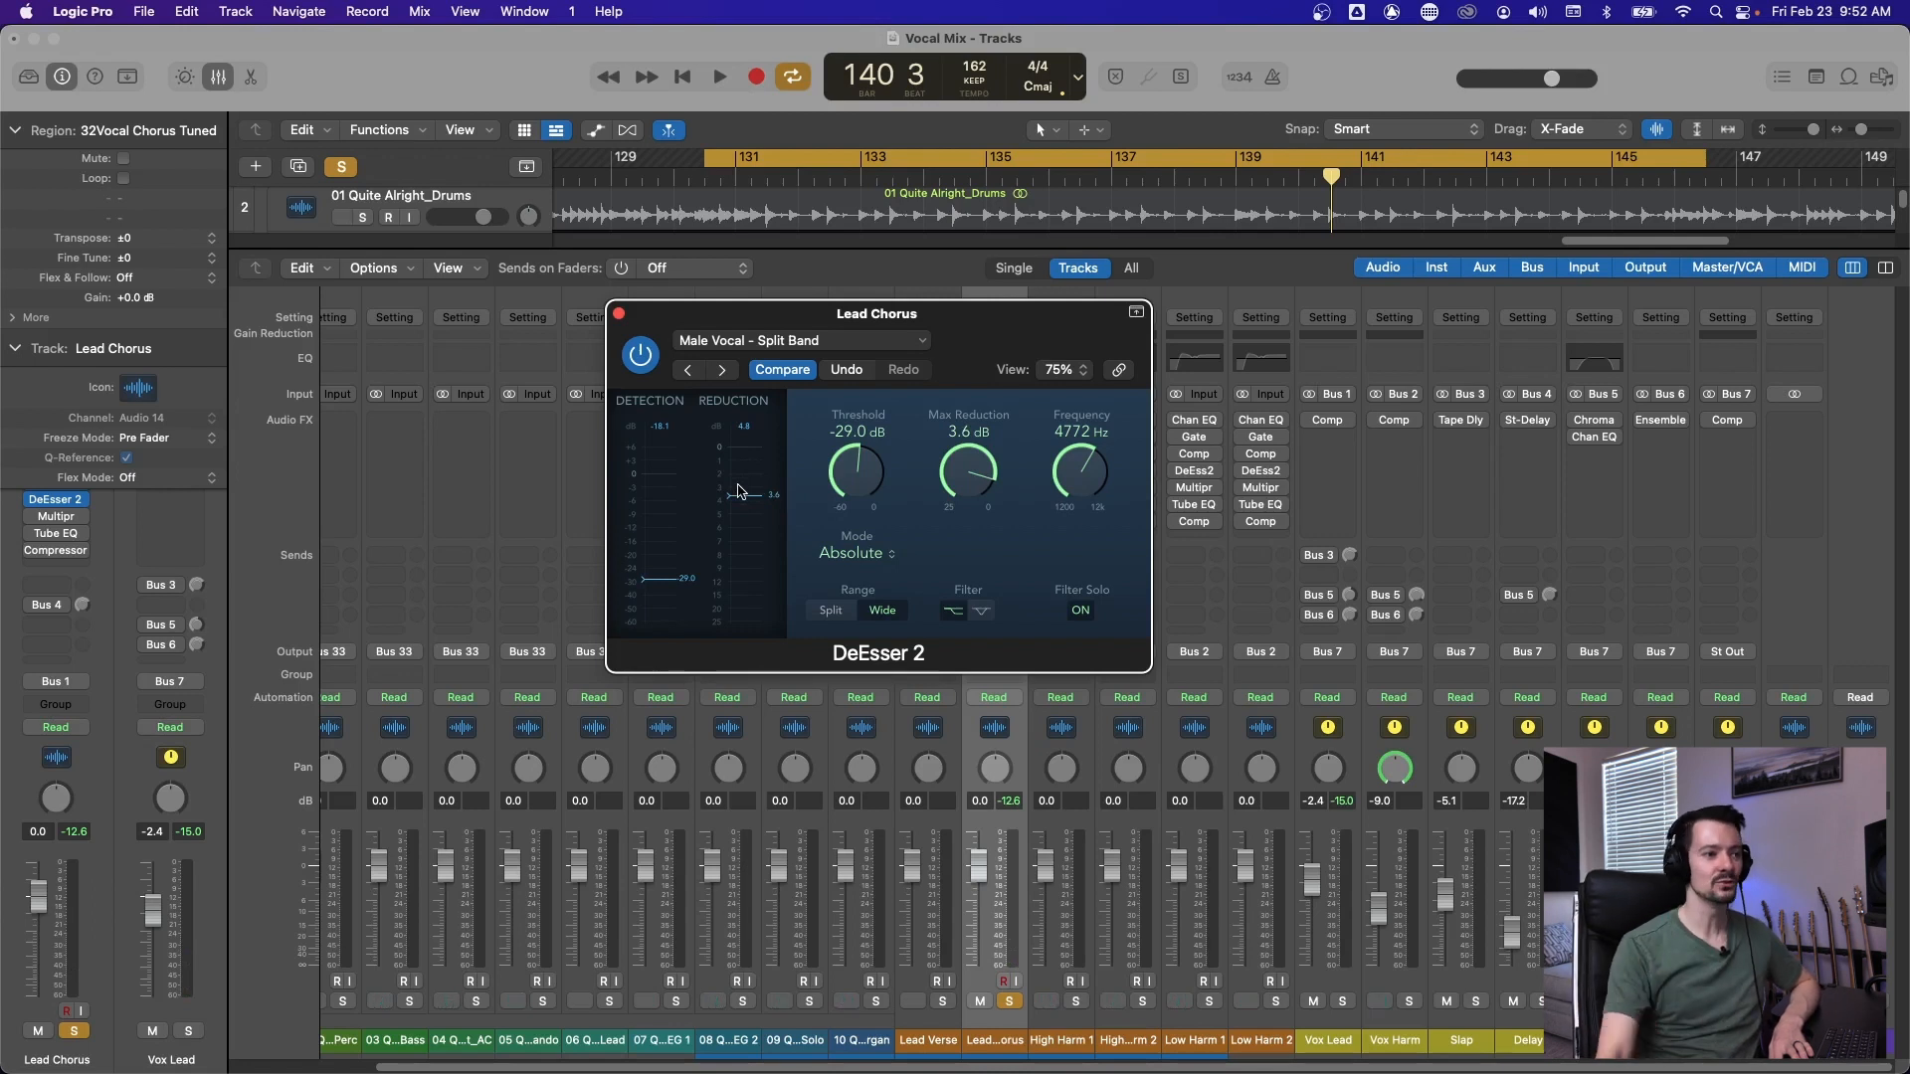
Turn off Filter Solo, set the DeEsser 2 to threshold -29.2 dB and max reduction 2.5 dB during playback, and close its window.
left_click(1082, 614)
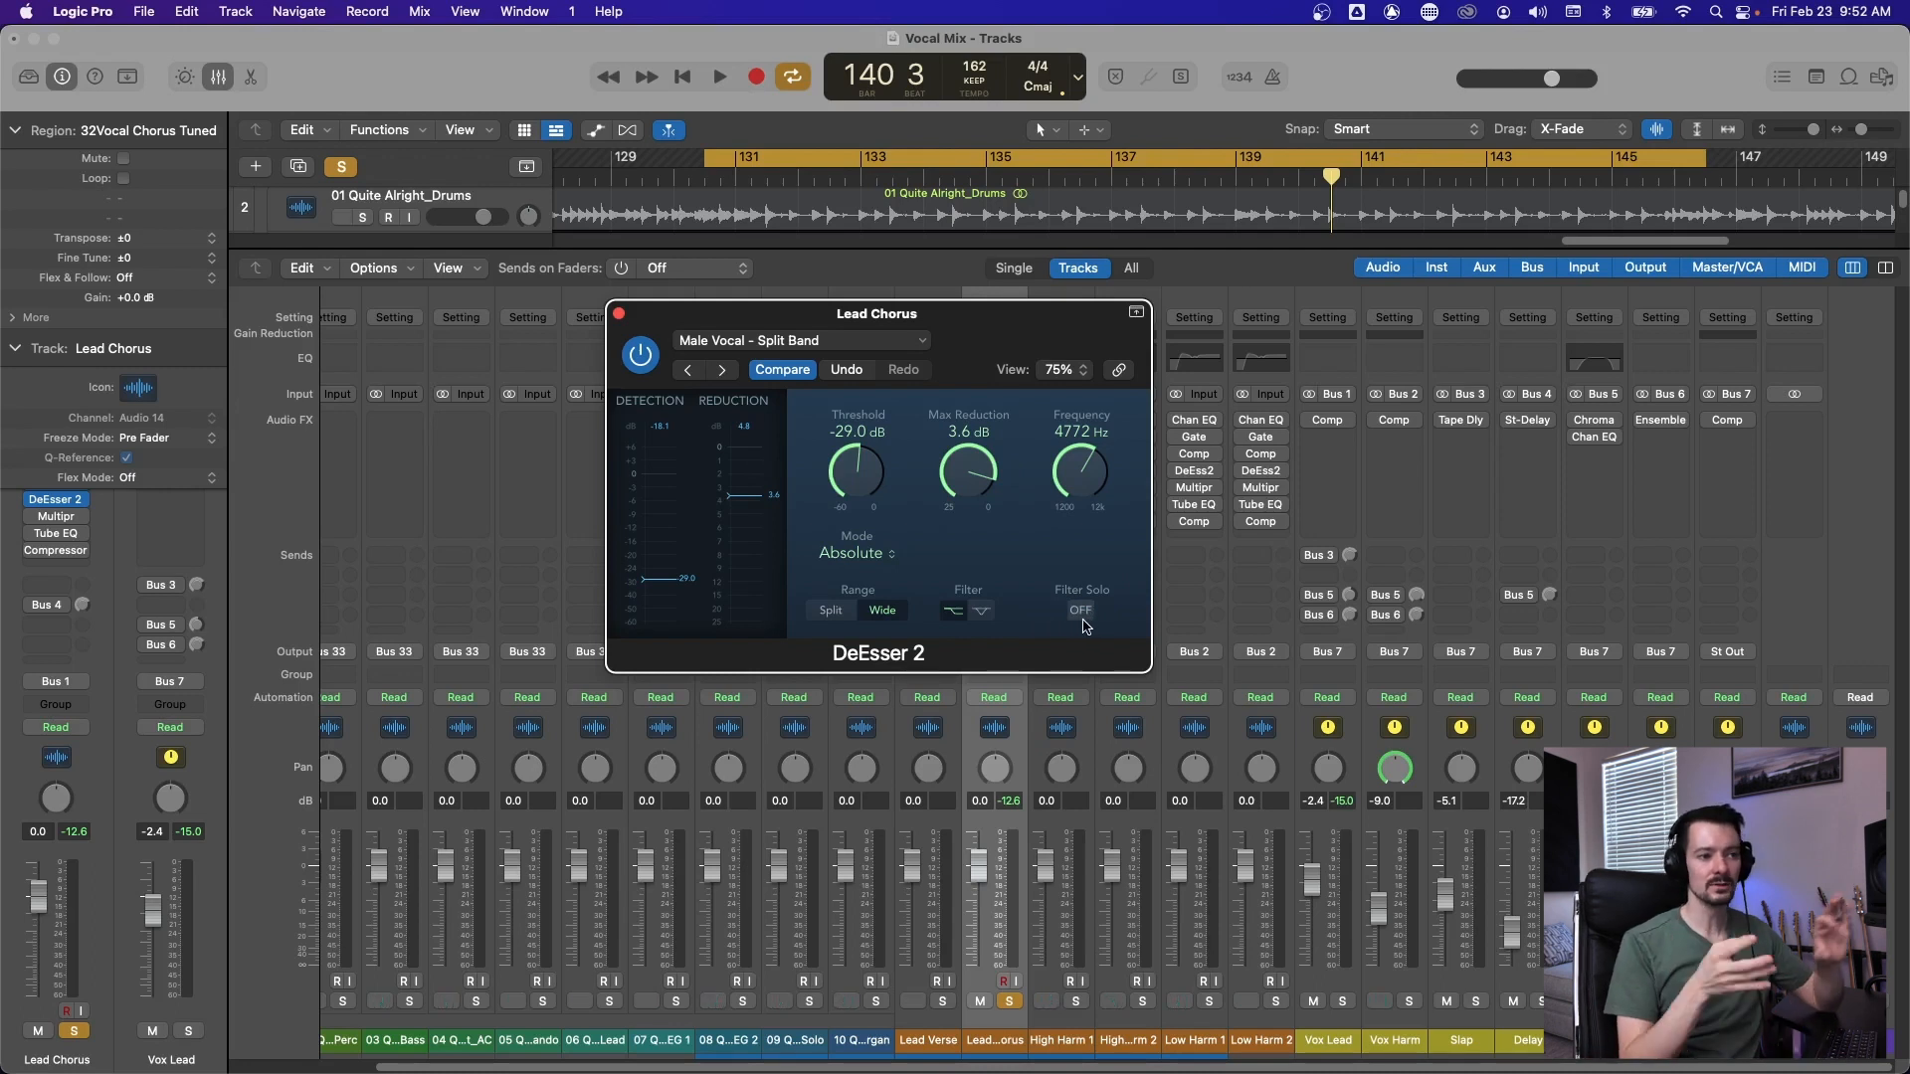
key("space")
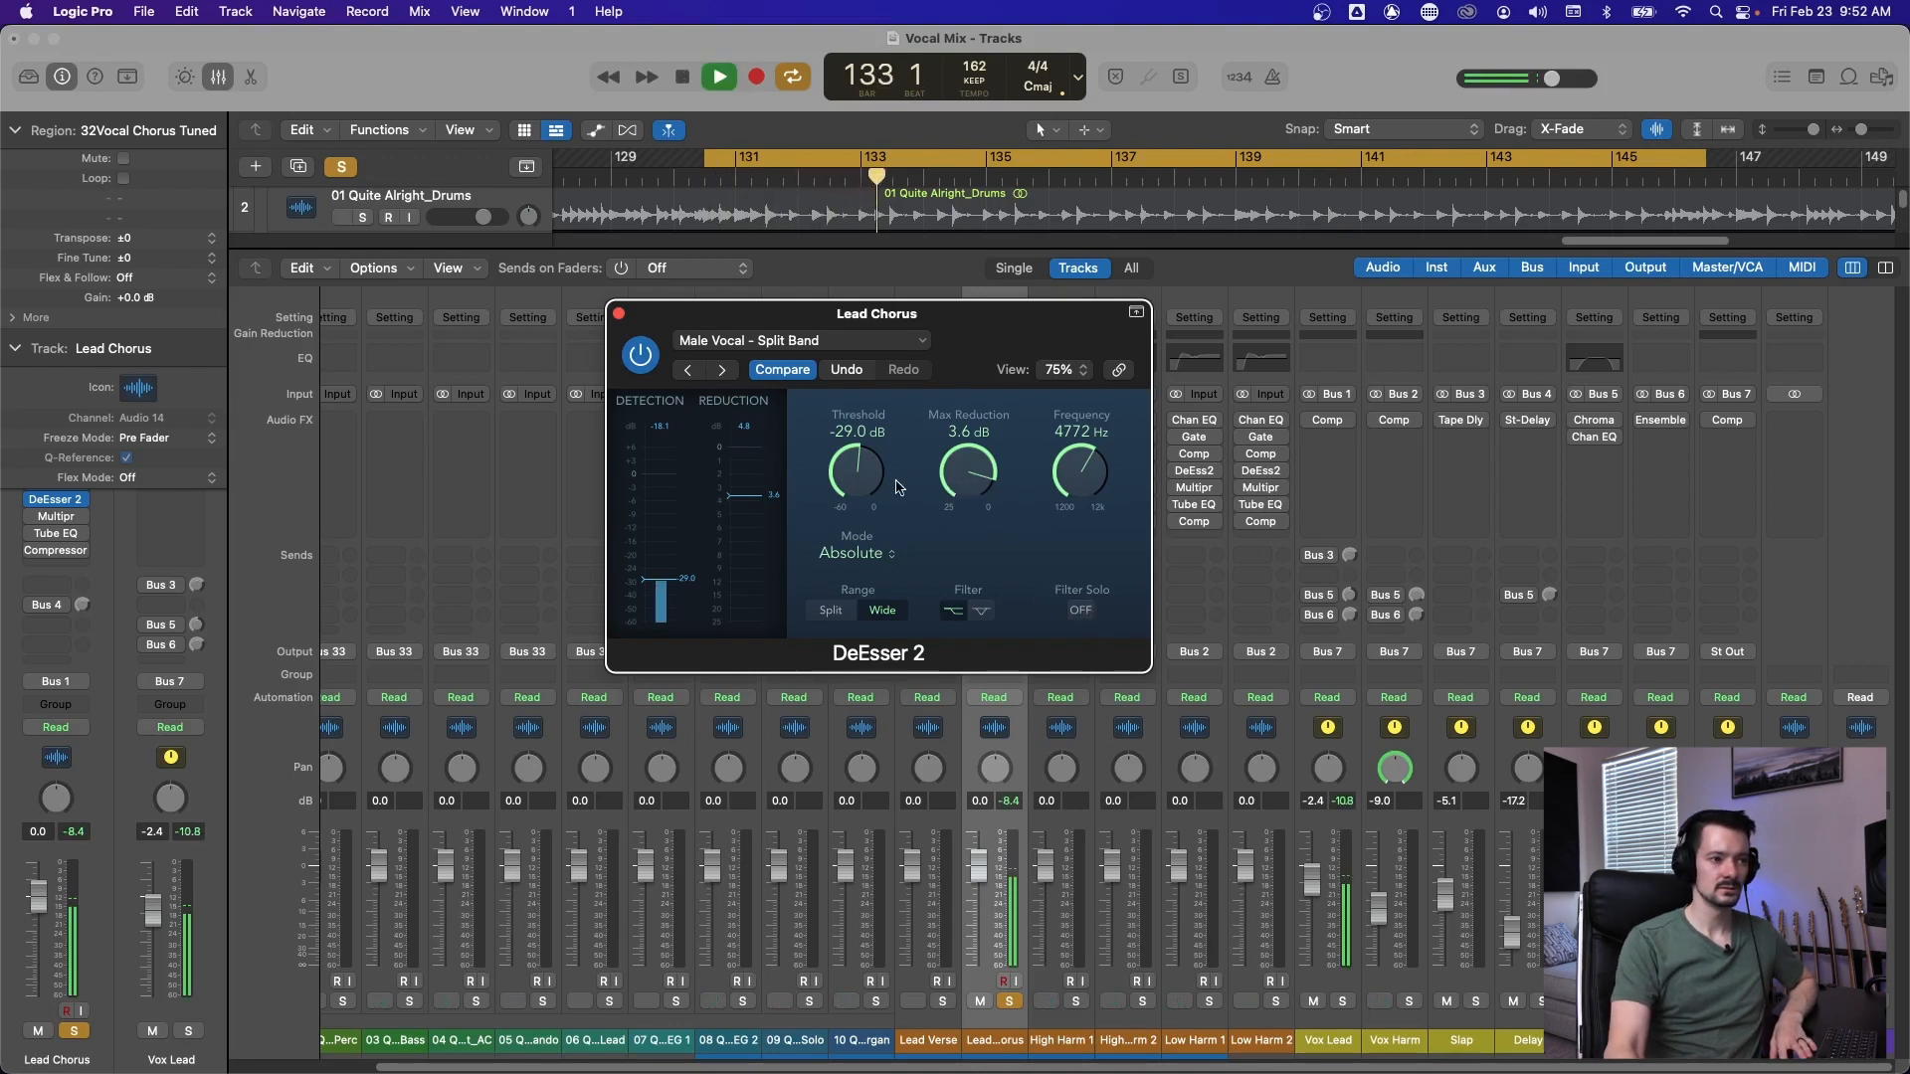
left_click_drag(857, 489, 972, 485)
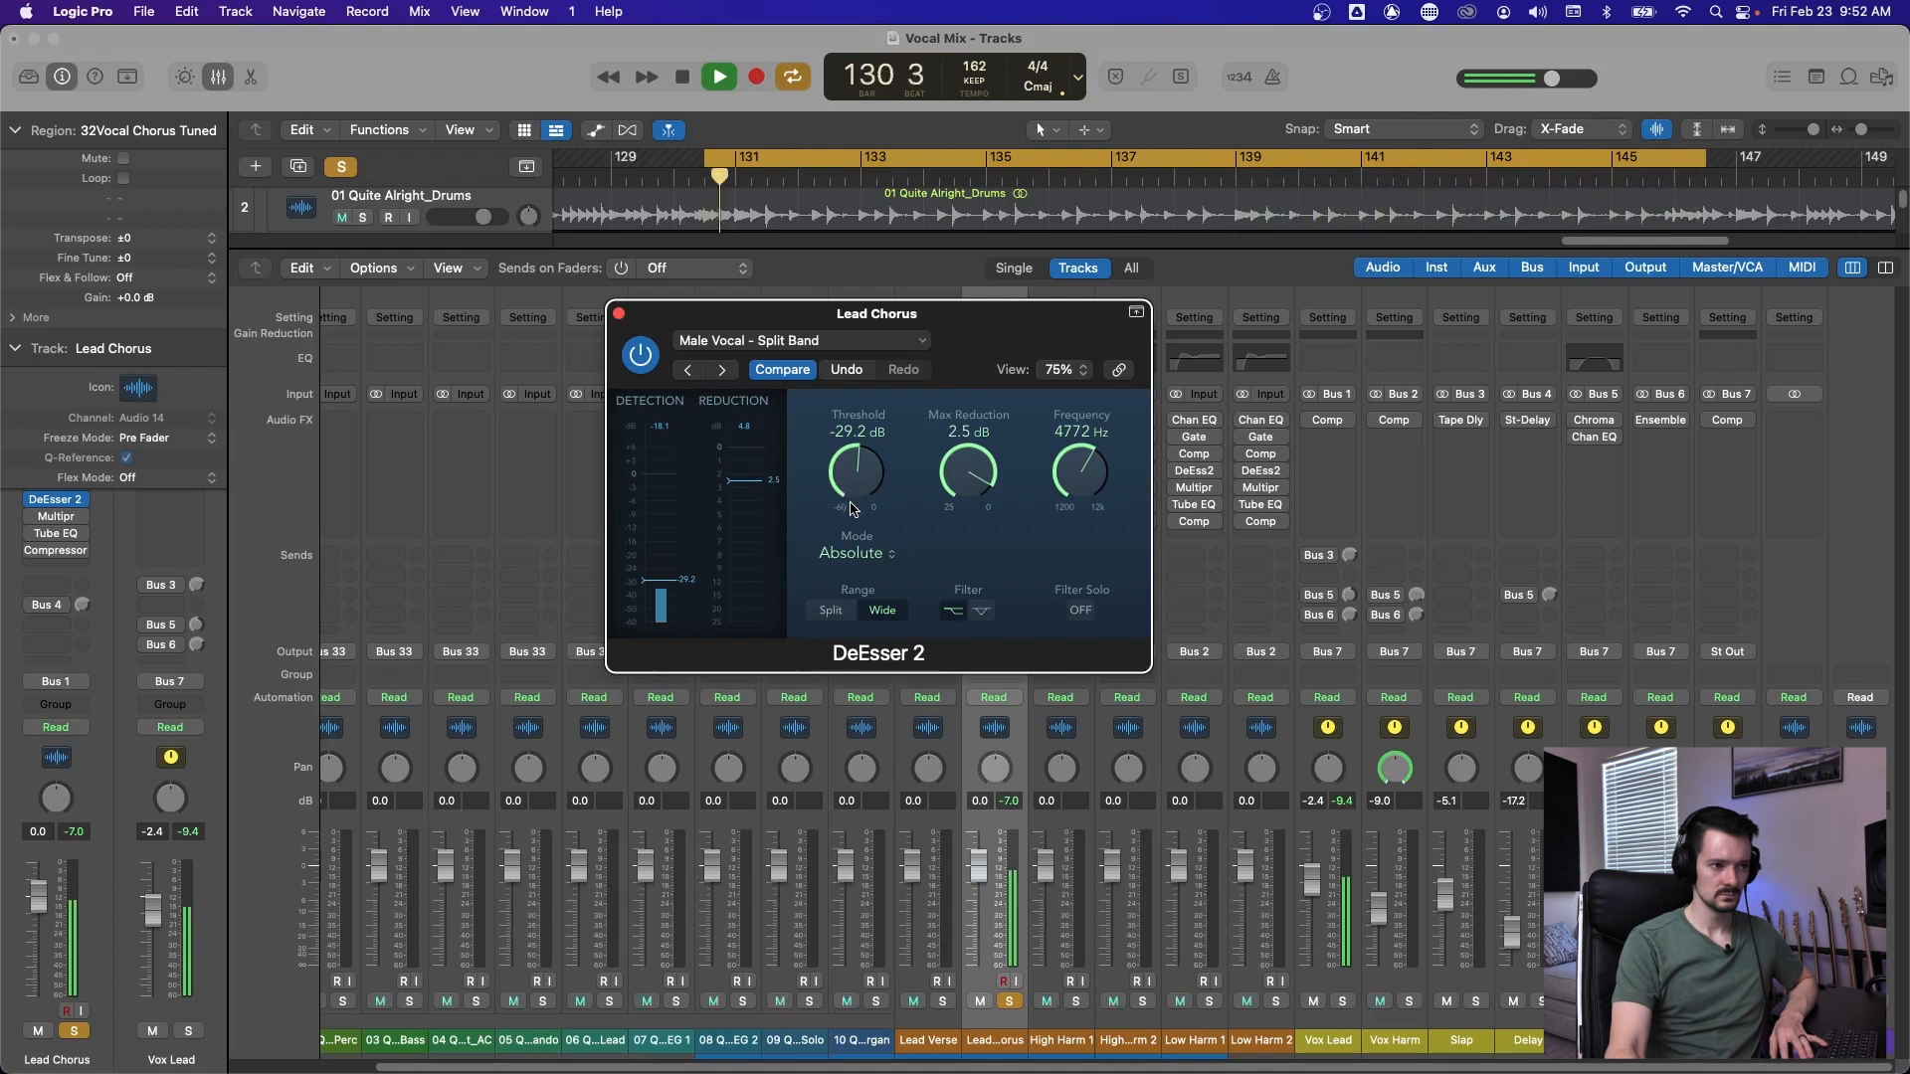
key("space")
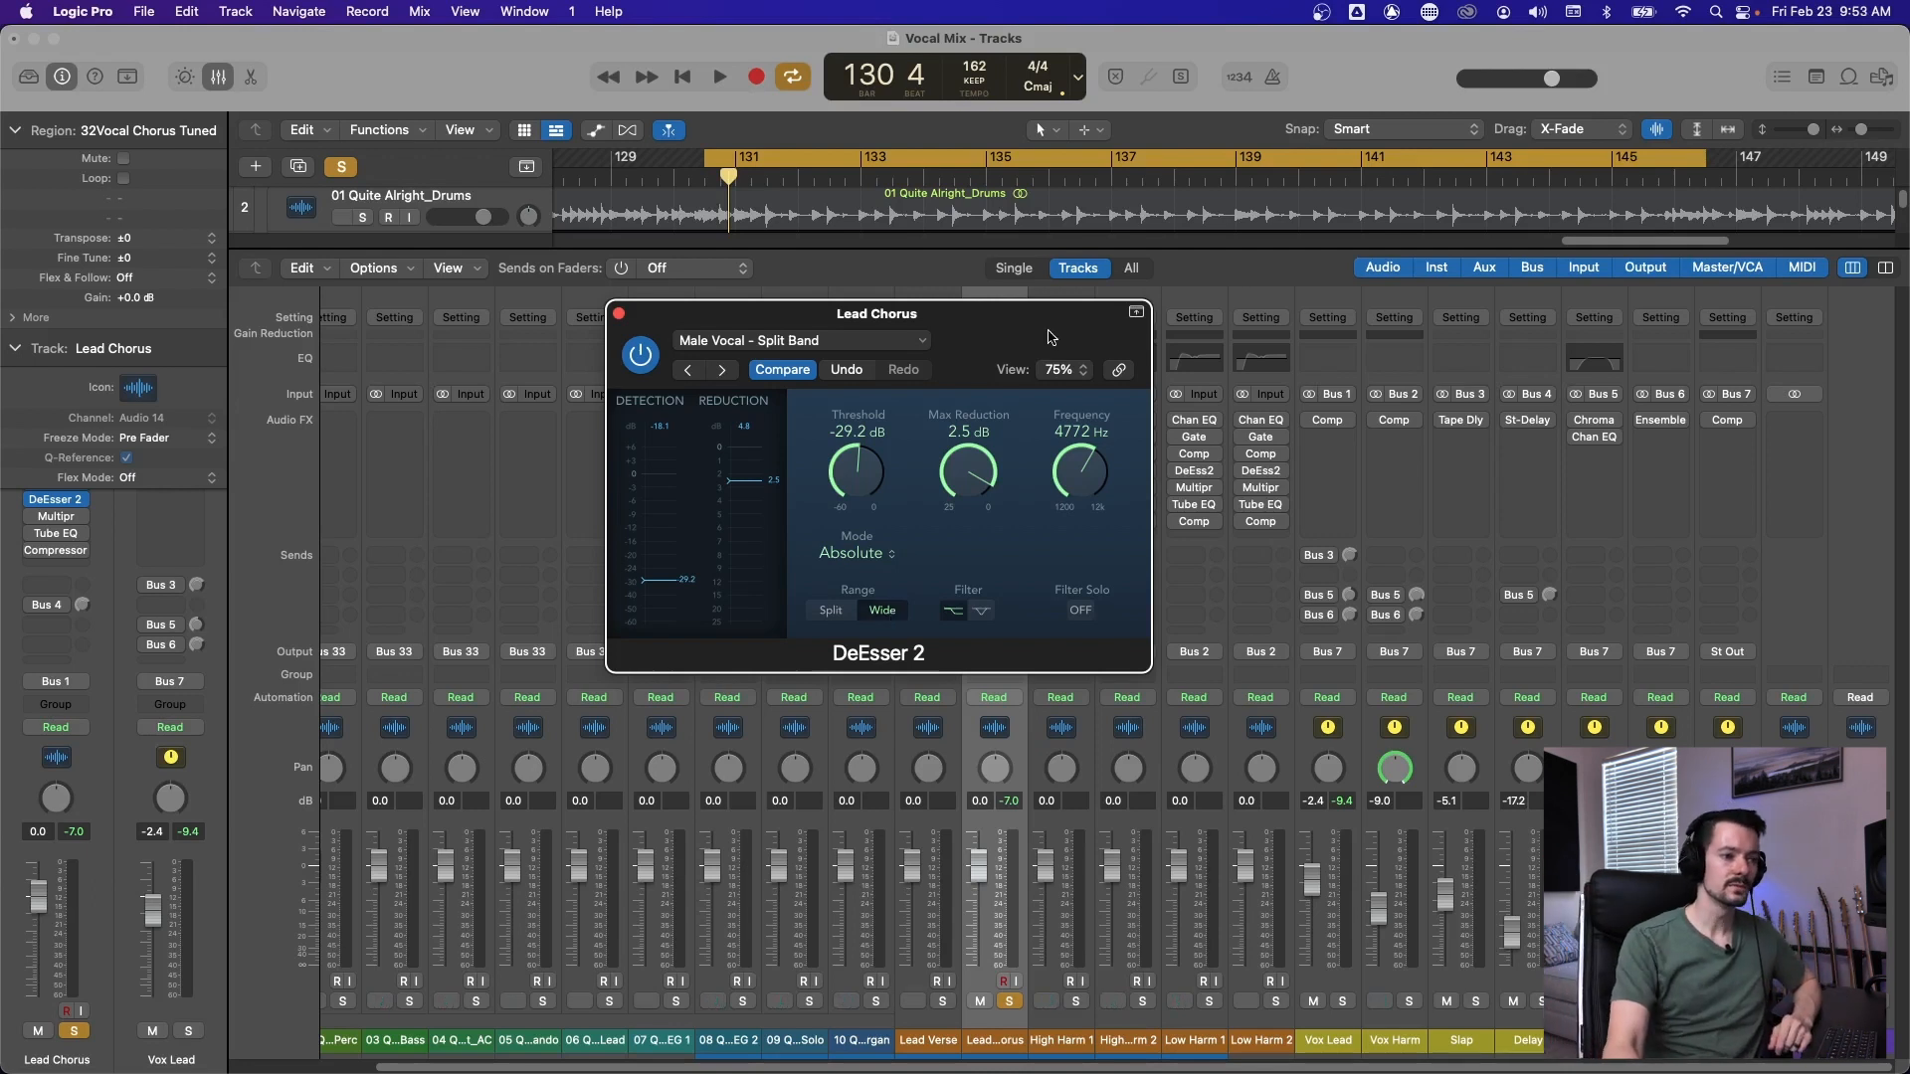
left_click(619, 314)
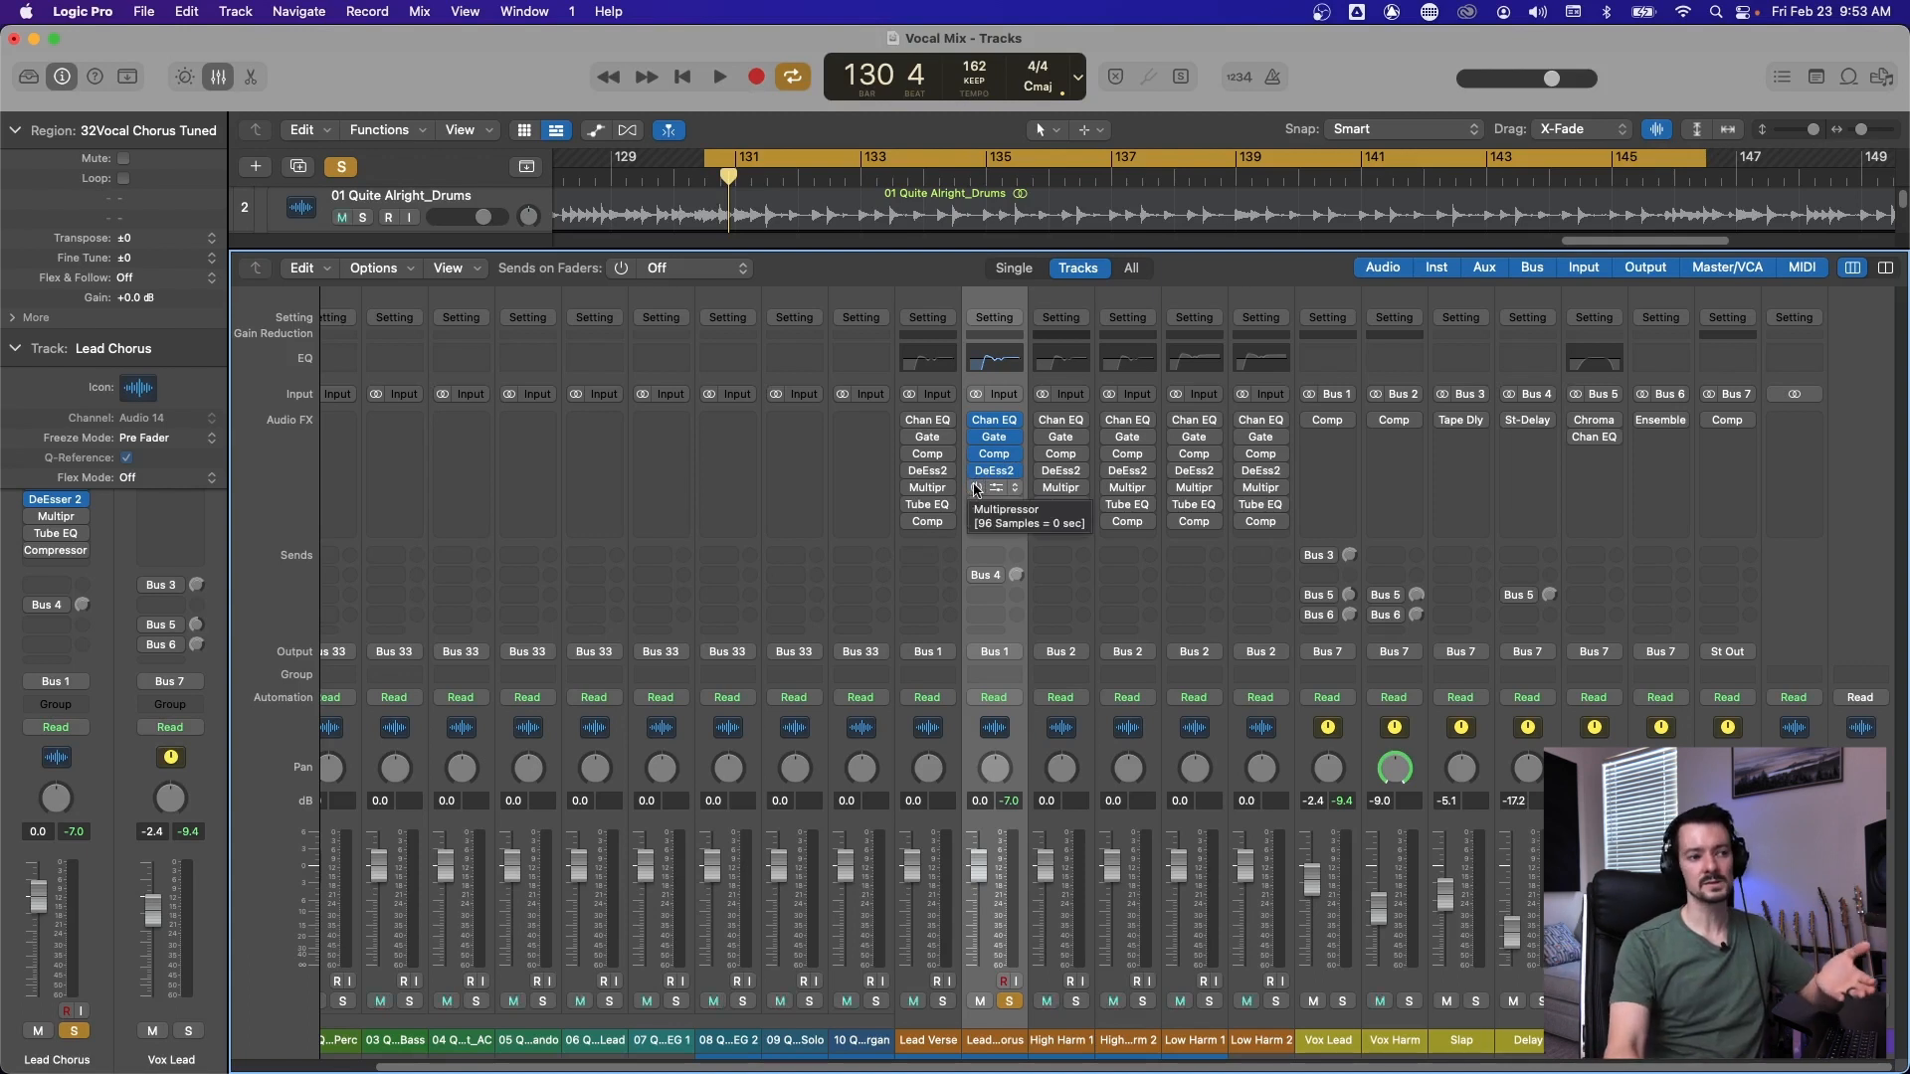
Switch on the Multipressor below the DeEsser 2 on Lead Chorus and open its settings, shifting its window up and left.
left_click(1011, 485)
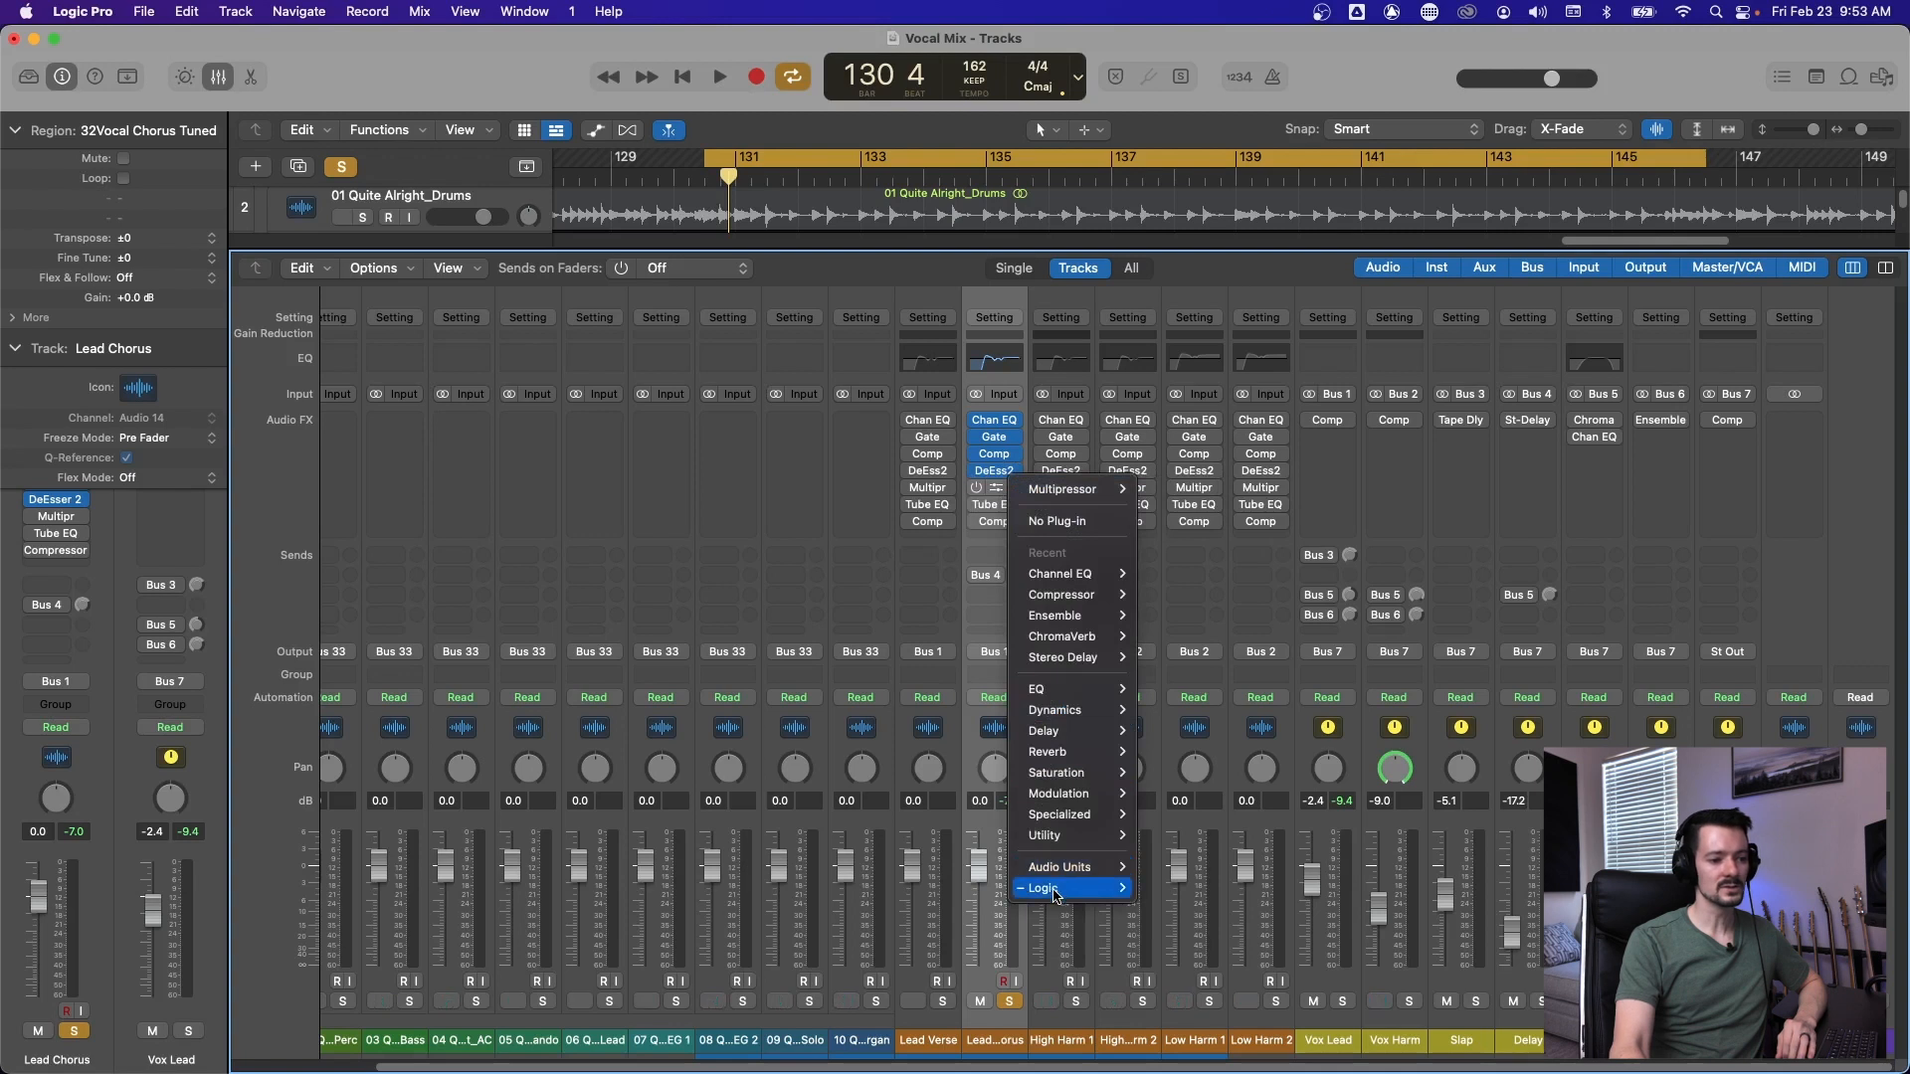
mouse_move(1054, 887)
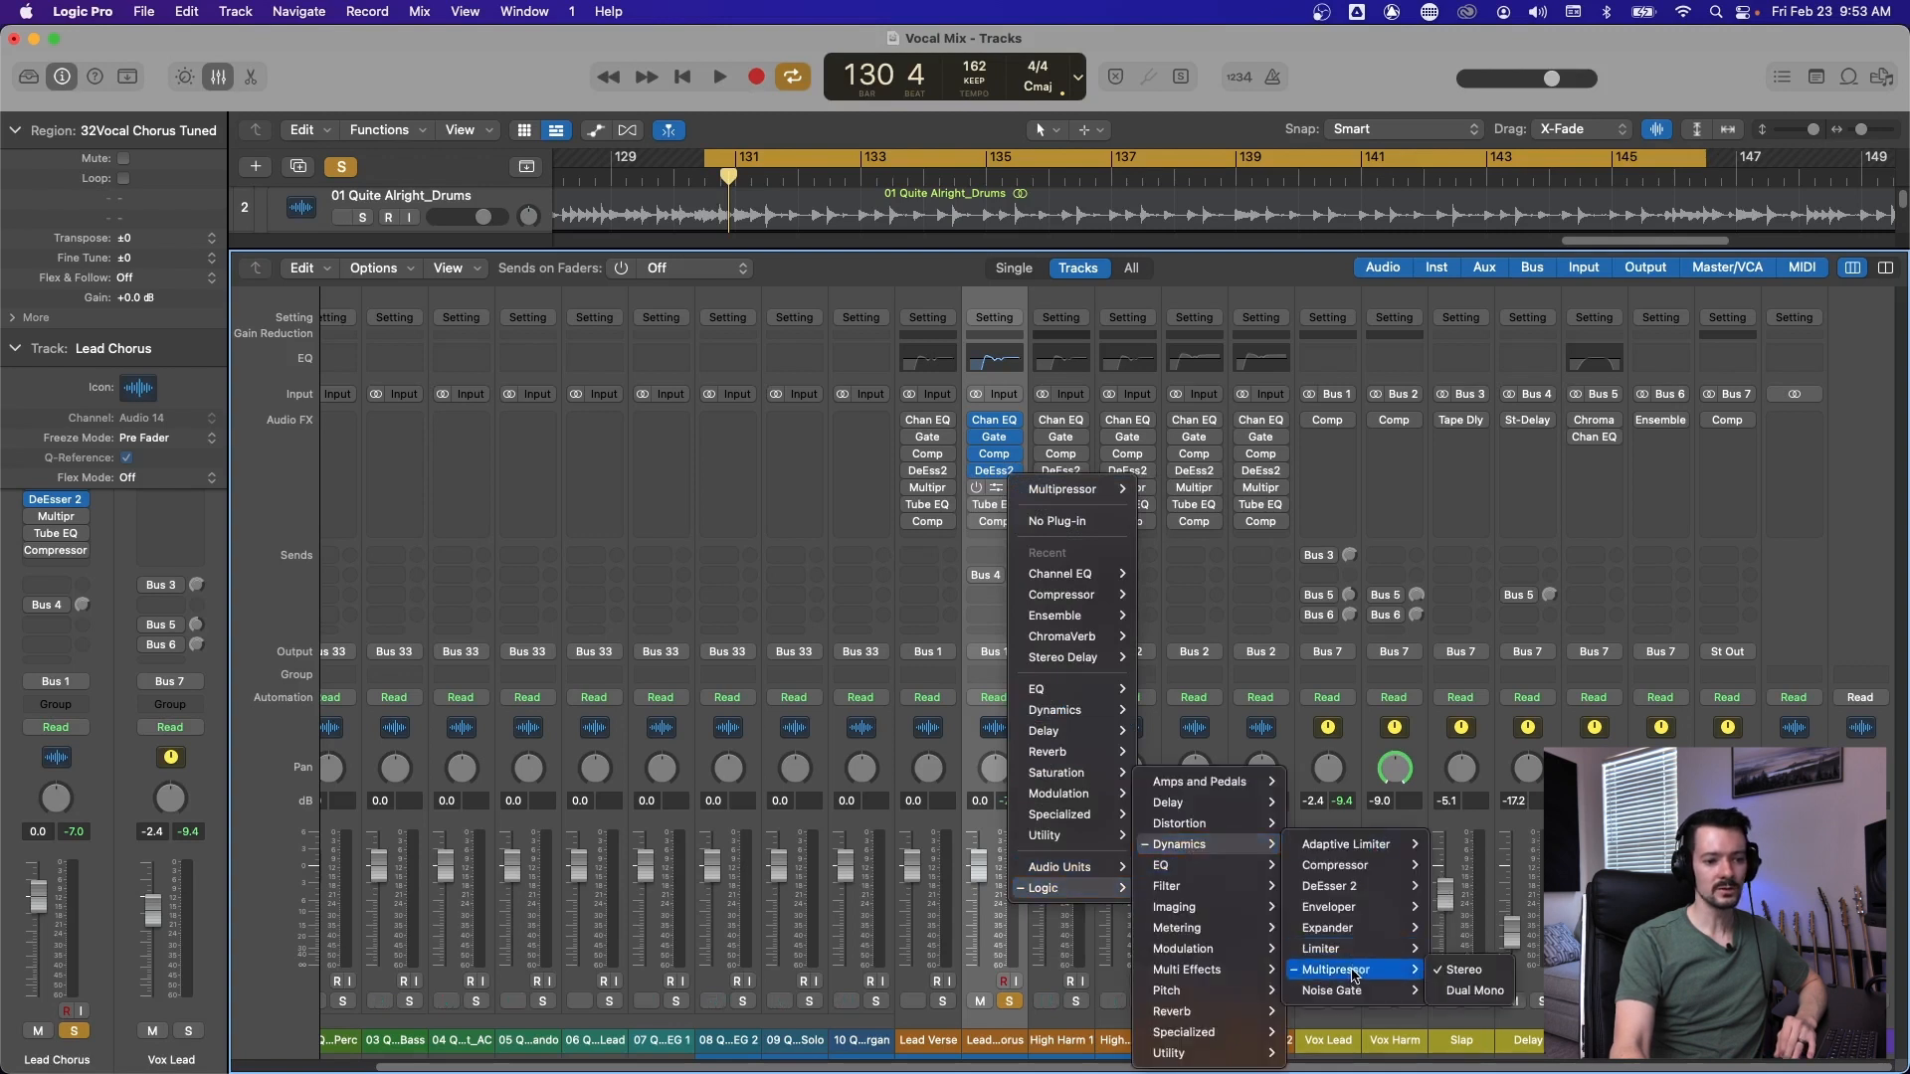
left_click(1042, 491)
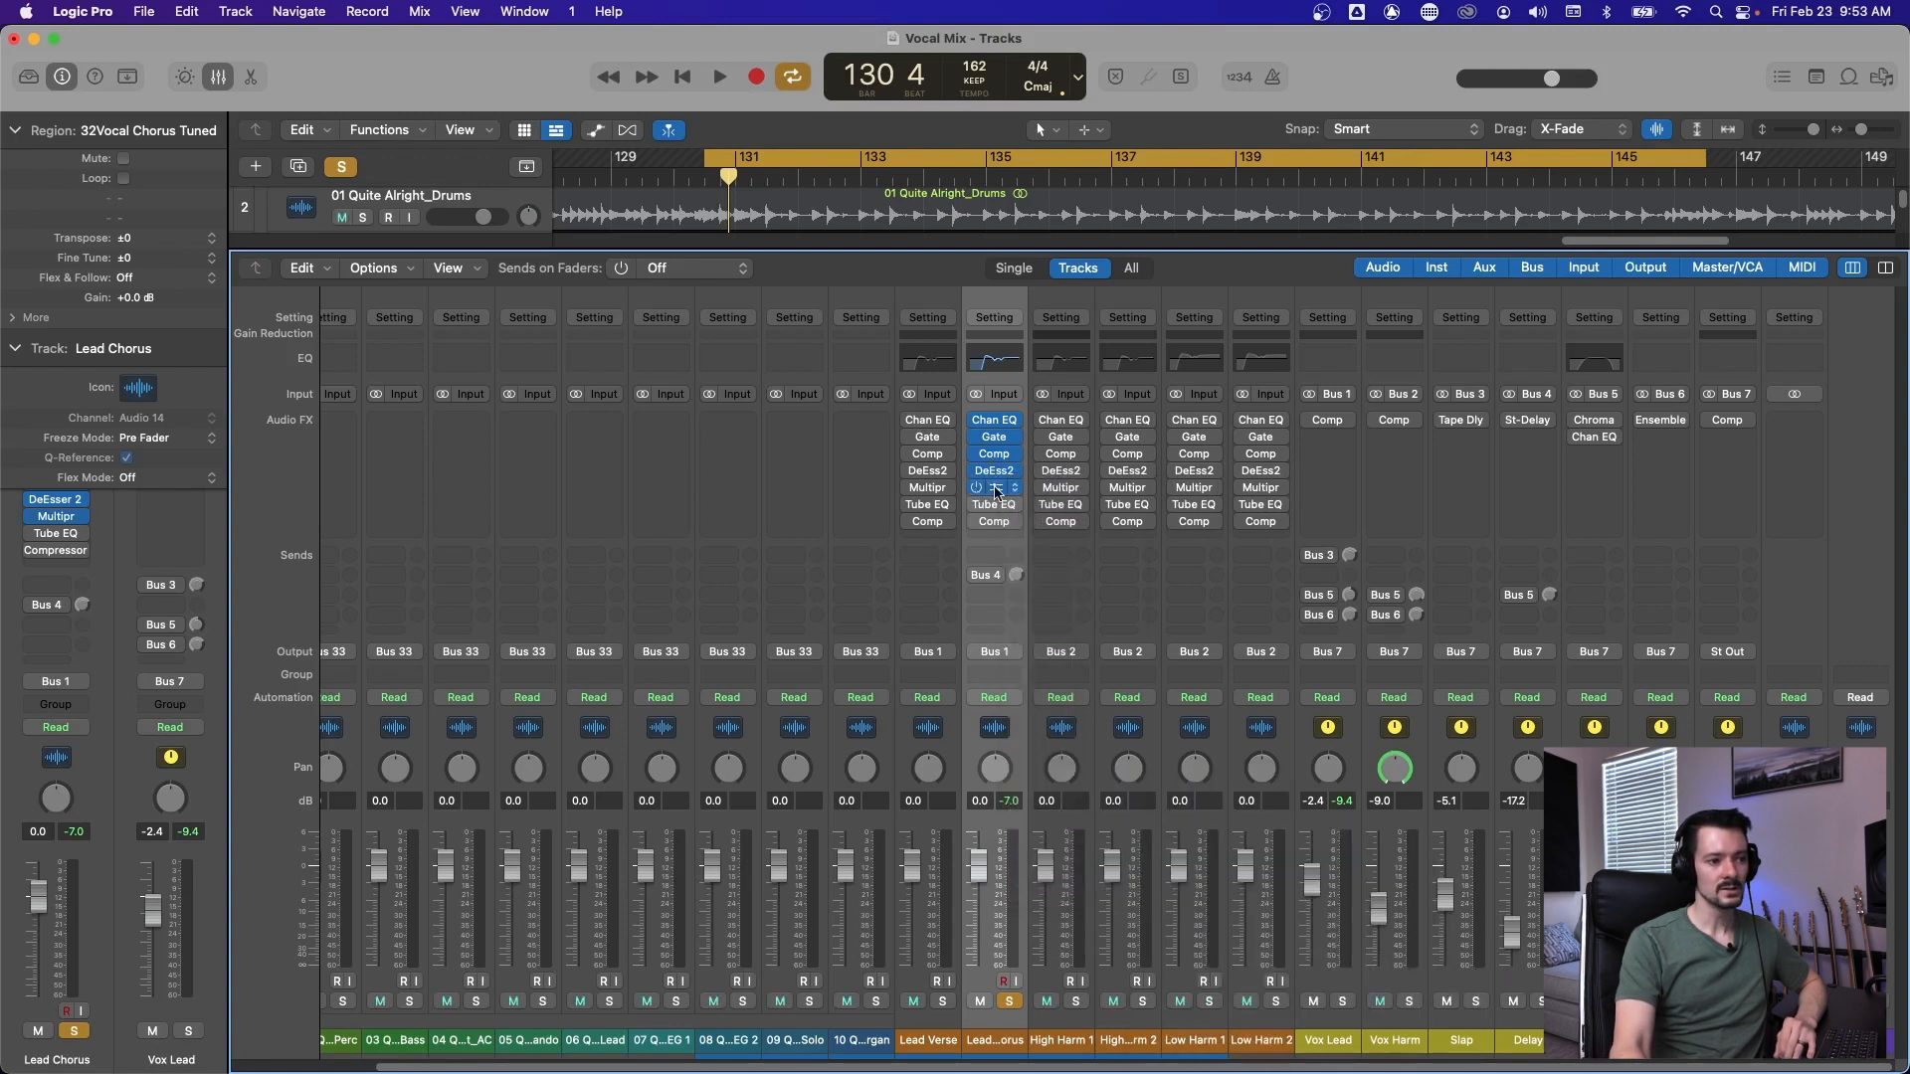
left_click_drag(983, 291, 964, 291)
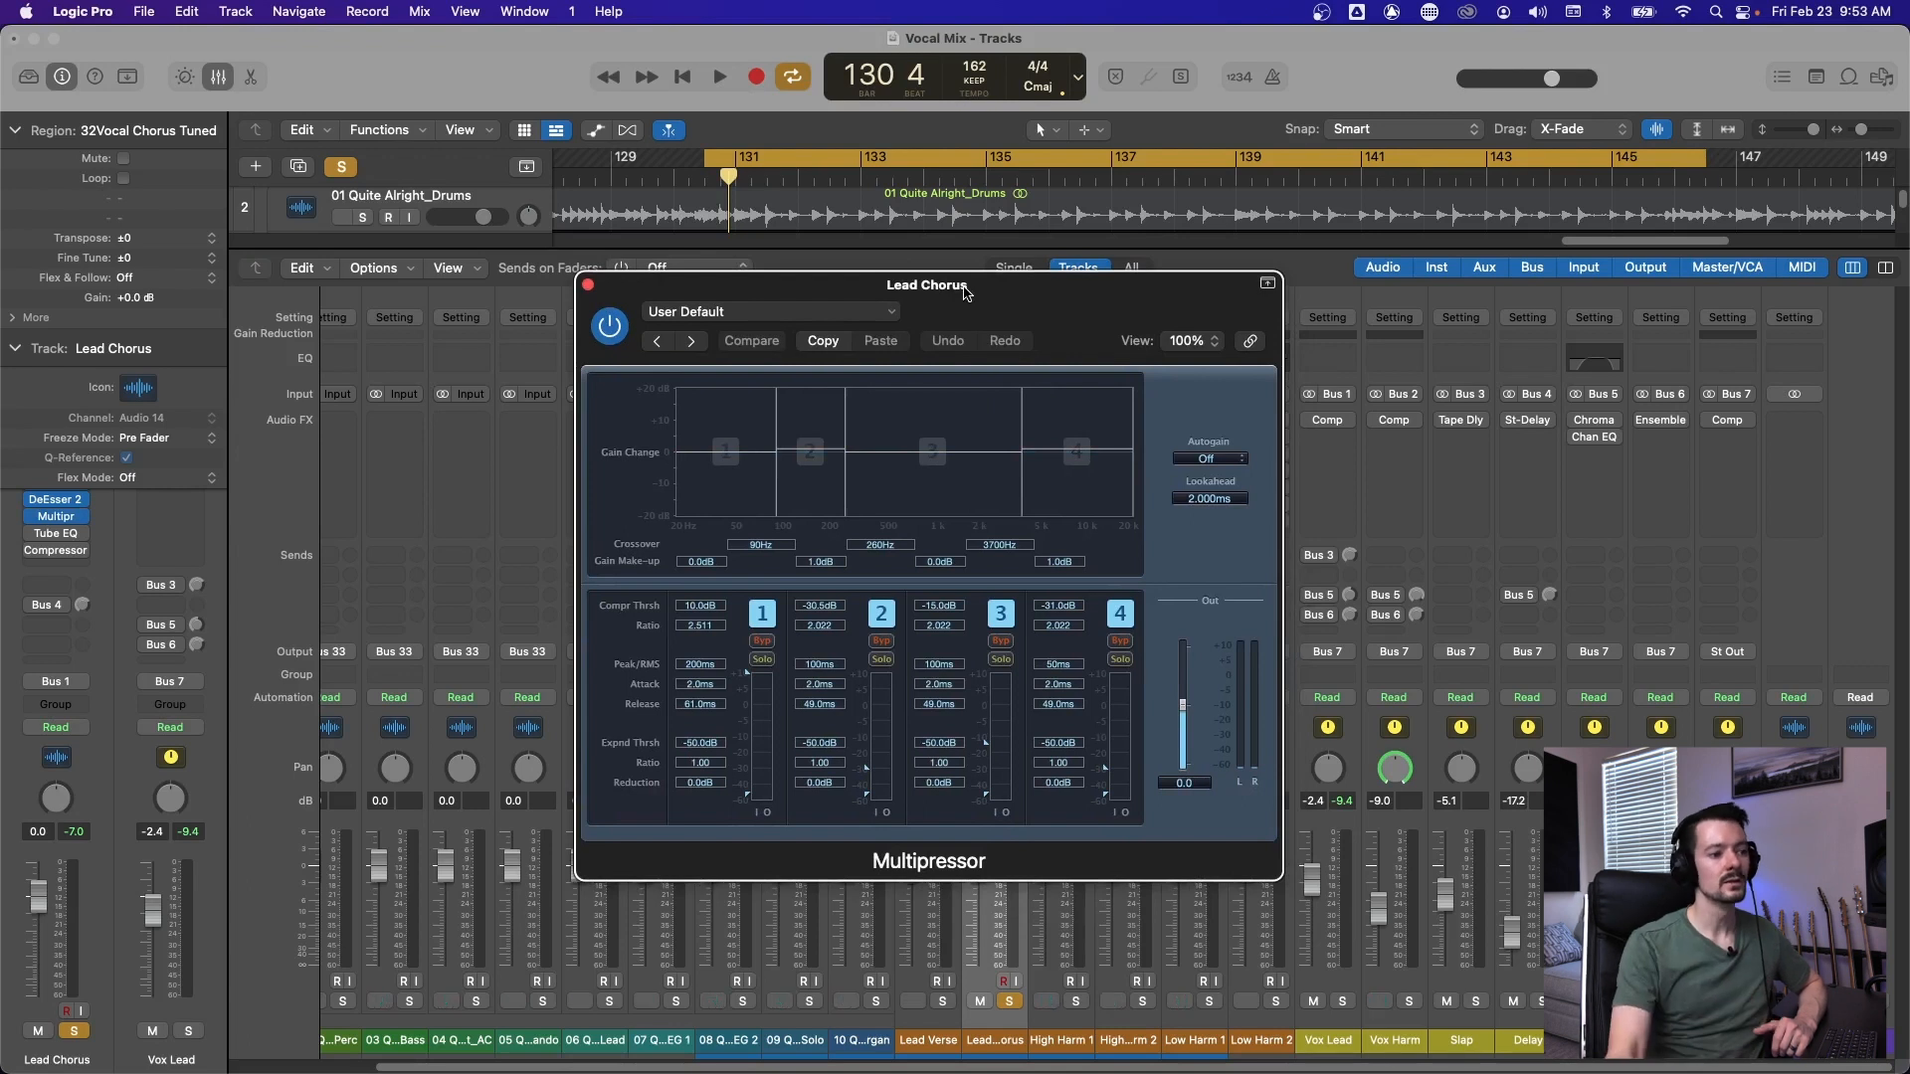
left_click_drag(1086, 323, 1069, 304)
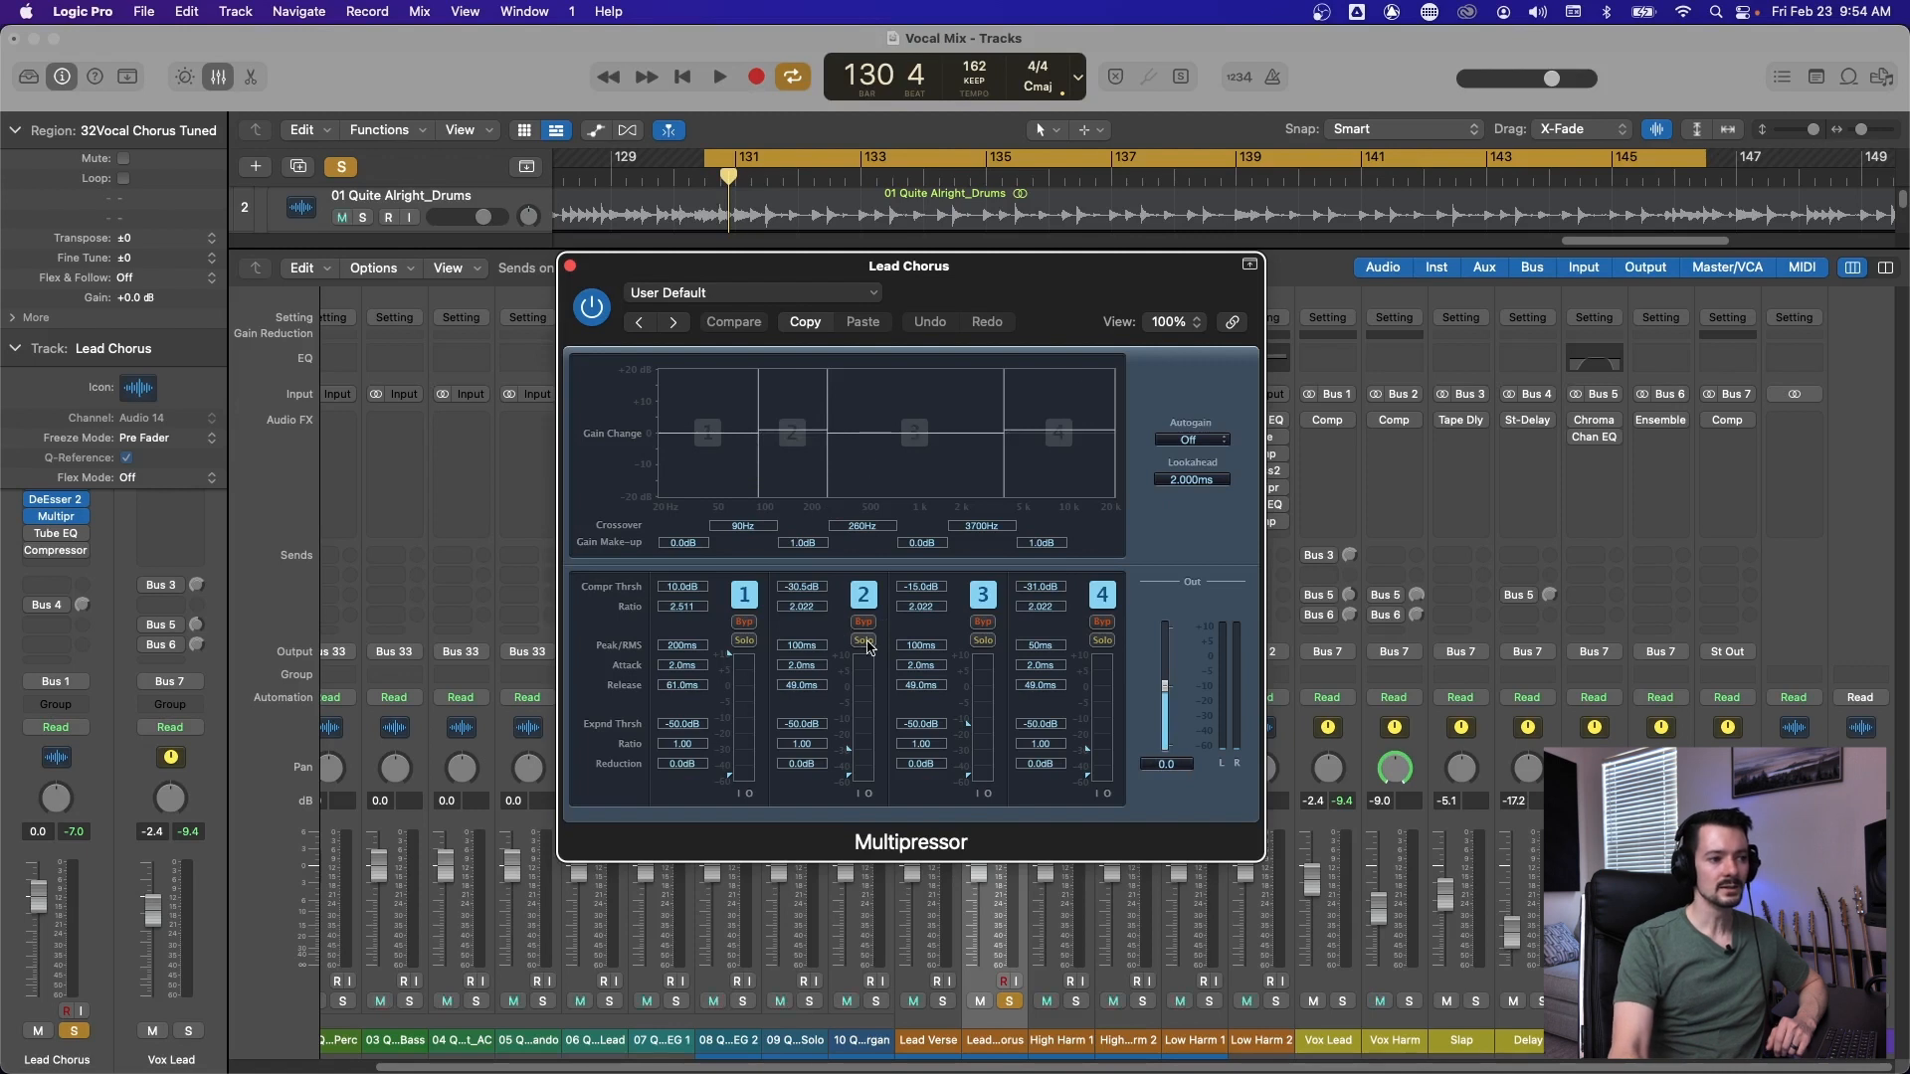
Set the Multipressor's crossover between bands 1 and 2 to 96 Hz and listen to band 2 soloed on Lead Chorus.
left_click_drag(759, 408, 765, 408)
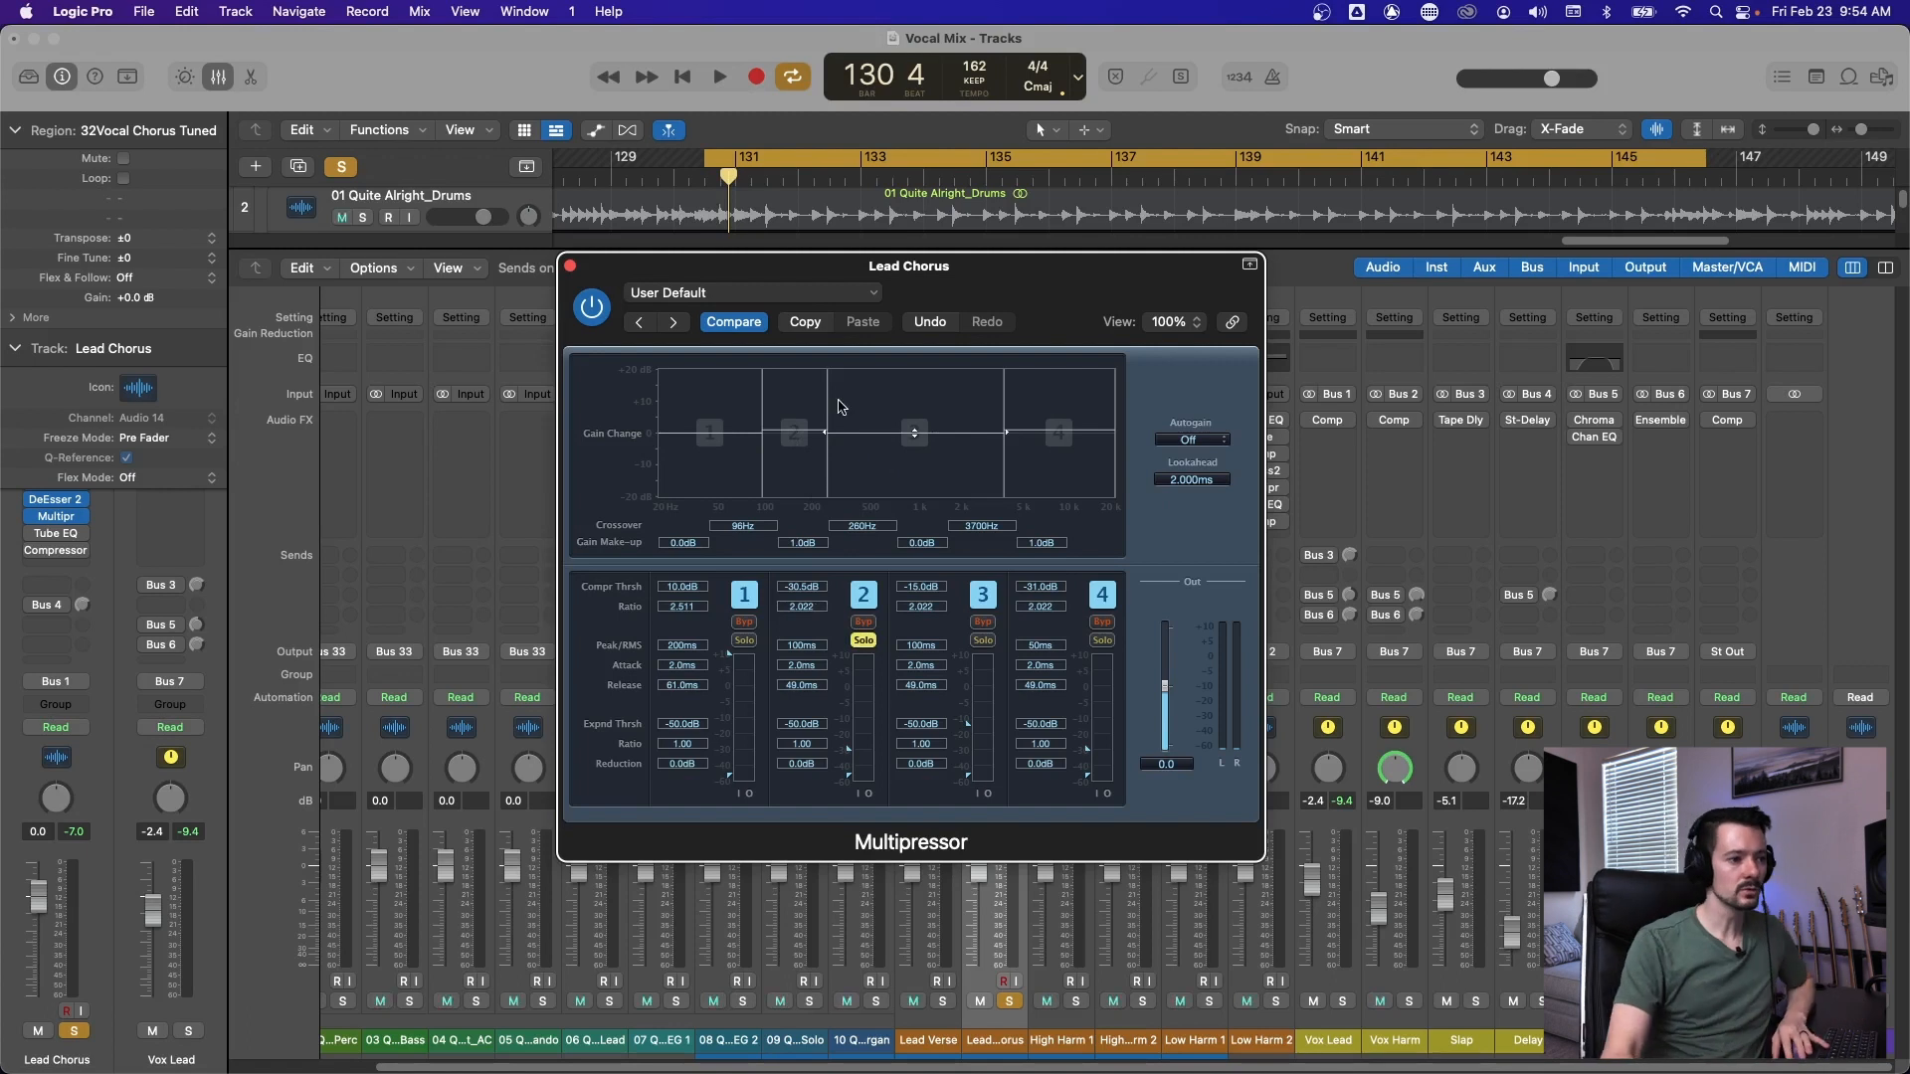
key("space")
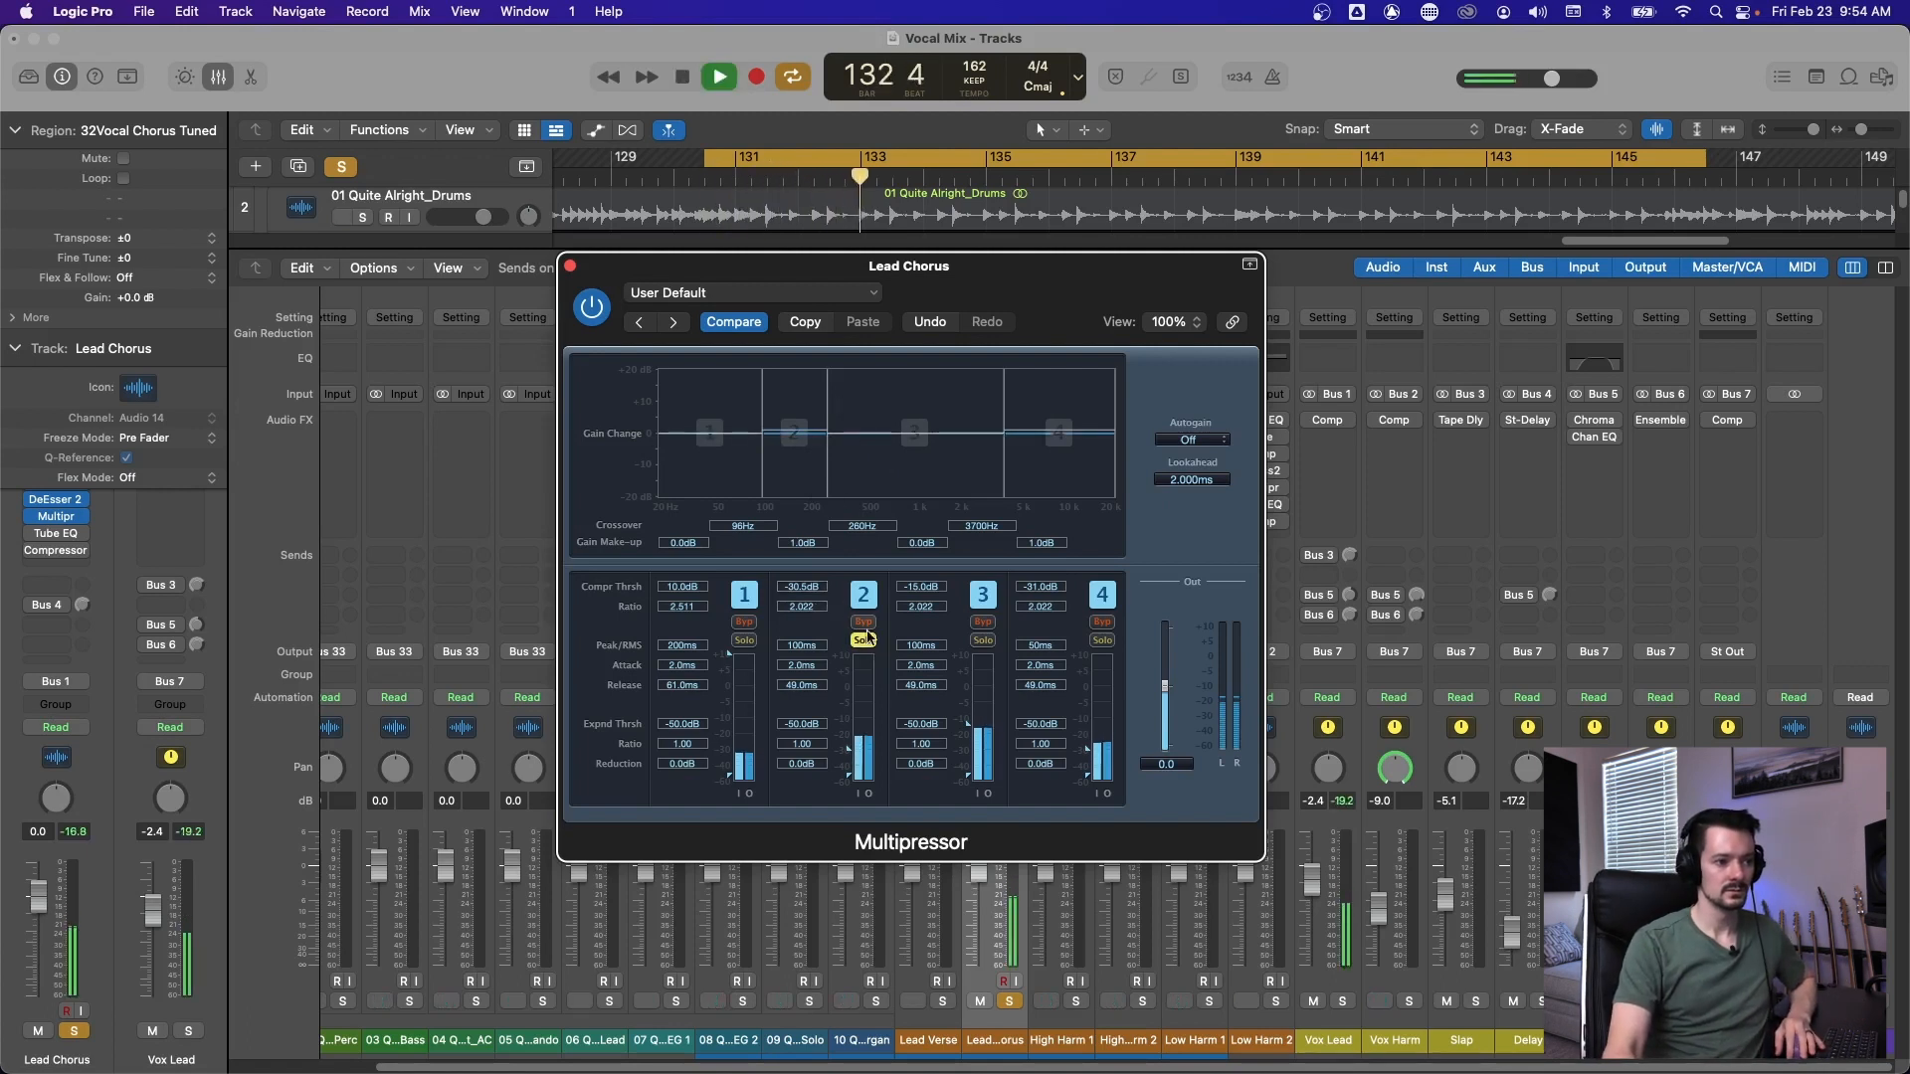
key("space")
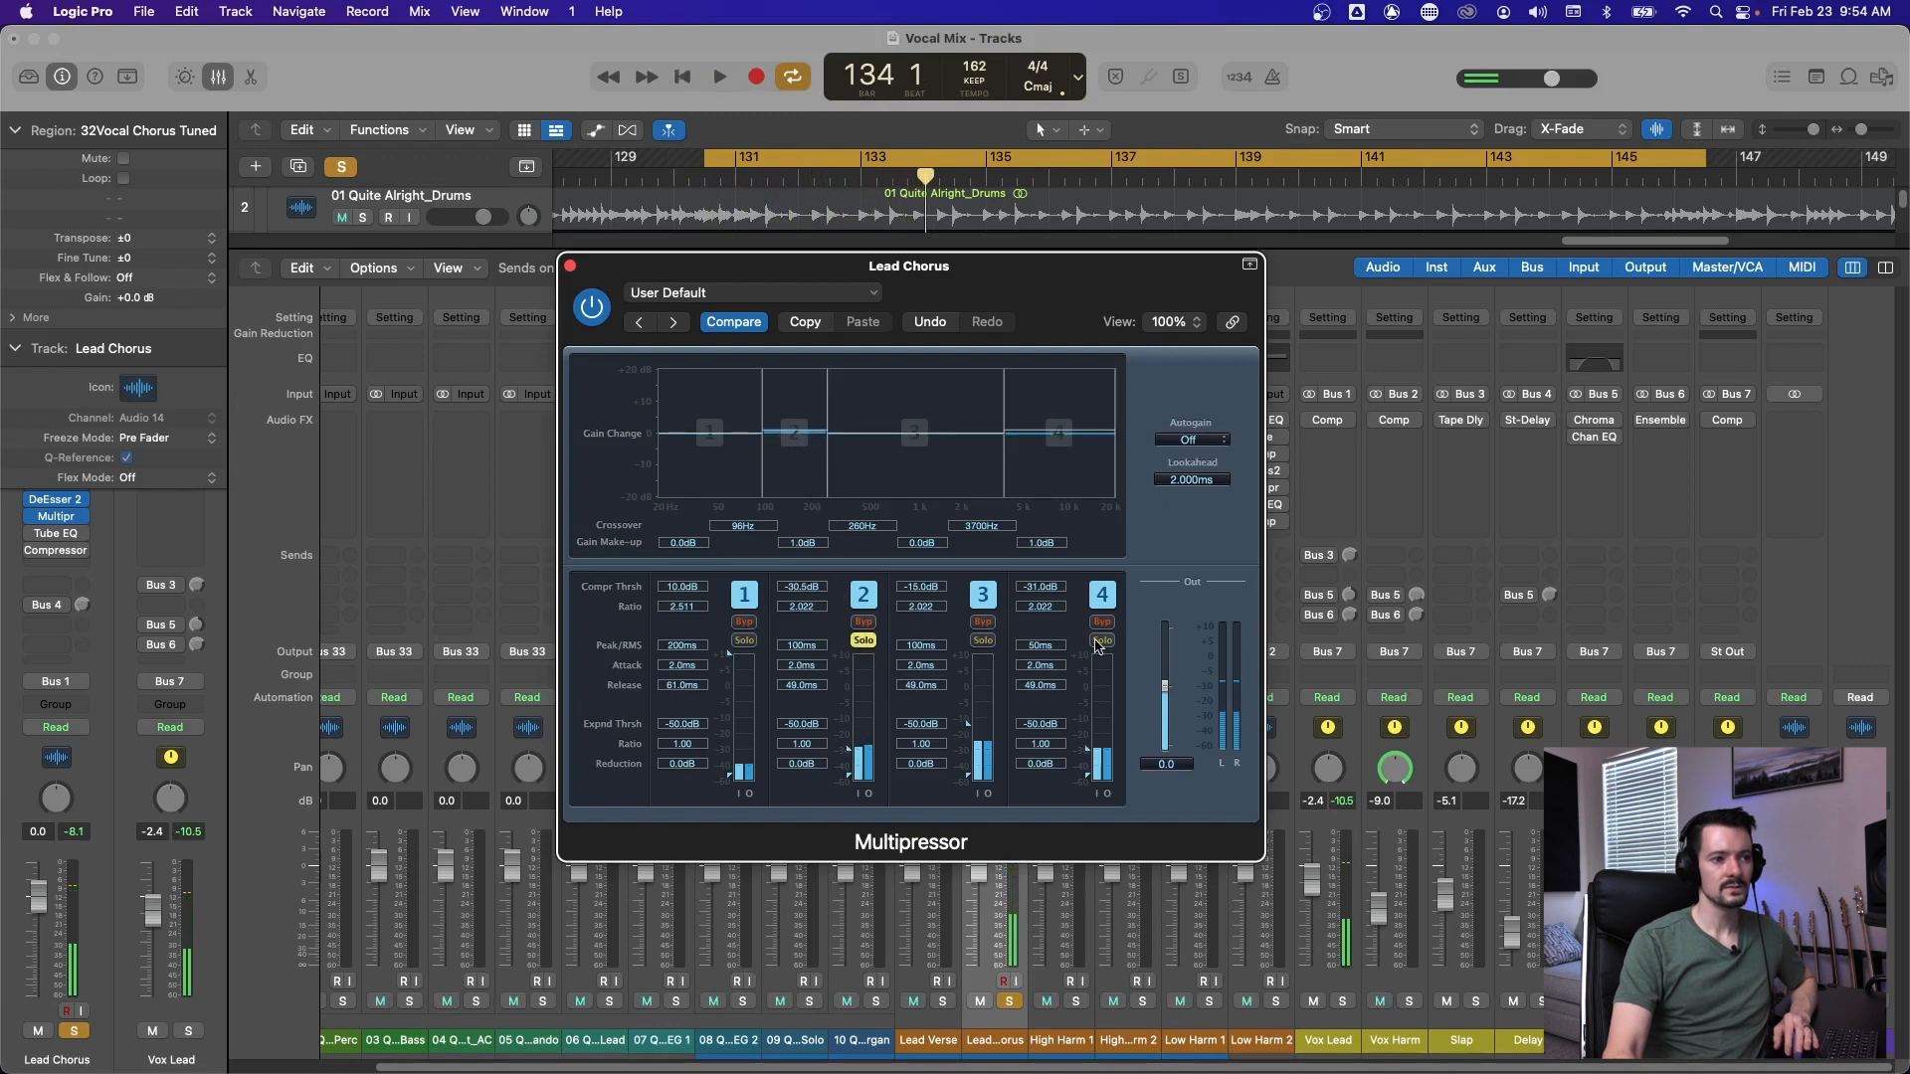
Listen to Multipressor band 4 alone and band 2 alone while playing Lead Chorus, and clear the band solos.
left_click(1102, 640)
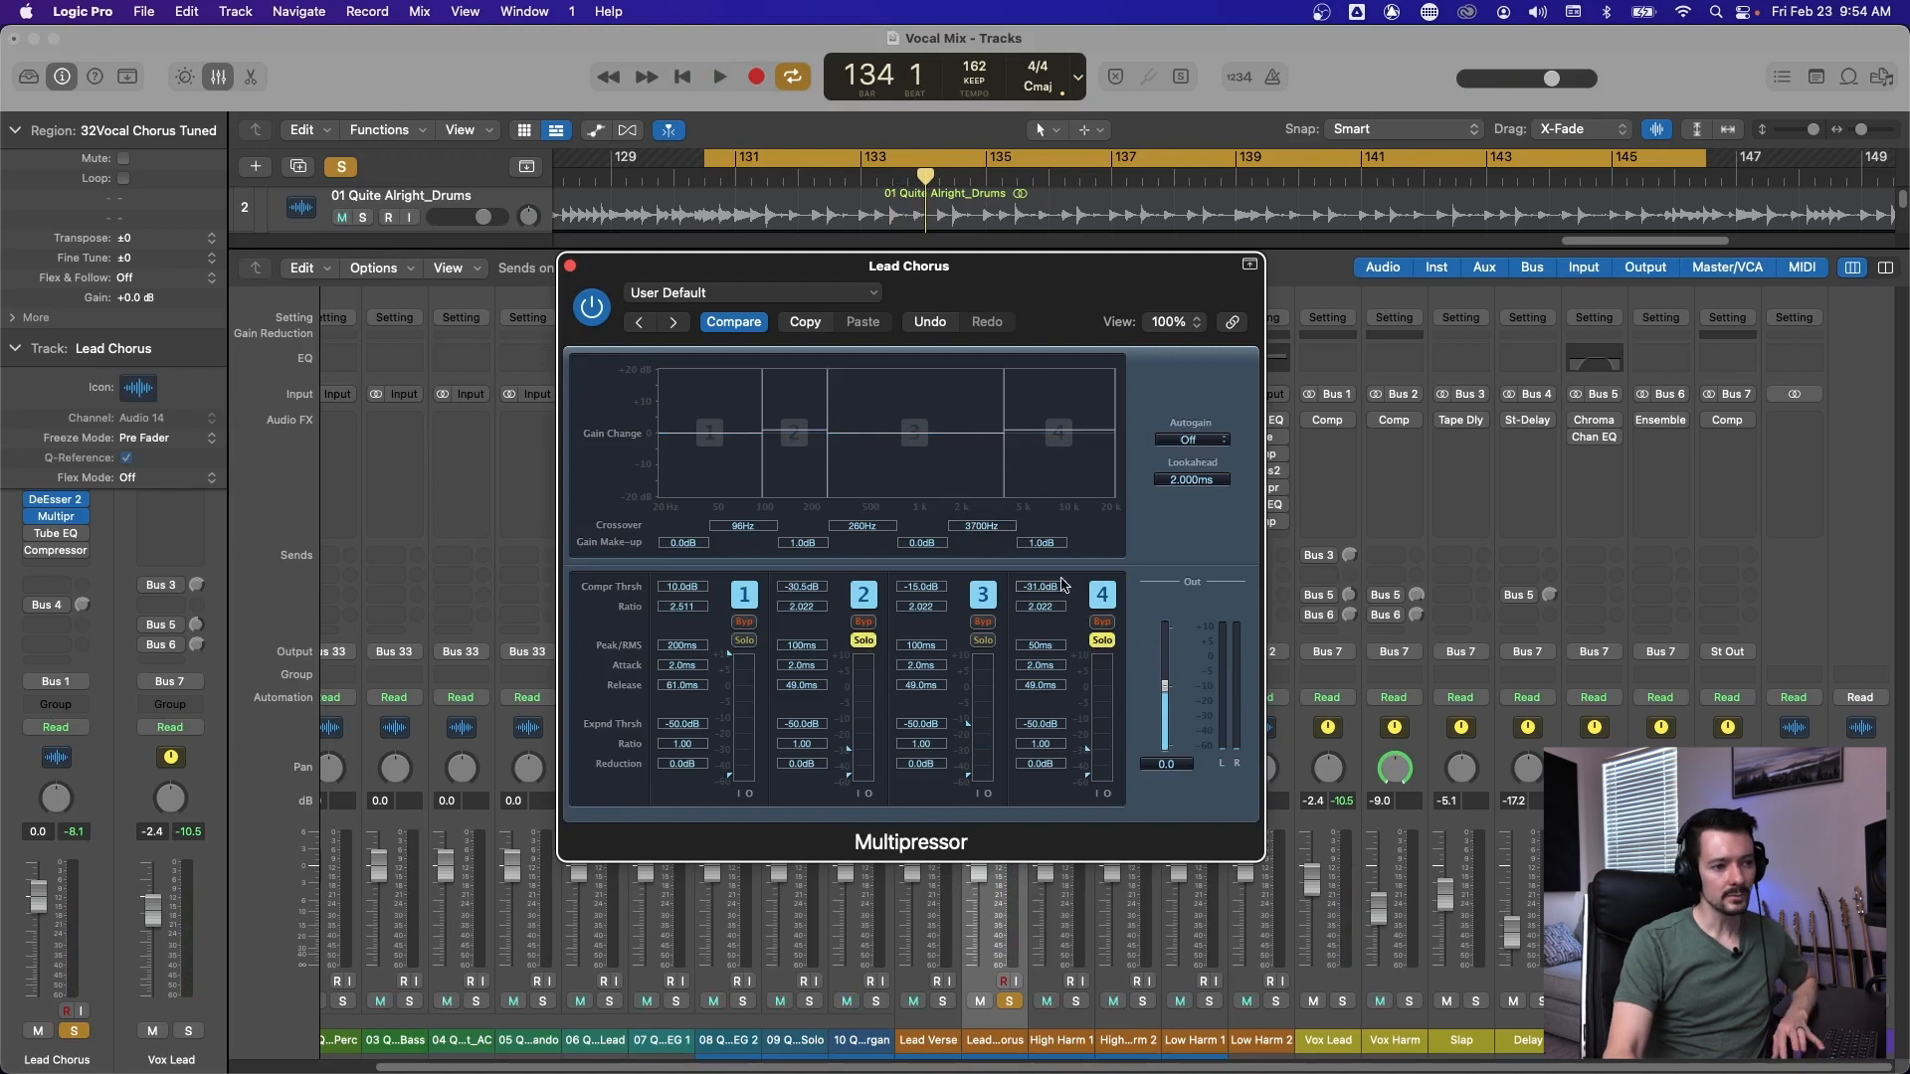
key("space")
left_click(863, 640)
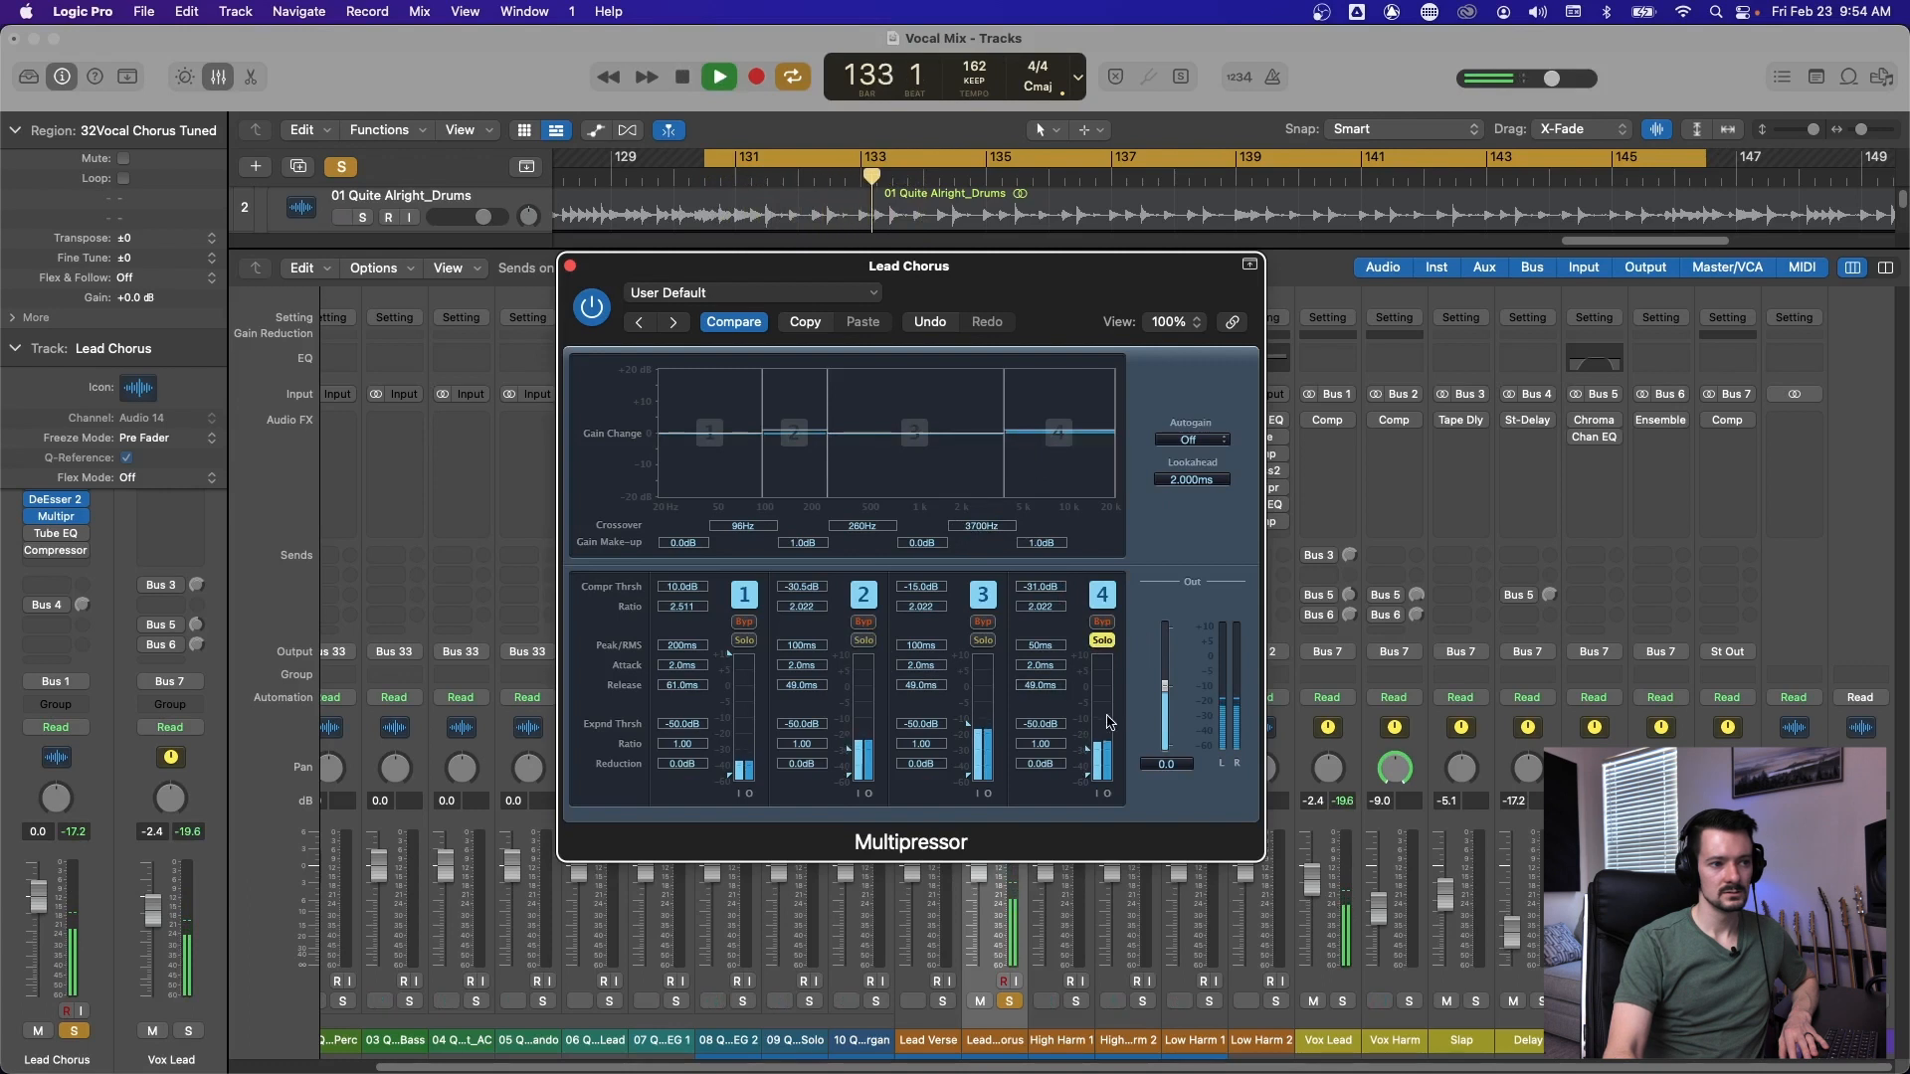
key("space")
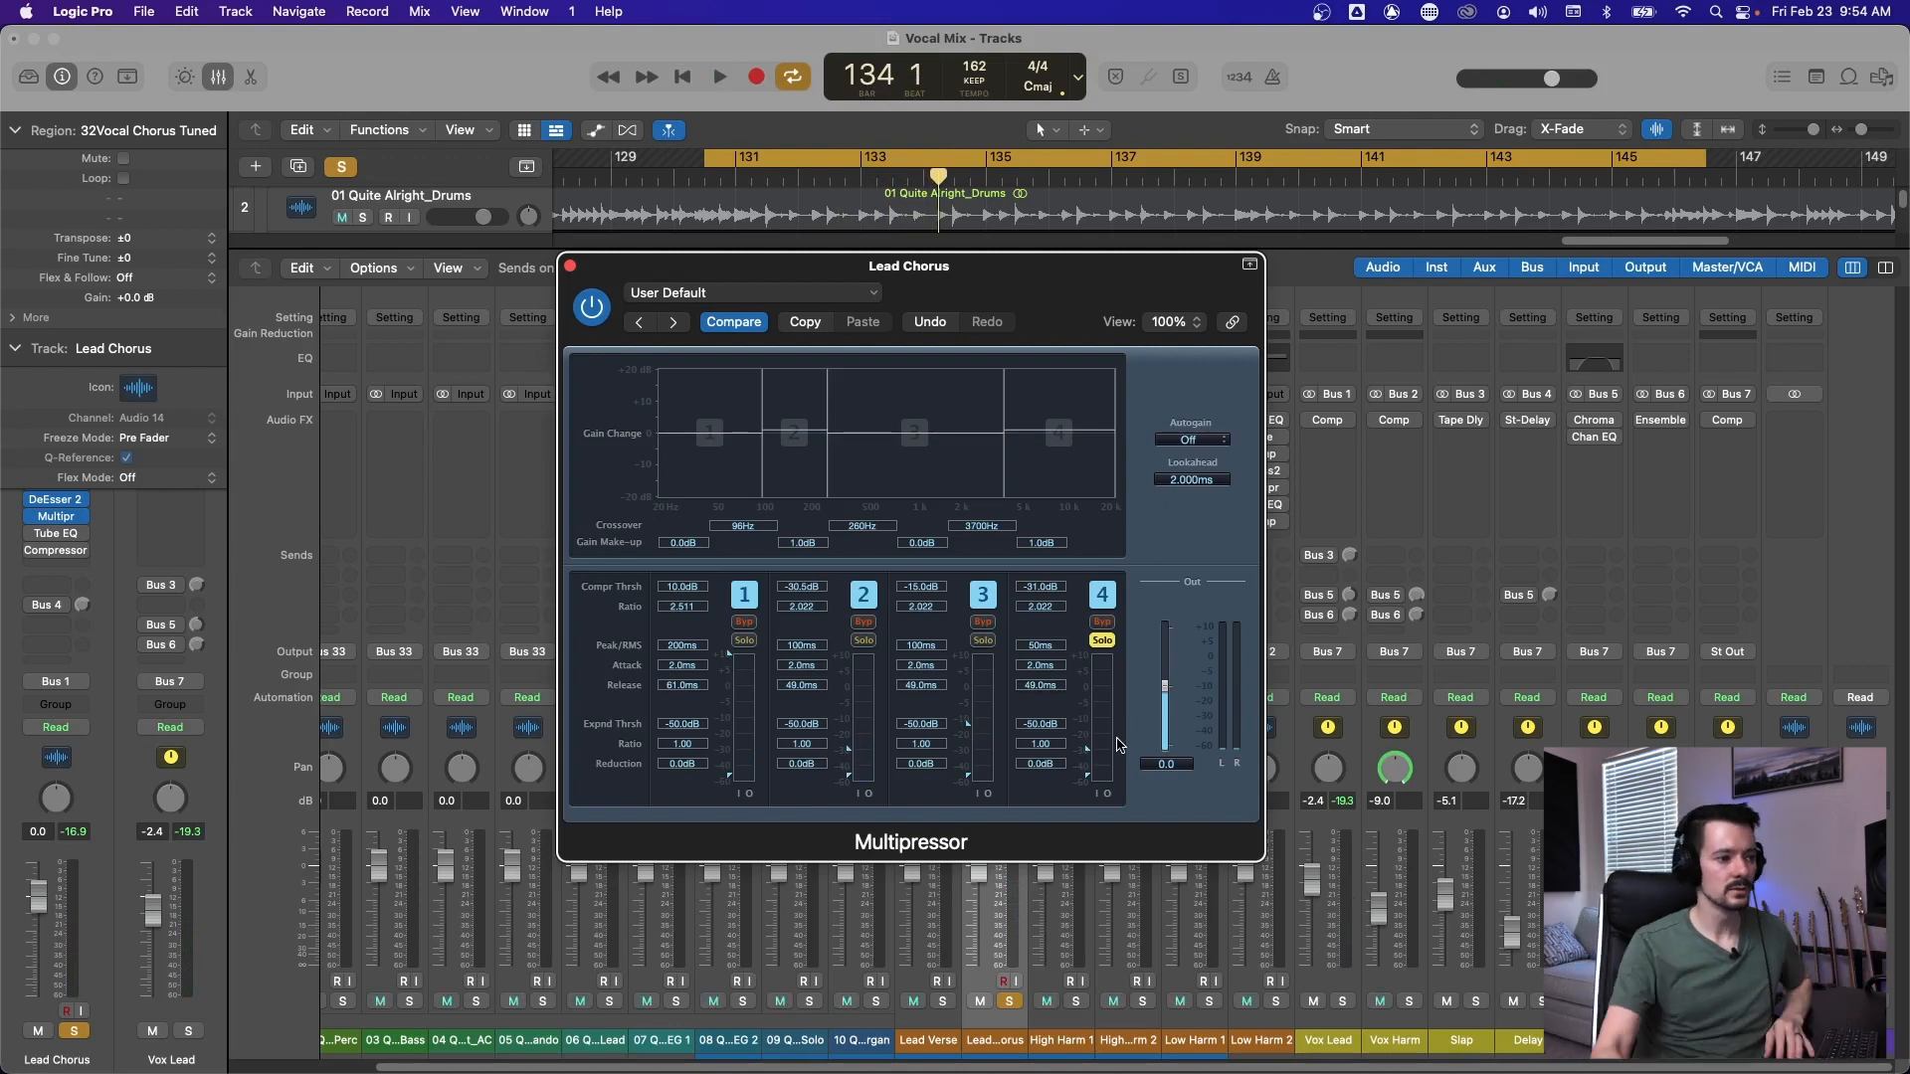
left_click(864, 641)
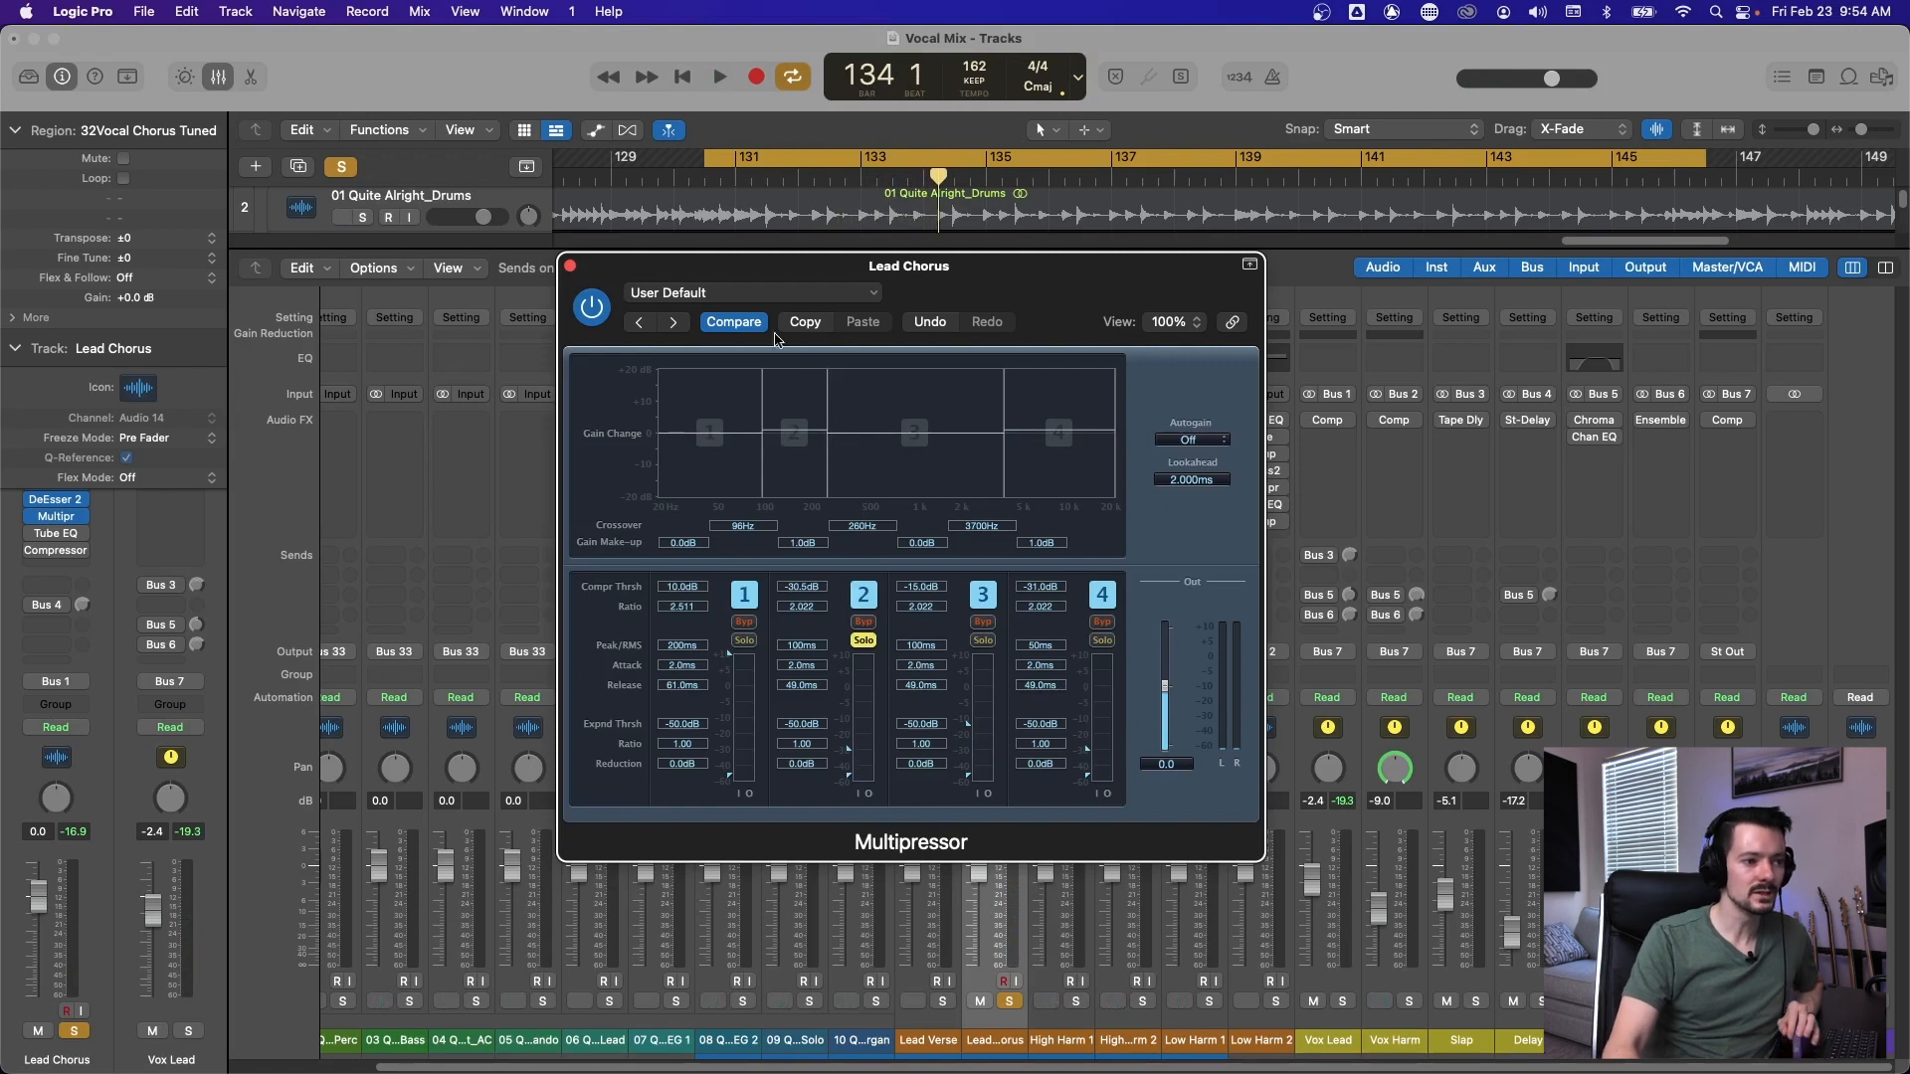
key("space")
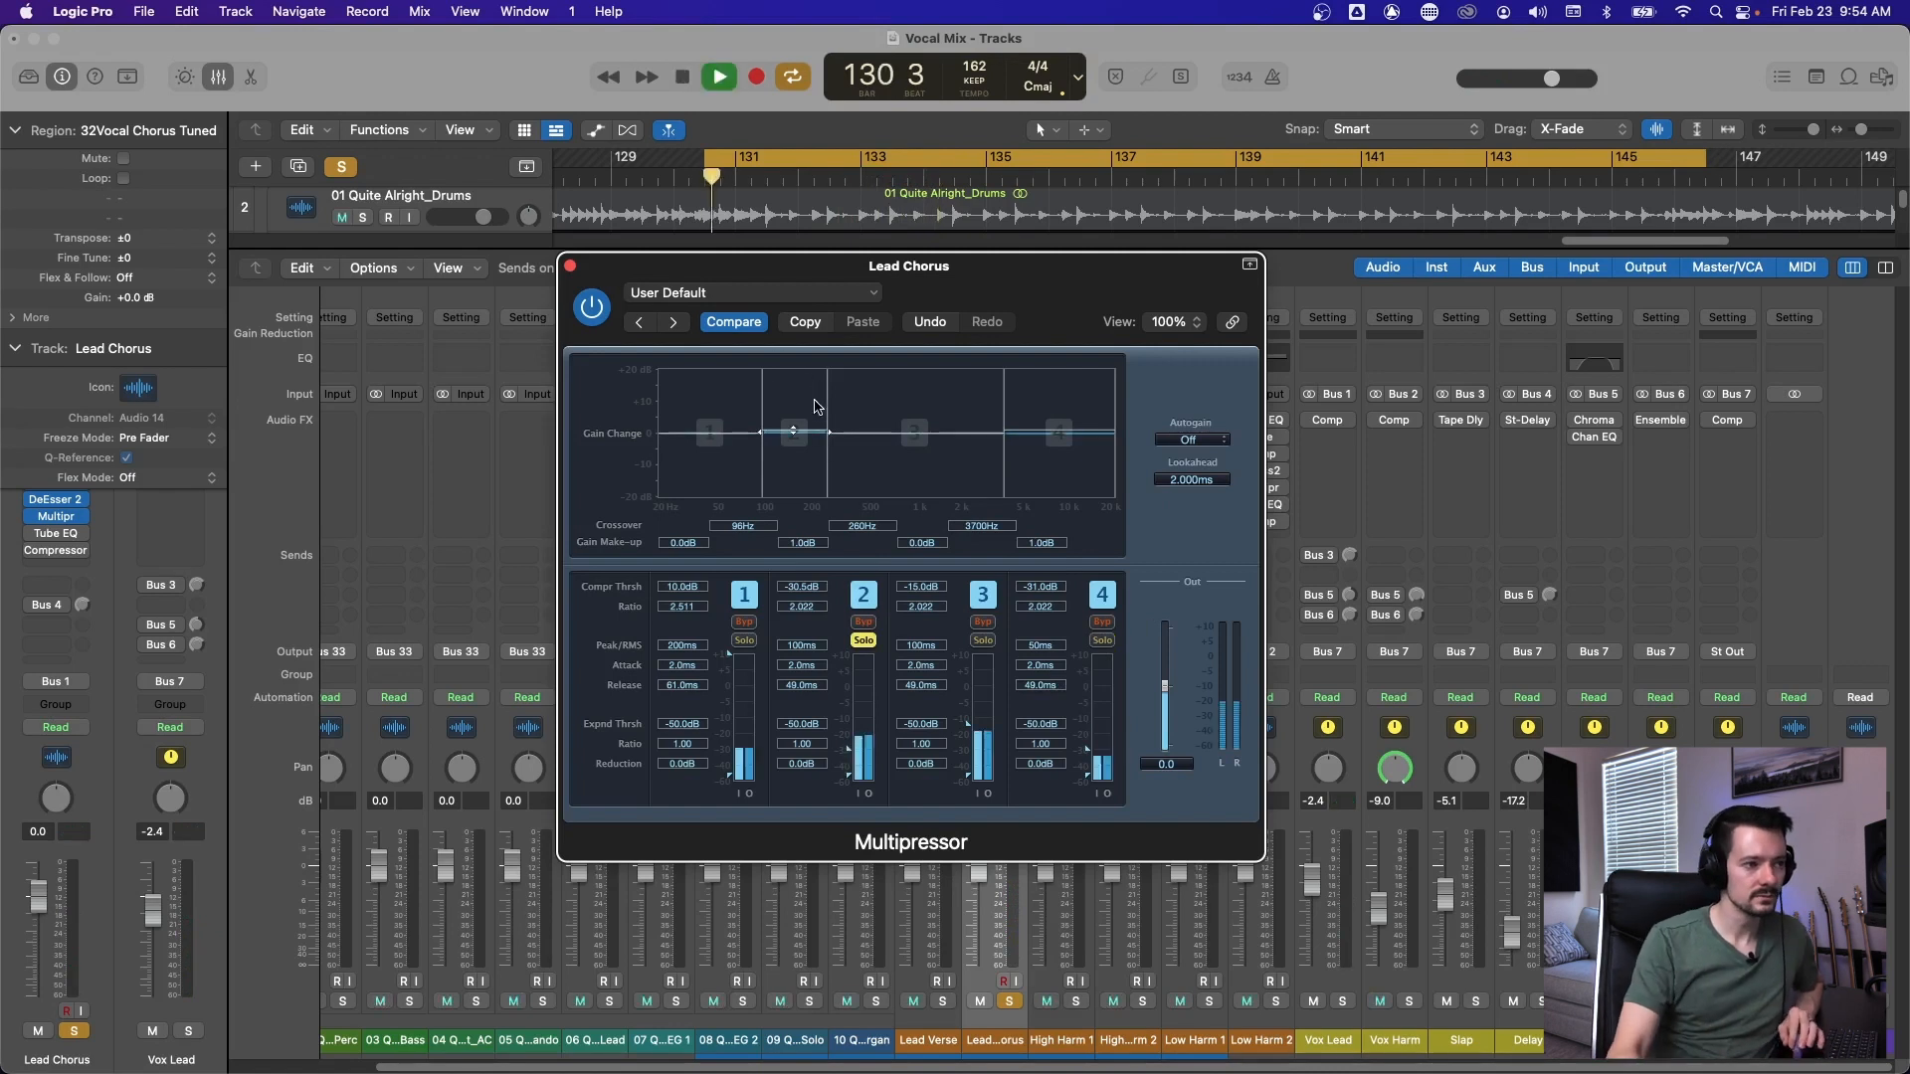
mouse_move(827, 433)
left_mouse_down()
mouse_move(906, 459)
mouse_move(681, 456)
mouse_move(831, 469)
left_mouse_up()
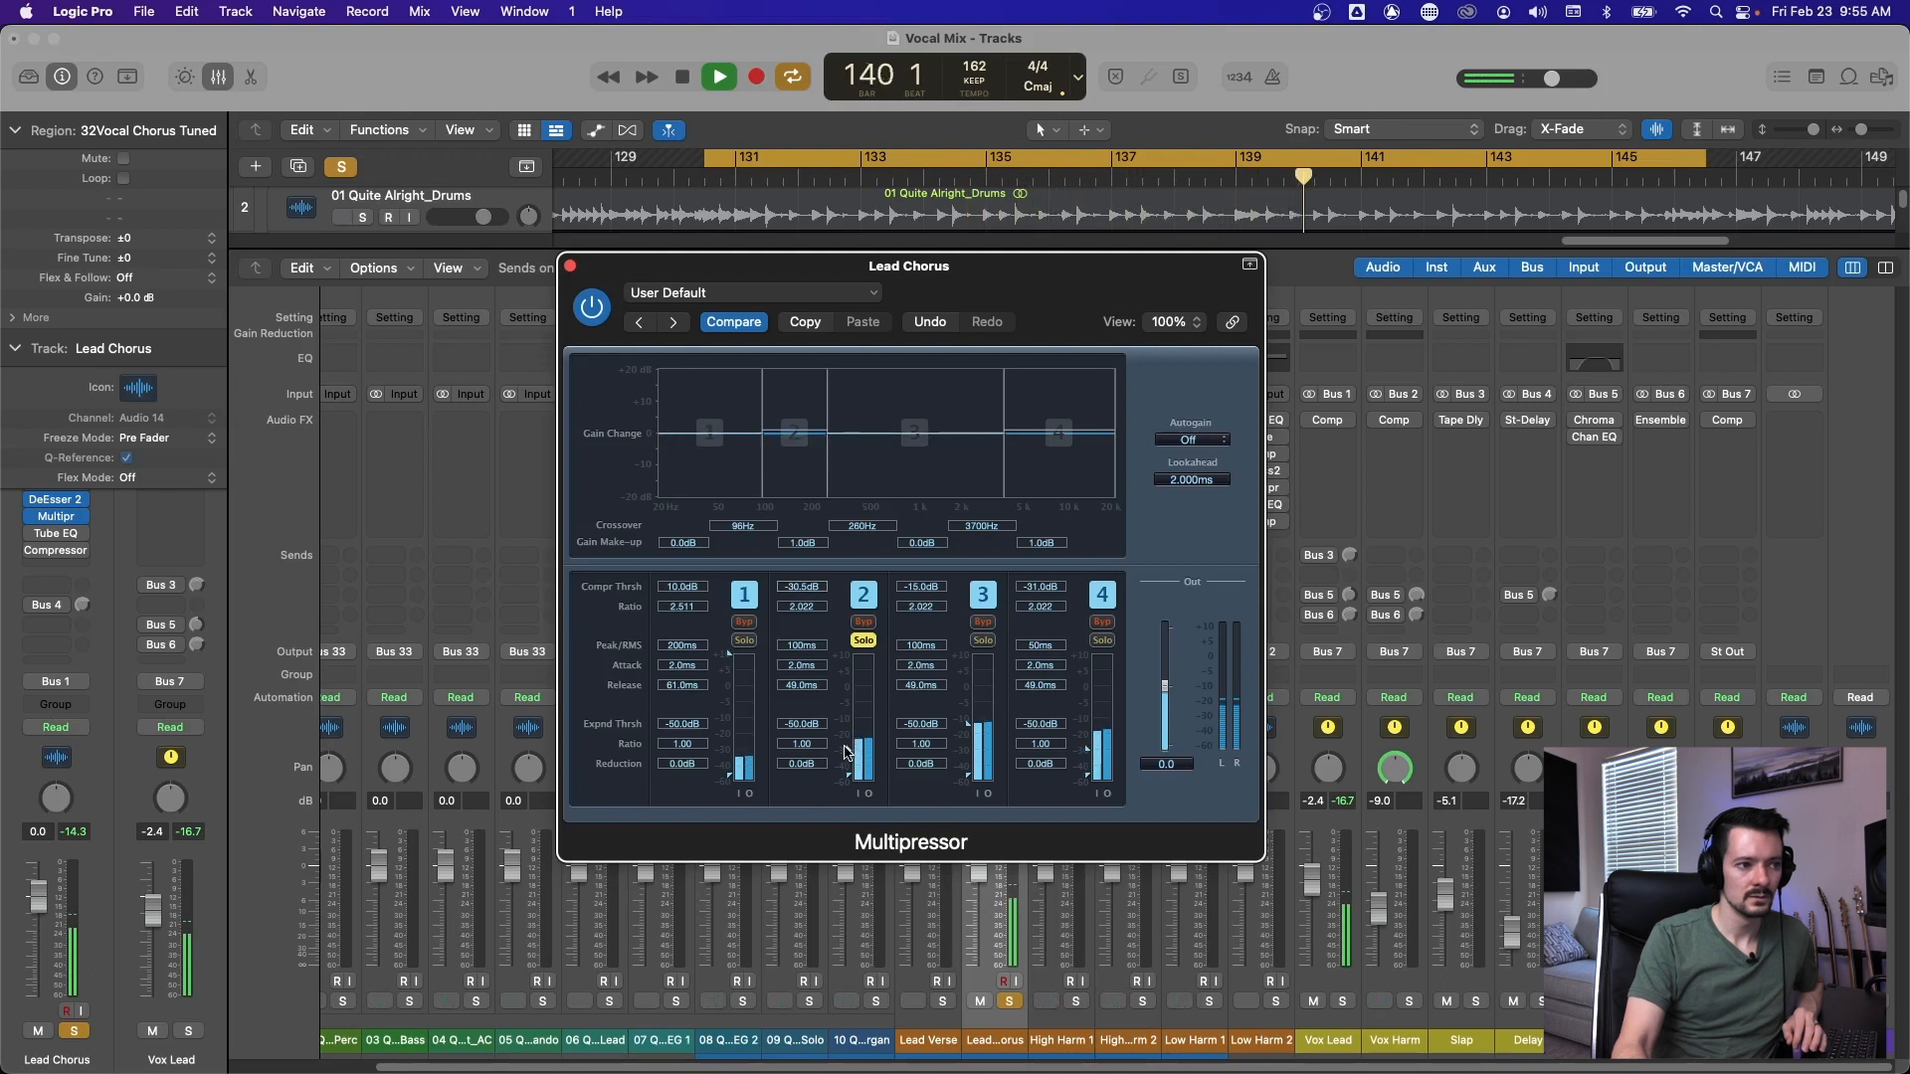
key("space")
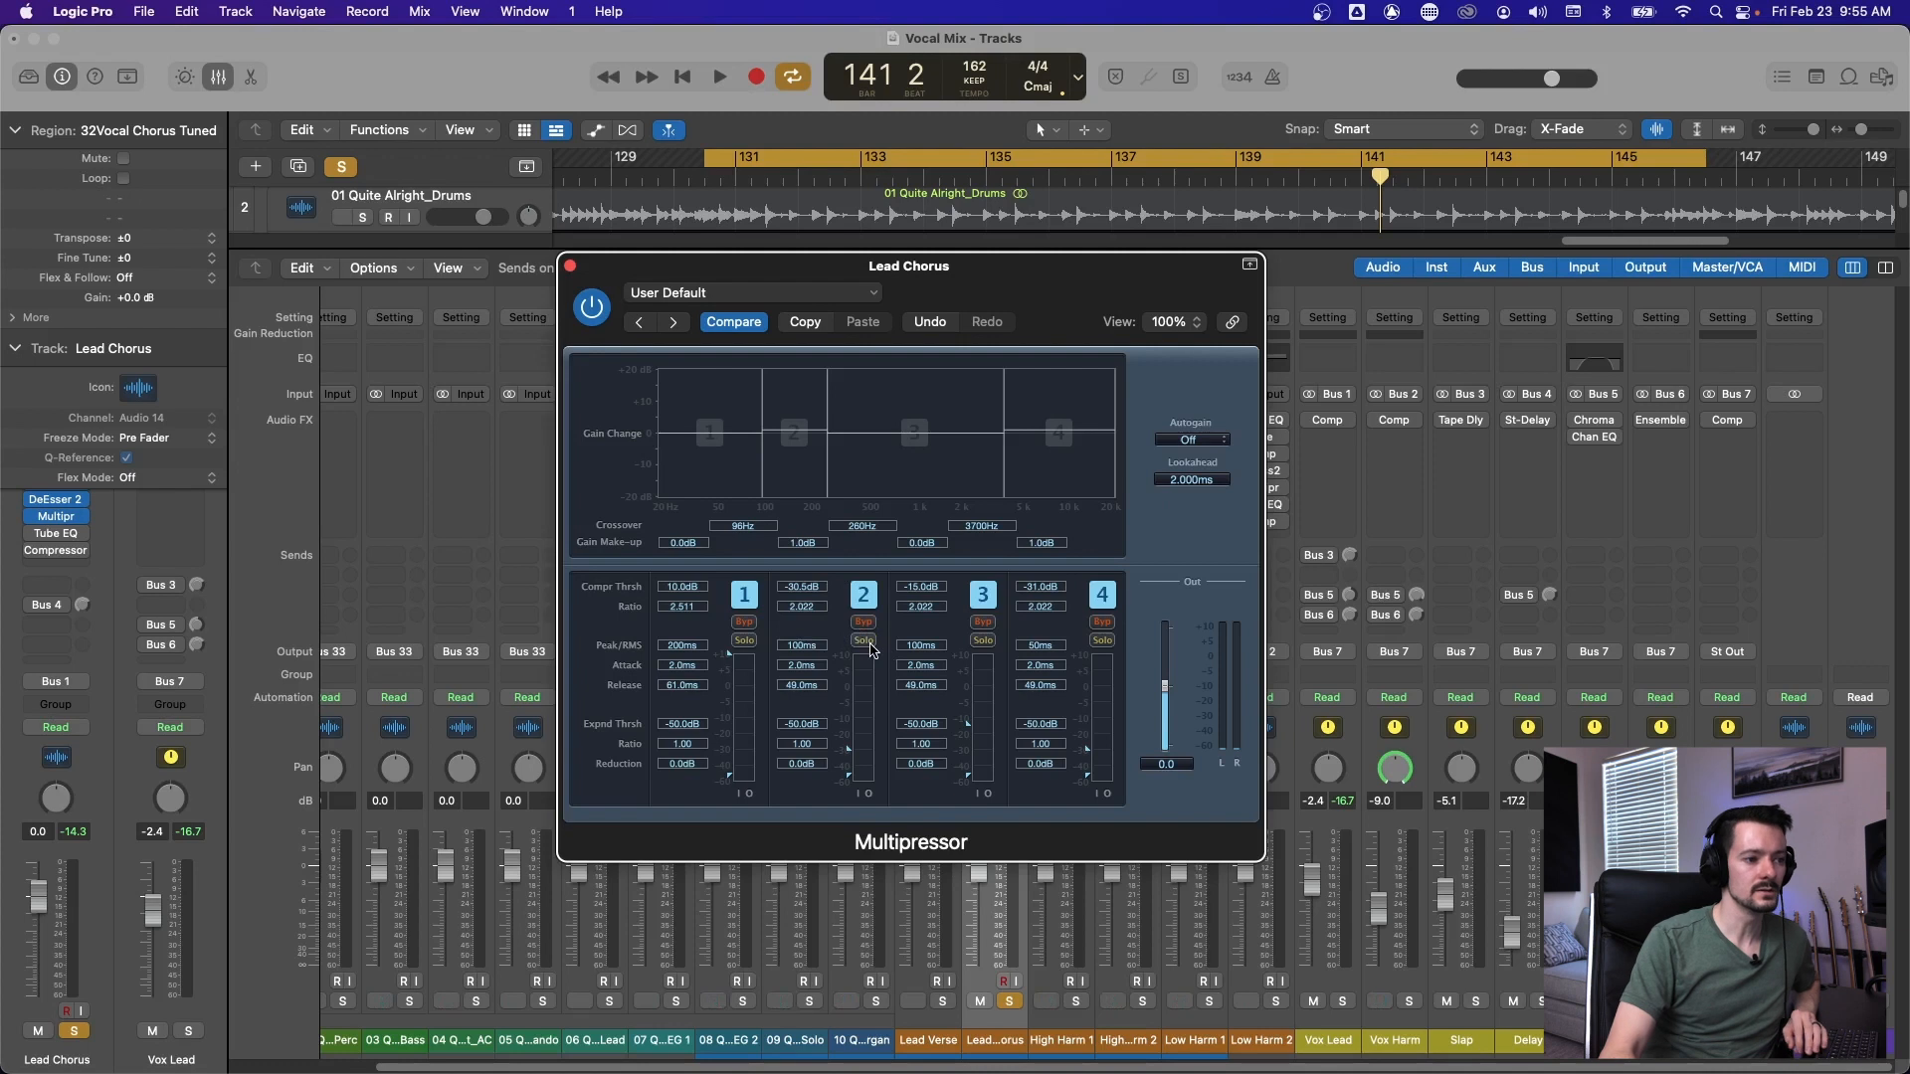
Raise the Multipressor band 3 compression threshold to 10.0 dB during playback with band 2 soloed, and turn that solo off.
key("space")
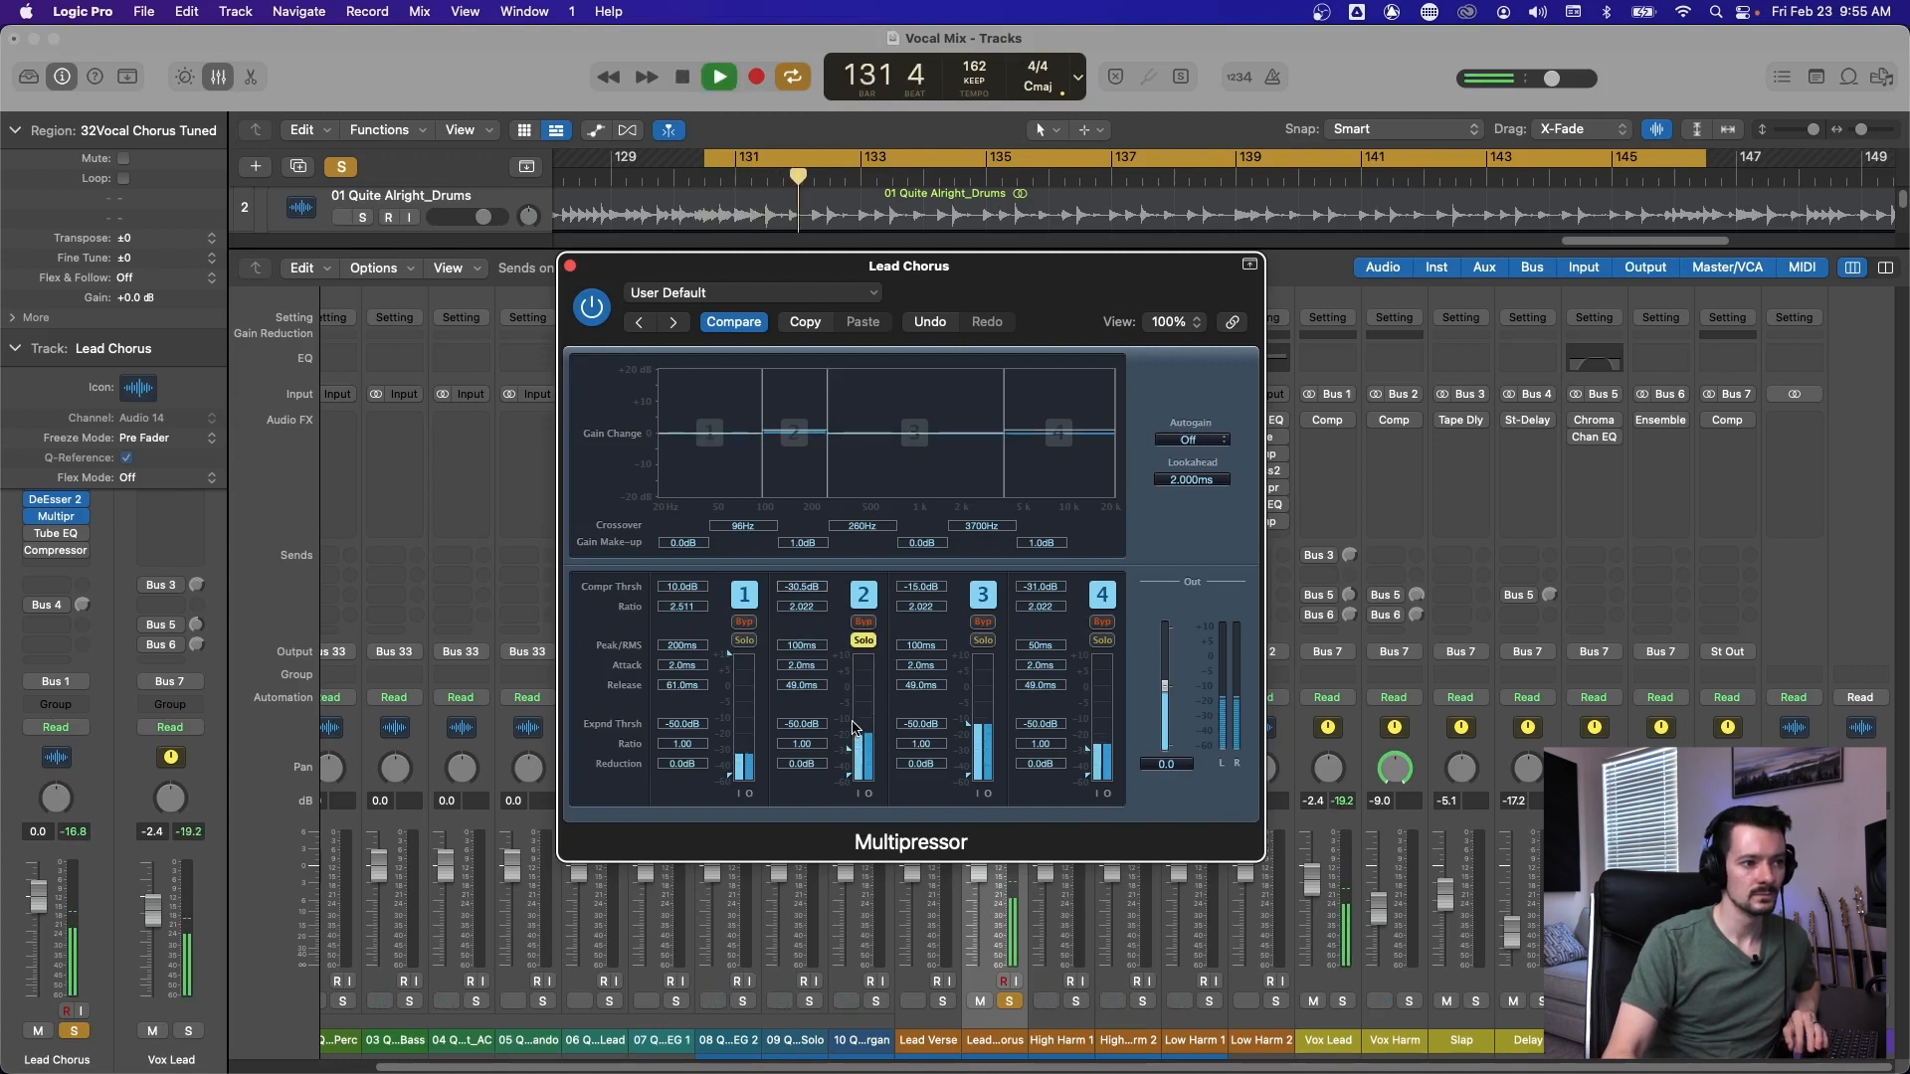
left_click_drag(969, 734, 971, 656)
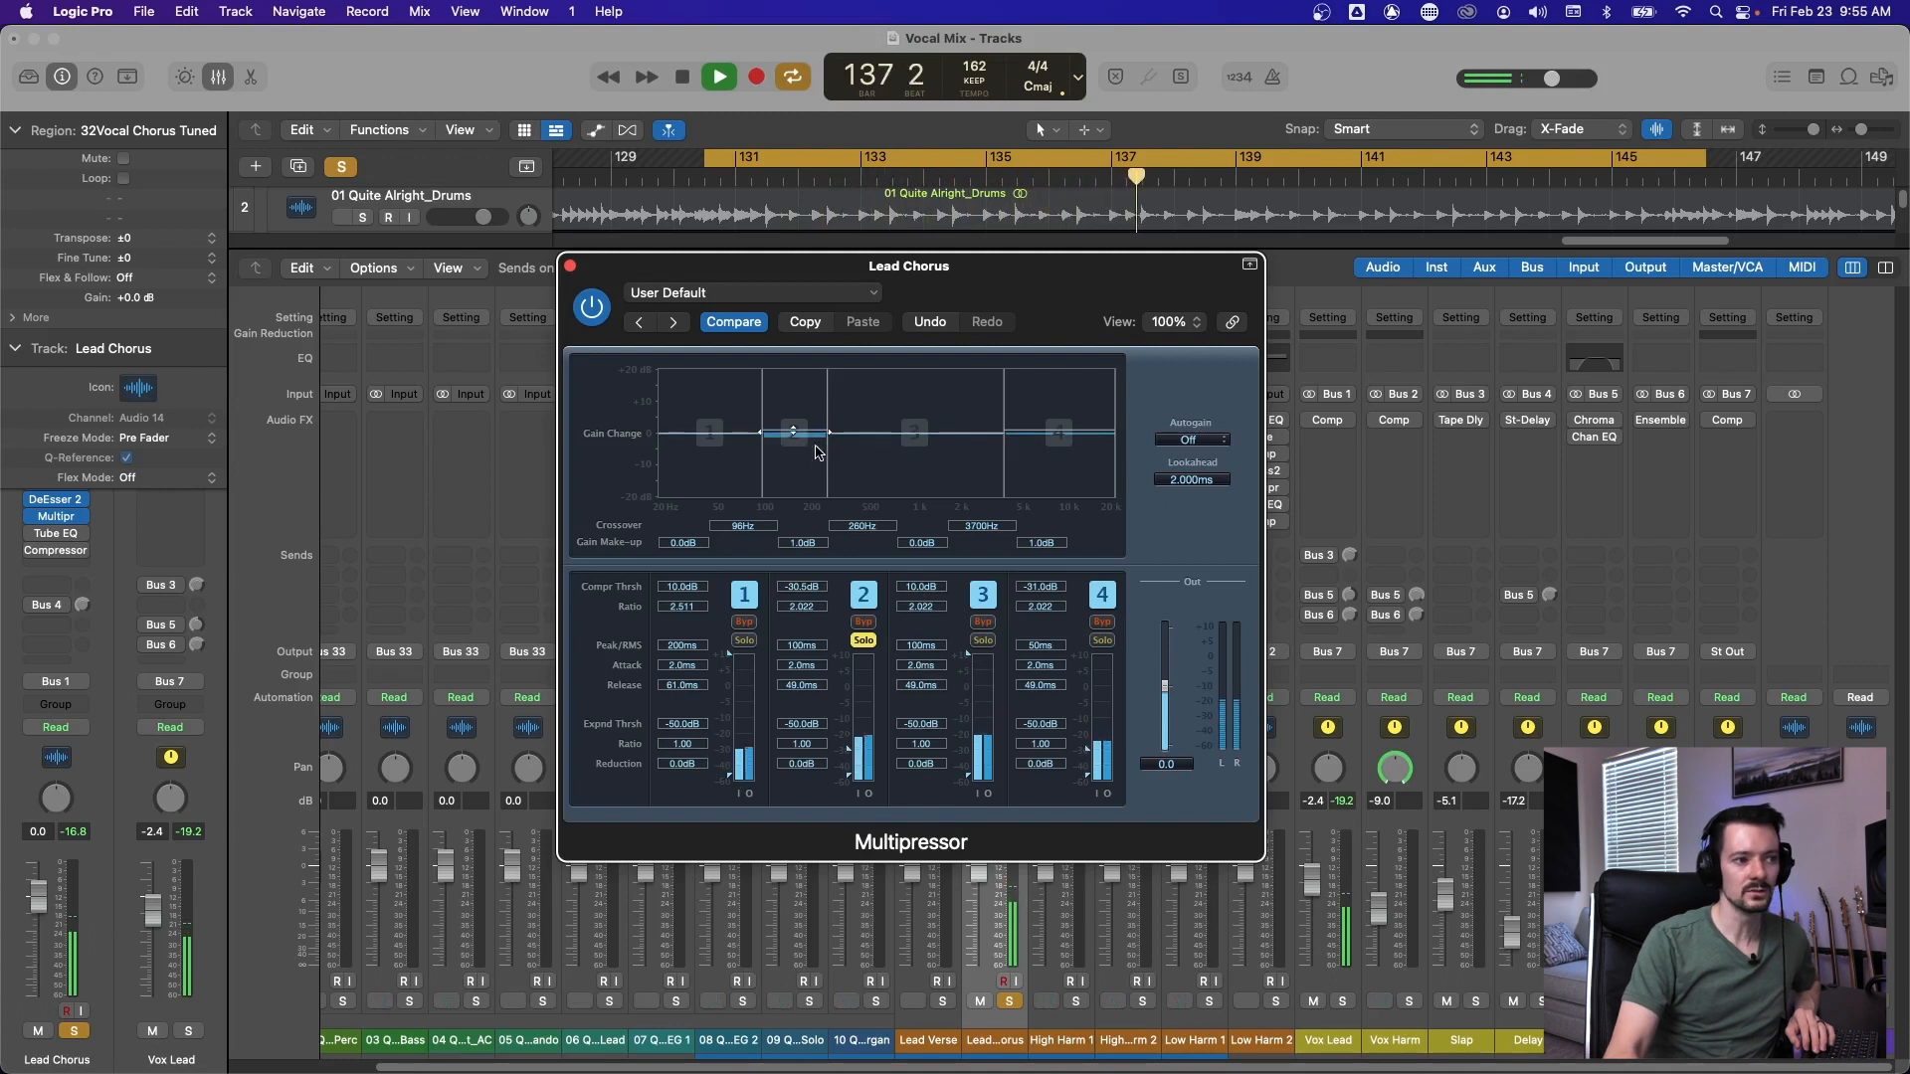
key("space")
left_click(874, 642)
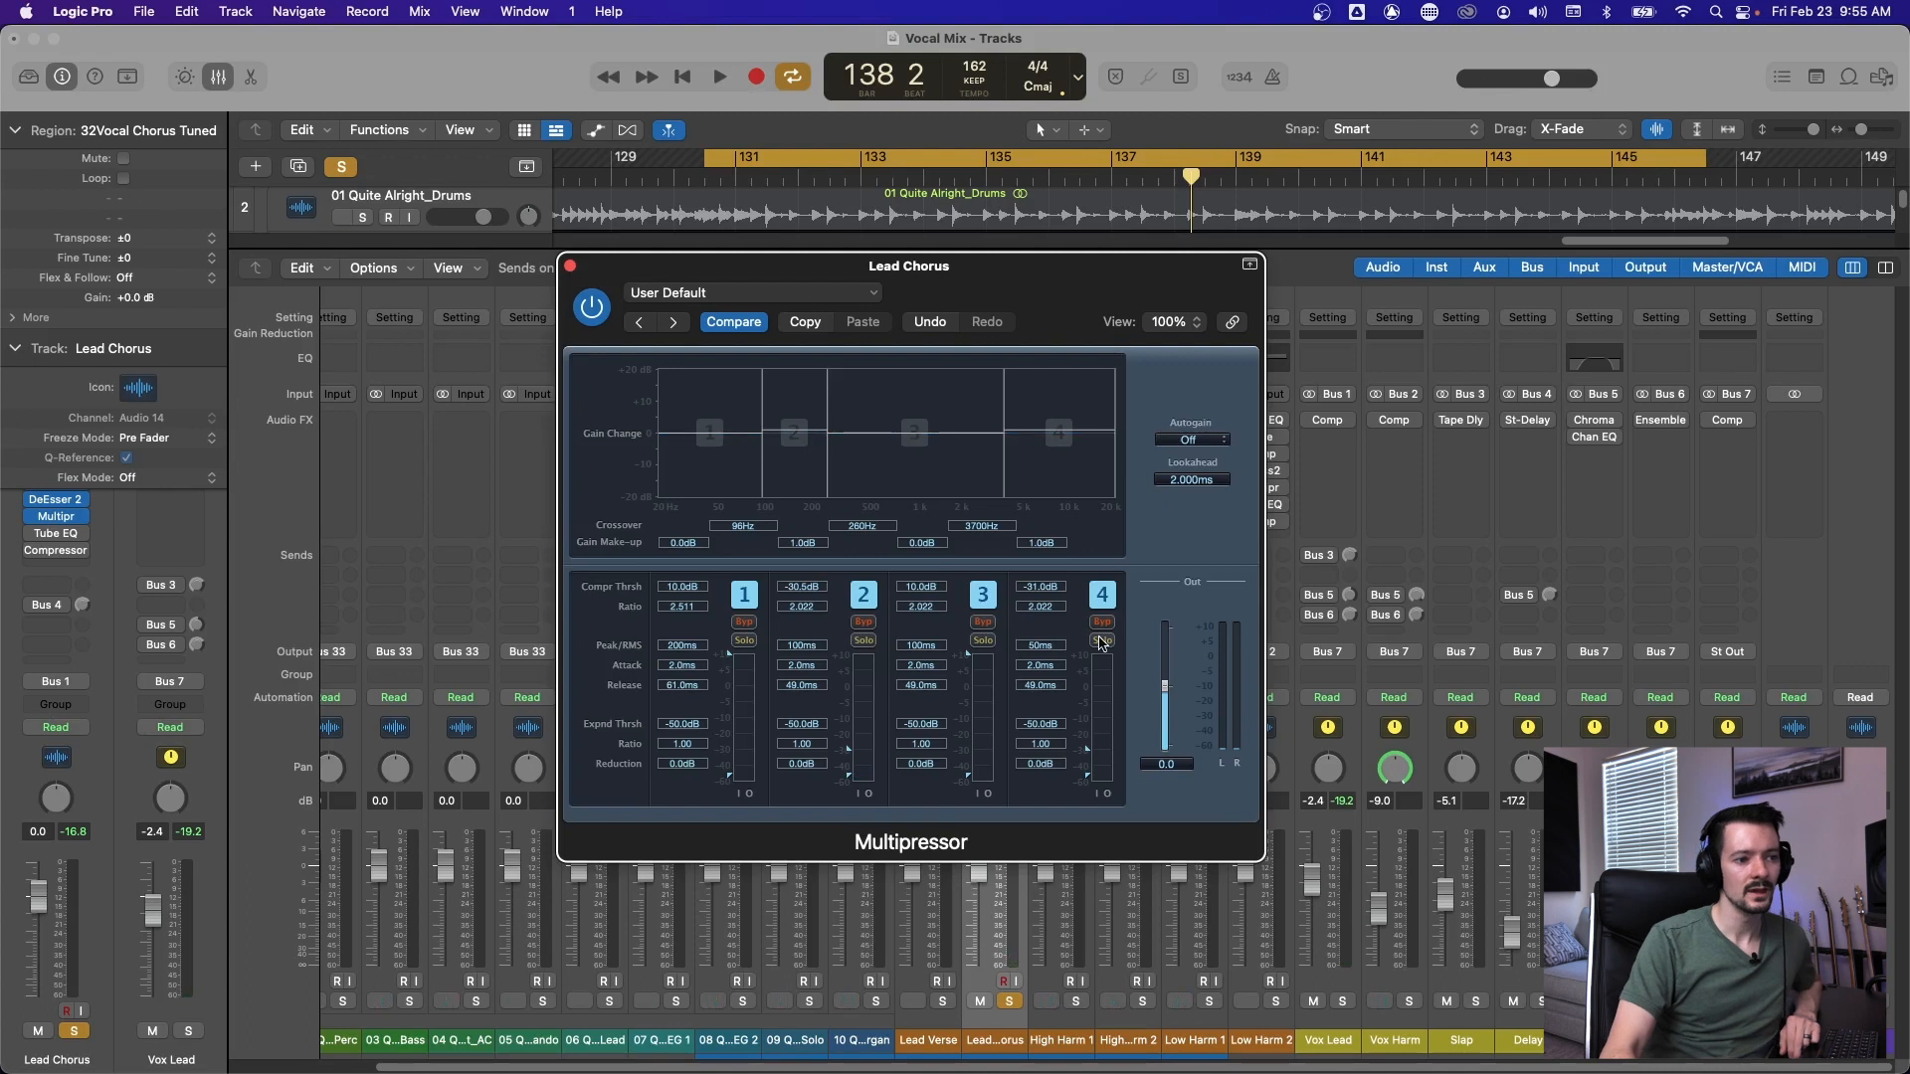
Solo Multipressor band 4, set its compression threshold to -31.5 dB during playback, and unsolo it.
left_click(1102, 639)
key("space")
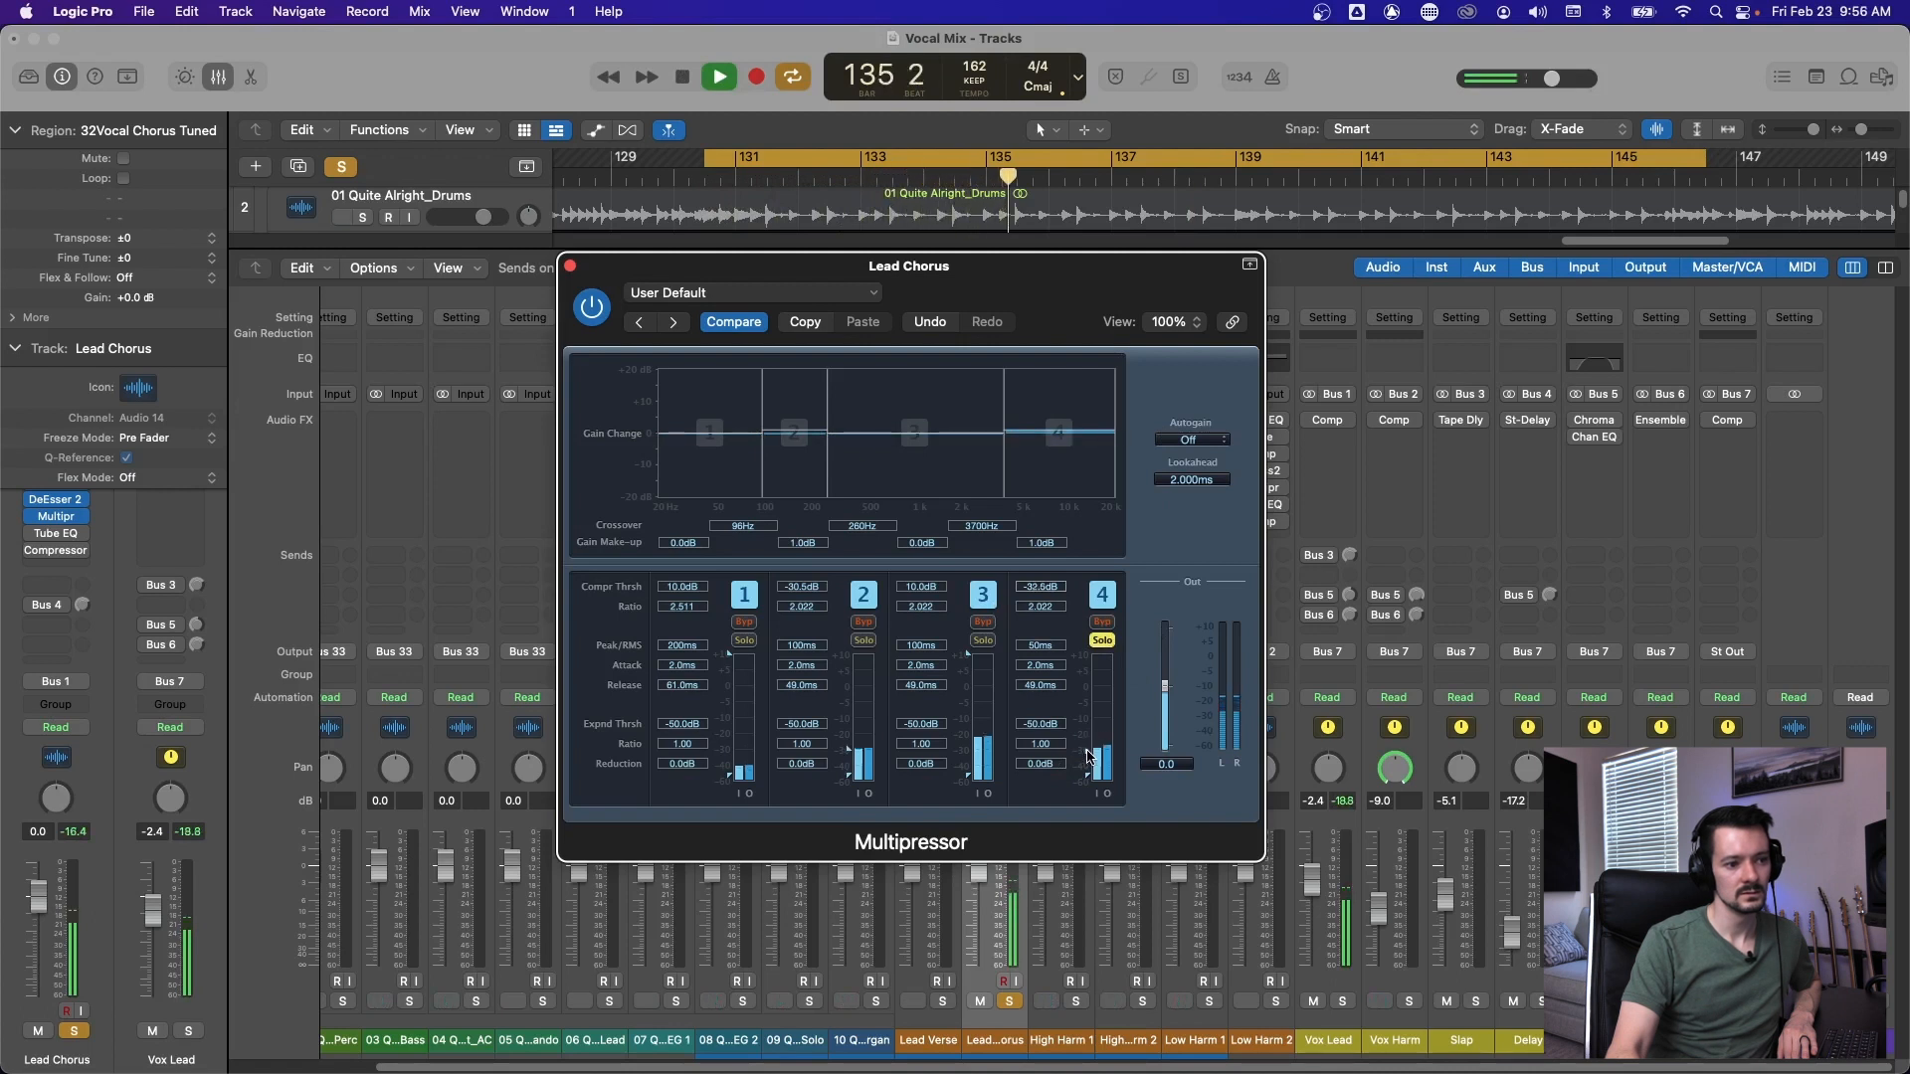
left_click(1102, 639)
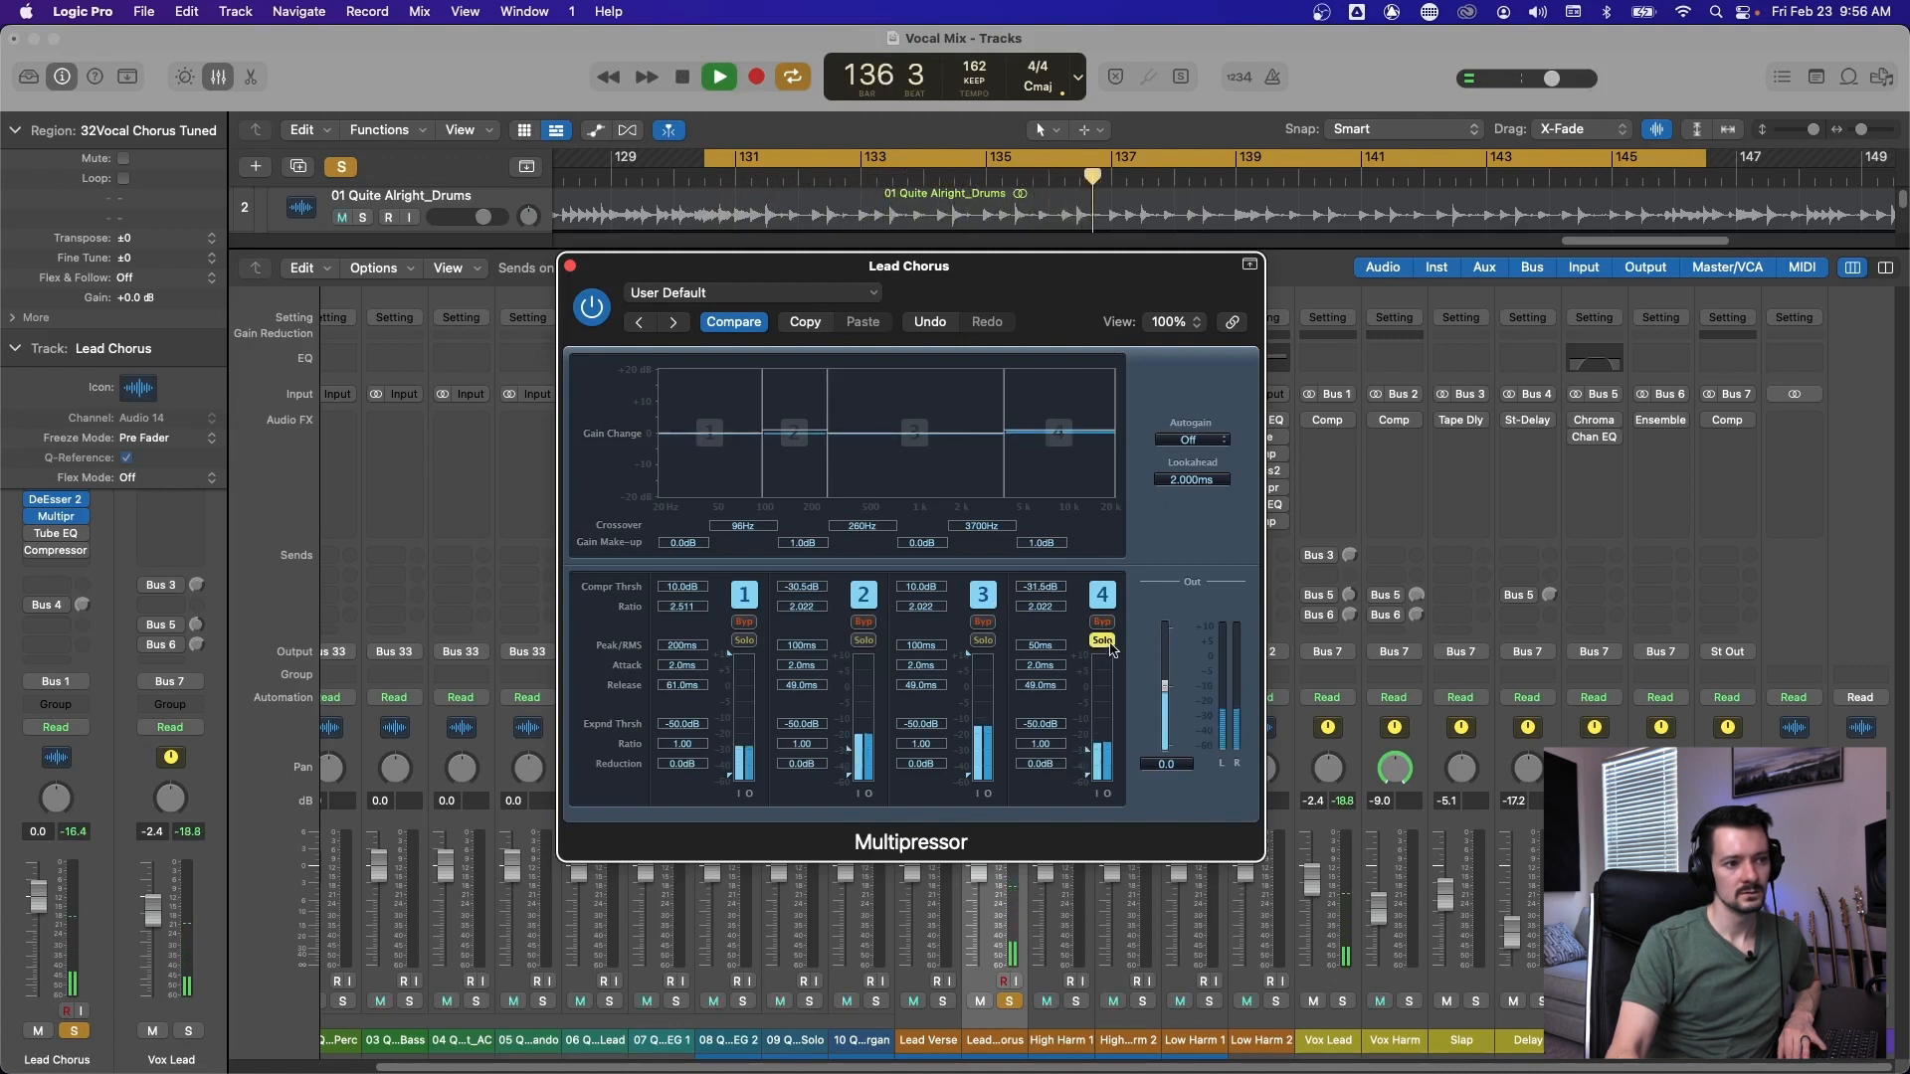
key("space")
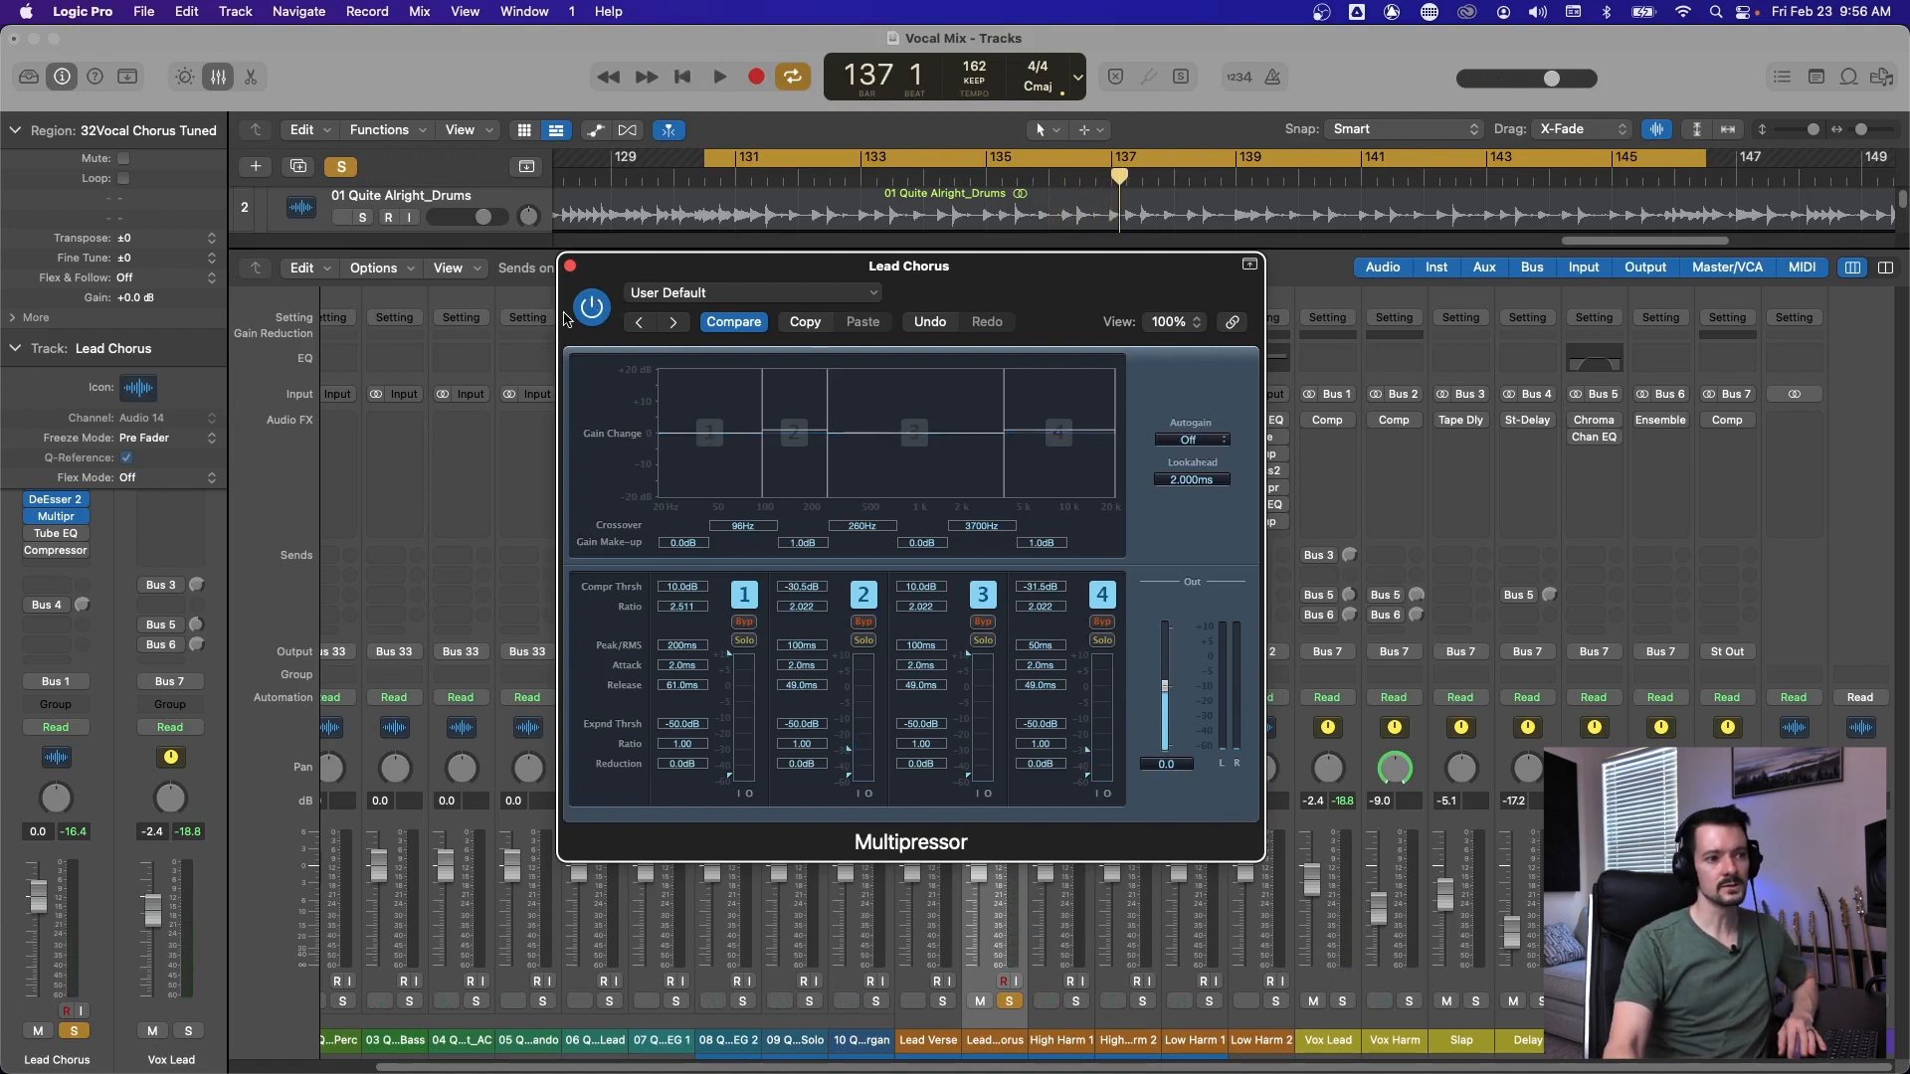
Compare Lead Chorus with the Multipressor active and bypassed during playback, leave it active and close its window.
key("space")
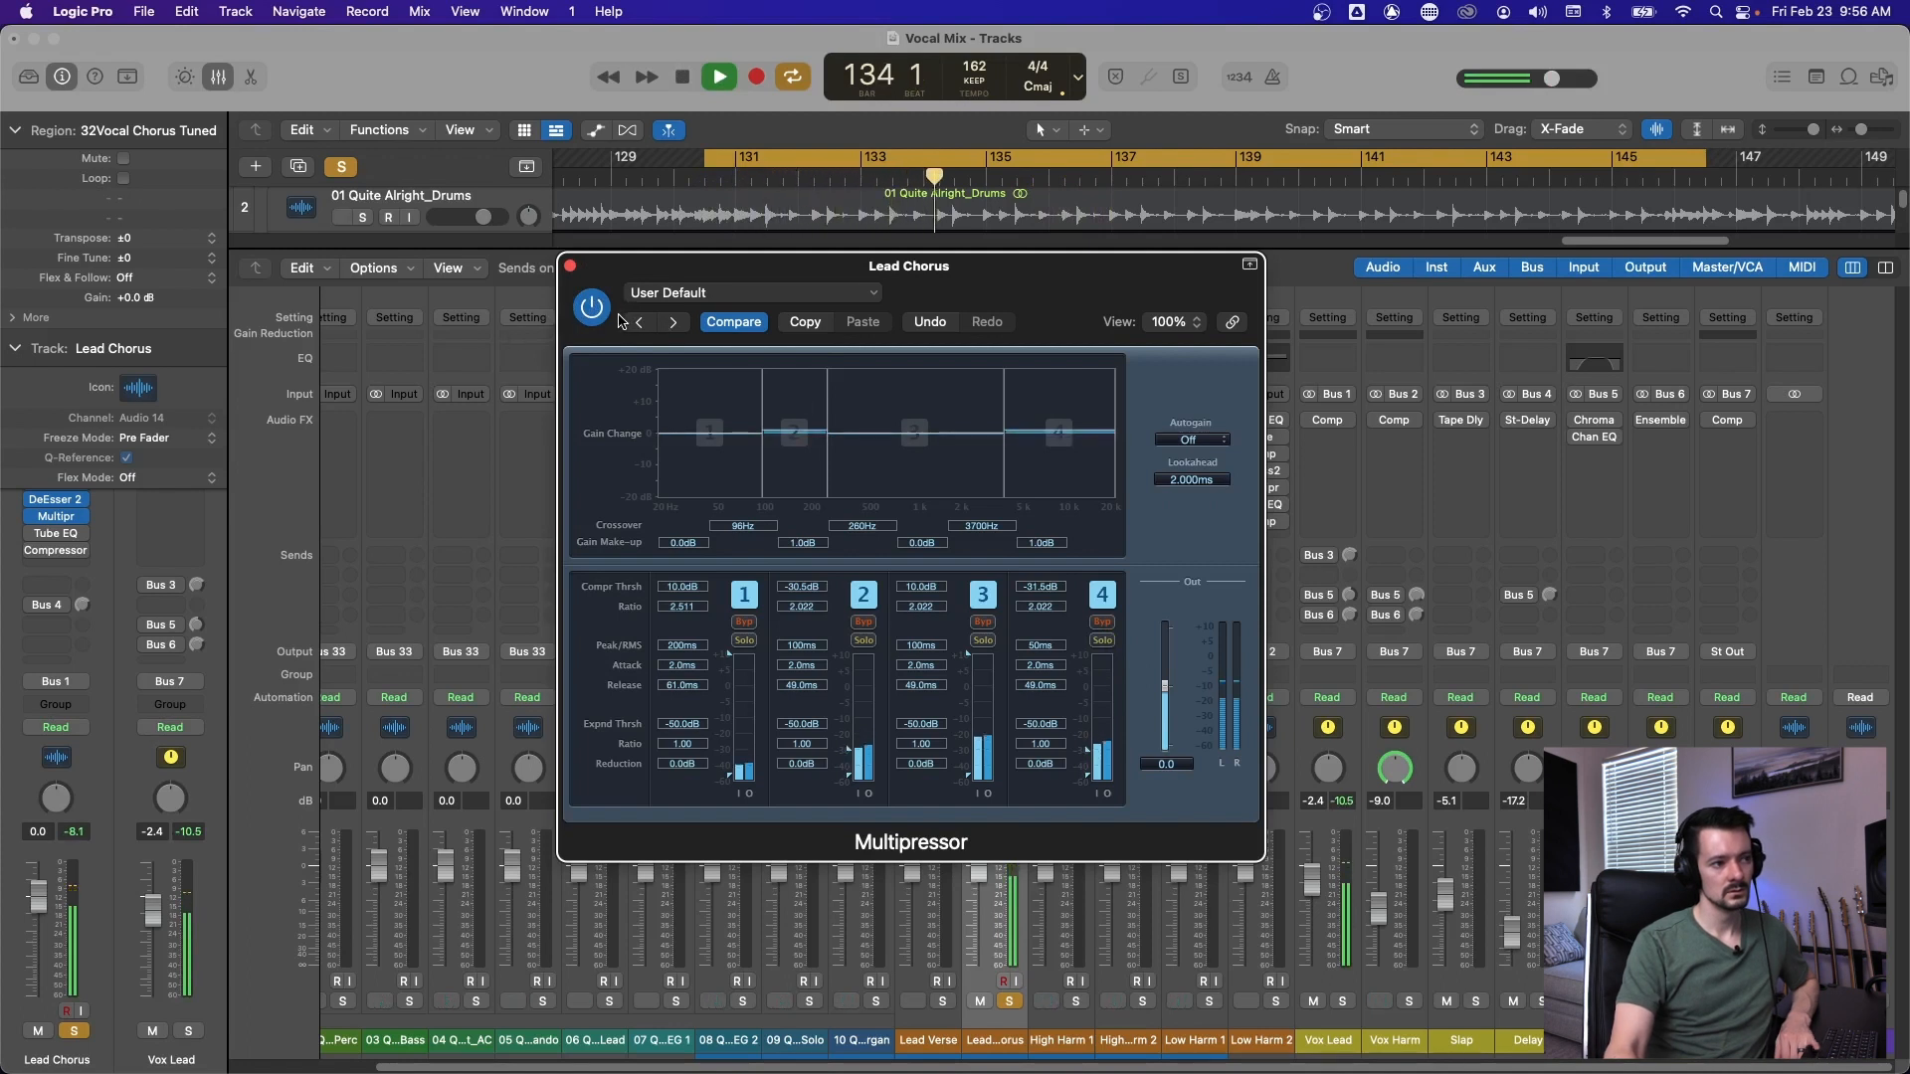
key("space")
left_click(592, 308)
key("space")
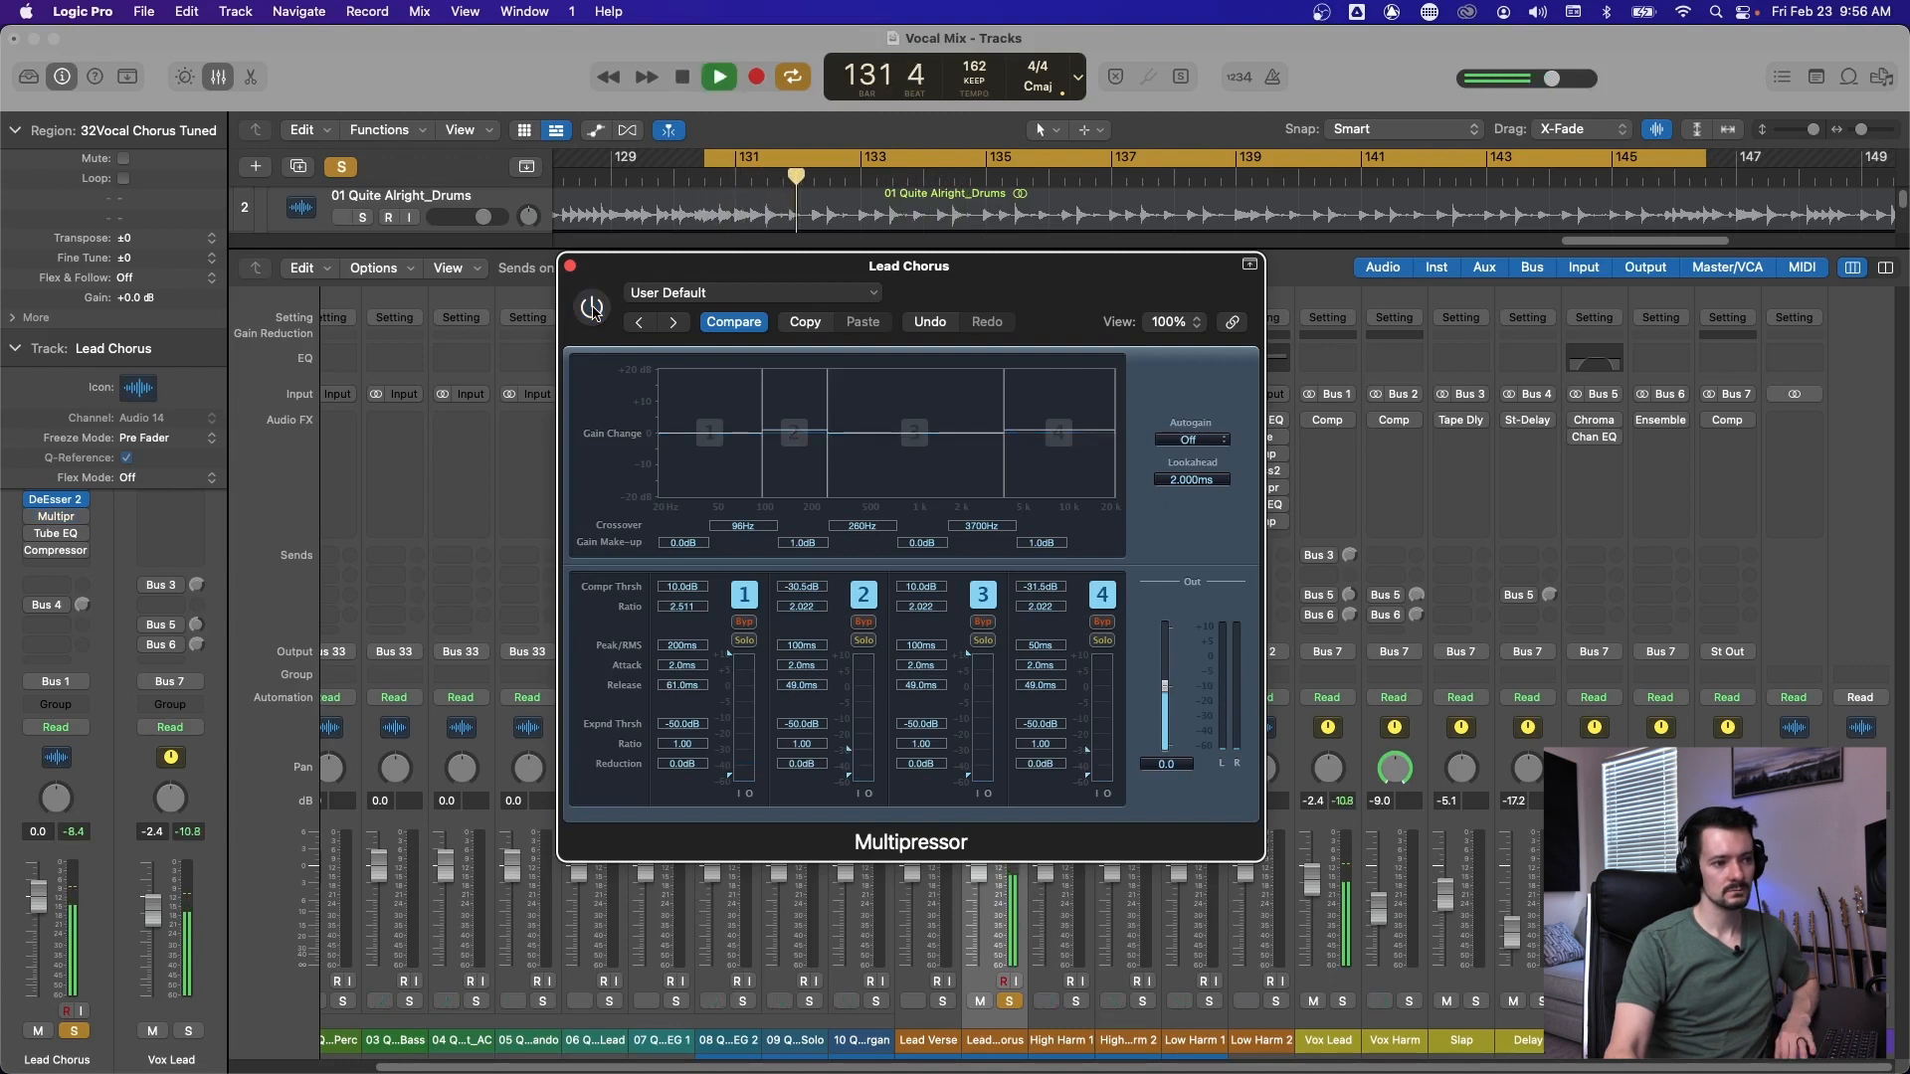
left_click(591, 309)
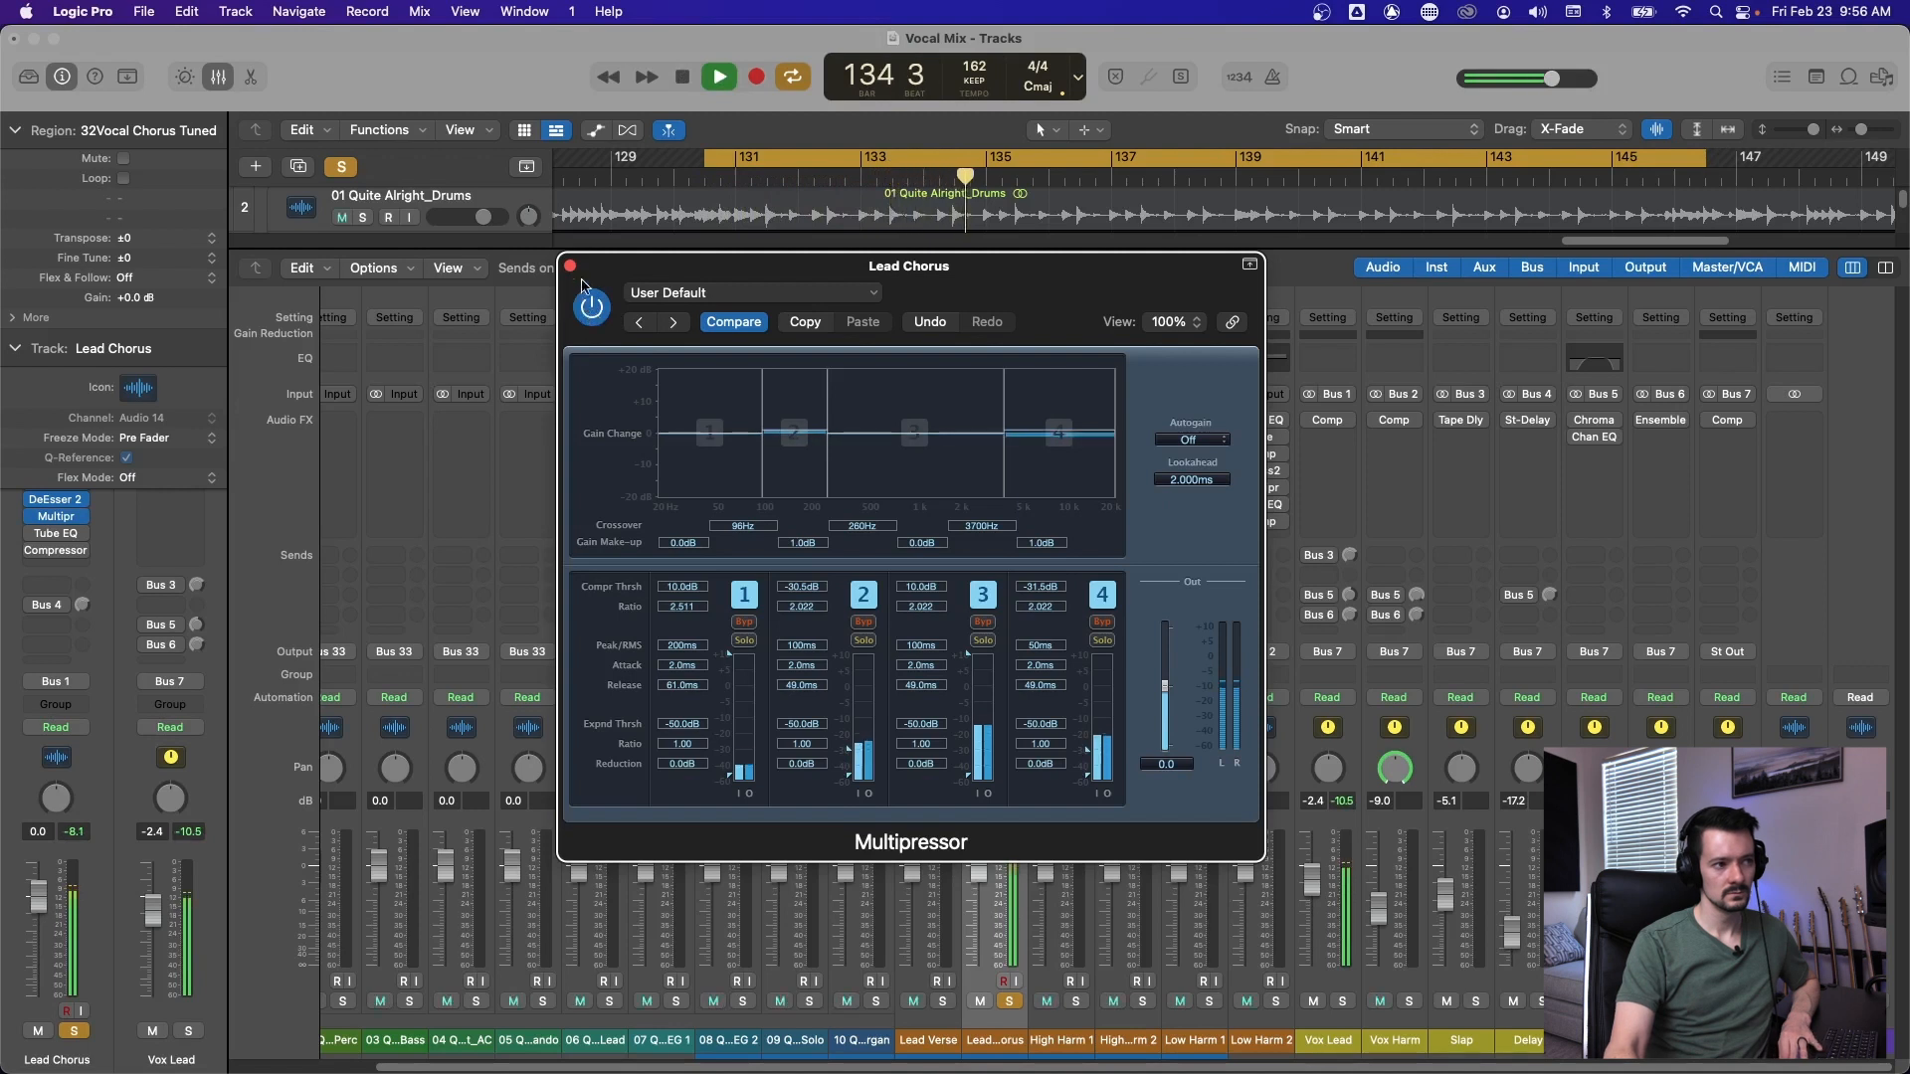
key("space")
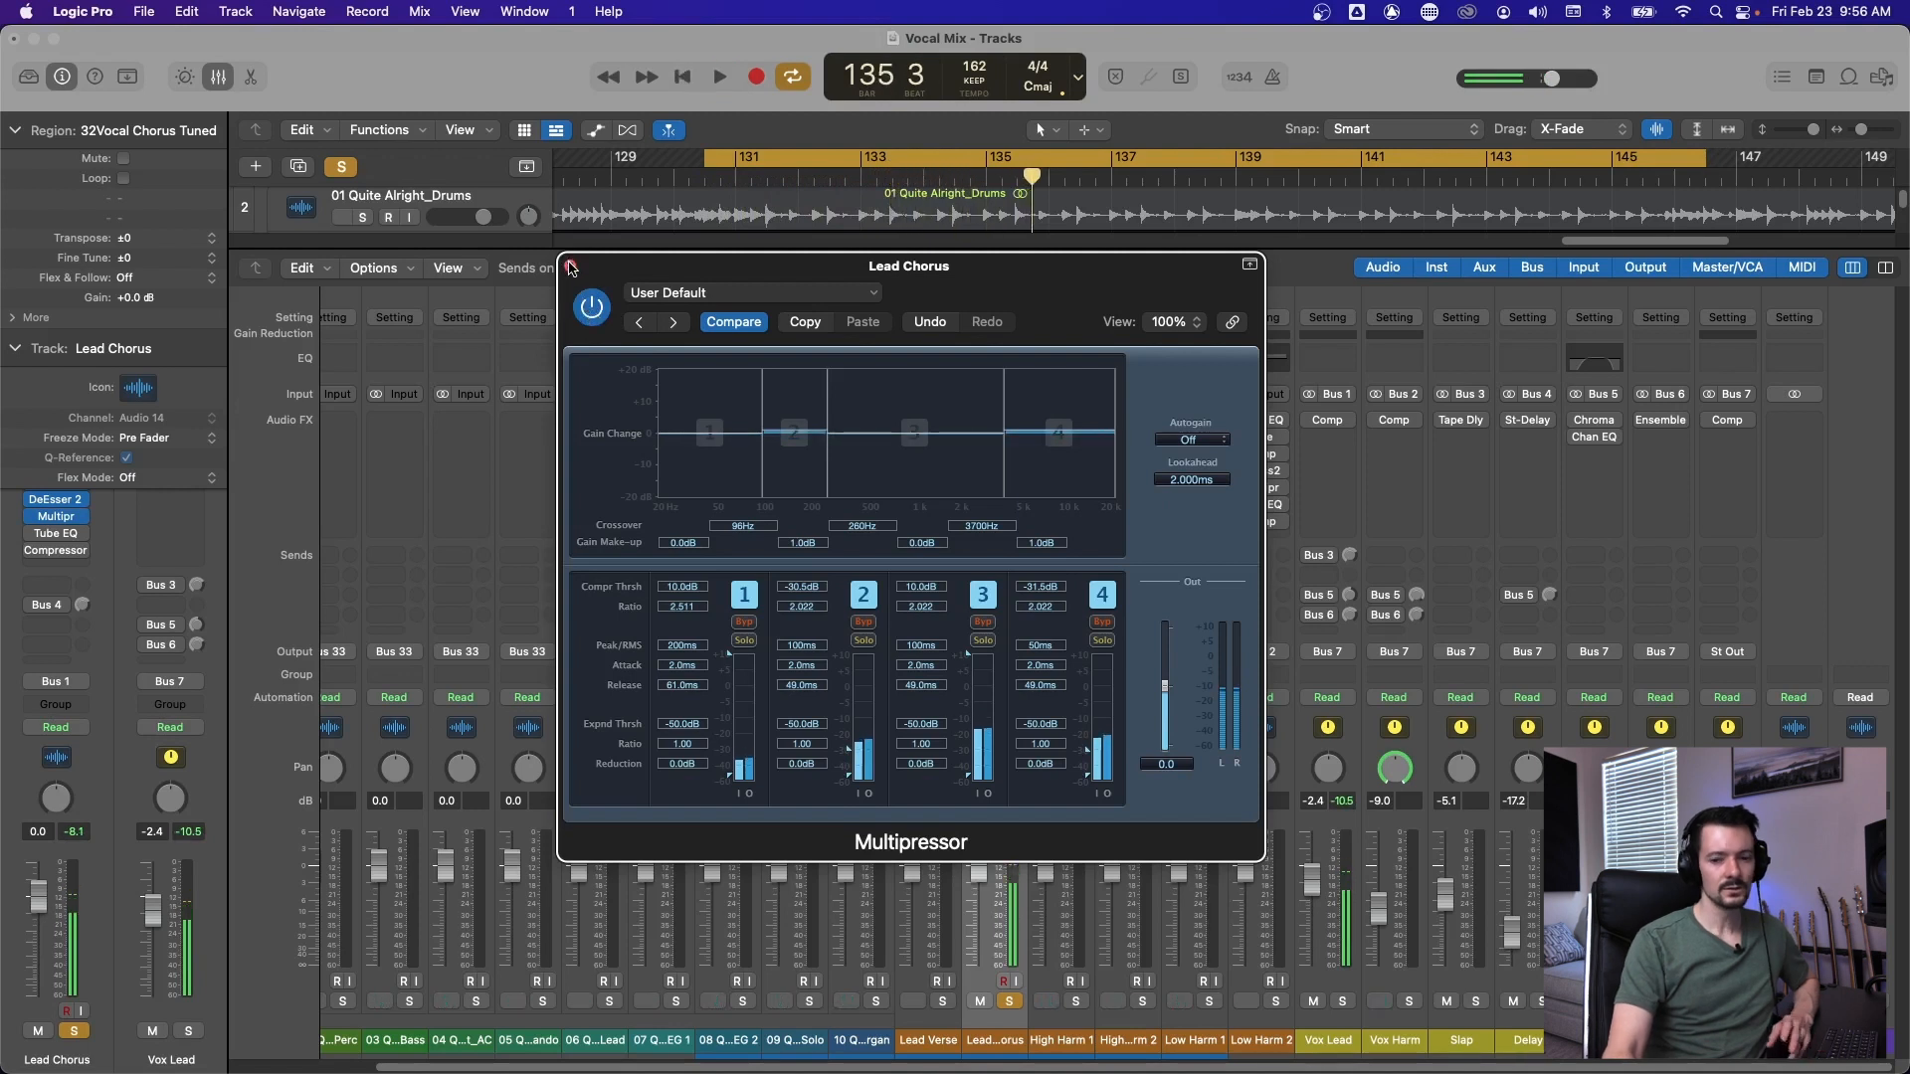
left_click(570, 265)
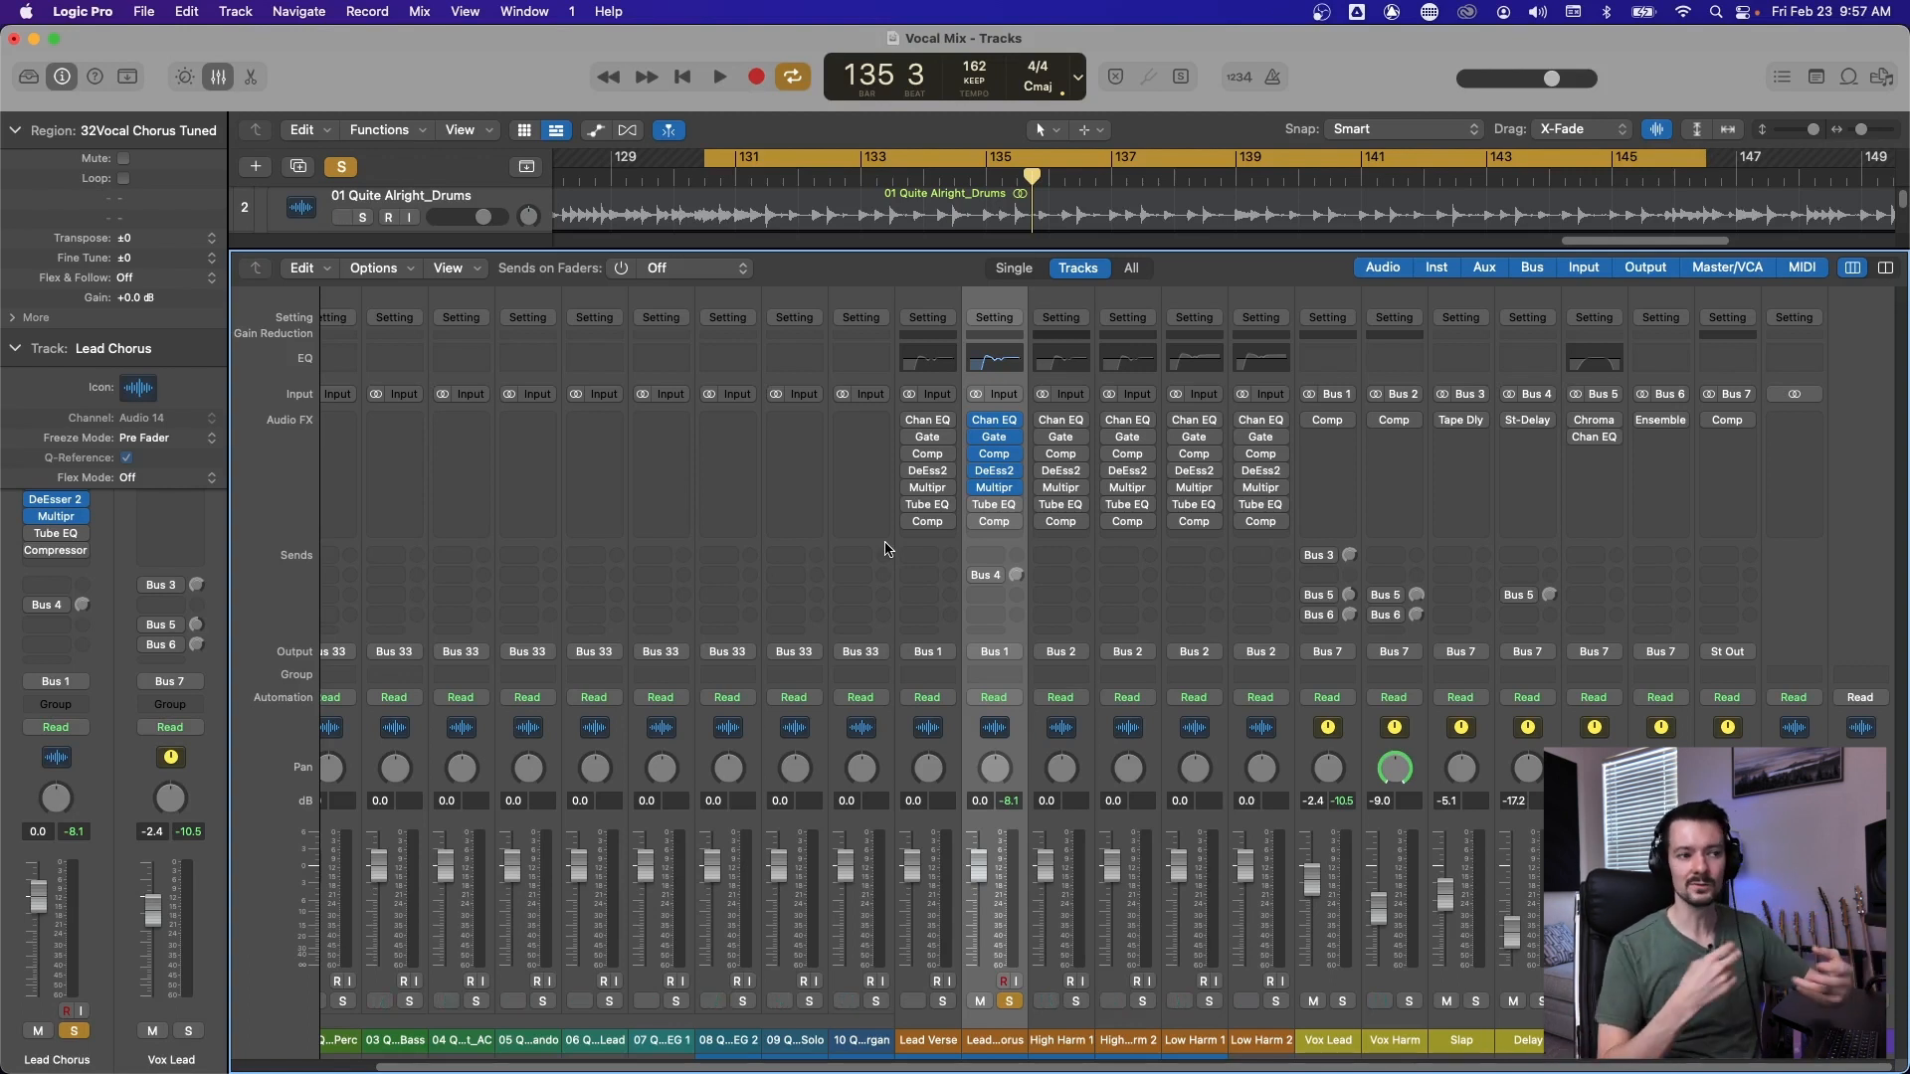
Browse Logic's EQ effects to the Vintage EQ Collection for Lead Chorus's Tube EQ slot, and dismiss the list without choosing one.
left_click(1016, 509)
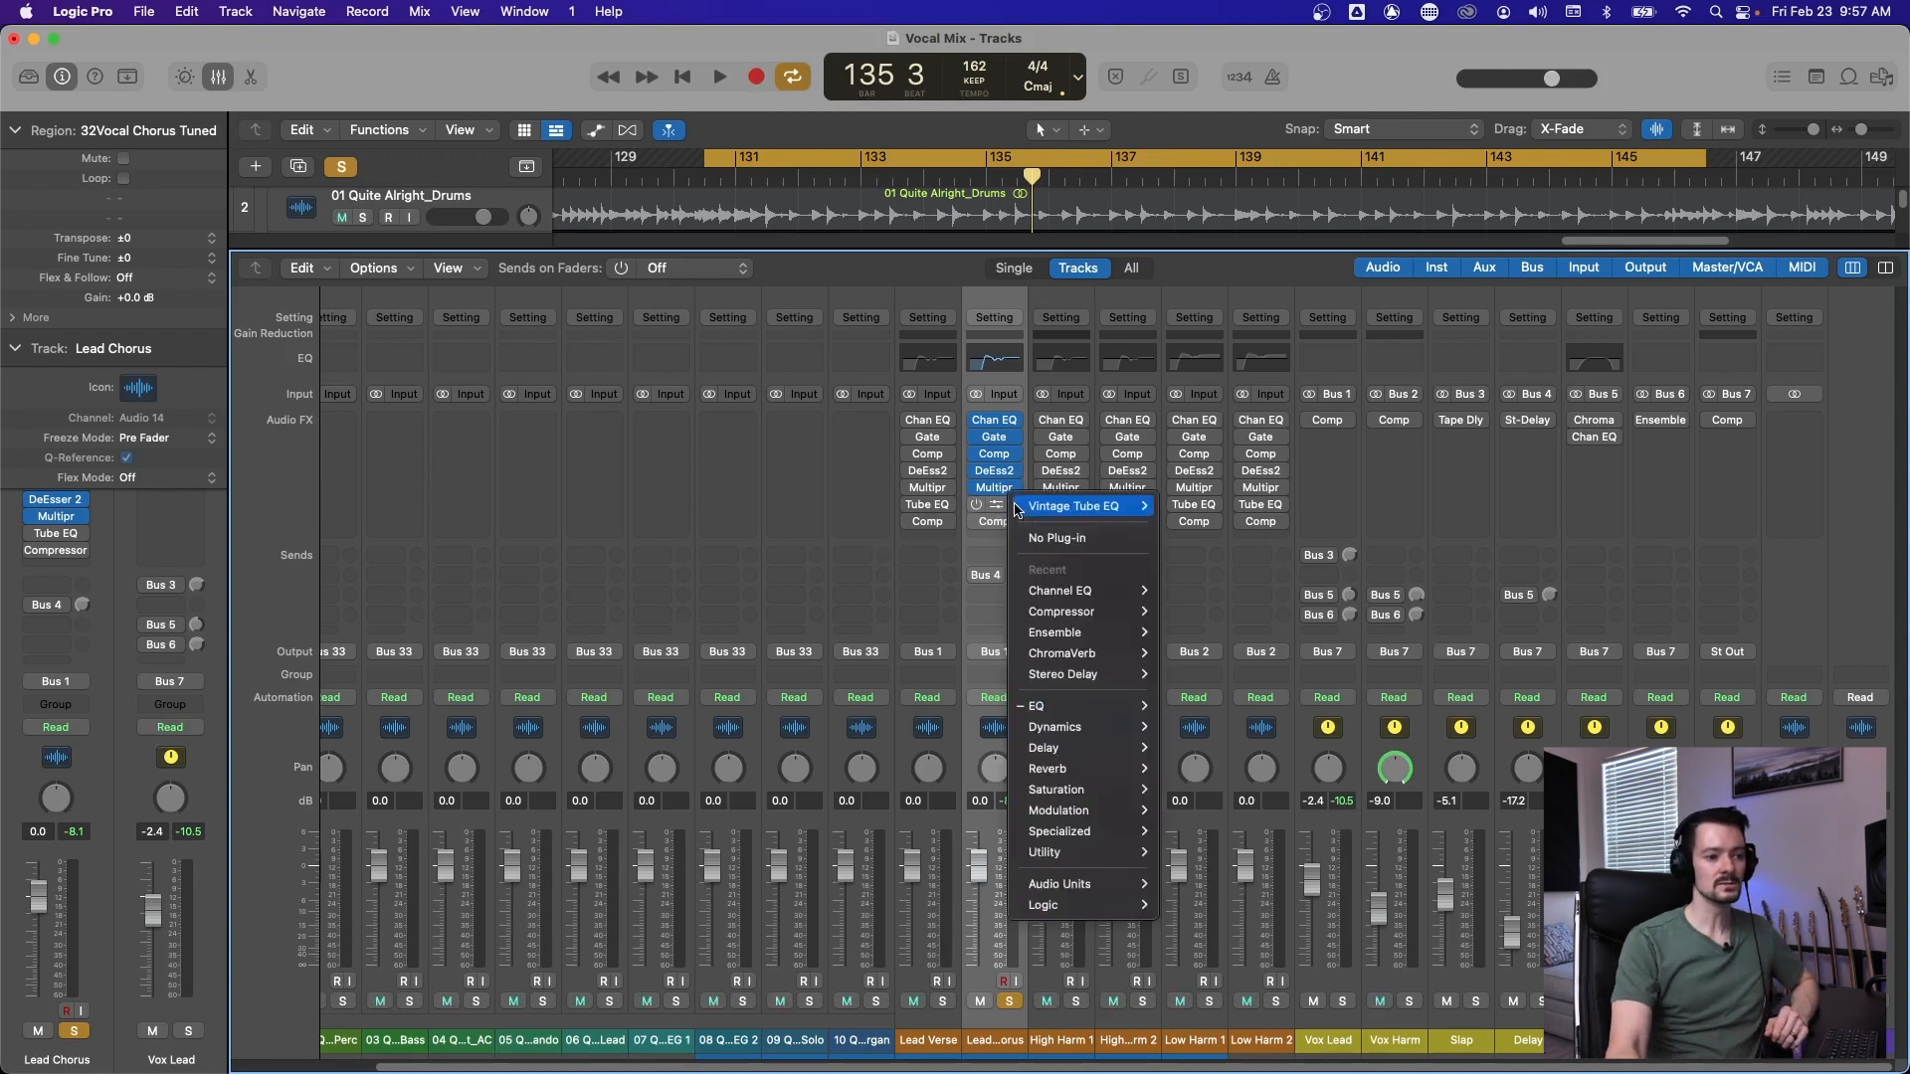
mouse_move(1055, 907)
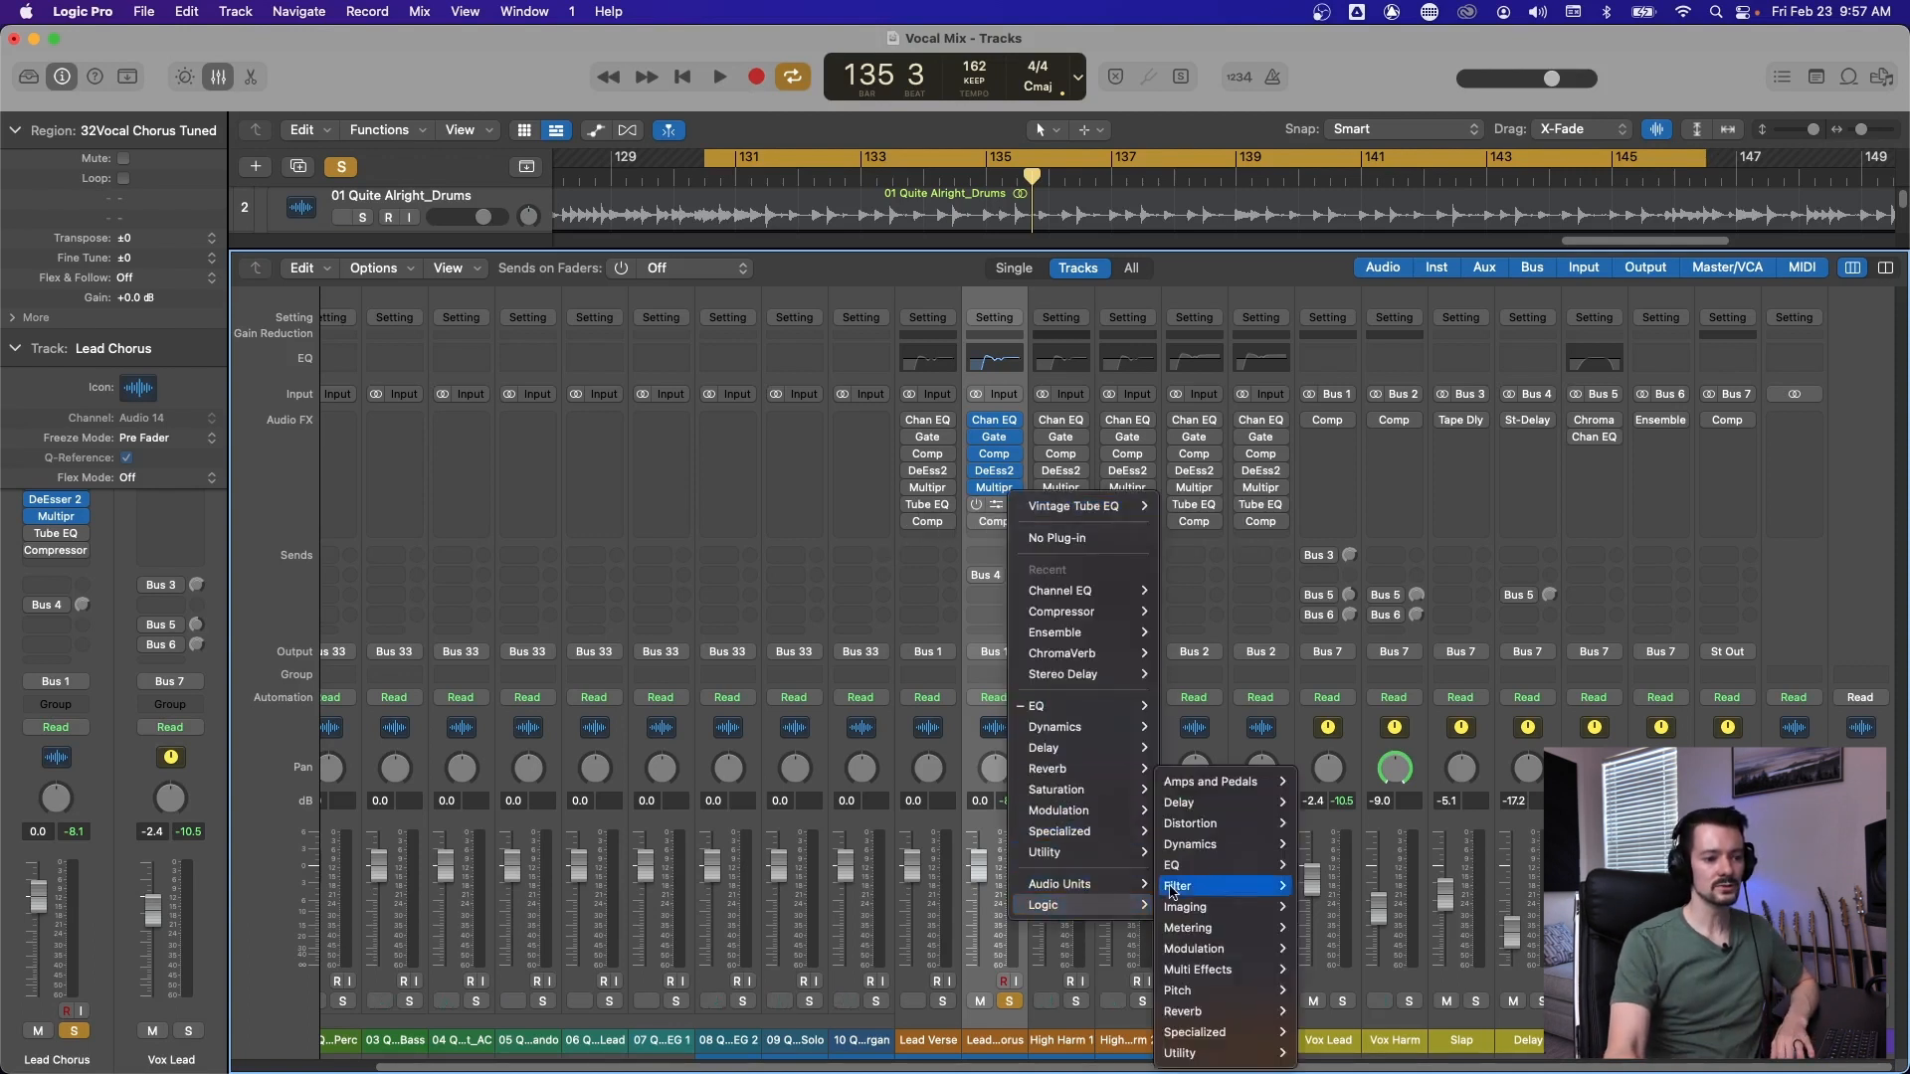
mouse_move(1223, 865)
mouse_move(1409, 953)
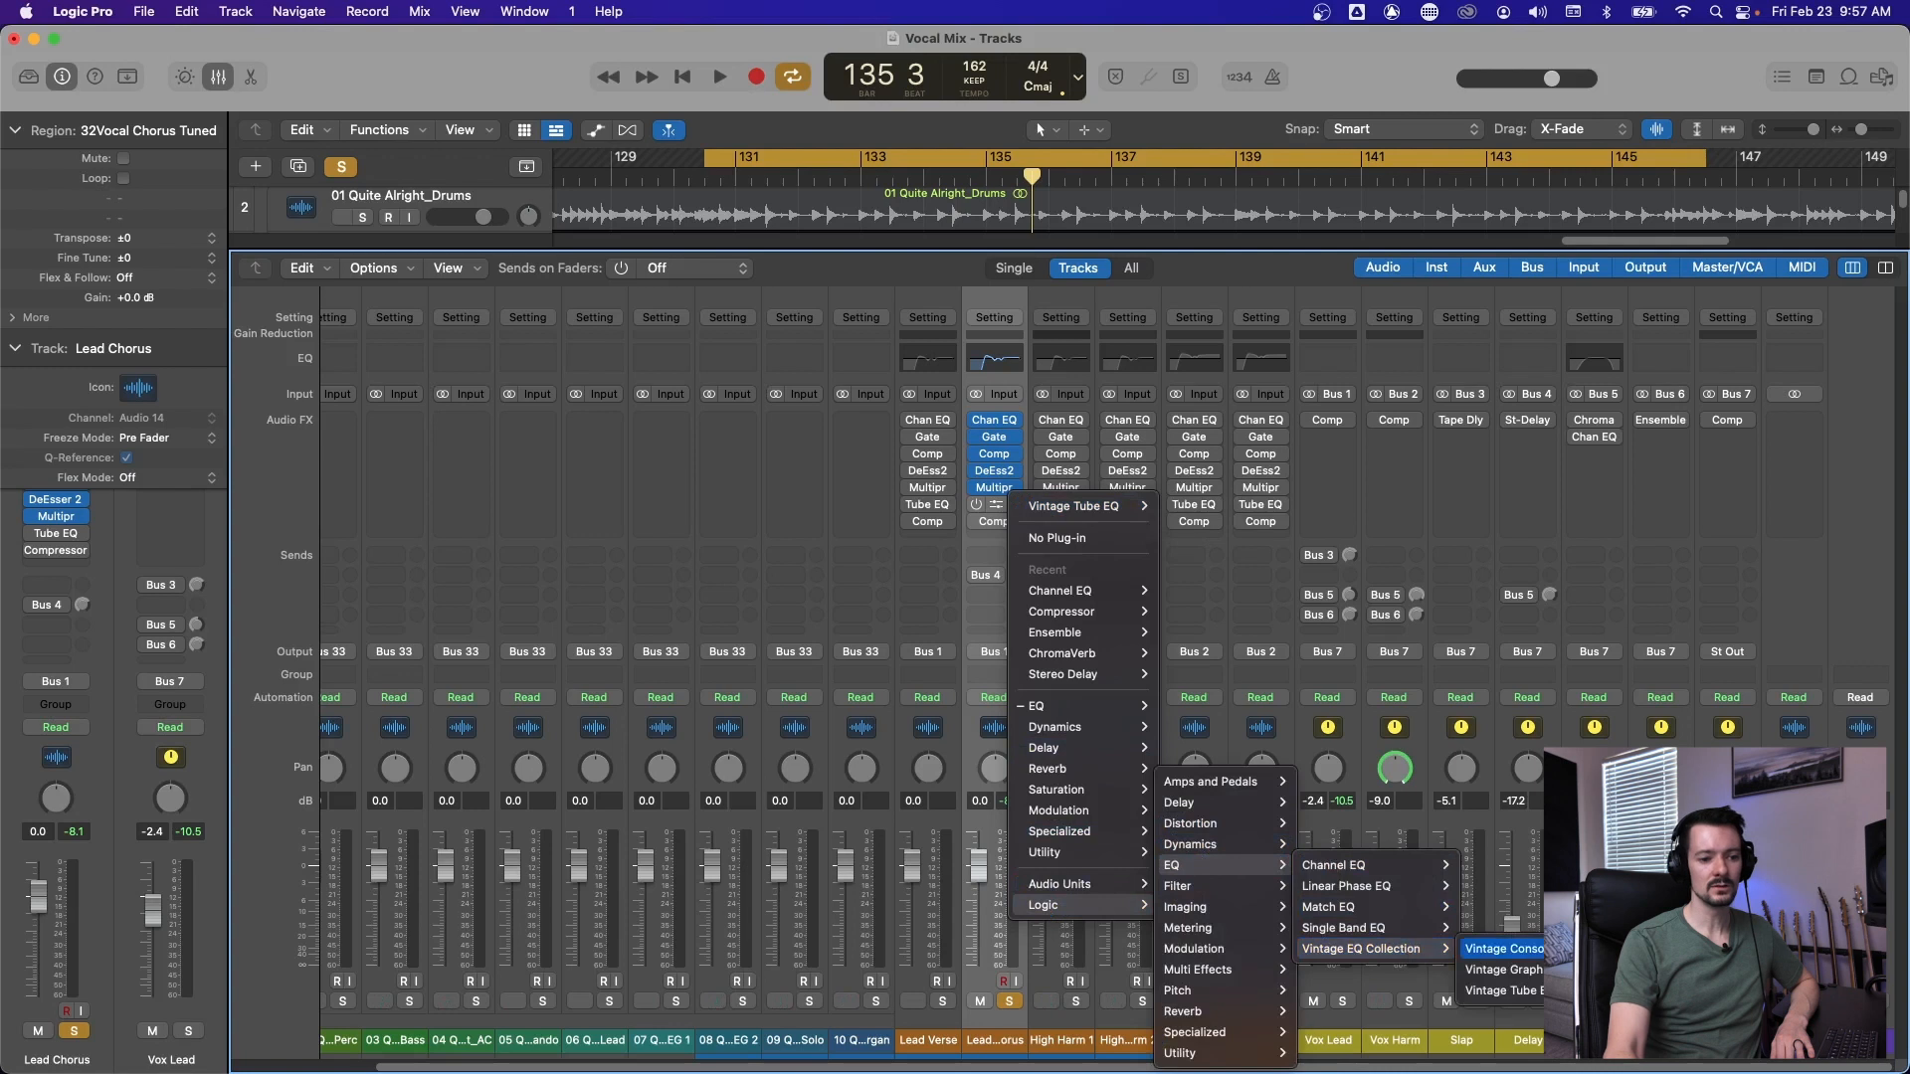
left_click(1107, 425)
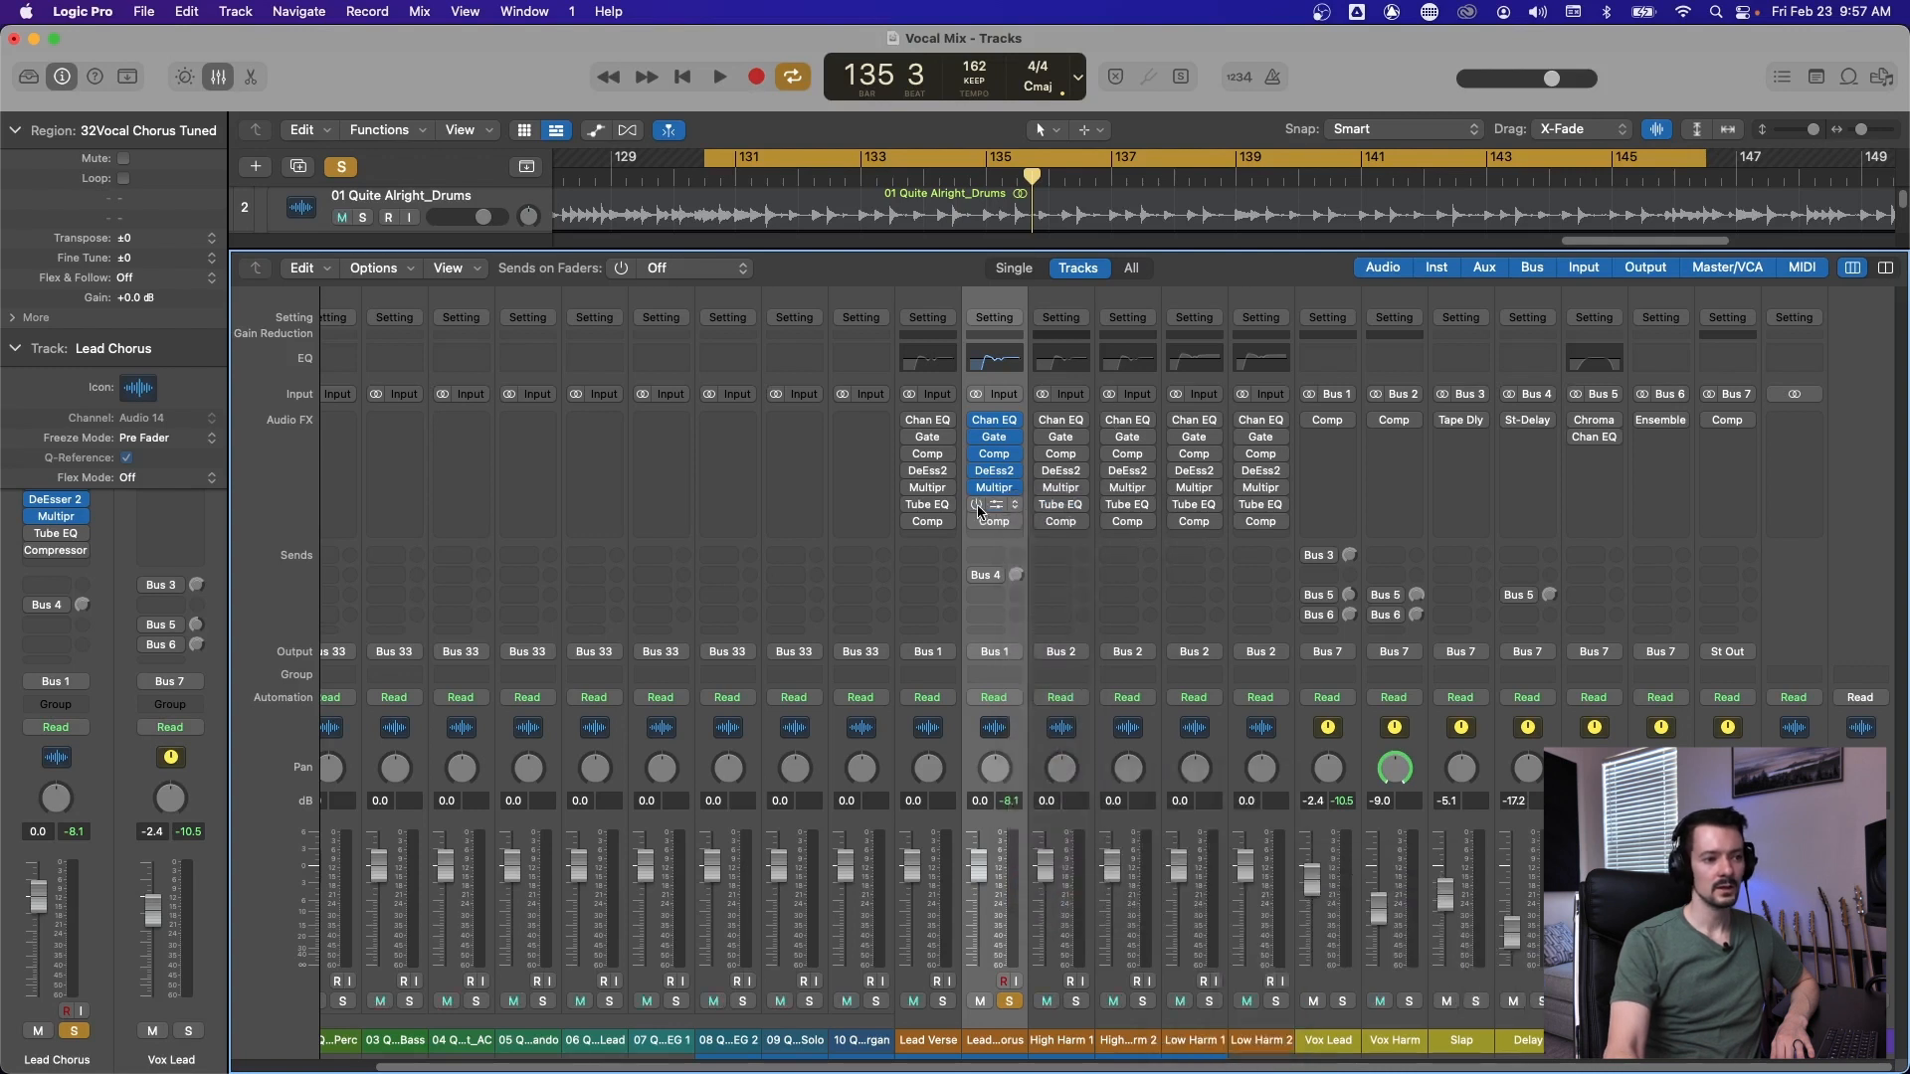
Switch on the Vintage Tube EQ on Lead Chorus, open it, shift its window up and left, and turn off both EQ sections.
left_click(995, 509)
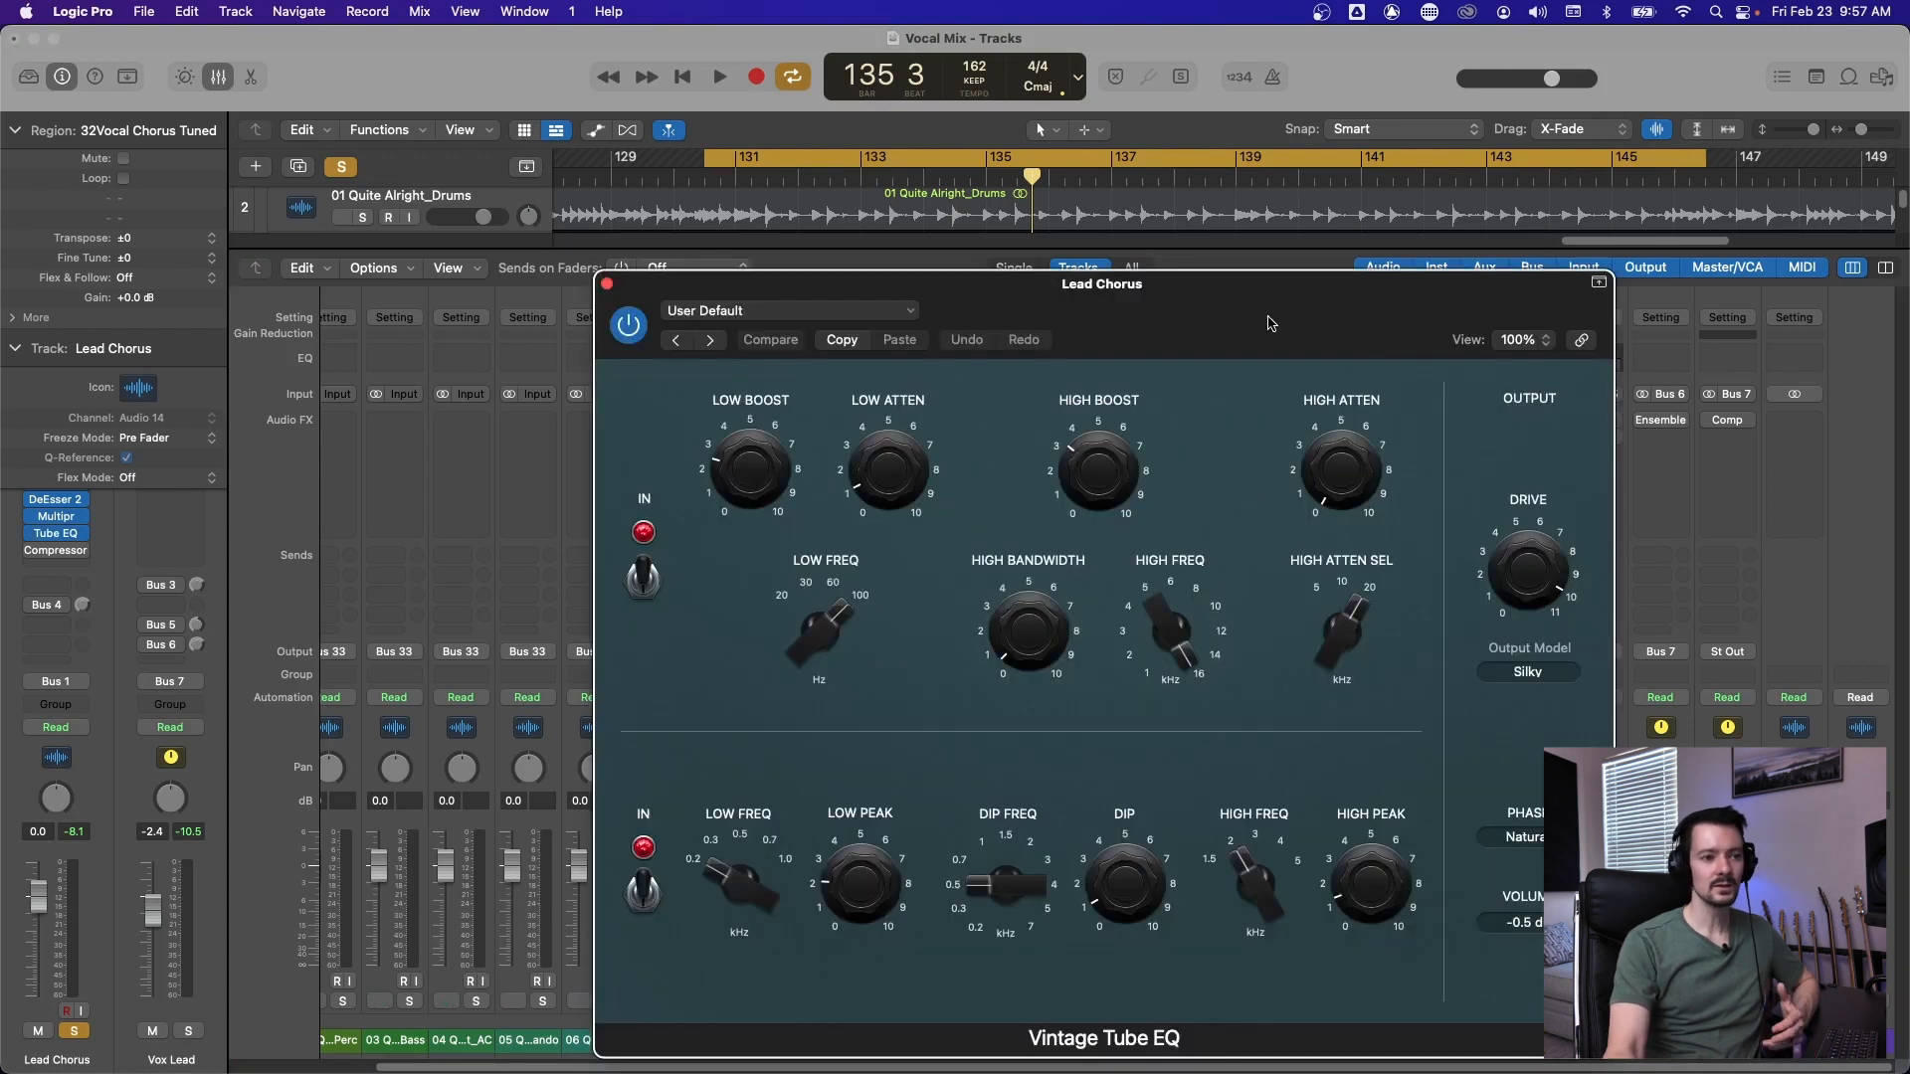
left_click_drag(1269, 323, 1002, 150)
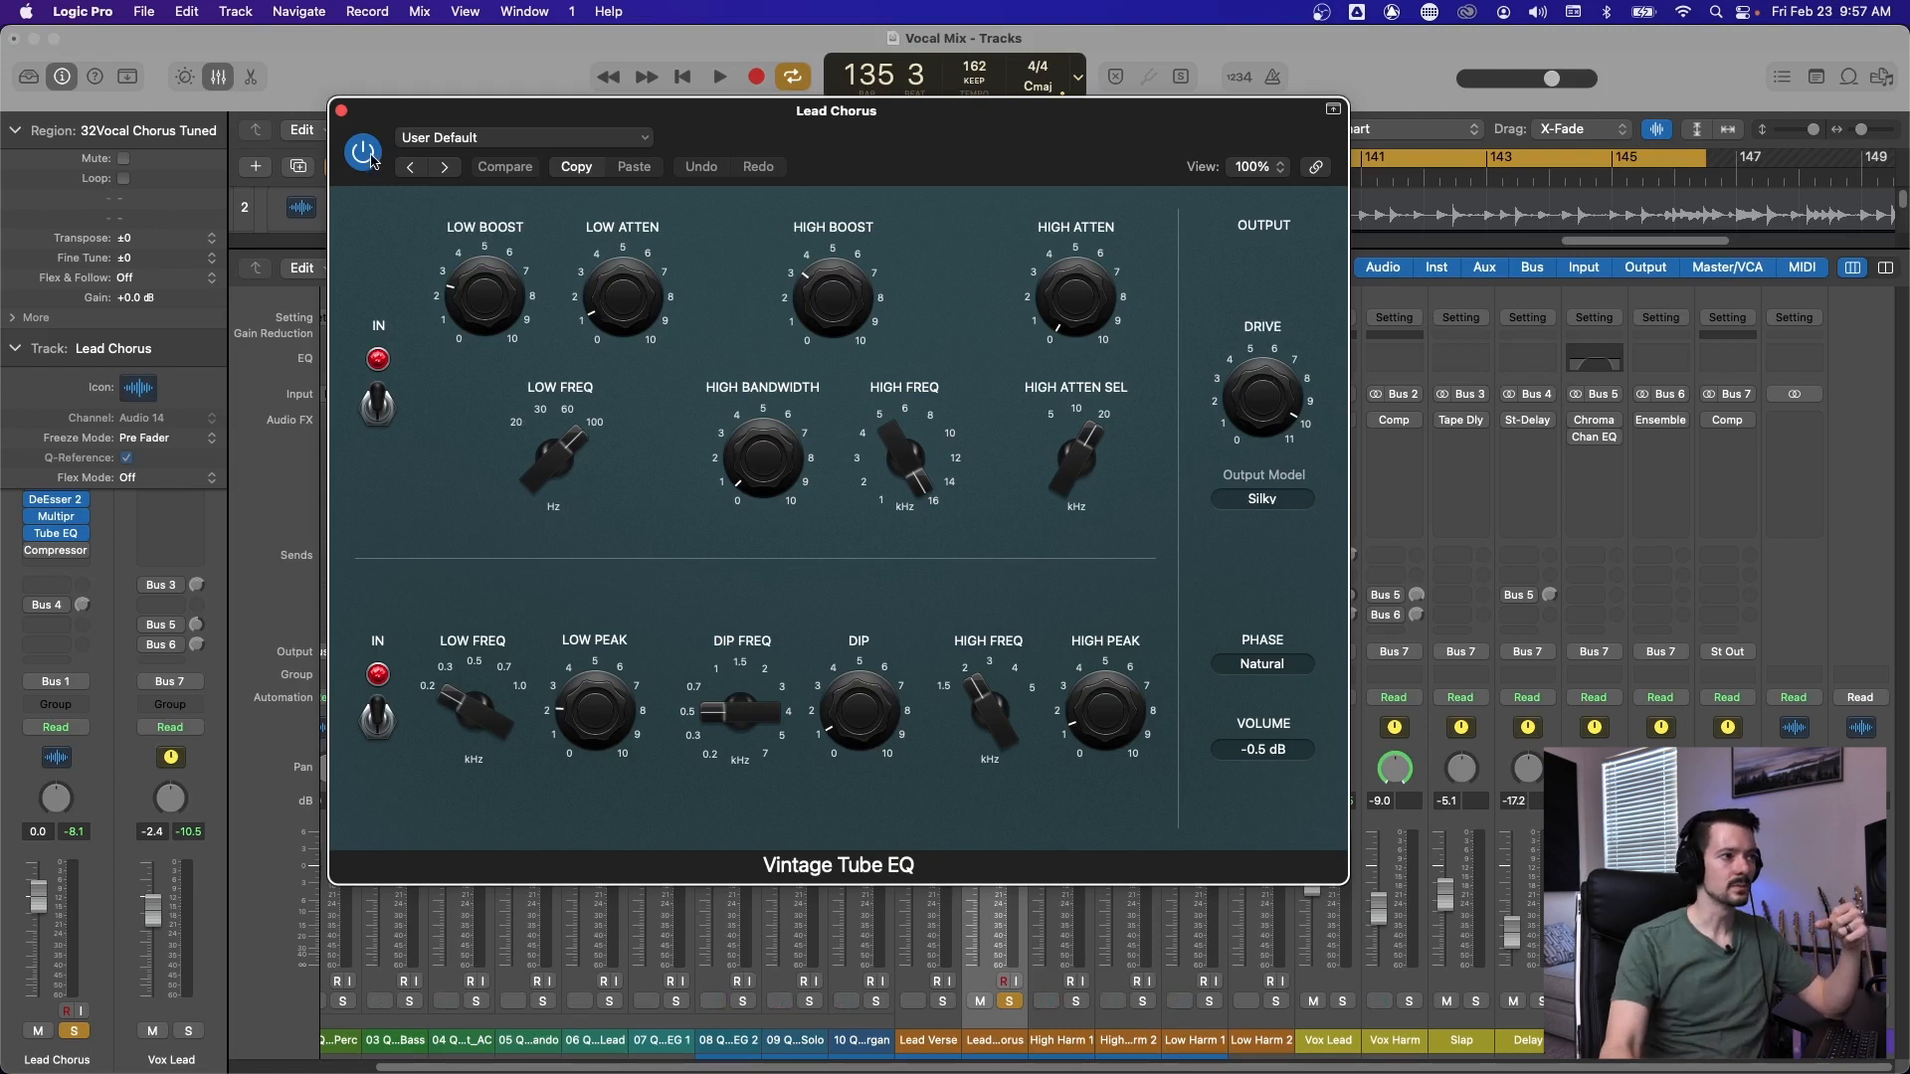
left_click(382, 403)
left_click(379, 719)
Play Lead Chorus with the Vintage Tube EQ bypassed and active to compare the effect of its drive alone.
key("space")
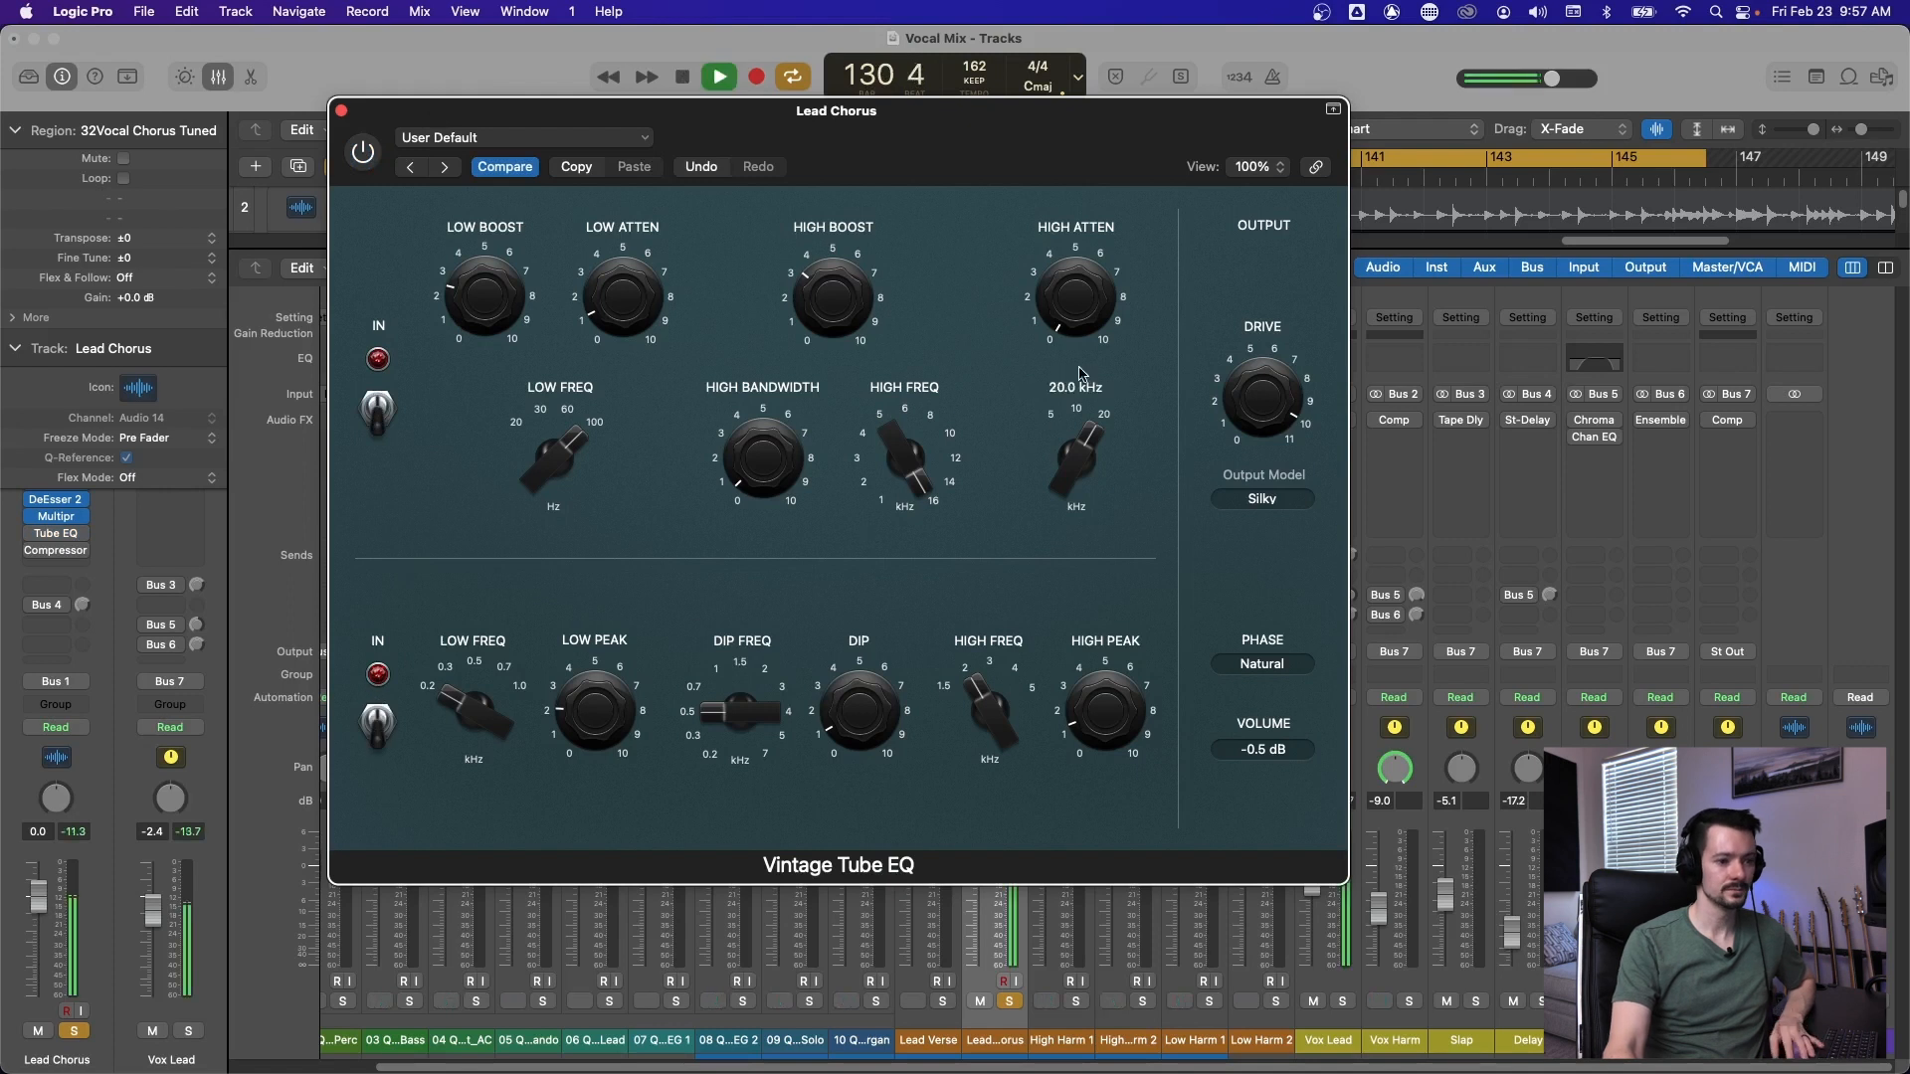
left_click(376, 155)
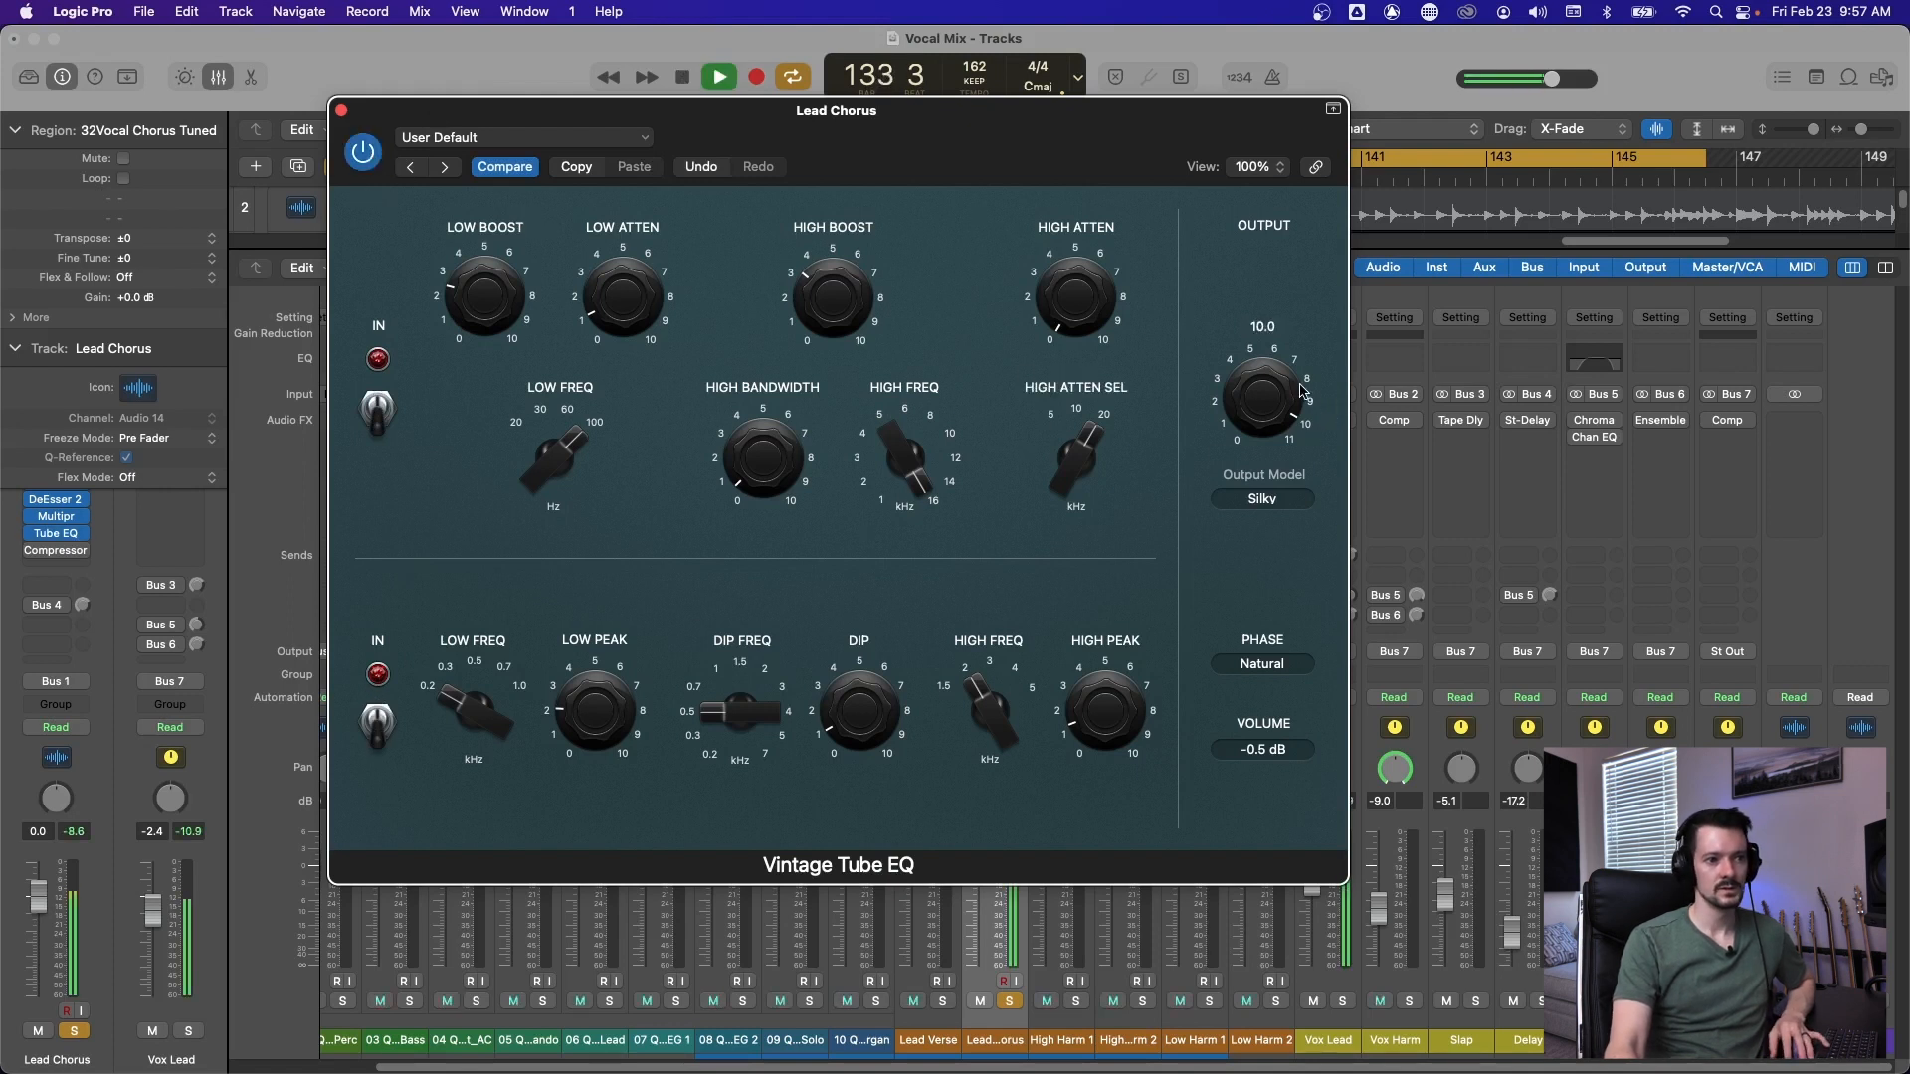
key("space")
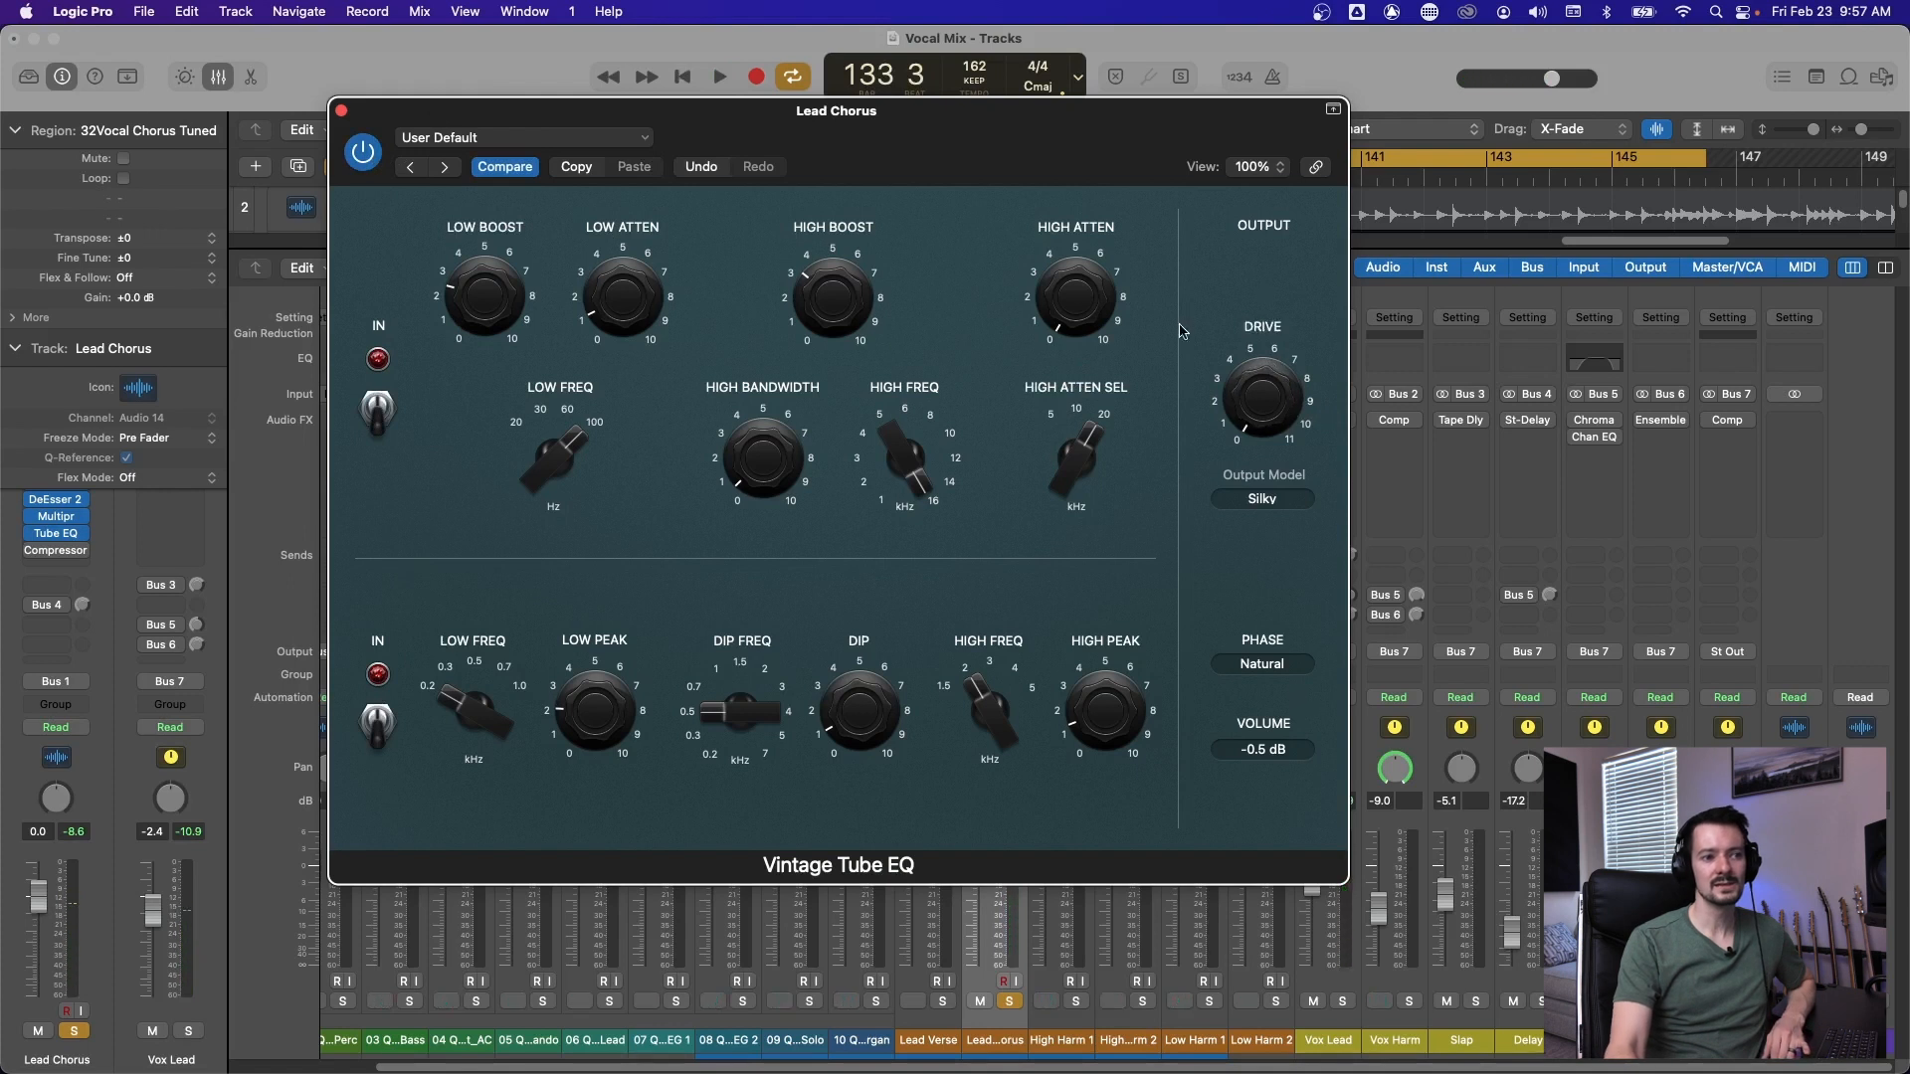
Try the Vintage Tube EQ's drive at 0 and 11.0, and return it to 10.0 during playback.
left_click_drag(1276, 411, 1290, 640)
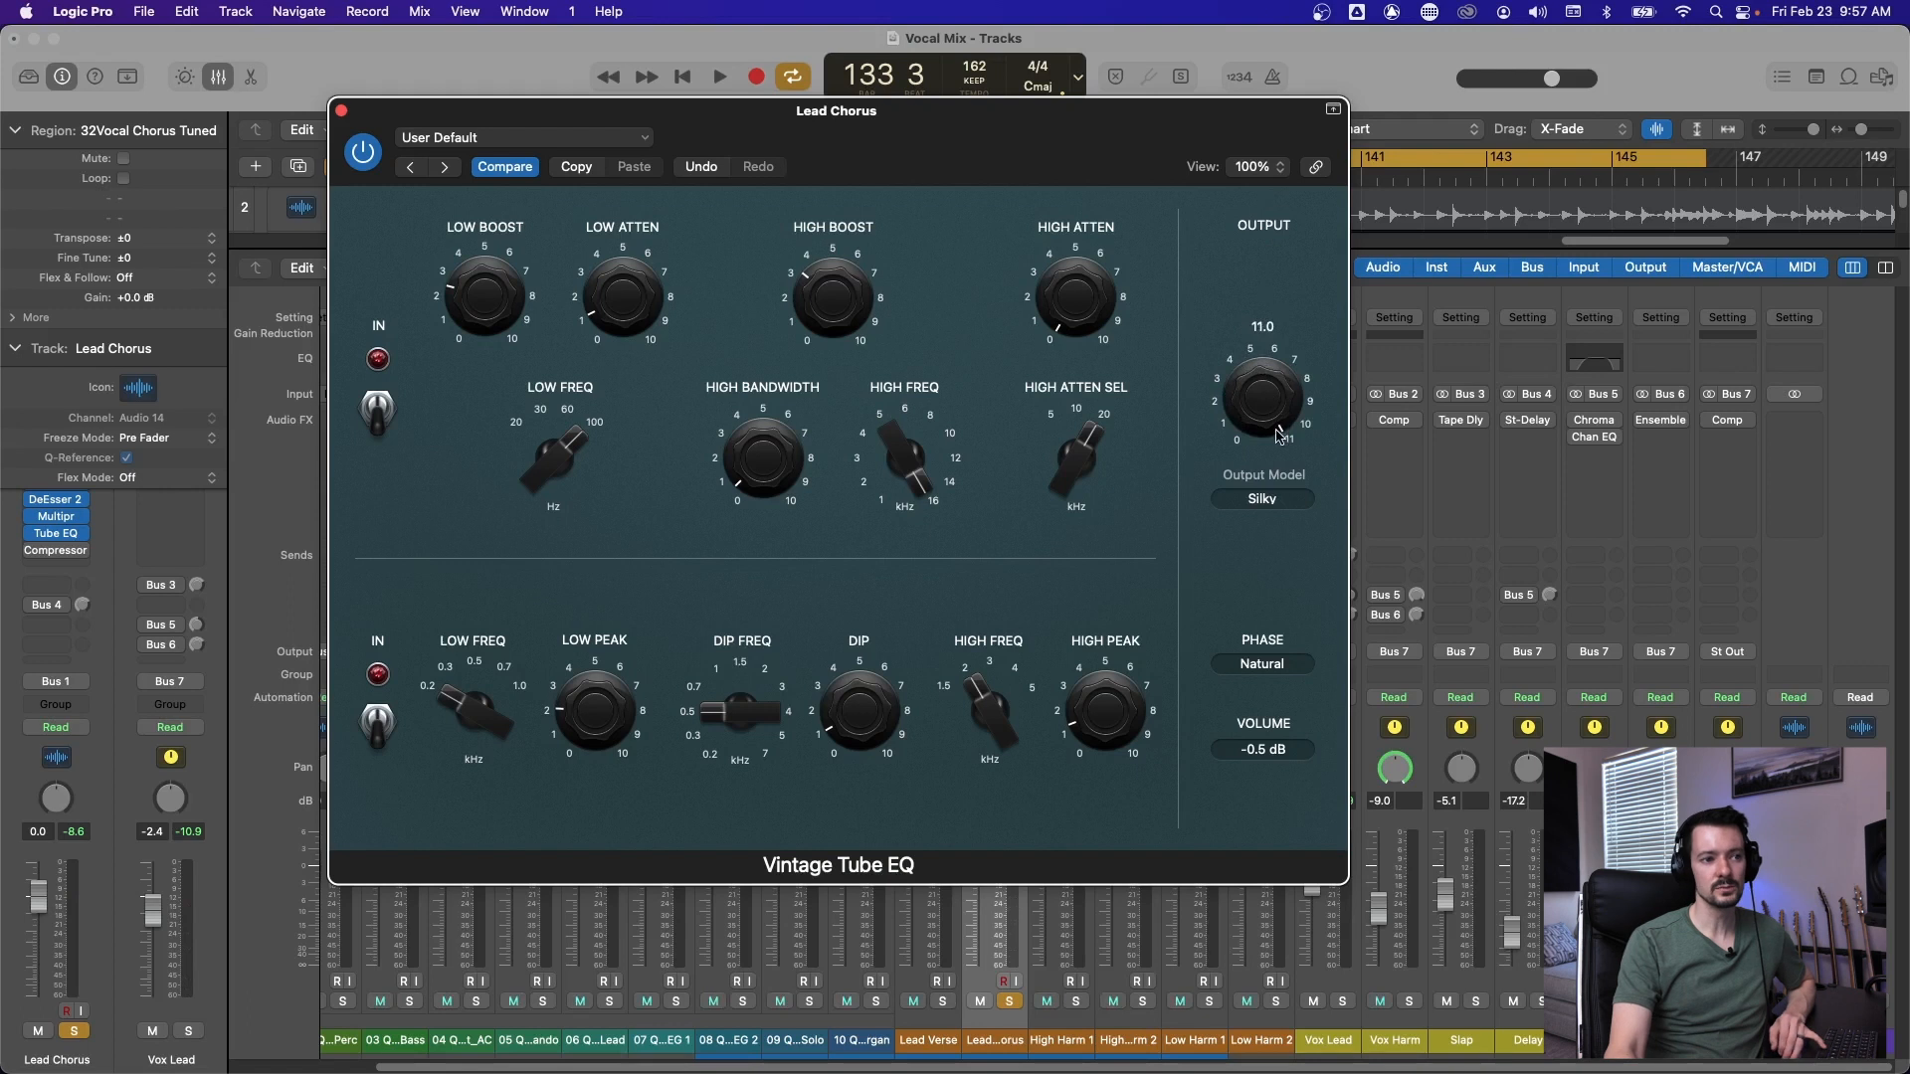
left_click_drag(1281, 438, 1248, 391)
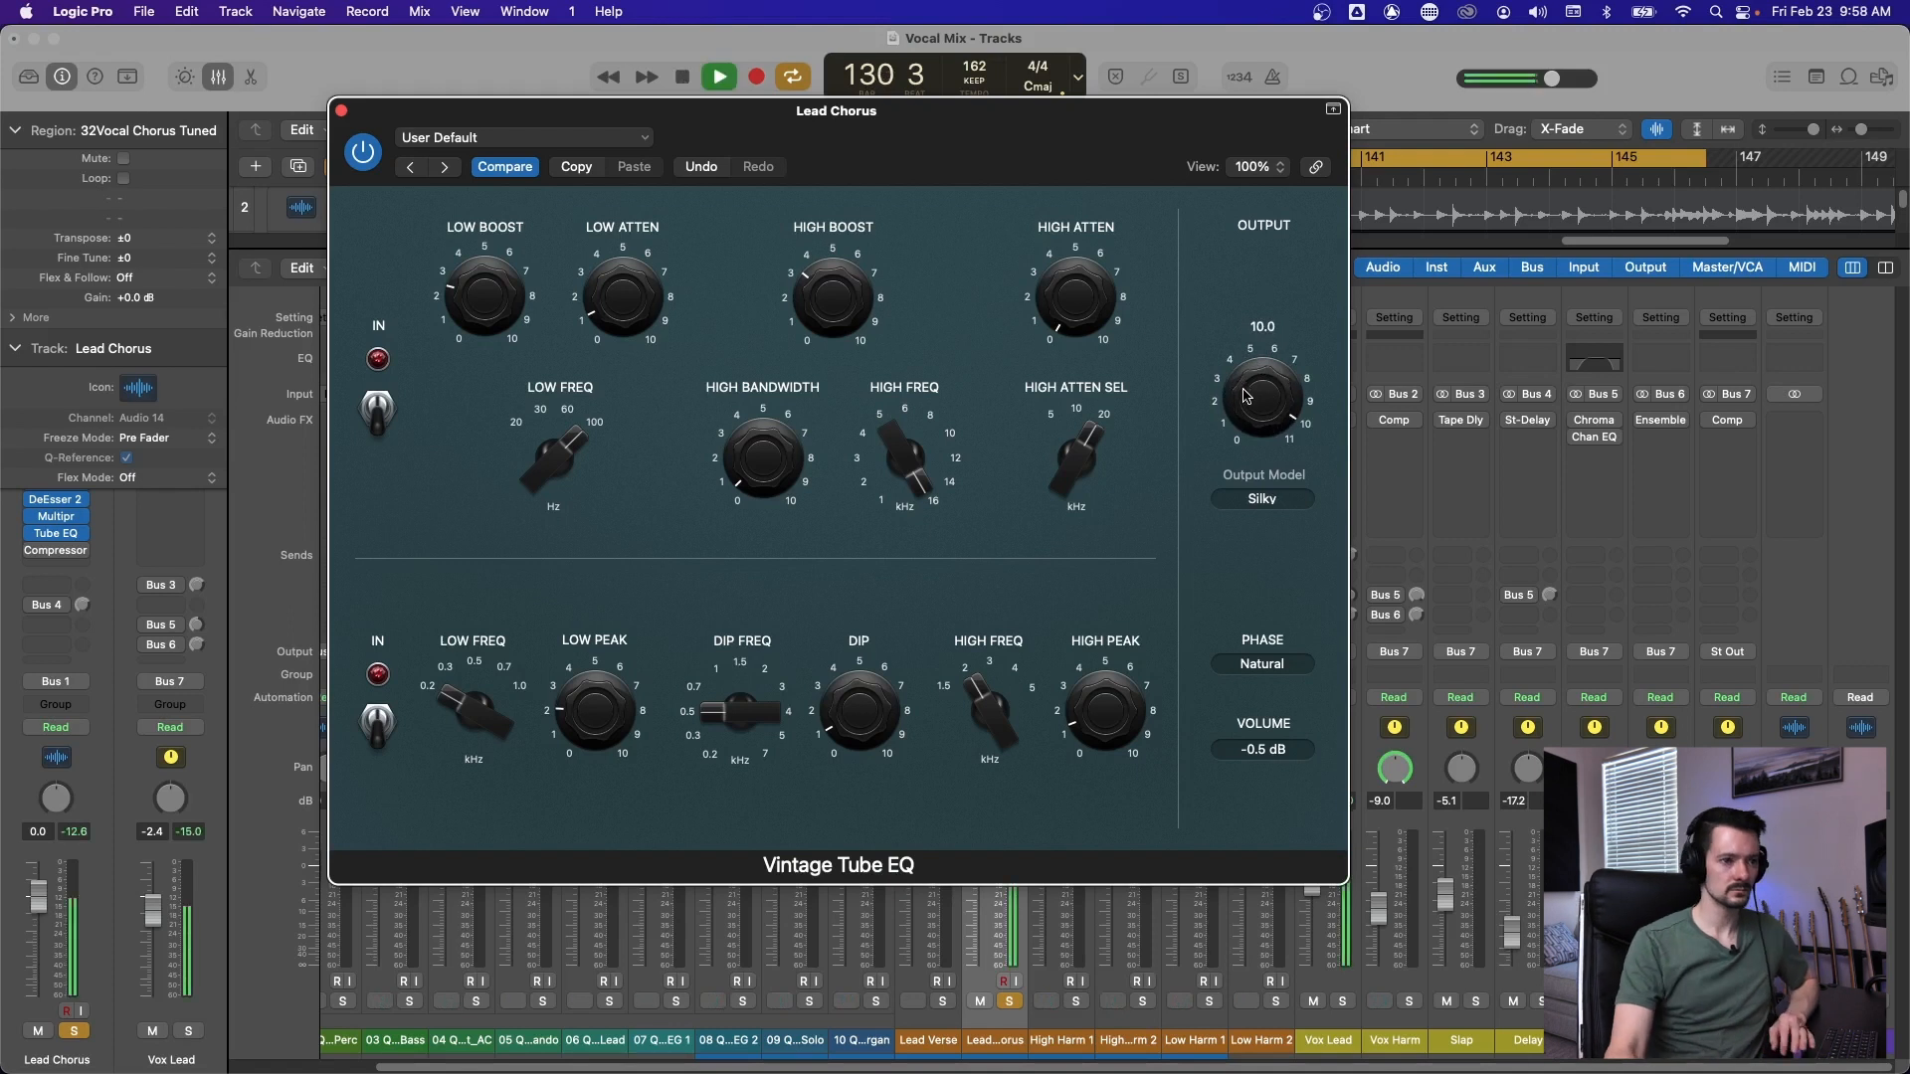
left_click_drag(1280, 424, 1268, 417)
key("space")
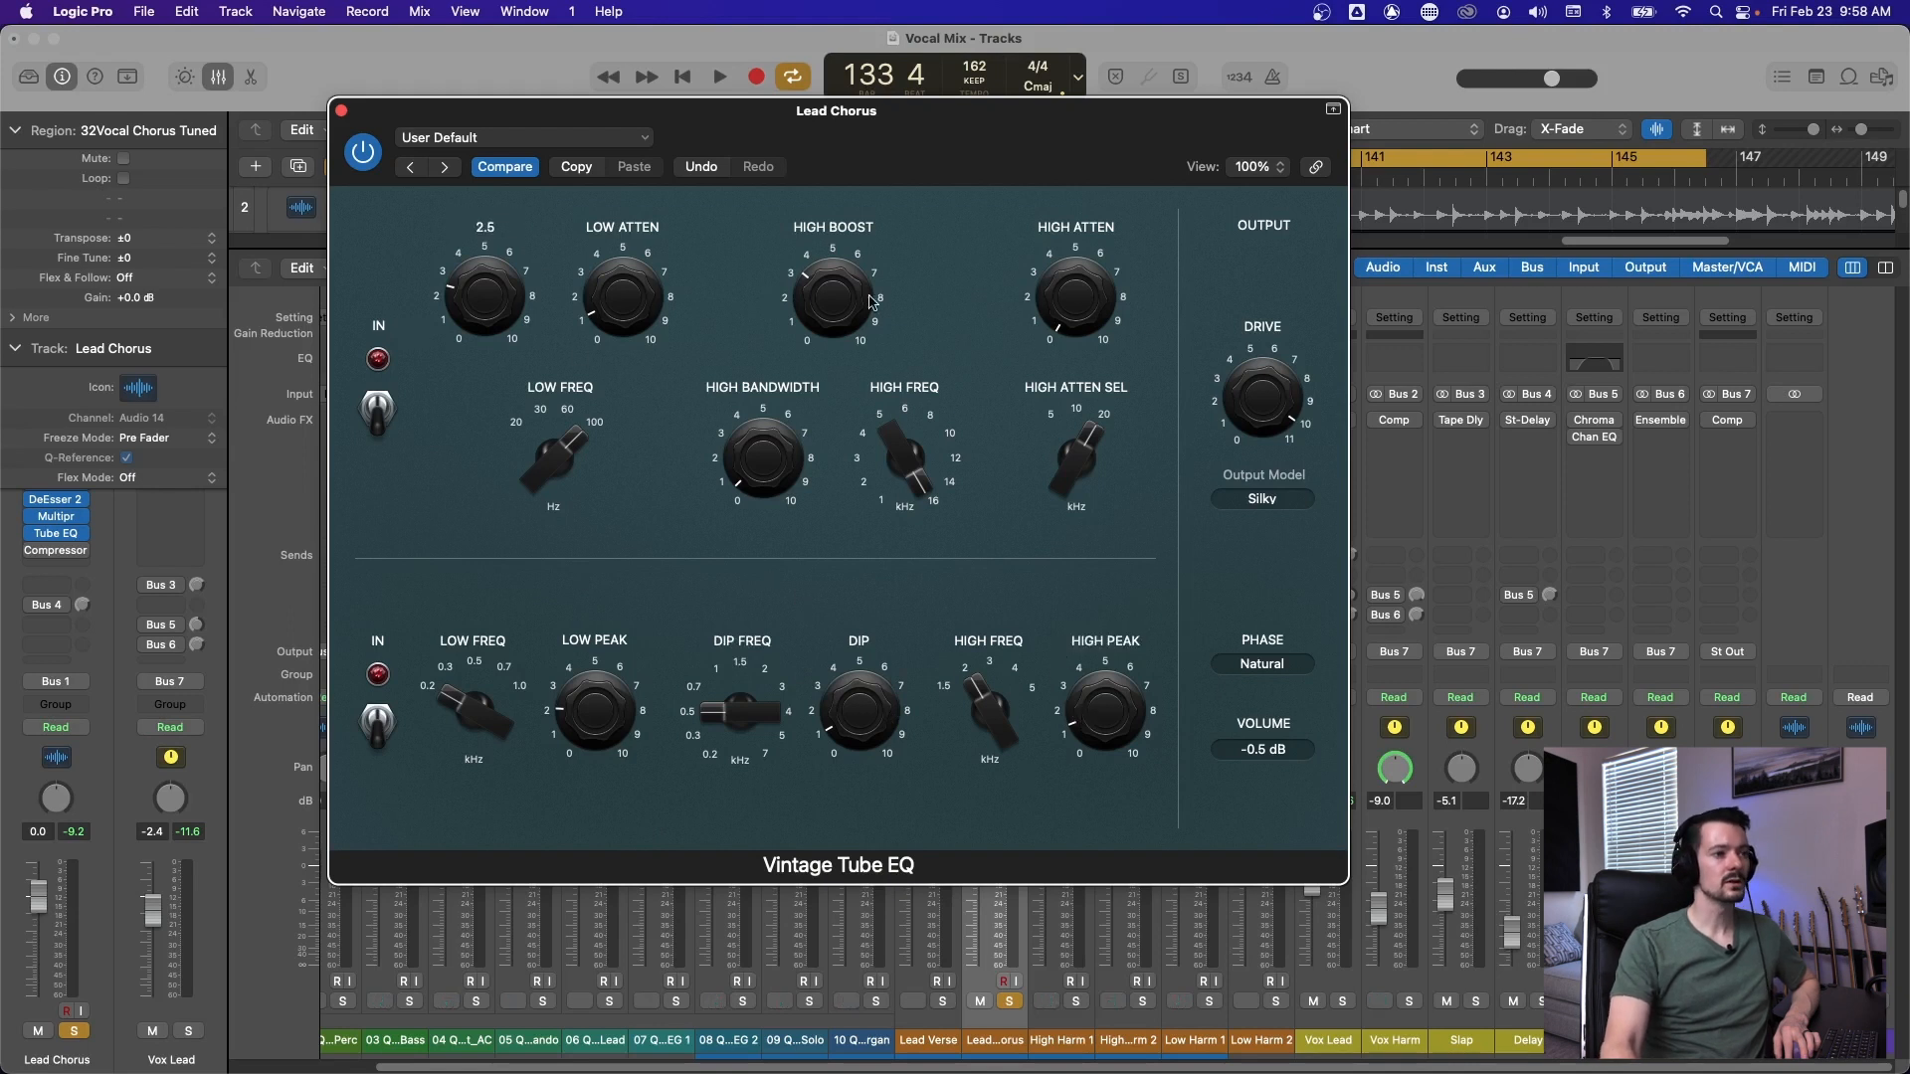
Turn on the Vintage Tube EQ's upper section and set its Low Boost, Low Atten and High Boost to 0.
left_click(375, 415)
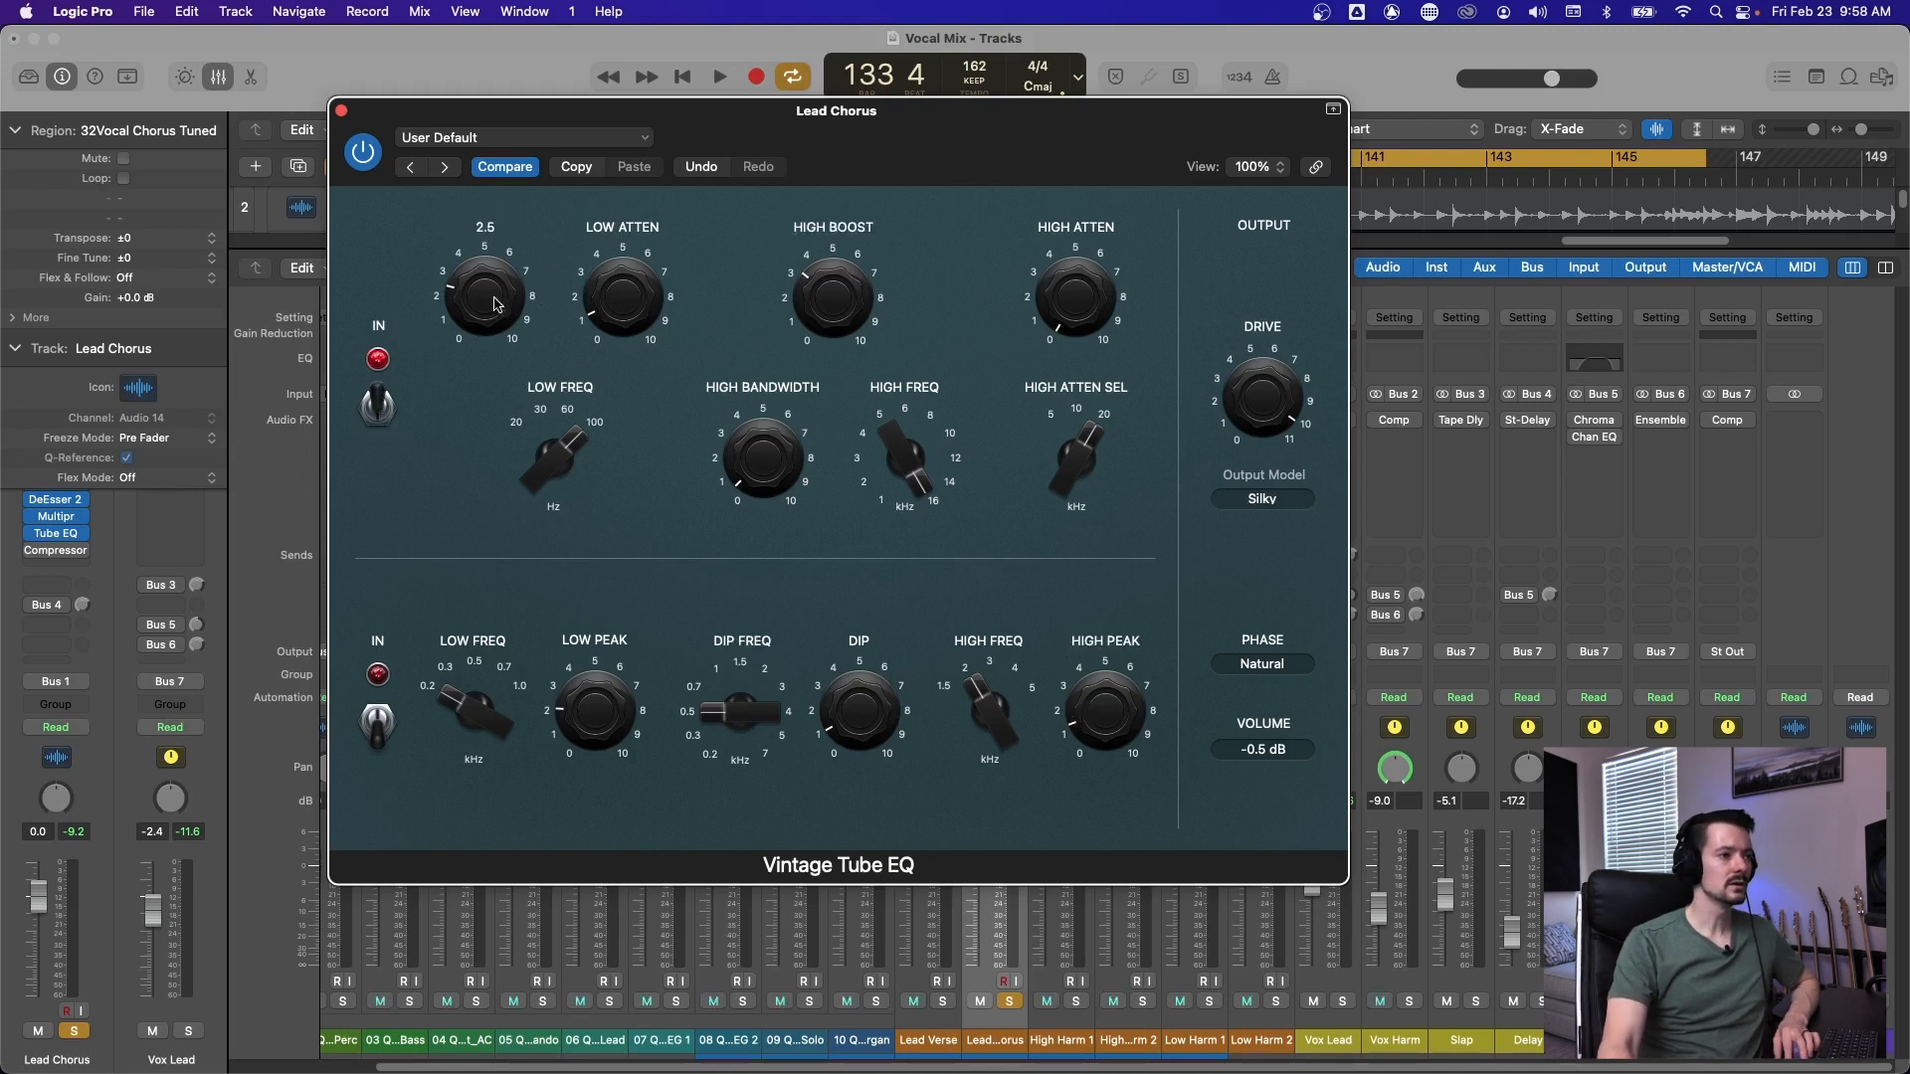
left_click_drag(493, 296, 514, 517)
left_click_drag(640, 304, 888, 504)
left_click_drag(867, 312, 890, 388)
left_click_drag(820, 307, 876, 1050)
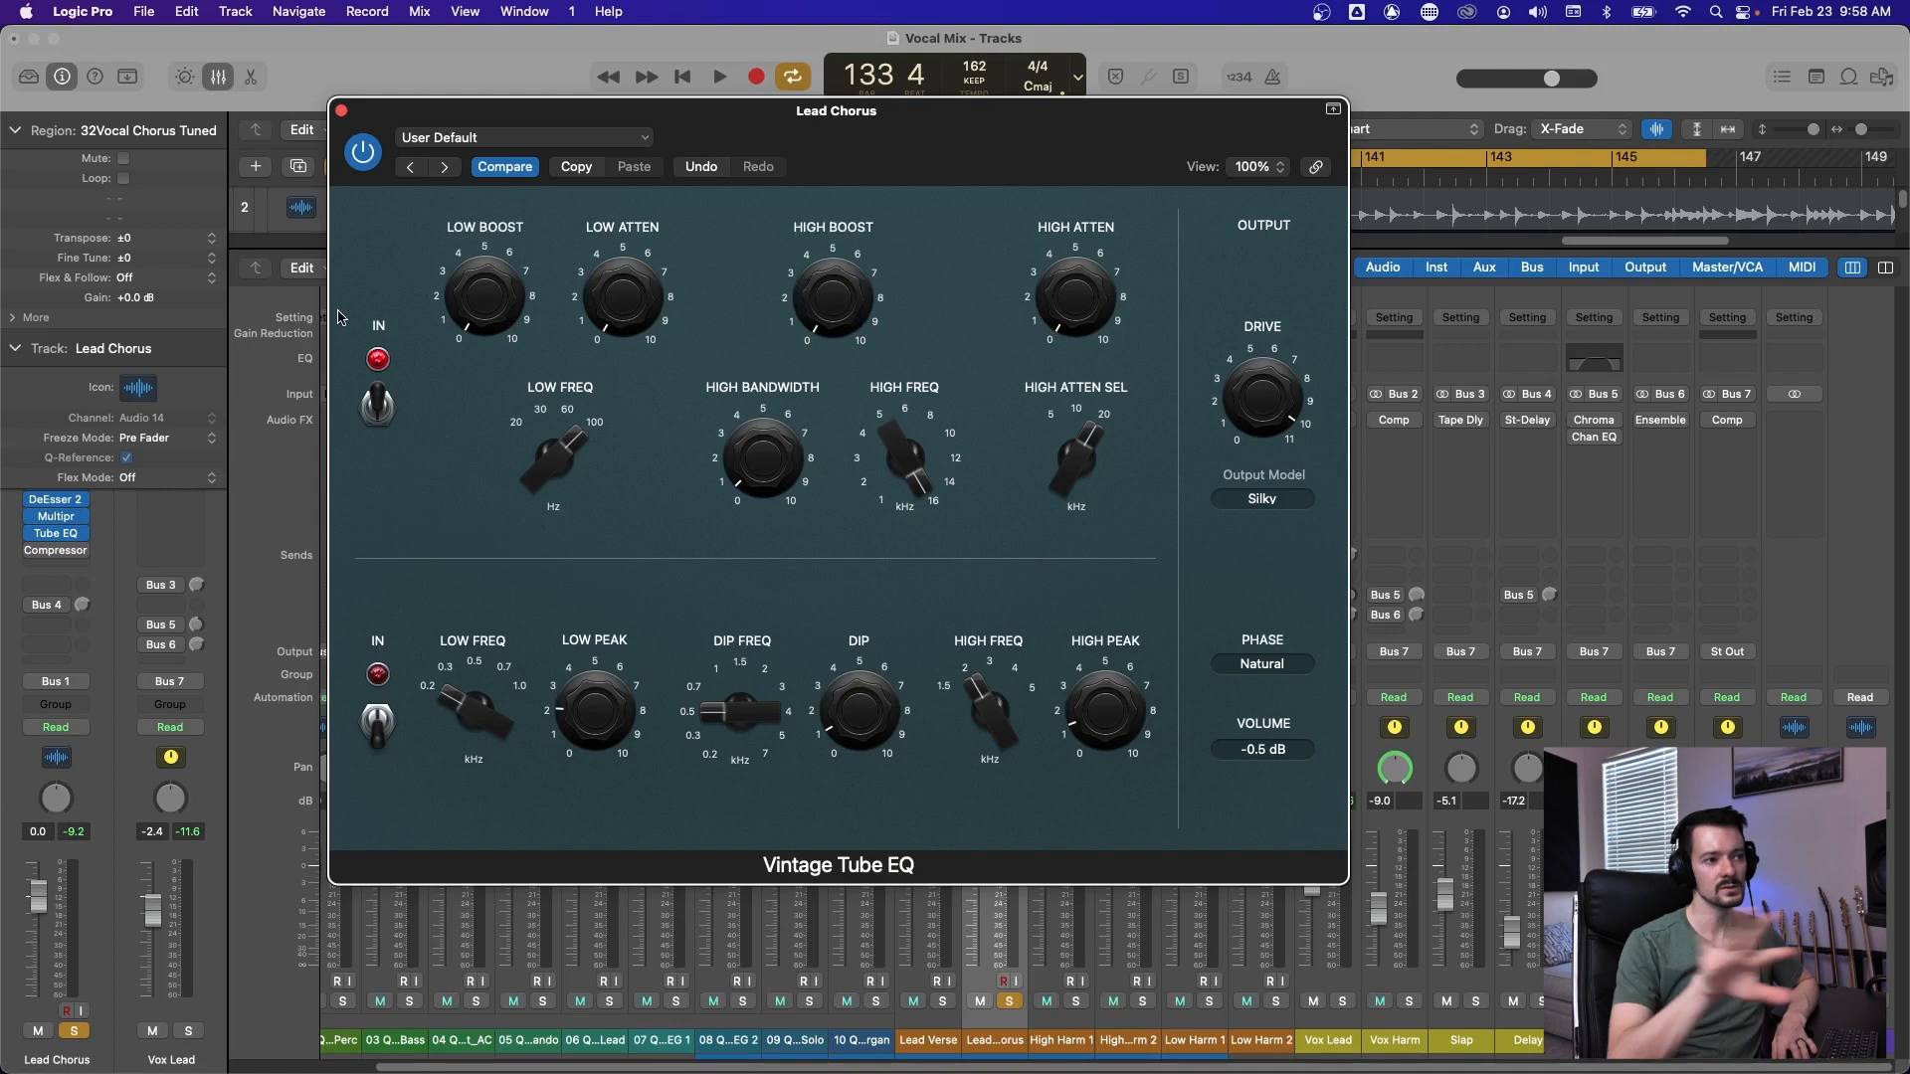
Try the Vintage Tube EQ's Low Boost at 6.5, 0.0 and 10.0 while playing Lead Chorus.
key("space")
left_click_drag(474, 290, 445, 176)
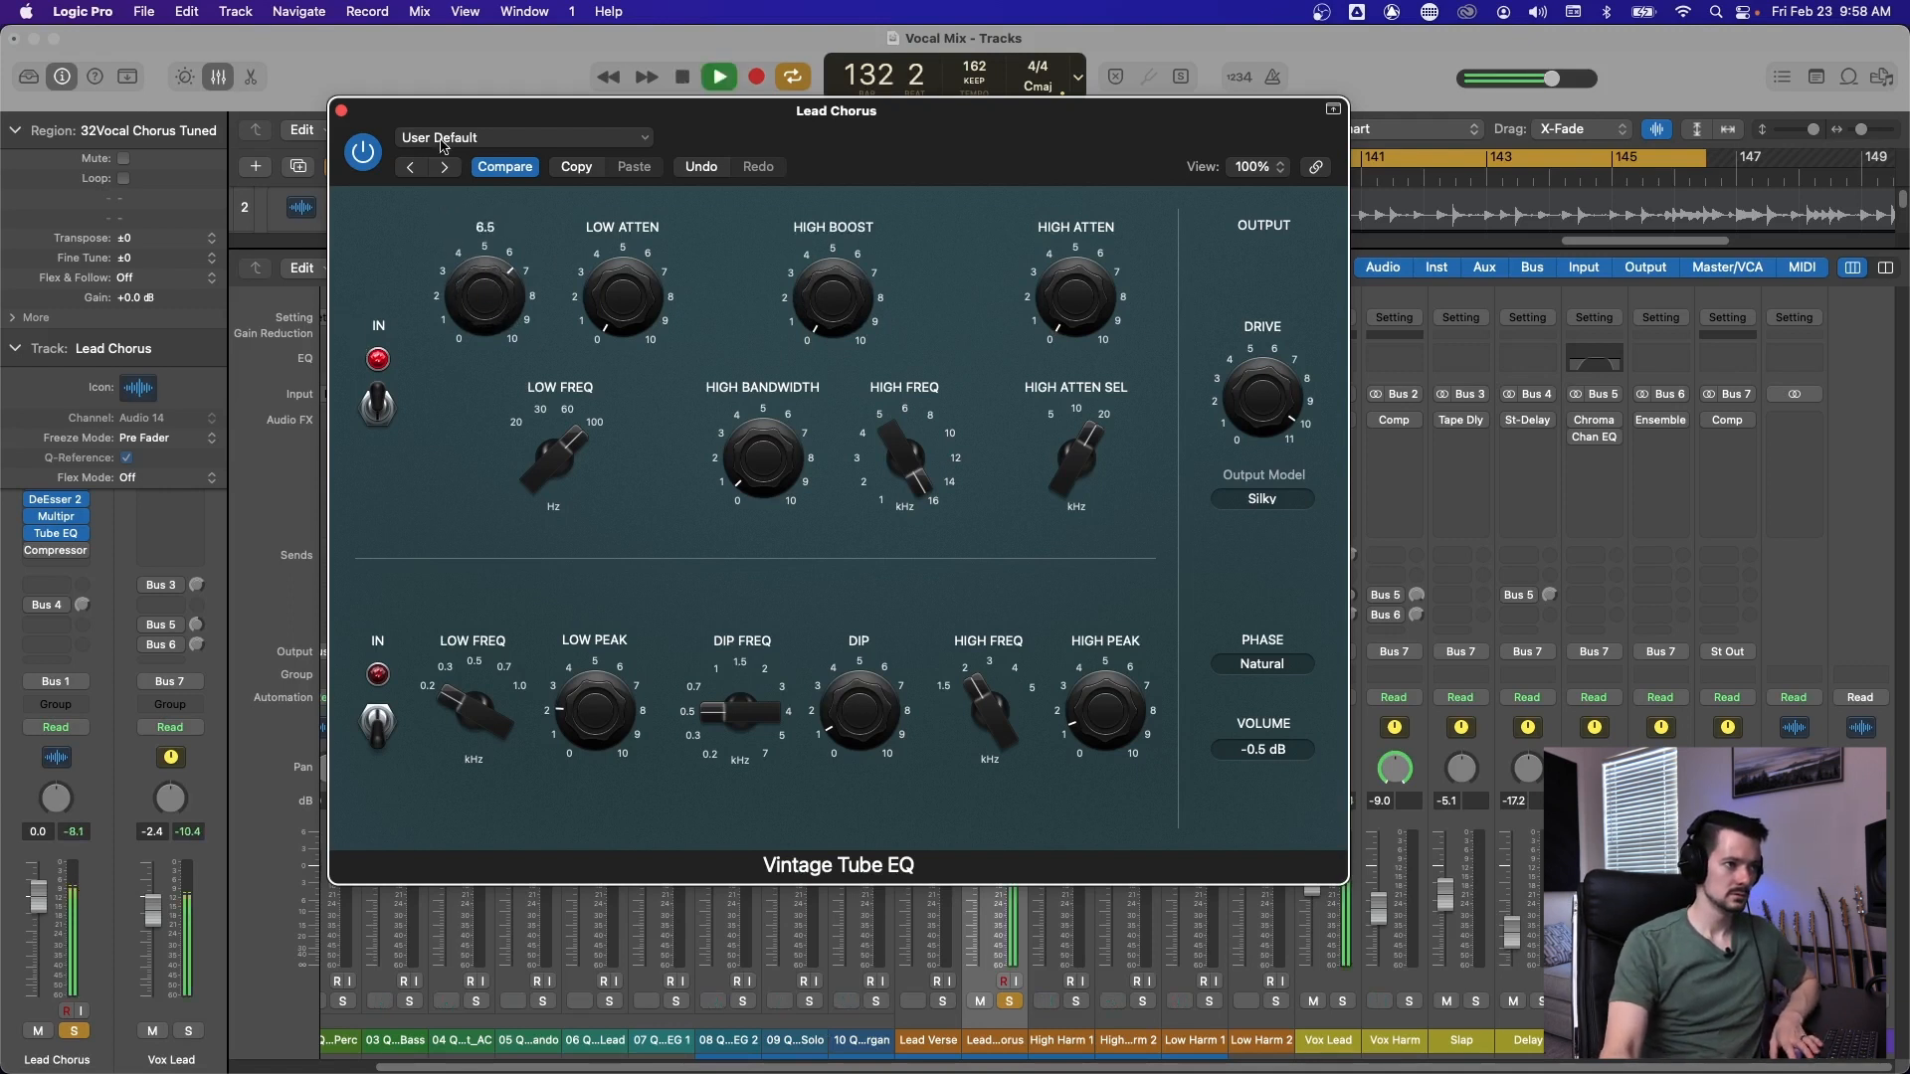
left_click_drag(470, 295, 444, 753)
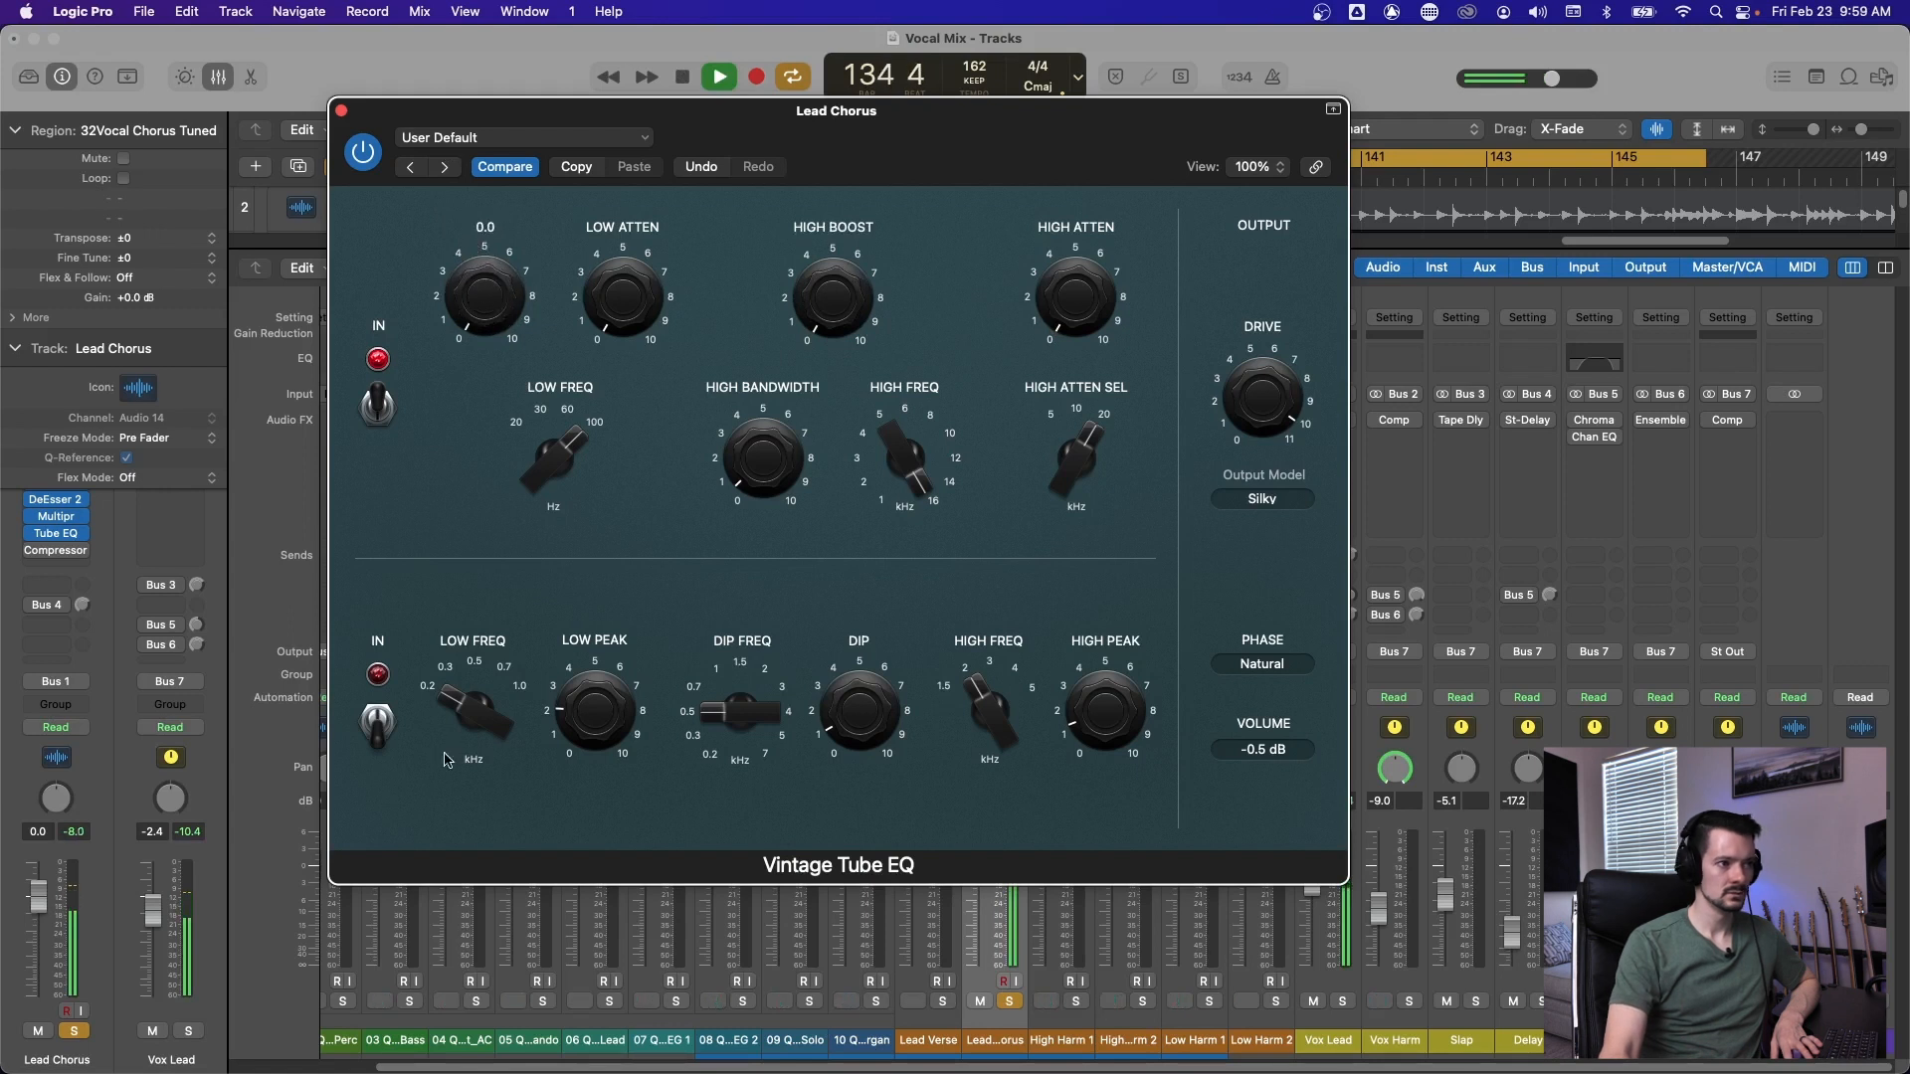
key("space")
left_click_drag(493, 290, 470, 56)
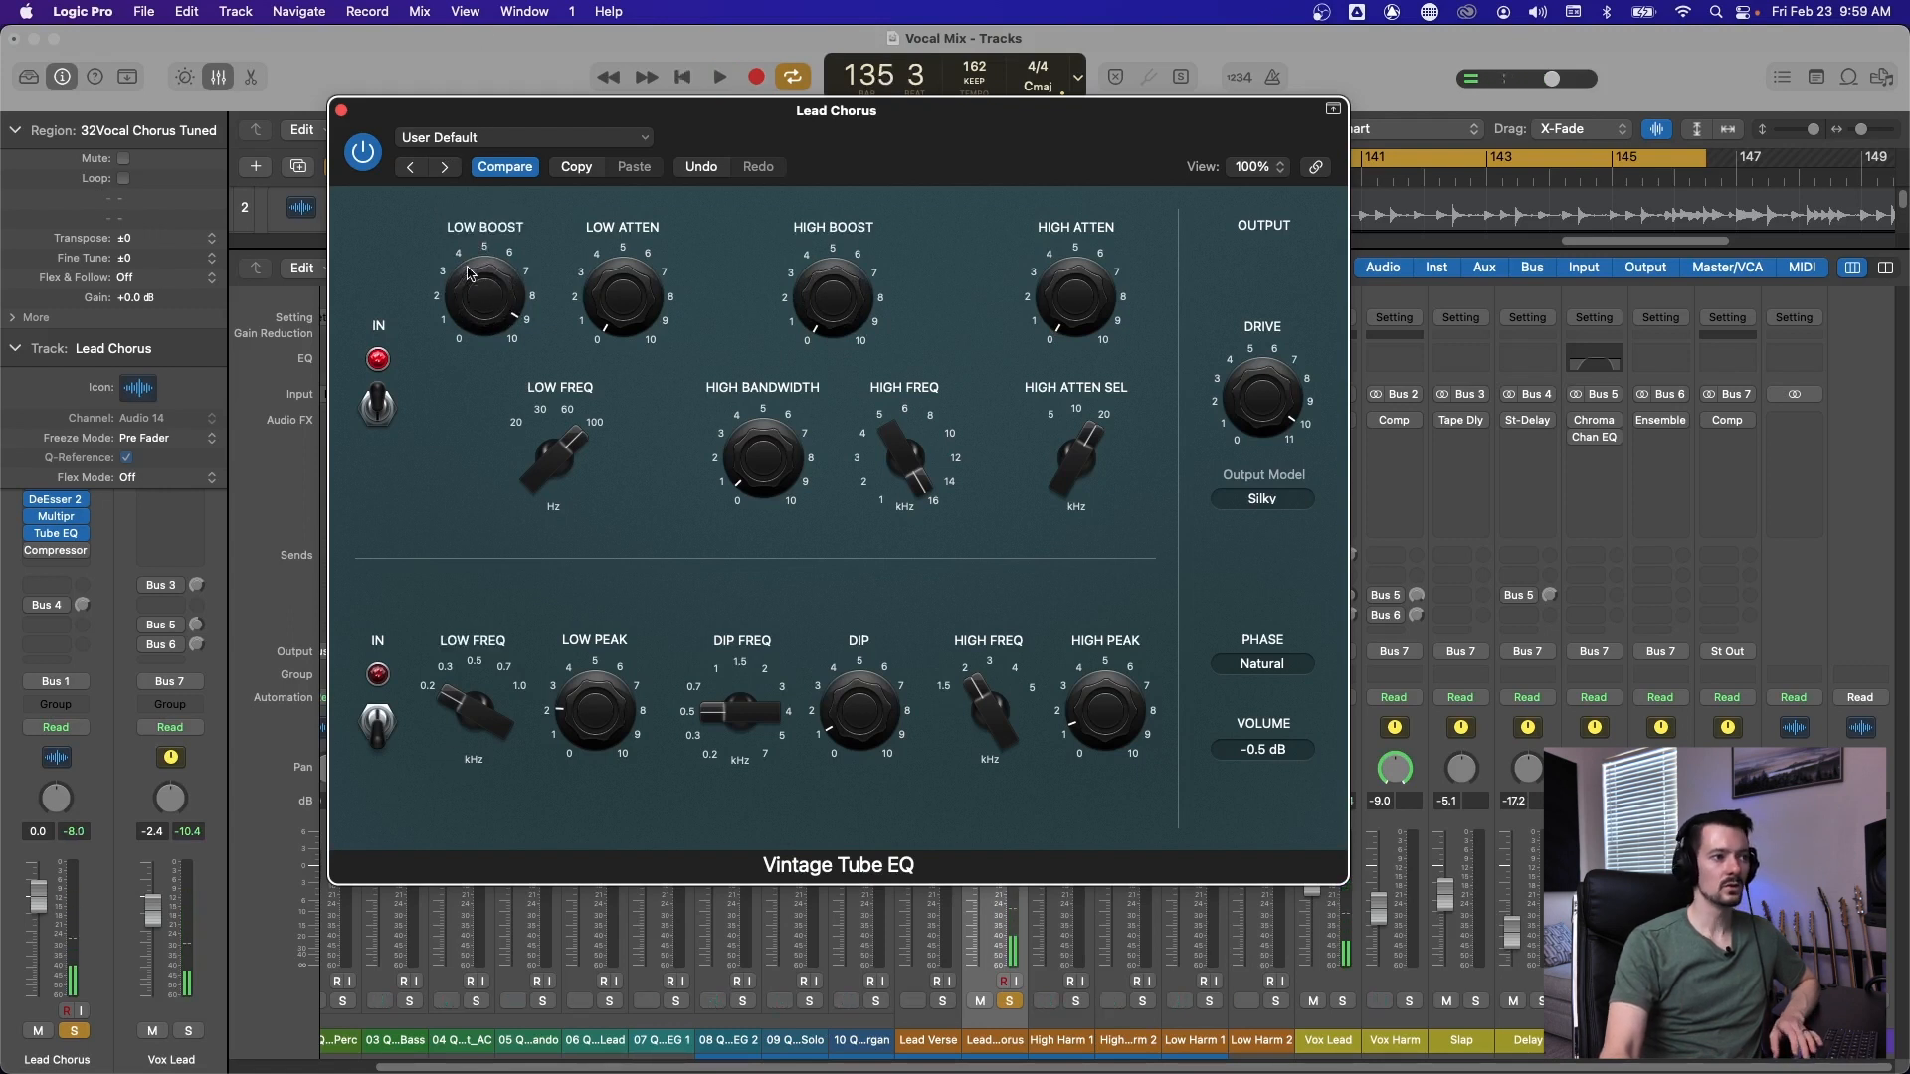
mouse_move(574, 394)
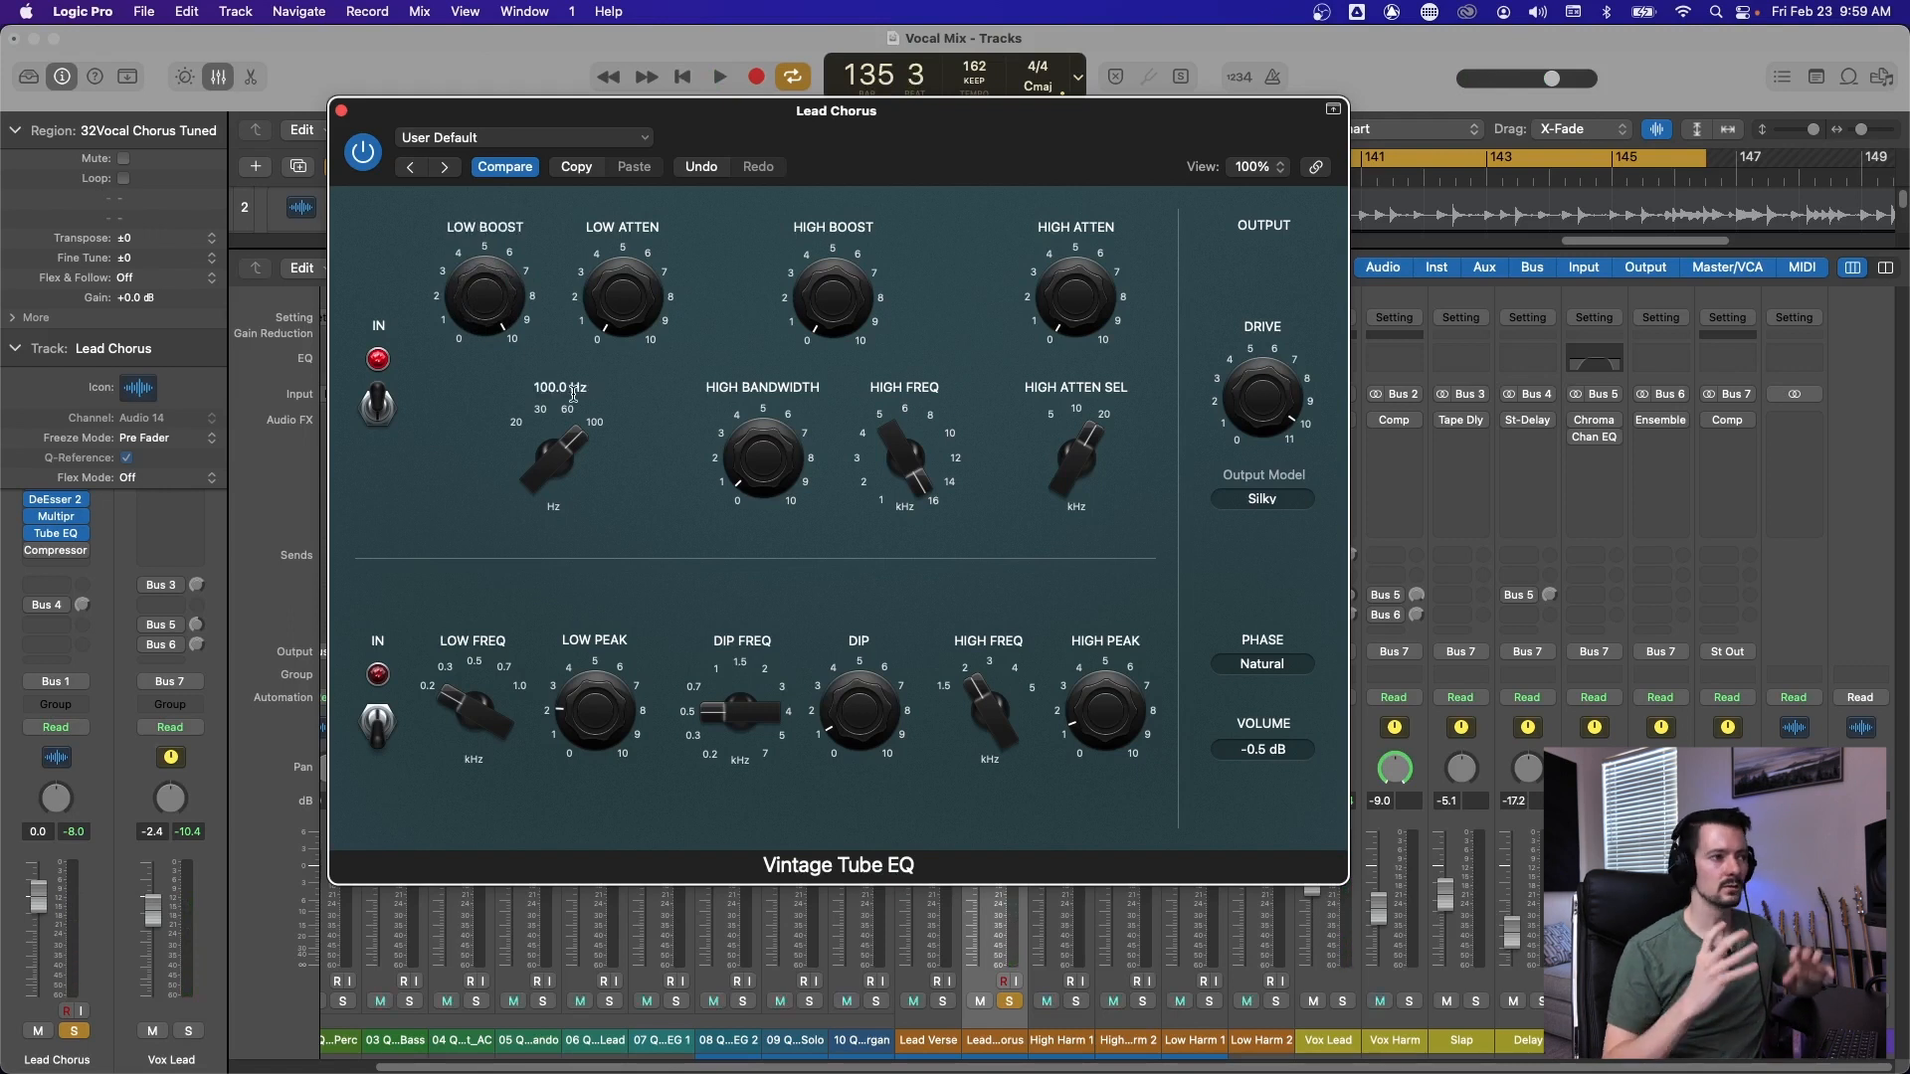
Set Low Boost to about 5 during playback and raise Low Atten to 1.9.
key("space")
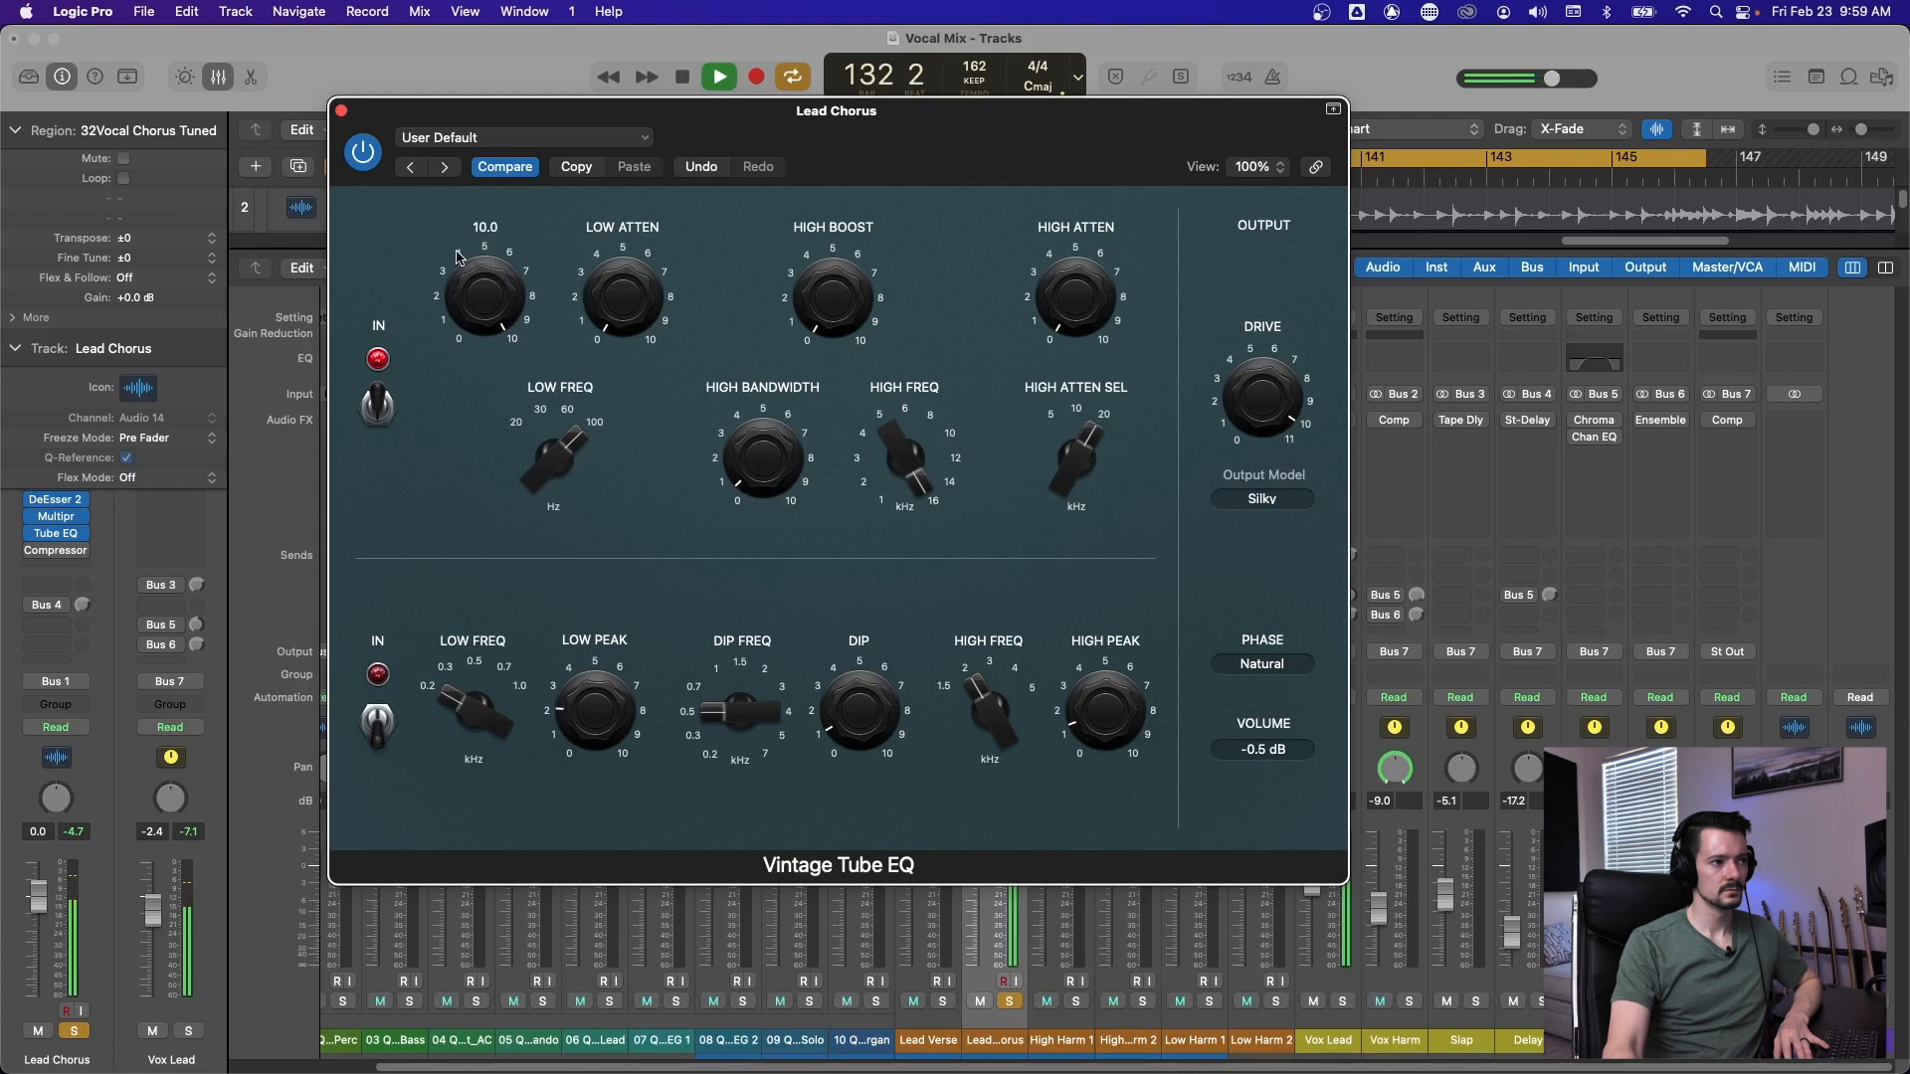
left_click_drag(459, 252, 494, 272)
key("space")
left_click_drag(647, 346, 624, 268)
mouse_move(497, 480)
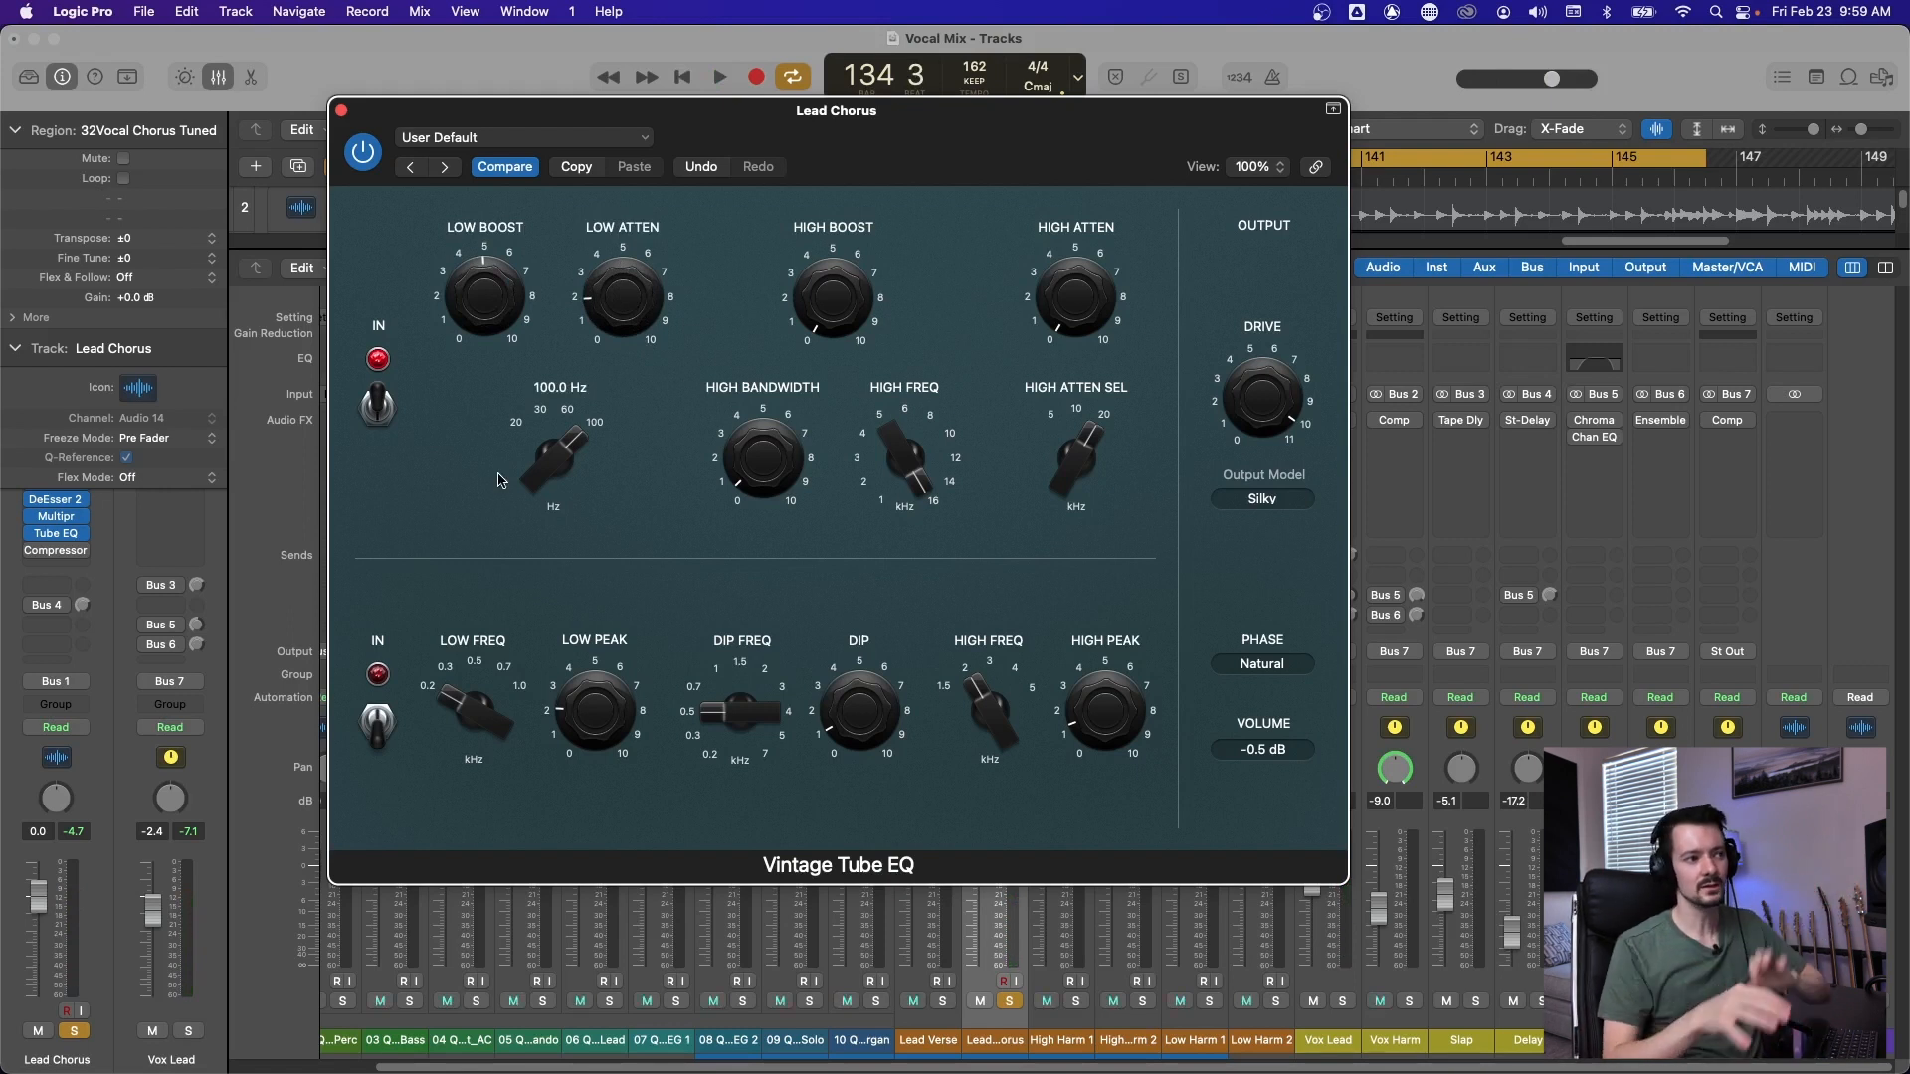
mouse_move(640, 268)
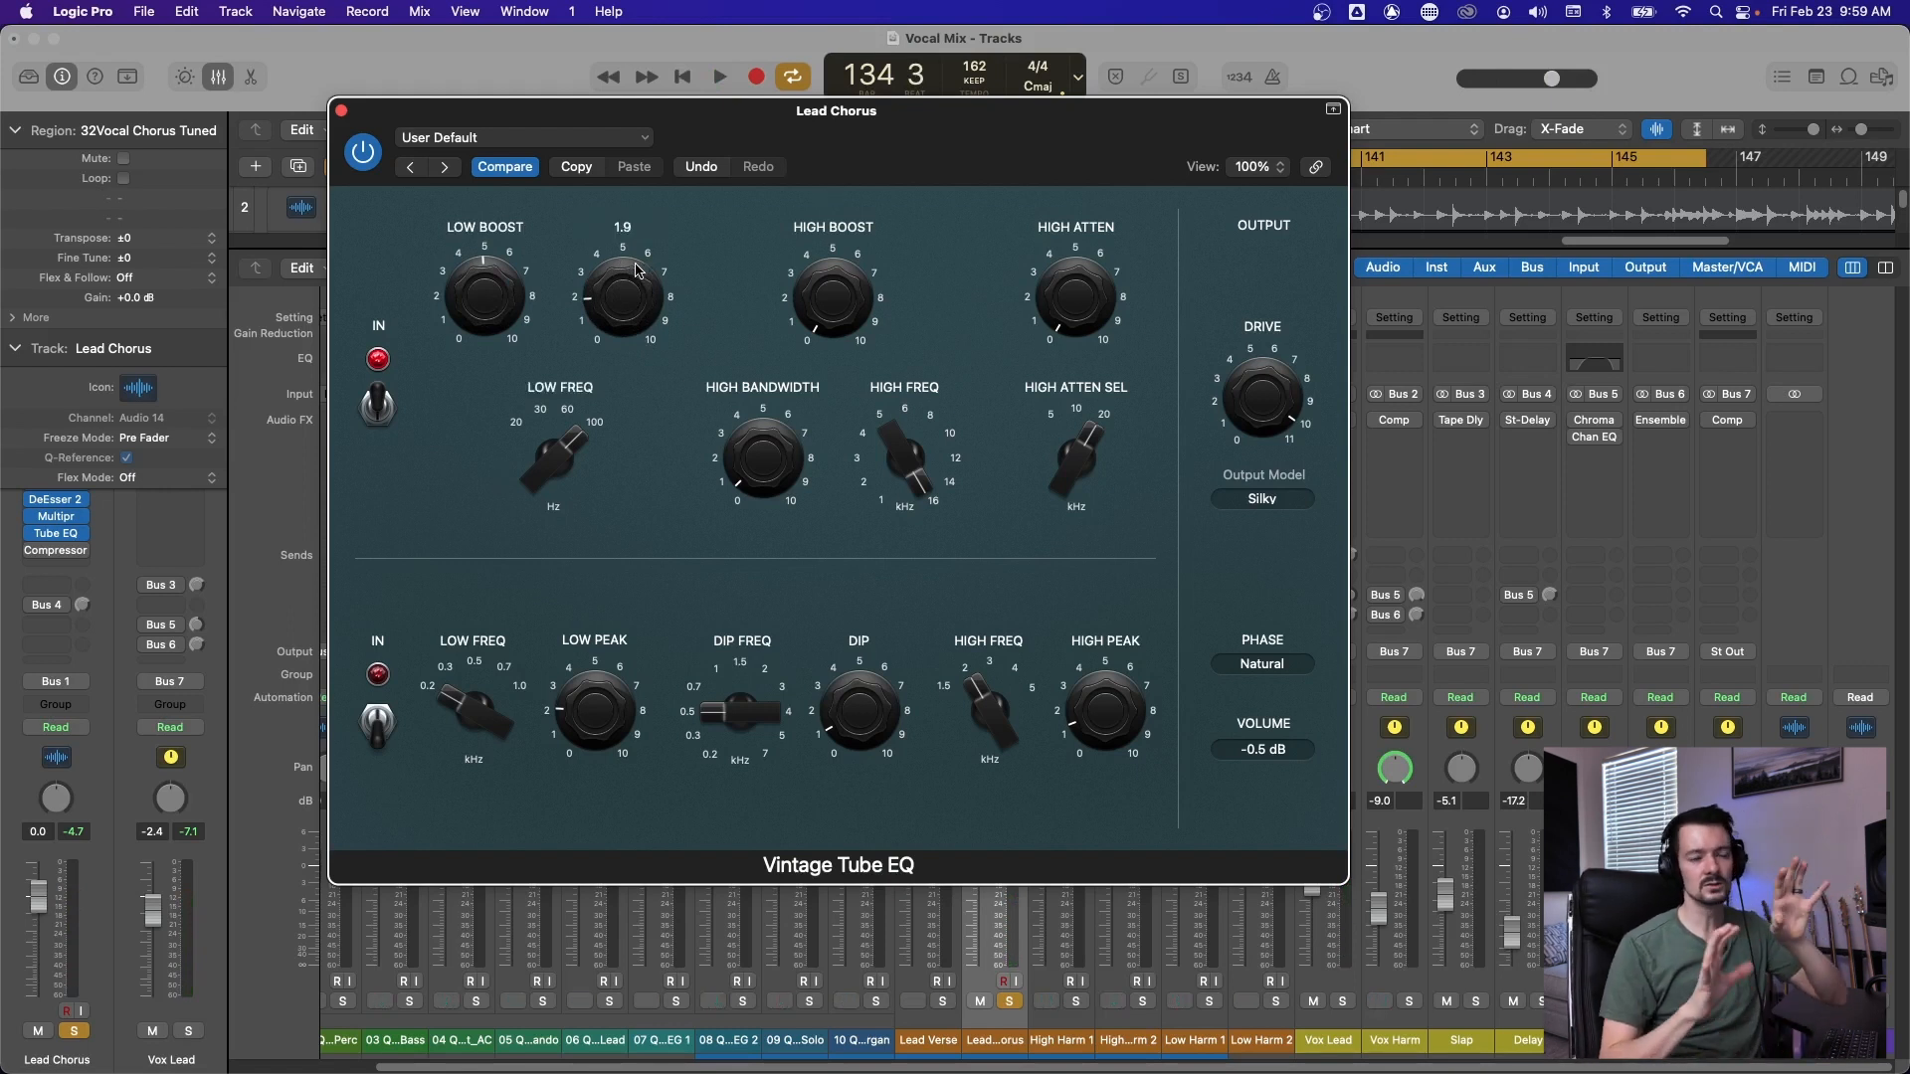
Fine-tune the low end during playback, setting Low Boost to about 3.5 and Low Atten to 2.0.
key("space")
mouse_move(615, 306)
left_mouse_down()
mouse_move(645, 278)
mouse_move(622, 304)
left_mouse_up()
left_click_drag(484, 296, 484, 316)
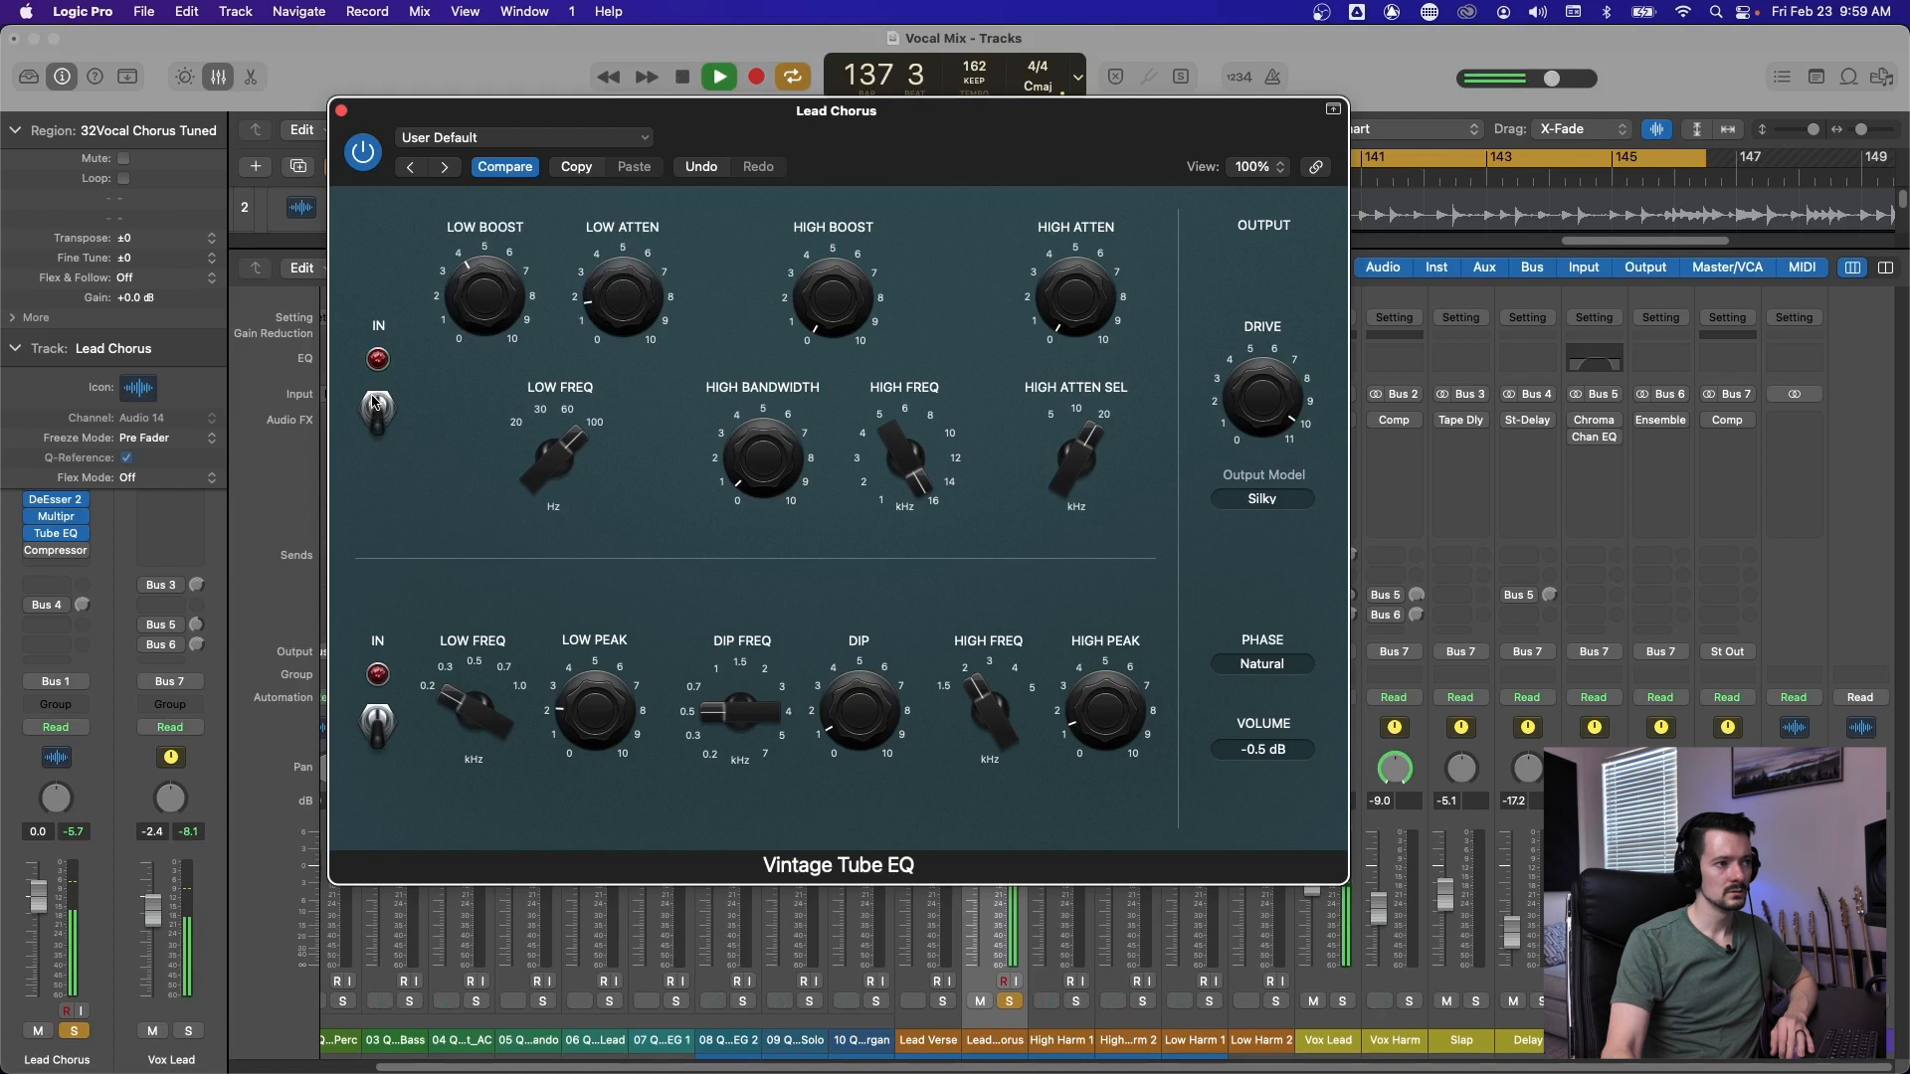
left_click_drag(625, 300, 628, 293)
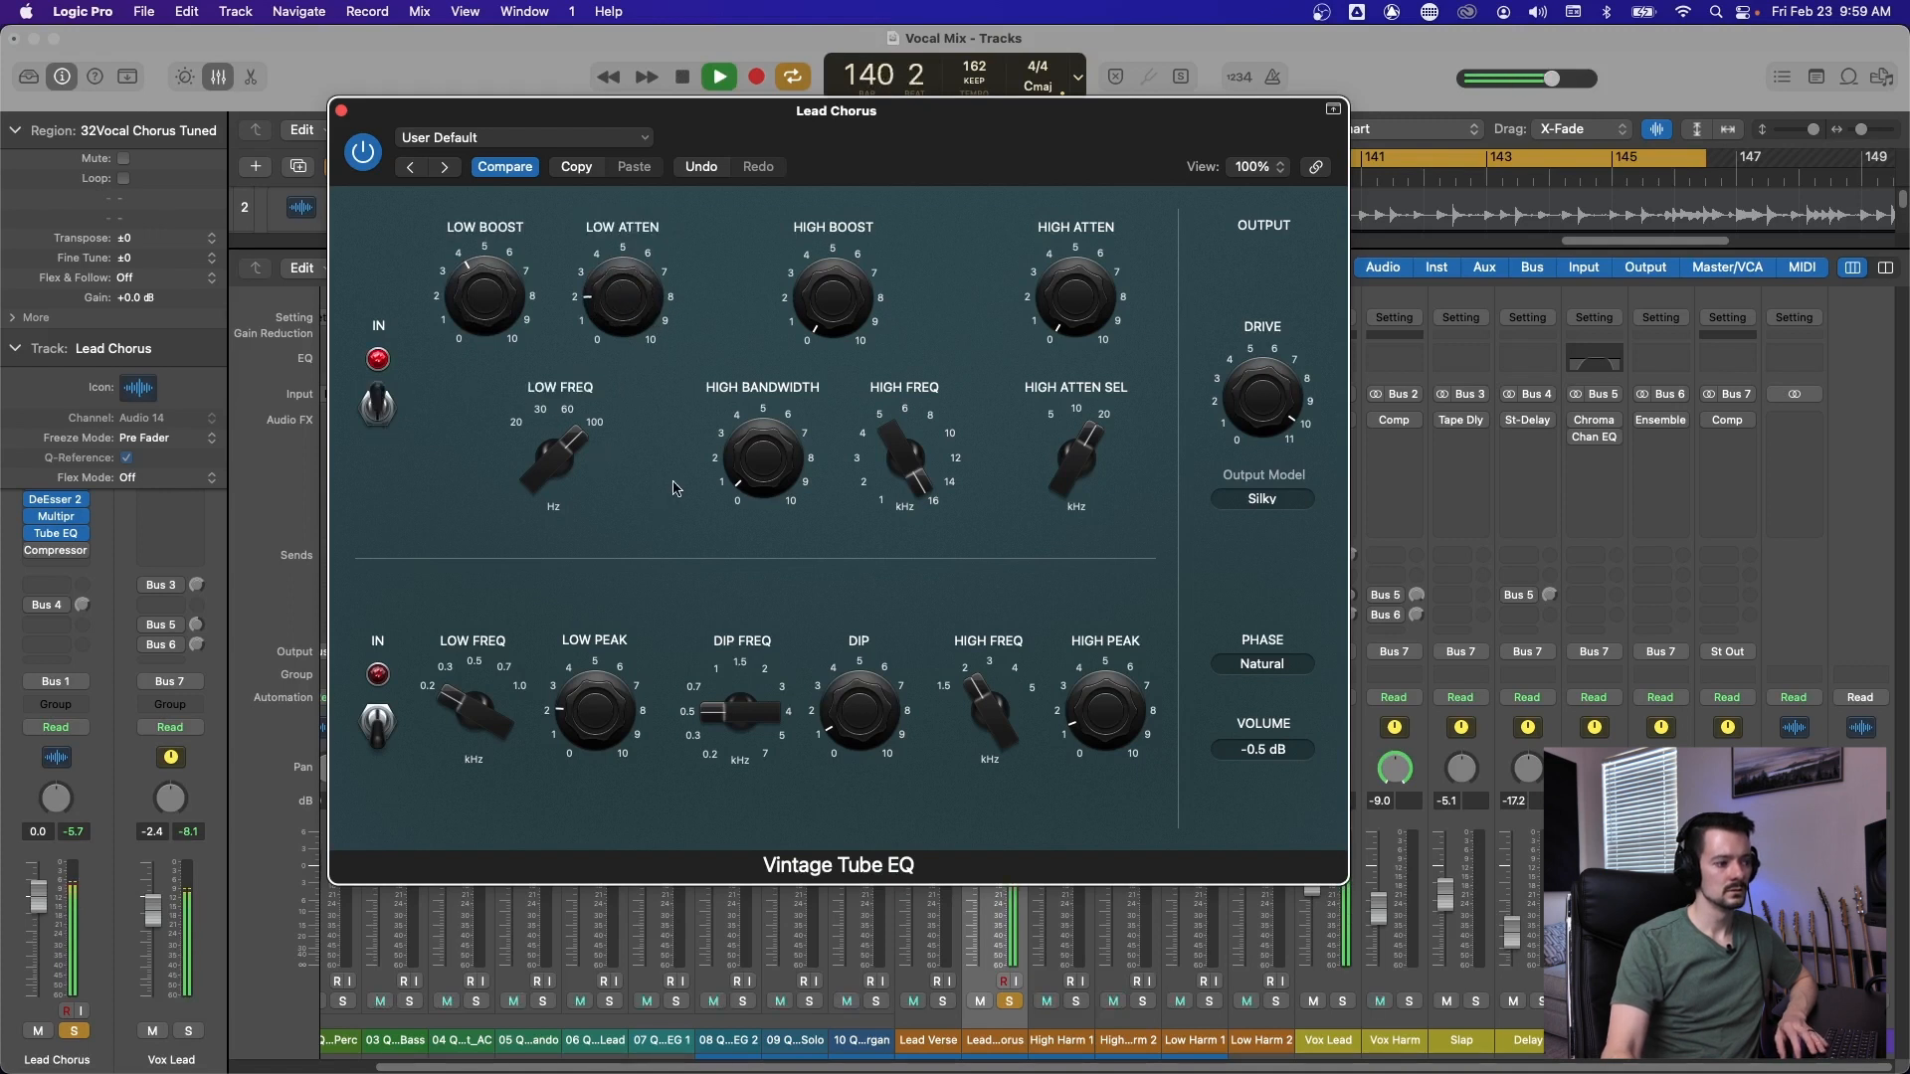
key("space")
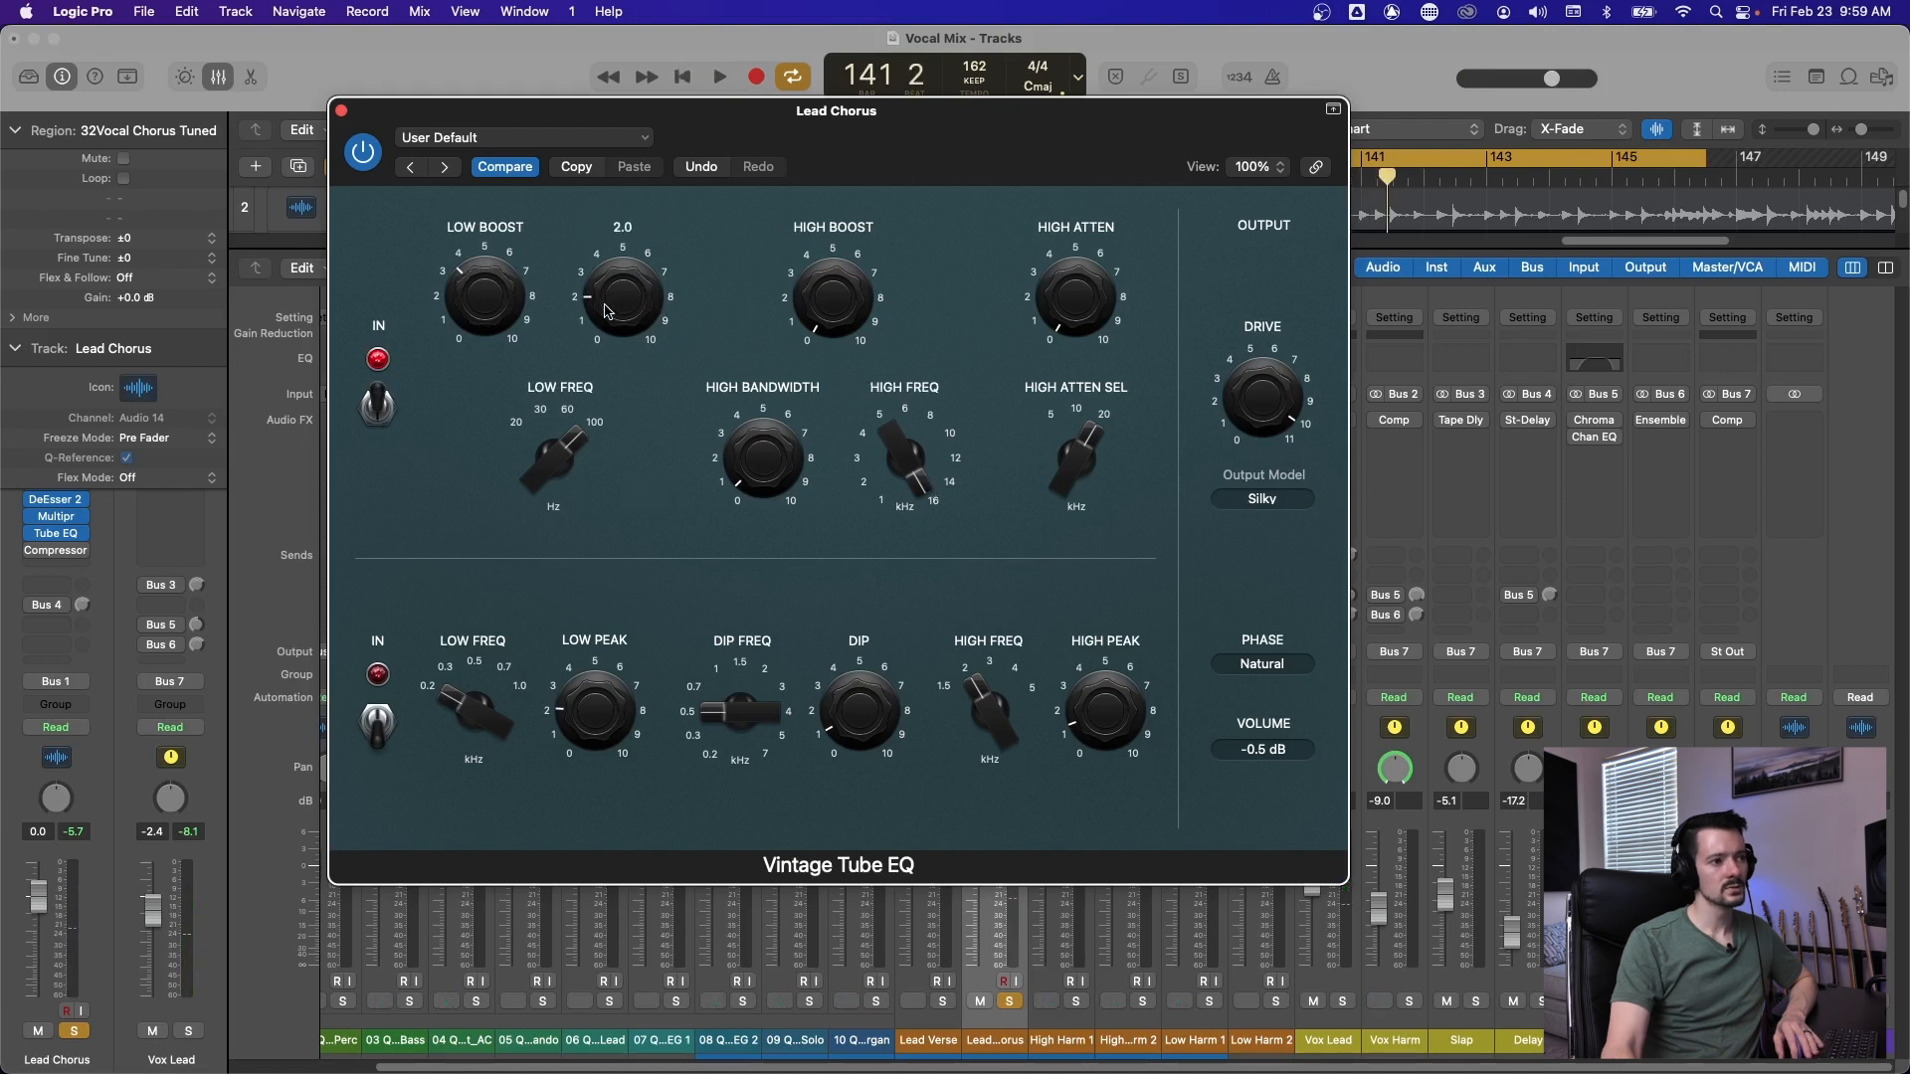
left_click_drag(606, 311, 609, 321)
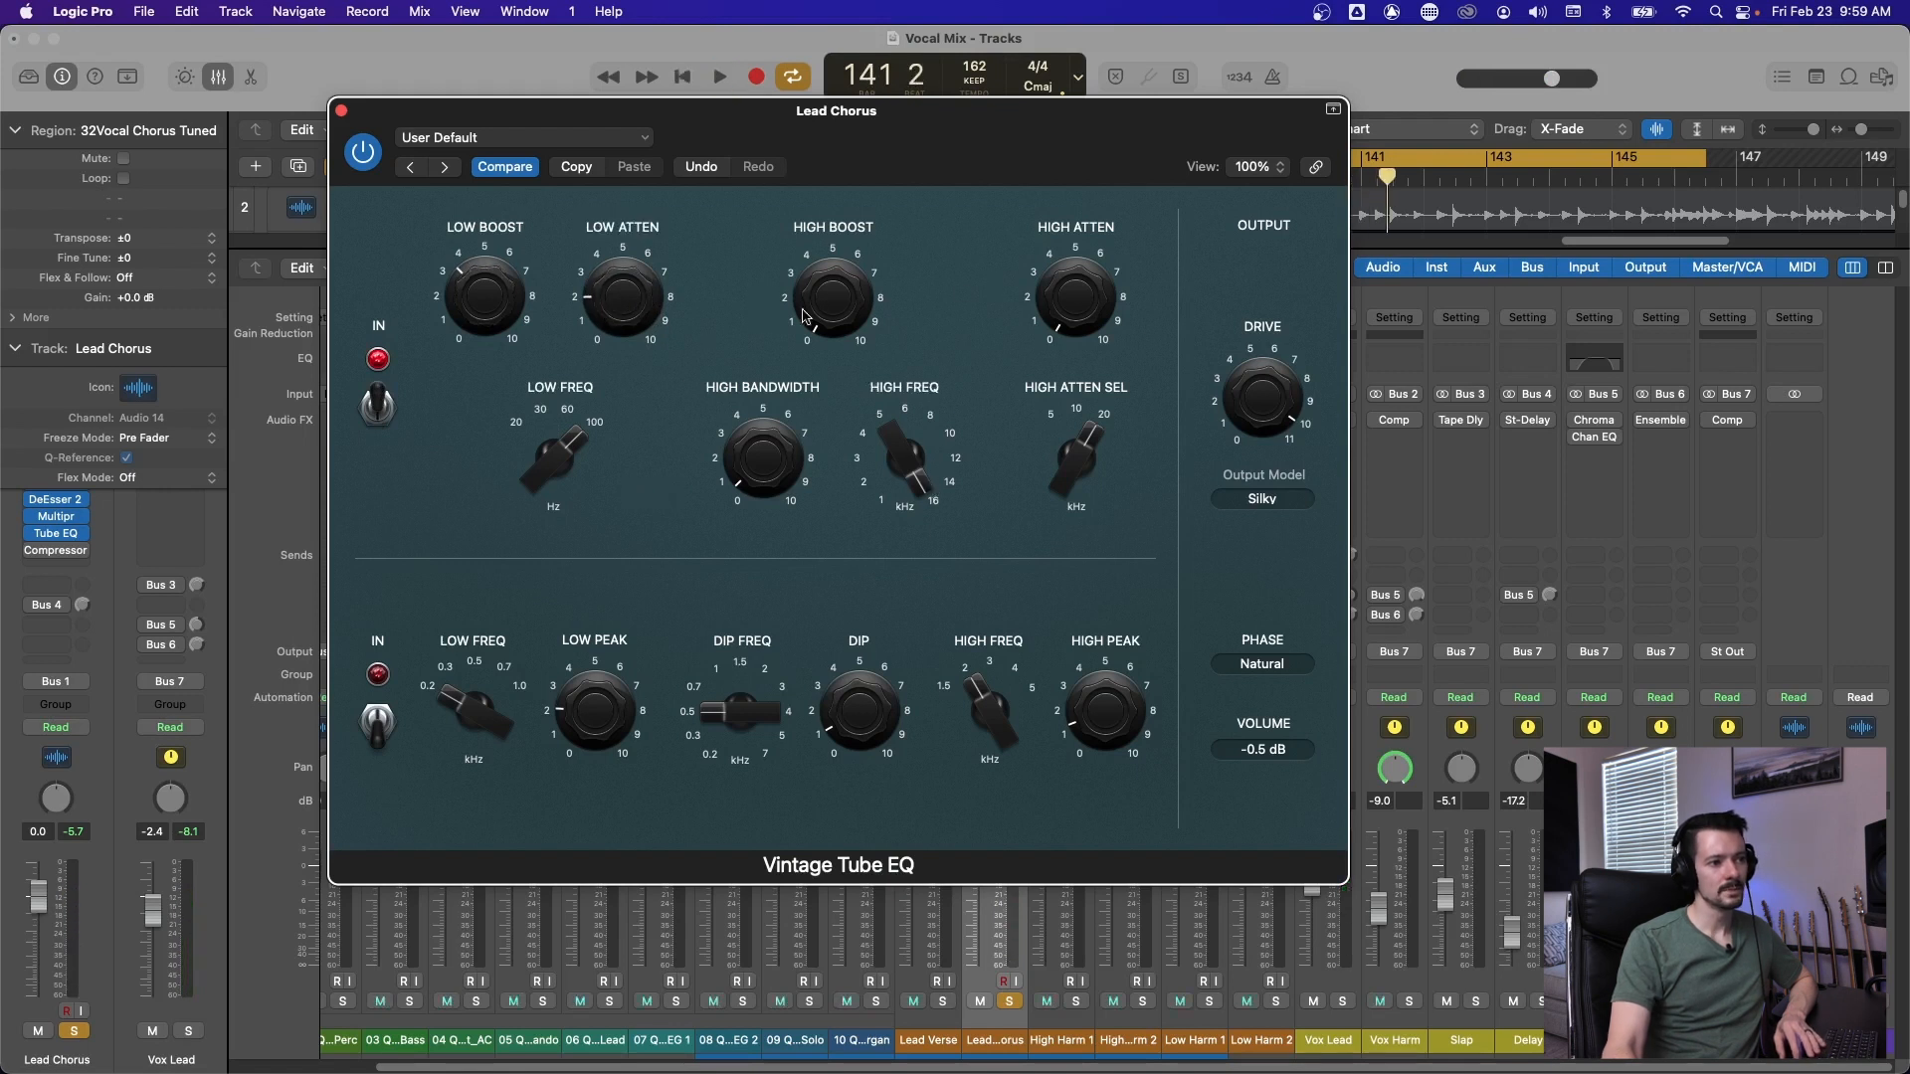
Raise High Boost at 16 kHz during playback, trying 6.2 and settling at about 5.
mouse_move(765, 481)
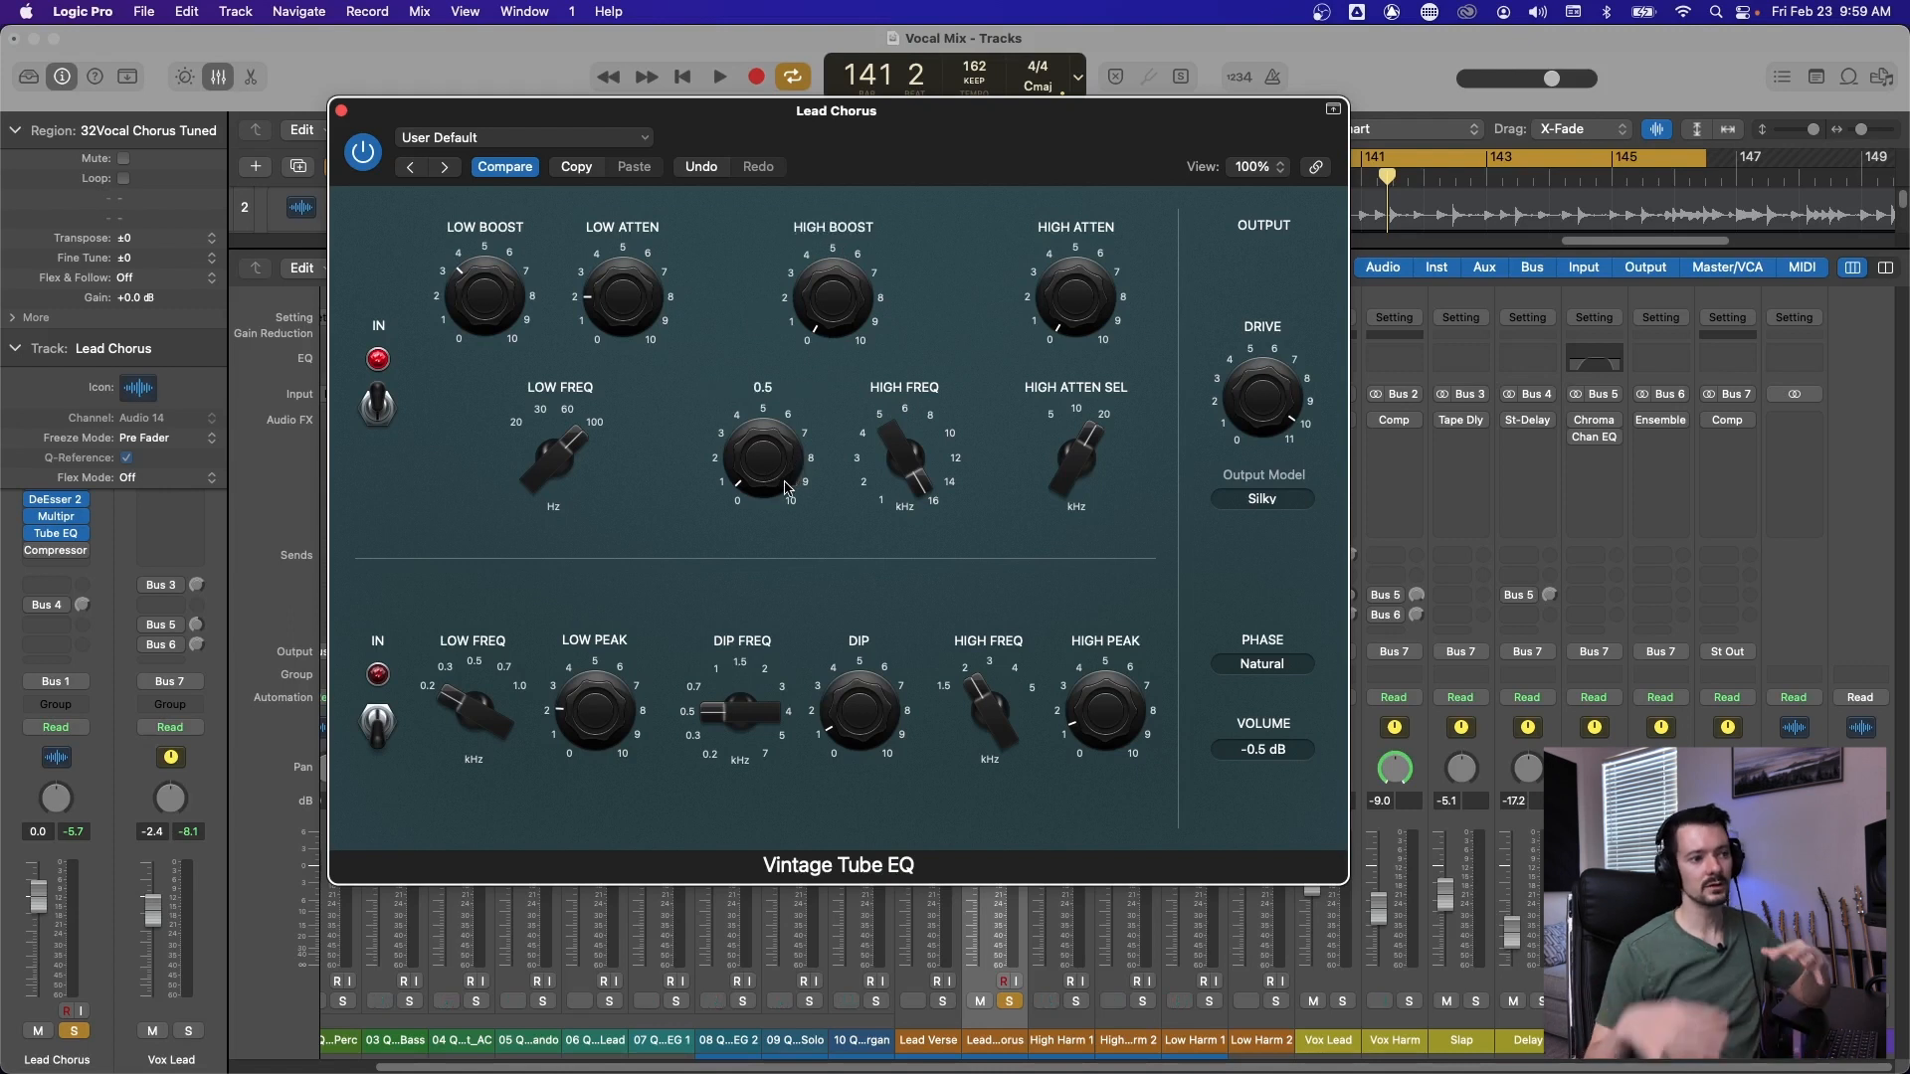
mouse_move(876, 484)
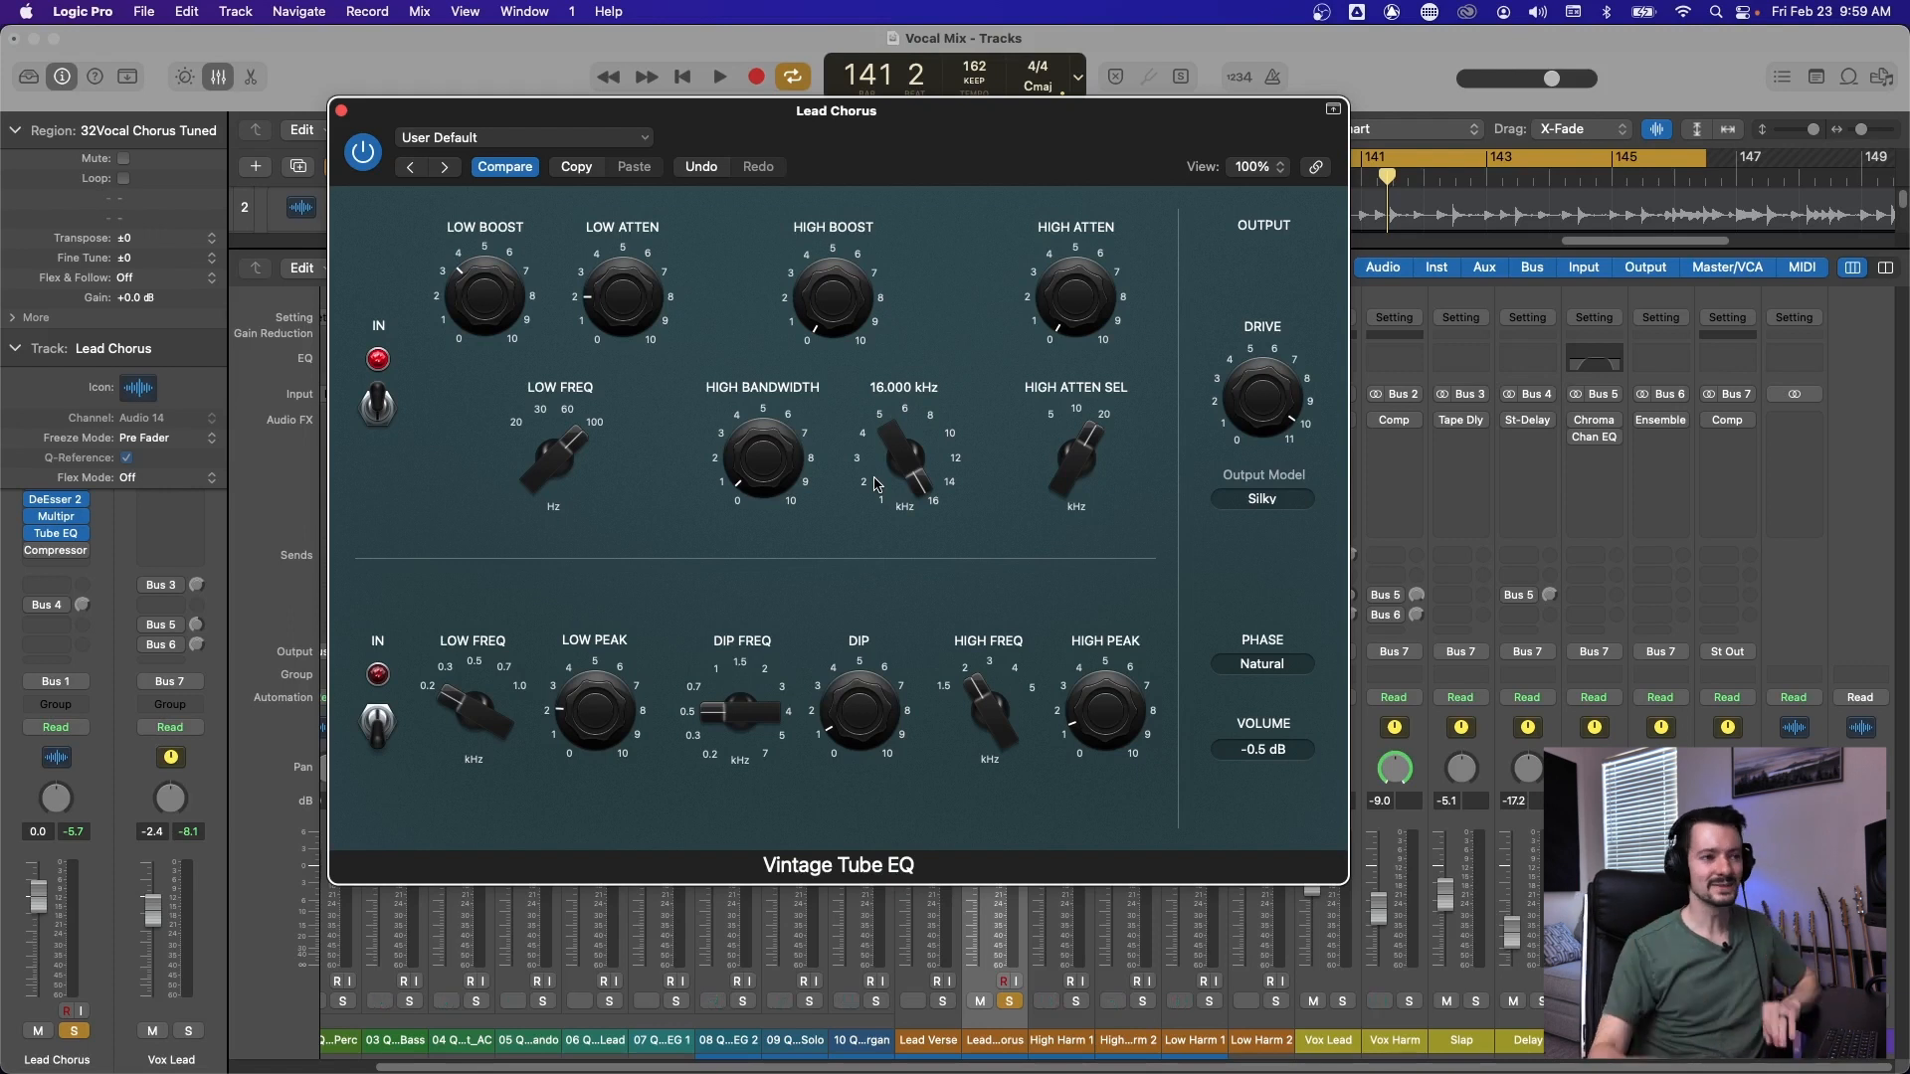
key("space")
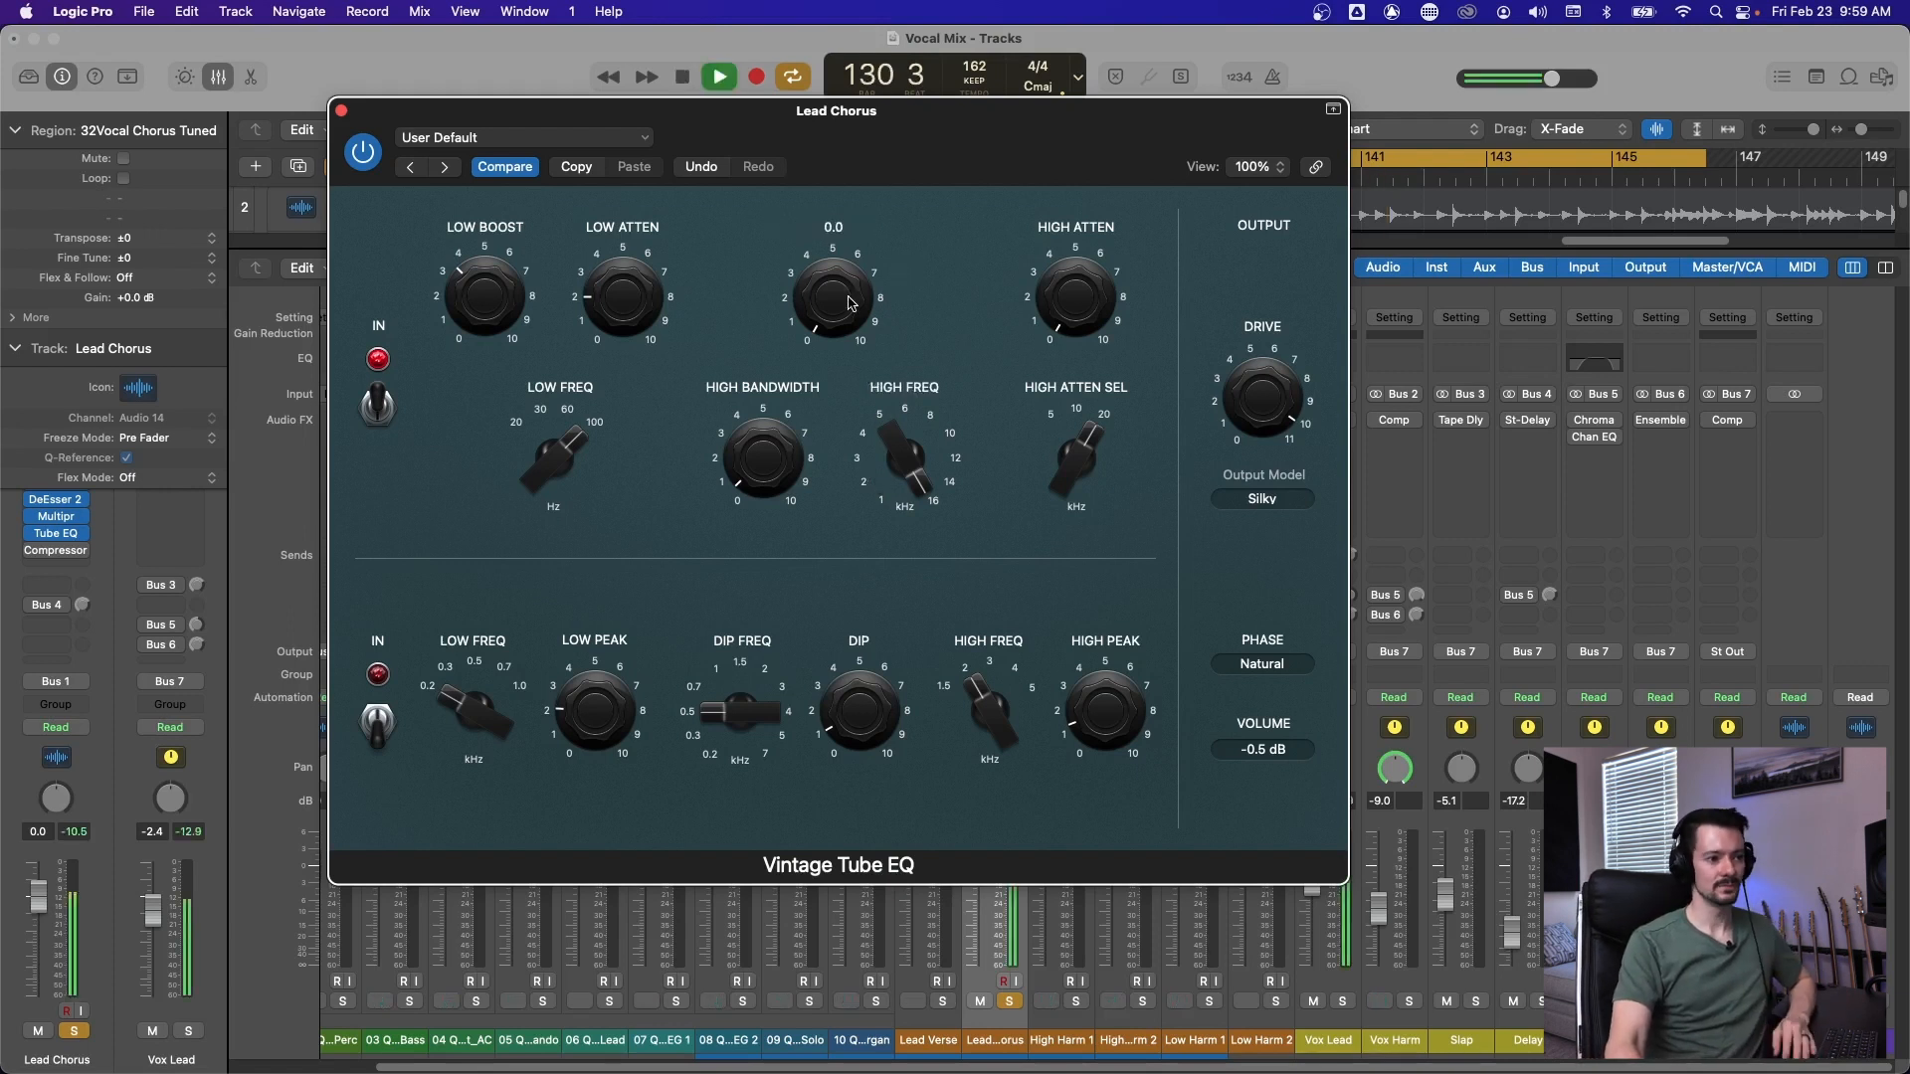
left_click_drag(850, 304, 842, 346)
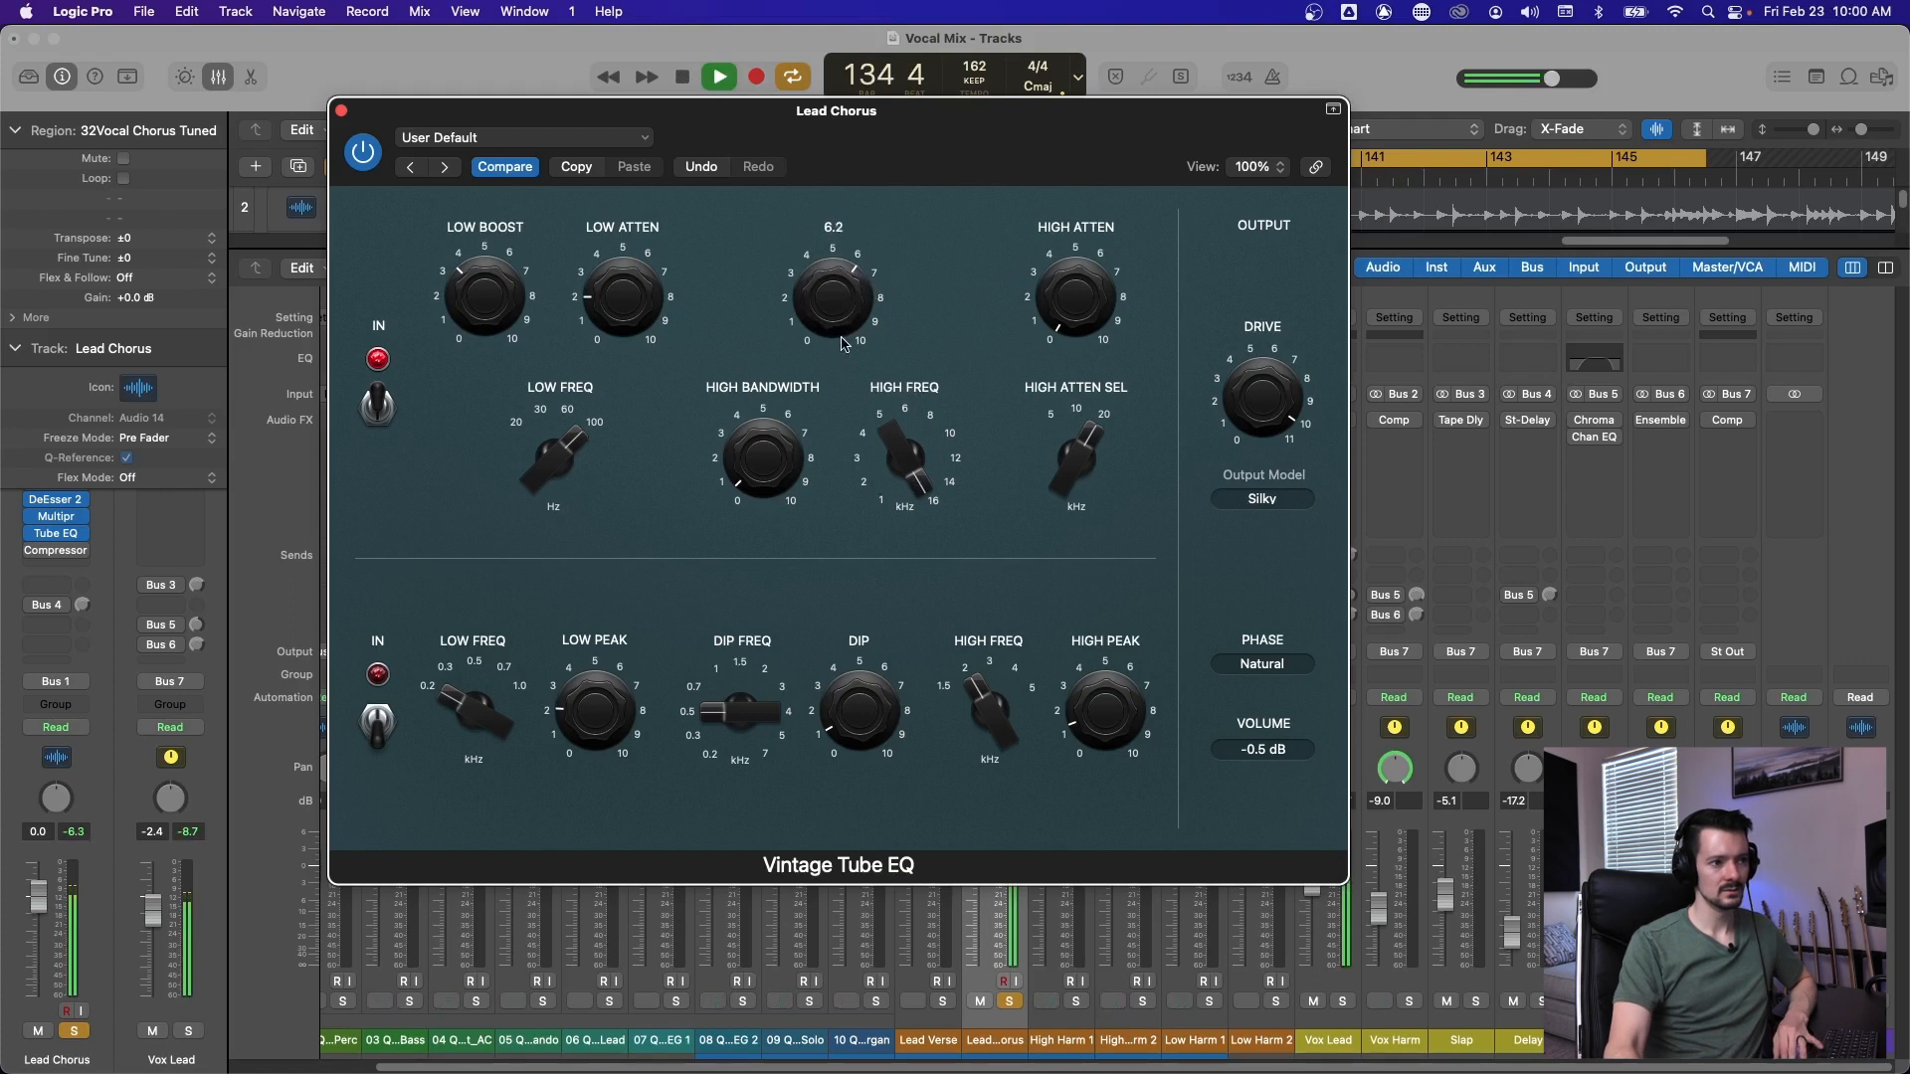
key("space")
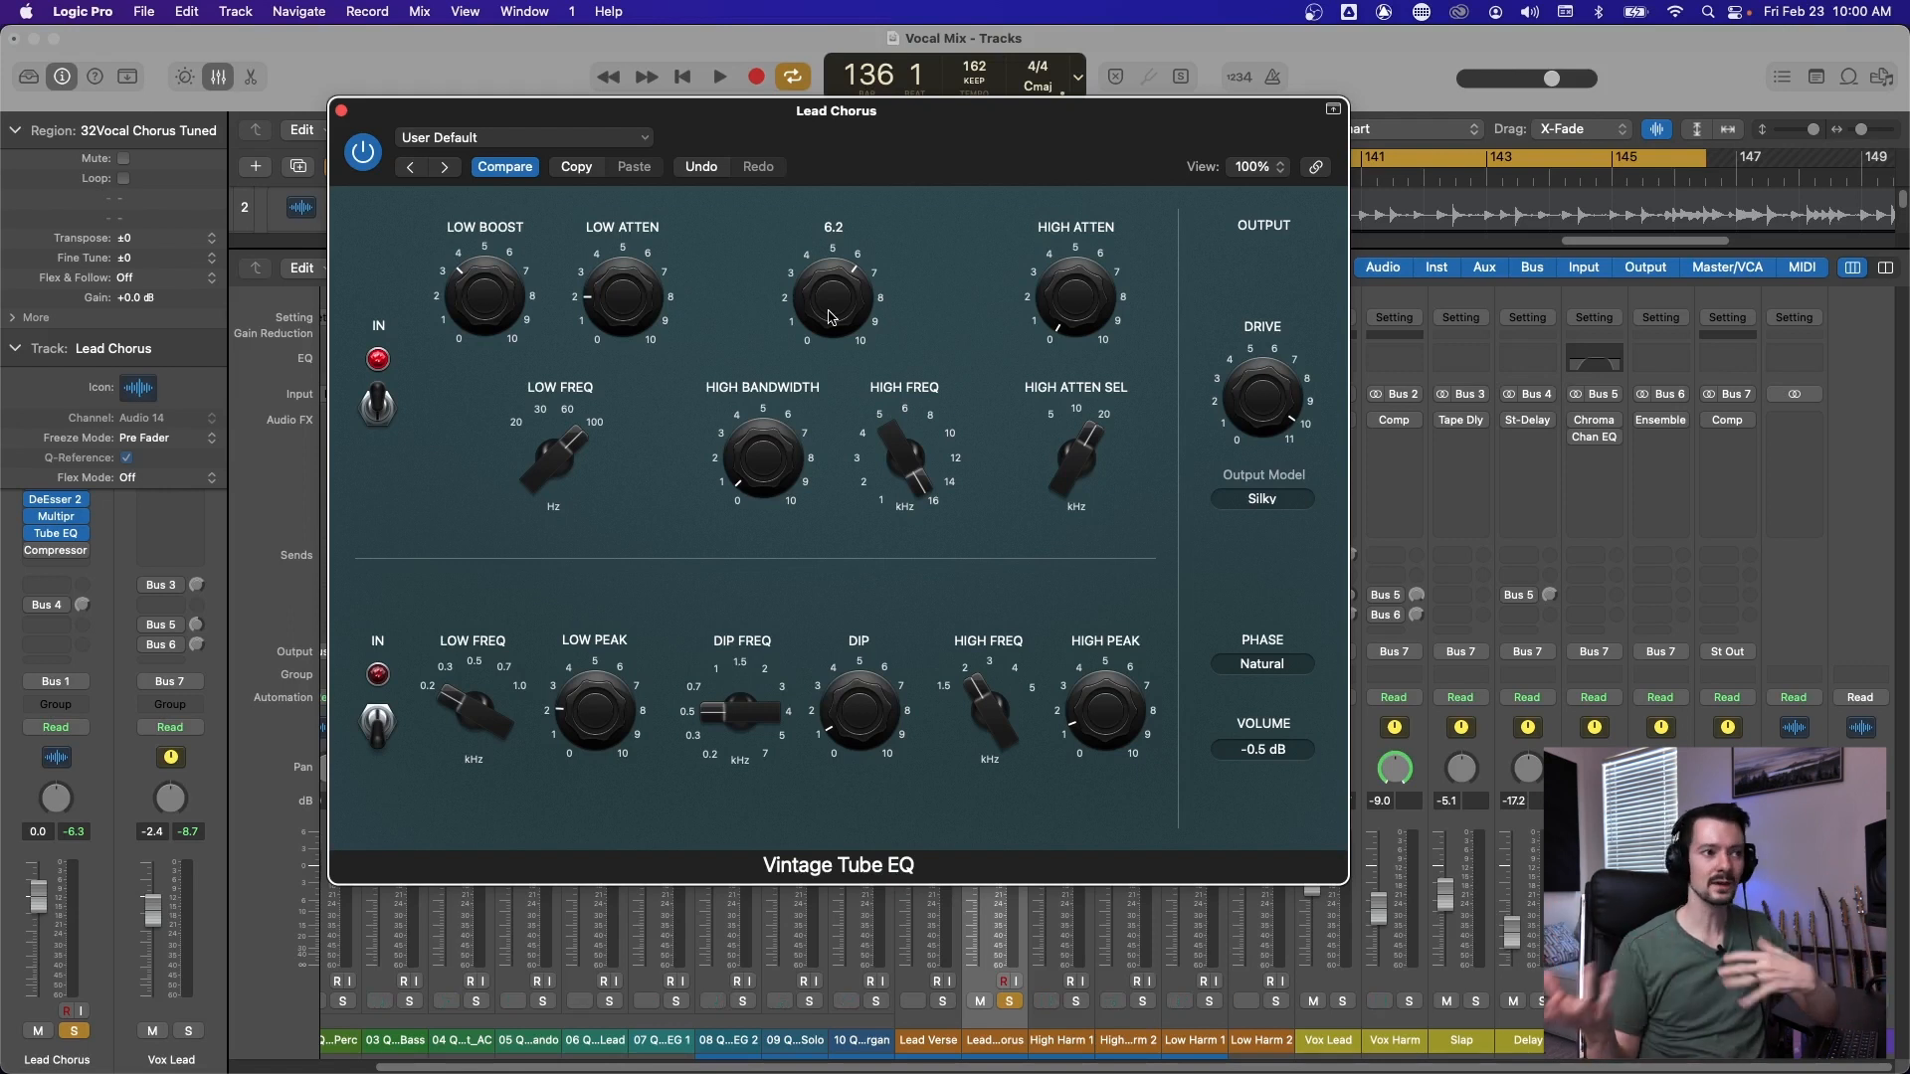
key("space")
left_click_drag(827, 292, 819, 460)
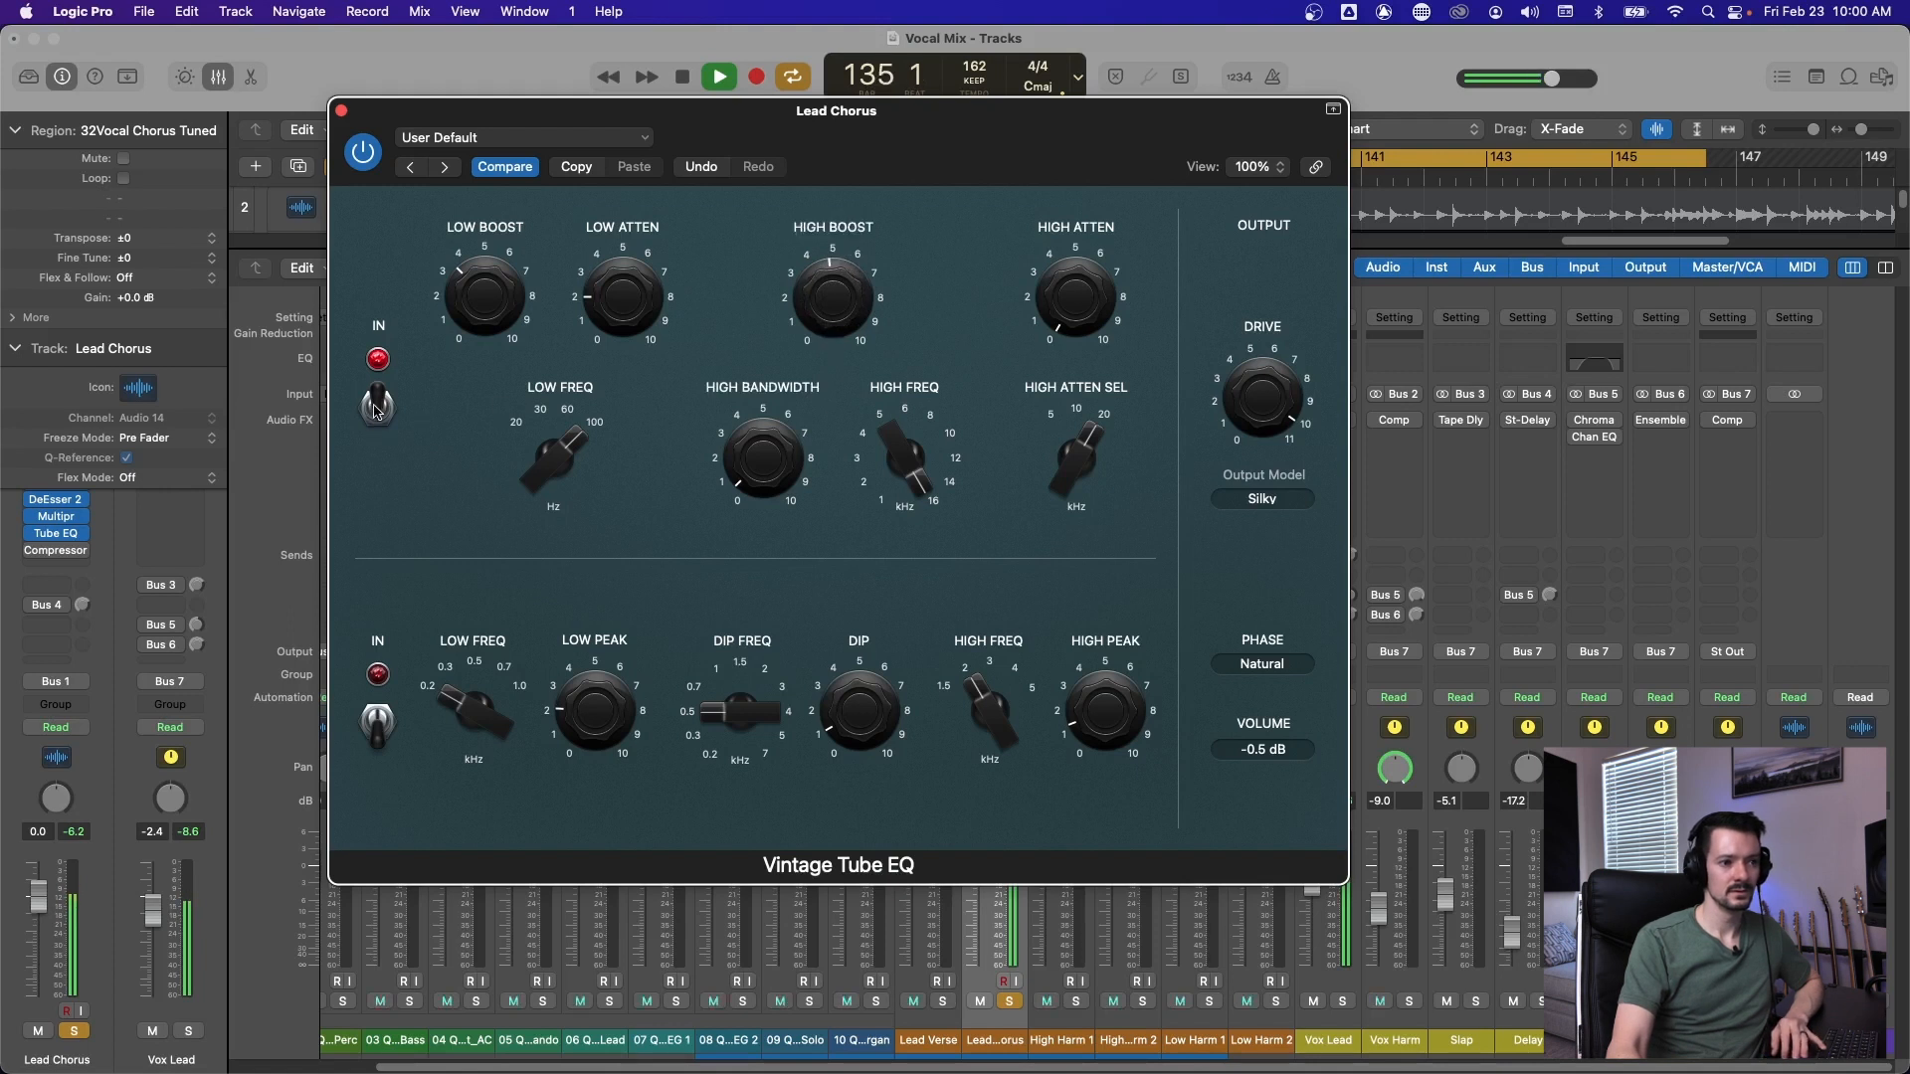
Shift the plug-in window up and left, and switch the upper EQ section off and on during playback to compare.
mouse_move(464, 353)
left_click_drag(840, 146, 759, 102)
left_click(295, 363)
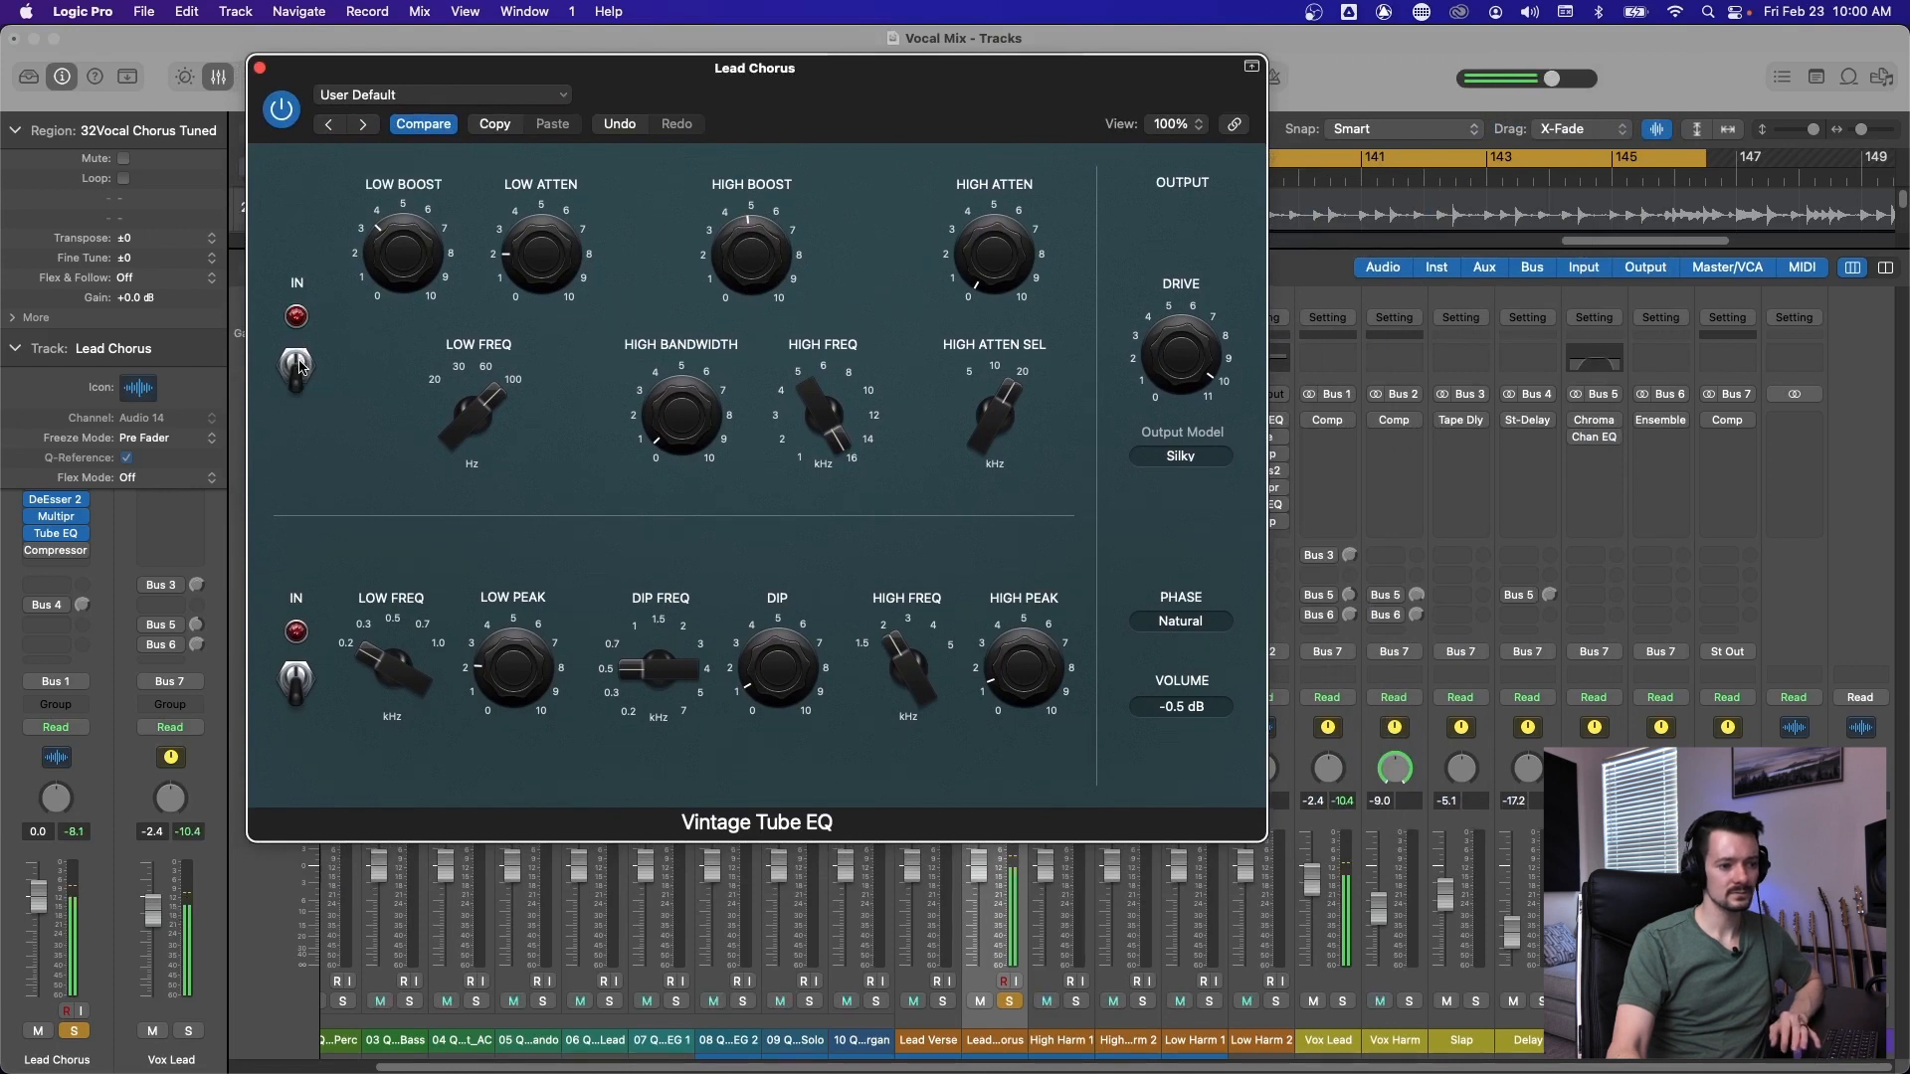
left_click(297, 365)
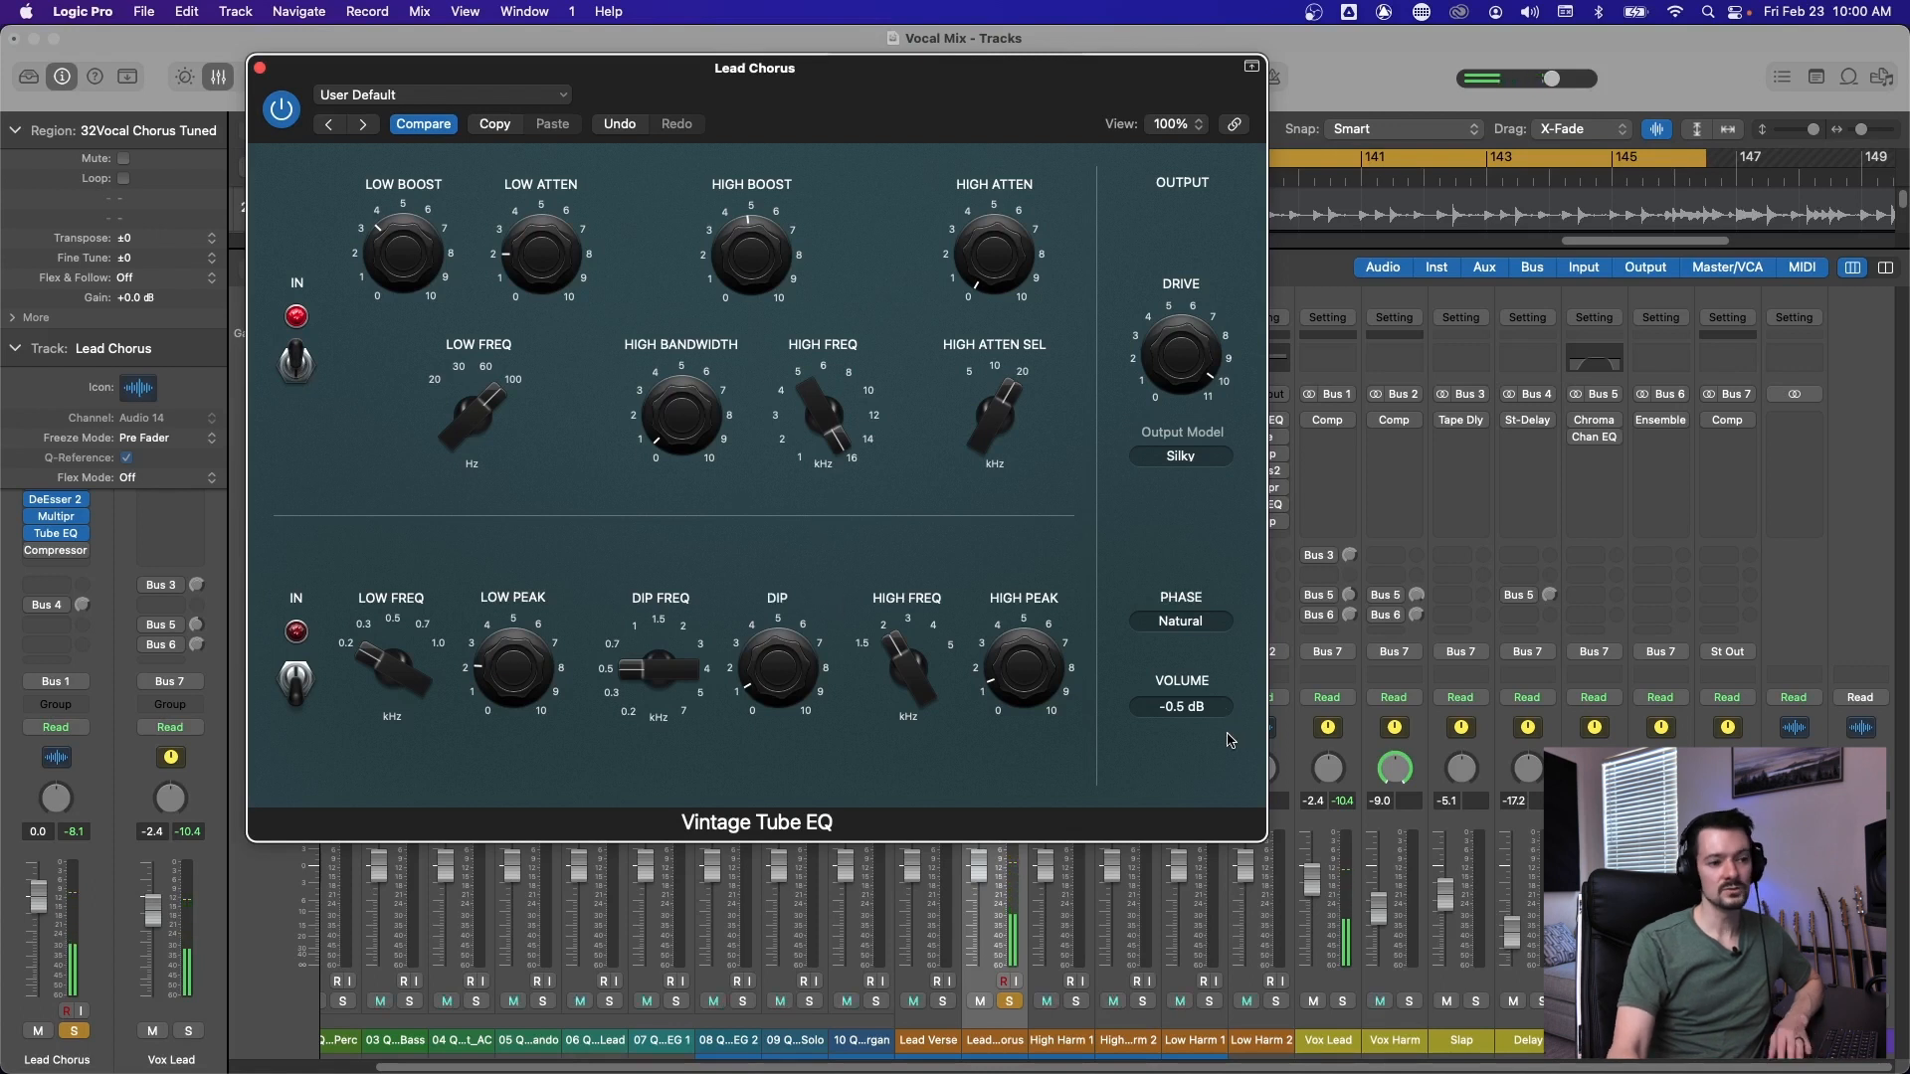
Lower the Vintage Tube EQ's output volume to -1.5 dB.
left_click(1140, 707)
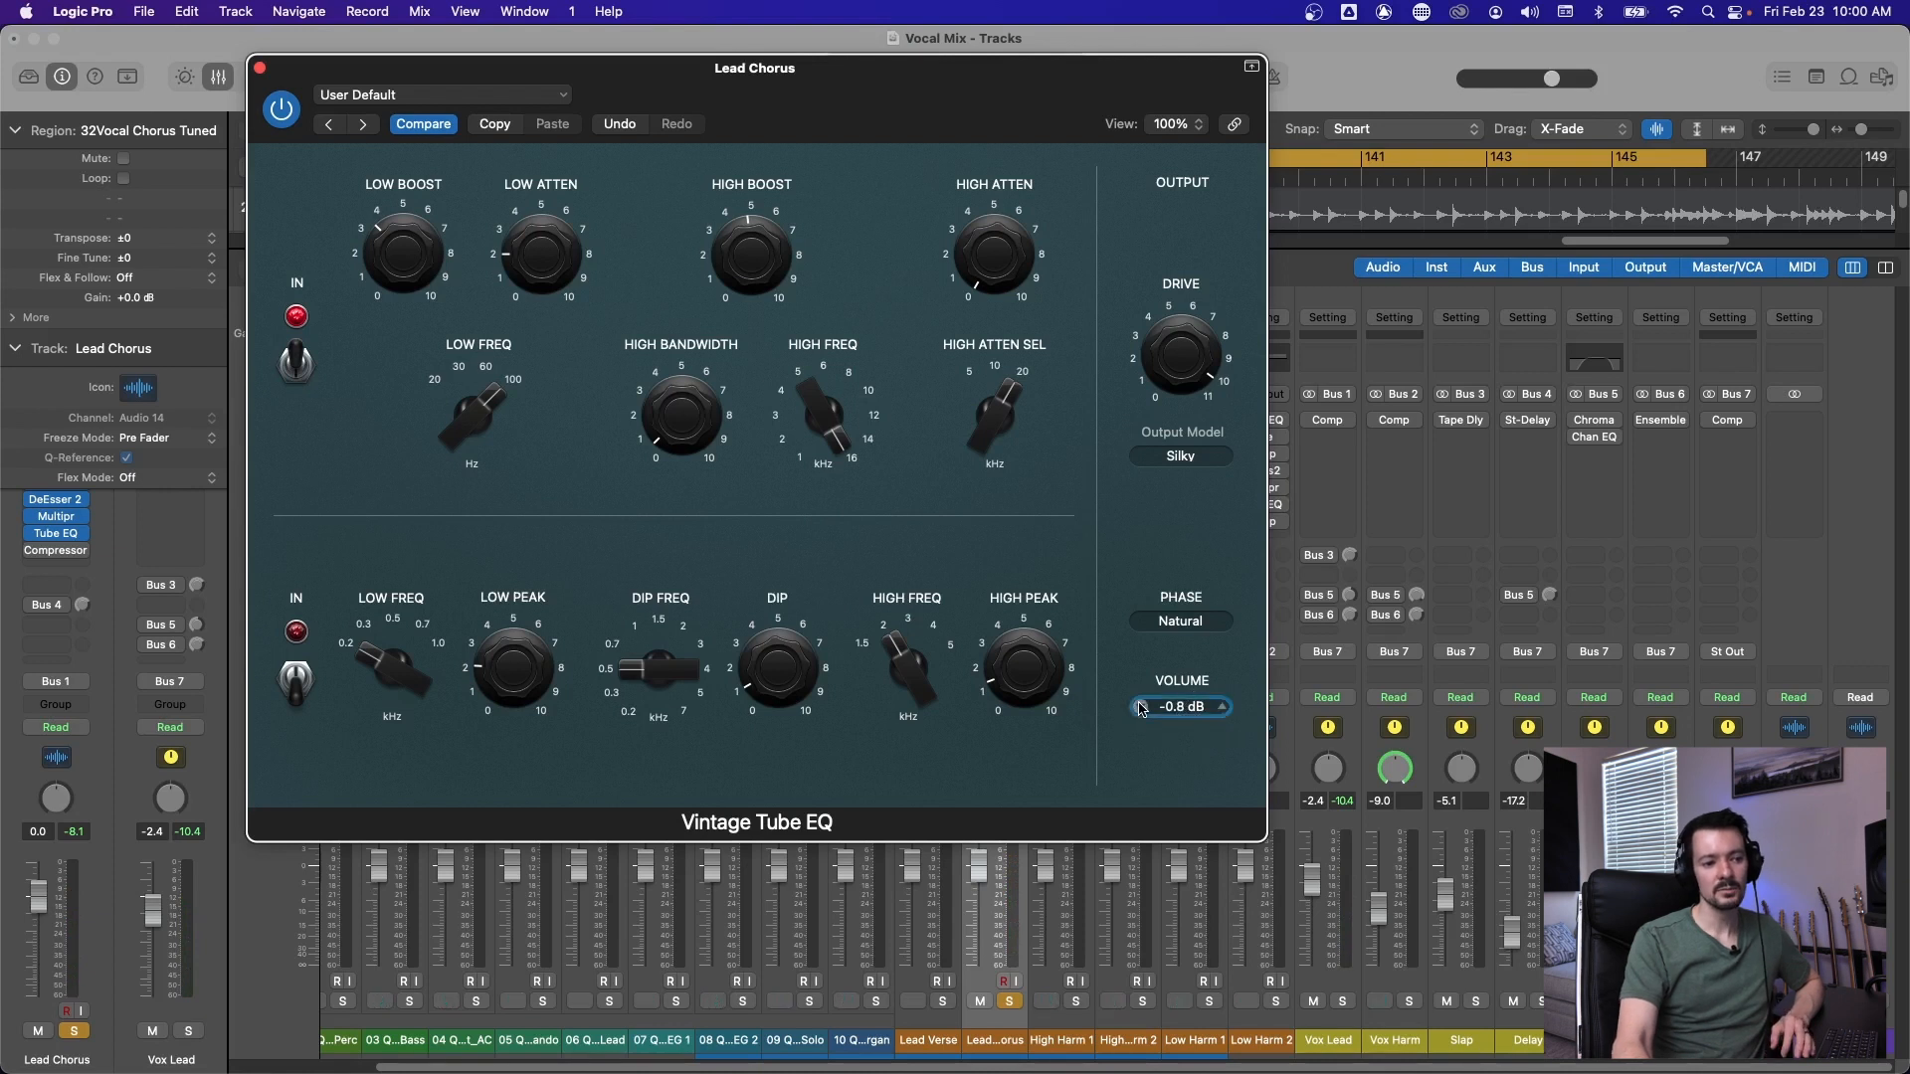
left_click(1140, 707)
left_click(1140, 707)
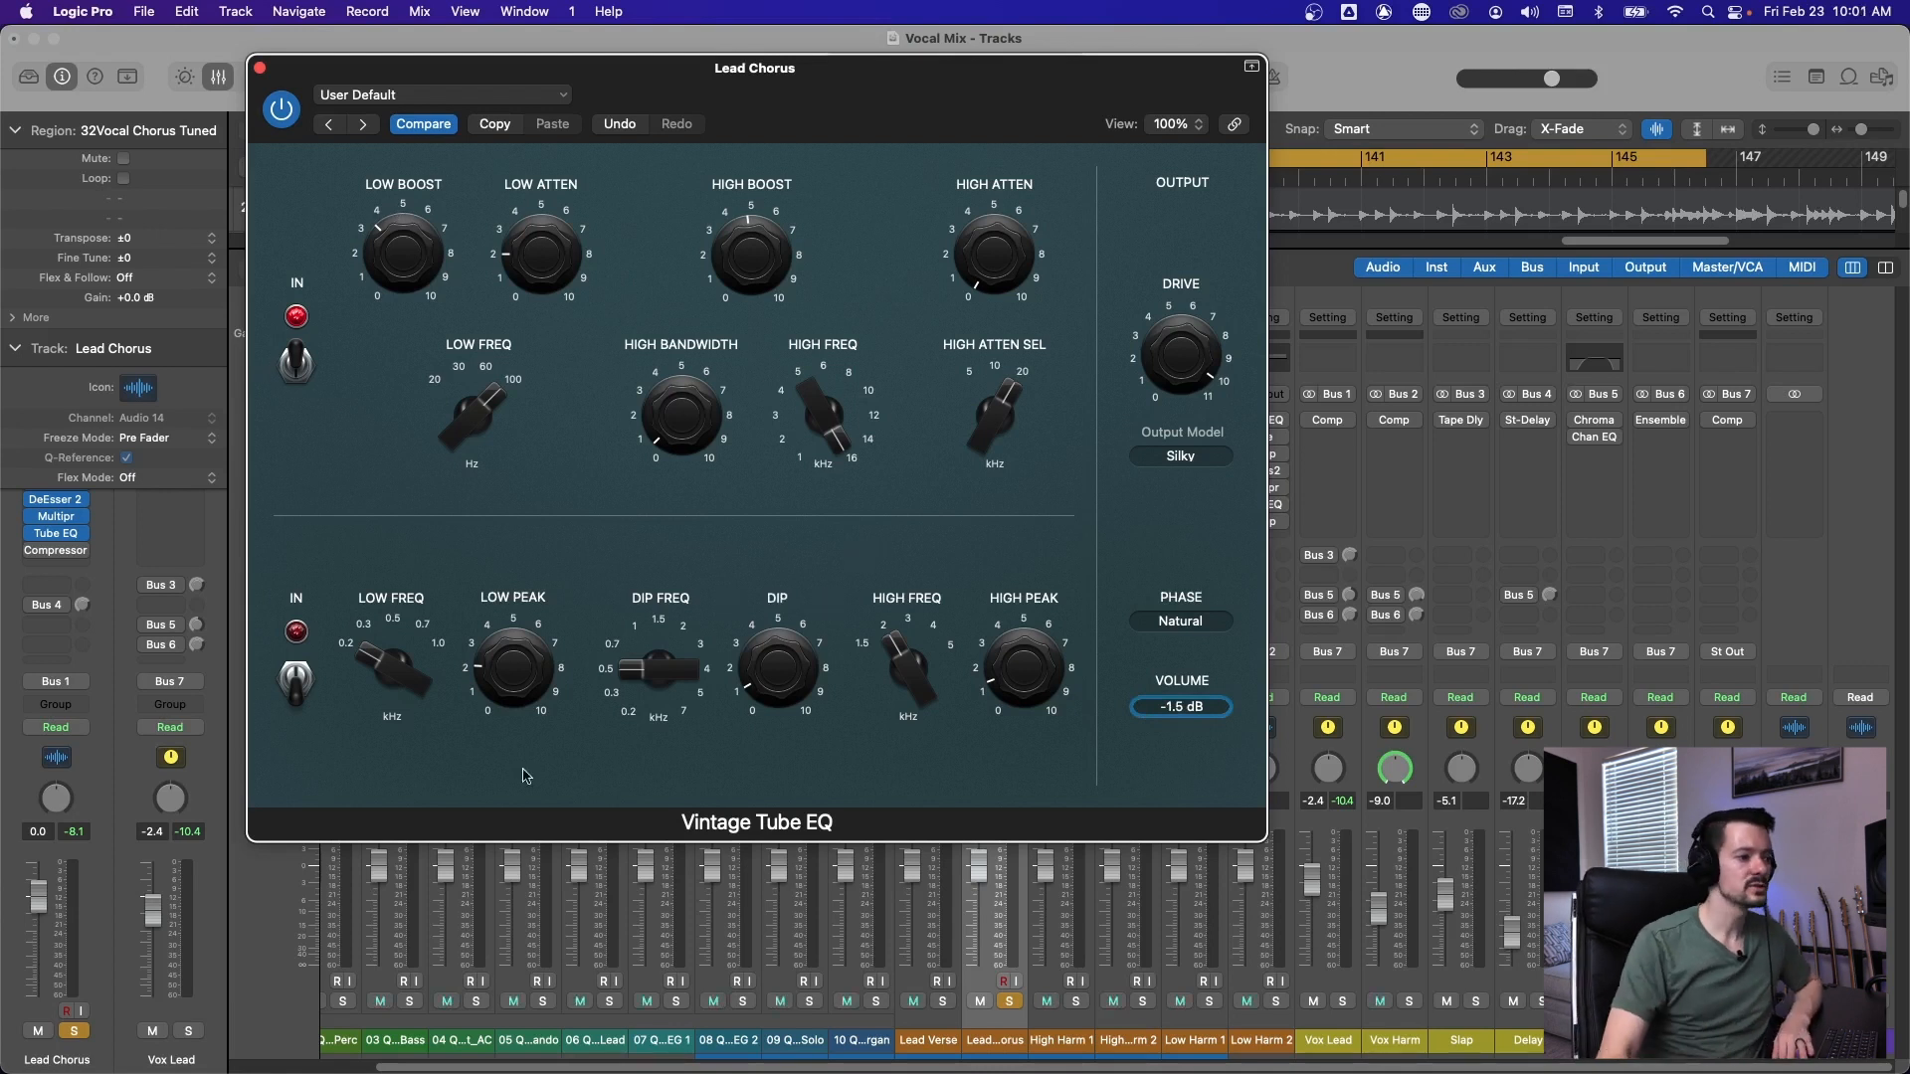
Turn on the Vintage Tube EQ's lower section and set its Low Peak, Dip and High Peak to 0.
left_click(298, 687)
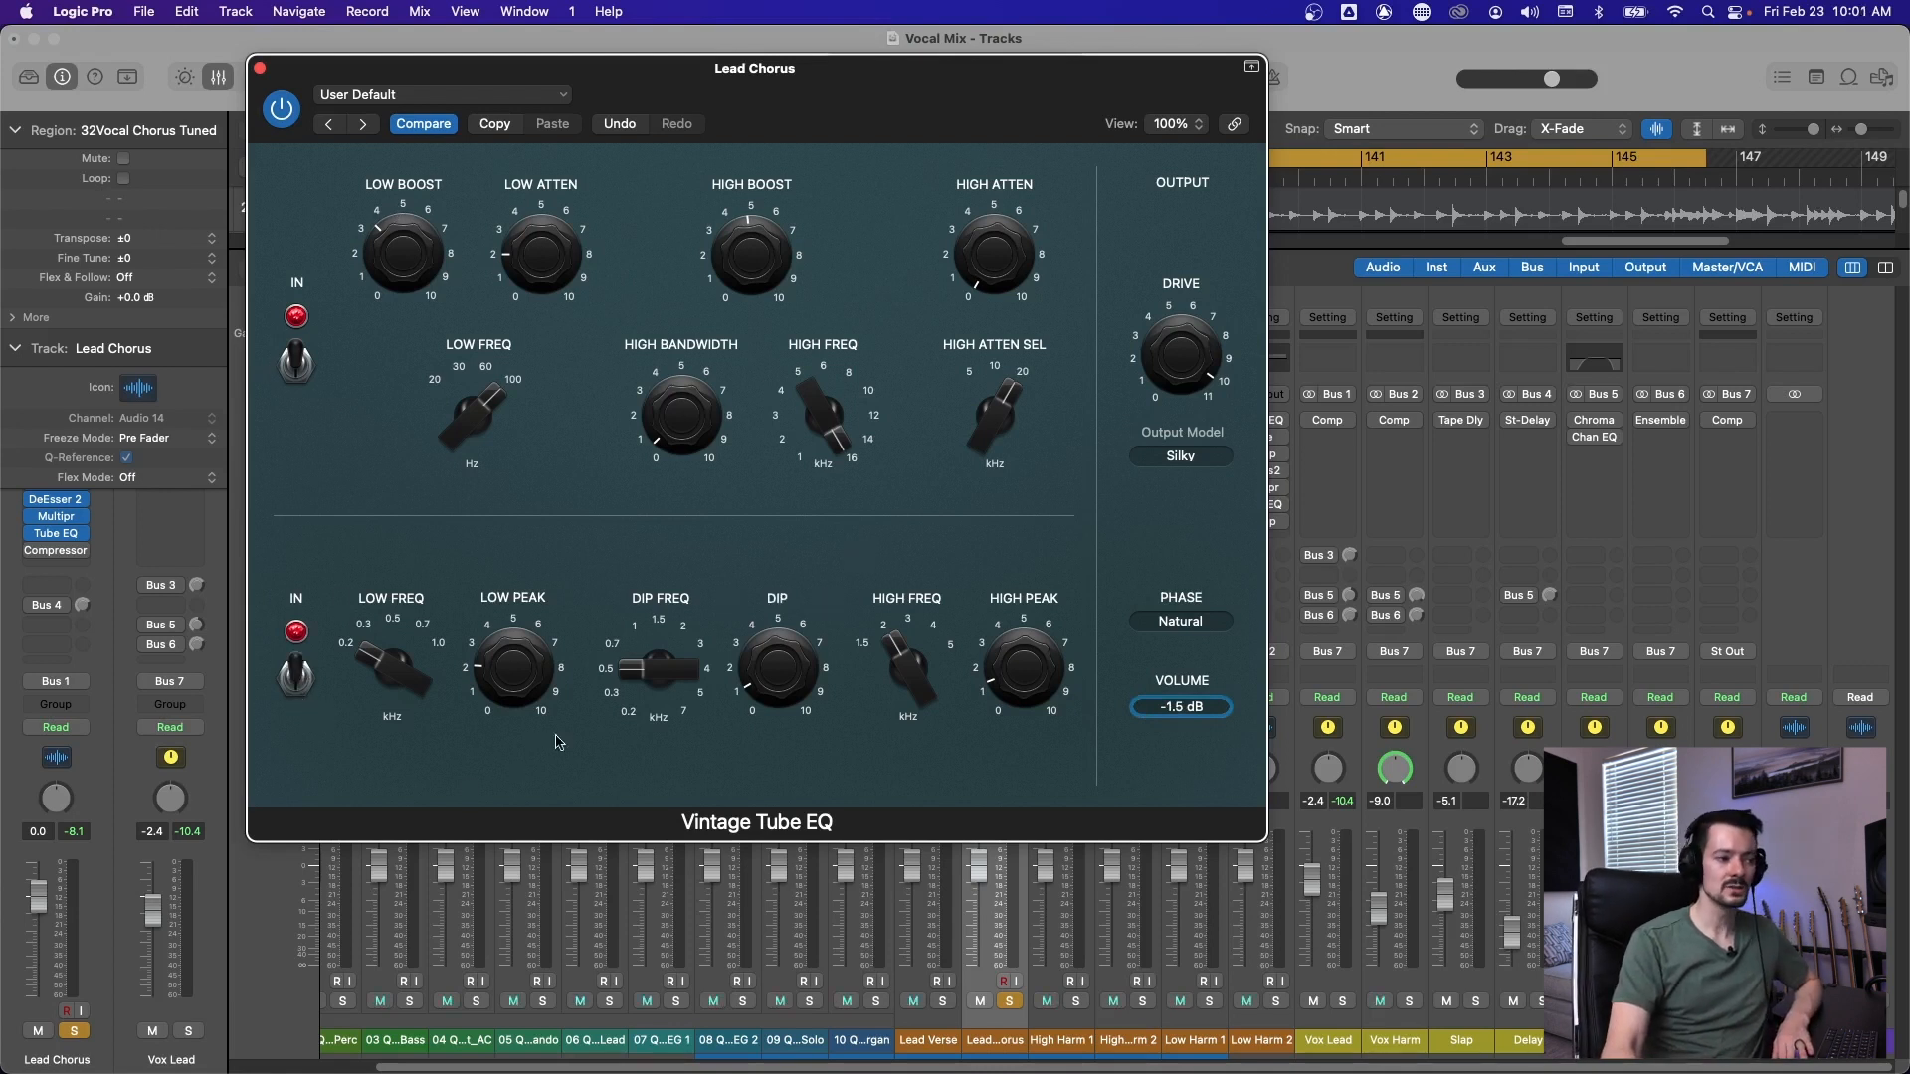
mouse_move(517, 707)
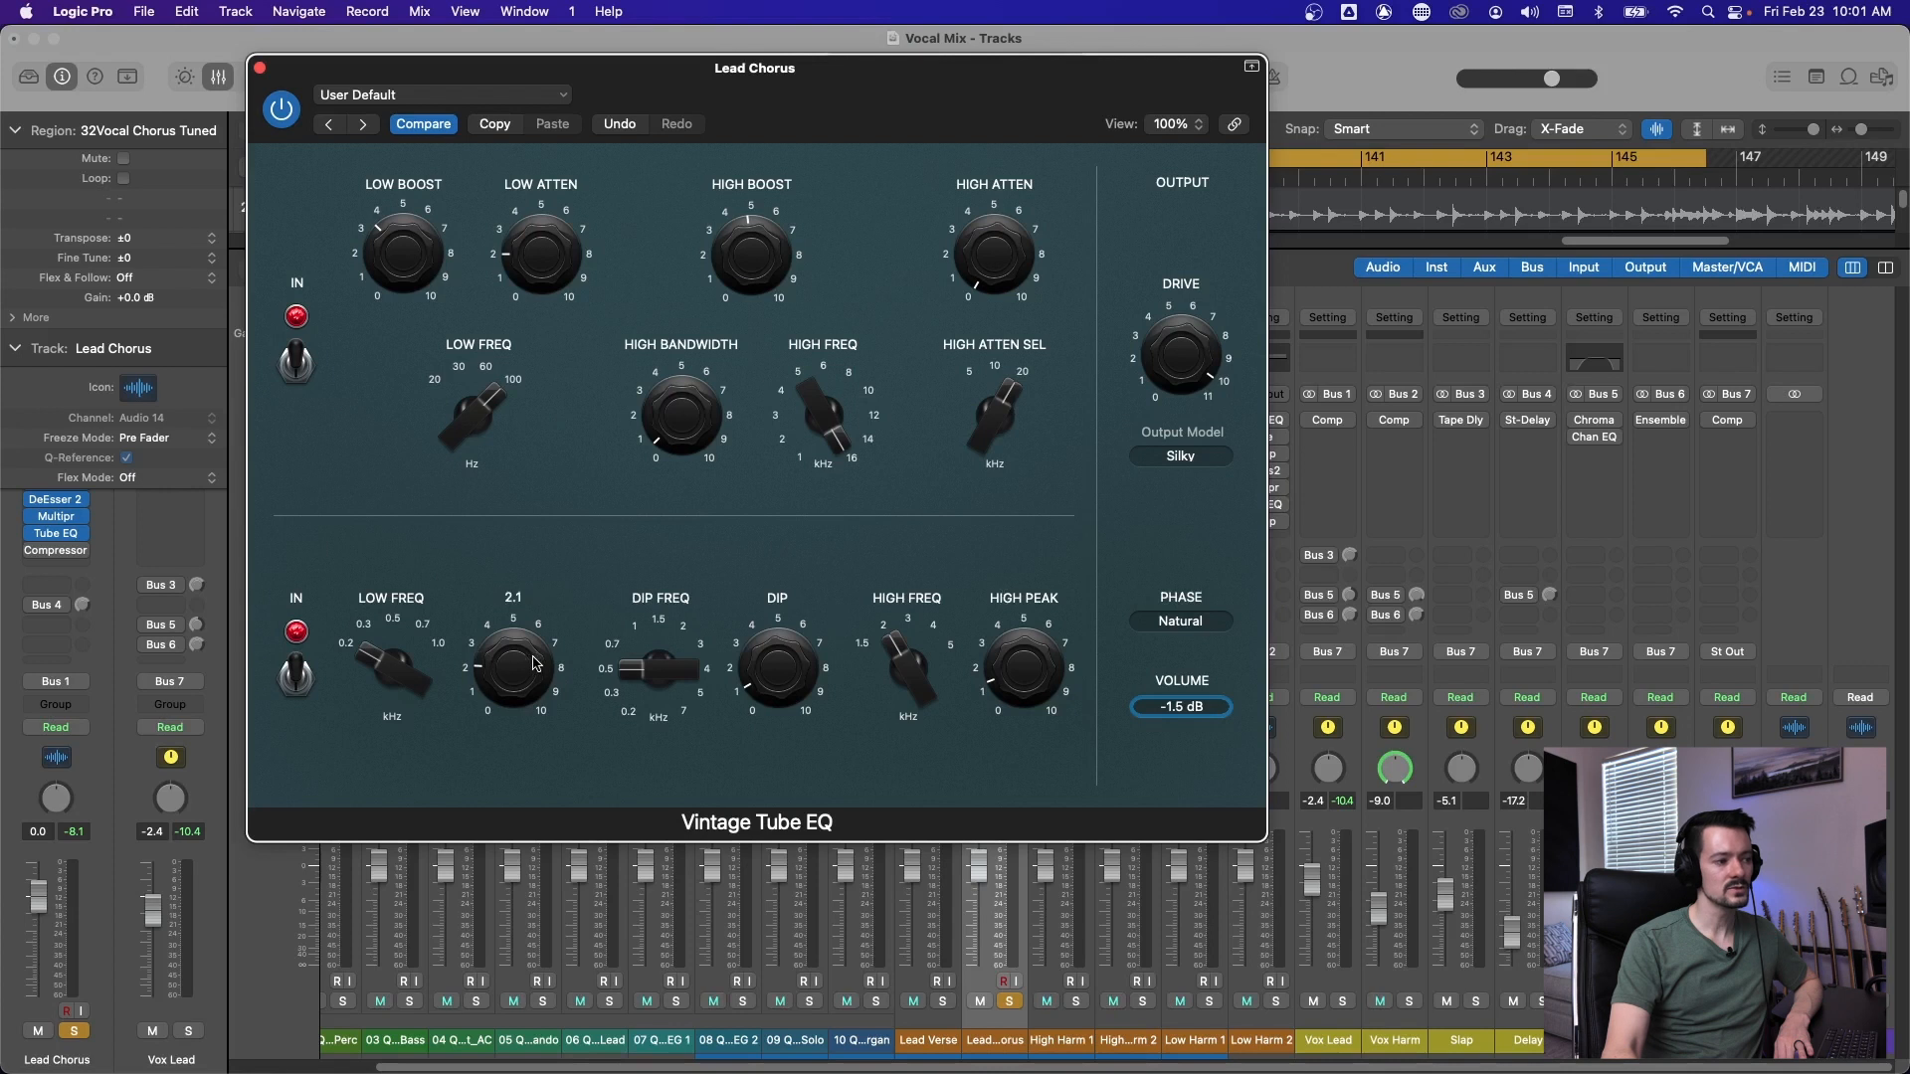
left_click_drag(536, 665, 538, 768)
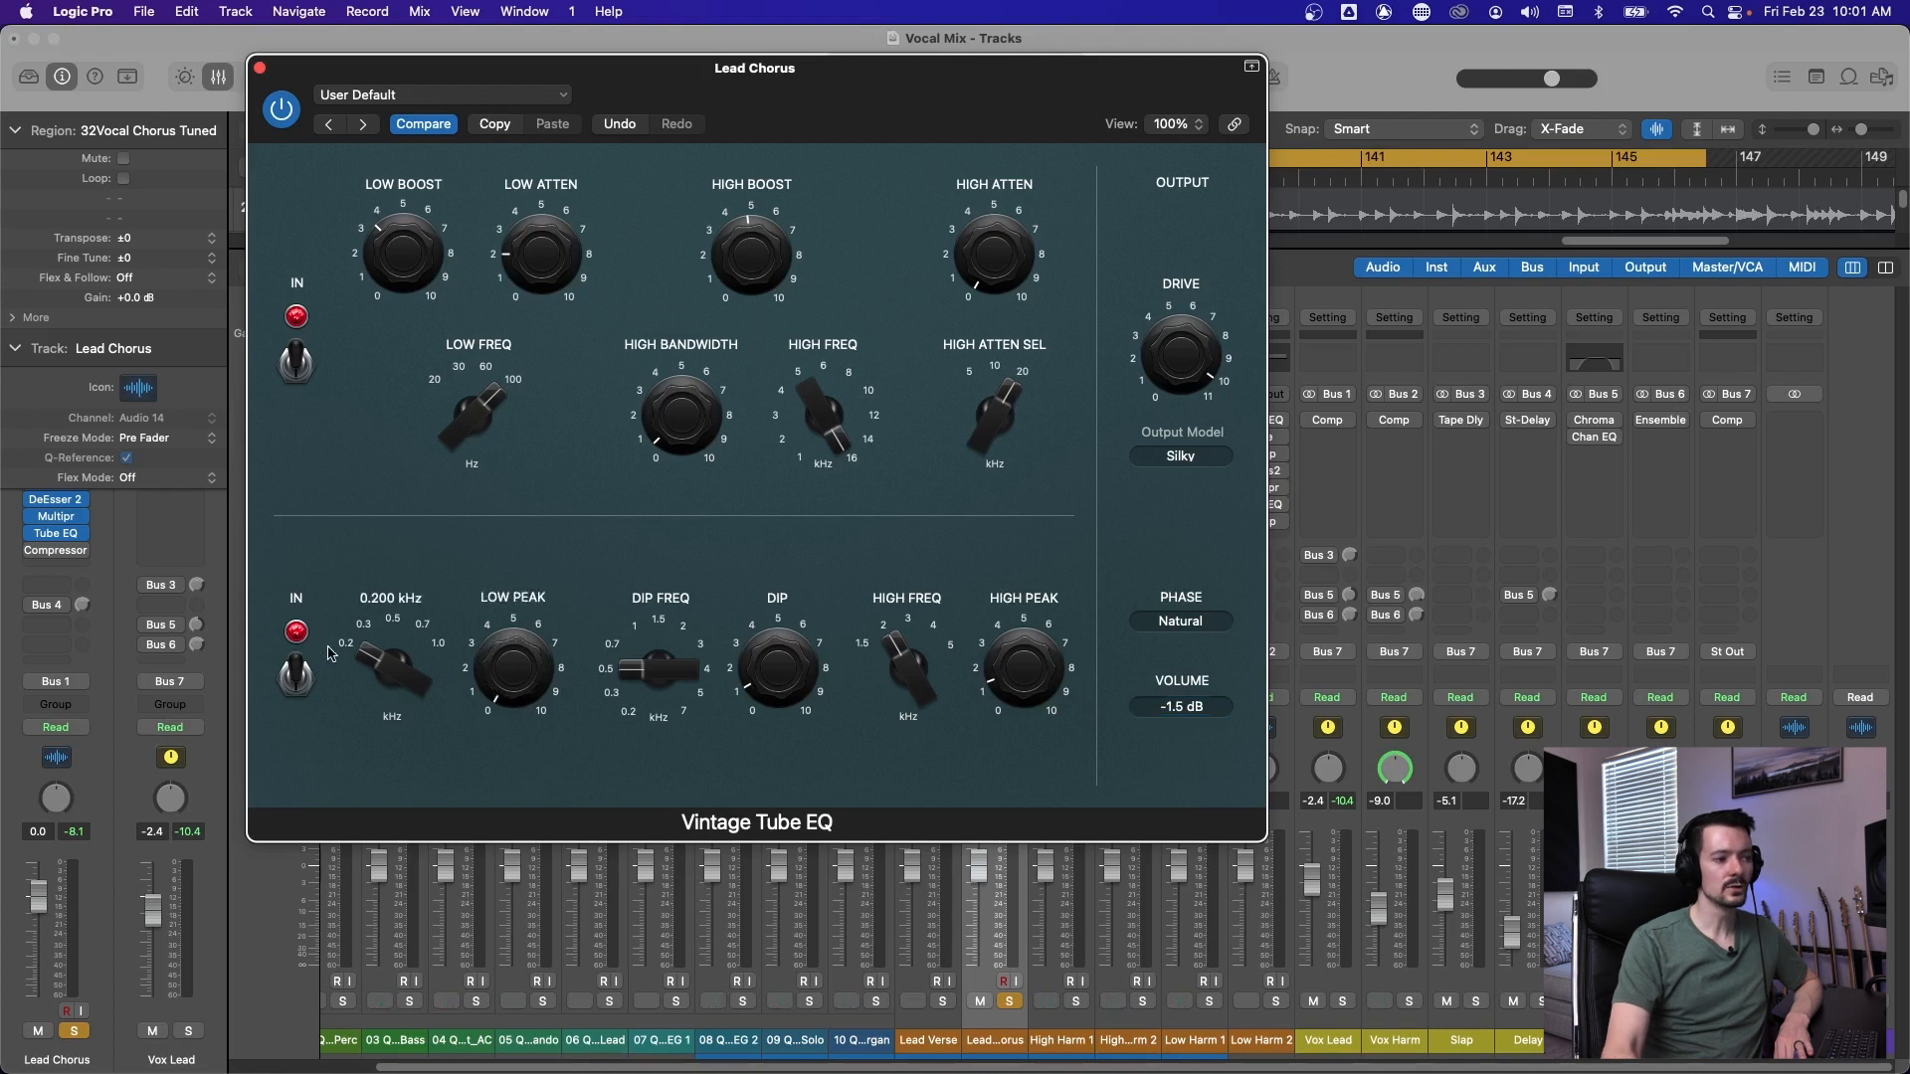
left_click_drag(763, 660, 764, 744)
left_click_drag(1020, 678, 1027, 744)
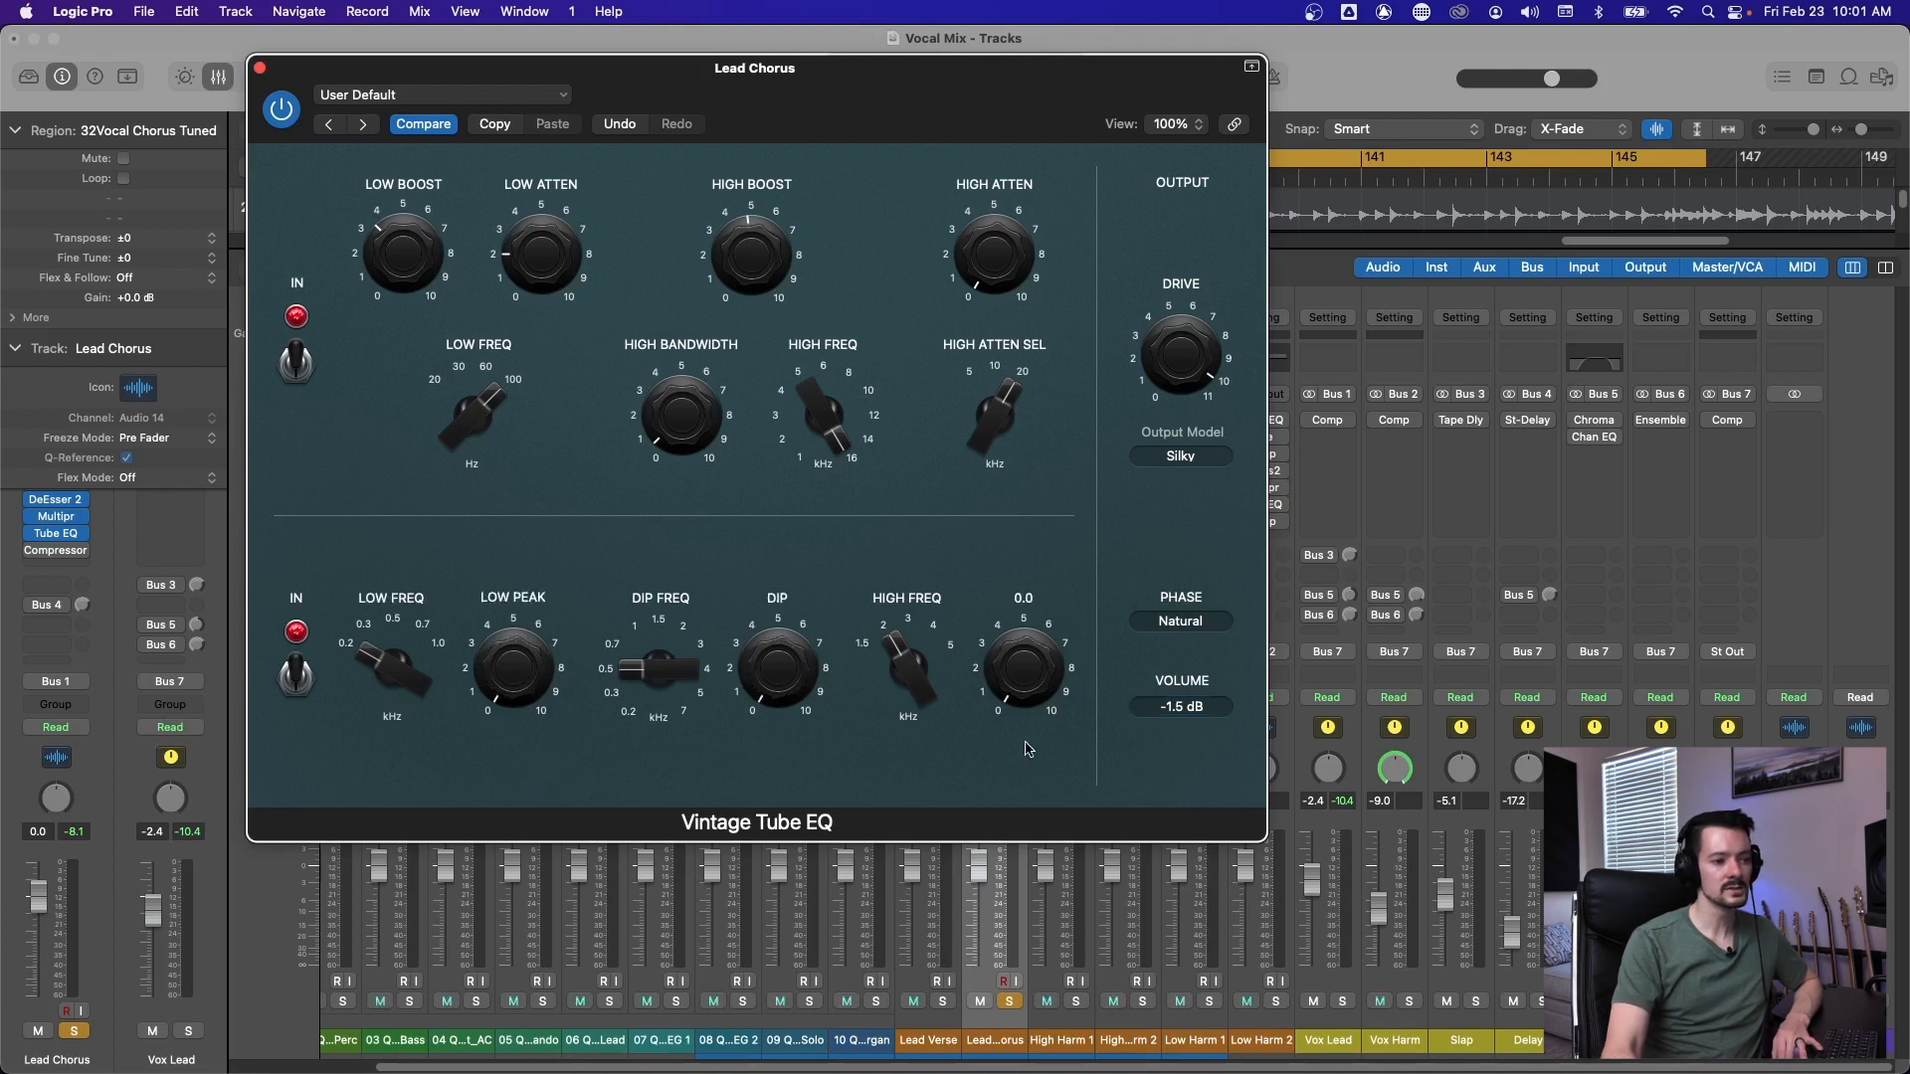
Audition Low Peak at 0.200 kHz during playback, trying 6.1 and settling at about 1.5.
left_click_drag(512, 666, 478, 557)
left_click_drag(512, 621, 514, 615)
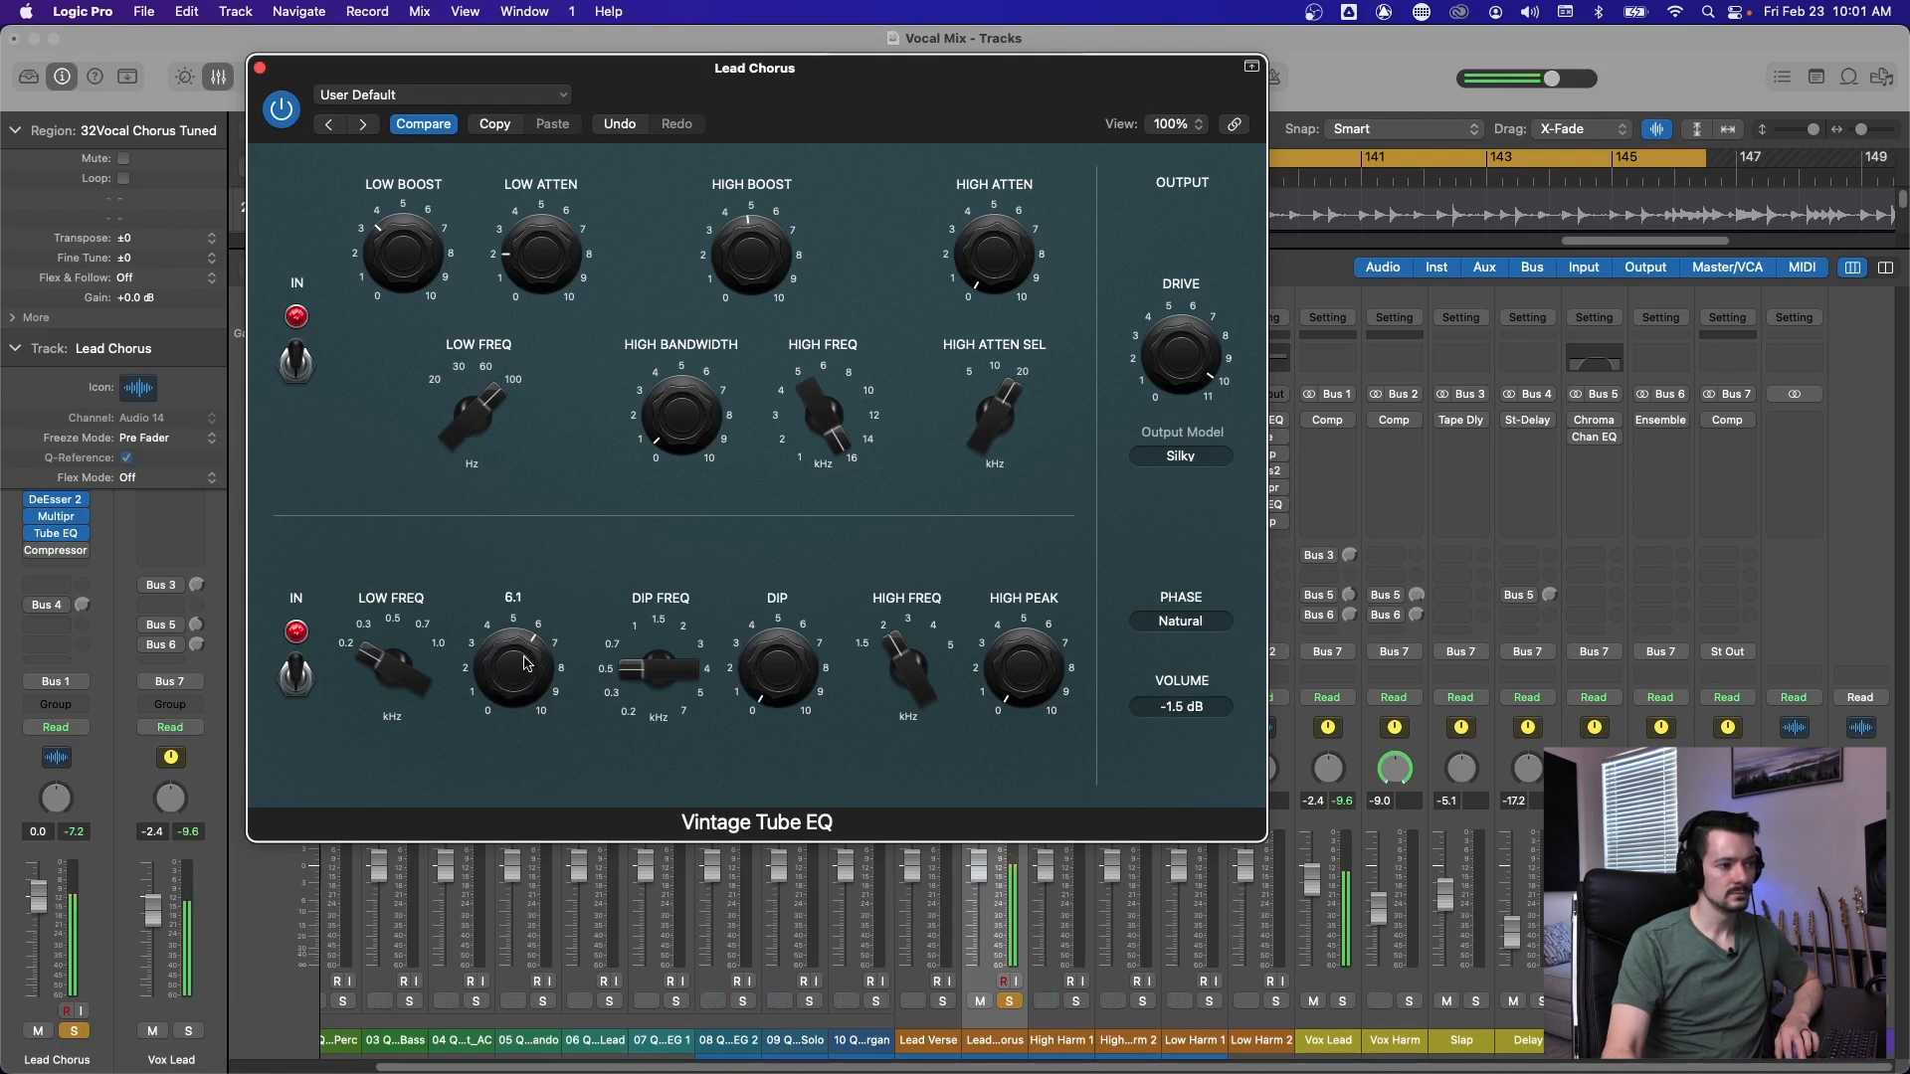
left_click_drag(485, 687, 463, 870)
key("space")
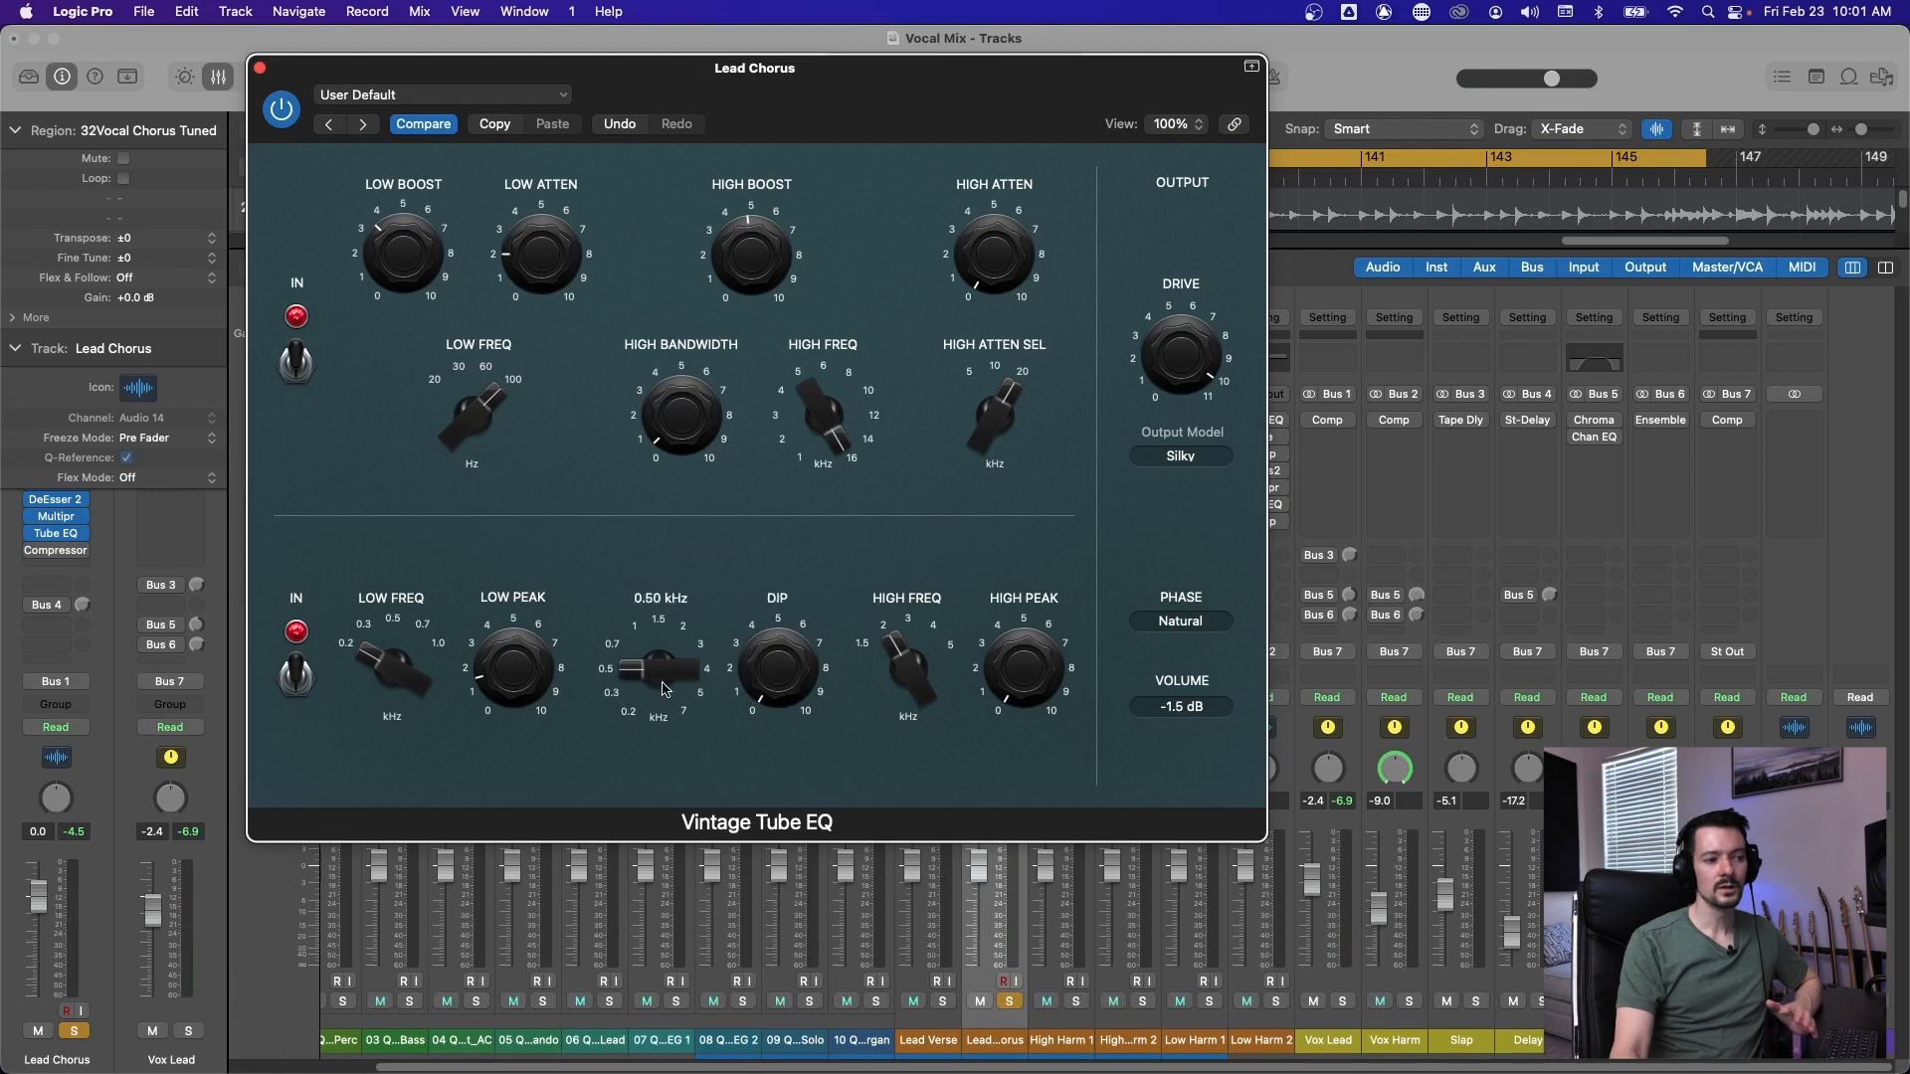
Raise Dip to about 5, ease it down slightly during playback, and try Dip Freq at 0.70 kHz.
left_click_drag(761, 695, 778, 548)
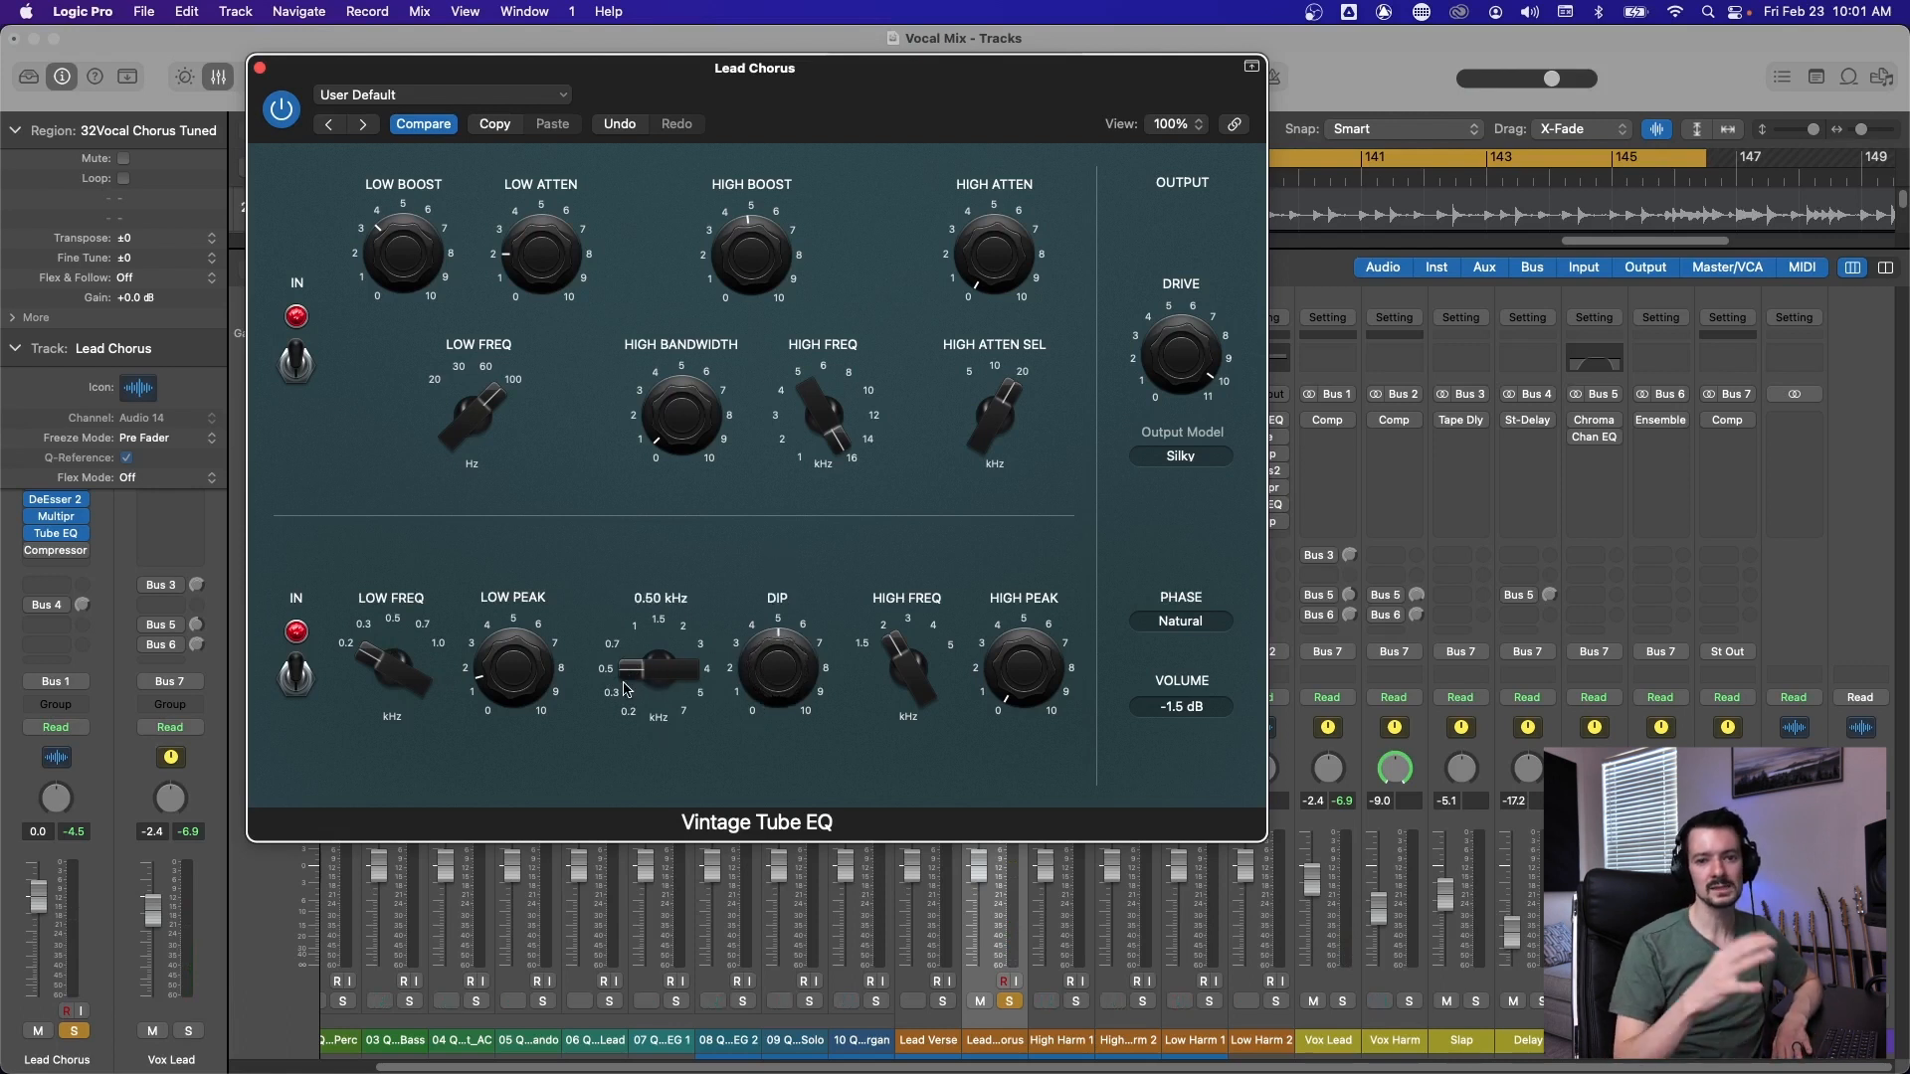
key("space")
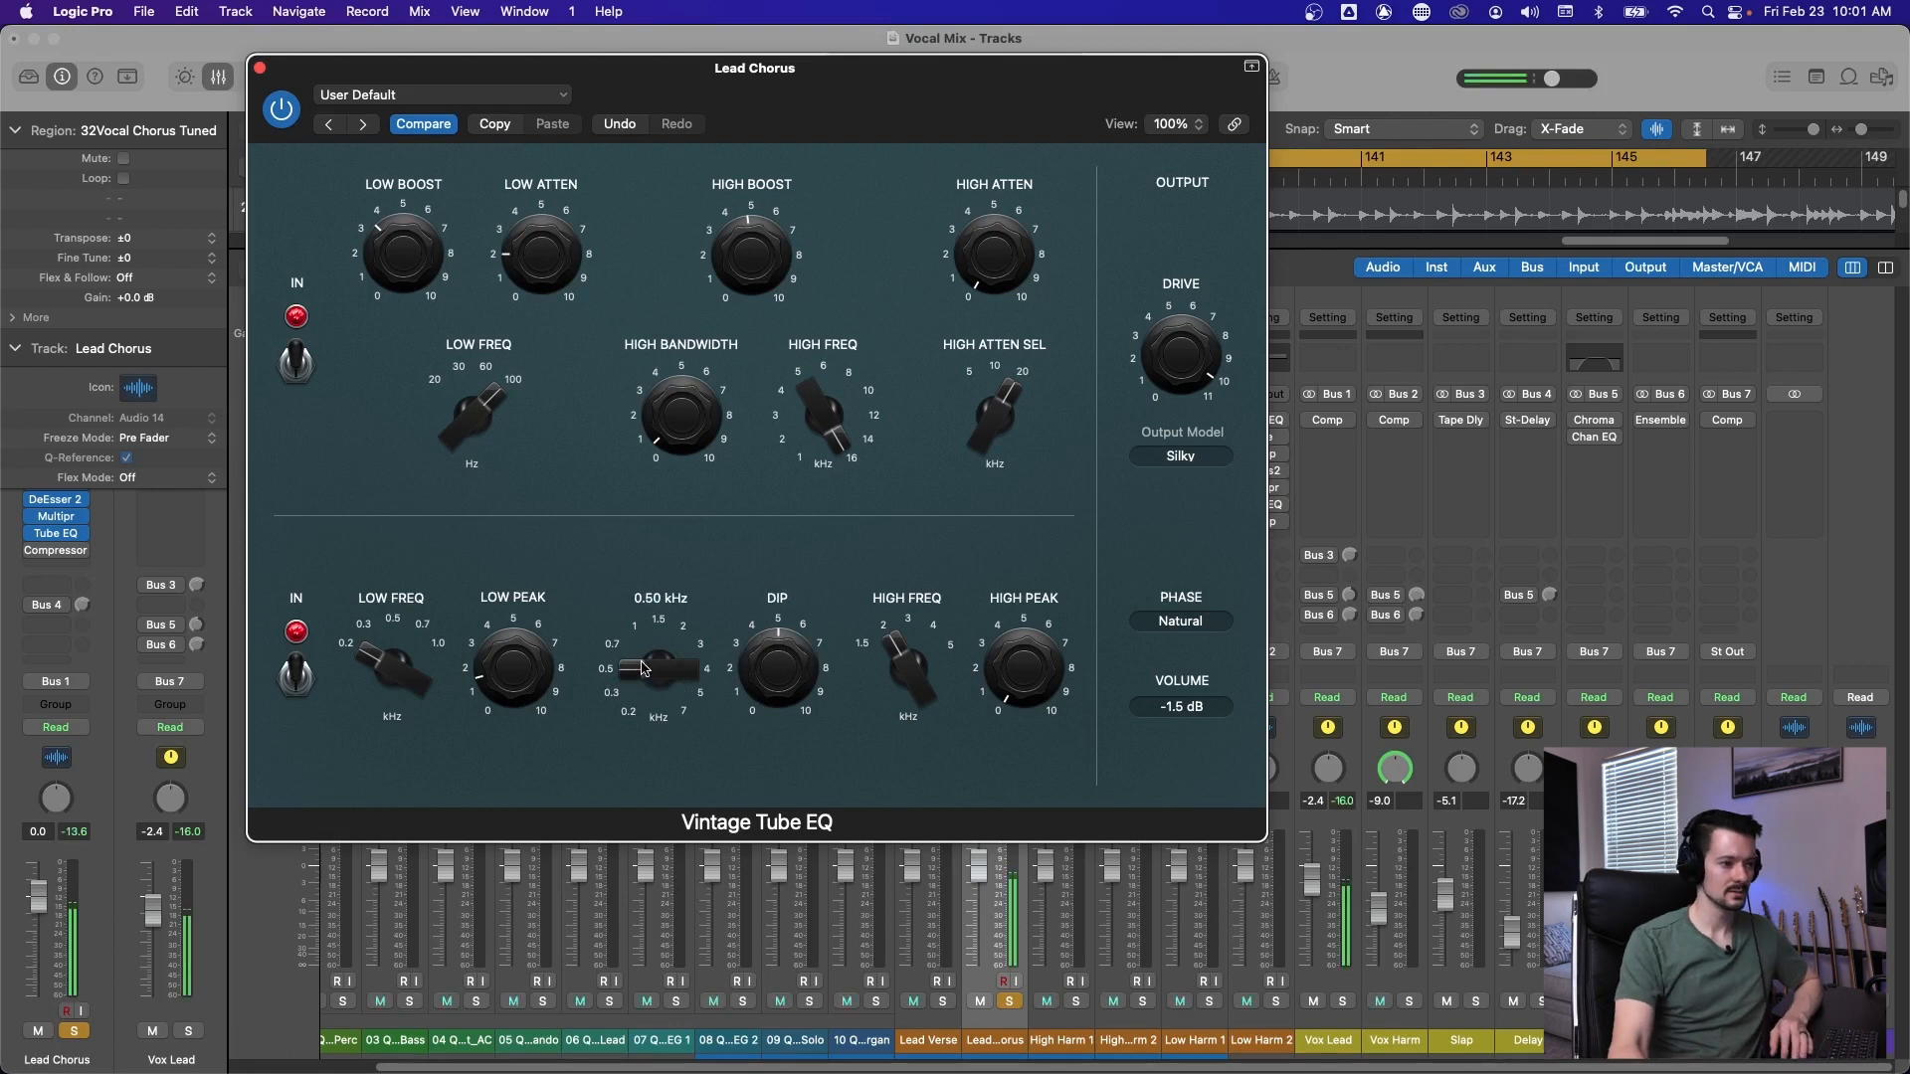
left_click_drag(752, 655, 754, 672)
left_click_drag(636, 664, 614, 647)
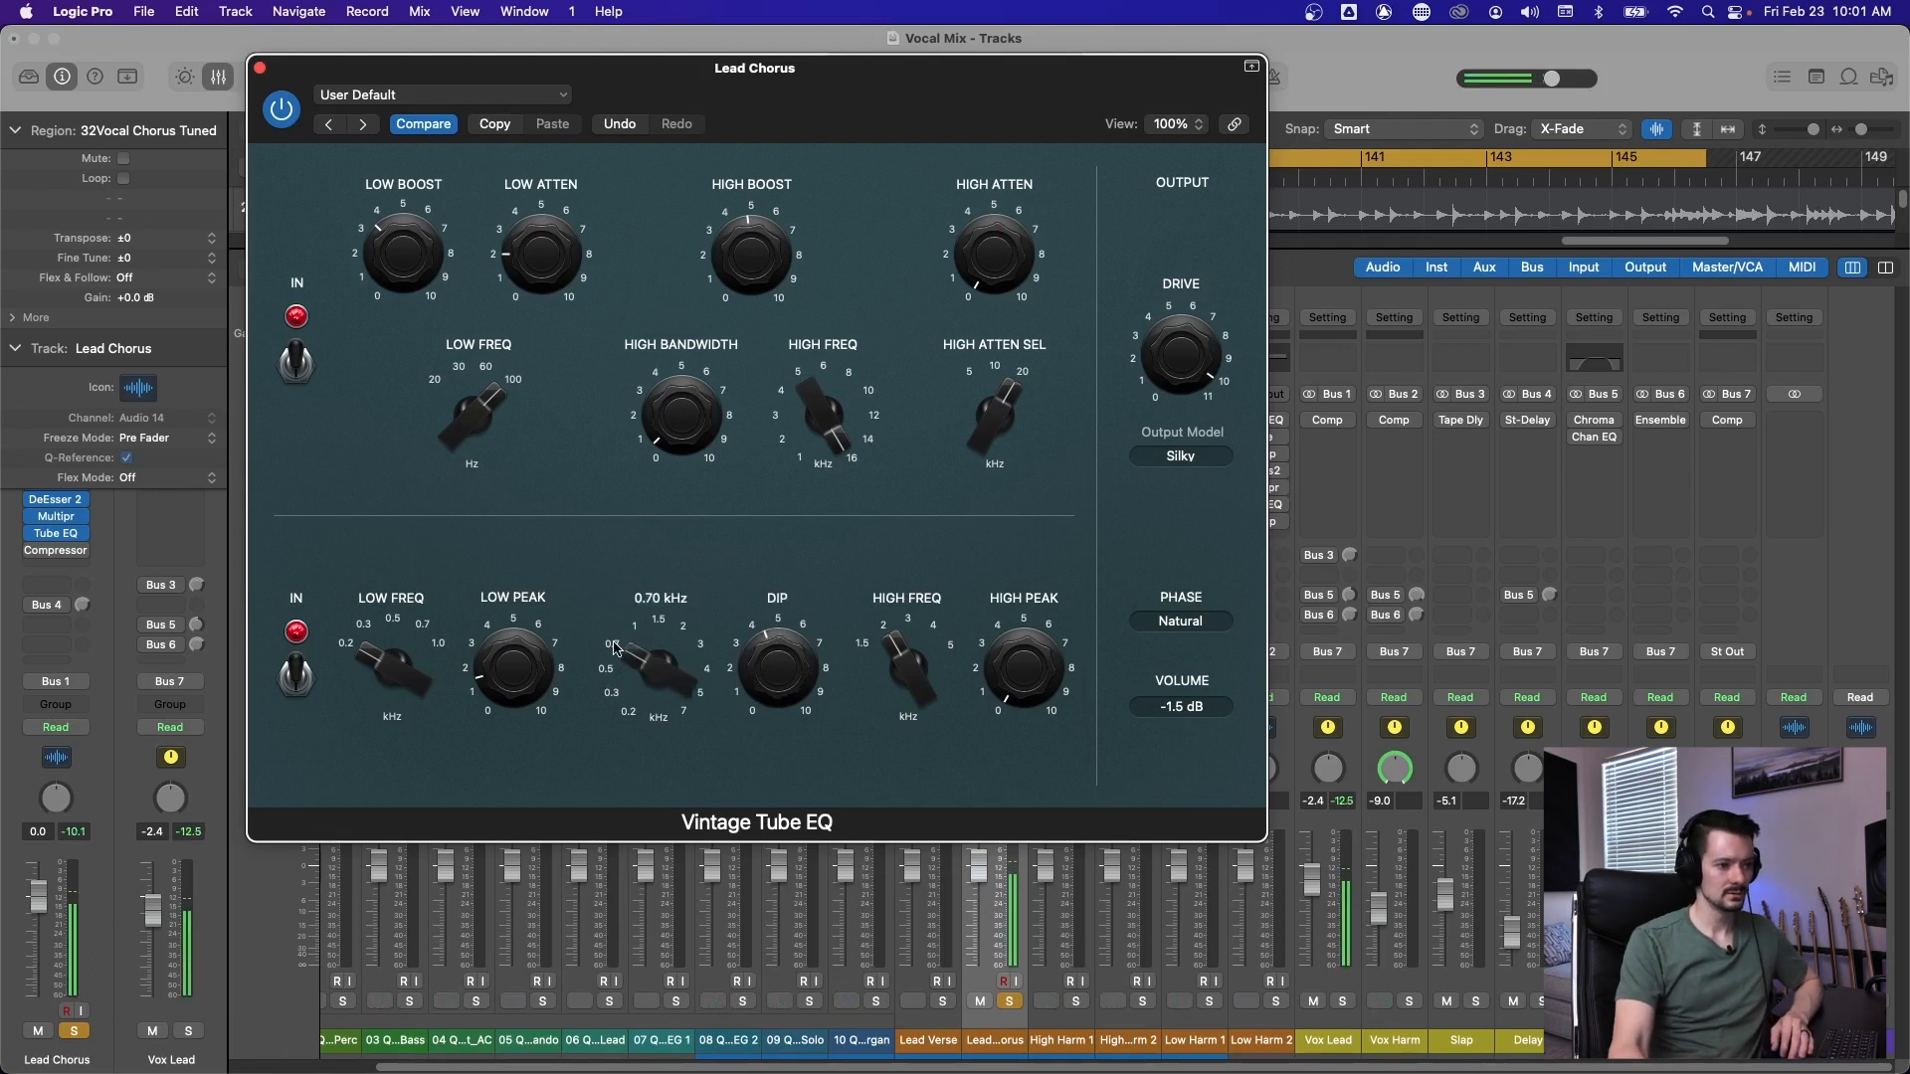
Raise Dip to 7.6 to compare Dip Freq at 0.30, 0.70 and 0.50 kHz, keeping 0.50 kHz with Dip at about 1.5.
left_click_drag(787, 656, 777, 584)
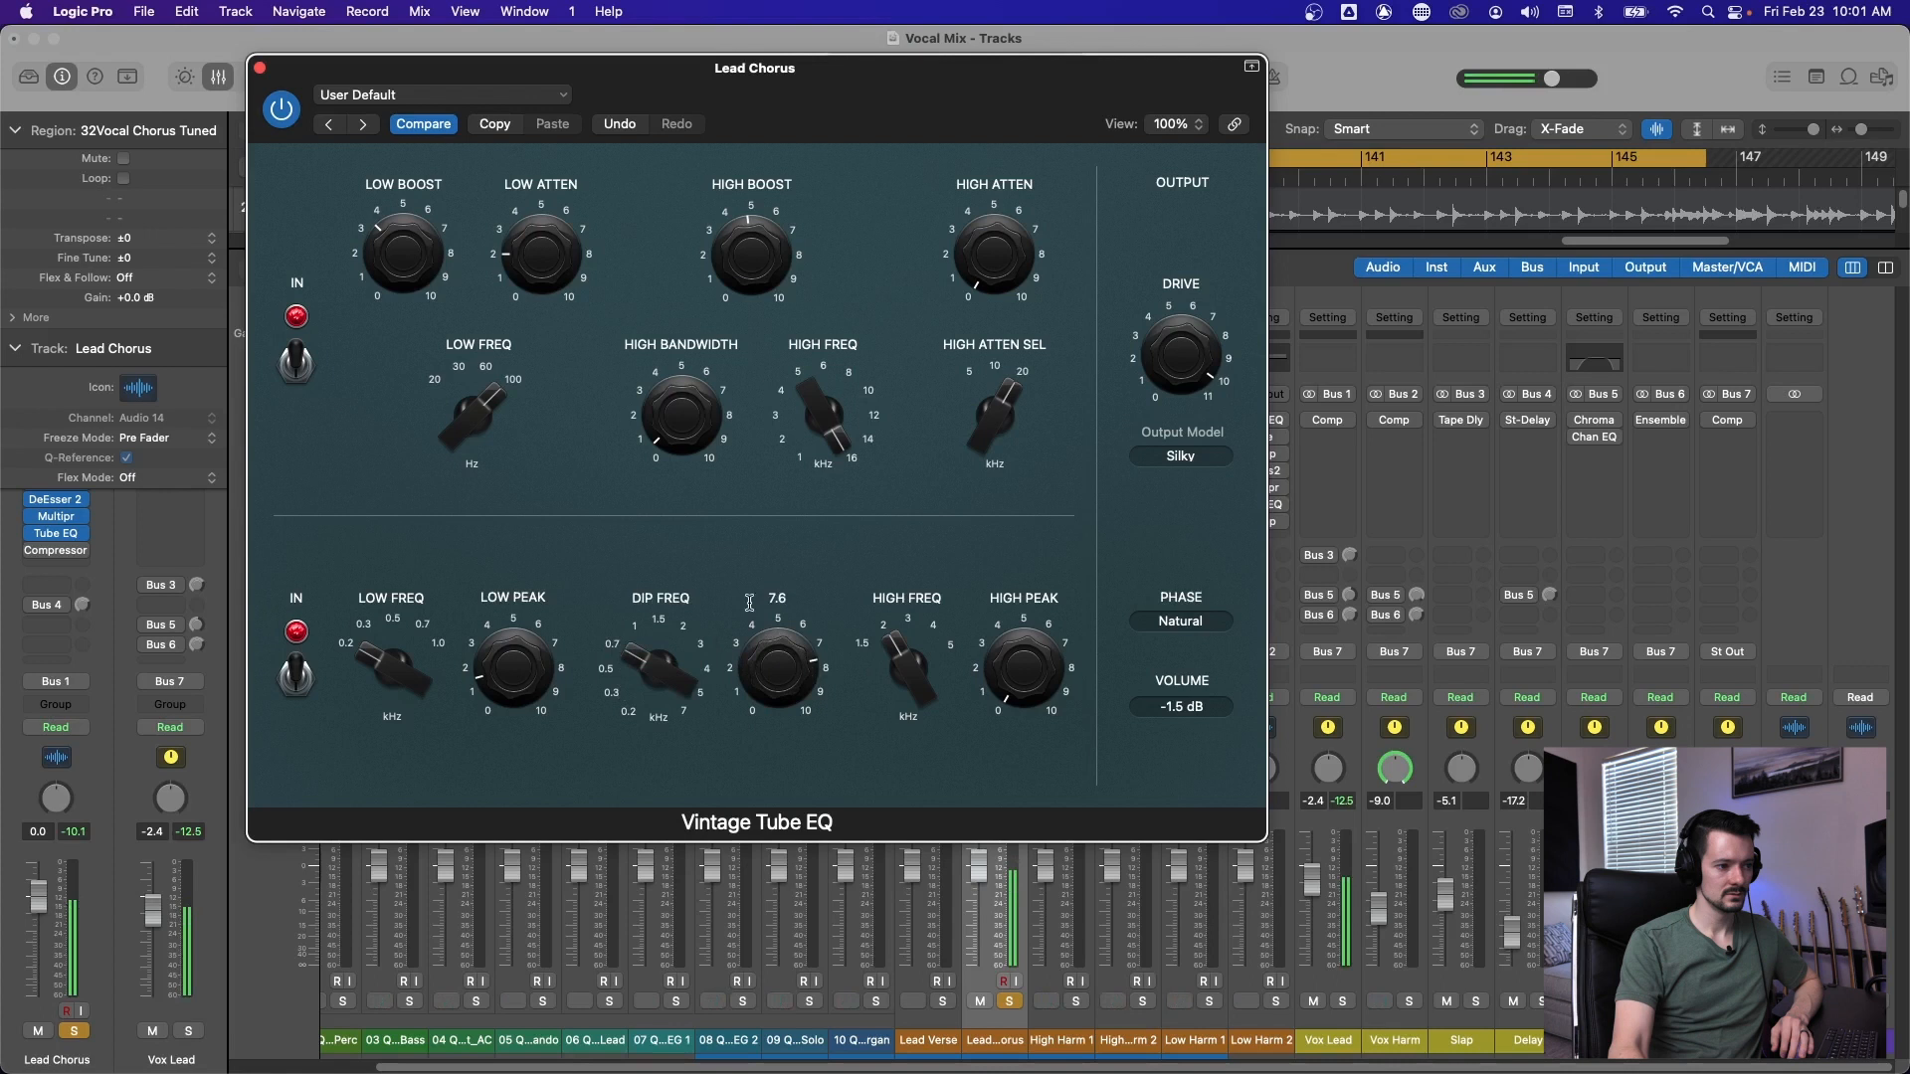
left_click(611, 695)
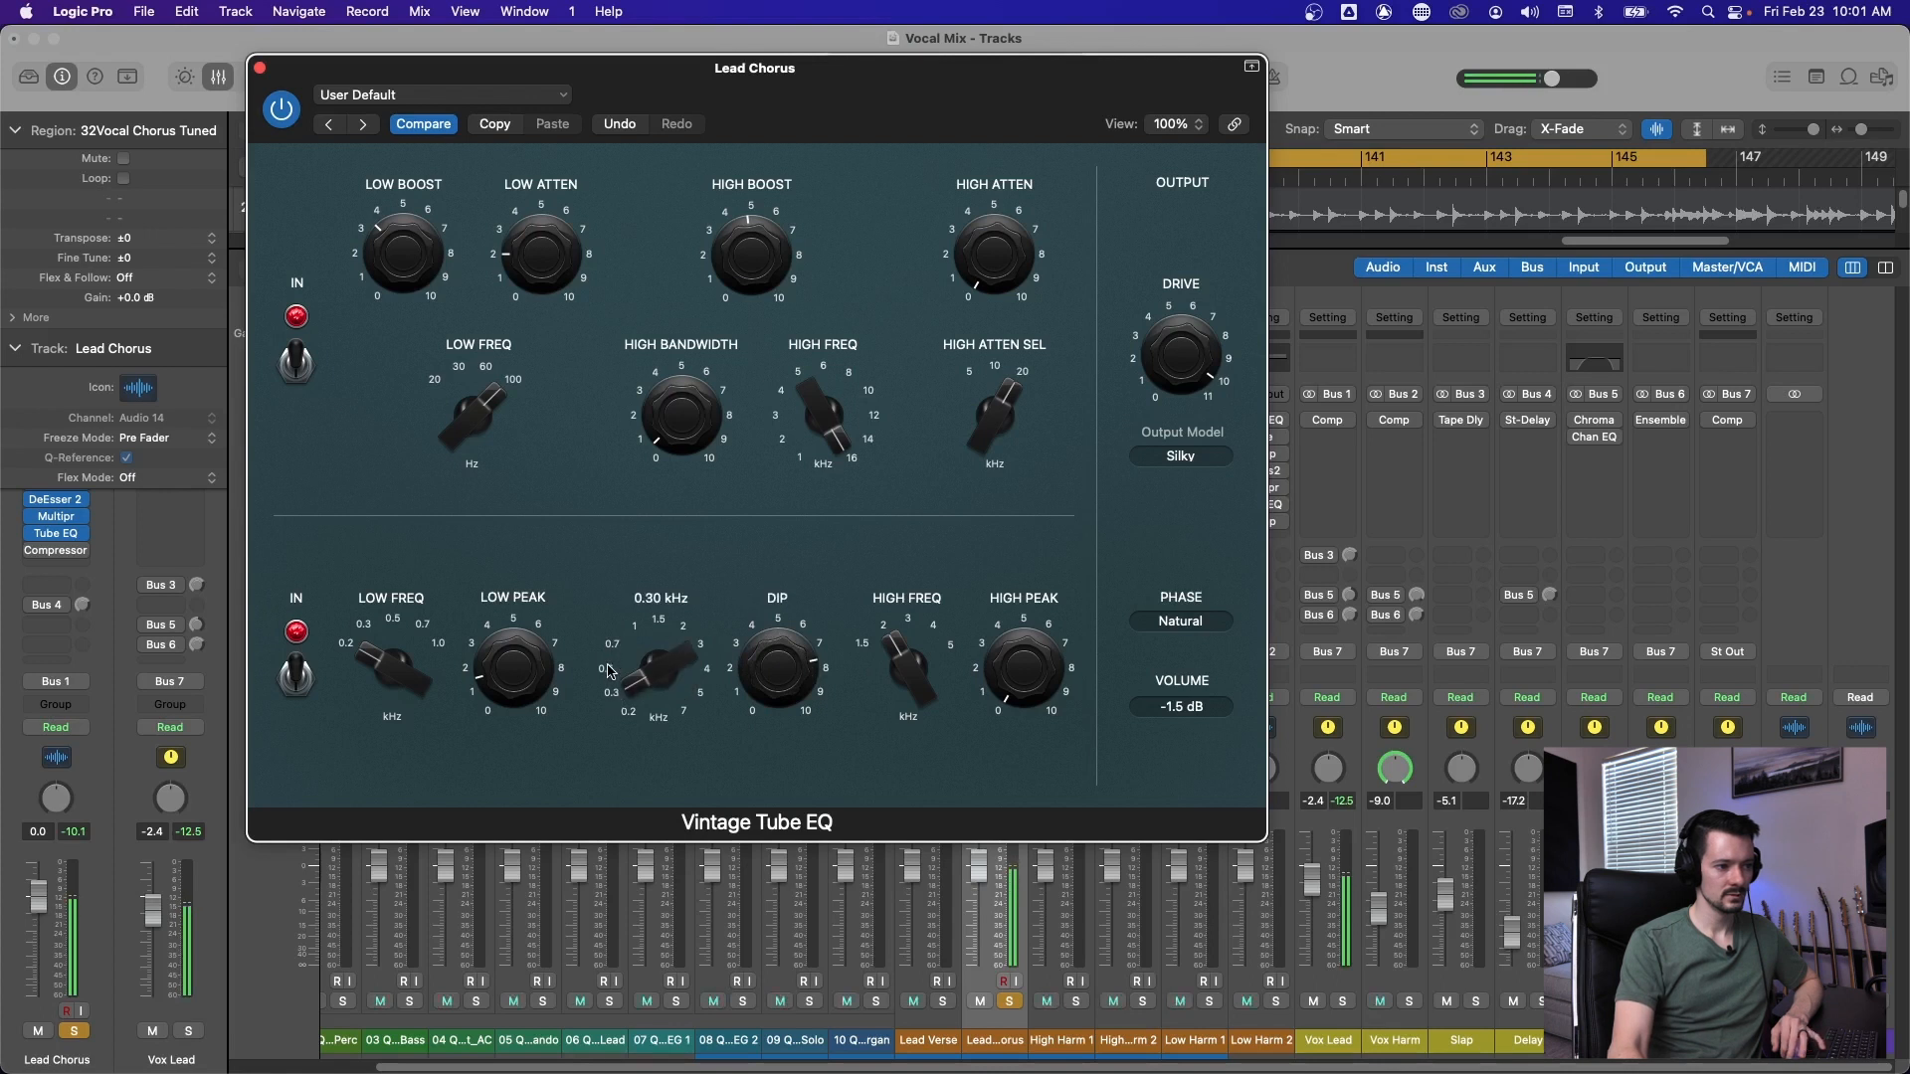
left_click(615, 646)
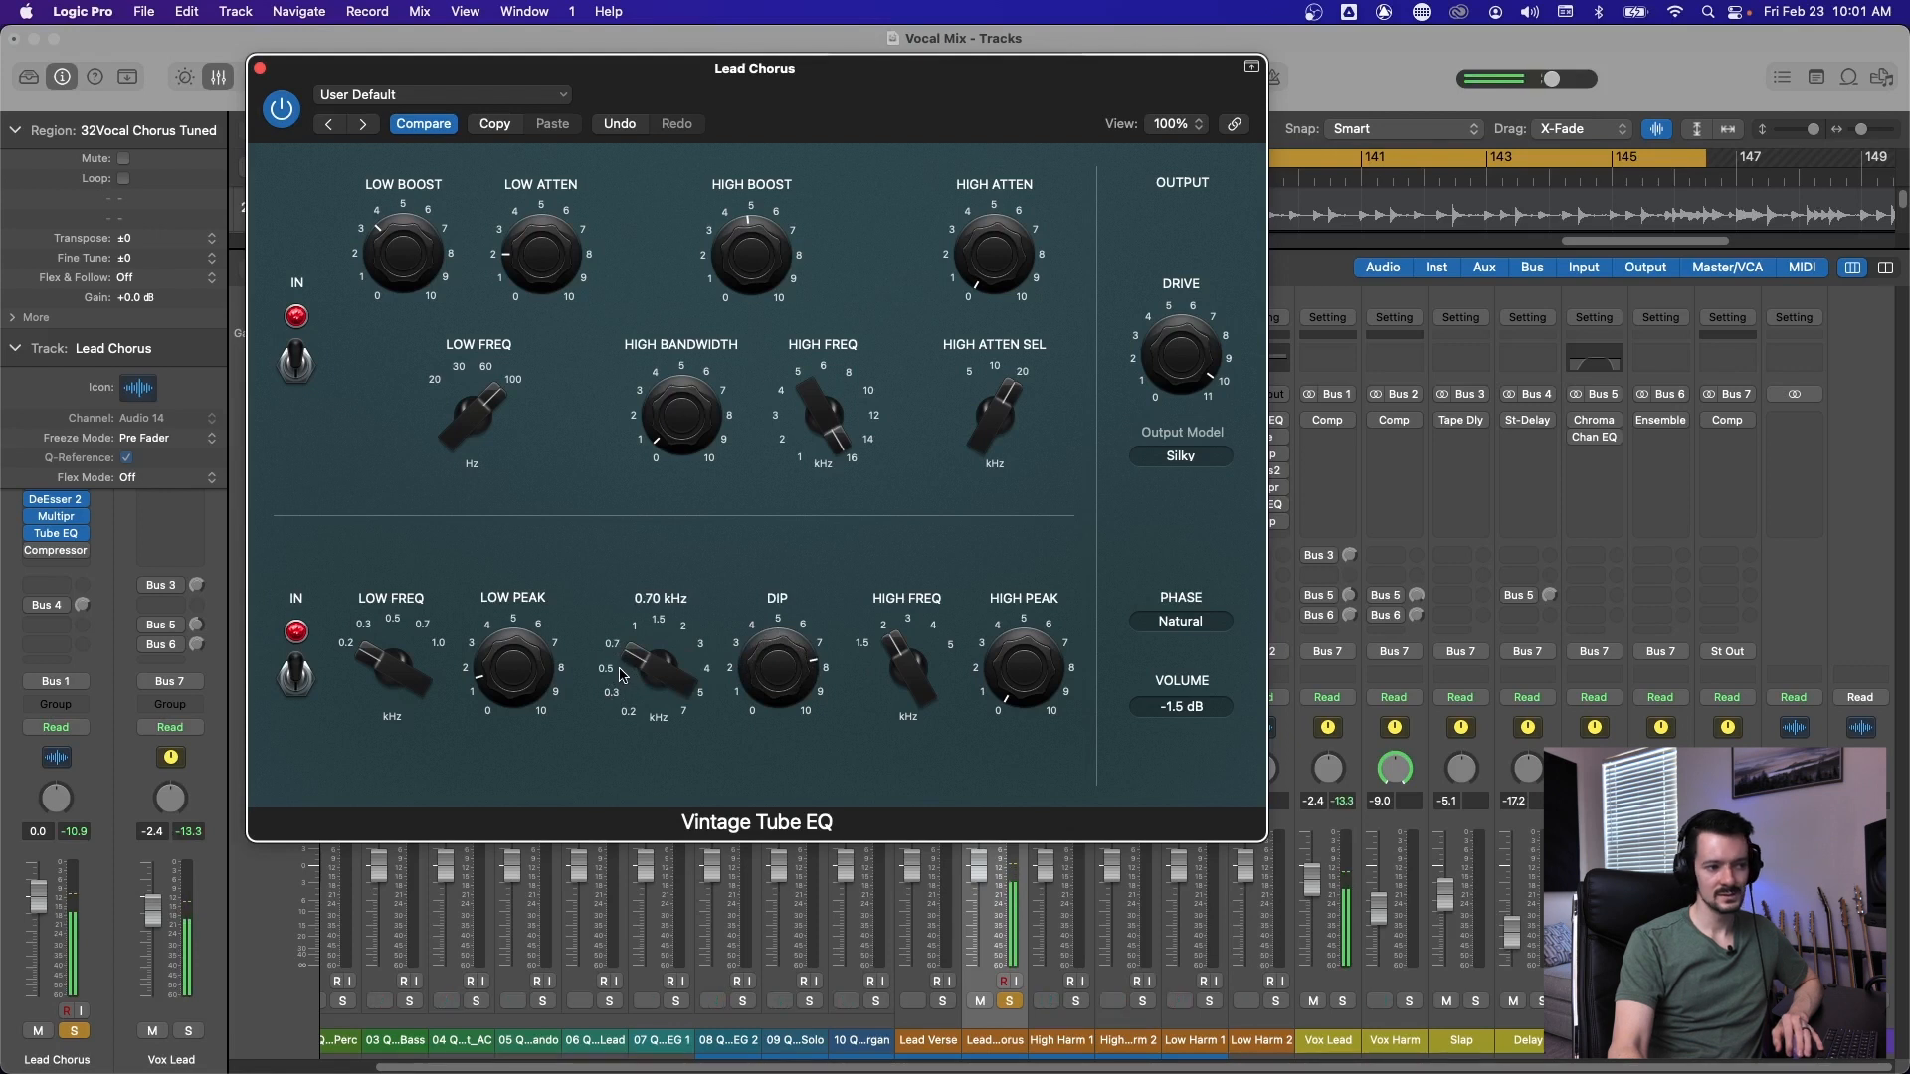
left_click(608, 677)
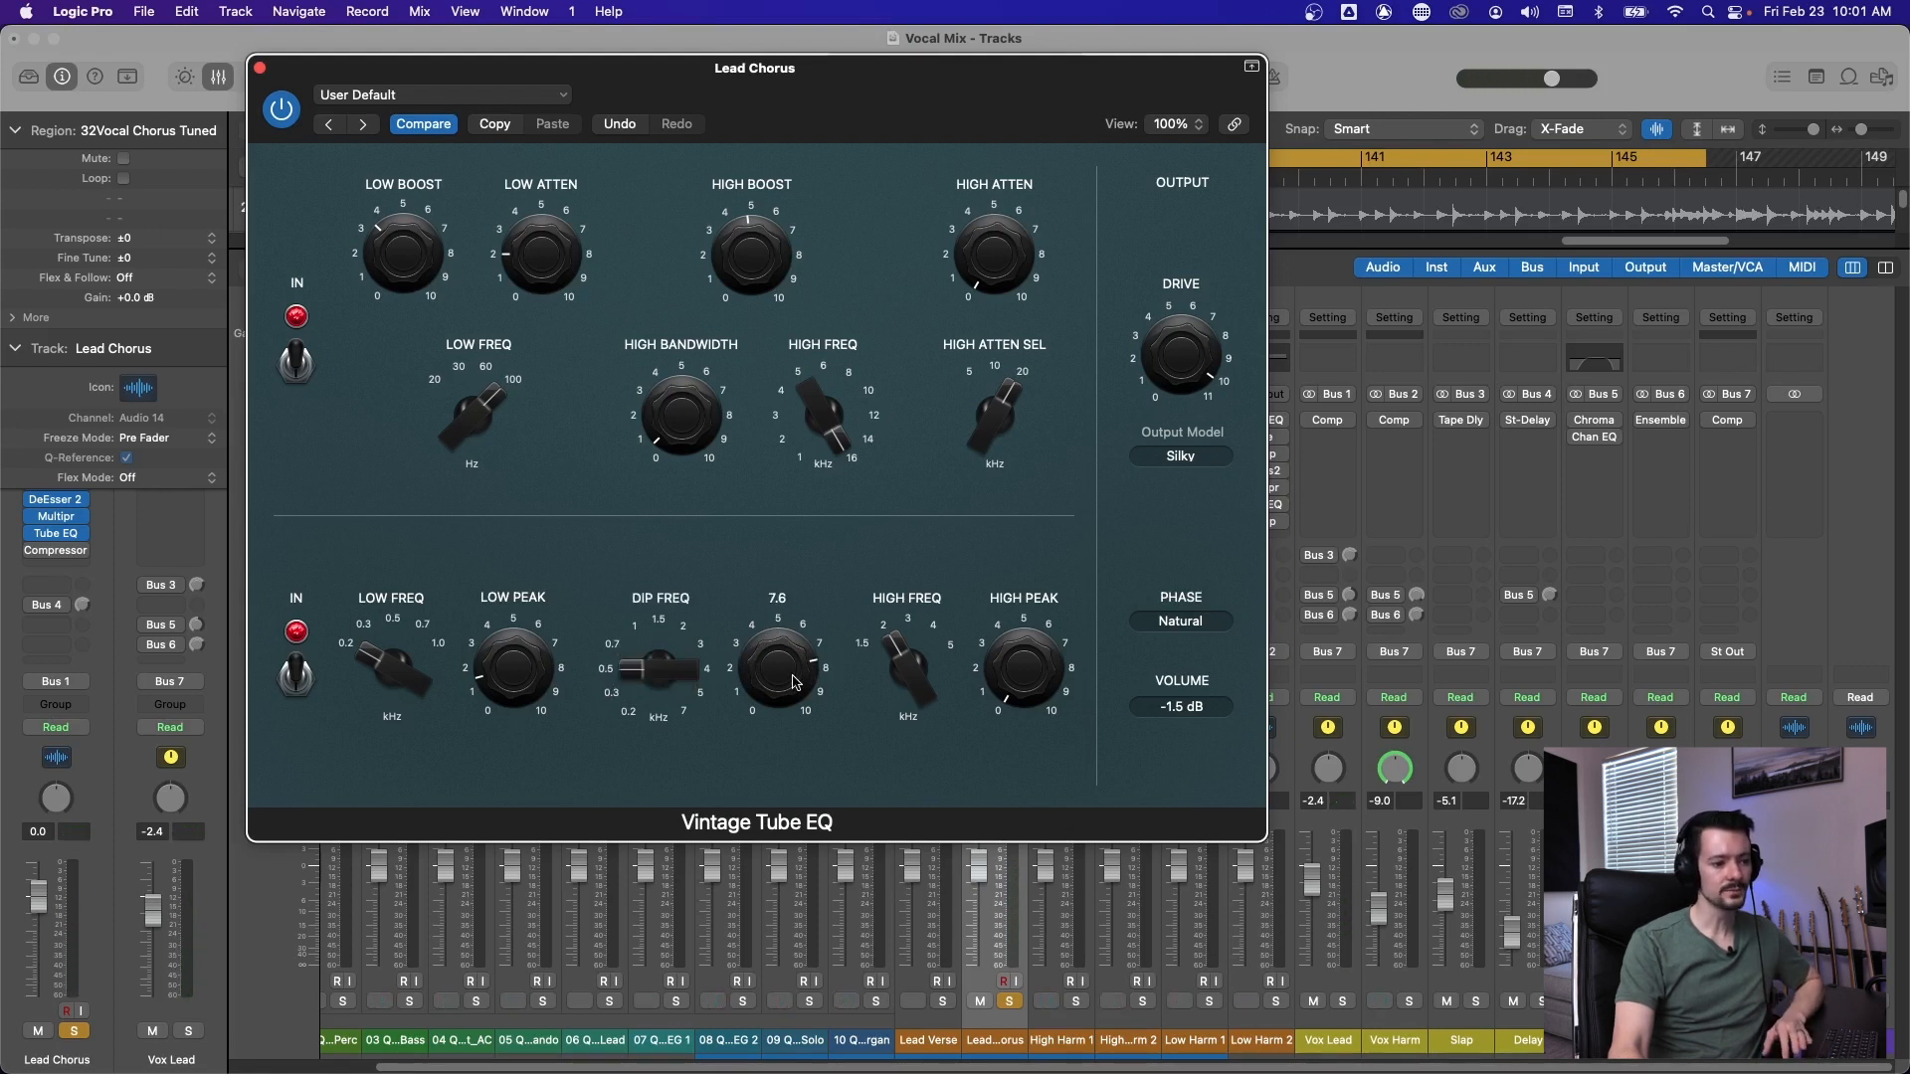
left_click_drag(795, 683, 765, 715)
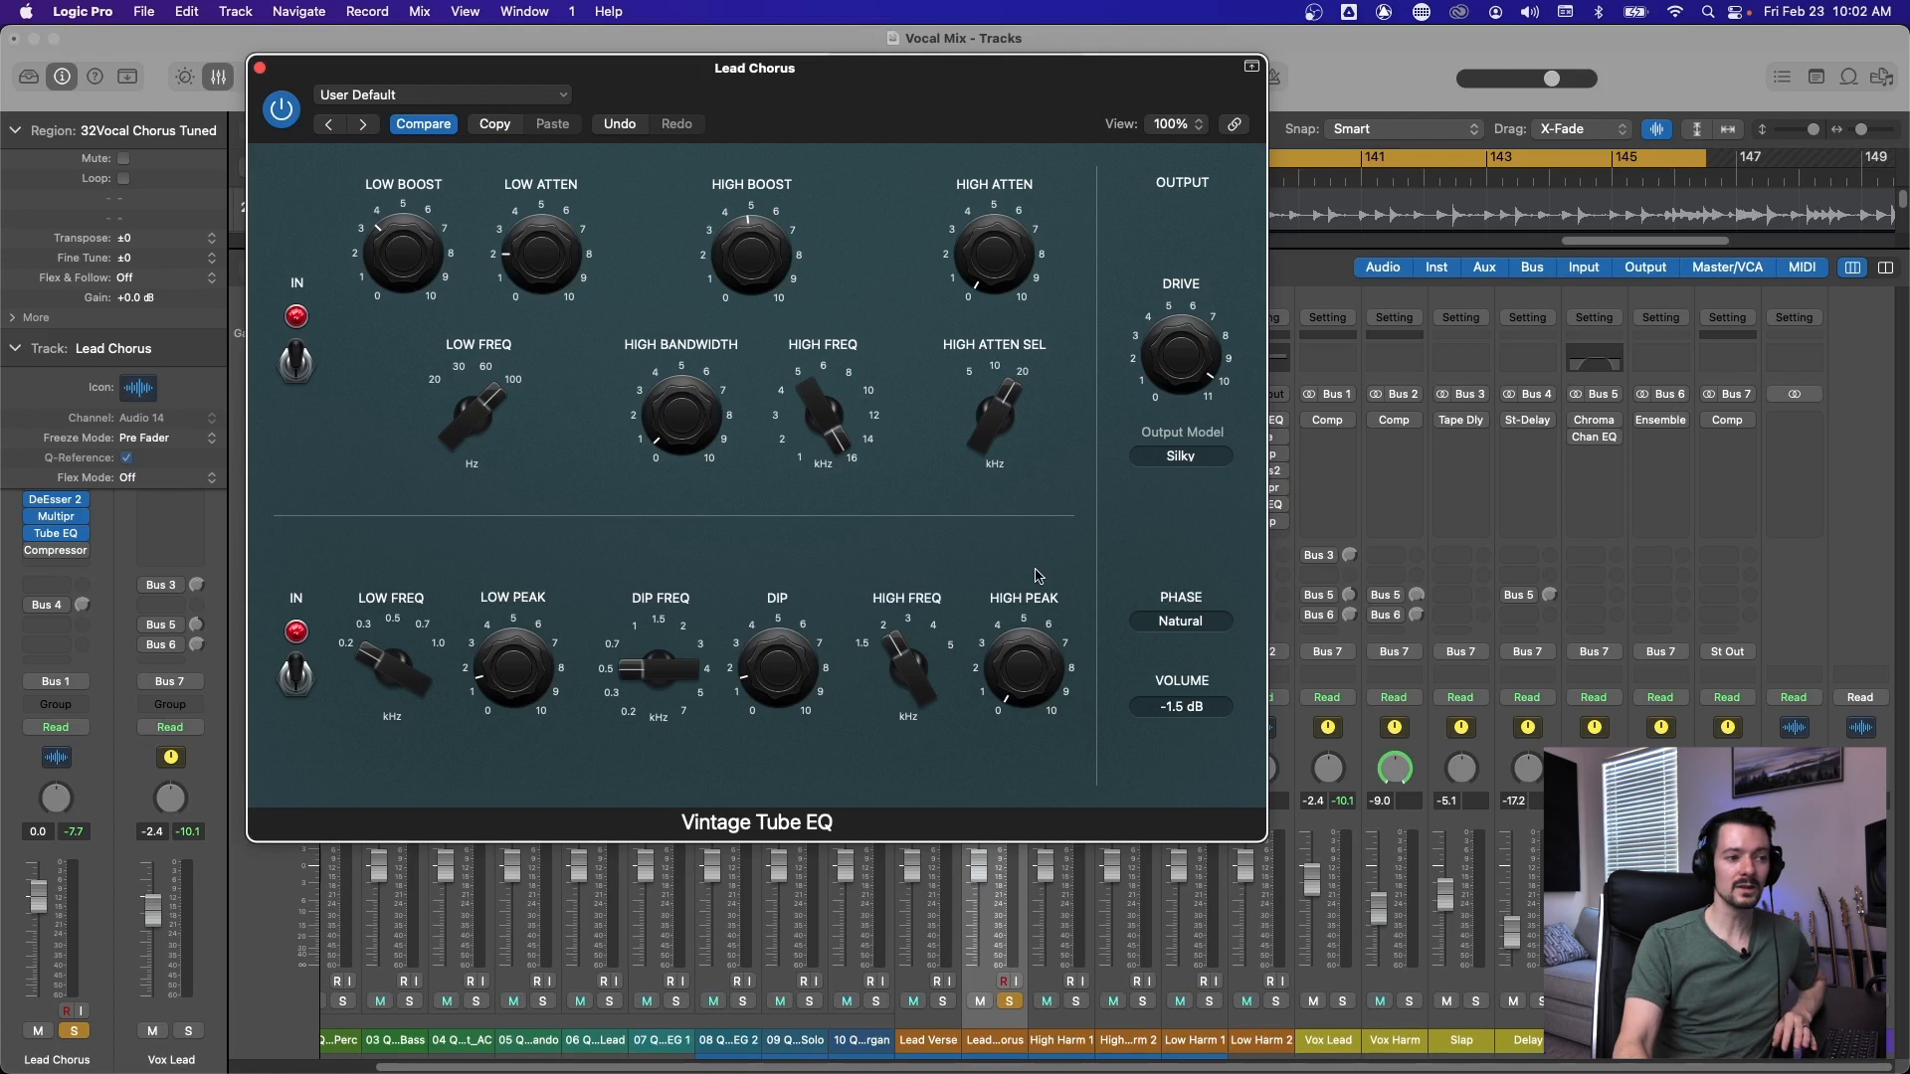
During playback, raise High Peak to 6.2, audition High Freq at 2.000 and 1.500 kHz, and push High Peak to about 9.
key("space")
mouse_move(1021, 683)
left_mouse_down()
mouse_move(997, 608)
mouse_move(1031, 676)
mouse_move(1045, 665)
left_mouse_up()
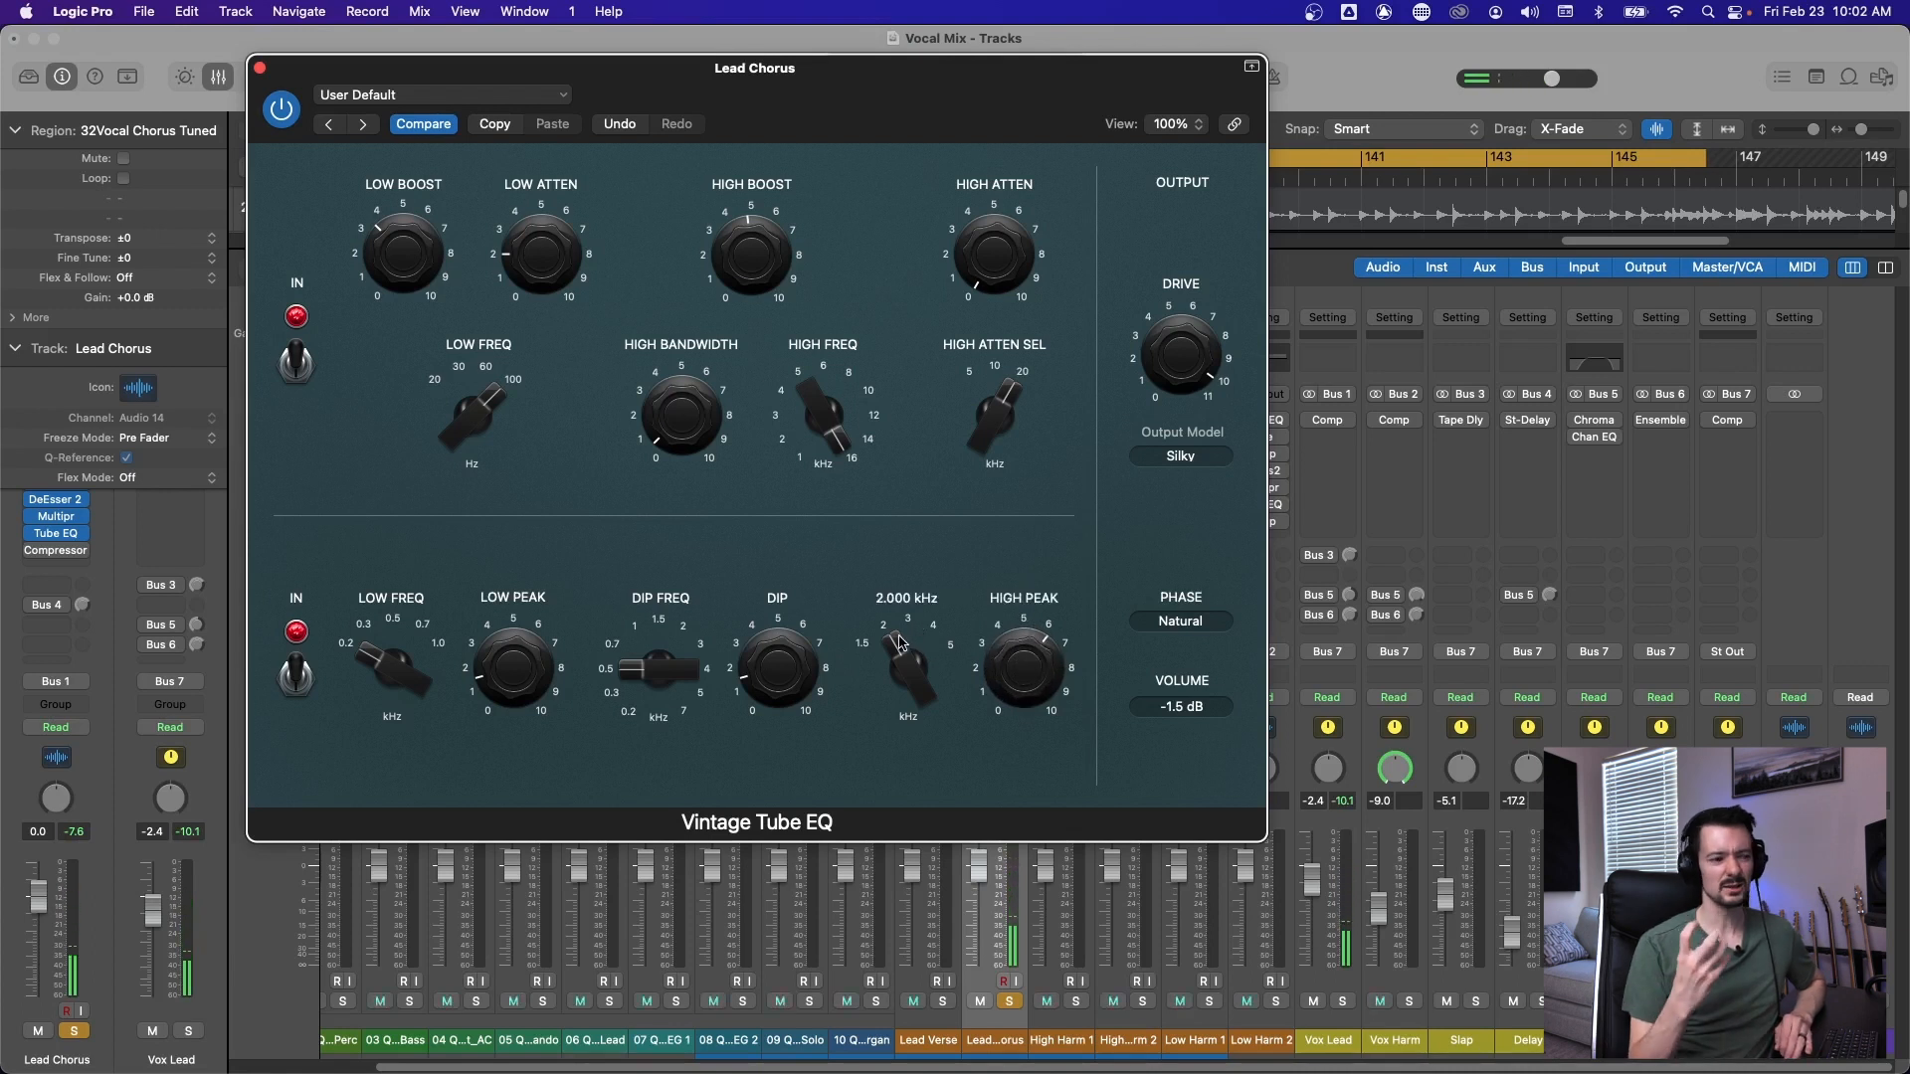
left_click_drag(866, 648, 861, 665)
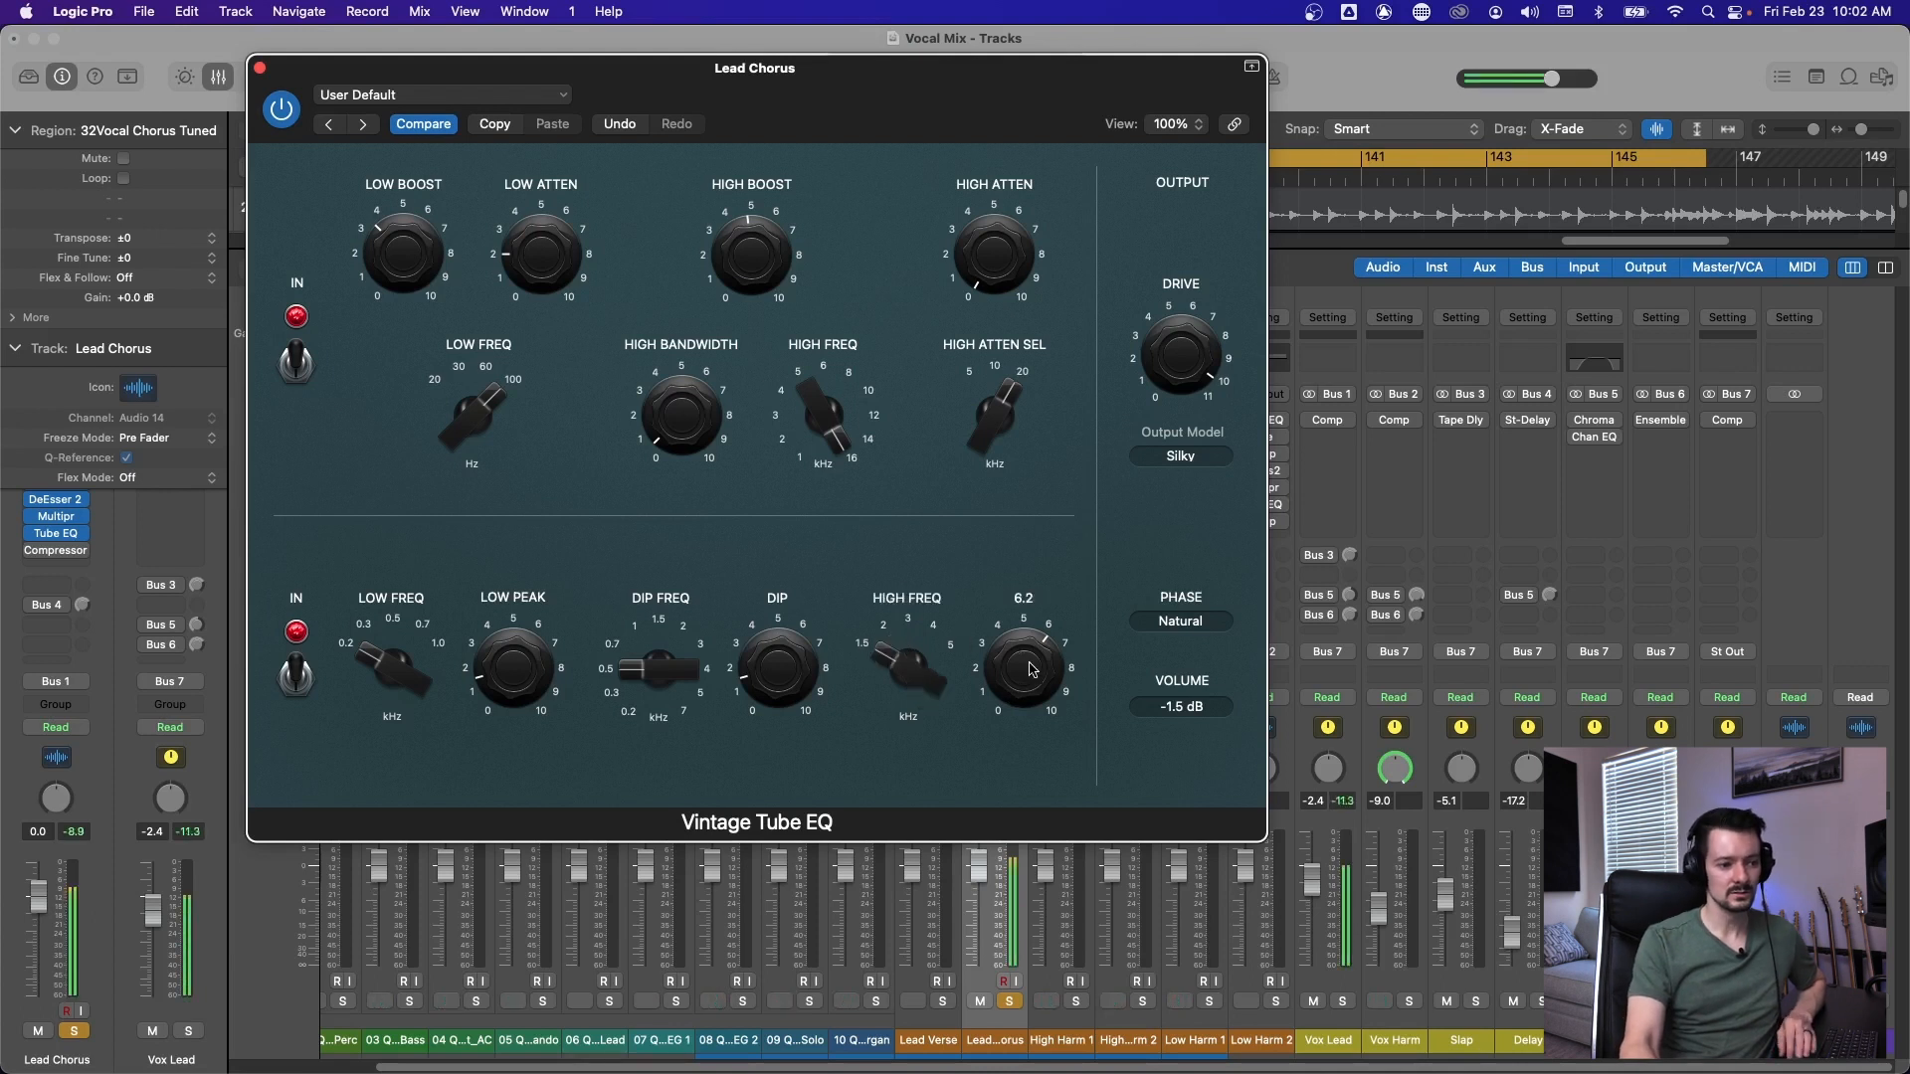
left_click_drag(1032, 669, 1015, 788)
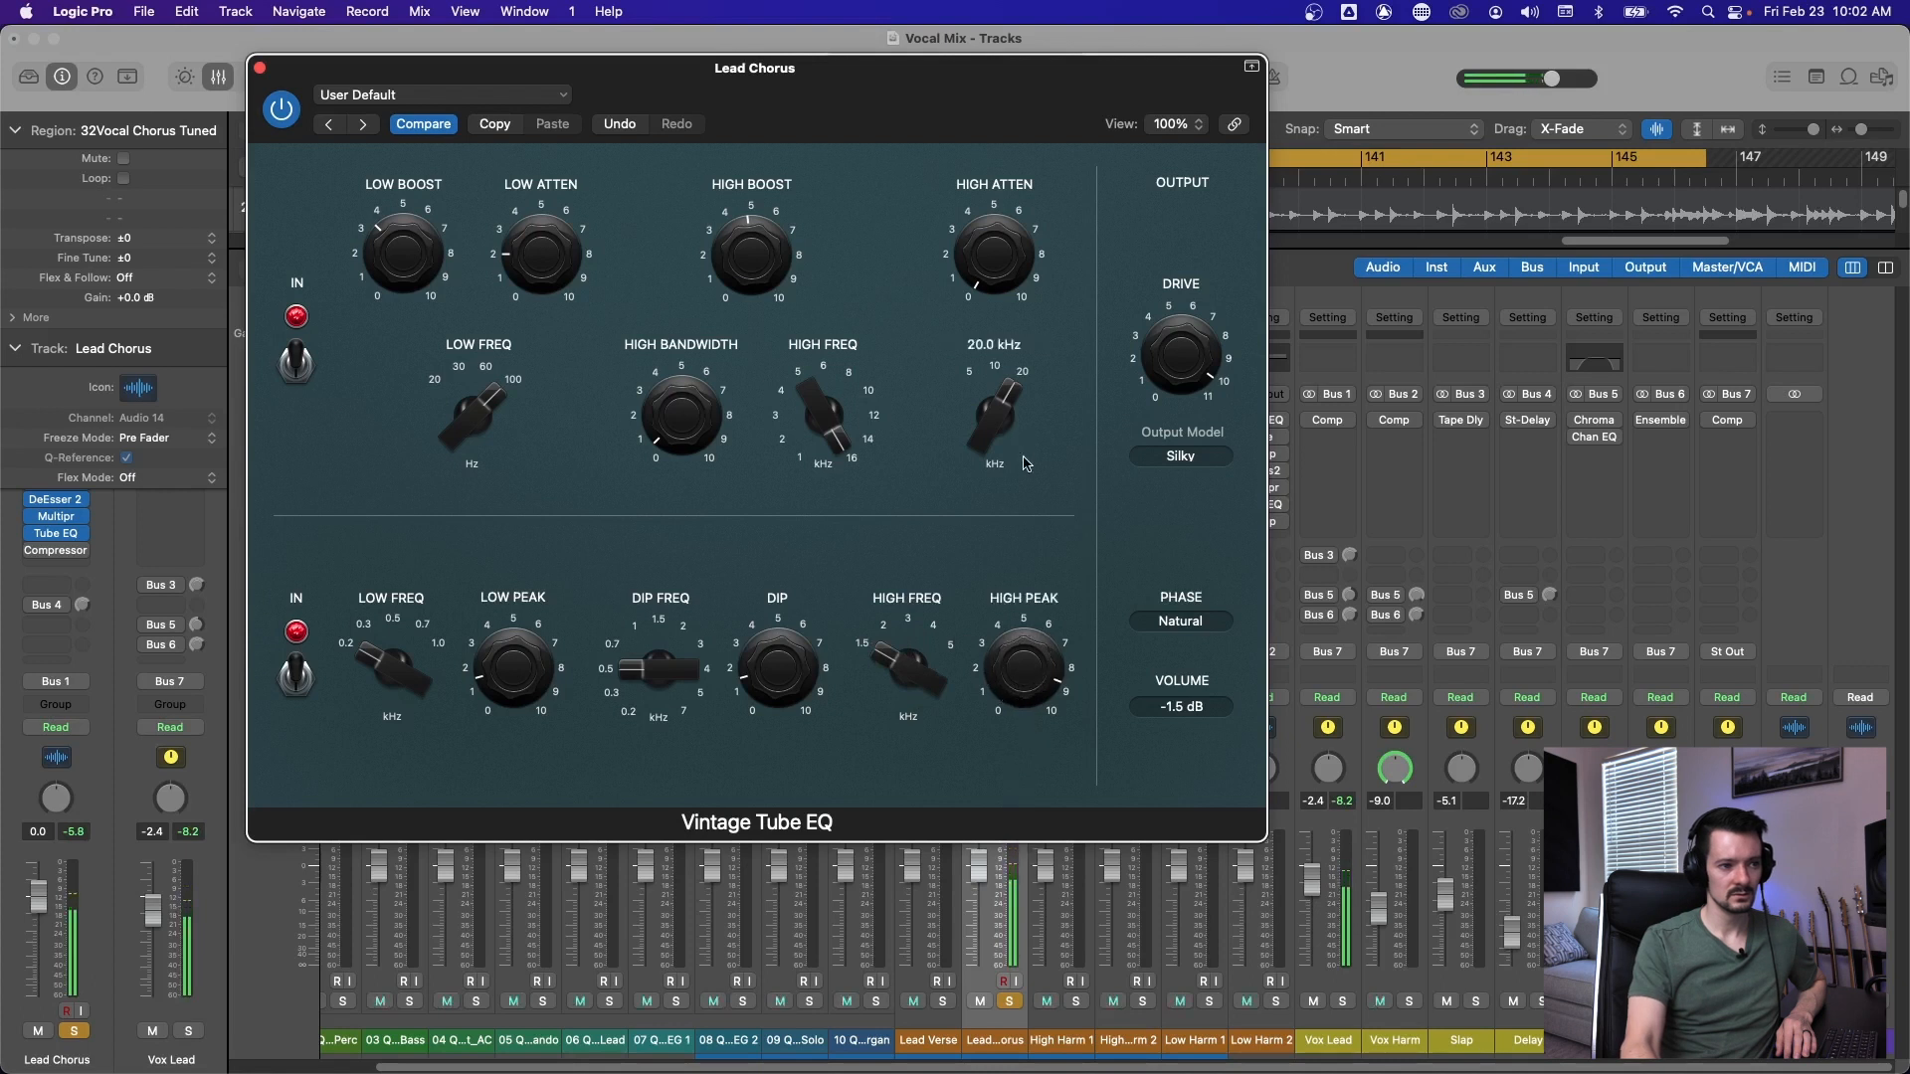
Try High Freq at 3.000 kHz, then settle on 2.000 kHz with High Peak at 2.0.
left_click_drag(928, 667, 1027, 682)
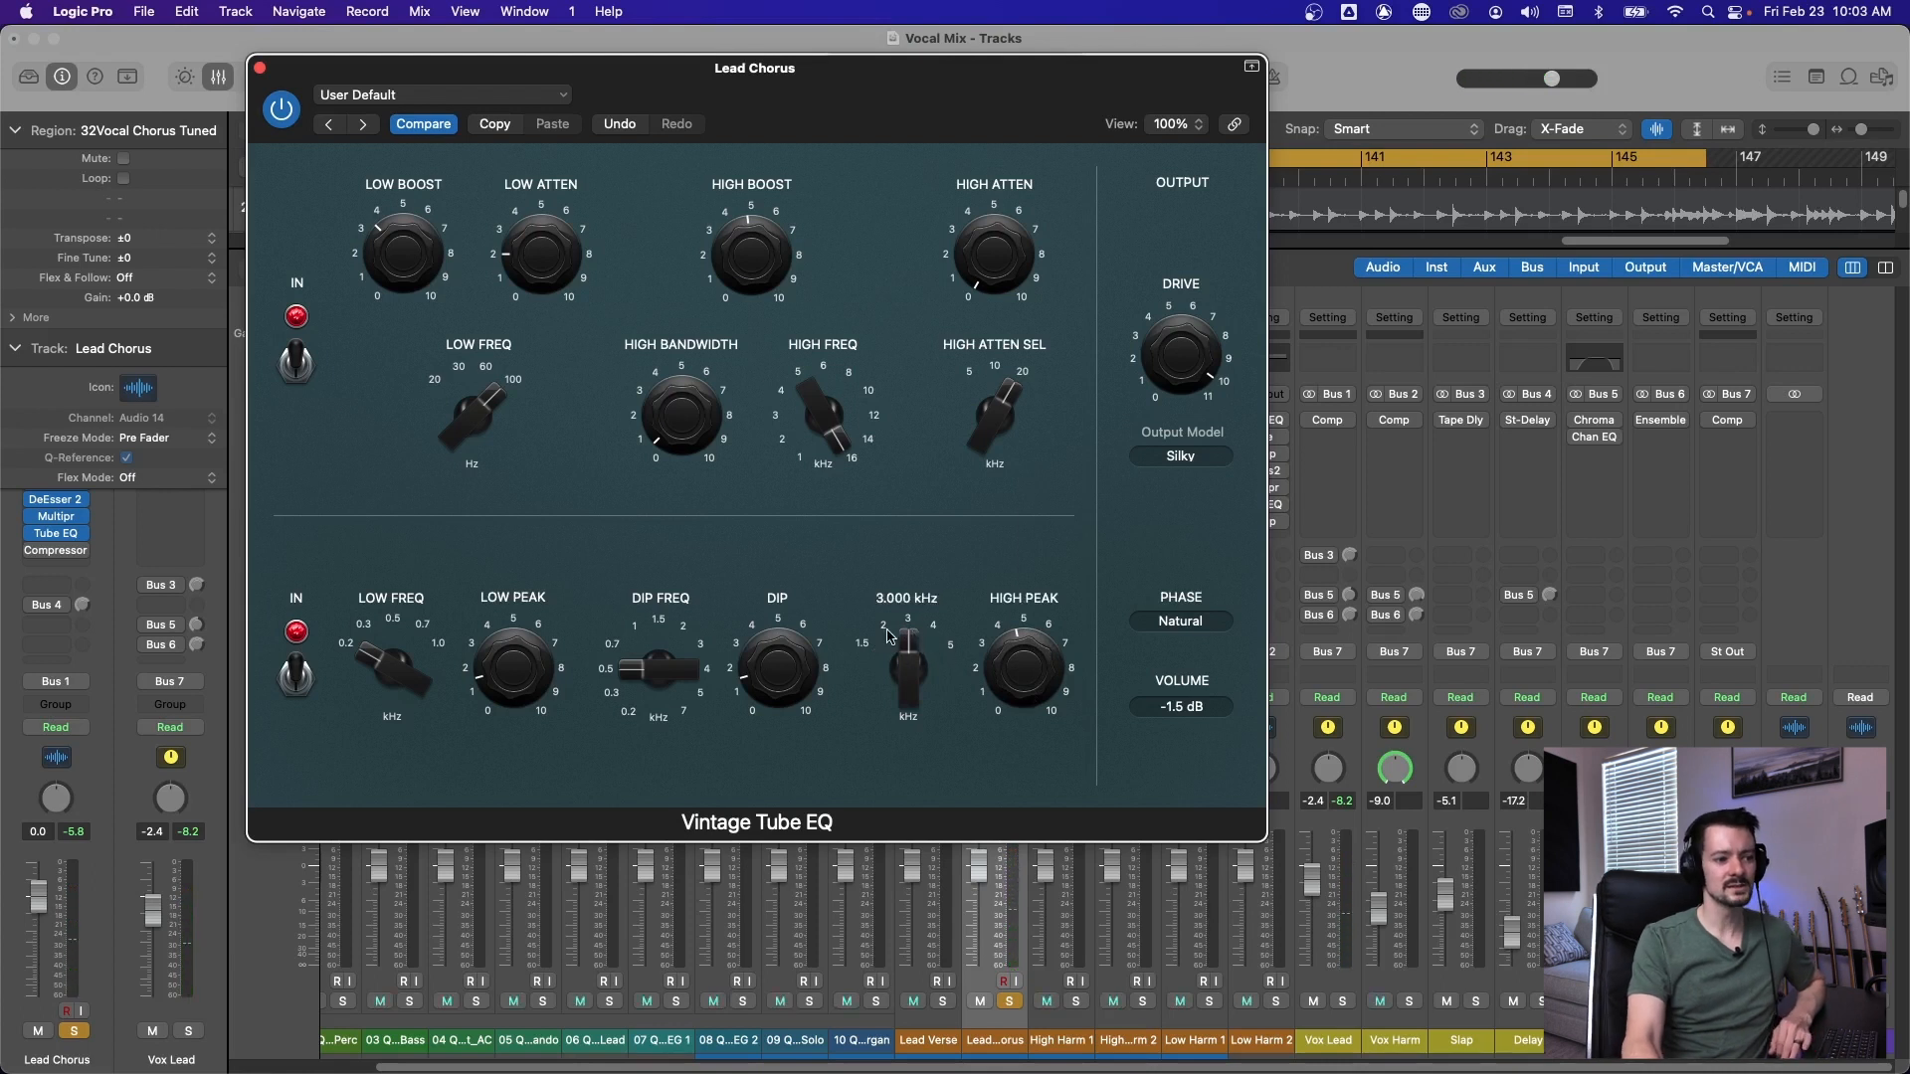
left_click_drag(888, 636, 891, 657)
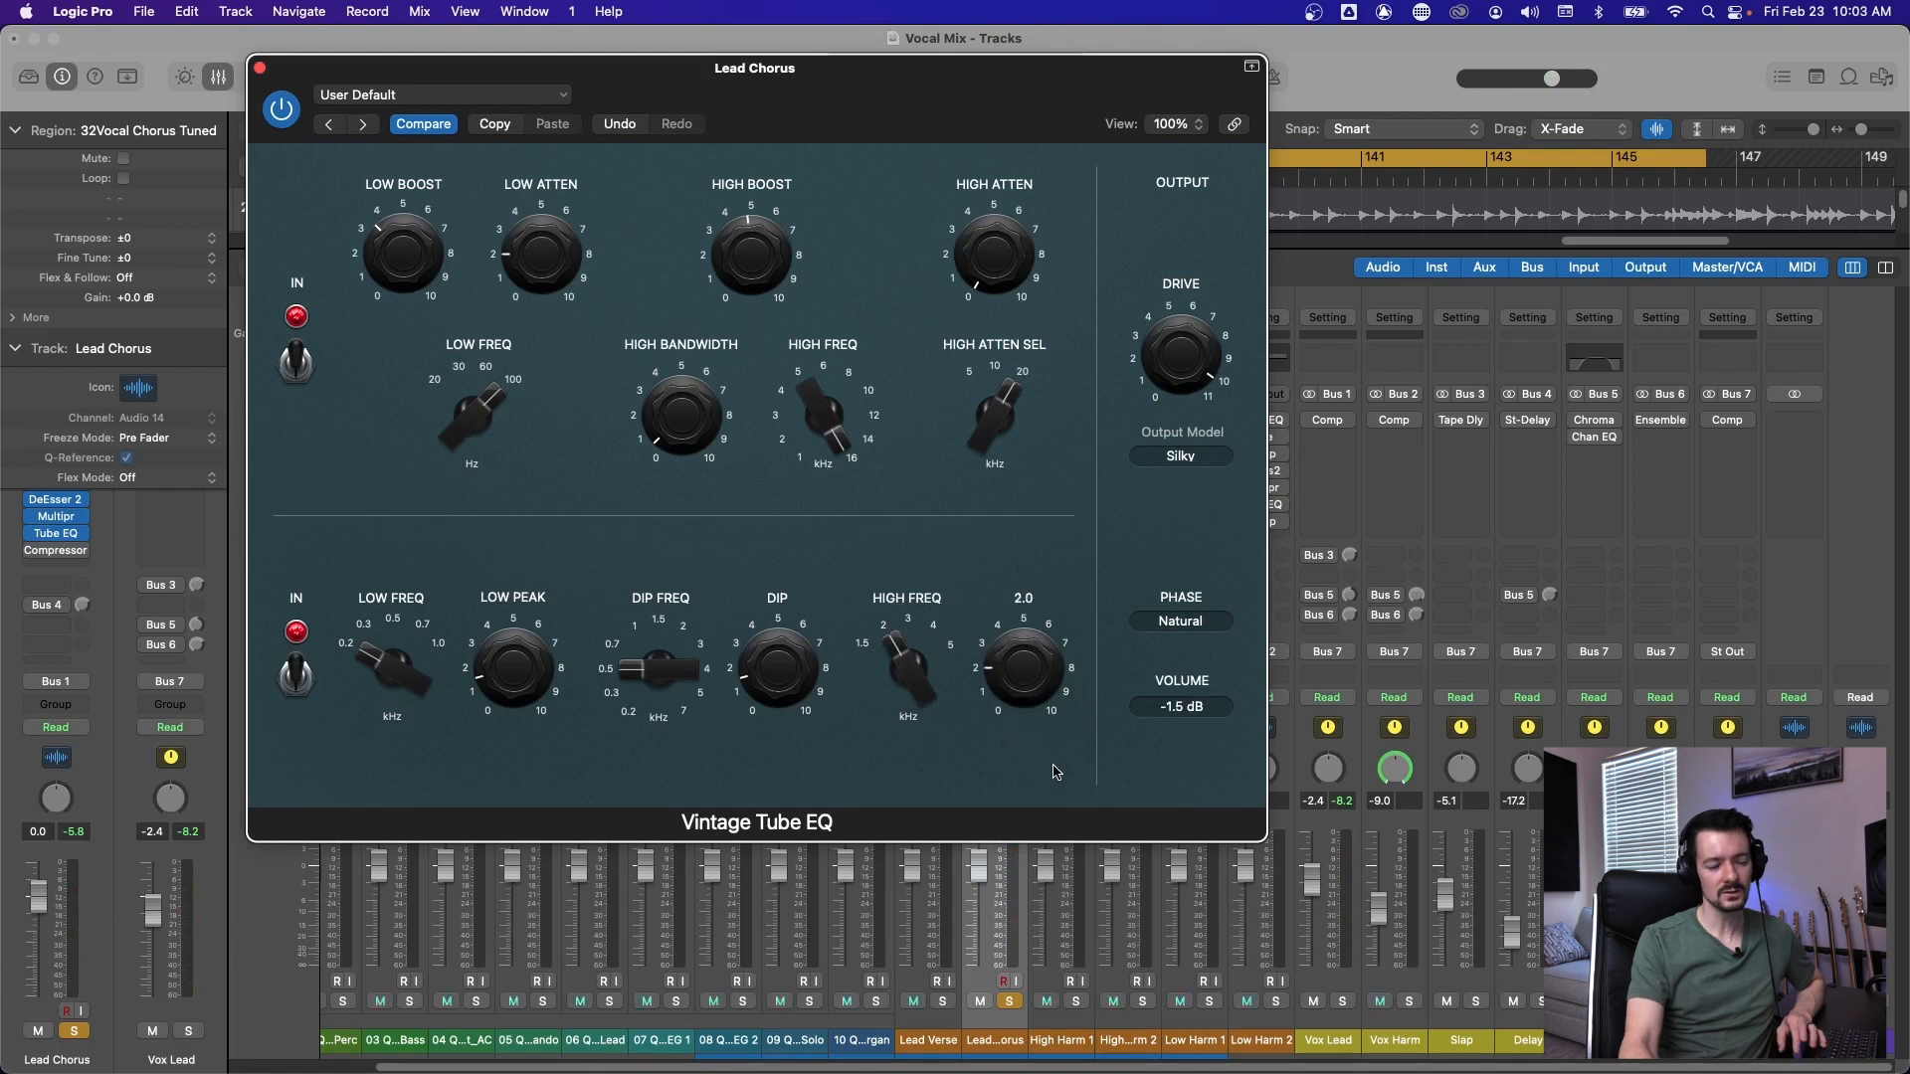
Play Lead Chorus with the Vintage Tube EQ bypassed and re-enabled to compare, then close its window.
key("space")
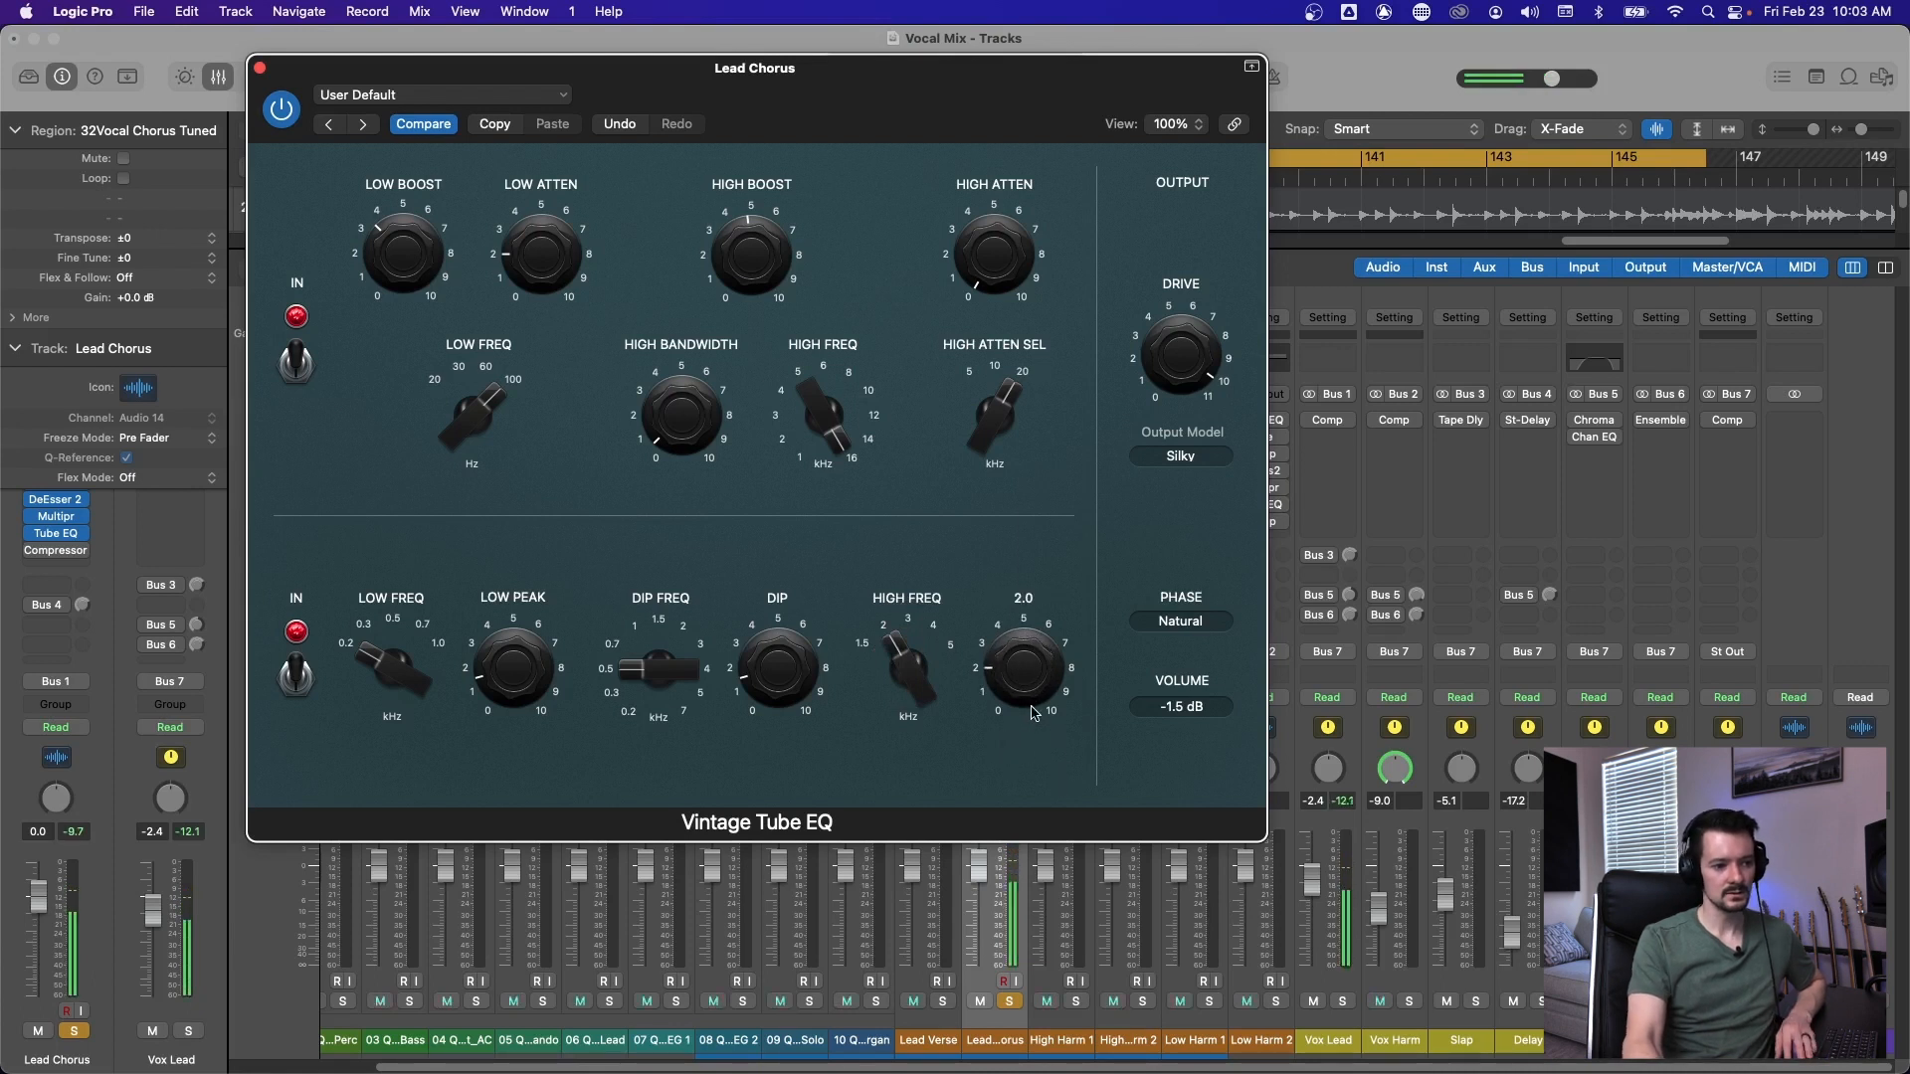
left_click_drag(799, 111, 738, 119)
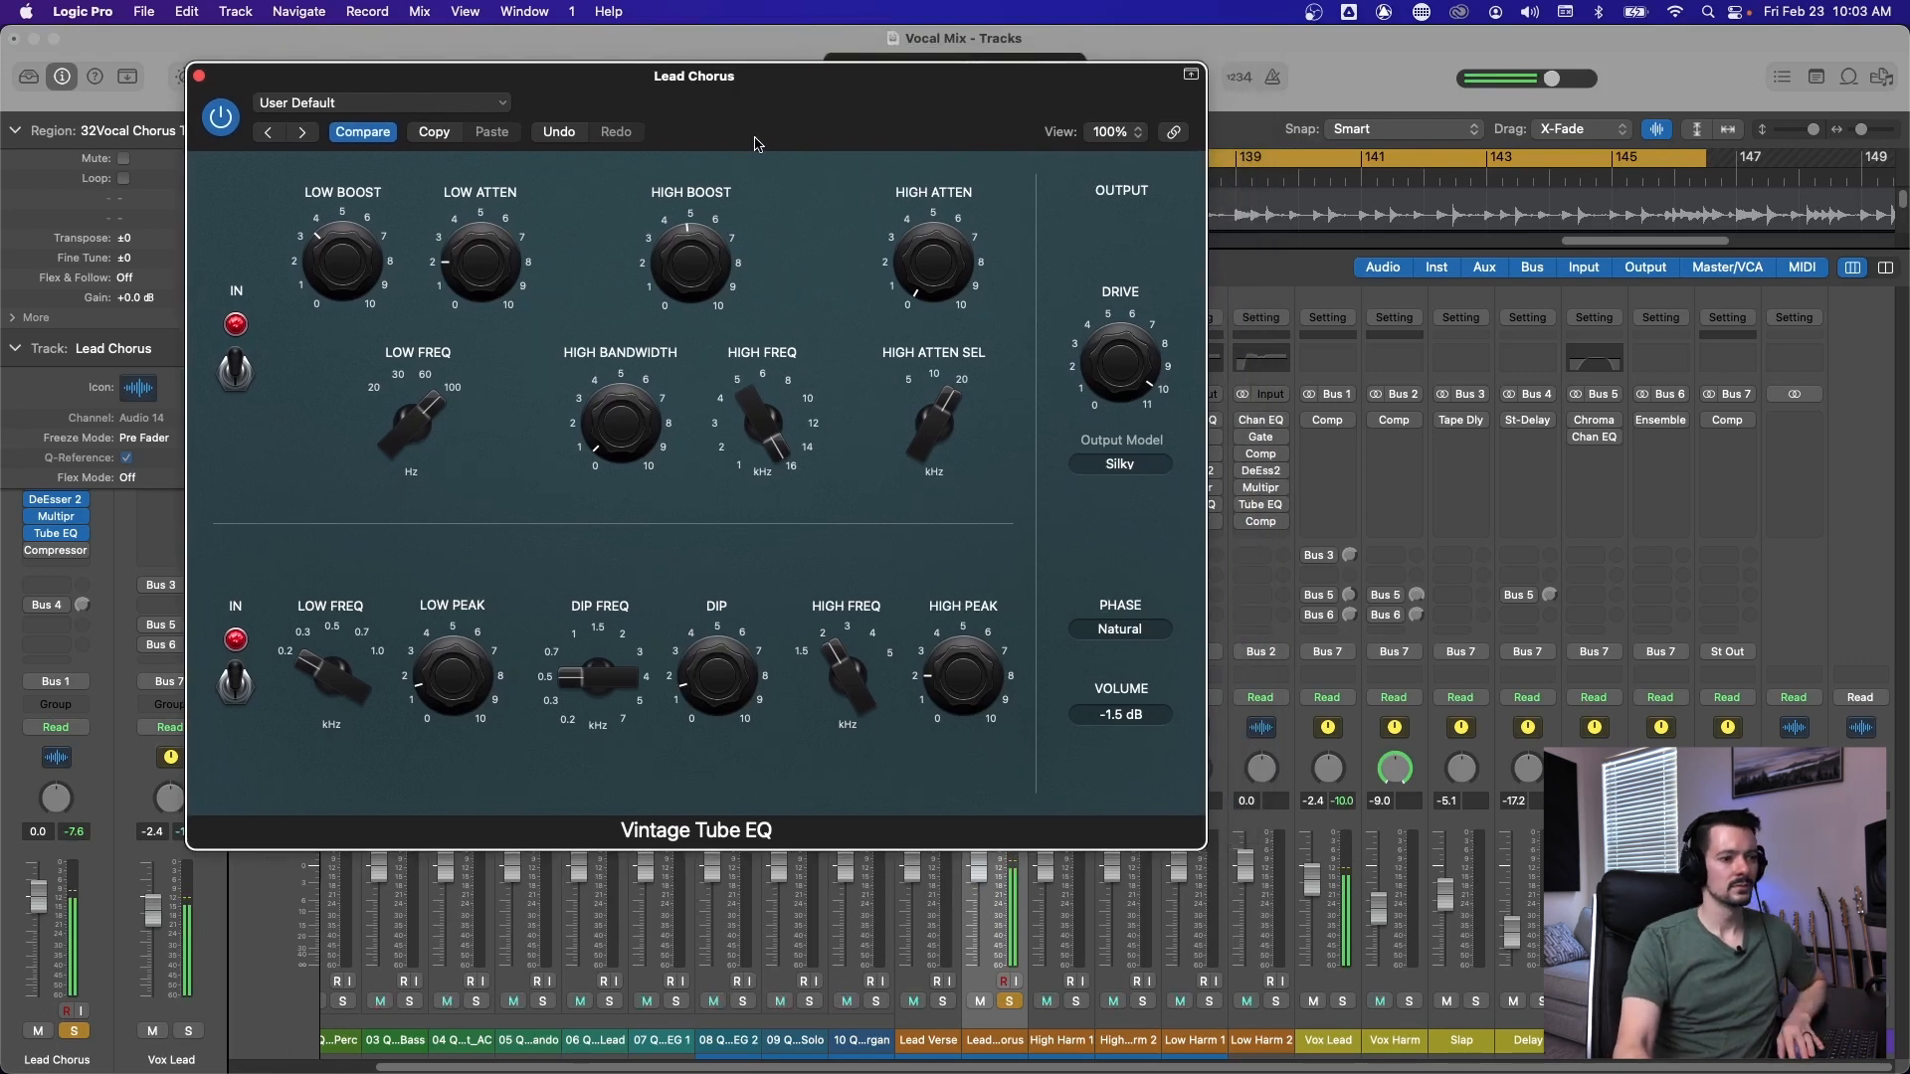
left_click(221, 118)
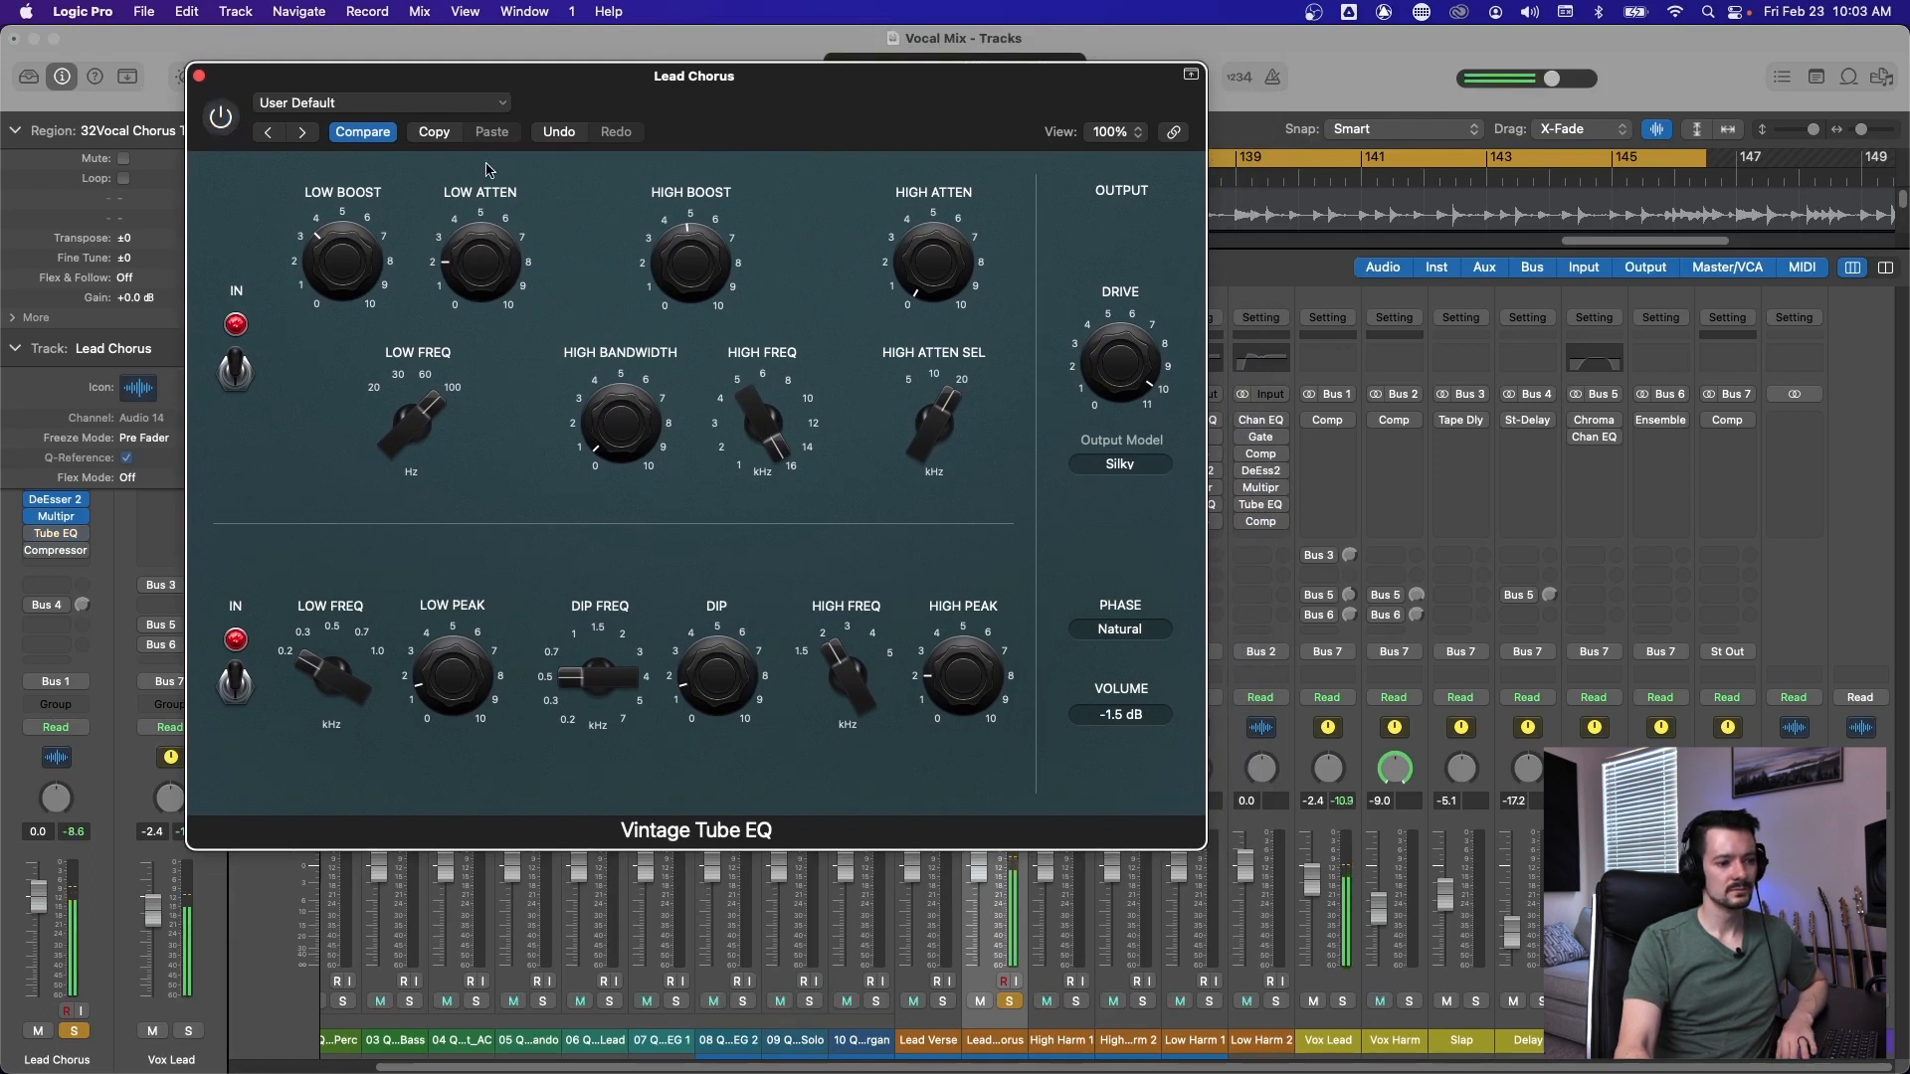
left_click(219, 117)
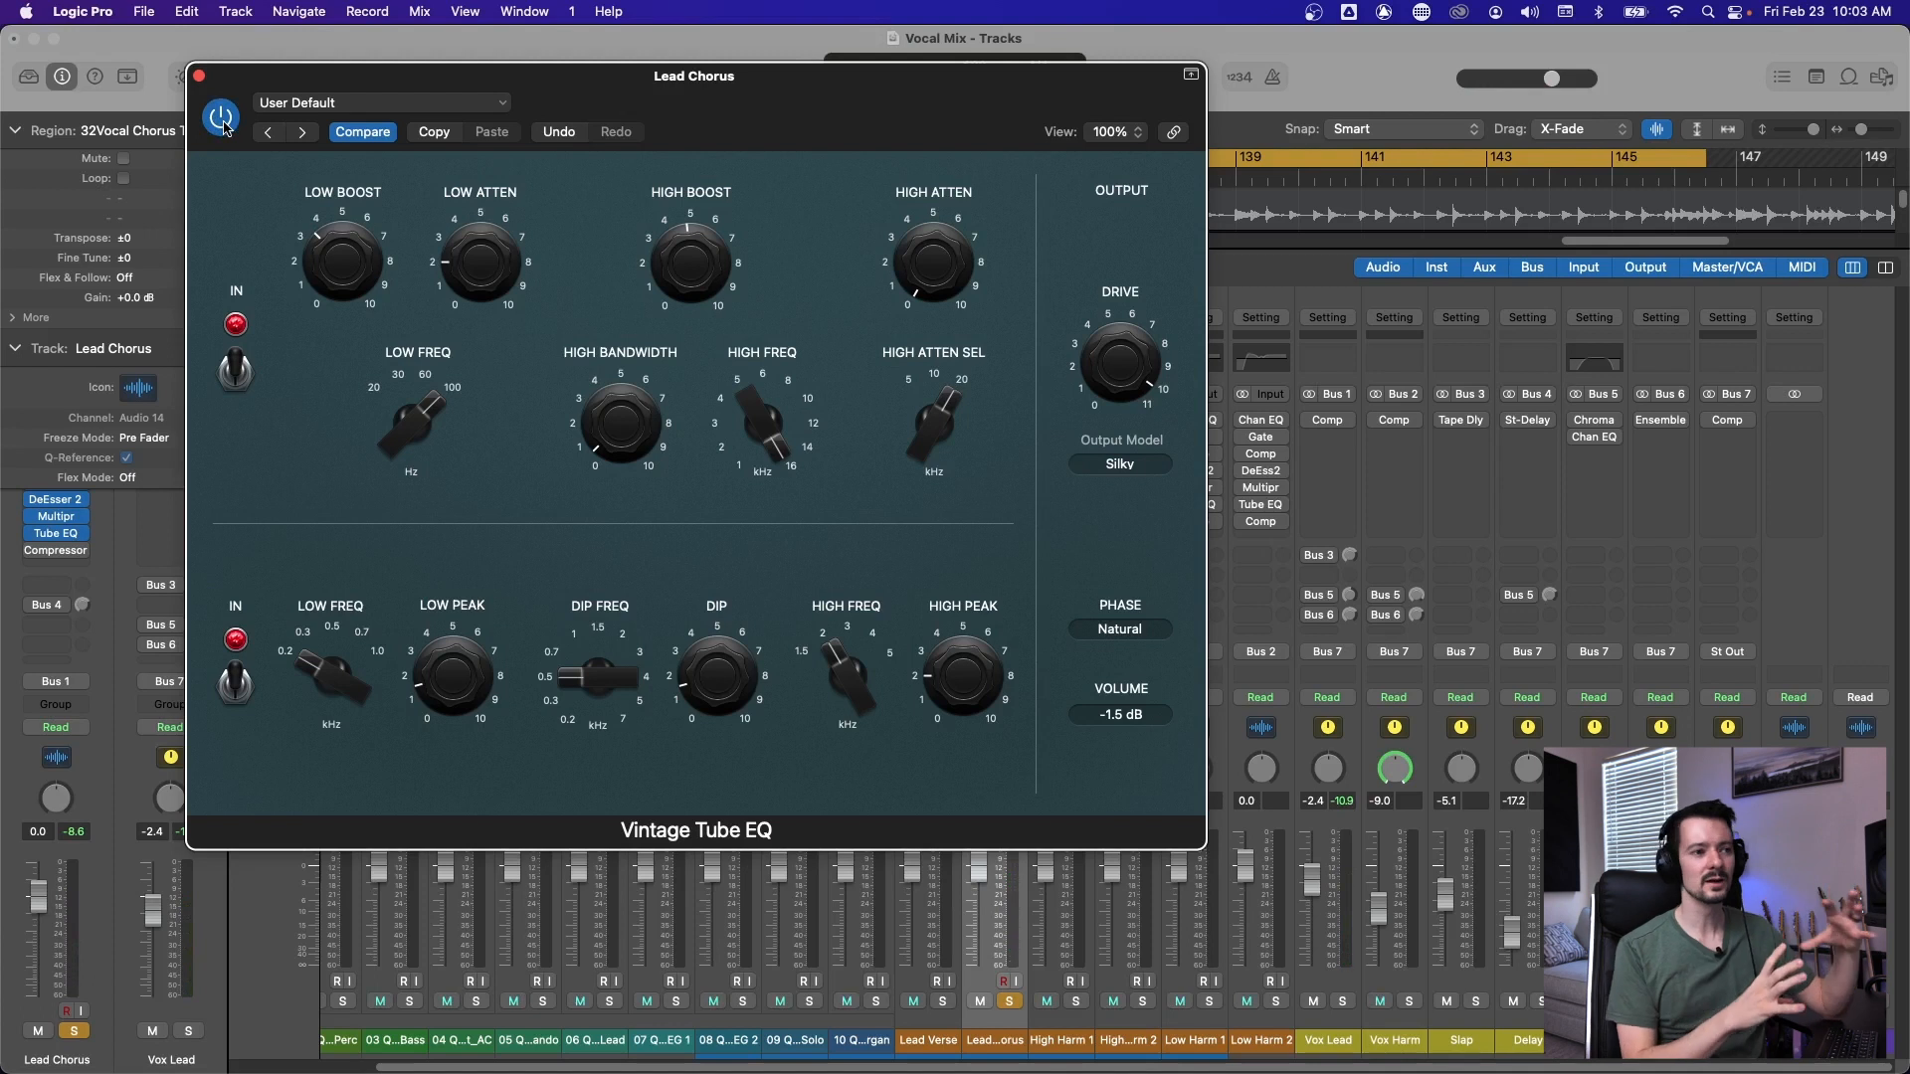
left_click(199, 77)
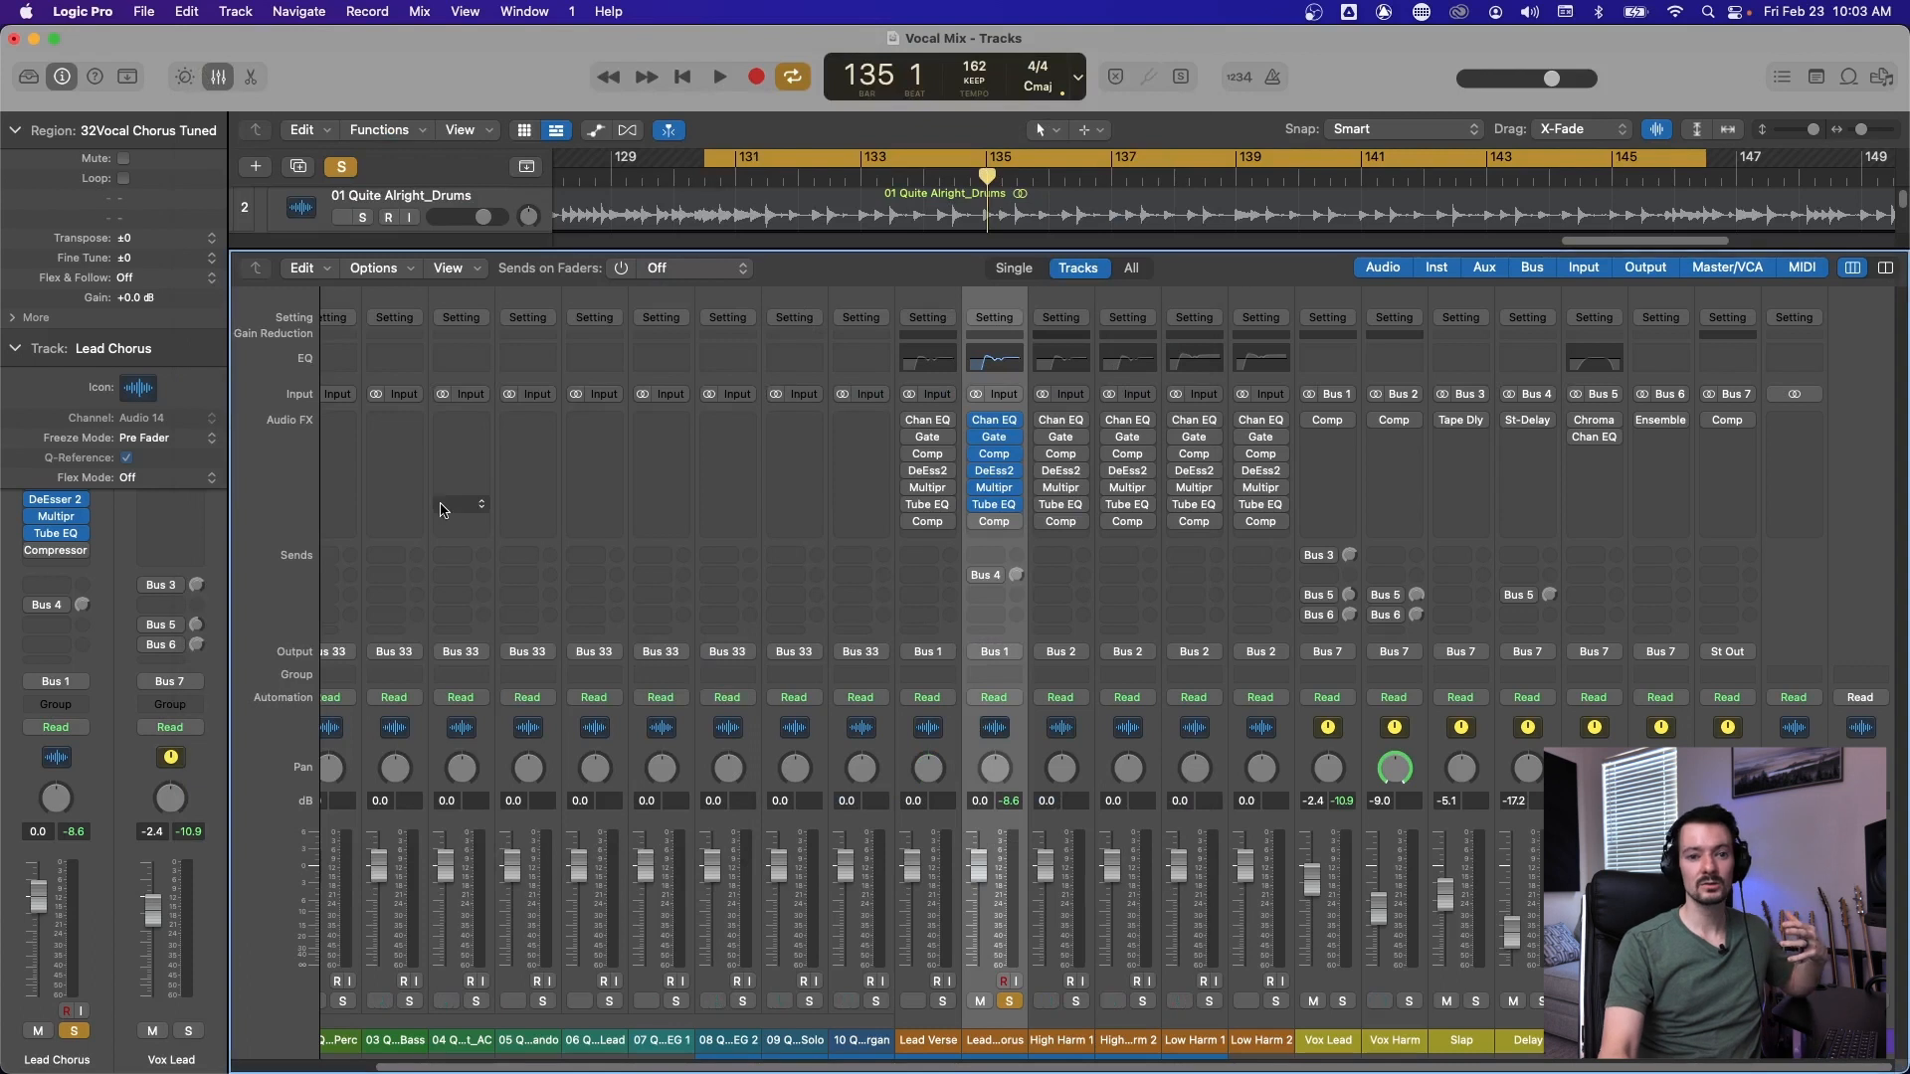
Open the last Compressor on Lead Chorus, reload the Opto Vocal 02 voice preset and turn Auto Gain off.
left_click(994, 523)
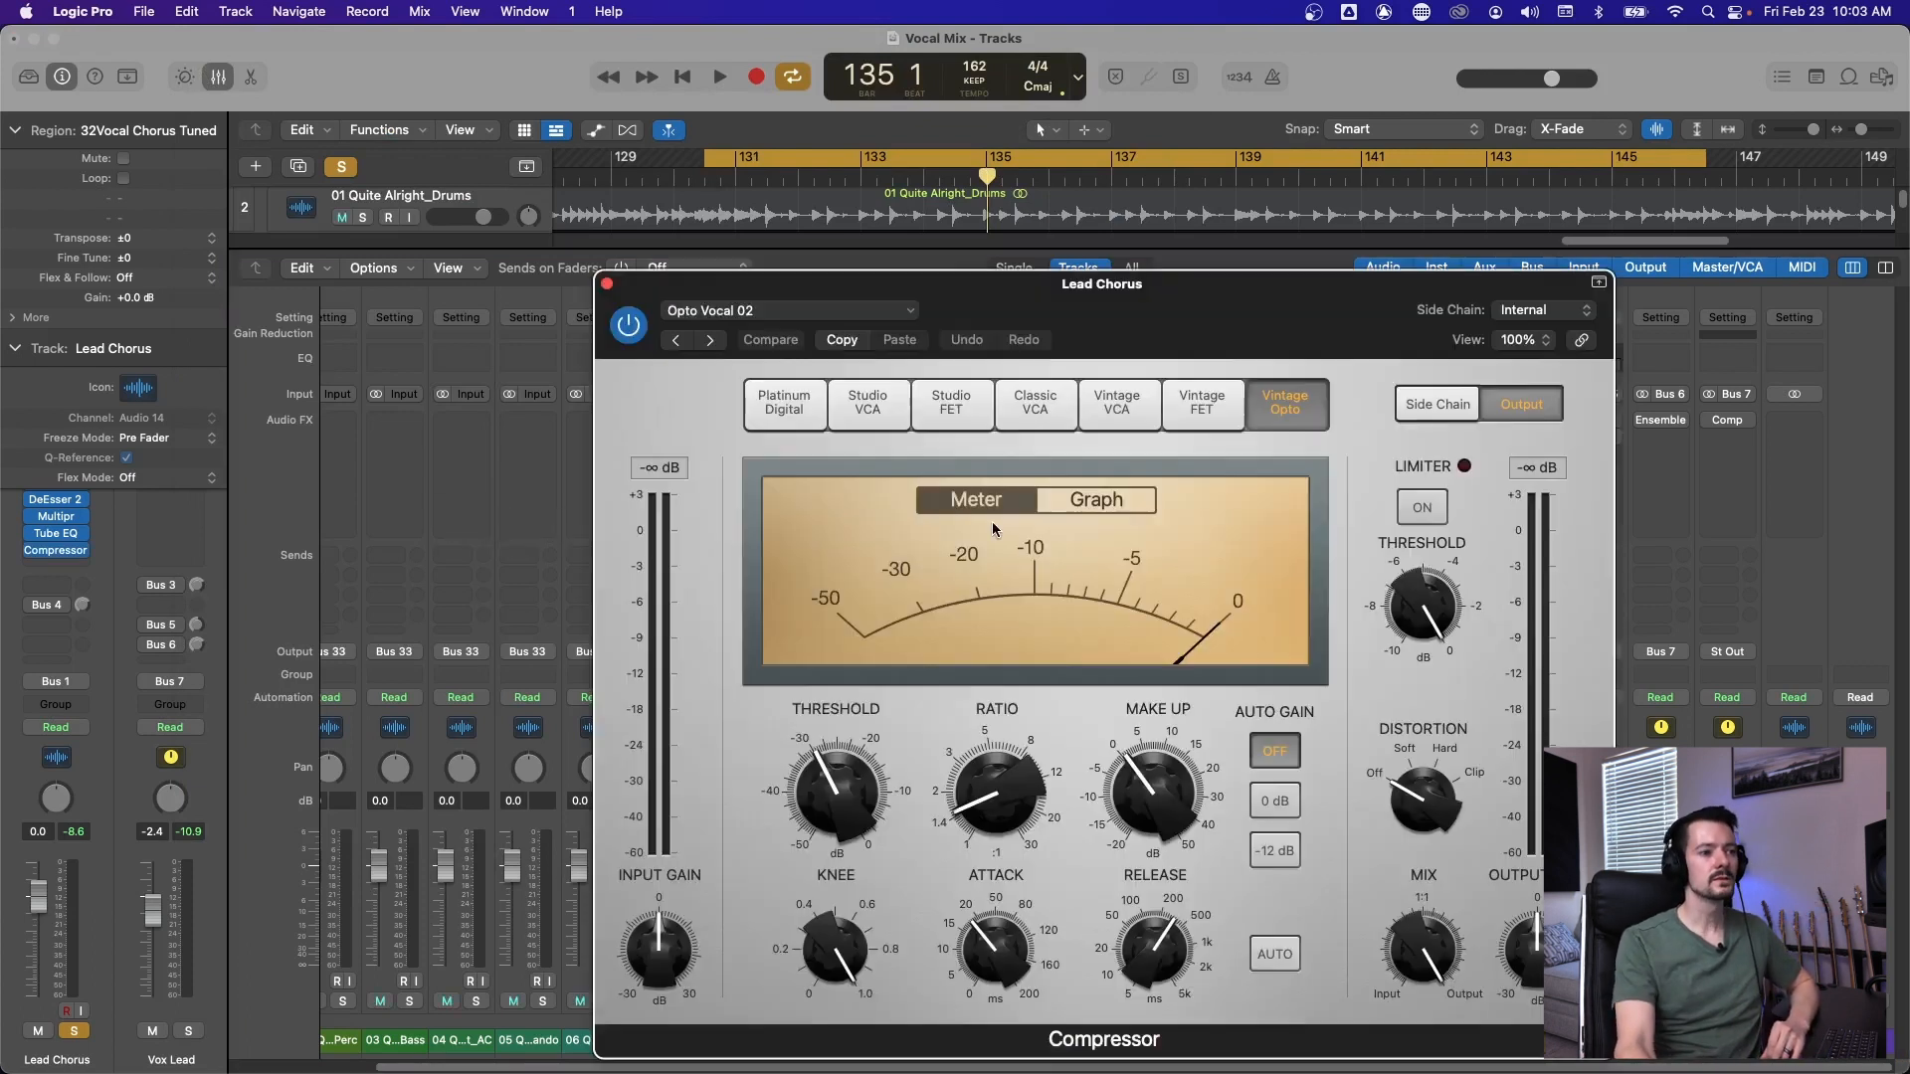
left_click_drag(1091, 338, 957, 225)
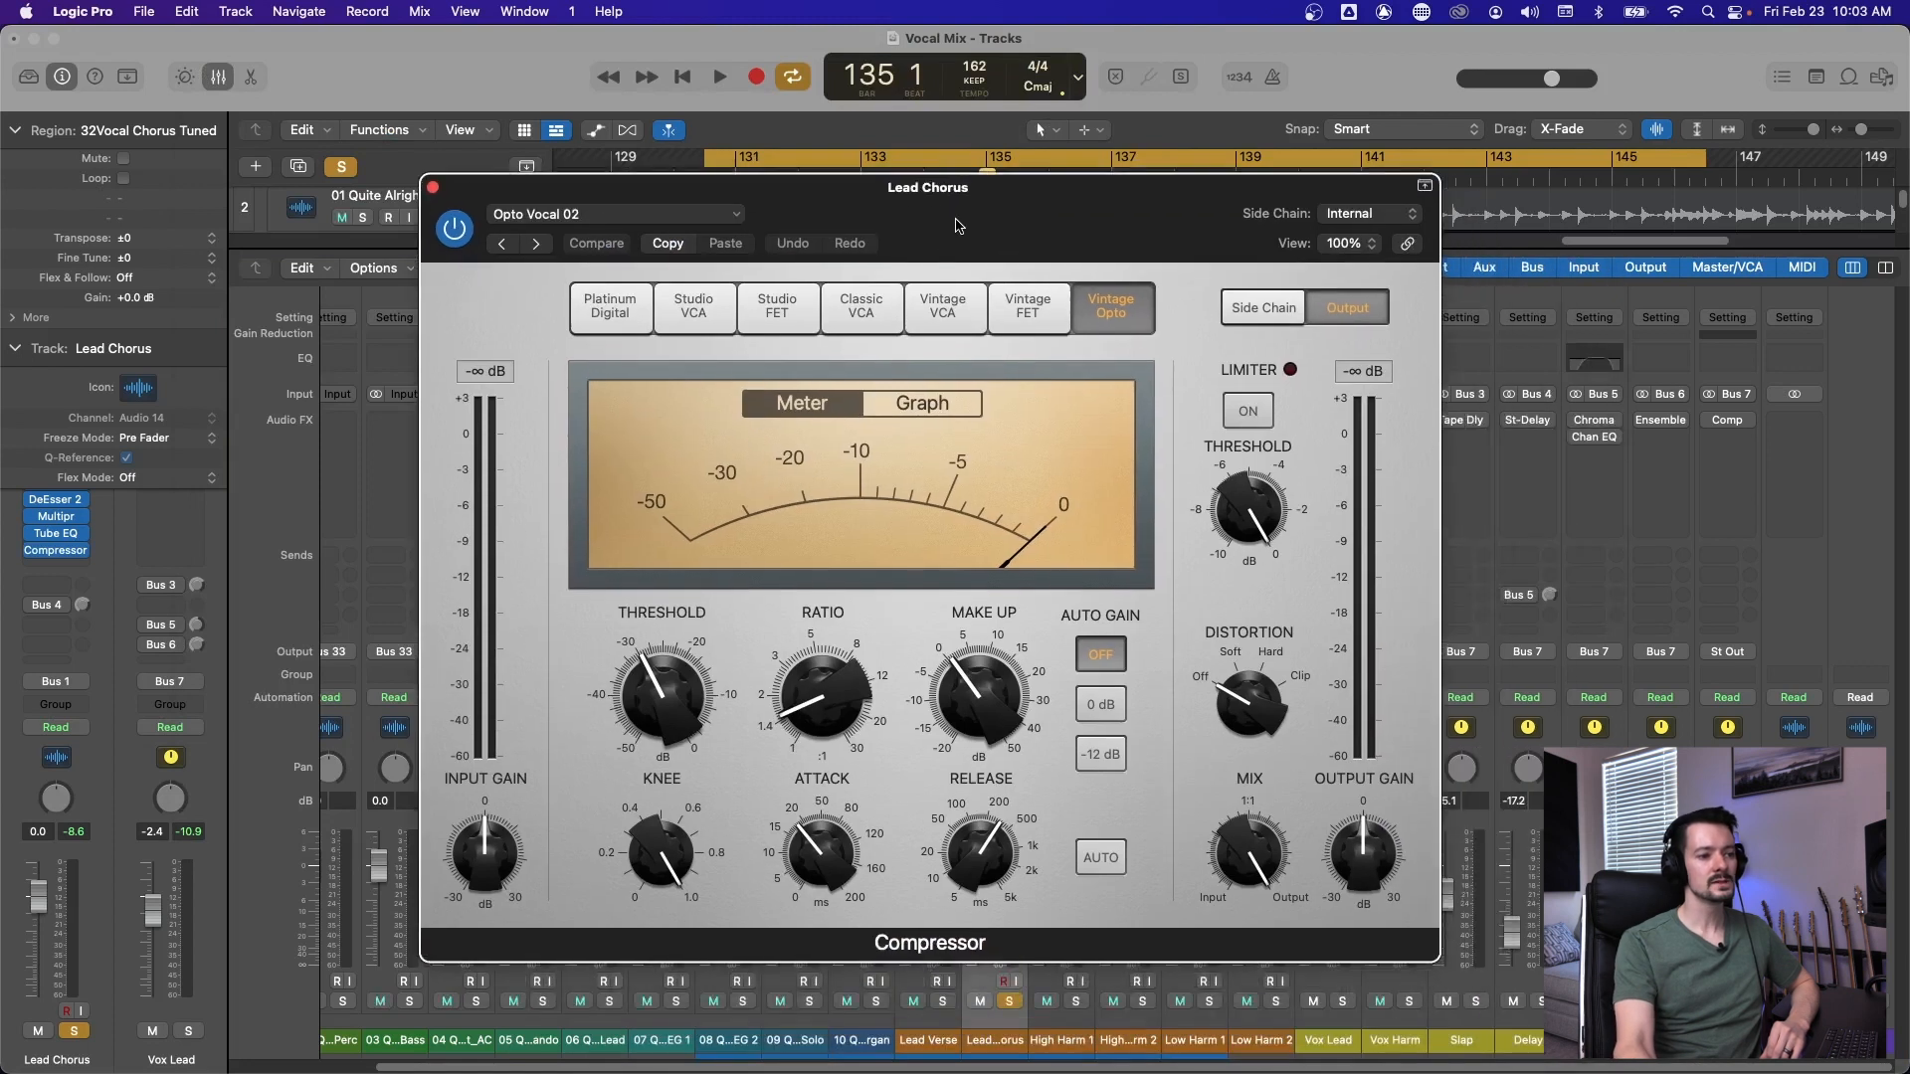
left_click(691, 217)
mouse_move(696, 767)
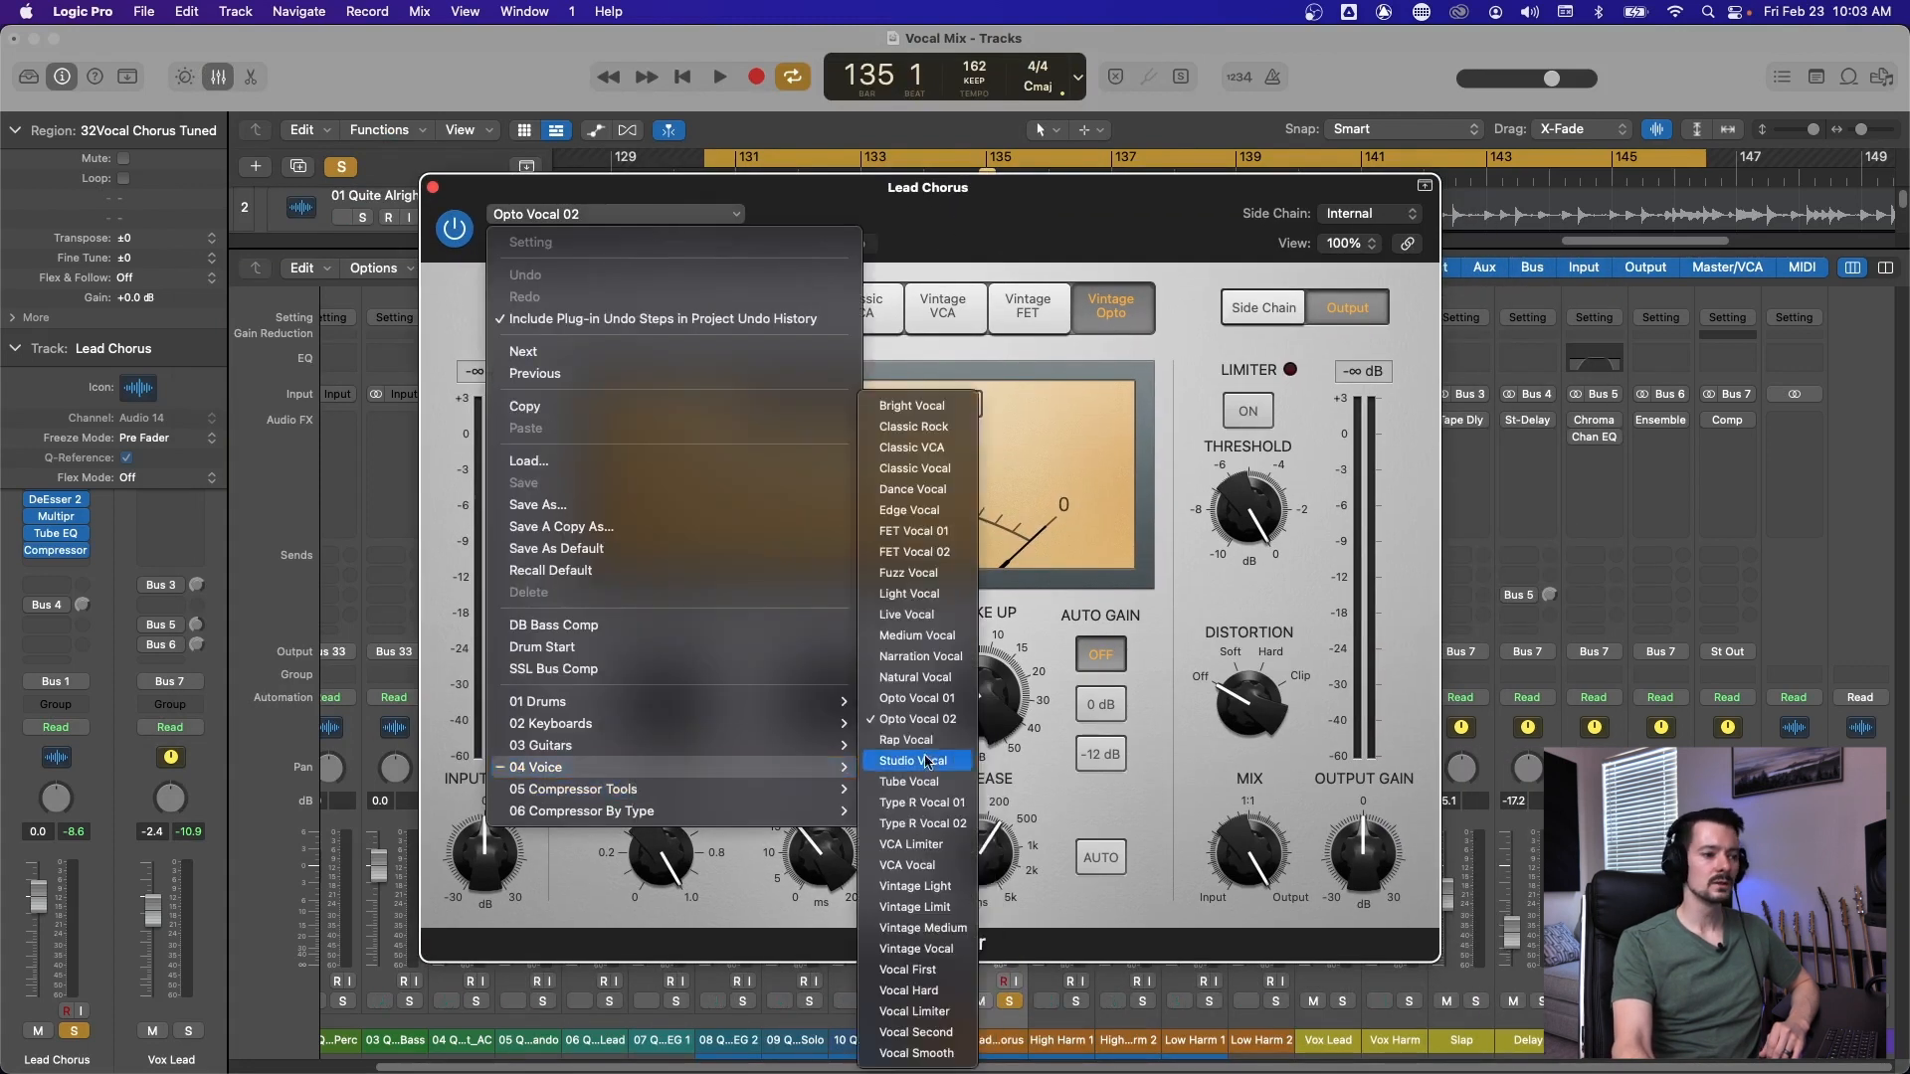
left_click(935, 726)
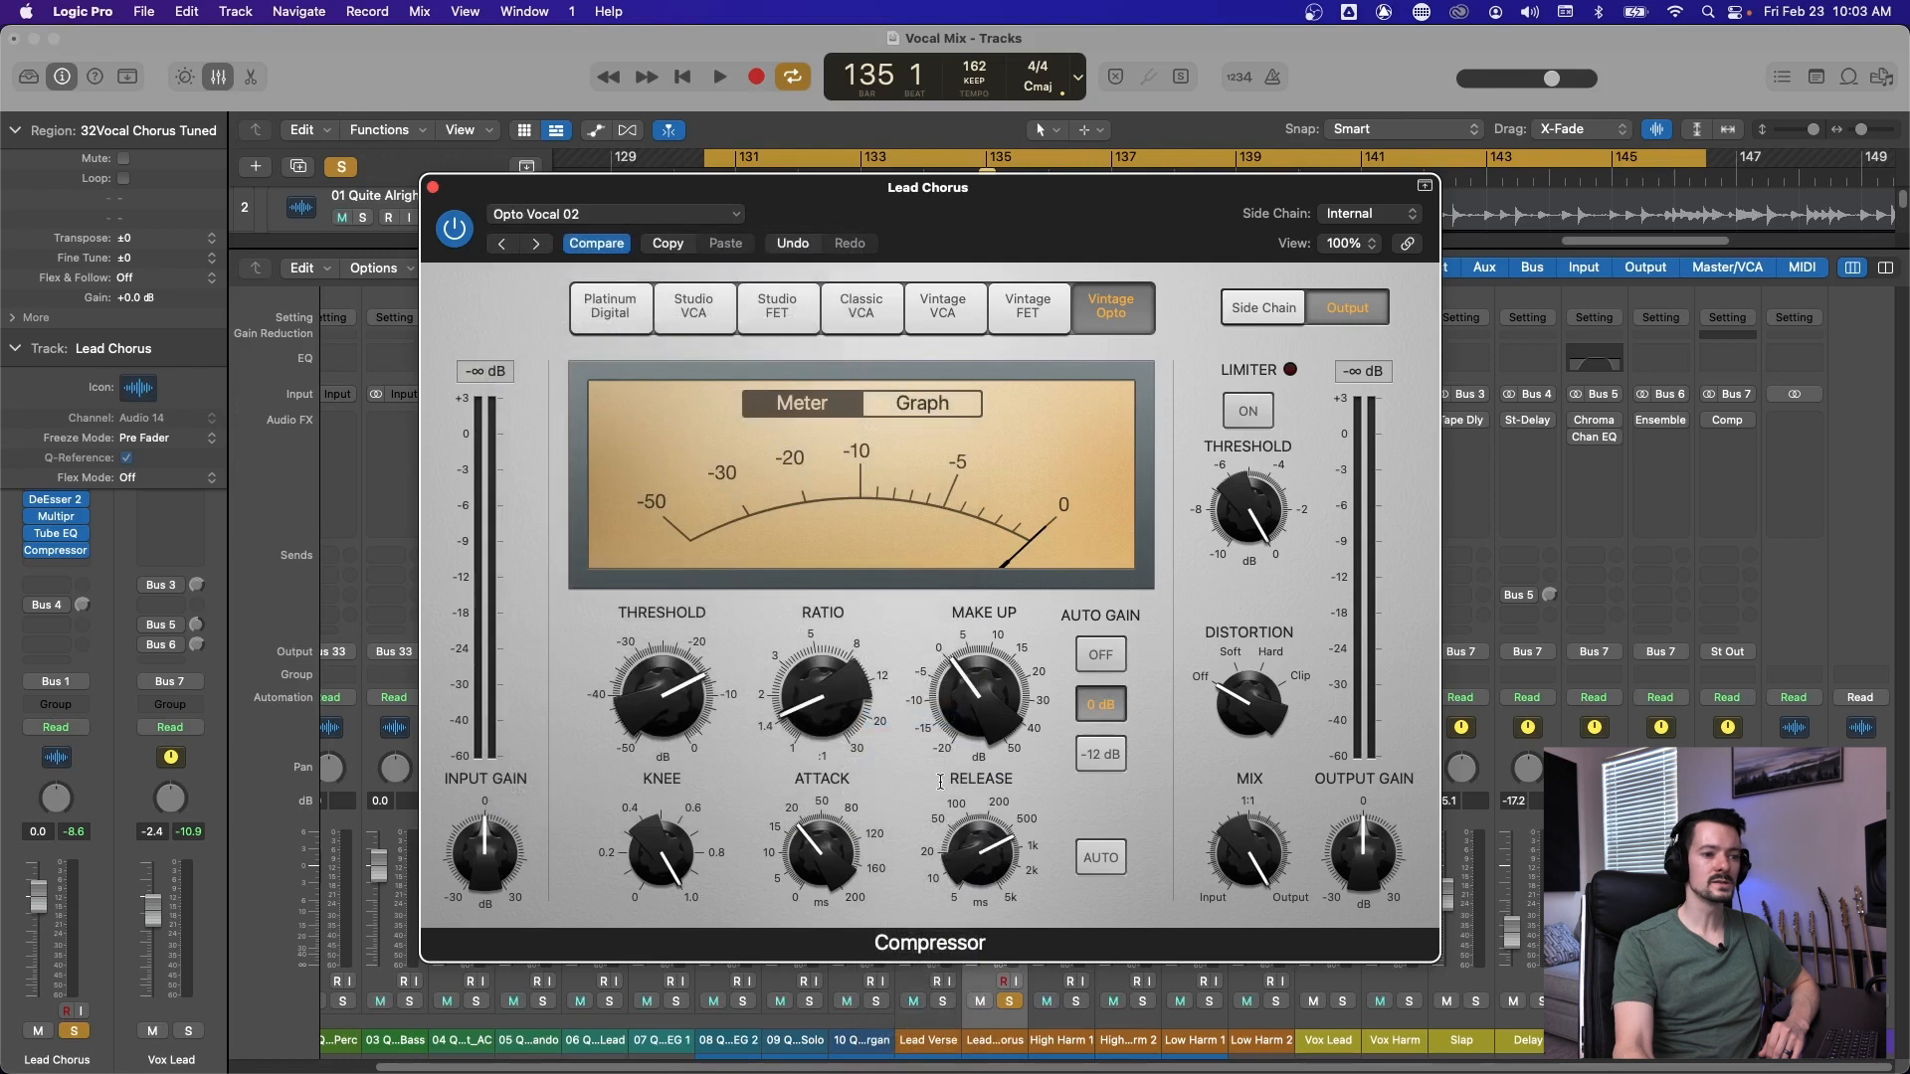
left_click(1078, 653)
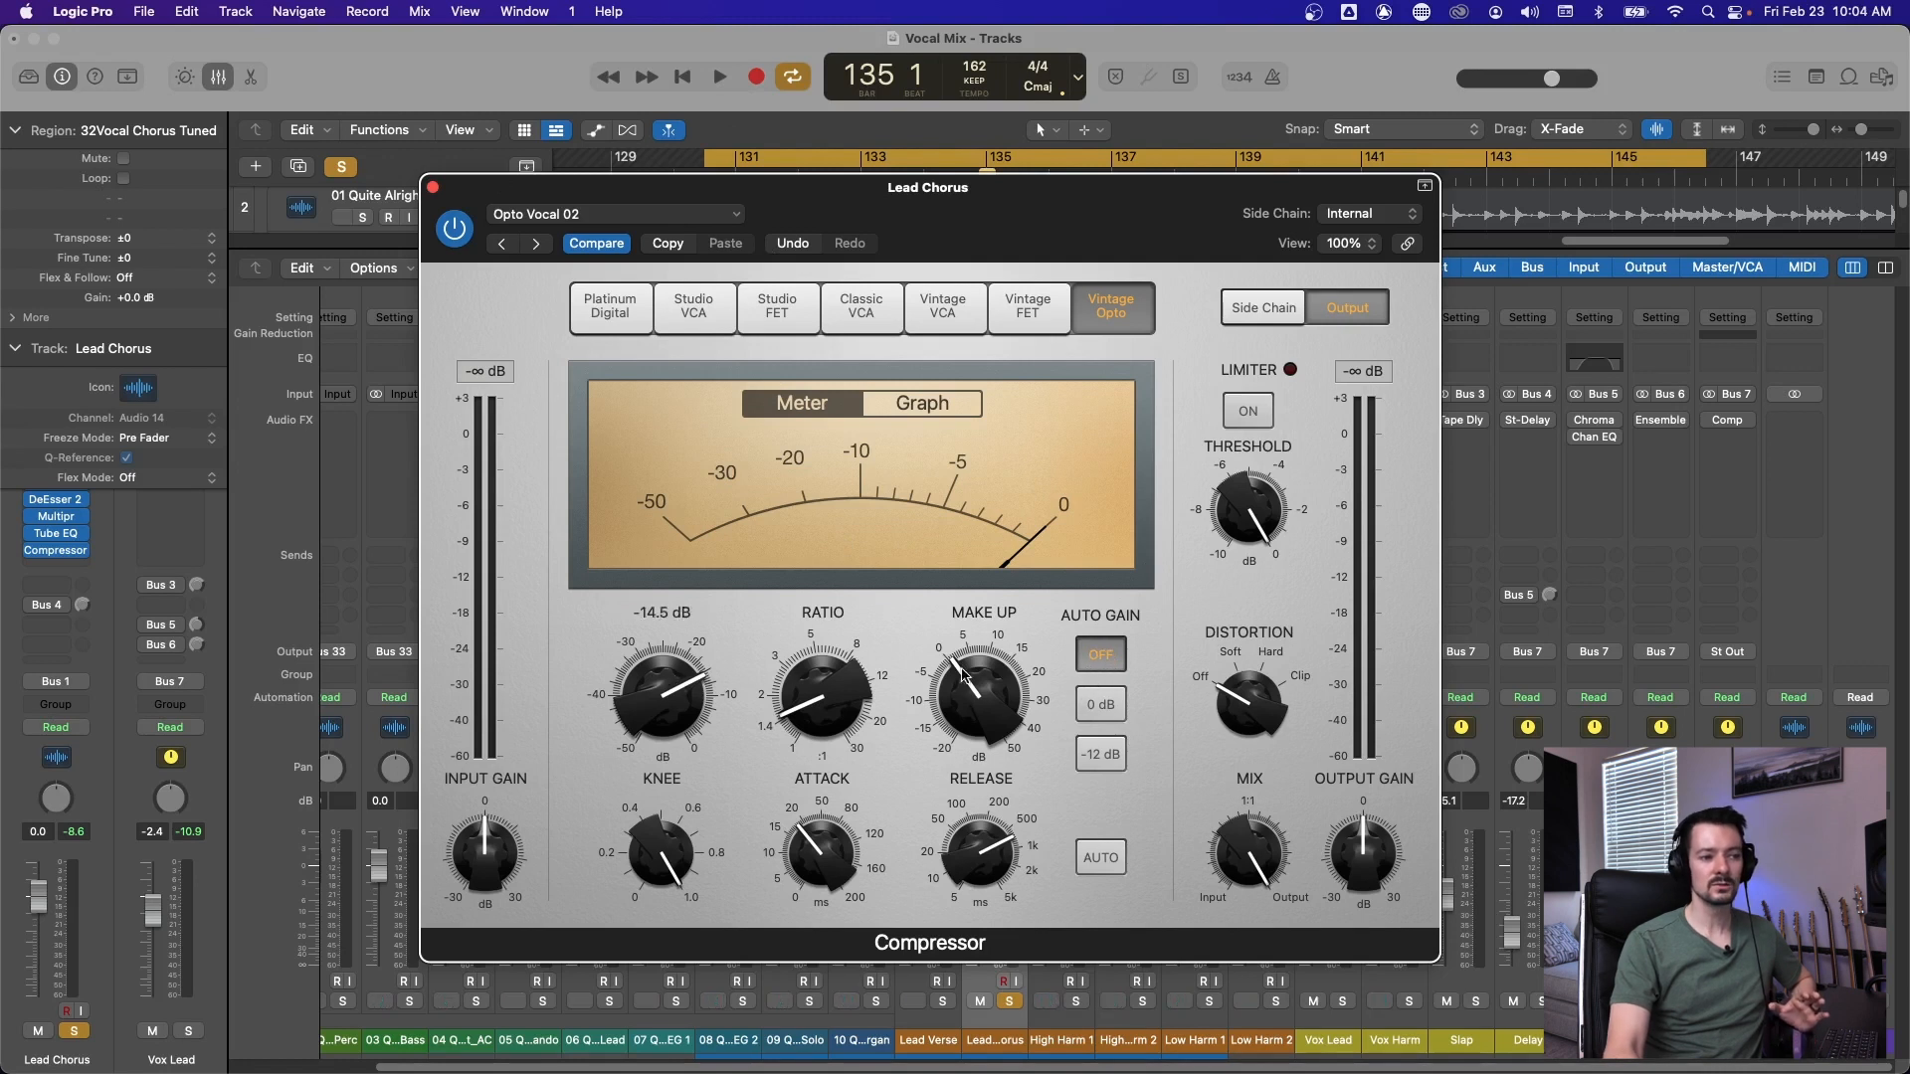
Lower the Compressor's Threshold while playing the chorus and set Make Up to 2.0 dB.
mouse_move(965, 677)
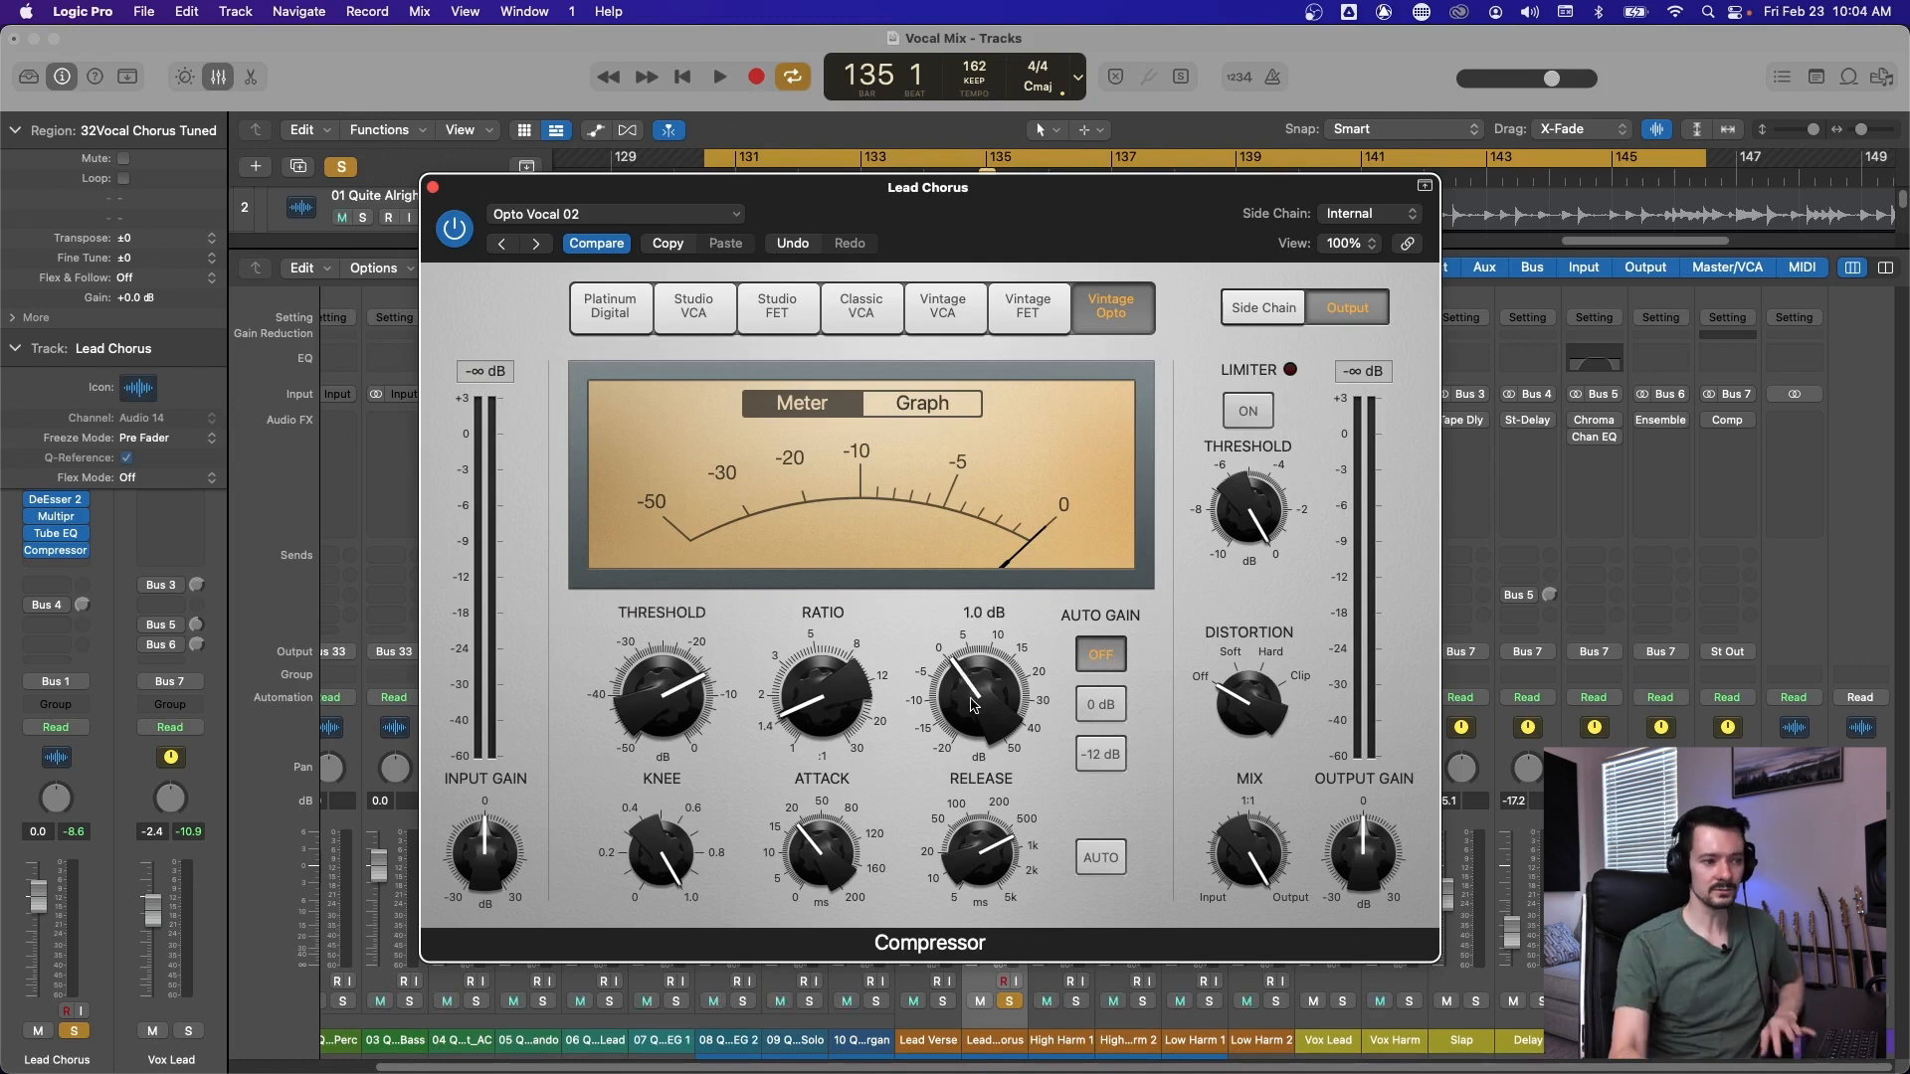
key("space")
mouse_move(657, 717)
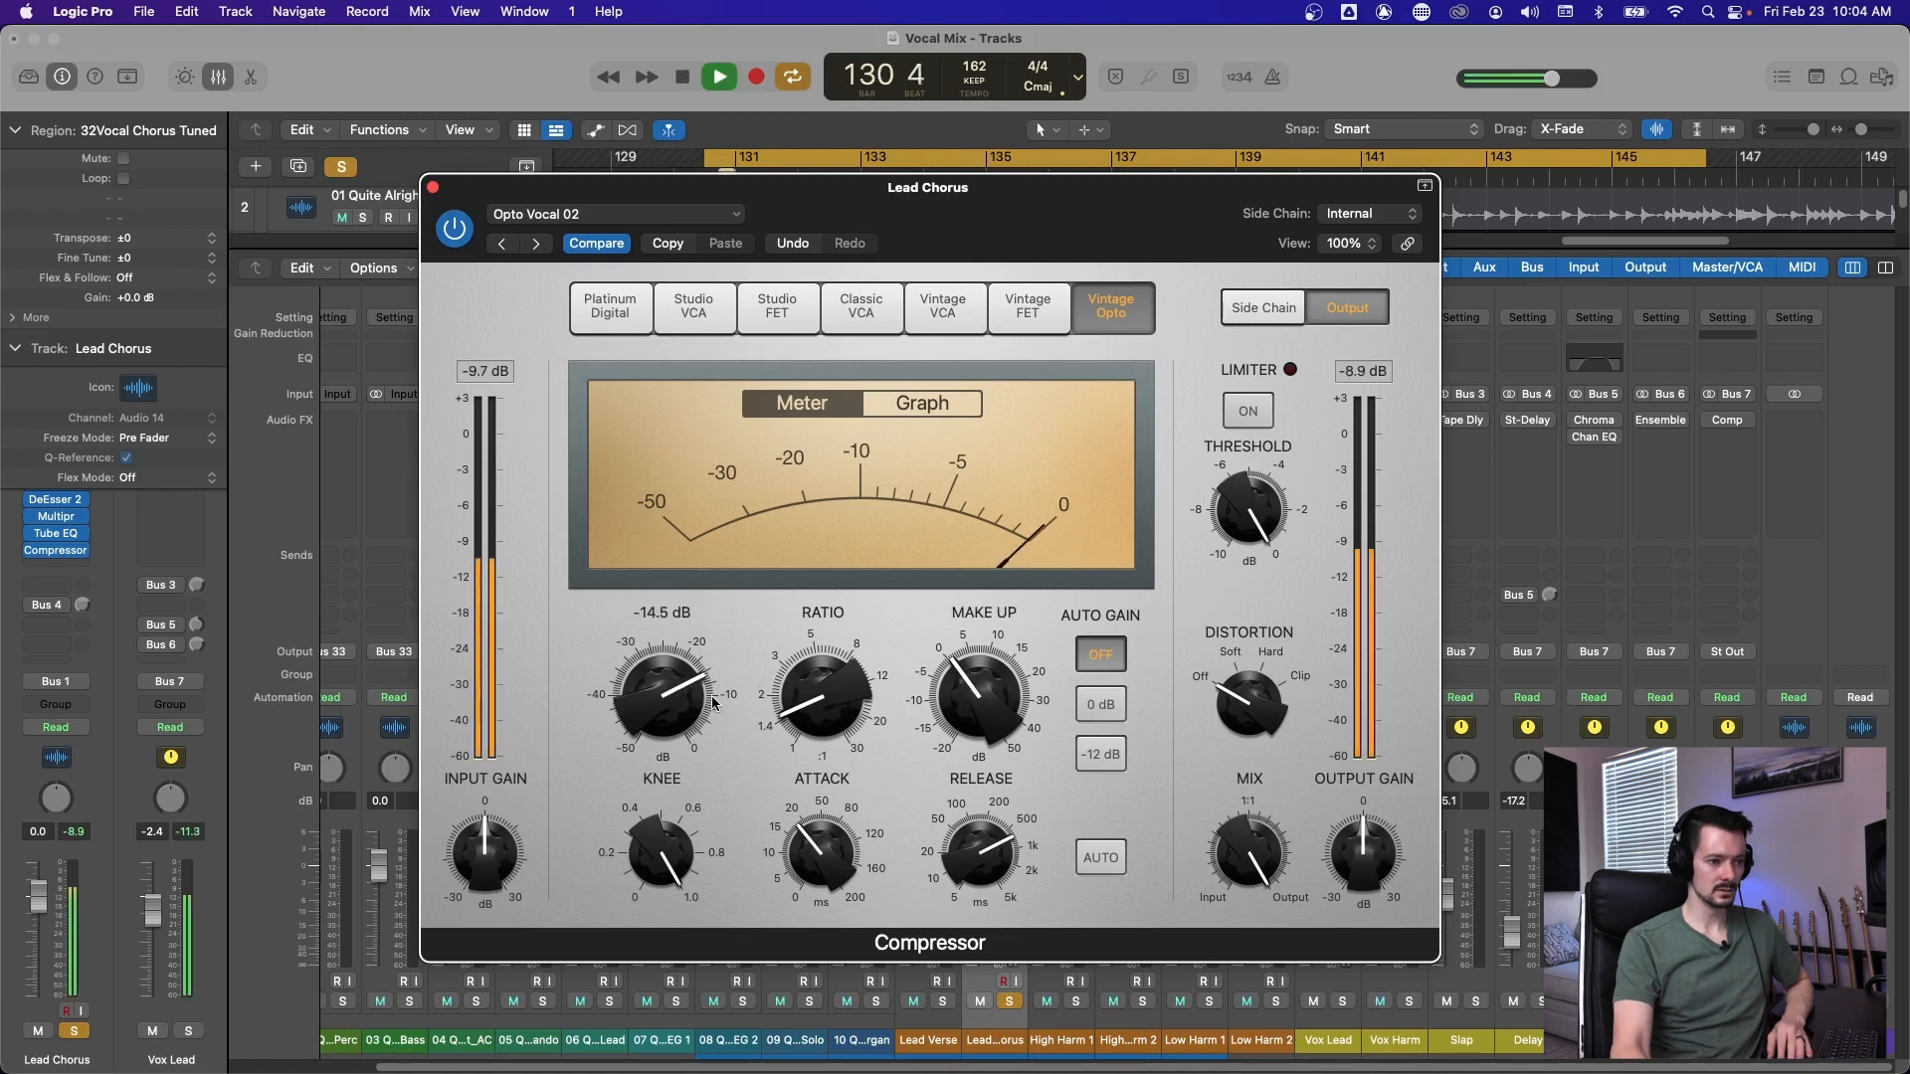
left_click_drag(657, 716, 655, 802)
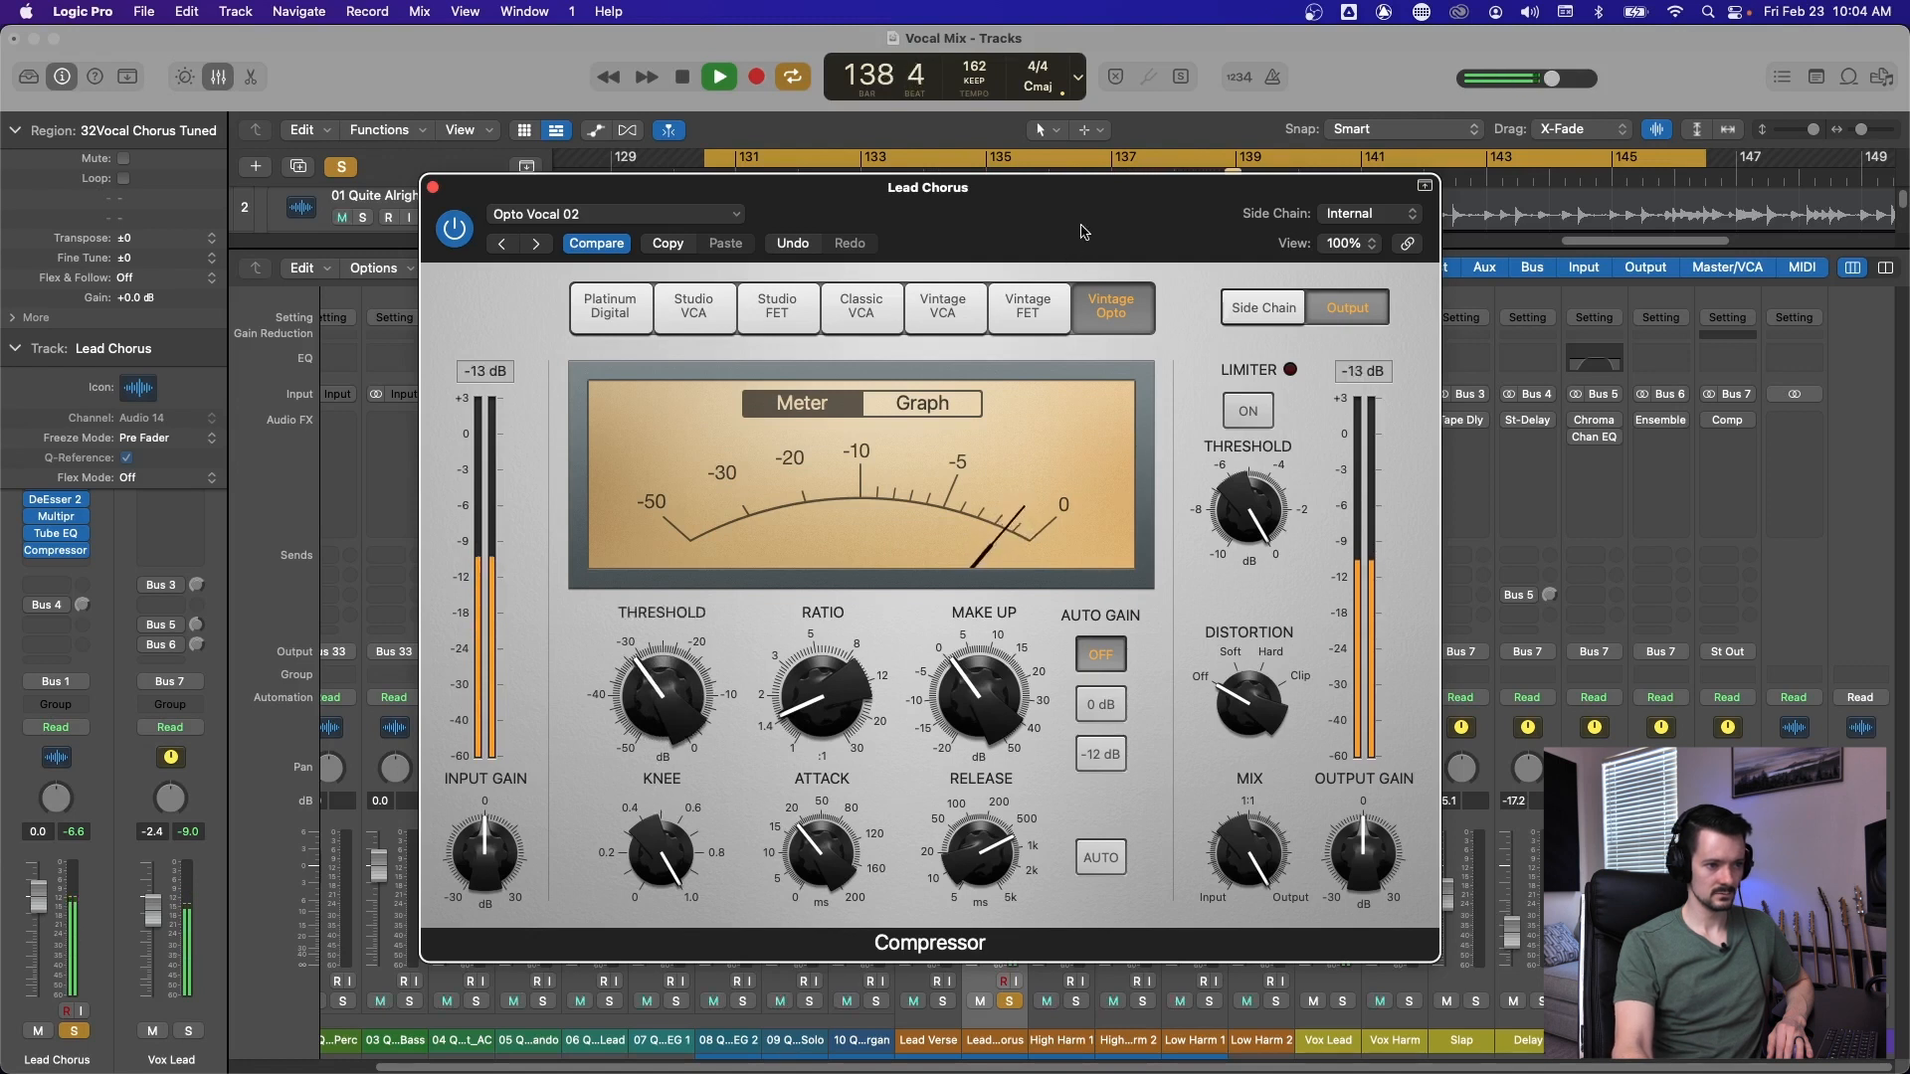
left_click_drag(1086, 224, 851, 186)
left_click_drag(750, 663, 750, 657)
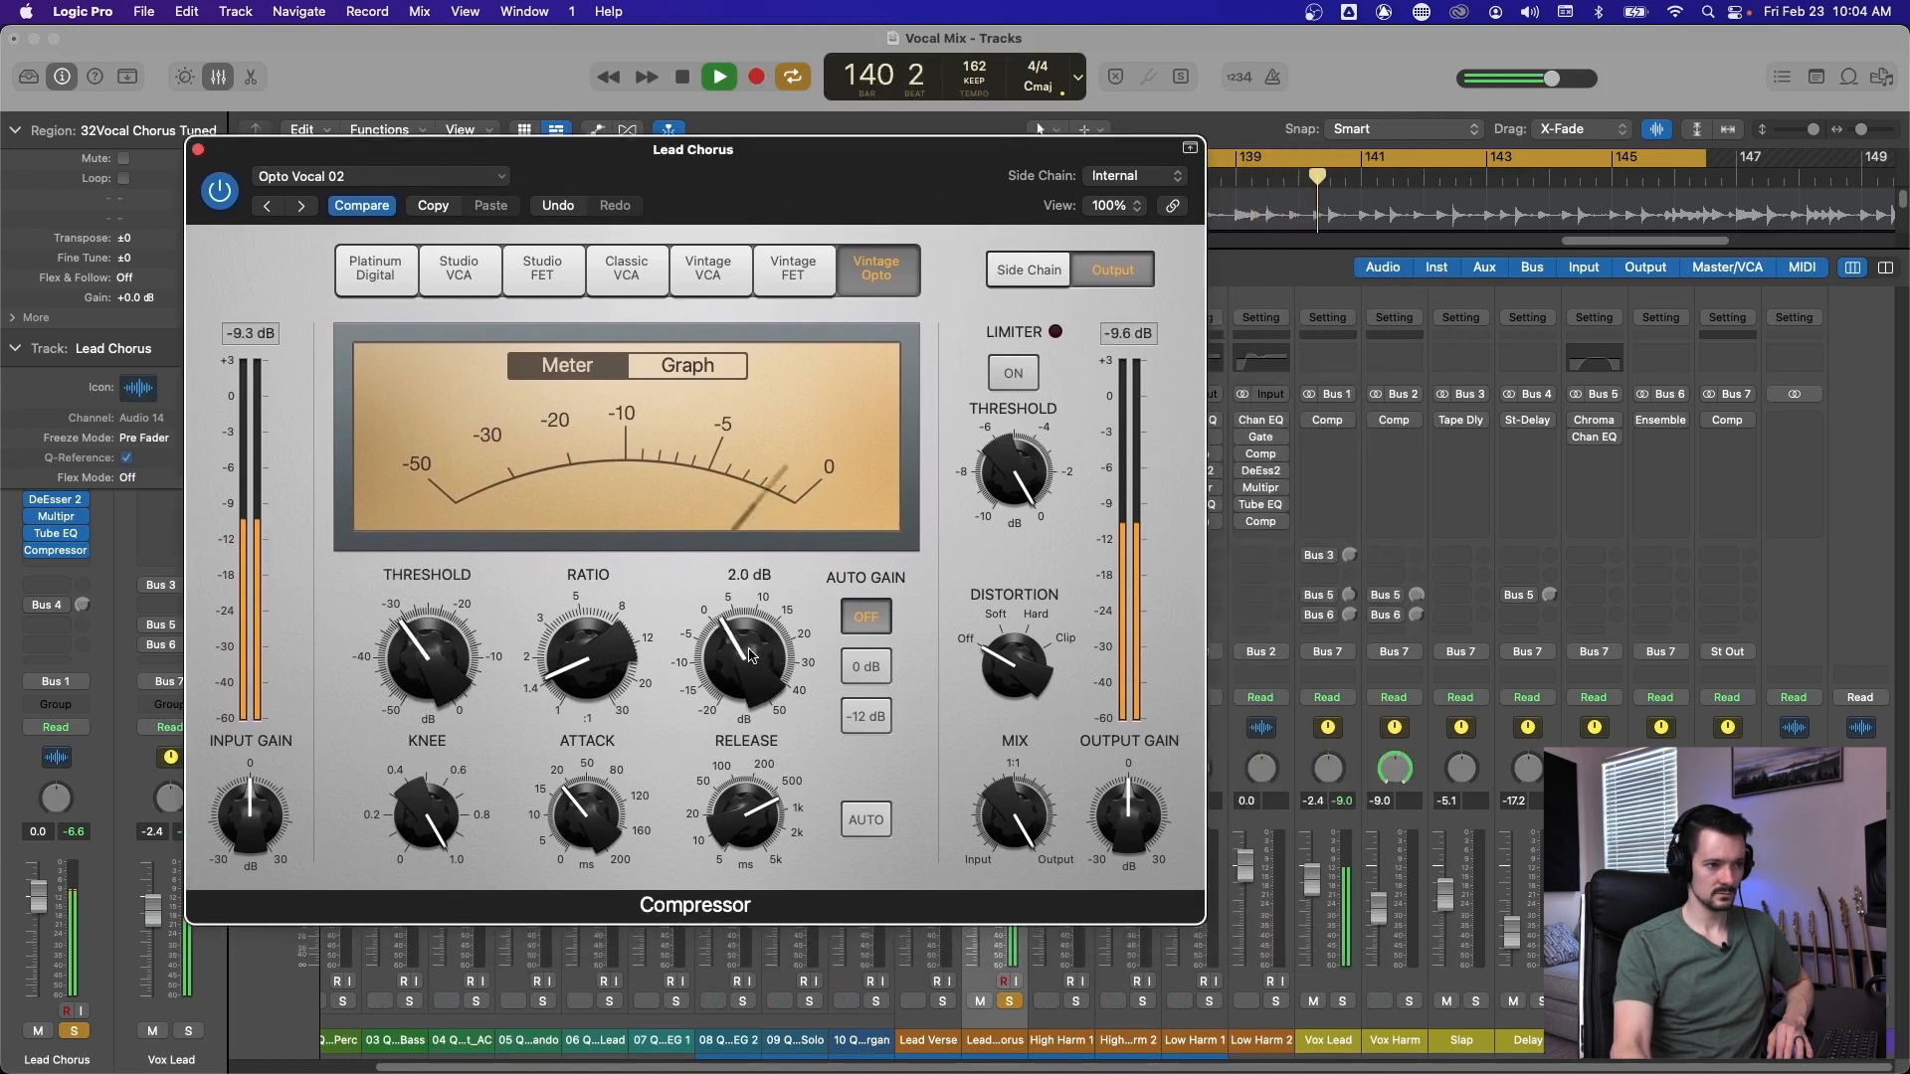
Bypass and re-enable the Compressor during playback to compare its effect, then stop and close the plug-in window.
left_click(227, 193)
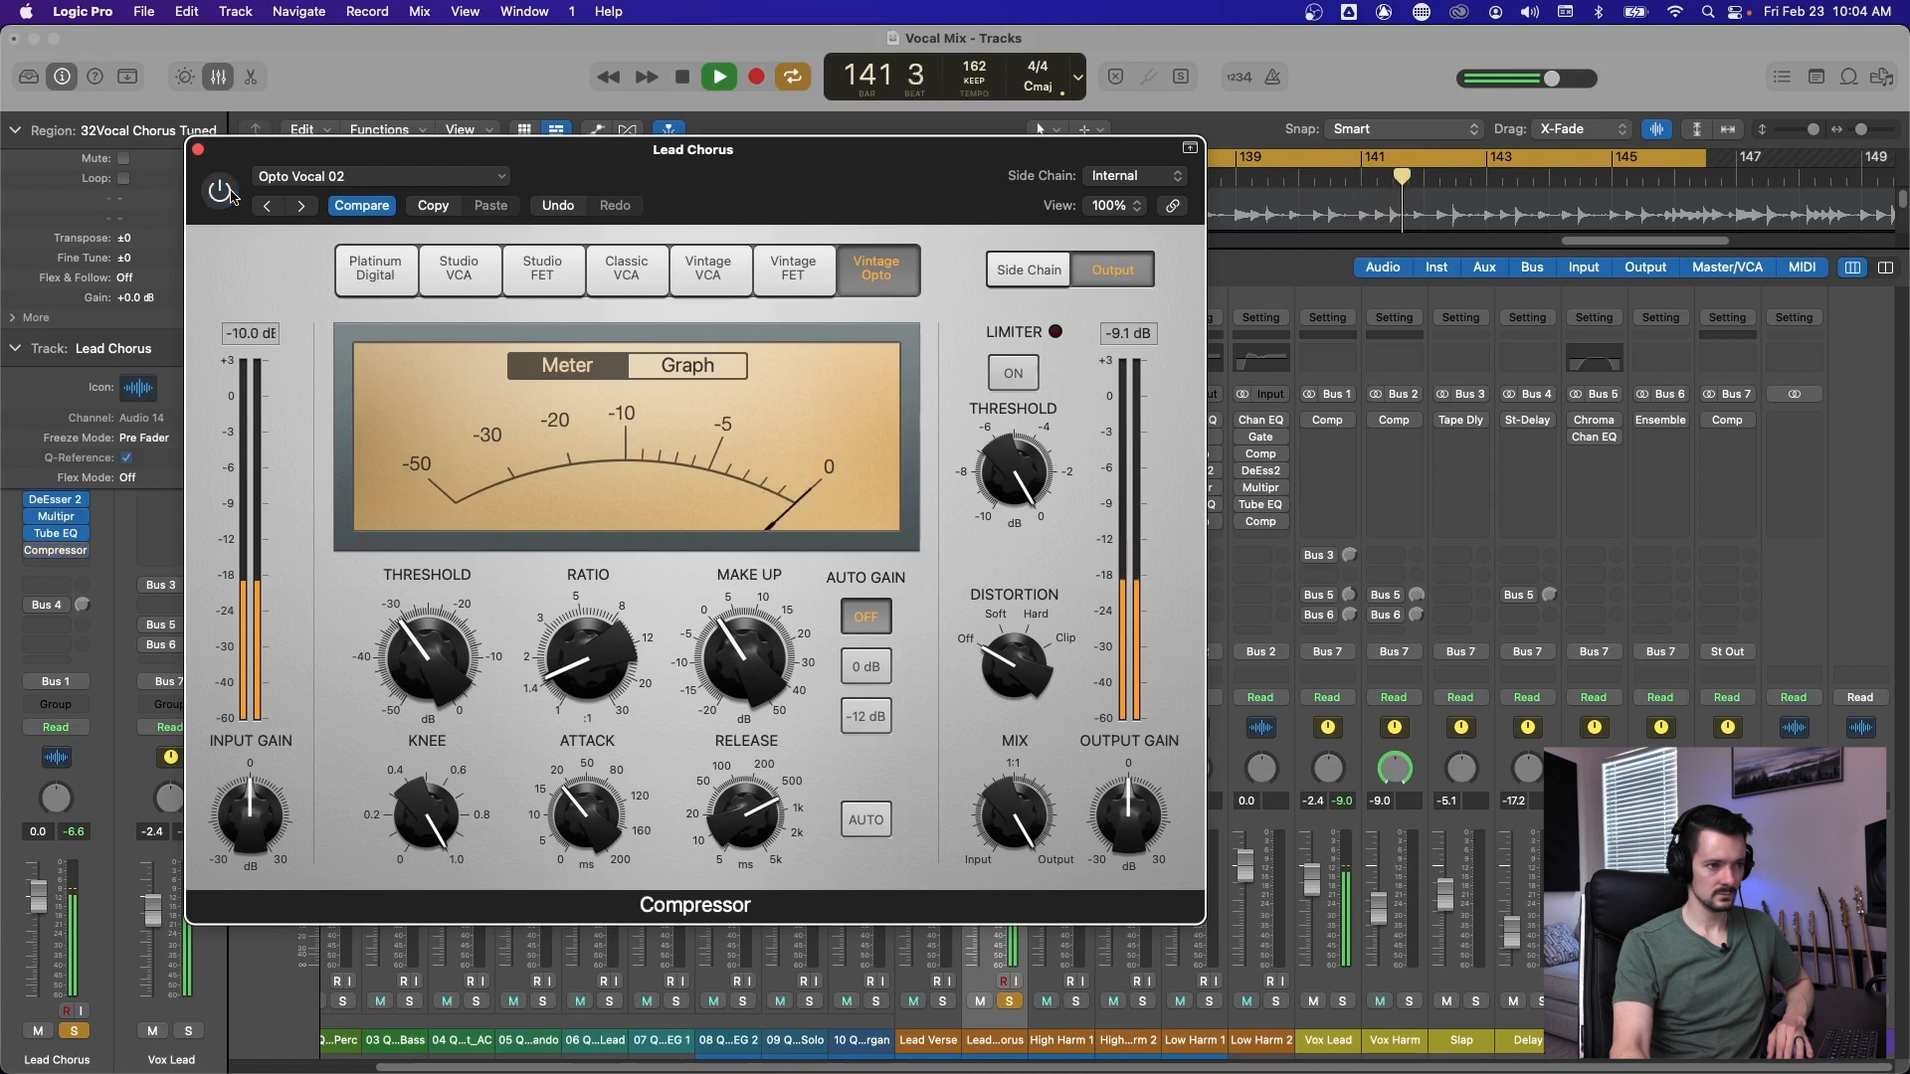
left_click(228, 193)
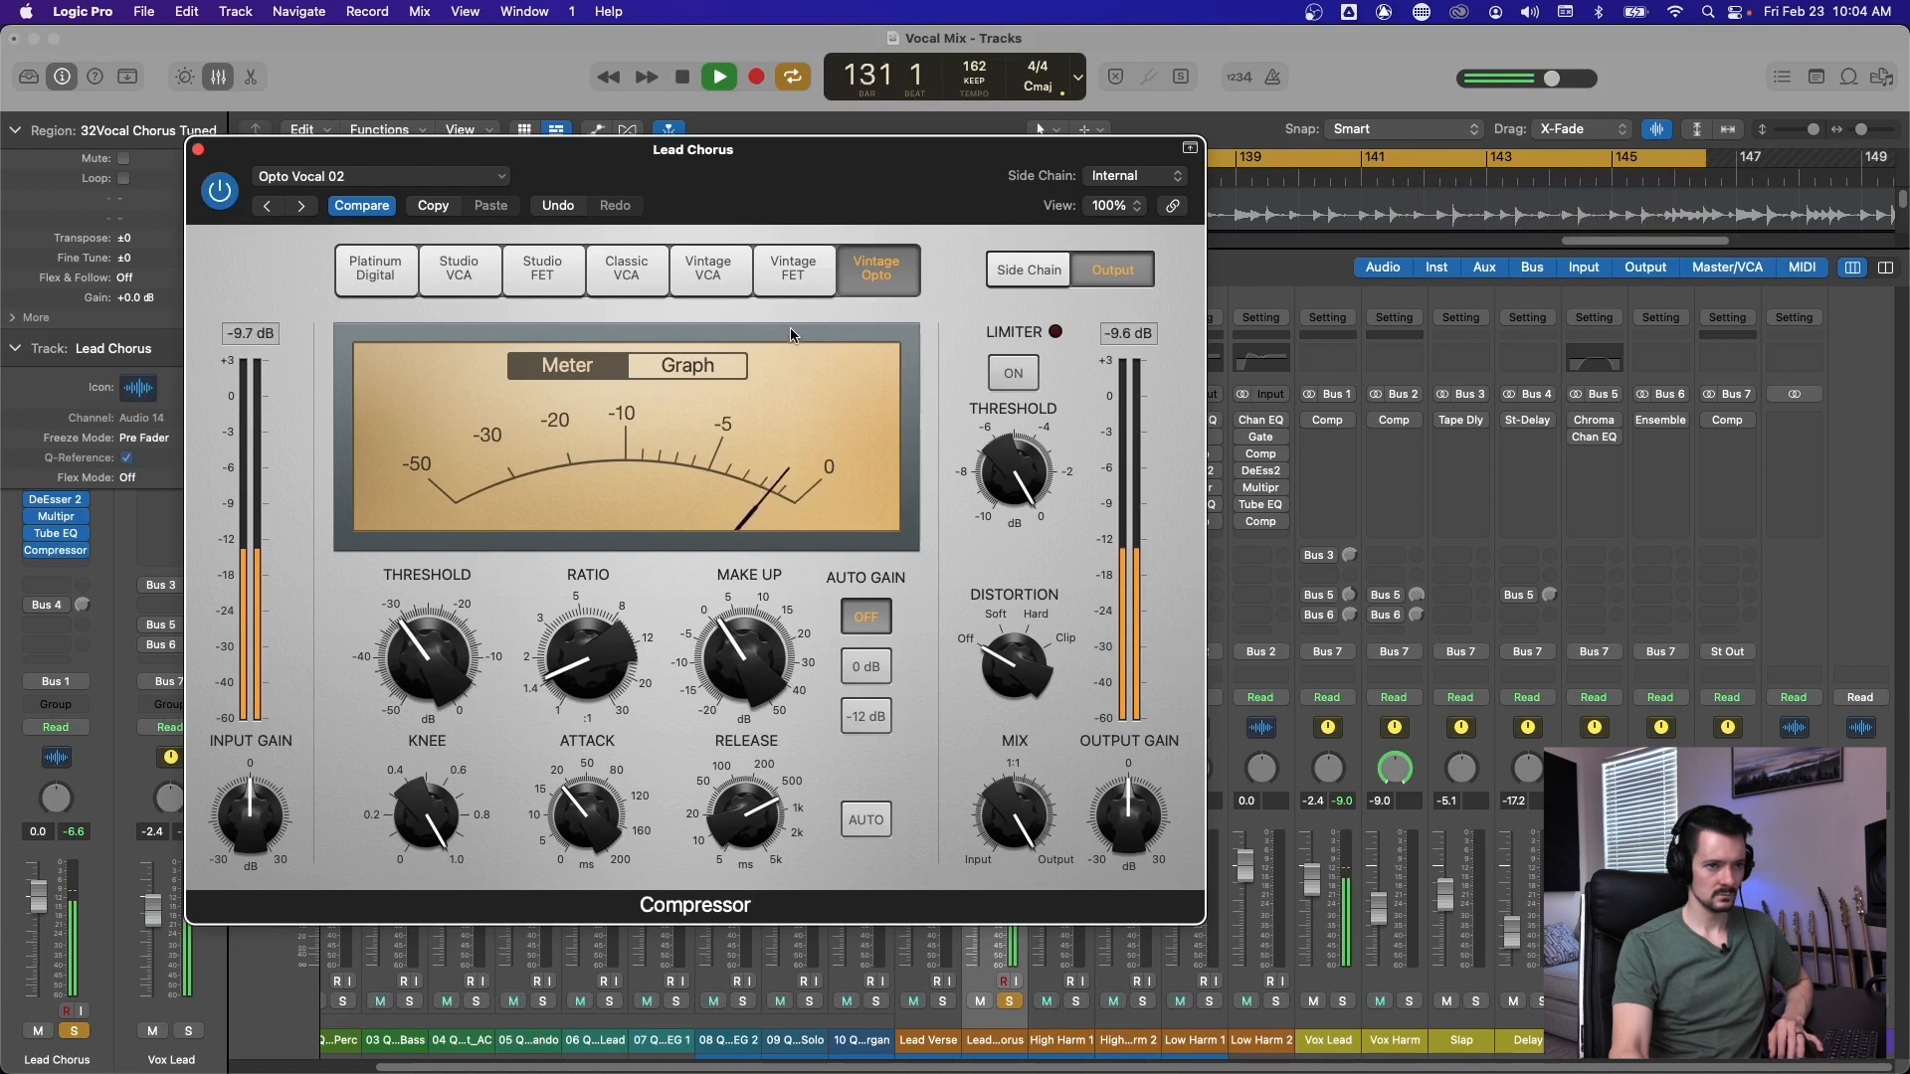
key("space")
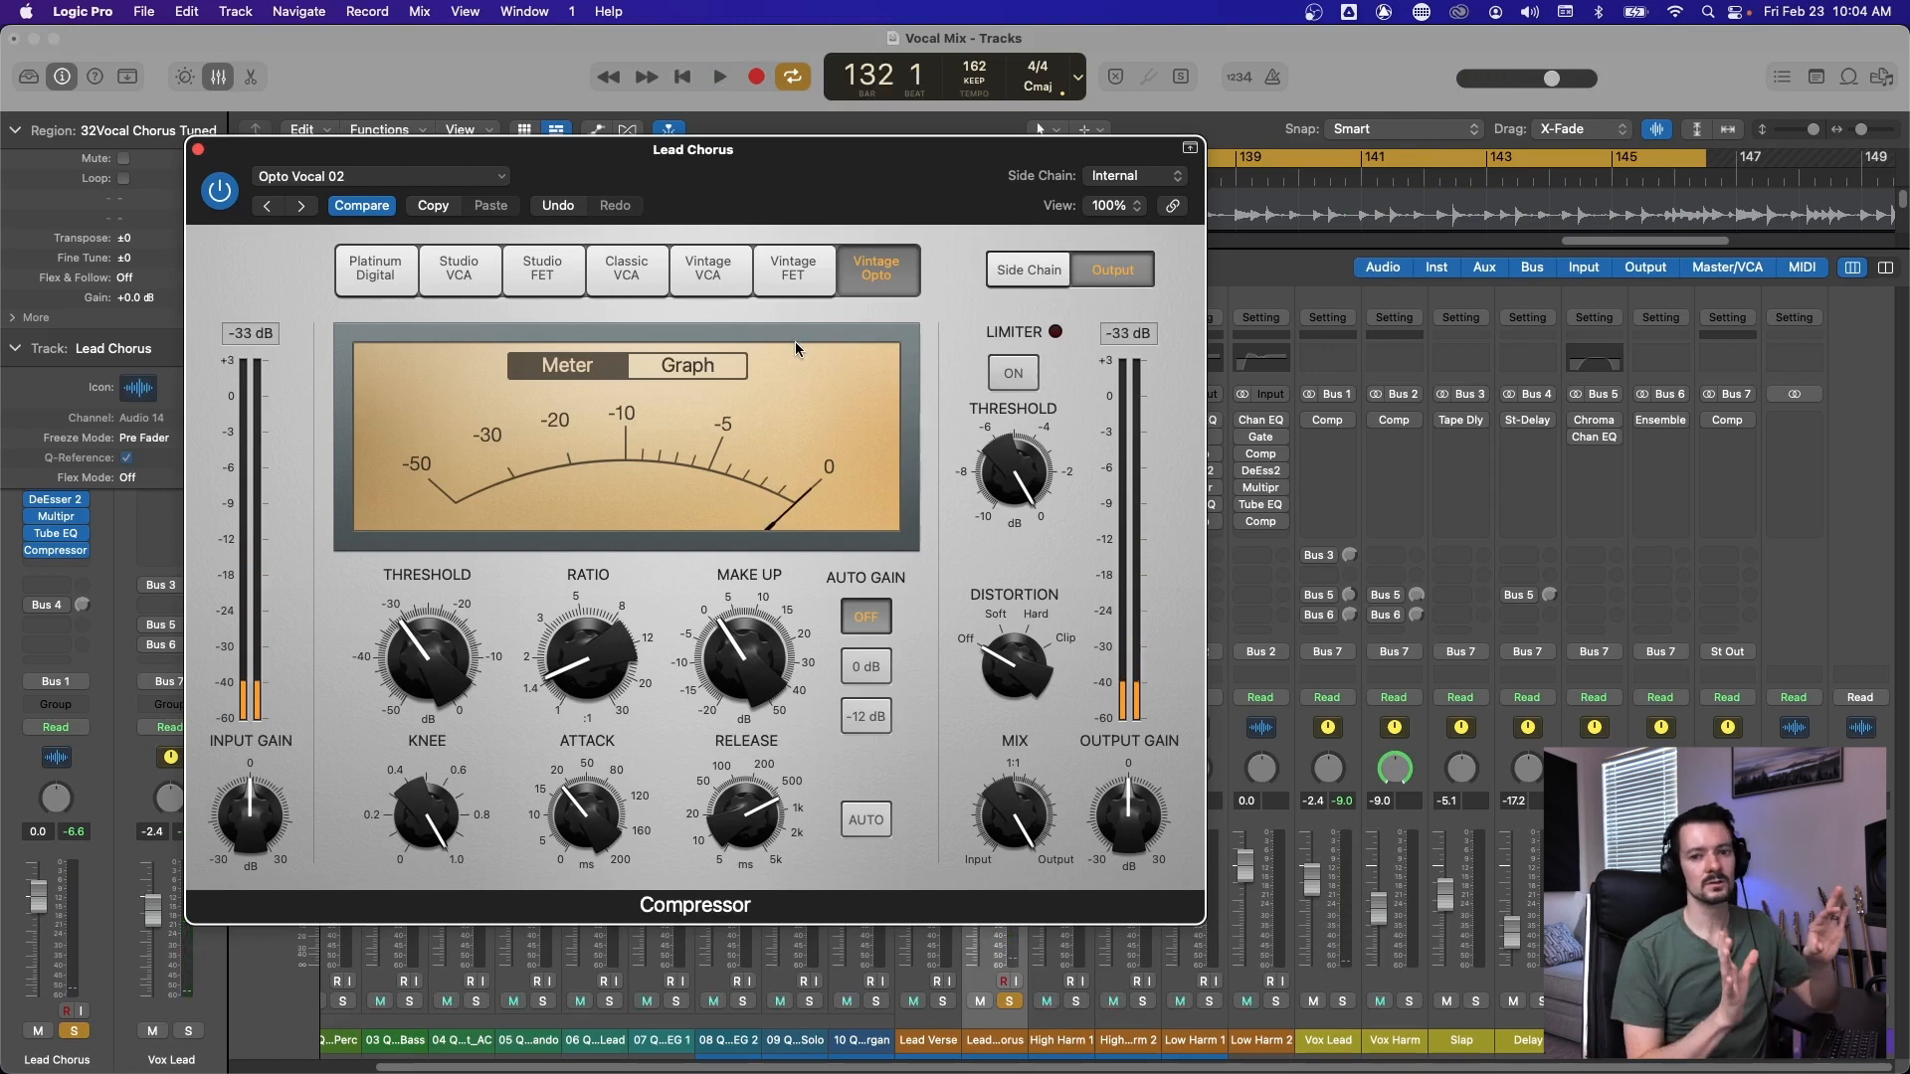
left_click_drag(951, 179, 823, 70)
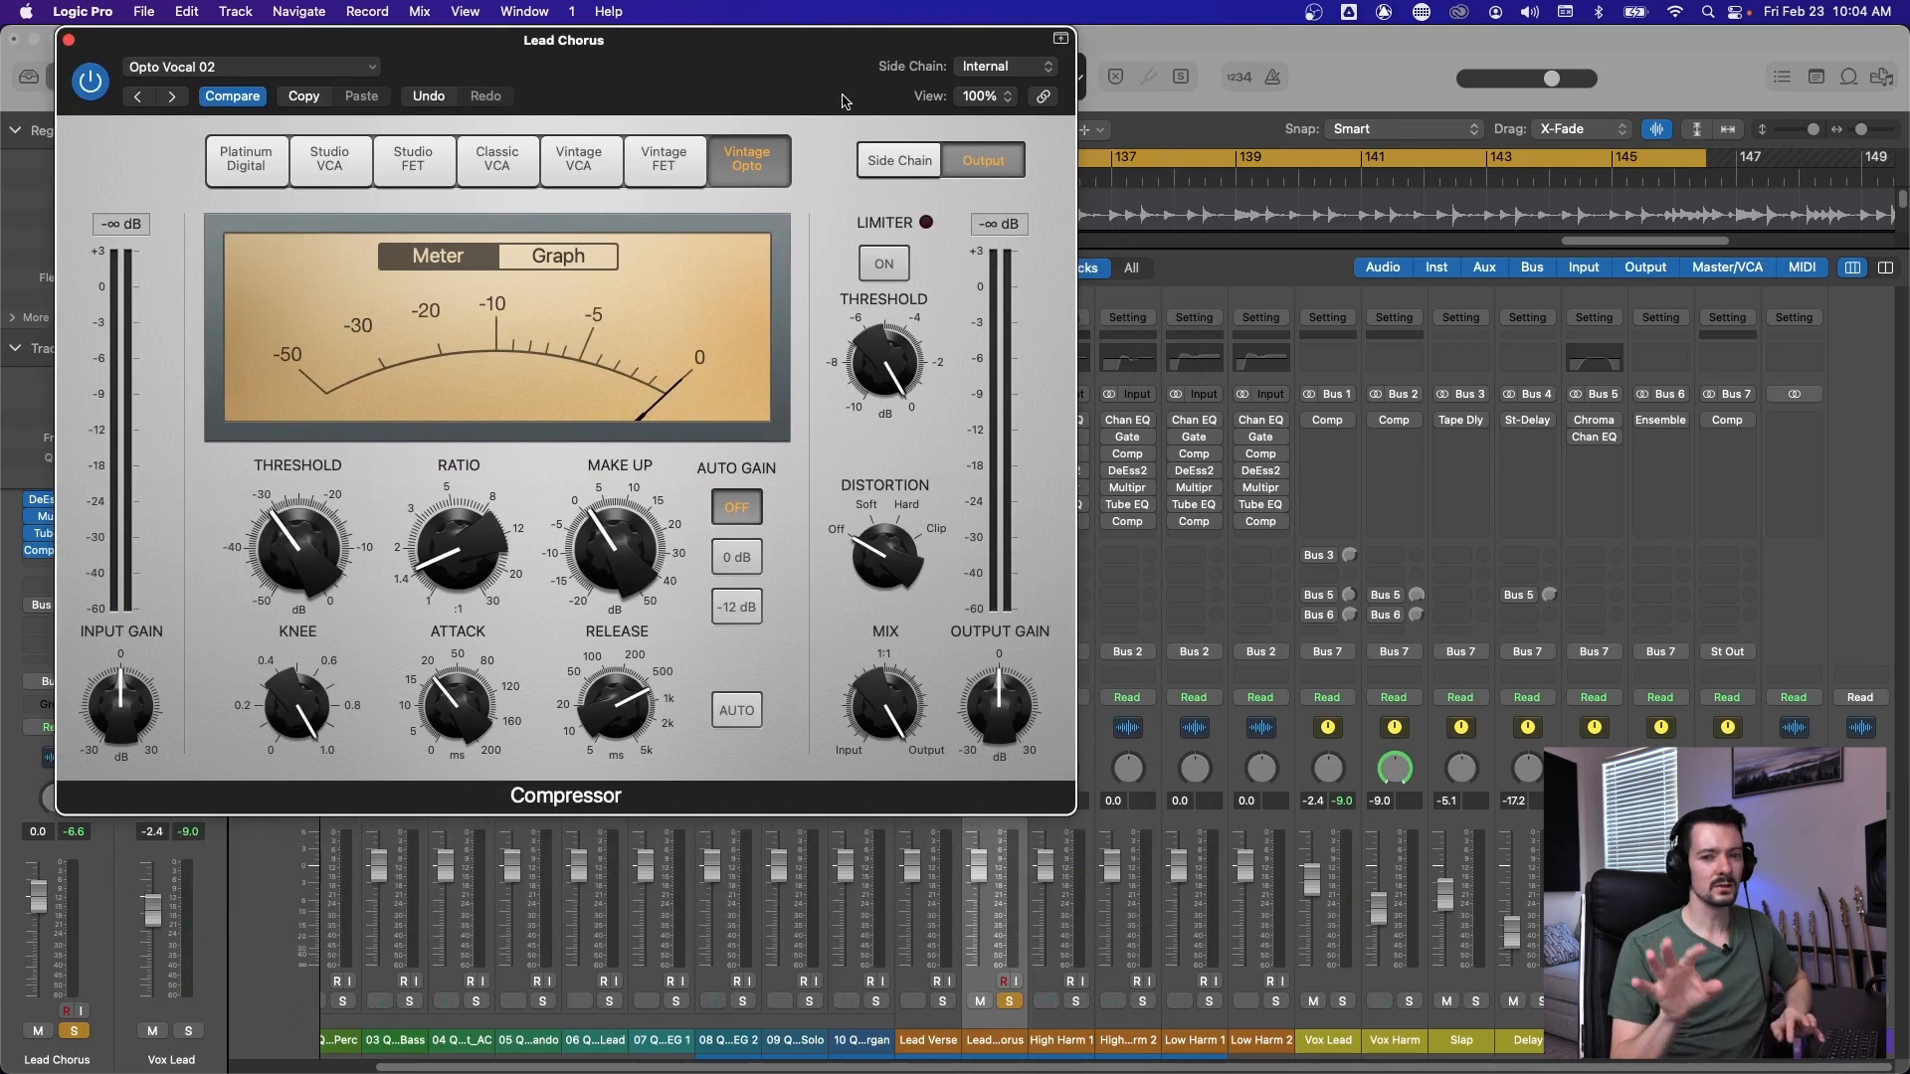
key("super+w")
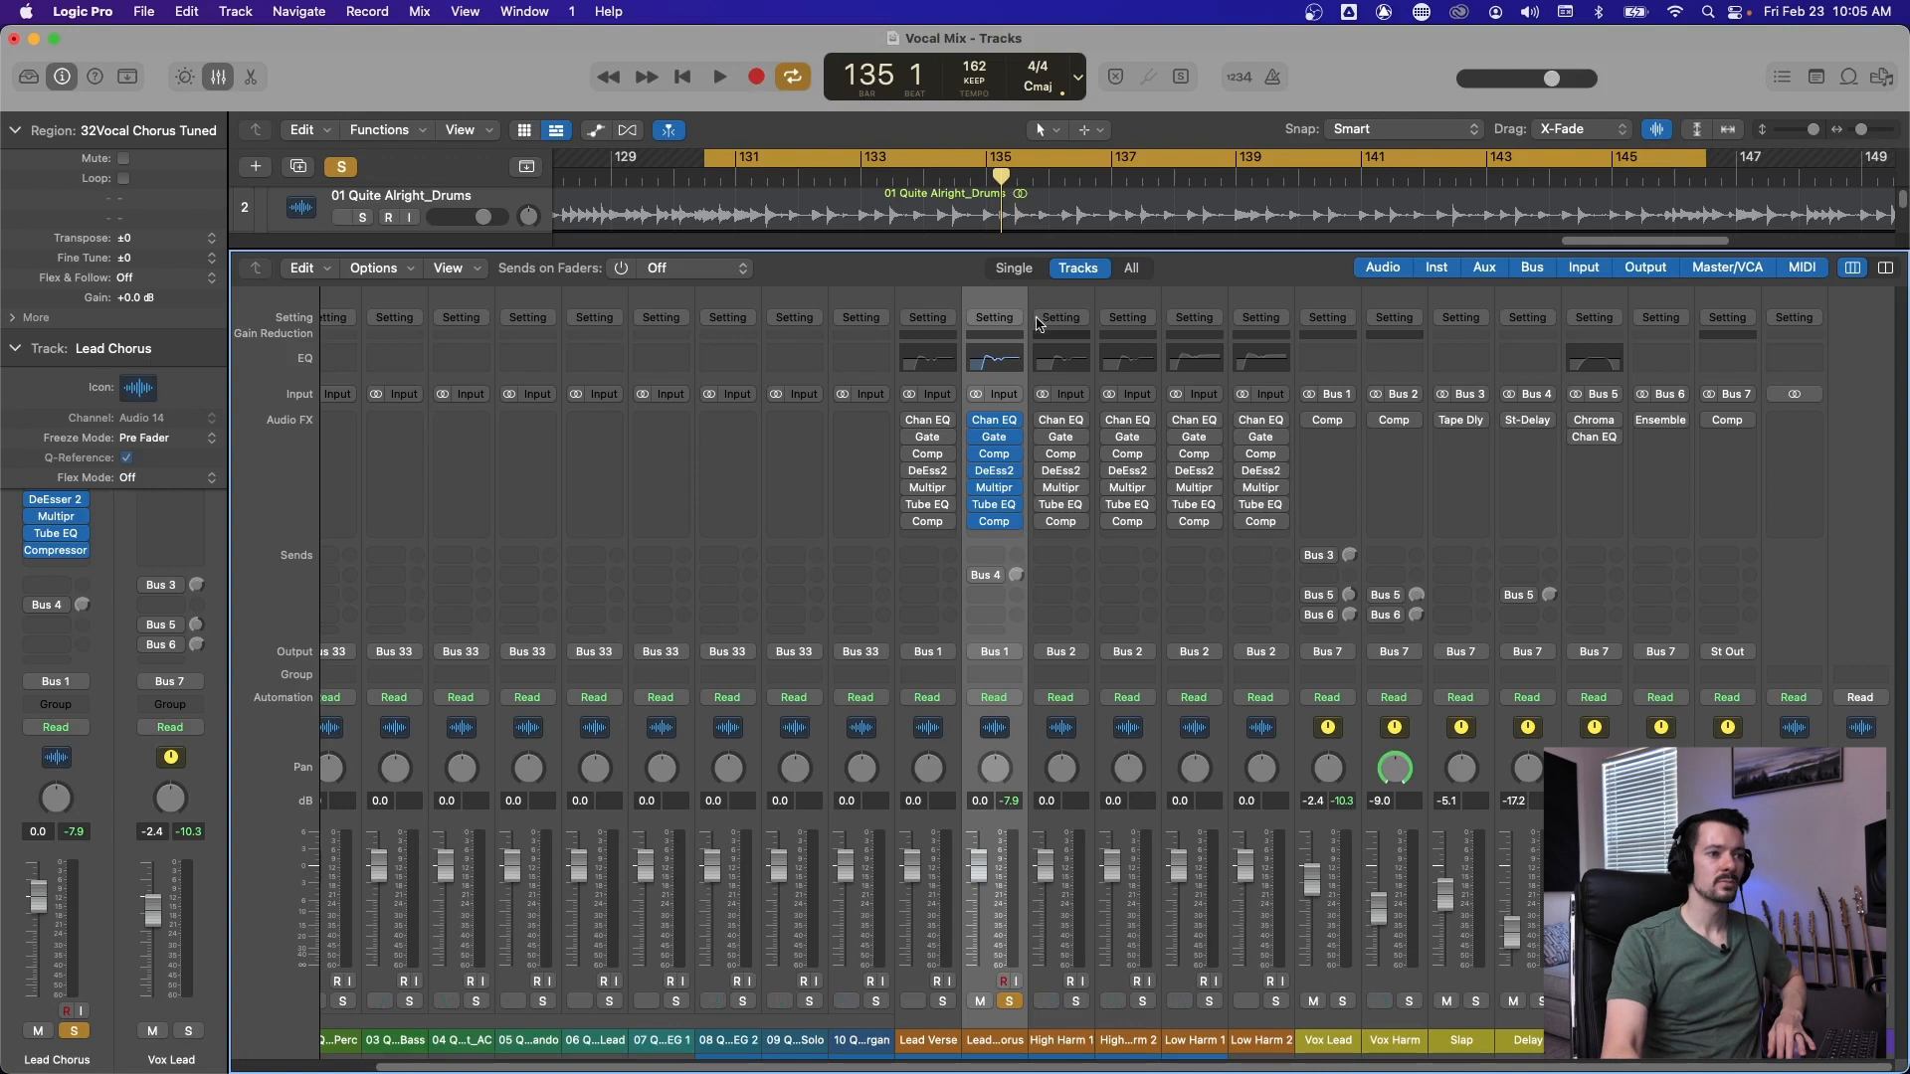
left_click(997, 318)
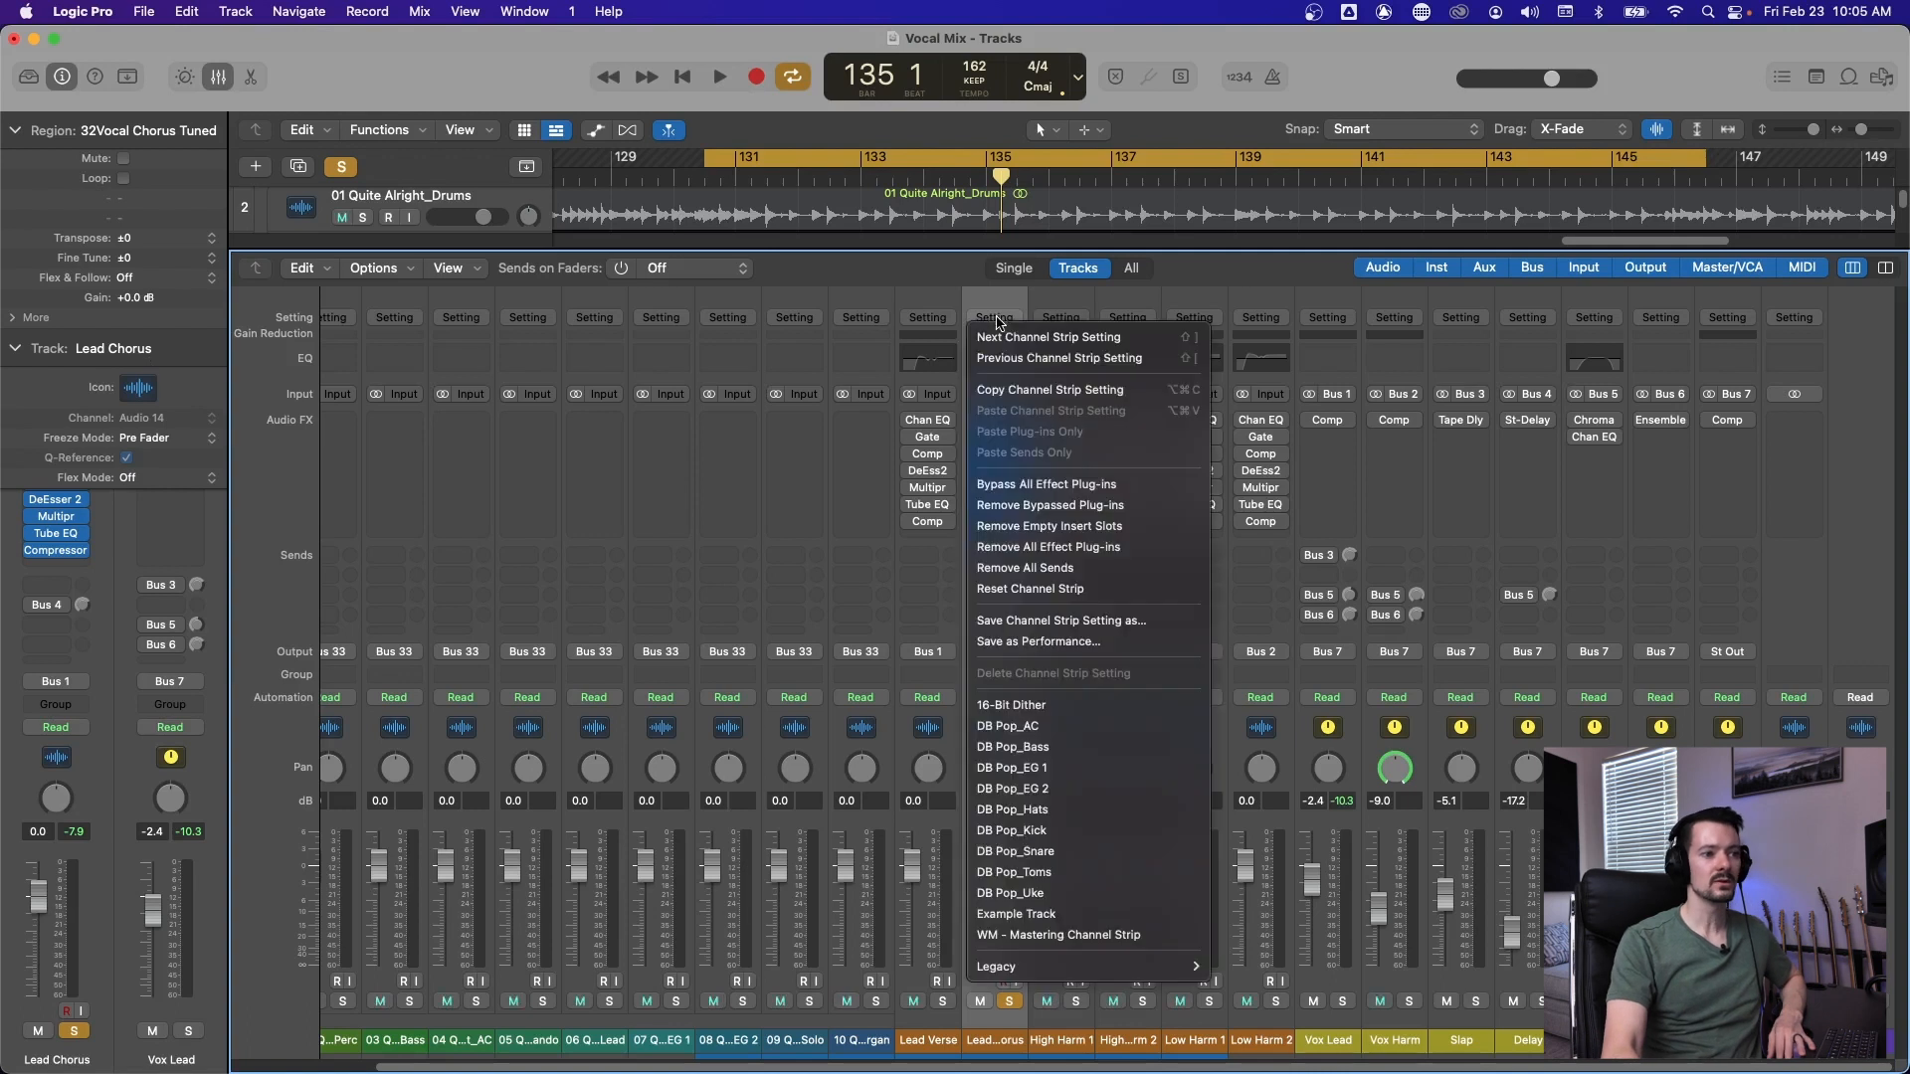
left_click(1030, 394)
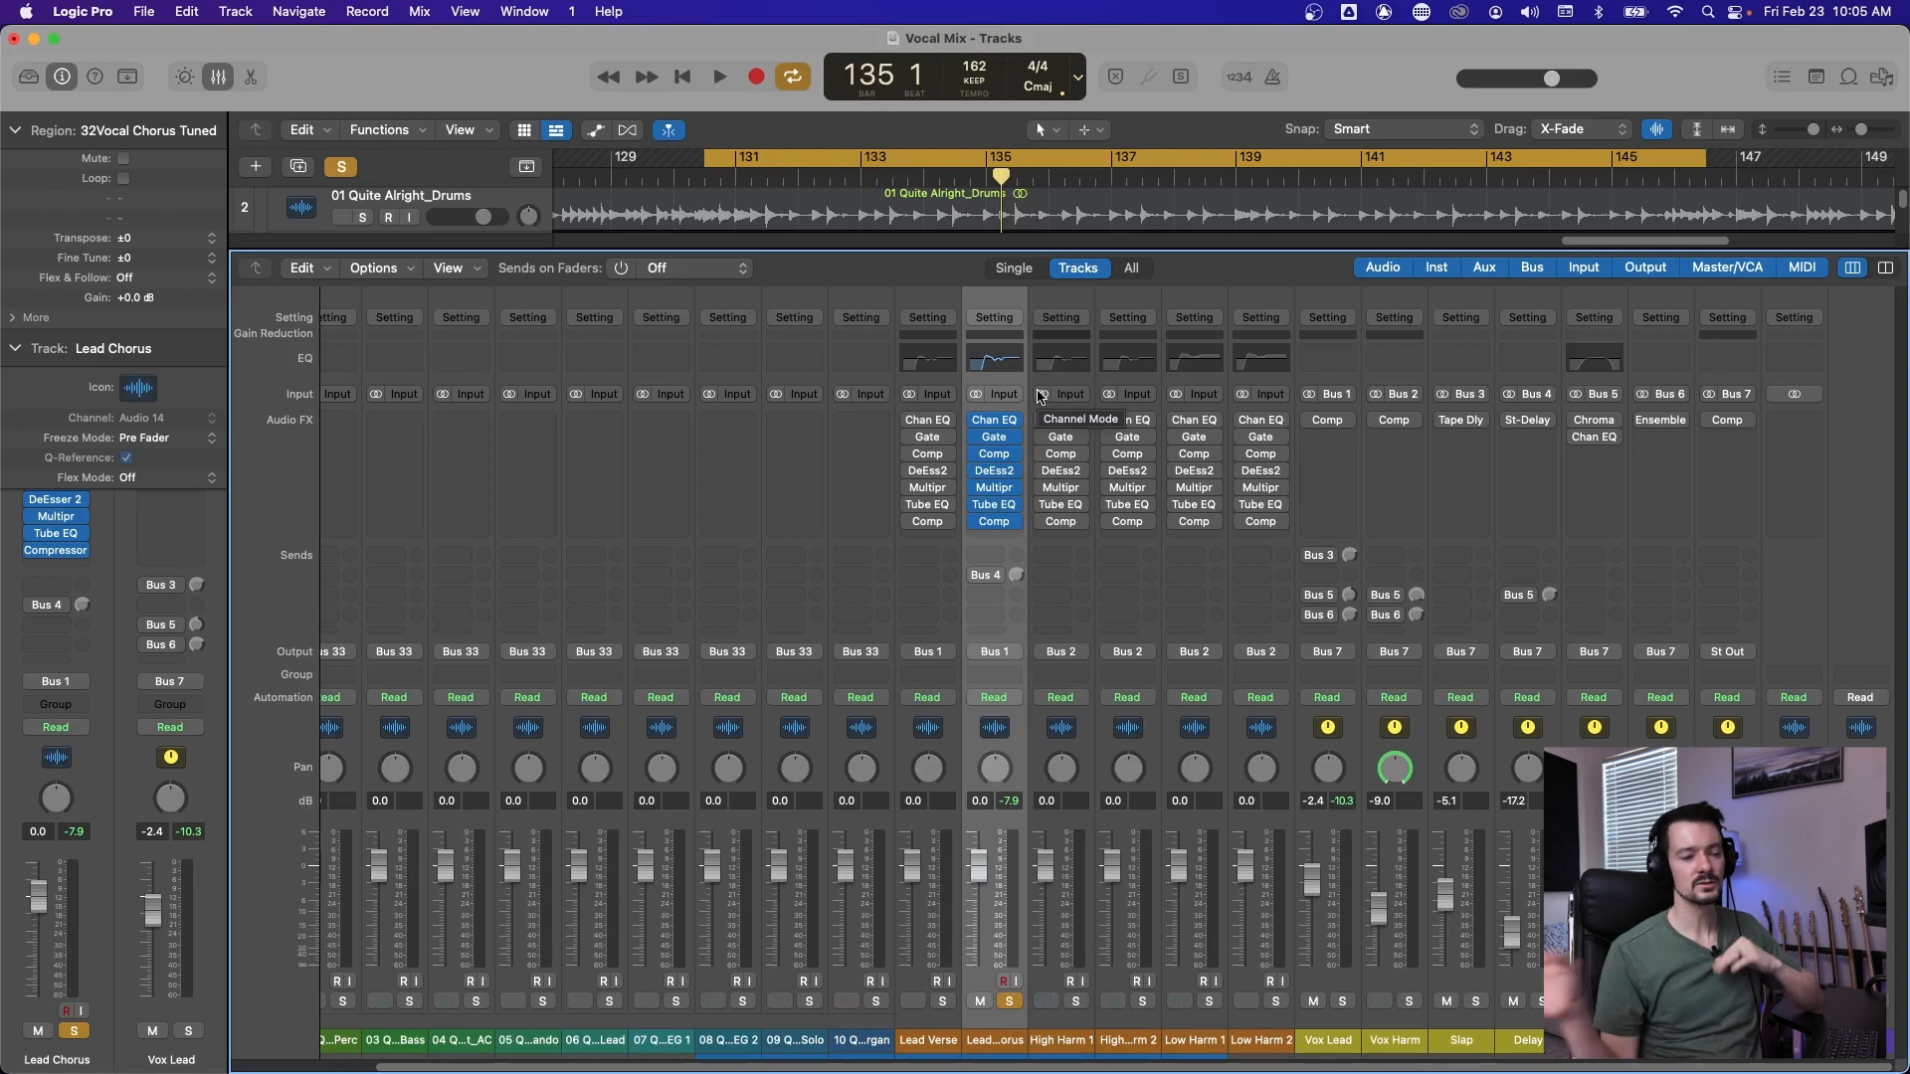
left_click(1075, 324)
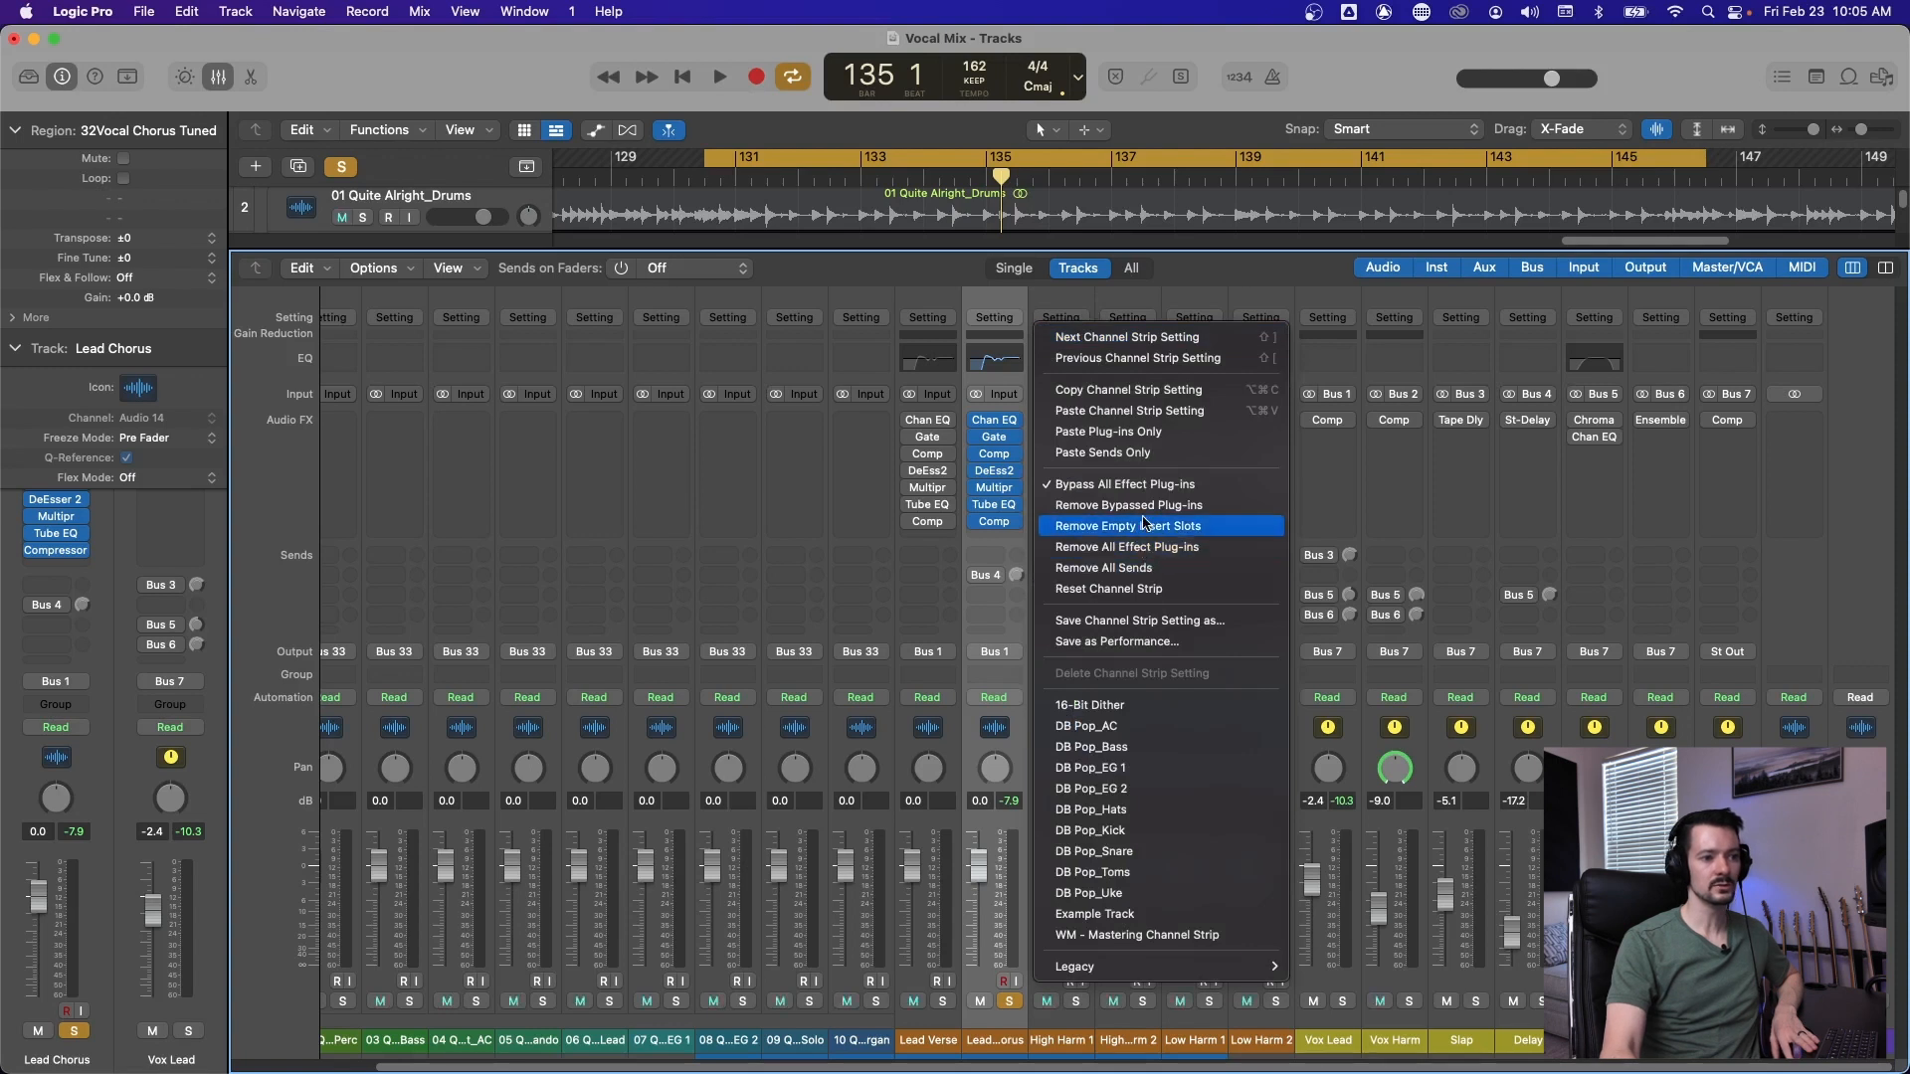
left_click(1030, 390)
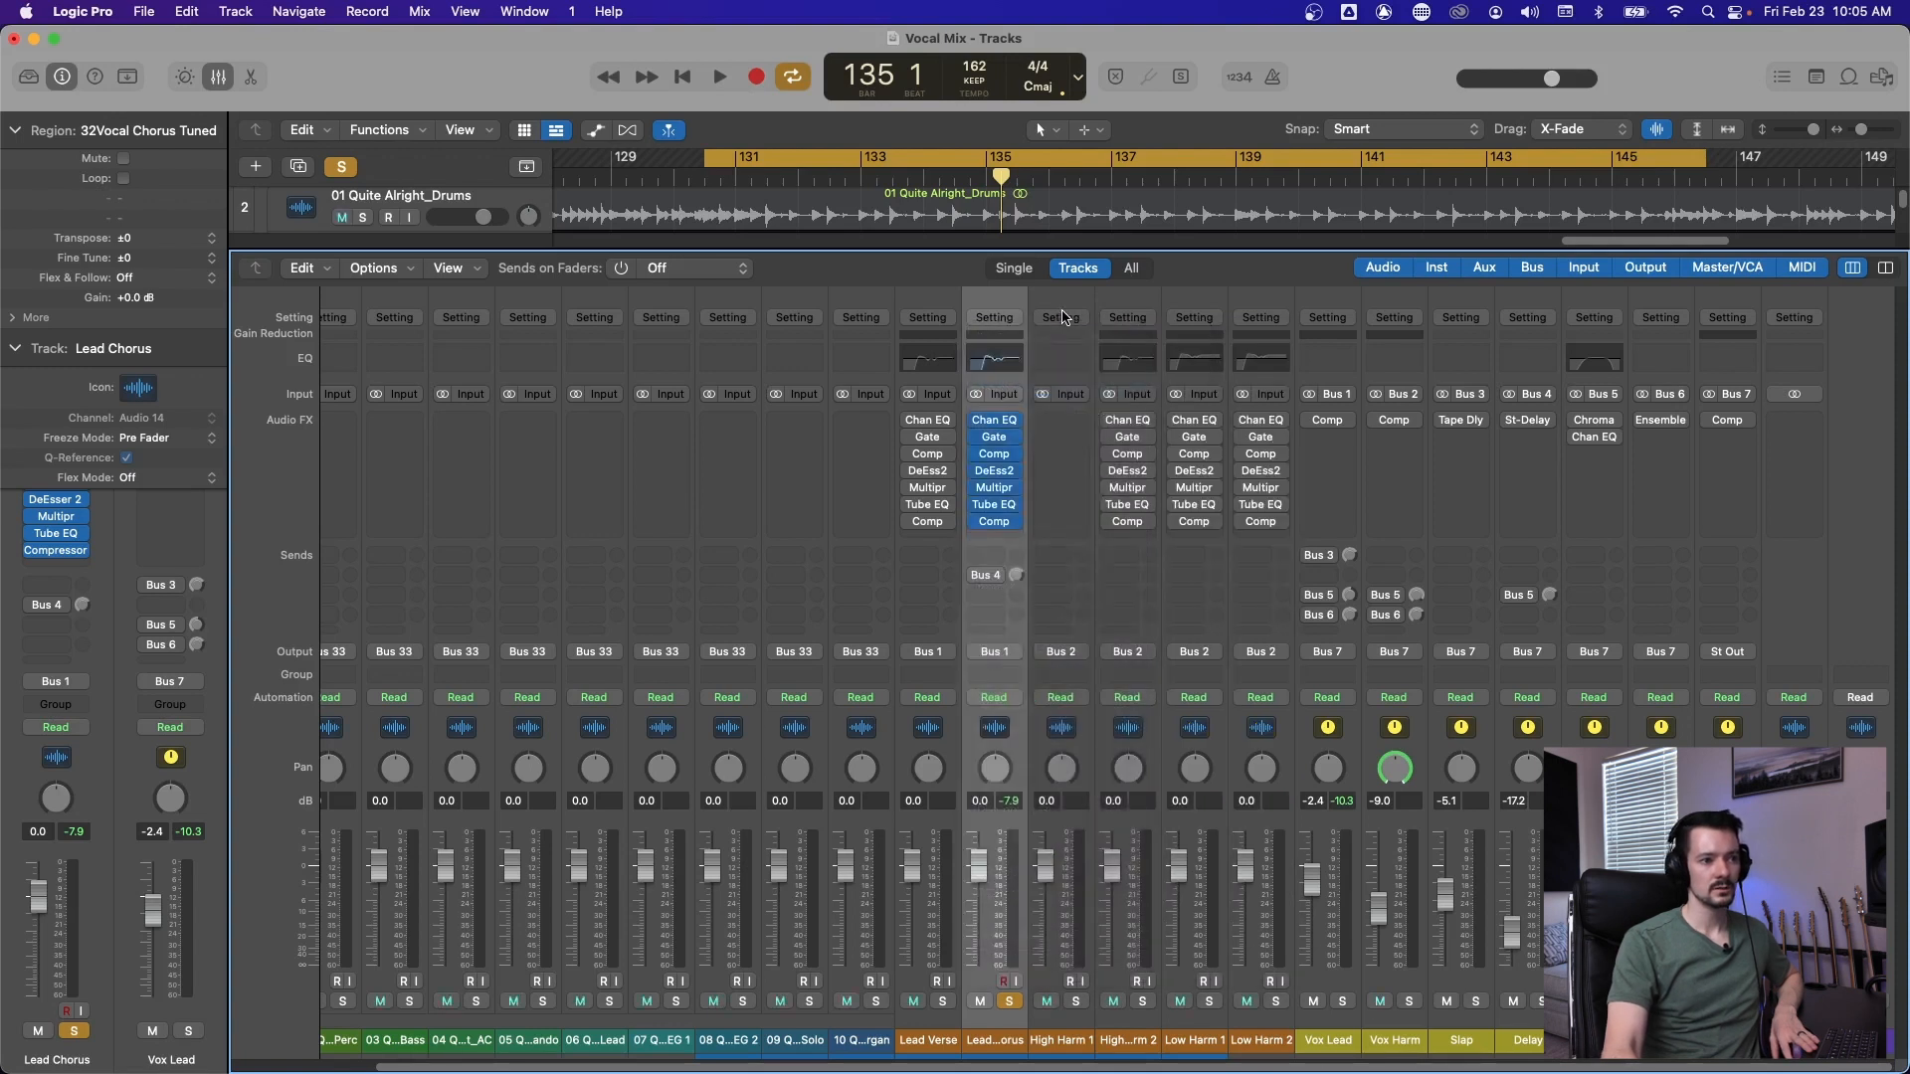
left_click(1071, 319)
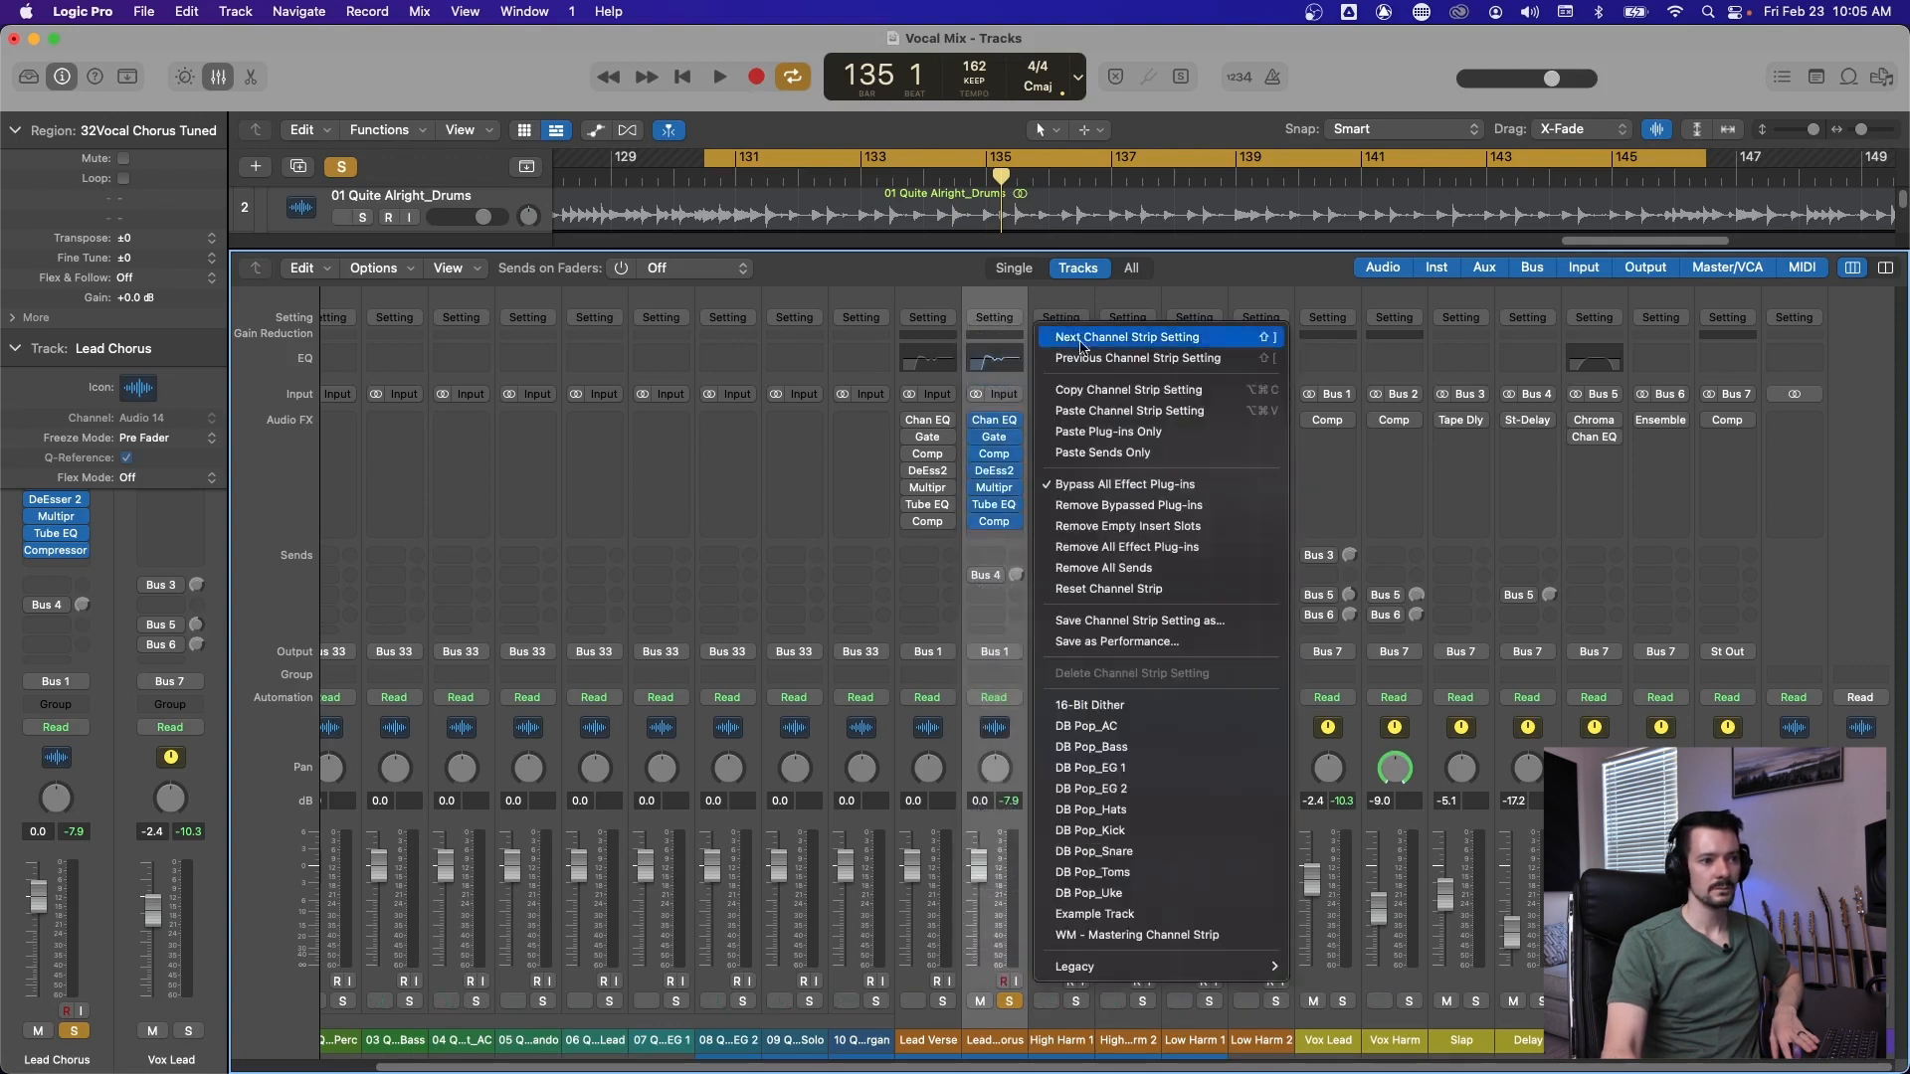
left_click(1109, 434)
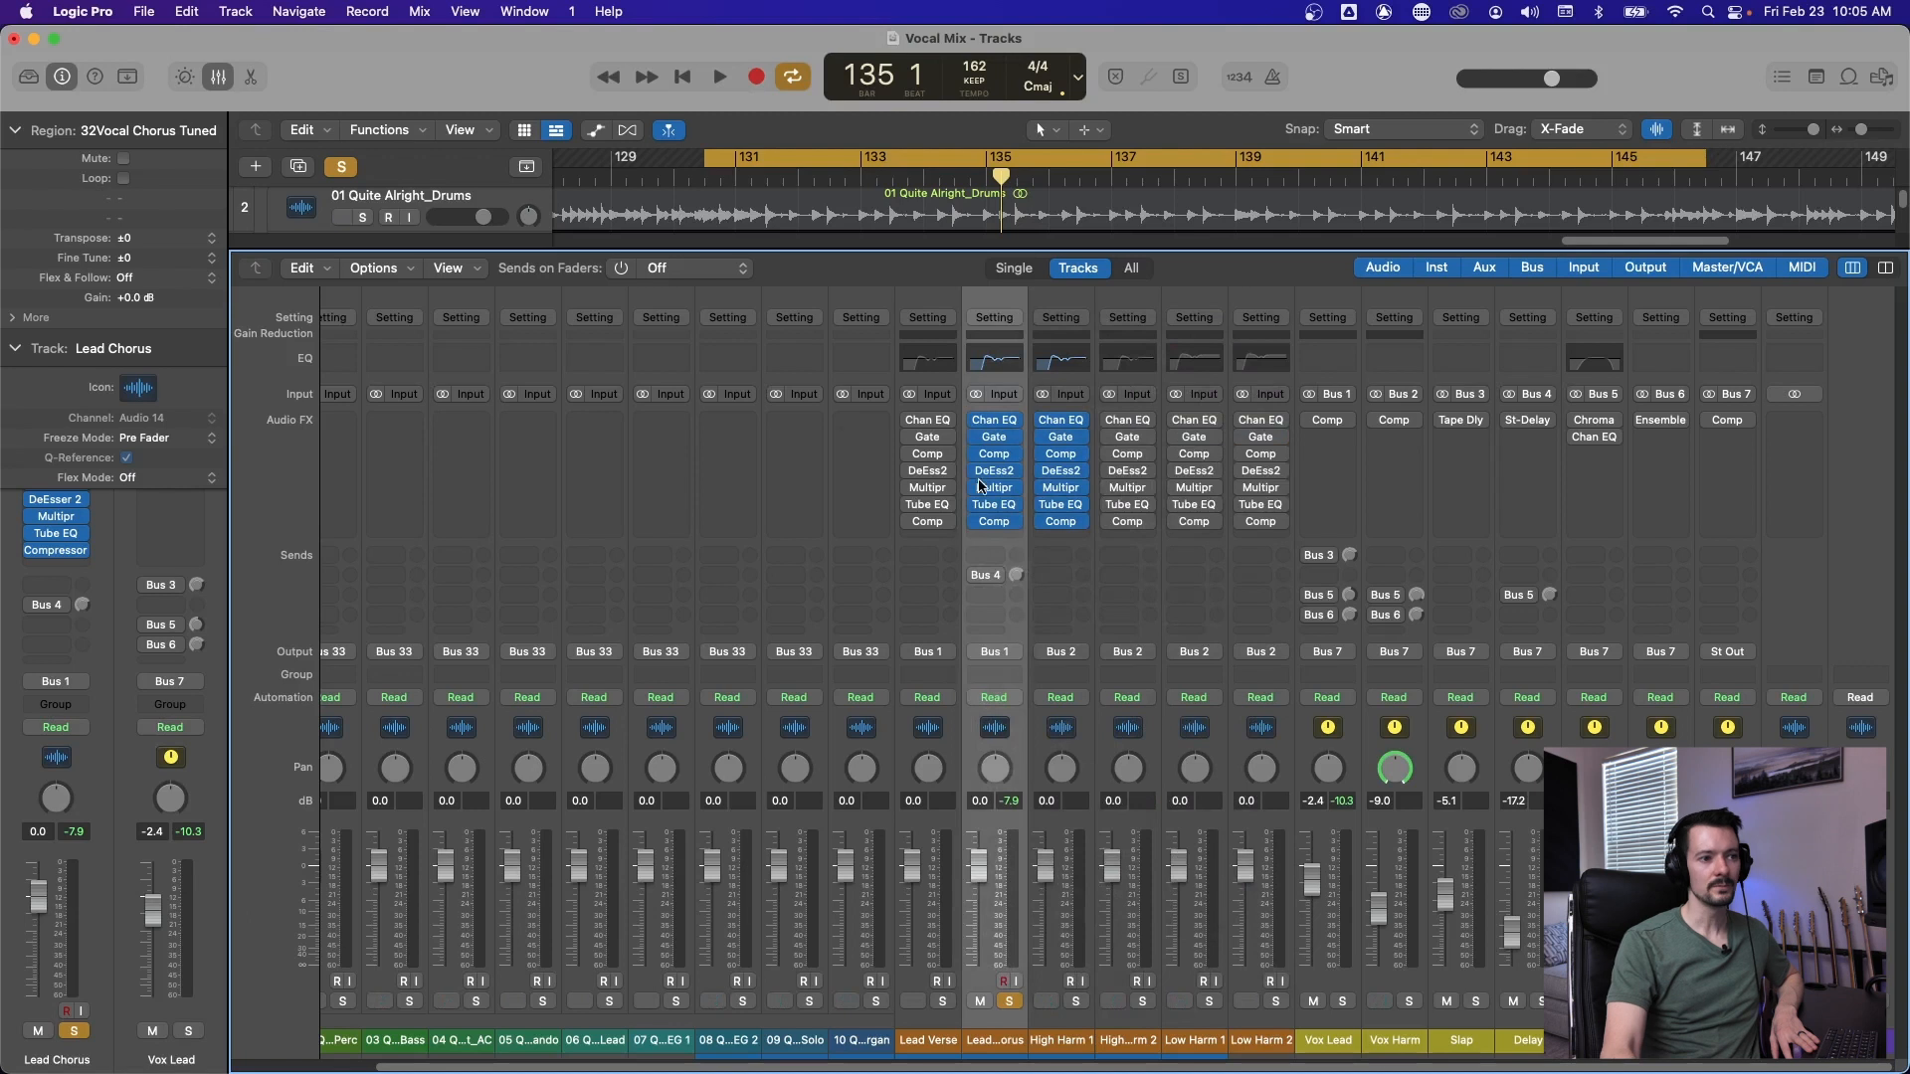
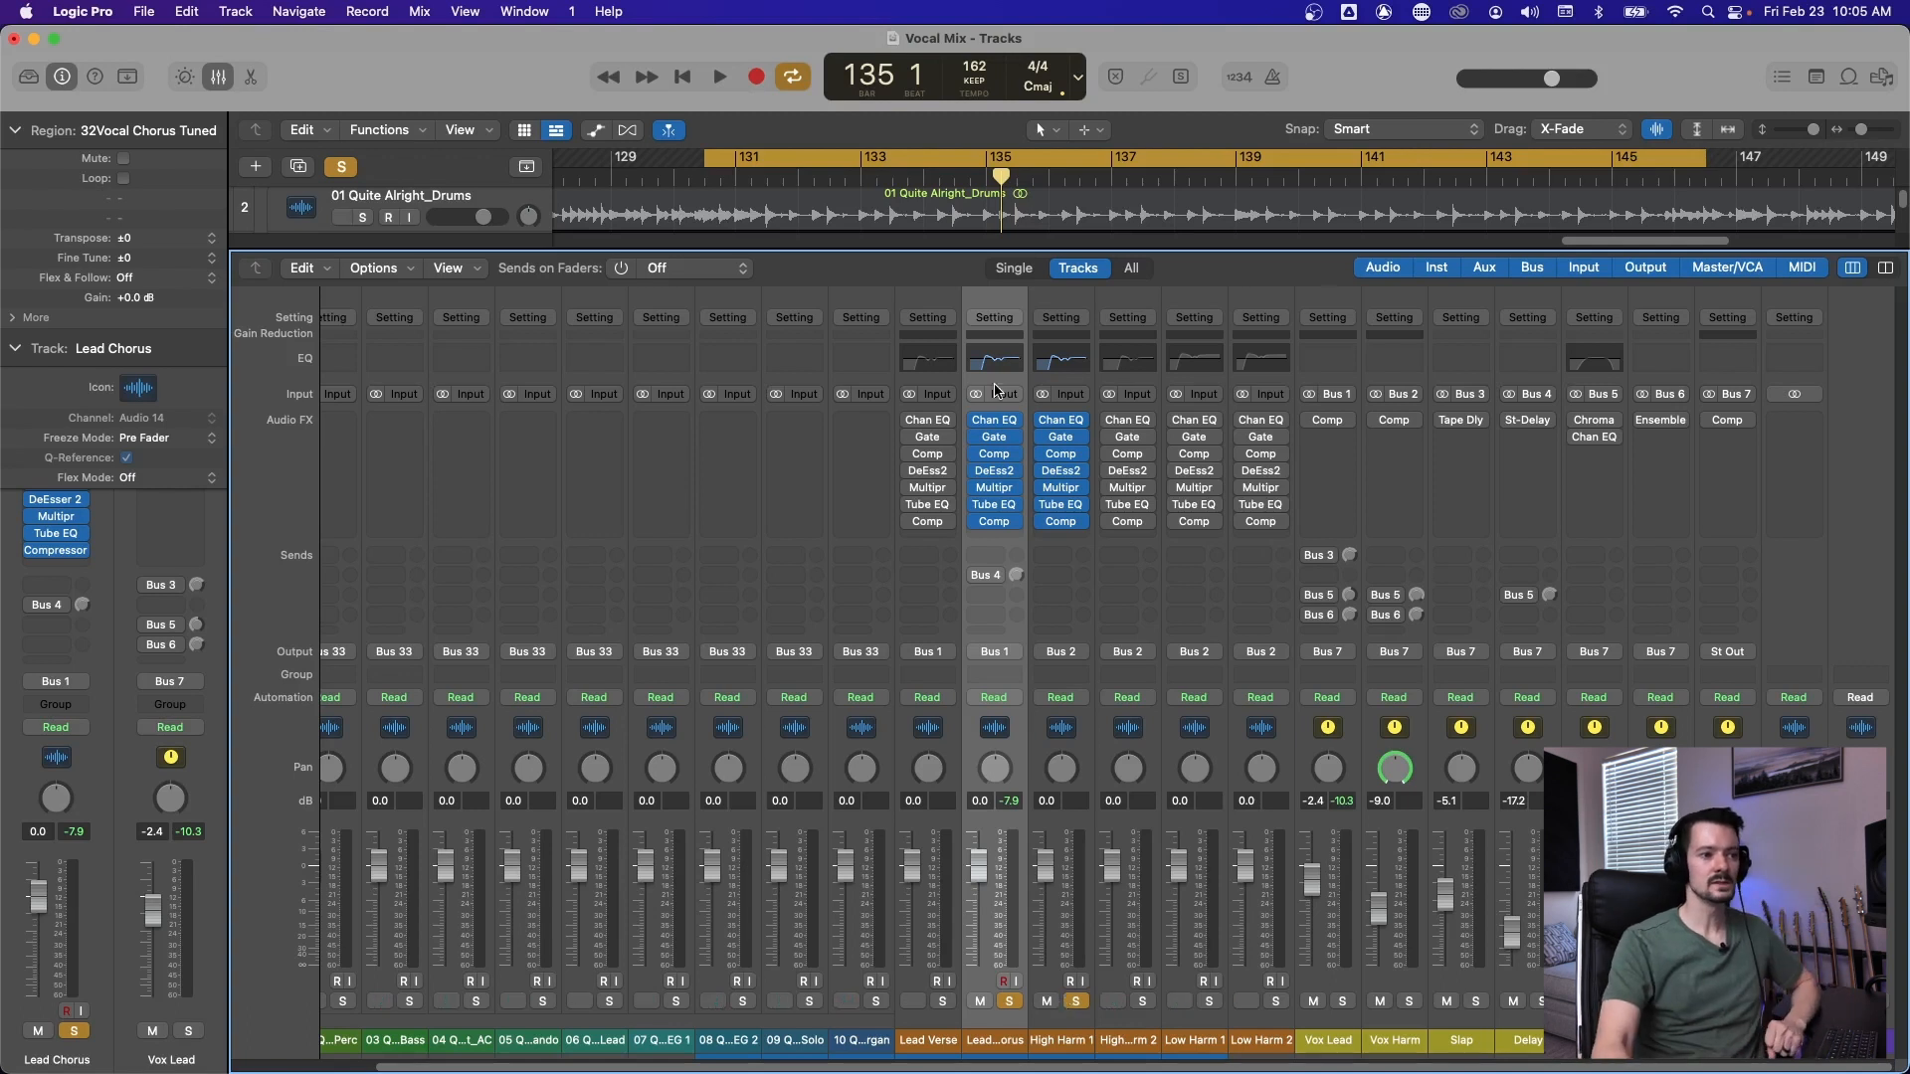
Review the Channel EQ curve on Lead Chorus and close its window.
left_click(995, 419)
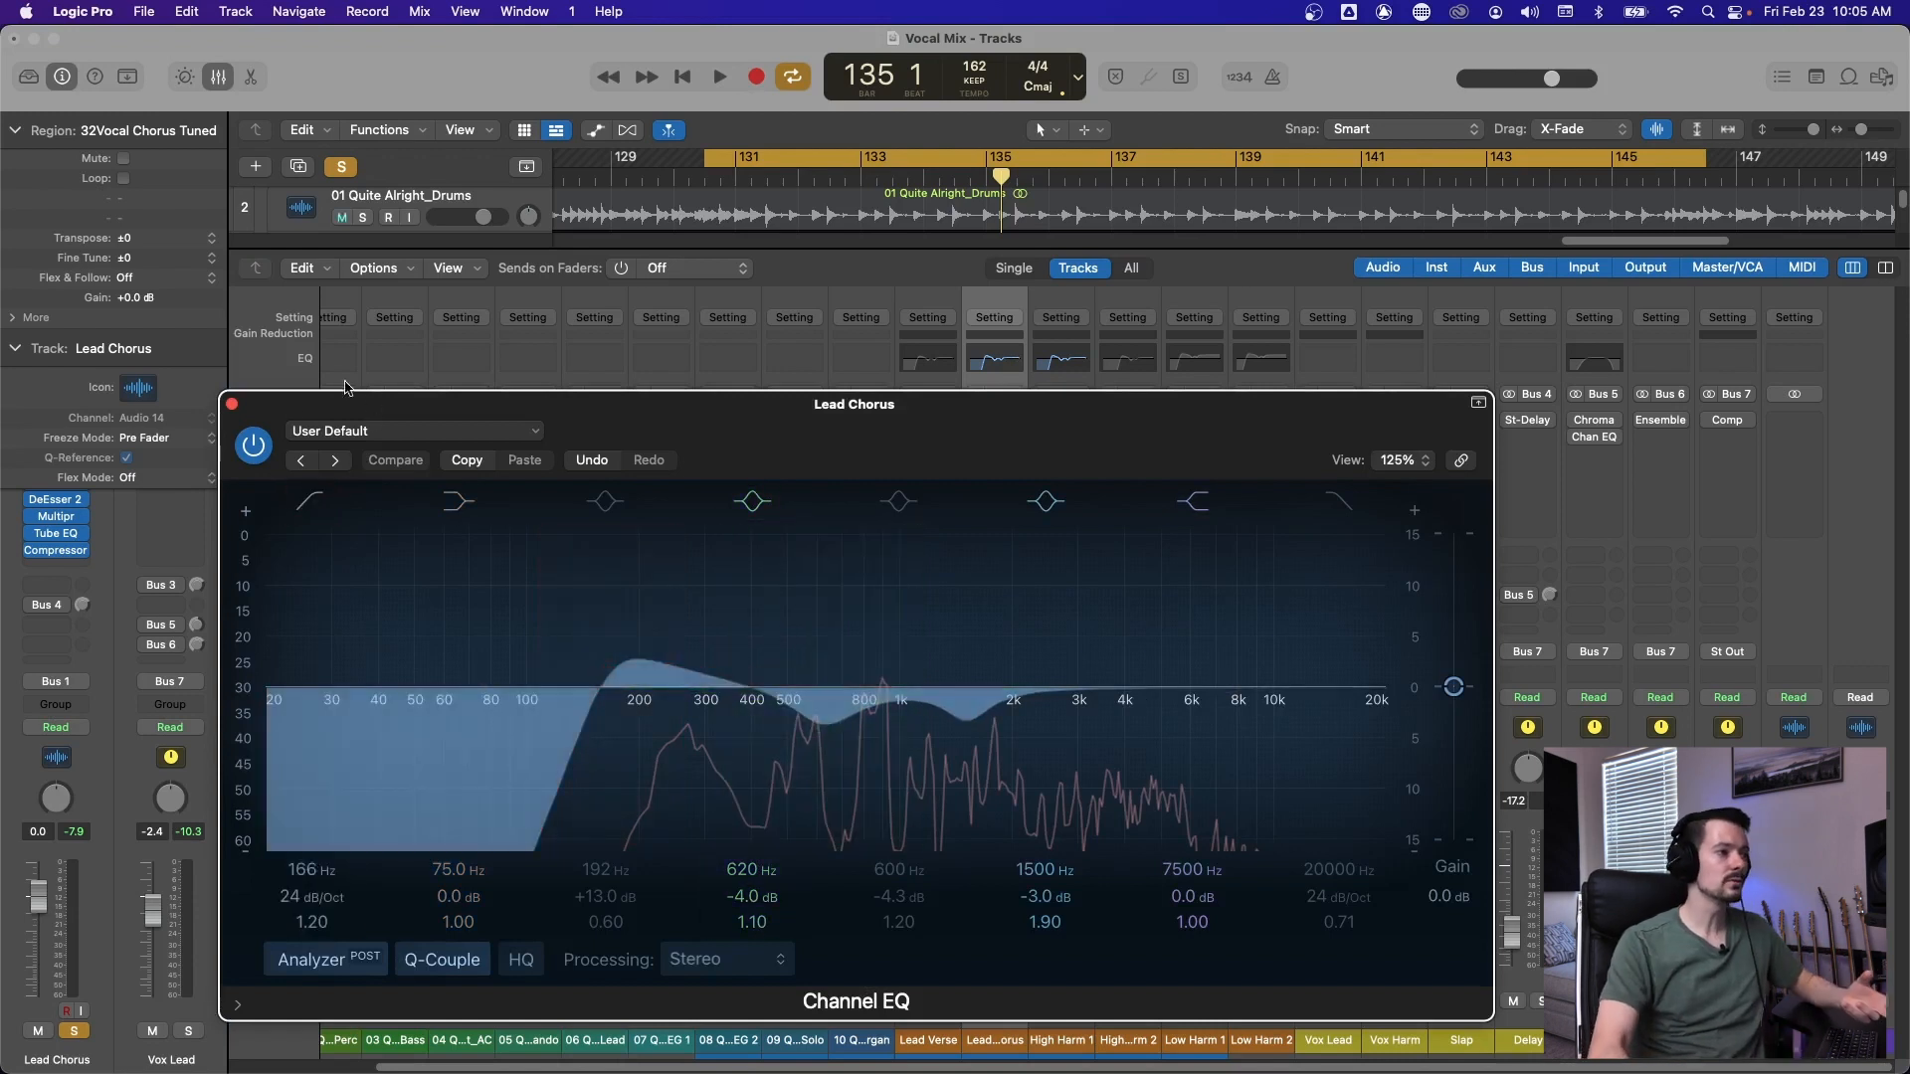
left_click(233, 405)
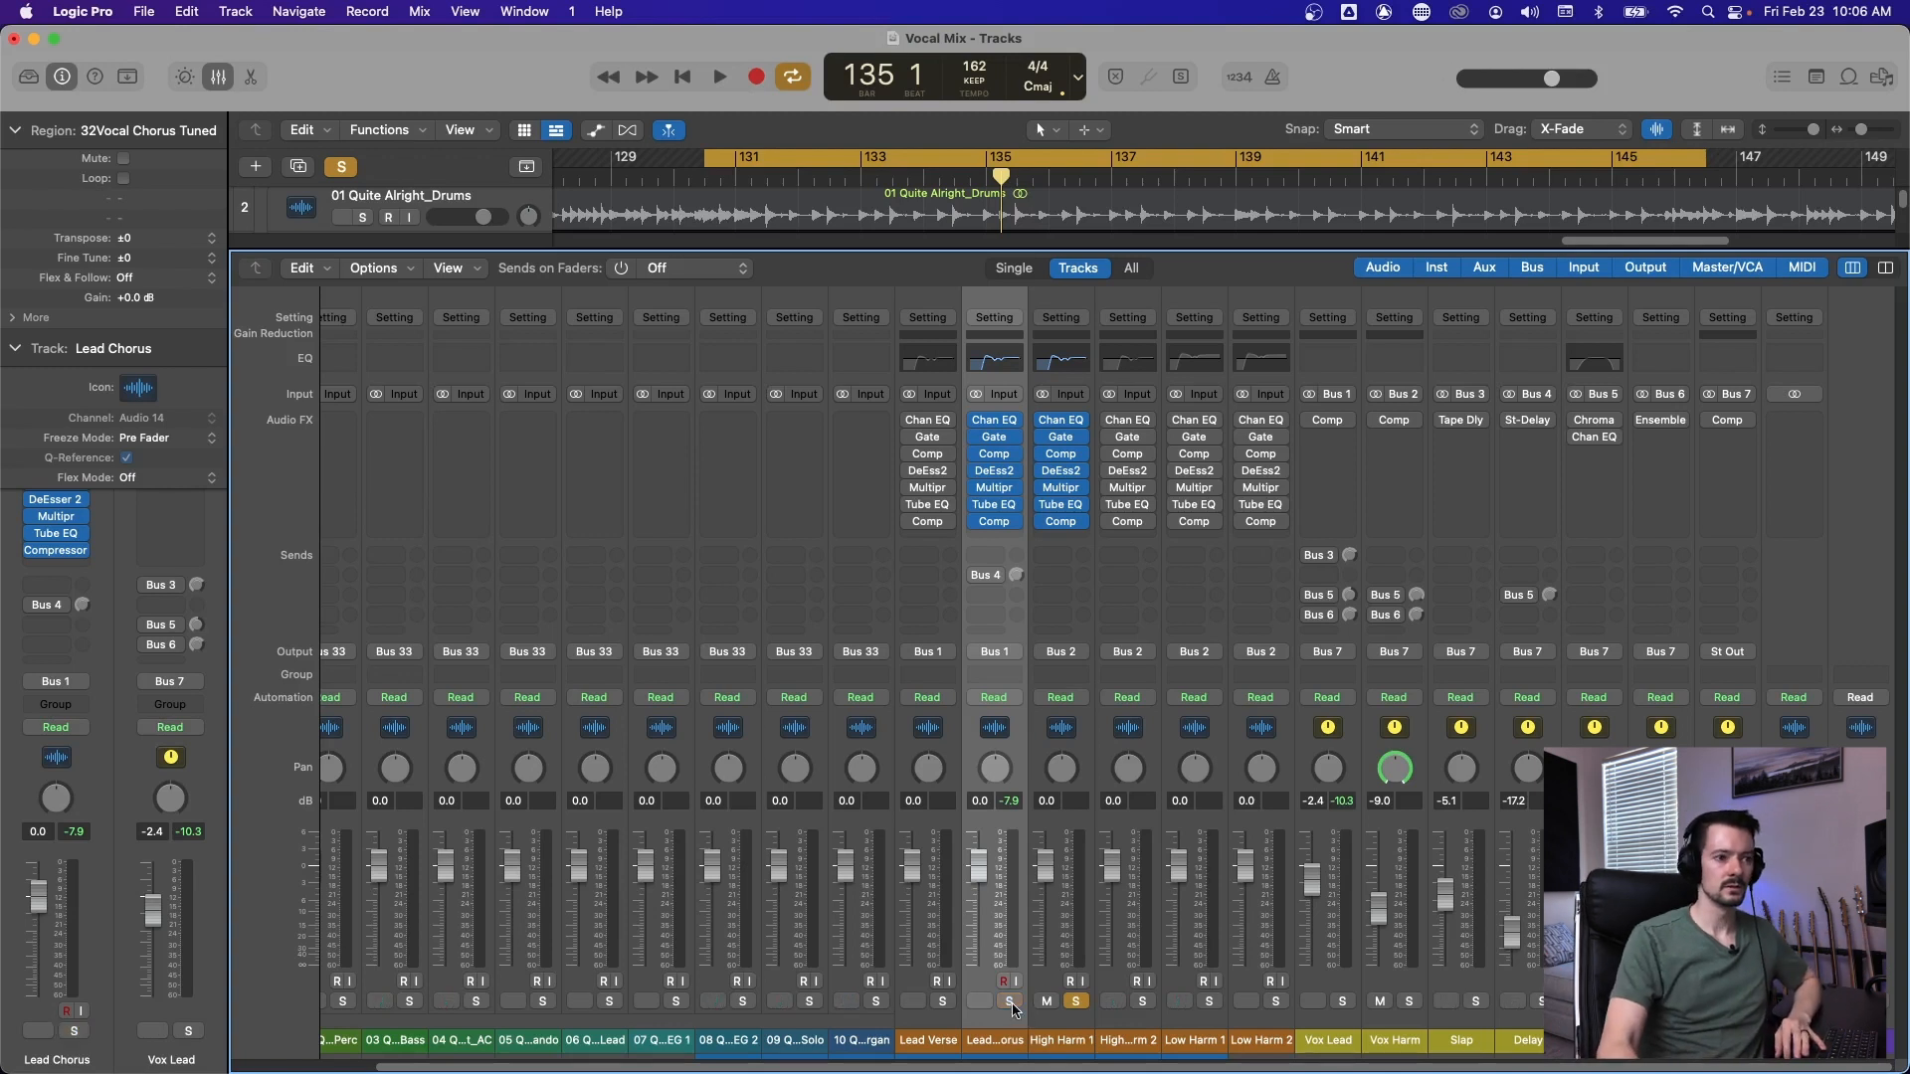
Bring the vocal tracks into view, play Lead Chorus and High Harm 1 soloed together, and enlarge the Mixer again.
left_click_drag(851, 247, 851, 785)
scroll(909, 511, "down", 5)
key("space")
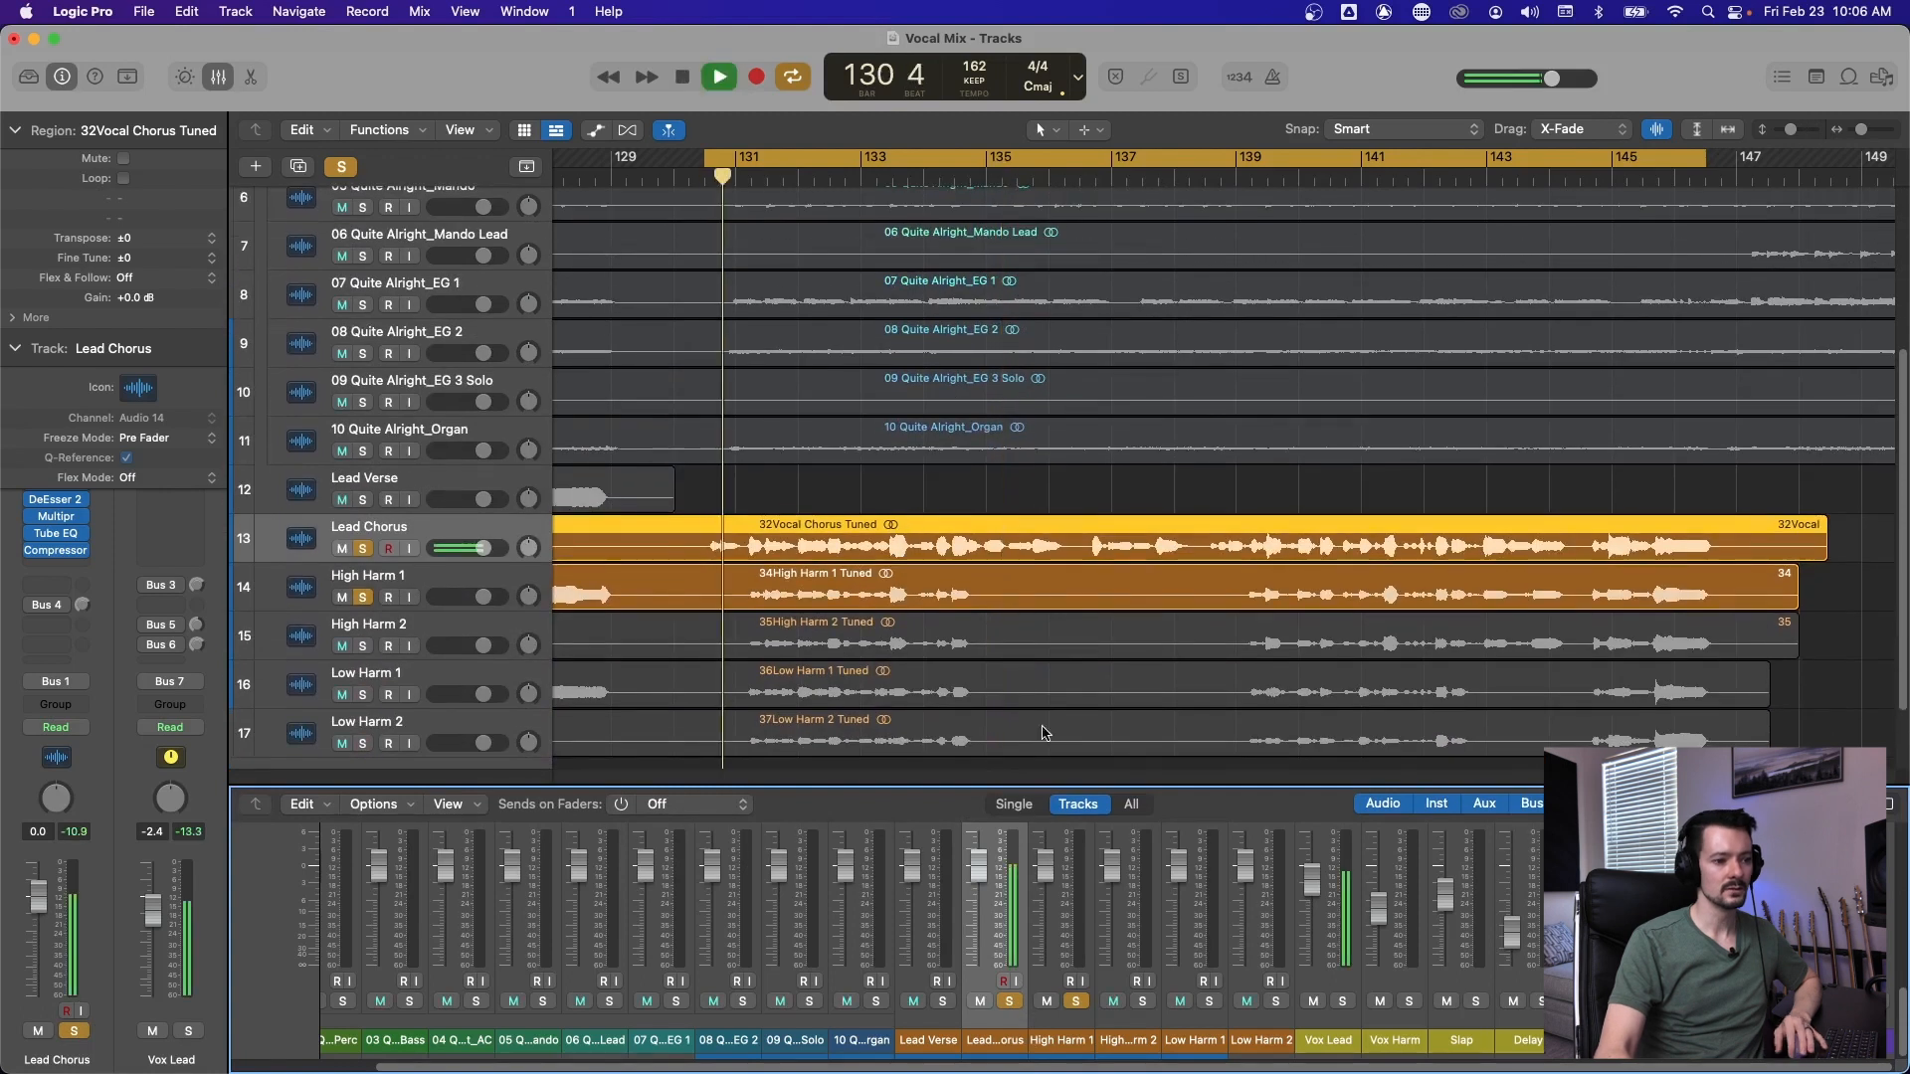
left_click_drag(885, 786, 880, 353)
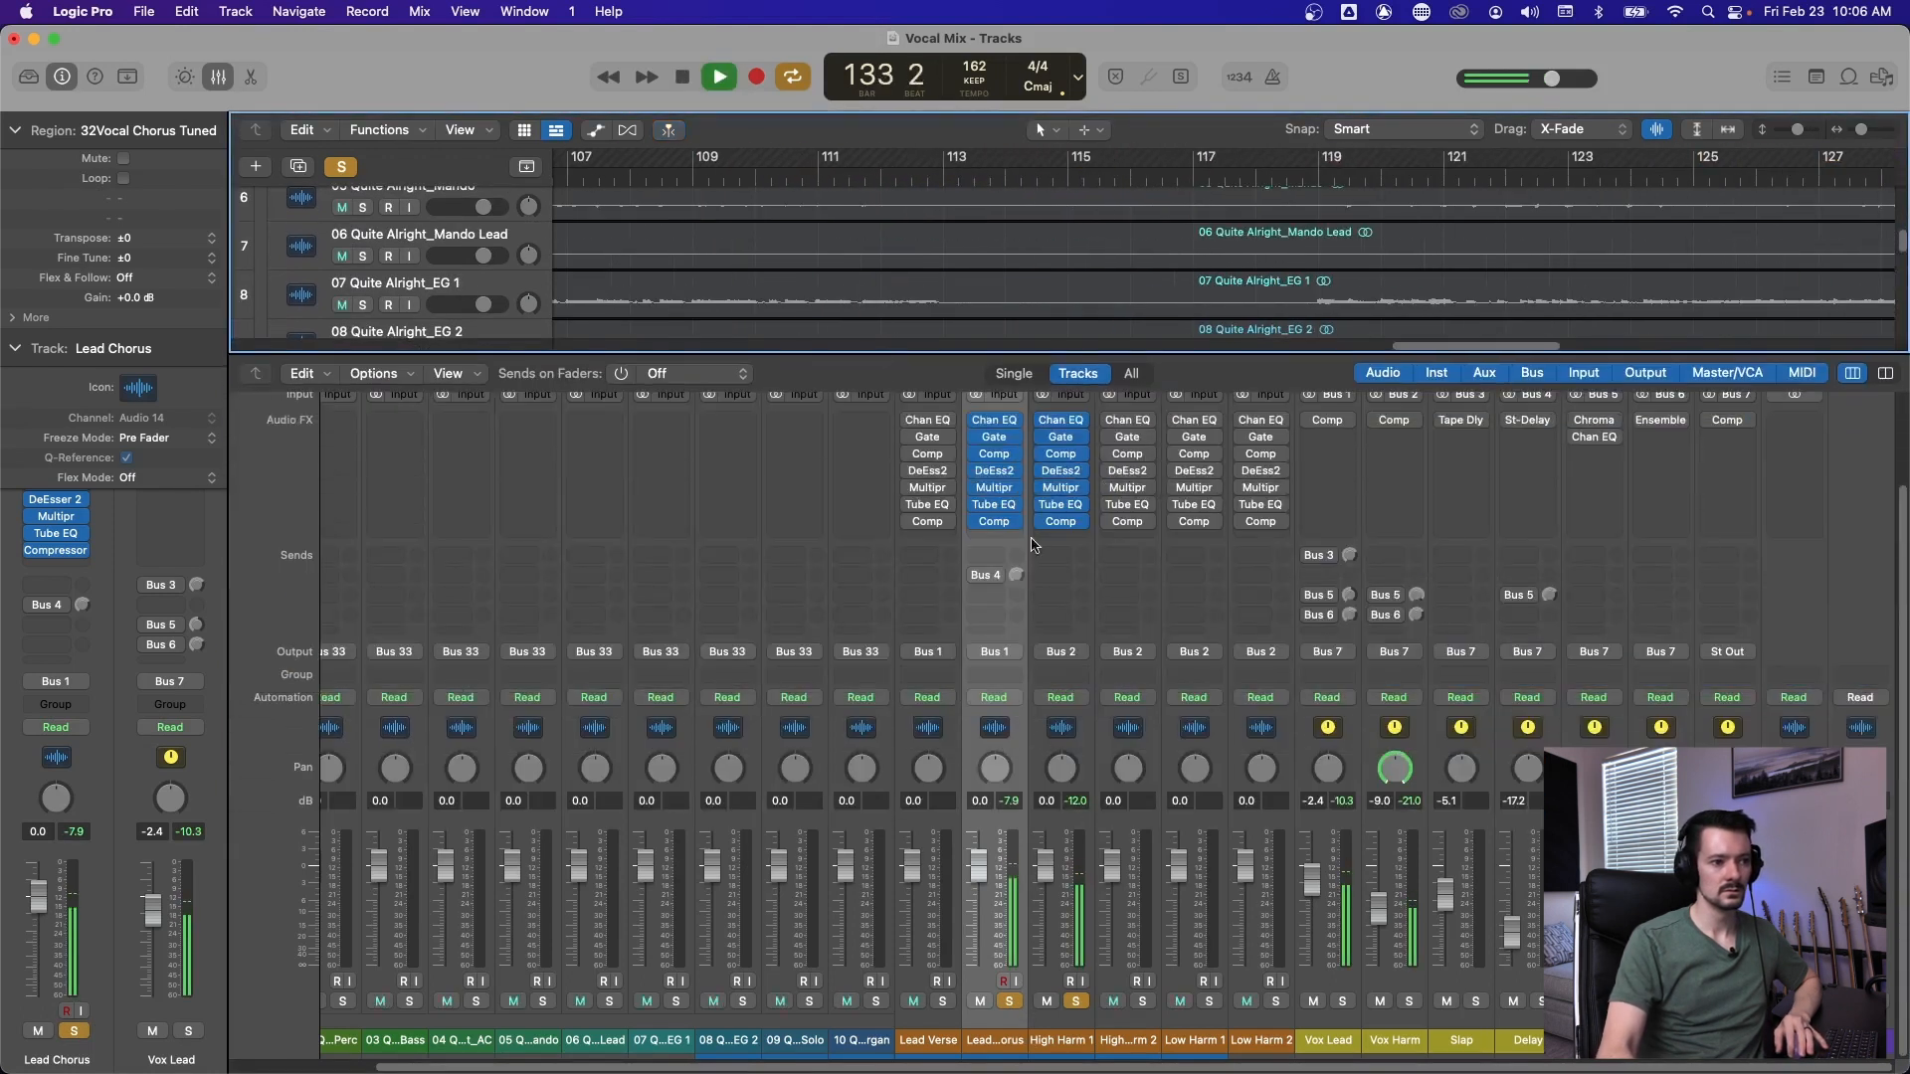
Raise the low cut in High Harm 1's Channel EQ to 258 Hz; set the High Harm 1 fader to 3.0 dB and Lead Chorus to -2.3 dB.
left_click(1060, 420)
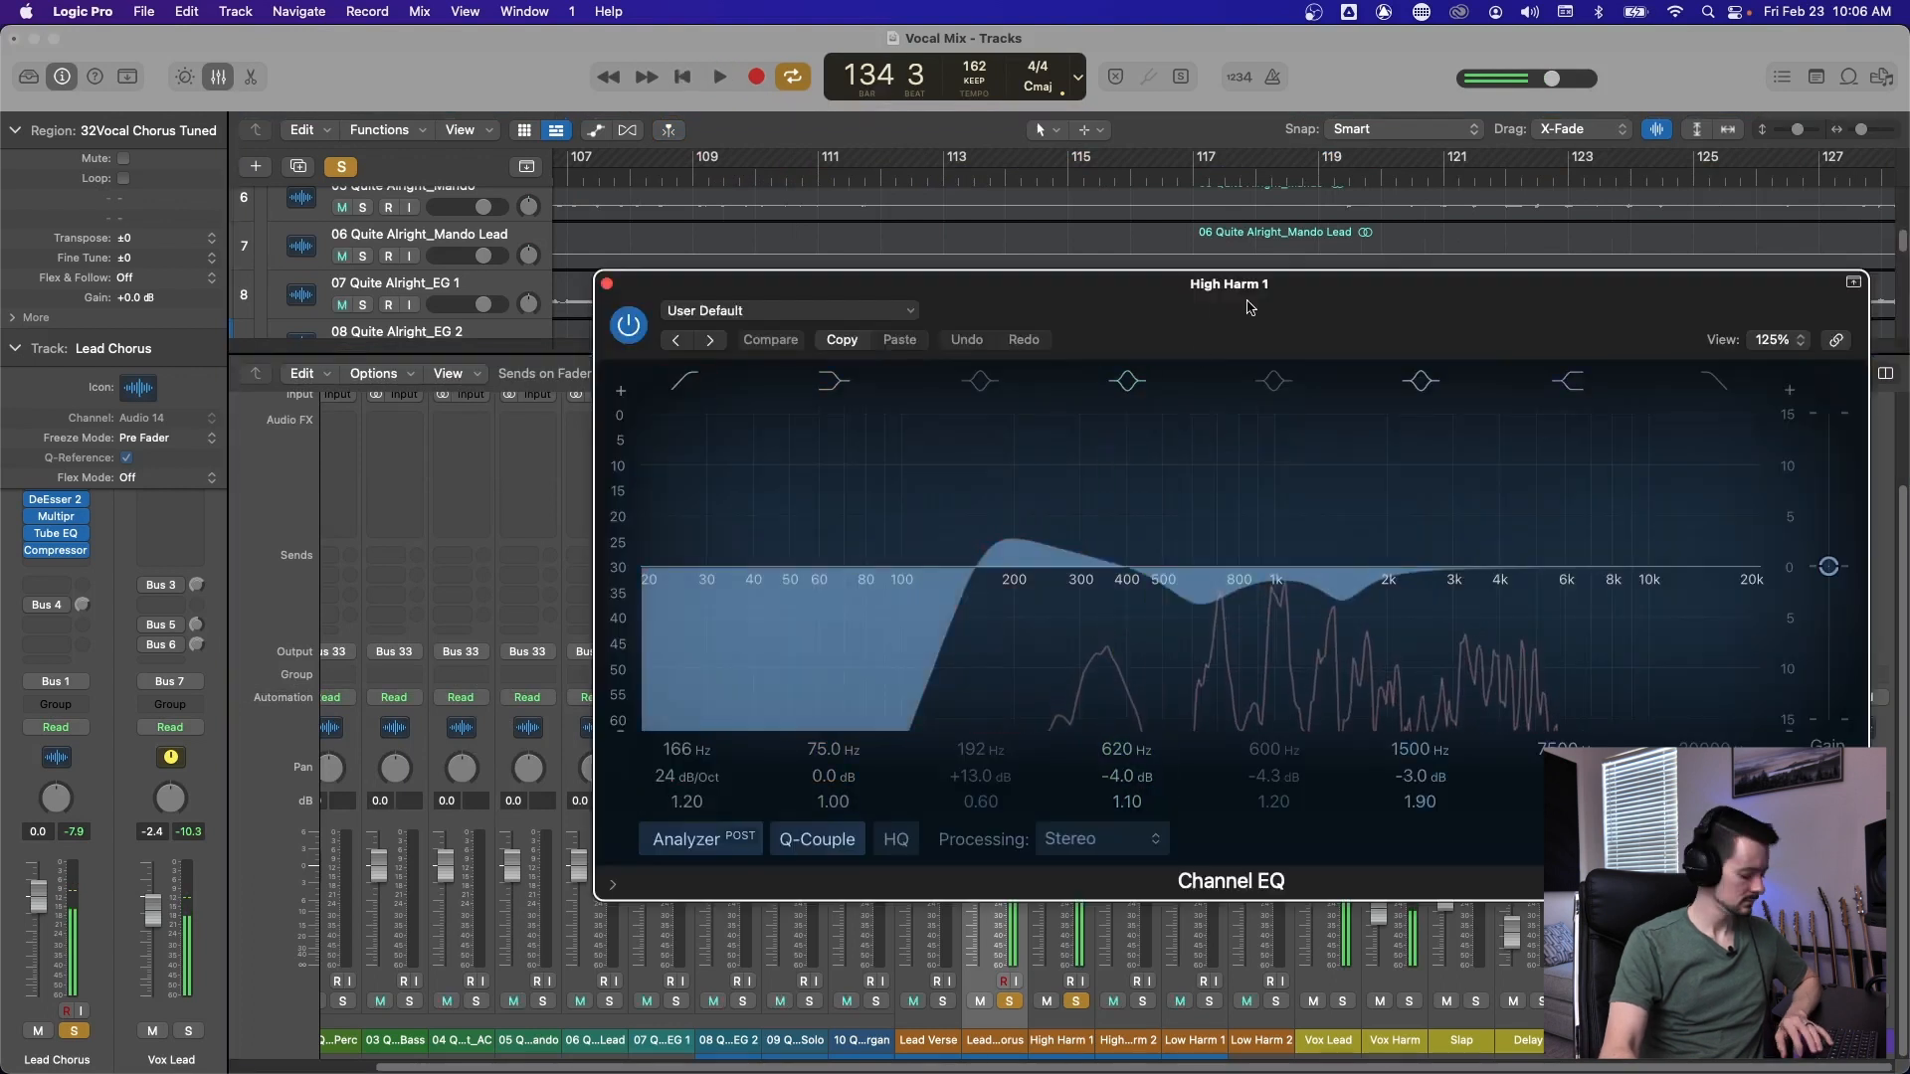
left_click_drag(988, 555, 1054, 553)
left_click_drag(1285, 321, 737, 112)
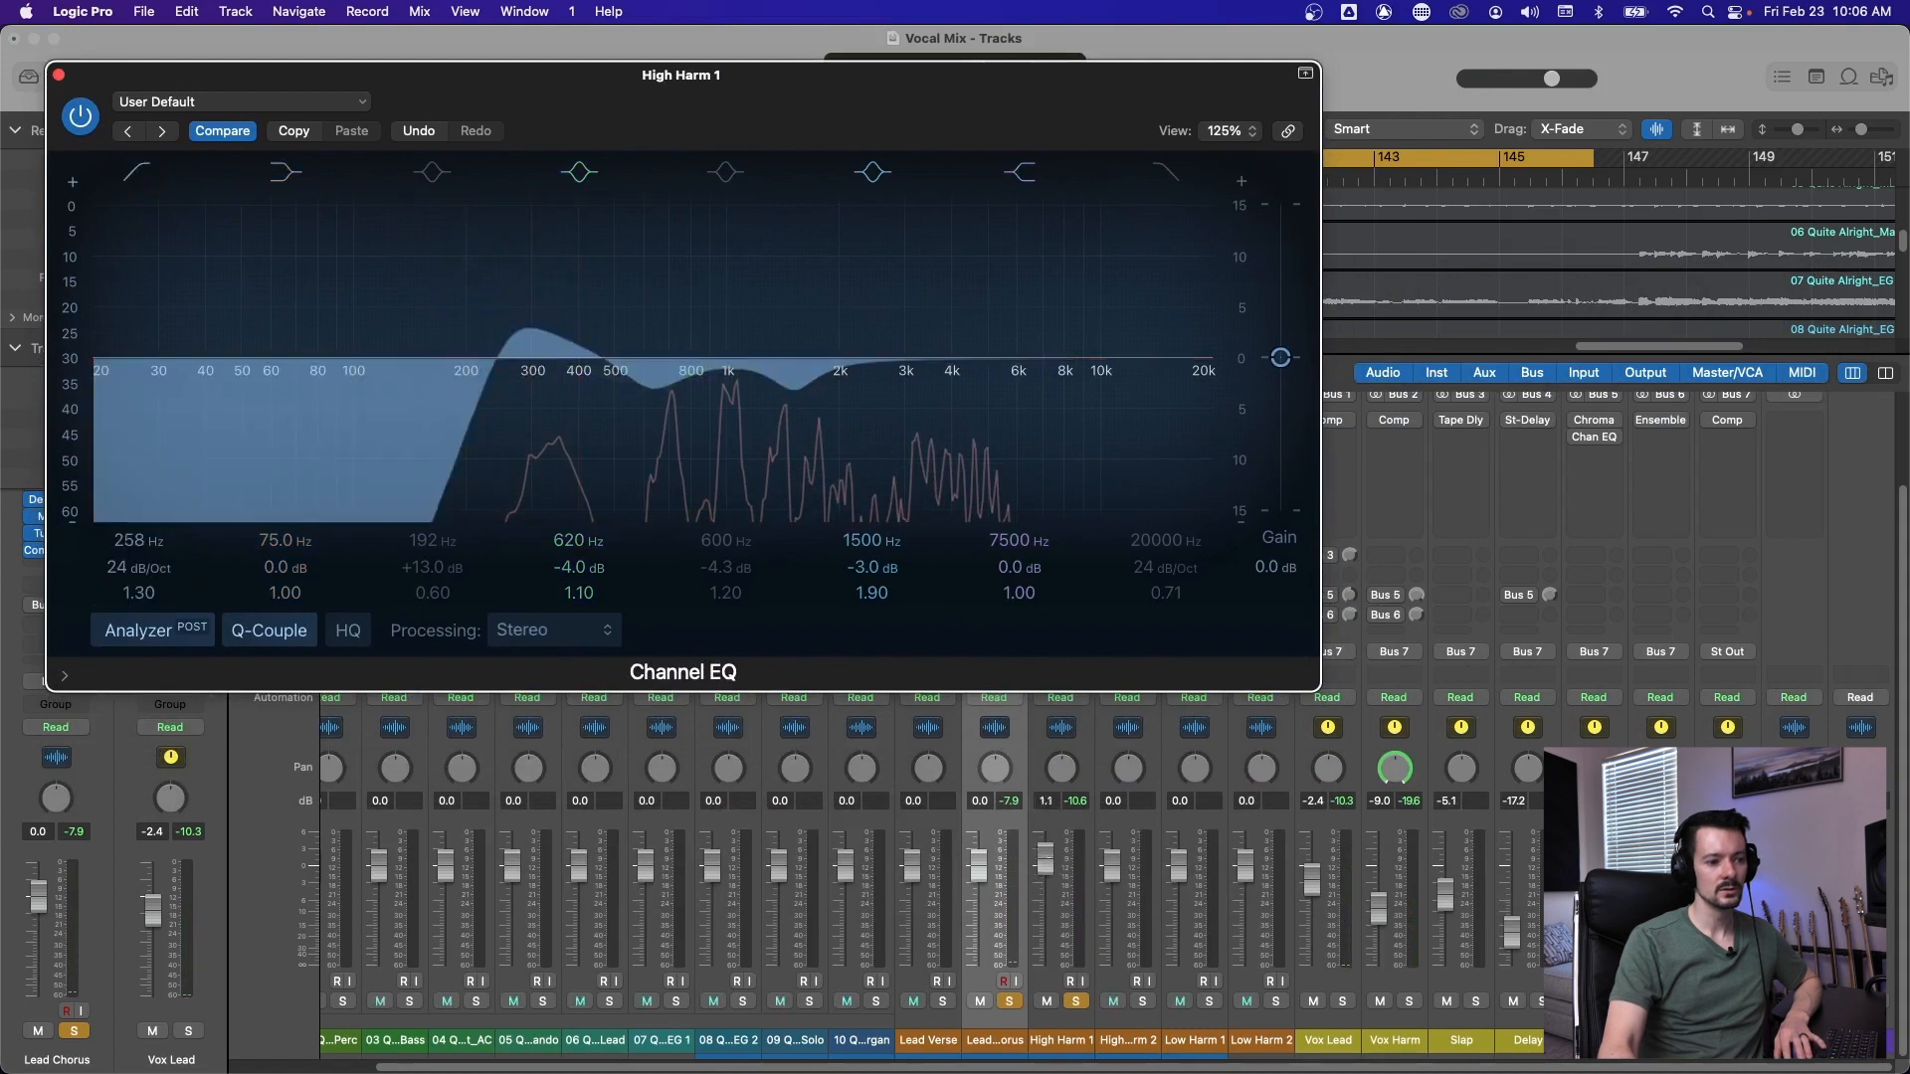
left_click_drag(1046, 859, 978, 879)
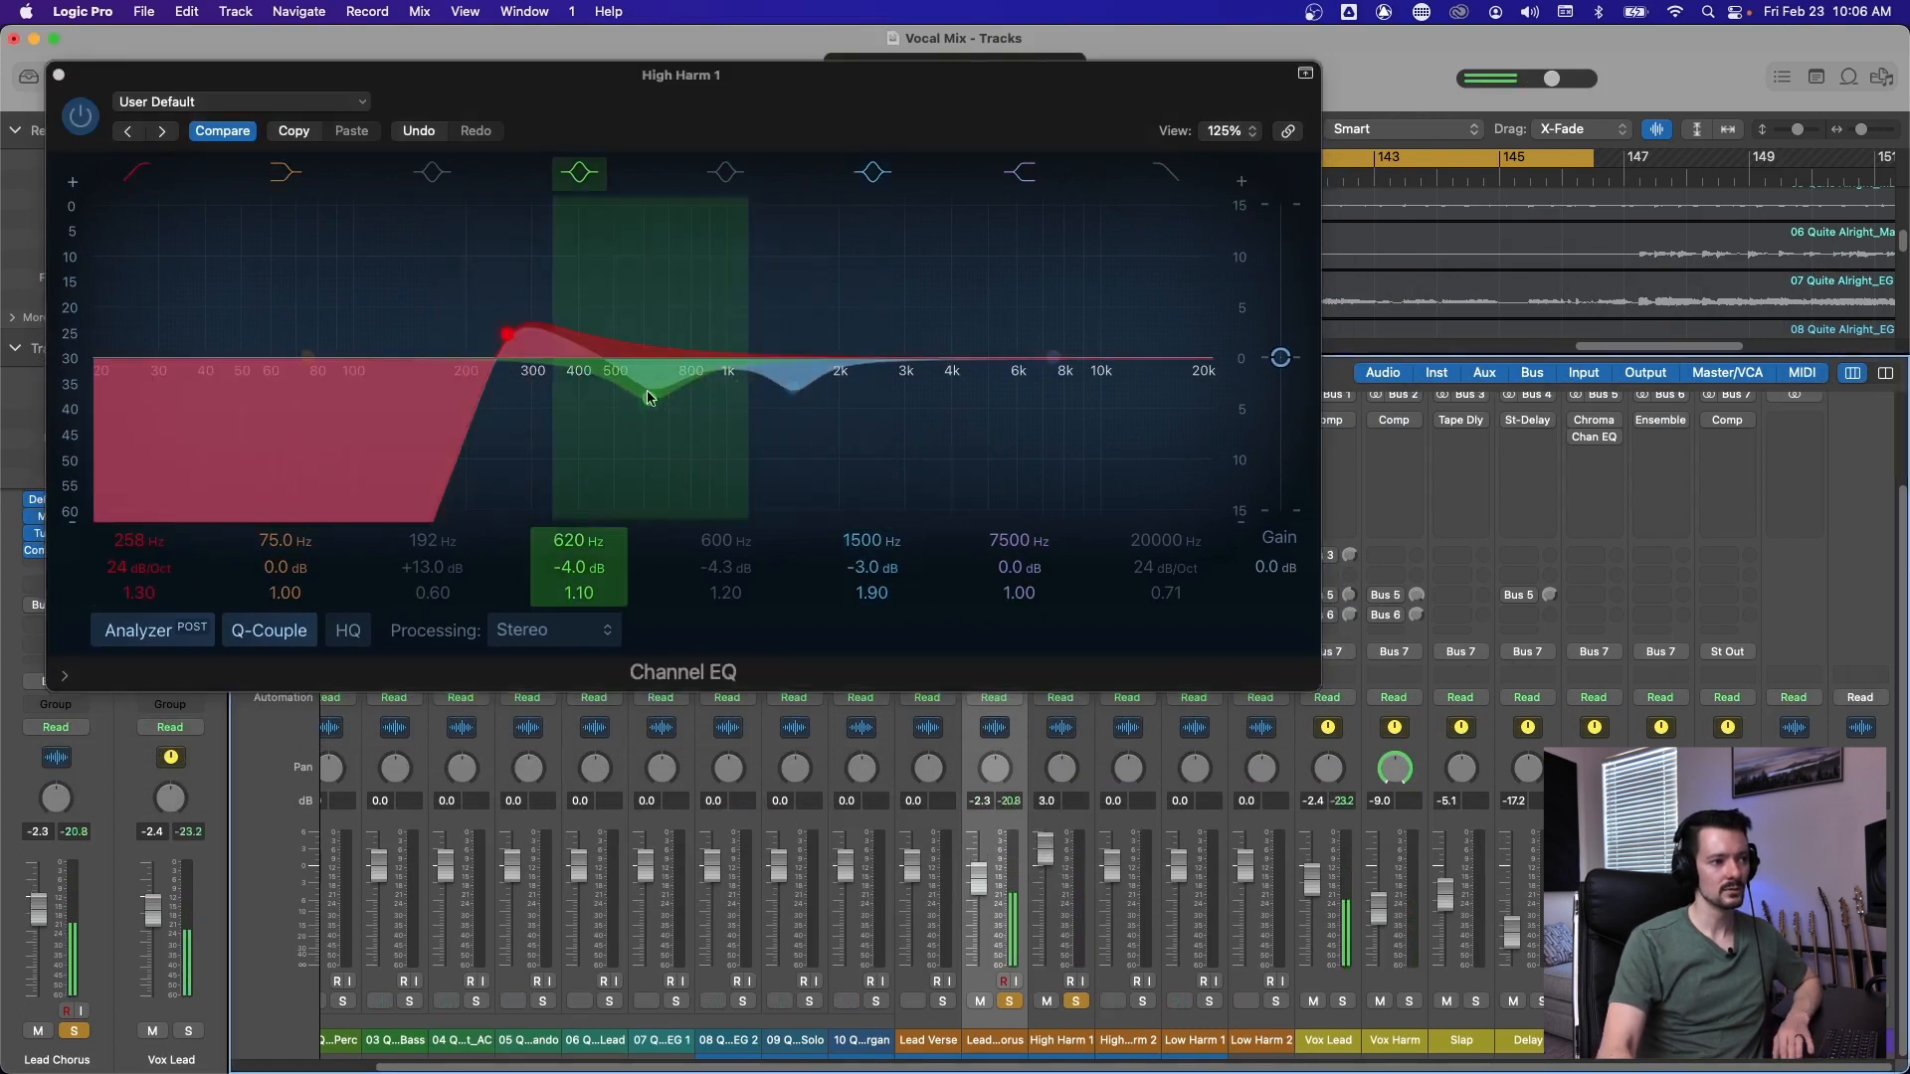
Move High Harm 1's EQ dips to 740 Hz at -5.3 dB and 1810 Hz, close the Channel EQ and stop playback.
left_click_drag(641, 388, 678, 412)
mouse_move(793, 387)
left_mouse_down()
mouse_move(797, 212)
mouse_move(852, 203)
mouse_move(824, 208)
mouse_move(824, 402)
left_mouse_up()
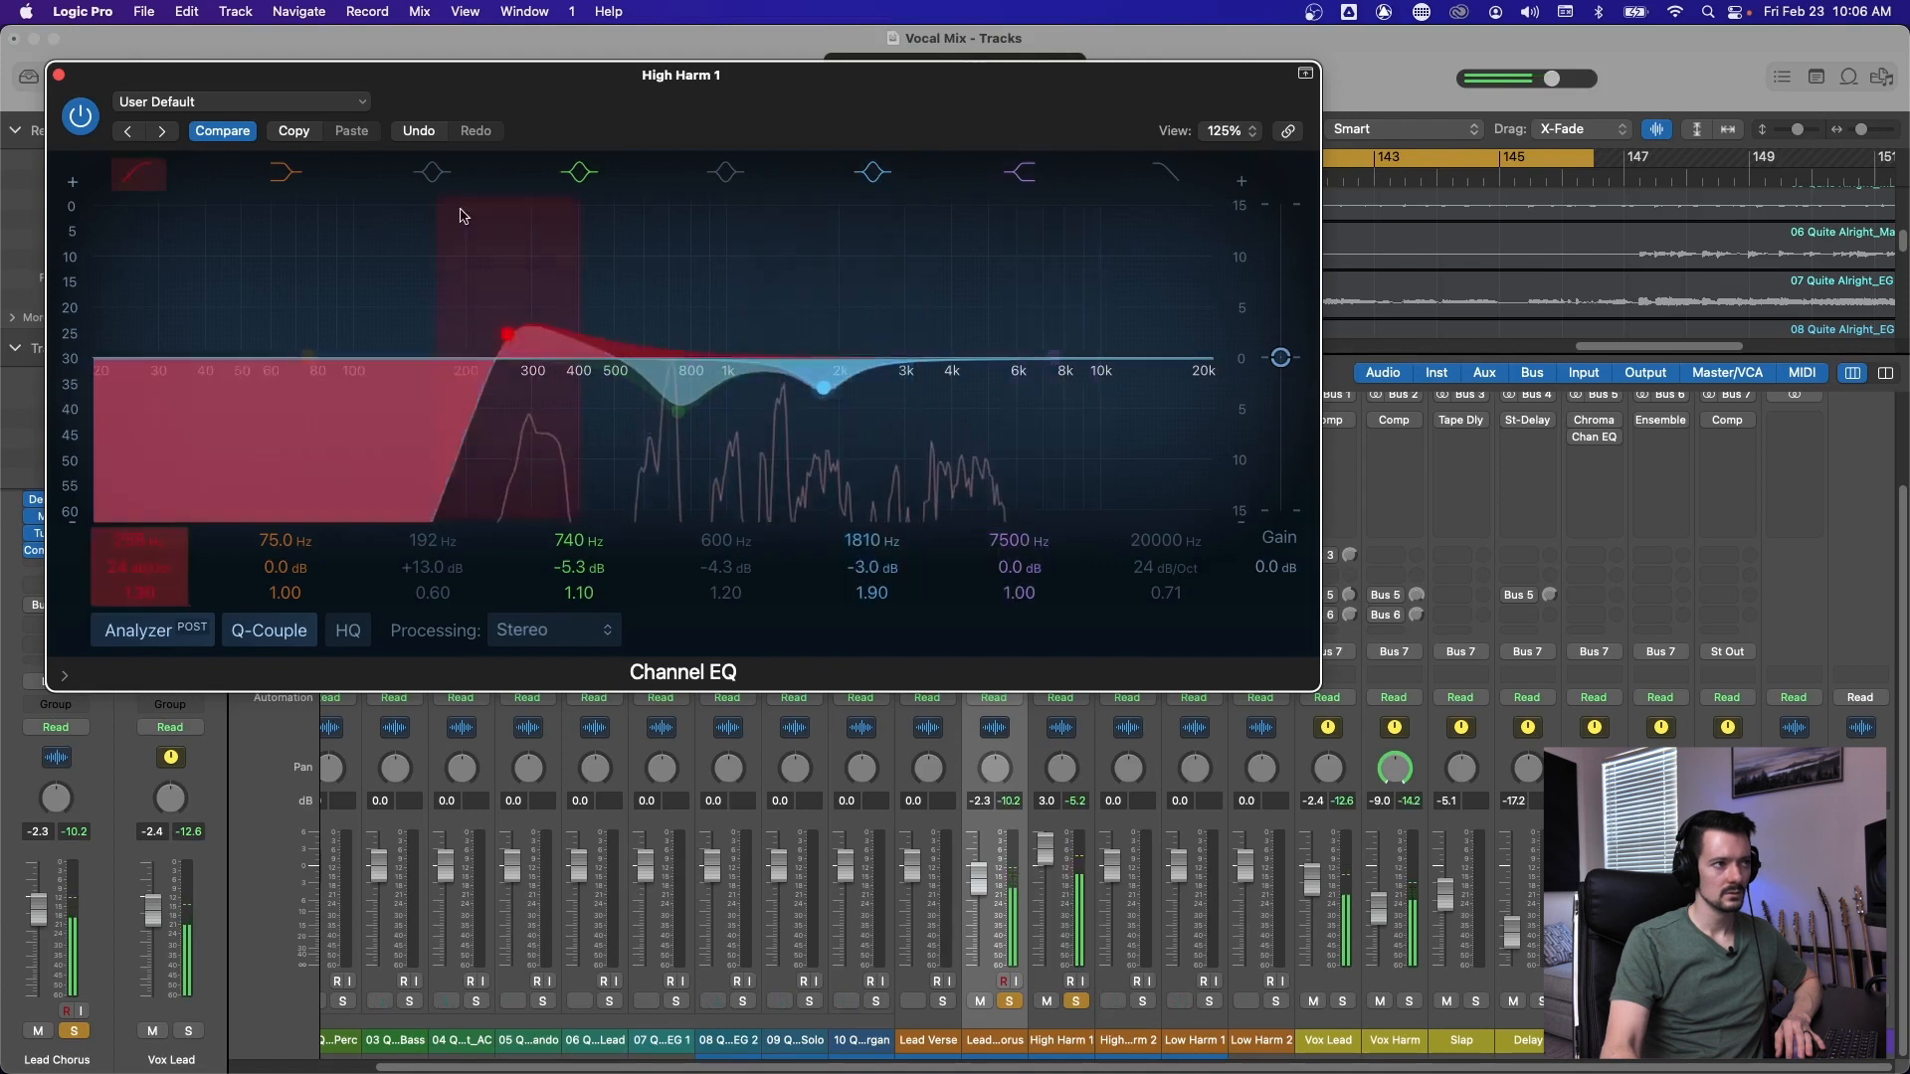
left_click(58, 74)
key("space")
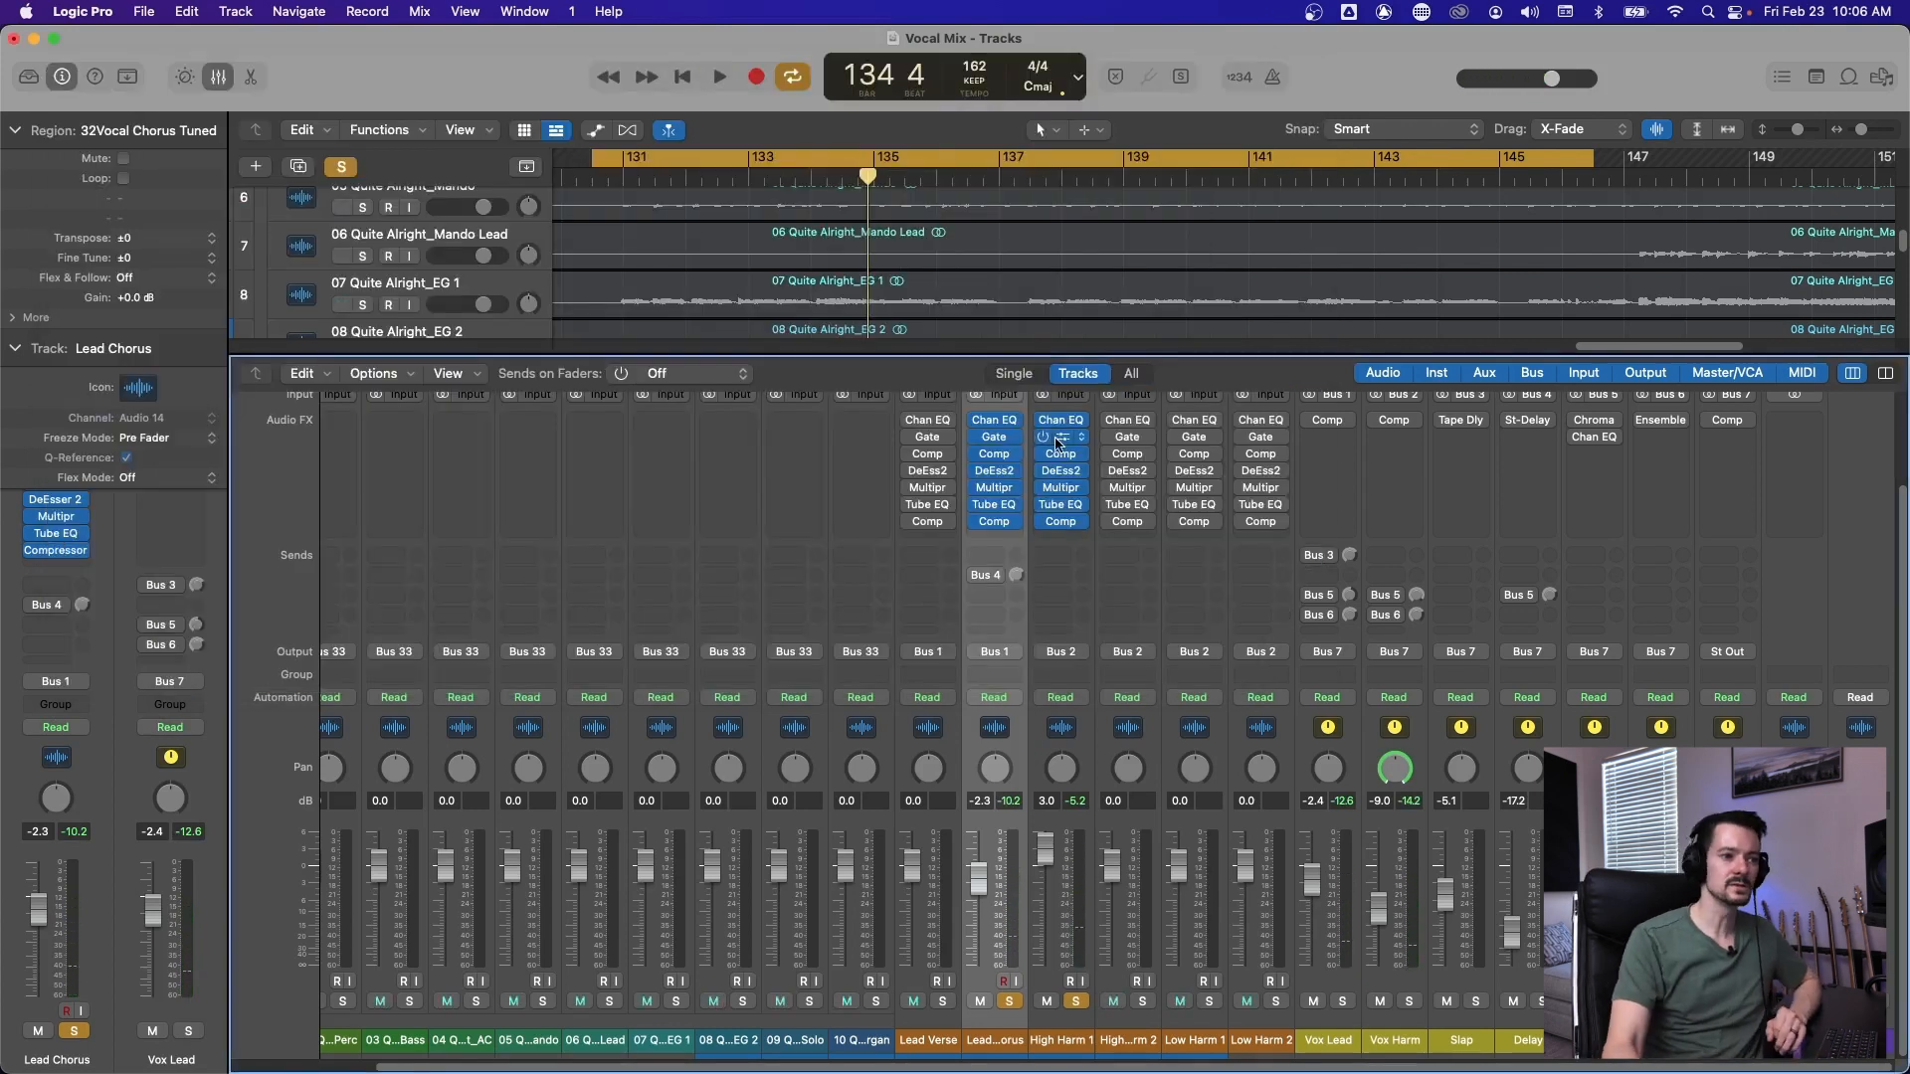
Check the Noise Gate on High Harm 1 during playback, stop, and close its window.
left_click(1061, 436)
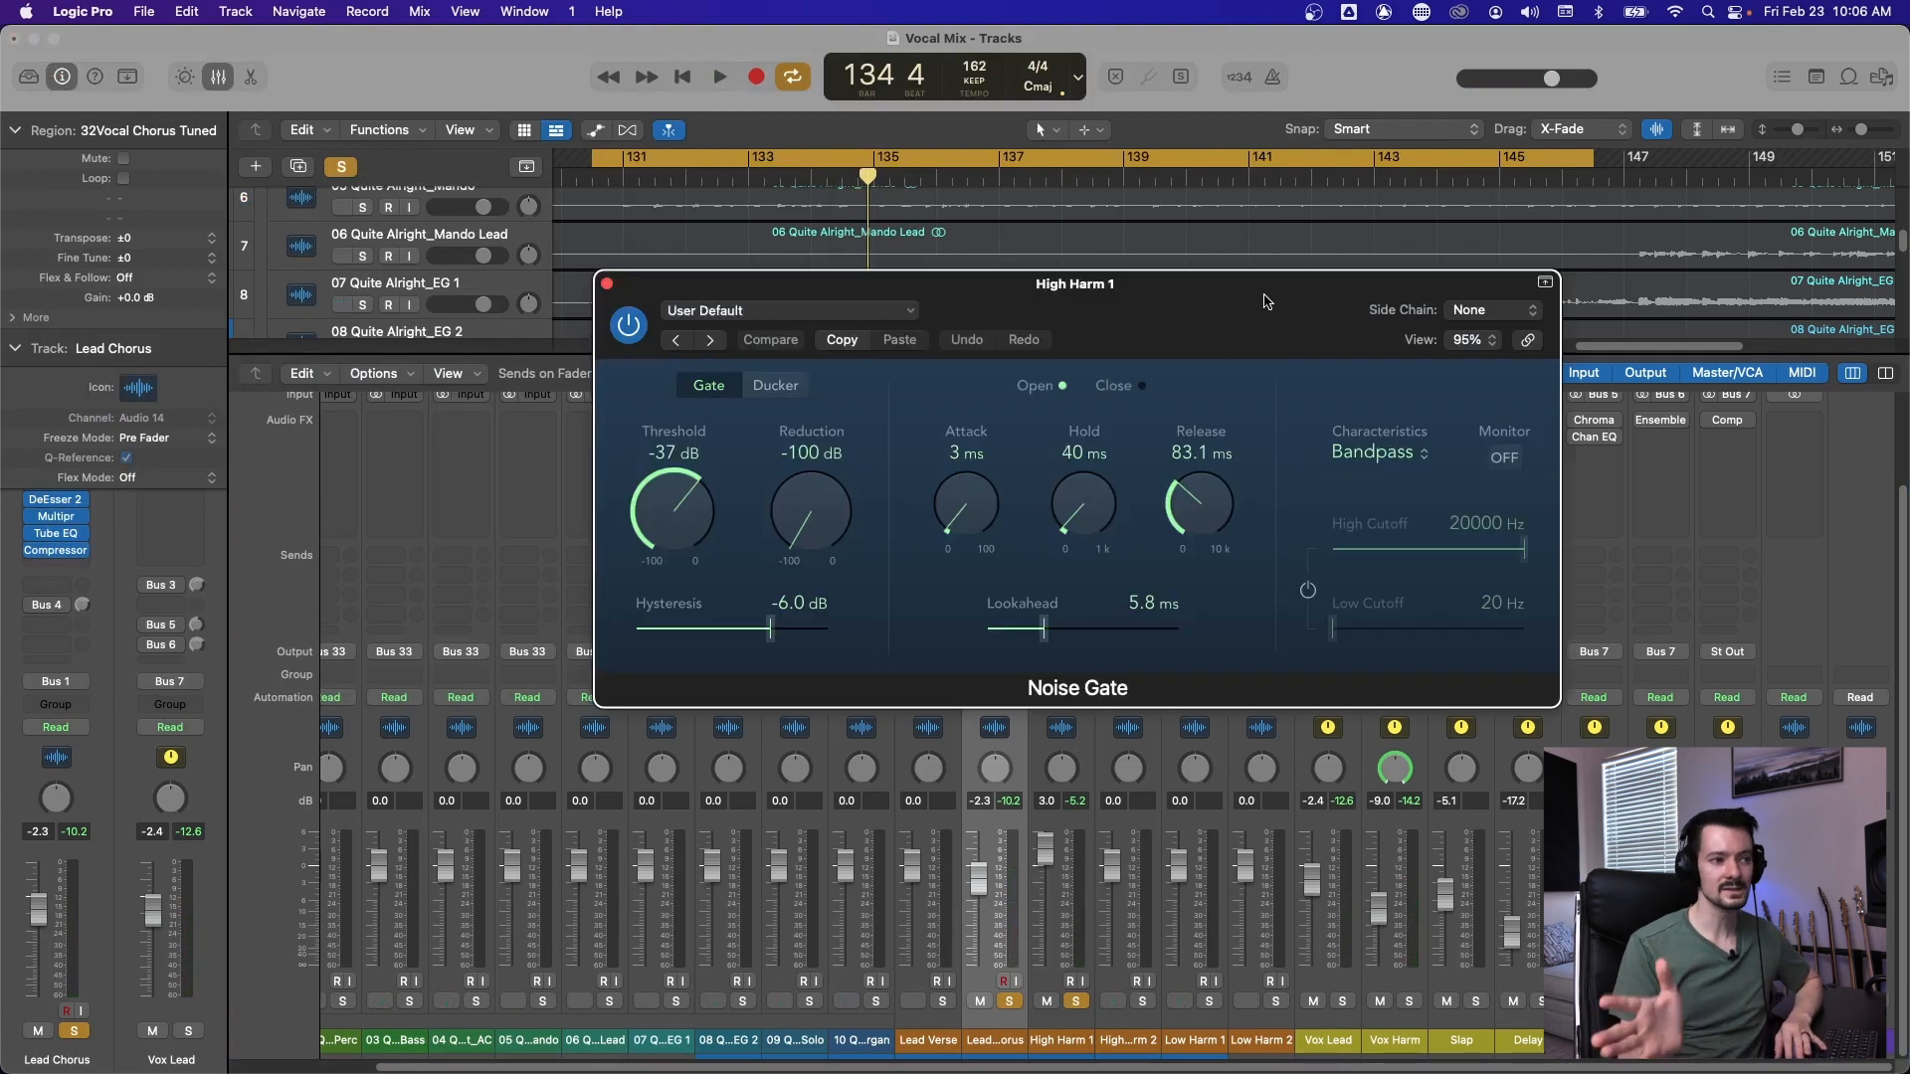
key("space")
left_click_drag(1250, 289, 1226, 472)
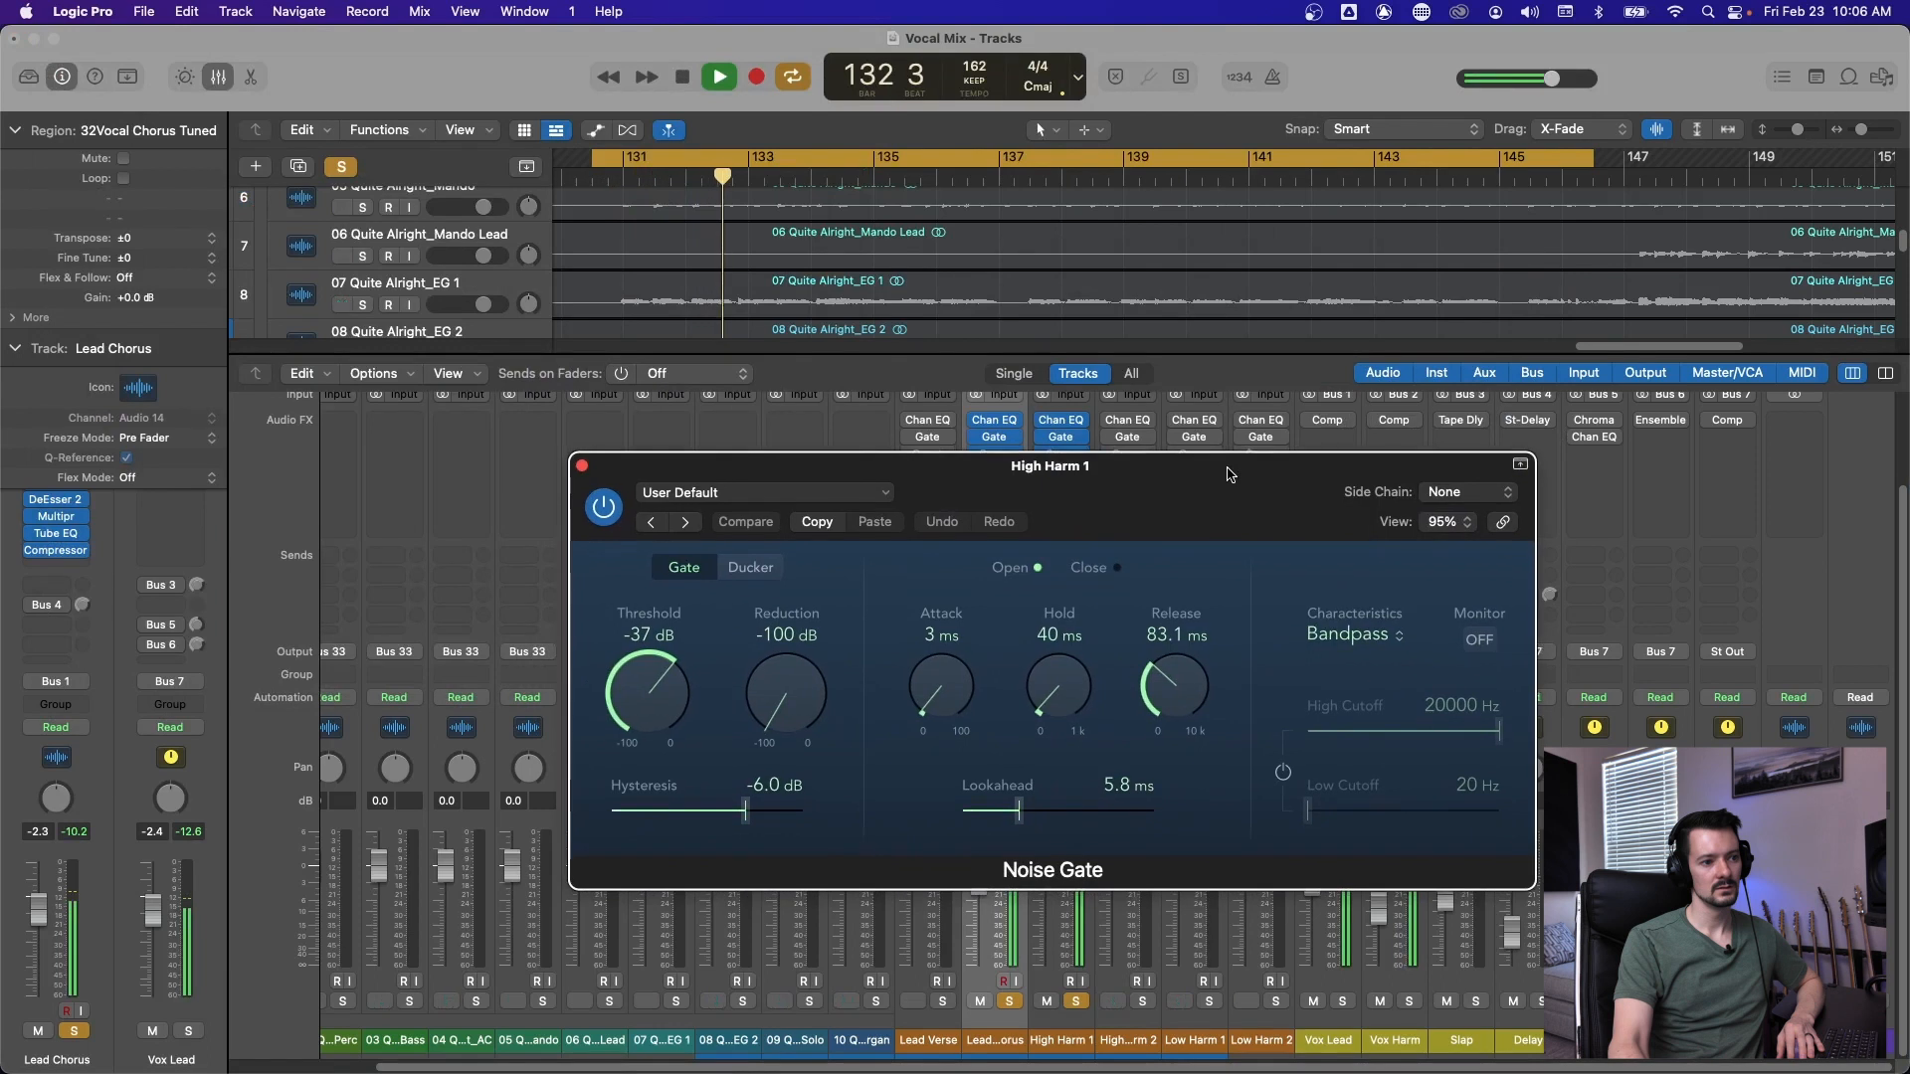
key("space")
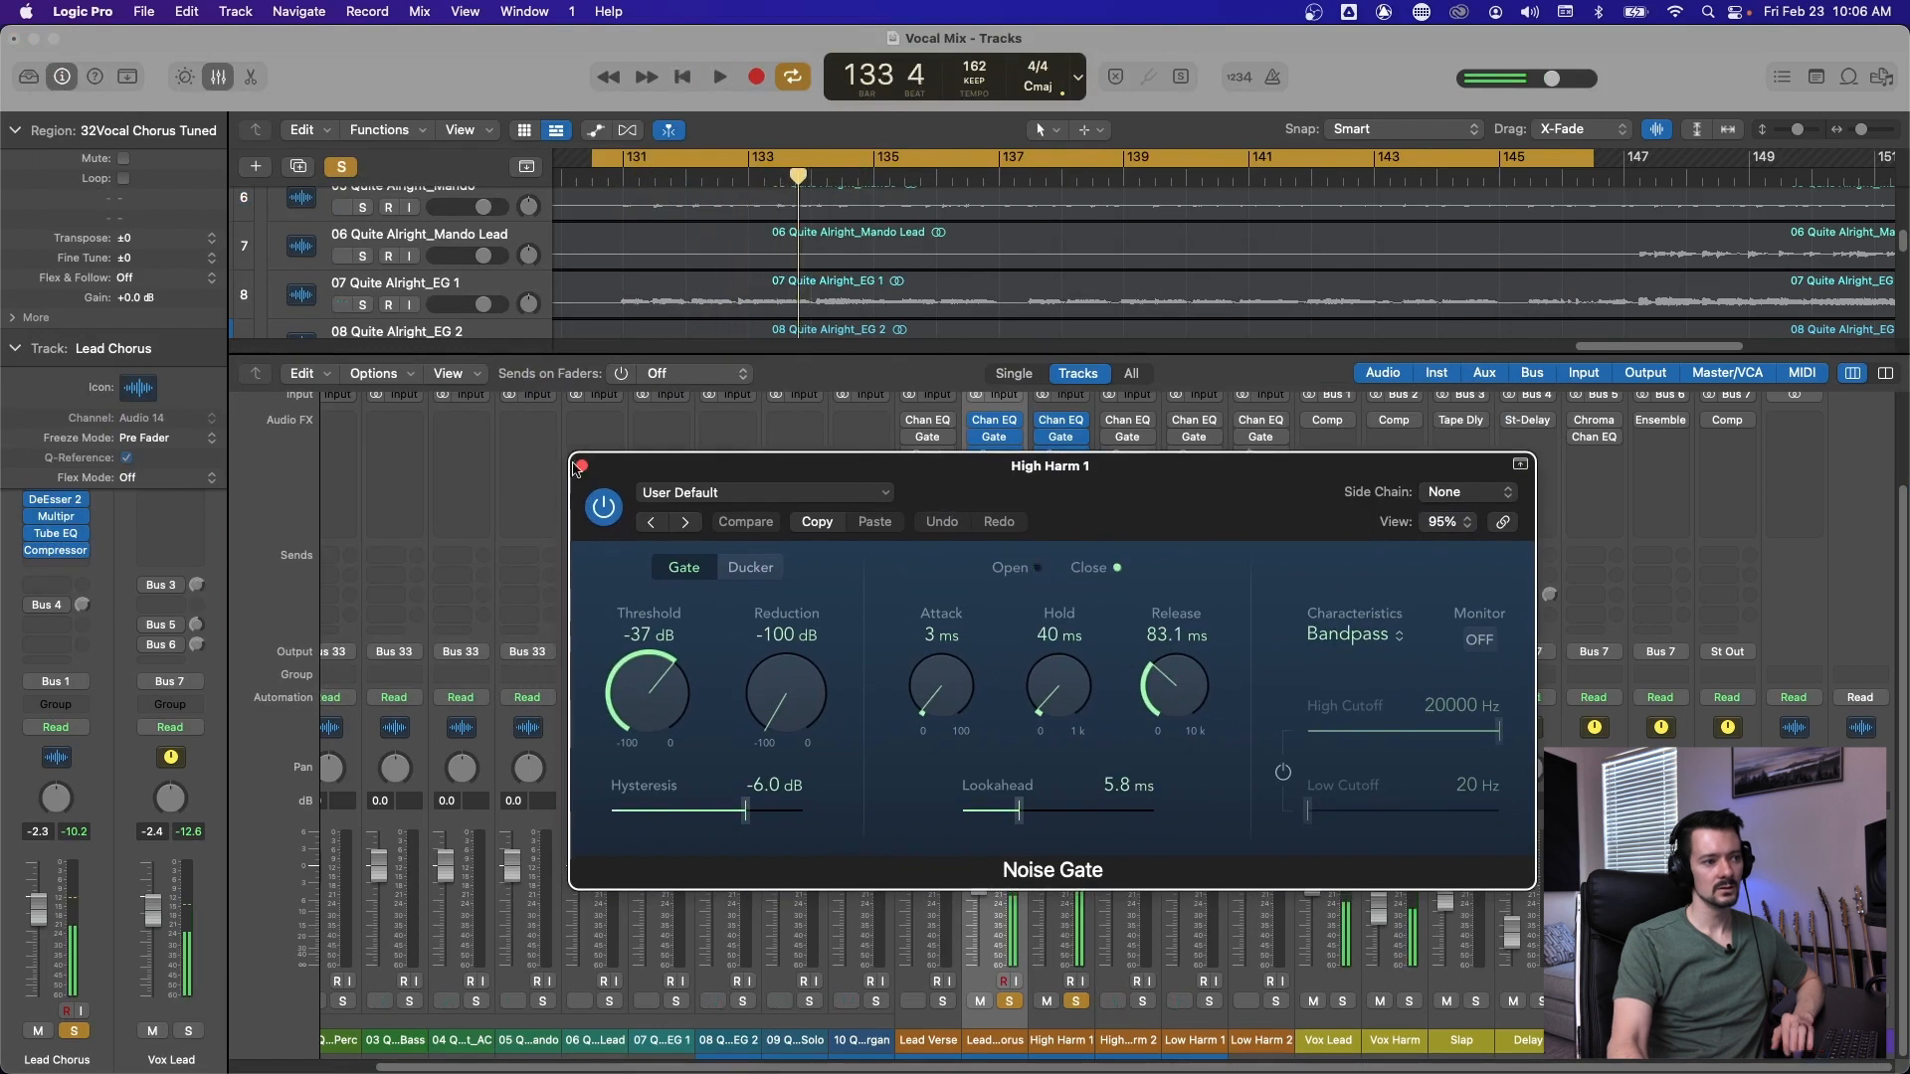
left_click(583, 466)
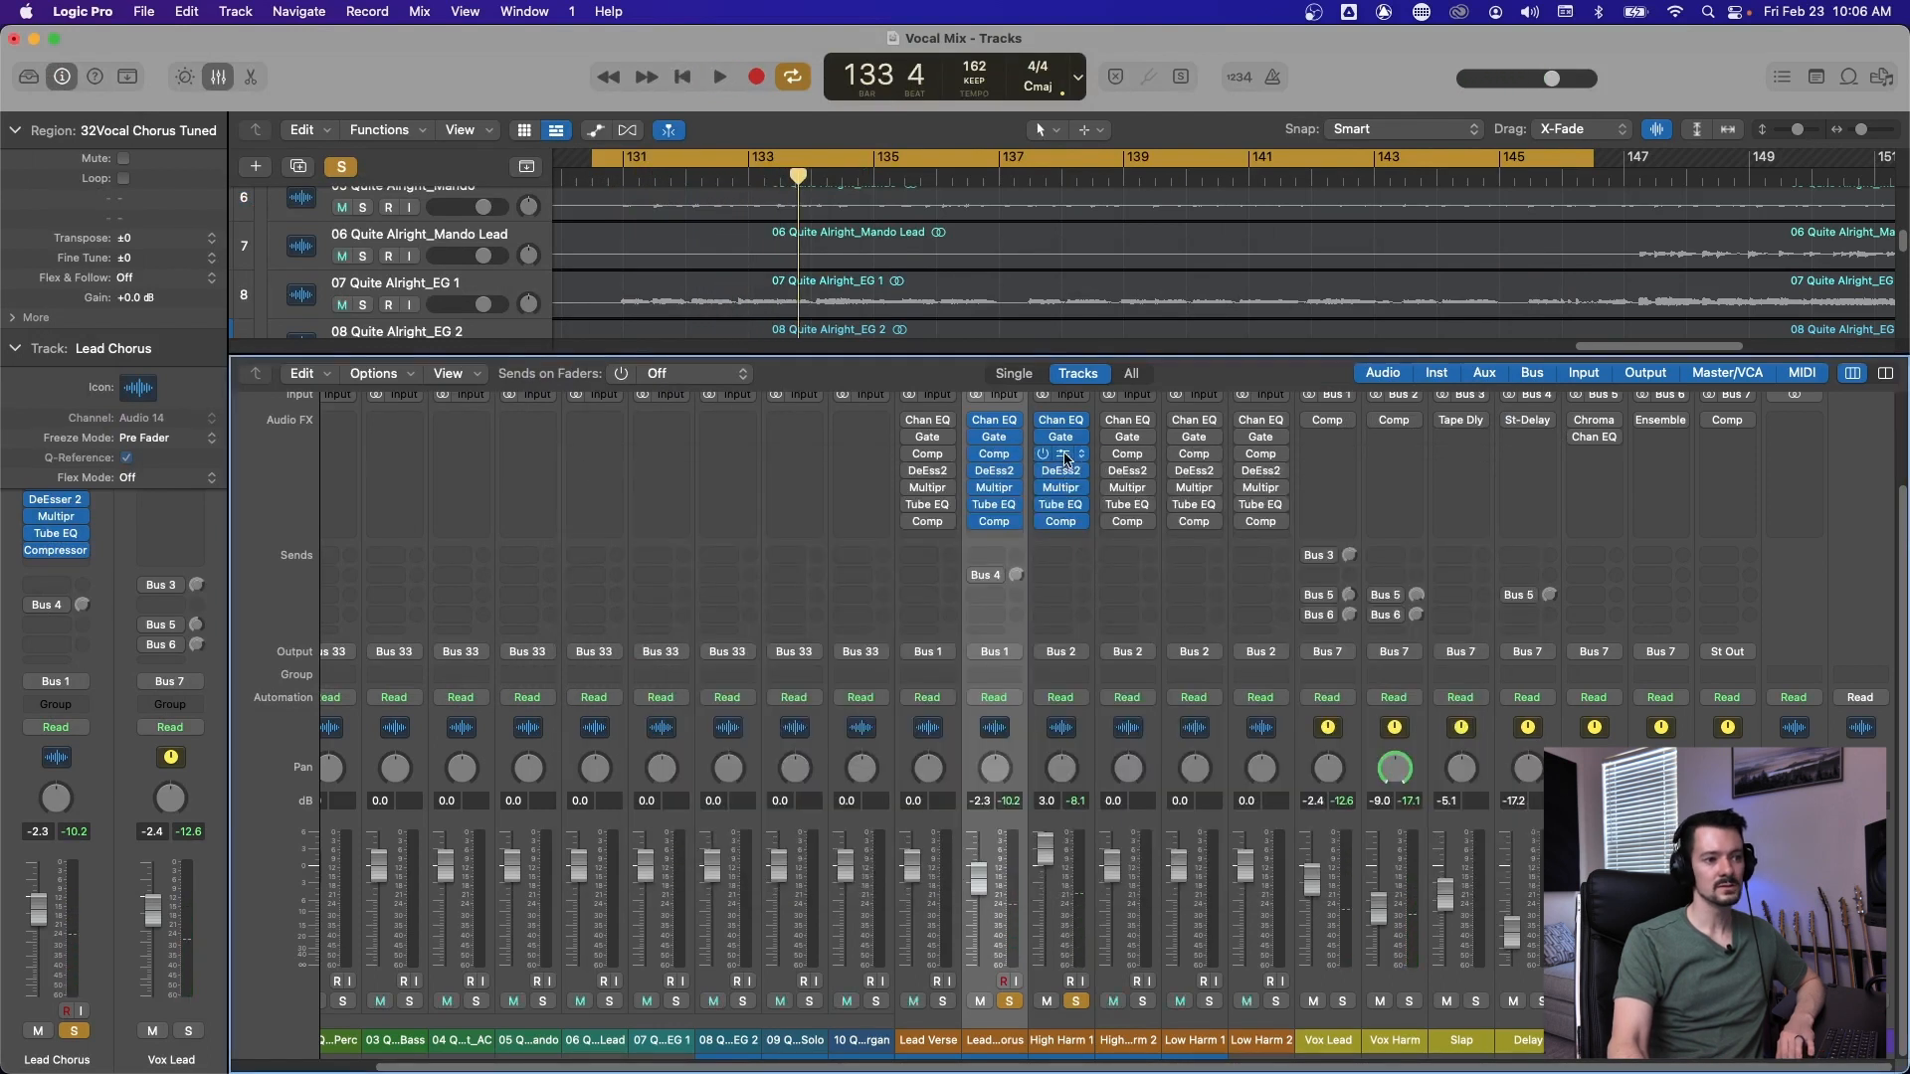
Set the threshold of High Harm 1's Studio FET Compressor to -20.0 dB during playback, stop, and close the plug-in.
left_click(1065, 456)
left_click_drag(1015, 265, 674, 153)
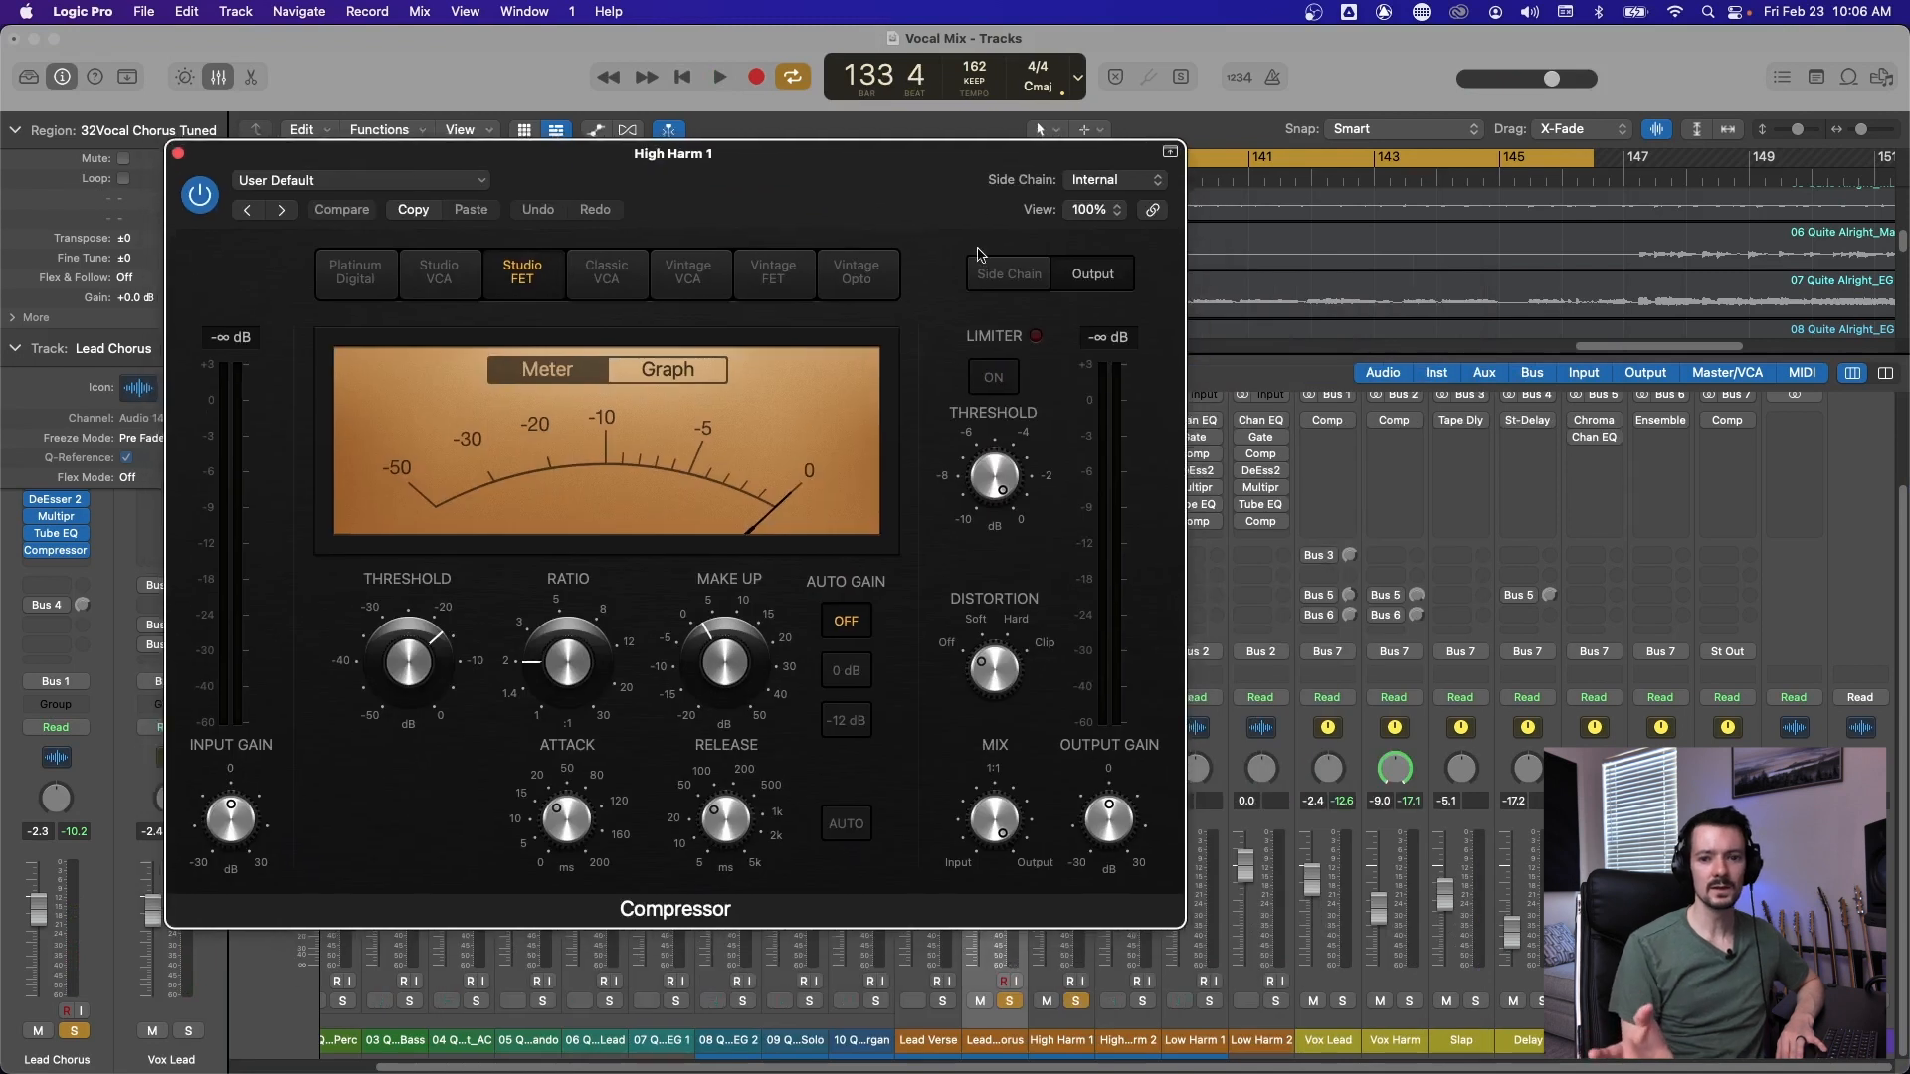
key("space")
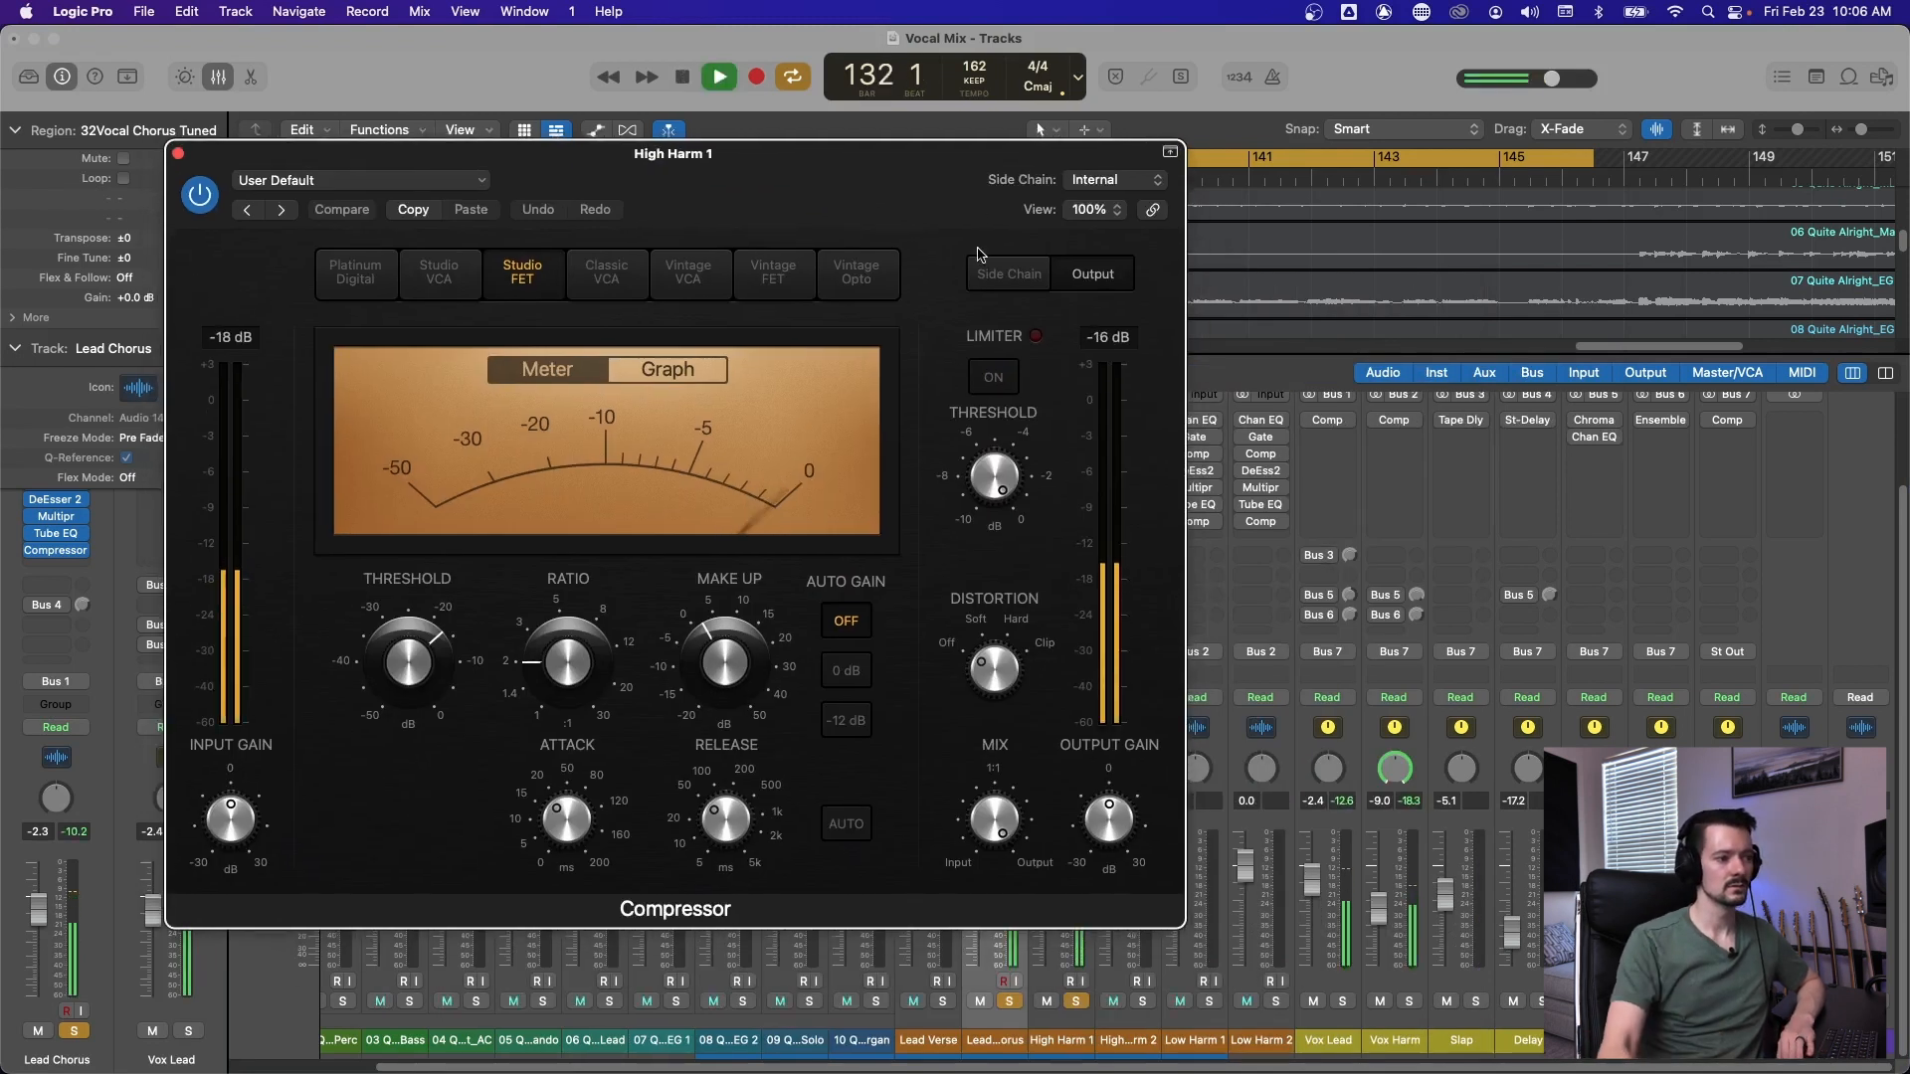
left_click_drag(427, 647, 428, 654)
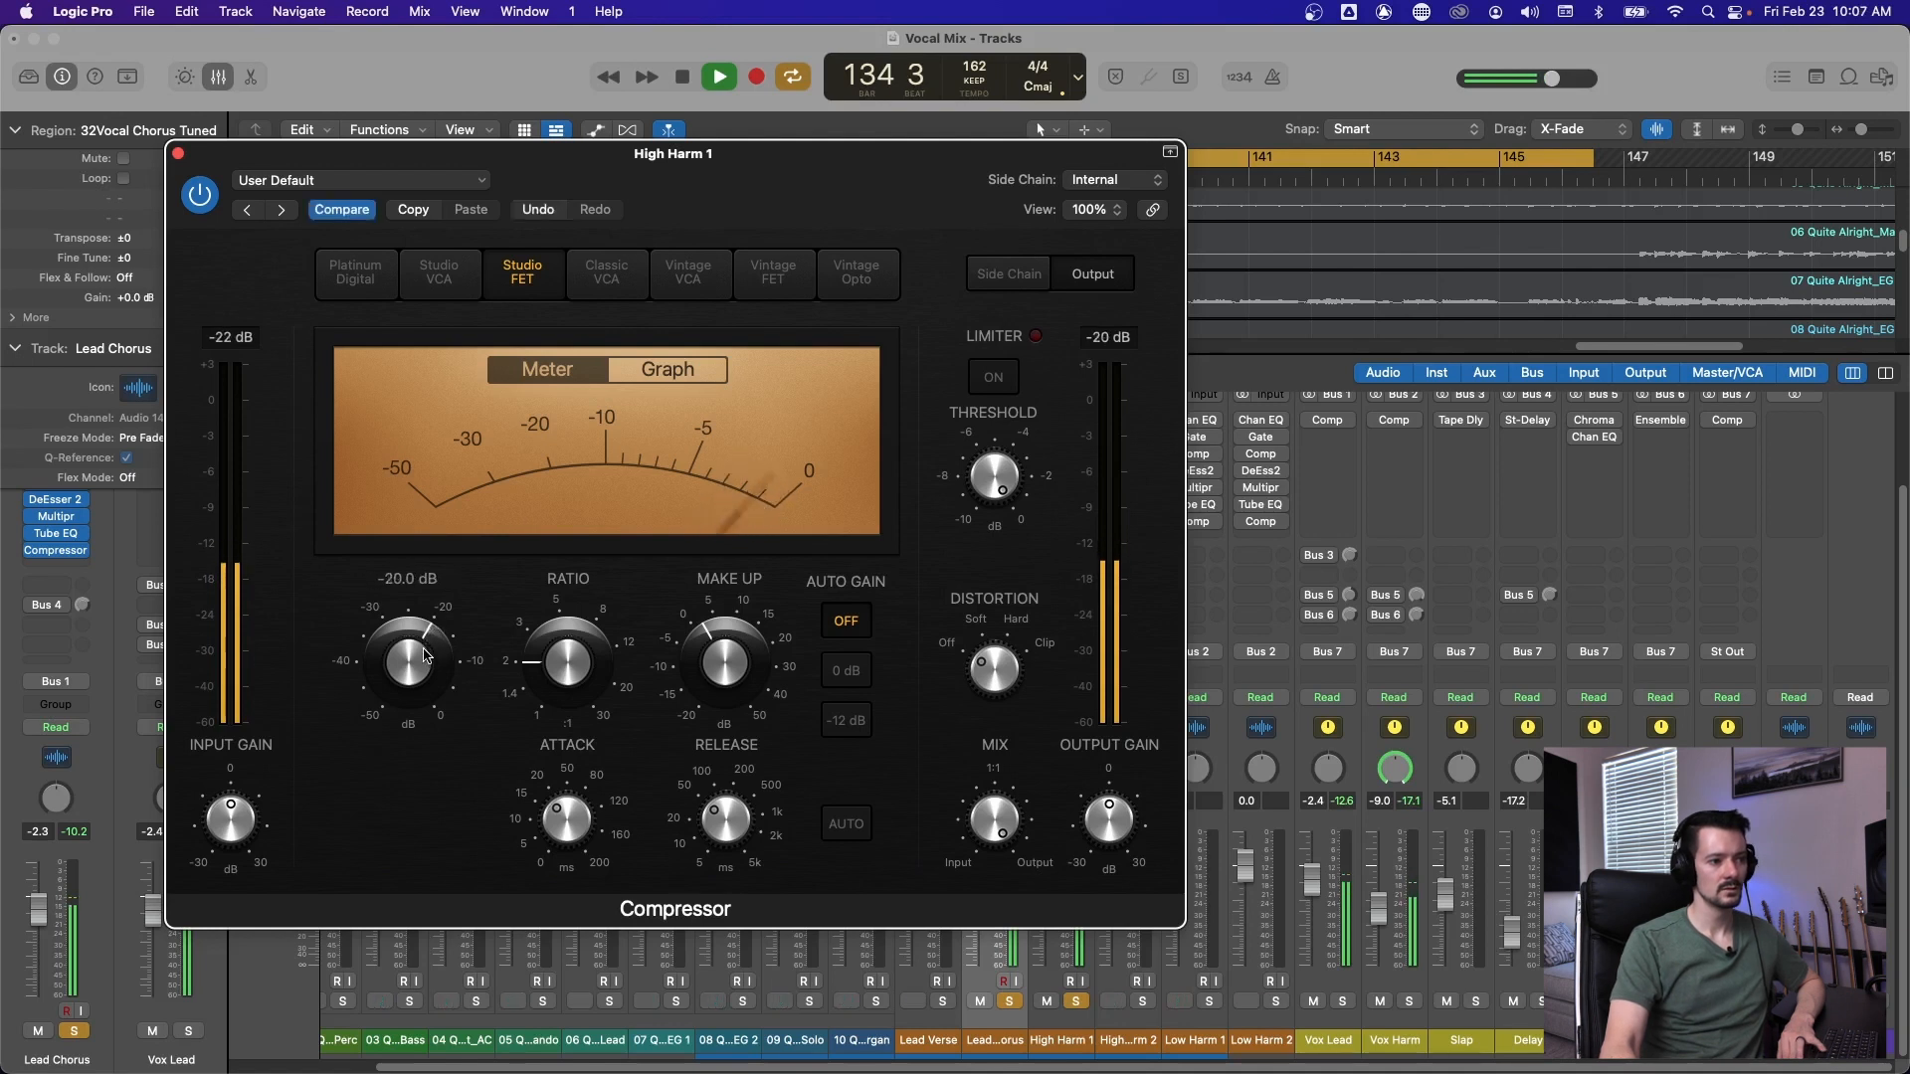
key("space")
left_click(178, 153)
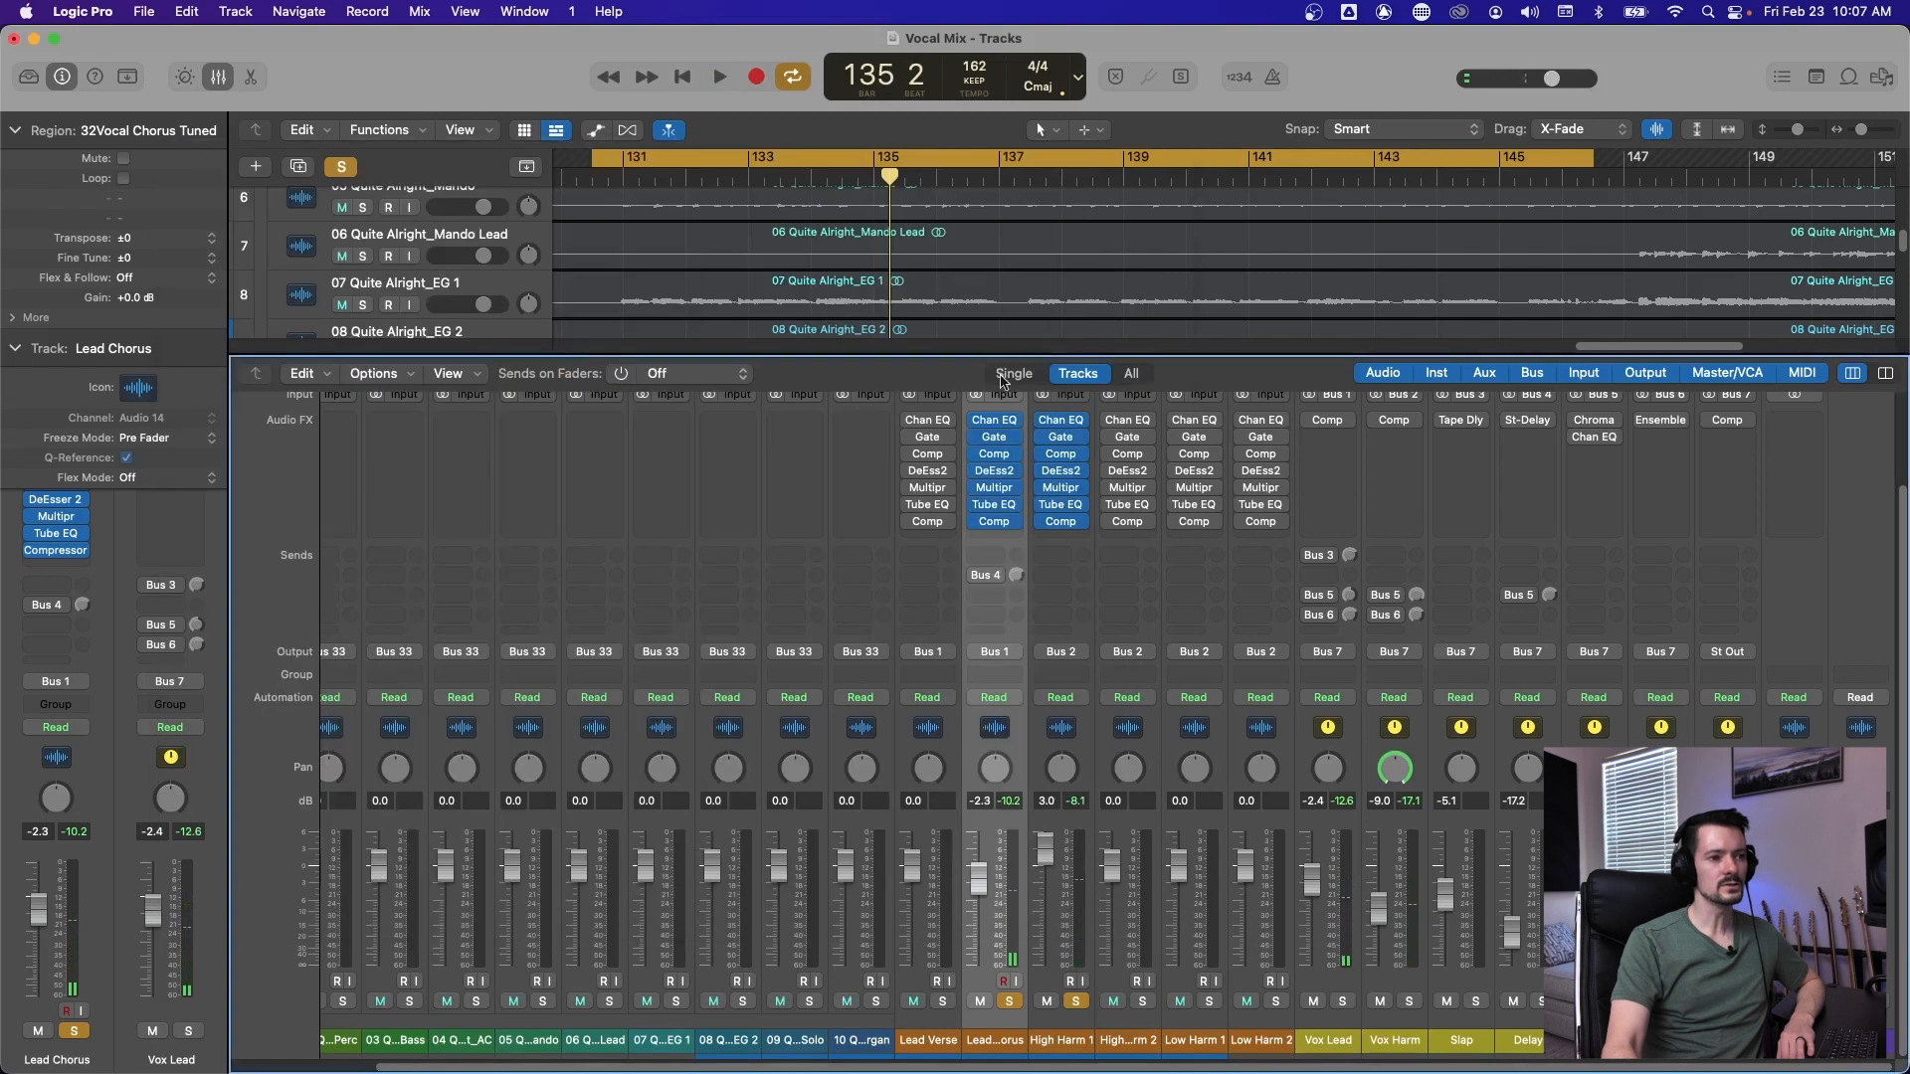
Set Lead Chorus's DeEsser 2 to 7.0 dB max reduction and a -30.7 dB threshold, and unsolo Lead Chorus during playback.
left_click(995, 473)
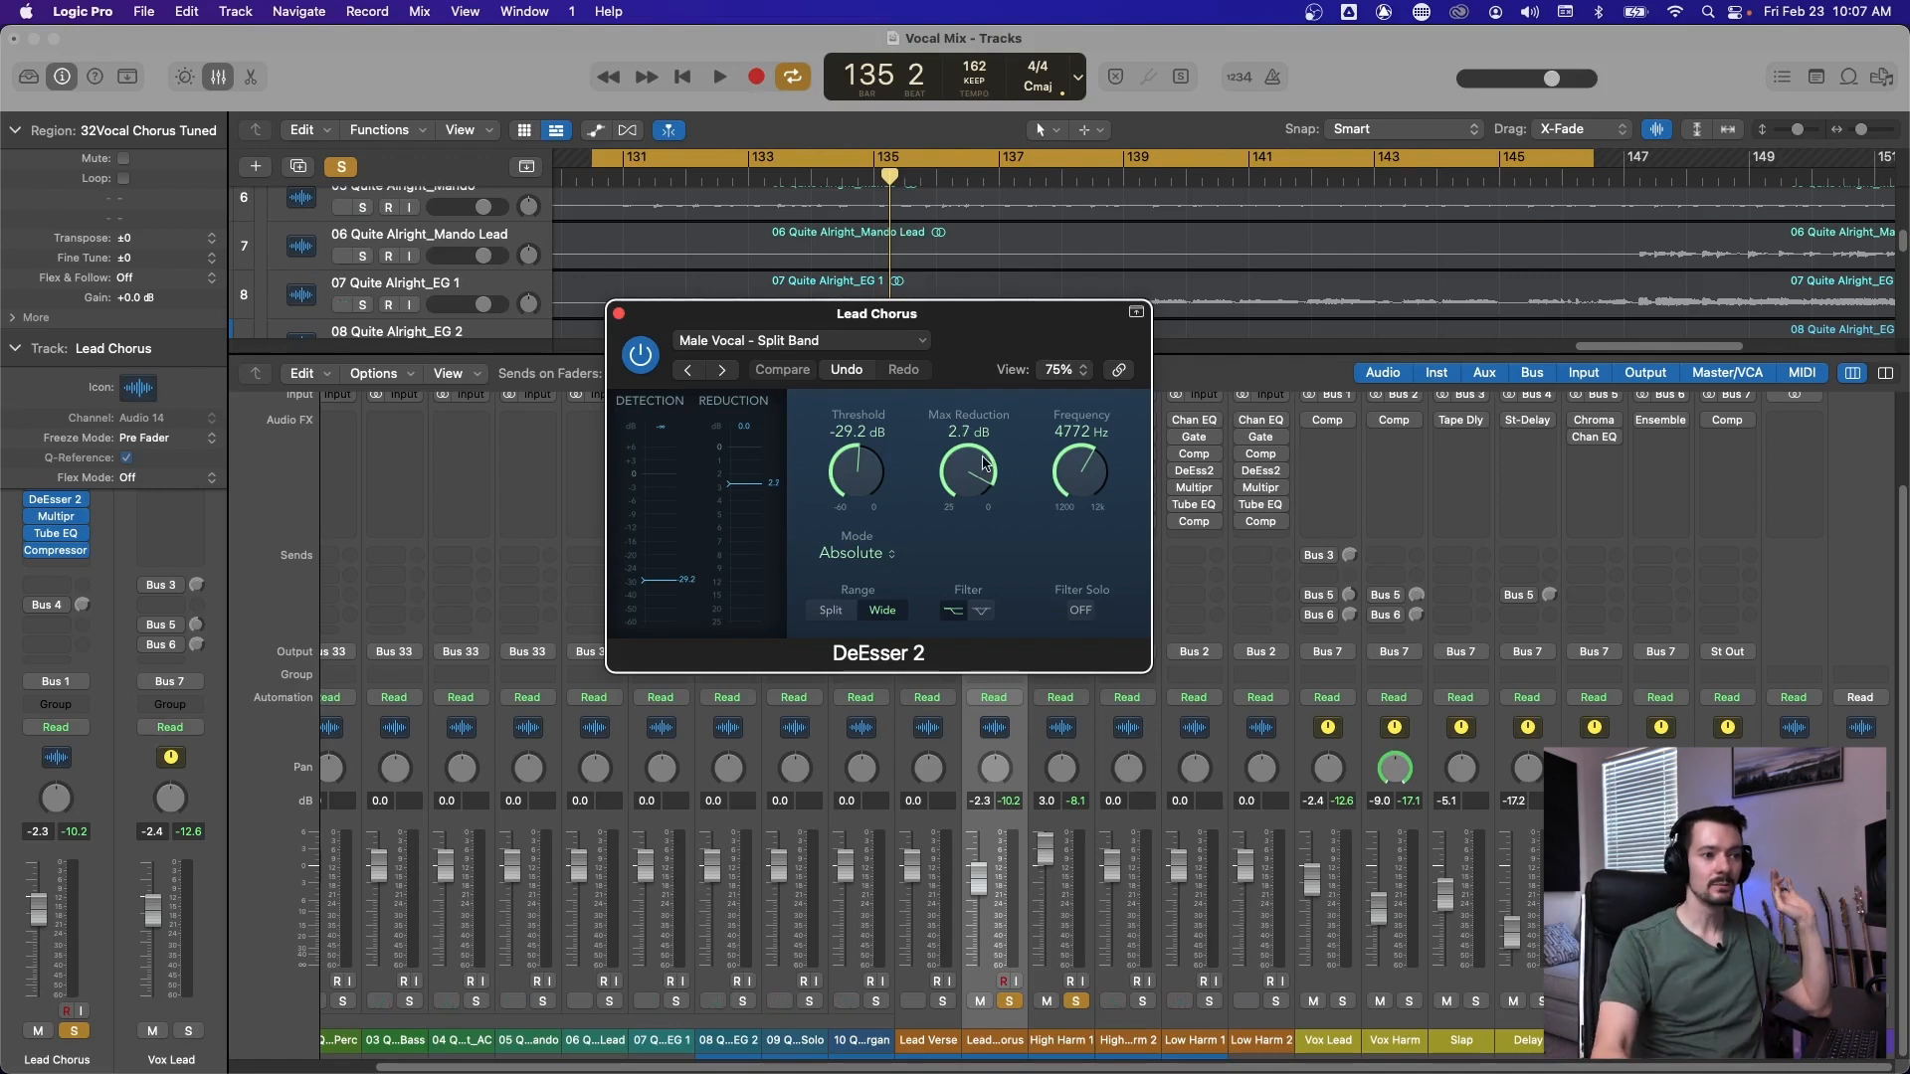
left_click_drag(983, 464, 977, 509)
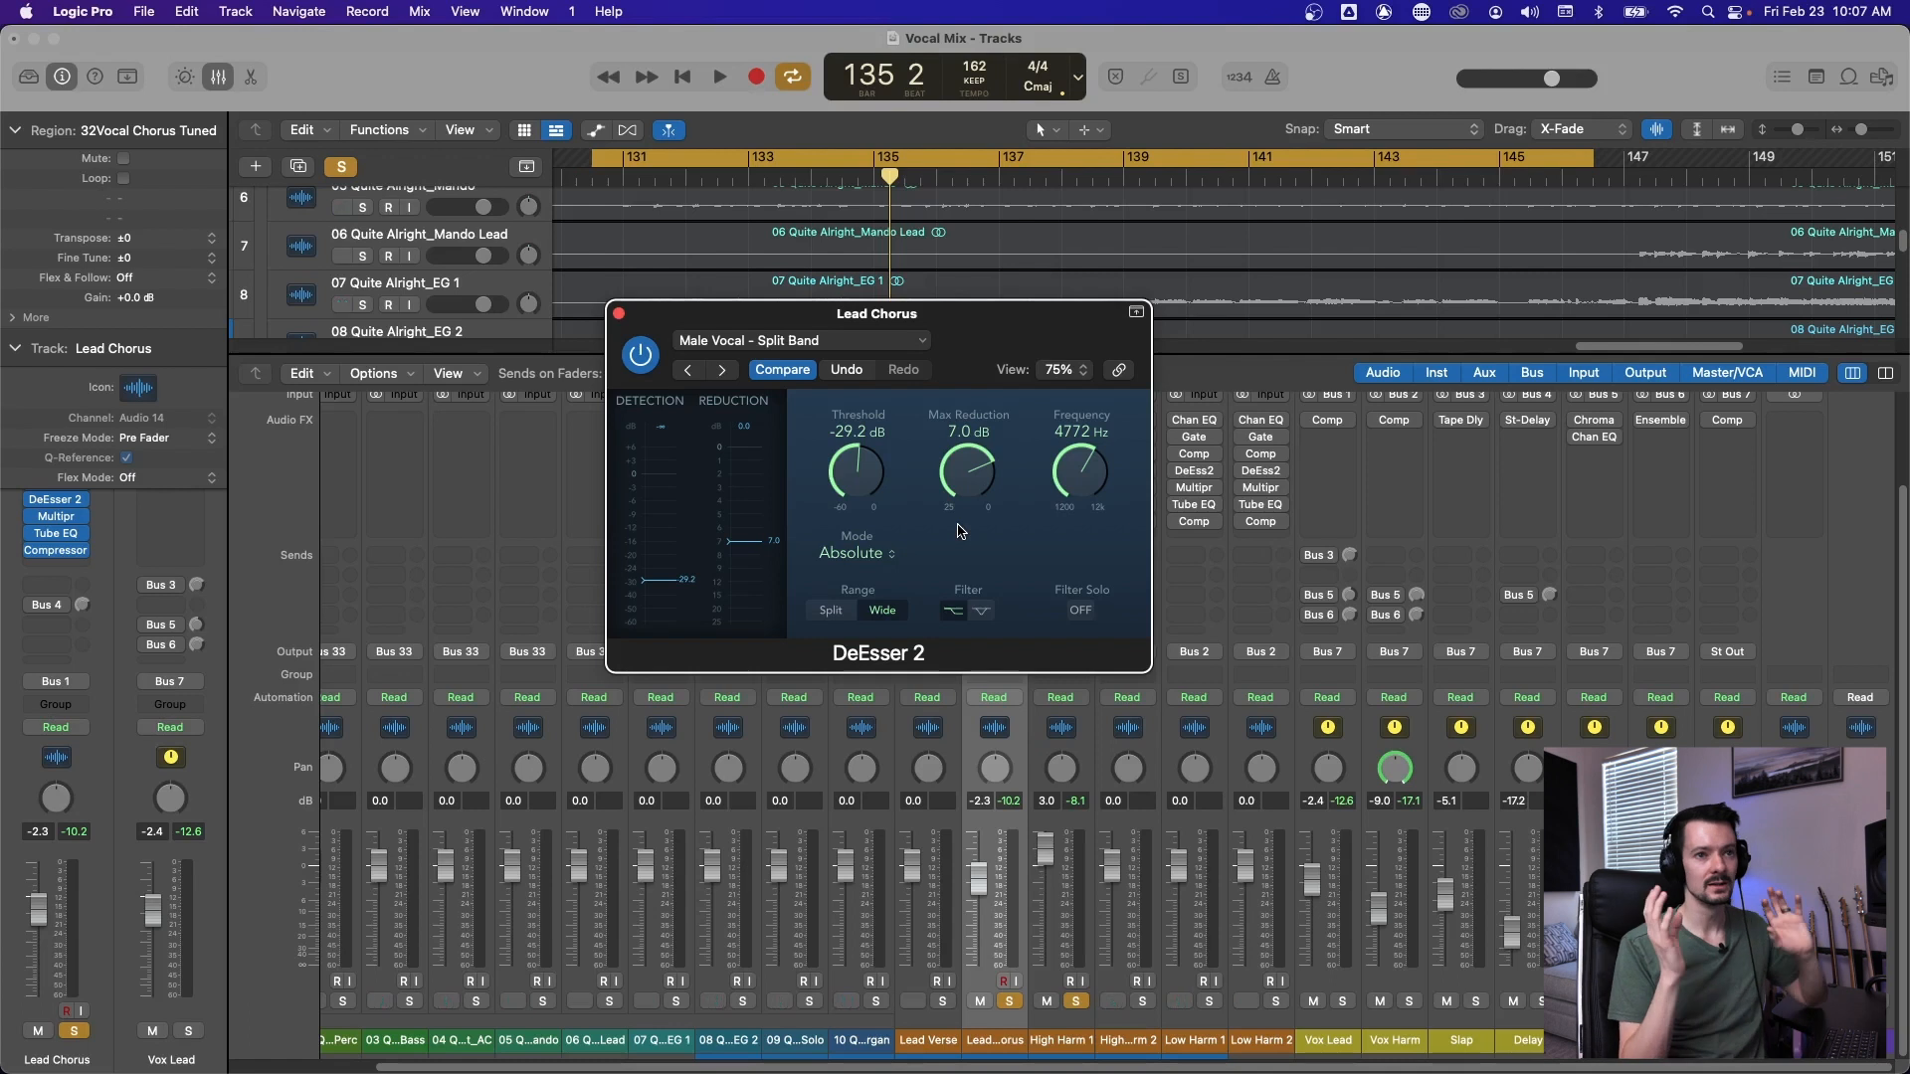
key("space")
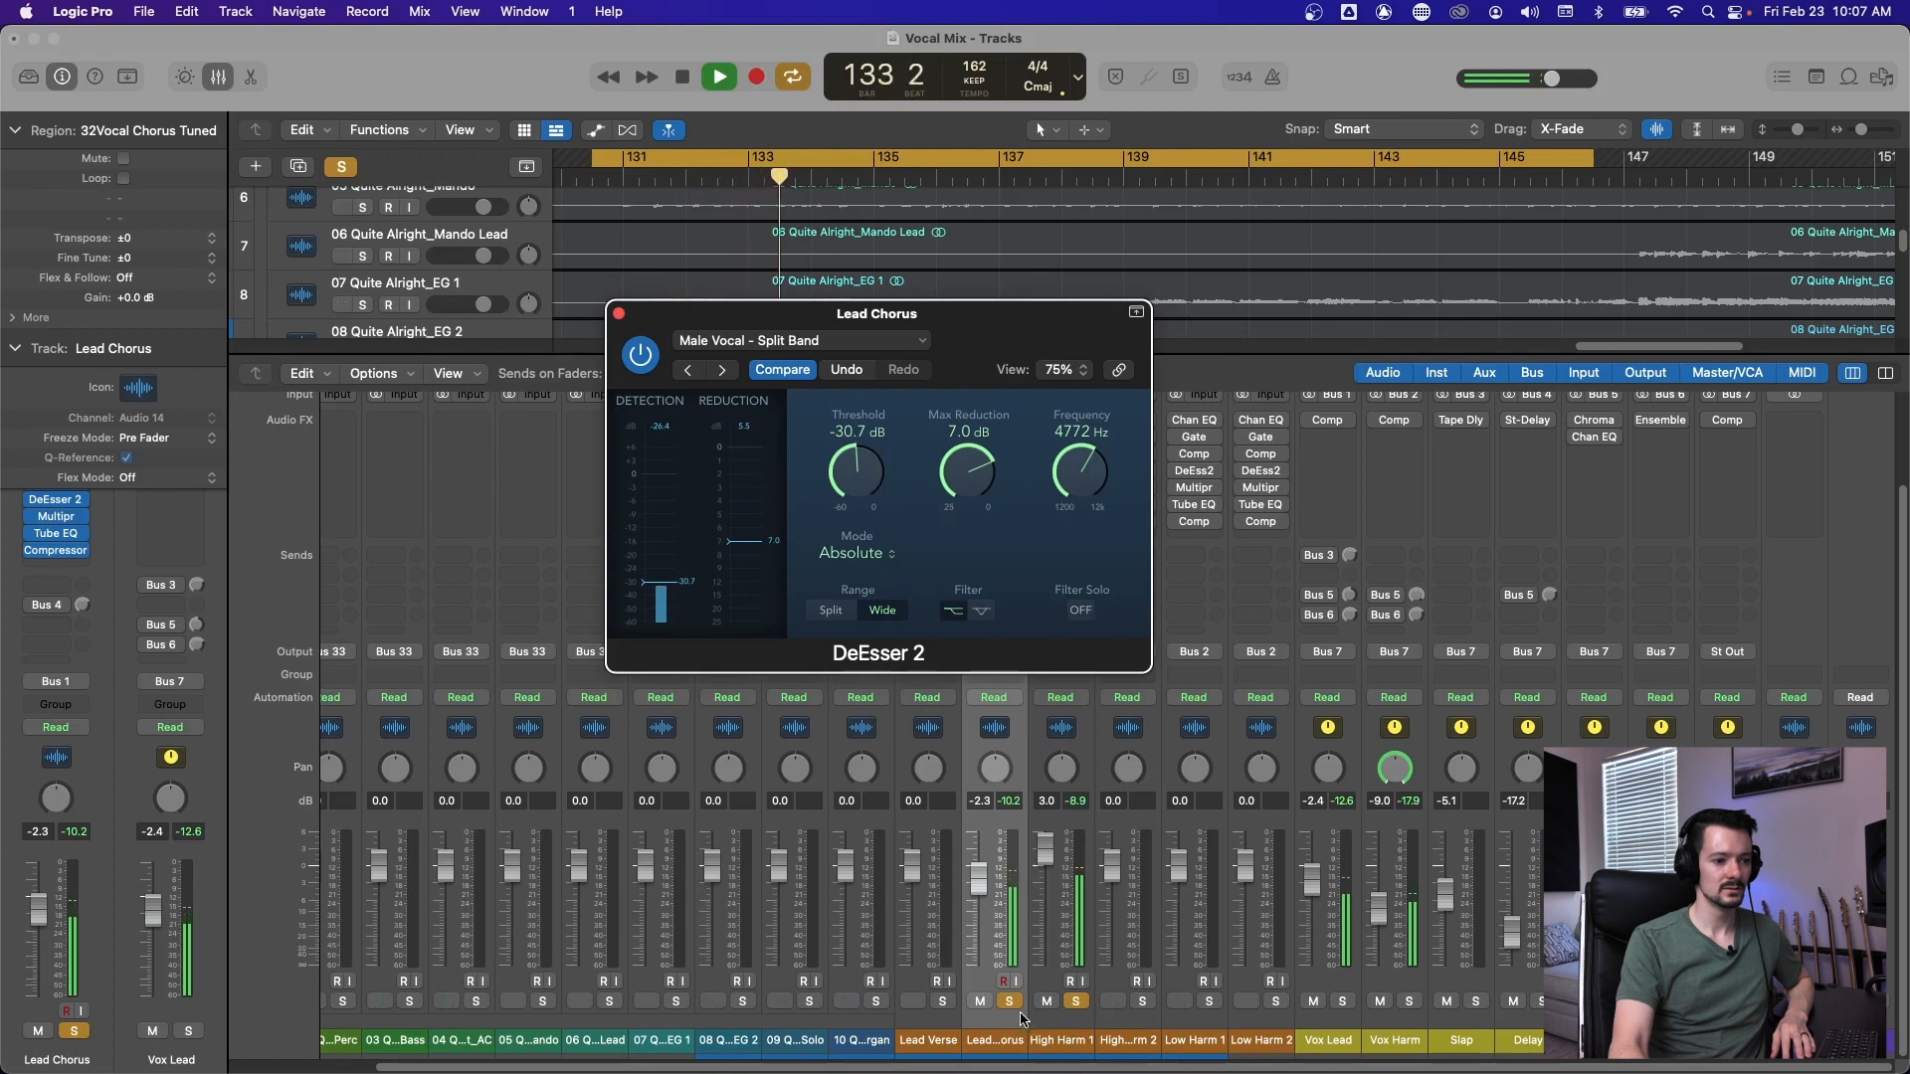
left_click(994, 910)
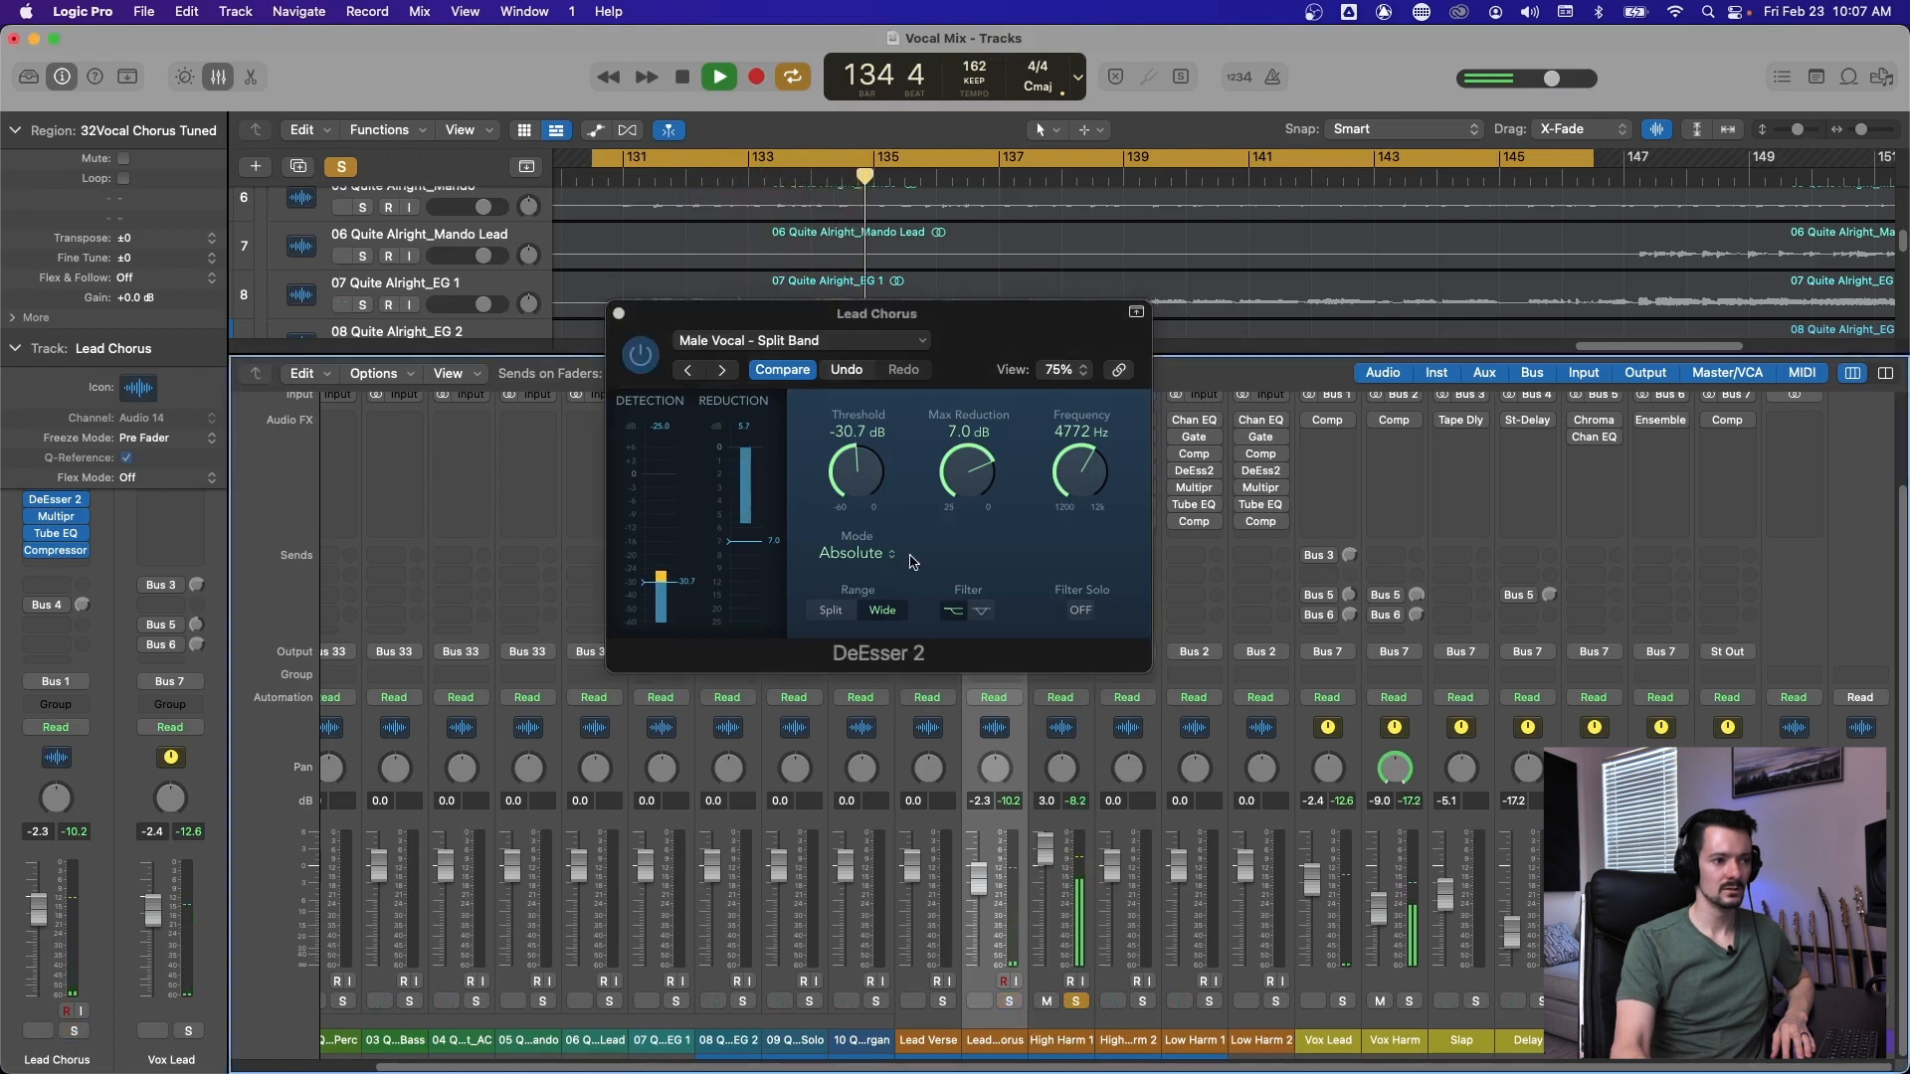
Set Lead Chorus's DeEsser 2 frequency to 4443 Hz and threshold to -29.0 dB, stop playback and close the plug-in.
left_click(867, 486)
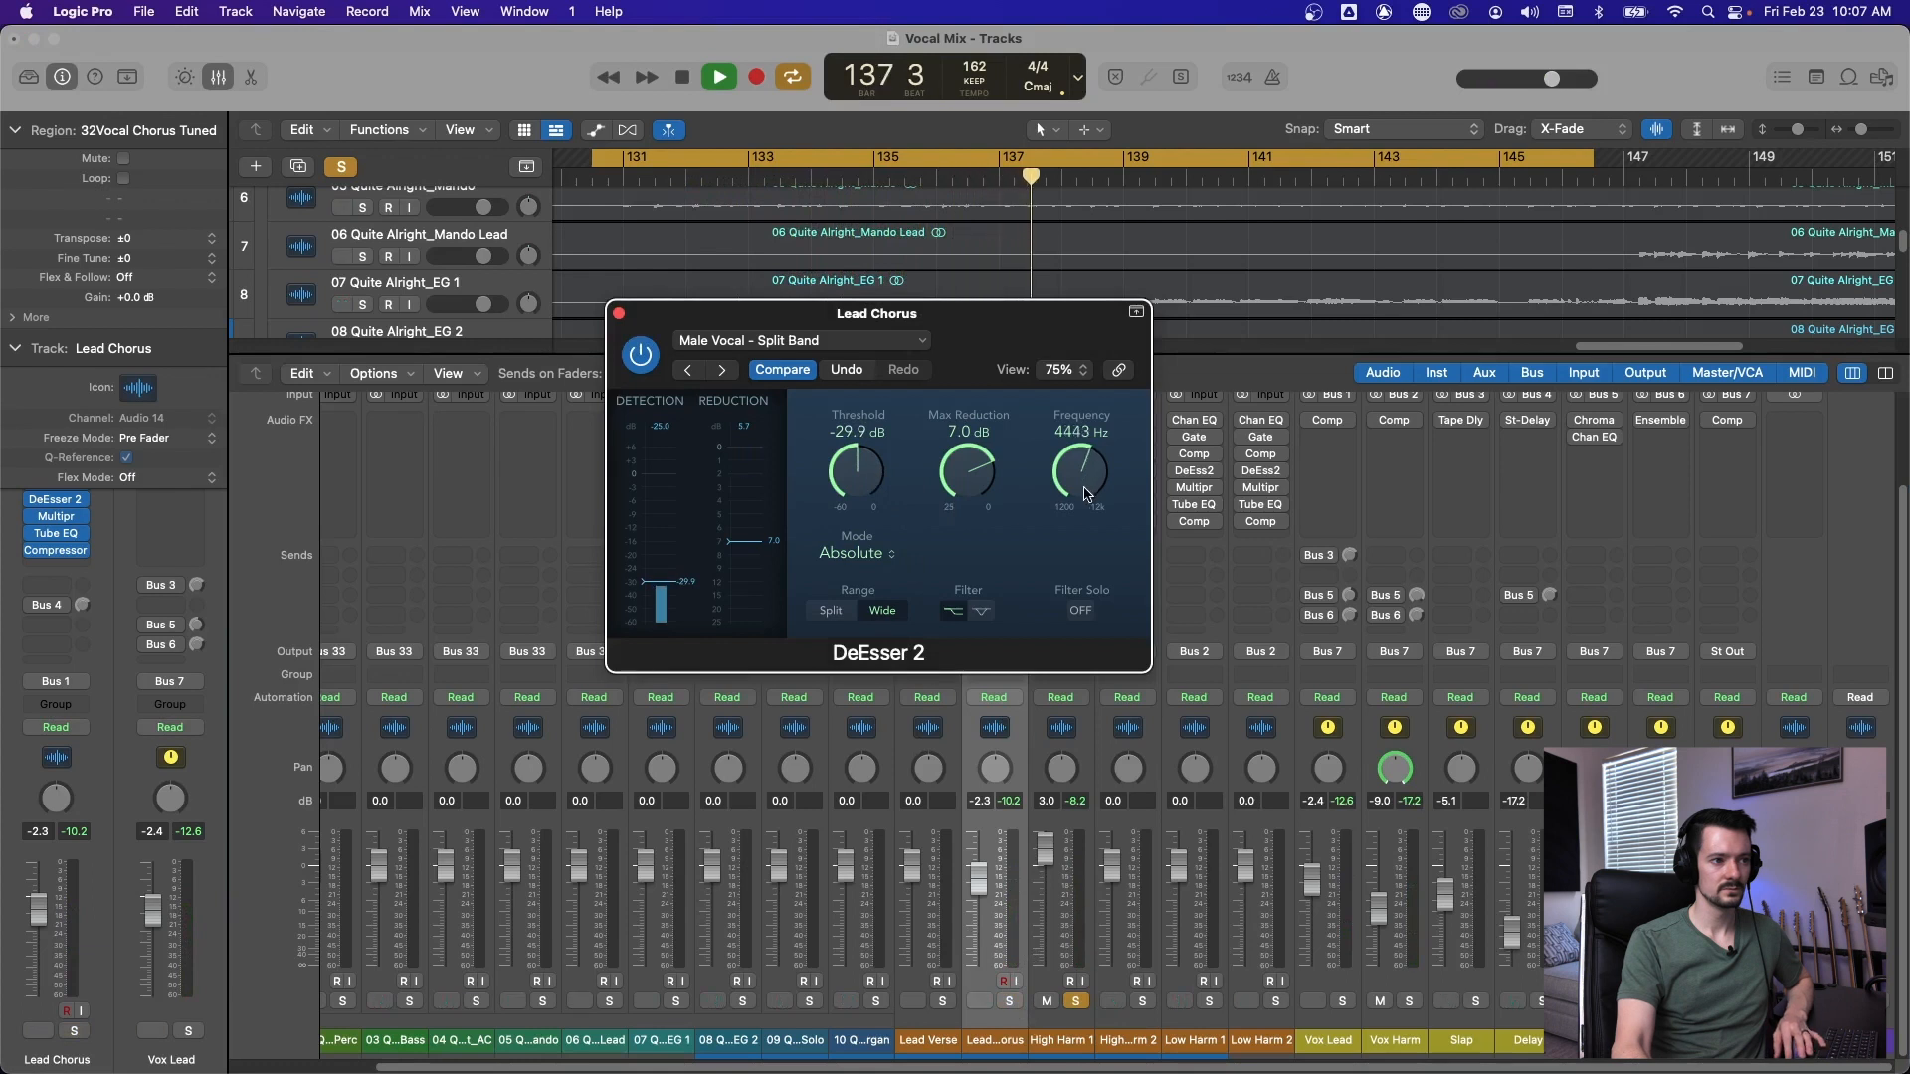
key("space")
key("space")
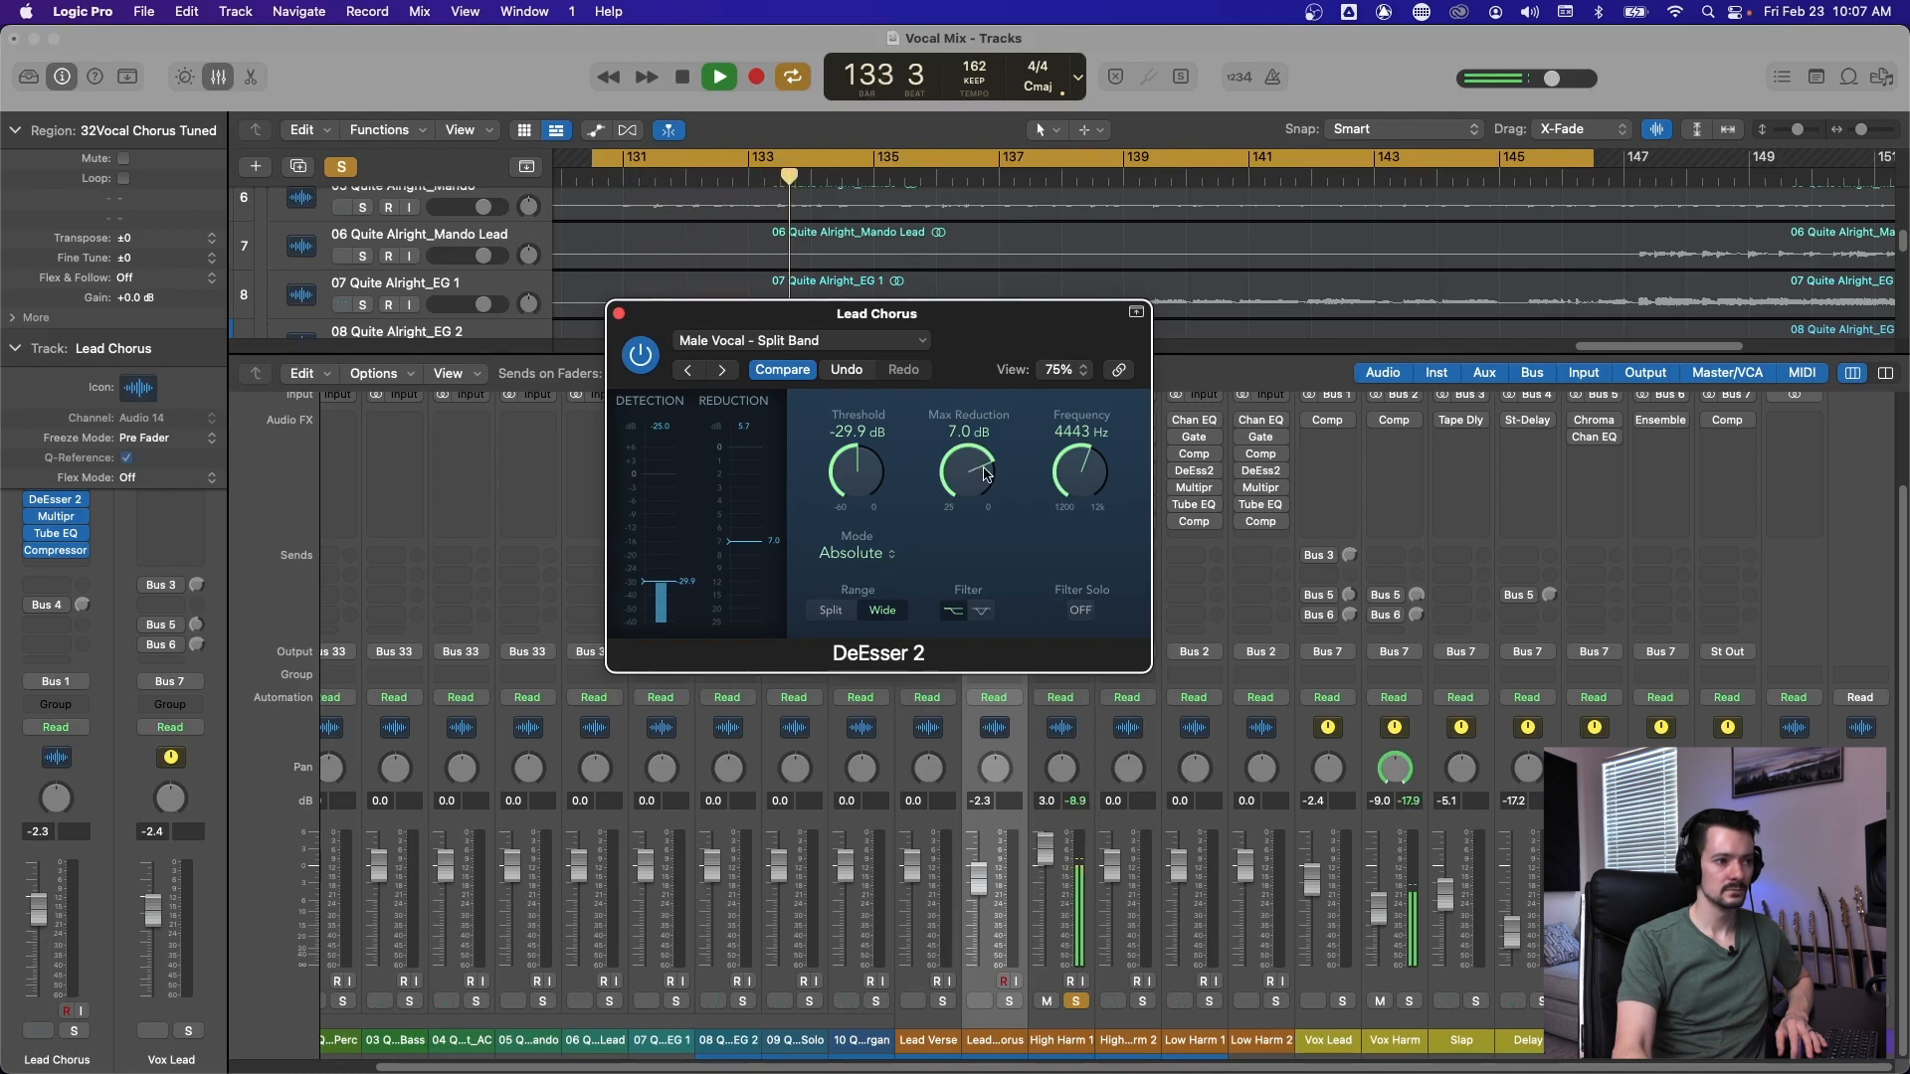
left_click_drag(850, 481, 850, 478)
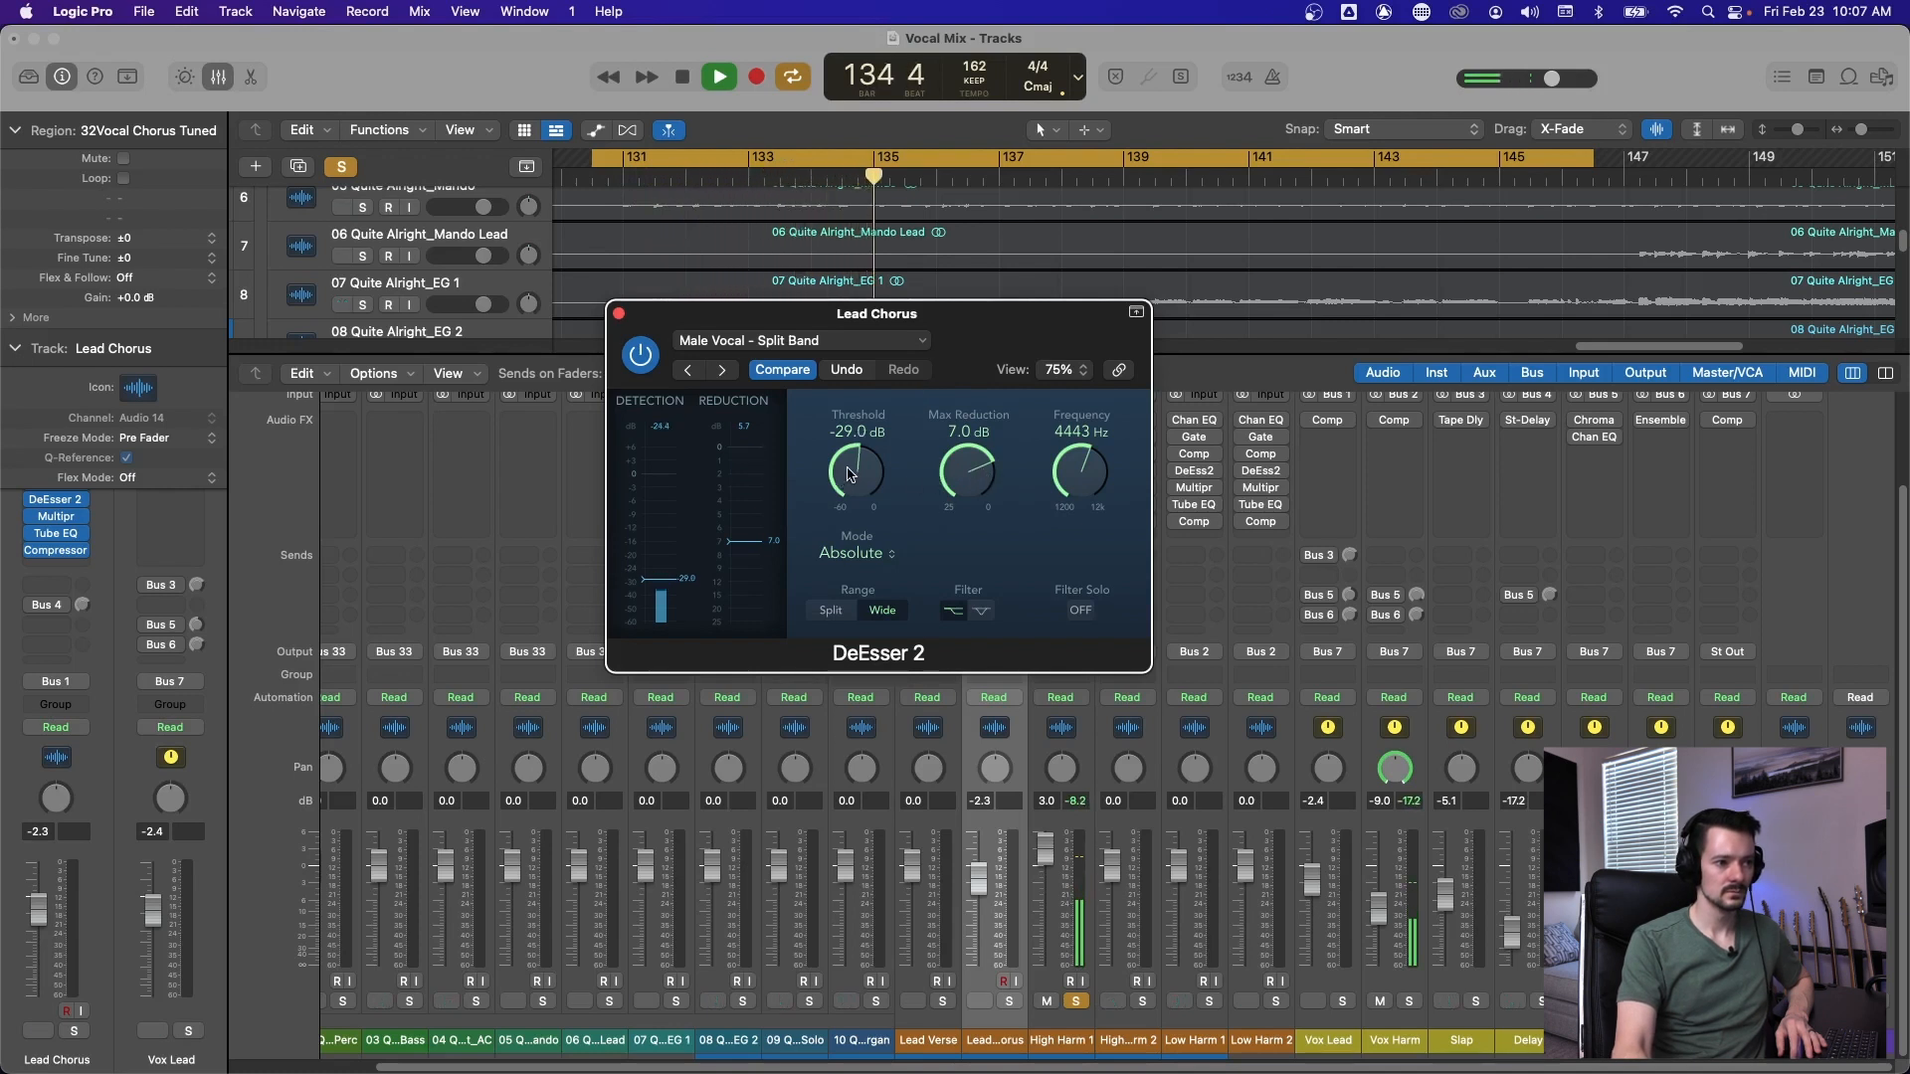
key("space")
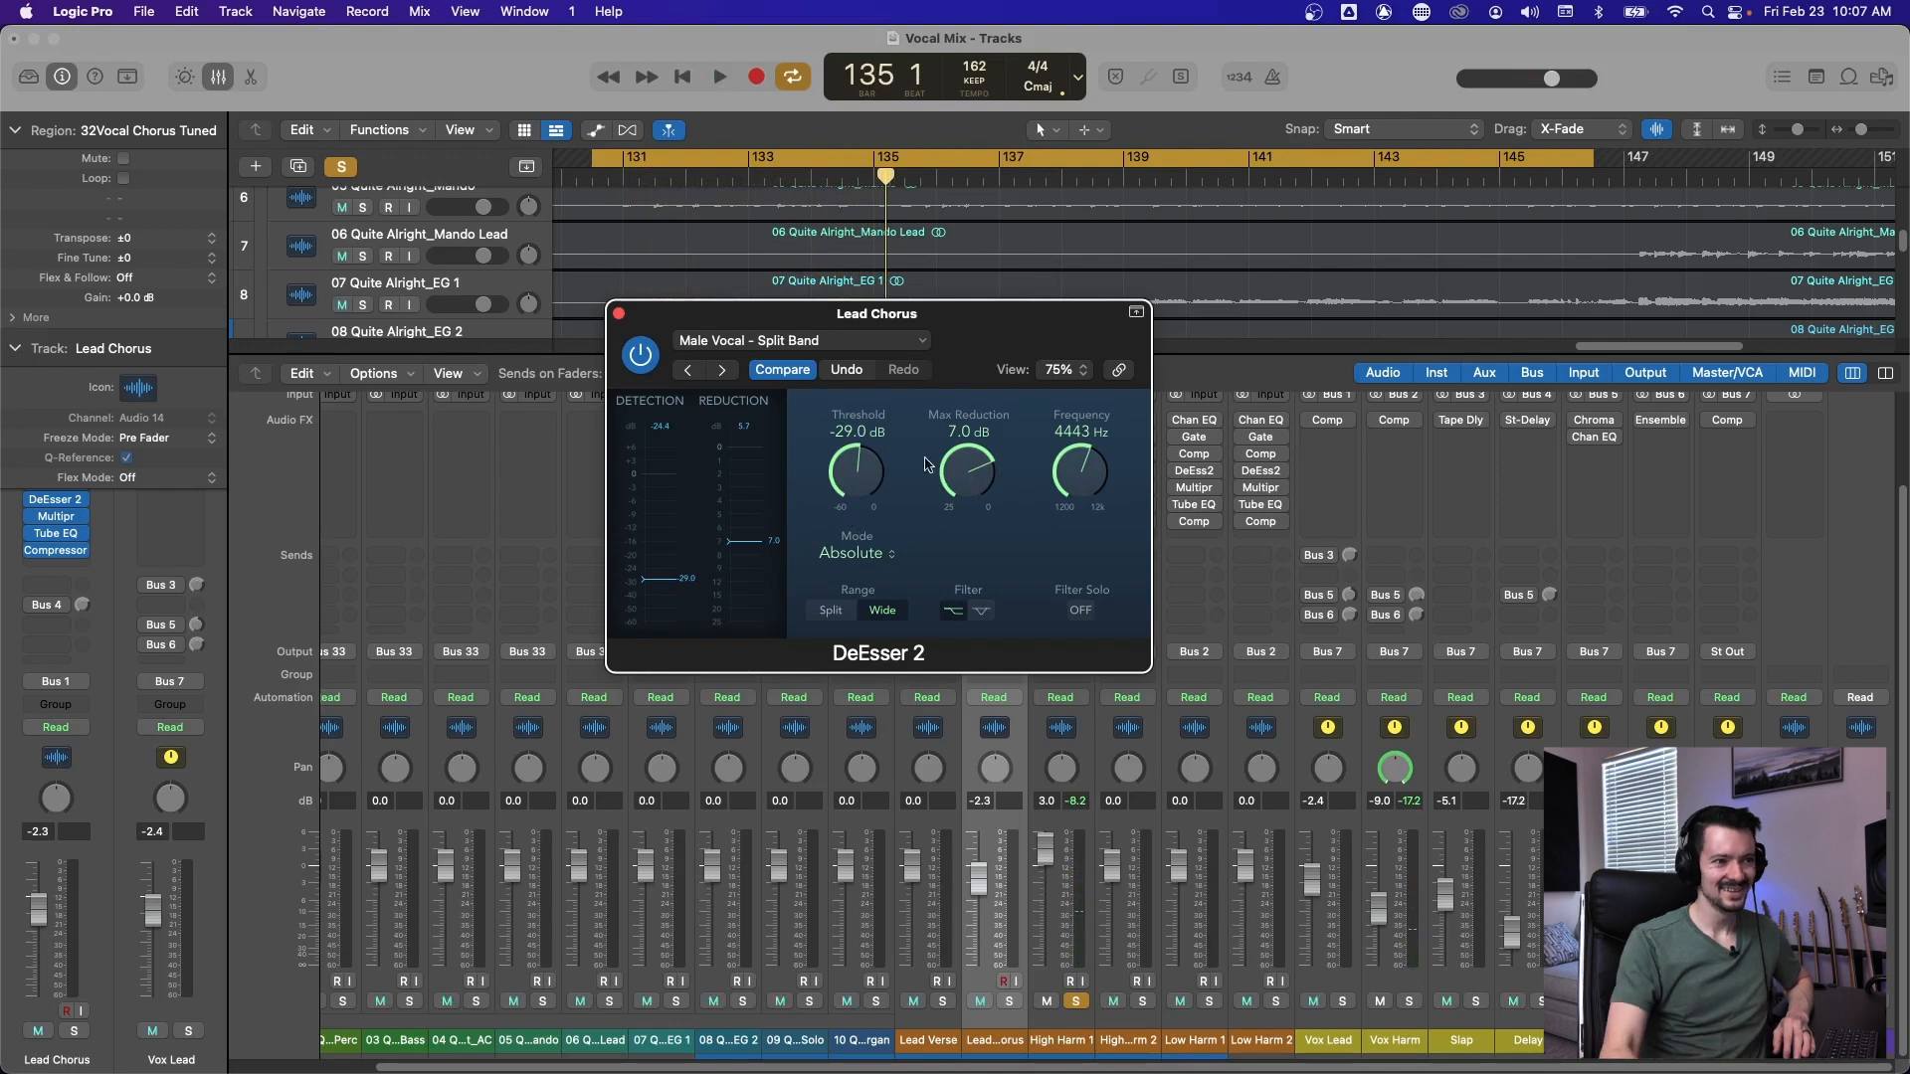
left_click(617, 313)
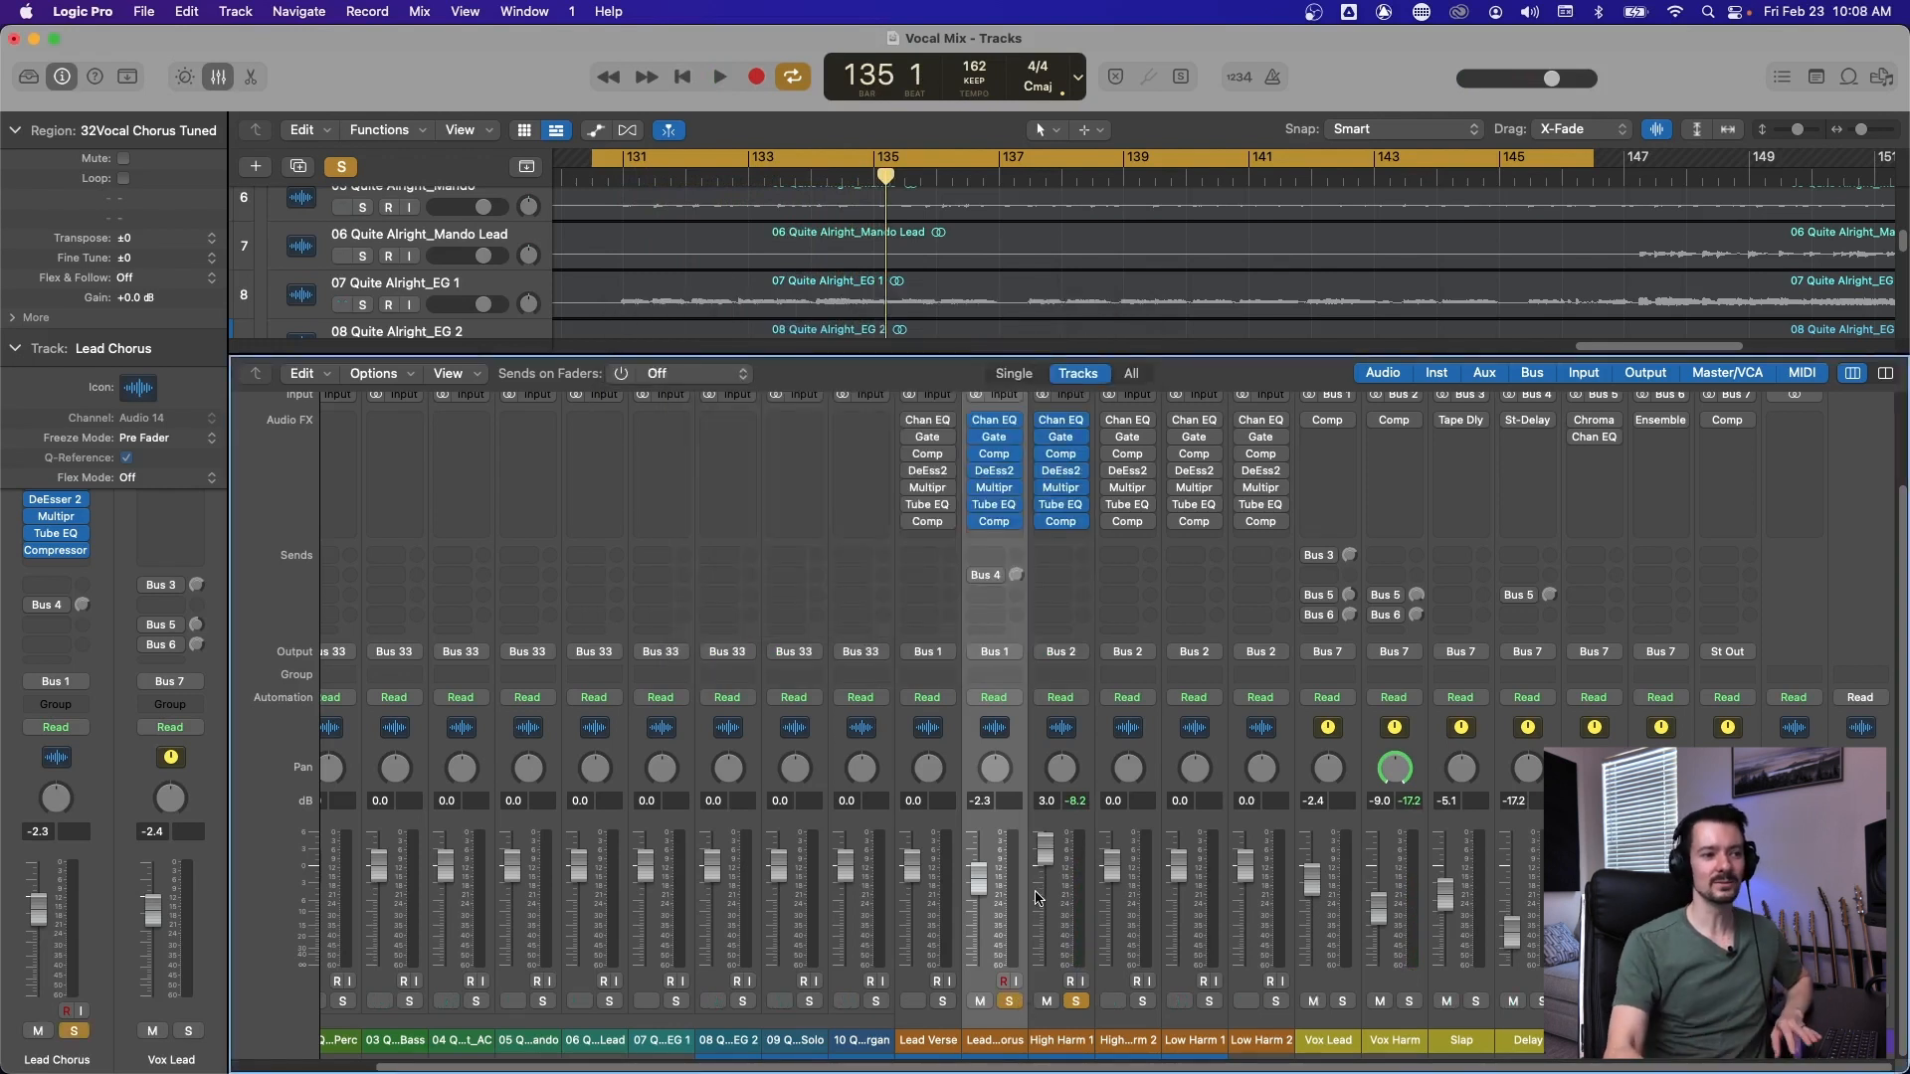
Solo band 2 in High Harm 1's Multipressor and move the two lower crossovers to 140 Hz and 410 Hz.
key("space")
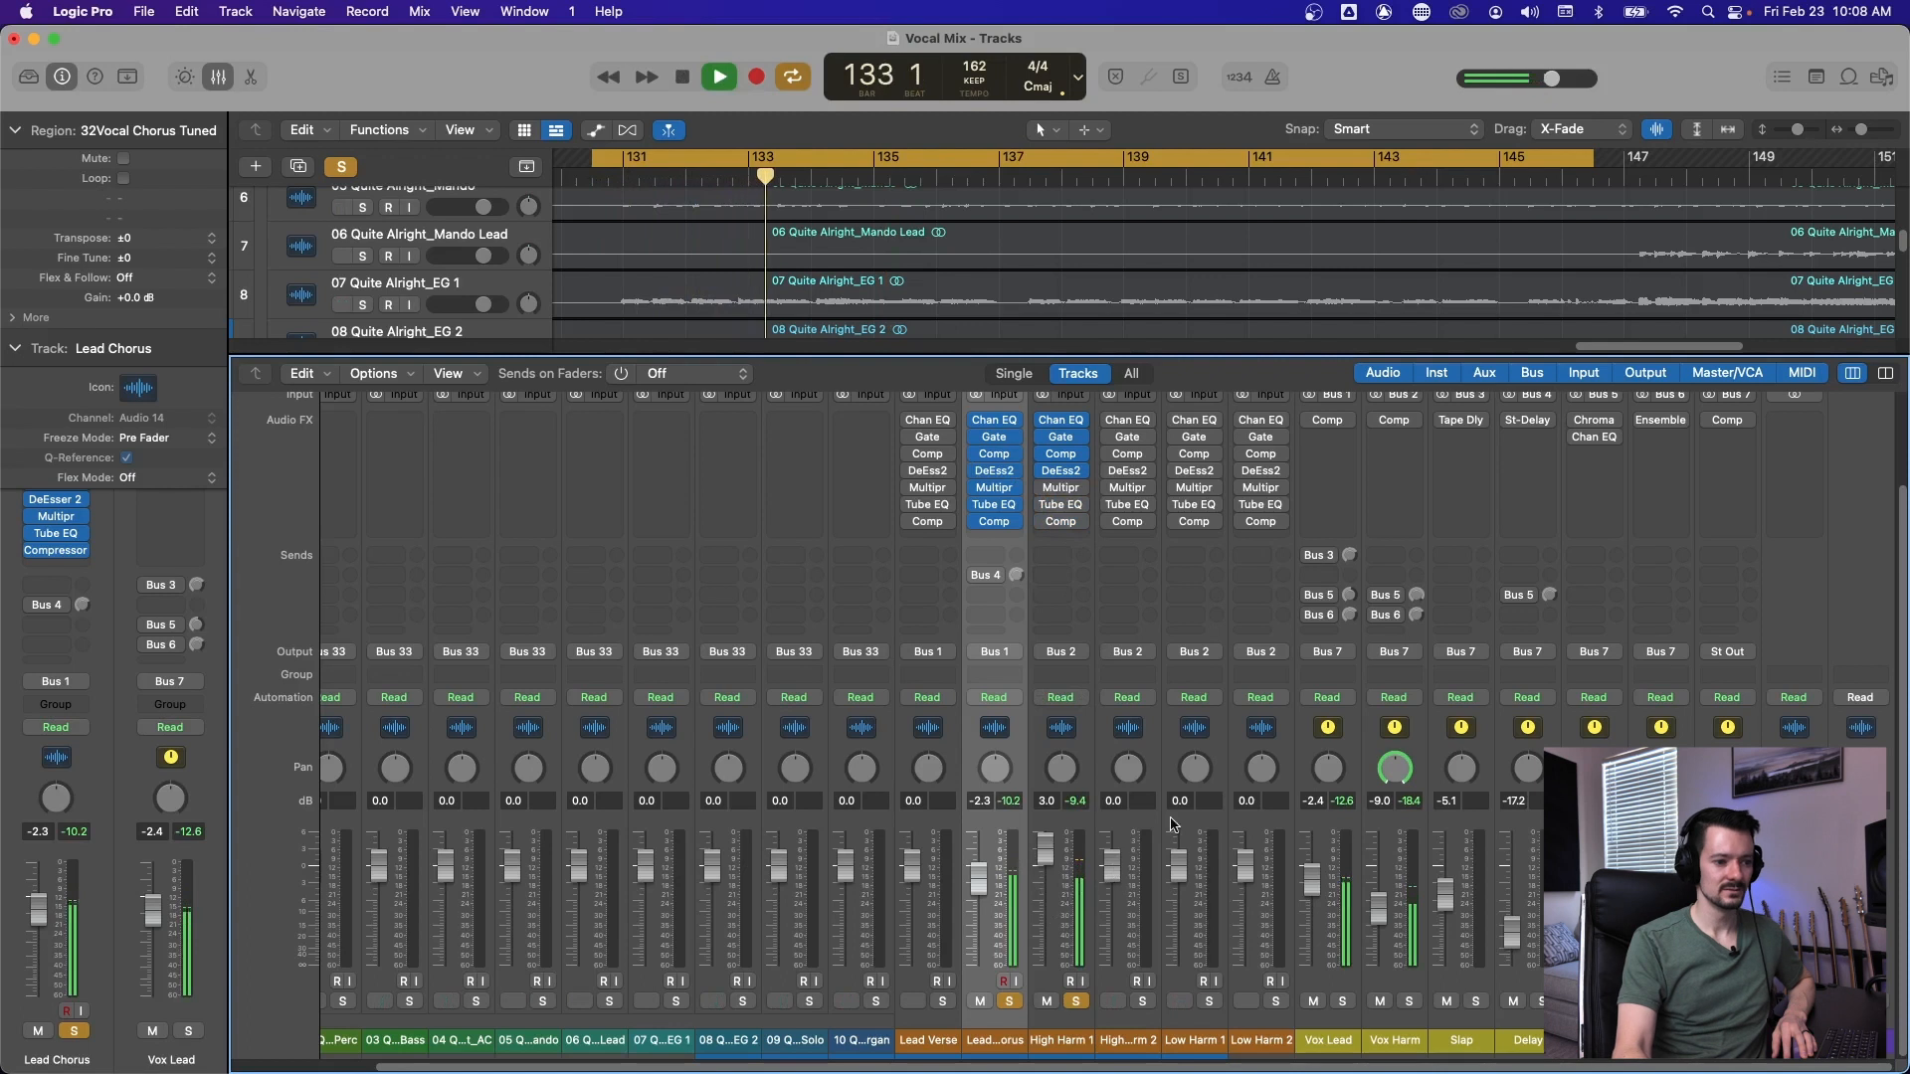
key("space")
left_click(1056, 492)
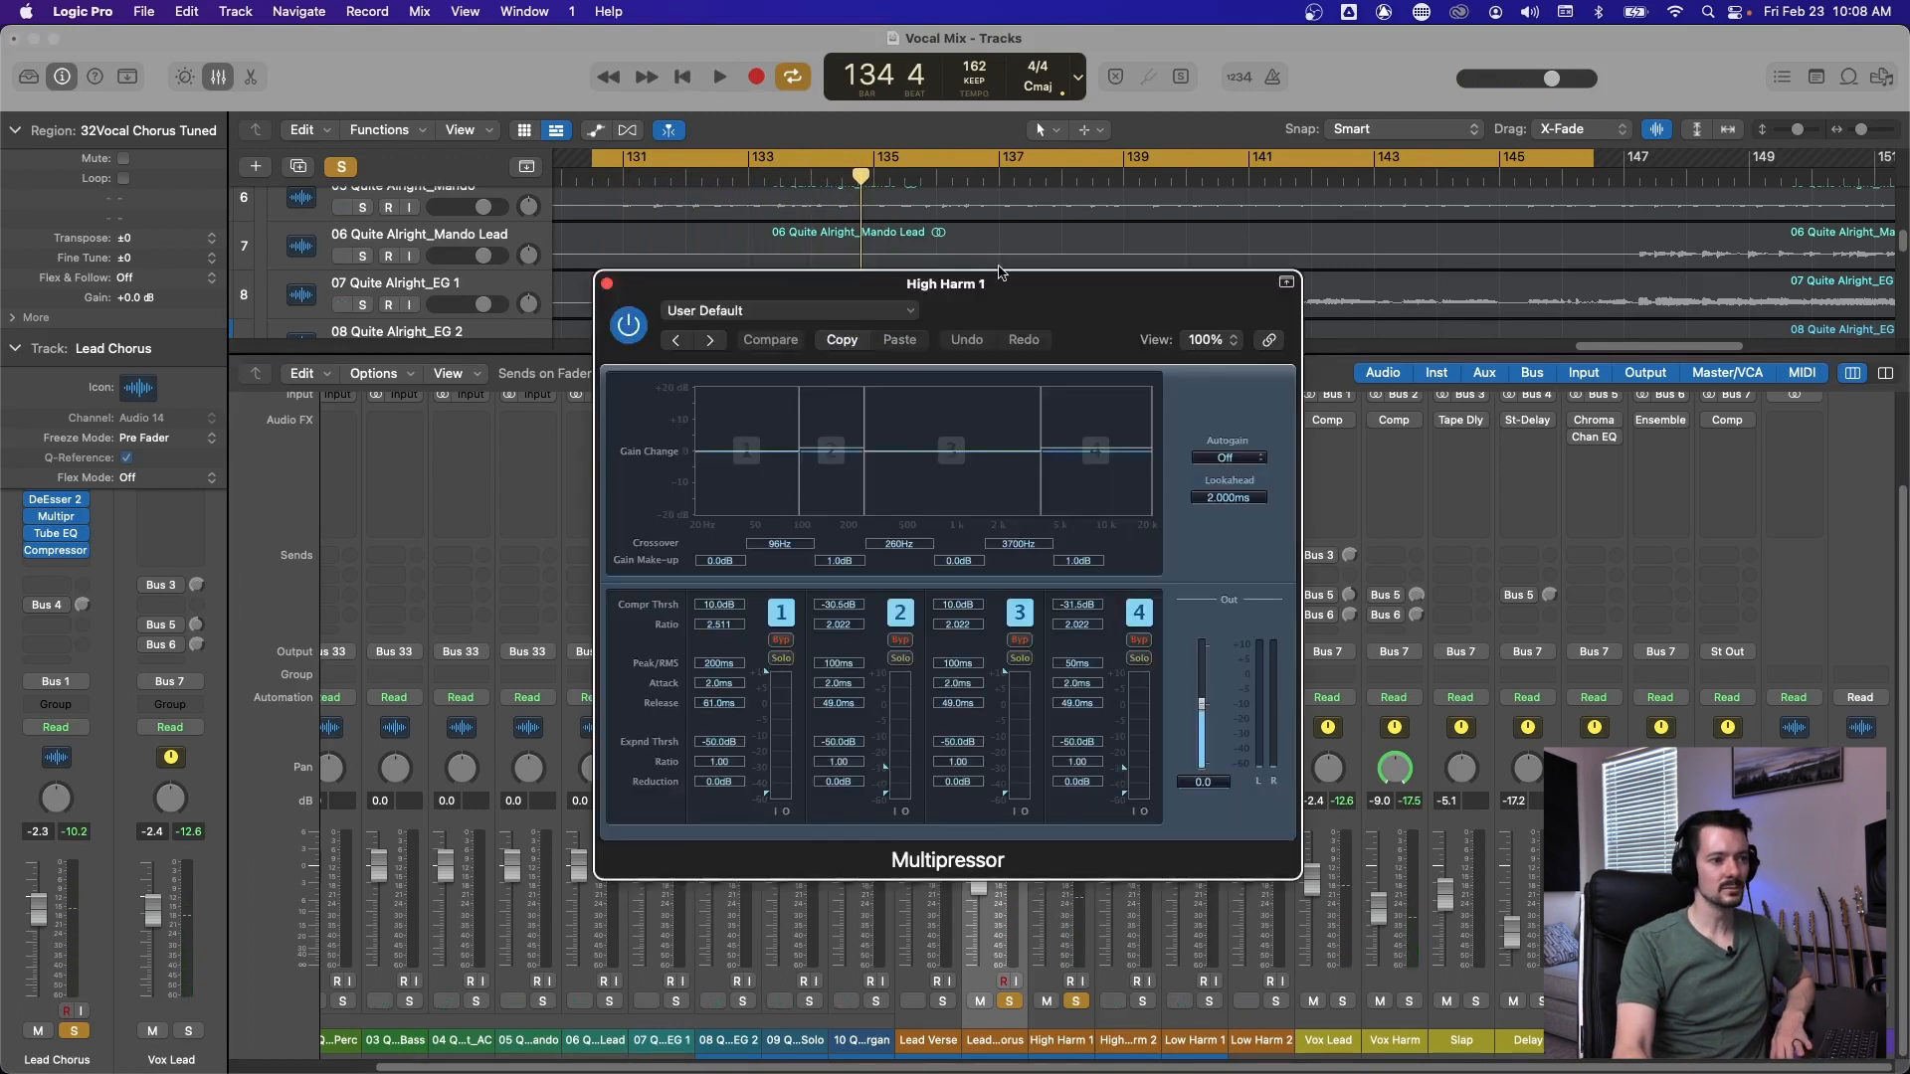
left_click(884, 651)
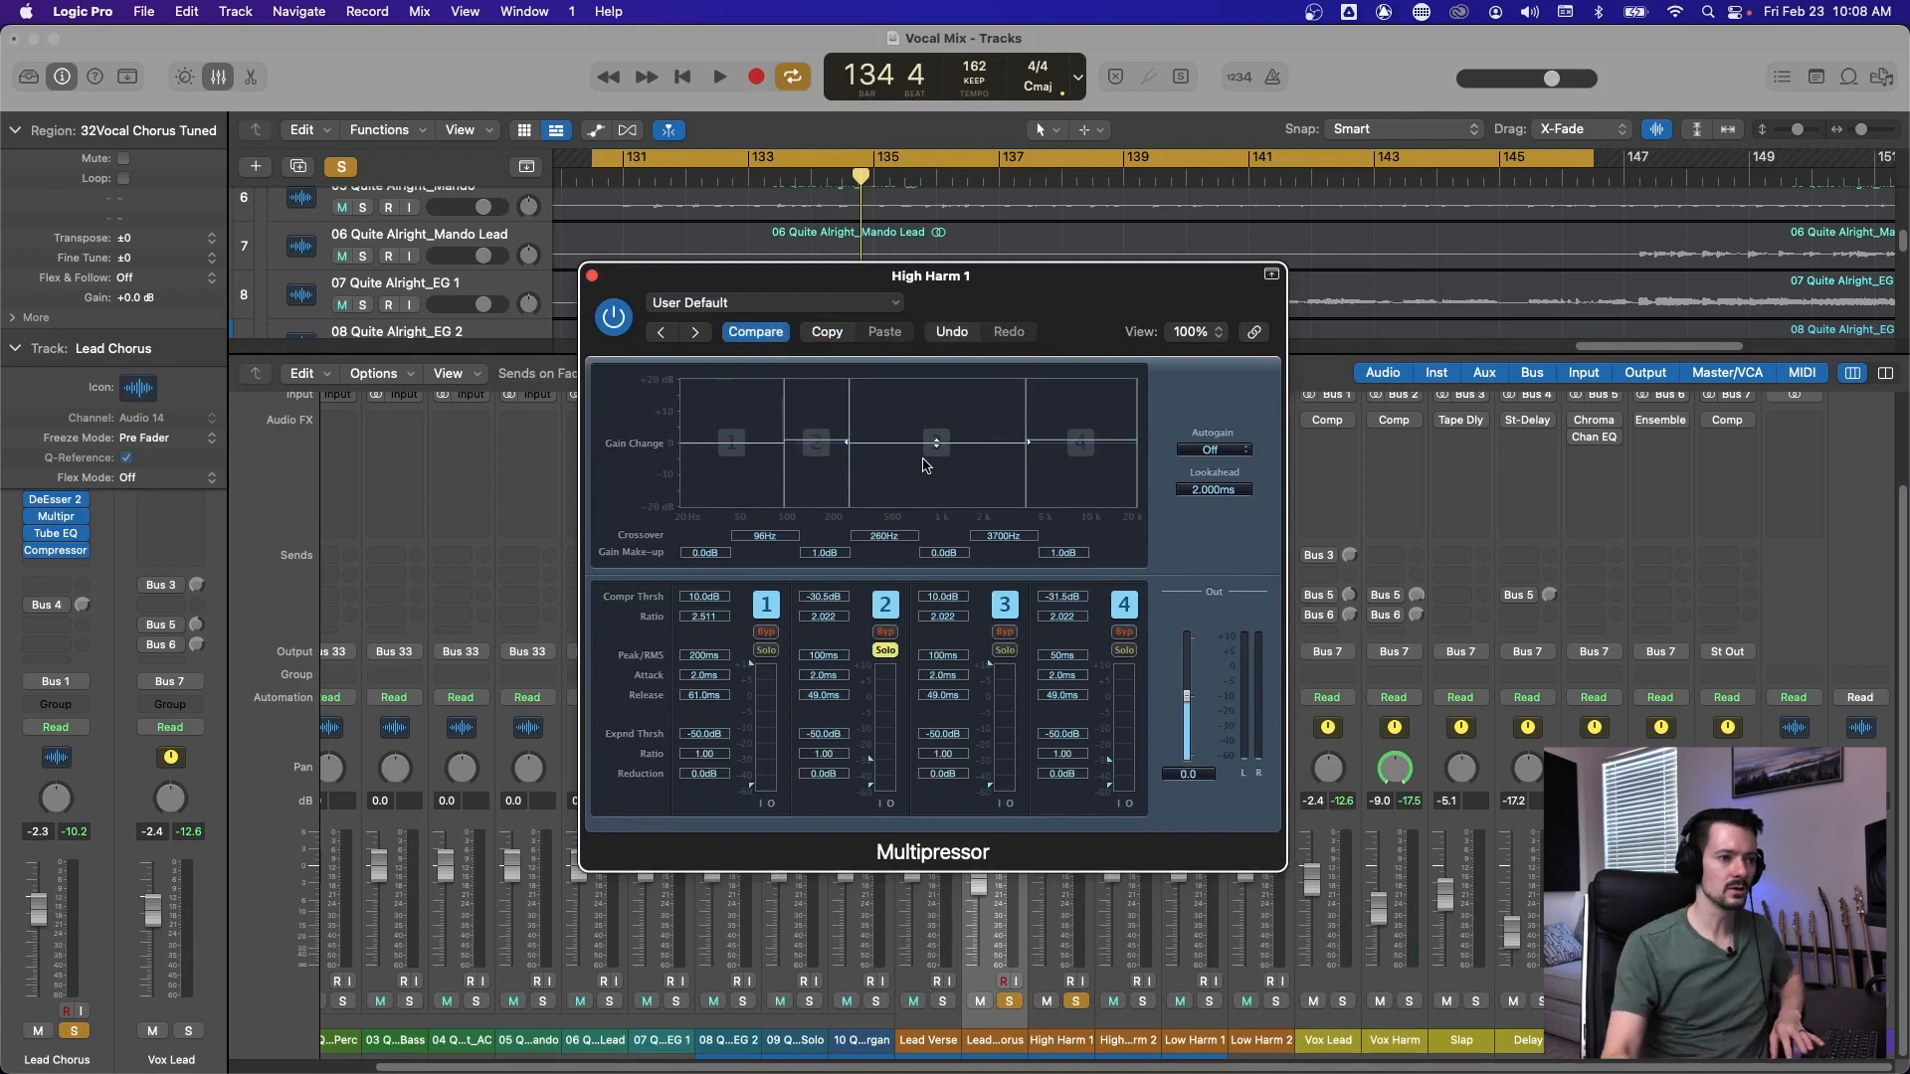
key("space")
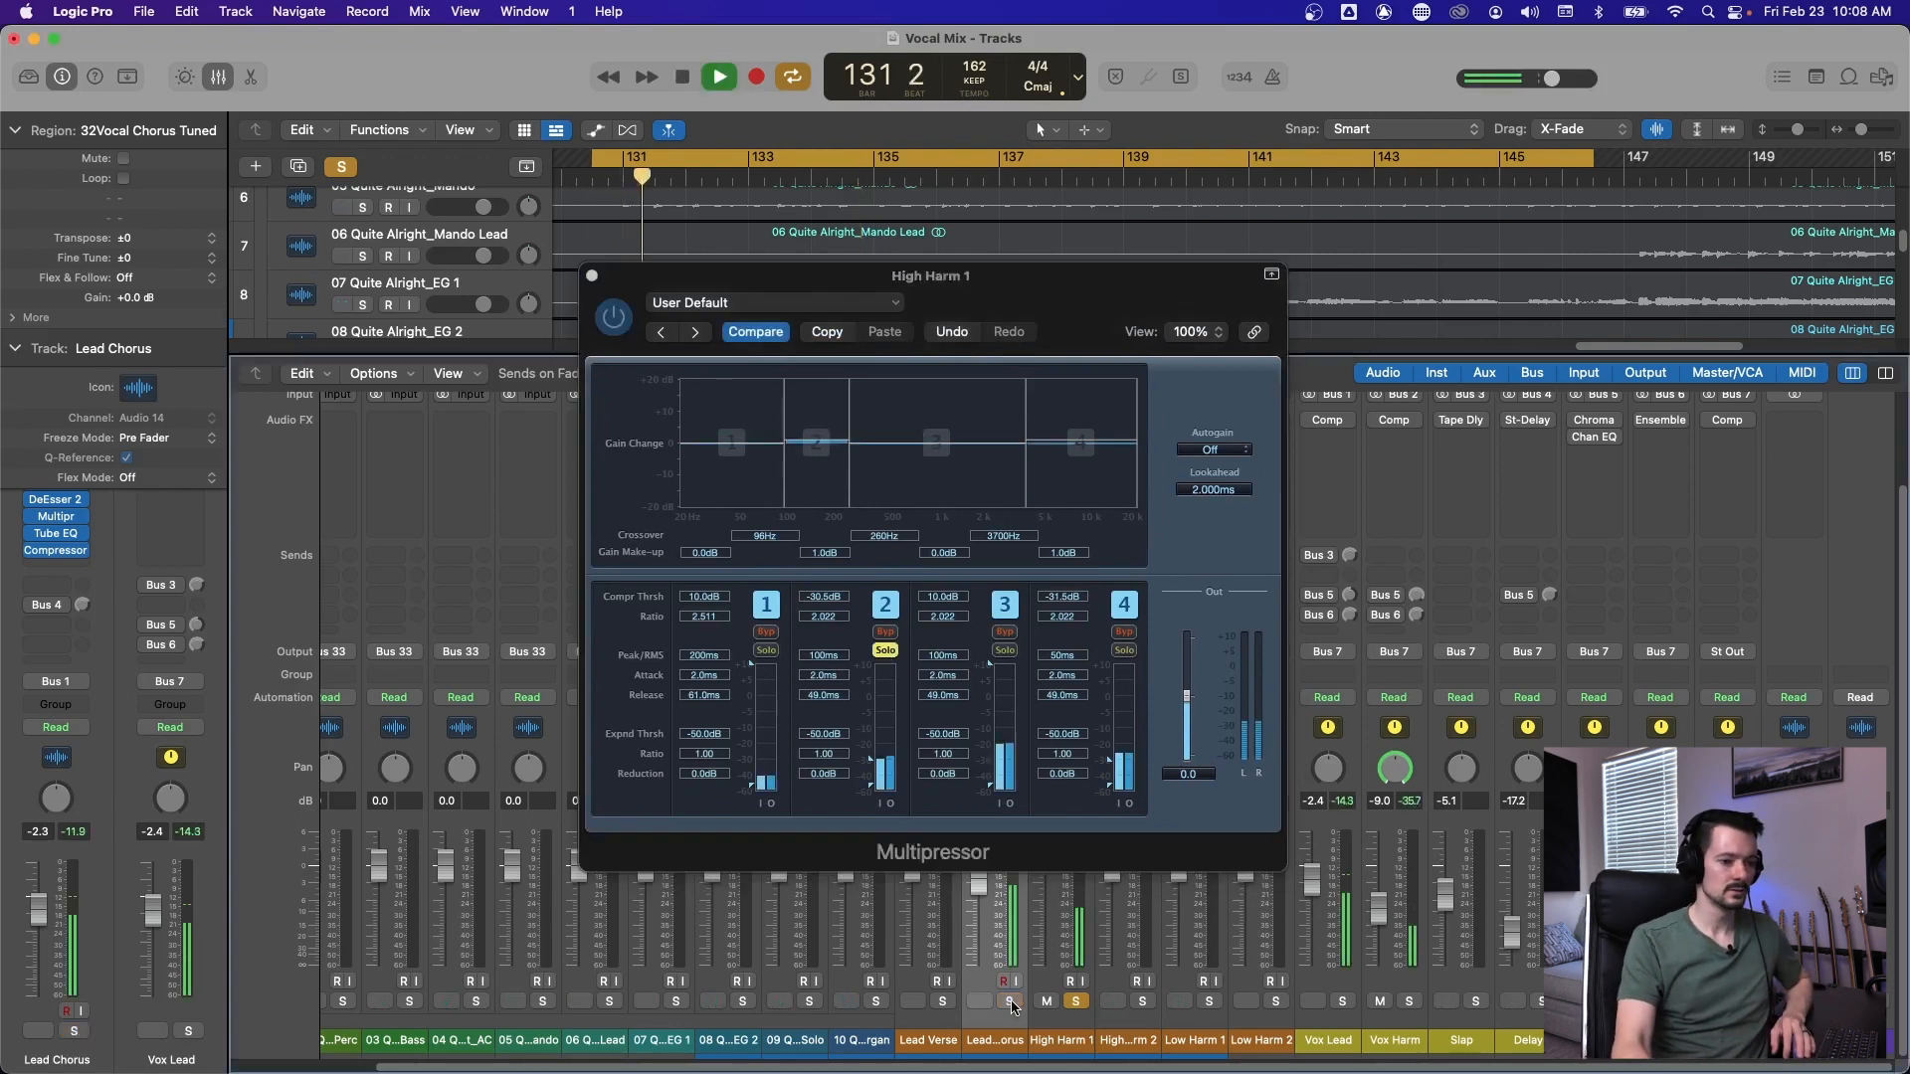
left_click_drag(843, 448, 815, 479)
key("space")
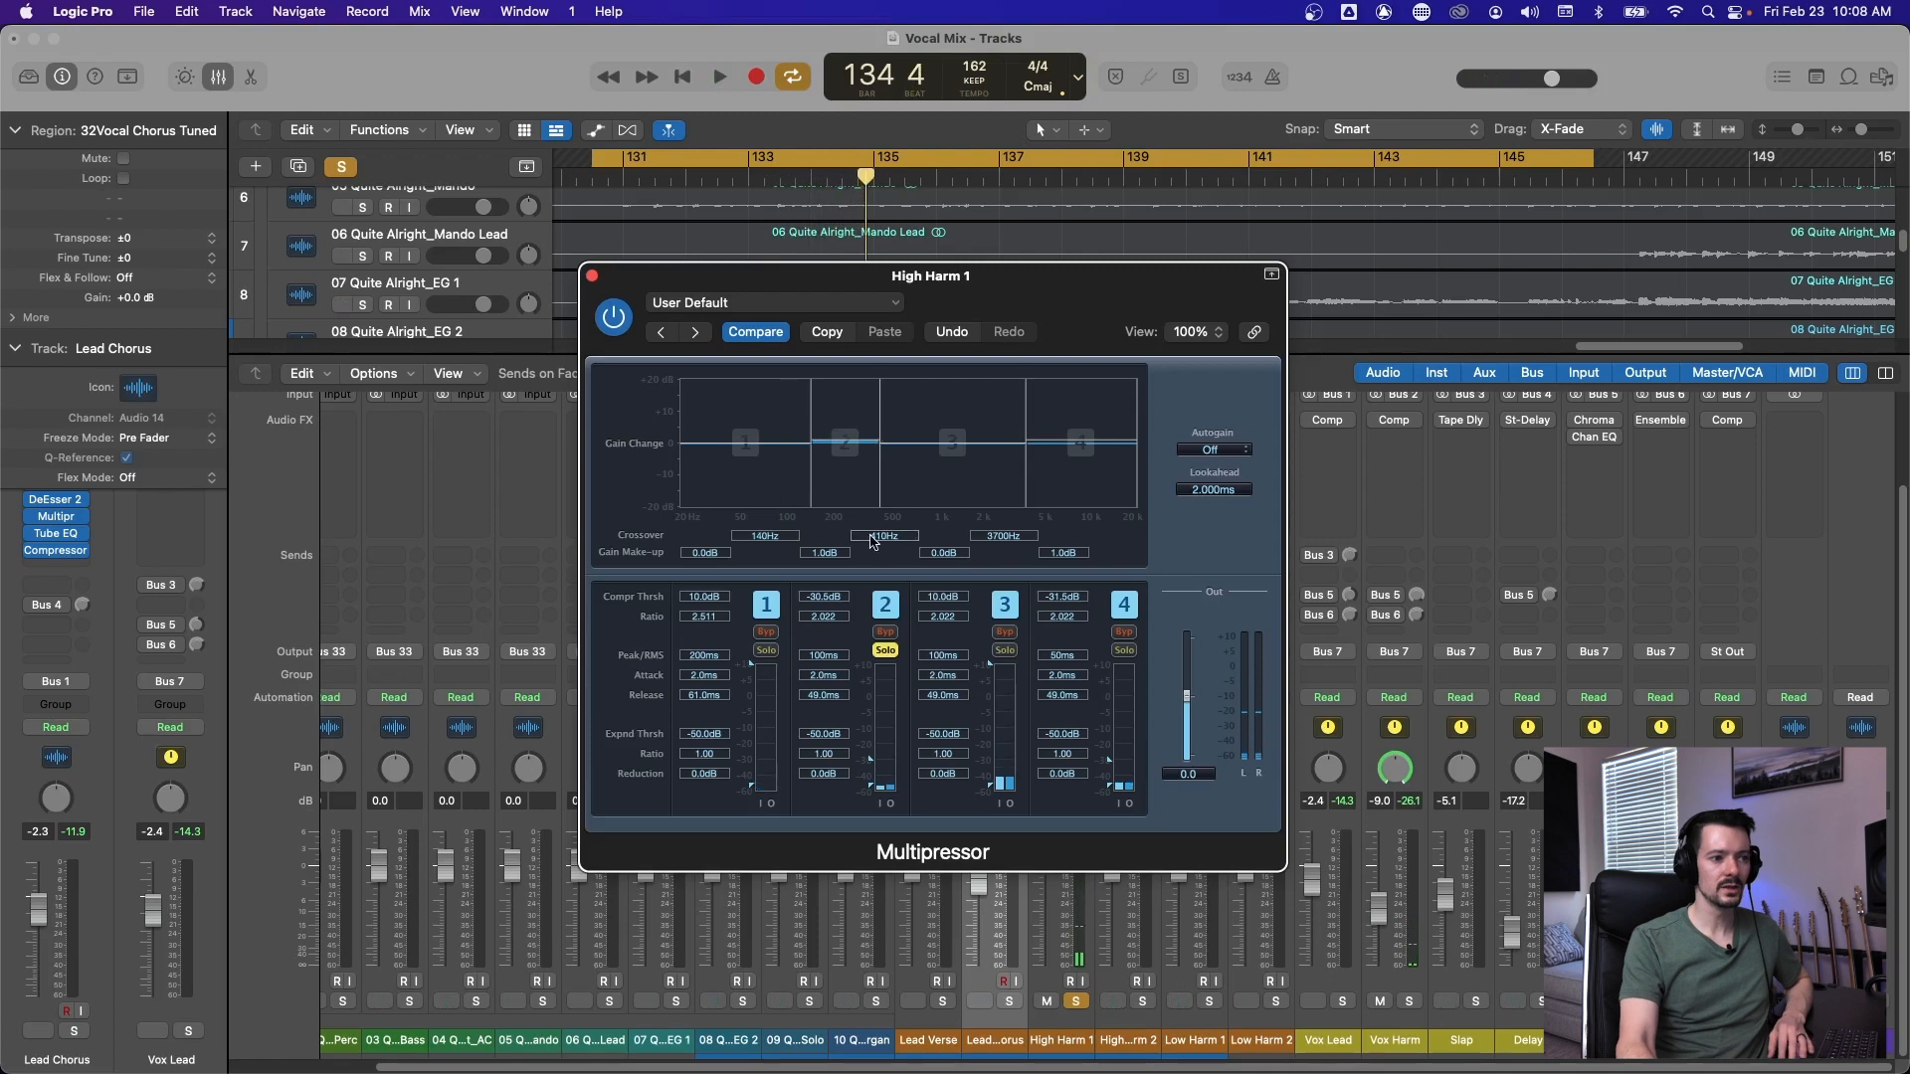
Set the Multipressor's band 2 compression threshold to -34.5 dB during playback, stop, and unsolo the band.
key("space")
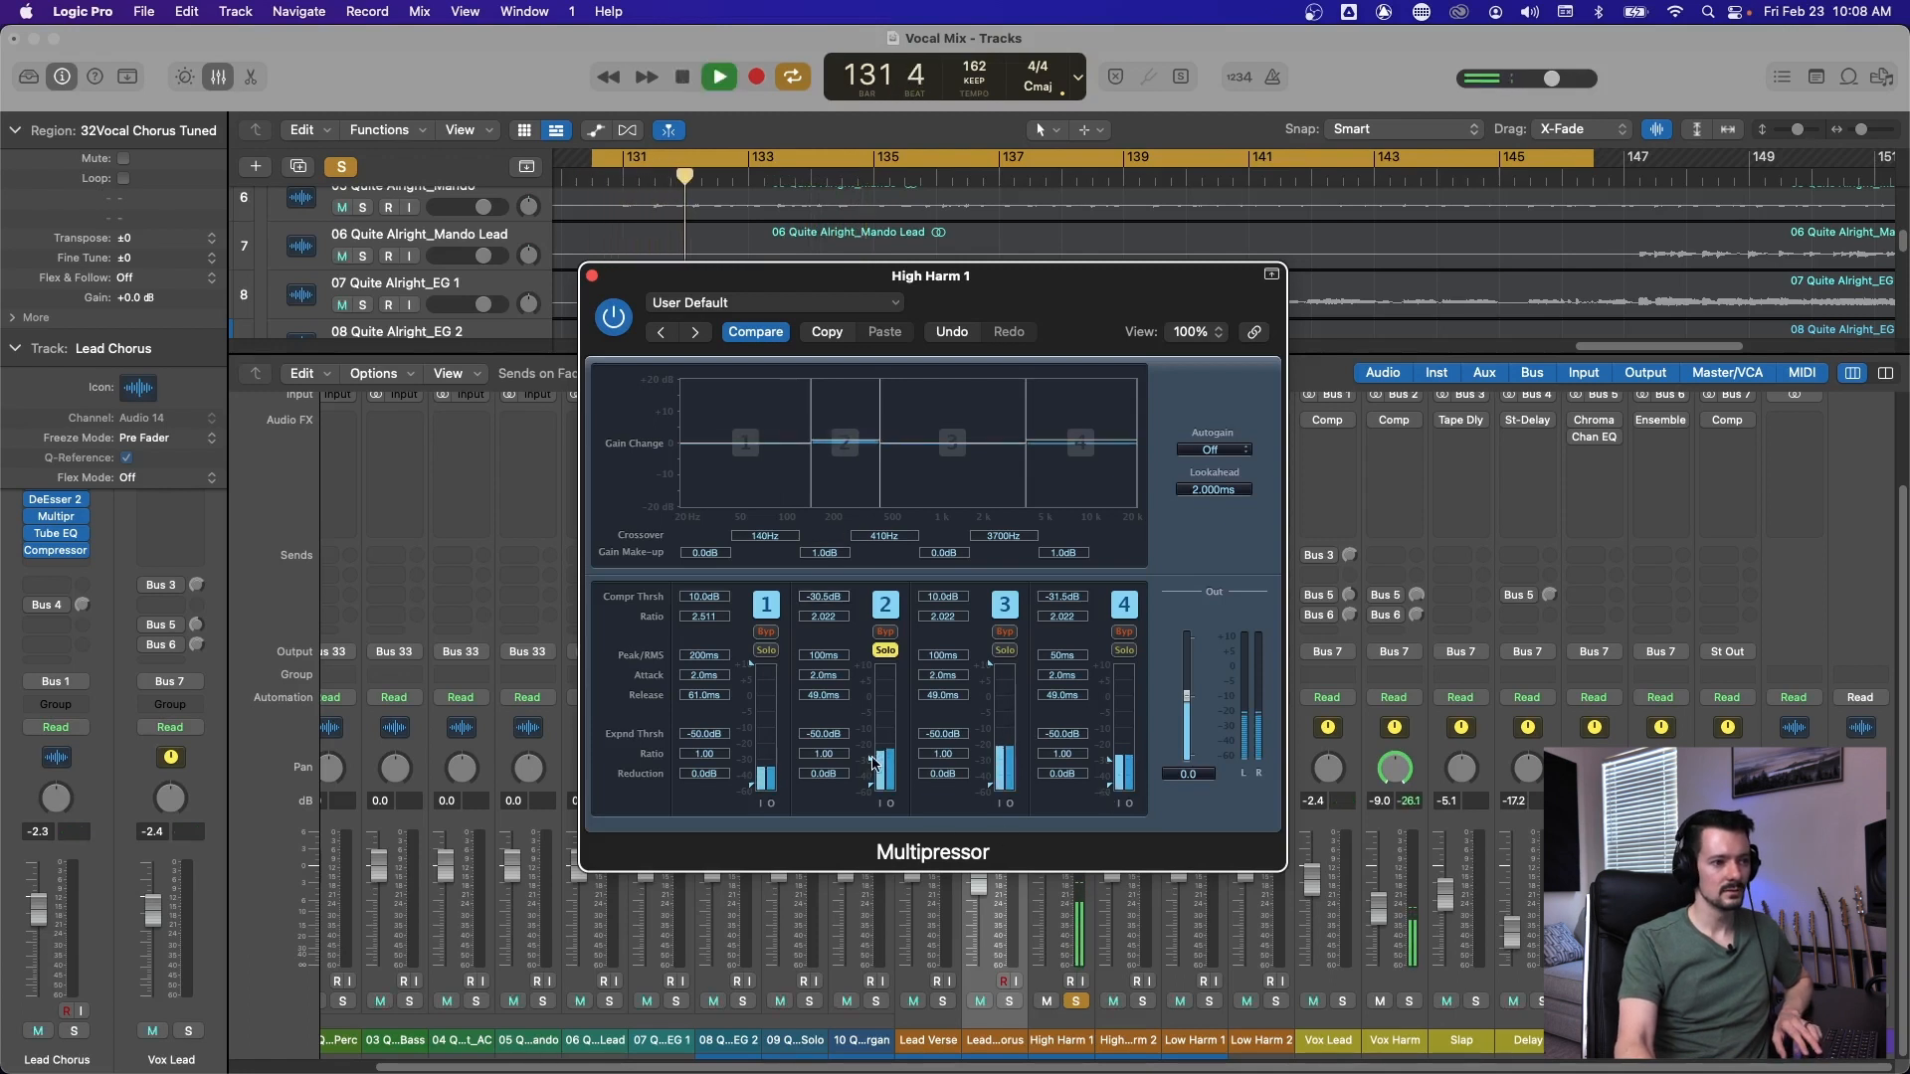
left_click_drag(873, 763, 873, 764)
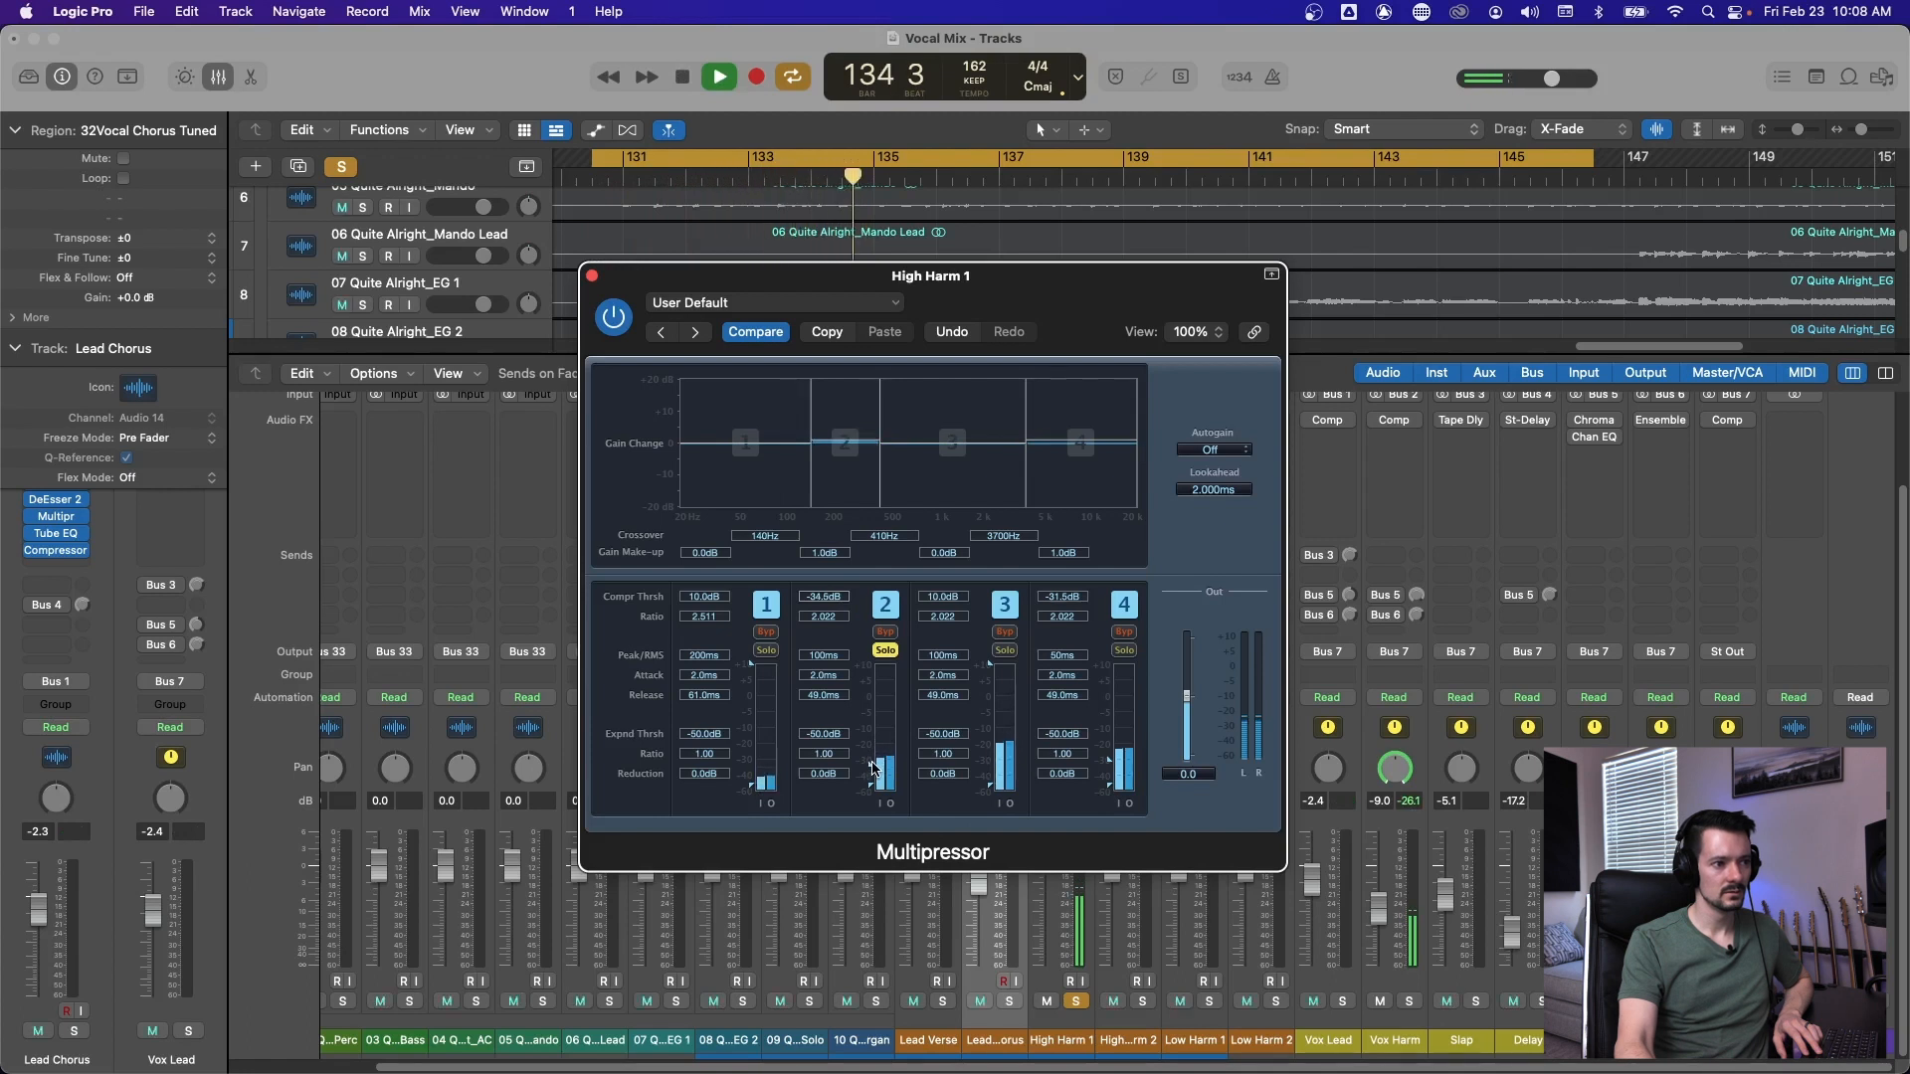
key("space")
left_click(885, 650)
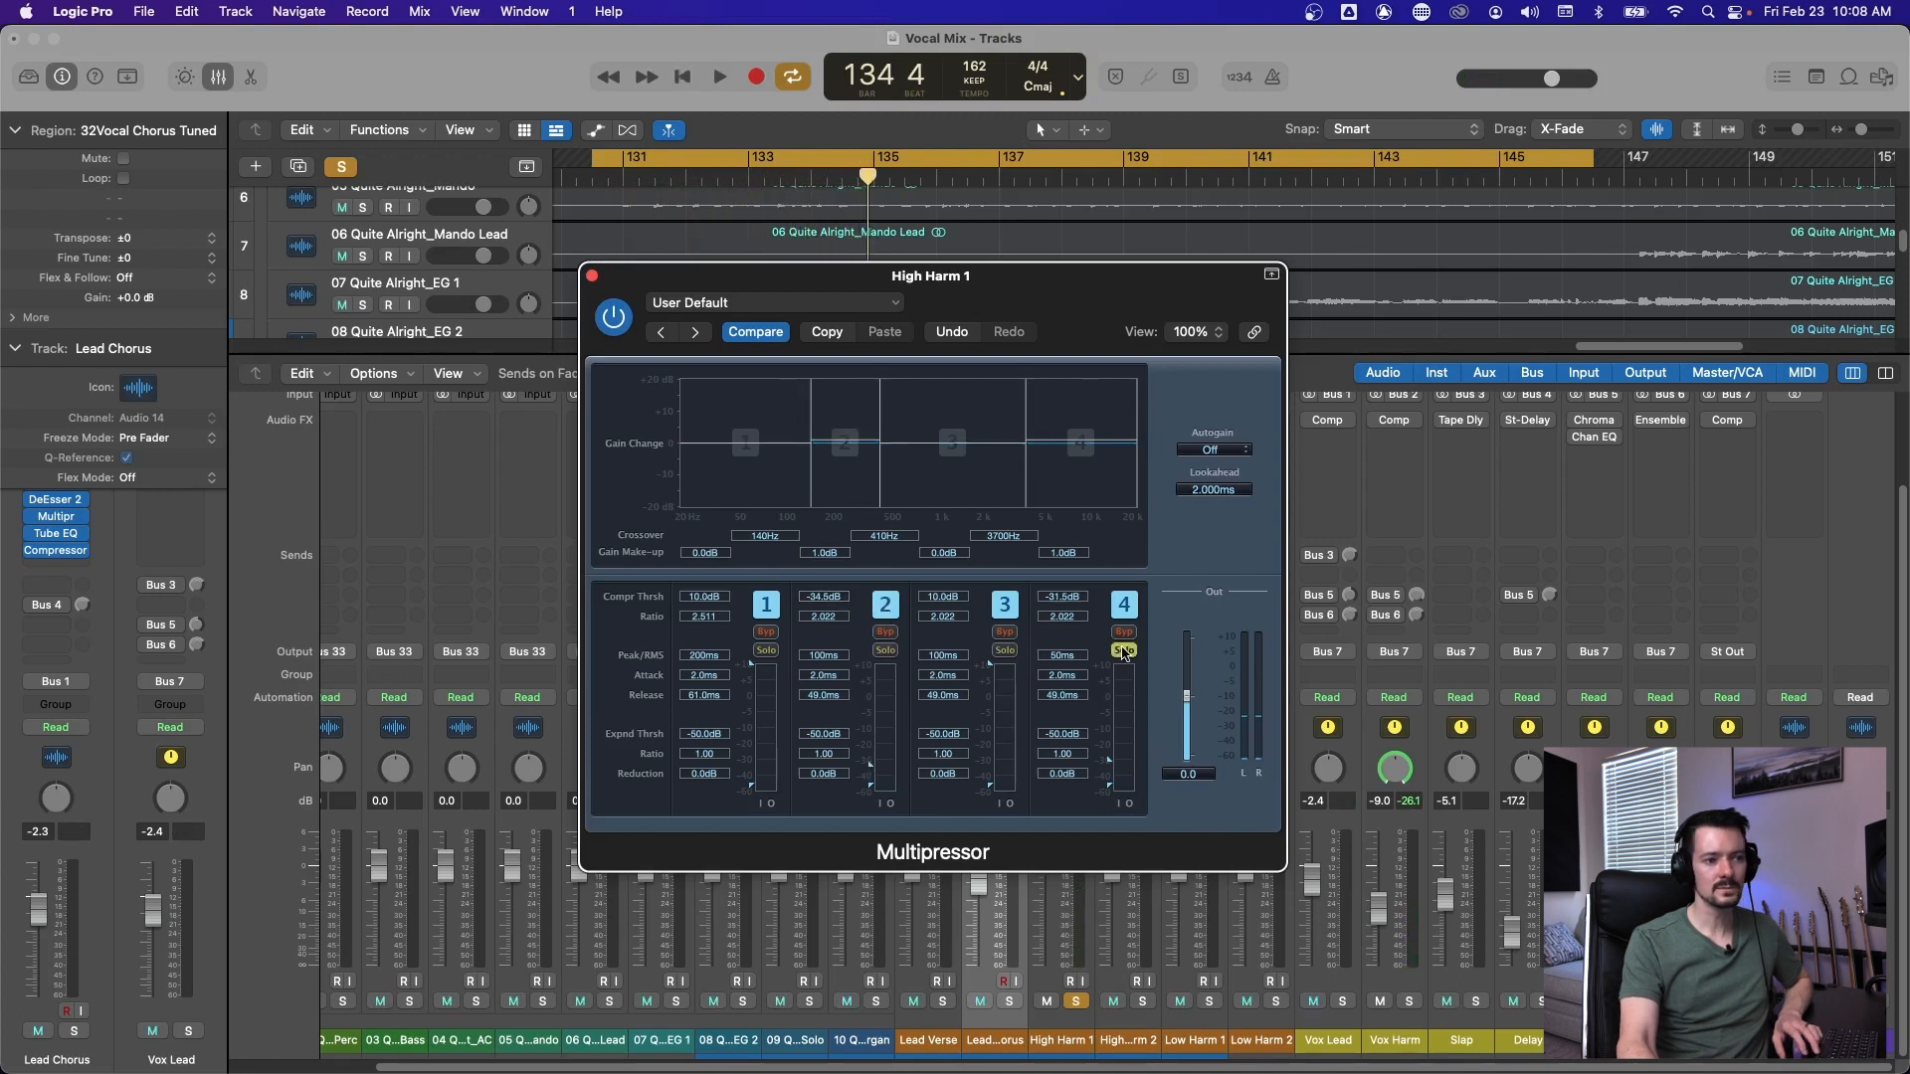
Audition band 4 of the Multipressor in solo, move the cycle start to bar 131, stop playback and hide the plug-in window.
left_click(1123, 650)
key("space")
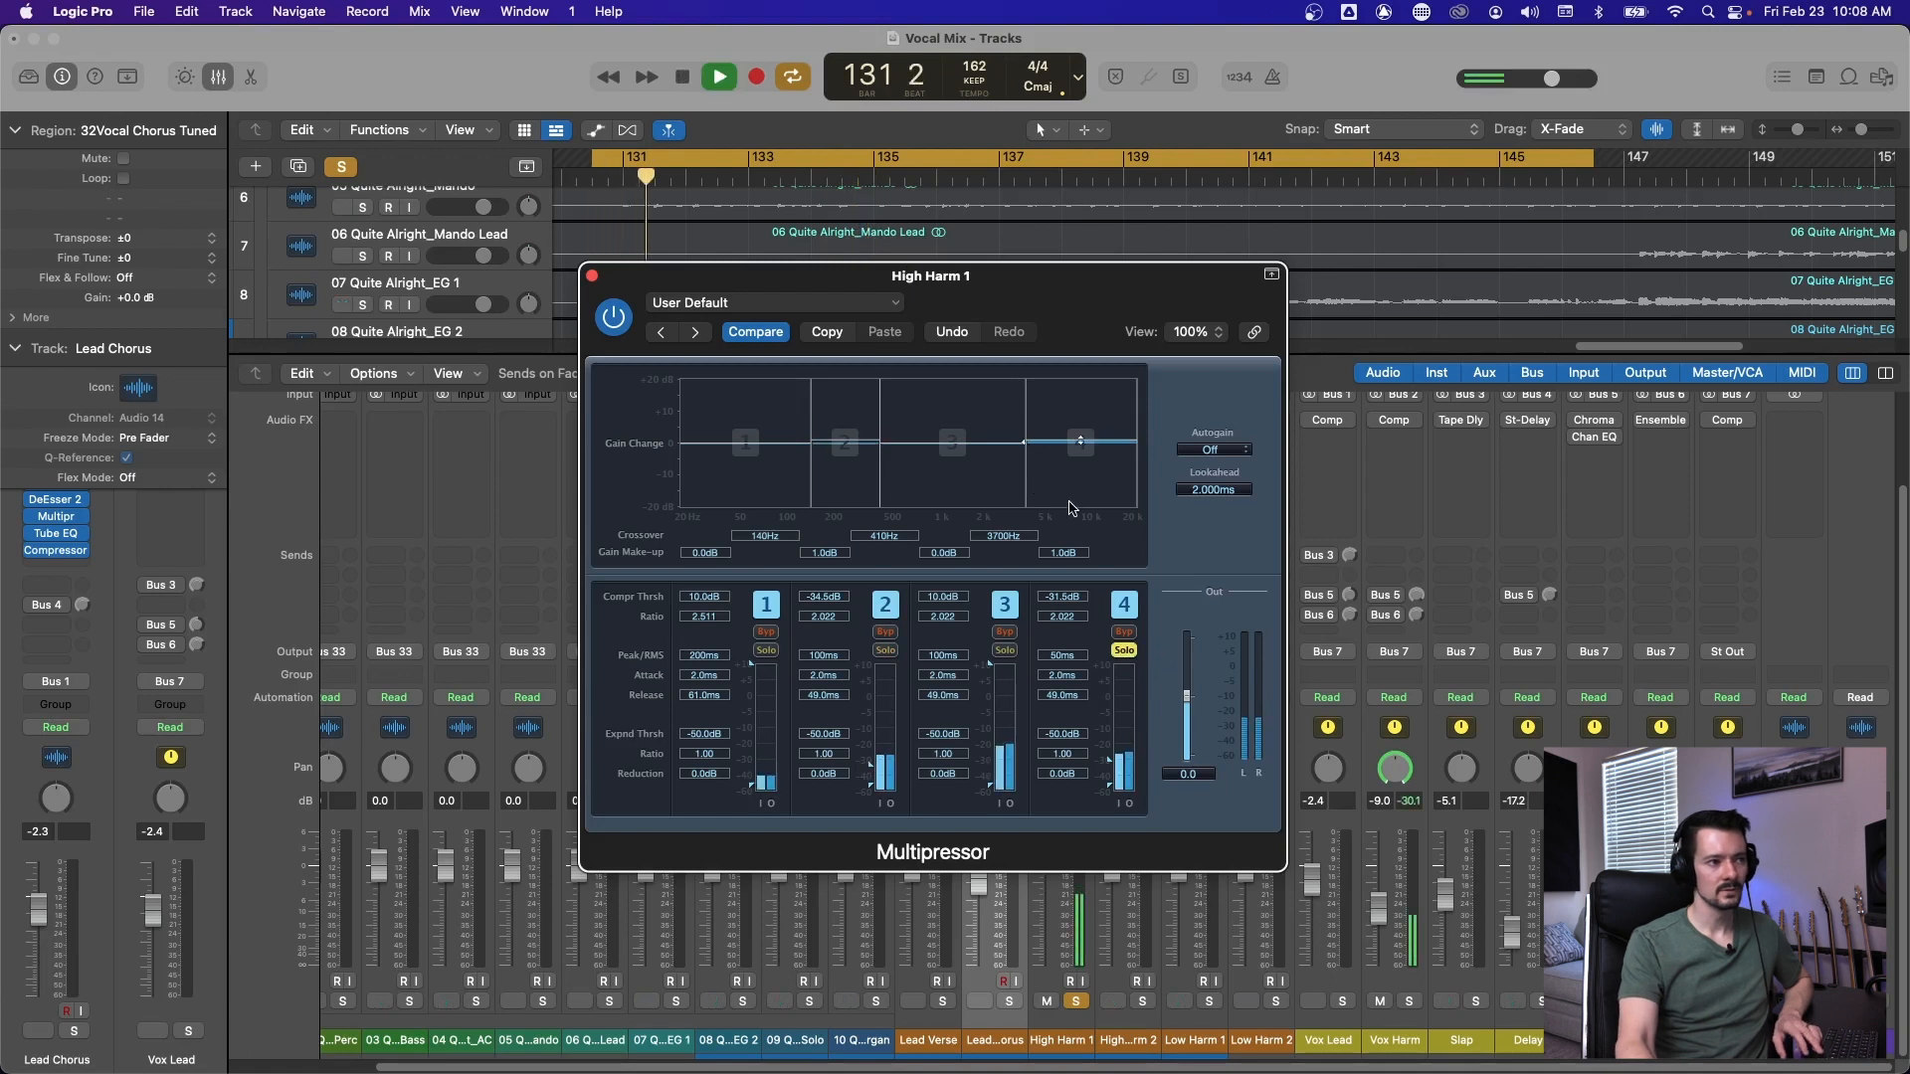
left_click(591, 157)
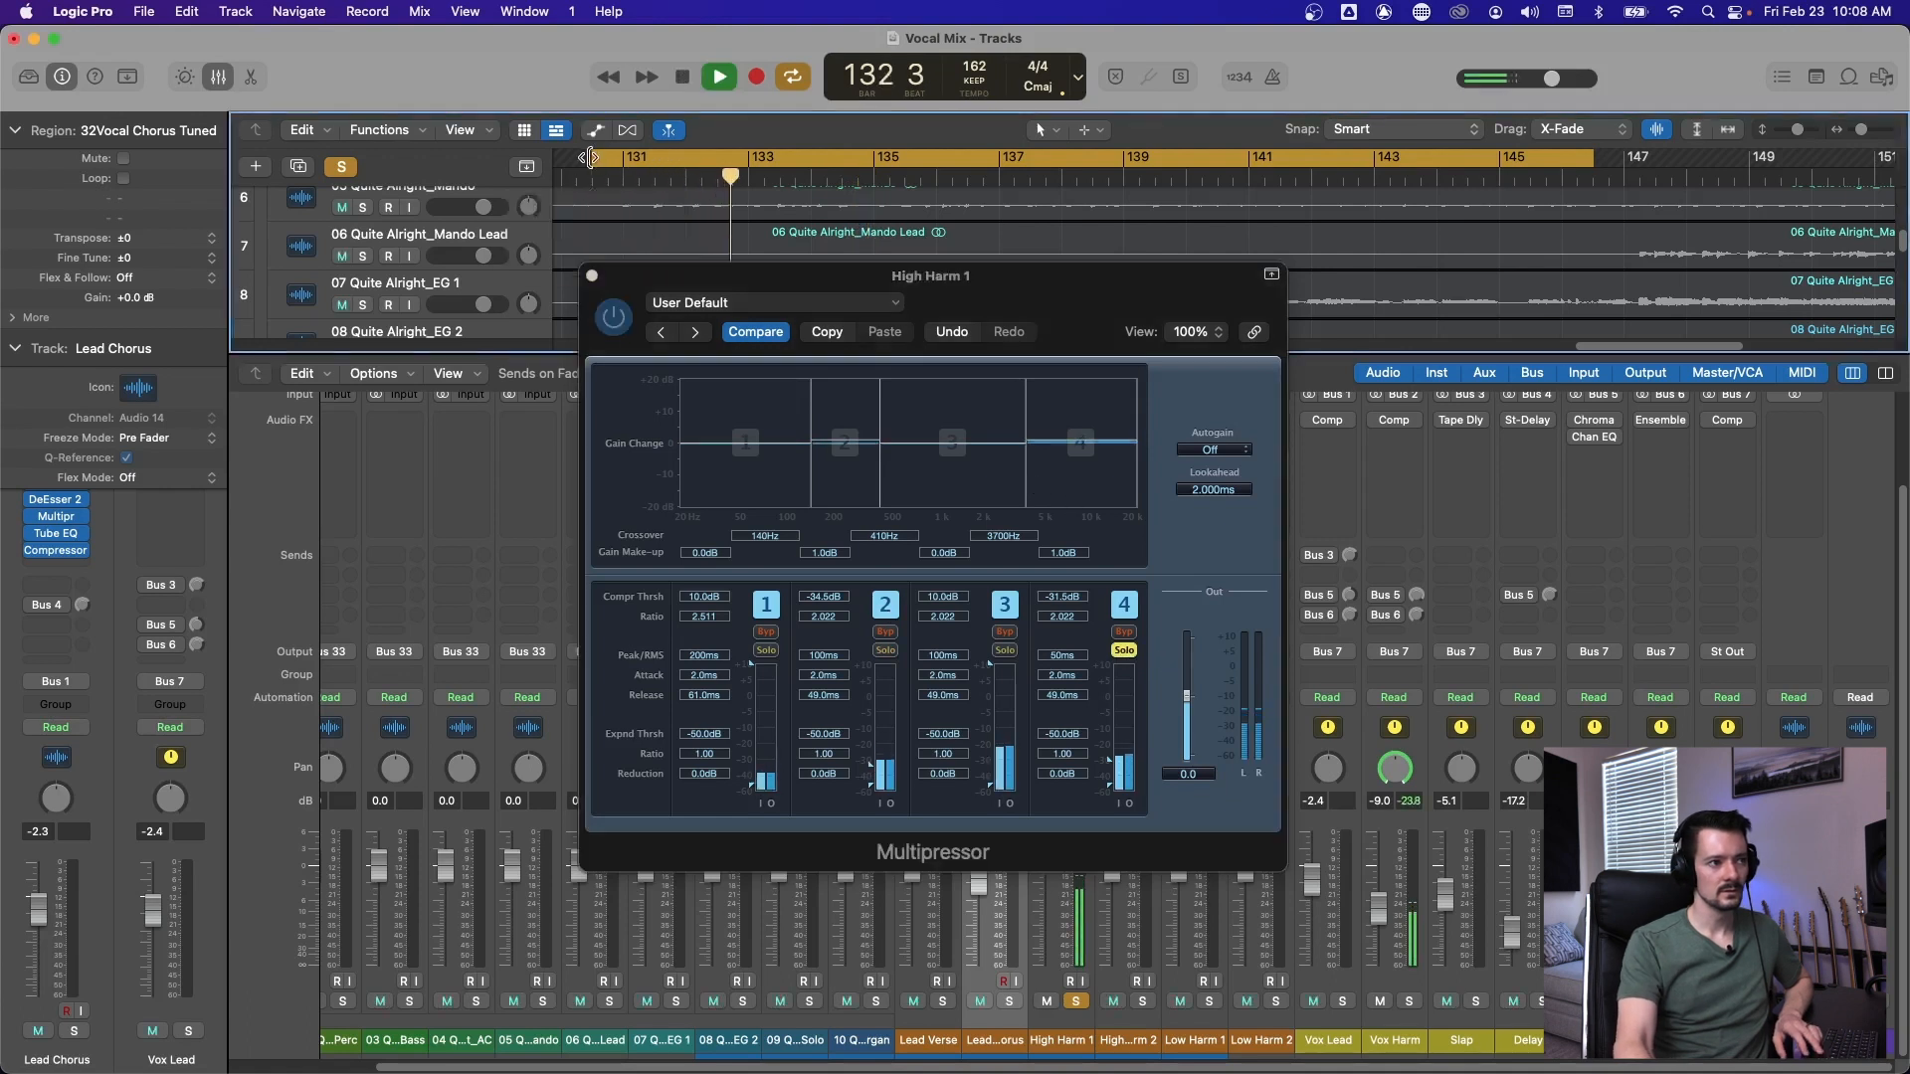
left_click_drag(590, 158, 622, 157)
key("space")
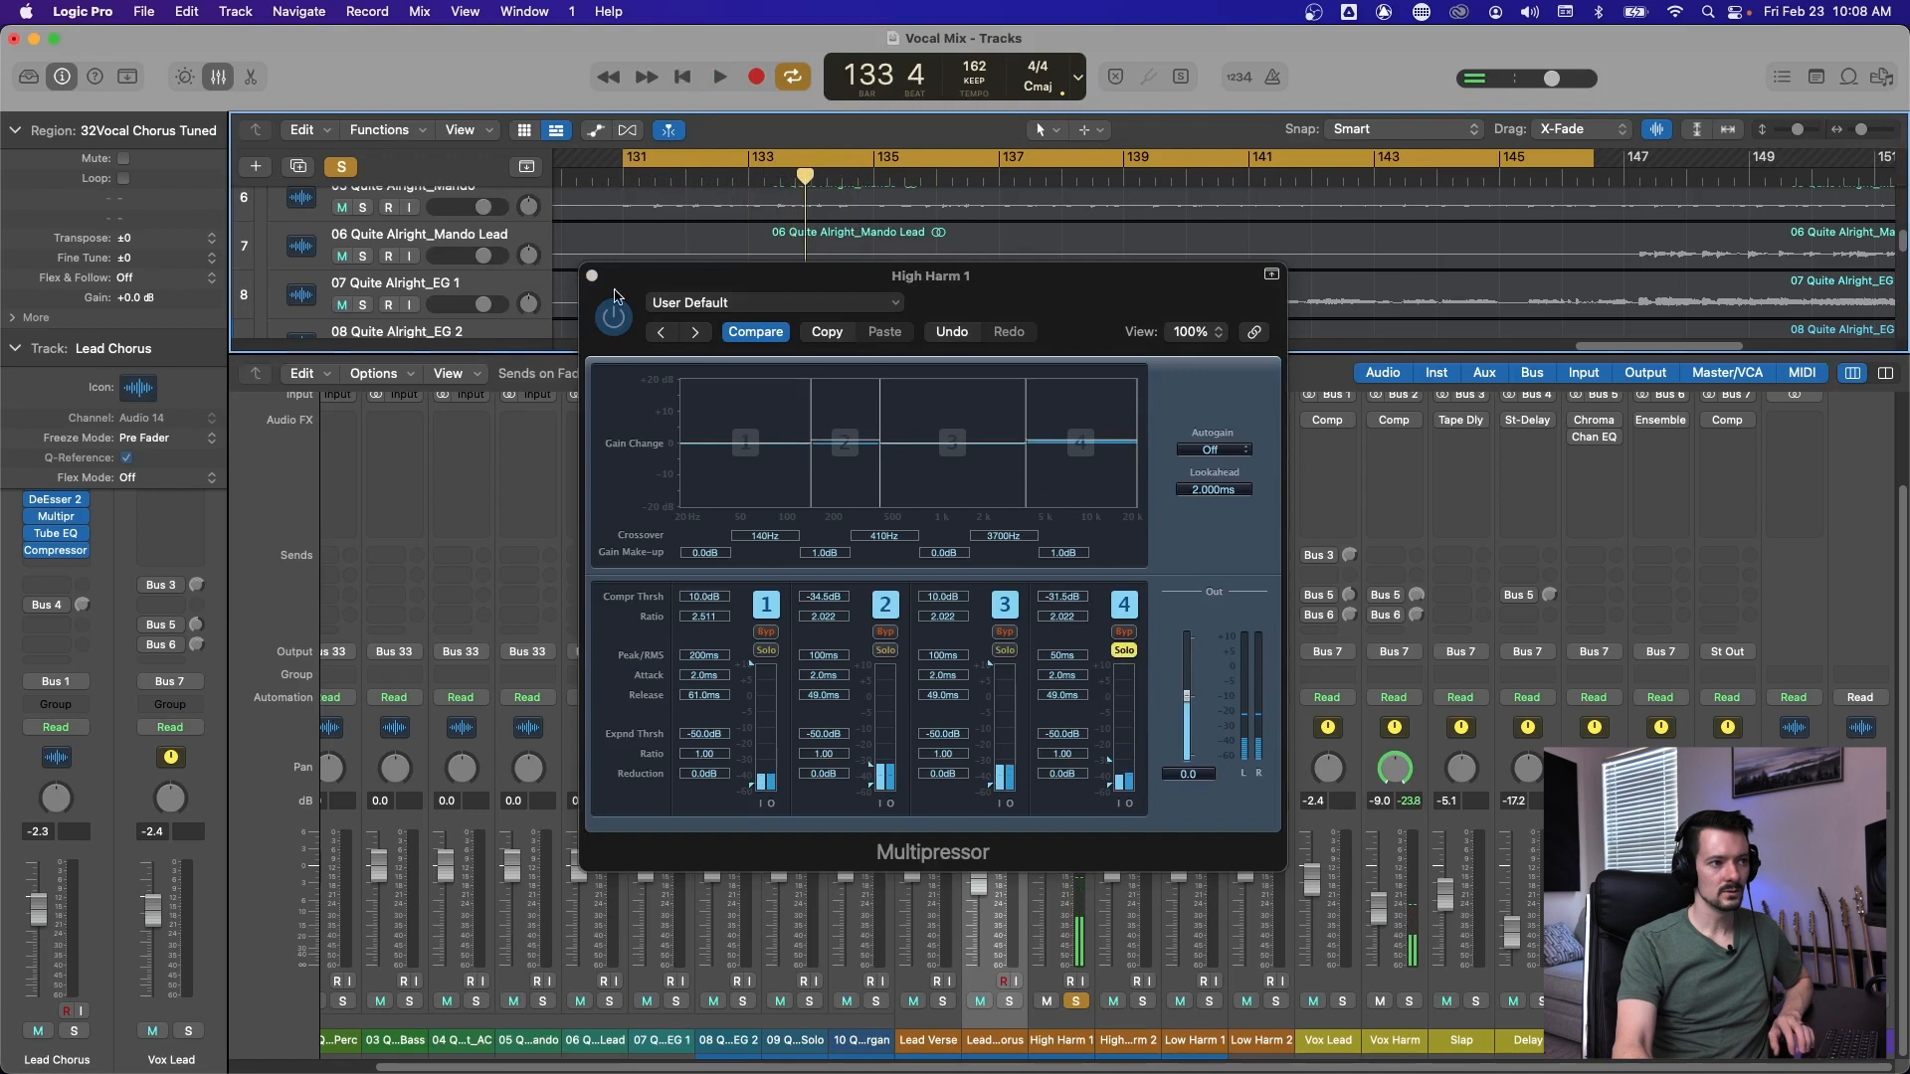
key("v")
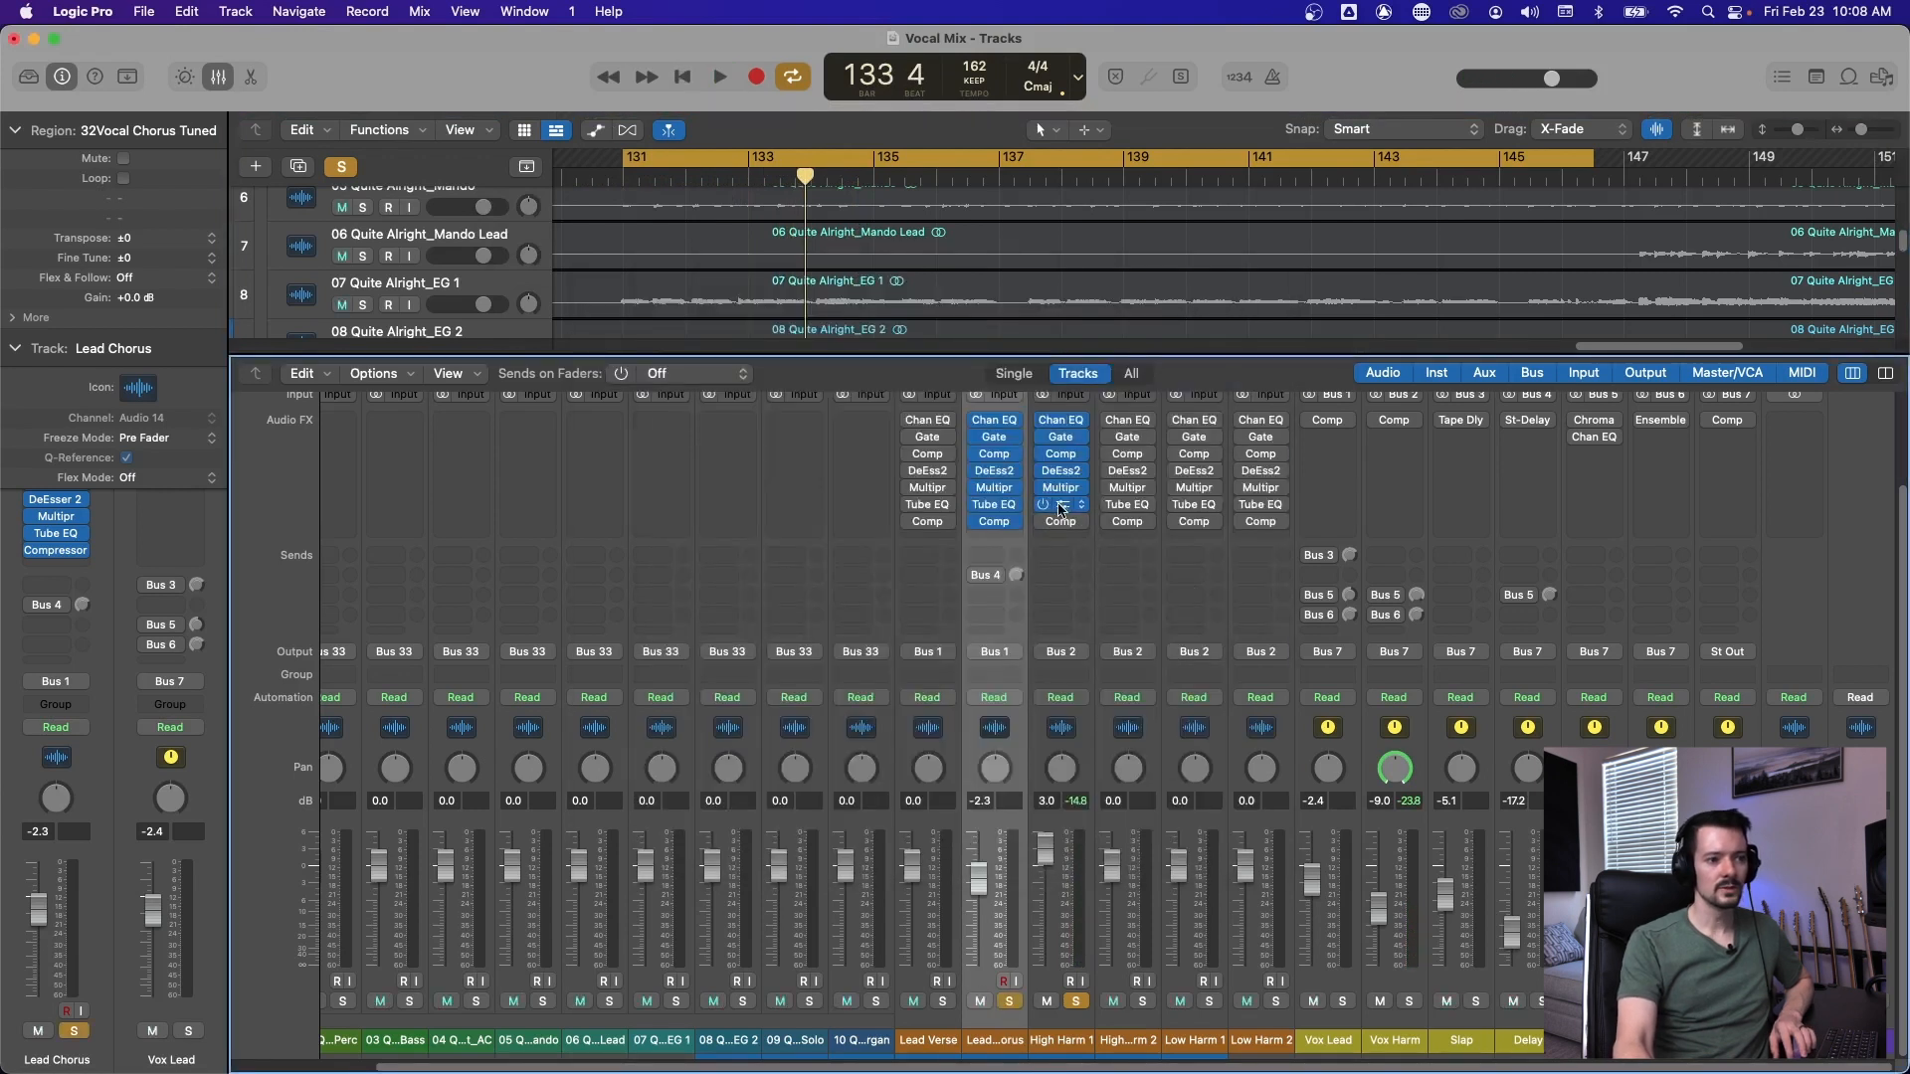
Open High Harm 1's Vintage Tube EQ and turn Low Boost and Low Atten down to 0 while playing the cycle.
left_click(1063, 516)
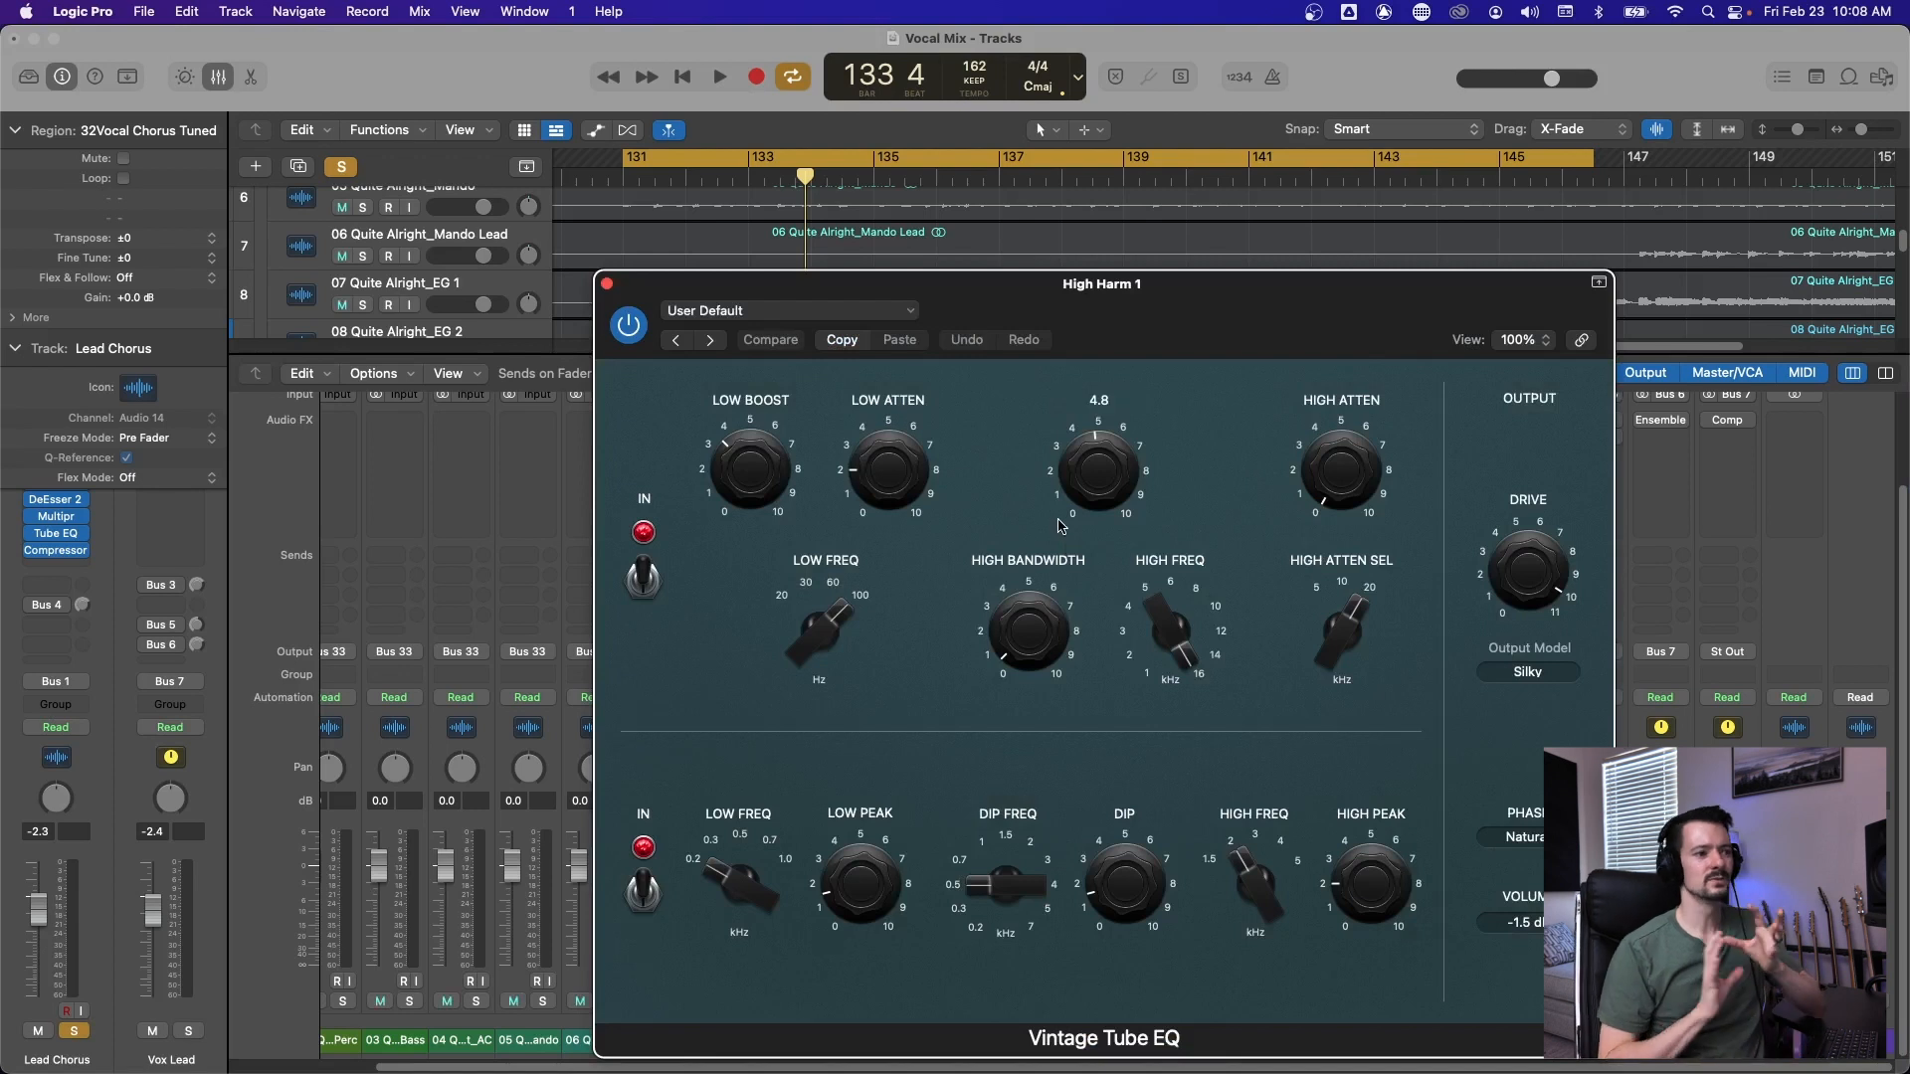
left_click_drag(771, 505, 751, 517)
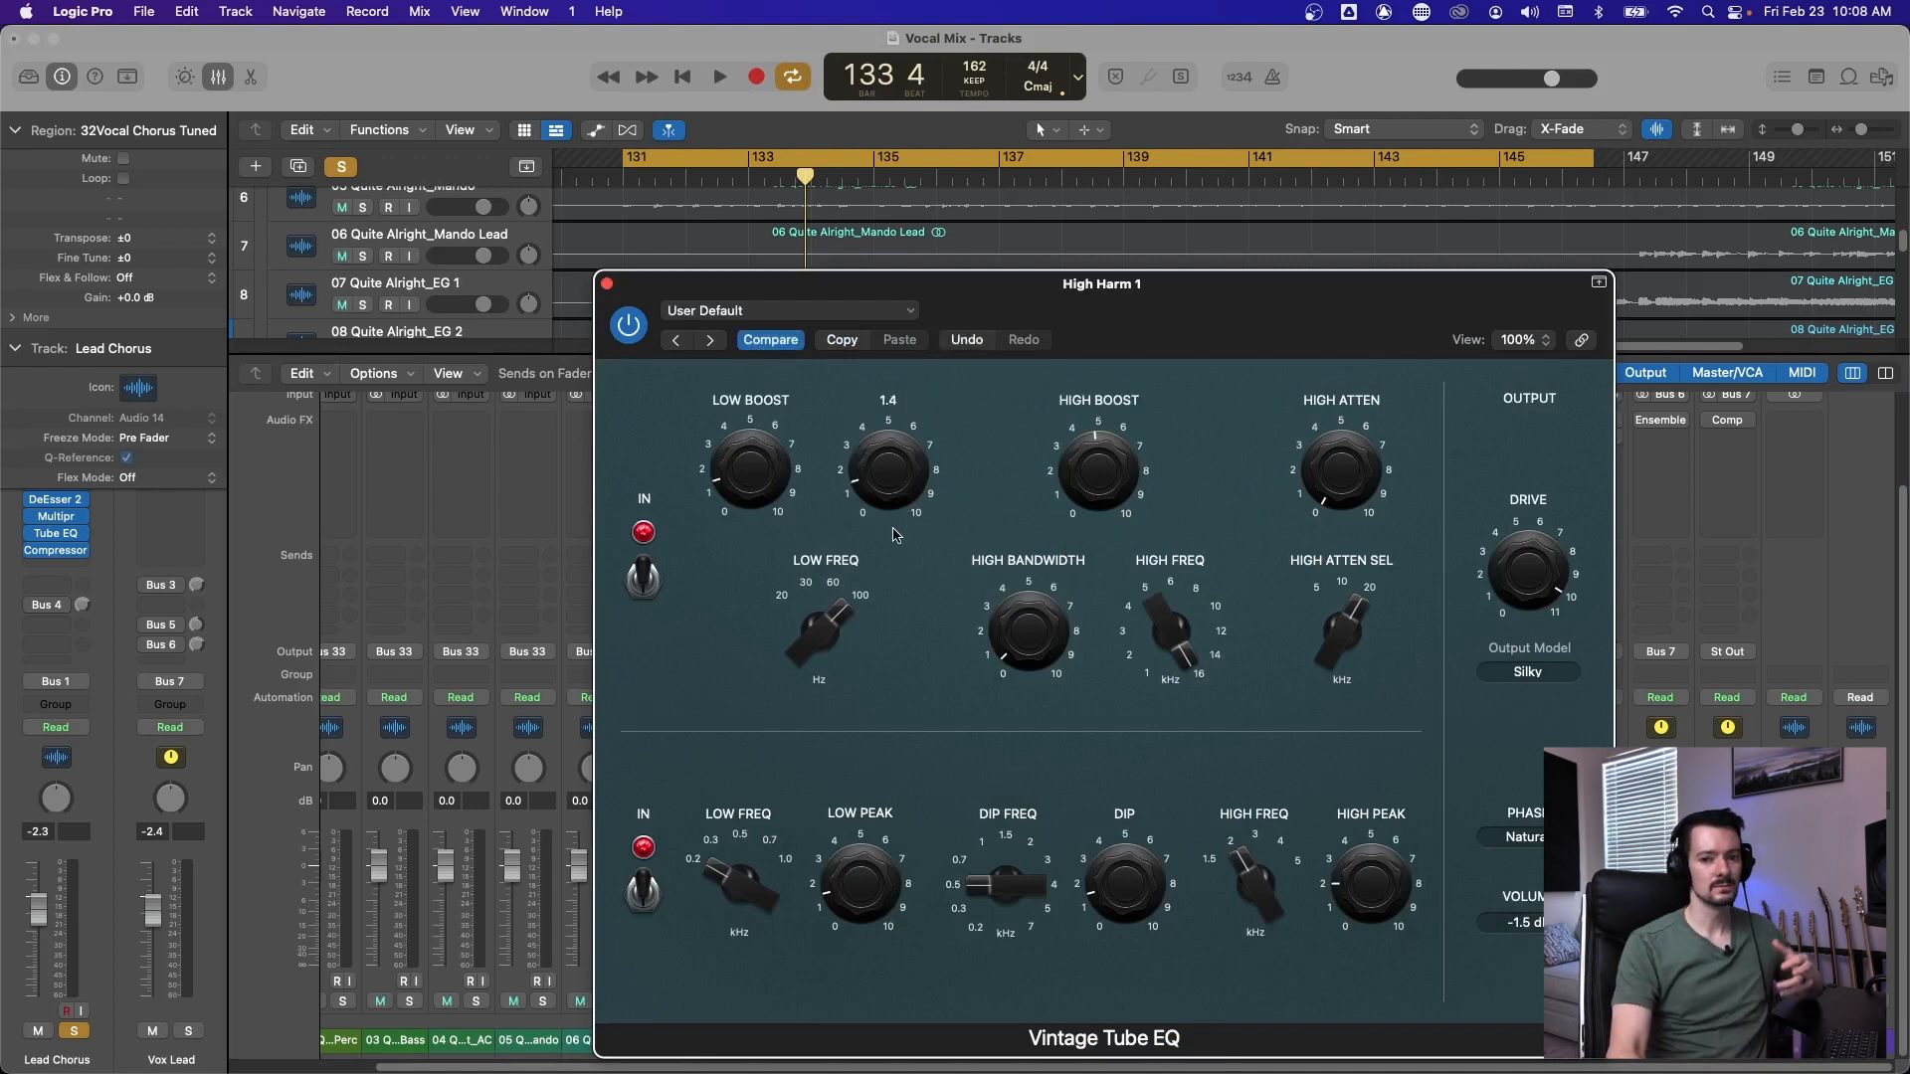
key("space")
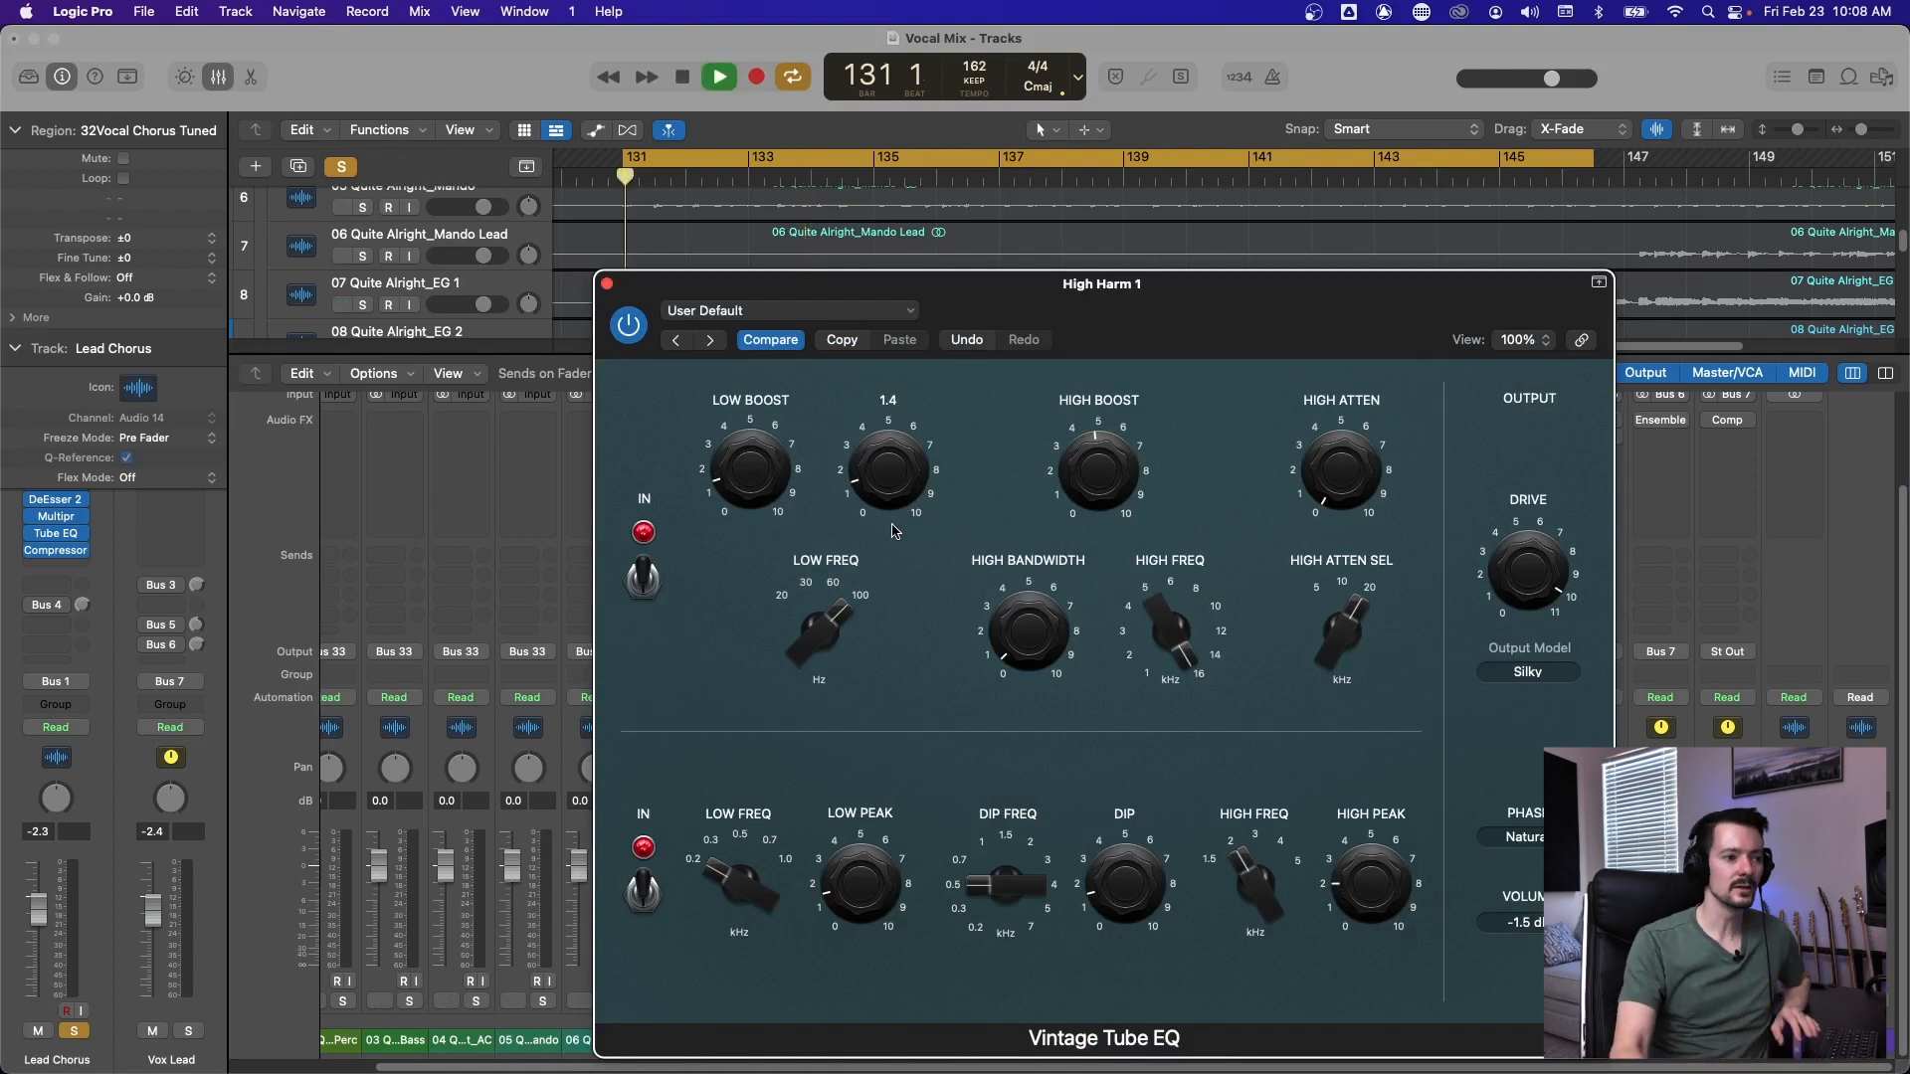
left_click_drag(731, 482, 734, 562)
left_click_drag(880, 488, 951, 665)
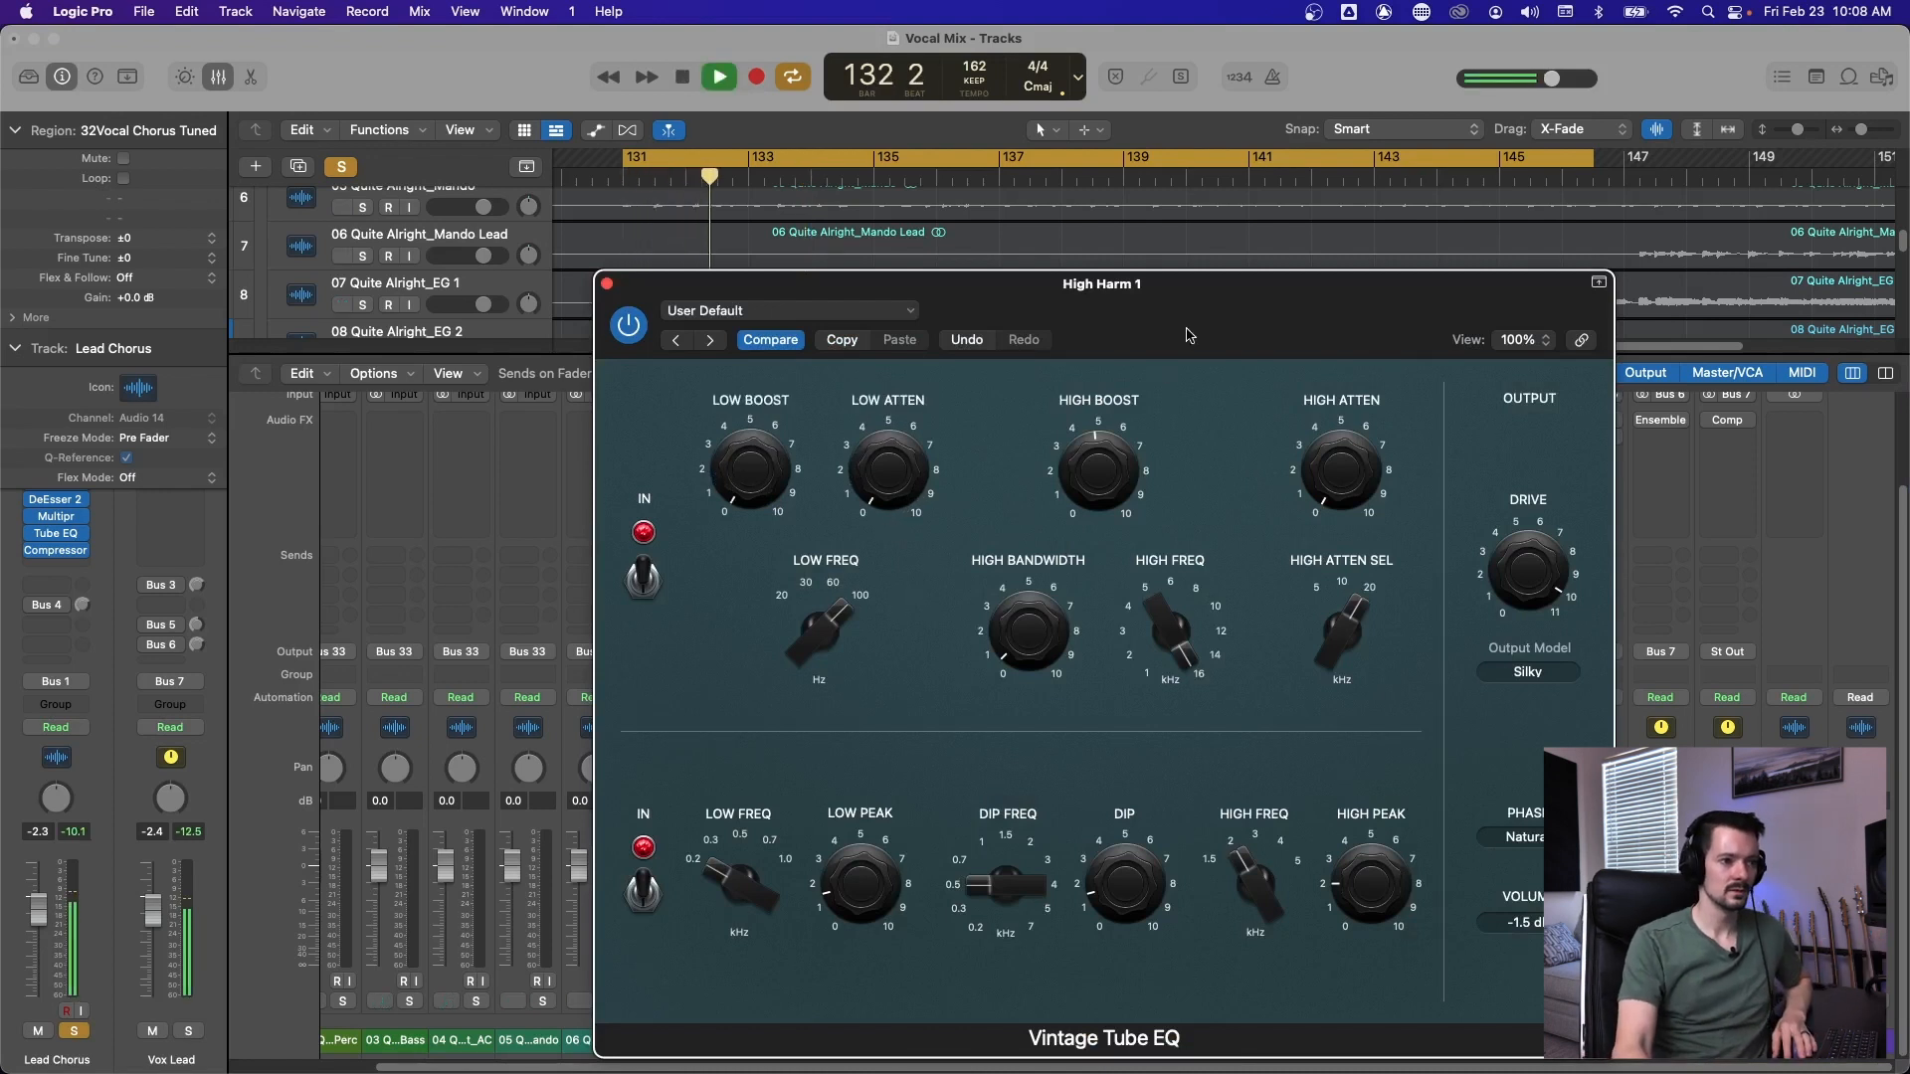
Move the Vintage Tube EQ window aside, check High Harm 1's Multipressor settings and close the Multipressor again.
left_click_drag(1188, 335, 524, 137)
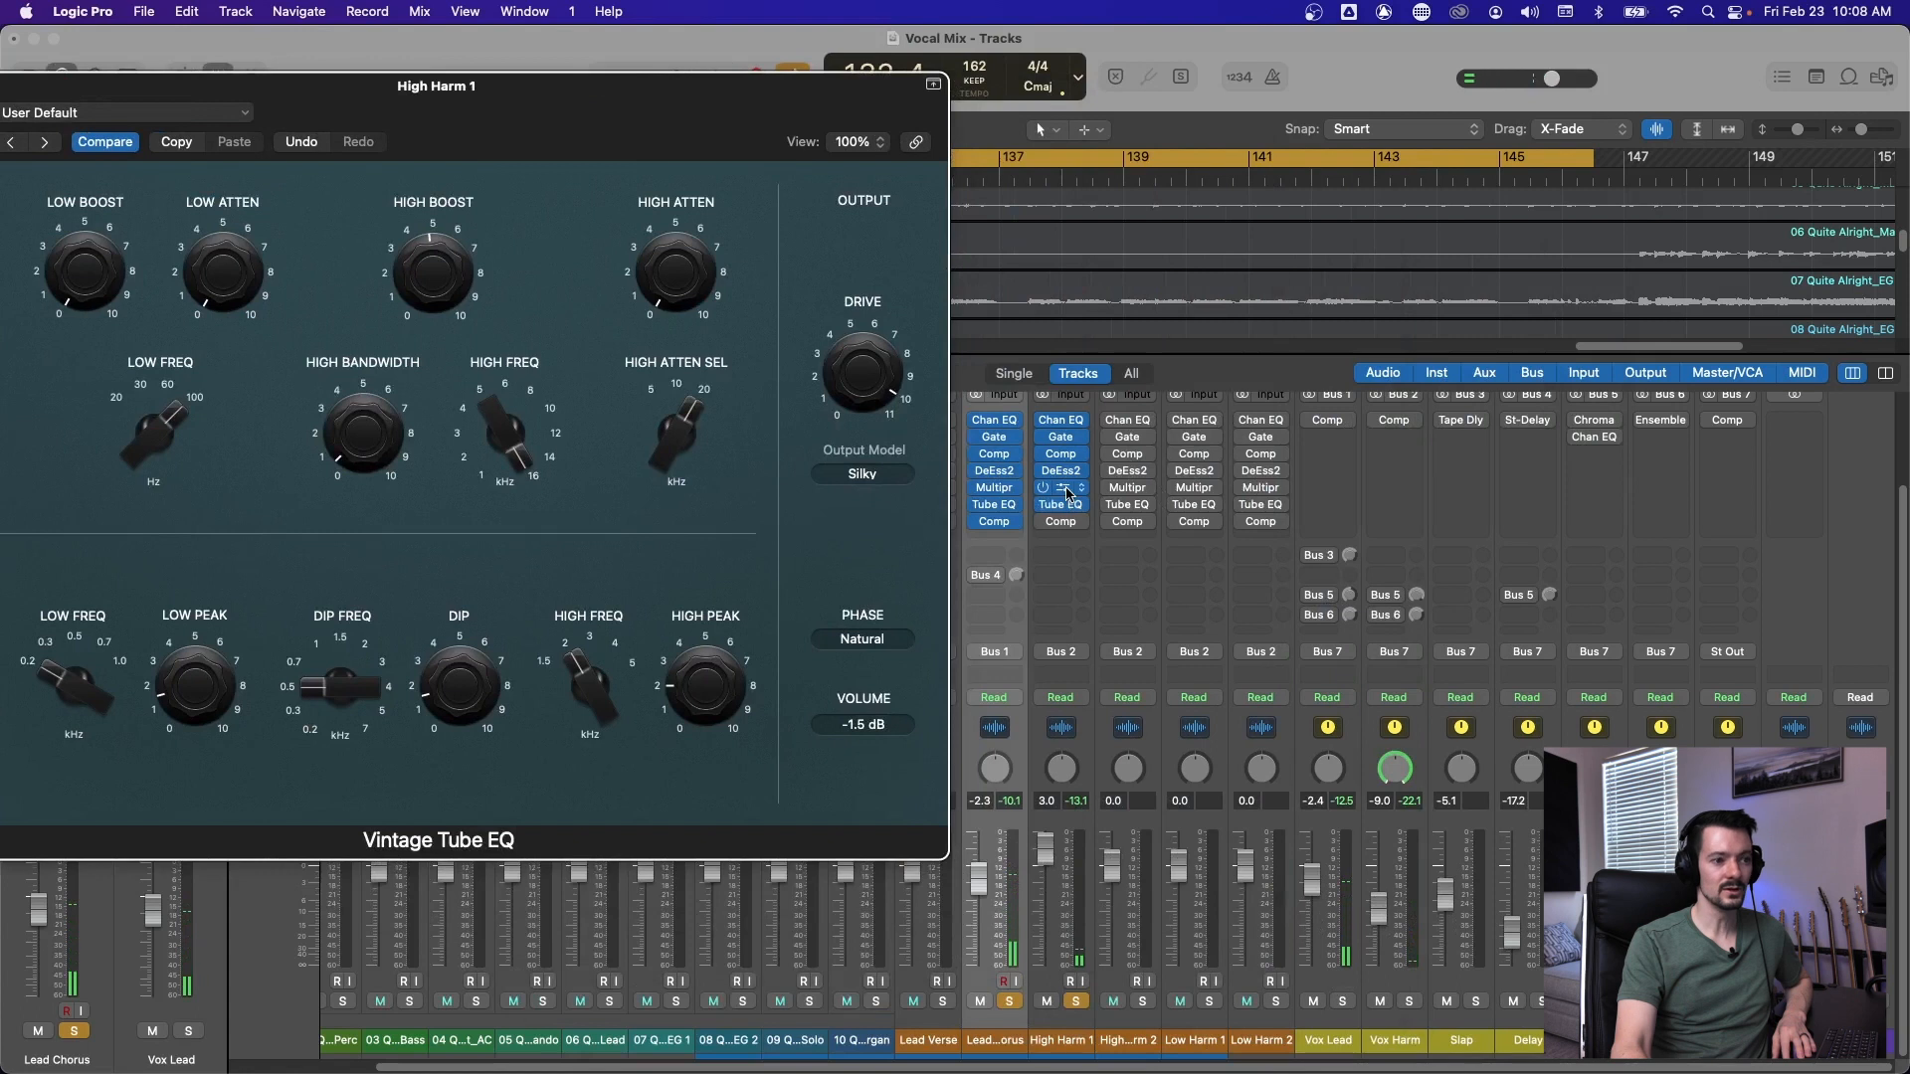
left_click(1067, 491)
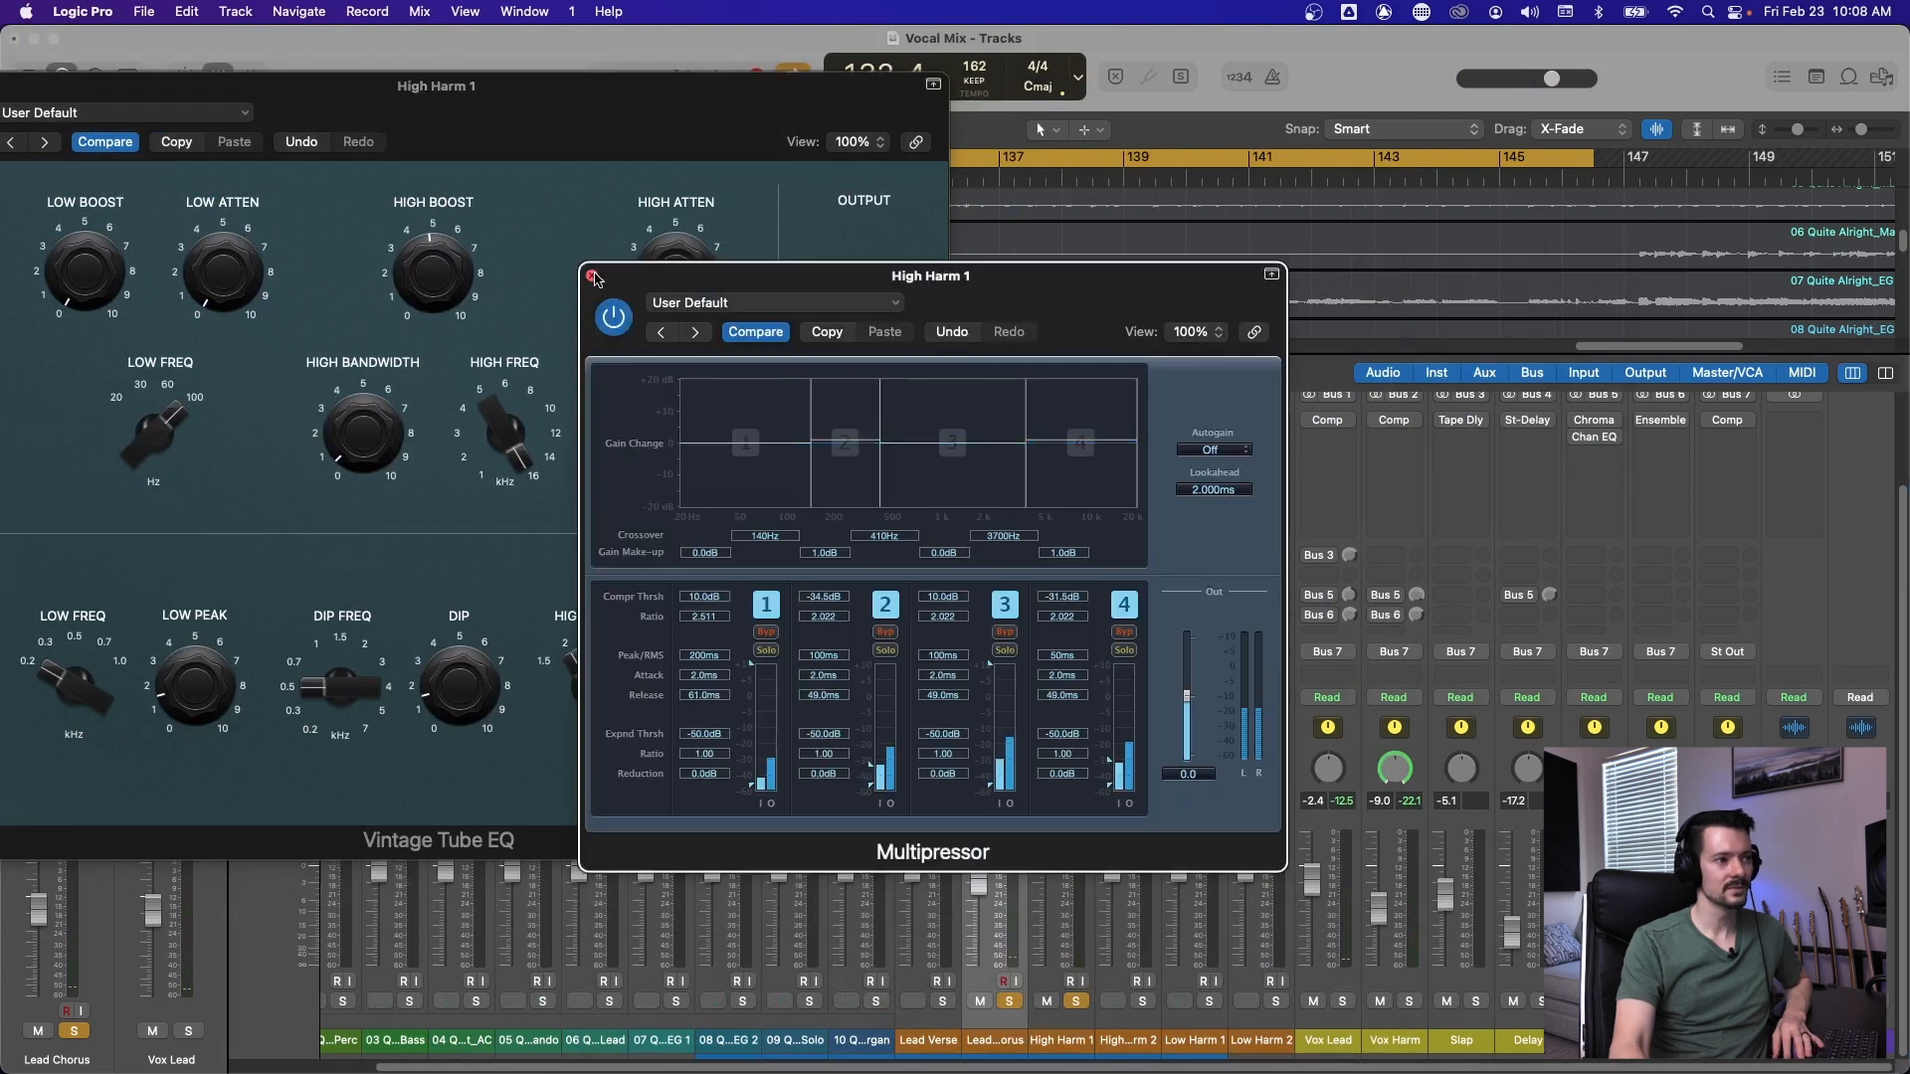
left_click(593, 275)
left_click_drag(593, 85, 741, 70)
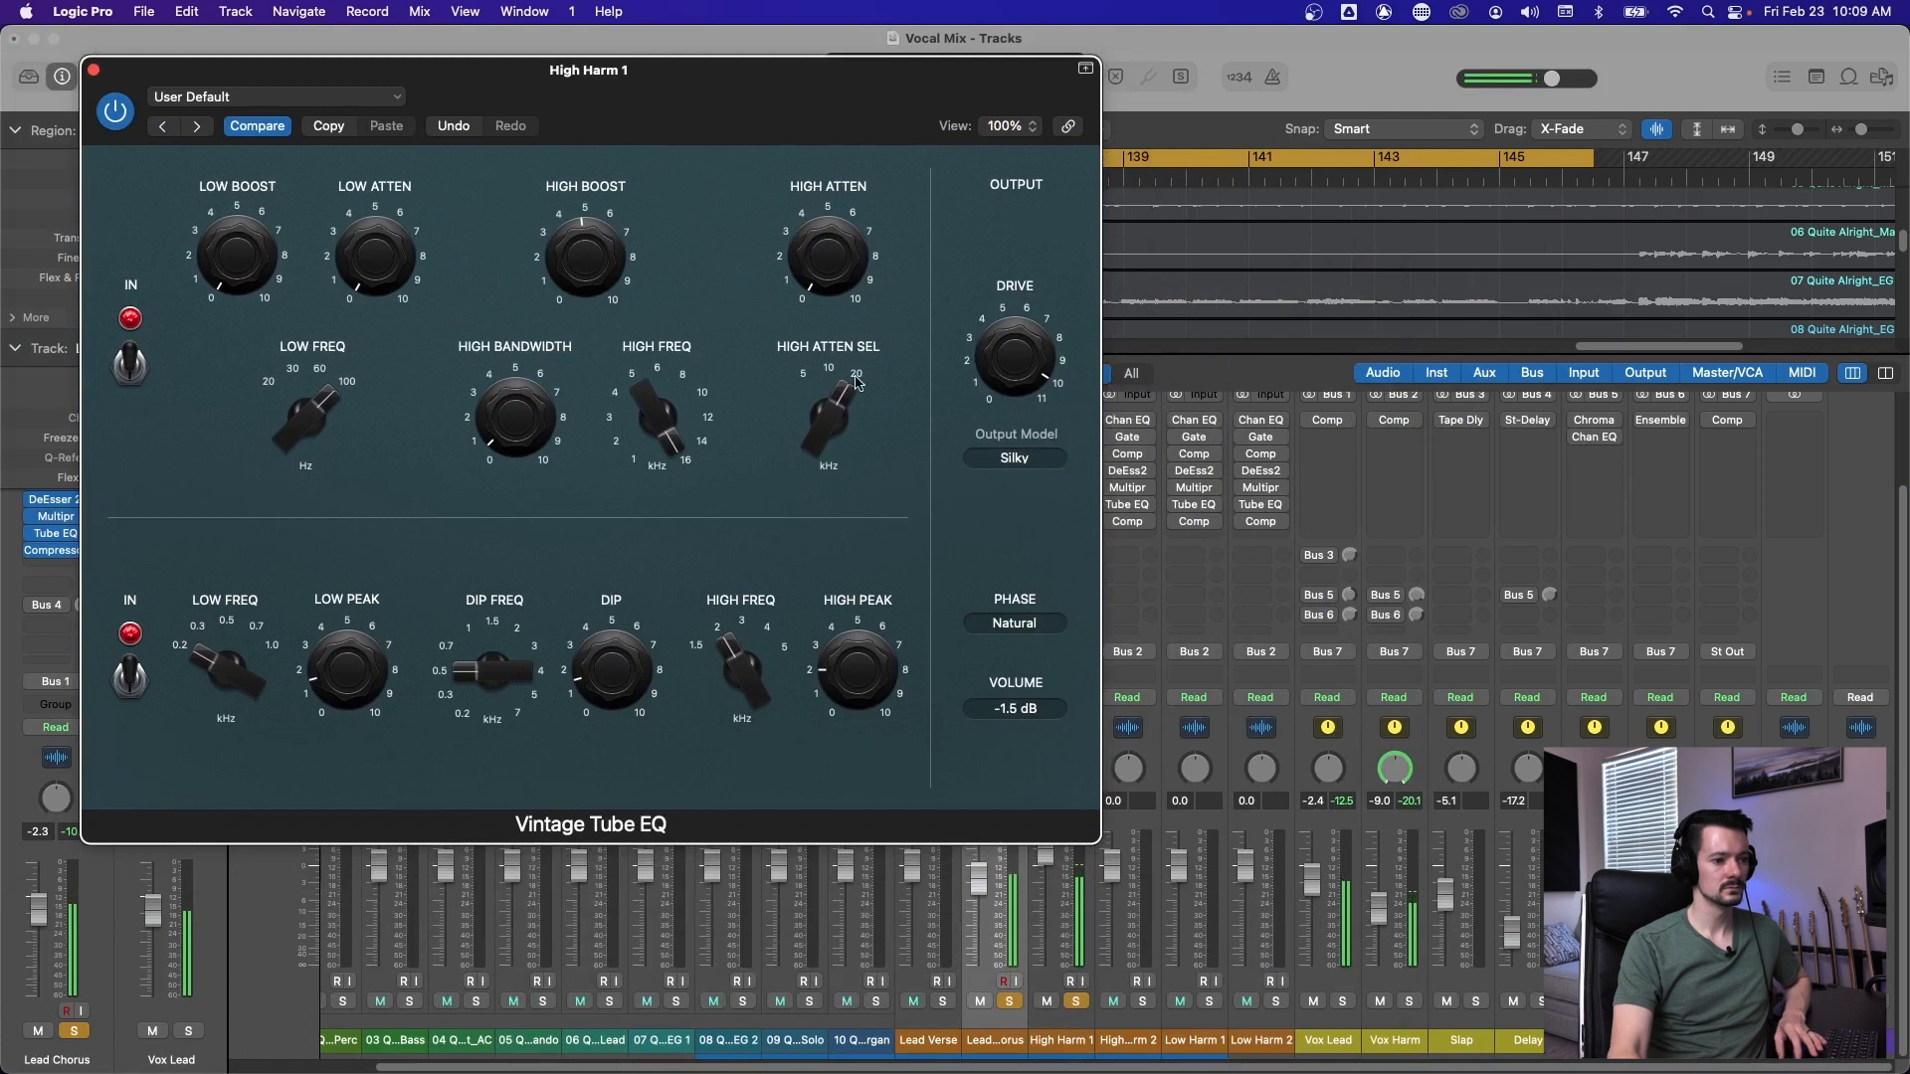
Lower the High Boost in High Harm 1's Vintage Tube EQ to about 2.5.
mouse_move(843, 625)
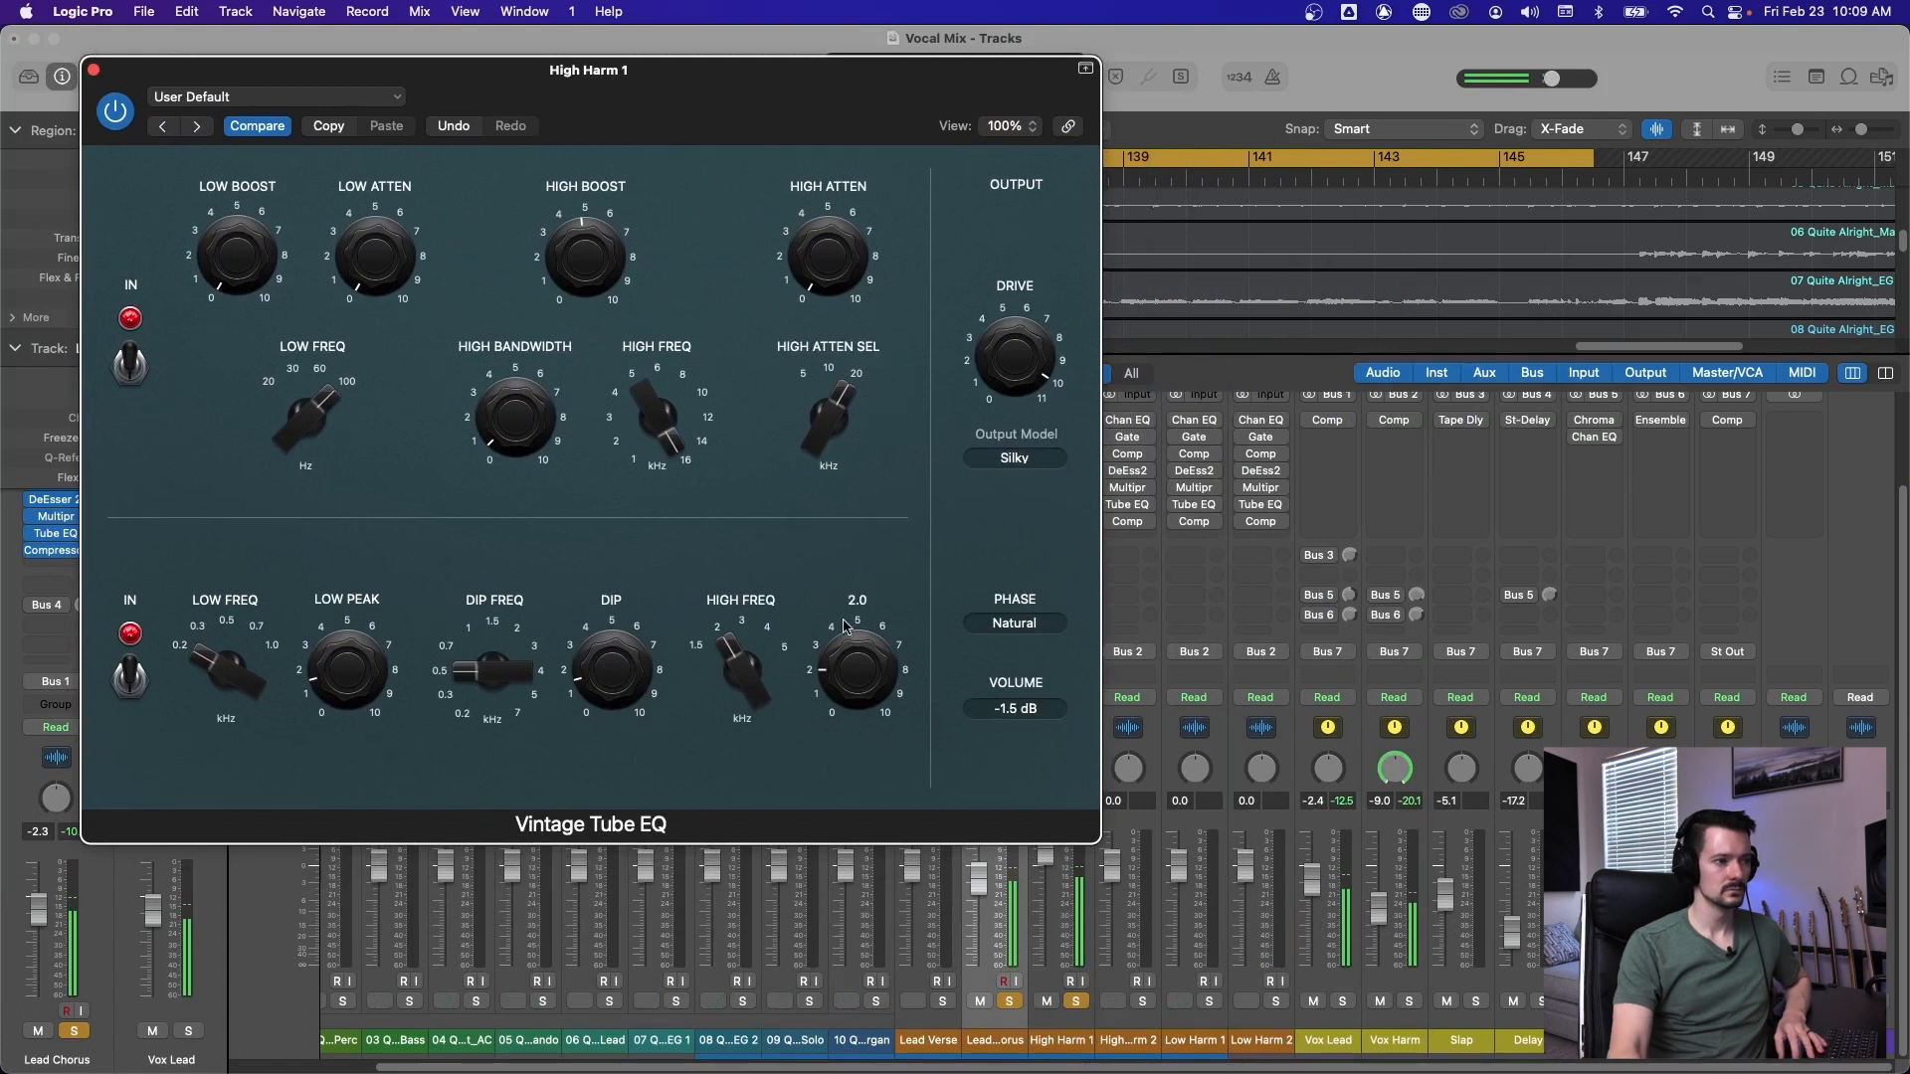
left_click_drag(582, 260, 582, 272)
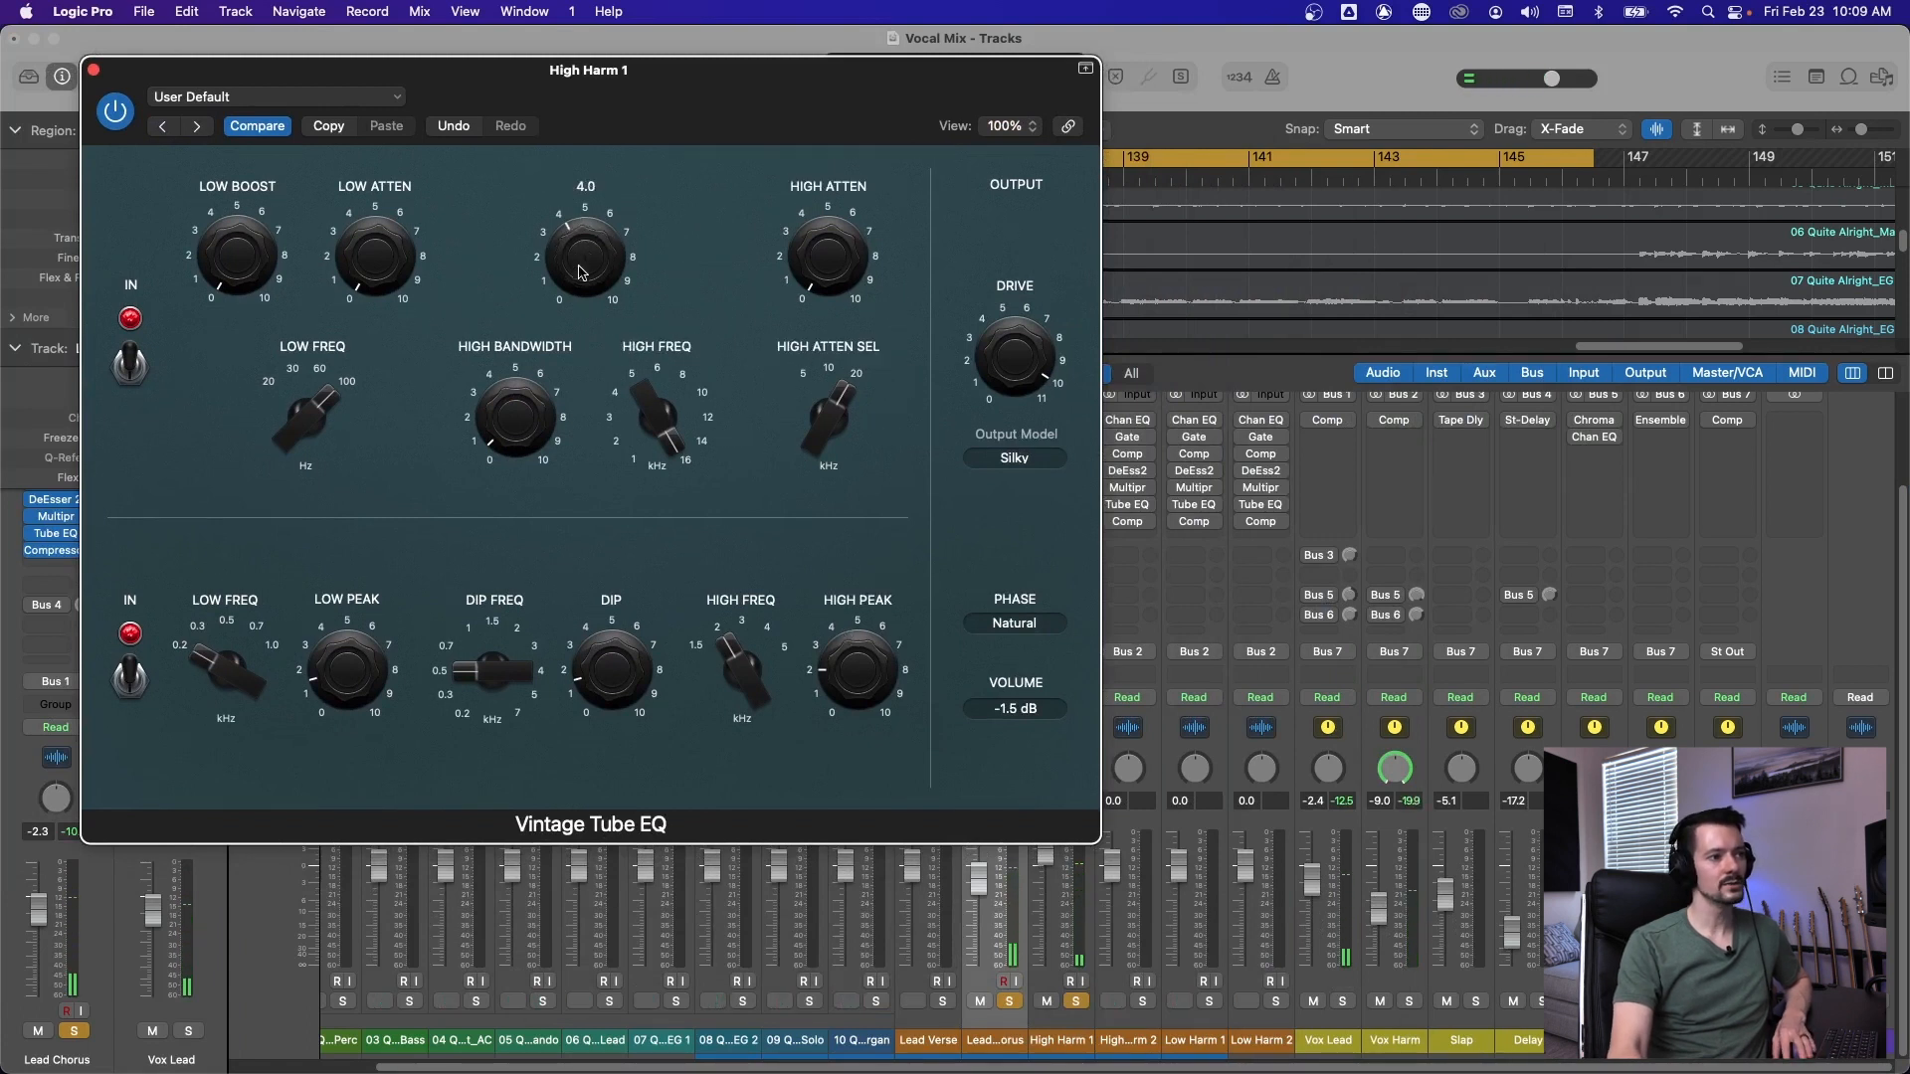
mouse_move(566, 341)
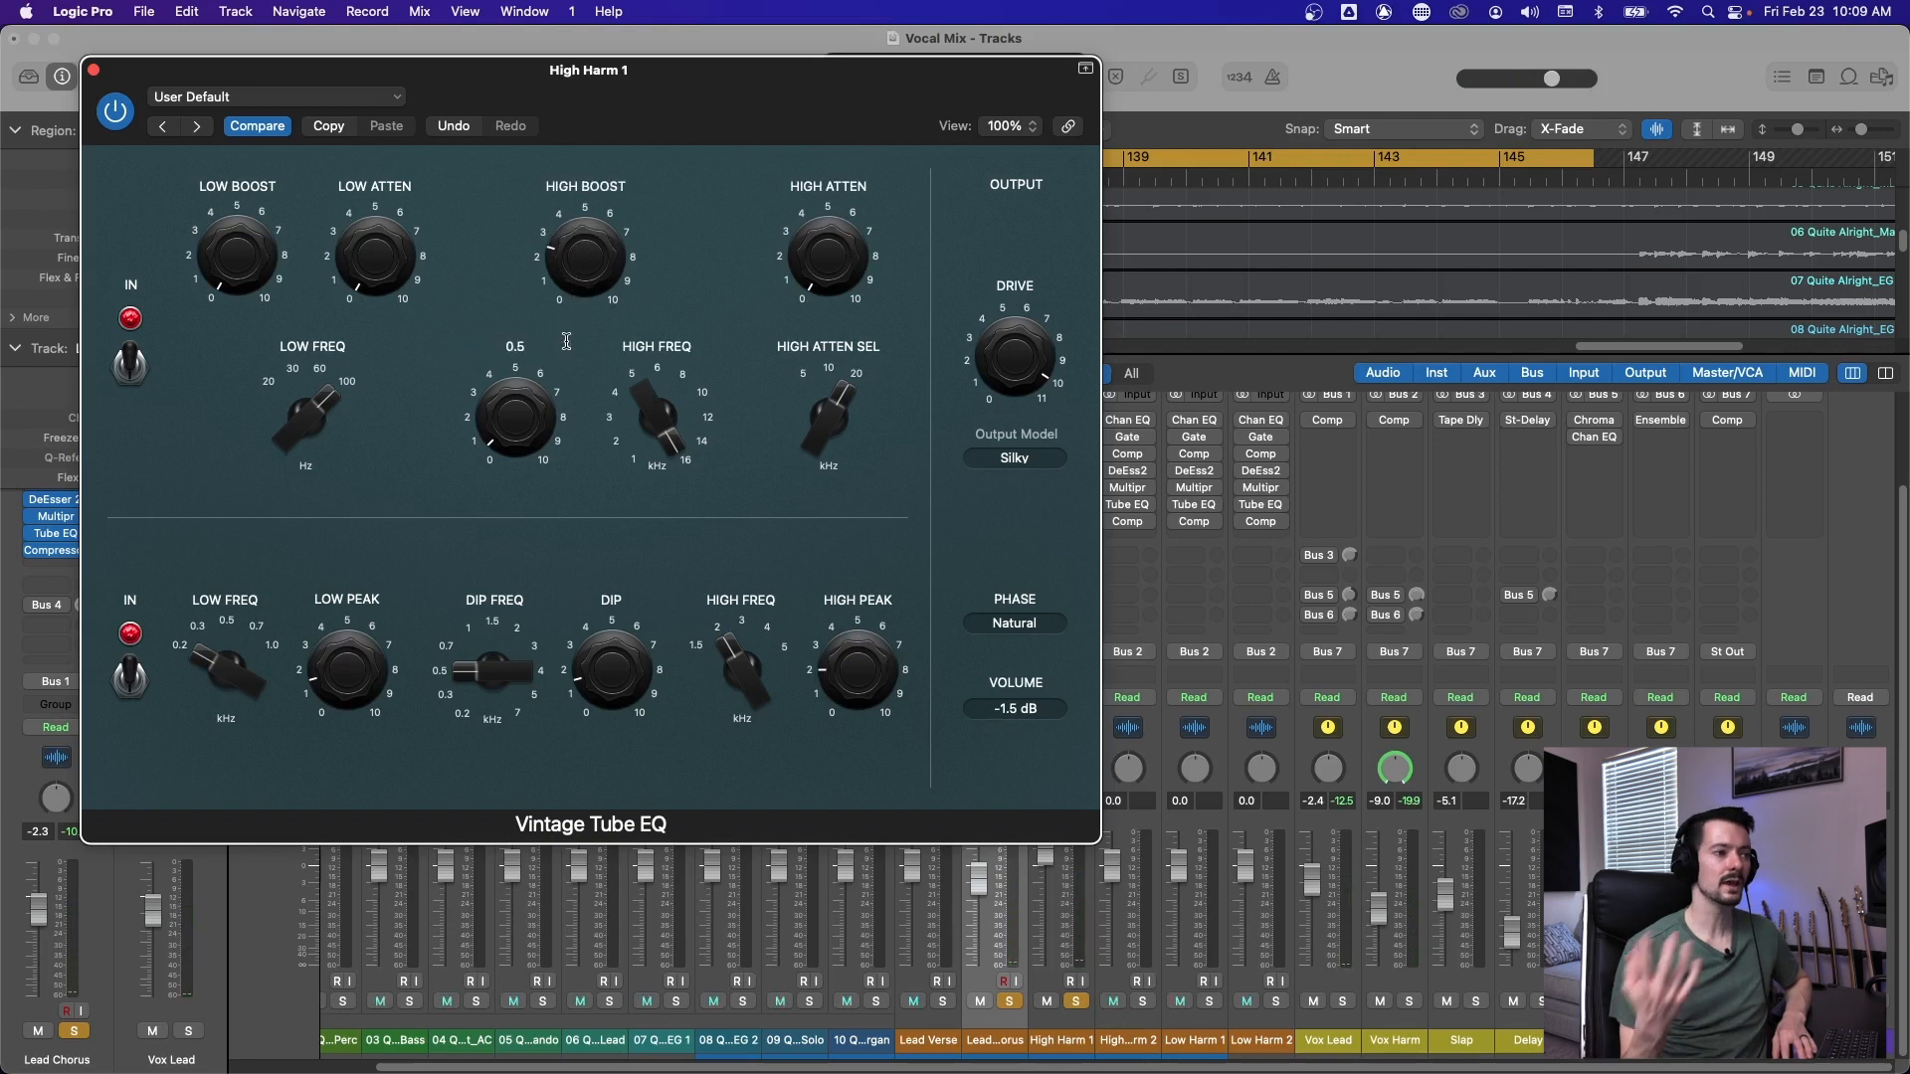
mouse_move(334, 666)
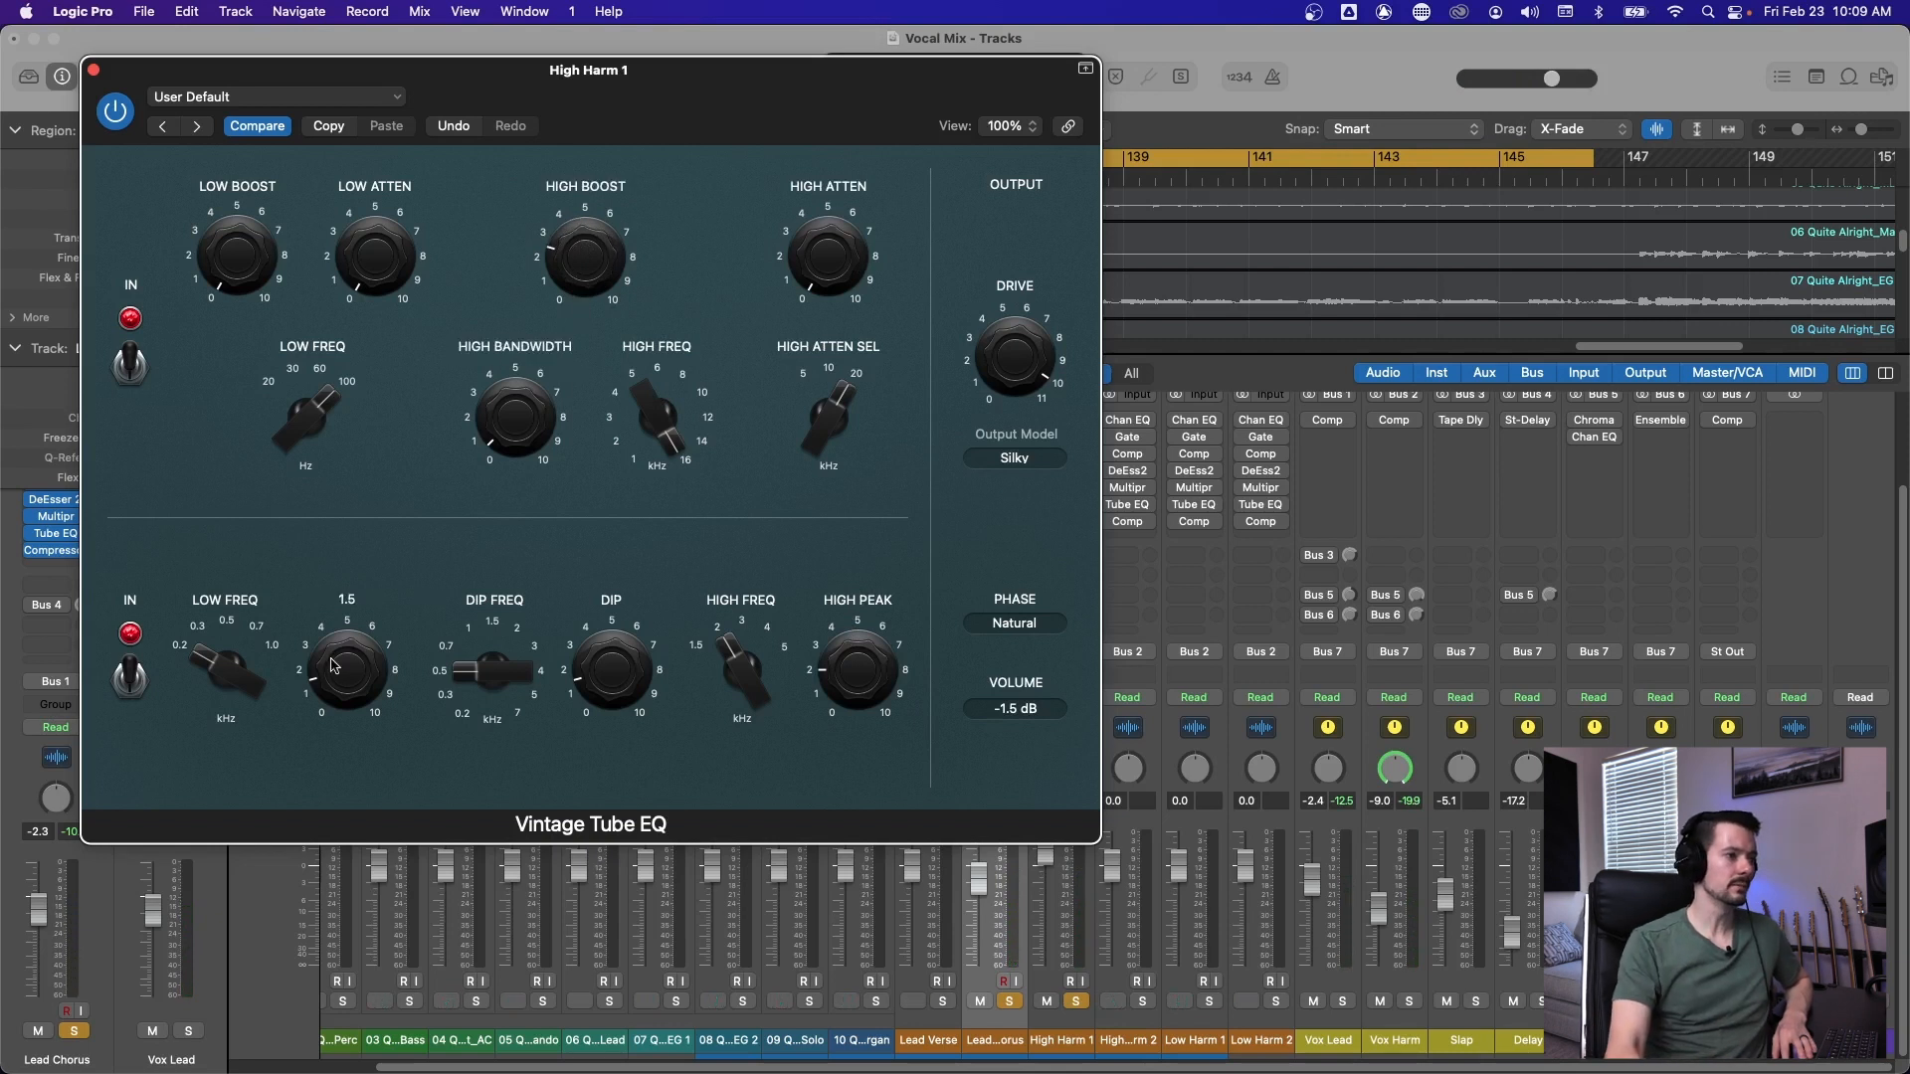
Unsolo the Lead Chorus, sweep High Harm 1's tube EQ High Peak during playback, and bring High Peak down to 0.
left_click(1010, 1002)
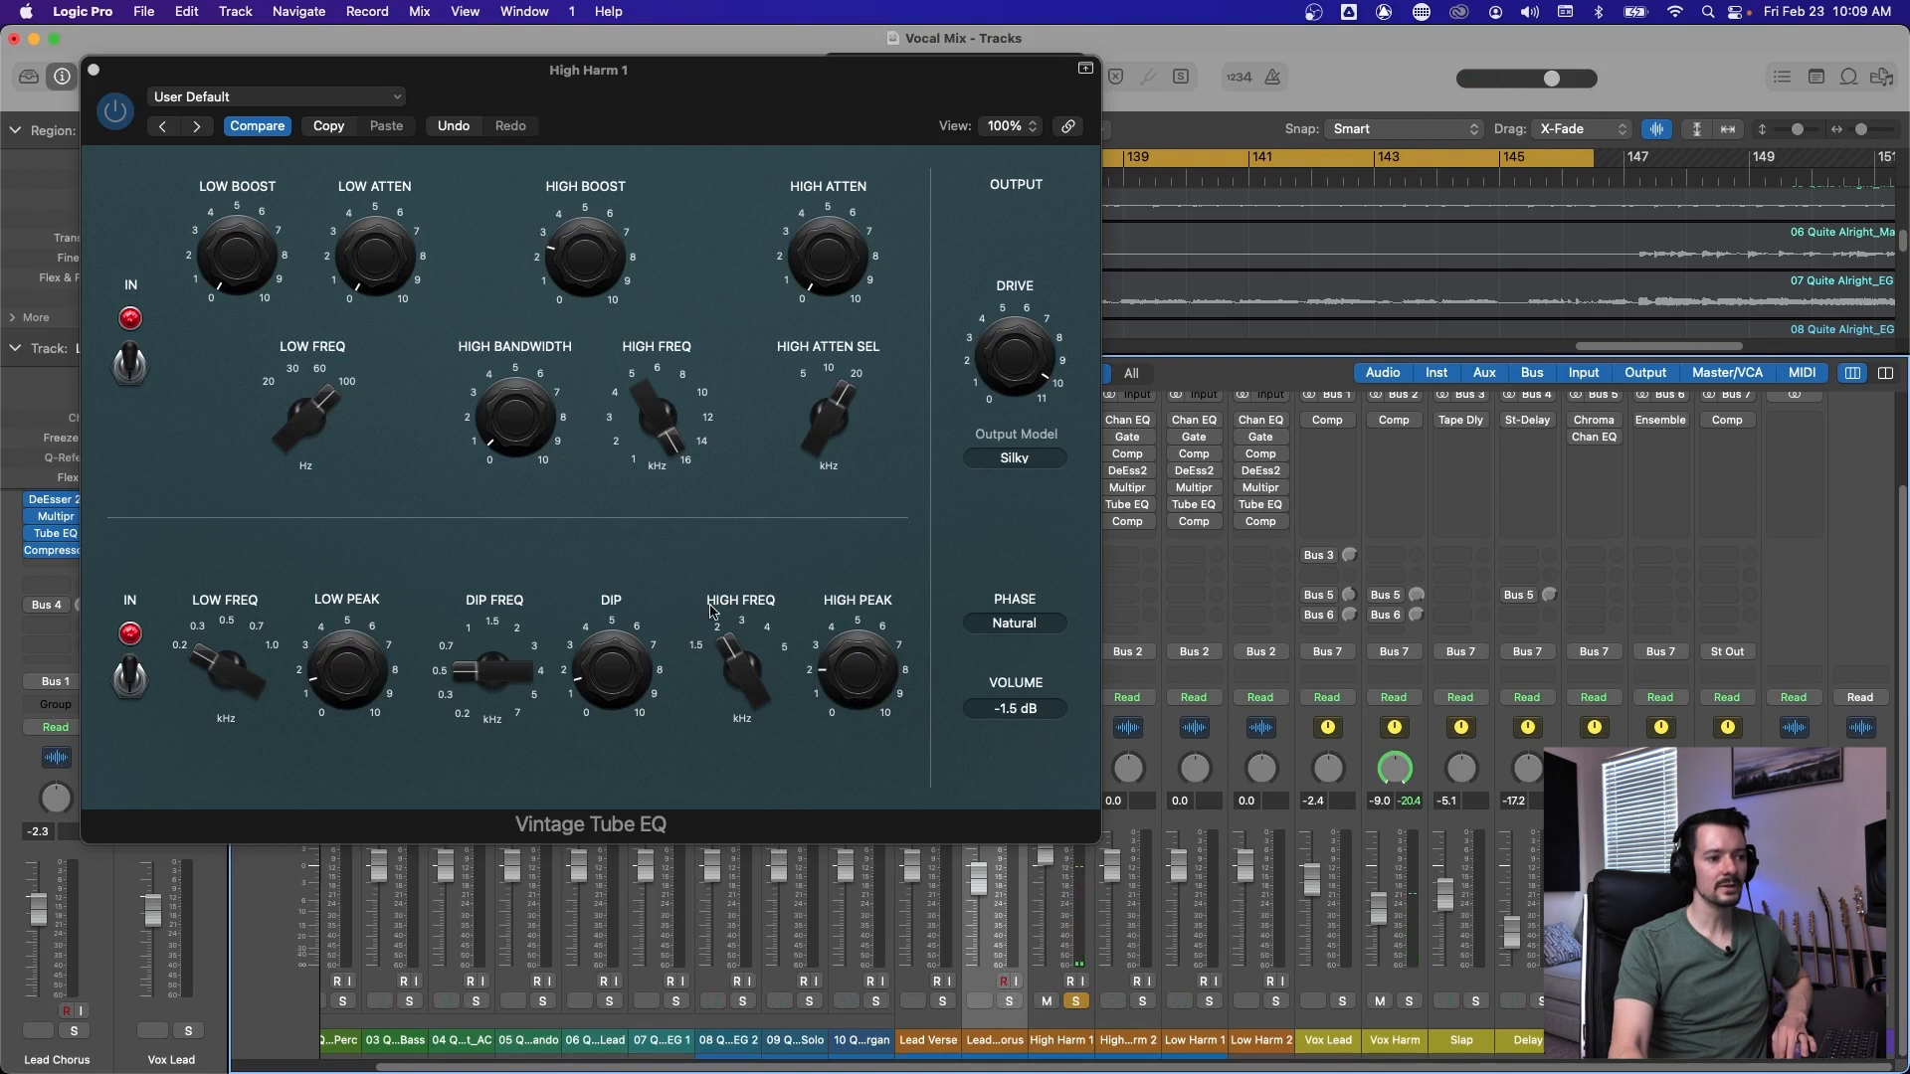
mouse_move(866, 688)
left_mouse_down()
mouse_move(872, 648)
mouse_move(873, 685)
left_mouse_up()
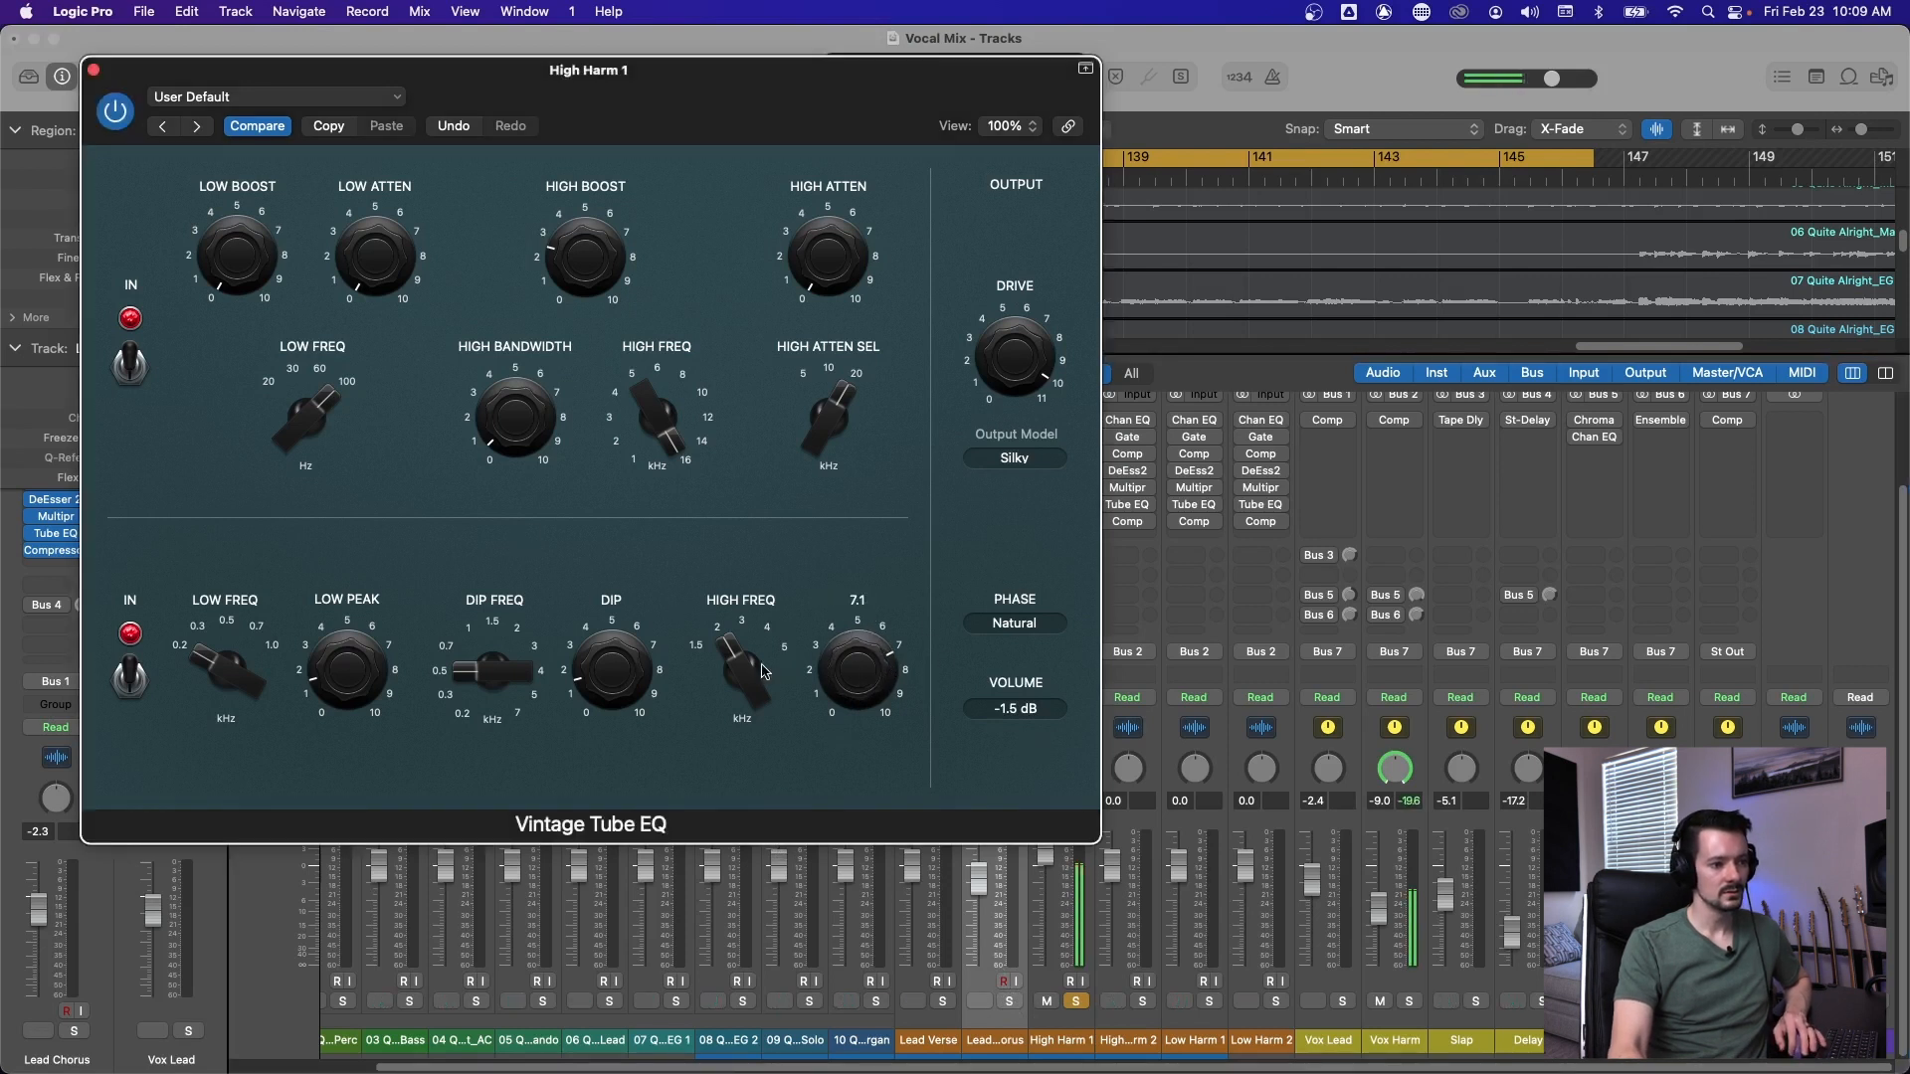
left_click_drag(746, 624, 811, 639)
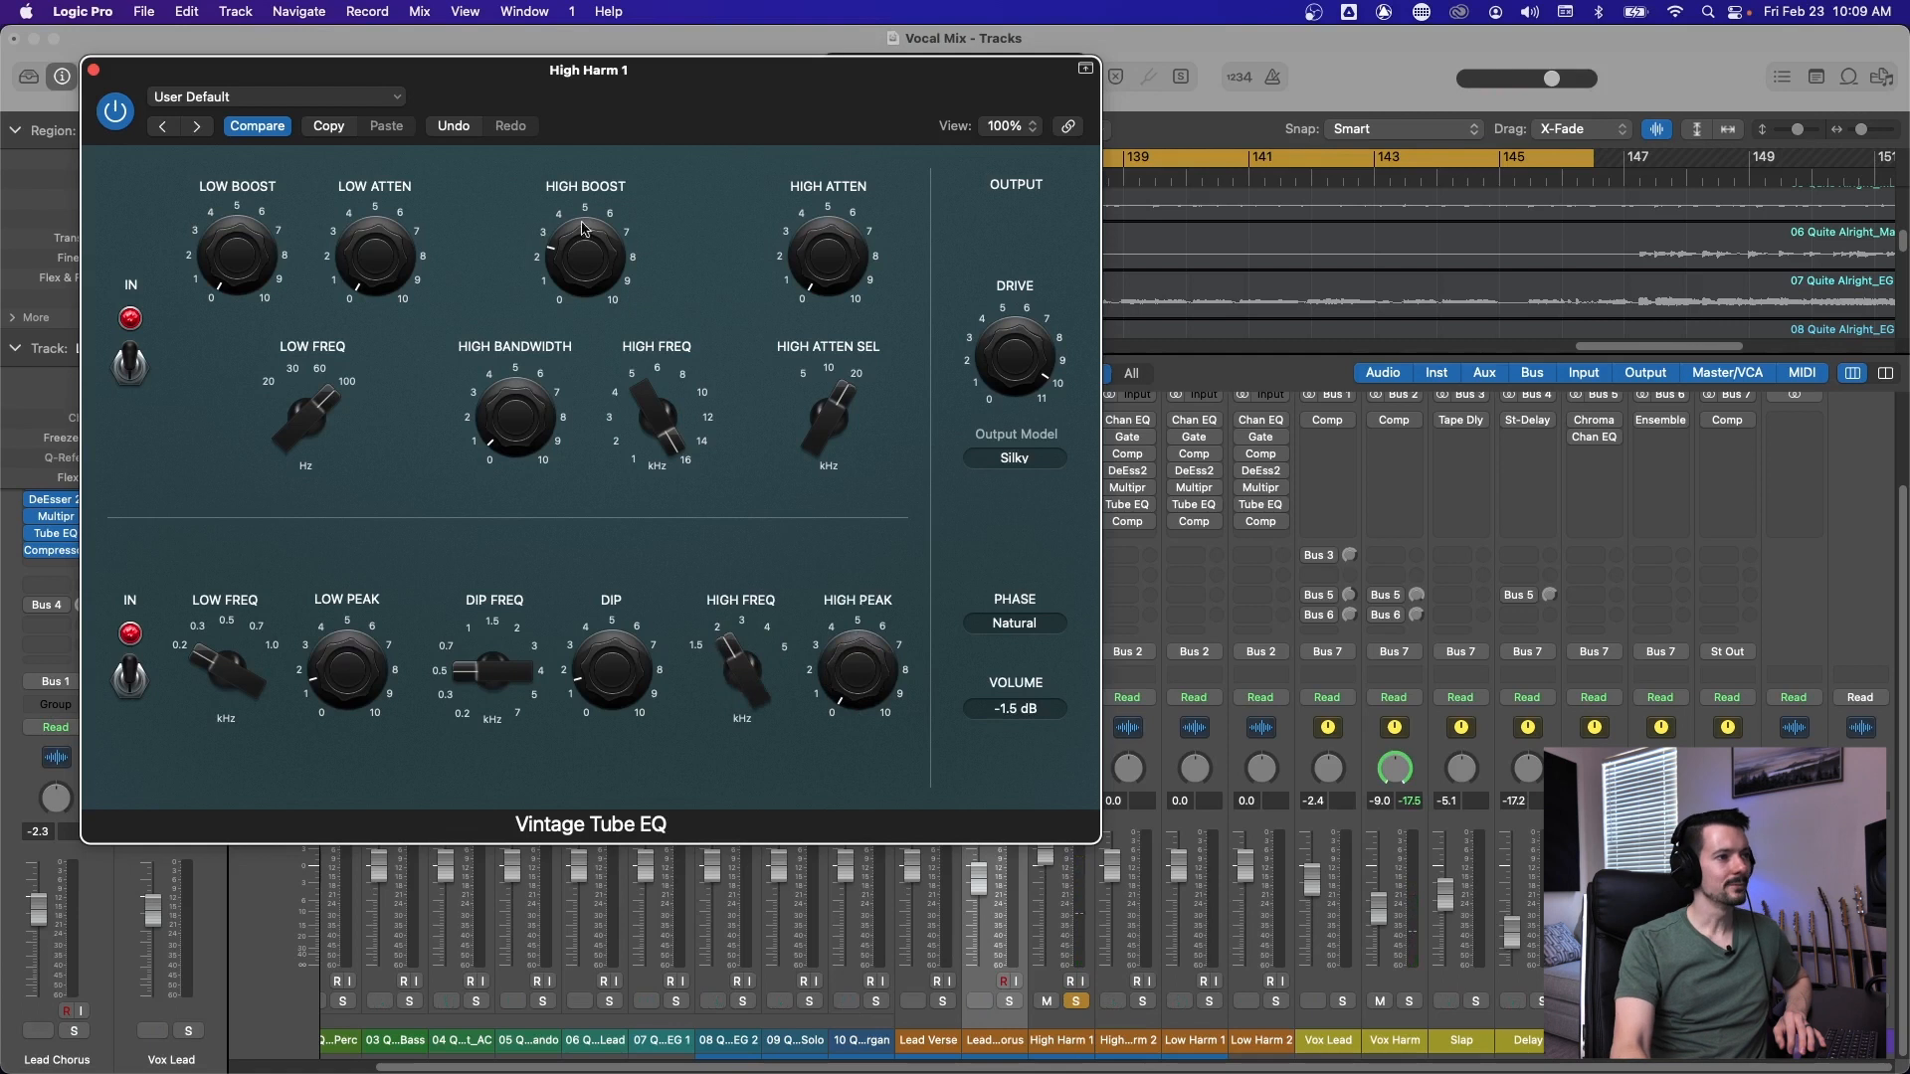
Set the tube EQ's upper High Freq to 6 kHz and raise High Boost to about 3.5 on High Harm 1.
left_click_drag(634, 379, 657, 371)
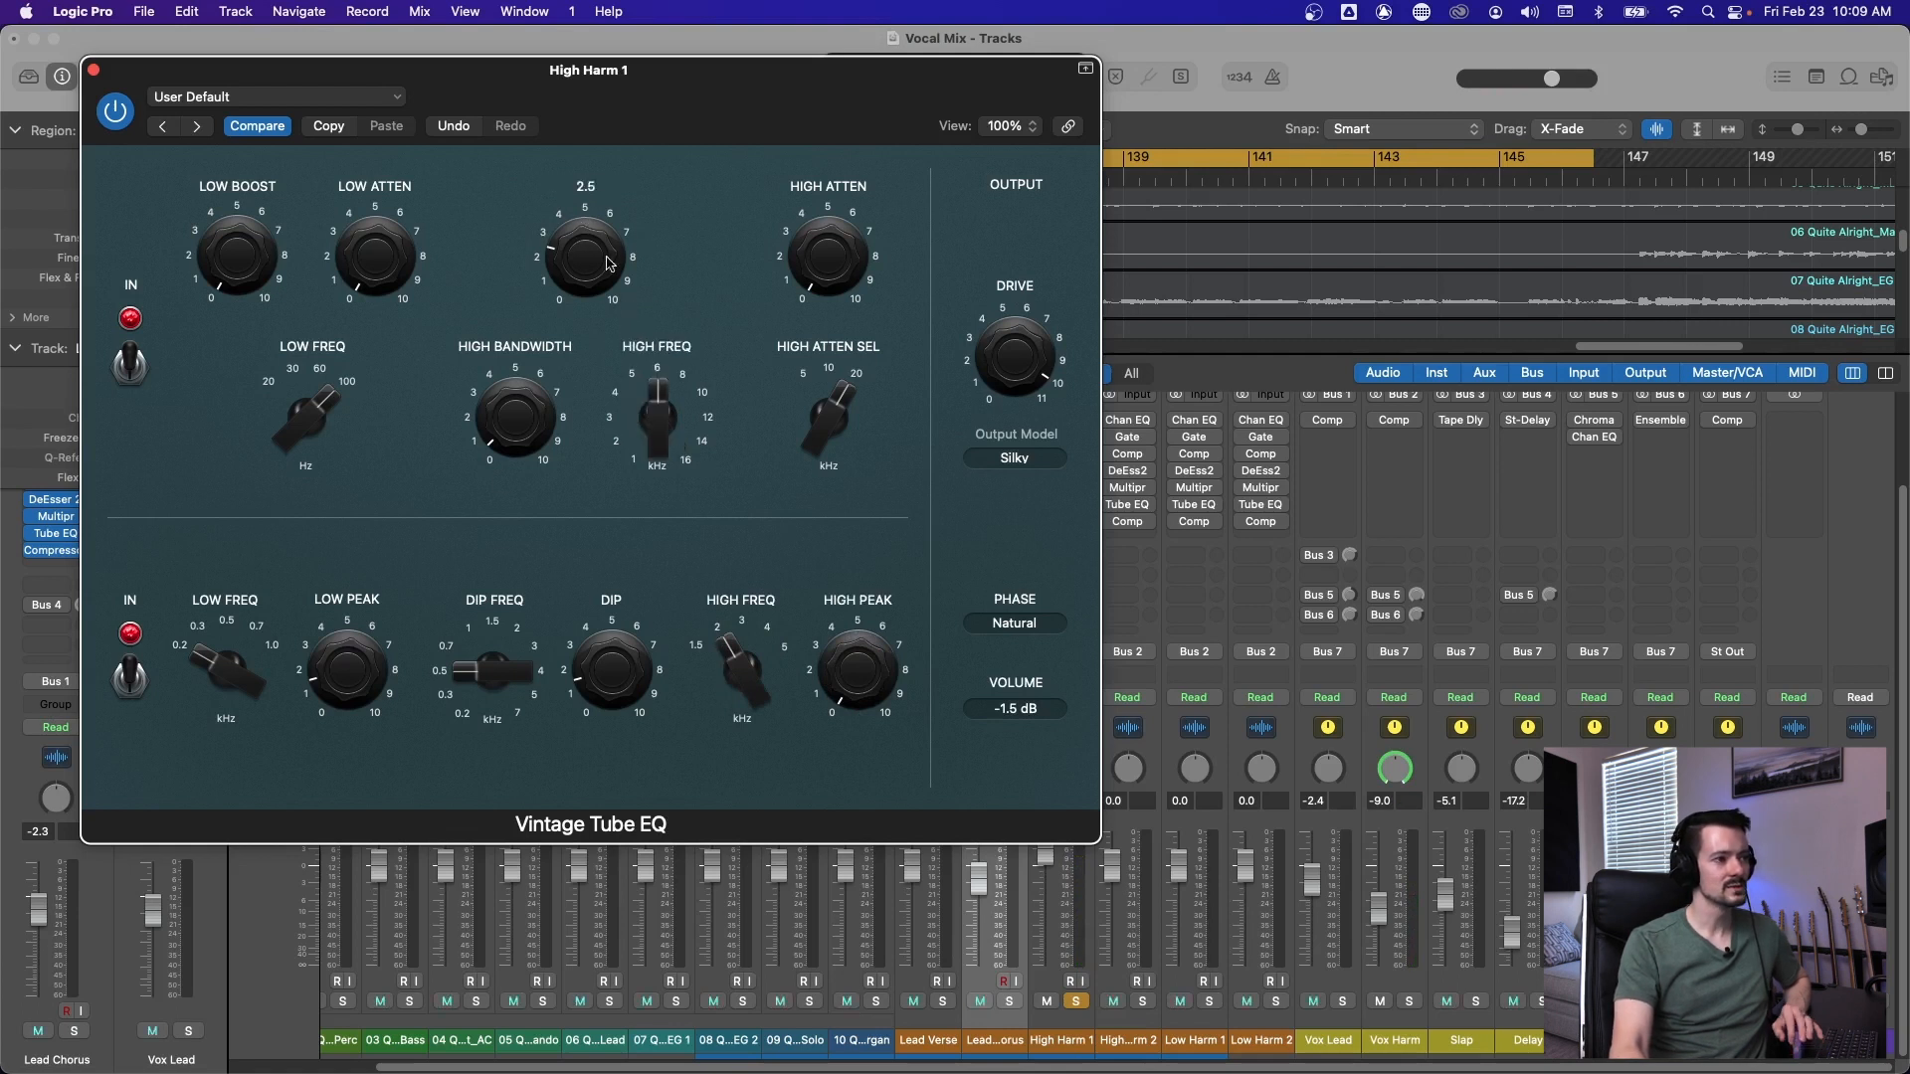
mouse_move(610, 262)
left_mouse_down()
mouse_move(587, 206)
mouse_move(588, 339)
mouse_move(589, 268)
left_mouse_up()
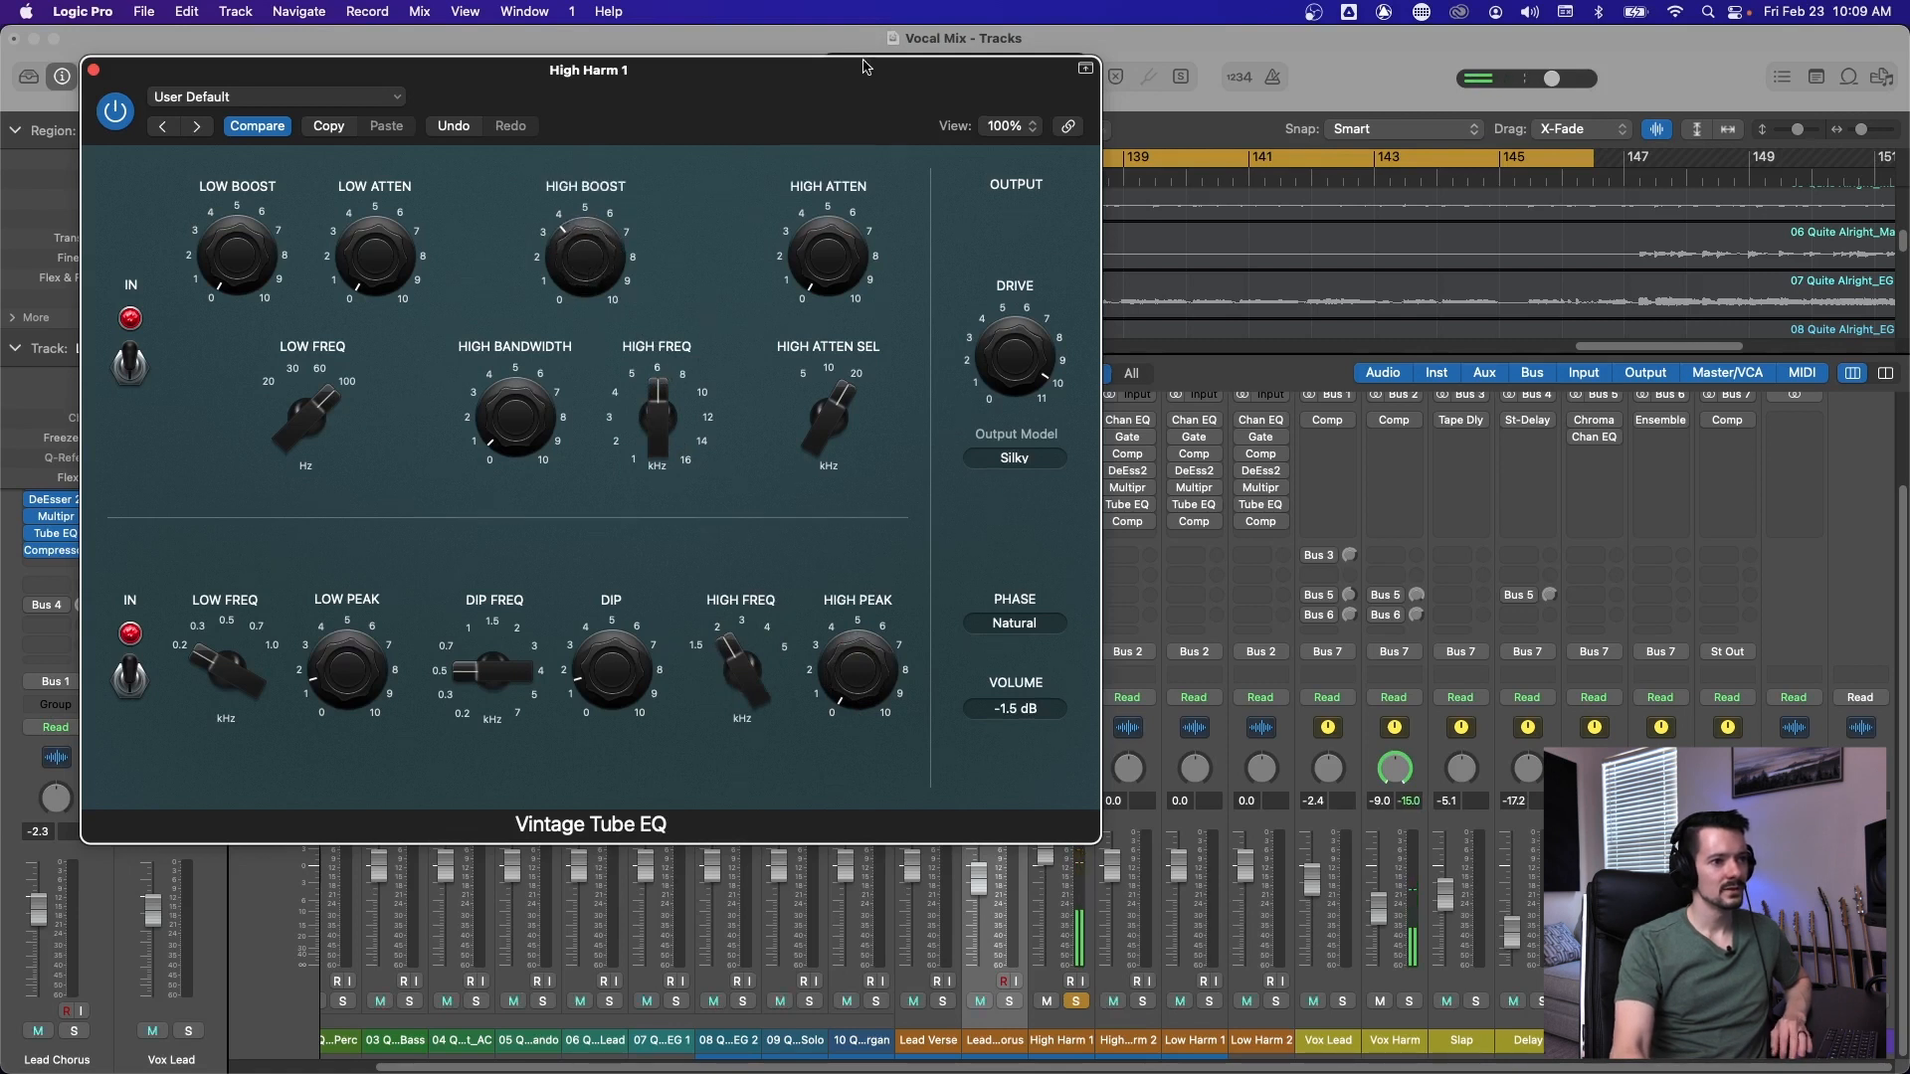
Set the threshold of High Harm 1's noise gate to -44 dB and close the gate.
left_click_drag(866, 65, 642, 36)
left_click(1065, 442)
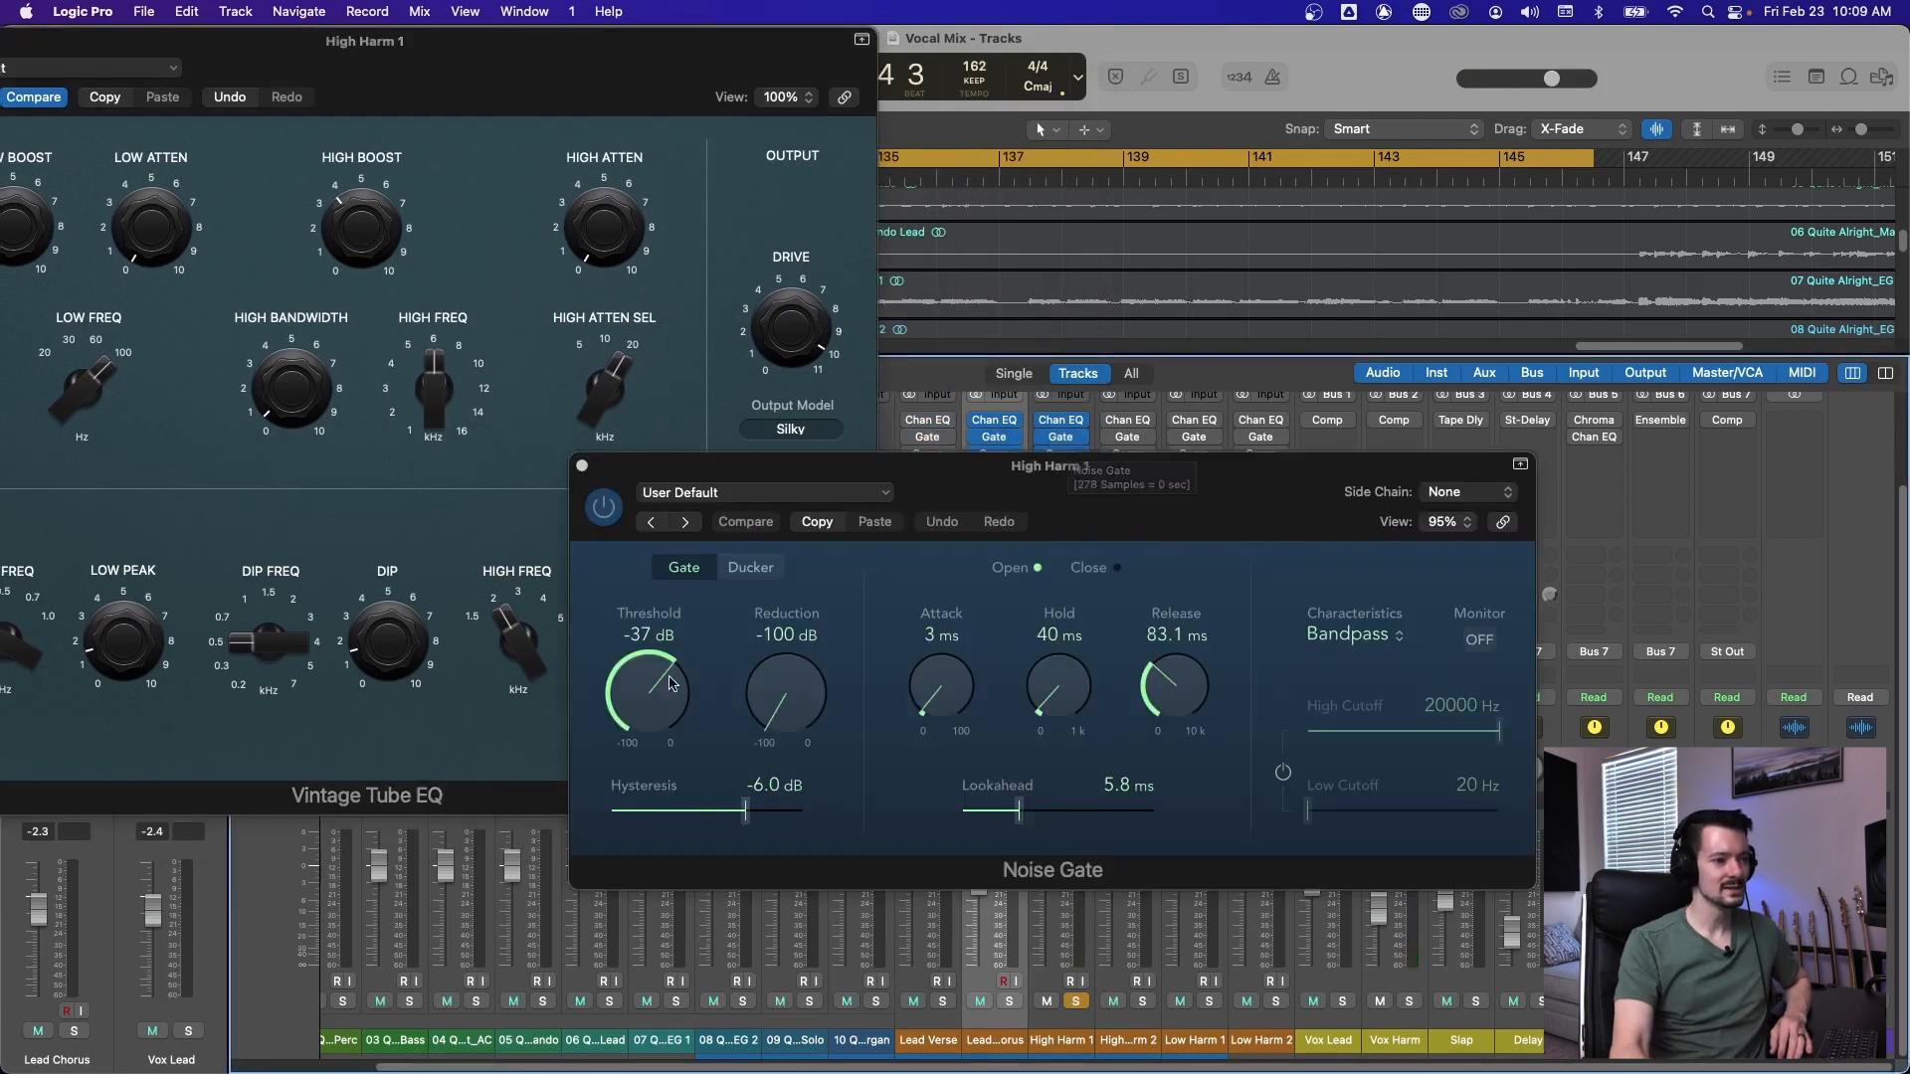
left_click_drag(648, 694, 649, 702)
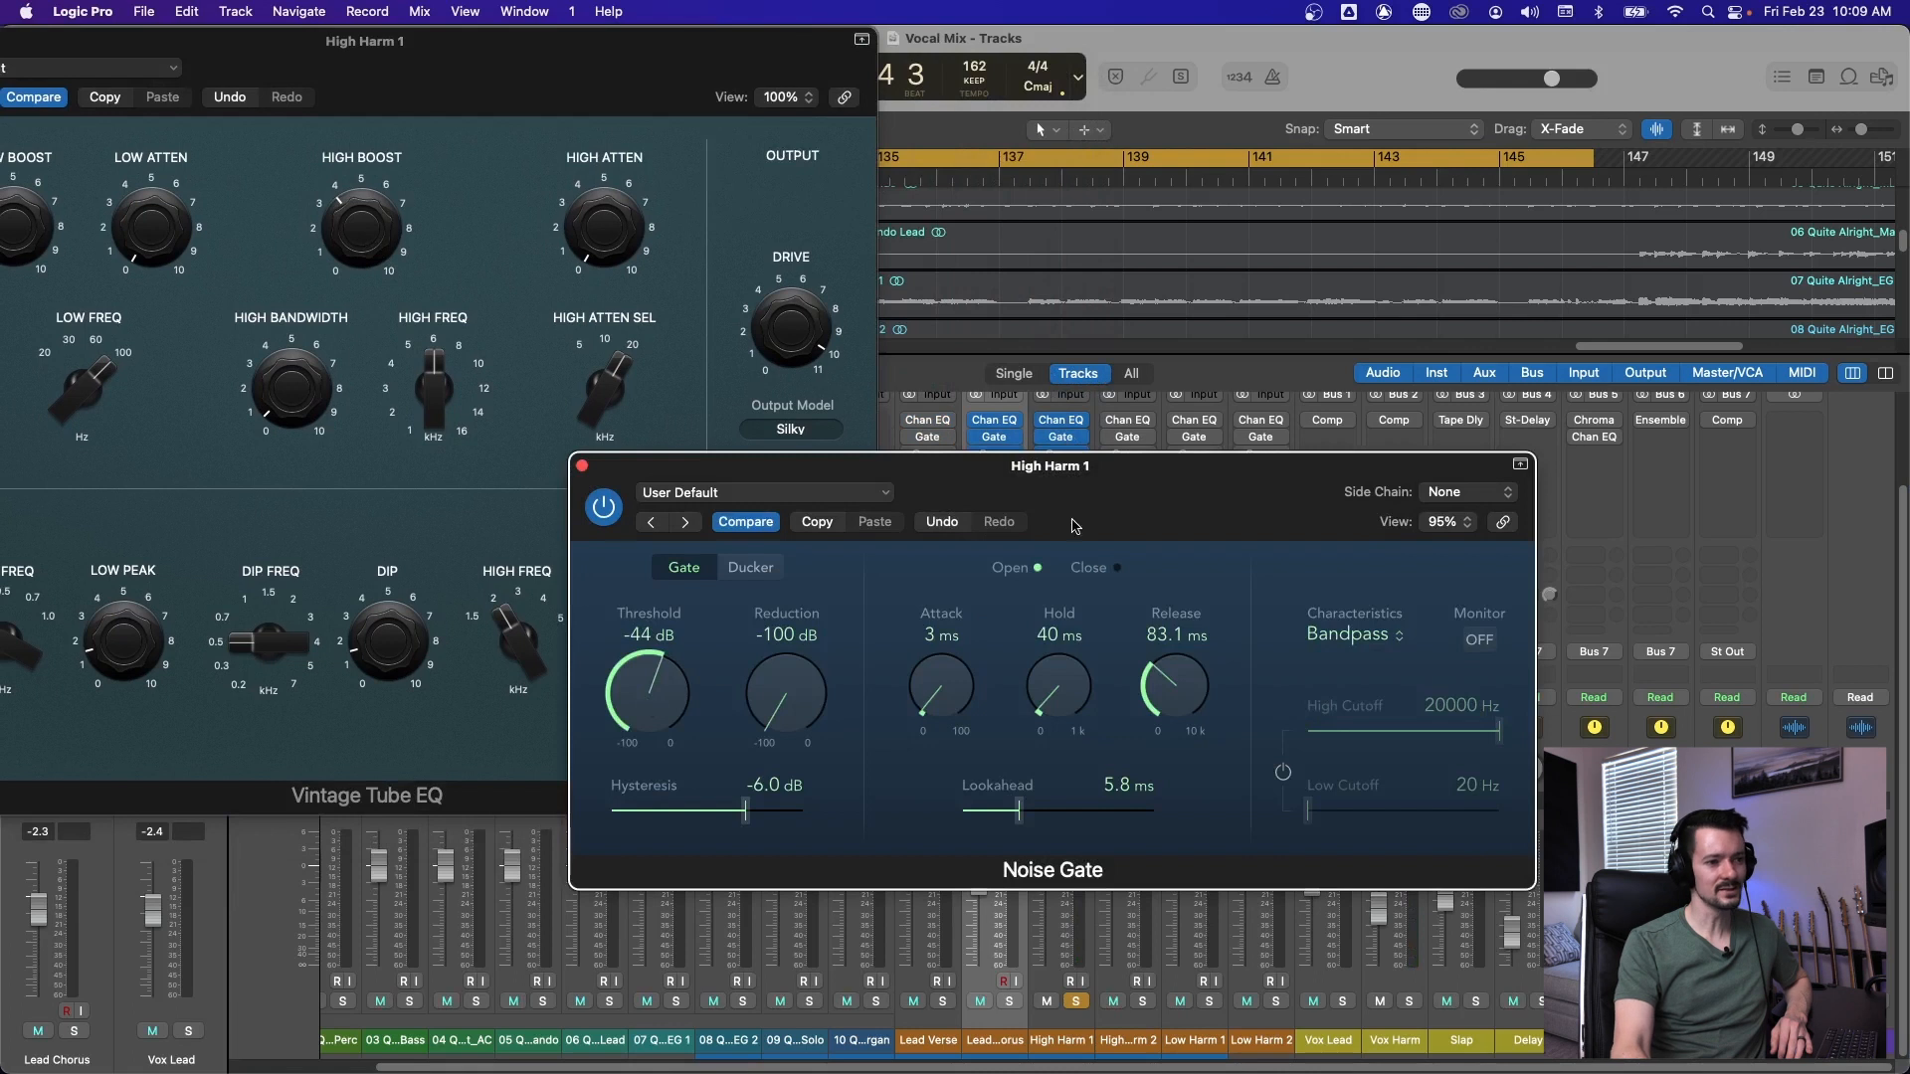
left_click(583, 467)
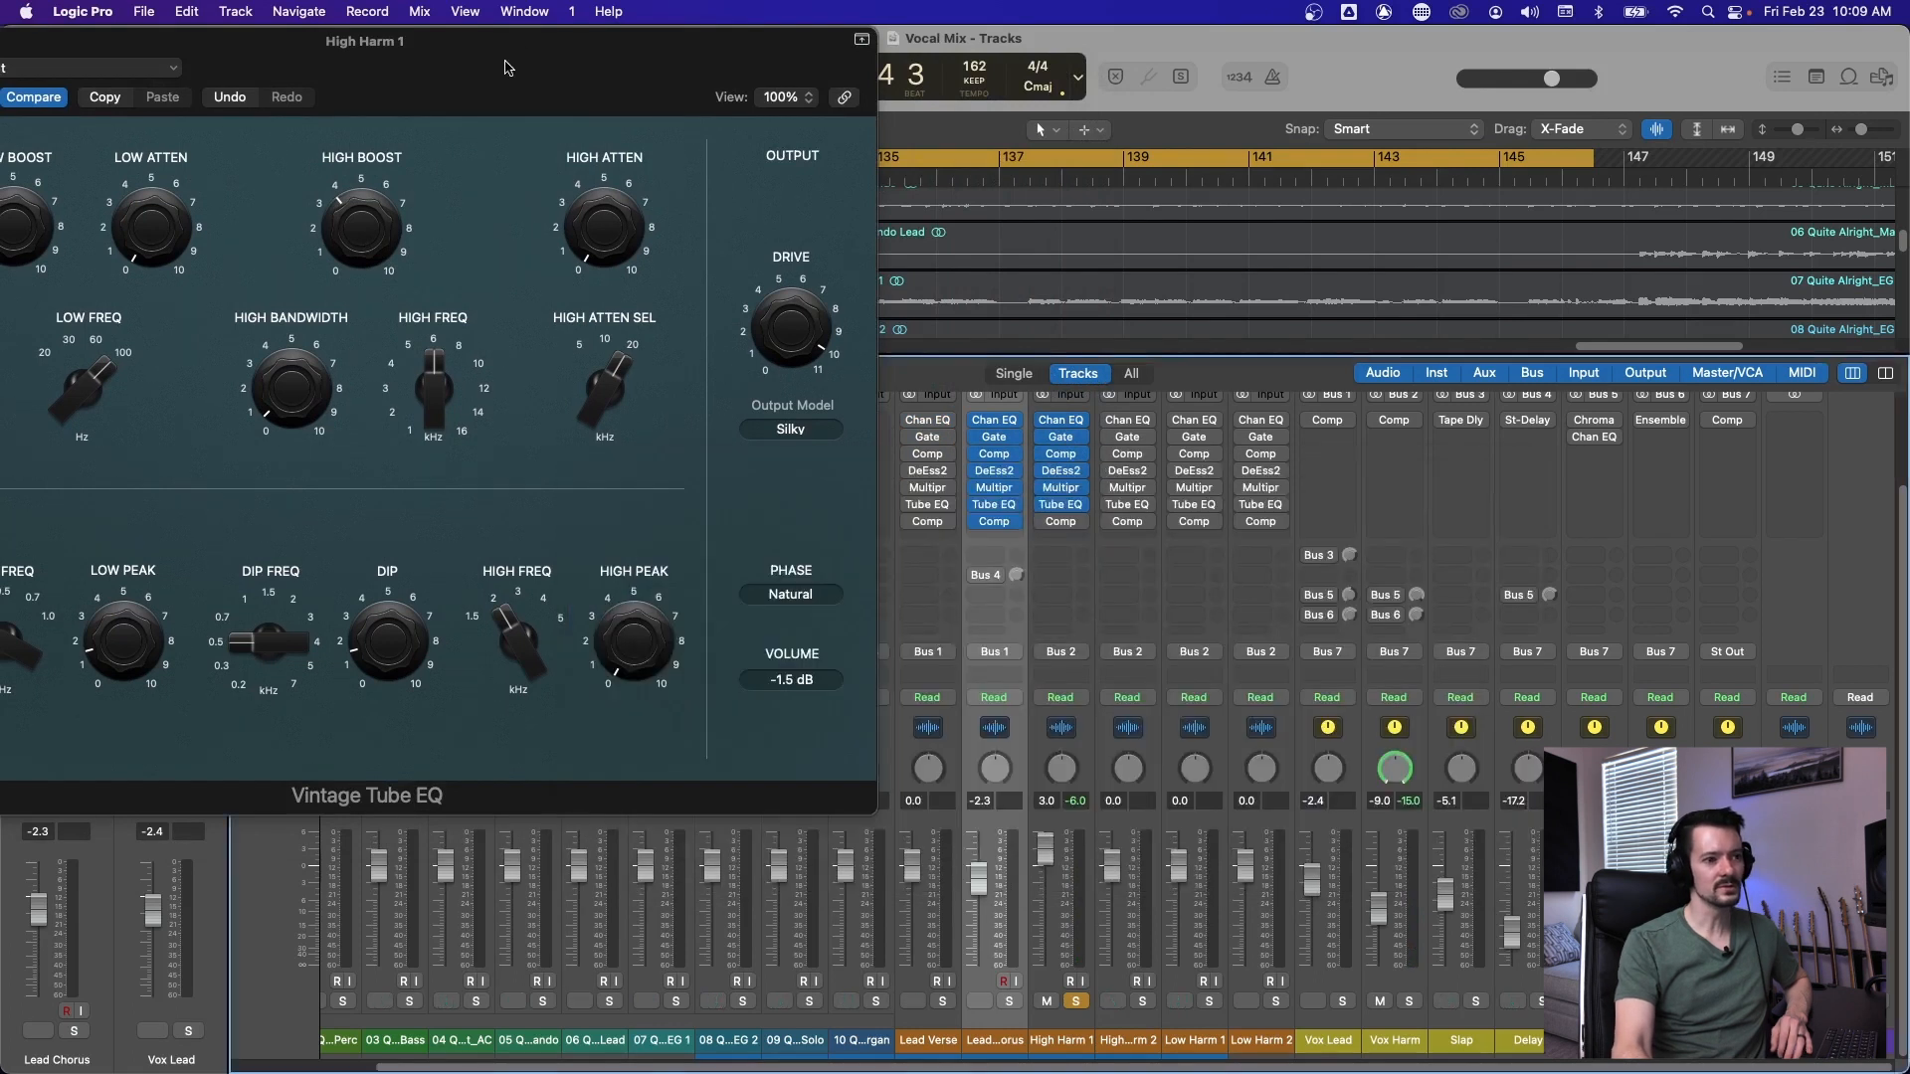
Set the threshold of High Harm 1's Vintage Opto compressor to -35 dB during playback.
left_click(1056, 523)
left_click_drag(1255, 337, 1064, 211)
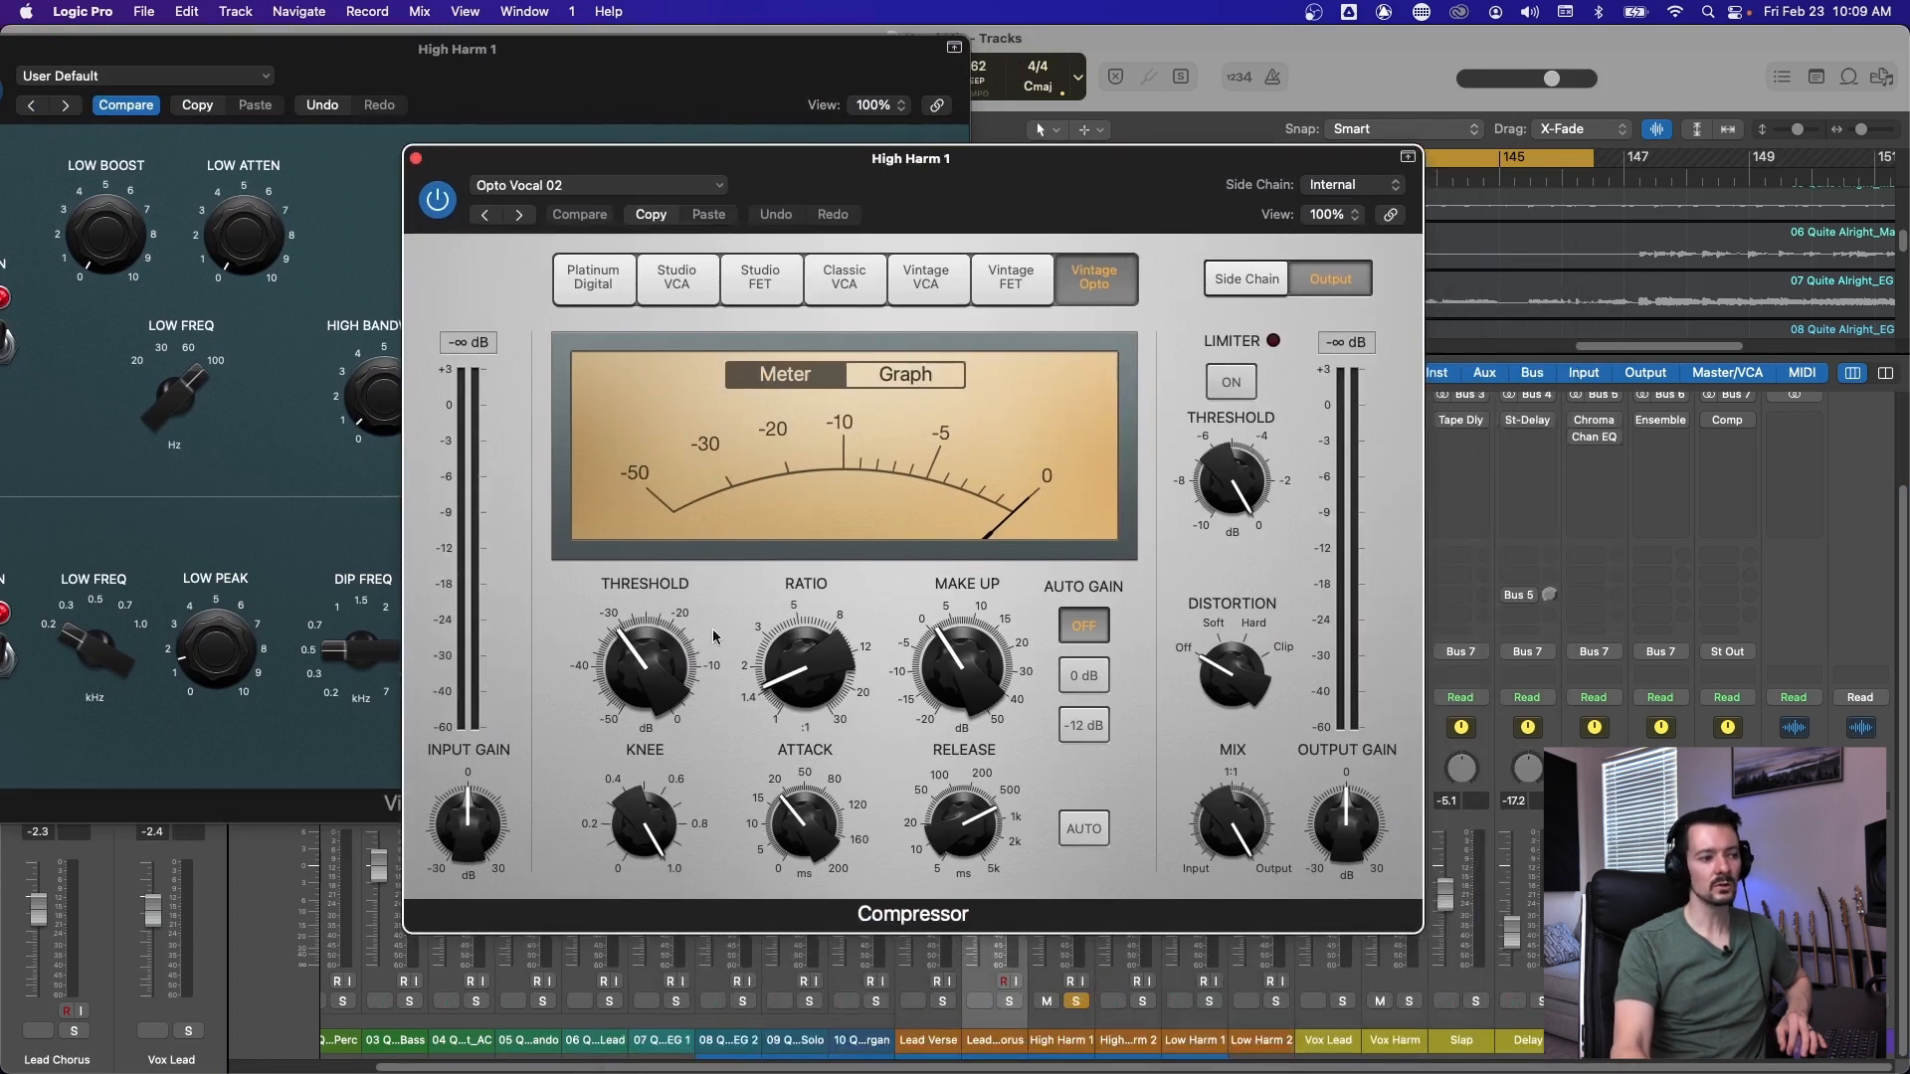
key("space")
left_click_drag(627, 648, 627, 687)
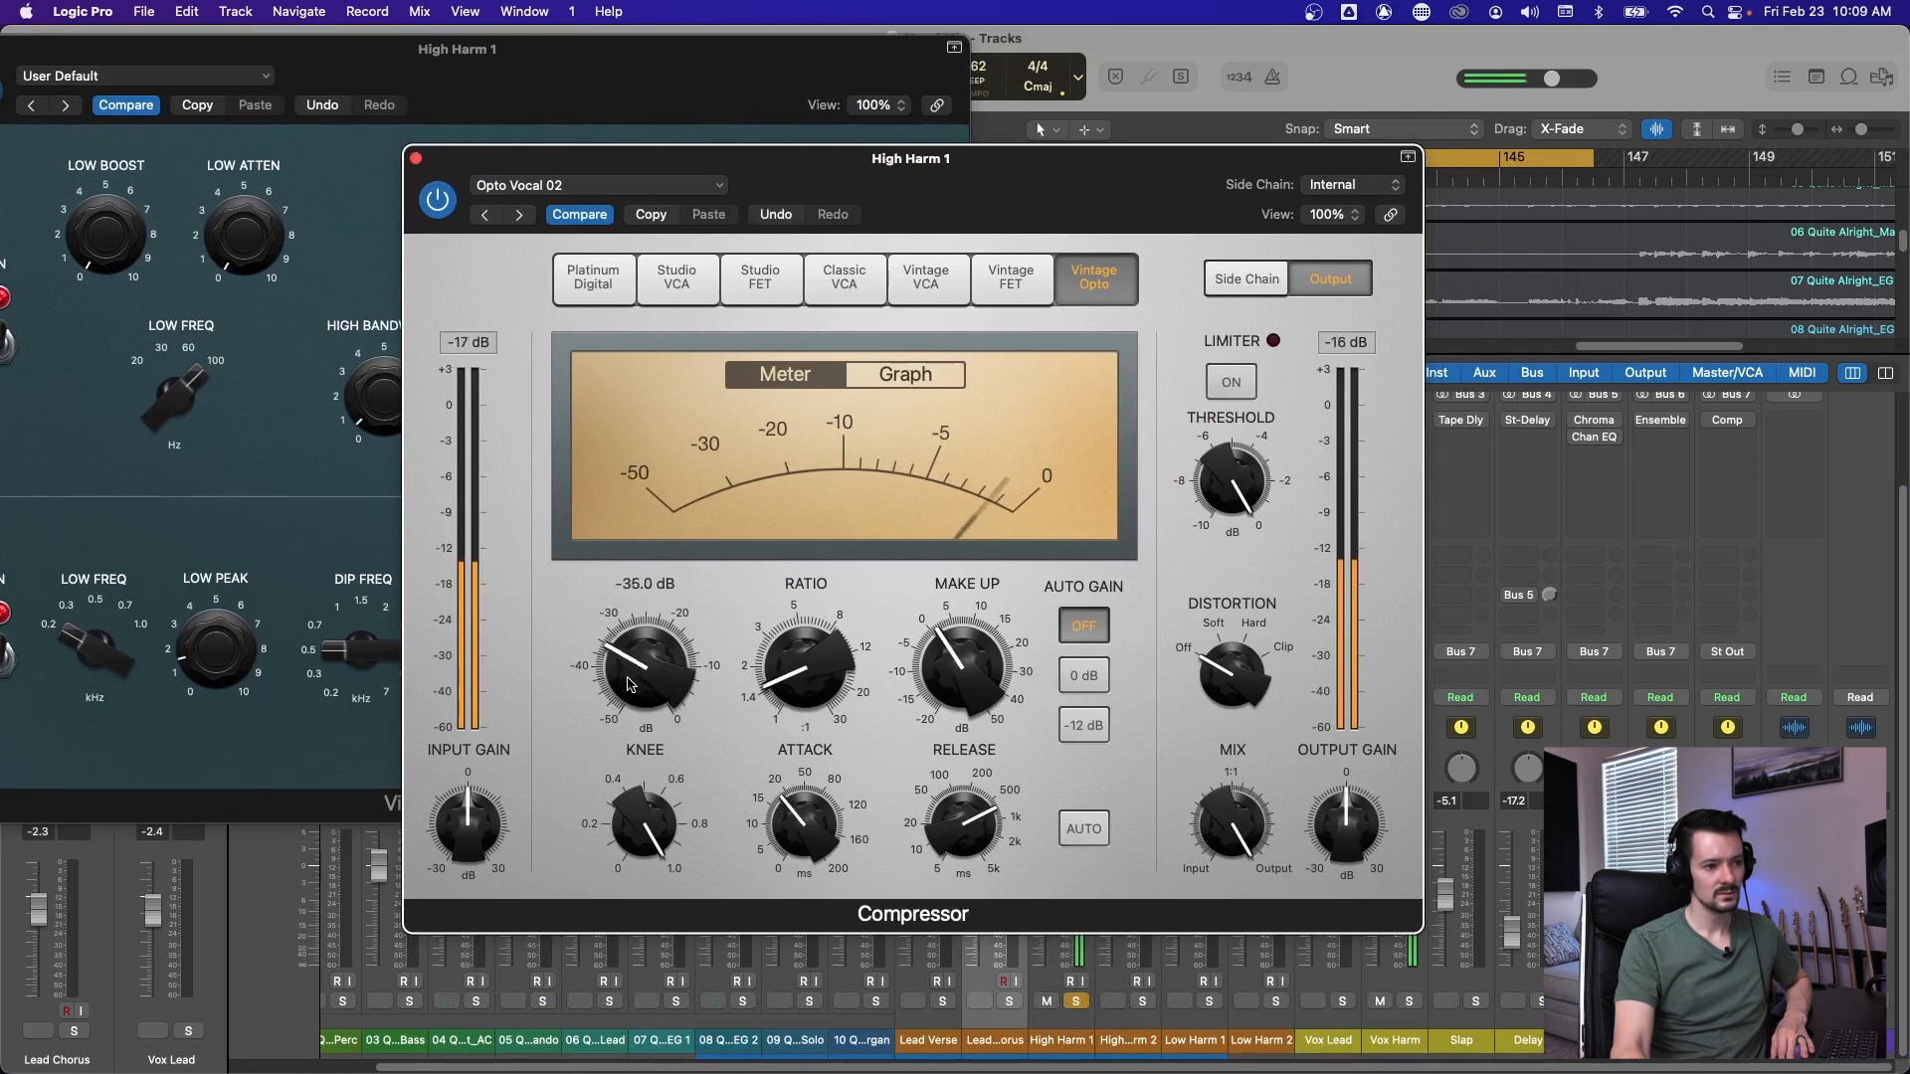
Bring the High Harm 1 fader to 0.0 dB, set its compressor make-up gain to 3.0 dB, and close the plug-in windows.
left_click_drag(1096, 178, 793, 87)
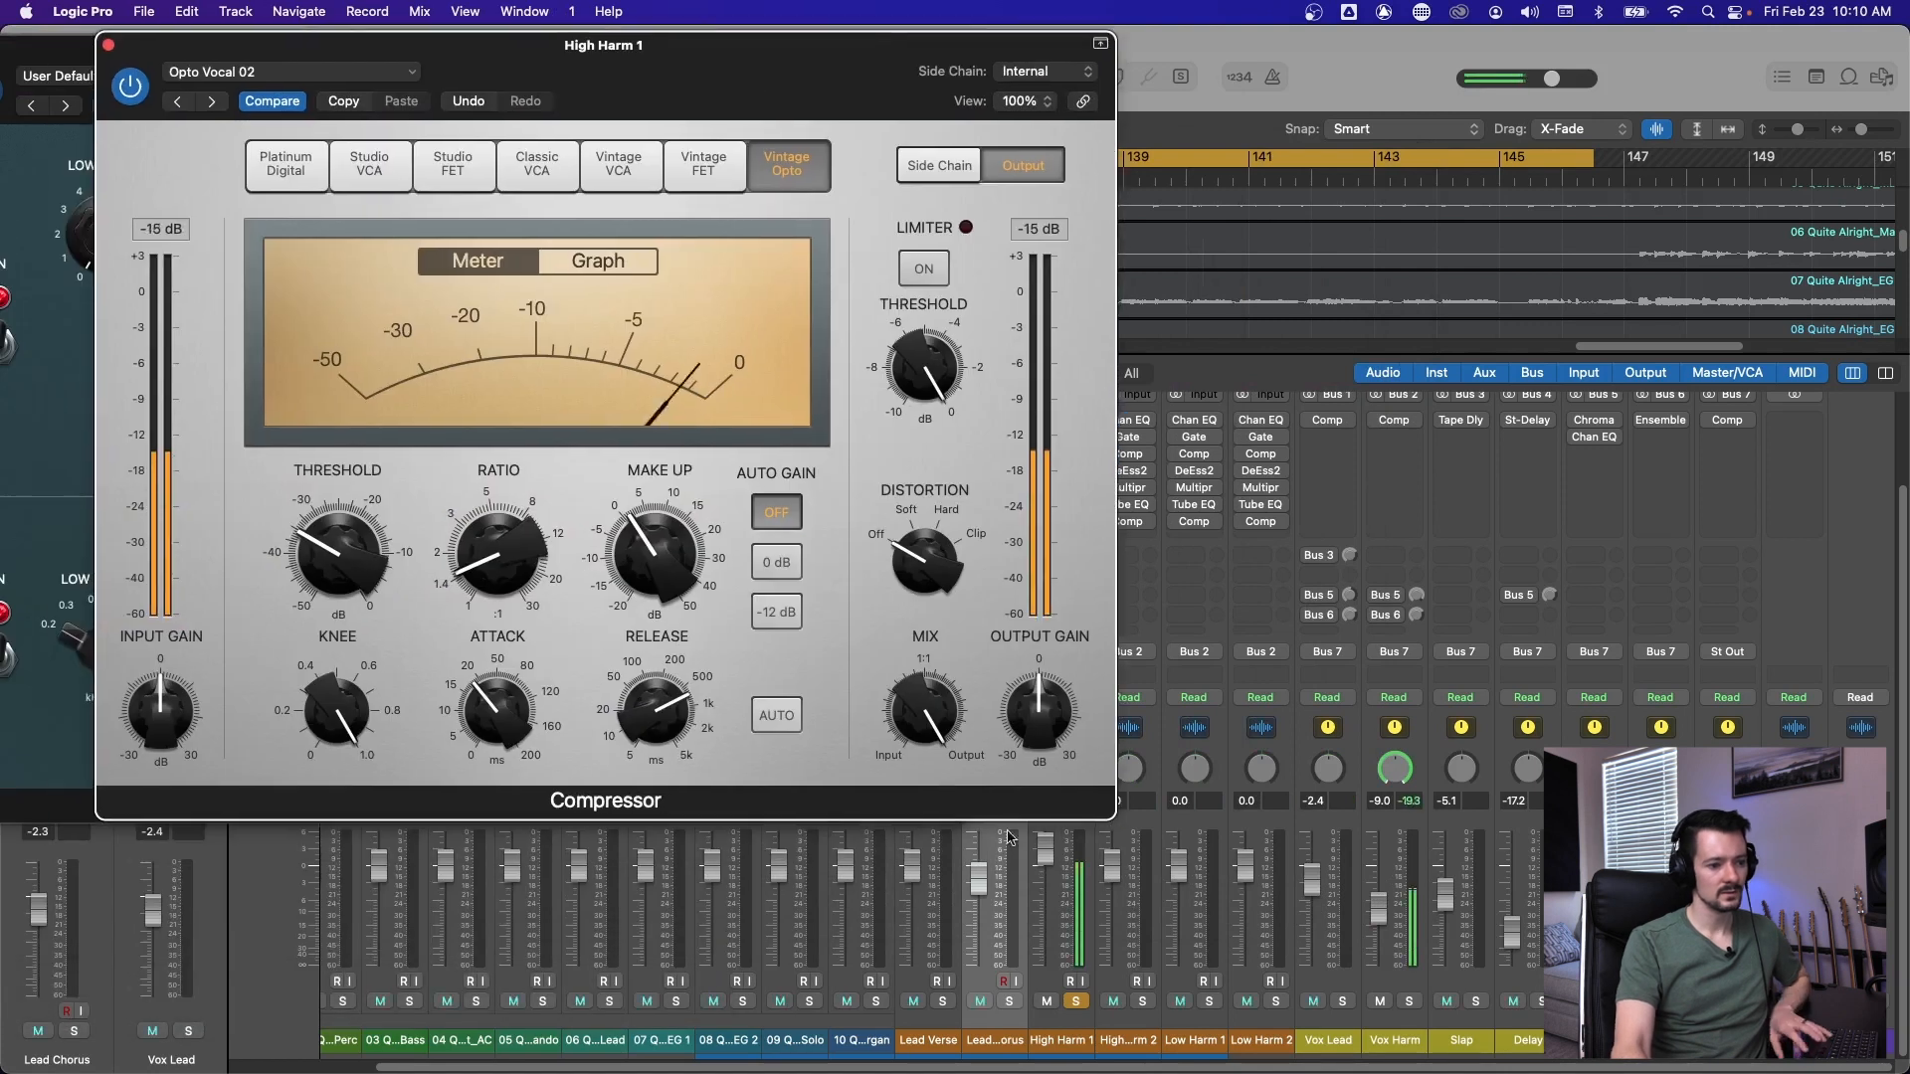
left_click_drag(1044, 848, 1045, 867)
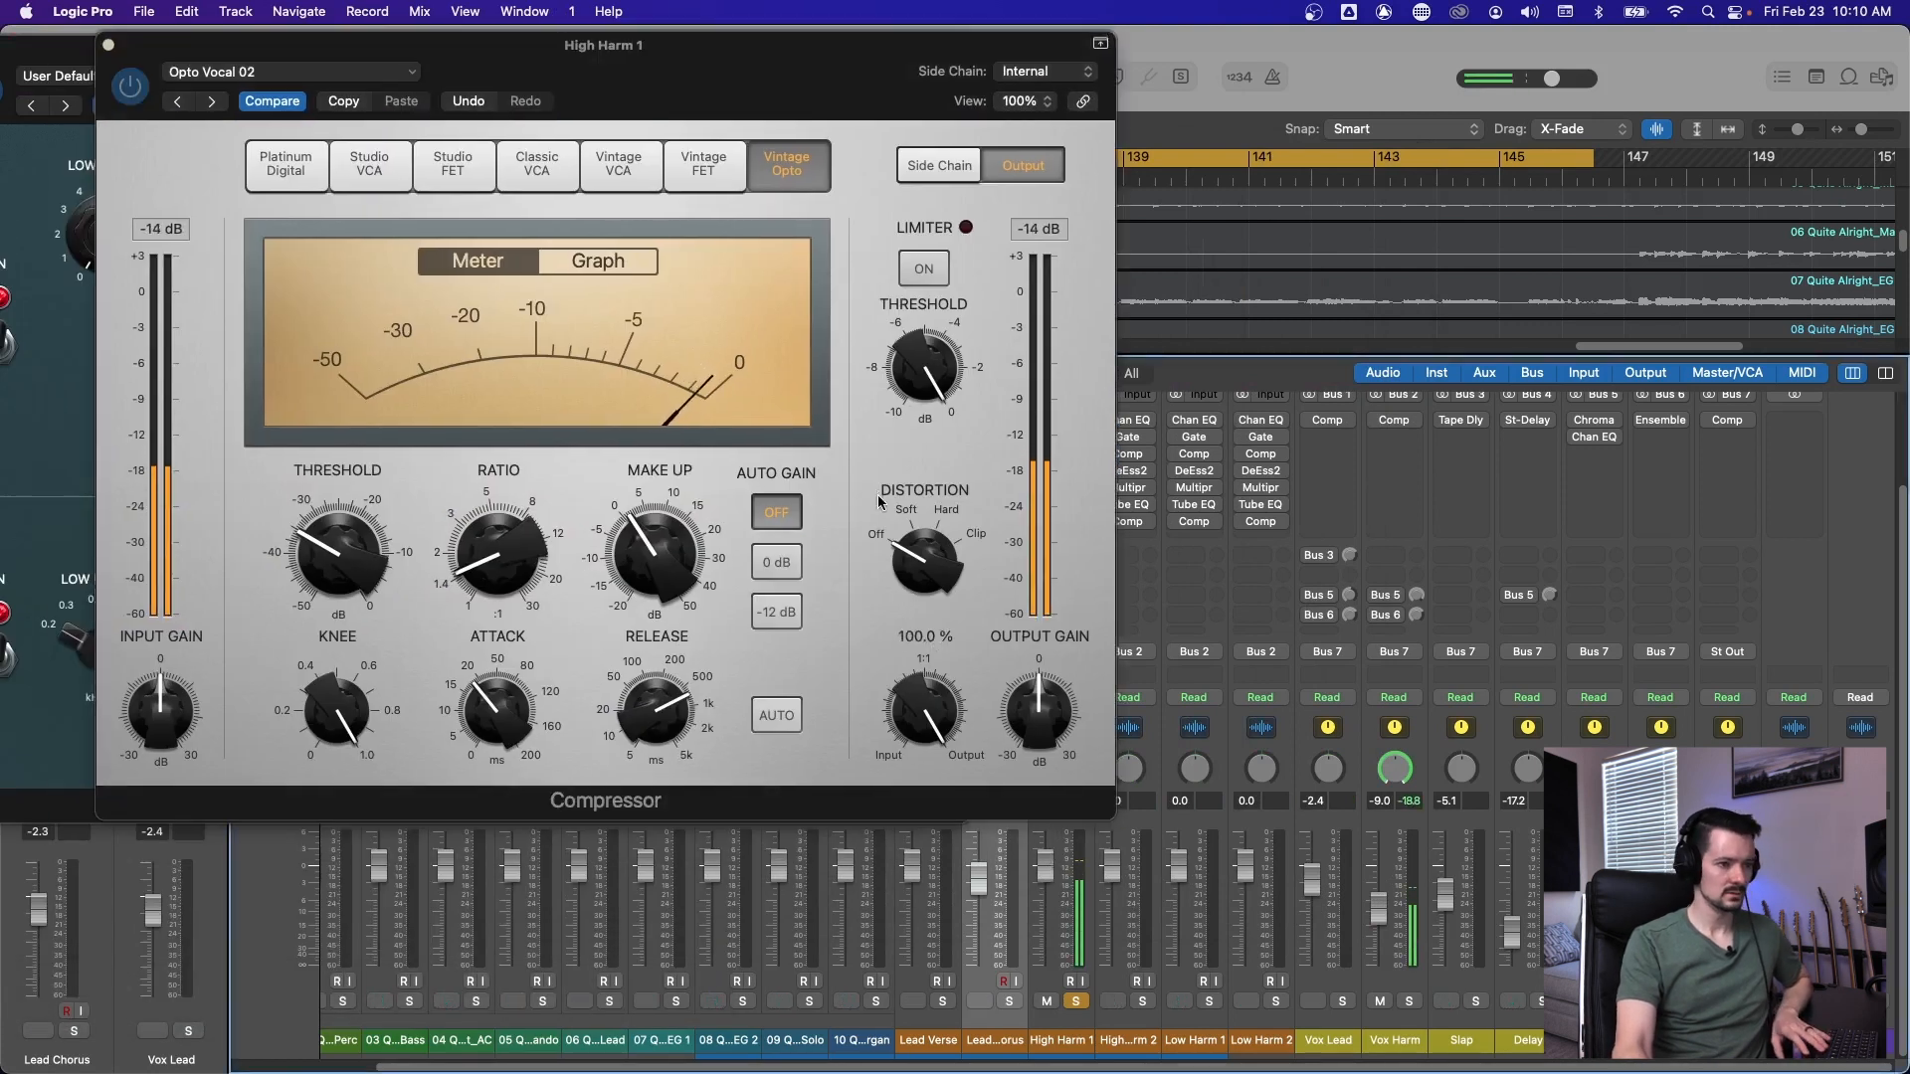
left_click(642, 617)
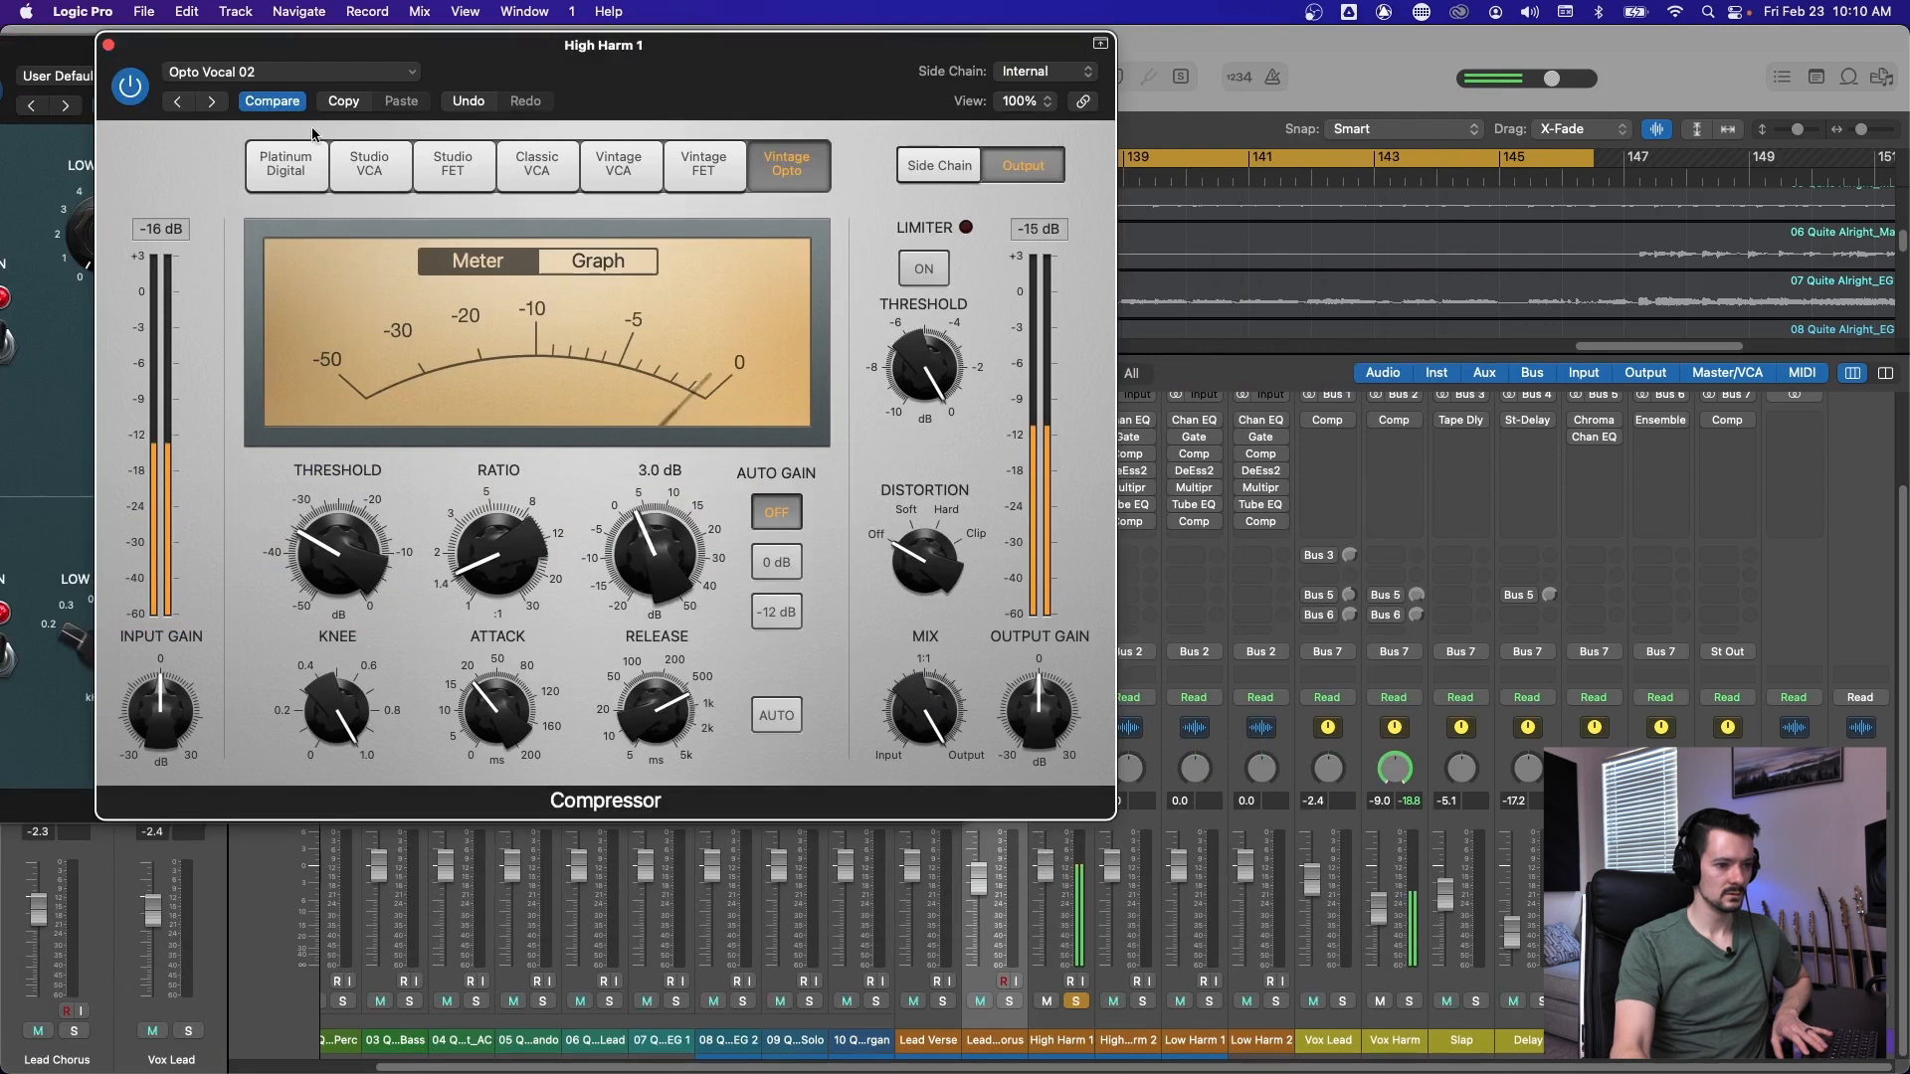
left_click(108, 45)
left_click_drag(115, 48, 189, 48)
key("space")
left_click(33, 48)
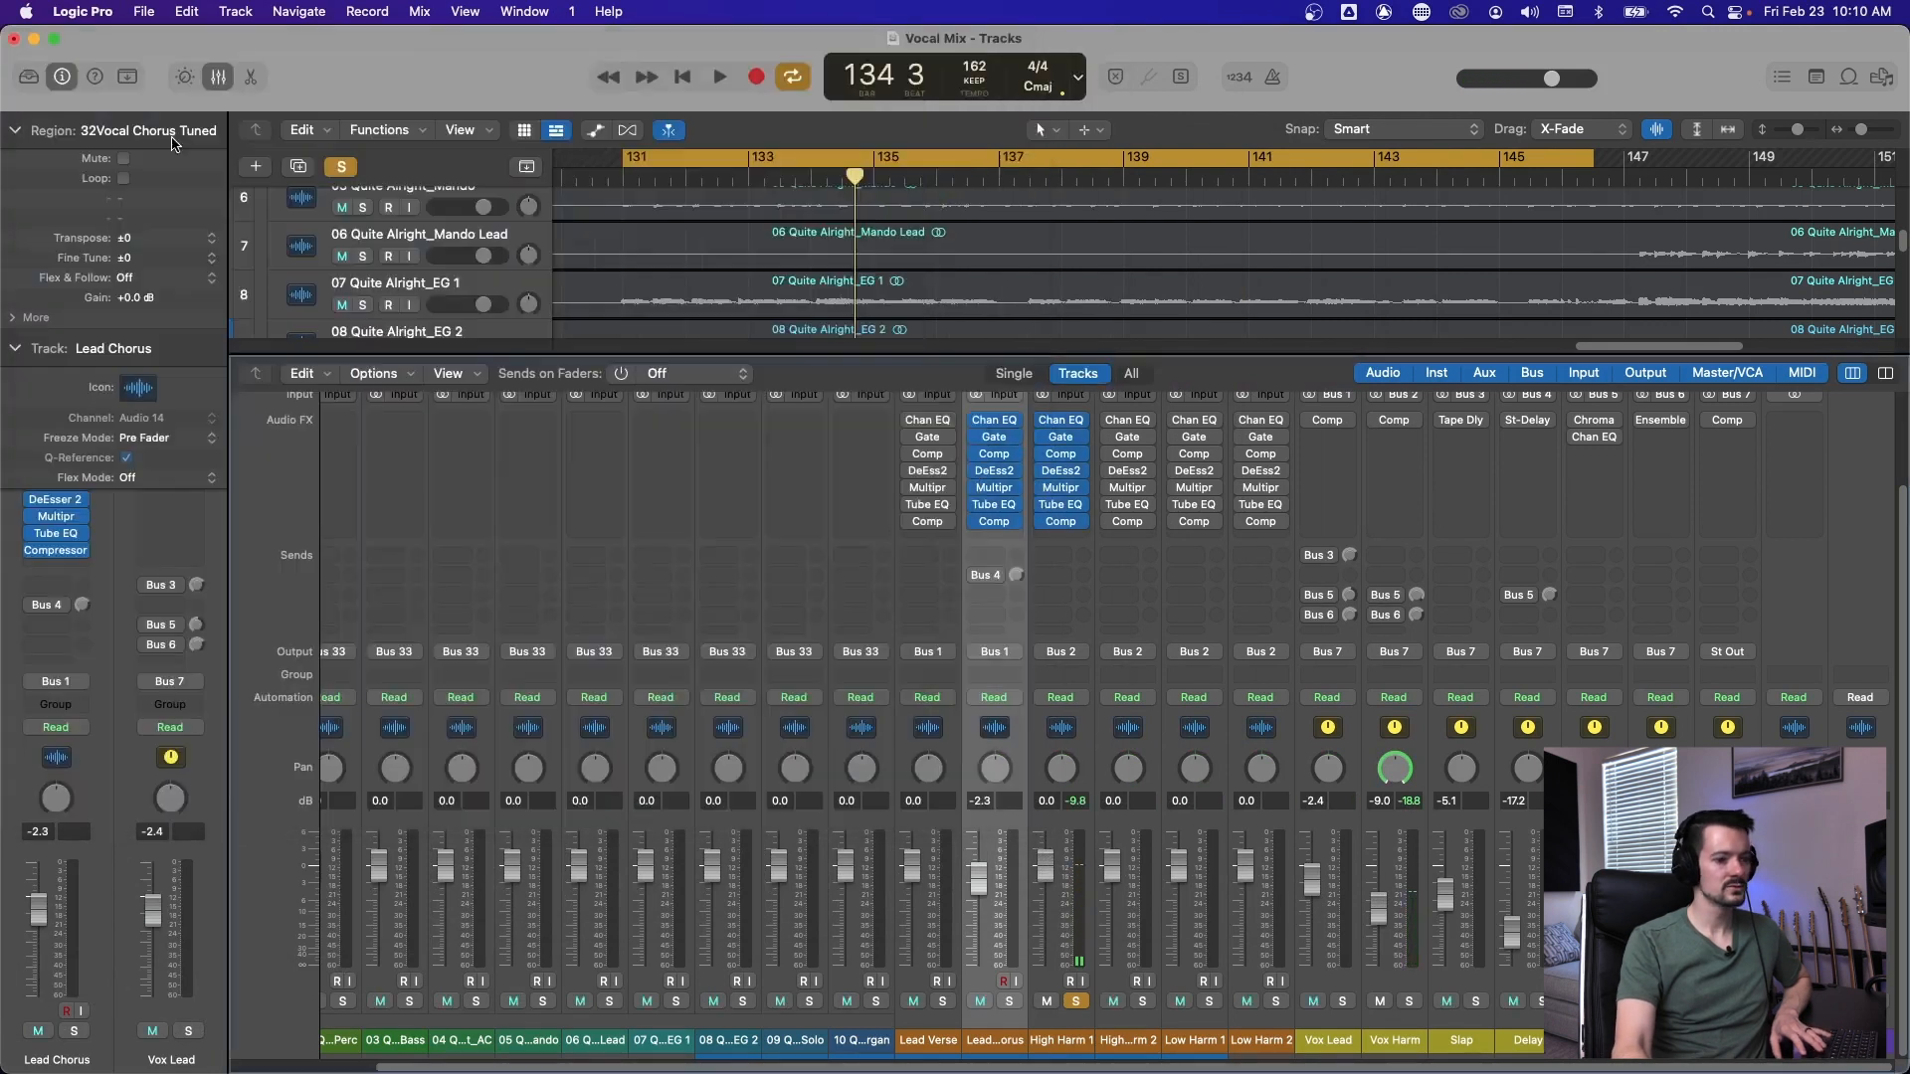
Audition Lead Chorus with High Harm 1, reset the Lead Chorus fader to 0.0 dB, and turn cycling off.
key("space")
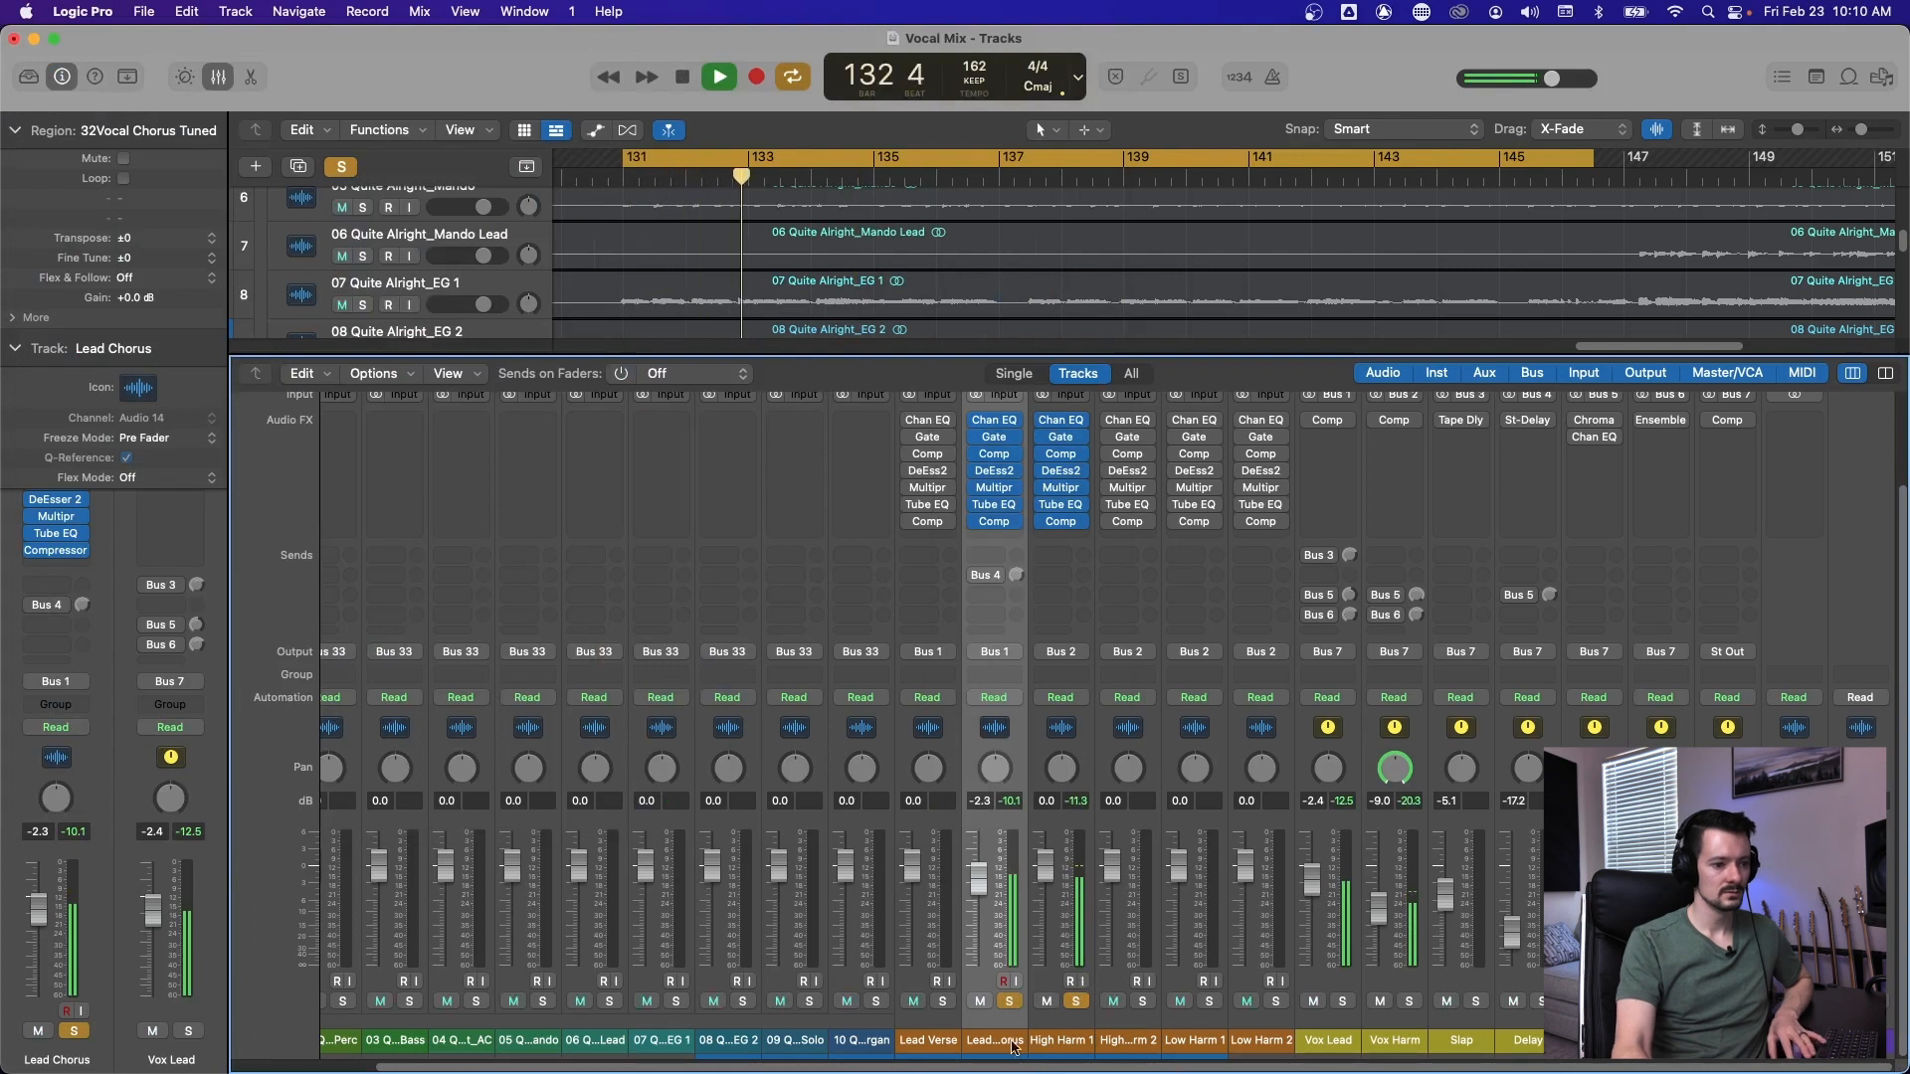
left_click(978, 882, "alt")
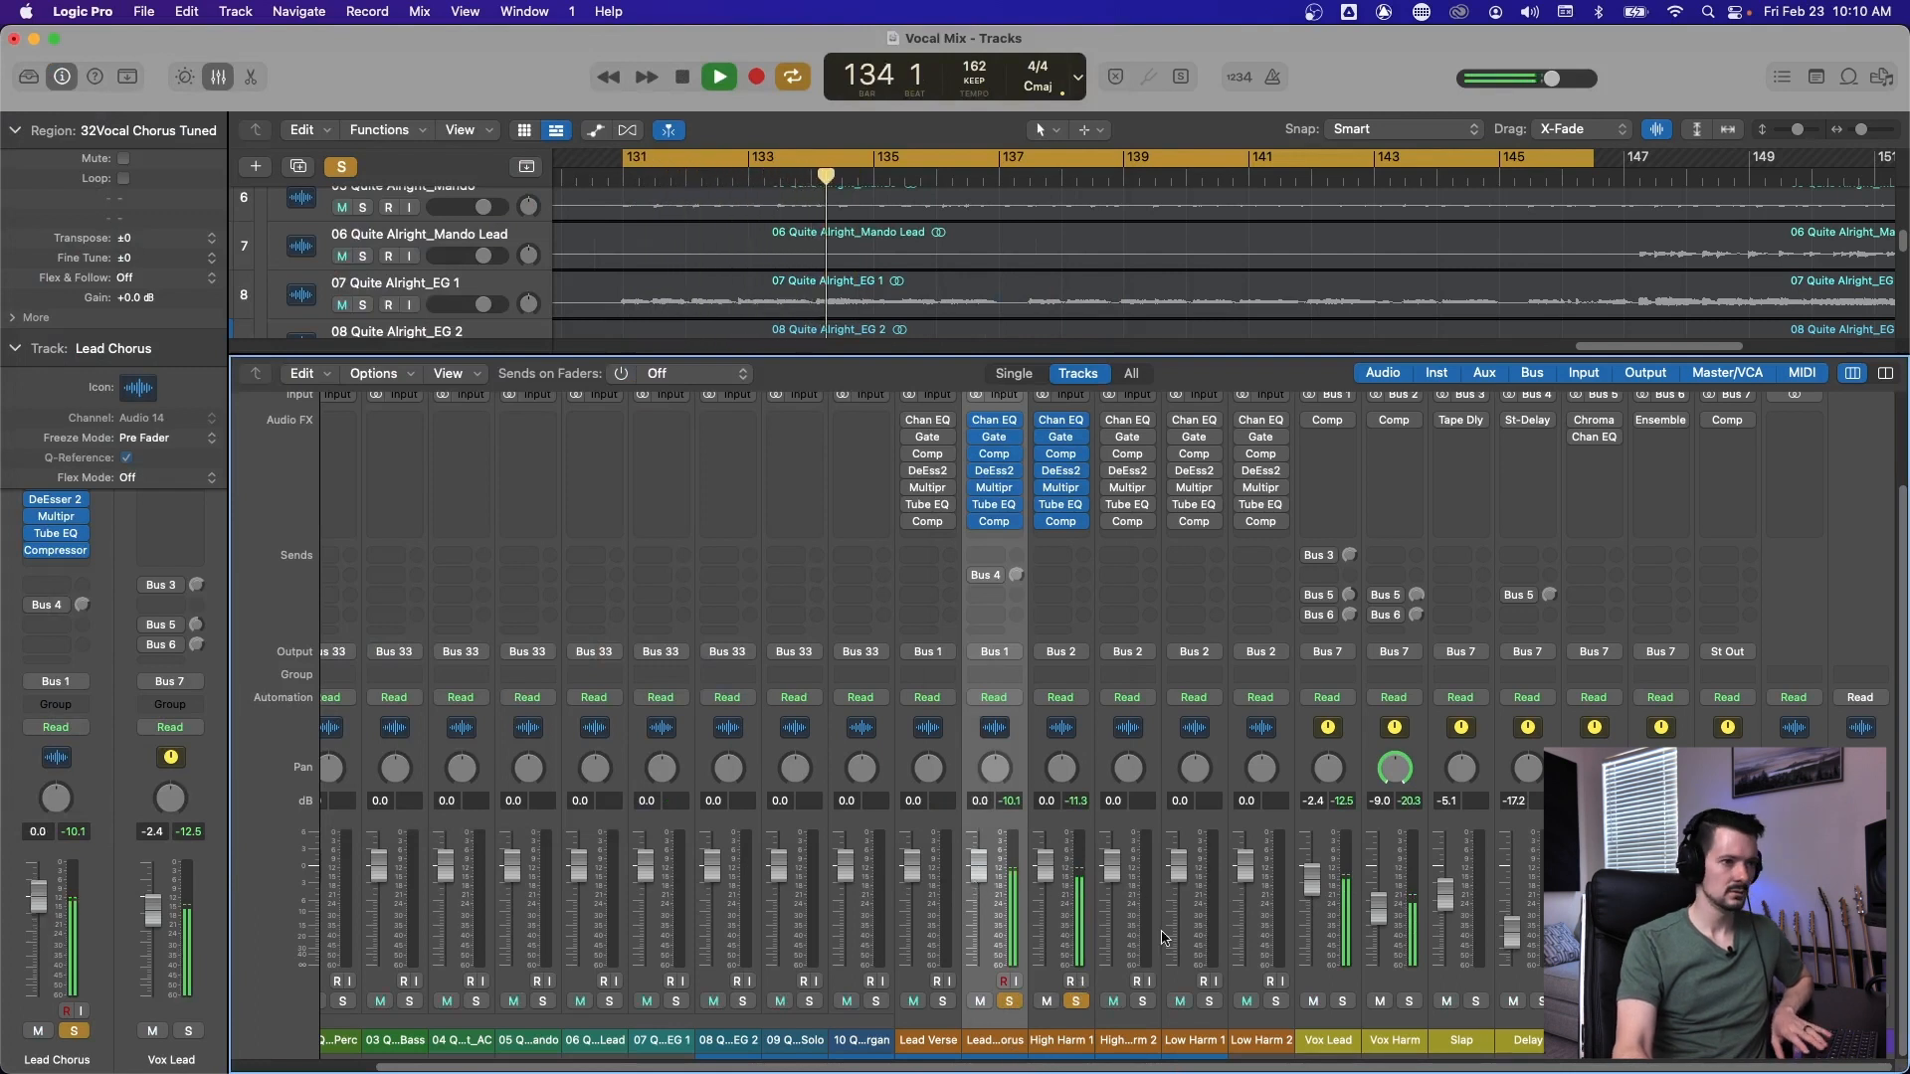
key("c")
key("space")
Set the cycle range from about bar 138.5 to bar 147 over the following vocal phrase and audition it.
key("x")
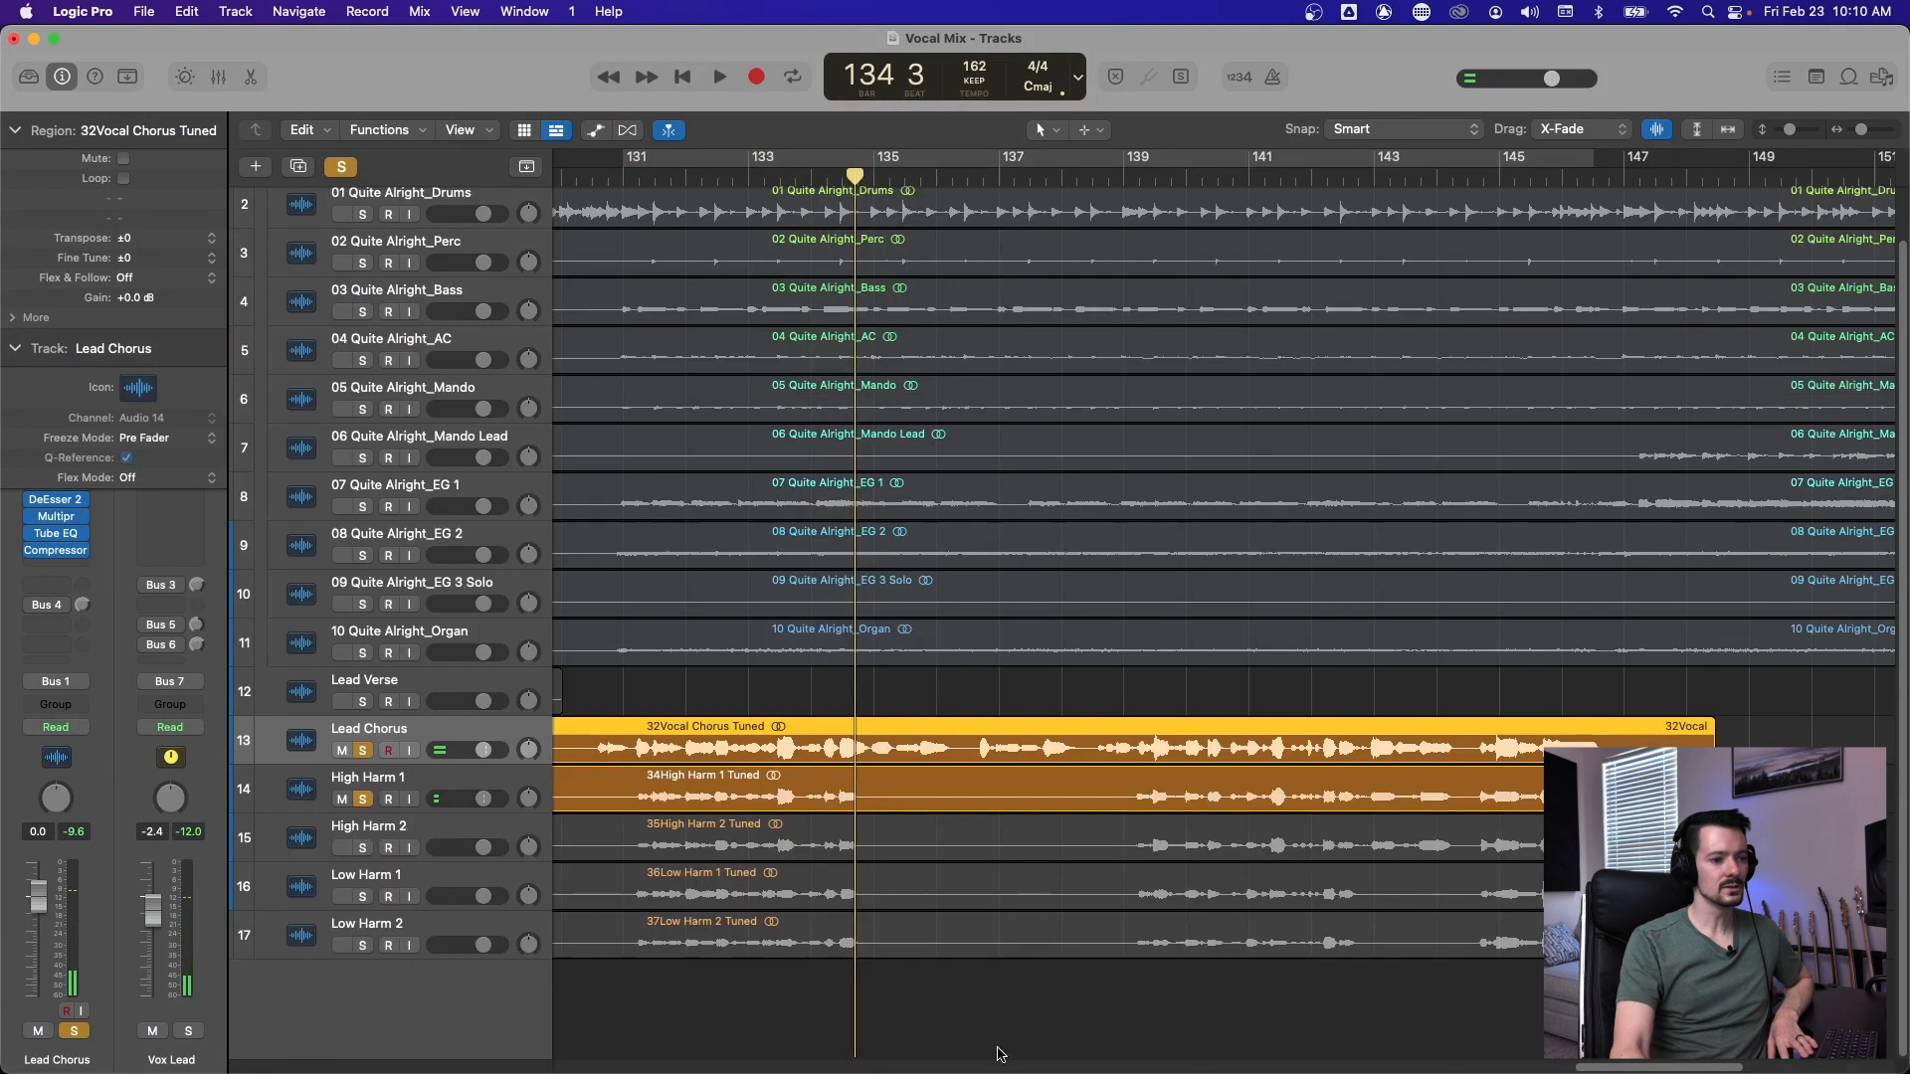
scroll(926, 445, "right", 3)
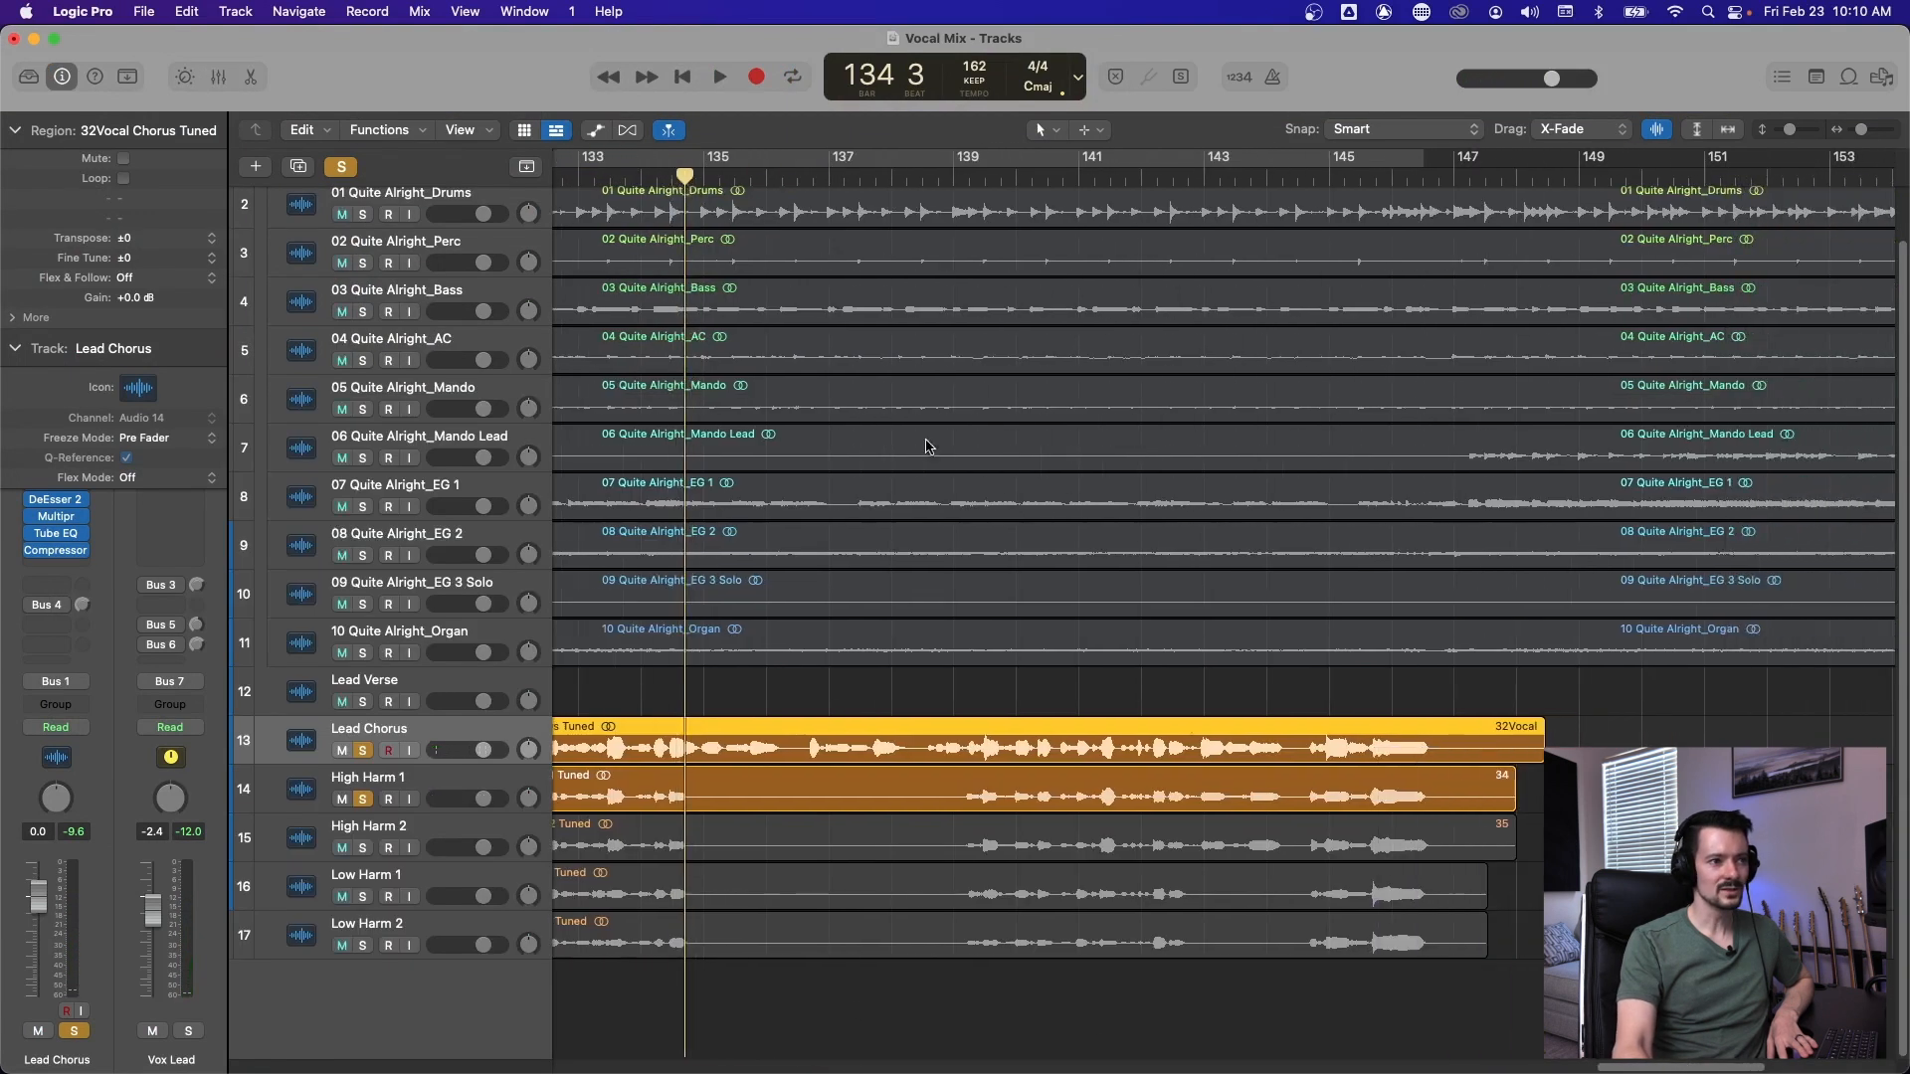
left_click(916, 160)
left_click(917, 160)
left_click_drag(935, 161, 1434, 161)
left_click_drag(1159, 162, 1127, 162)
mouse_move(1422, 162)
left_mouse_down()
mouse_move(1468, 162)
mouse_move(1450, 162)
left_mouse_up()
key("space")
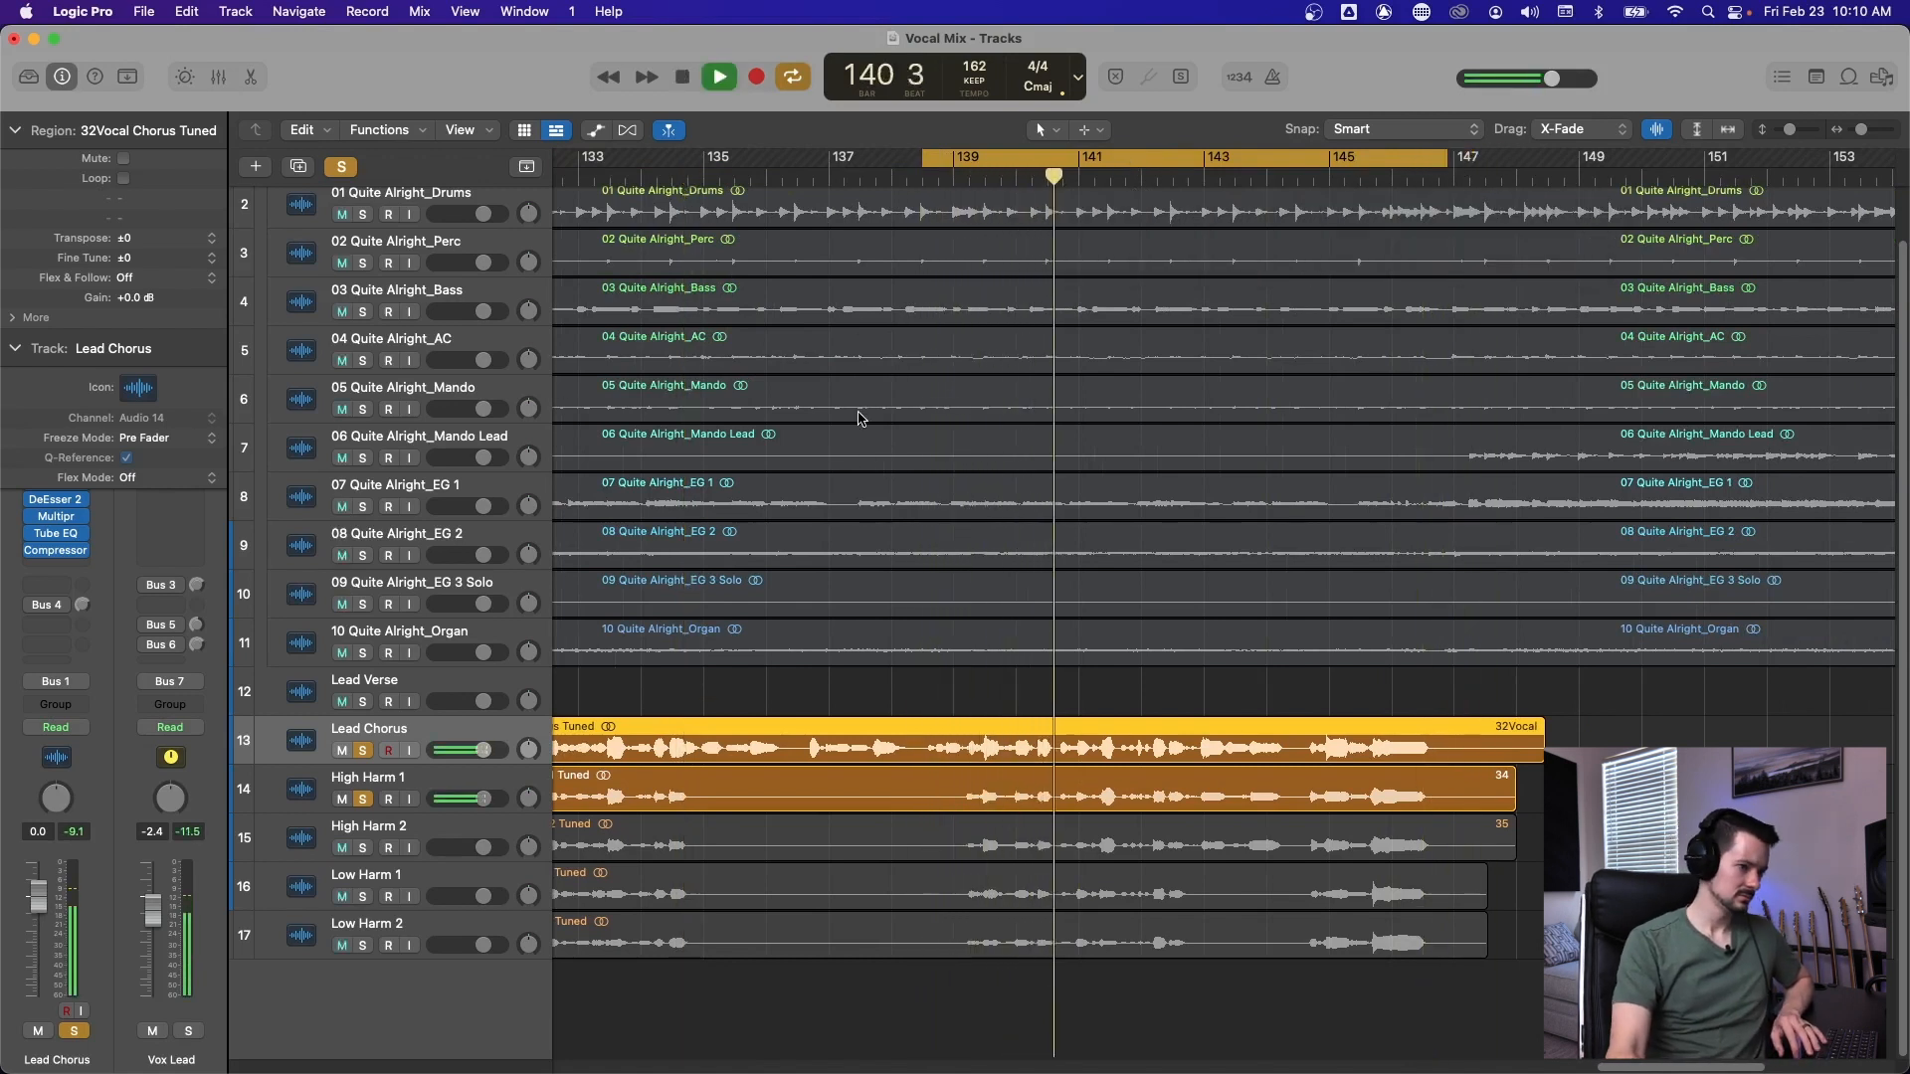
key("space")
Copy the channel strip setting of High Harm 1 and paste it onto Low Harm 1 in the mixer.
left_click(460, 885)
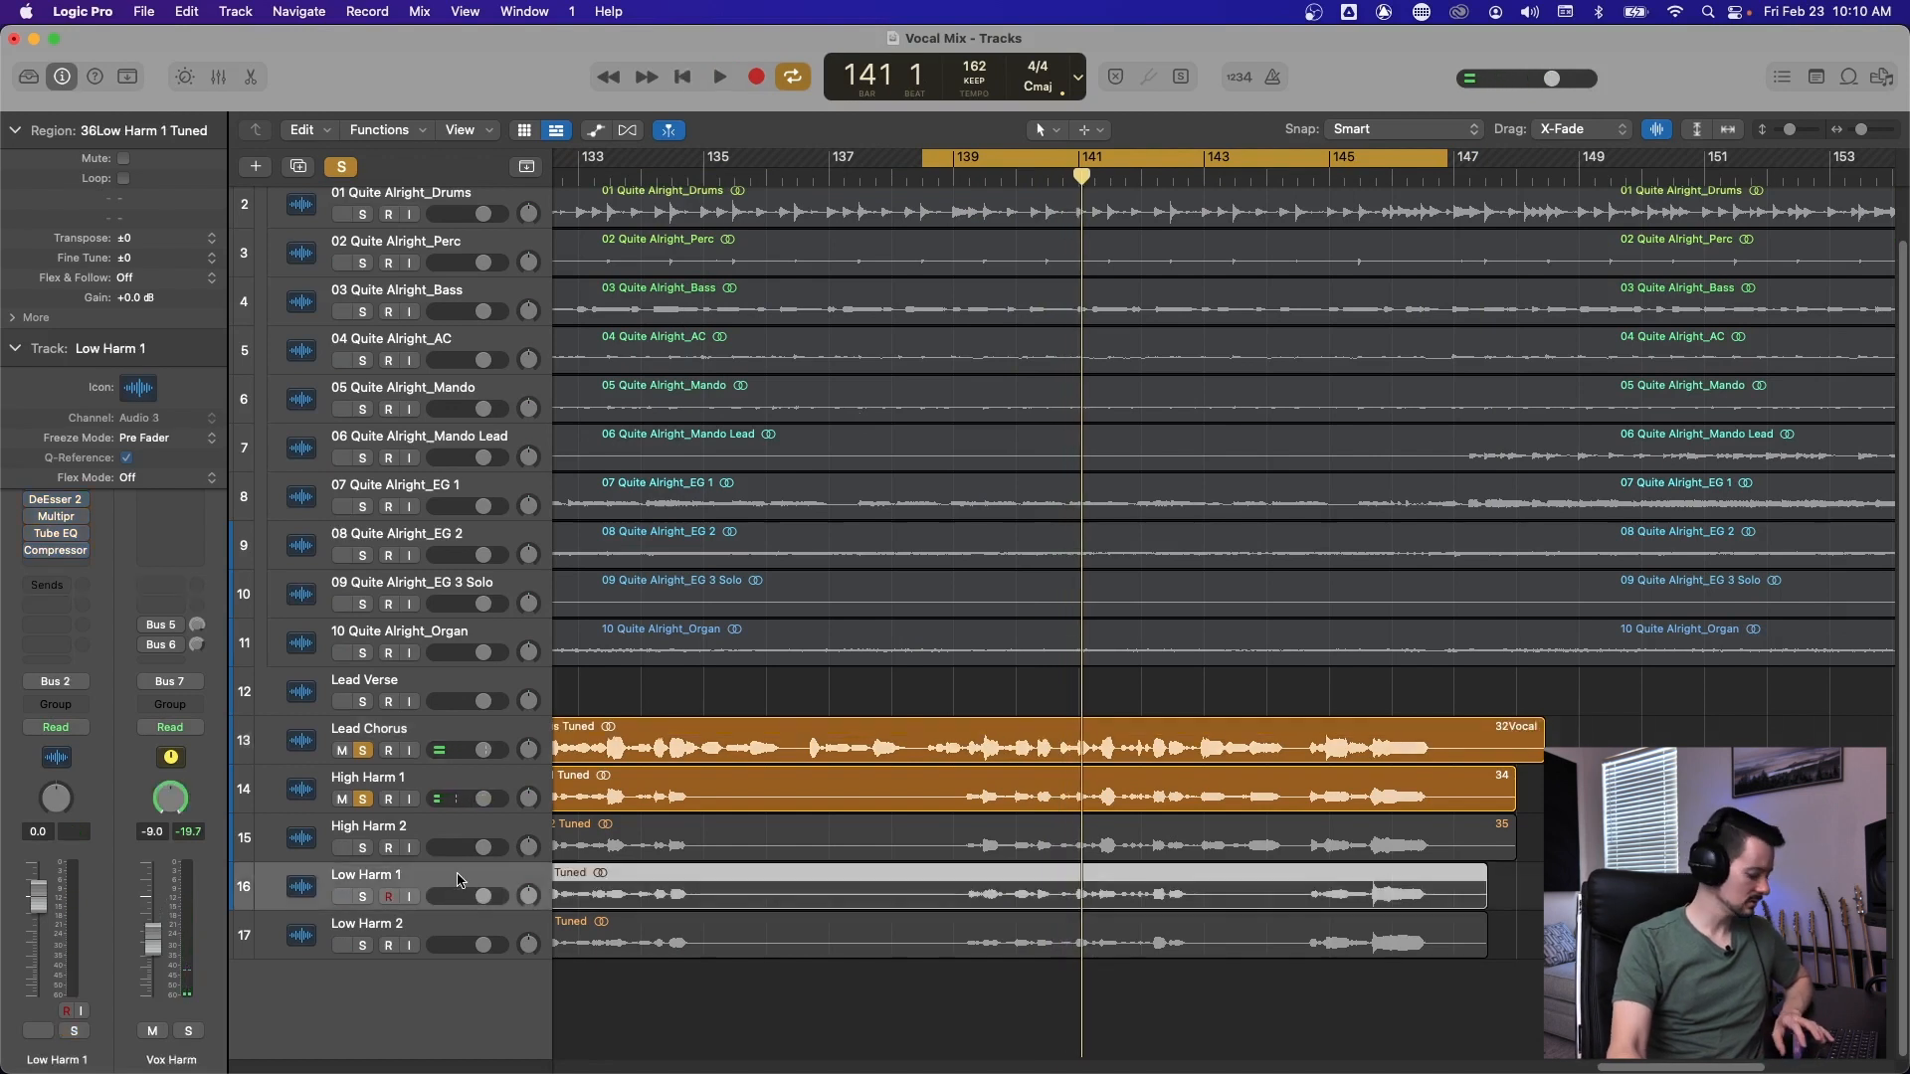
key("x")
left_click(1135, 742)
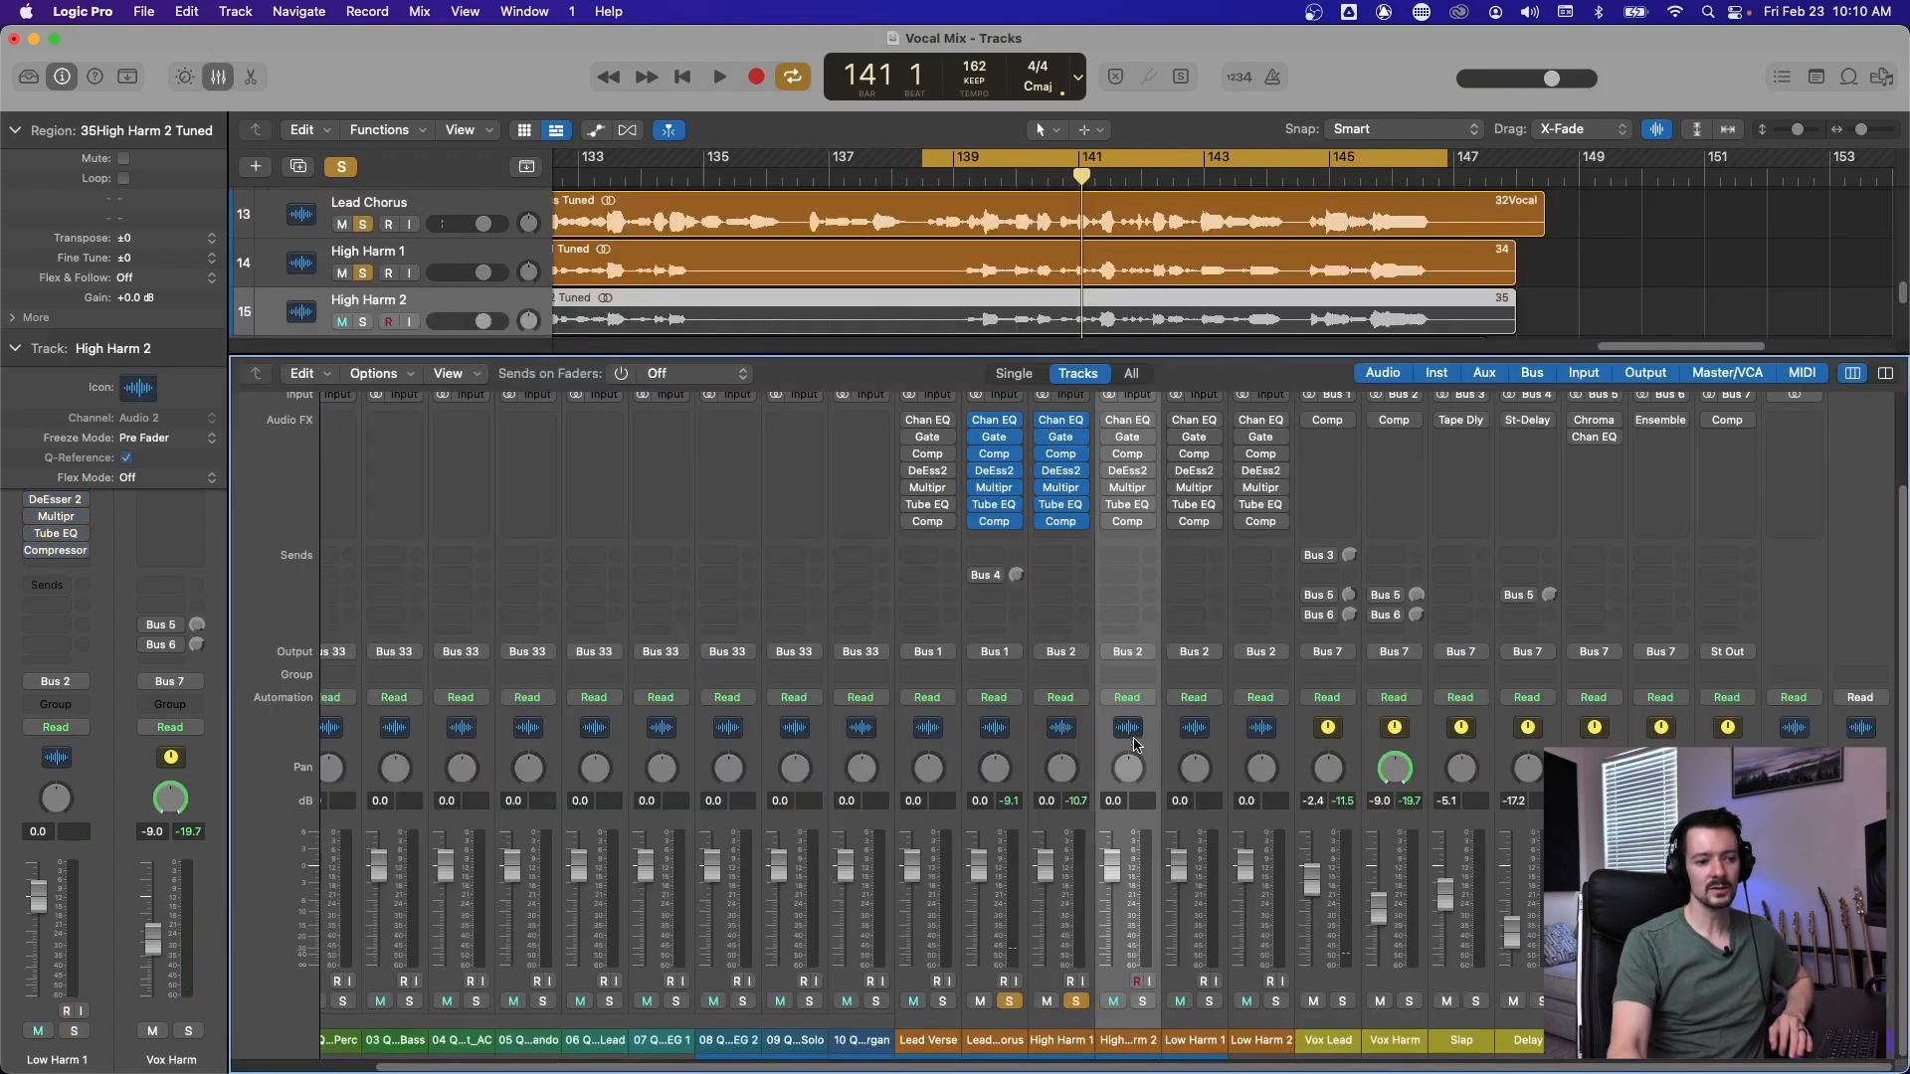
left_click(1207, 734)
scroll(1229, 796, "up", 2)
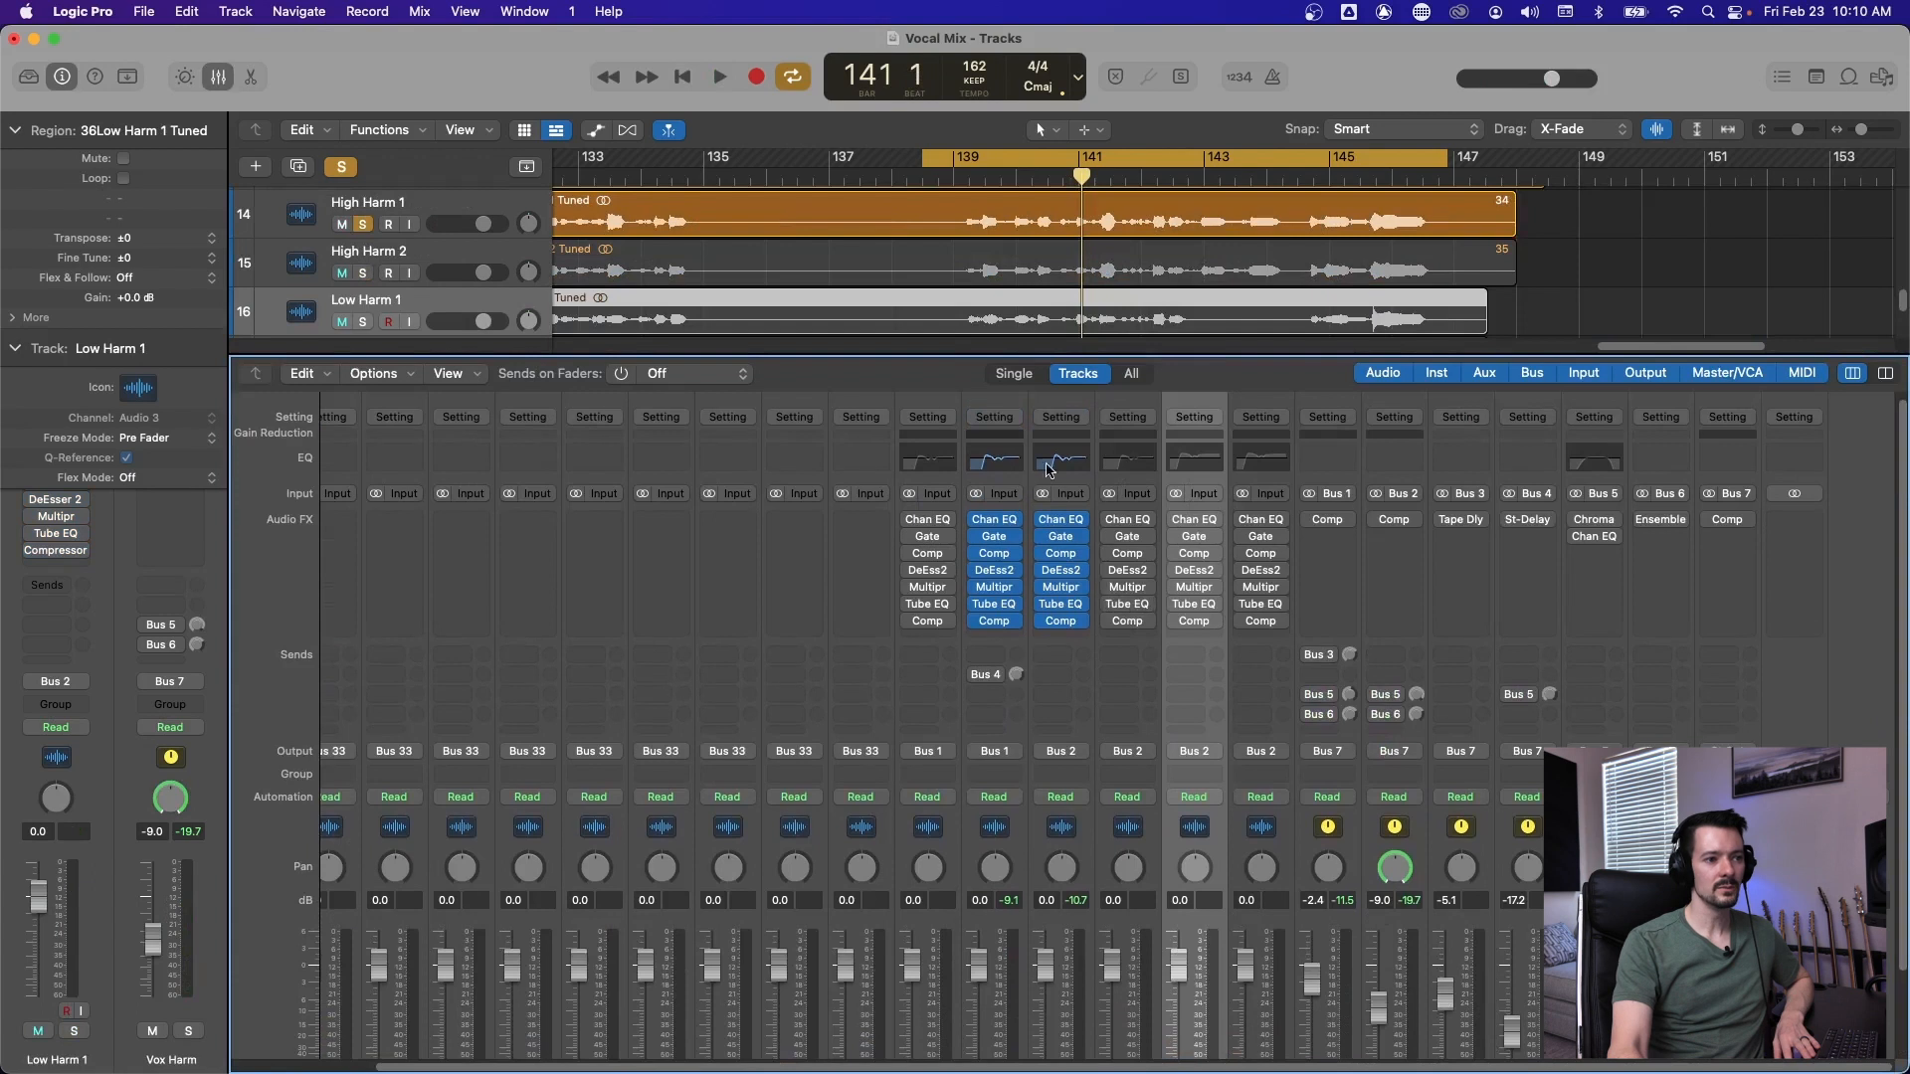
left_click(1008, 418)
left_click(1039, 478)
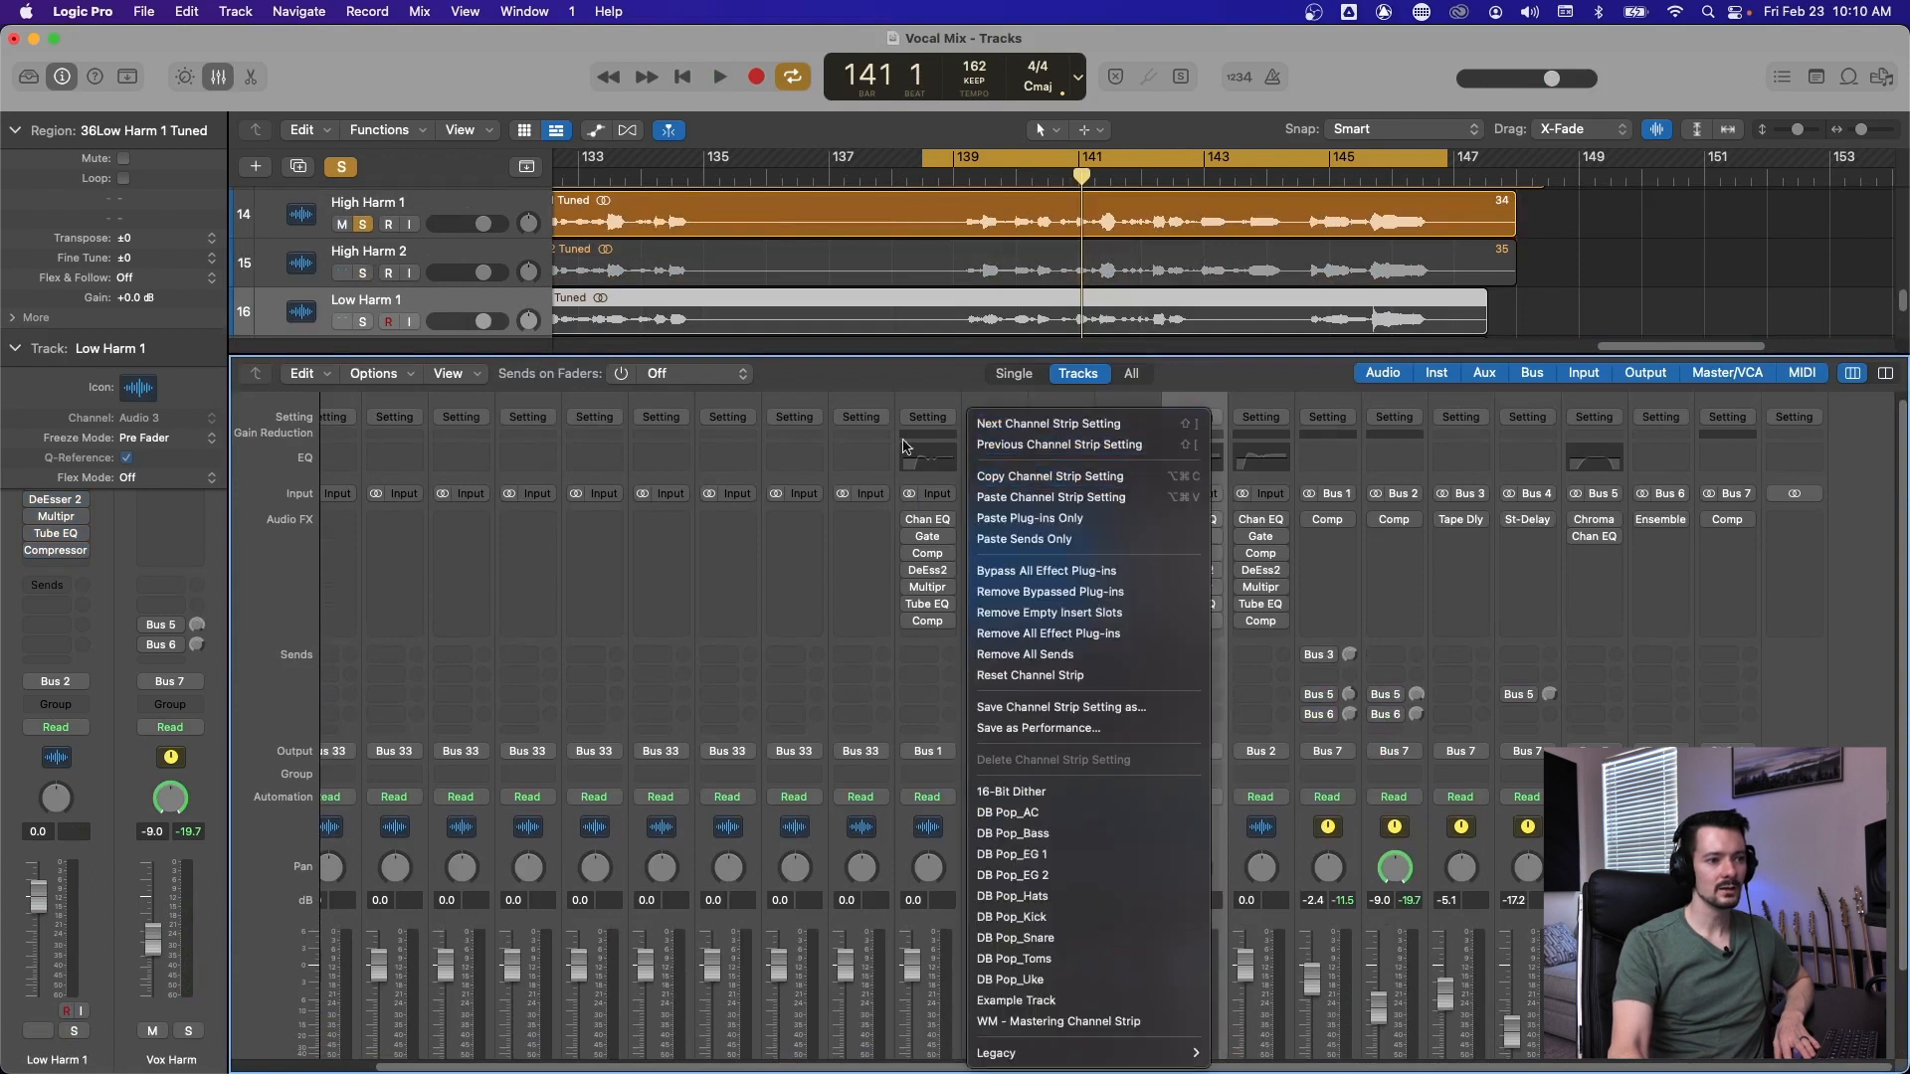
left_click(1174, 410)
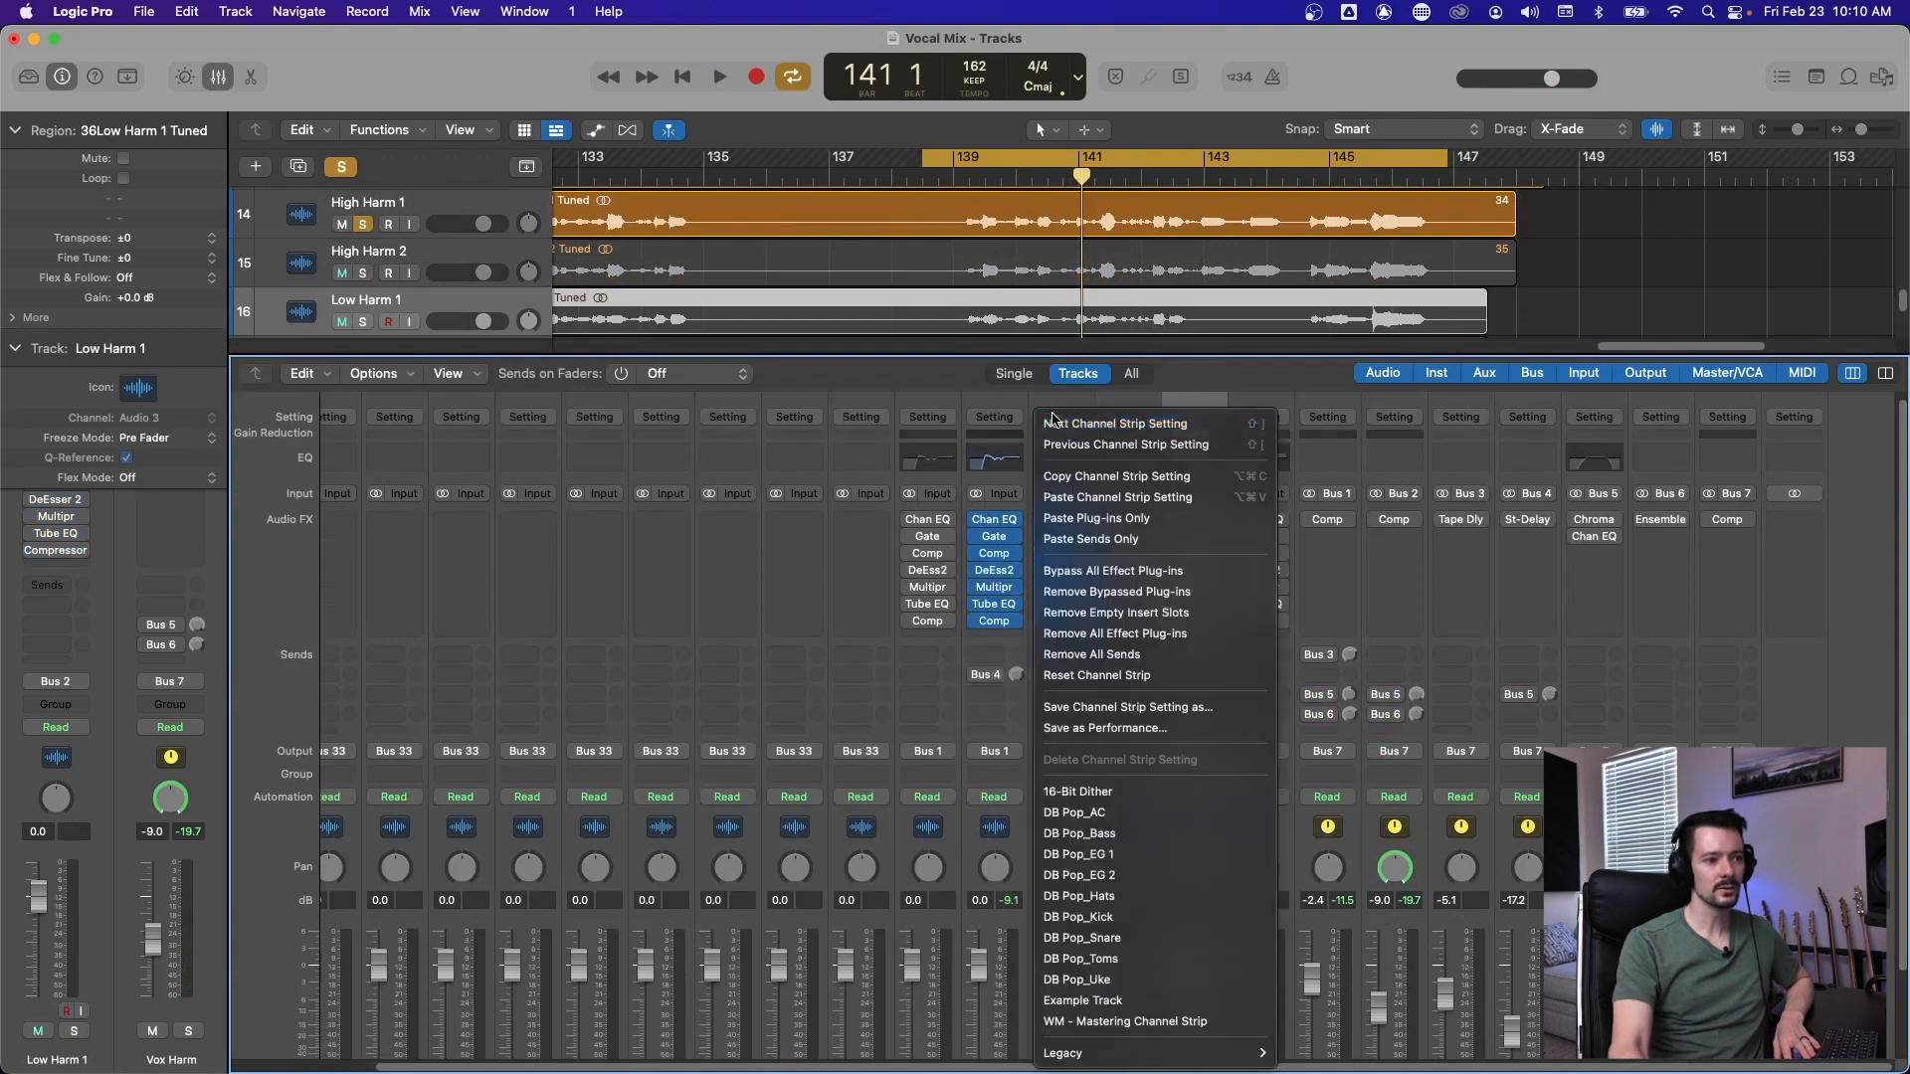
left_click(1112, 475)
left_click(1193, 416)
left_click(1244, 507)
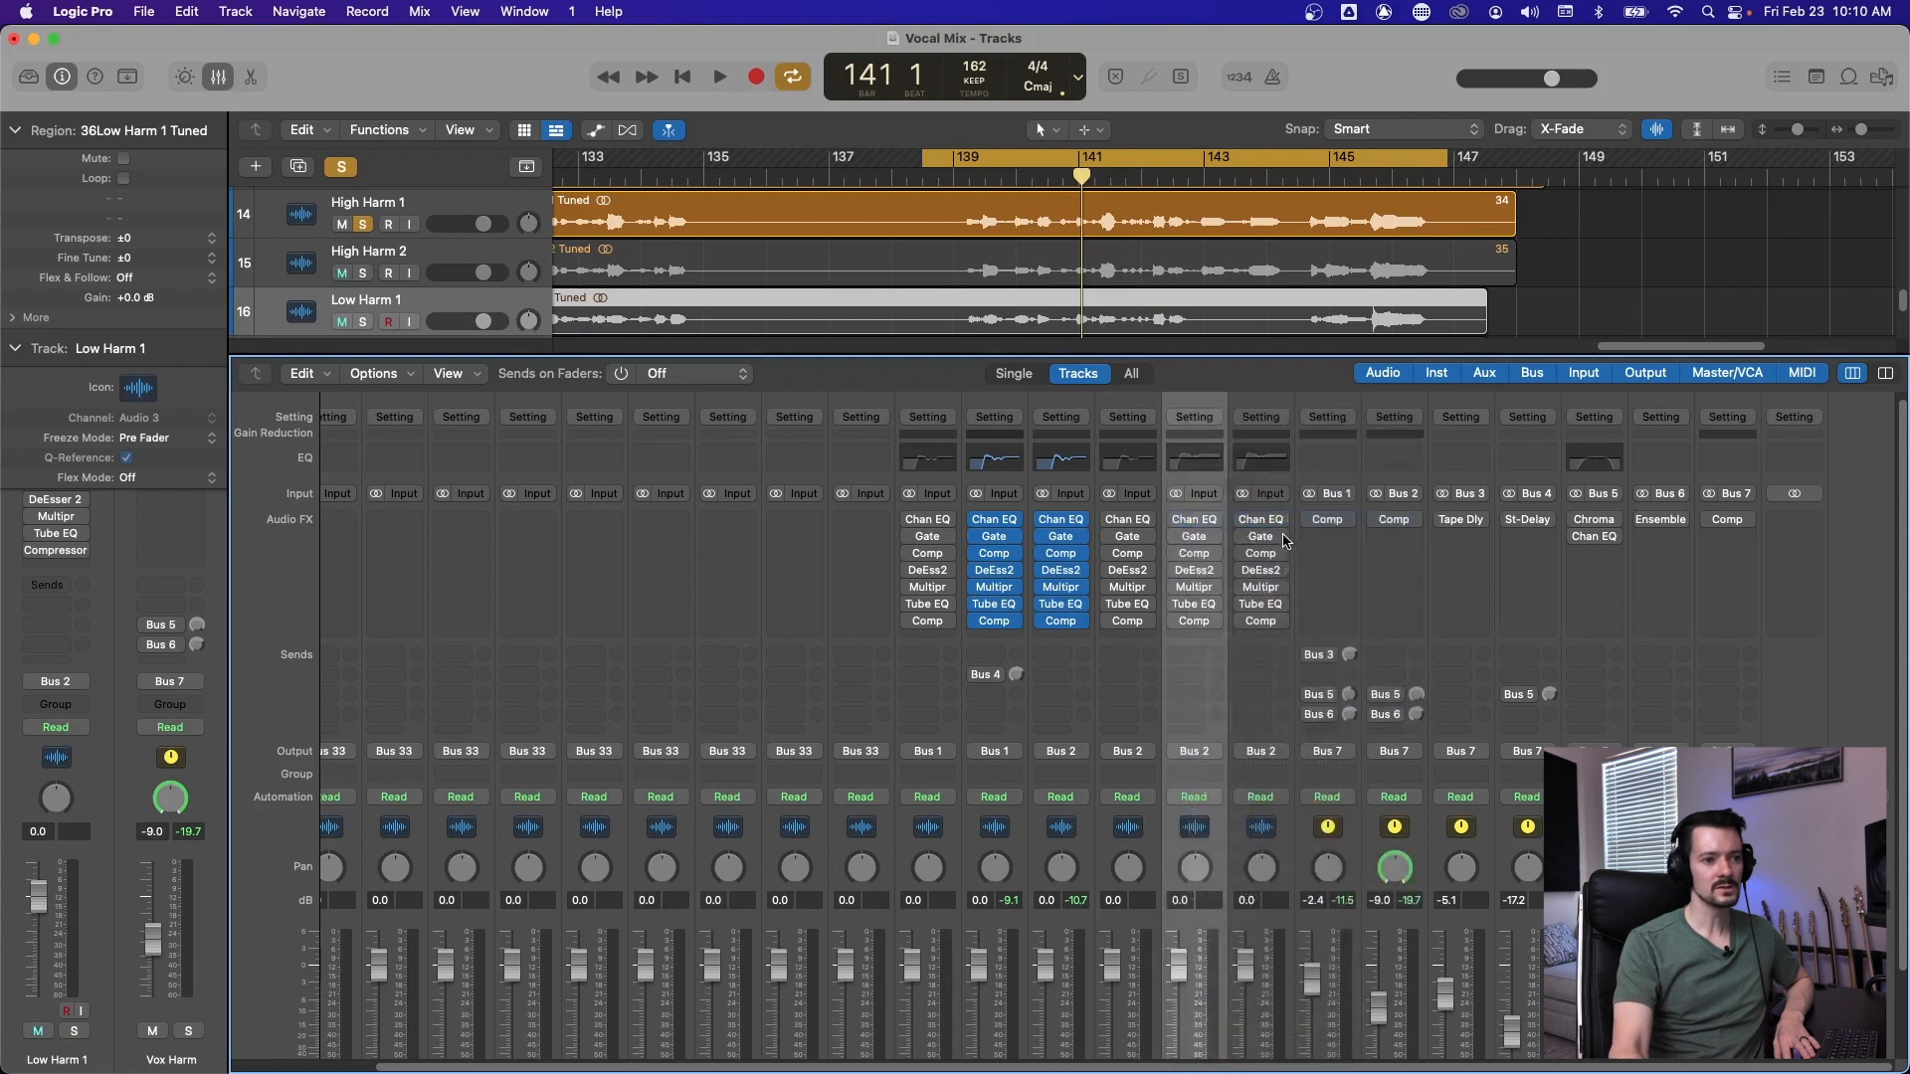
Solo Low Harm 1 and raise its fader to 3.7 dB.
scroll(1131, 477, "down", 3)
left_click(1209, 1005)
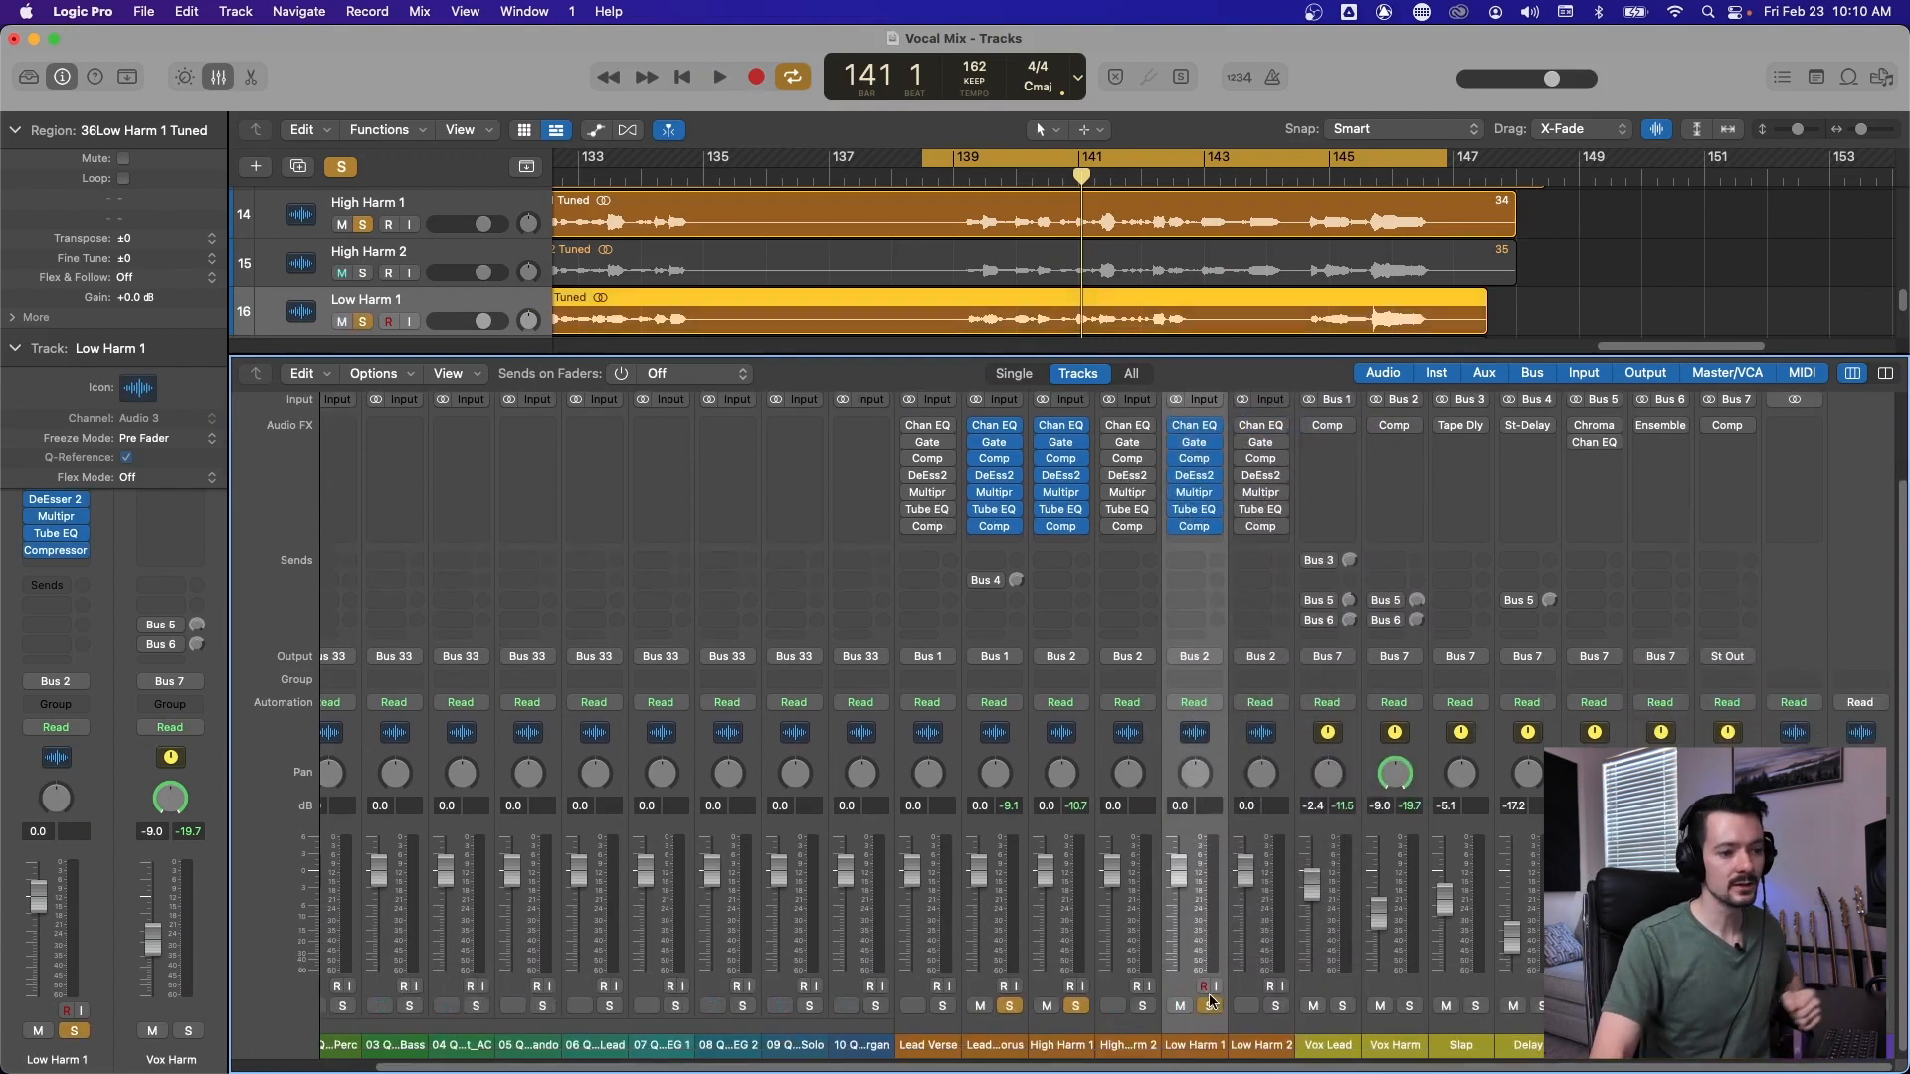
left_click_drag(1182, 881, 1179, 853)
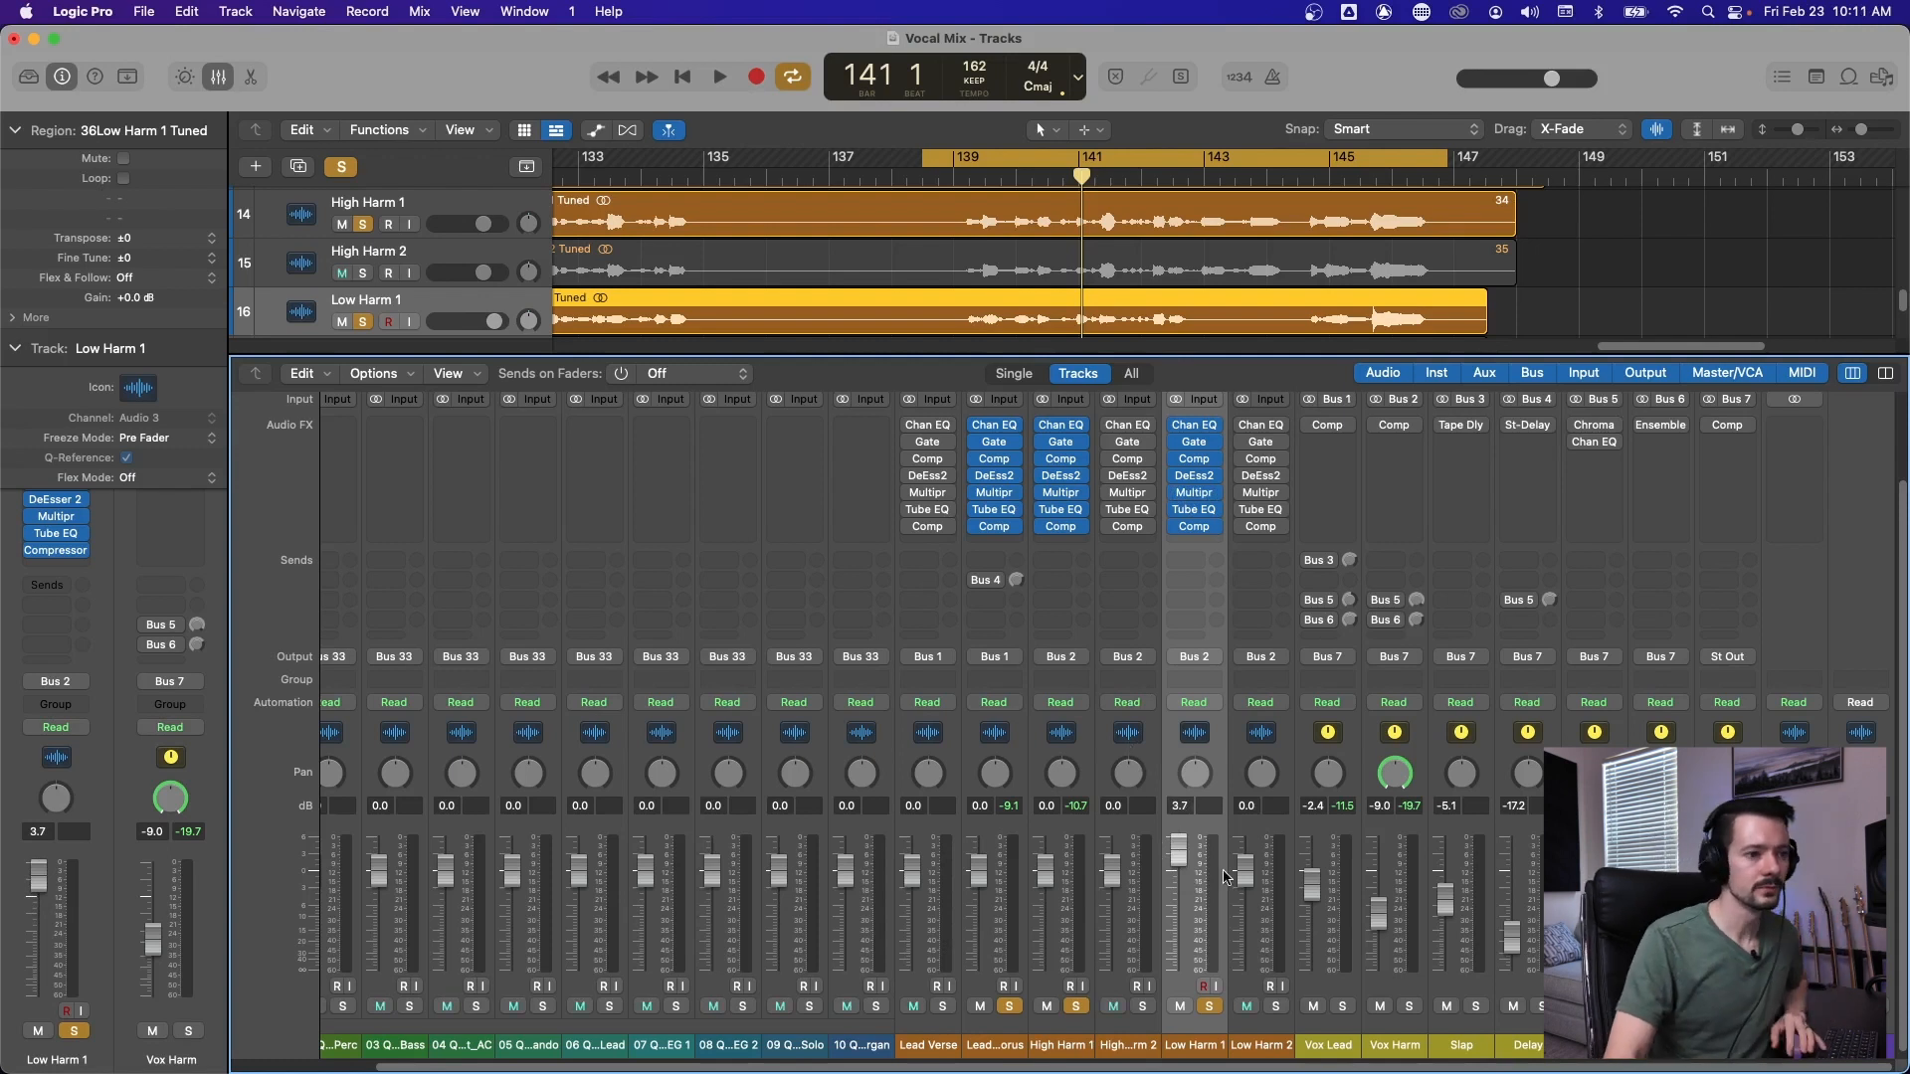
Solo Low Harm 1 alone and move its Channel EQ low cut to 123 Hz and its green mid cut to 515 Hz at -4.5 dB.
key("space")
scroll(1203, 736, "down", 1)
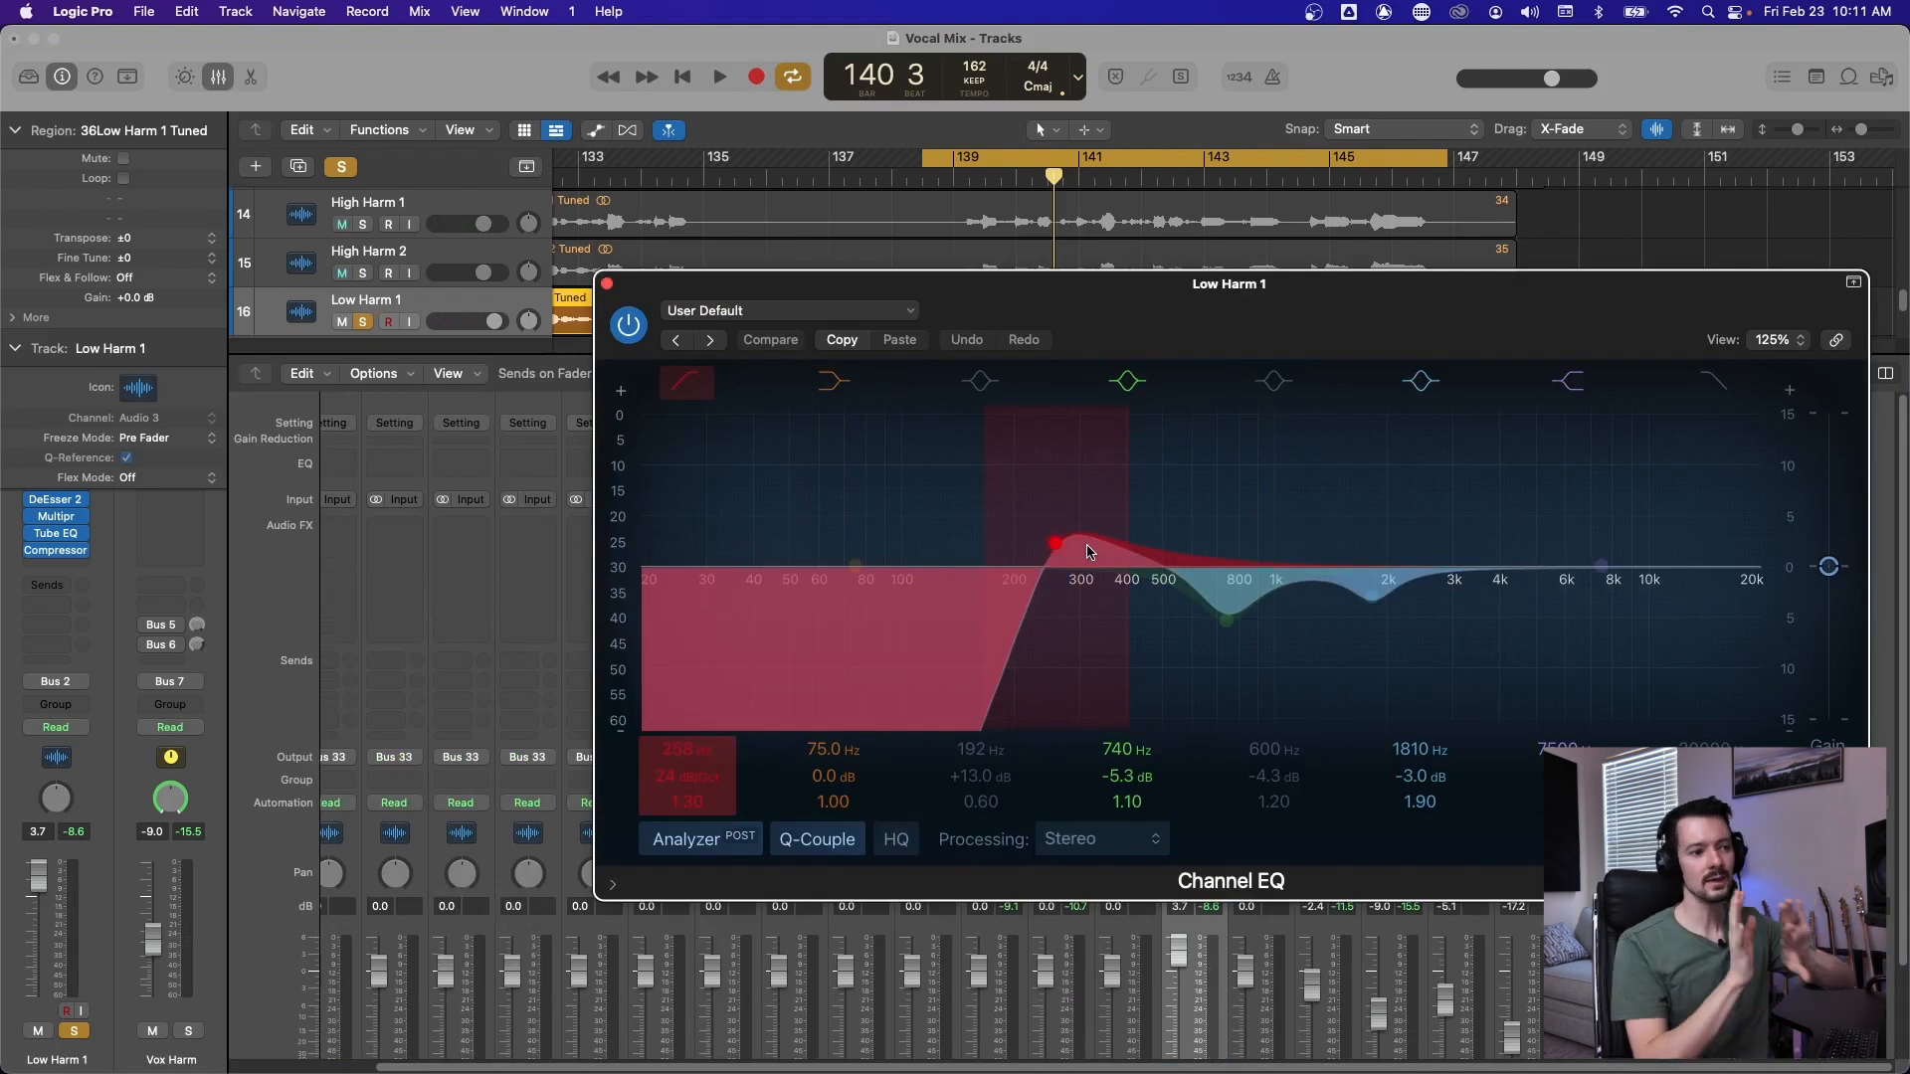
key("space")
left_click_drag(1087, 551, 935, 552)
left_click_drag(1226, 621, 1180, 615)
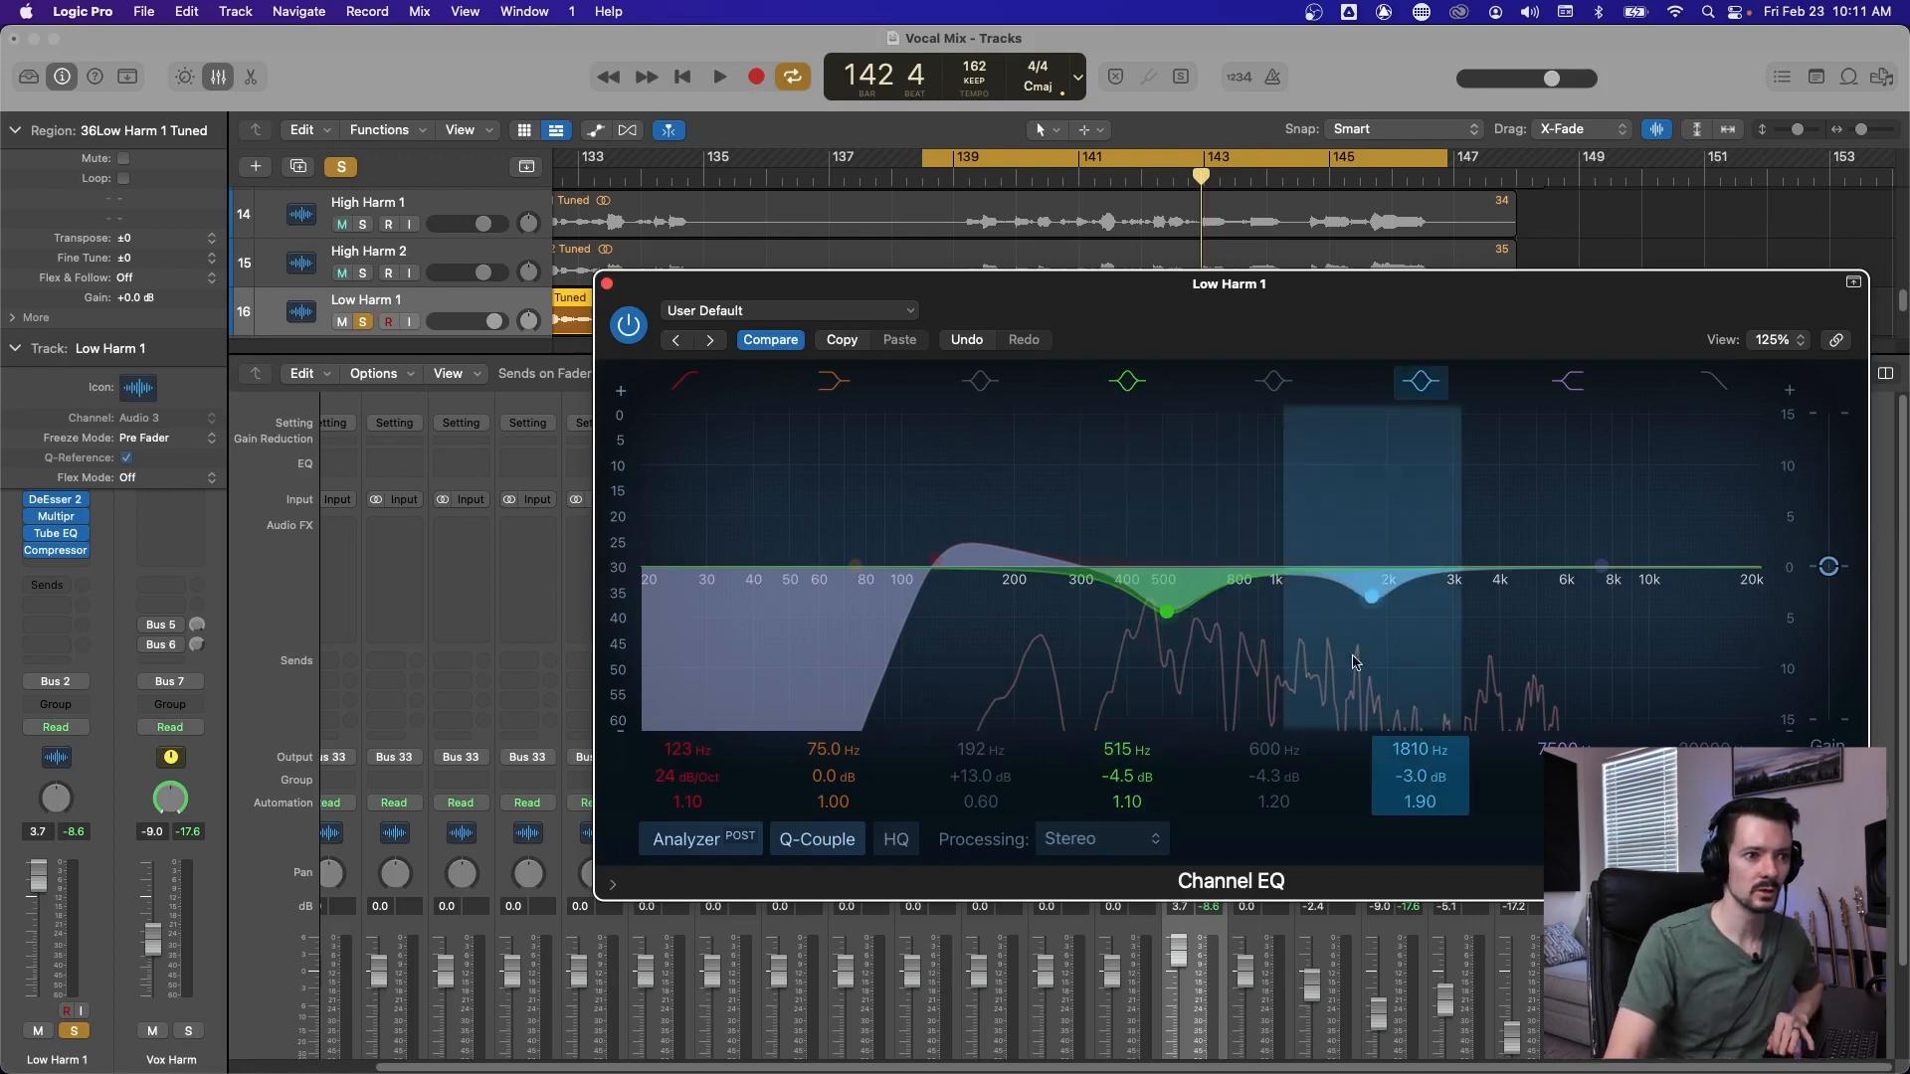
Refine Low Harm 1's EQ by moving the green cut to 448 Hz at -4.0 dB and the 1810 Hz cut lower in frequency.
key("space")
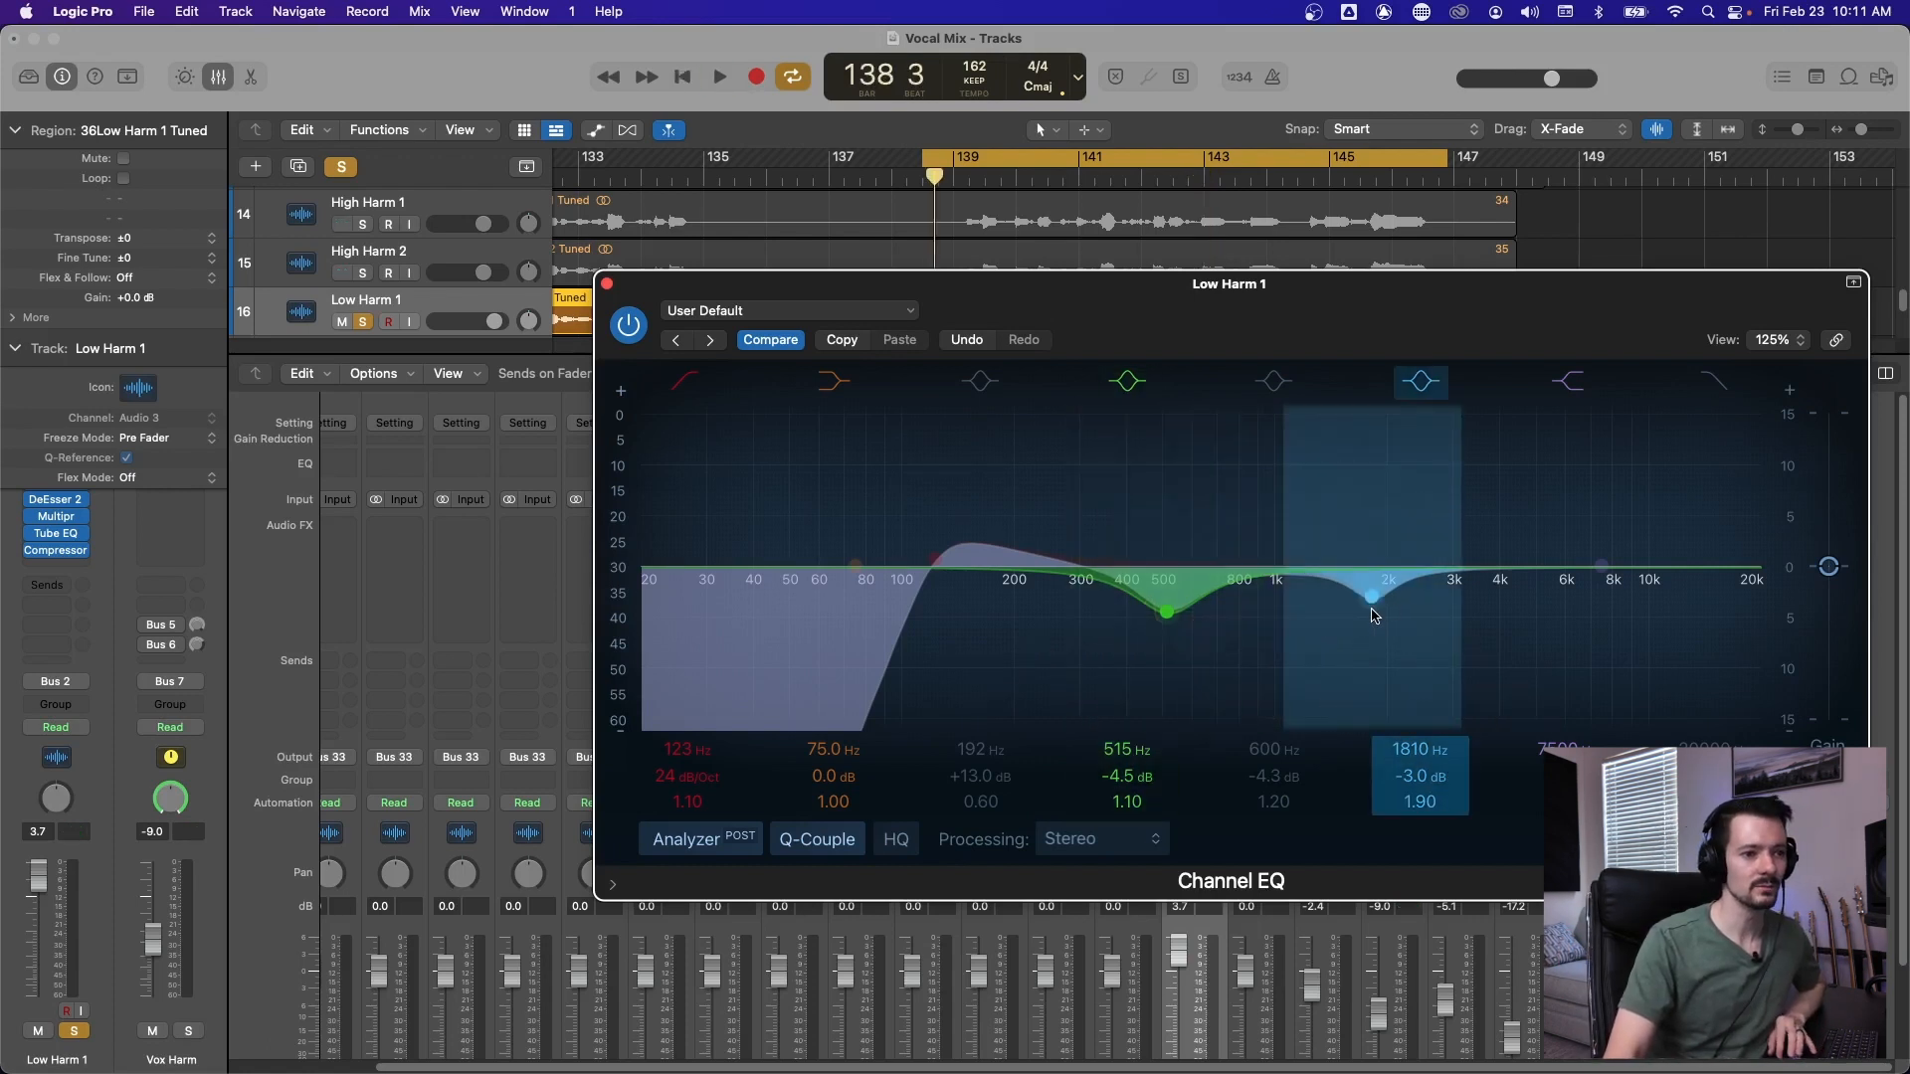
key("space")
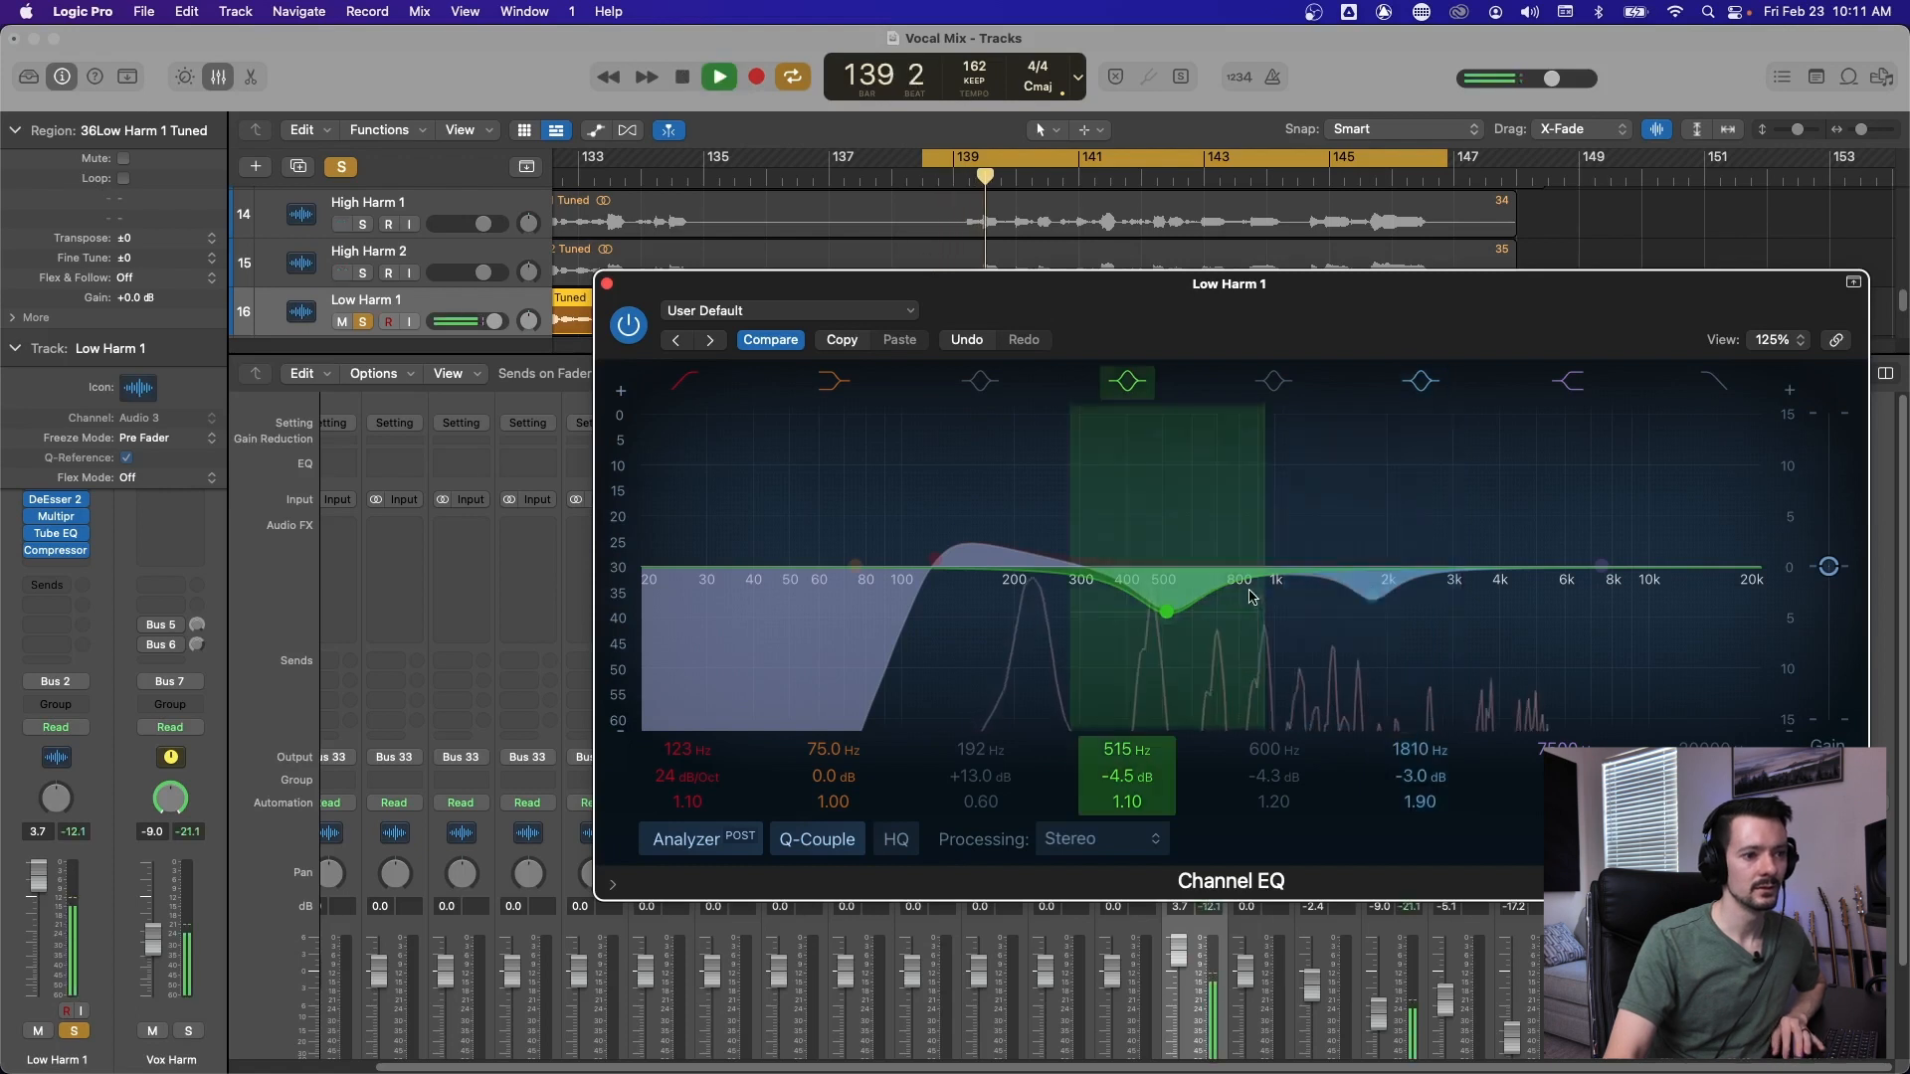
mouse_move(1167, 612)
left_mouse_down()
mouse_move(1141, 430)
mouse_move(1149, 609)
left_mouse_up()
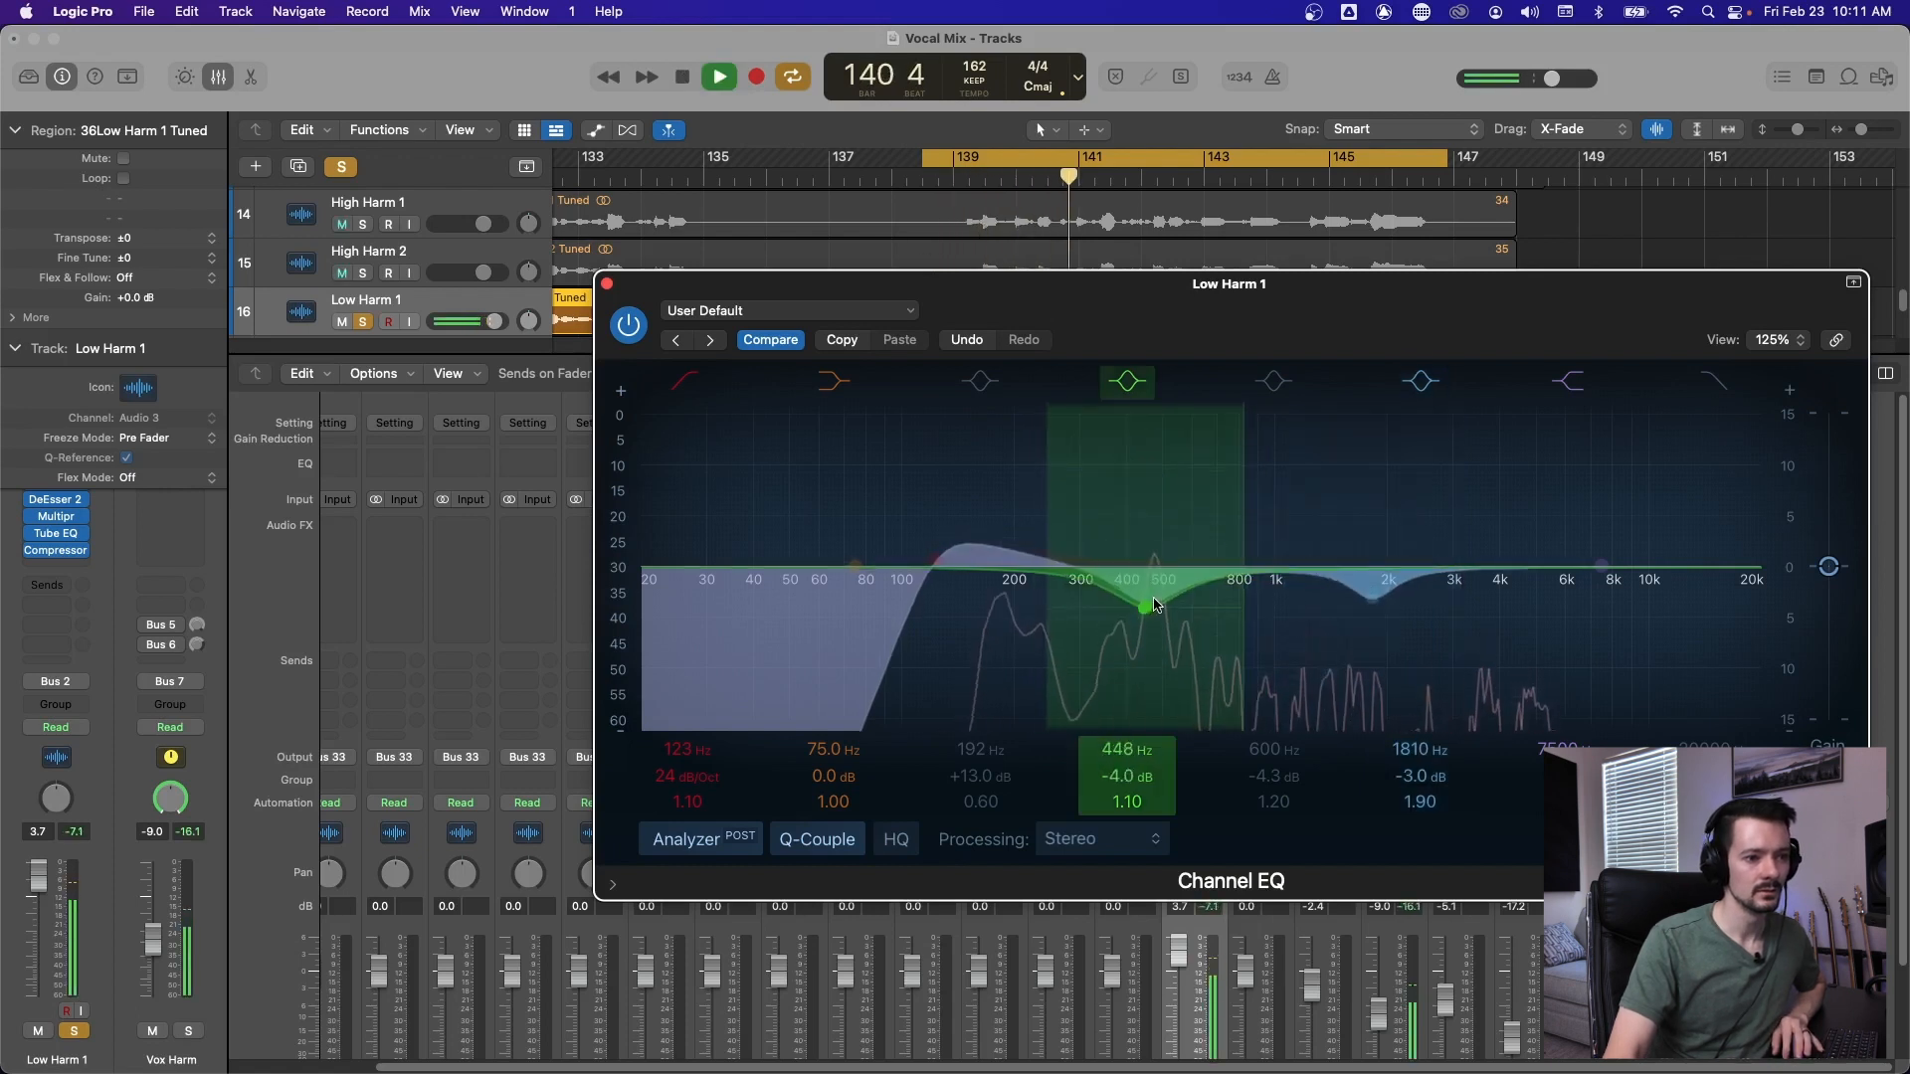
left_click_drag(1371, 599, 1313, 604)
key("space")
left_click(604, 286)
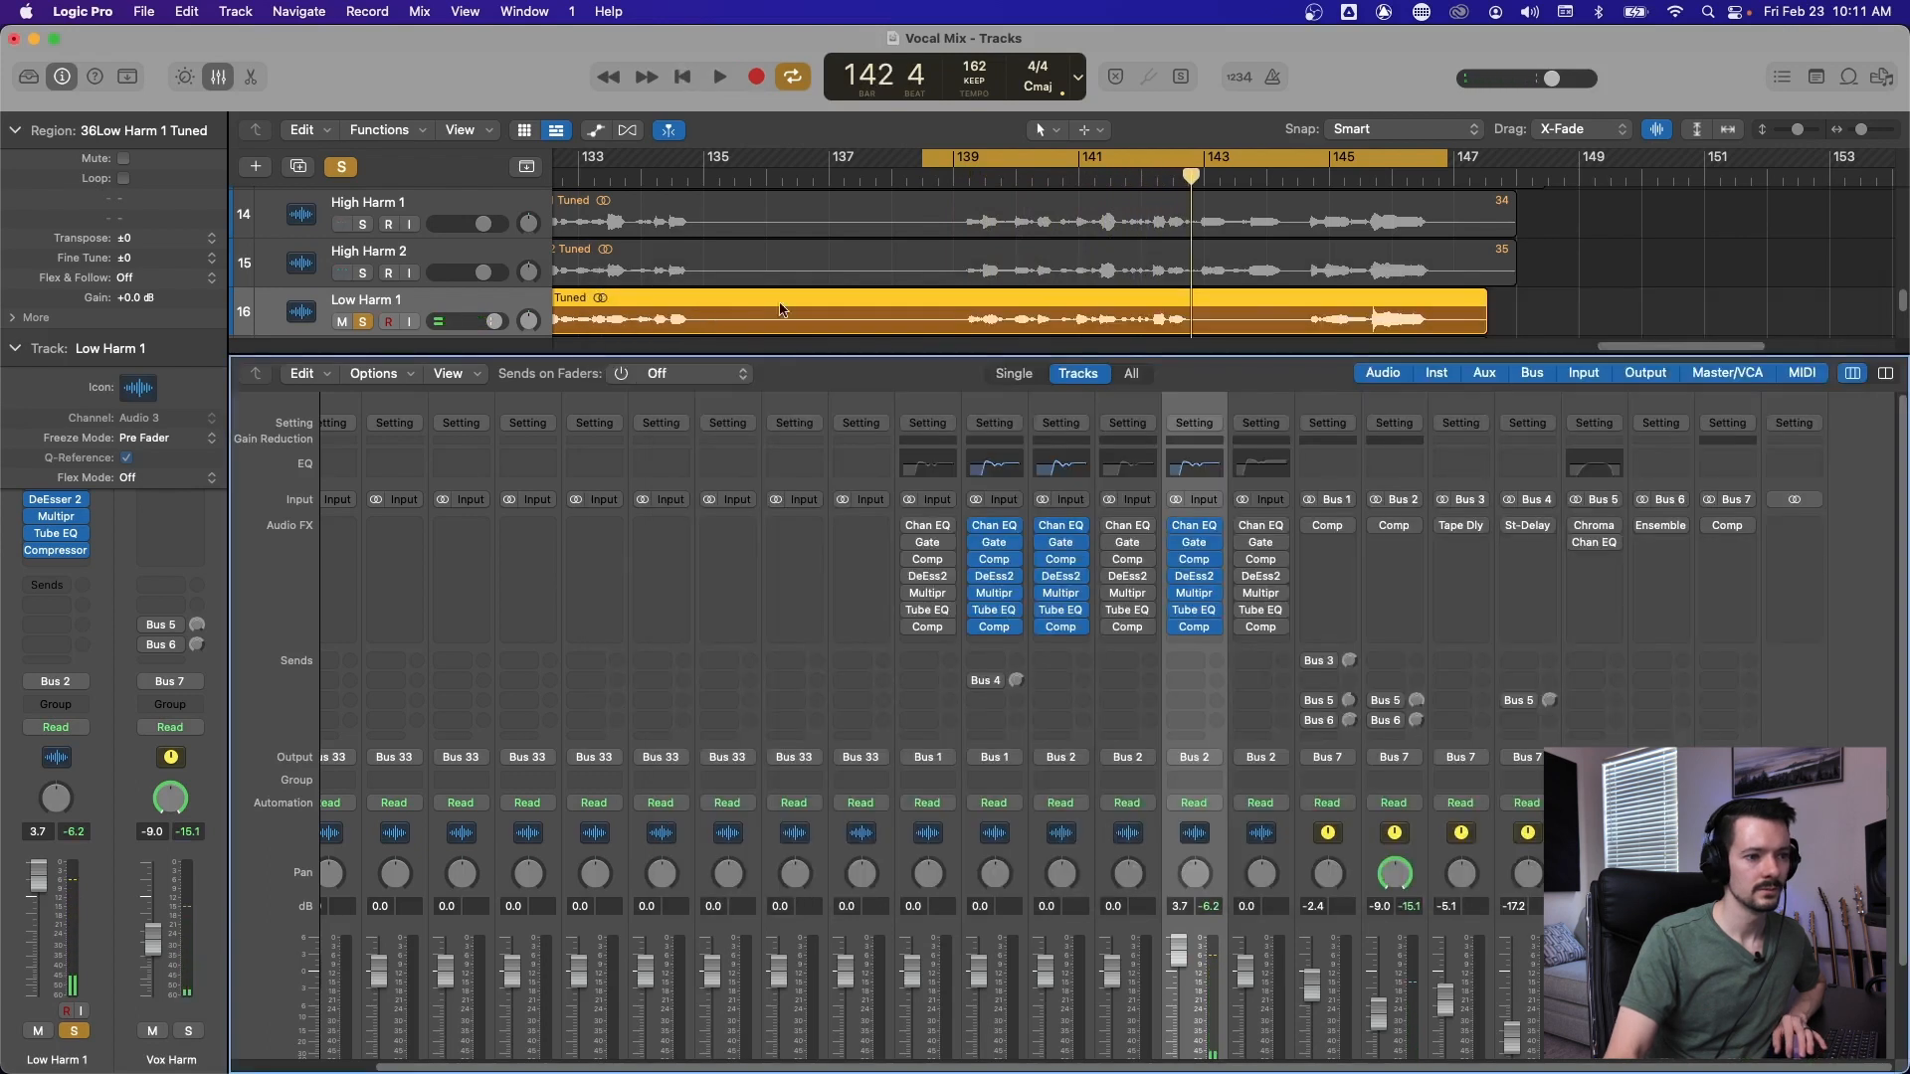
Check the gain reduction of Low Harm 1's first compressor during playback and close it.
left_click(1197, 565)
key("space")
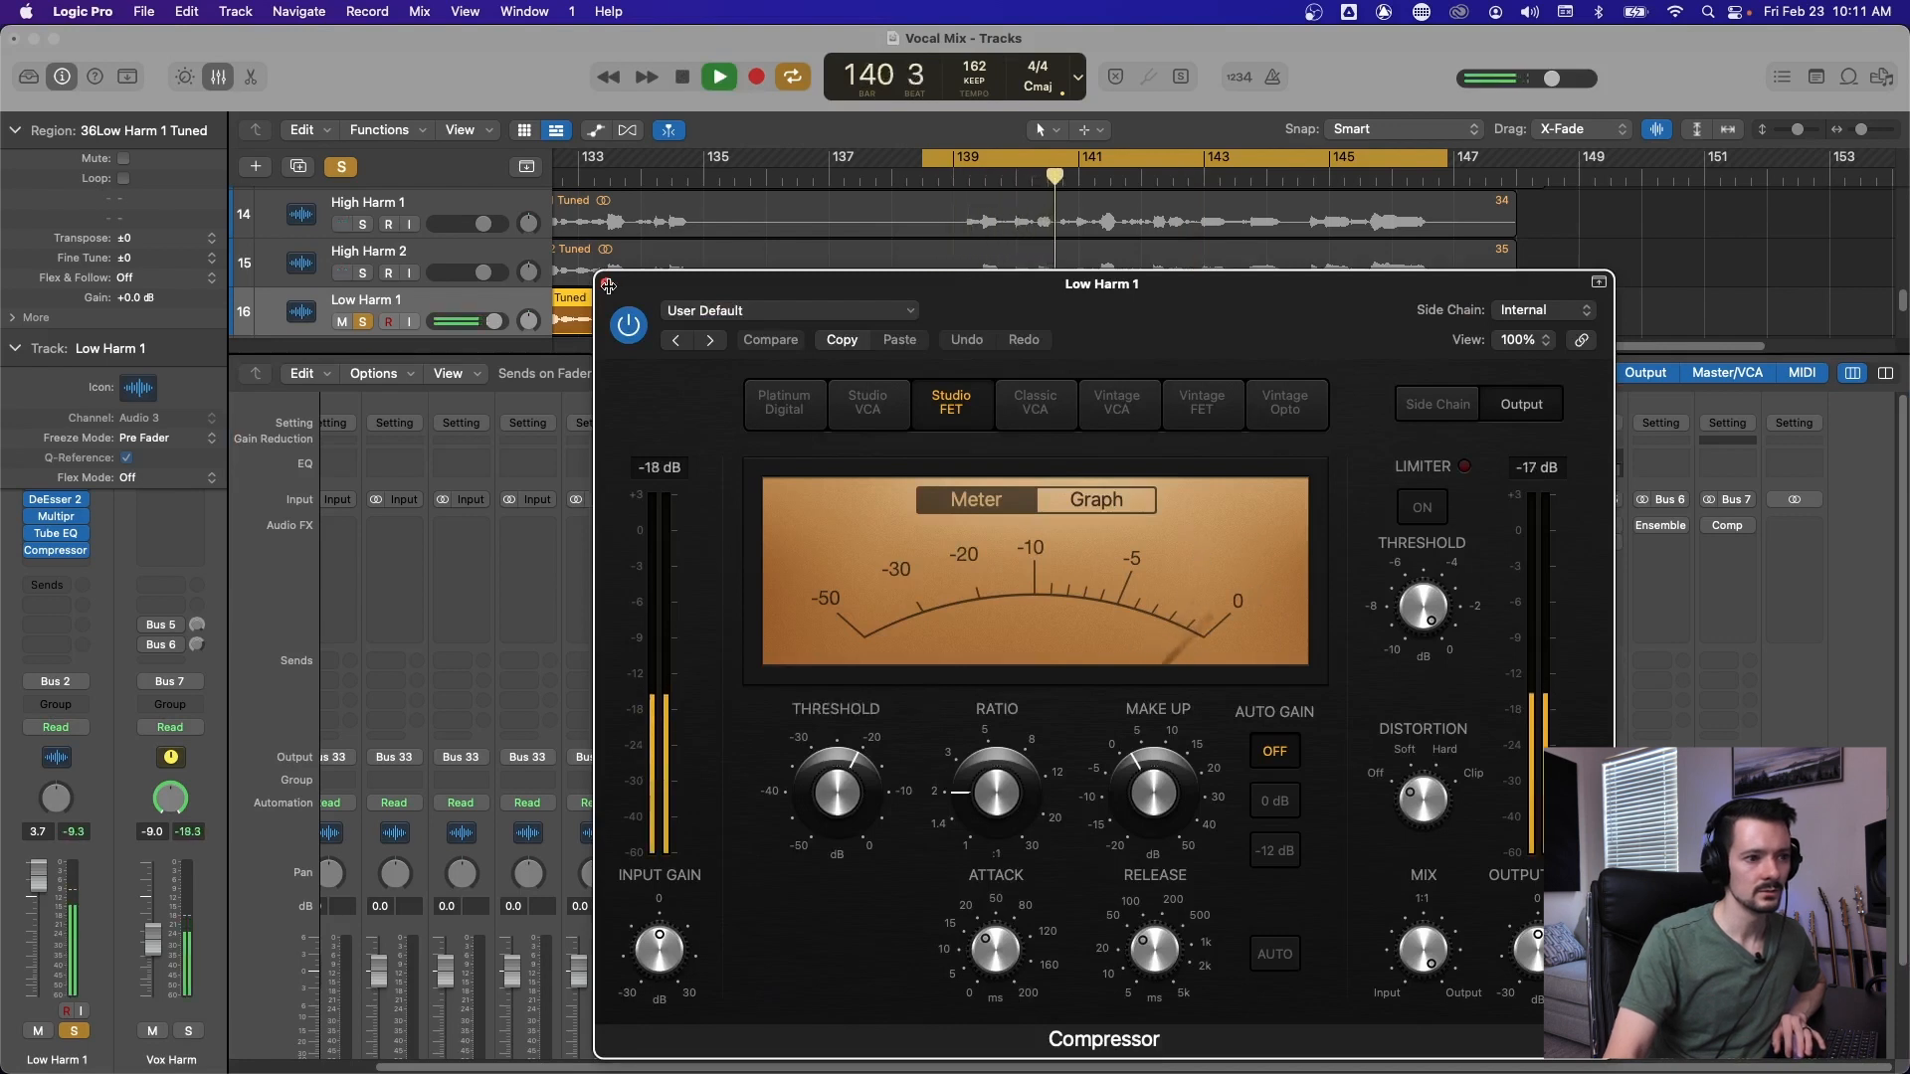
left_click(607, 284)
Set Low Harm 1's DeEsser 2 to a threshold of -32.0 dB and a maximum reduction of 5.7 dB during playback.
left_click(1199, 576)
left_click_drag(950, 298, 823, 248)
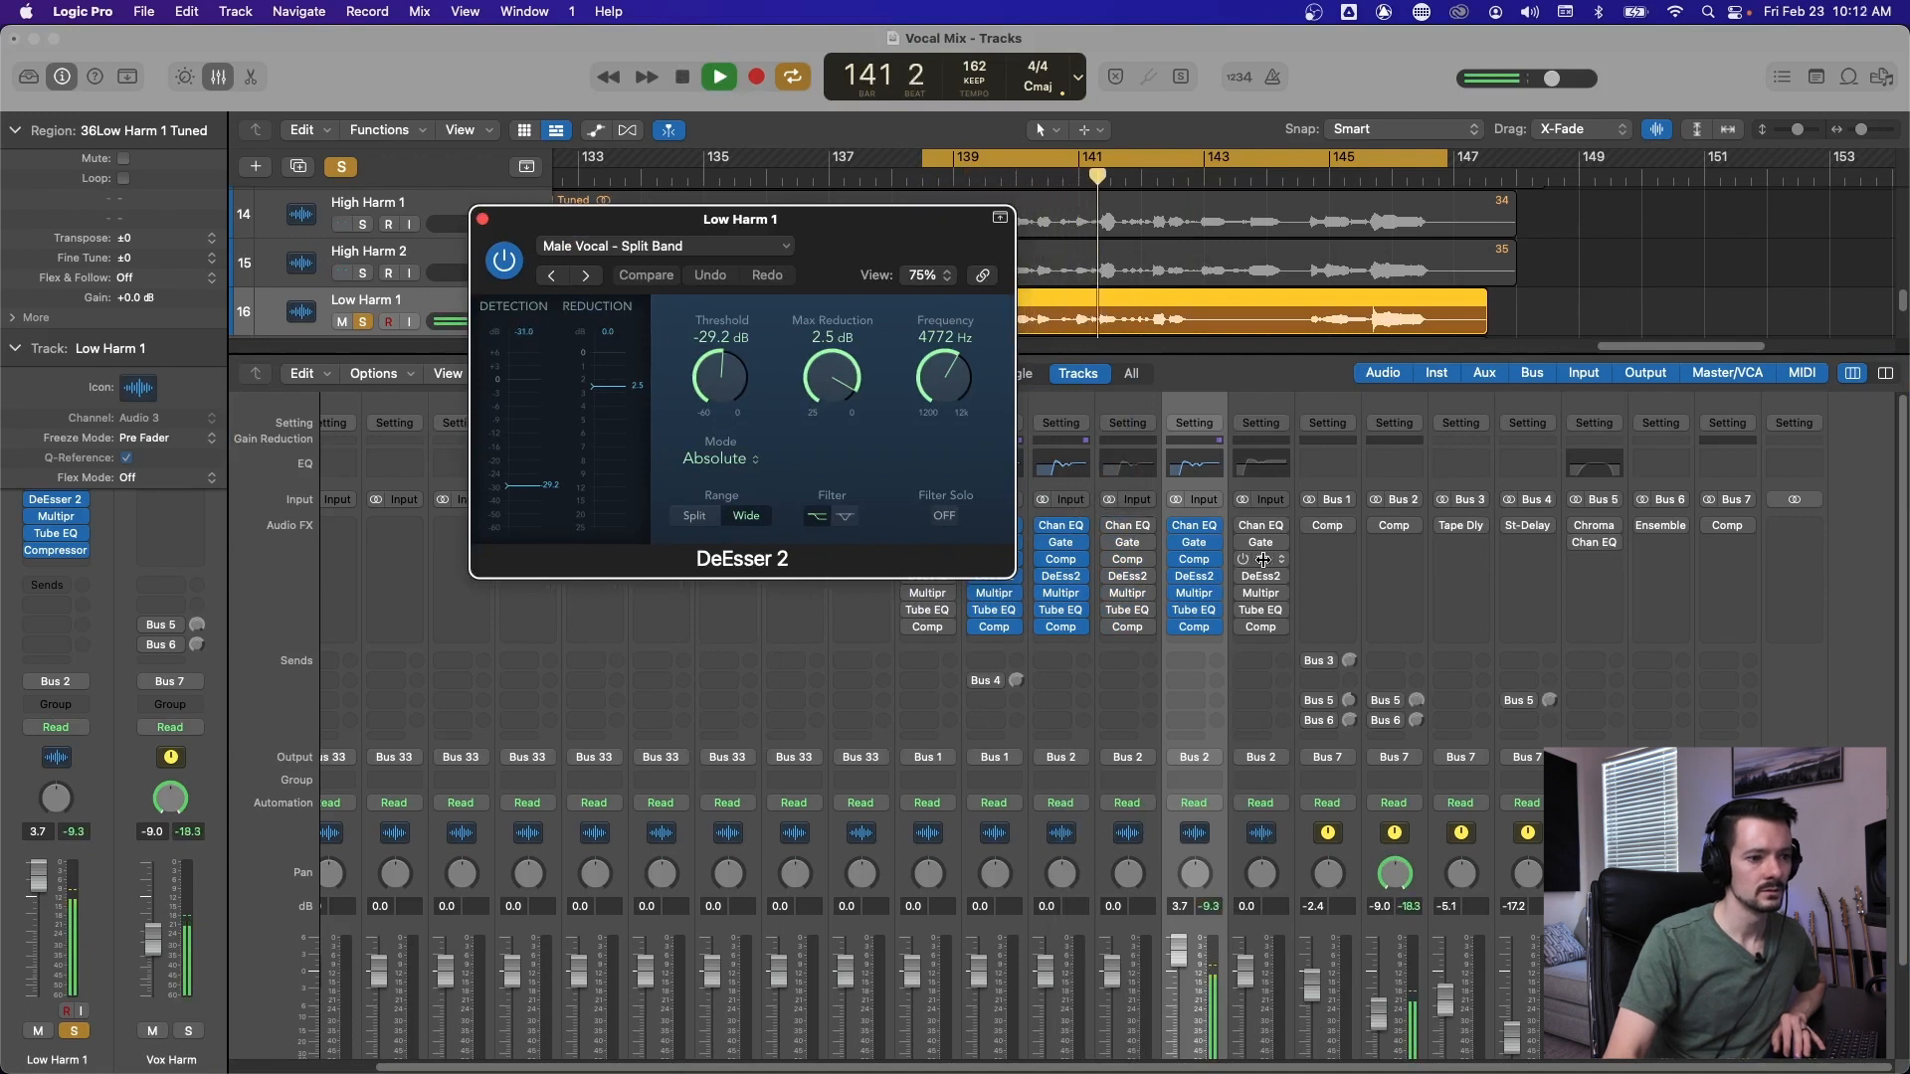
scroll(1263, 559, "down", 3)
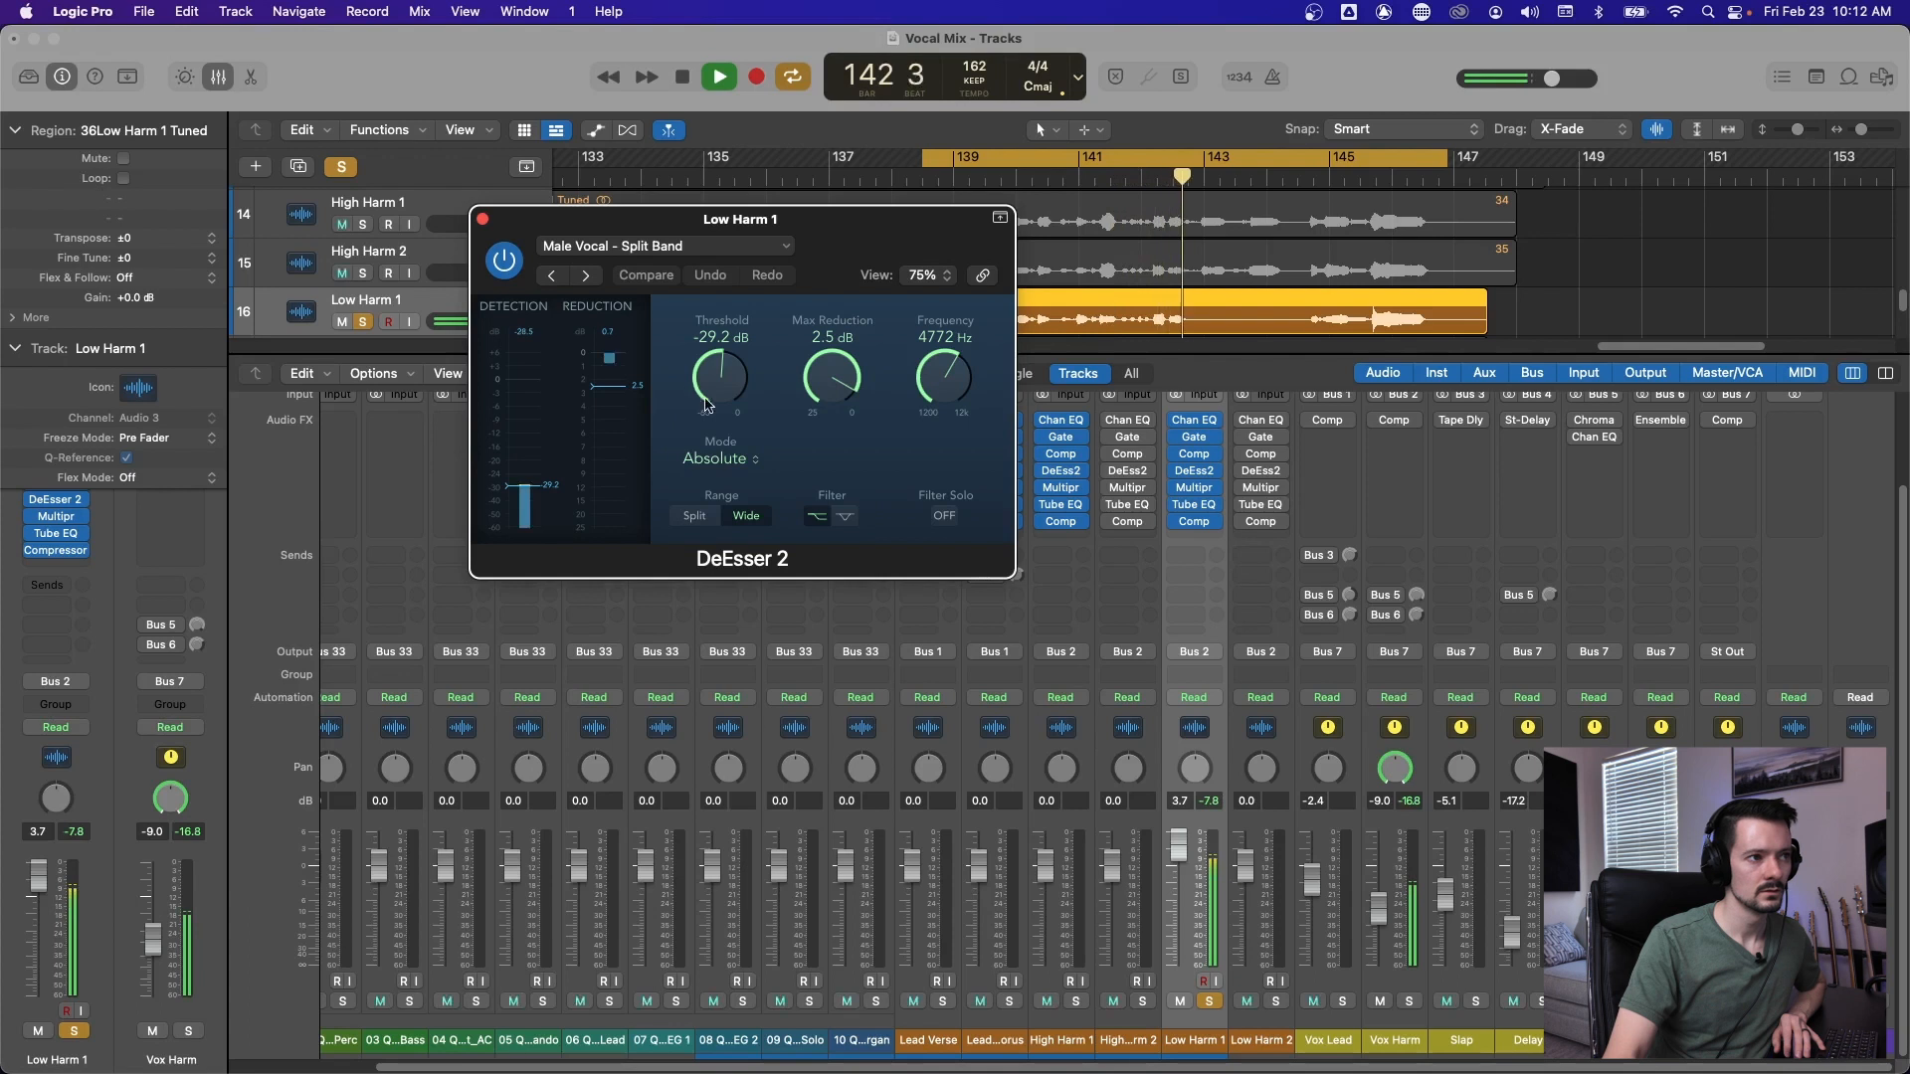
scroll(707, 402, "down", 3)
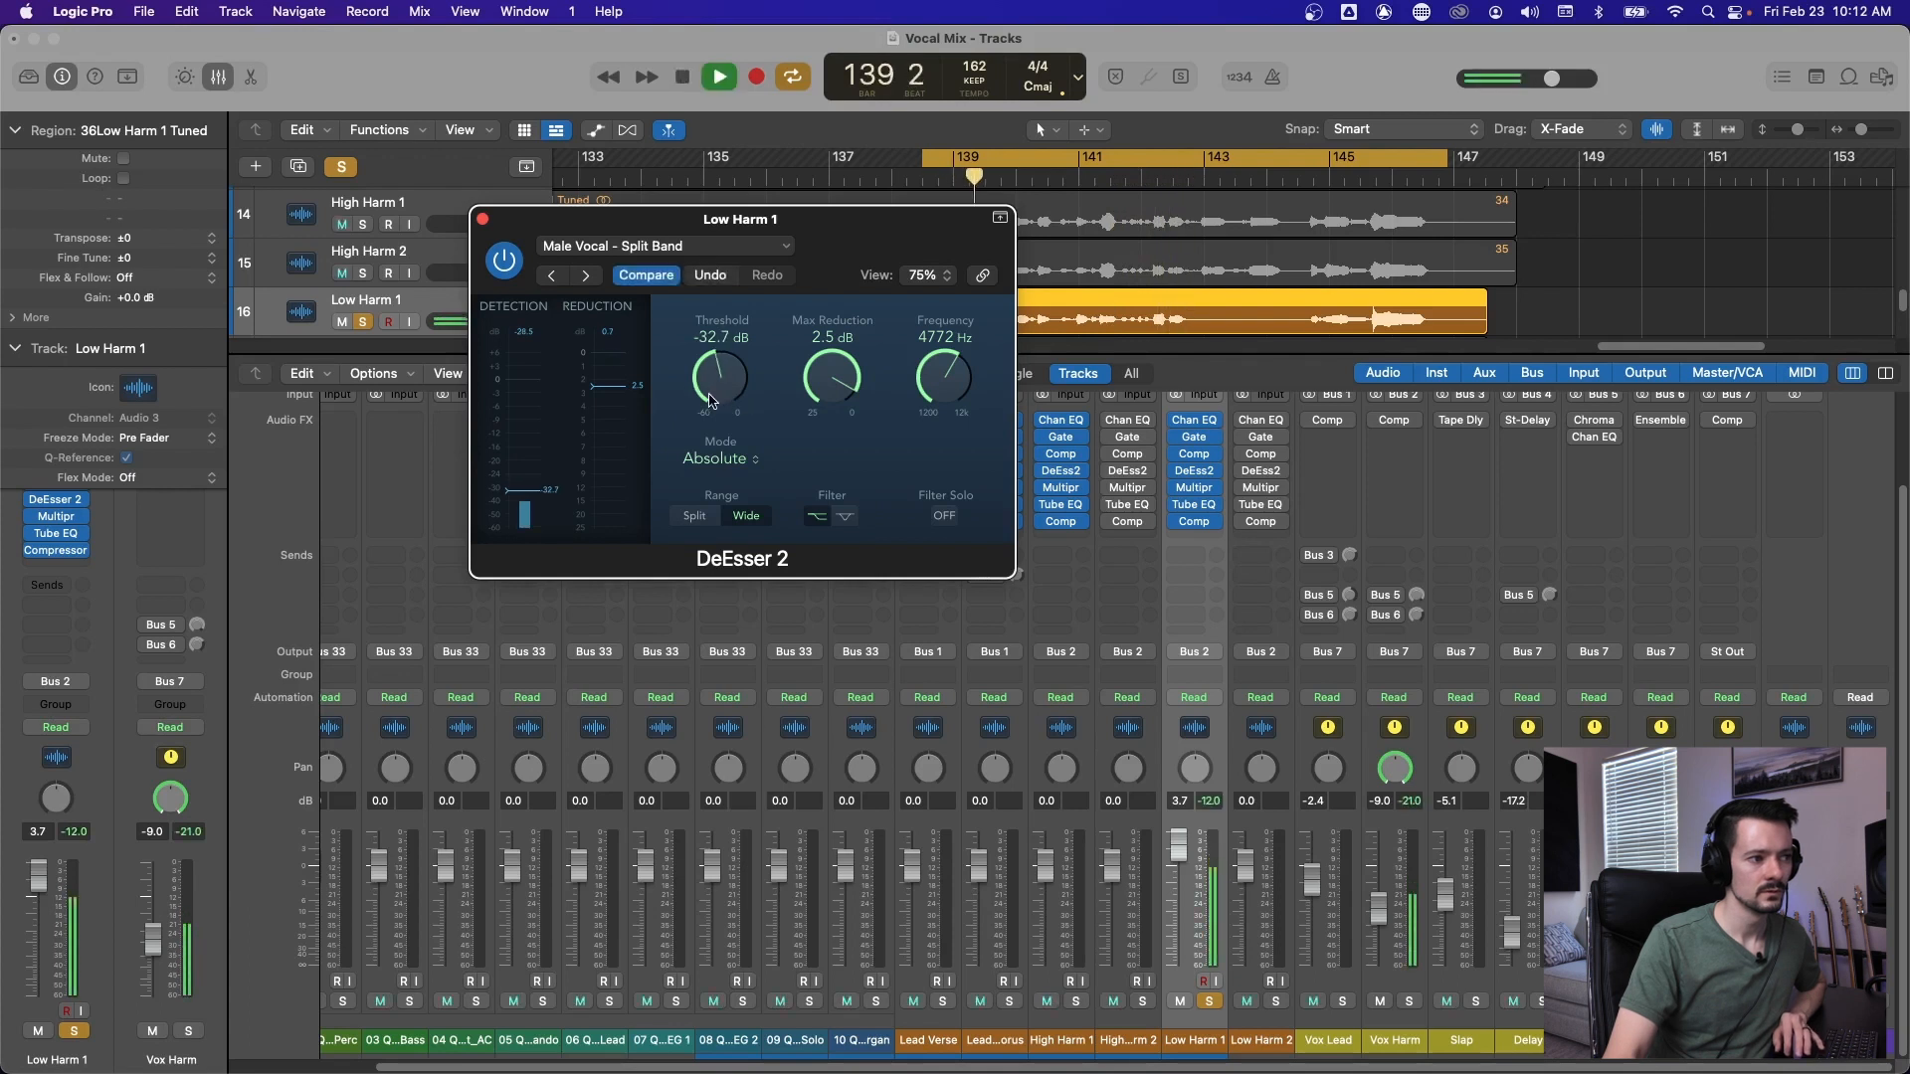
scroll(710, 401, "down", 3)
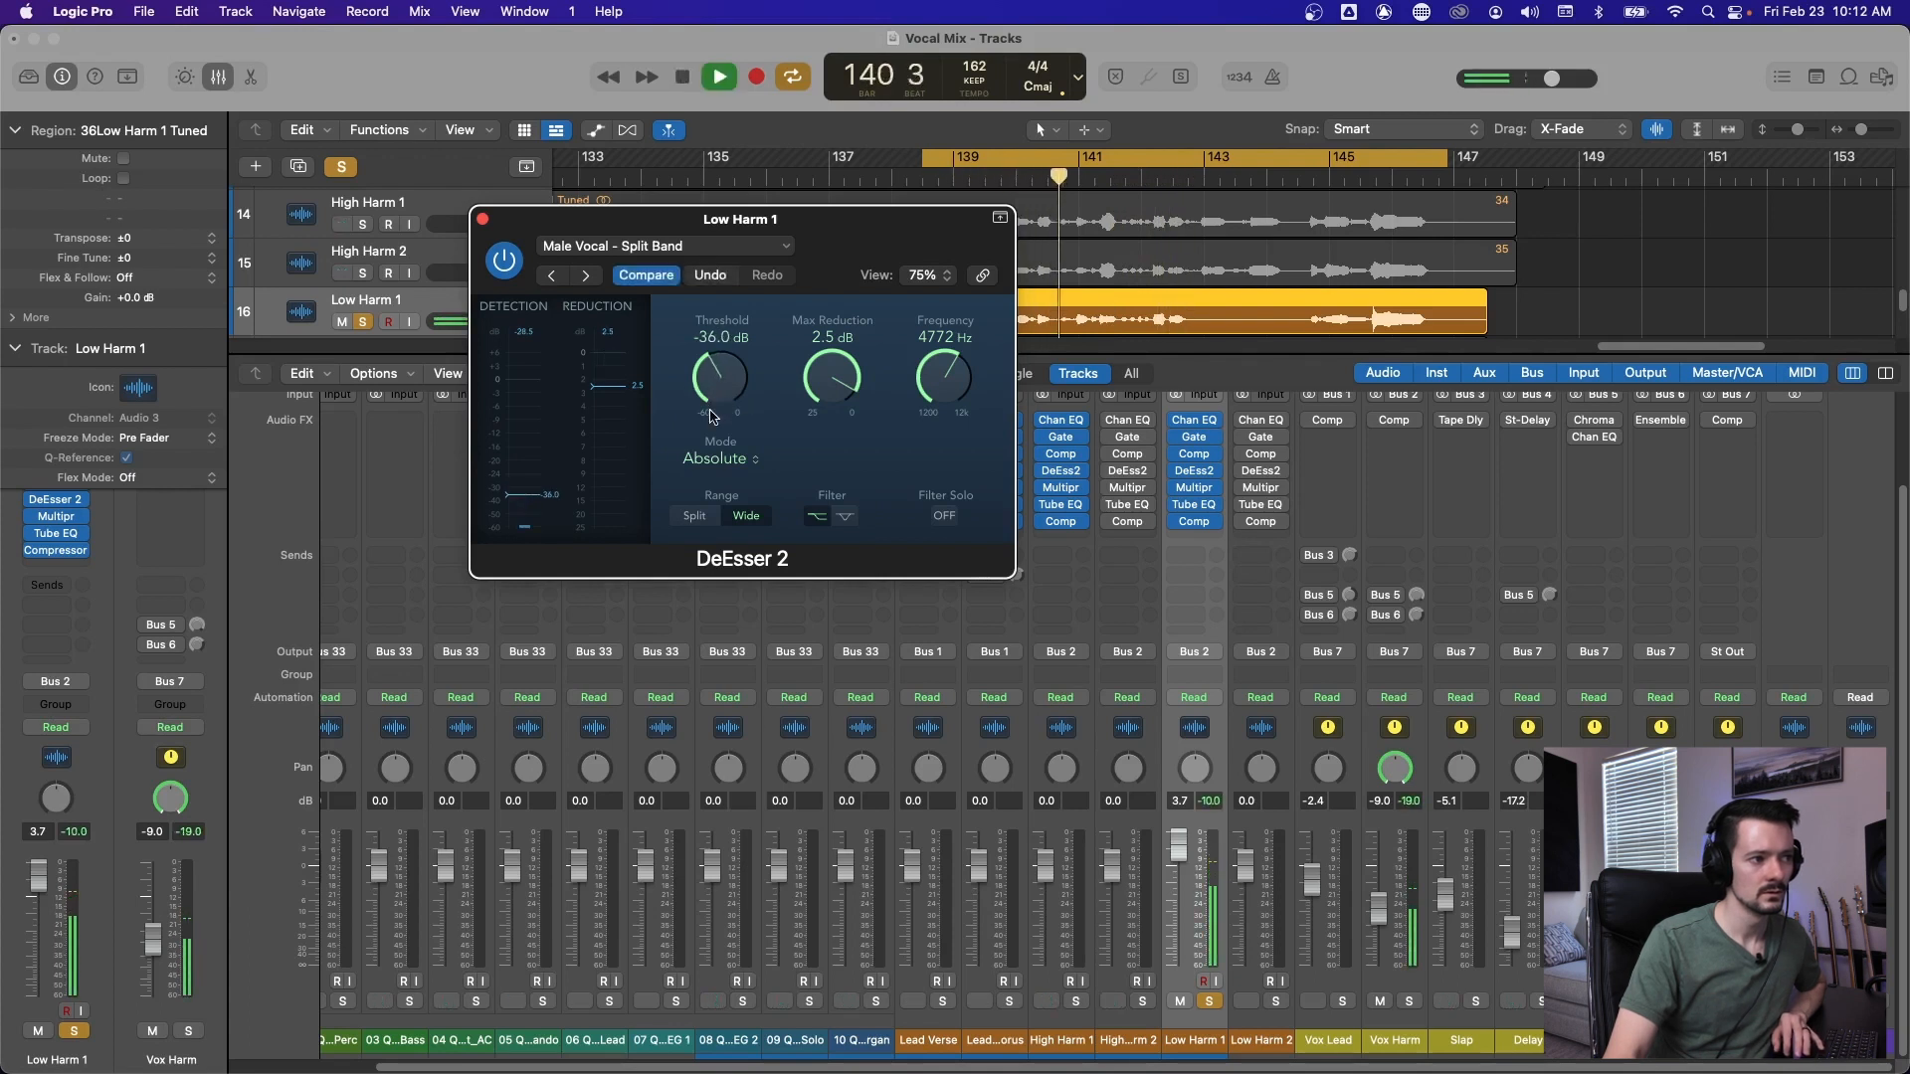
left_click_drag(709, 411, 709, 409)
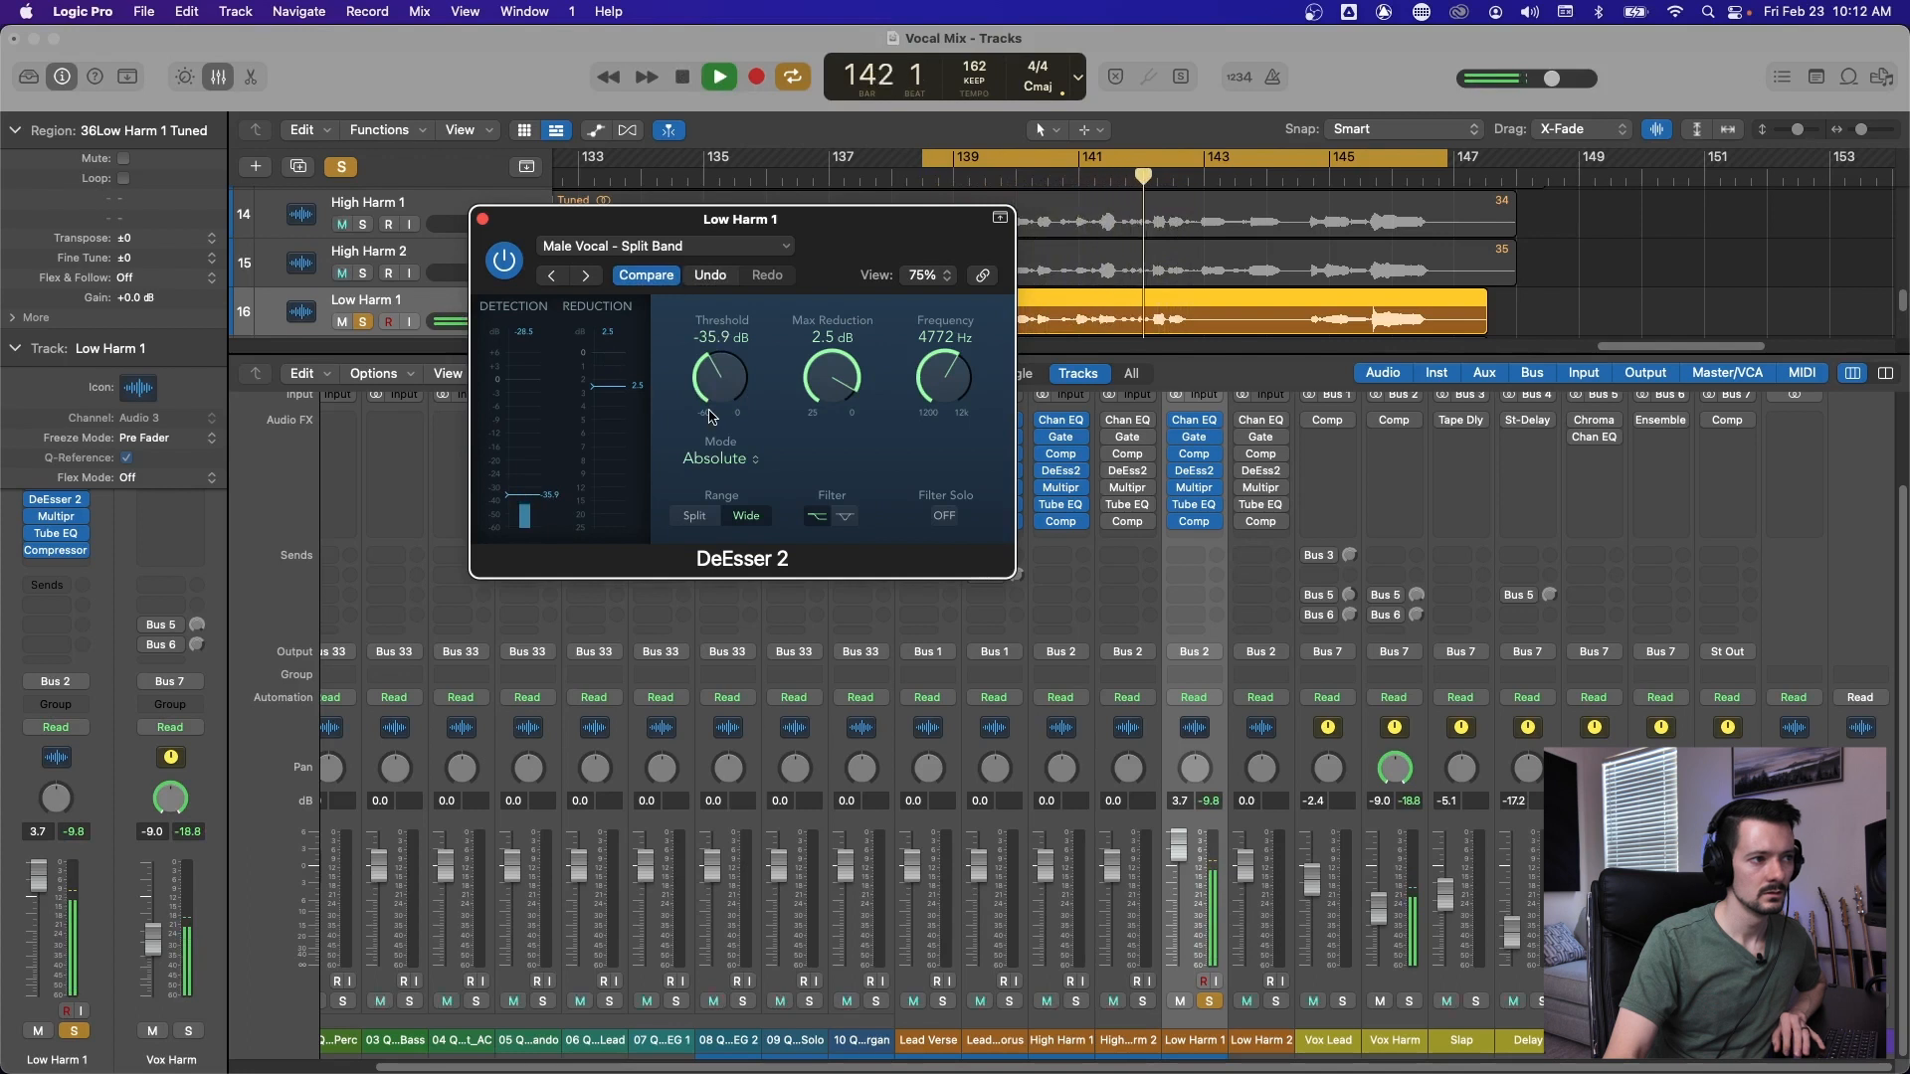
key("space")
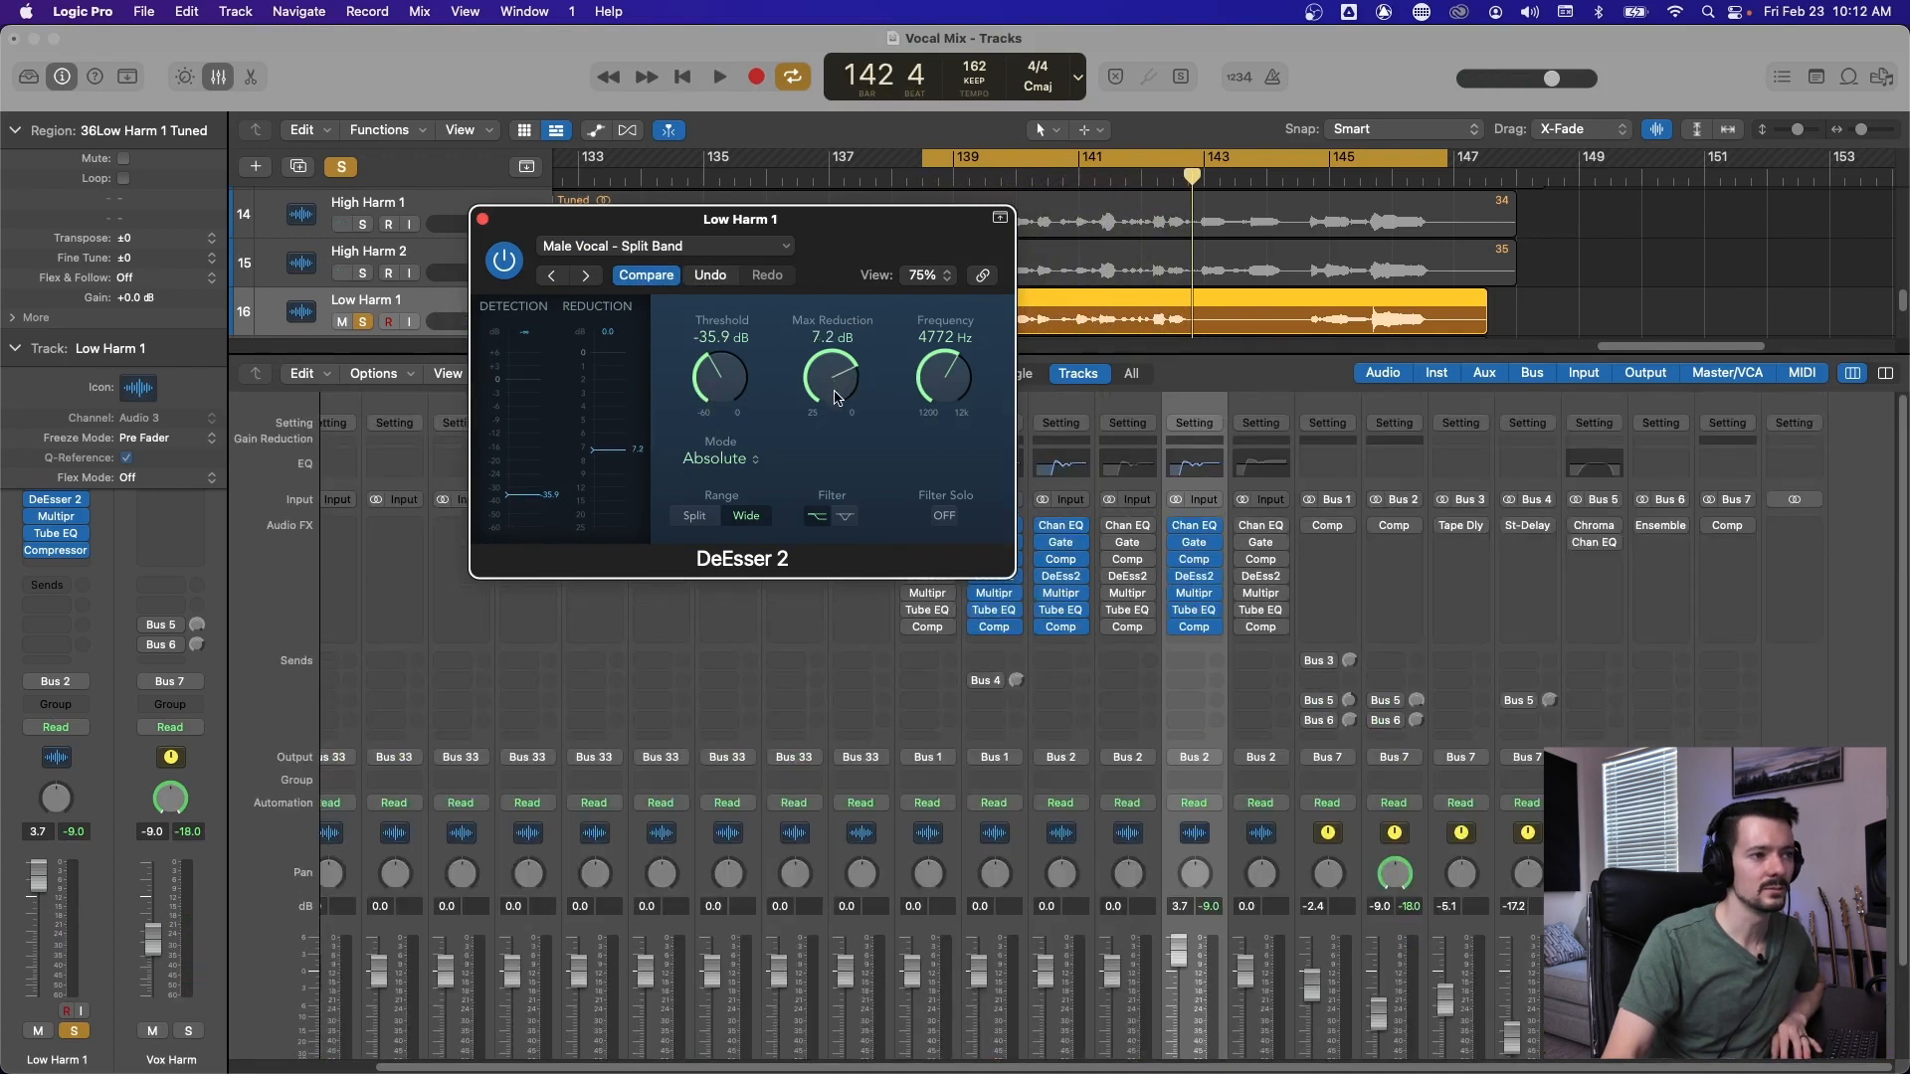
key("space")
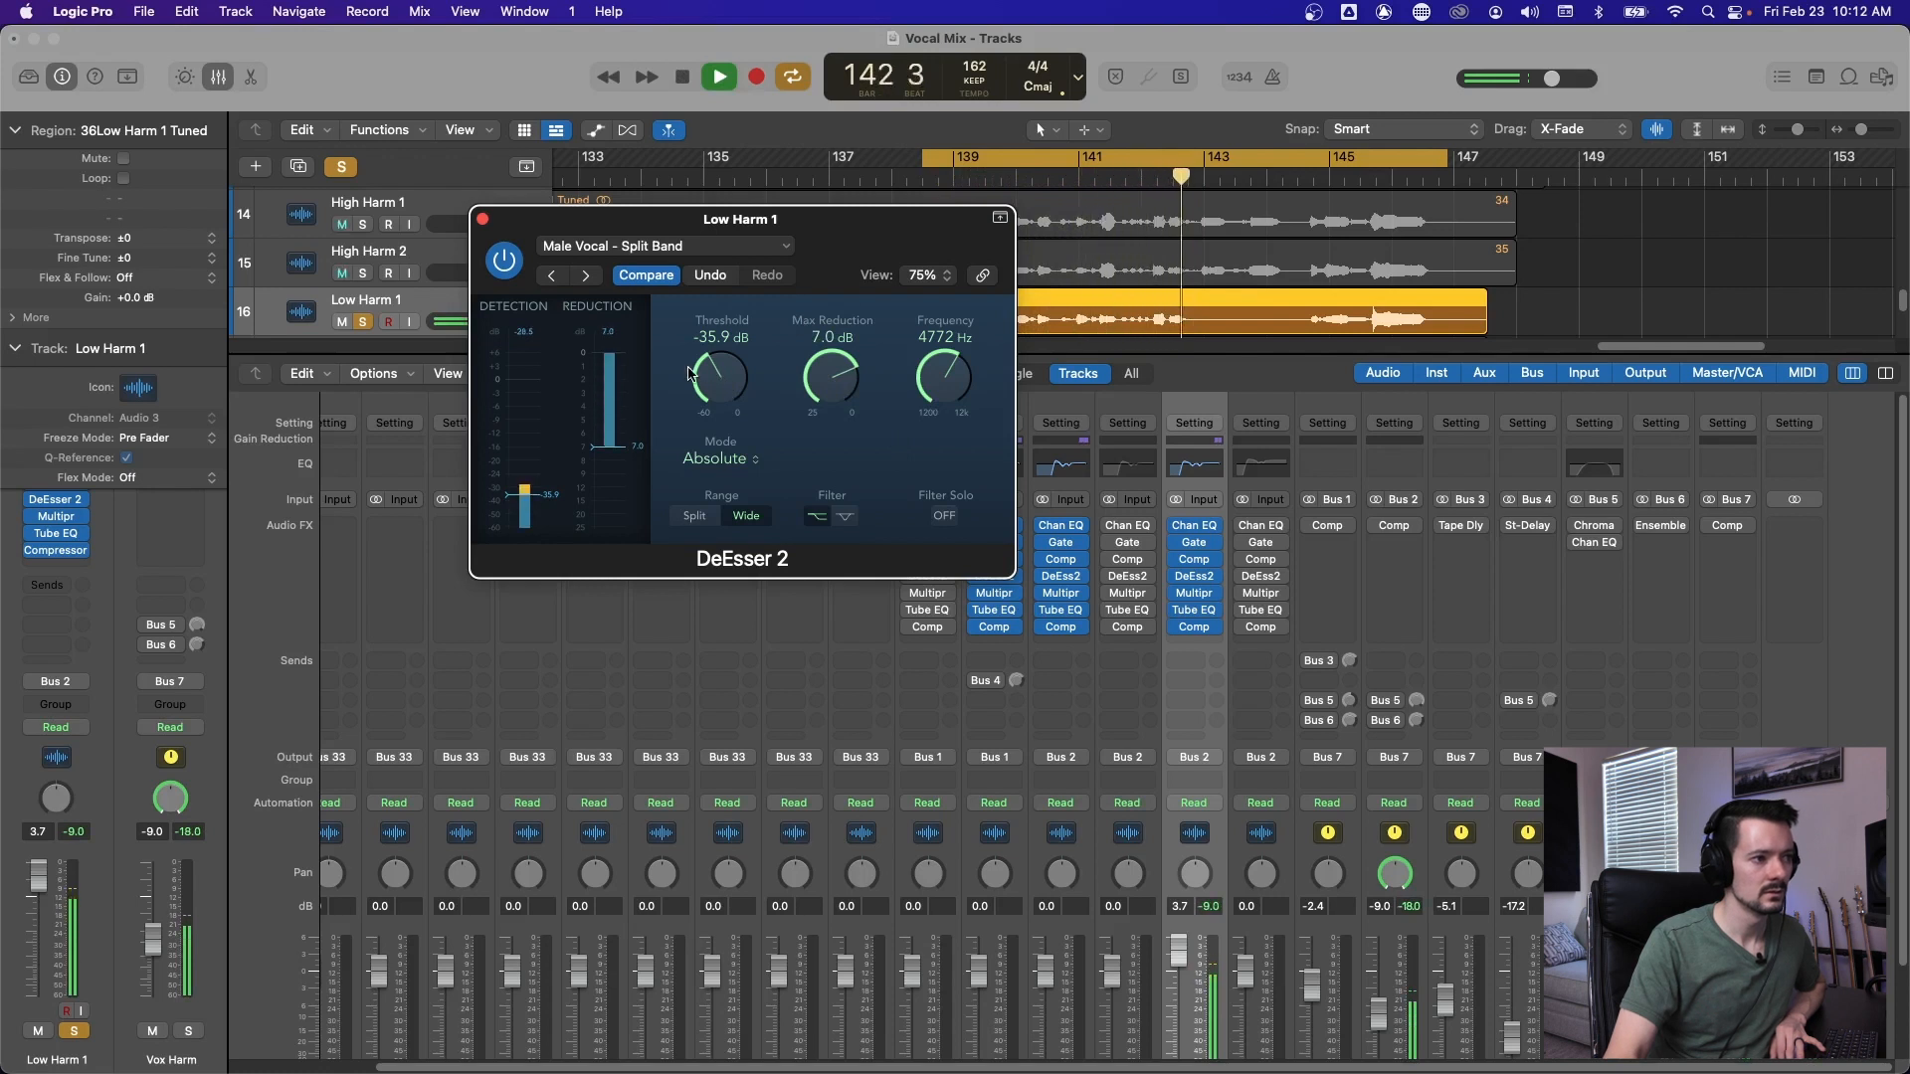
left_click_drag(723, 384, 713, 356)
left_click_drag(839, 360, 836, 372)
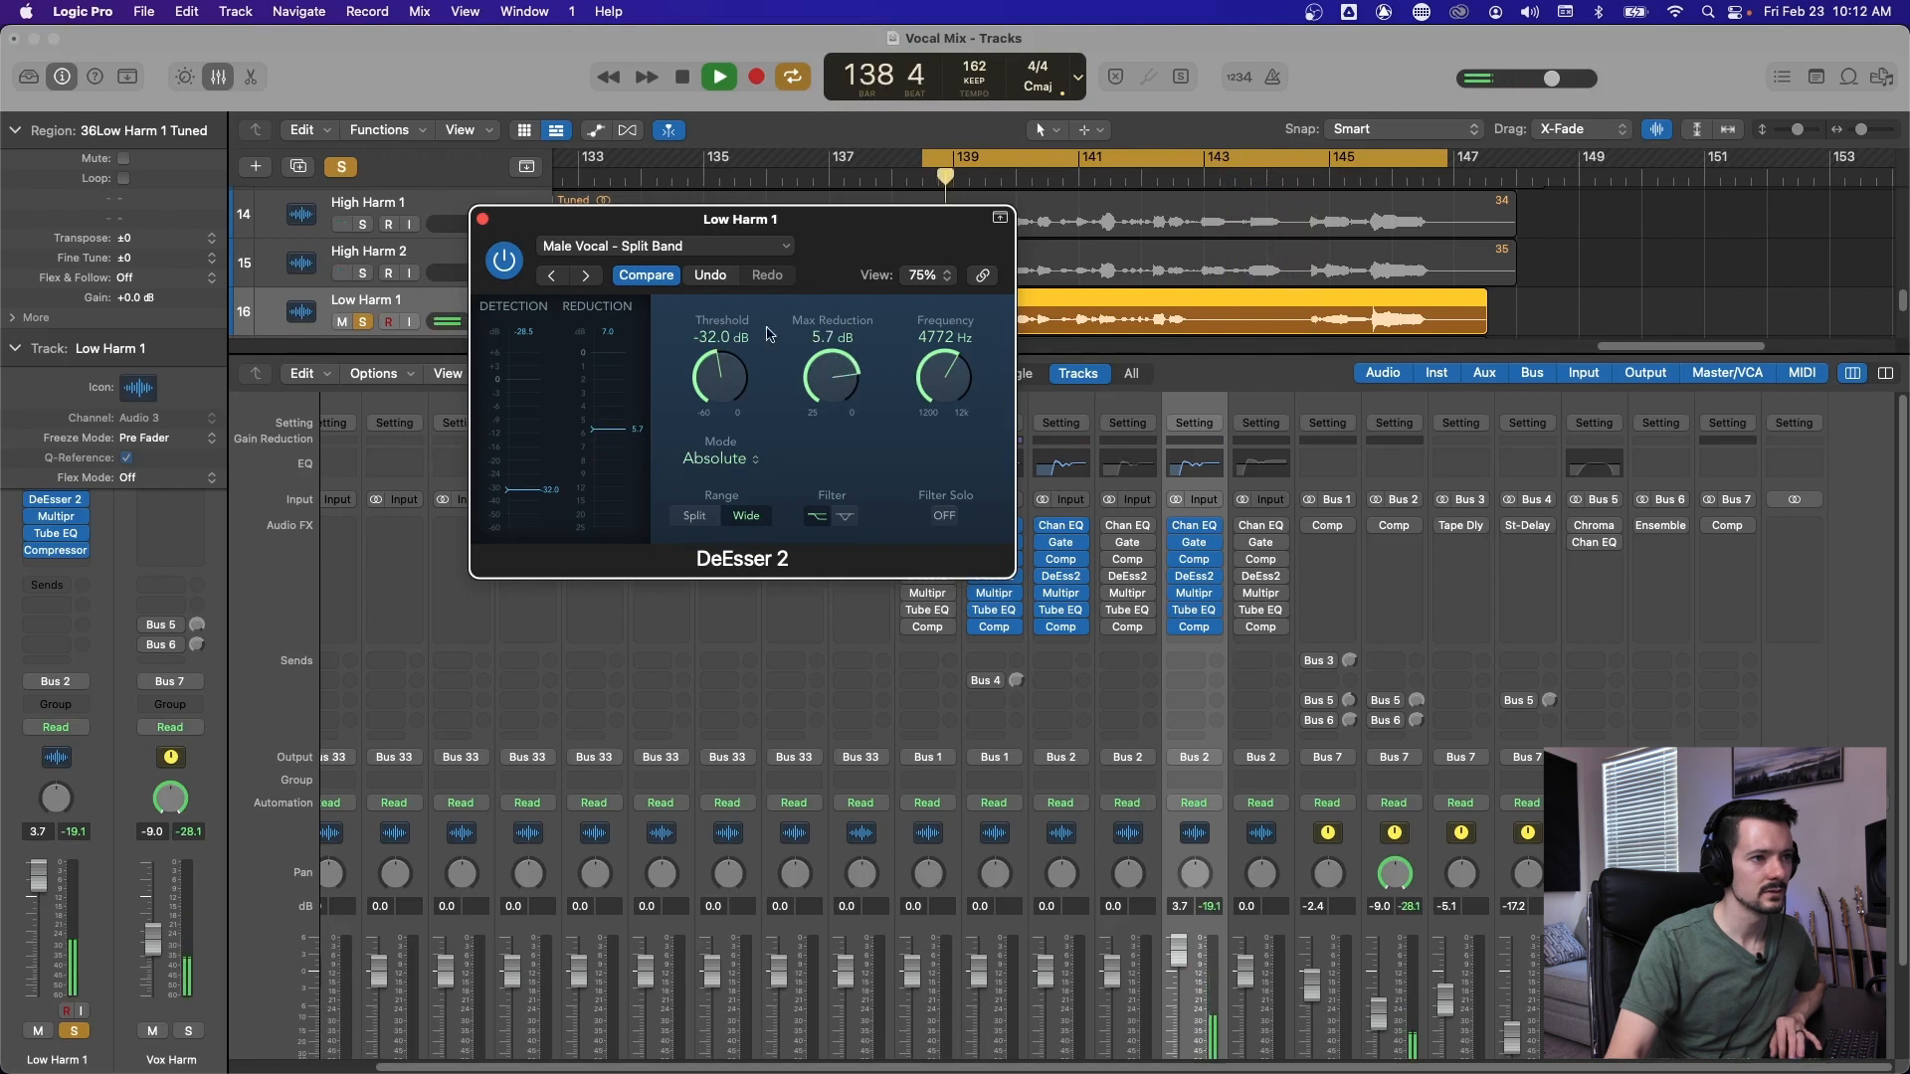
left_click(483, 220)
Solo band 2 of Low Harm 1's Multipressor and lower its two crossovers to 81 Hz and 270 Hz while listening.
scroll(1144, 530, "down", 1)
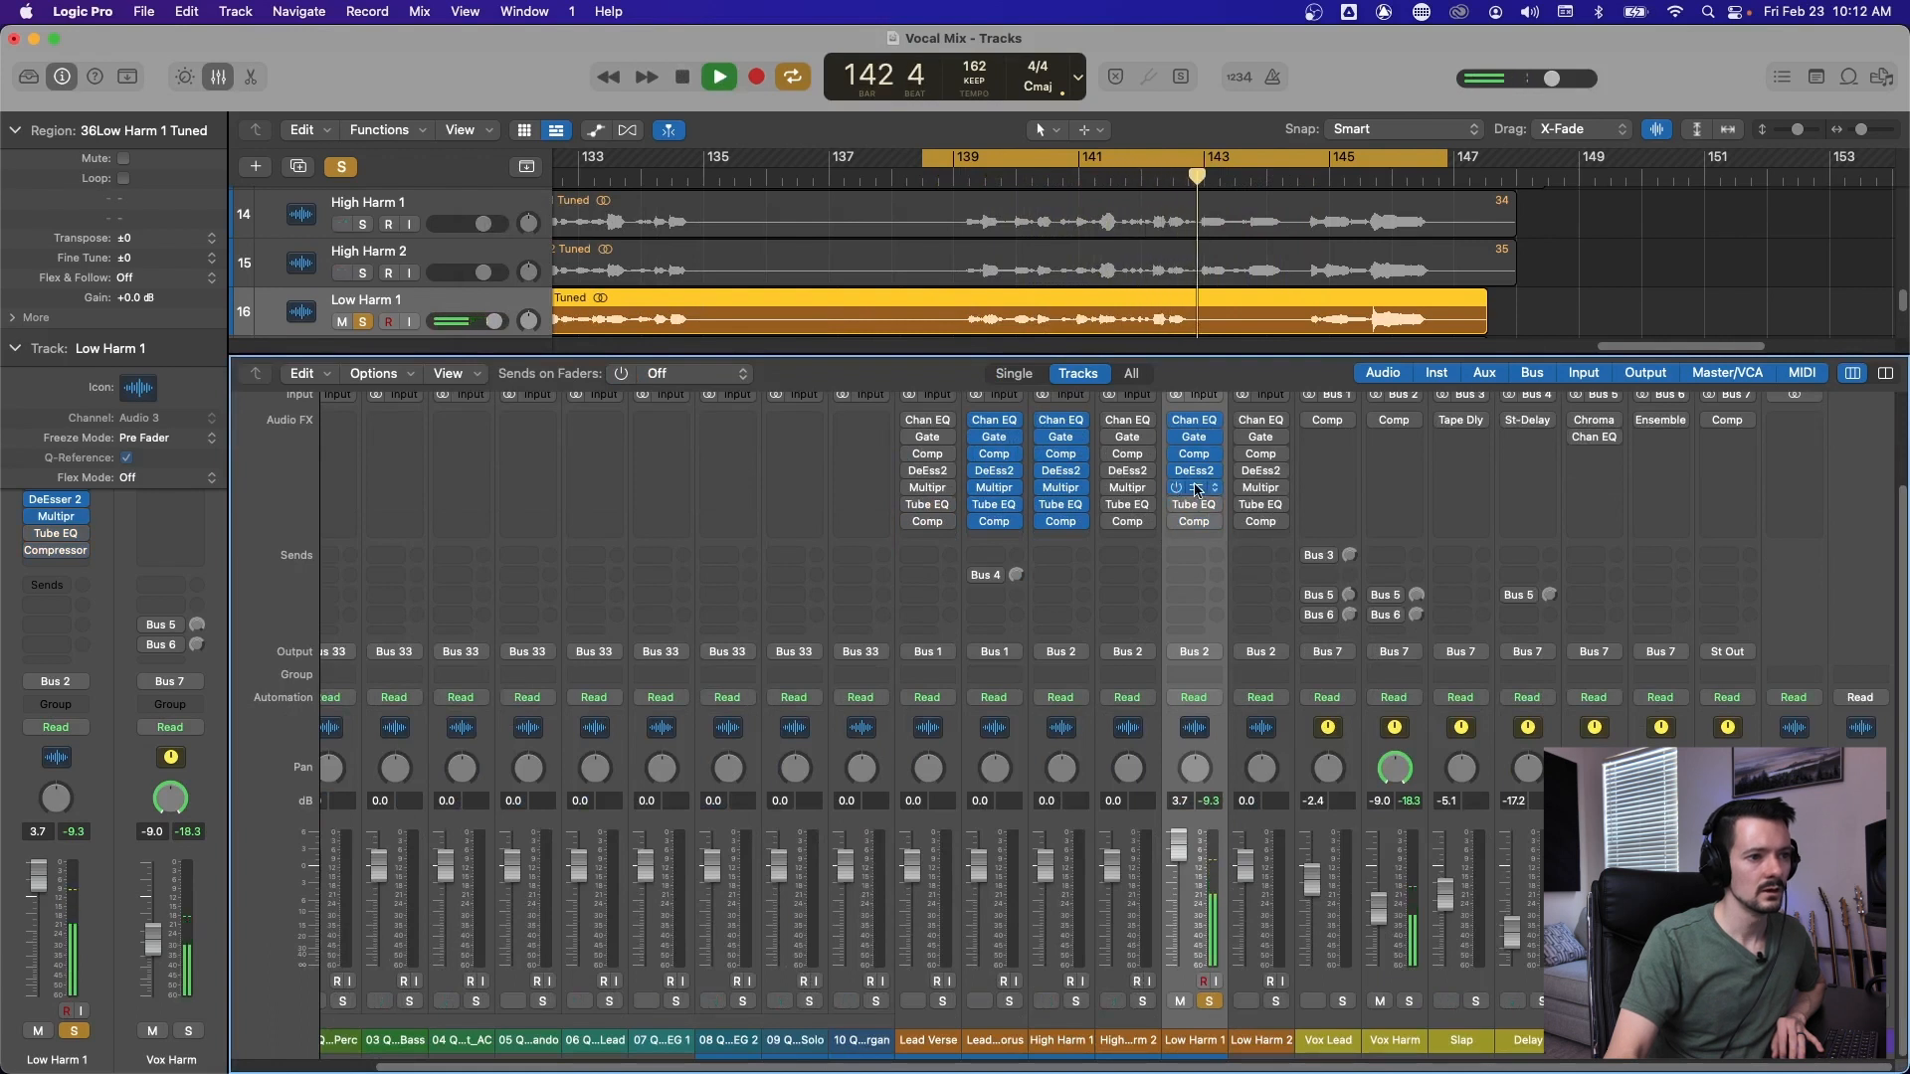
left_click(1193, 488)
key("space")
left_click(900, 658)
key("space")
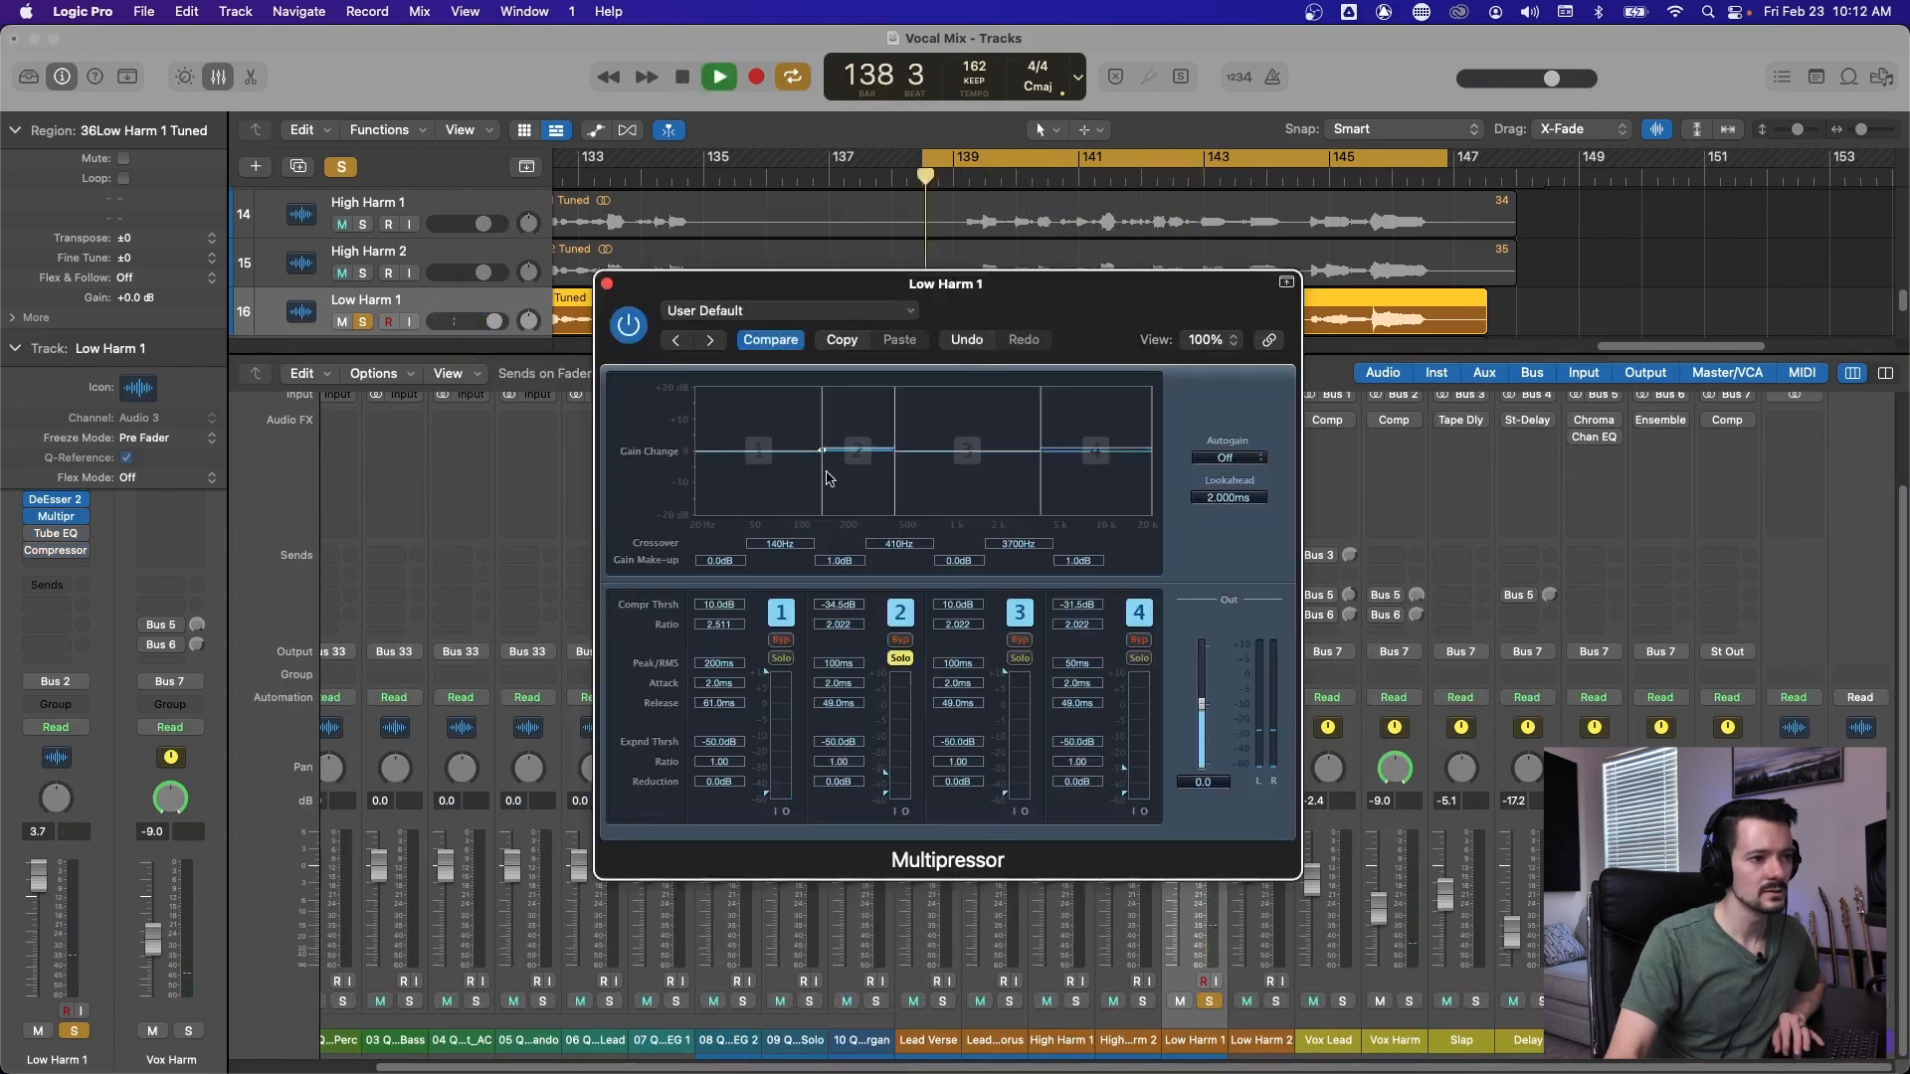
left_click_drag(821, 478, 864, 490)
key("space")
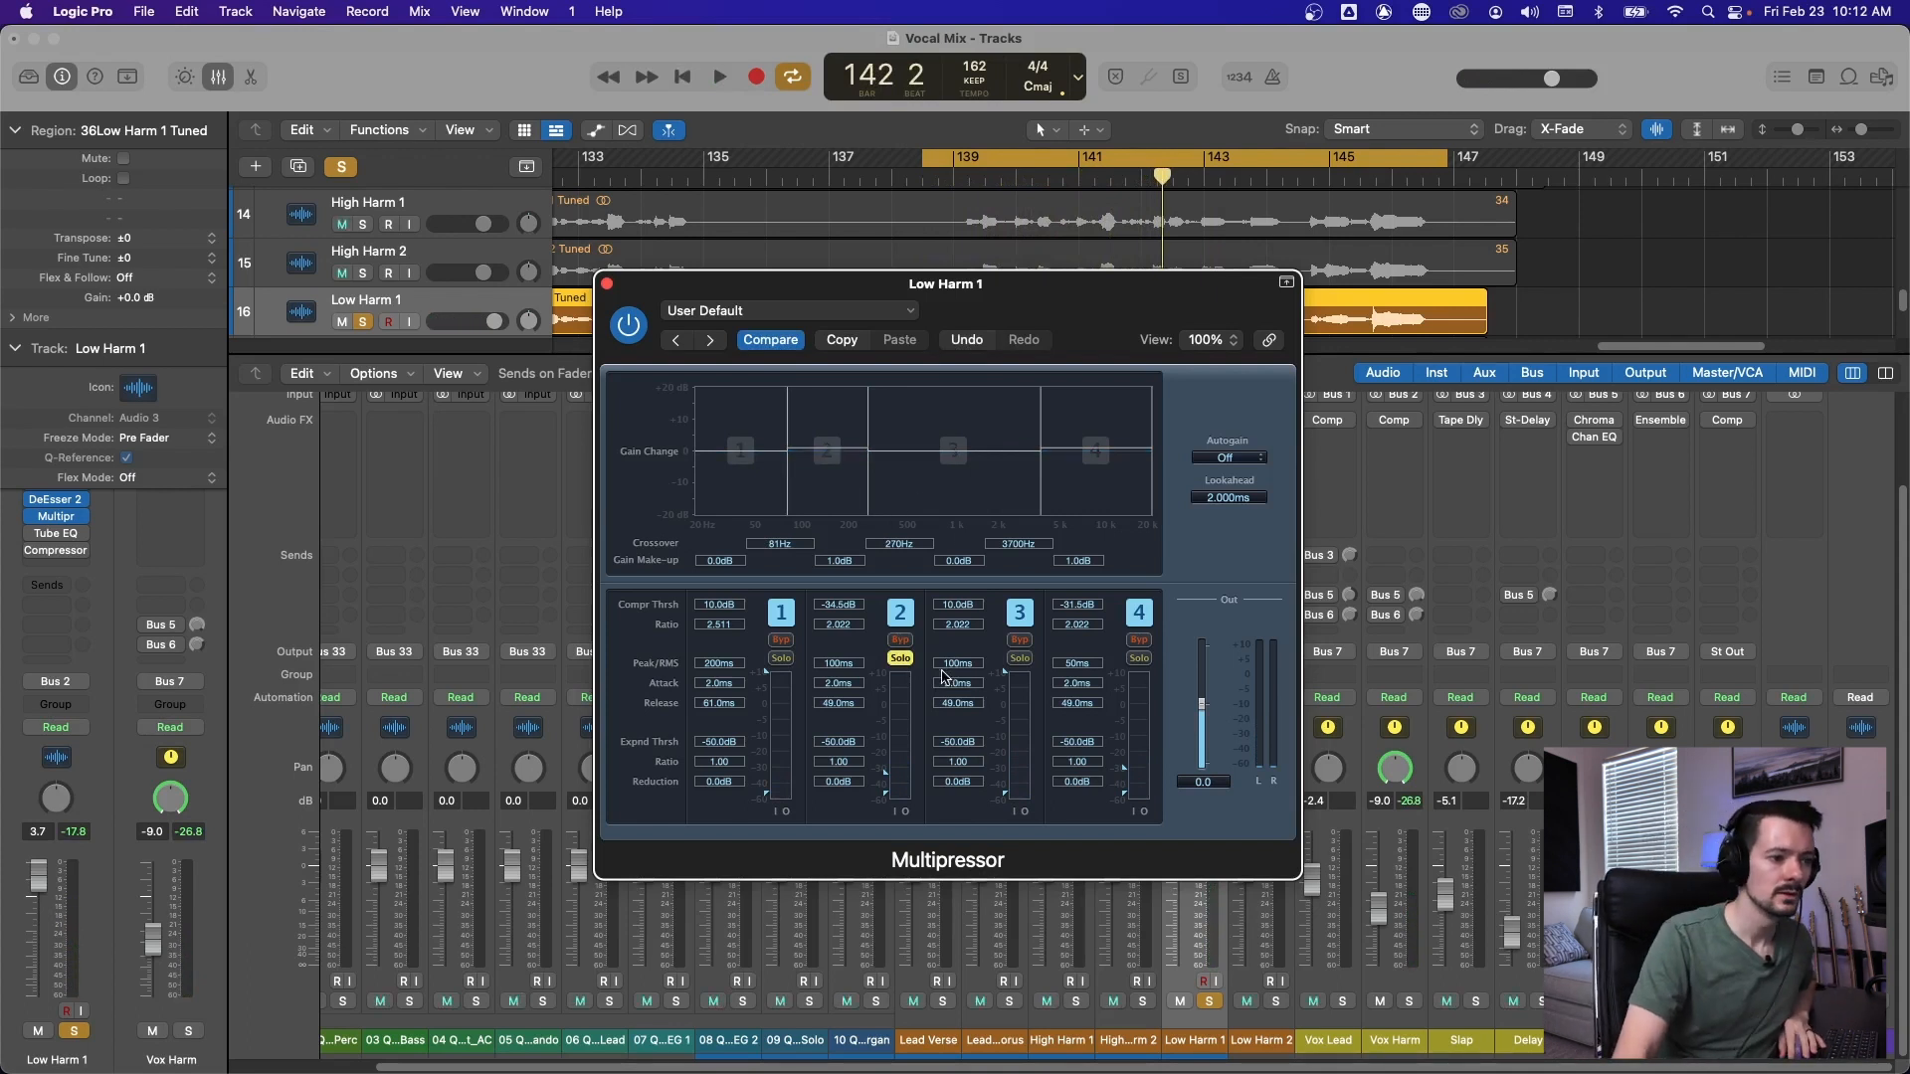
Solo only band 4 of the Multipressor and lower its compression threshold to -34.0 dB, closing the plug-in when done.
left_click(1139, 659)
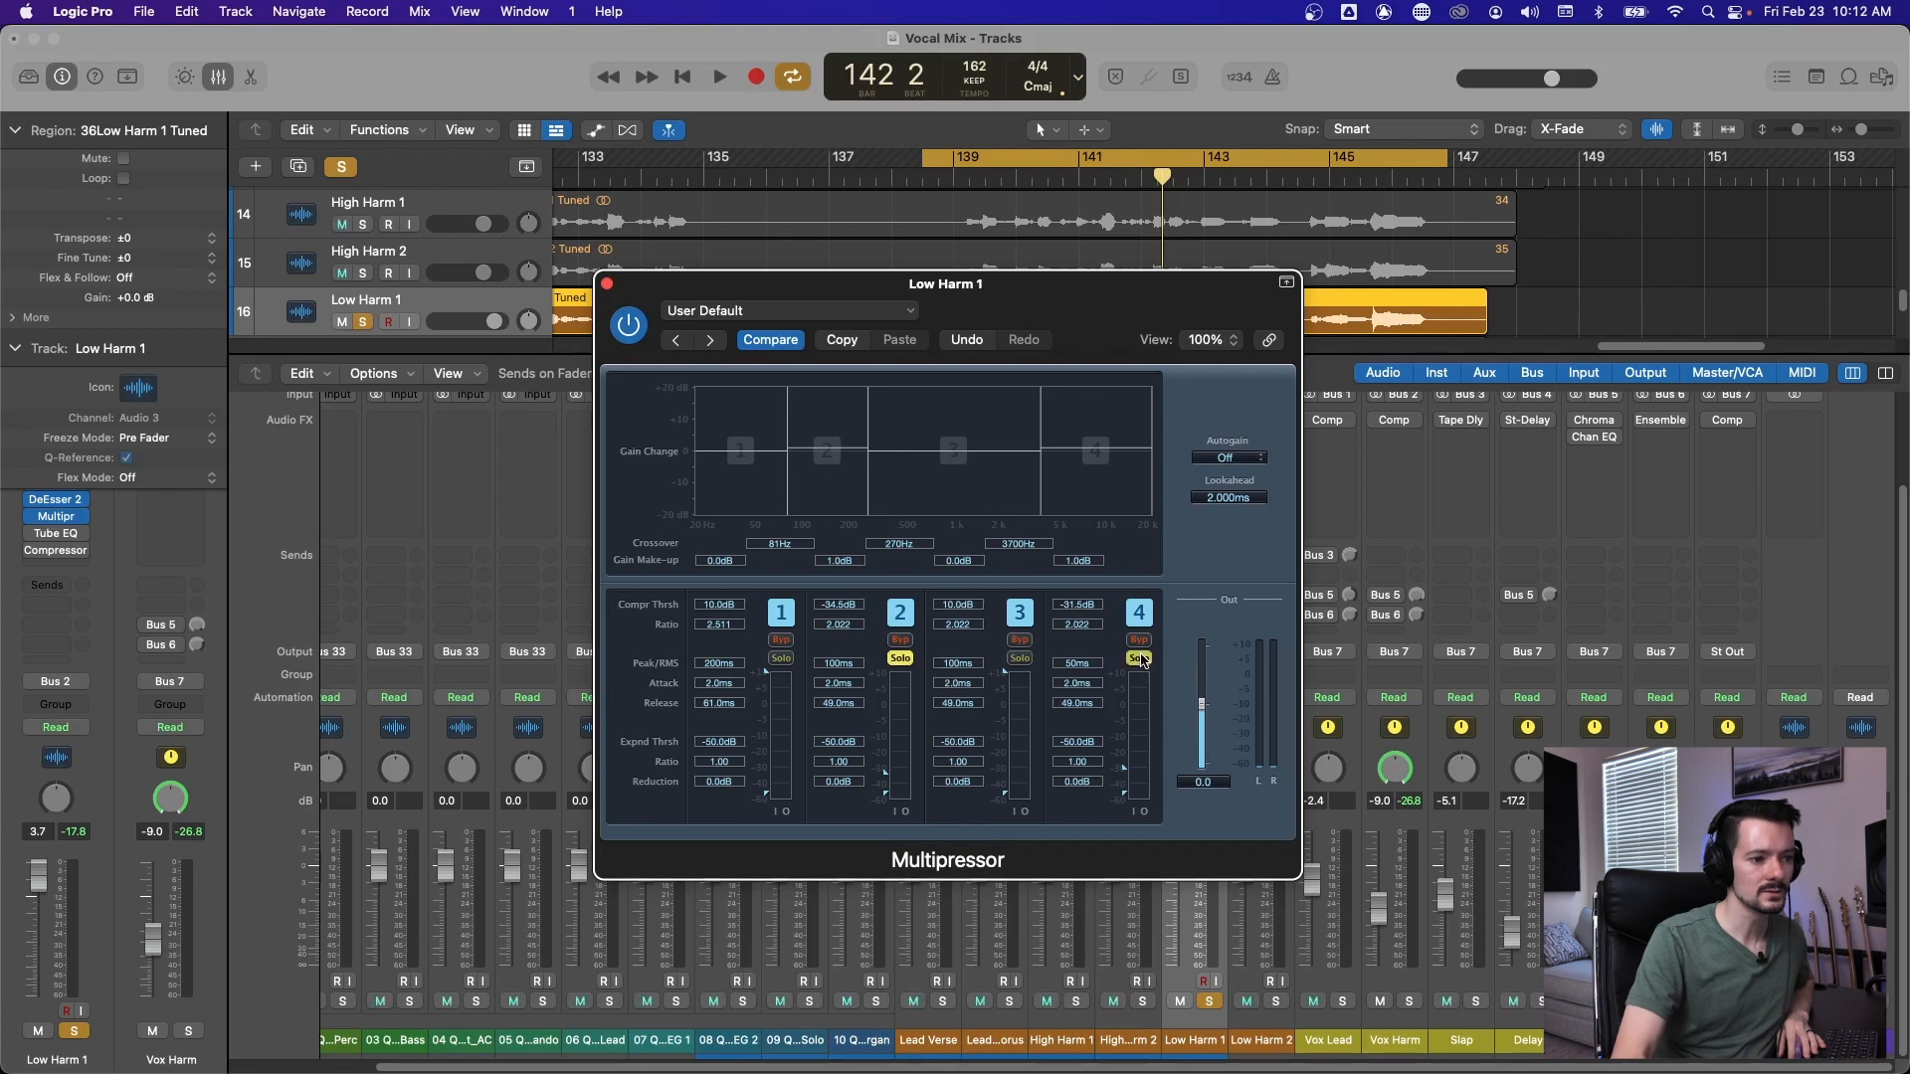
key("space")
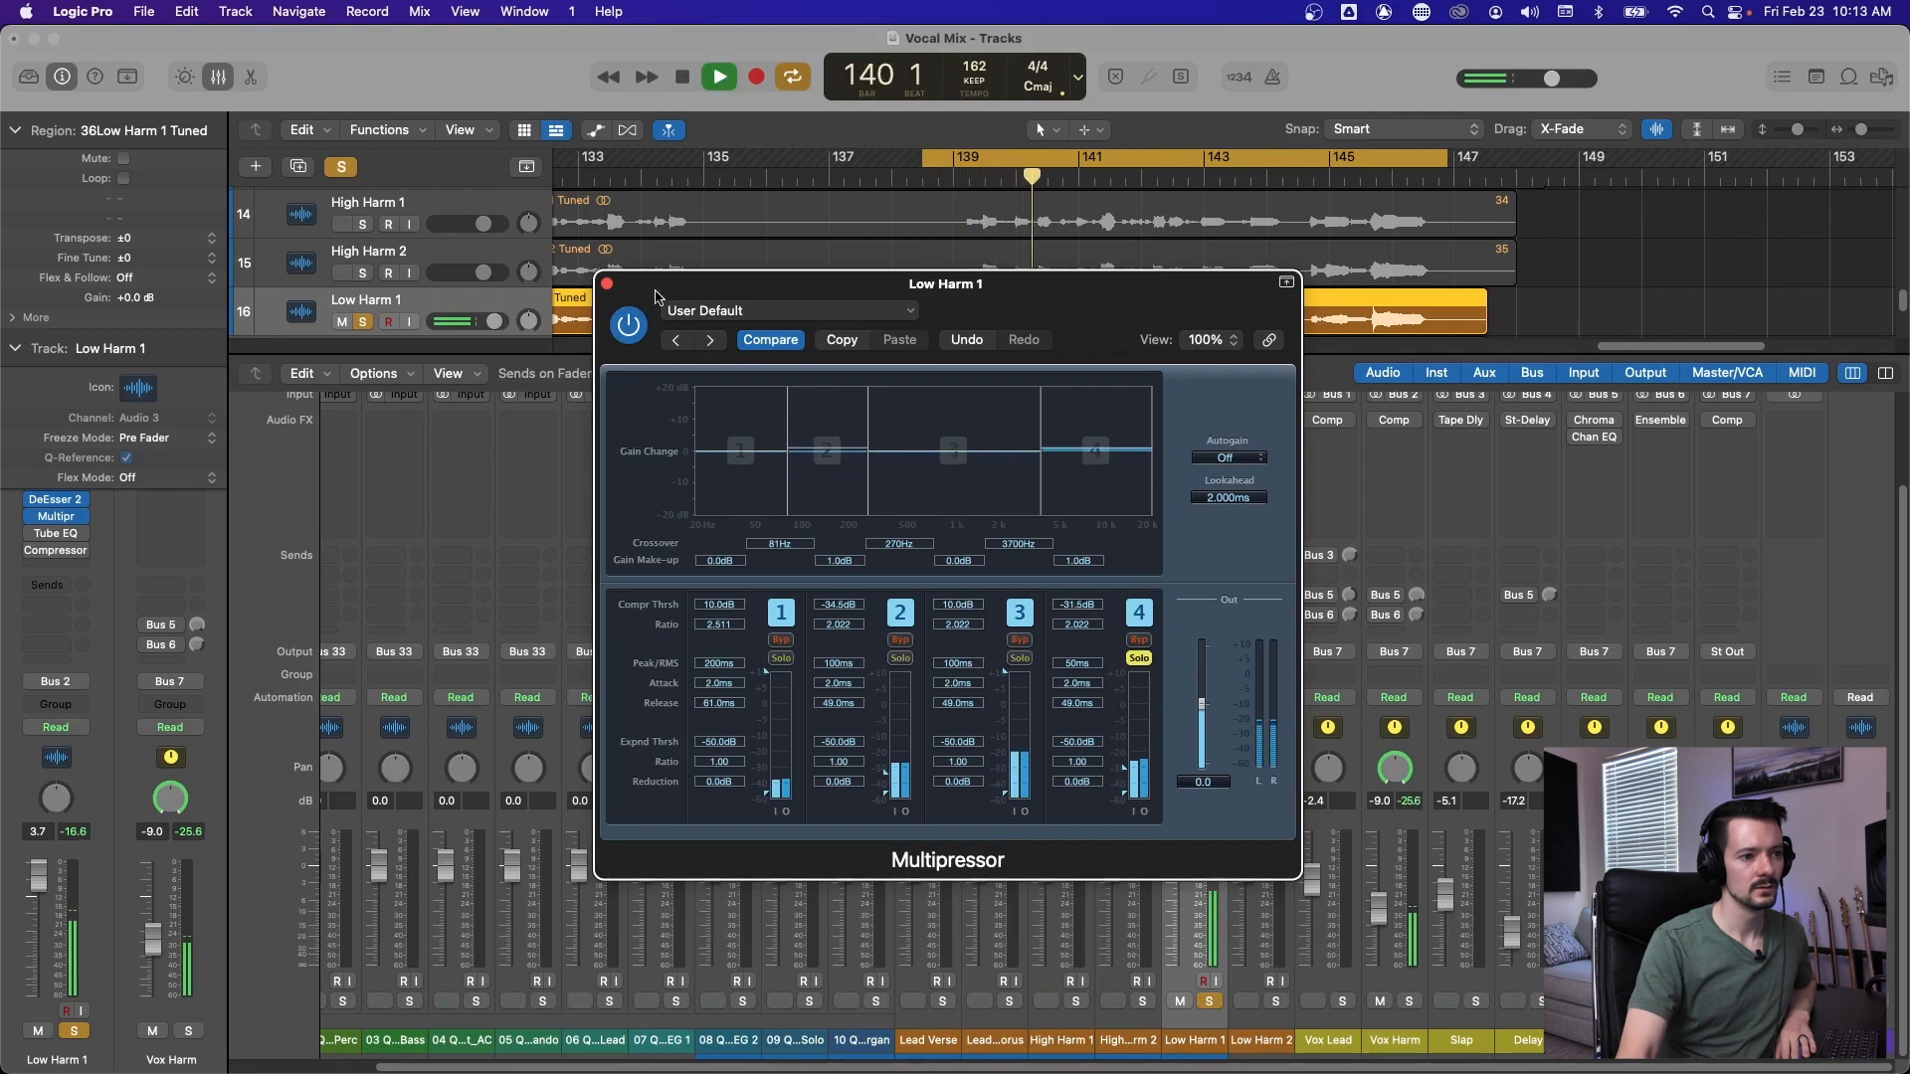
left_click_drag(1126, 768, 1123, 772)
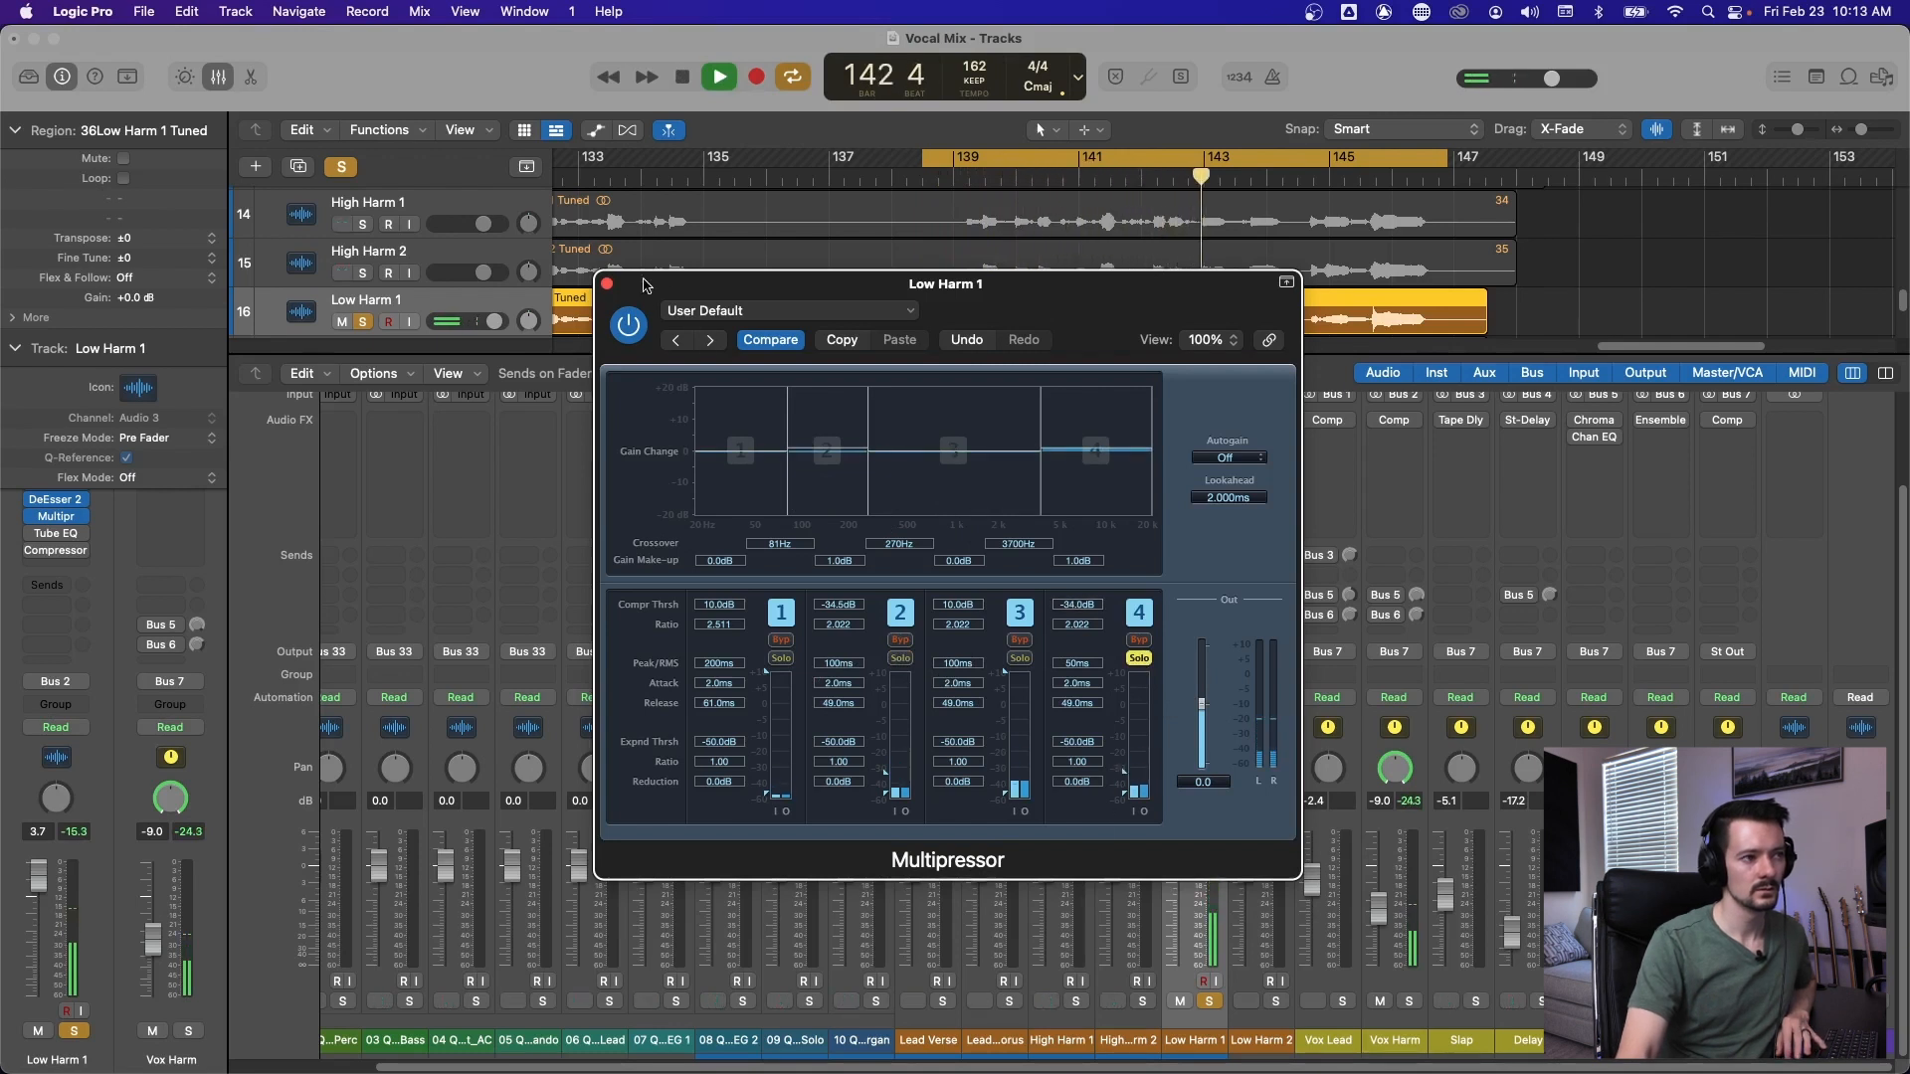
key("space")
key("super+w")
left_click(1201, 489)
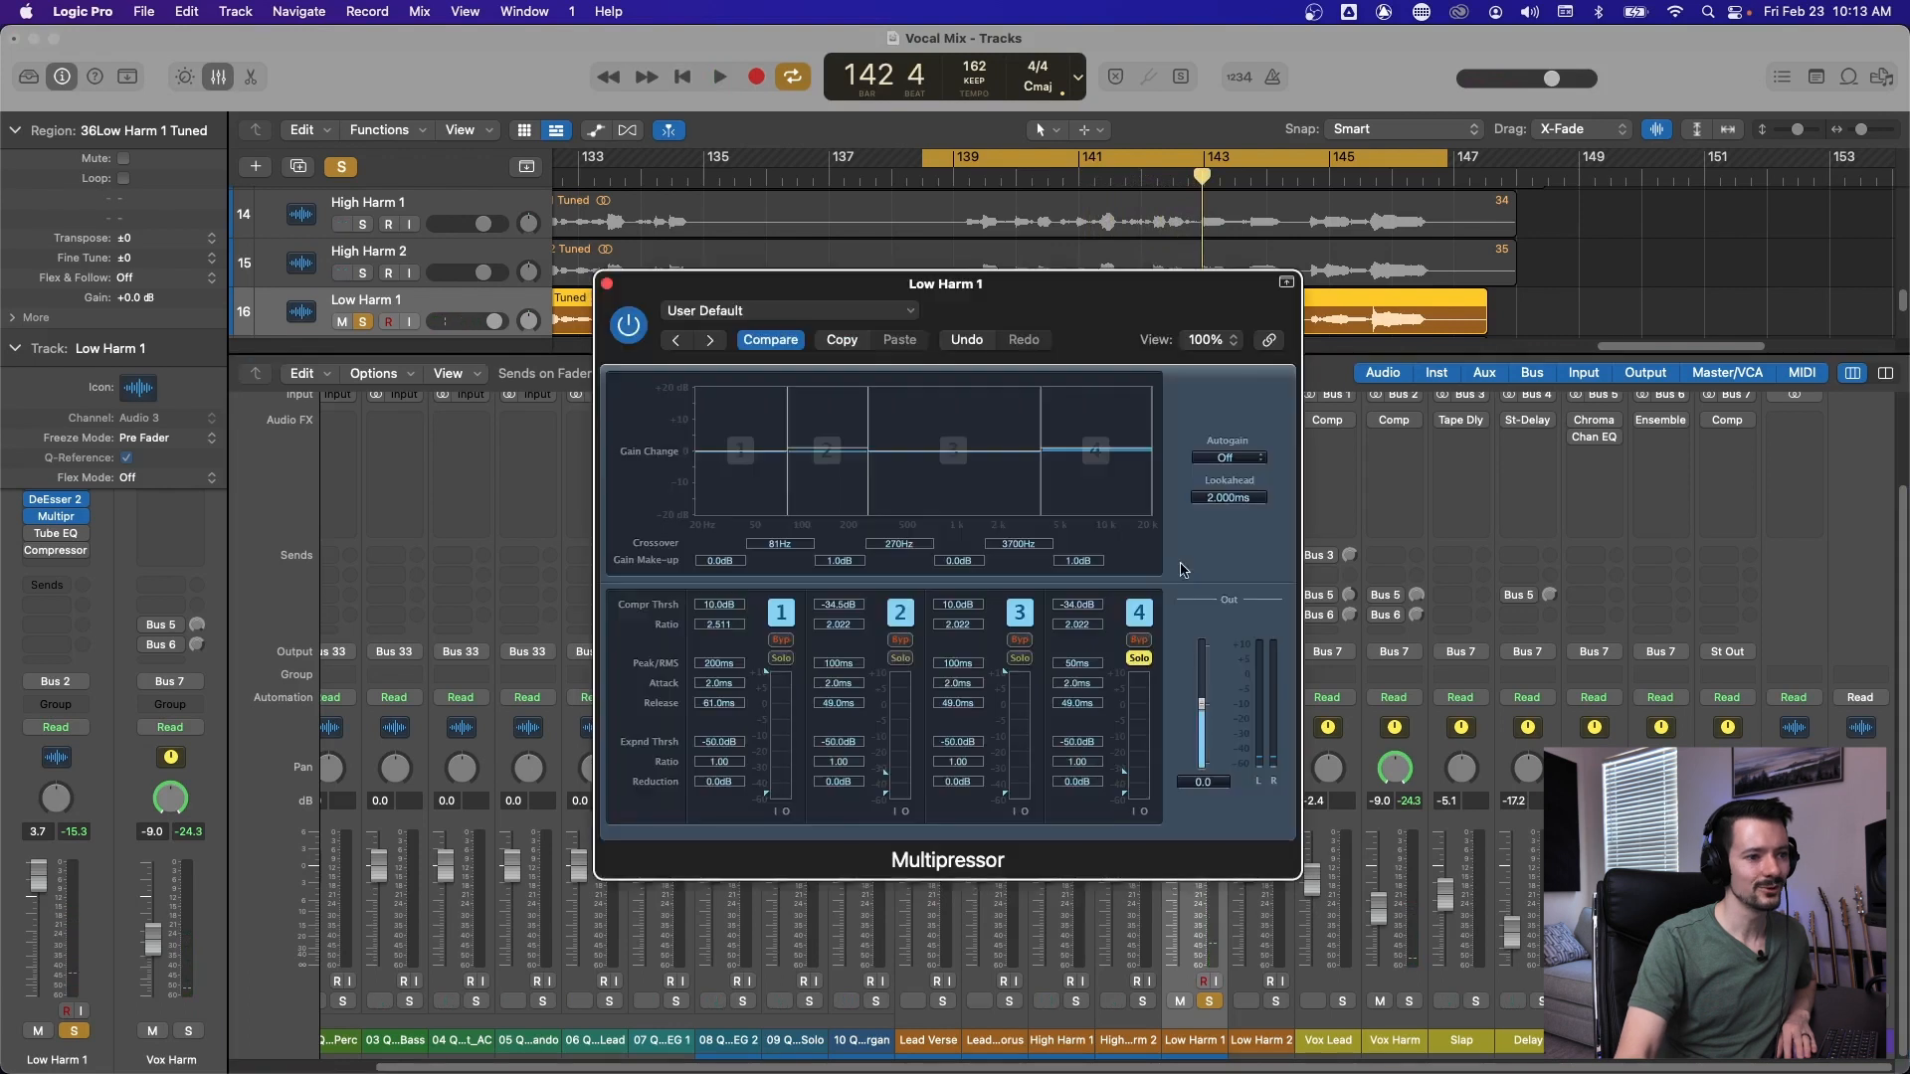
left_click(607, 282)
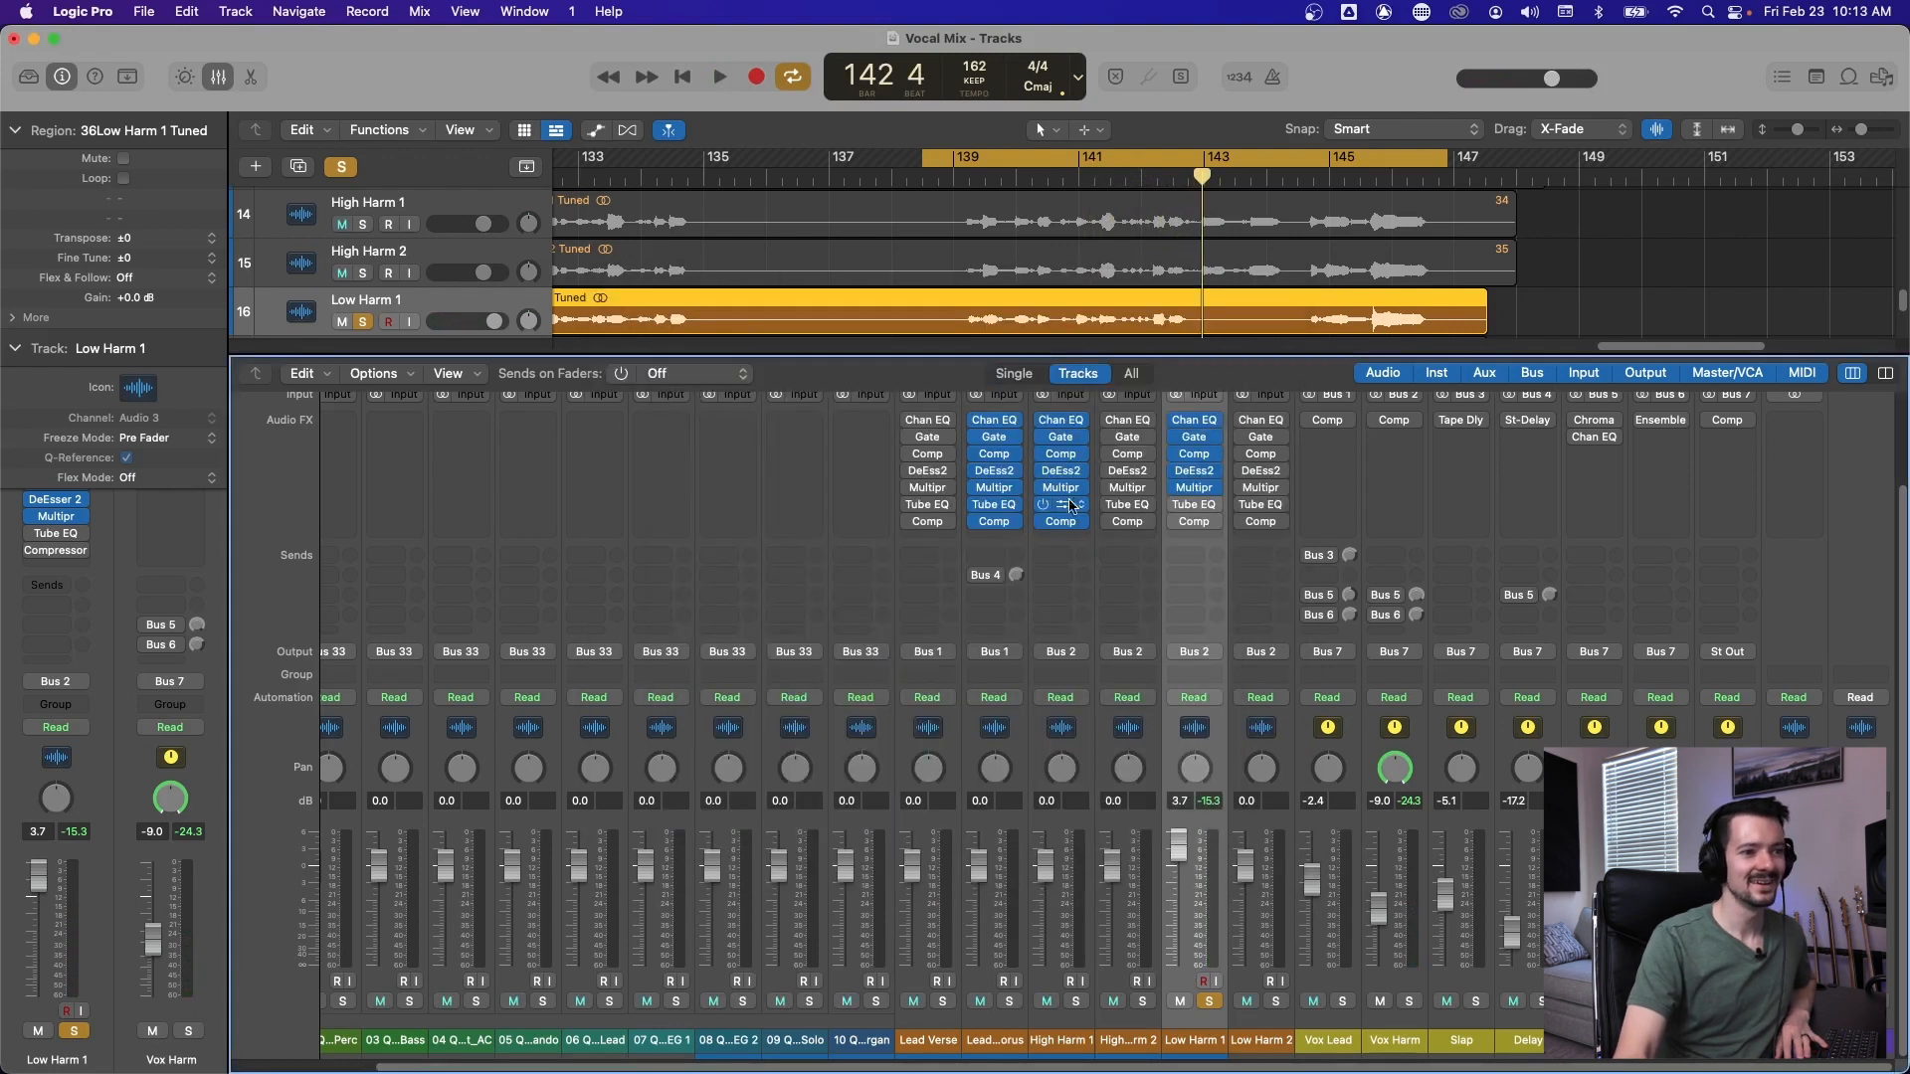
Enable Low Harm 1's Vintage Tube EQ and raise its Low Boost to just under 5 and its Low Atten to 1.1.
left_click(1199, 505)
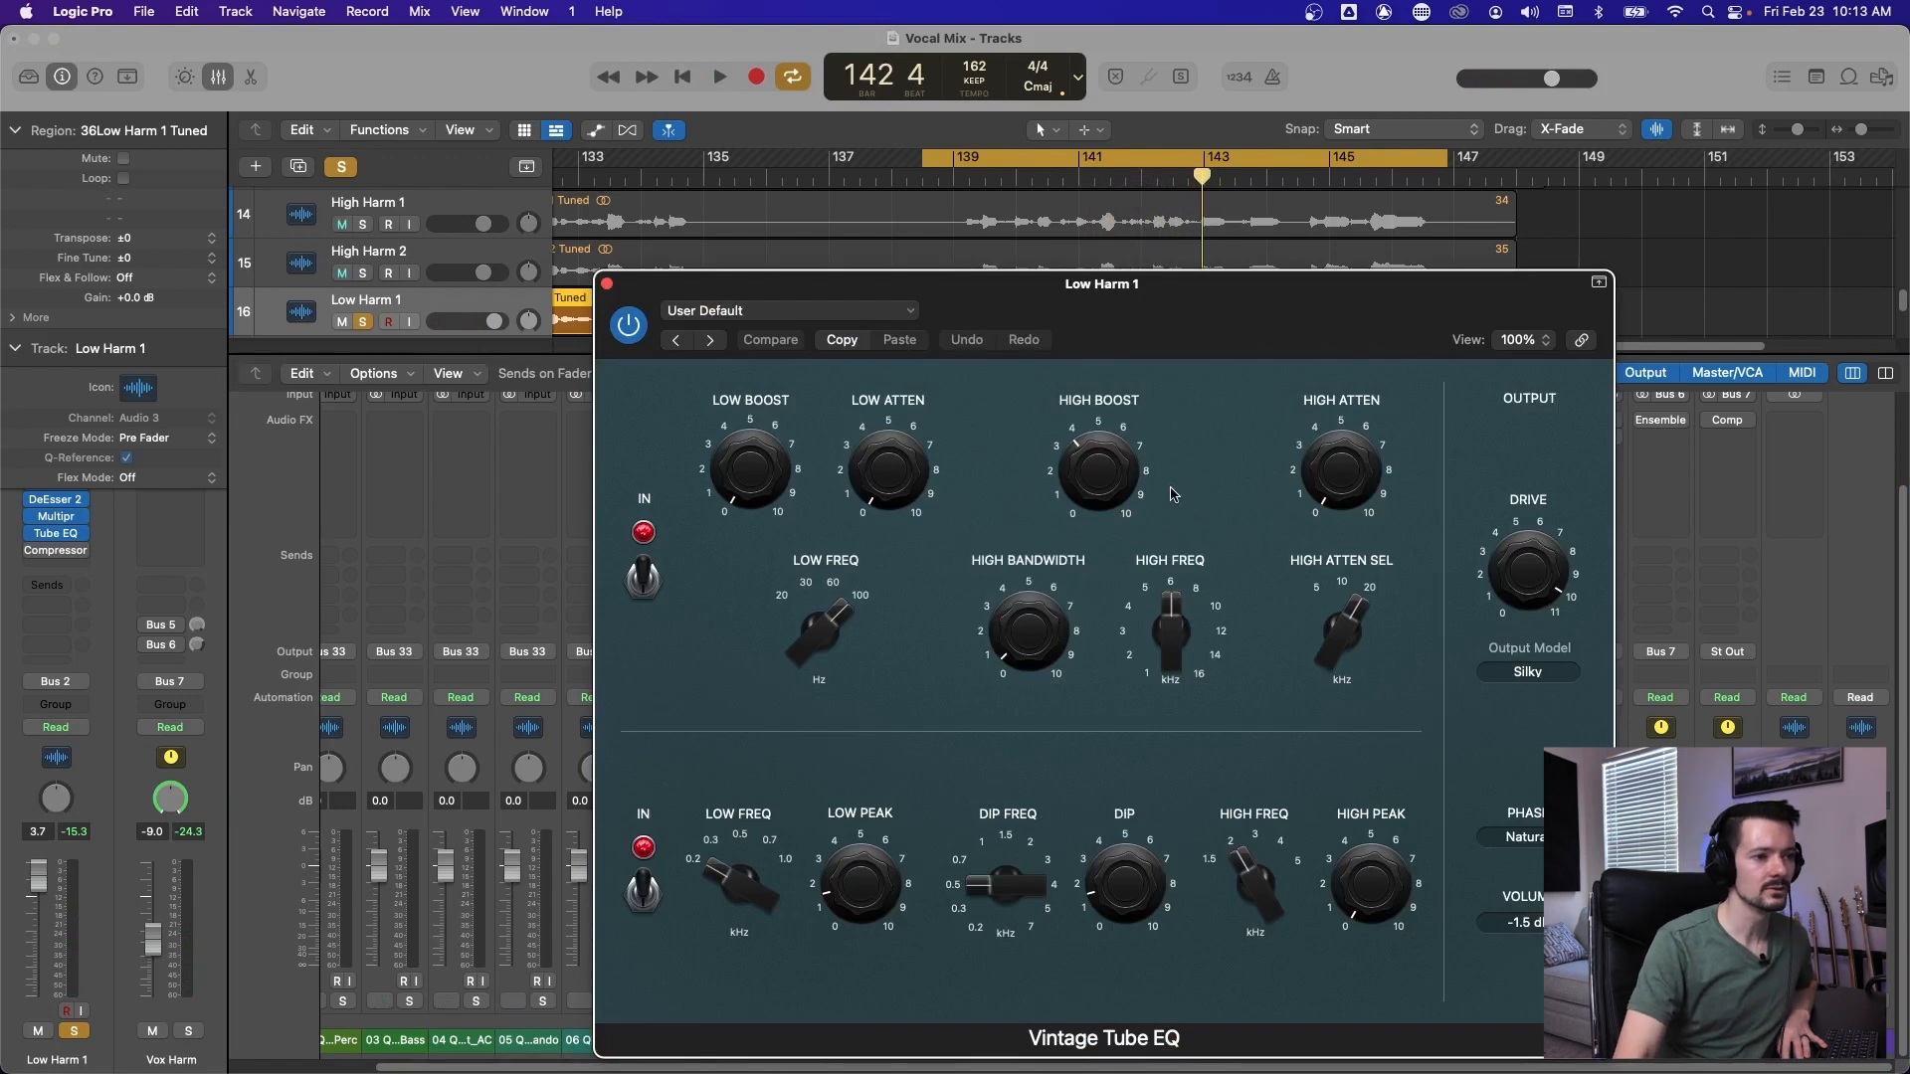
key("space")
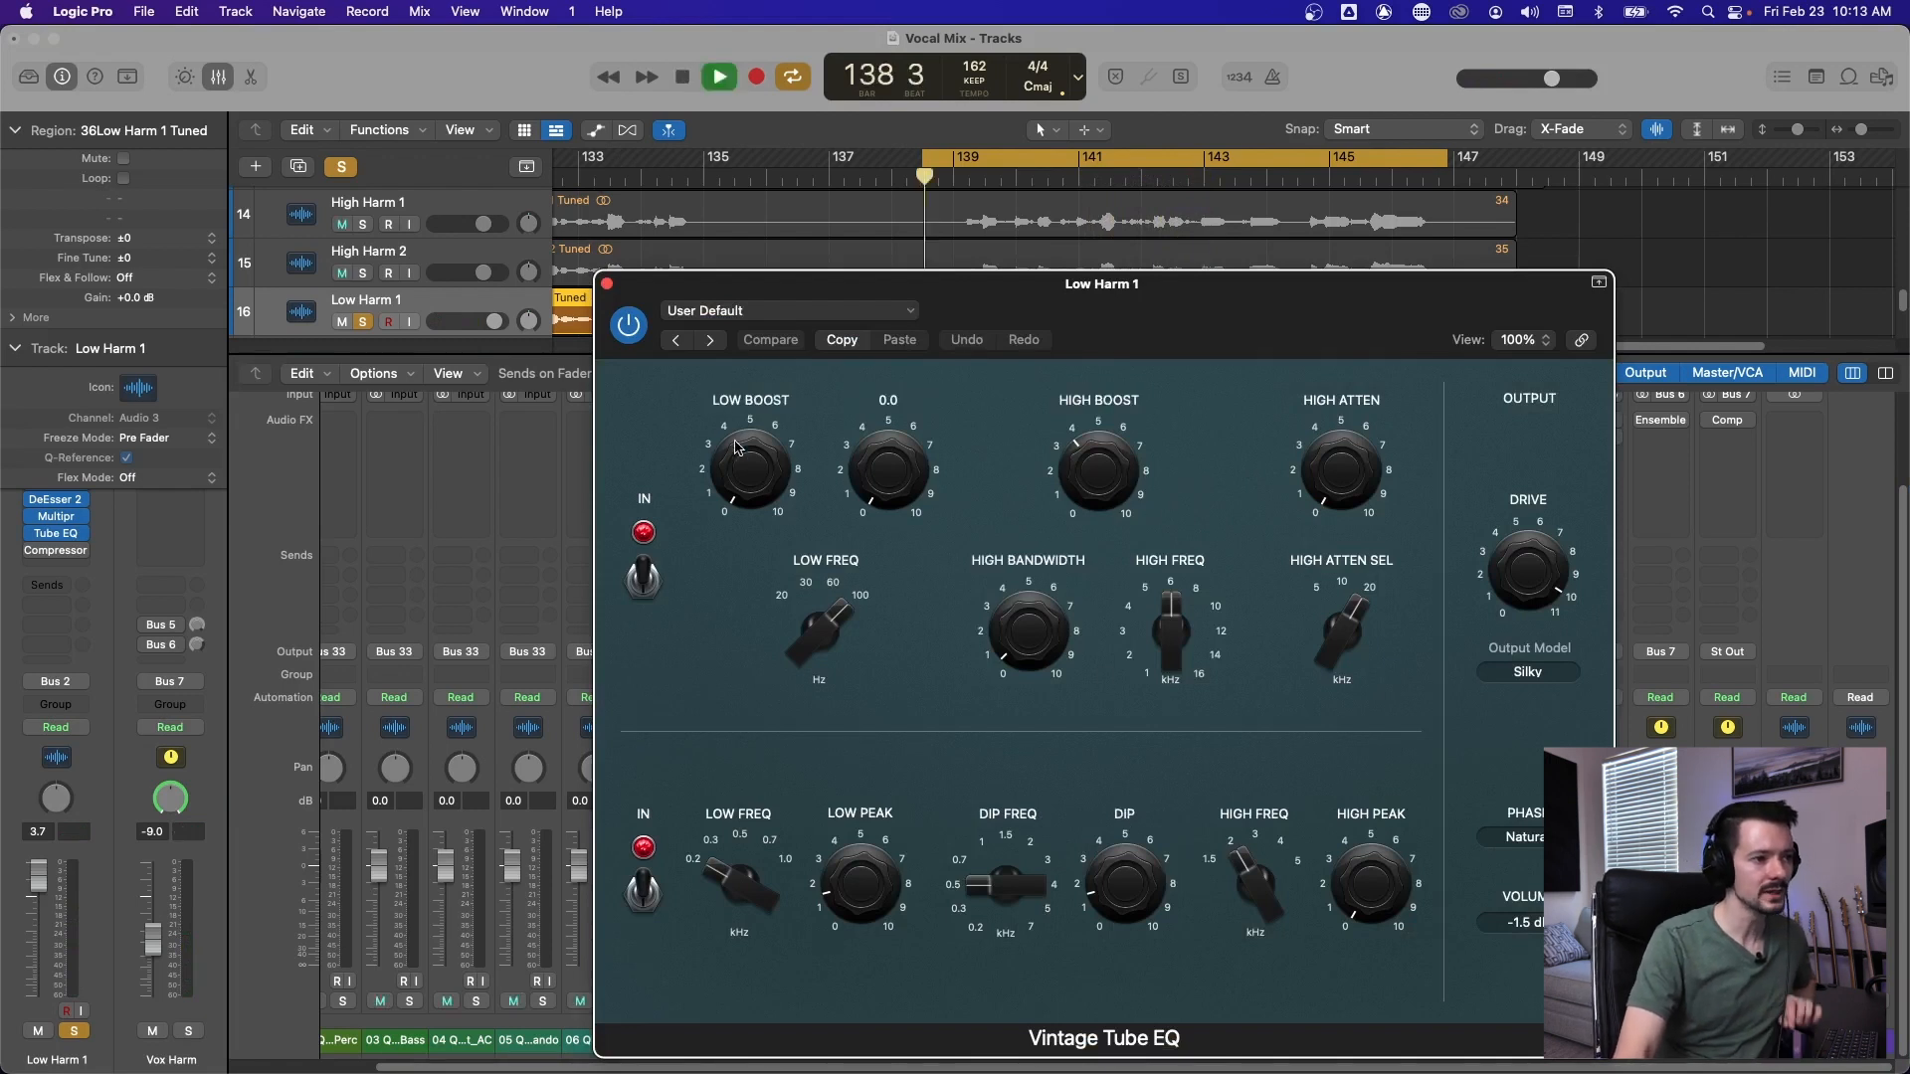
left_click_drag(749, 459, 749, 438)
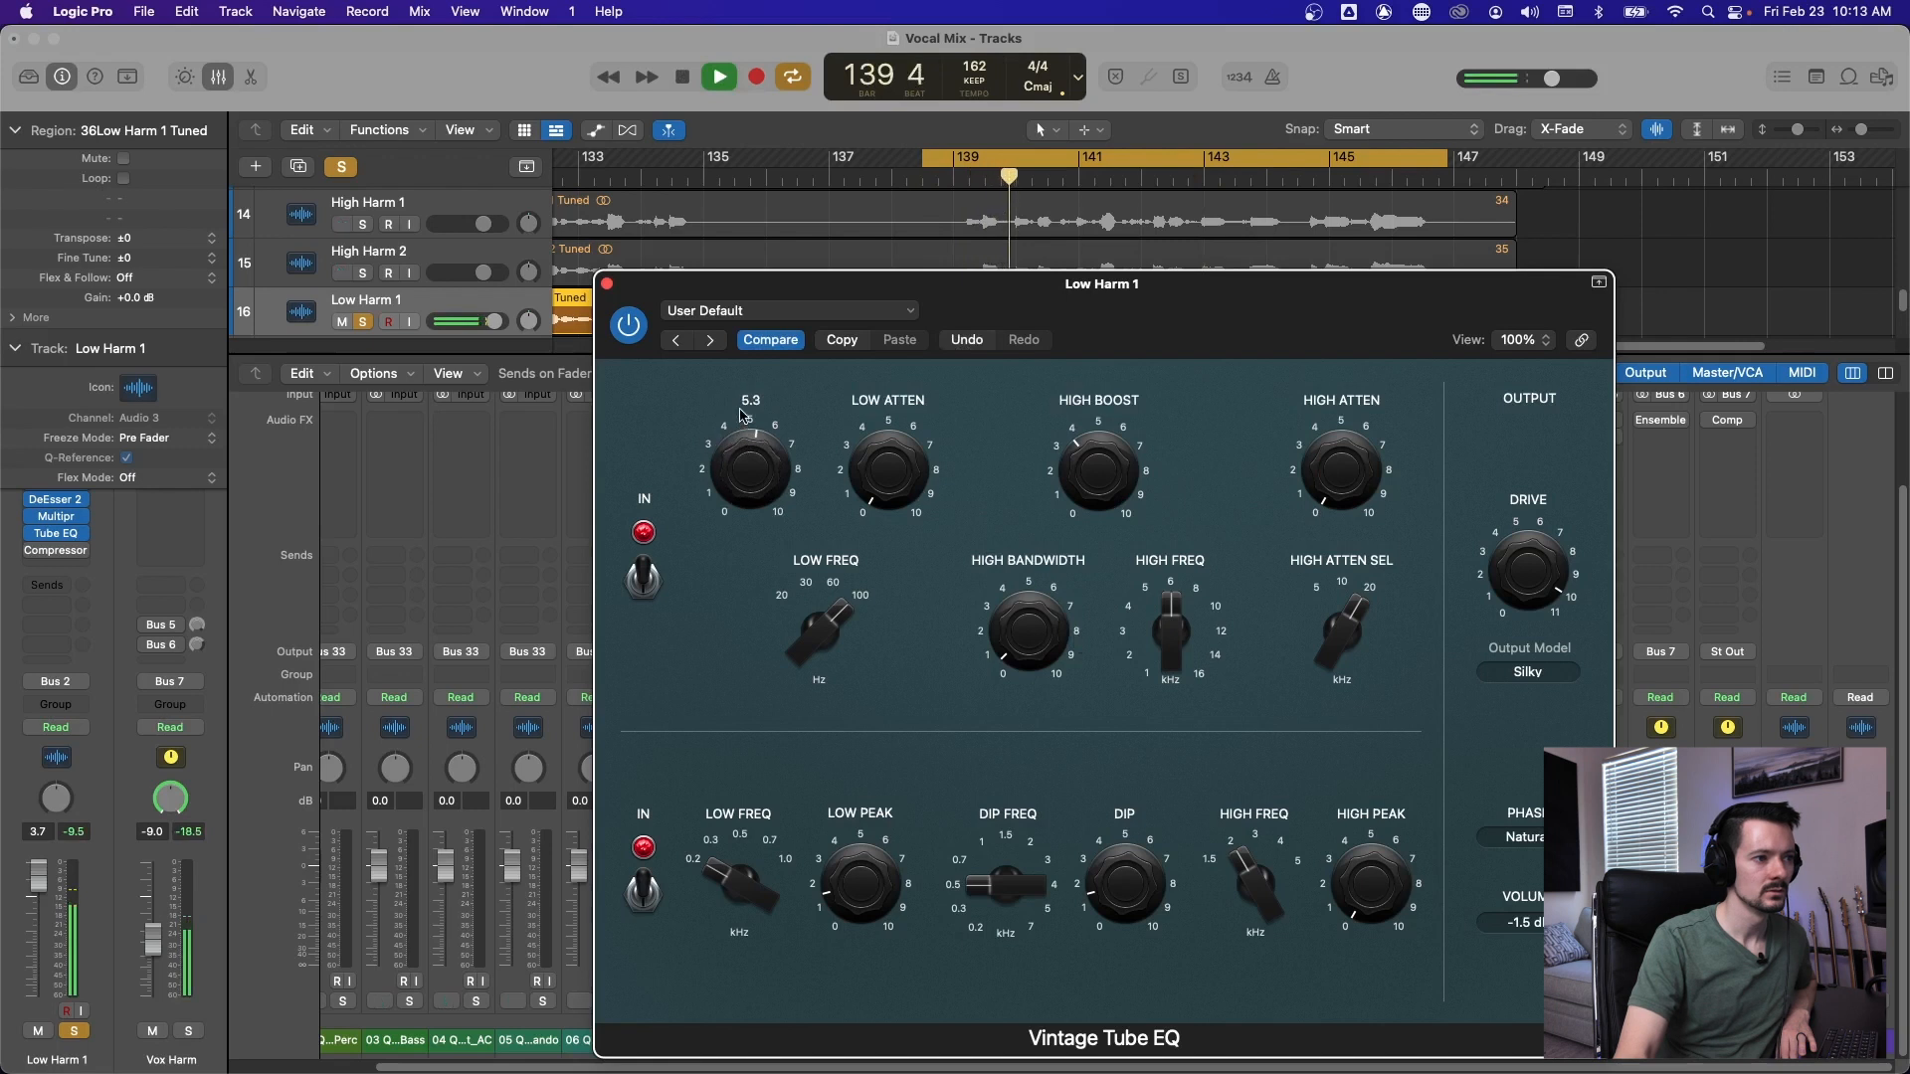
left_click_drag(895, 466, 897, 454)
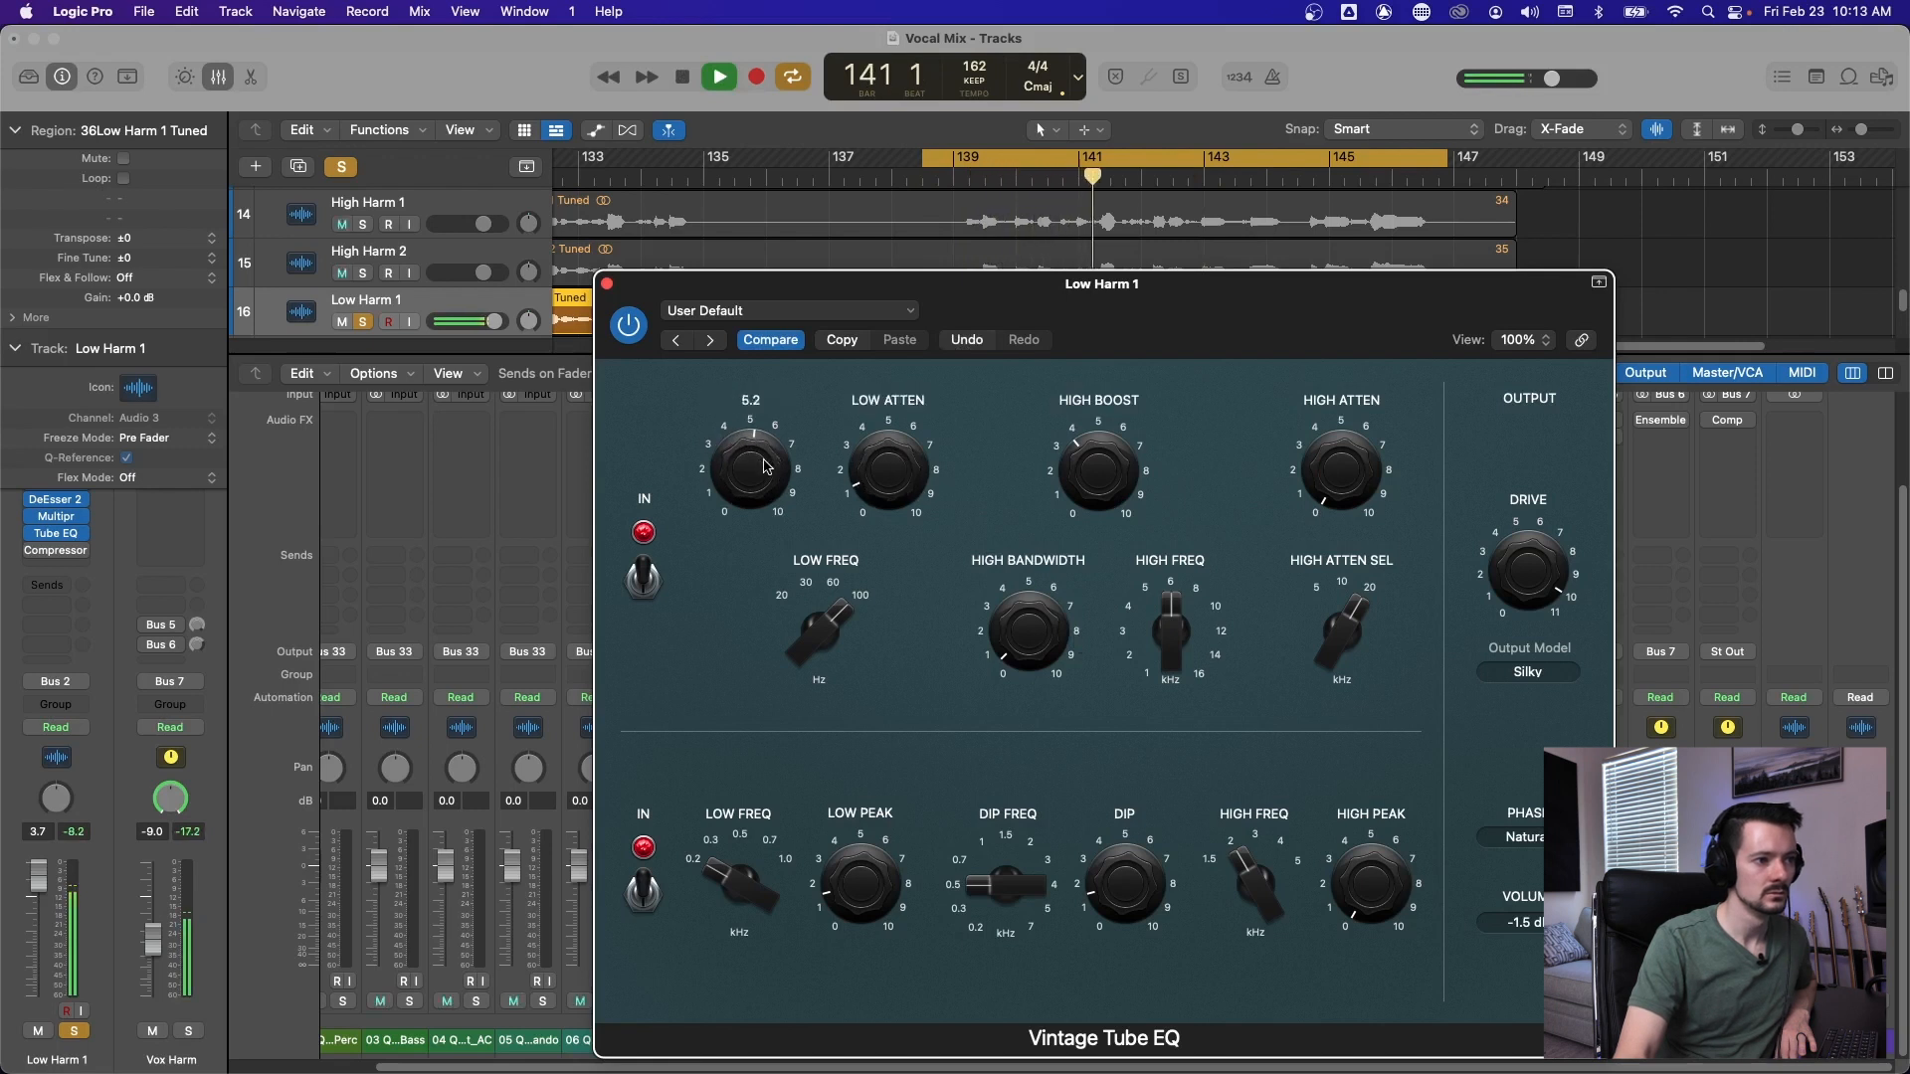
left_click_drag(766, 462, 762, 483)
left_click_drag(888, 488, 888, 480)
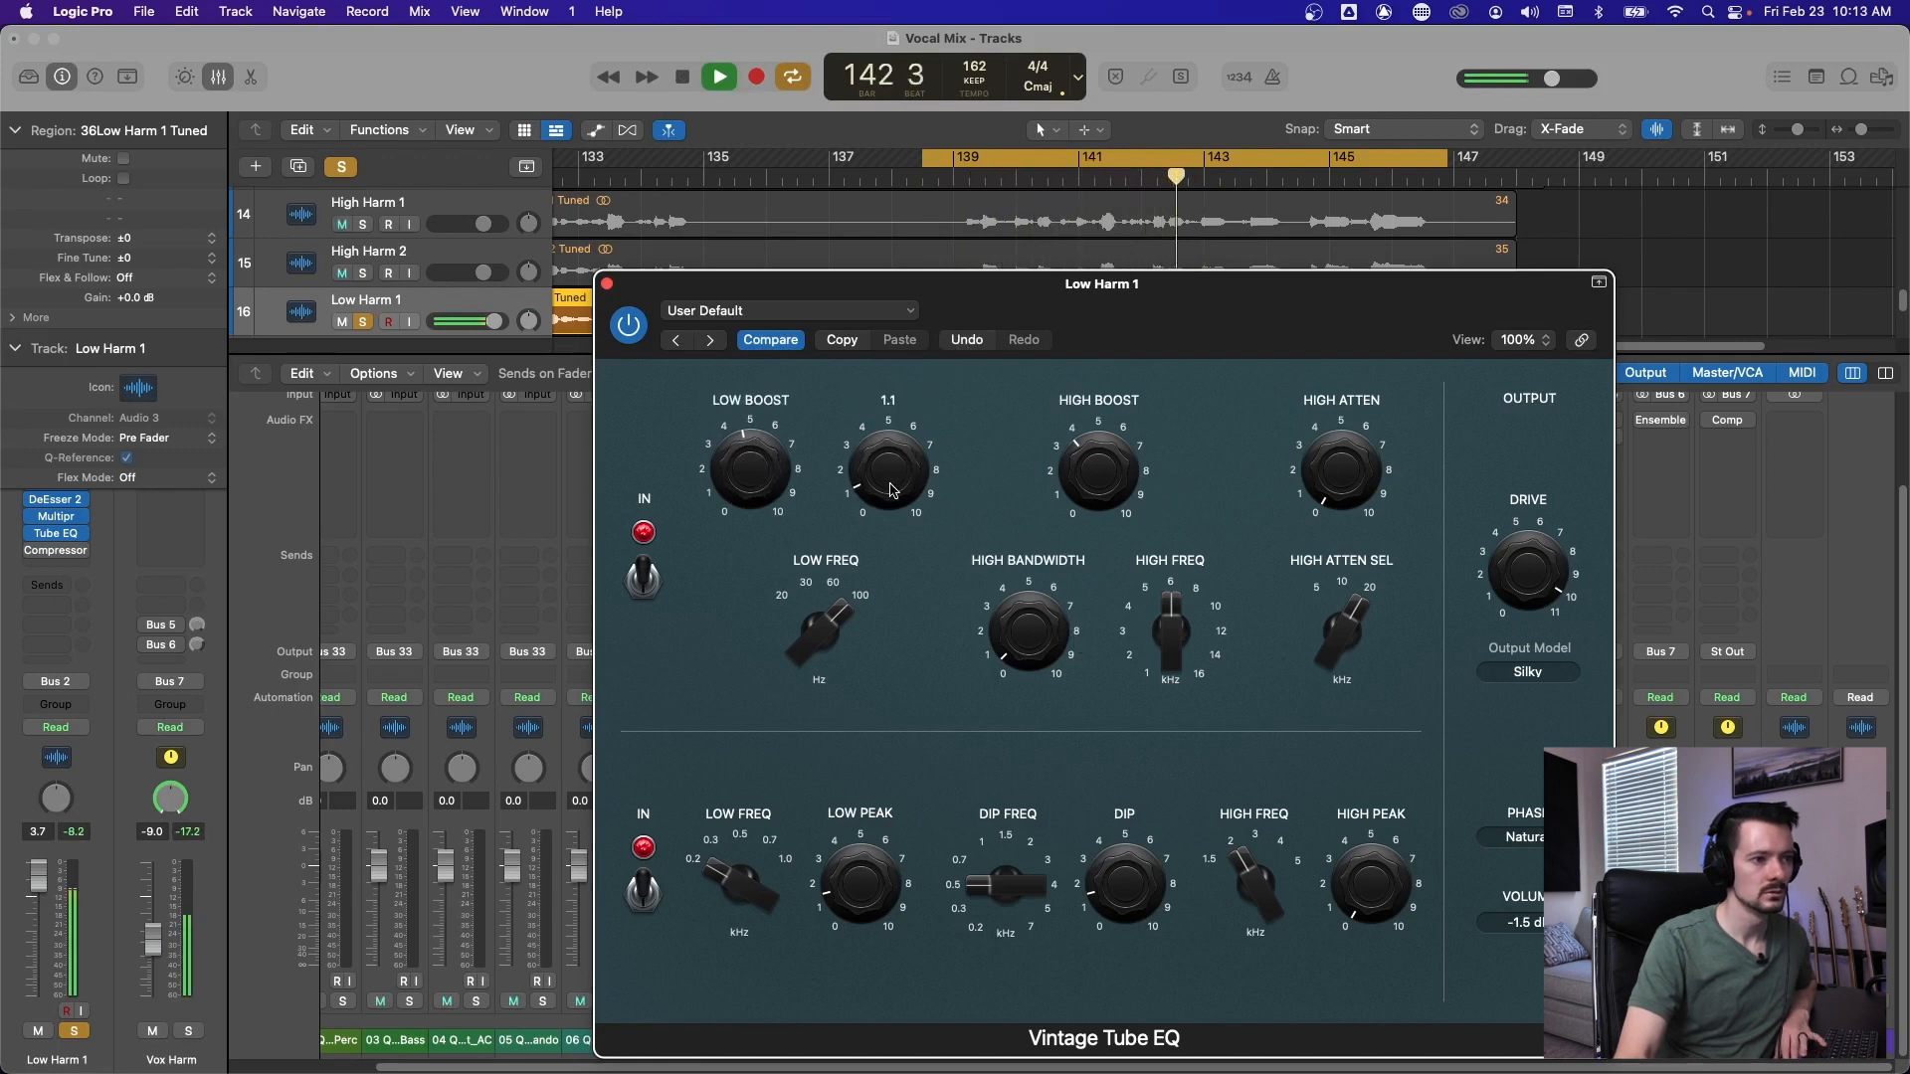
key("space")
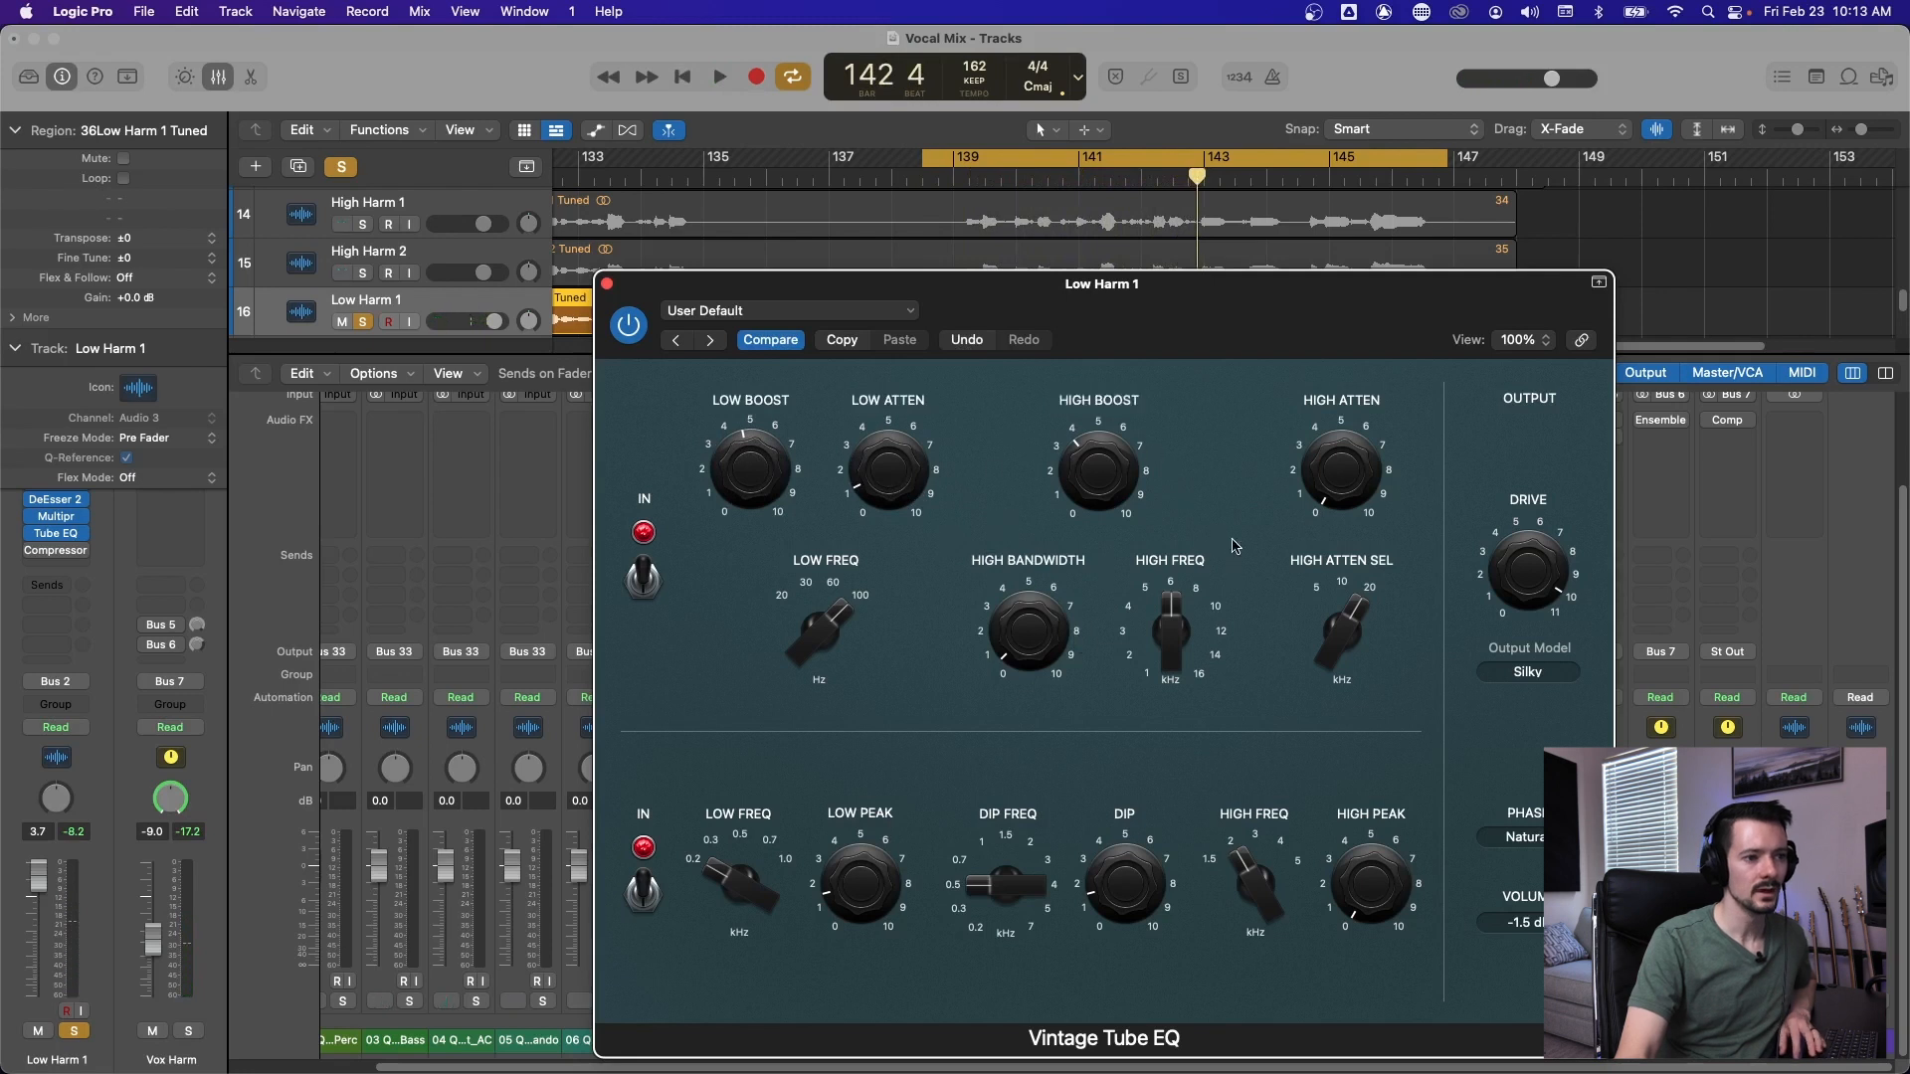
Set the Tube EQ's upper High Freq to 10 kHz and keep High Boost at 0.0 after auditioning it.
key("space")
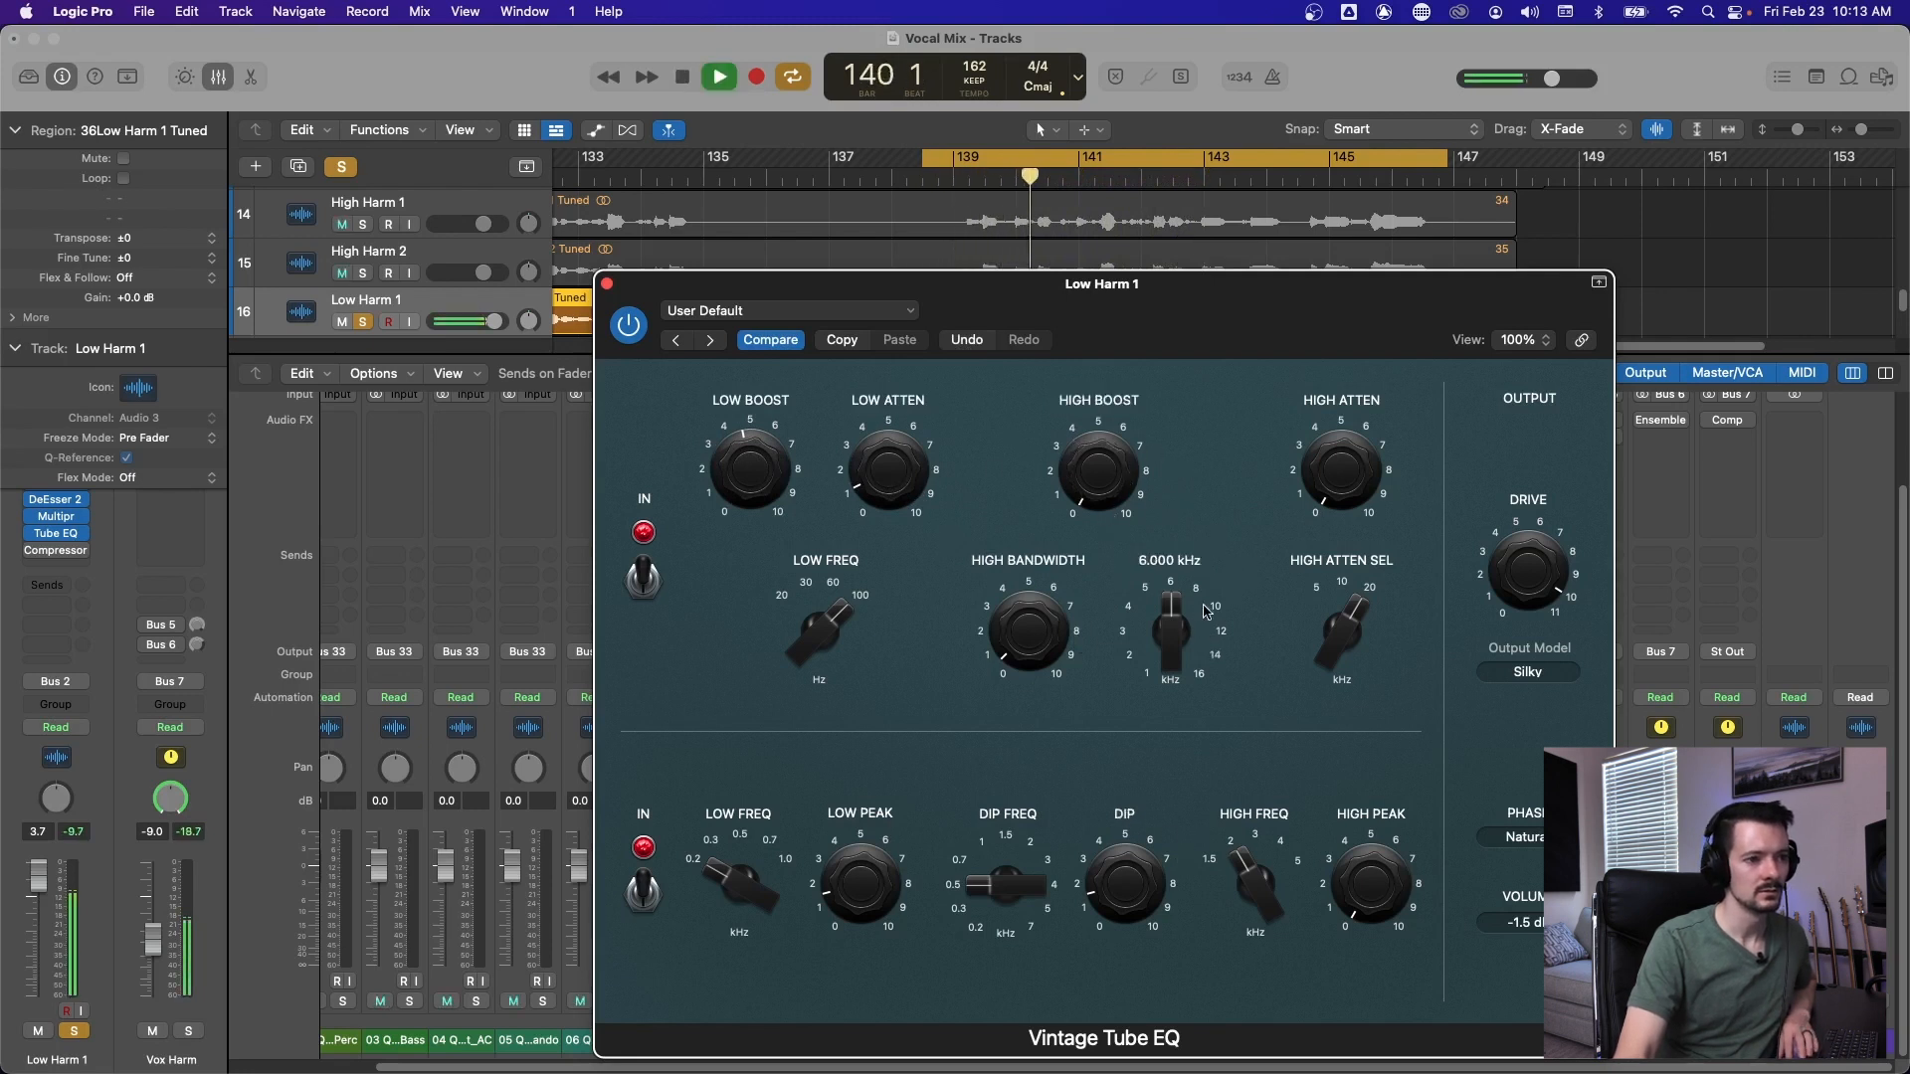
key("space")
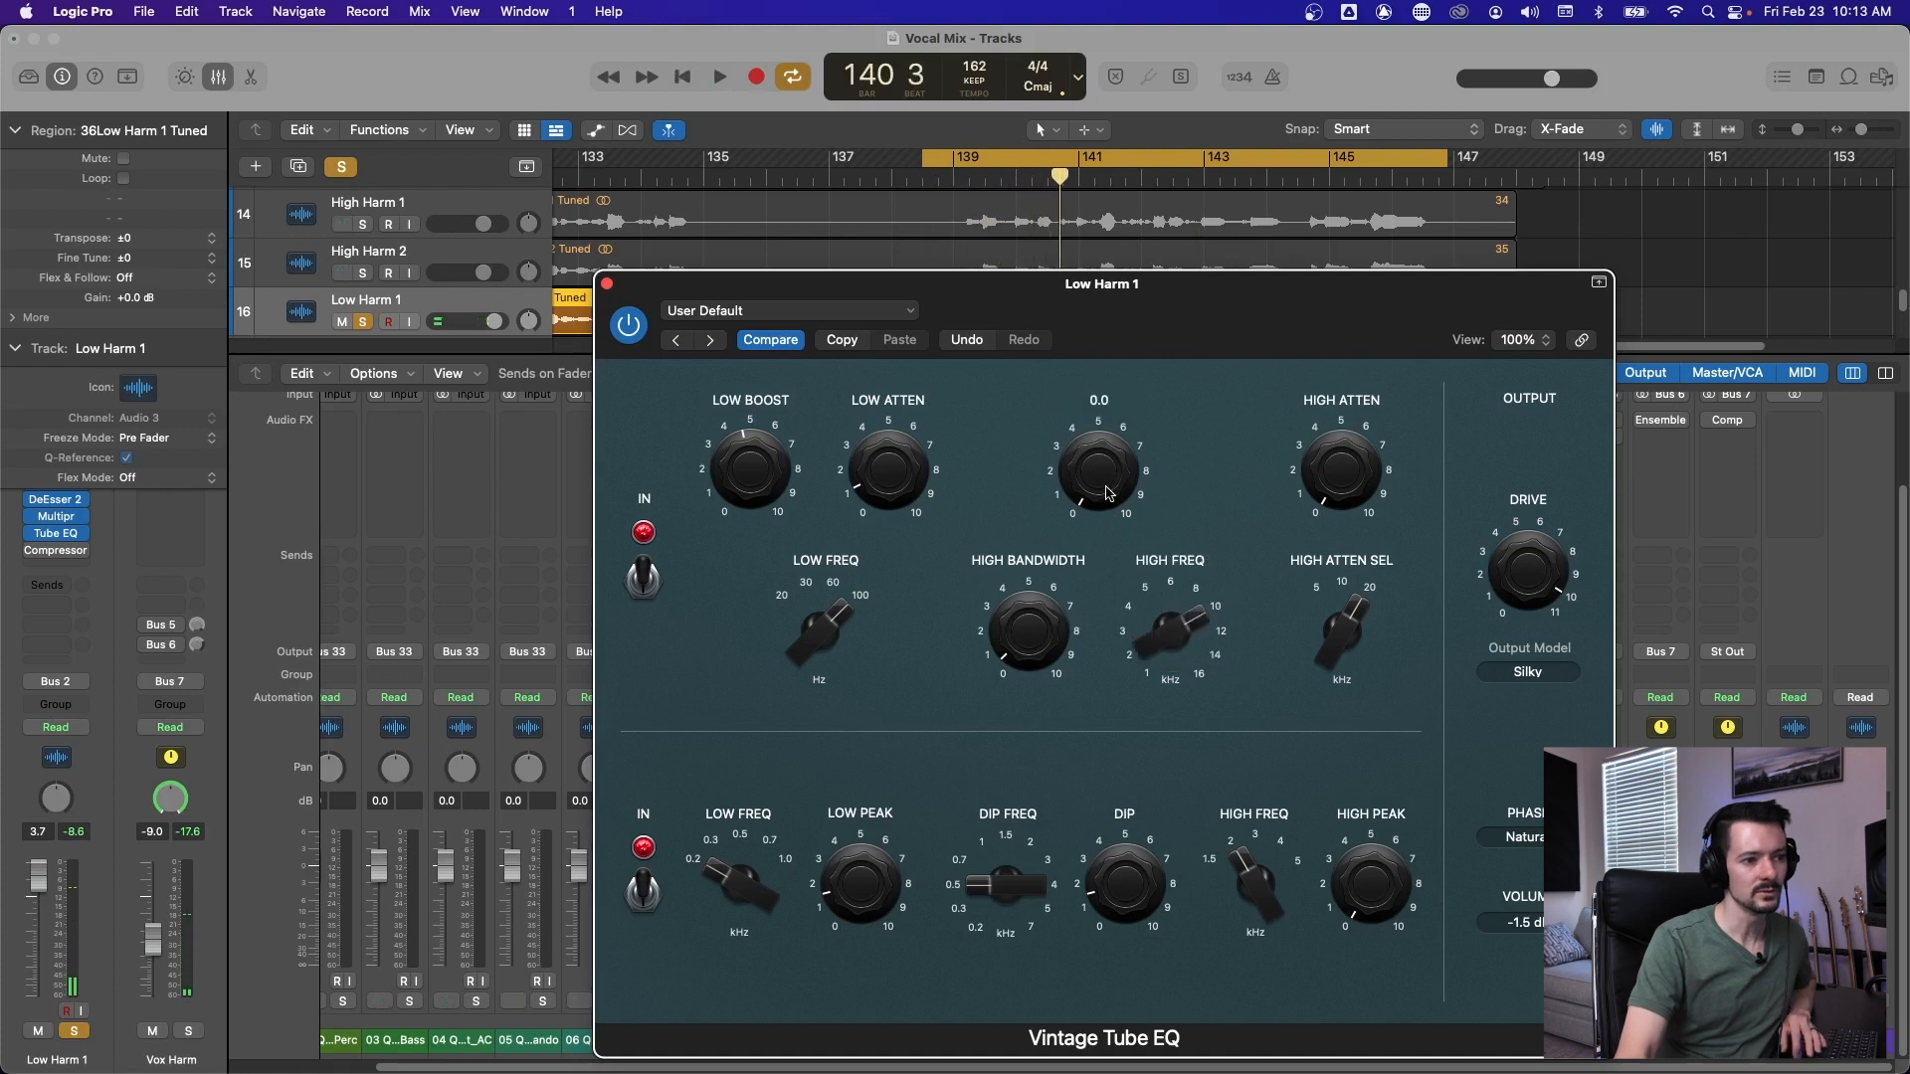
key("space")
left_click_drag(1094, 453, 1197, 928)
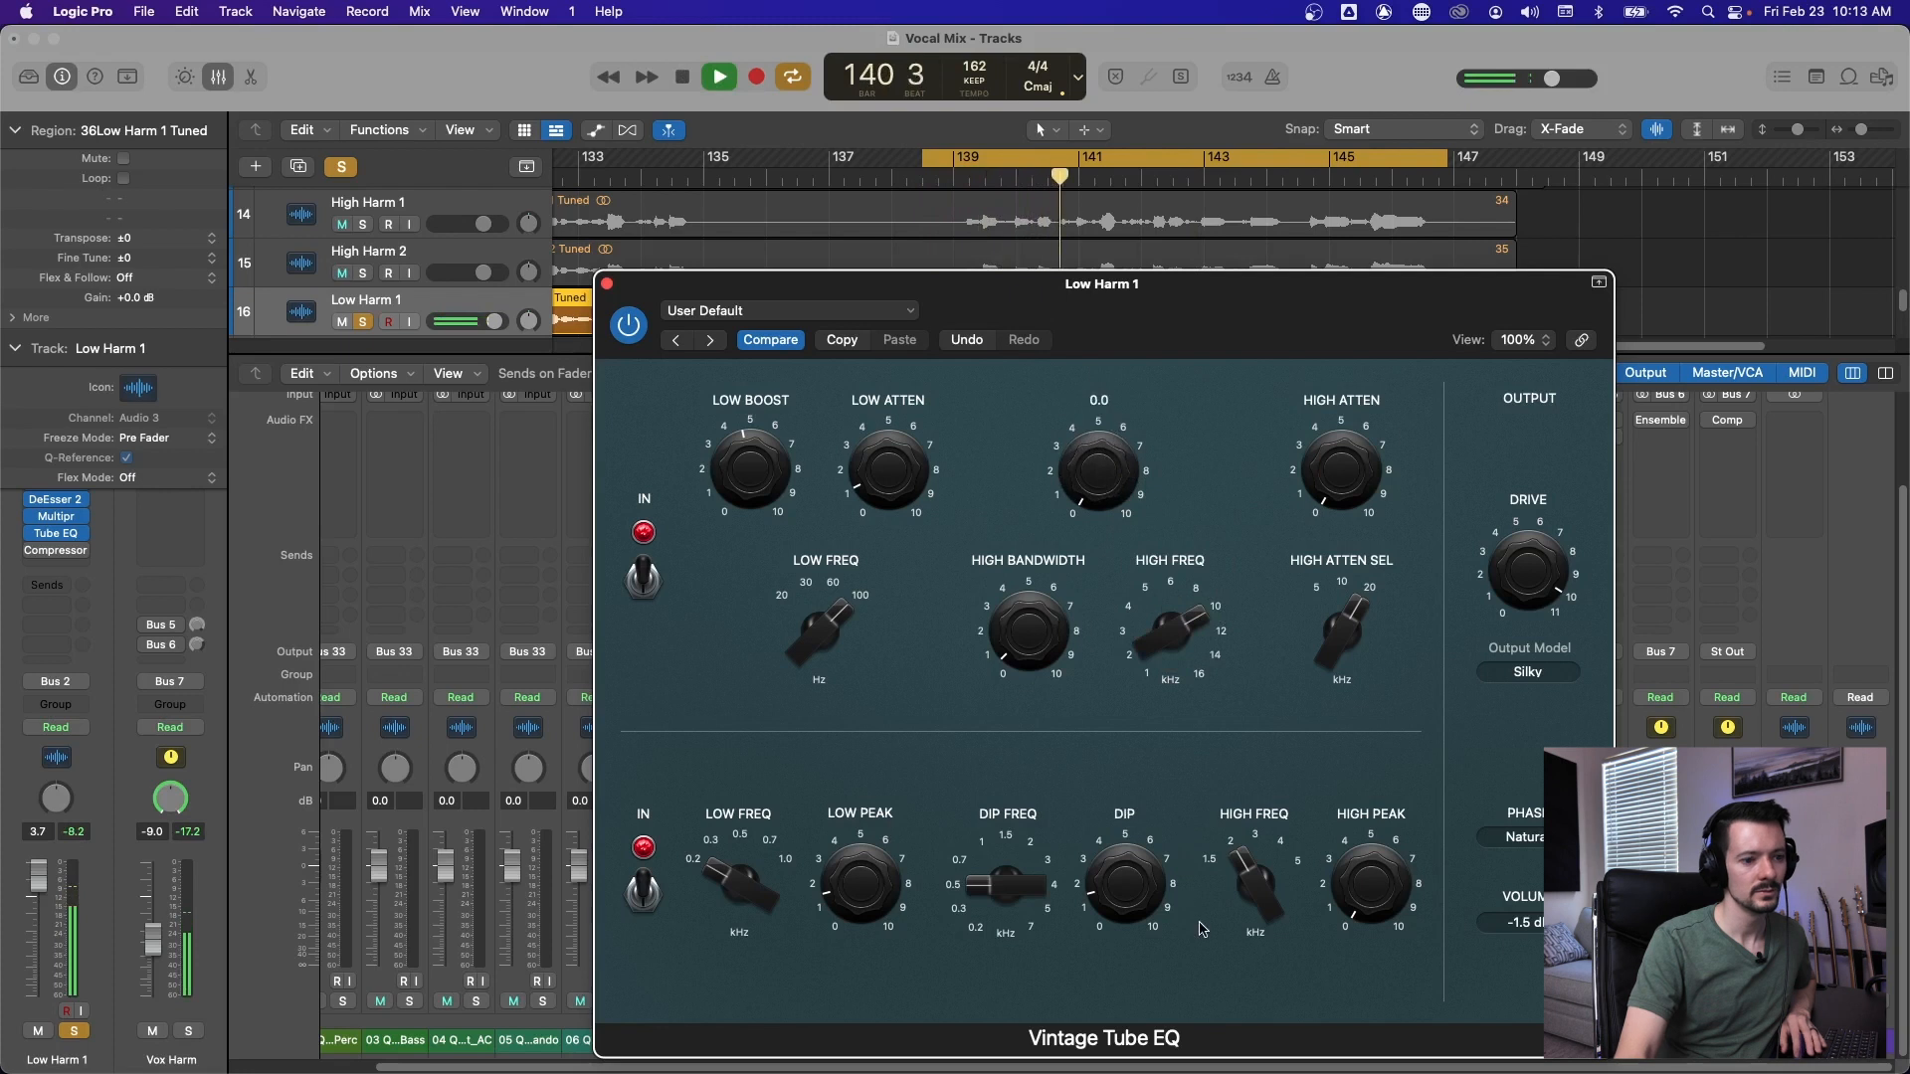
Raise the Tube EQ's High Peak to between 3 and 4 and set the lower High Freq to 1.5 kHz.
key("space")
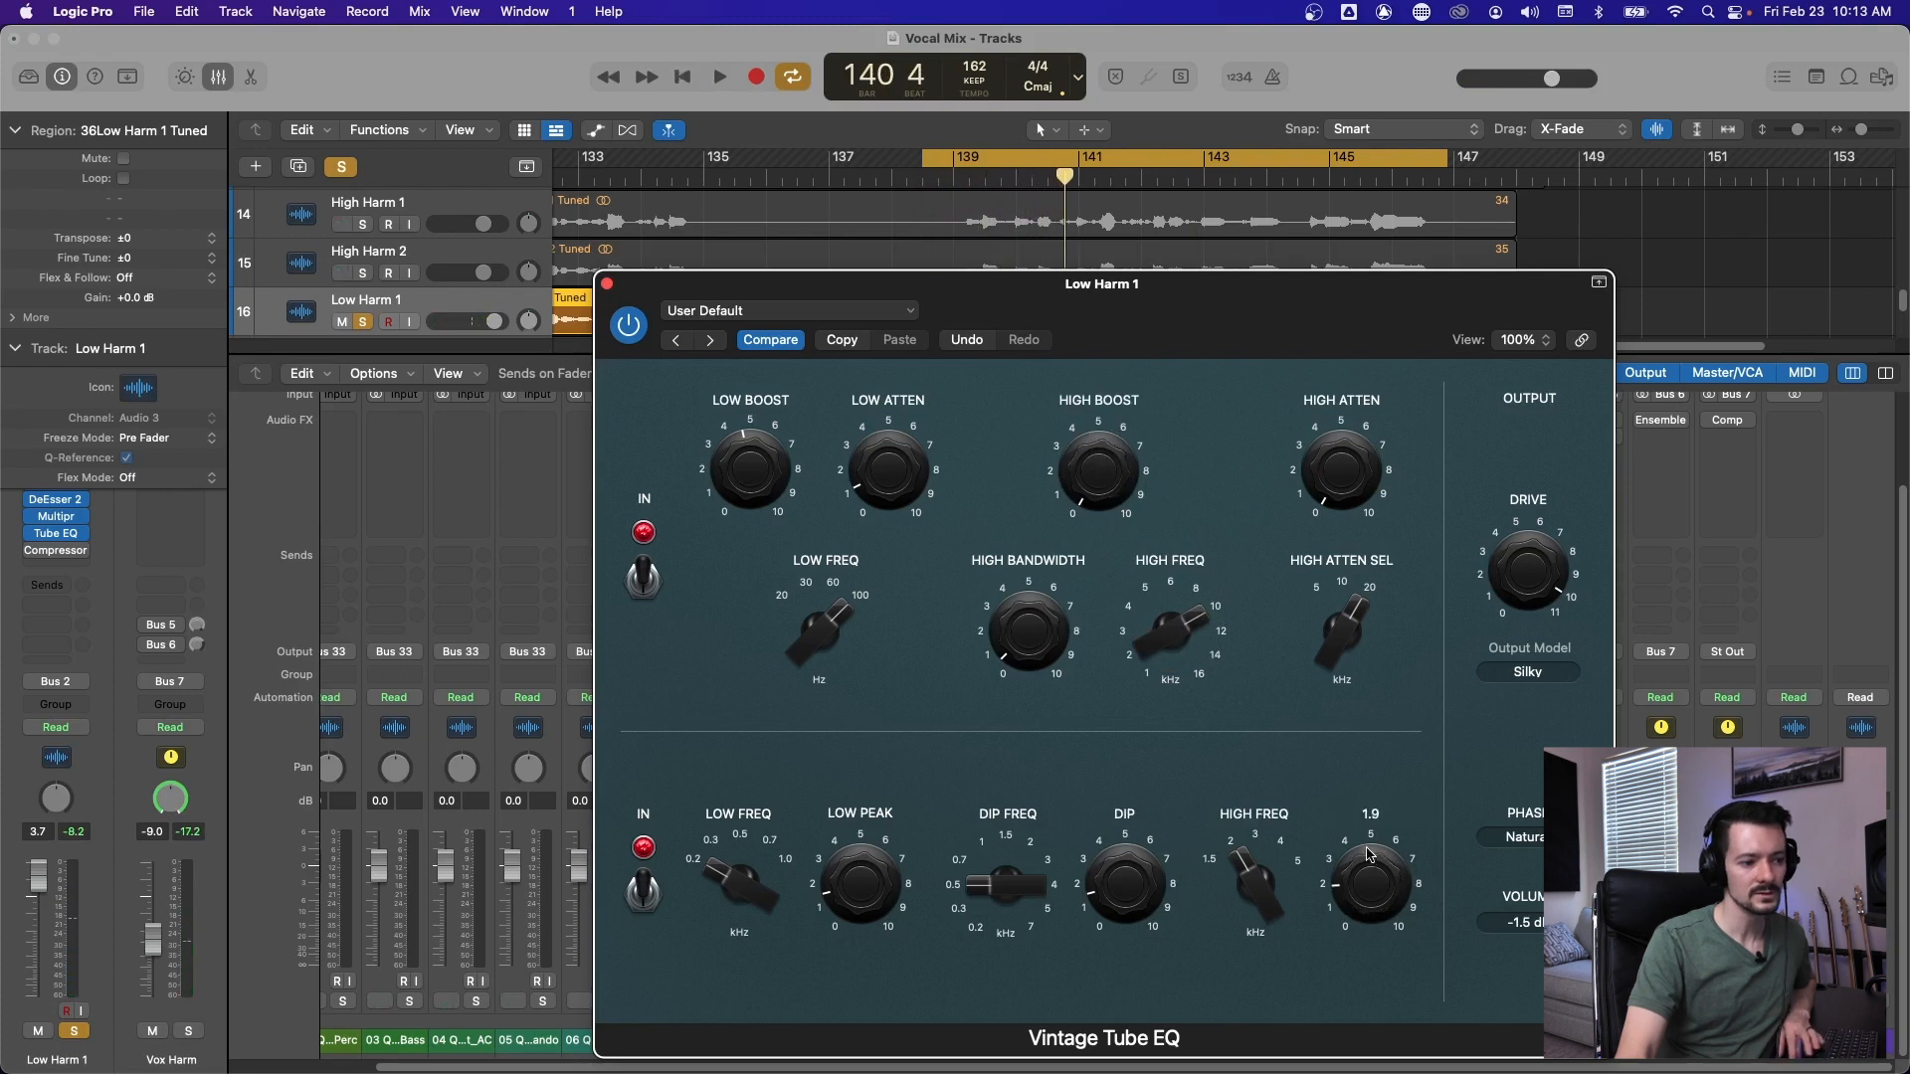
key("space")
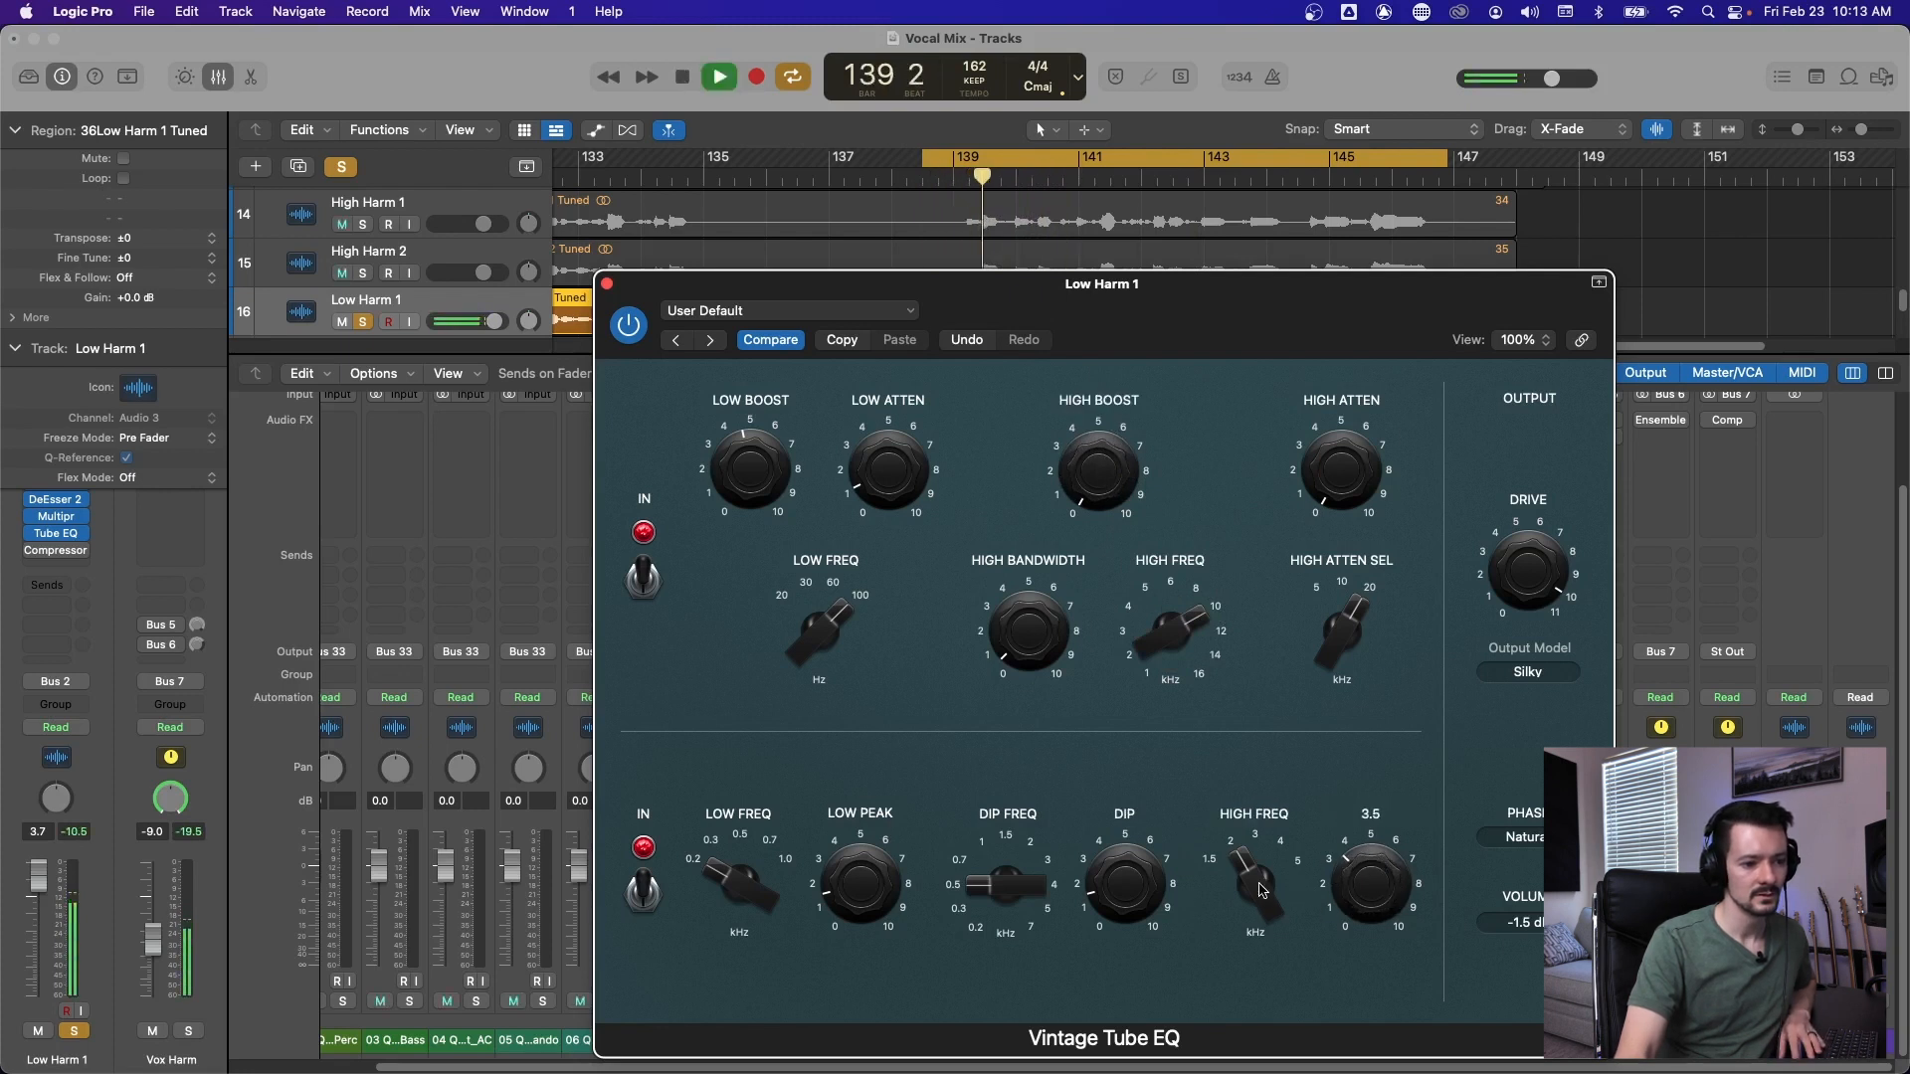
left_click_drag(1371, 880, 1405, 832)
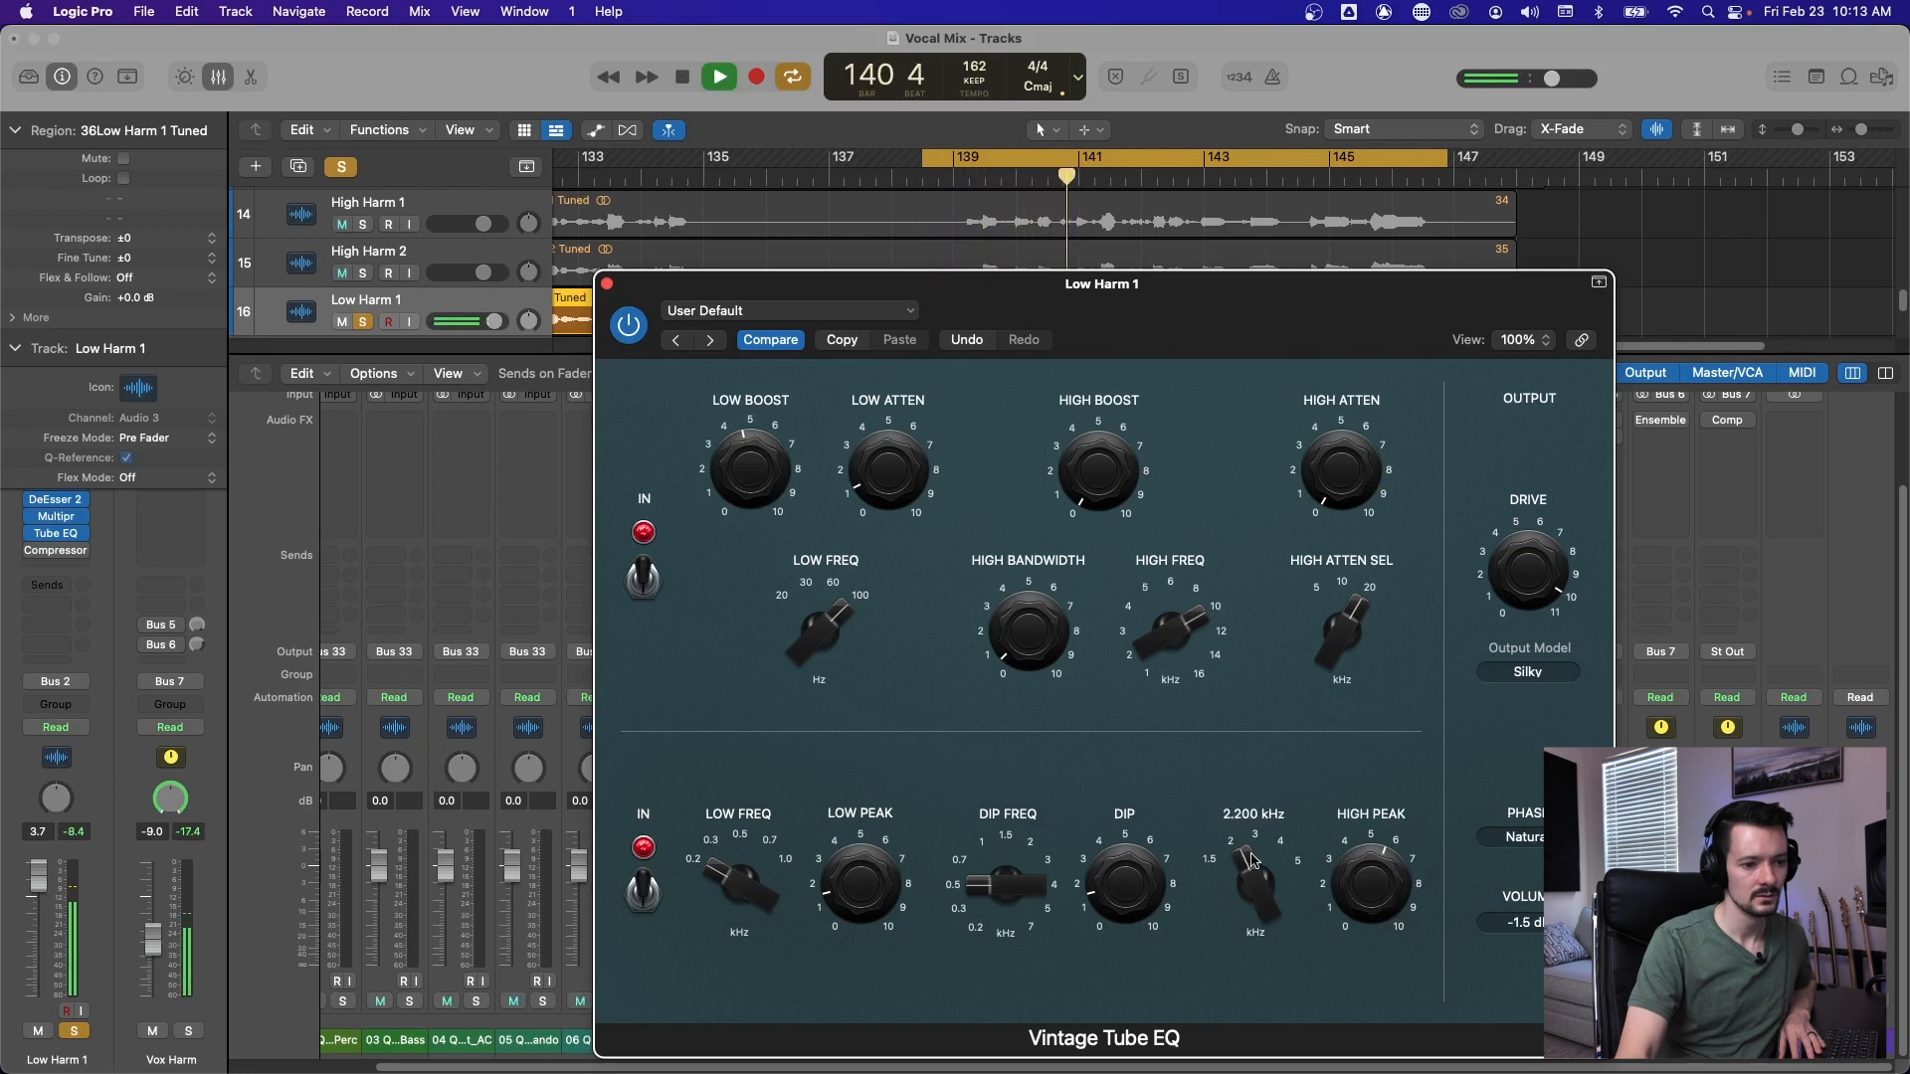
left_click_drag(1285, 915, 1209, 1049)
left_click_drag(1389, 842, 1391, 892)
key("space")
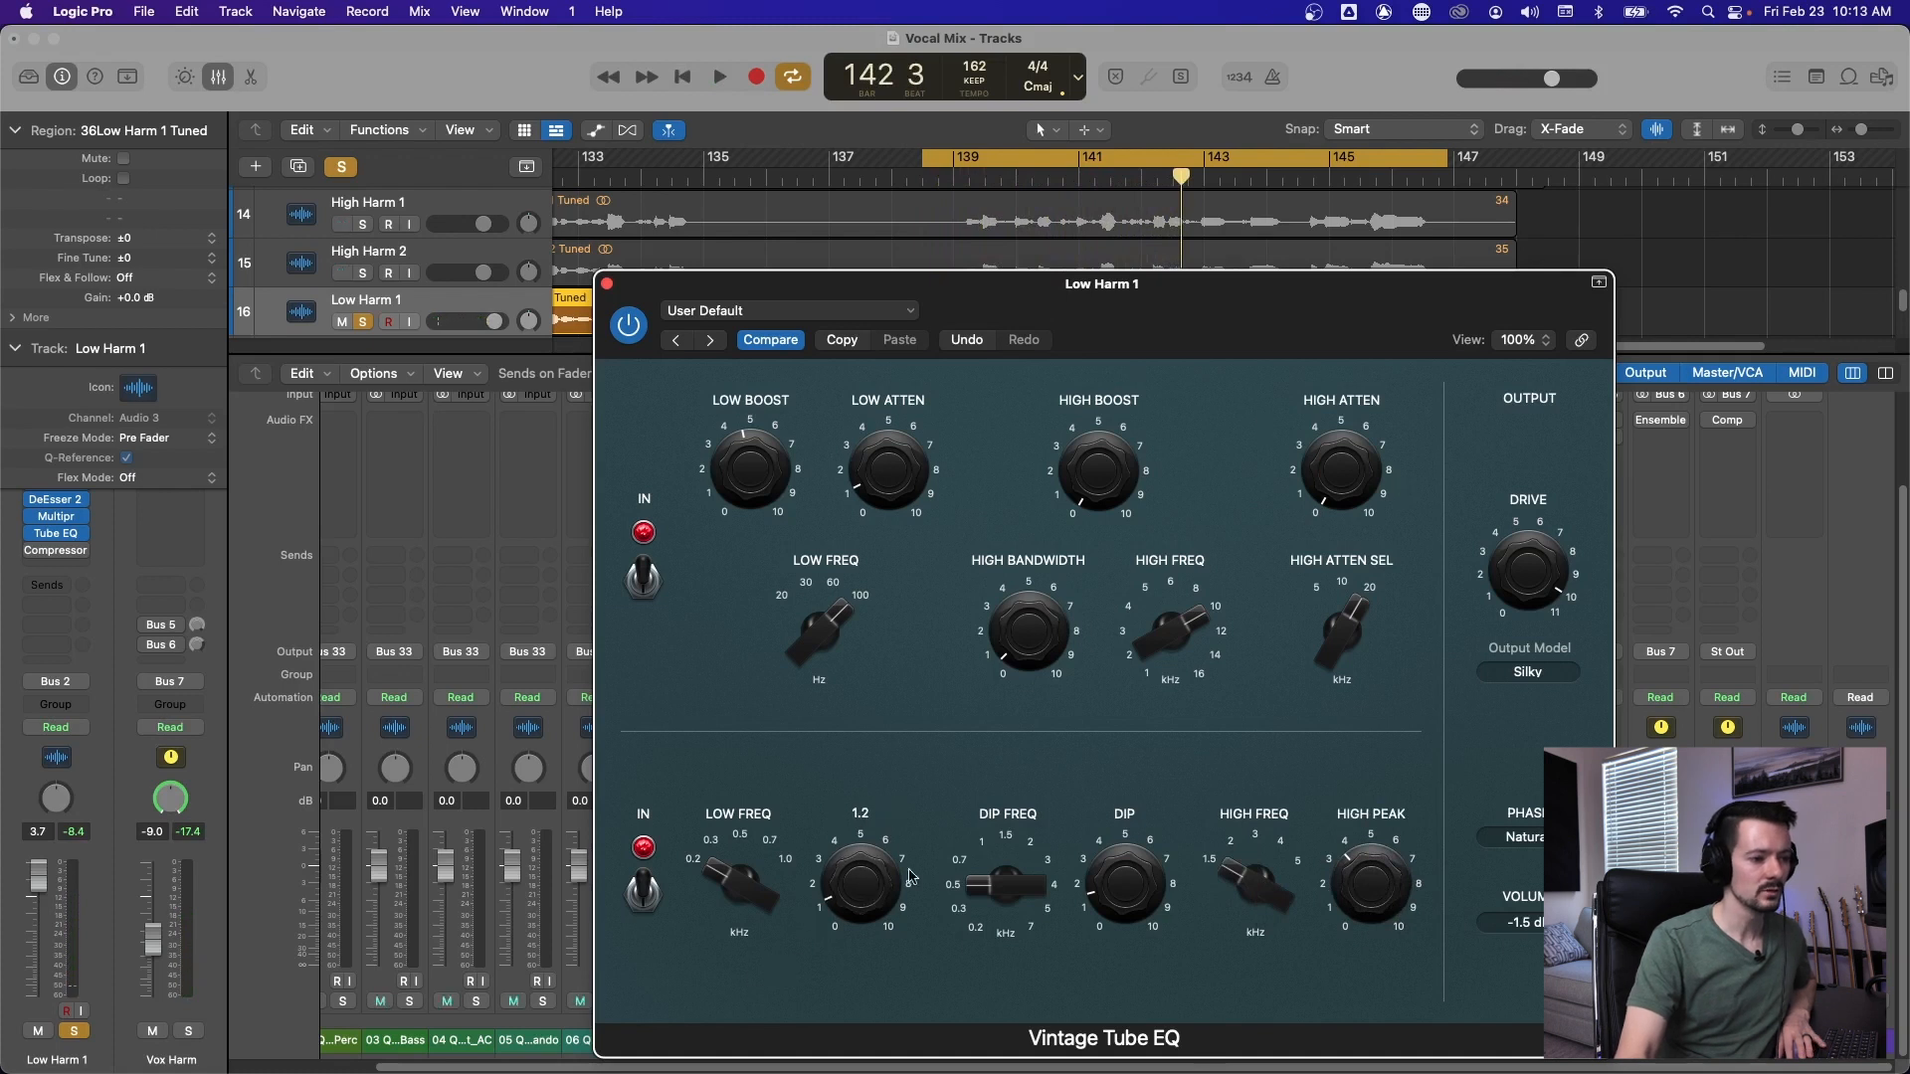
Compare Low Harm 1 with and without the Vintage Tube EQ during playback and close the plug-in.
left_click_drag(1257, 283, 1017, 228)
key("space")
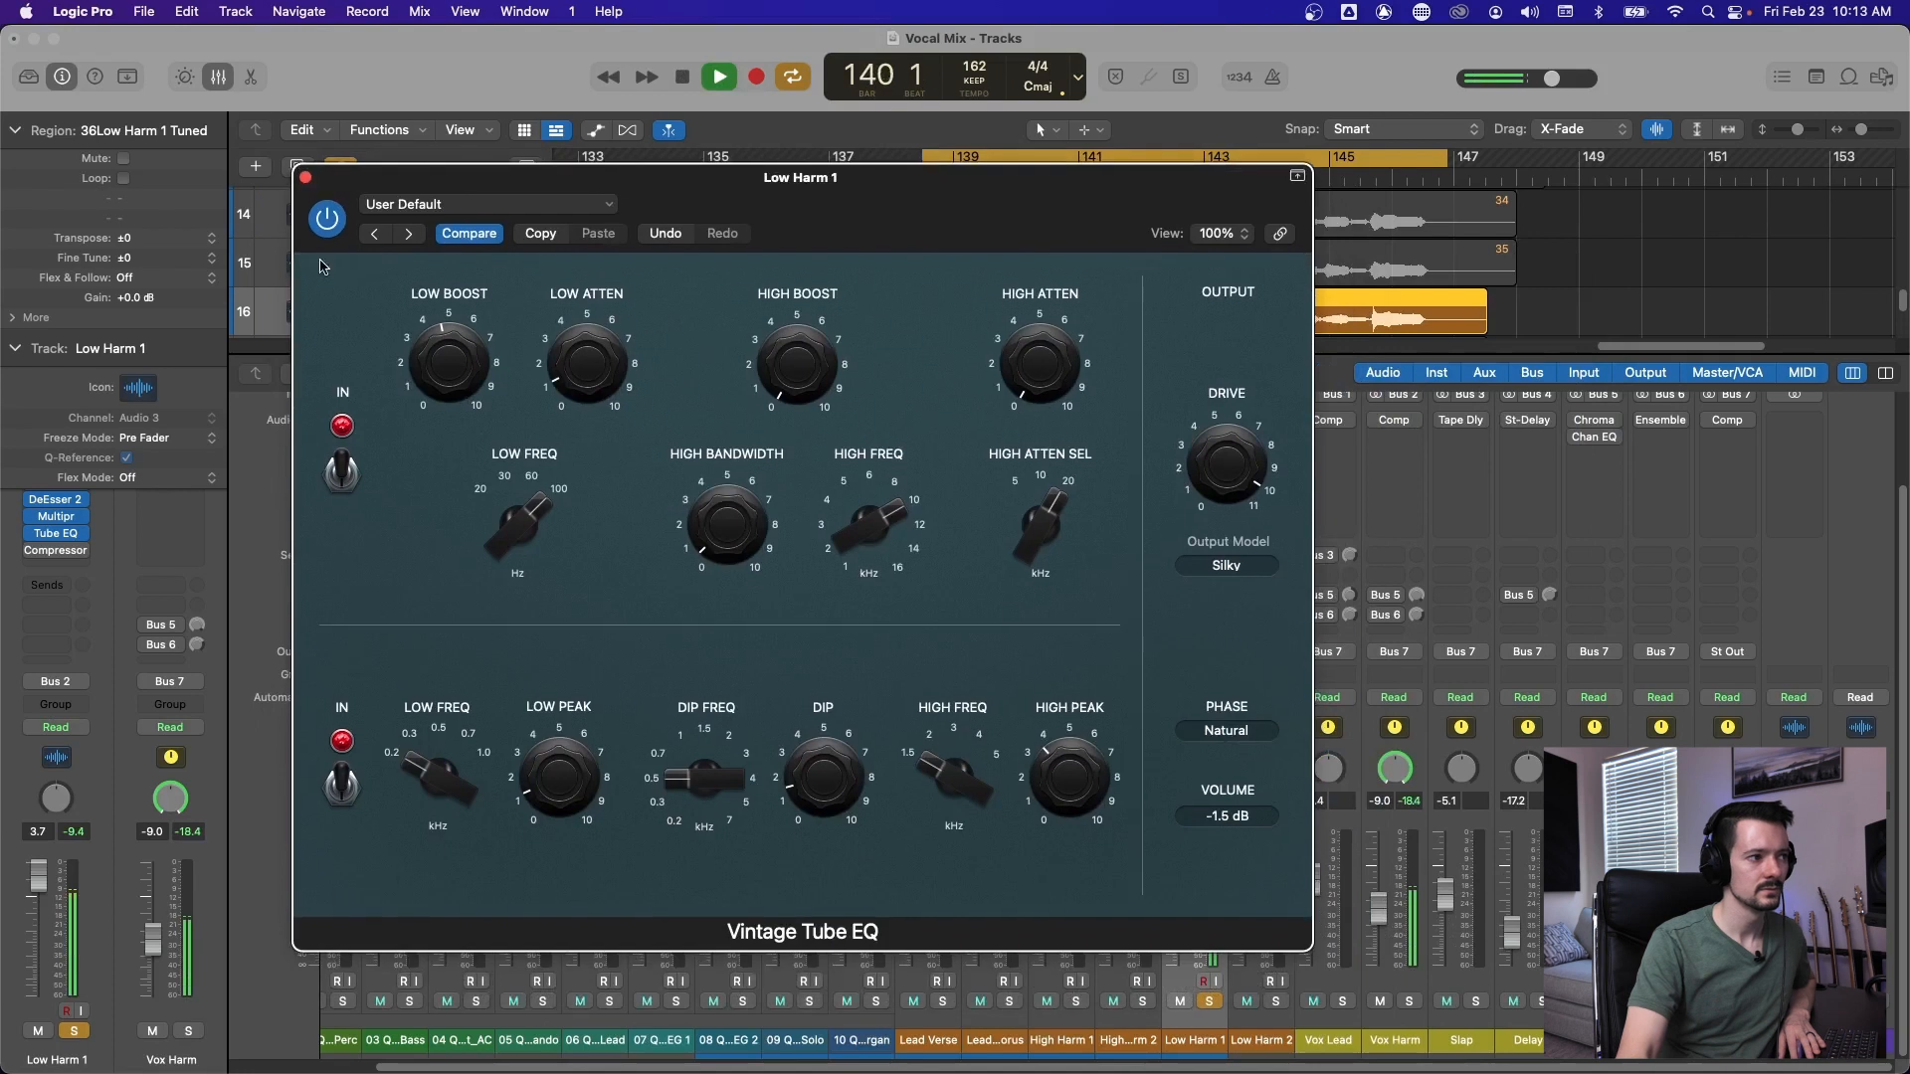
left_click(334, 235)
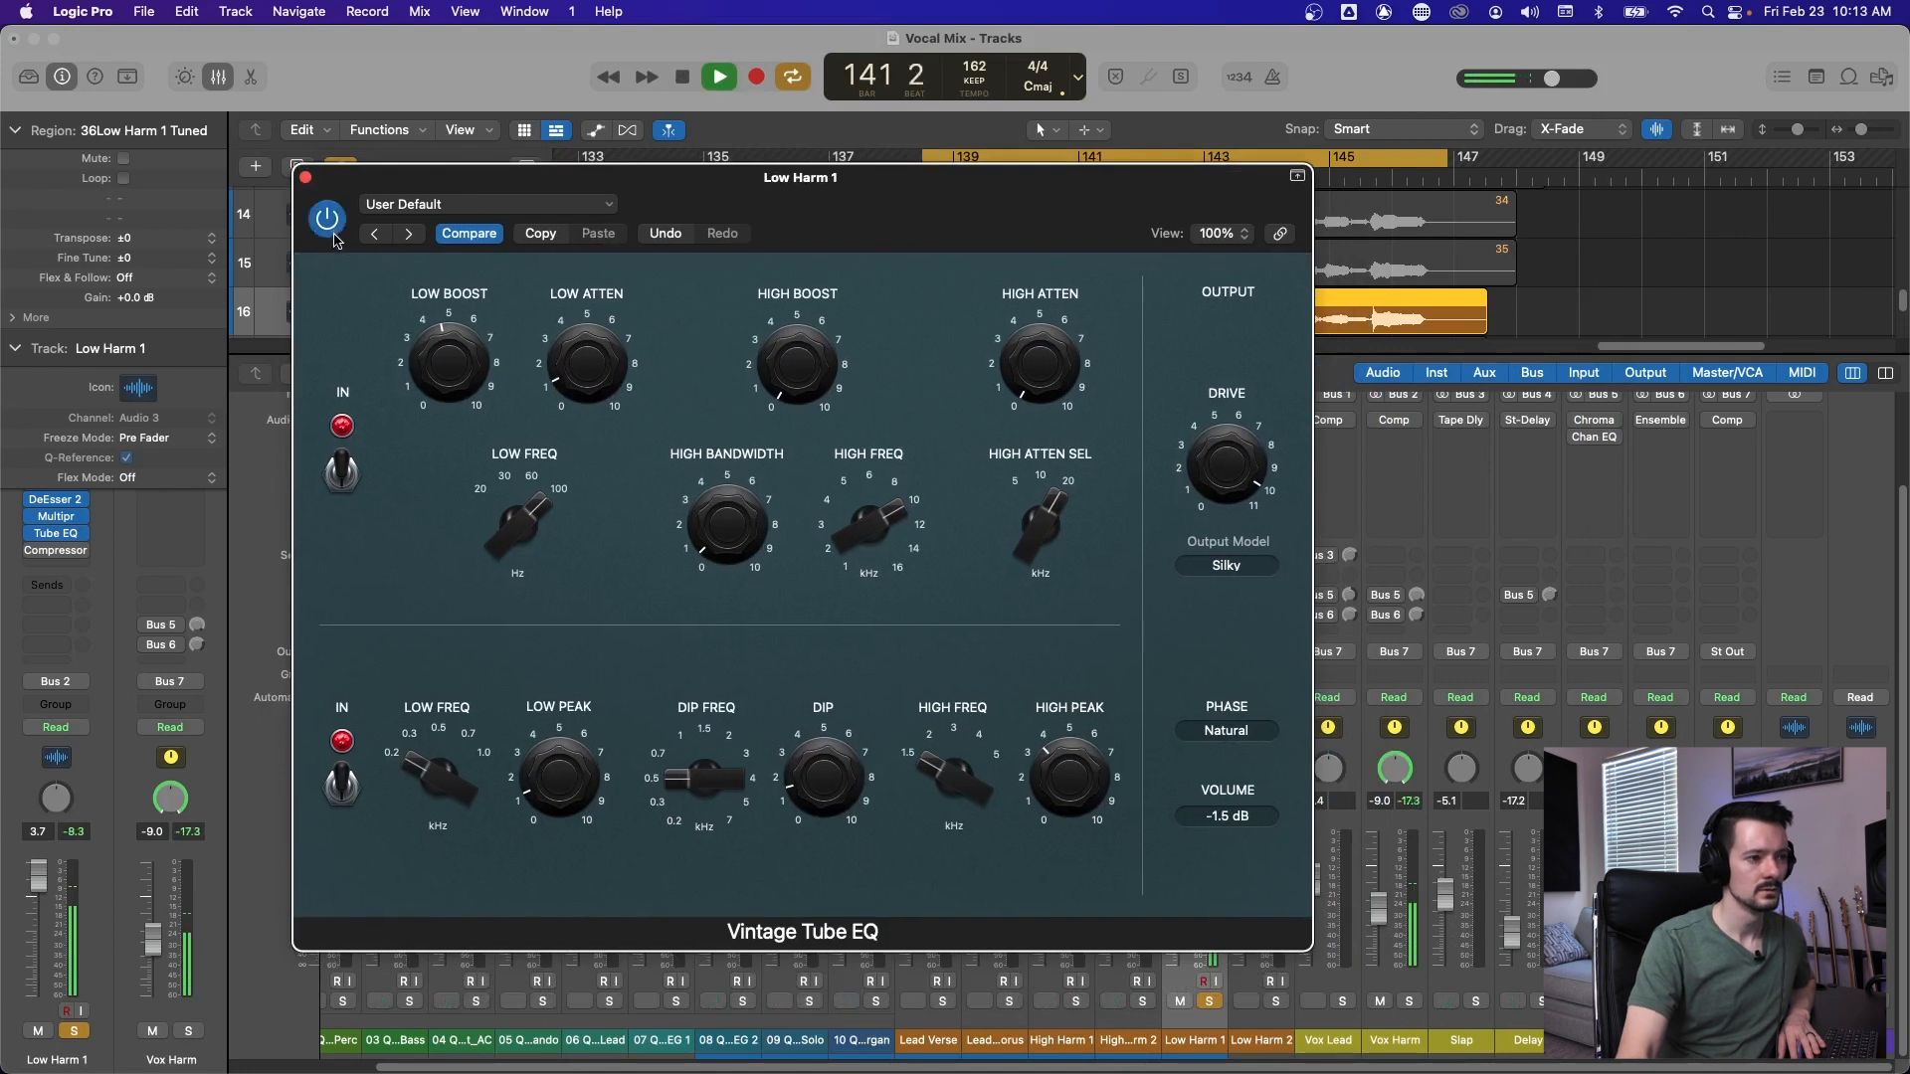
left_click(305, 177)
key("space")
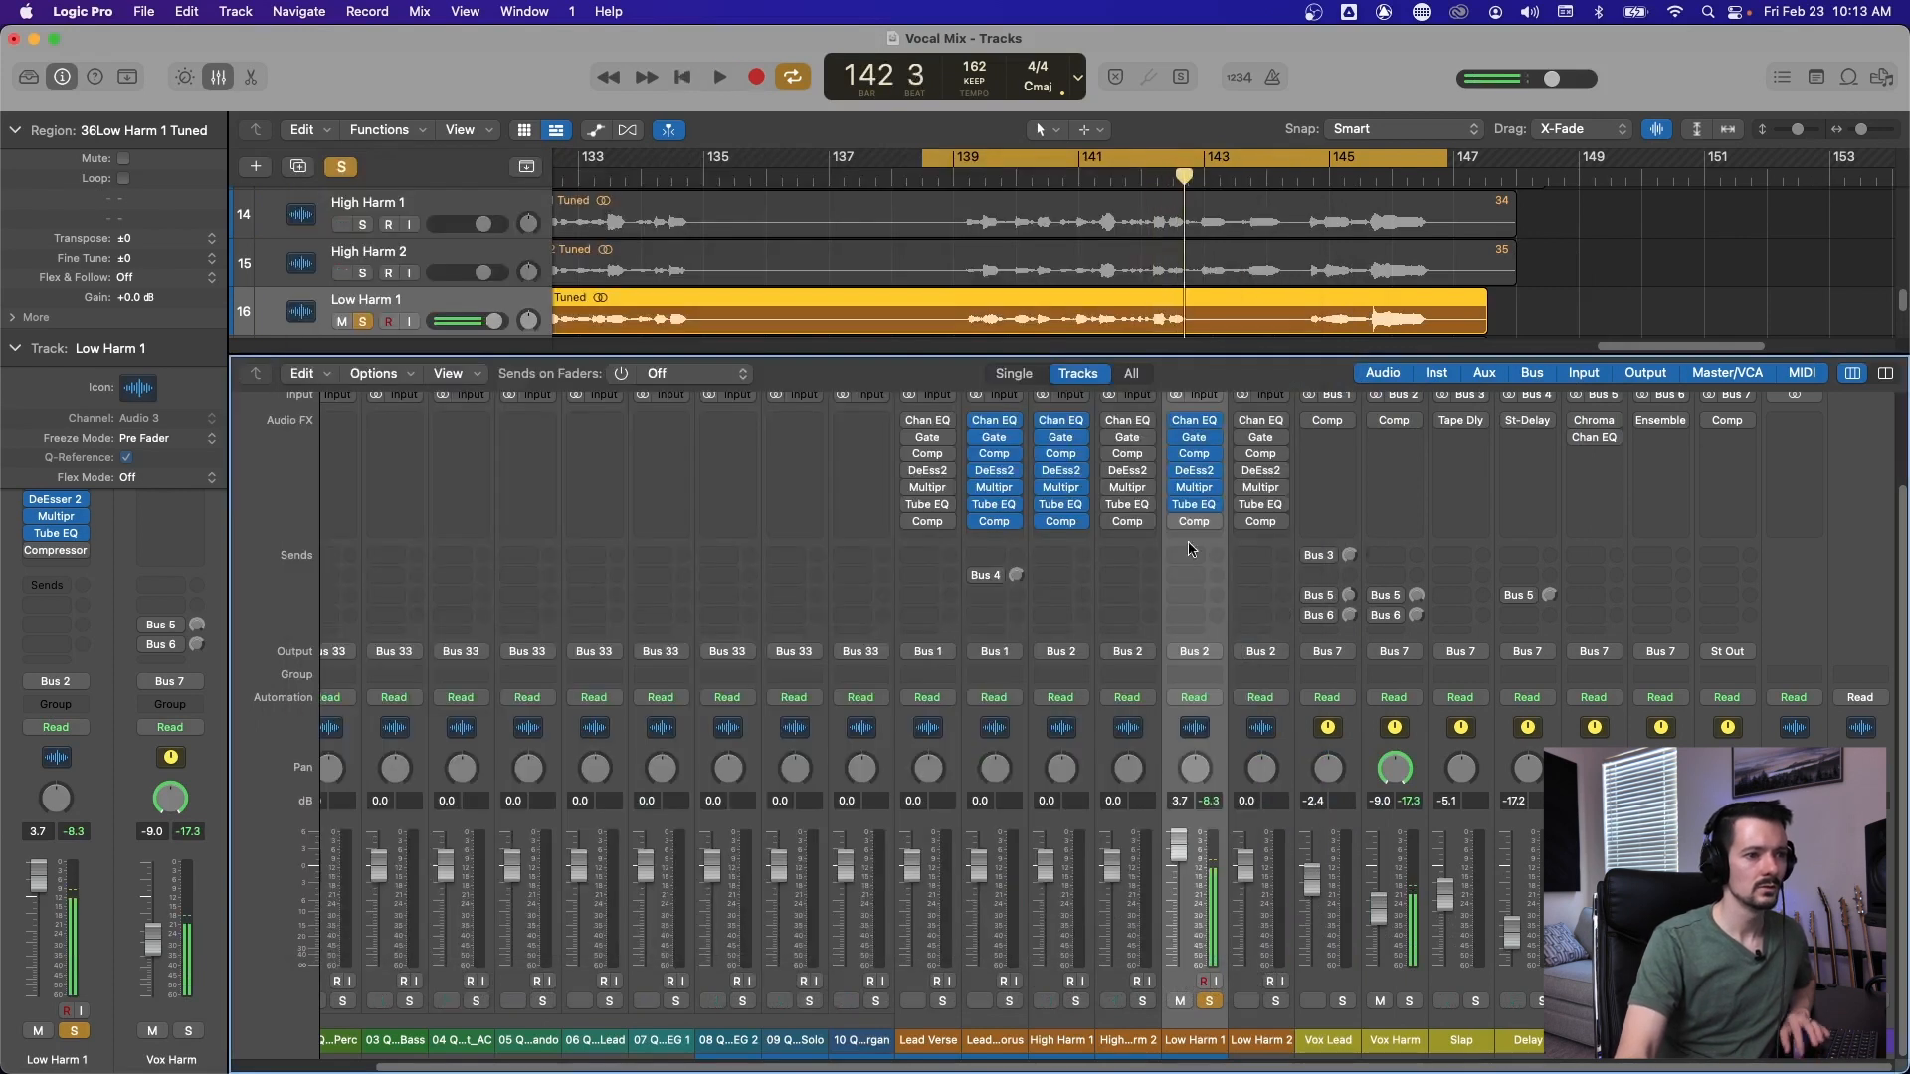
Enable and audition Low Harm 1's final Vintage Opto compressor, close it, and reset the track's fader to 0.0 dB.
left_click(1198, 521)
left_click_drag(1278, 299, 686, 69)
key("space")
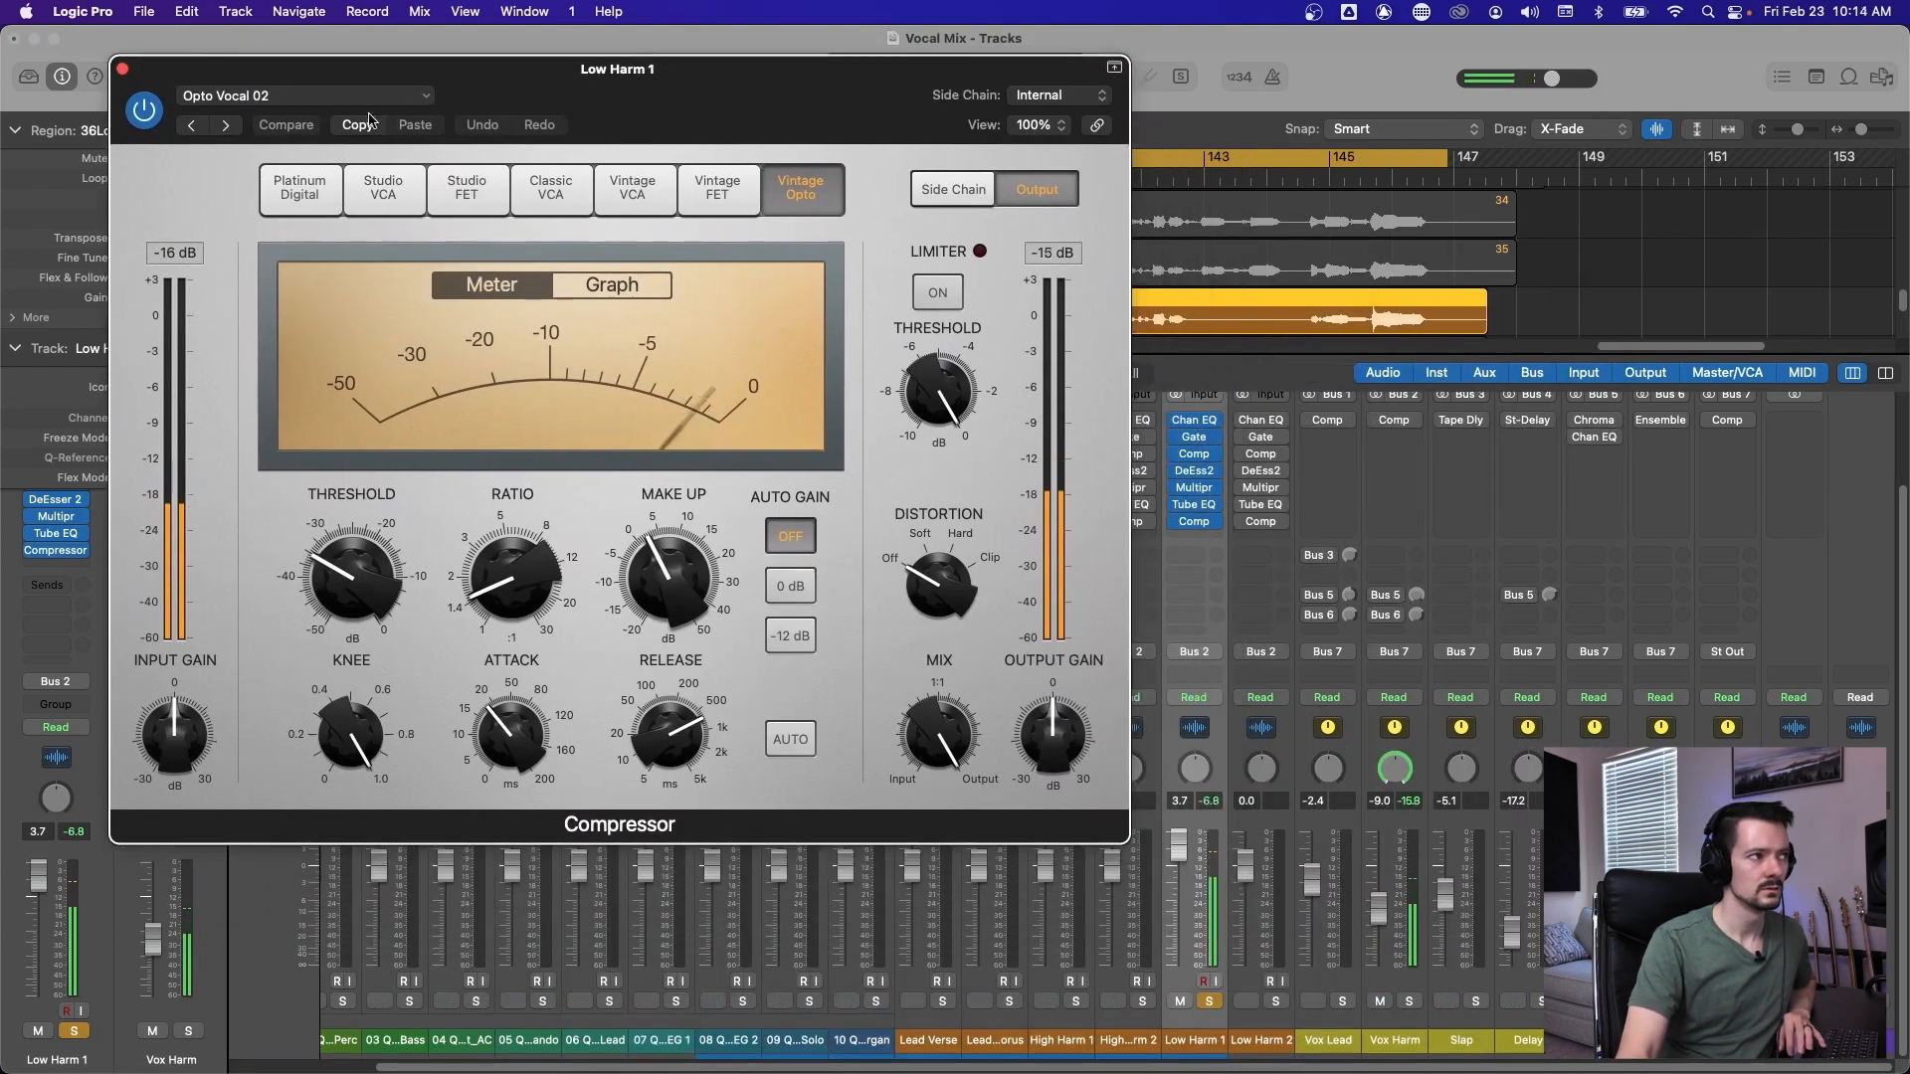
key("super+w")
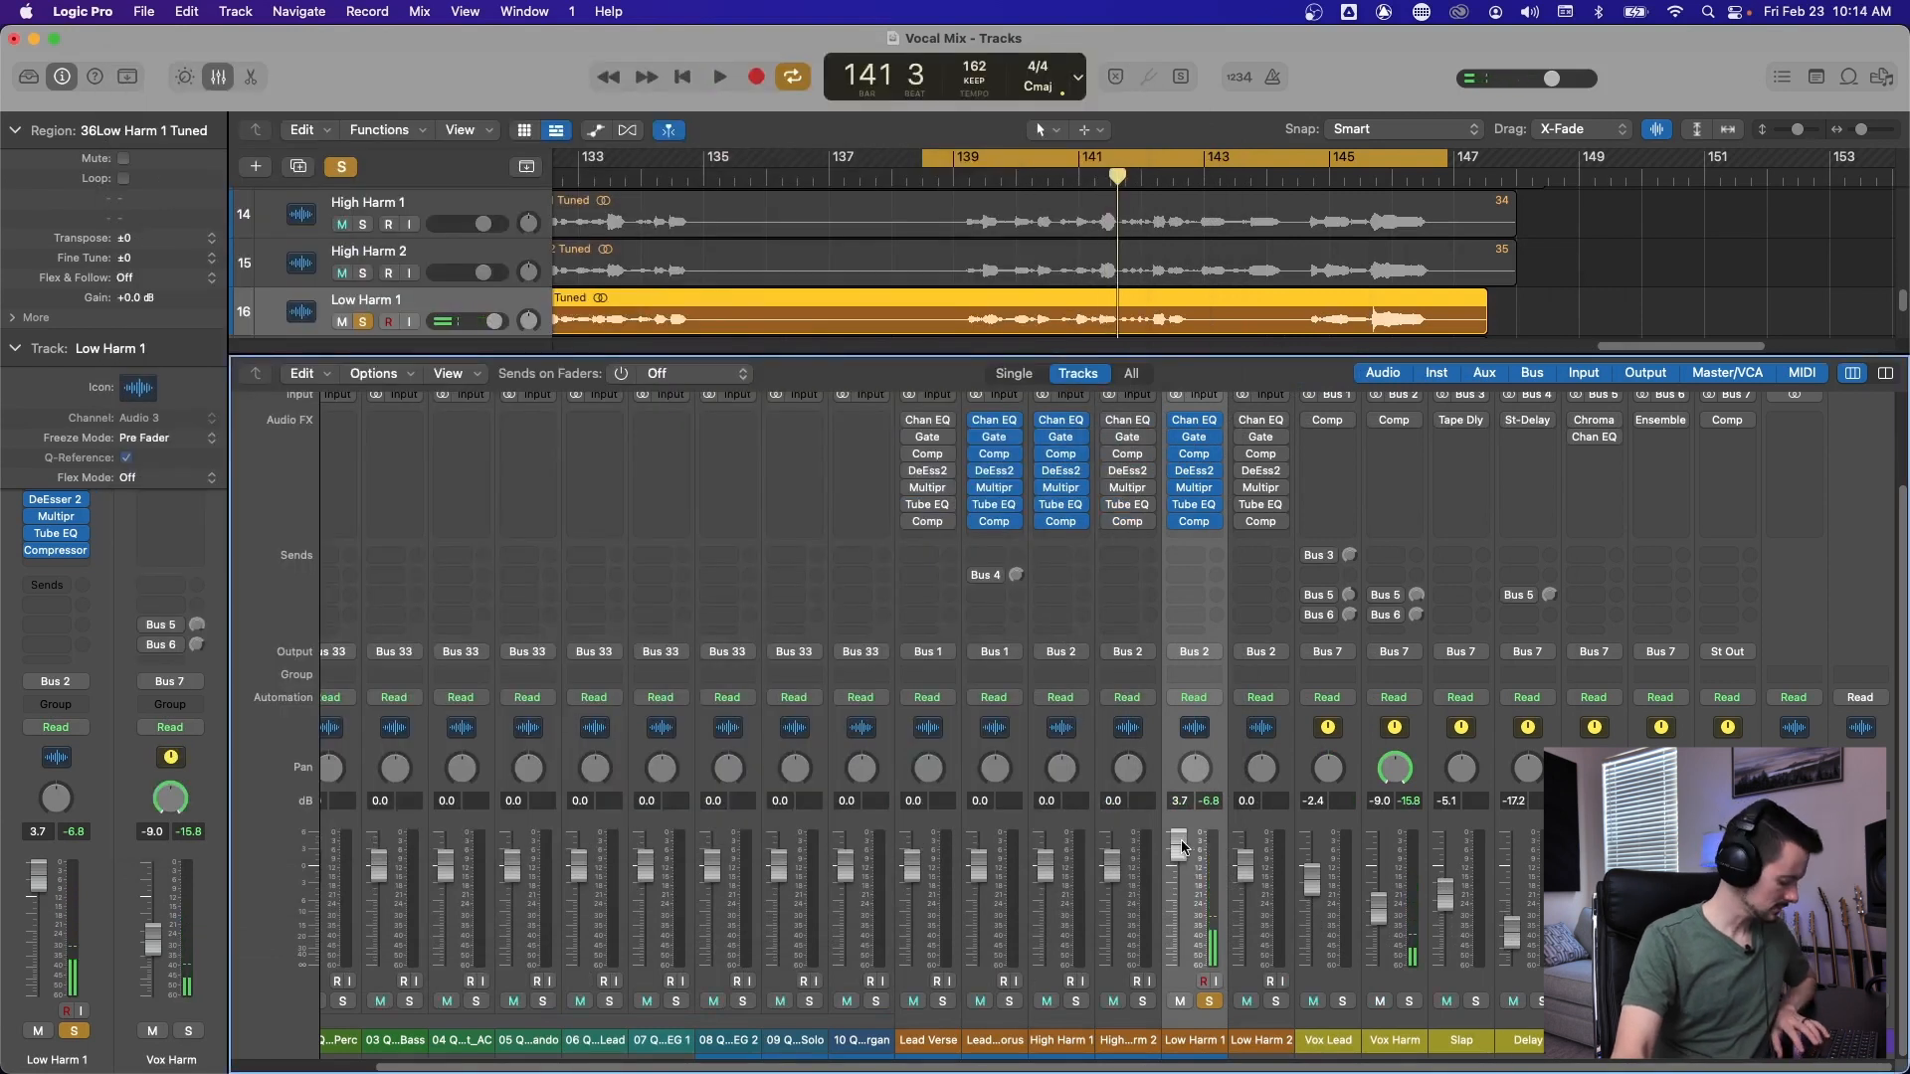
left_click(1179, 845, "alt")
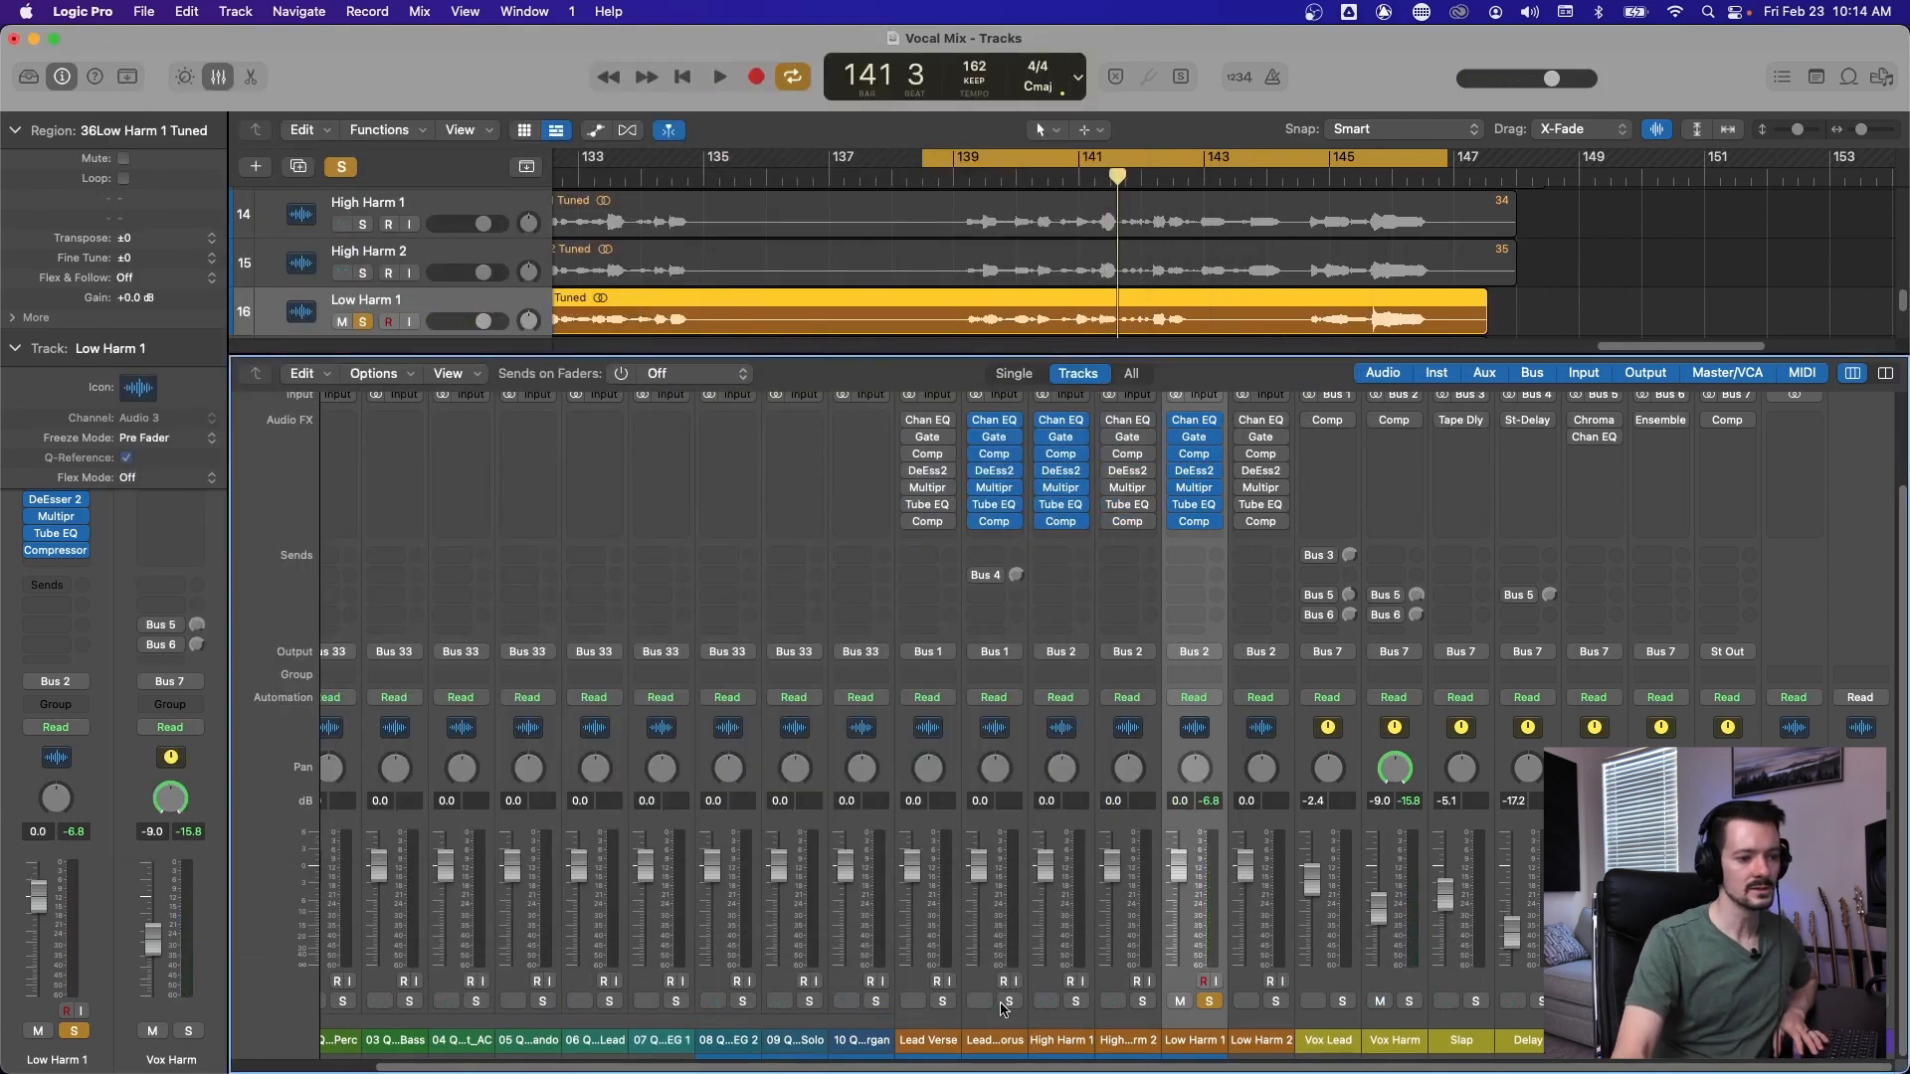
Solo Lead Chorus and High Harm 1 alongside Low Harm 1 and audition the three together.
left_click(1009, 1001)
left_click(1075, 1000)
key("space")
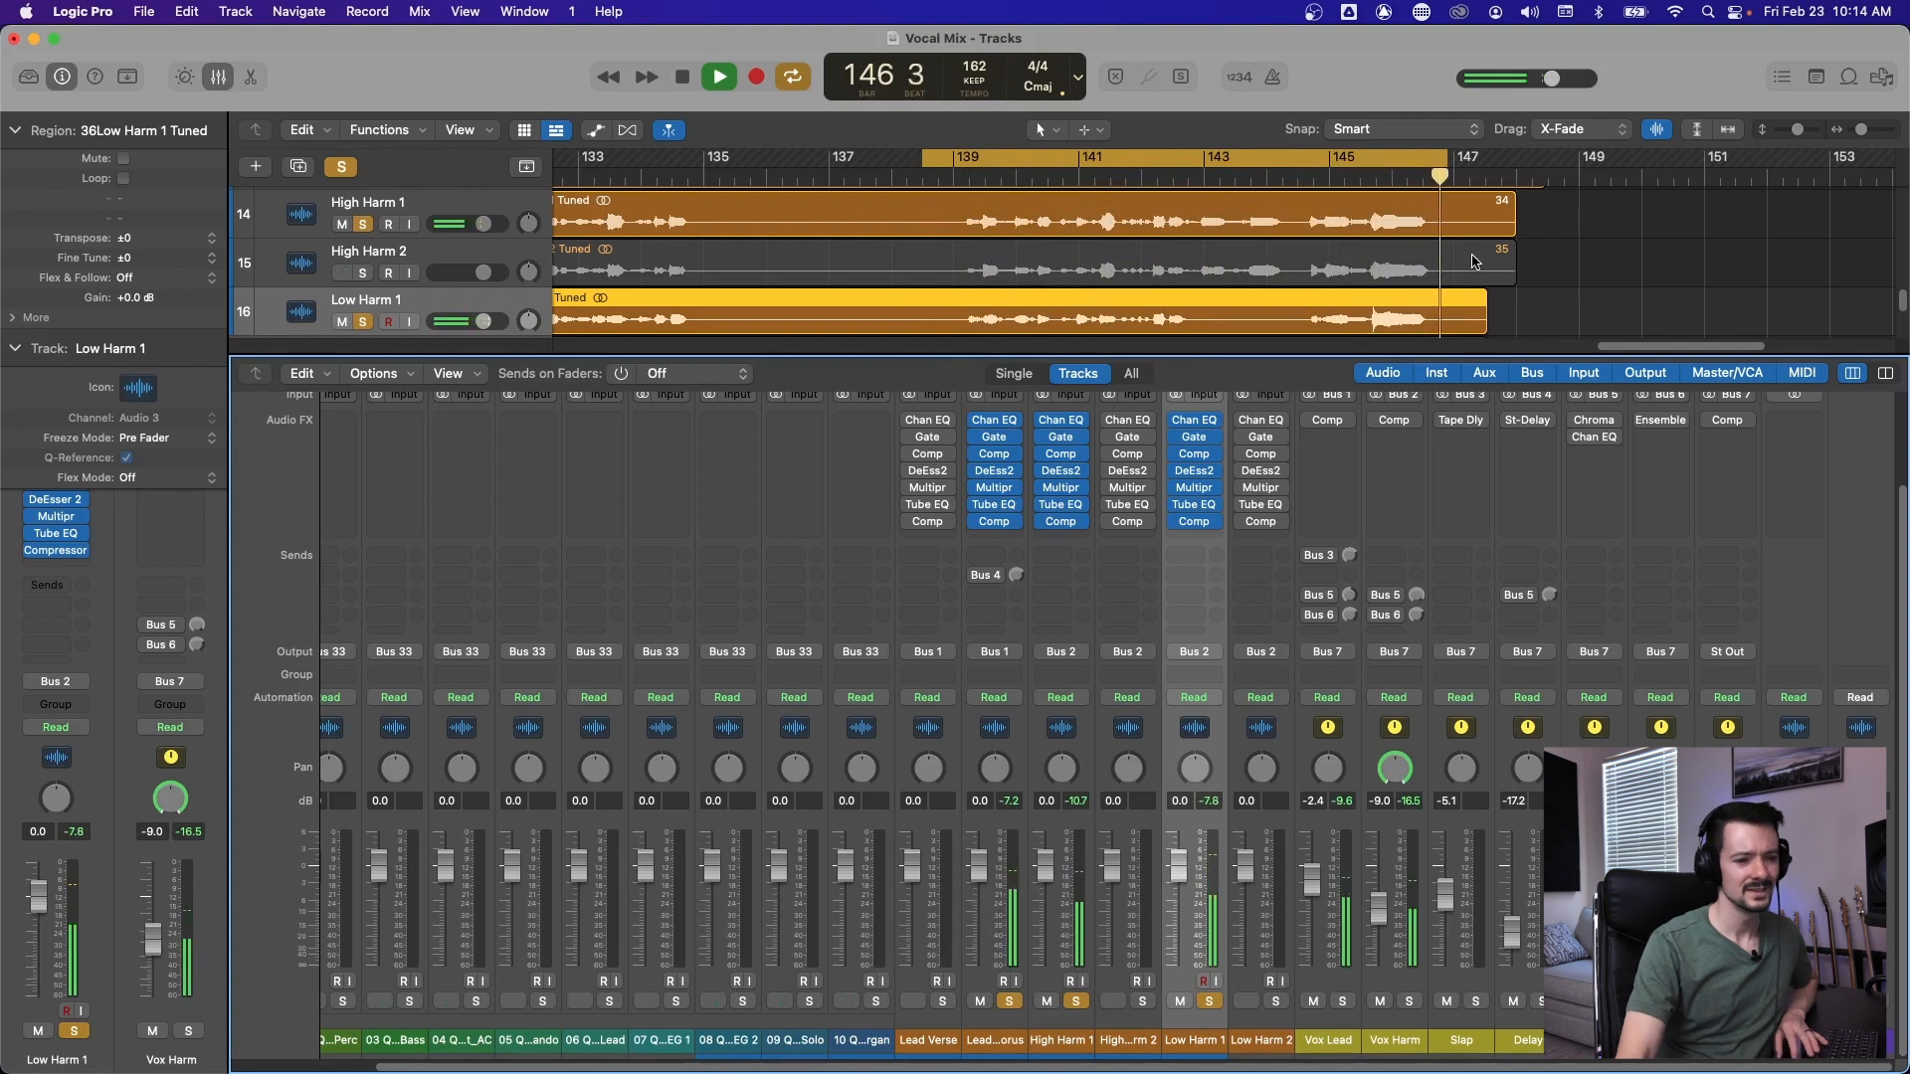
key("space")
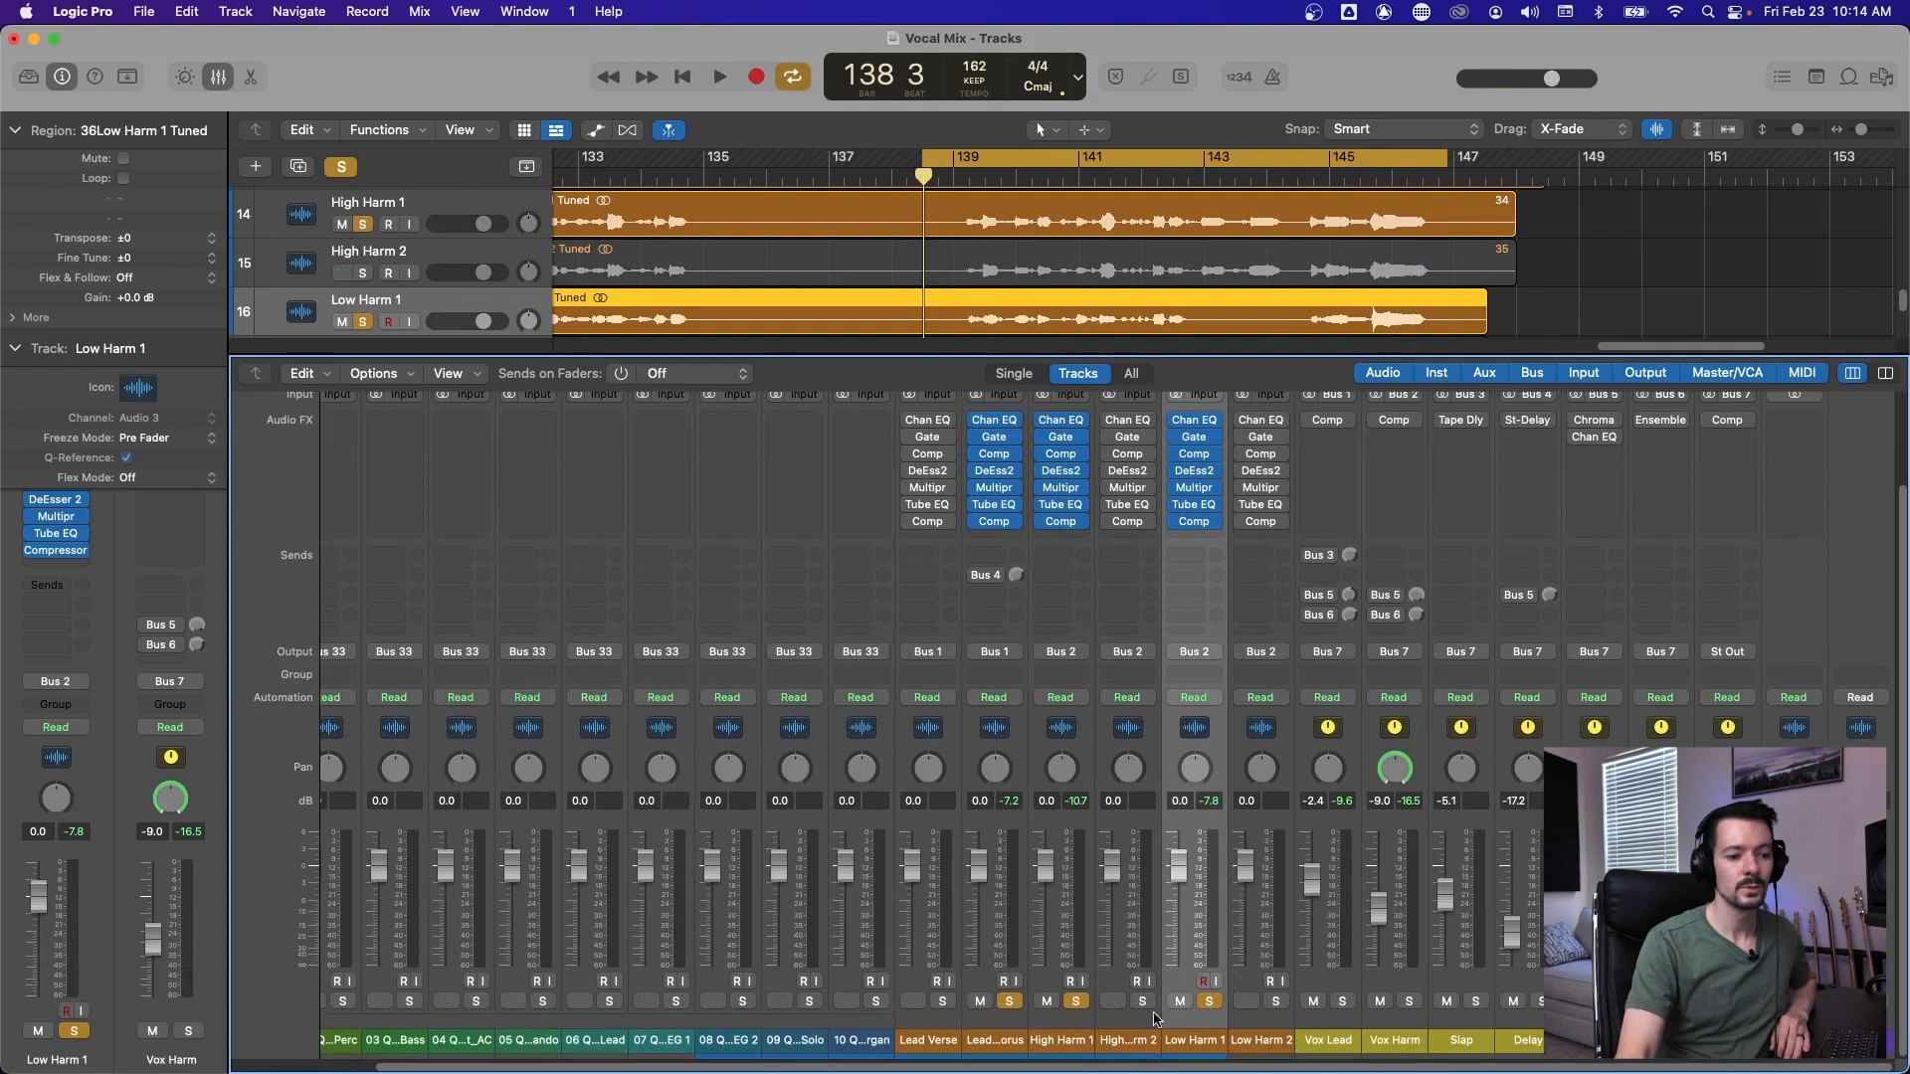
Copy High Harm 1's channel strip setting and paste only its plug-ins onto High Harm 2.
scroll(980, 557, "up", 3)
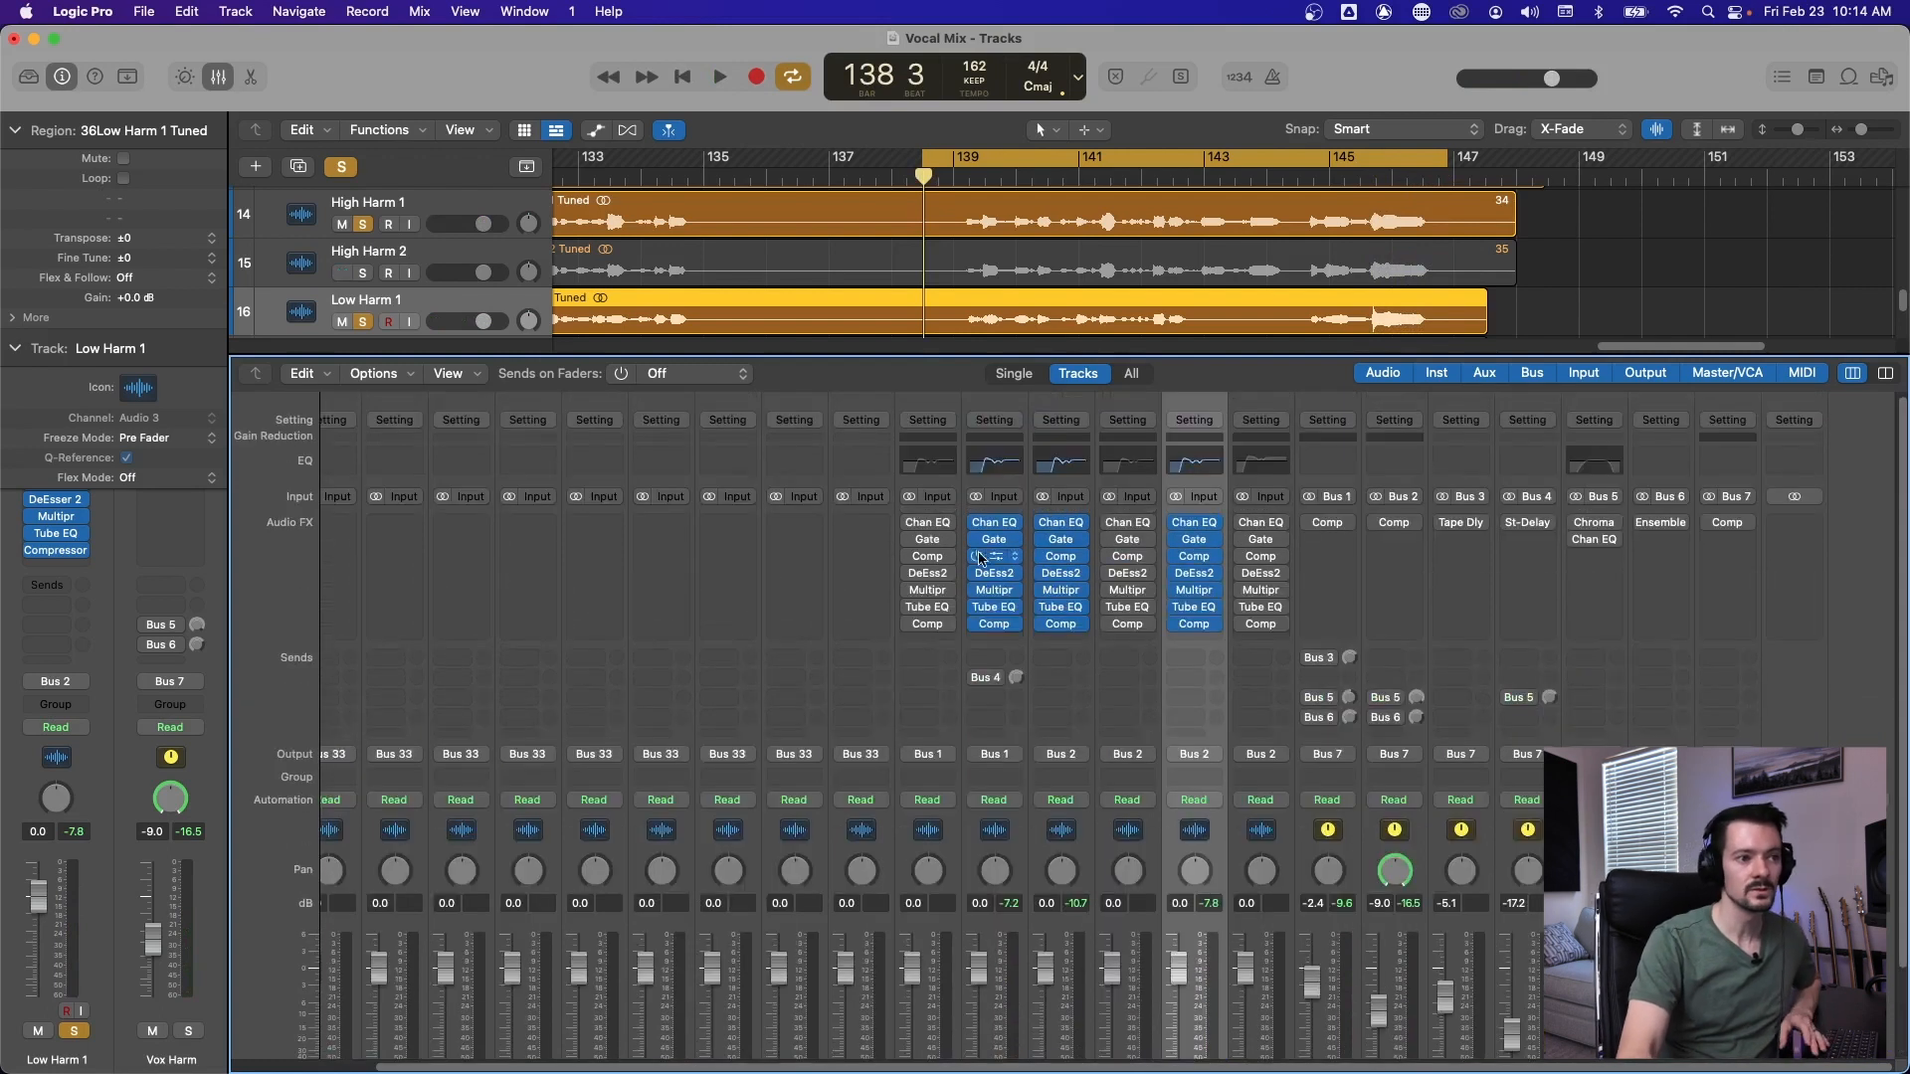
scroll(1060, 534, "down", 3)
left_click_drag(1068, 356, 1072, 249)
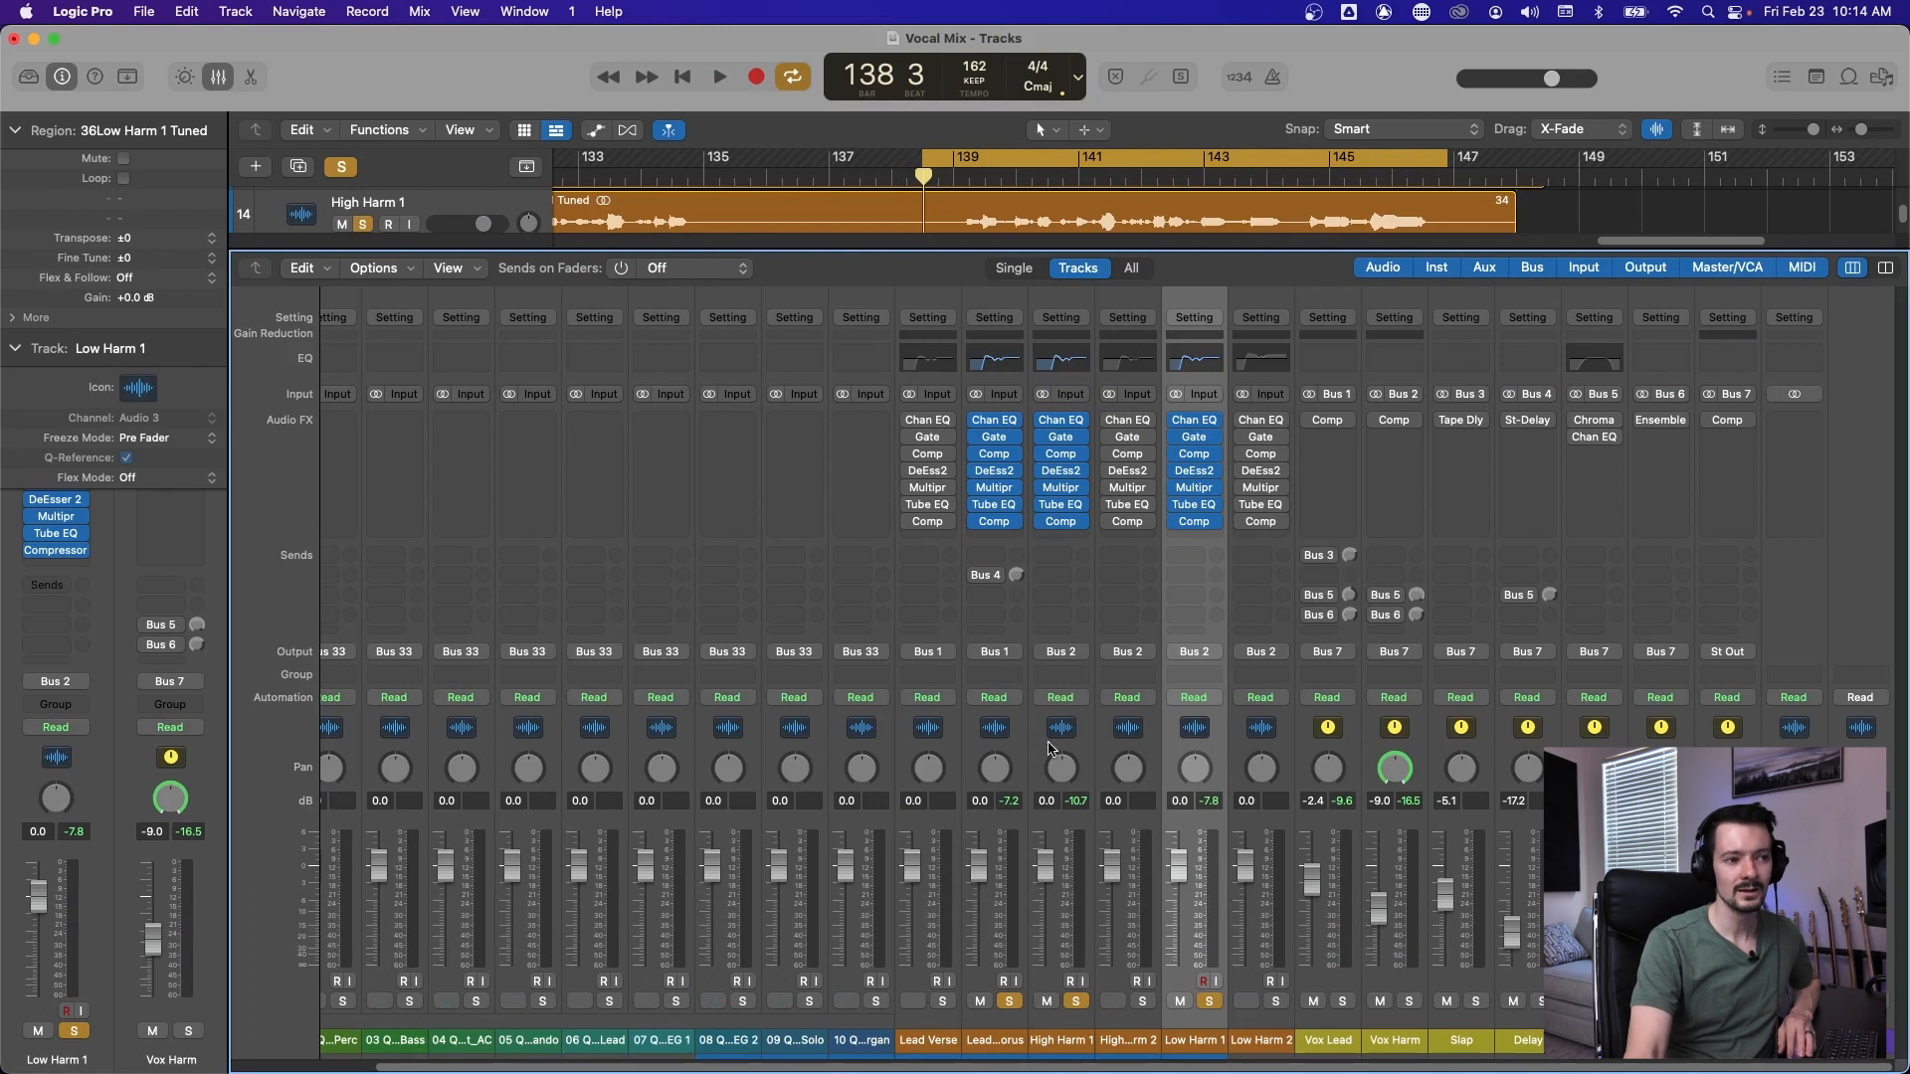
left_click(1071, 318)
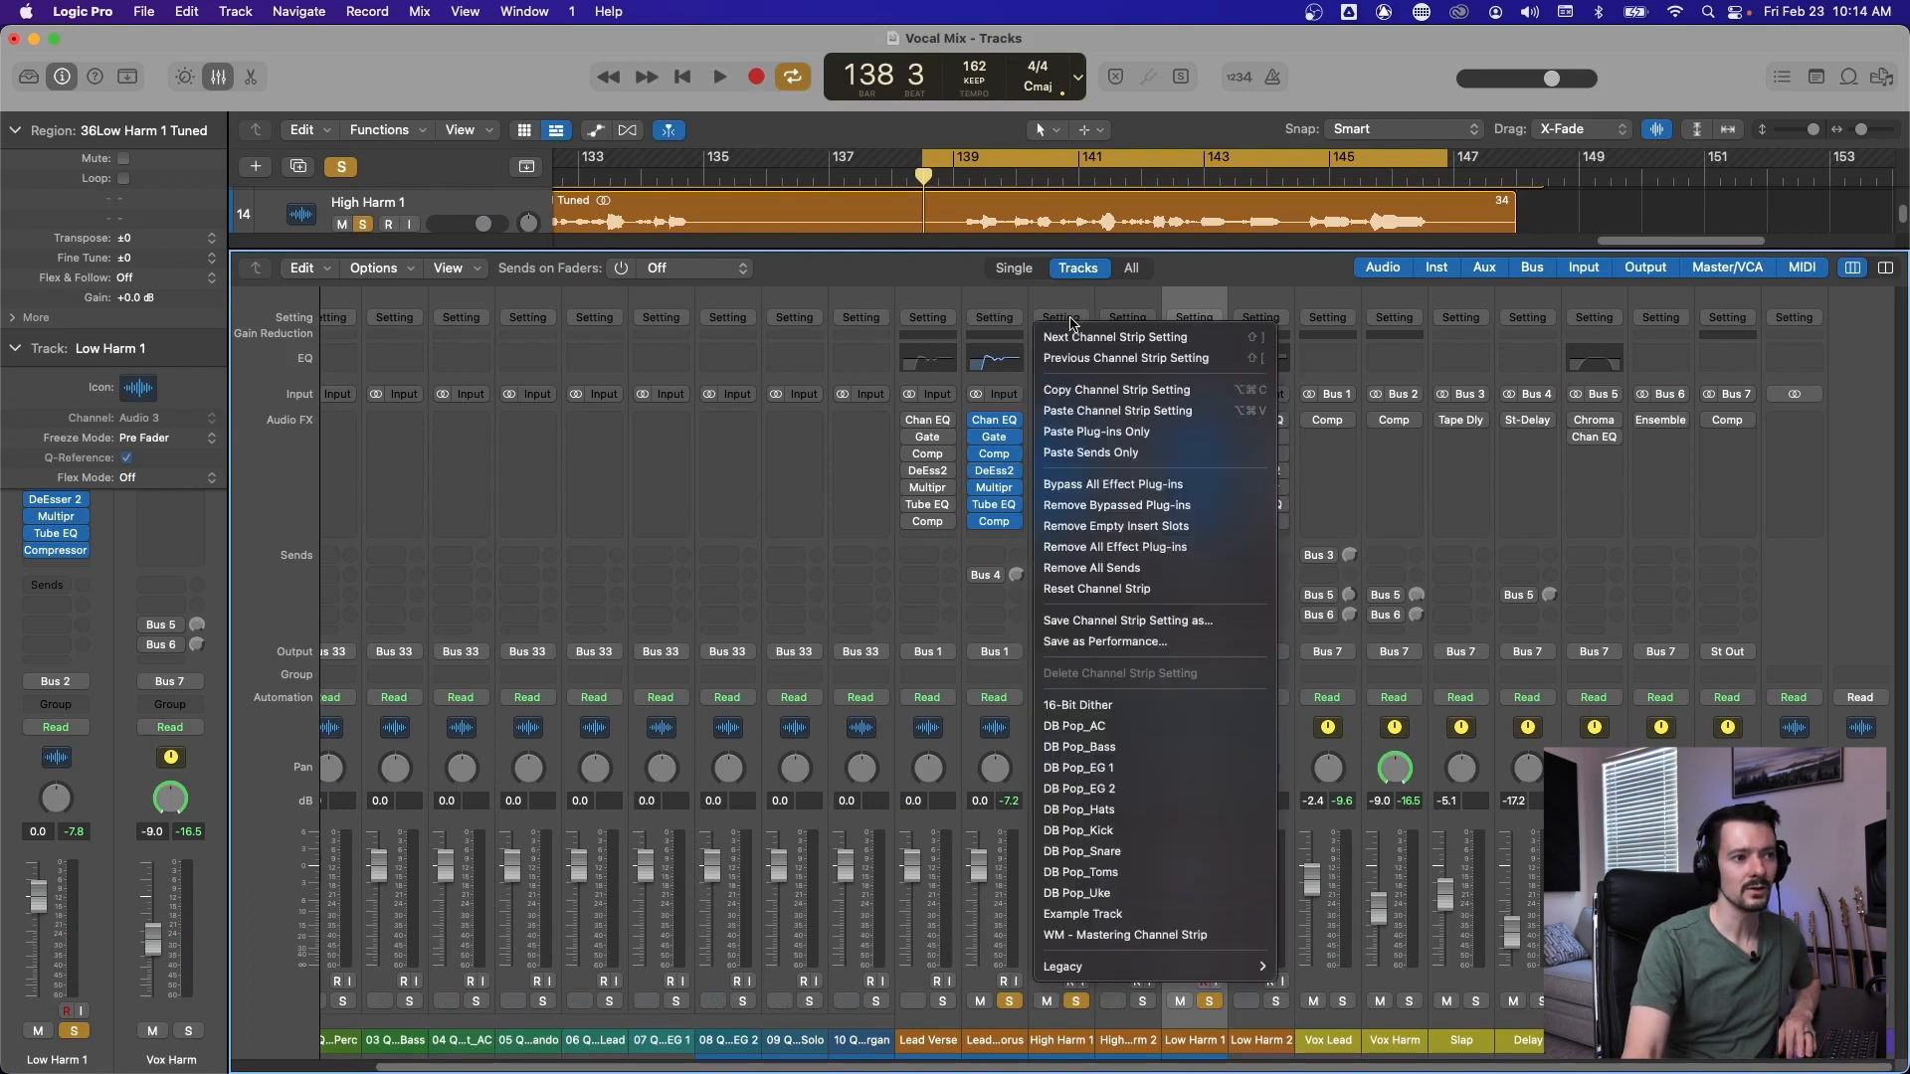
left_click(1076, 390)
left_click(1127, 317)
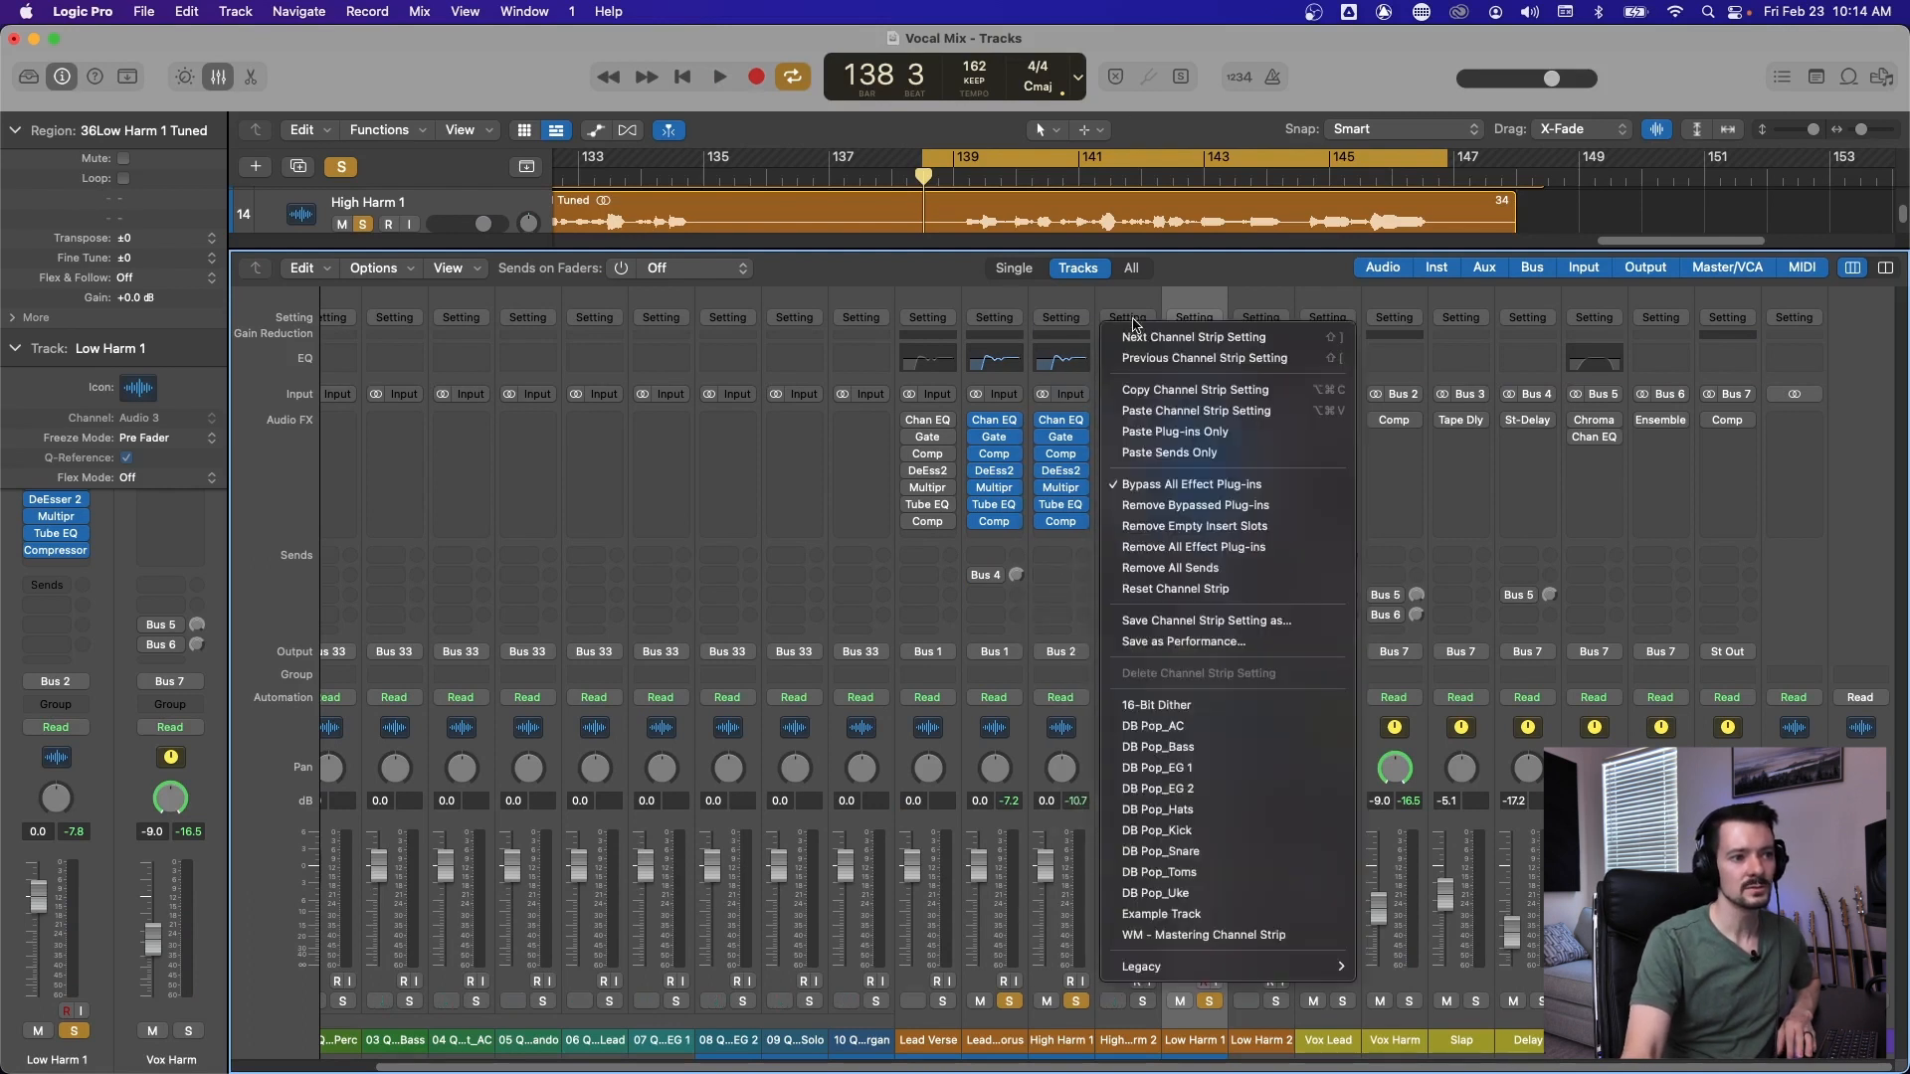
left_click(1154, 430)
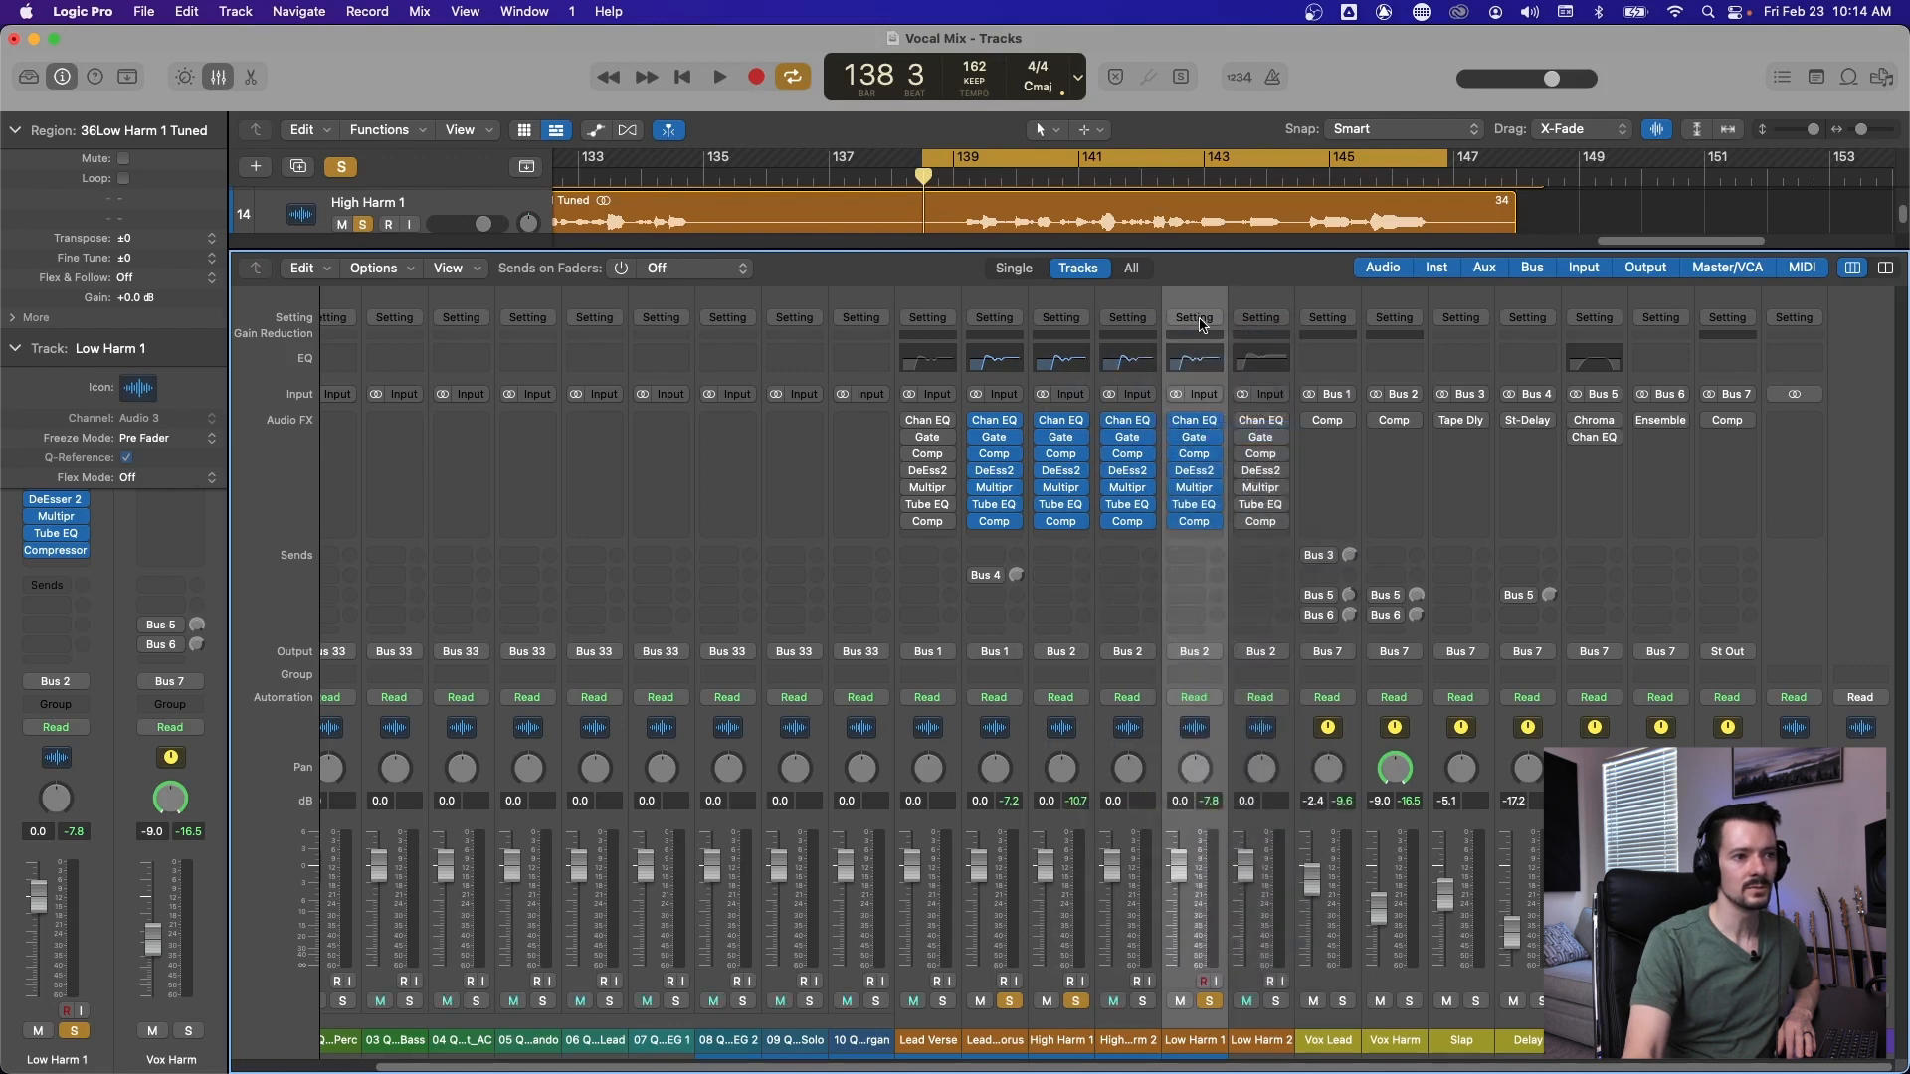
Copy Low Harm 1's channel strip setting and paste only its plug-ins onto Low Harm 2.
left_click(1202, 320)
left_click(1219, 430)
left_click(1260, 317)
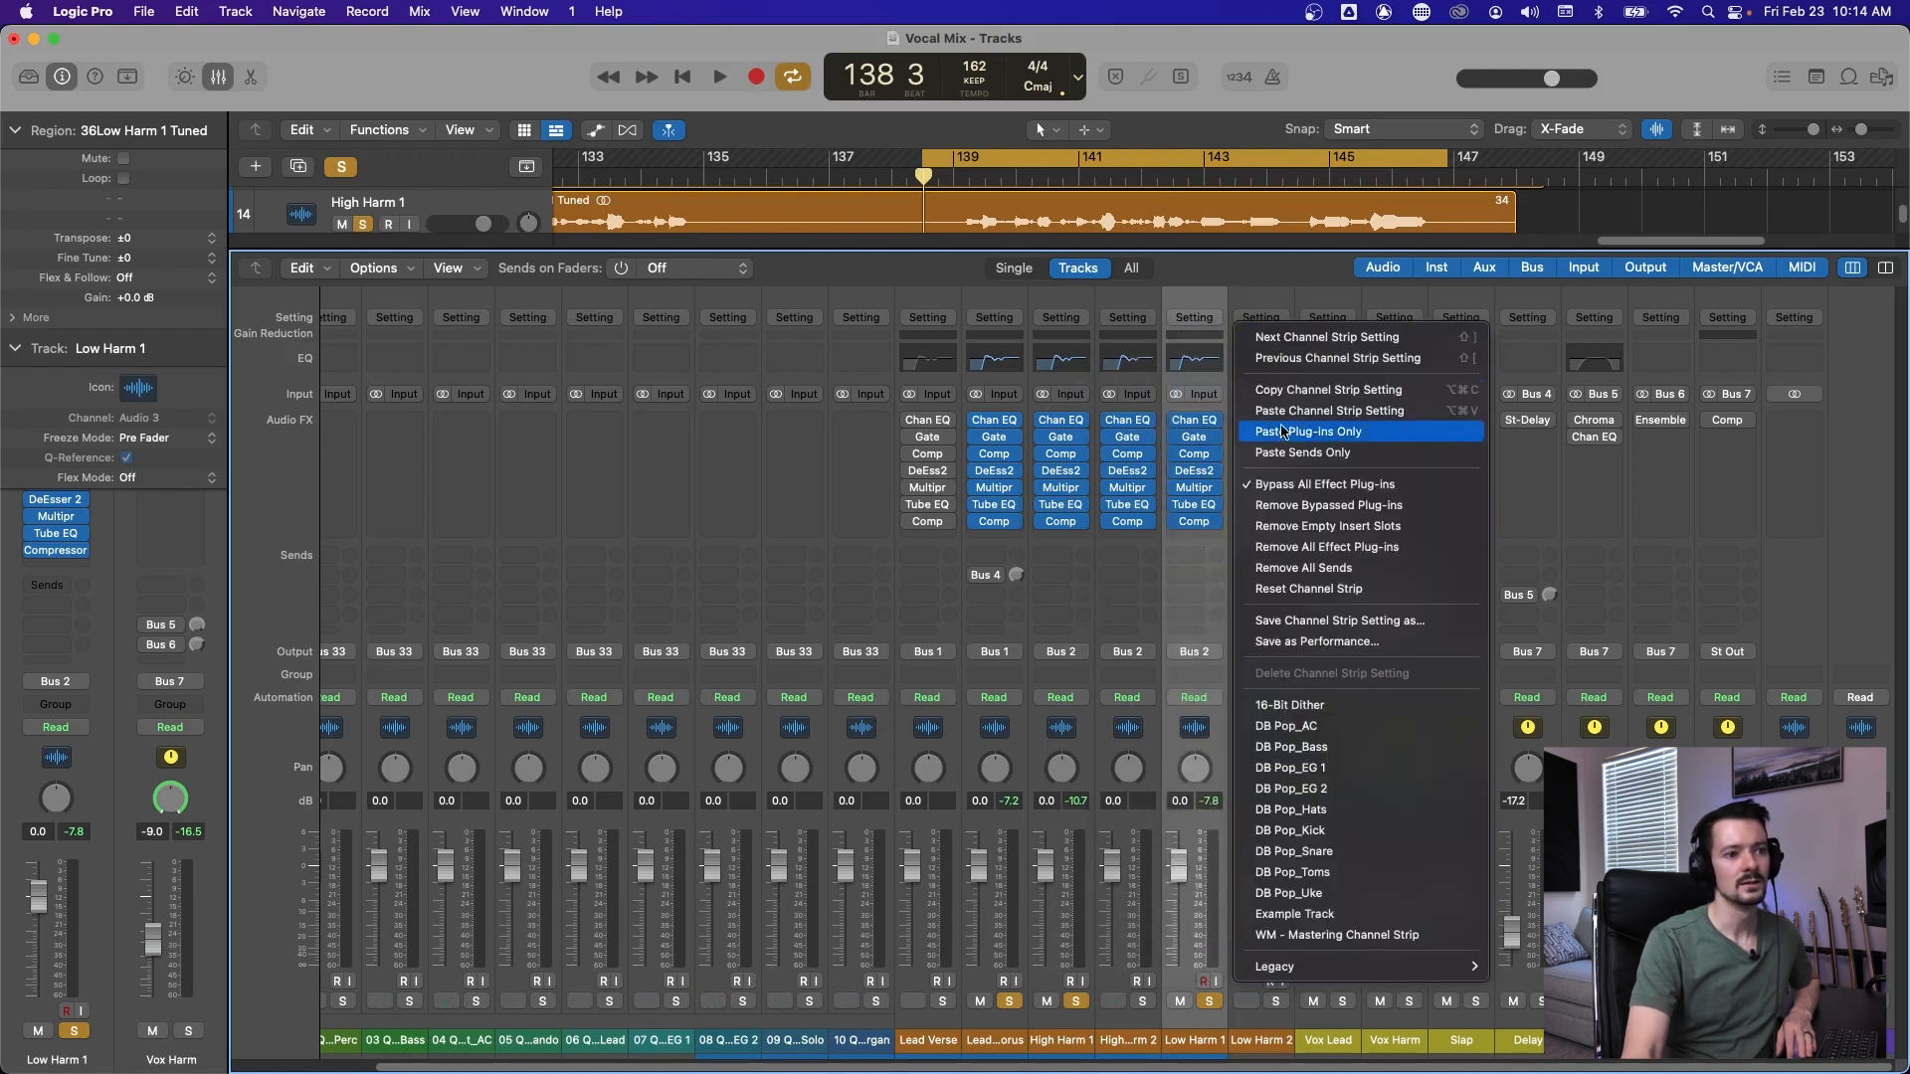
left_click(1284, 430)
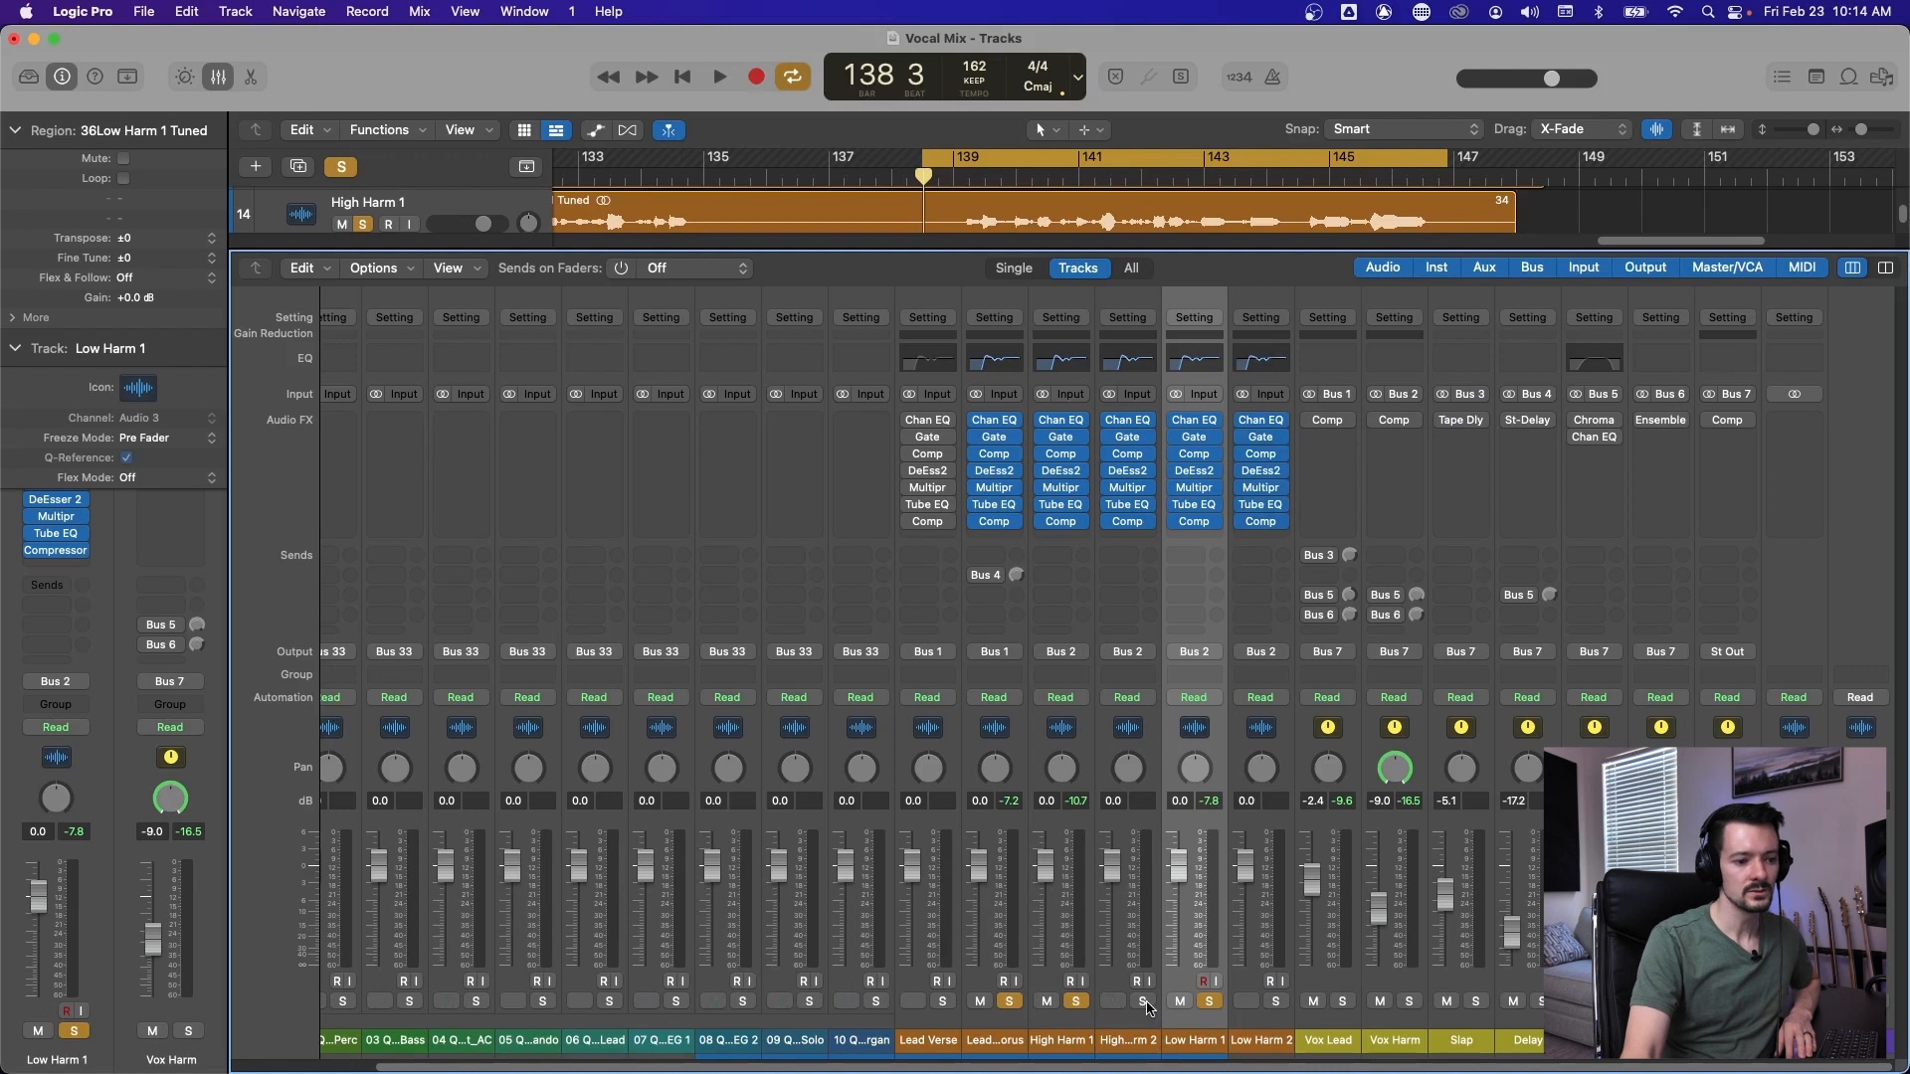
Solo High Harm 2 and Low Harm 2, pan both first harmonies to -64 and both second harmonies to +63, and audition the spread.
left_click(1278, 1001)
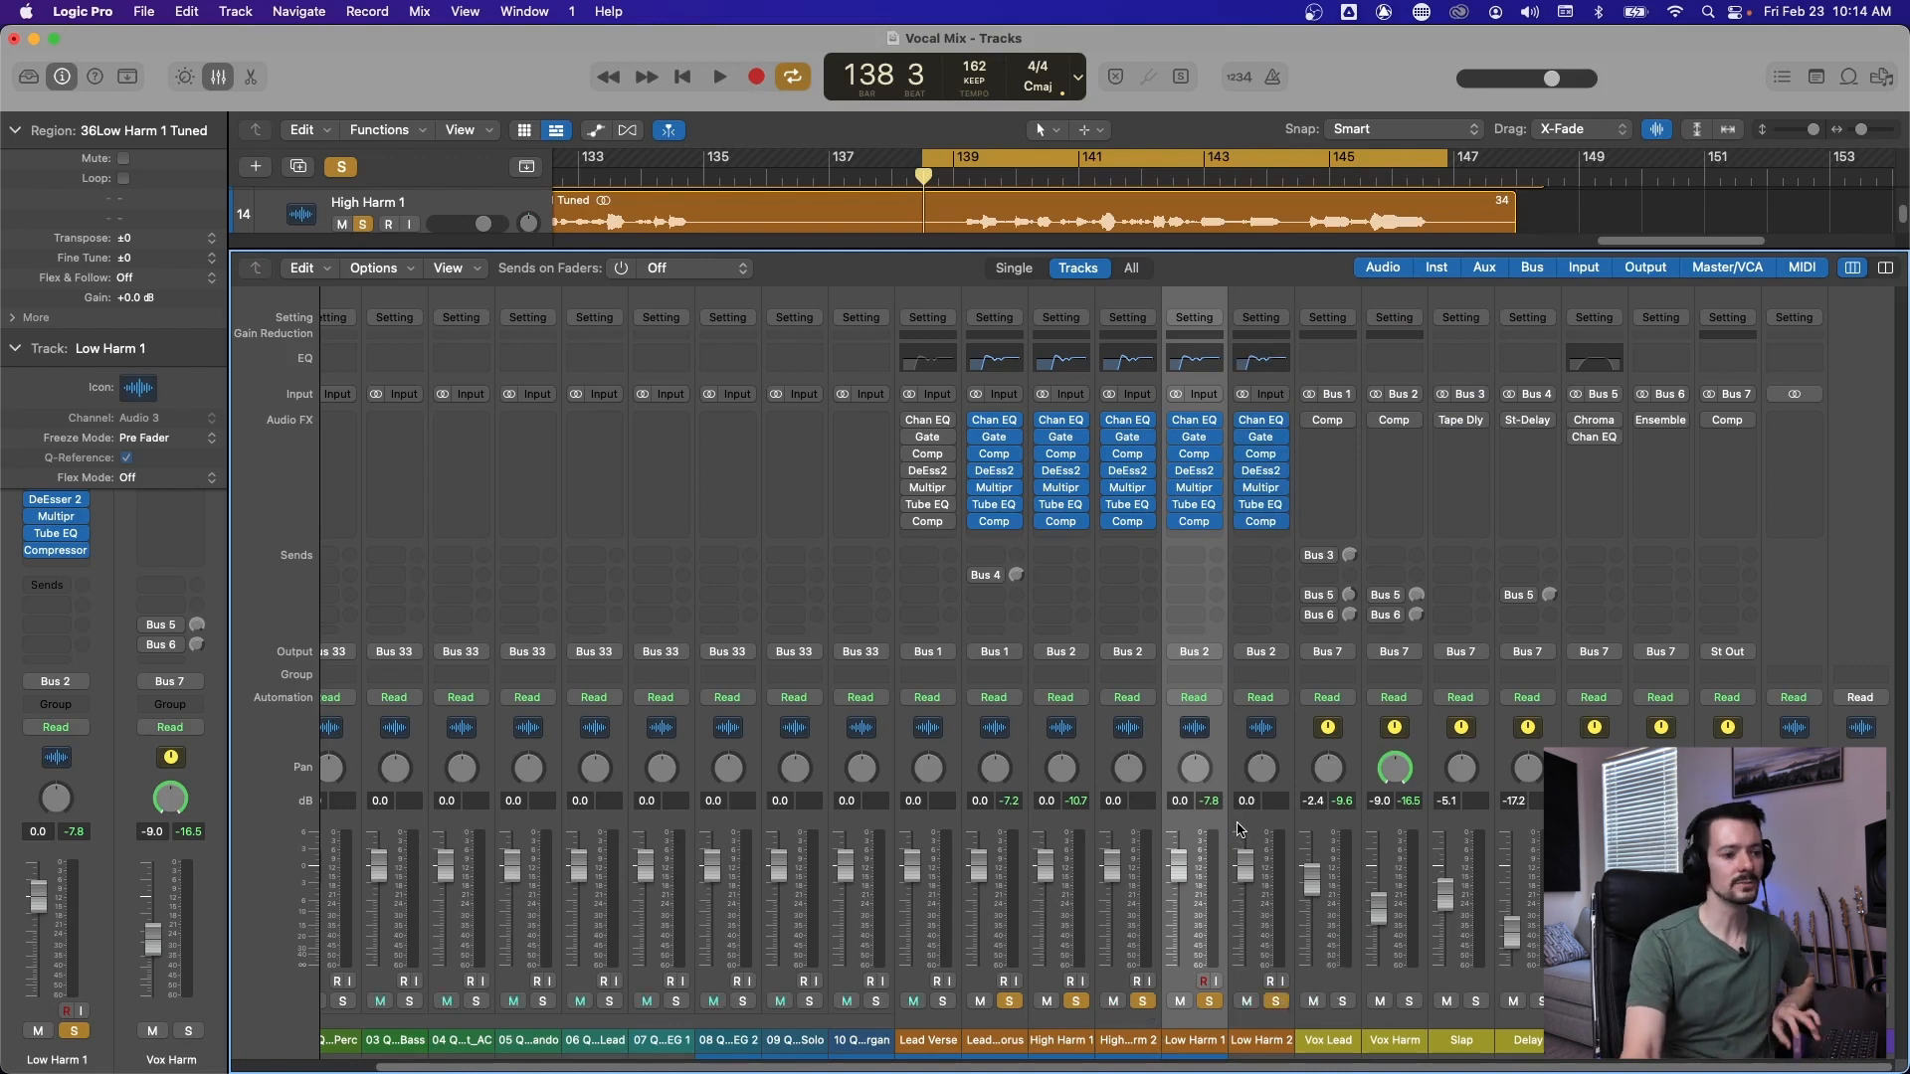
key("space")
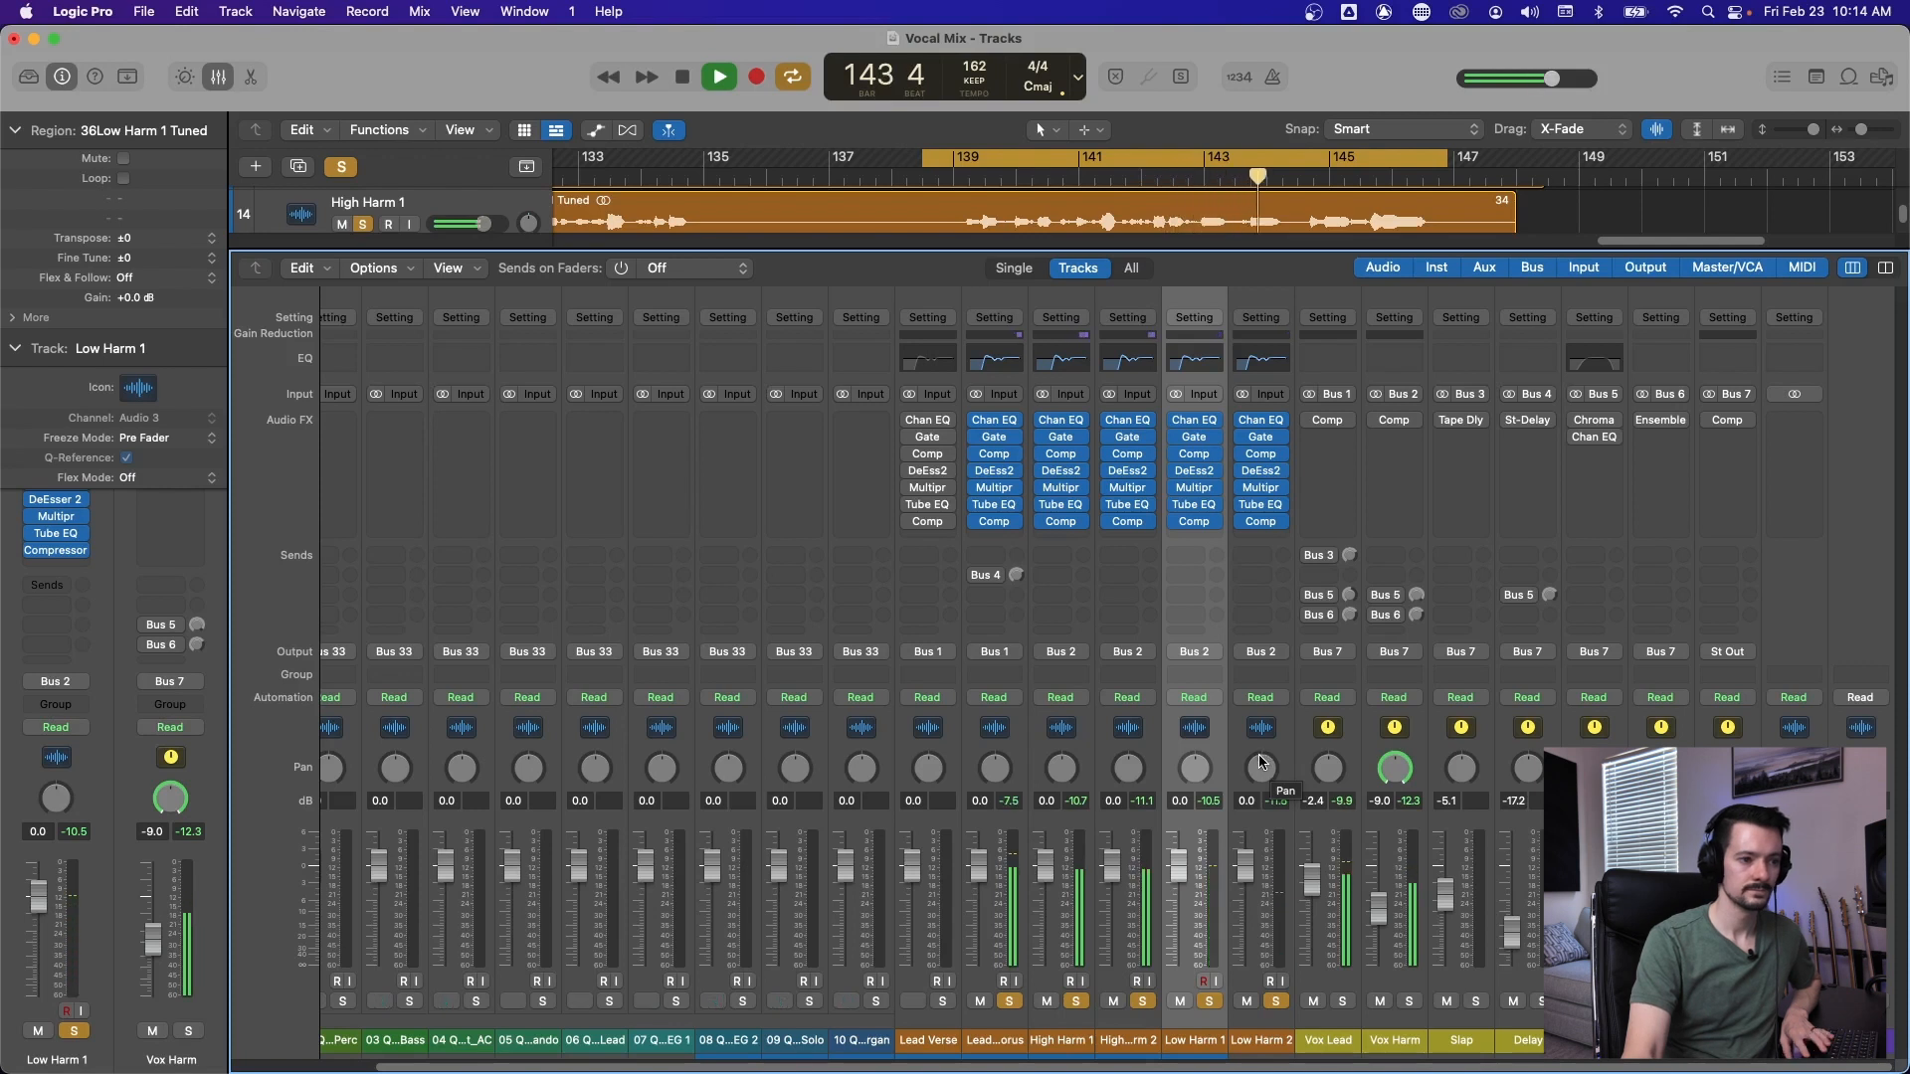
key("space")
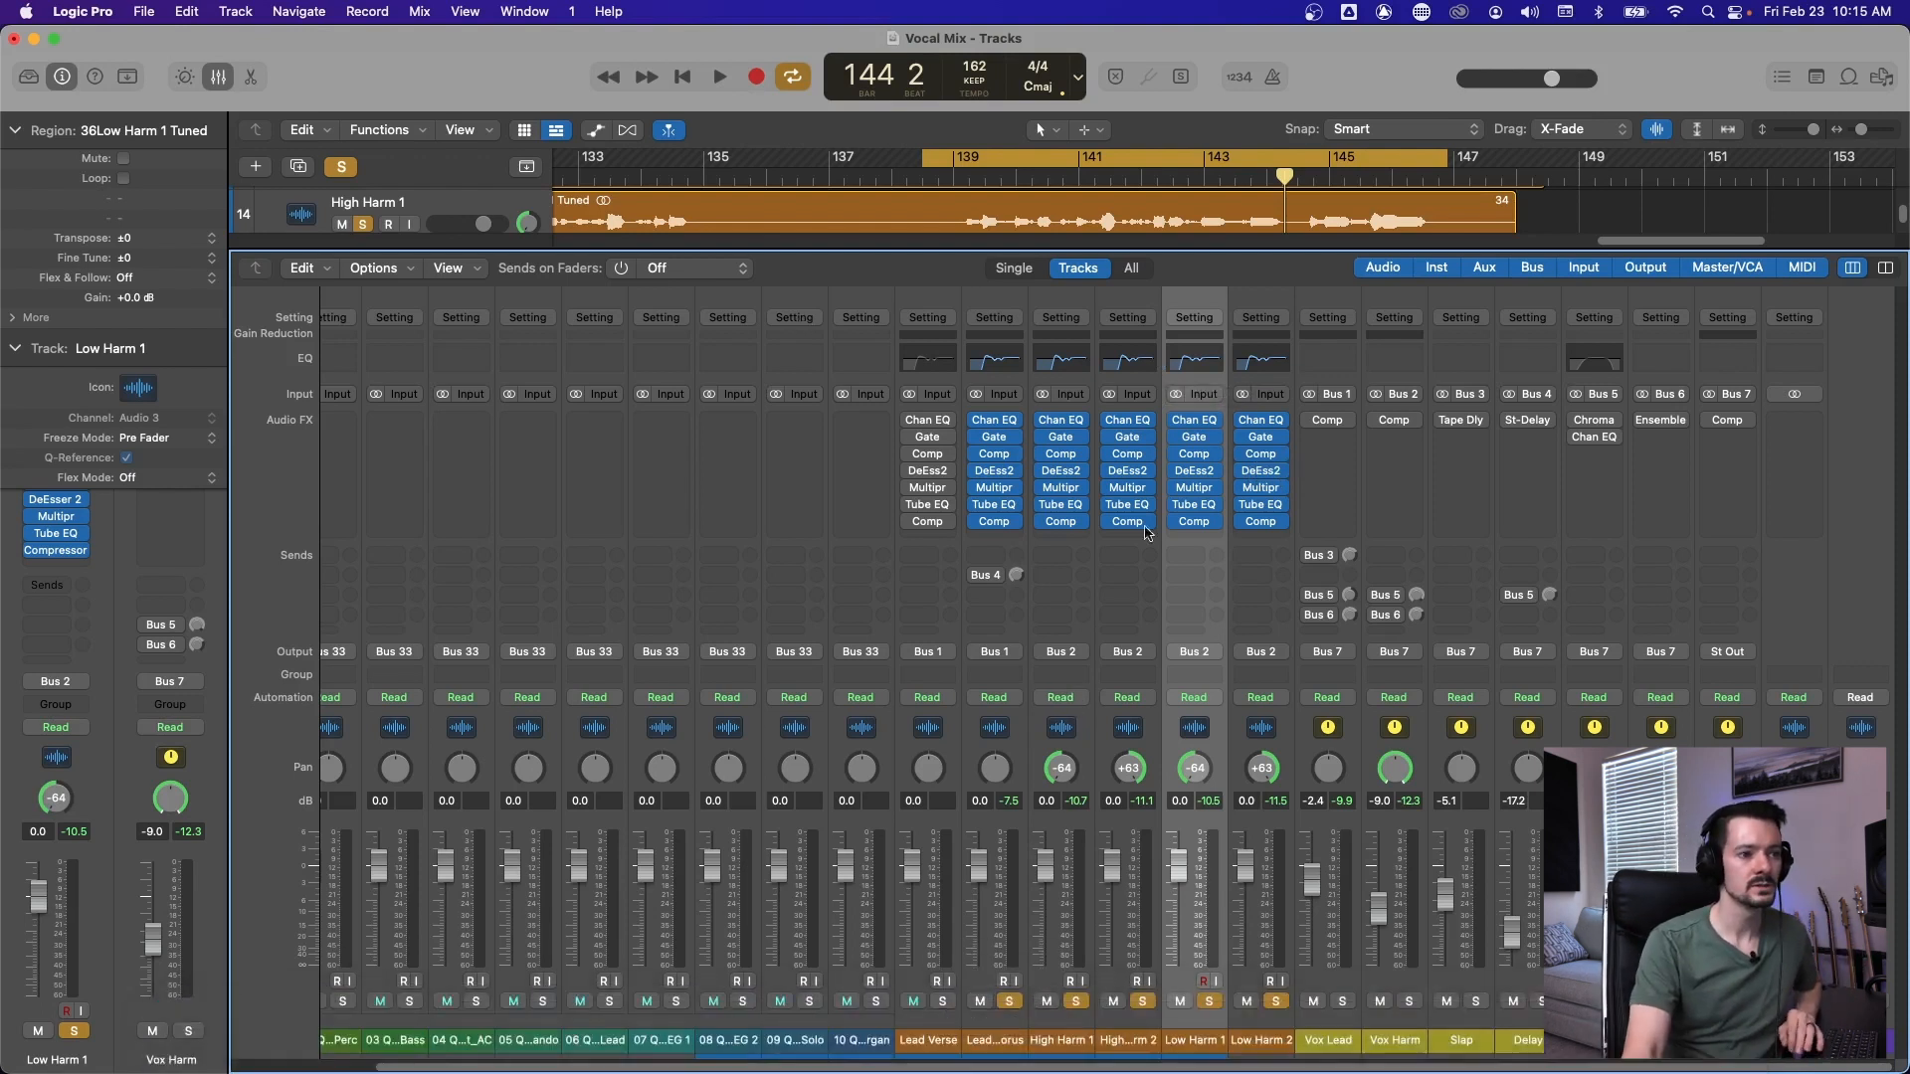
key("space")
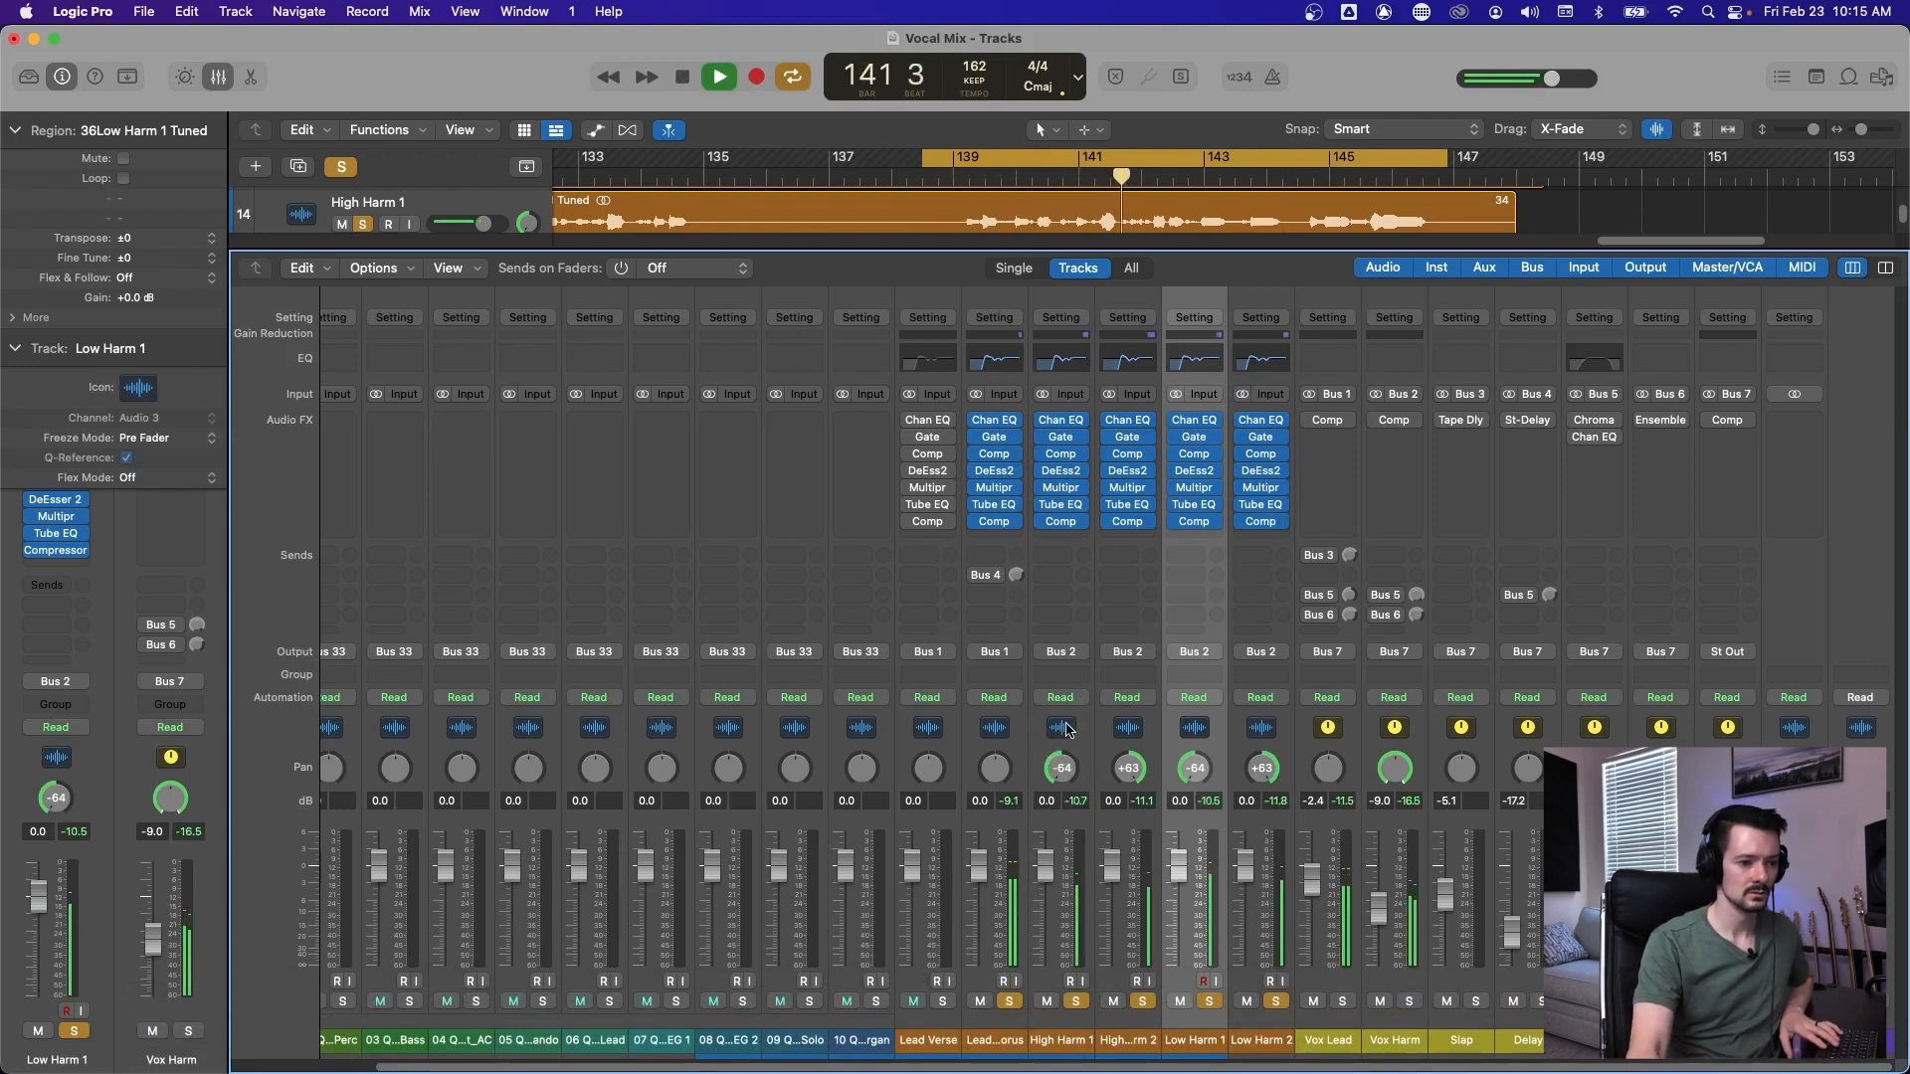
key("space")
Pull the faders of the High Harm pair and the Low Harm pair all the way down to -∞.
mouse_move(1055, 457)
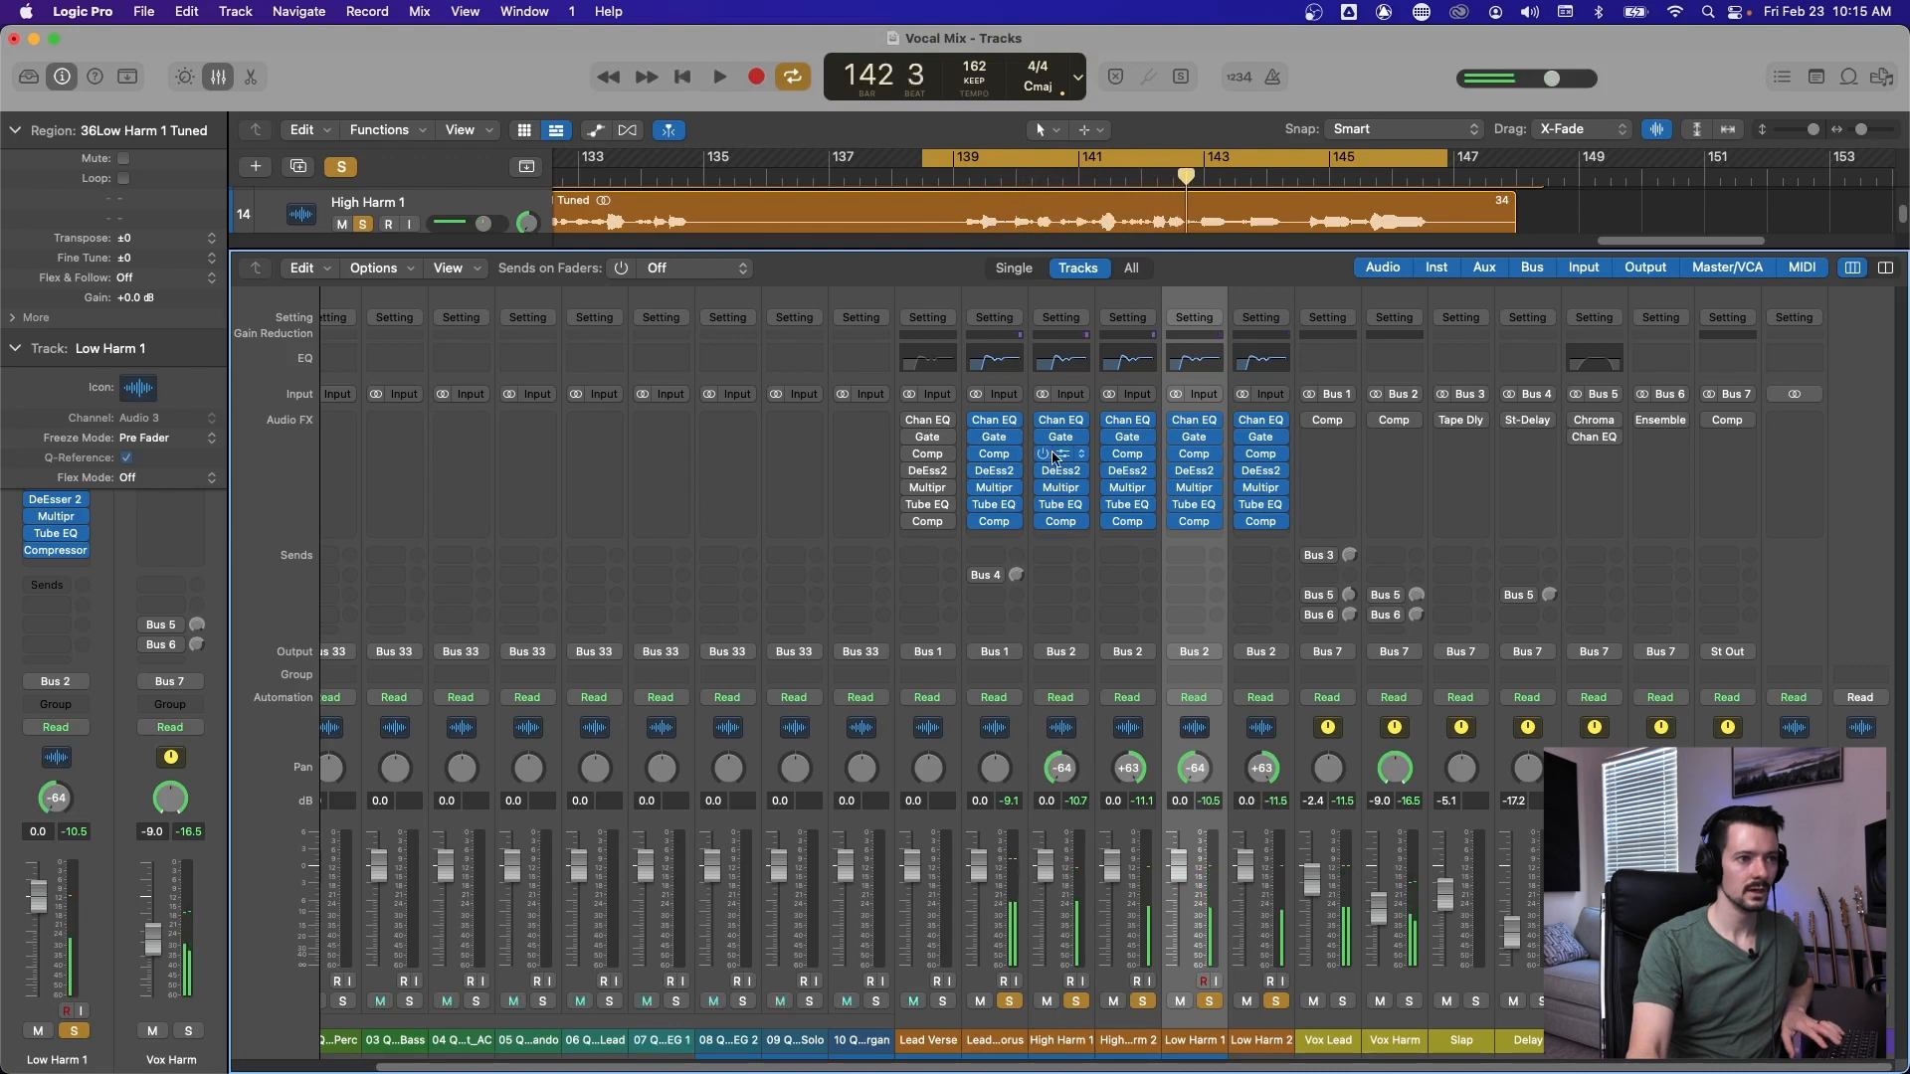
left_click_drag(1080, 731, 1136, 727)
left_click_drag(1116, 892, 1112, 980)
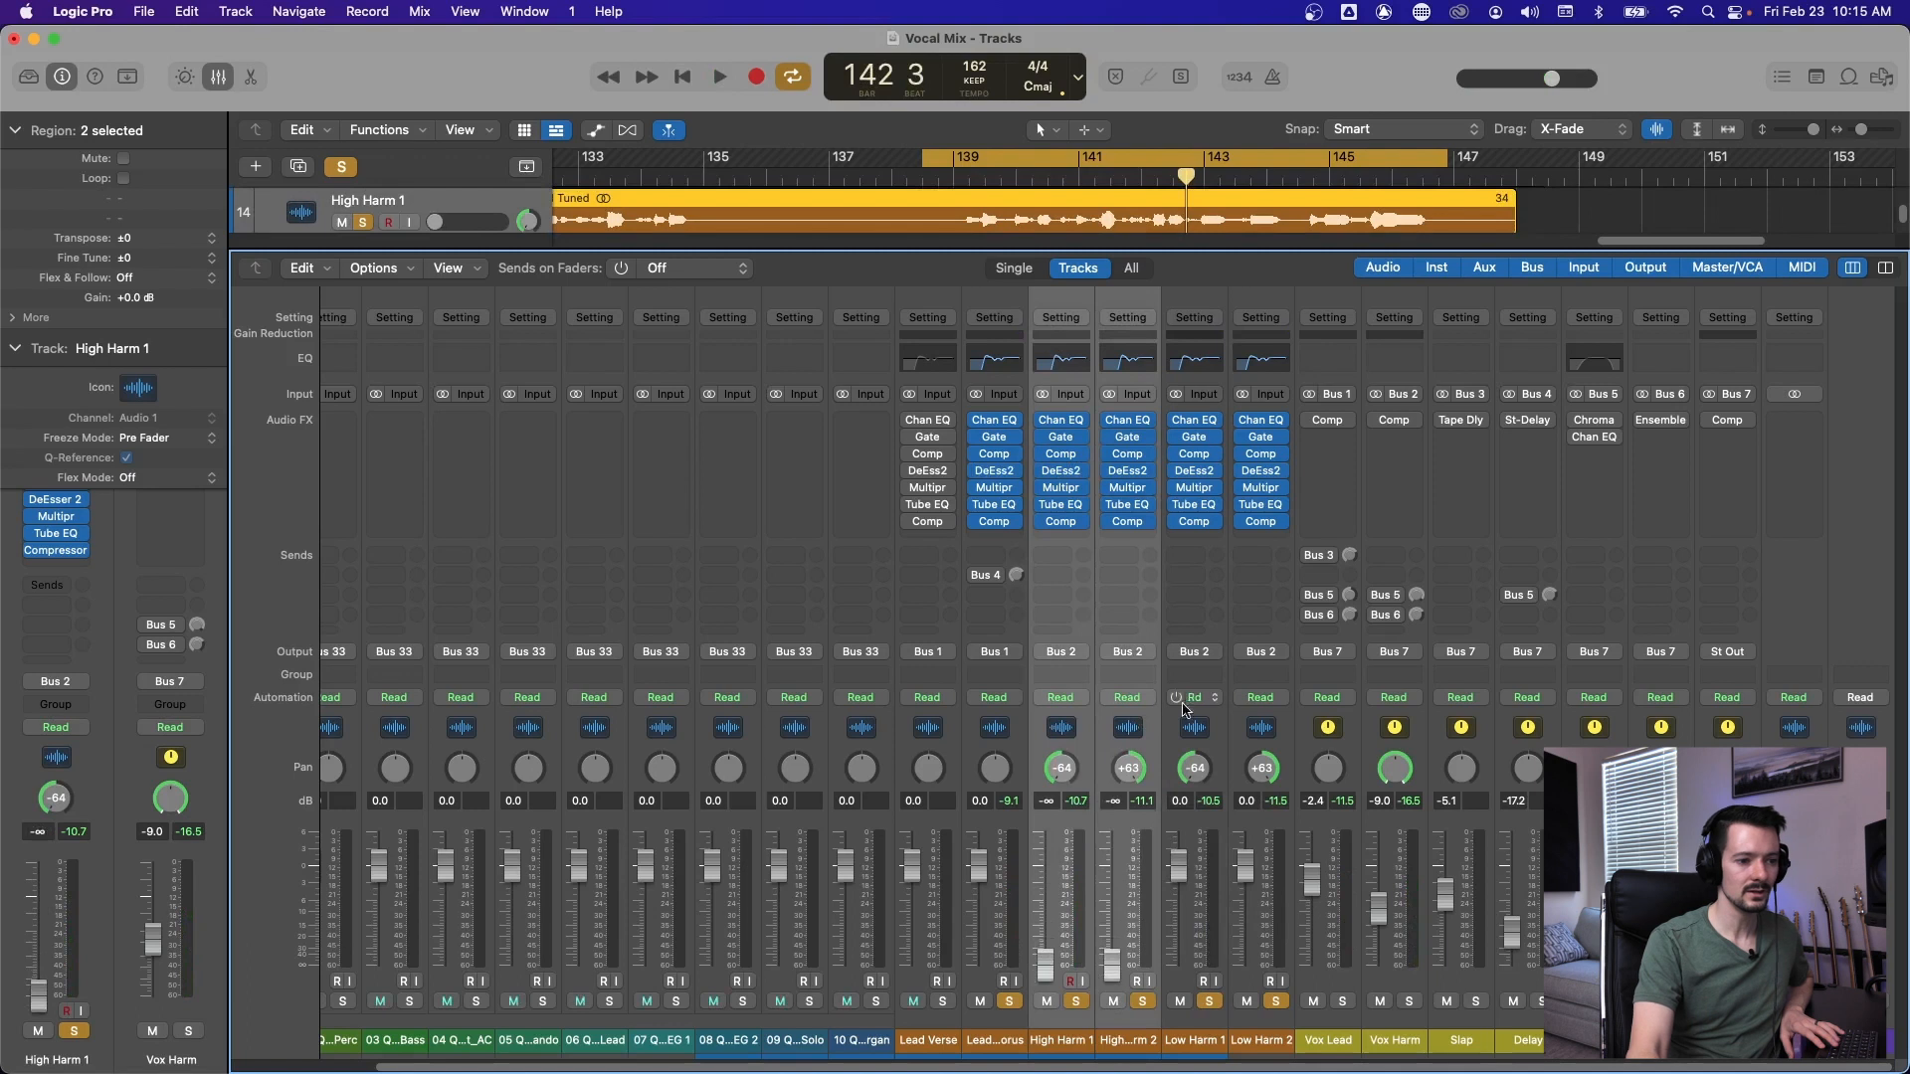
left_click(1198, 731)
left_click(1263, 736)
left_click(1208, 748, "shift")
left_click_drag(1244, 864, 1244, 967)
During playback, raise both High Harm faders together to -3.9 dB and both Low Harm faders together to -5.4 dB.
key("space")
left_click(1080, 734)
left_click_drag(1080, 734, 1137, 732)
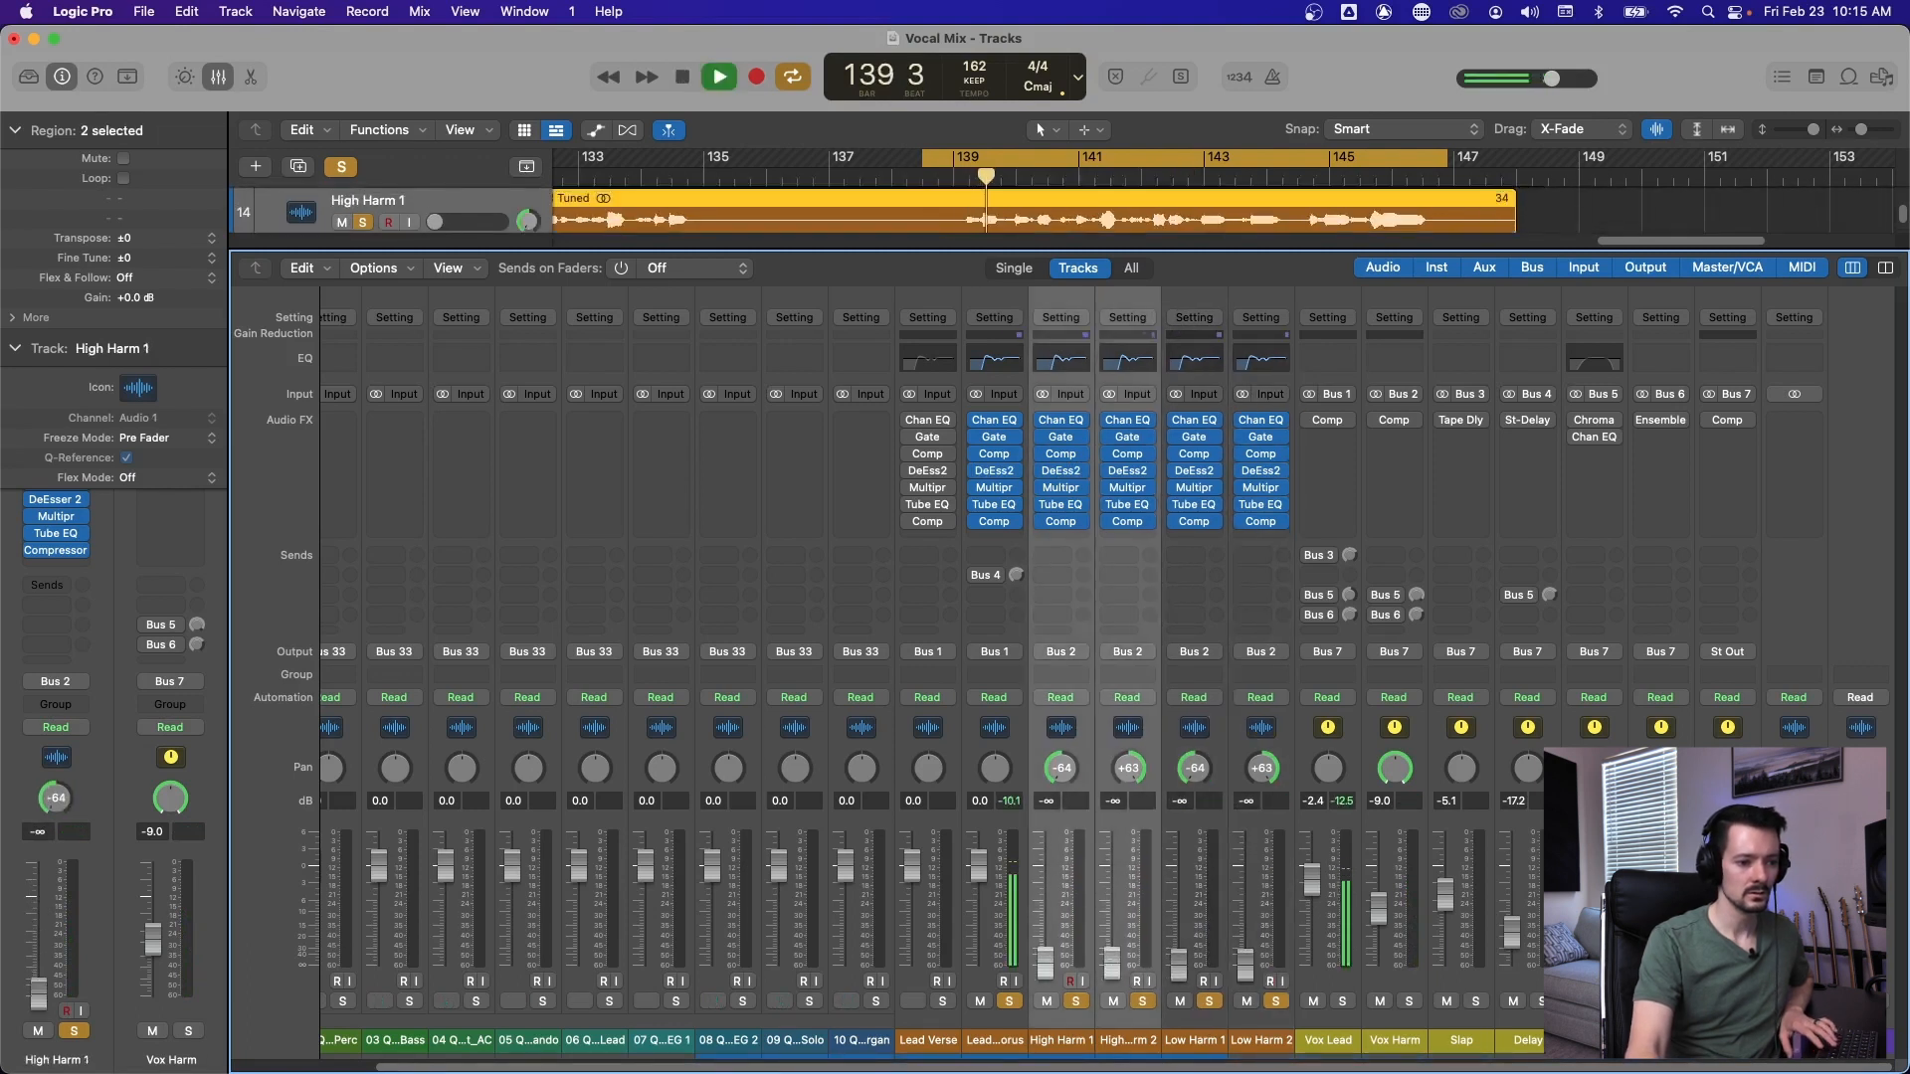
left_click_drag(1112, 966, 1112, 886)
left_click_drag(1213, 734, 1271, 734)
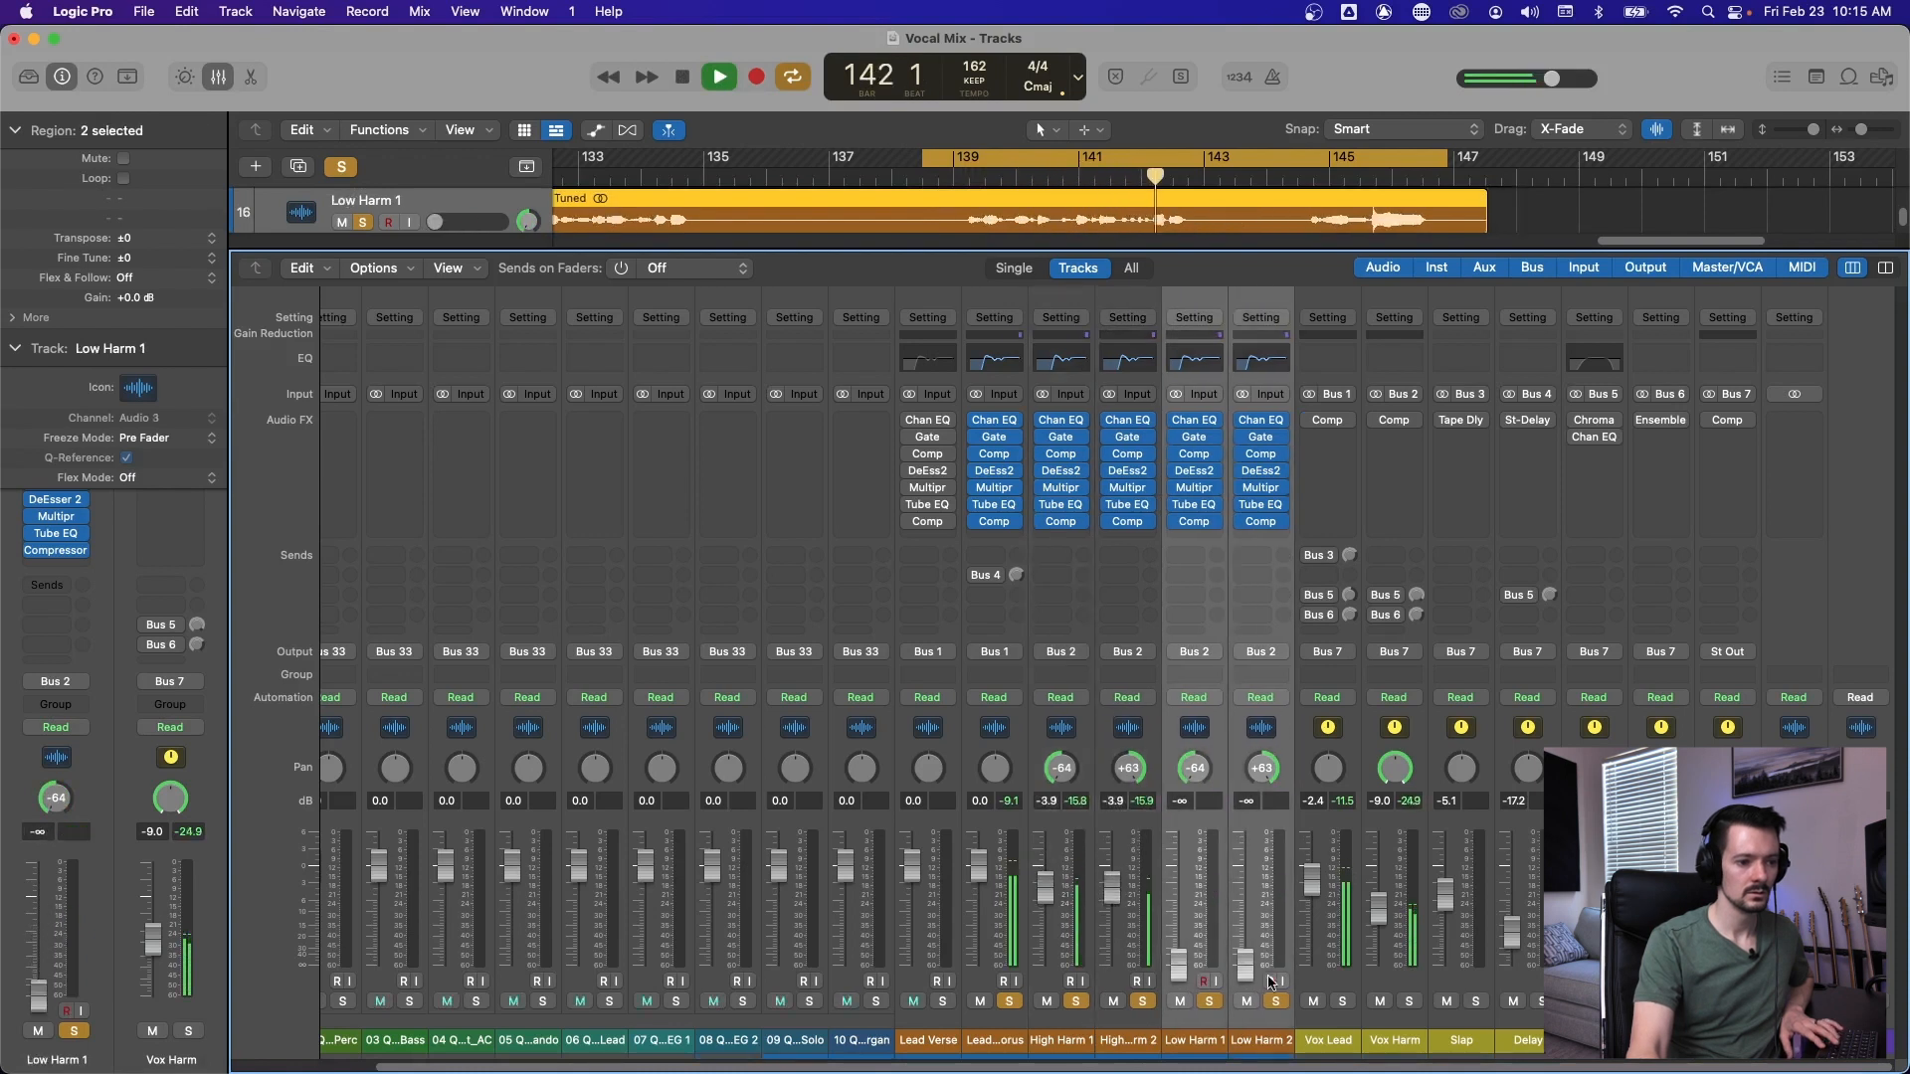
left_click_drag(1244, 965, 1244, 888)
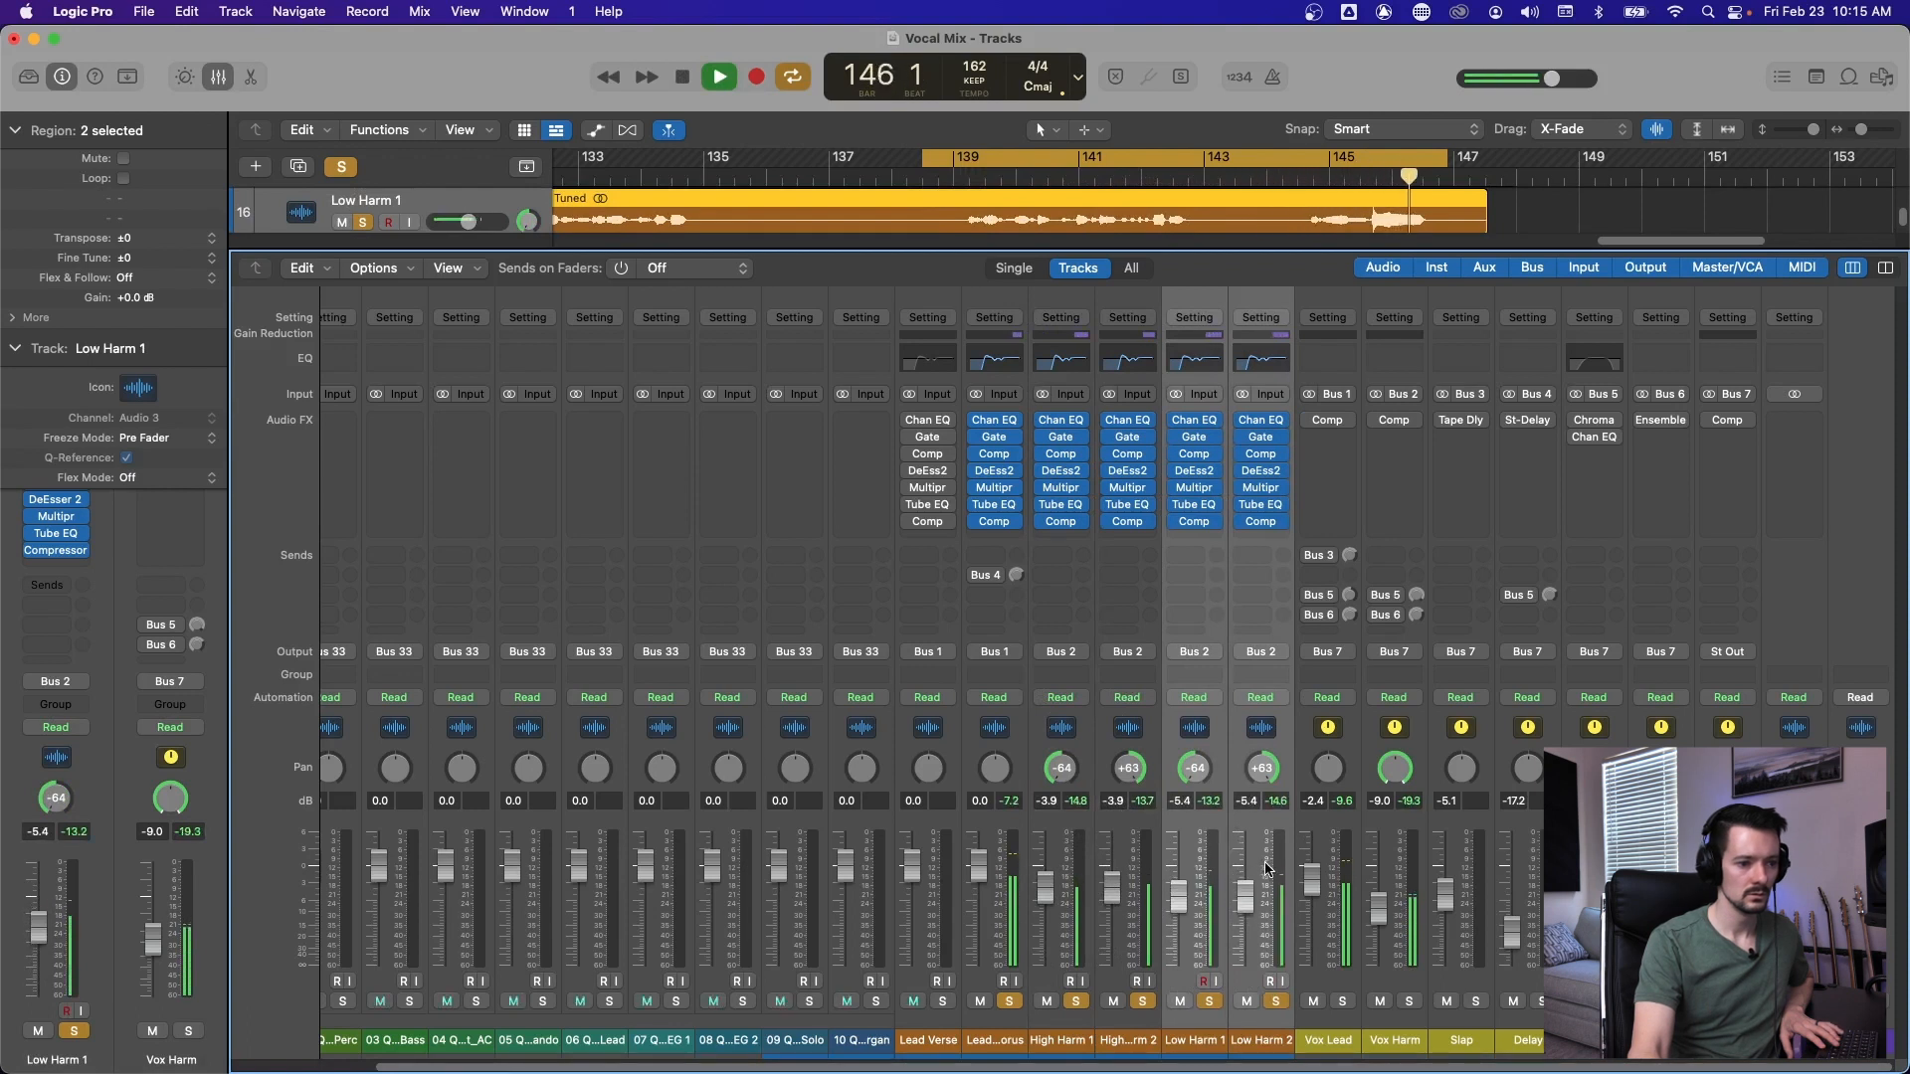
key("space")
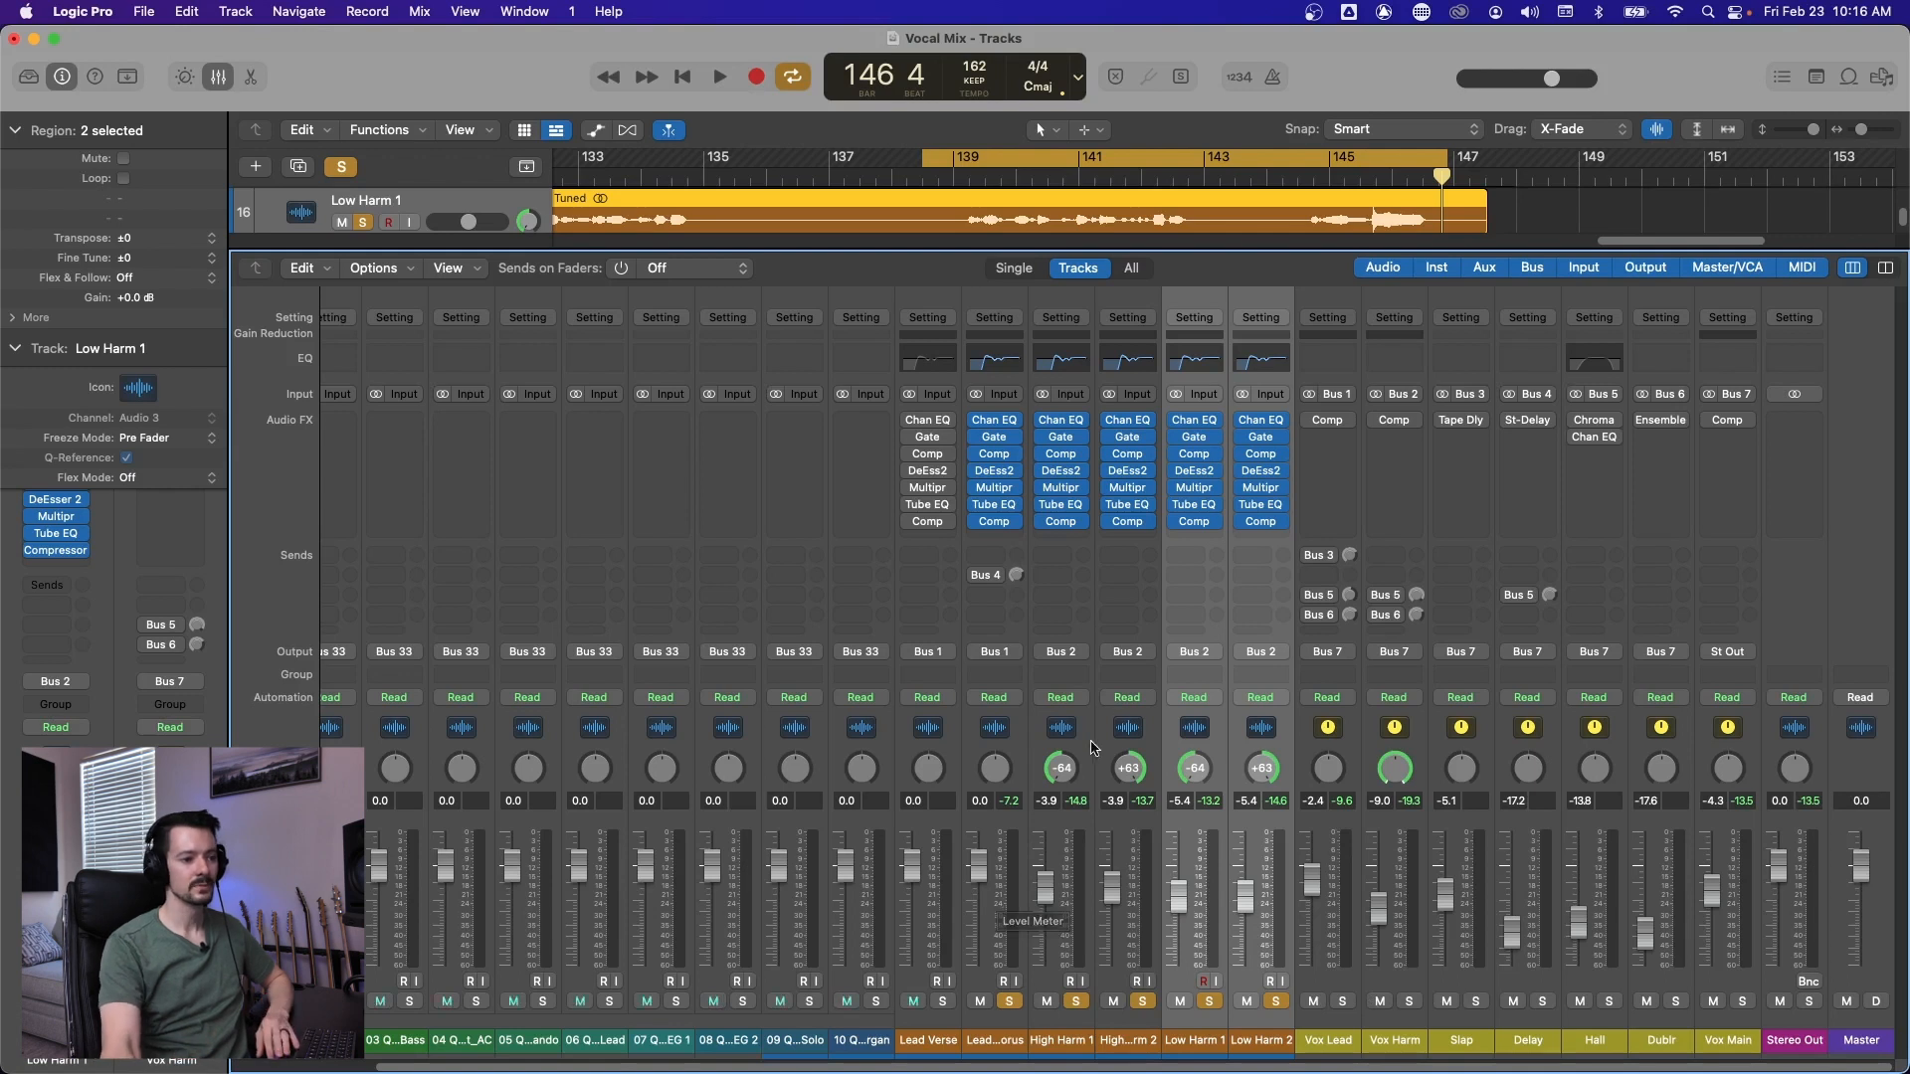
Select Lead Verse and Lead Chorus, assign their output to Bus 1 → Vox Lead, and select the Vox Lead channel.
left_click_drag(1012, 731, 940, 728)
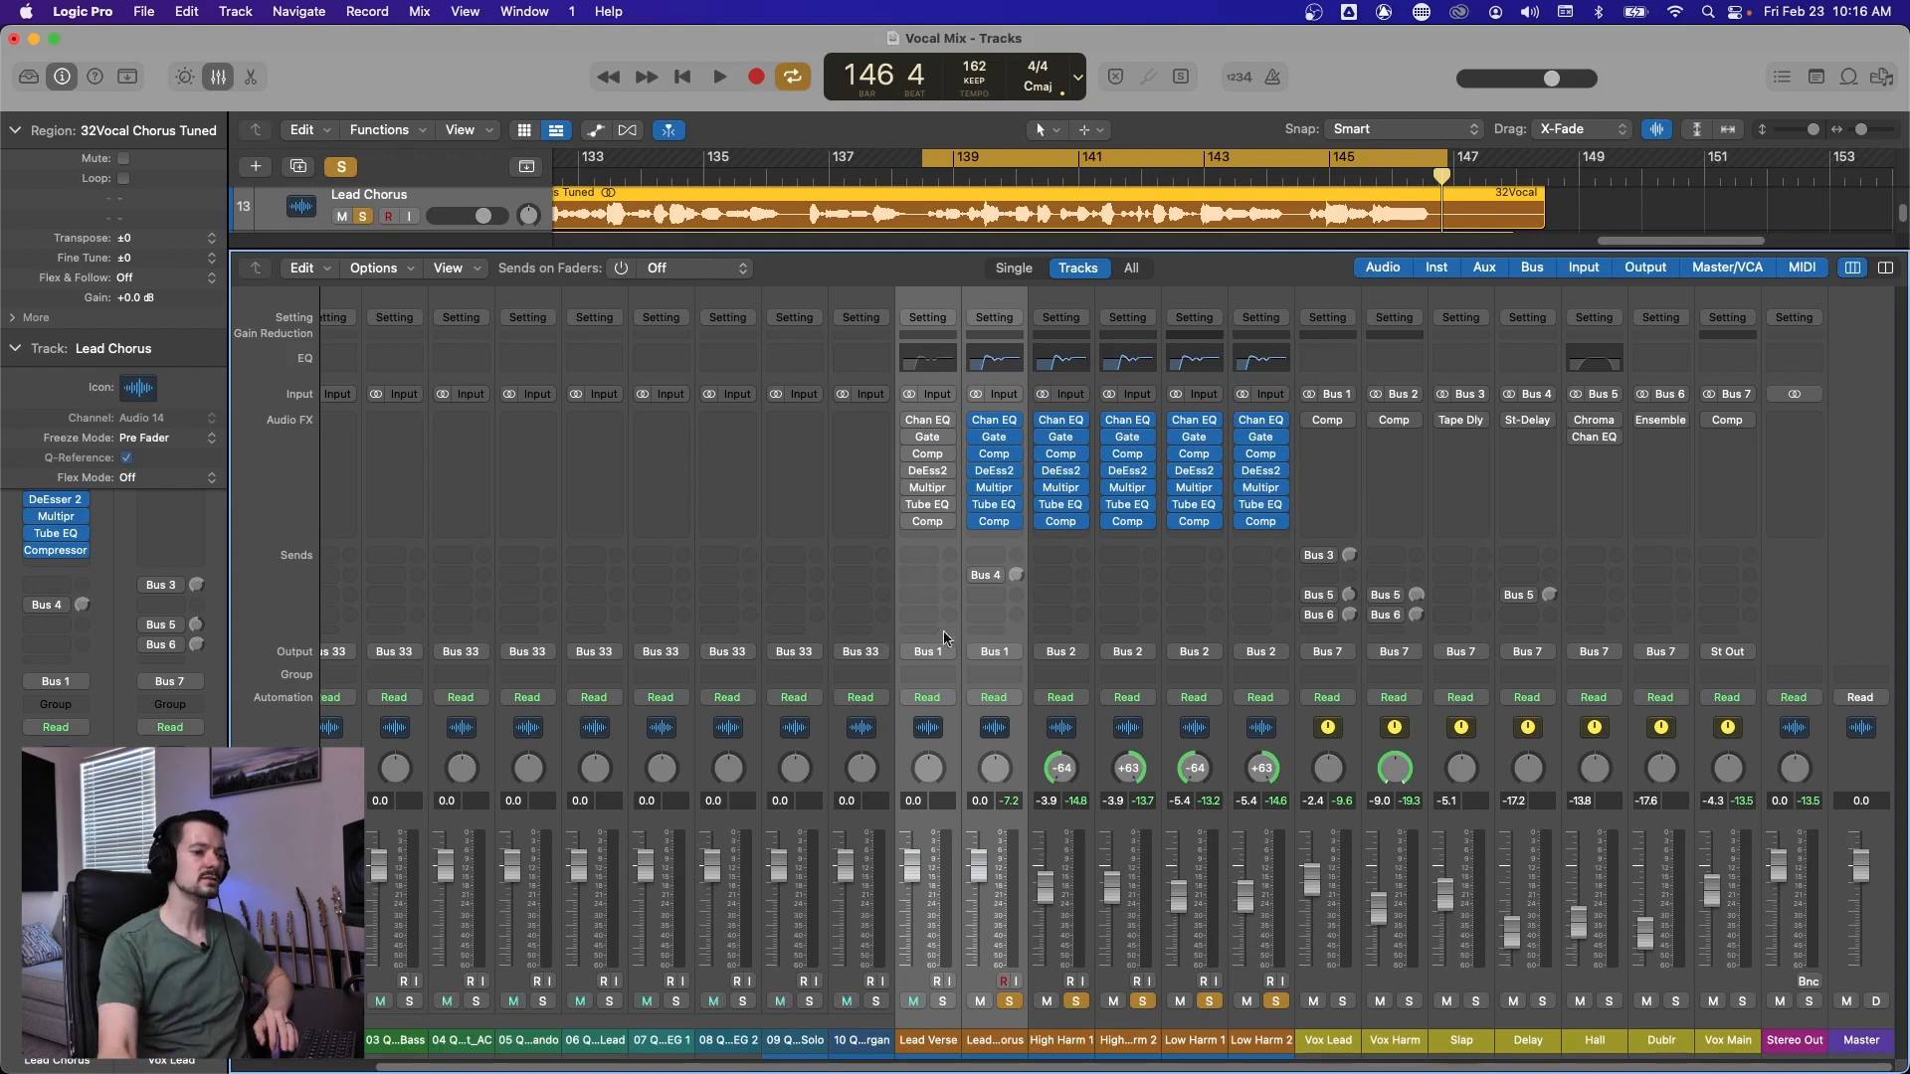
left_click(999, 729)
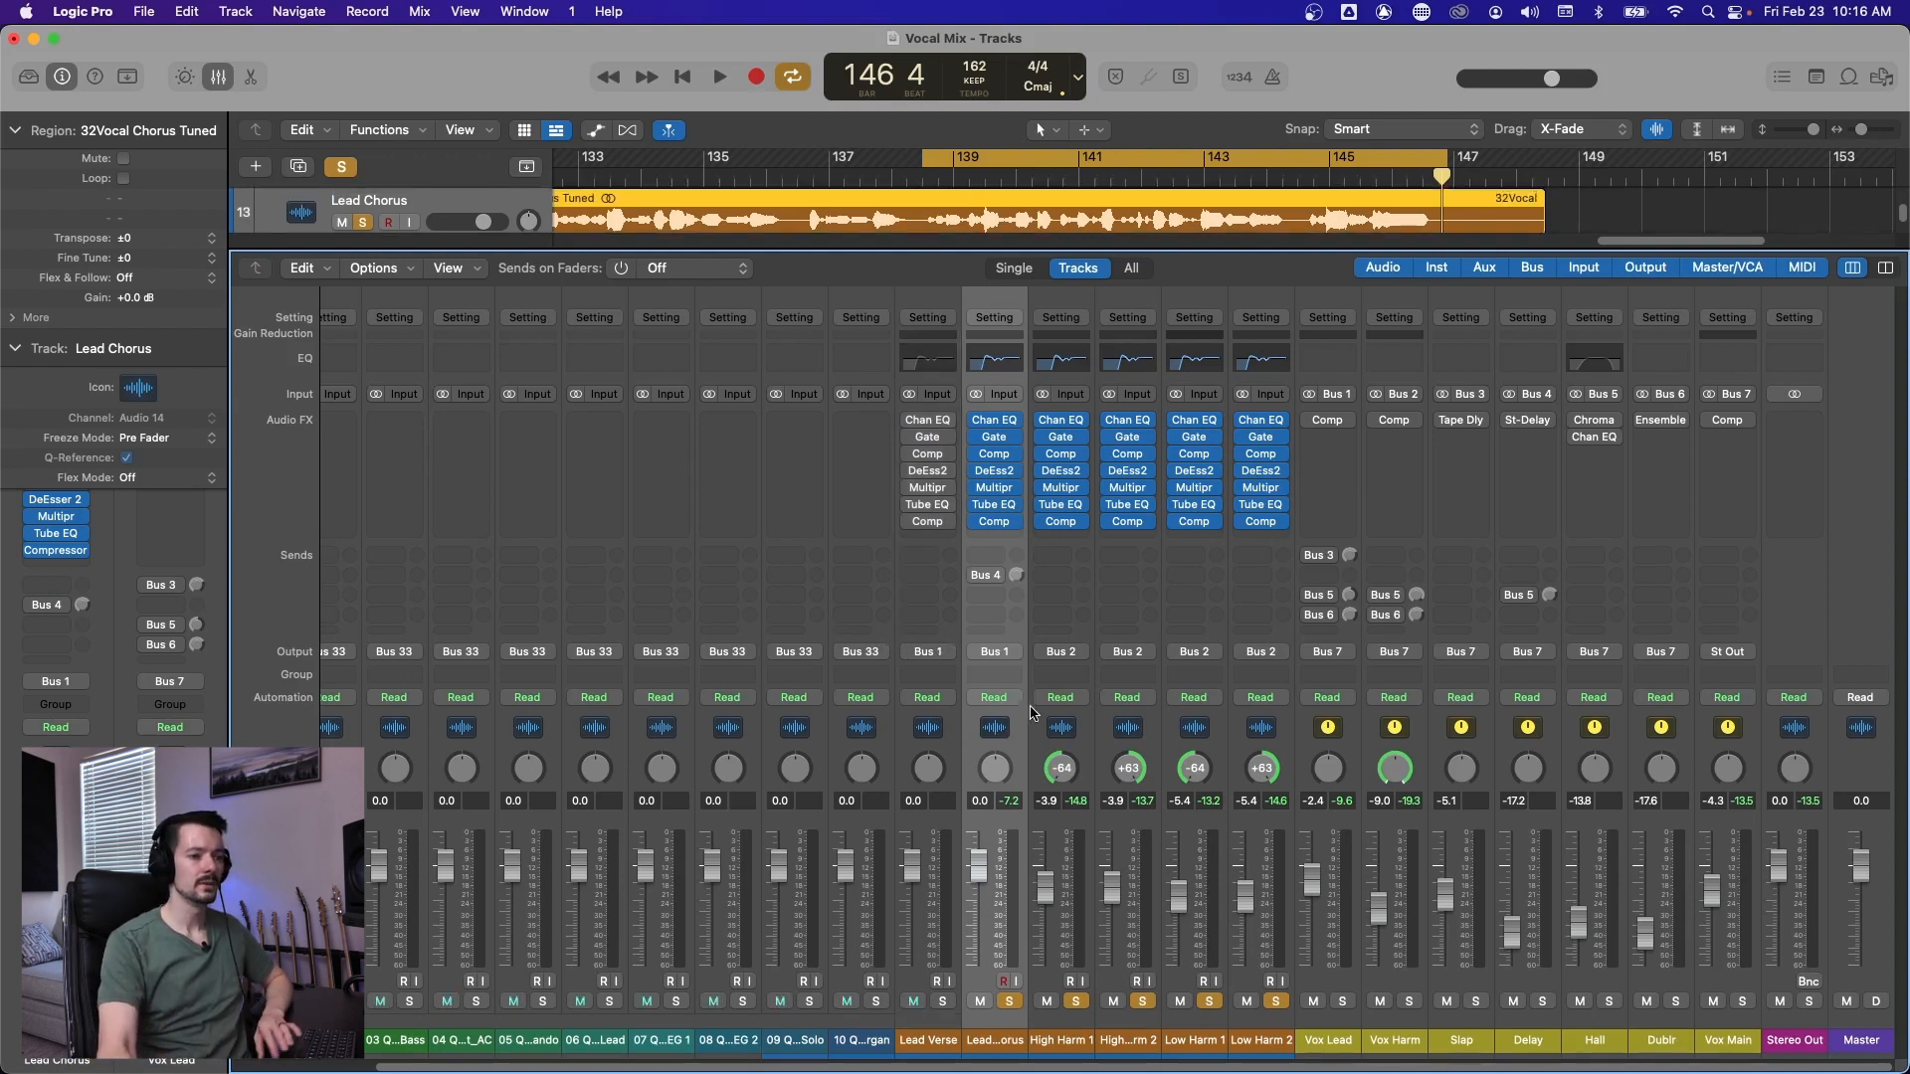
left_click(940, 727, "shift")
left_click(938, 663)
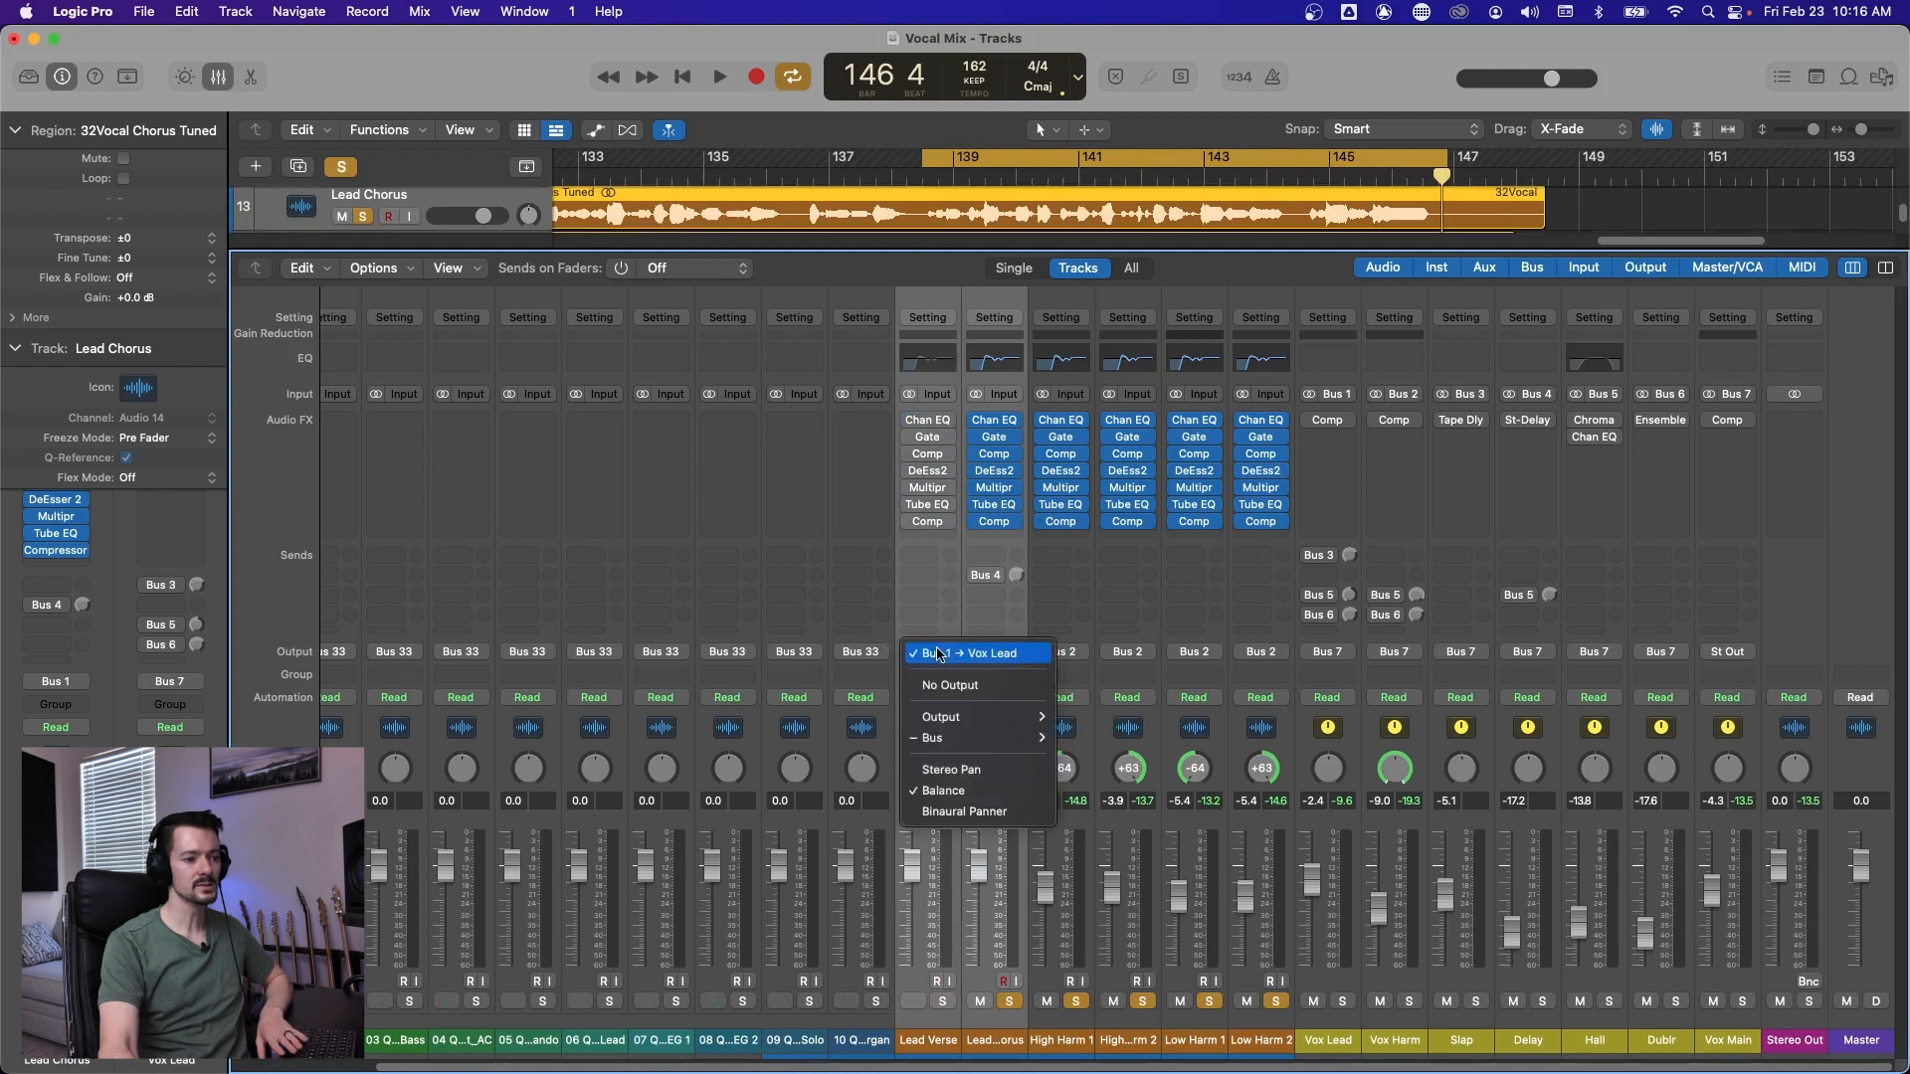
left_click(928, 658)
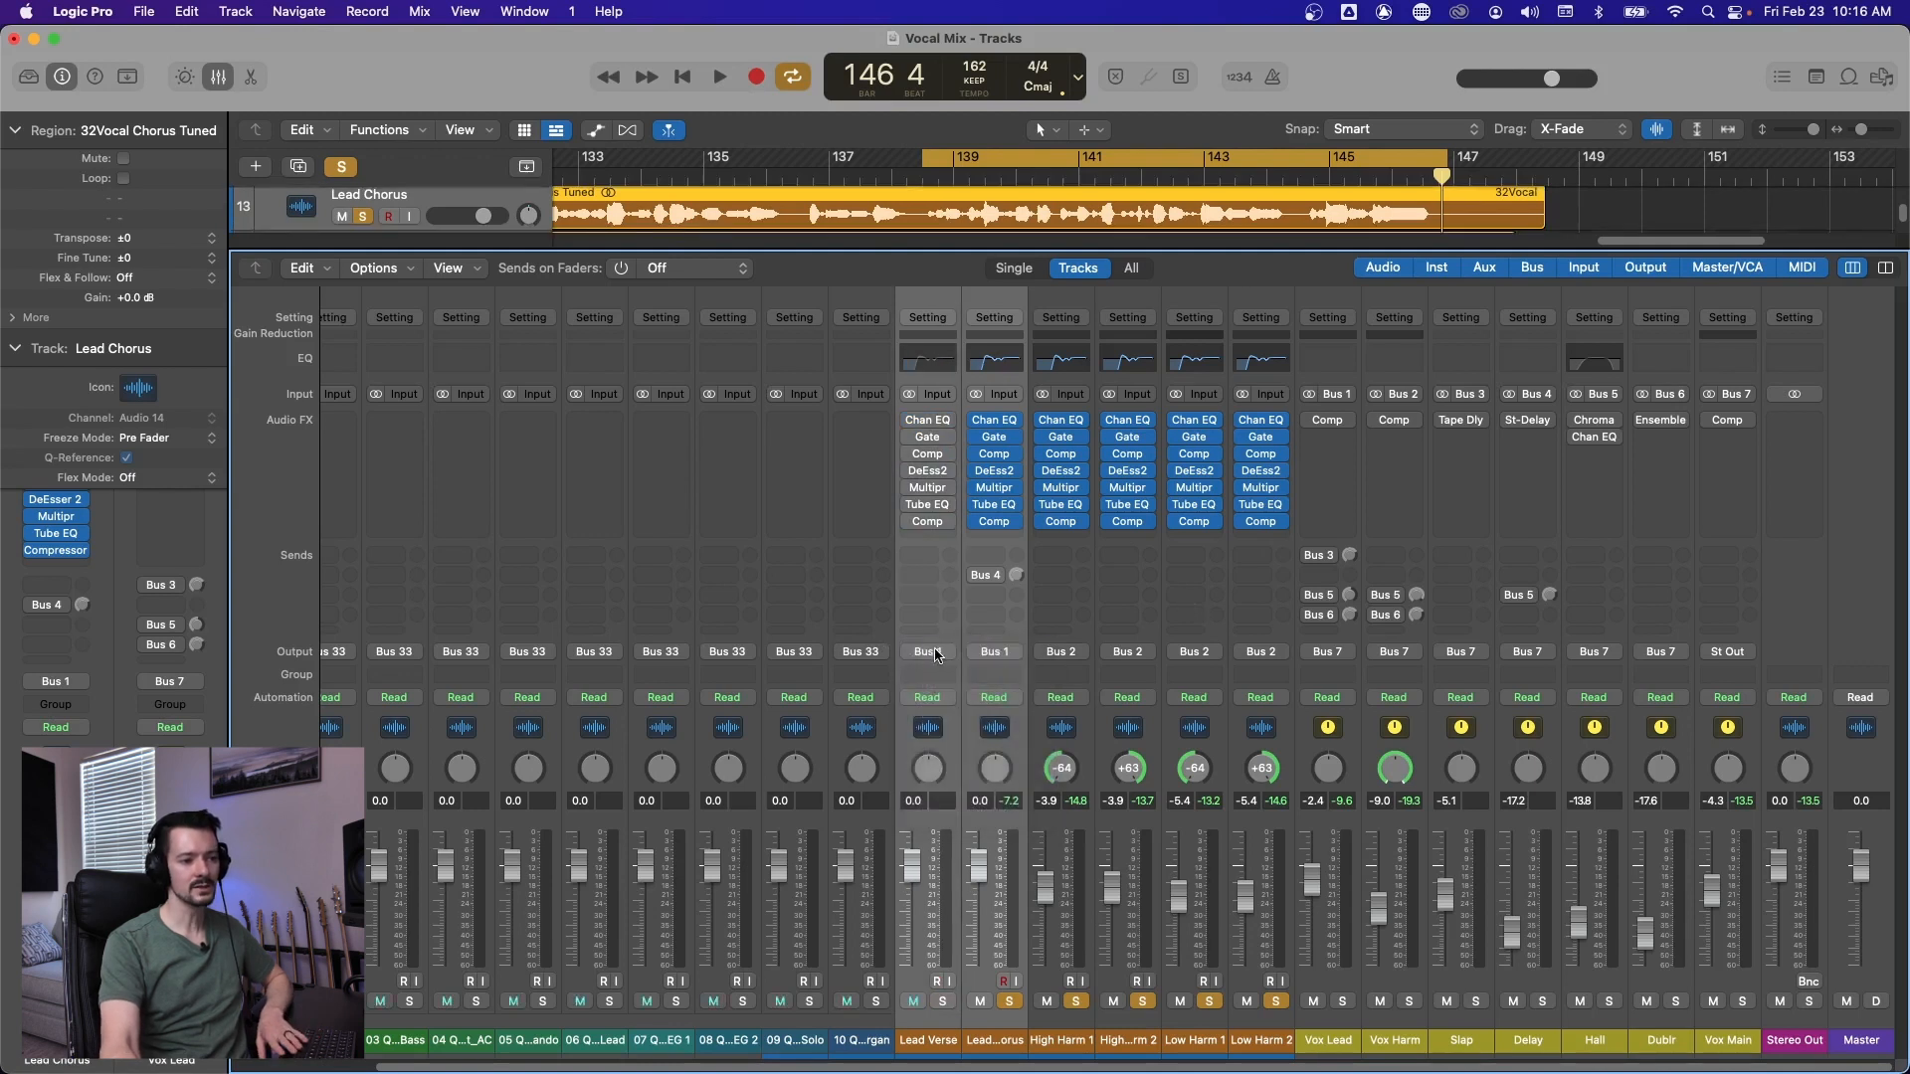
left_click(935, 655)
mouse_move(985, 737)
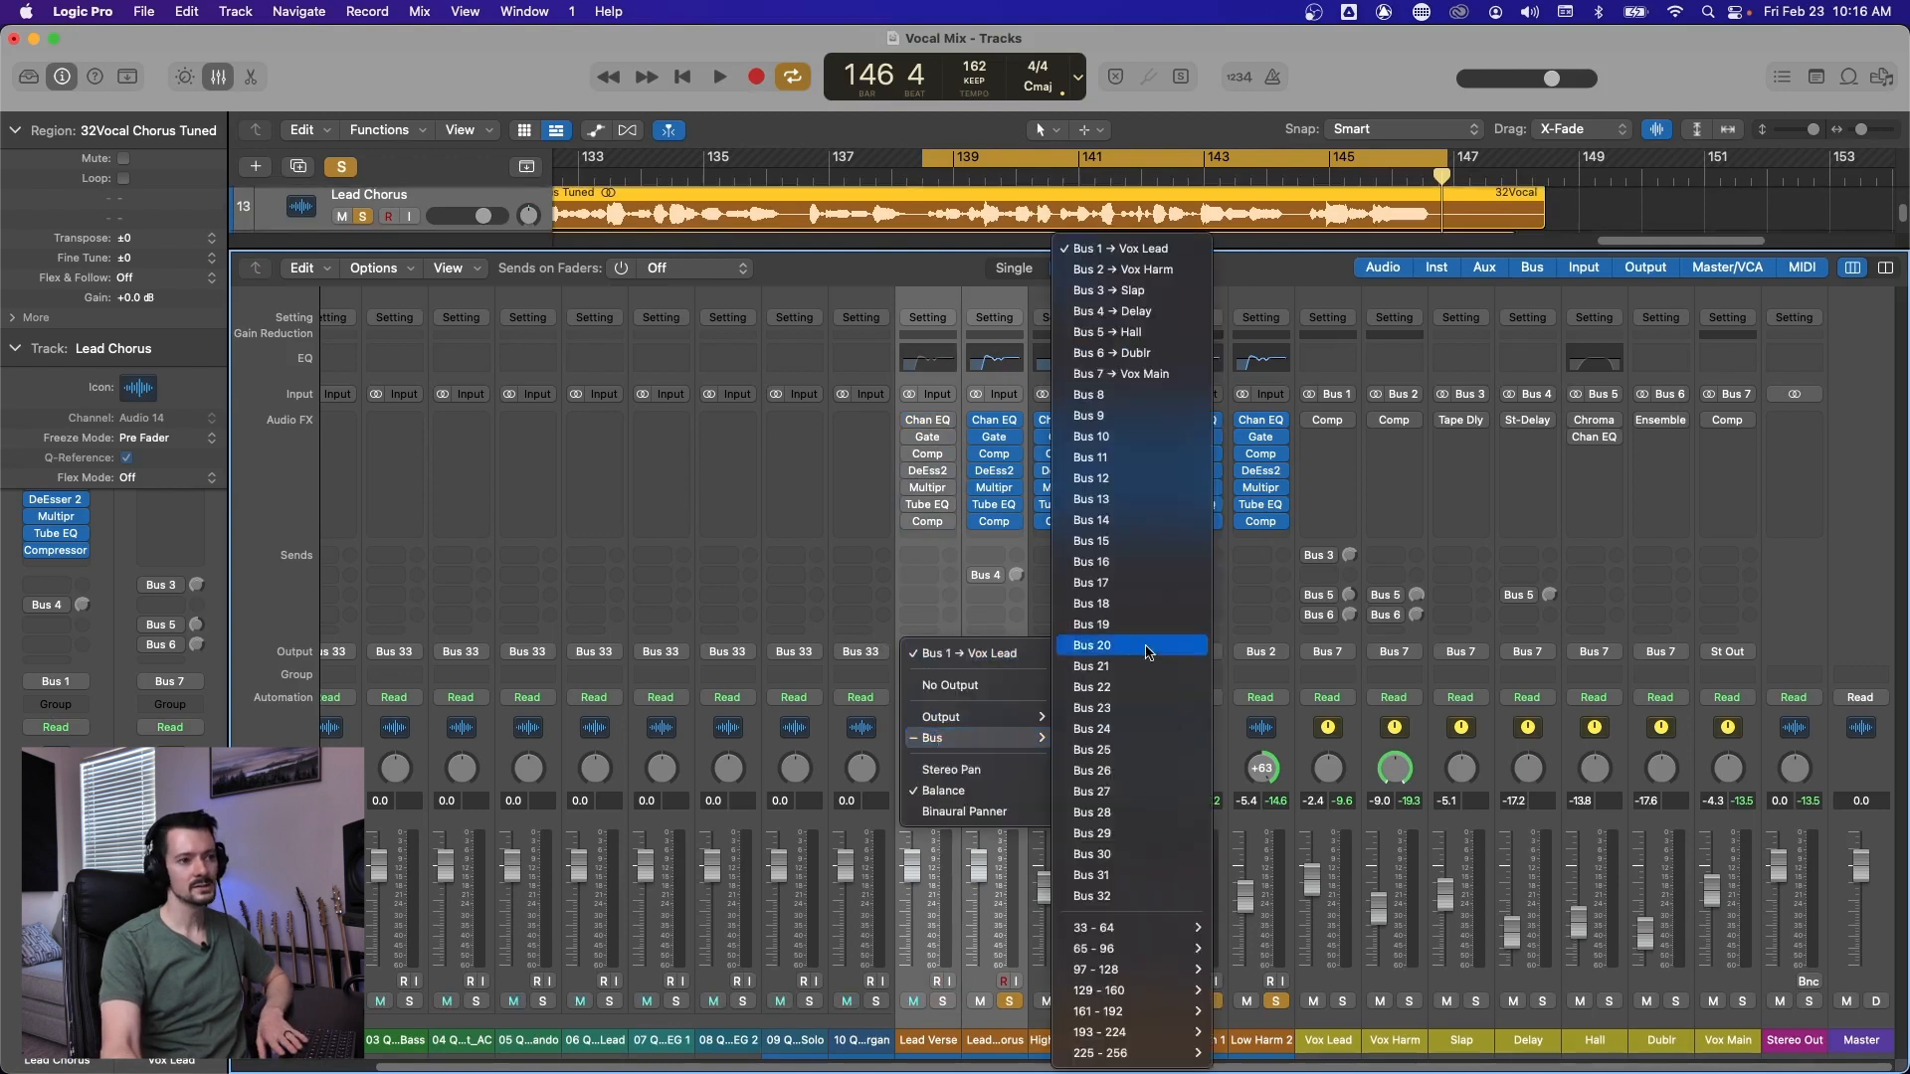
left_click(1098, 249)
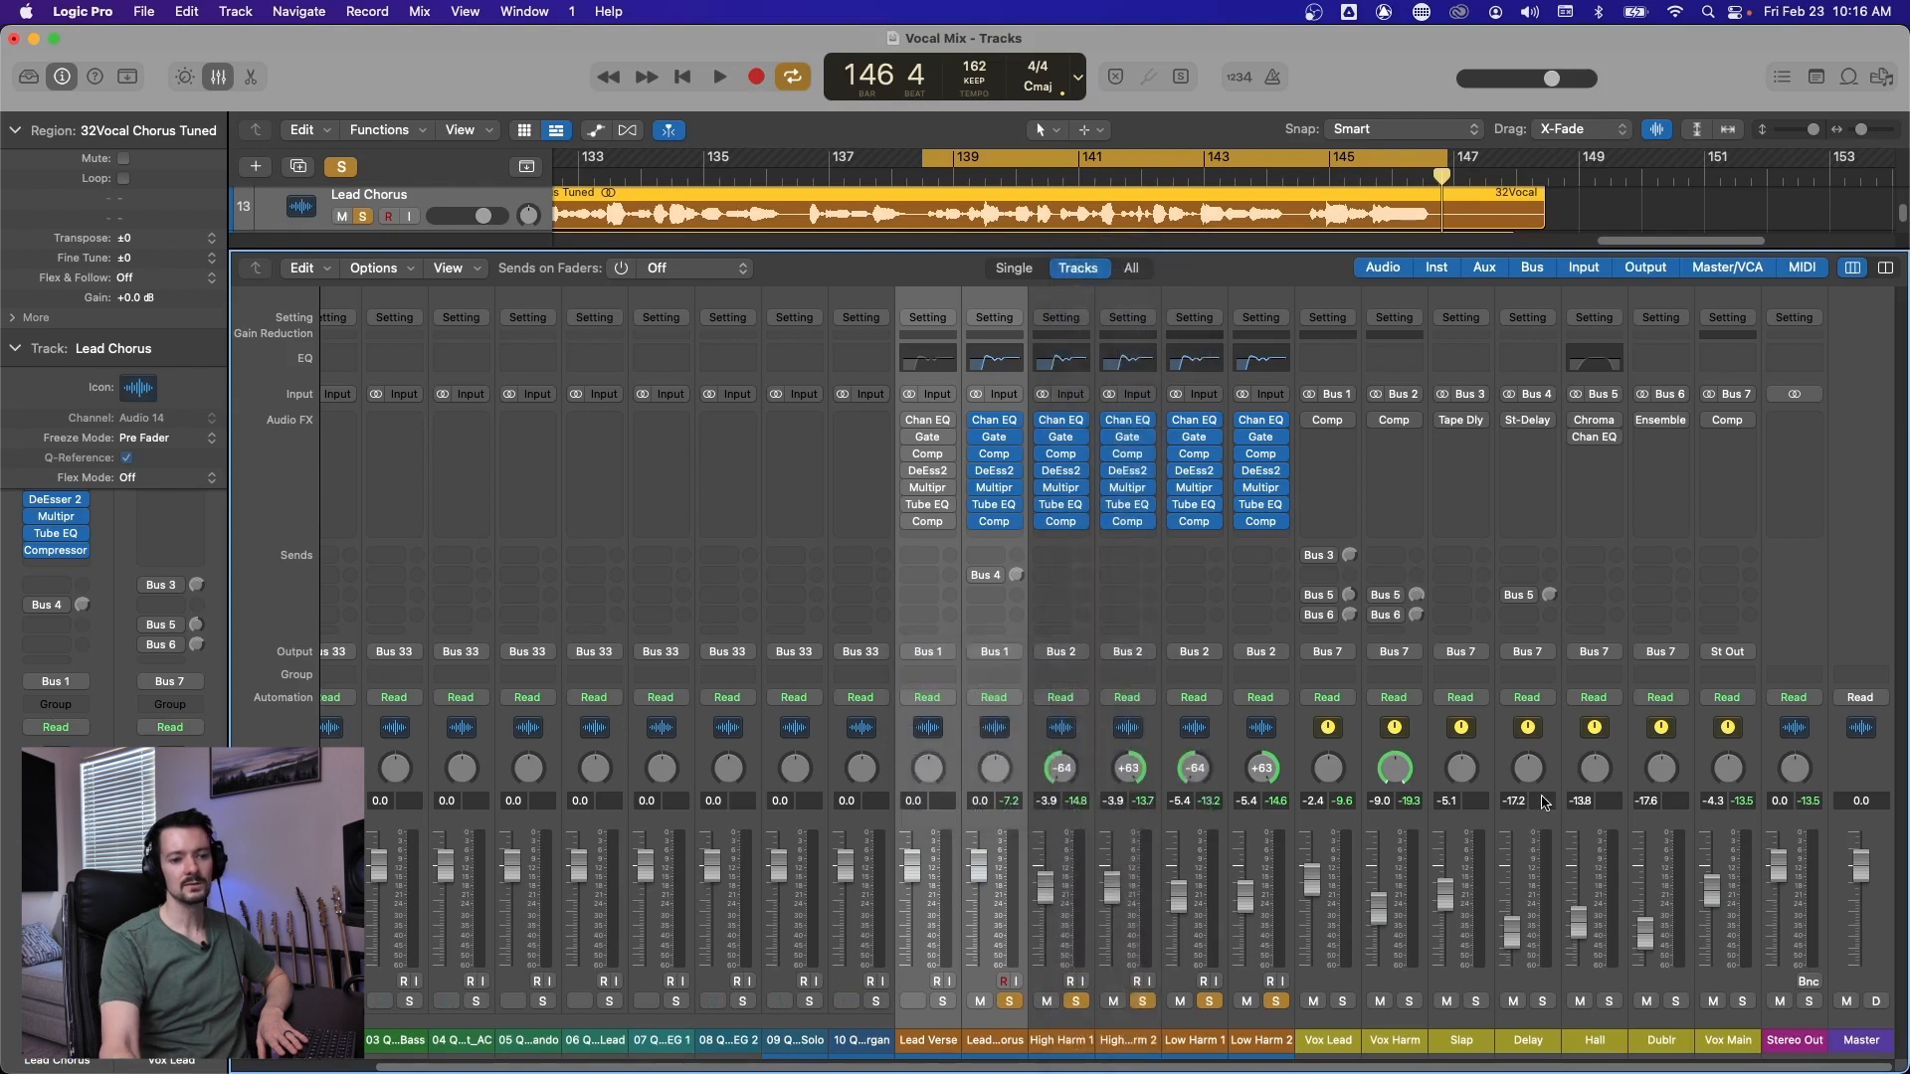
left_click(1343, 740)
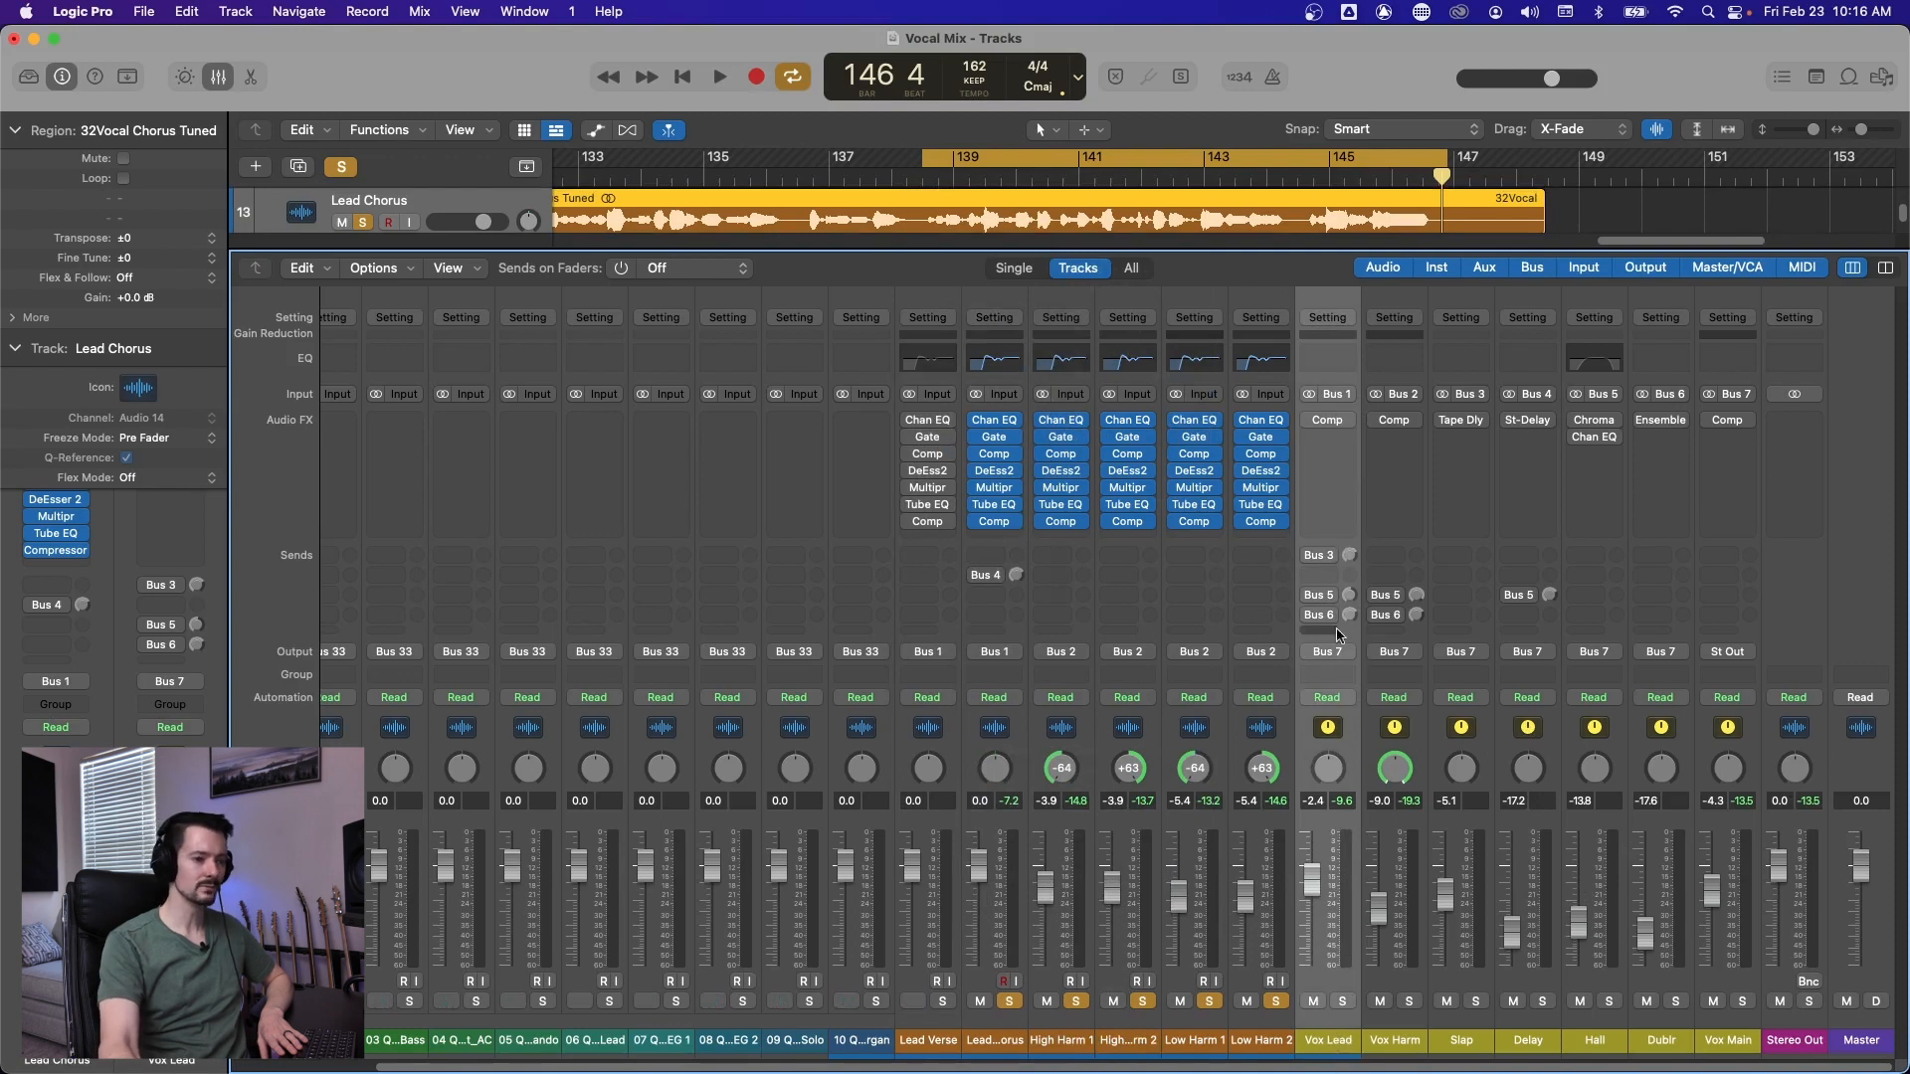
Select all four harmony tracks, assign their output to Bus 2 → Vox Harm, and select the Vox Harm channel.
left_click_drag(1263, 741, 1076, 696)
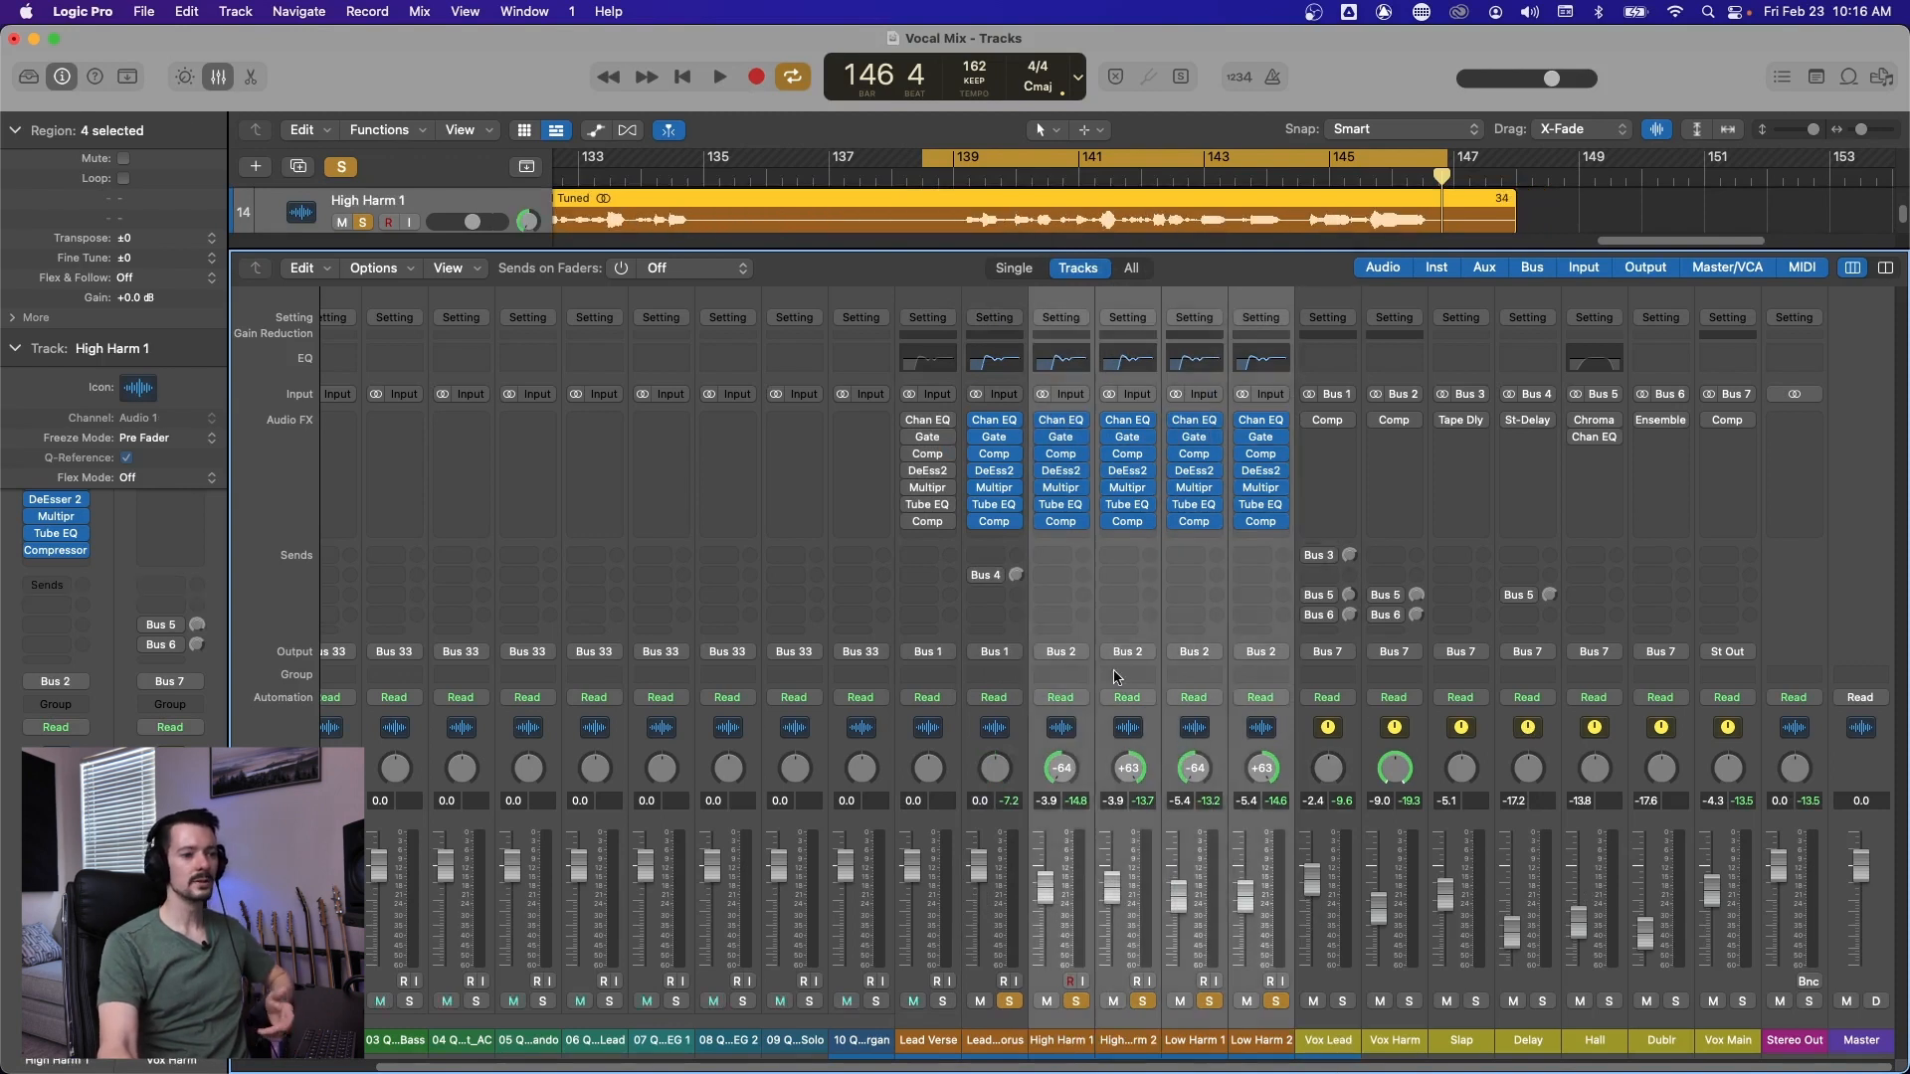
left_click(1063, 651)
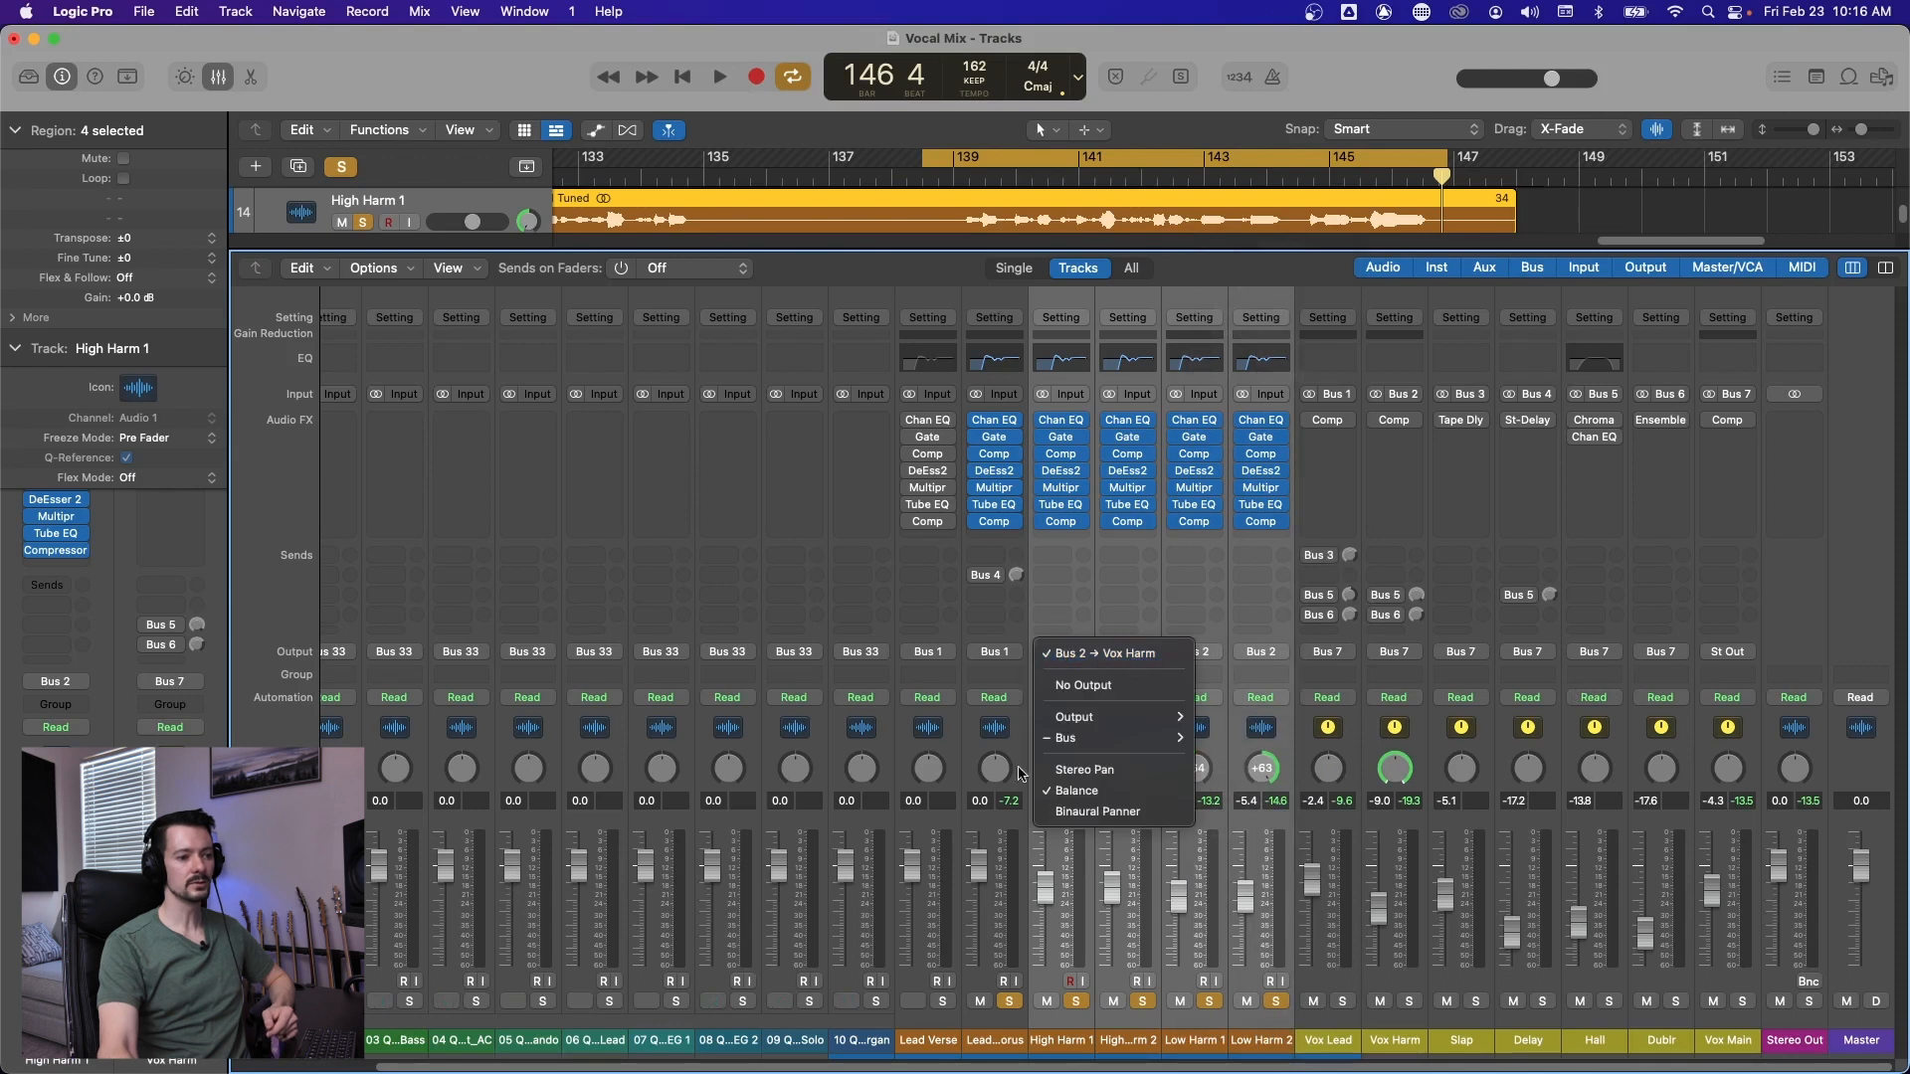
mouse_move(1139, 738)
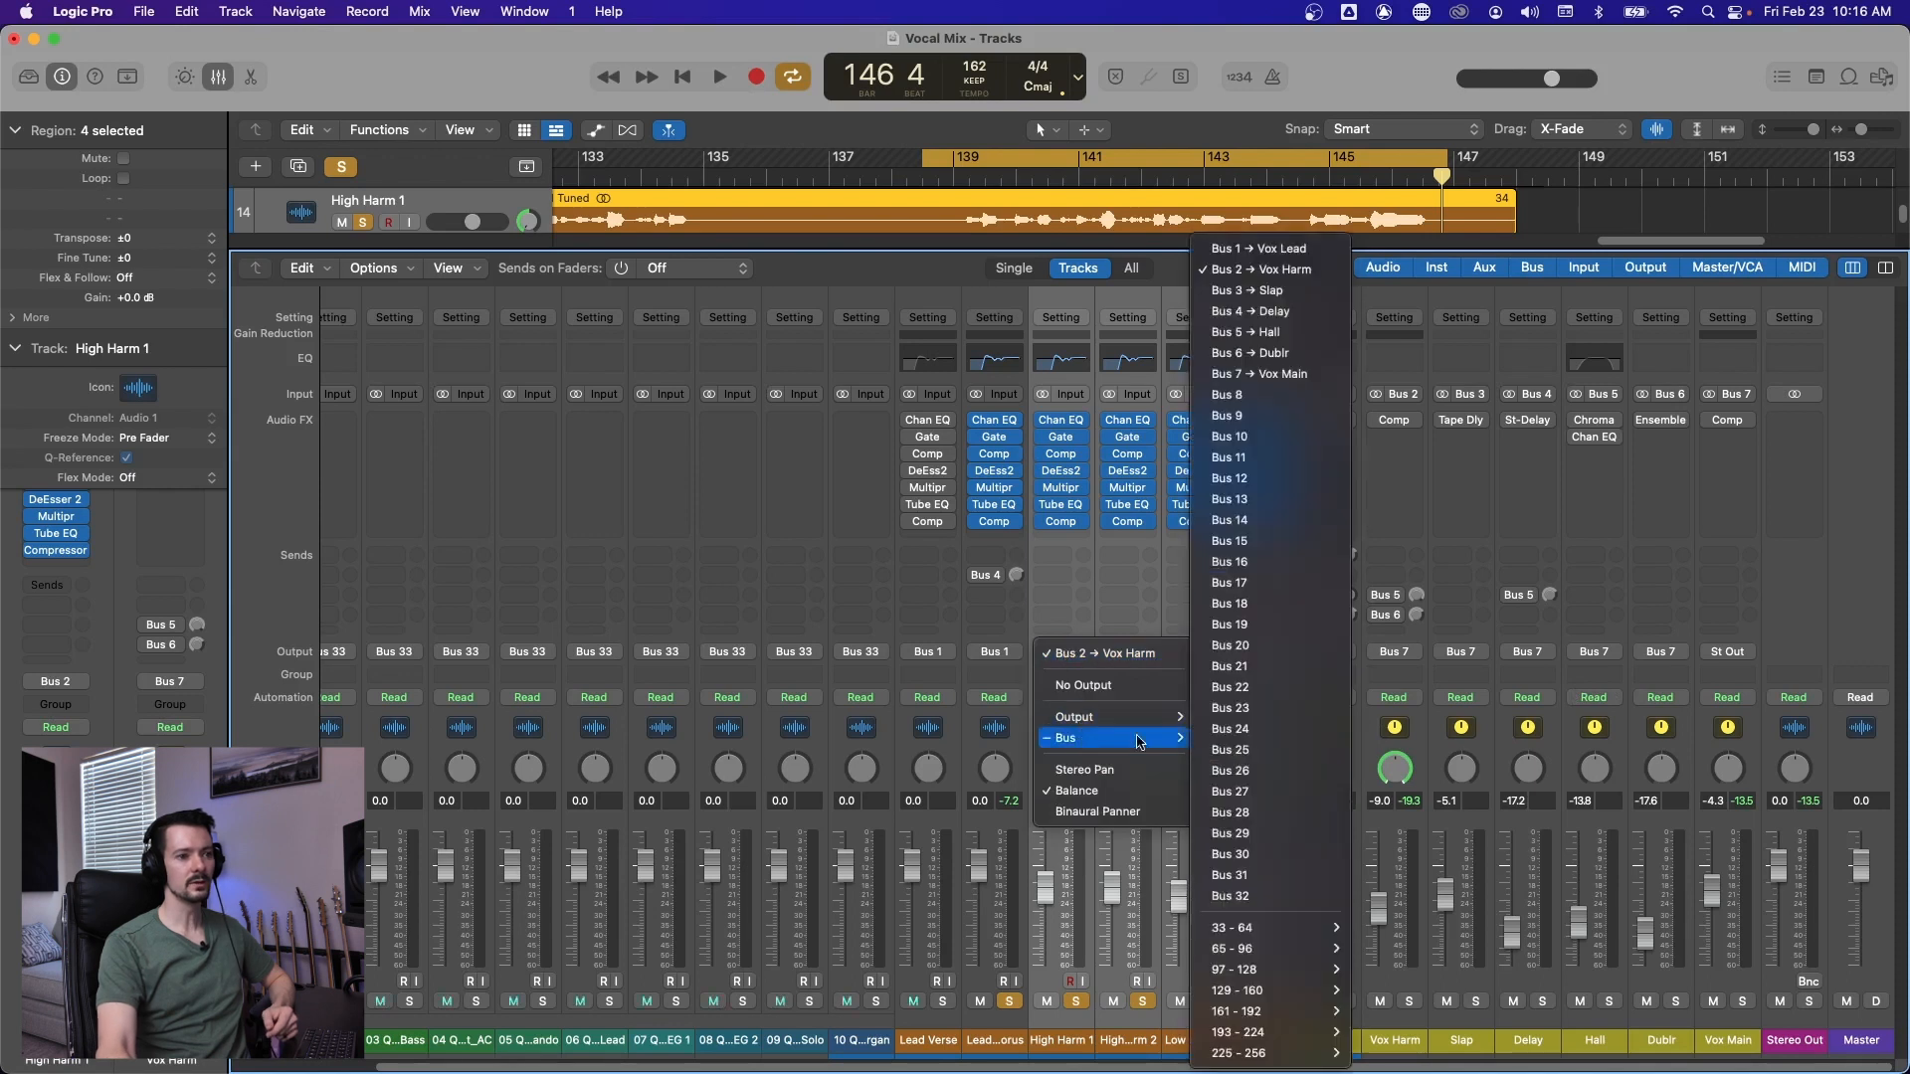
left_click(1283, 270)
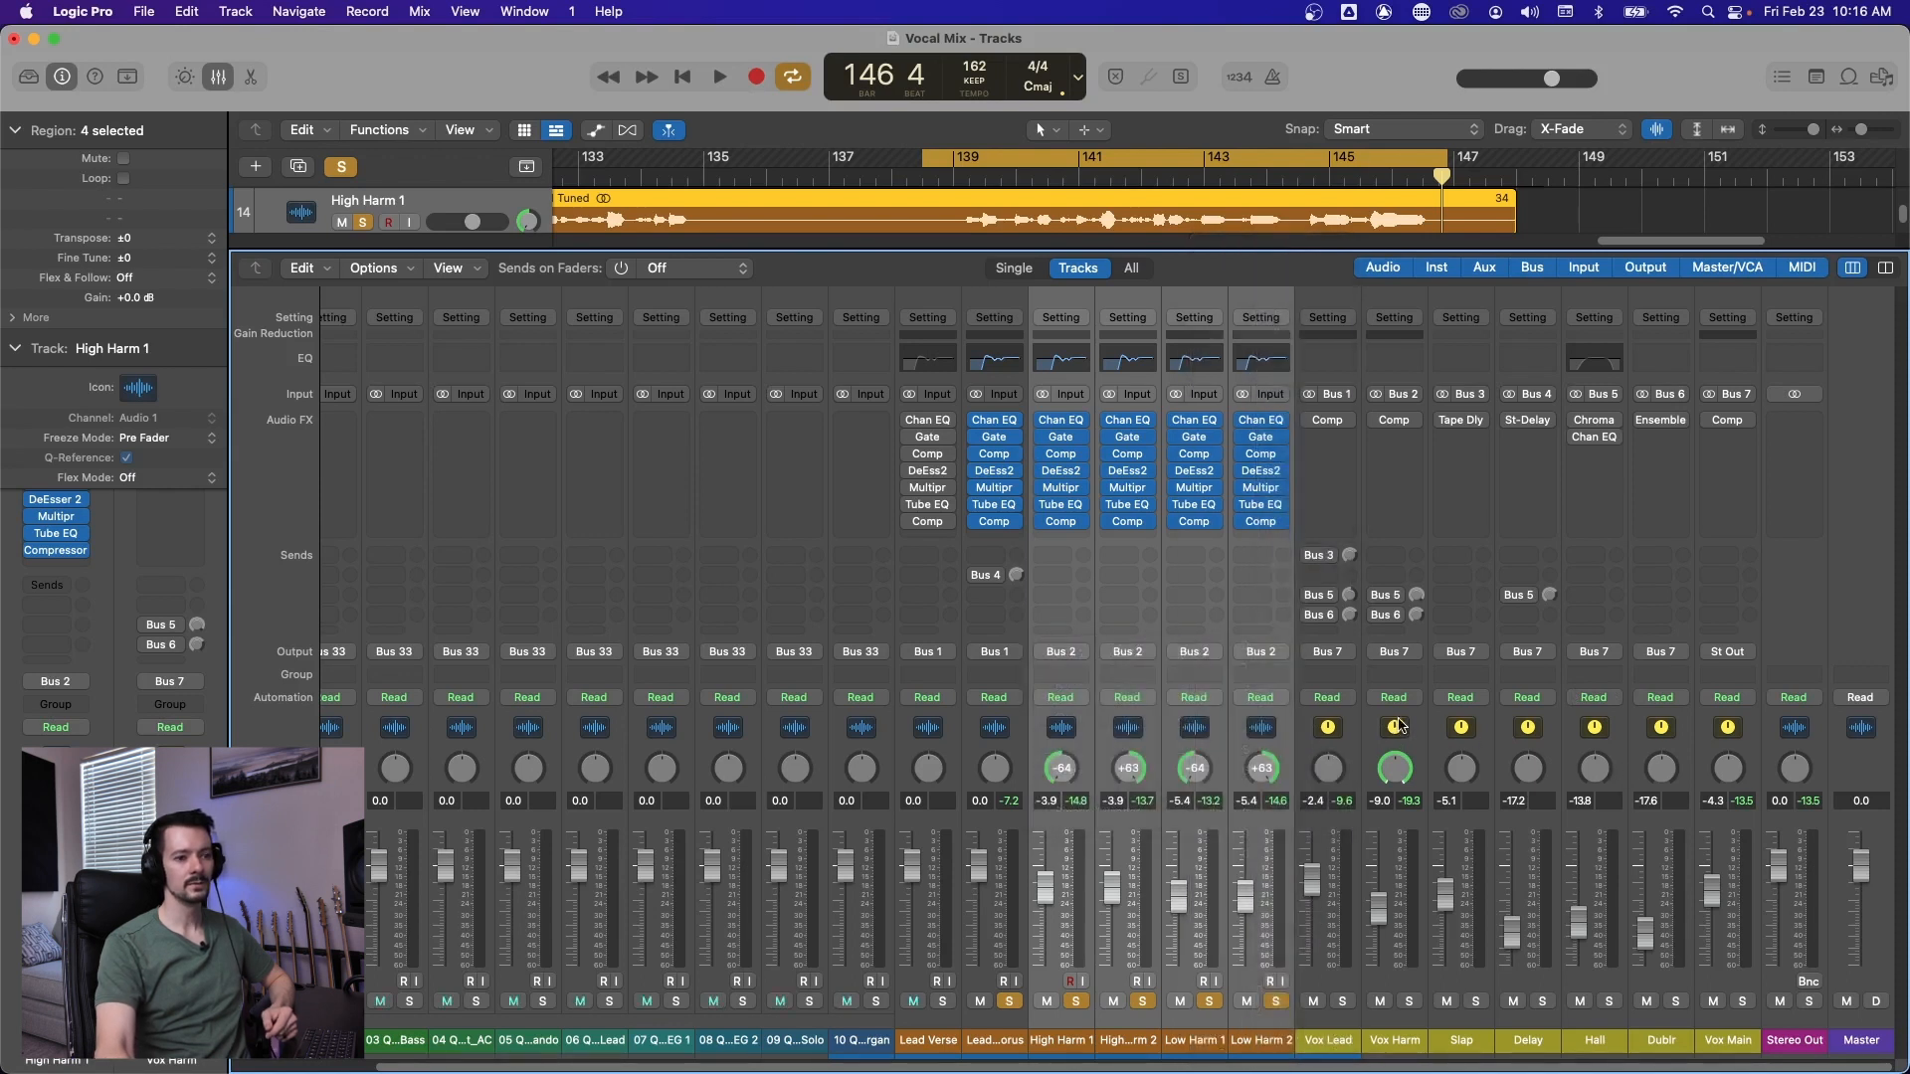
left_click(1401, 725)
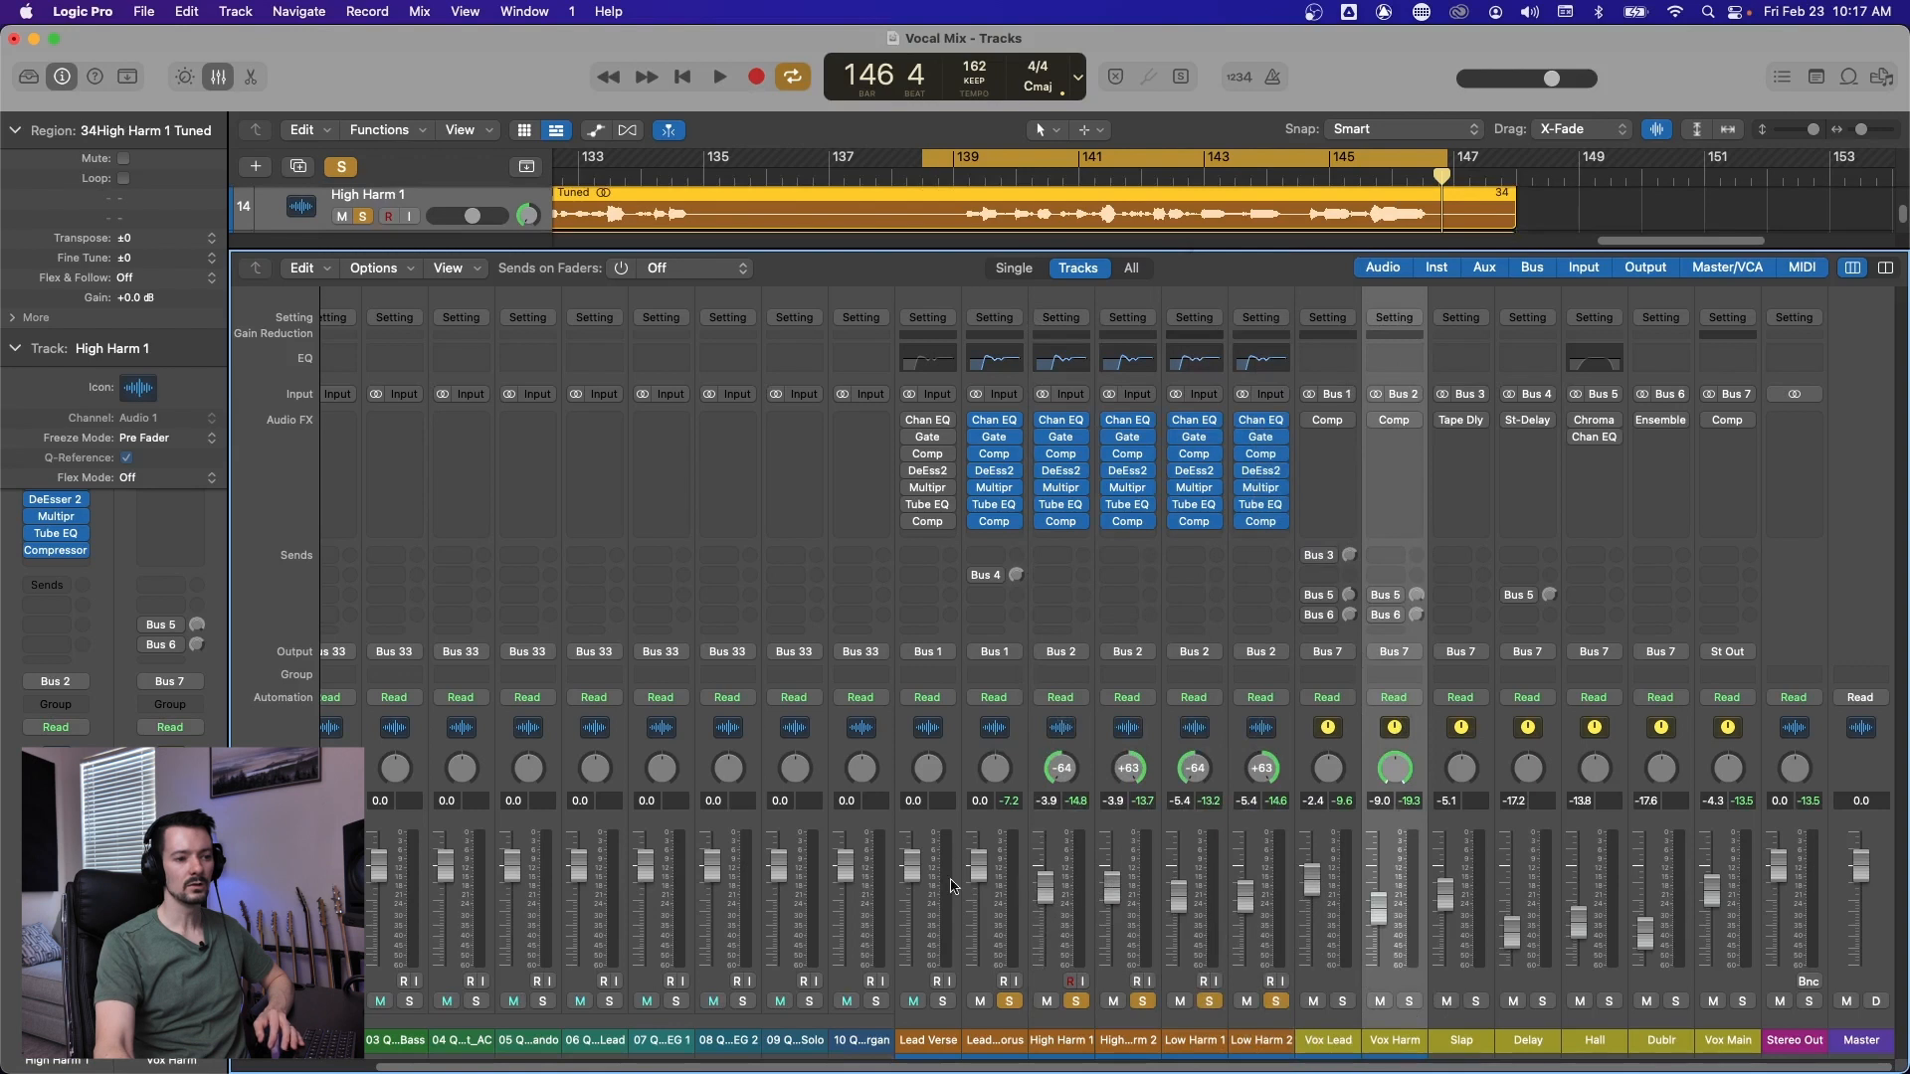
During playback, solo the Vox Lead bus and unsolo the four harmony tracks, leaving Lead Chorus soloed.
left_click(1330, 727)
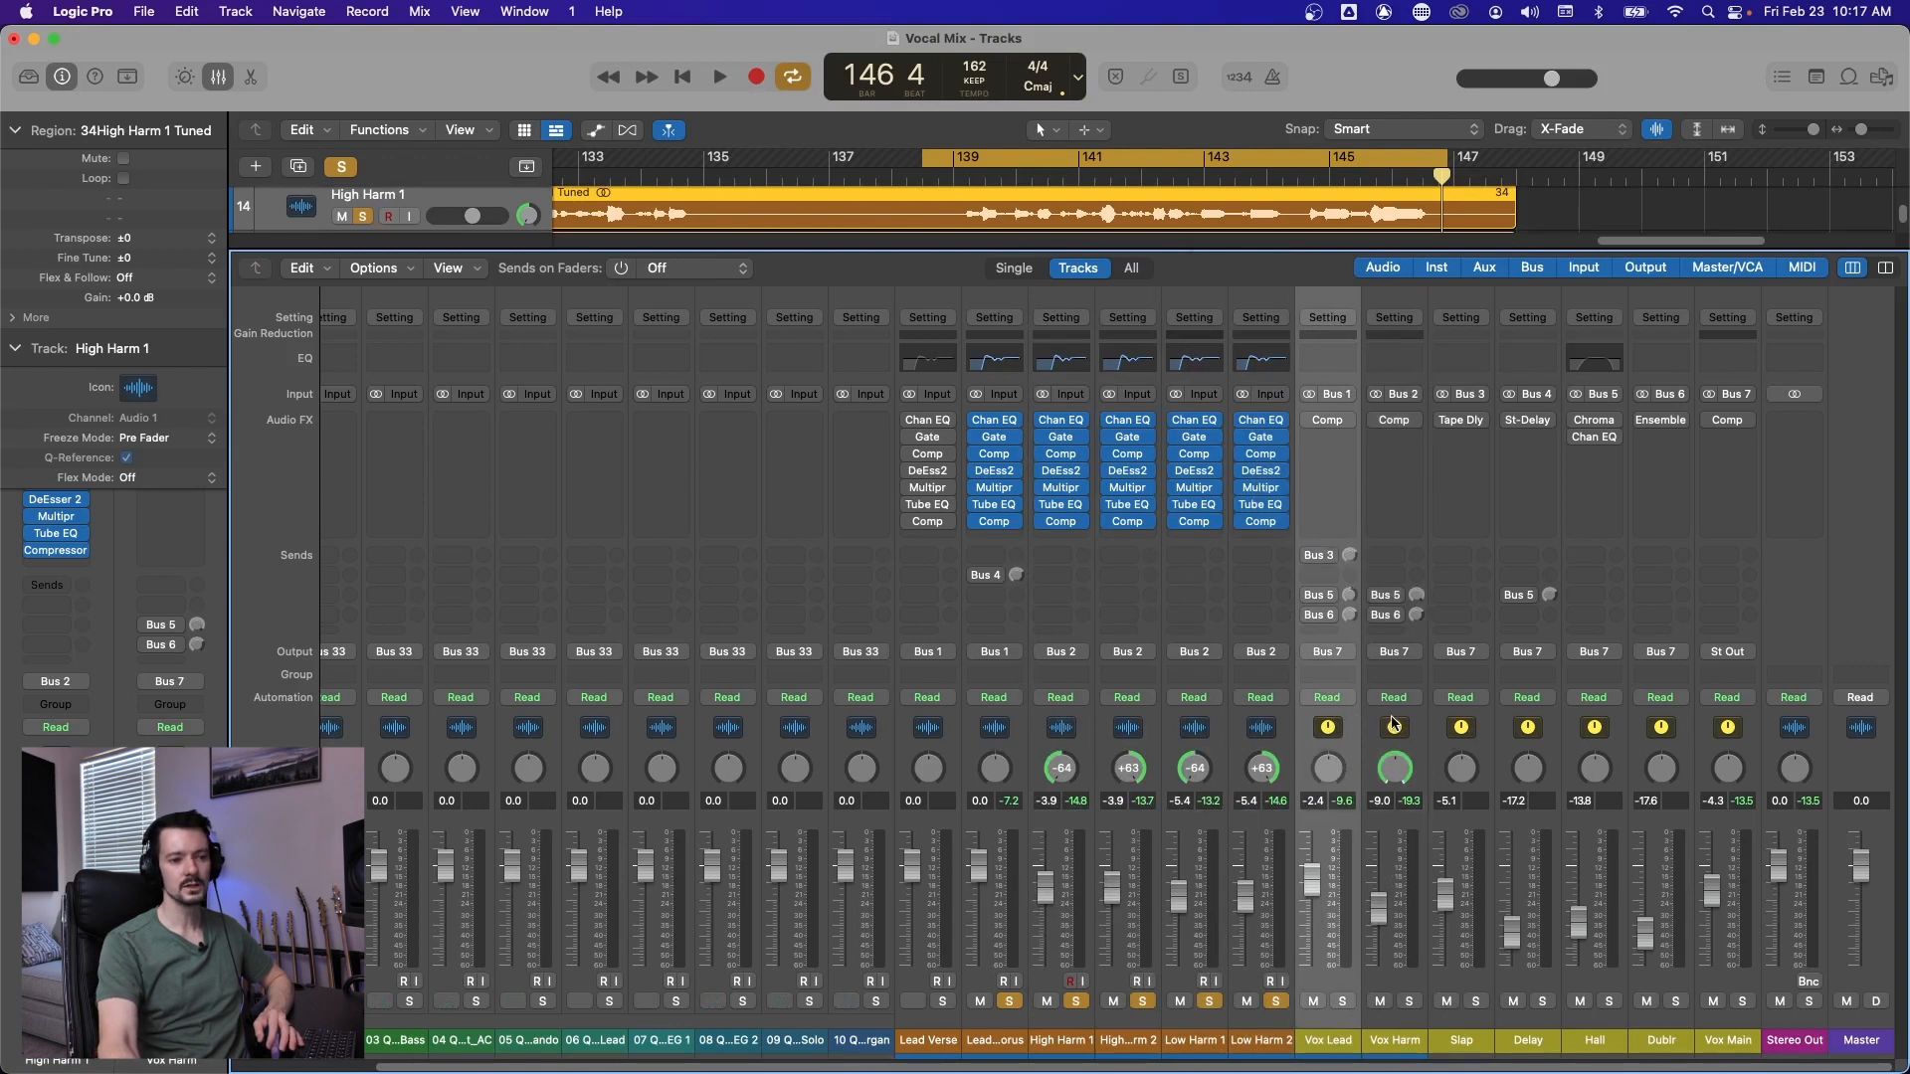
key("space")
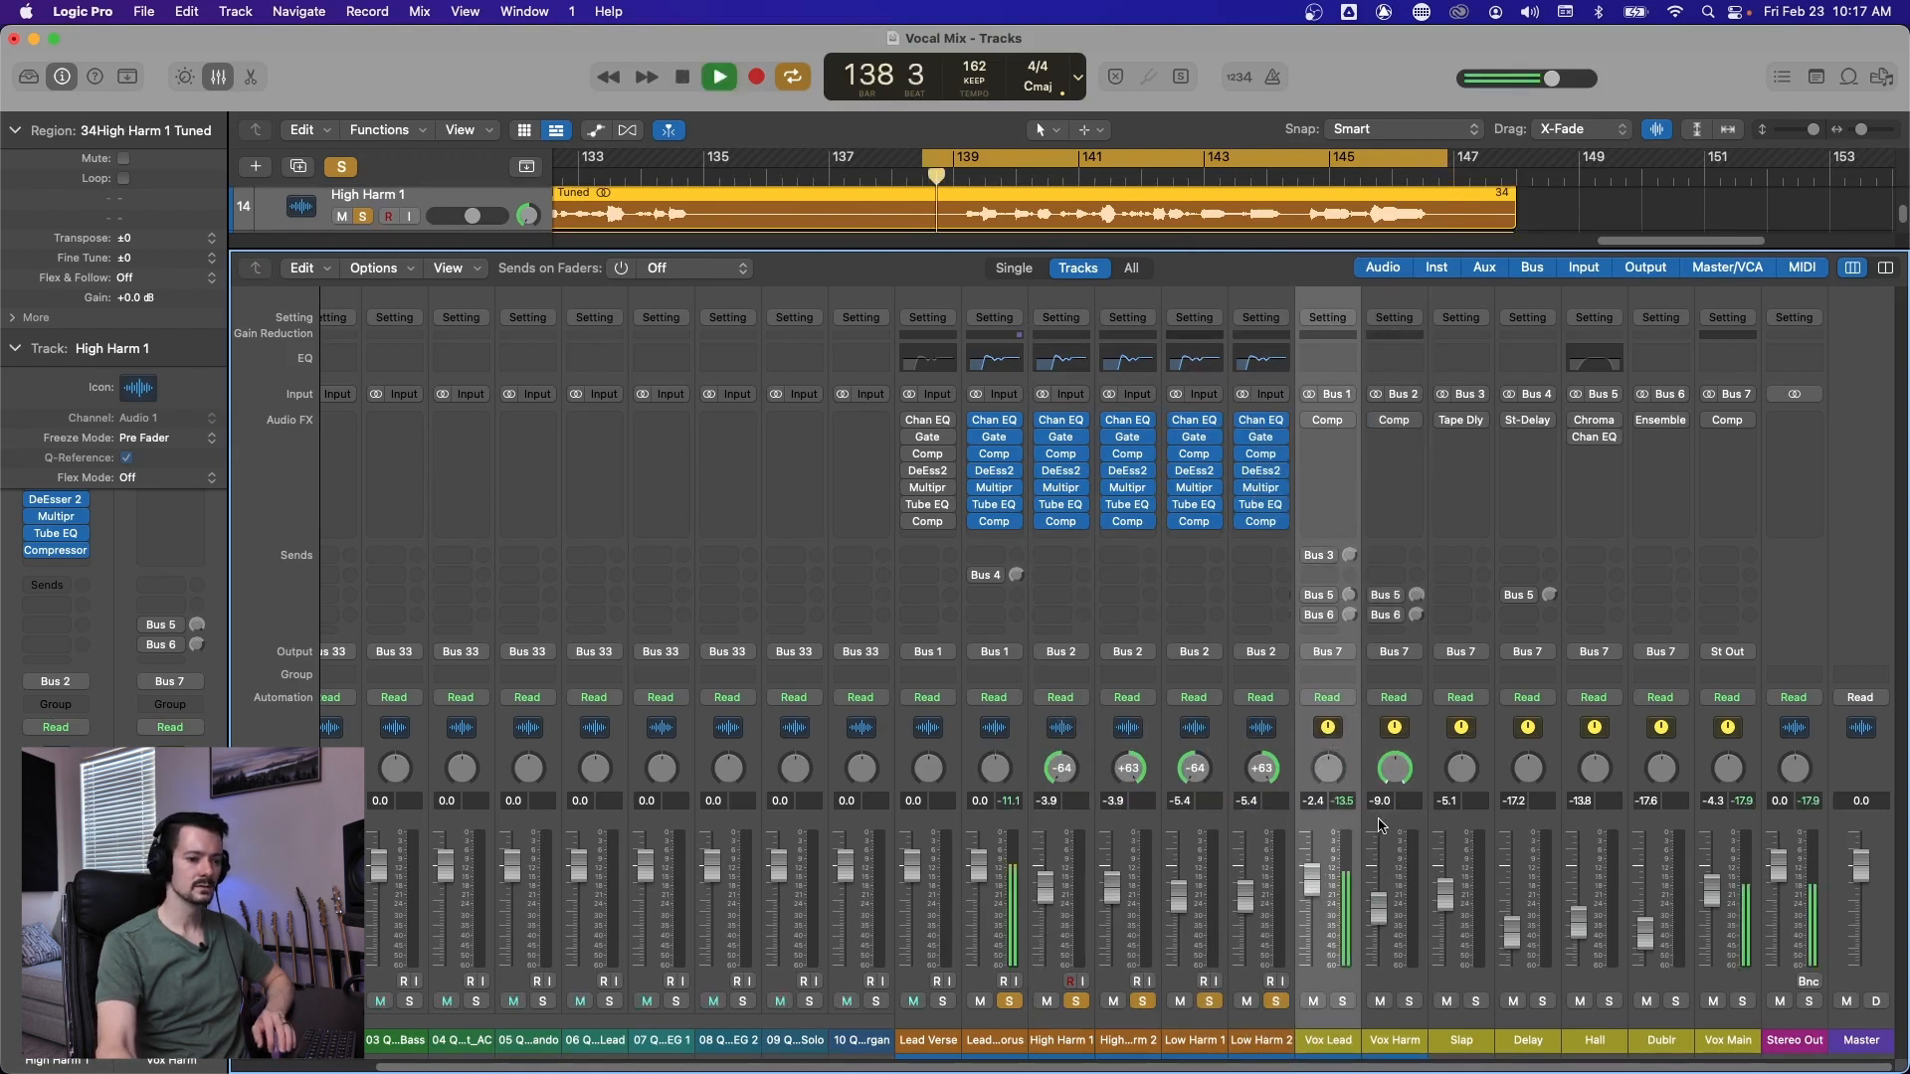
left_click(1342, 1001)
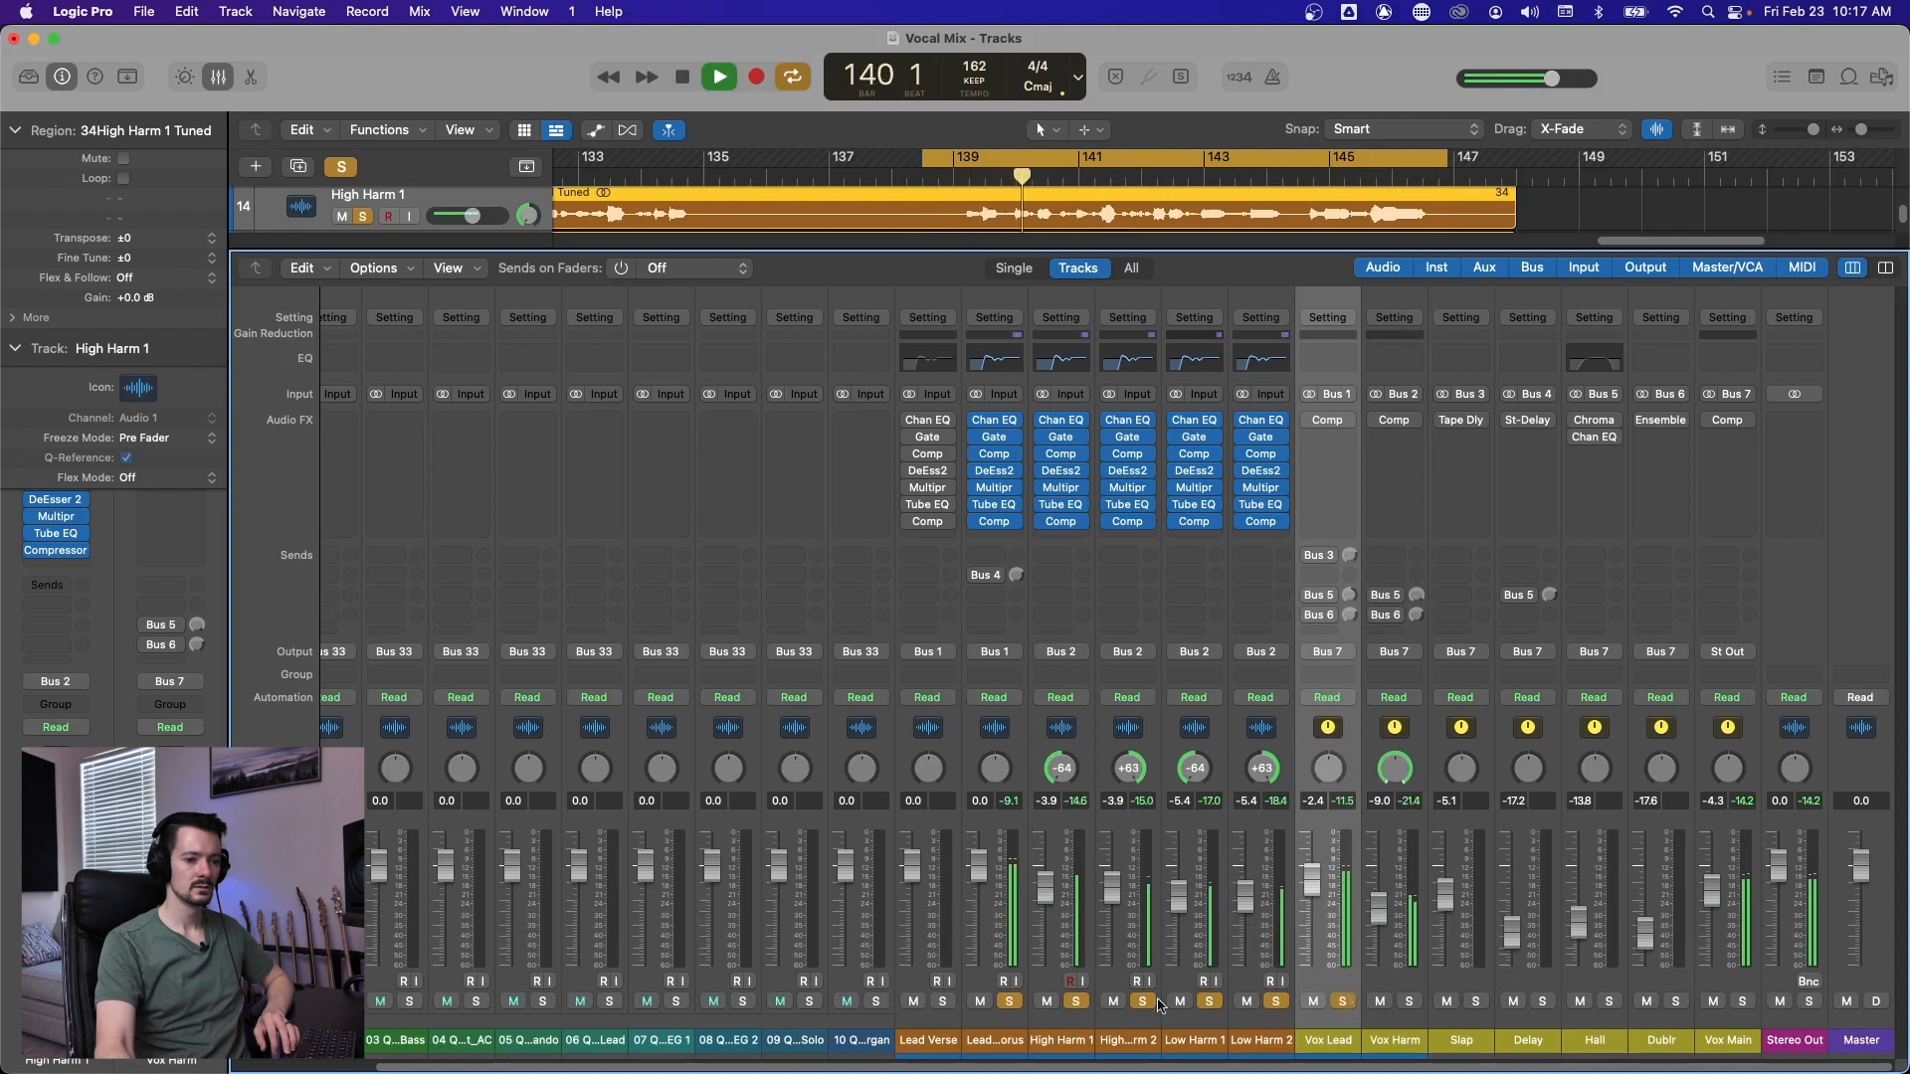
left_click(1074, 1001)
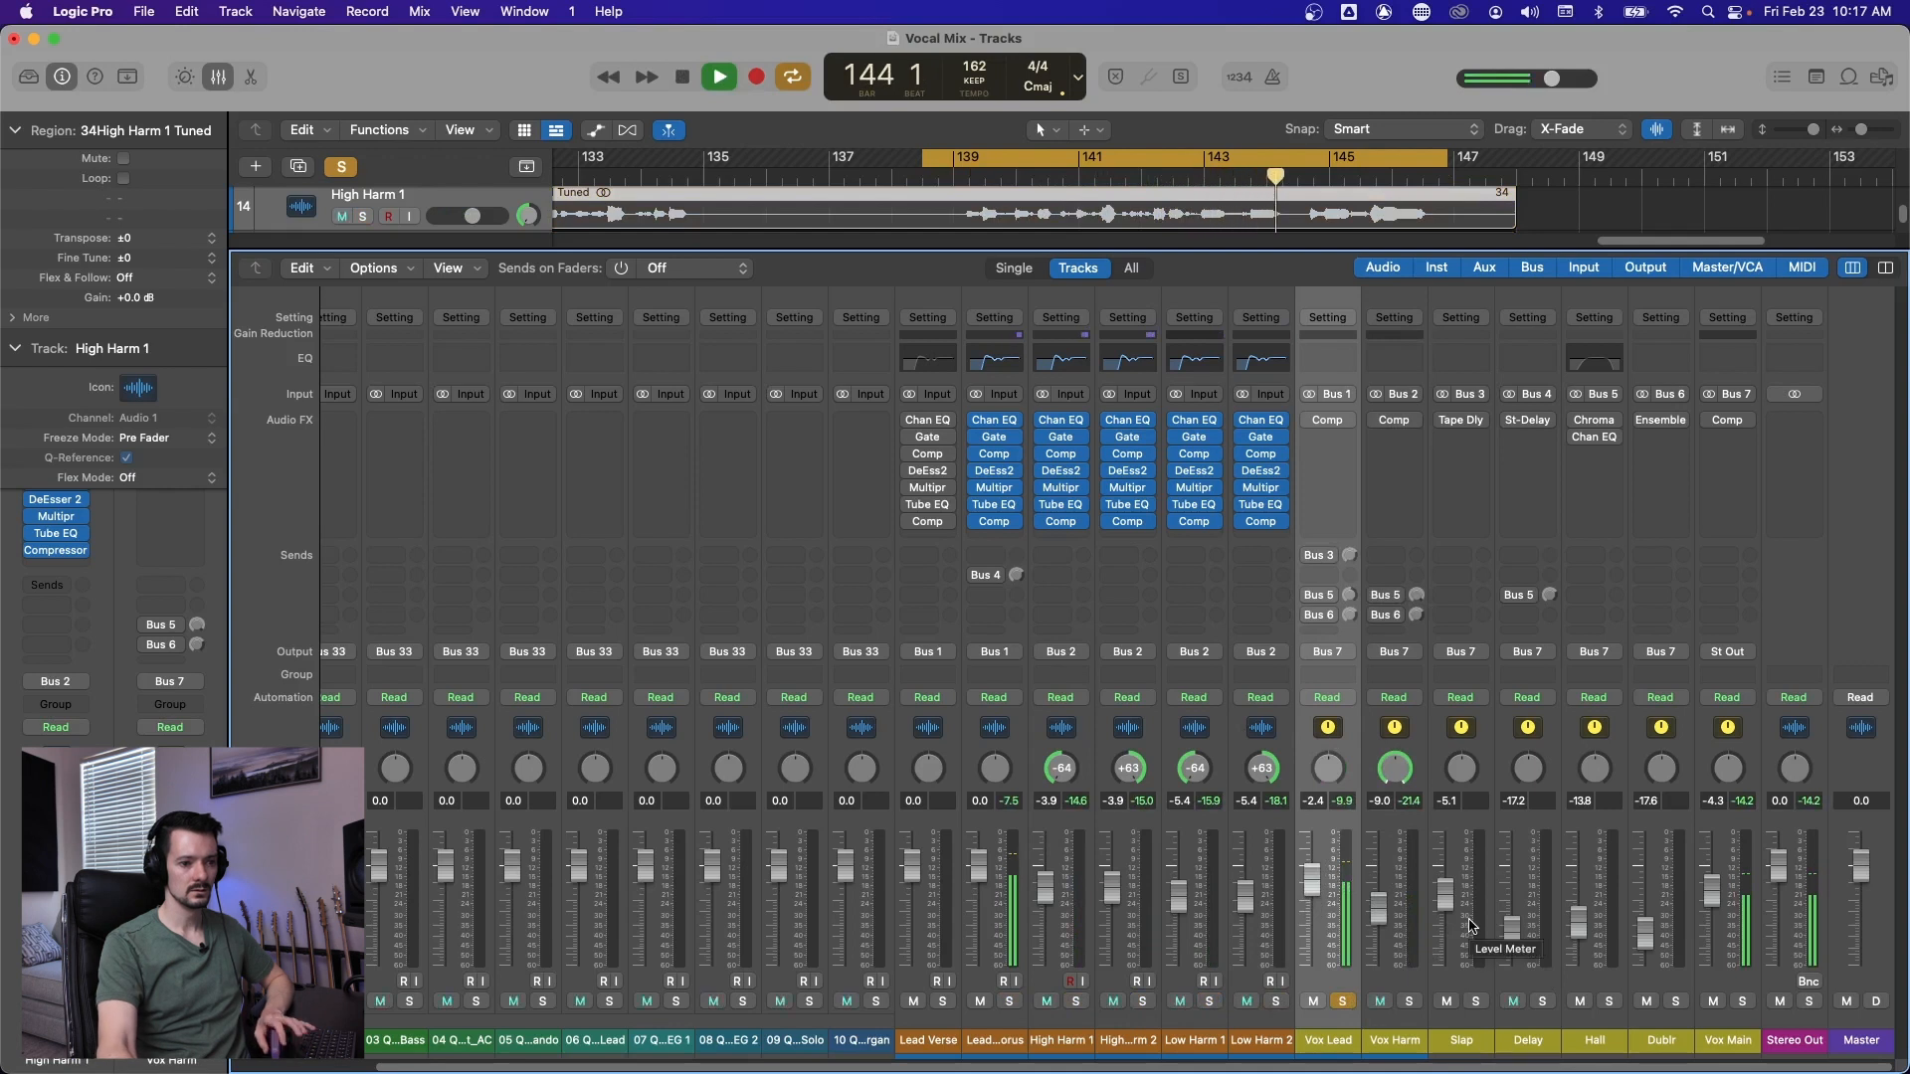
Replace the Vox Lead solo with a Vox Harm solo and listen to the harmony bus during playback.
key("space")
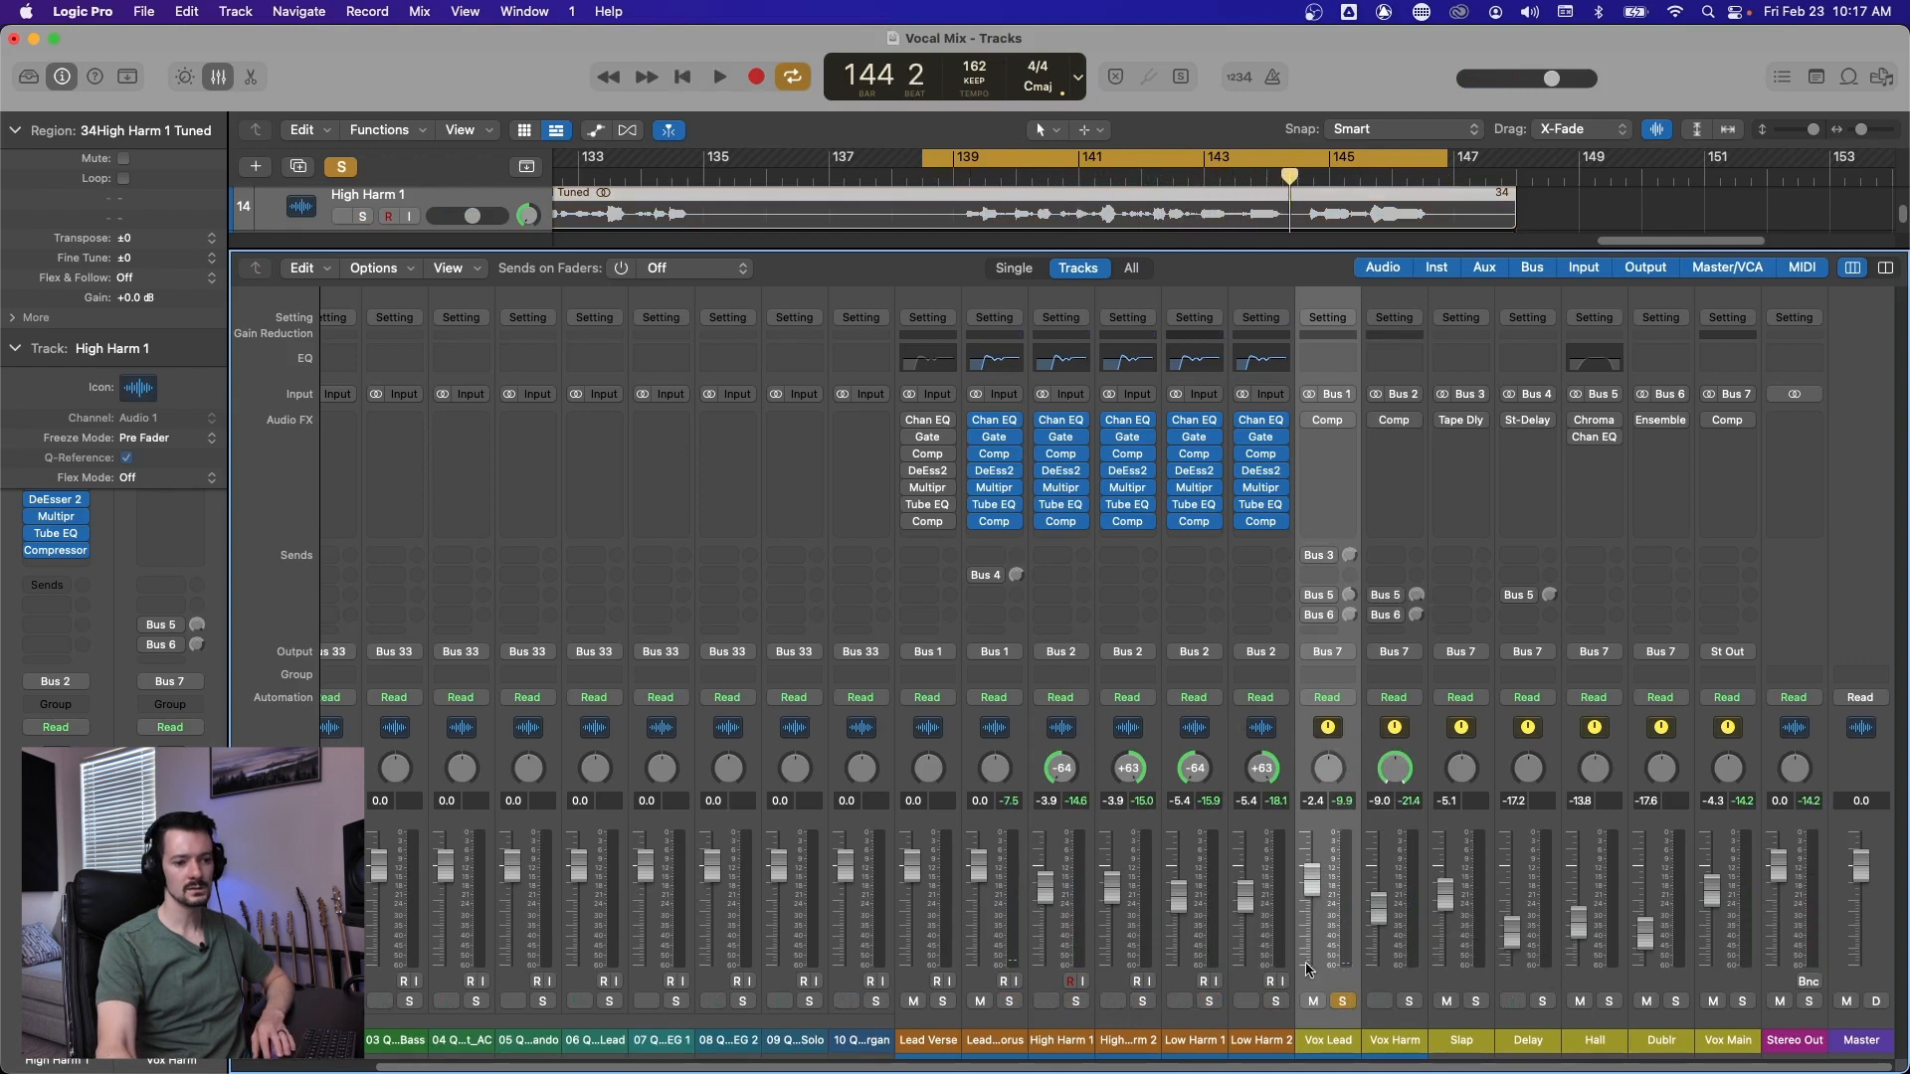
left_click(1342, 1003)
left_click(1411, 1002)
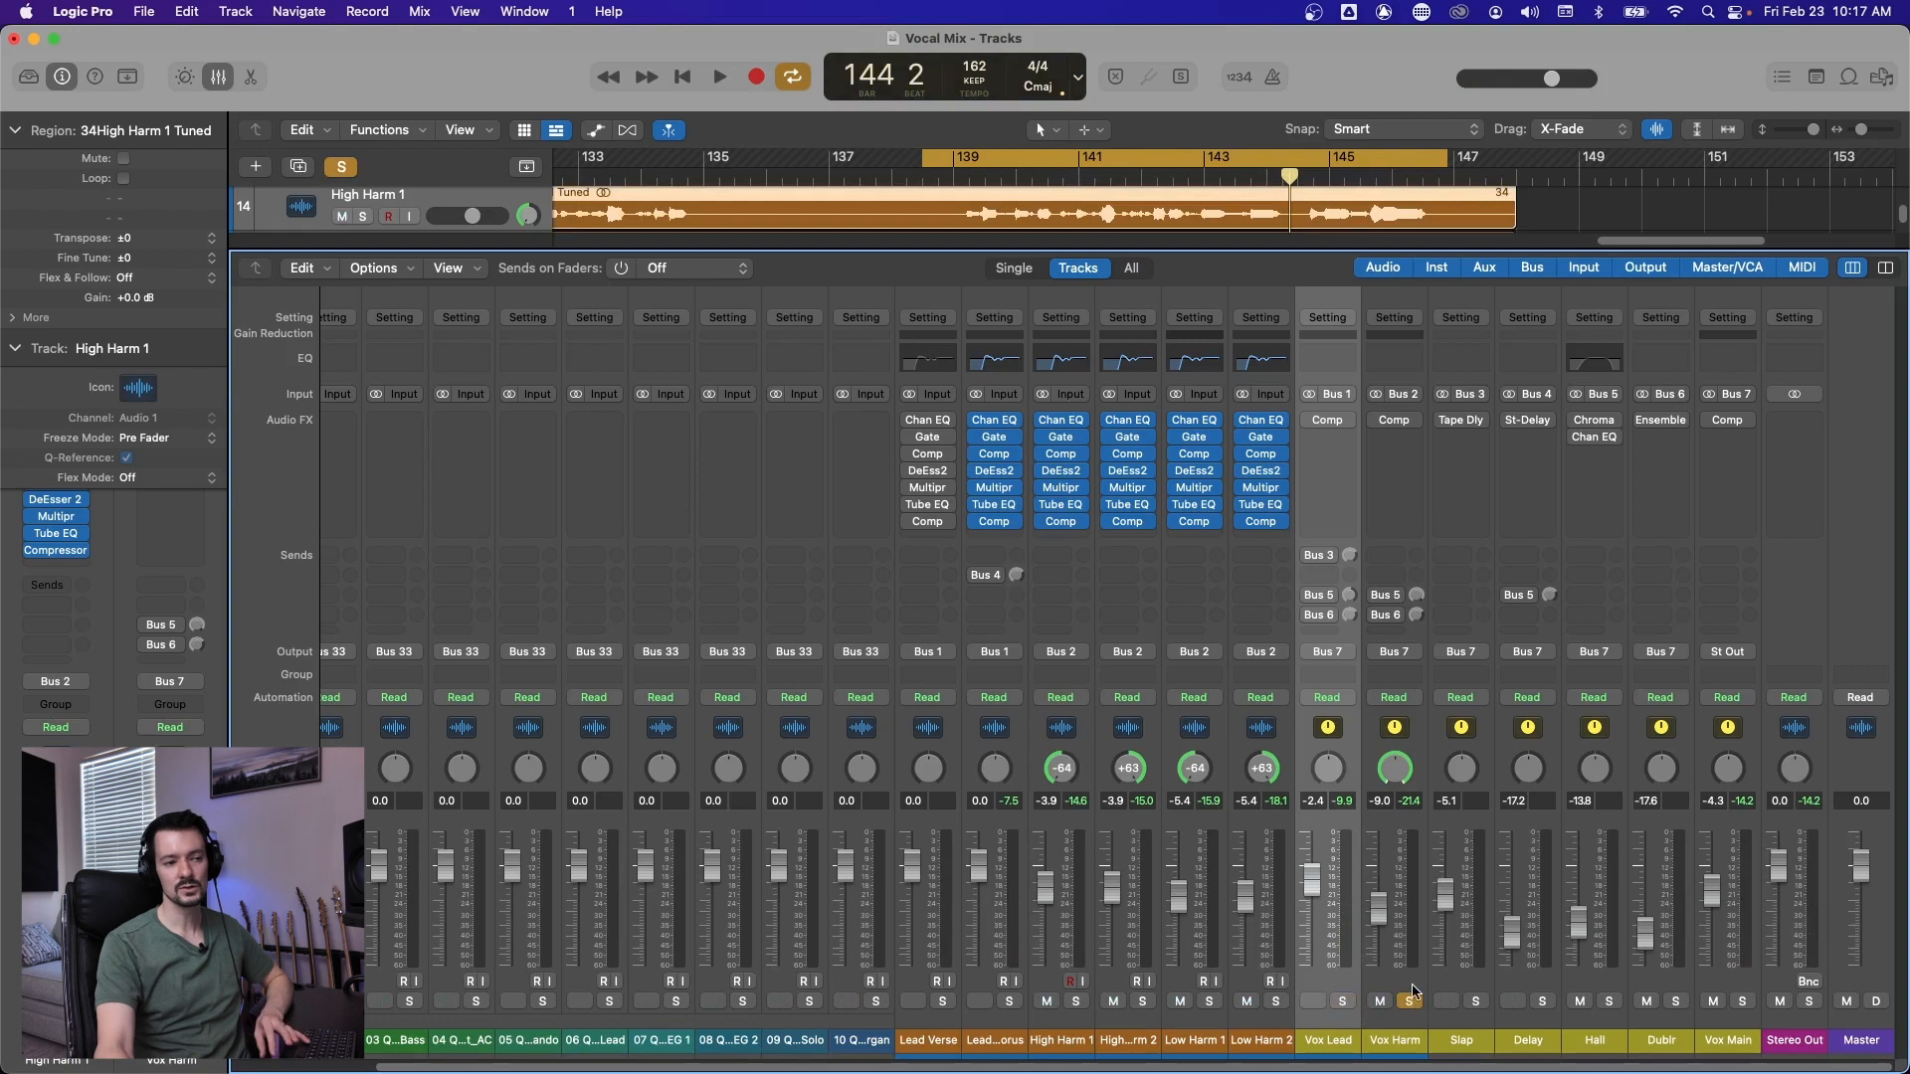
key("space")
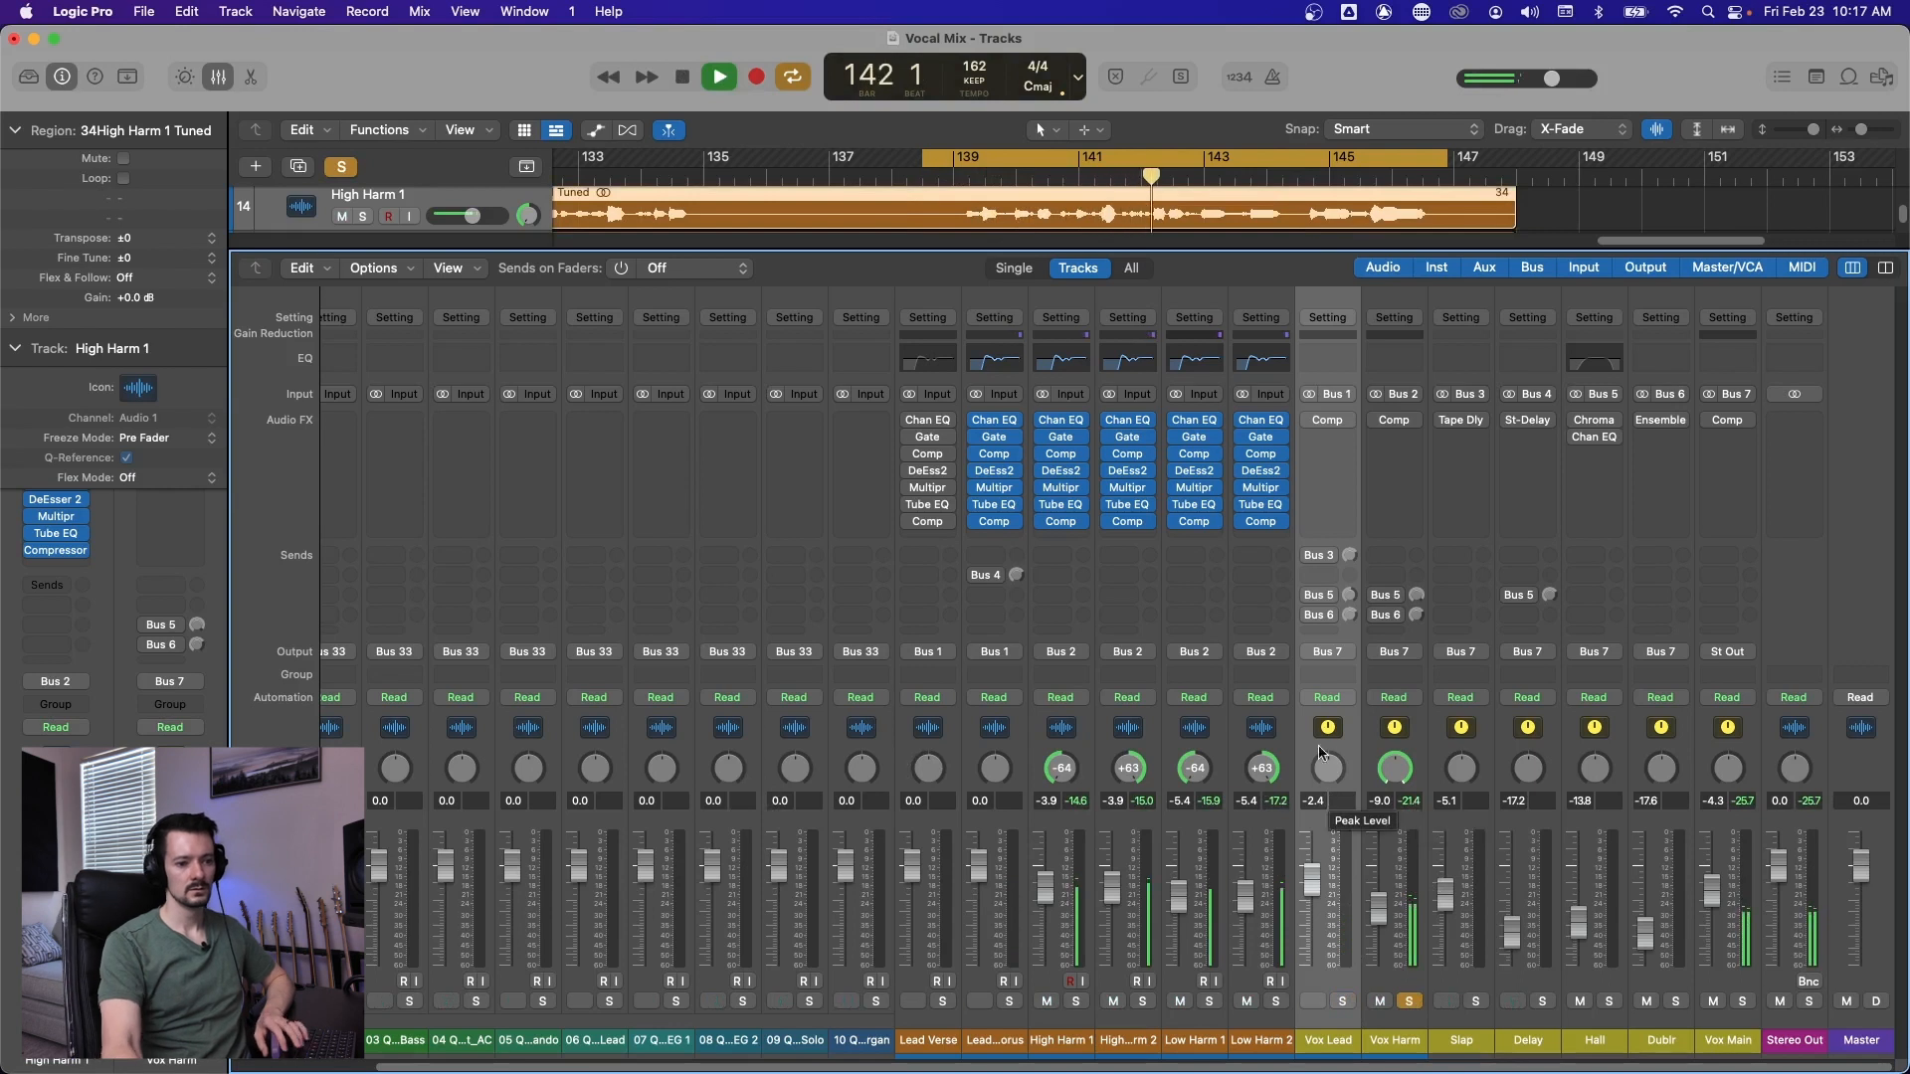
key("space")
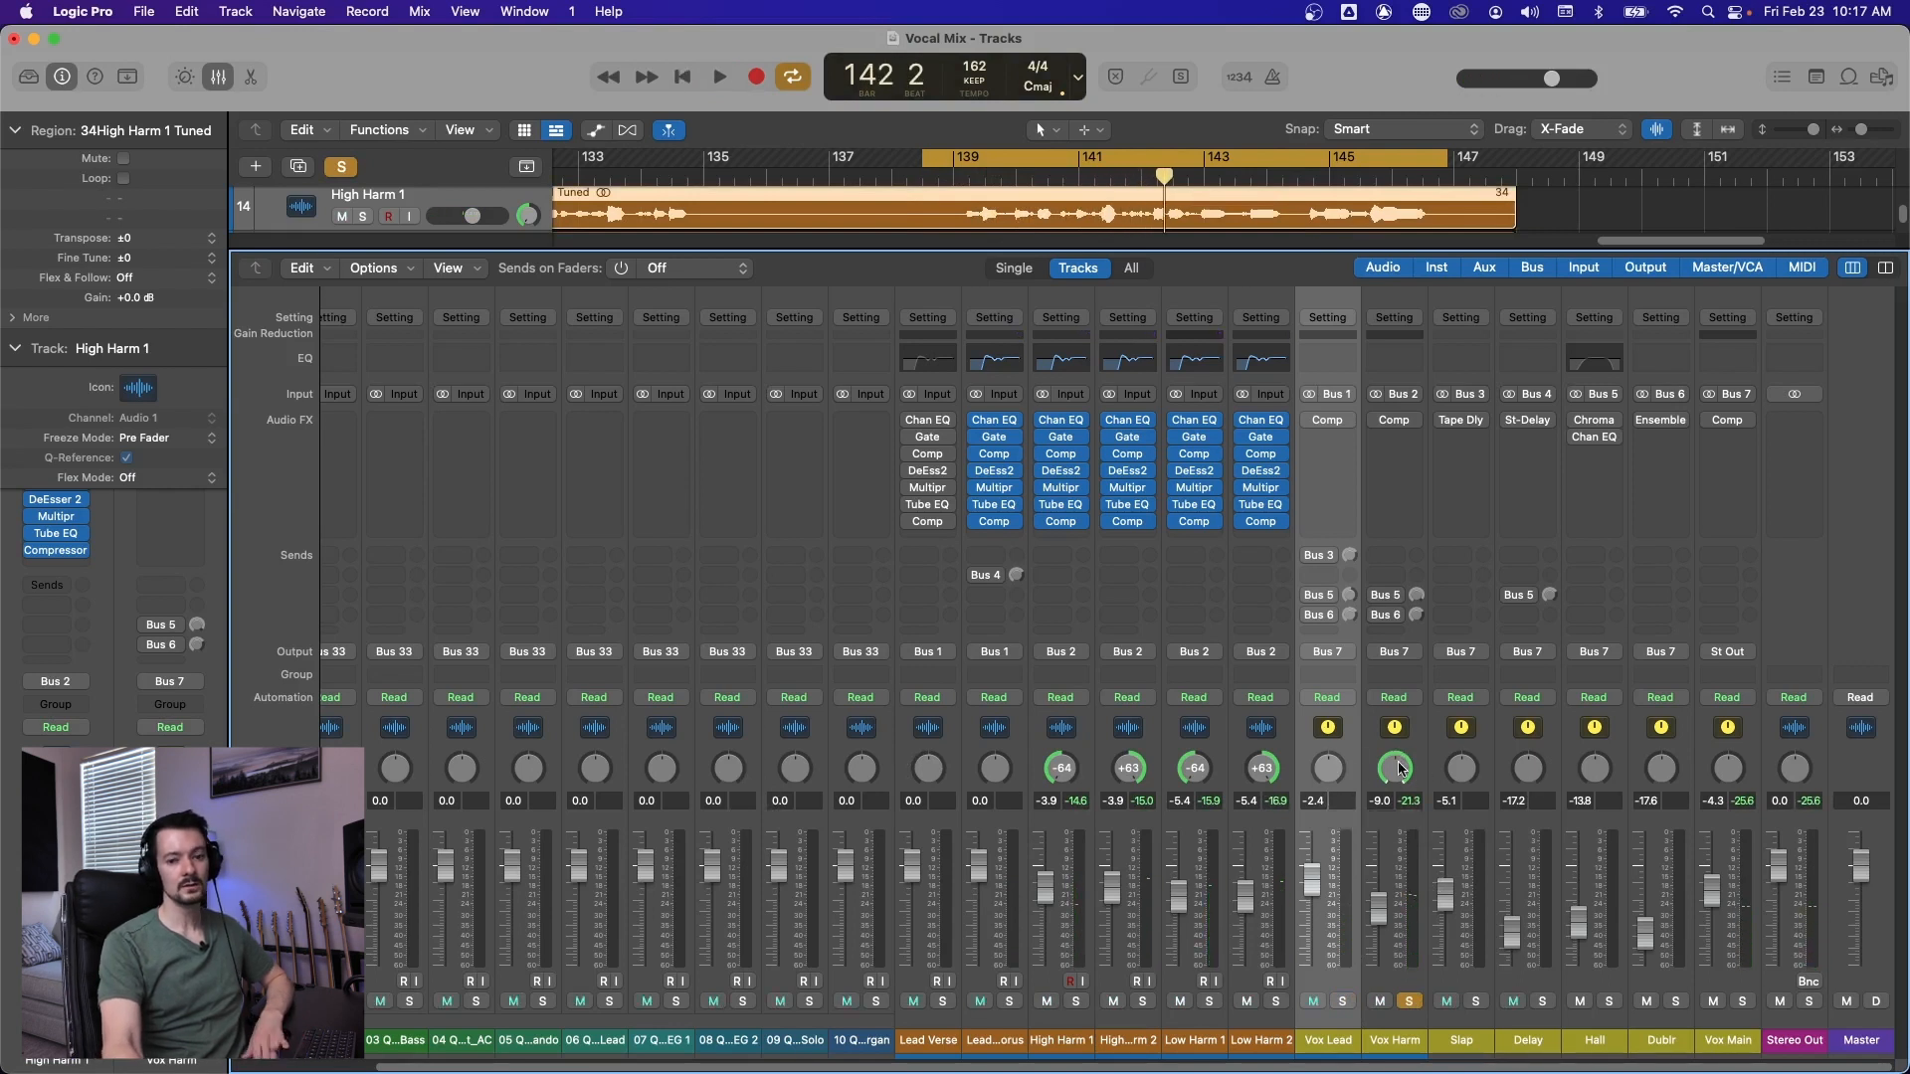
Try Balance mode on the Vox Harm pan control during playback, recentre the control, and return it to Stereo Pan.
right_click(1395, 767)
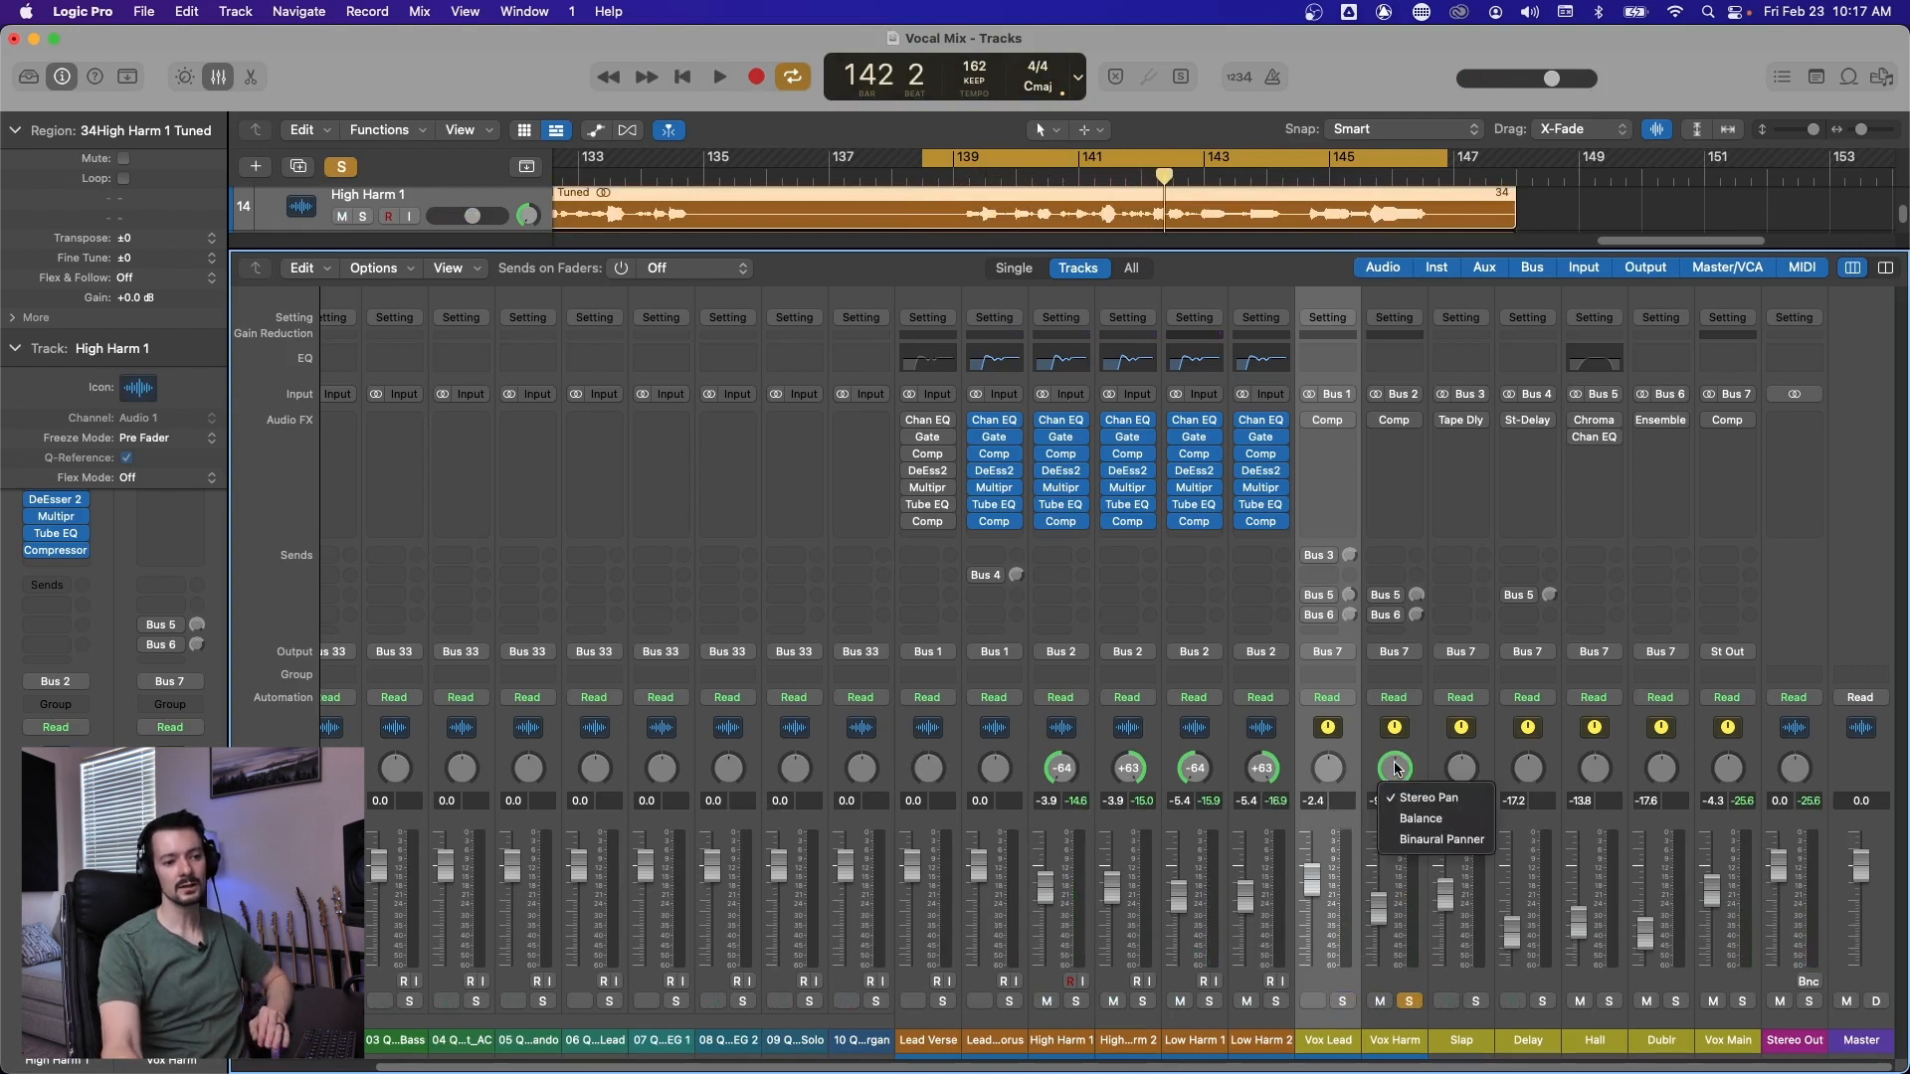
left_click(1419, 820)
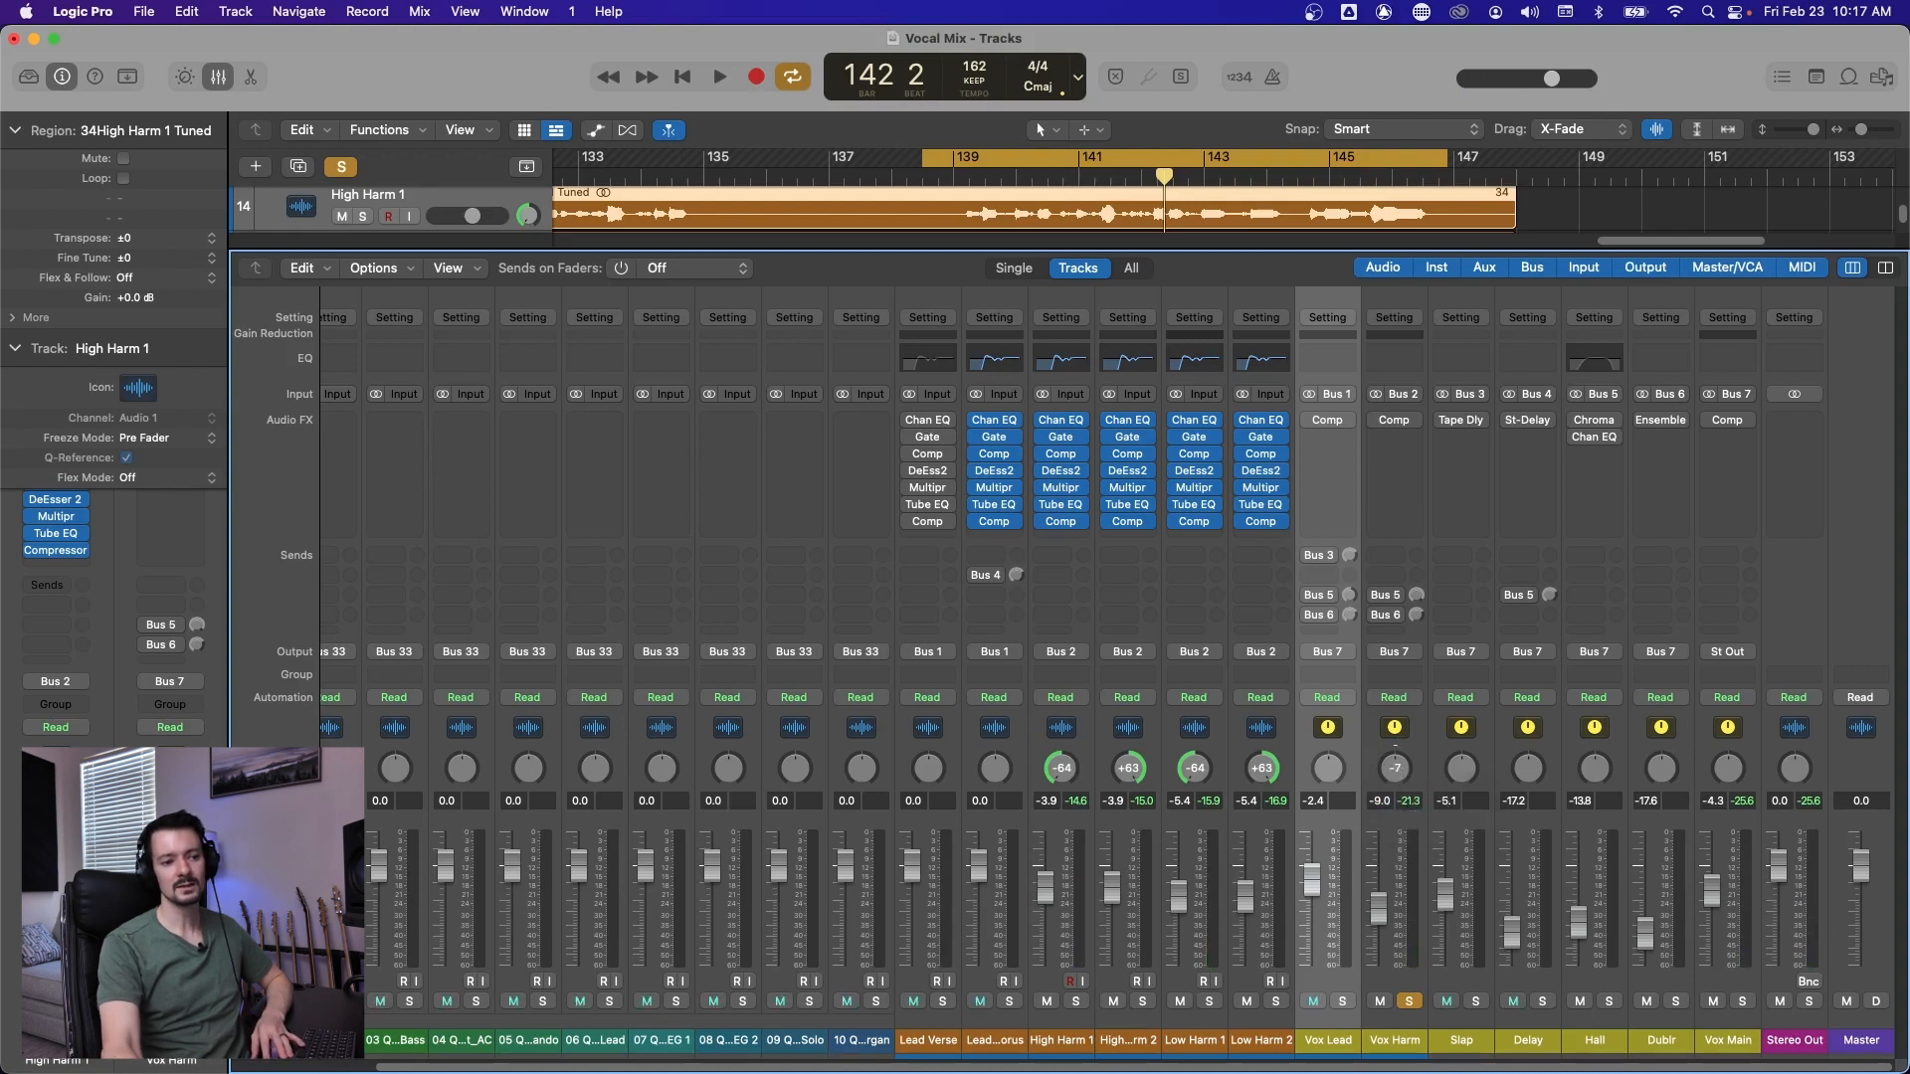
key("space")
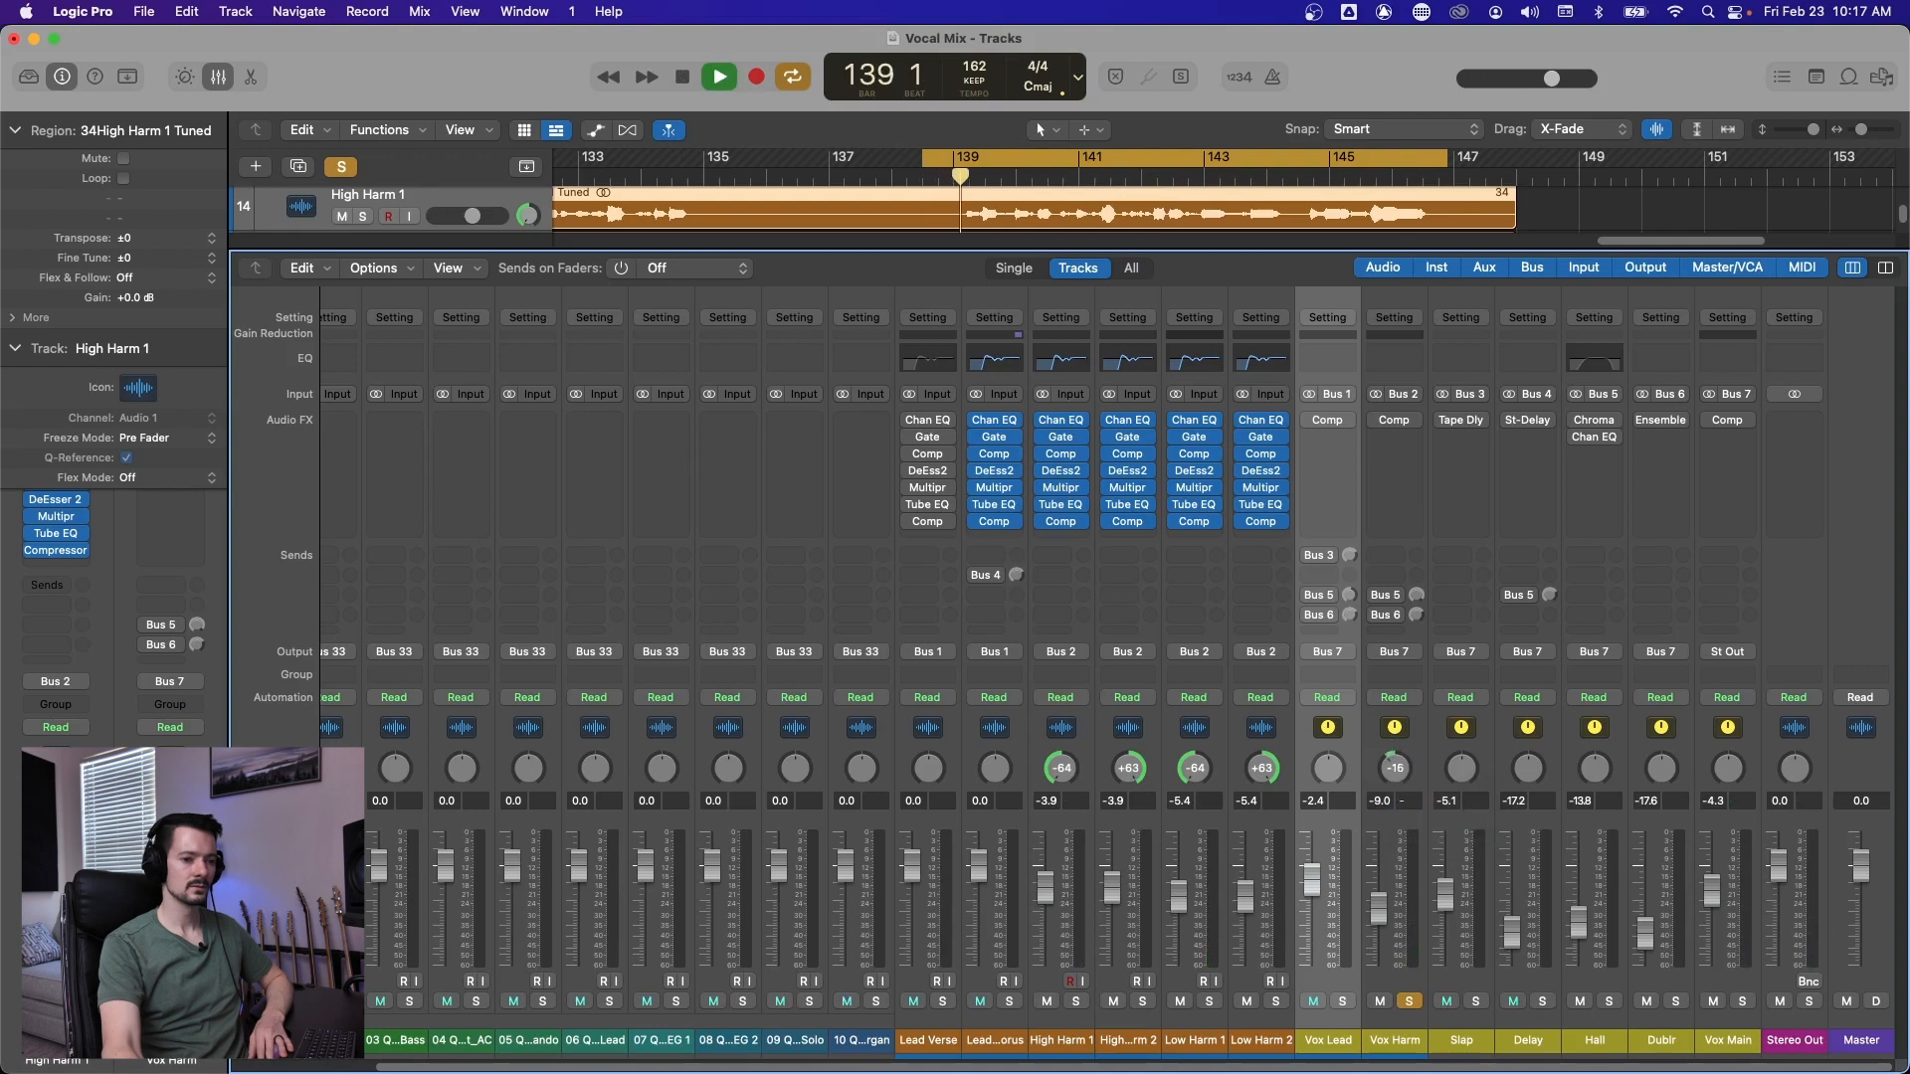
left_click_drag(1380, 761, 1383, 752)
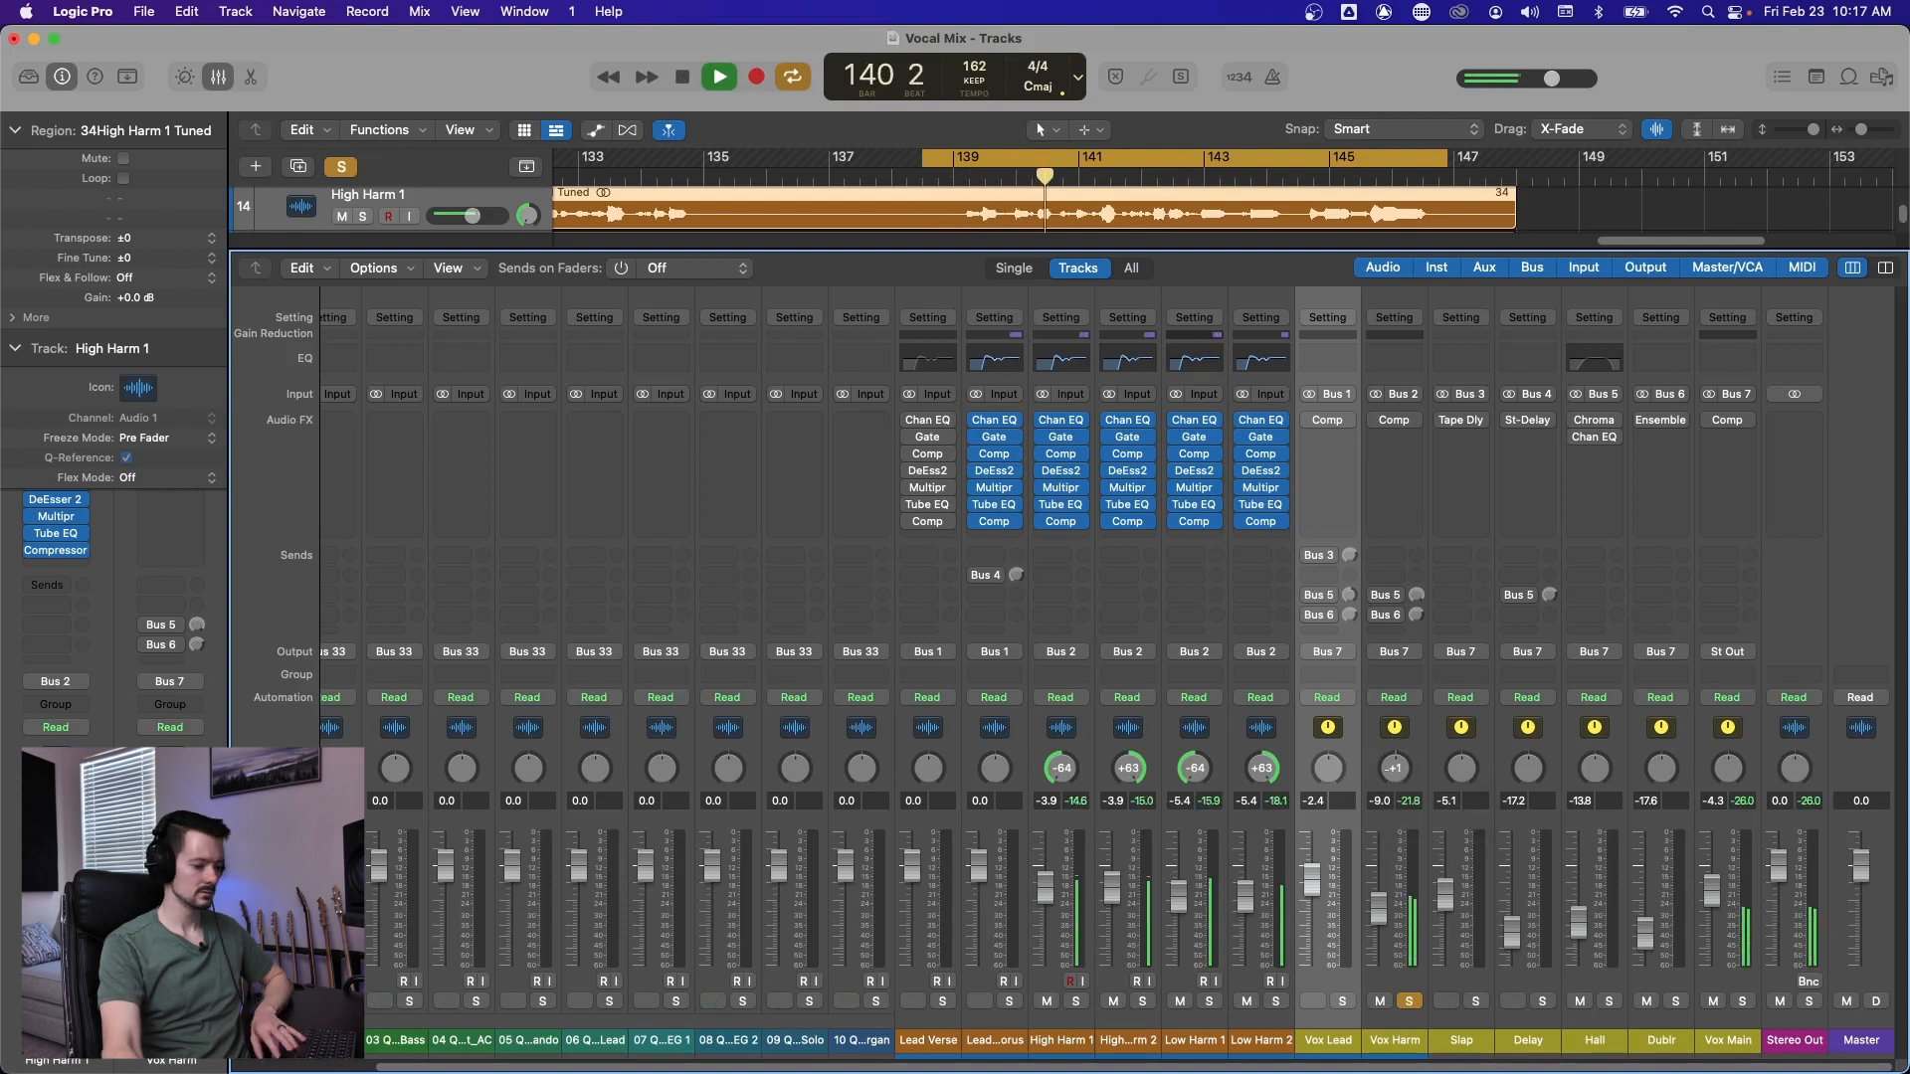
left_click(1401, 774, "alt")
key("space")
right_click(1397, 771)
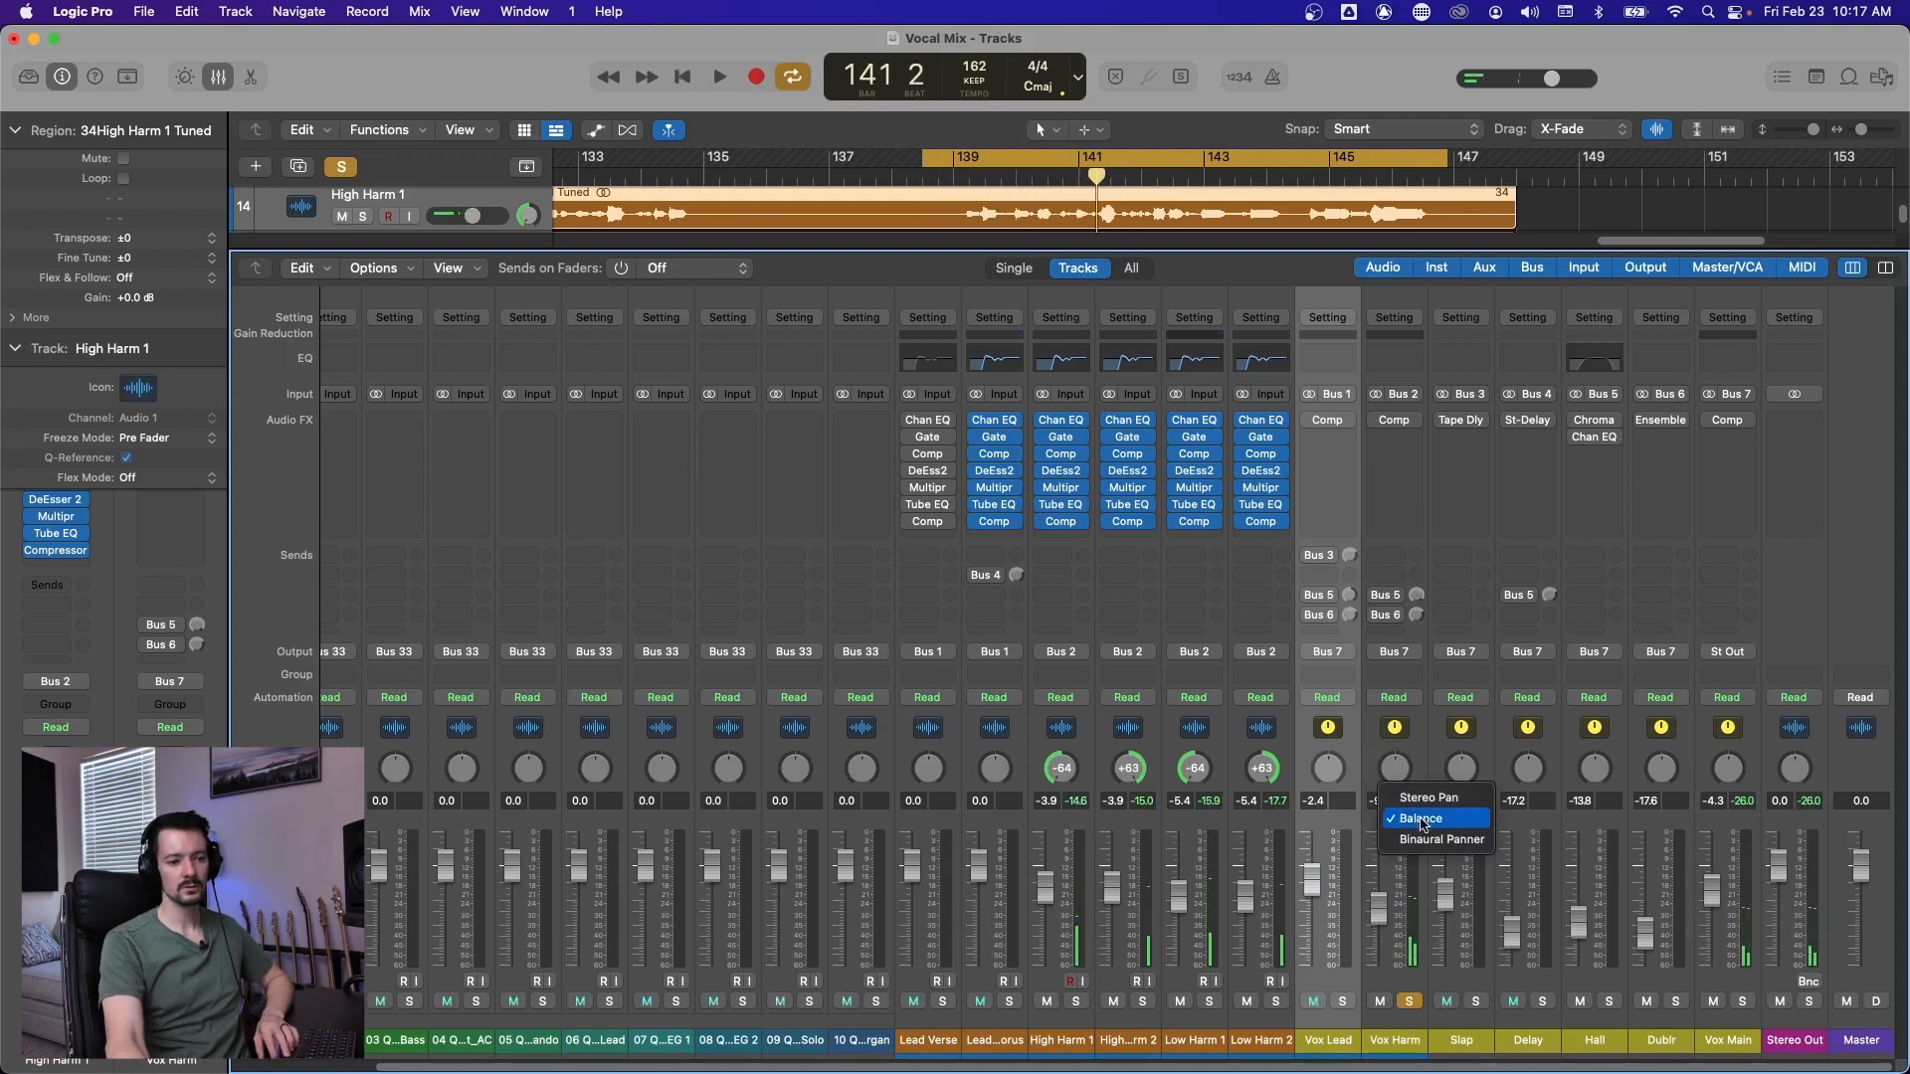
left_click(1428, 815)
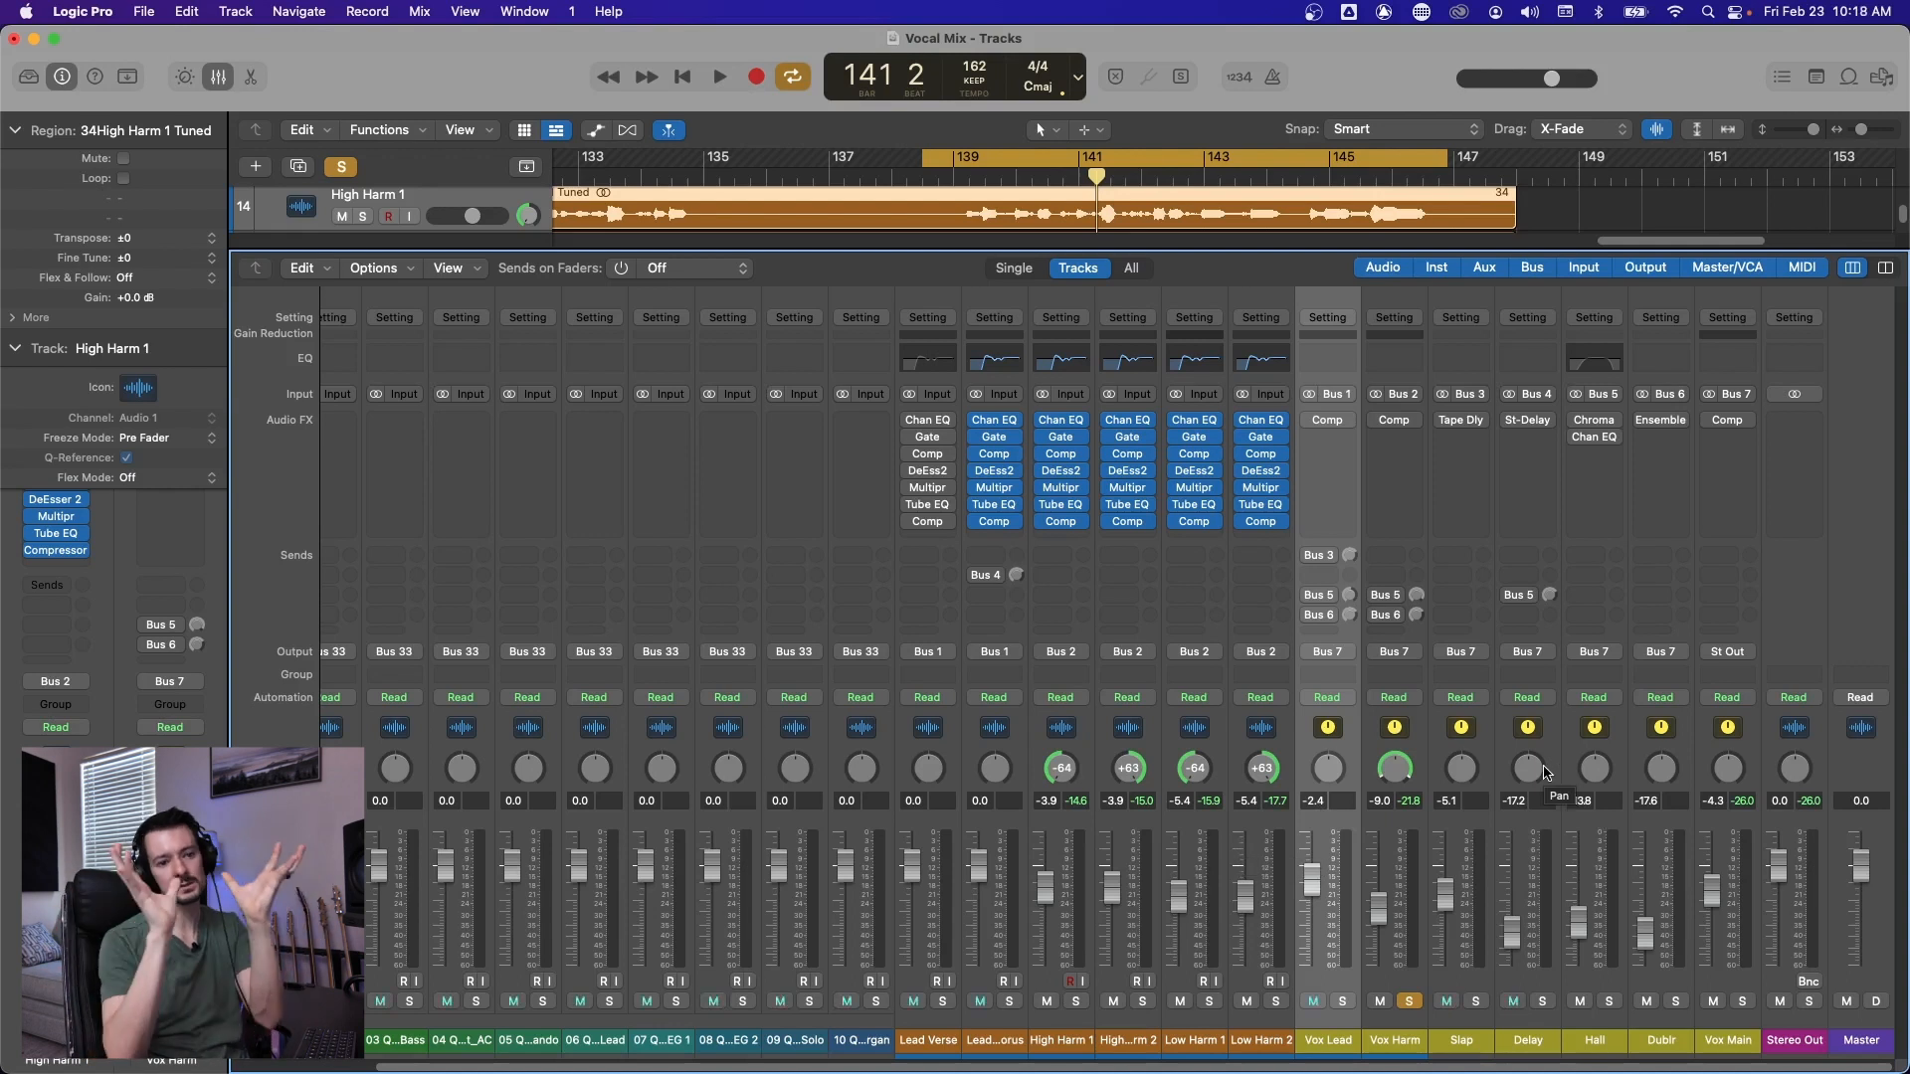
Solo Vox Lead alongside Vox Harm, start playback, and clear all solos to hear the vocals with the instruments.
left_click(1341, 1000)
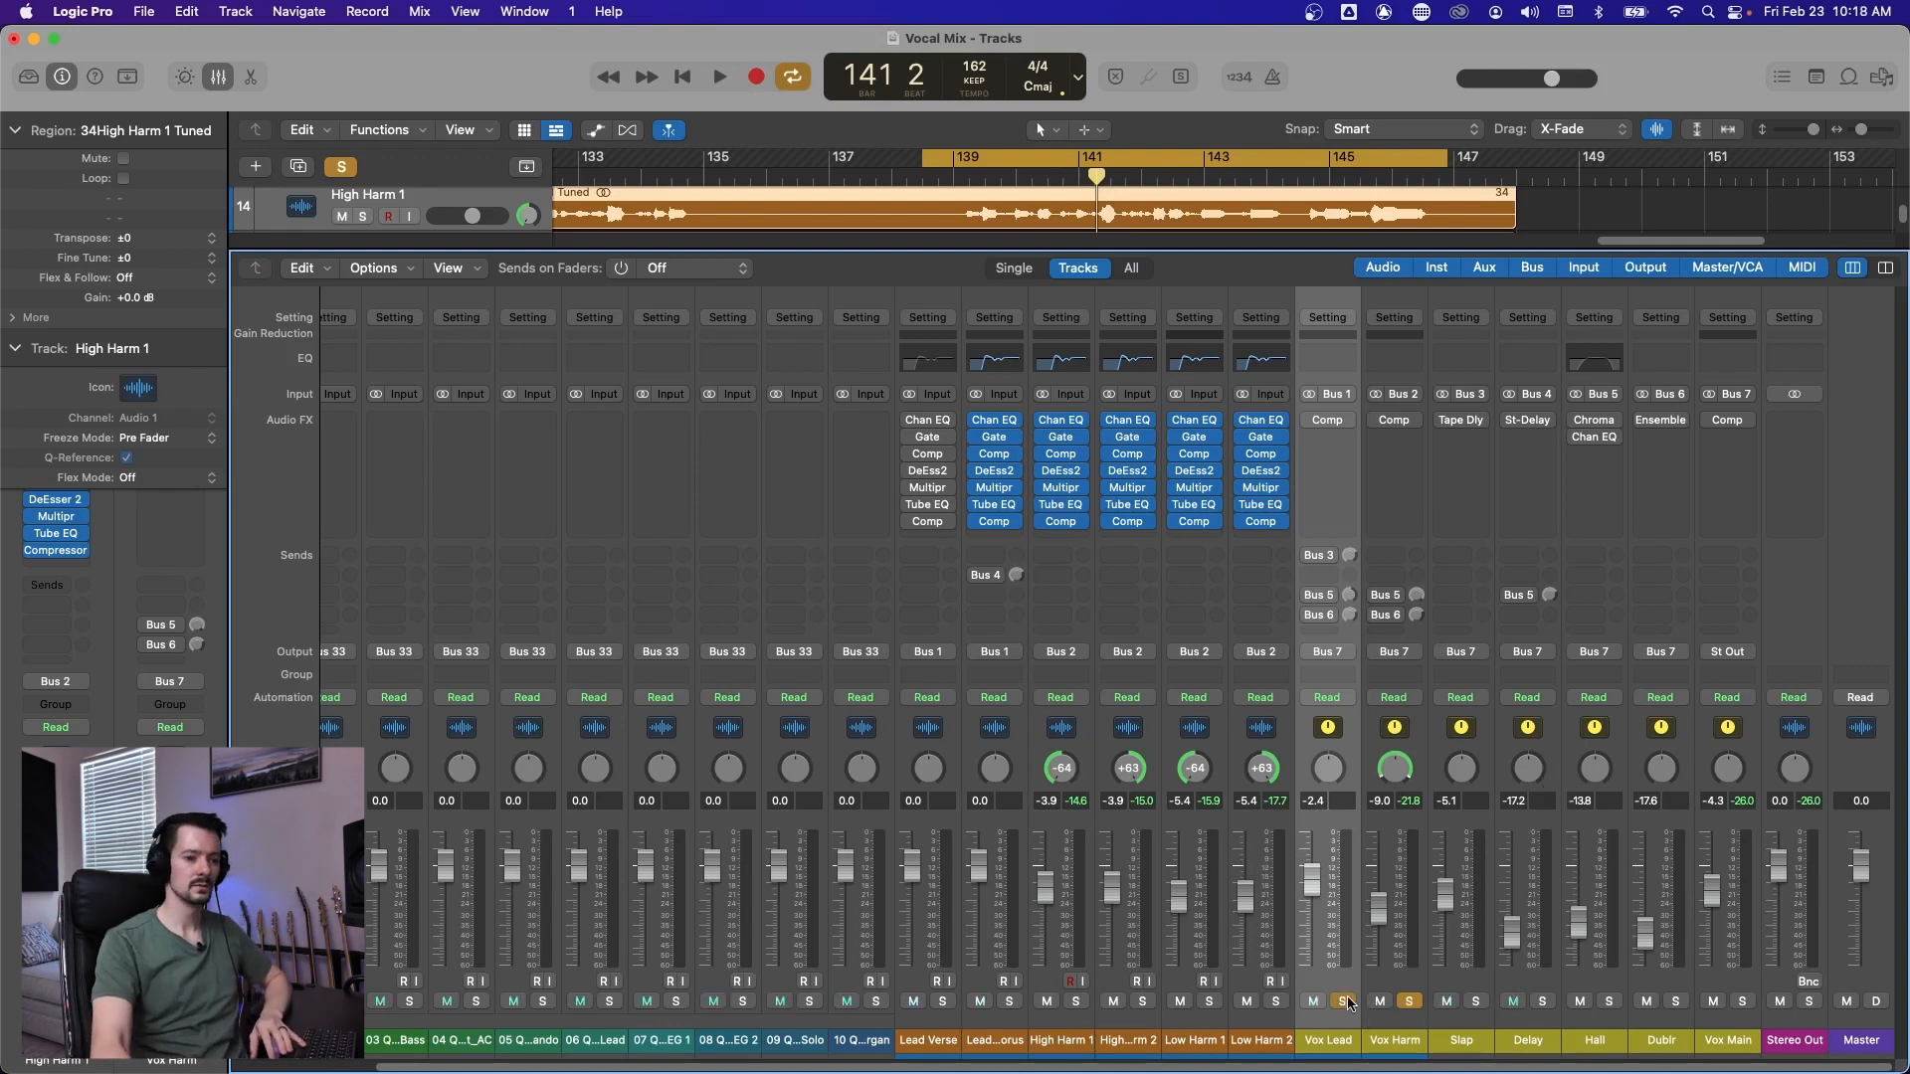
key("space")
left_click(341, 166)
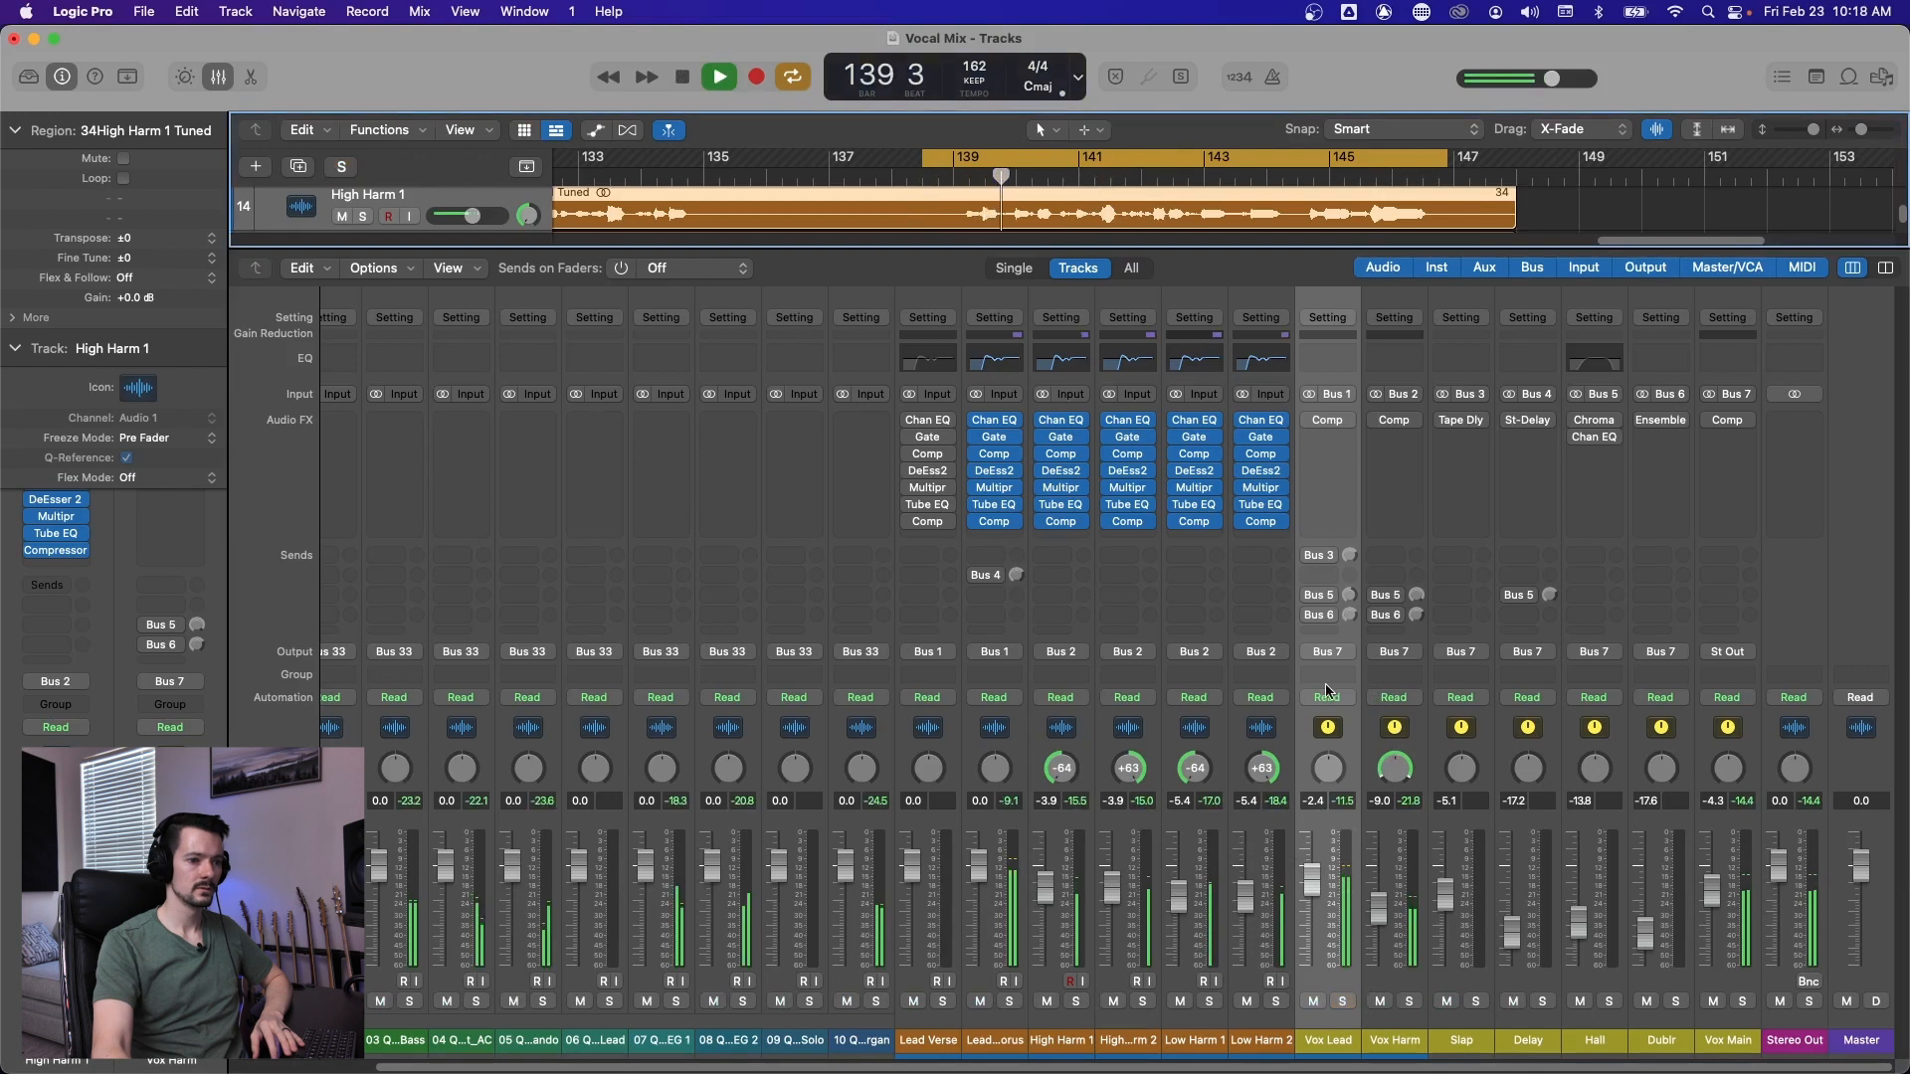
key("space")
During full-mix playback, raise Vox Lead to -1.0 dB and Vox Harm to -2.7 dB, and narrow the stereo spread of Vox Harm.
left_click_drag(1291, 1069, 1143, 1069)
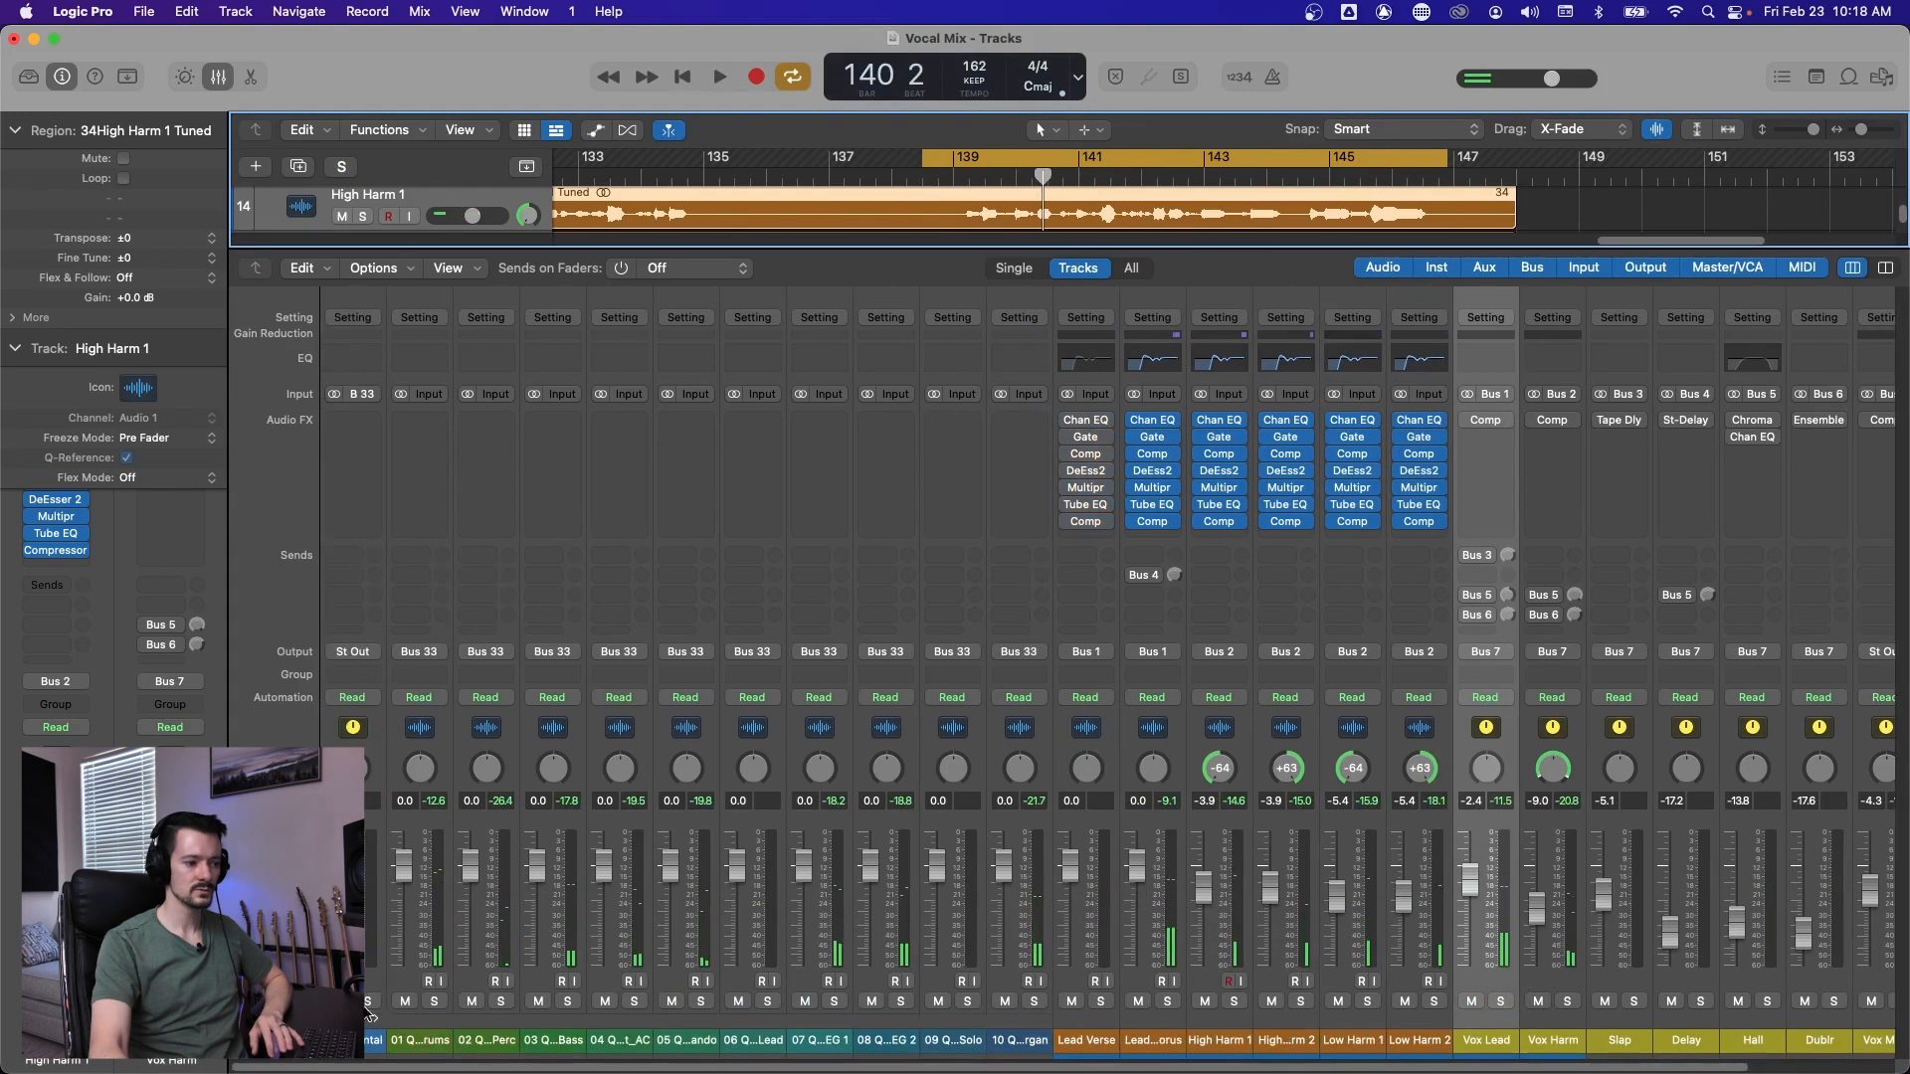
key("space")
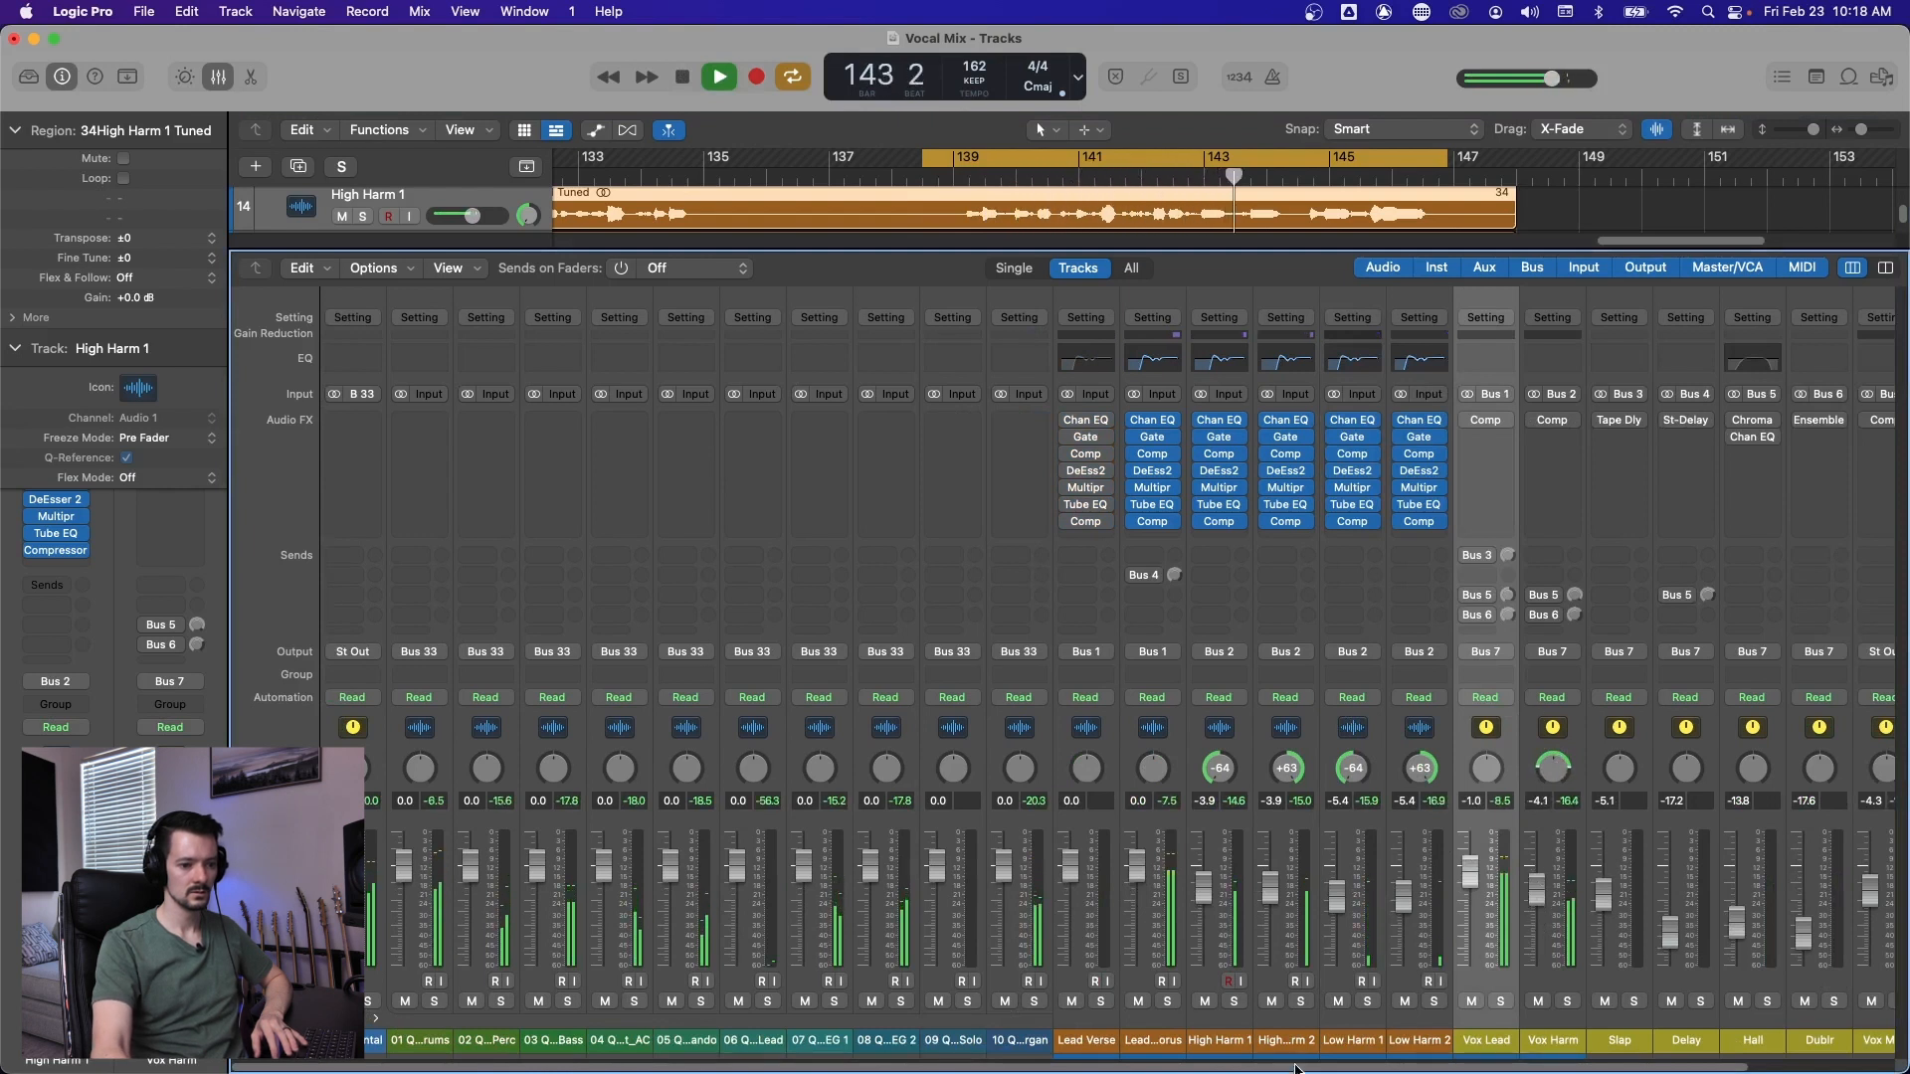
scroll(1460, 746, "right", 2)
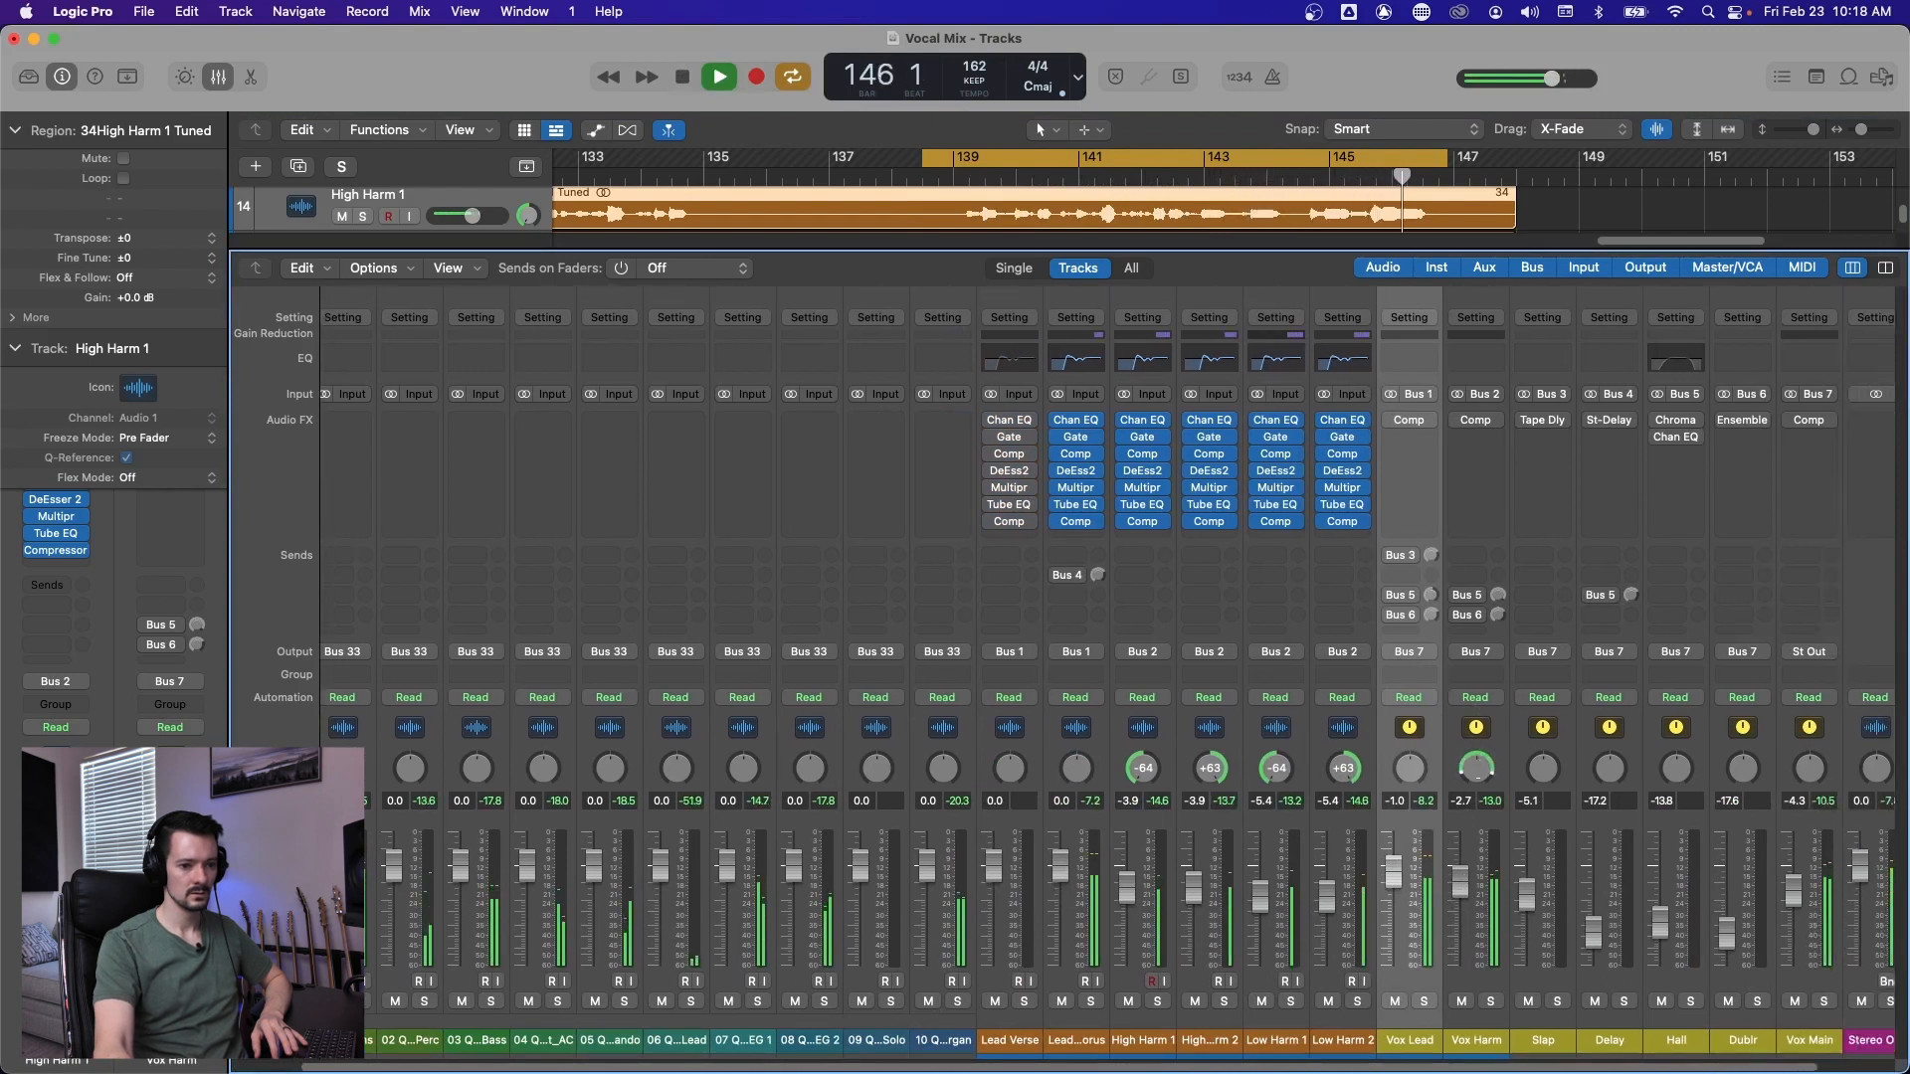
key("space")
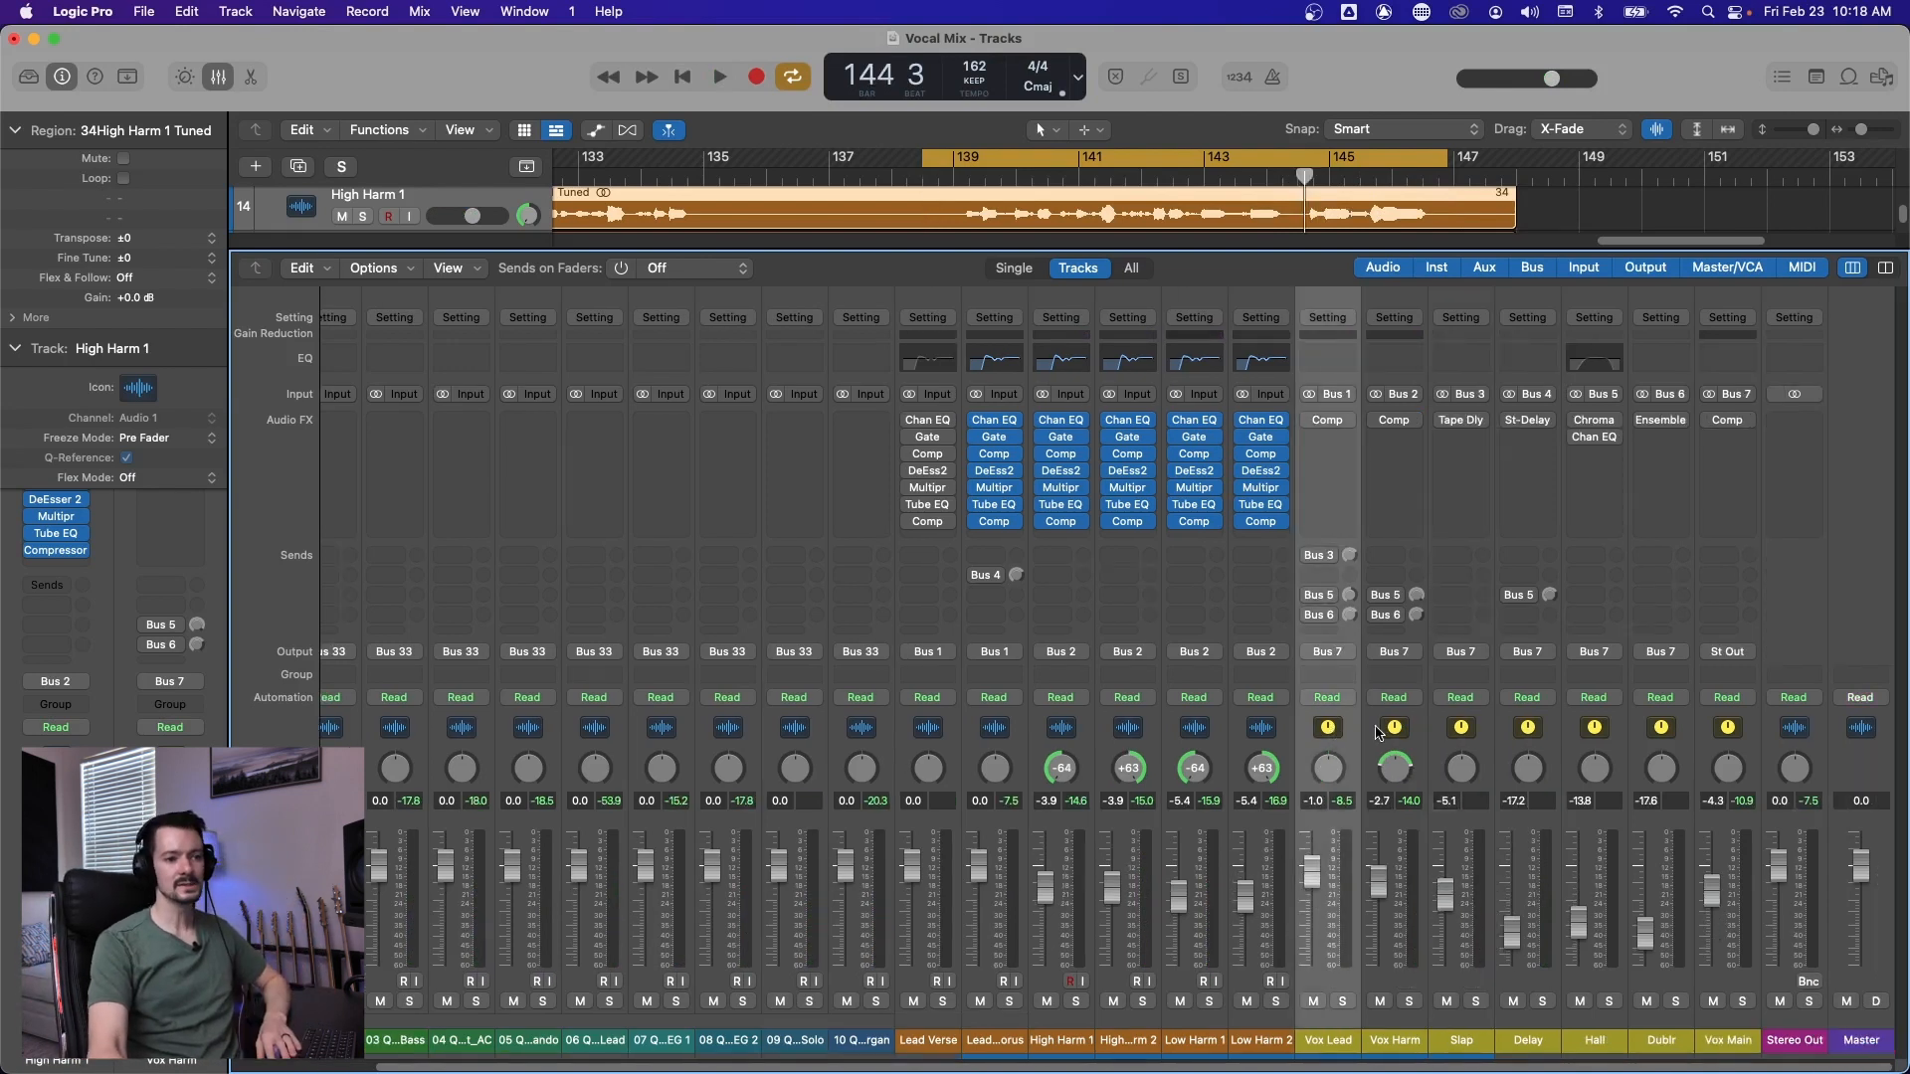
Solo the Vox Lead bus, turn on its Compressor, and start playback.
left_click(1340, 1056)
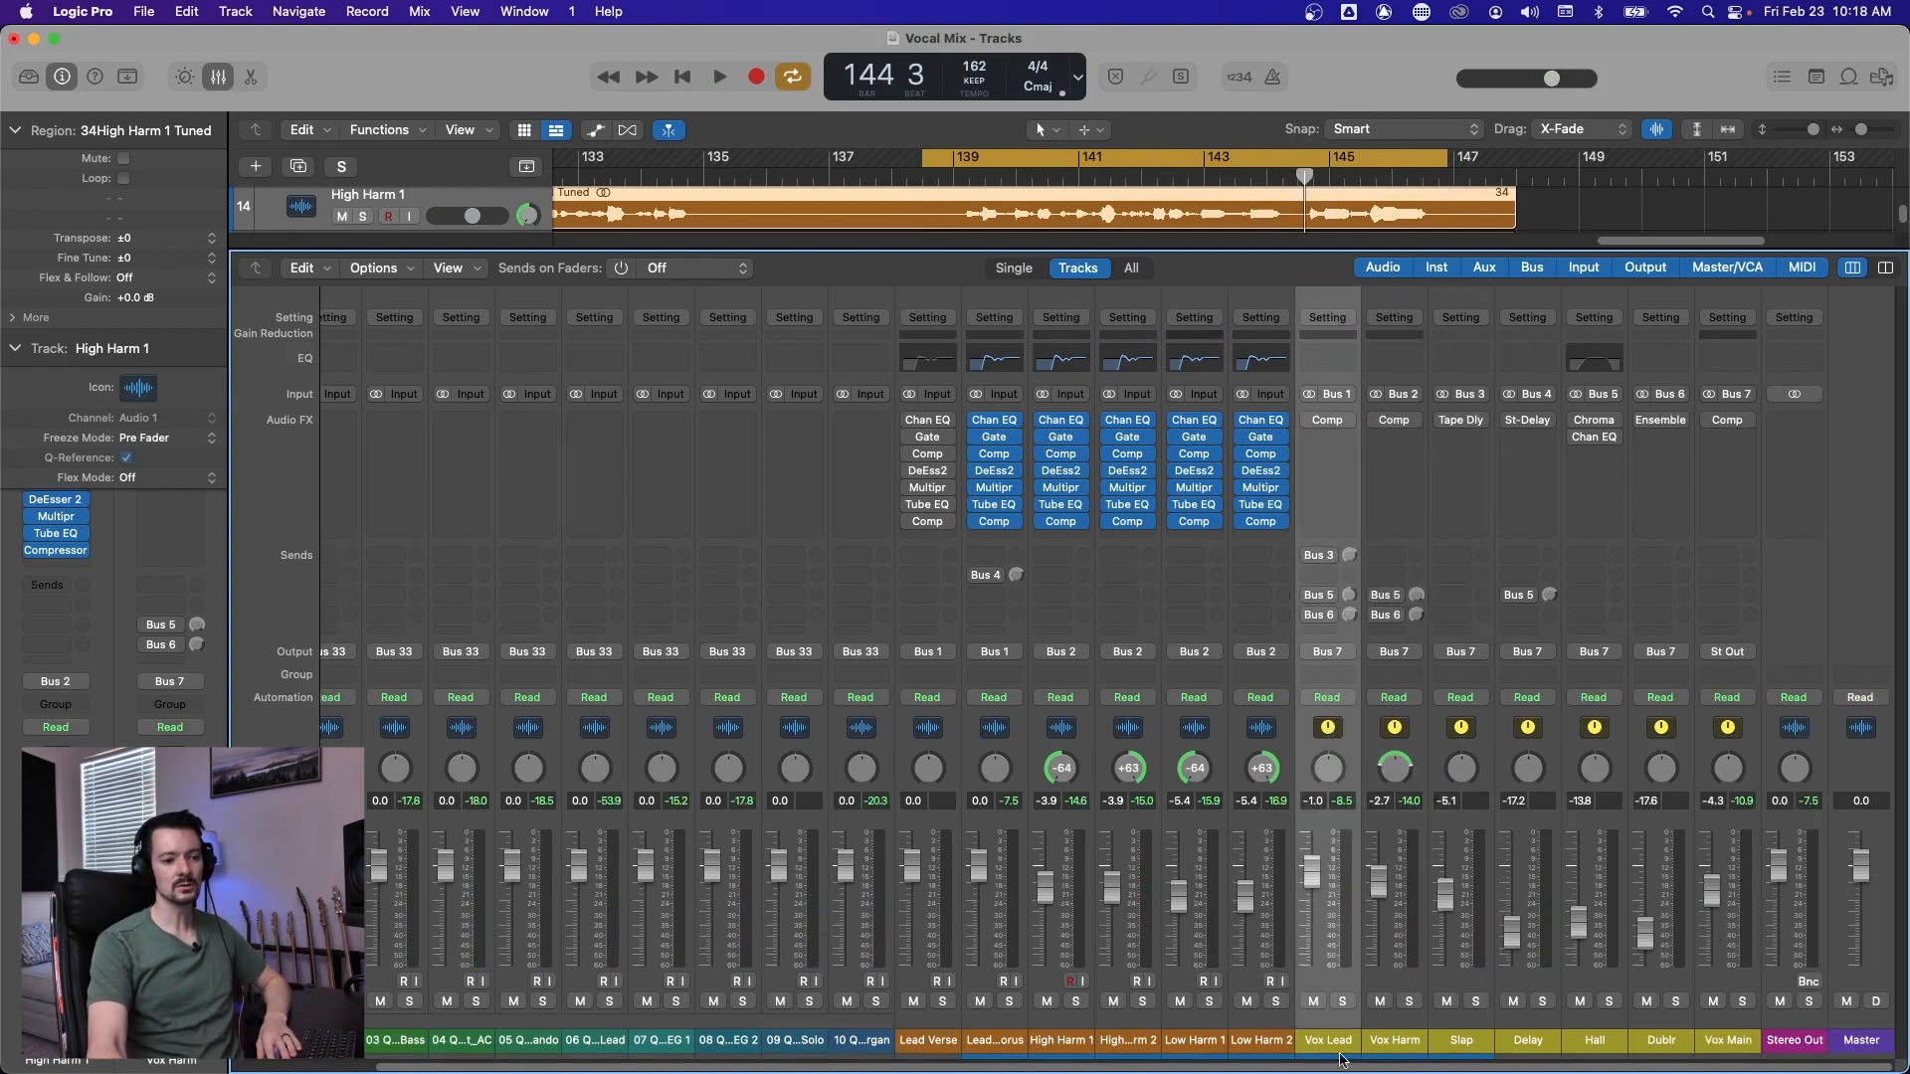
left_click(1342, 1000)
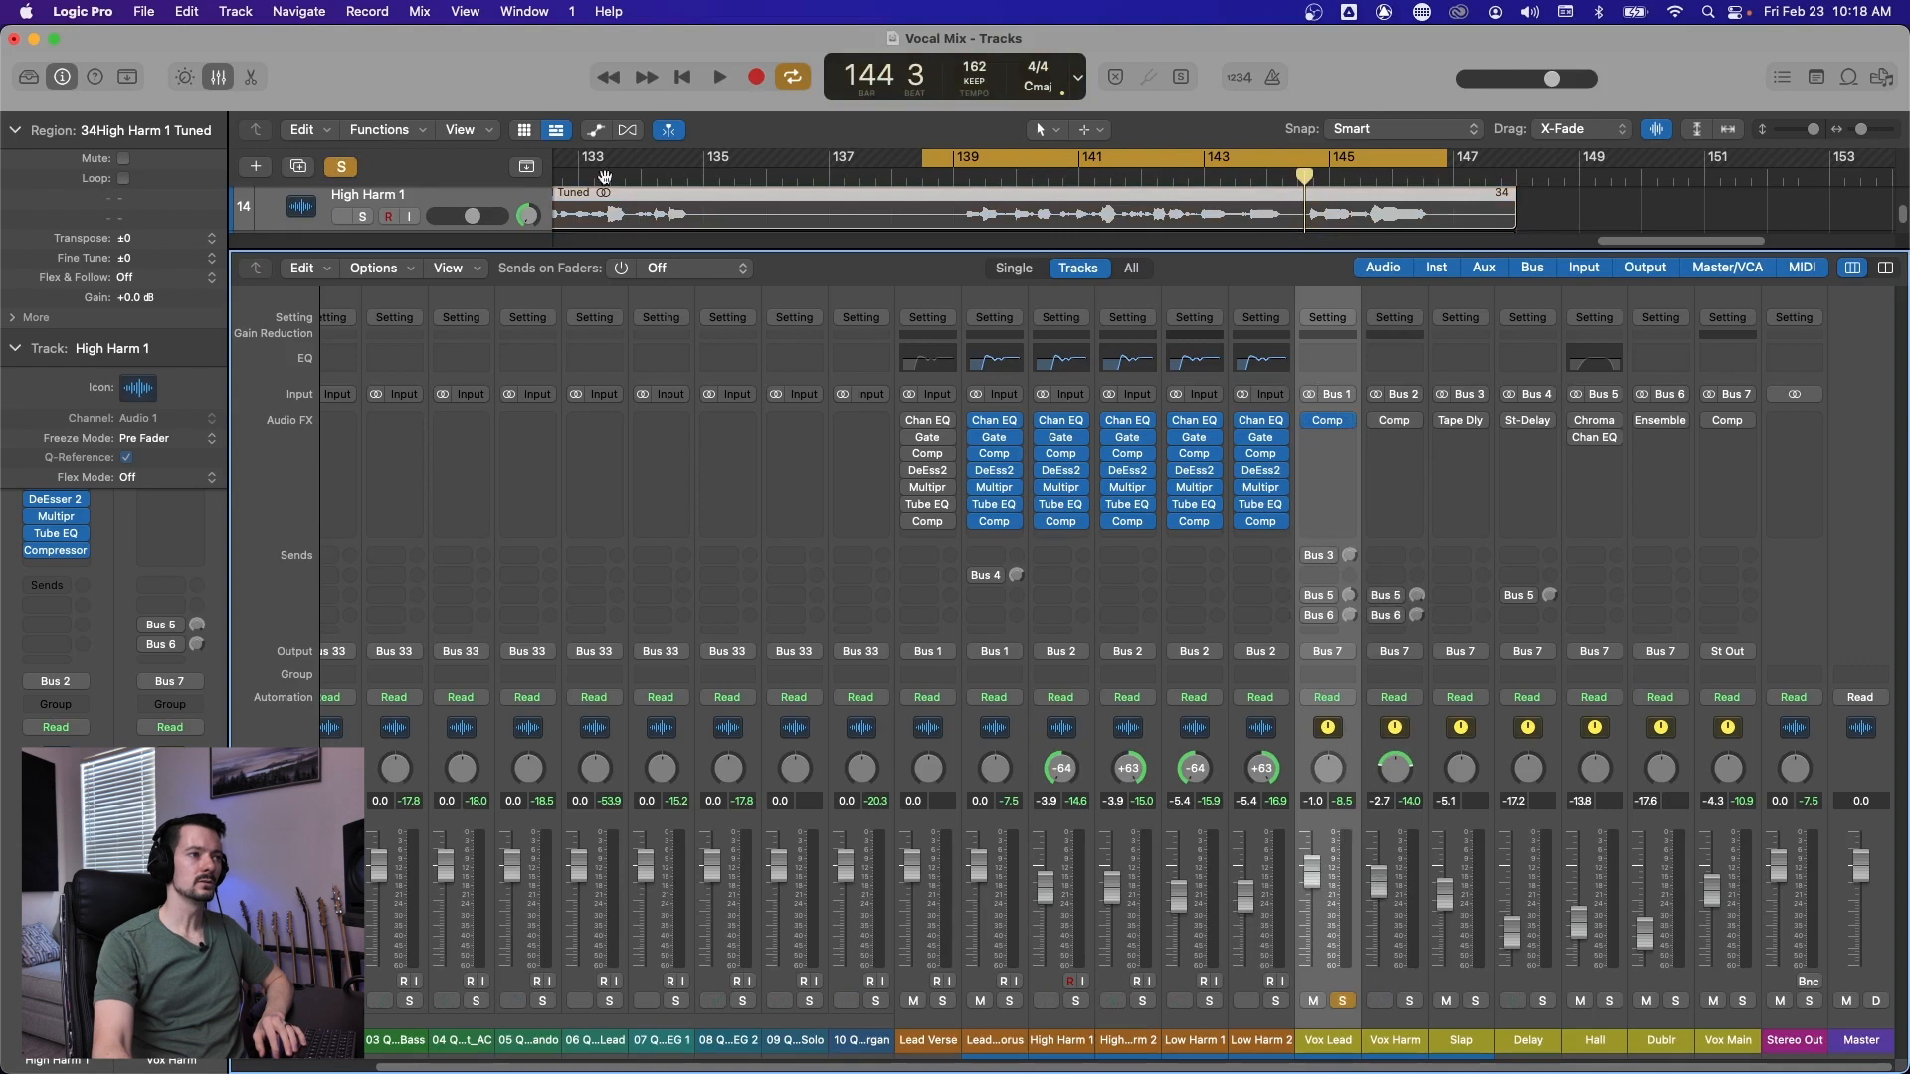
key("x")
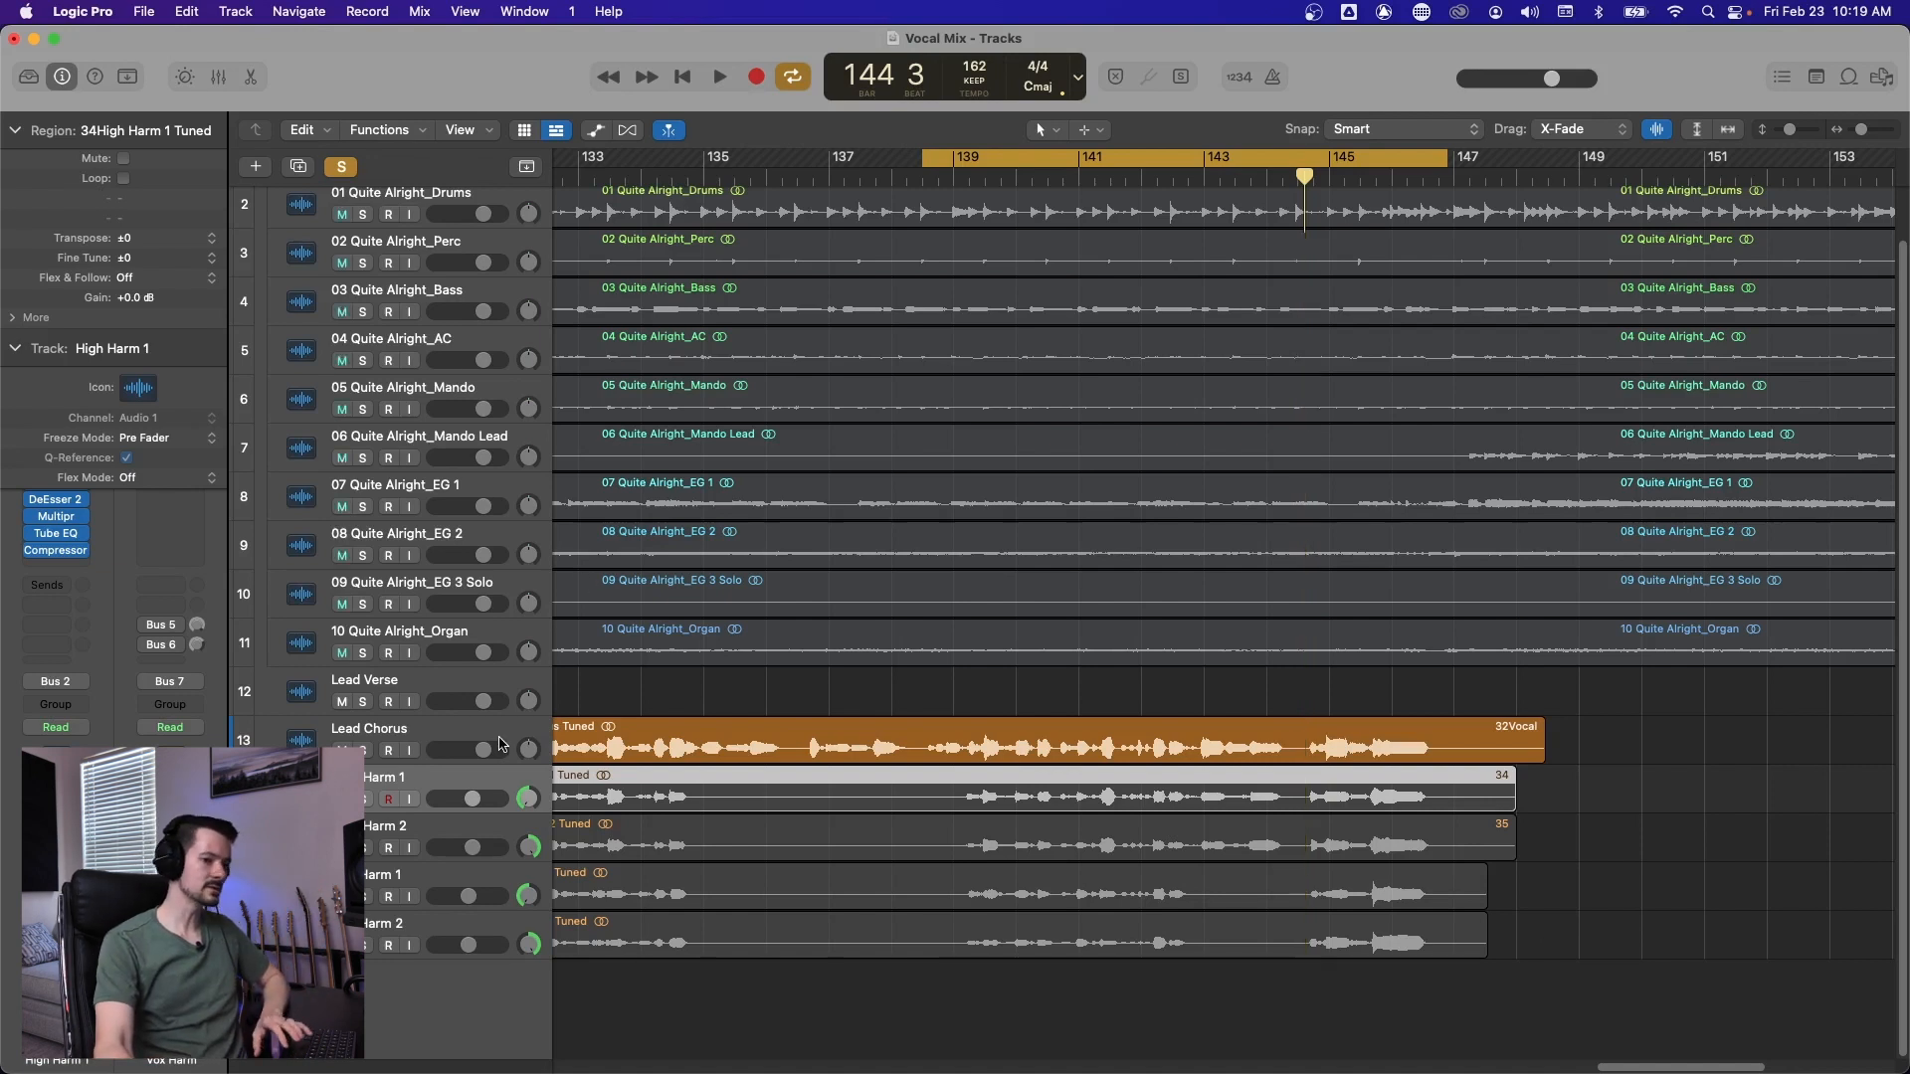
key("x")
key("space")
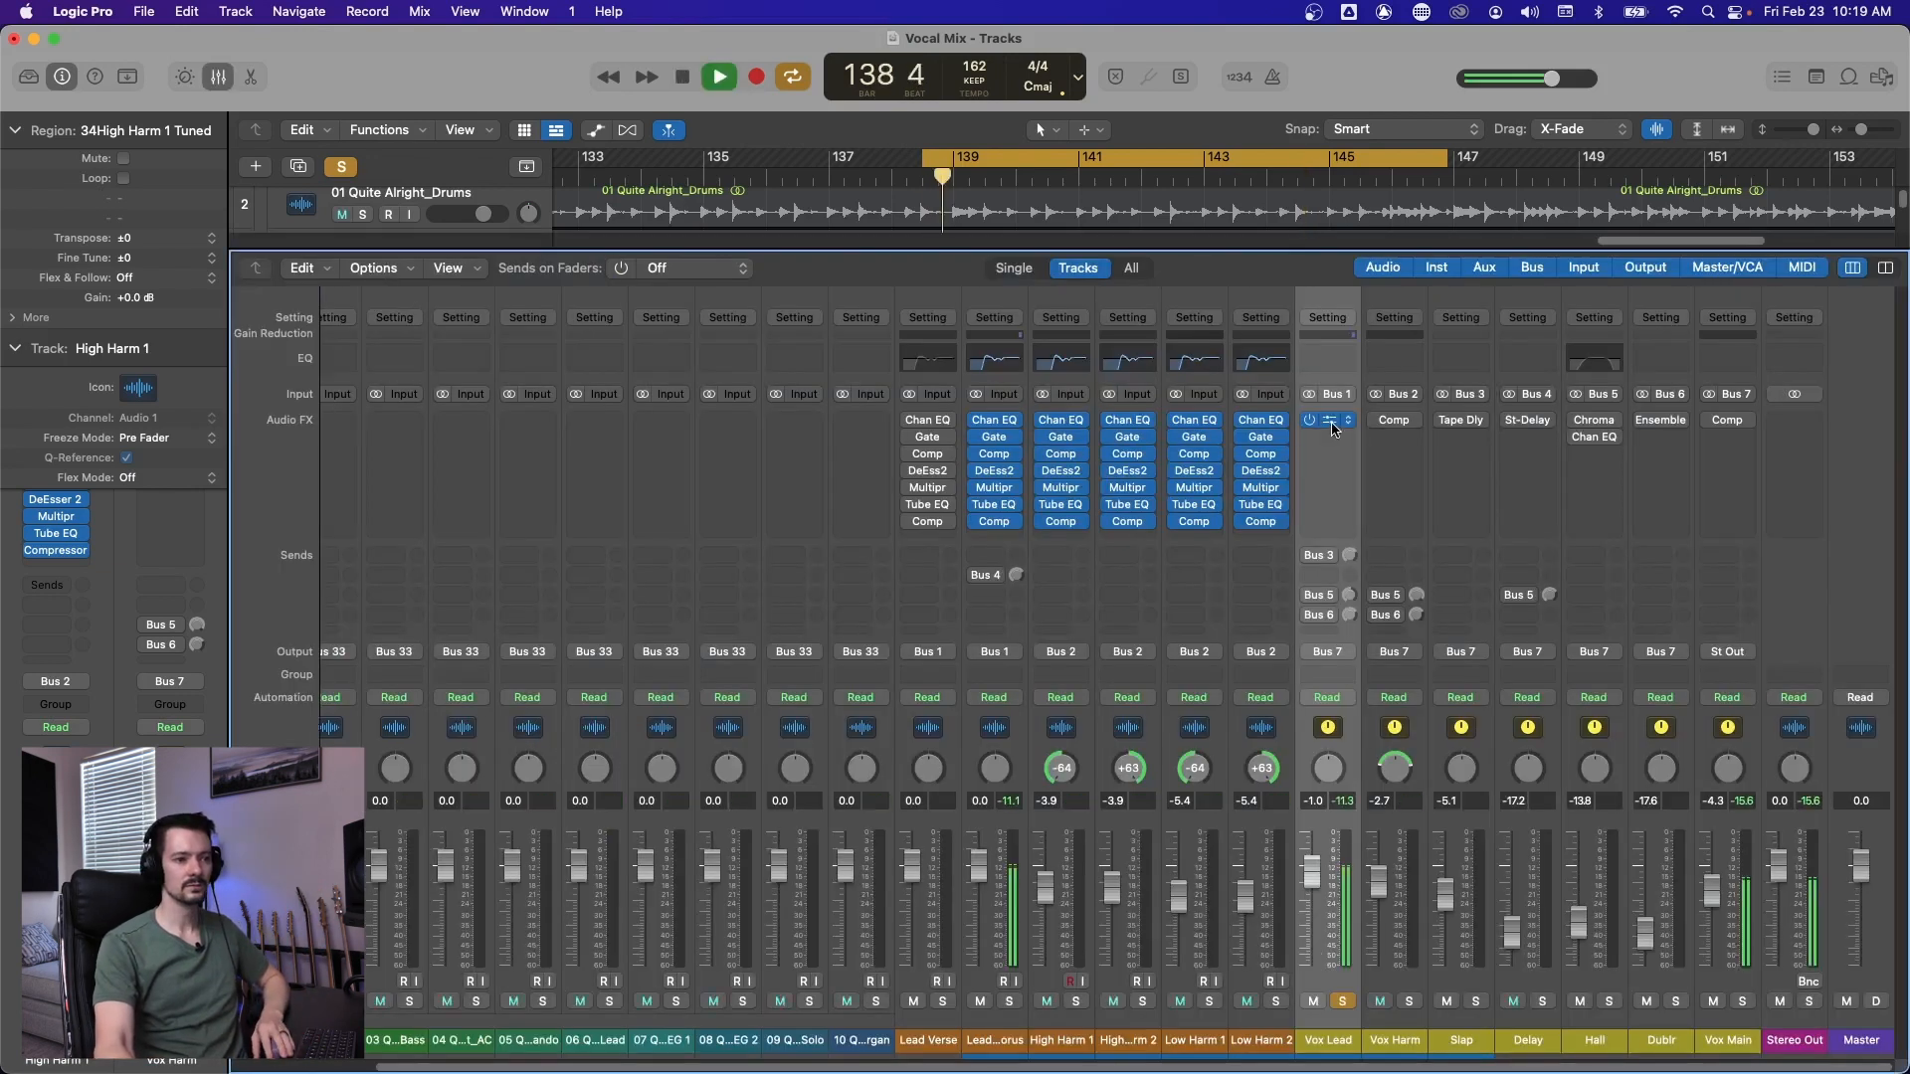
Open the Vox Lead Compressor, nudge its Ratio, check the gain reduction during playback, and close the plug-in.
left_click(1327, 420)
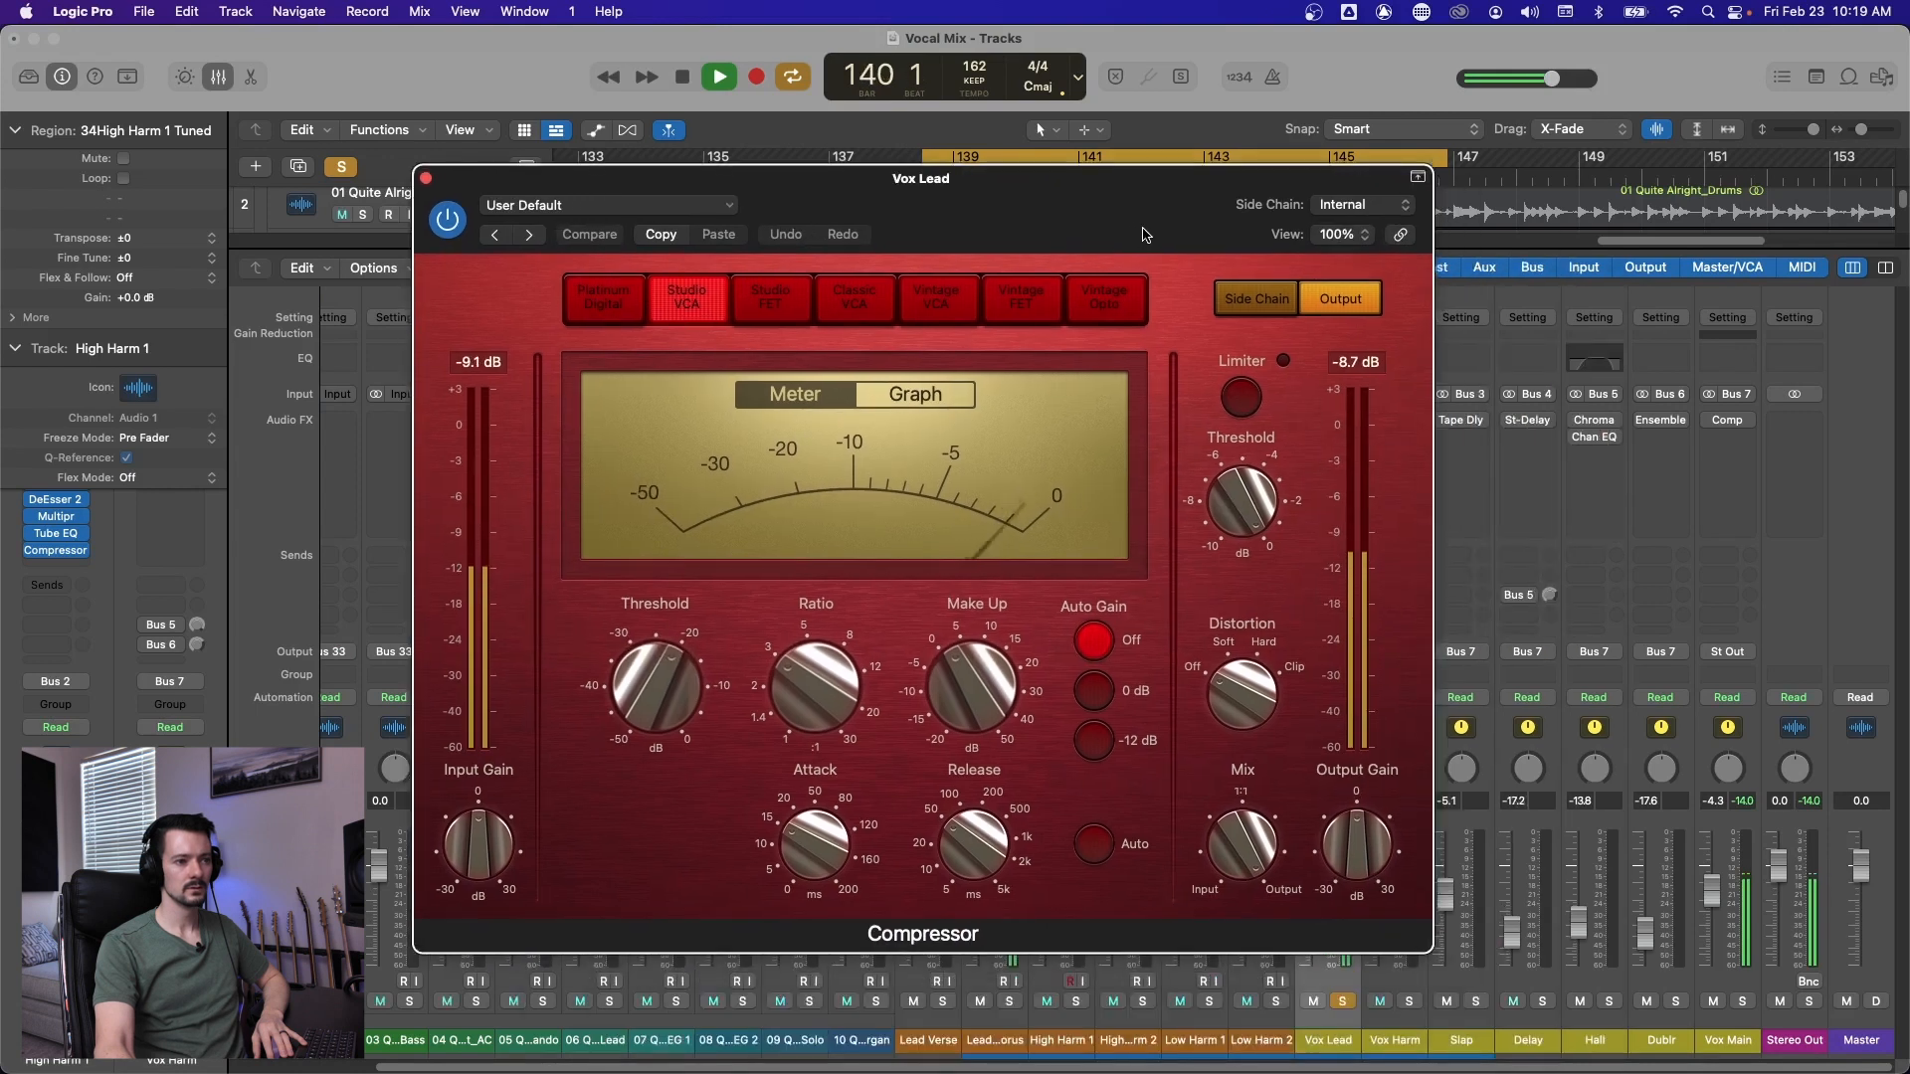
left_click_drag(1118, 239, 1061, 235)
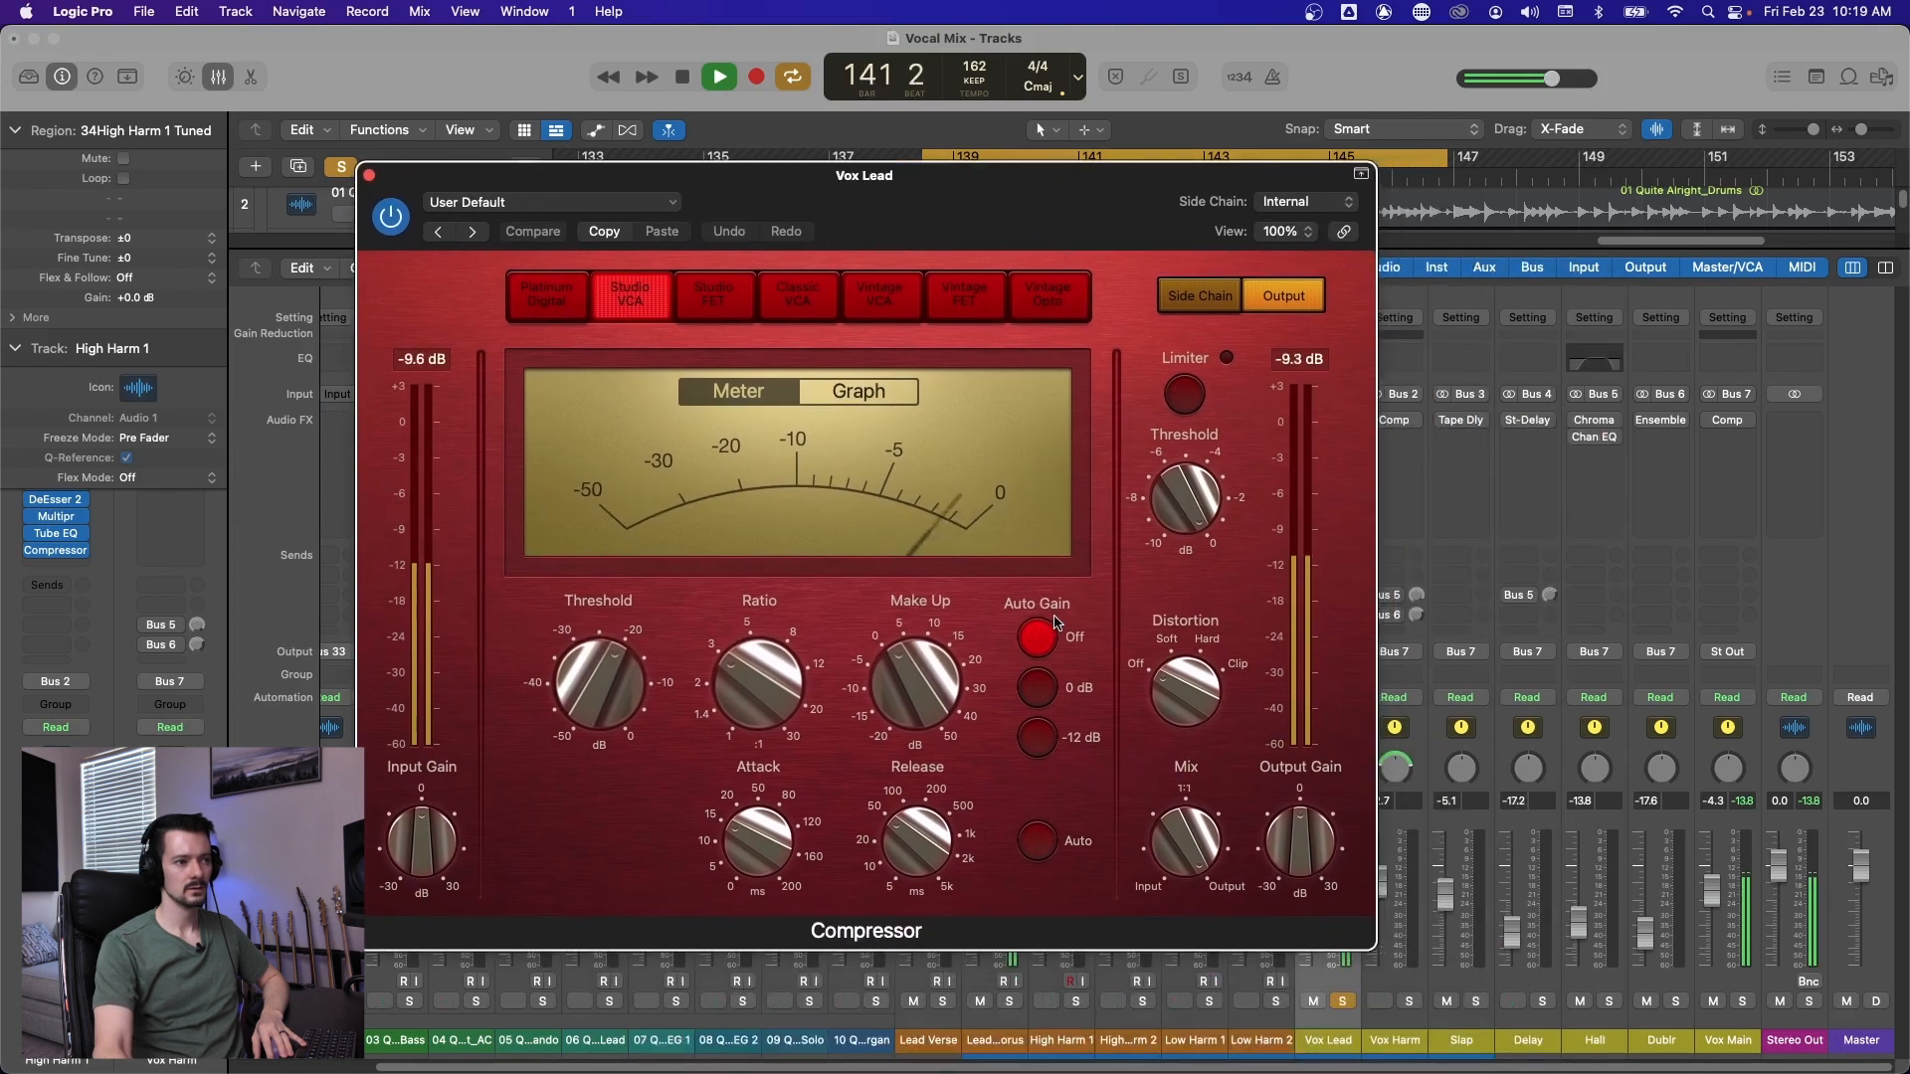
key("space")
mouse_move(746, 696)
left_click_drag(746, 696, 747, 706)
mouse_move(631, 689)
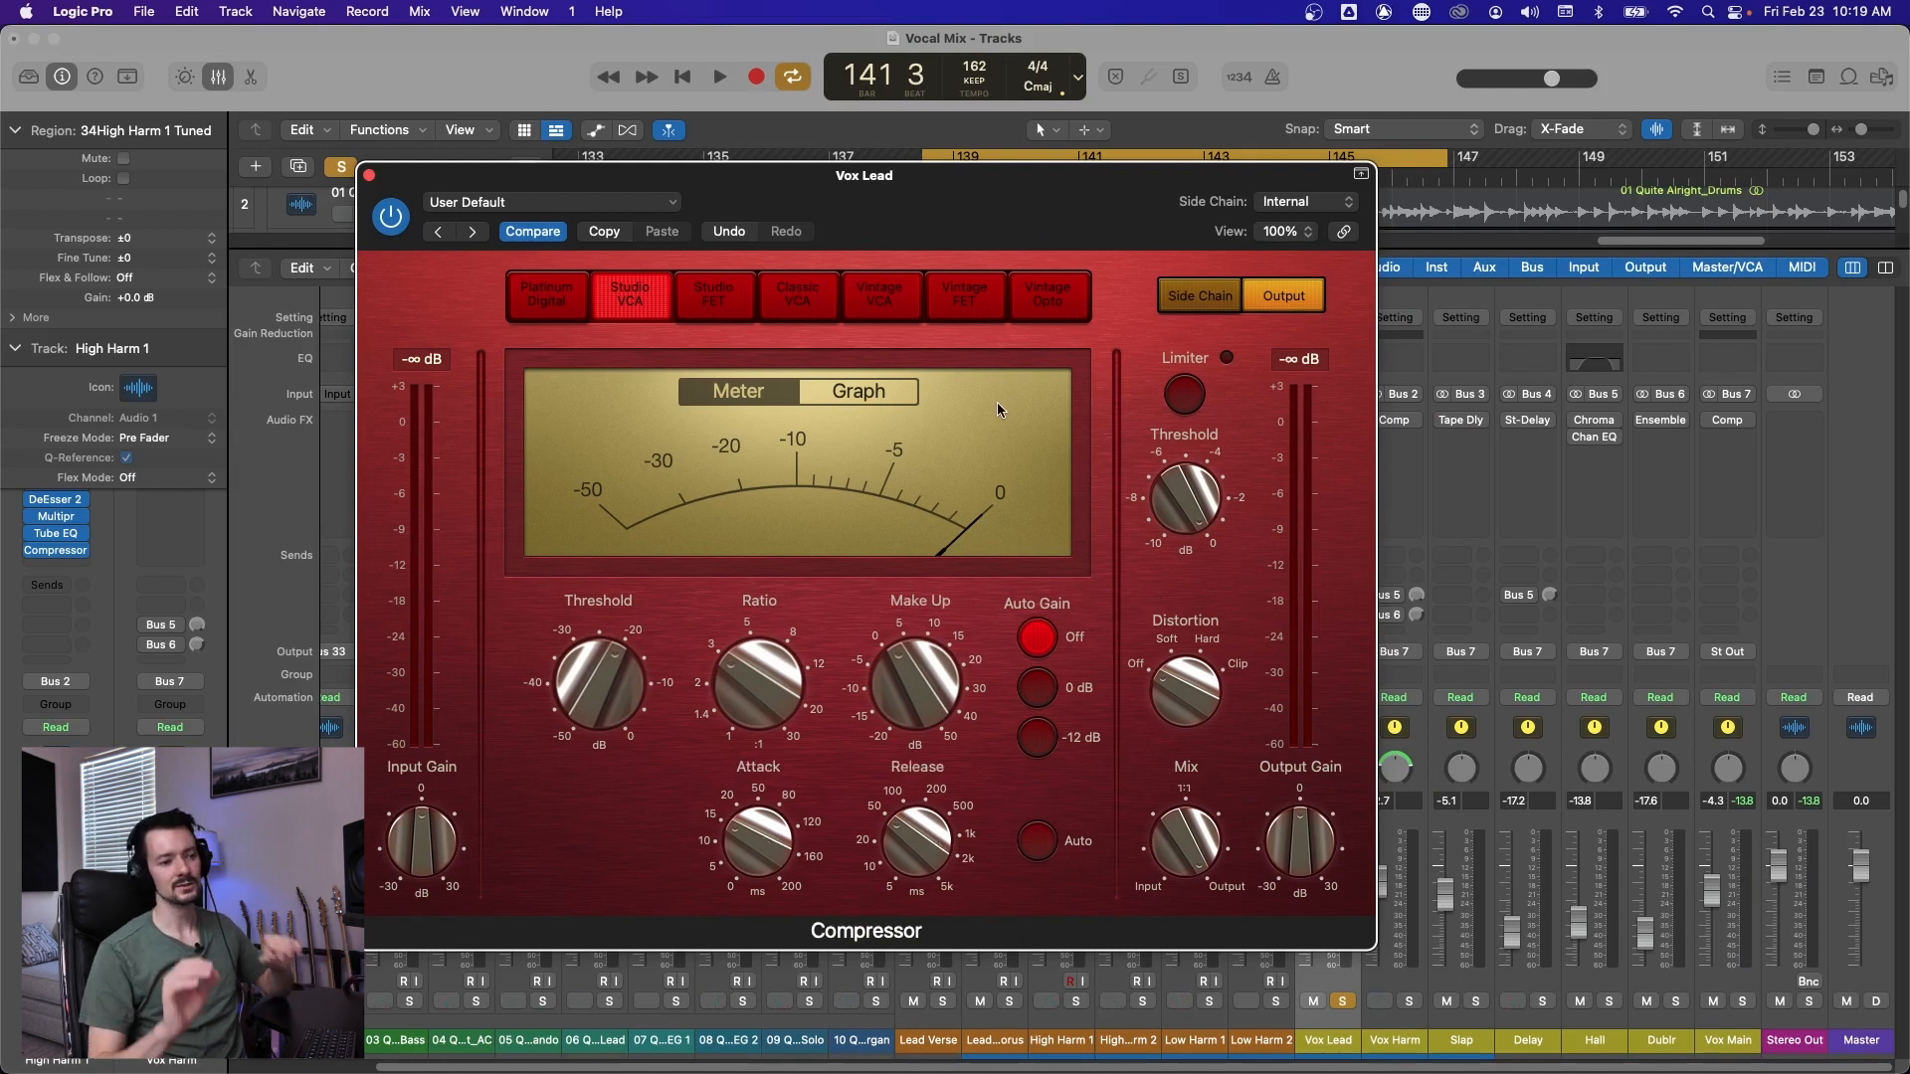
key("space")
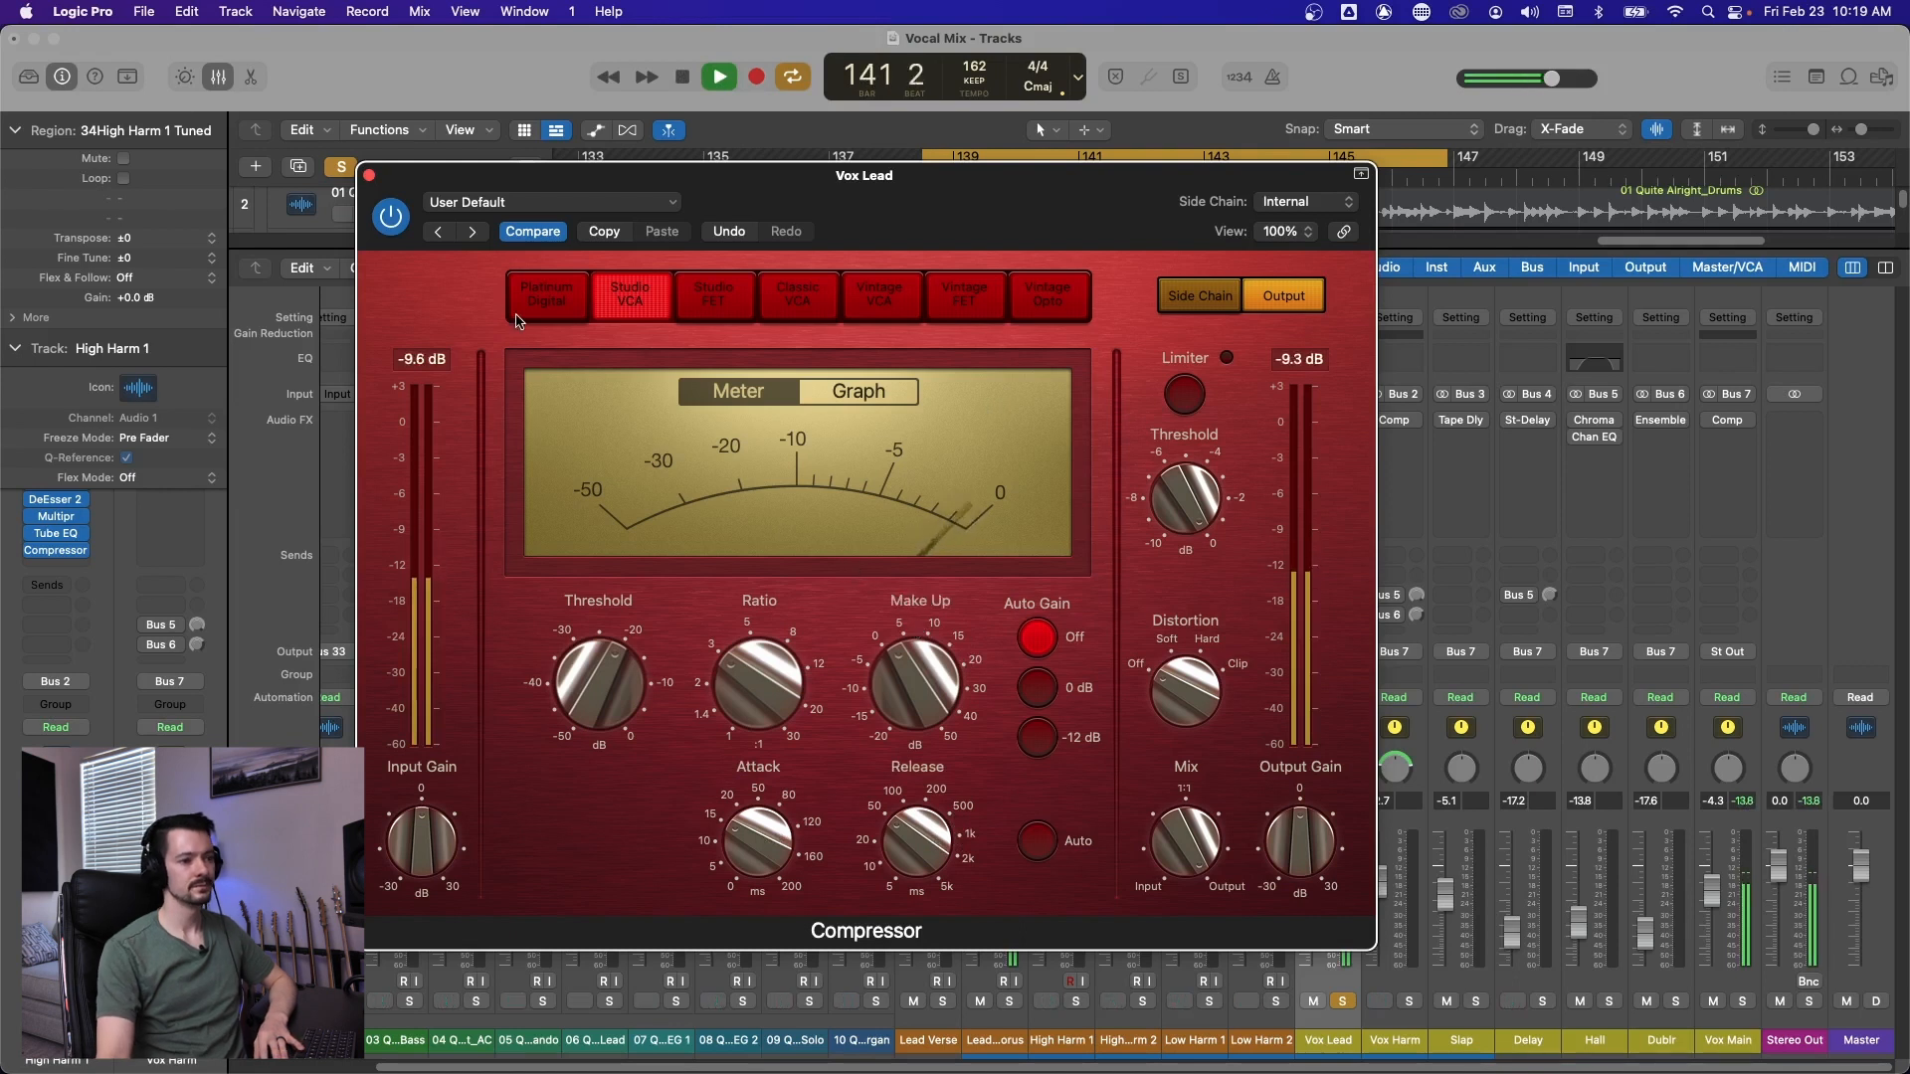
key("space")
left_click(368, 175)
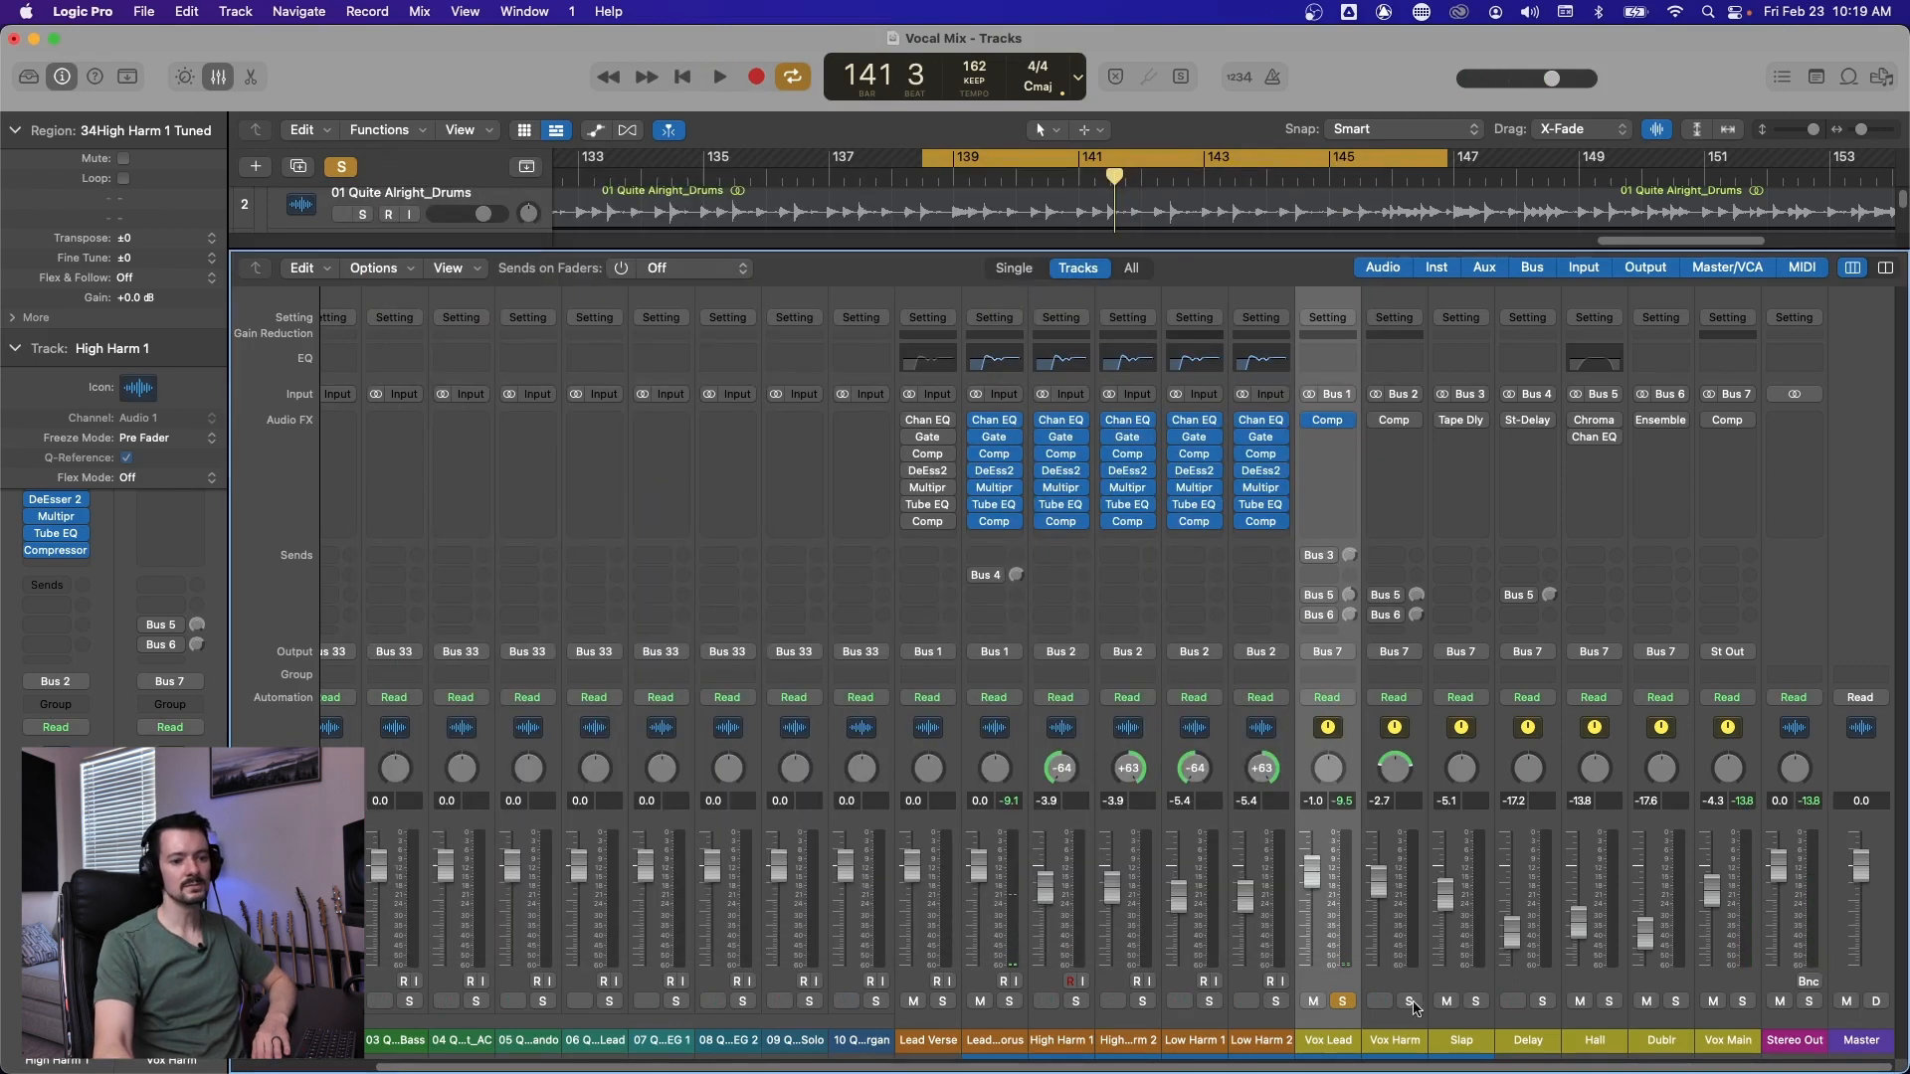
With only the Vox Harm bus soloed, turn on its Compressor, lower the Threshold slightly during playback, and close the plug-in.
left_click(1402, 425)
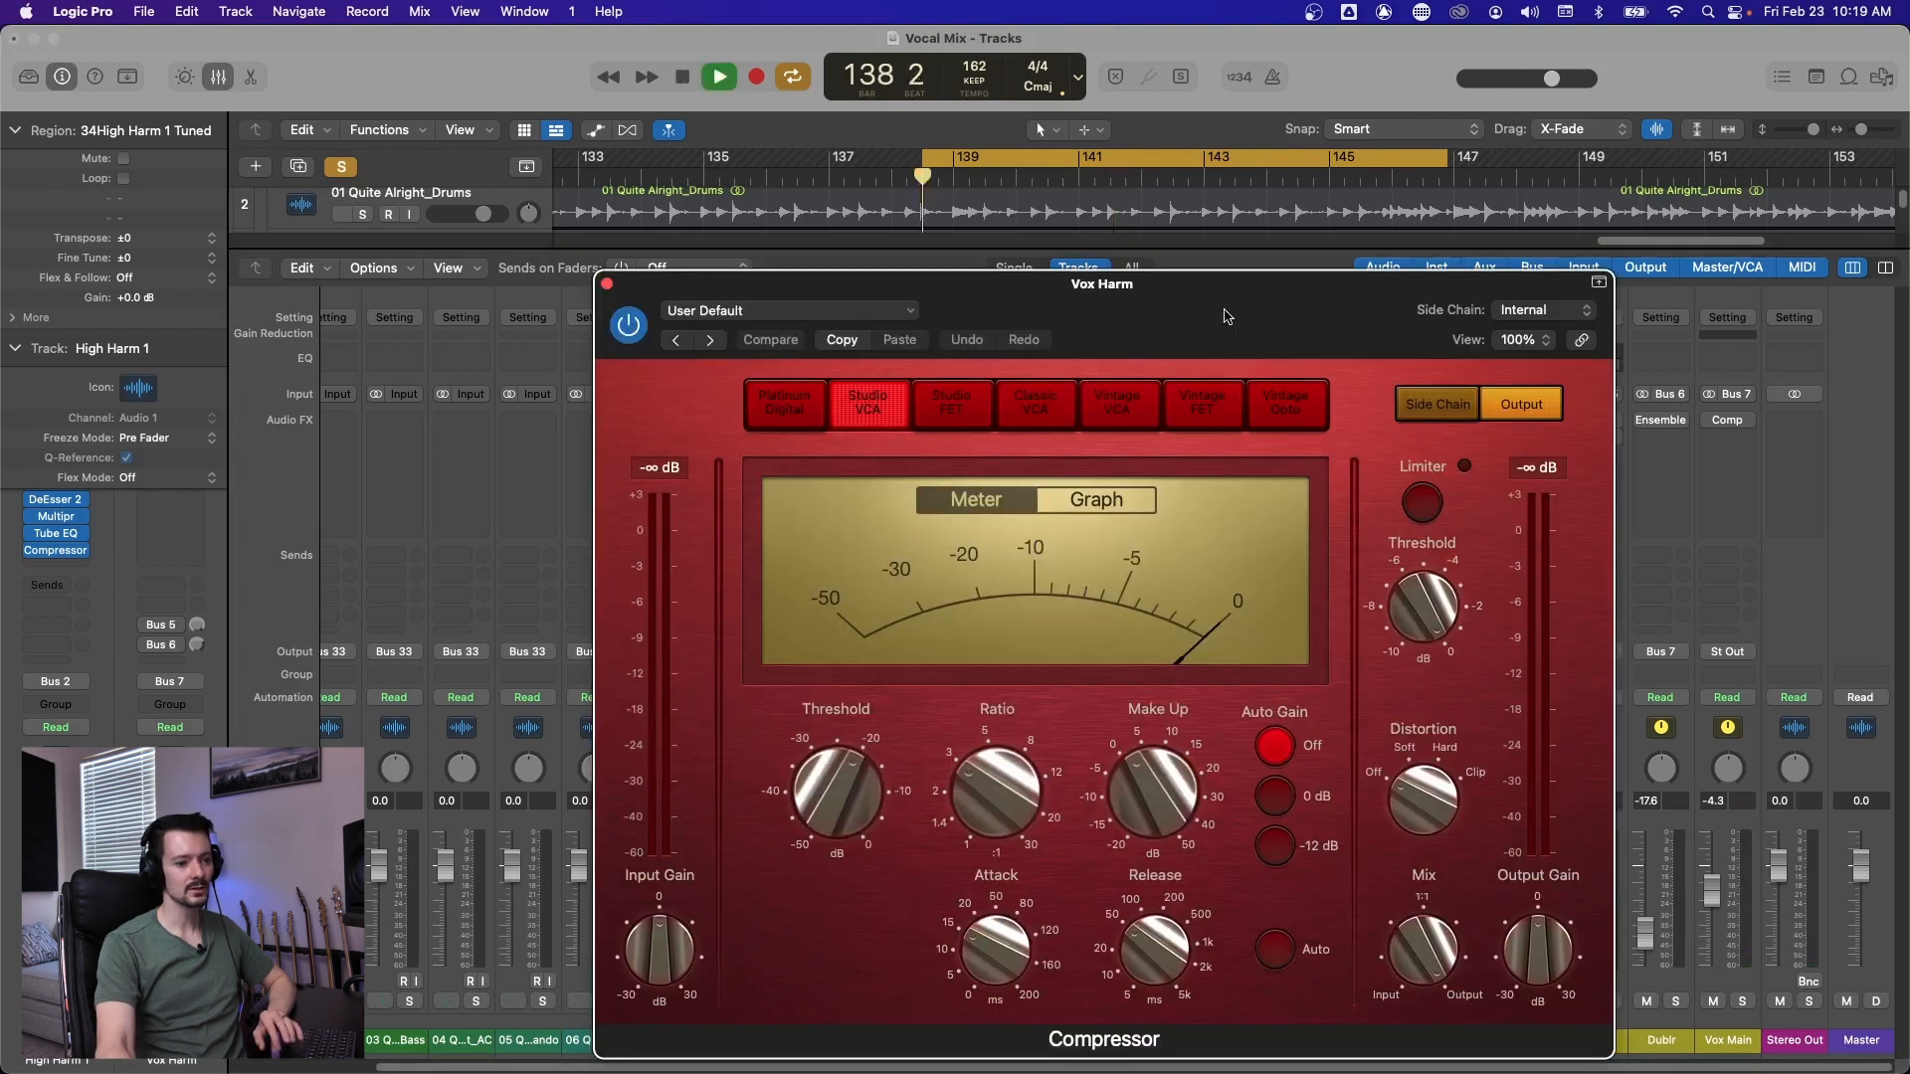
left_click_drag(1092, 305, 796, 143)
key("space")
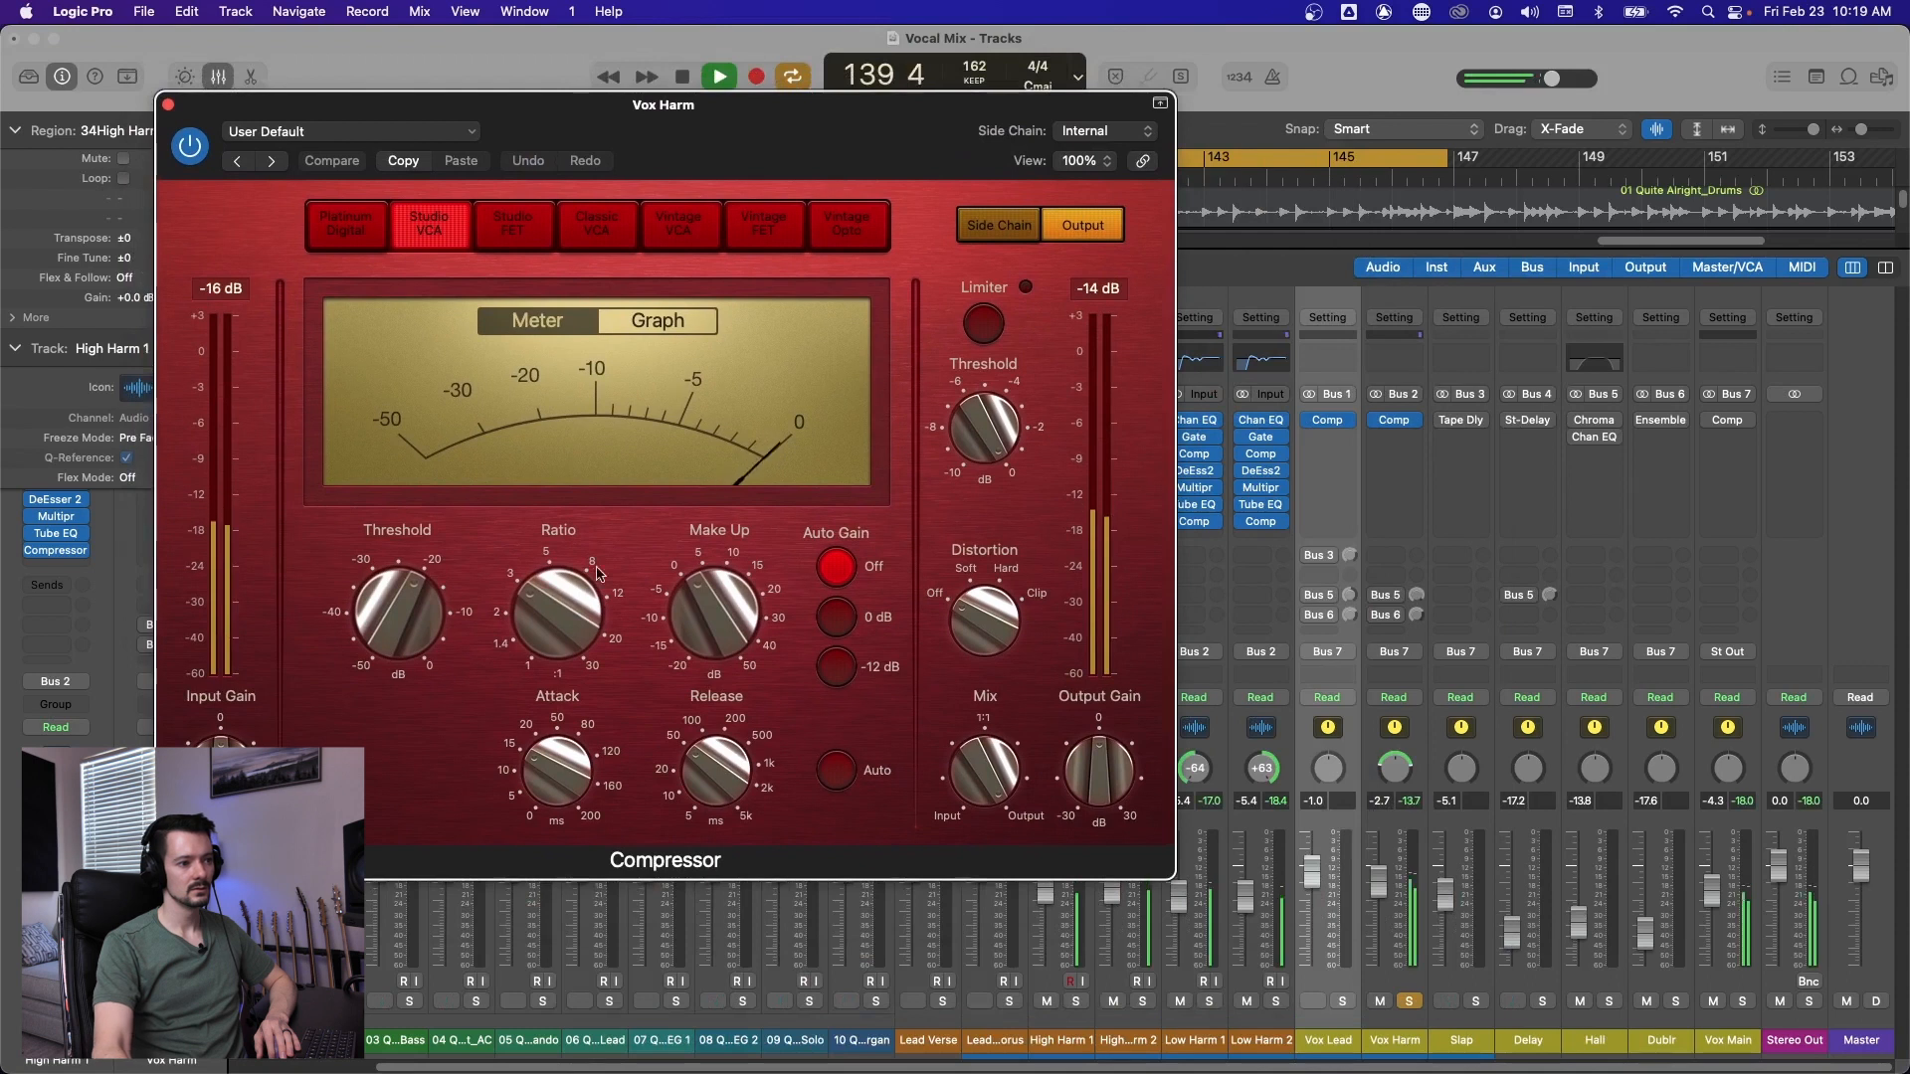
left_click_drag(403, 617, 403, 625)
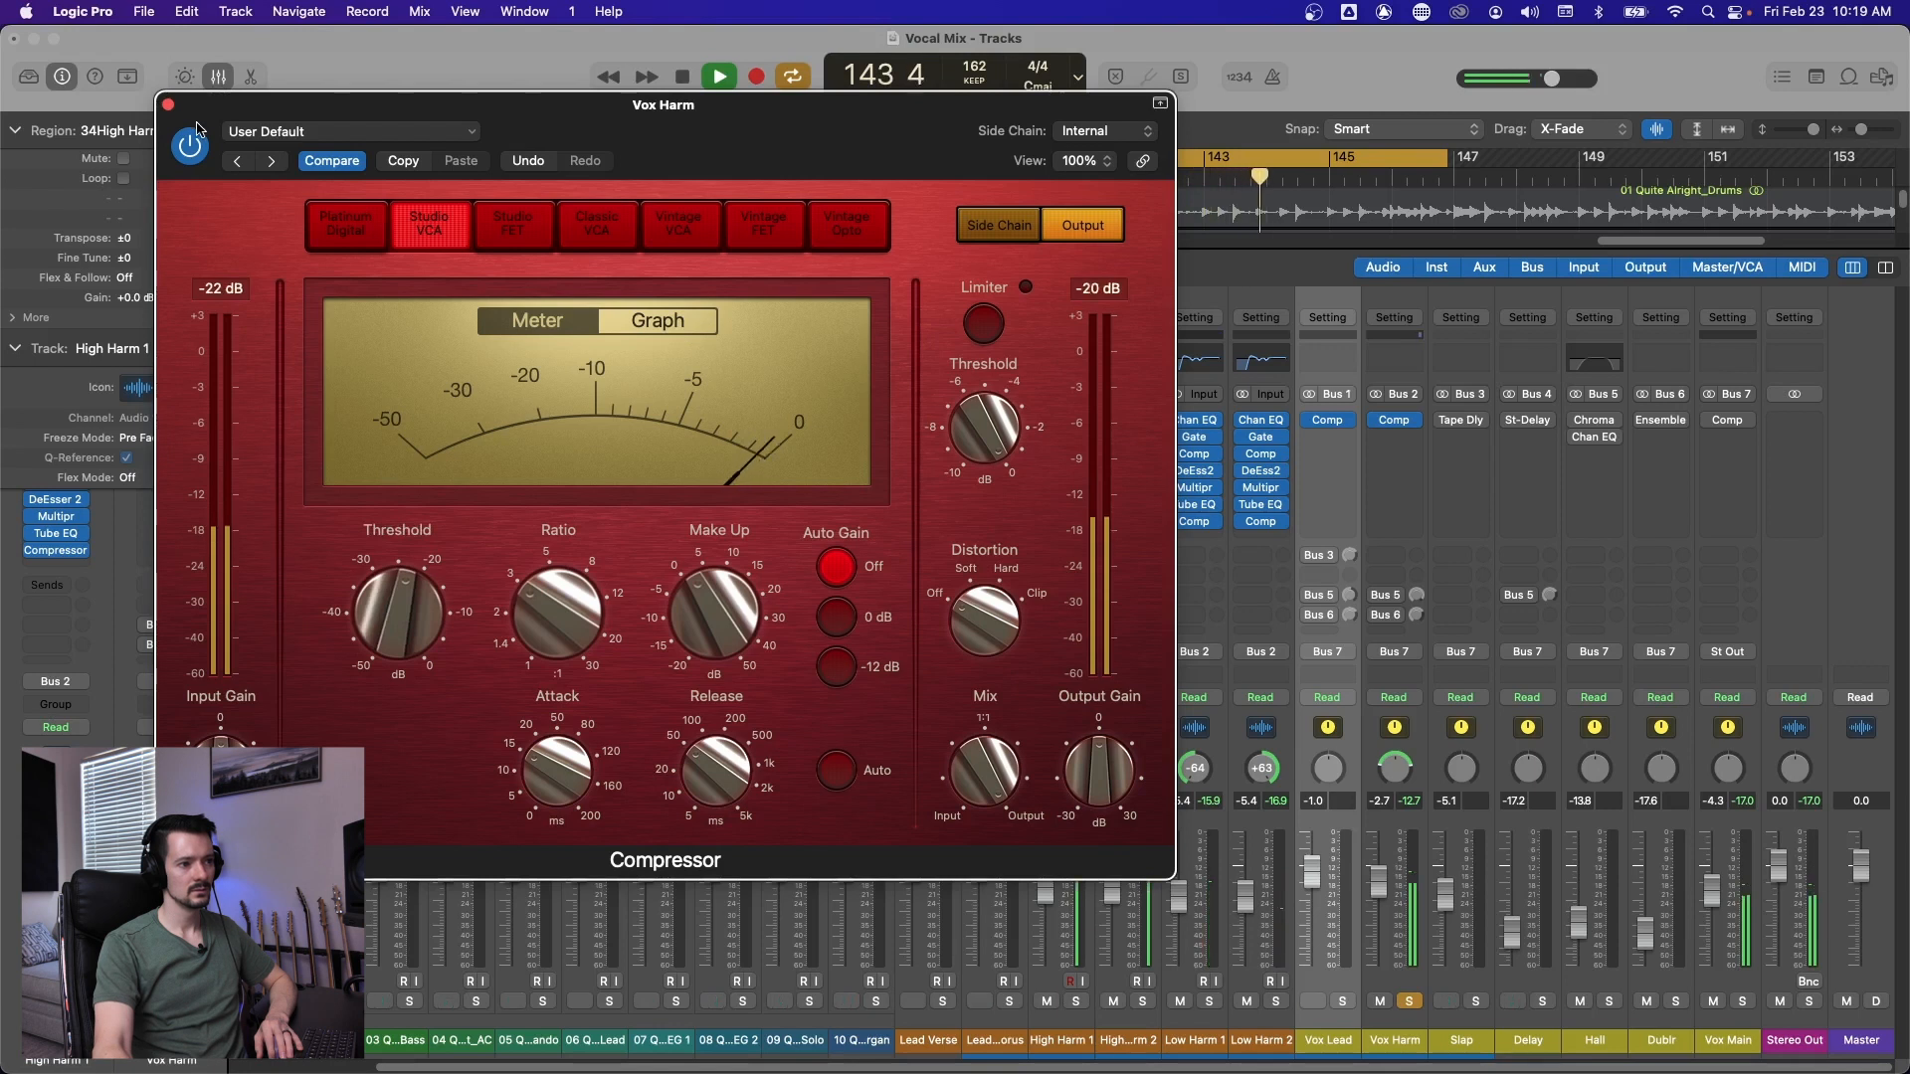
key("space")
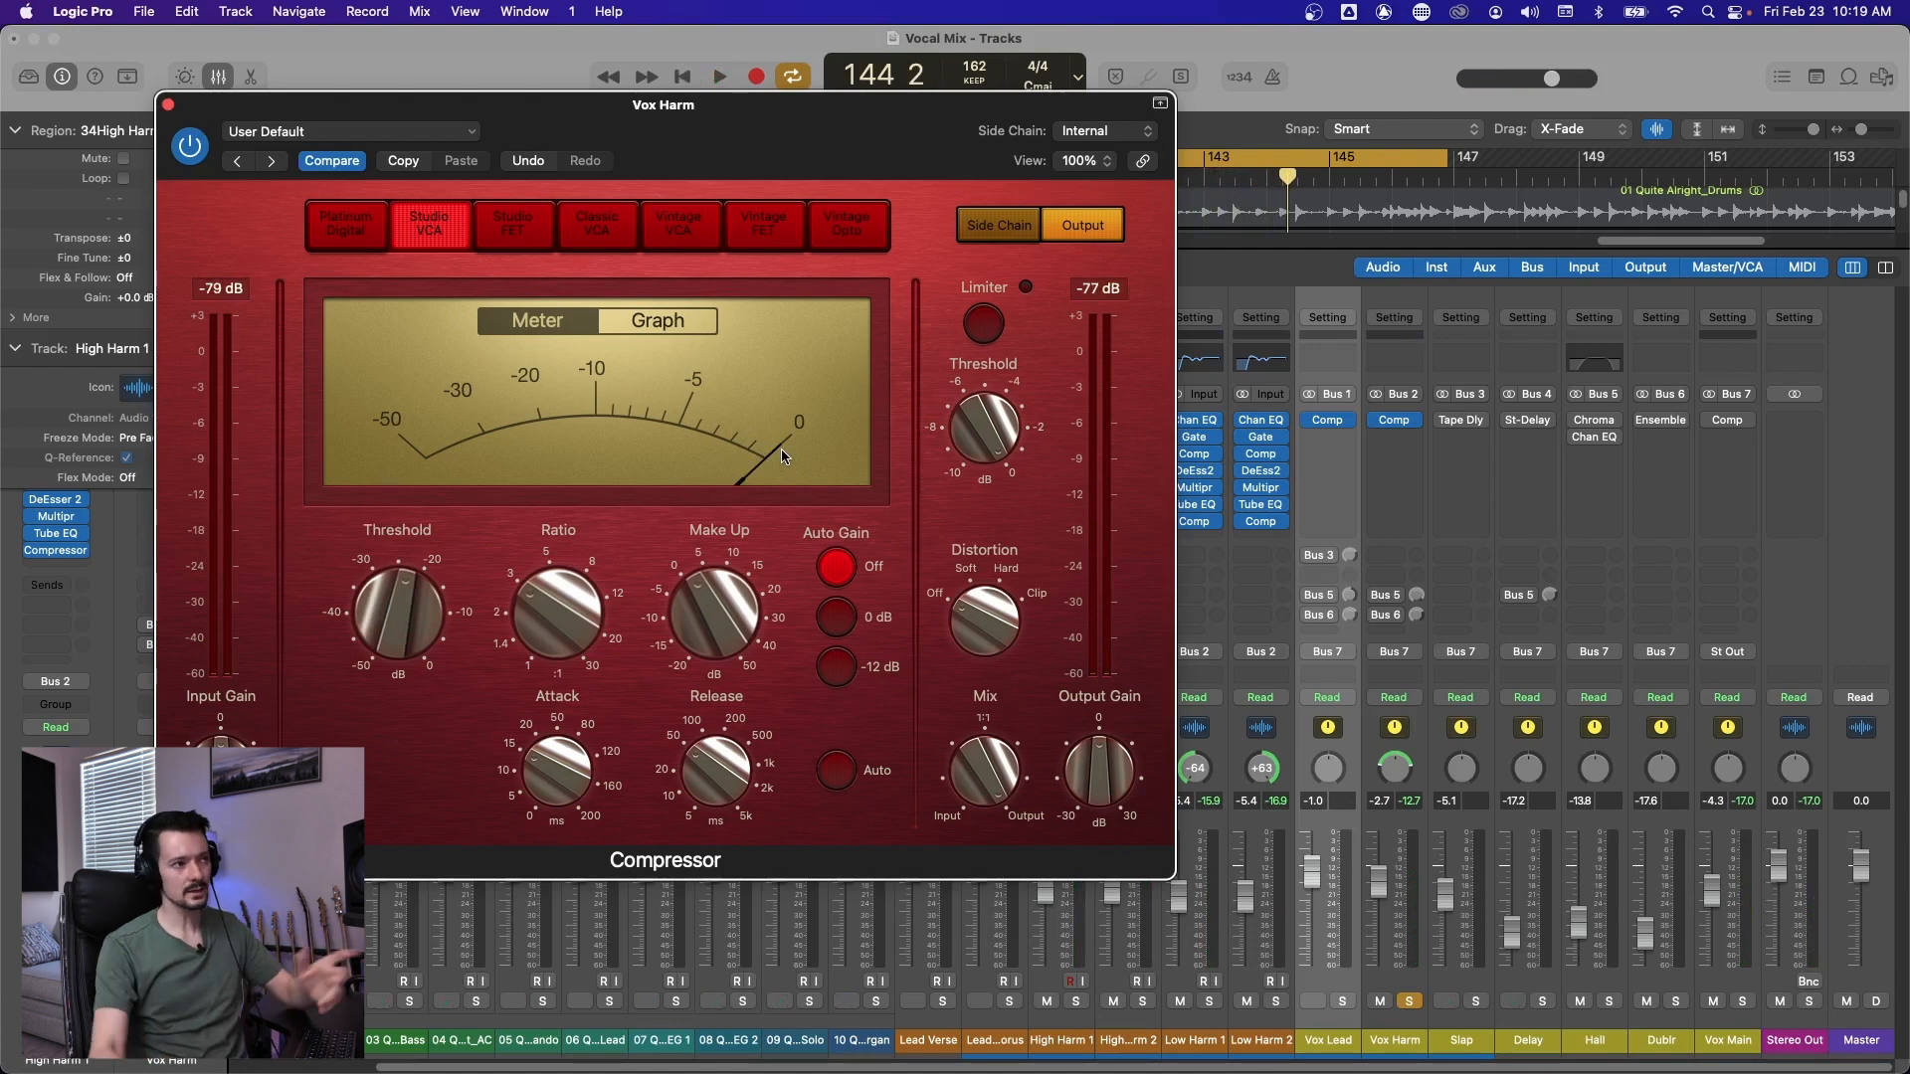
left_click(169, 105)
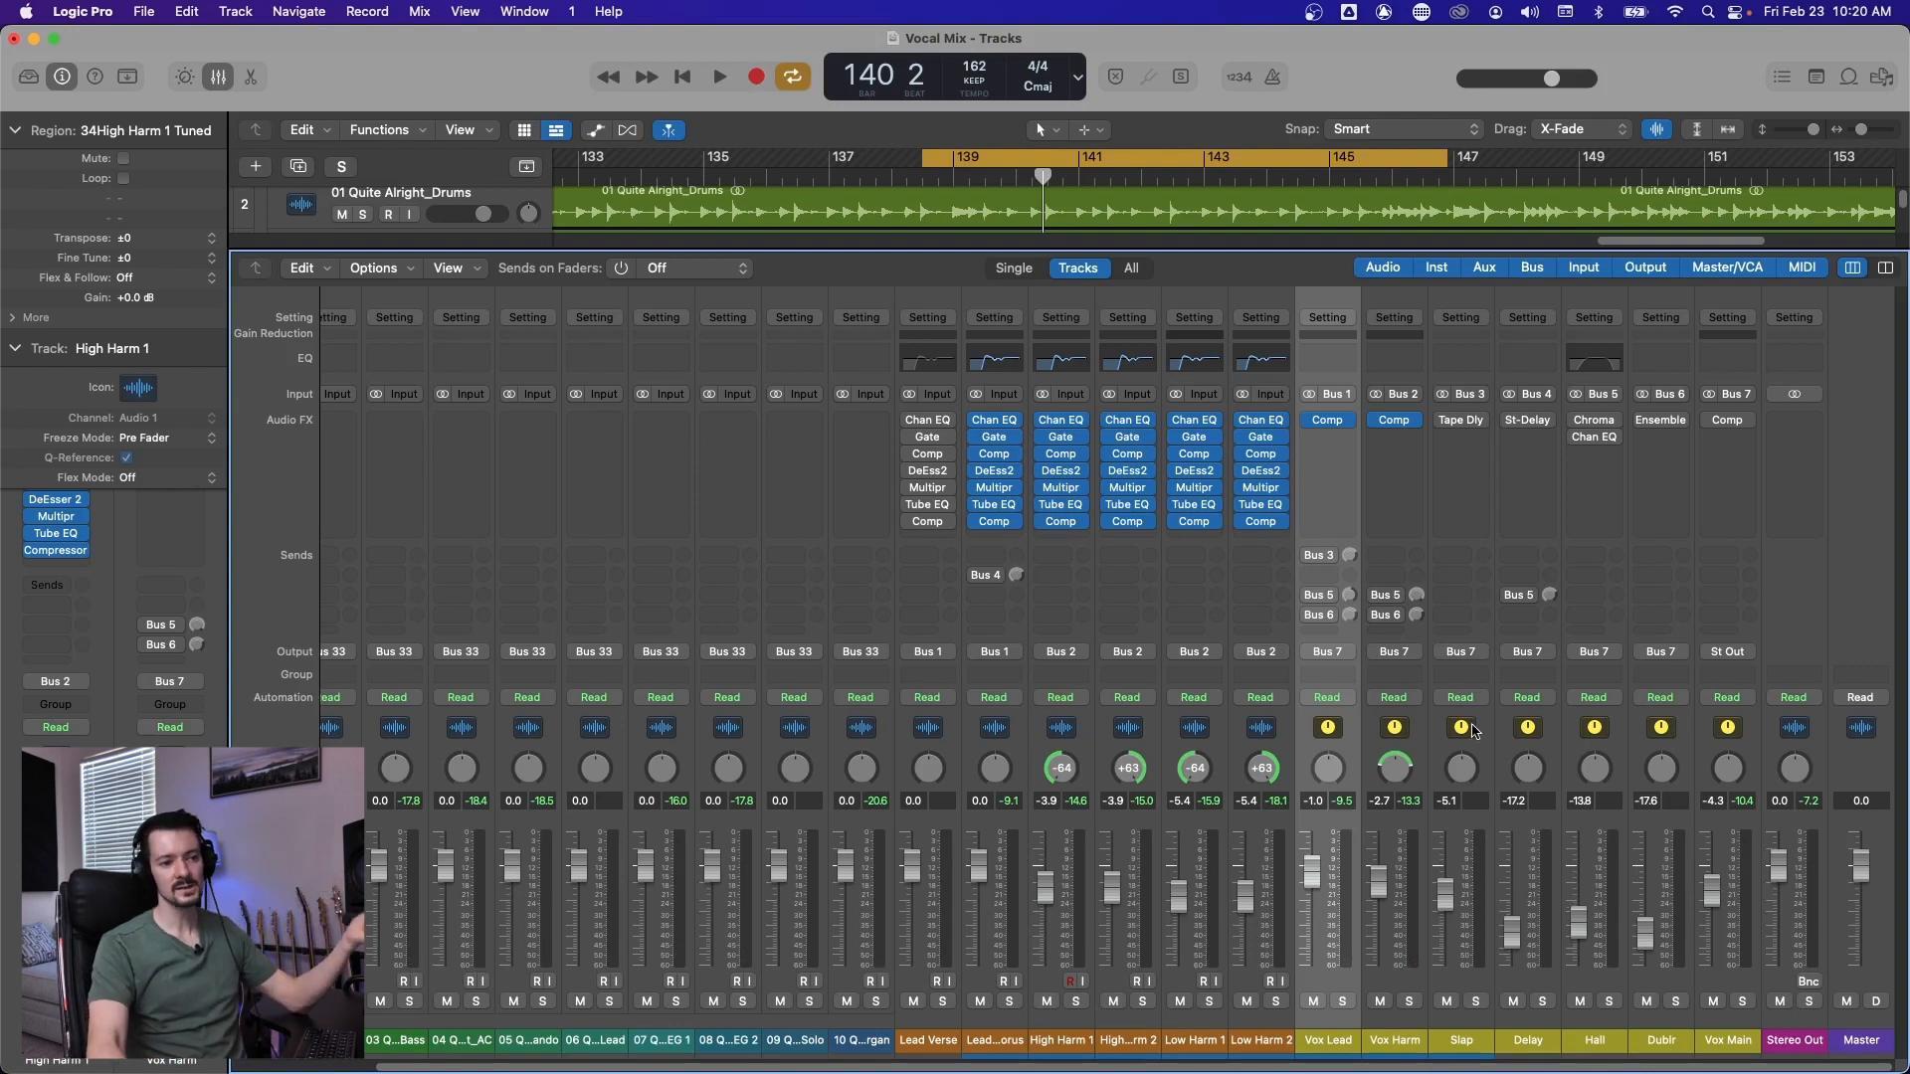
Turn on the Bus 3 send of the Vox Lead bus and keep it assigned to Slap.
left_click(1472, 731)
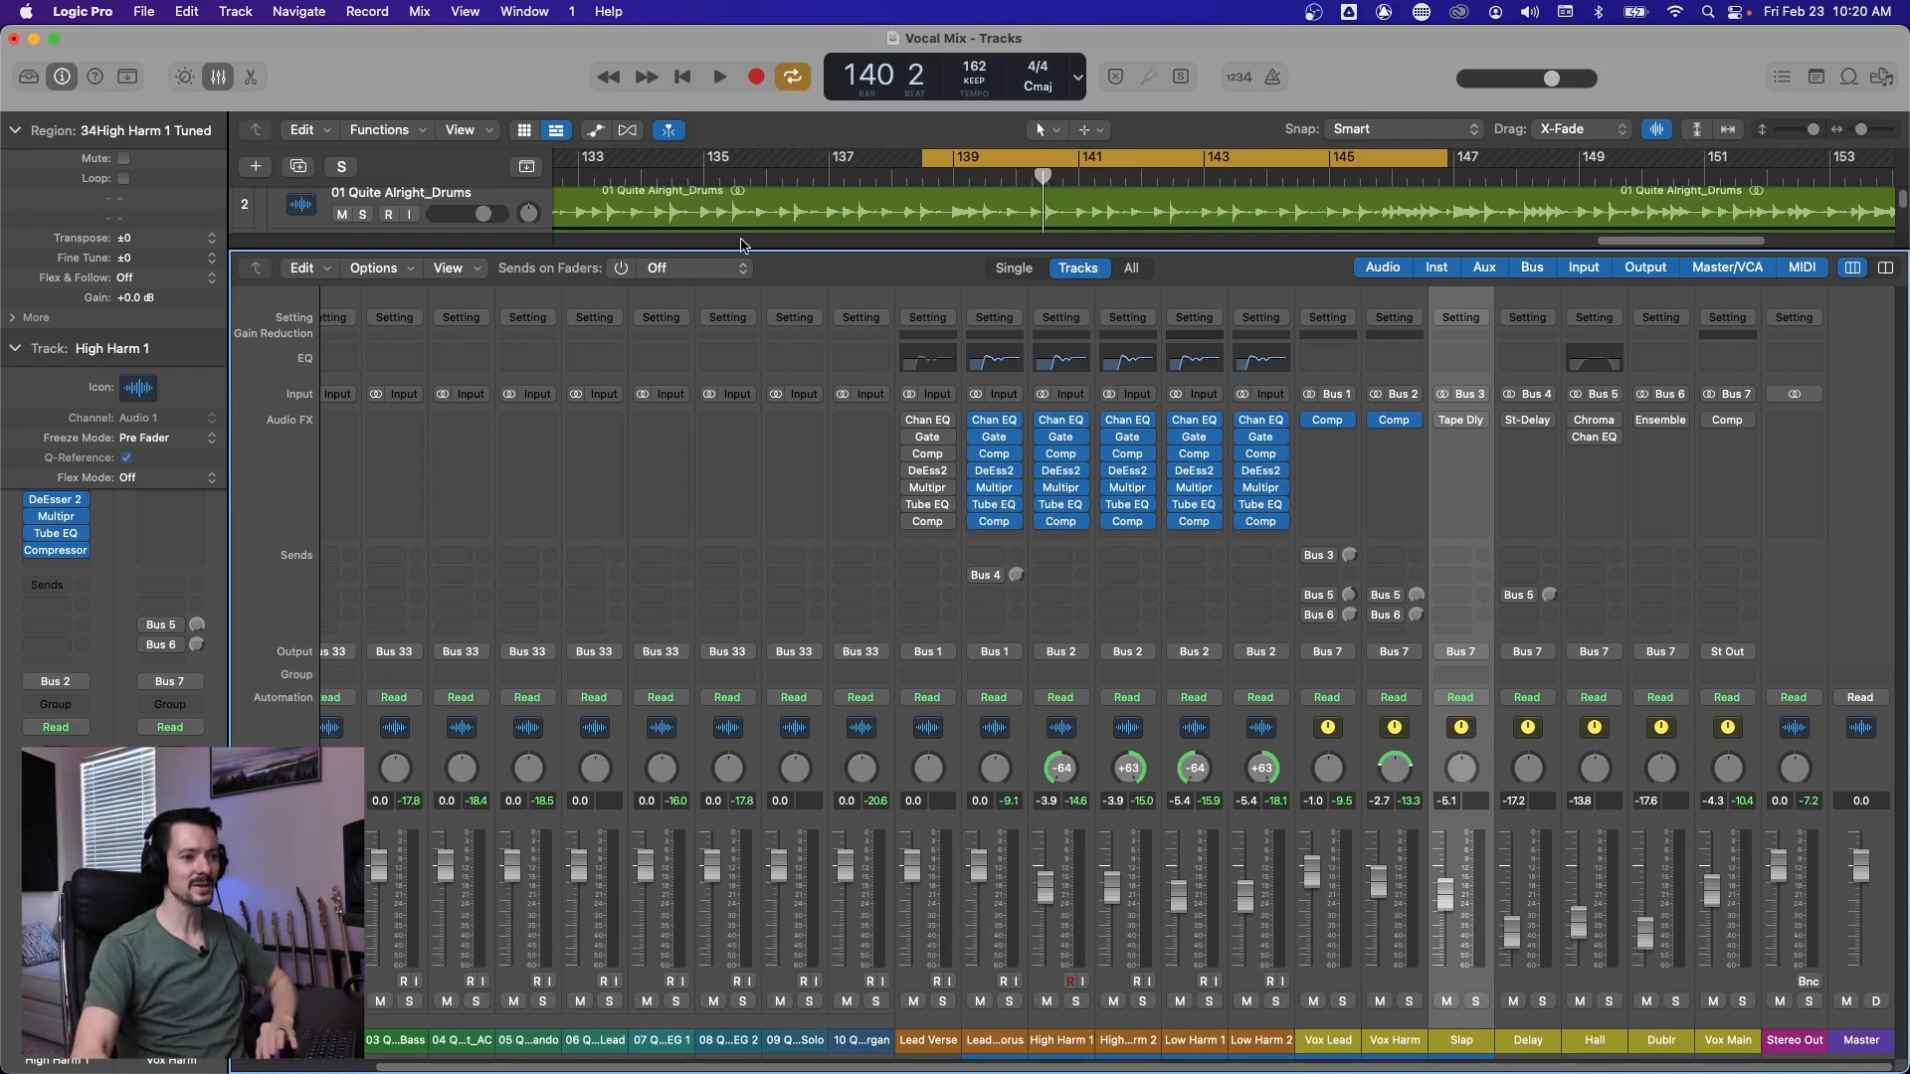
left_click(1341, 723)
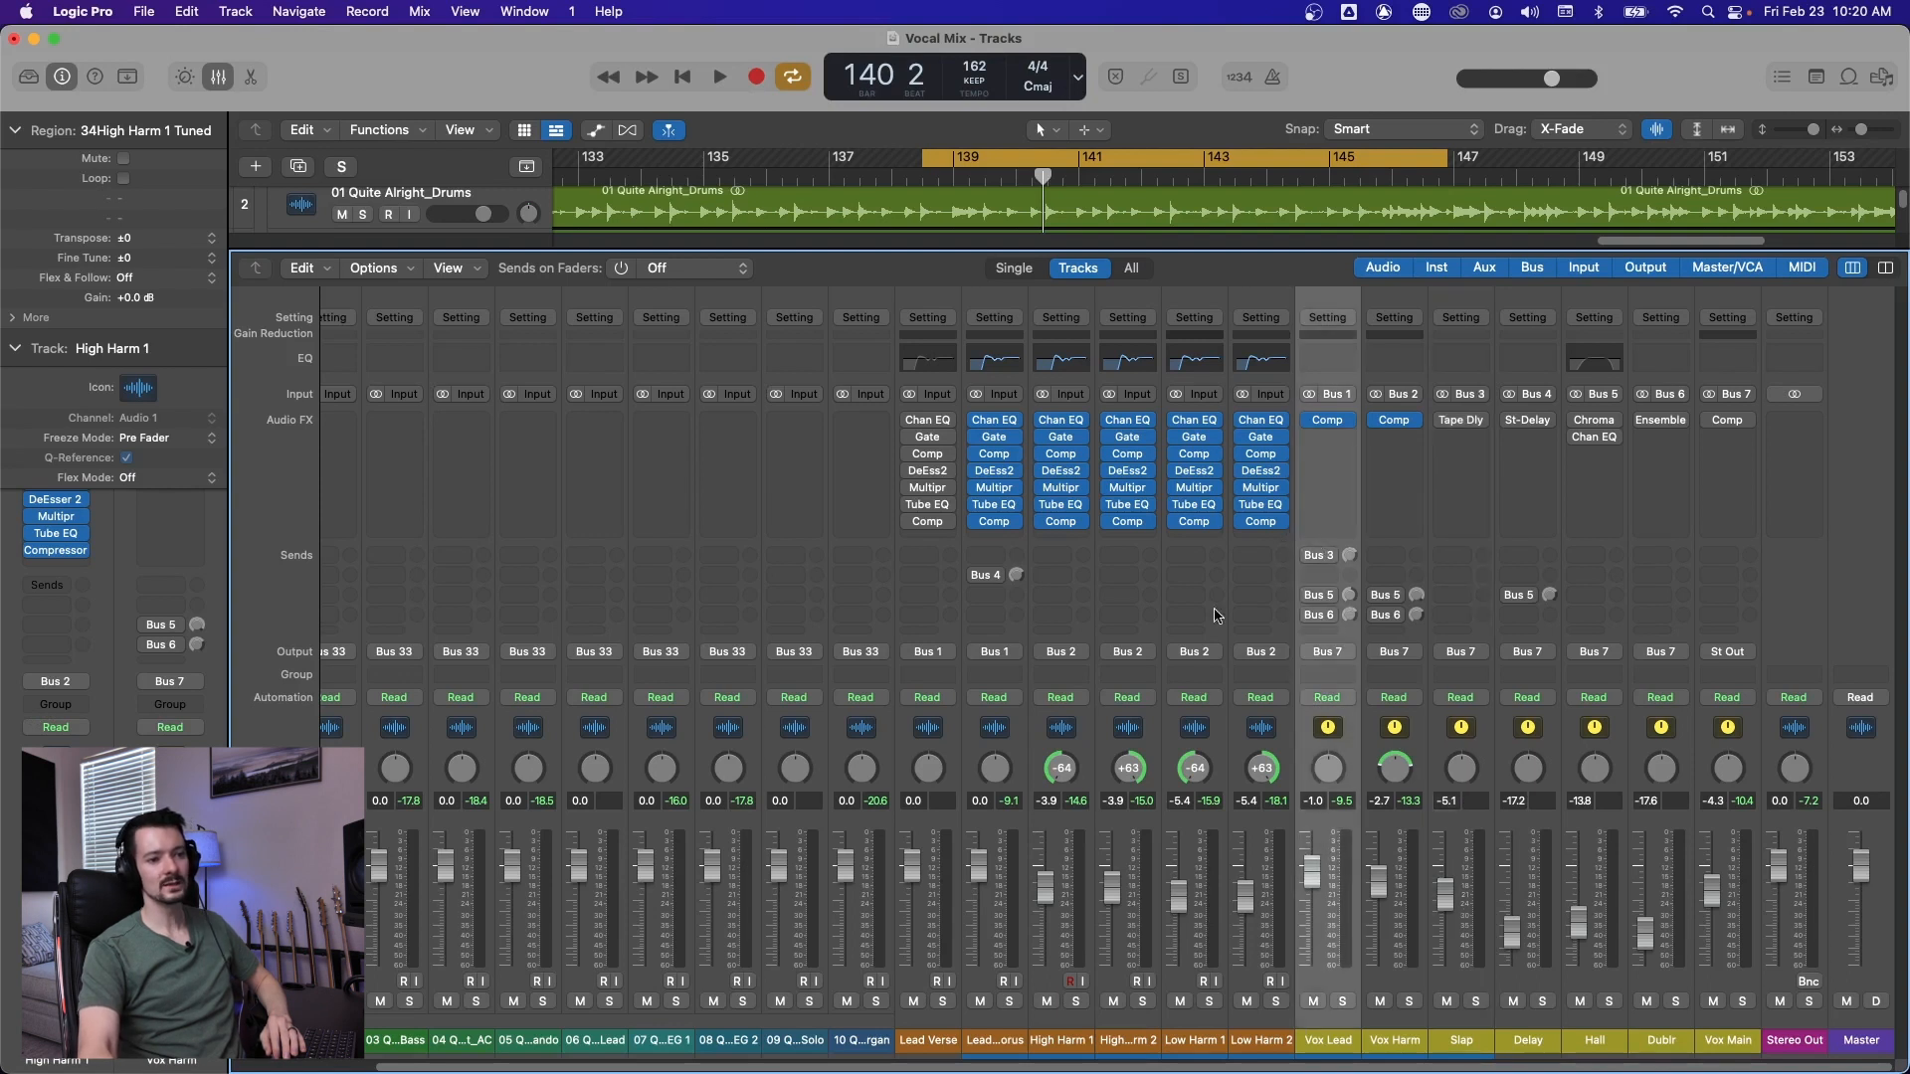
left_click(1320, 554)
left_click(1285, 569)
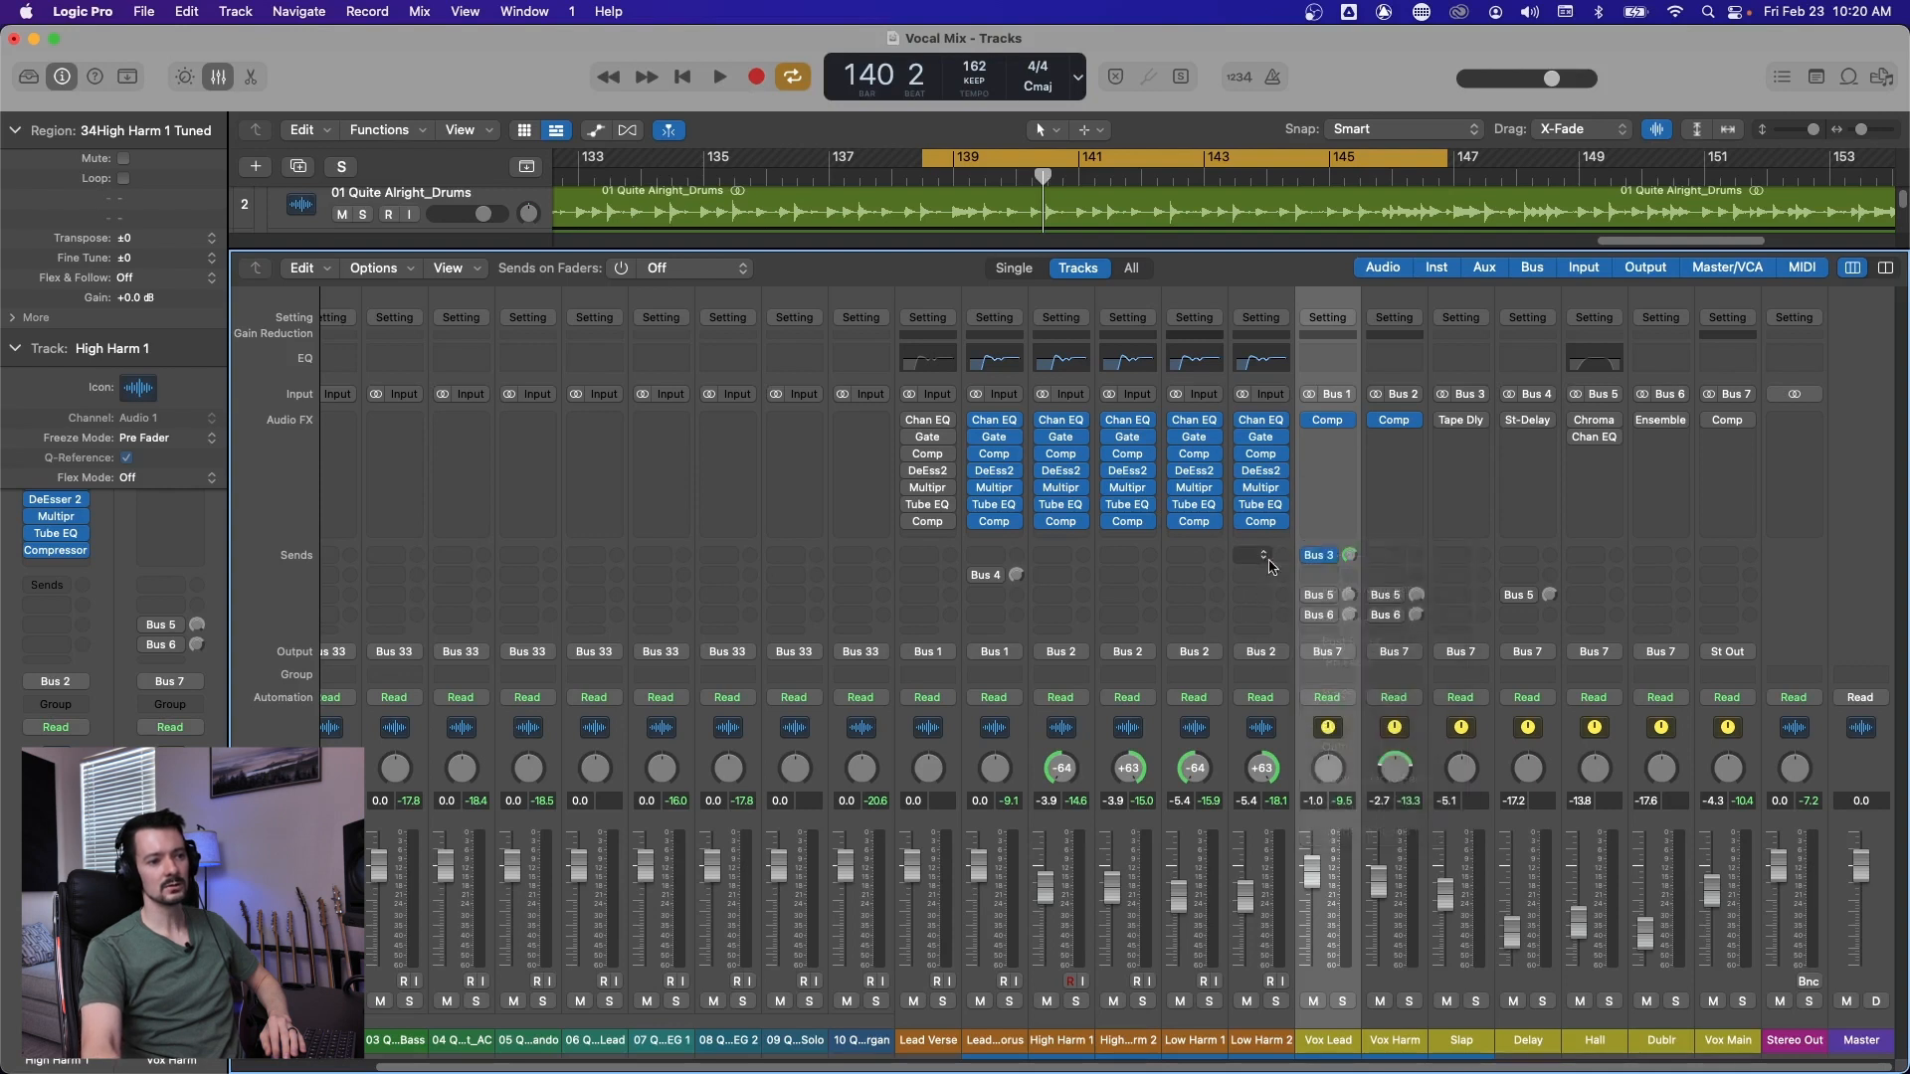
left_click(1333, 558)
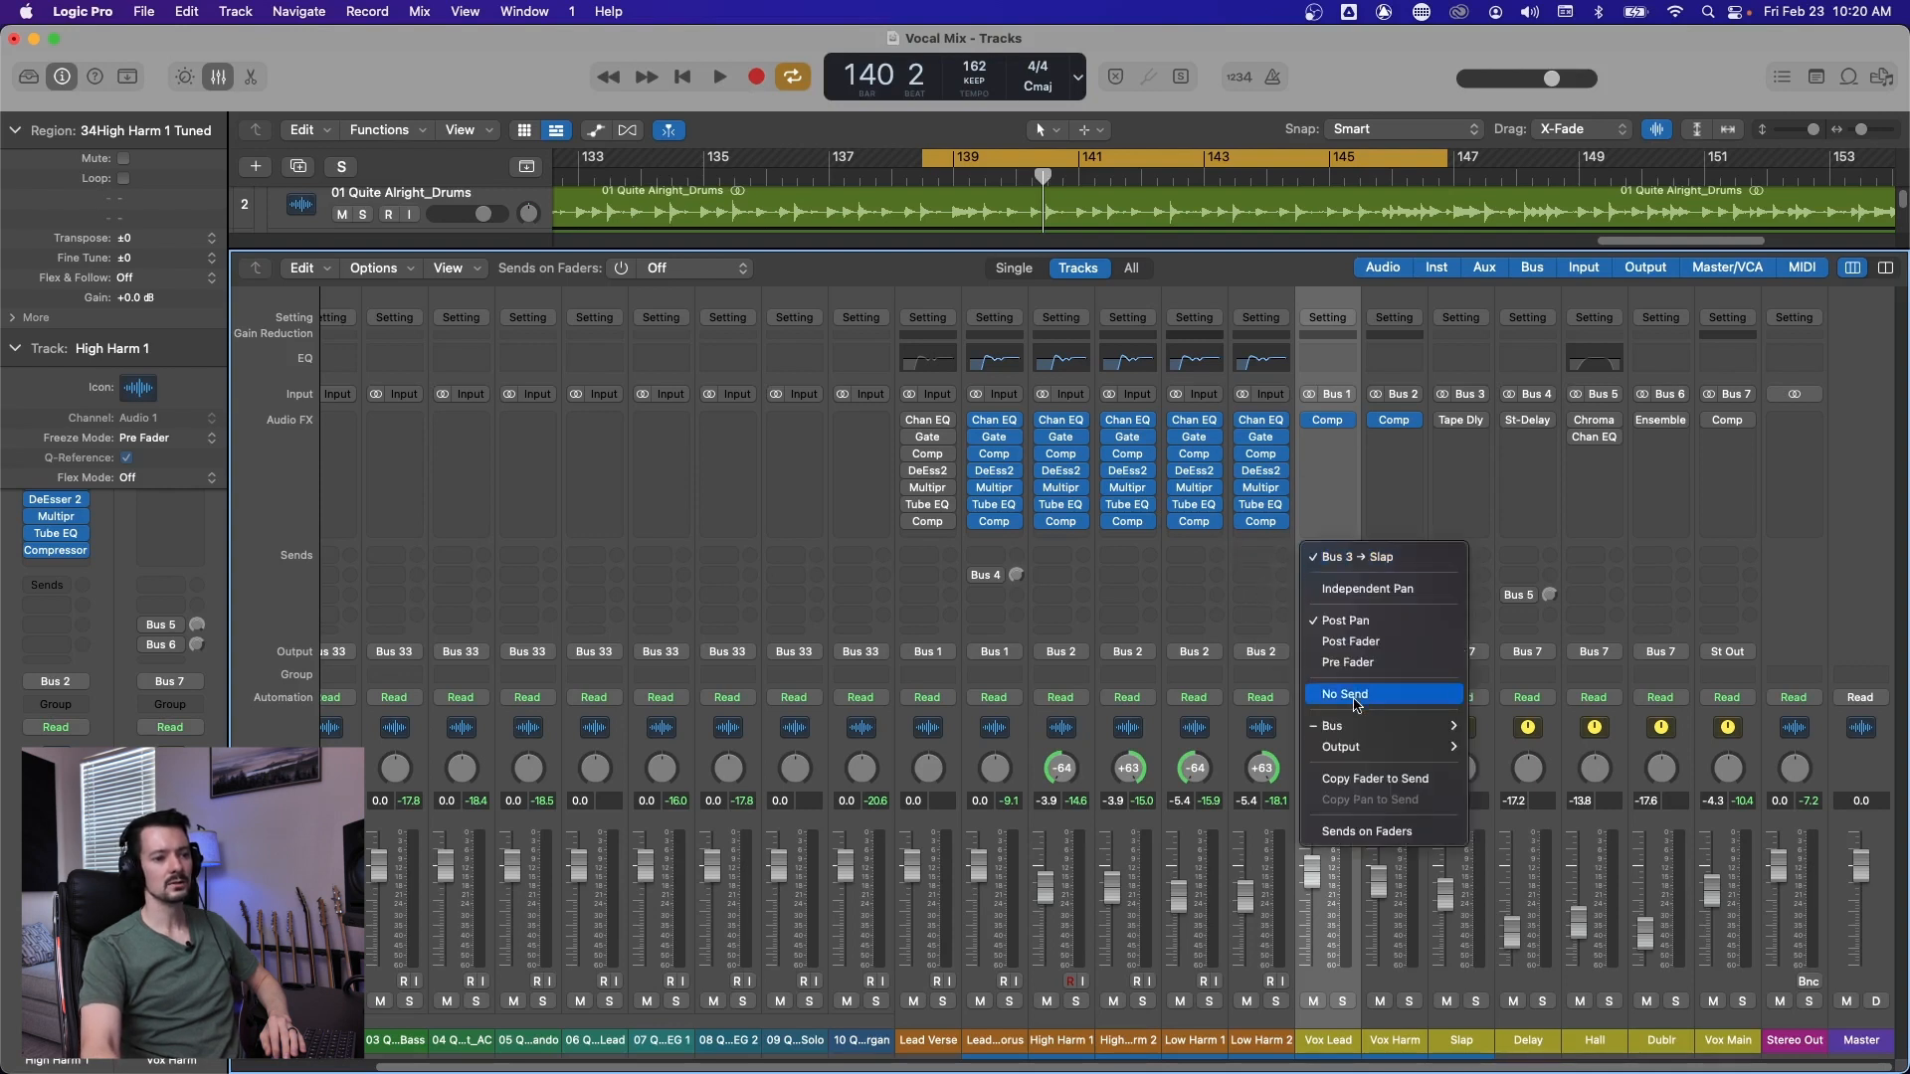
mouse_move(1383, 725)
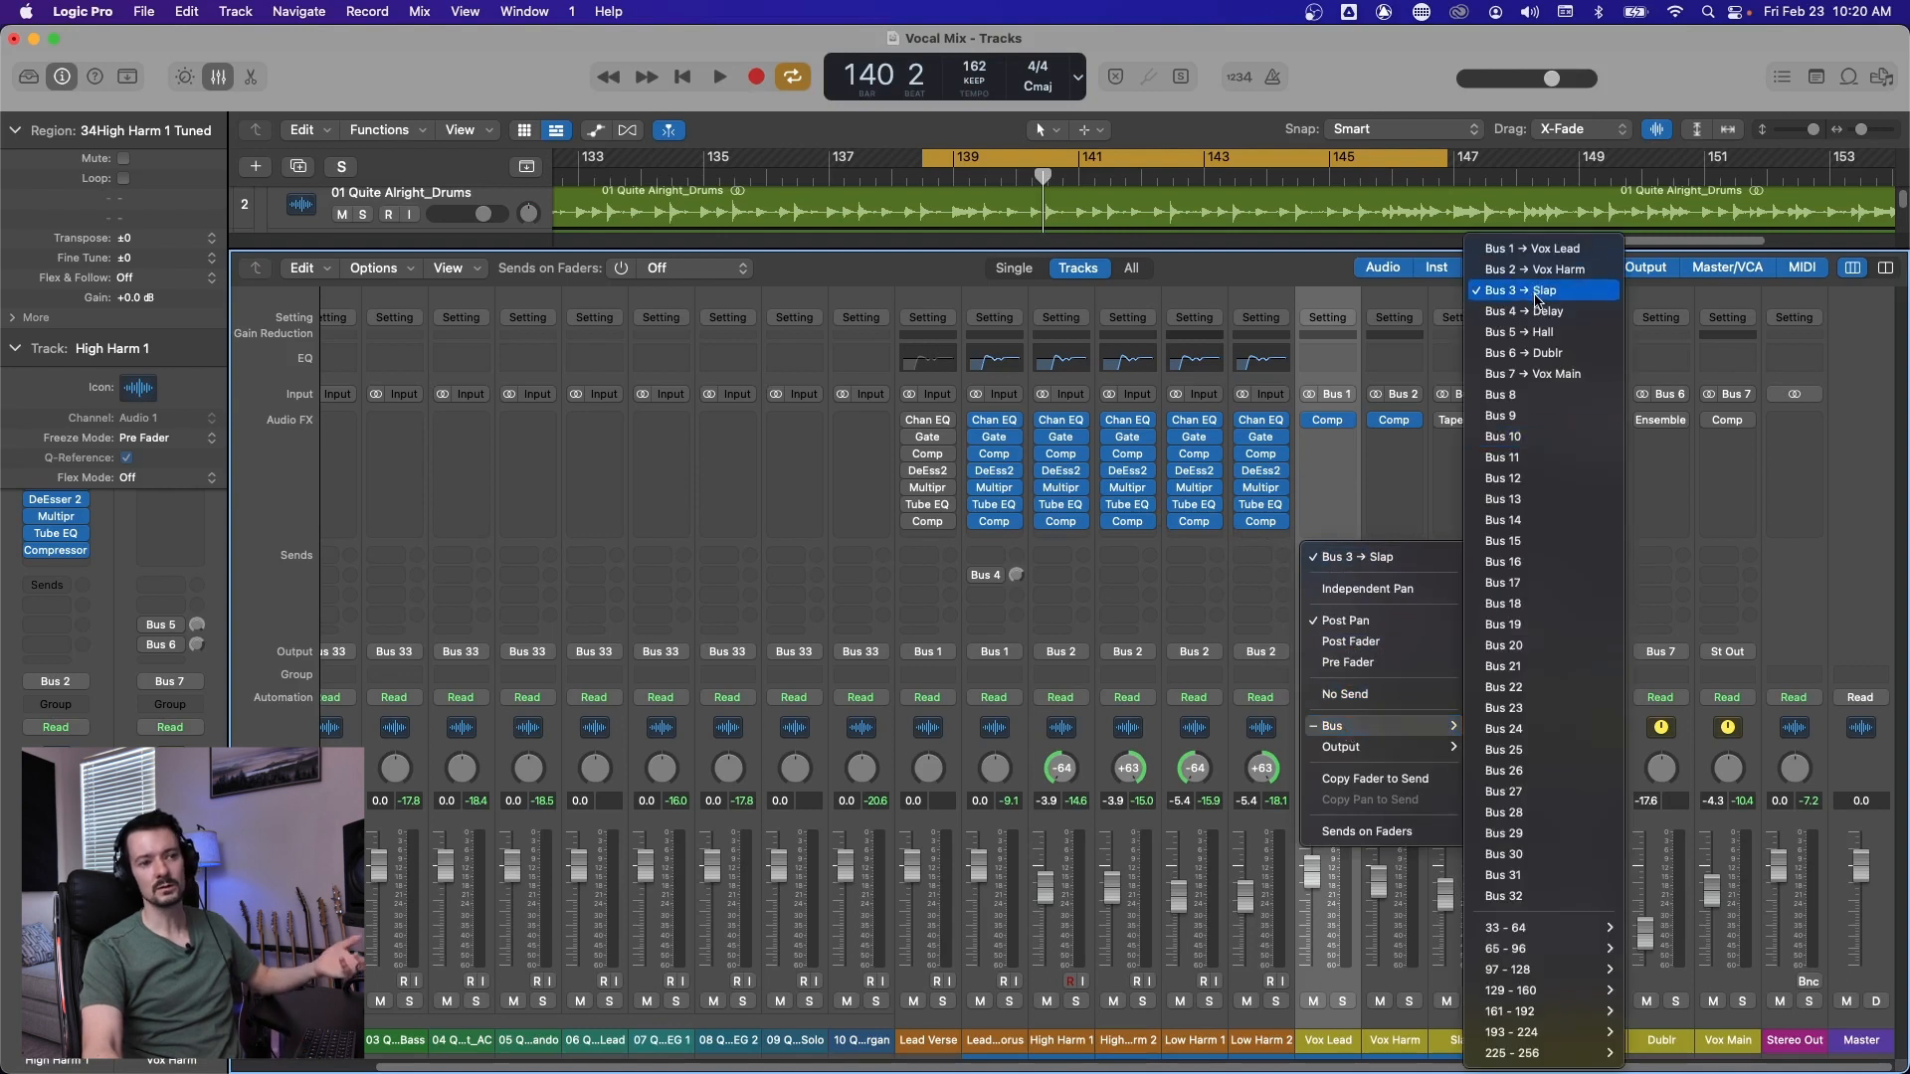
left_click(1583, 292)
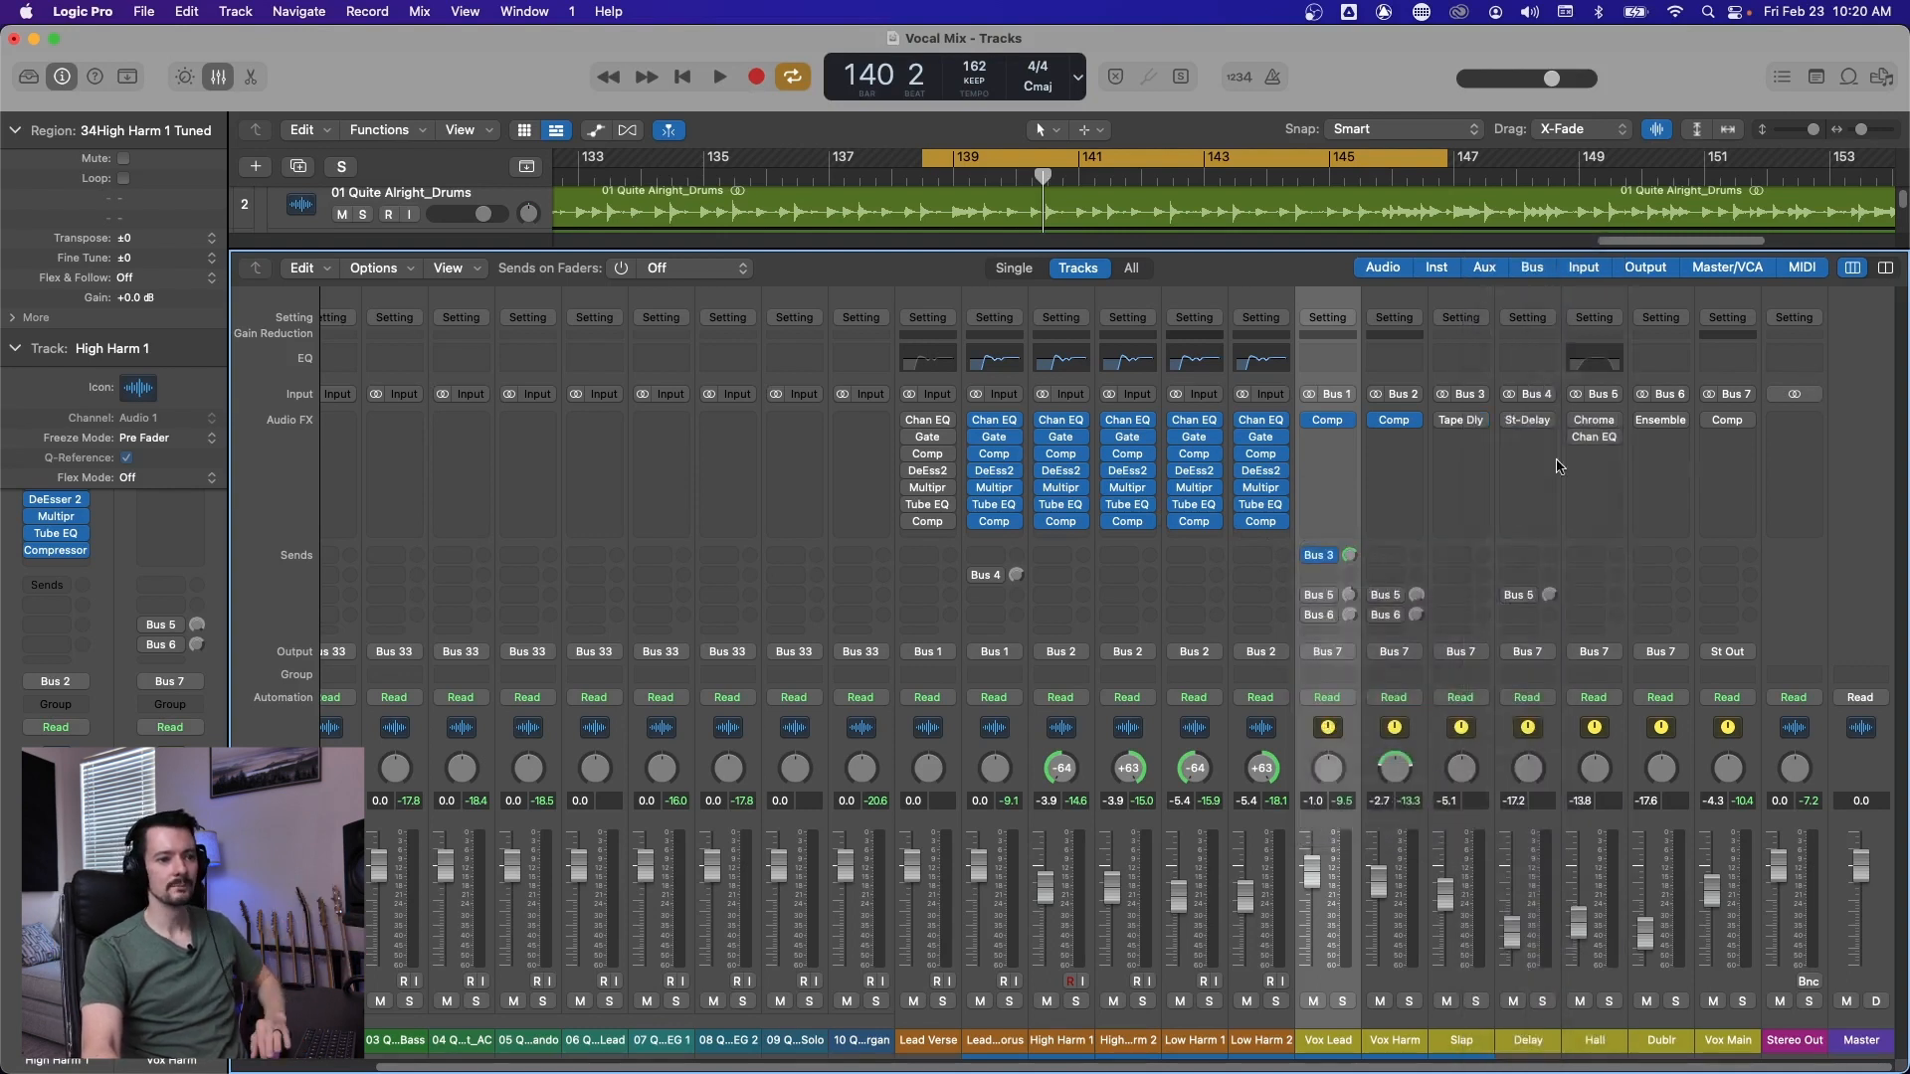
Load Tape Delay on the Slap bus and play back the section with Vox Lead soloed.
left_click(1469, 726)
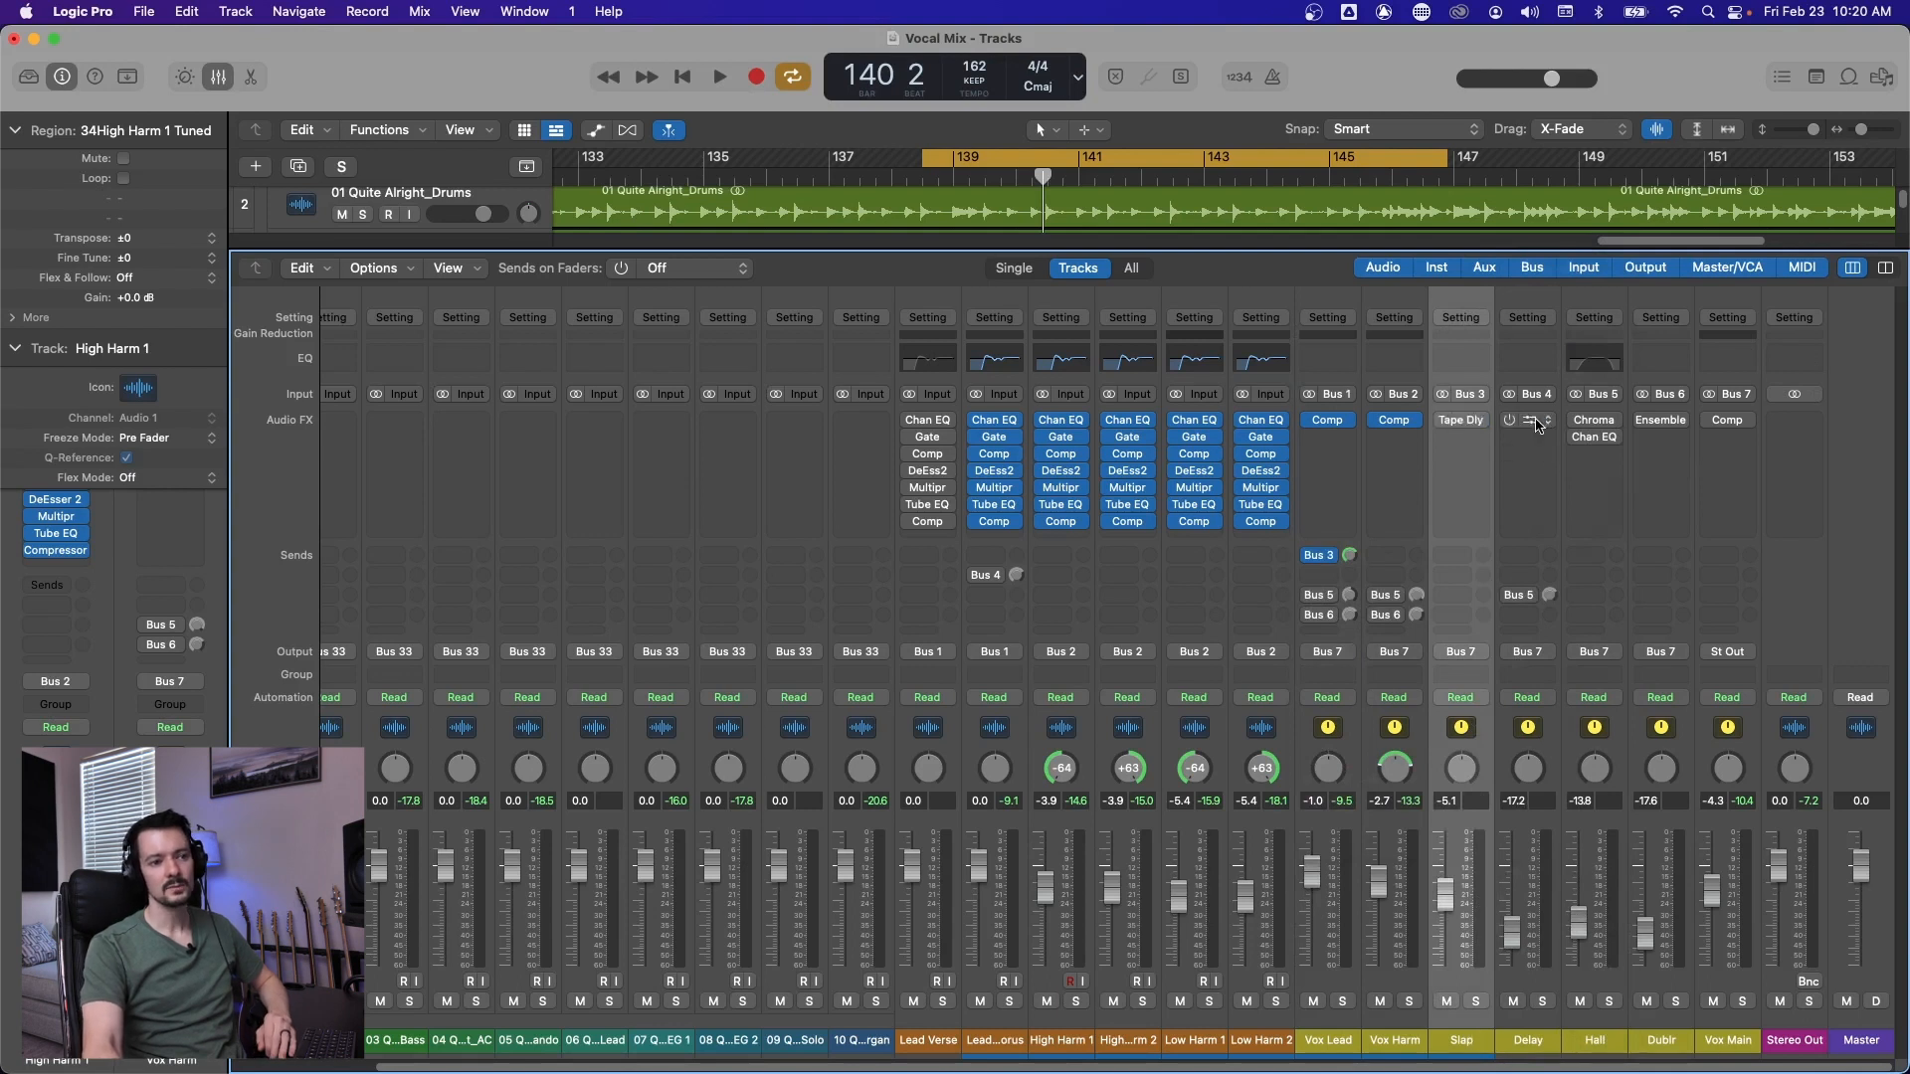
left_click(1478, 422)
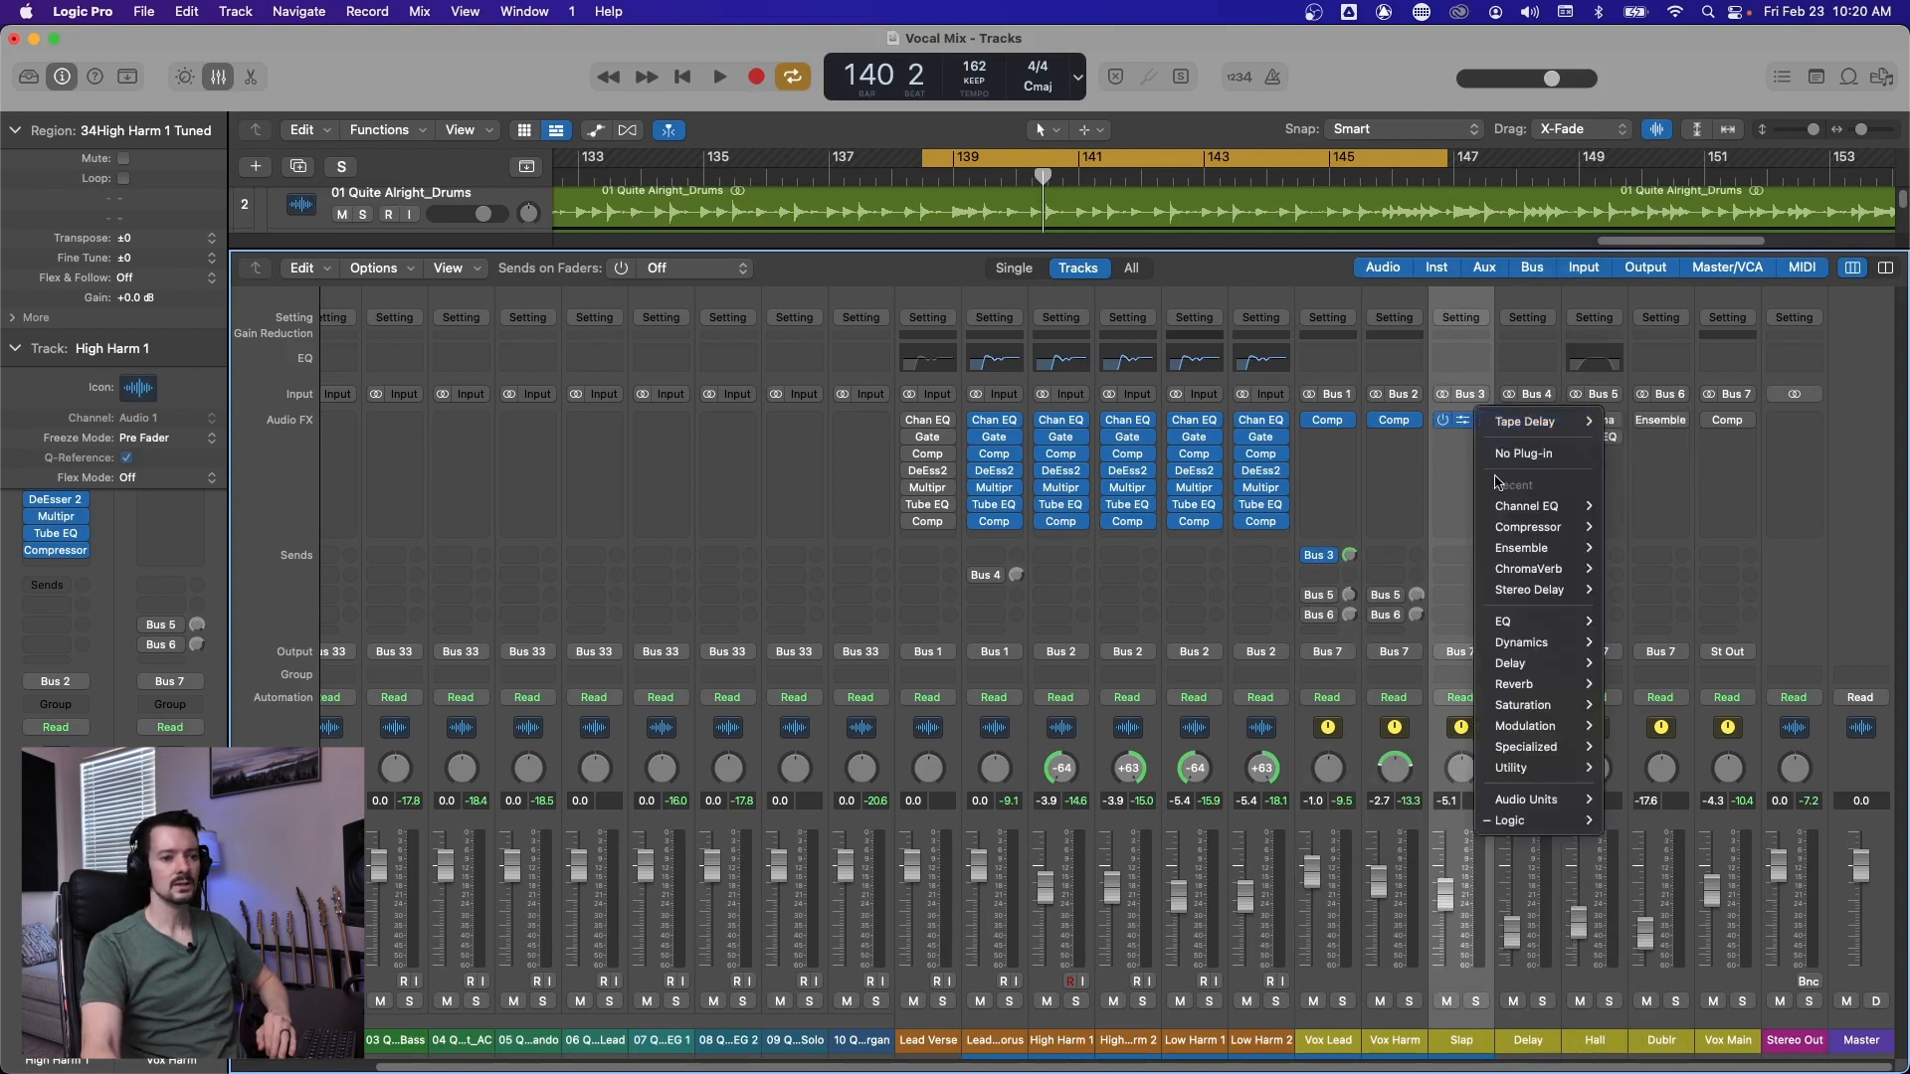
mouse_move(1571, 821)
mouse_move(1619, 803)
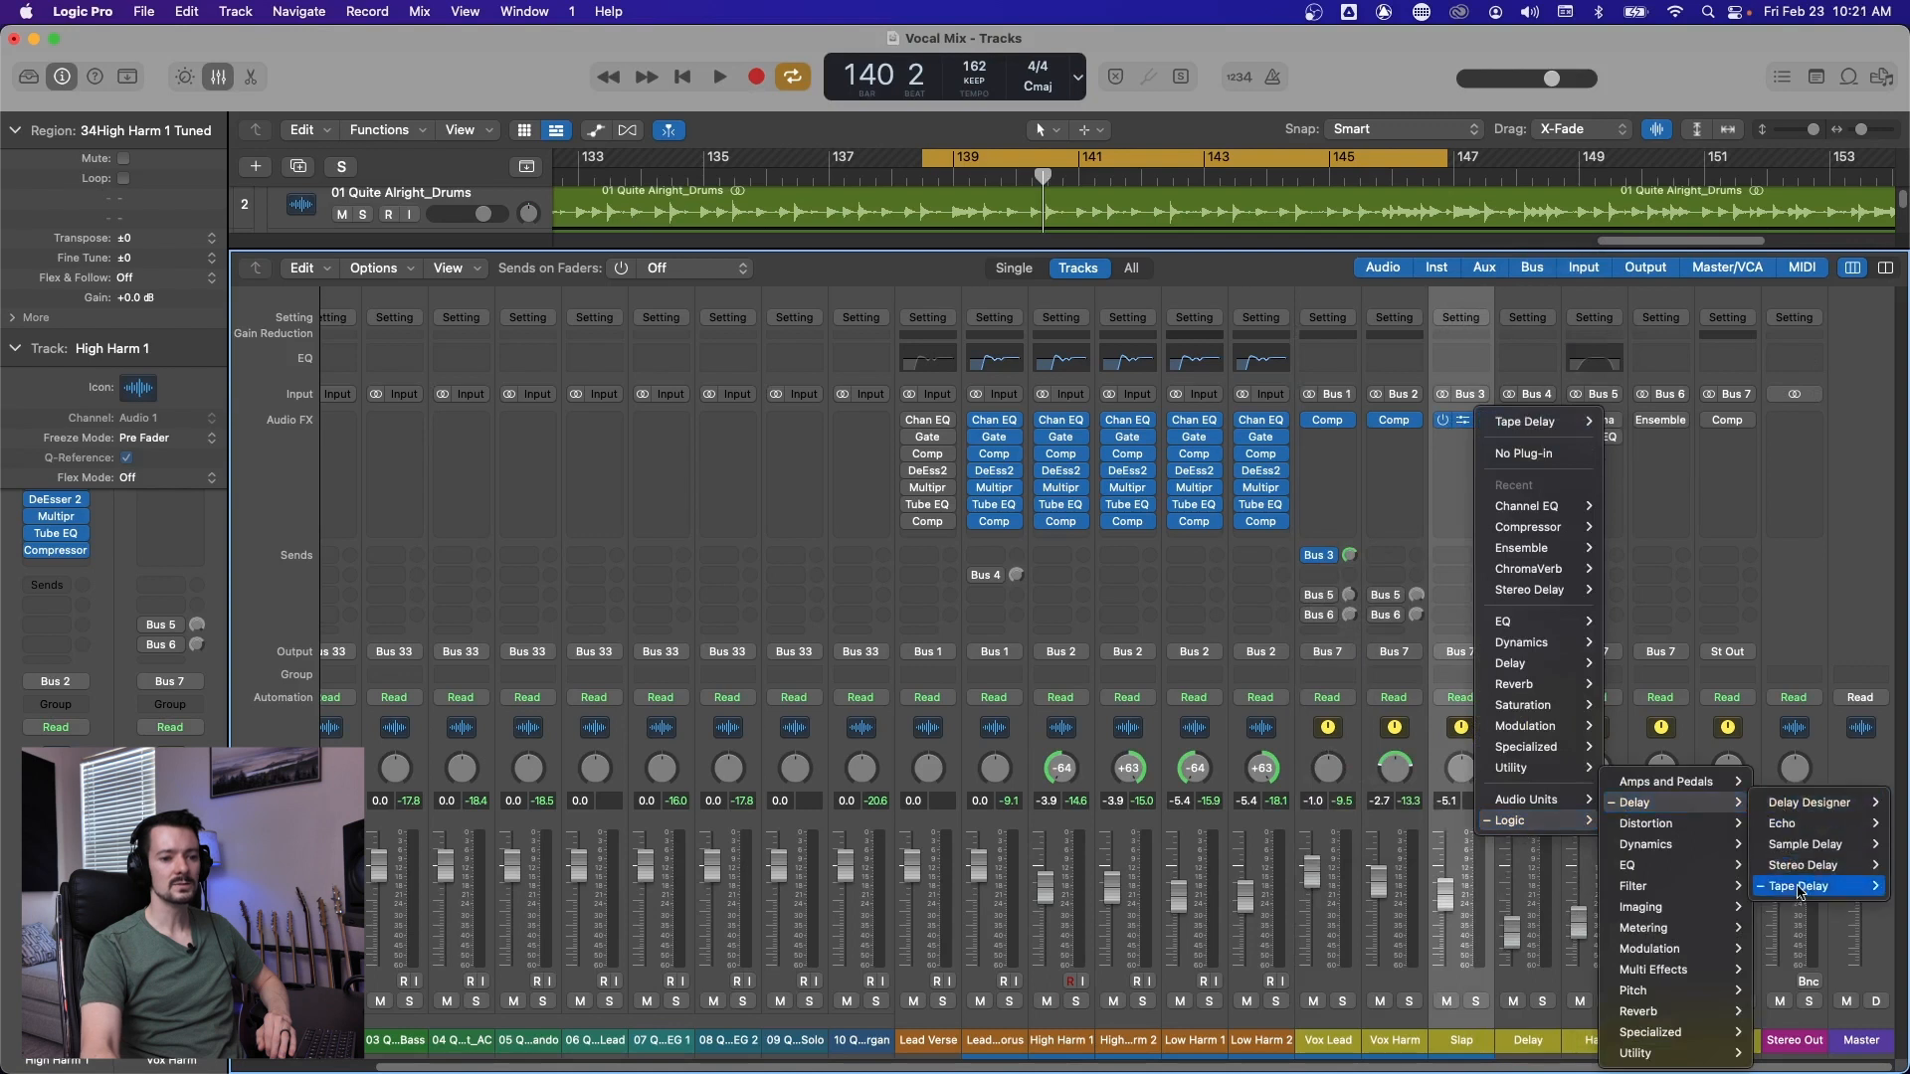
left_click(1800, 886)
key("space")
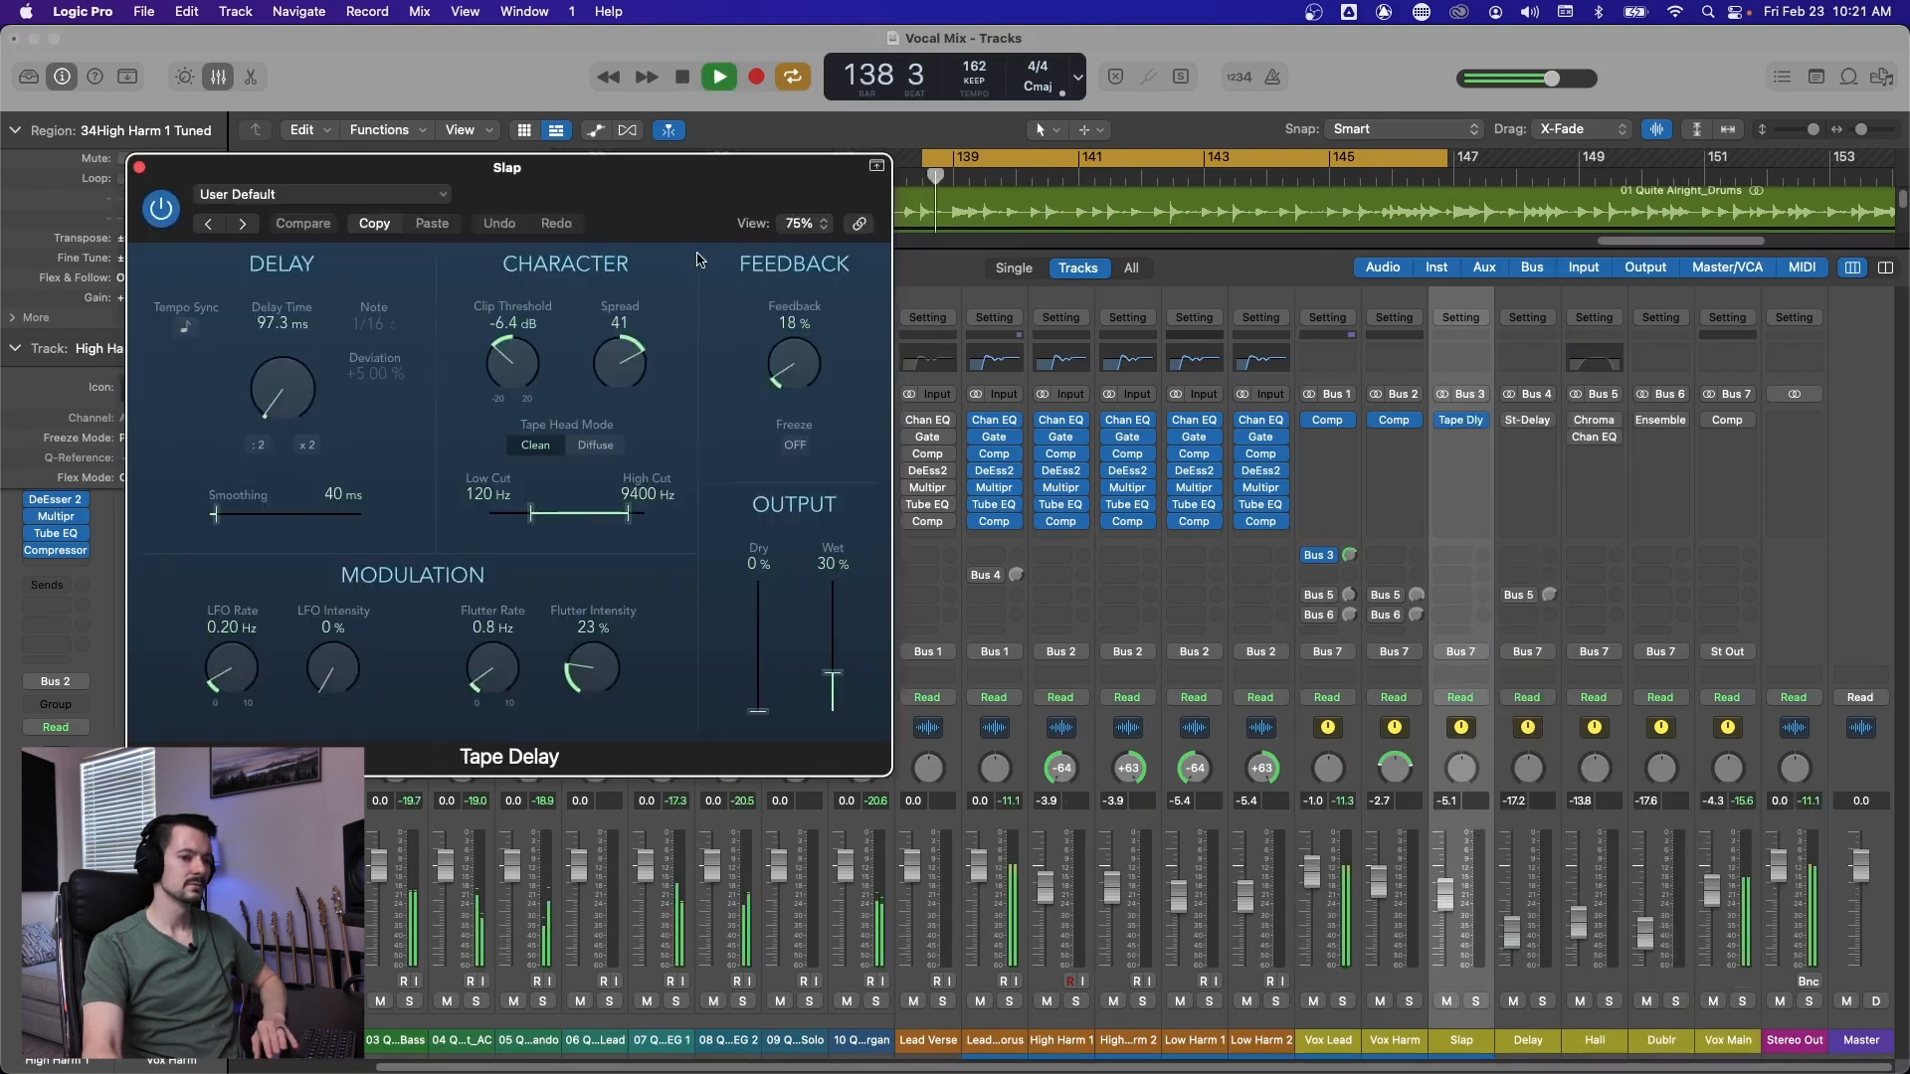
left_click(1342, 1001)
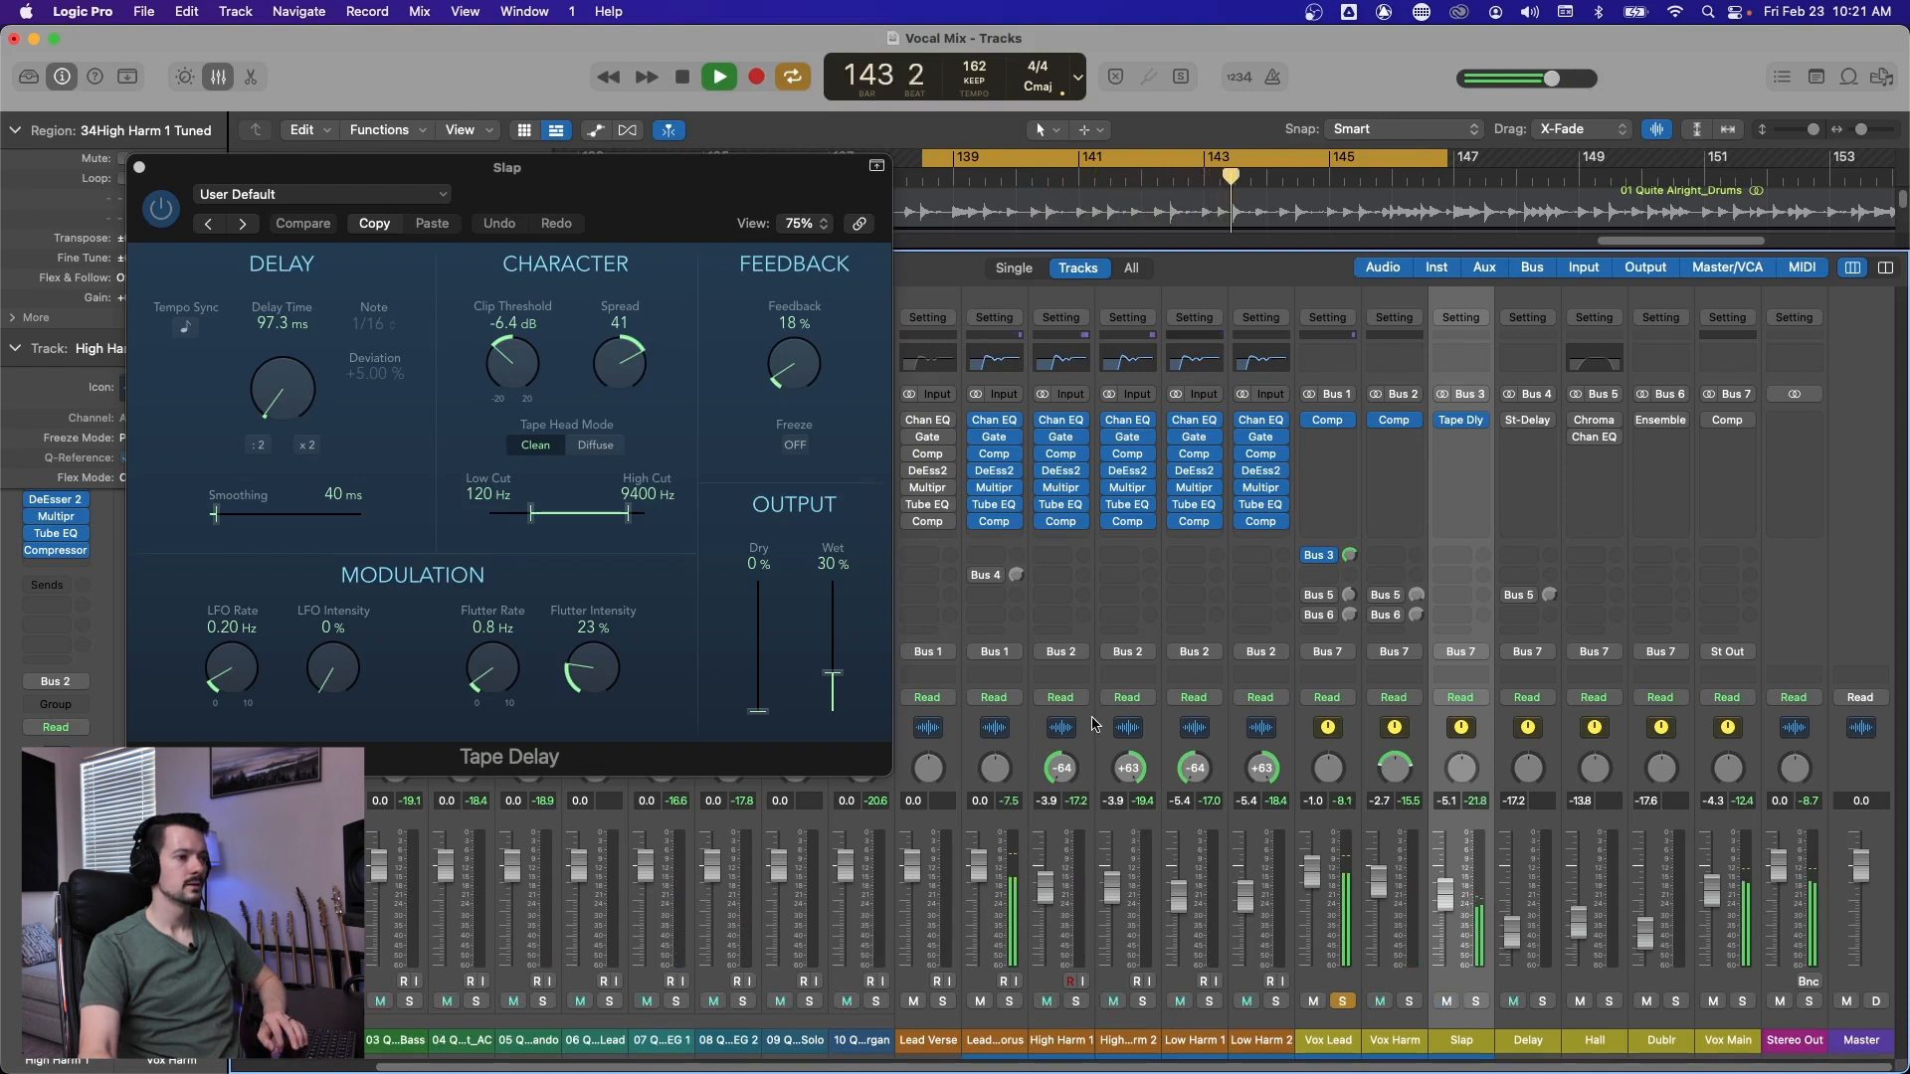
key("space")
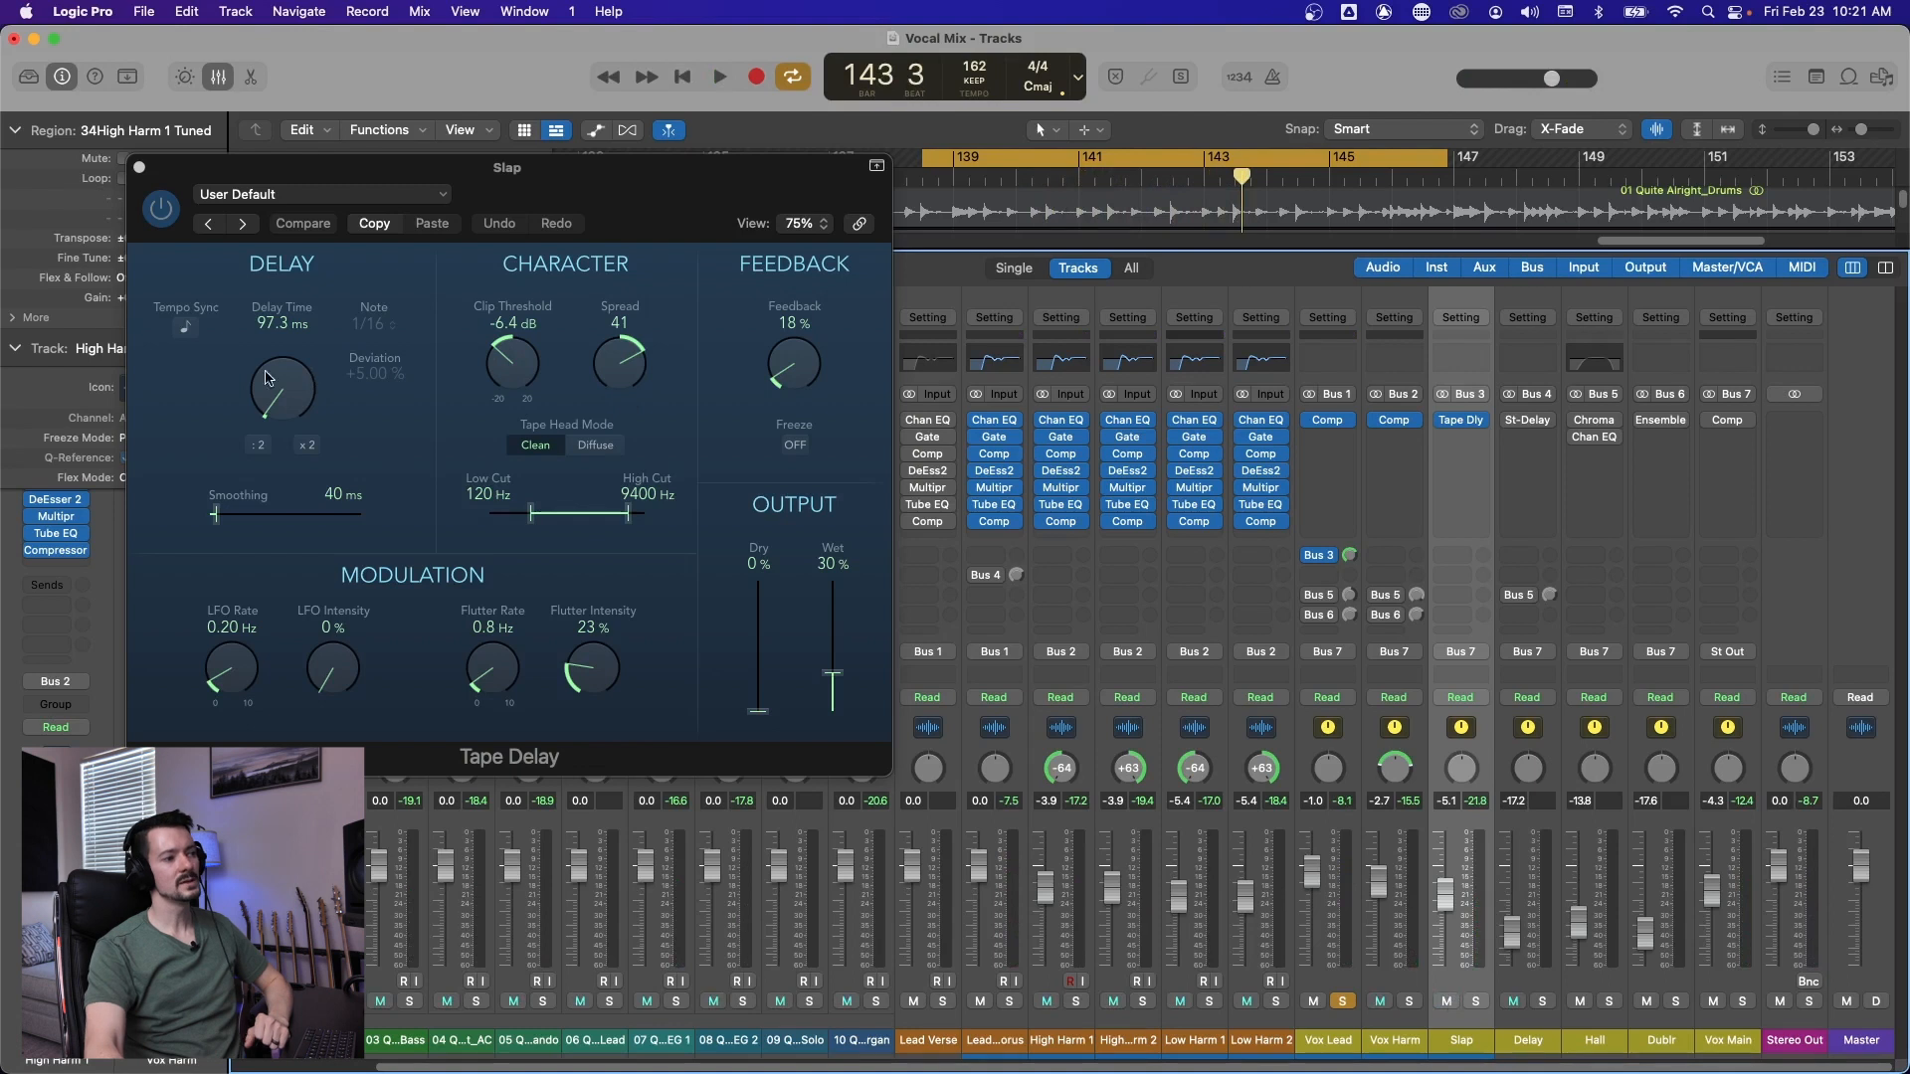
Try a Delay Time of 281.3 ms in the Slap Tape Delay during playback, and return it to 97.3 ms.
mouse_move(314, 400)
left_mouse_down()
mouse_move(299, 375)
mouse_move(299, 407)
left_mouse_up()
key("space")
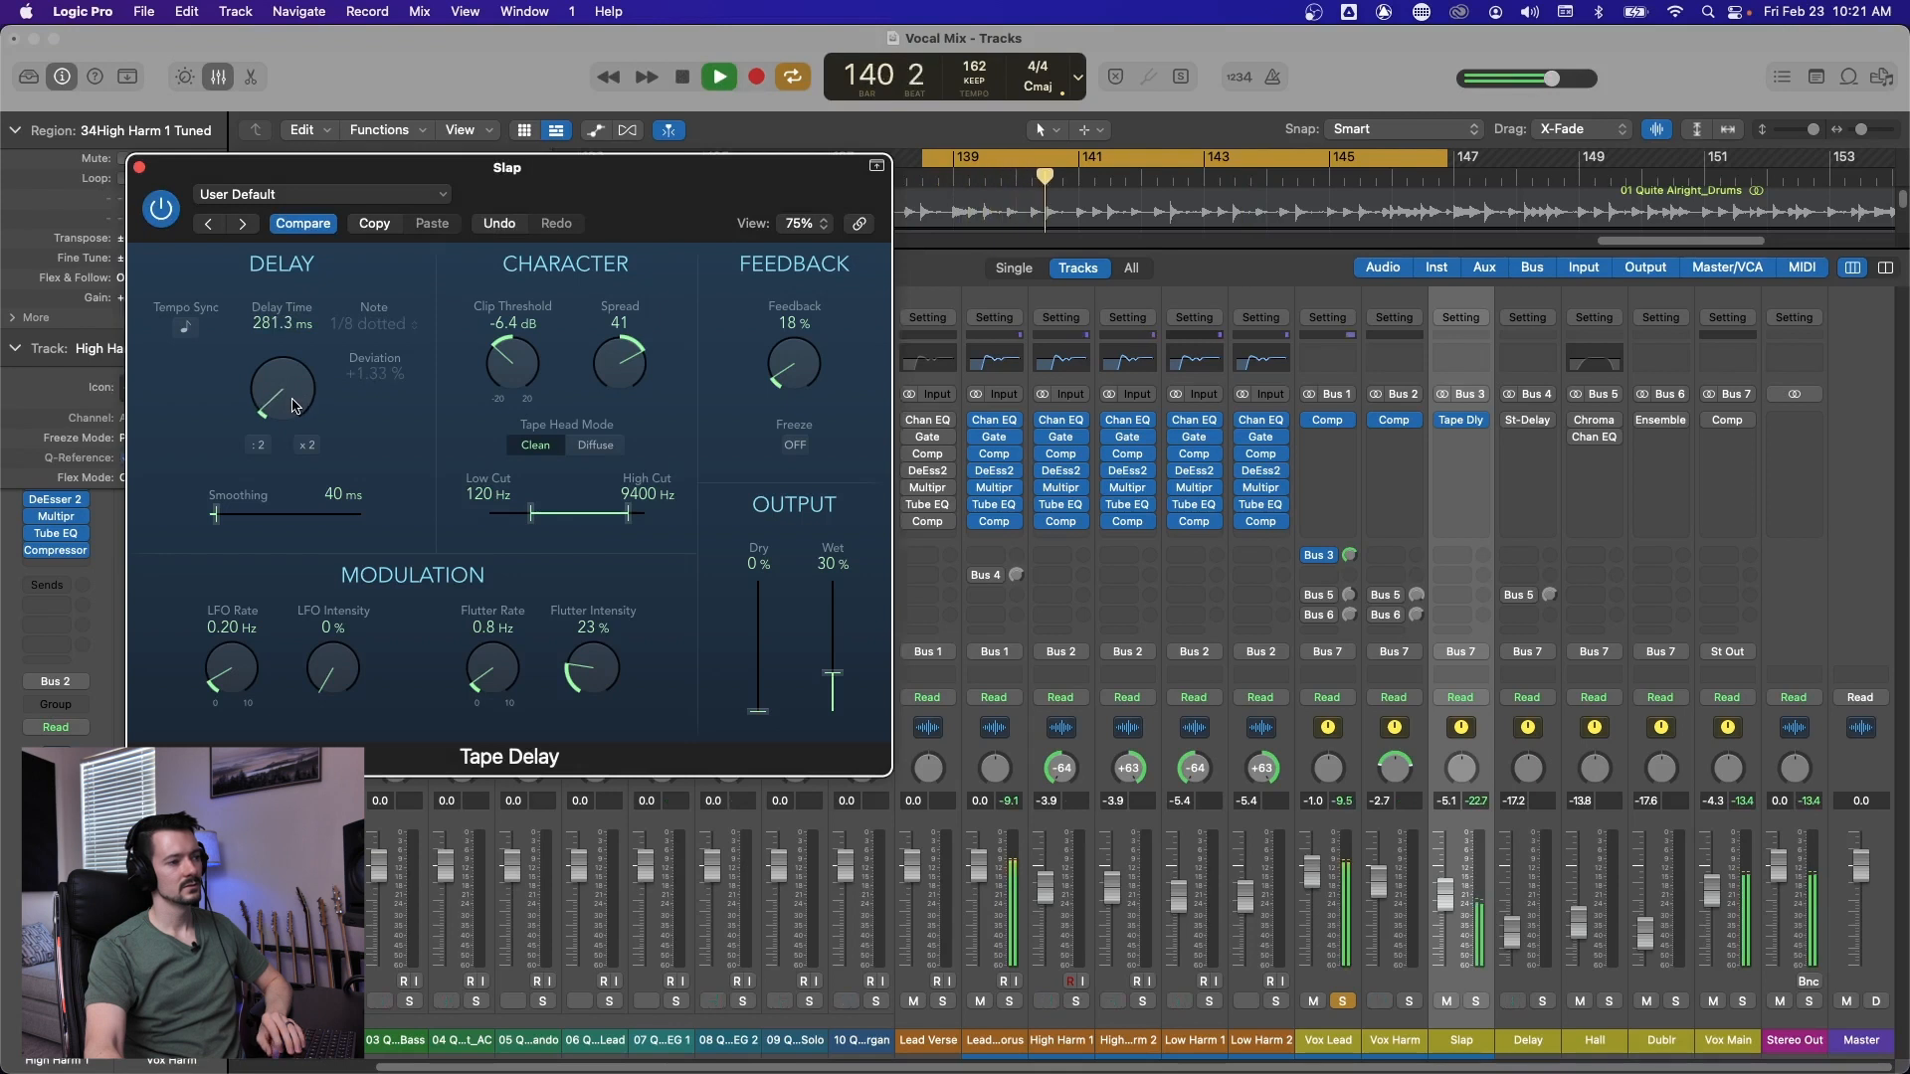
key("space")
left_click_drag(298, 403, 293, 404)
key("space")
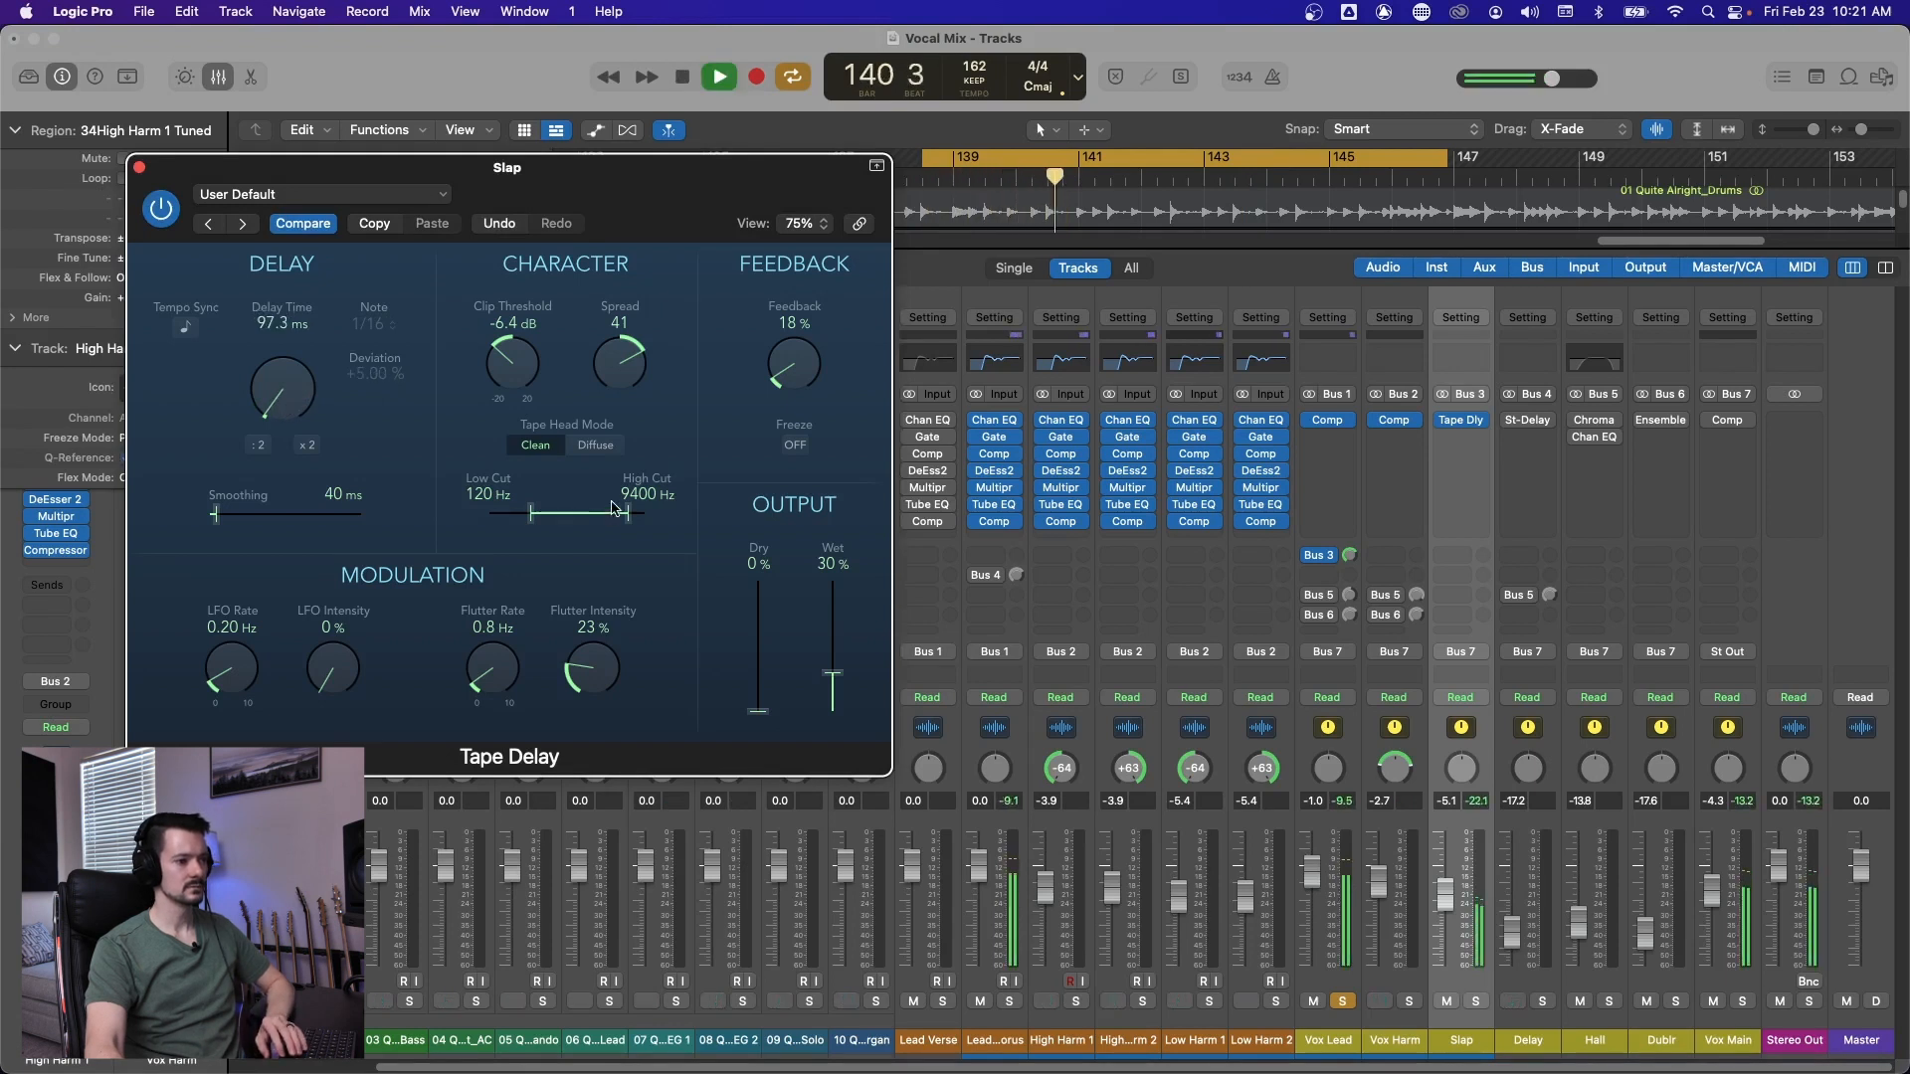
Narrow the Slap Tape Delay's filter to a Low Cut of 180 Hz and a High Cut of 2600 Hz.
key("space")
left_click_drag(527, 511, 602, 519)
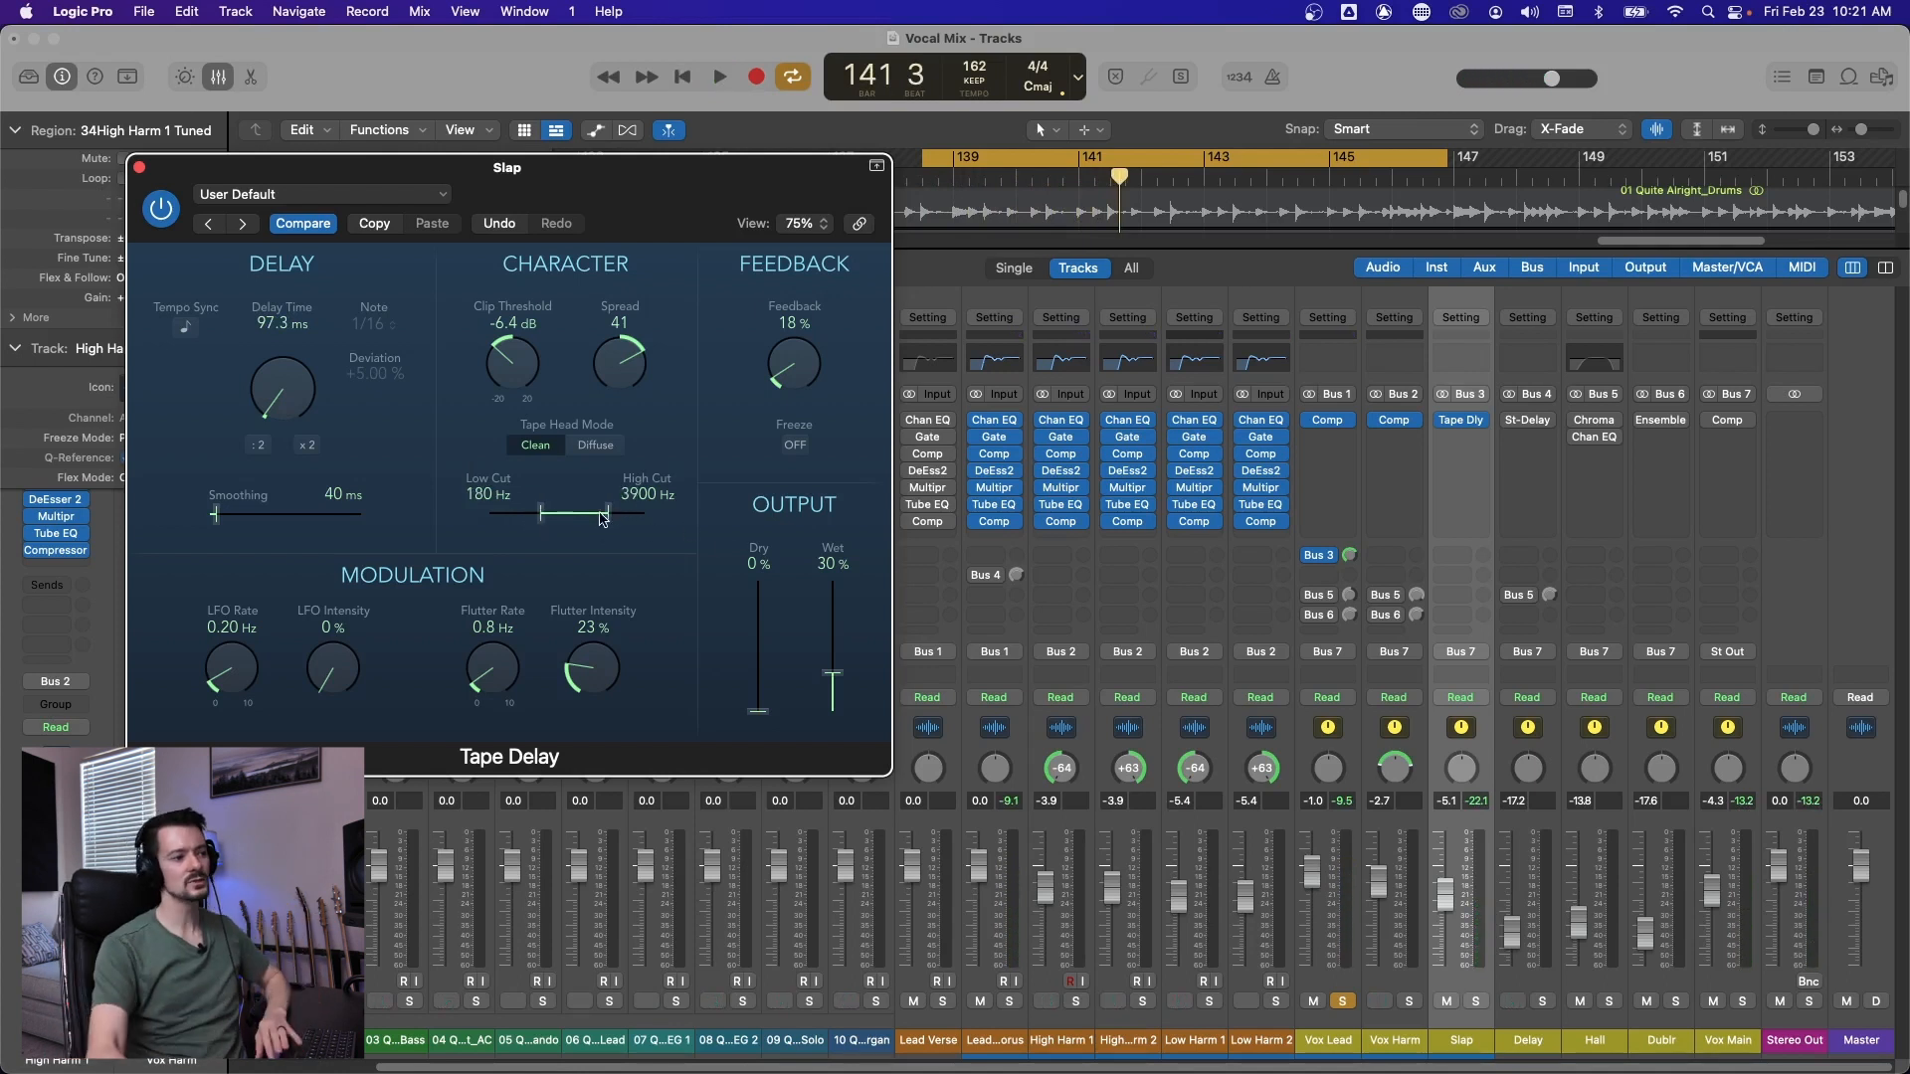
key("space")
left_click_drag(607, 515, 598, 524)
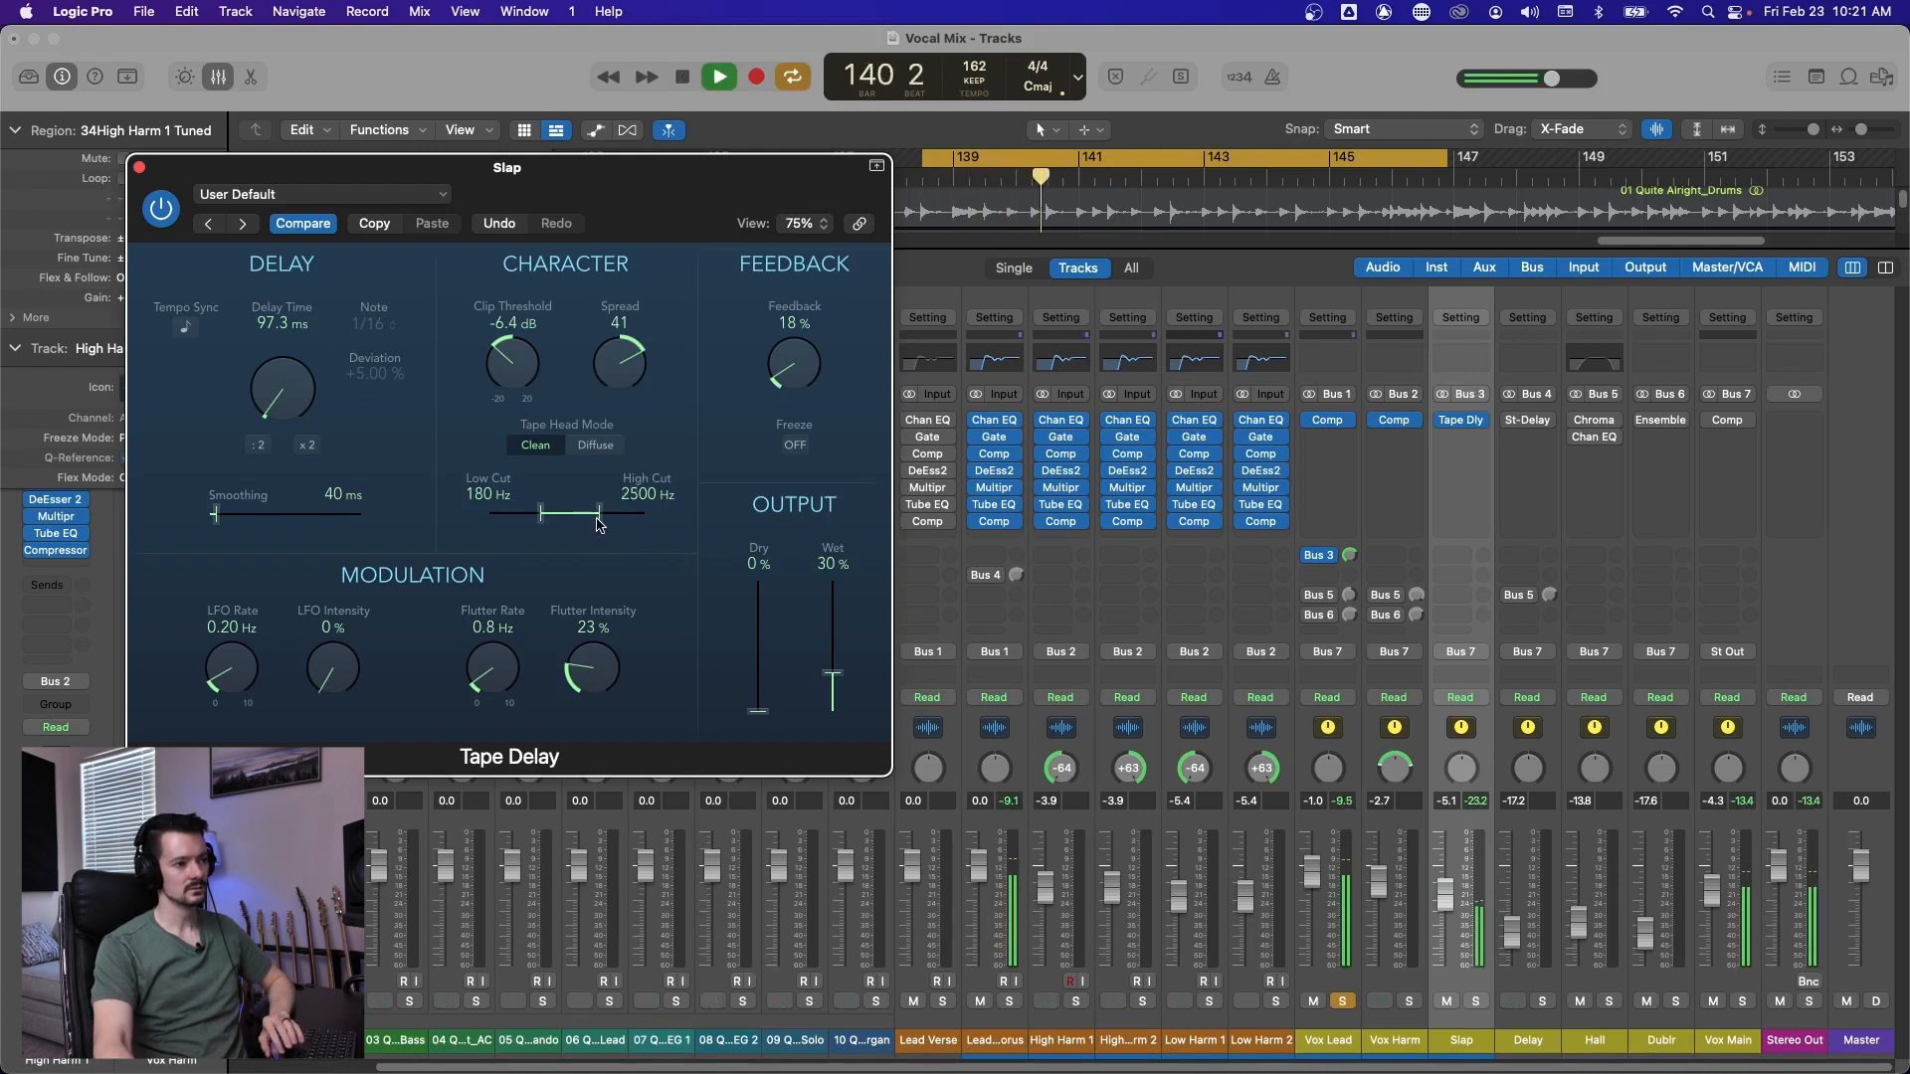
Audition the Slap Tape Delay with its Spread reduced to 16, and set the Spread to 57 during playback.
left_click_drag(642, 367, 599, 426)
key("space")
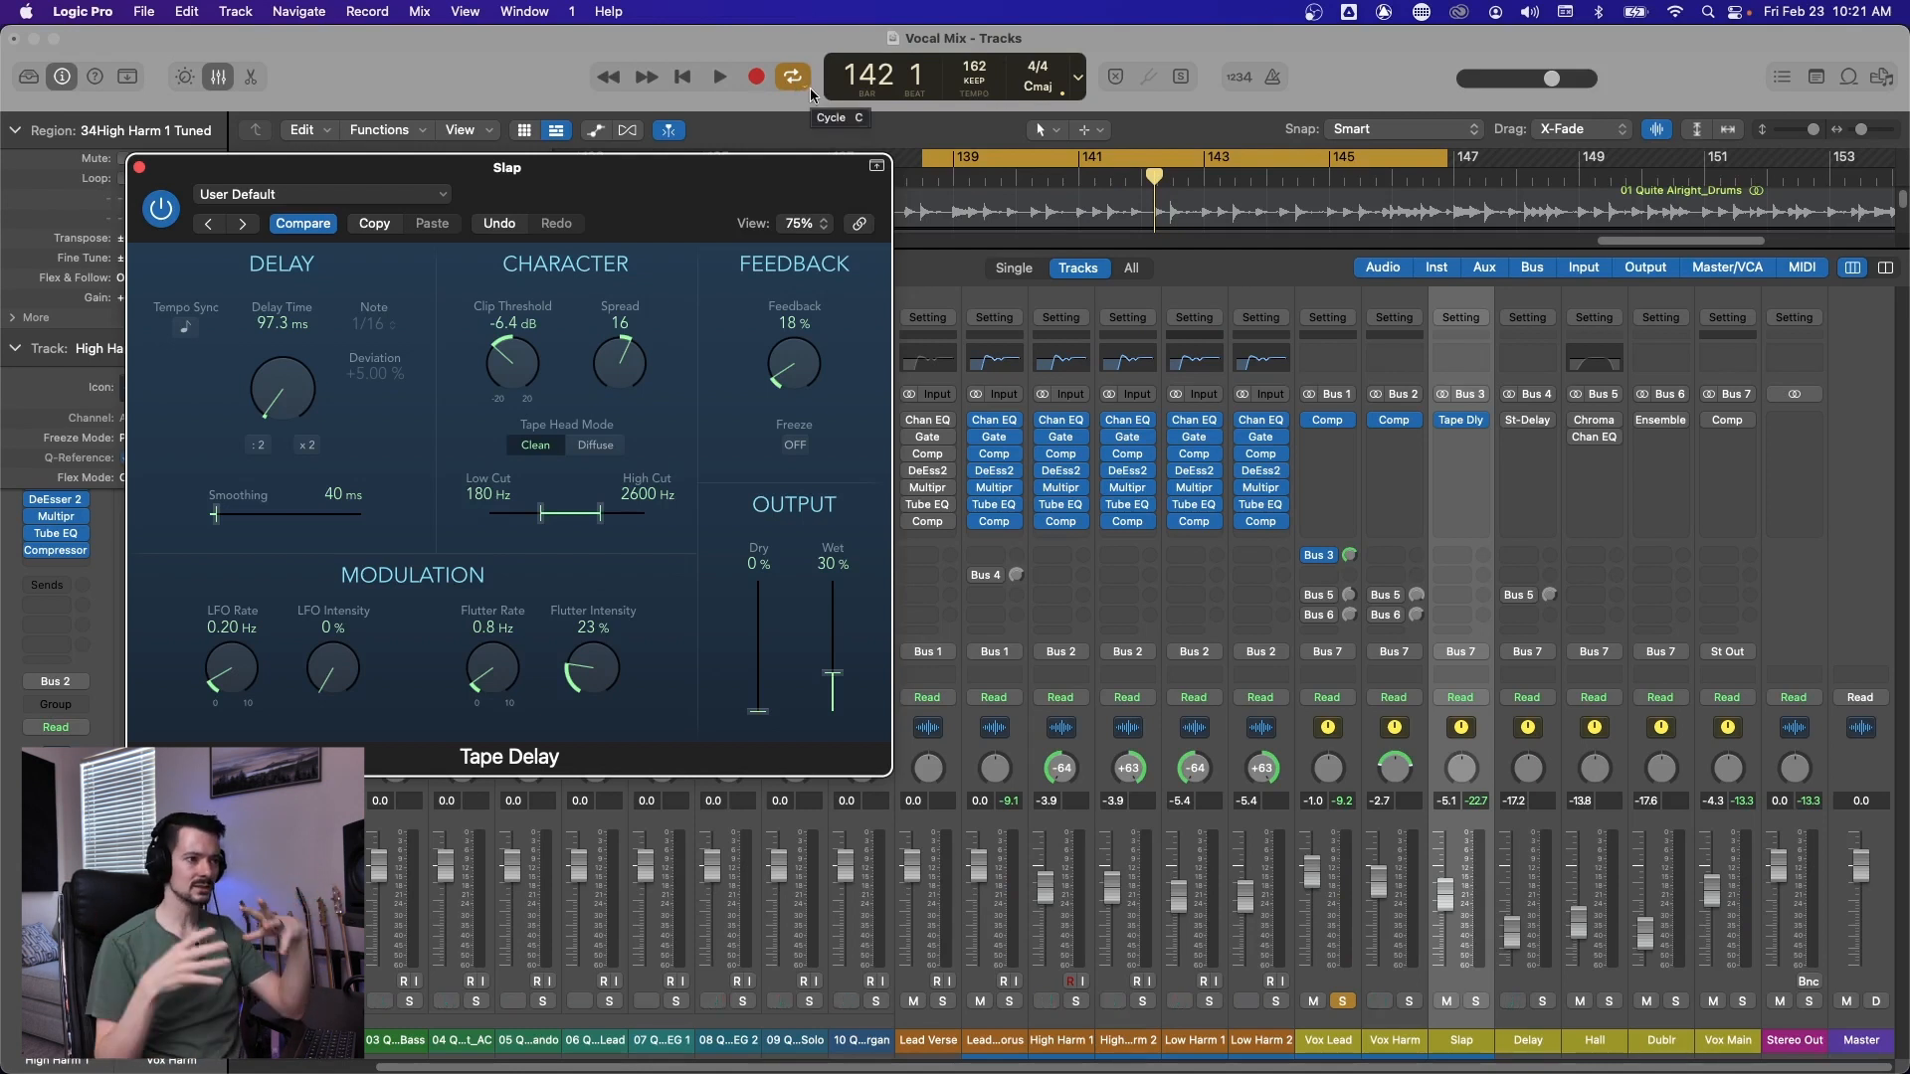
key("space")
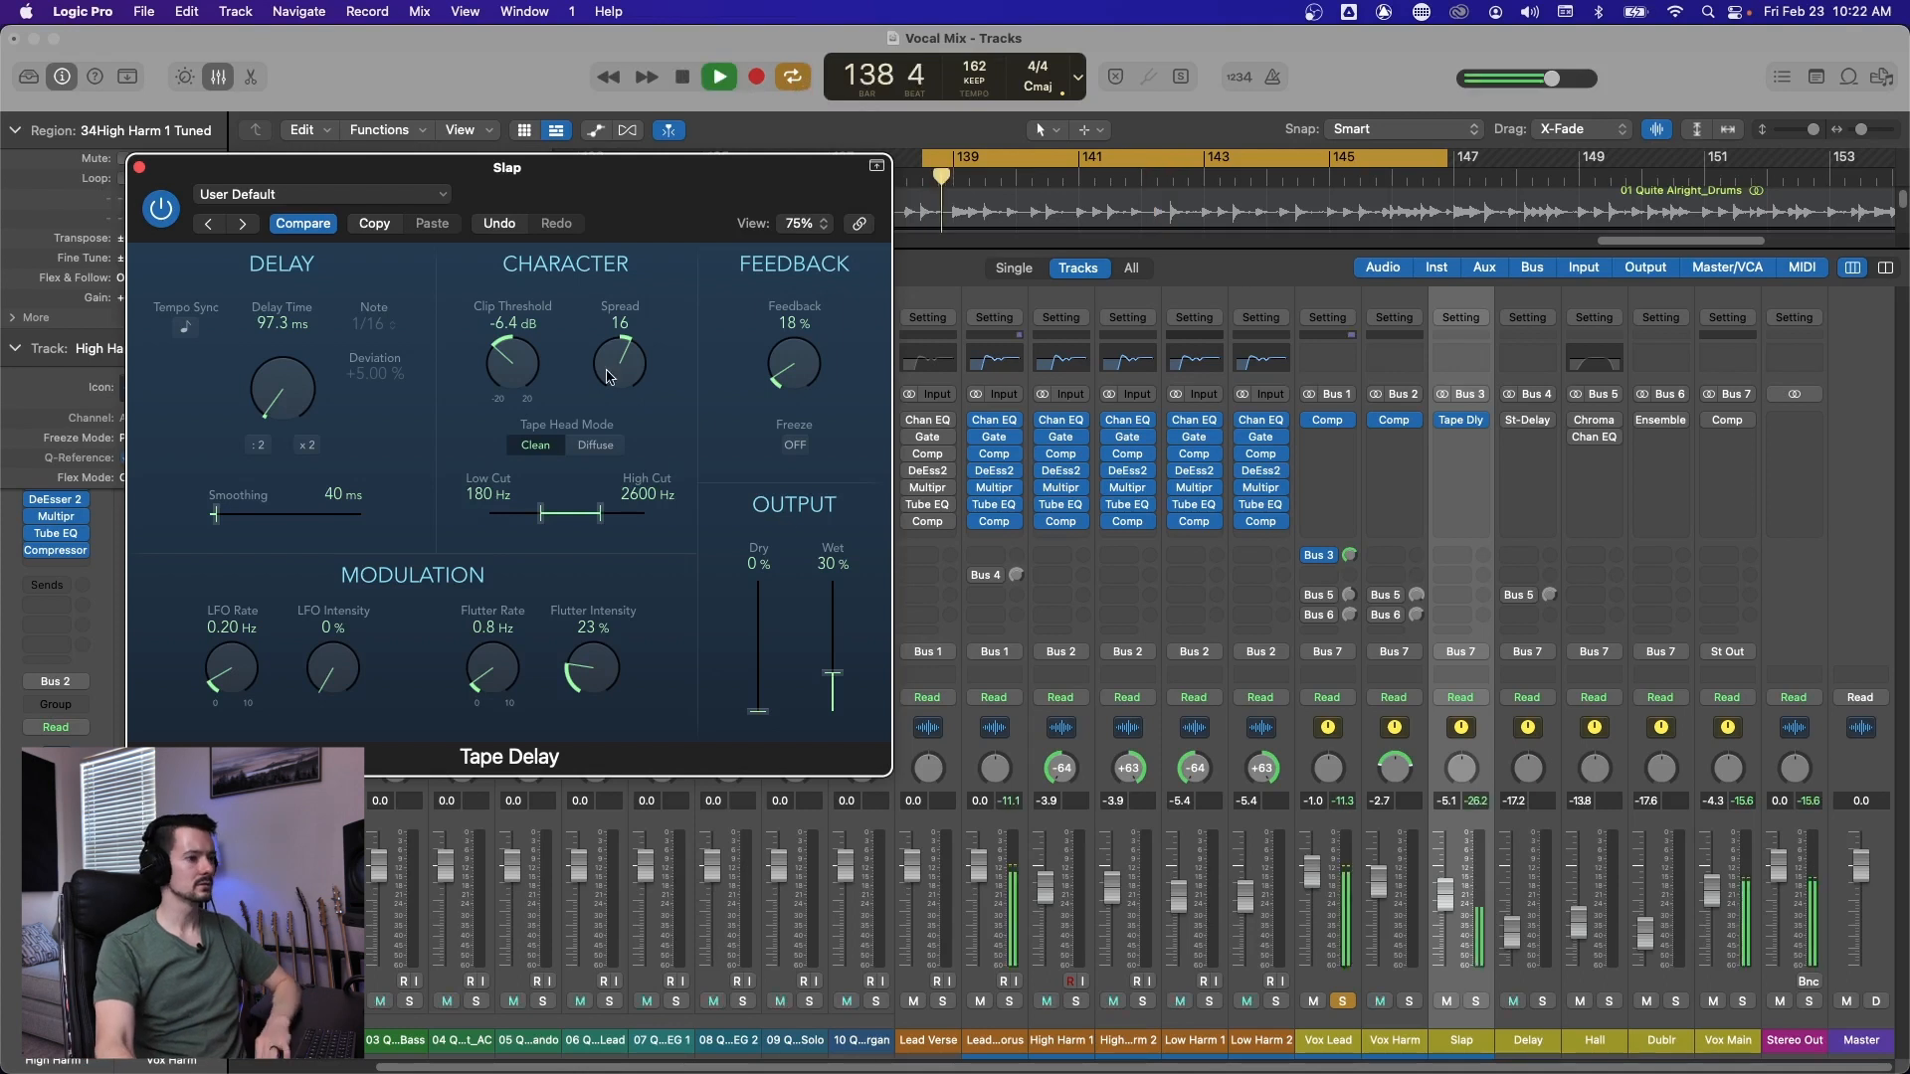
mouse_move(609, 376)
left_mouse_down()
mouse_move(627, 302)
mouse_move(557, 418)
mouse_move(581, 512)
mouse_move(557, 422)
mouse_move(575, 487)
mouse_move(617, 358)
left_mouse_up()
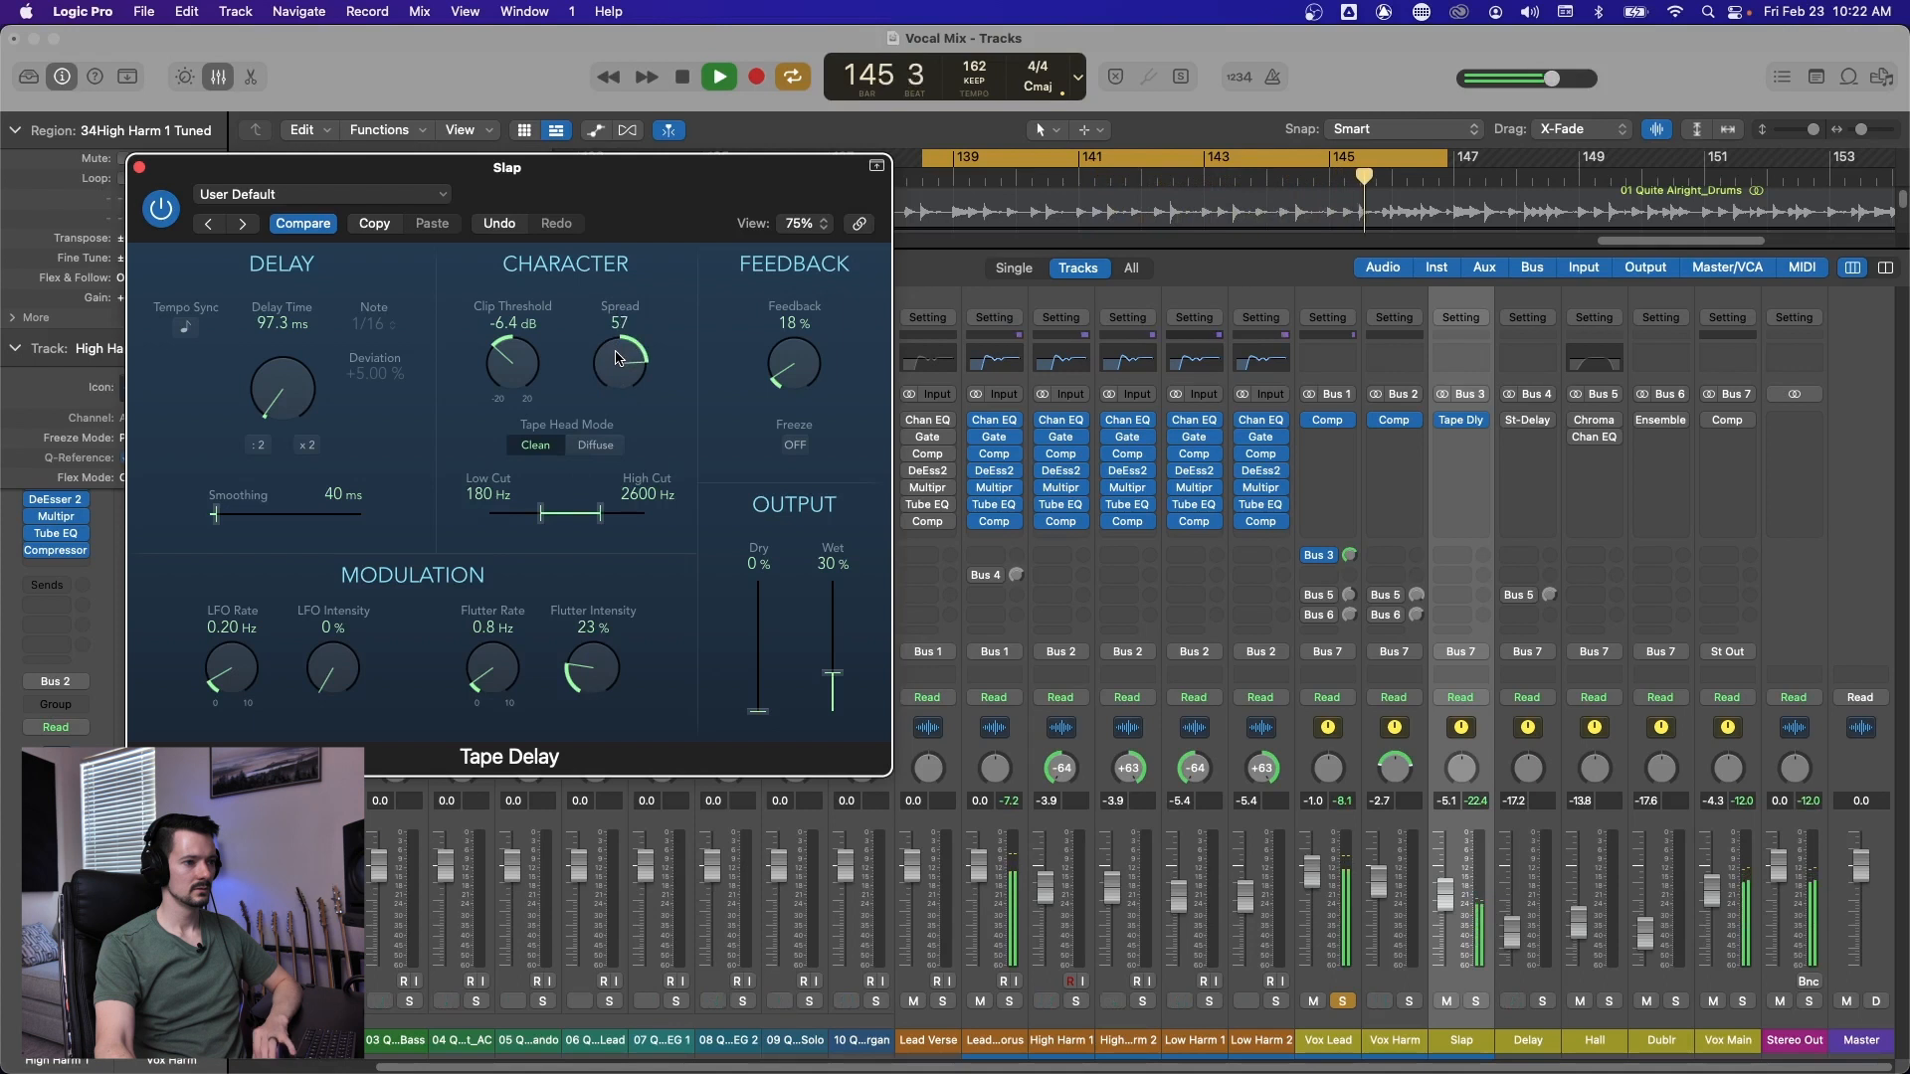
Raise the Slap Tape Delay's Low Cut to 340 Hz, stop playback, and close the plug-in.
left_click_drag(541, 513, 554, 513)
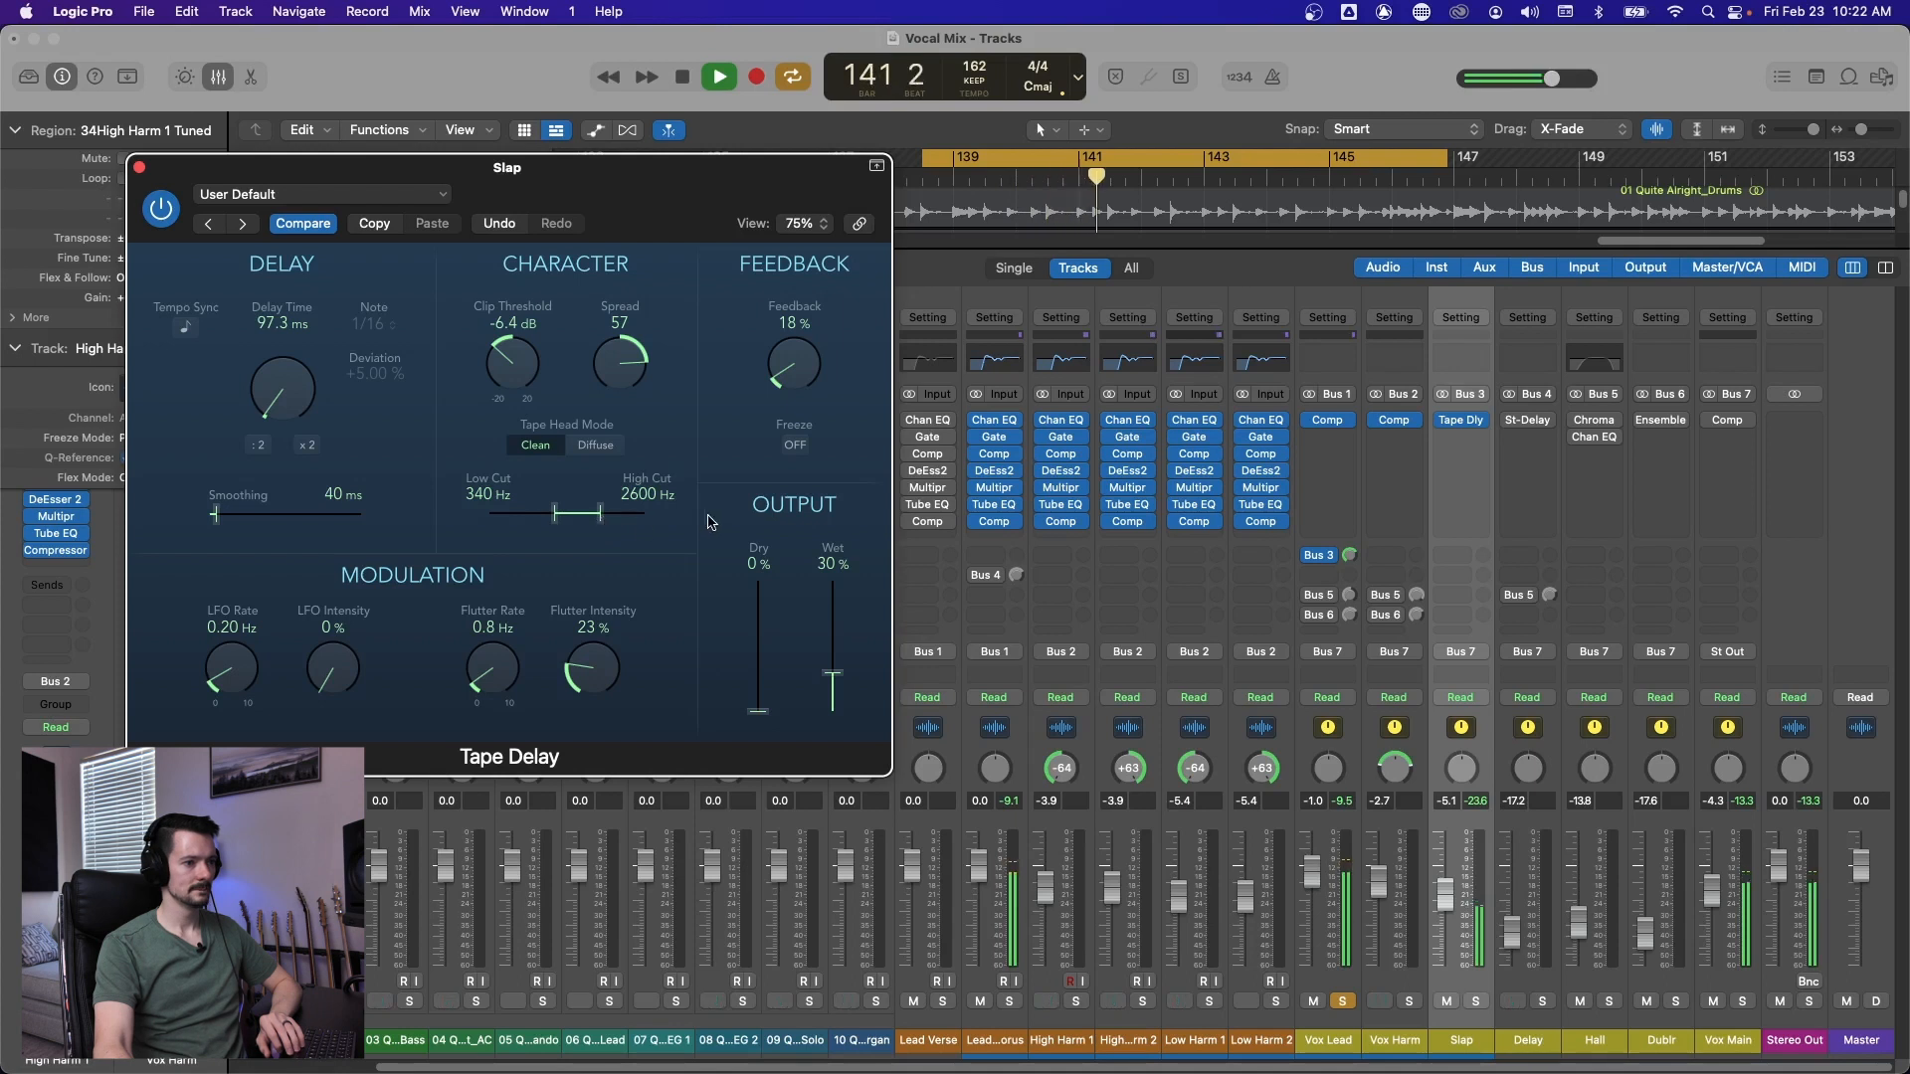
key("space")
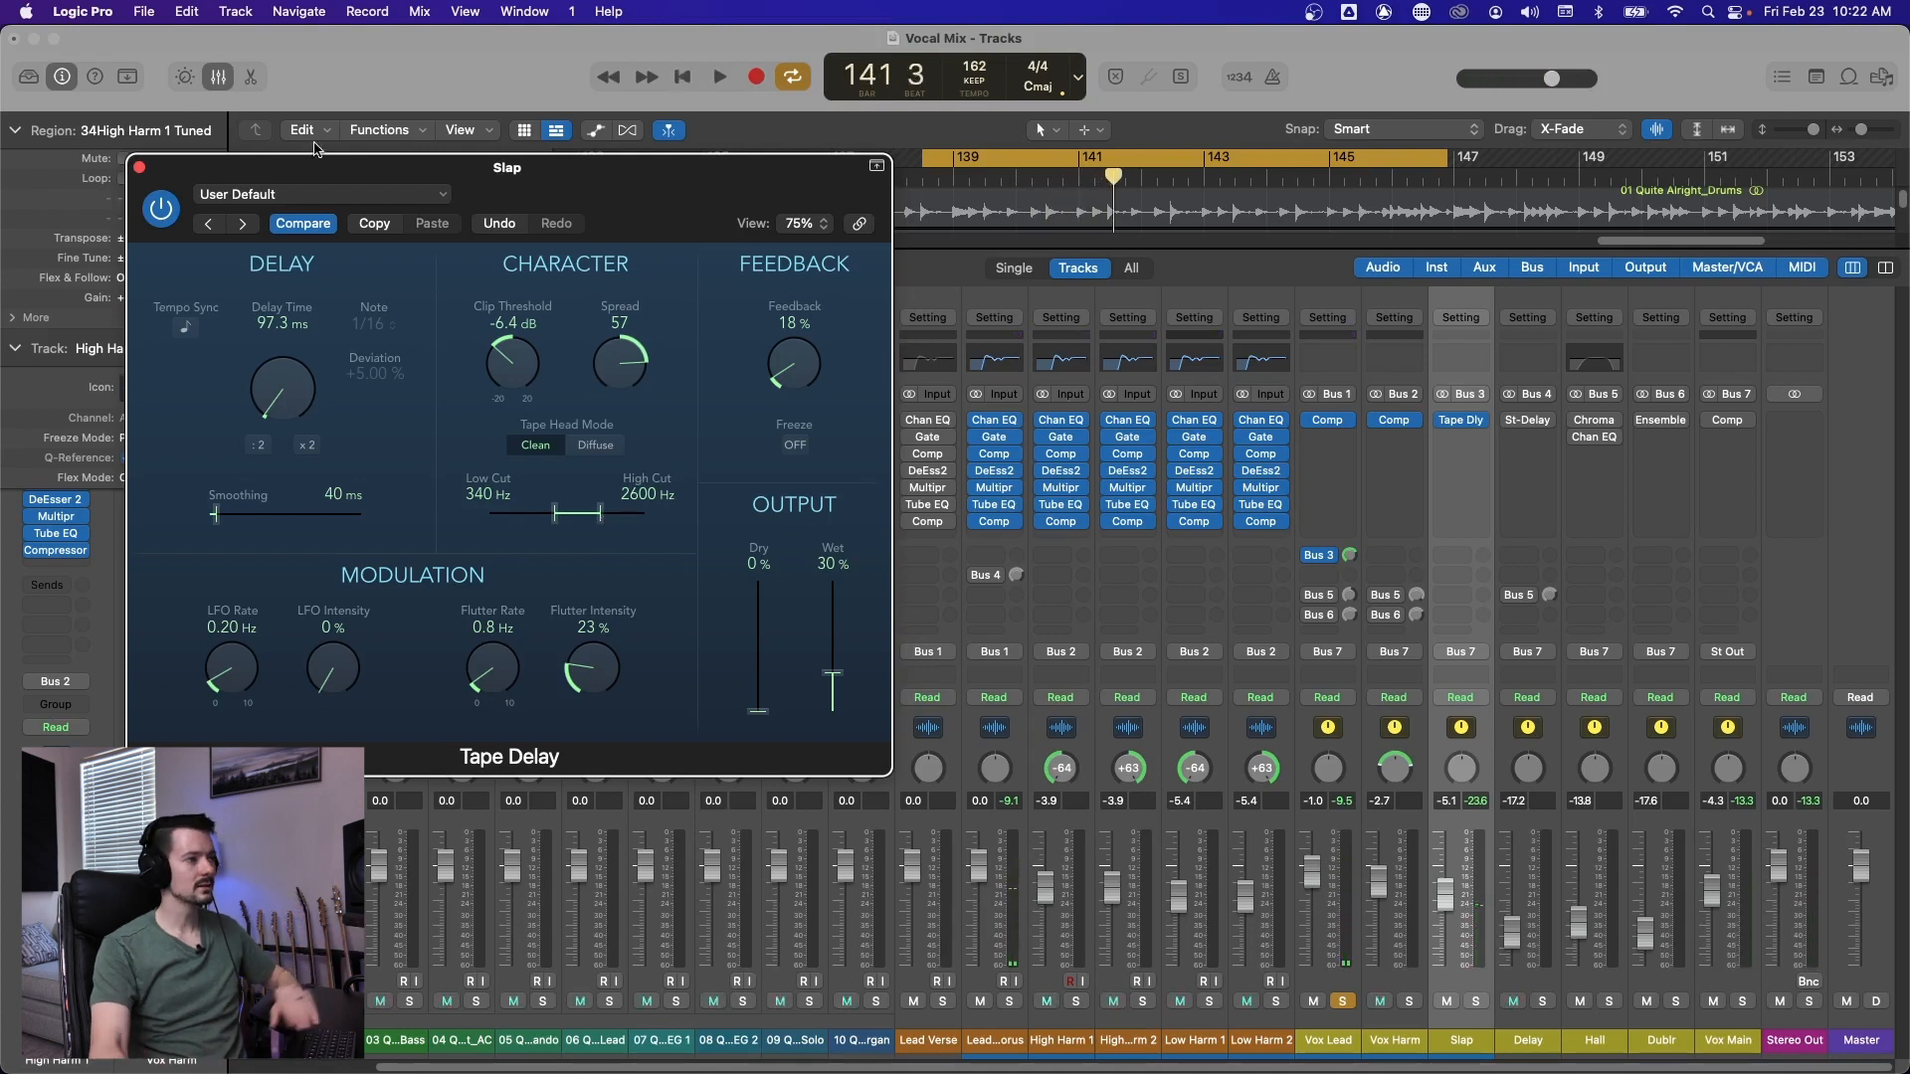
left_click(139, 167)
Unsolo Vox Lead and raise the Slap bus to -3.9 dB during full-mix playback.
left_click(1342, 1001)
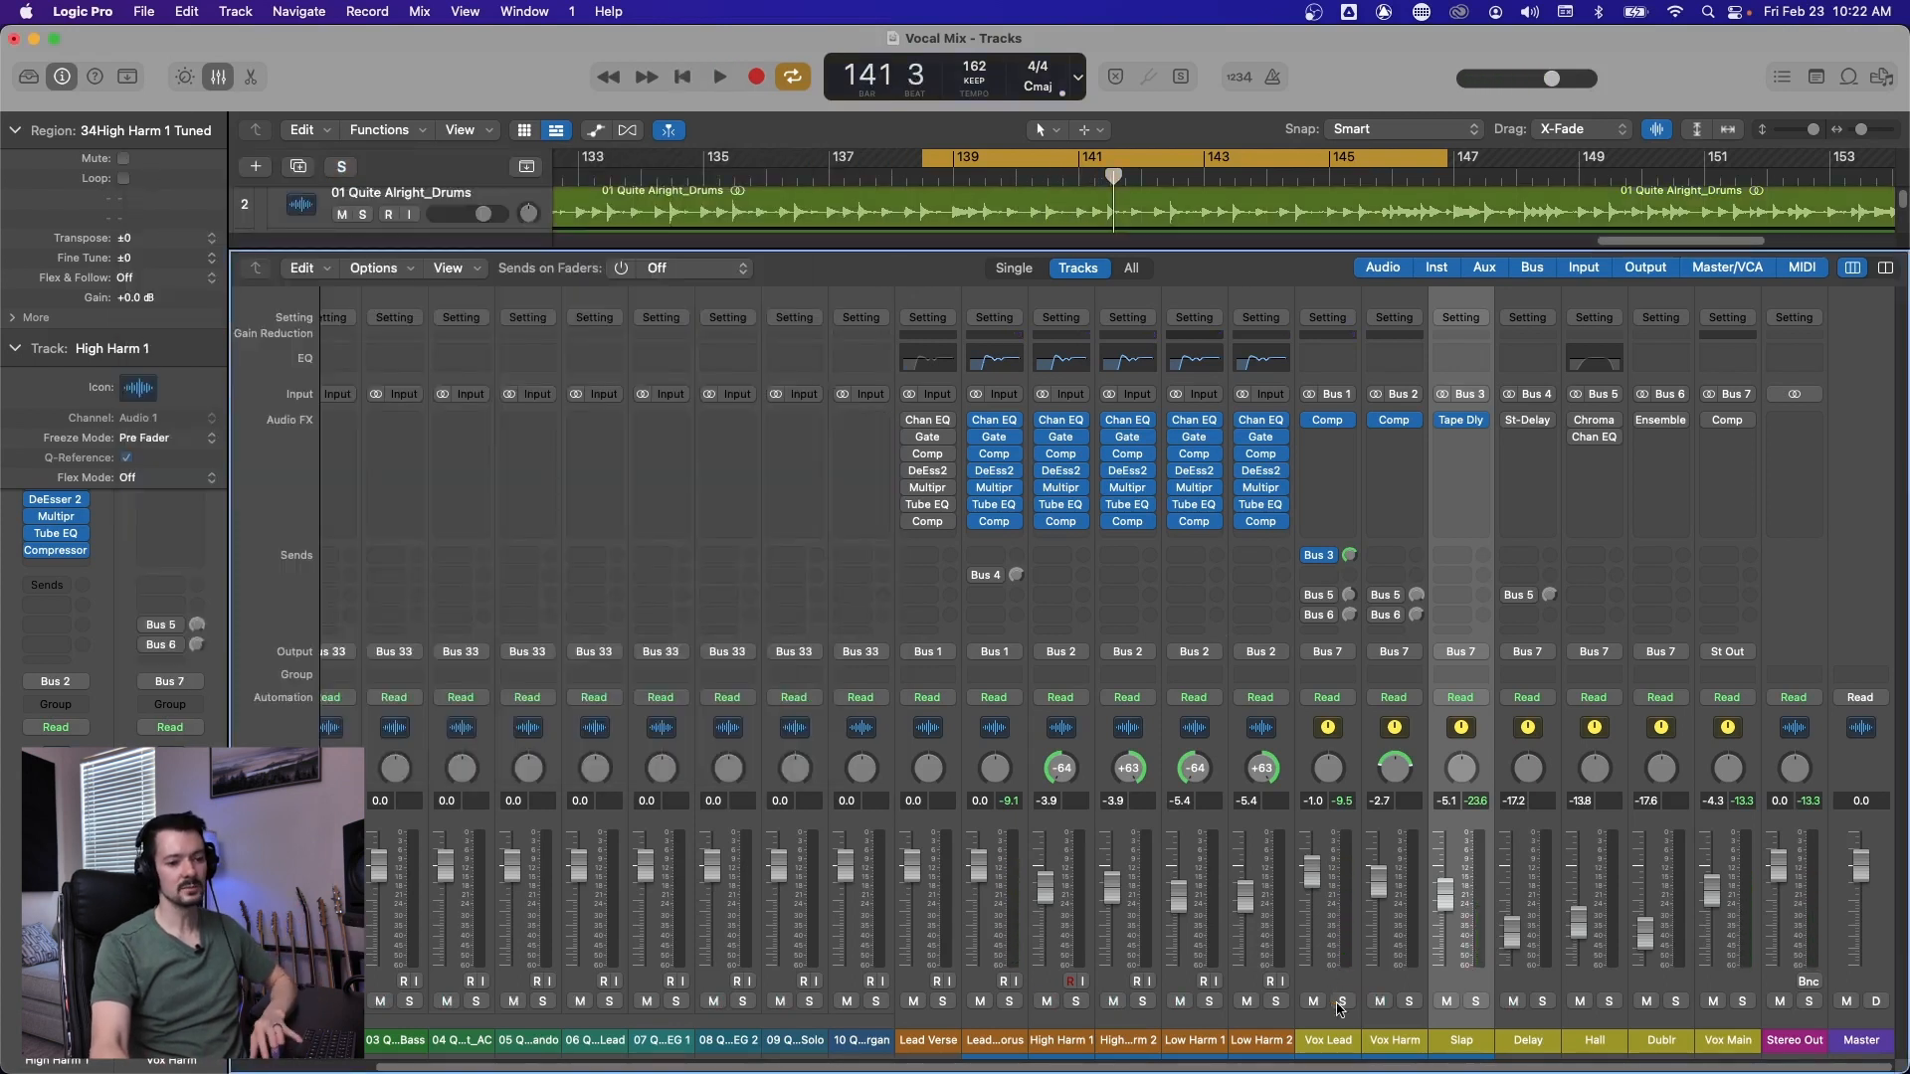
key("space")
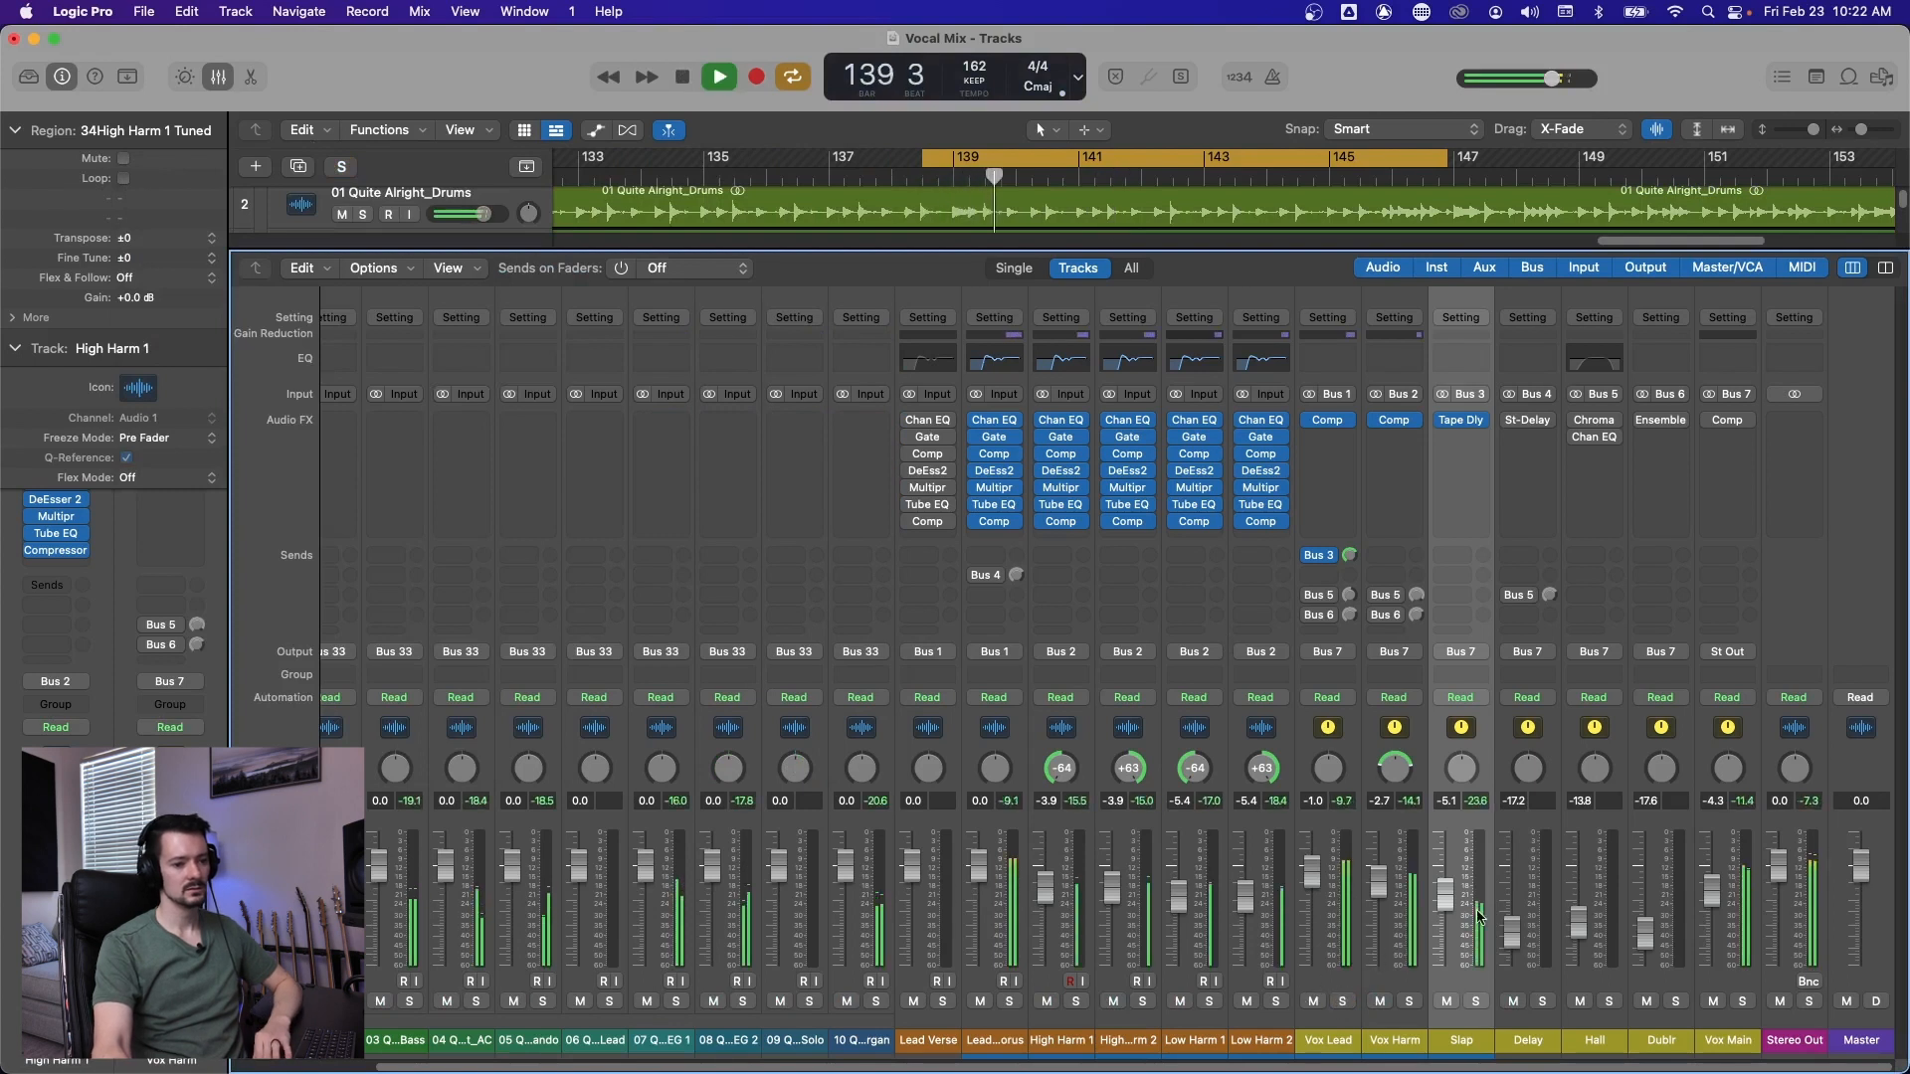
mouse_move(1444, 895)
left_mouse_down()
mouse_move(1447, 862)
mouse_move(1447, 885)
left_mouse_up()
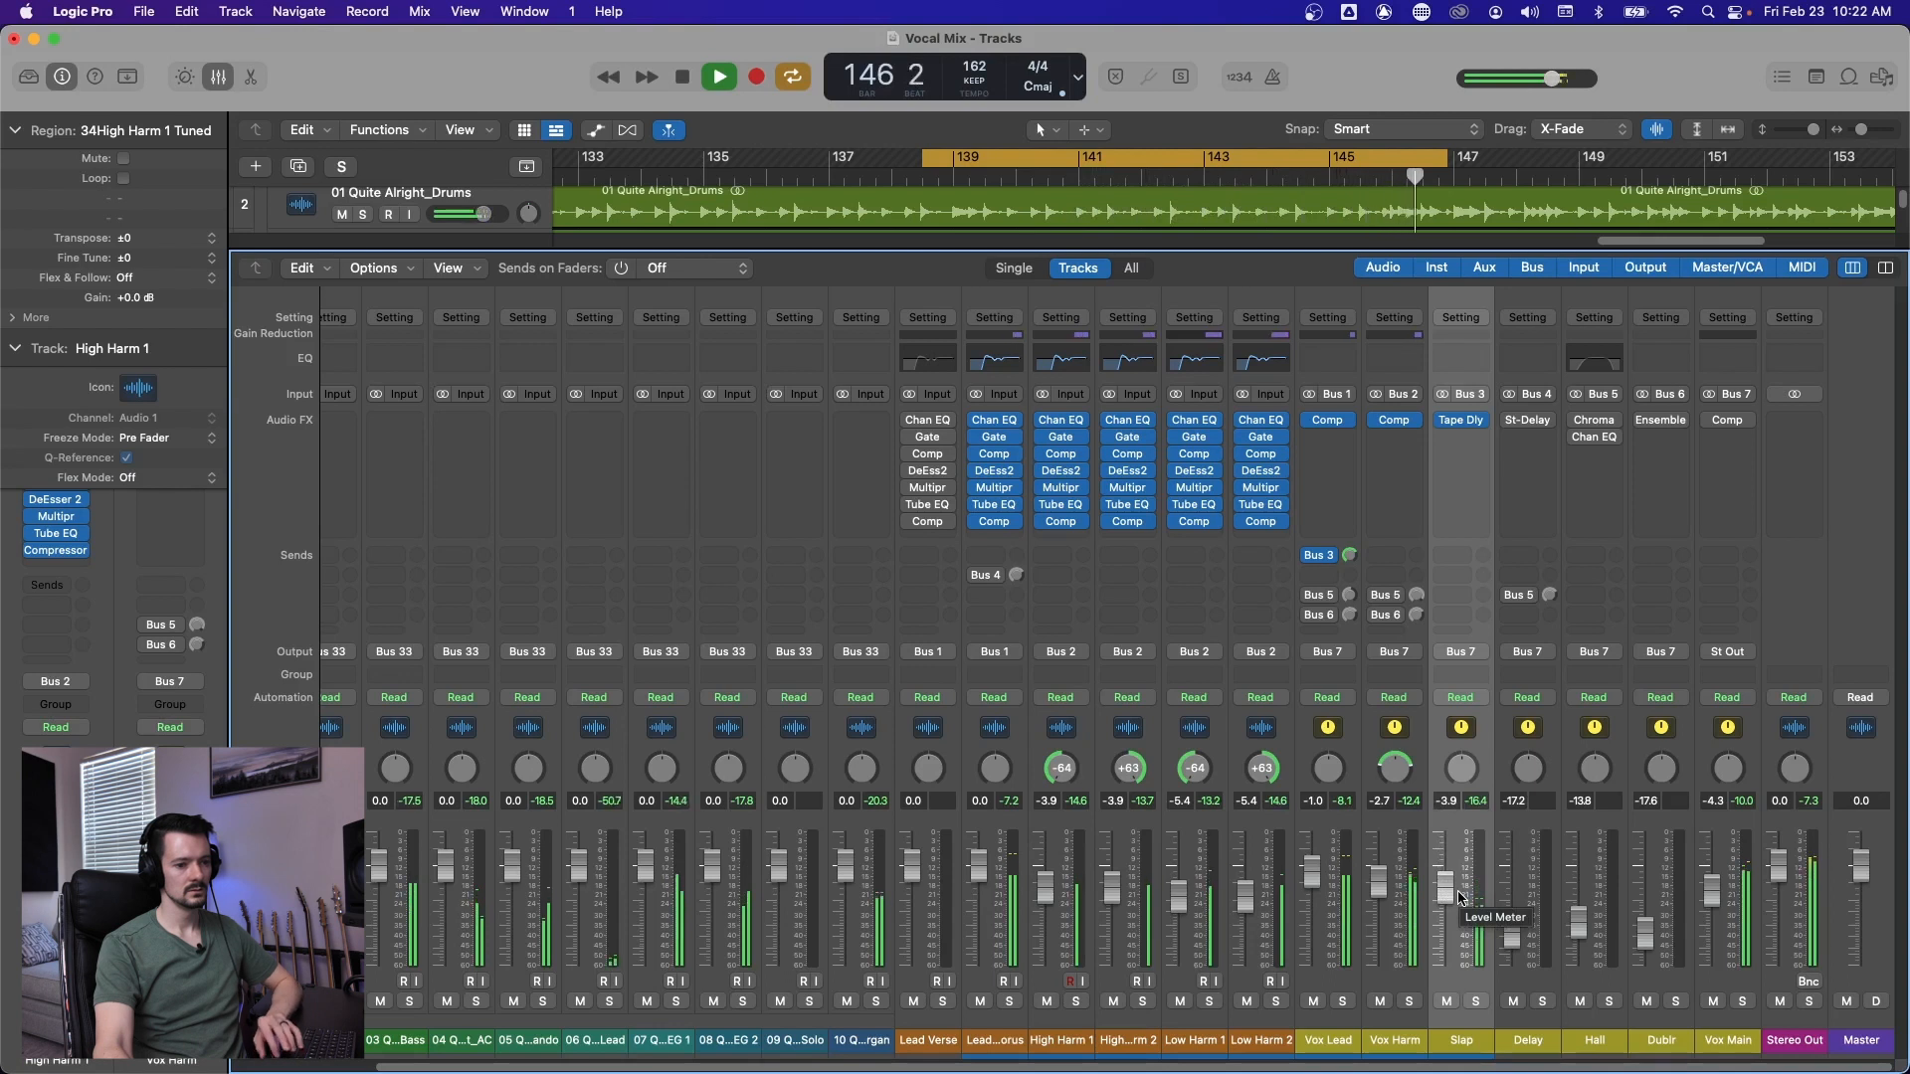
key("space")
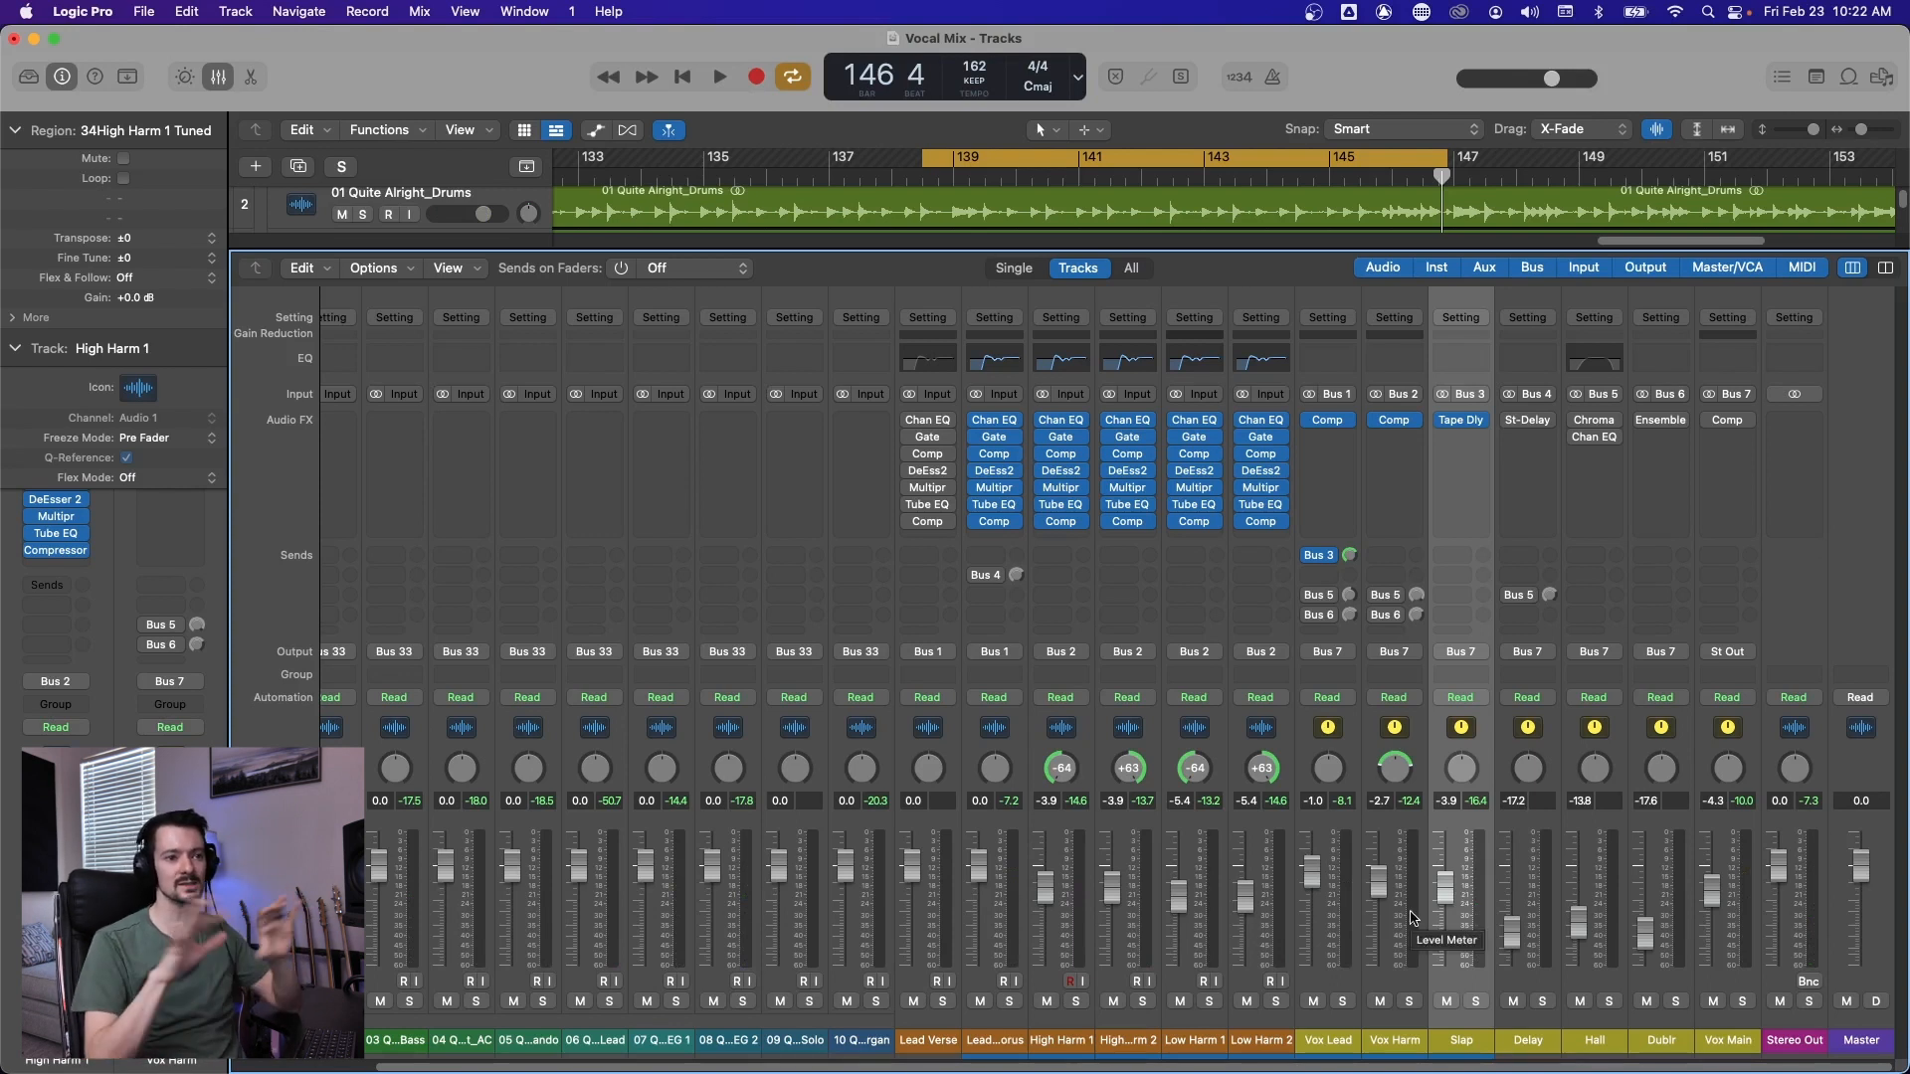
Turn on the Bus 5 sends of Vox Lead and Vox Harm and the Lead Chorus Bus 4 send, assigned to Delay.
left_click(1306, 761)
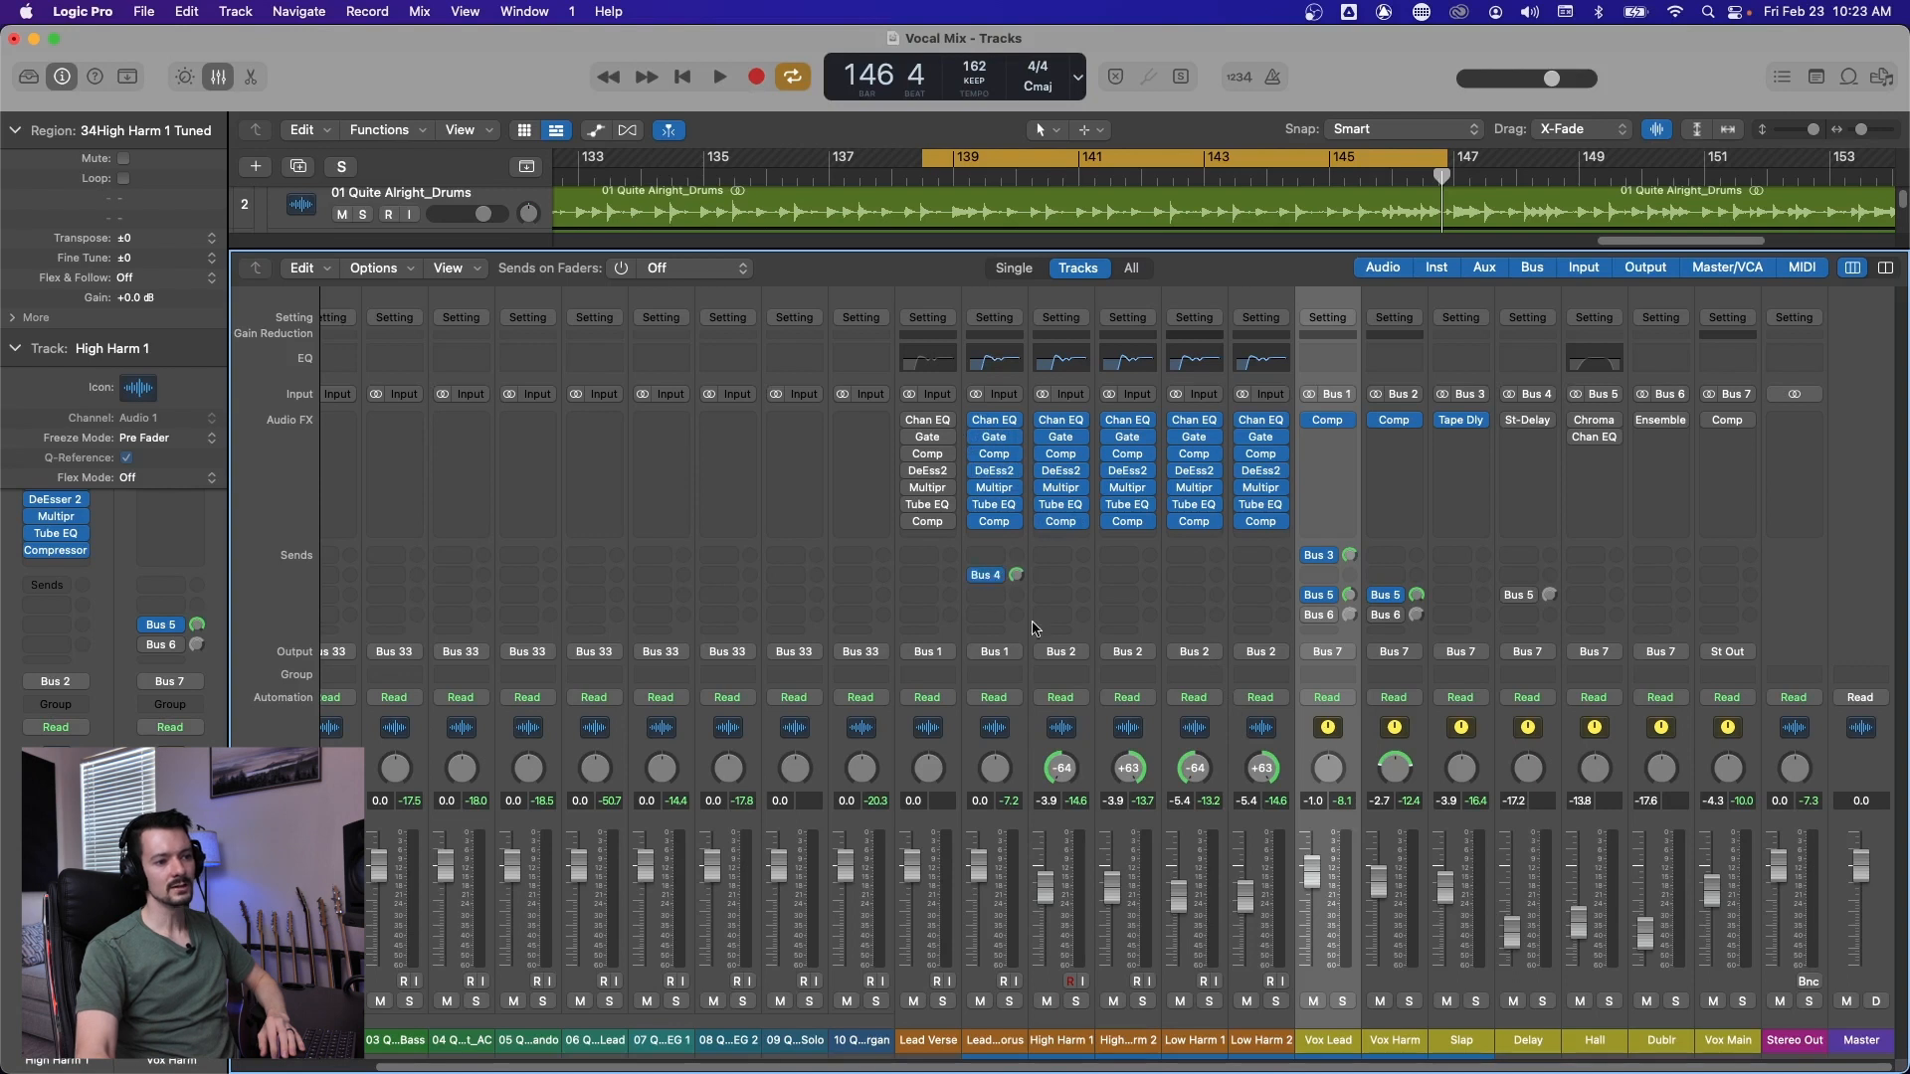
left_click(1021, 922)
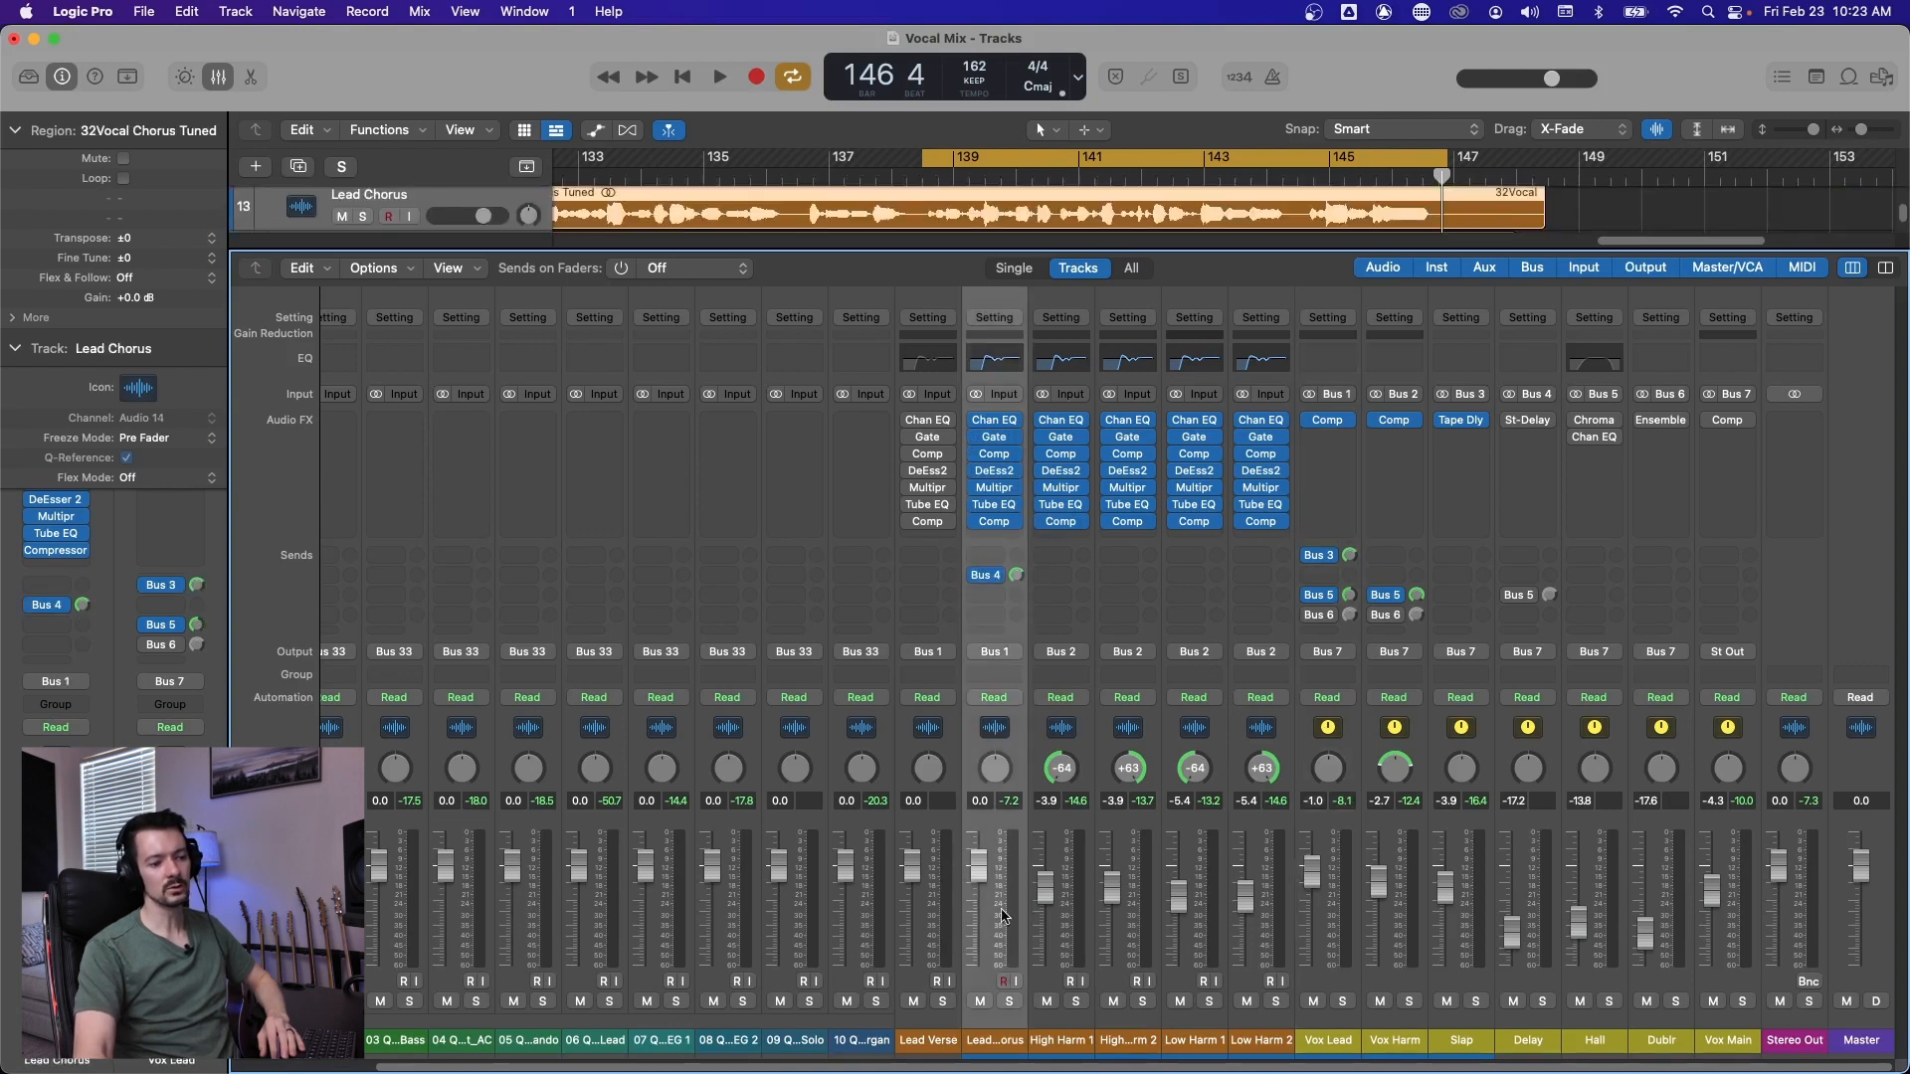
left_click(953, 726)
left_click(989, 730)
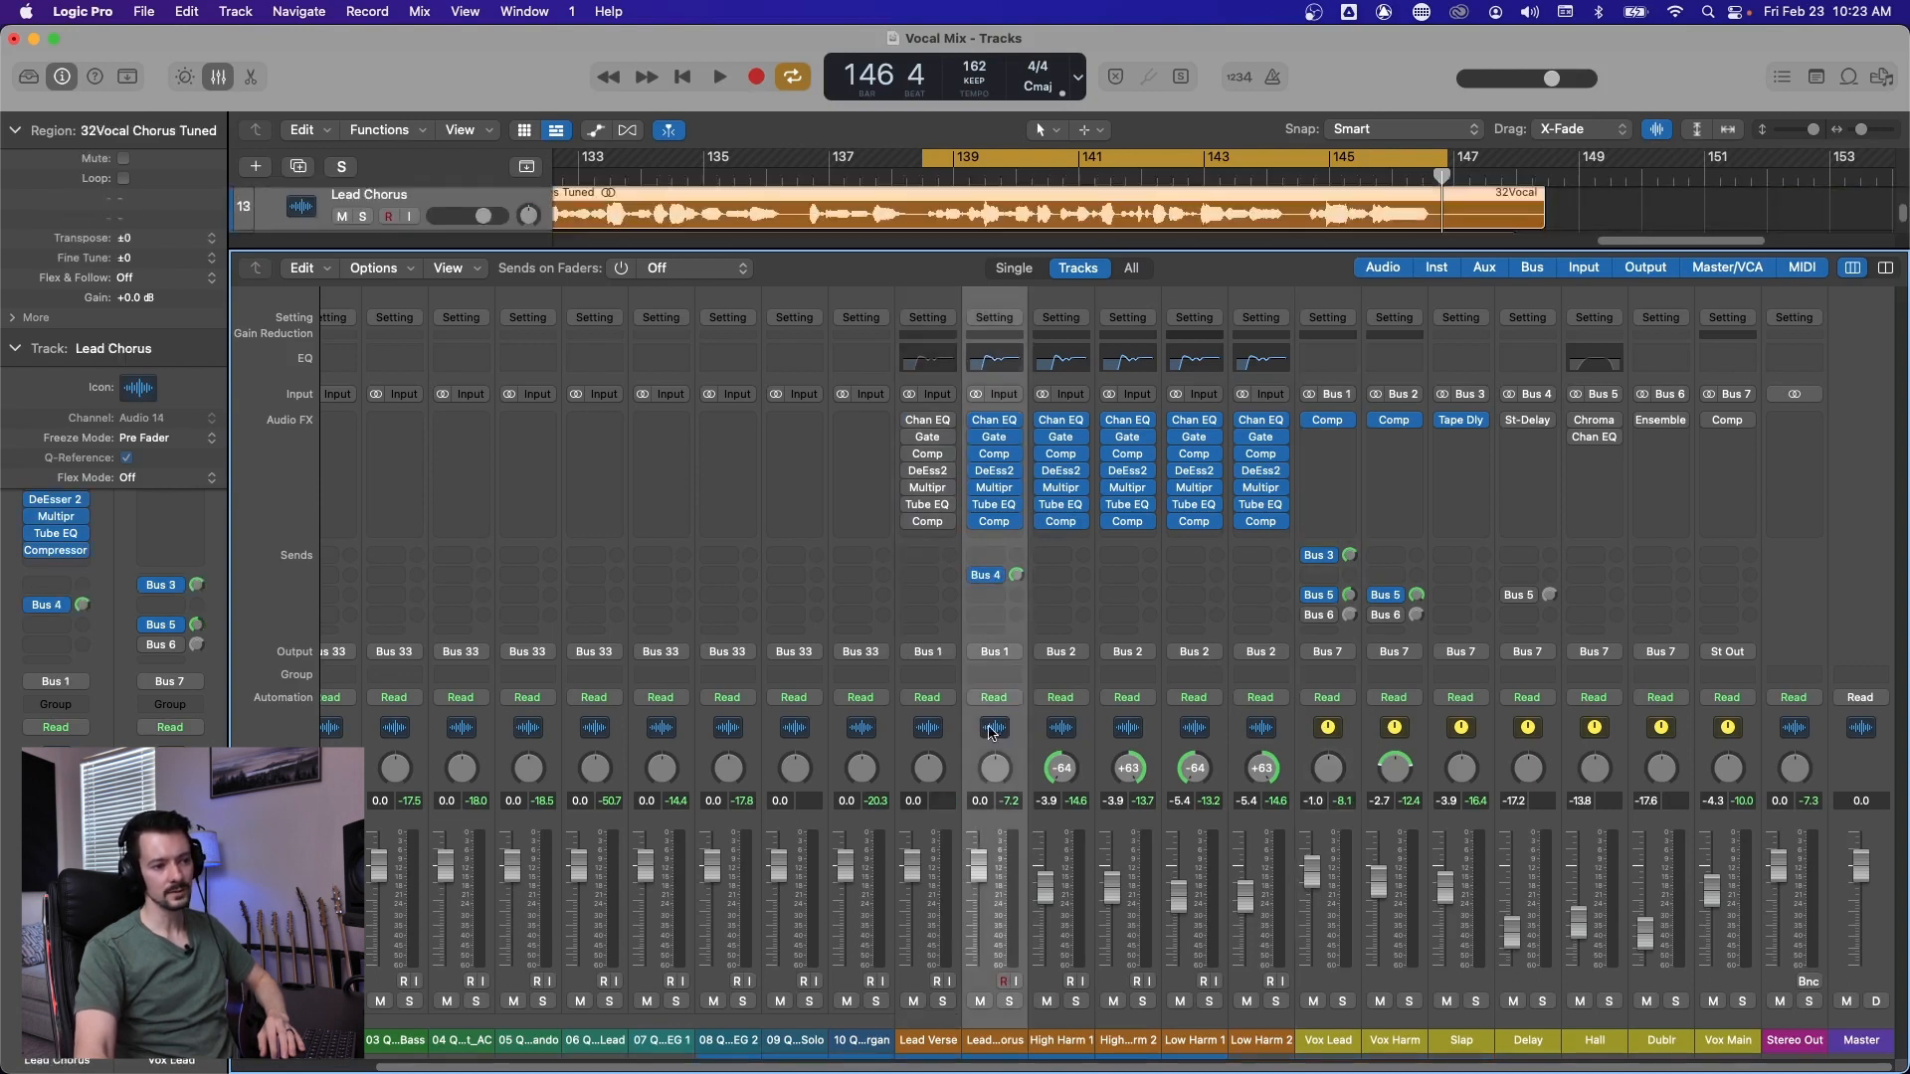
left_click(996, 579)
mouse_move(1044, 746)
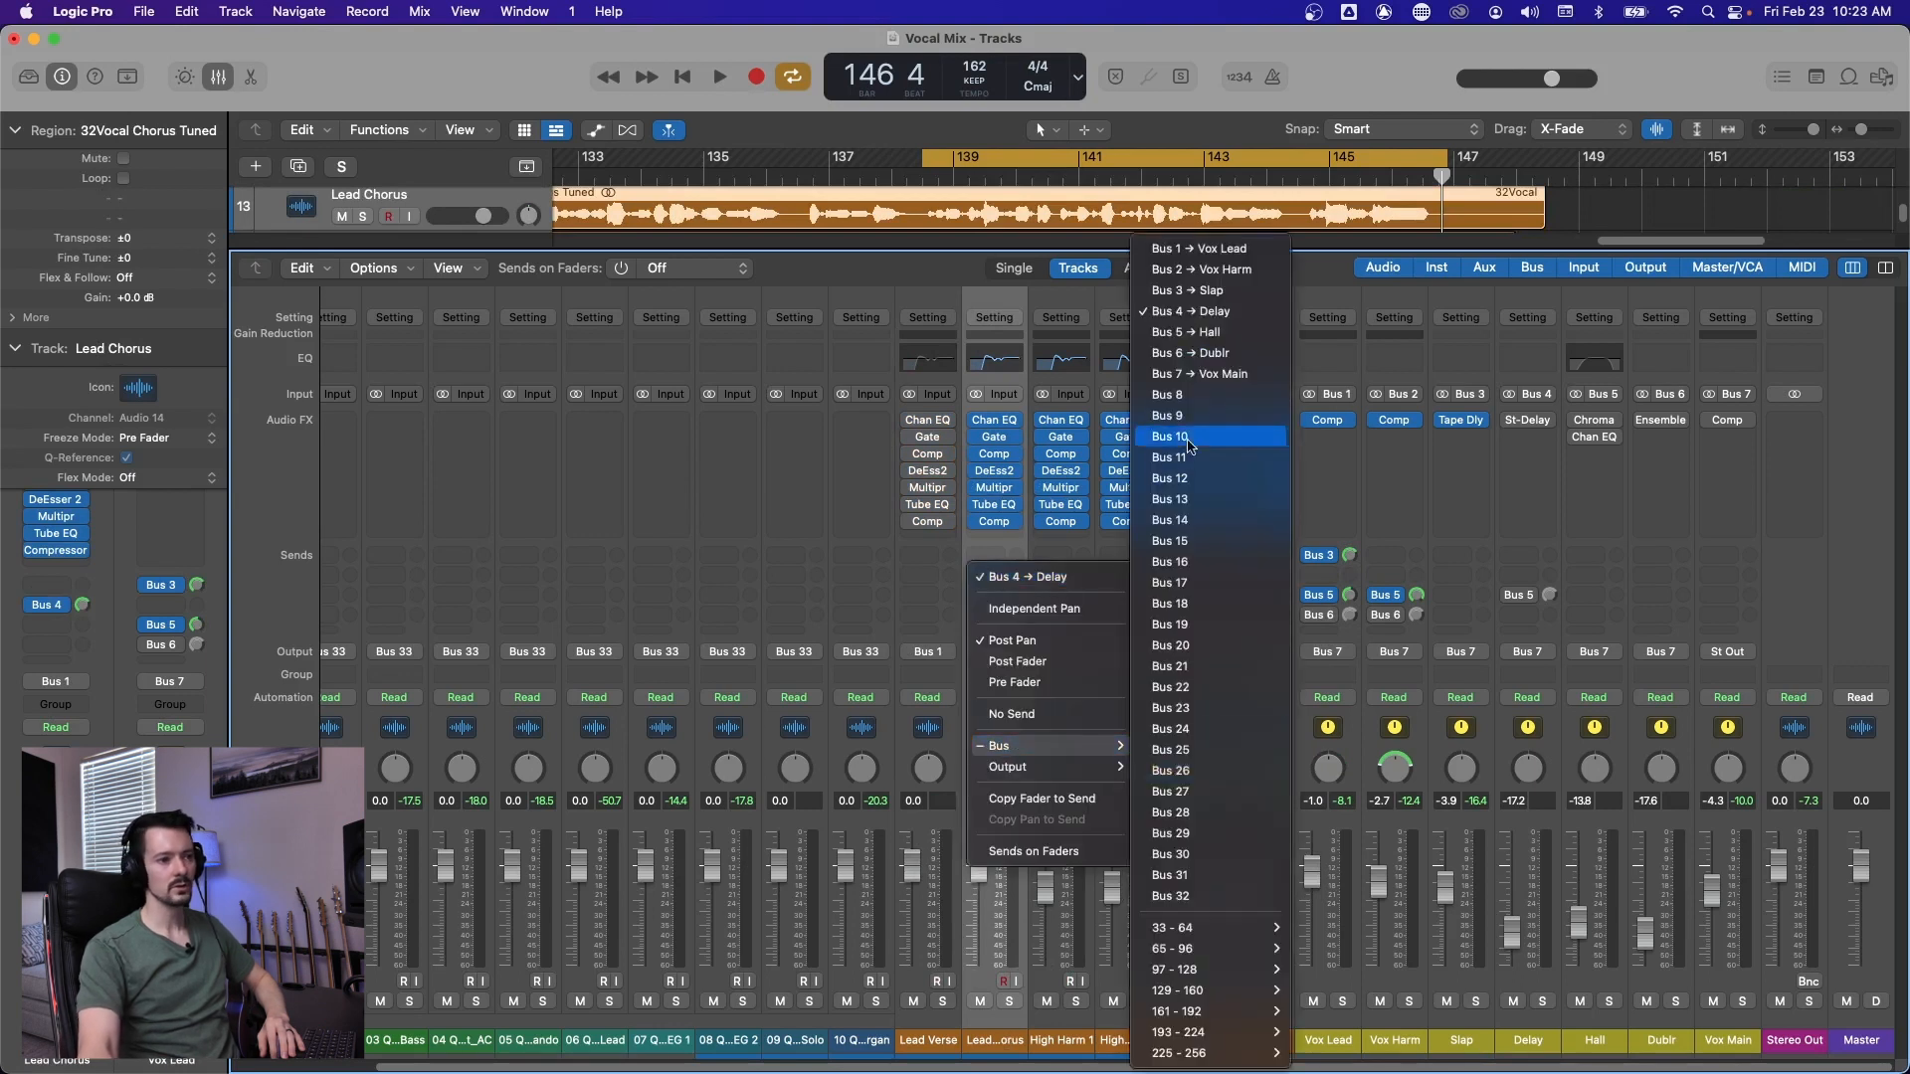
left_click(1208, 311)
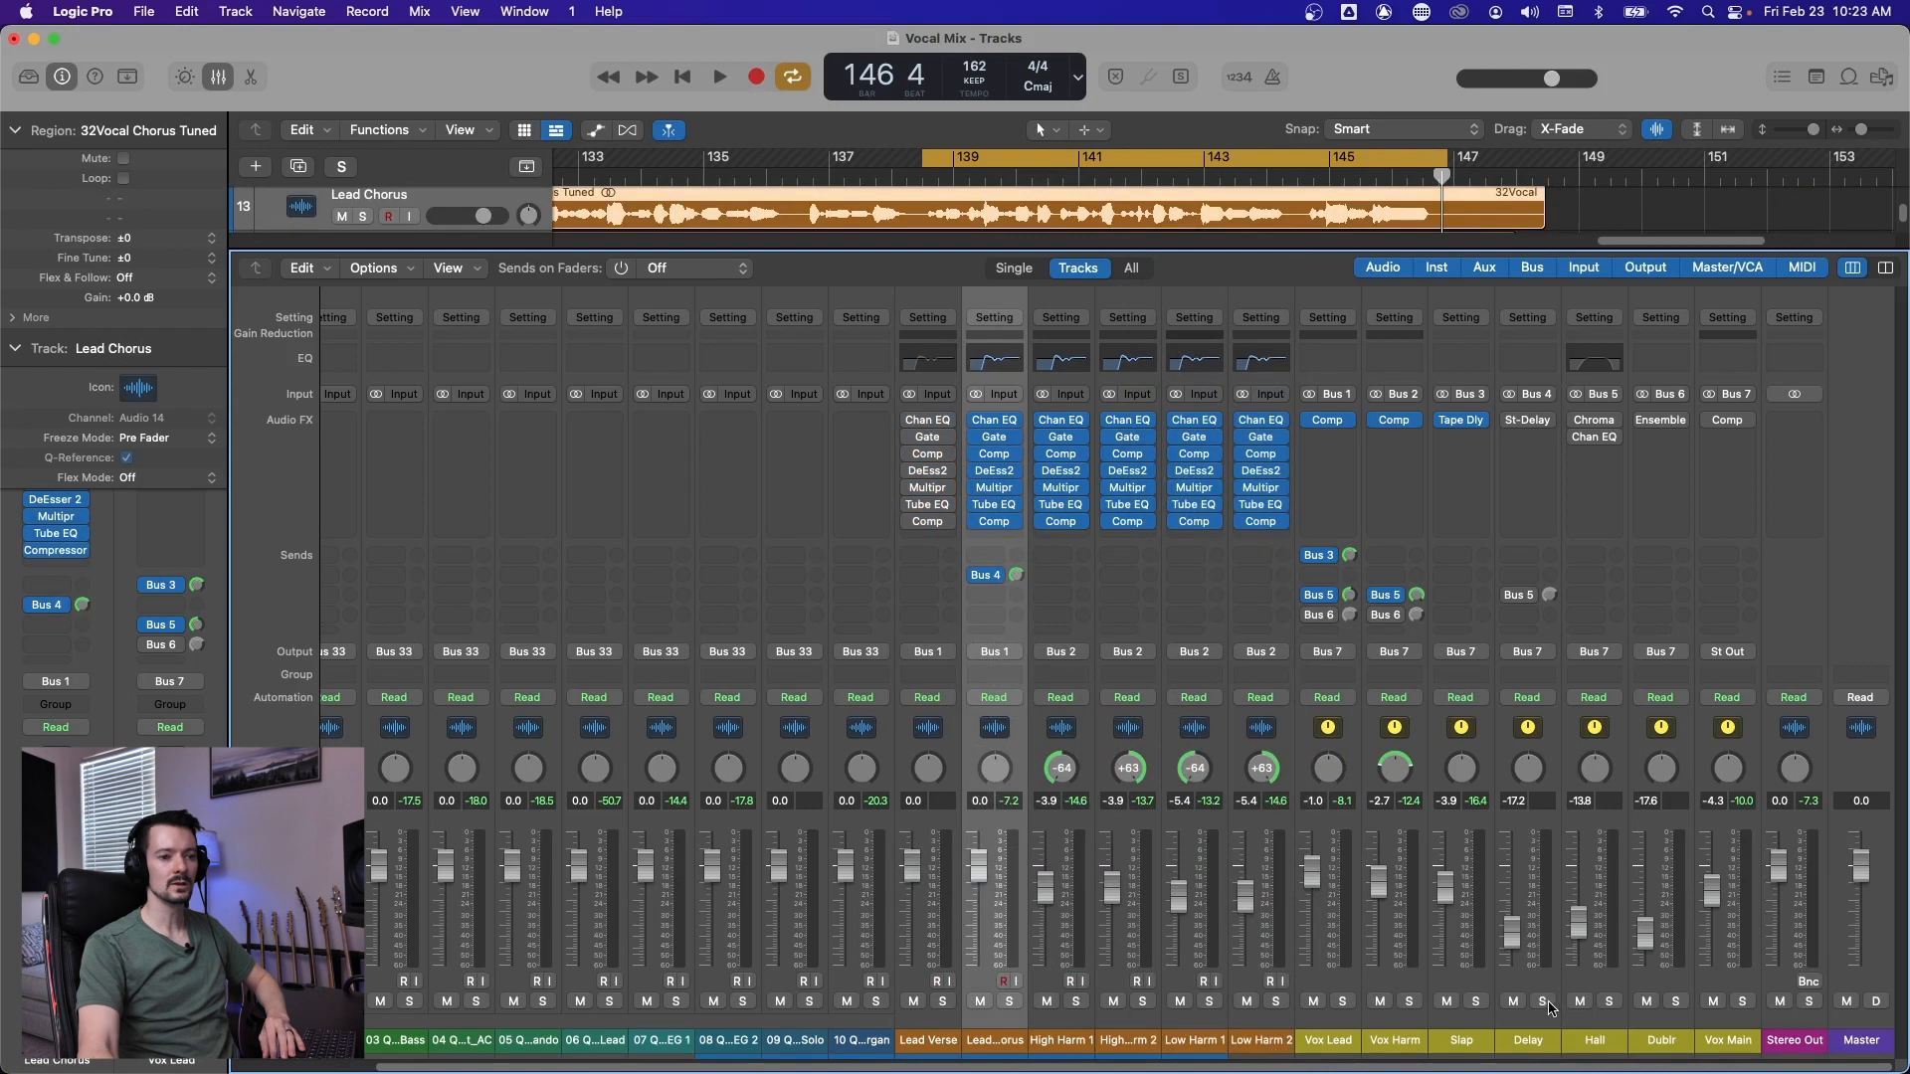
With Lead Chorus soloed, turn on the Delay bus's Stereo Delay and raise the bus to -5.7 dB during playback.
left_click(1503, 723)
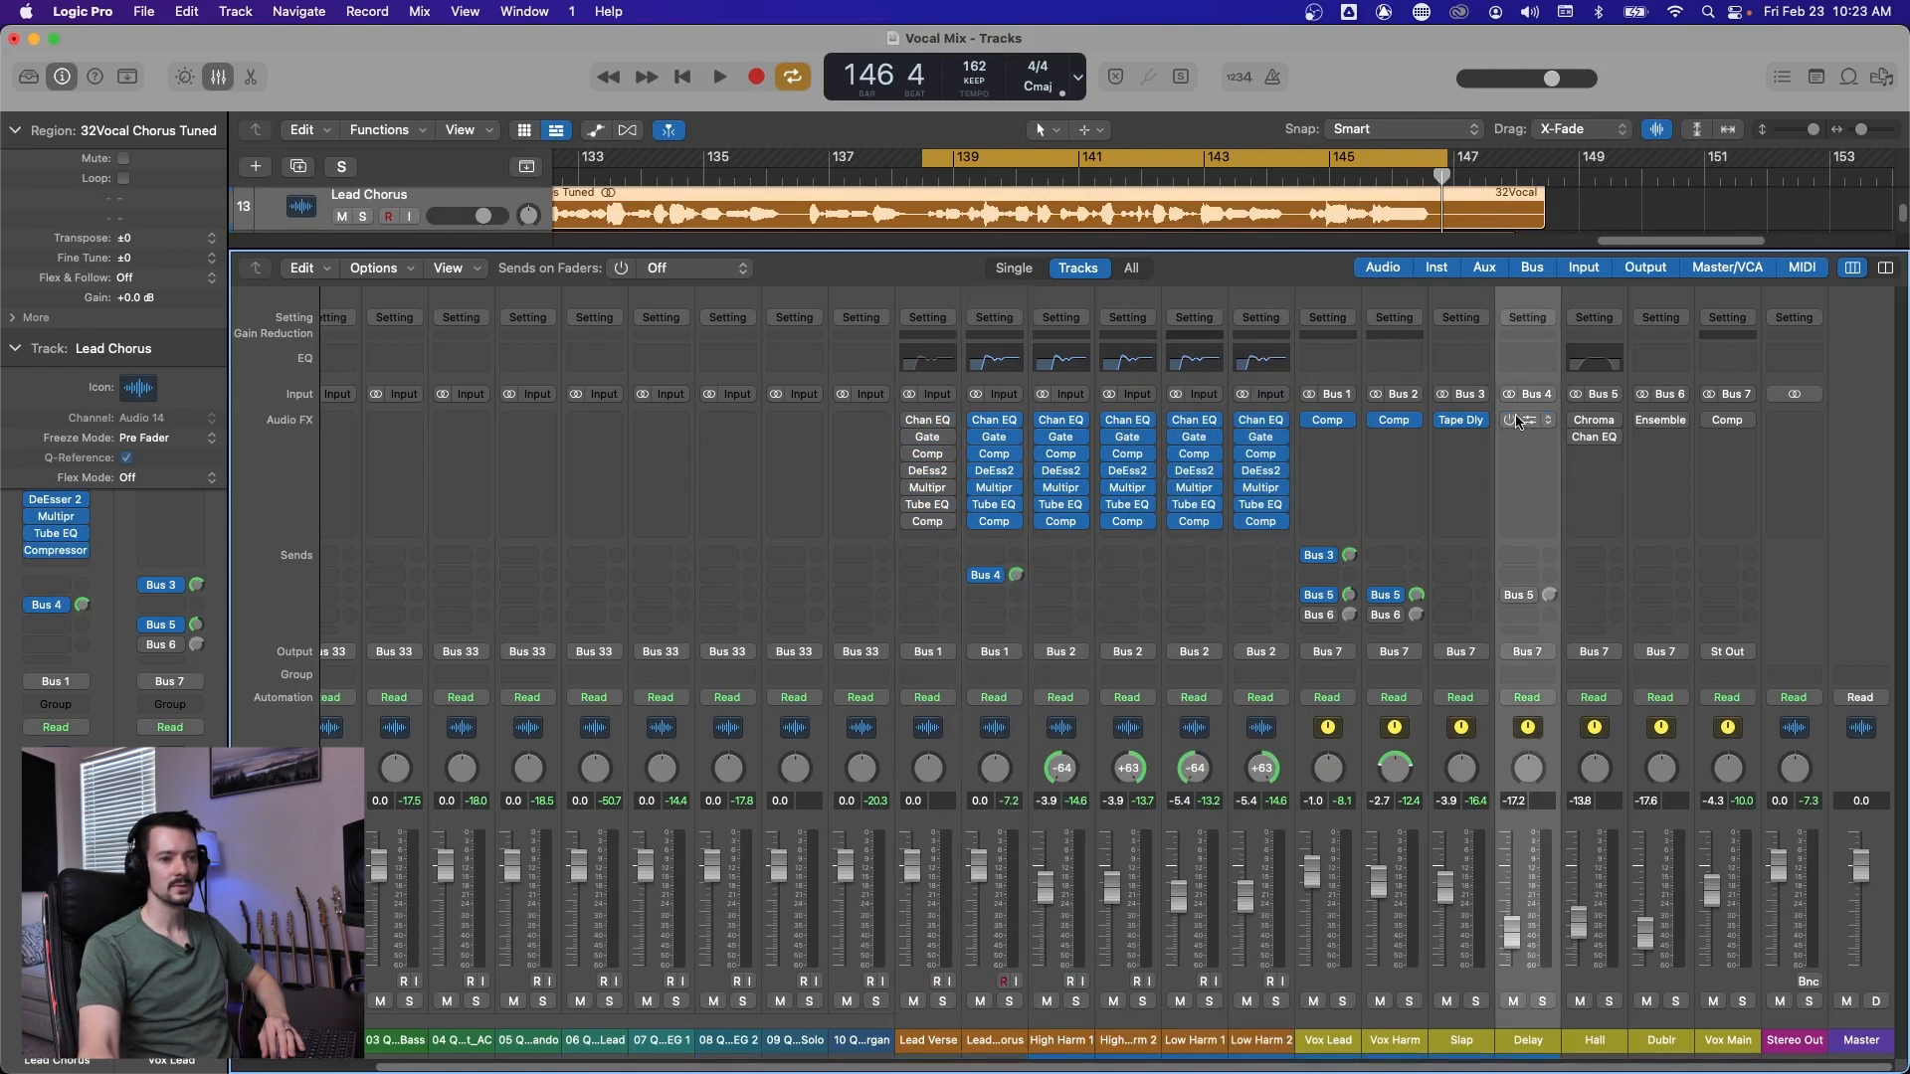
left_click(1008, 1002)
key("space")
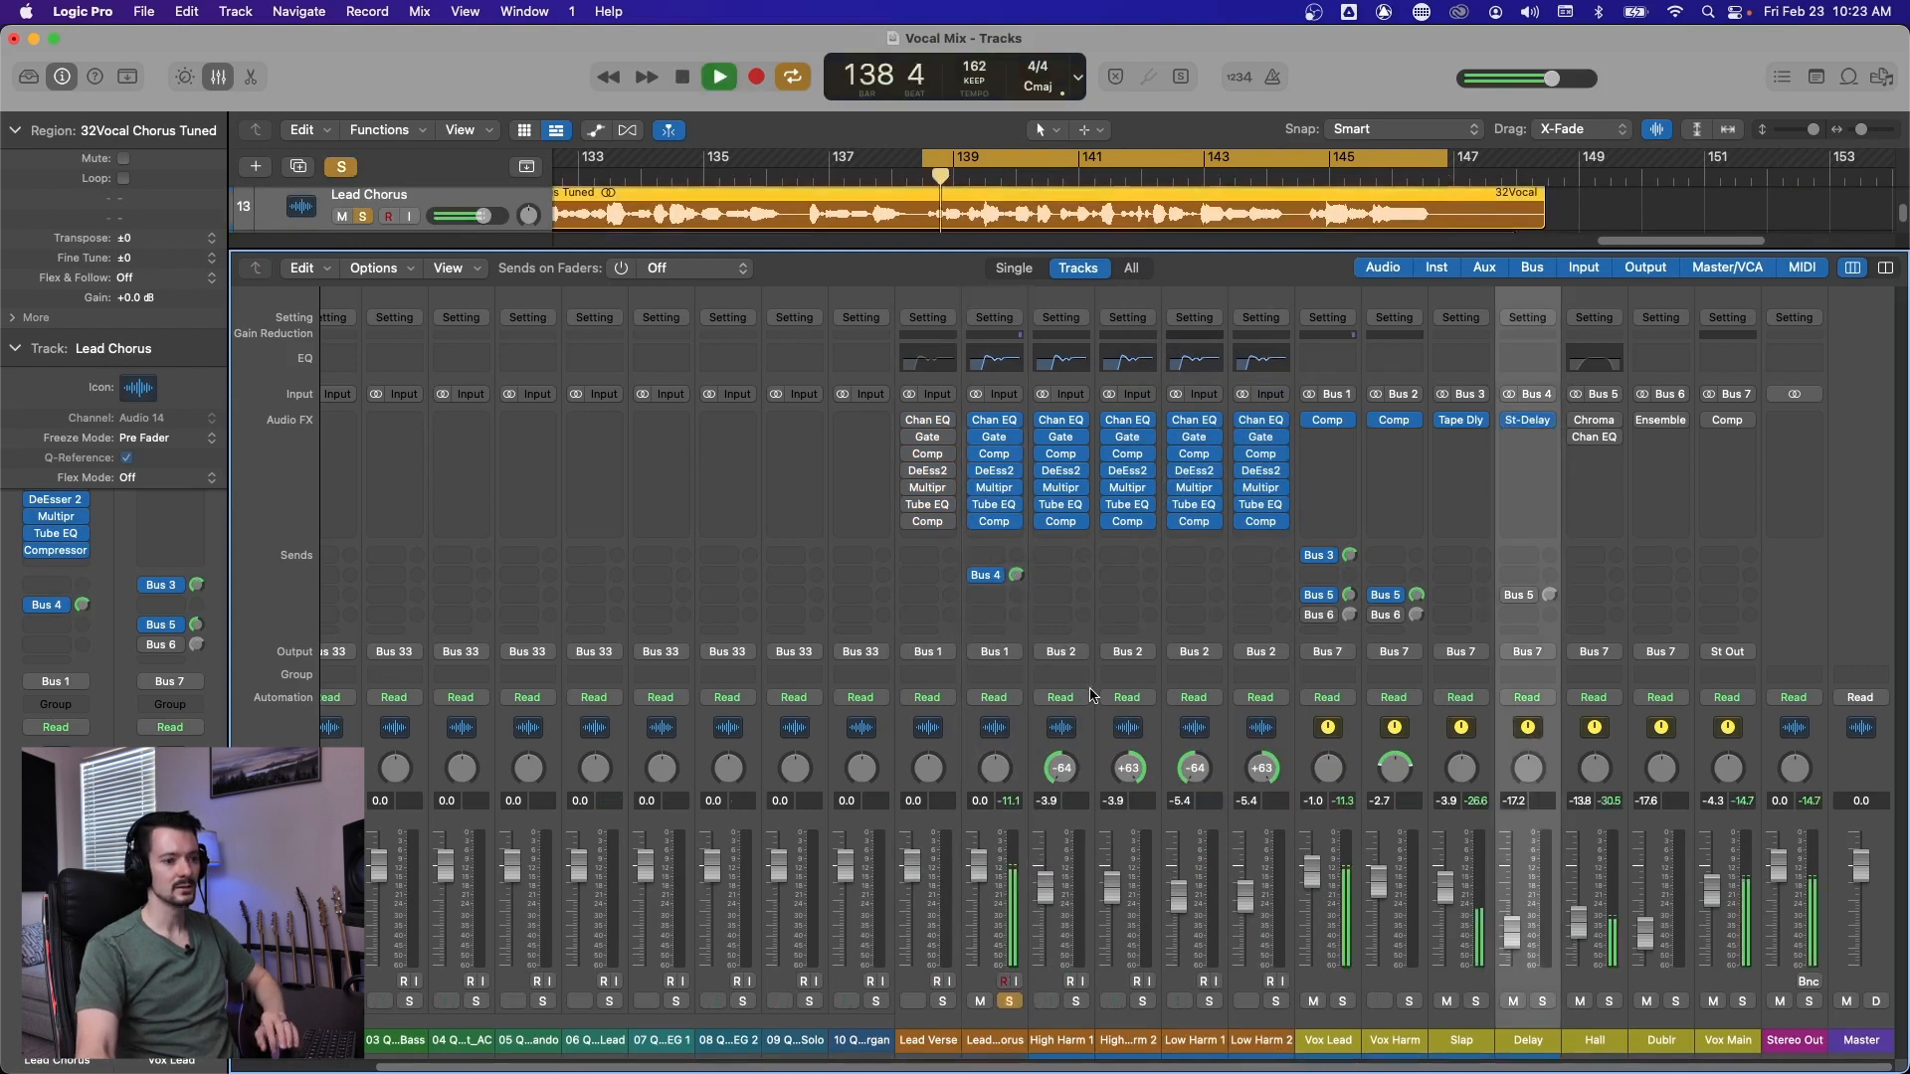
left_click_drag(1502, 912, 1511, 875)
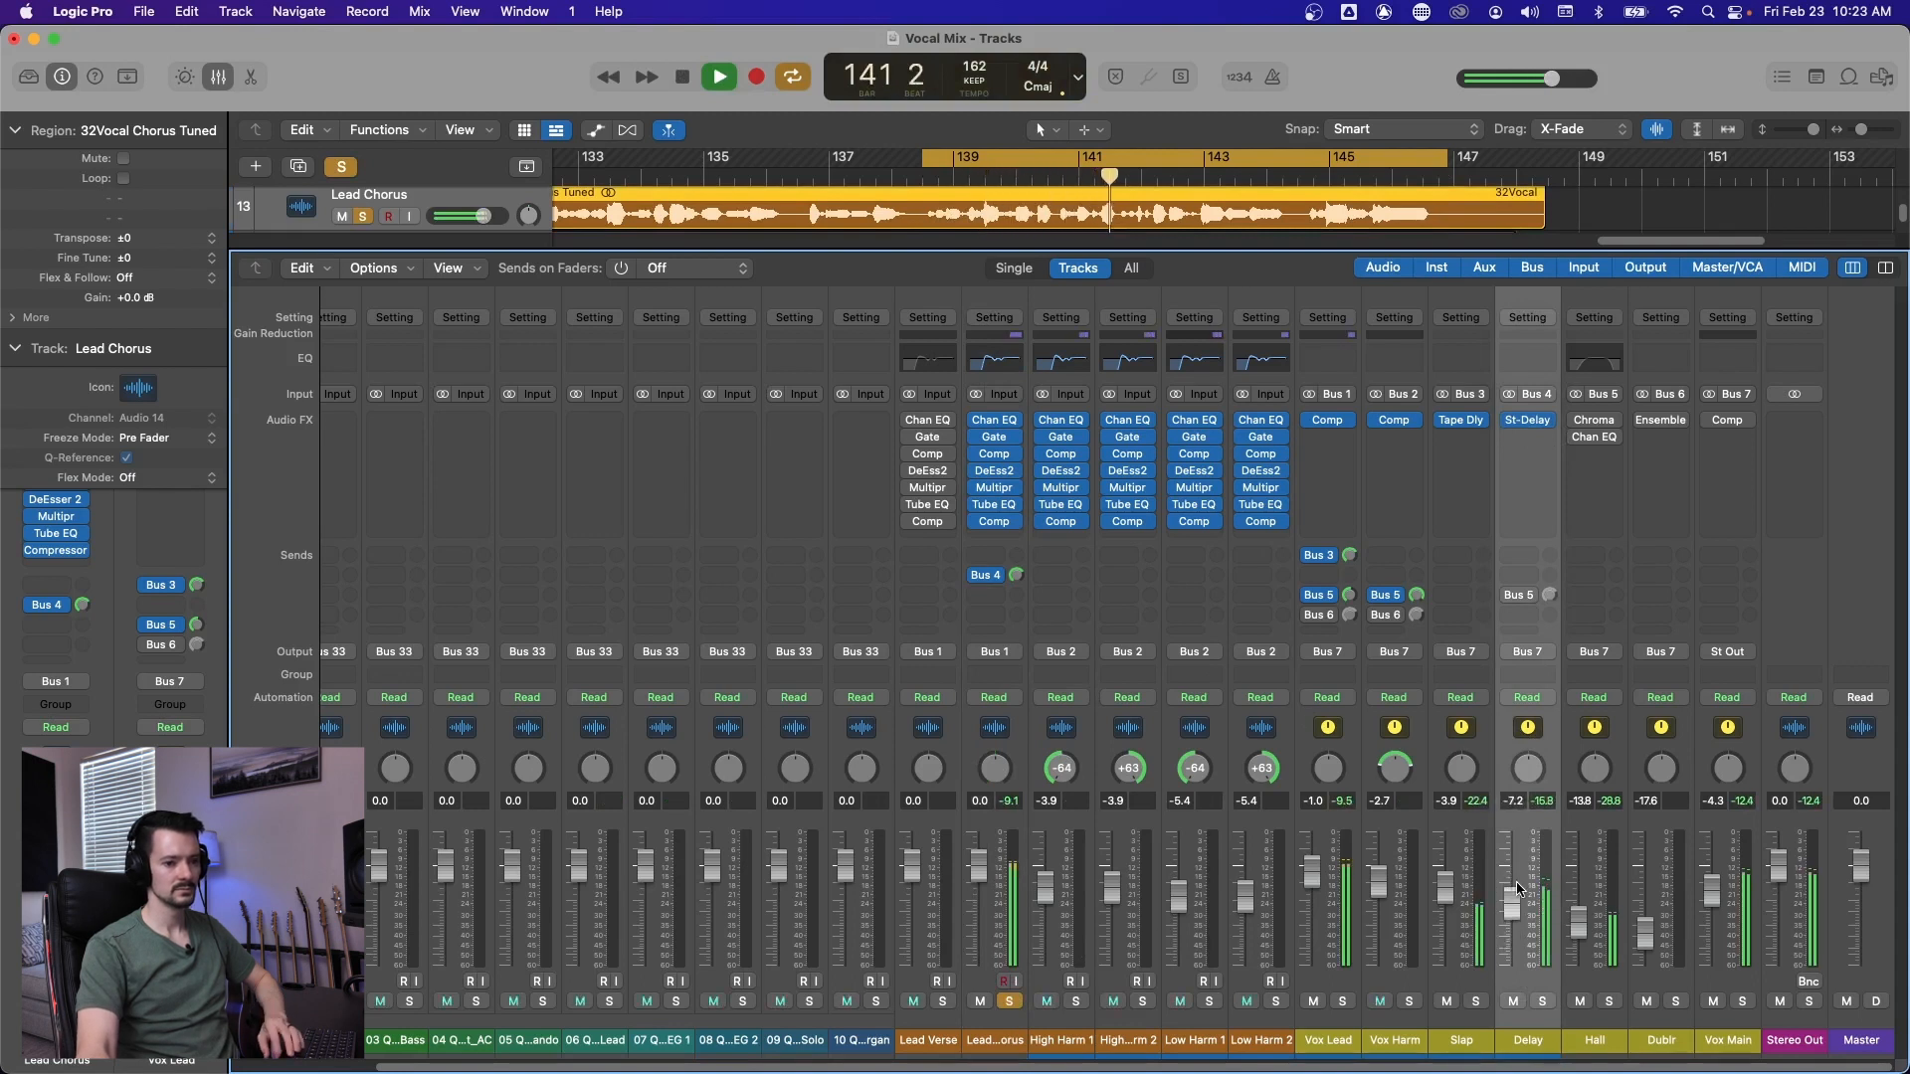
key("space")
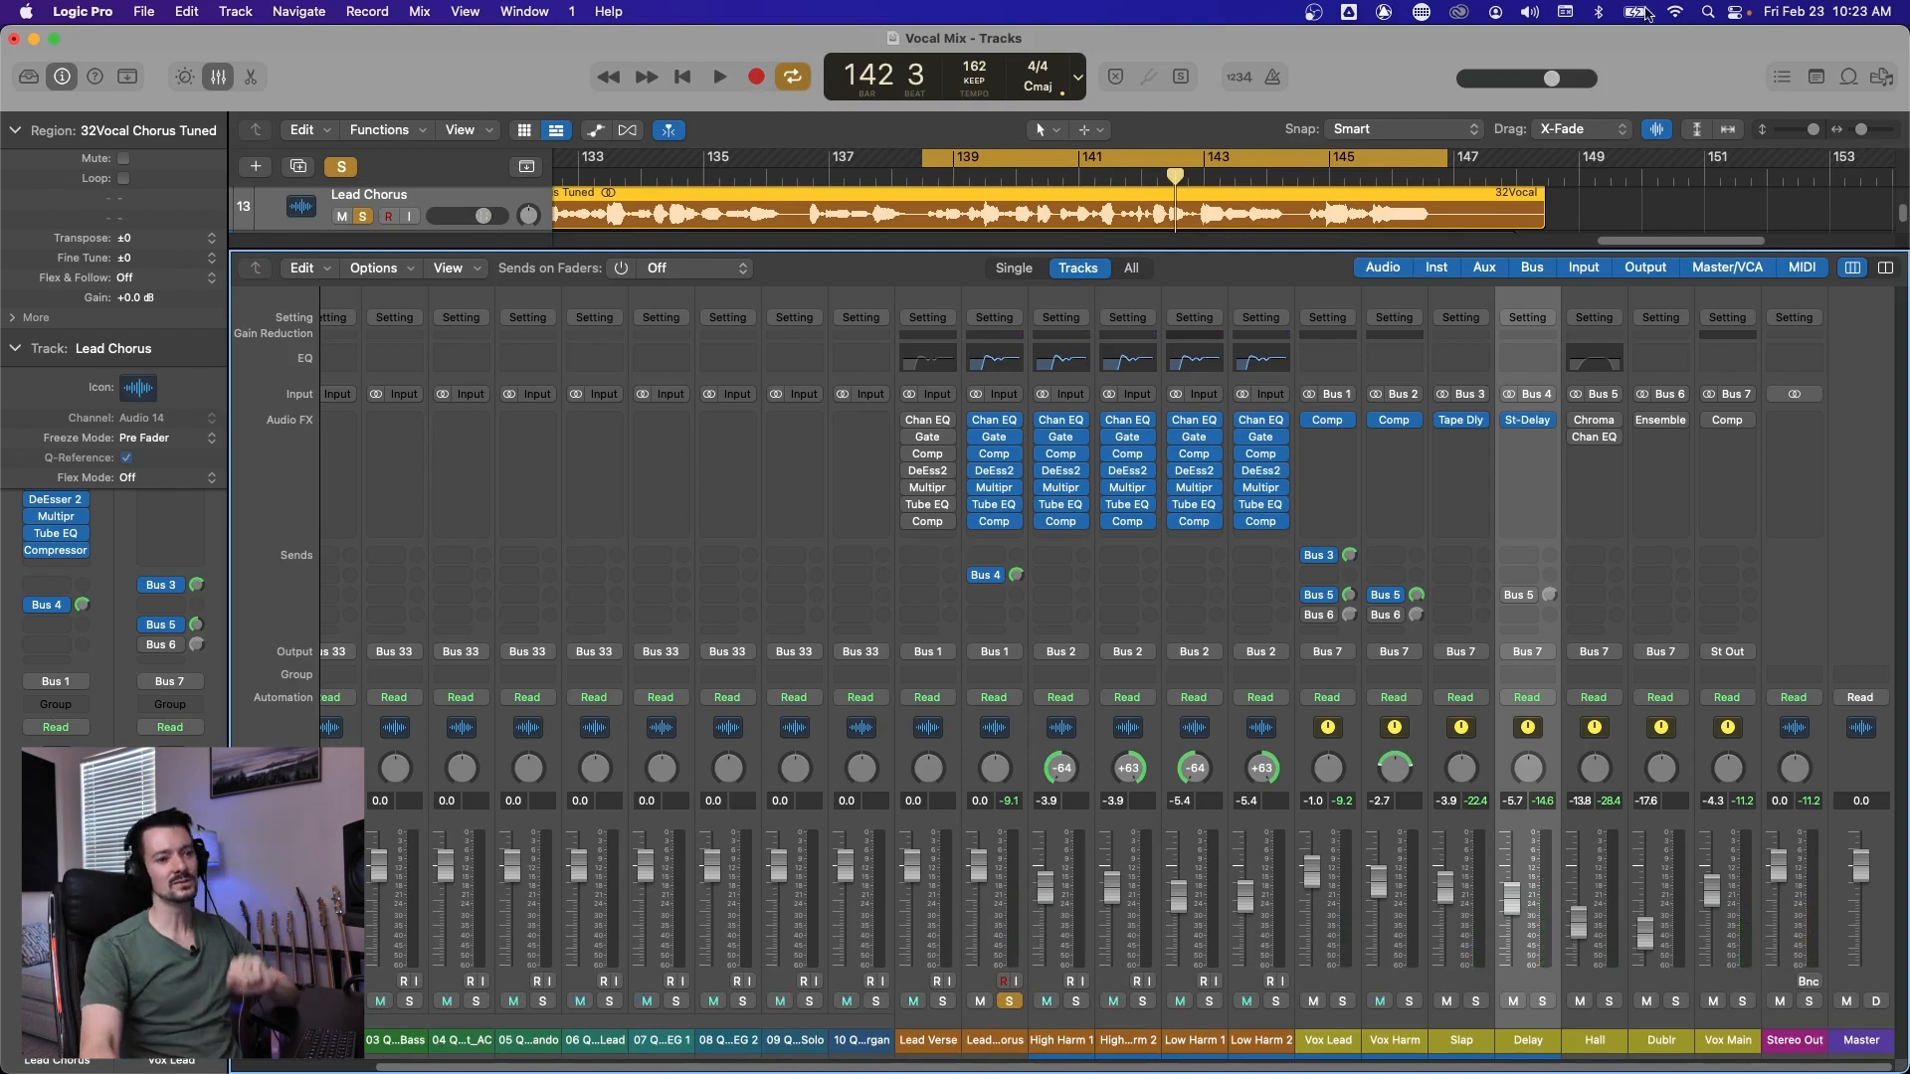
Turn on the metronome and audition the Delay bus's Stereo Delay timing against it, then stop playback and close the plug-in.
left_click(1536, 426)
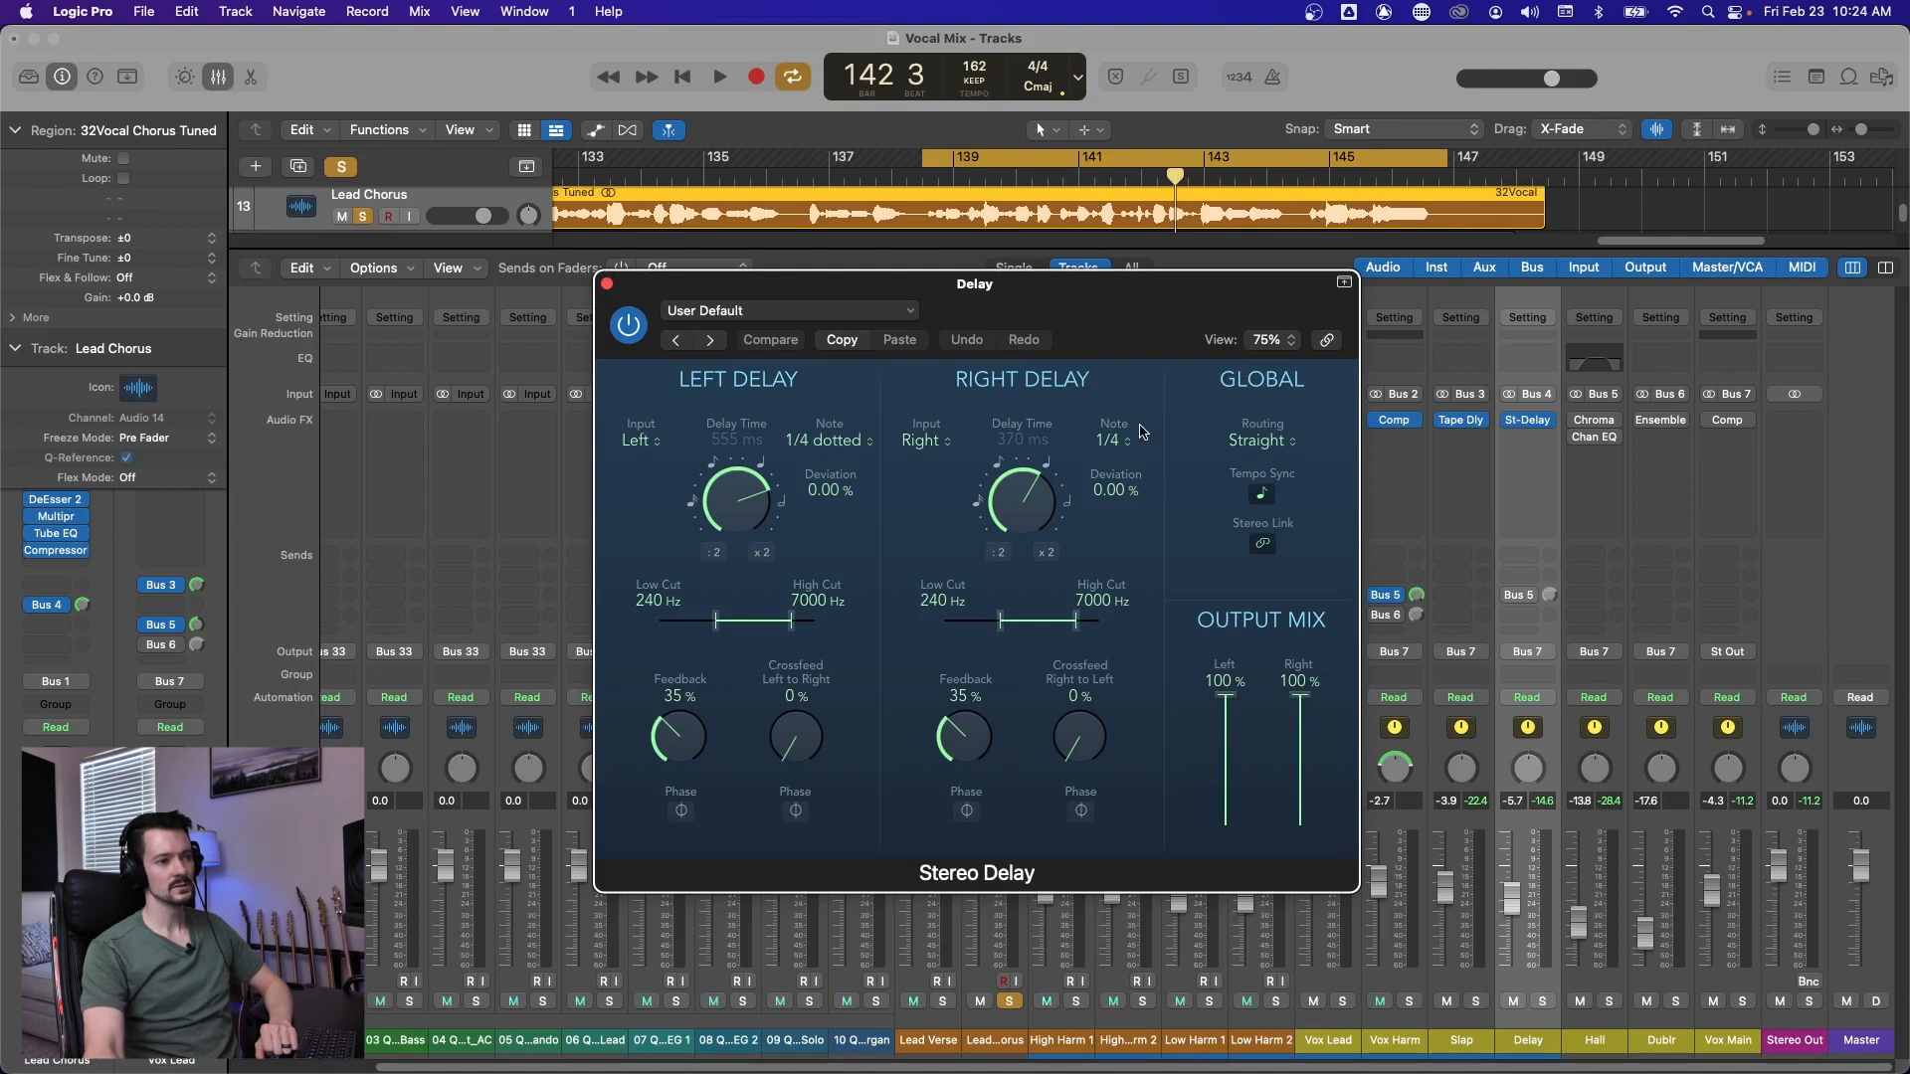
left_click(1272, 77)
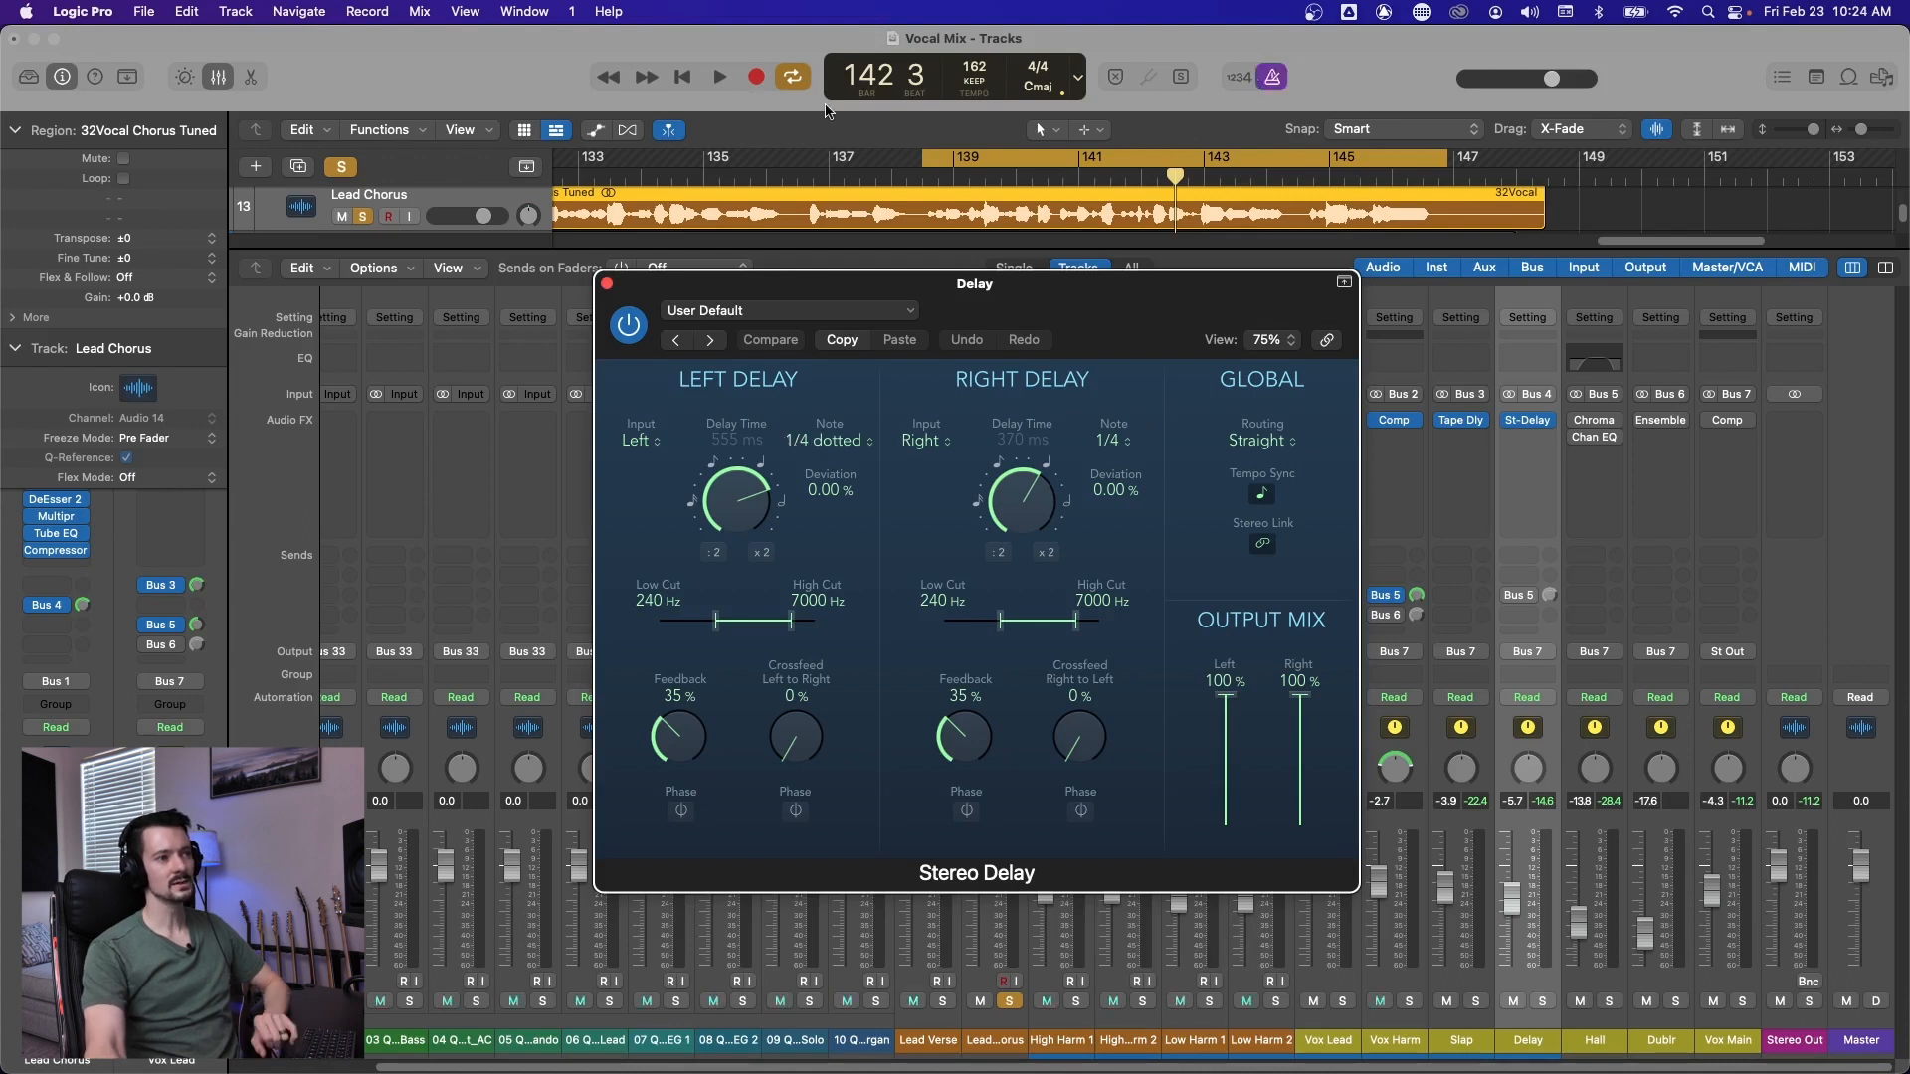
key("space")
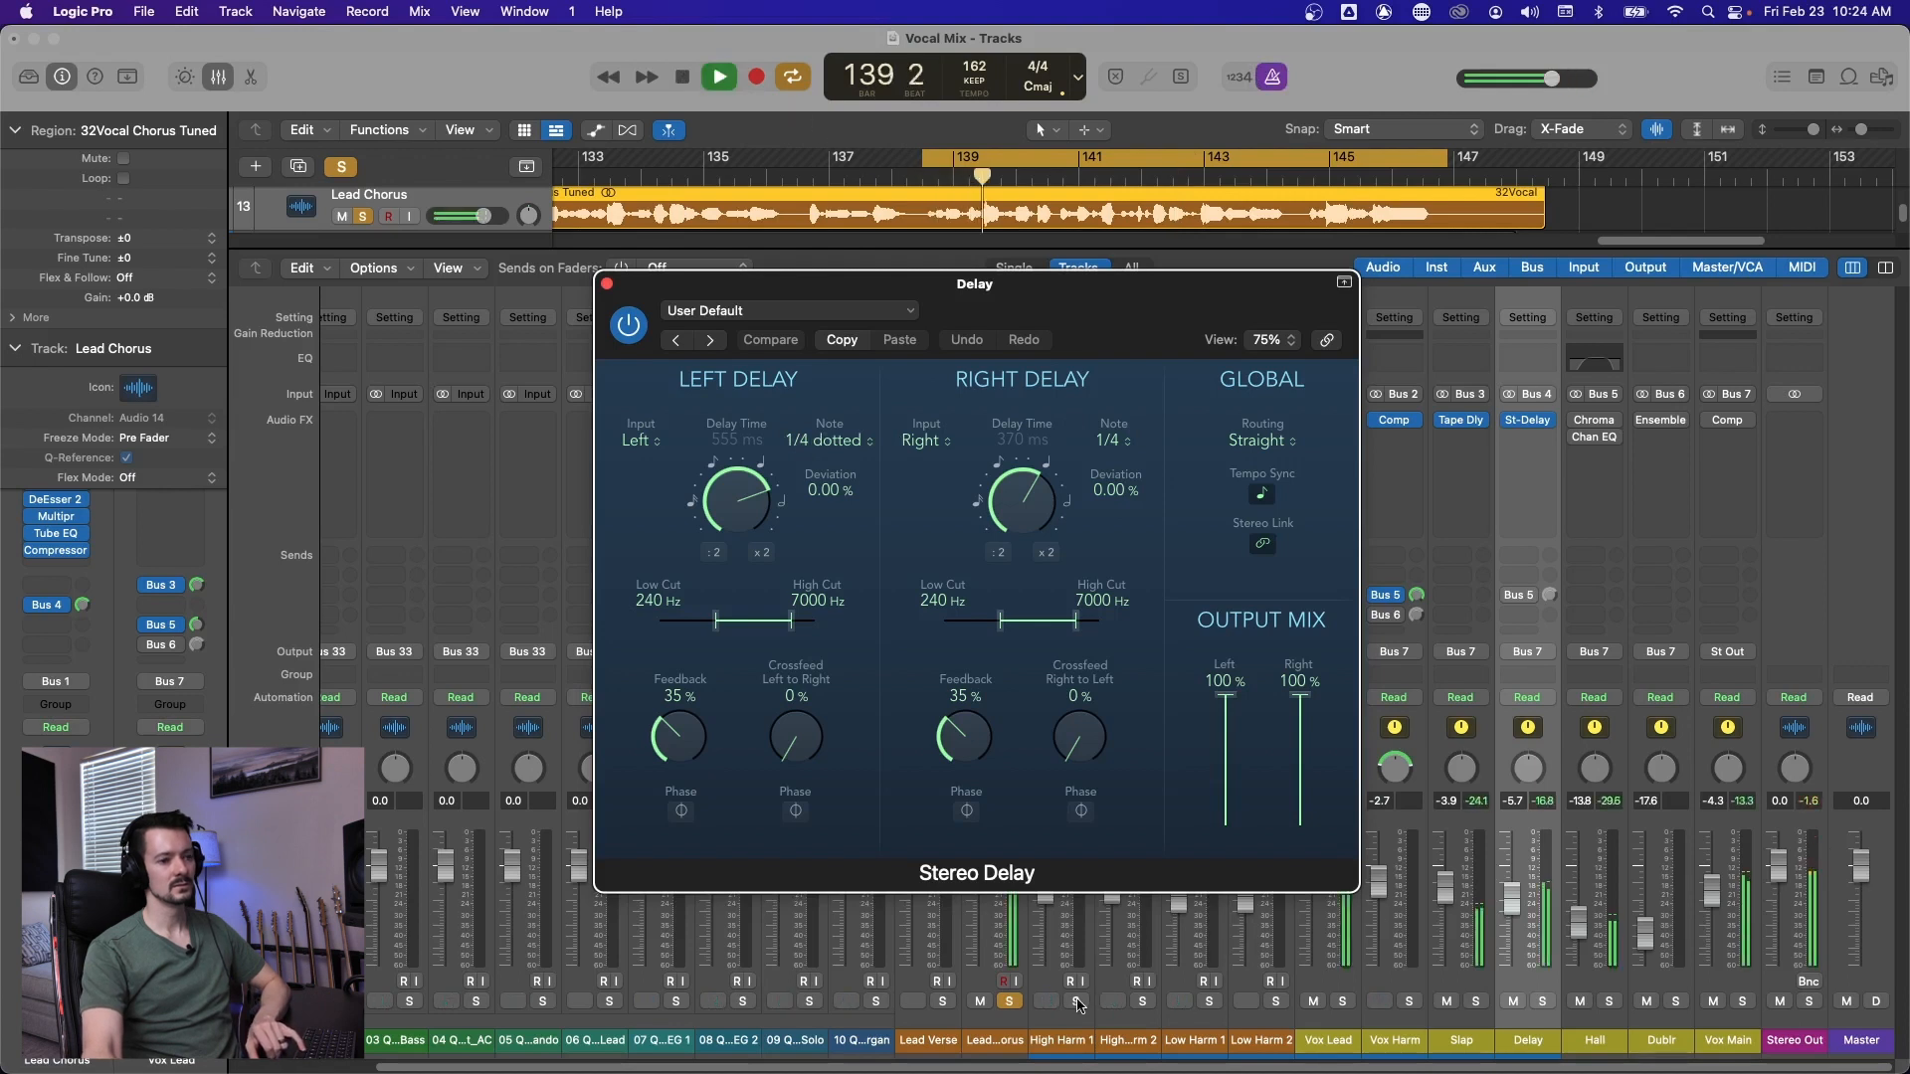
key("space")
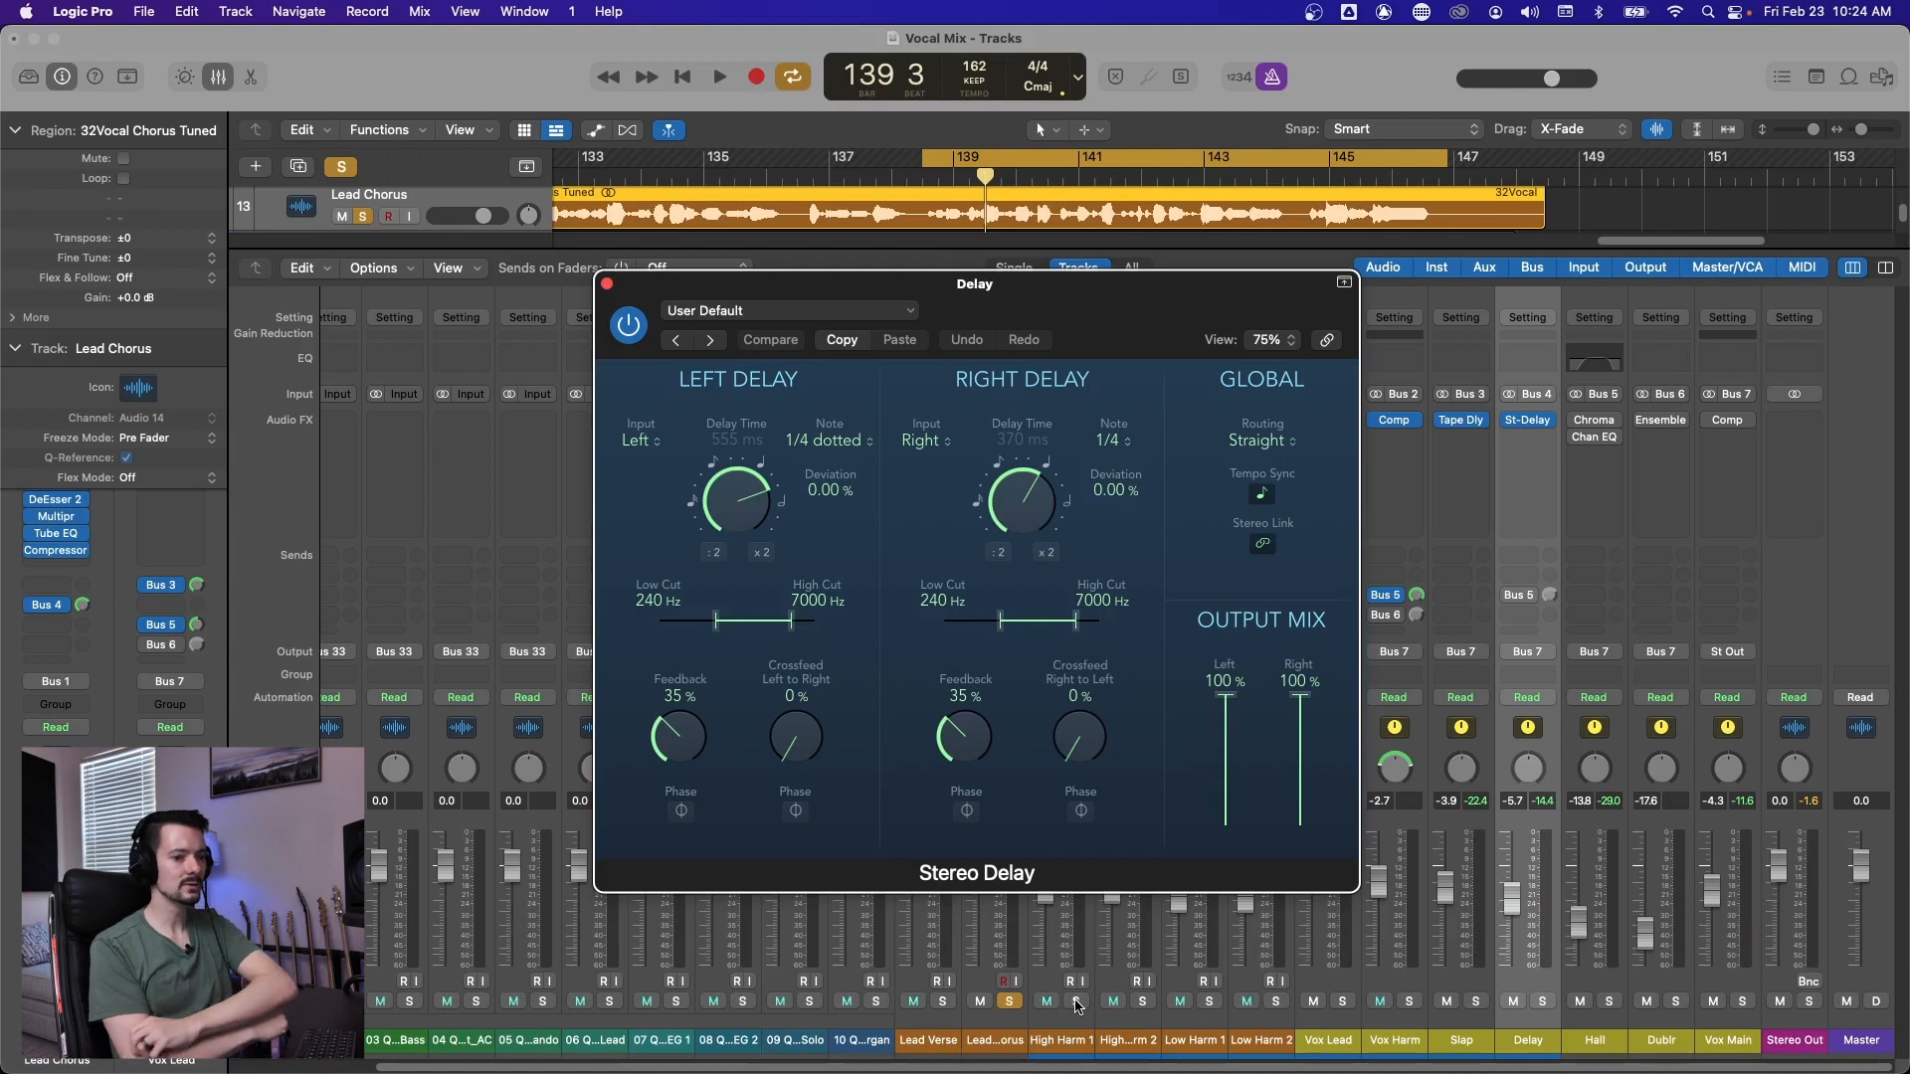
left_click(607, 284)
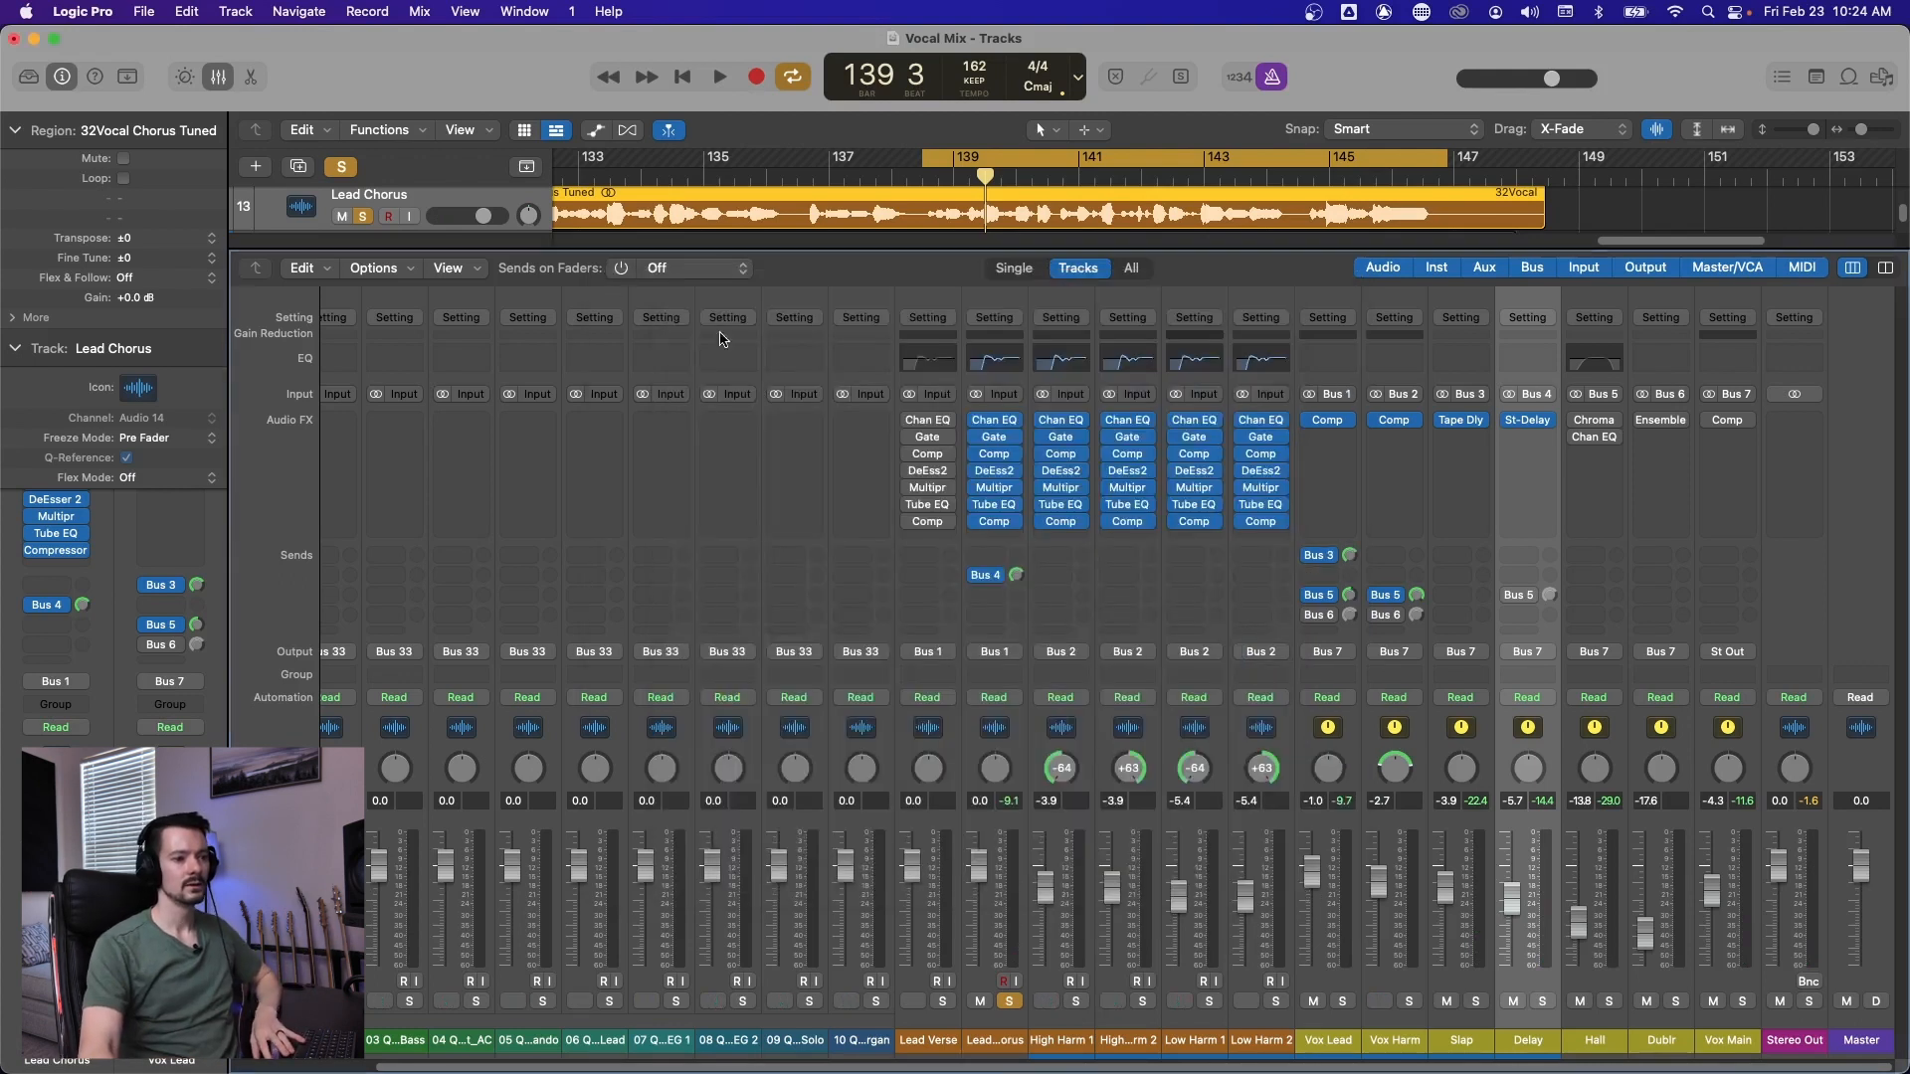
Unsolo Lead Chorus, pull the Delay bus all the way down to -∞, and play the full mix briefly.
left_click(1016, 576)
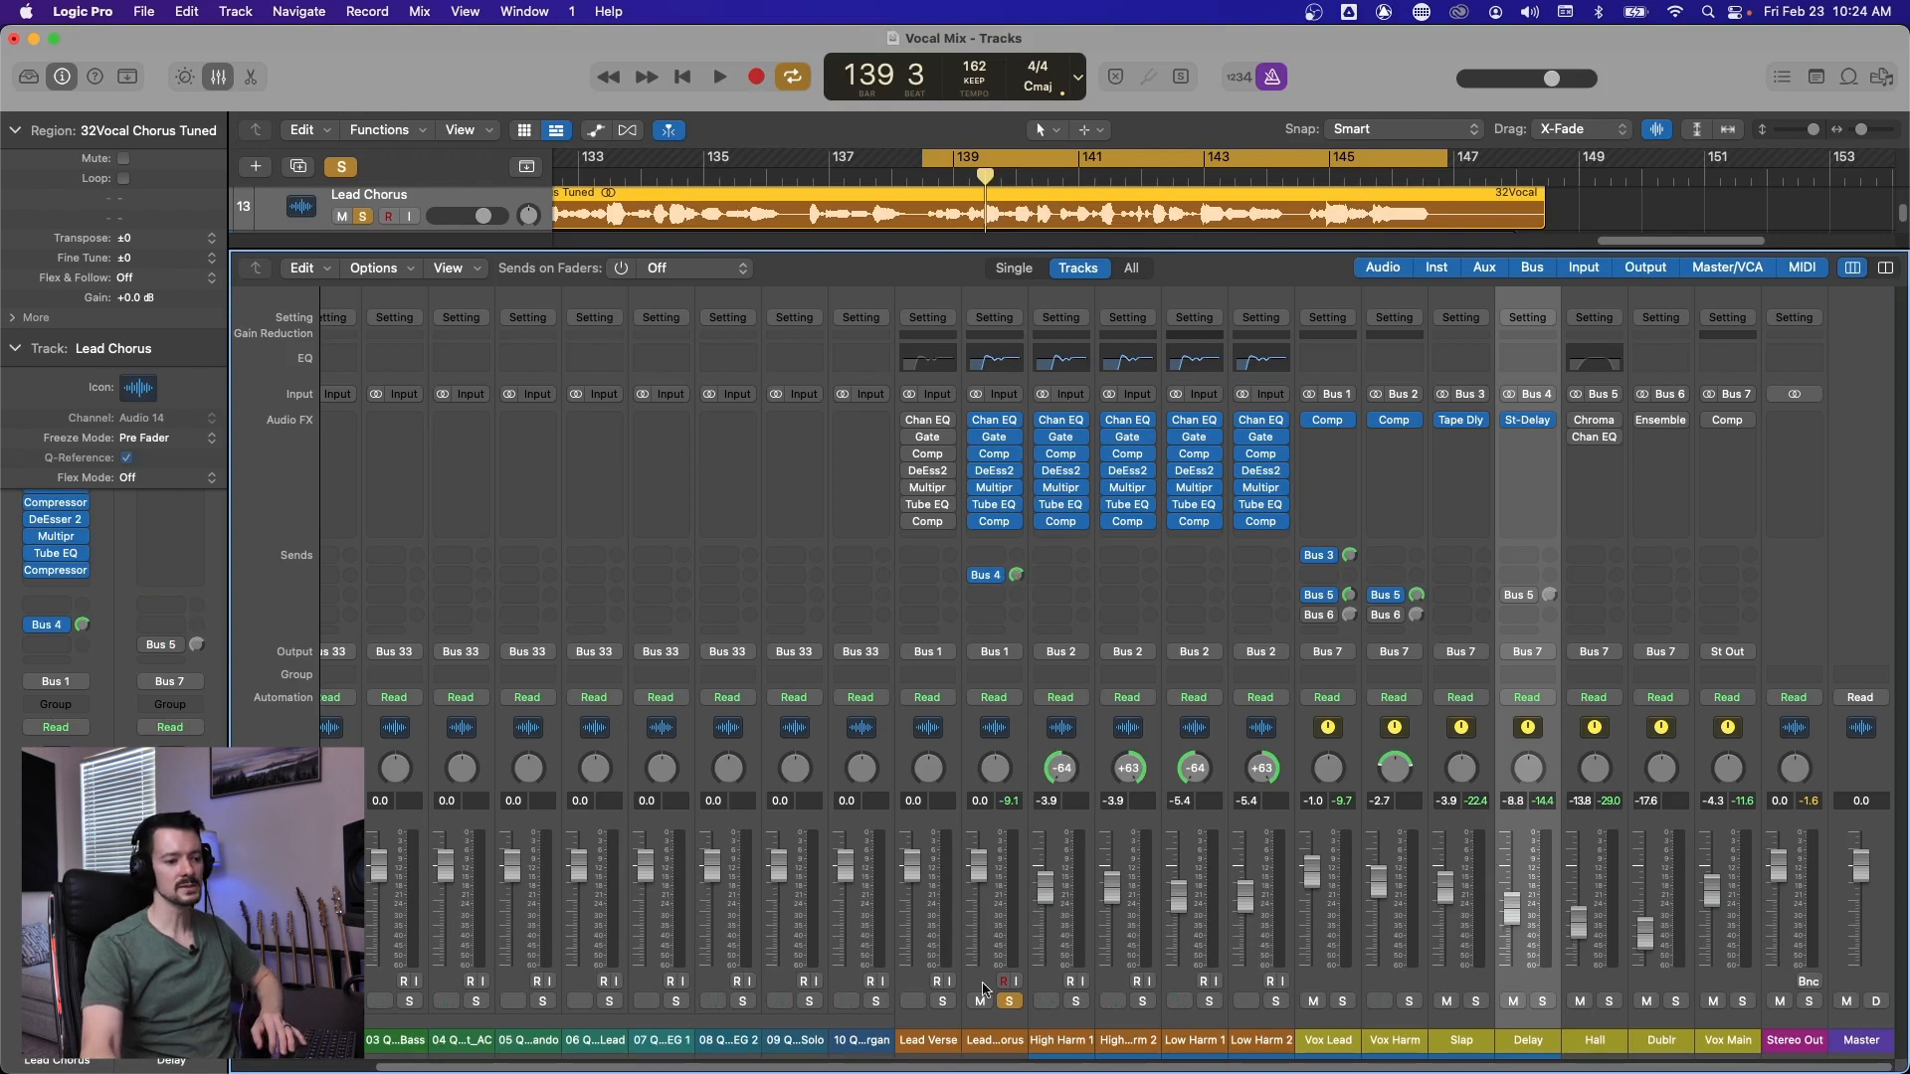
left_click(1008, 1000)
left_click_drag(1514, 922, 1513, 985)
mouse_move(1543, 1029)
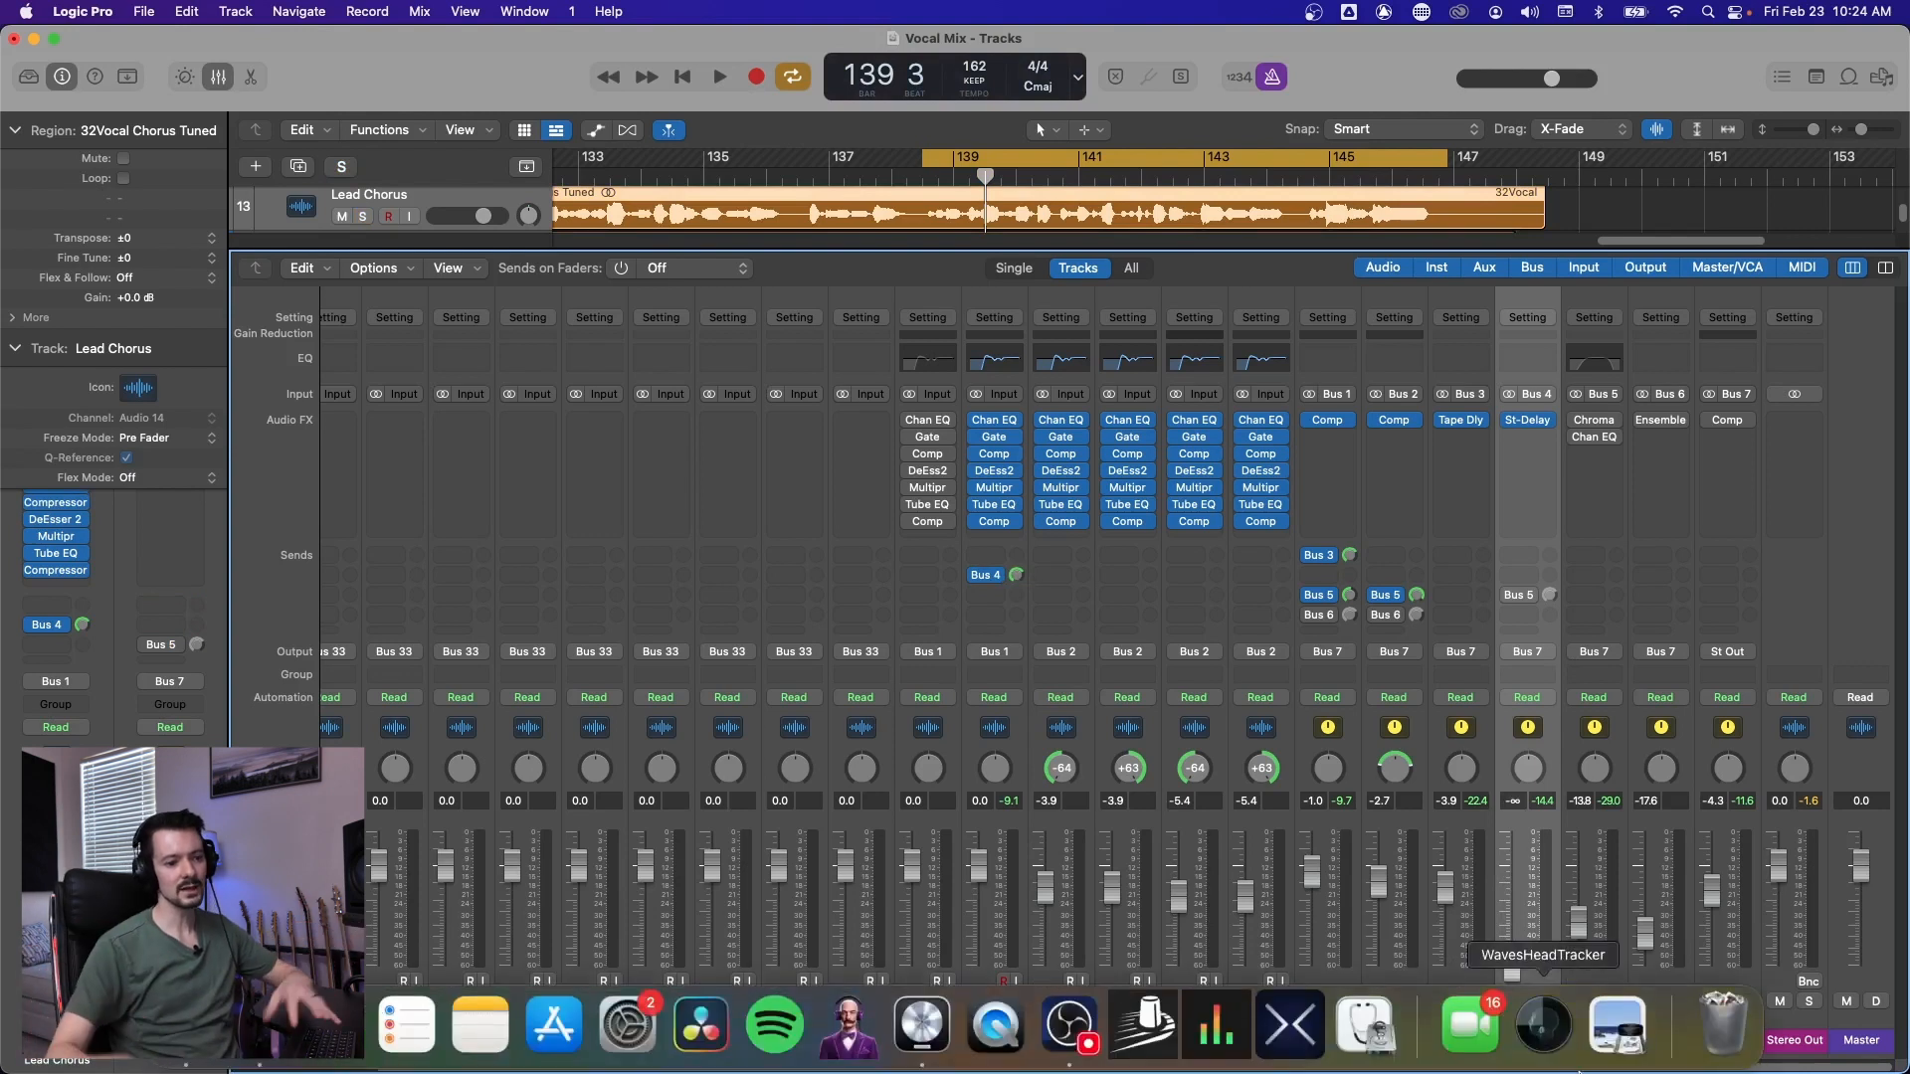
key("space")
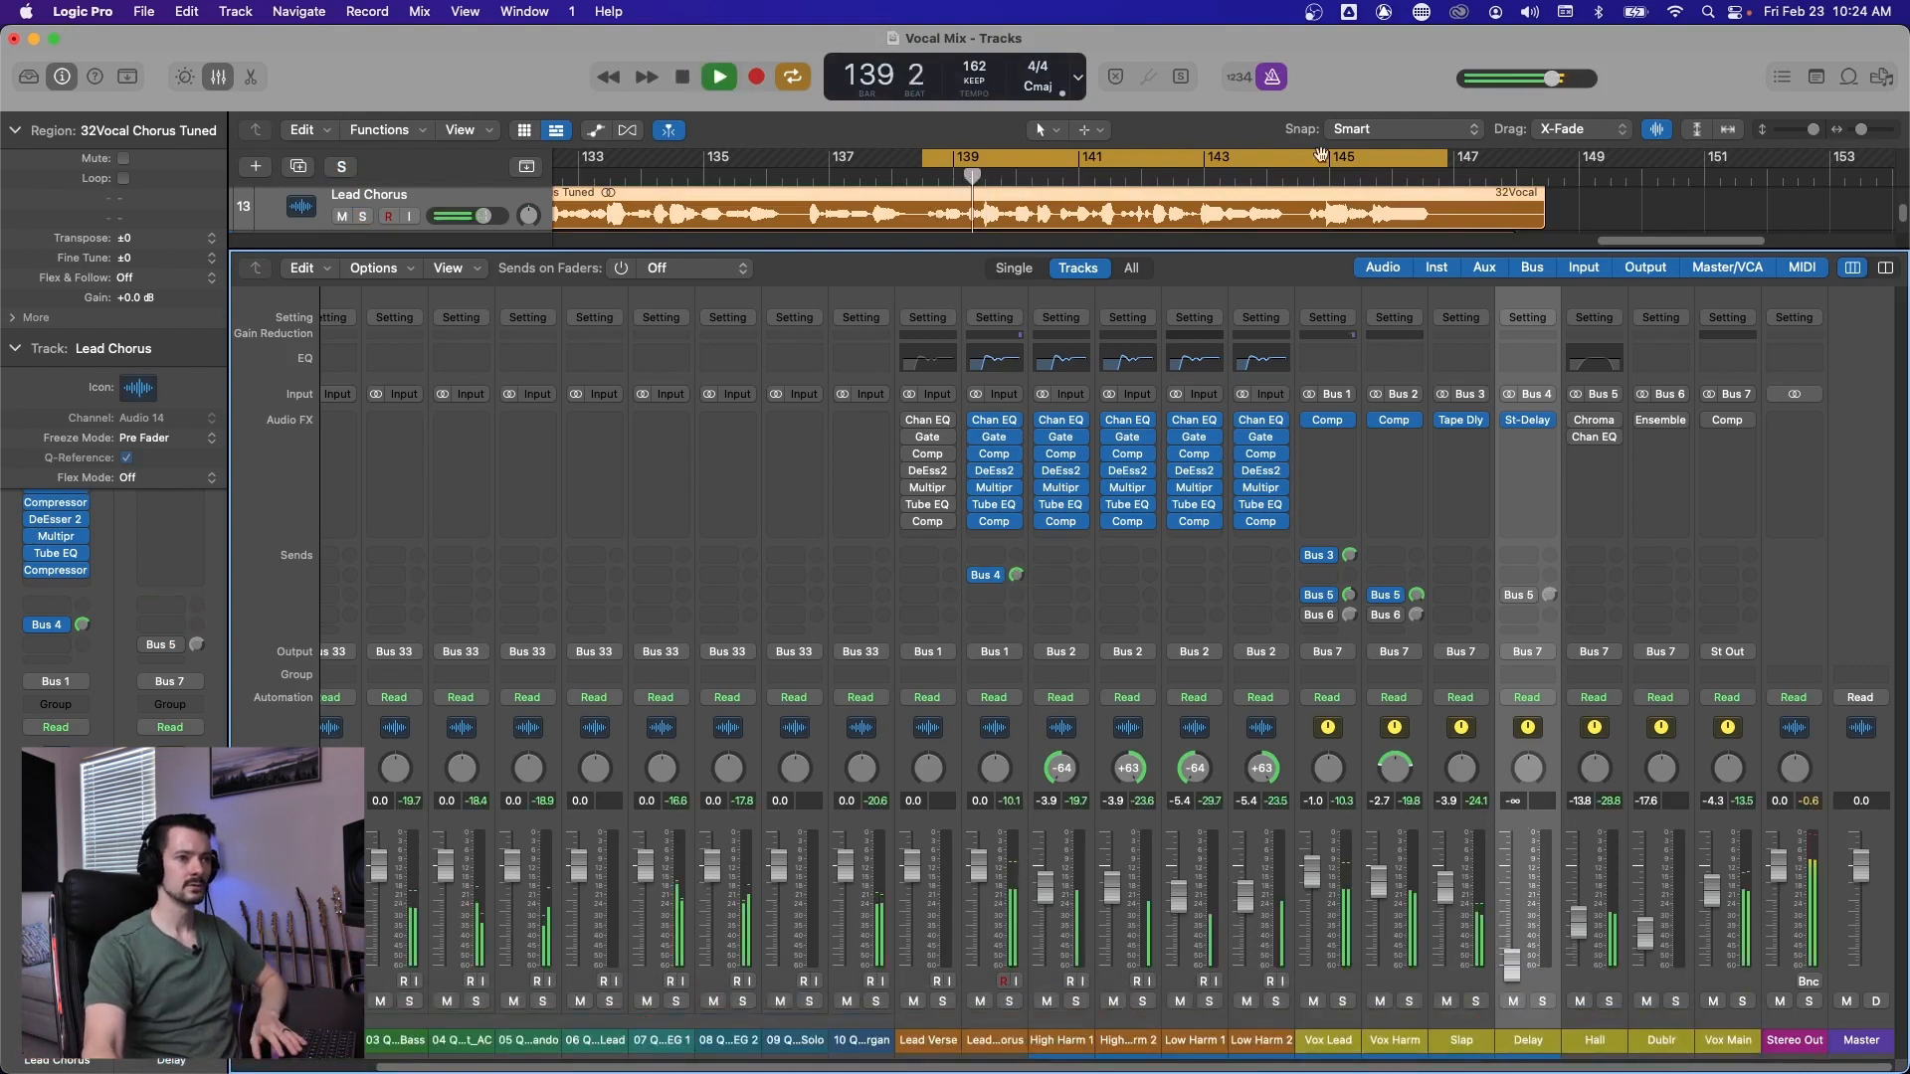
key("space")
In the full track view, extend the cycle range's start back to about bar 129.
key("x")
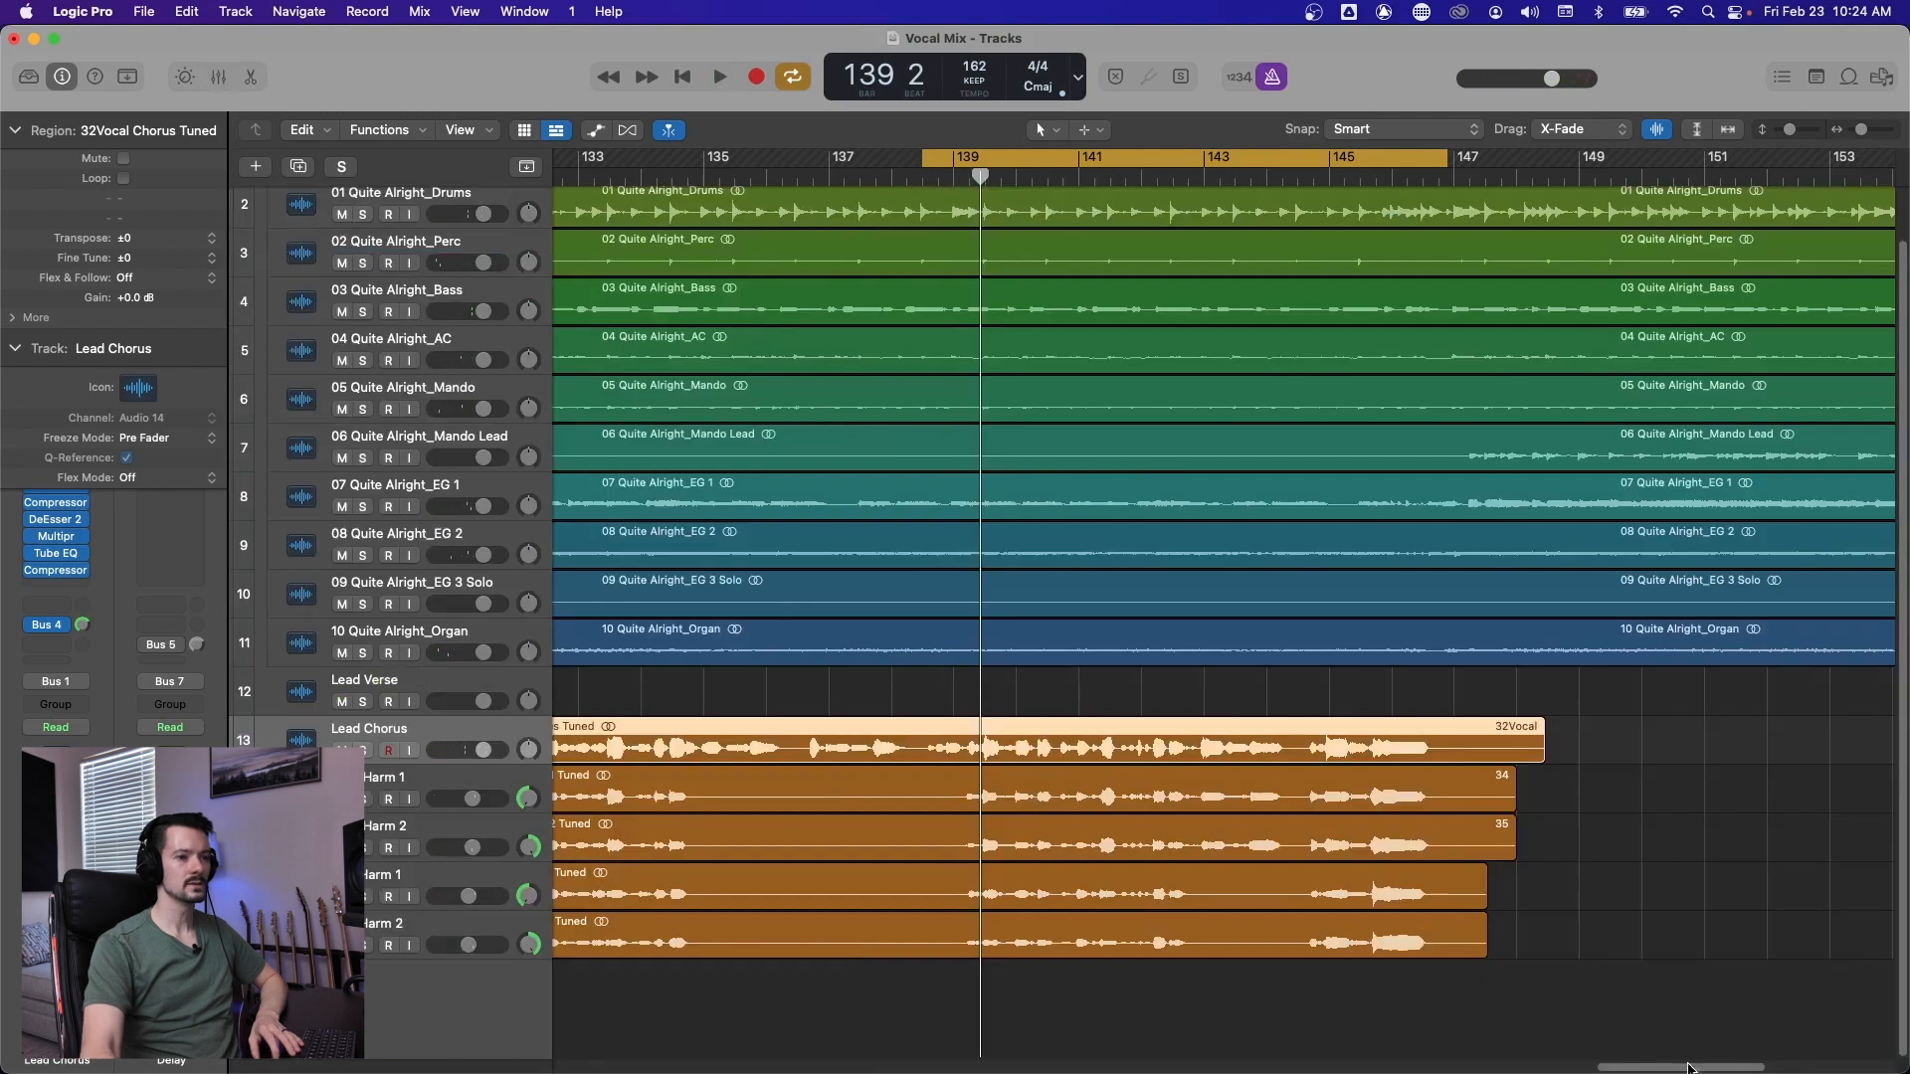
left_click_drag(1688, 1067, 1593, 1065)
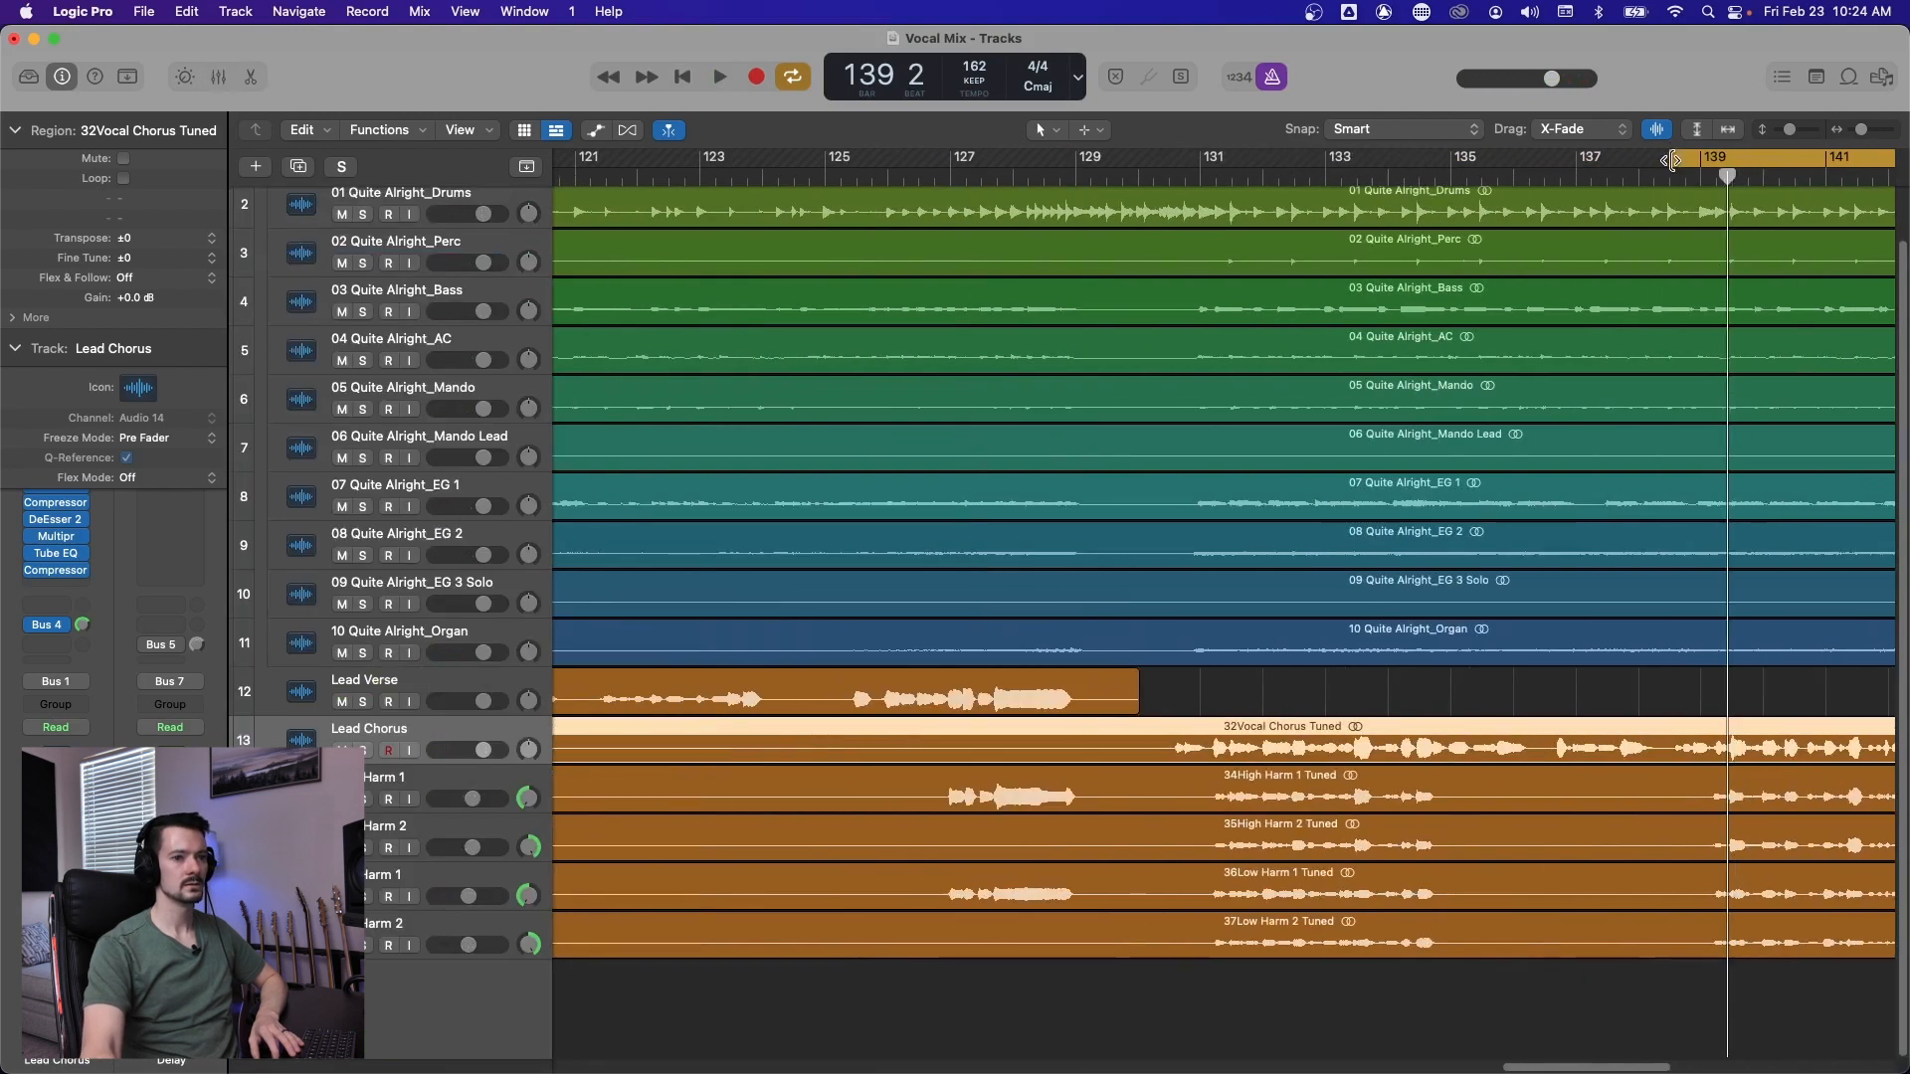
left_click_drag(1671, 161, 1091, 161)
Play the mix from the new cycle start, bring the Delay bus up to -16.2 dB in the mixer, and stop playback.
key("space")
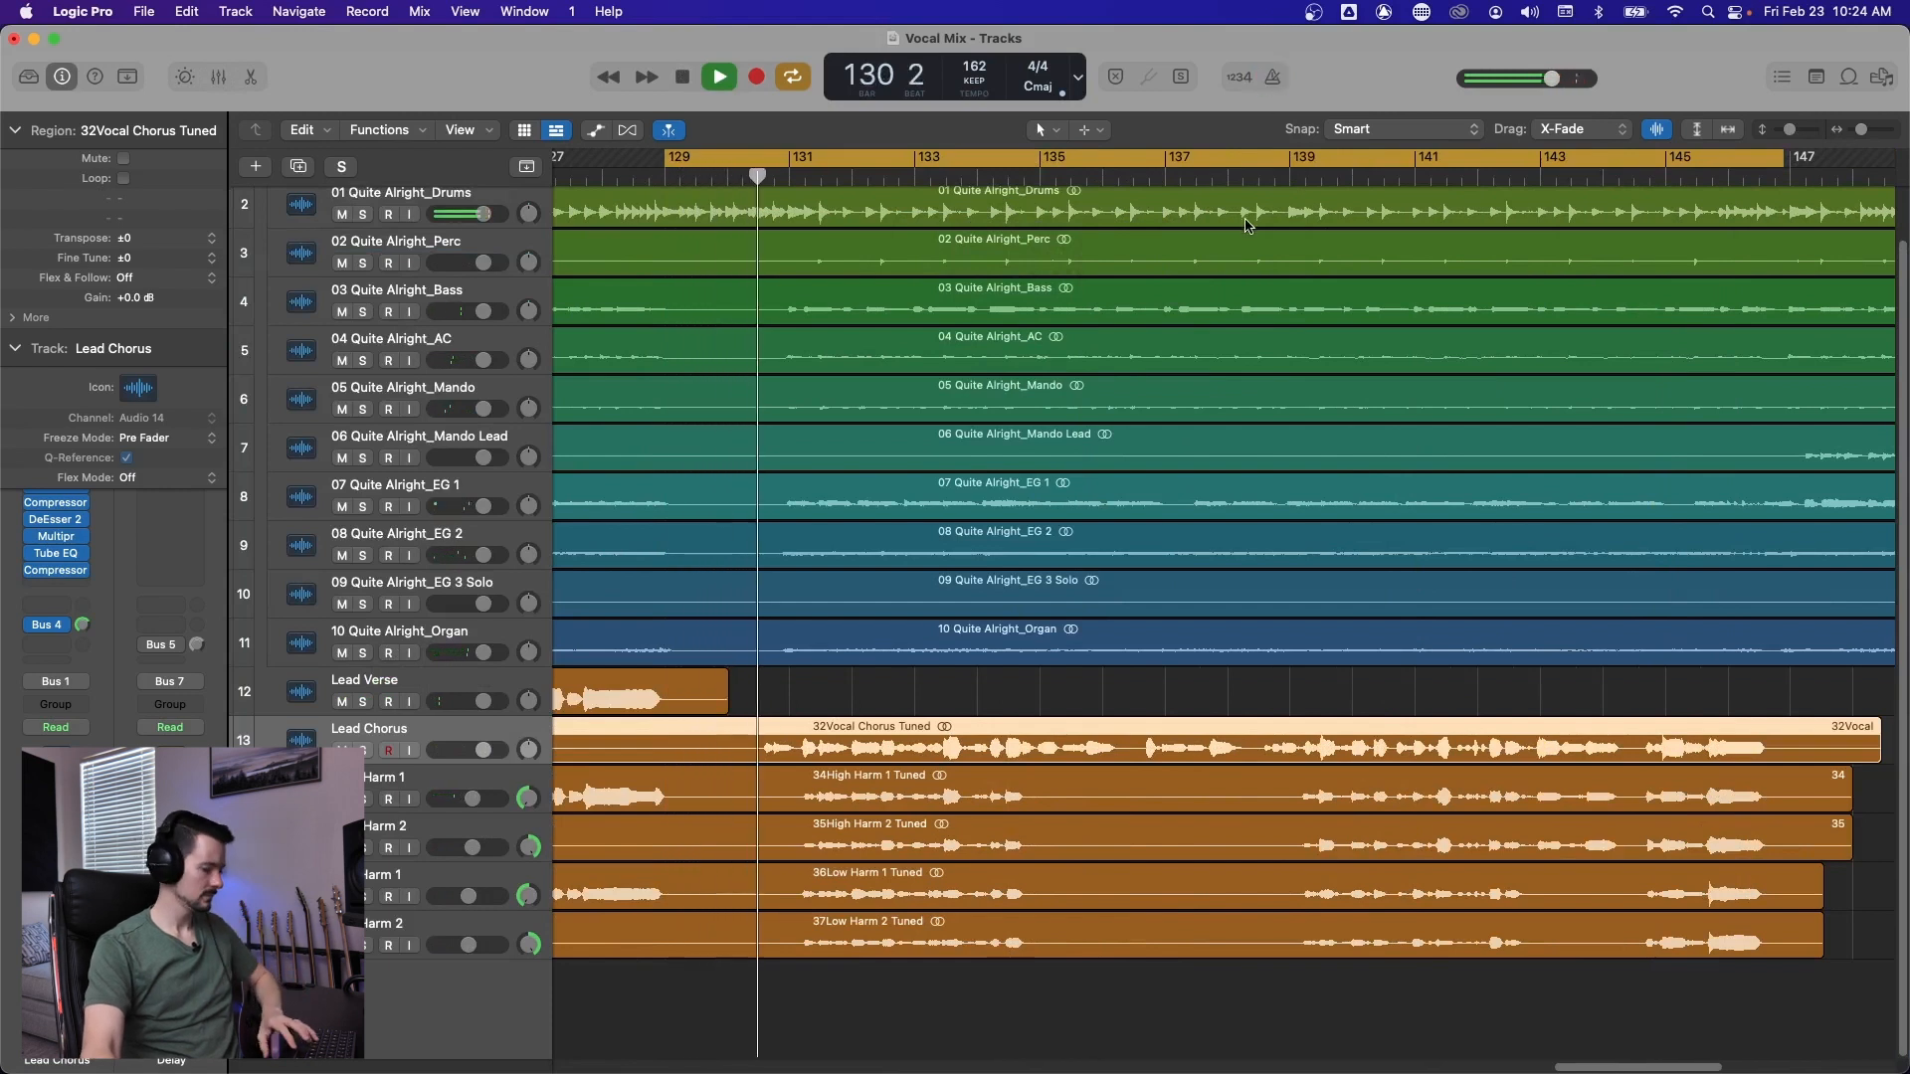
key("x")
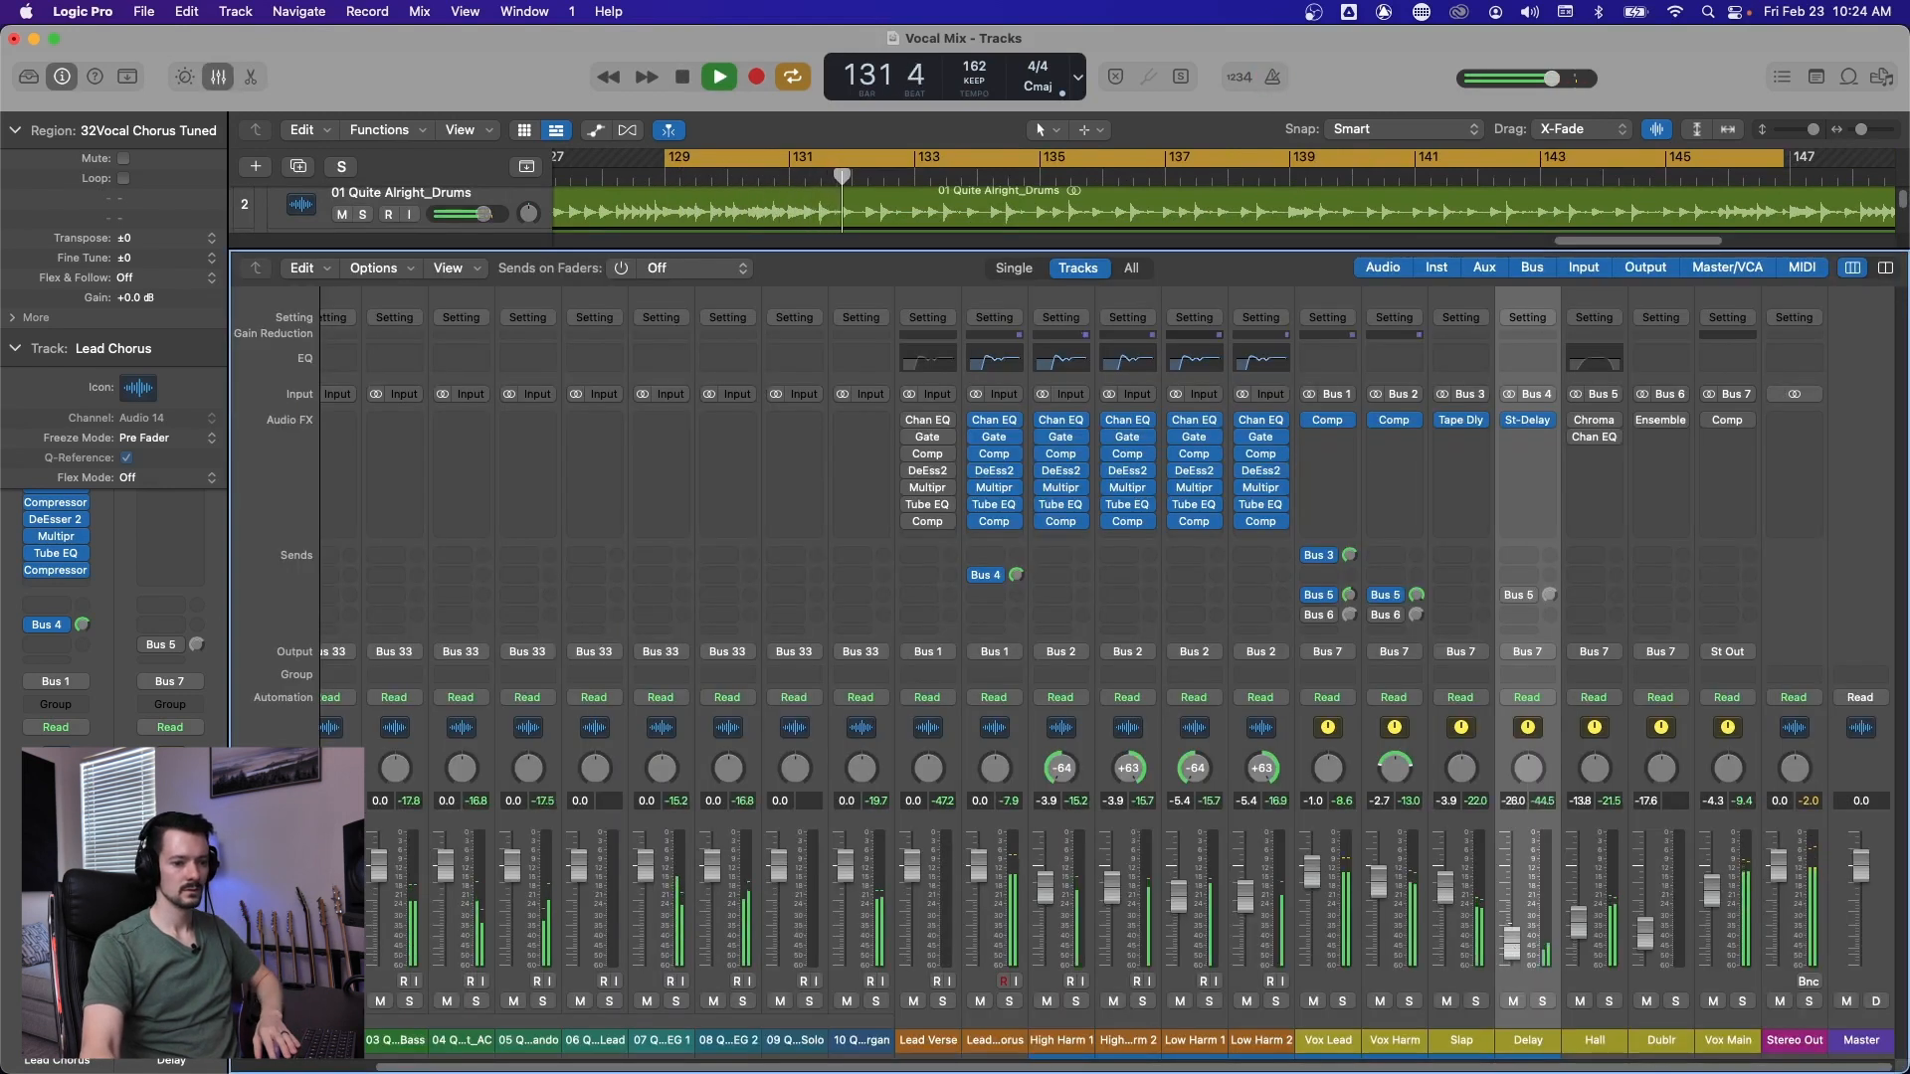
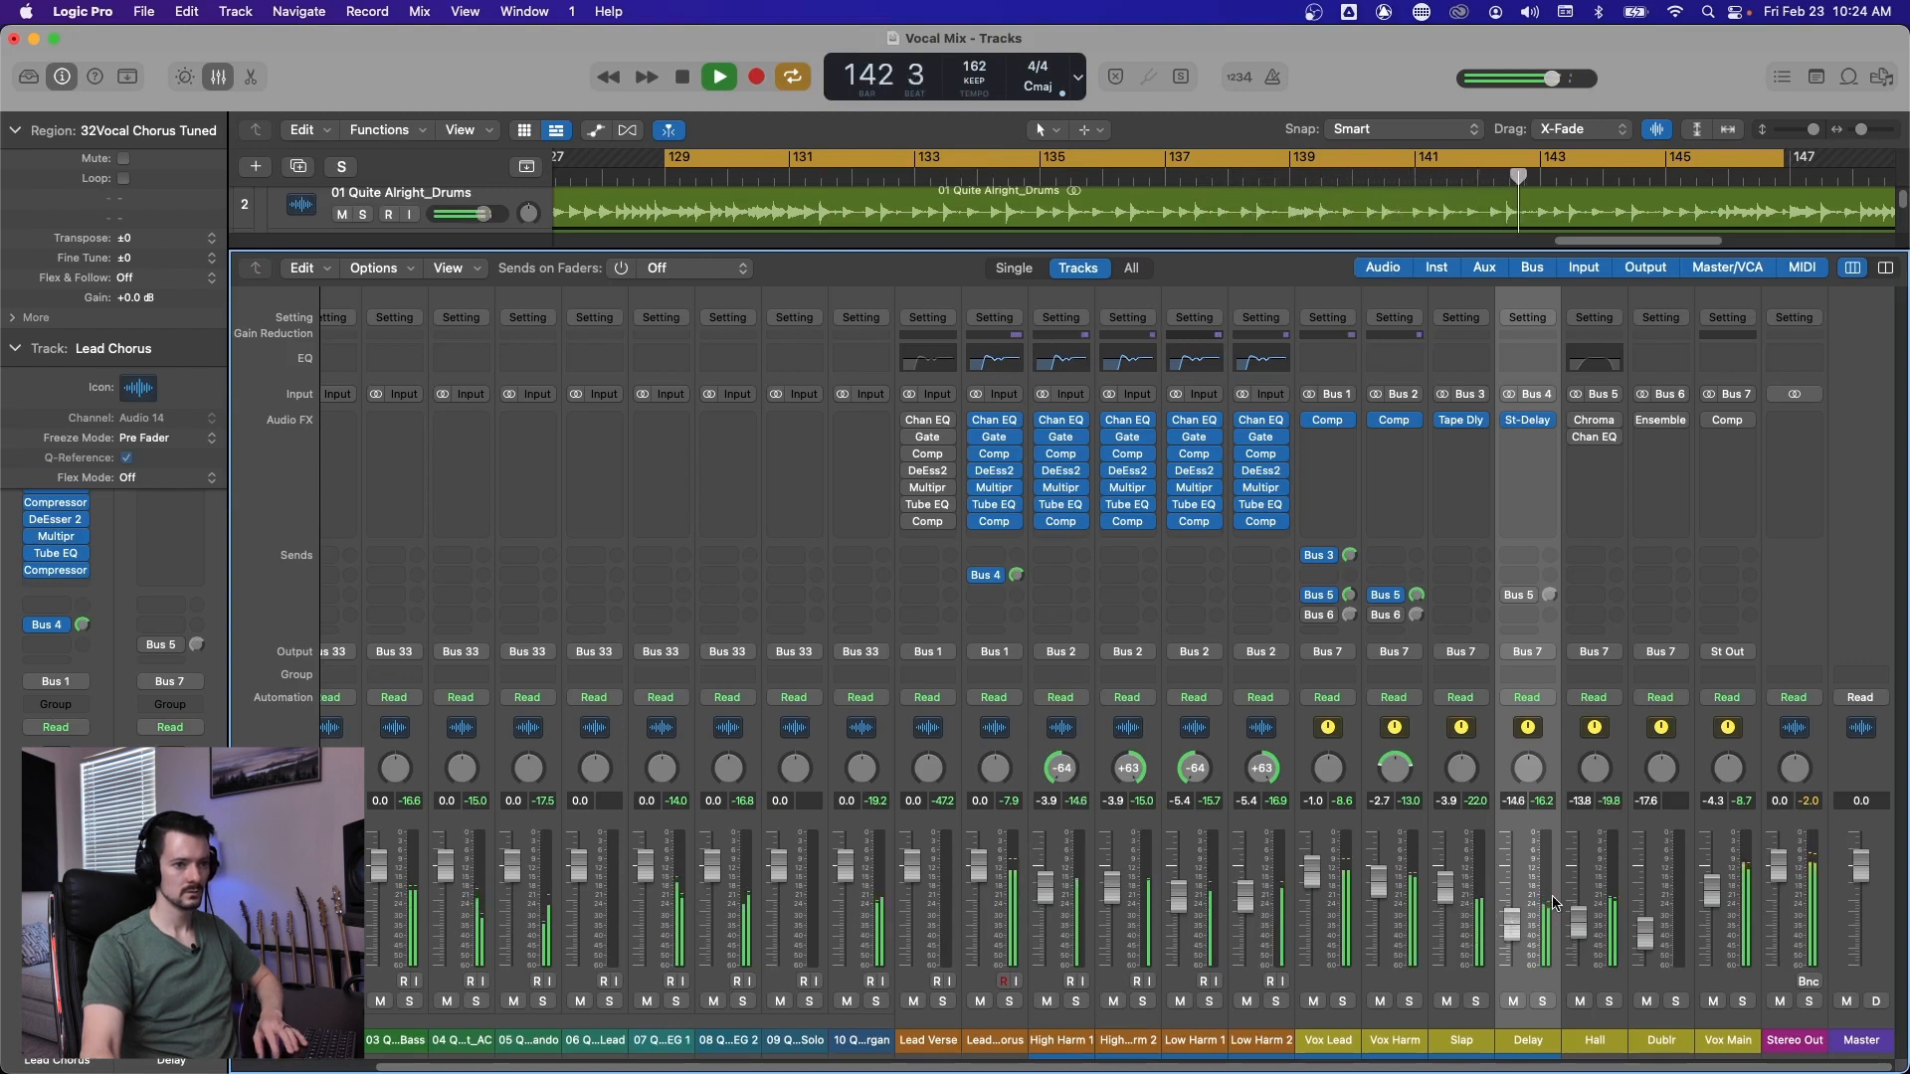
key("space")
left_click_drag(1516, 927, 1517, 934)
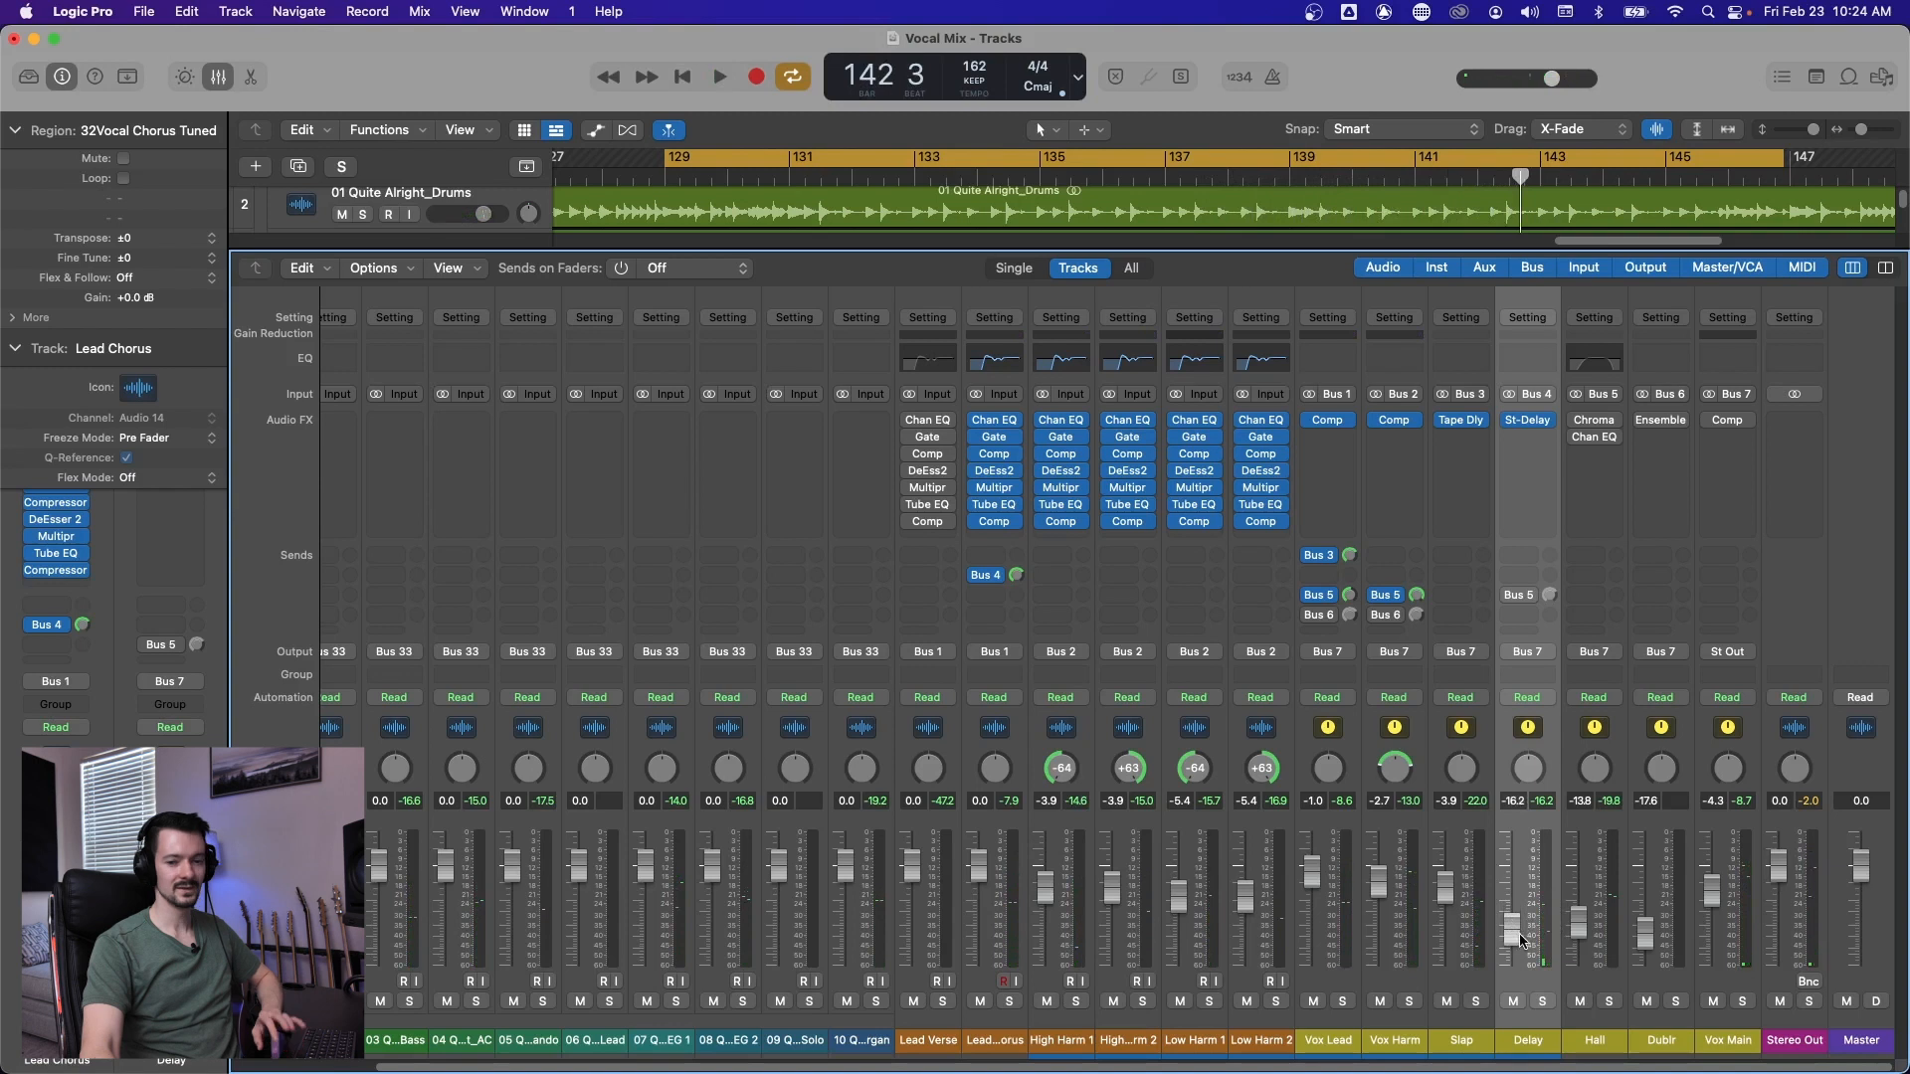
Set the Stereo Delay's Low Cut to 270 Hz and High Cut to 3700 Hz on both sides, start playback, and close the plug-in.
left_click(1530, 423)
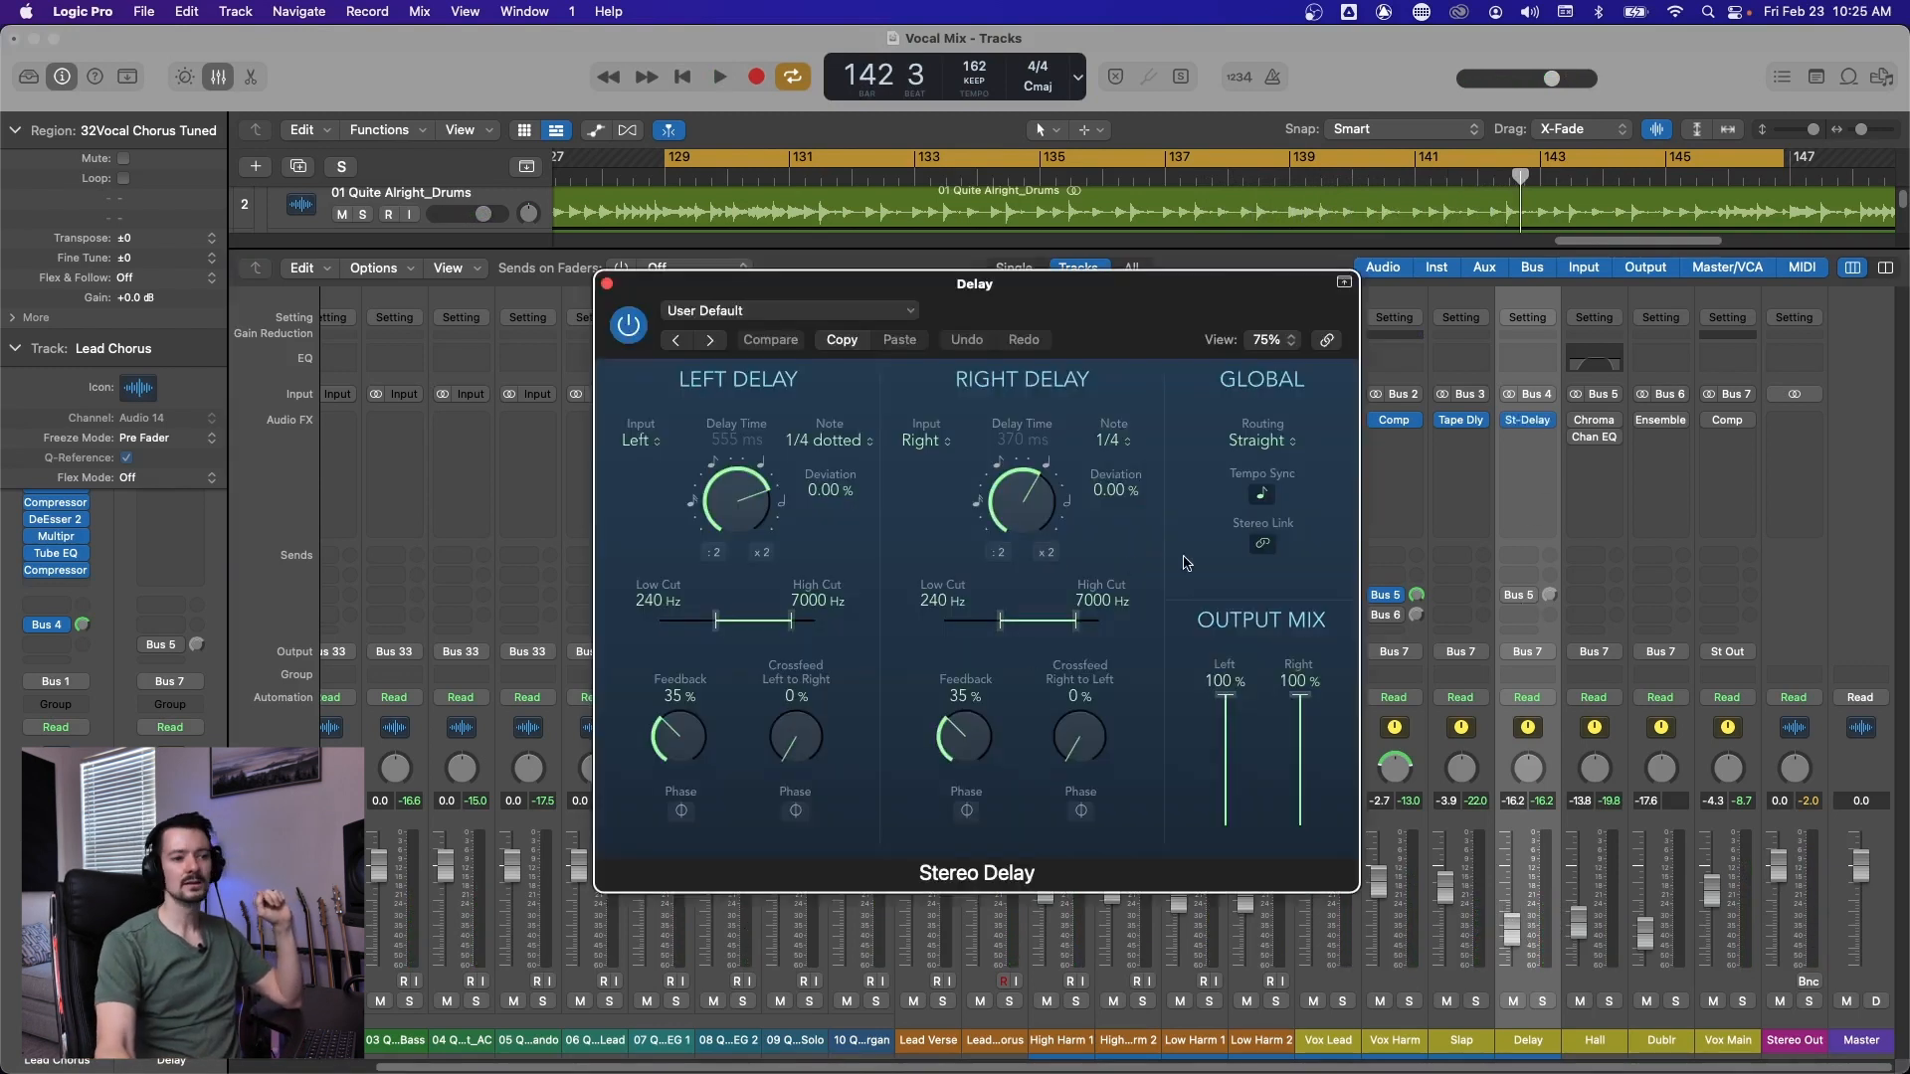
left_click(1265, 548)
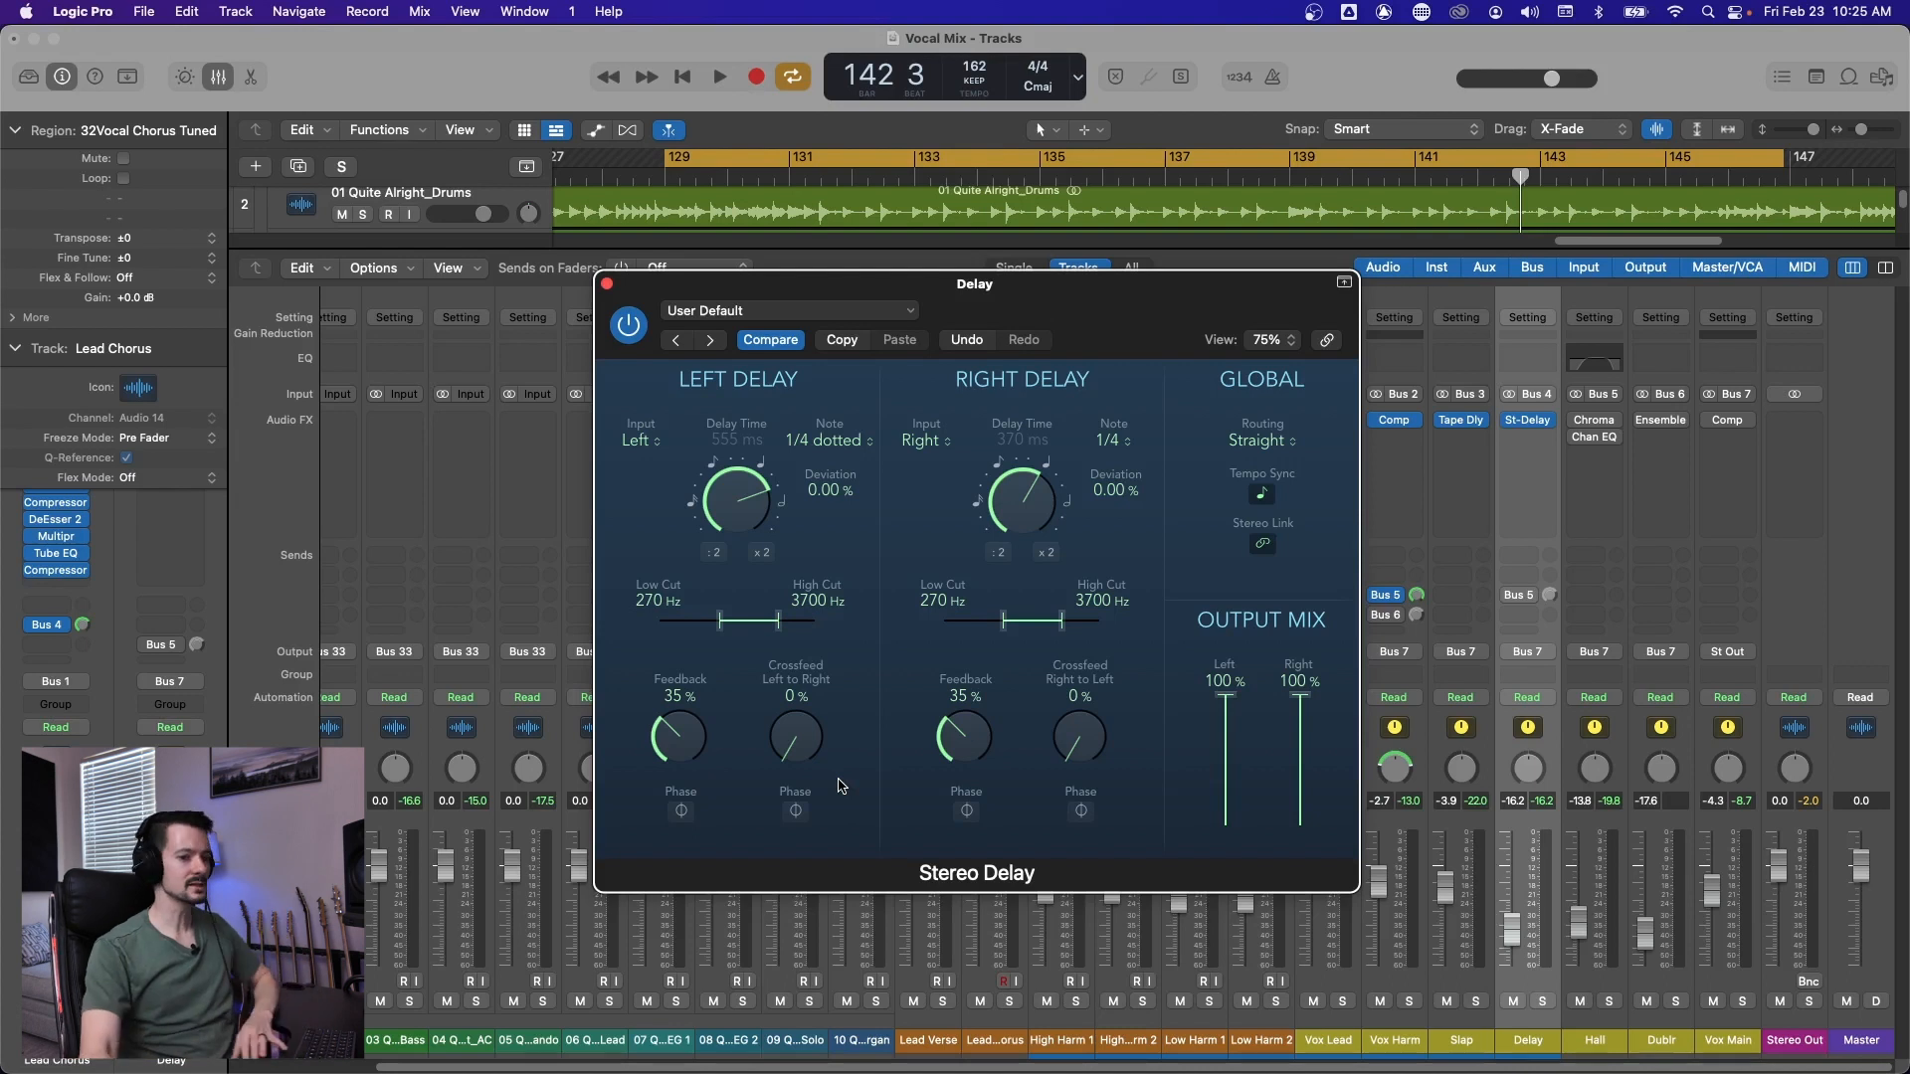
key("space")
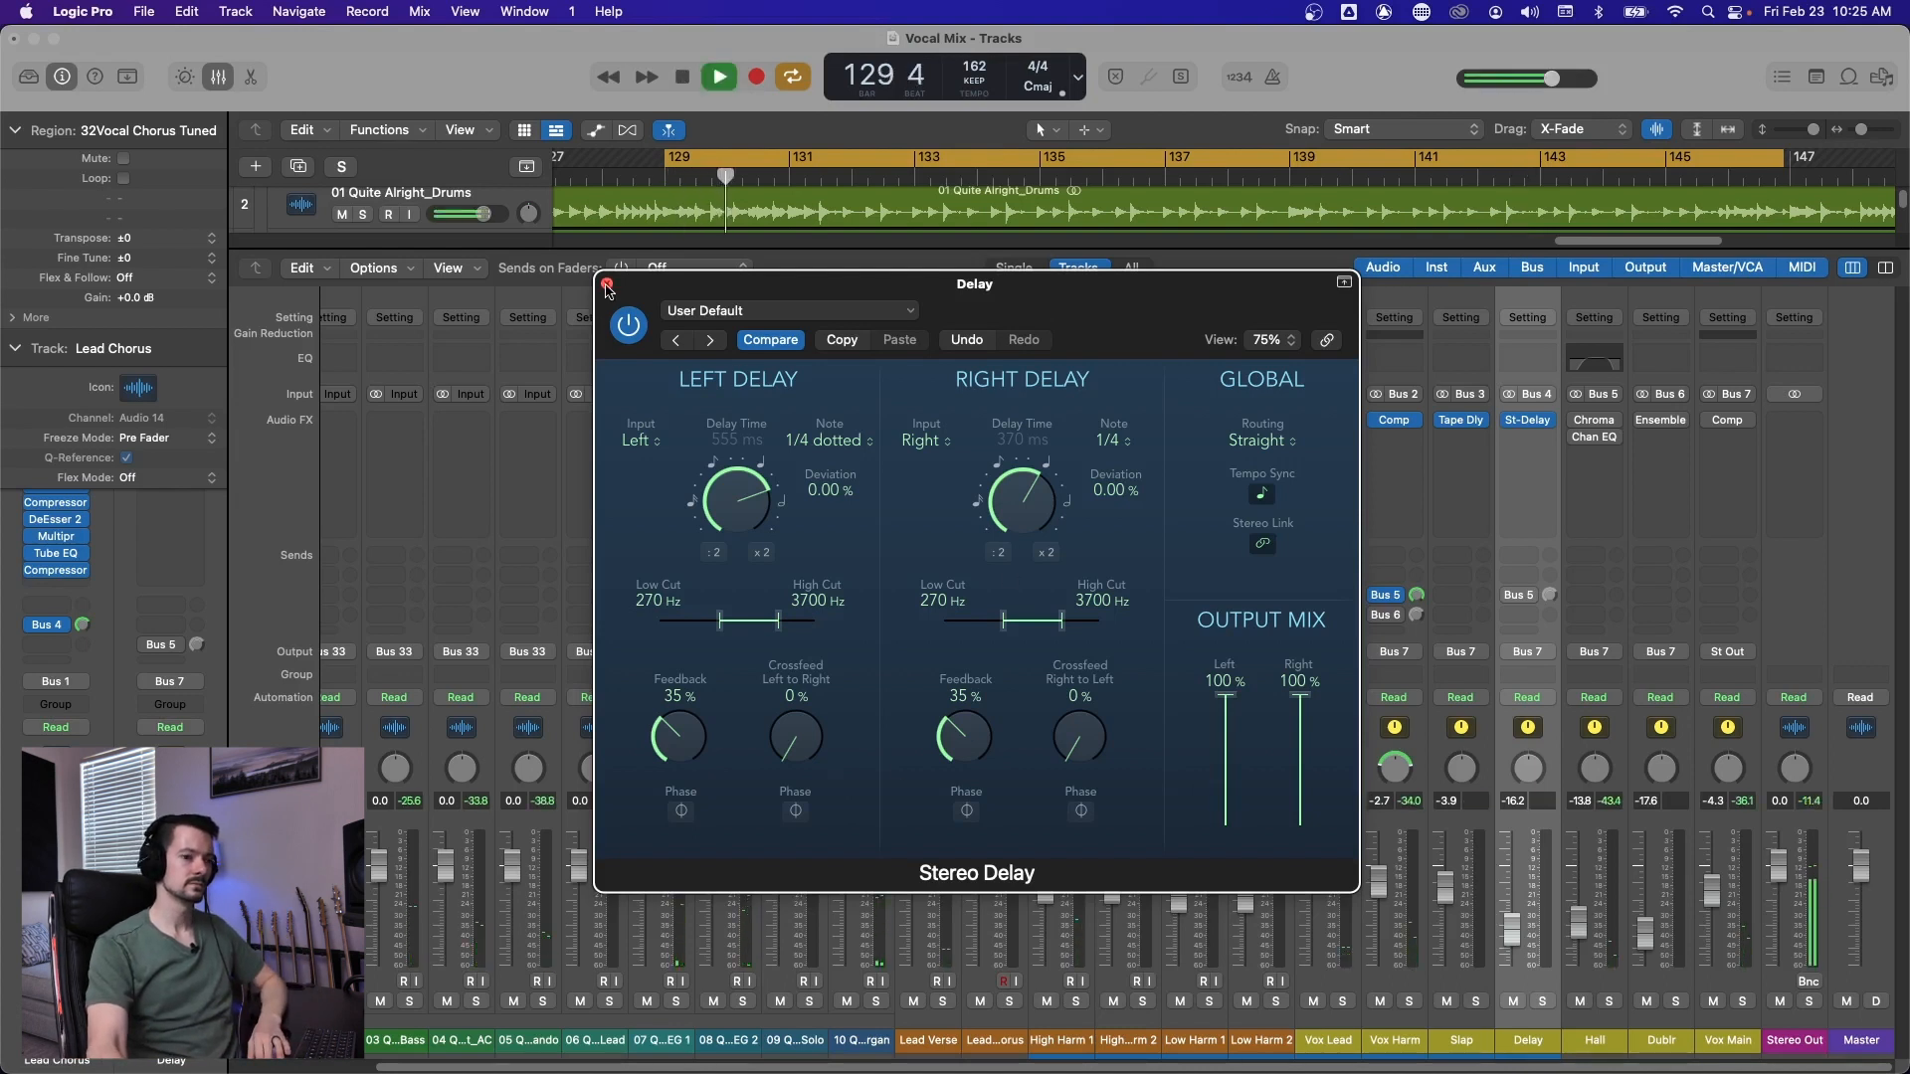
key("super+w")
Audition the Delay bus in solo, unsolo it, raise it to -13.4 dB against the full mix, and stop playback.
left_click(1543, 1002)
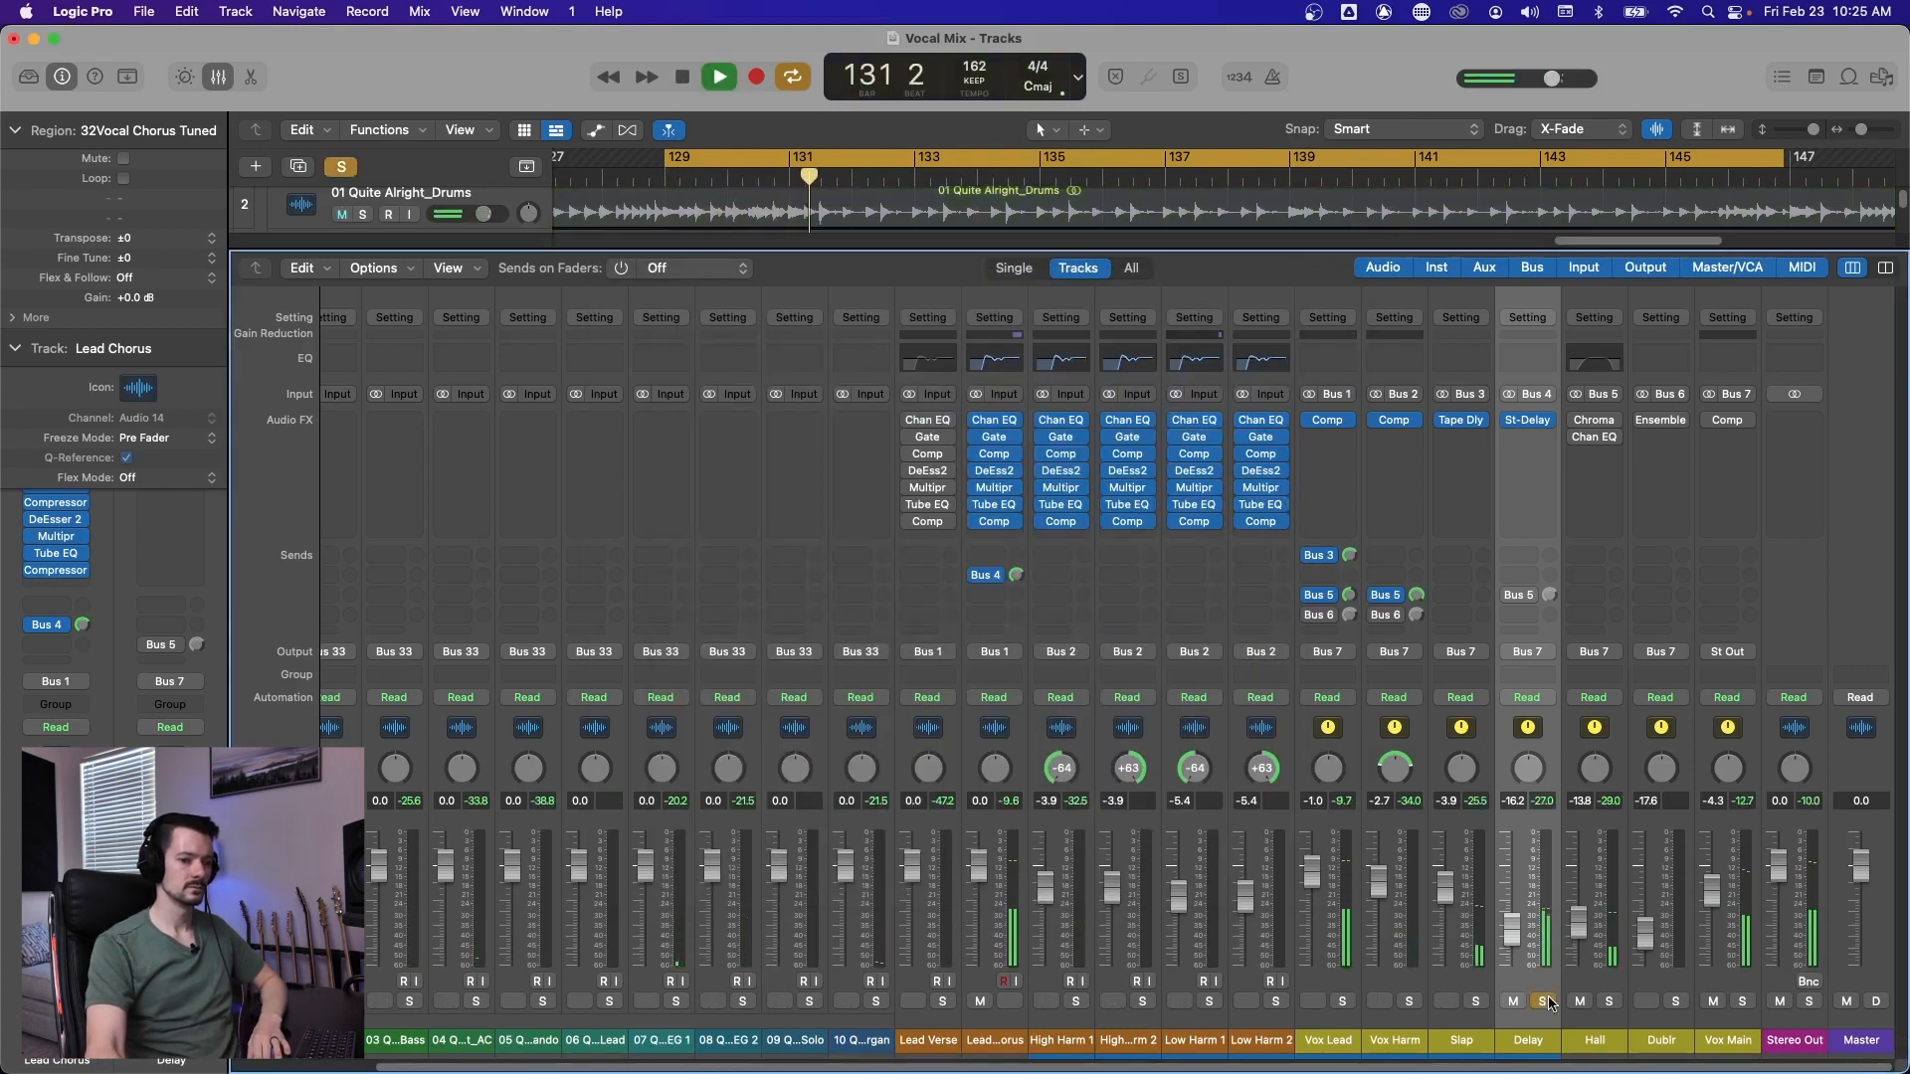
left_click(1544, 1002)
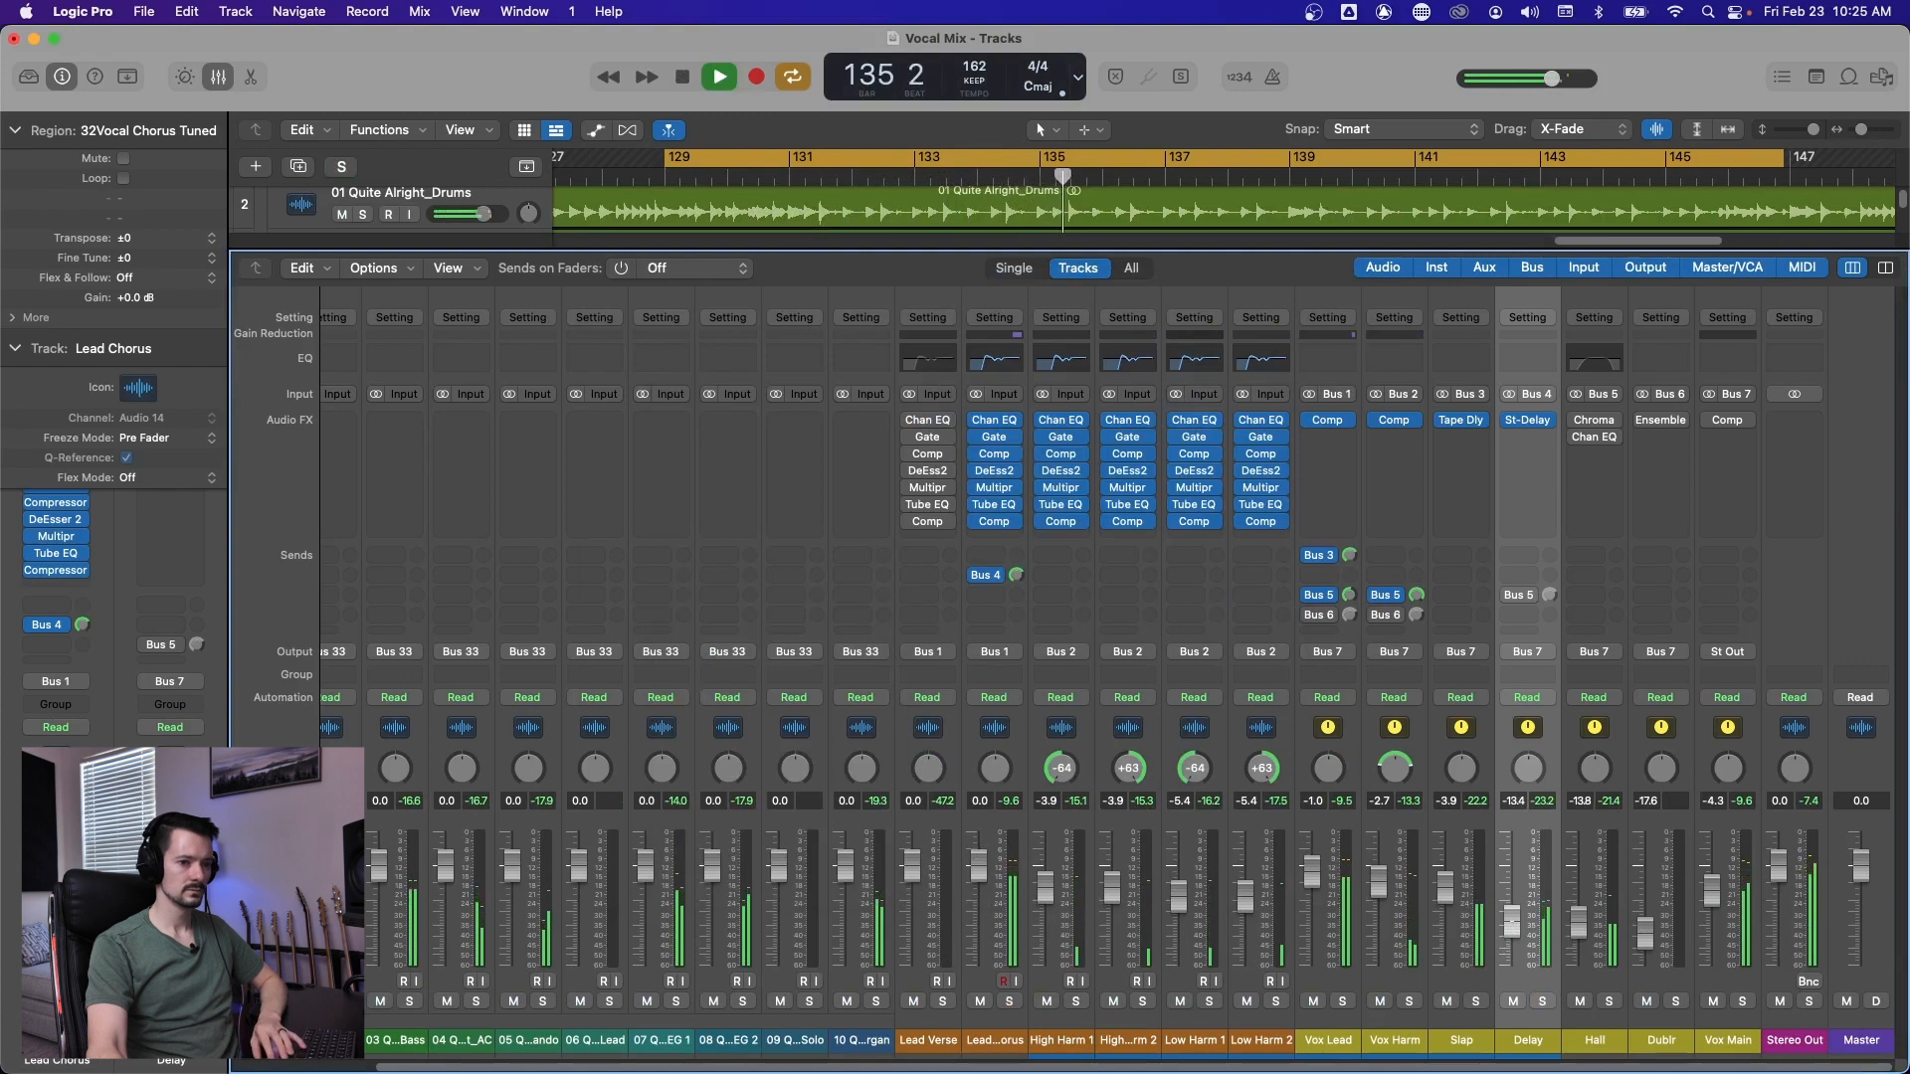
left_click_drag(1511, 925, 1512, 928)
key("space")
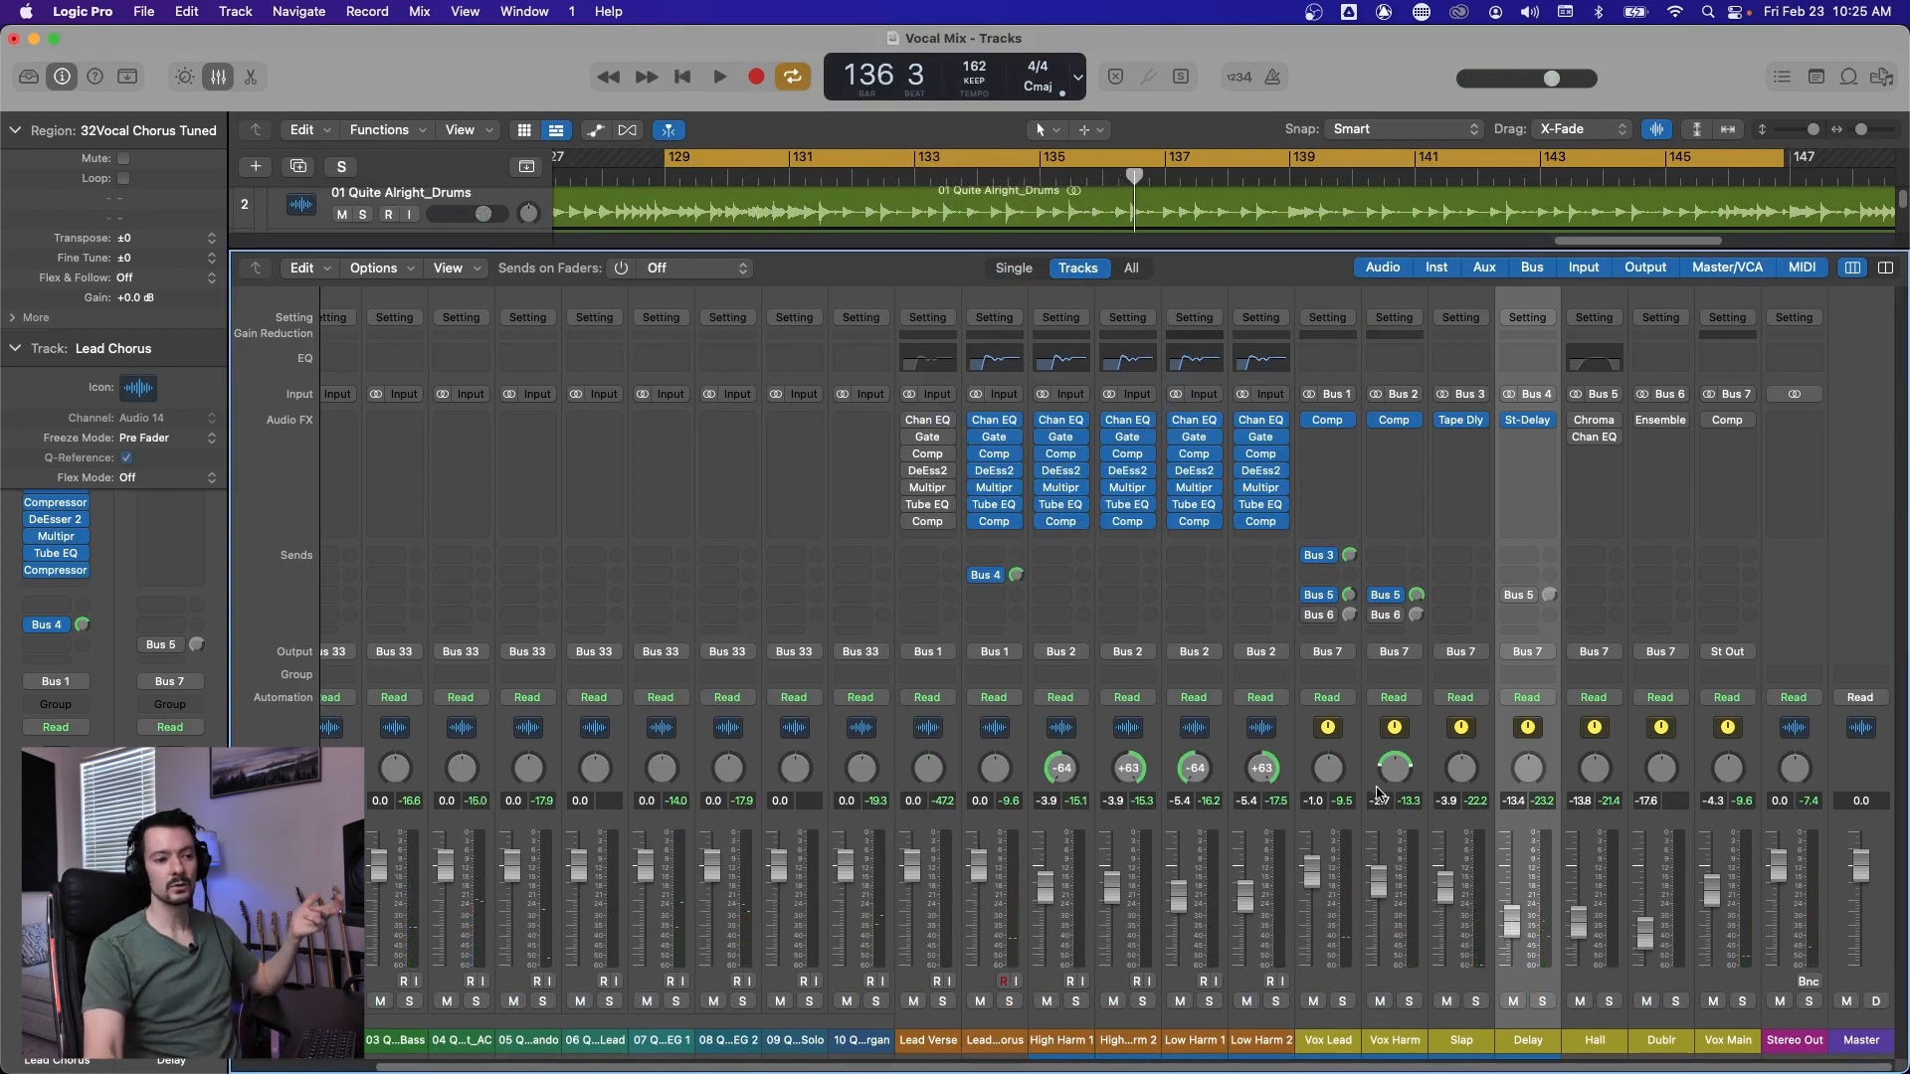
Select Vox Lead and Vox Harm and check the destination of their Bus 5 send.
left_click(1339, 737)
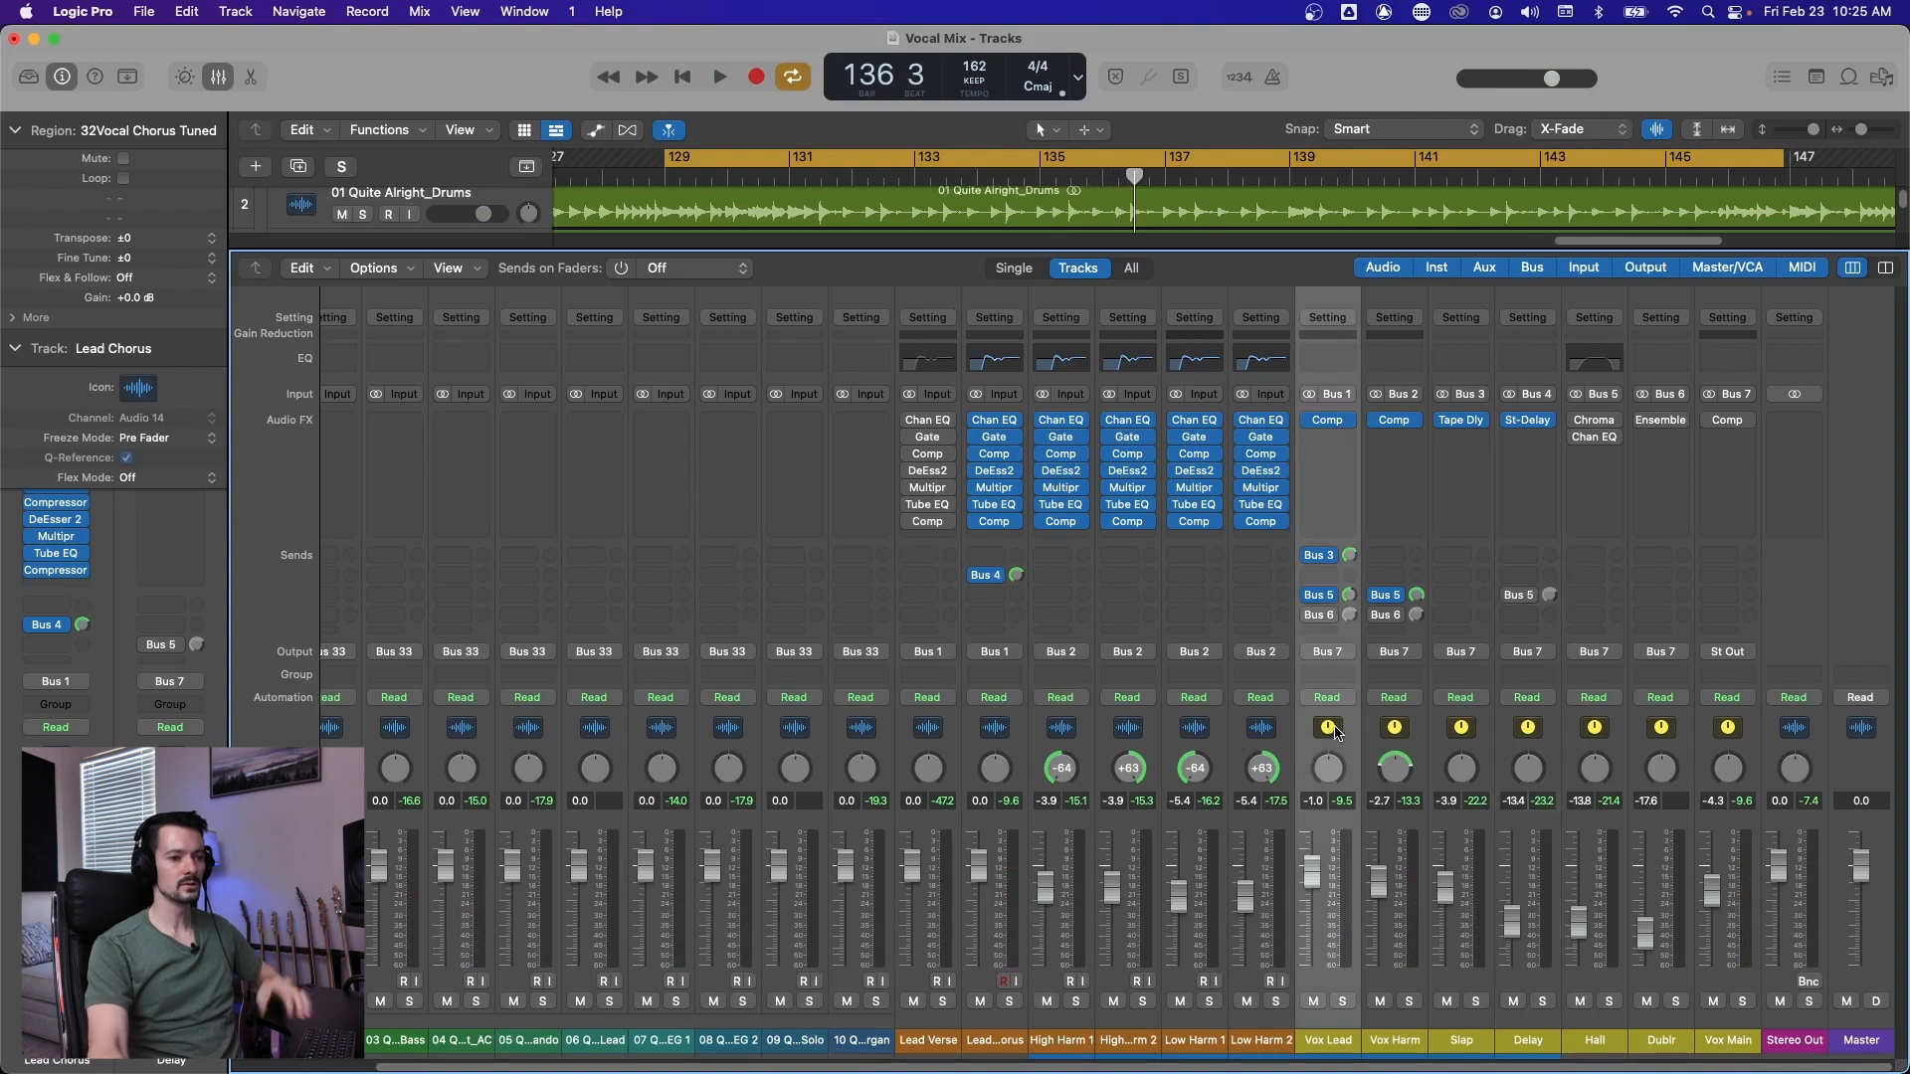
left_click(1417, 734)
left_click(1319, 594)
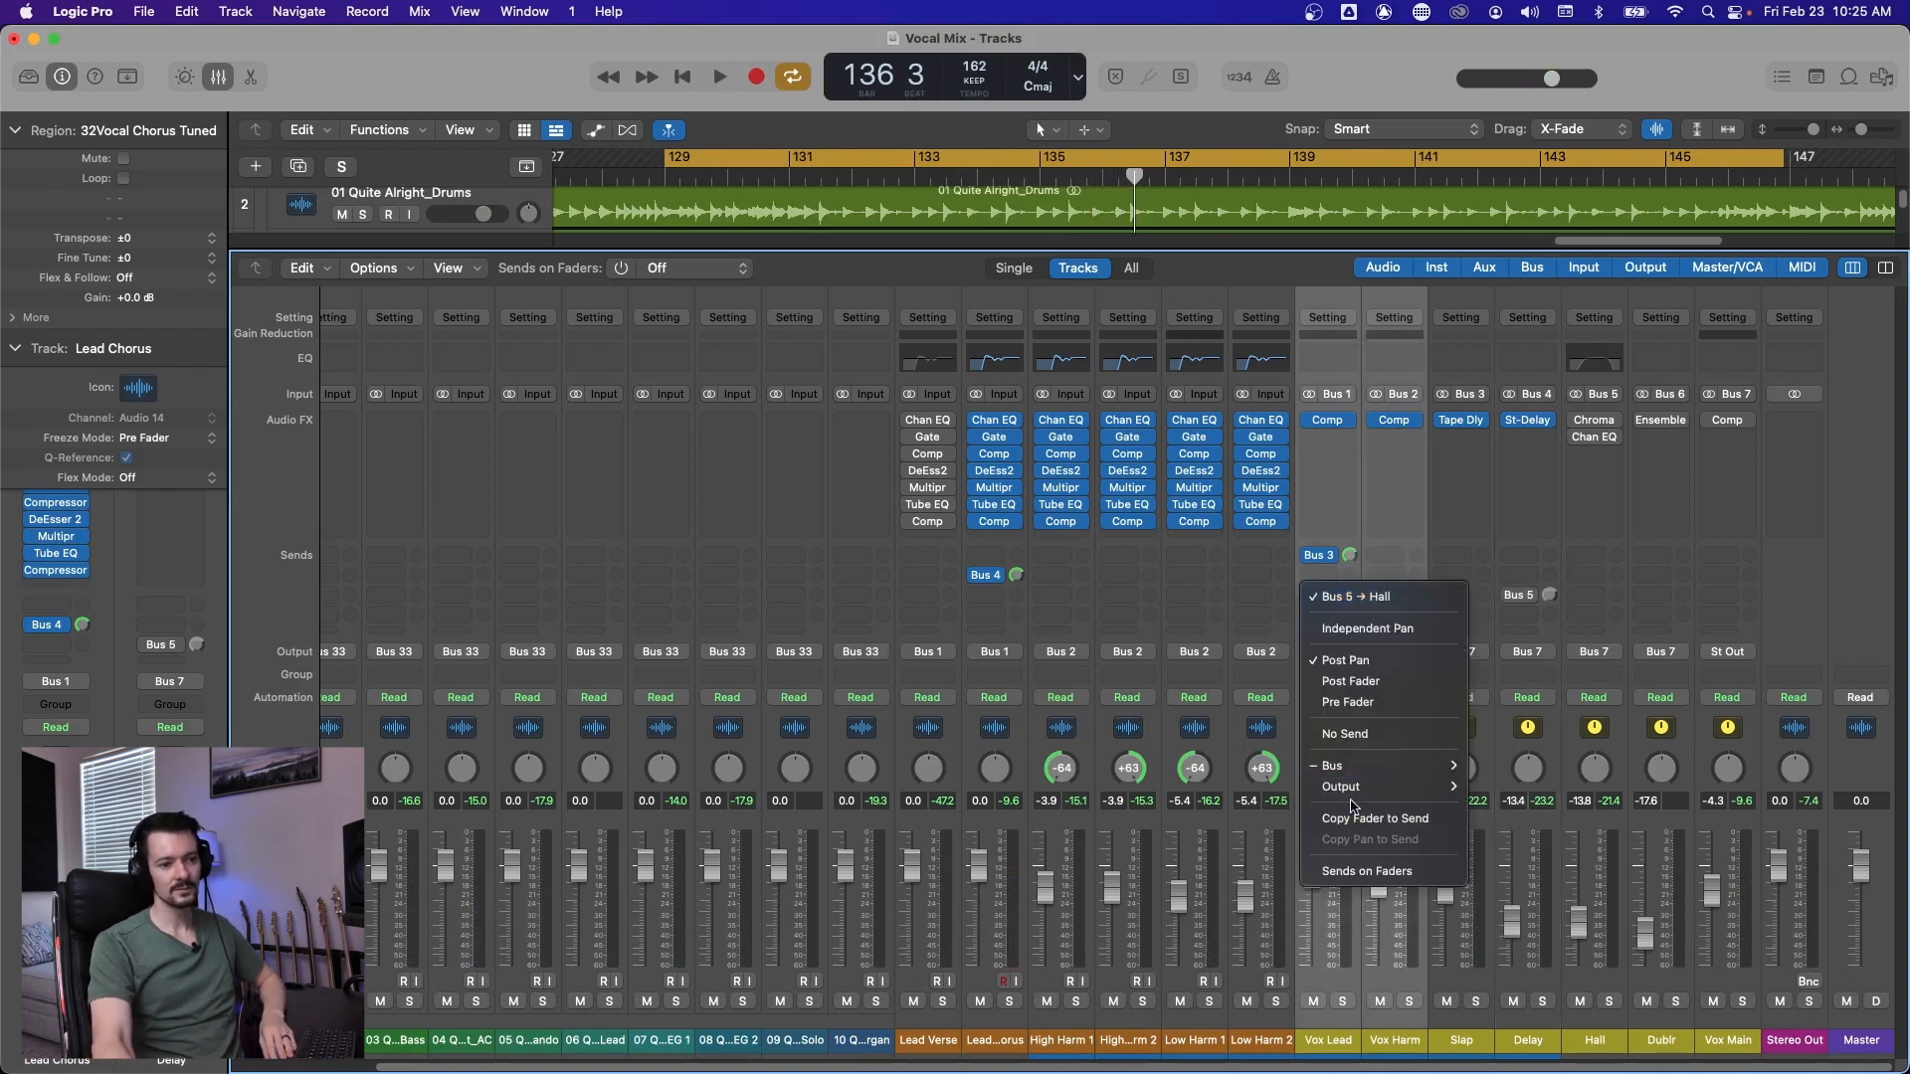
mouse_move(1364, 775)
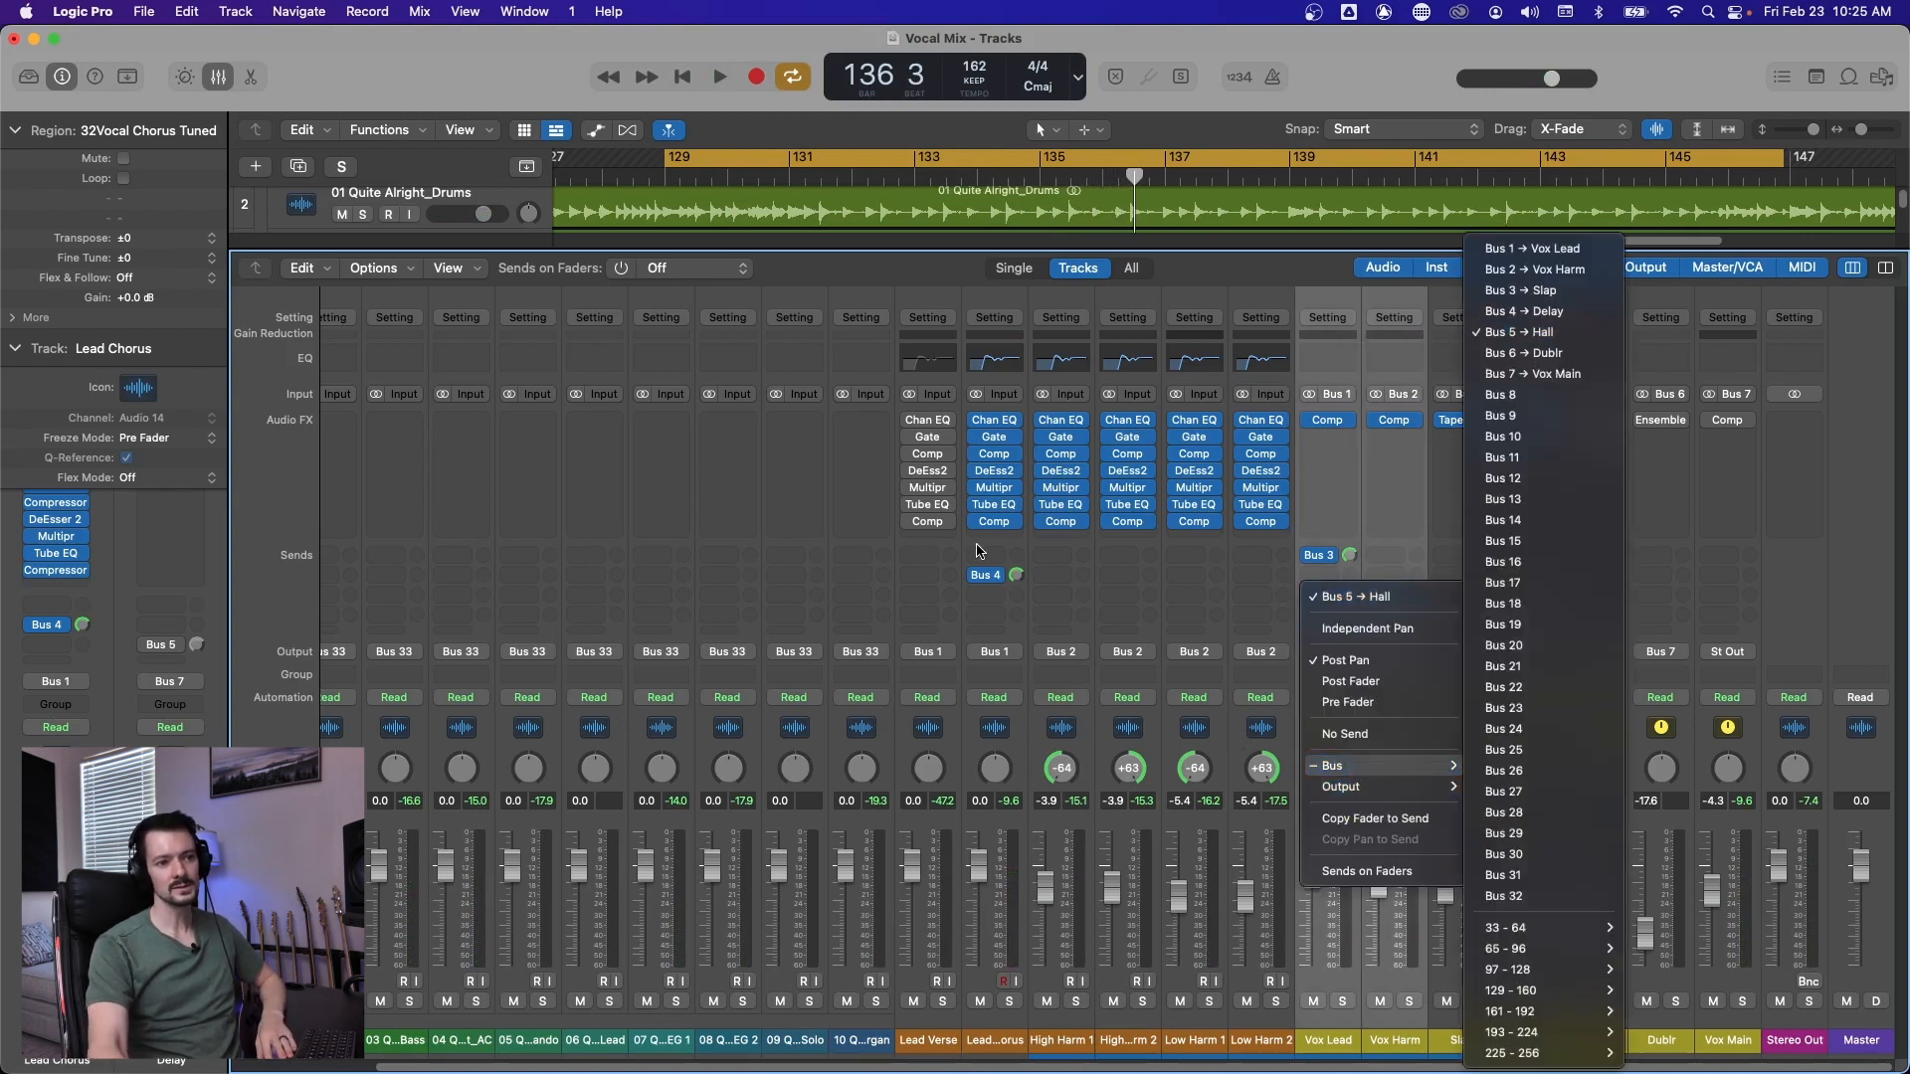
left_click(1679, 629)
Solo the Hall bus and turn on its ChromaVerb.
left_click(1610, 734)
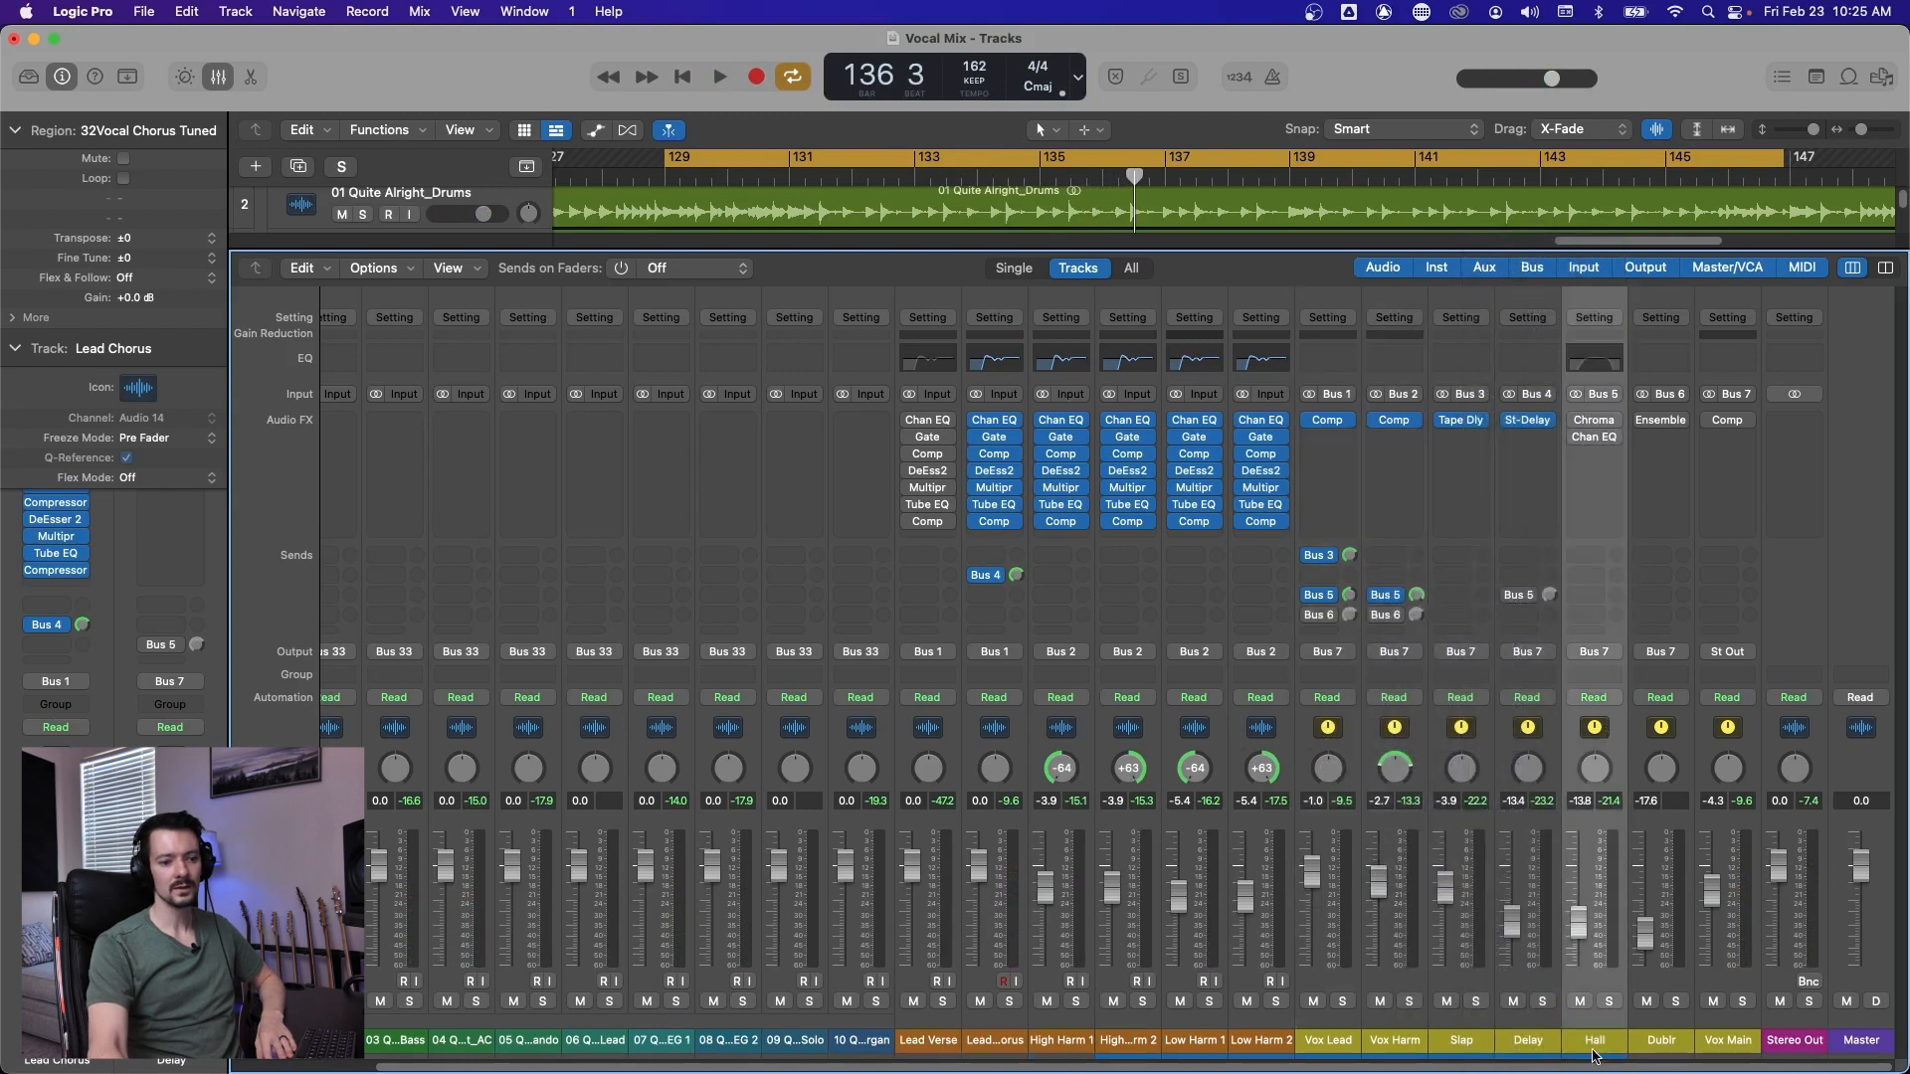
left_click(1609, 1002)
left_click(1613, 422)
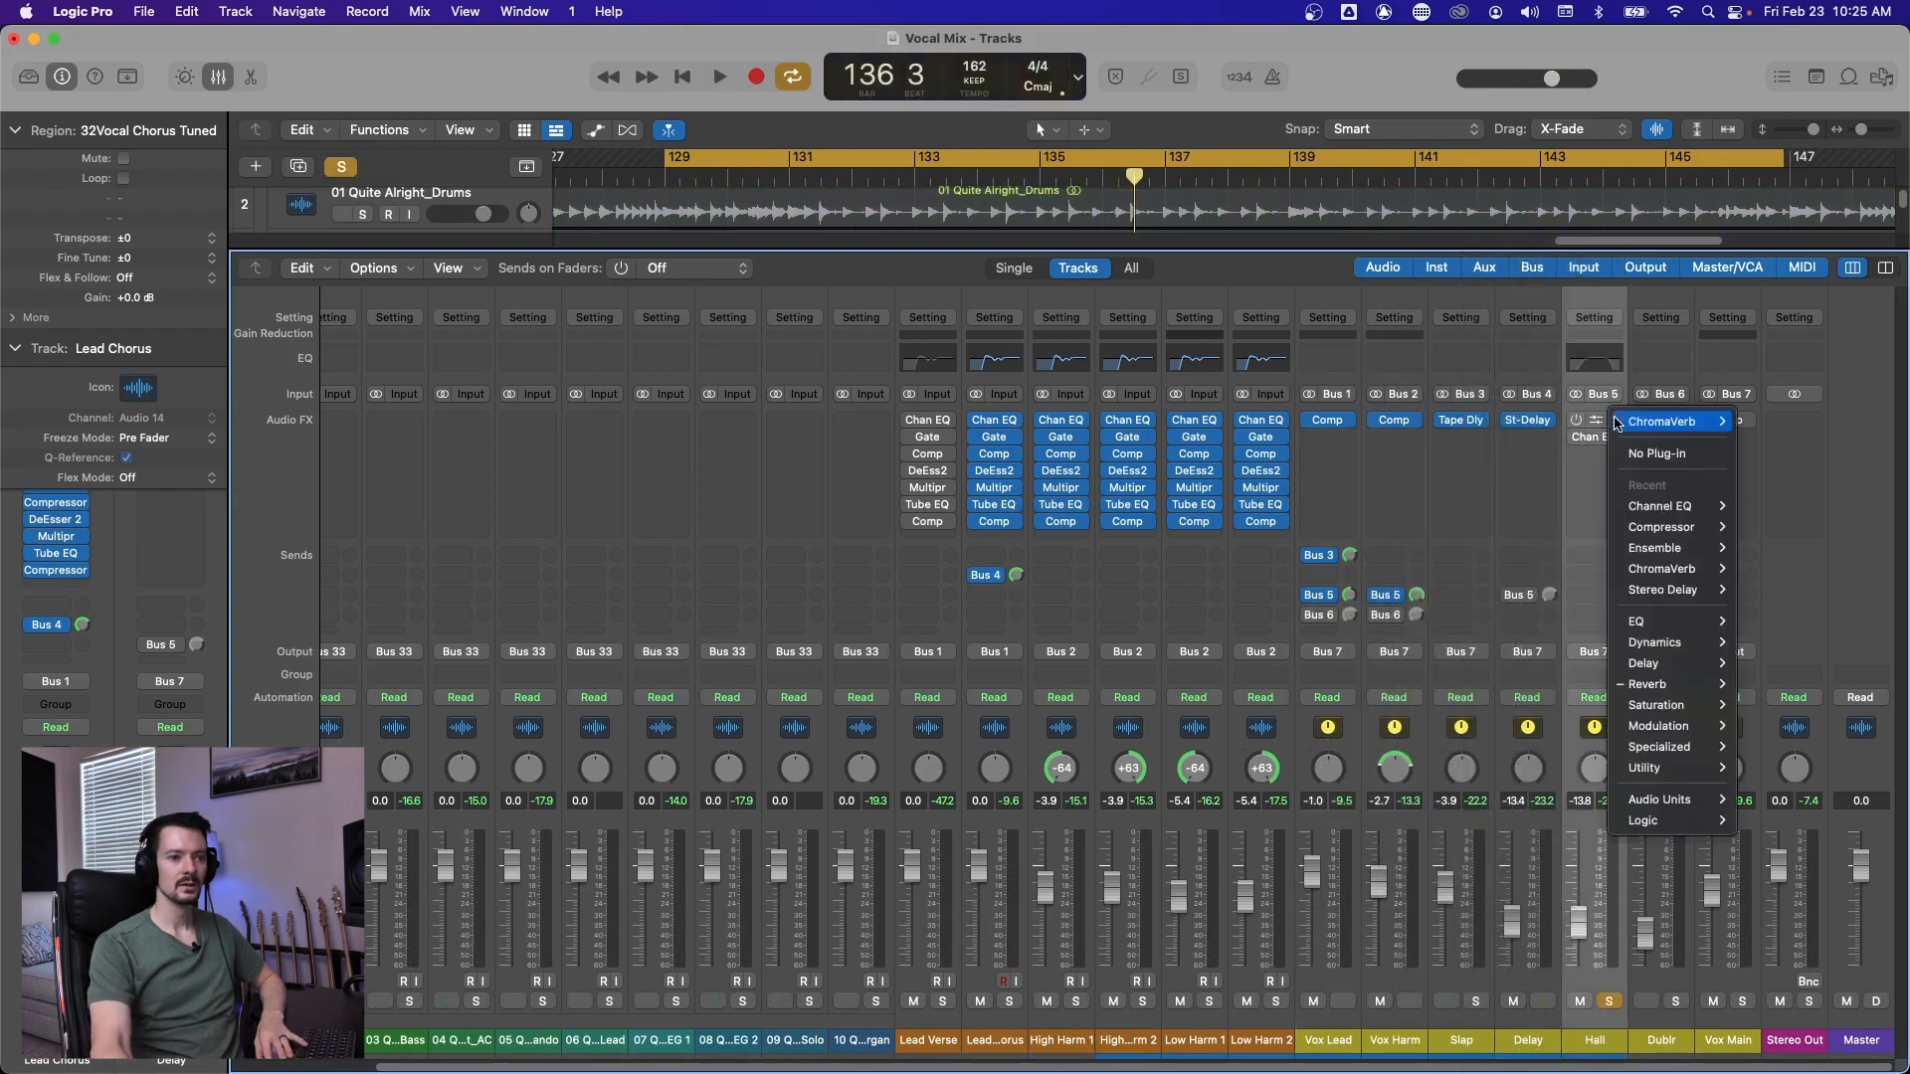
mouse_move(1681, 422)
left_click(1550, 492)
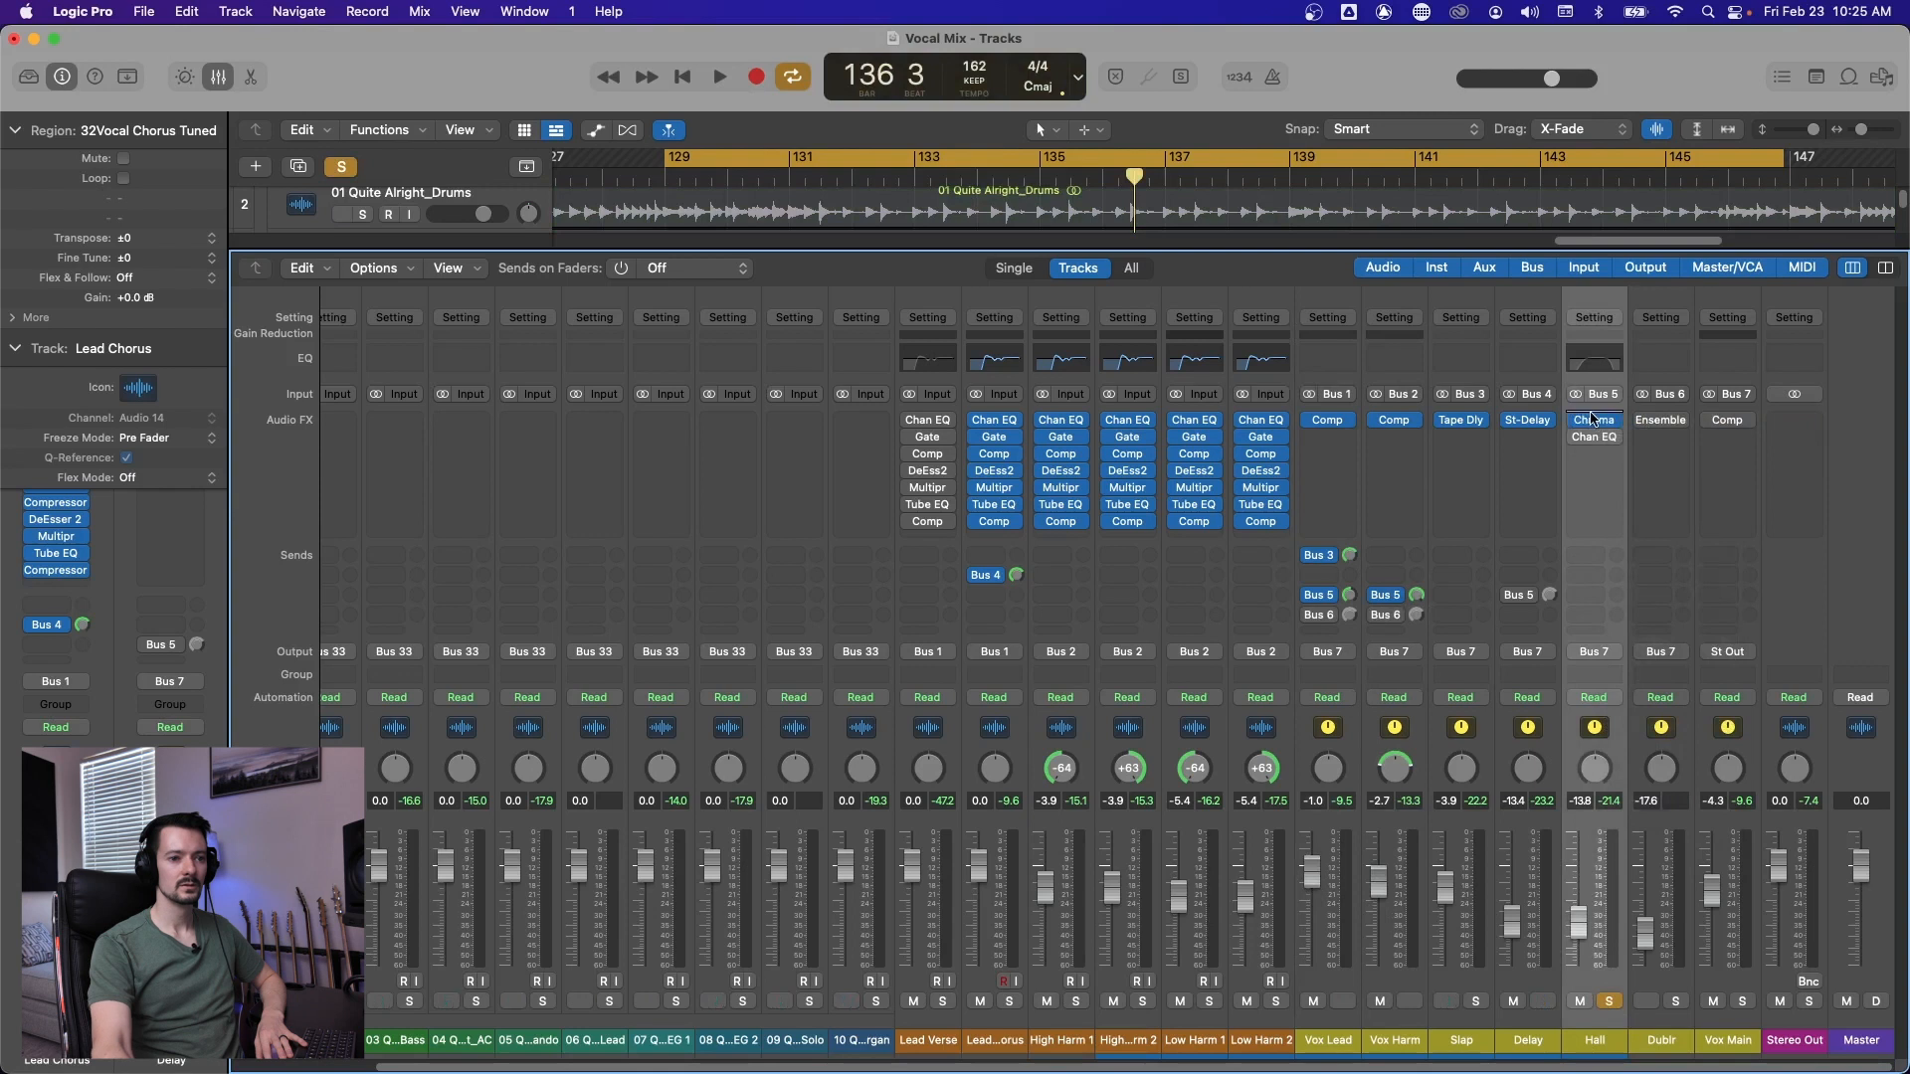
Look through ChromaVerb's Halls presets, keep Vocal Hall, and close the plug-in.
left_click(1595, 421)
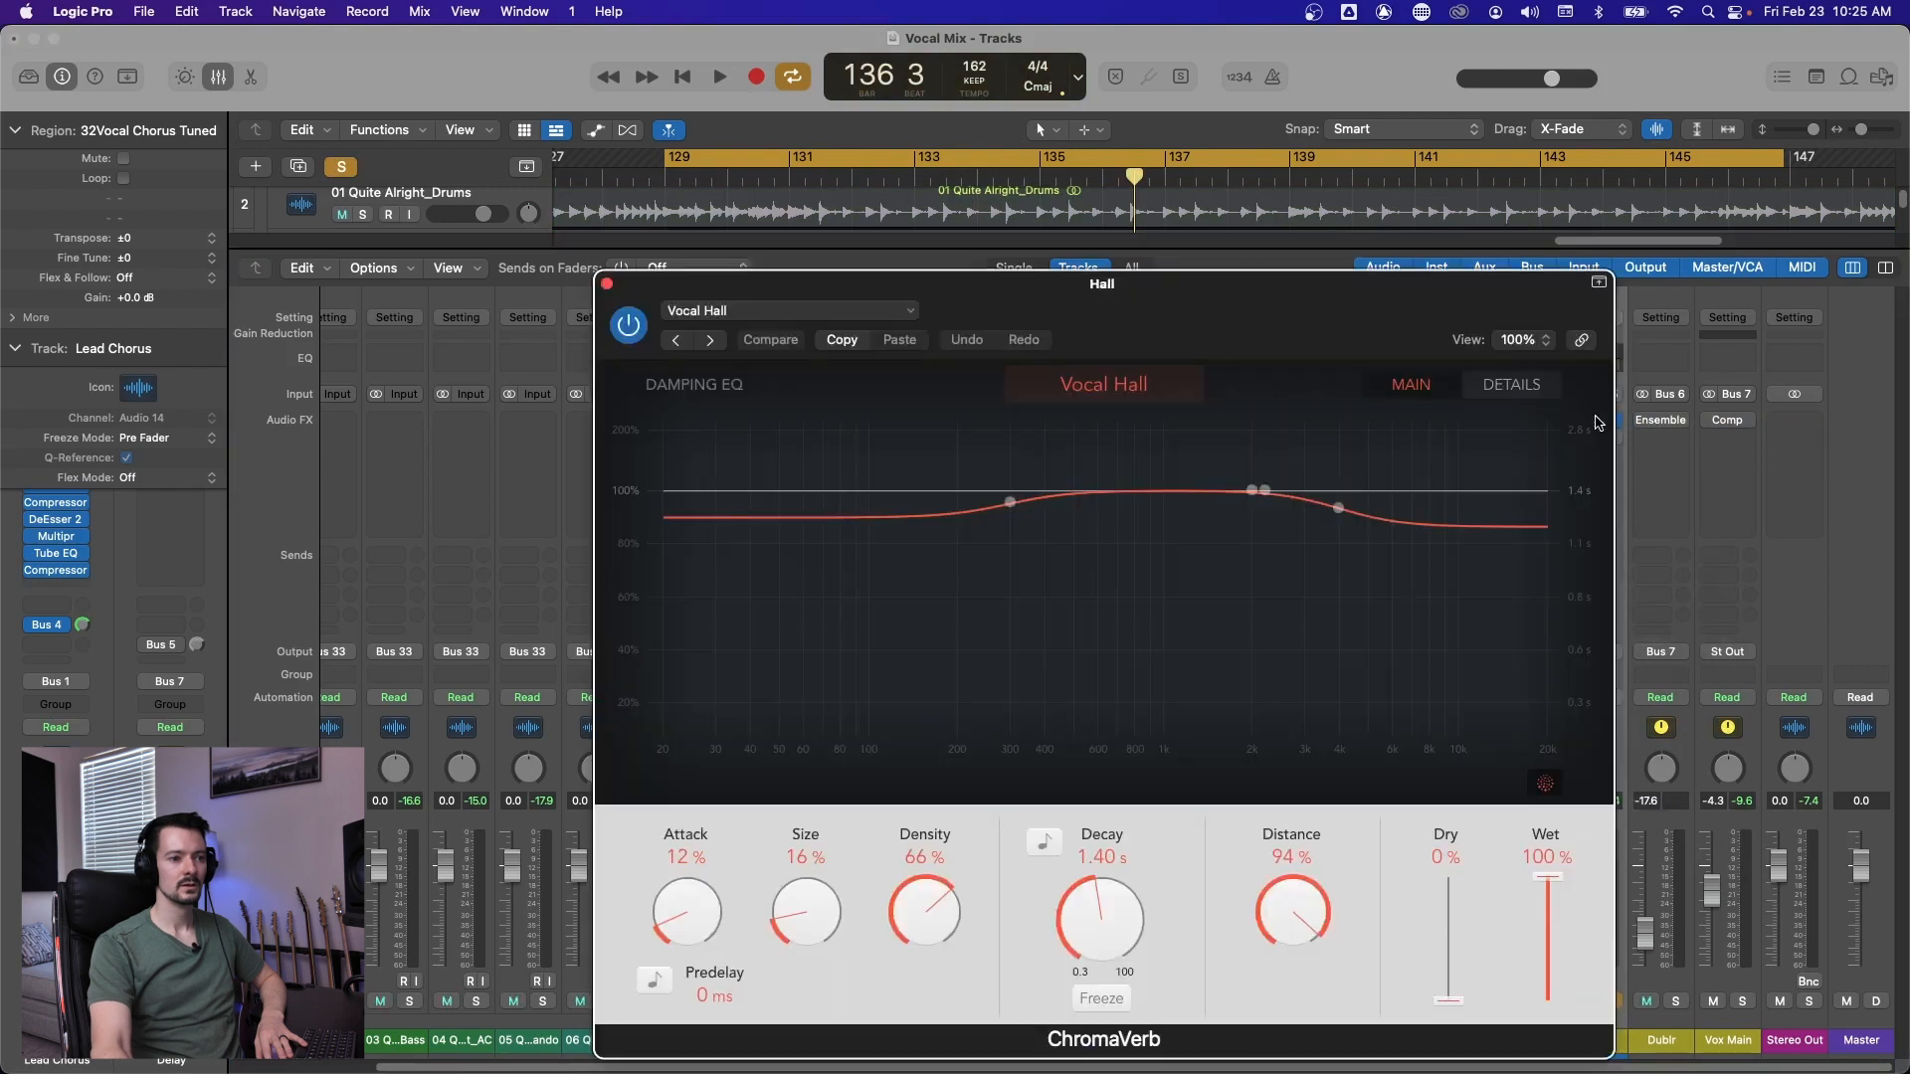
left_click(879, 312)
mouse_move(852, 793)
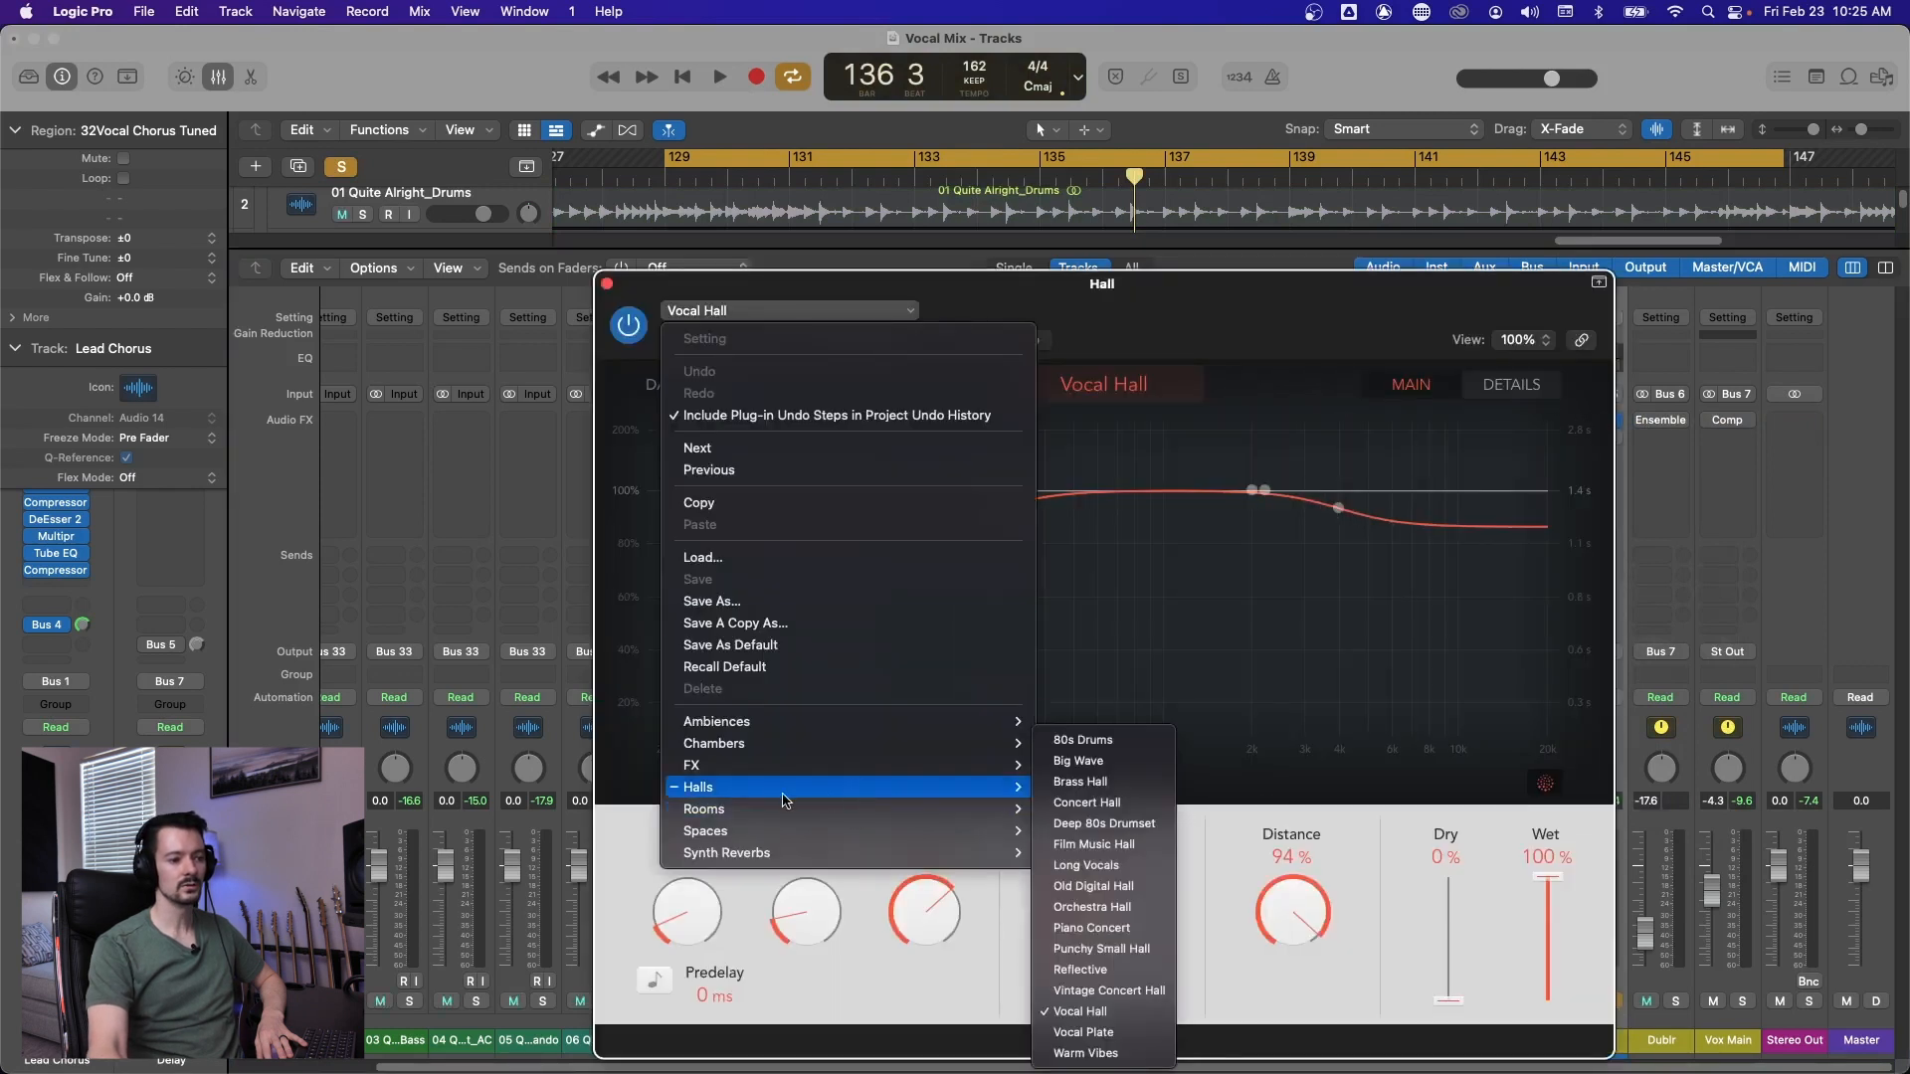
left_click(1359, 857)
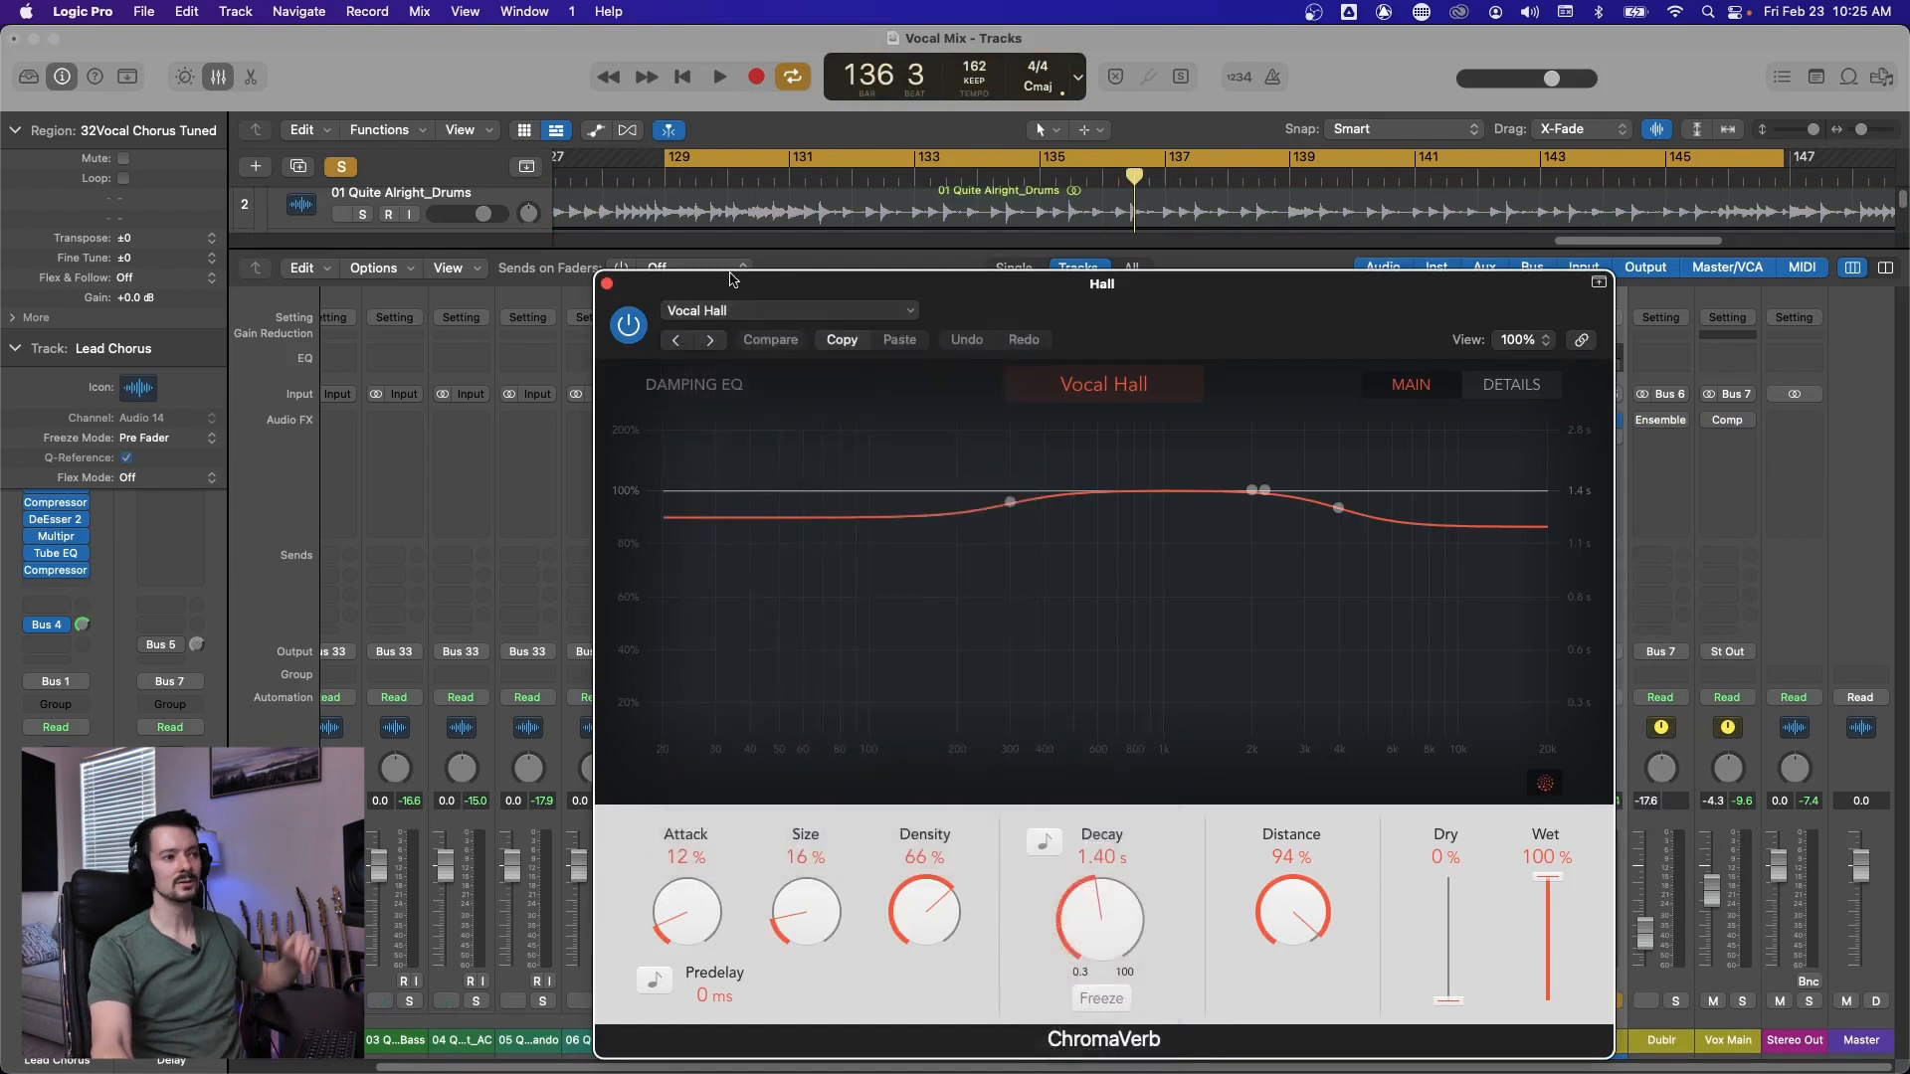
left_click(606, 285)
Also solo Vox Lead and Vox Harm, raise the Hall bus to -7.8 dB during playback, and stop.
key("space")
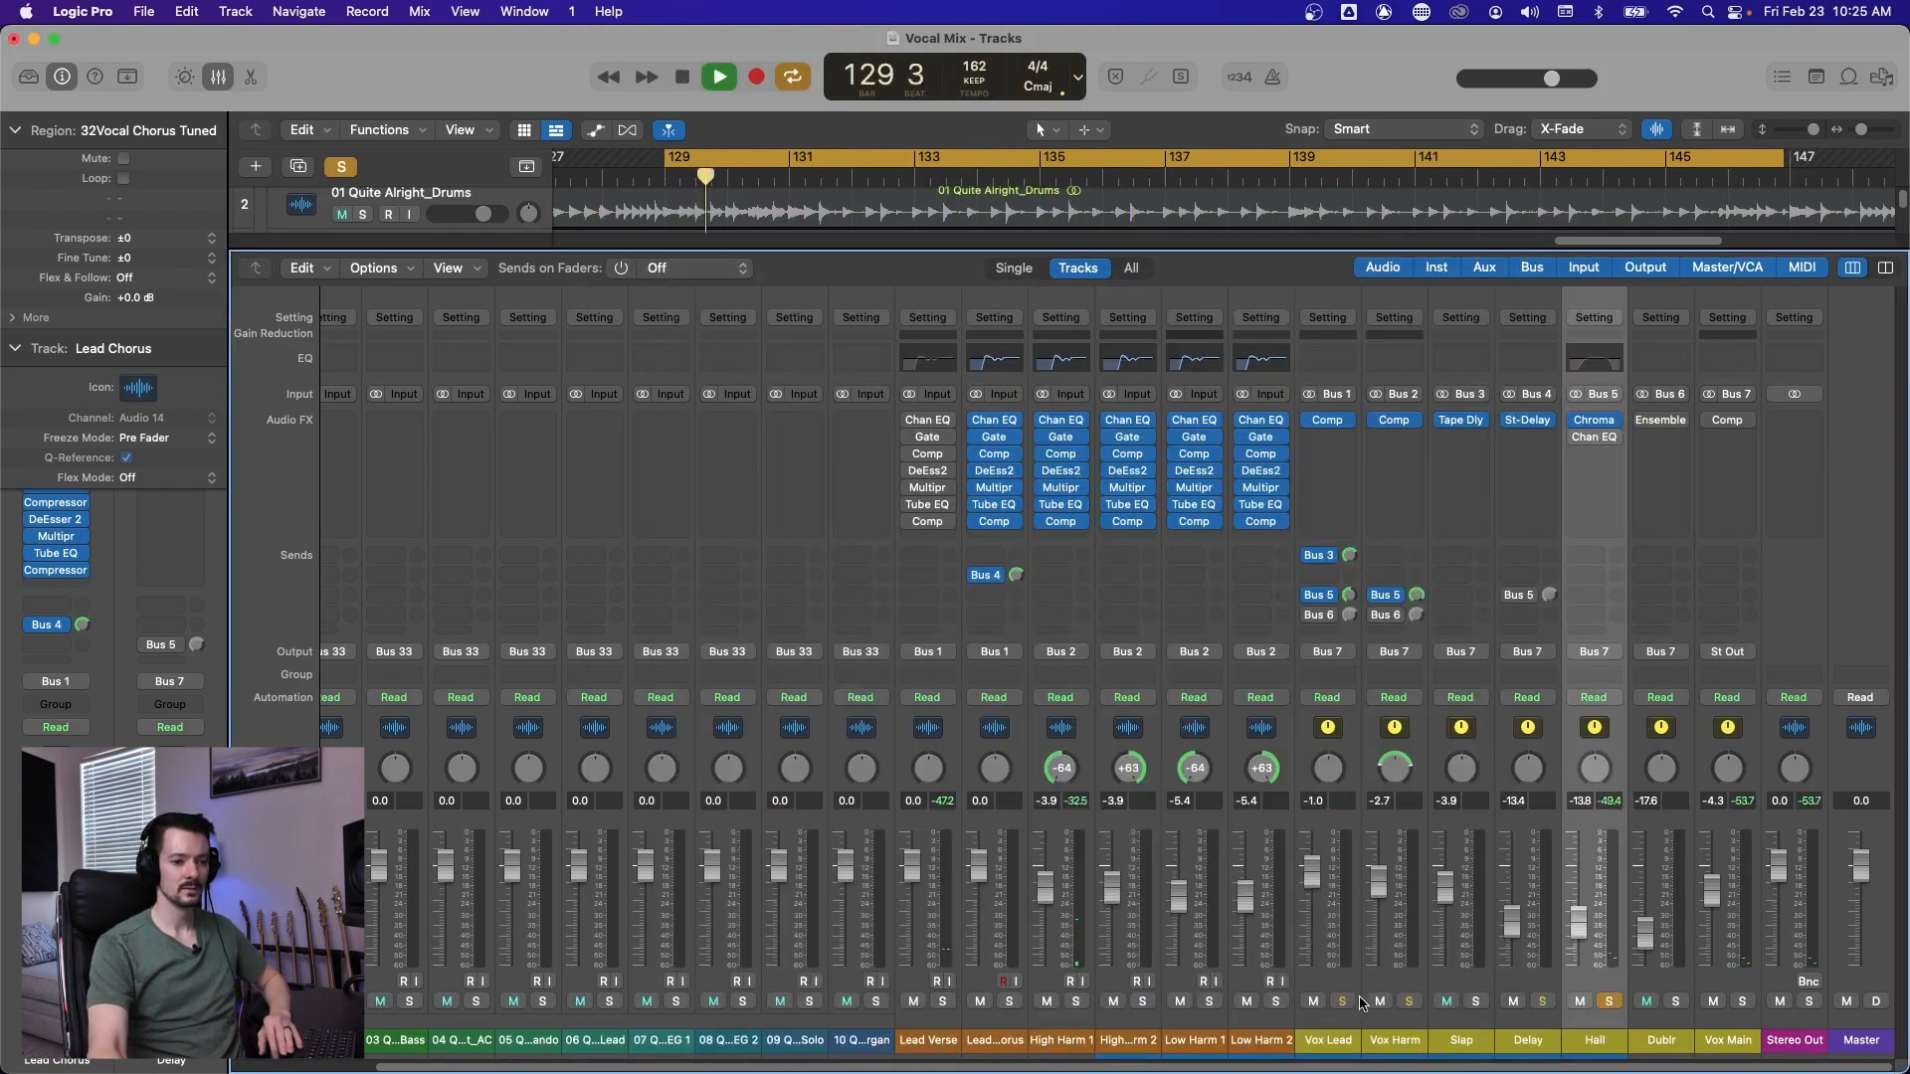
left_click(1341, 1000)
left_click(1408, 1001)
left_click(1447, 1001)
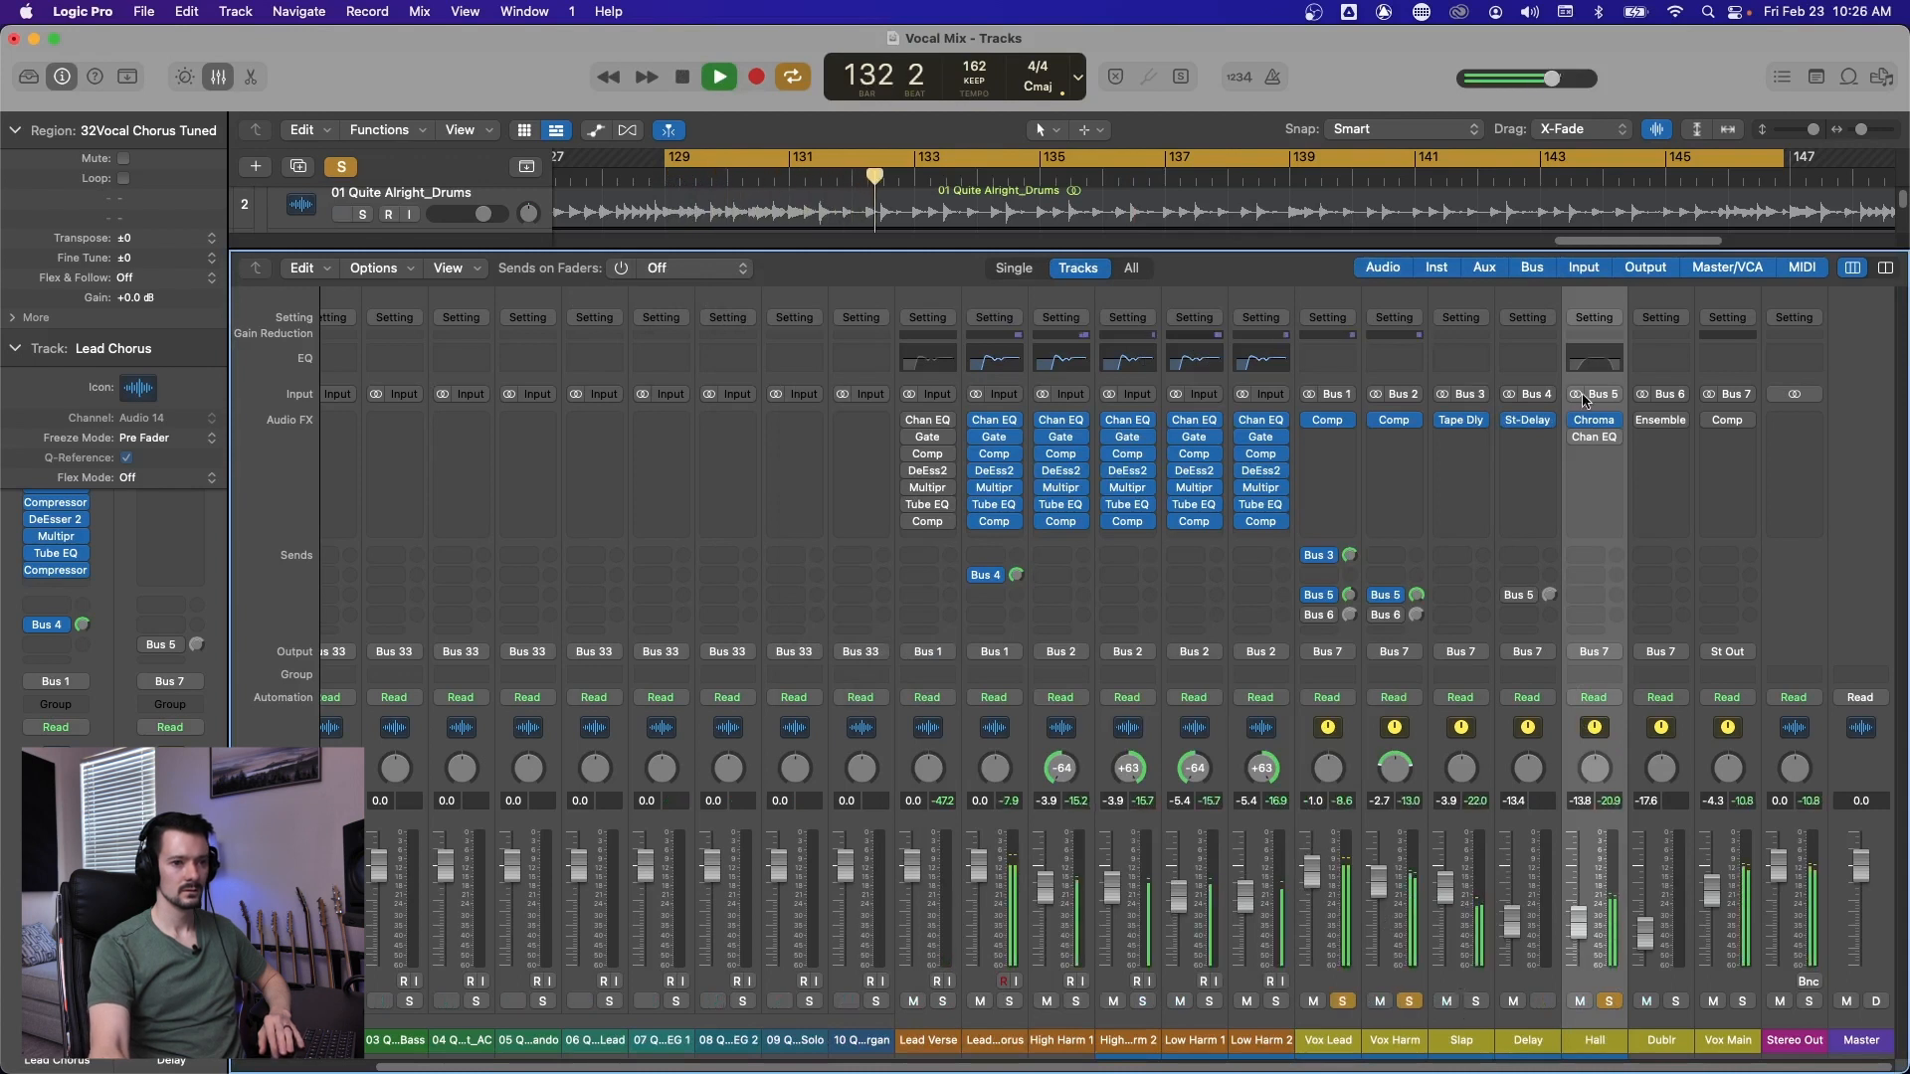
mouse_move(1581, 919)
left_mouse_down()
mouse_move(1581, 887)
mouse_move(1580, 905)
left_mouse_up()
key("space")
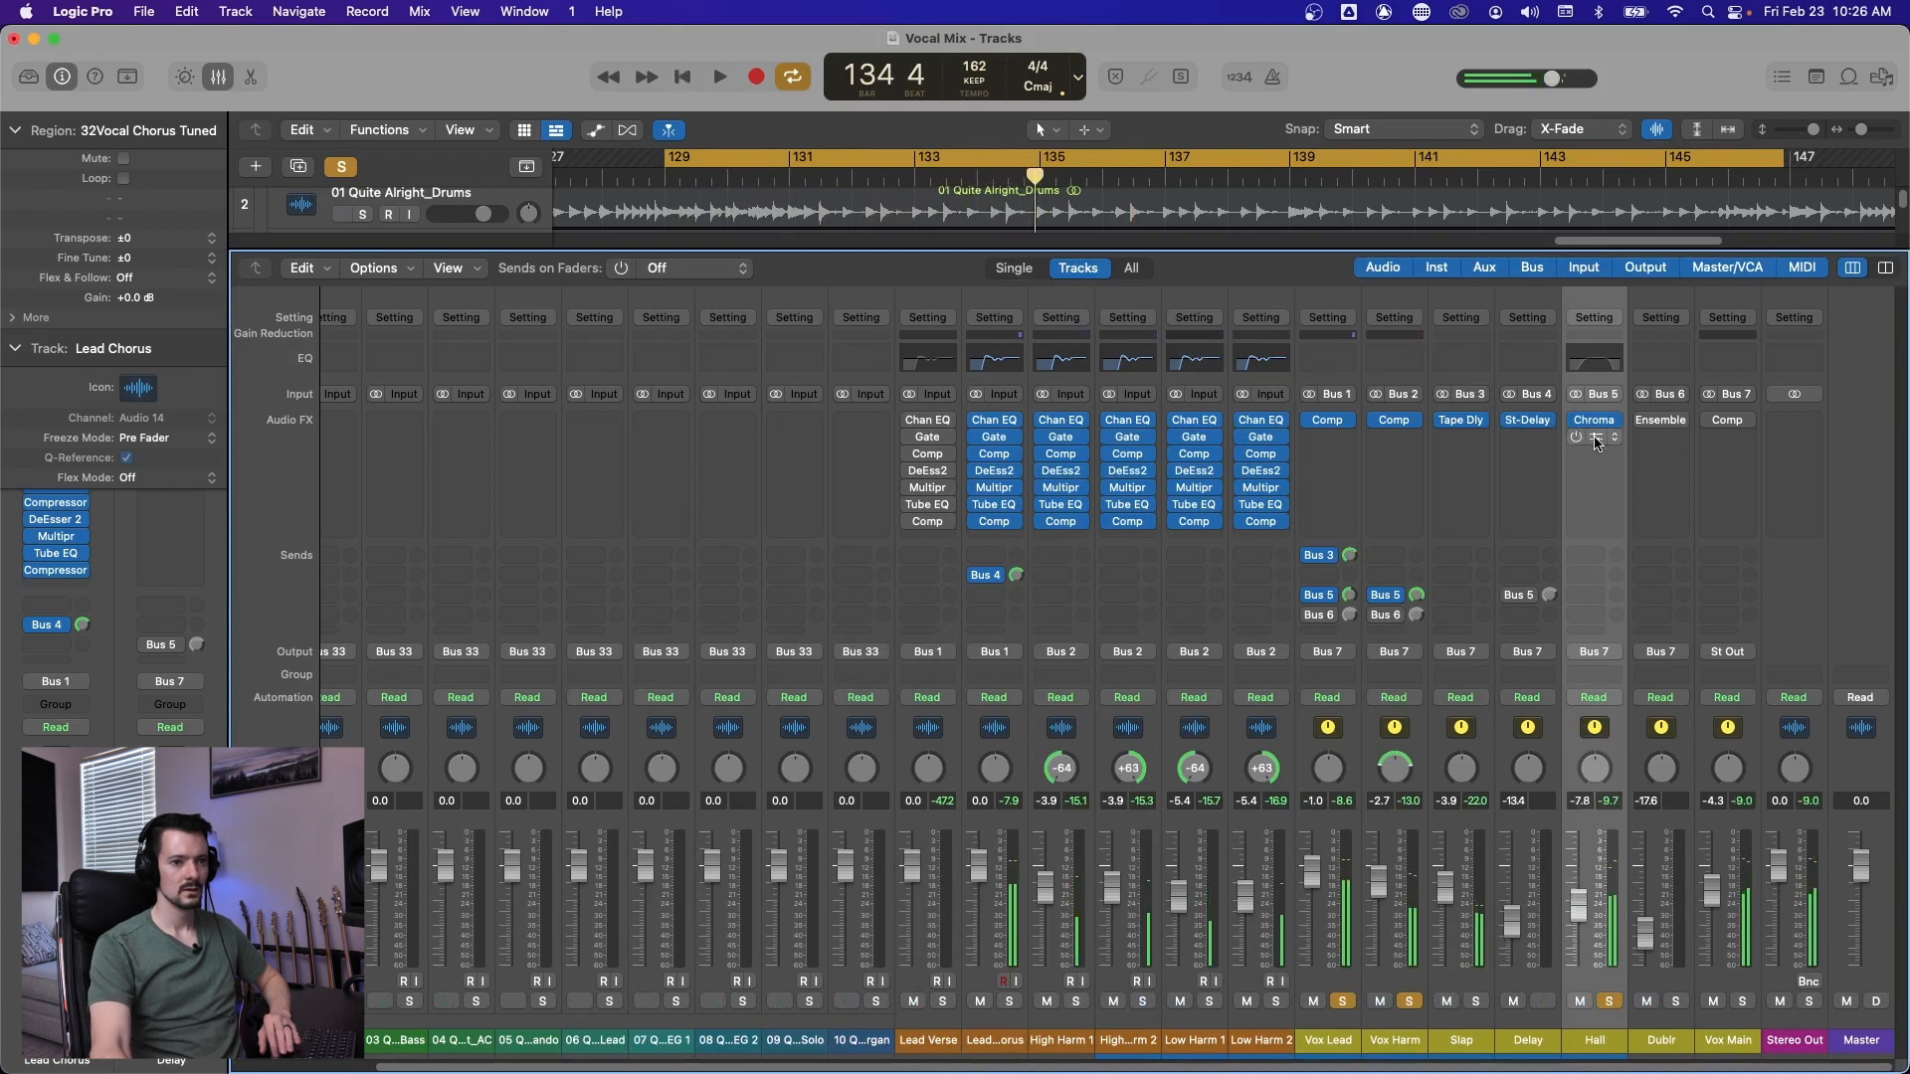
Turn on the Hall bus's Channel EQ, start playback, and move the cycle range's start to shortly before bar 131.
left_click(1595, 438)
left_click(629, 326)
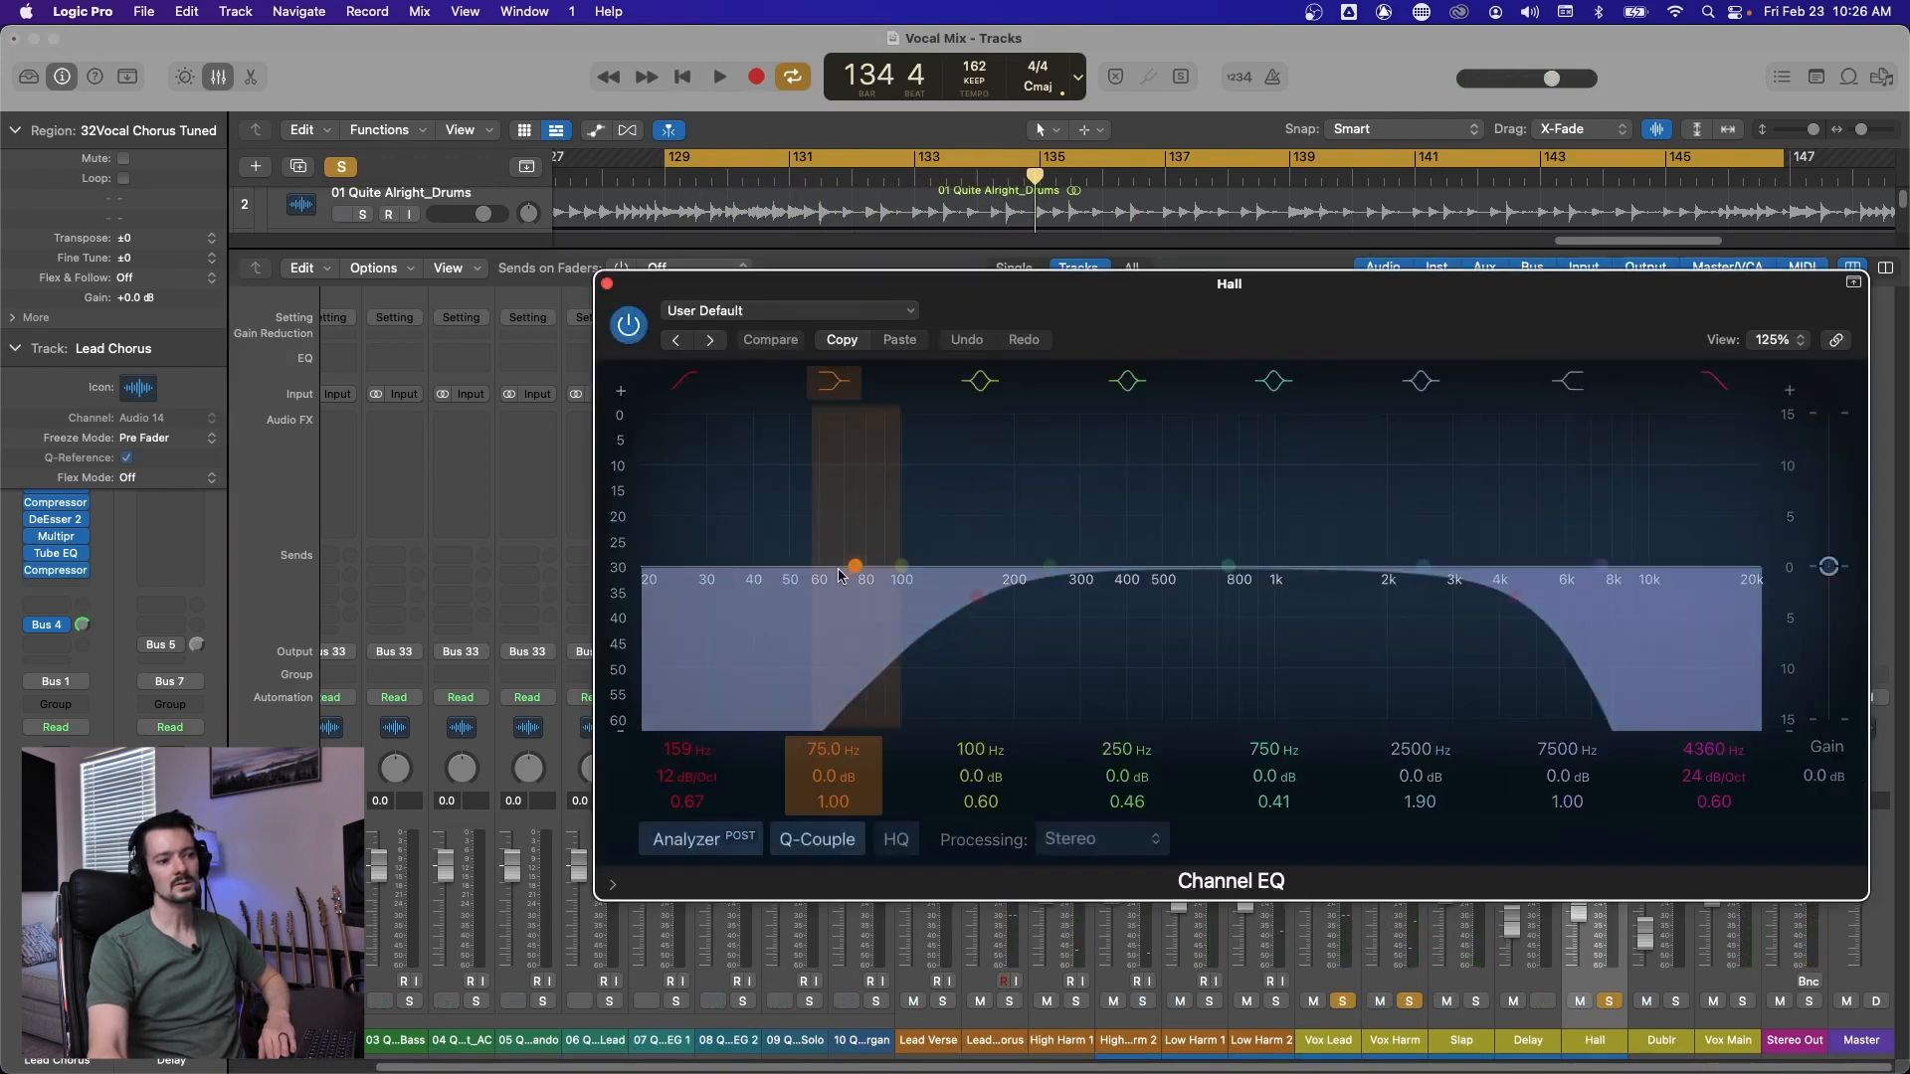
left_click_drag(1603, 327, 1202, 326)
key("space")
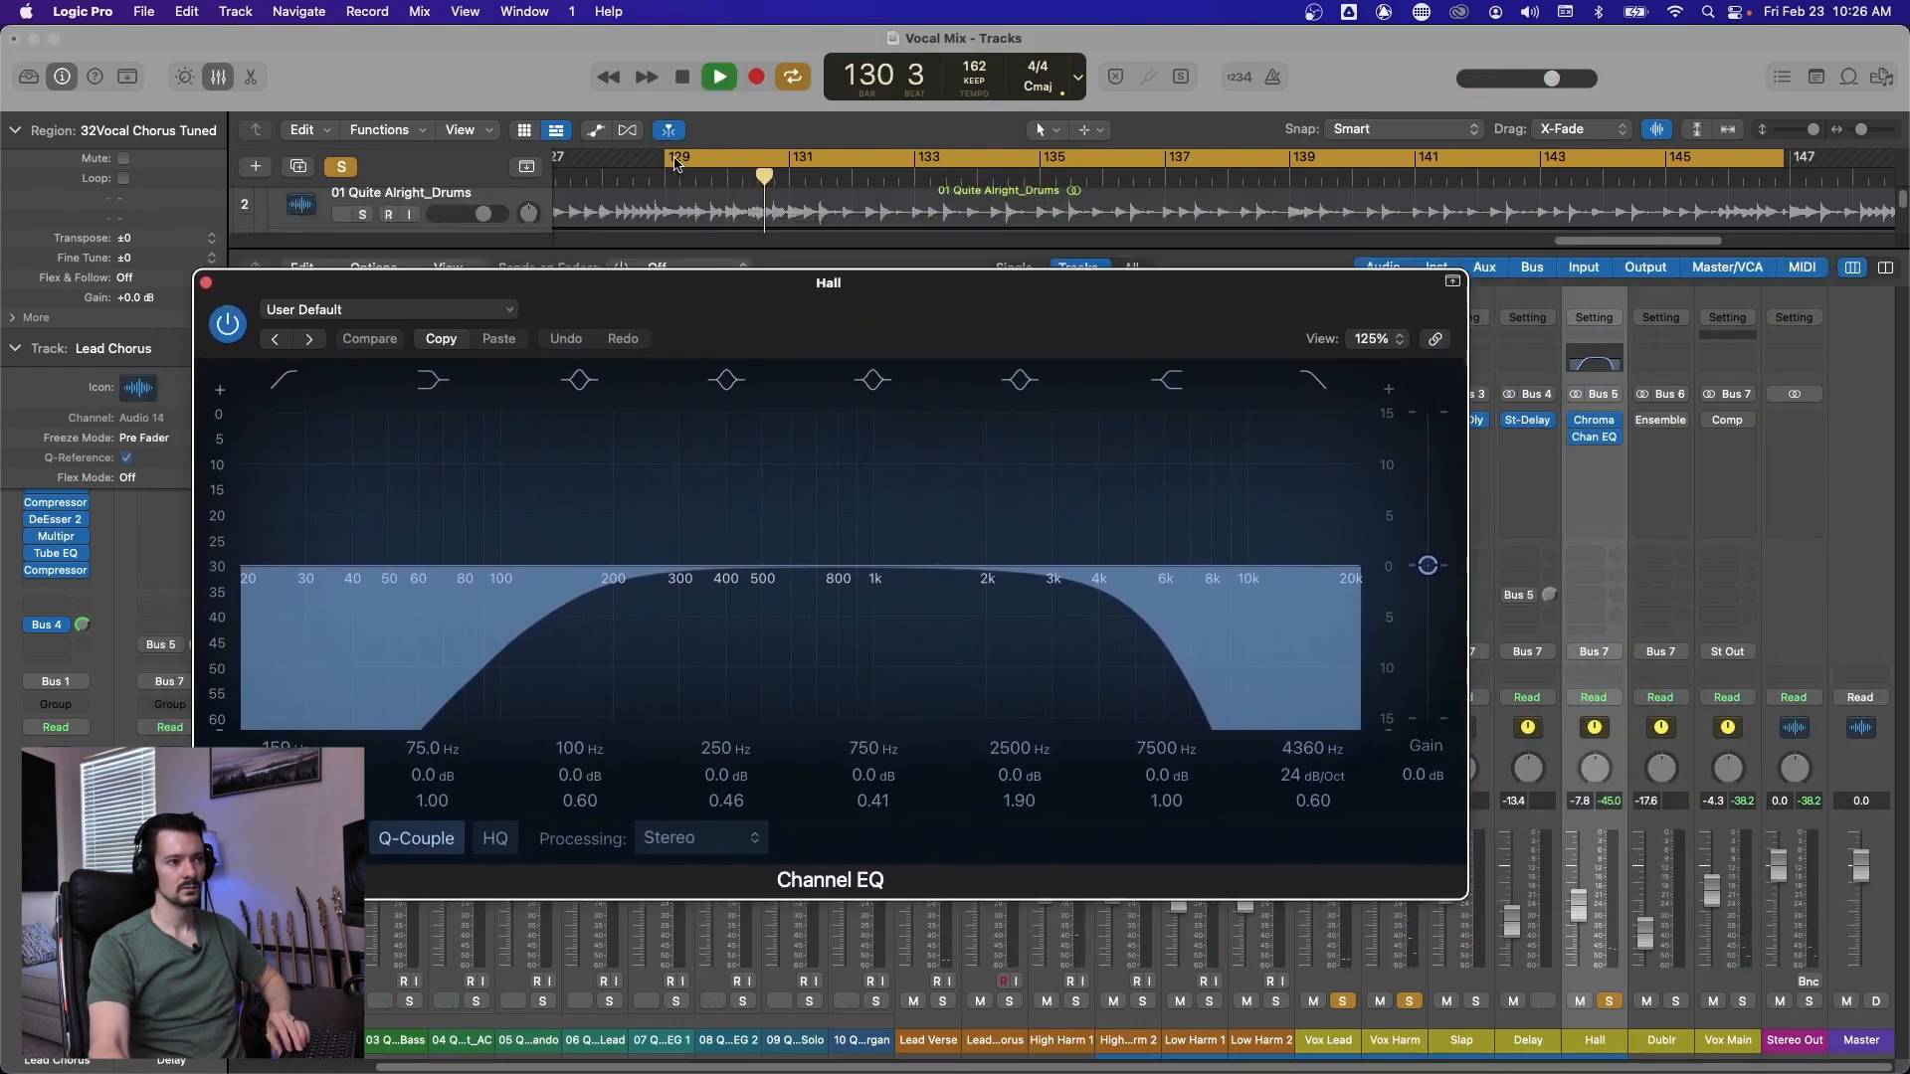
left_click_drag(675, 162, 759, 162)
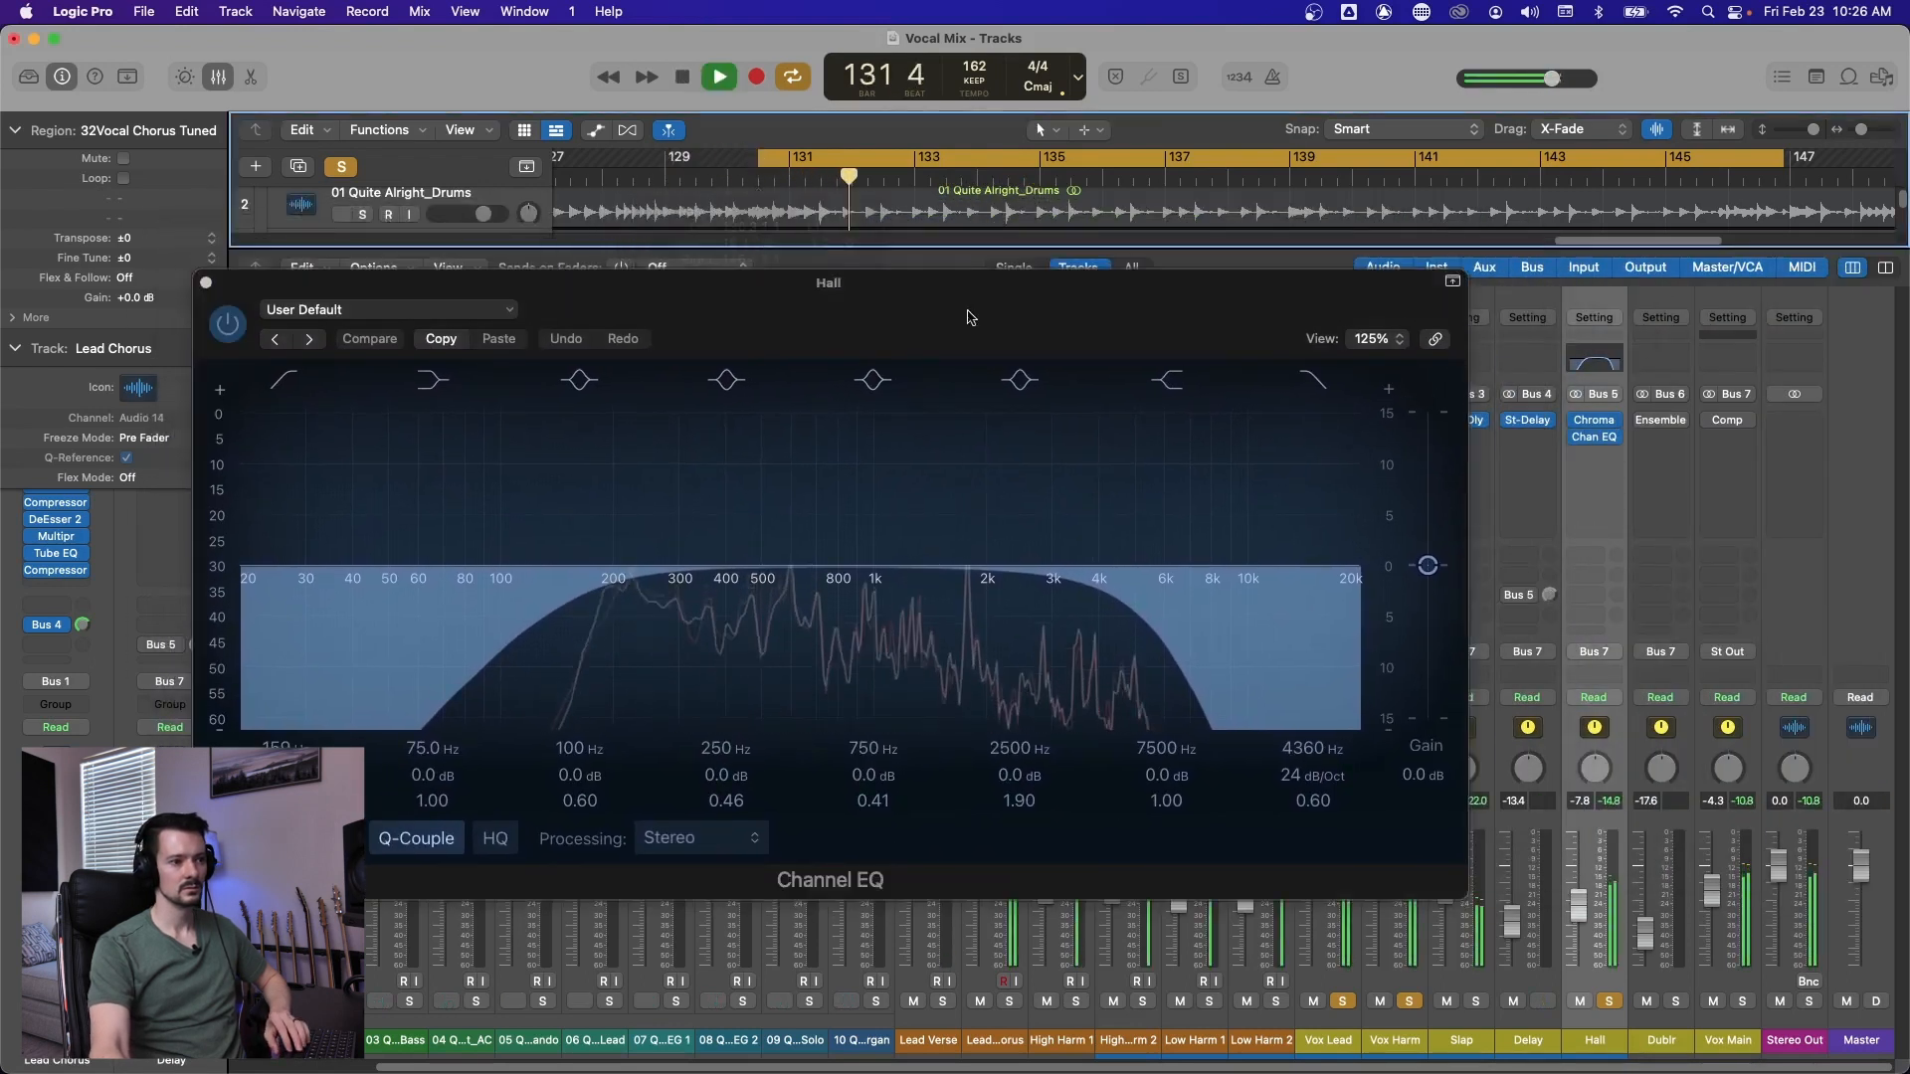
Lower the high cut on the Hall bus's Channel EQ to 4020 Hz, compare against bypass, and close the EQ.
left_click_drag(971, 318, 959, 253)
left_click_drag(1093, 525, 1080, 523)
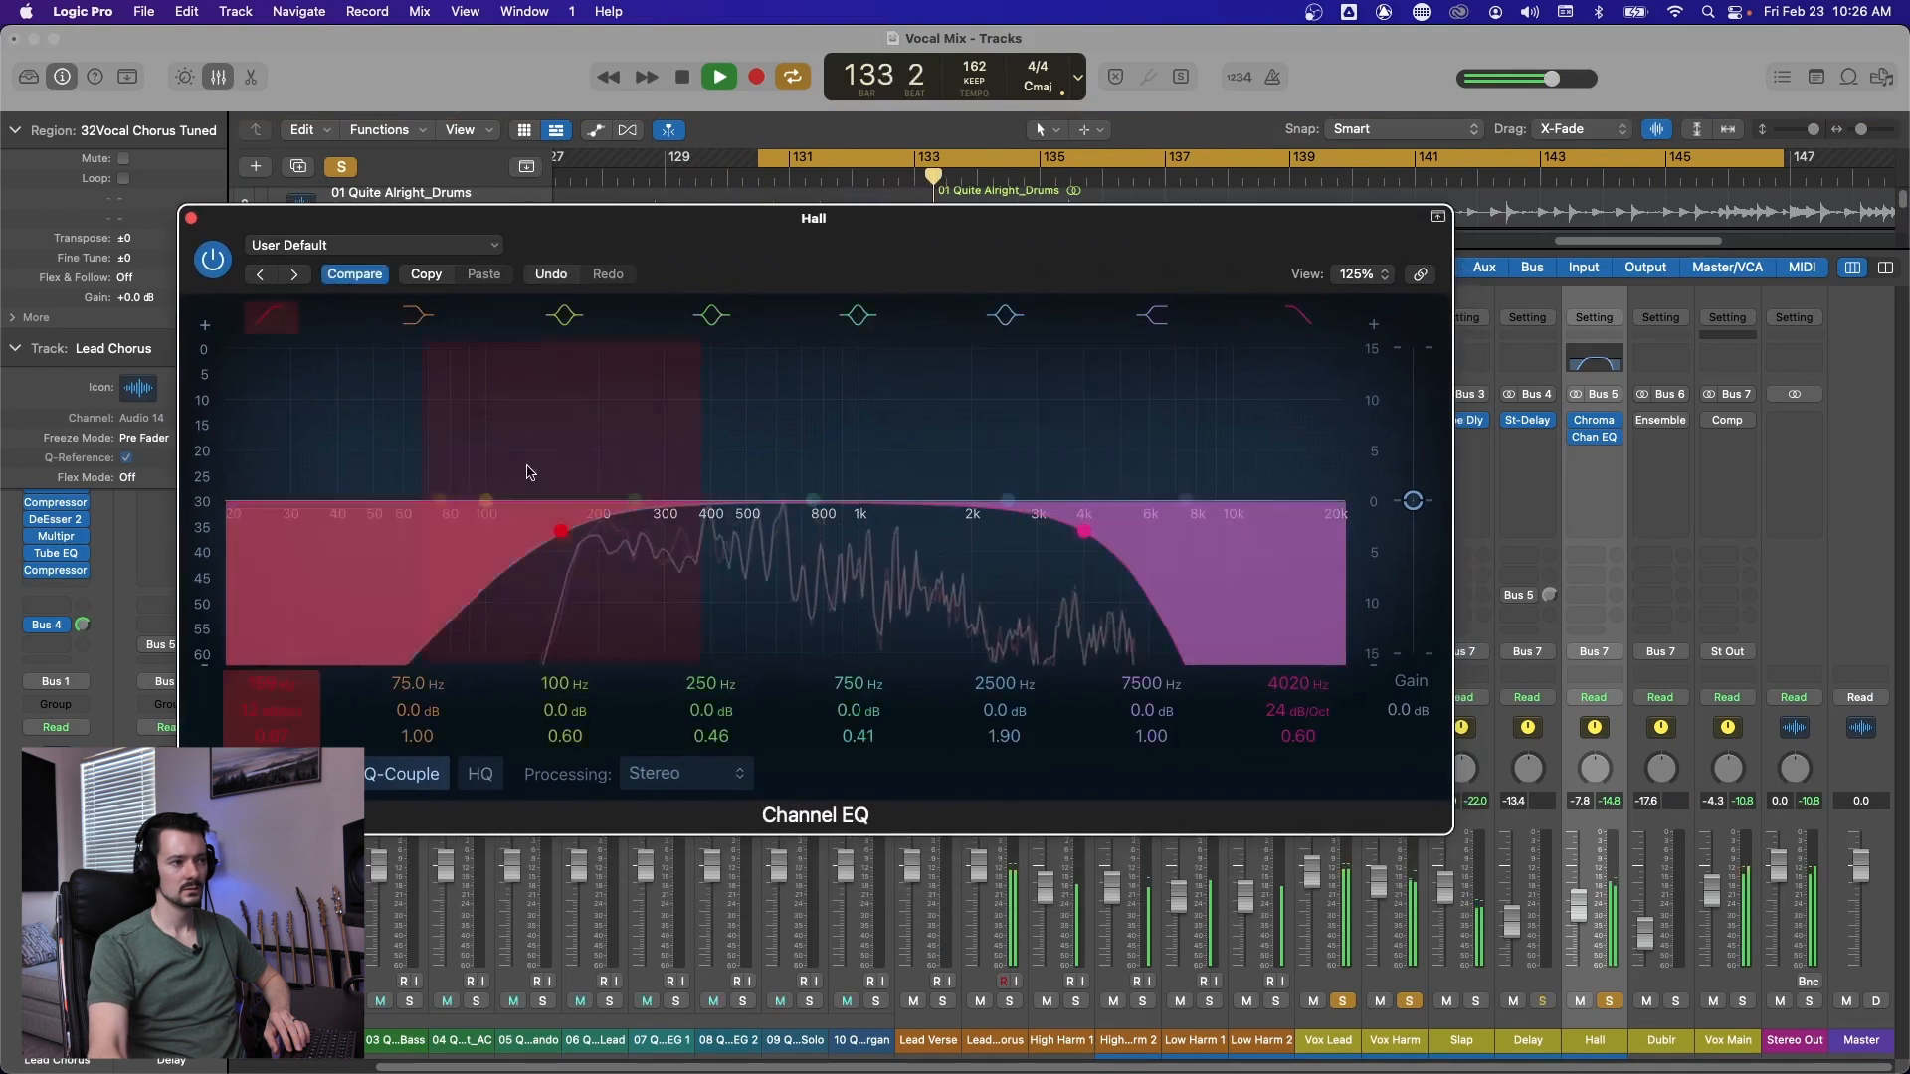
left_click(213, 260)
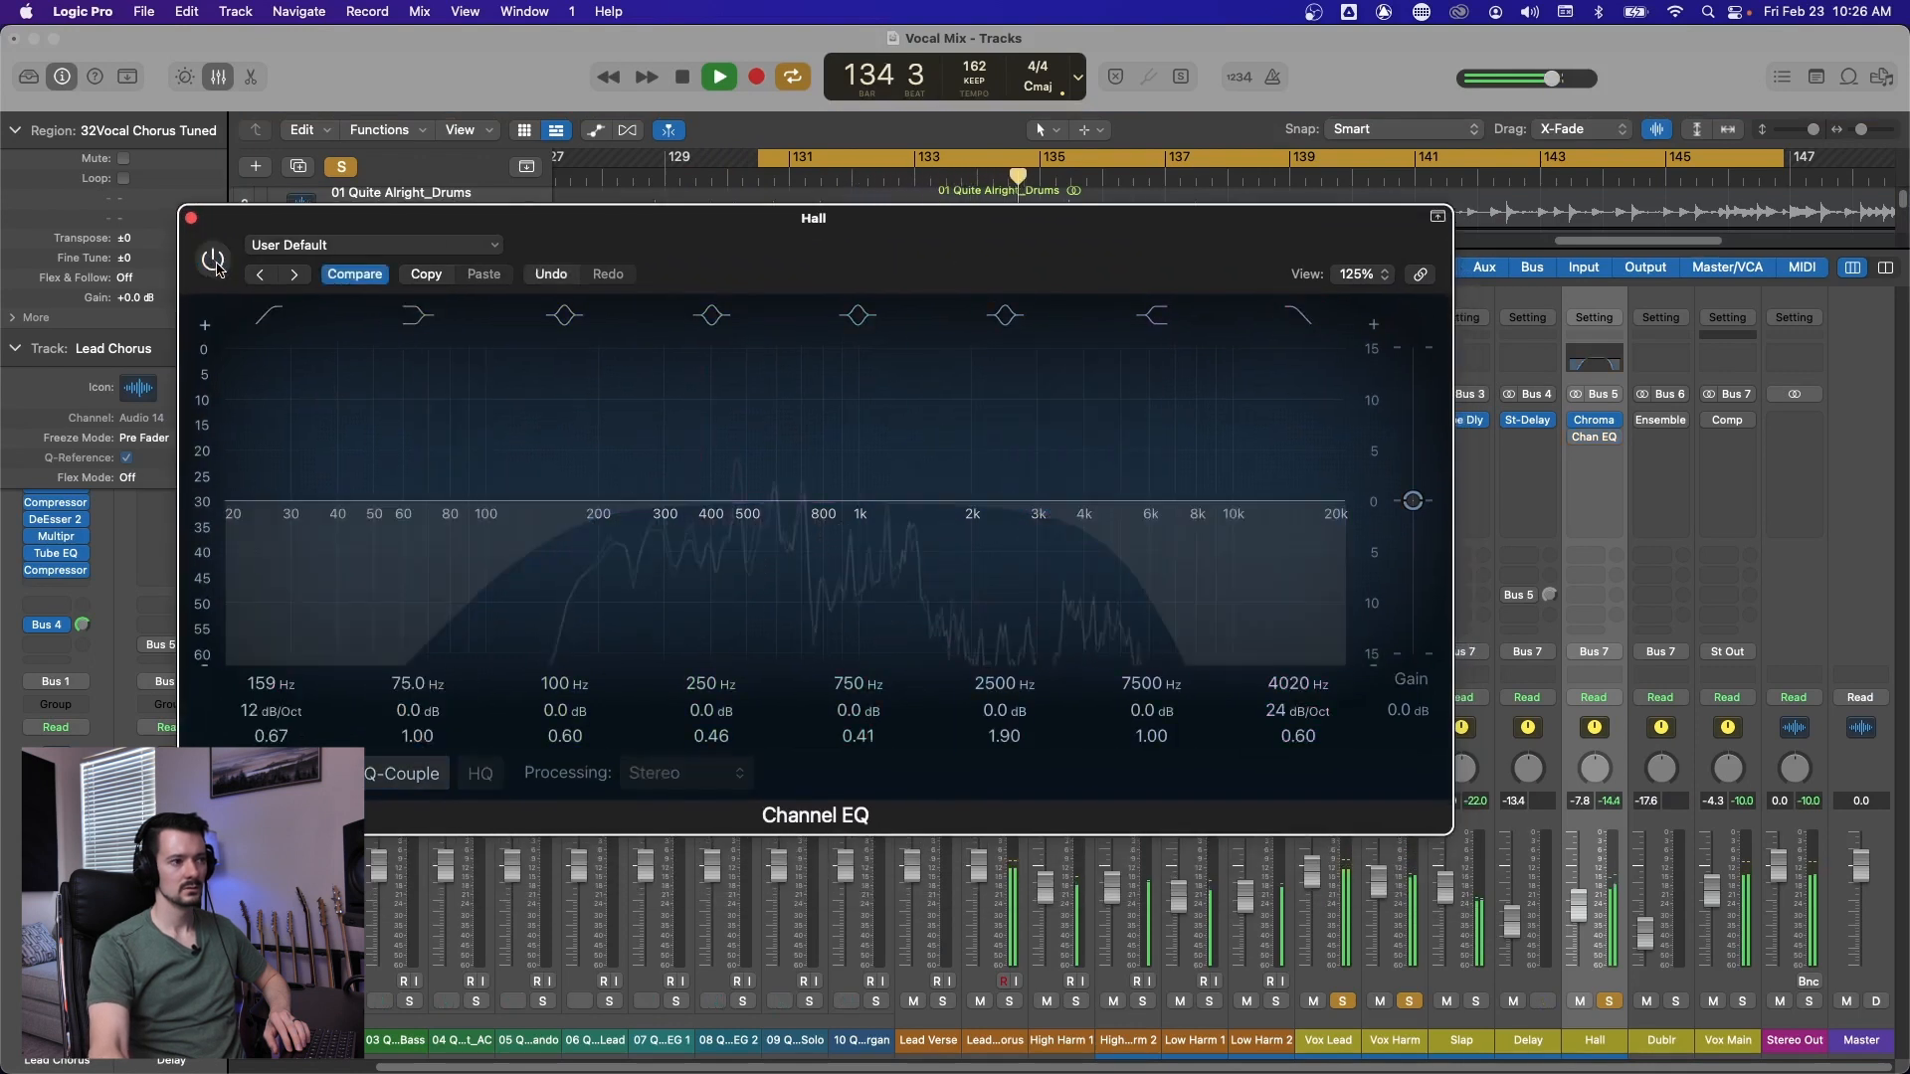
left_click(213, 260)
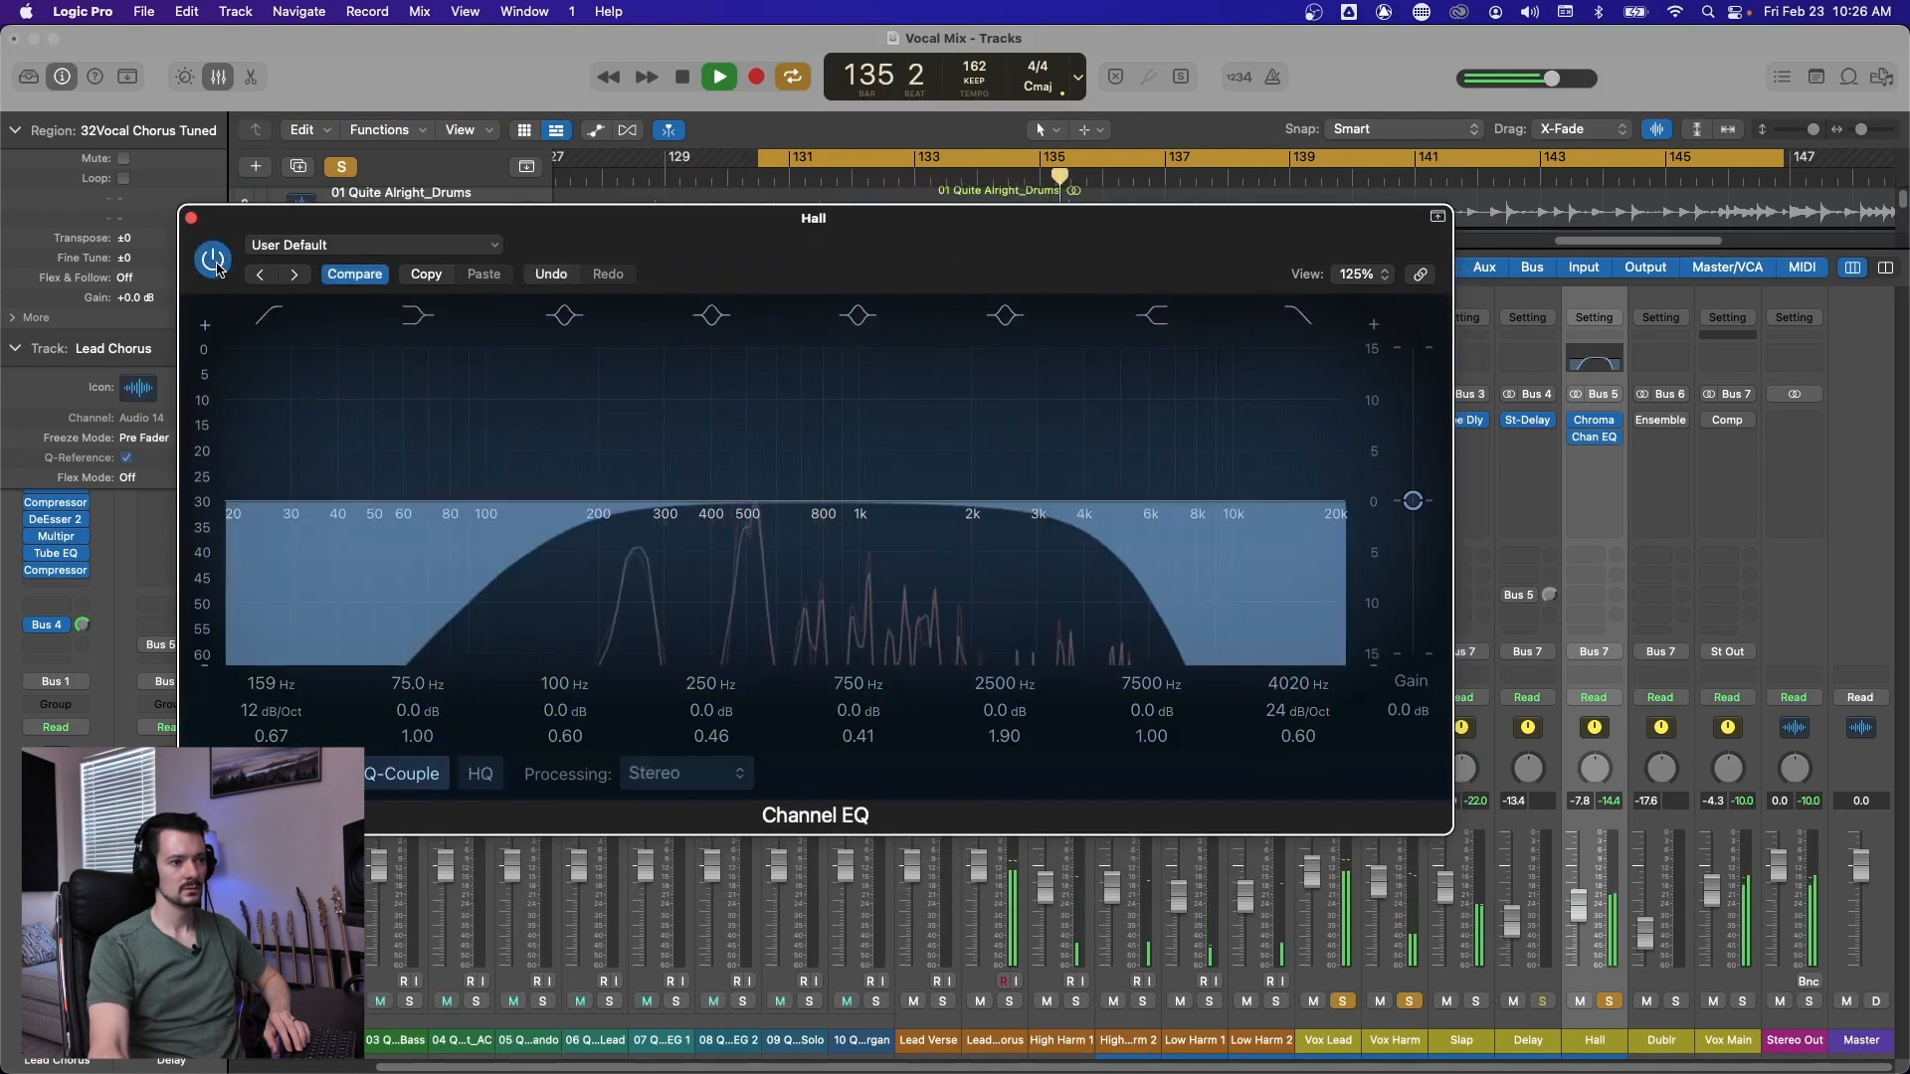
left_click(191, 218)
Lower the Hall bus to -12.2 dB, stop playback, and unsolo the Vox Lead and Vox Harm buses.
left_click_drag(1588, 917, 1589, 932)
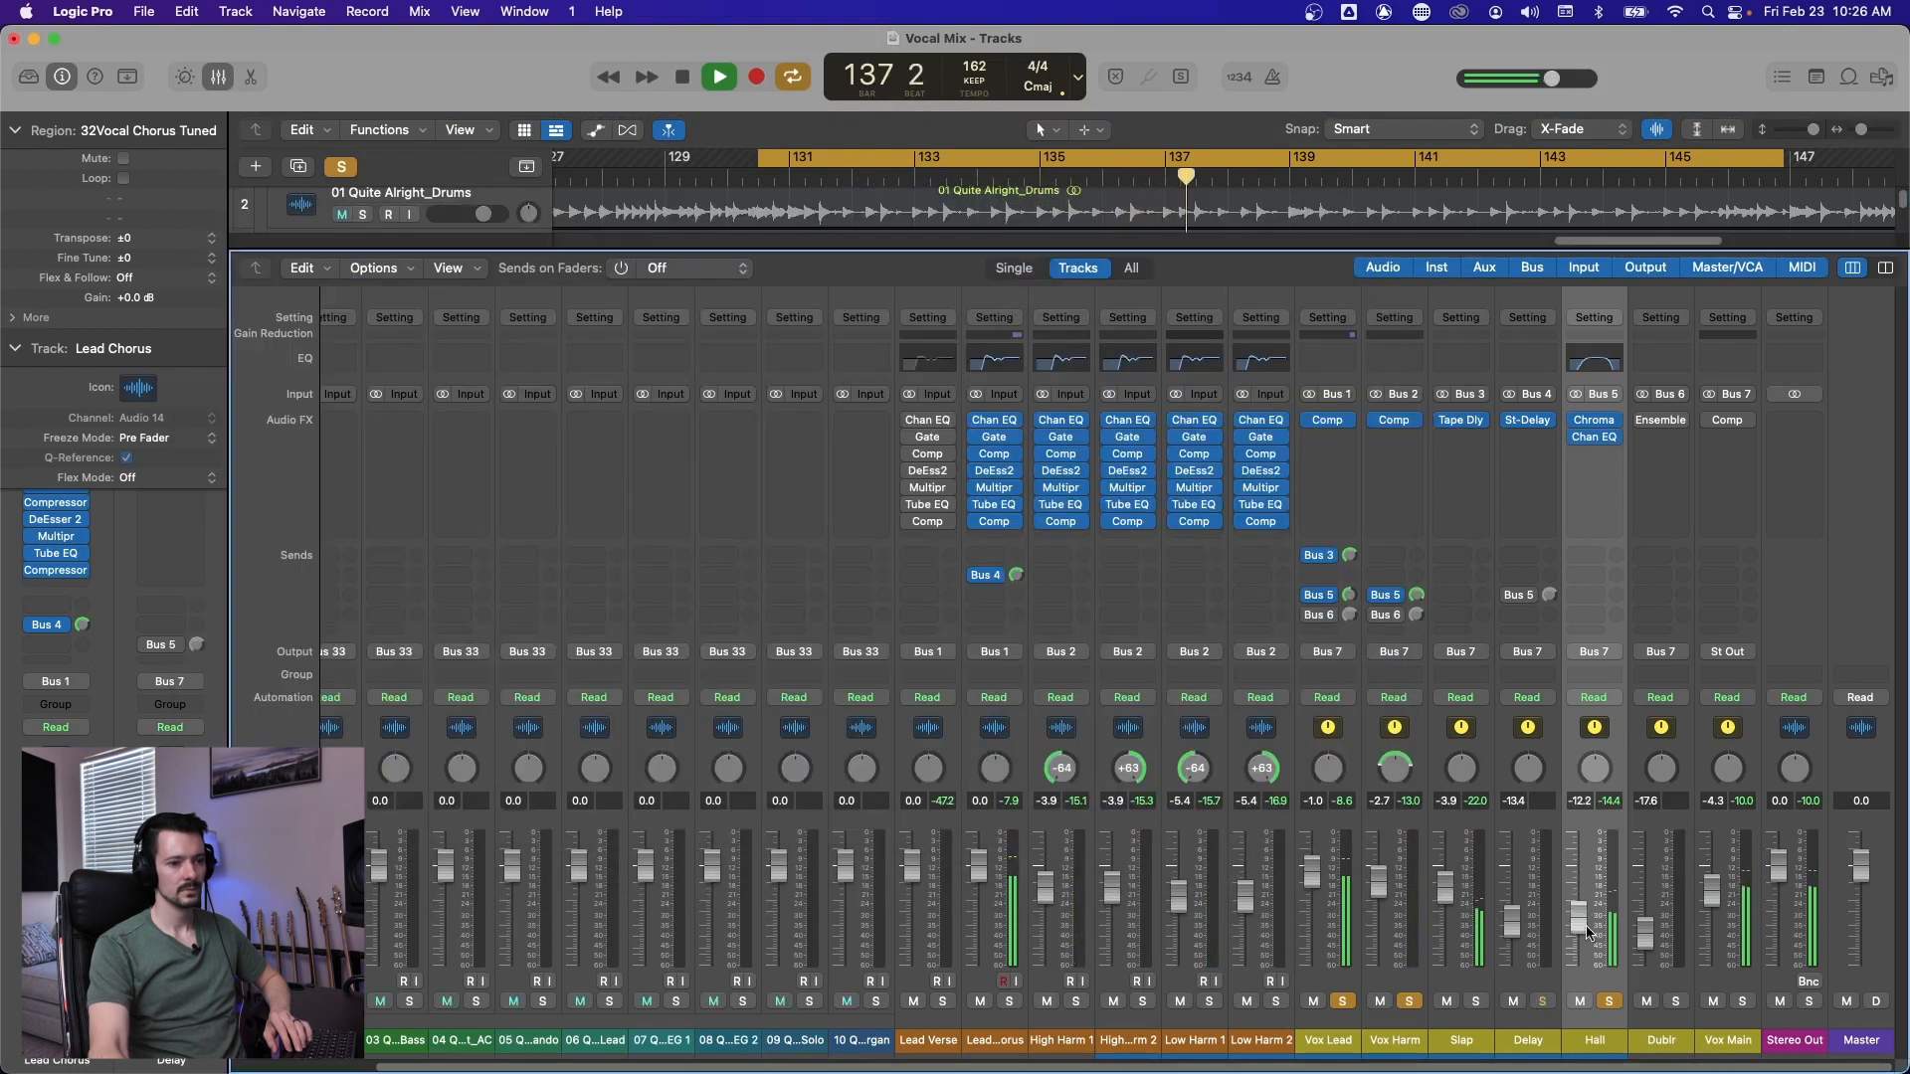
key("space")
left_click(1333, 597)
left_click(1393, 587)
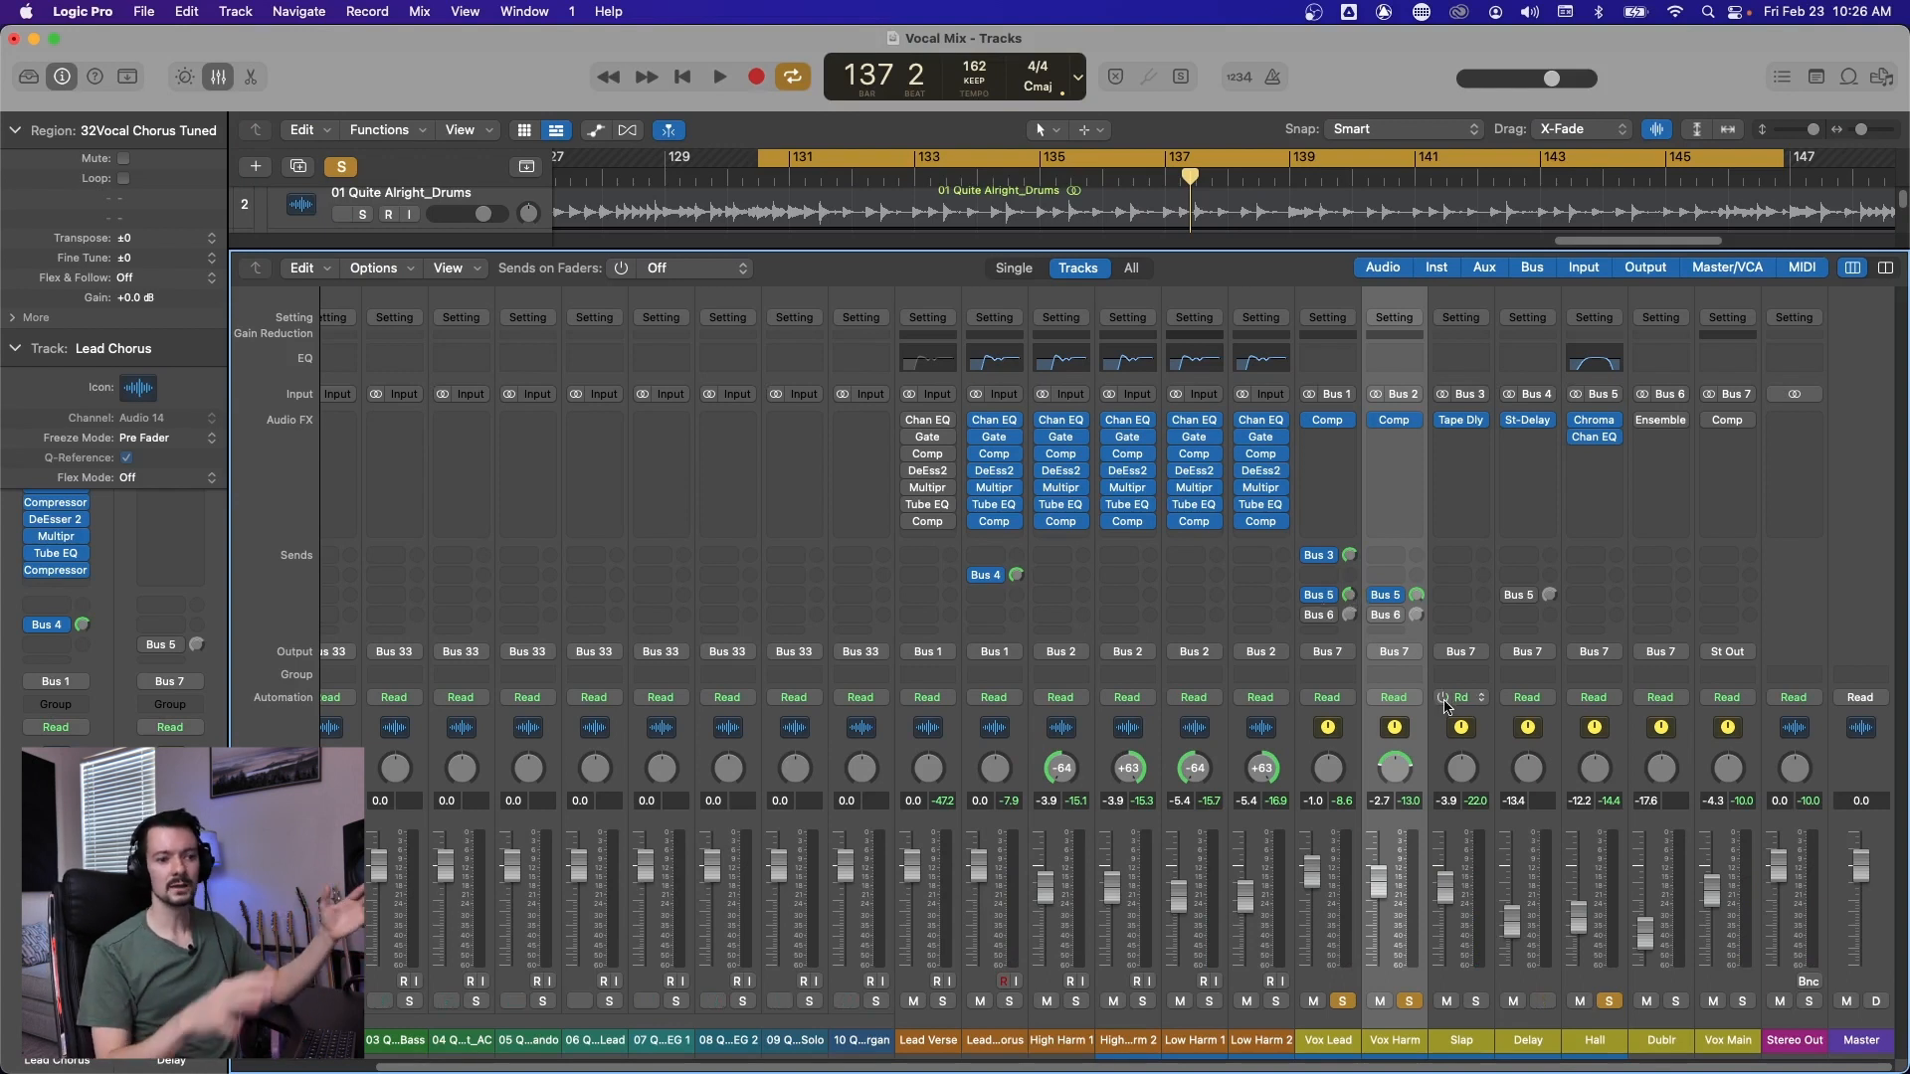
left_click(1419, 591)
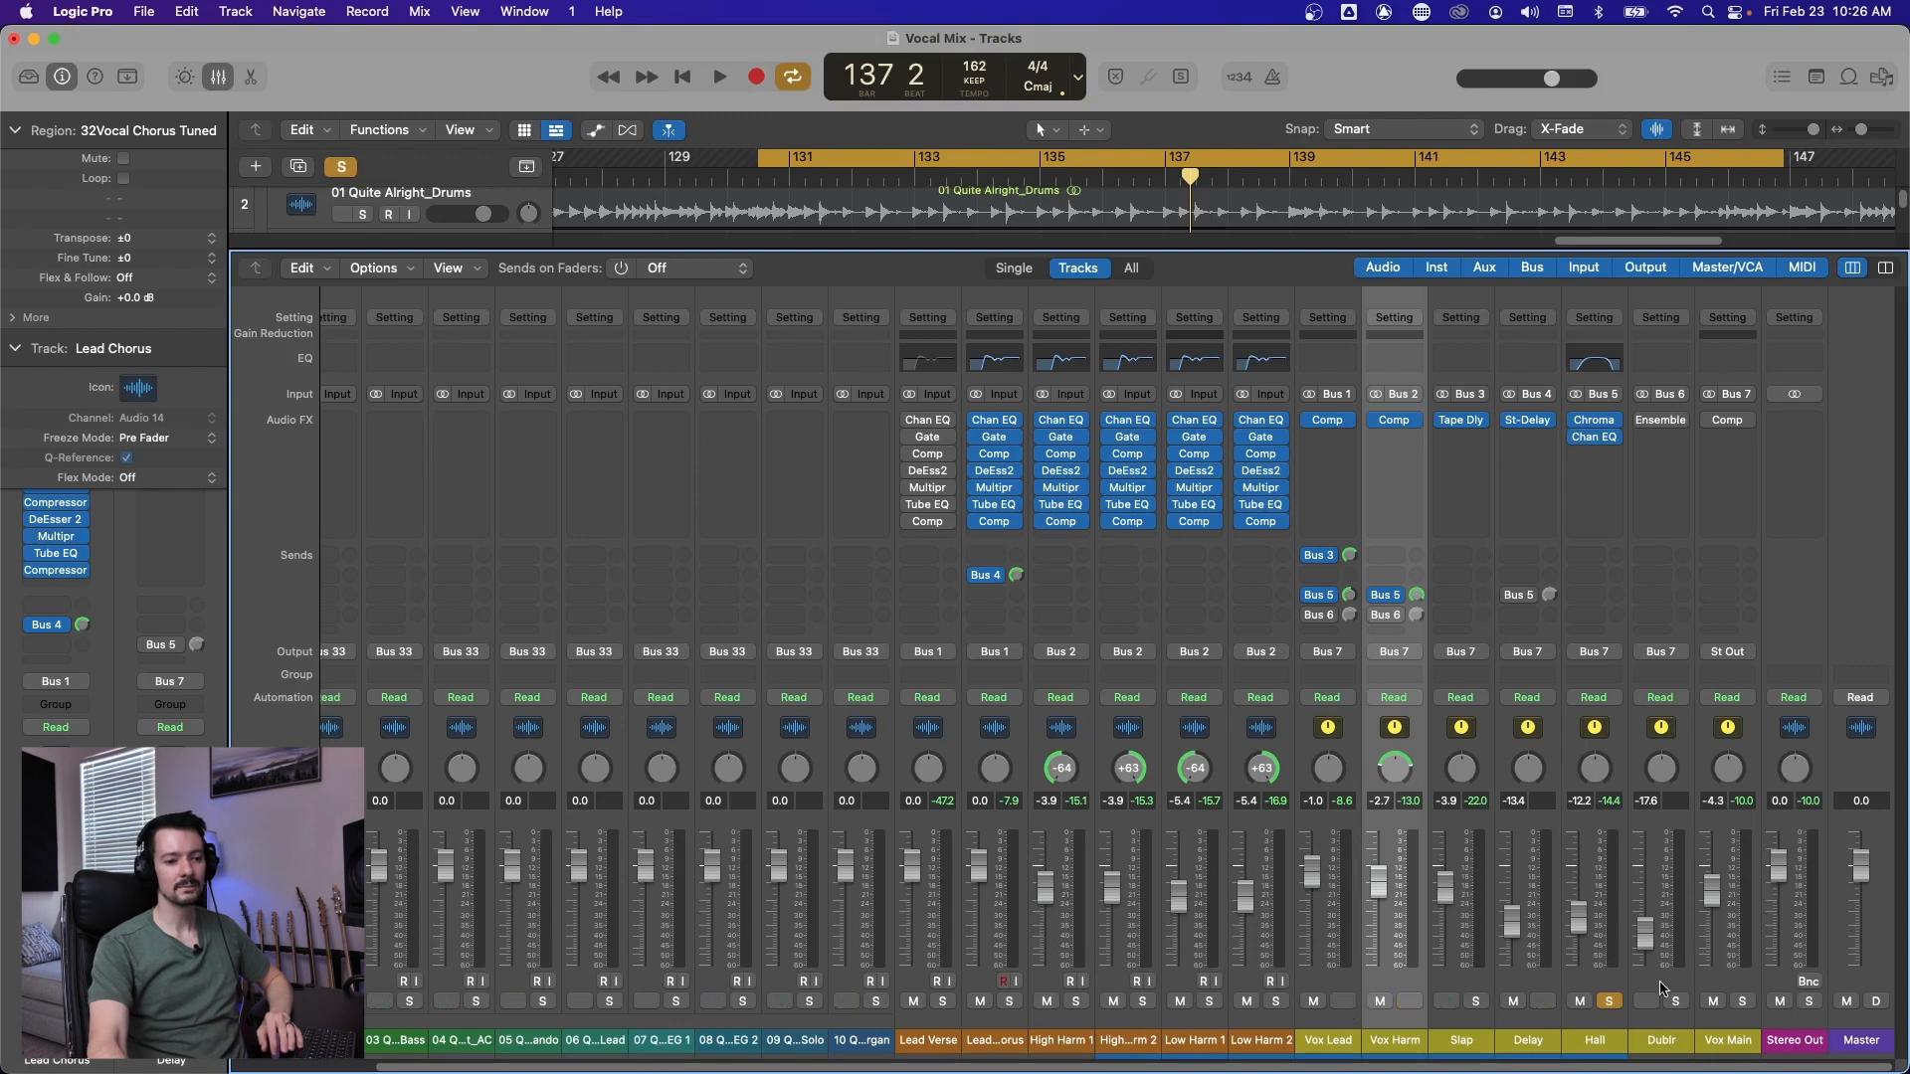
Unsolo the Hall bus, play the full mix briefly, and solo Vox Main before stopping playback.
left_click(1608, 1000)
key("space")
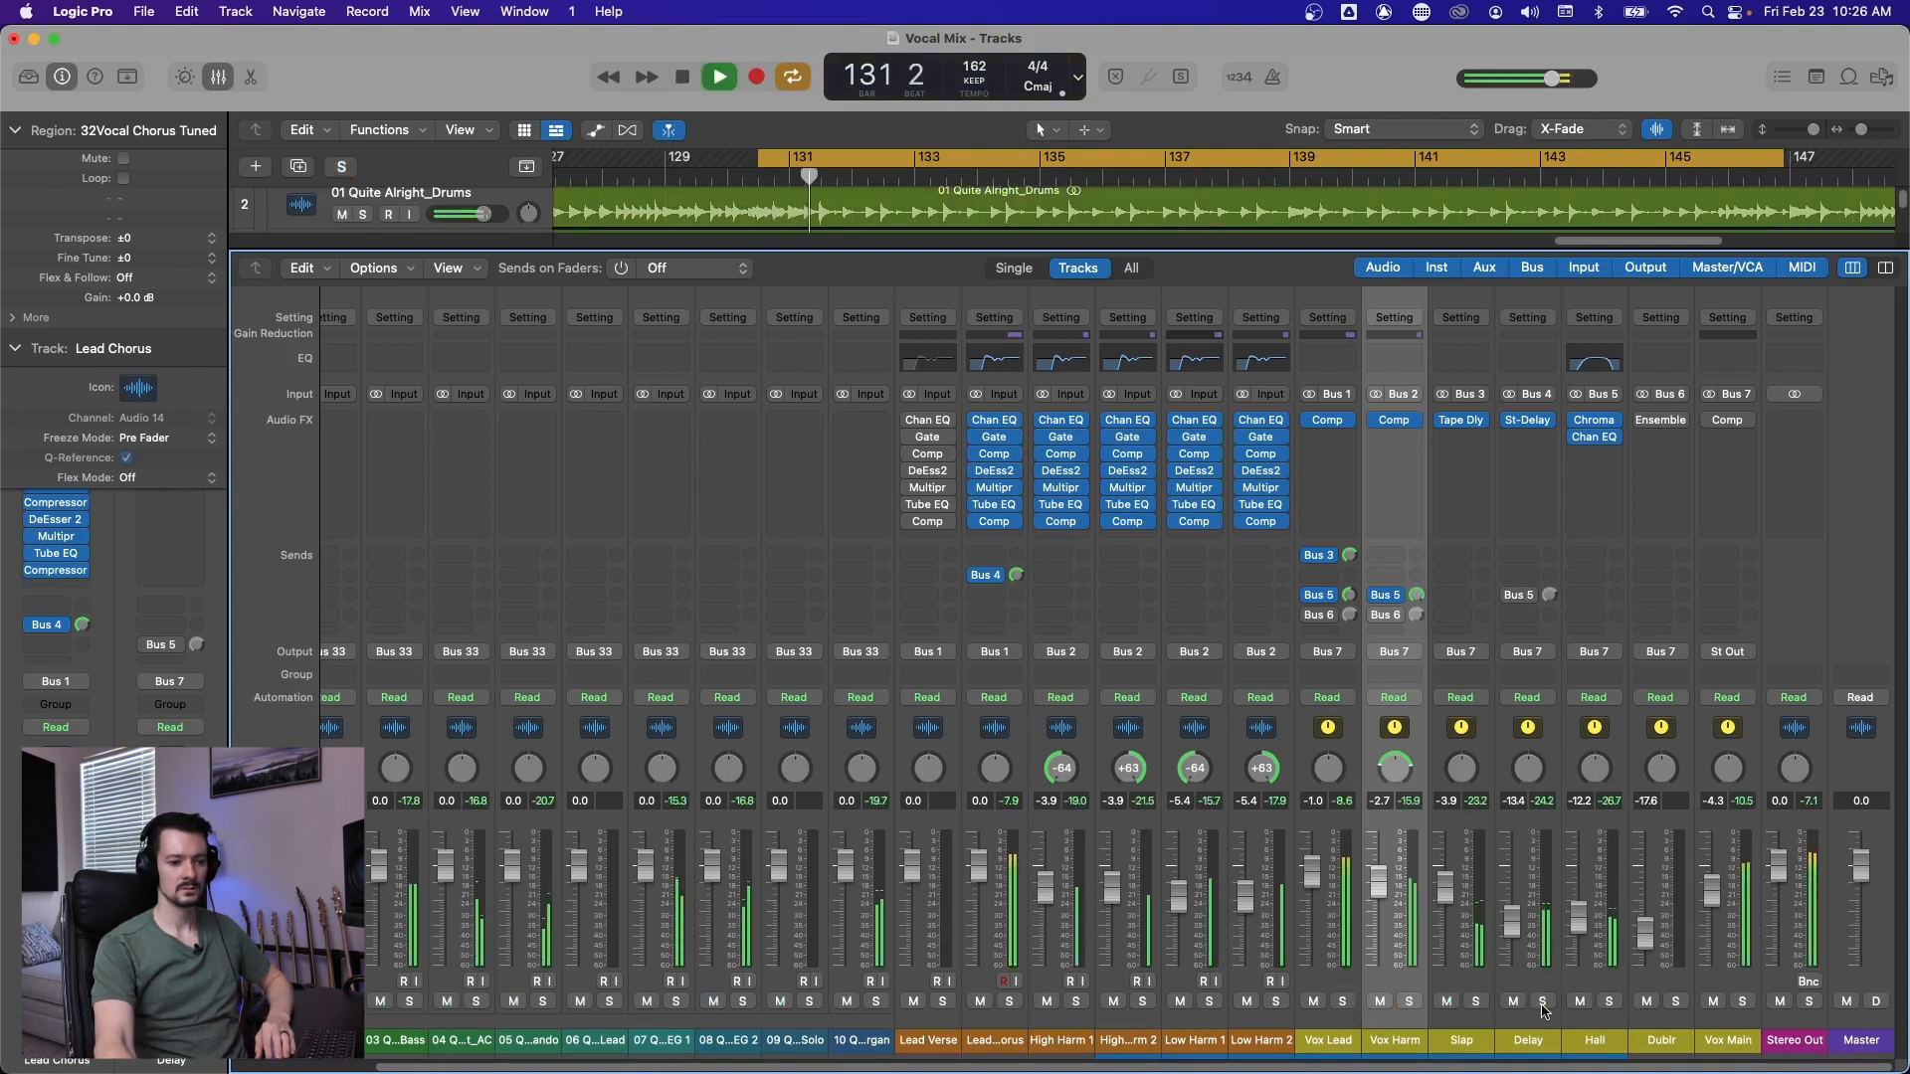
left_click(1741, 1000)
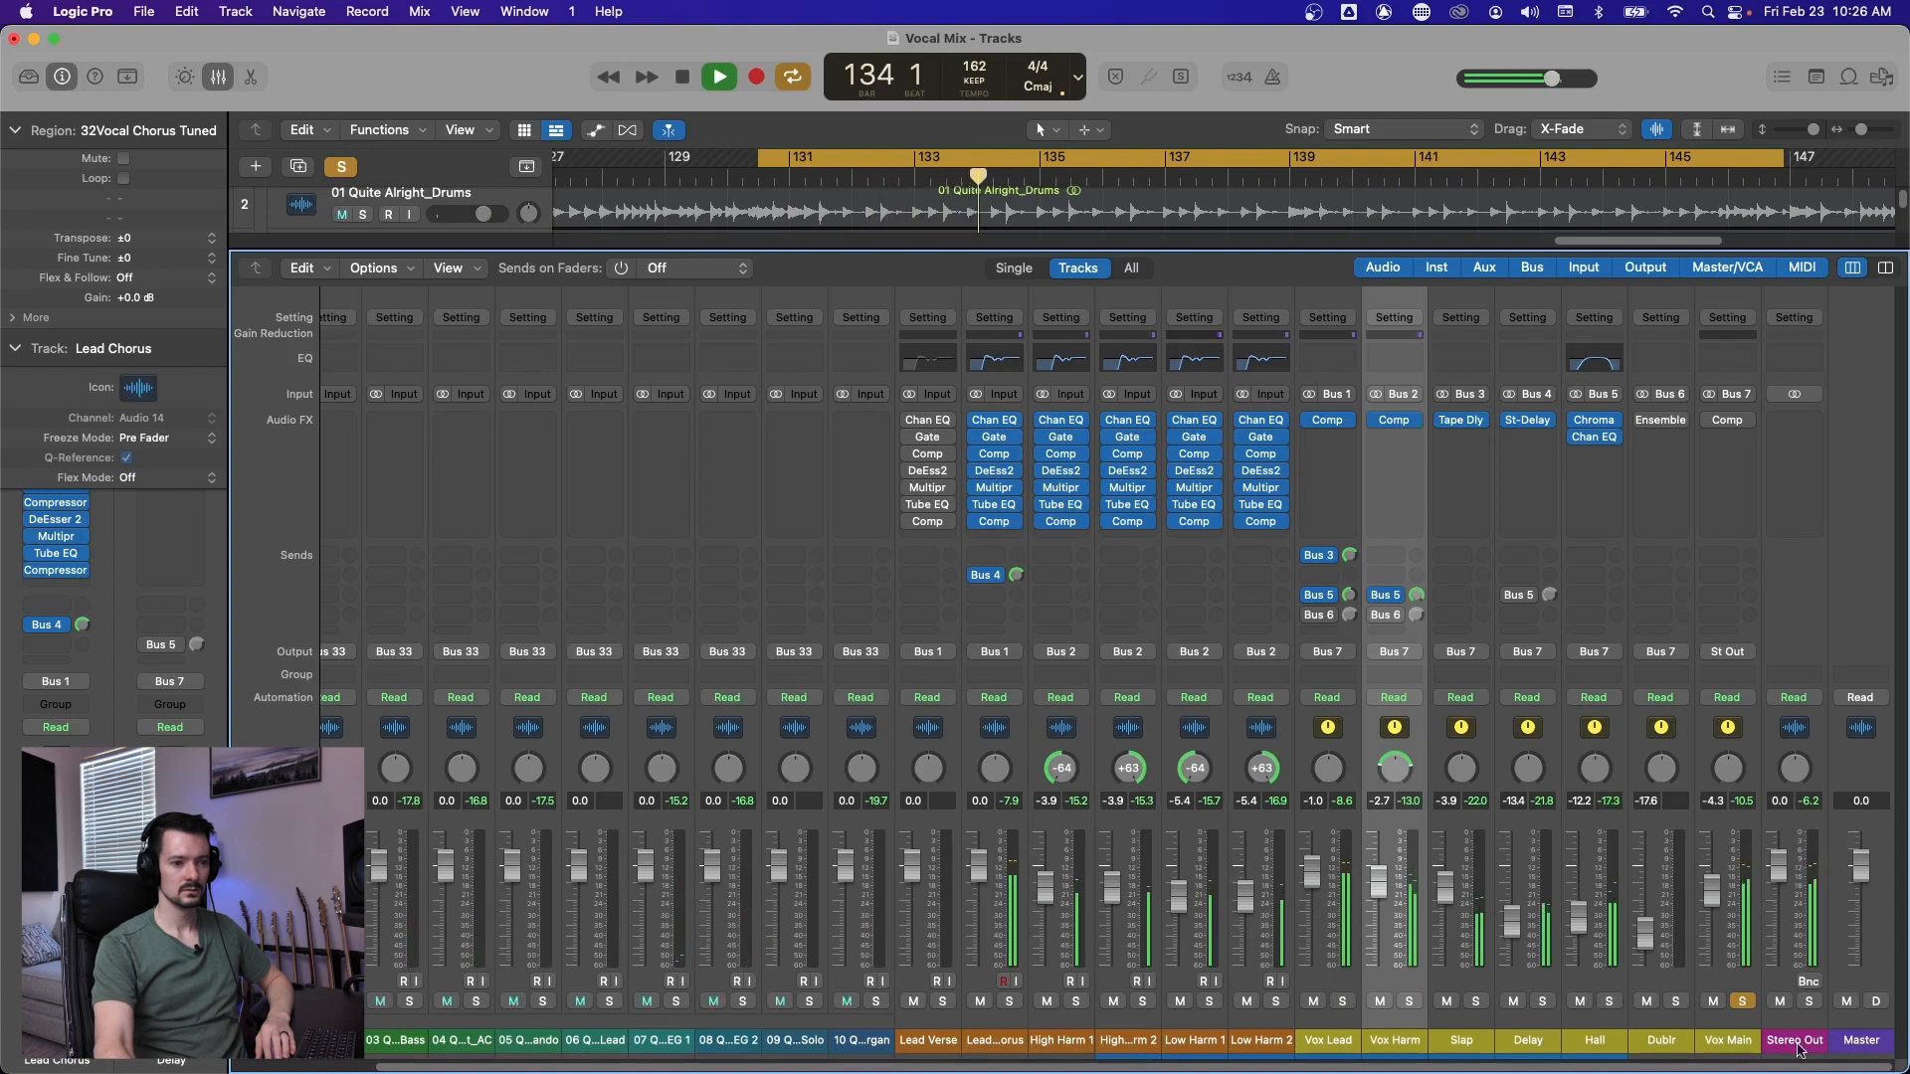
key("space")
Raise Vox Lead's Bus 5 send to the Hall and audition the soloed vocals twice.
left_click_drag(1348, 595, 1340, 534)
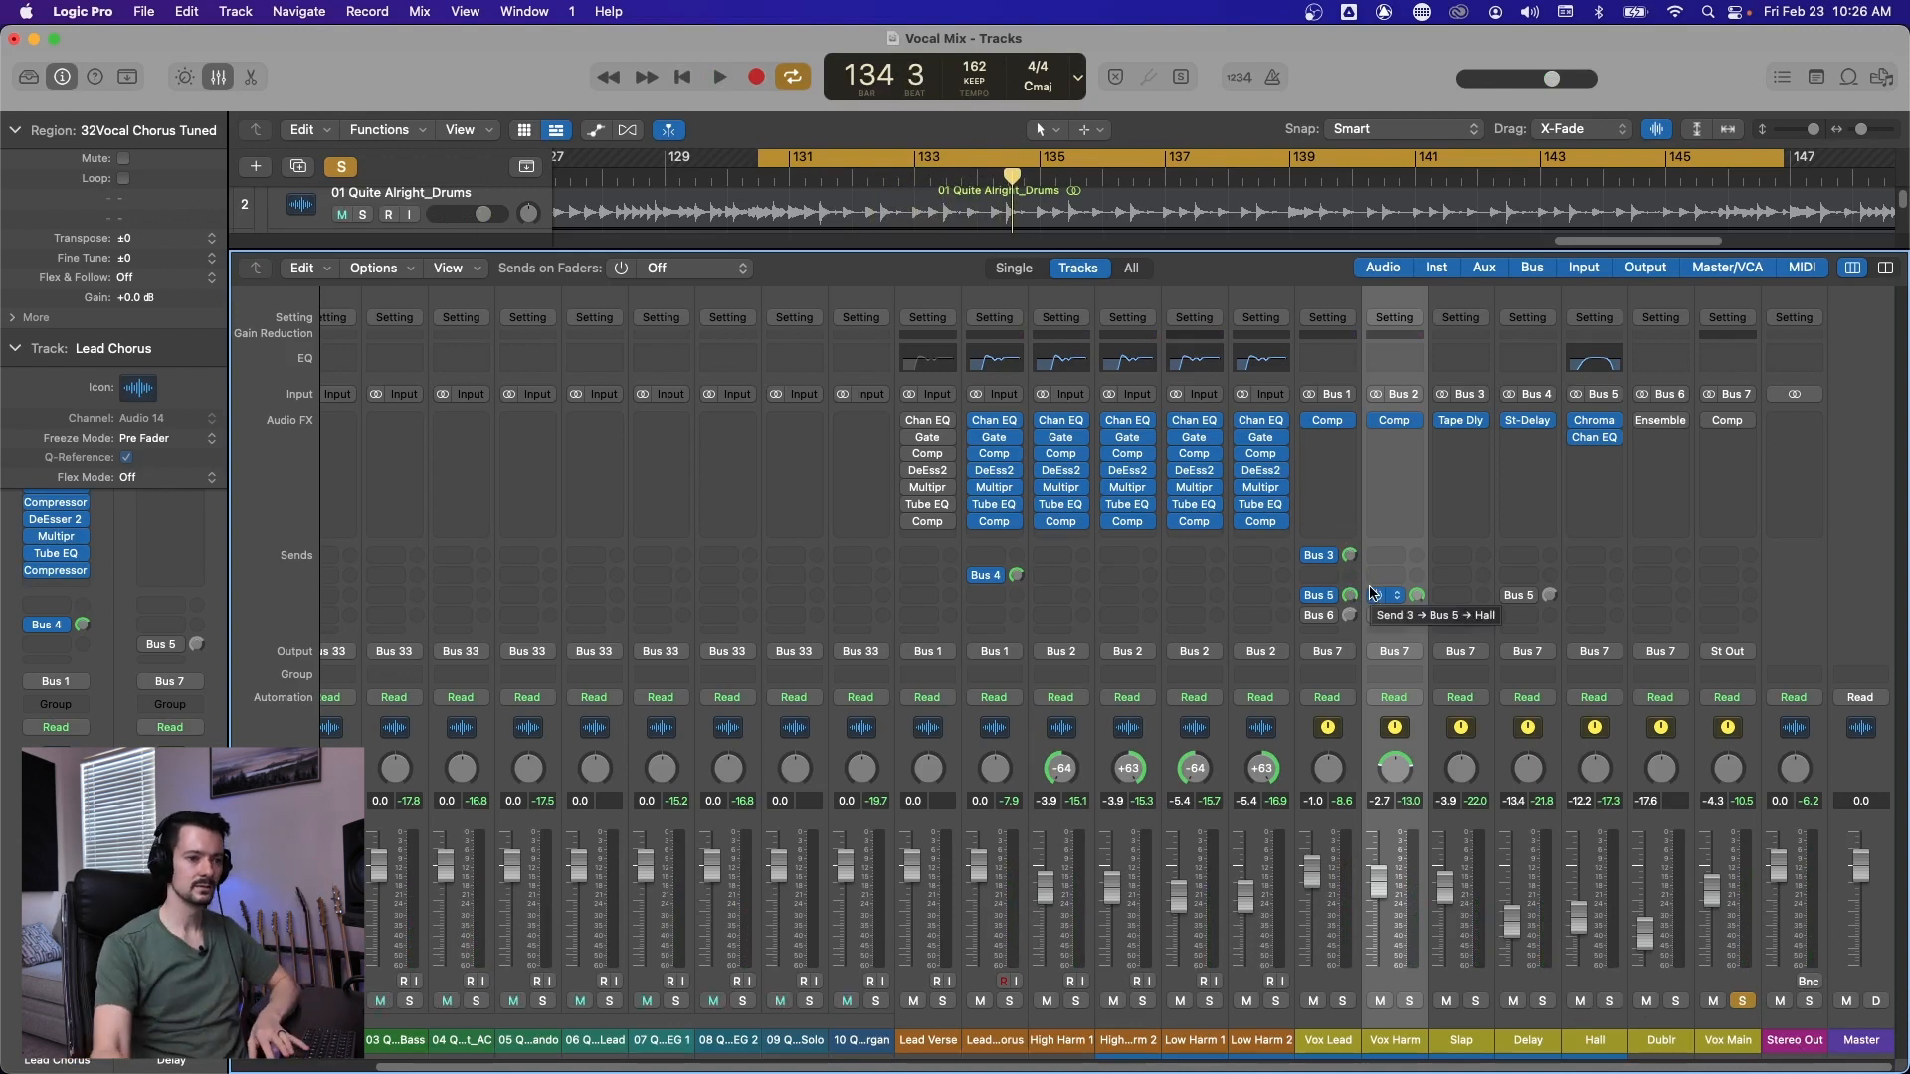
key("space")
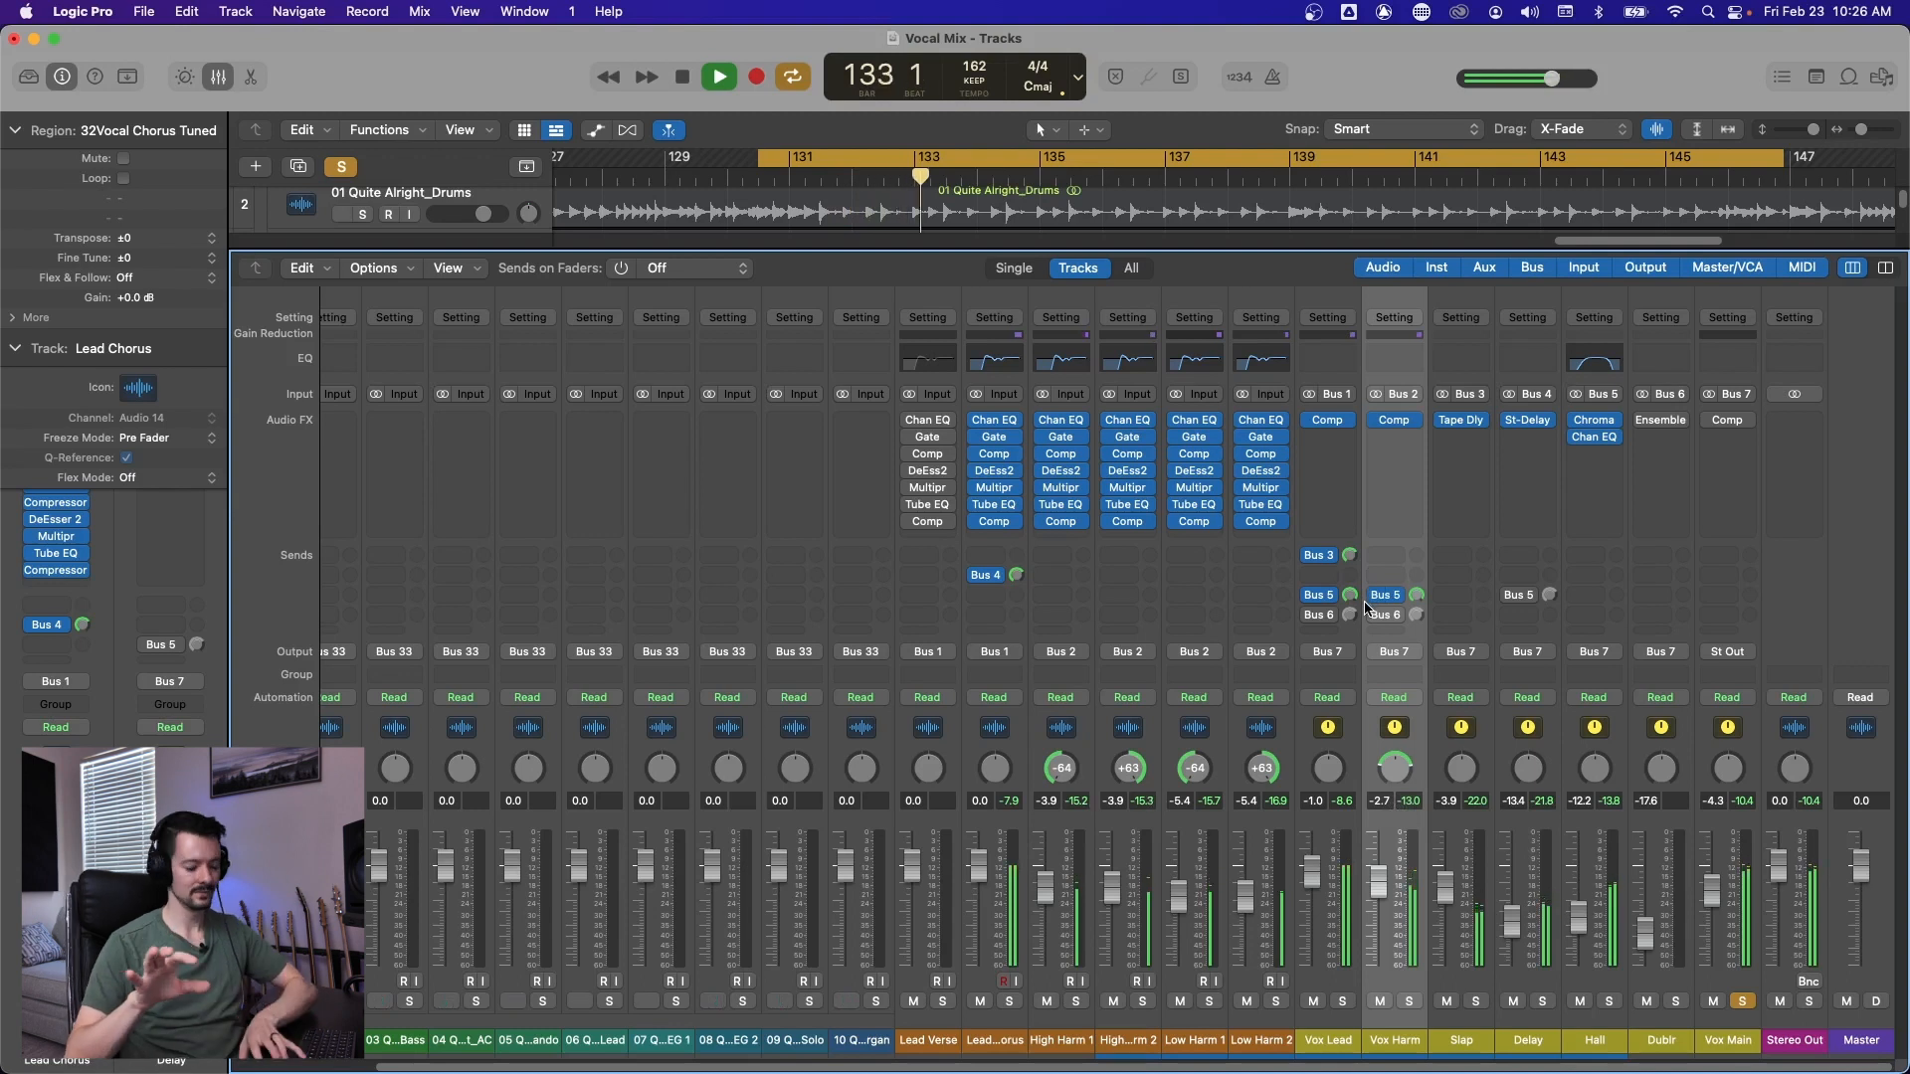
key("space")
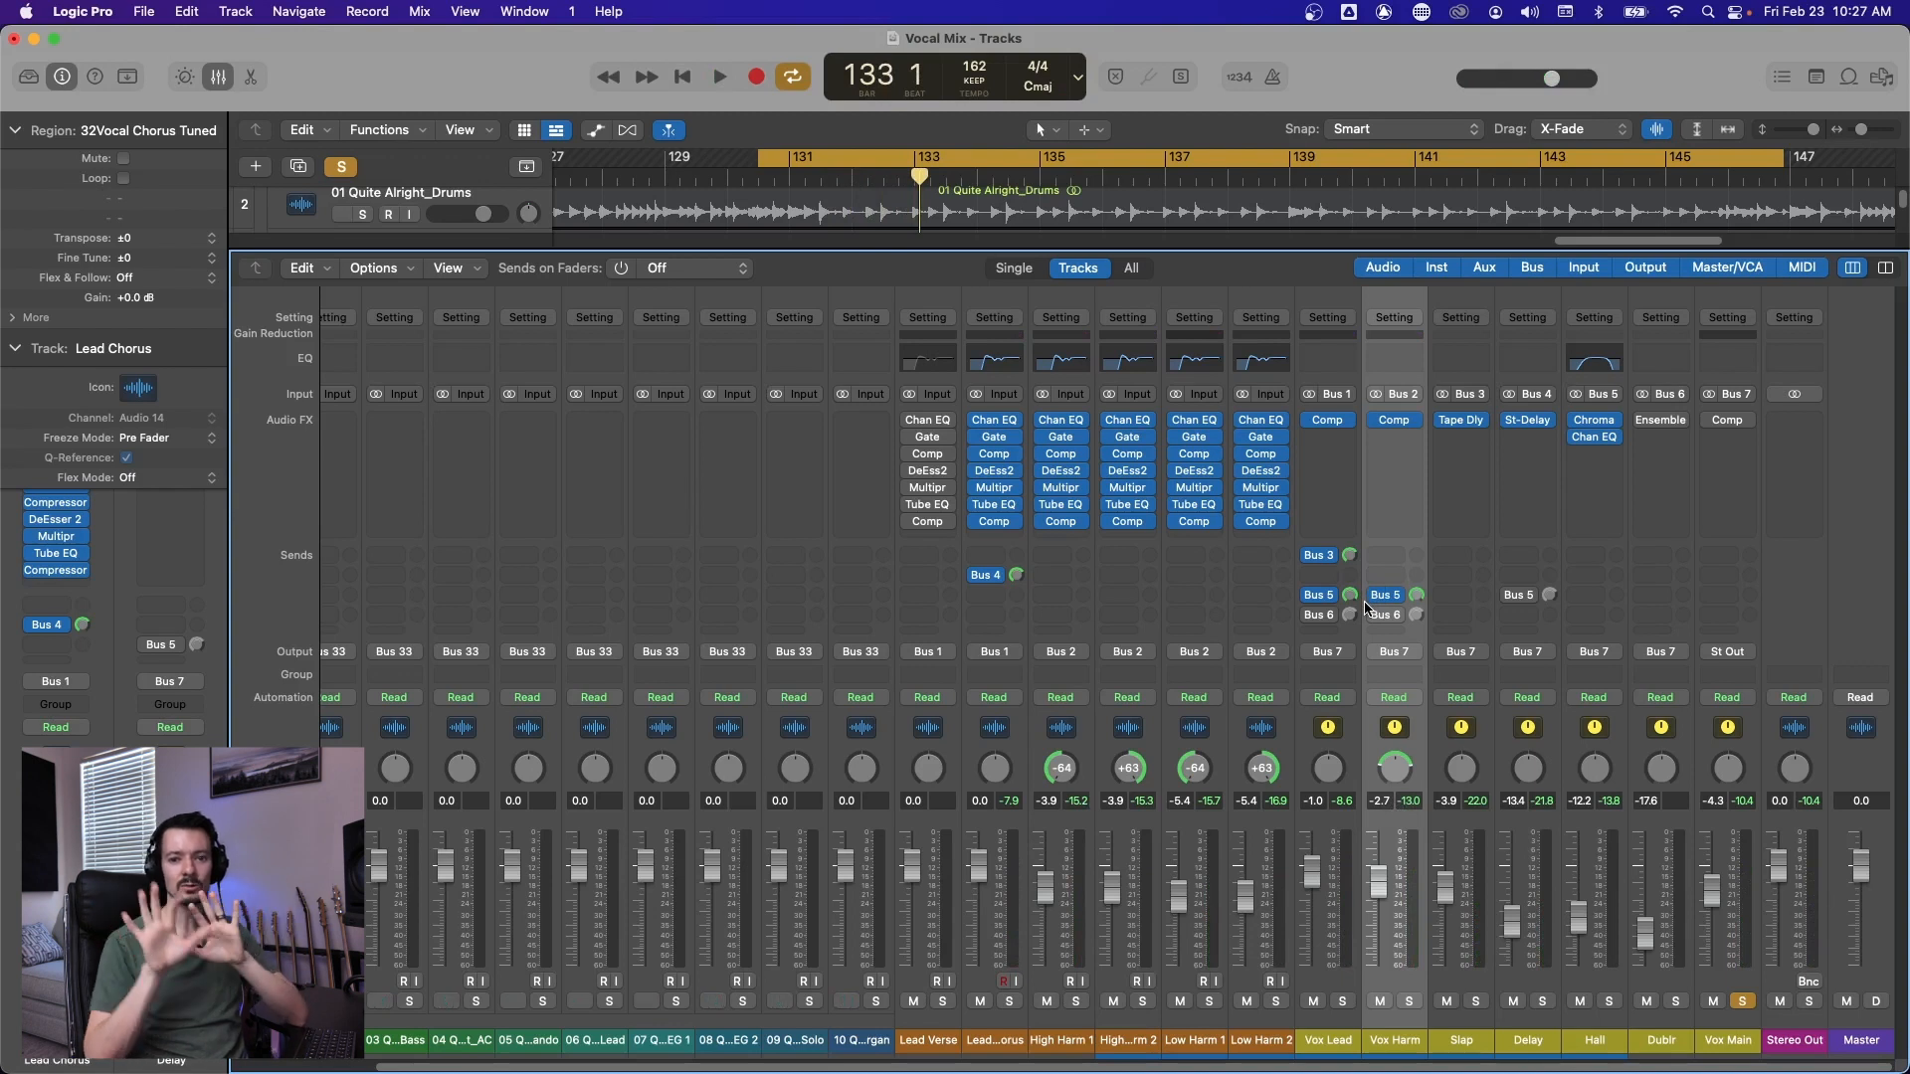
key("space")
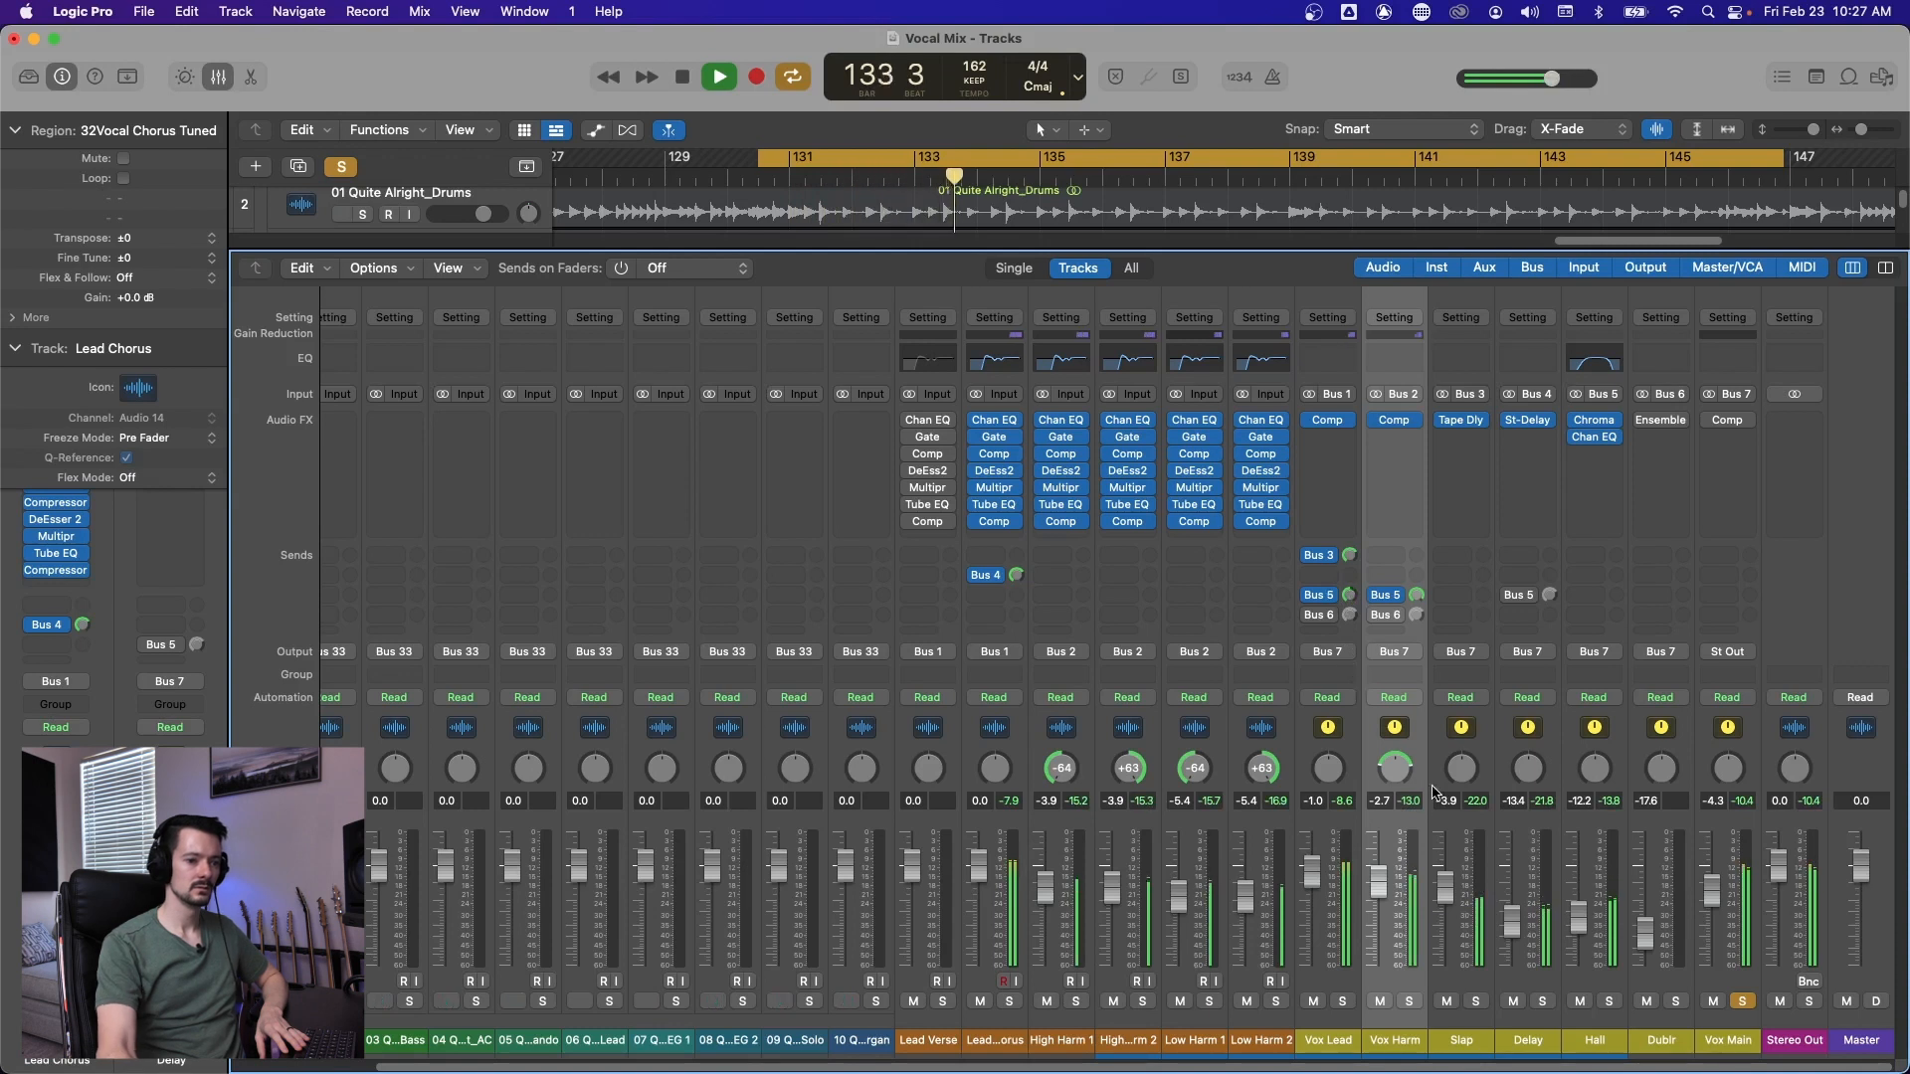
key("space")
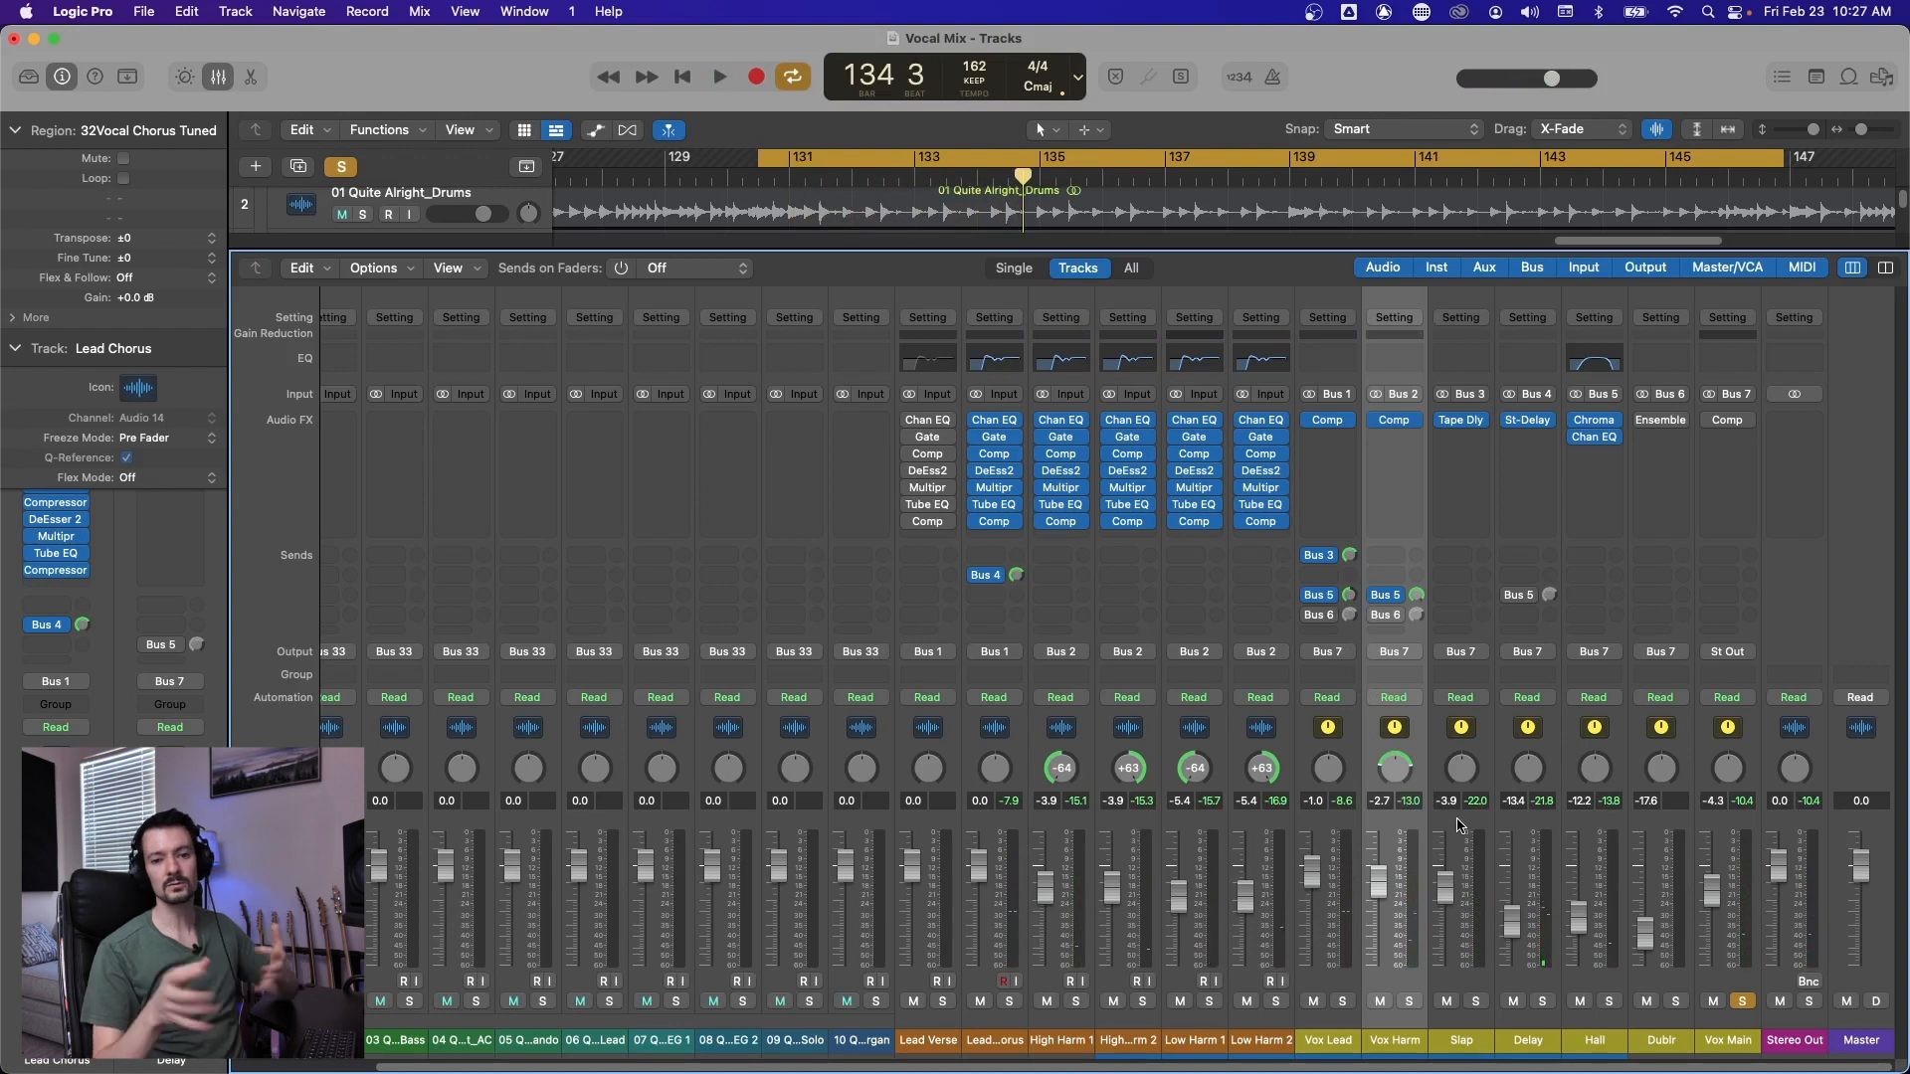
Unsolo Vox Main and turn on the Bus 6 sends on Vox Lead and Vox Harm.
left_click(1663, 729)
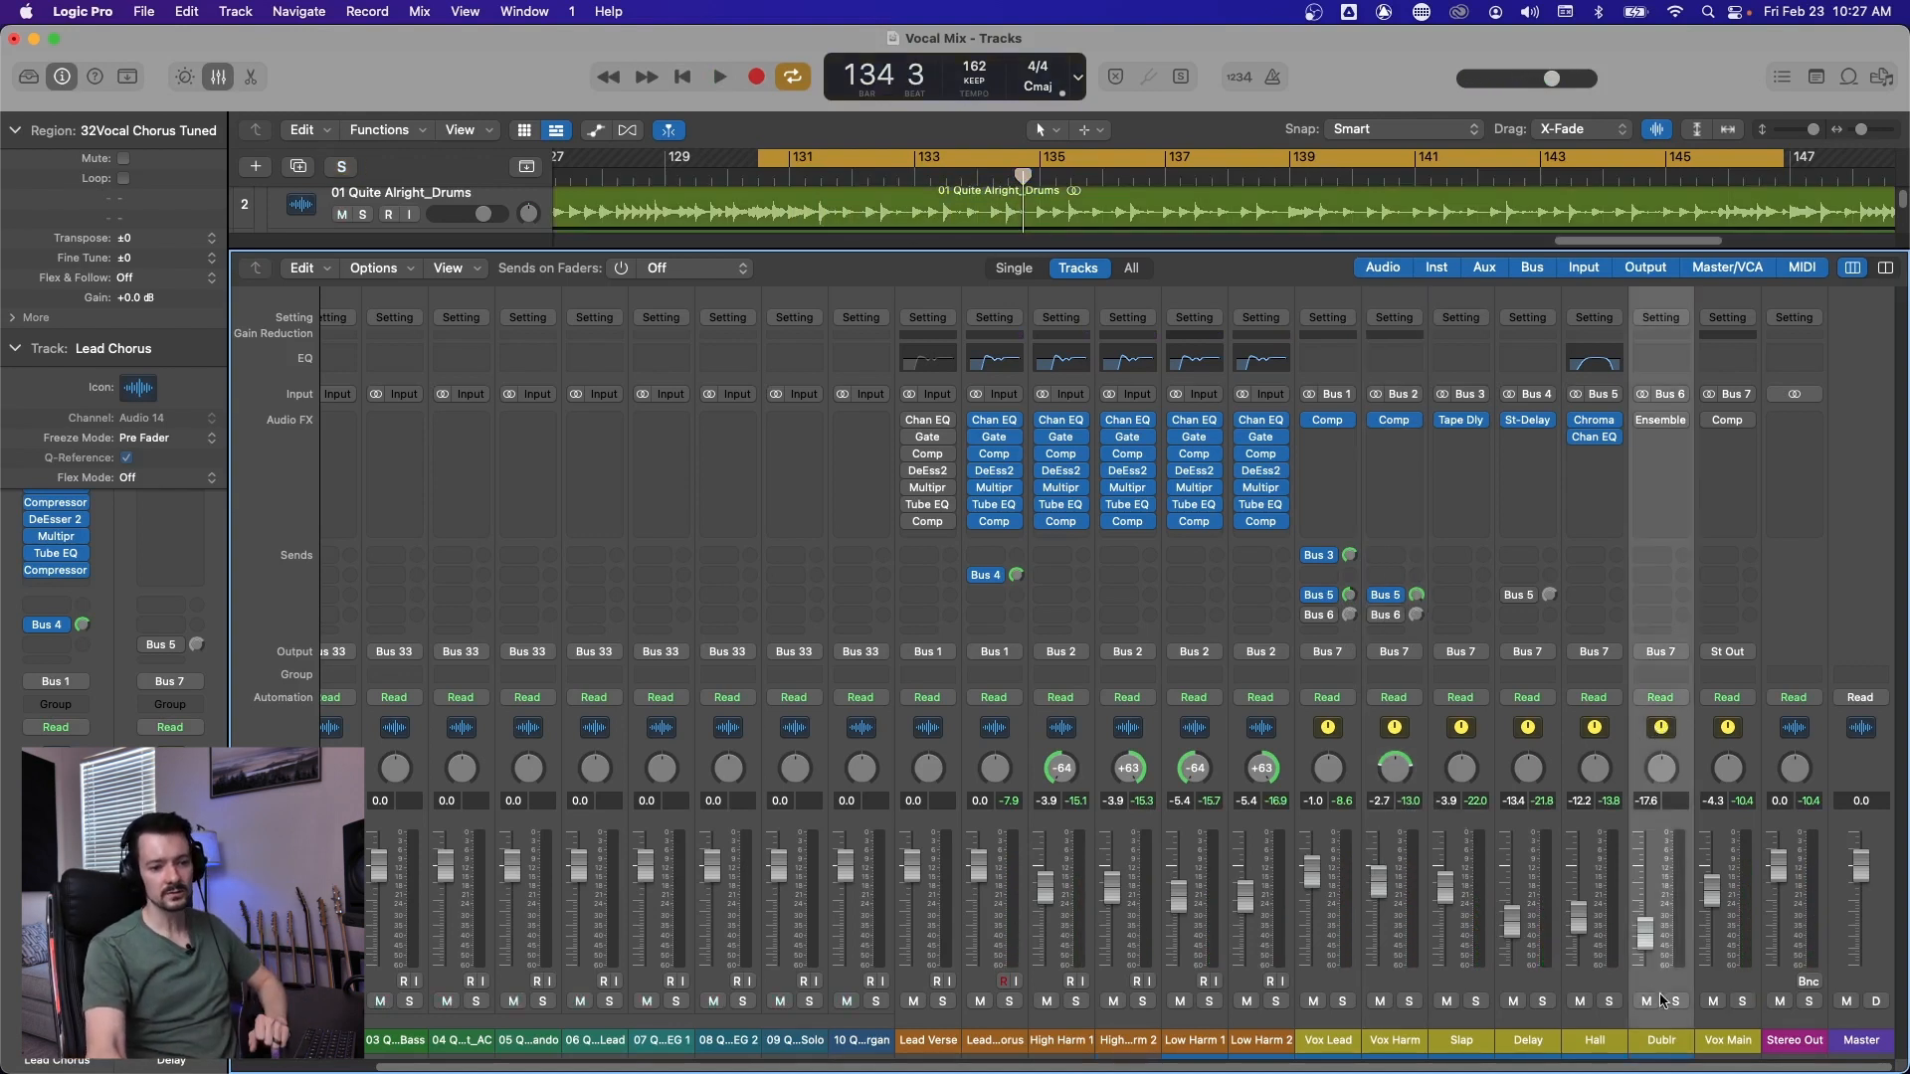
left_click(1326, 742)
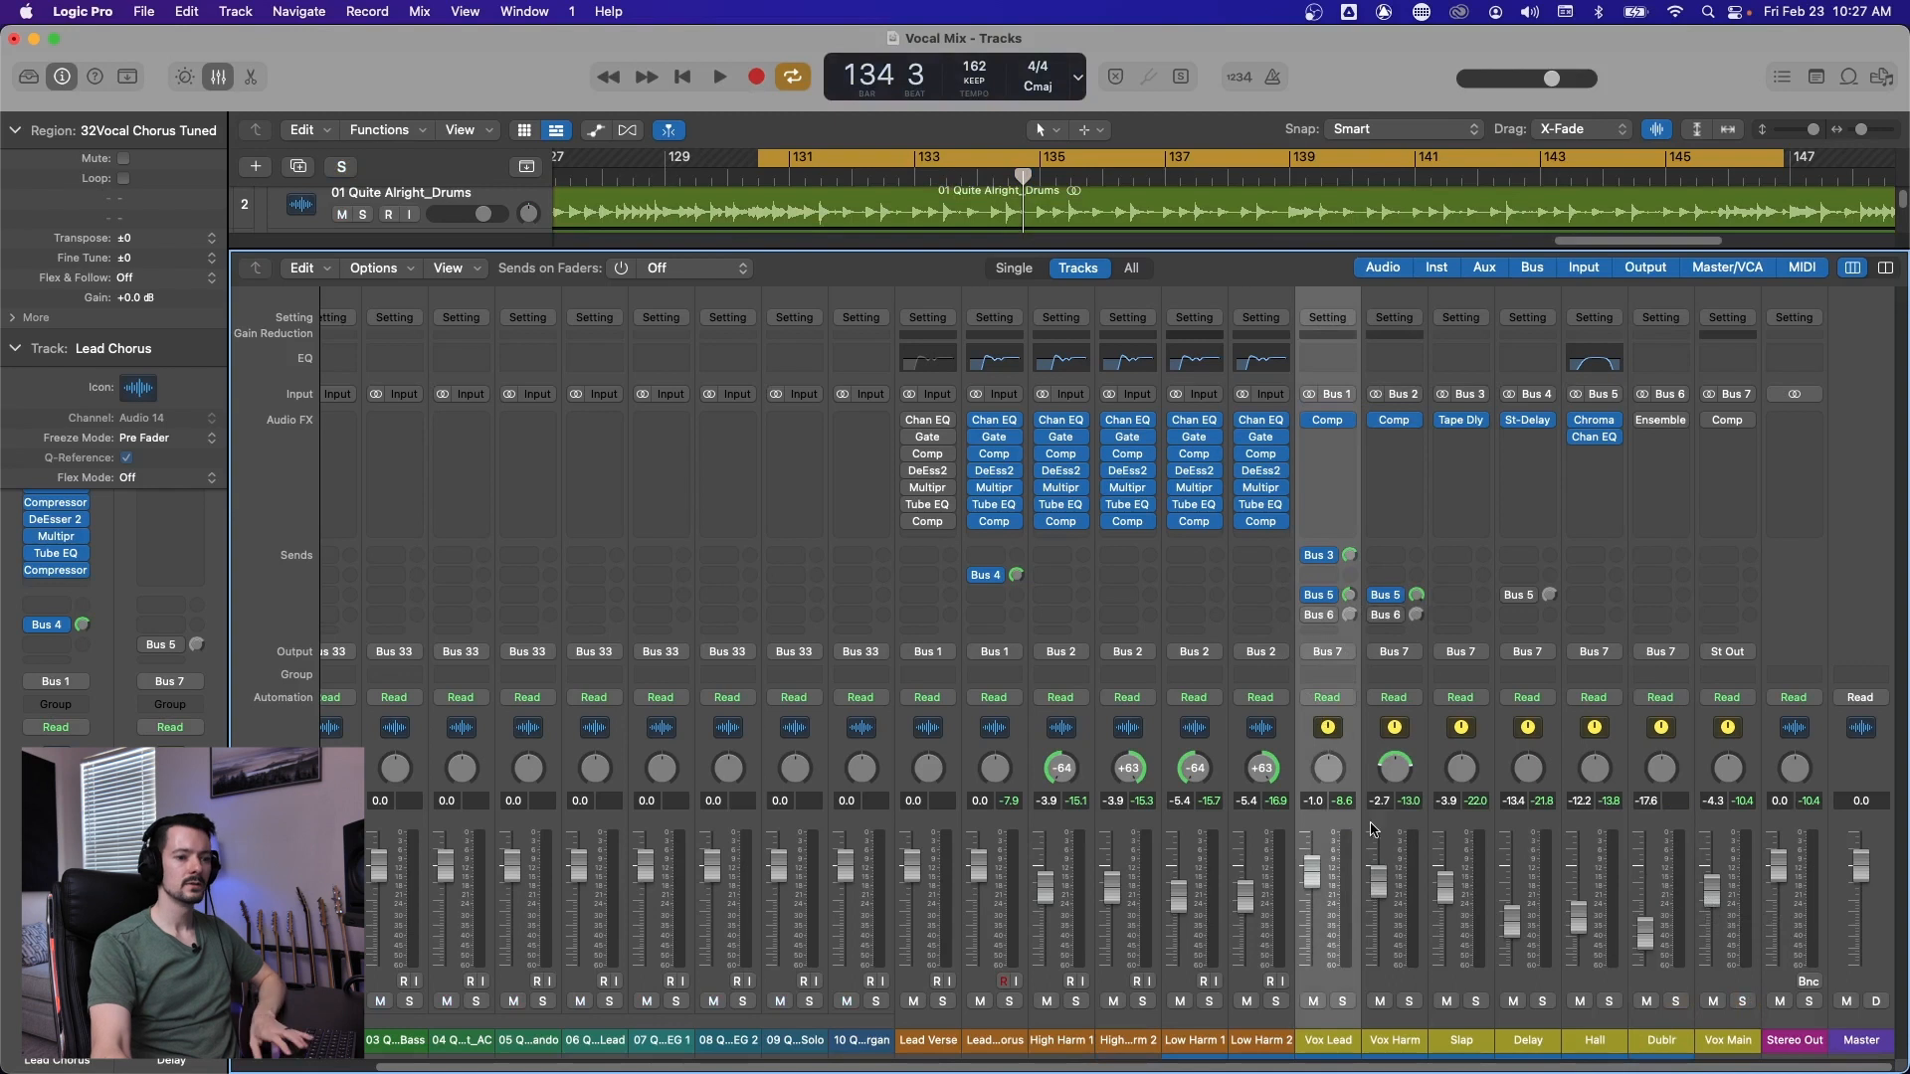
left_click(1392, 744)
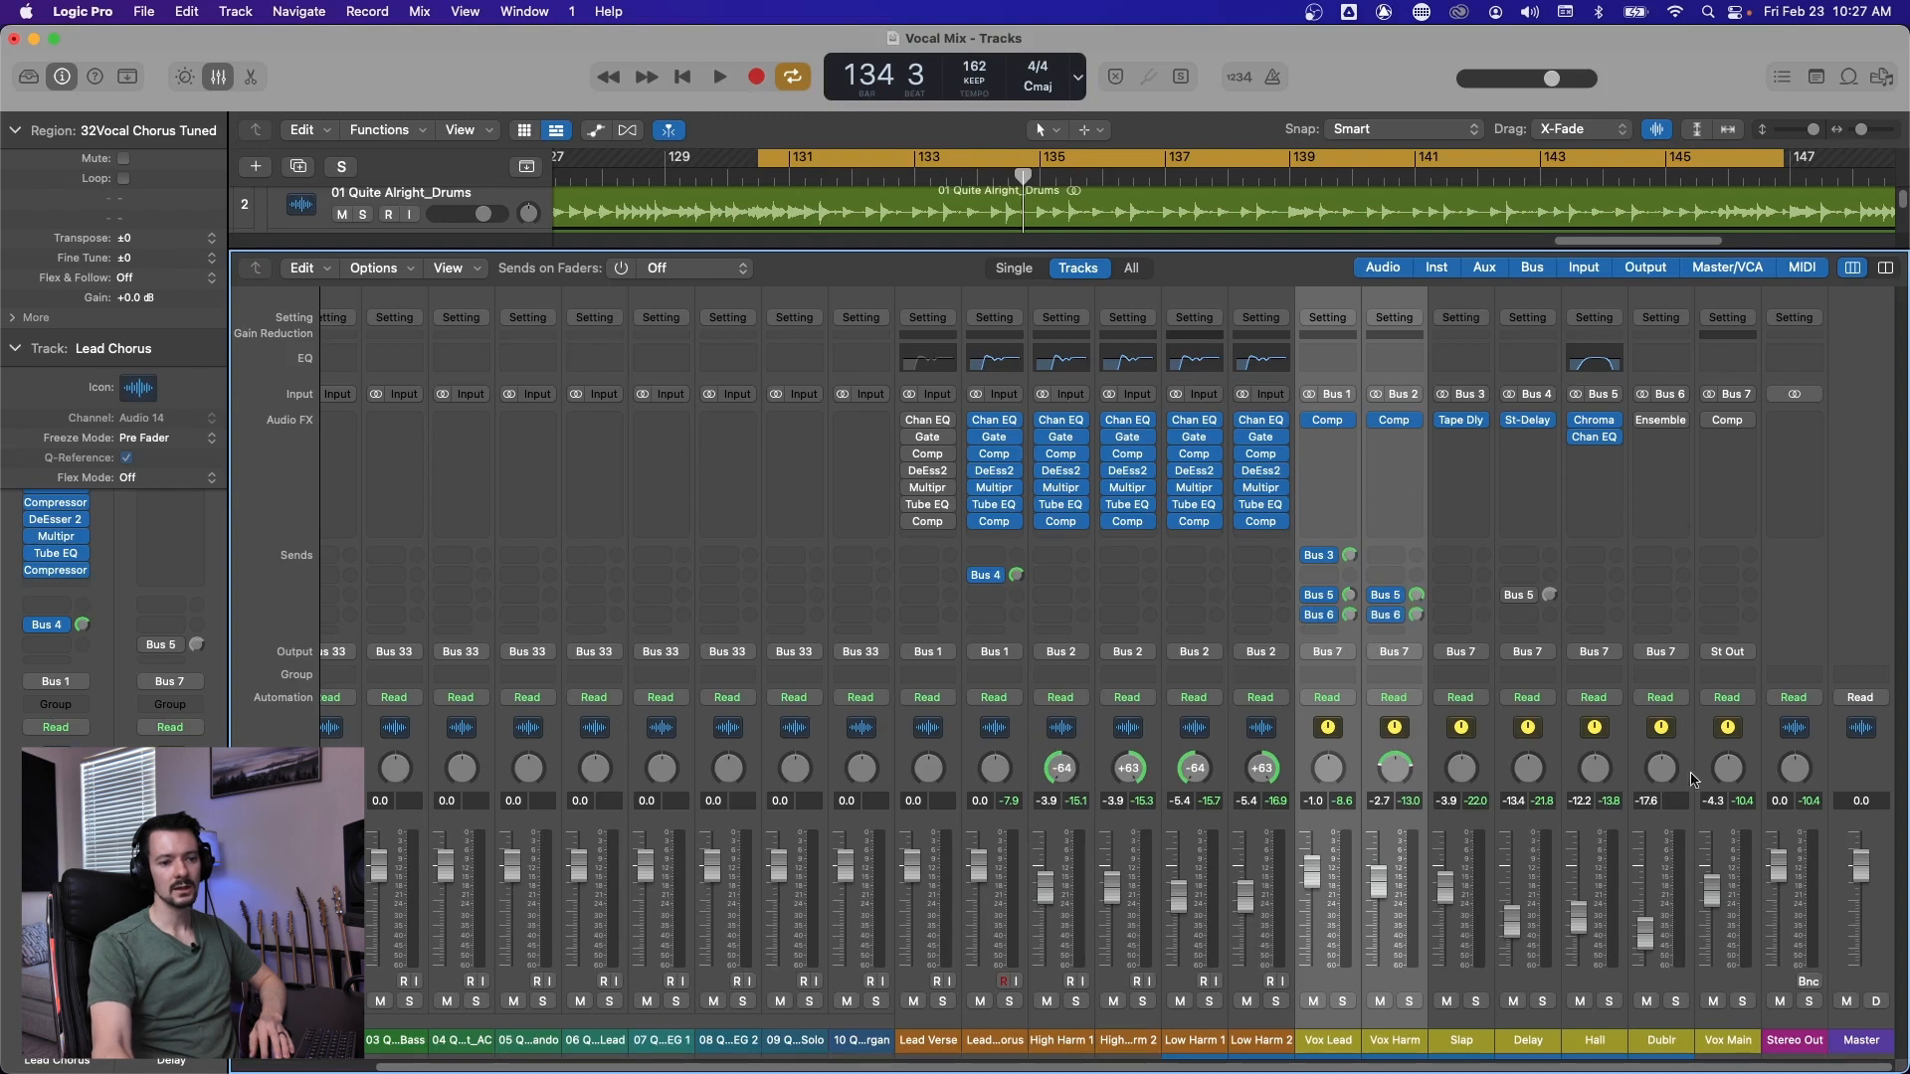
Turn on the Dublr bus's Ensemble, view its Backing Group preset, and close the plug-in.
left_click(1668, 731)
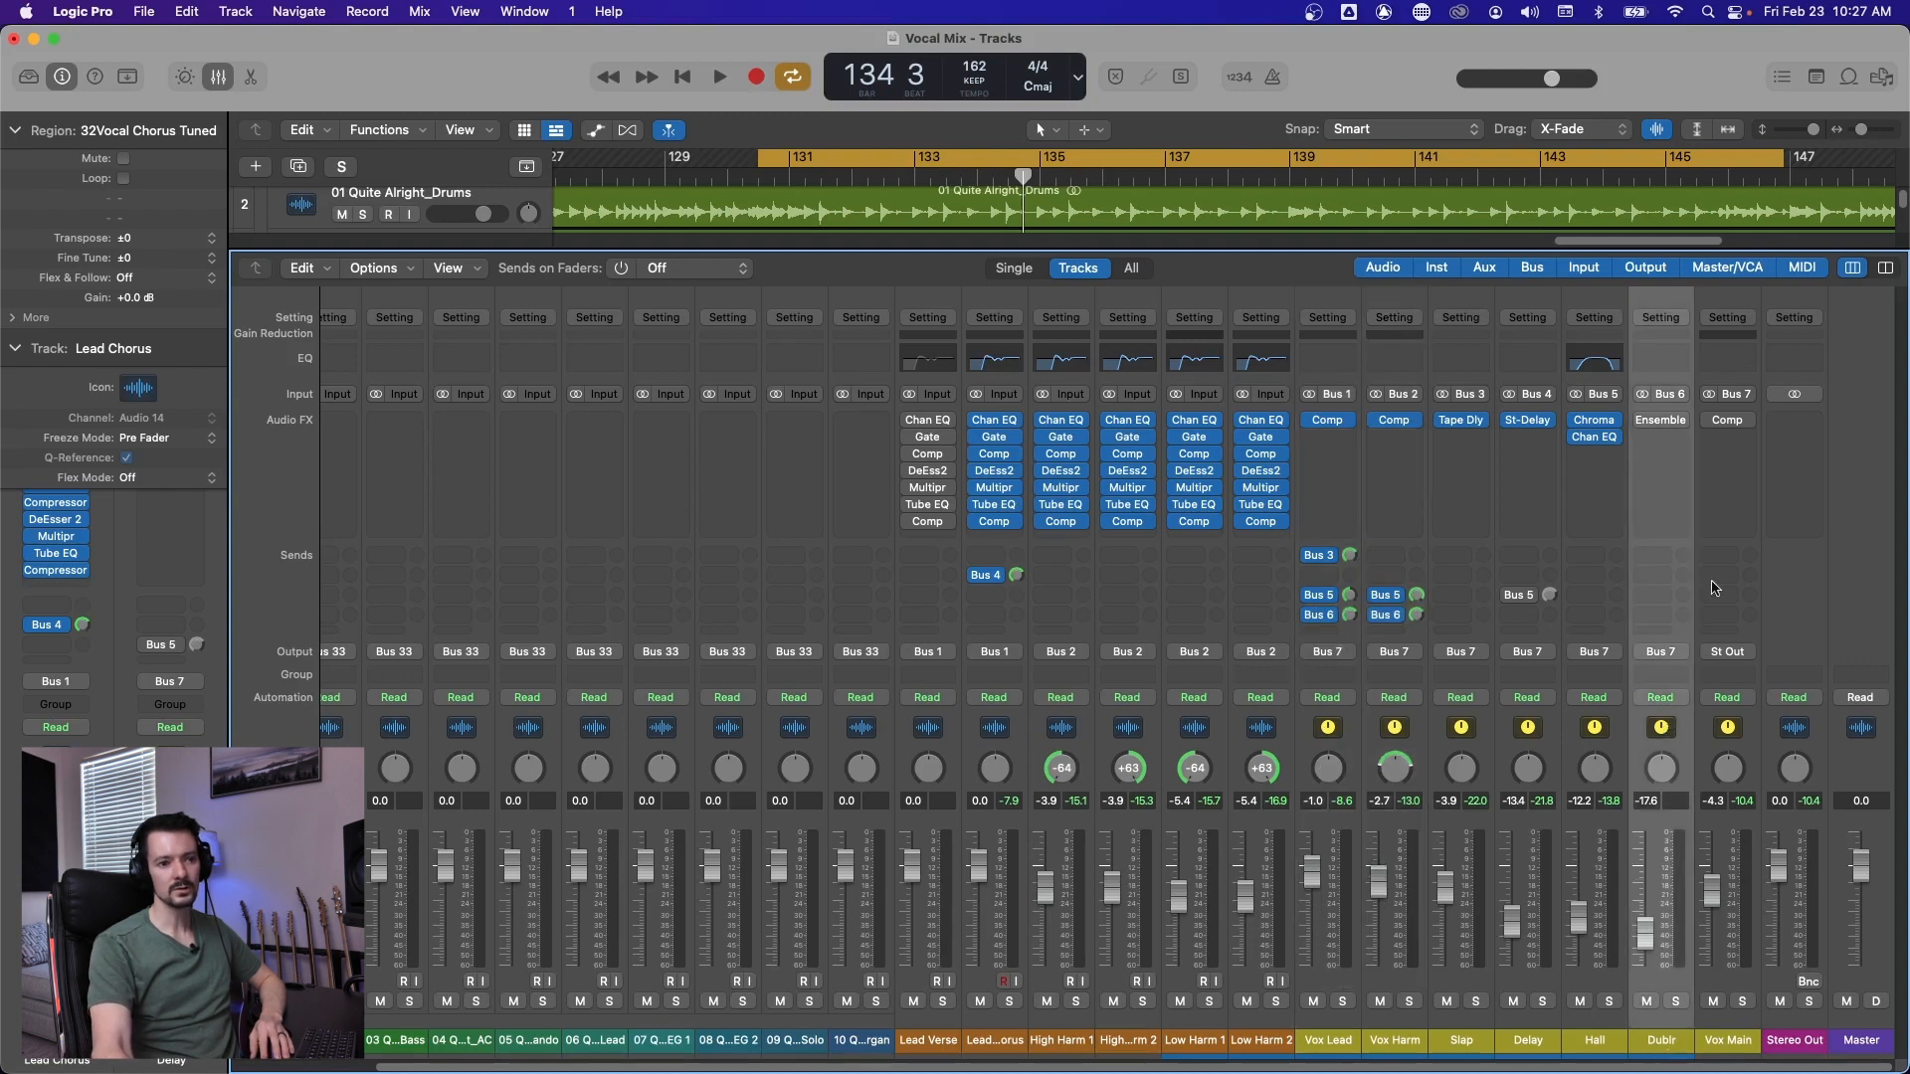
left_click(1661, 421)
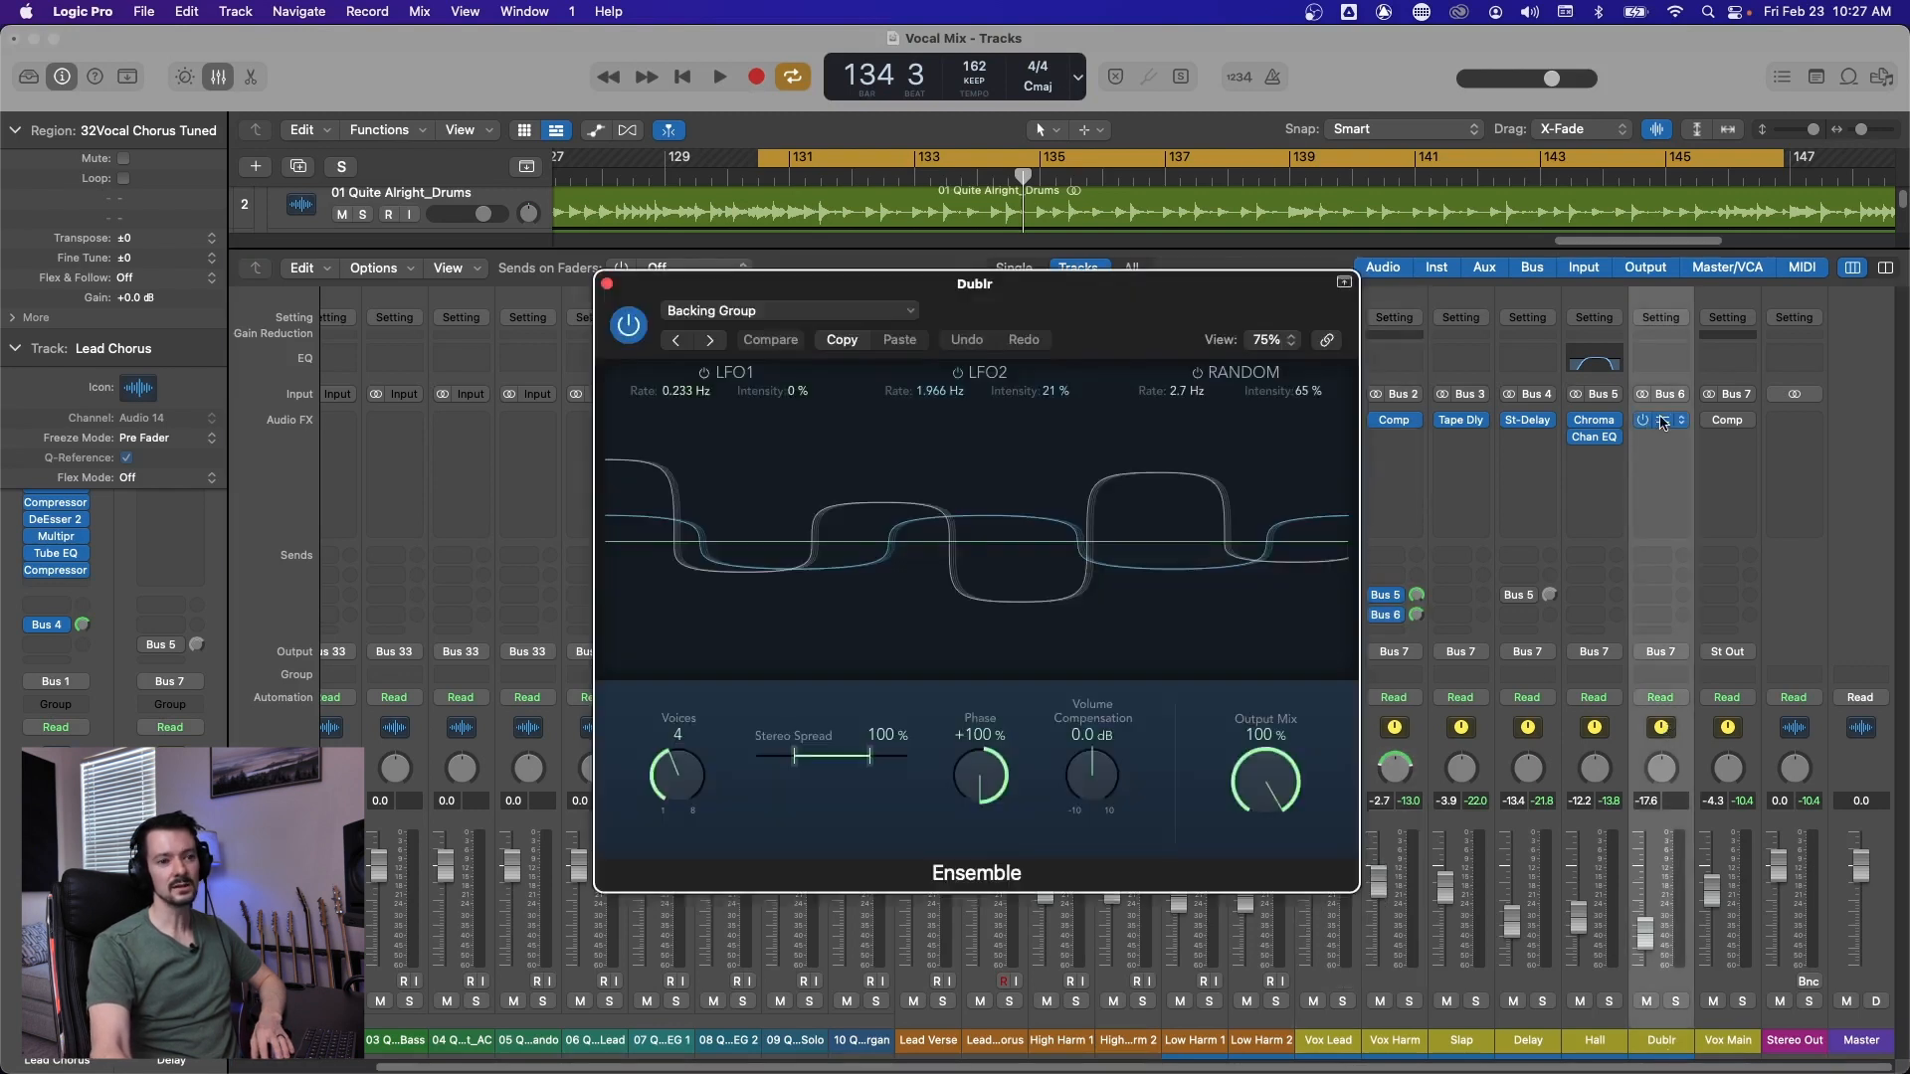
left_click(608, 284)
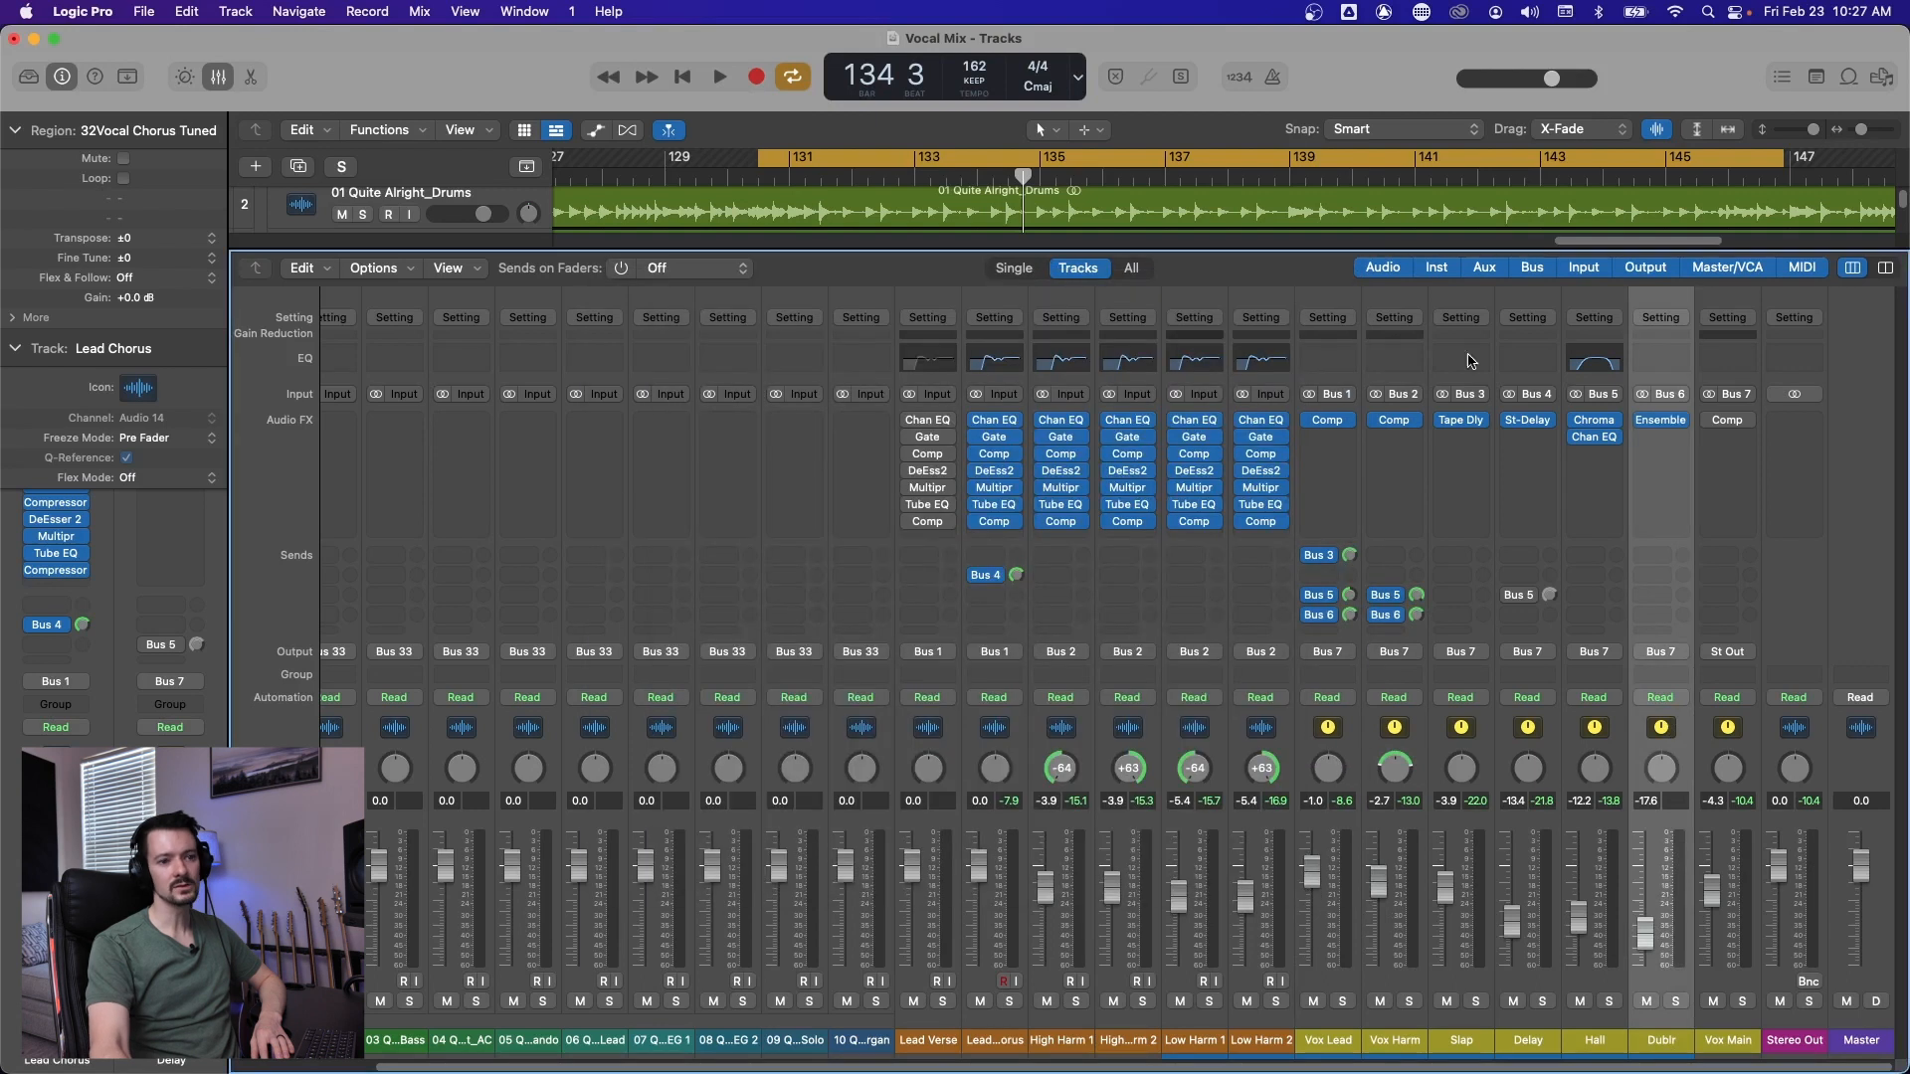
Look up Ensemble among Logic's modulation plug-ins without replacing it, and view the Dublr bus's Ensemble settings again.
left_click(1683, 420)
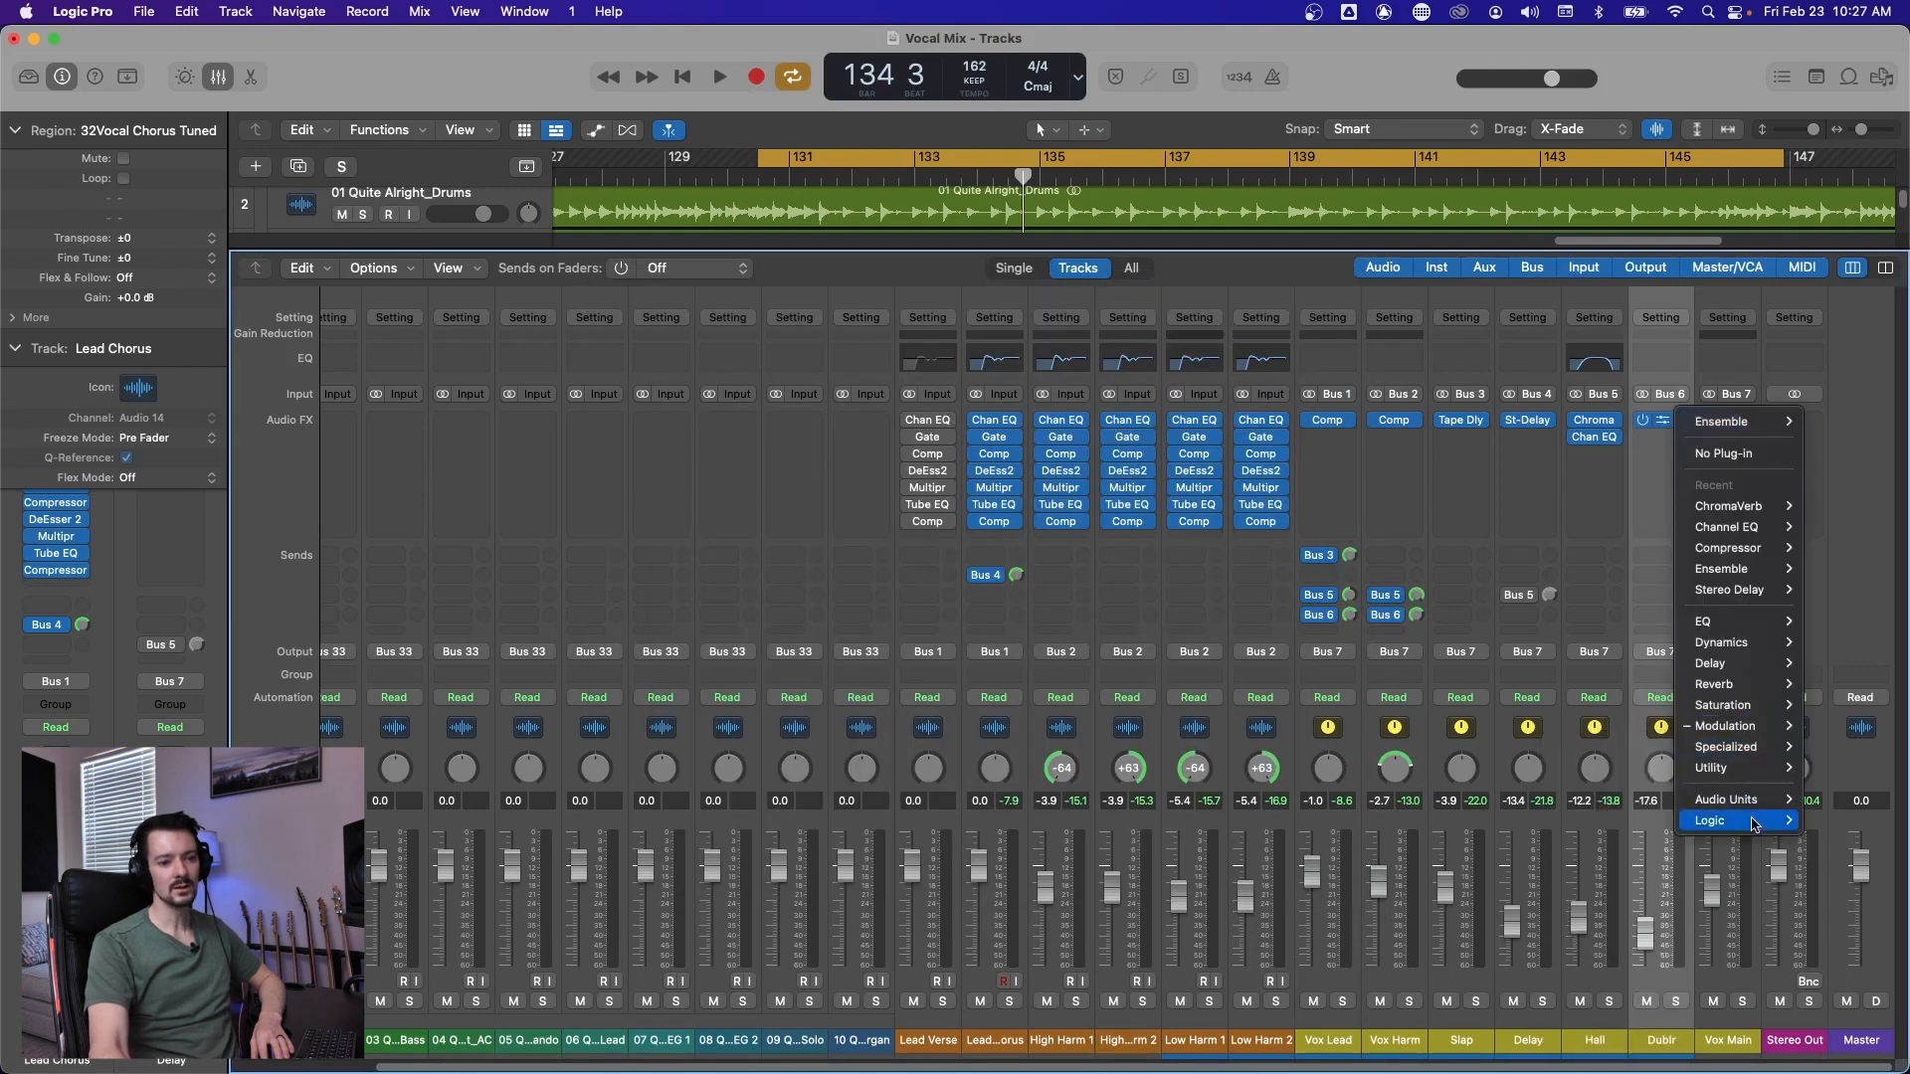
mouse_move(1754, 823)
mouse_move(1616, 950)
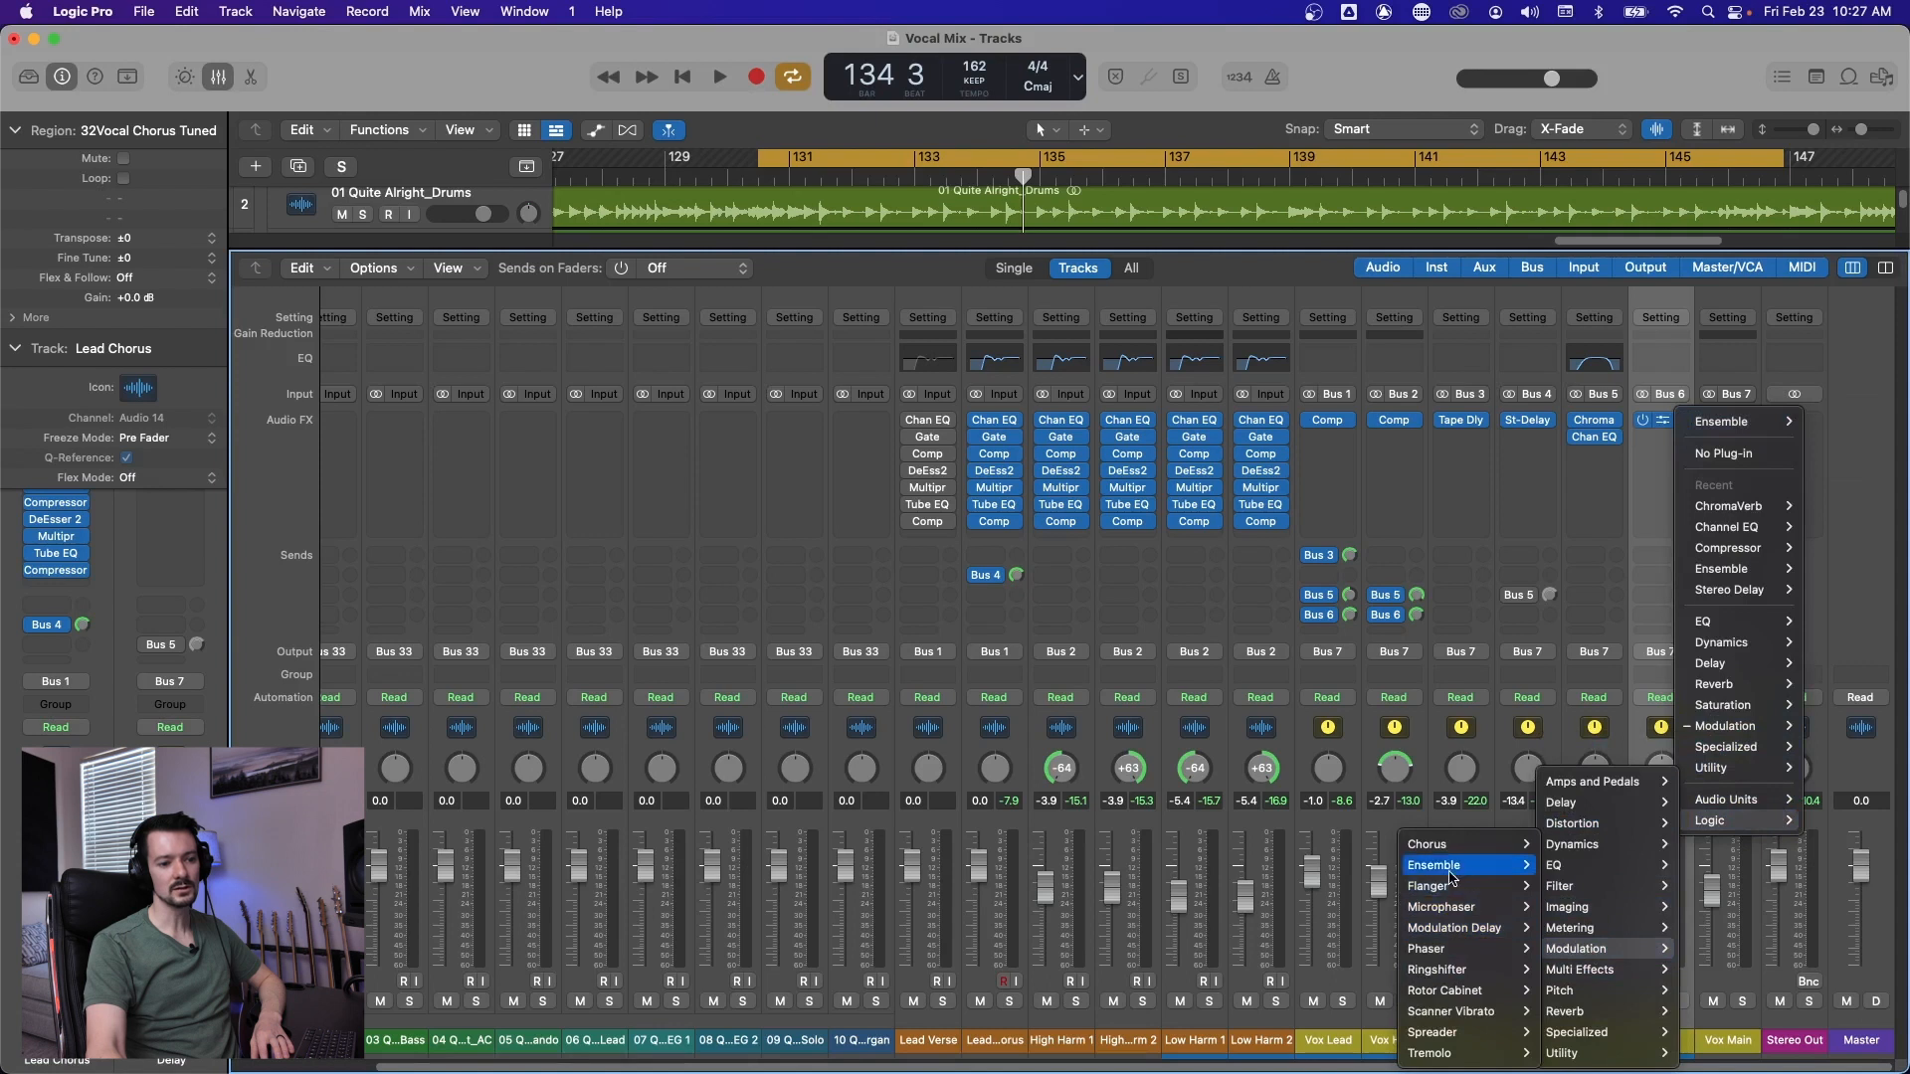
left_click(1465, 450)
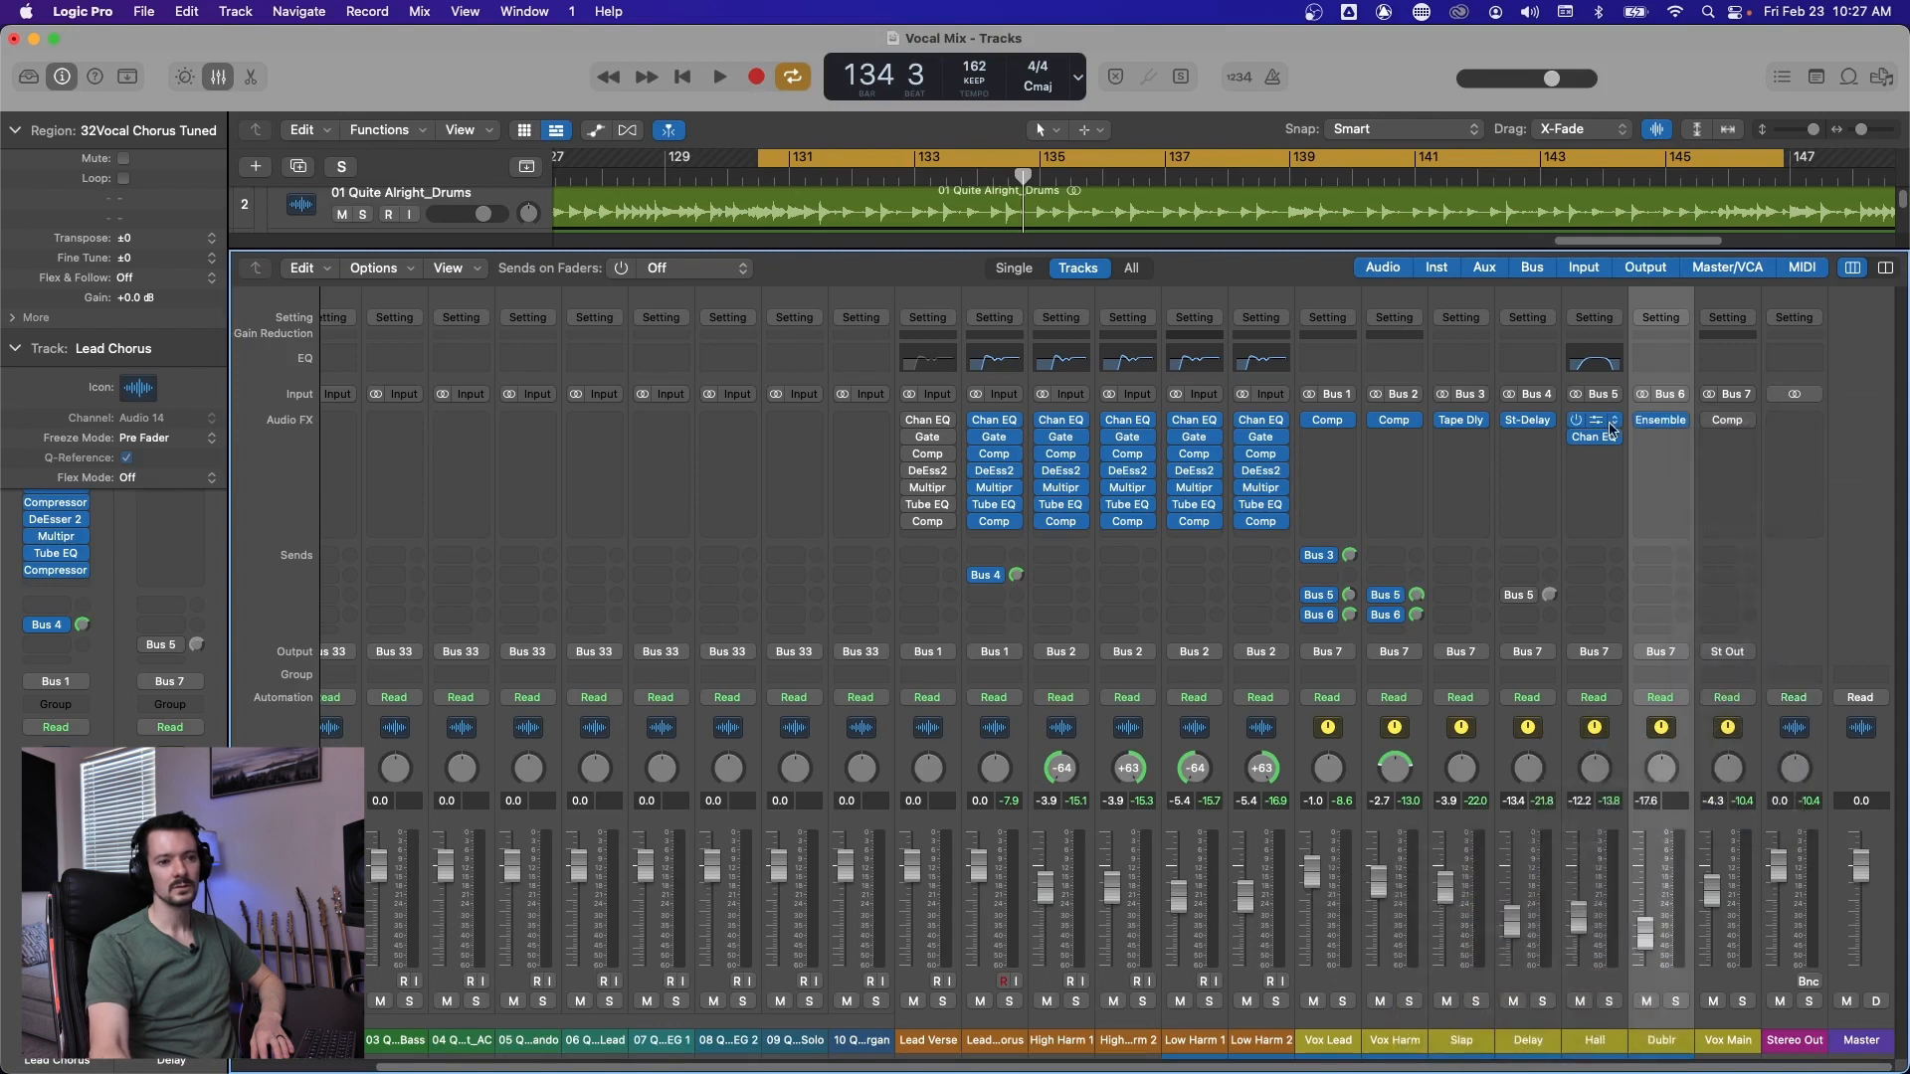
left_click(1663, 422)
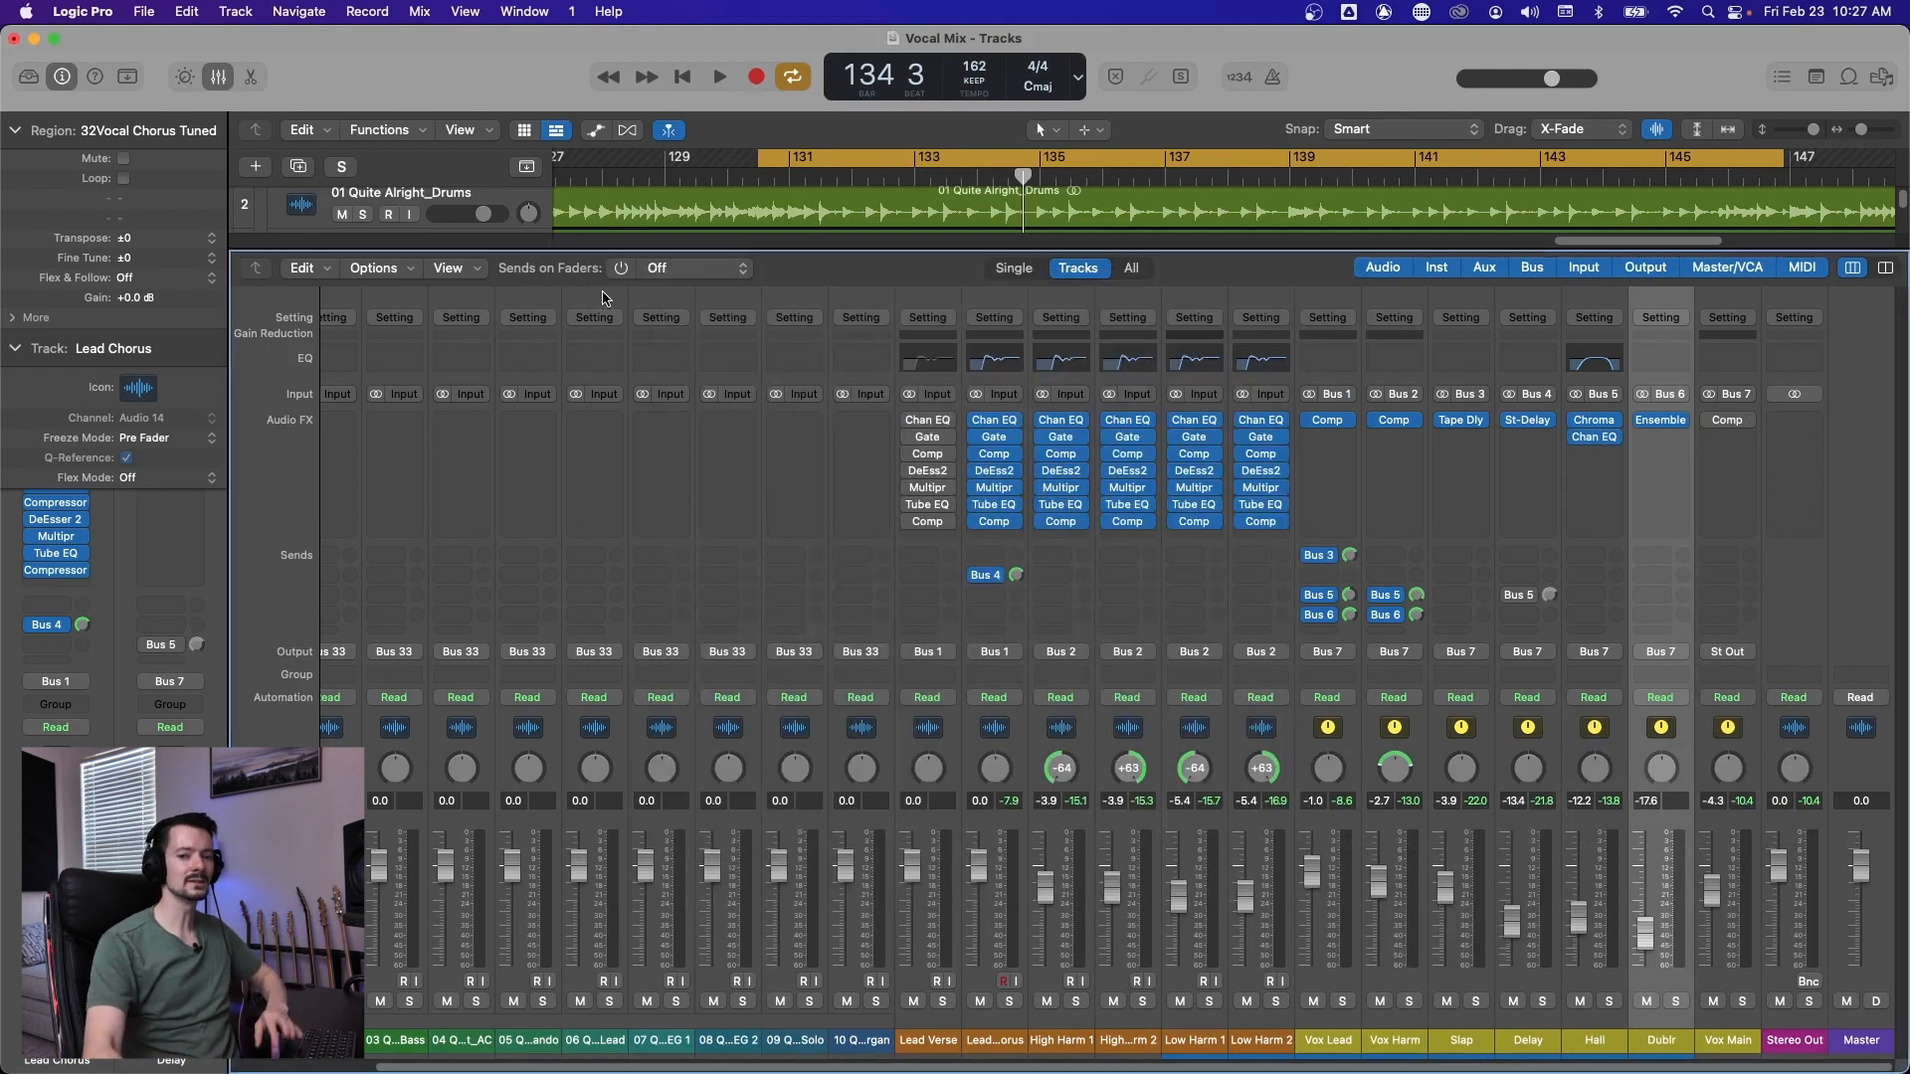
left_click(606, 285)
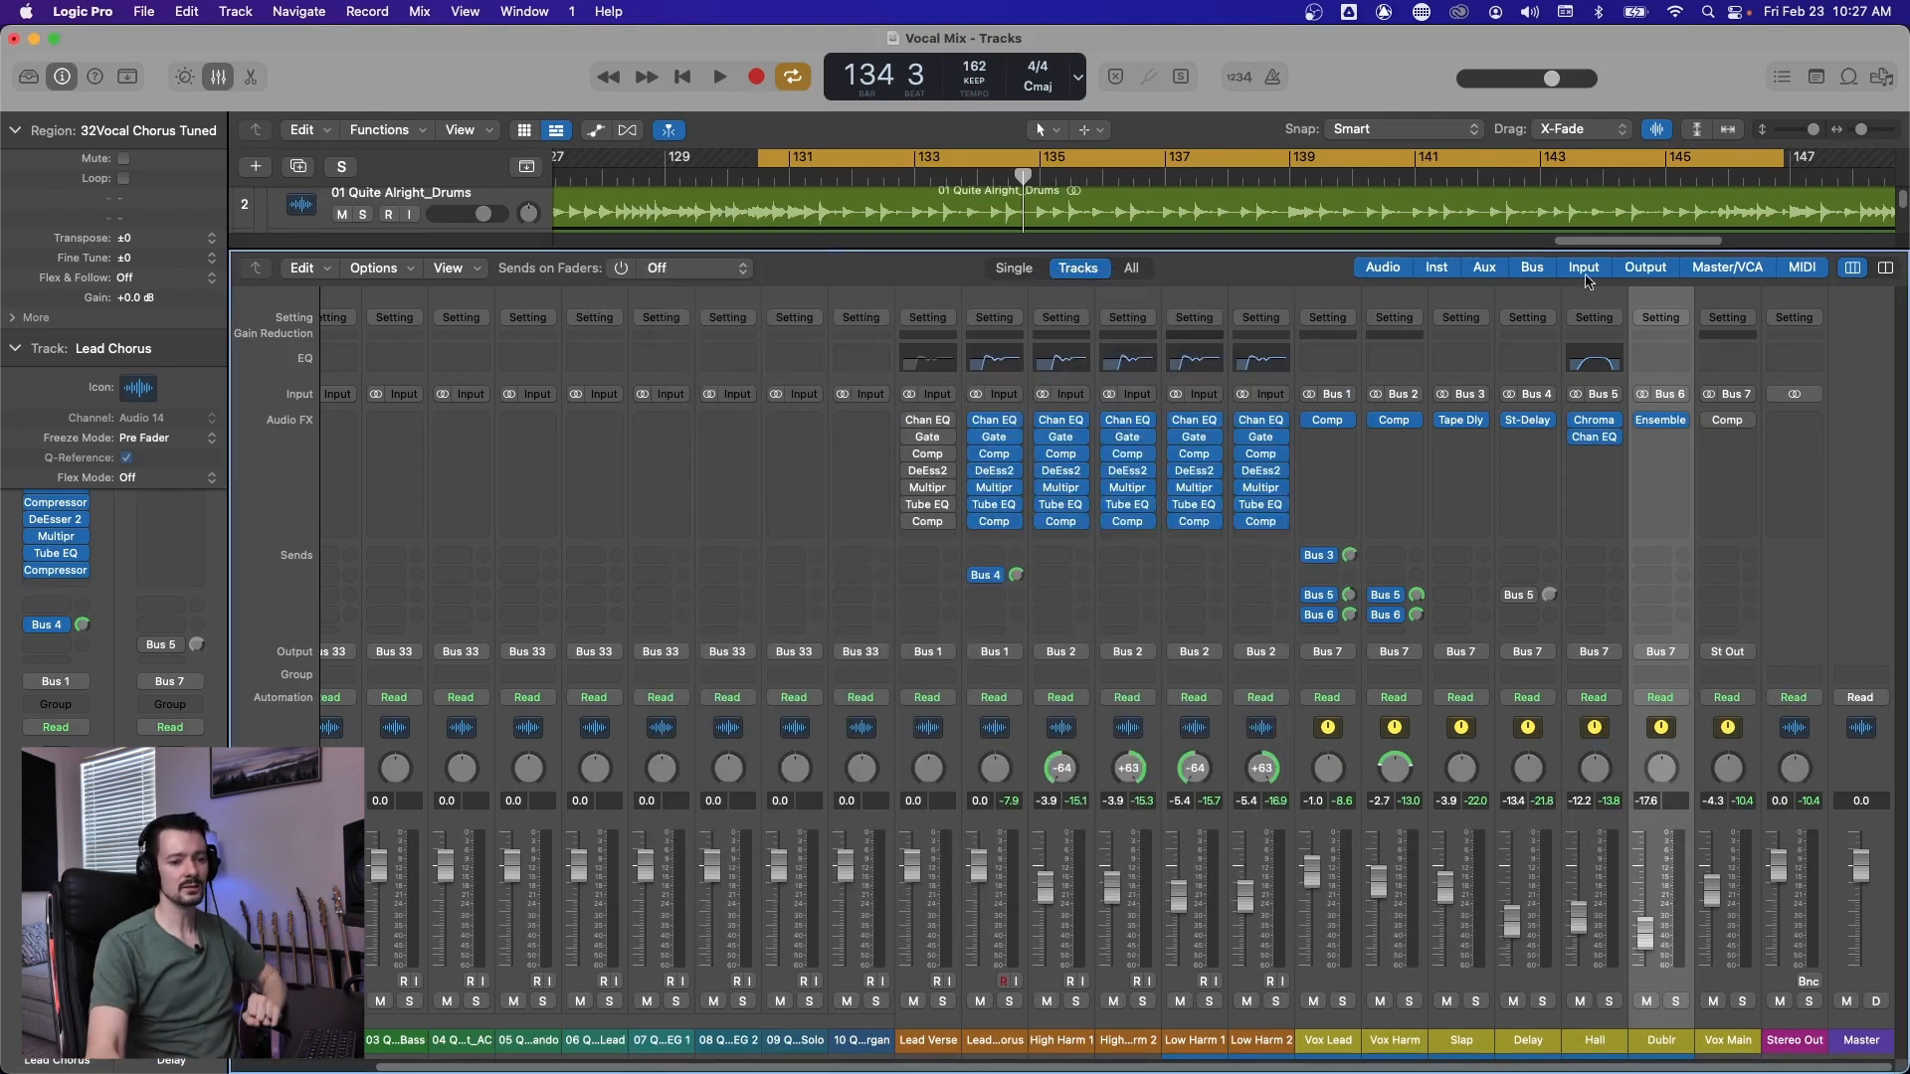
Solo the Dublr bus and, while auditioning its Ensemble, set the LFO1 rate to 0.000 Hz and LFO2 rate to 1.700 Hz.
left_click(1675, 1001)
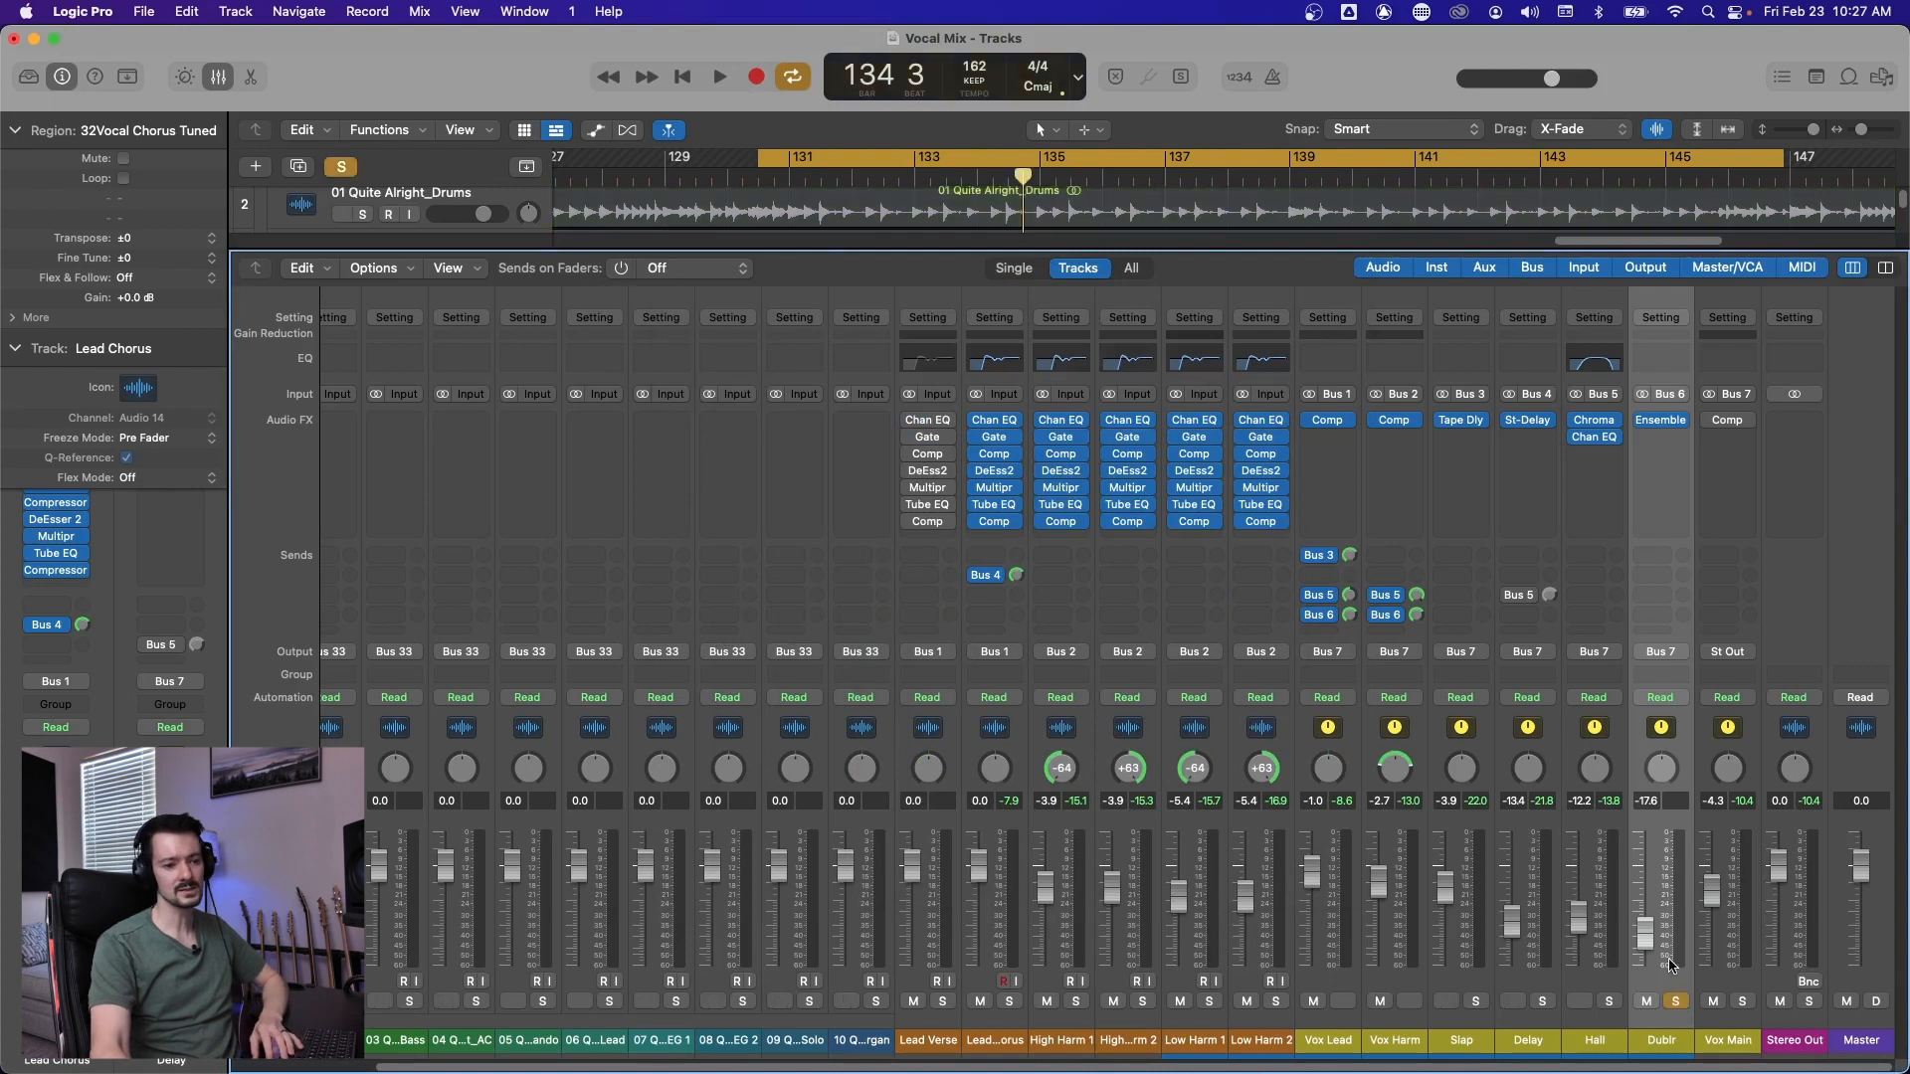
key("space")
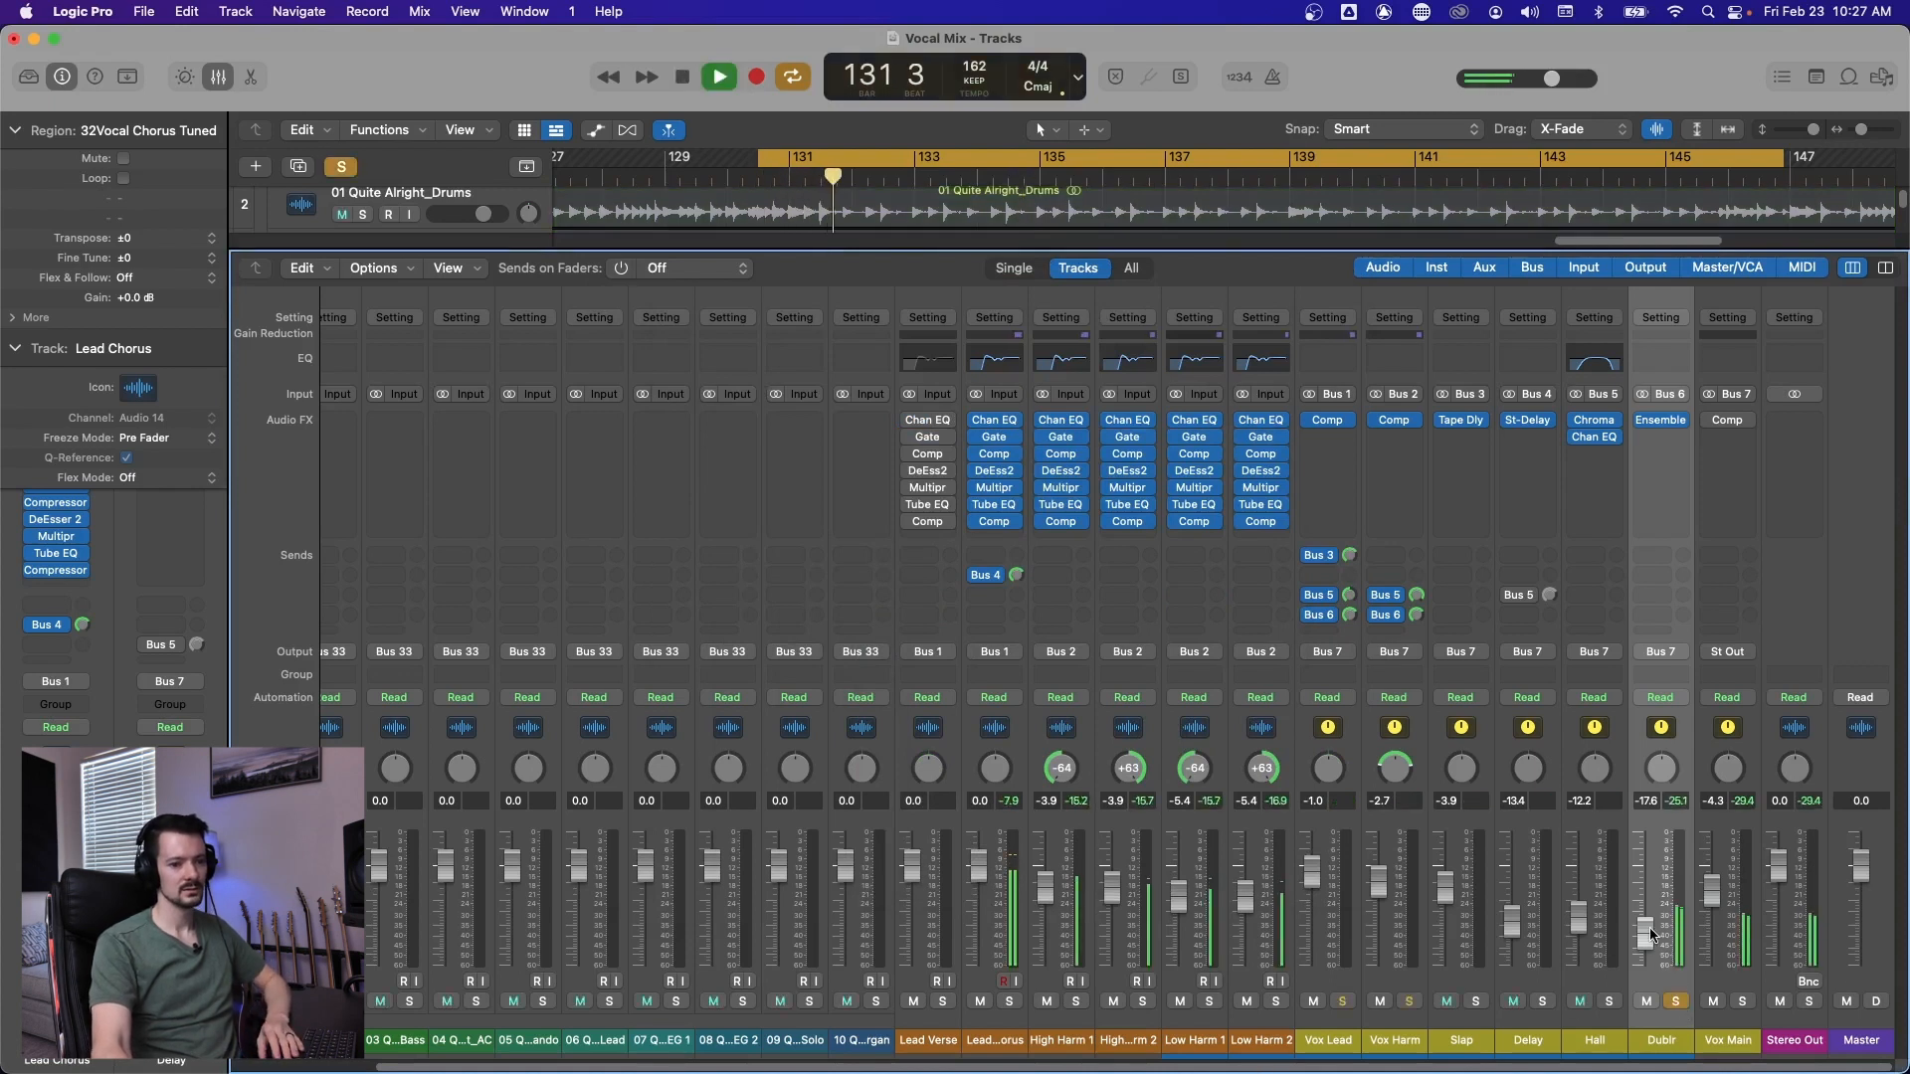
left_click(1660, 420)
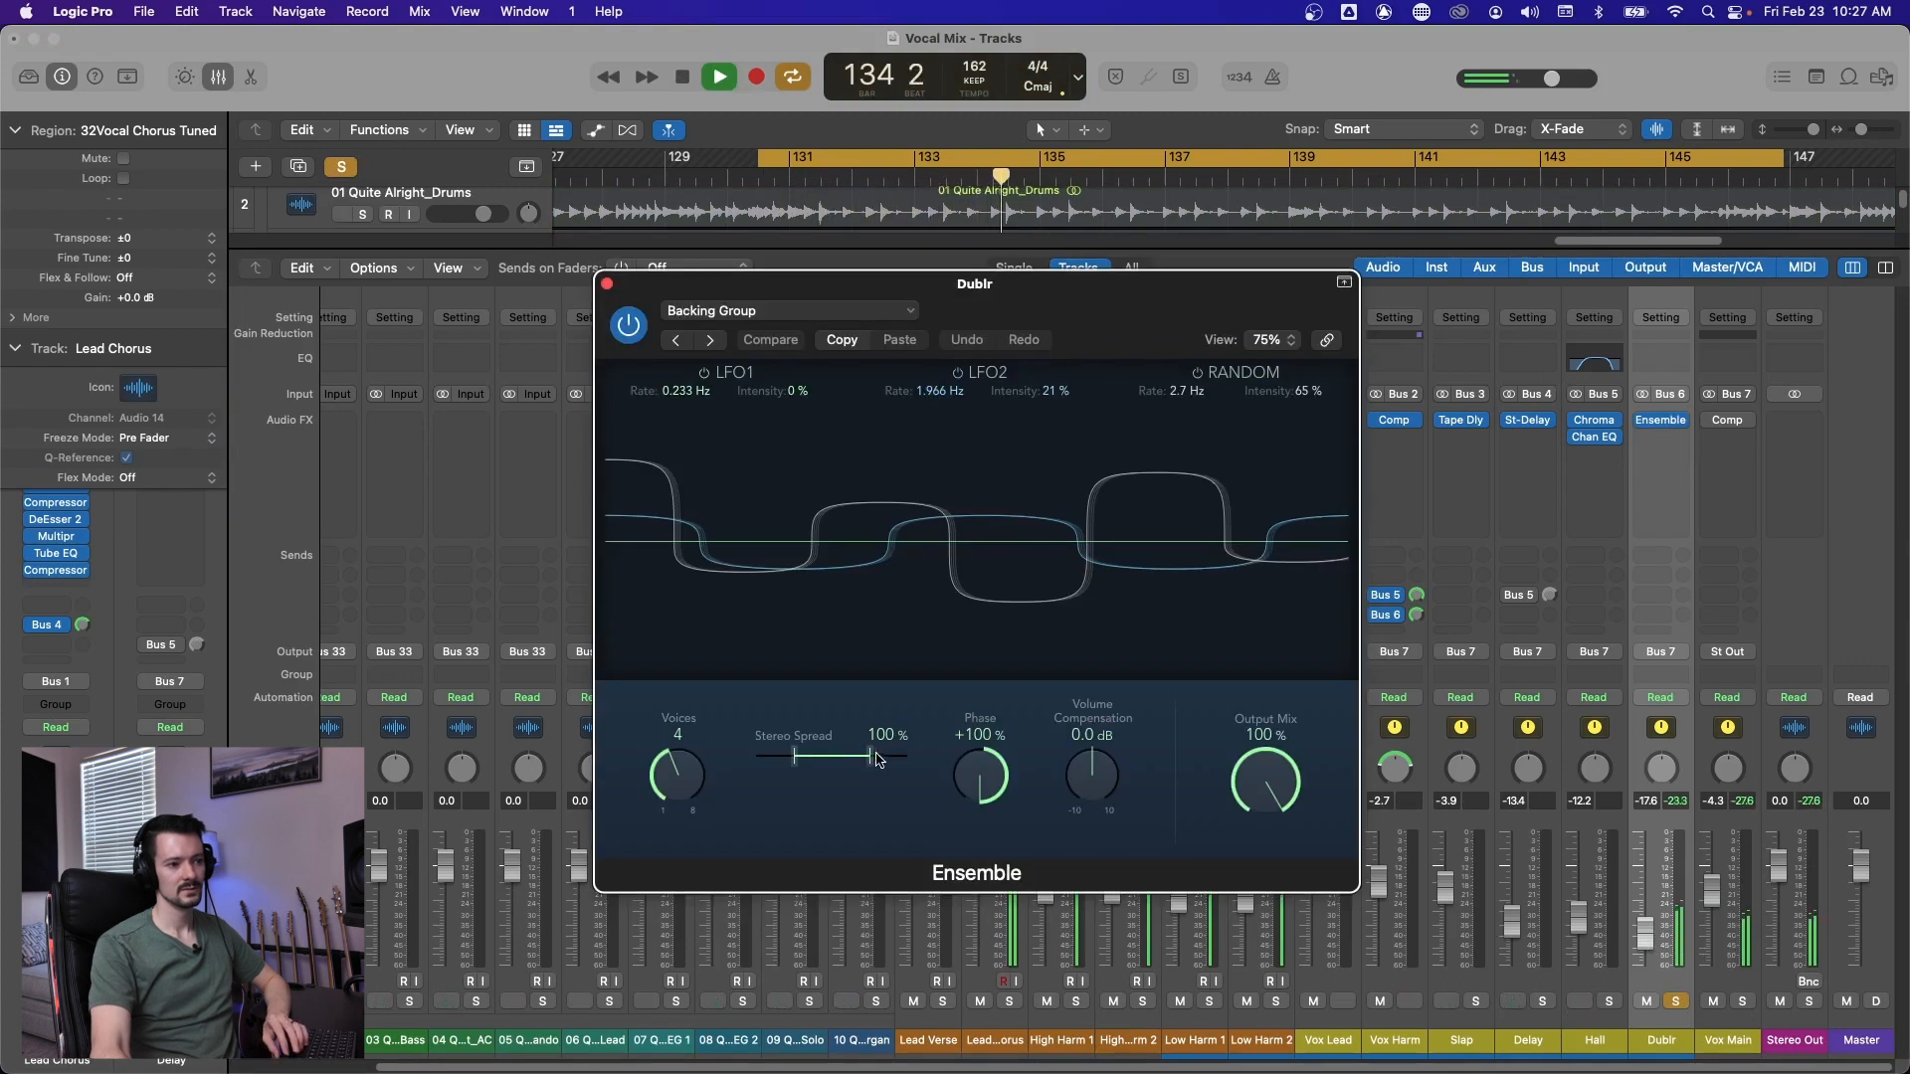
key("space")
left_click_drag(687, 391, 688, 429)
left_click_drag(943, 392, 943, 438)
key("space")
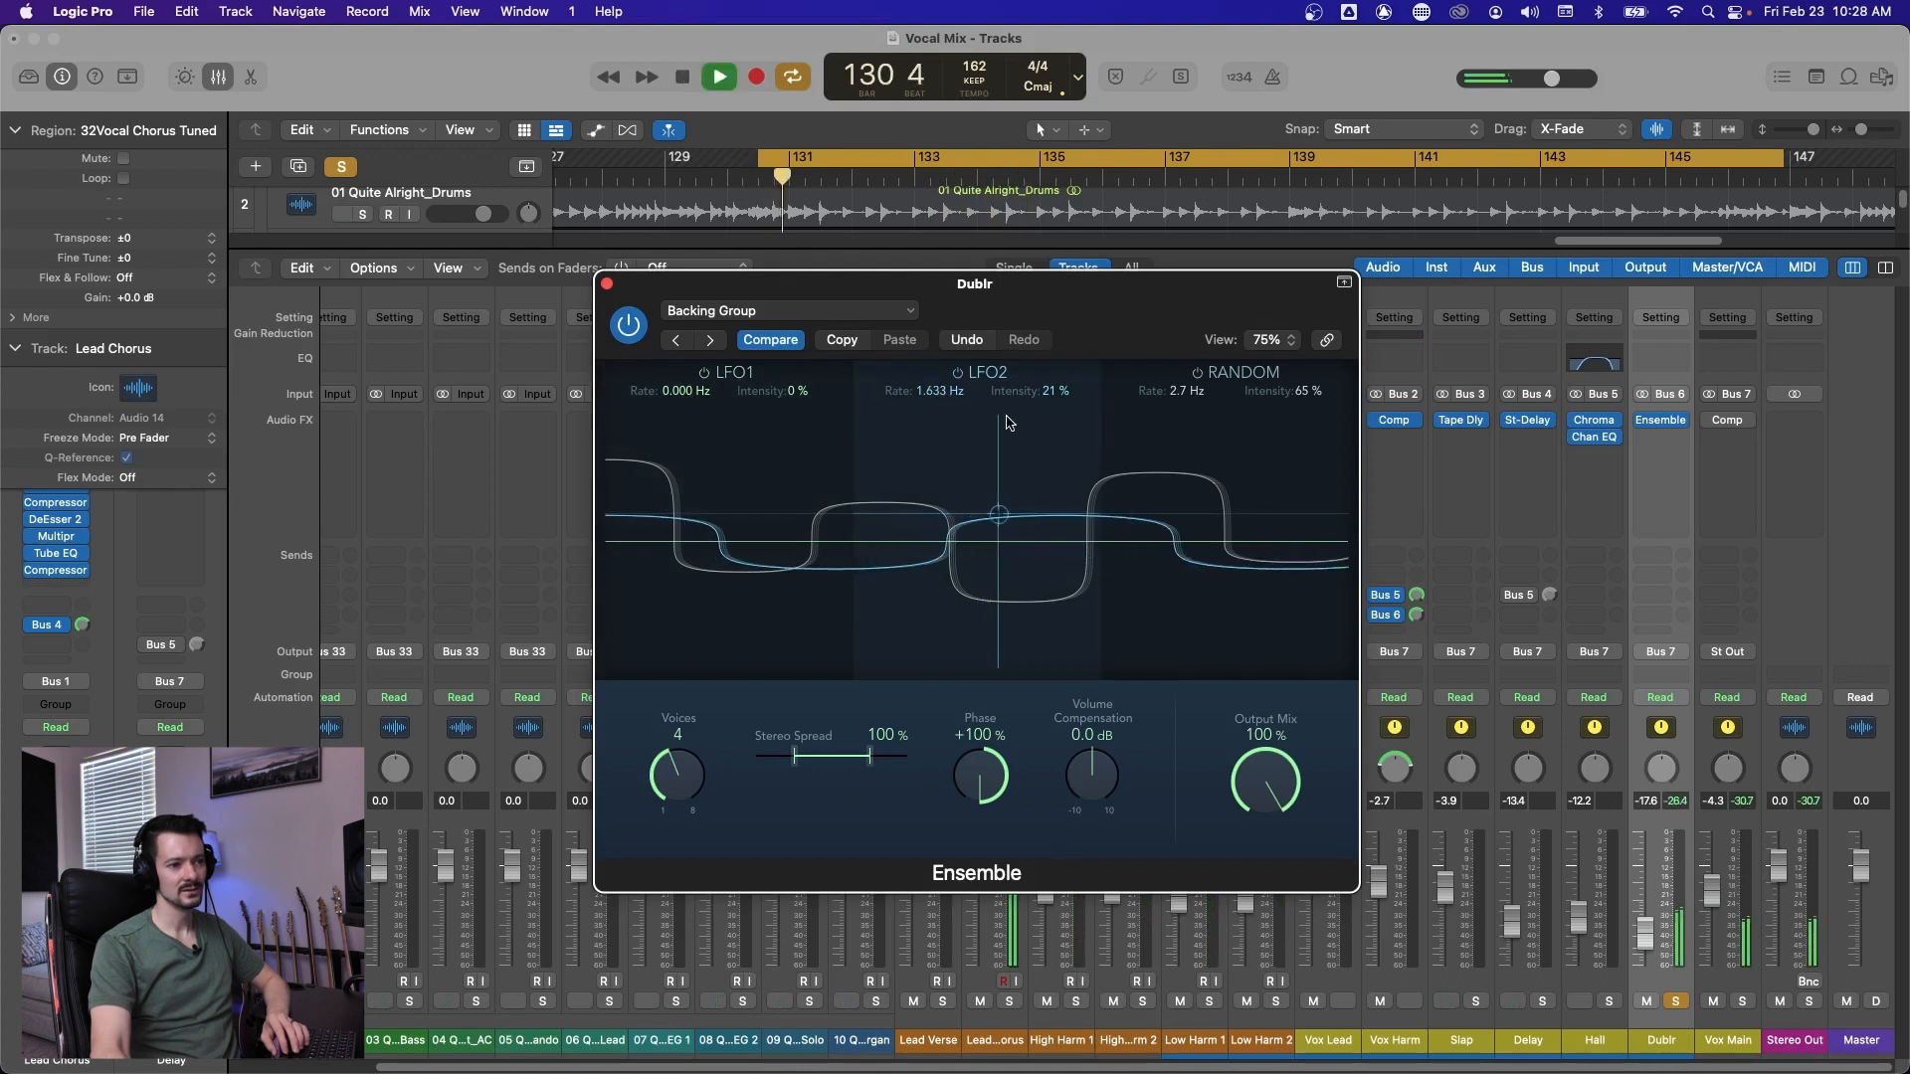
left_click_drag(943, 391, 943, 384)
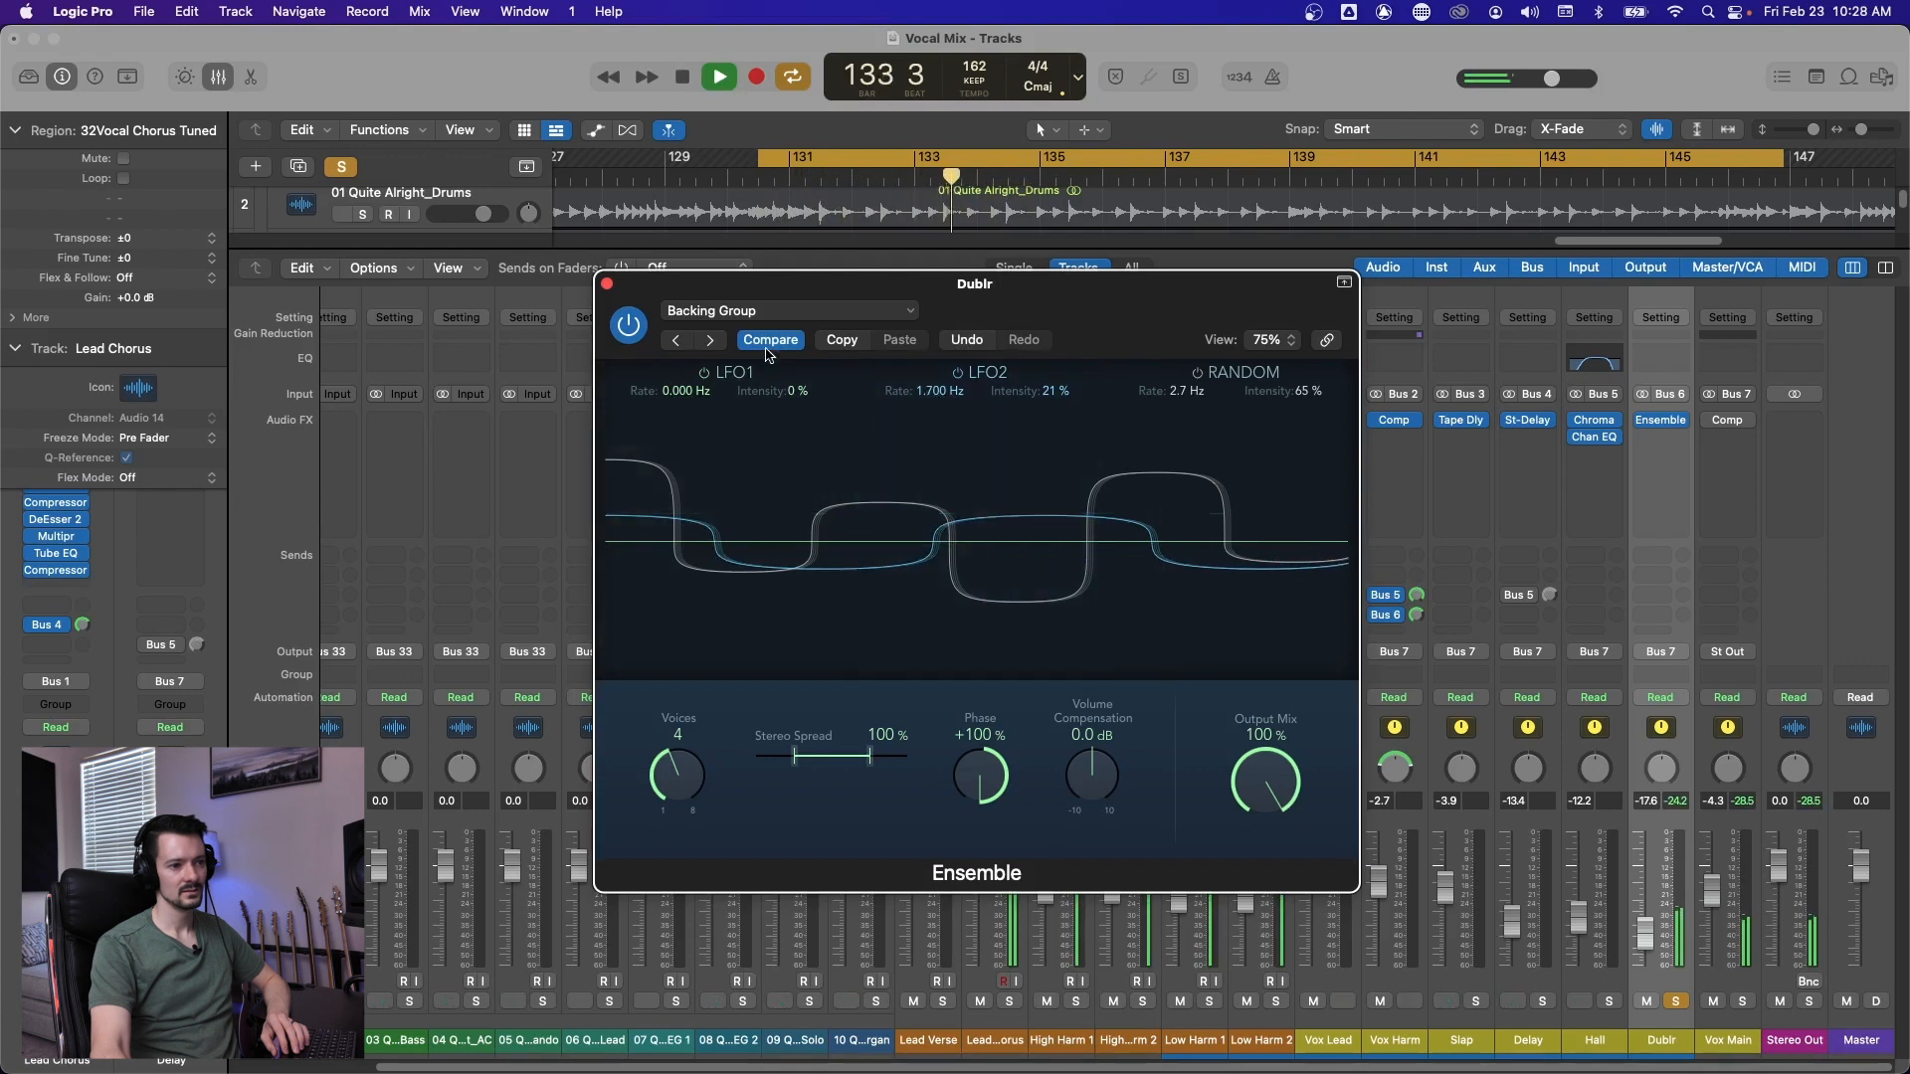
left_click(605, 284)
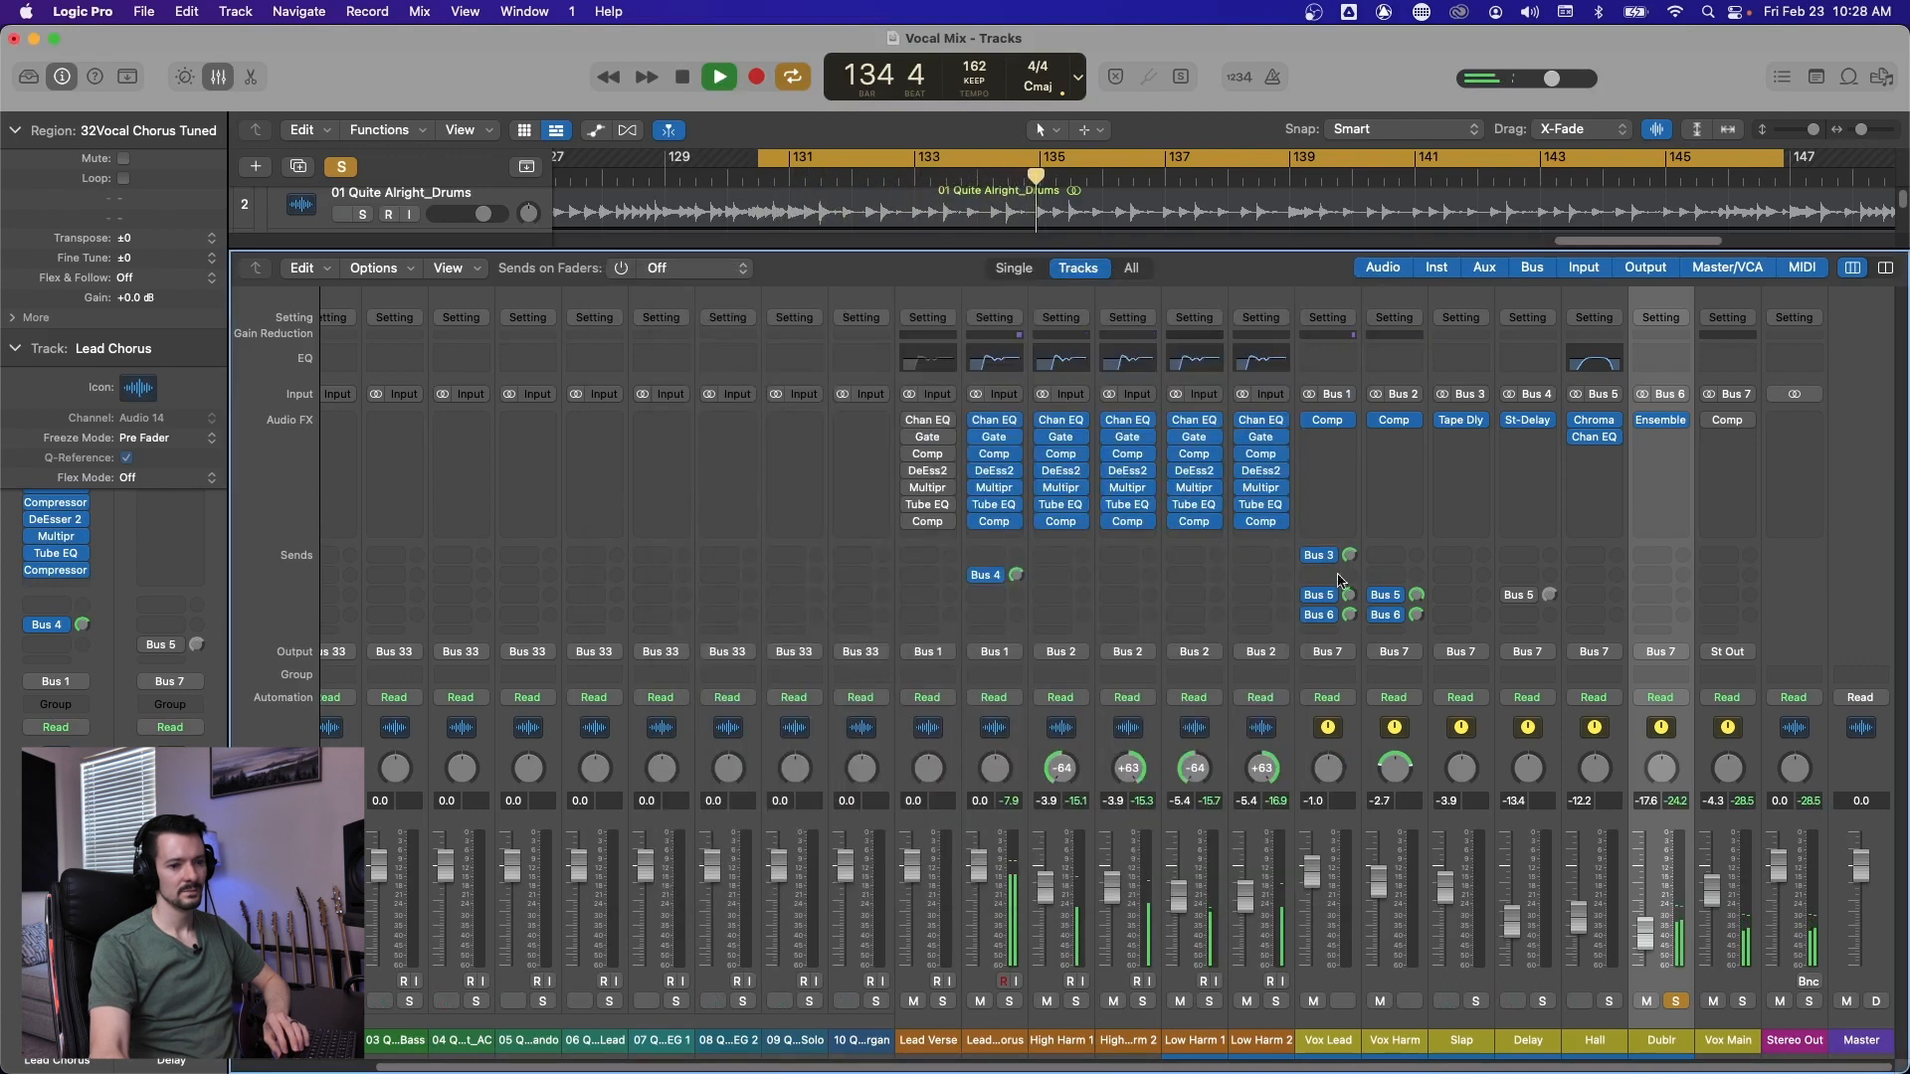
key("space")
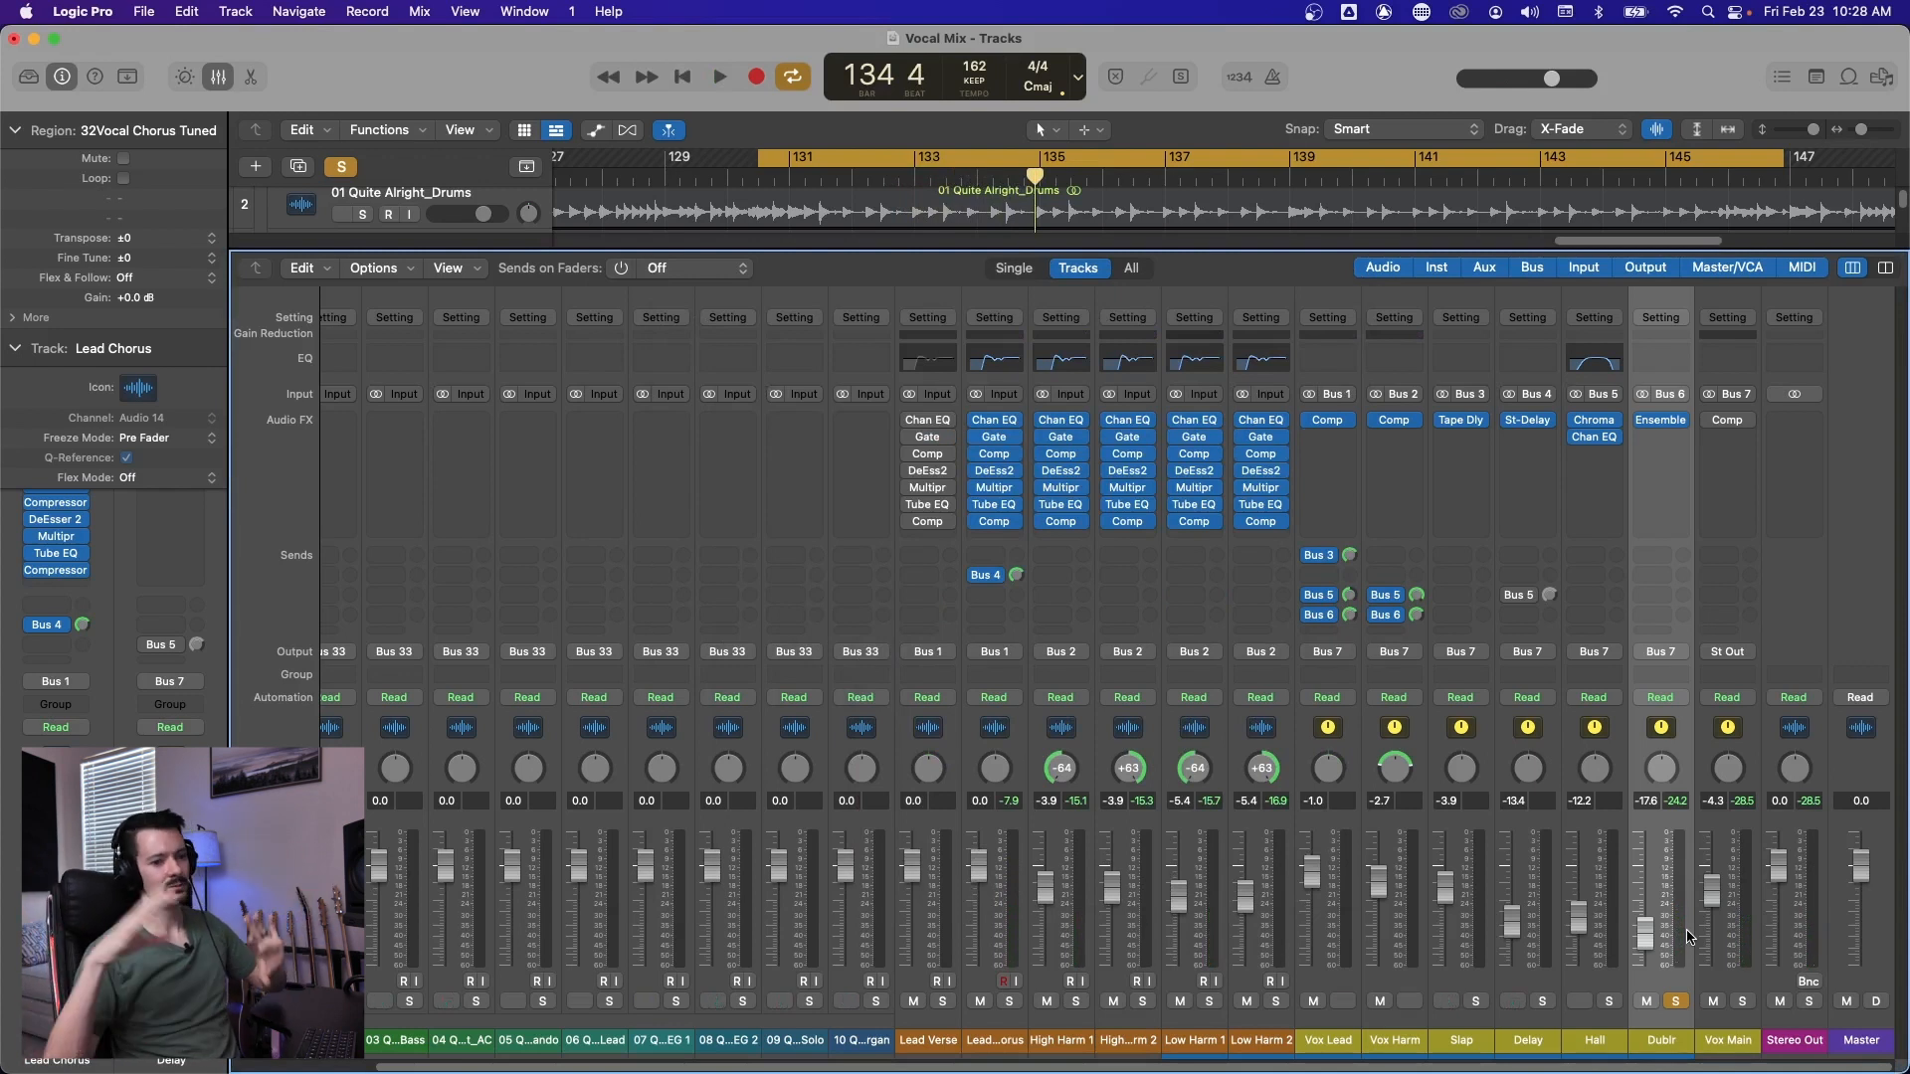
Solo Vox Main instead of Dublr, mute the Slap, Delay and Hall buses, and start playback.
left_click(1675, 1000)
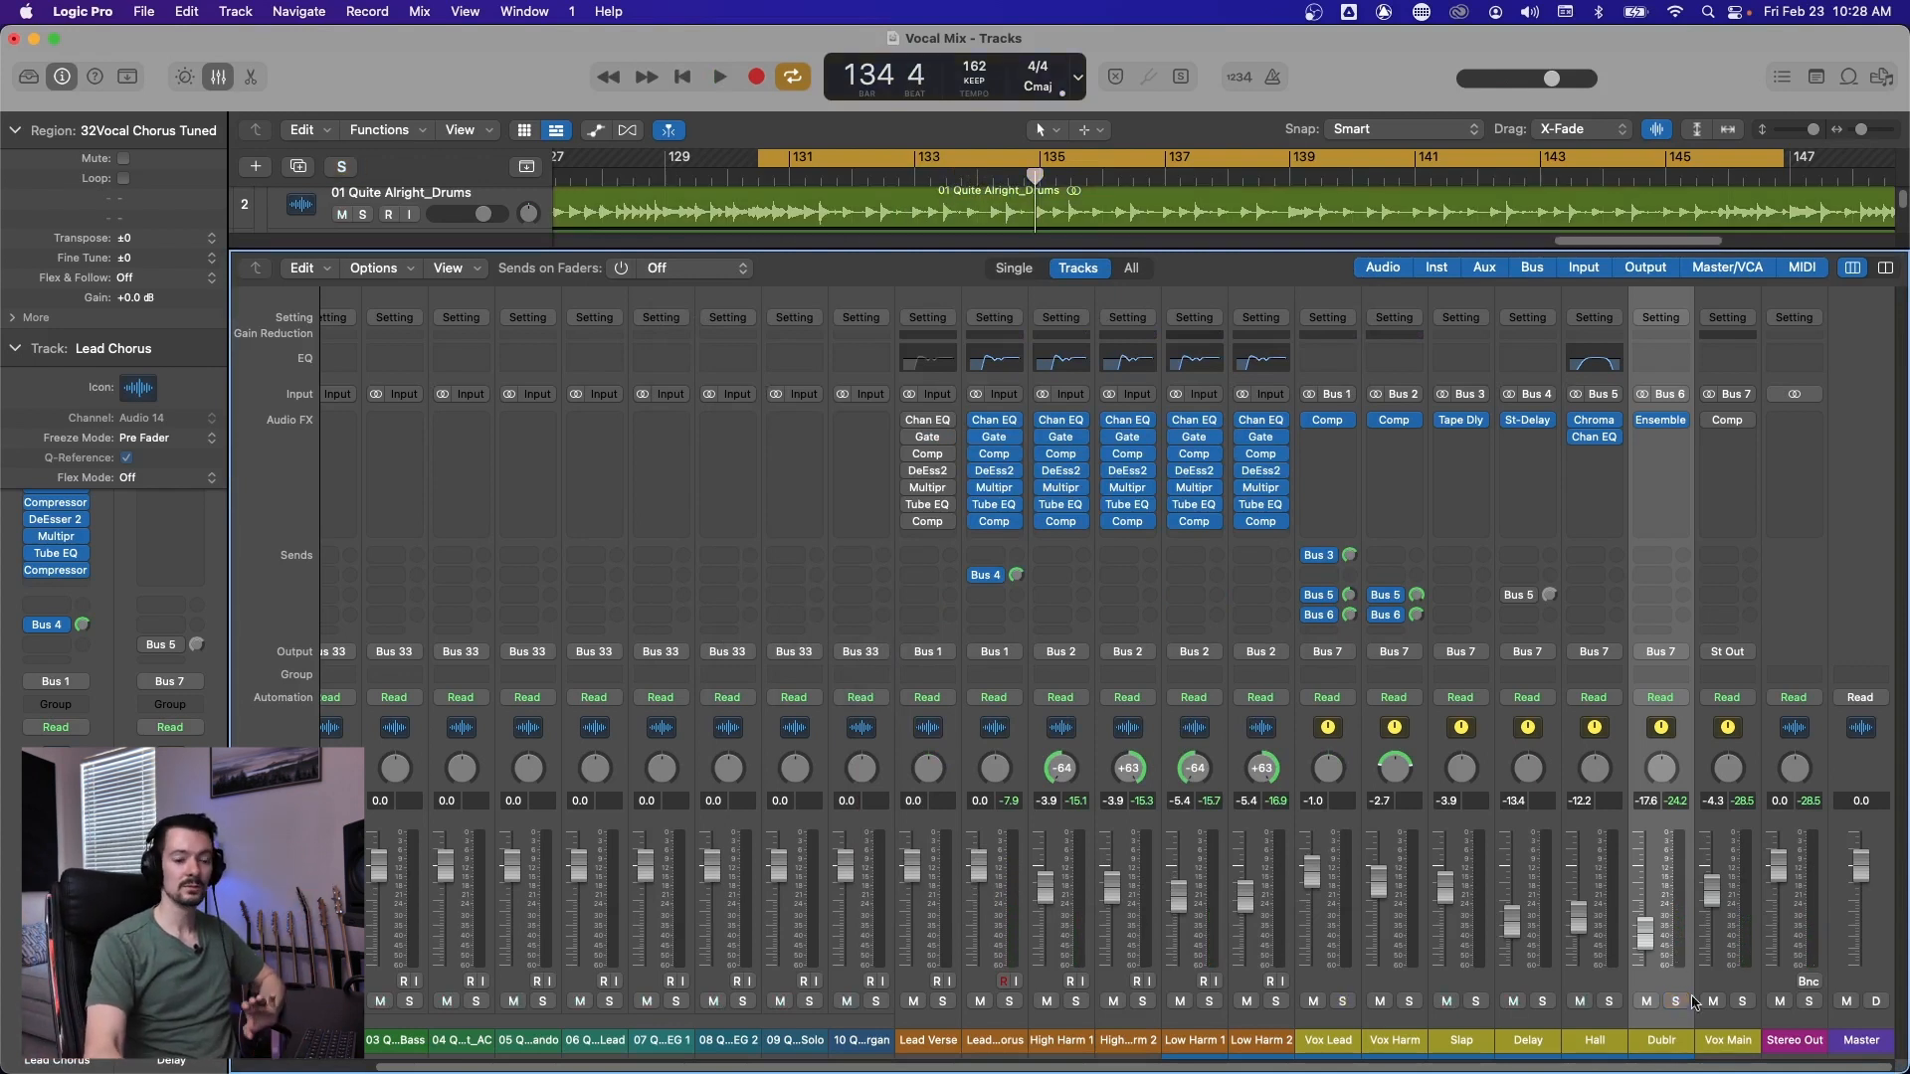
left_click(1742, 1001)
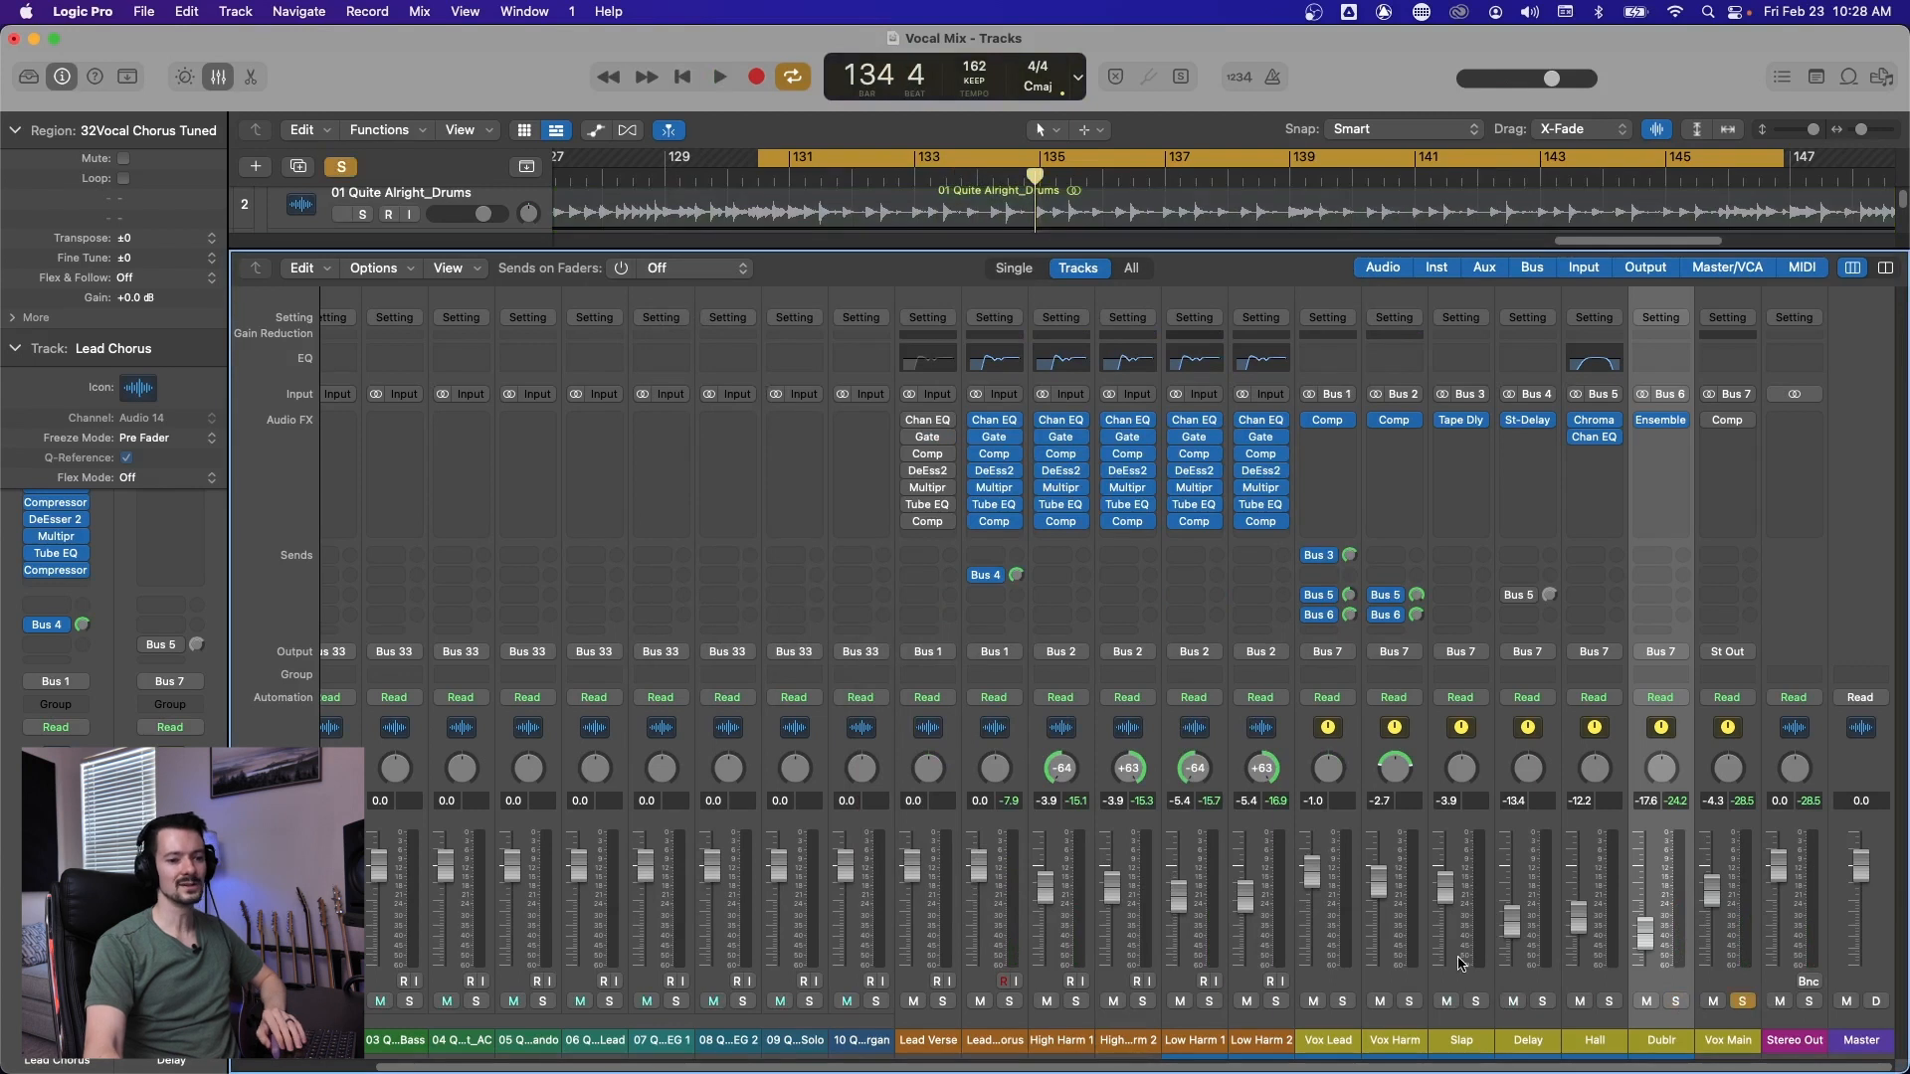
key("space")
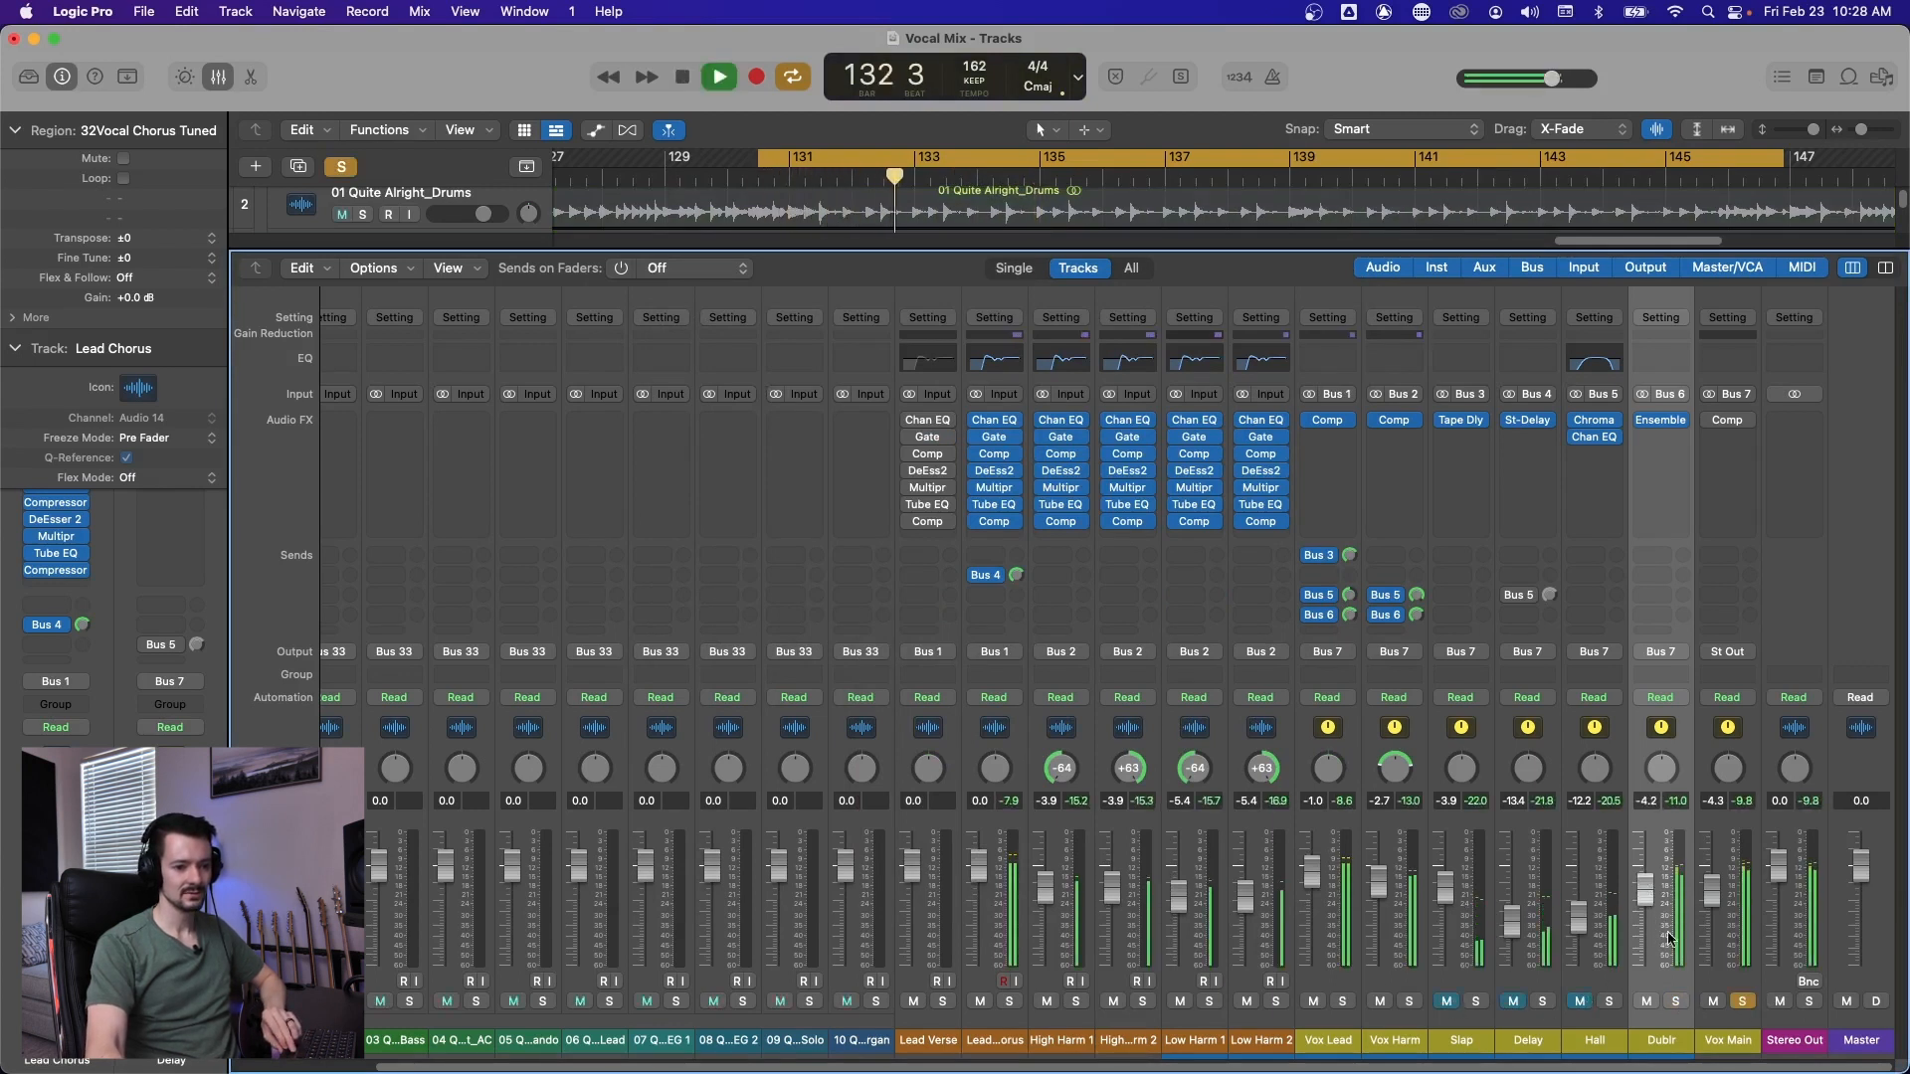
Set the Dublr bus to -20.0 dB and Vox Main to -3.6 dB during playback, and stop.
left_click_drag(1718, 892, 1648, 945)
key("space")
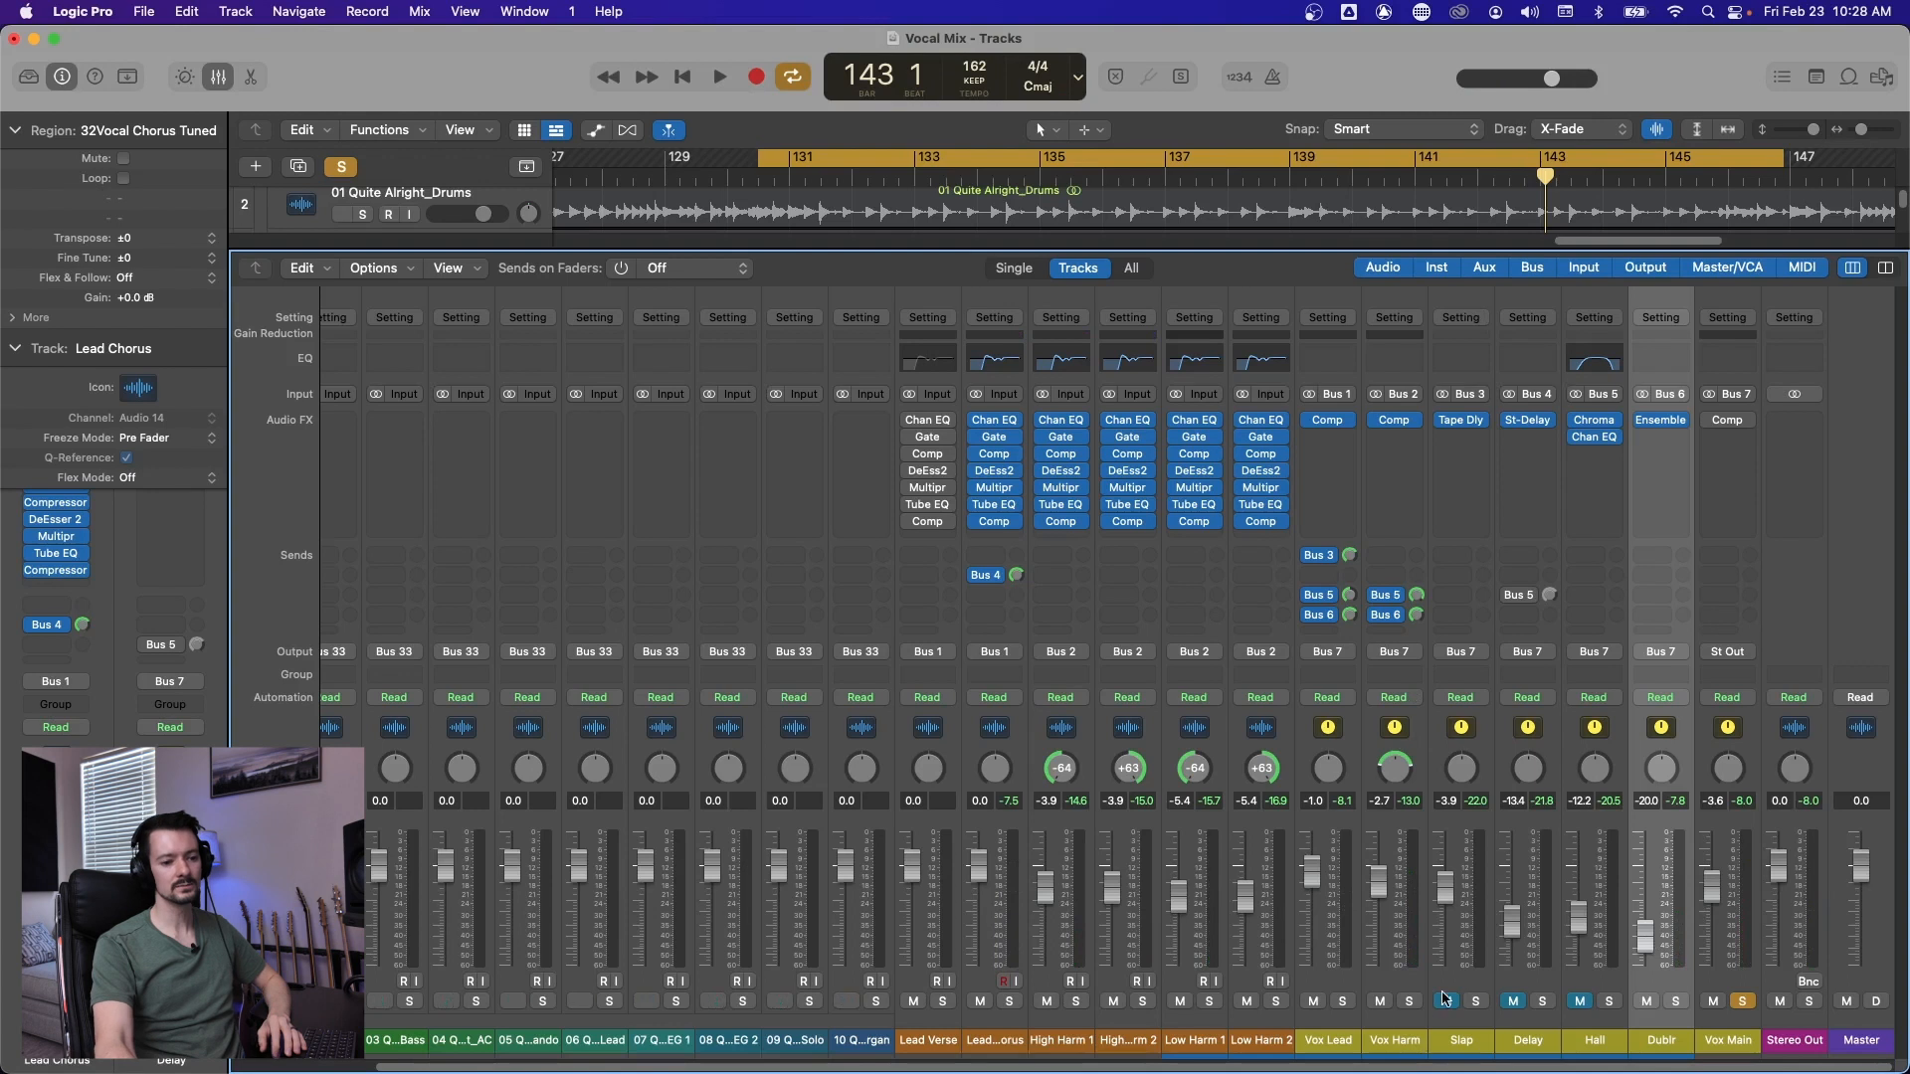
Unsolo Vox Main, select the Vox Lead through Dublr buses, and route their outputs to Bus 7 (Vox Main).
left_click(1742, 1000)
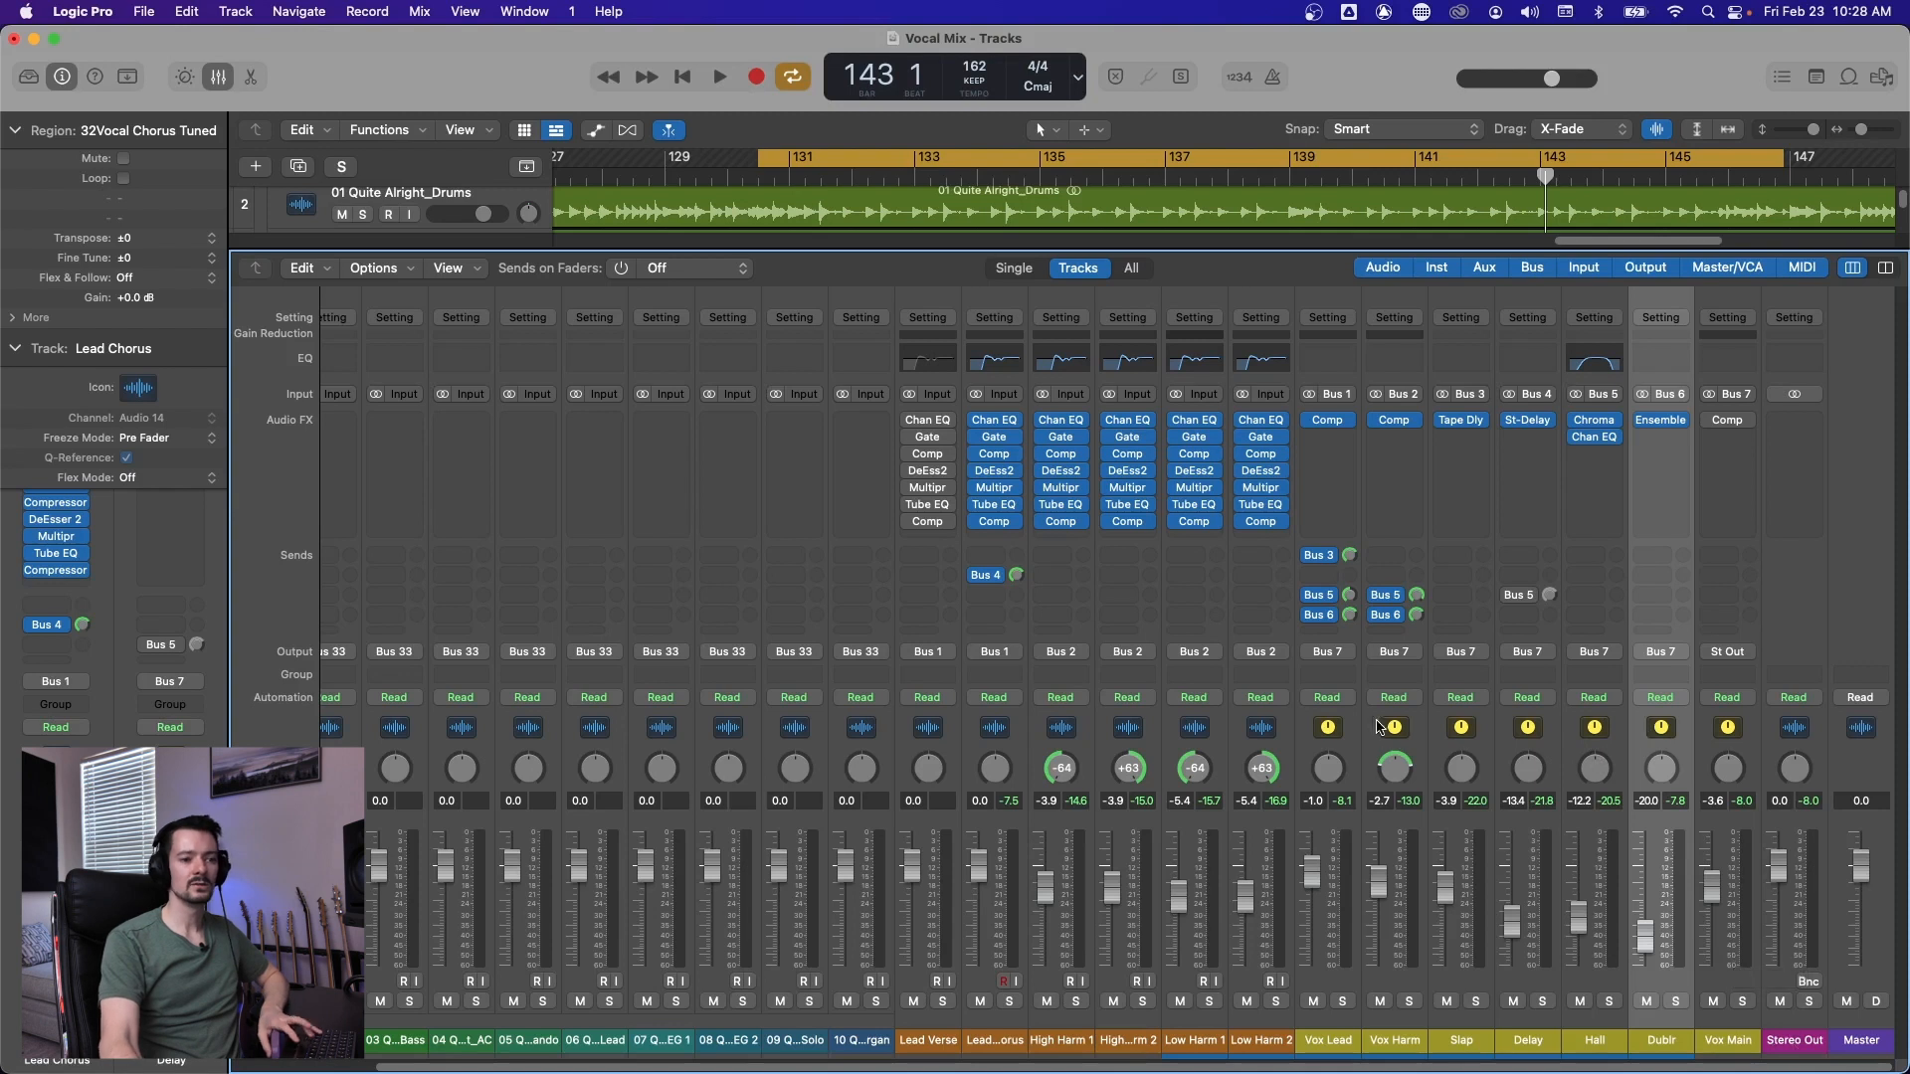
left_click(1347, 729)
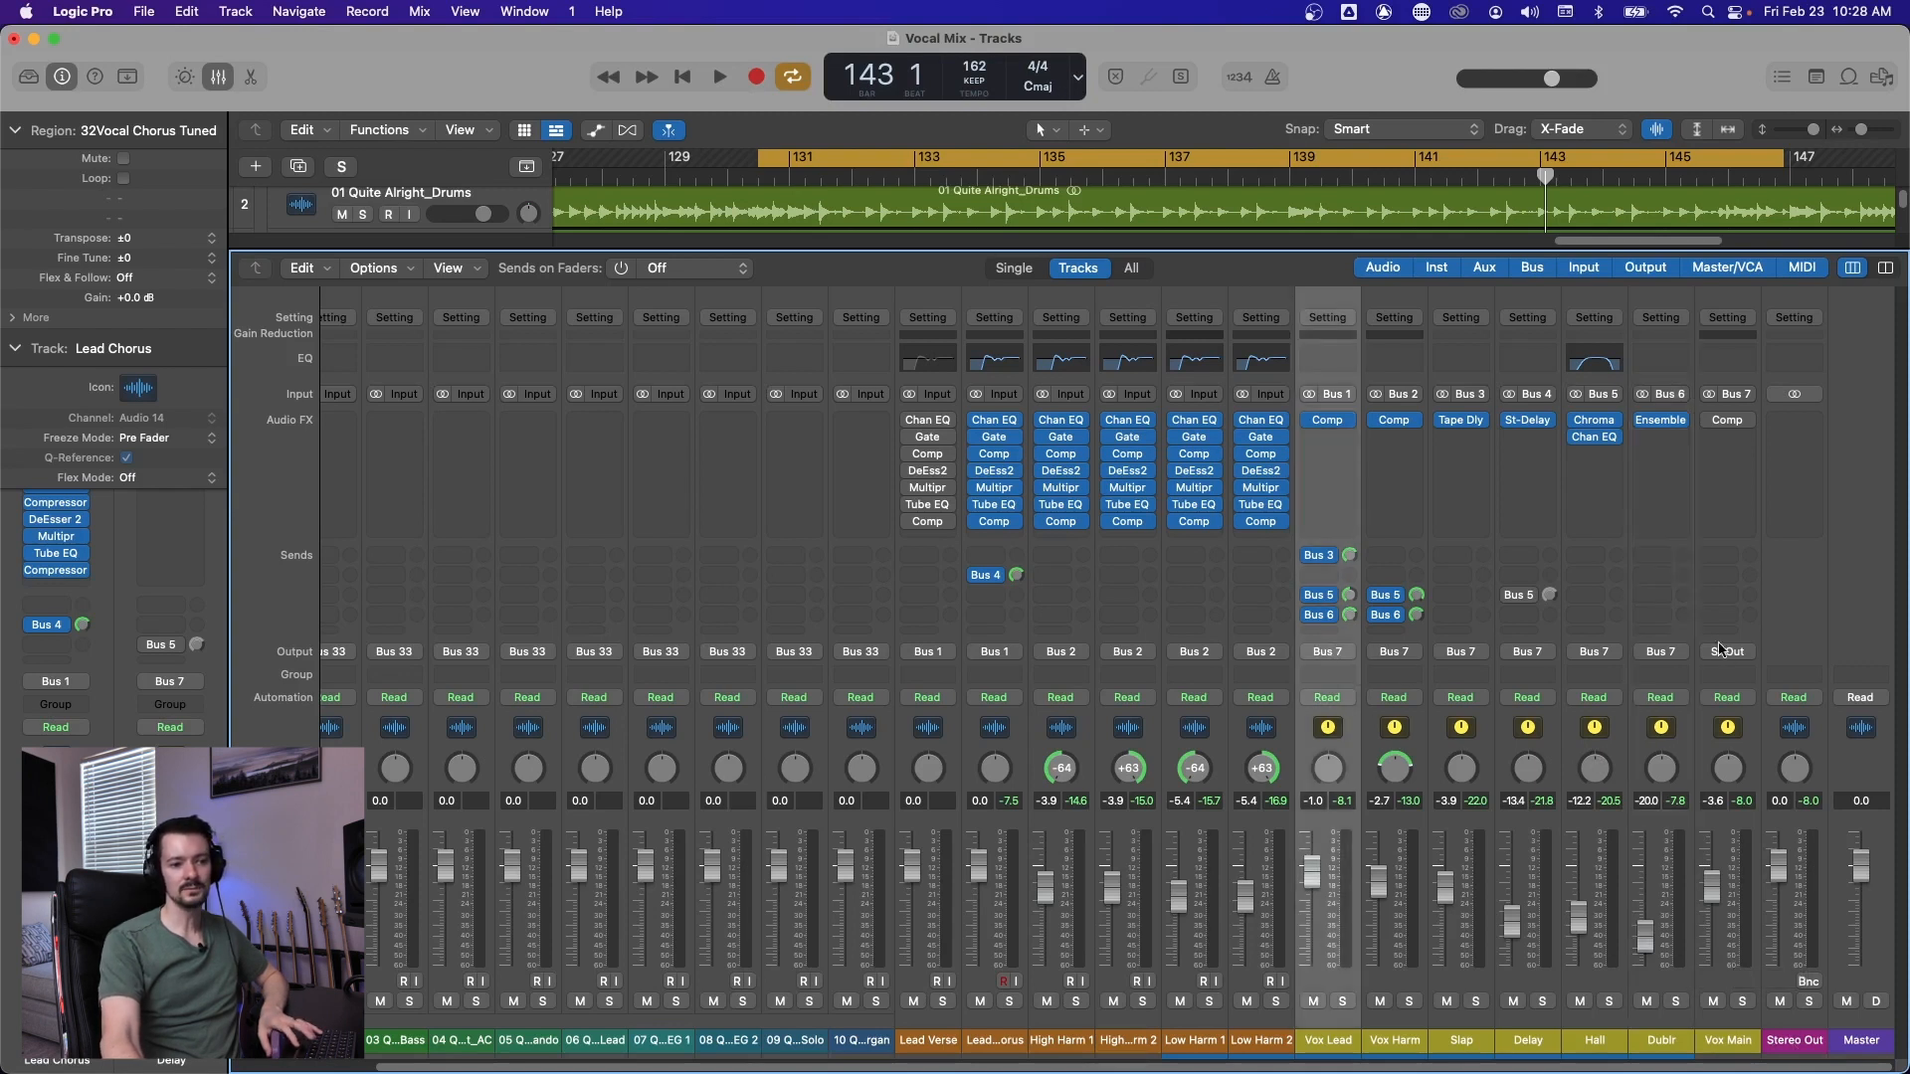
left_click(1681, 736, "shift")
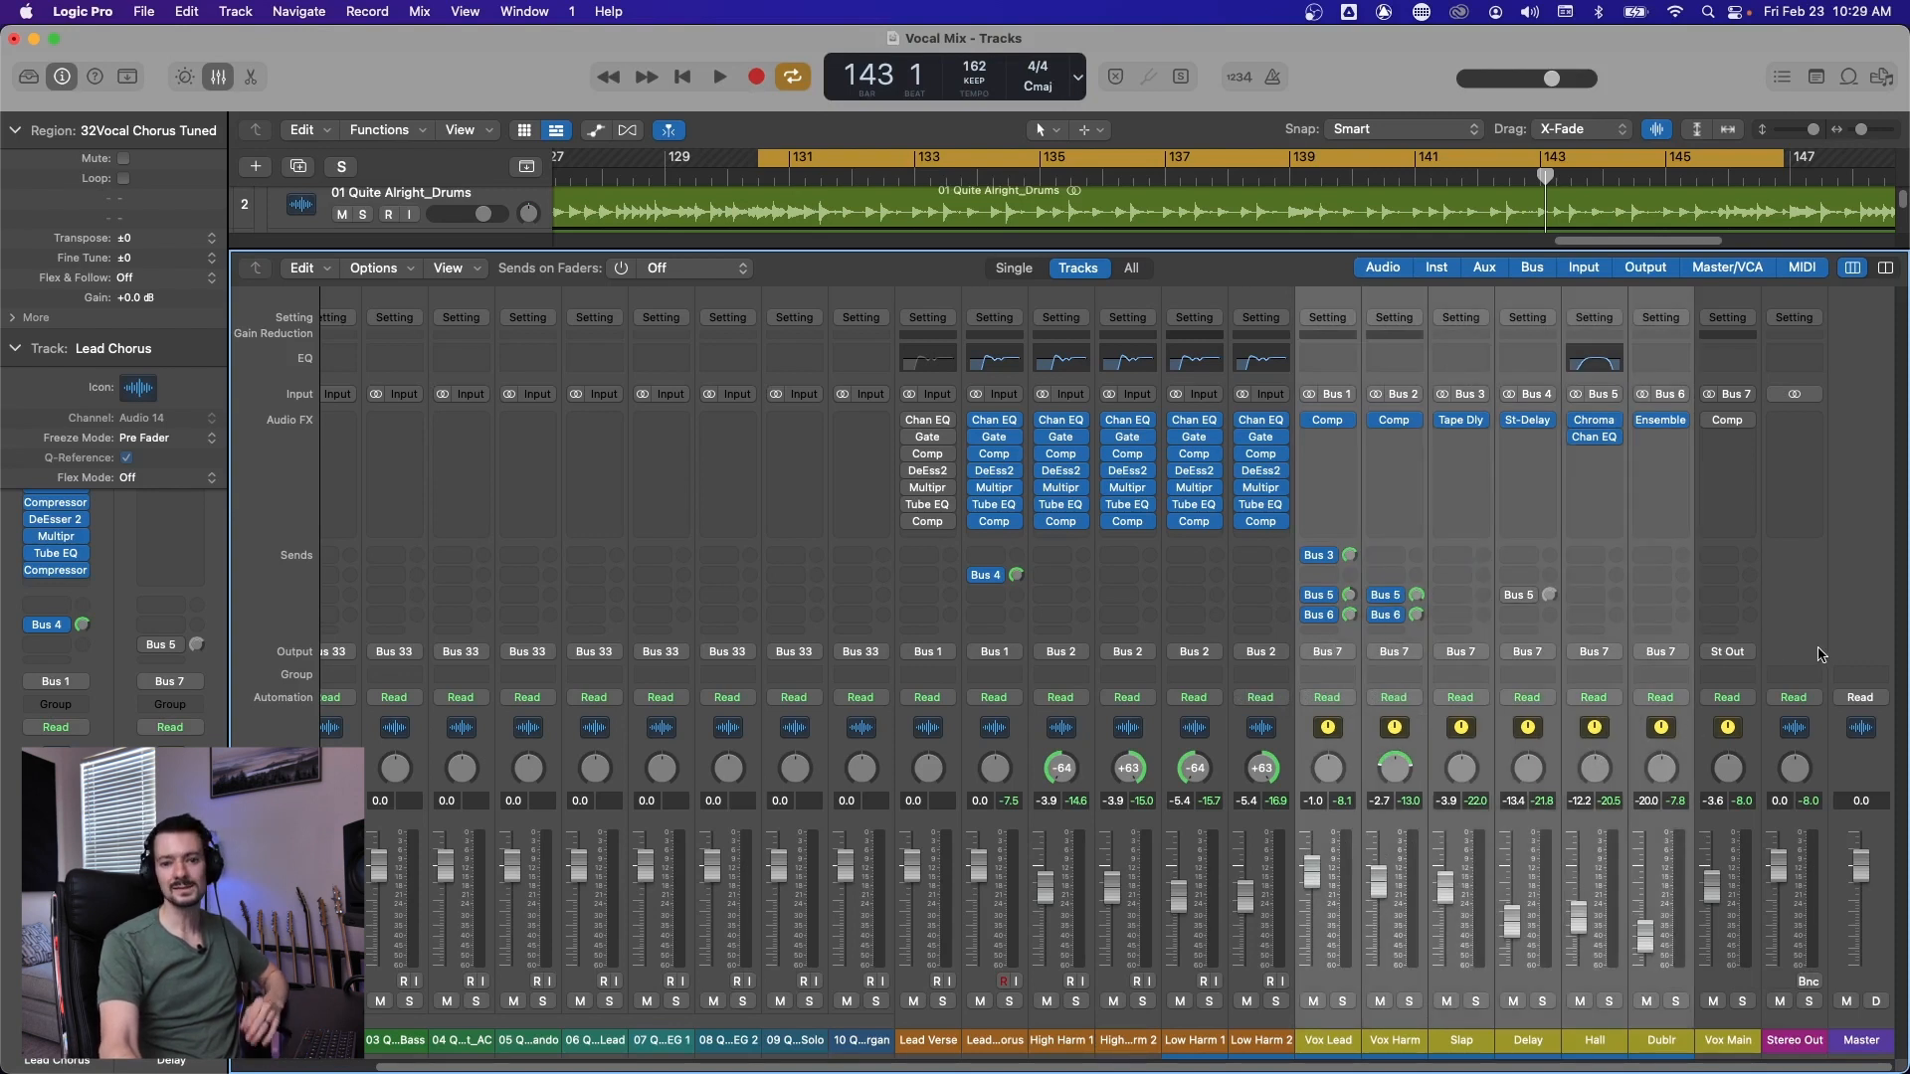
left_click(1341, 654)
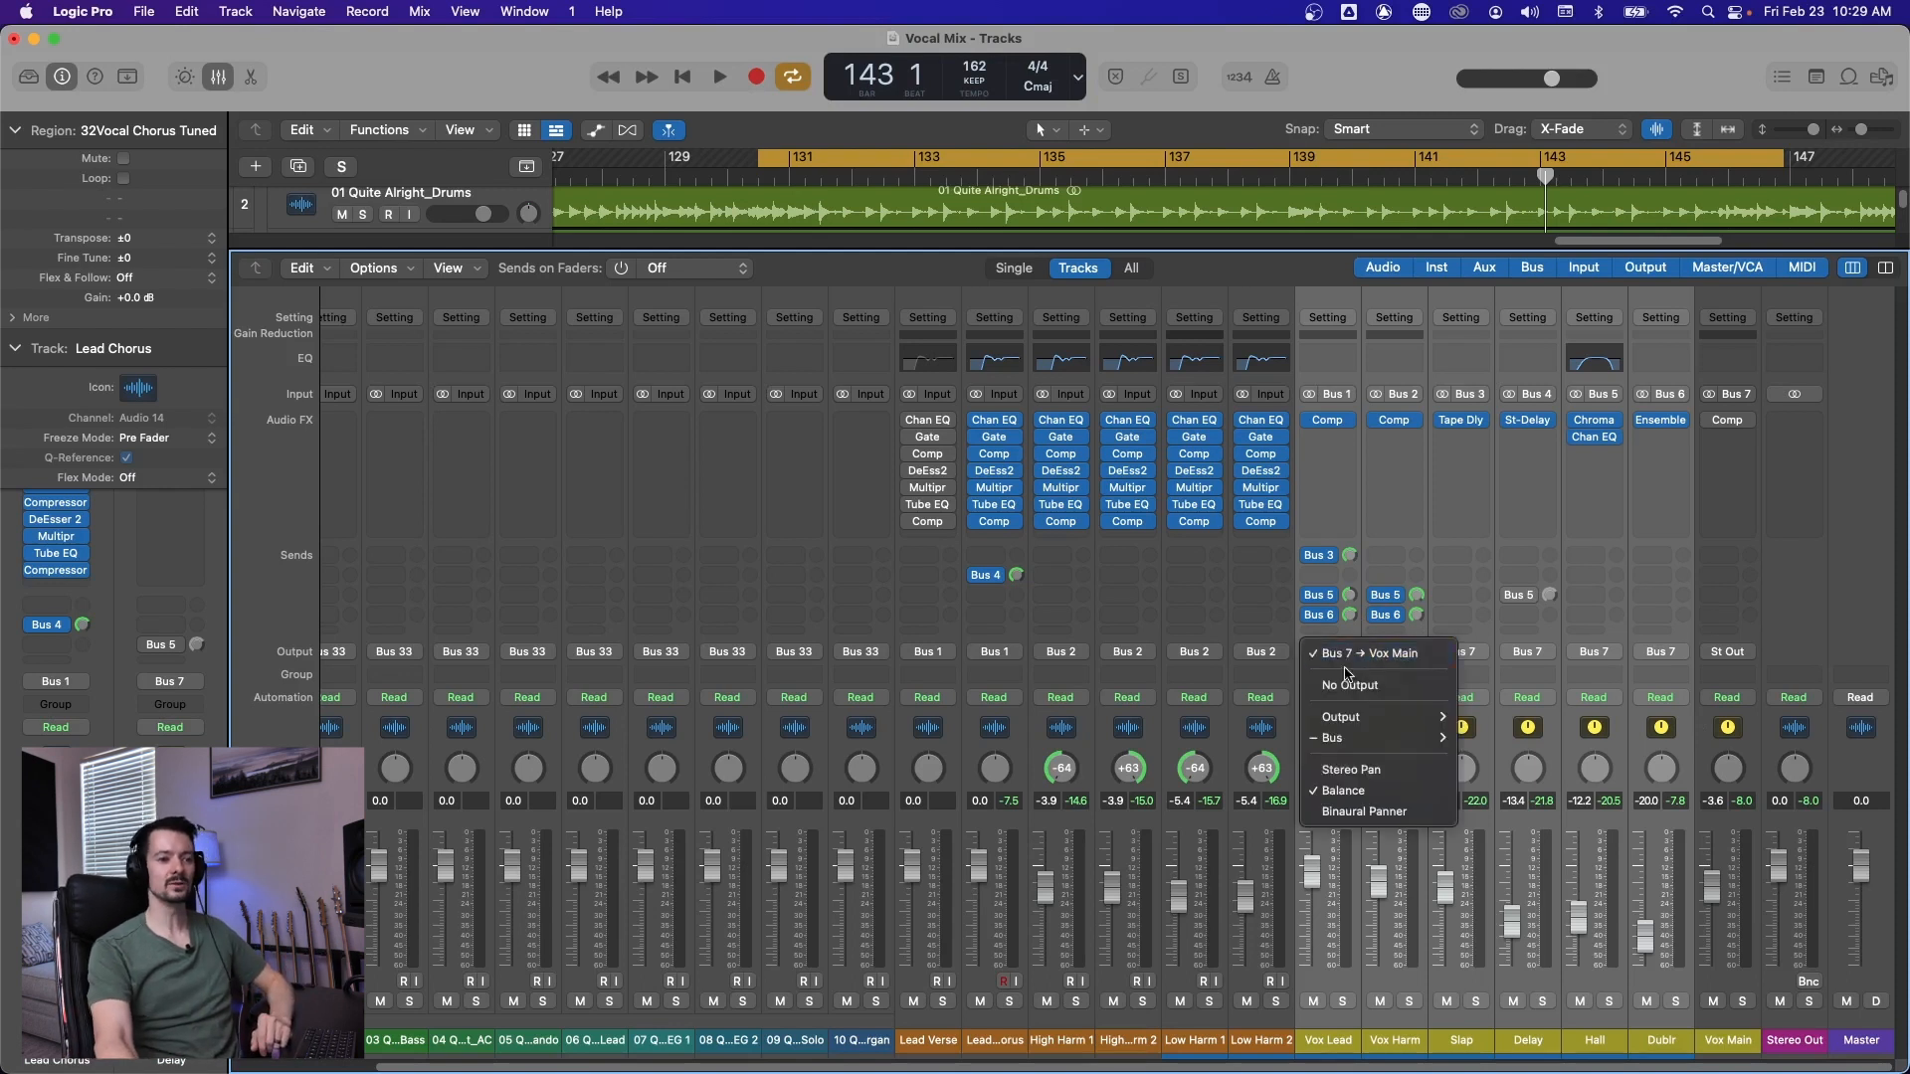
mouse_move(1352, 737)
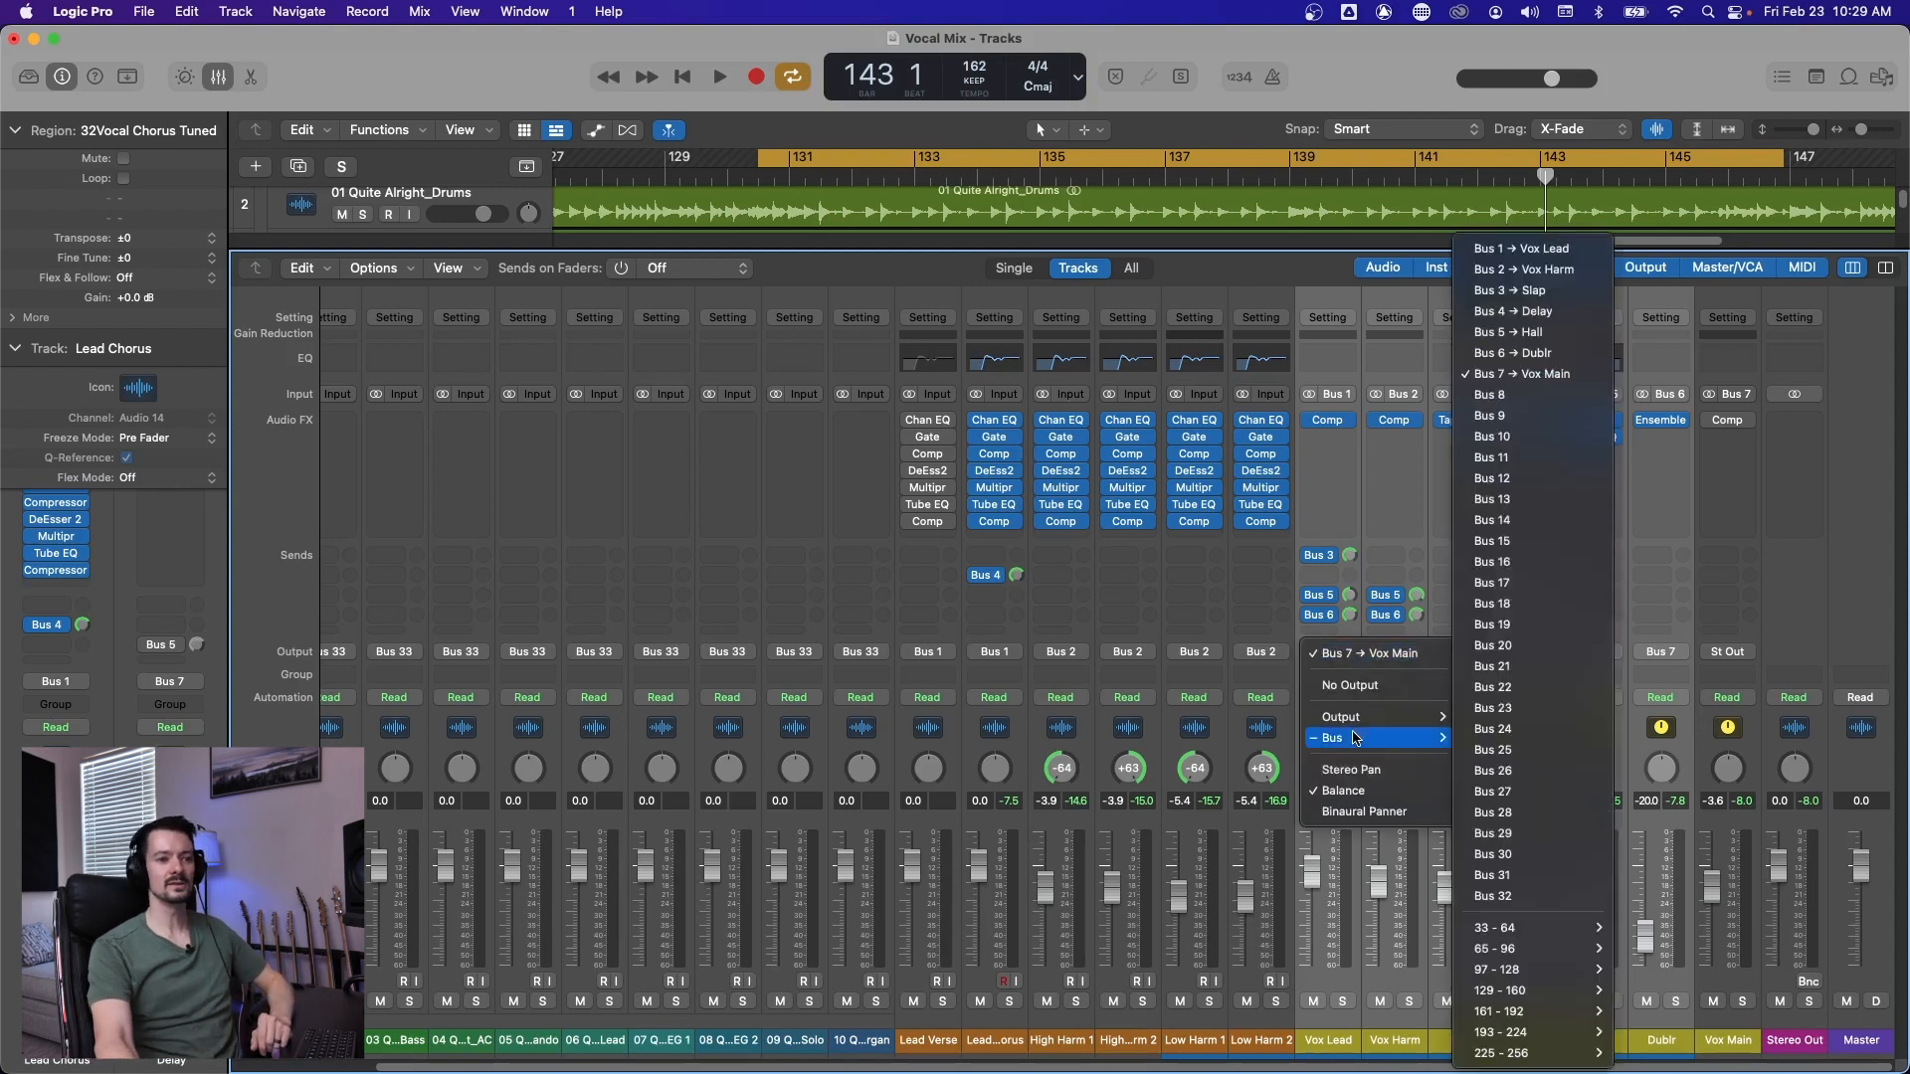
left_click(1486, 375)
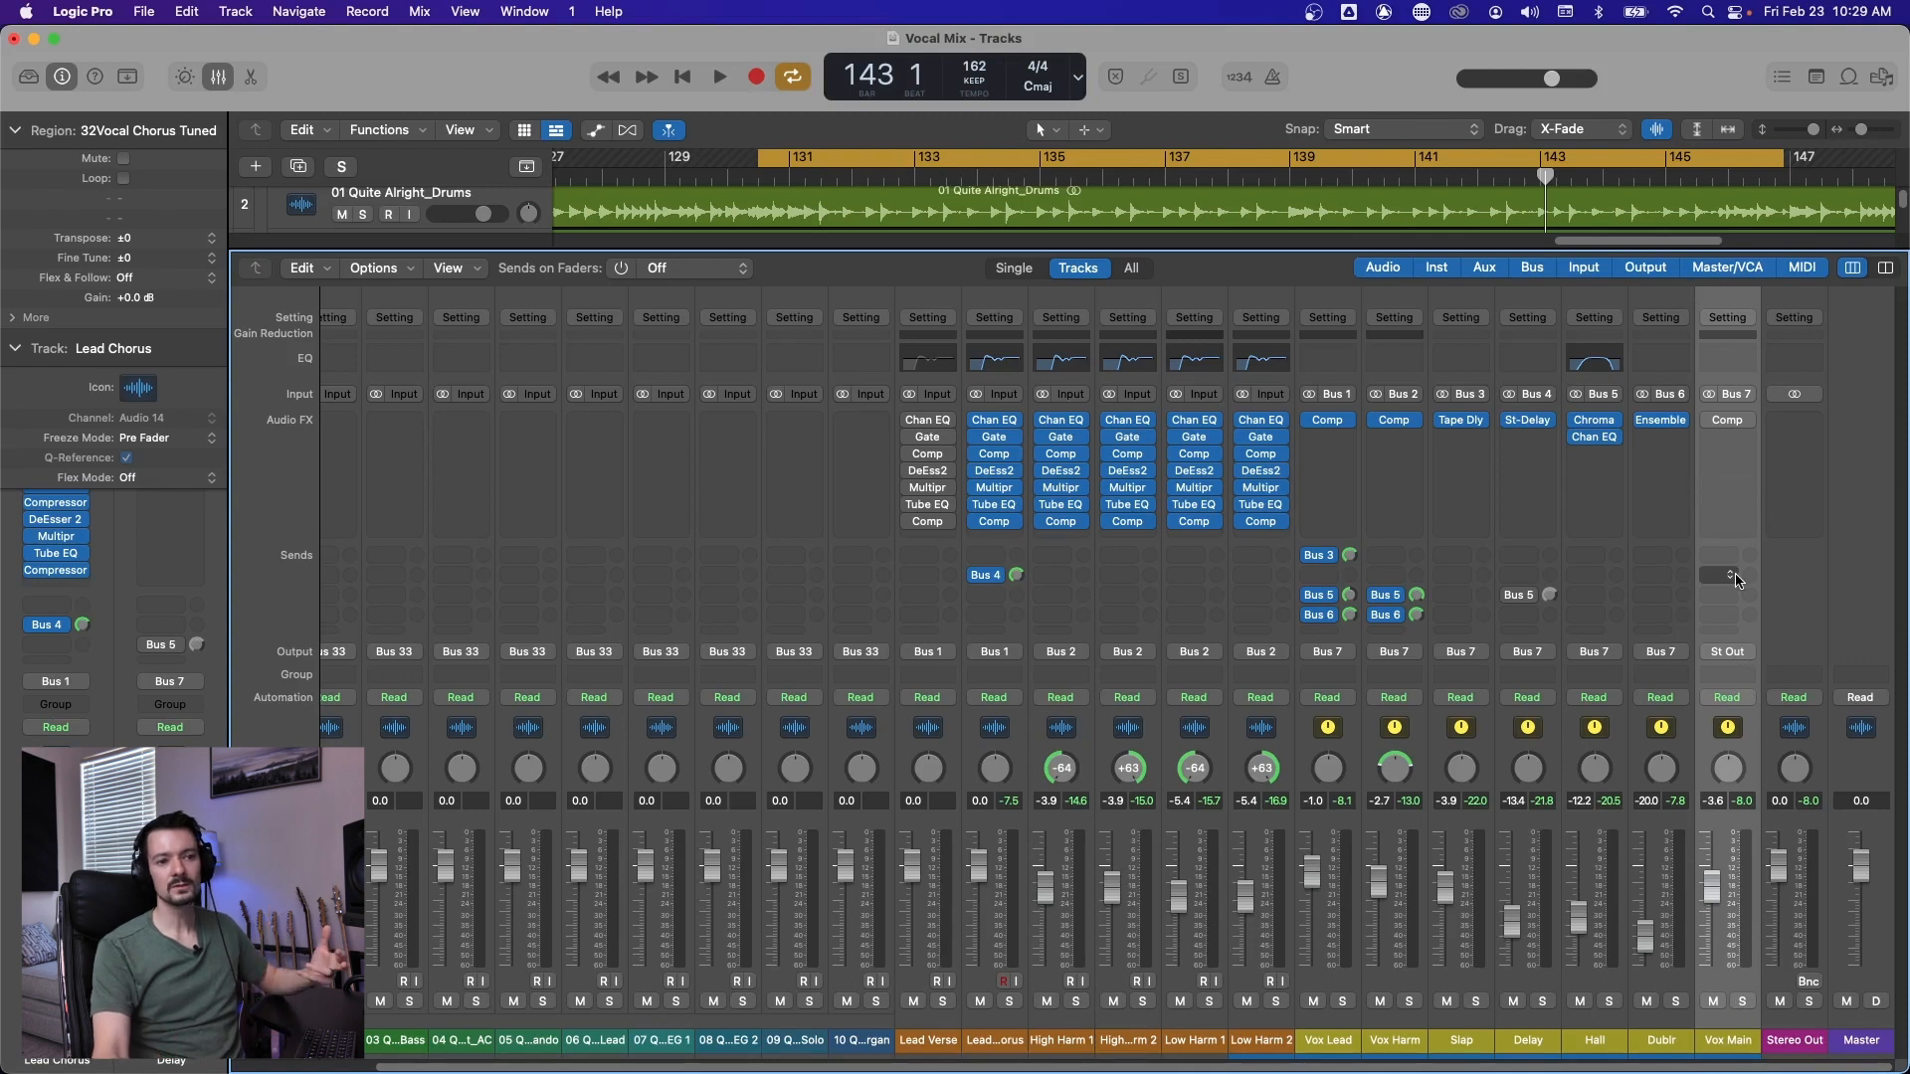
Enable the Vox Main bus's compressor and lengthen its release.
left_click(1728, 422)
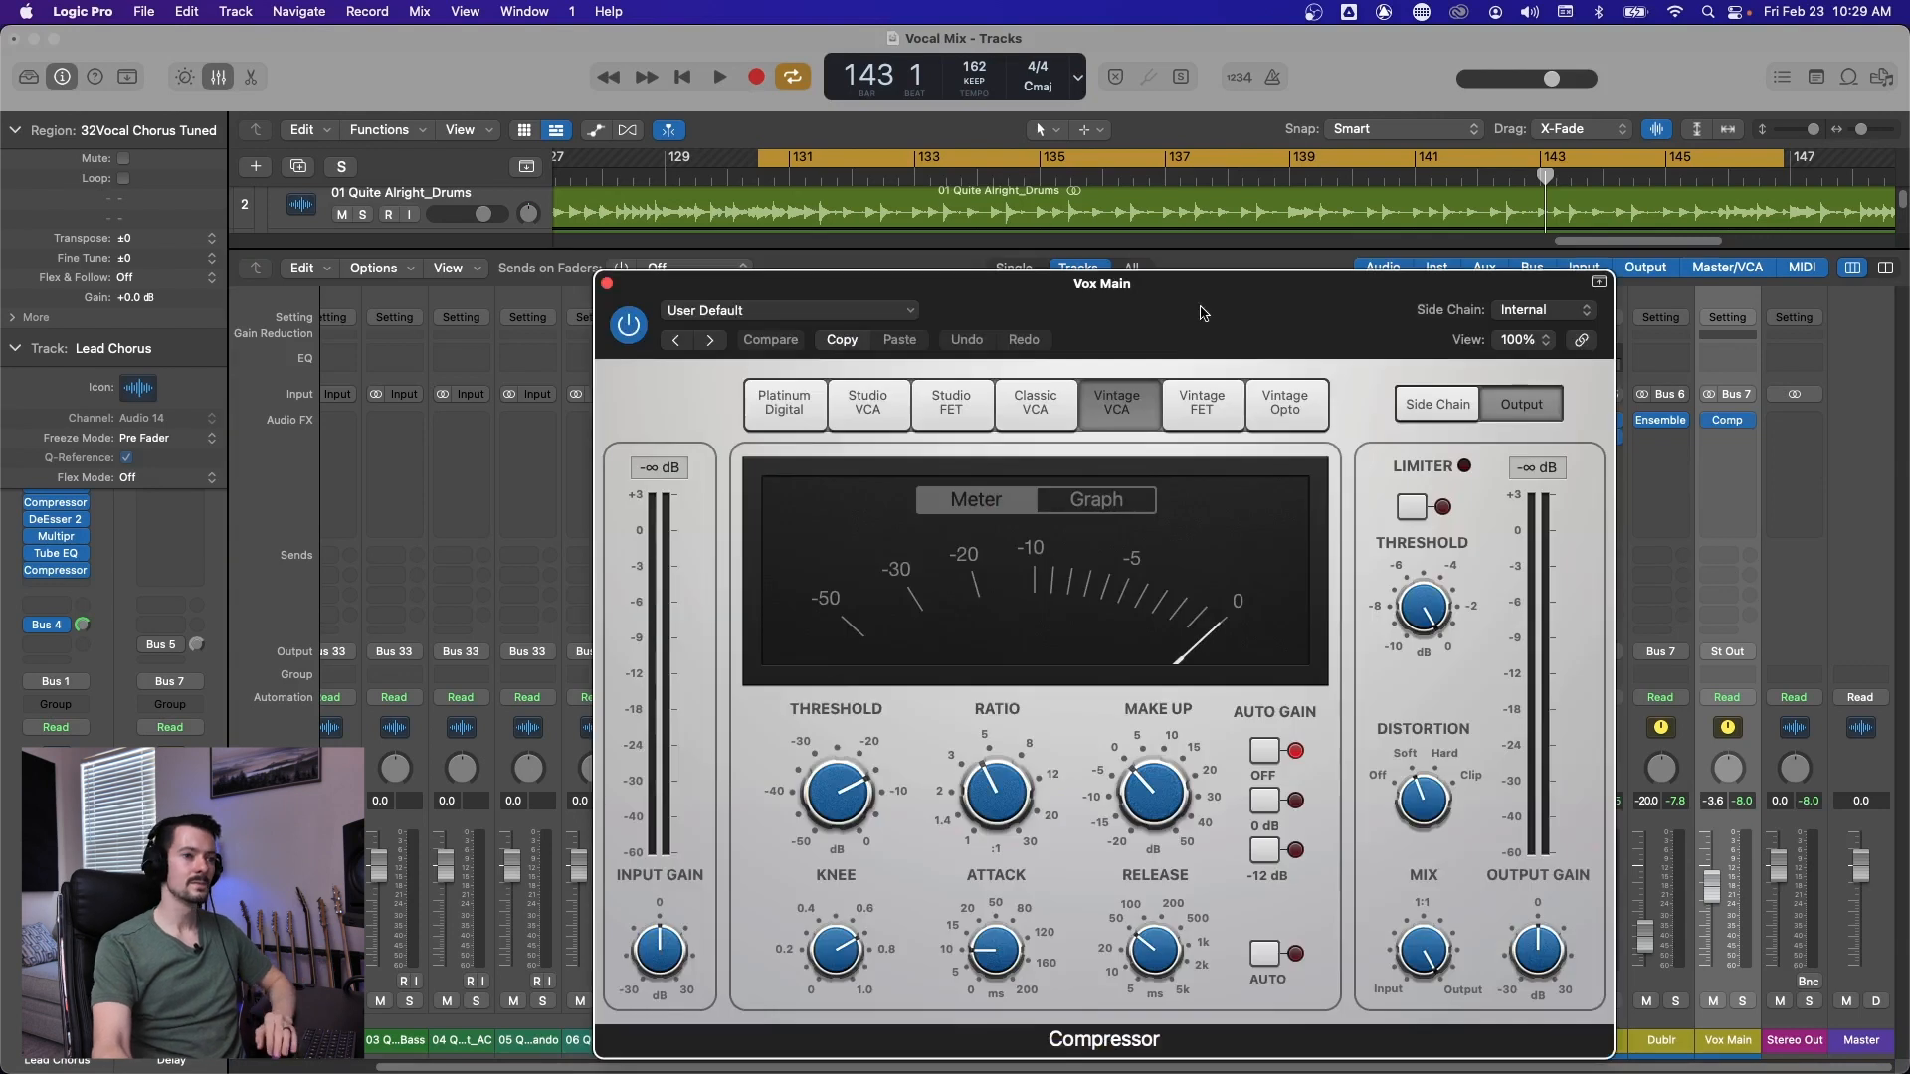
left_click_drag(1204, 313, 893, 195)
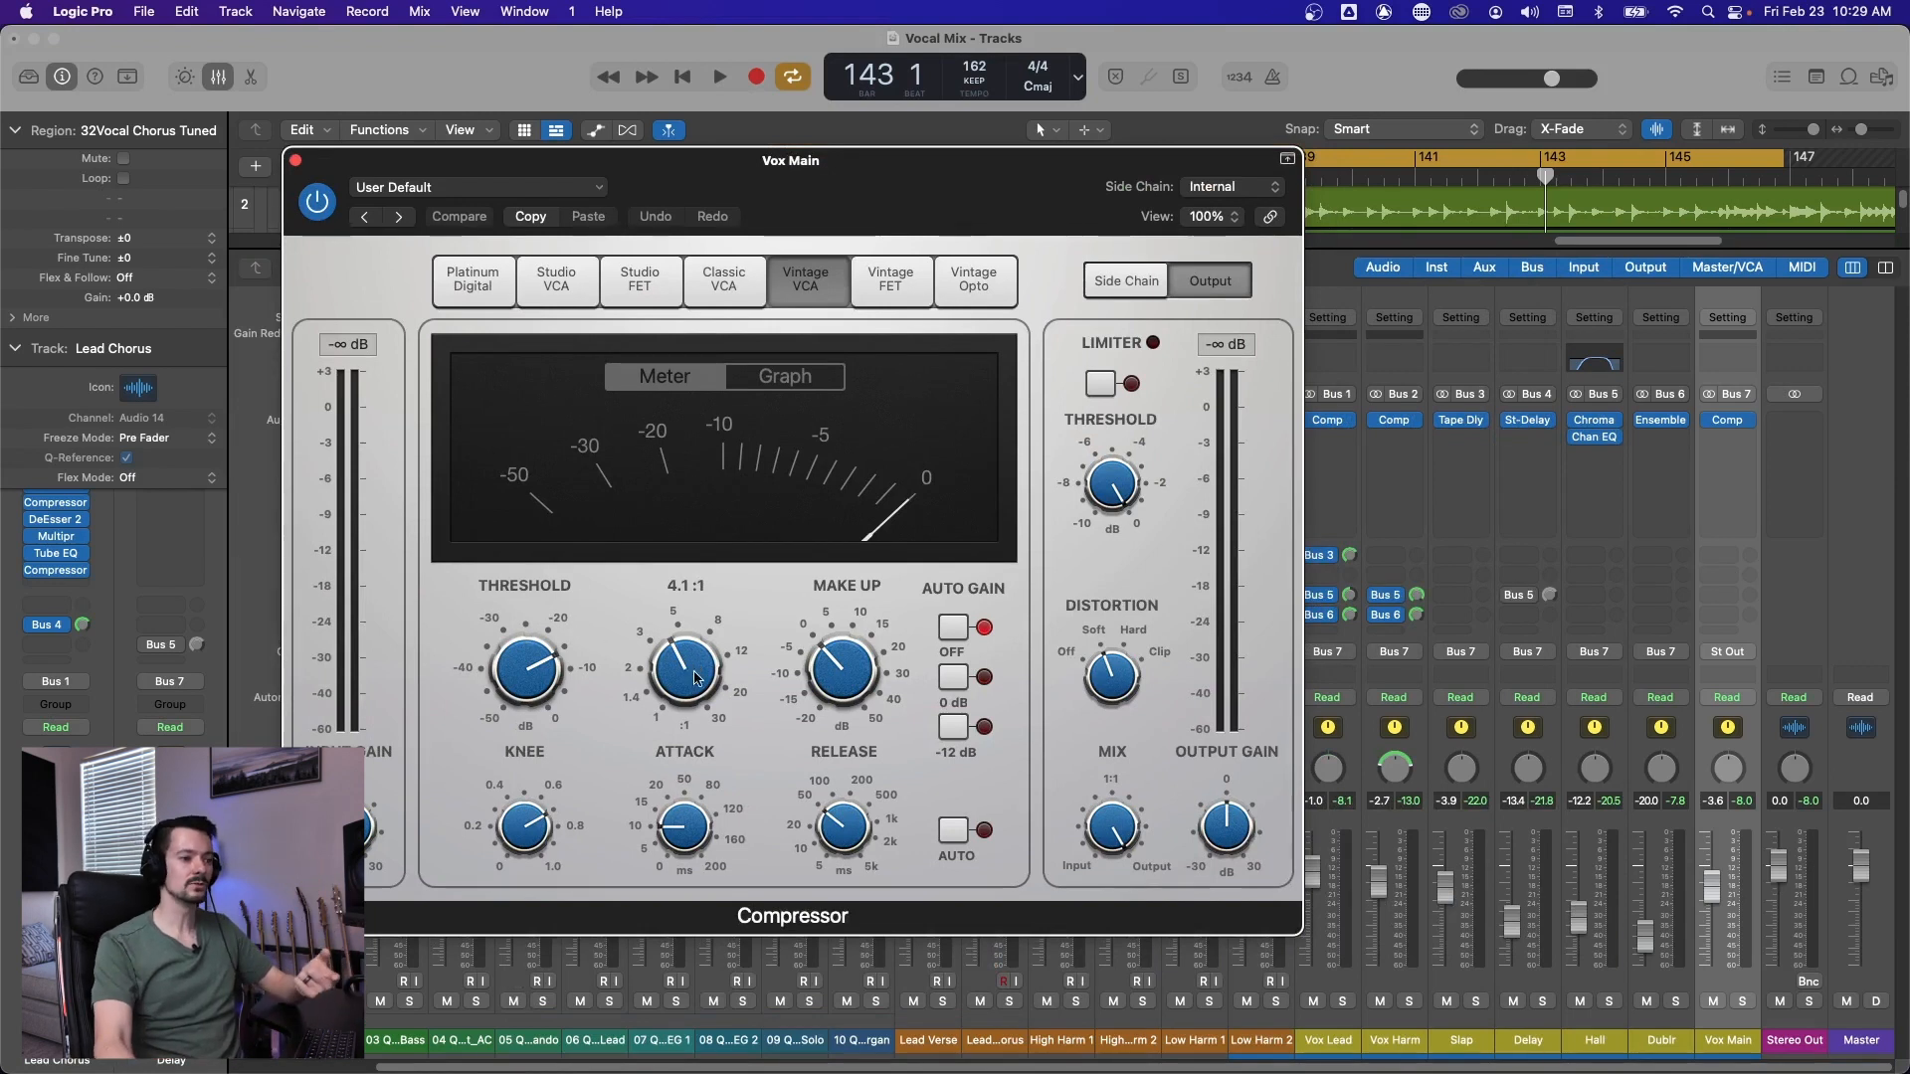
mouse_move(679, 819)
mouse_move(861, 832)
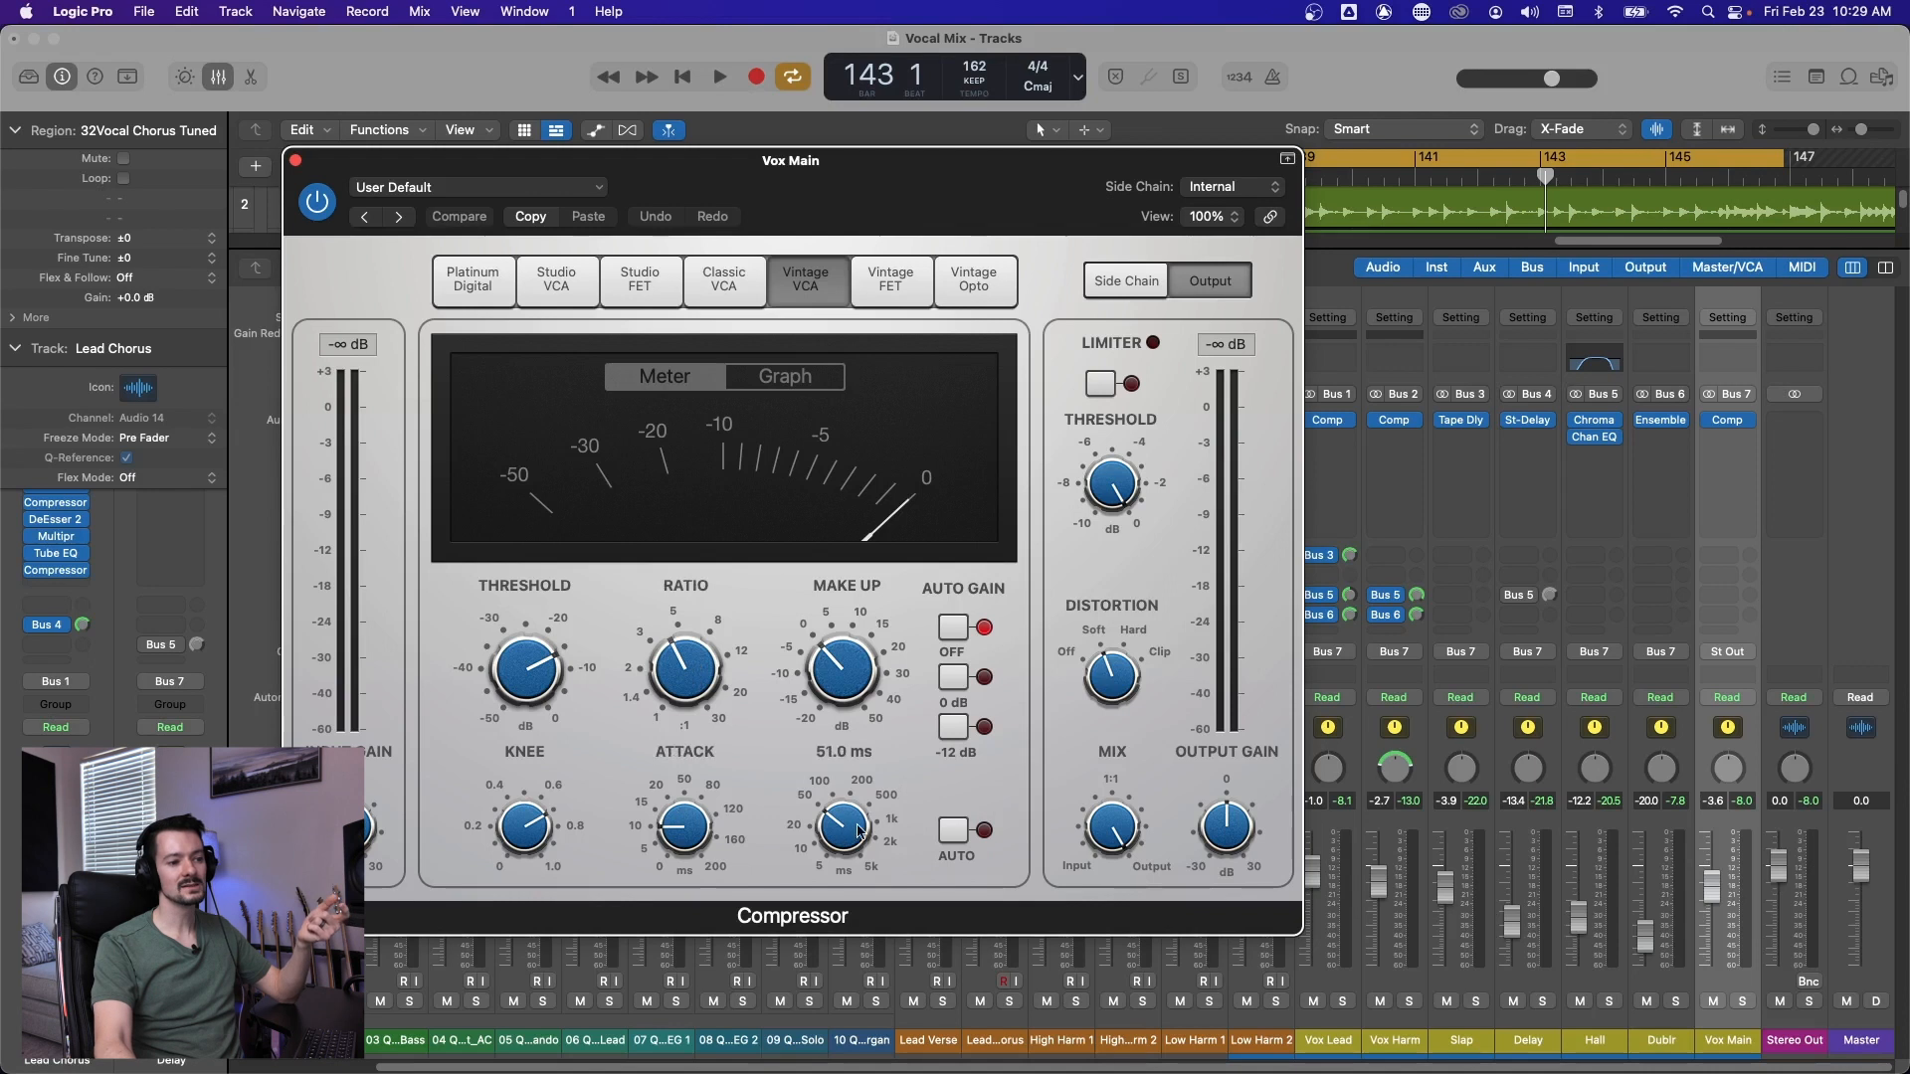
left_click_drag(861, 831, 857, 811)
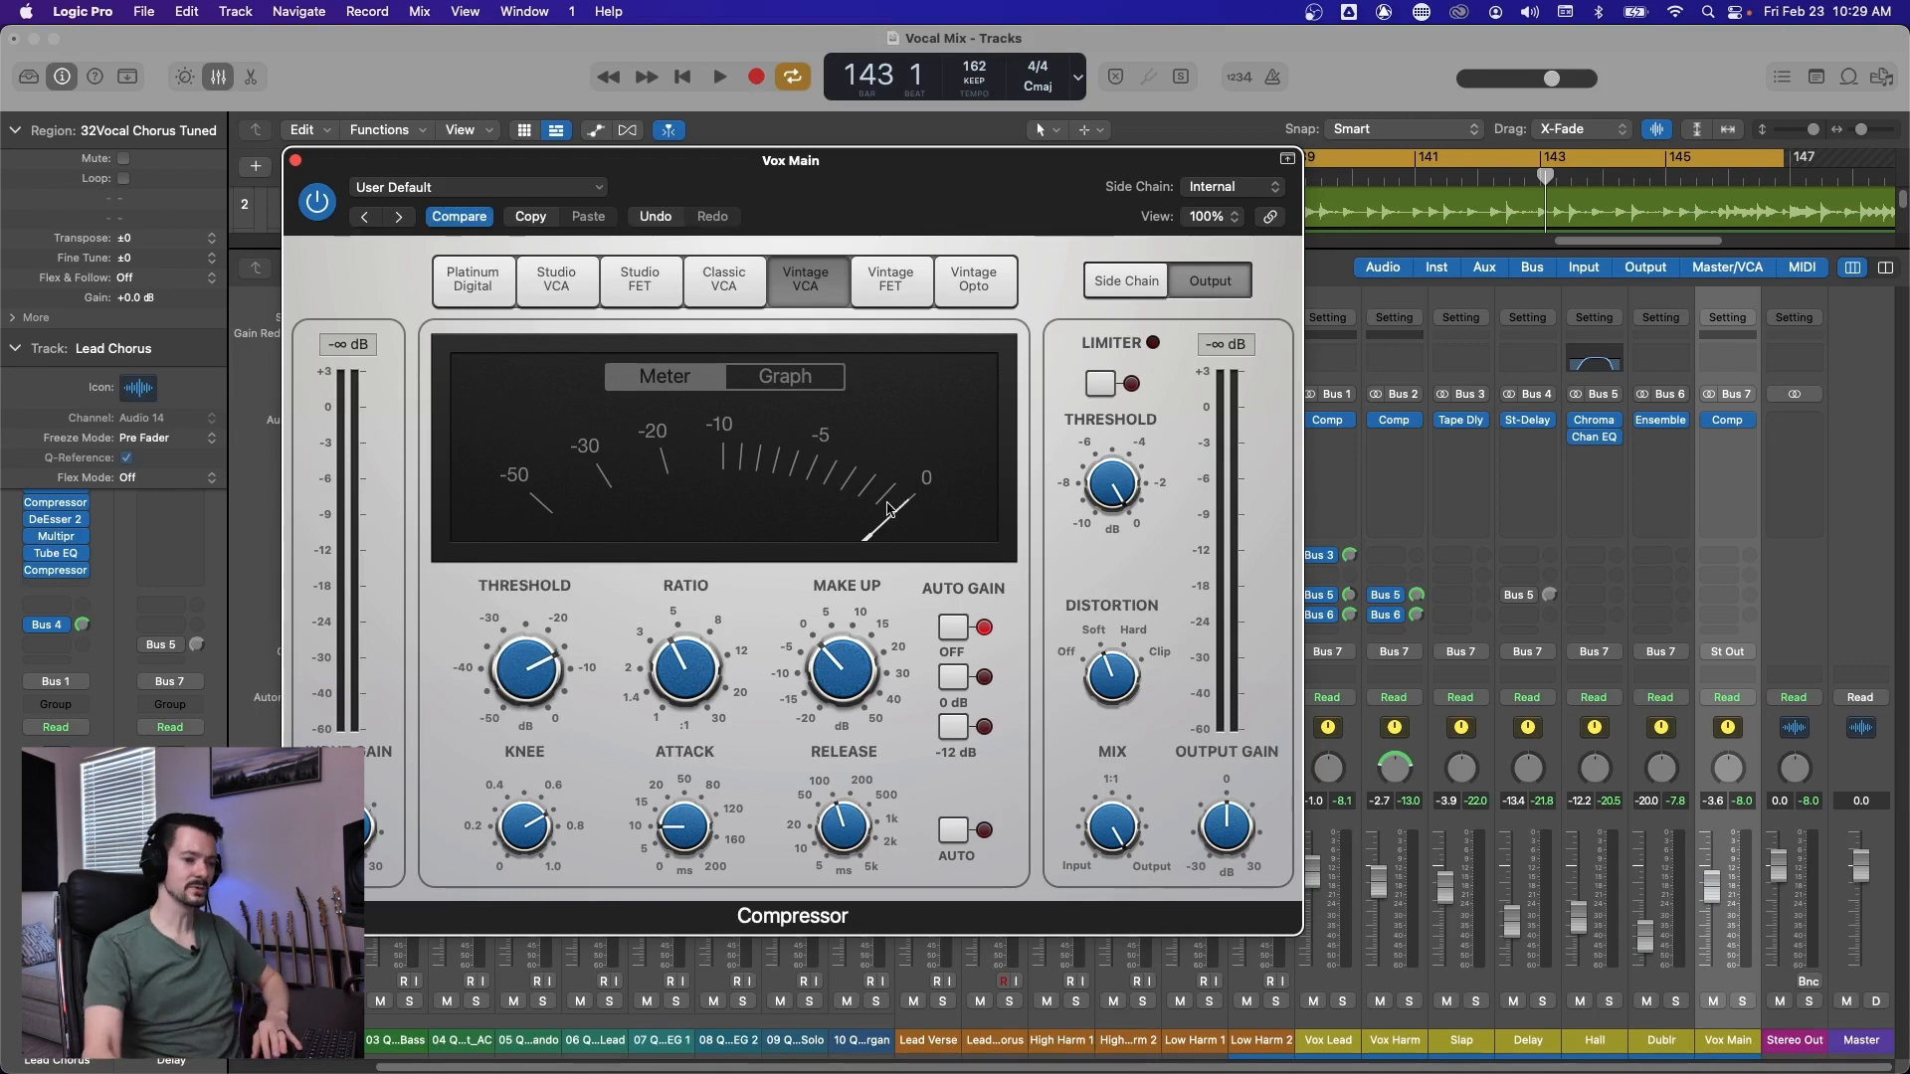
Solo Vox Main and, while auditioning its compressor in playback, set the compressor's output gain to -1.5 dB.
key("space")
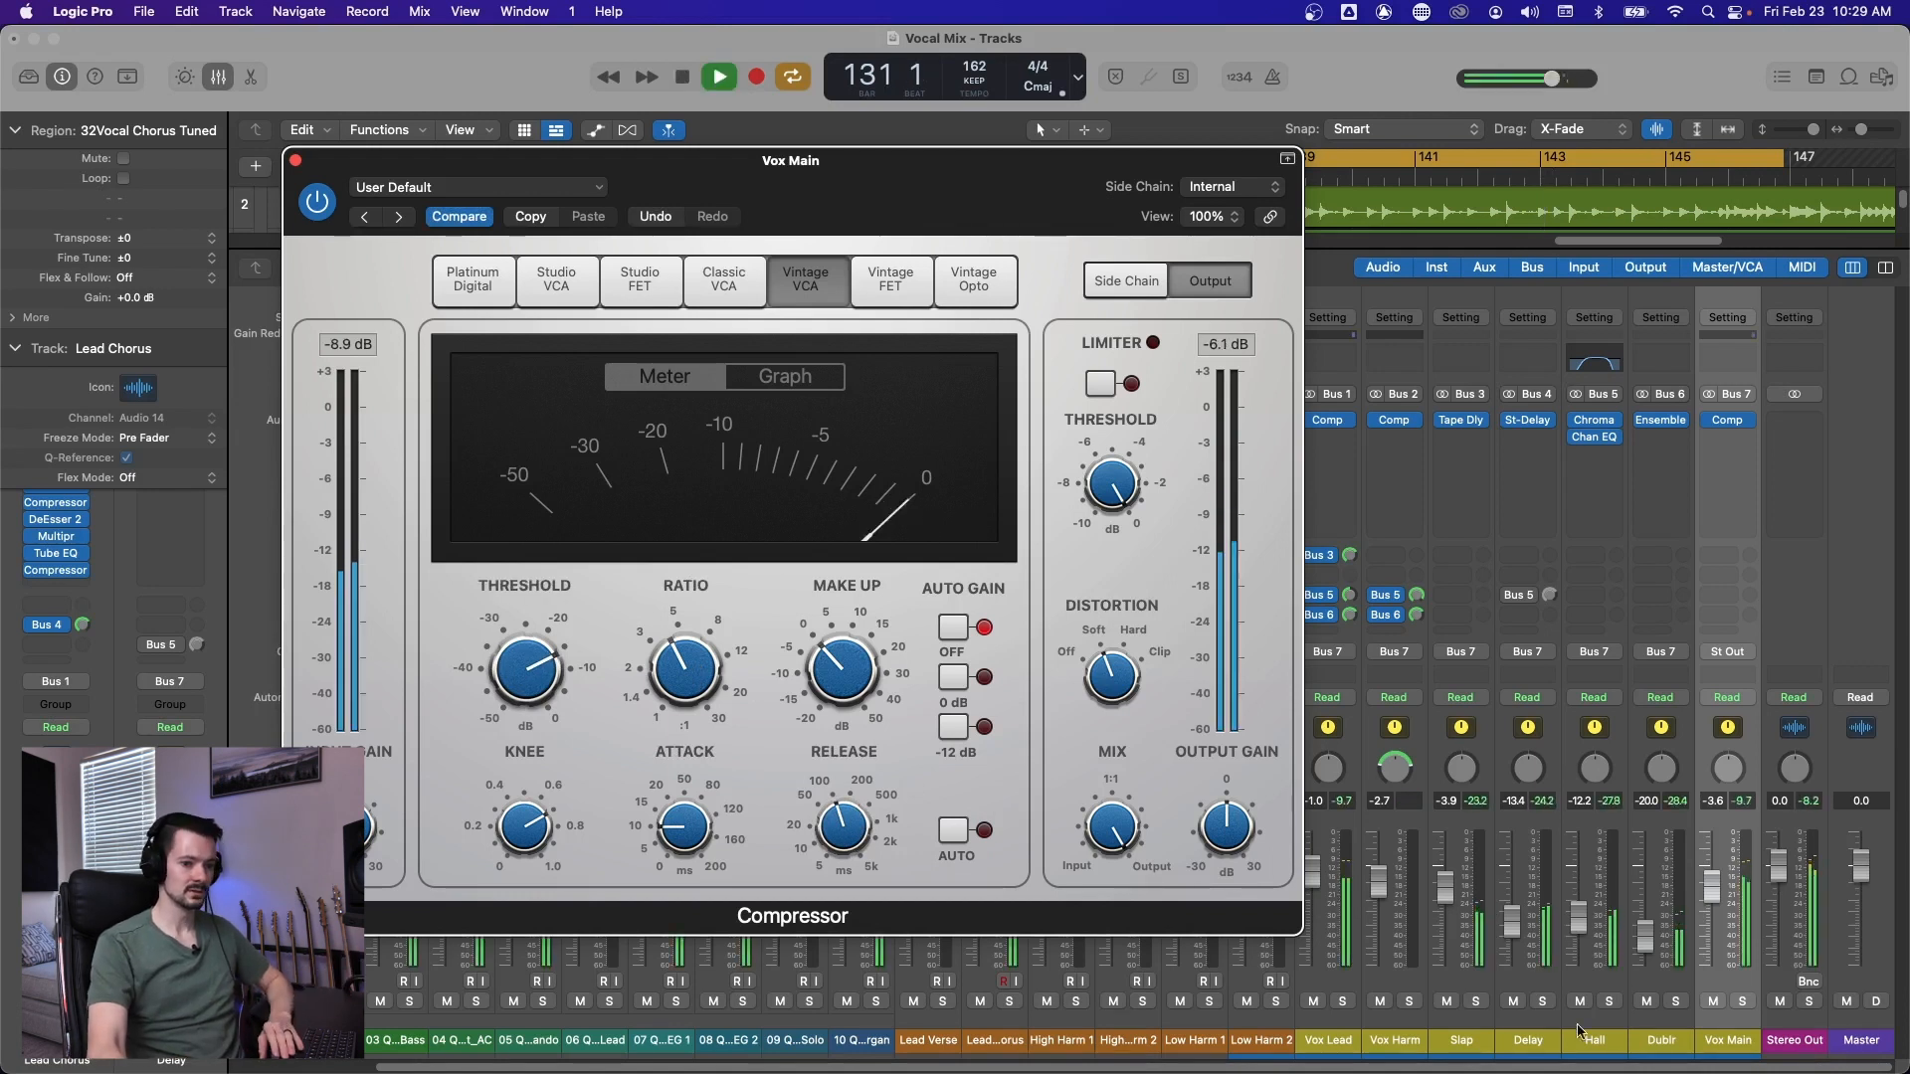
left_click(1743, 1001)
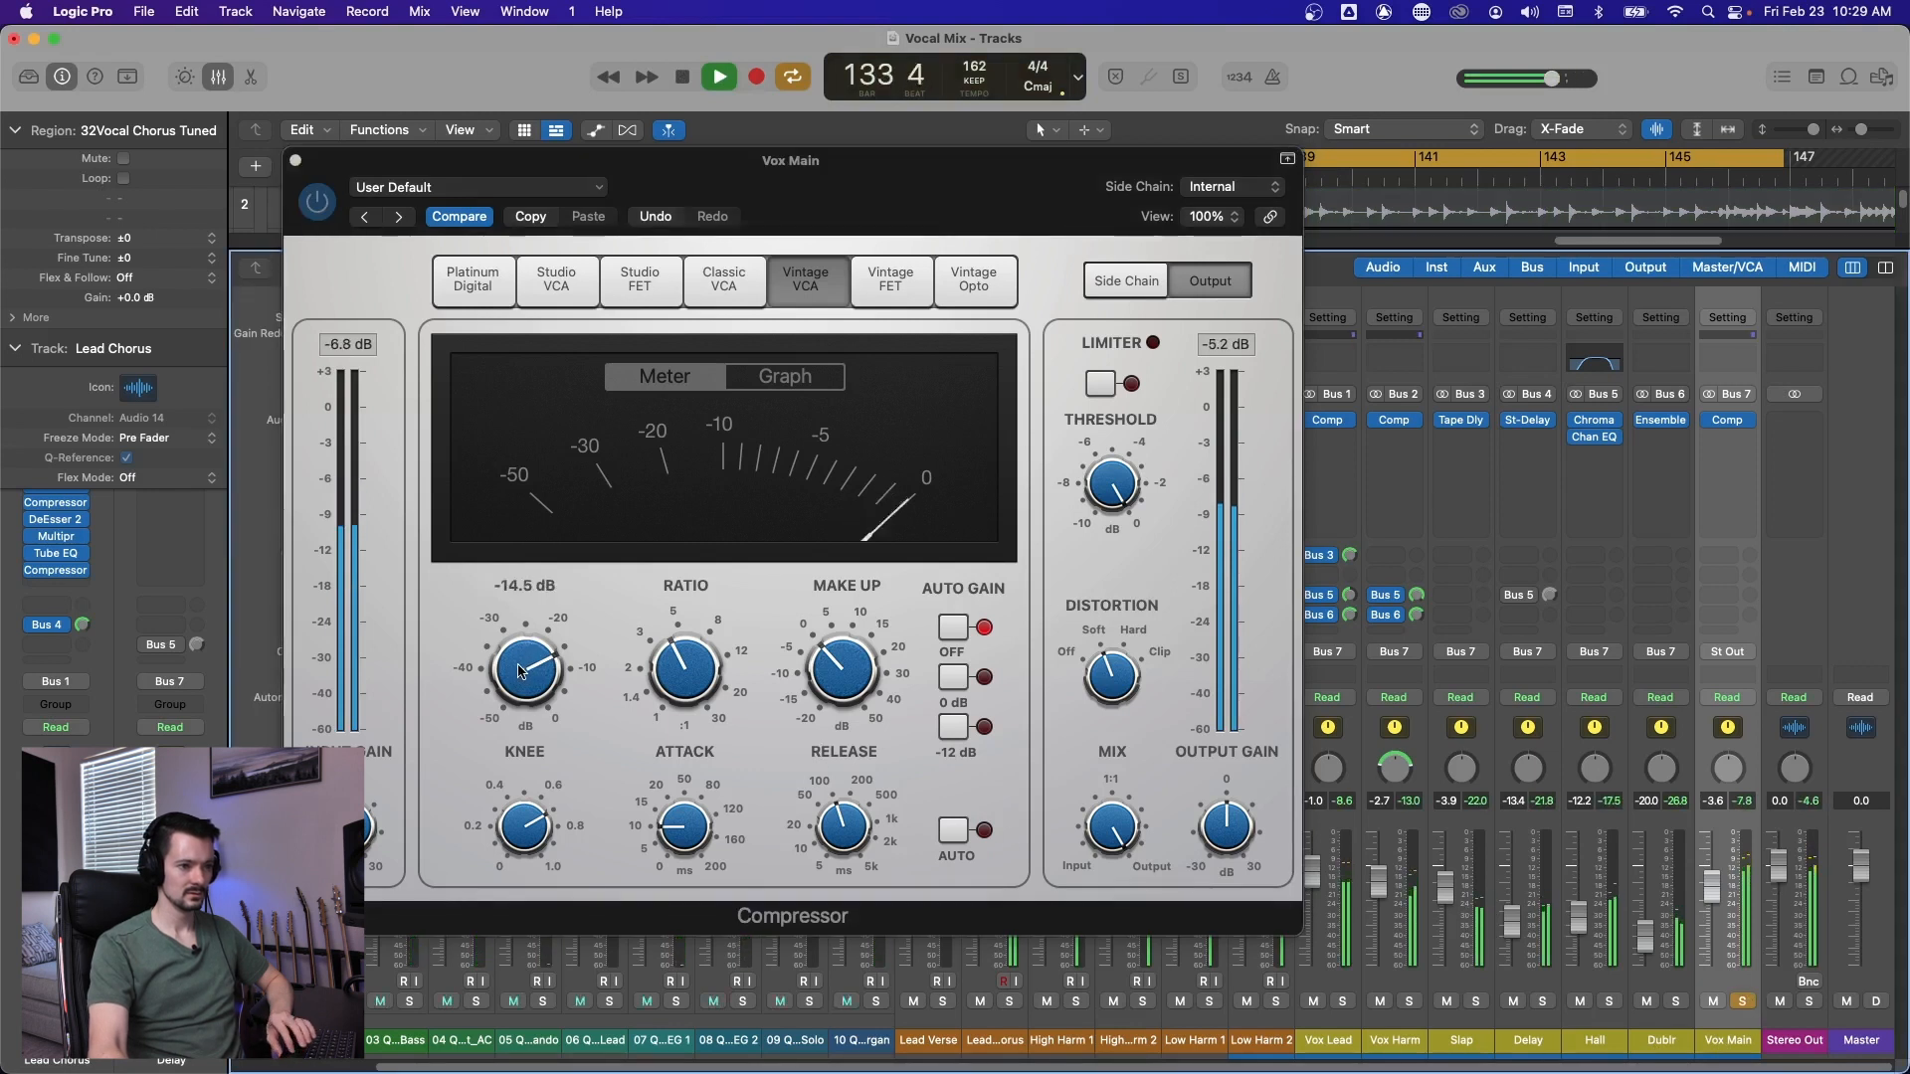
mouse_move(693, 688)
key("space")
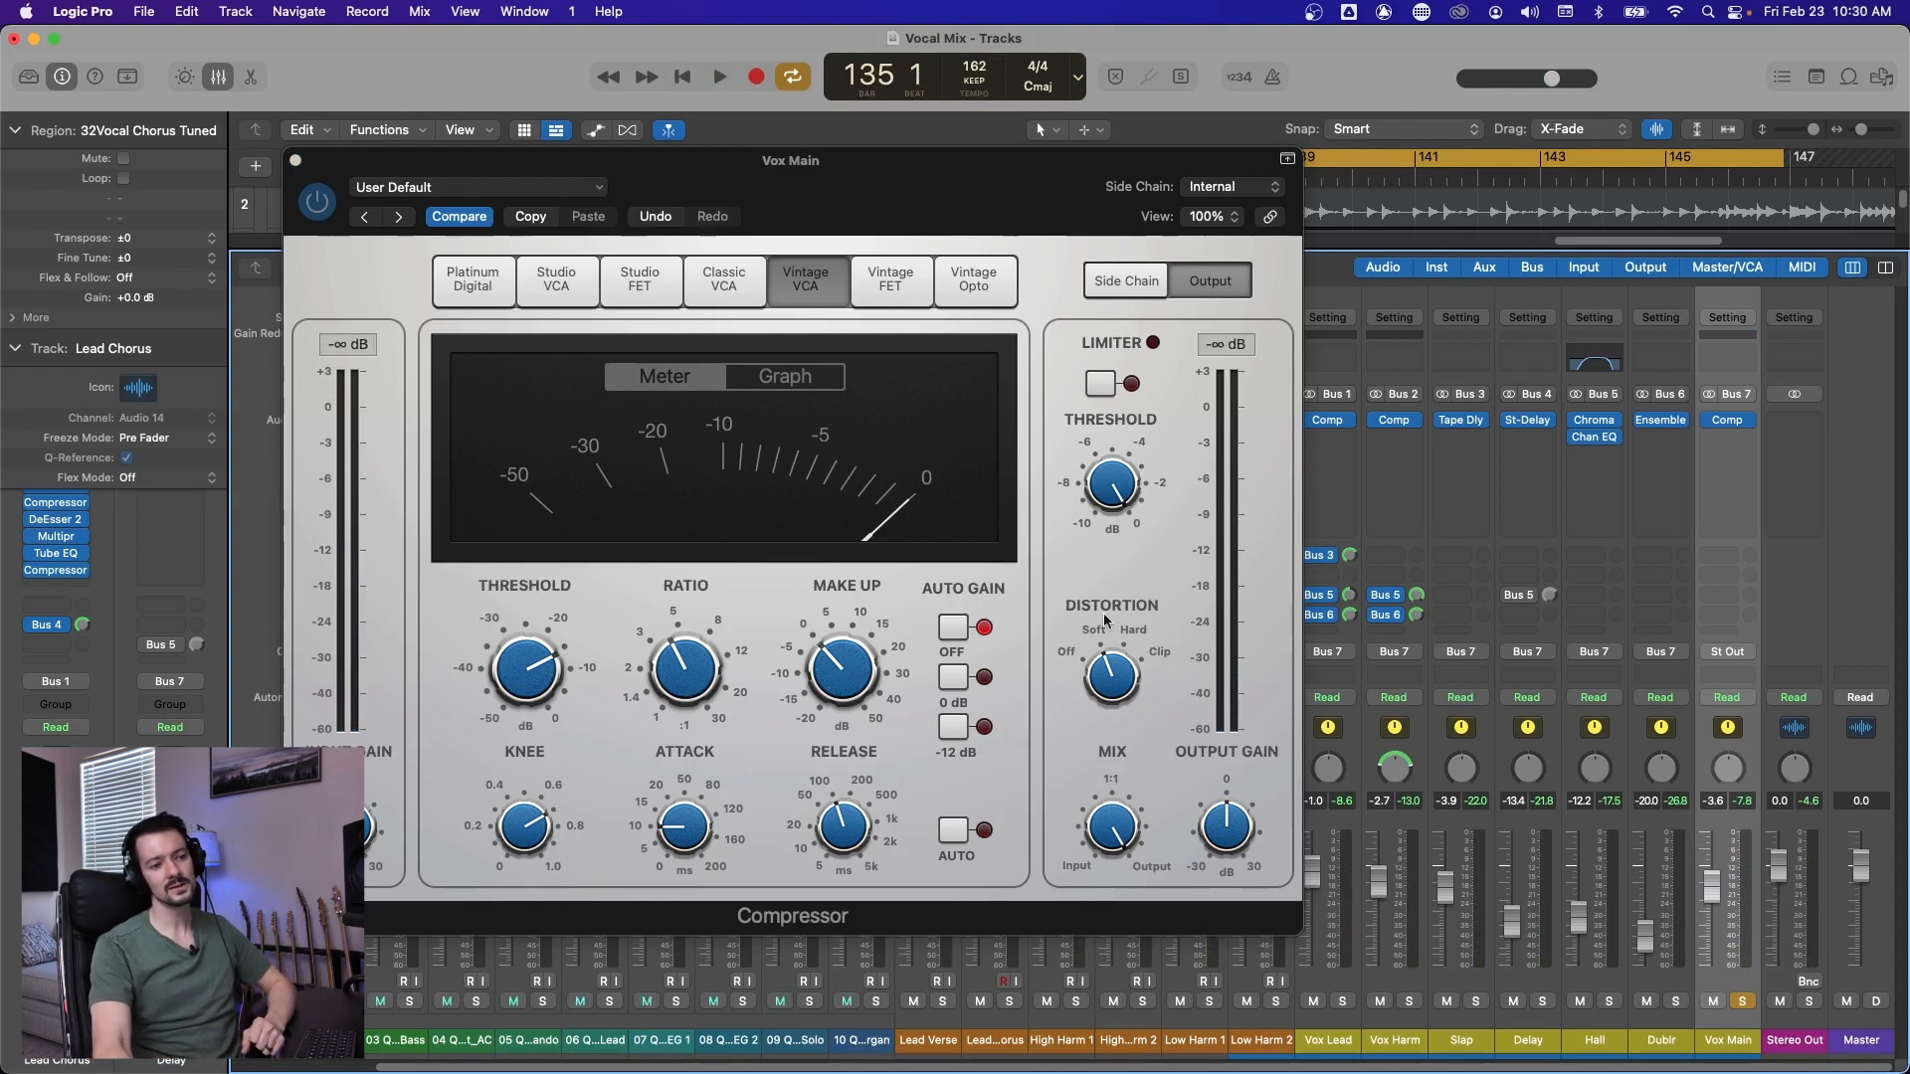
left_click_drag(1109, 650, 1101, 733)
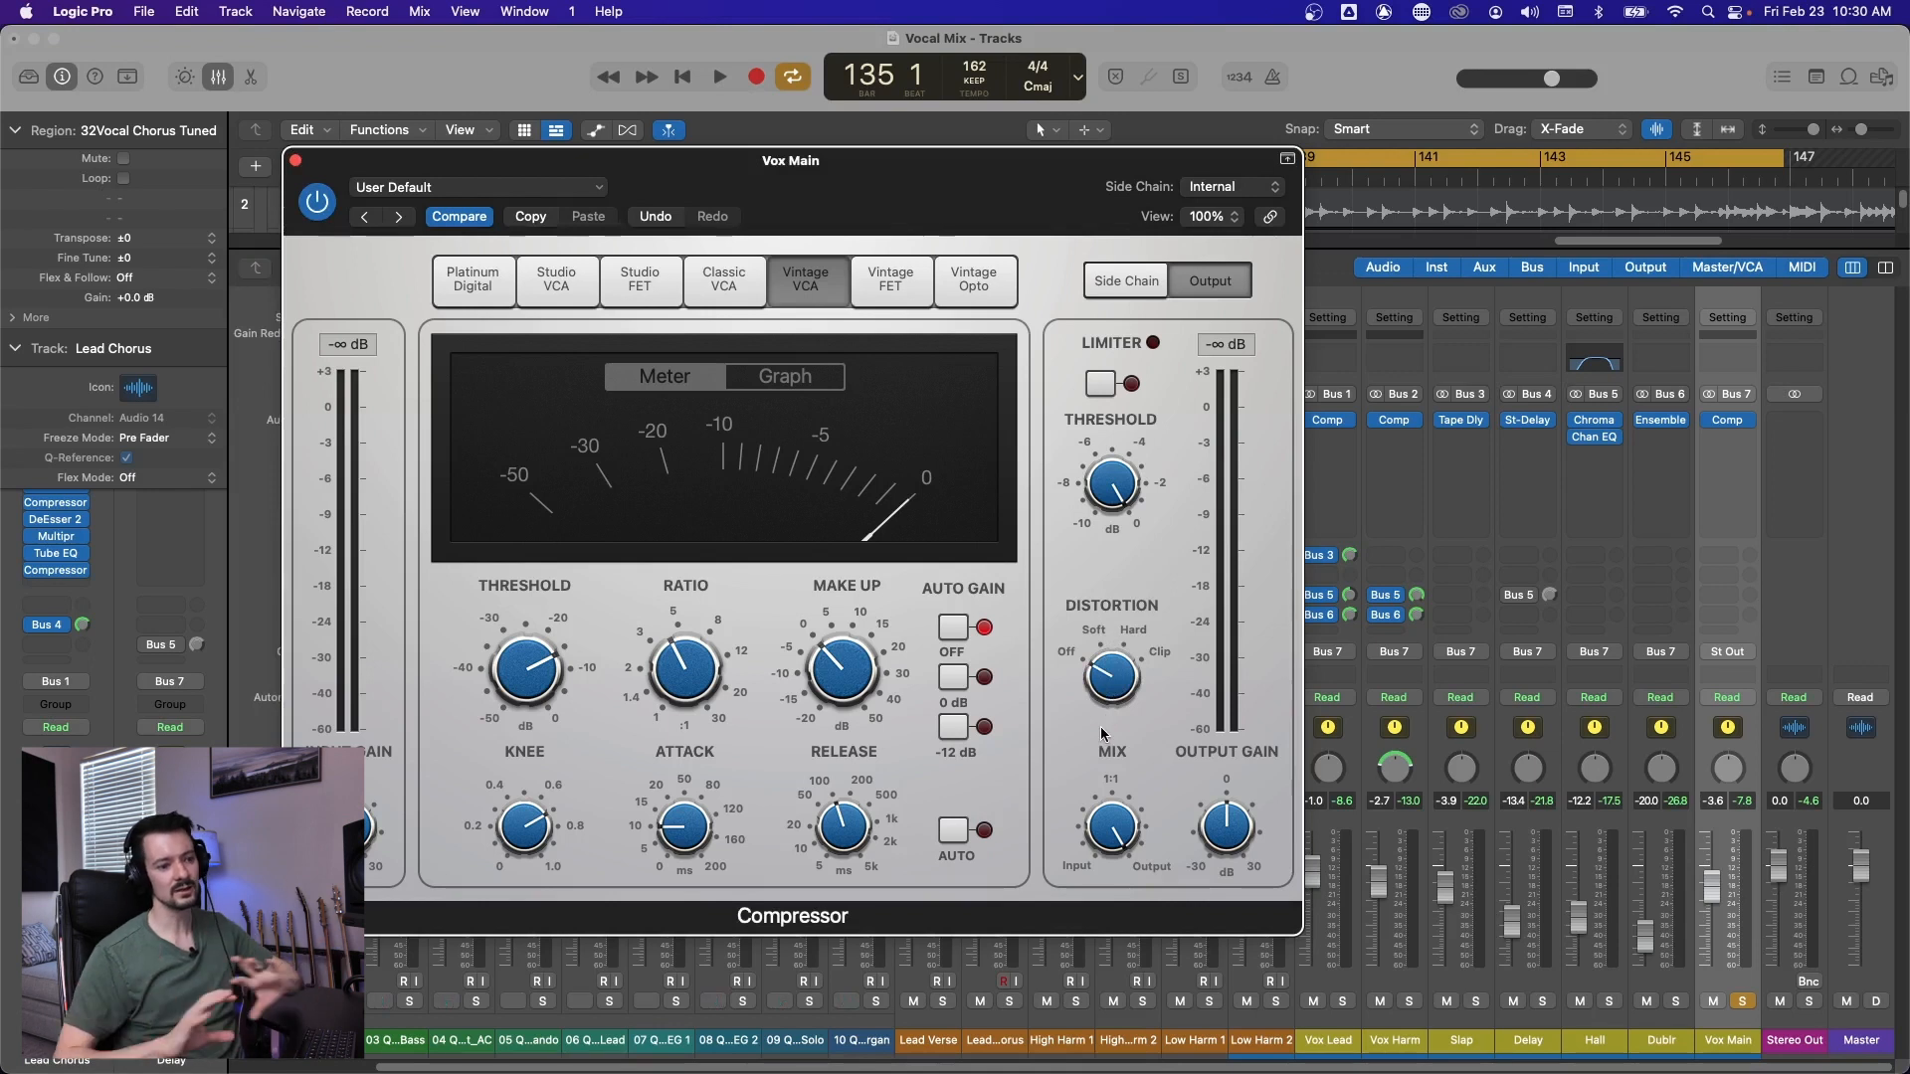
key("space")
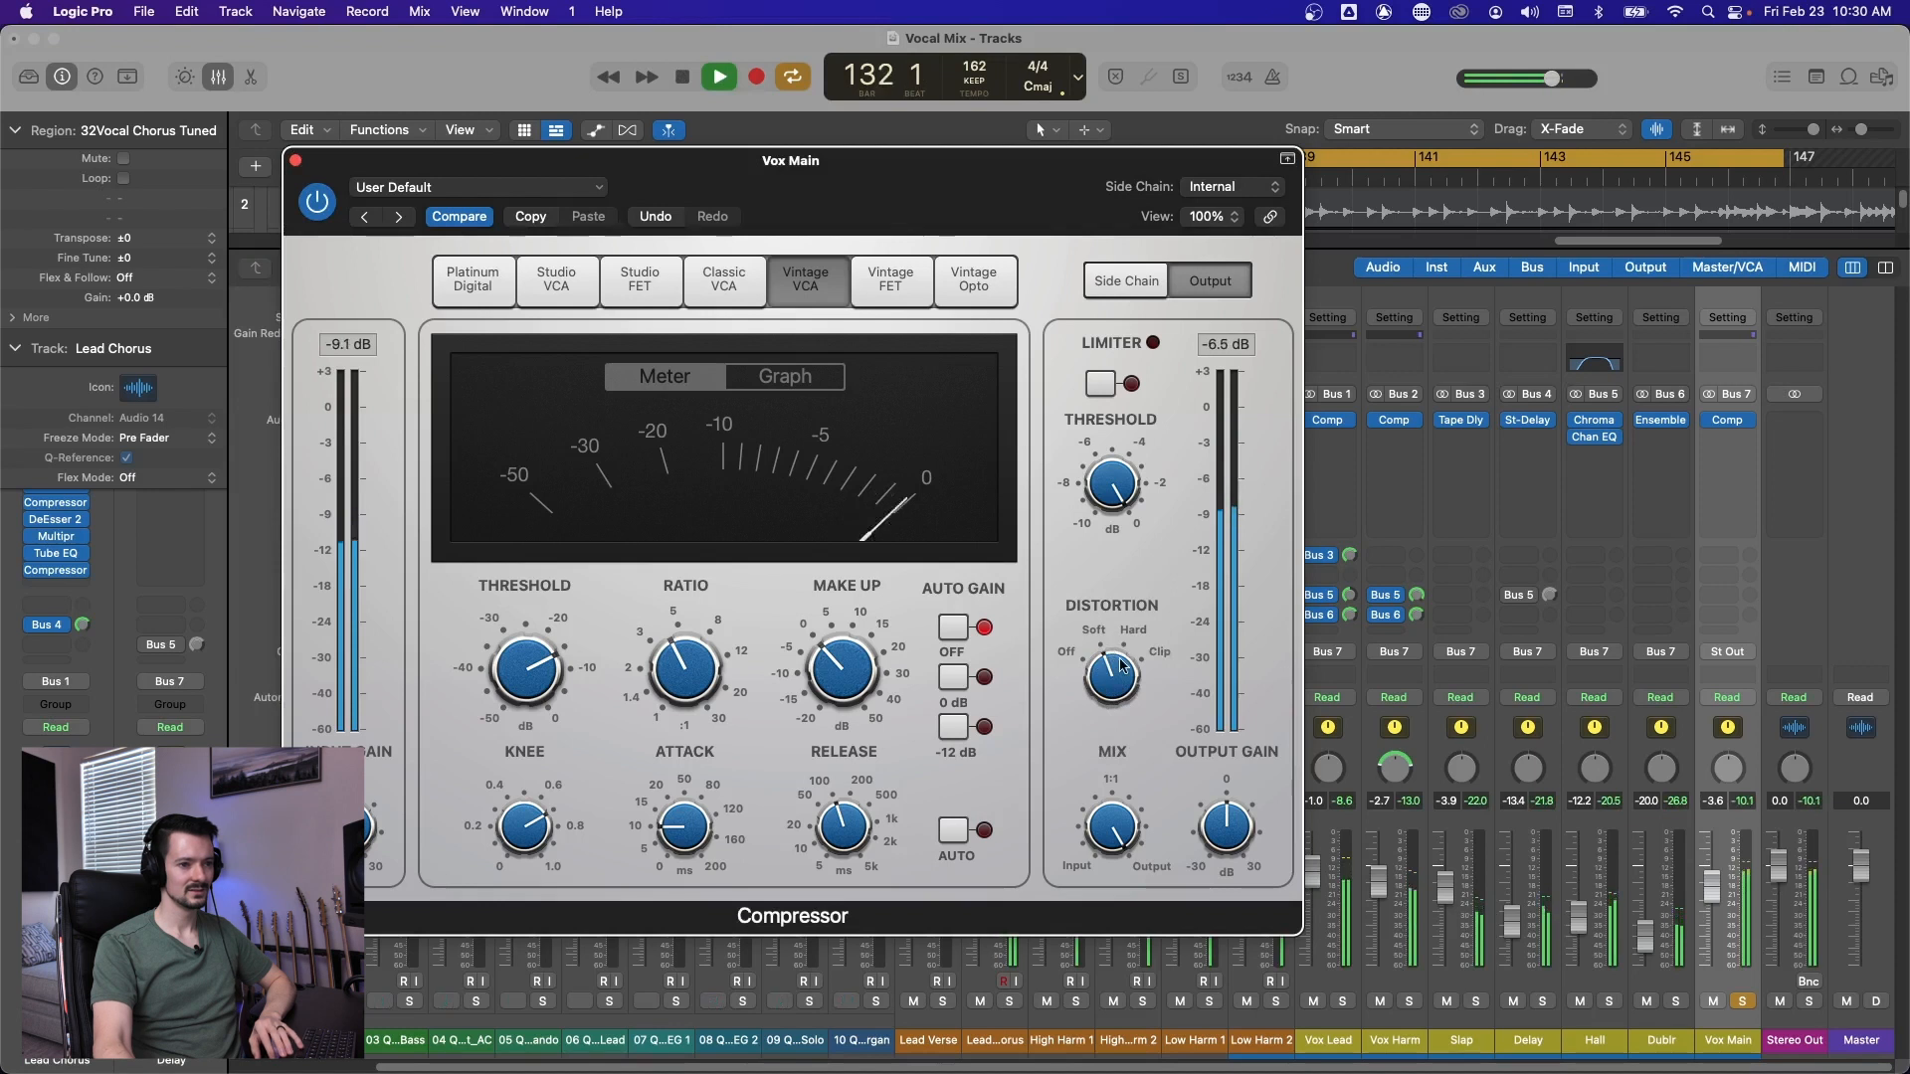
left_click_drag(1227, 827, 1231, 838)
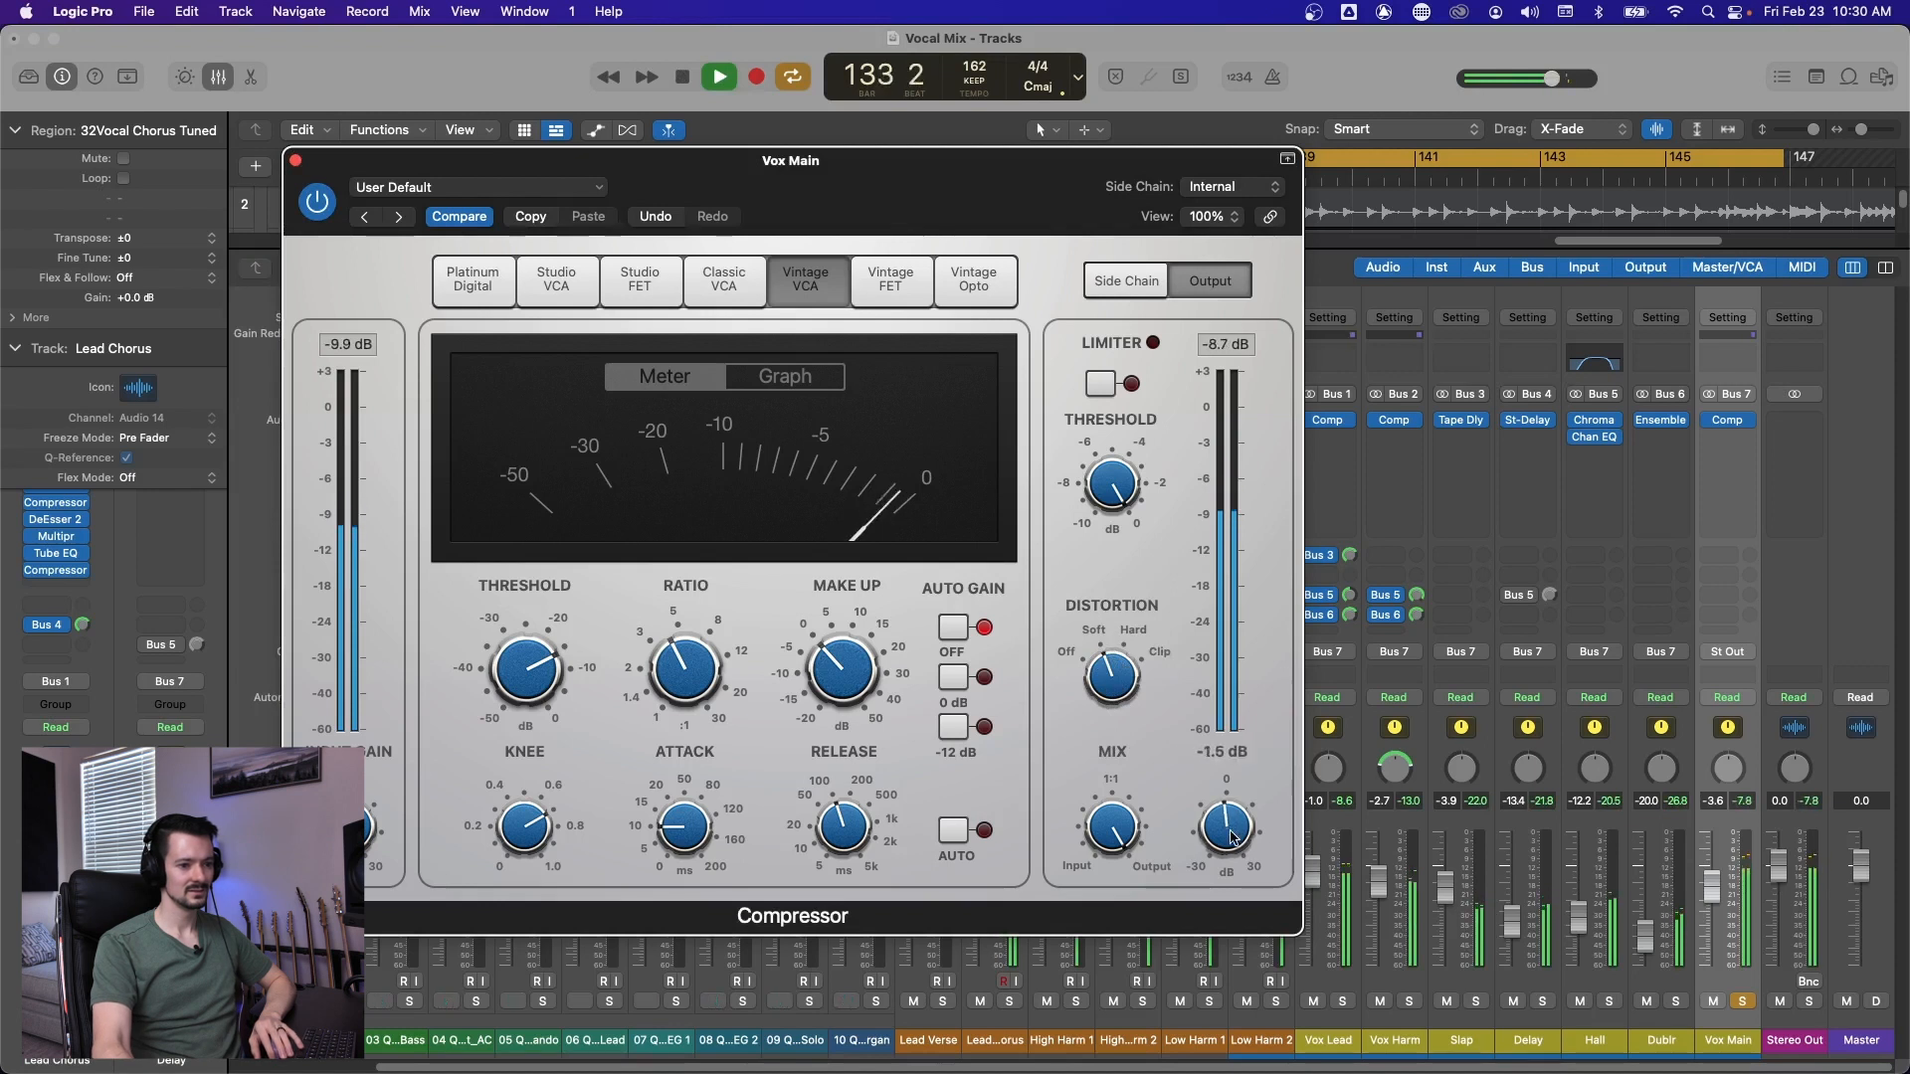
key("space")
left_click(295, 160)
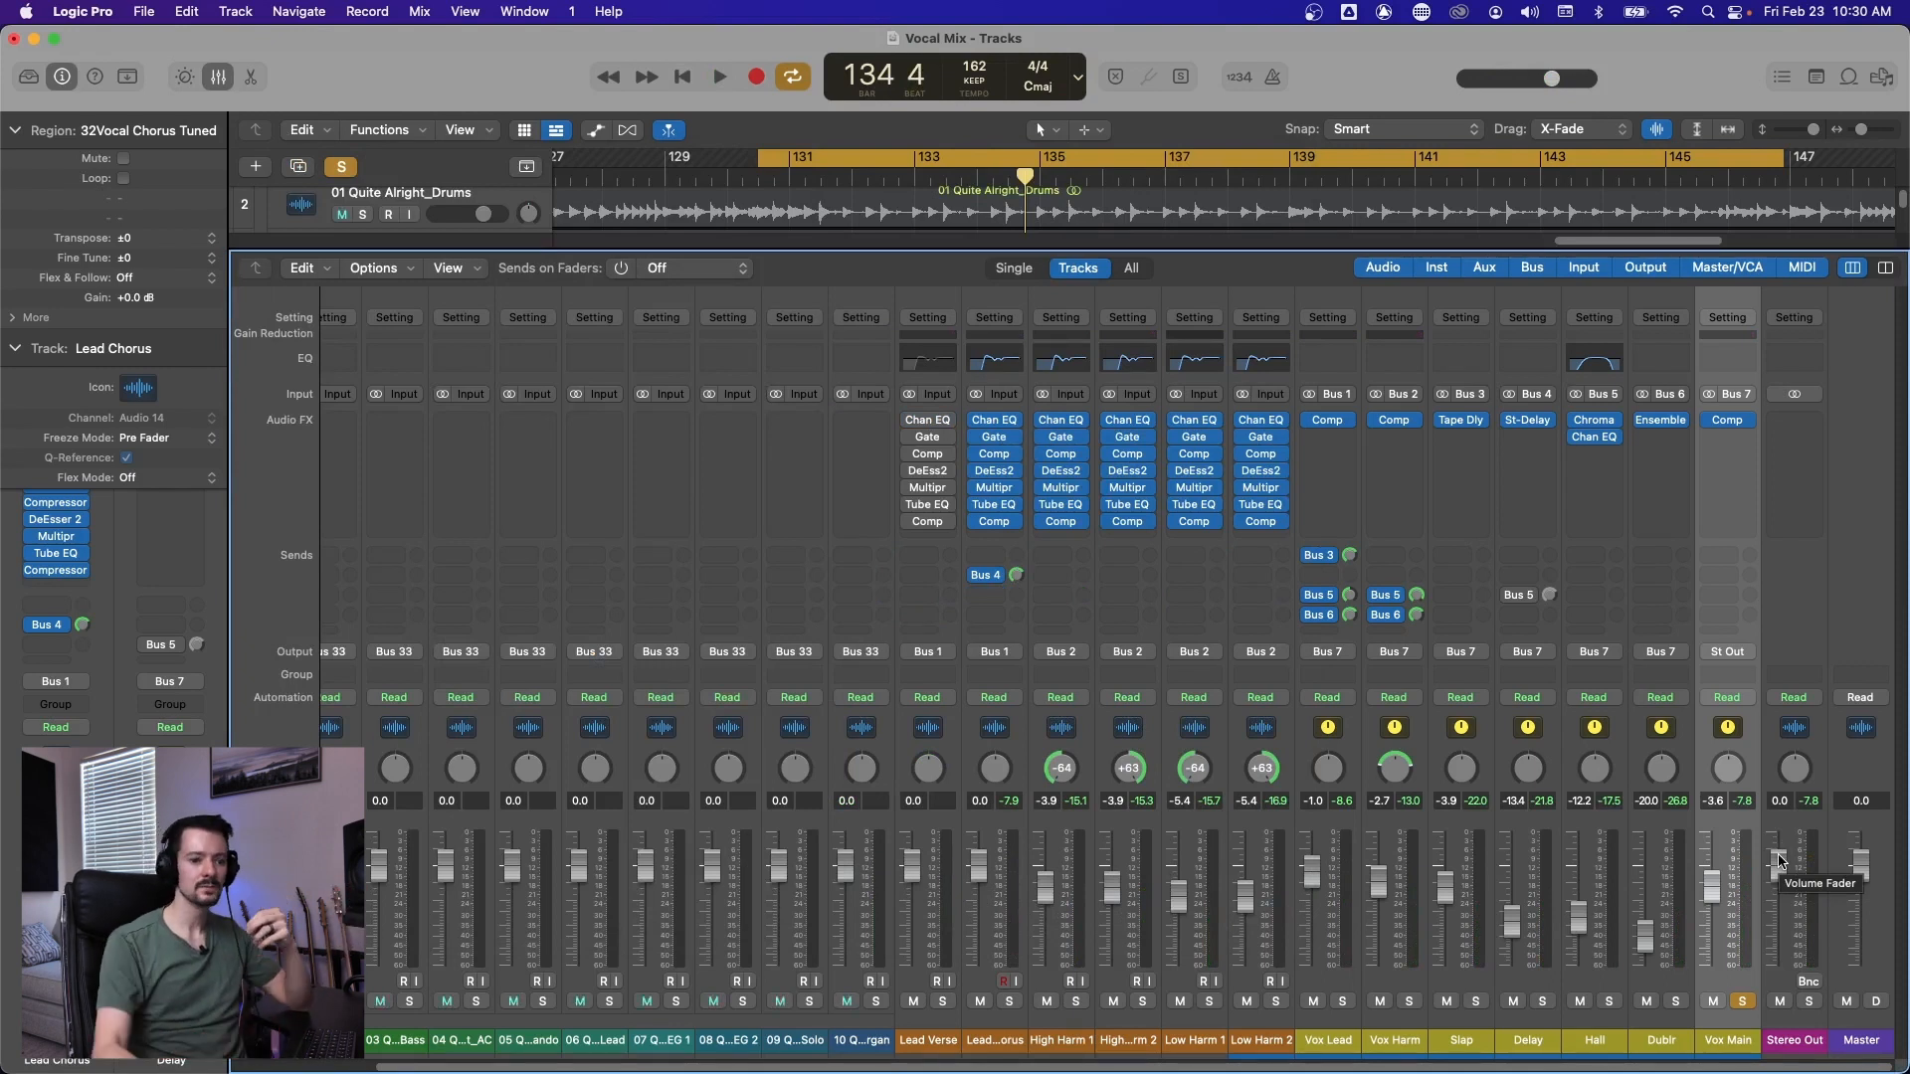
Select the Lead Verse channel and view the Vox Main compressor settings again without changing them.
left_click(927, 726)
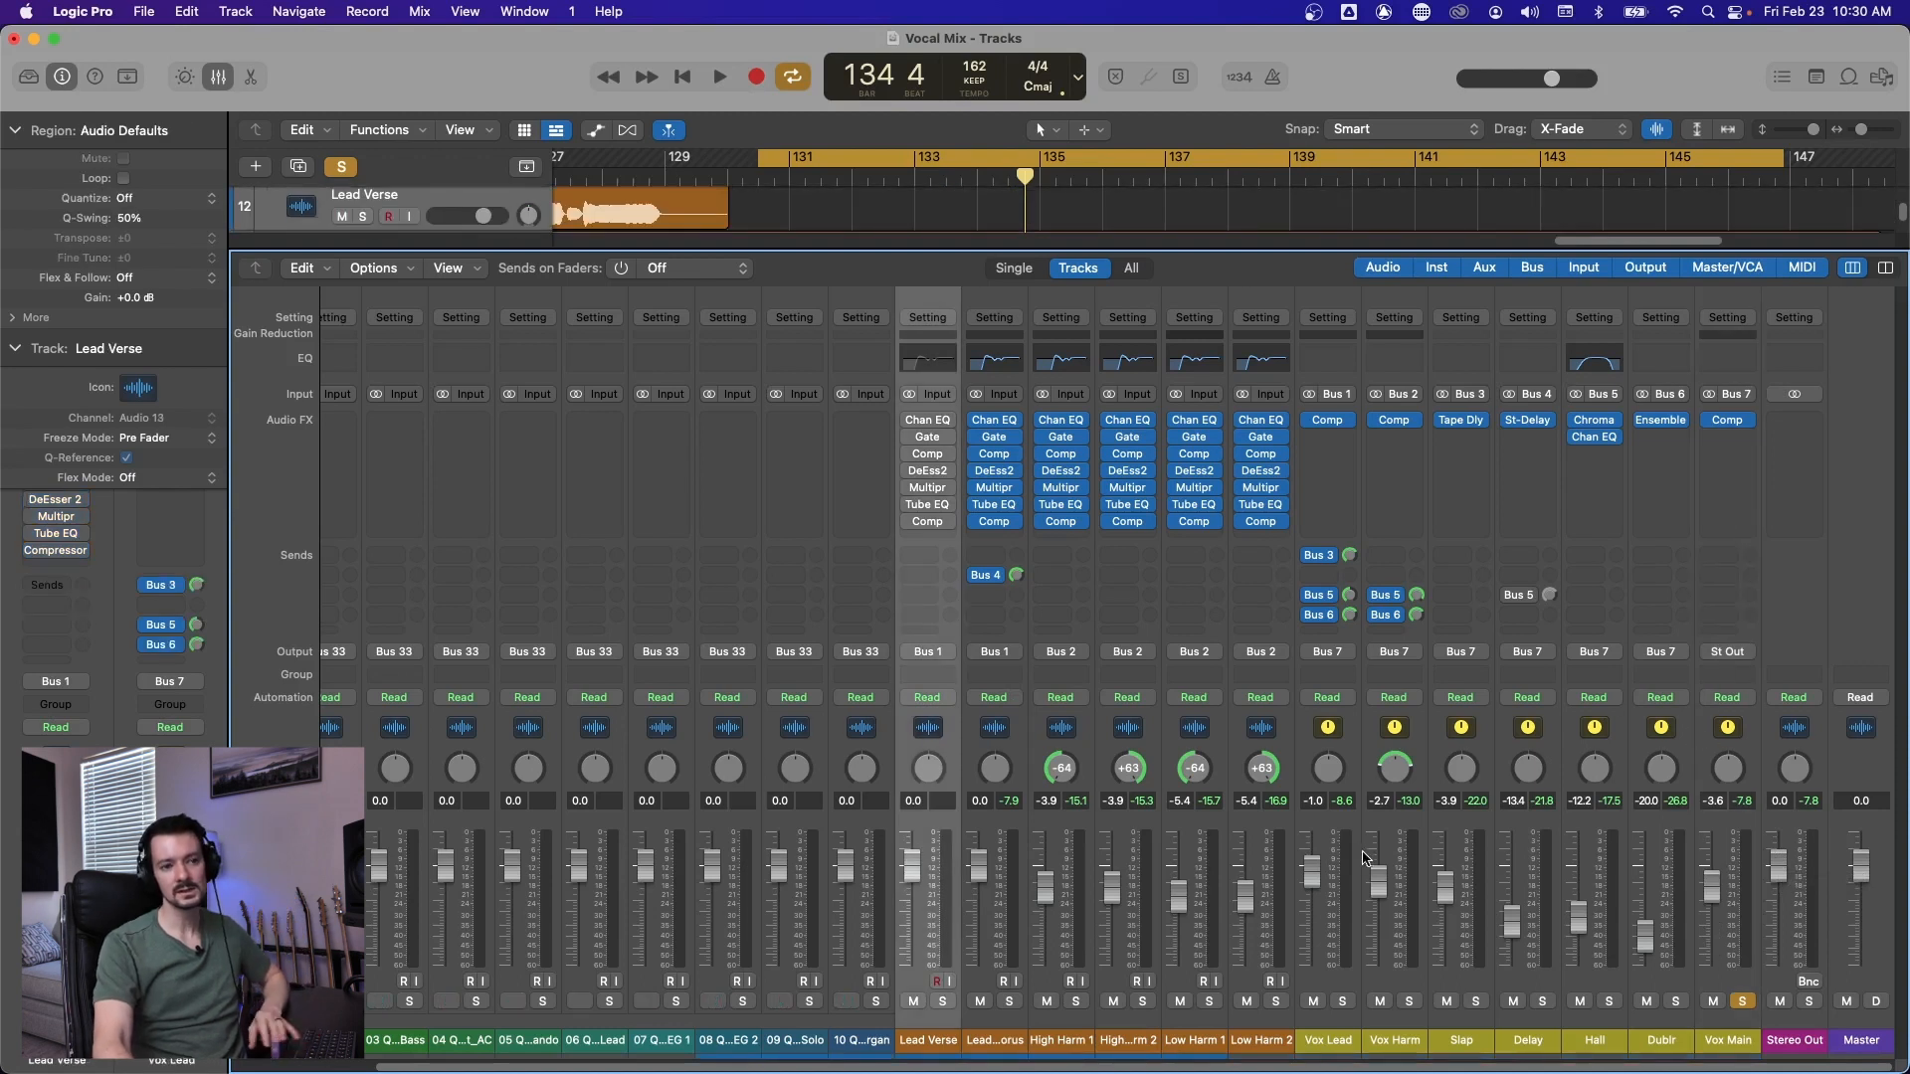
left_click(1727, 424)
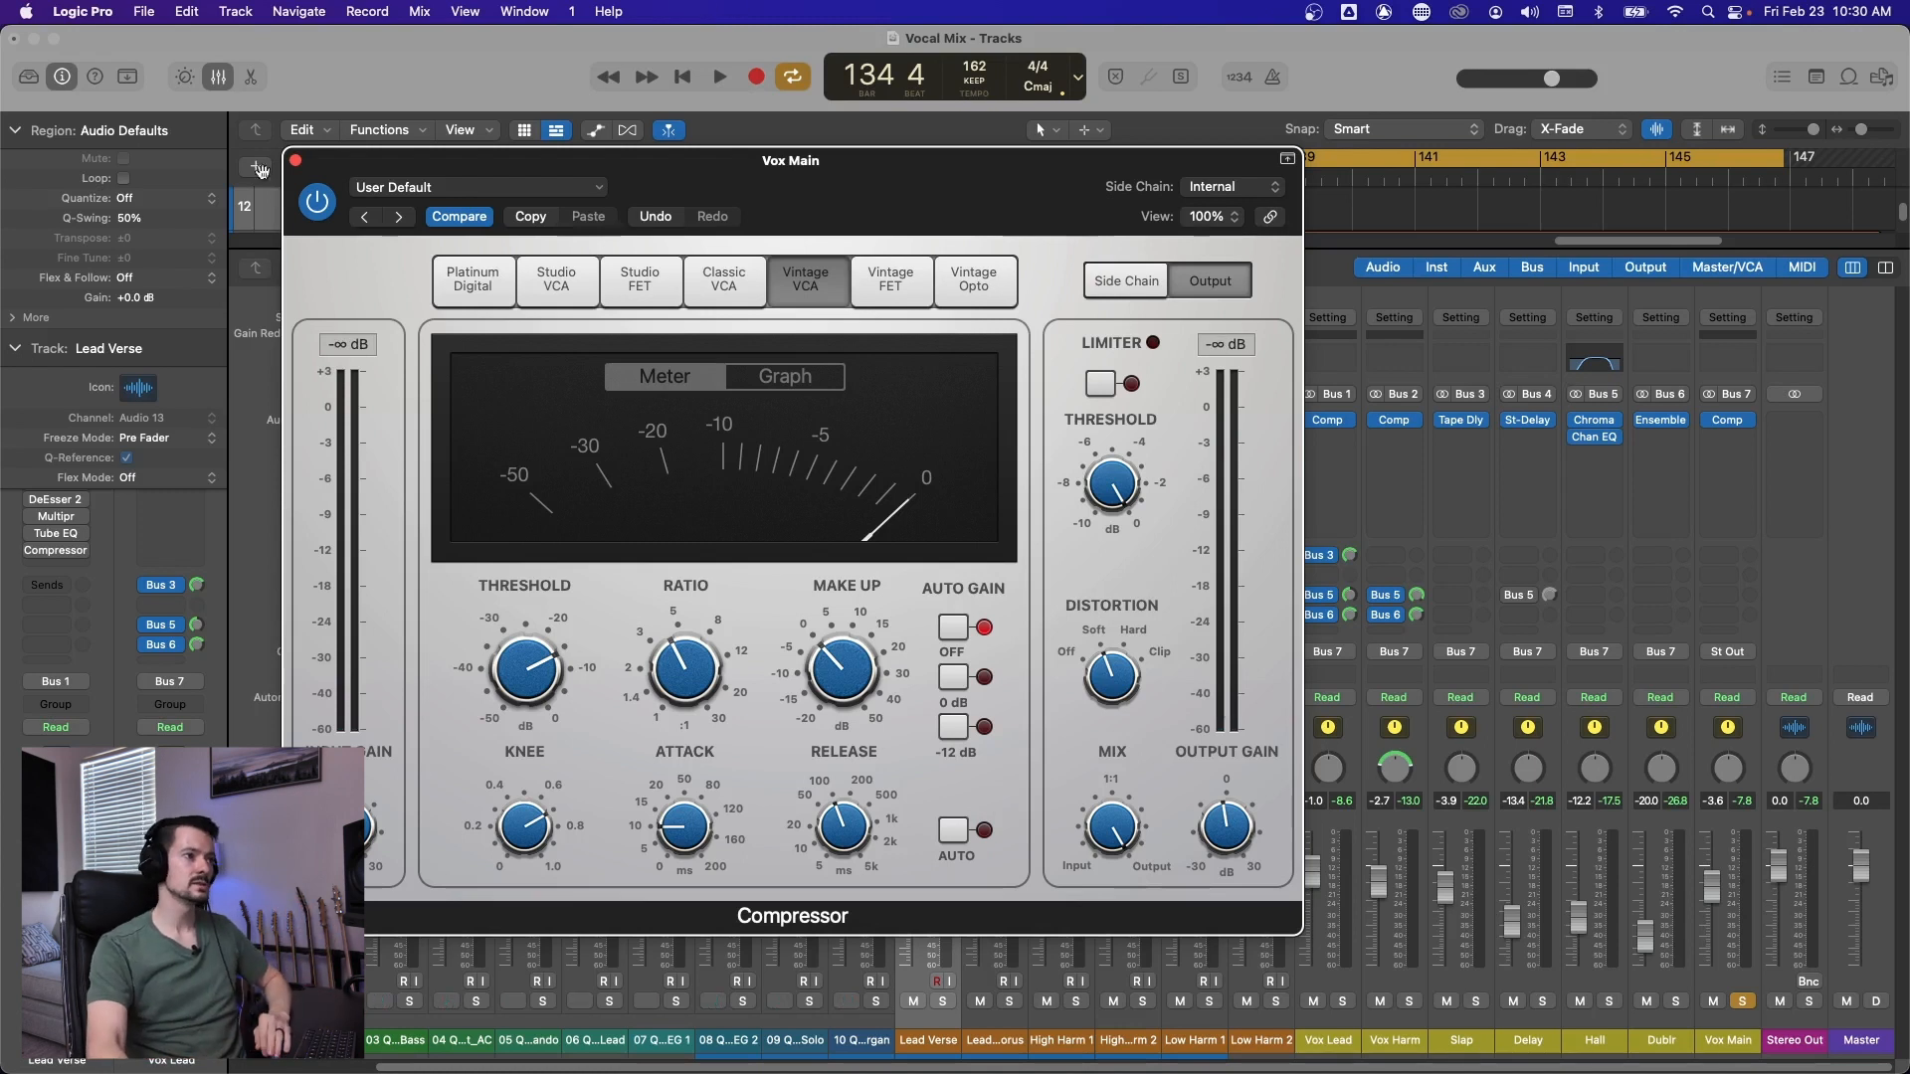
left_click(296, 161)
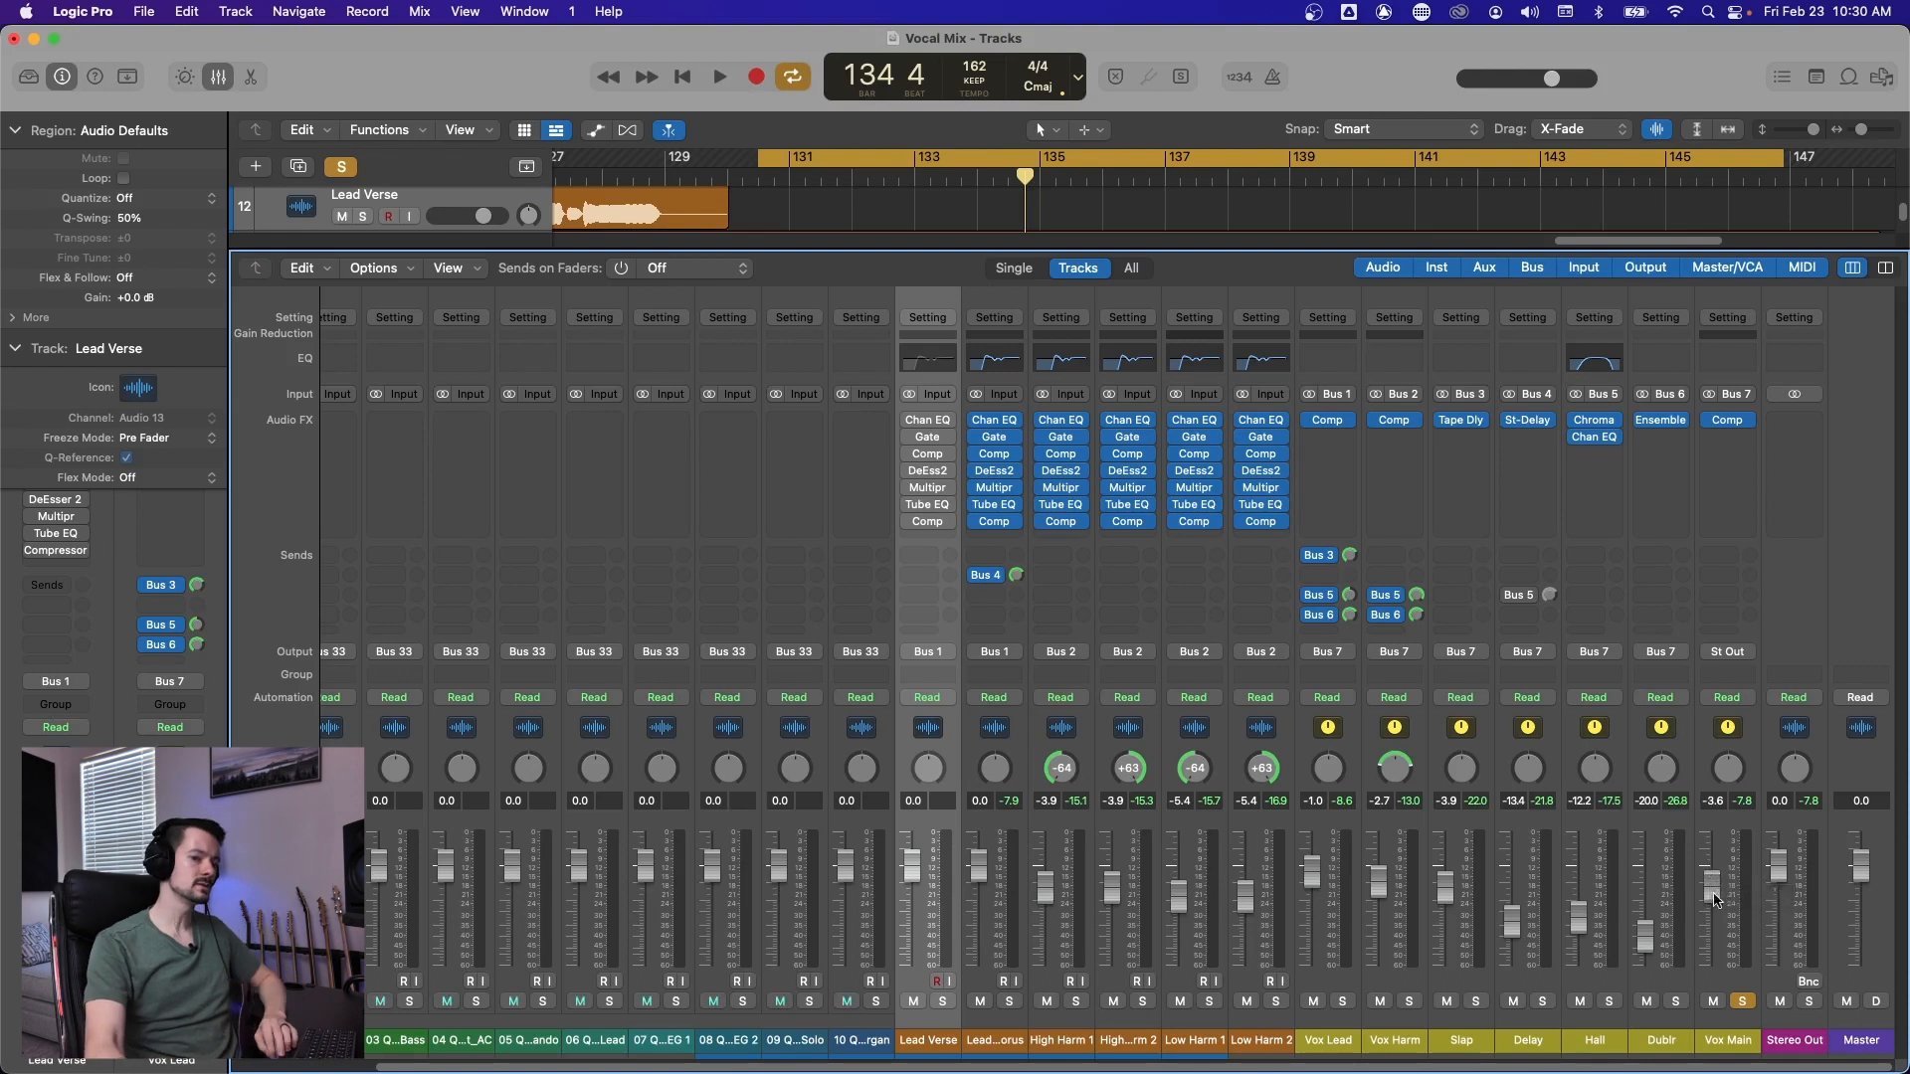
Set the Vox Main bus to -6.0 dB, unsolo it, and audition the vocals with the full mix.
left_click_drag(1707, 900, 1702, 861)
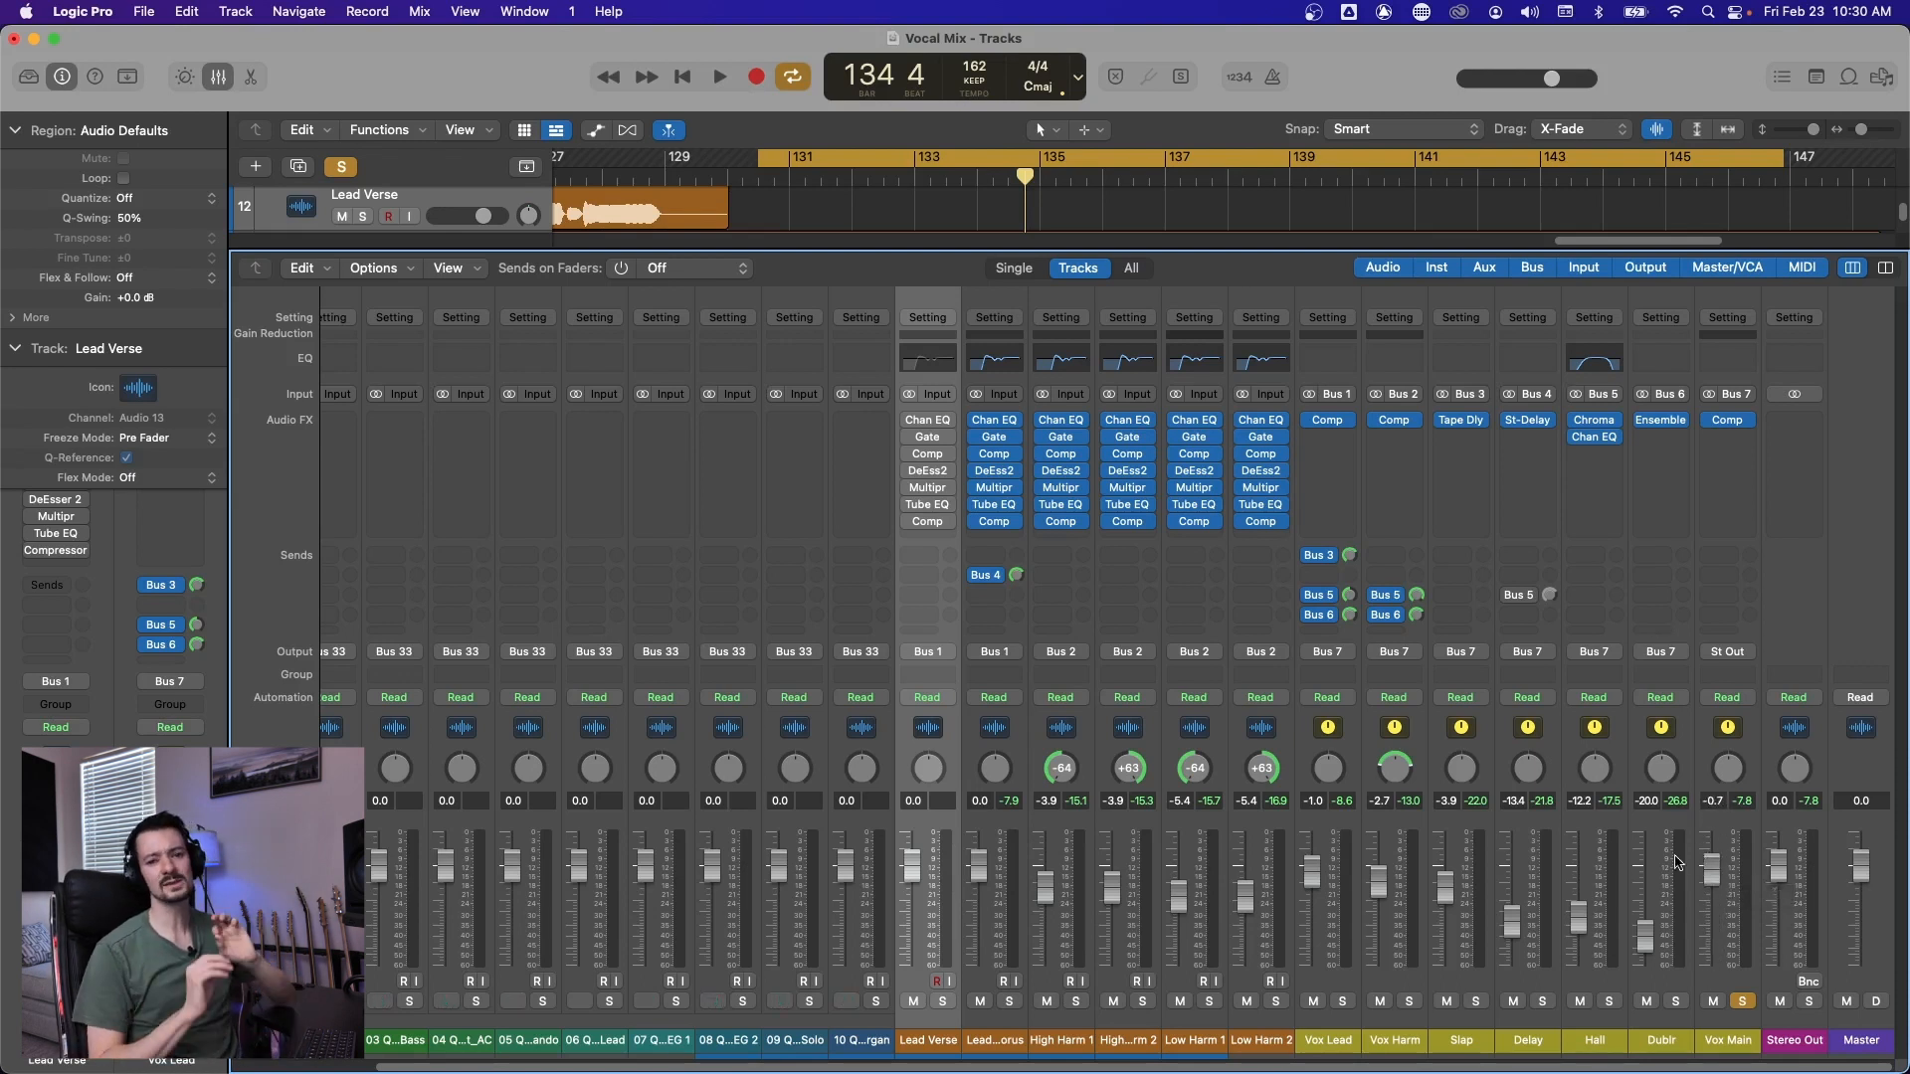
left_click_drag(1713, 866, 1711, 947)
key("space")
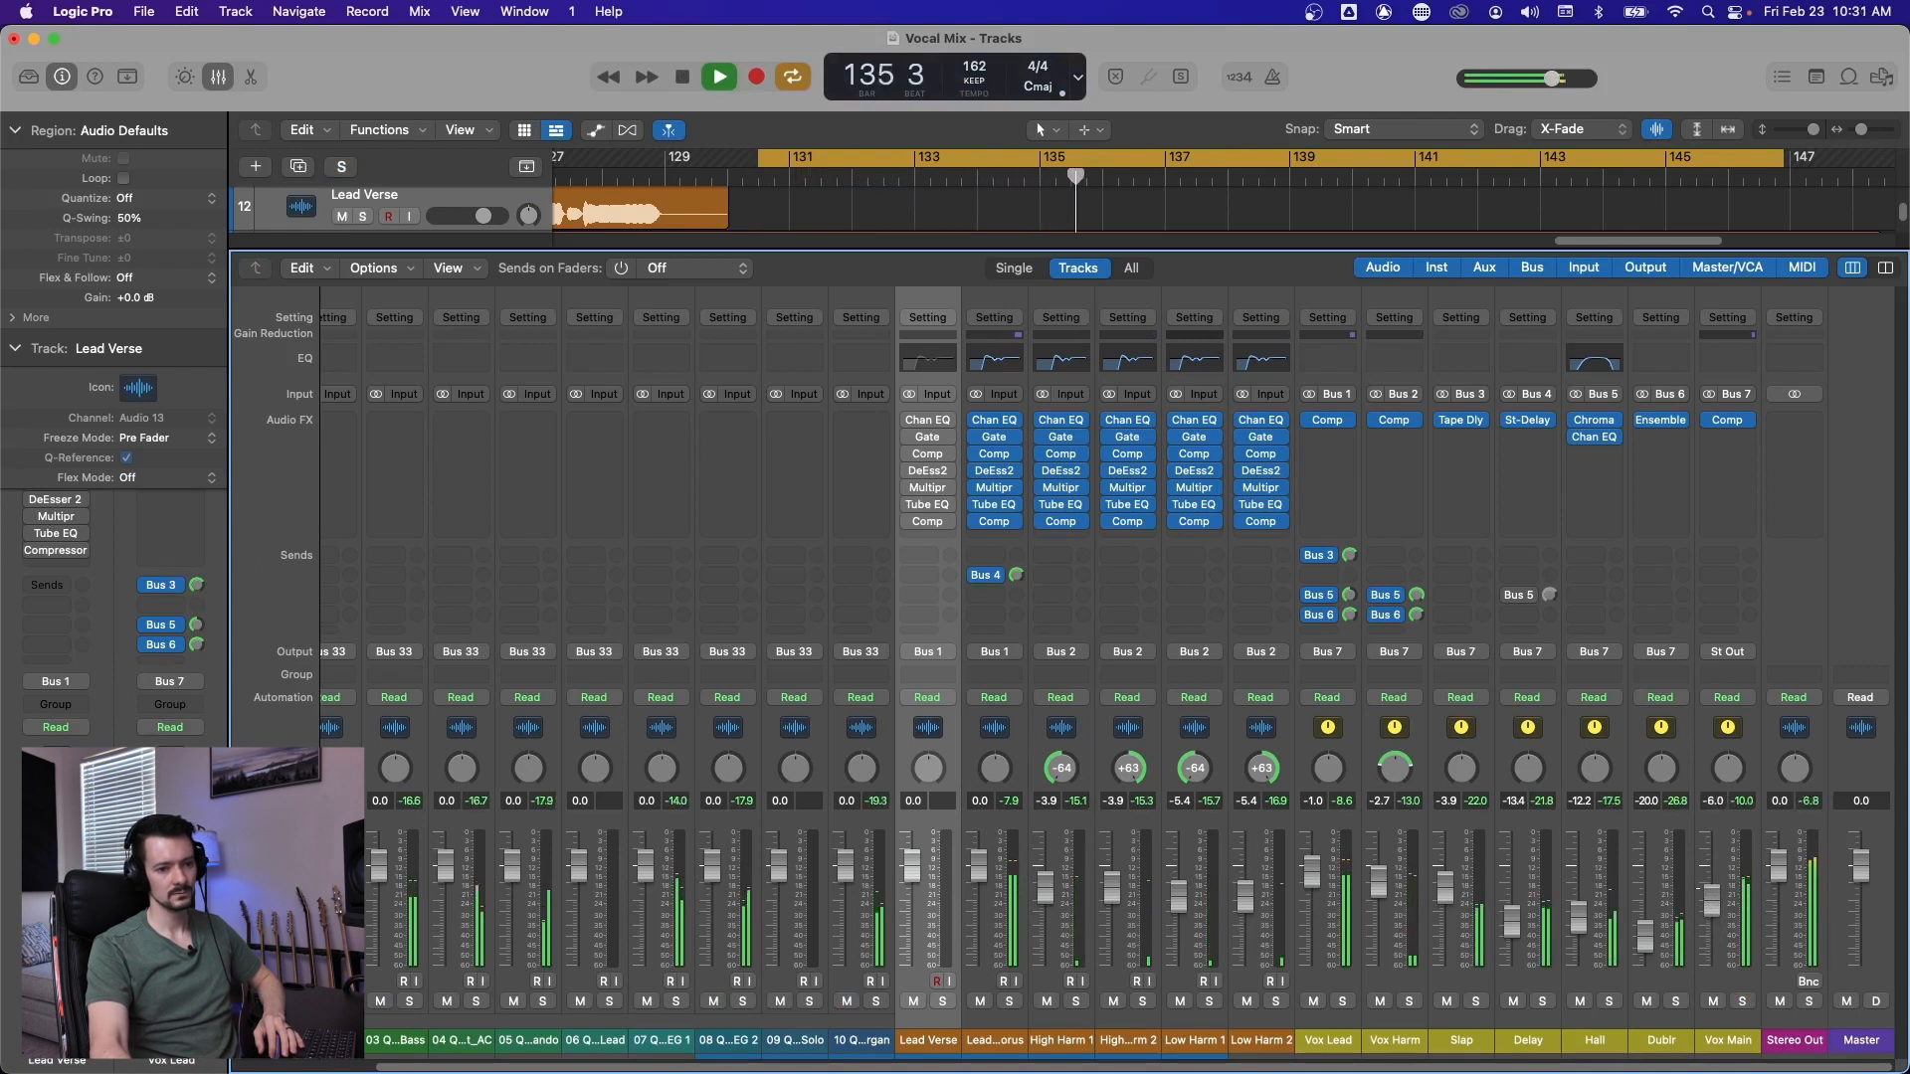
key("space")
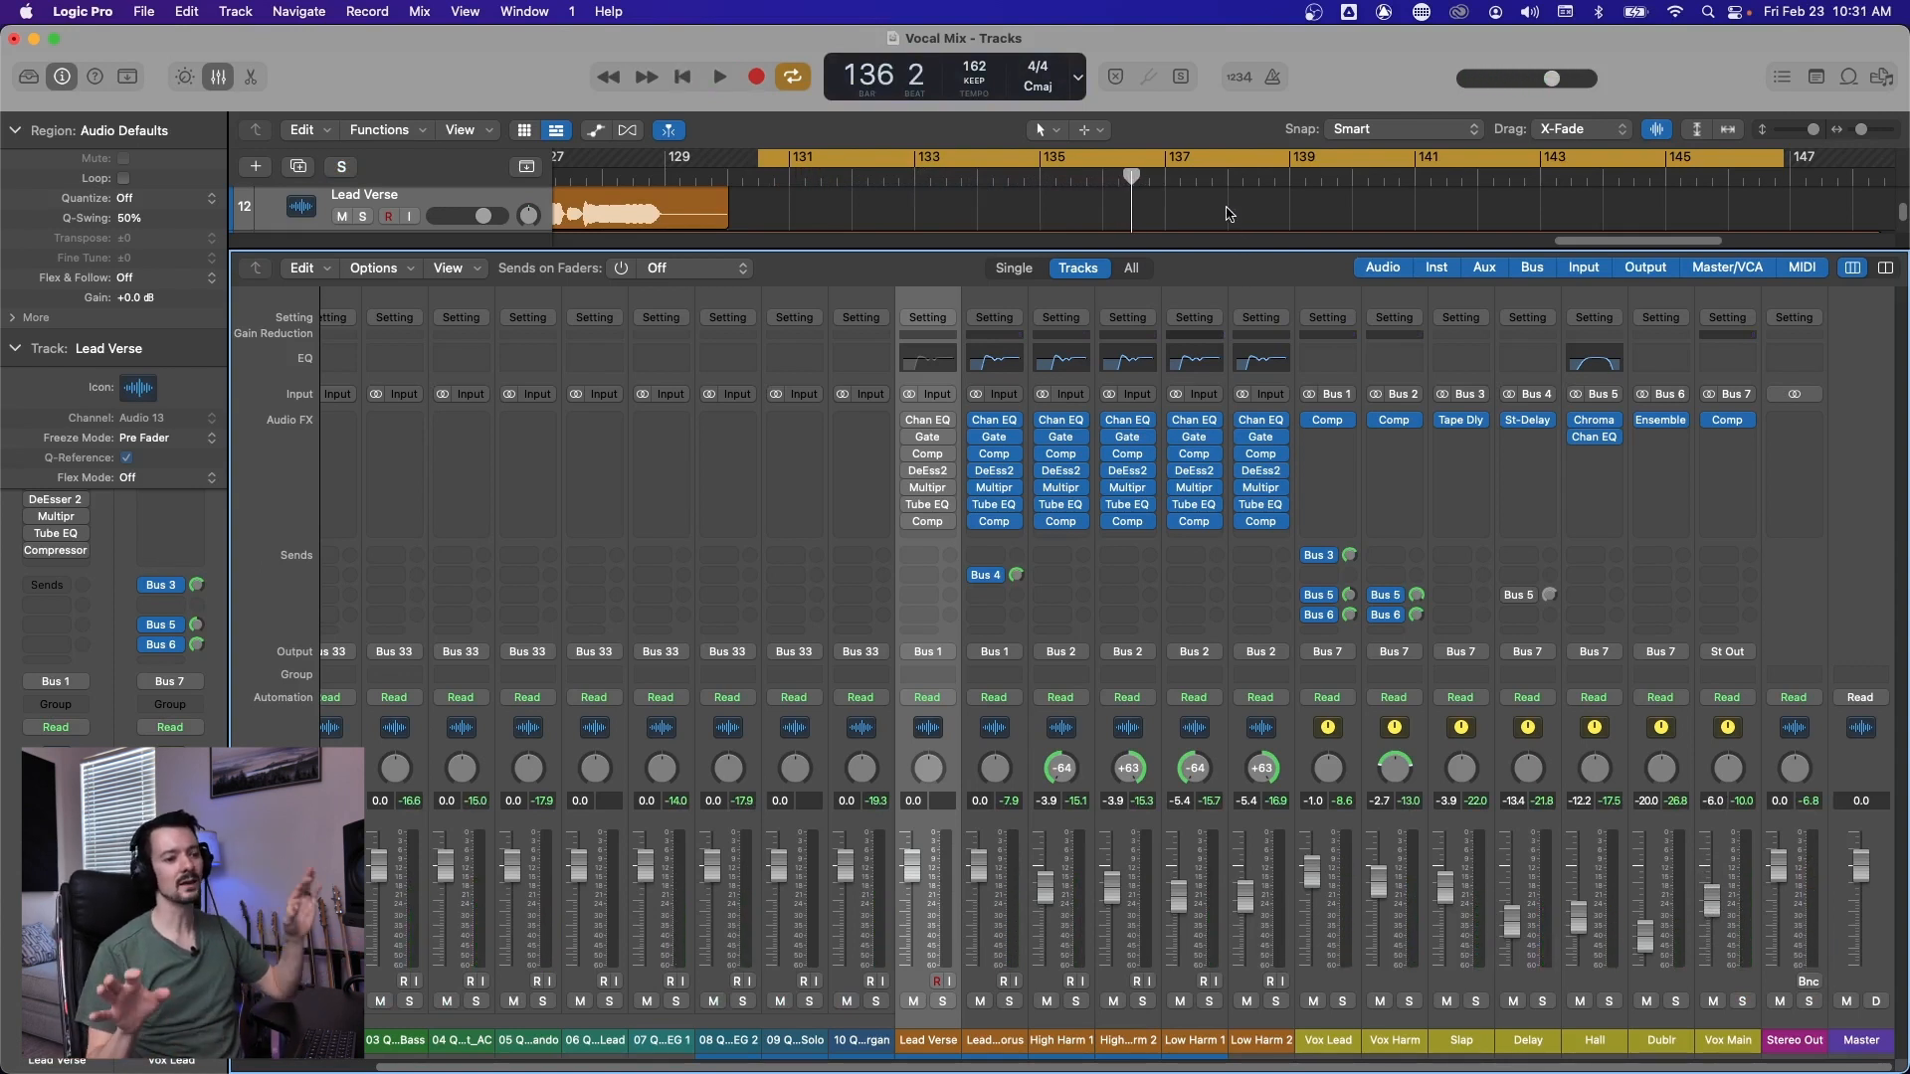
During playback of the full mix, set Vox Main to -5.1 dB, Vox Harm to -2.3 dB and Delay to -14.2 dB.
key("space")
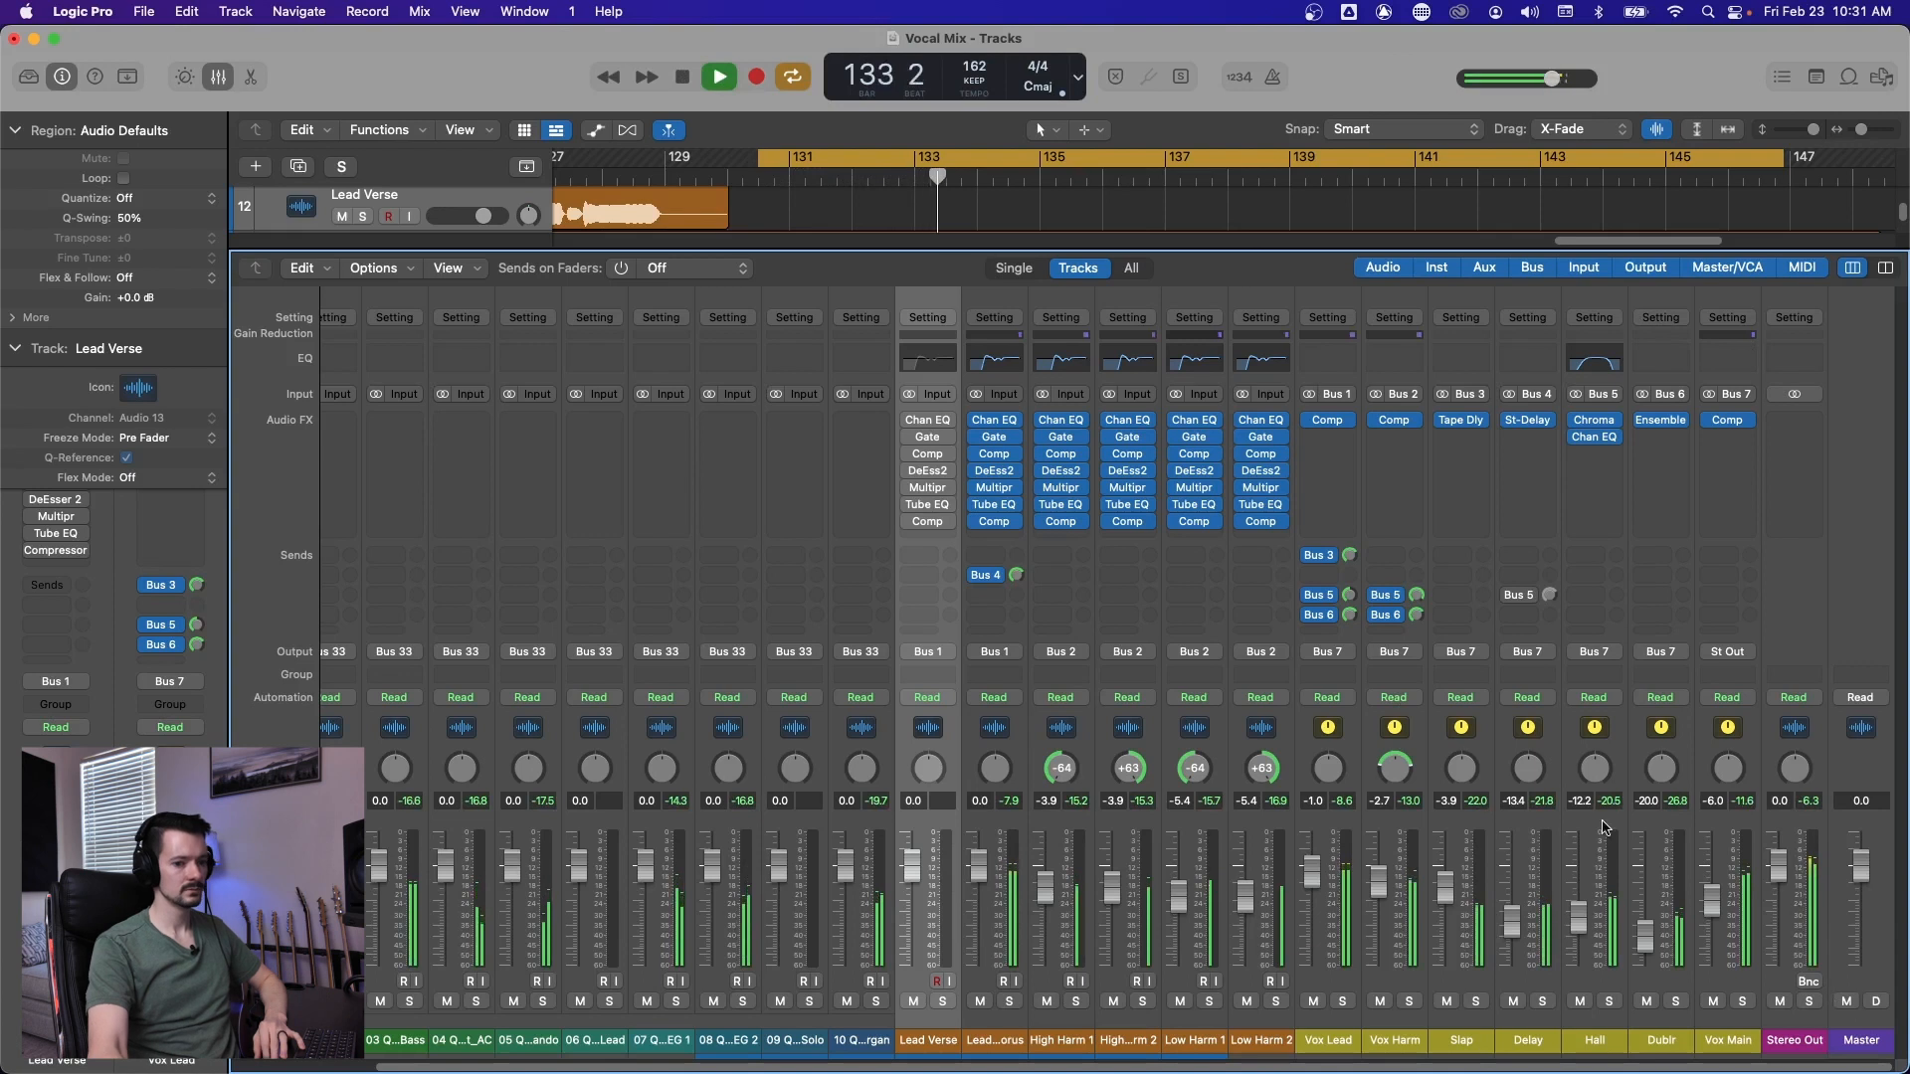
left_click_drag(1717, 902, 1717, 898)
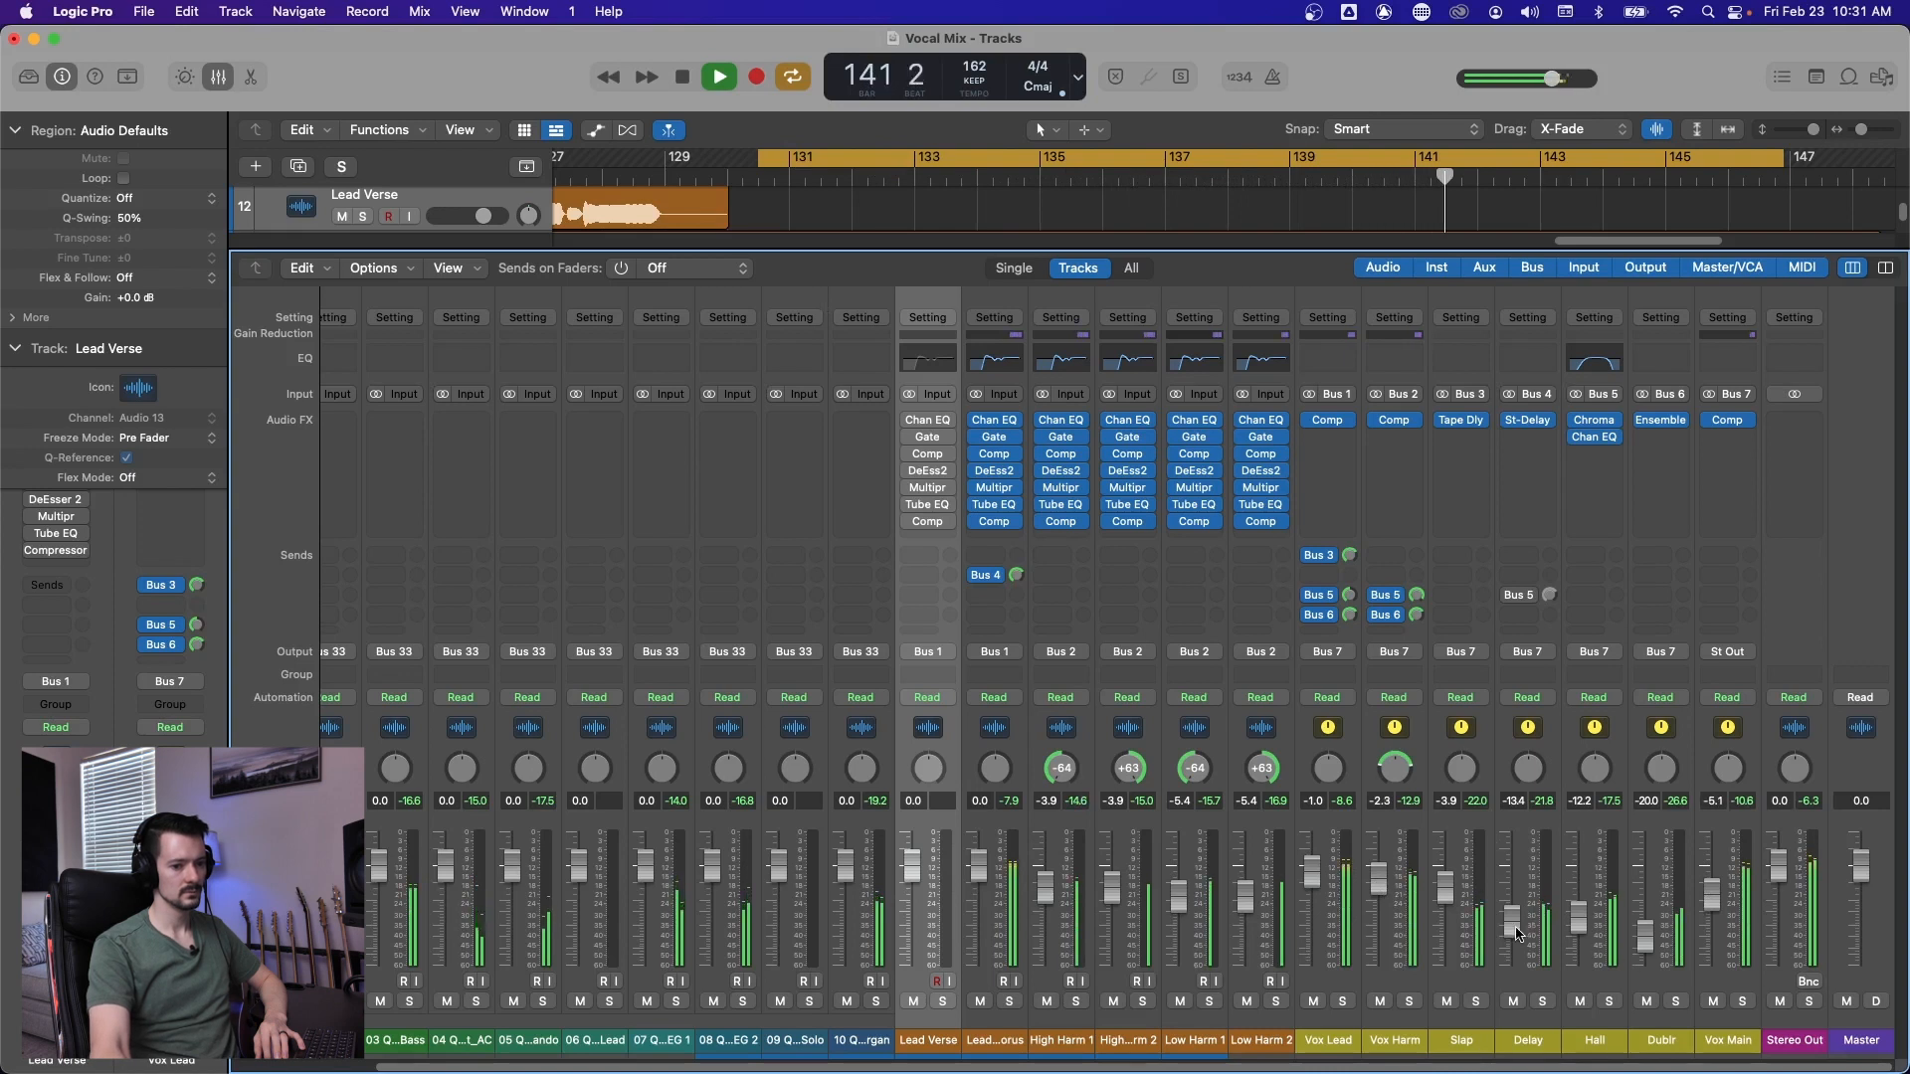
left_click_drag(1515, 935, 1516, 938)
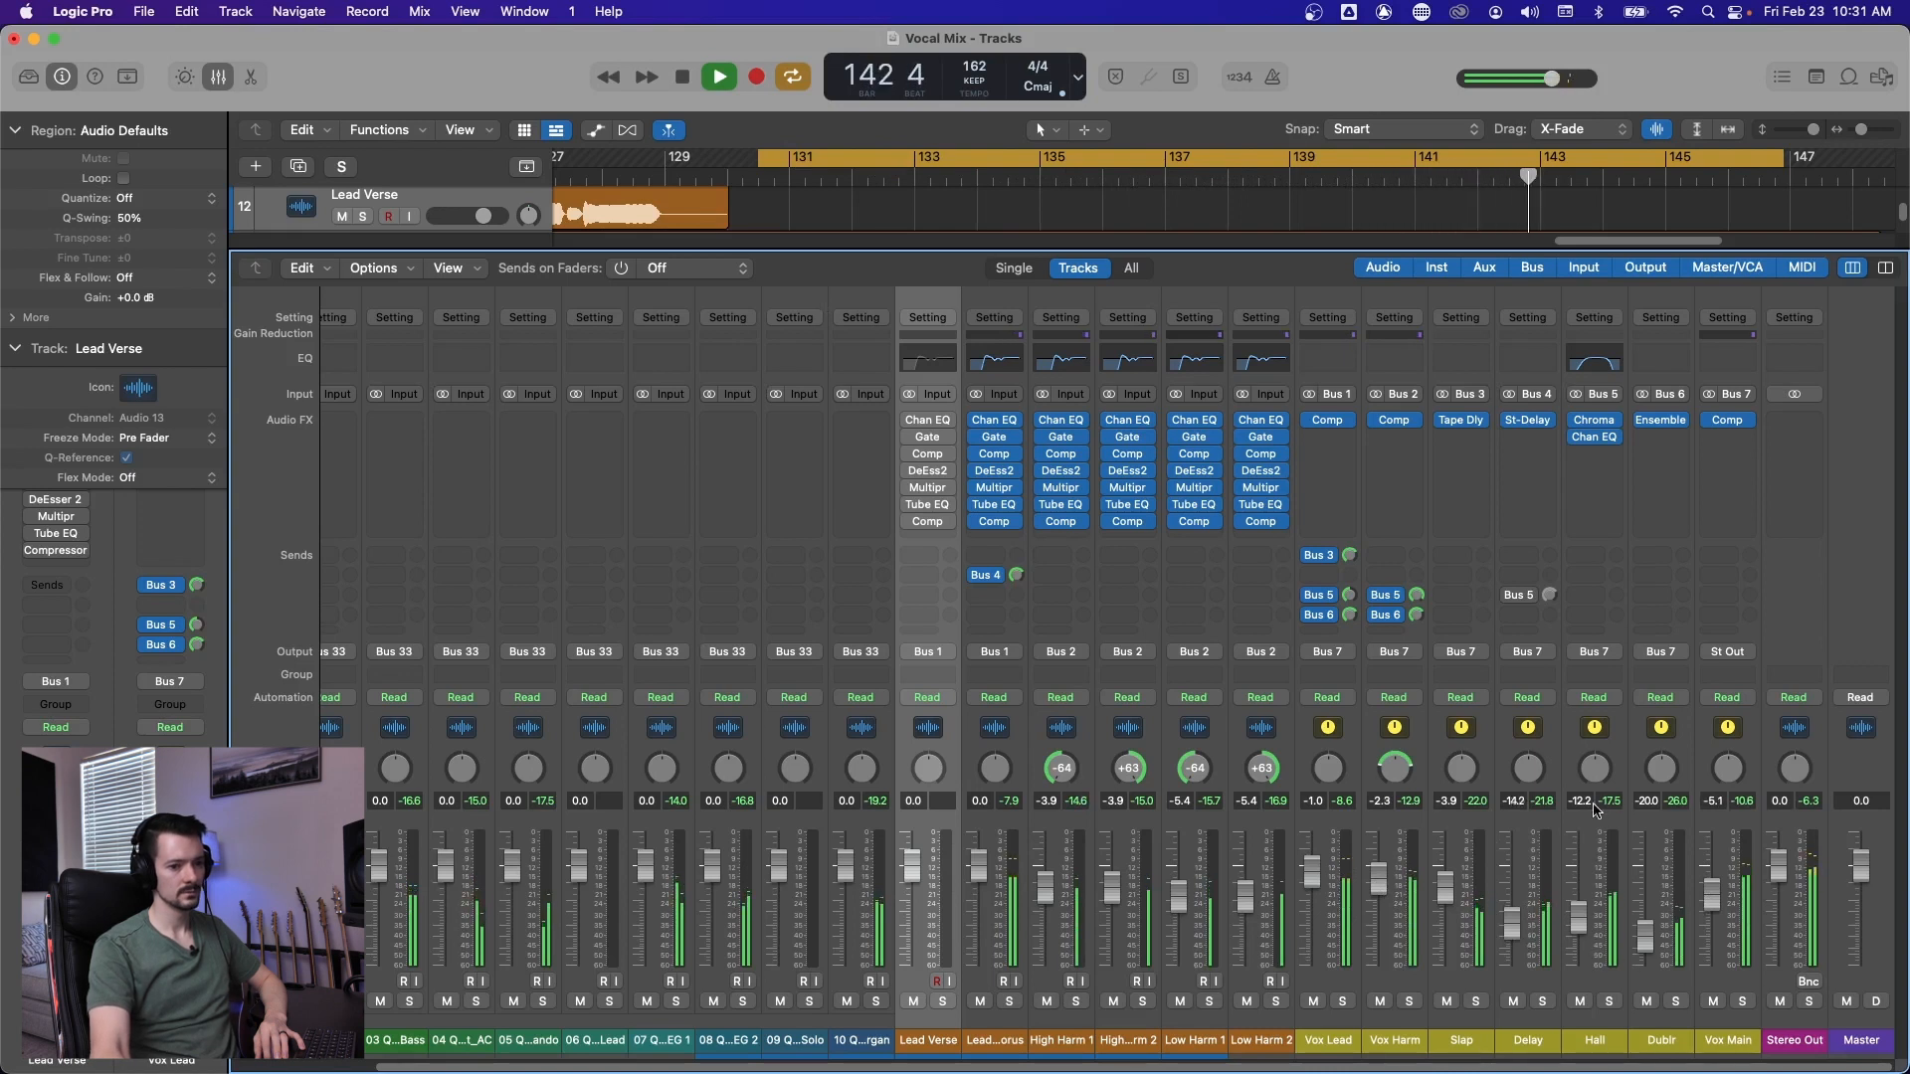
key("space")
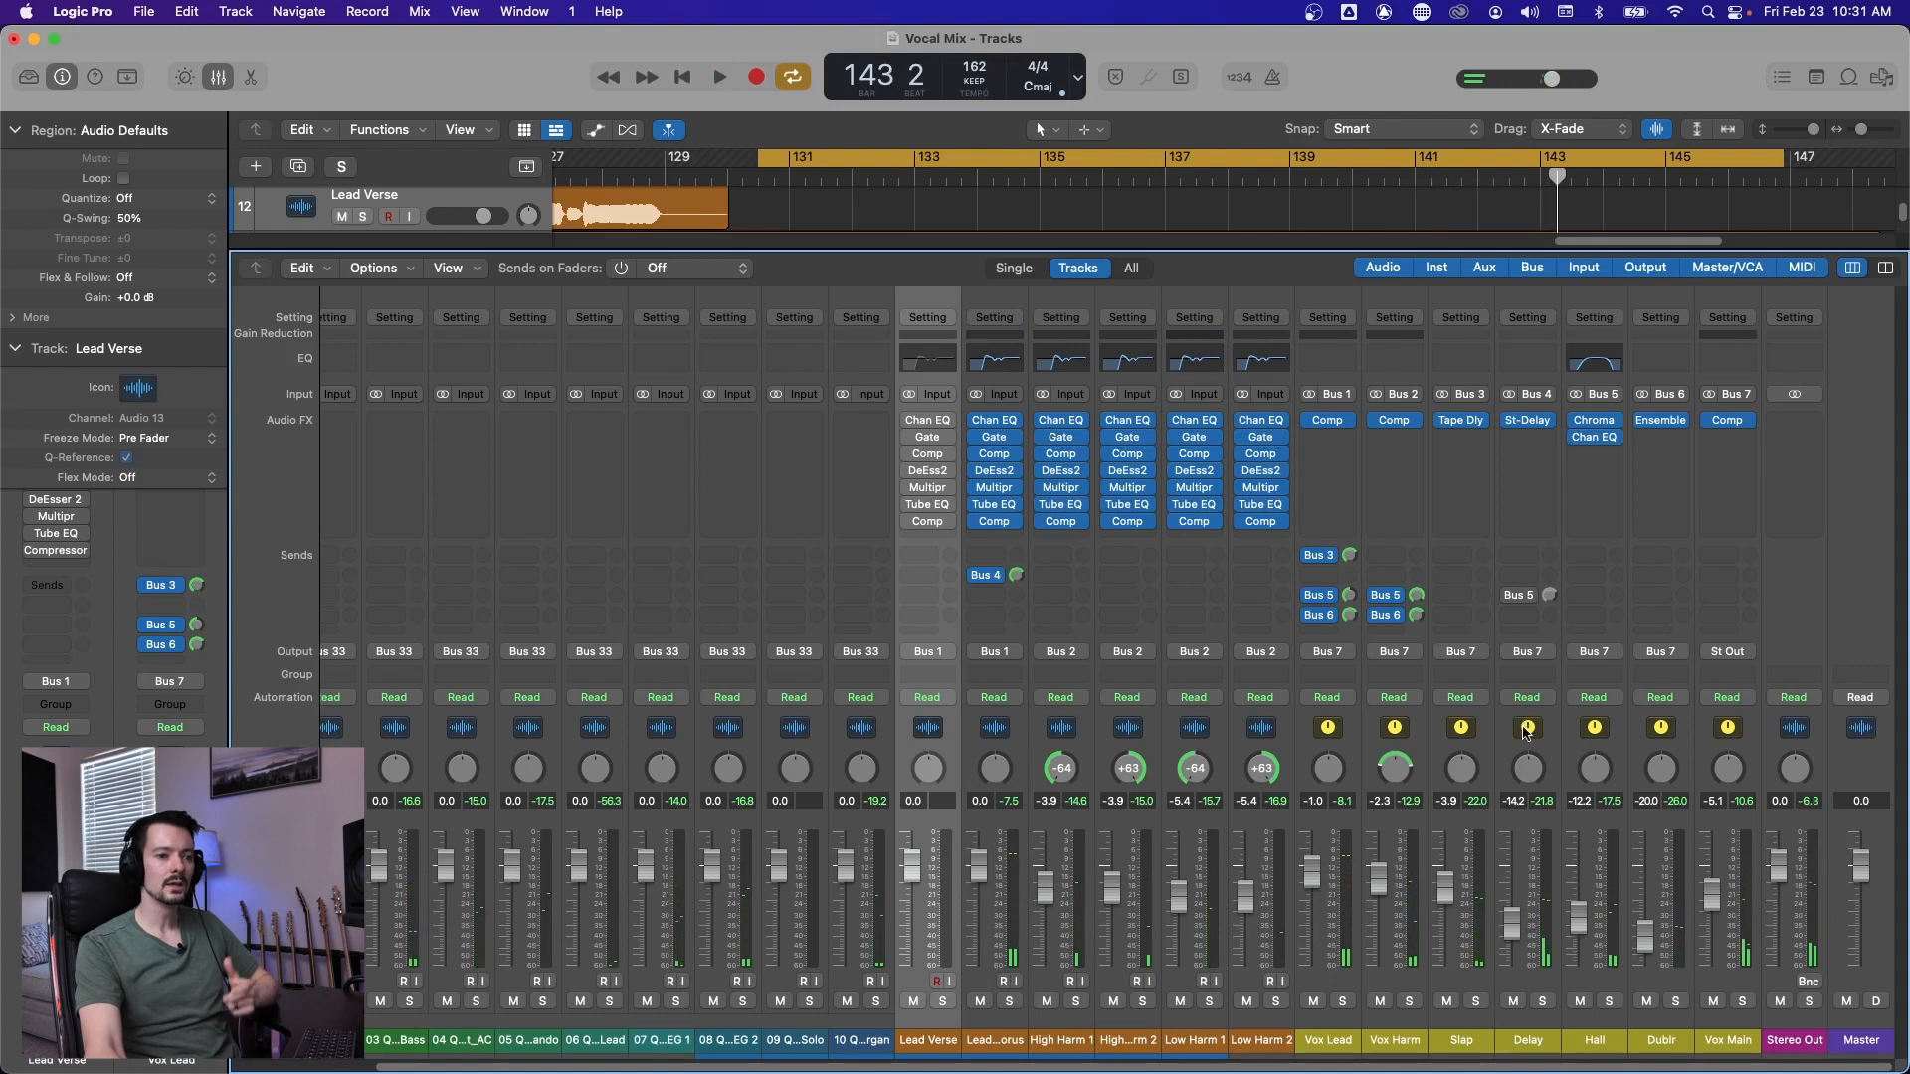
Enable the Delay bus's send to Bus 5 (Hall), audition it with Delay soloed, and unsolo Delay.
left_click(1527, 732)
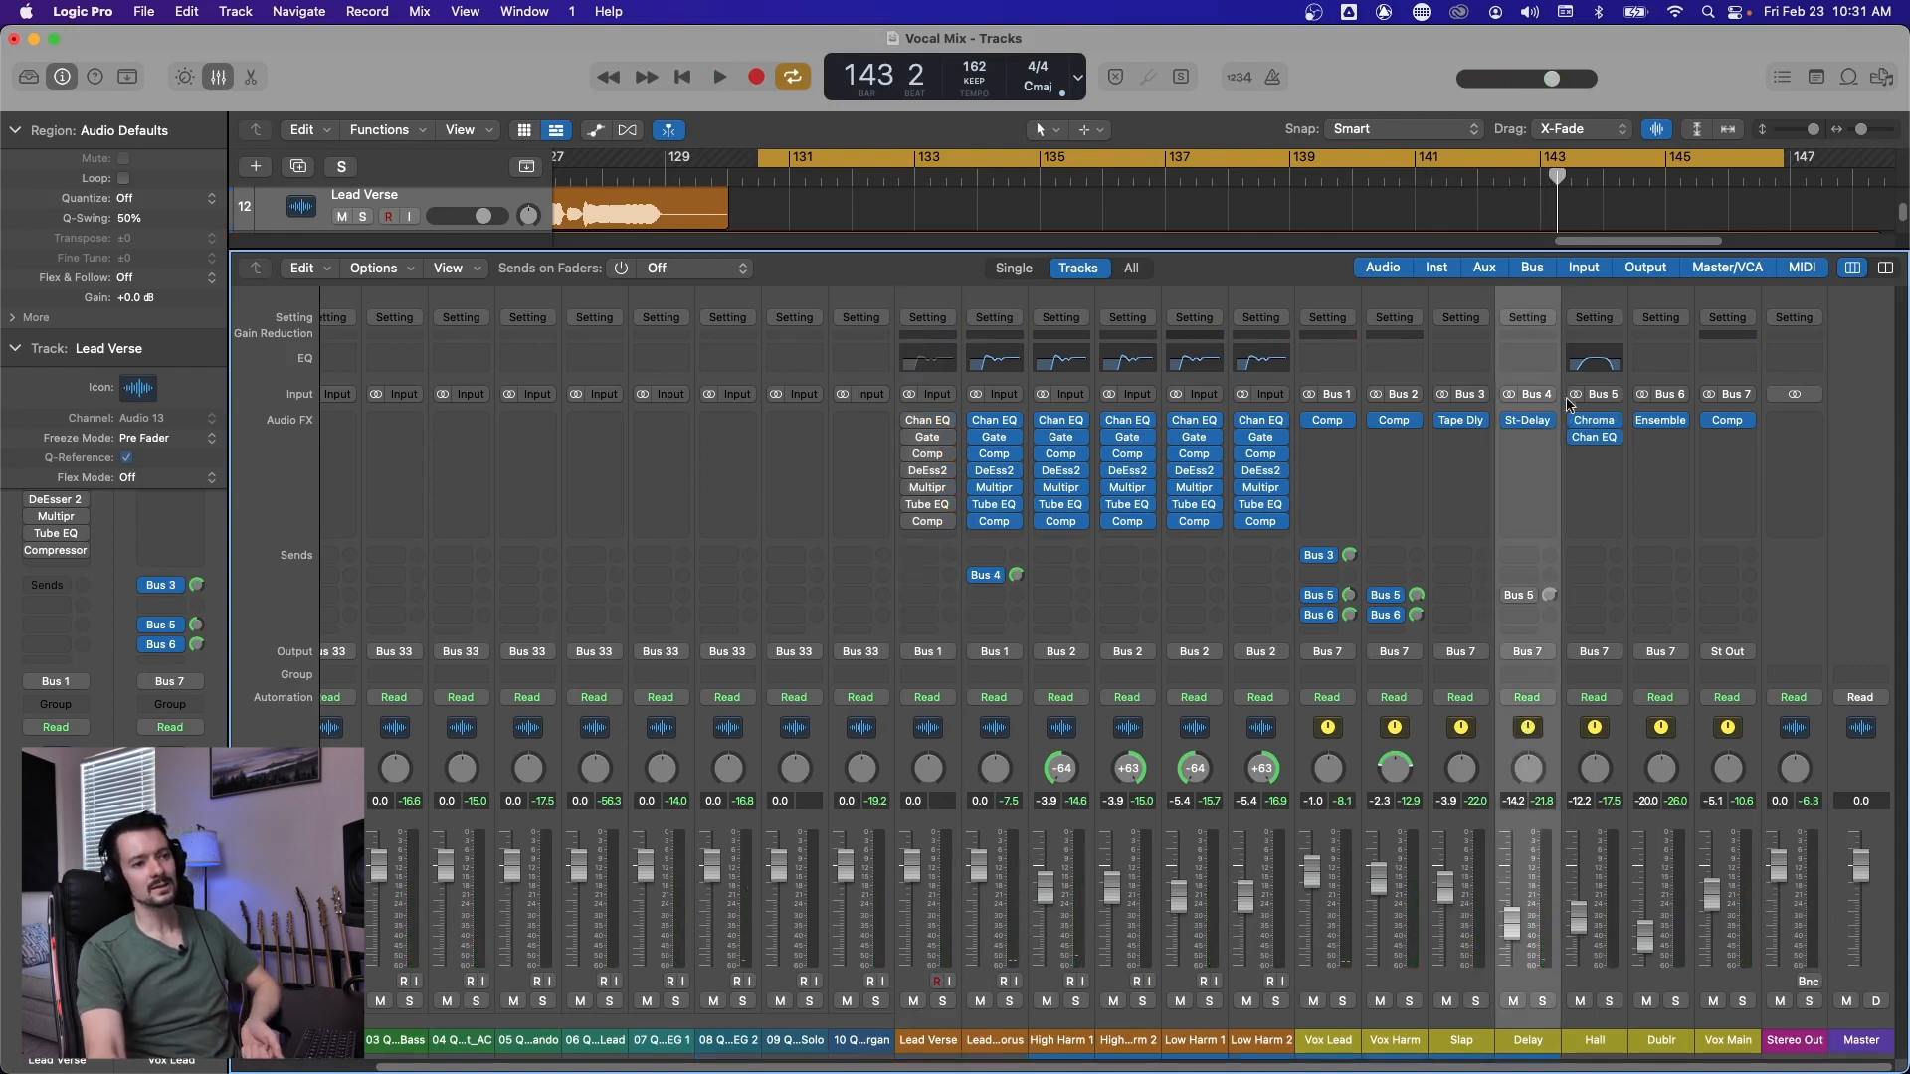
left_click(1518, 594)
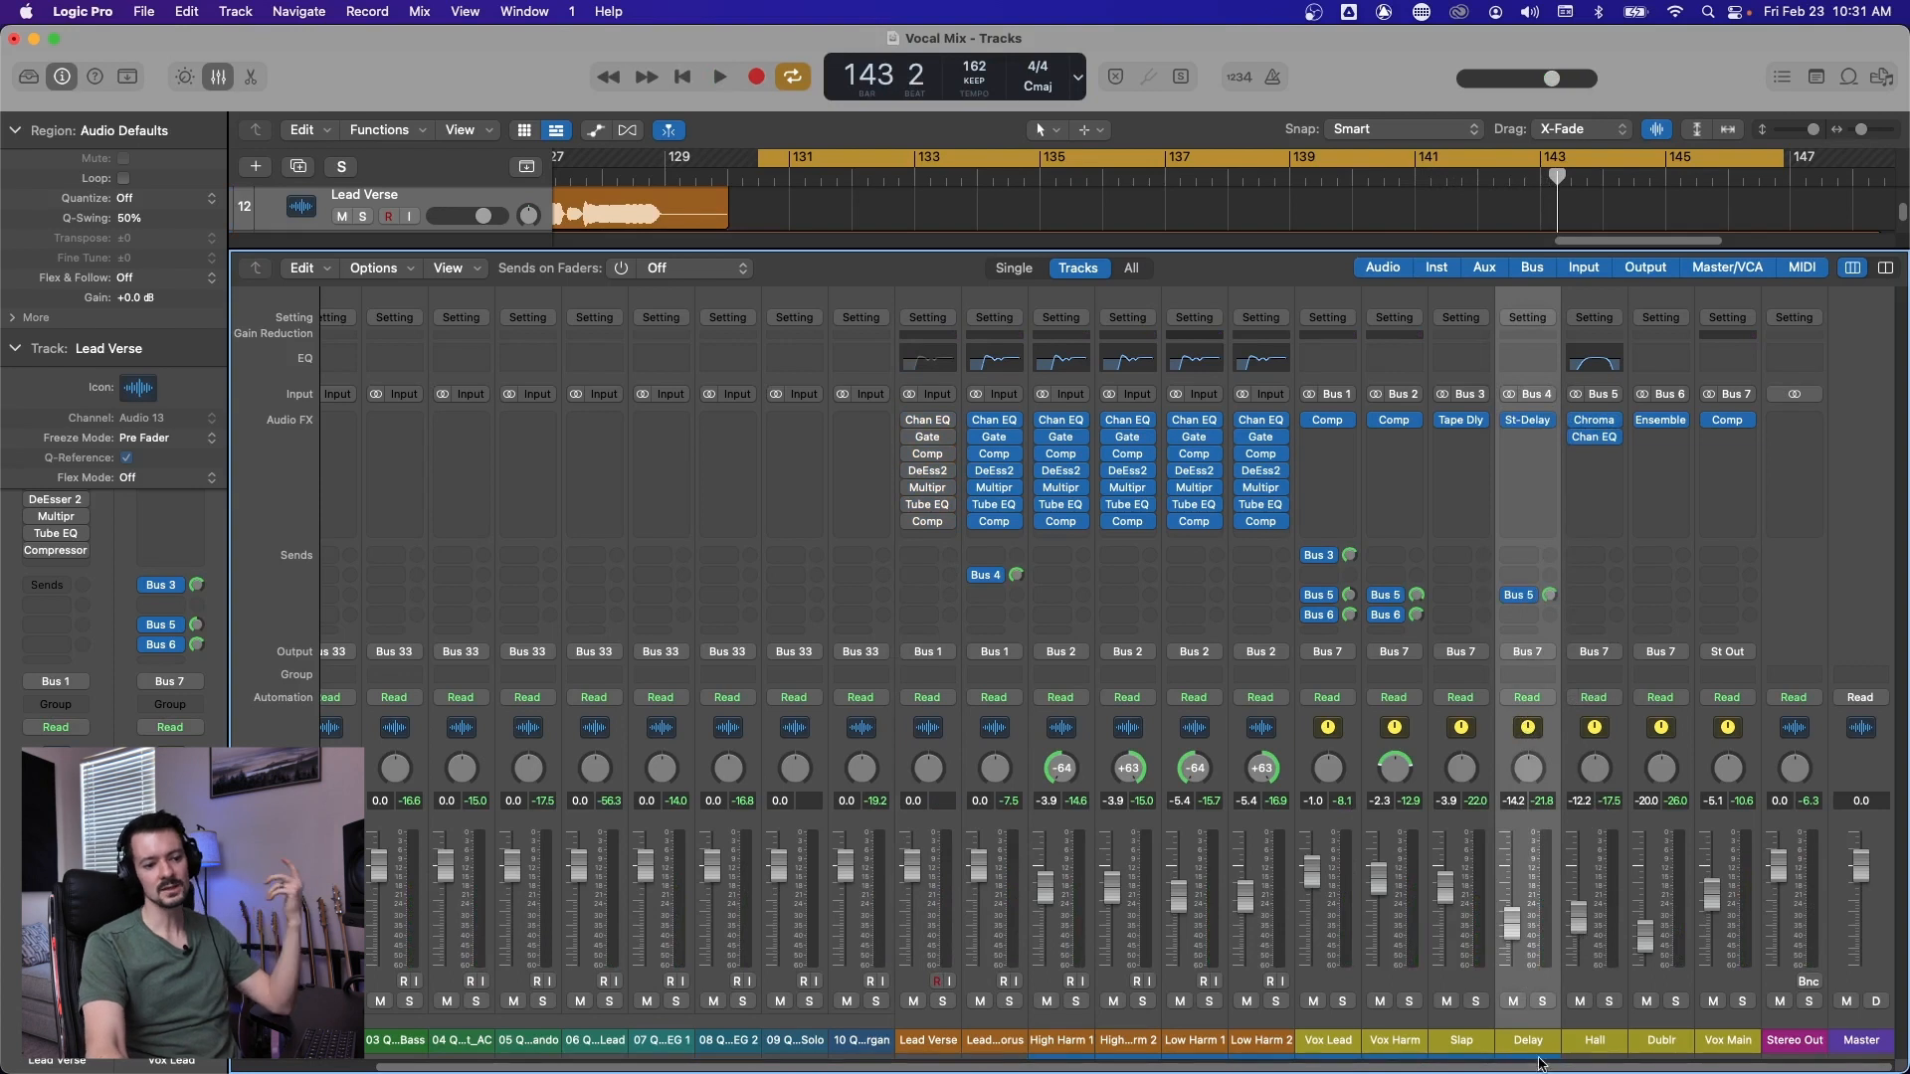
left_click(1541, 1001)
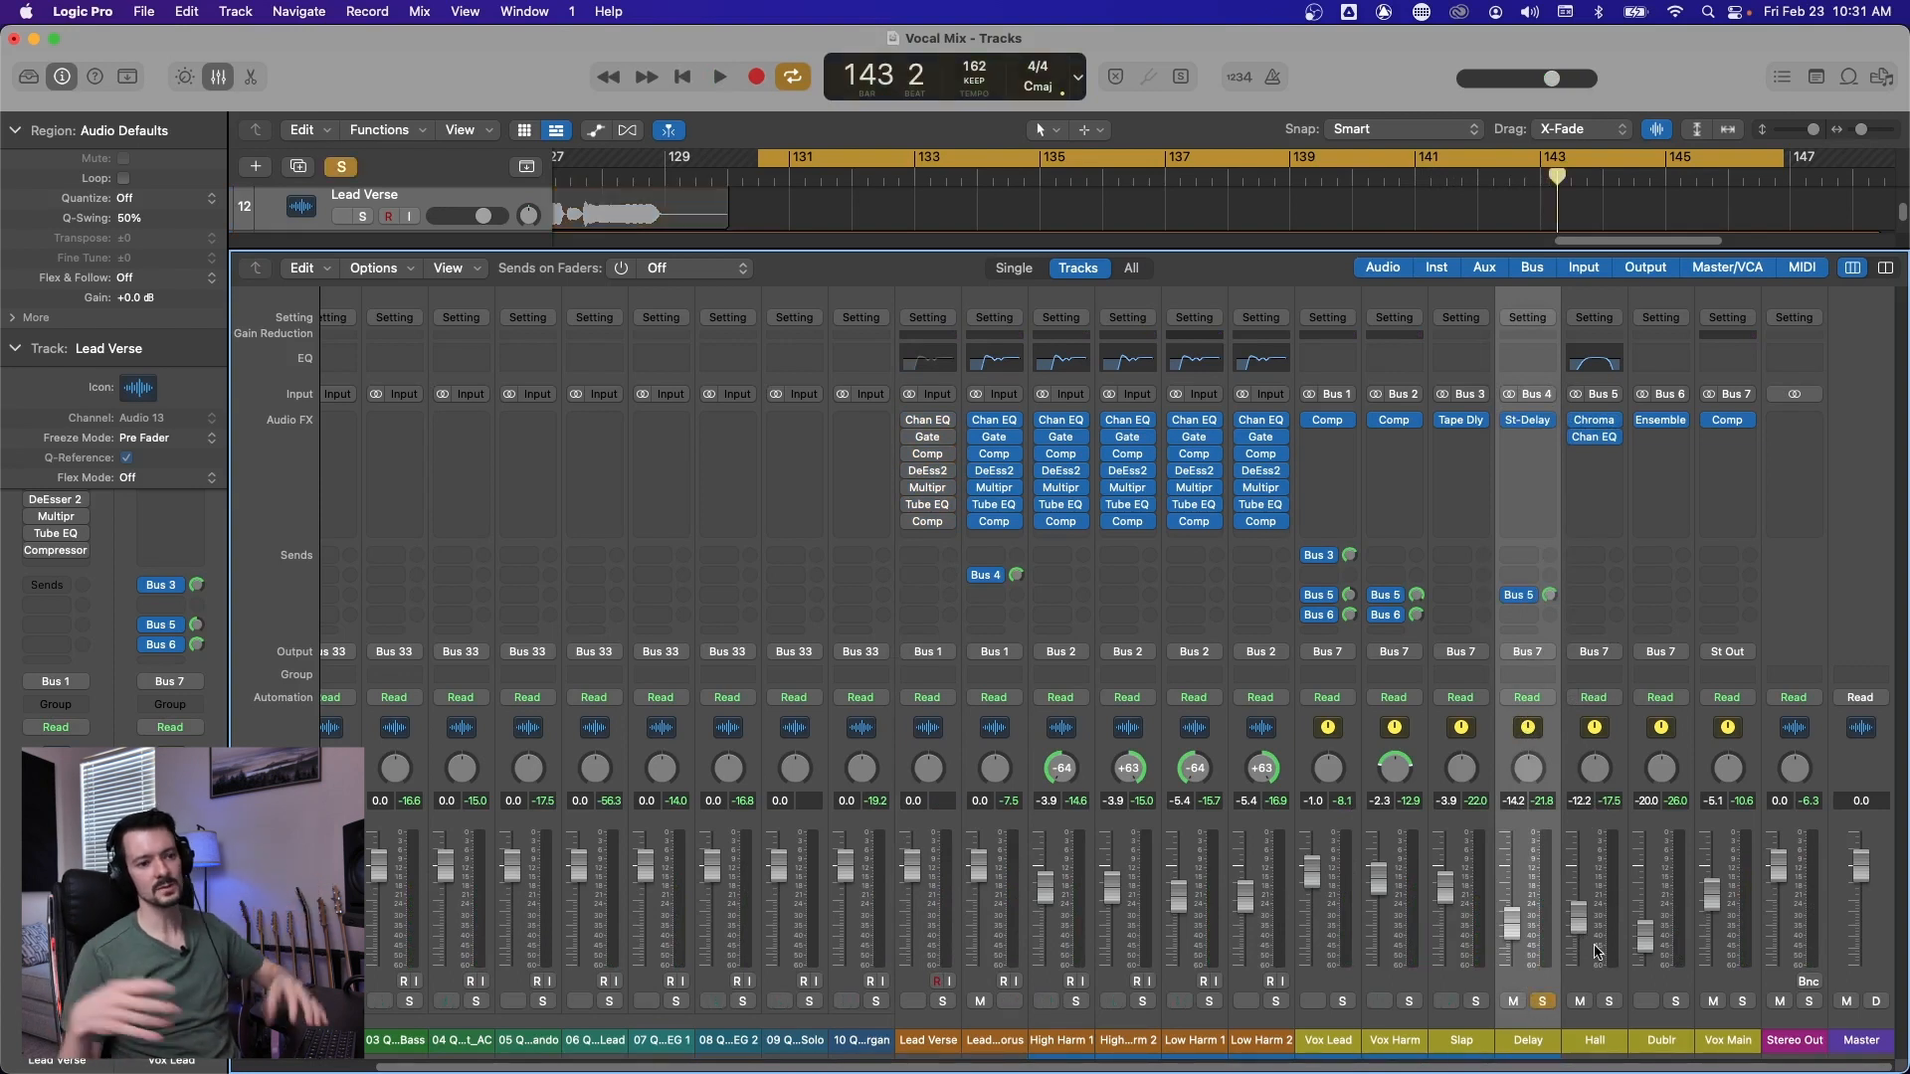
key("space")
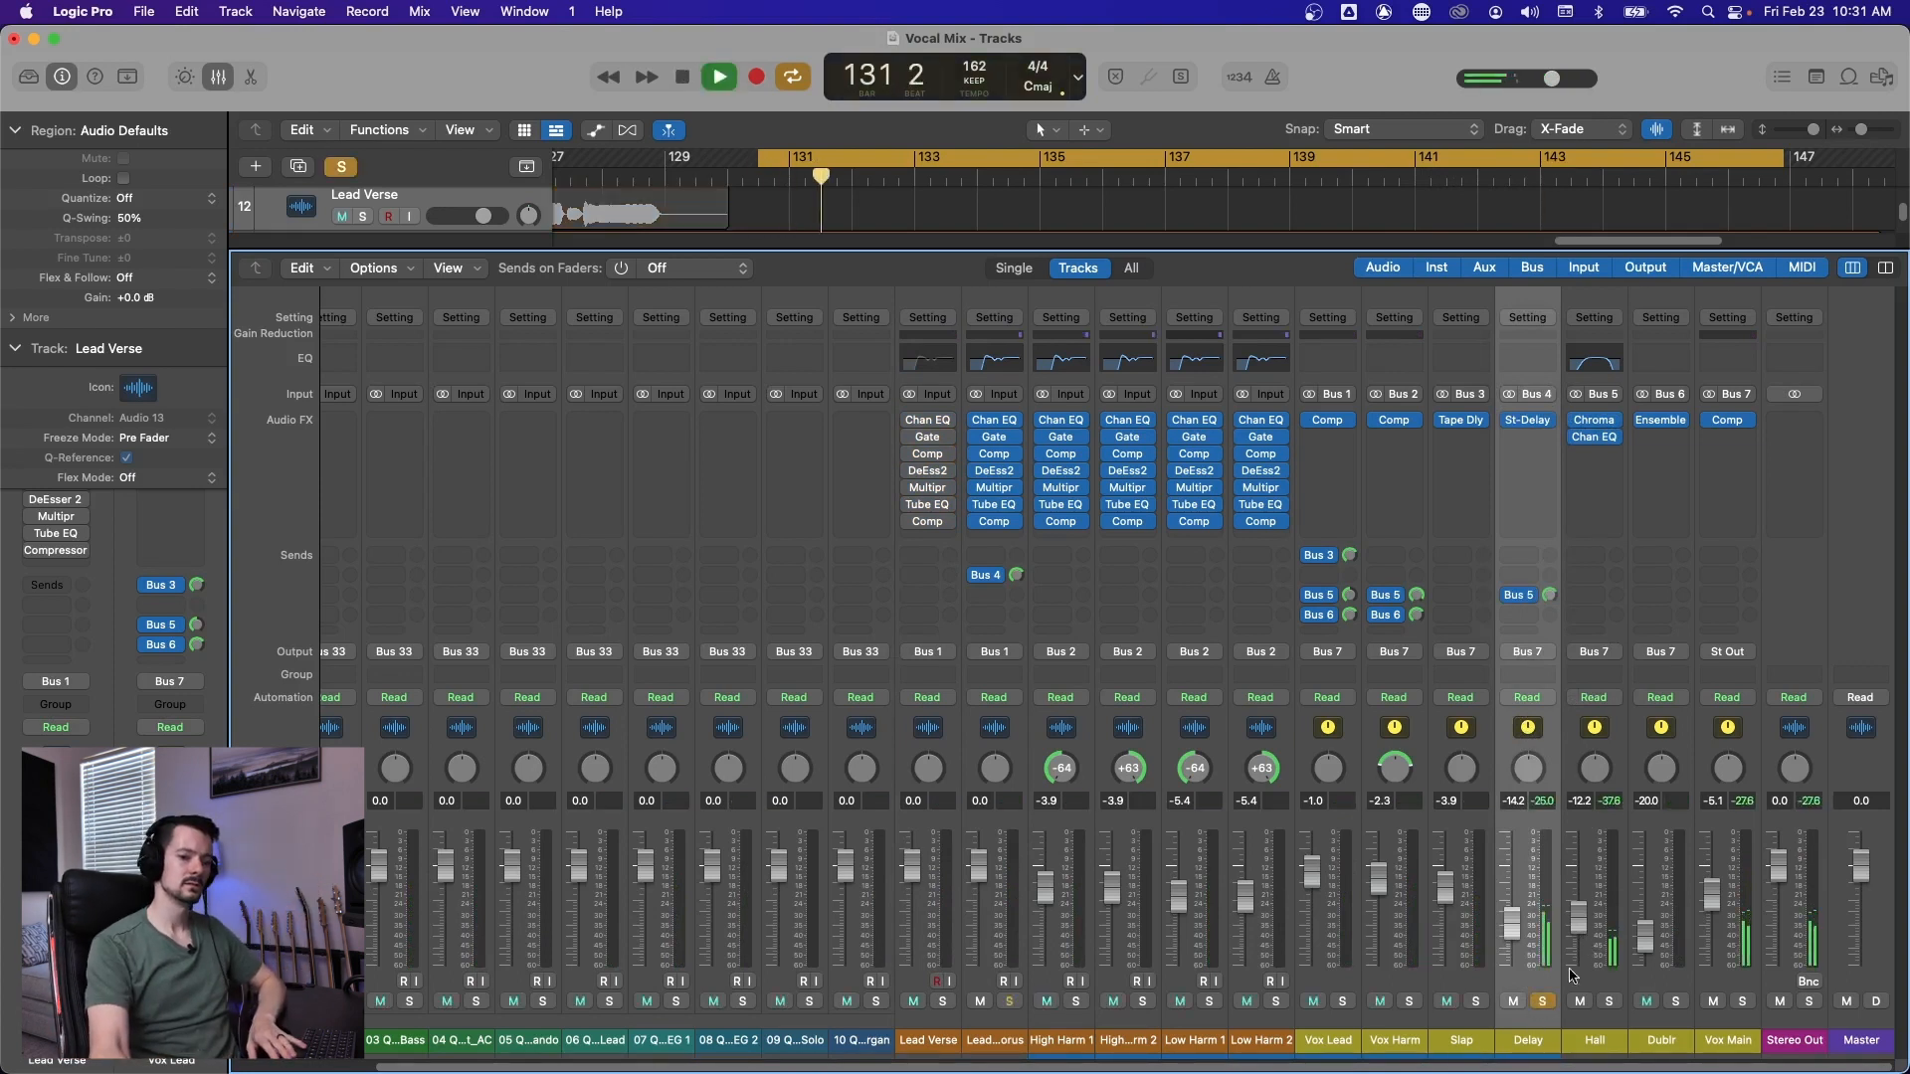
left_click(1511, 597)
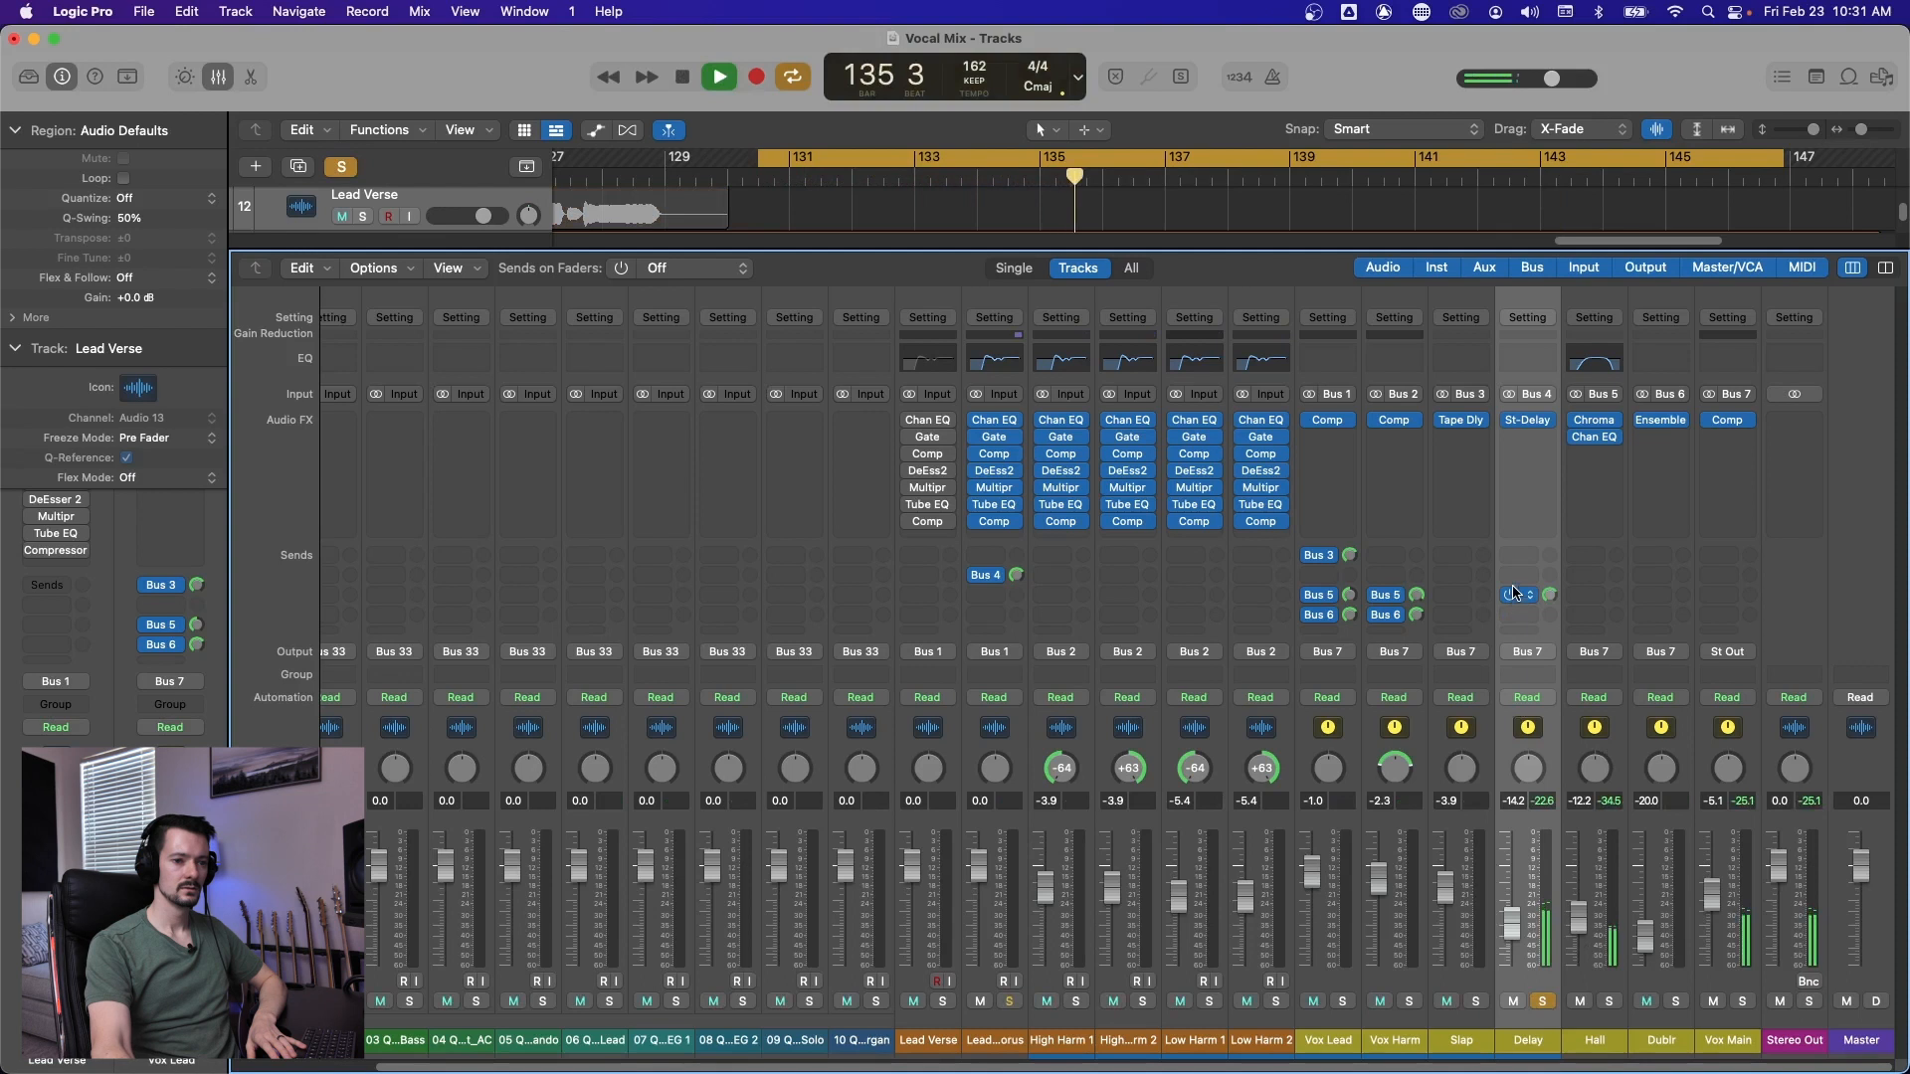
key("space")
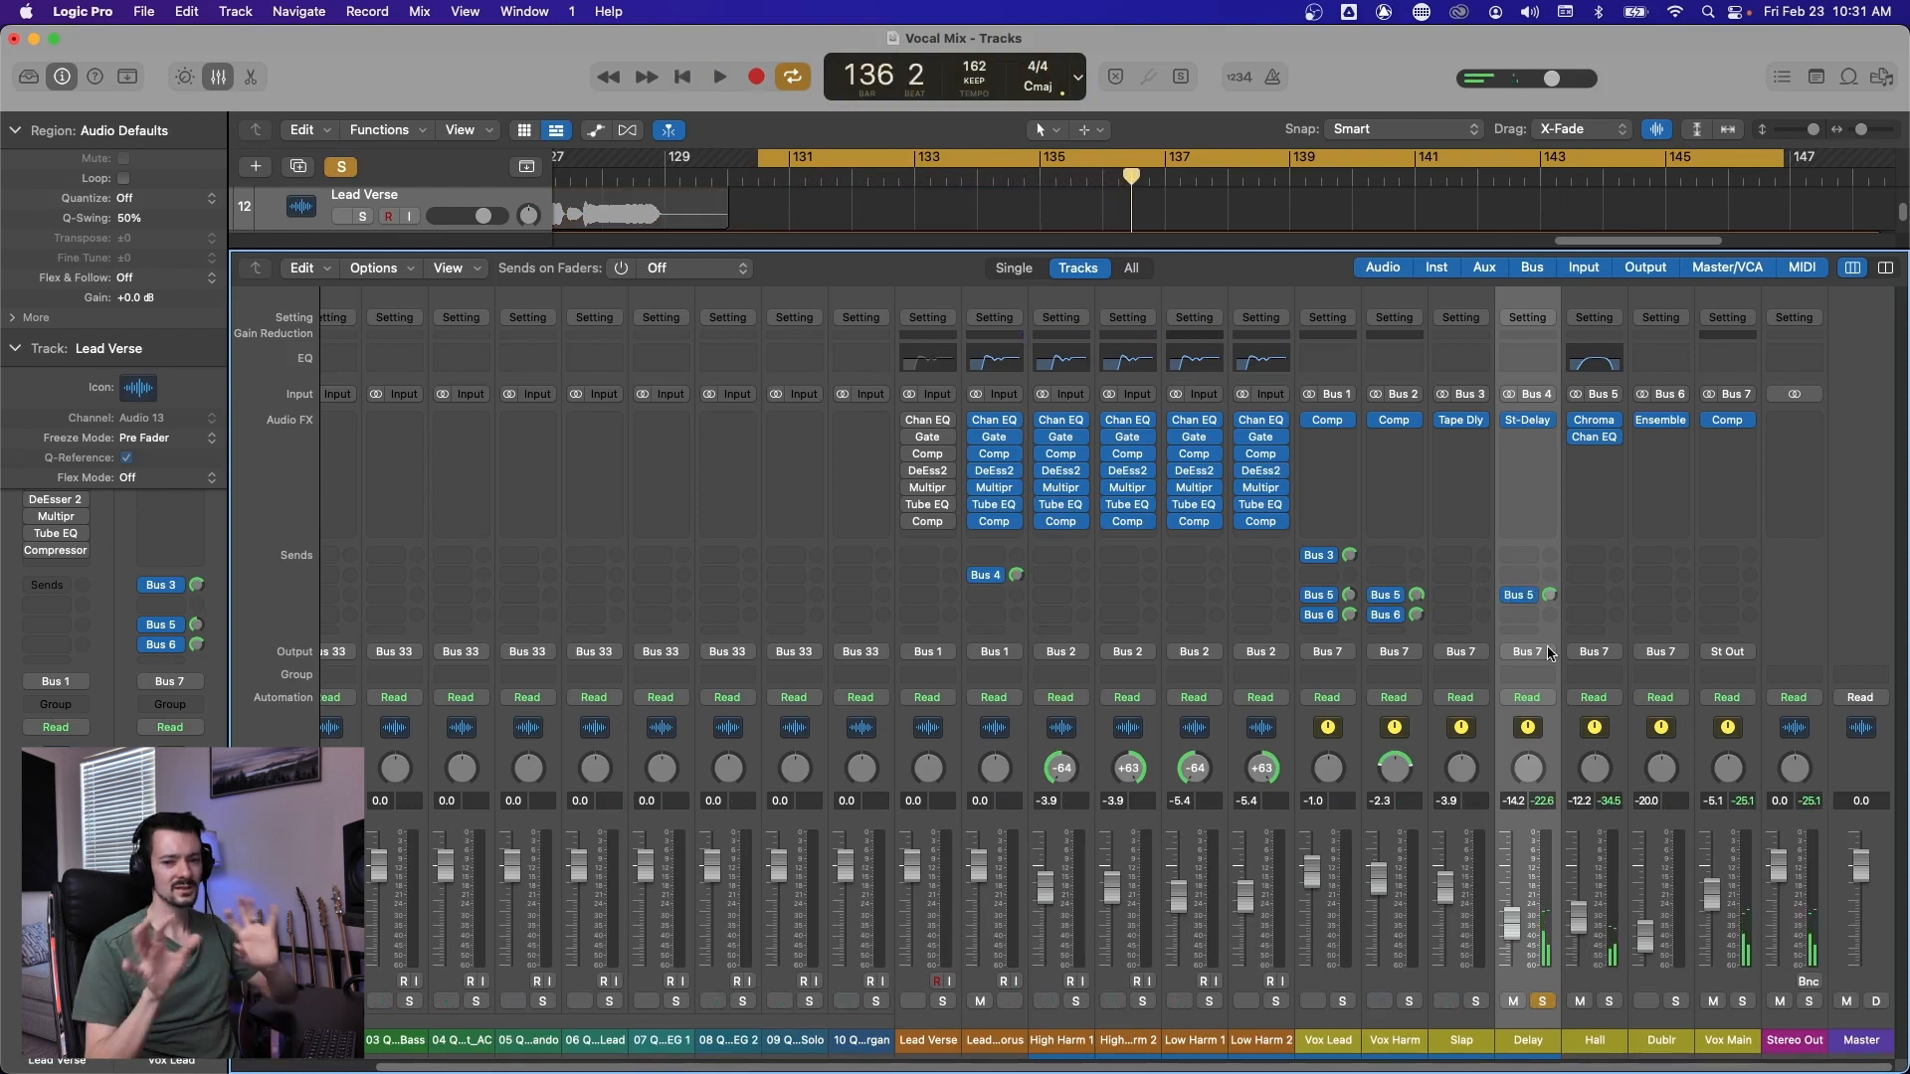
left_click(1536, 1003)
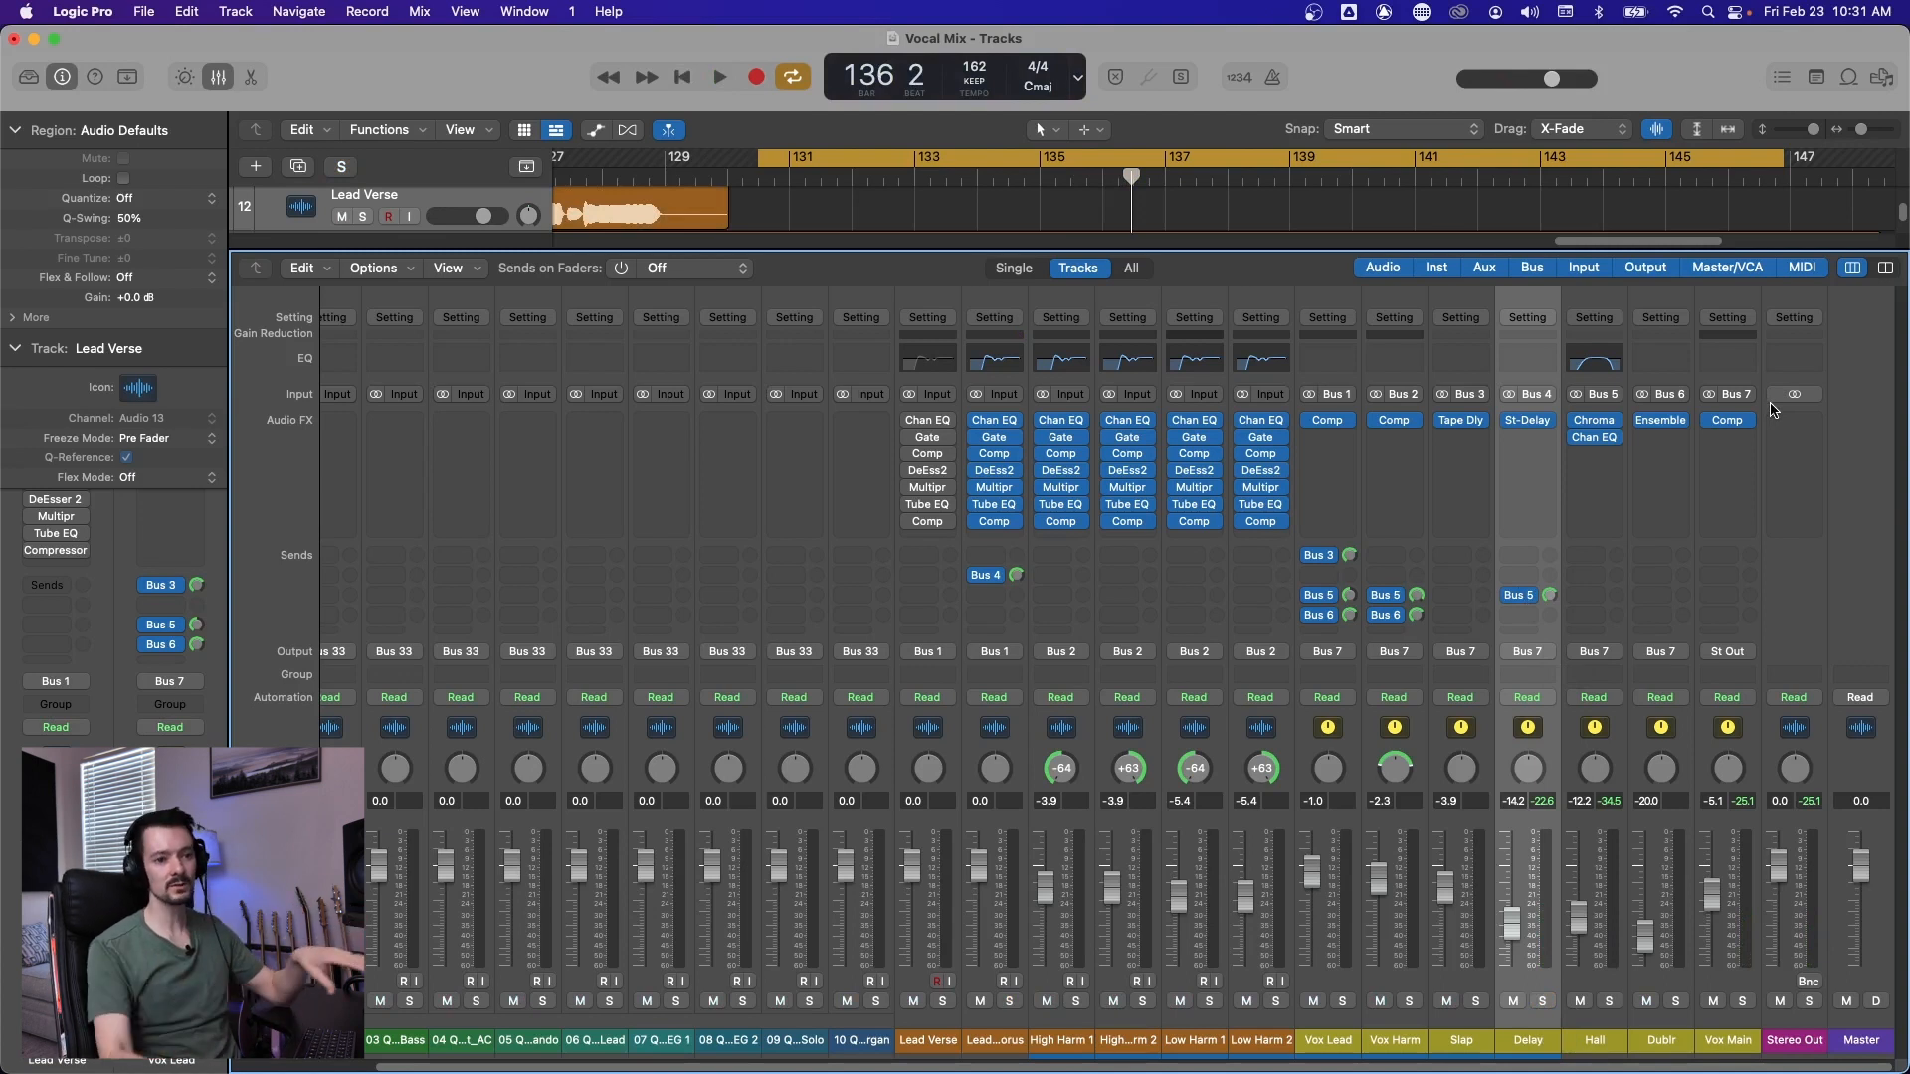
Insert a stereo Vintage Console EQ after the compressor on the Vox Main bus and move its window clear of the Vox Main channel.
left_click(1732, 439)
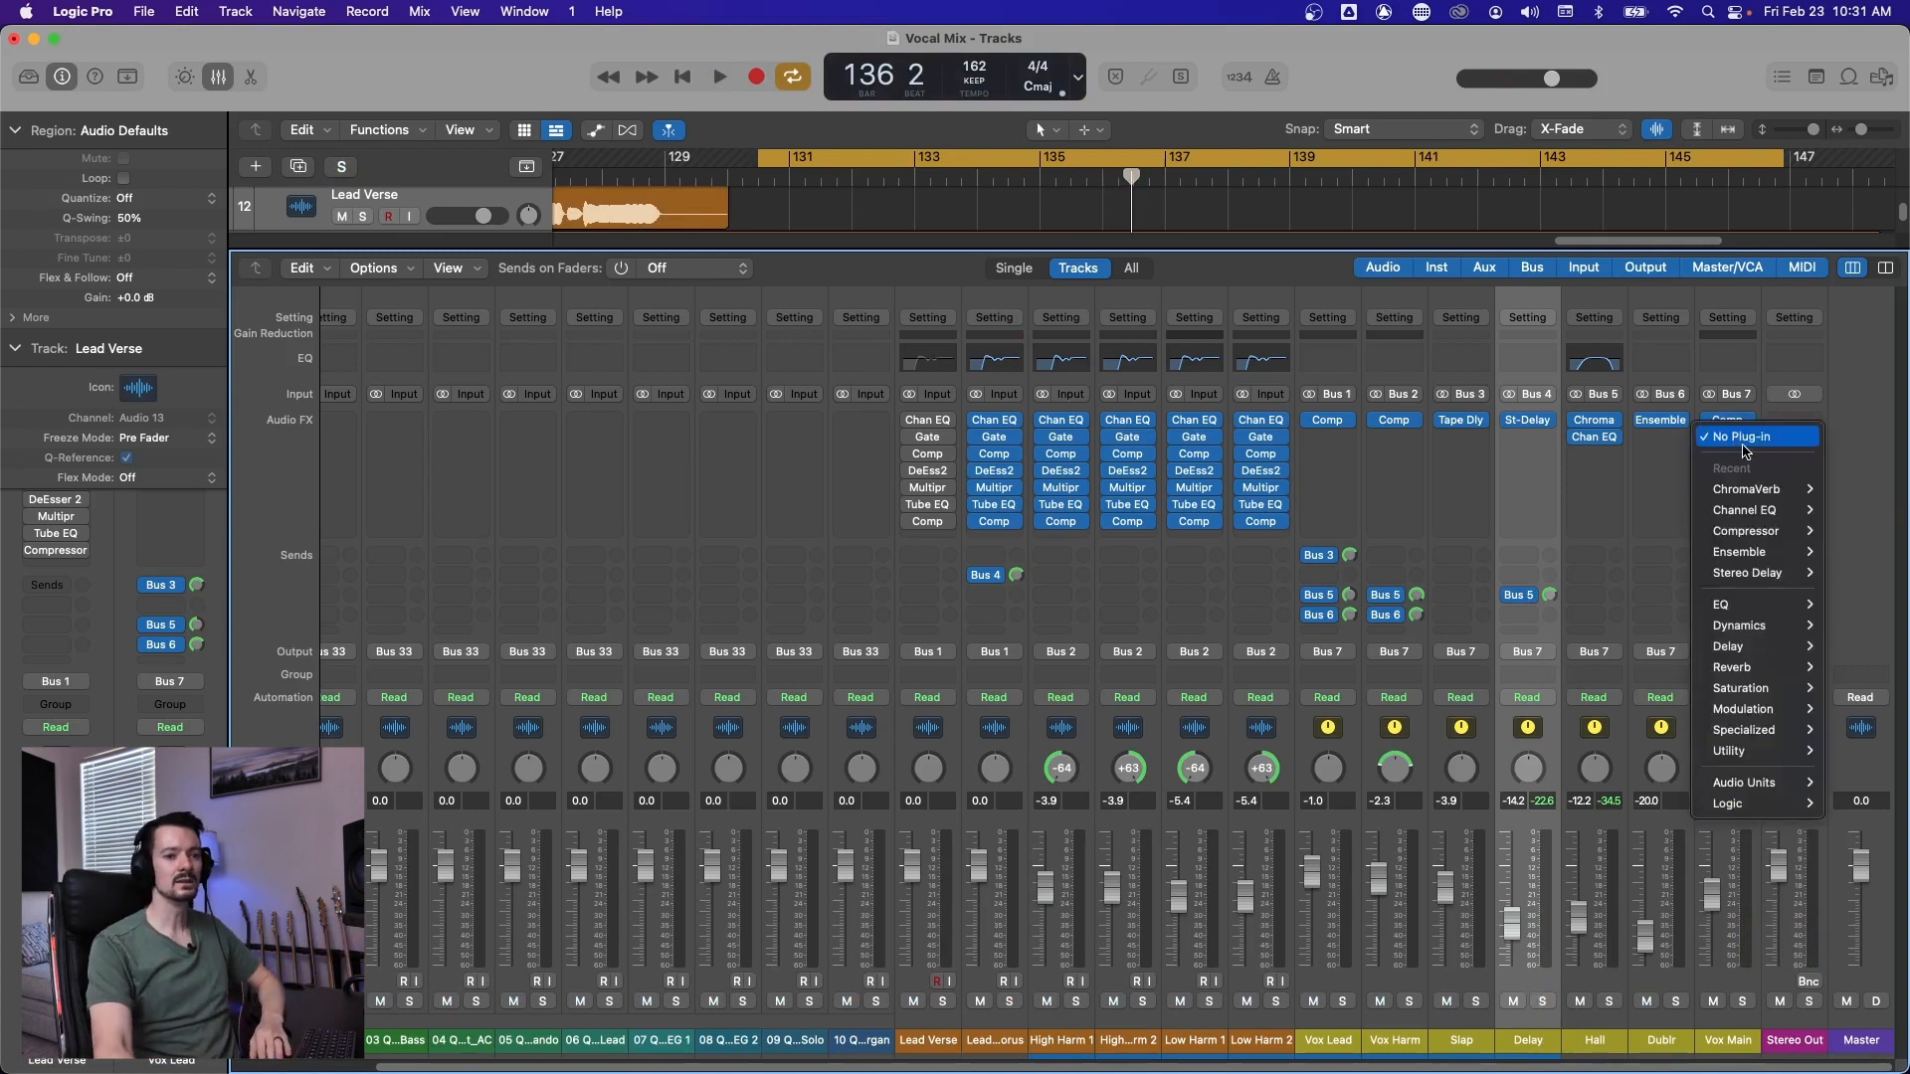
mouse_move(1736, 807)
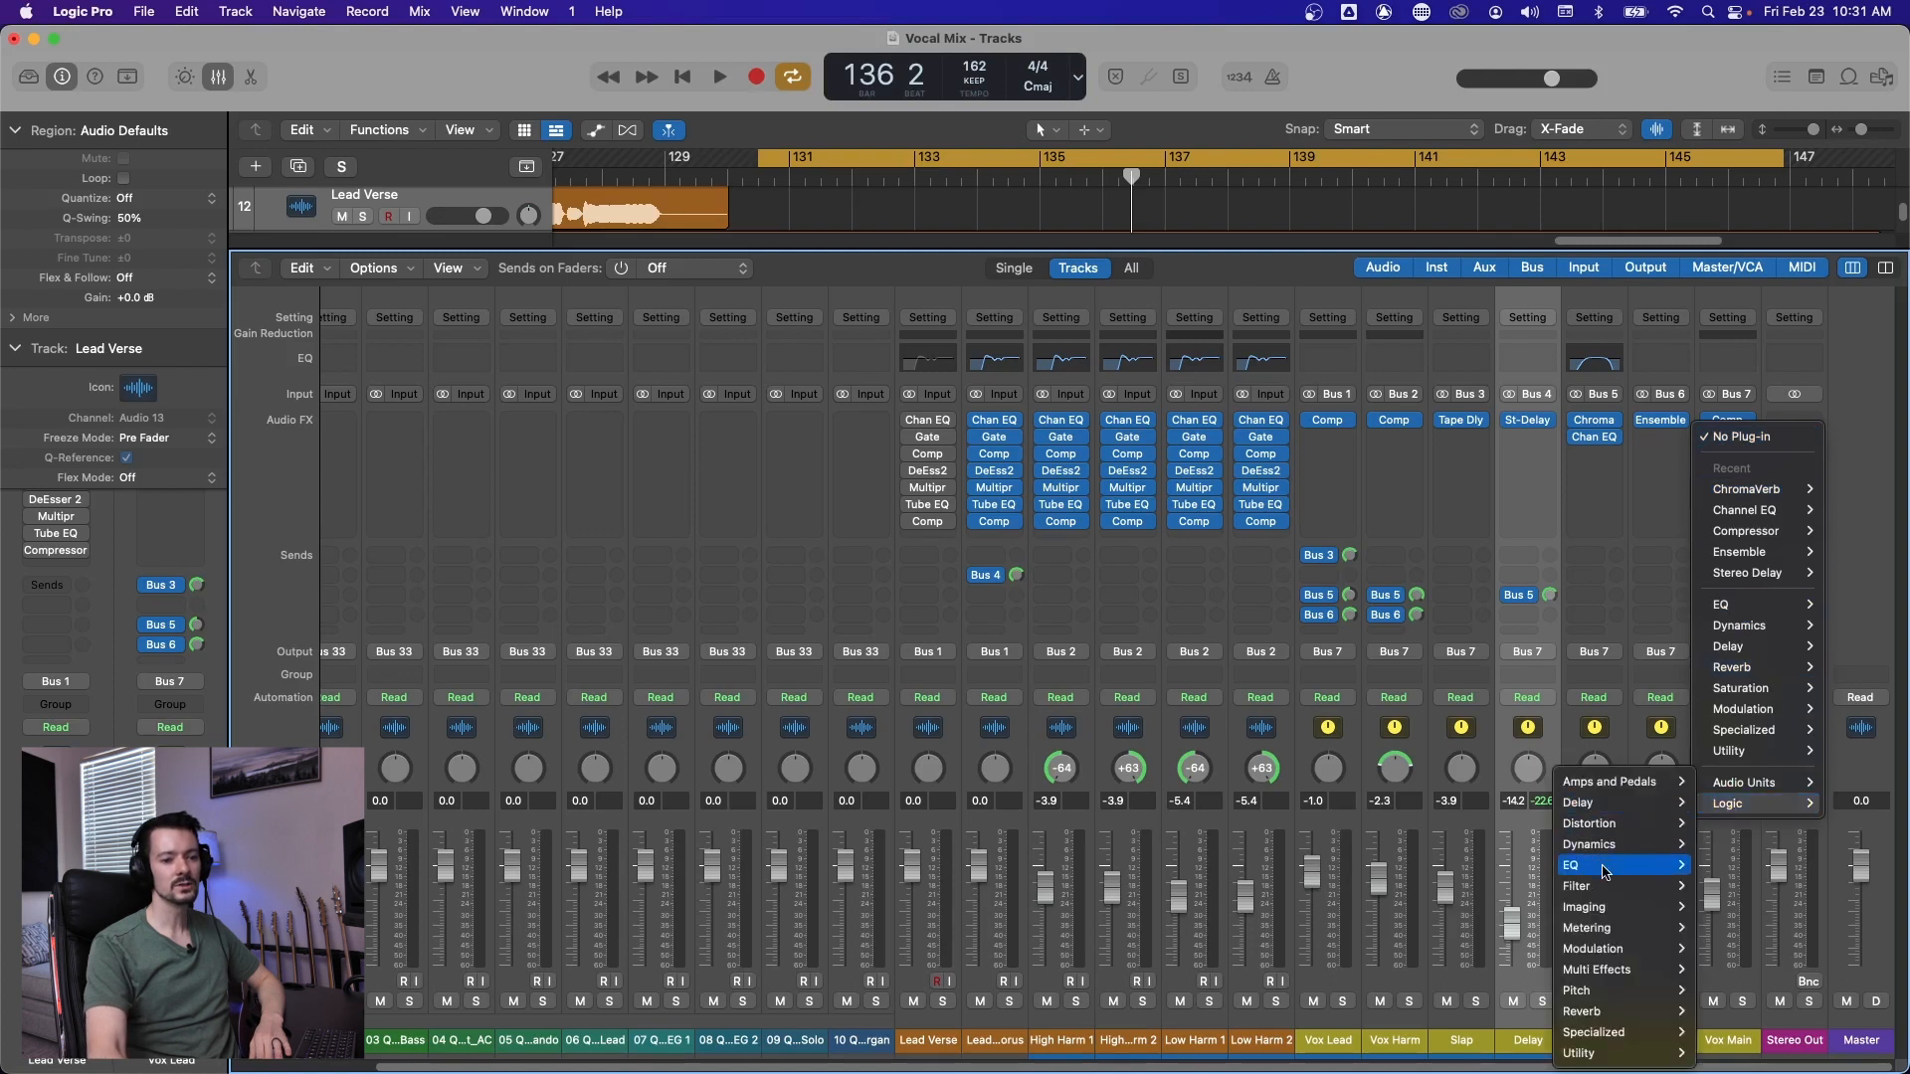
mouse_move(1603, 871)
mouse_move(1507, 950)
mouse_move(1355, 972)
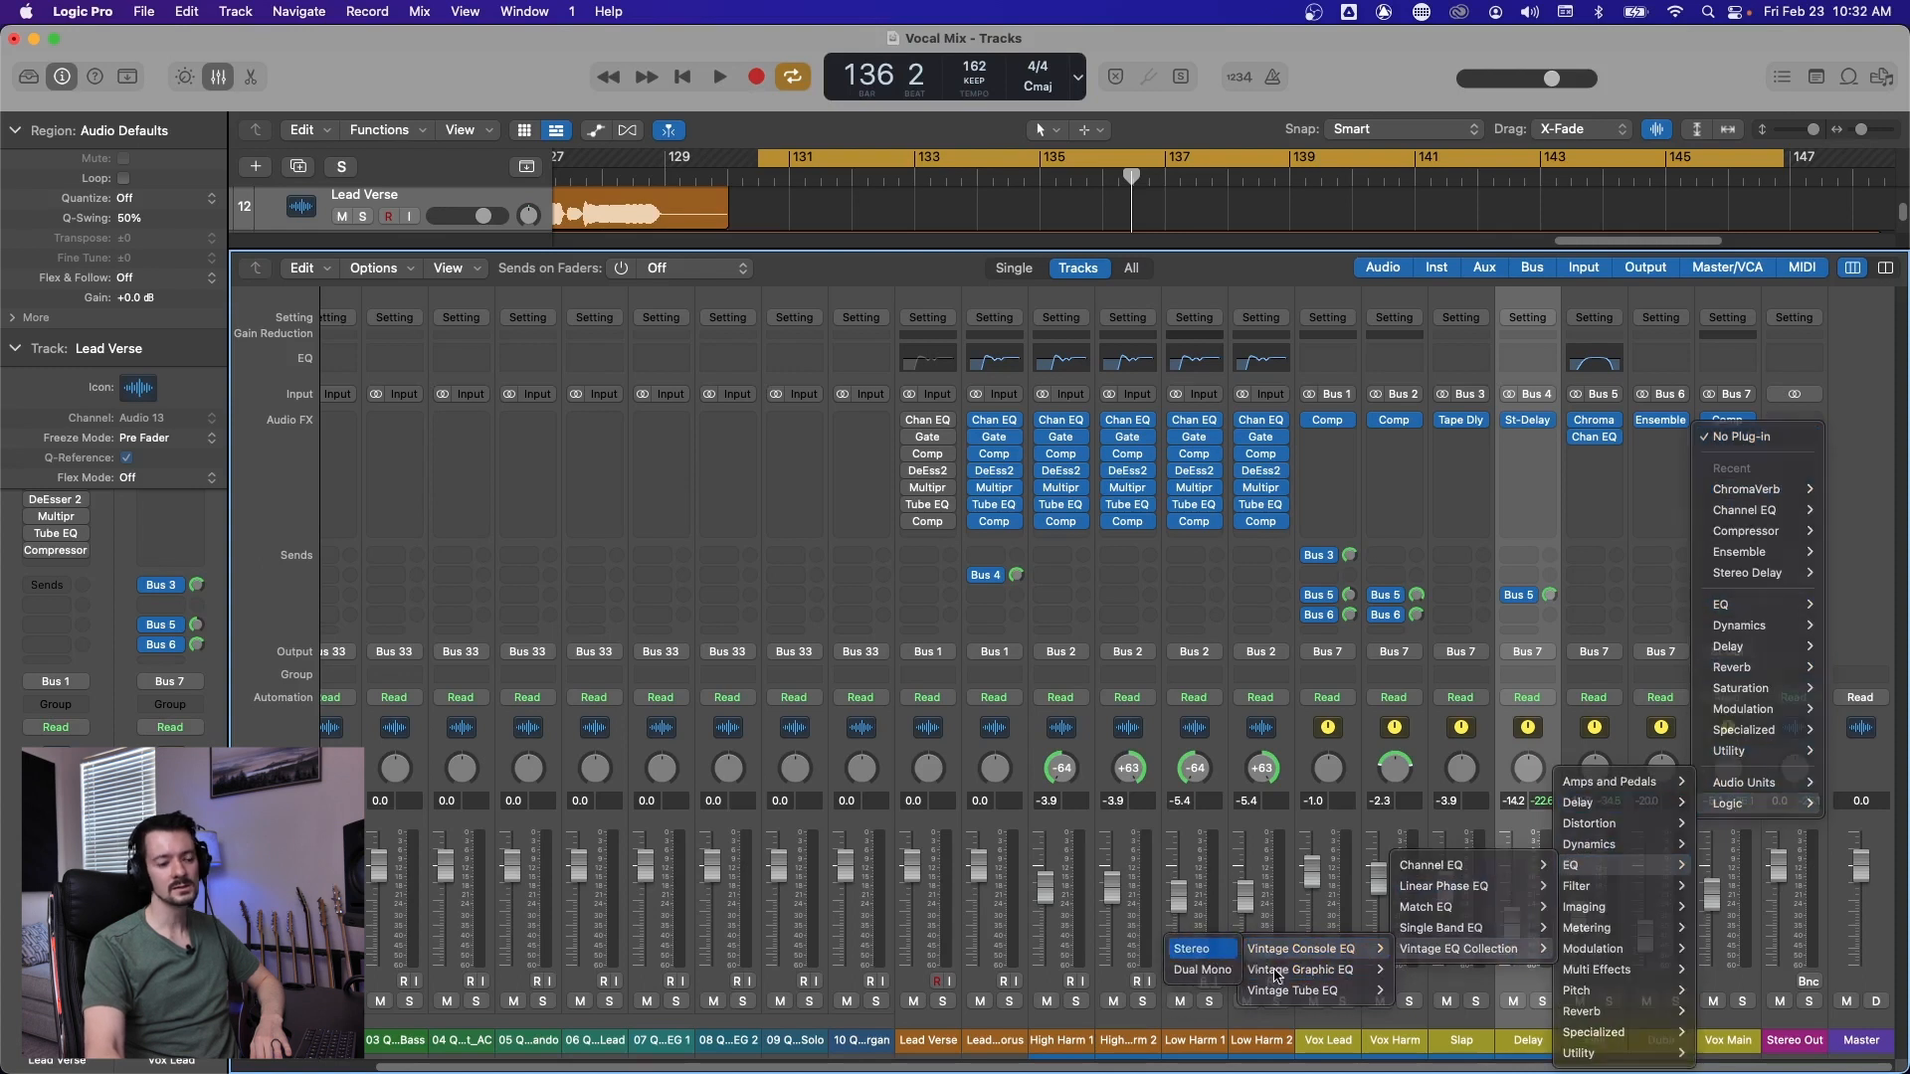
left_click(1194, 949)
left_click_drag(1358, 331, 1089, 390)
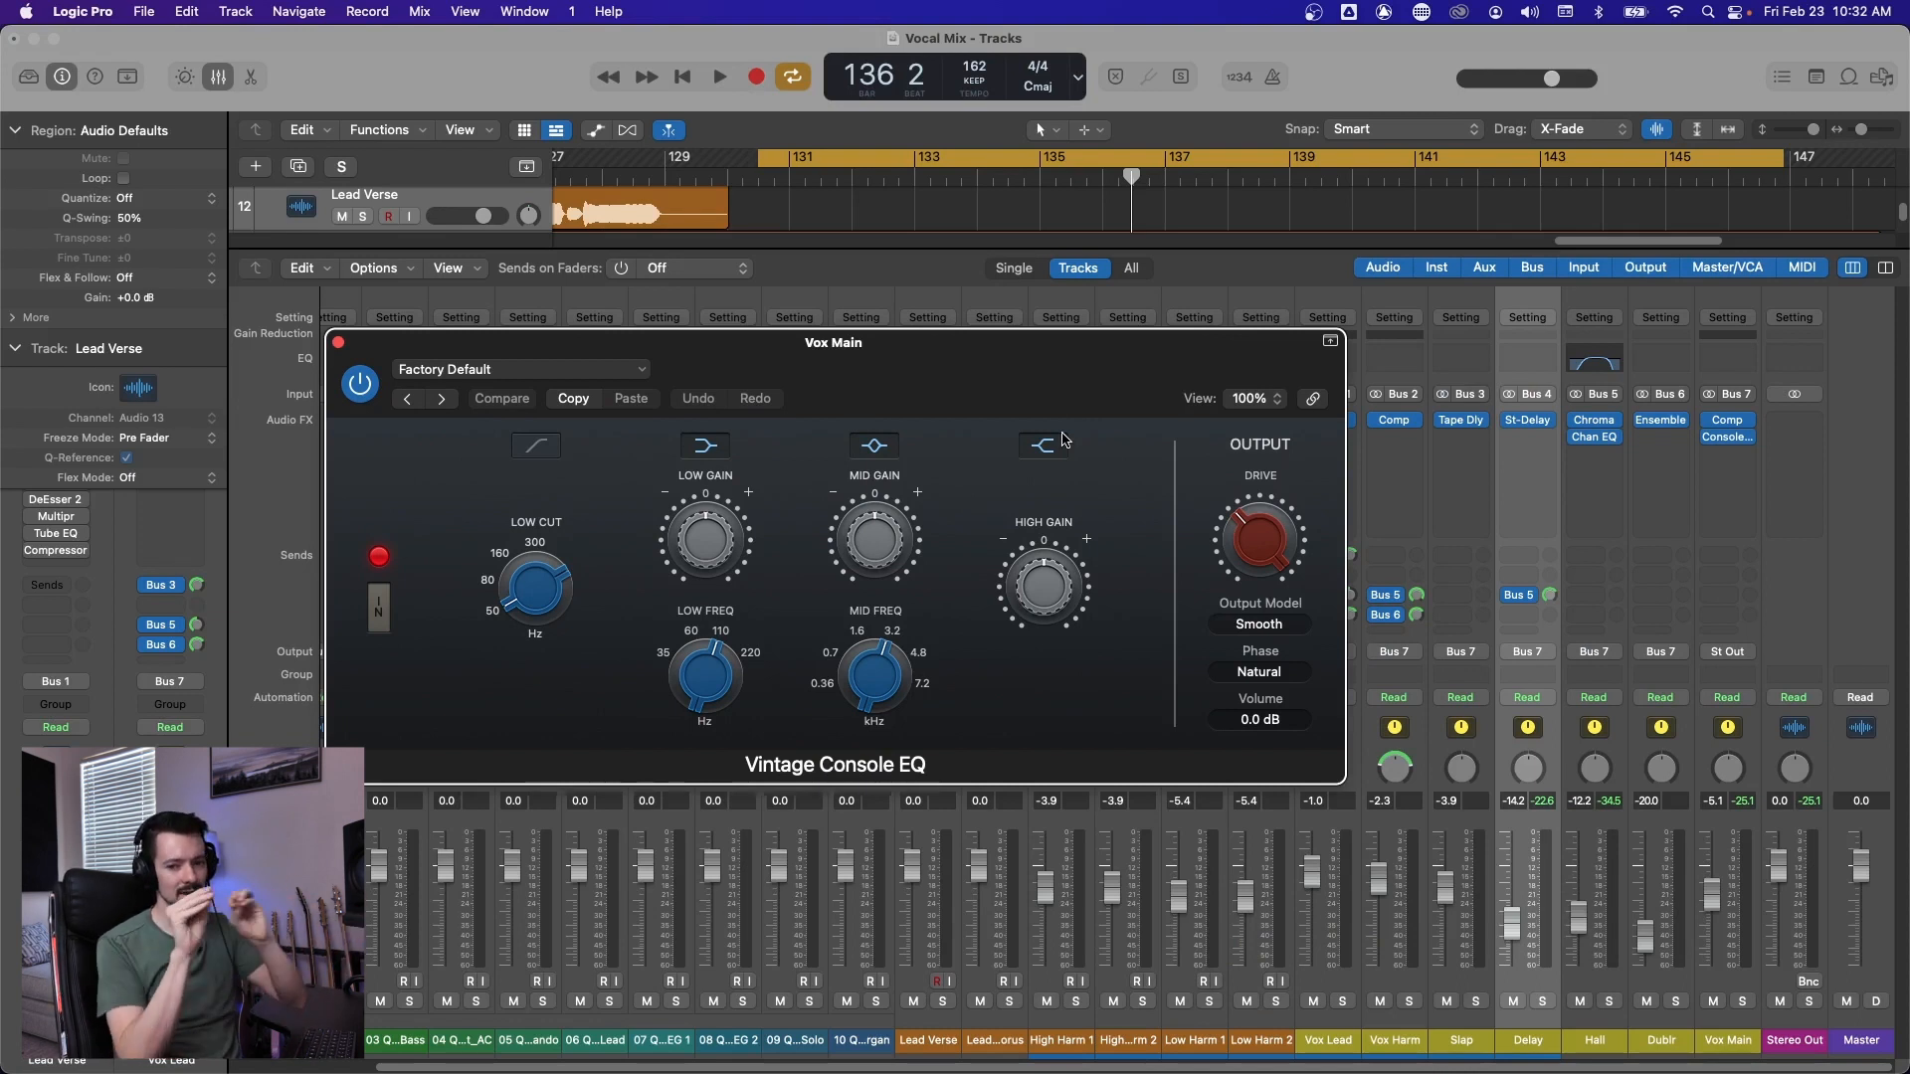
Play the full mix and adjust the Vintage Console EQ's mid gain slightly and its high gain to about 0.9 dB.
key("space")
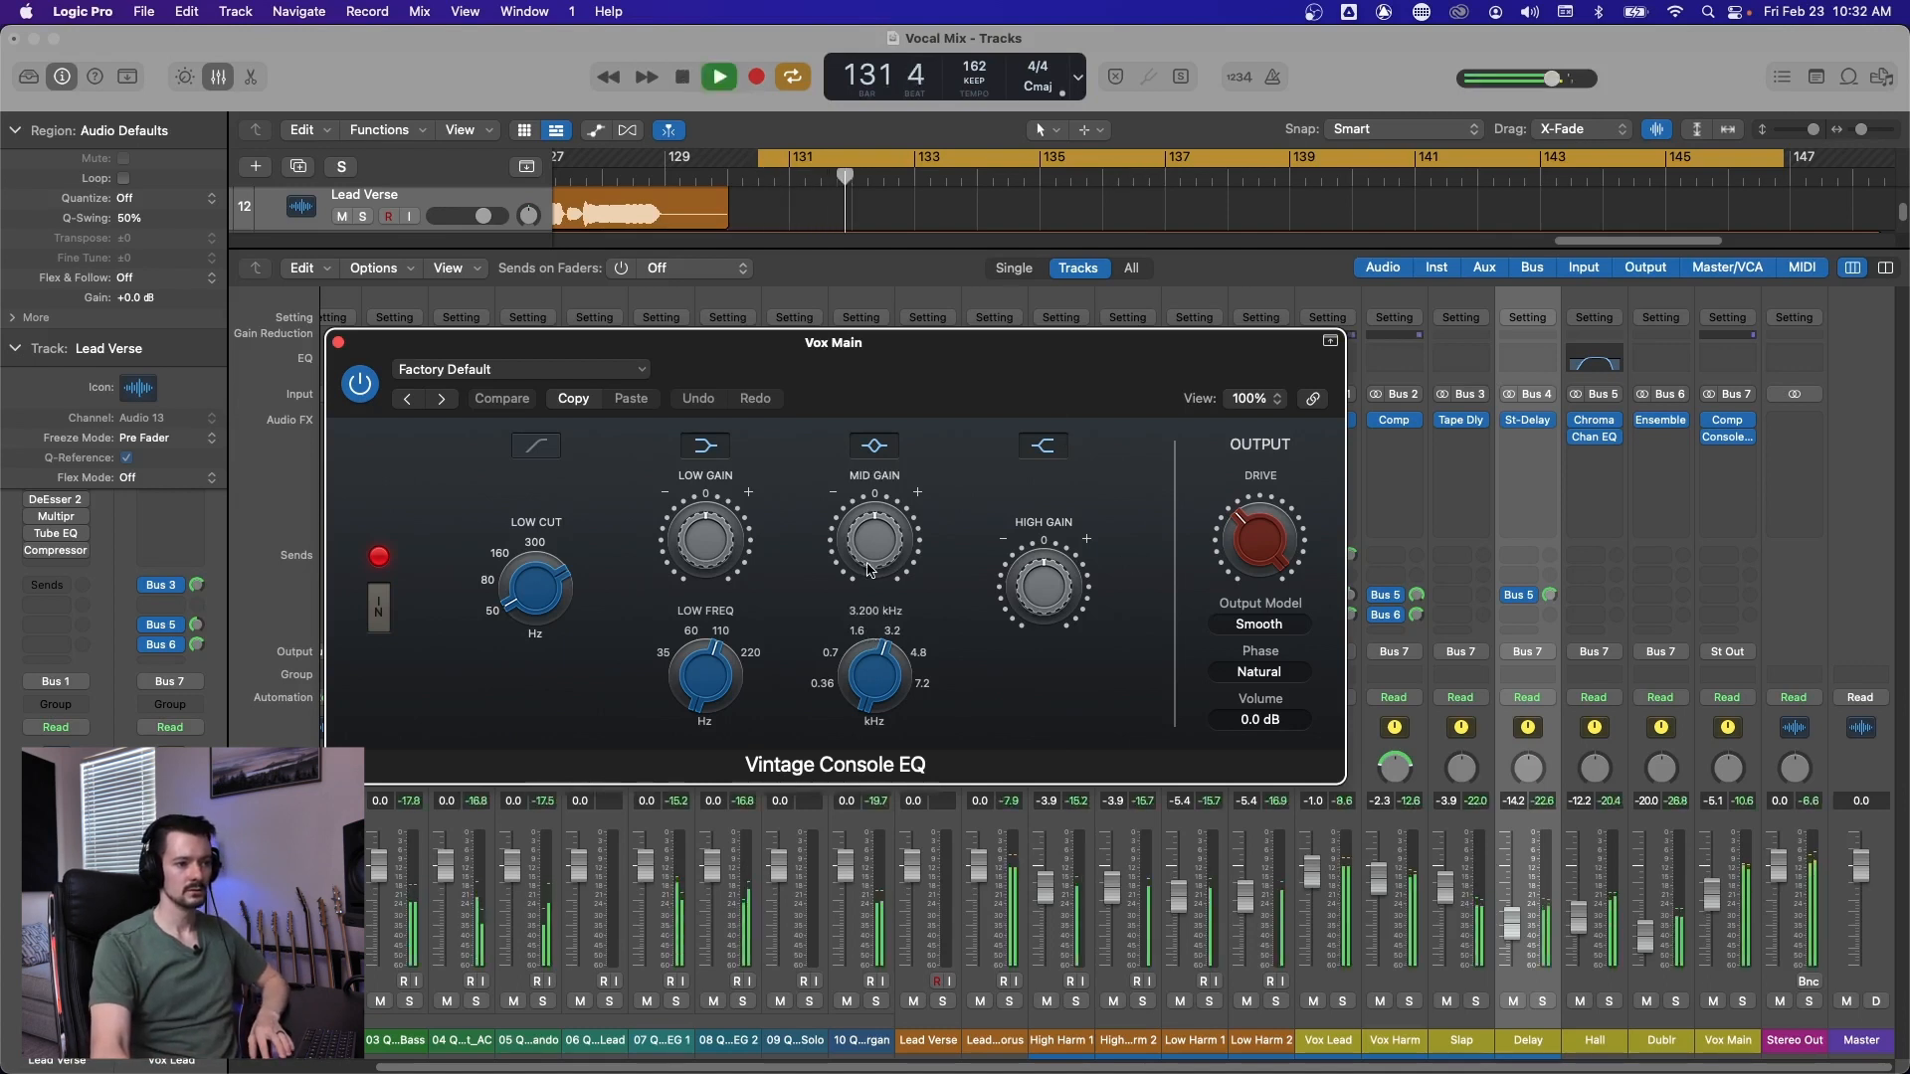
mouse_move(875, 546)
left_mouse_down()
mouse_move(875, 512)
mouse_move(875, 552)
left_mouse_up()
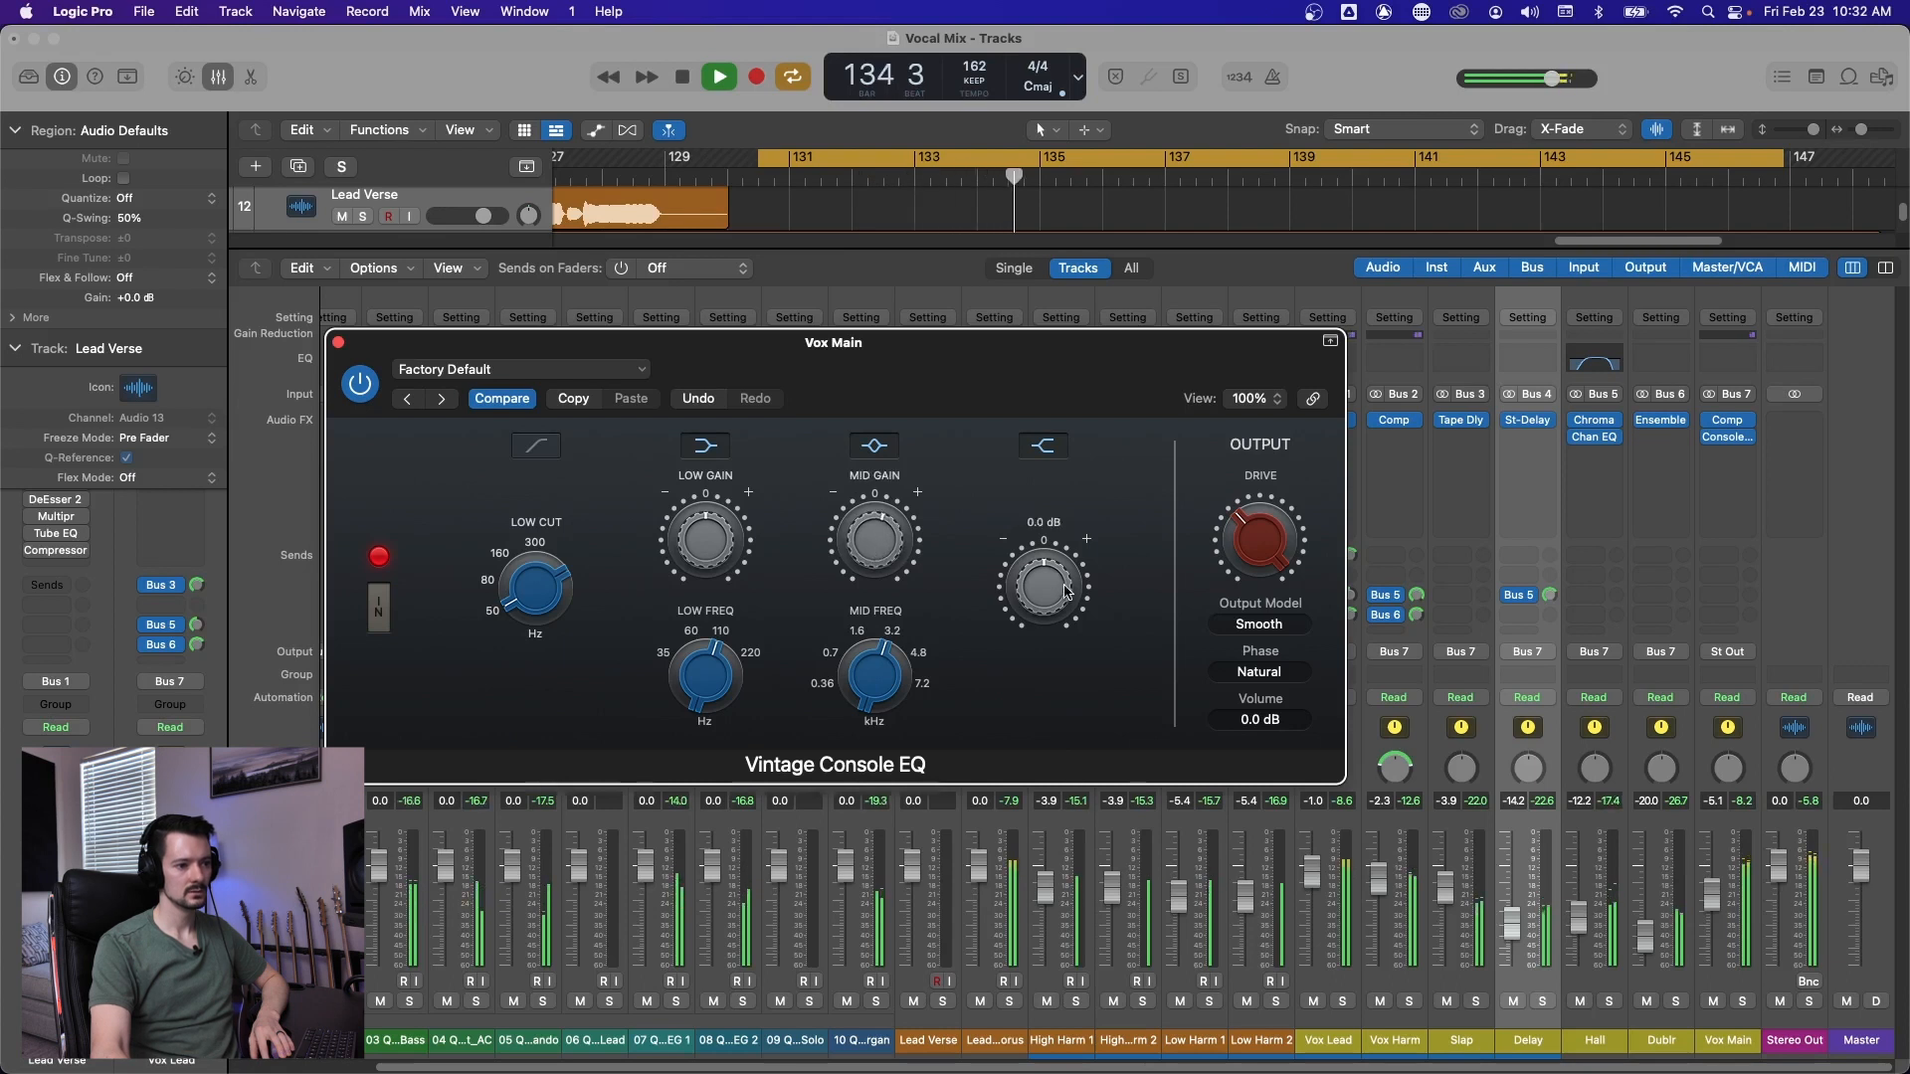
left_click_drag(1062, 583, 1069, 589)
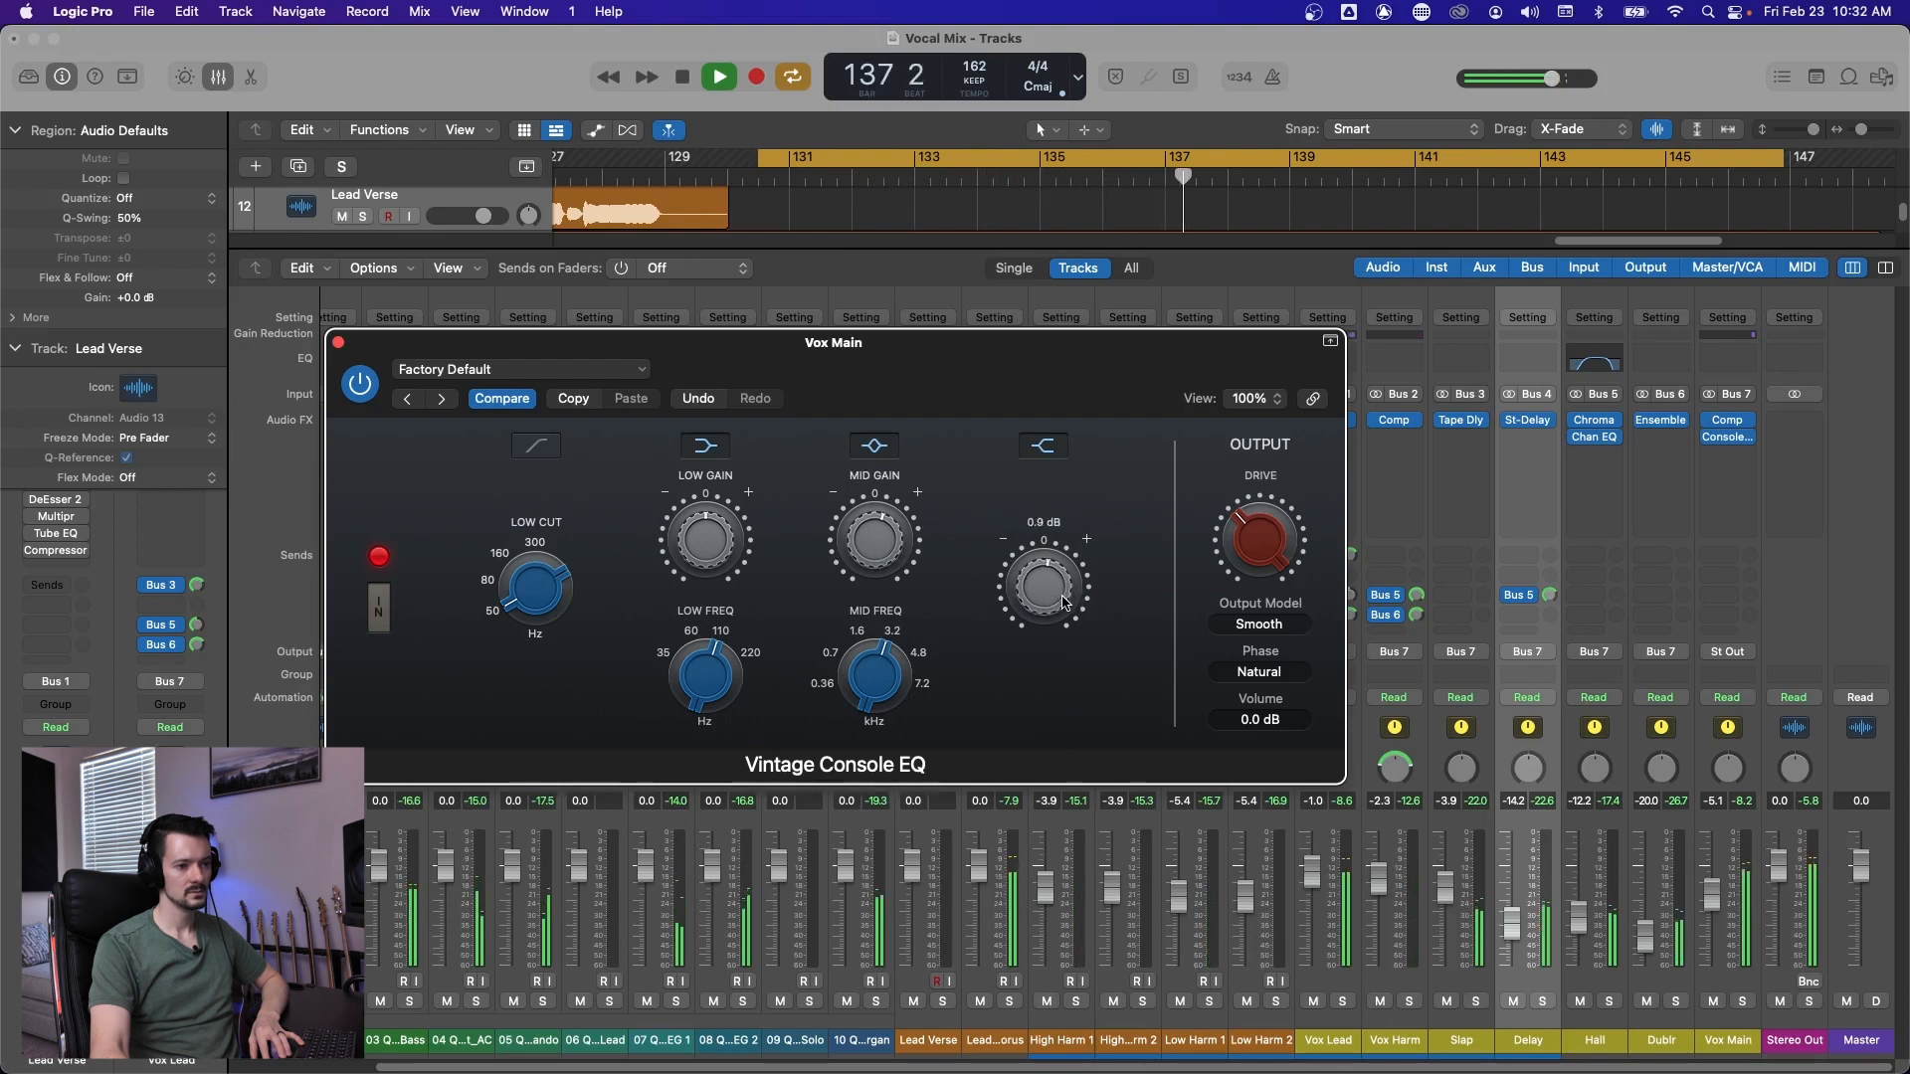
left_click_drag(869, 554, 868, 562)
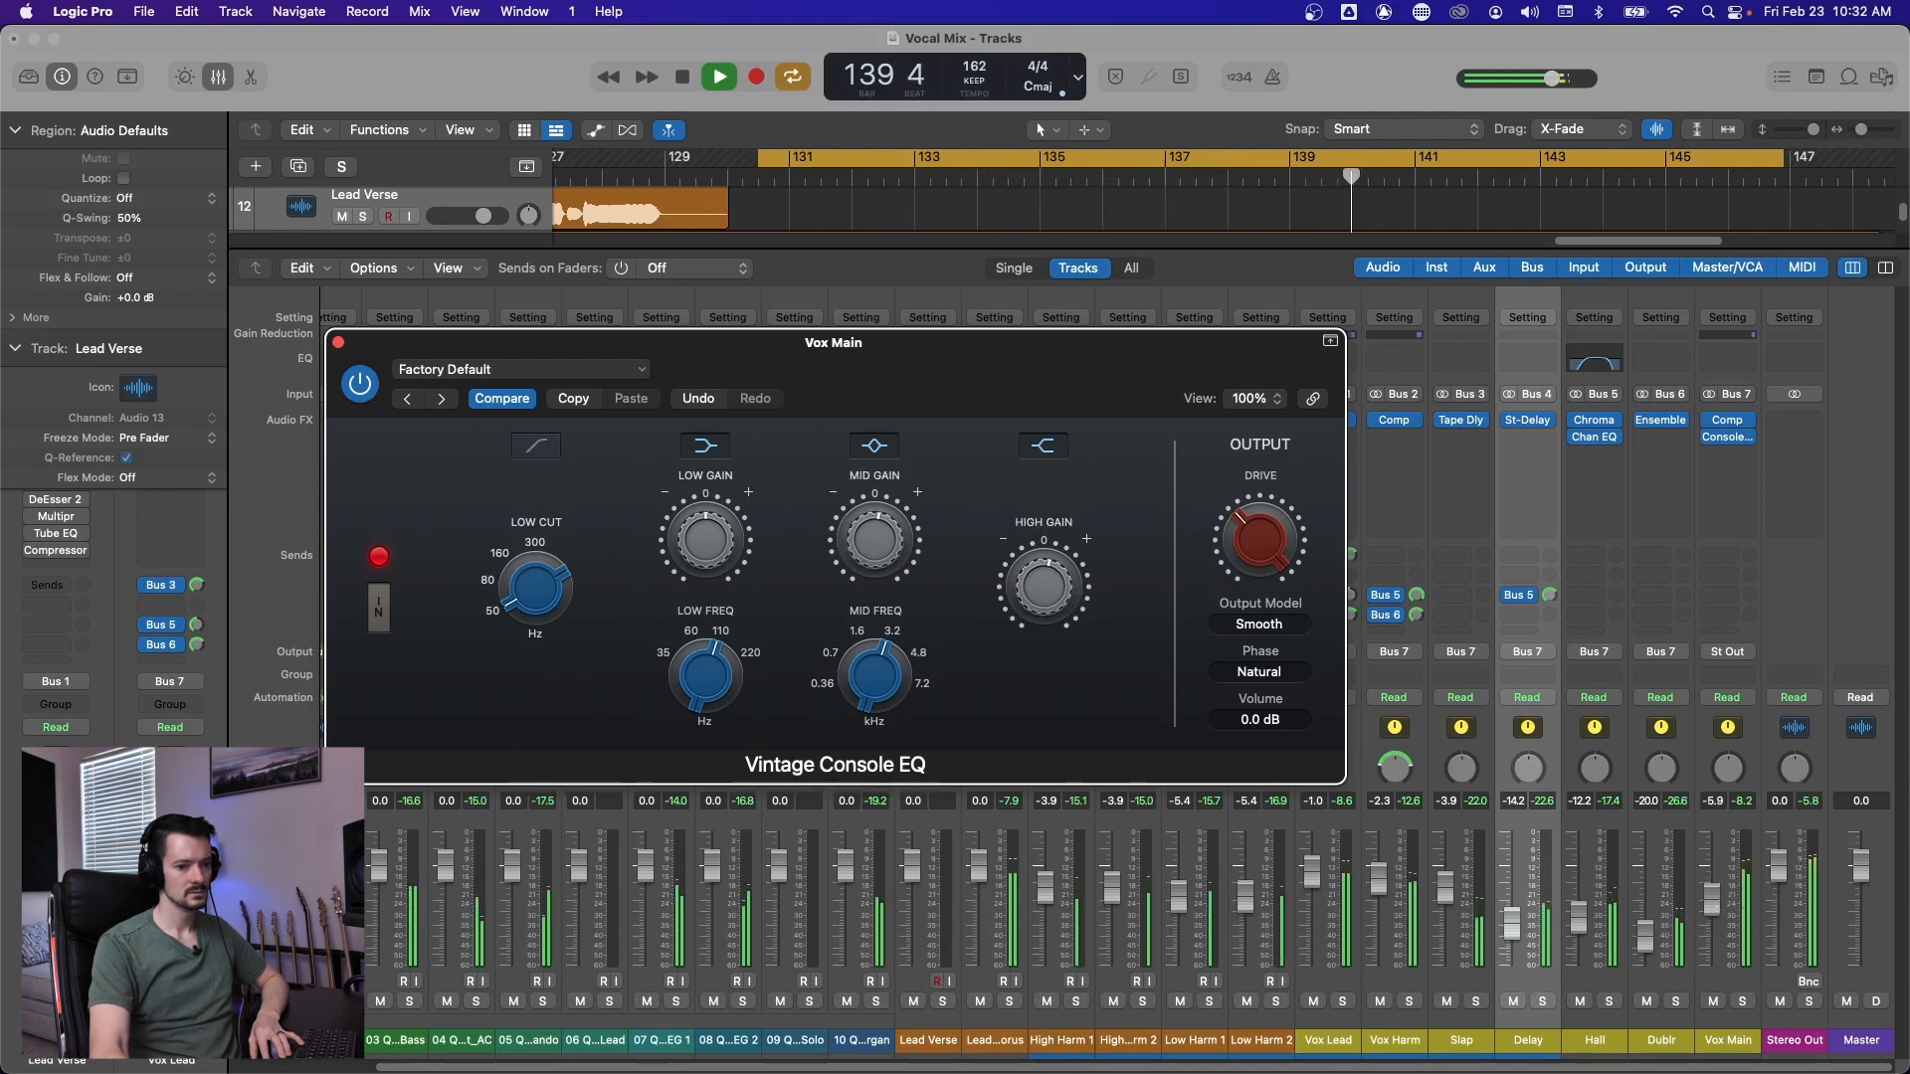
Lower Vox Main to -6.0 dB and Vox Harm to -3.7 dB, and stop playback.
left_click(1462, 935)
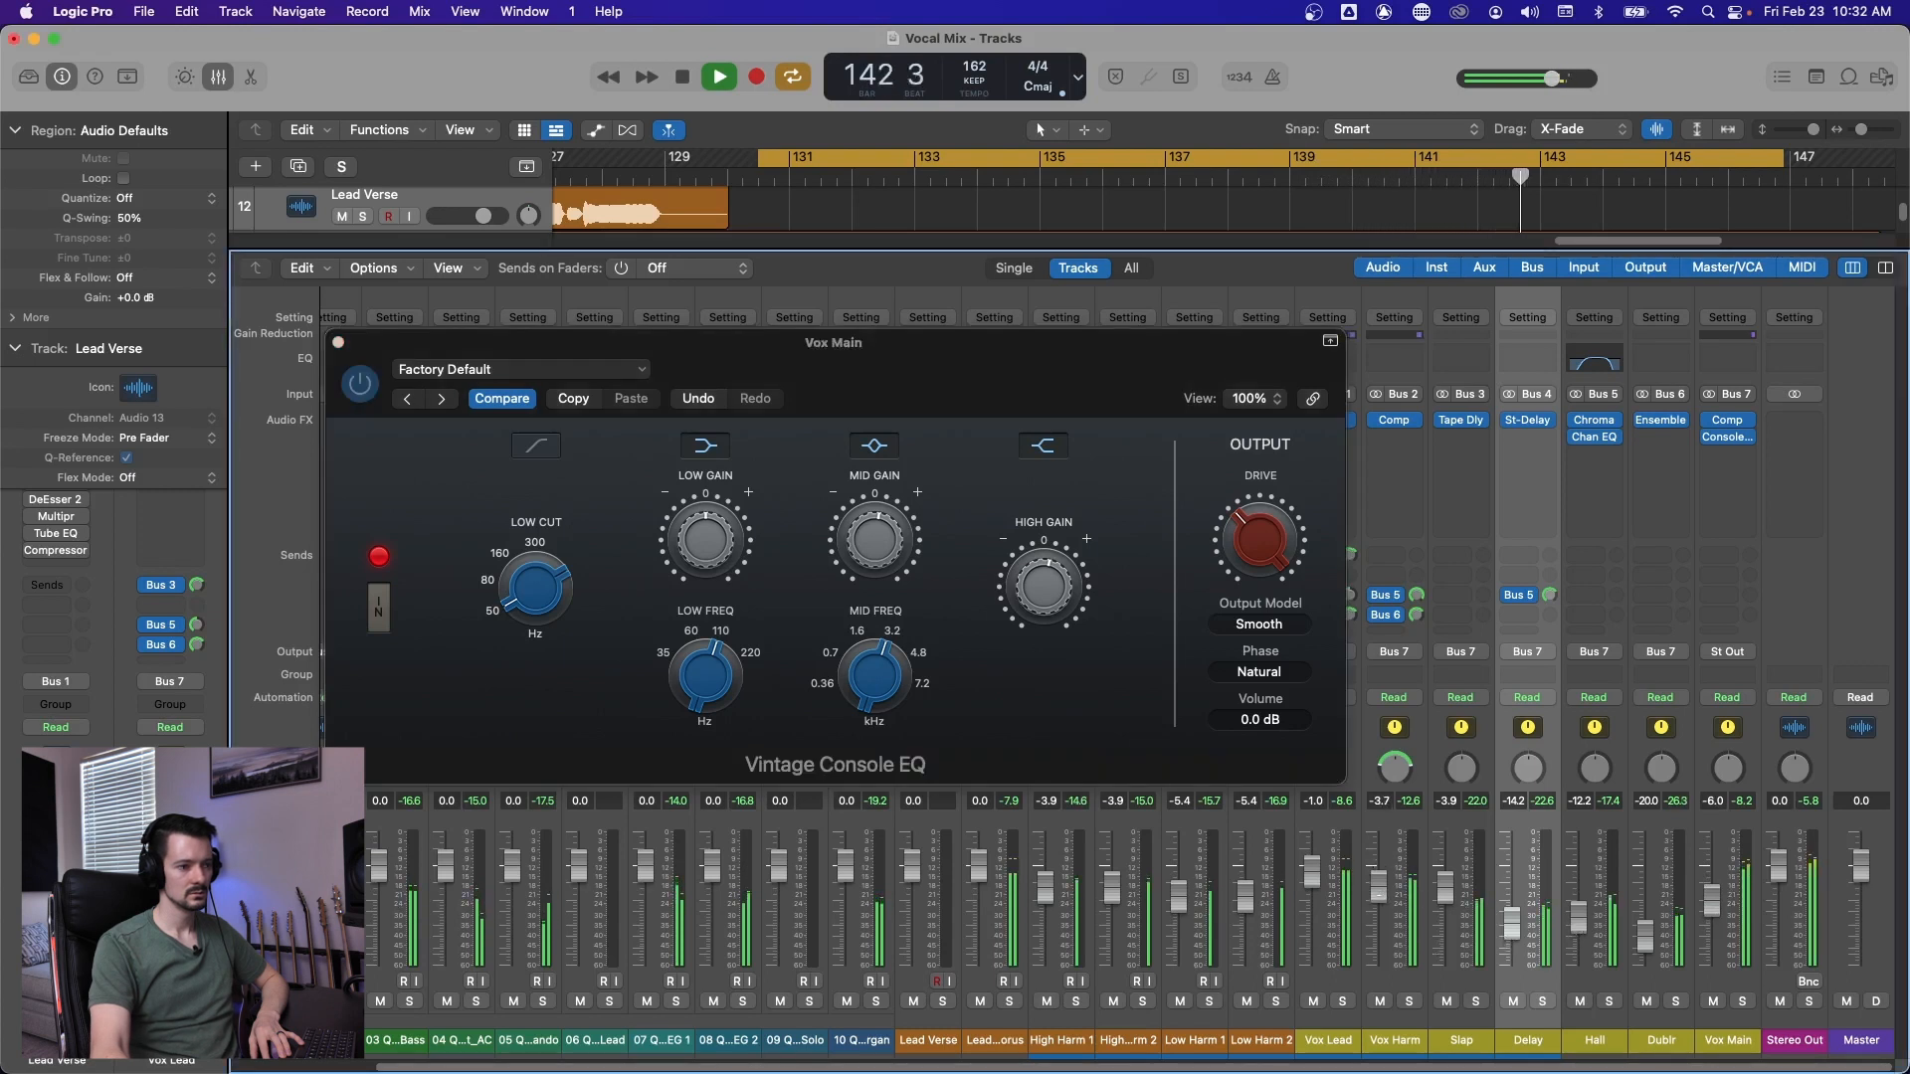
key("space")
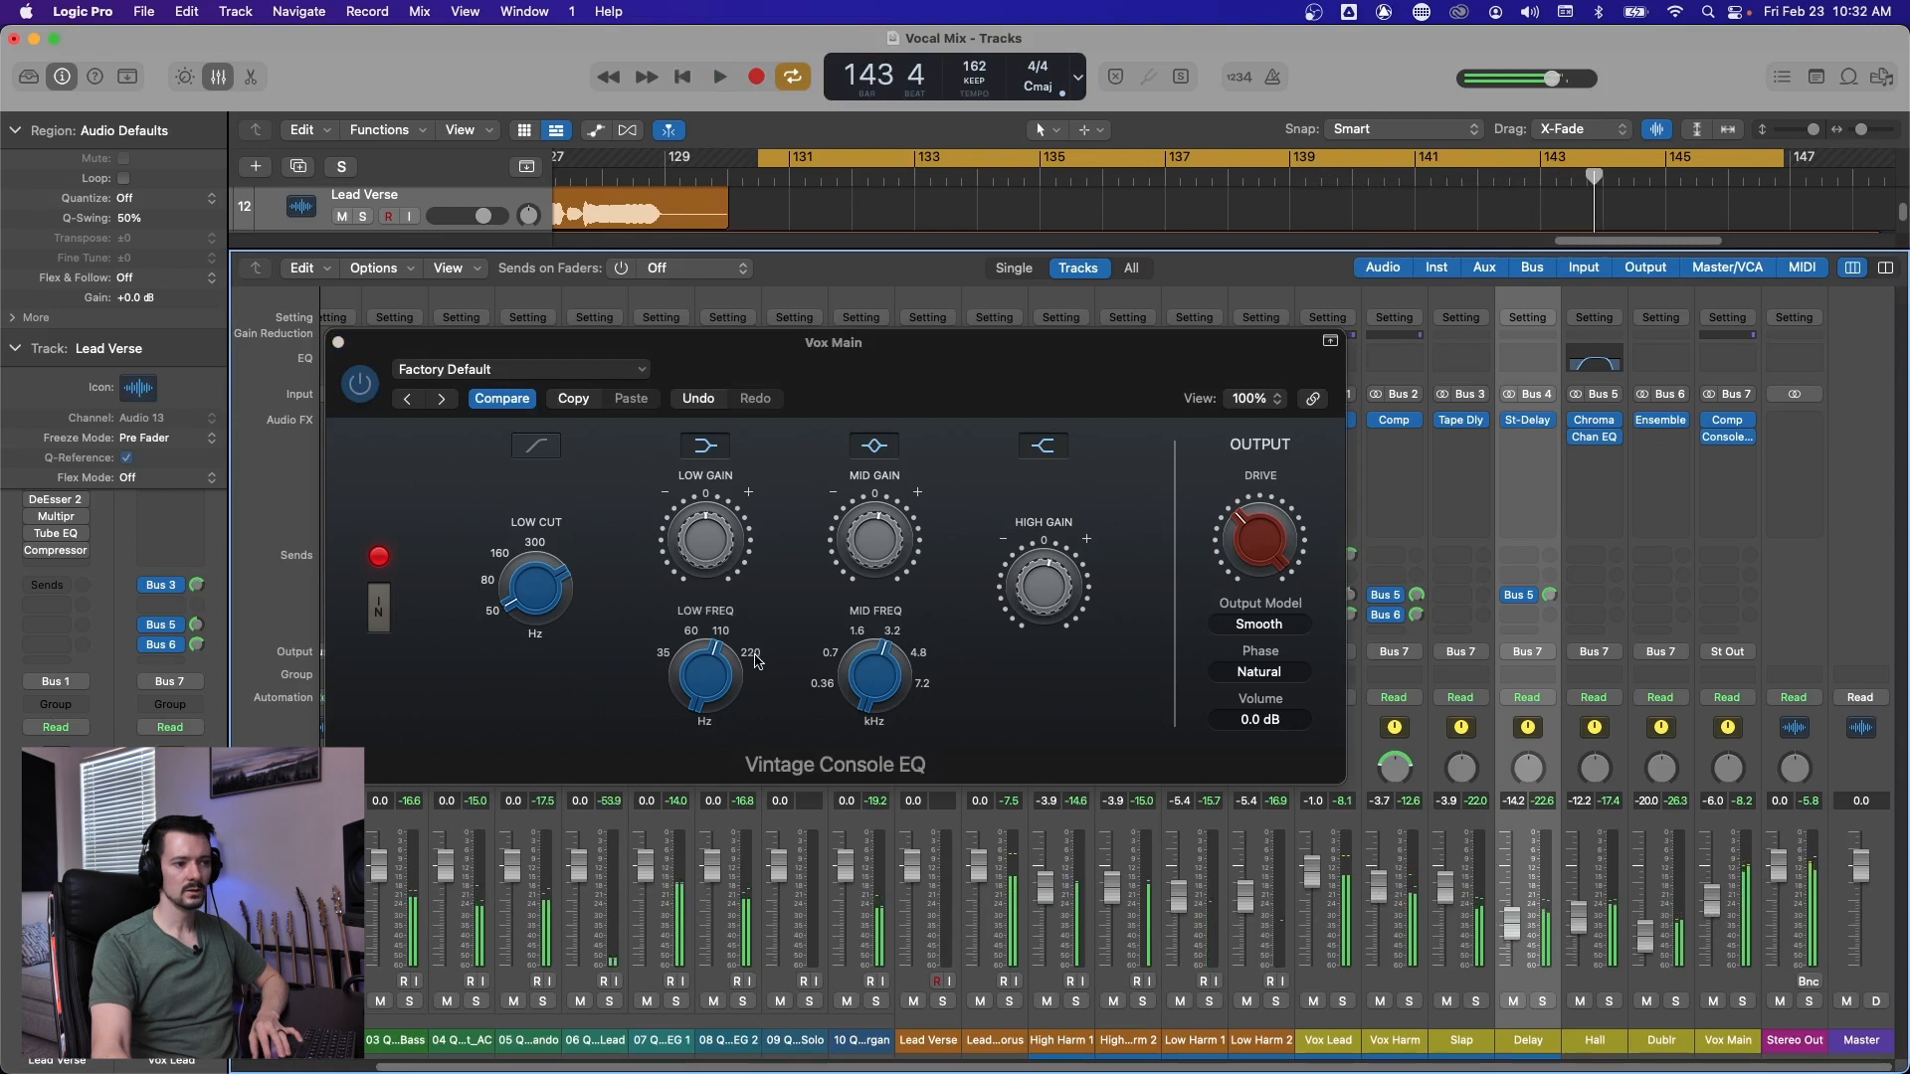
Boost the Vox Main EQ's low gain to about 3.5 dB with the low frequency at 110 Hz while the mix plays.
left_click(751, 652)
left_click_drag(688, 552, 688, 544)
key("space")
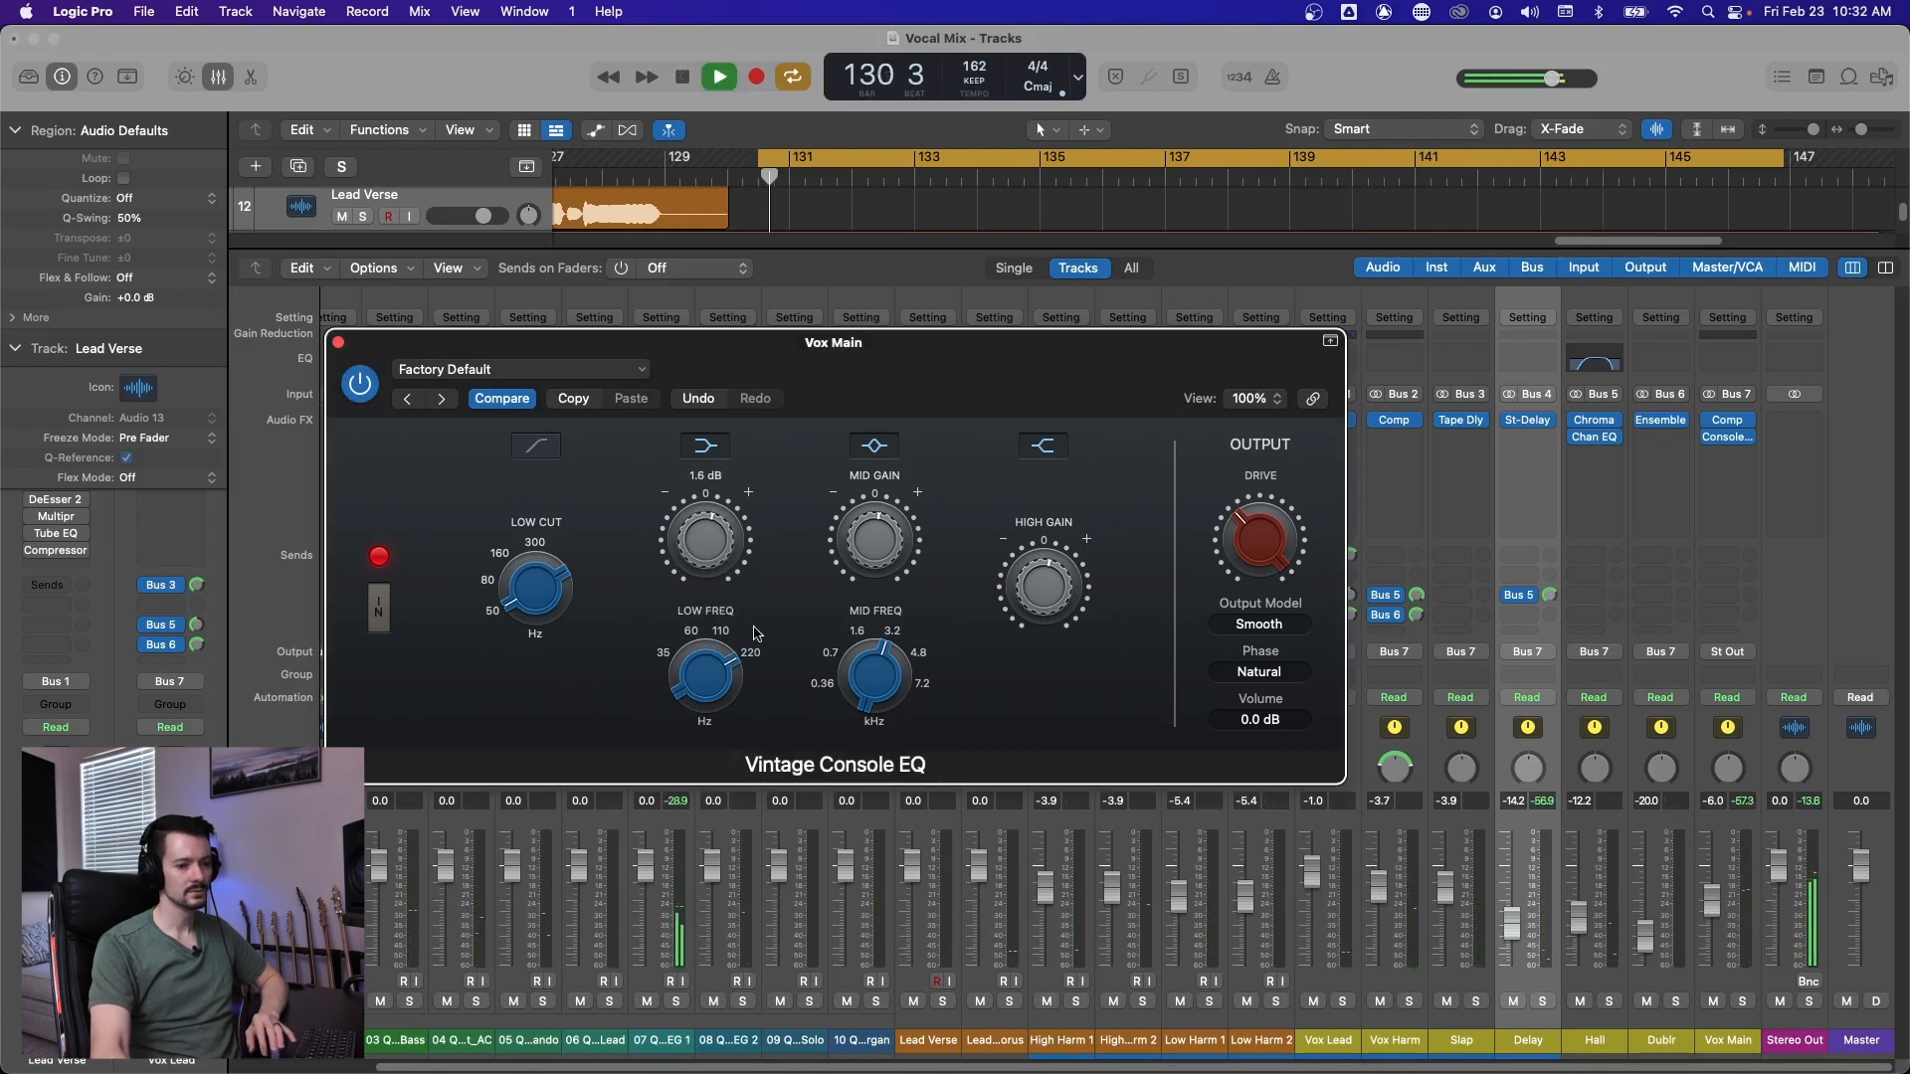
left_click_drag(725, 562, 725, 533)
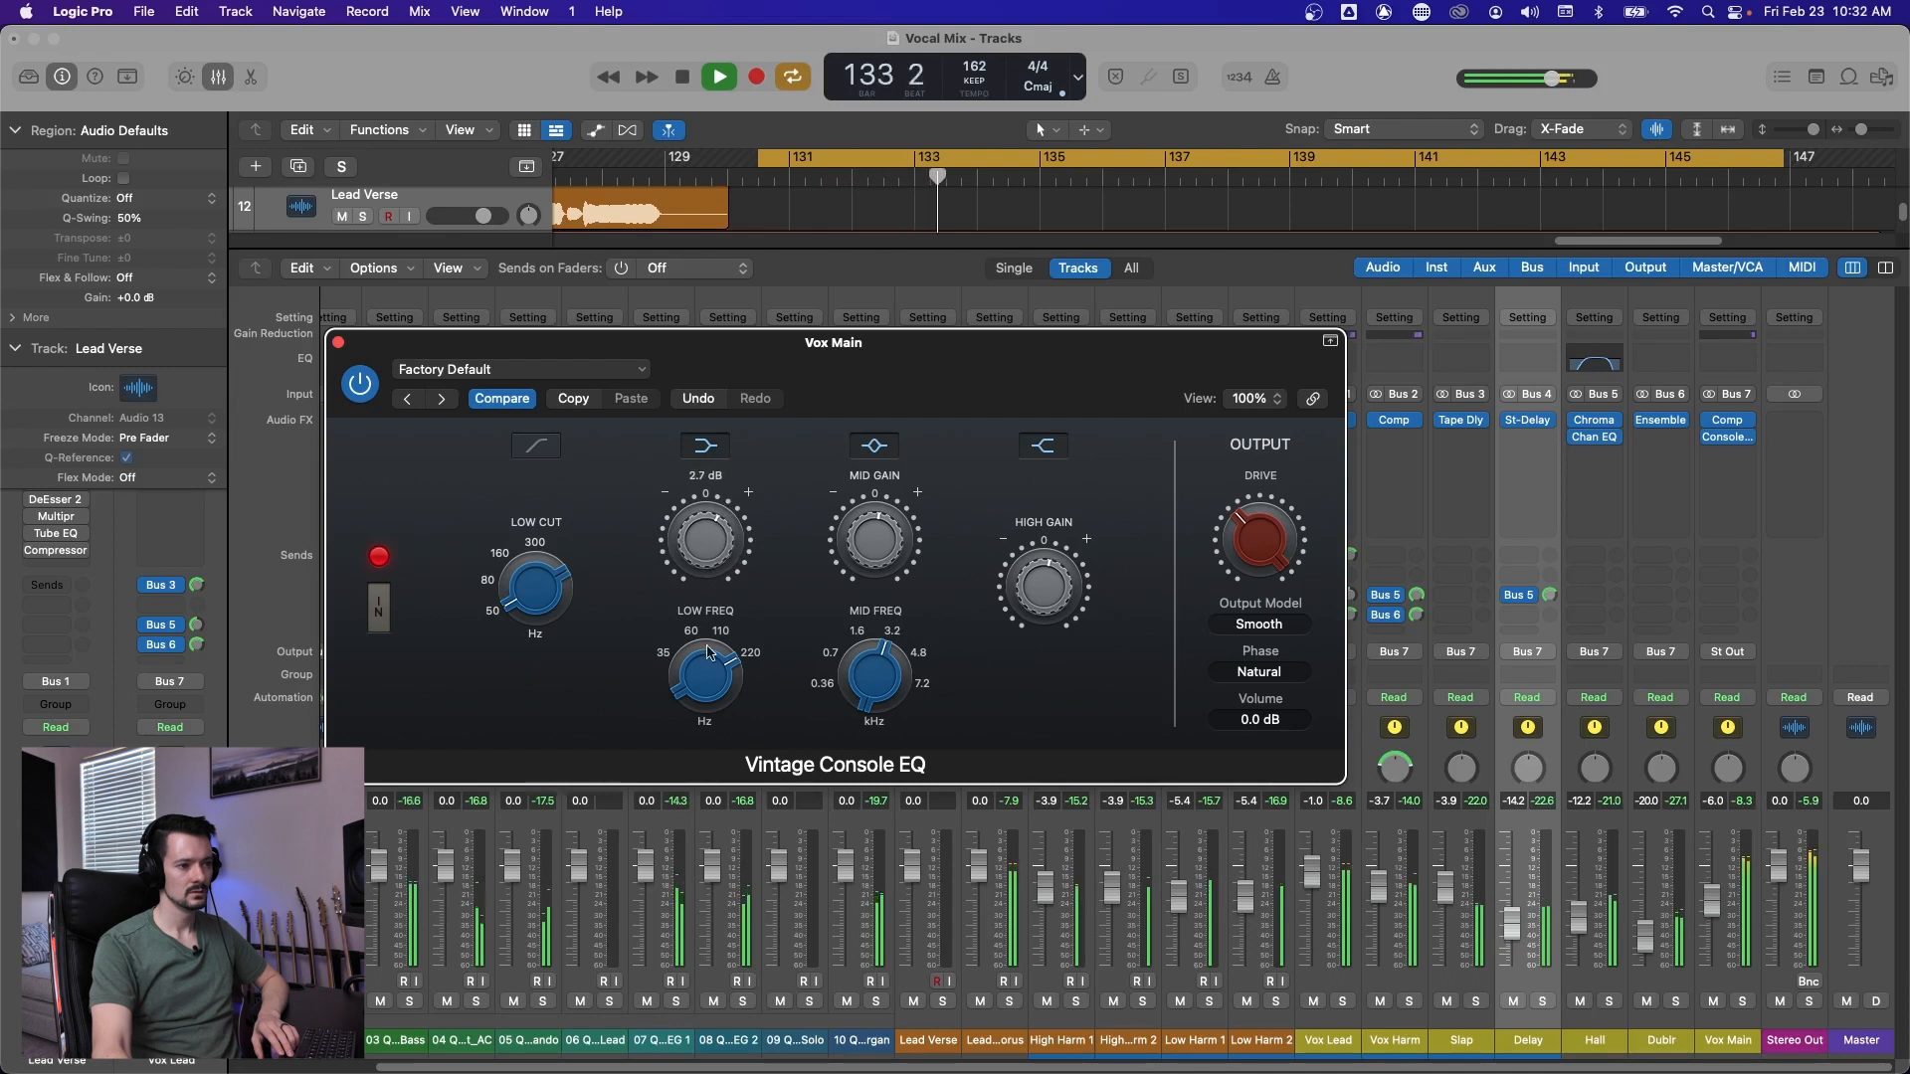
left_click_drag(708, 656, 707, 671)
left_click_drag(704, 559, 699, 573)
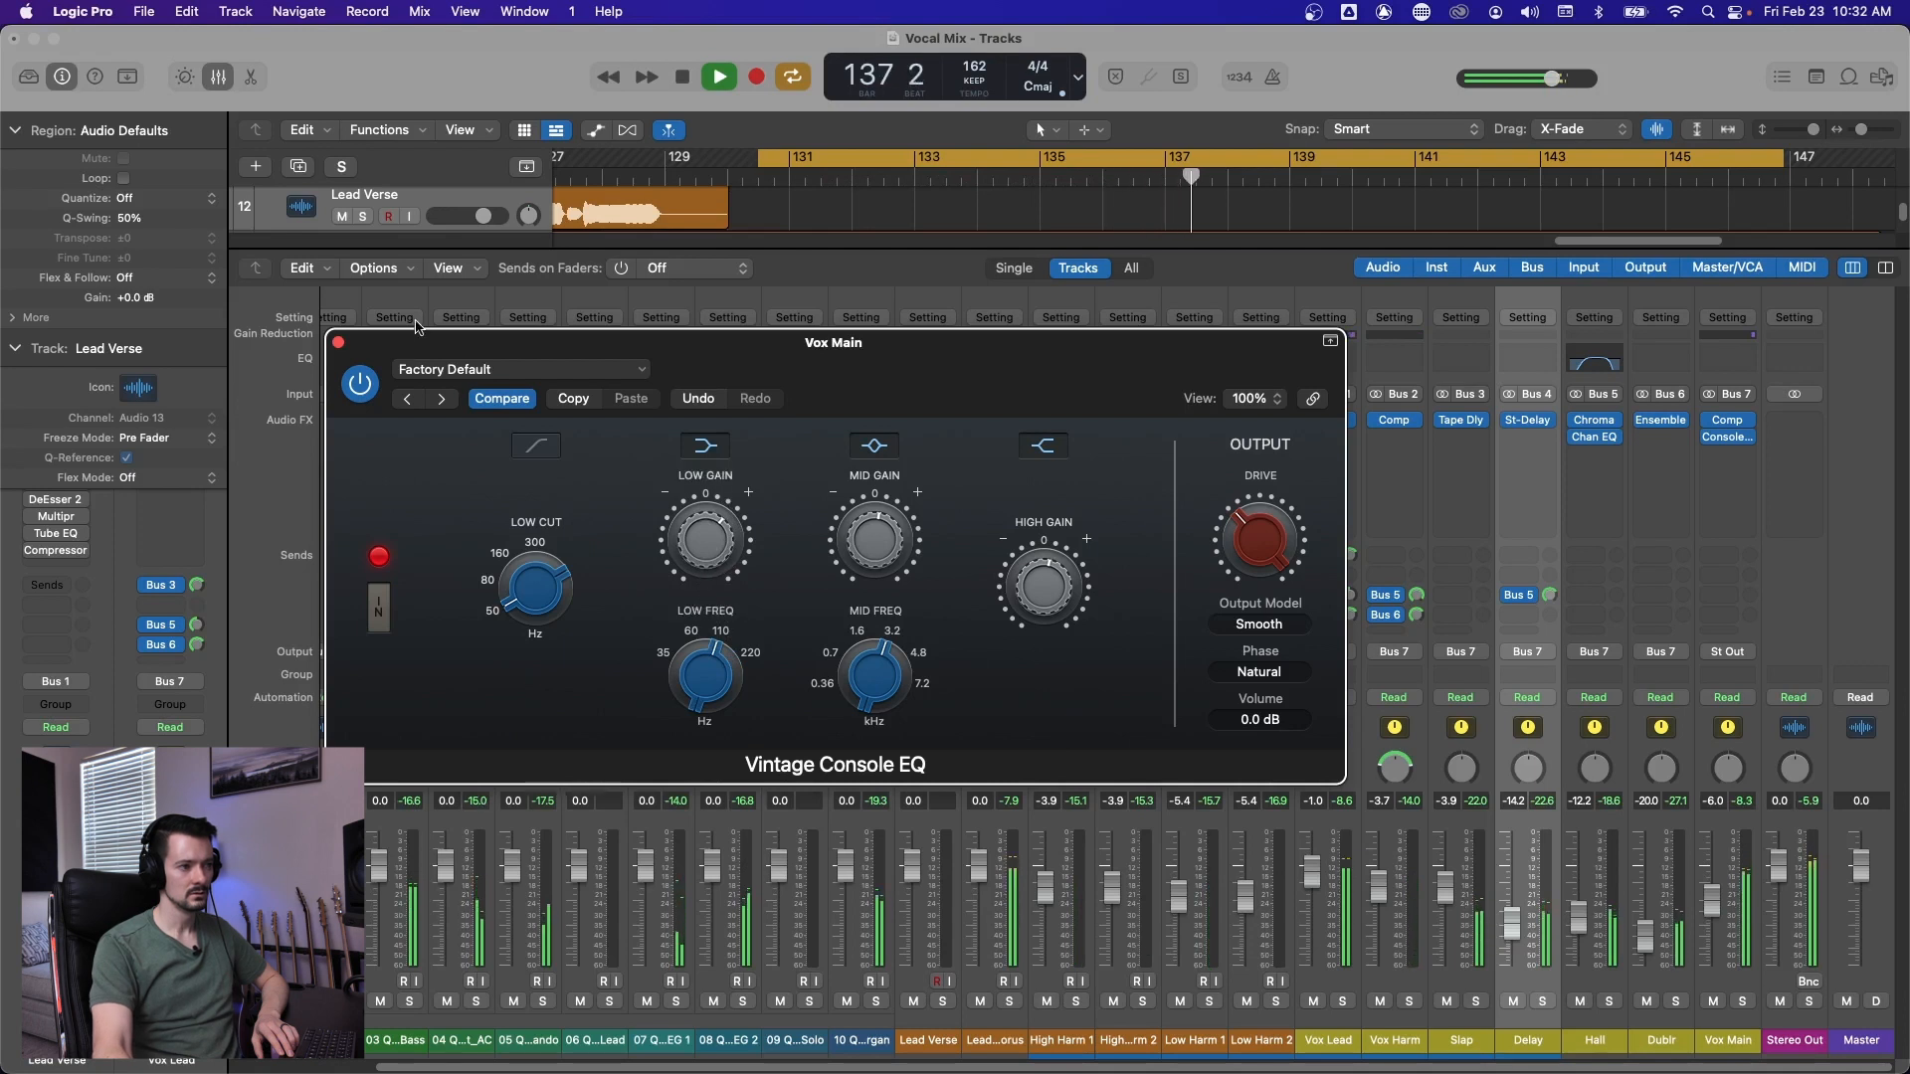
Compare the playing mix with the Vox Main EQ bypassed and enabled, leave it enabled, and close its window.
left_click(364, 388)
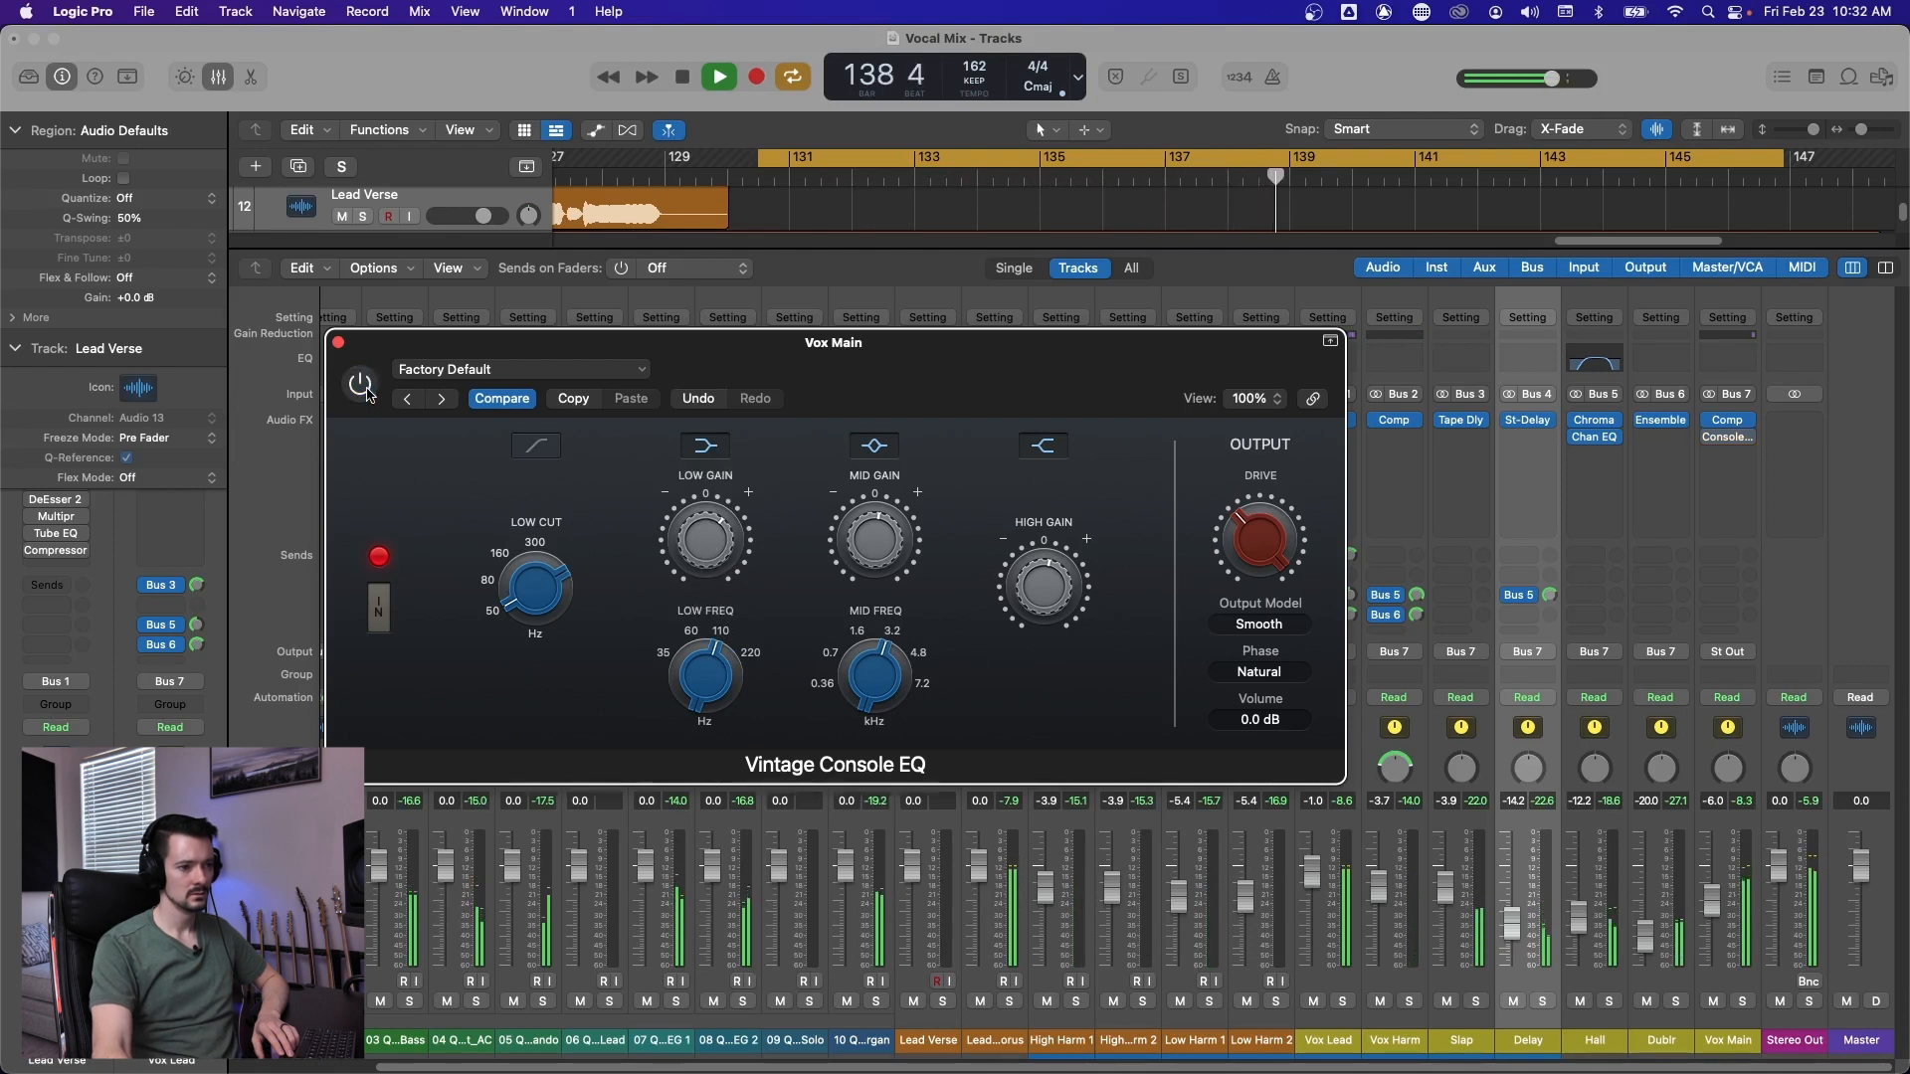
left_click(364, 388)
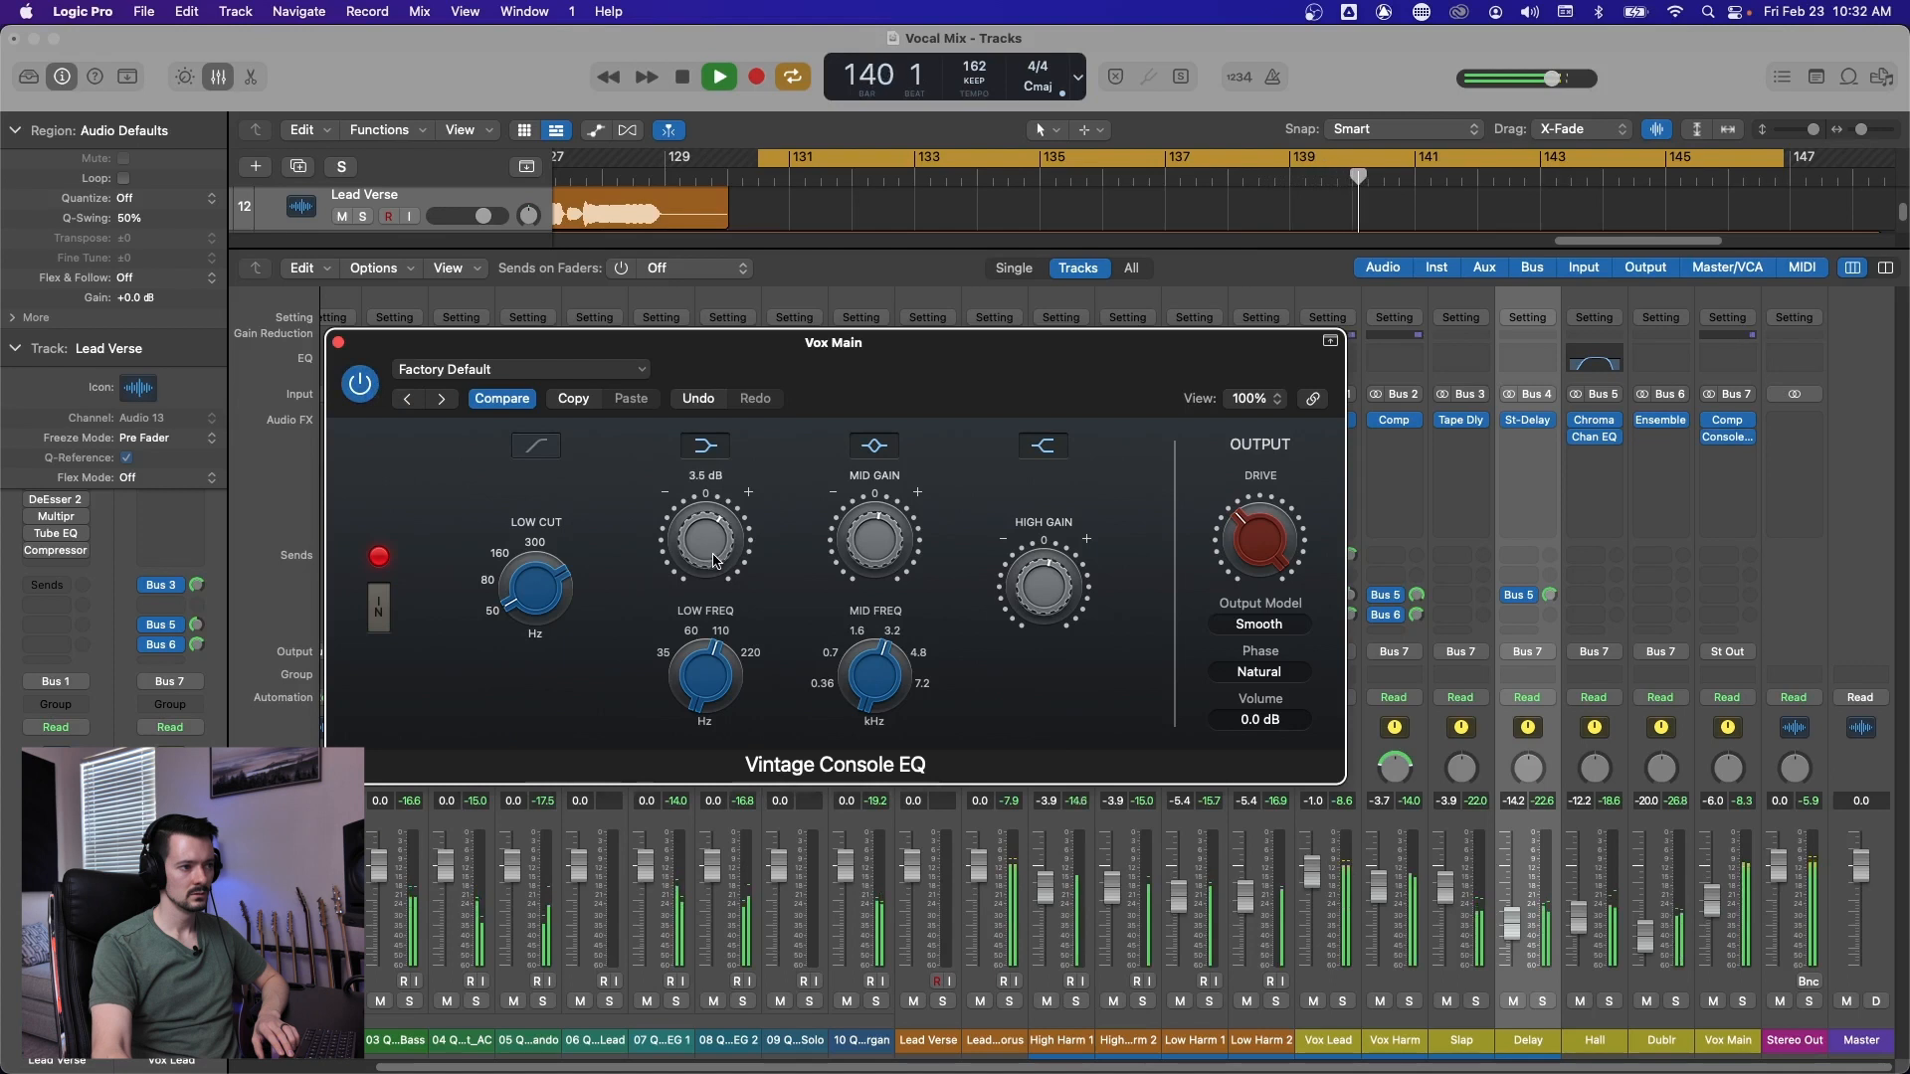
left_click(339, 343)
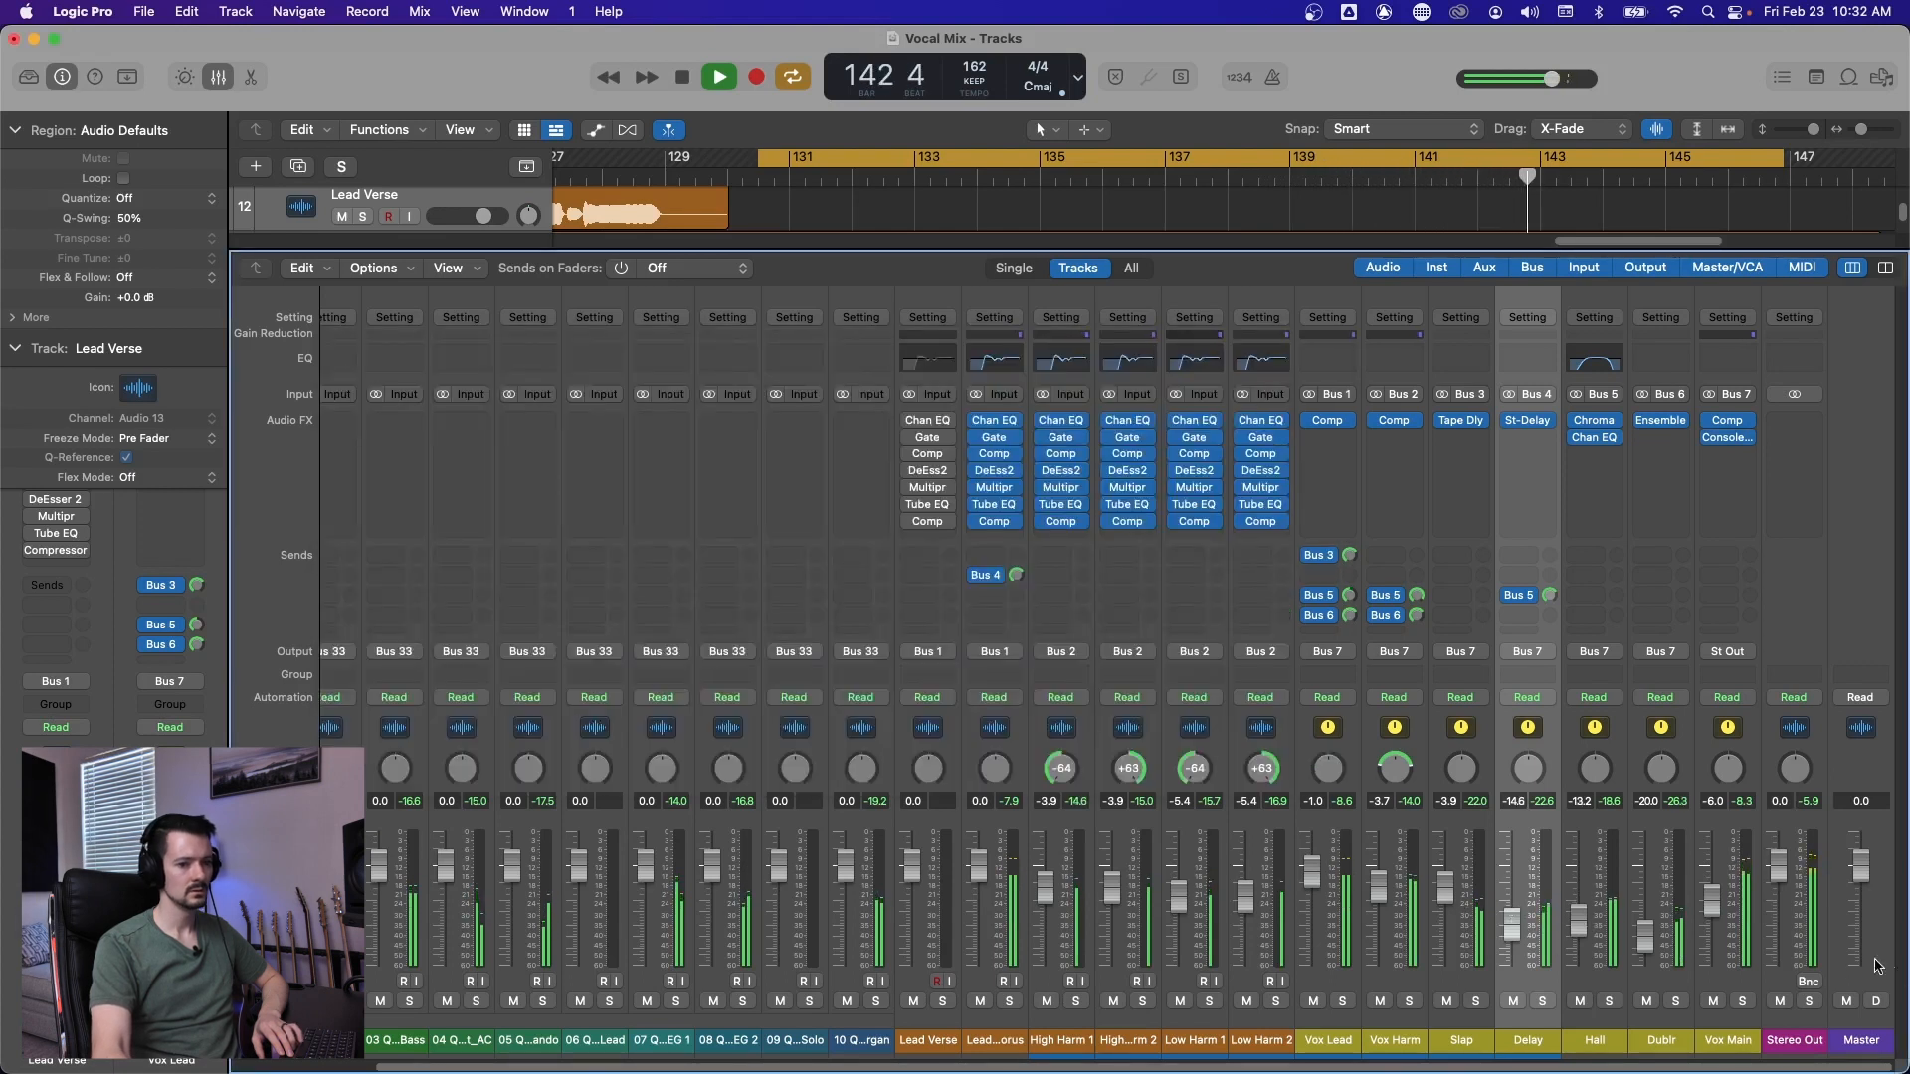
Lower Vox Main to -7.6 dB, Delay to -14.6 dB and Hall to -13.2 dB during playback.
left_click_drag(1713, 909, 1716, 915)
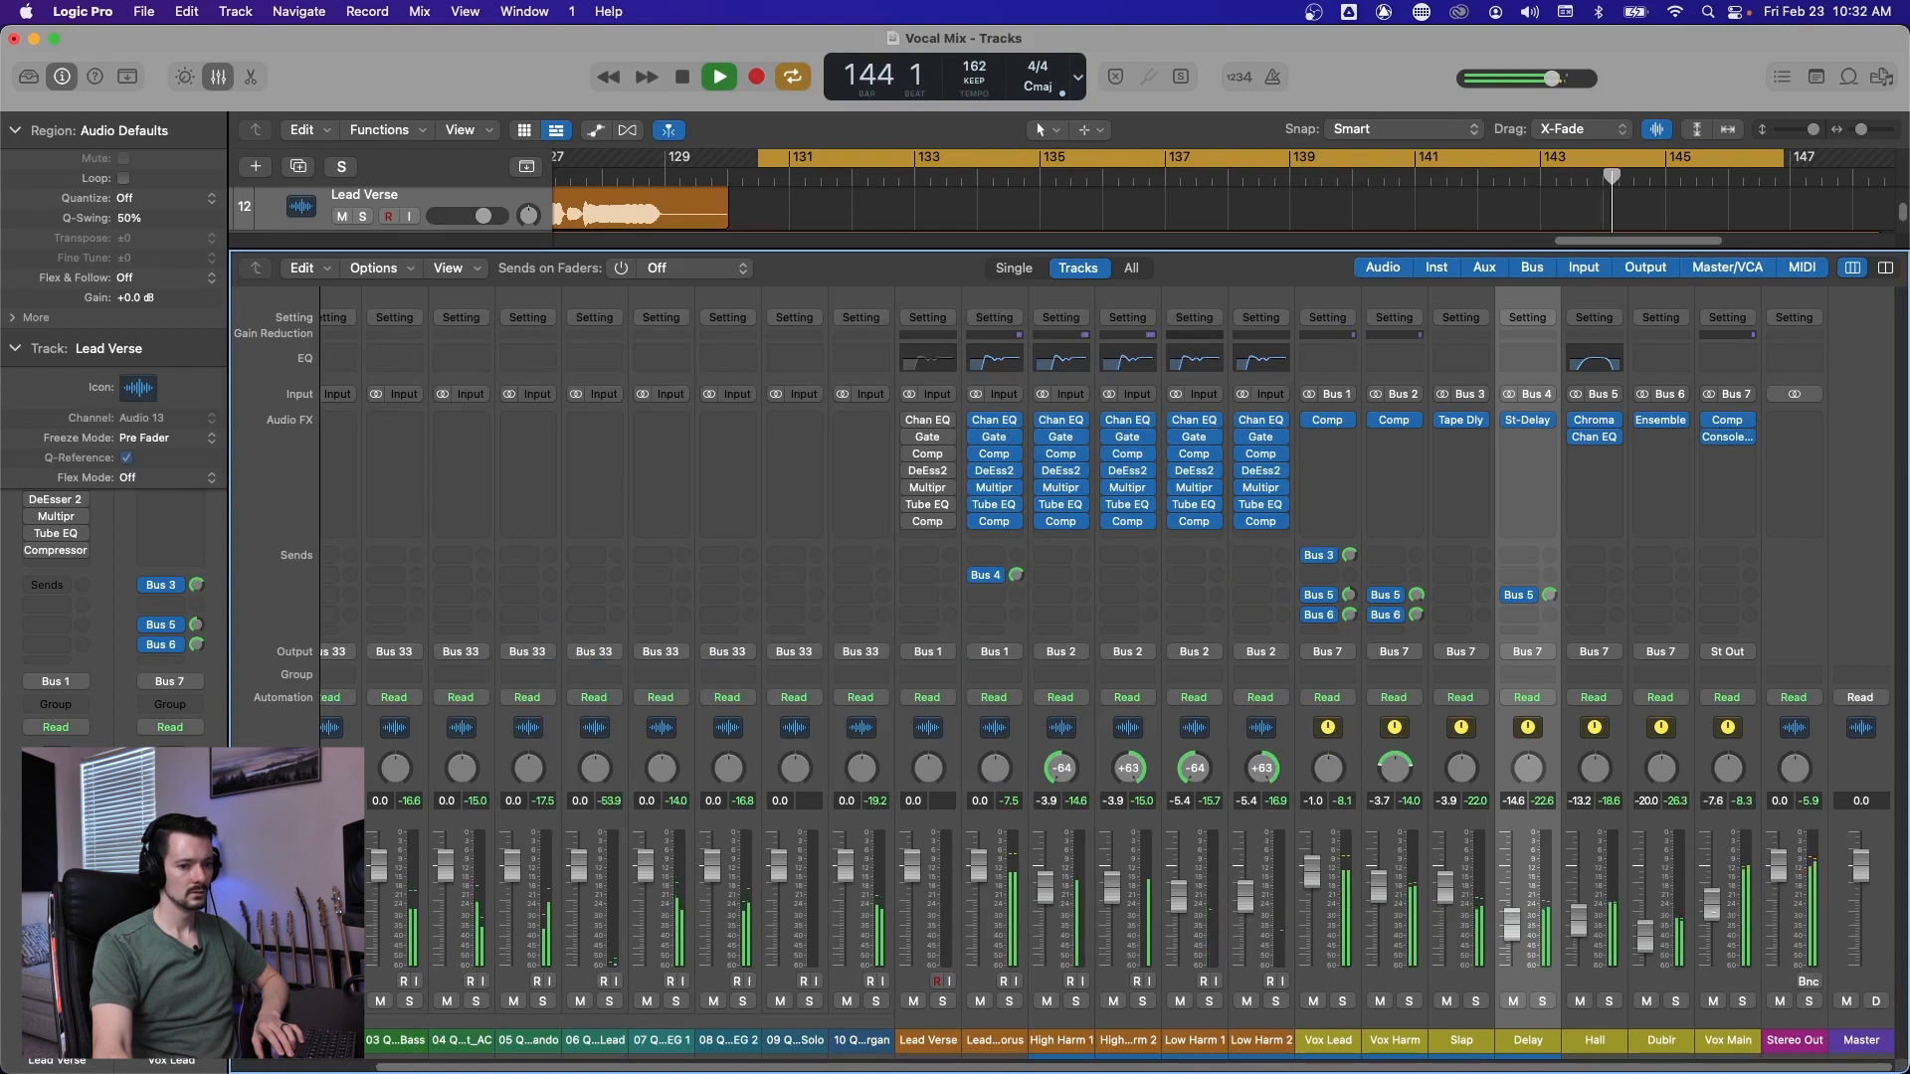